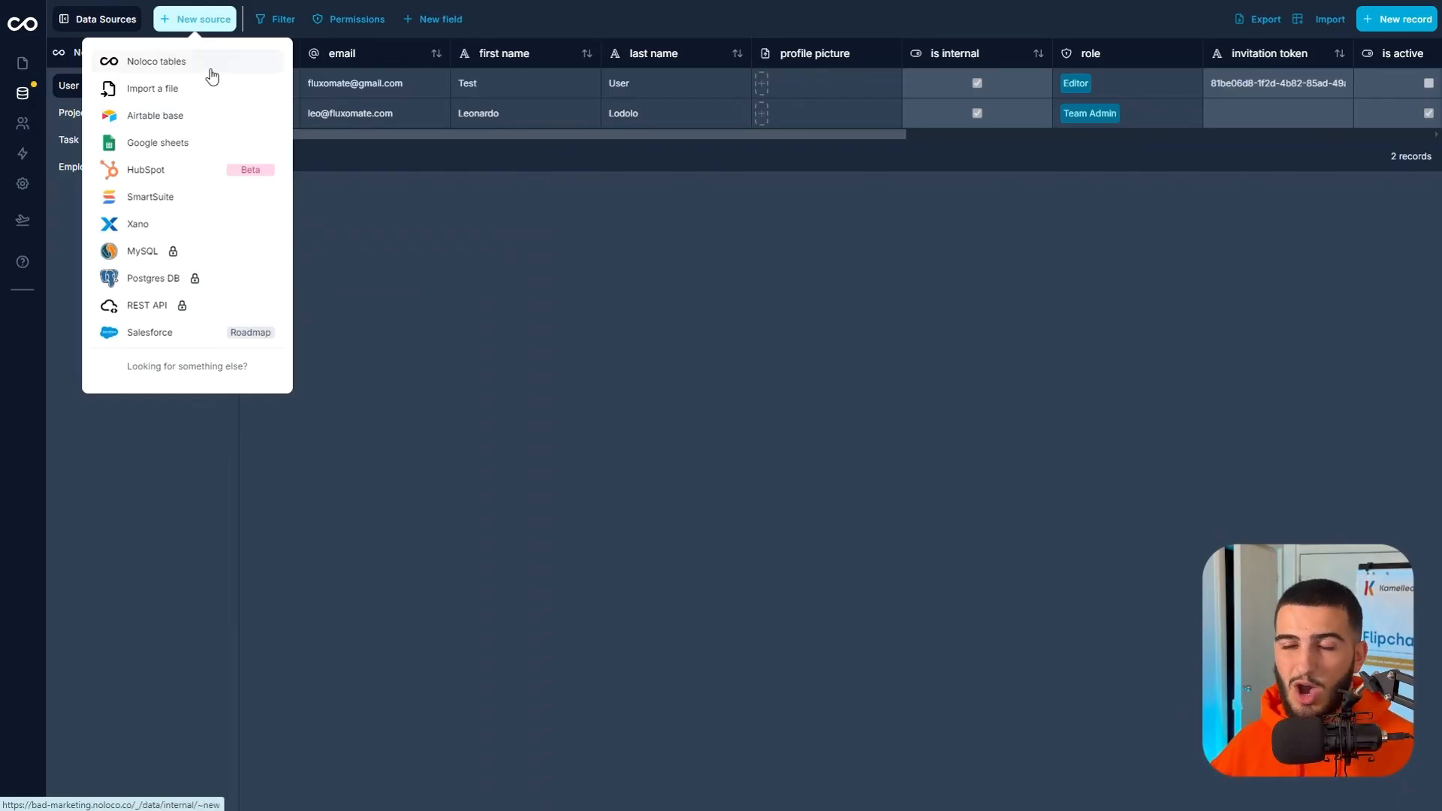
Create a new Noloco tables collection named Contacts, keeping only the default fields.
left_click(211, 72)
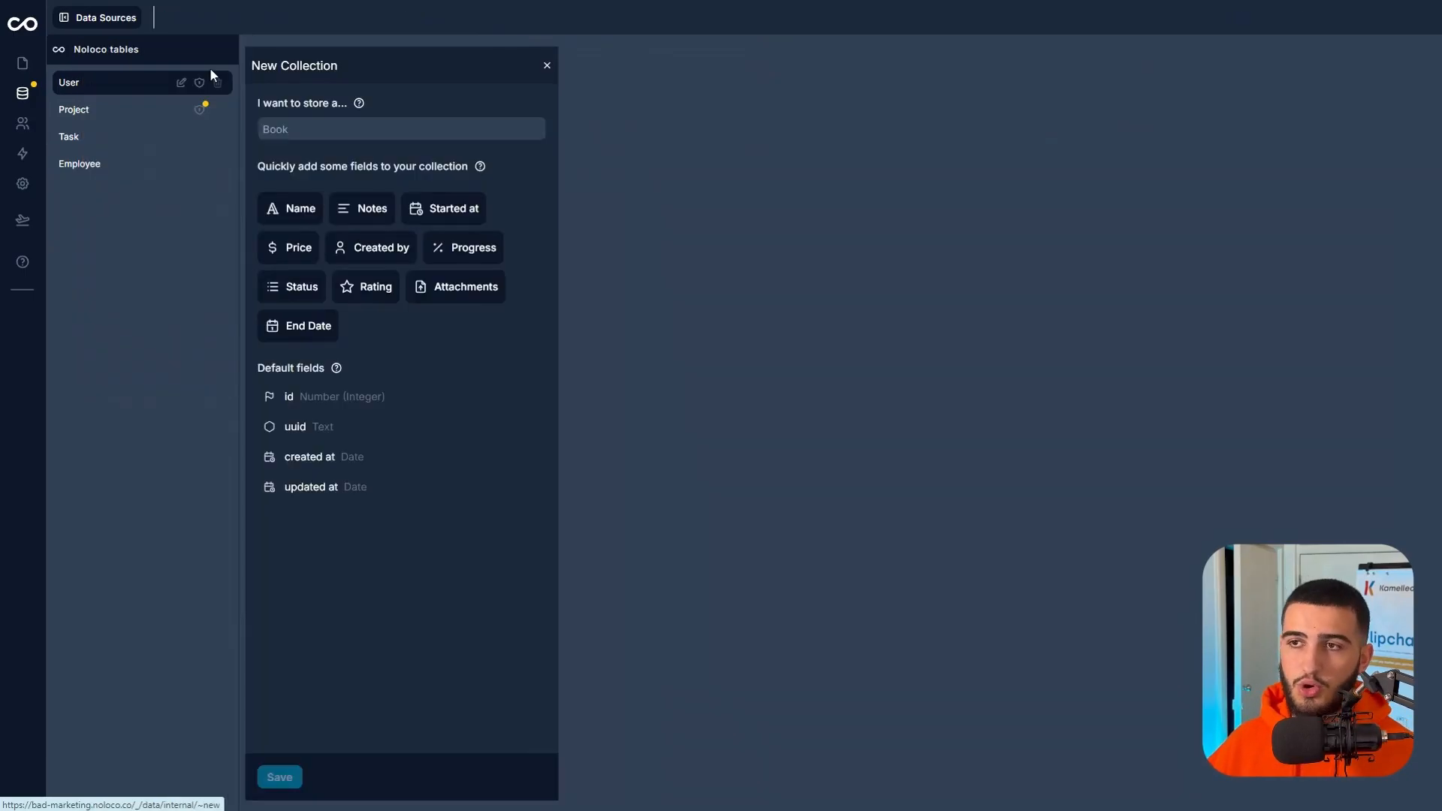
left_click(321, 126)
type("Contacts")
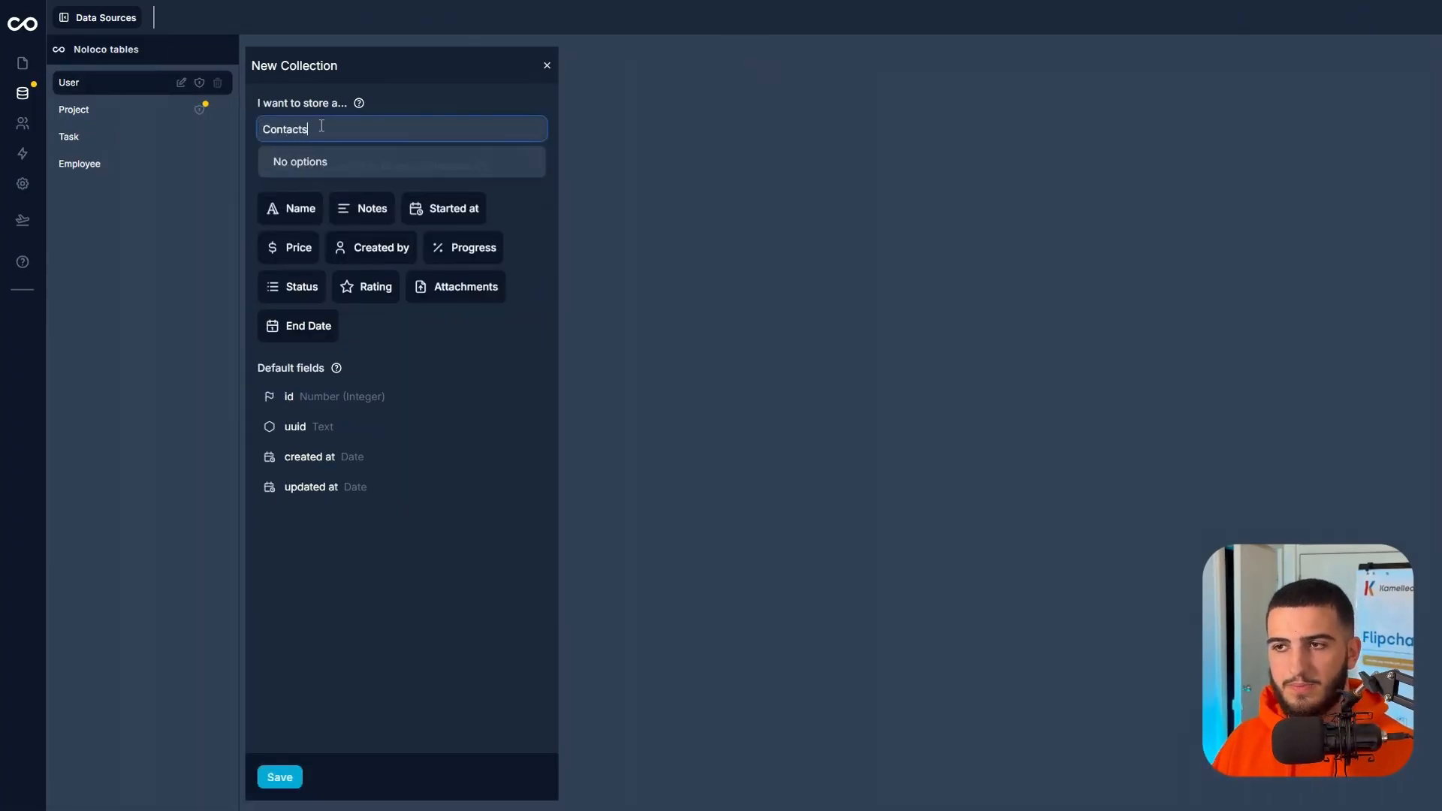
left_click(323, 126)
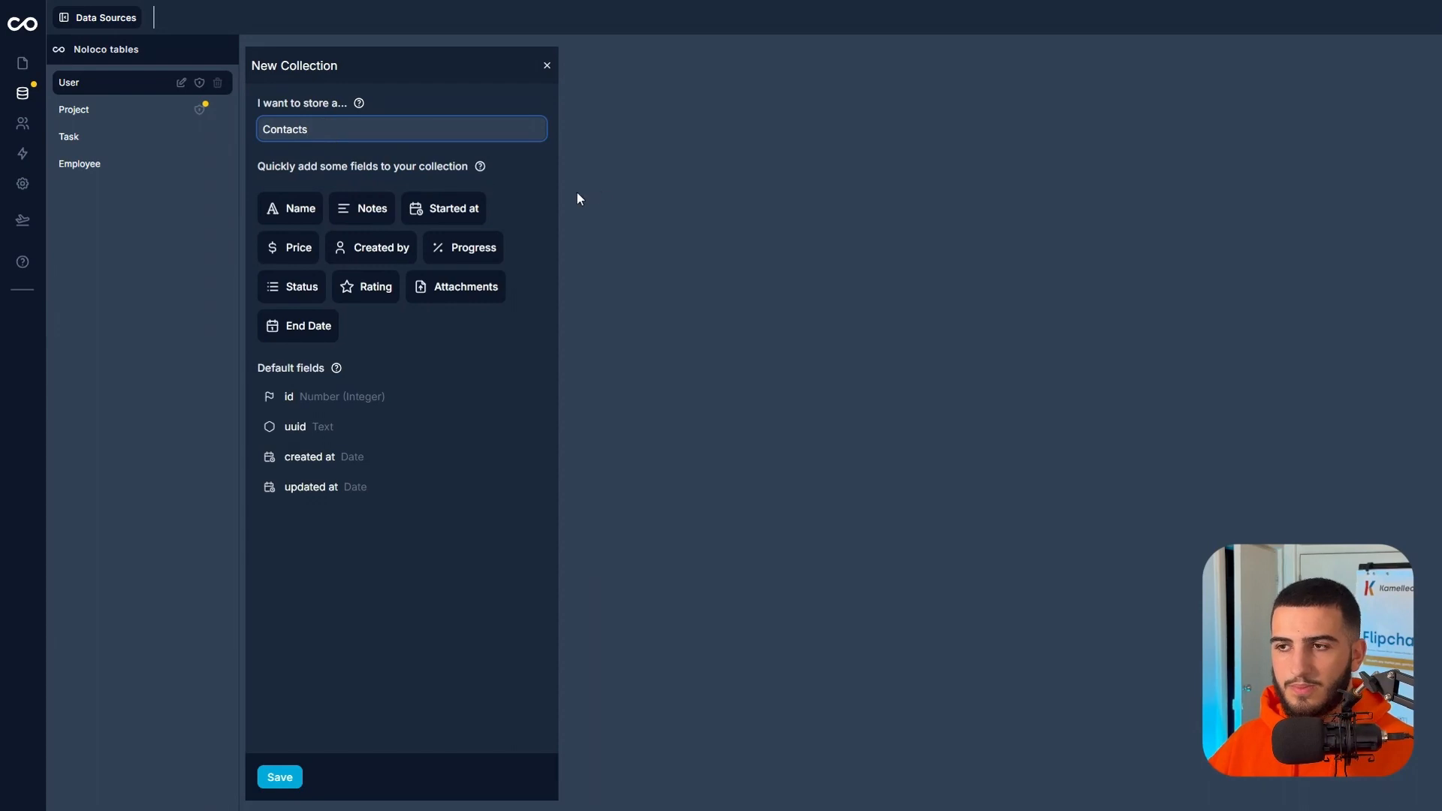
left_click(464, 689)
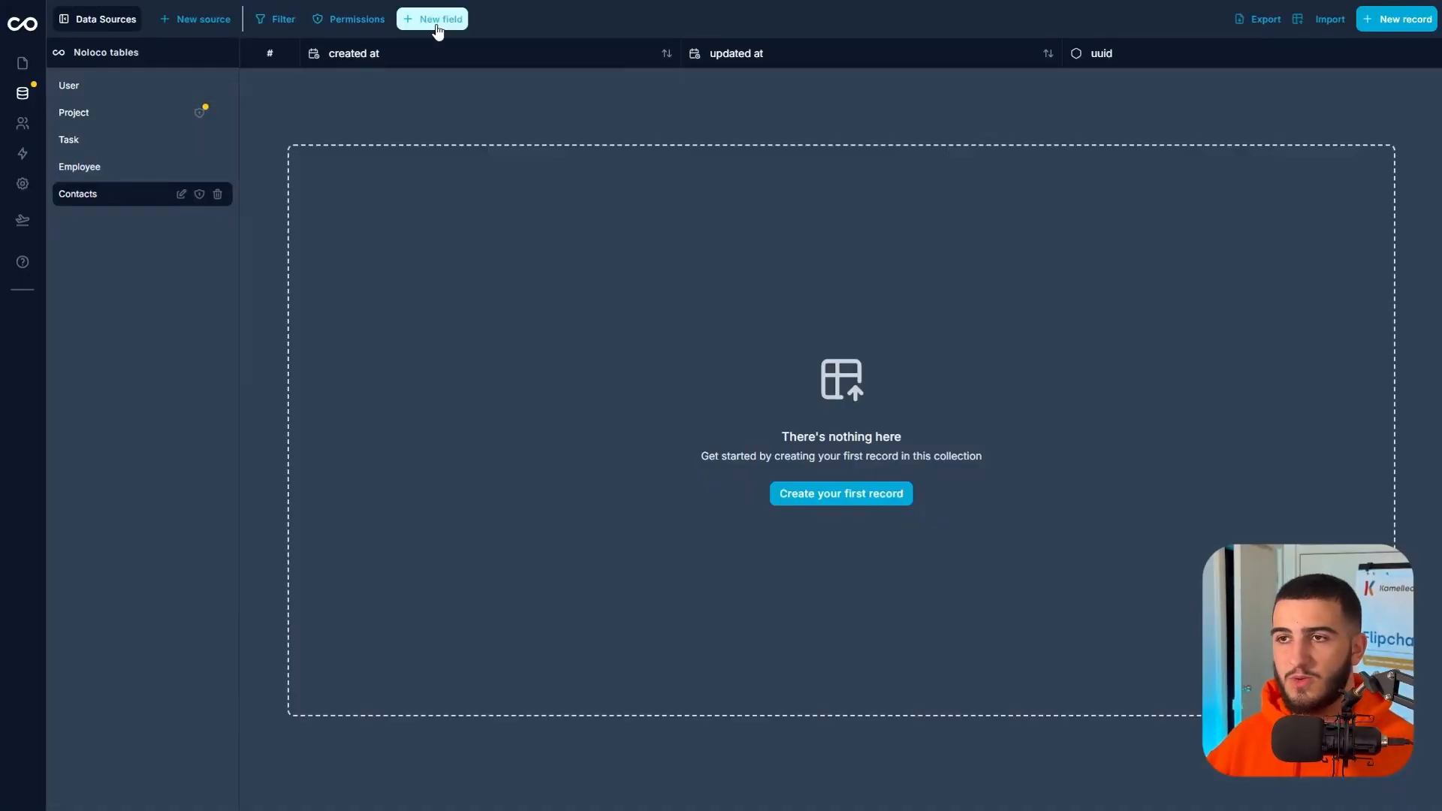
Start a new field named Client Stages in the Contacts collection with the Single option select type.
left_click(438, 30)
left_click(471, 71)
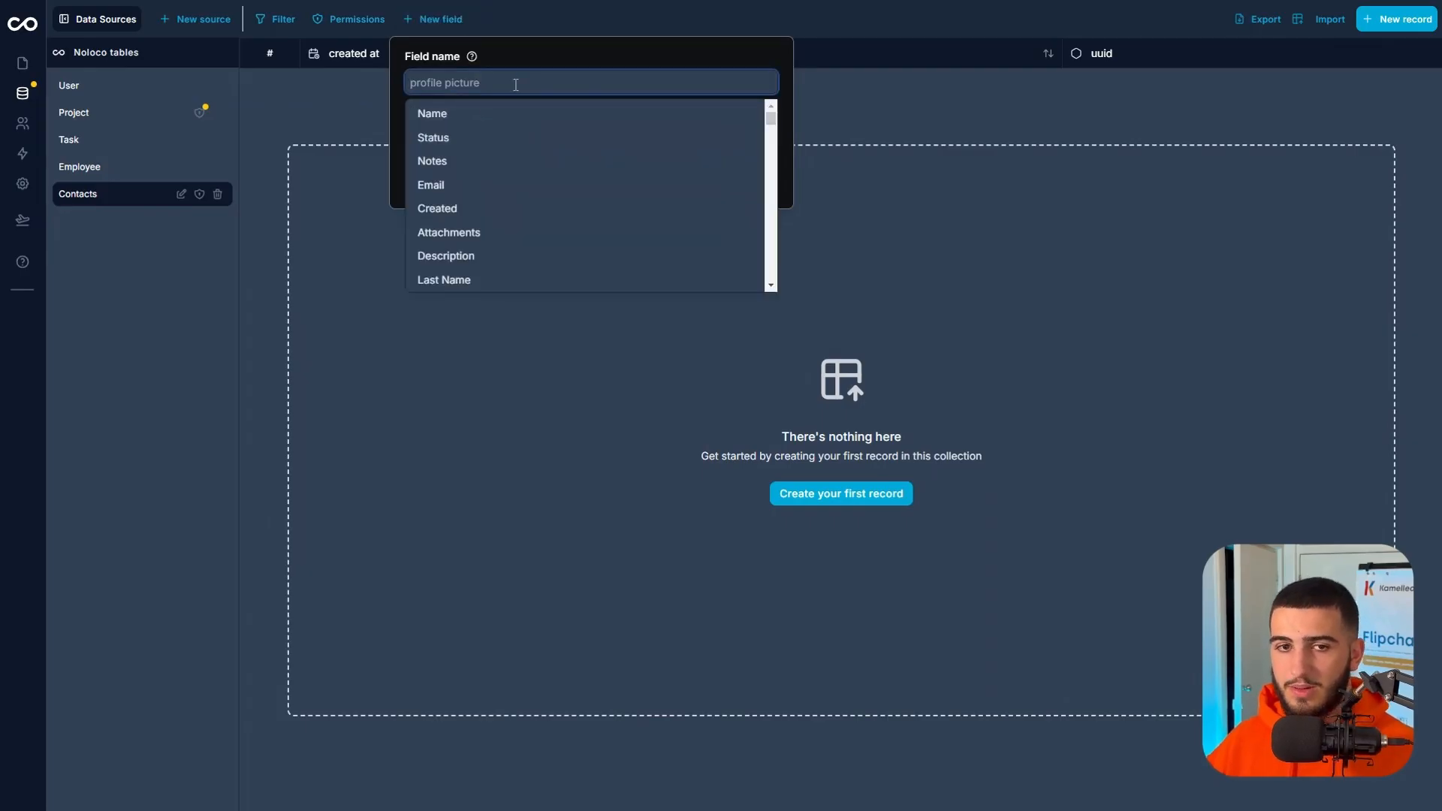
type("client Stages")
left_click(542, 144)
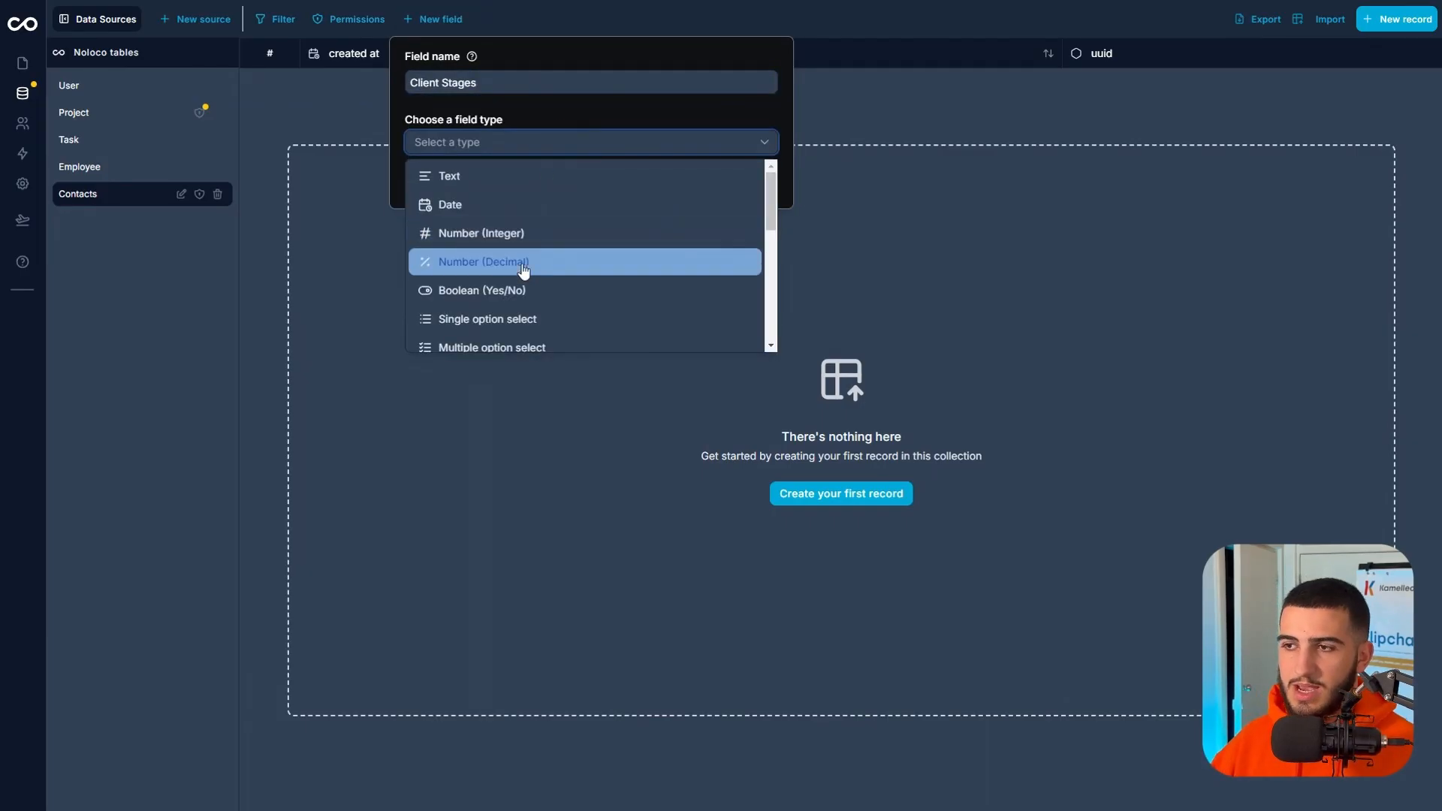
left_click(524, 315)
Enter the options Lead, Active Client and Lost Client for Client Stages and add the field.
left_click(530, 213)
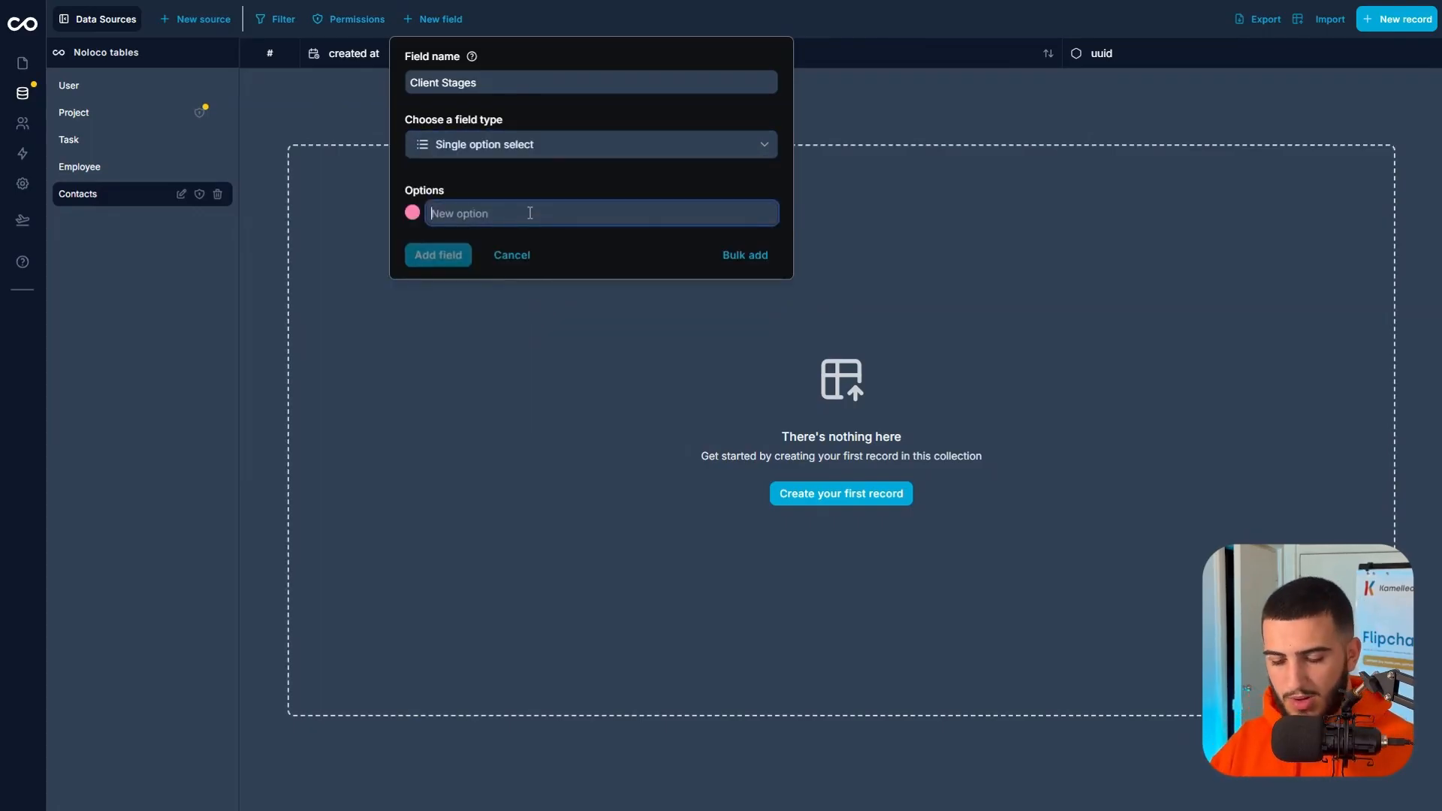
type("LEead")
key("Return")
type("Active ")
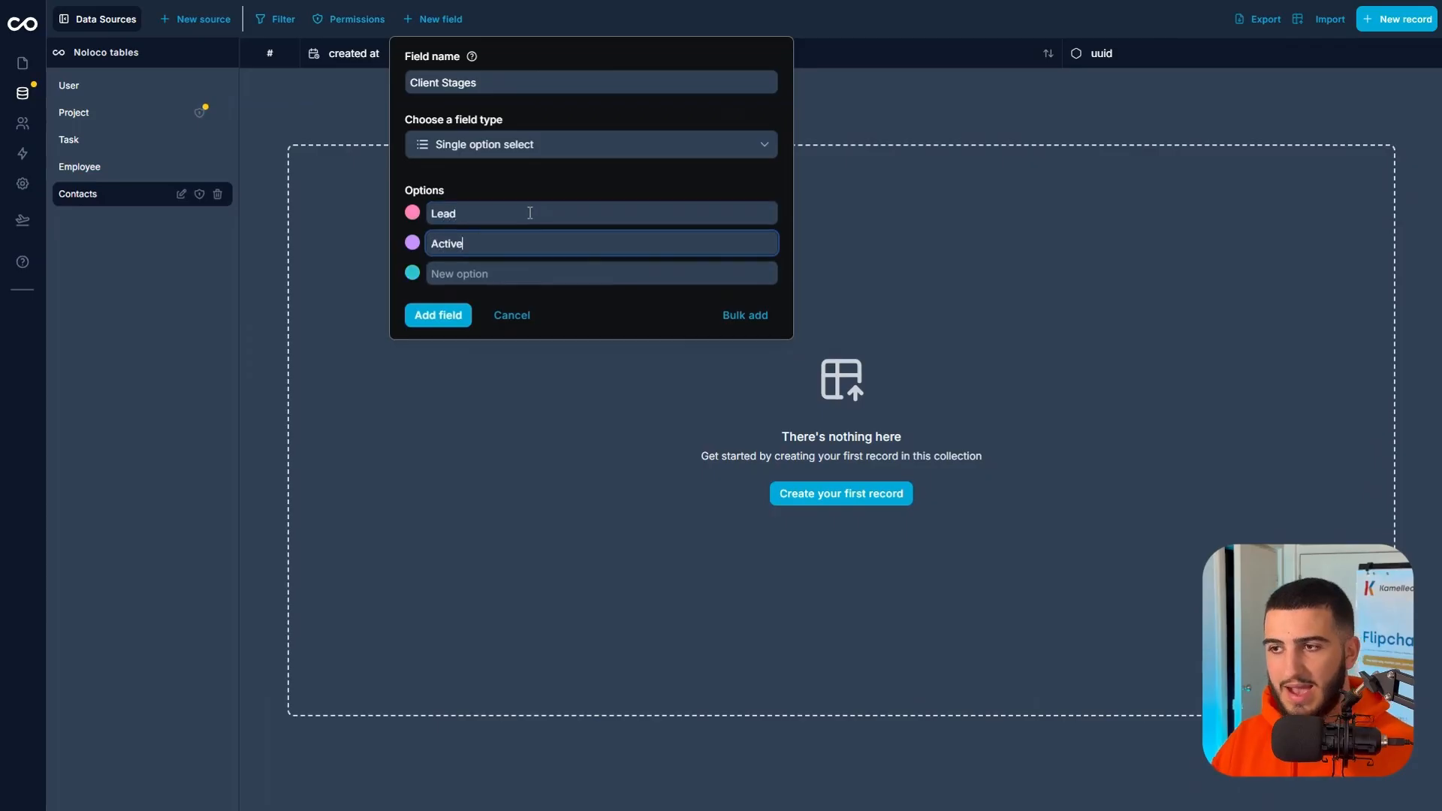
type("Client")
key("Return")
type("Lost Client")
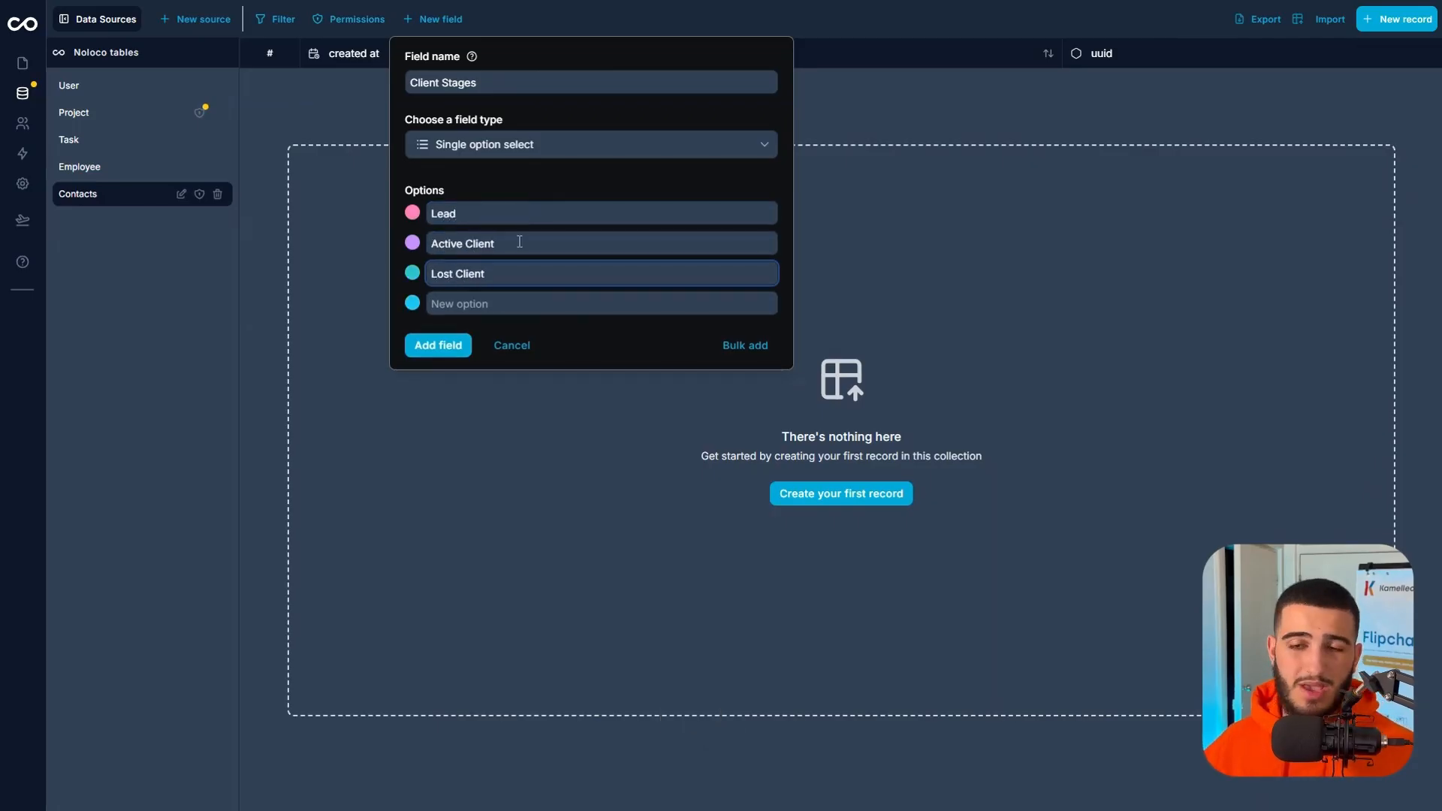
left_click(457, 348)
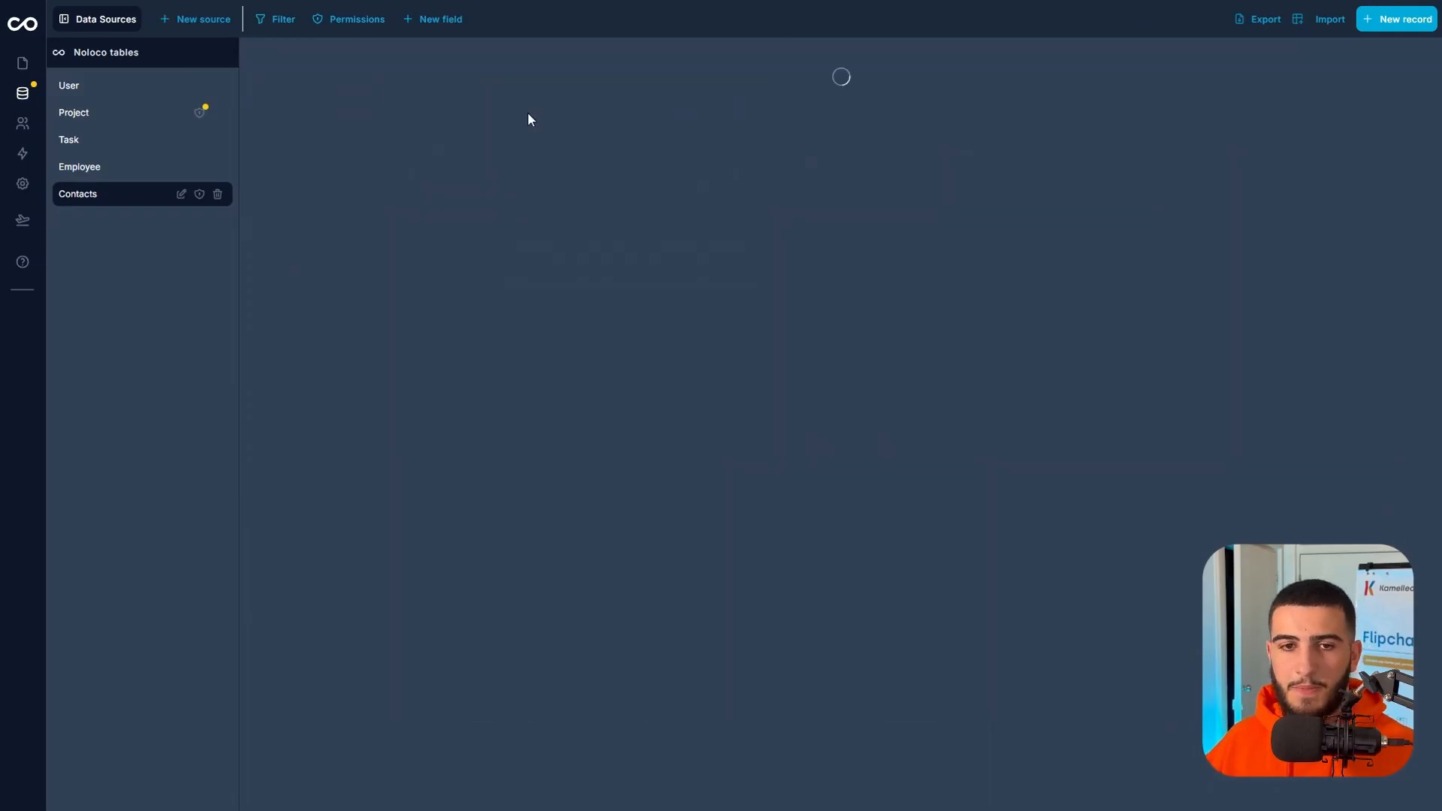
Start another Contacts field named Sales Stages with the Single option select type.
left_click(445, 27)
left_click(466, 80)
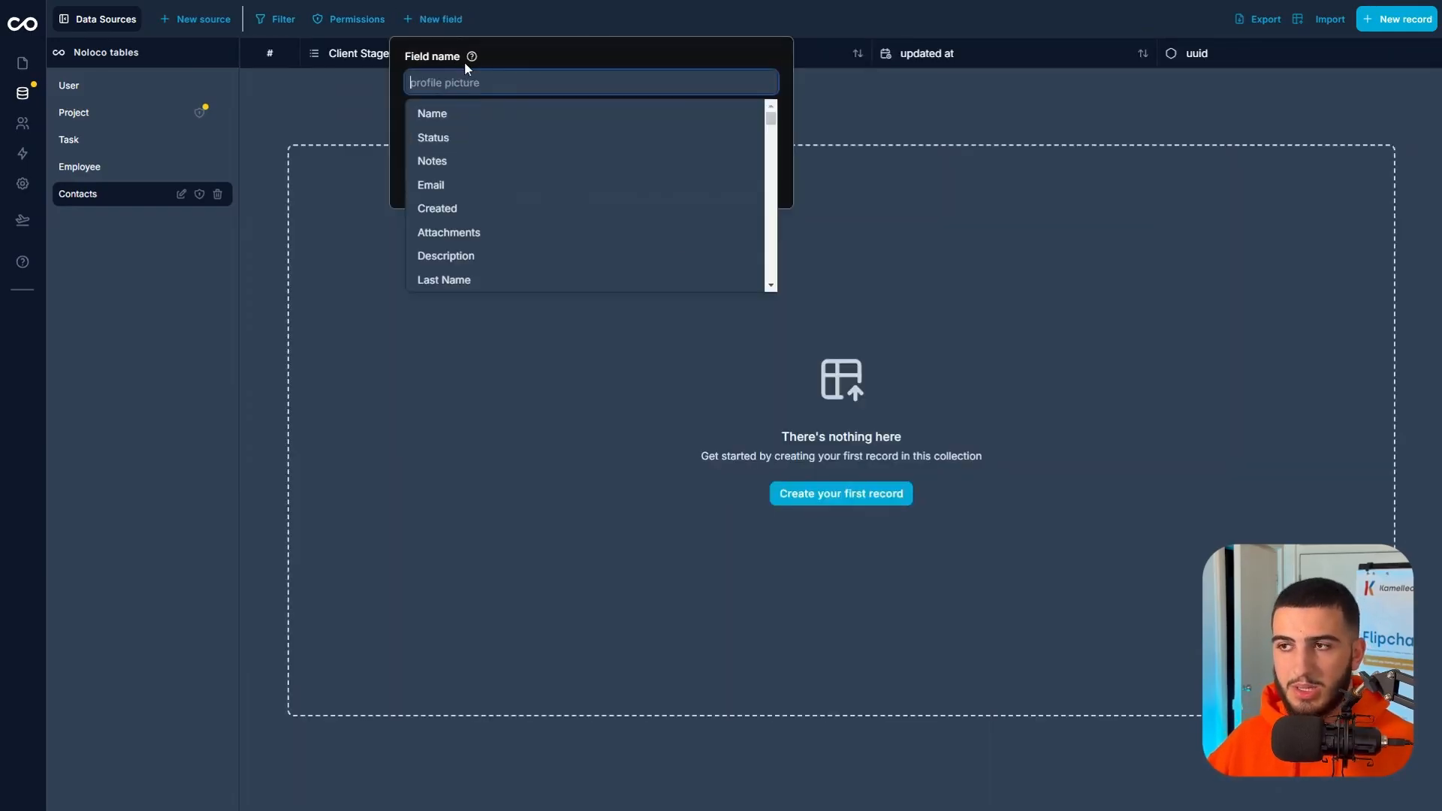
type("Sales Stages")
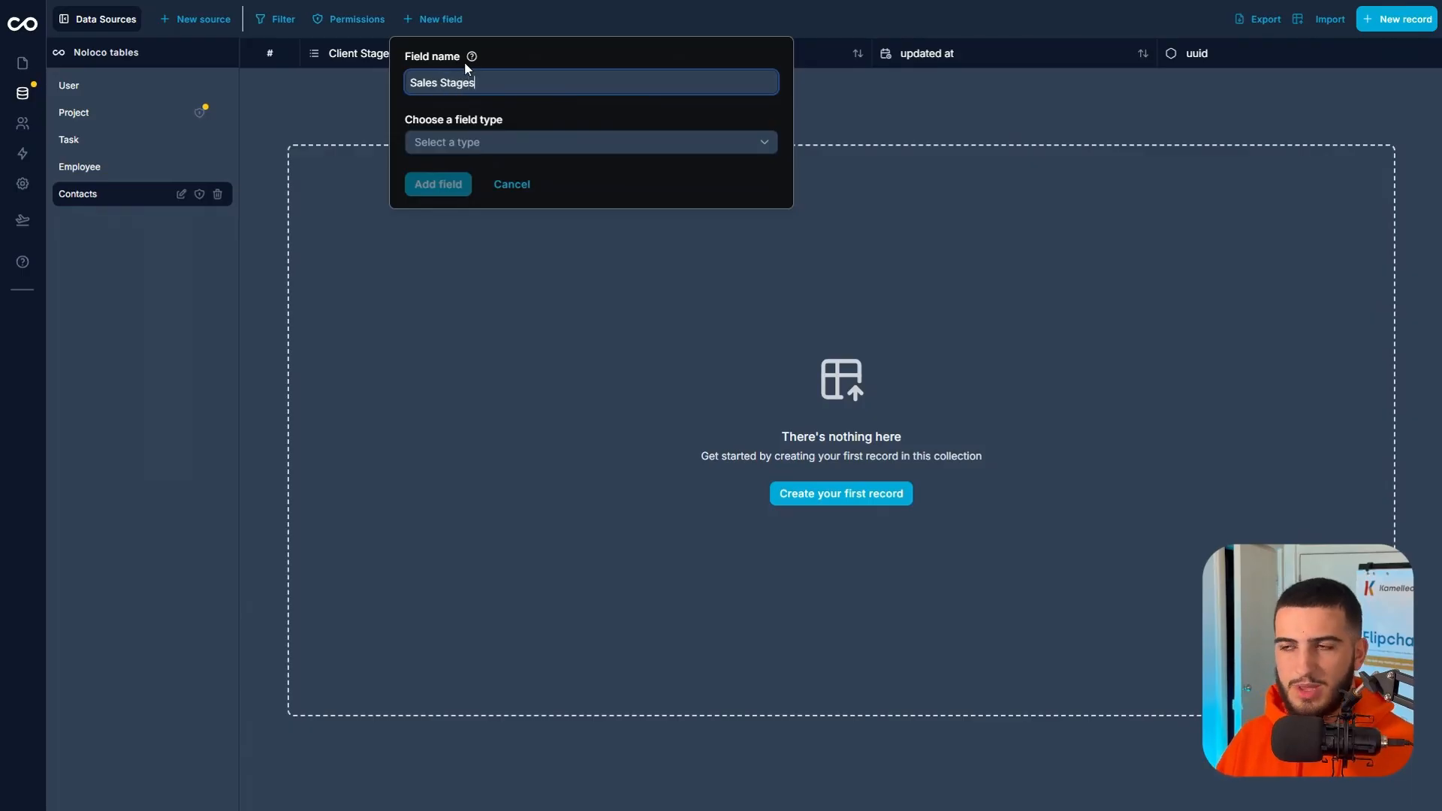
left_click(479, 142)
left_click(488, 325)
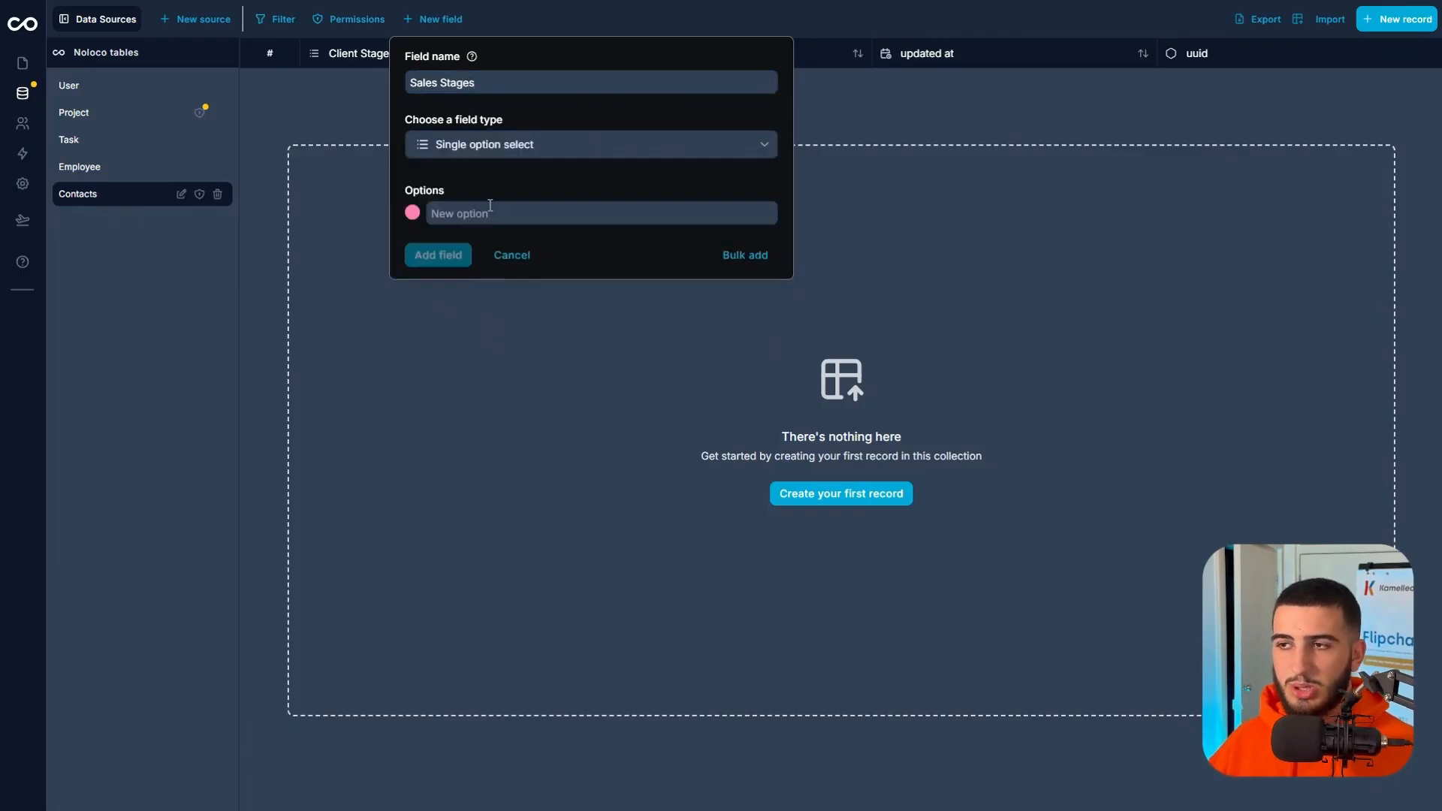
Enter the options Lead, Booked Call, Follow-Up, Closed and Lost for Sales Stages and add the field.
left_click(493, 211)
type("Lead")
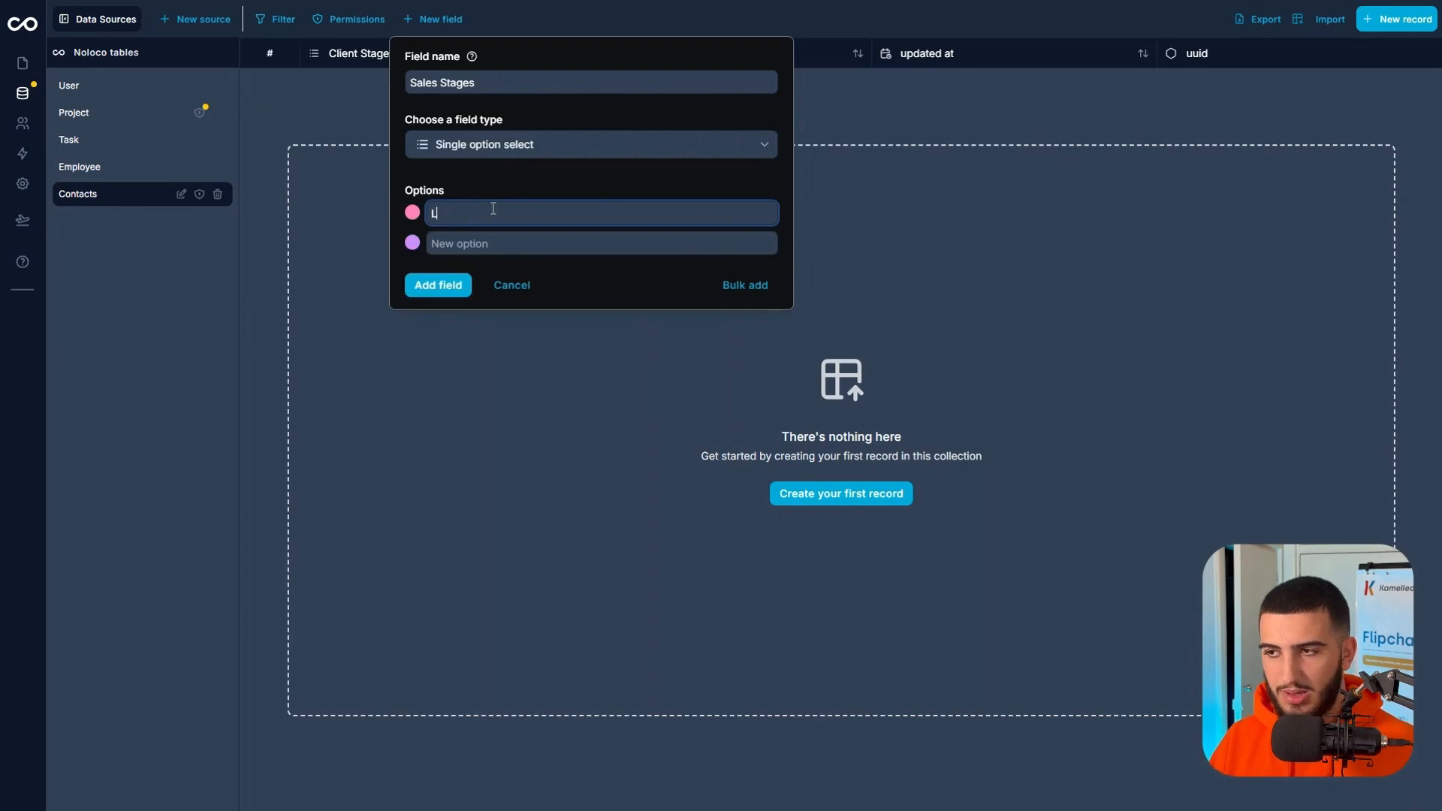
key("Return")
type("Booked Call")
key("Return")
type("Foll")
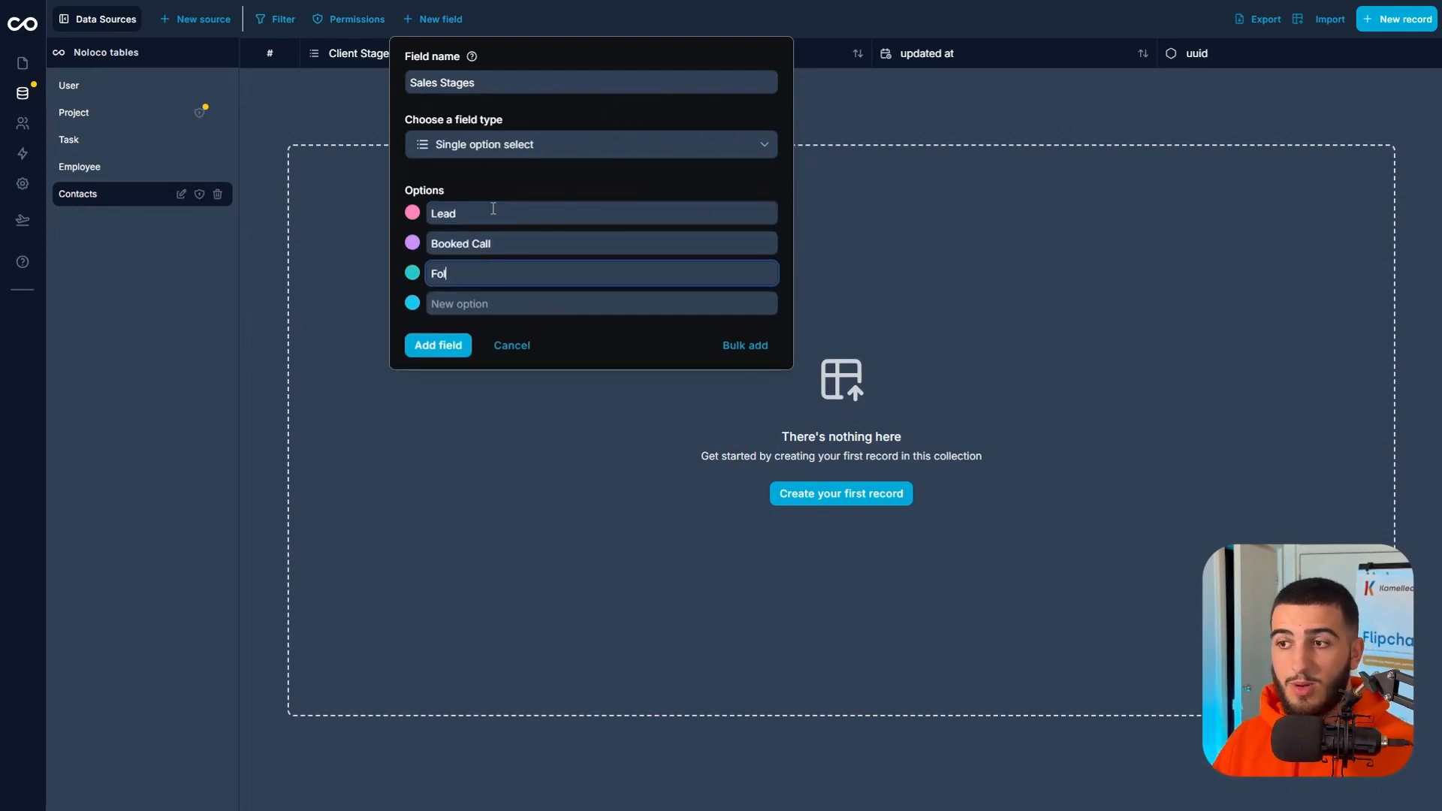
type("o")
key("BackSpace")
type("low-Up")
key("Return")
type("Closed")
key("Return")
type("Lost")
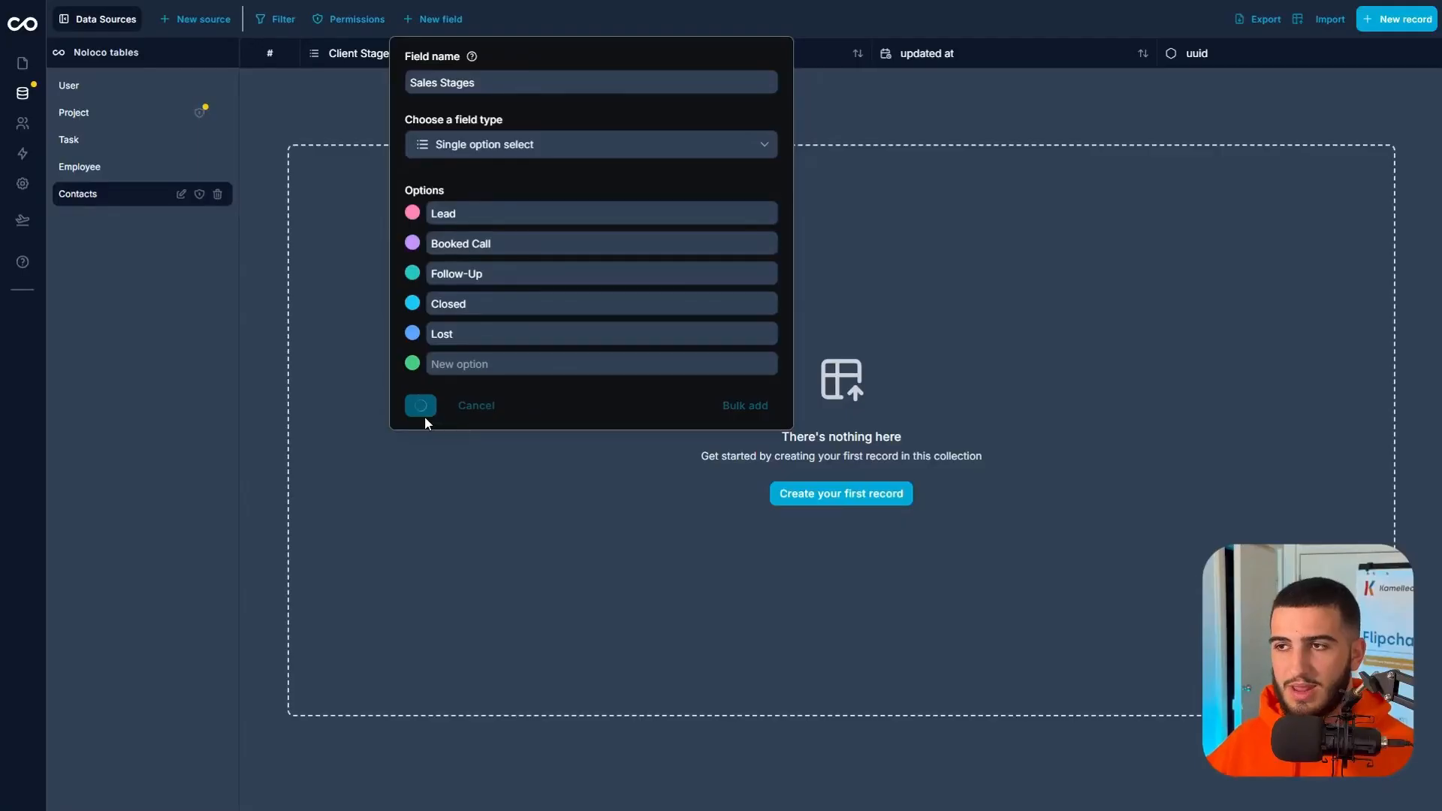
left_click(425, 416)
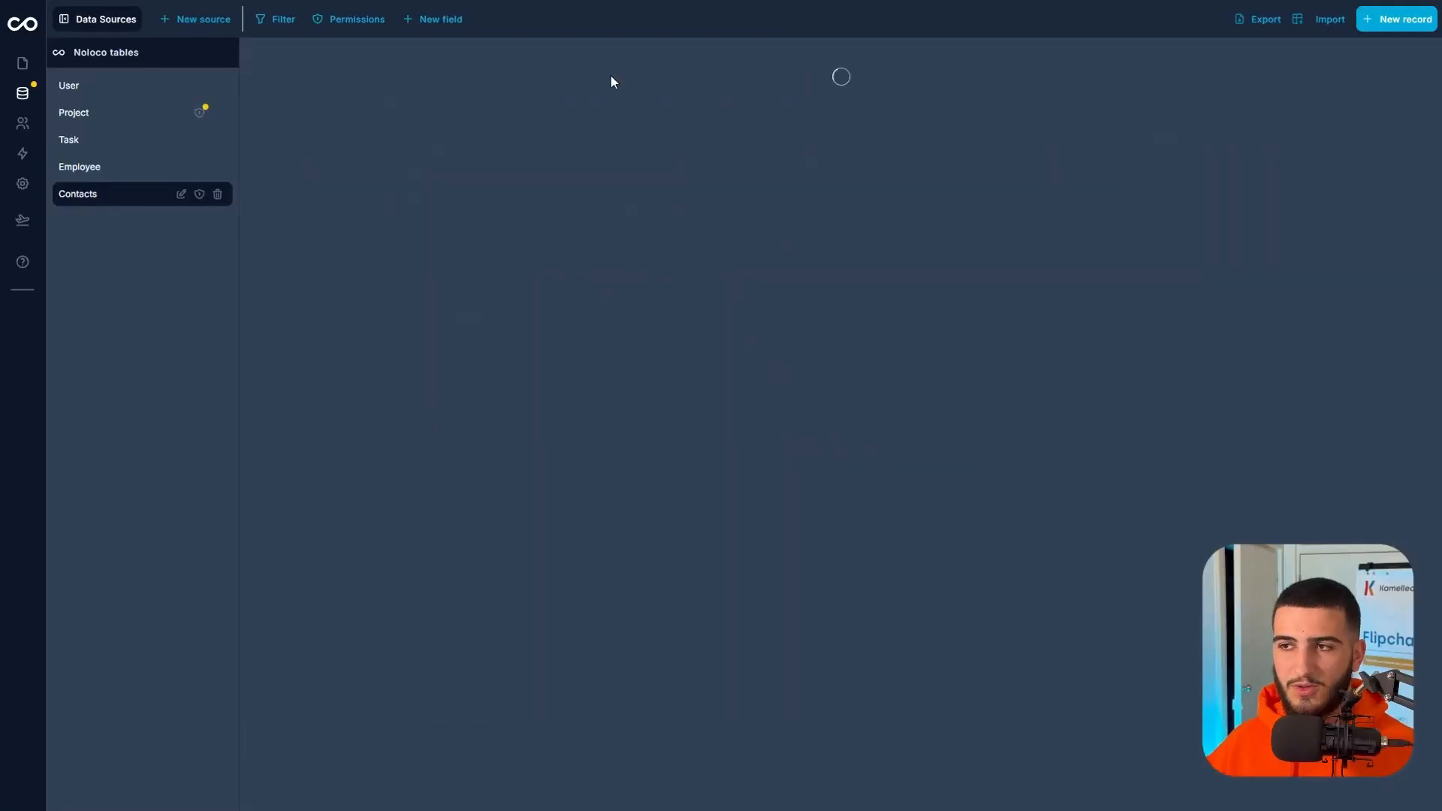
Add a Company Name field to Contacts as Text in Single line format.
left_click(432, 18)
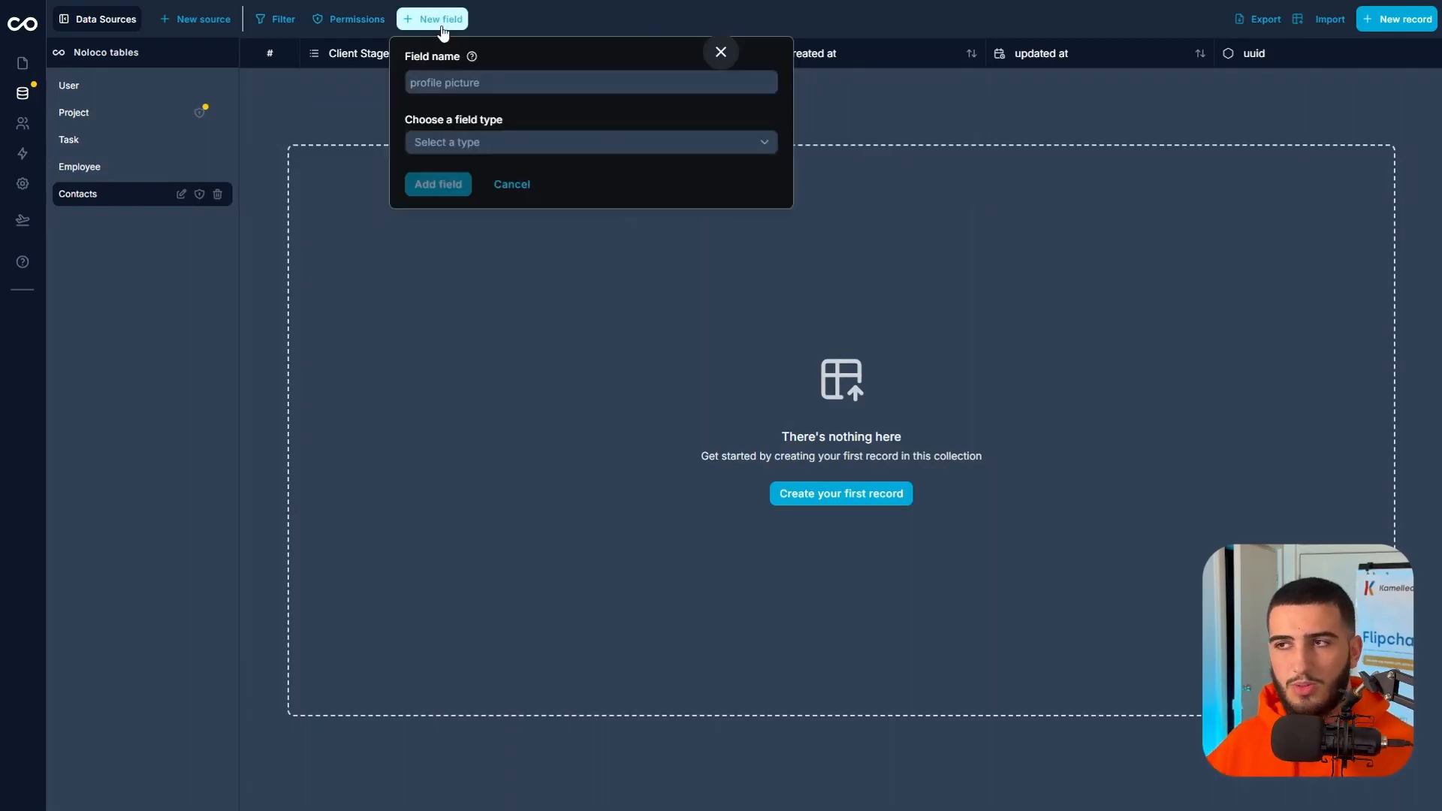
left_click(496, 80)
type("Co")
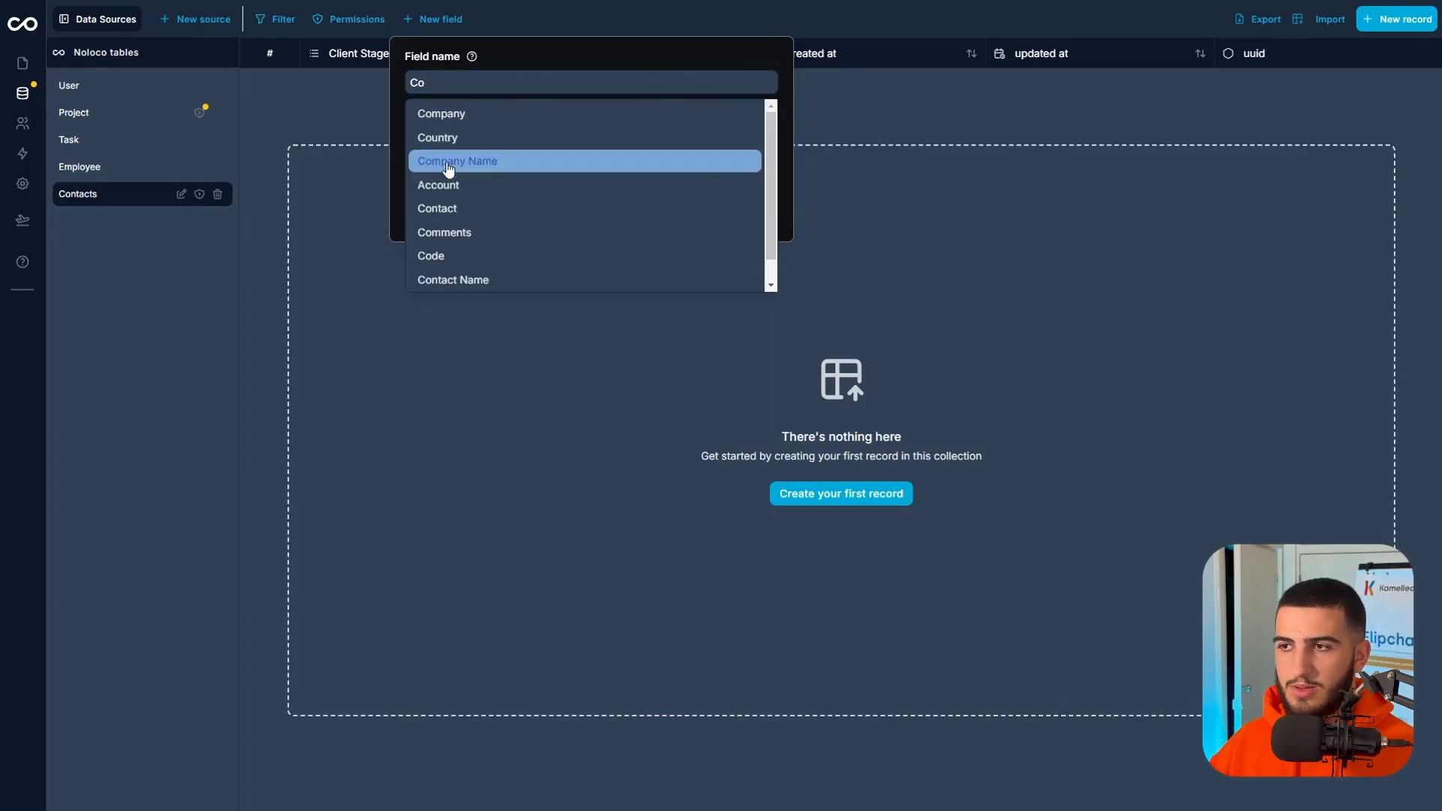
left_click(451, 161)
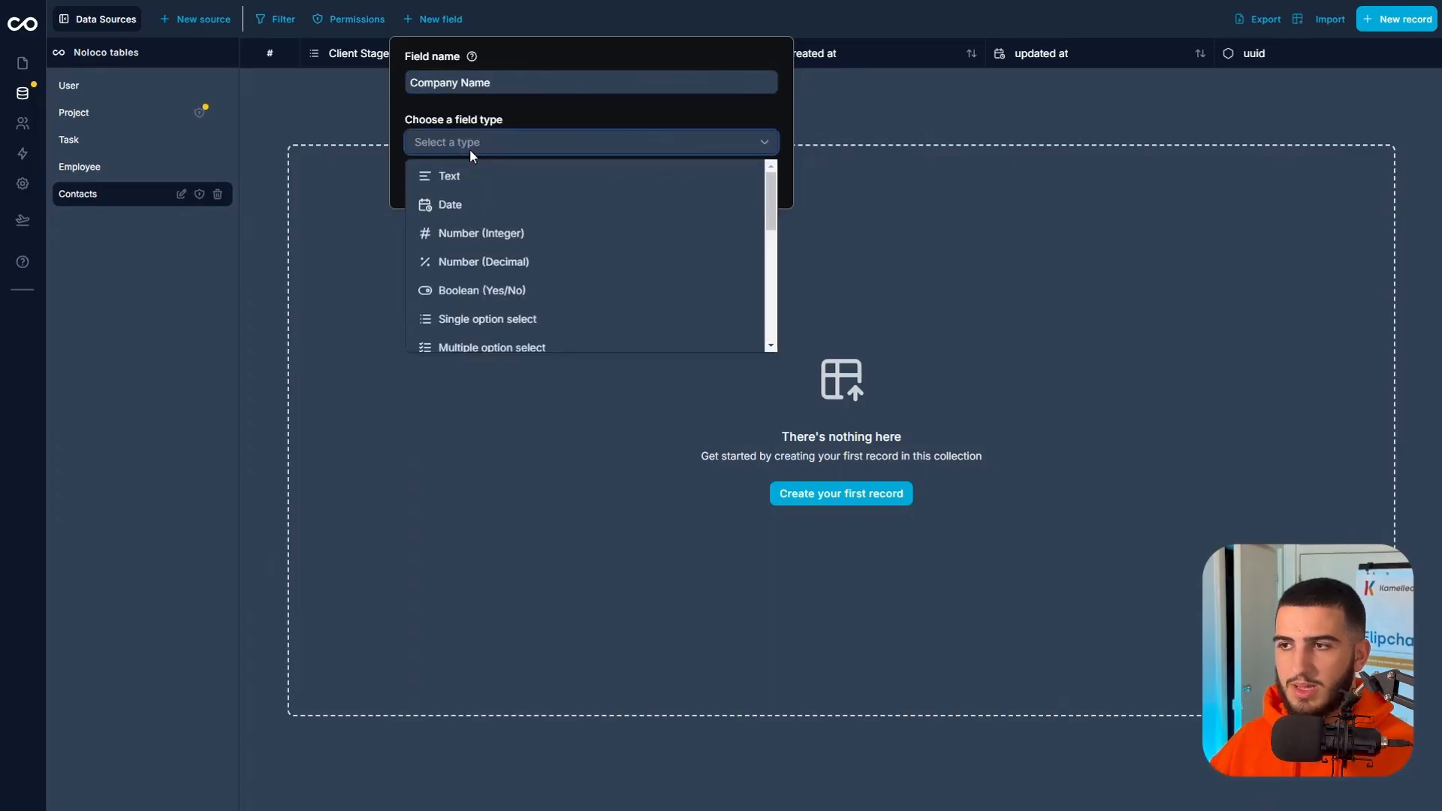
left_click(524, 184)
left_click(490, 214)
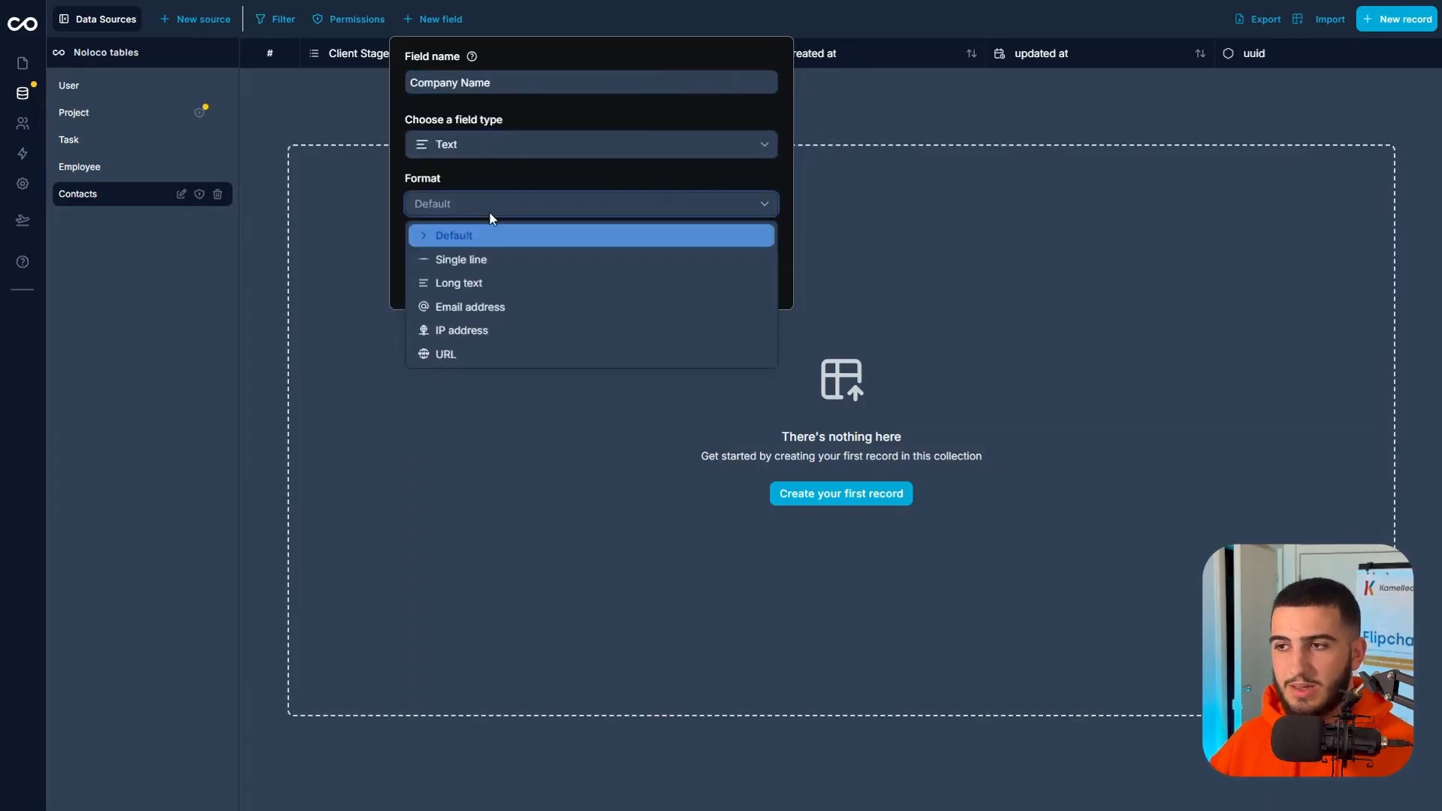
left_click(484, 259)
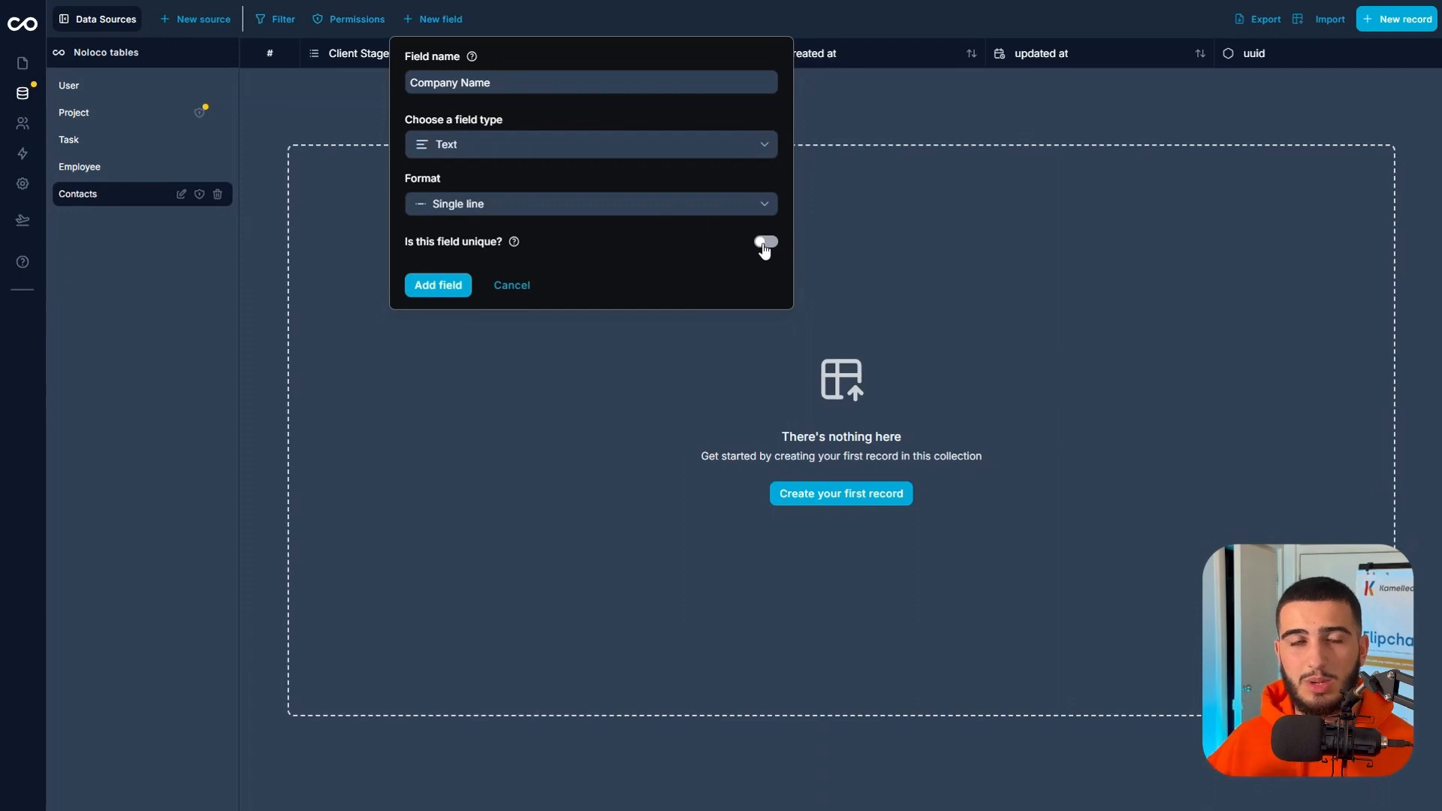
left_click(438, 284)
Add a Name field to Contacts as Text in Single line format.
left_click(431, 22)
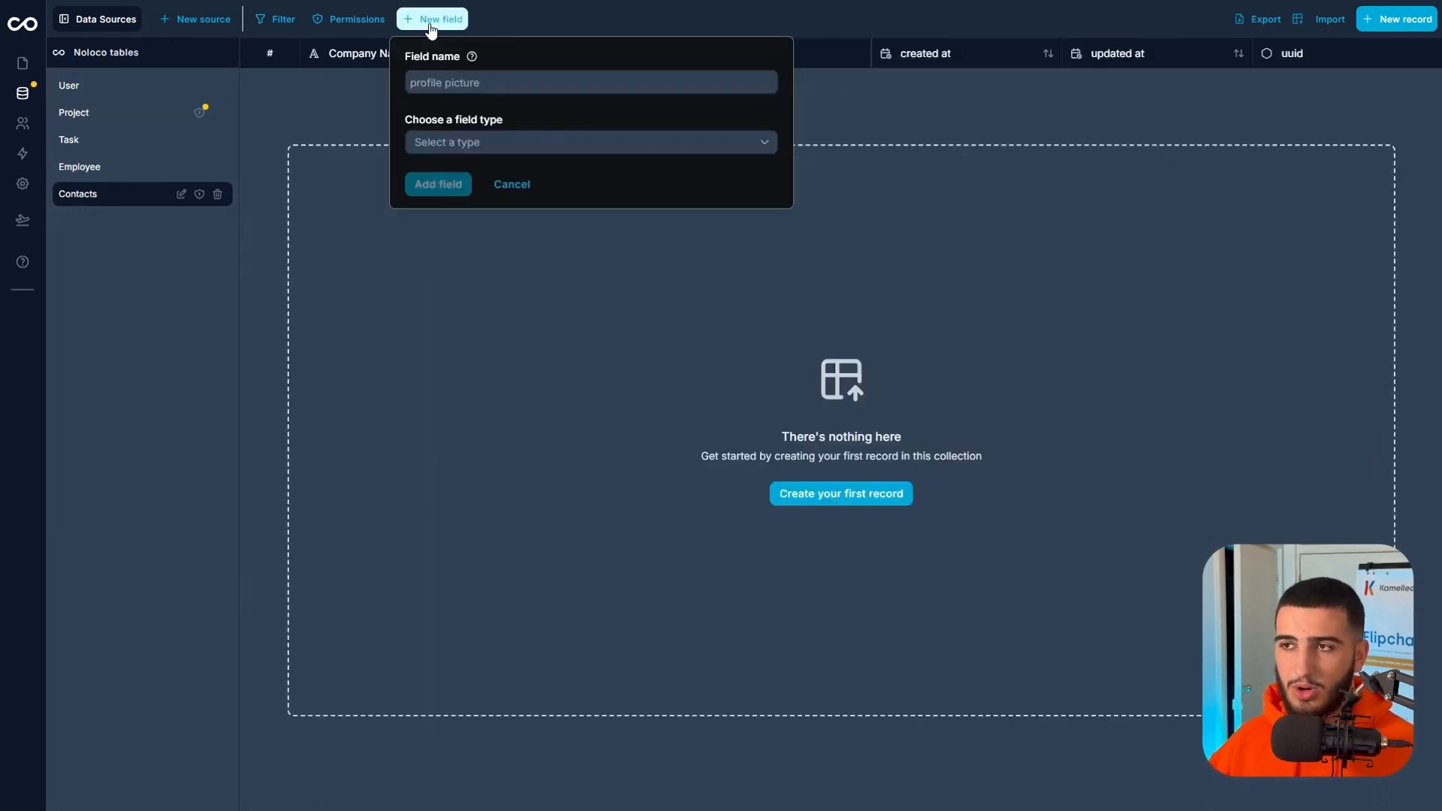
left_click(450, 75)
left_click(480, 114)
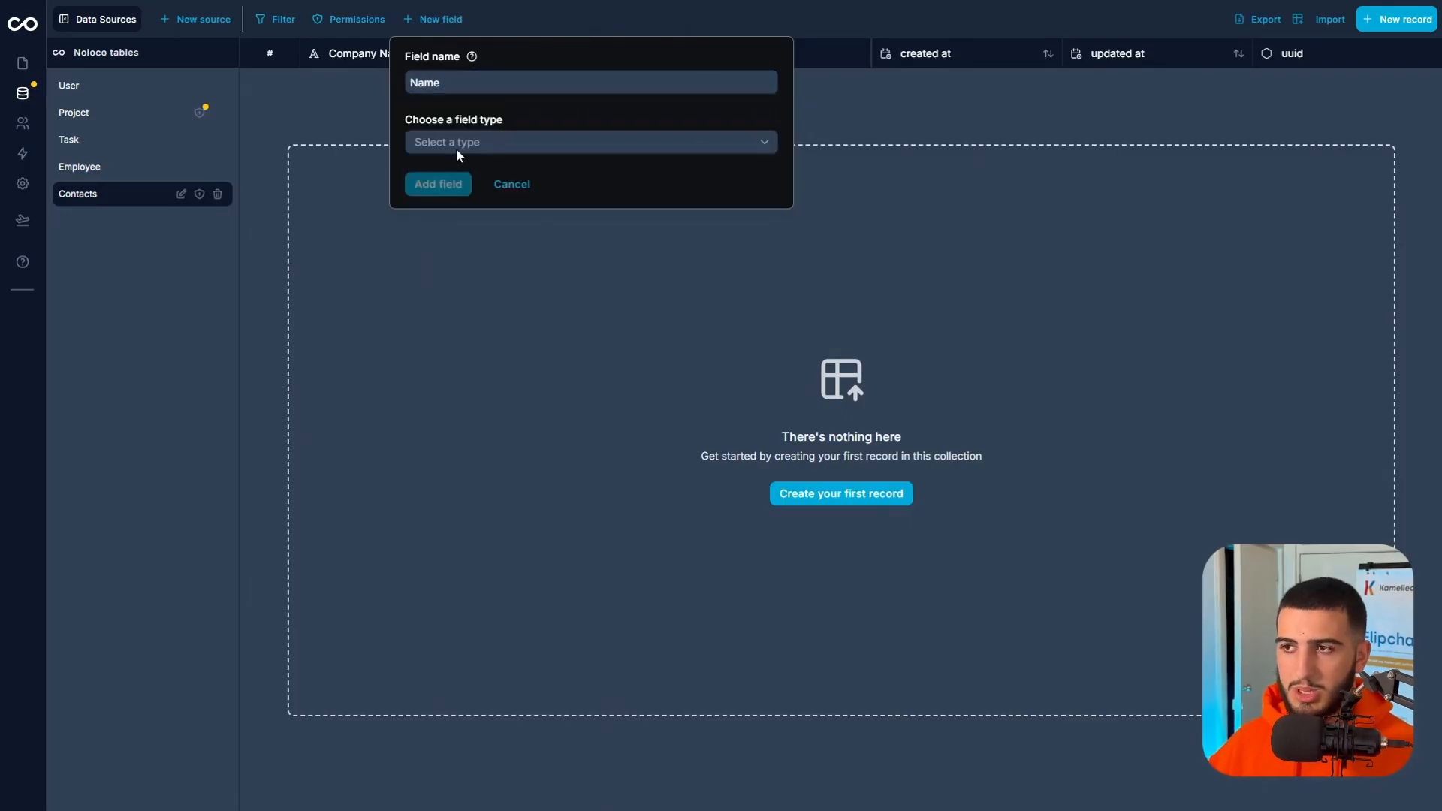
left_click(457, 144)
left_click(502, 179)
left_click(505, 204)
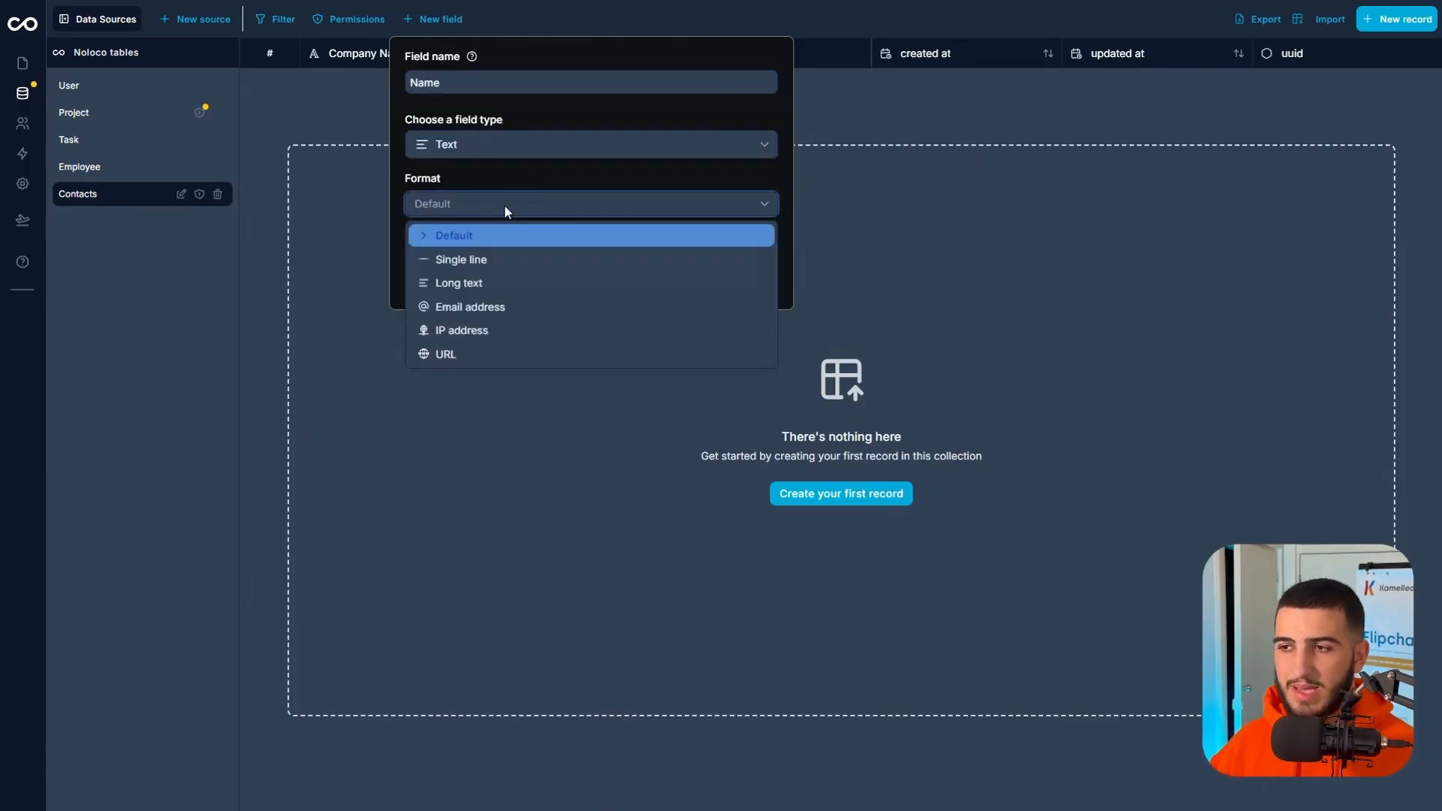
left_click(496, 259)
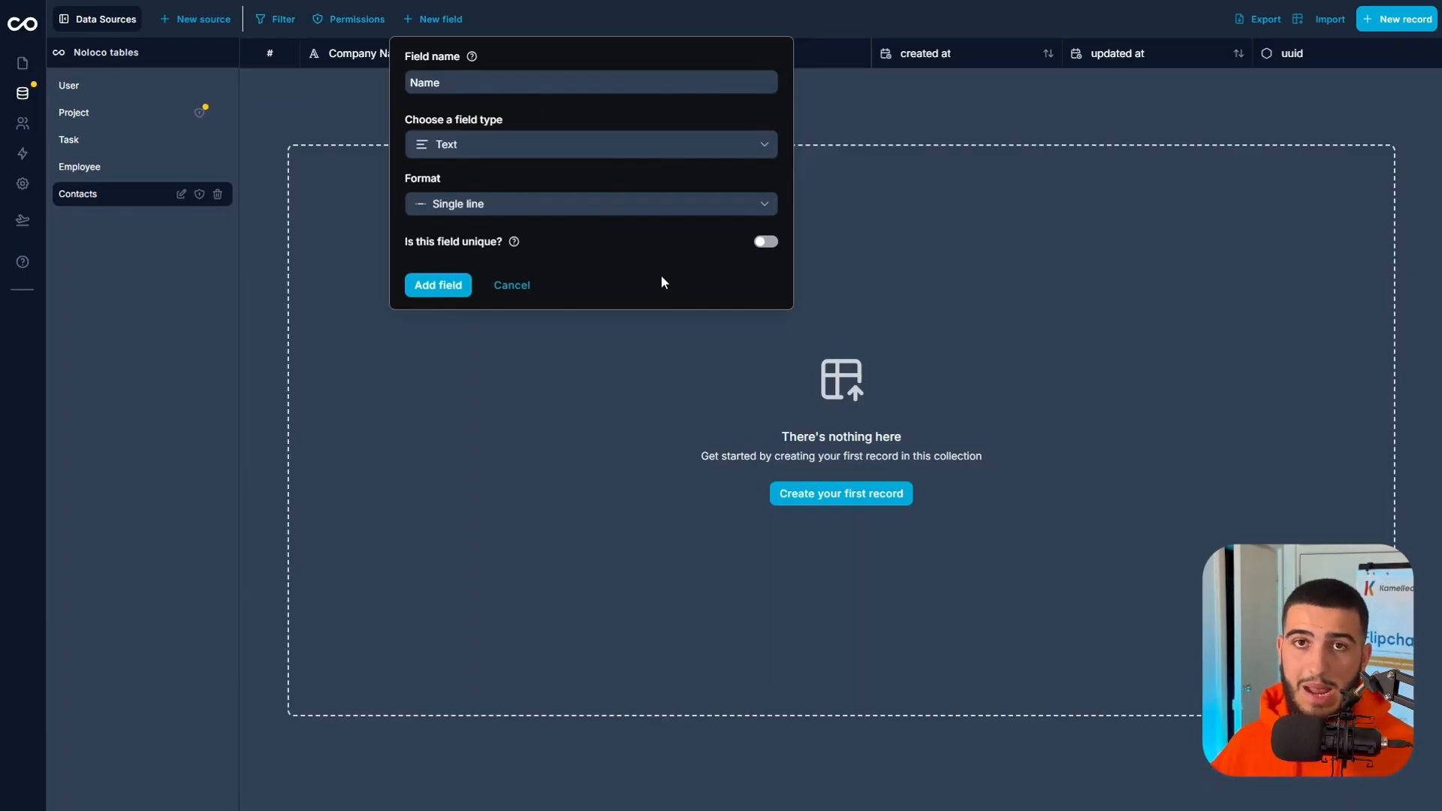
left_click(422, 284)
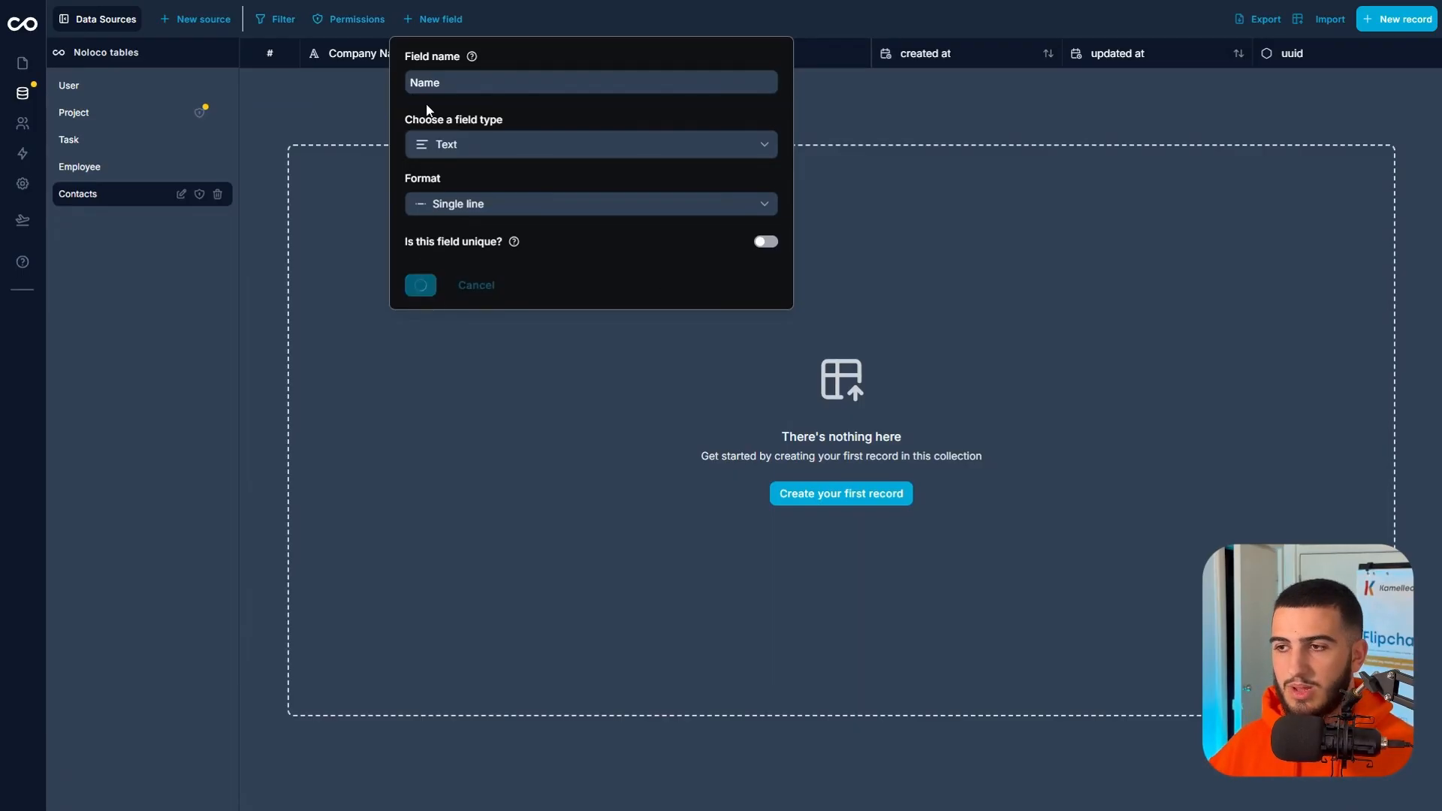
Add an Email field to Contacts as Text in Email address format and mark it as unique.
left_click(432, 22)
left_click(450, 83)
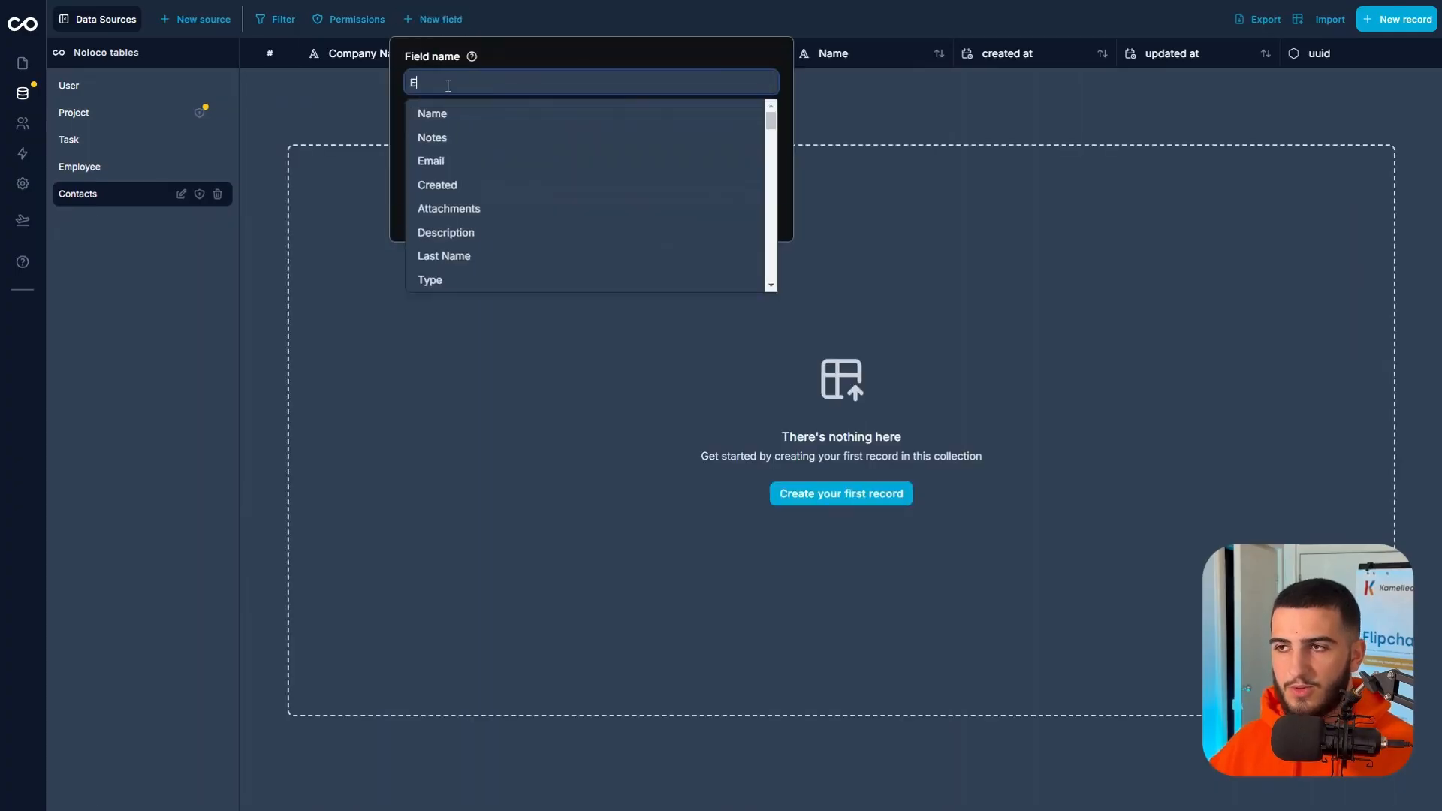
left_click(459, 159)
left_click(461, 141)
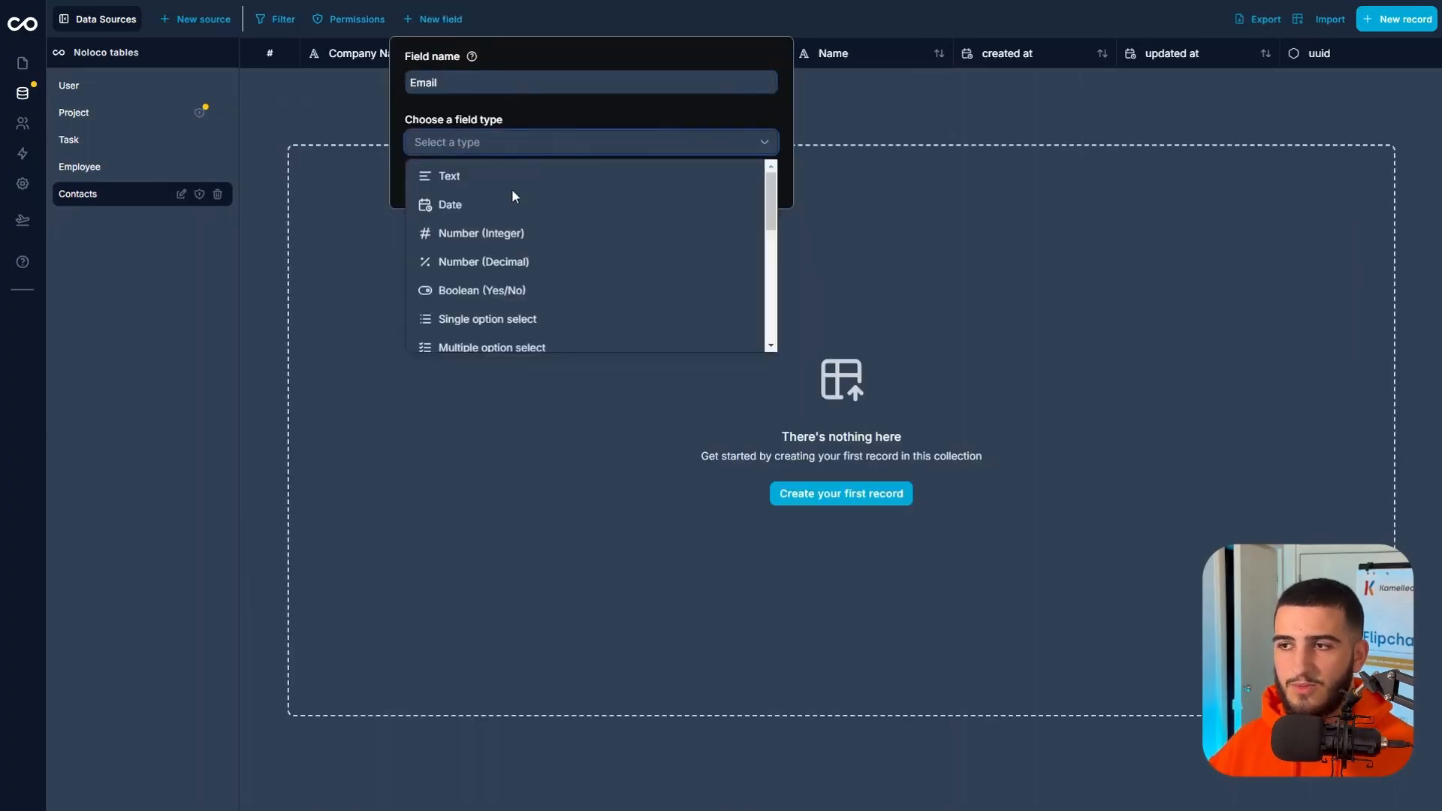
left_click(488, 173)
left_click(476, 204)
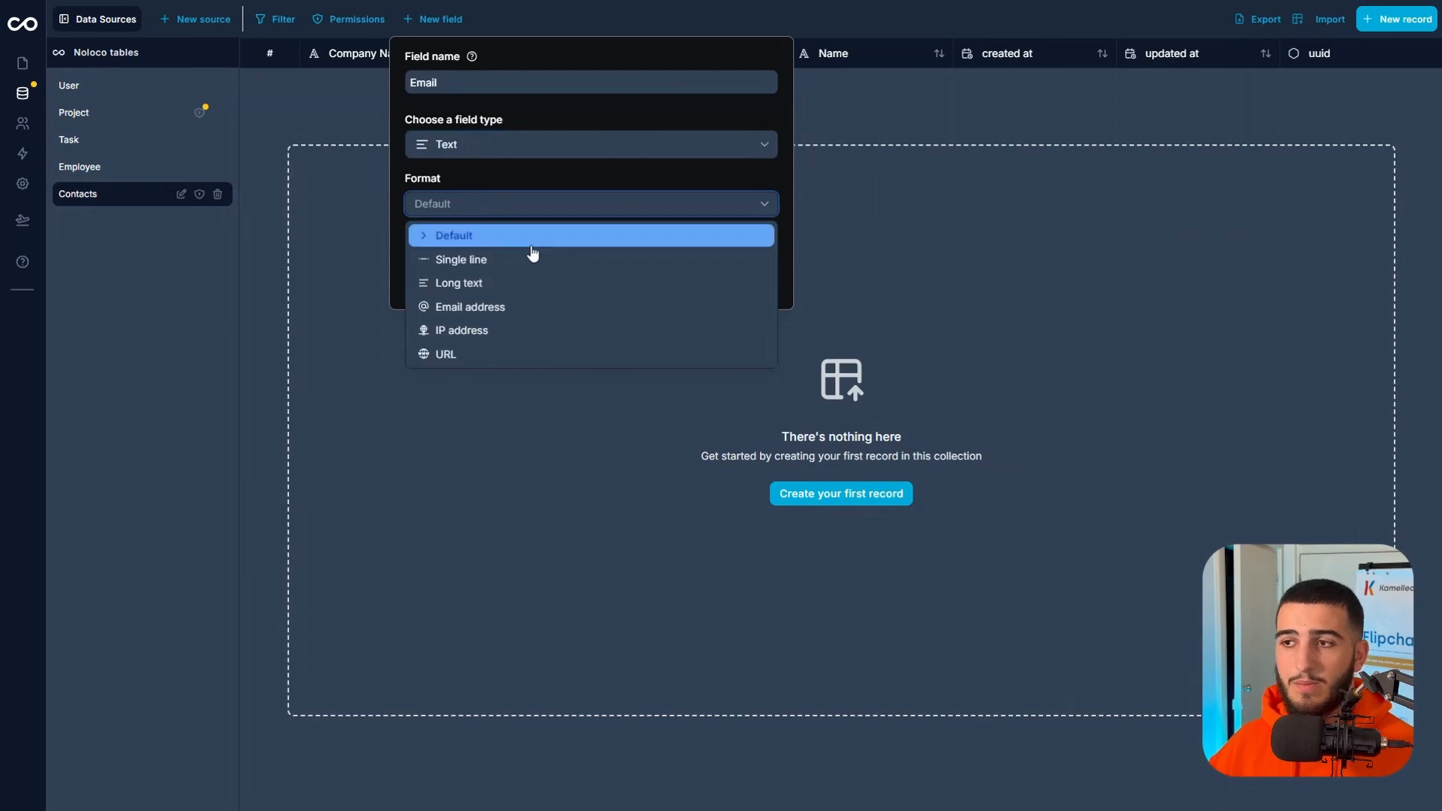
left_click(486, 307)
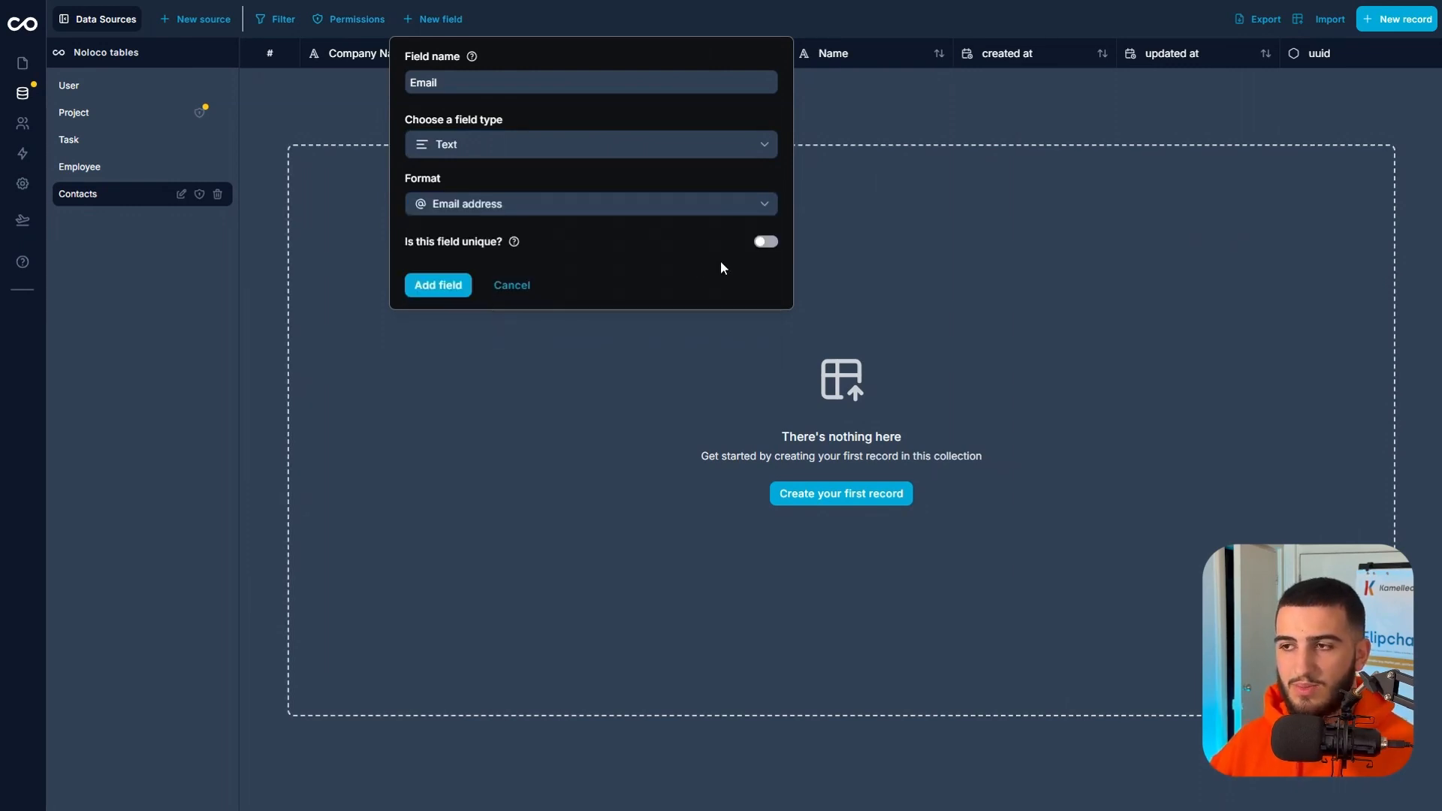
left_click(769, 245)
left_click(456, 282)
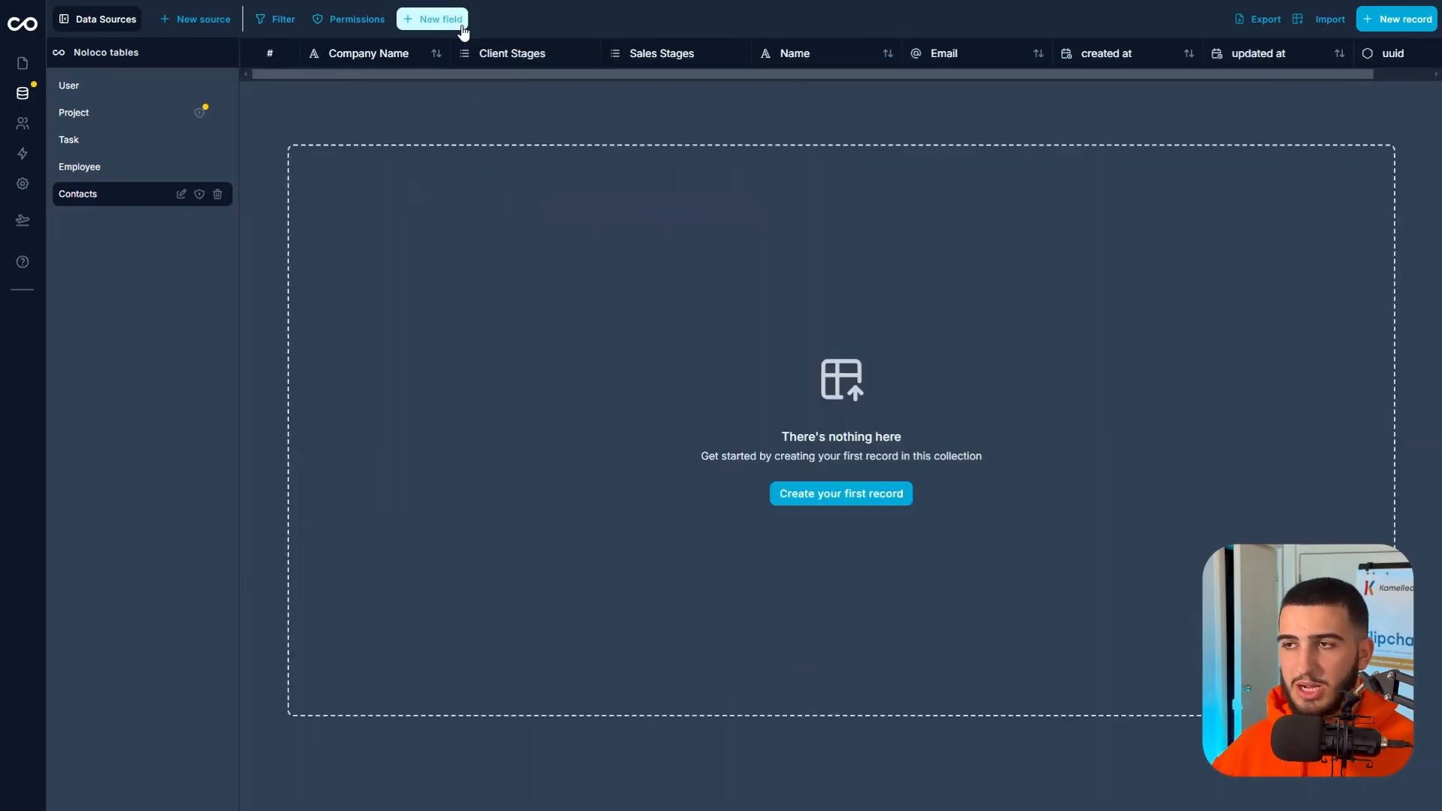
Add a Phone Number field to Contacts with the Phone number type.
left_click(434, 19)
left_click(468, 84)
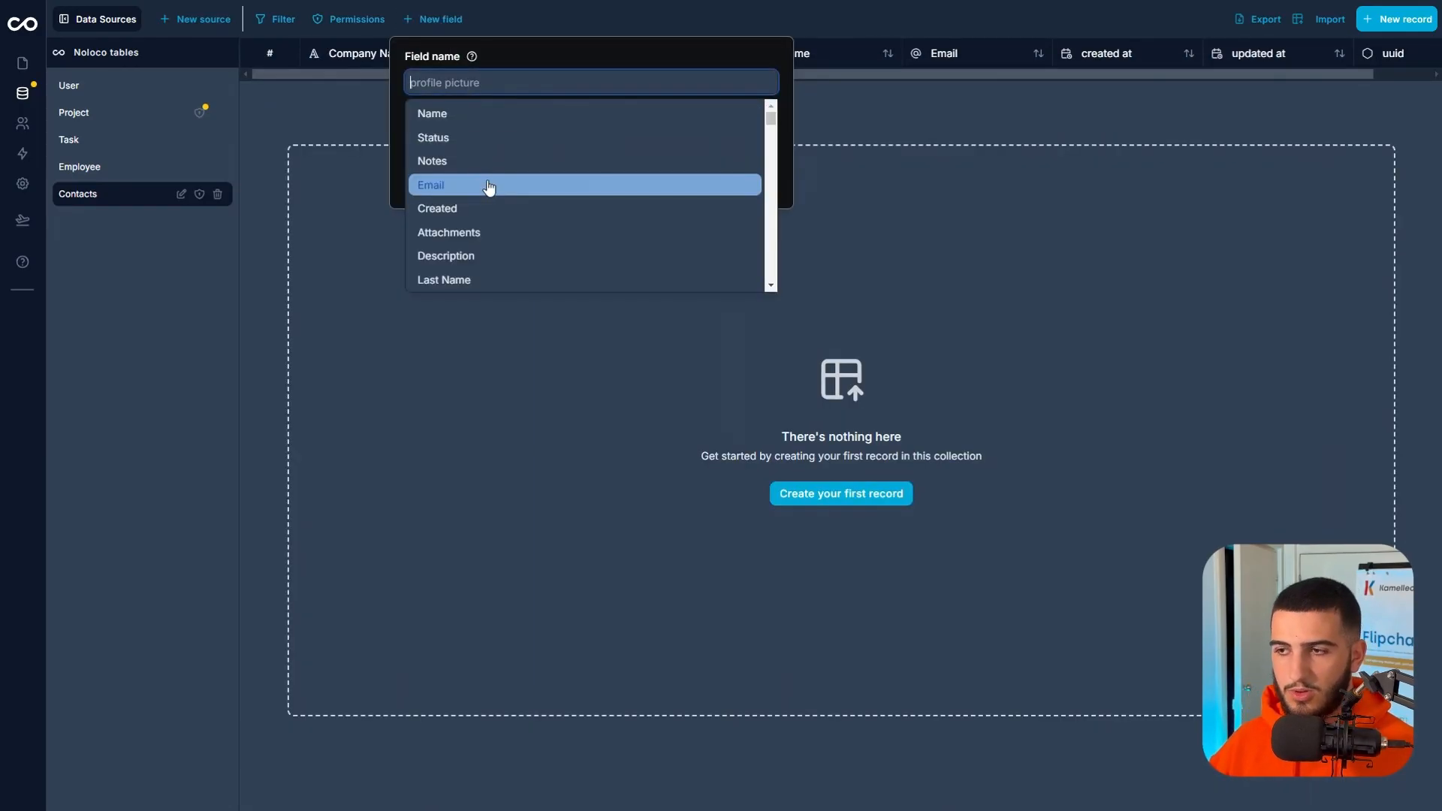
type("pho")
left_click(424, 138)
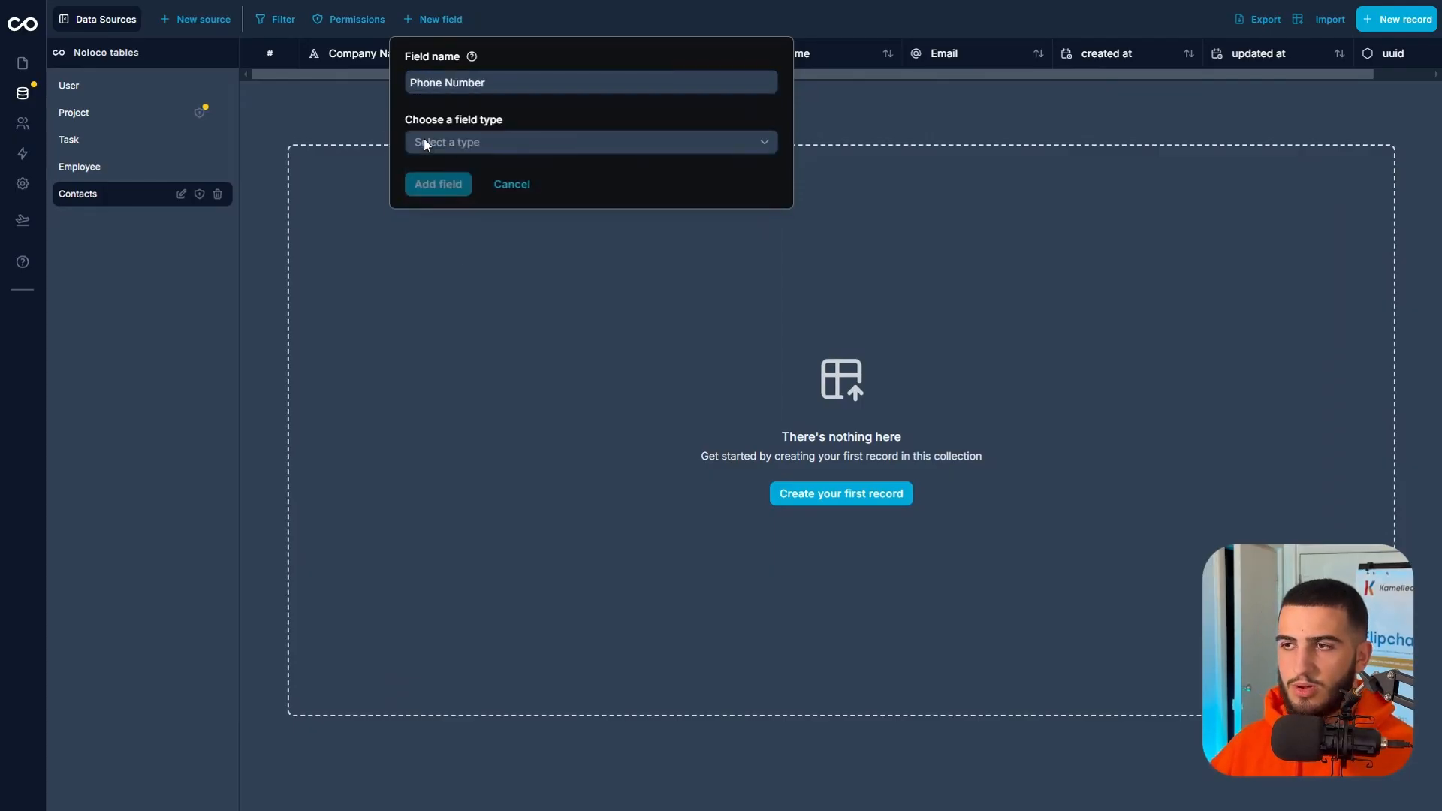
left_click(458, 143)
scroll(540, 240, "down", 2)
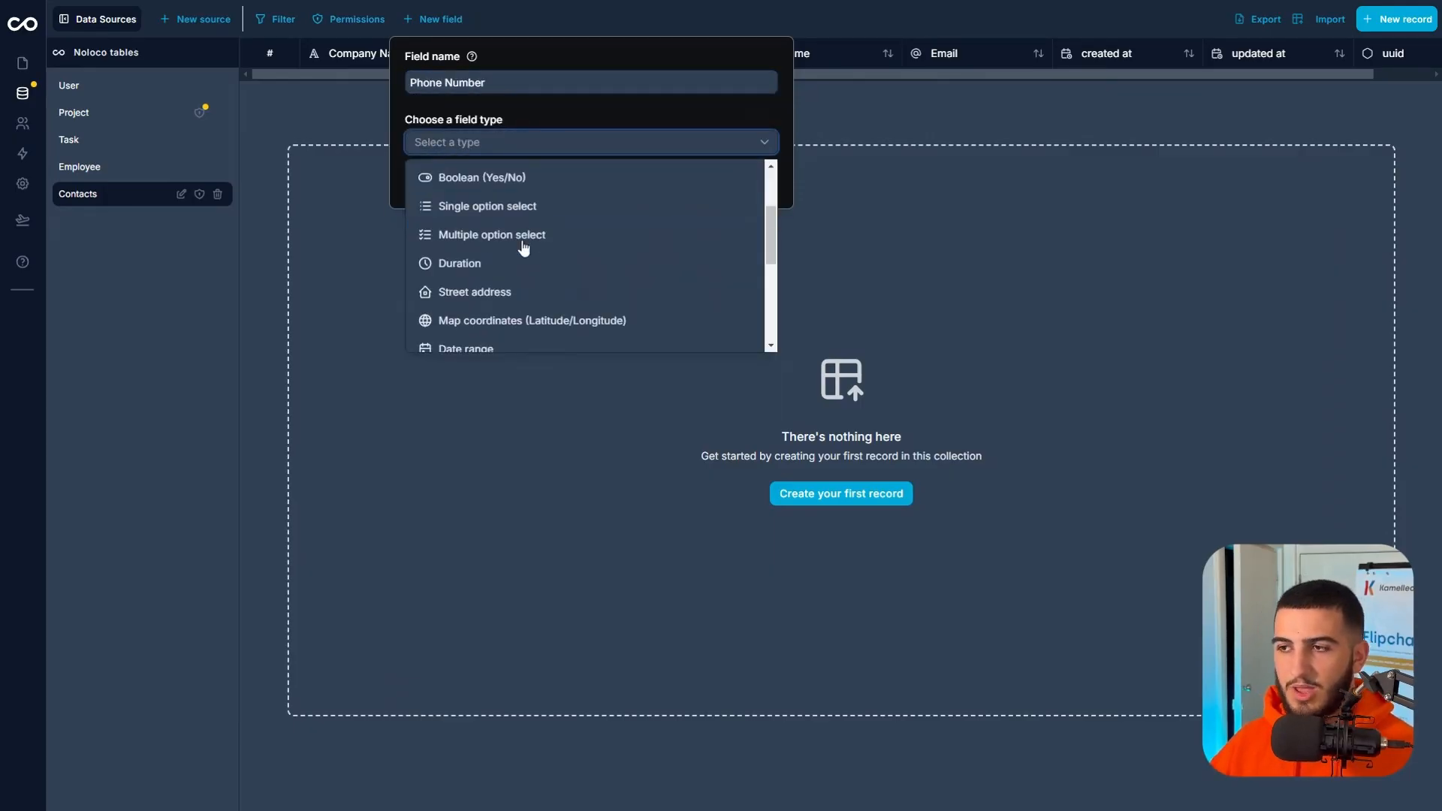
scroll(523, 246, "down", 2)
left_click(493, 241)
left_click(437, 203)
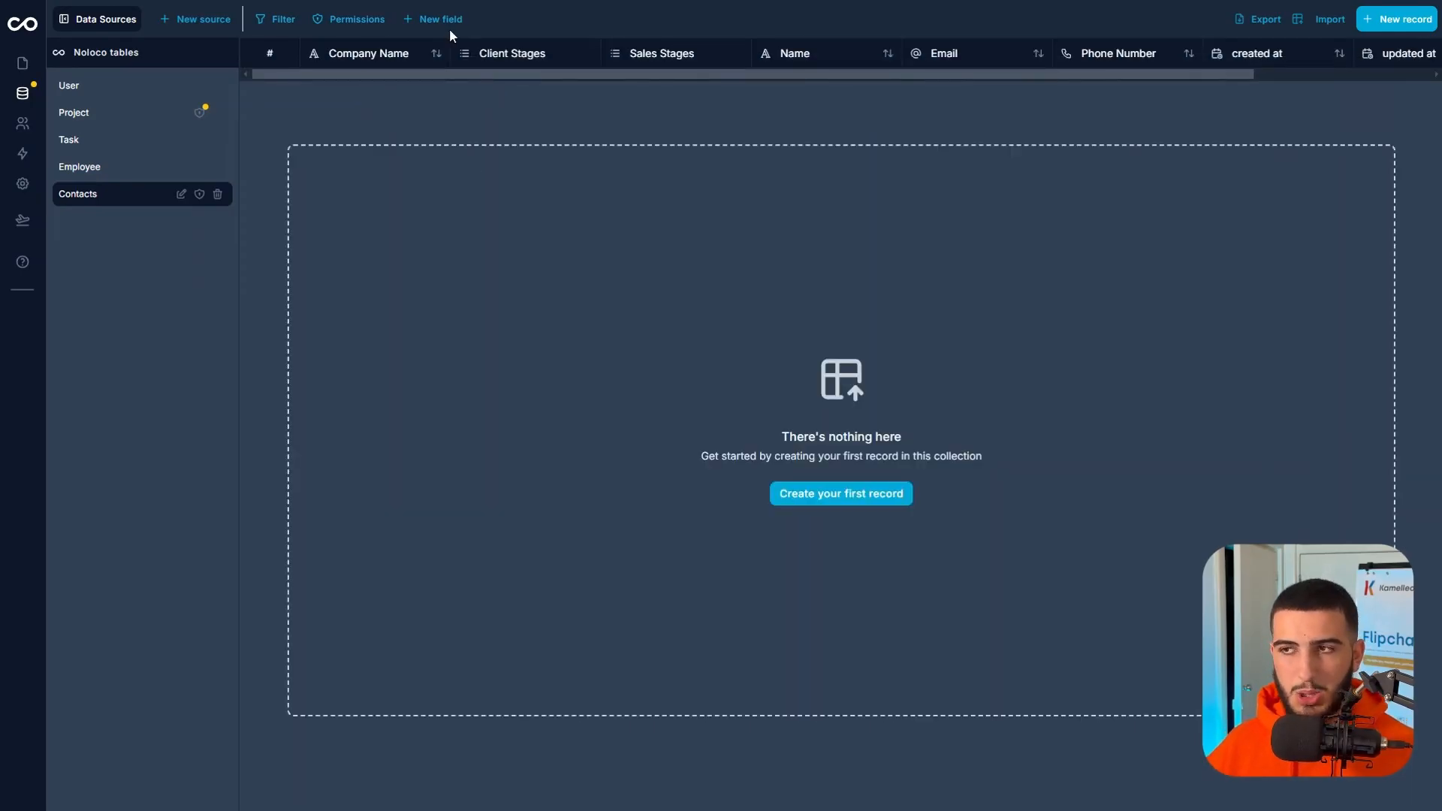
Start a new Contacts field named Estimated Value with the Number (Integer) type.
left_click(442, 20)
left_click(484, 90)
type("Estimated V")
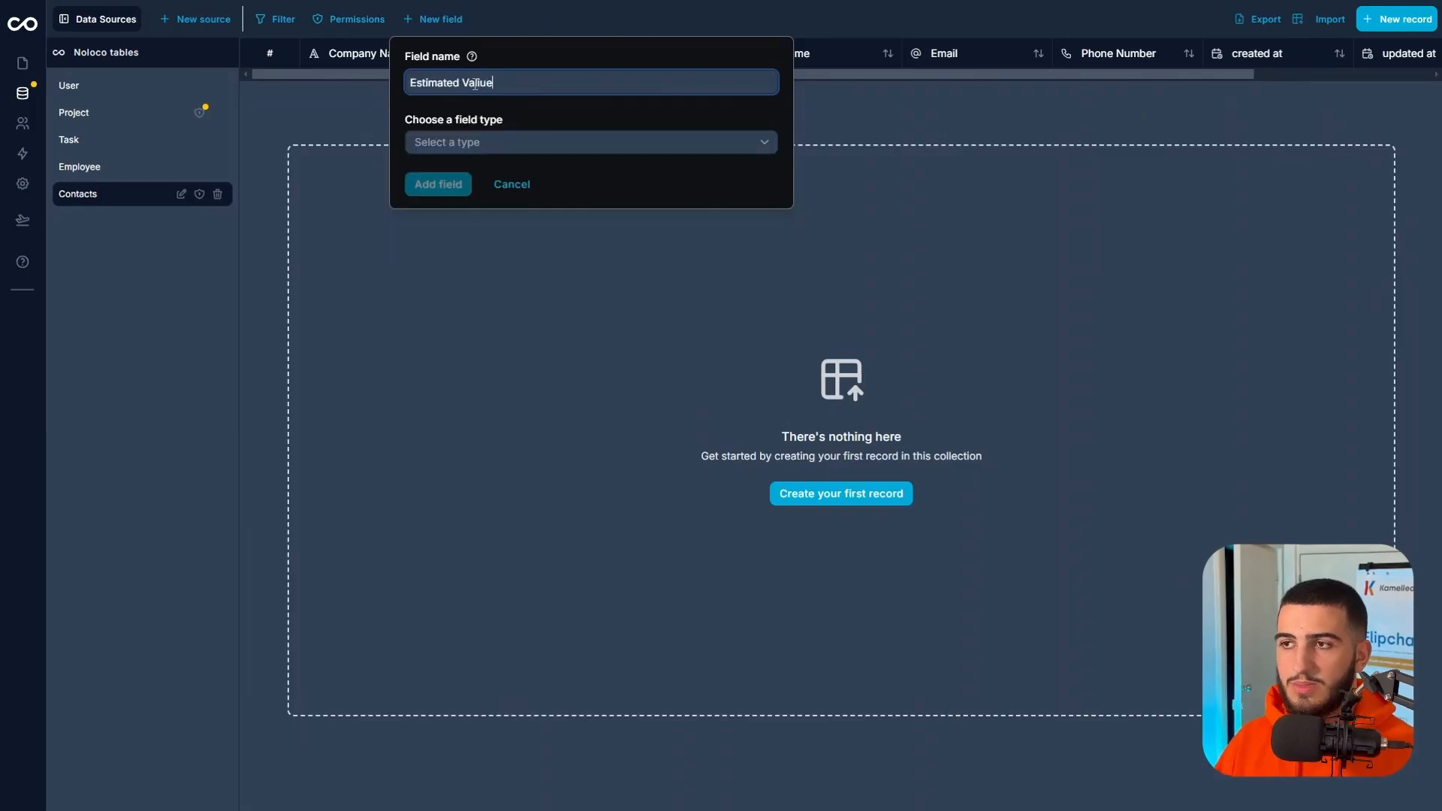
type("alu")
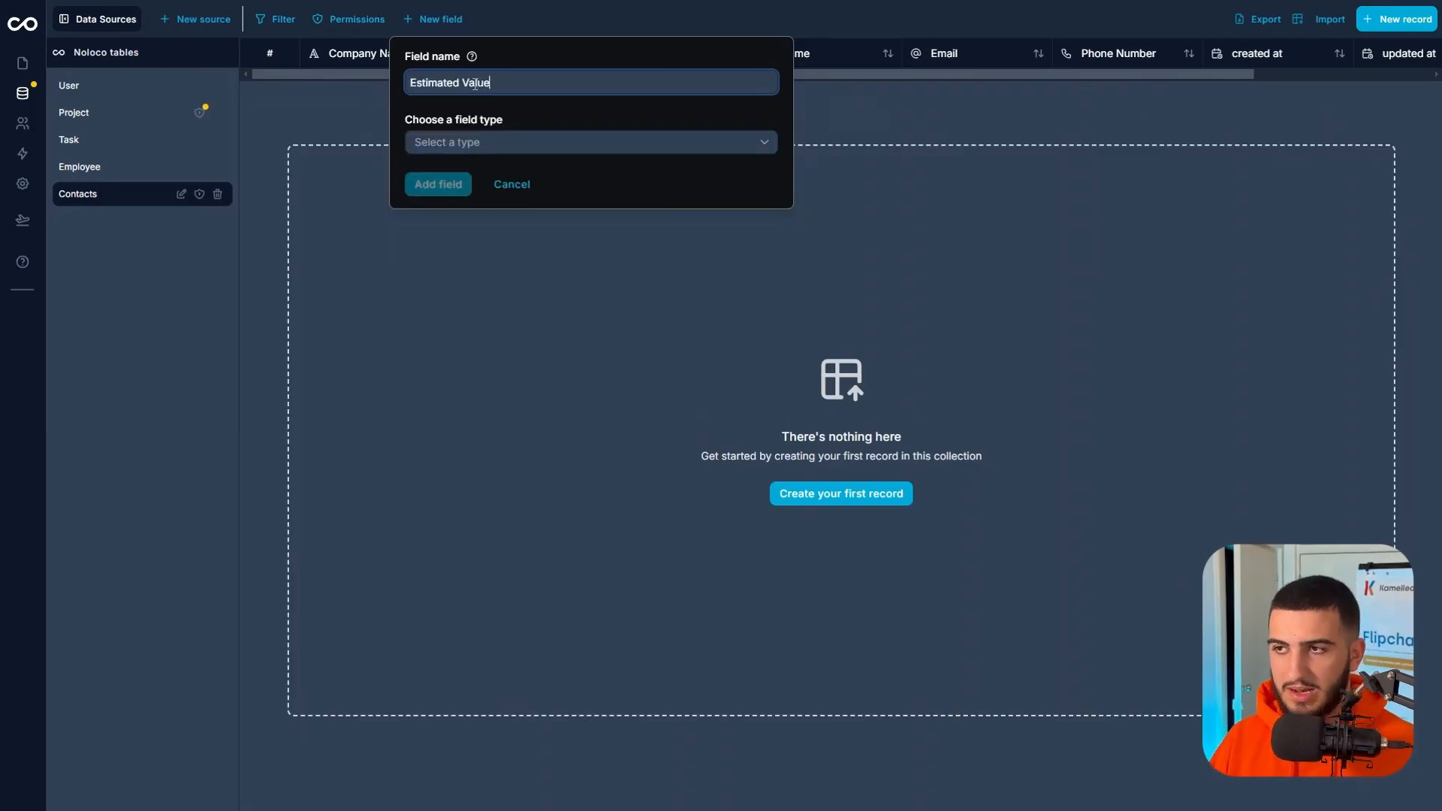
left_click(494, 141)
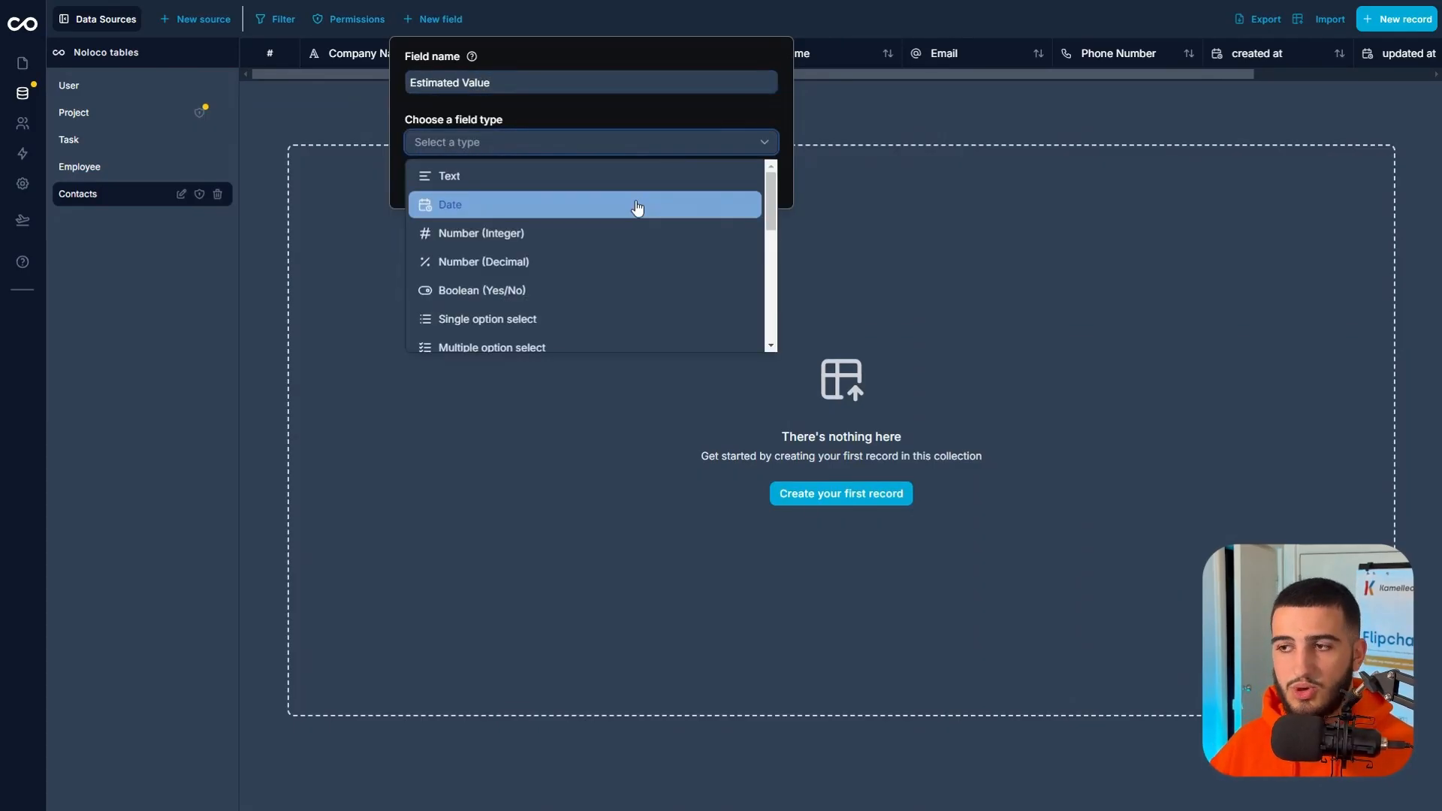
left_click(517, 239)
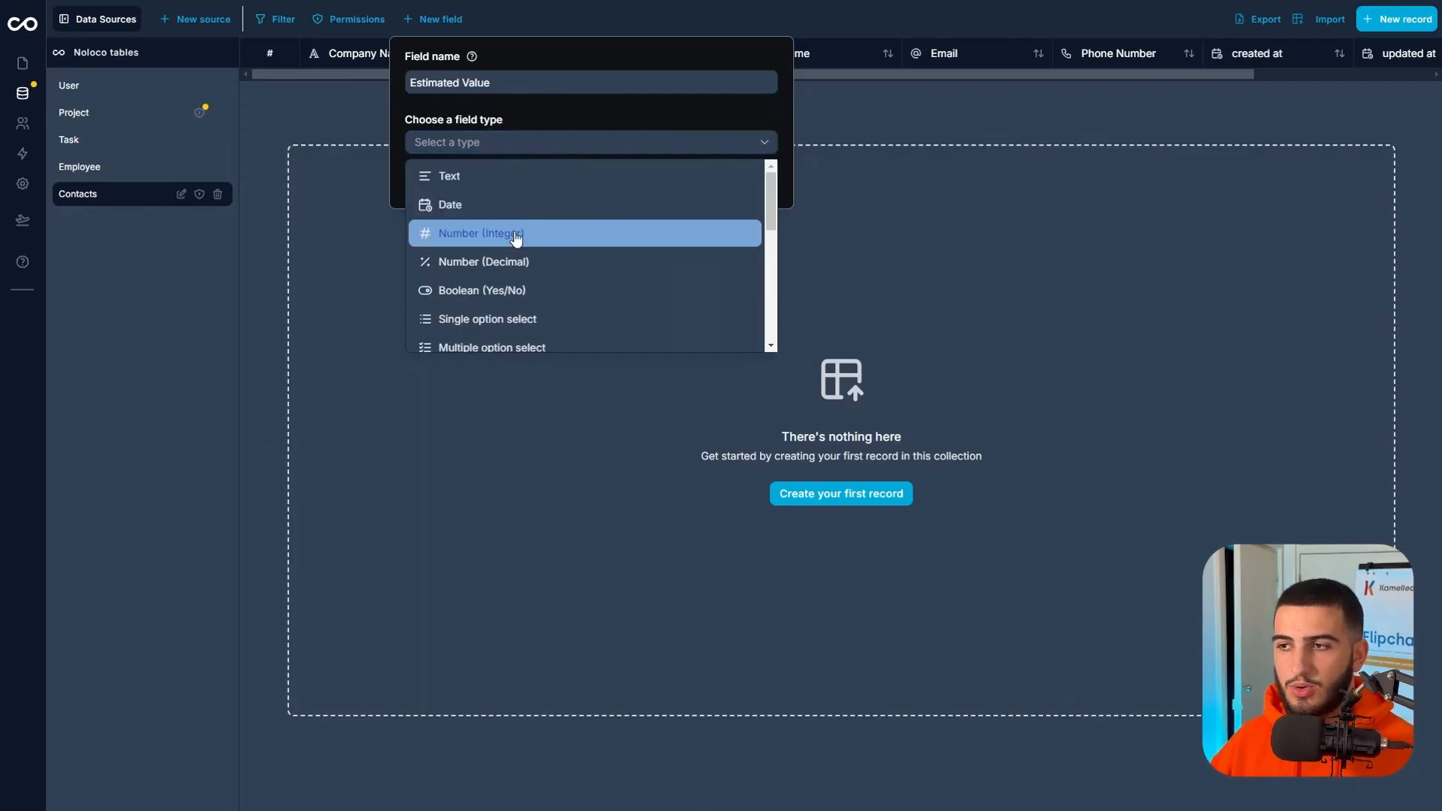
Format Estimated Value as Currency with the $ symbol, disallow negative numbers and add the field.
left_click(478, 205)
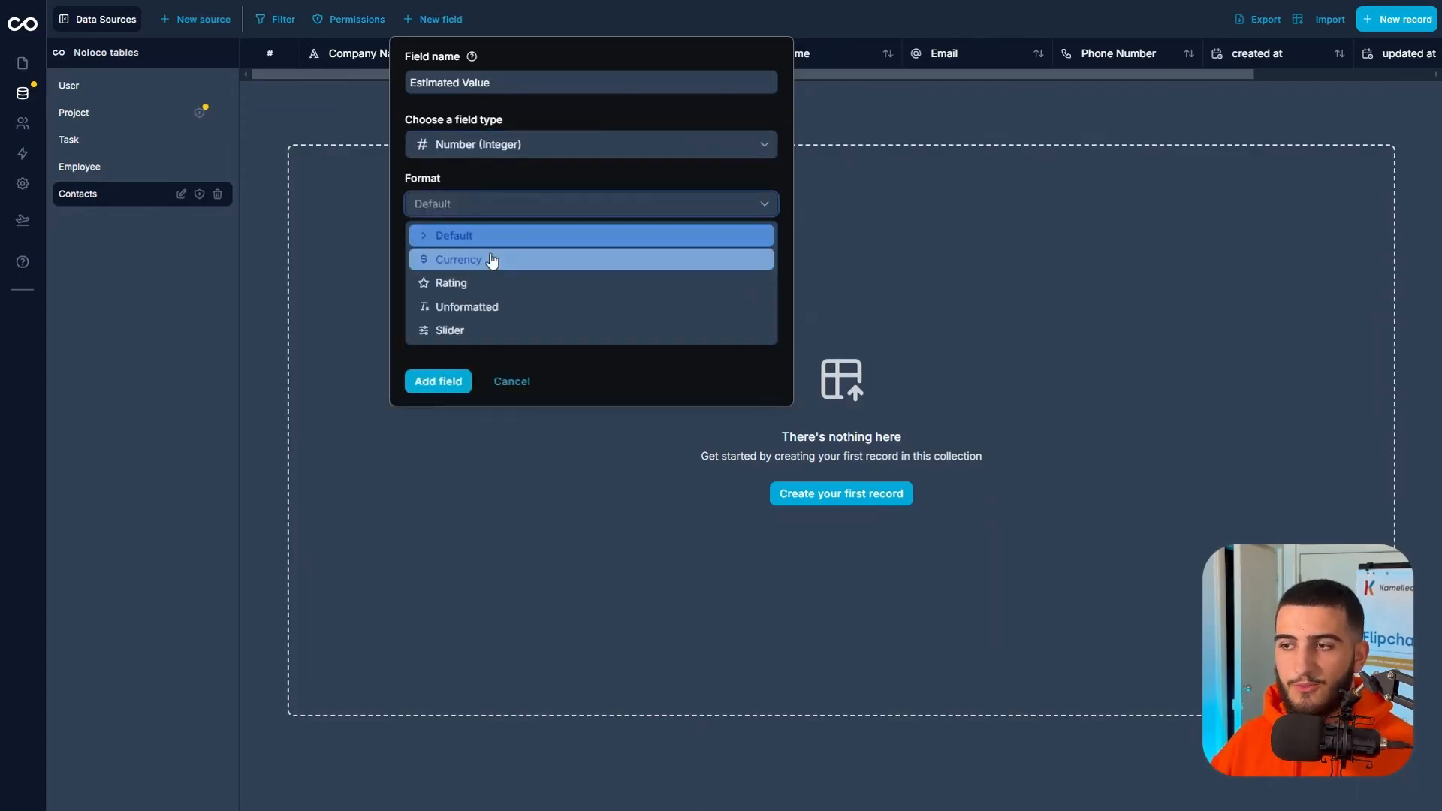
left_click(489, 260)
left_click(477, 257)
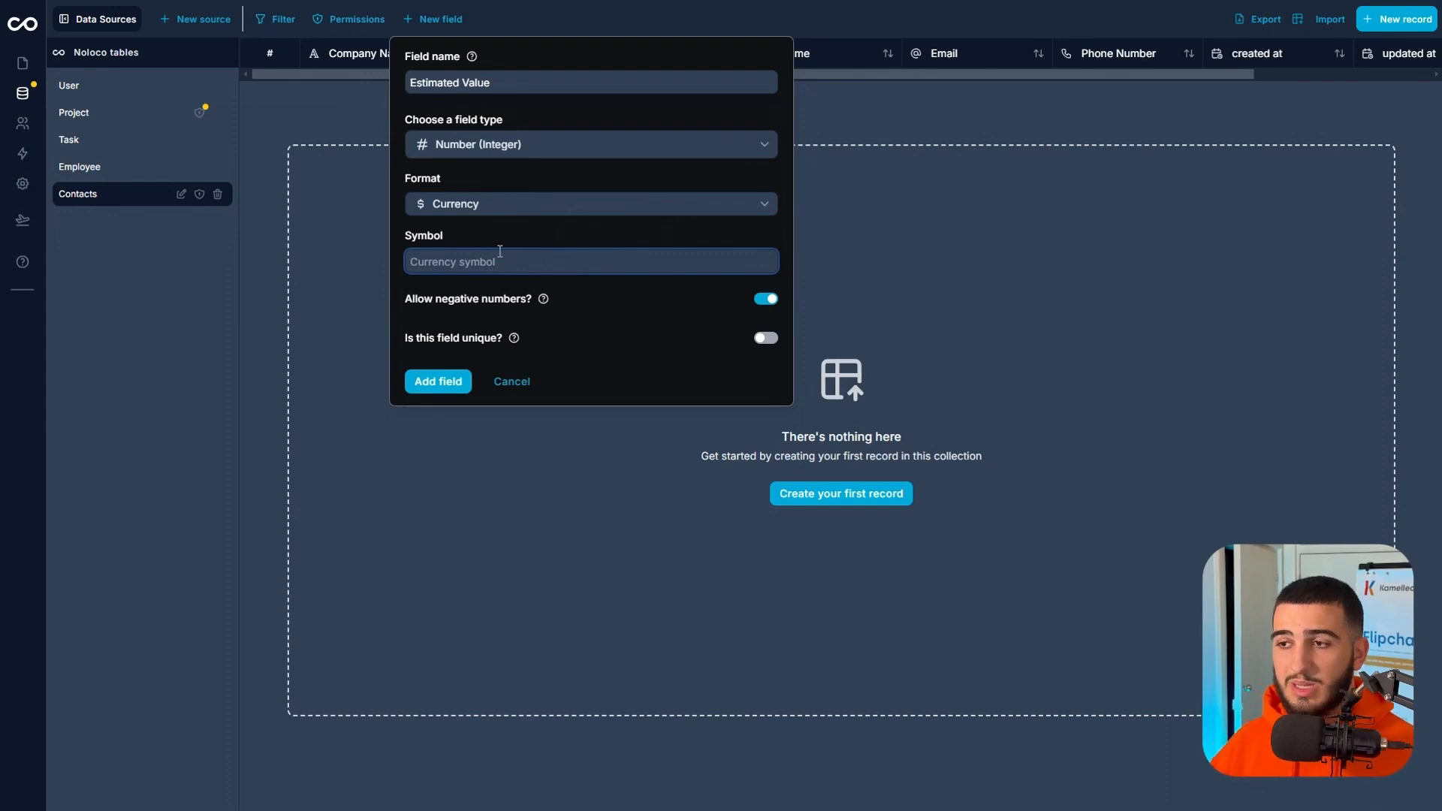
type("$")
left_click(514, 221)
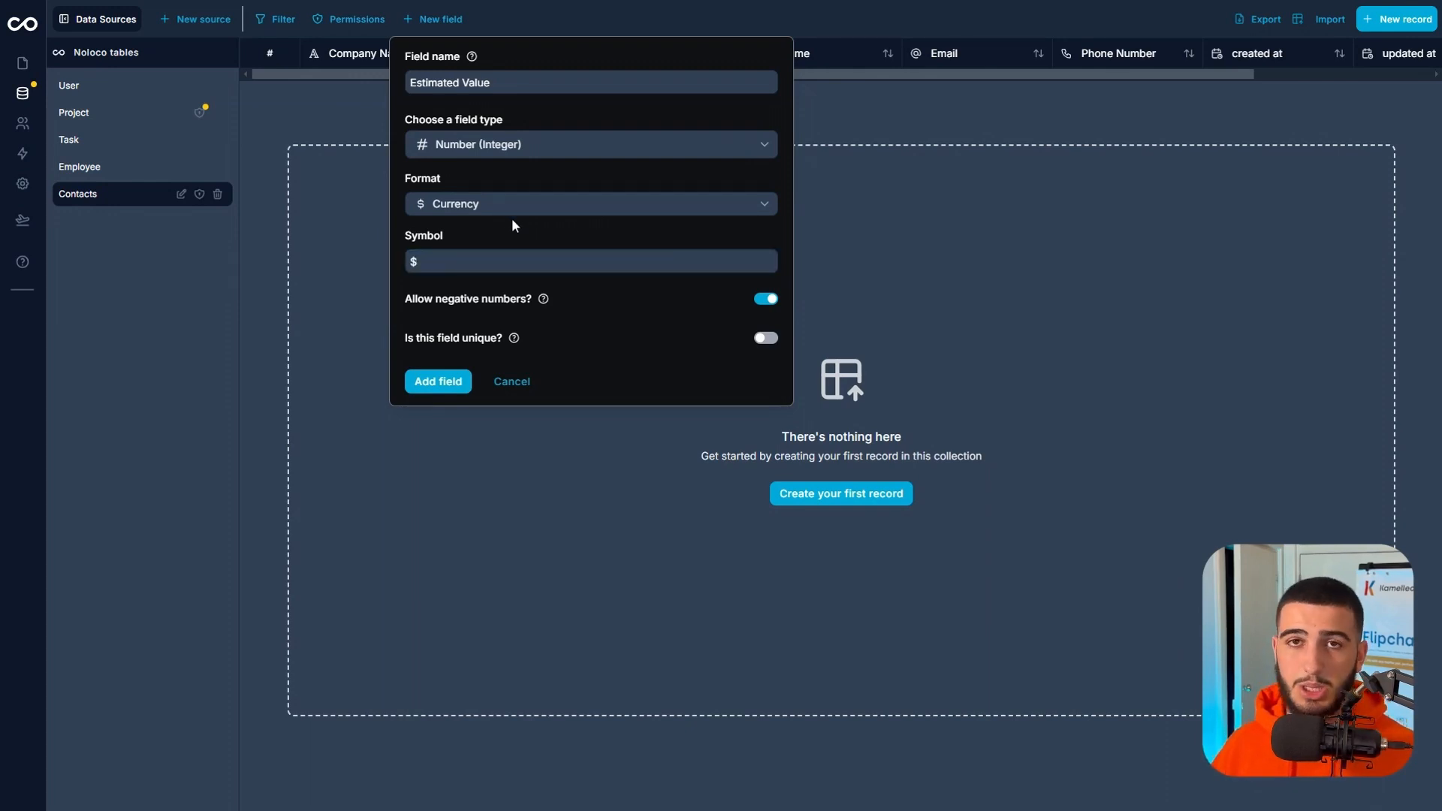
left_click(758, 301)
left_click(417, 382)
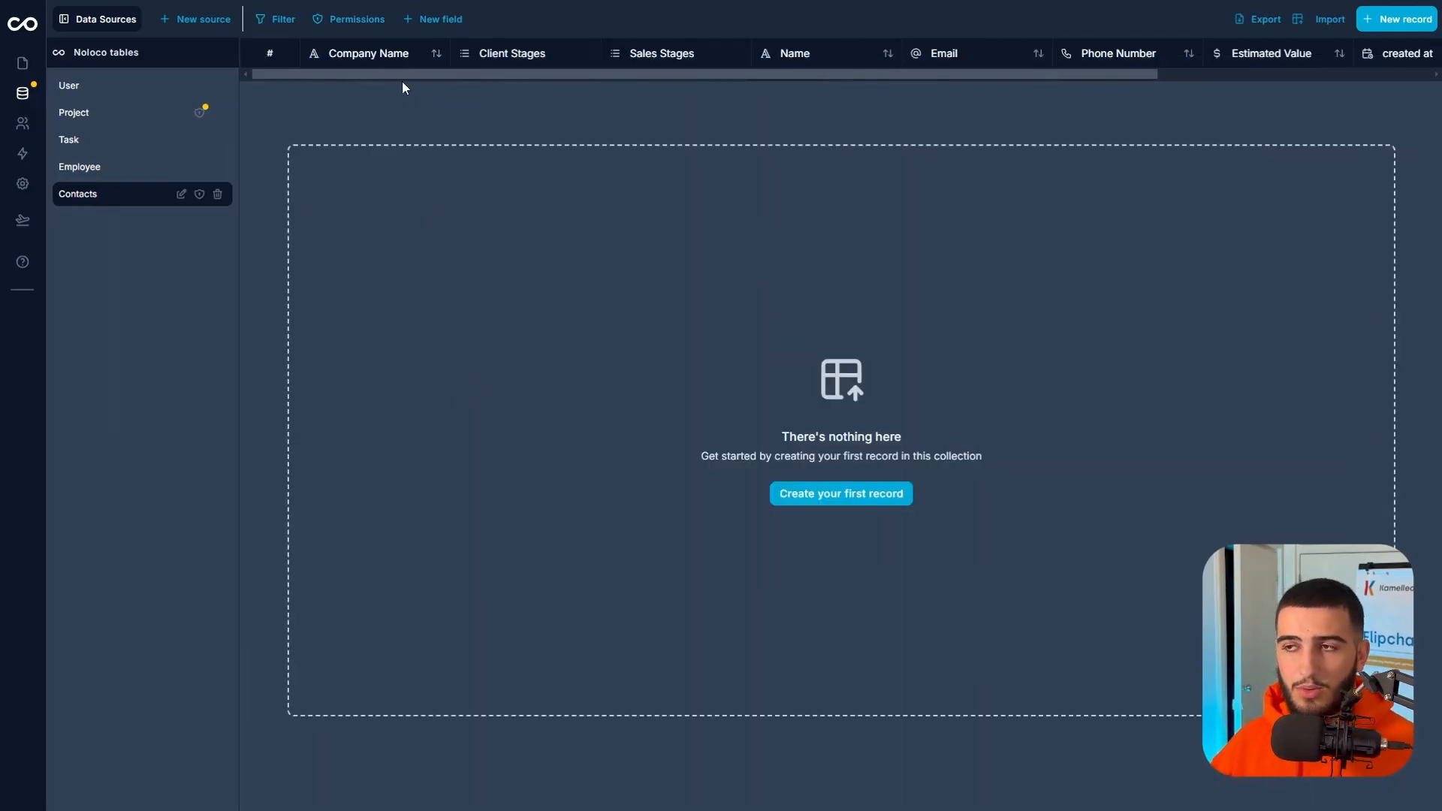
Start a new Contacts field named Lead Score with the Number (Integer) type.
left_click(432, 19)
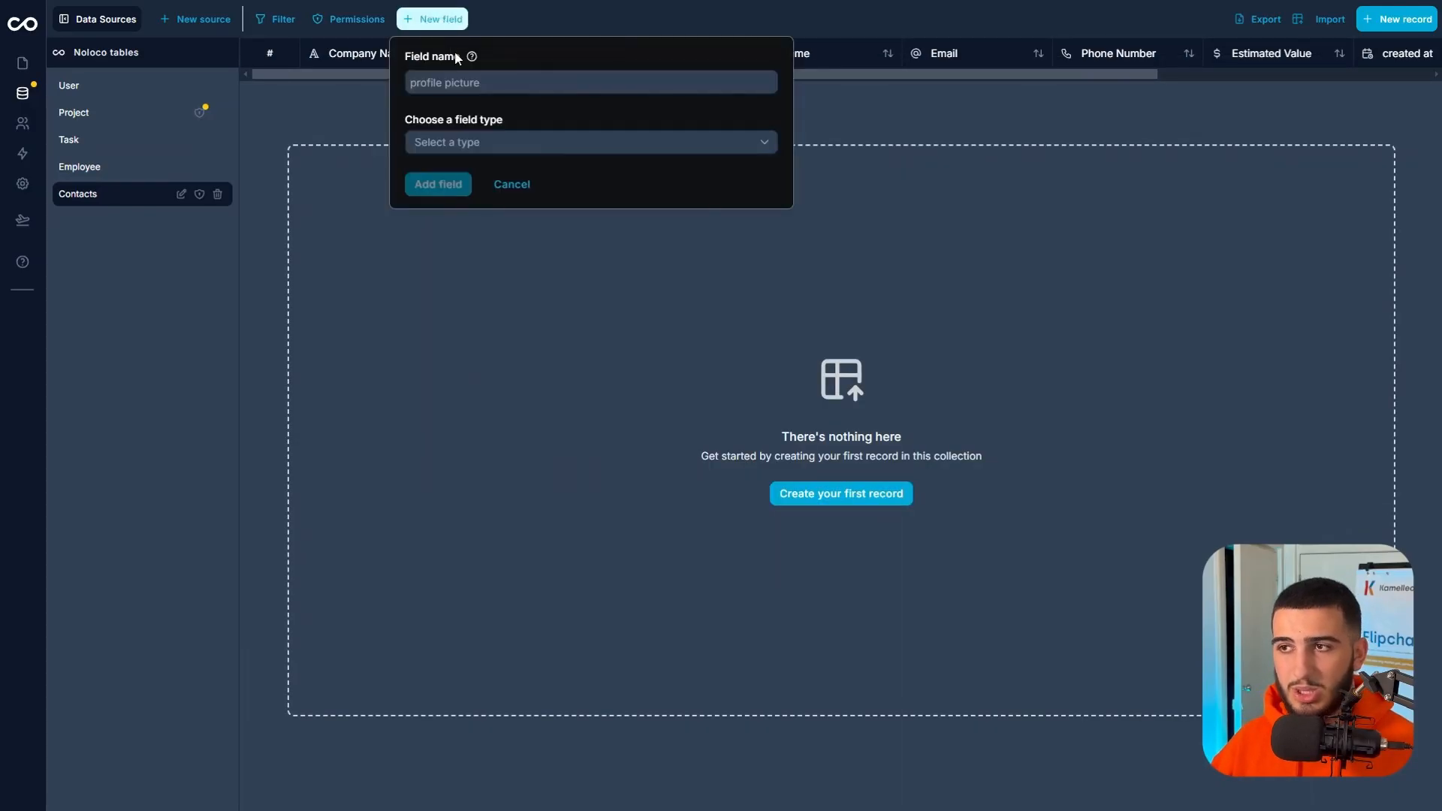
left_click(460, 79)
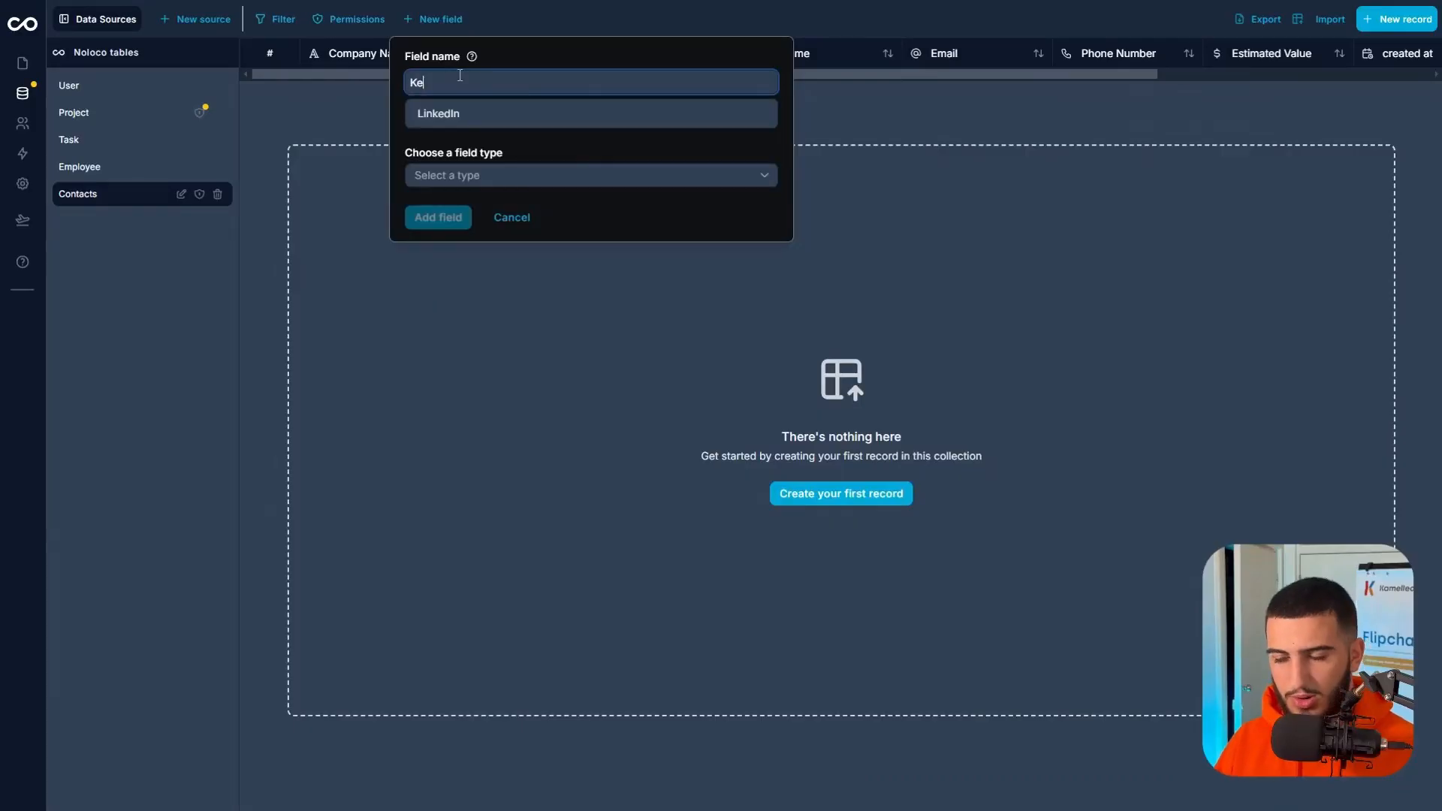
type("ad Score")
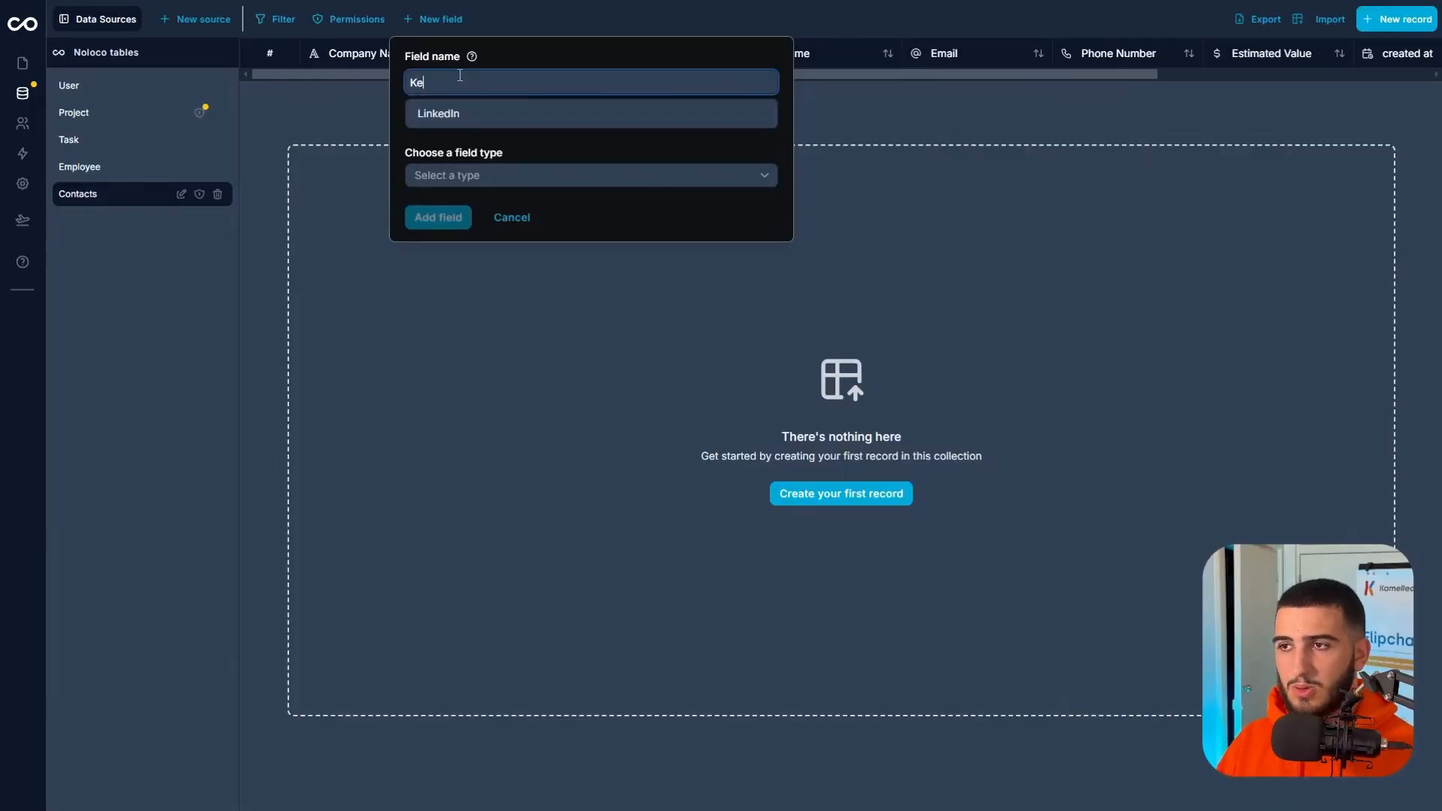
left_click(519, 142)
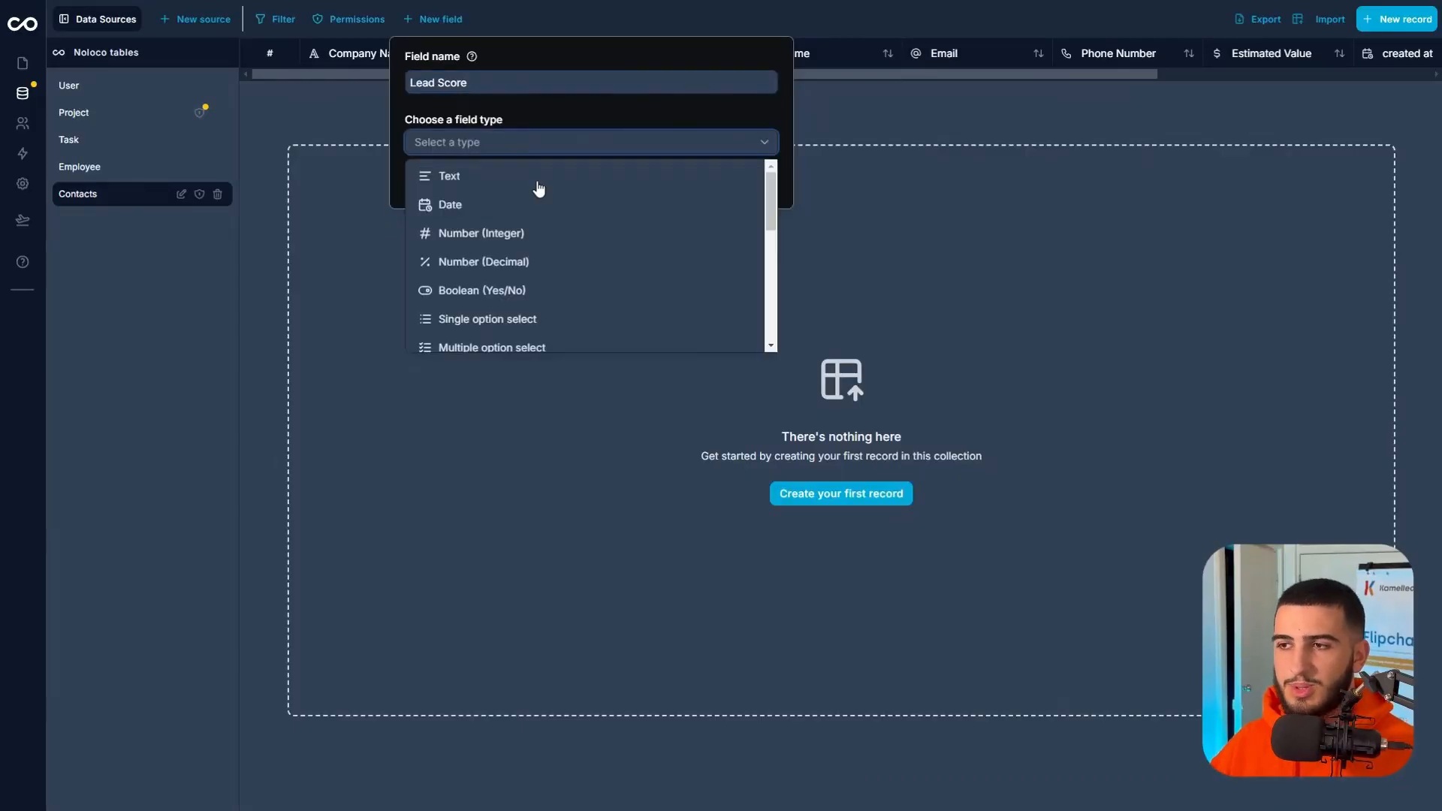
left_click(540, 246)
Format Lead Score as a Slider with minimum 1, maximum 5 and step 1, disallow negative numbers and add the field.
left_click(491, 205)
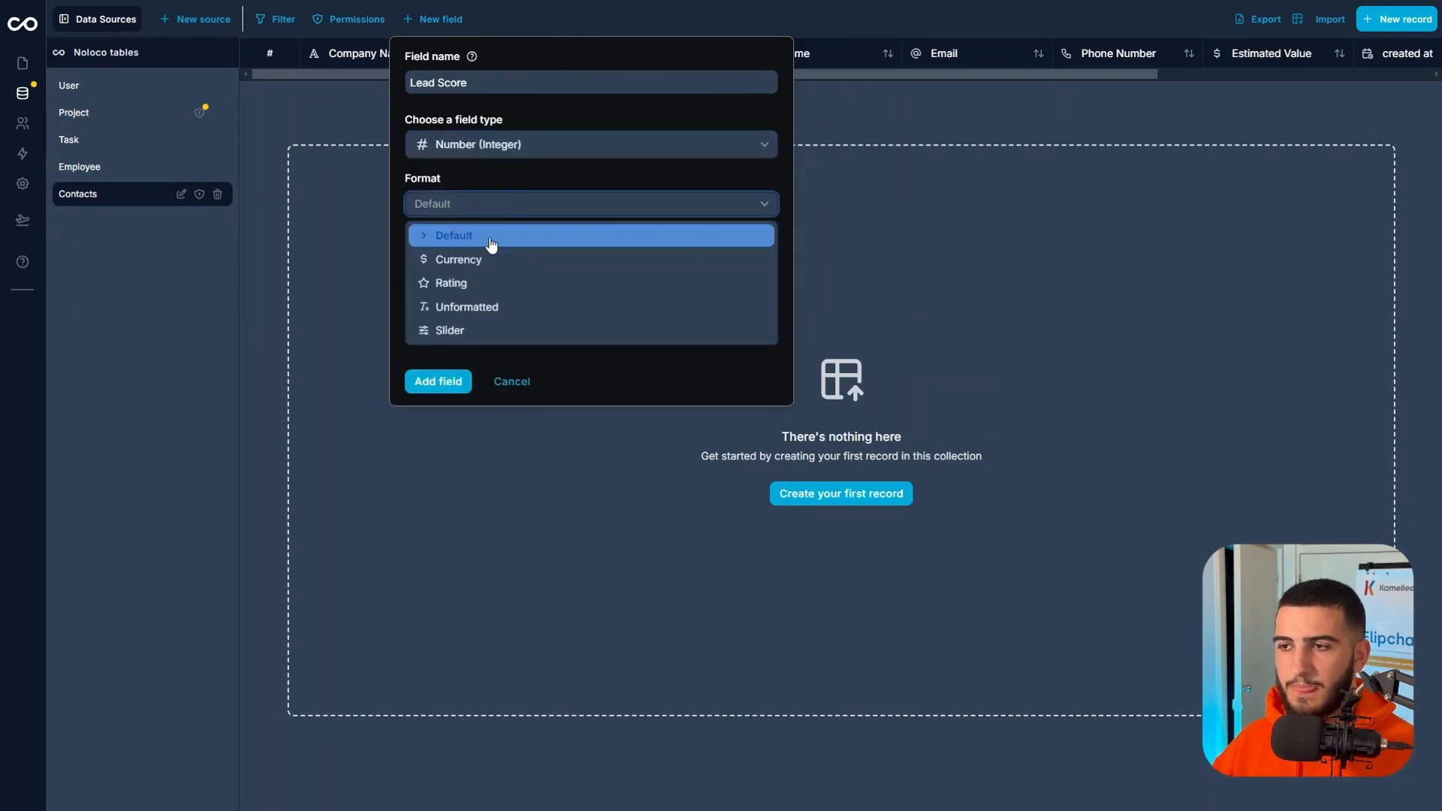
left_click(464, 335)
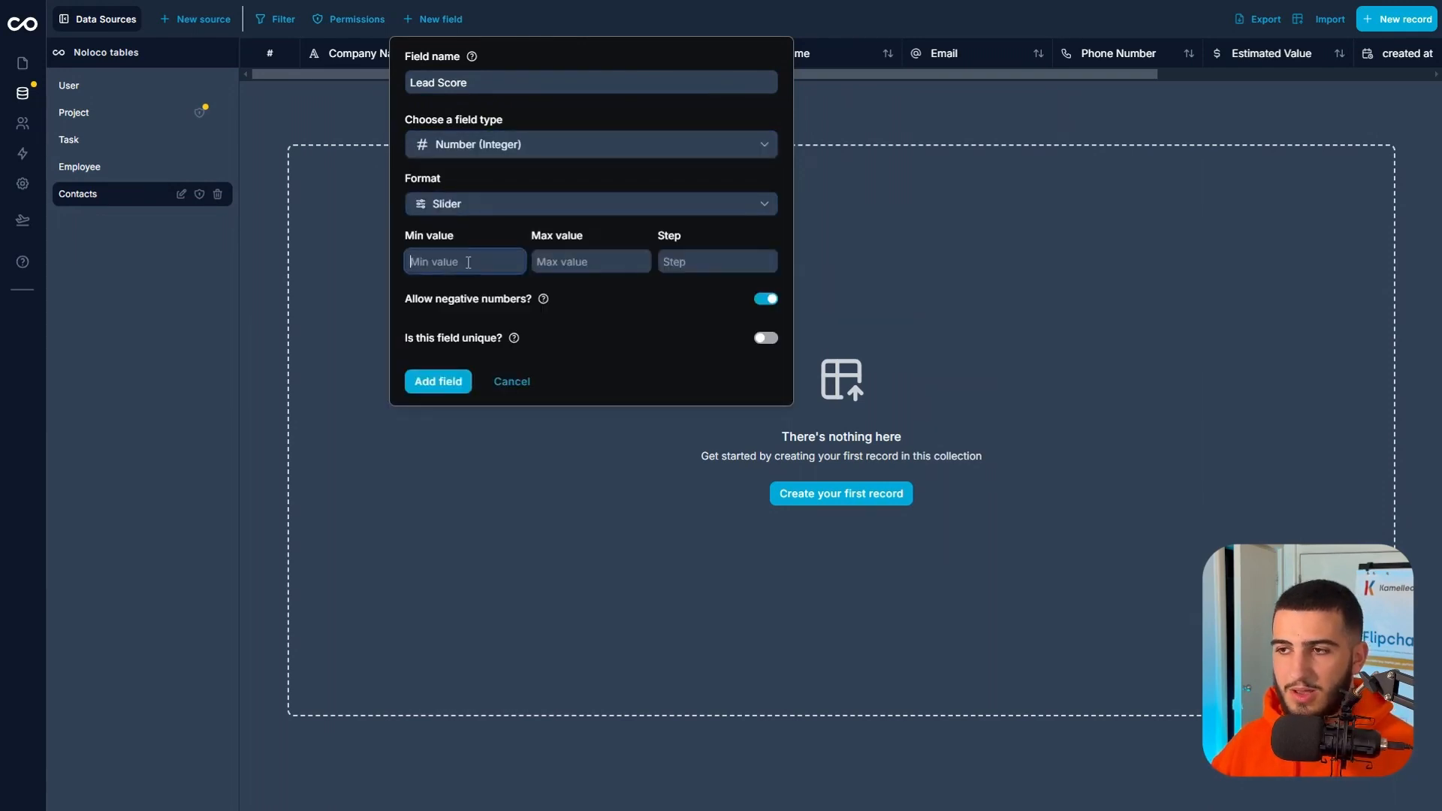
left_click(564, 260)
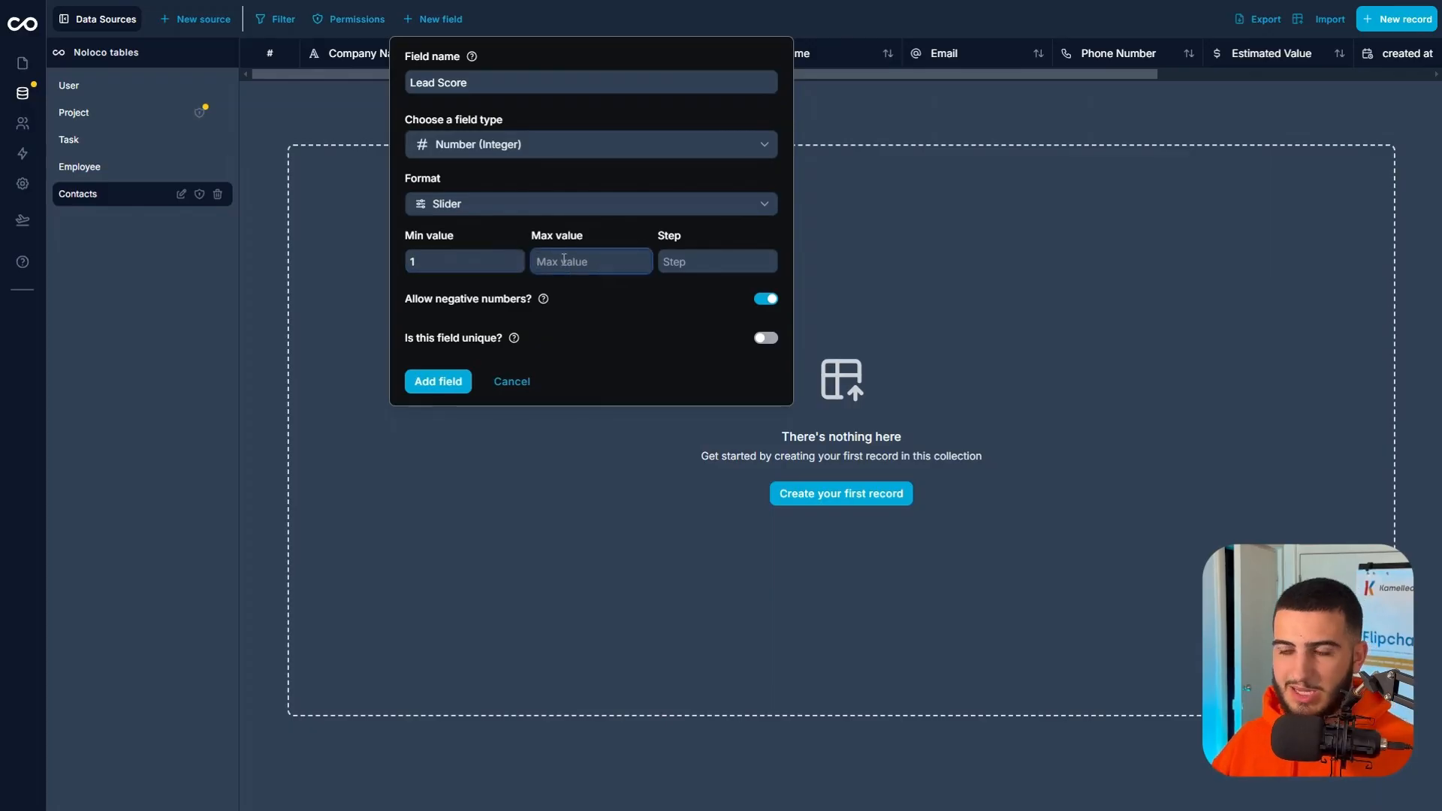
left_click(687, 264)
left_click(606, 268)
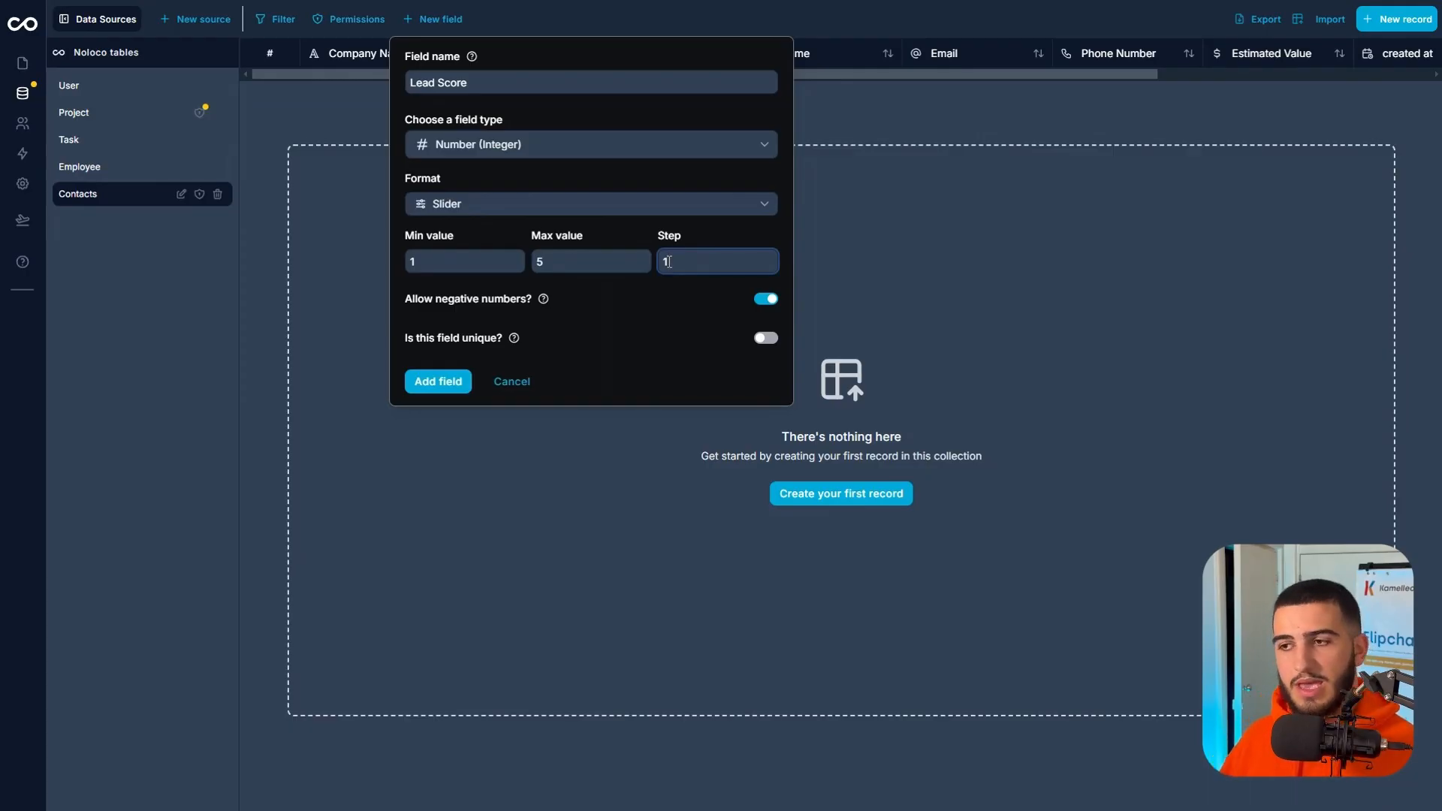
left_click(756, 299)
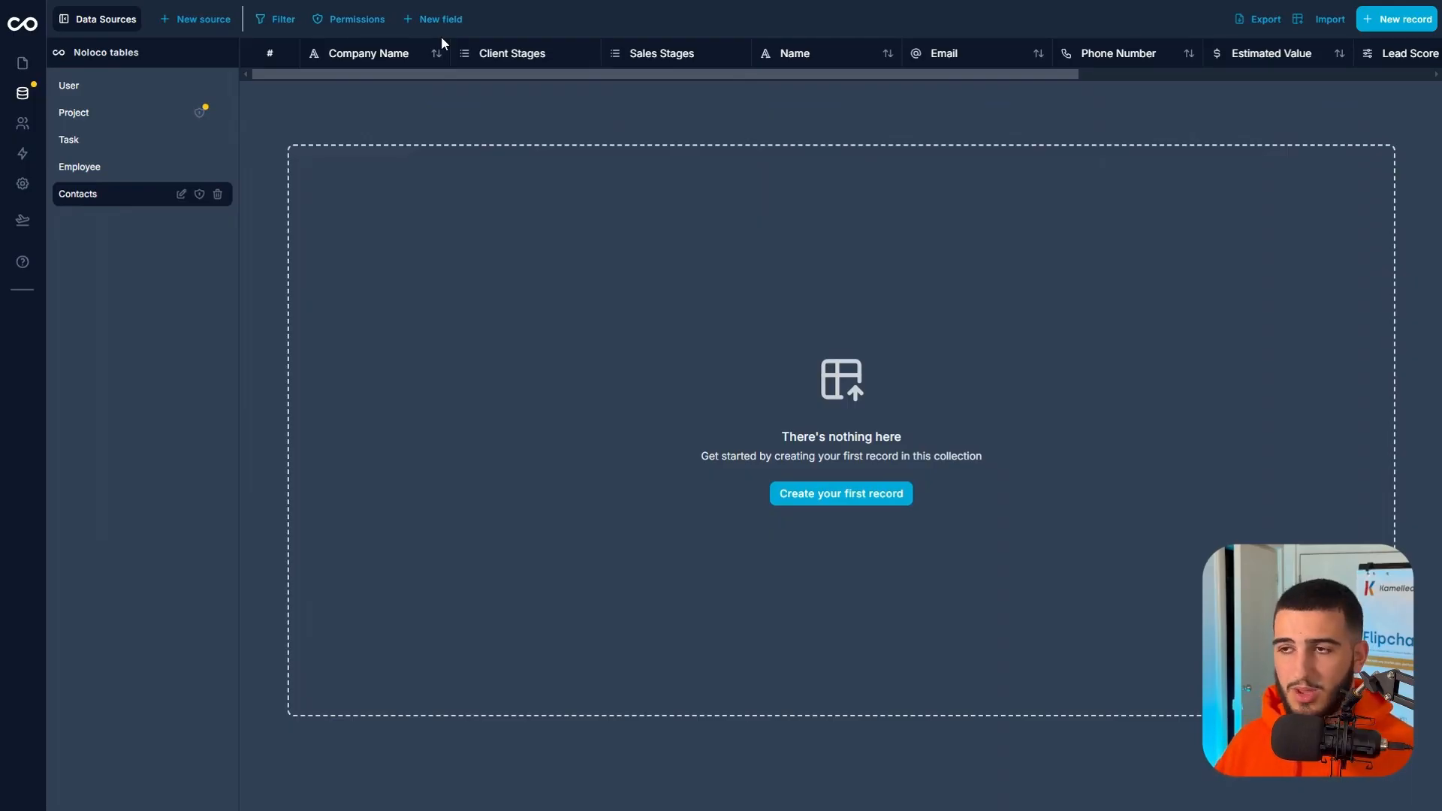
Add a Qualified field to Contacts with the Boolean (Yes/No) type.
left_click(441, 22)
left_click(459, 75)
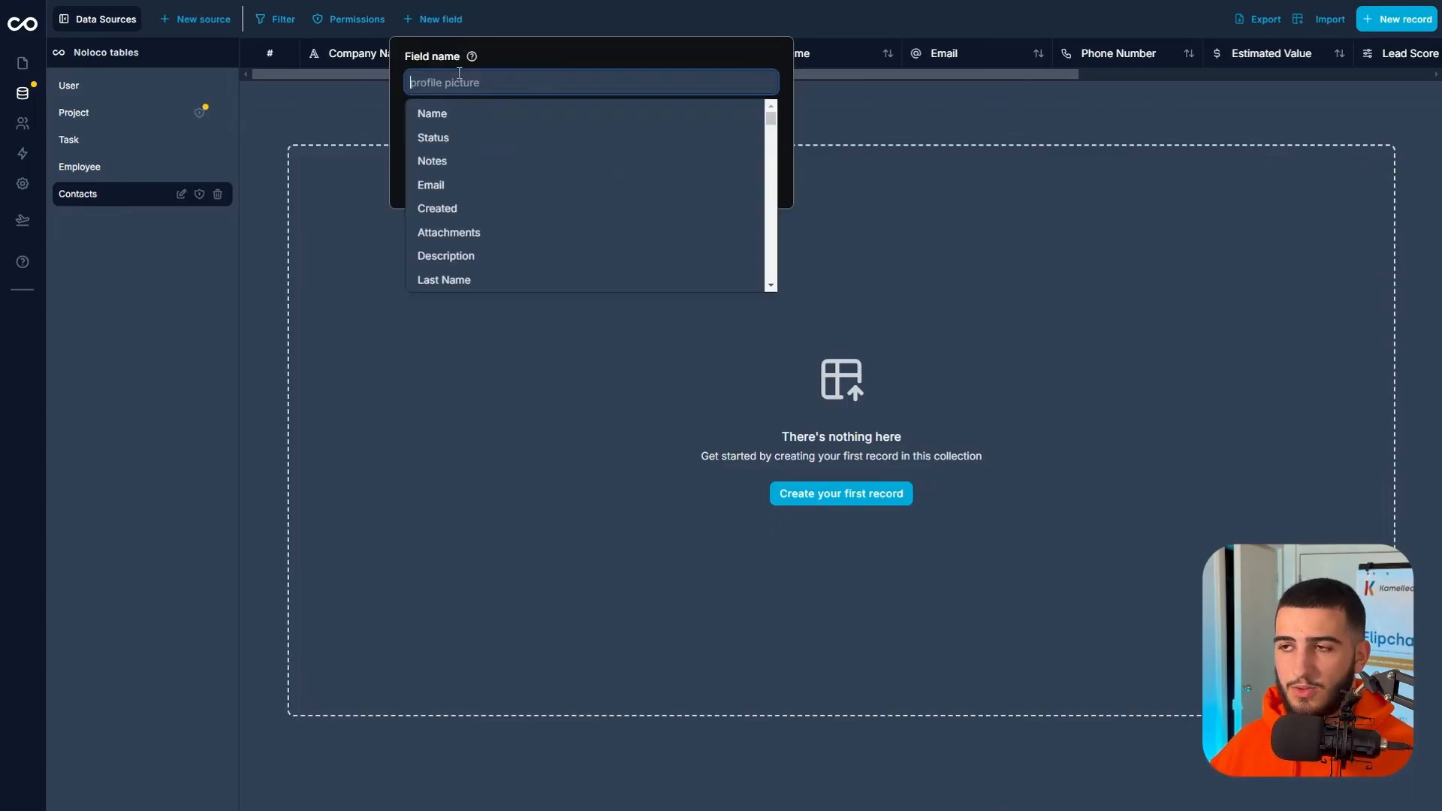
type("What")
key("BackSpace")
key("BackSpace")
key("BackSpace")
key("BackSpace")
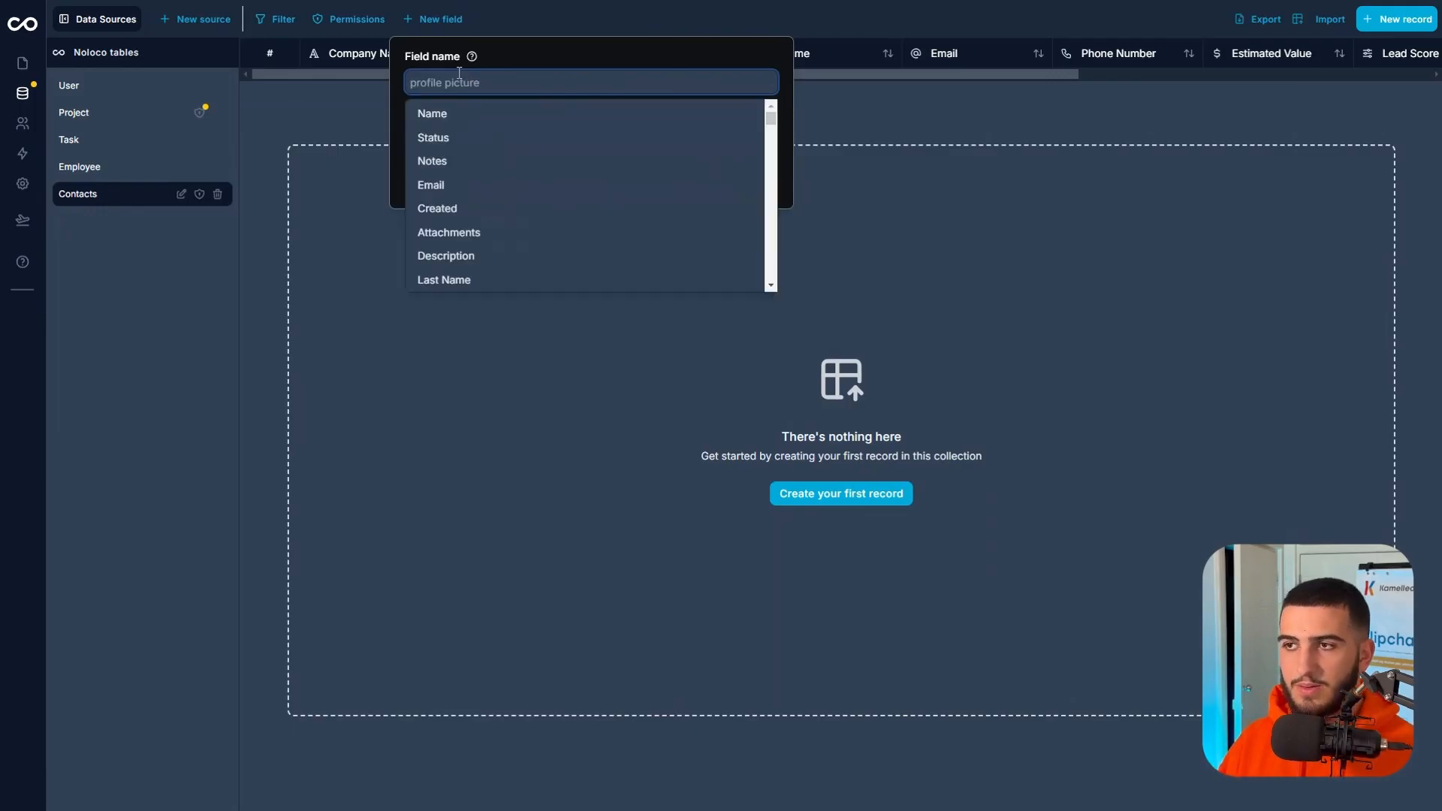
type("Qualified")
left_click(466, 122)
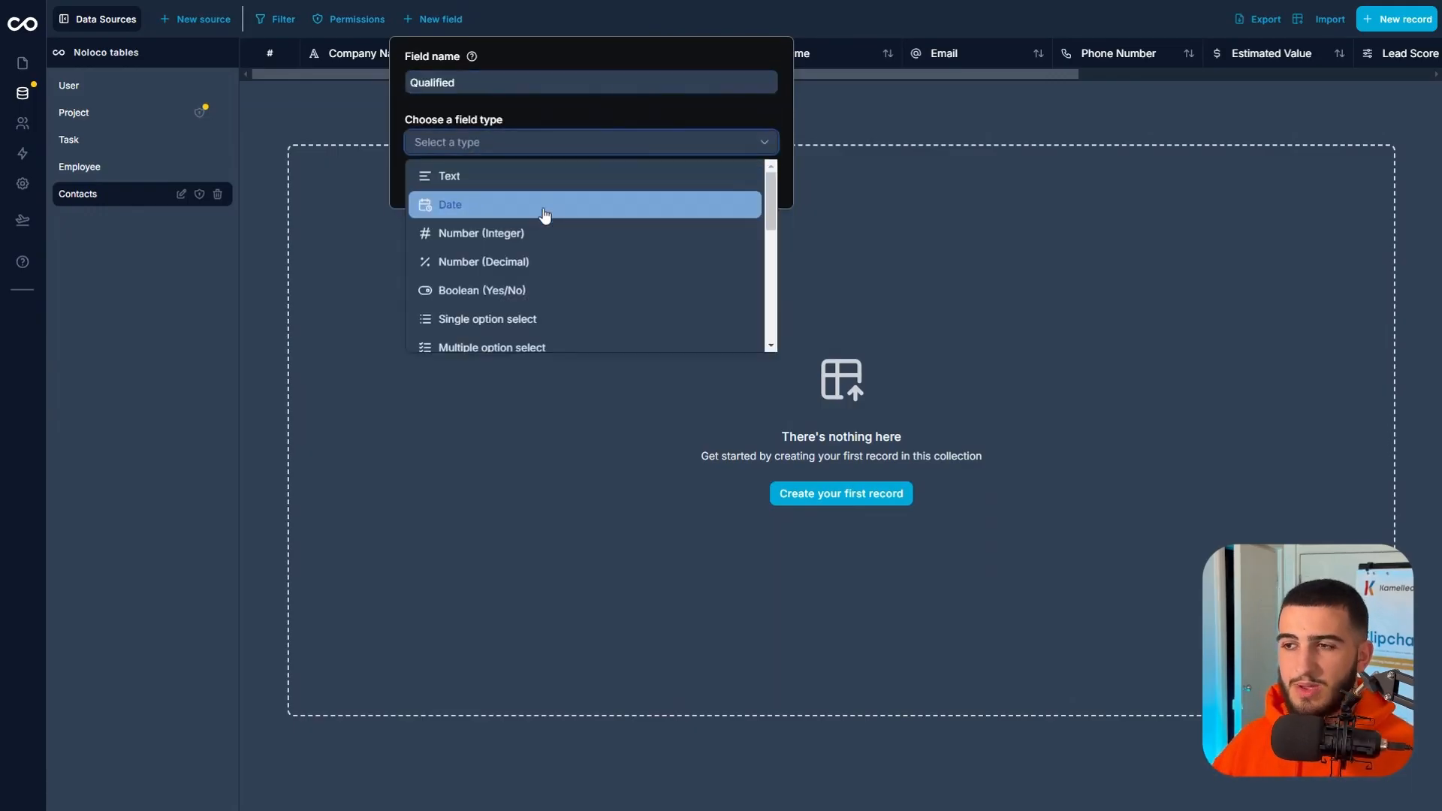
scroll(548, 219, "down", 1)
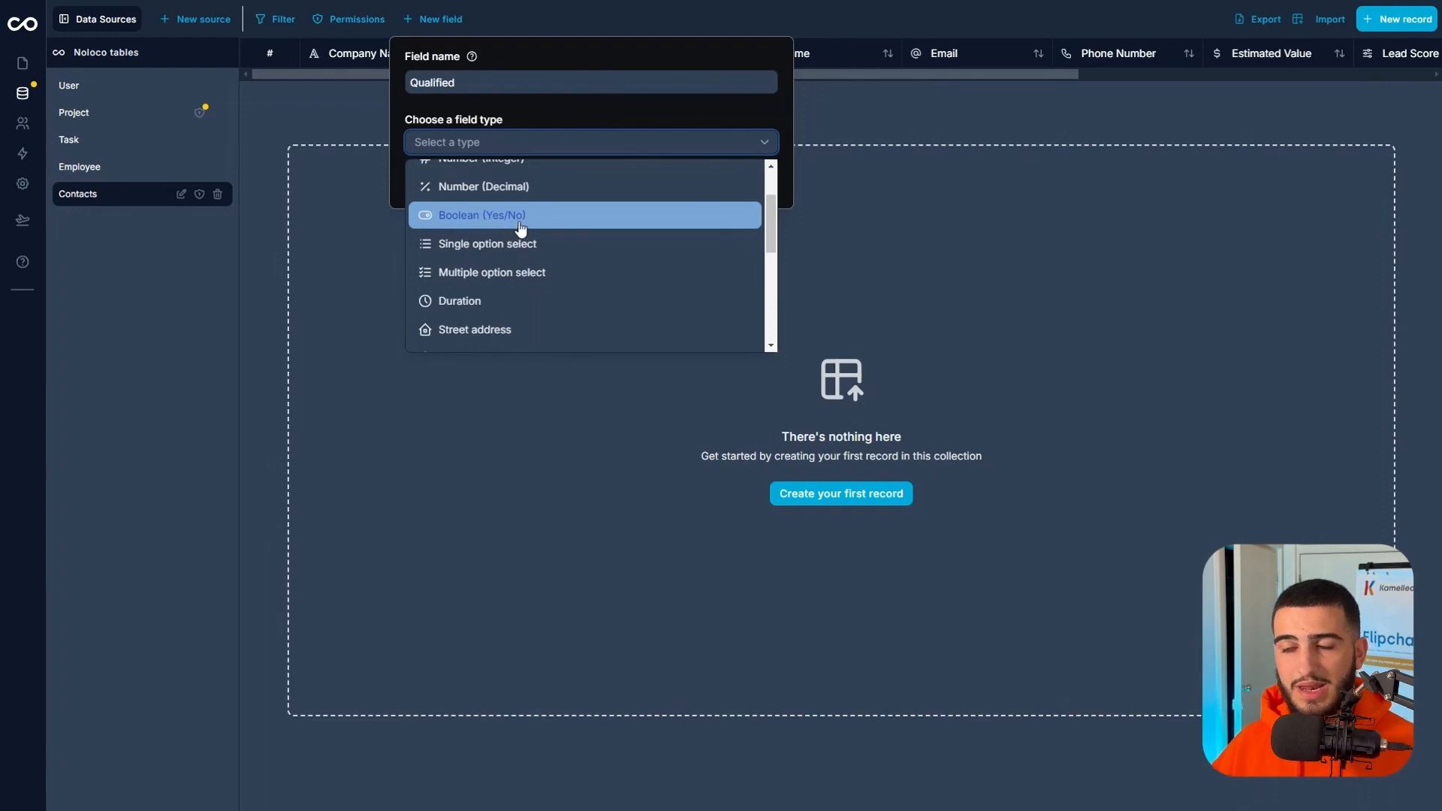
left_click(521, 218)
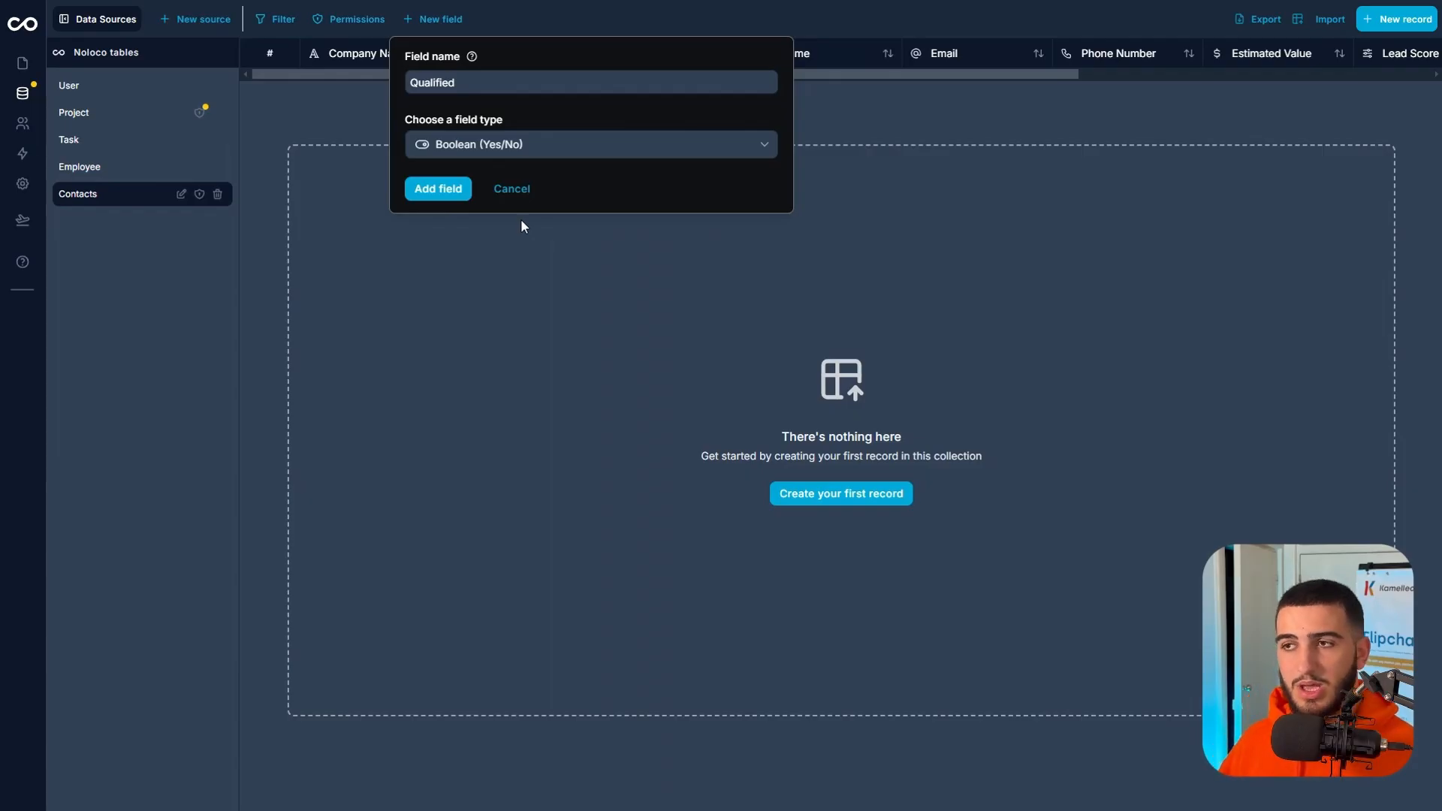
left_click(446, 191)
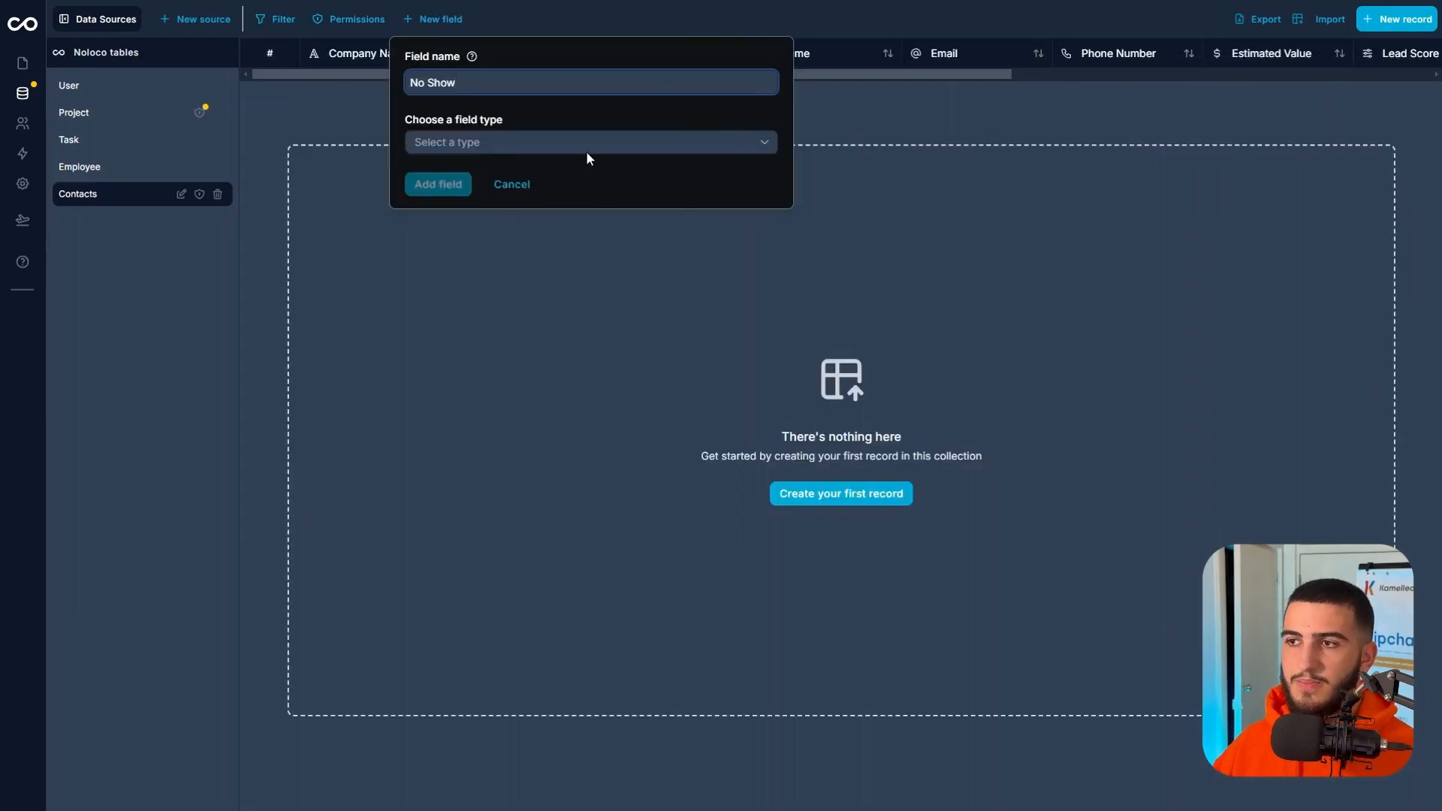
Add a No Show field to Contacts with the Boolean (Yes/No) type.
left_click(585, 149)
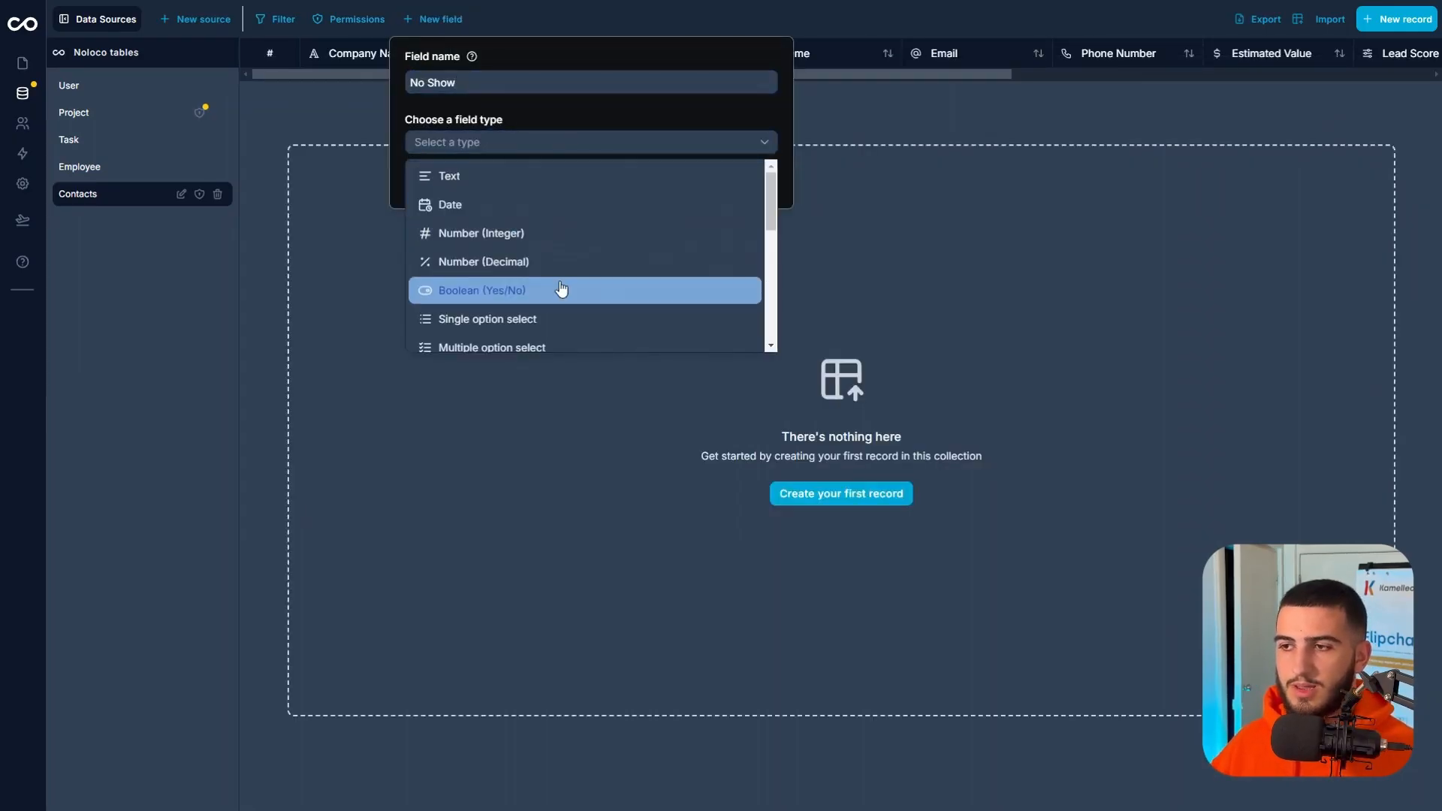
left_click(561, 289)
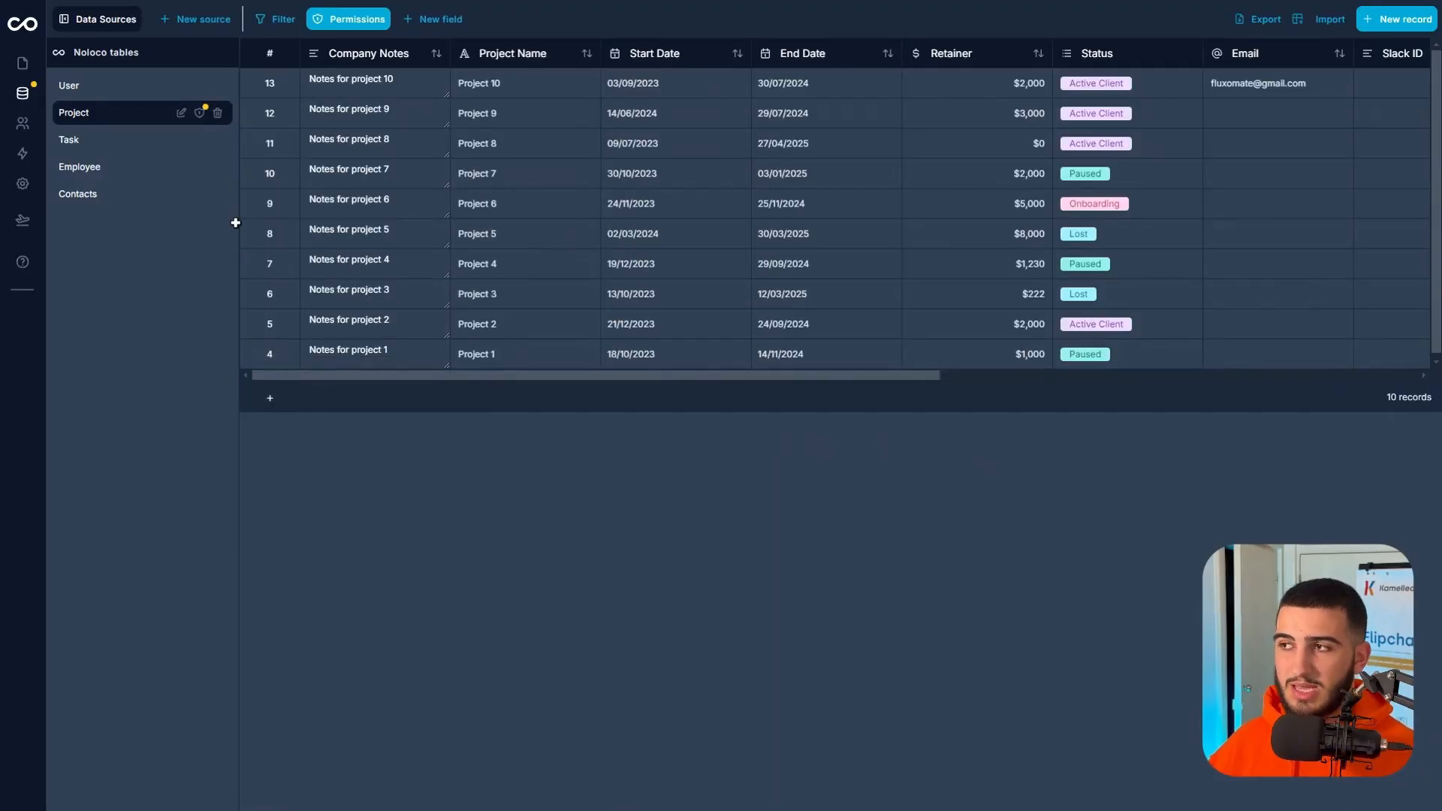
Start a new field in the Contacts collection named Assigned Project that links to records in the Project collection.
left_click(103, 196)
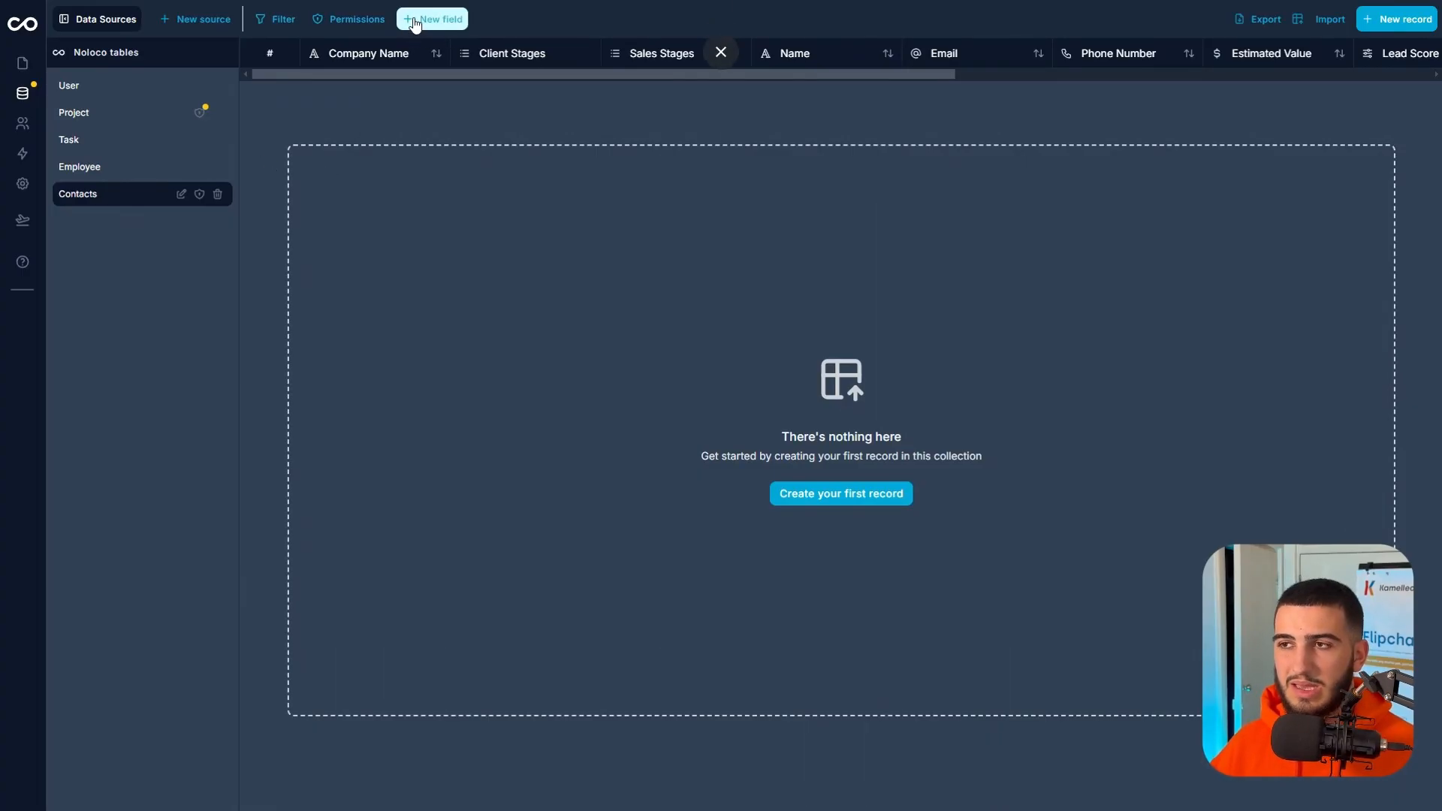
left_click(417, 23)
left_click(471, 83)
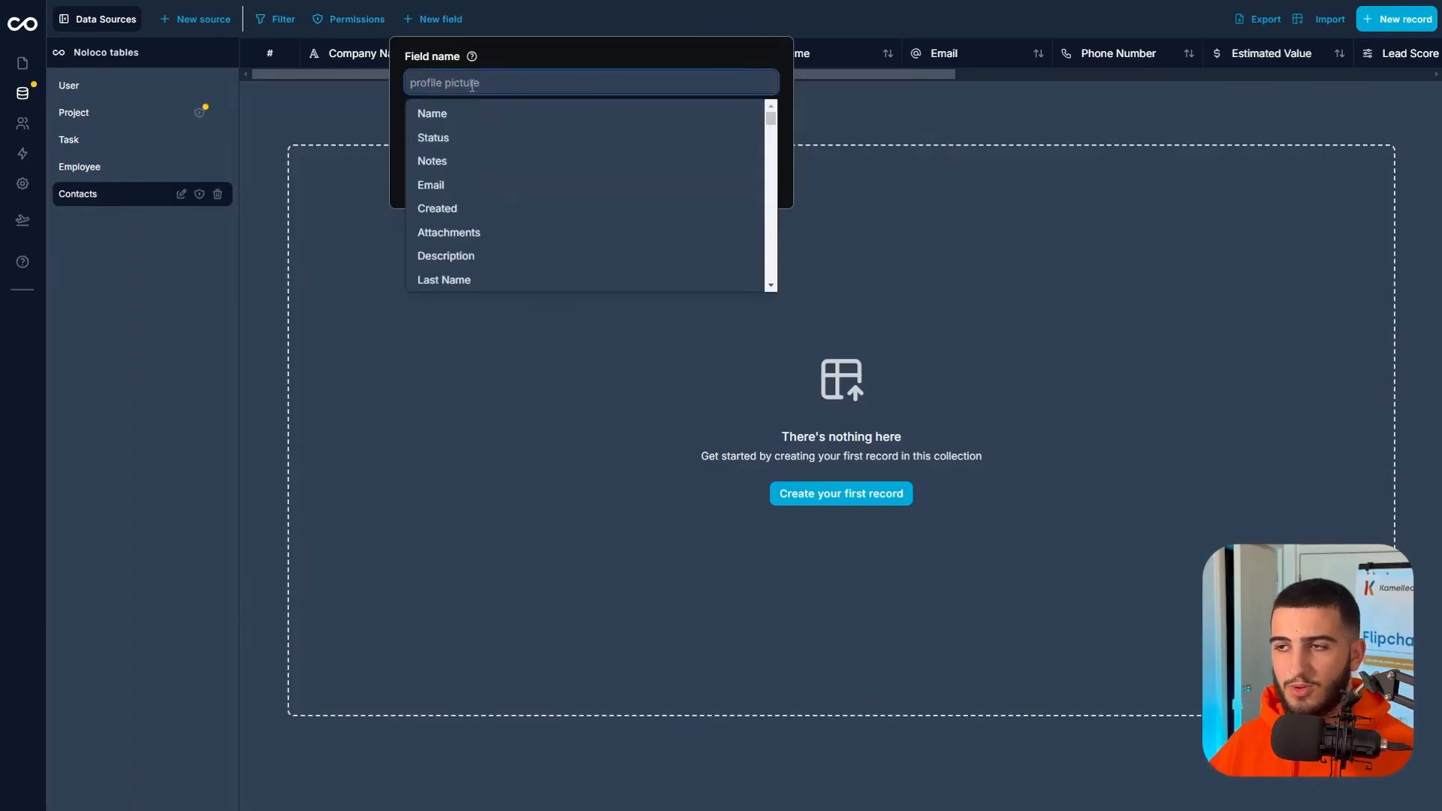
type("Assigned Project")
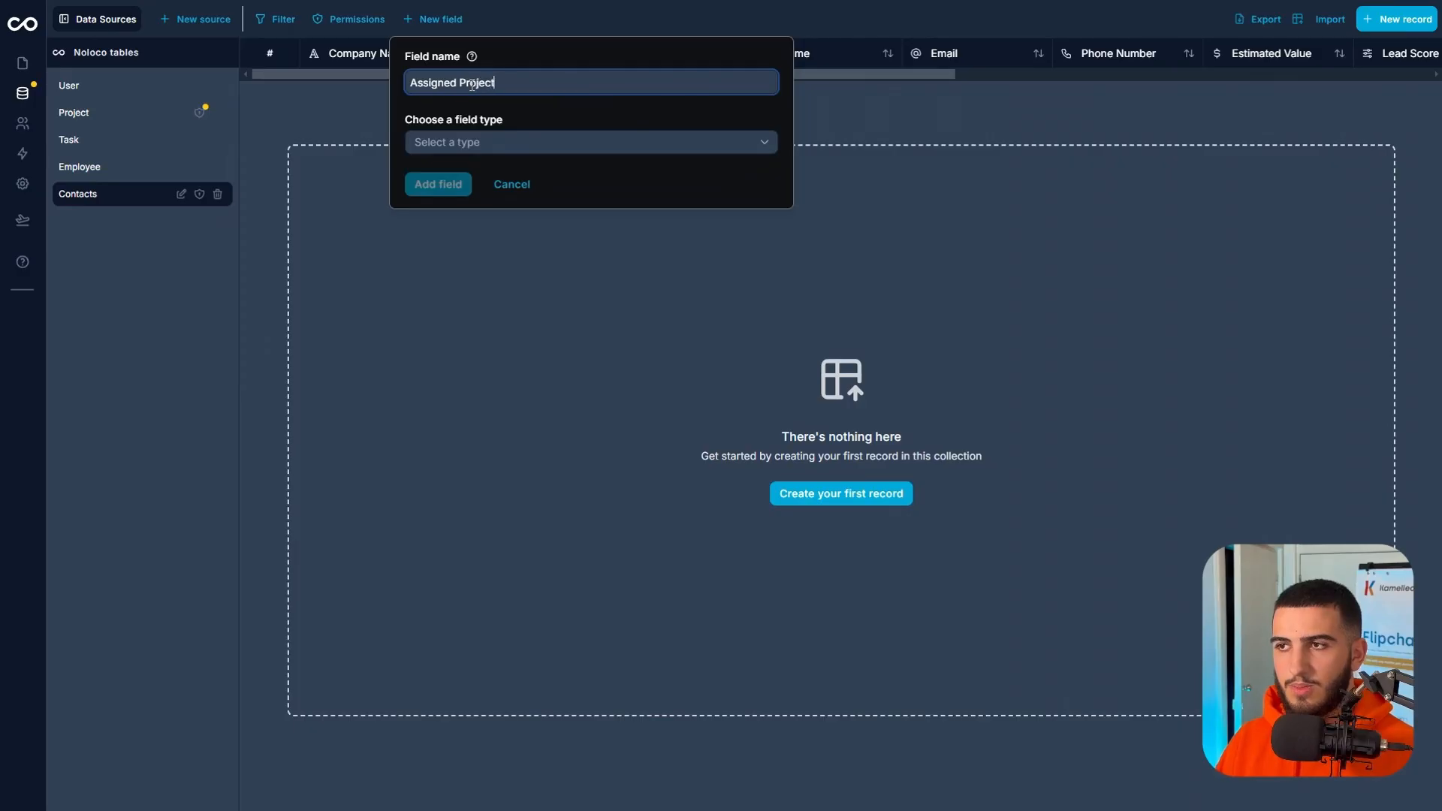
left_click(530, 141)
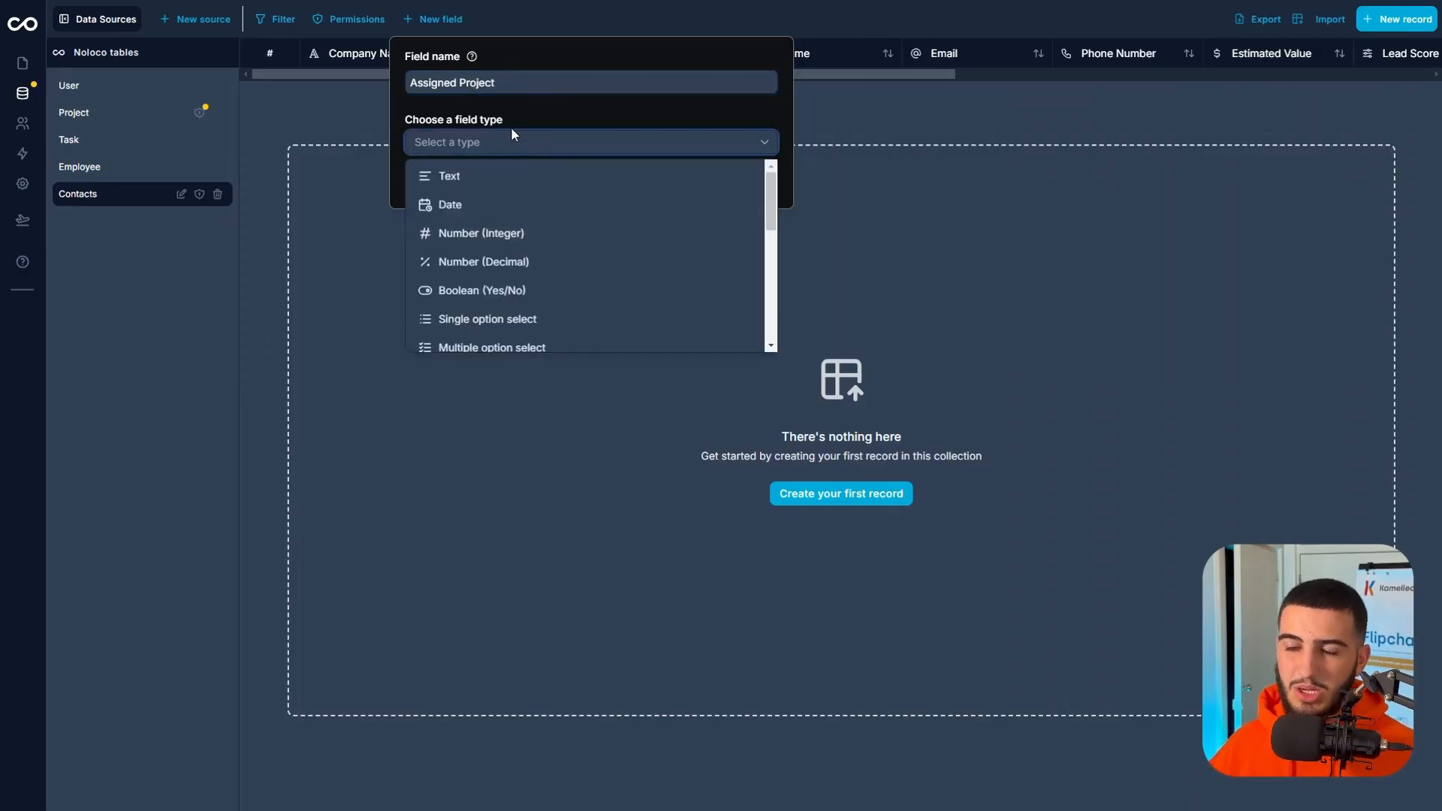
scroll(679, 283, "down", 5)
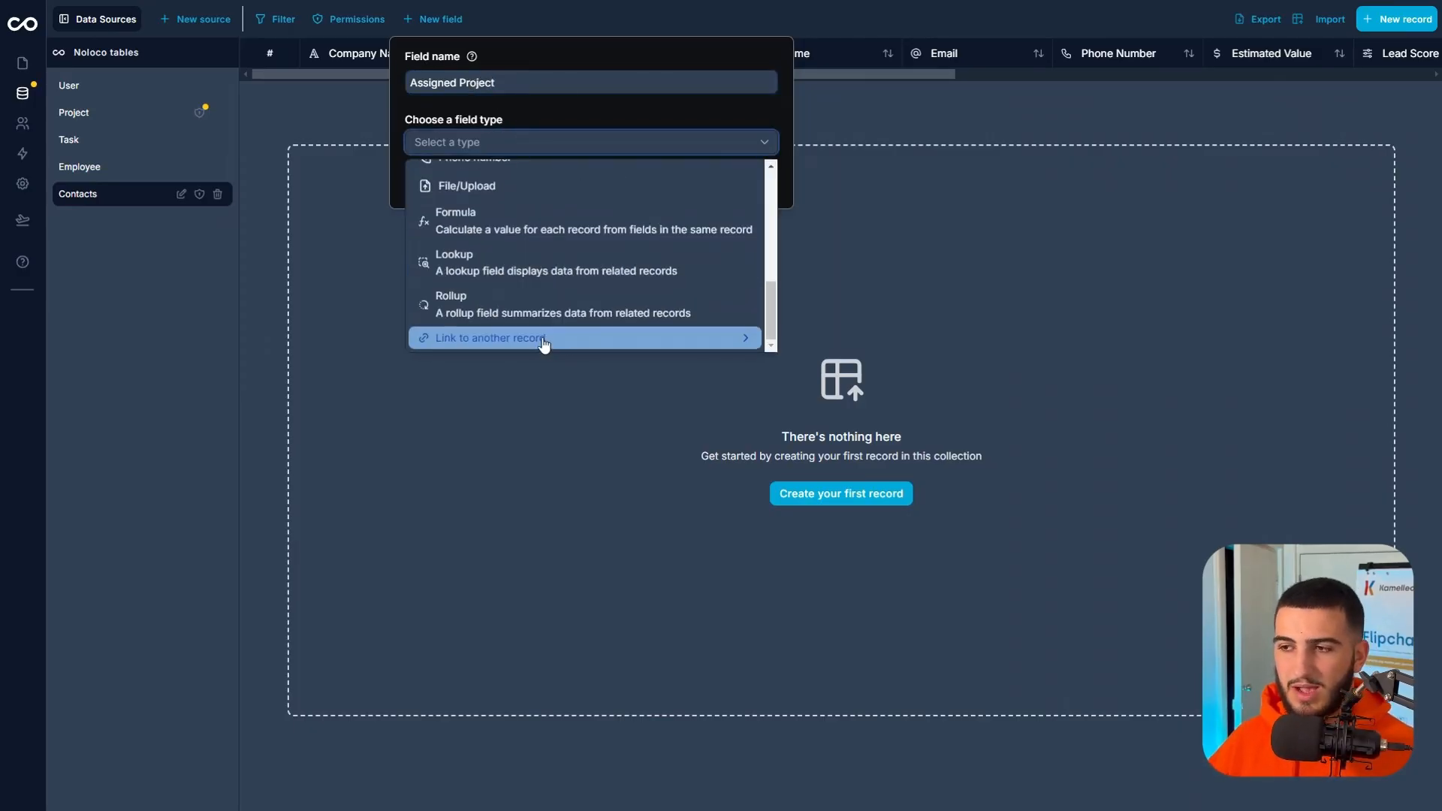
left_click(552, 337)
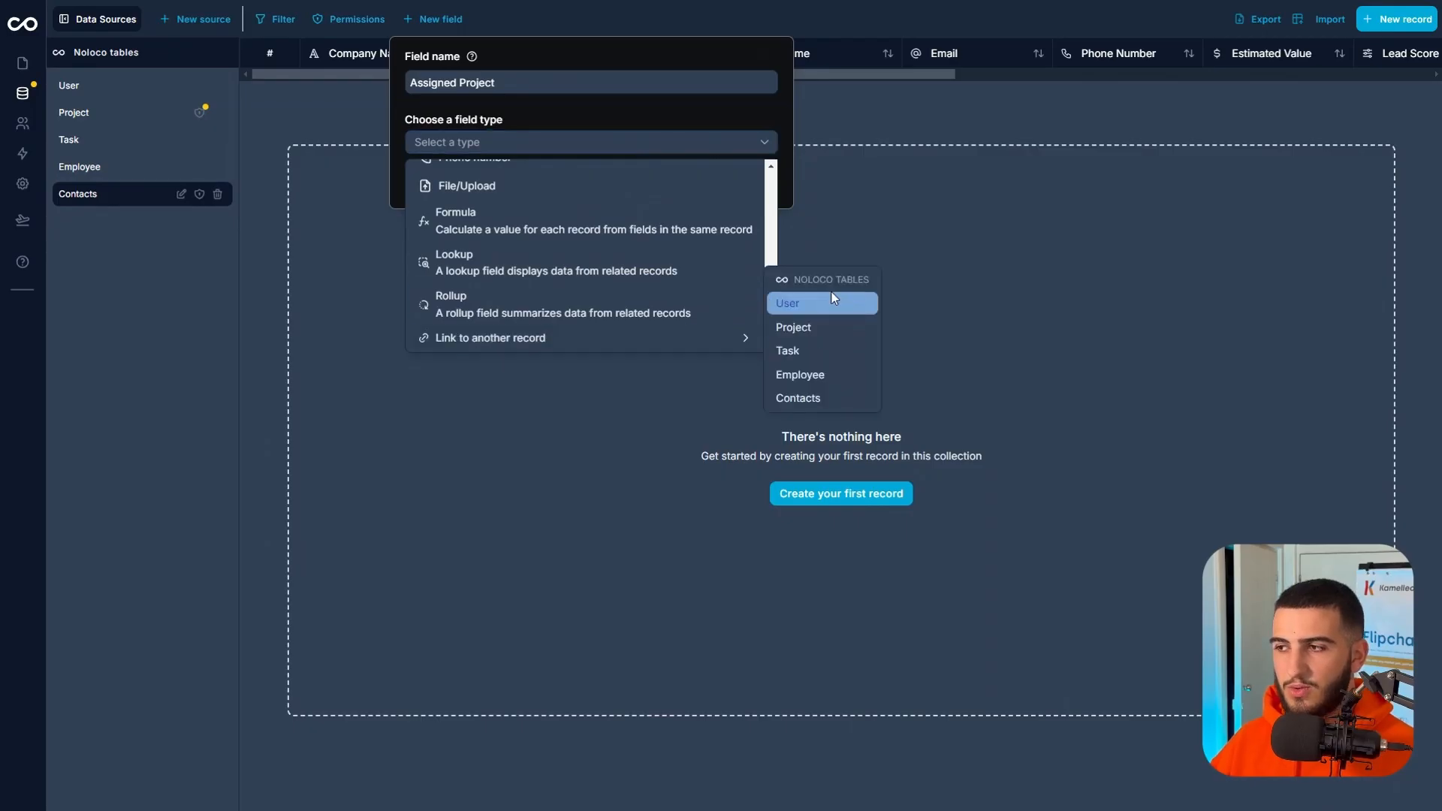
left_click(826, 329)
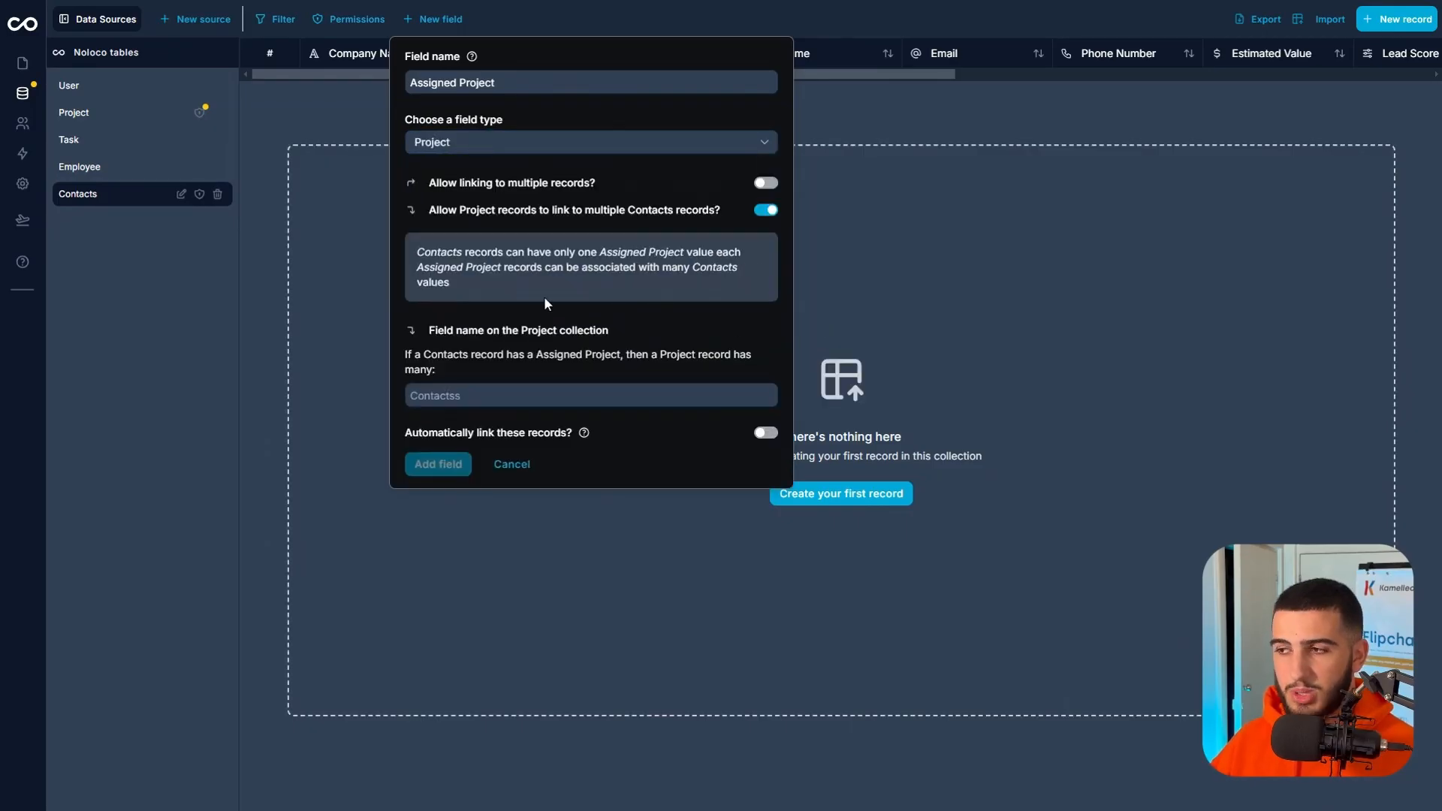
Allow Assigned Project to link to multiple records, name the matching field on the Project collection Contact and add the field.
left_click(764, 188)
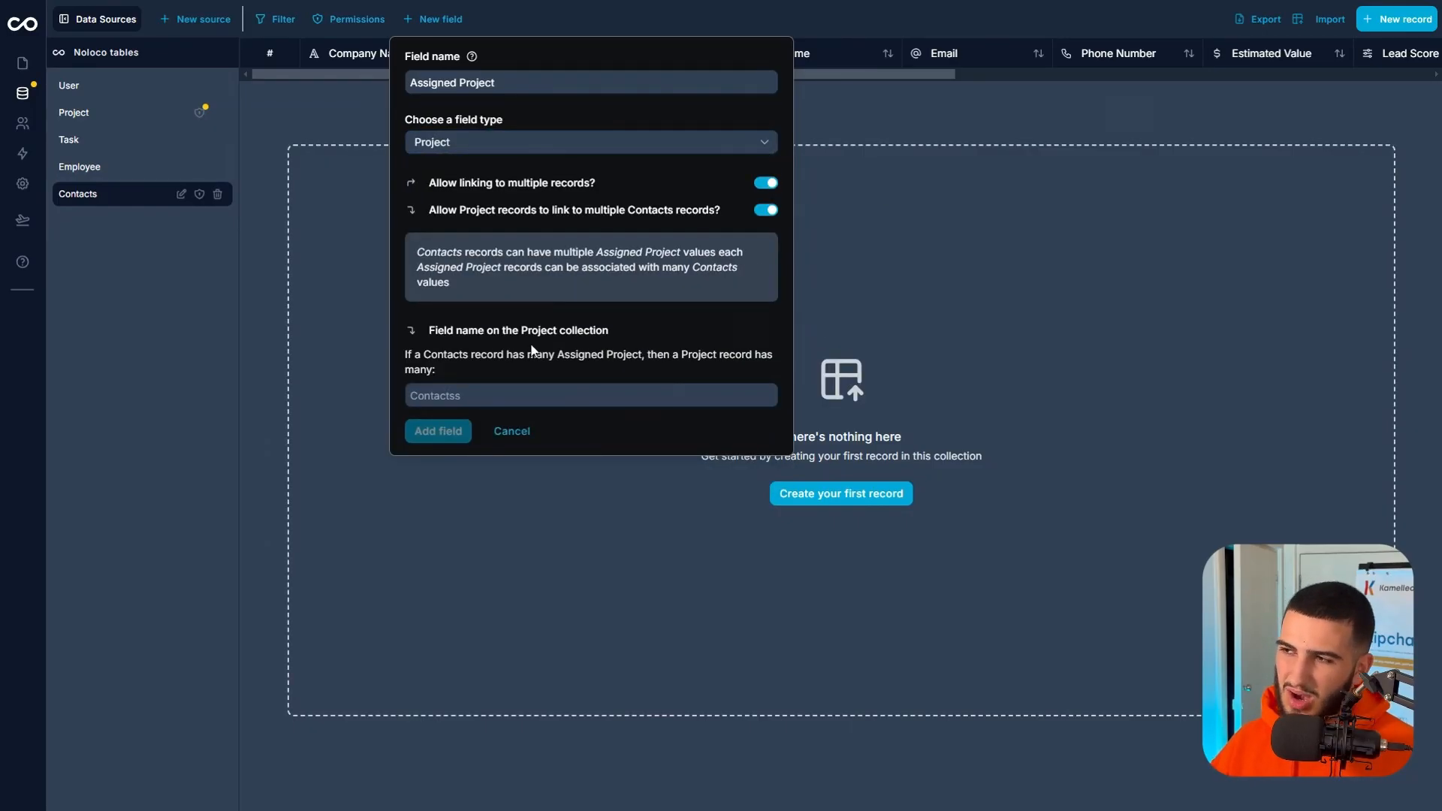
left_click(521, 389)
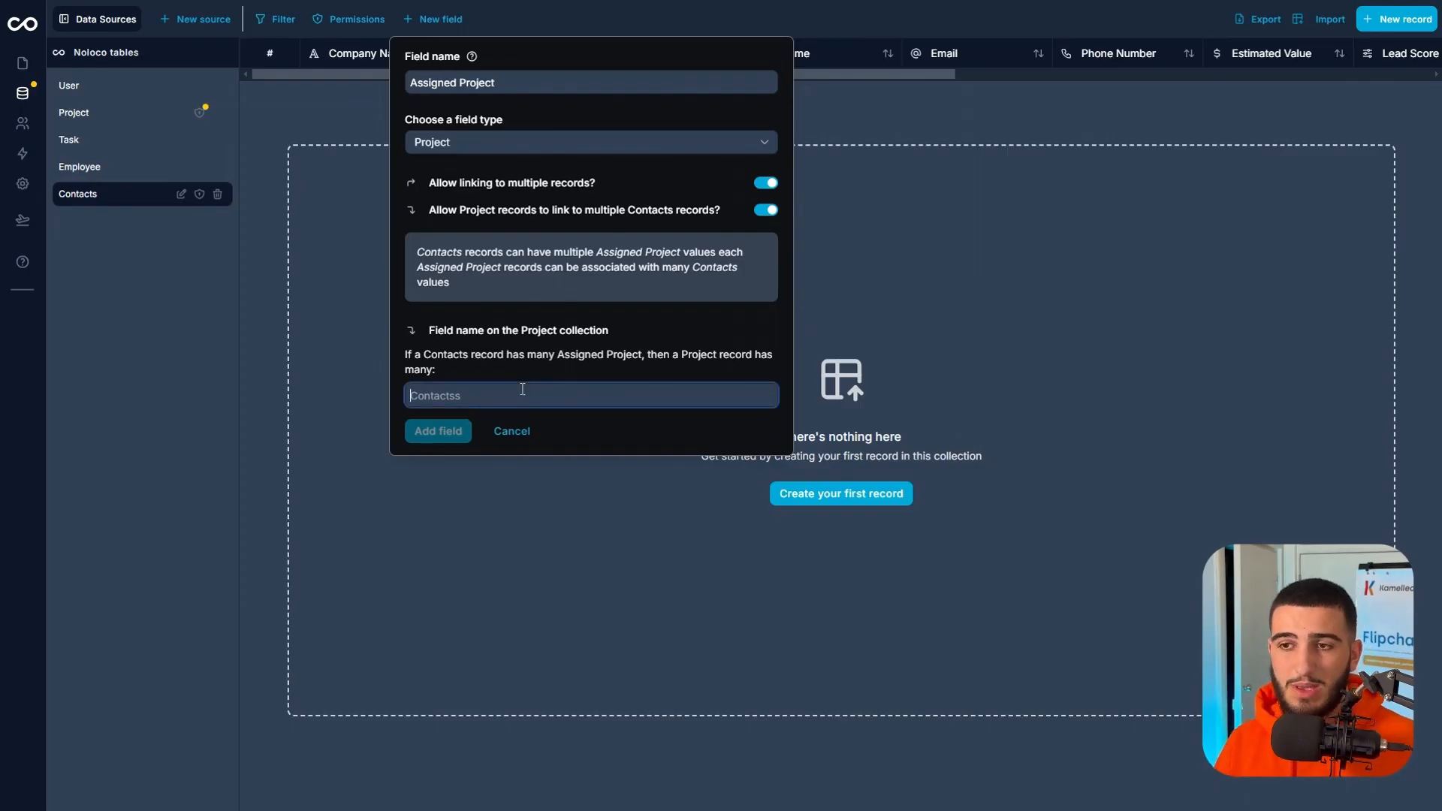
type("Contact")
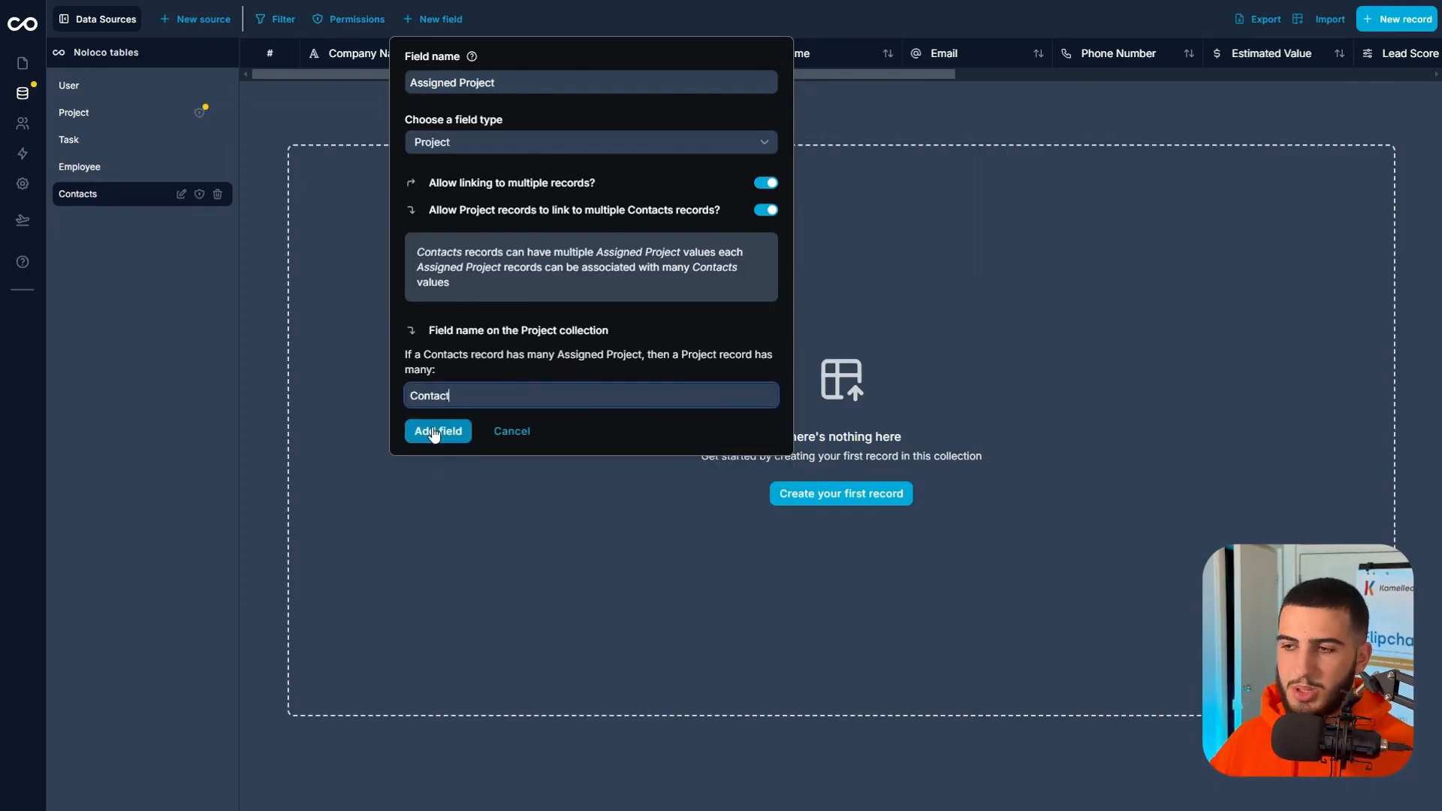
left_click(435, 432)
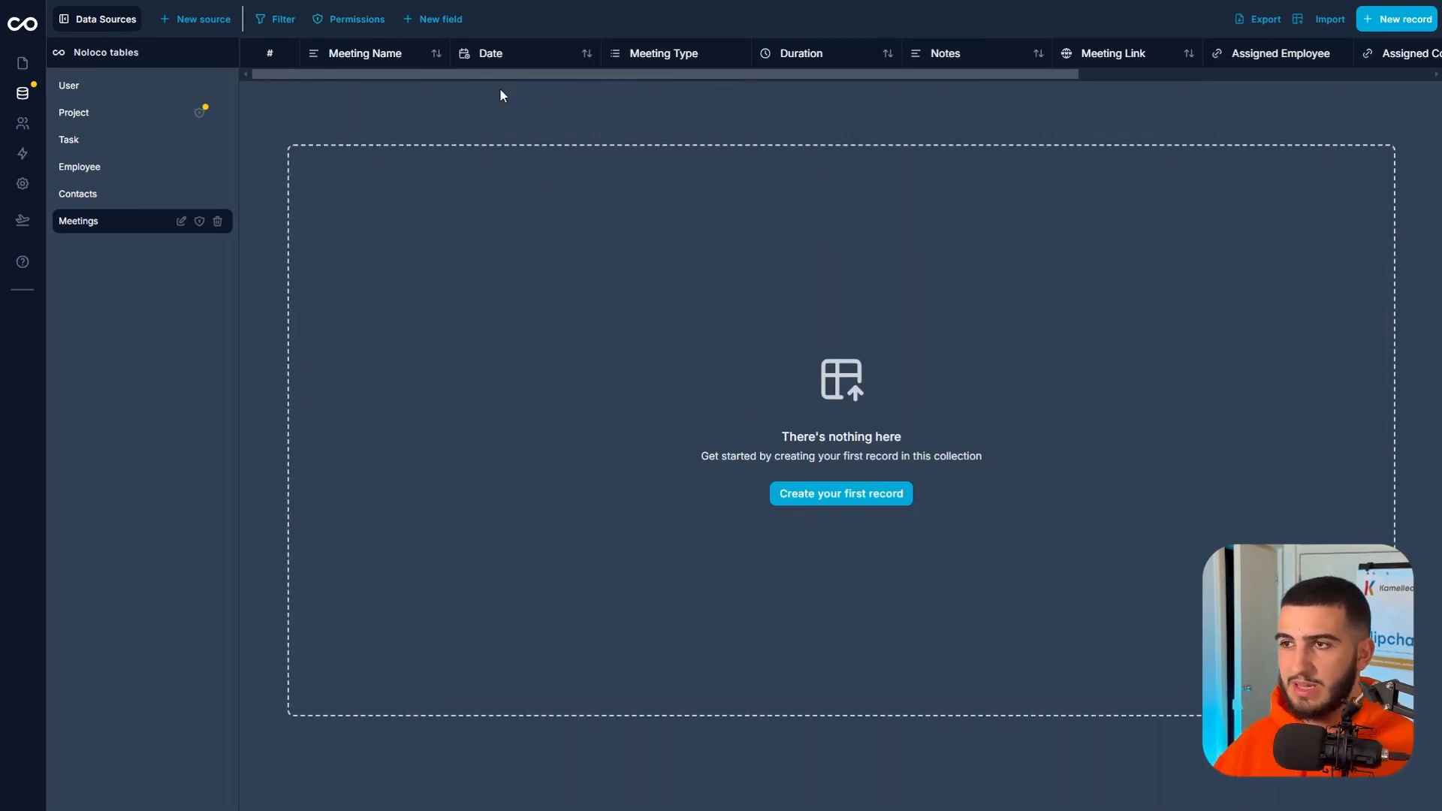
left_click_drag(537, 72, 800, 73)
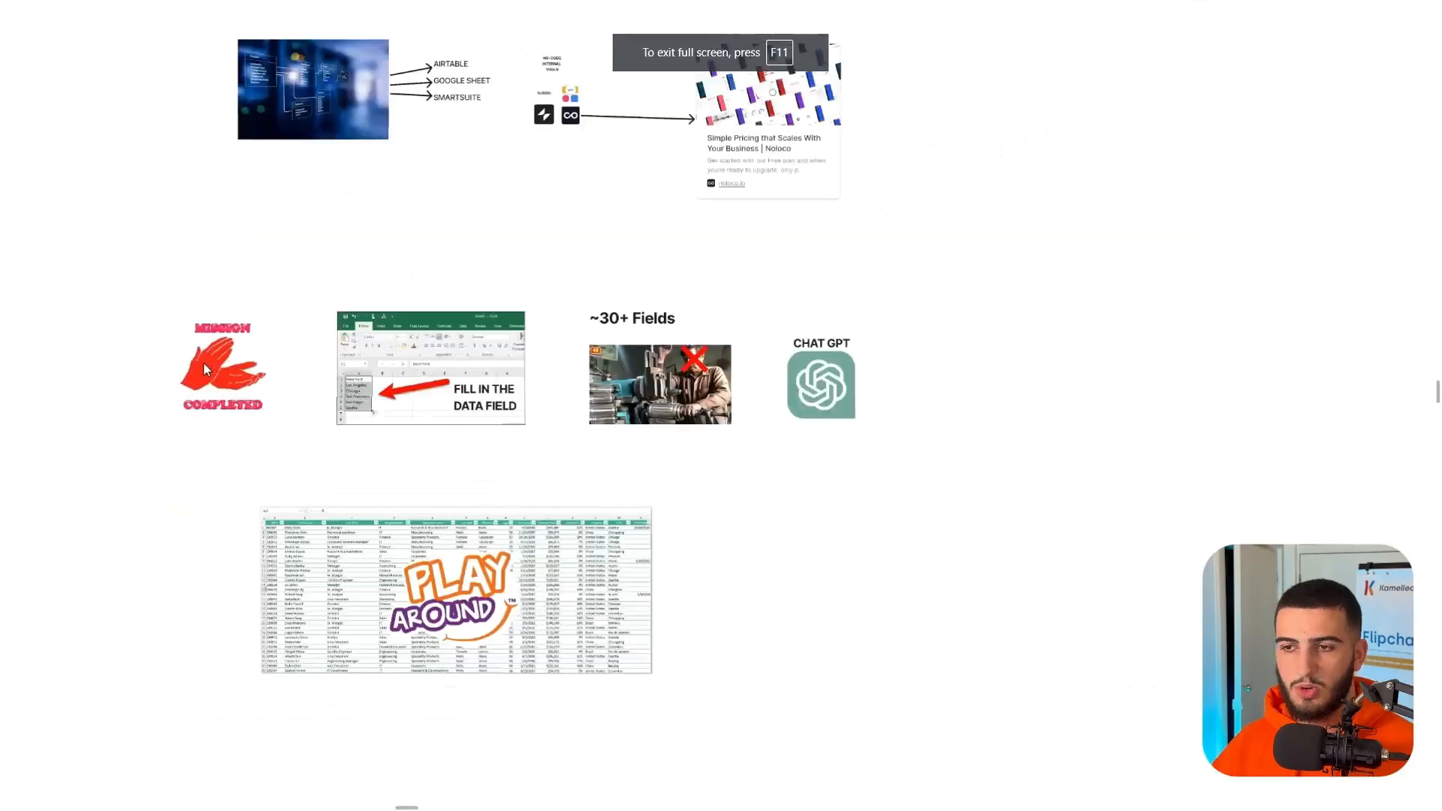
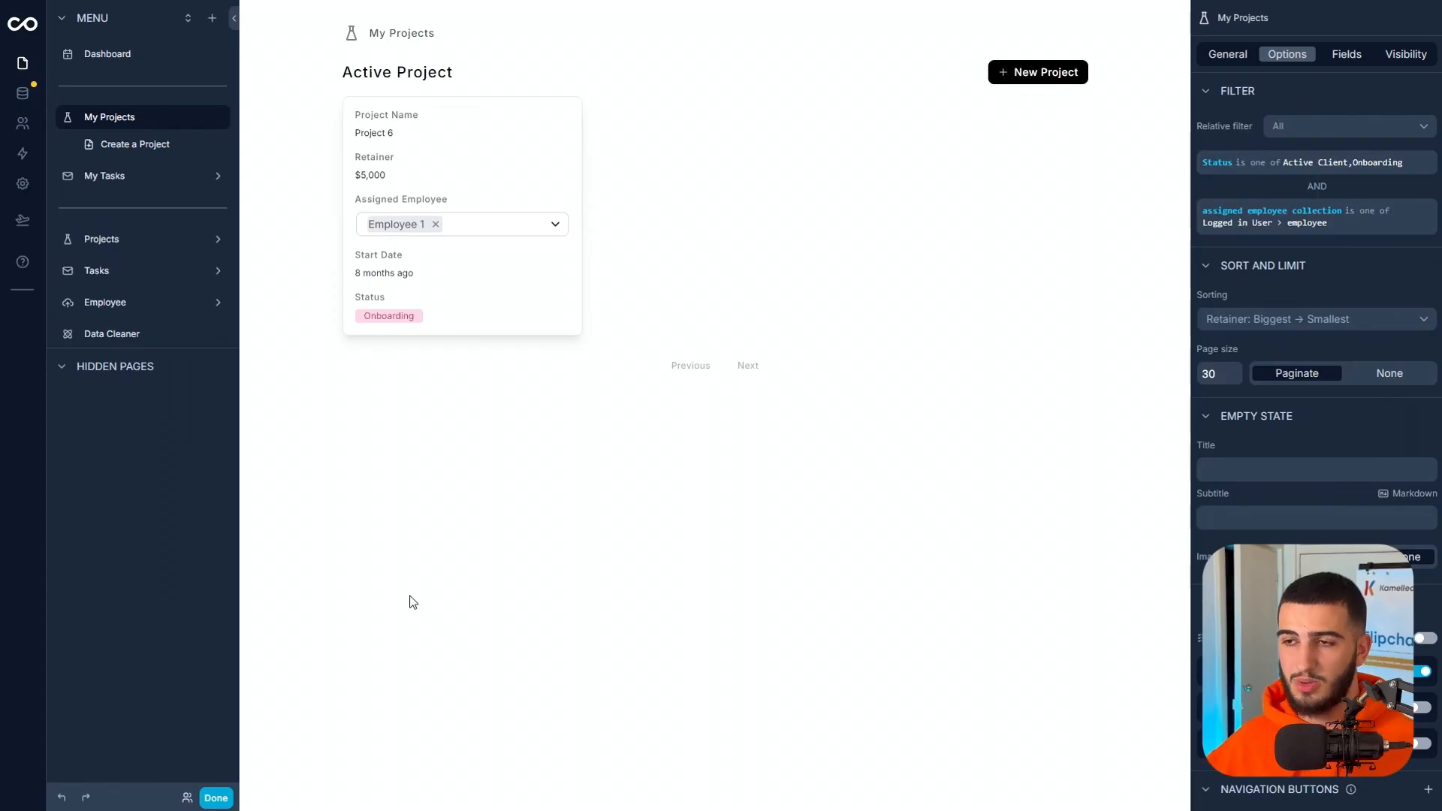
Add a divider below the Data Cleaner page in the app's menu.
left_click(216, 798)
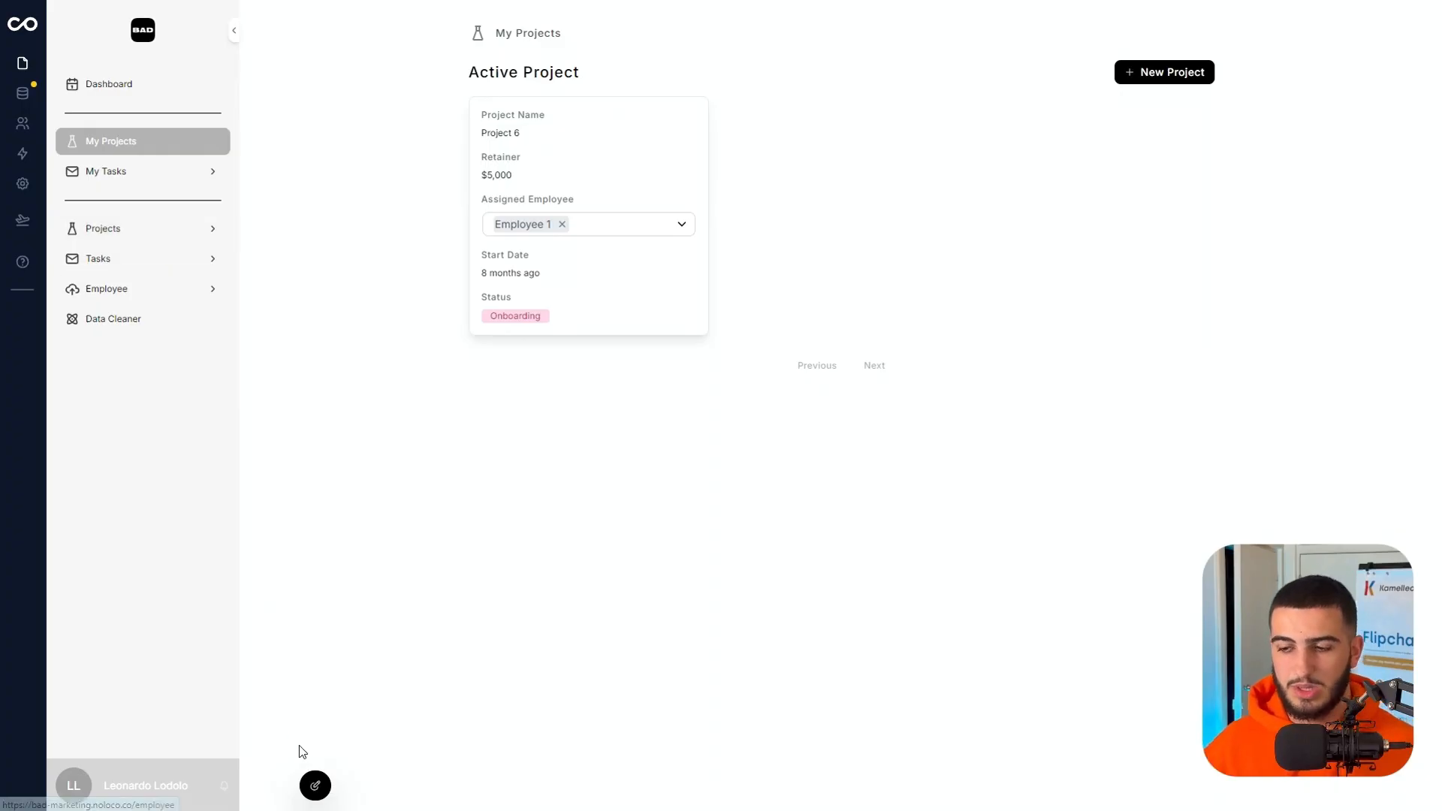
left_click(315, 789)
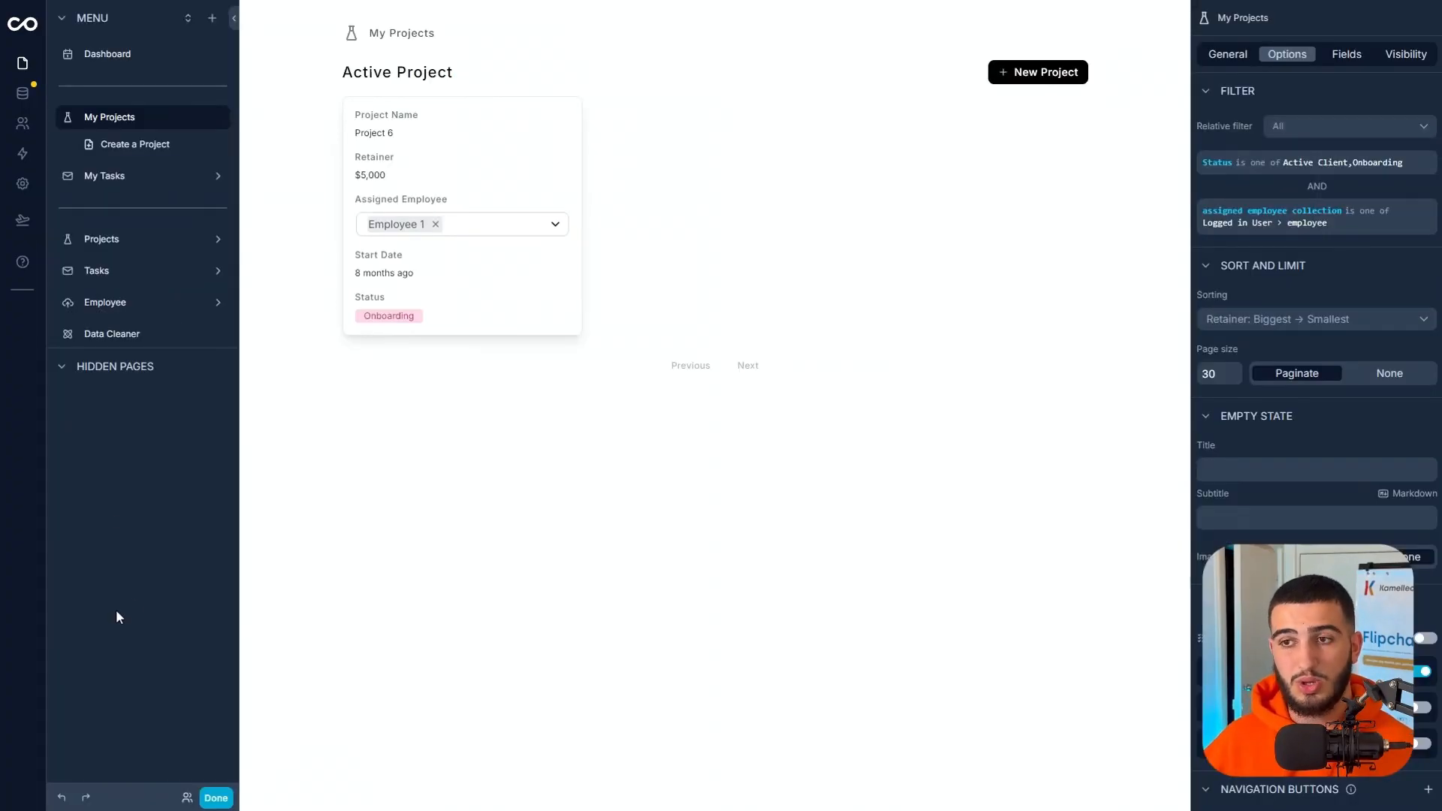
left_click(212, 18)
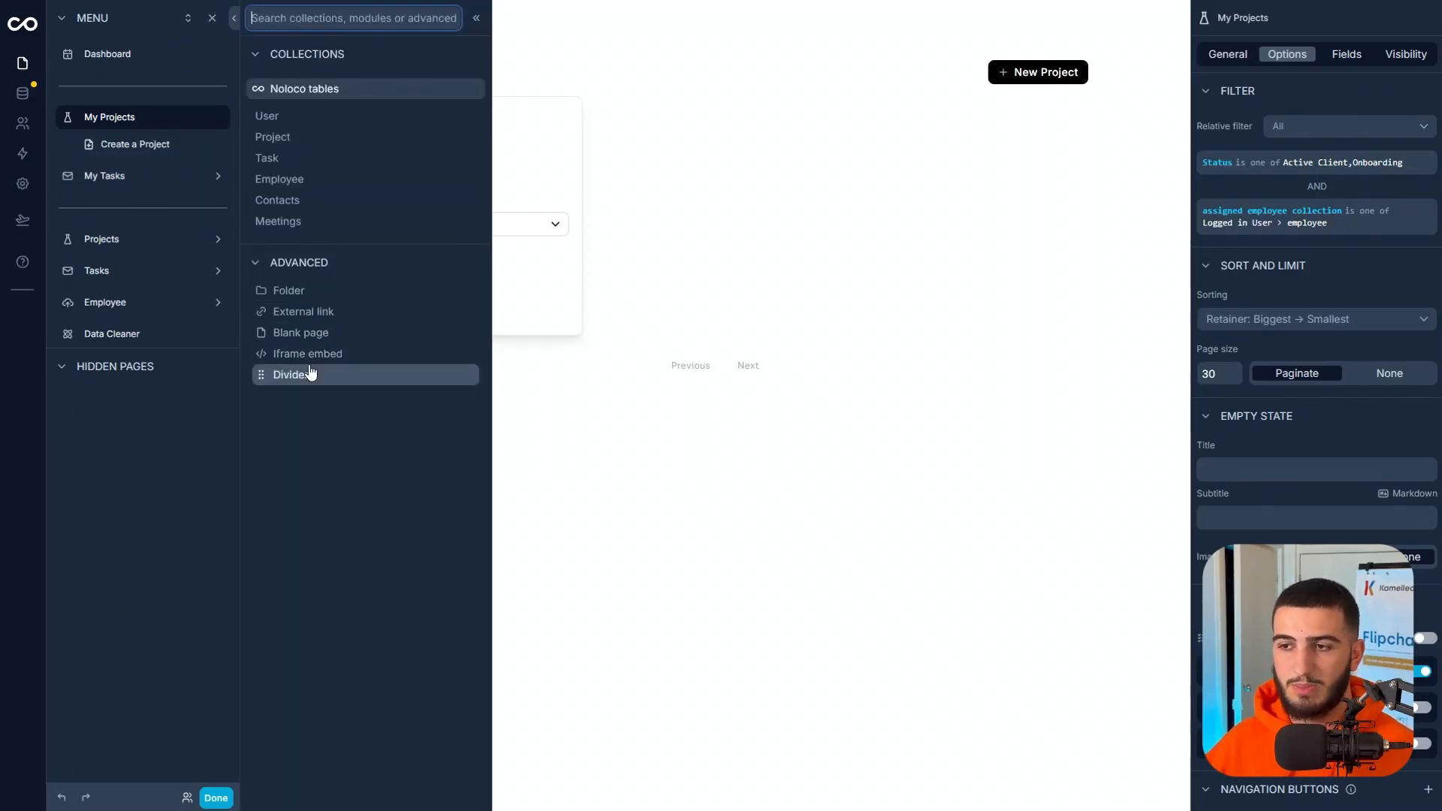
left_click(283, 380)
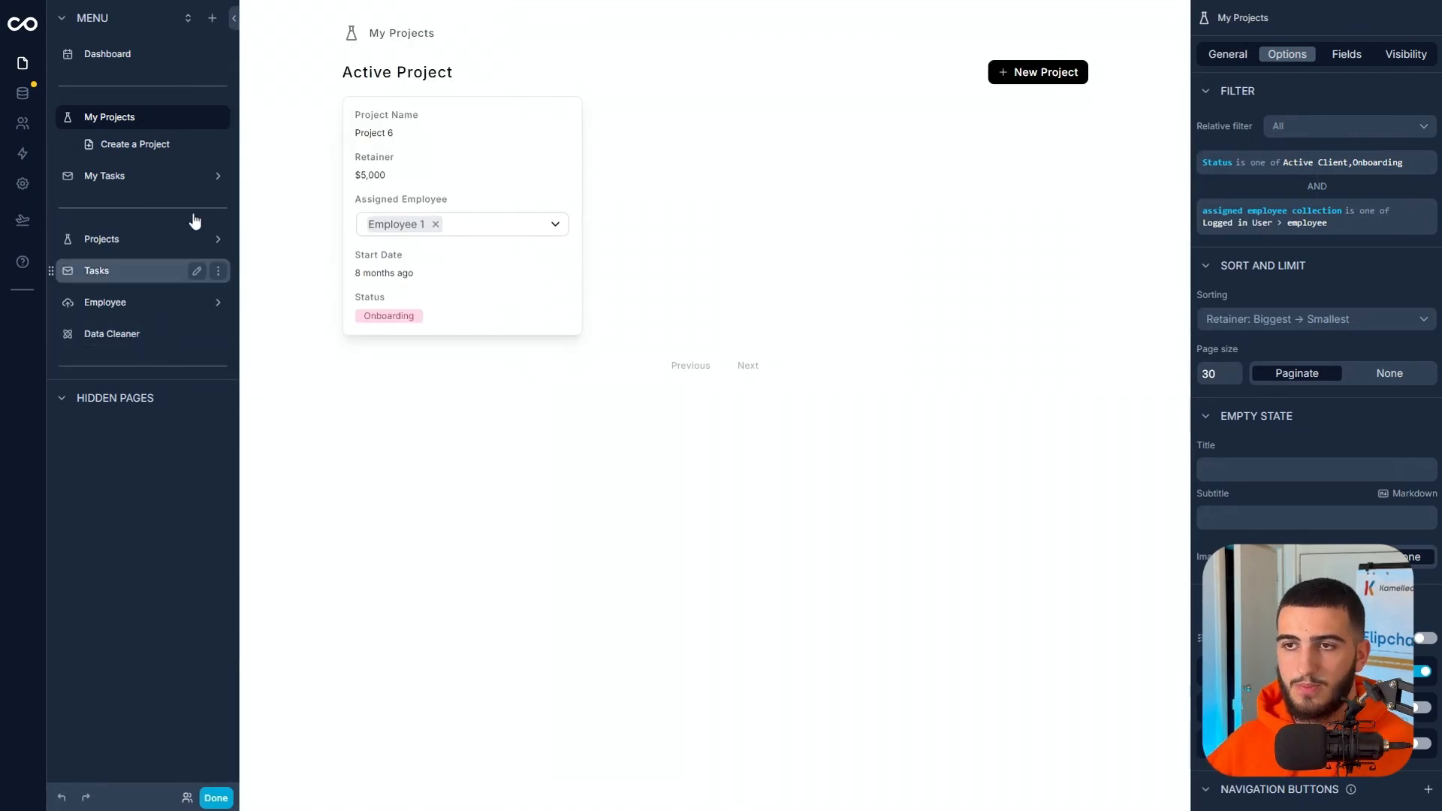
Add a folder below the new divider in the menu and rename it Sales Breakdown.
left_click(211, 18)
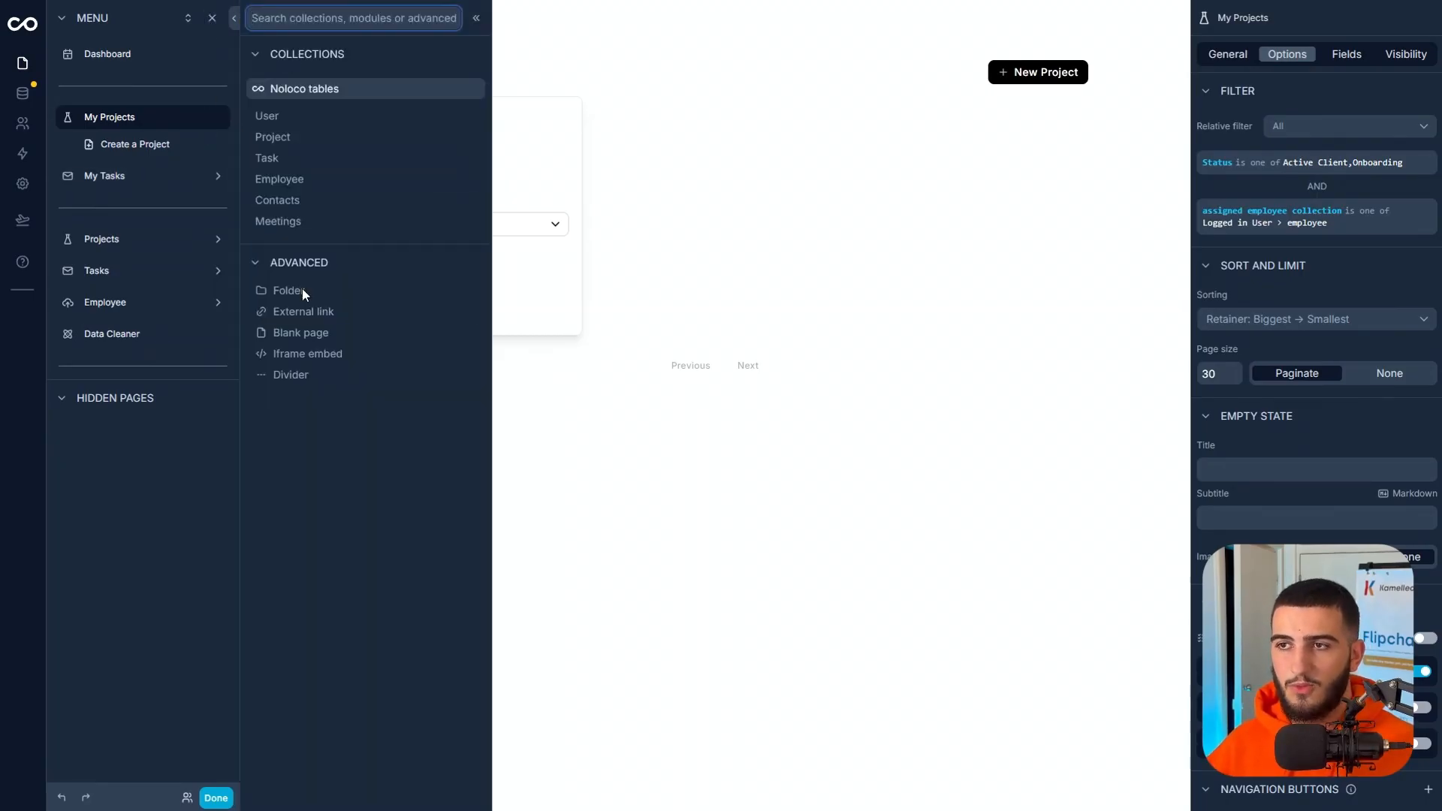
left_click(324, 293)
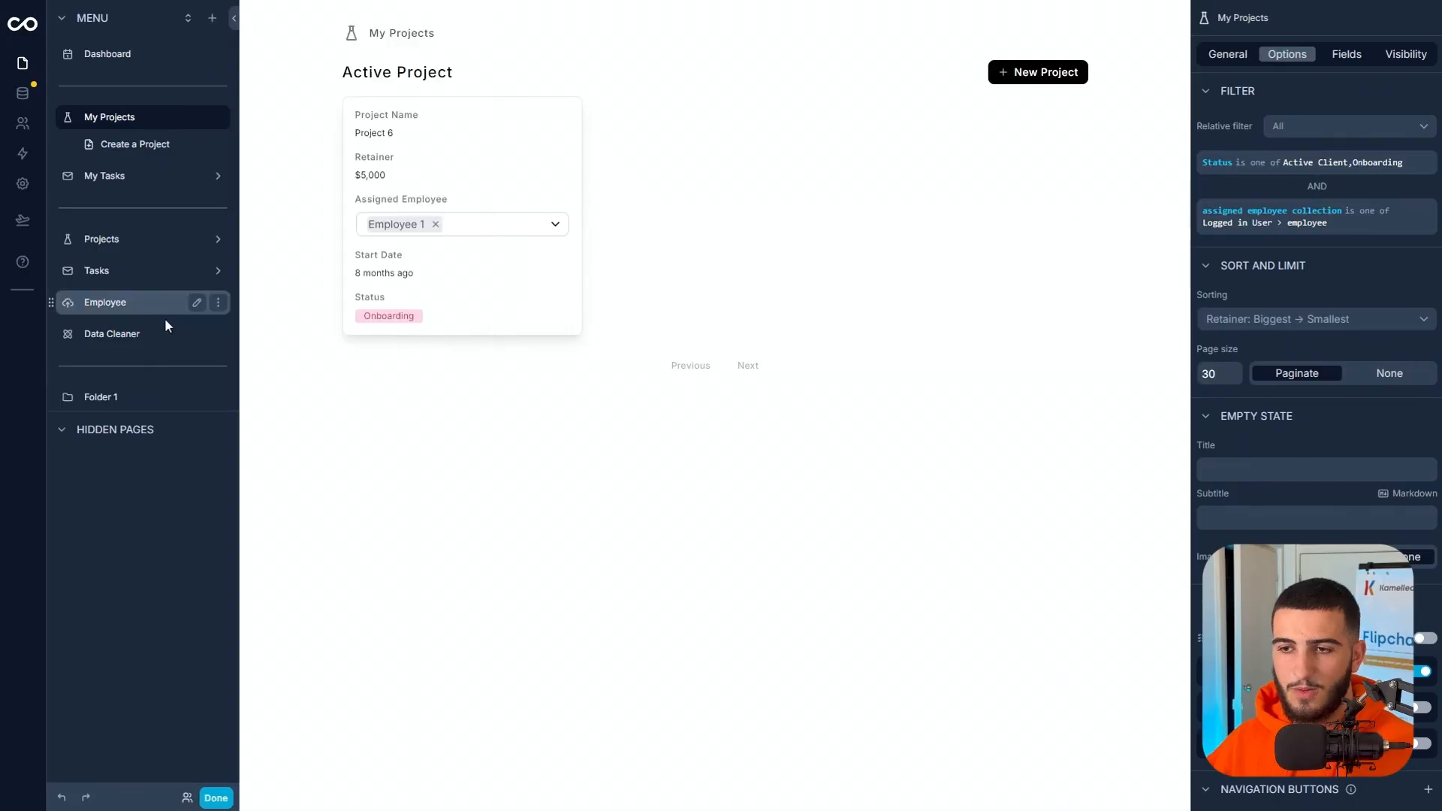
left_click(196, 372)
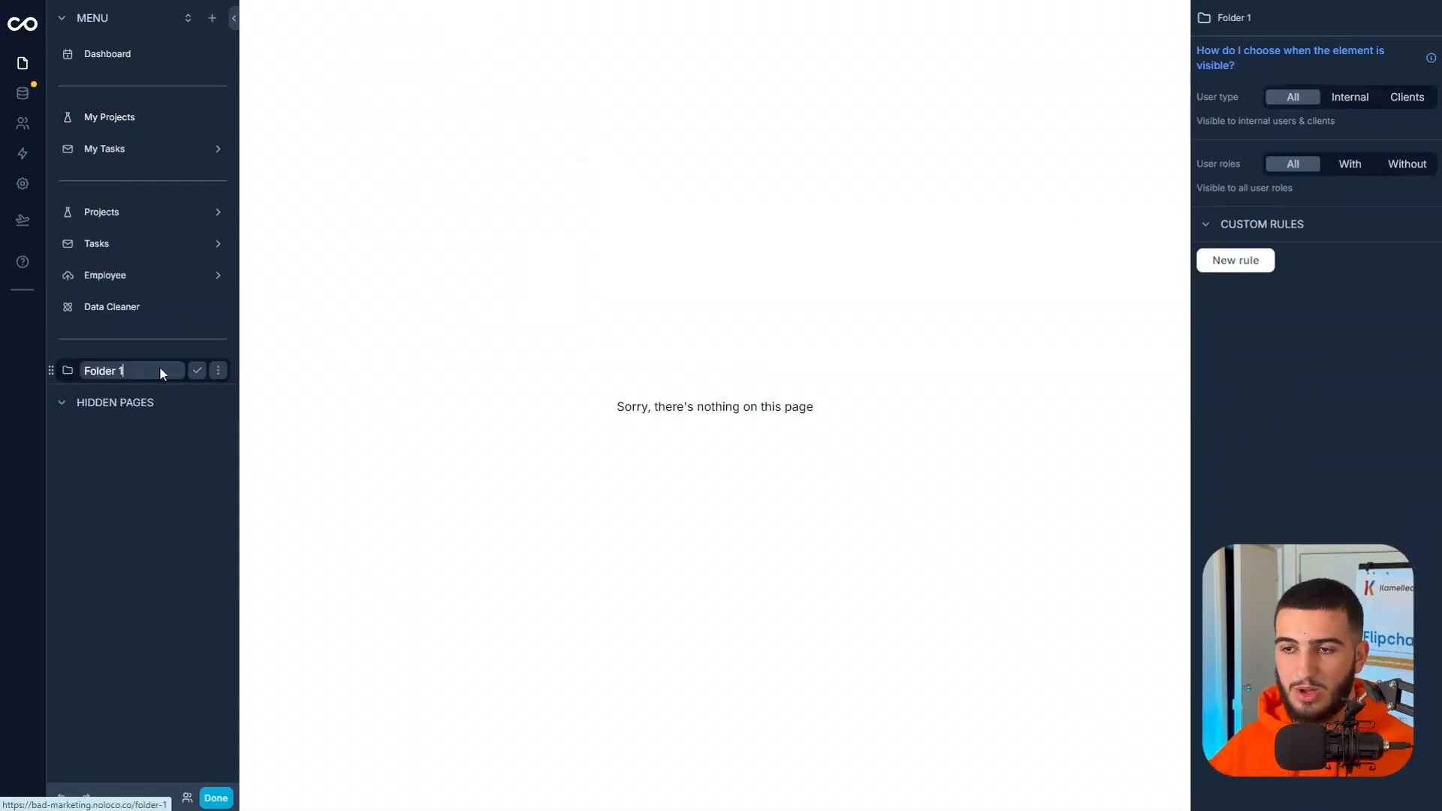
type("Sales Breakdown")
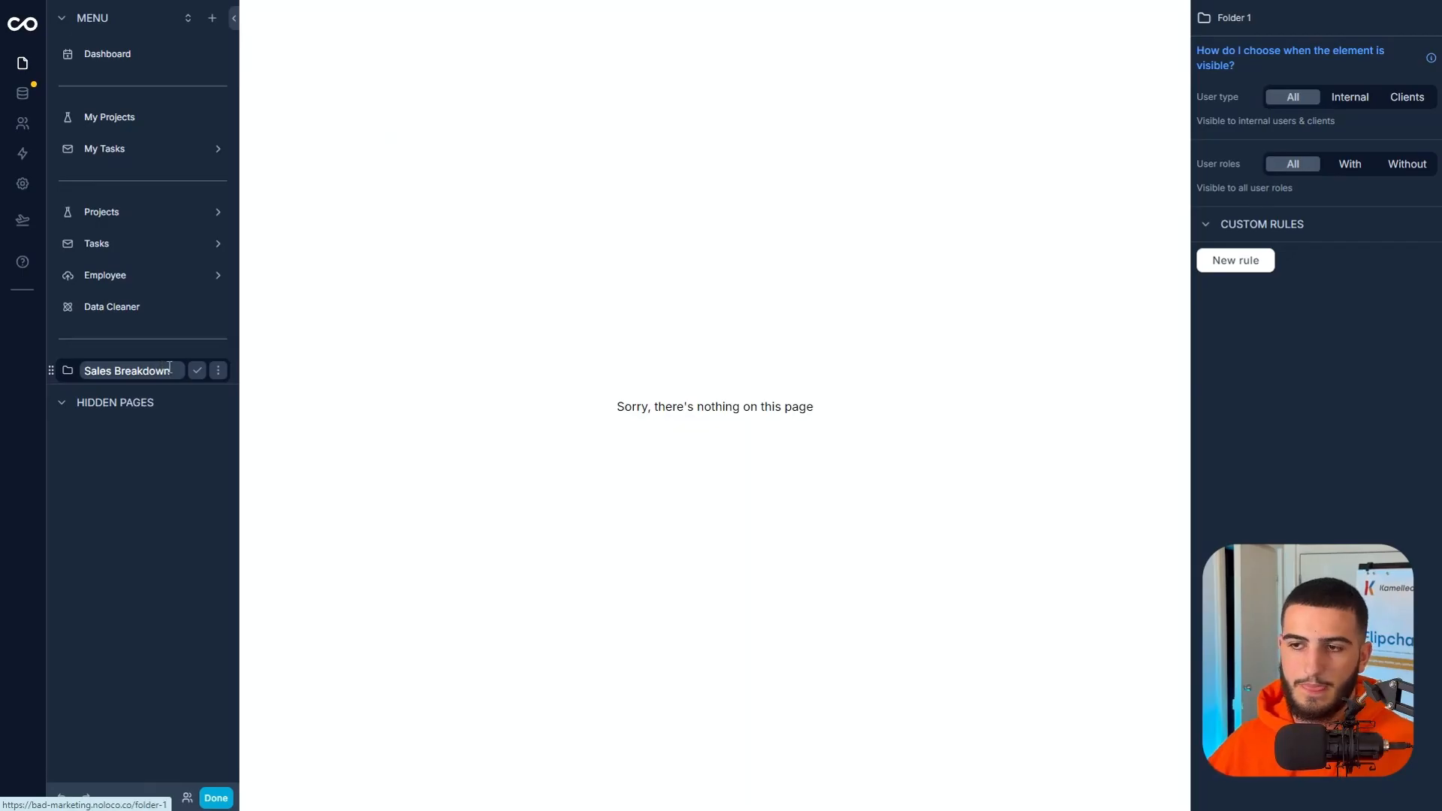
left_click(197, 371)
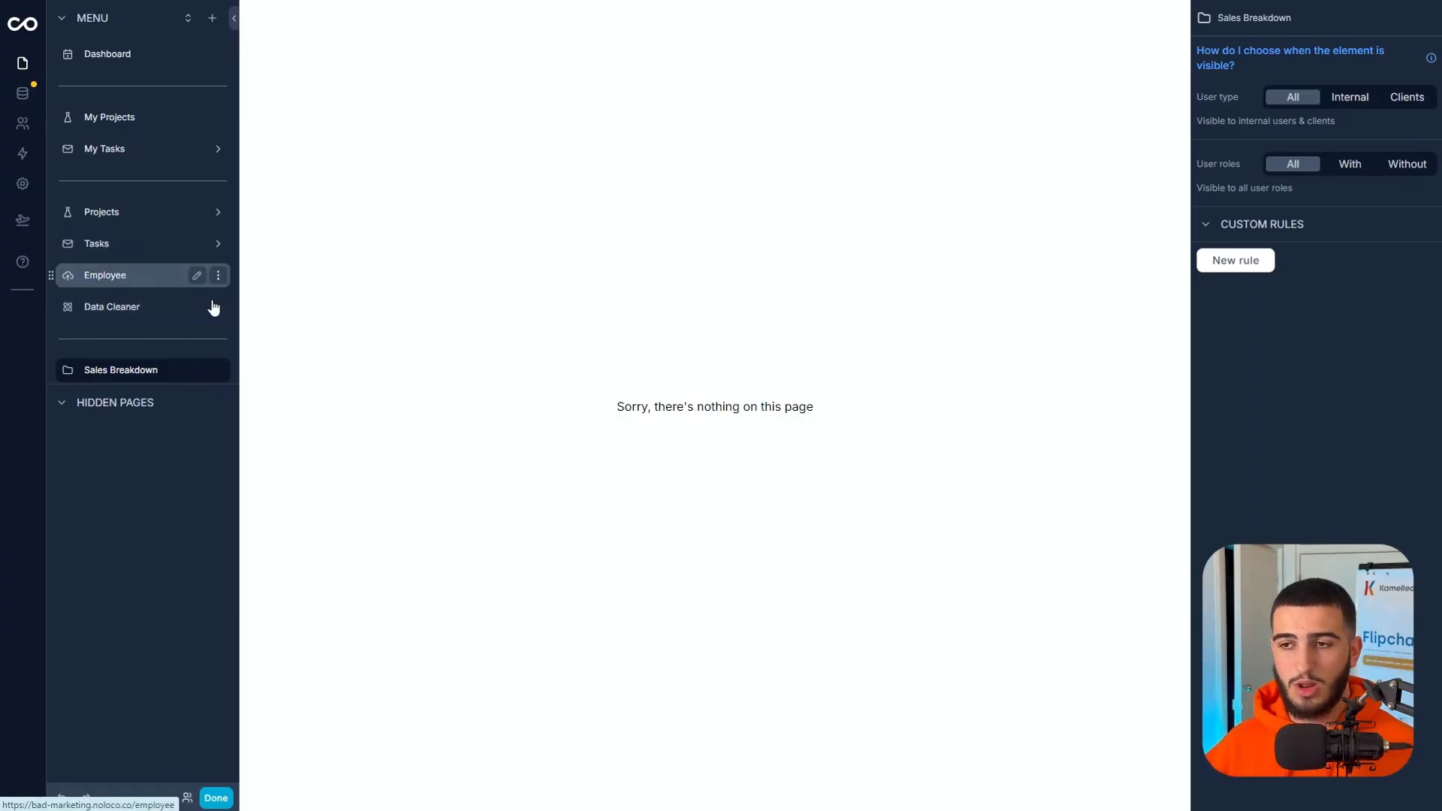
Add a blank page to the menu, move it into the Sales Breakdown folder and expand the folder.
left_click(210, 21)
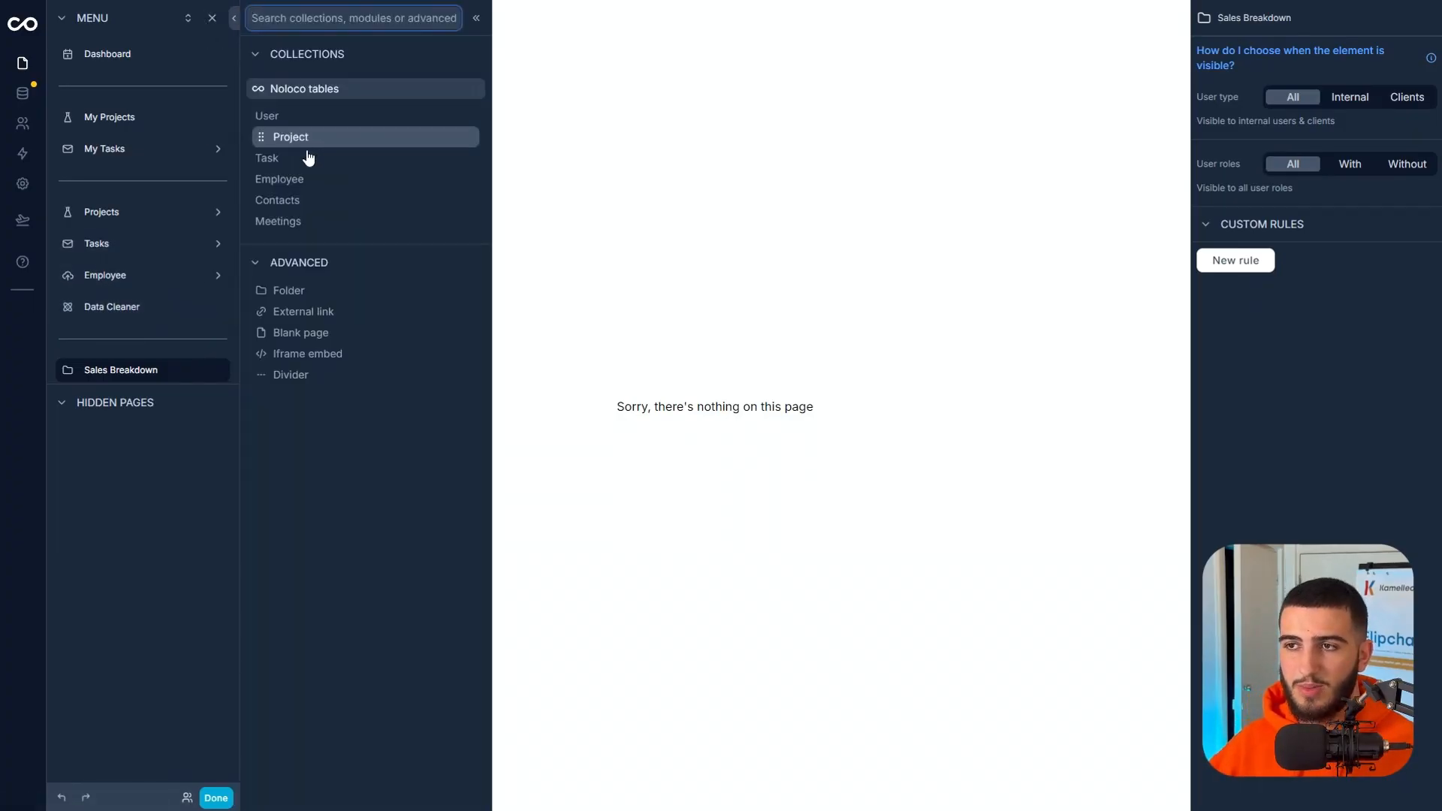
left_click(313, 340)
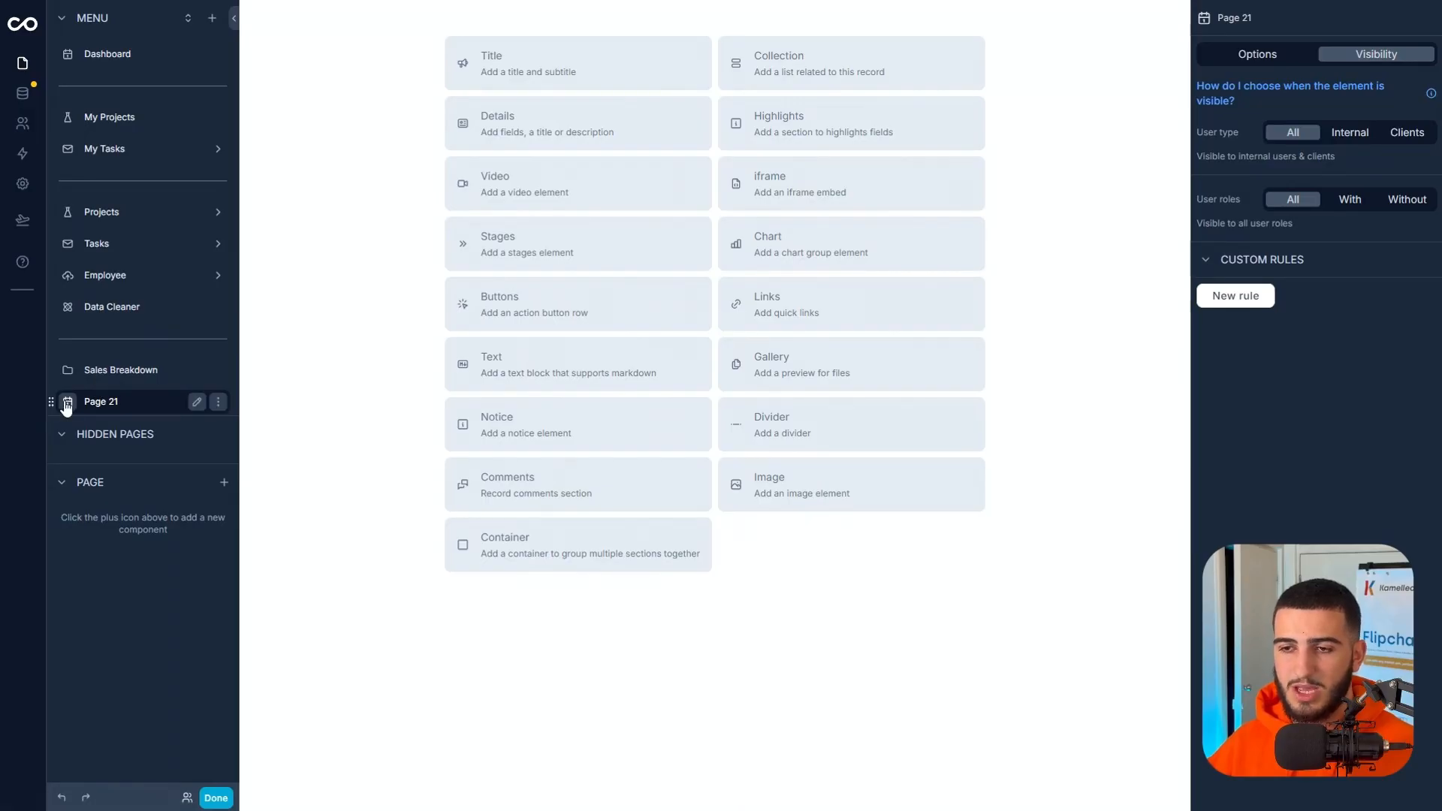
left_click_drag(51, 402, 87, 371)
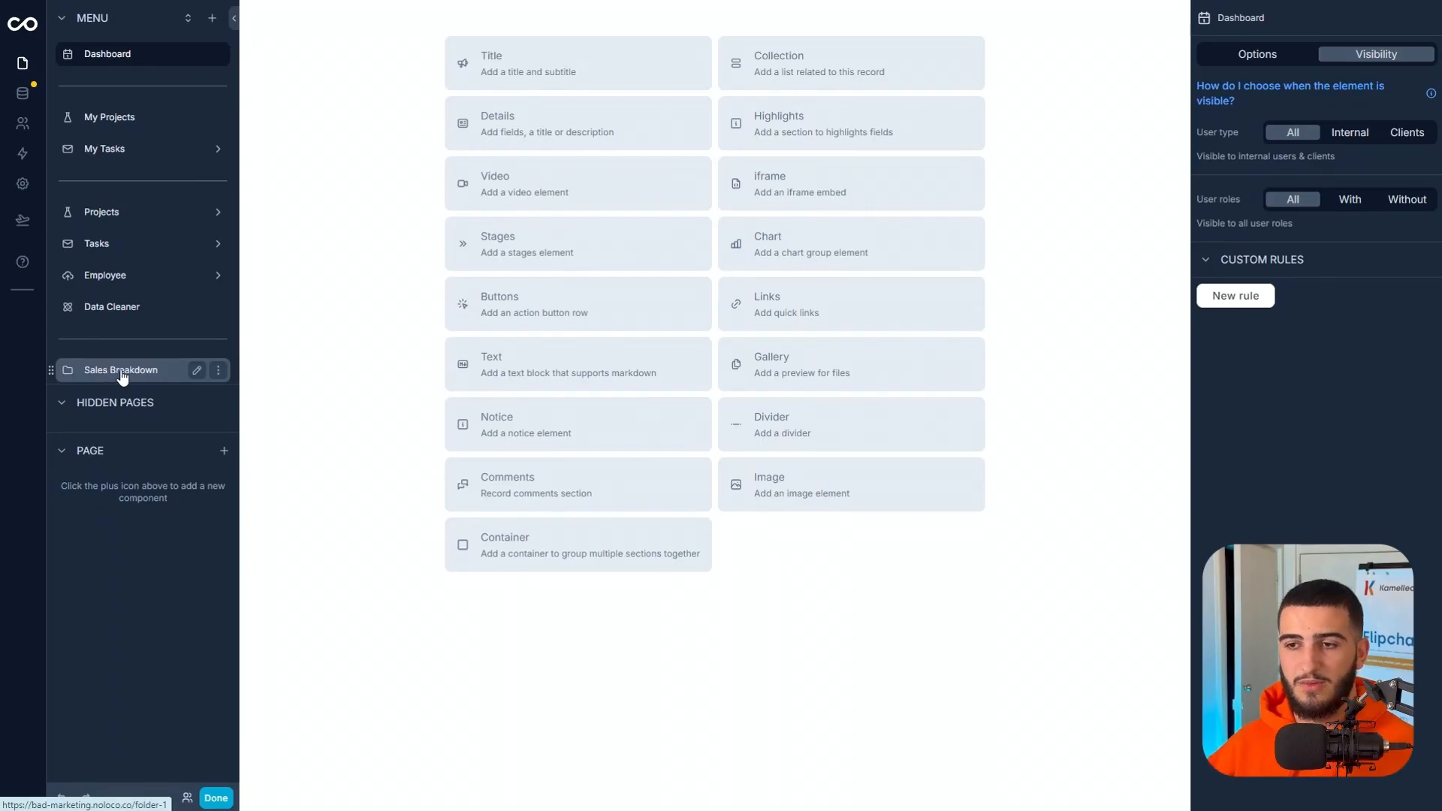
left_click(160, 371)
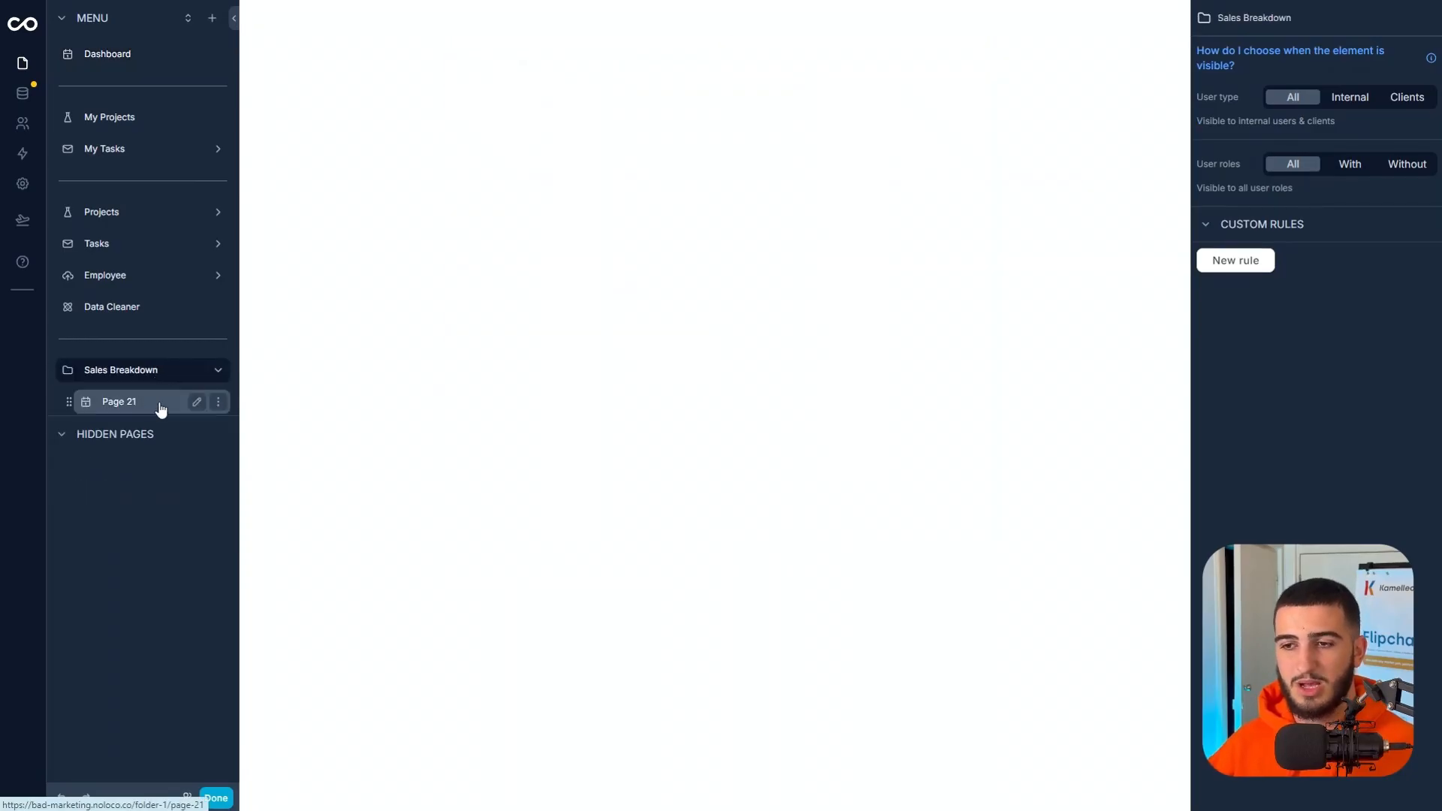
Add a page for the Contacts collection and move it into the Sales Breakdown folder.
left_click(211, 20)
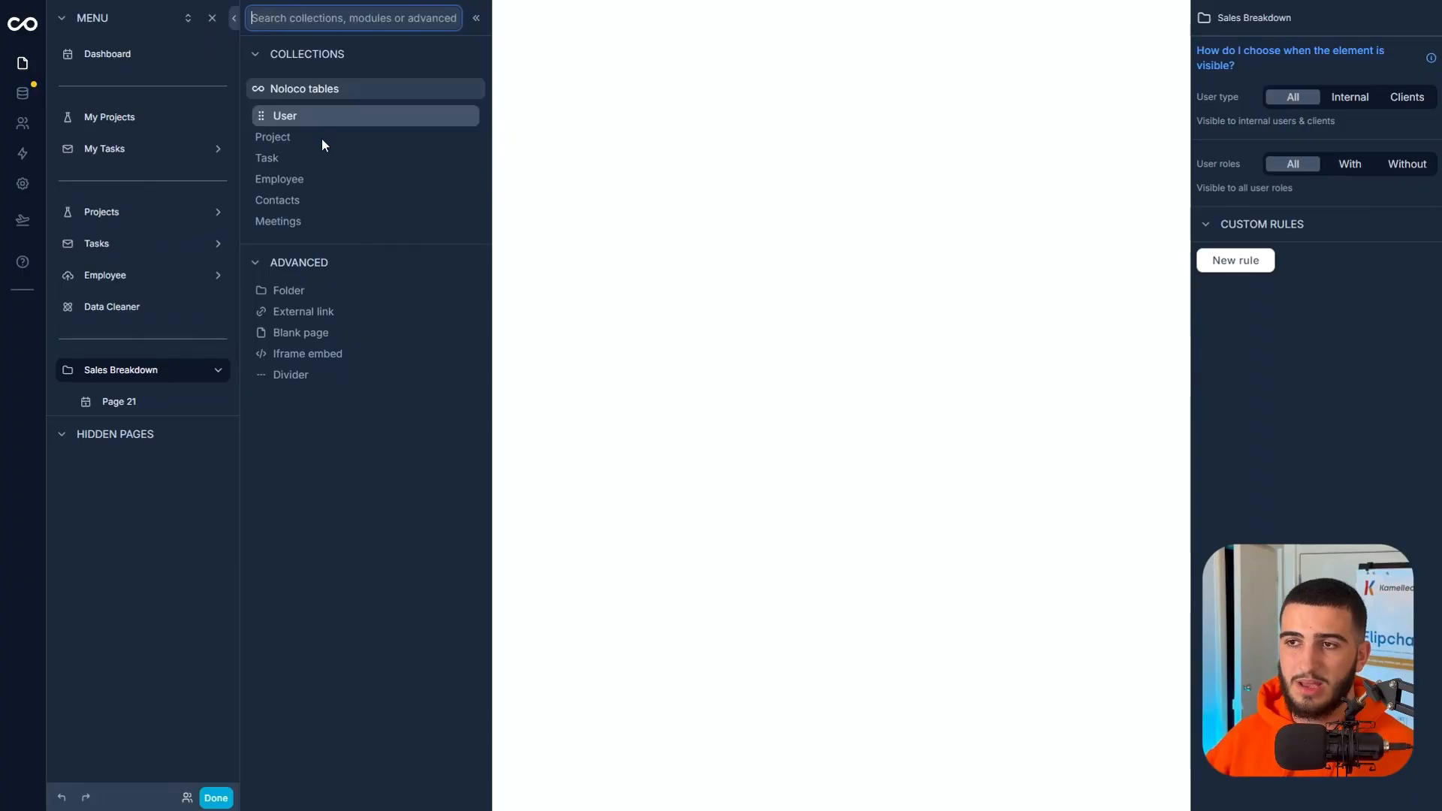
left_click(324, 201)
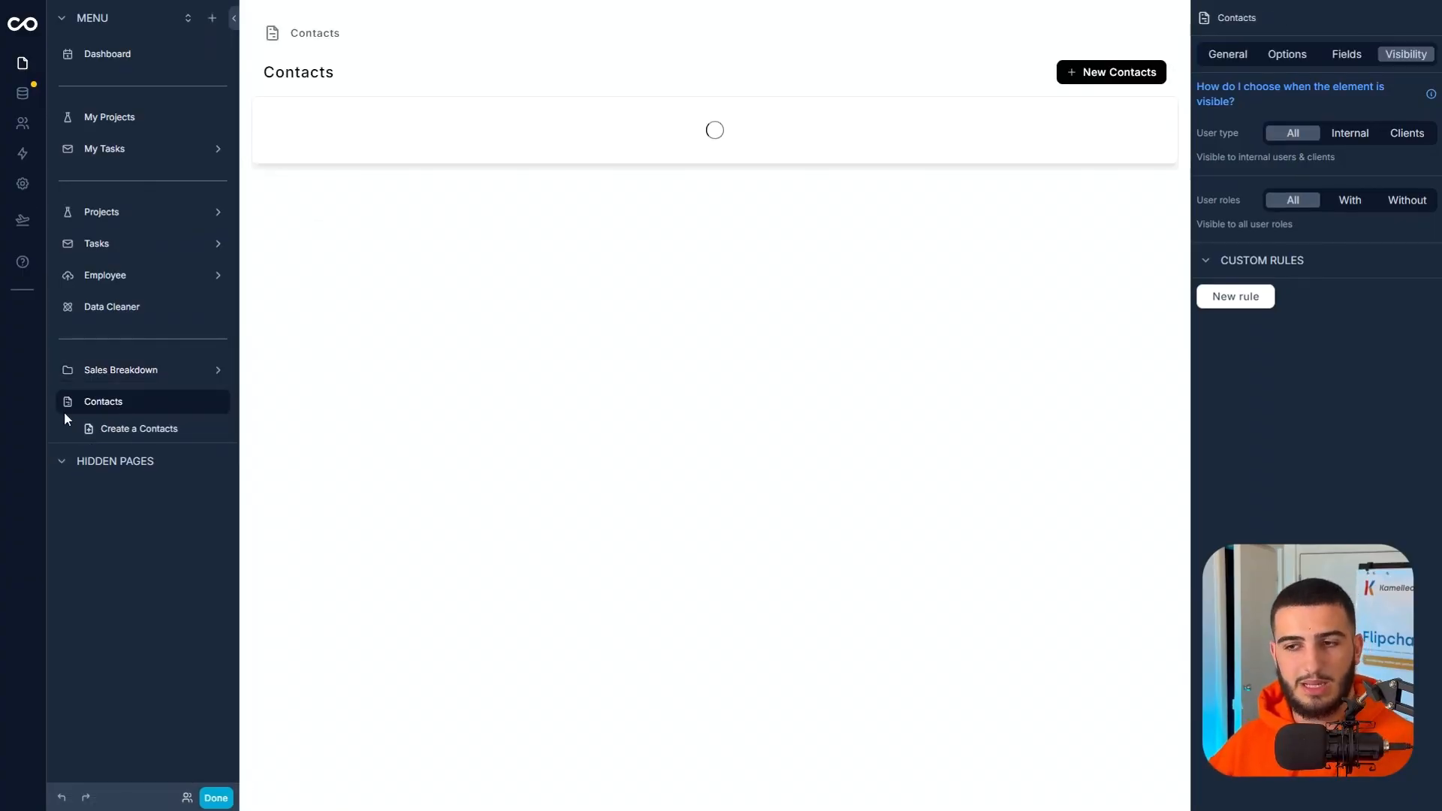
left_click_drag(51, 401, 94, 372)
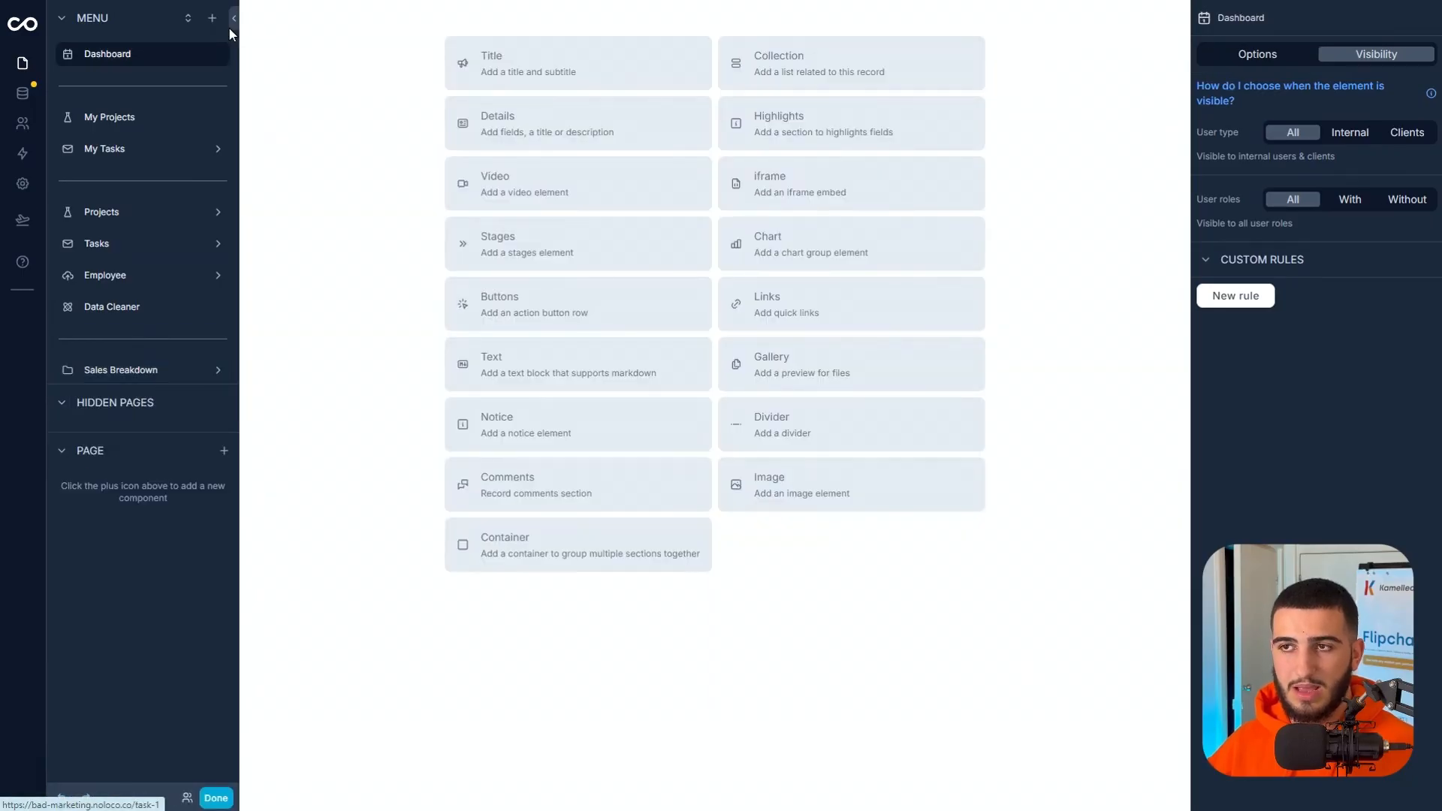
Add a page for the Meetings collection and move it into the Sales Breakdown folder.
left_click(213, 23)
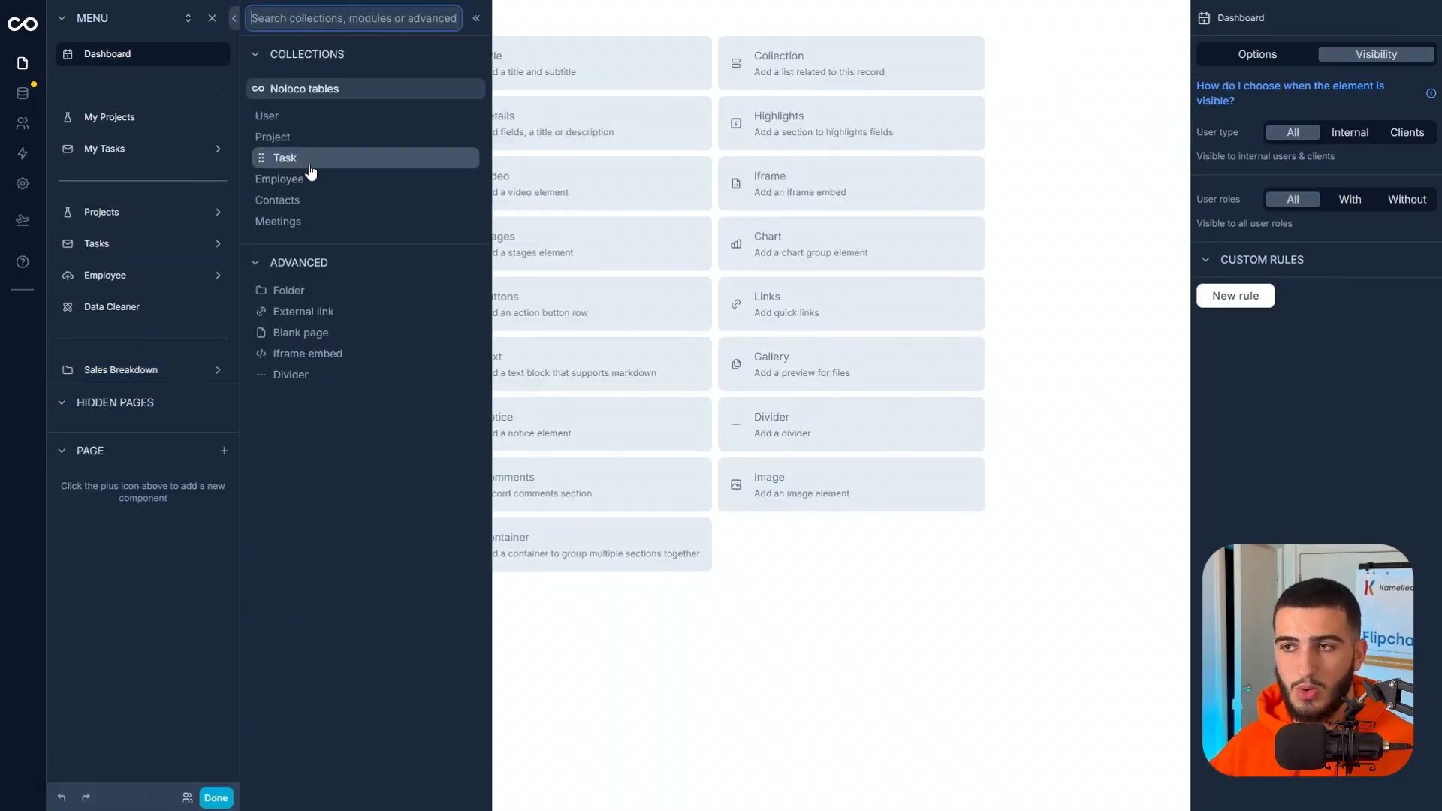
left_click(314, 226)
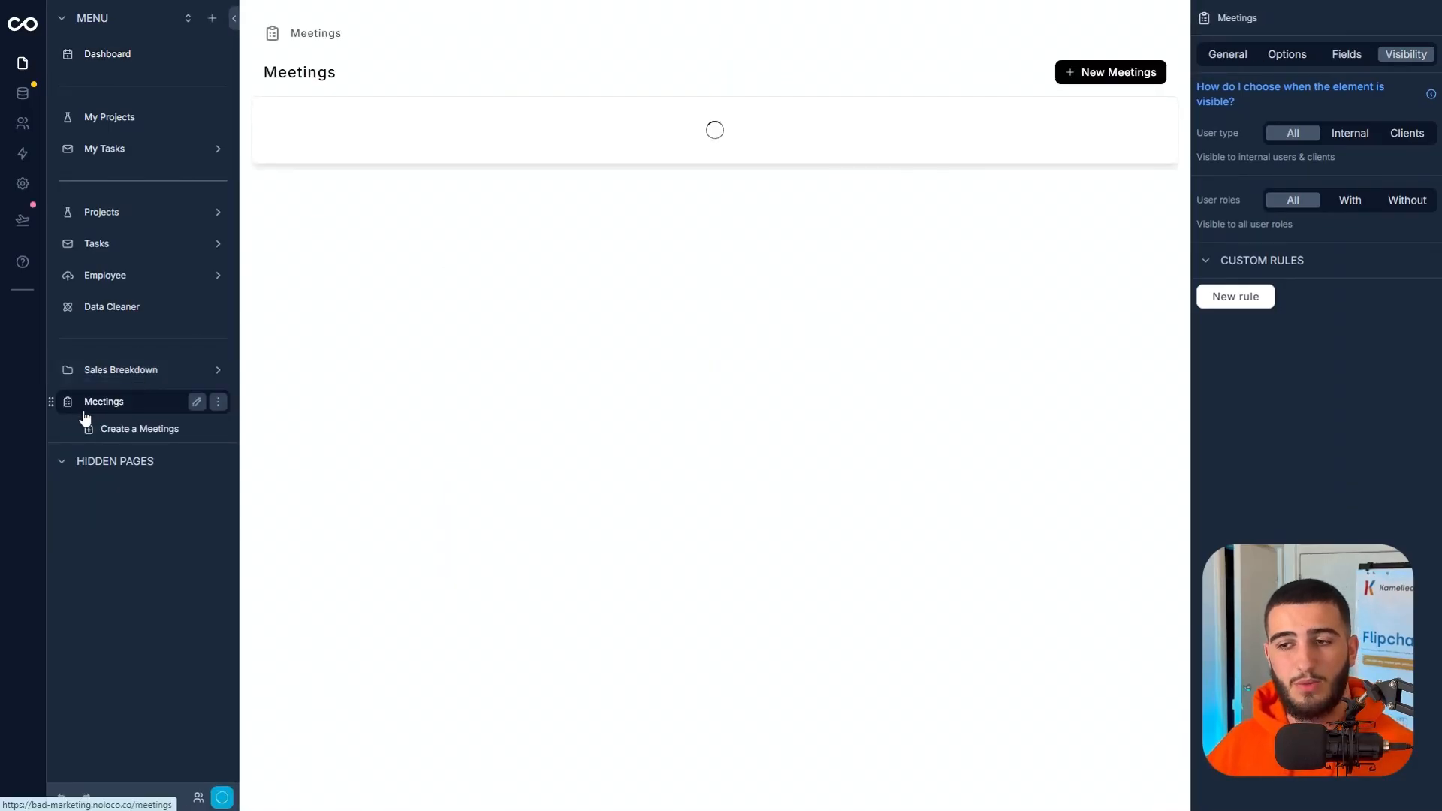
left_click_drag(61, 408, 83, 368)
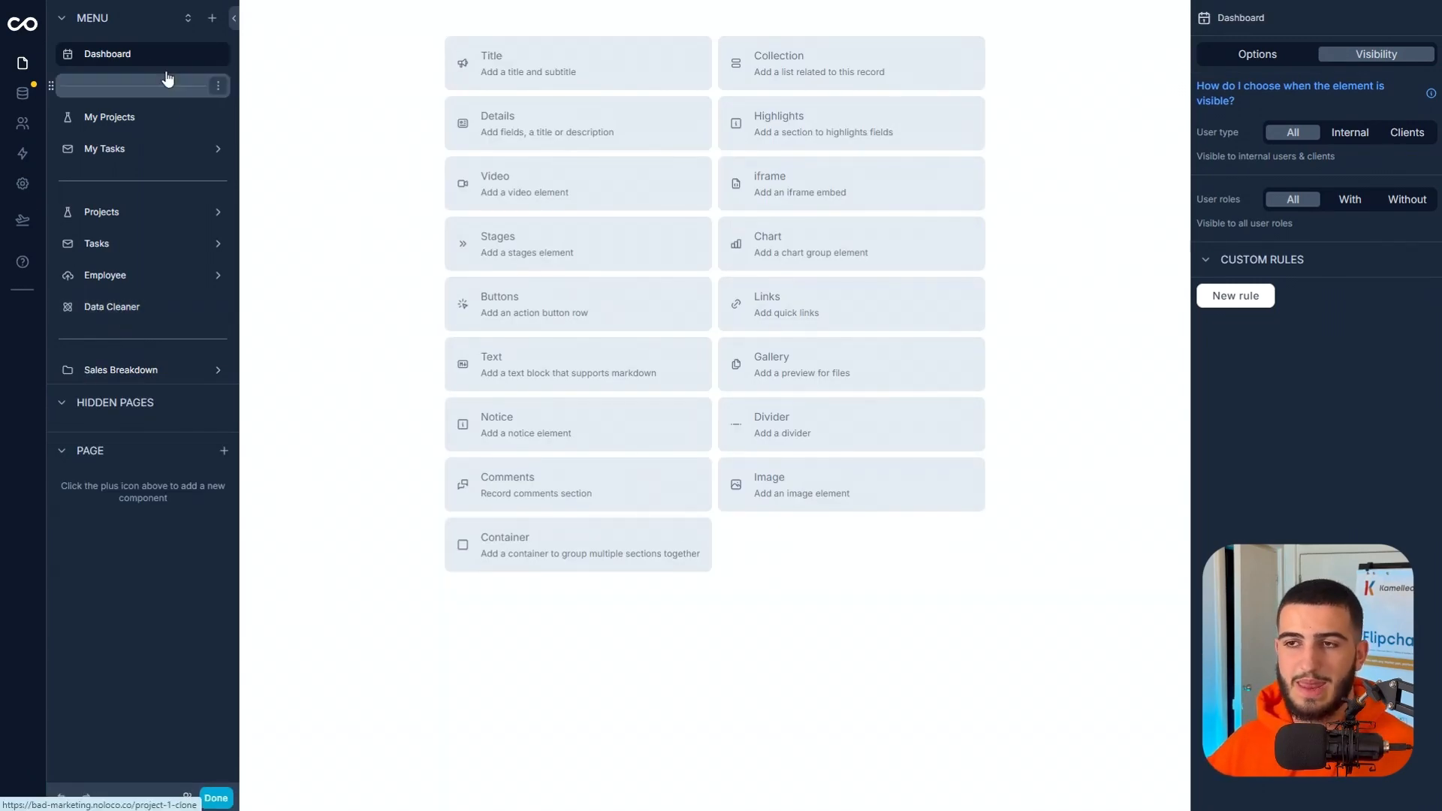
Add a second Contacts collection page, move it into the Sales Breakdown folder and expand the folder.
left_click(212, 18)
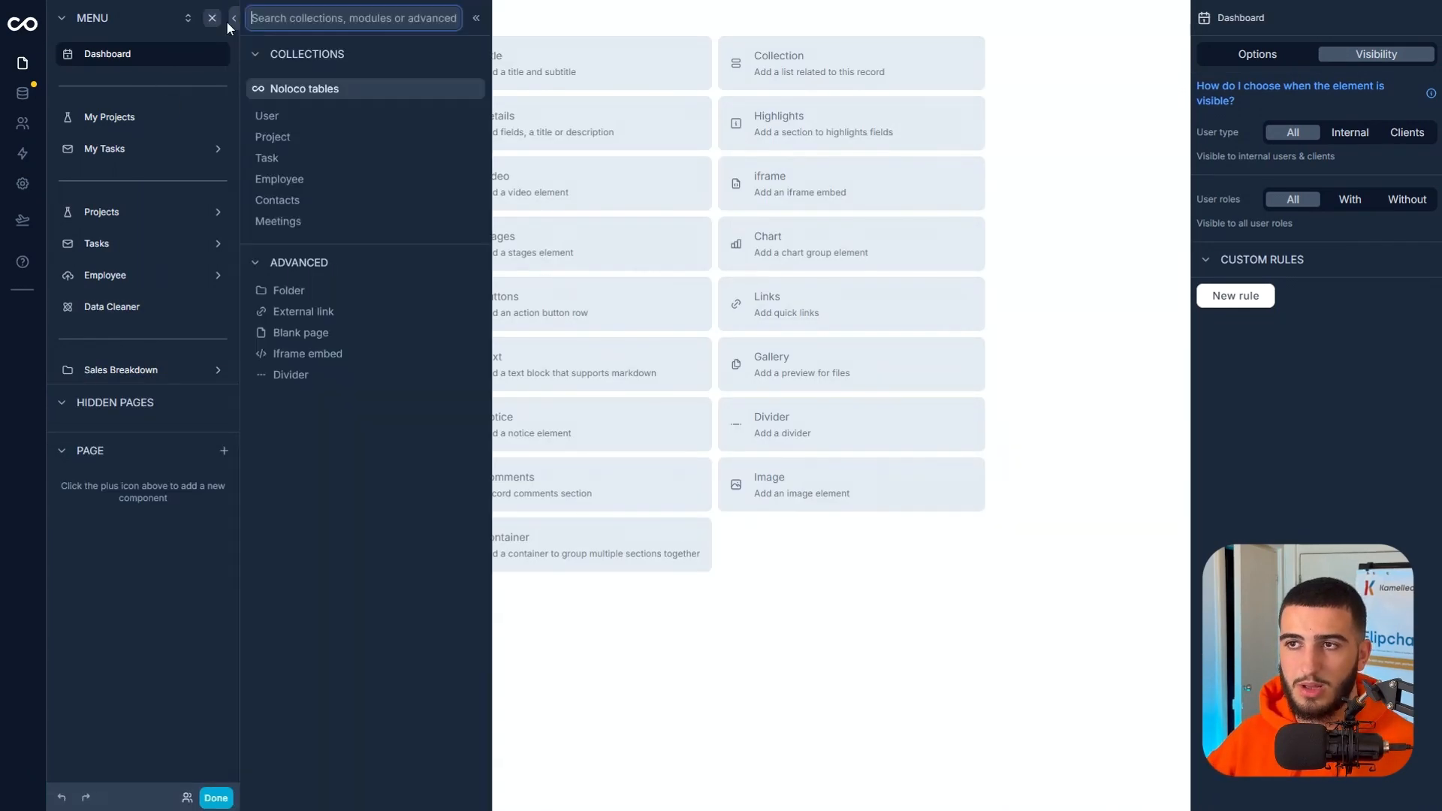
left_click(291, 200)
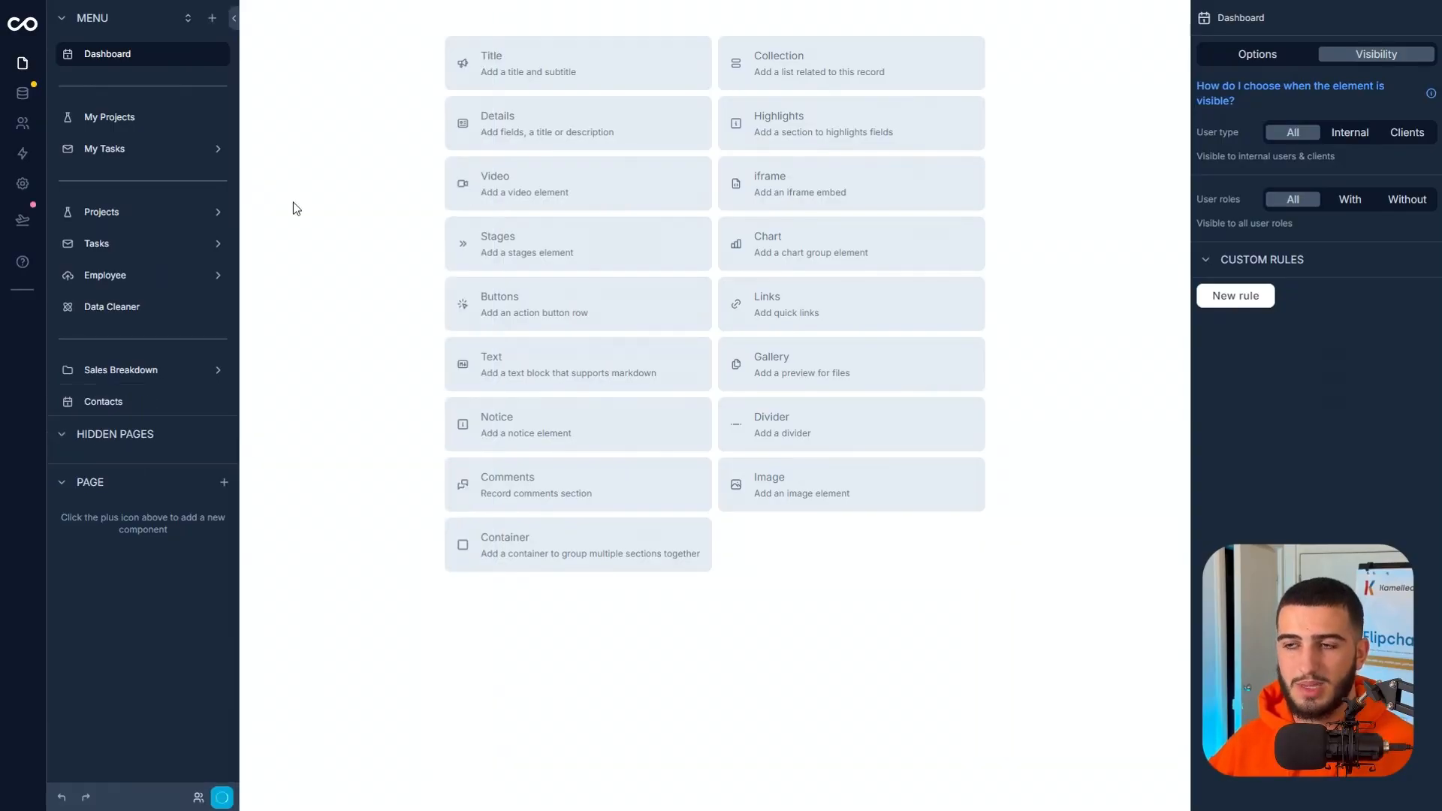
left_click(103, 406)
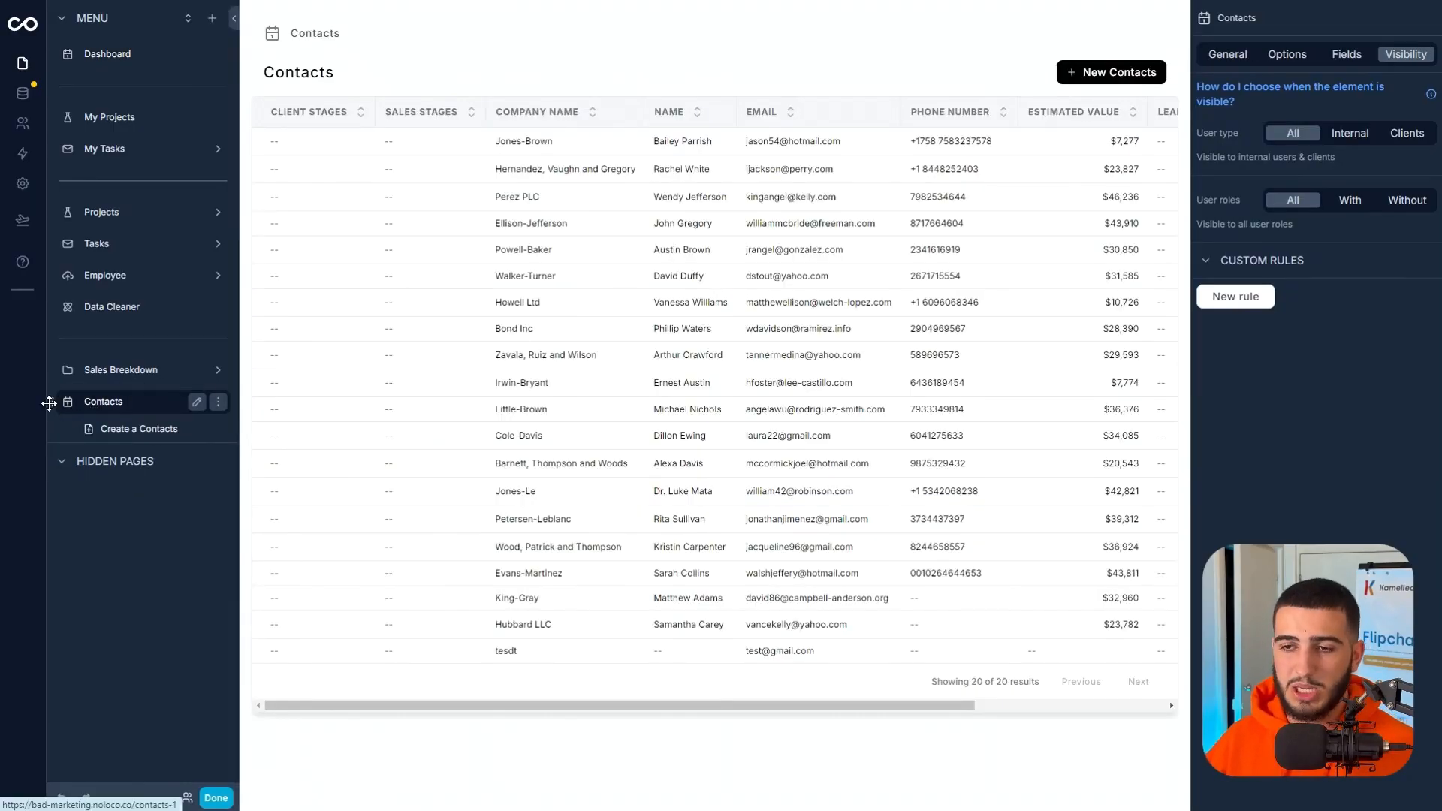
left_click_drag(50, 402, 87, 371)
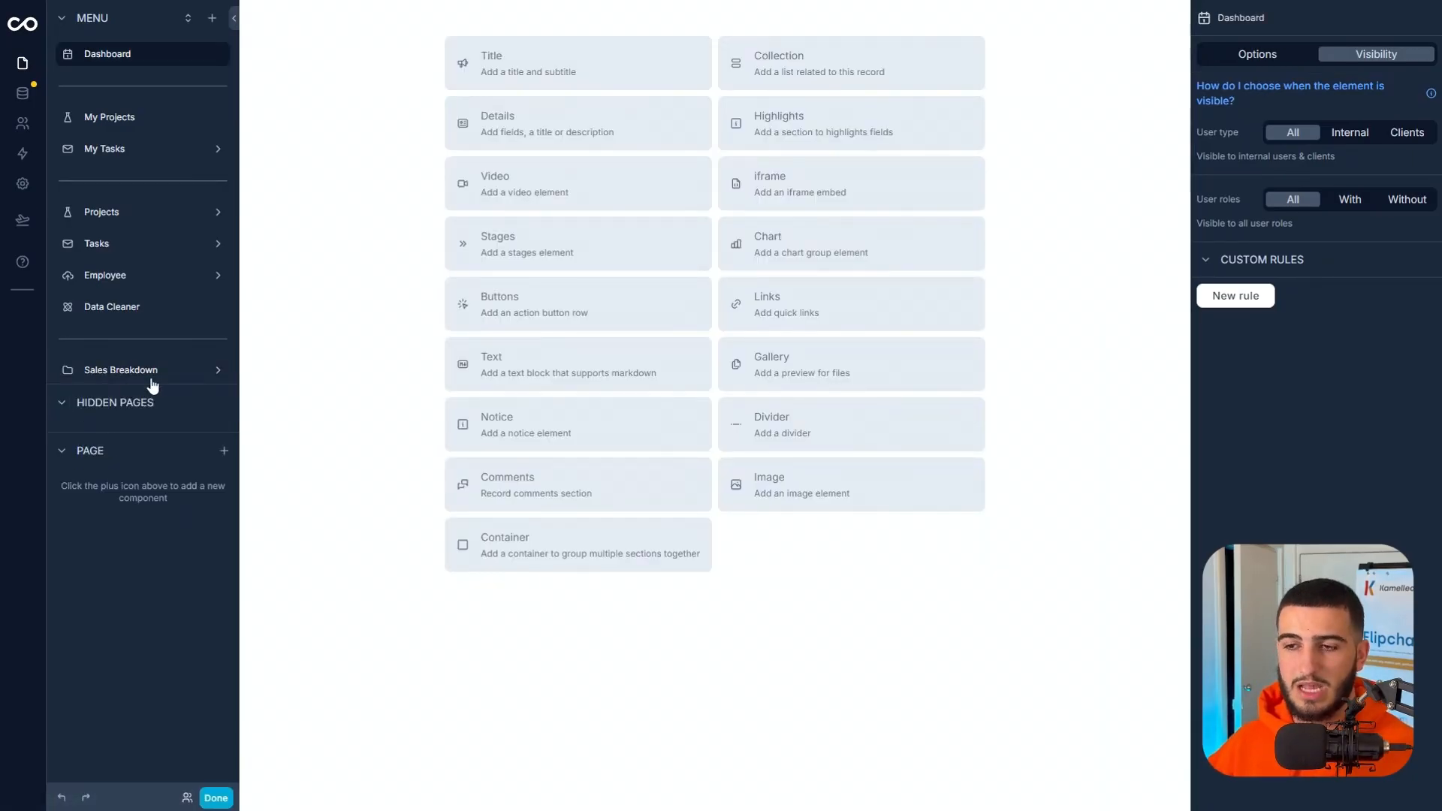
left_click(98, 375)
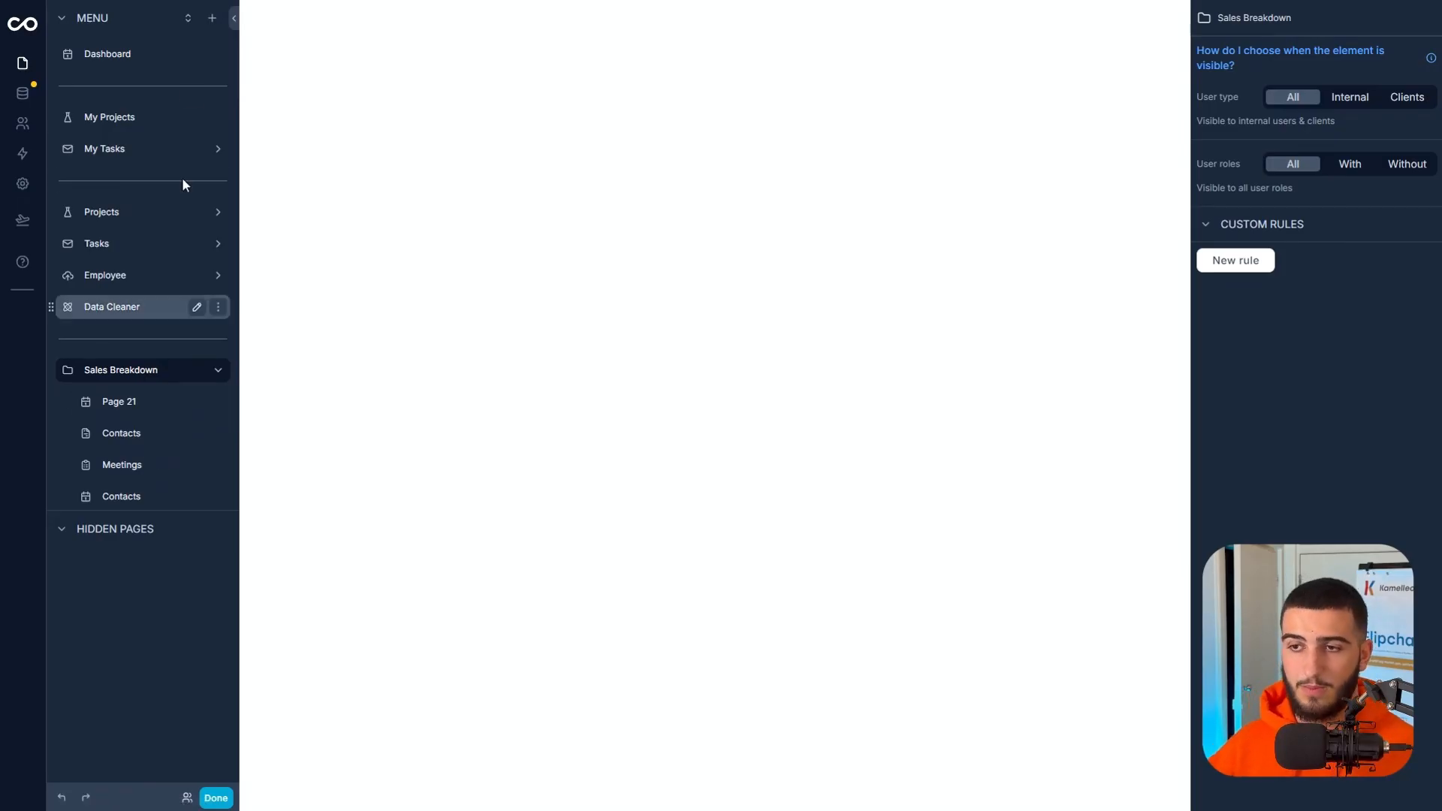
Add another folder below Sales Breakdown in the menu and rename it Meeting Breakdown.
left_click(216, 27)
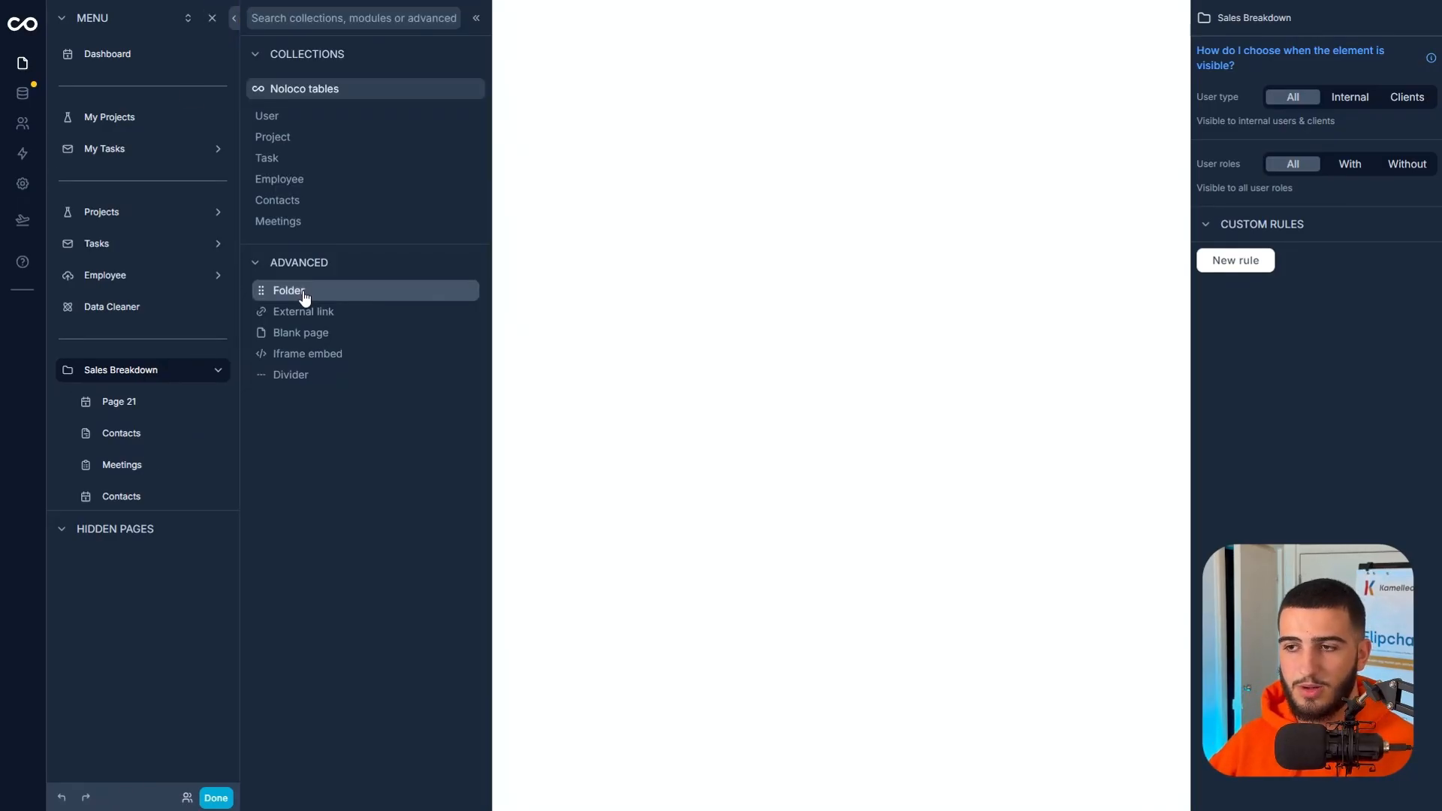
left_click(304, 292)
left_click(180, 529)
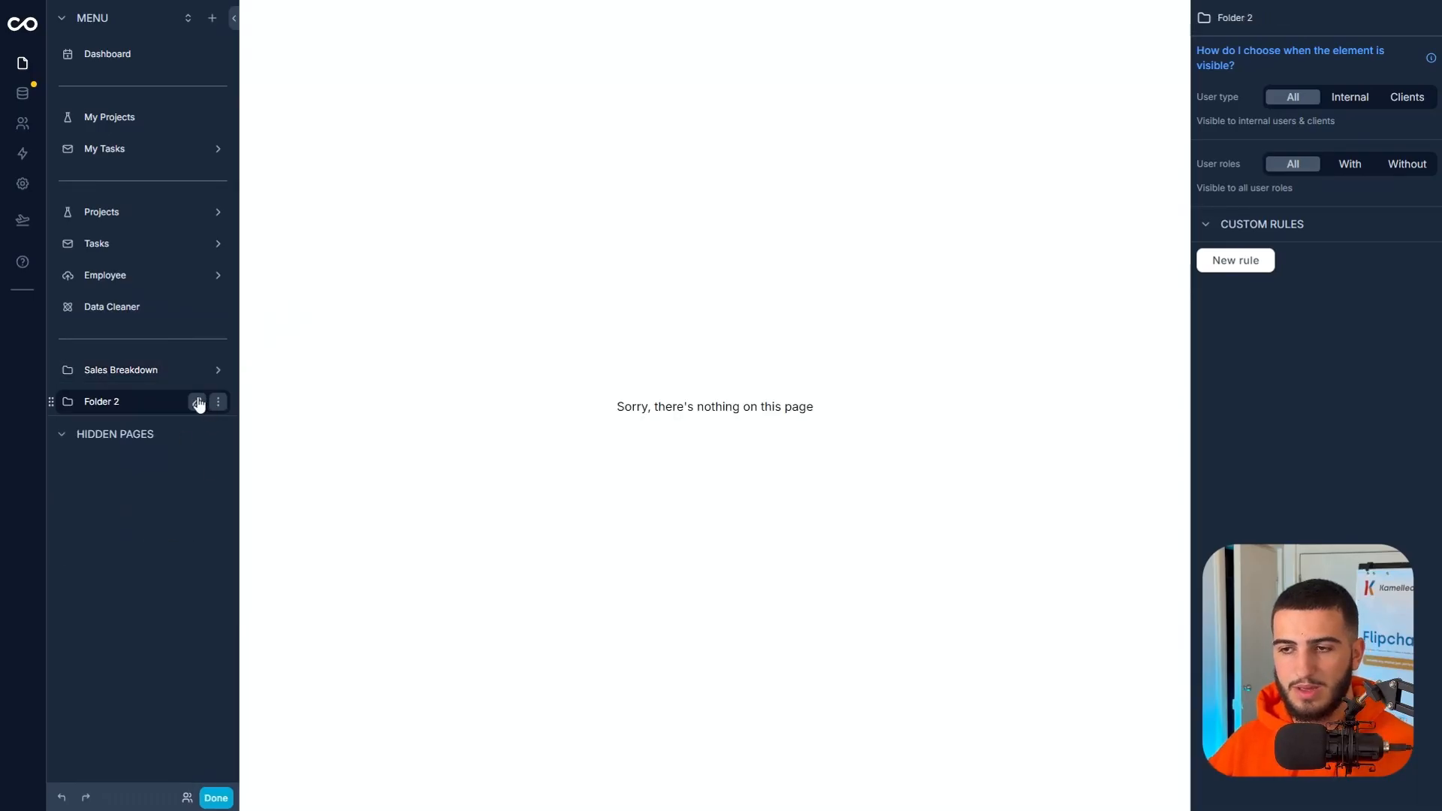
left_click(197, 403)
type("Meeting BR")
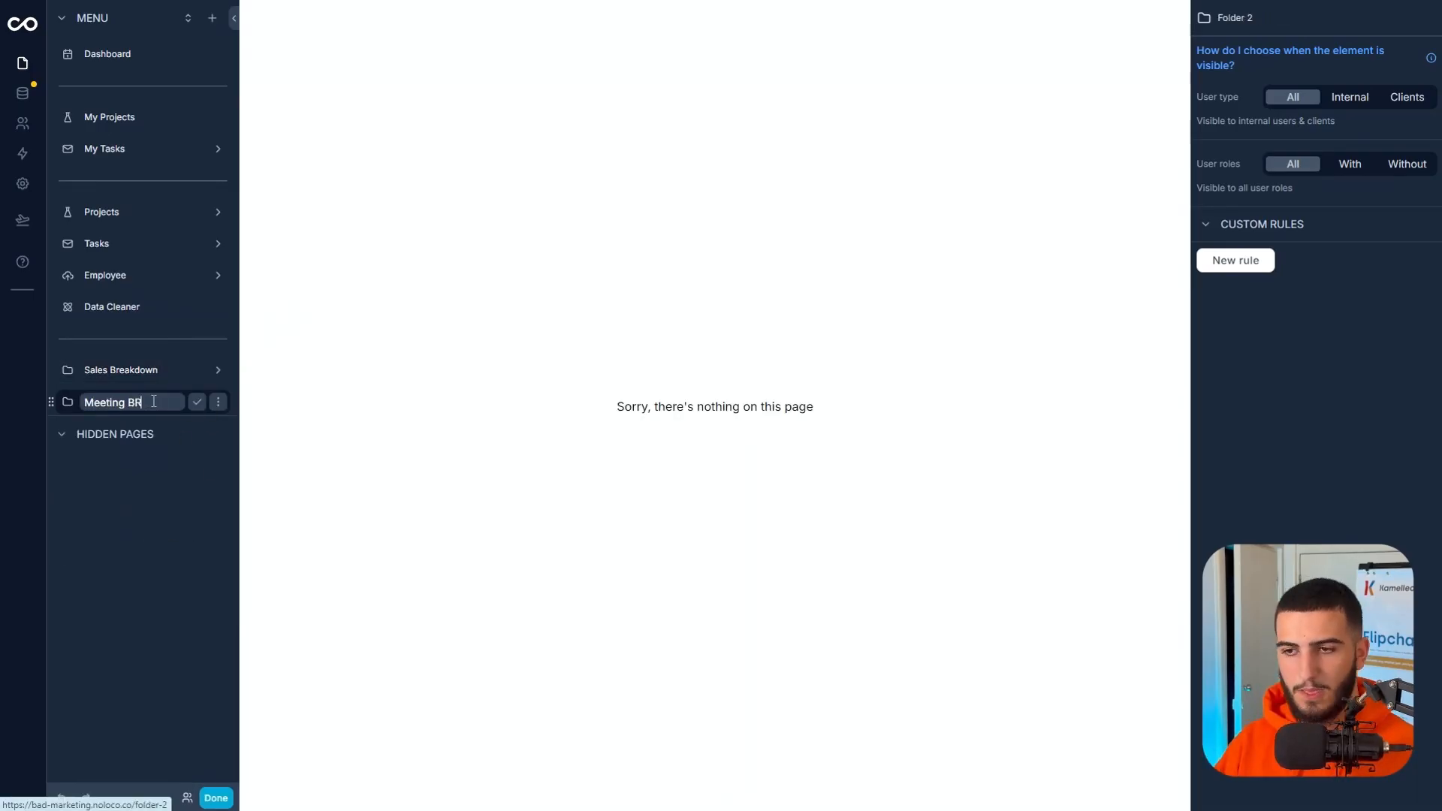
type("eakdown")
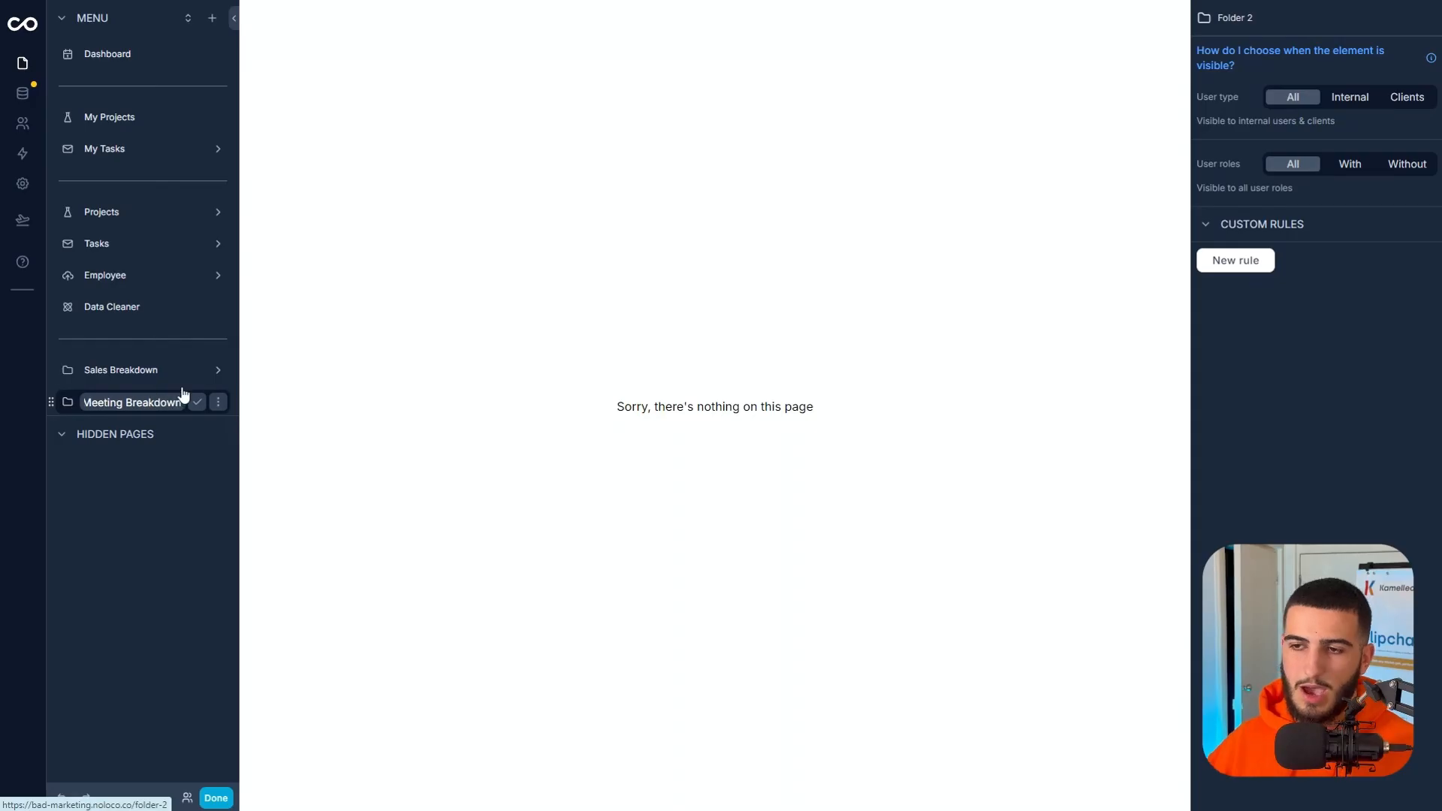
left_click(197, 402)
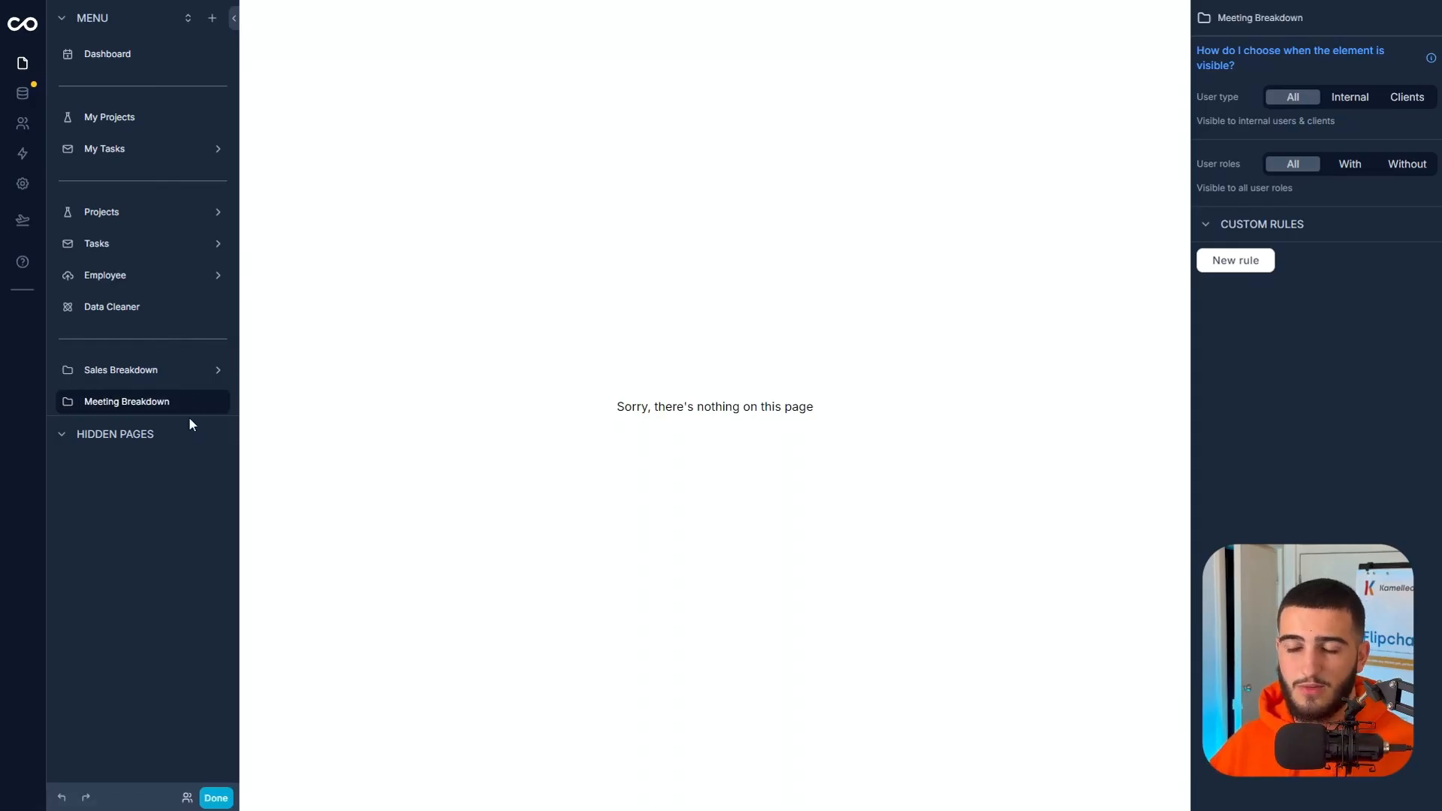
Add a blank page to the menu and move it into the Meeting Breakdown folder.
left_click(212, 18)
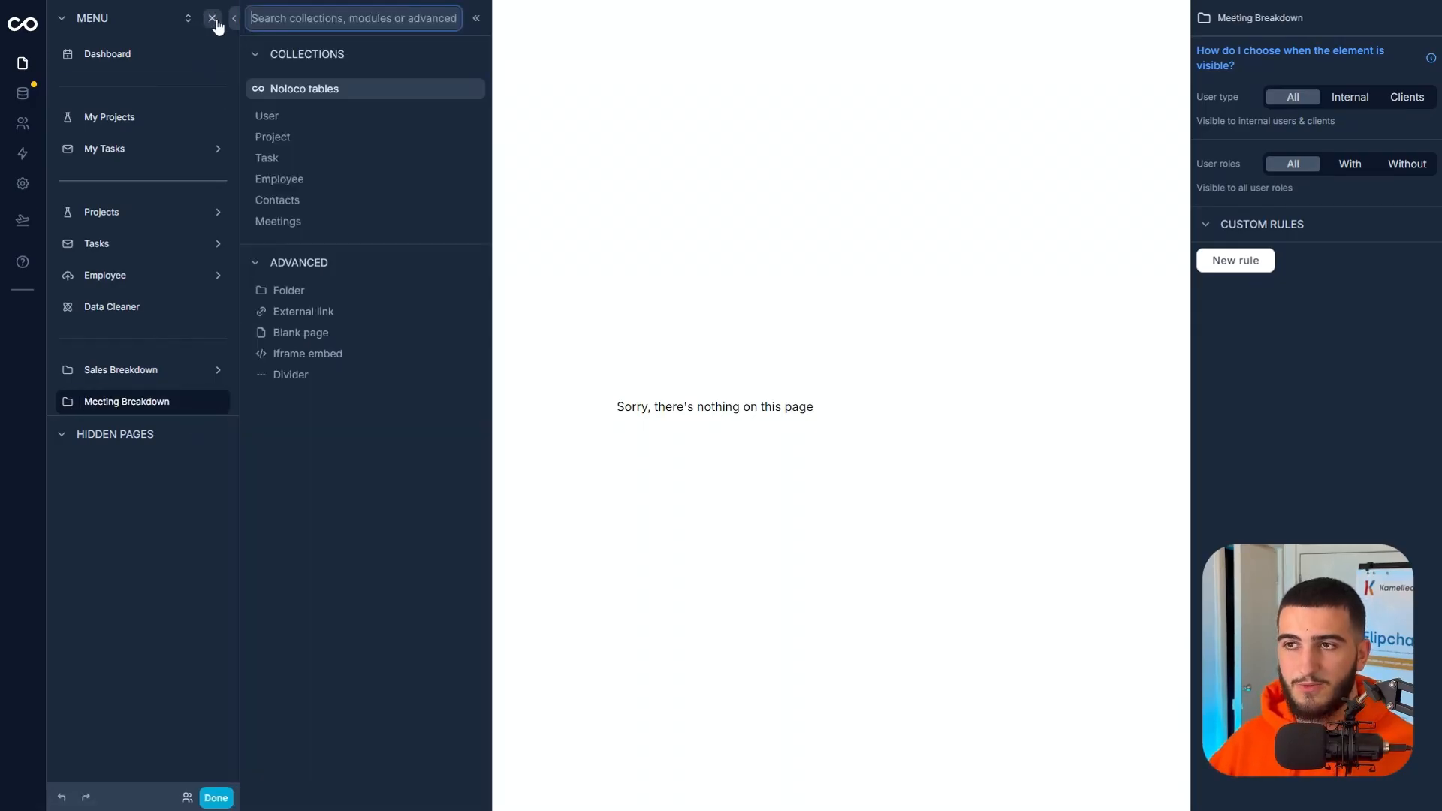
left_click(304, 334)
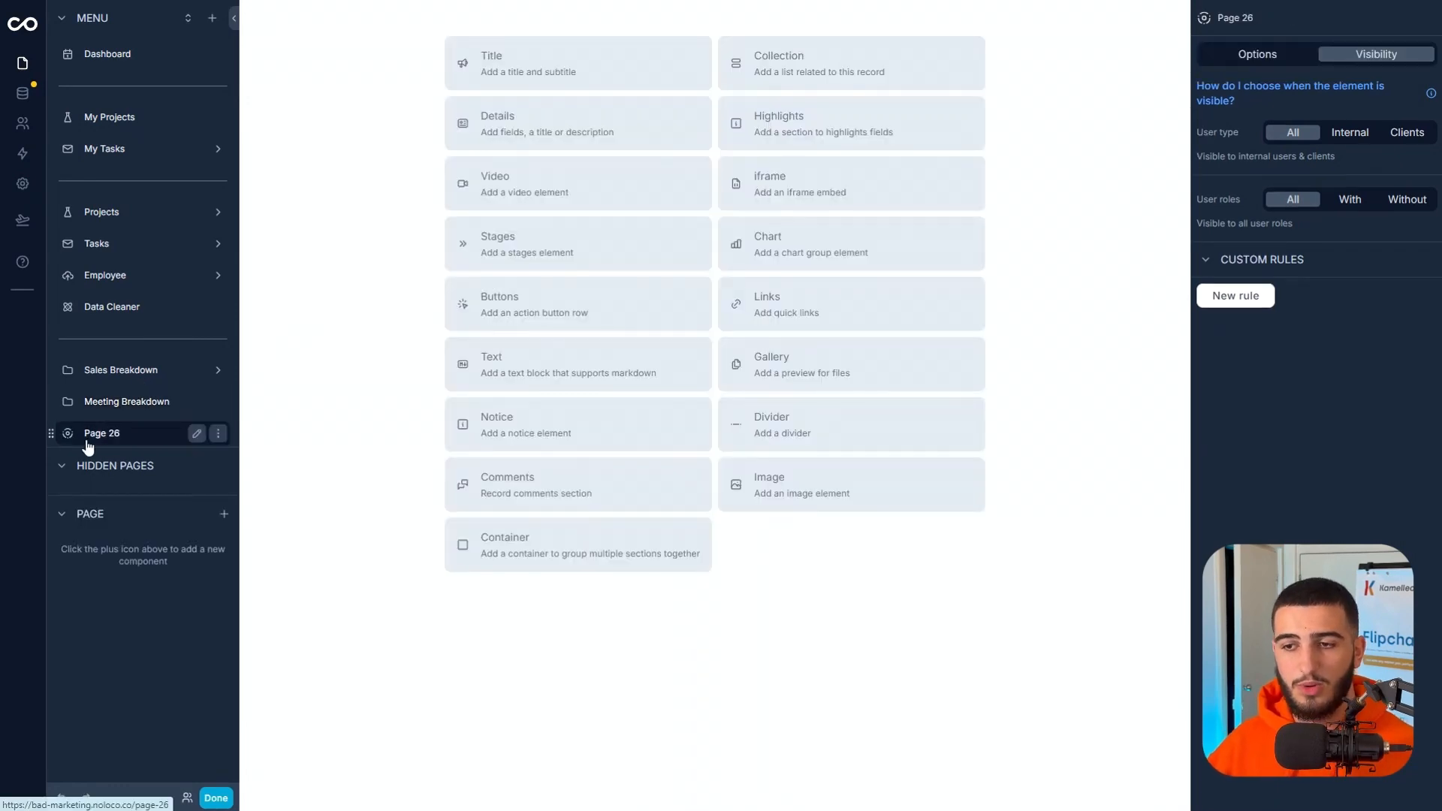
left_click_drag(51, 434, 89, 409)
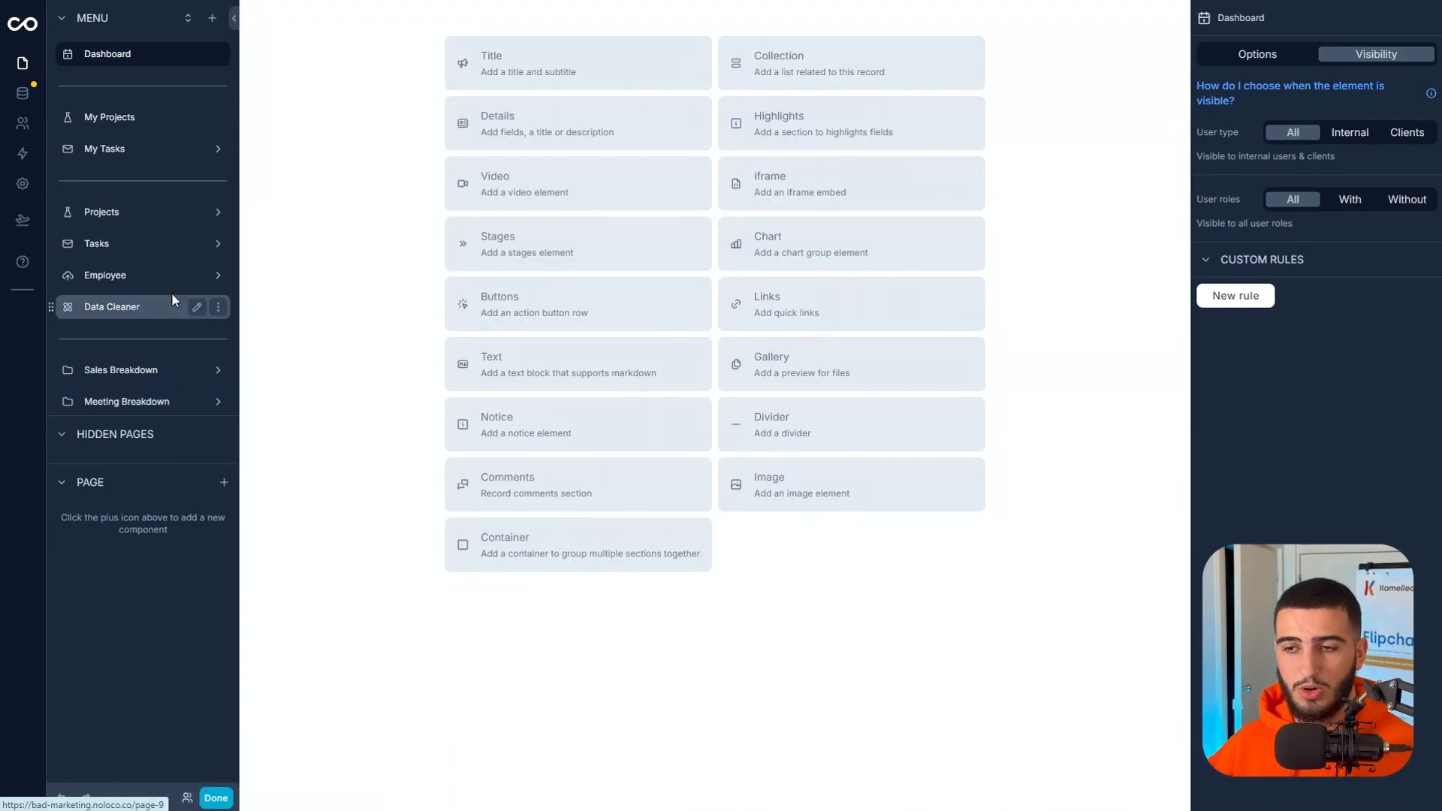
Add two pages for the Meetings collection to the menu and move them into the Meeting Breakdown folder.
left_click(213, 23)
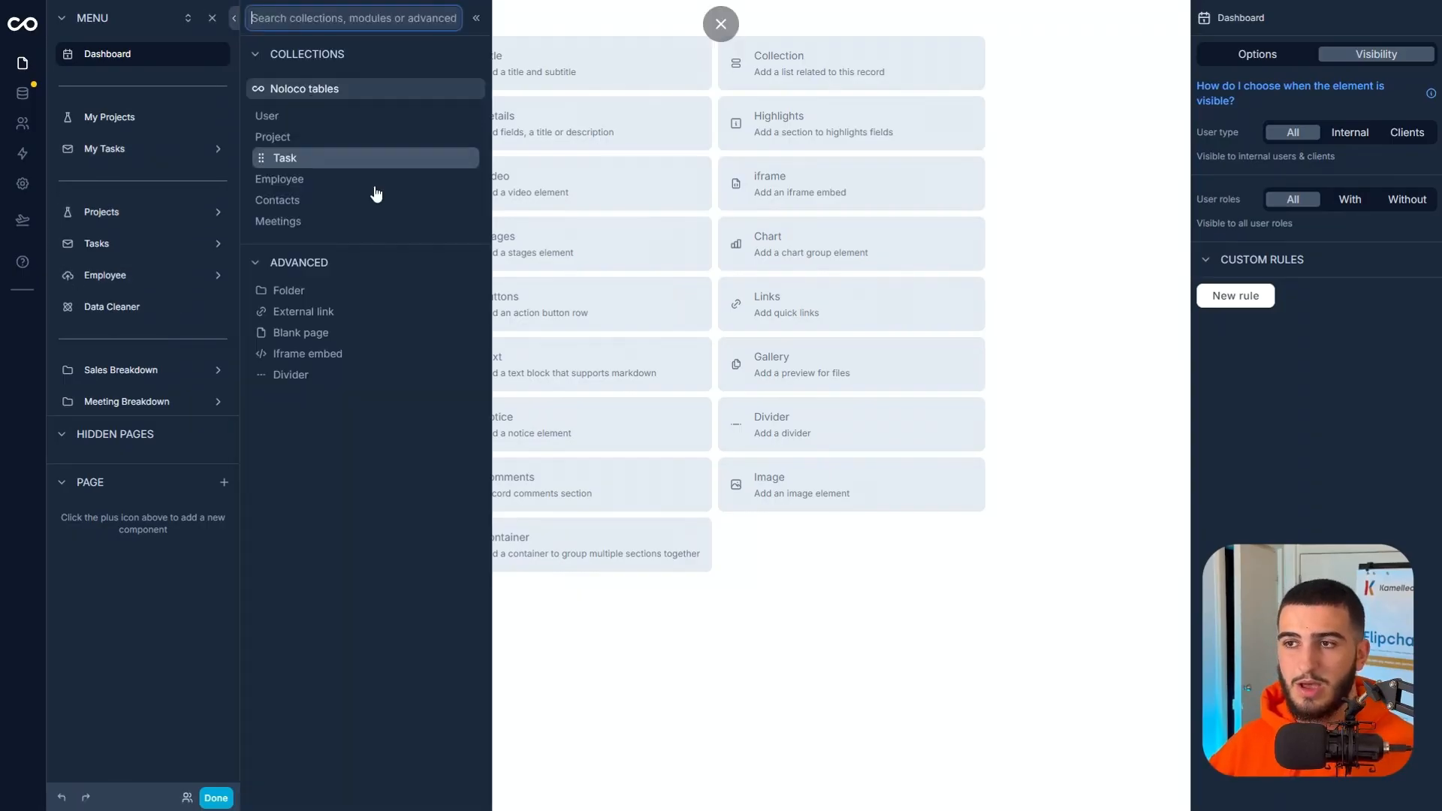
left_click(323, 219)
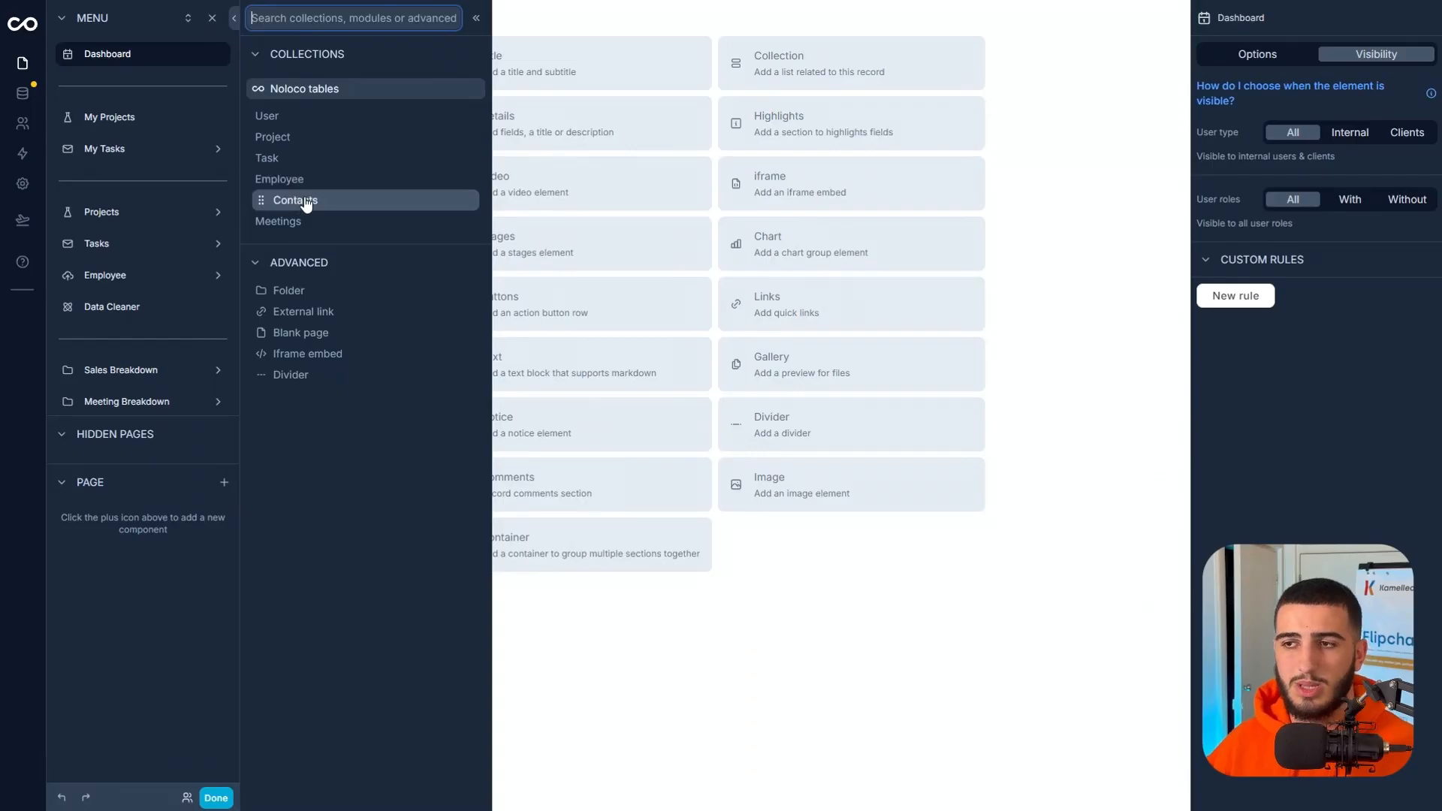
left_click(304, 219)
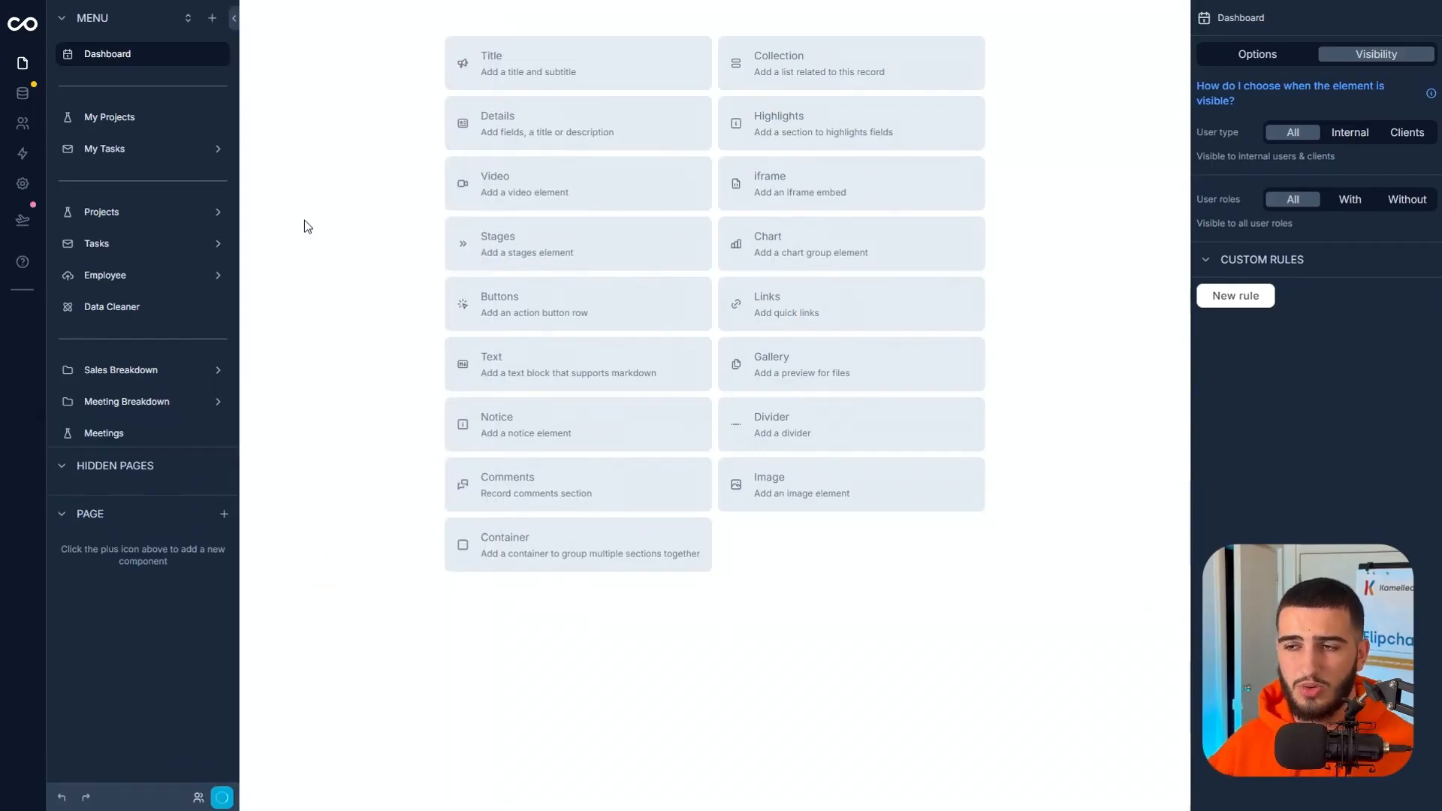
left_click(98, 434)
left_click_drag(51, 433, 68, 399)
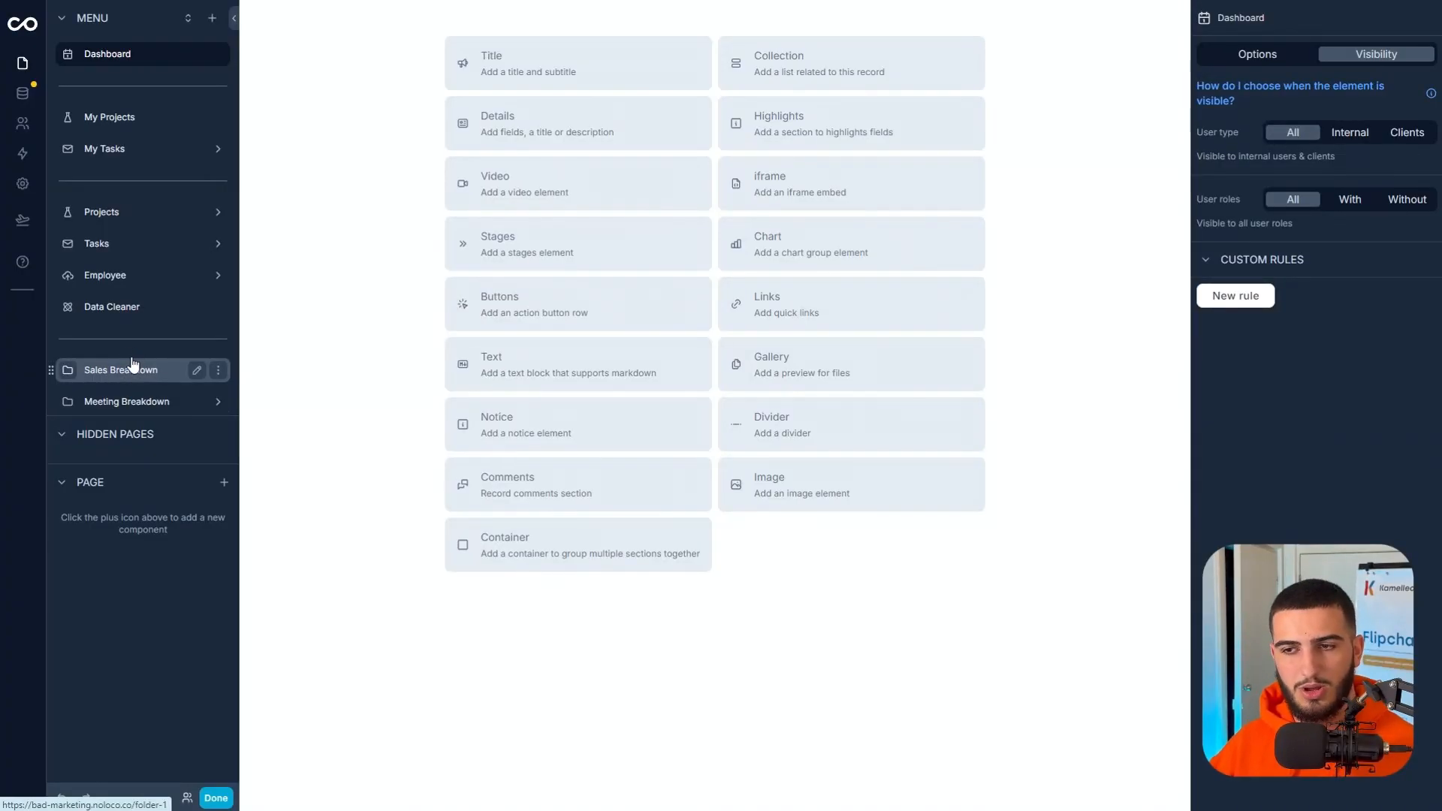
Replace the Sales Breakdown folder's icon with a money icon found by searching for "money".
left_click(67, 369)
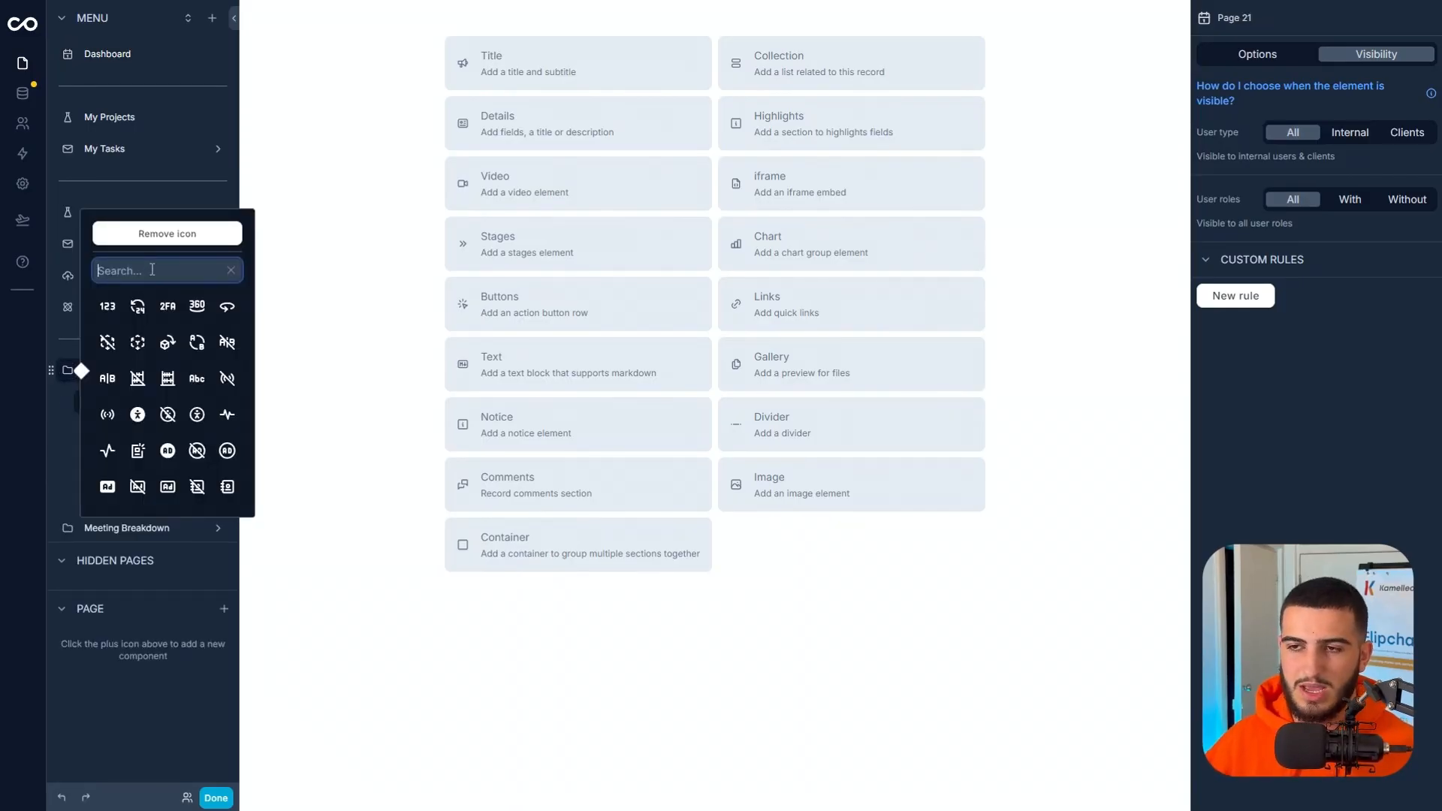
type("money")
left_click(168, 305)
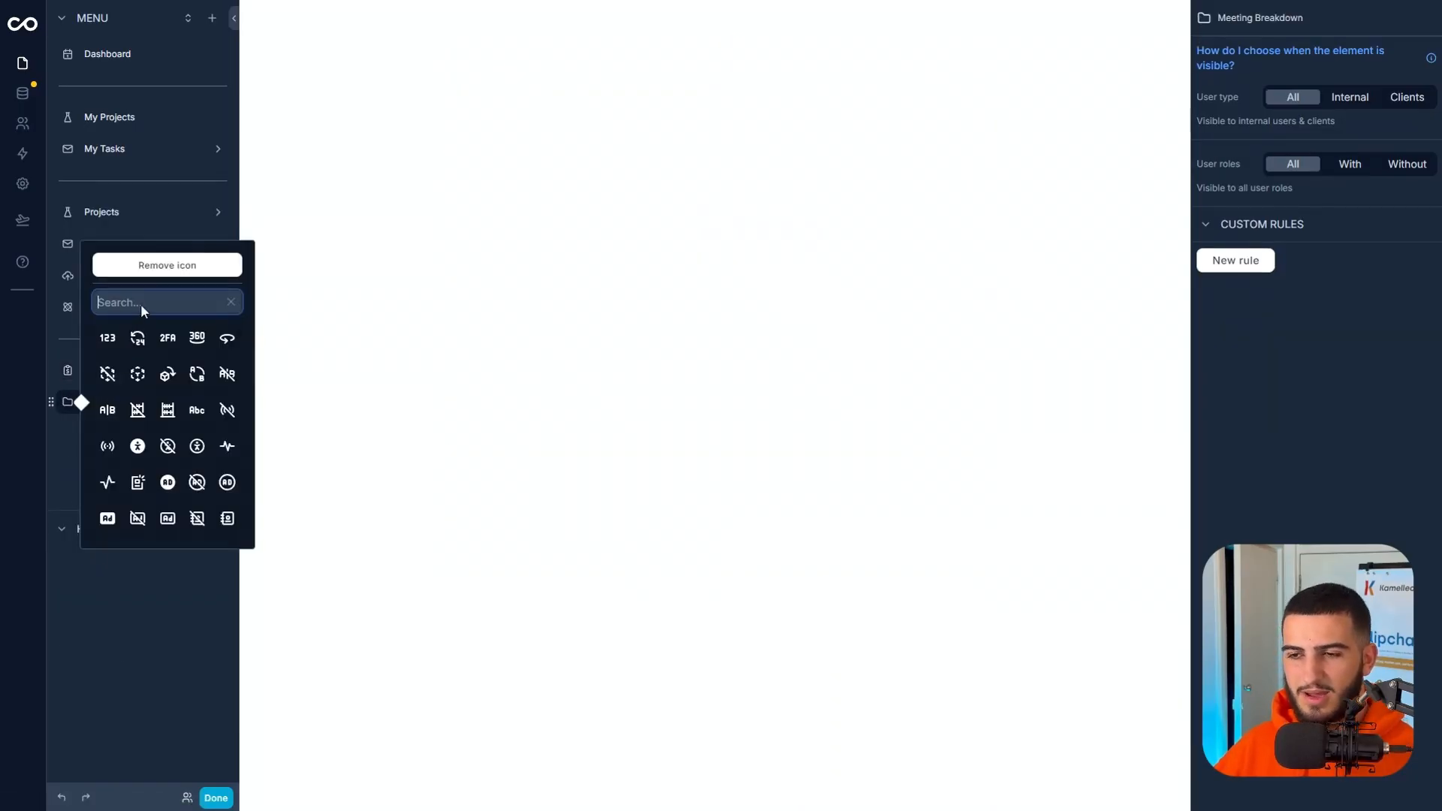
Give the Meeting Breakdown folder a calendar icon found by searching for "calend" and finish editing the menu.
type("calend")
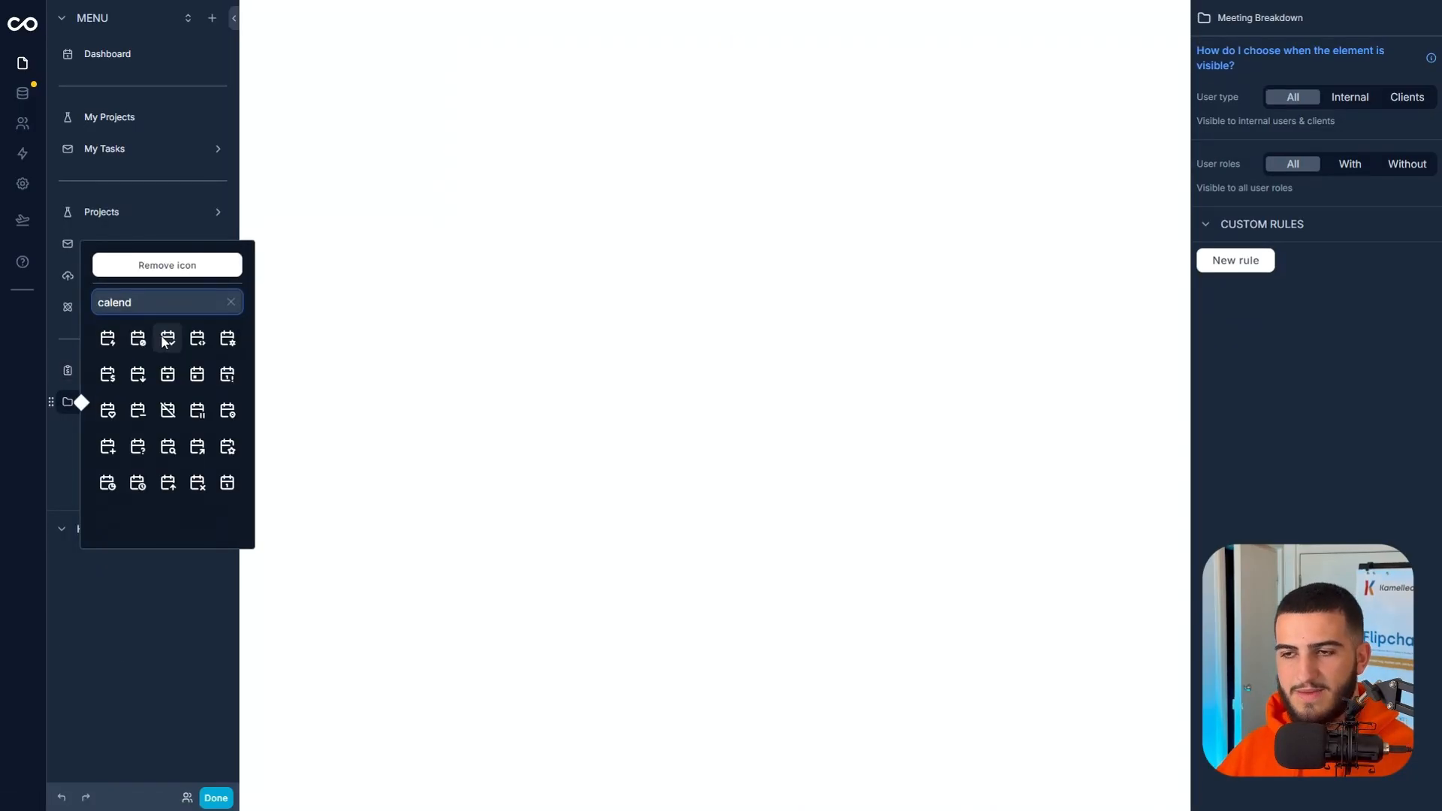
left_click(107, 482)
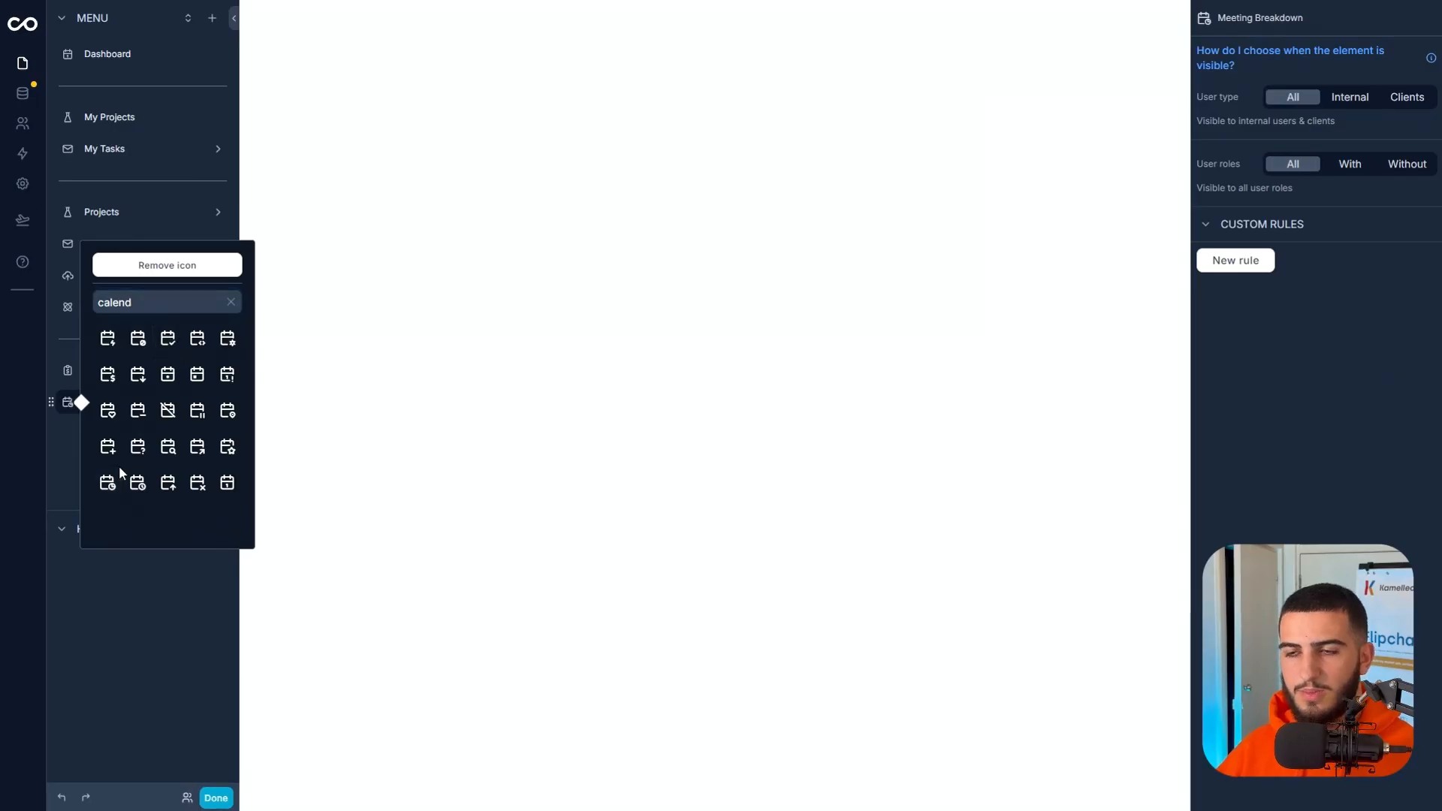
left_click(213, 799)
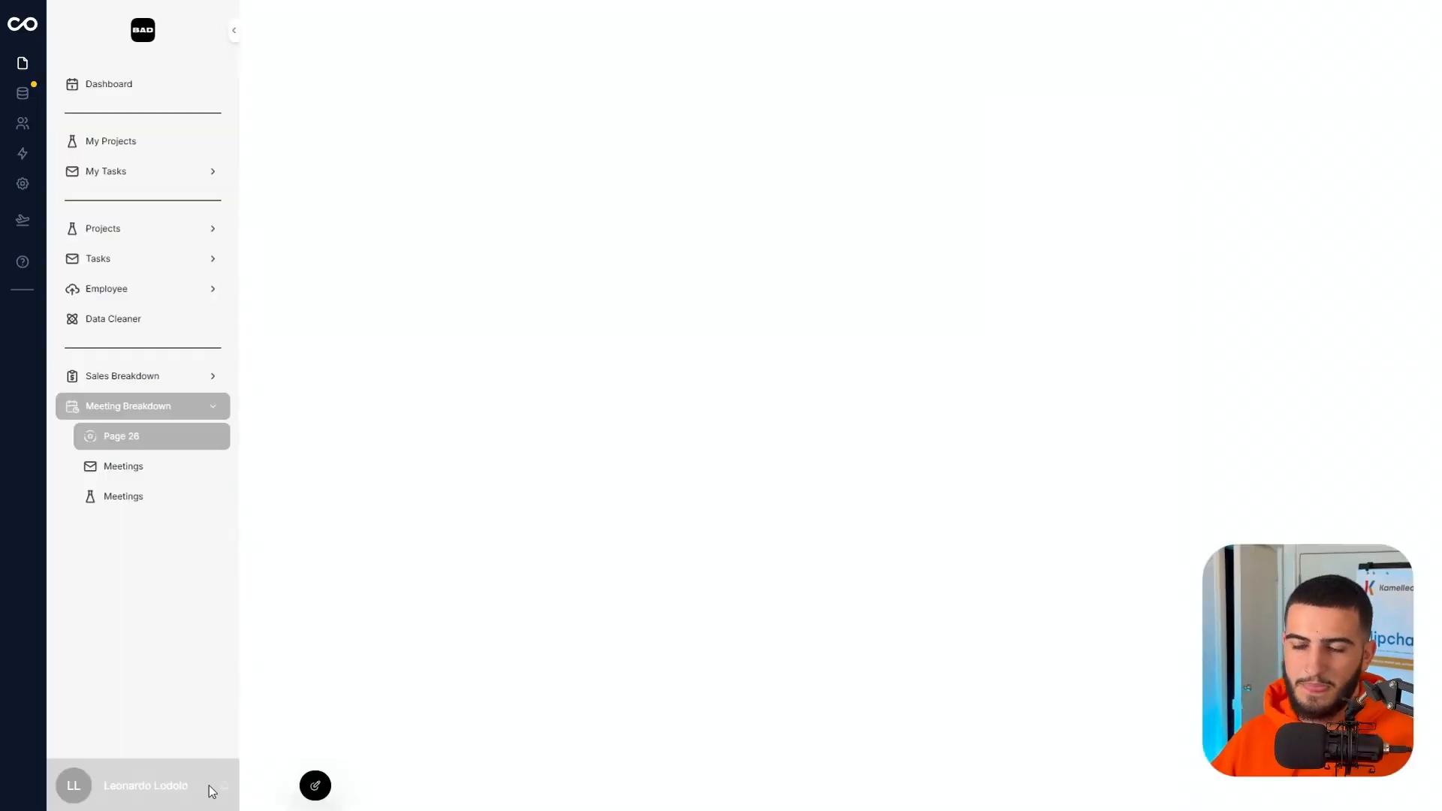
Review the pages inside the Sales Breakdown and Meeting Breakdown folders in the finished menu.
left_click(161, 387)
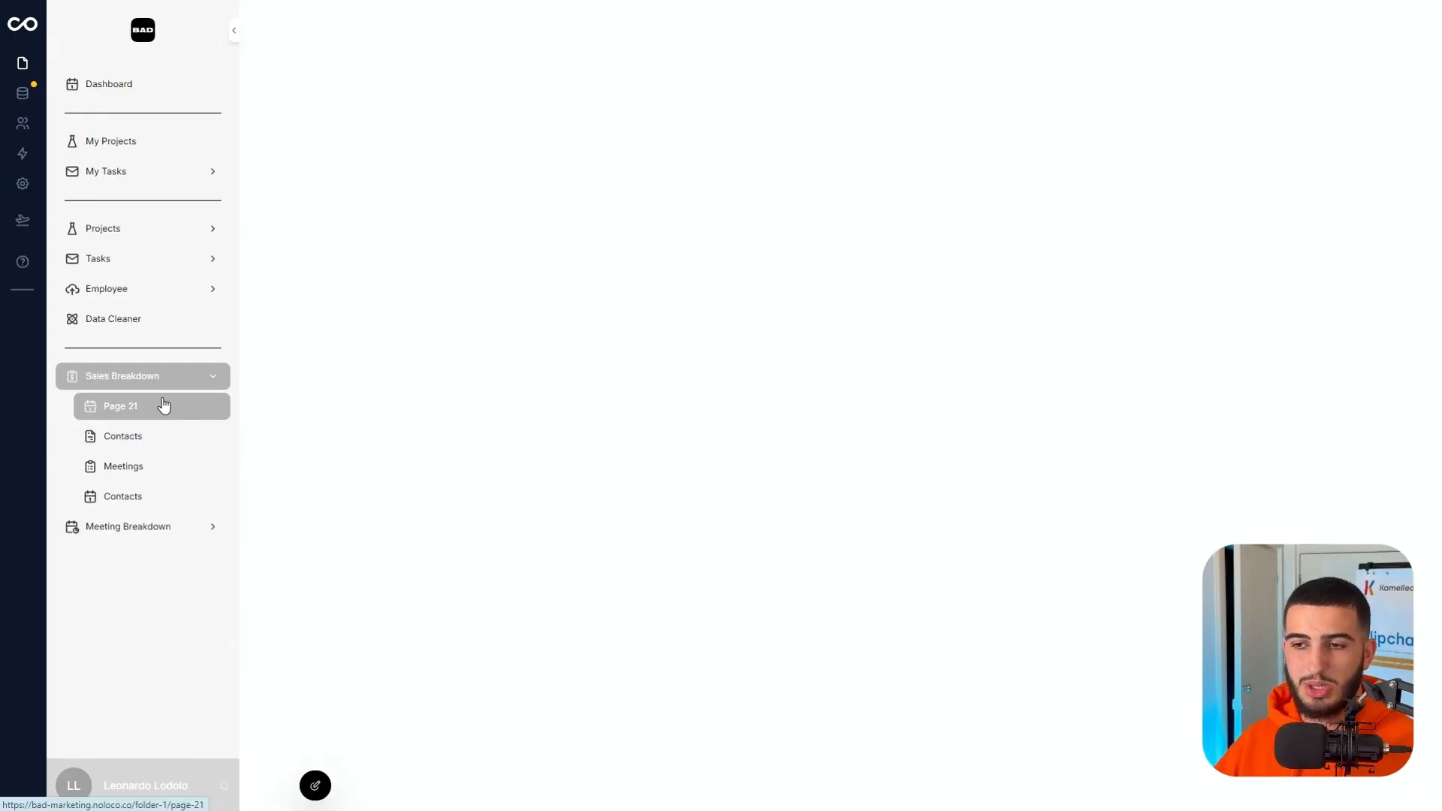
left_click(178, 528)
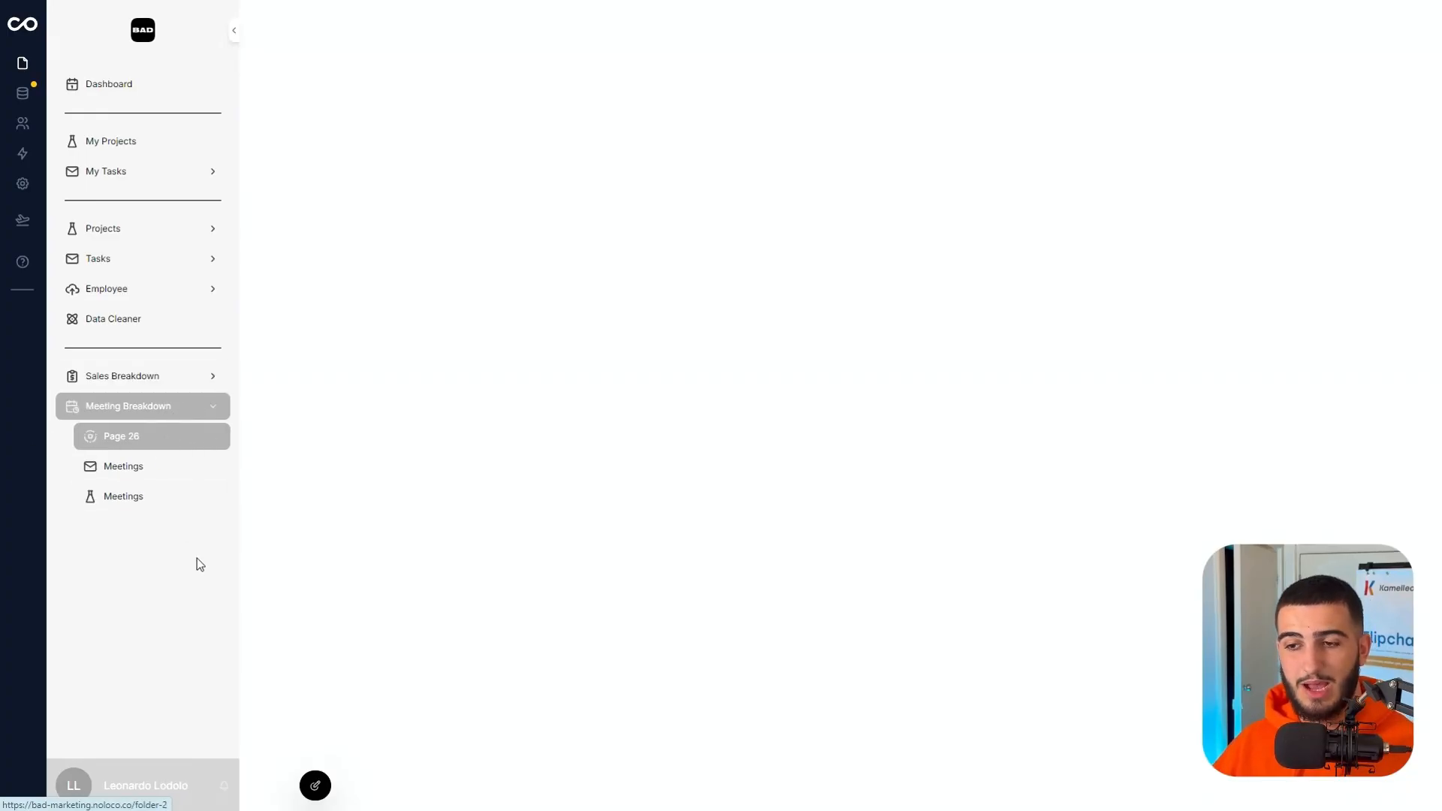
left_click(167, 386)
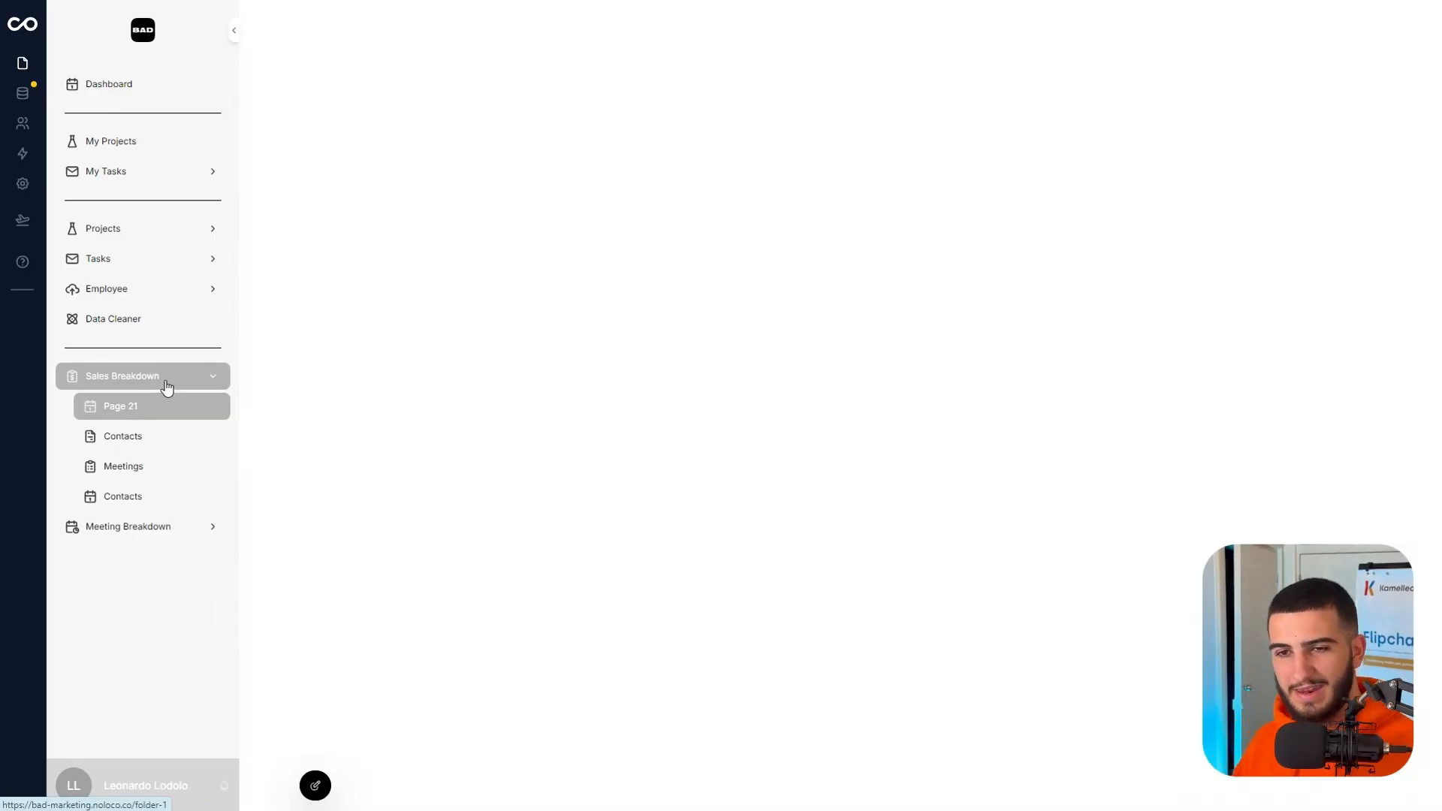
left_click(157, 437)
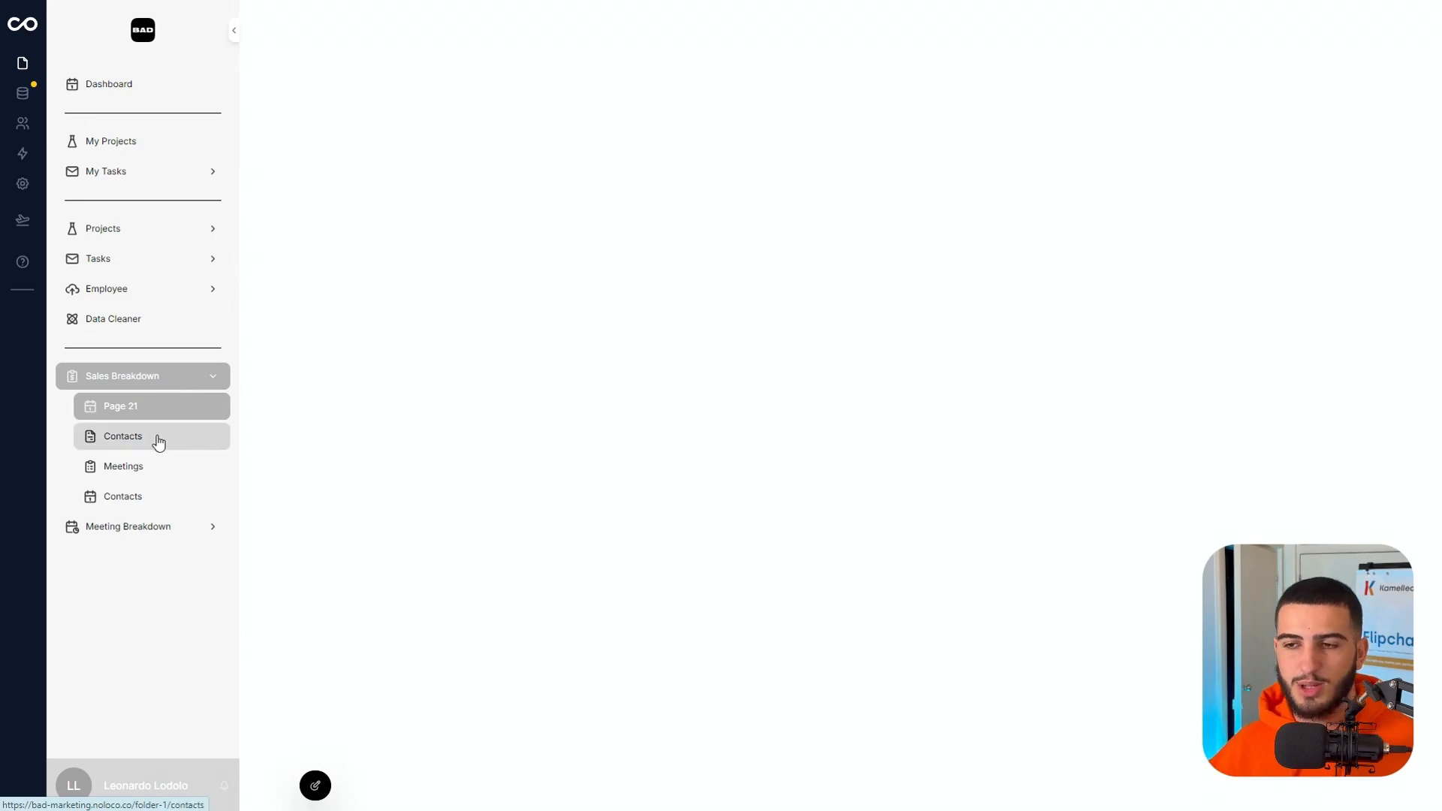
left_click(157, 383)
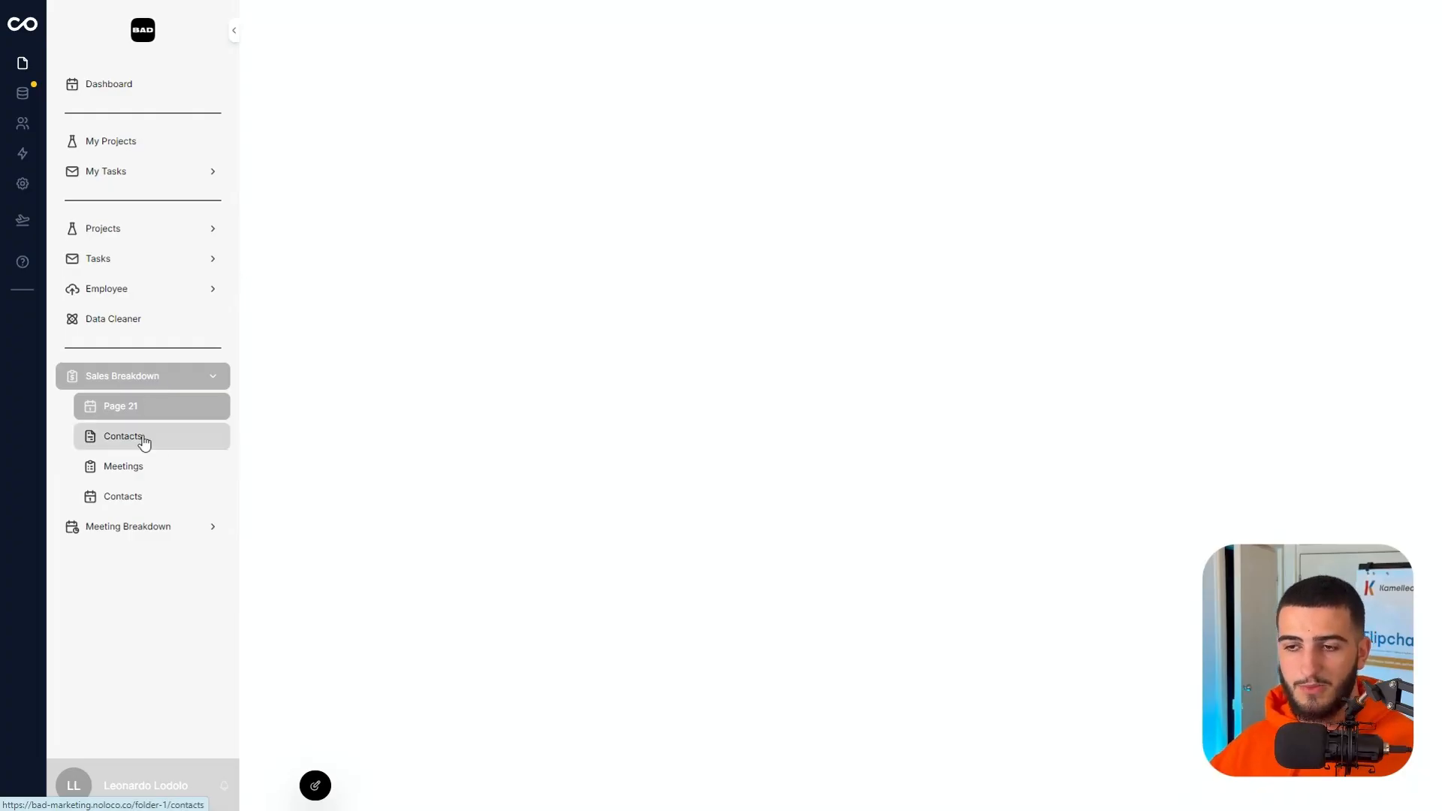
Open the first Contacts page in the Sales Breakdown folder for editing and set its layout to Board.
left_click(165, 445)
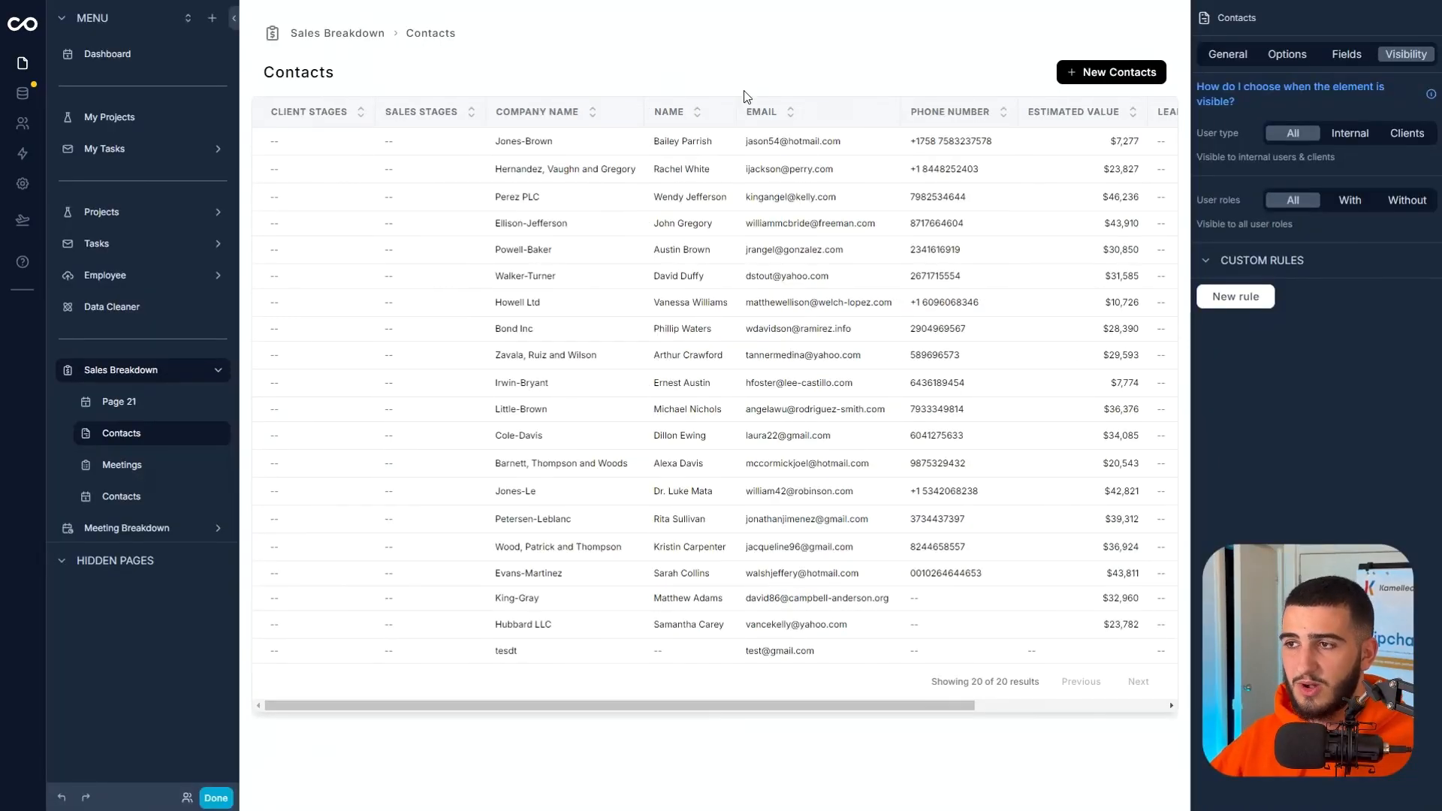
left_click(1268, 60)
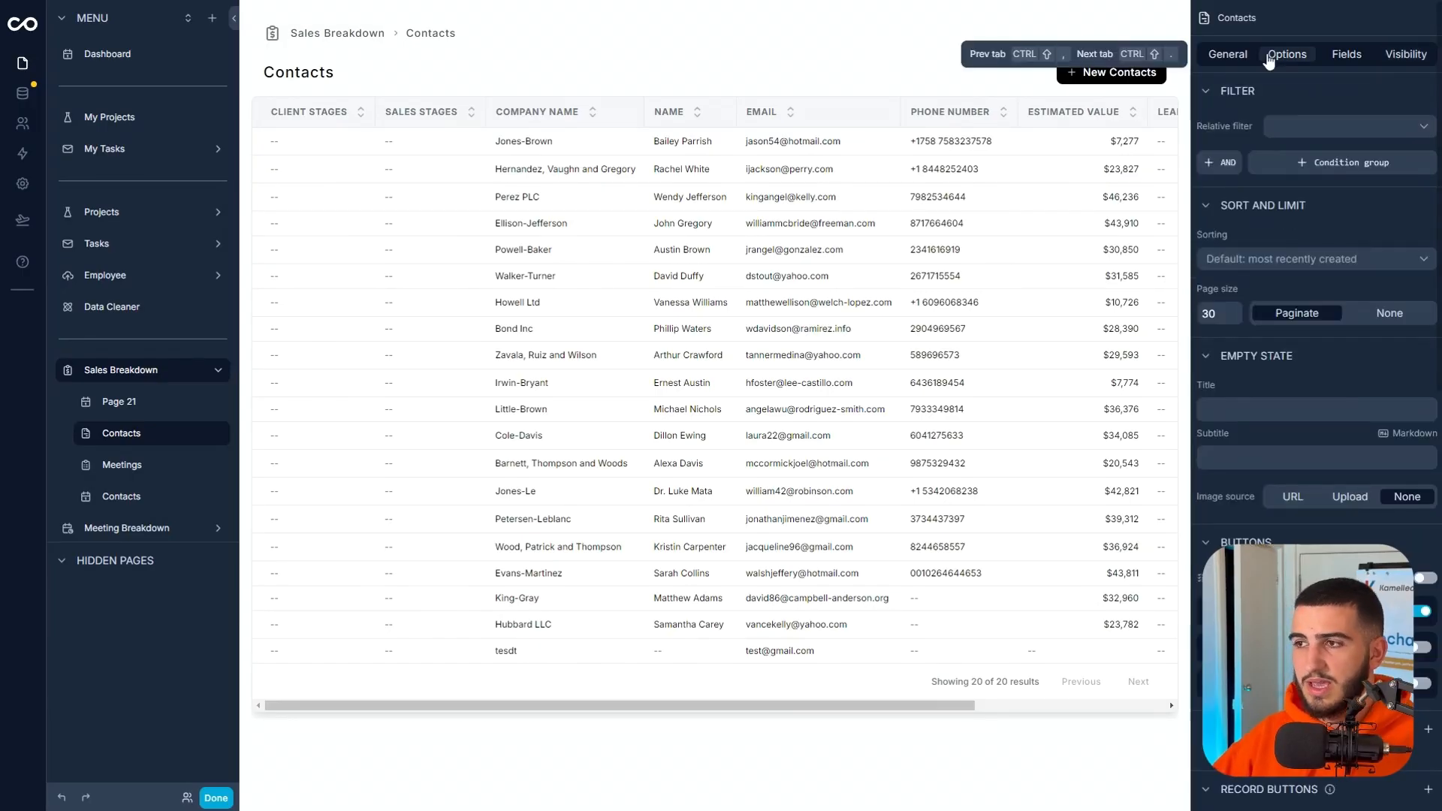
left_click(1226, 52)
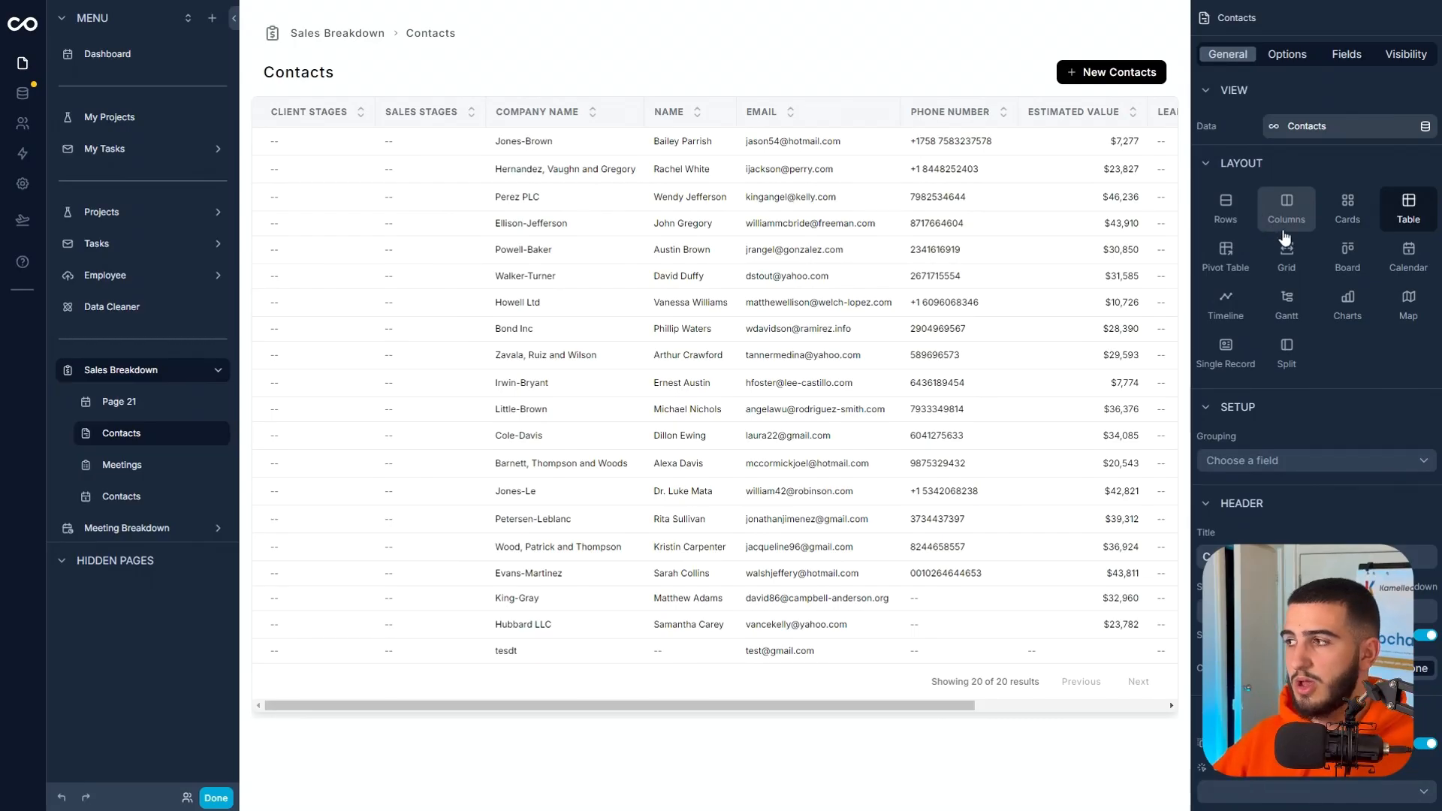
left_click(1347, 255)
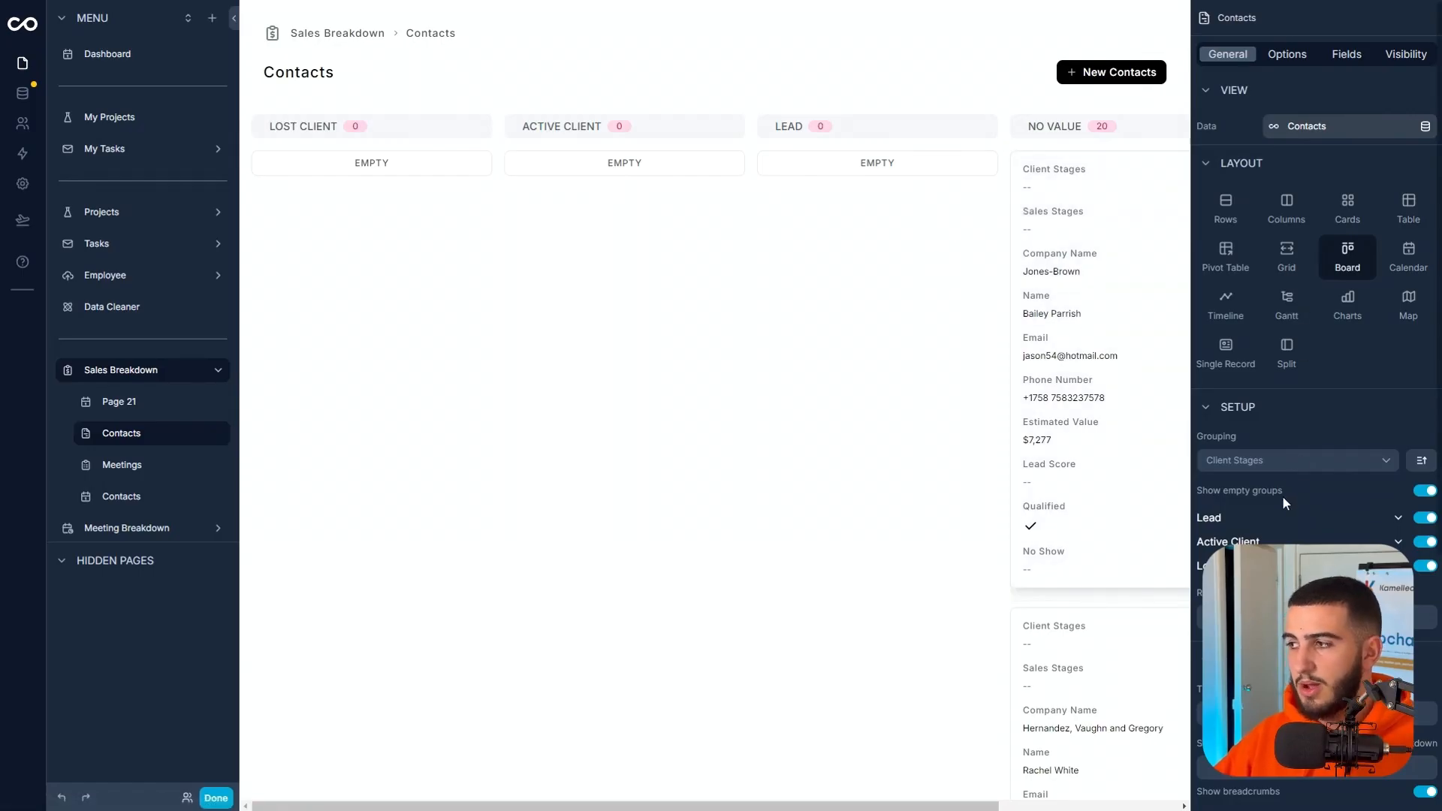
Group the Contacts board by the Sales Stages field.
scroll(1253, 439, "down", 3)
left_click(1281, 237)
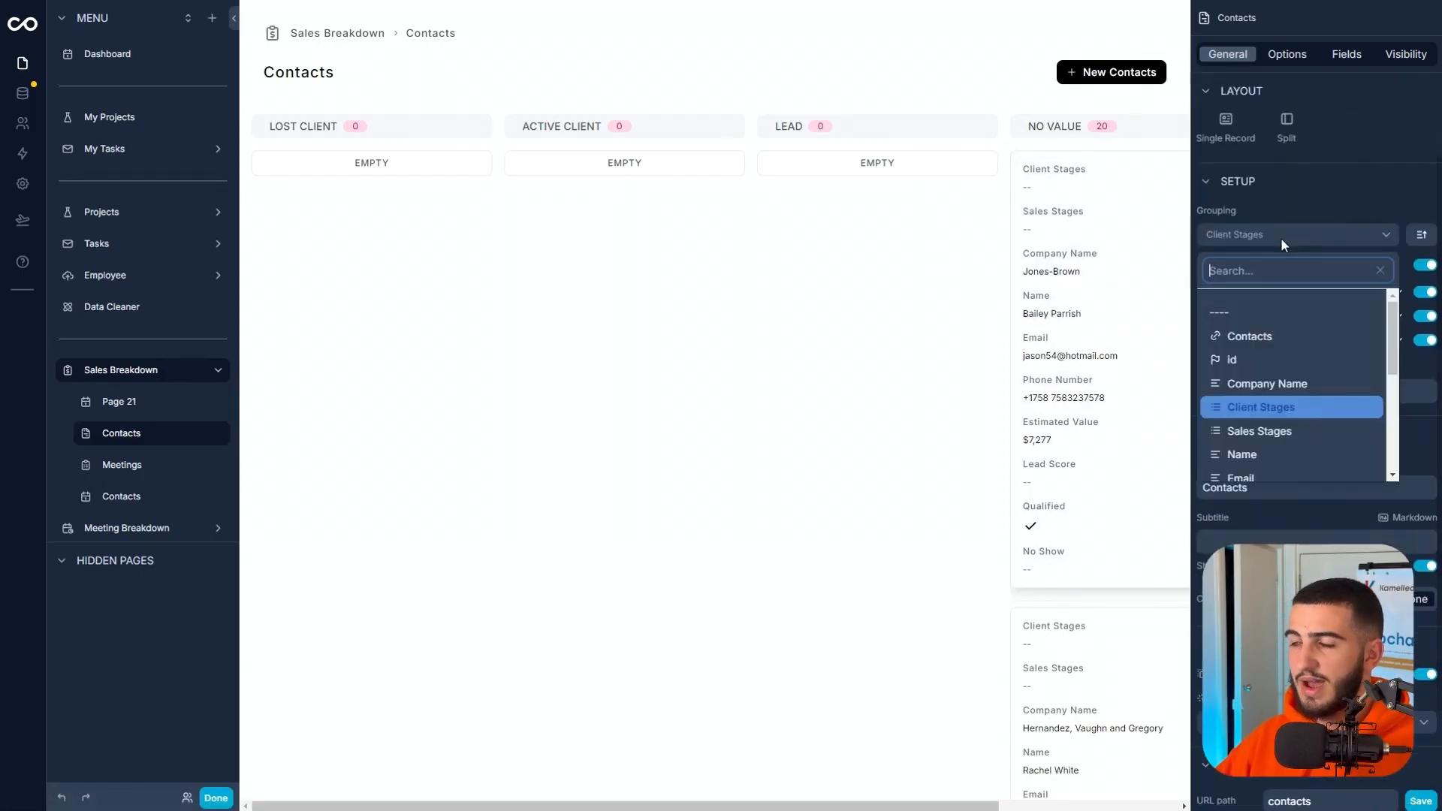
left_click(1289, 433)
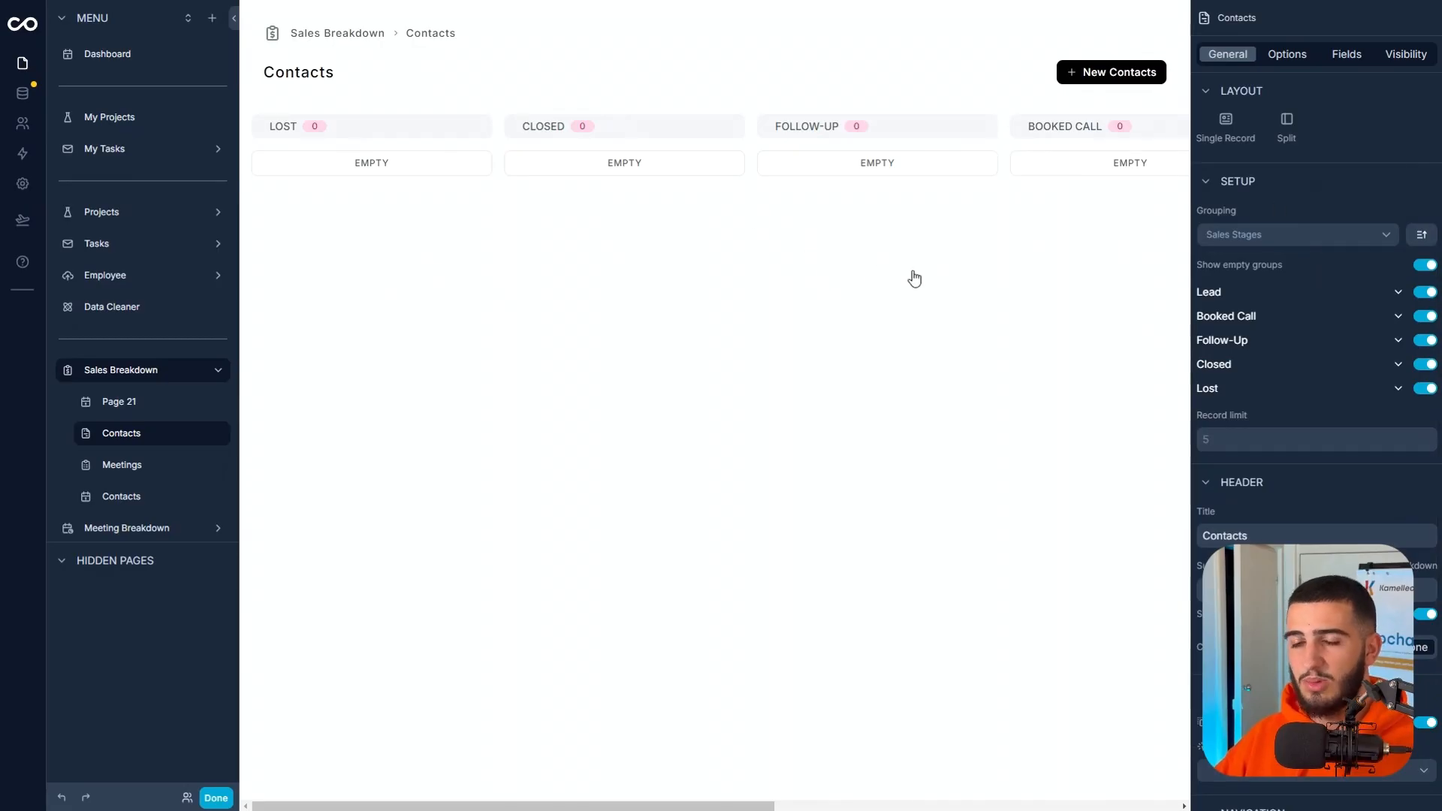
scroll(1322, 203, "up", 3)
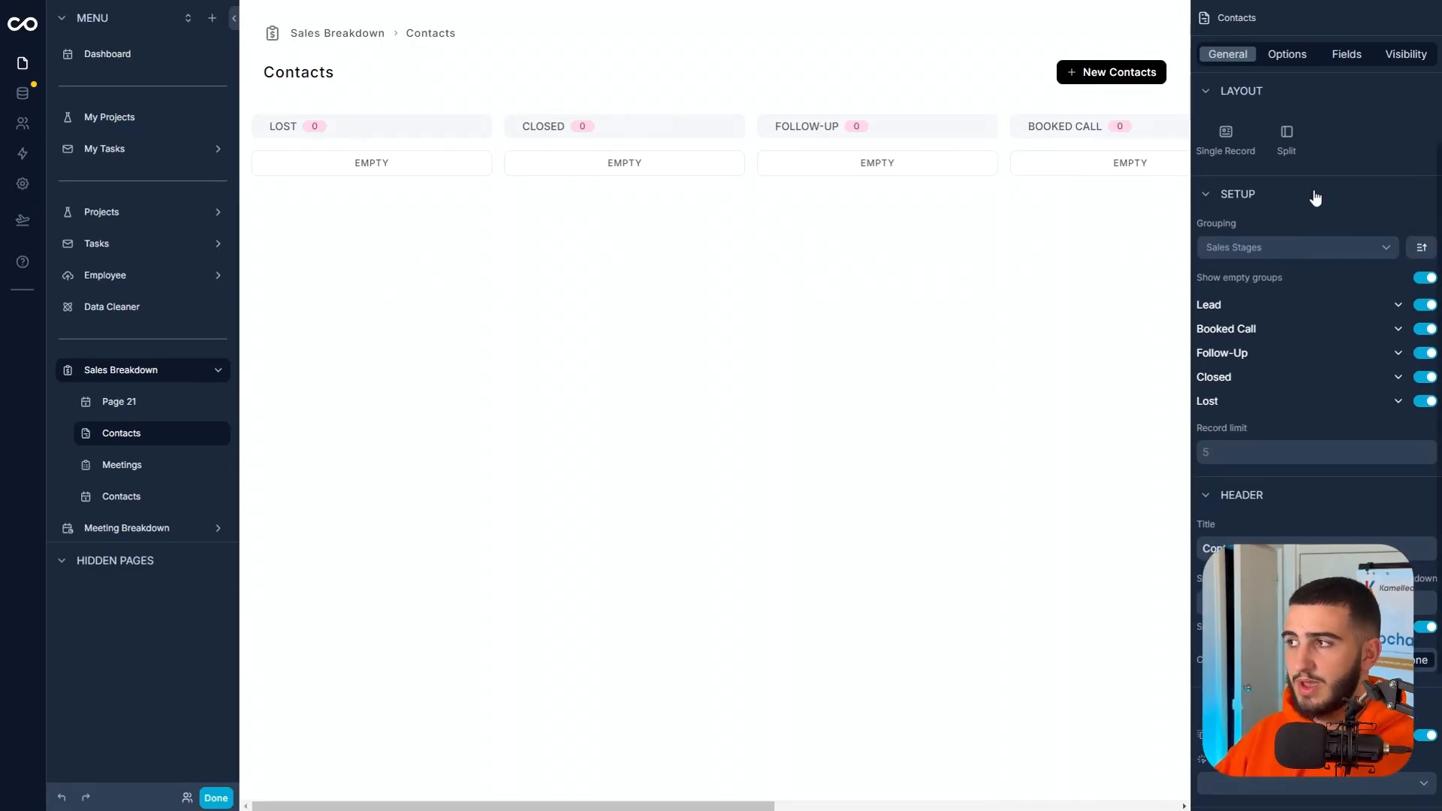
Set the Contacts board's relative filter to All, add the condition Client Stages is equal to Lead, and finish editing.
left_click(1285, 60)
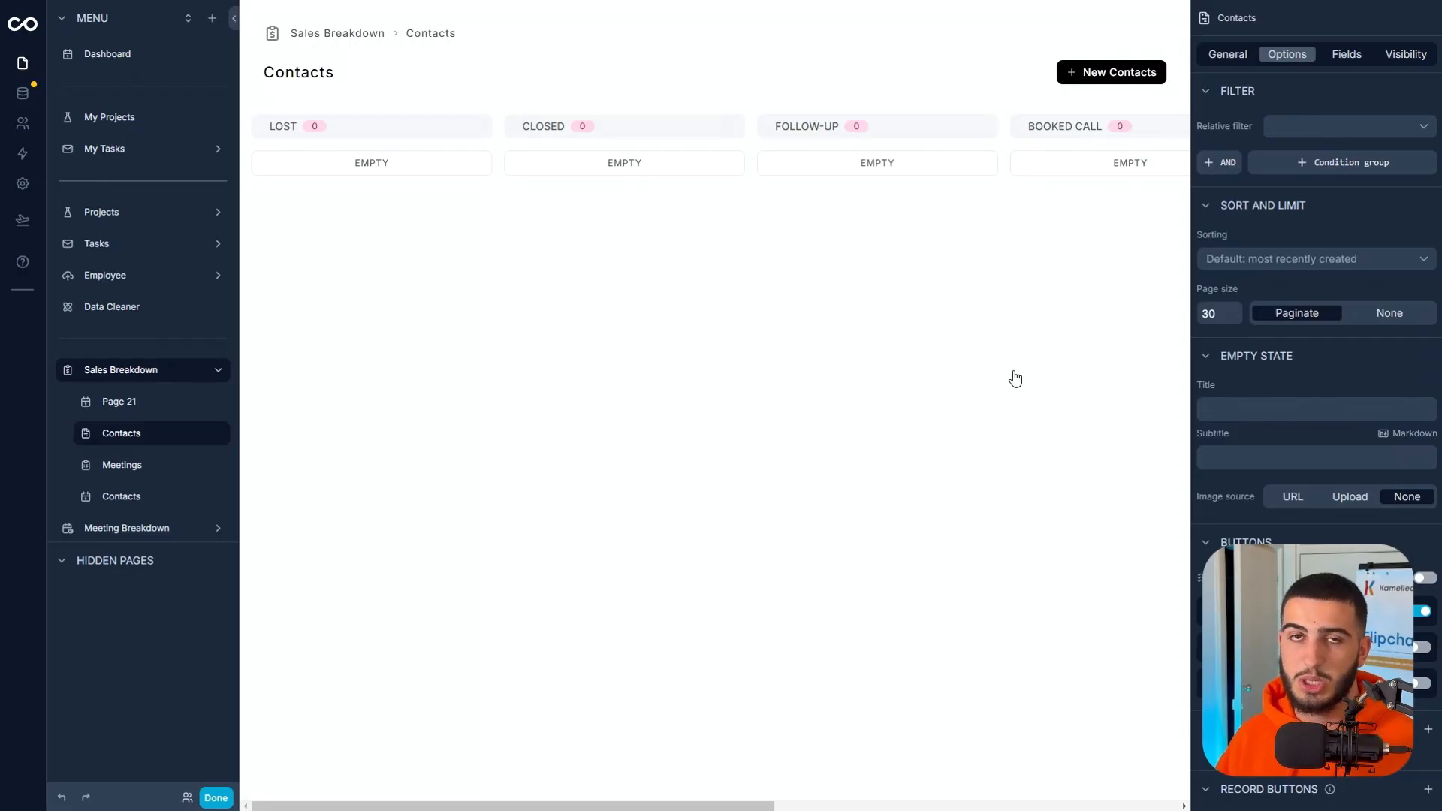
left_click(1327, 125)
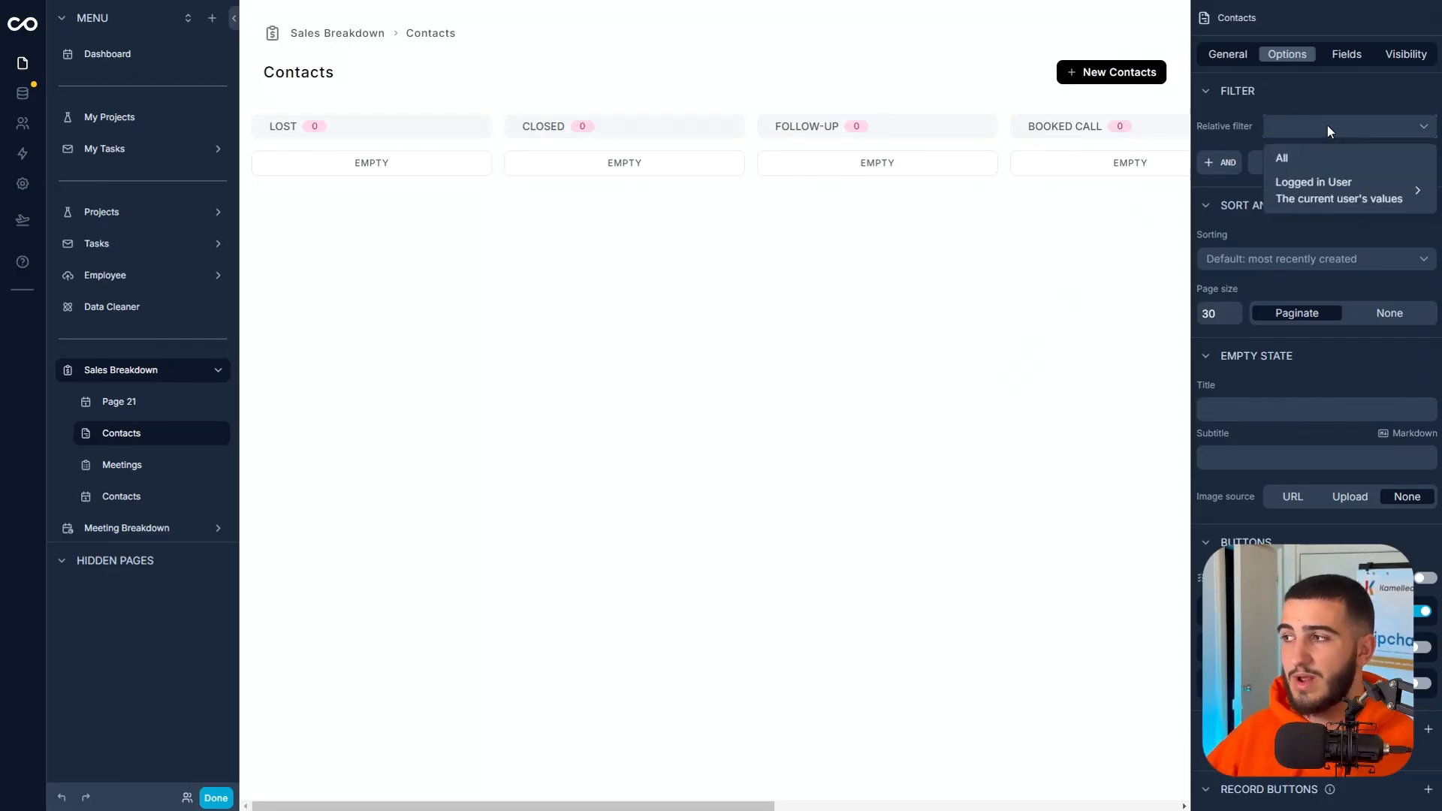
left_click(1277, 158)
left_click(1349, 170)
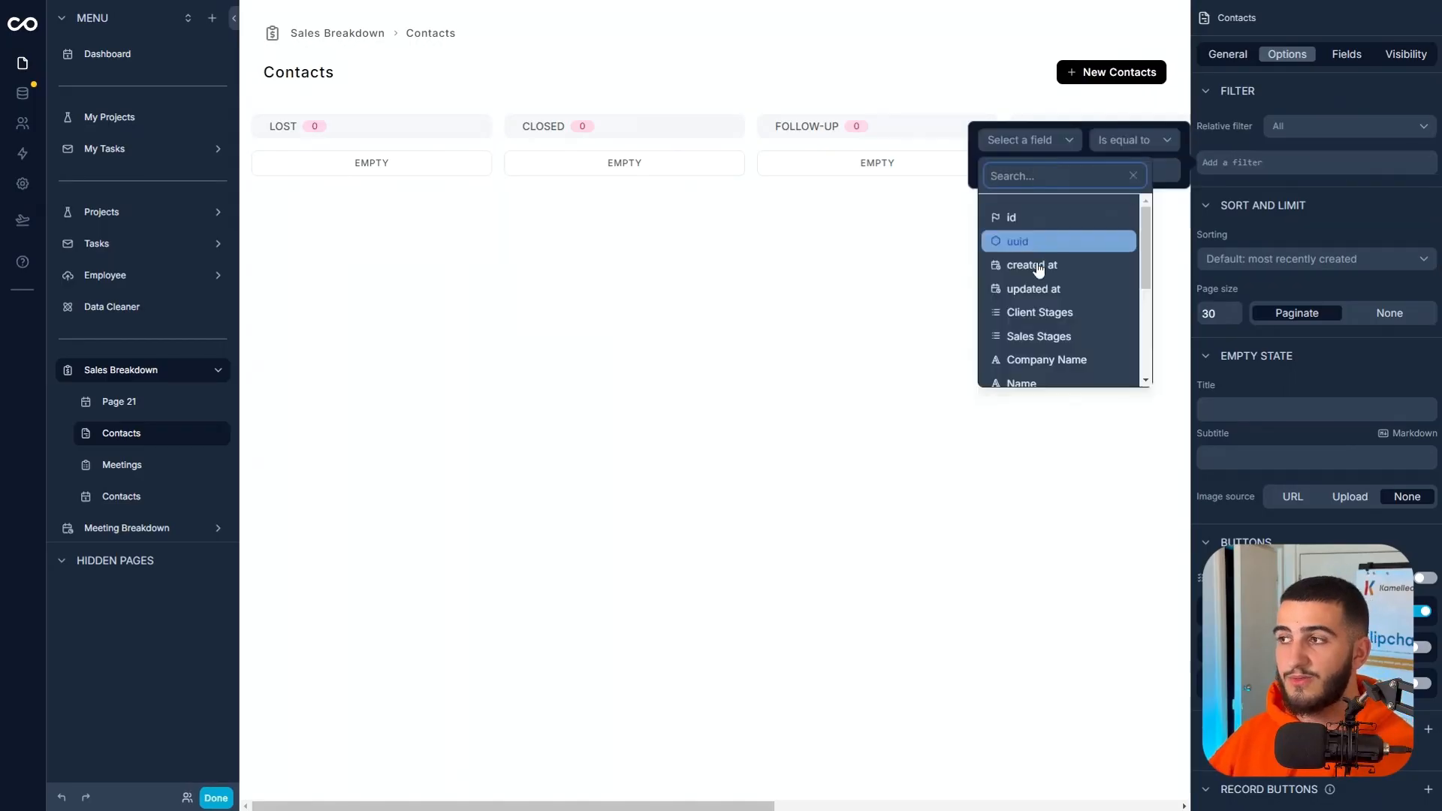
left_click(1049, 310)
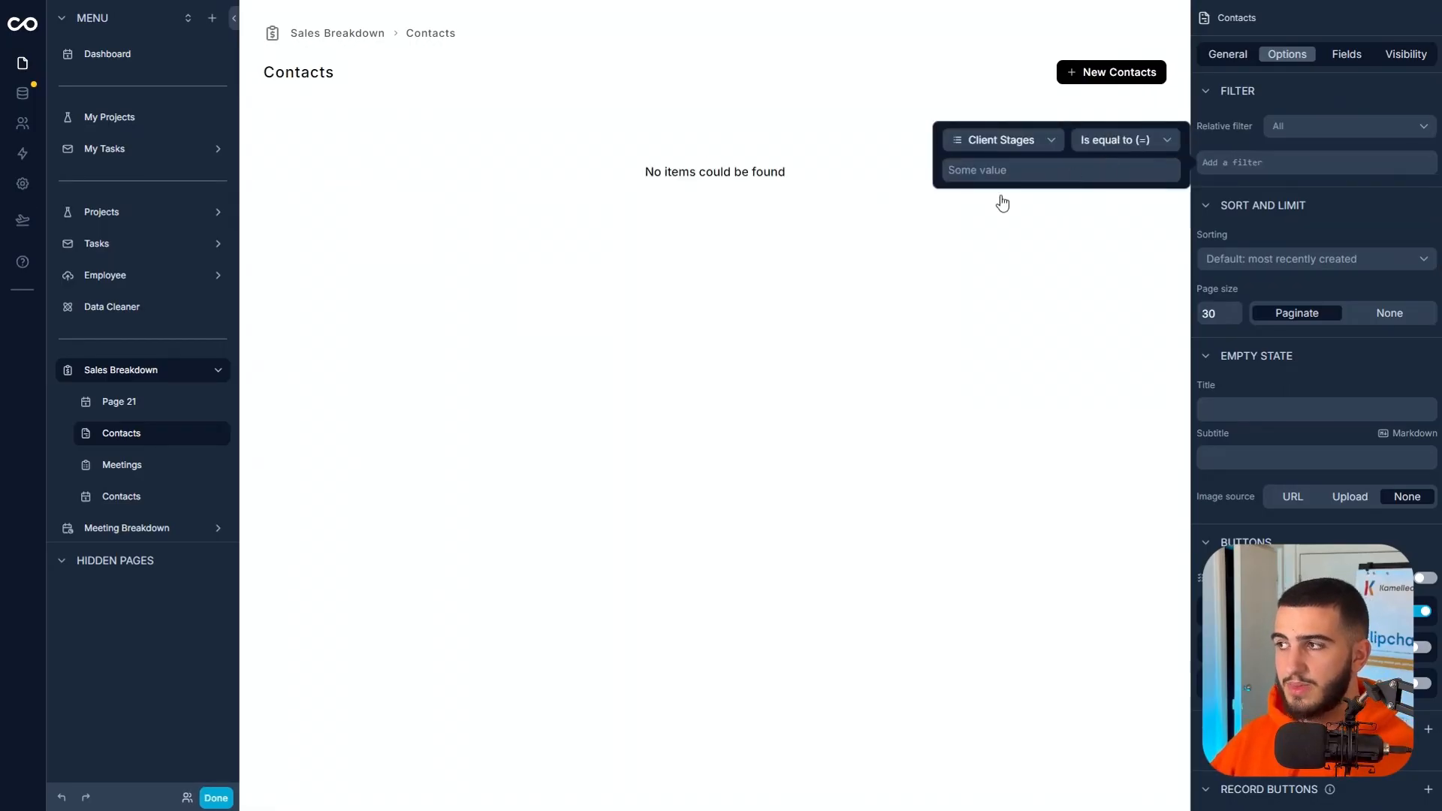
left_click(1079, 170)
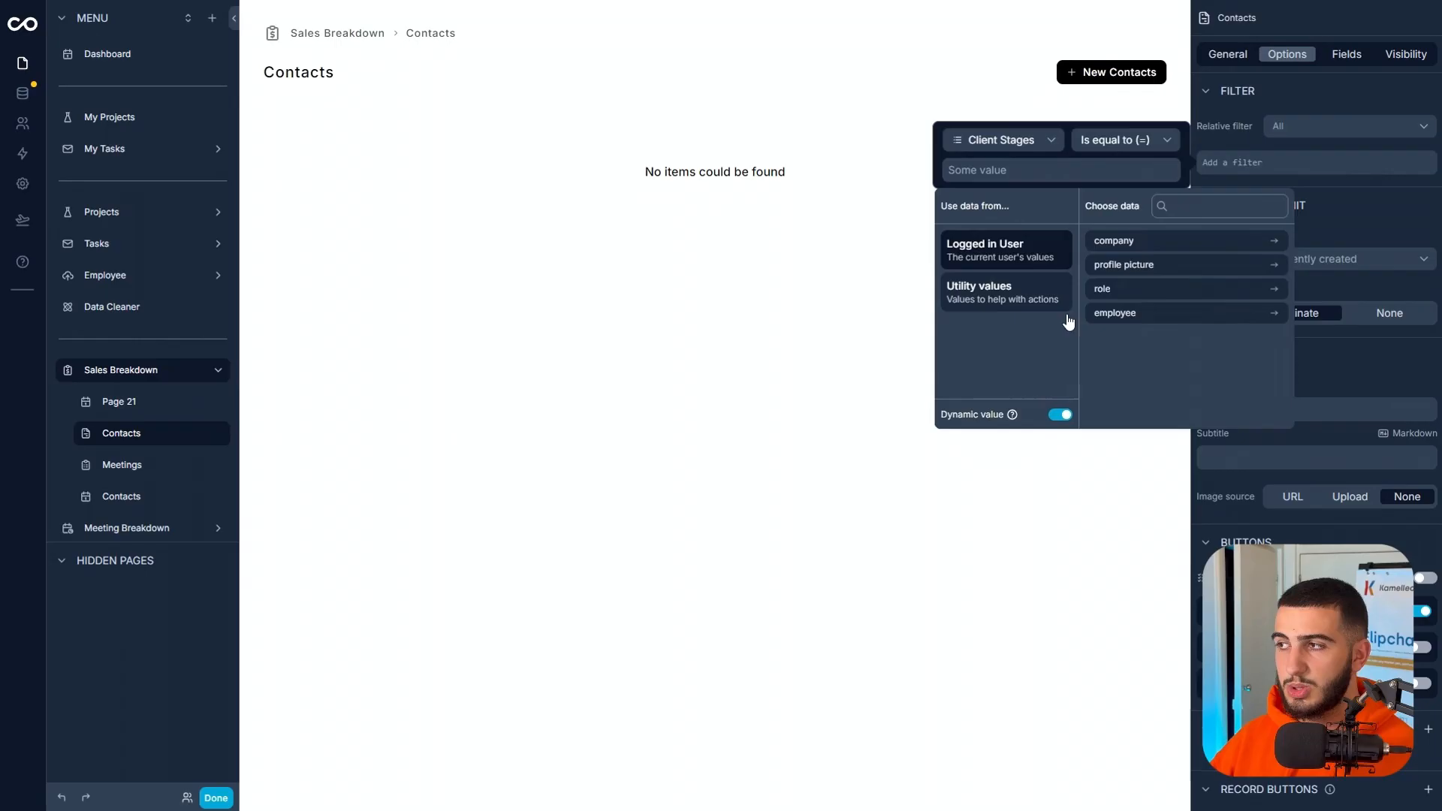
left_click(1064, 418)
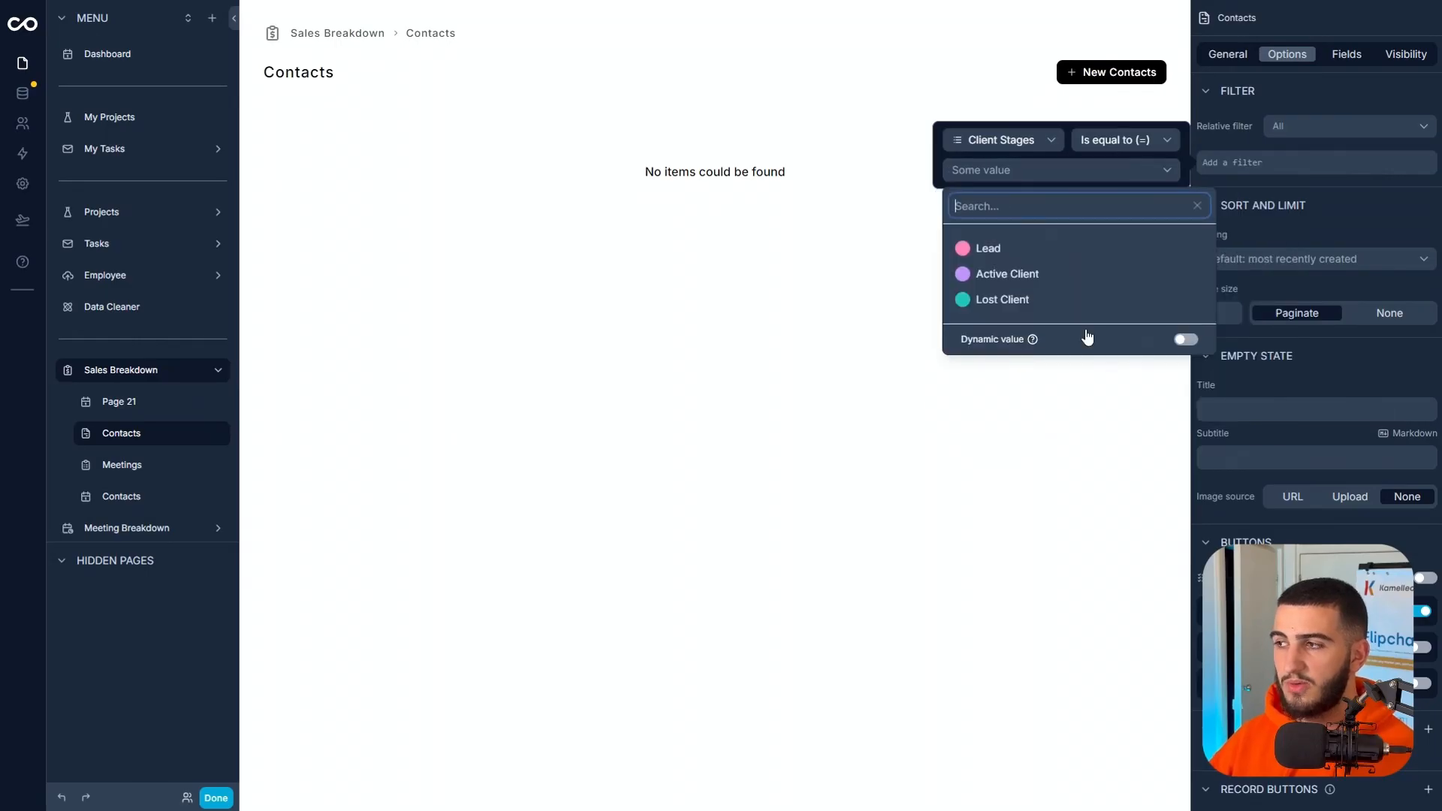
left_click(1052, 249)
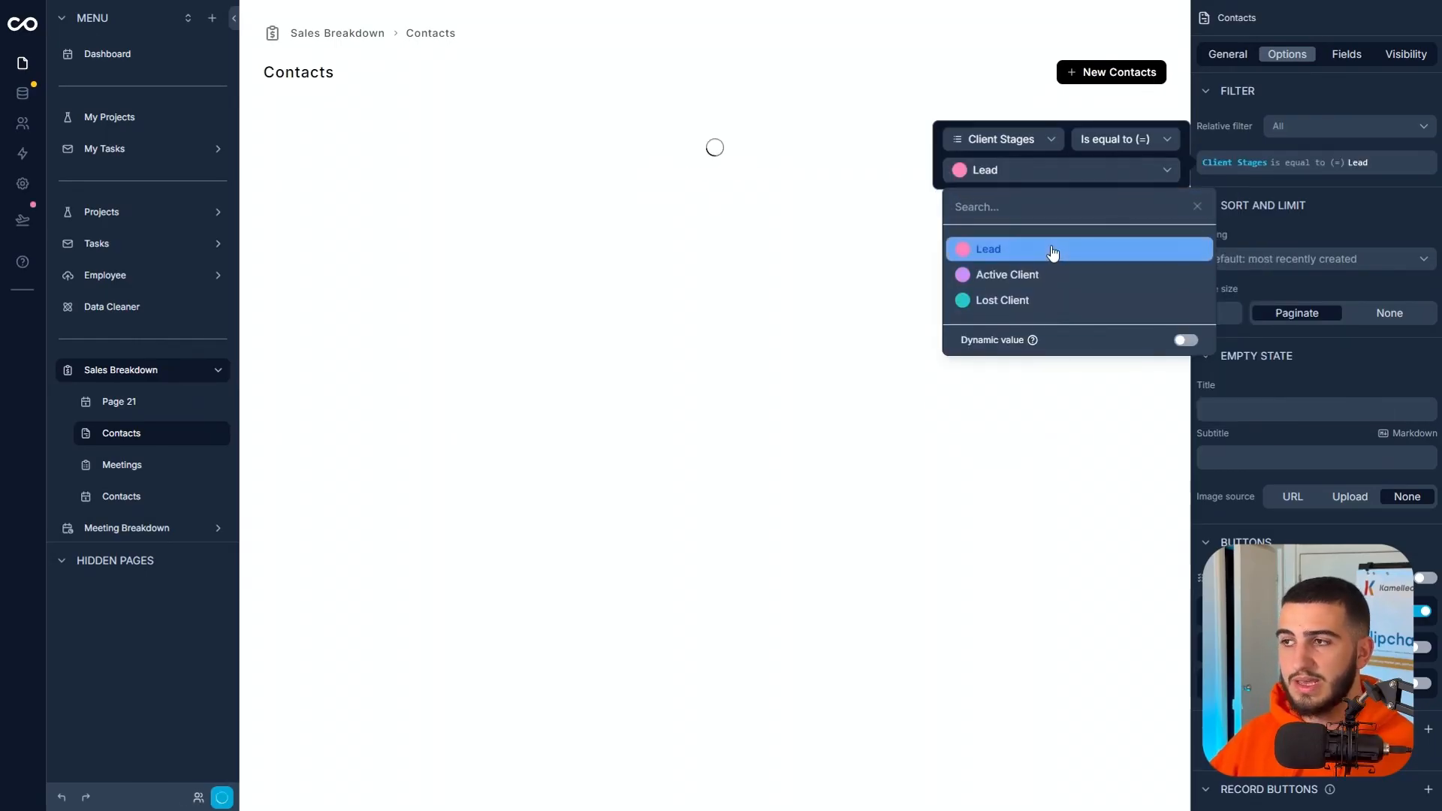
left_click(774, 541)
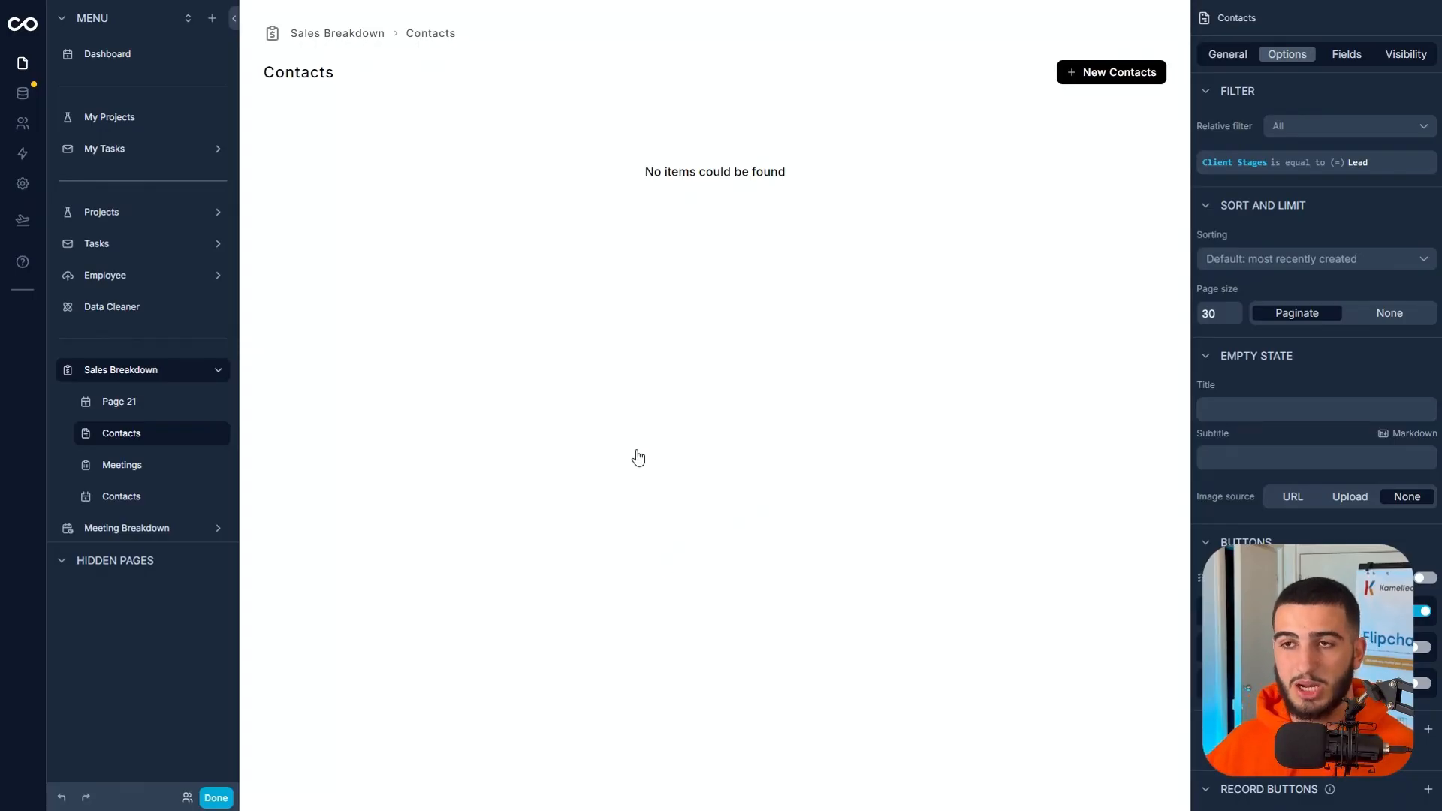
left_click(203, 798)
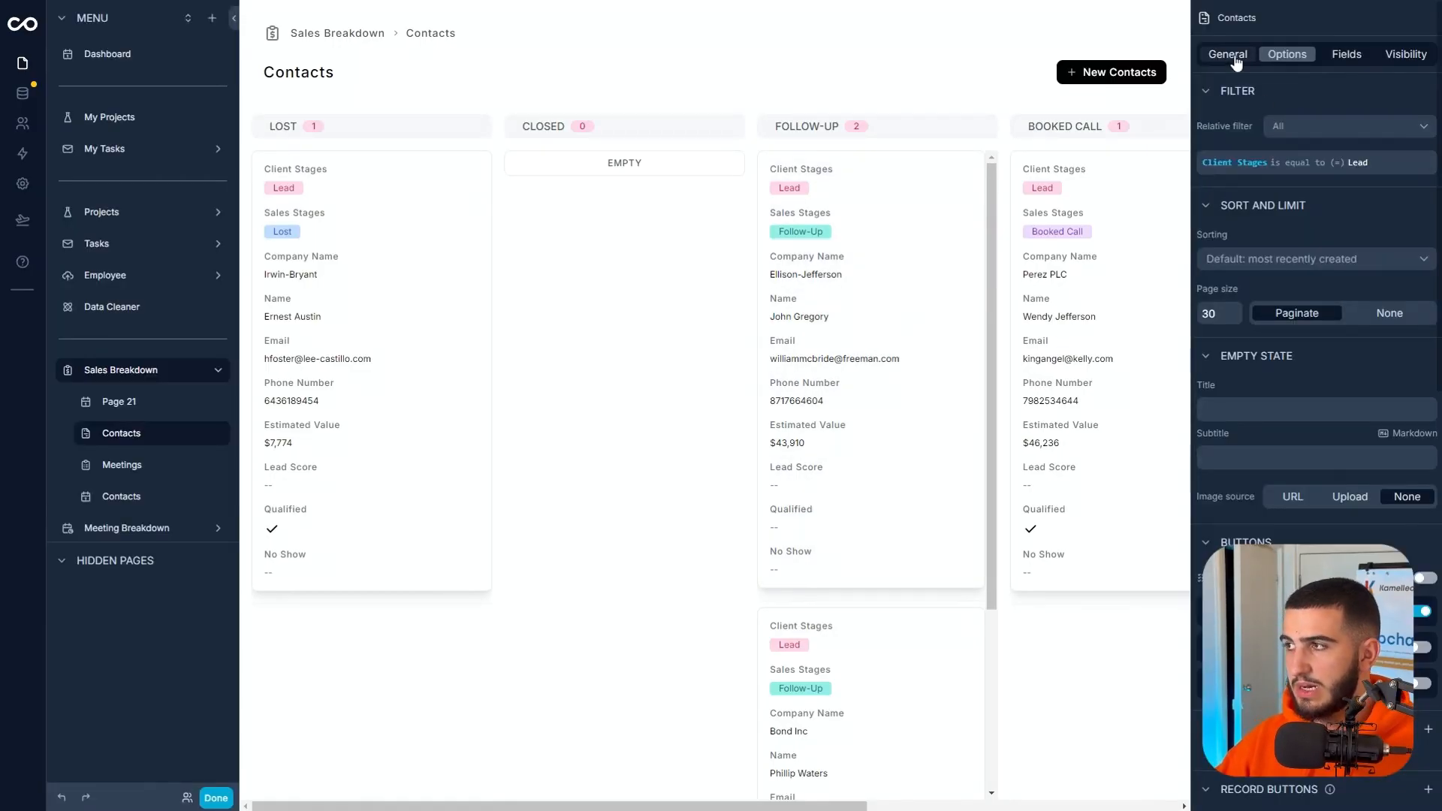
Sort the Contacts board's Sales Stages groups First → Last and hide the Closed and Lost groups.
left_click(1236, 58)
left_click(1419, 460)
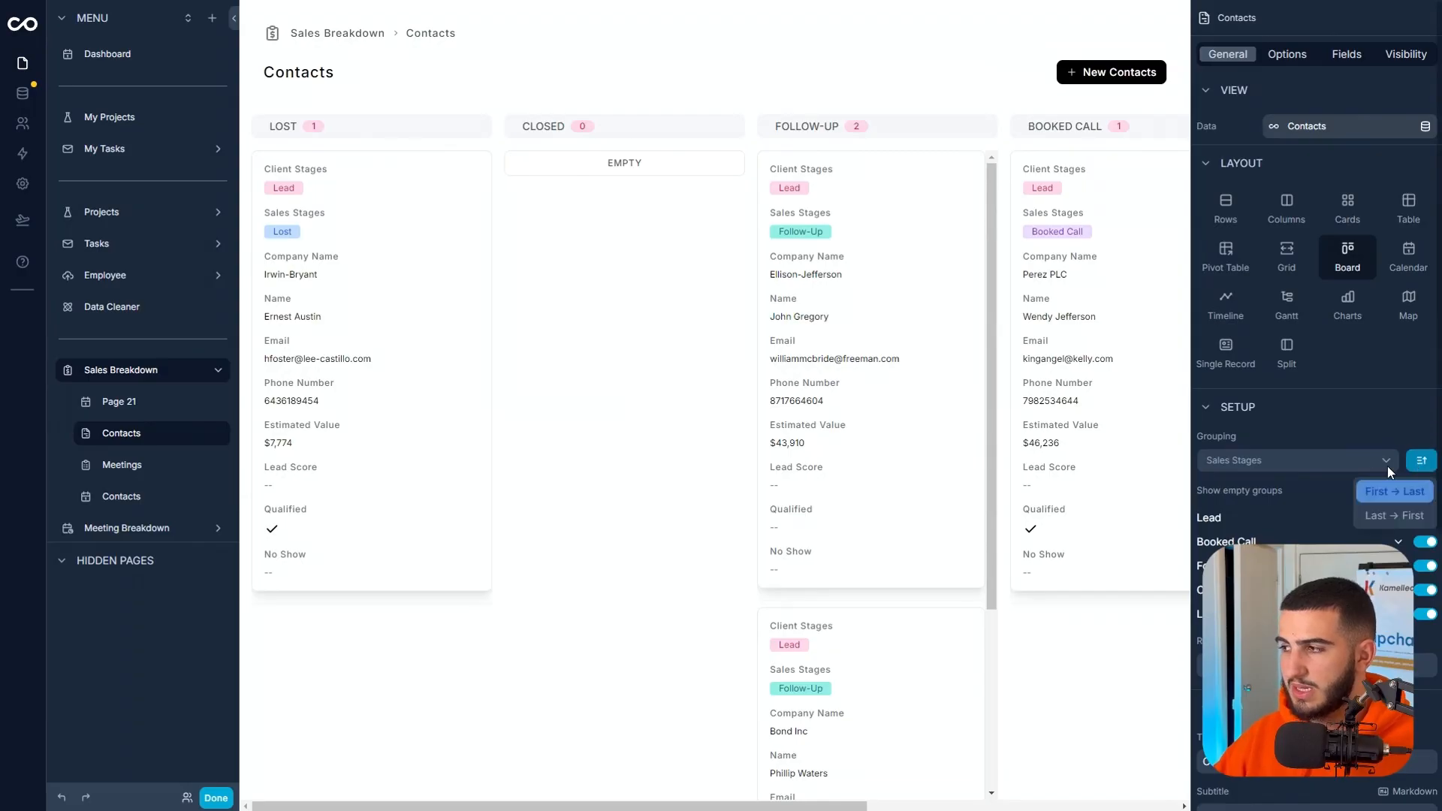
left_click(1391, 491)
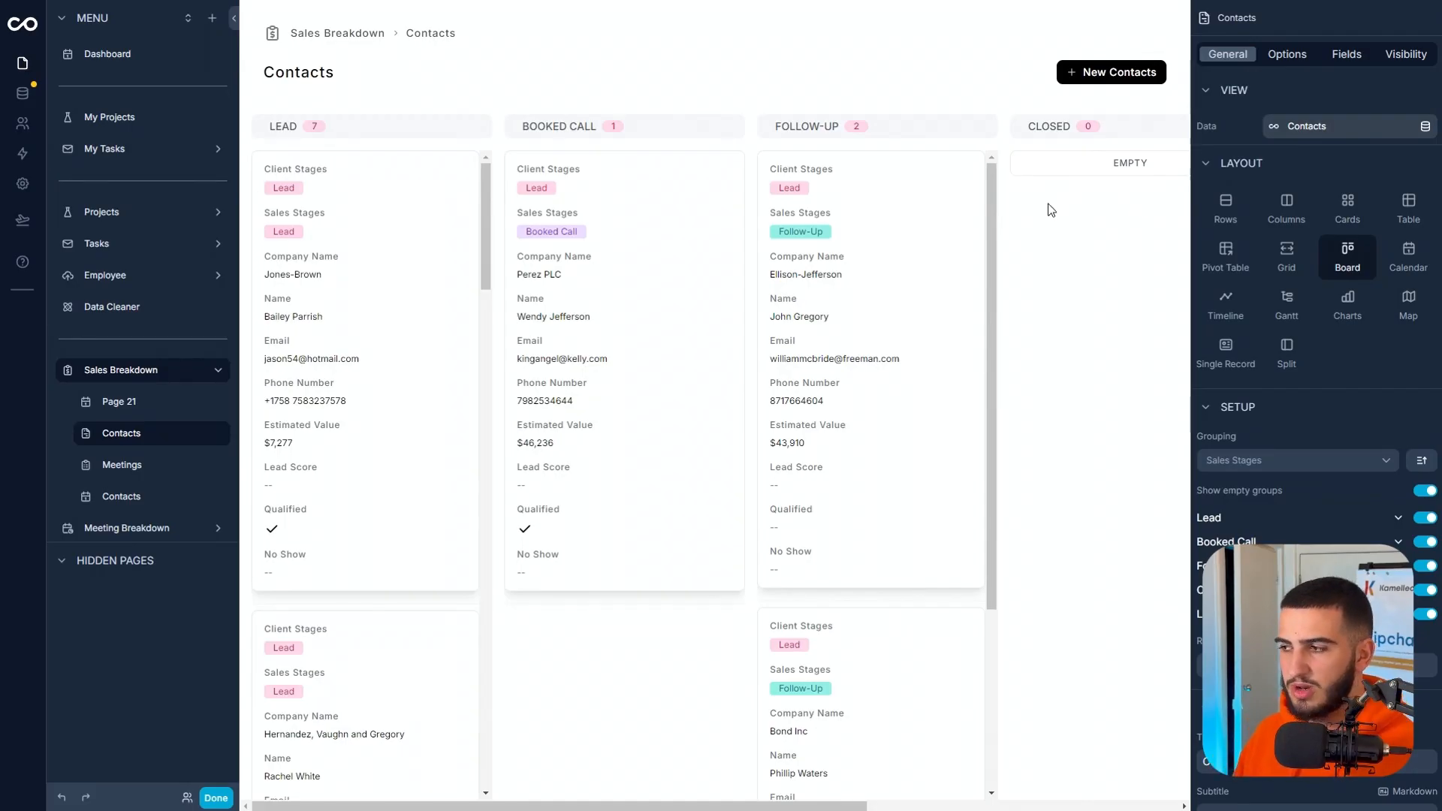
left_click(1427, 590)
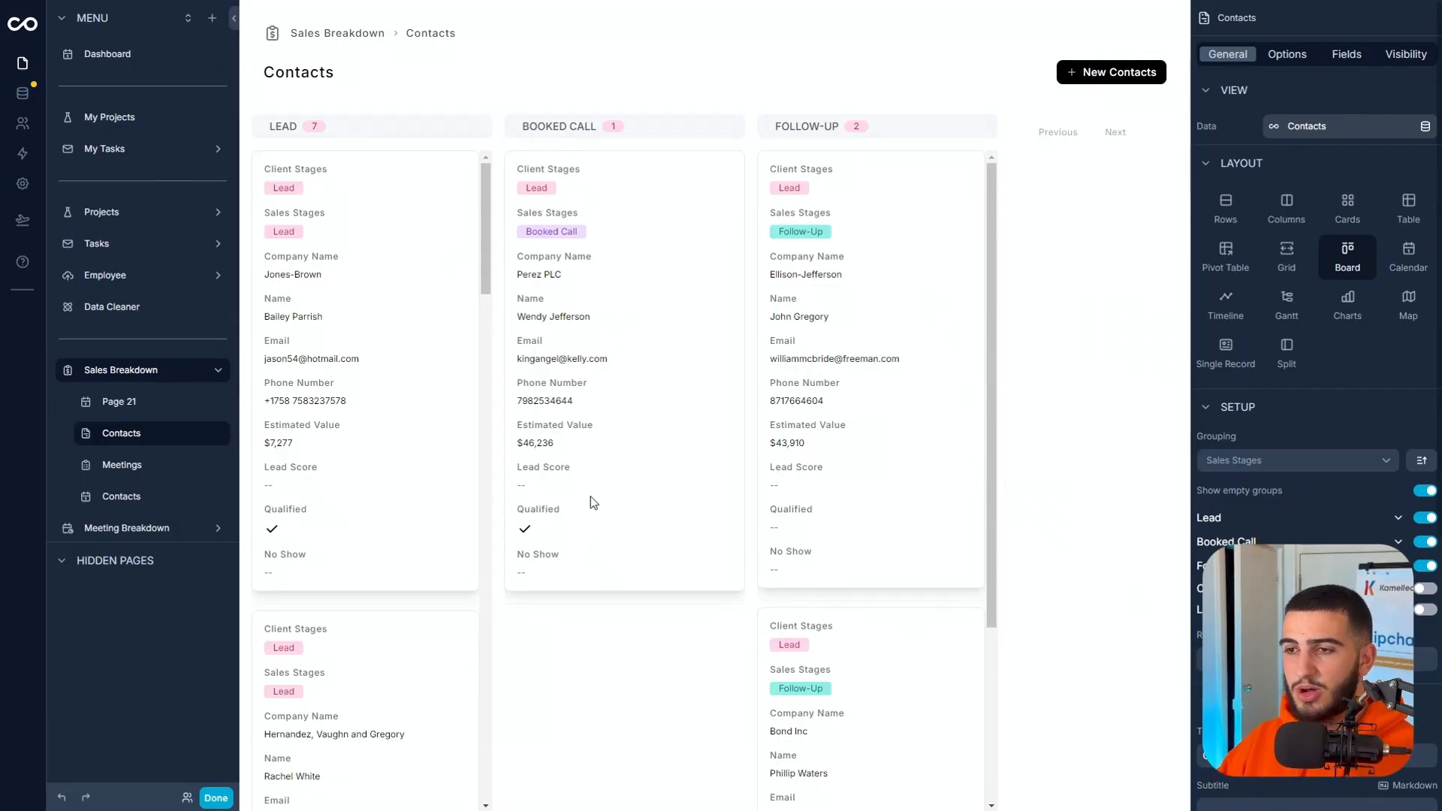
Hide the Client Stages, Sales Stages, Qualified, No Show and Phone Number fields on the Contacts board cards.
left_click(1347, 56)
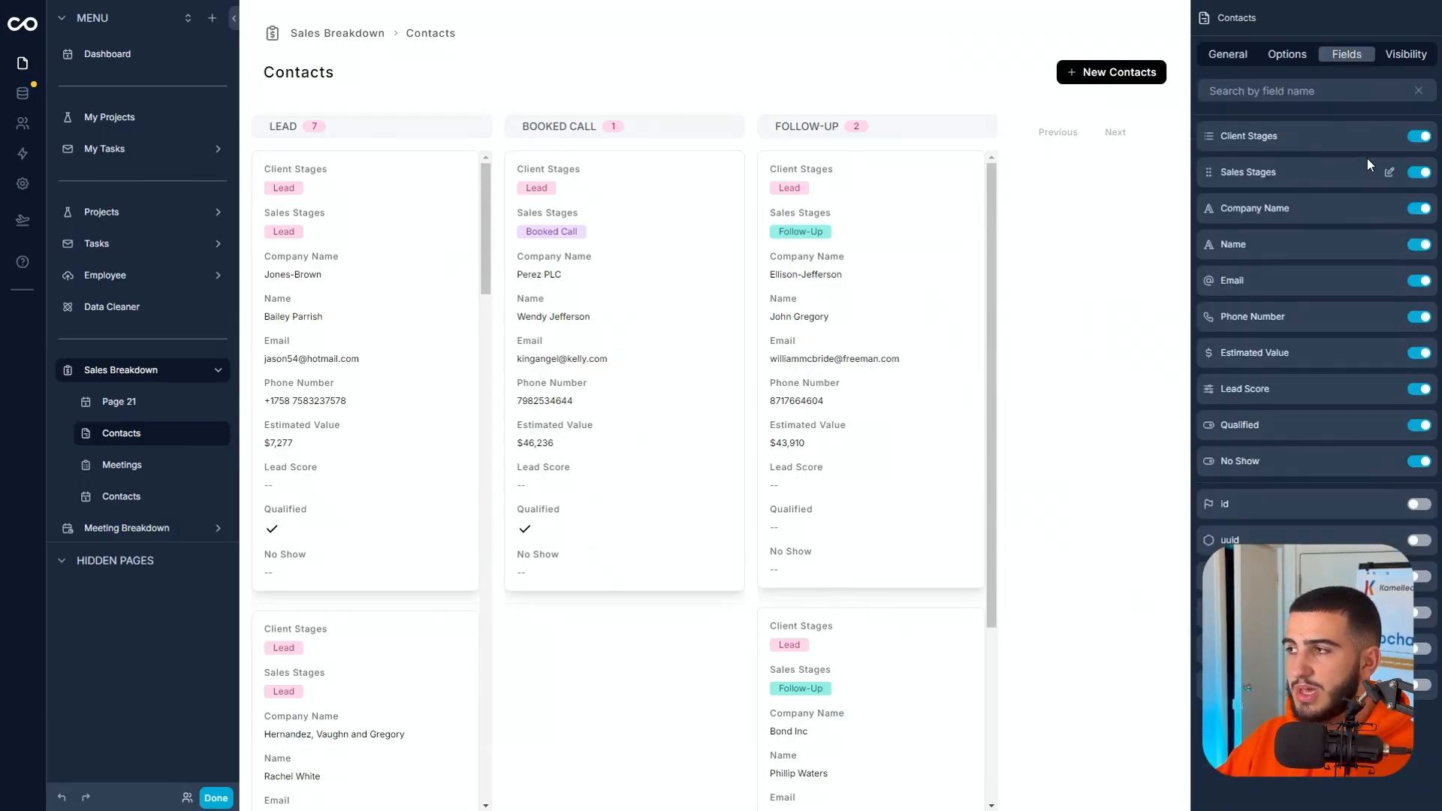
left_click(1420, 137)
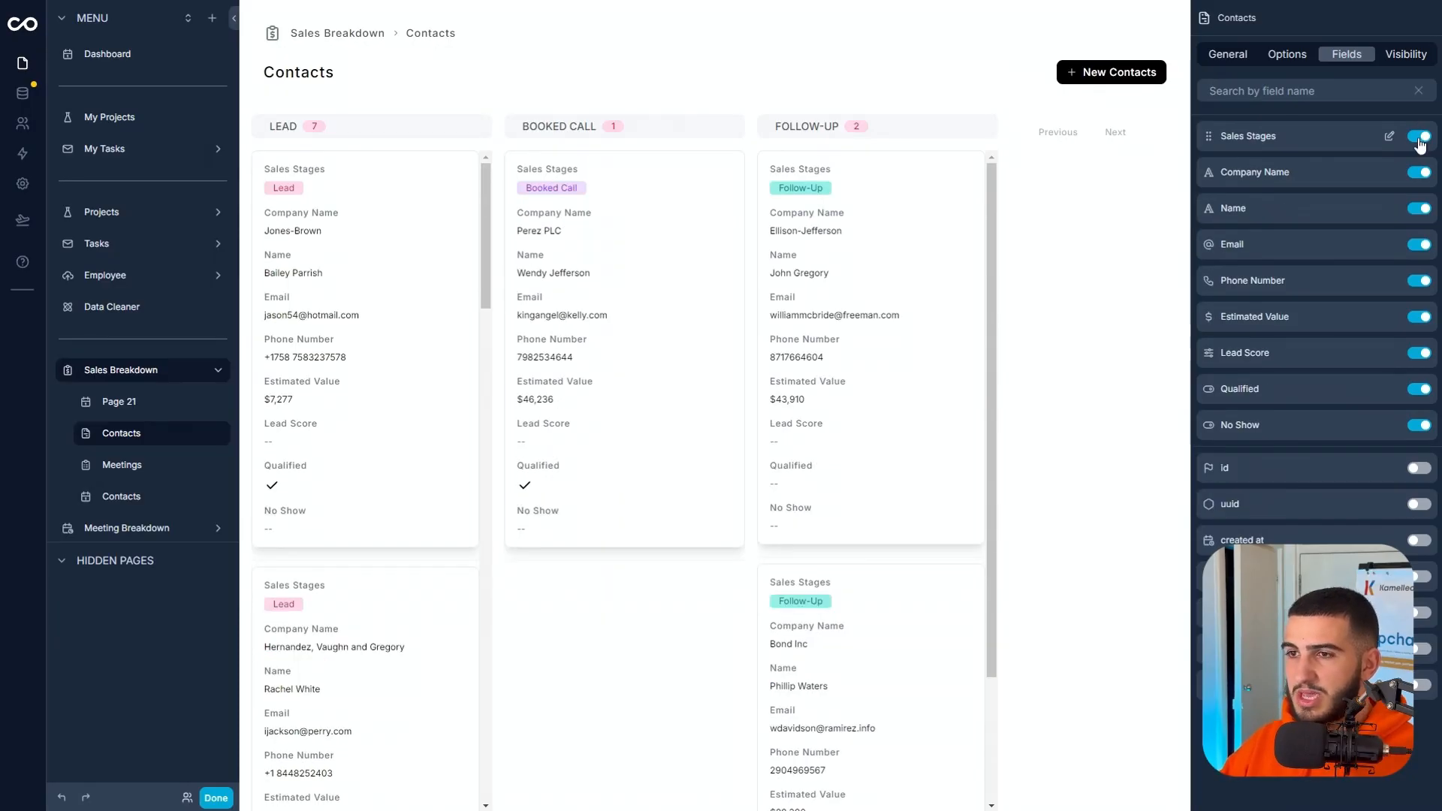
left_click(1419, 137)
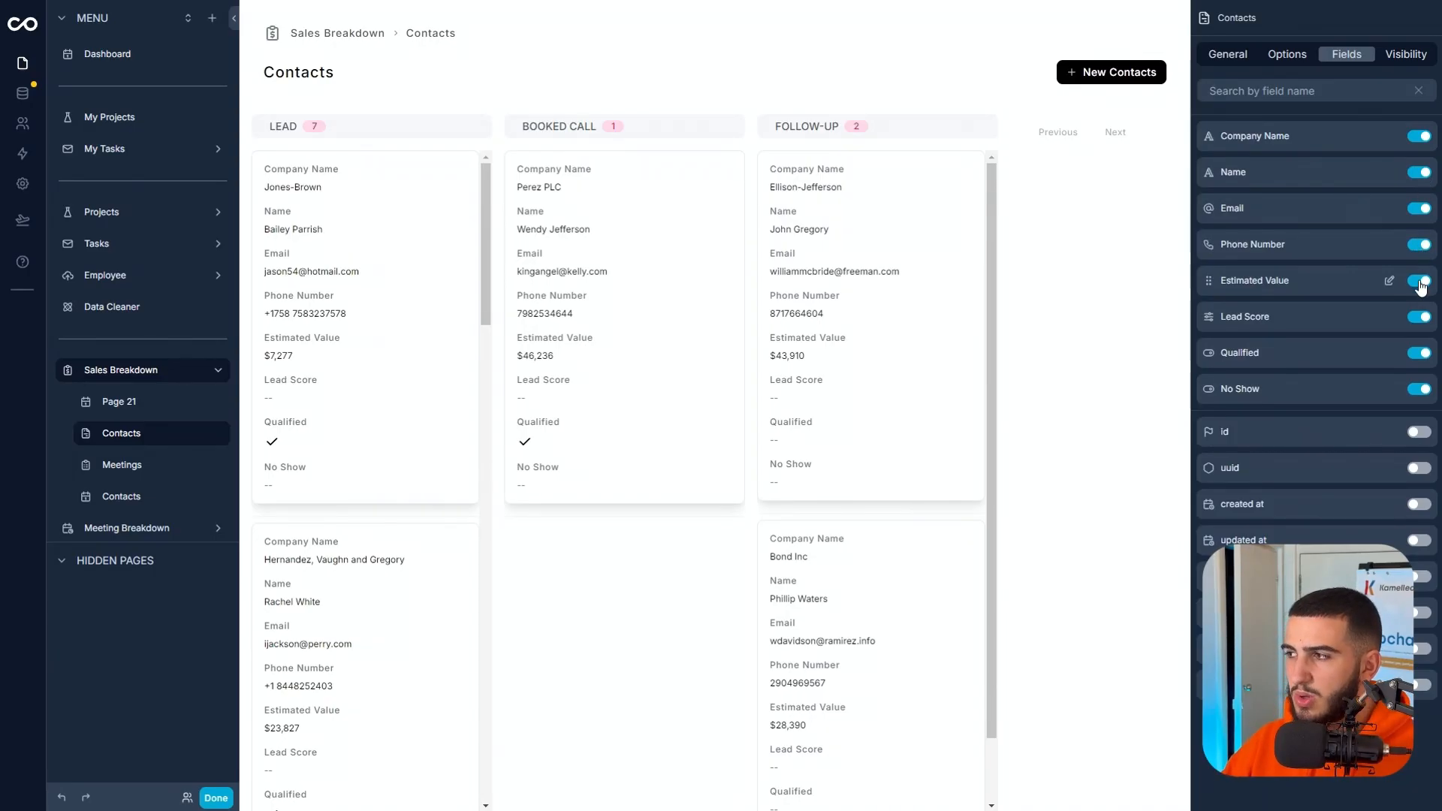
left_click(1418, 356)
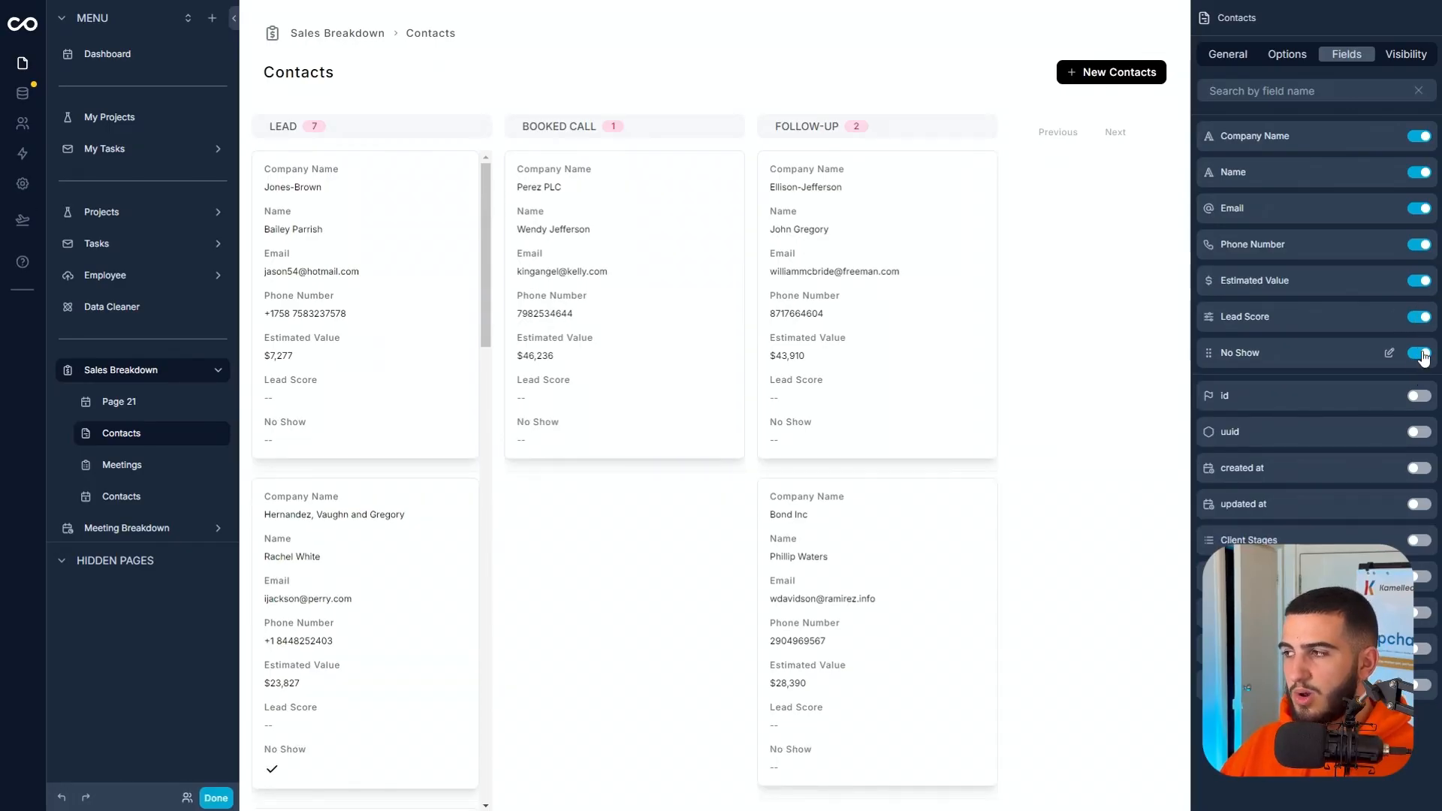
left_click(1419, 355)
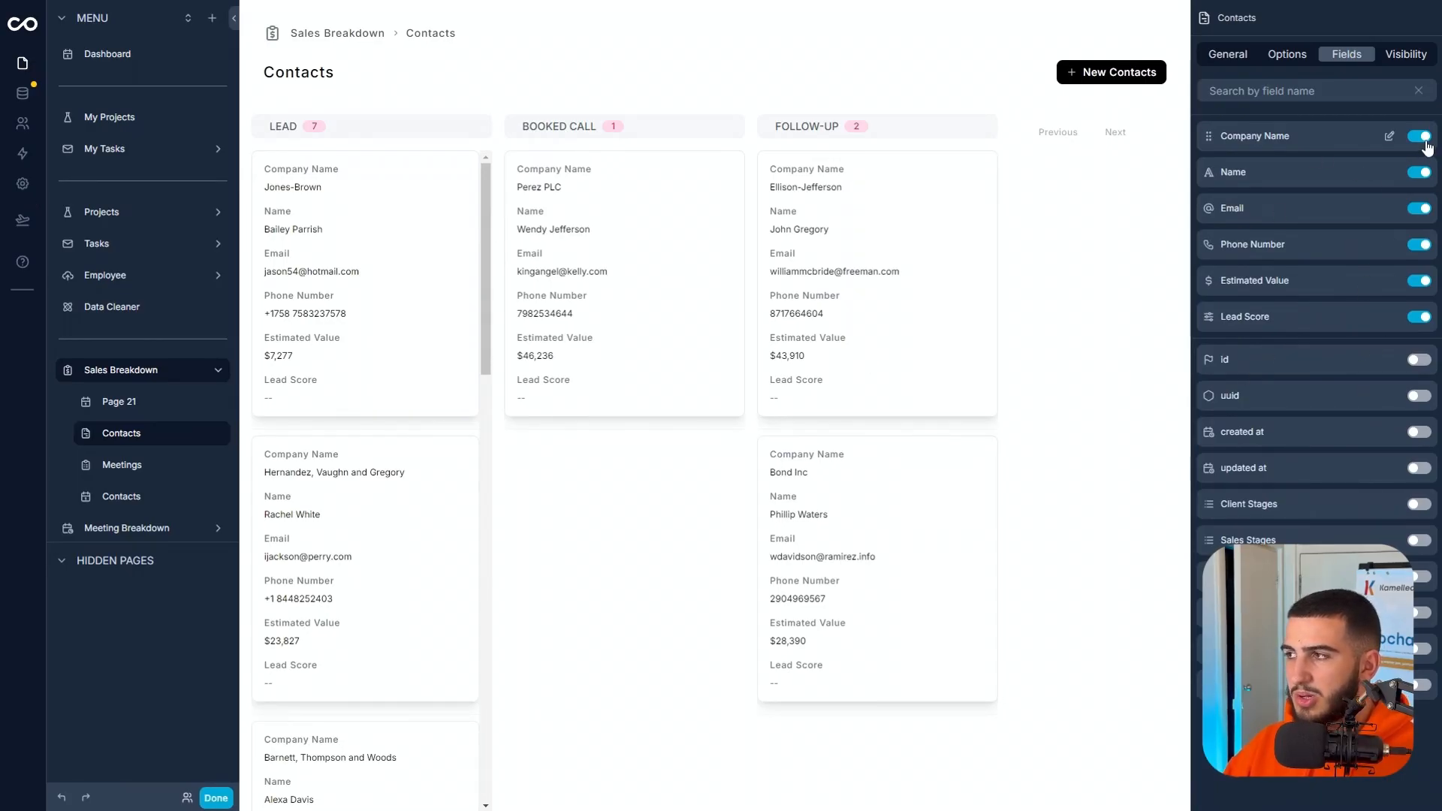
left_click(1418, 245)
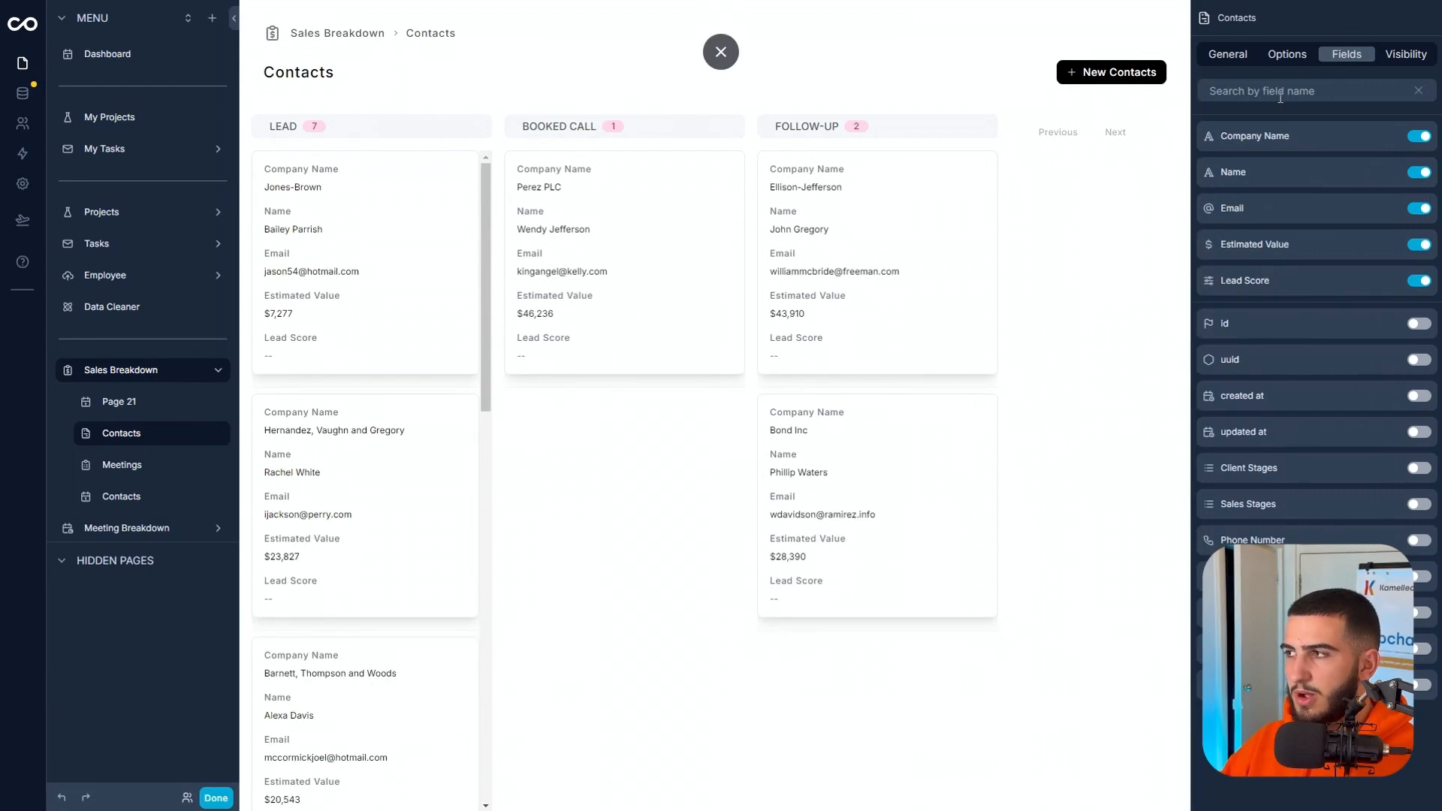
Move the Name field above Company Name on the Contacts cards, display it as Heading 4 and hide its label.
left_click_drag(1206, 148, 1206, 137)
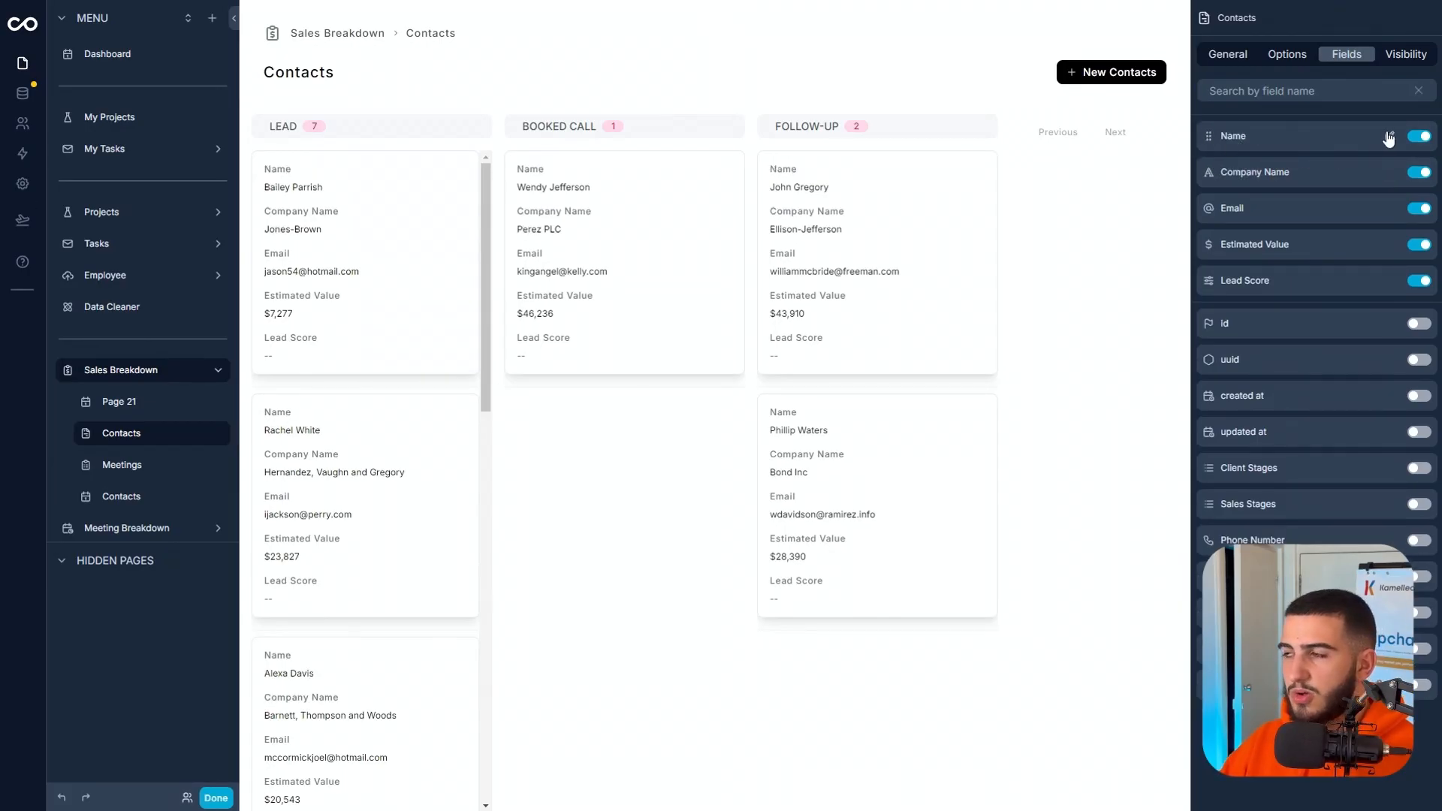
left_click(1388, 138)
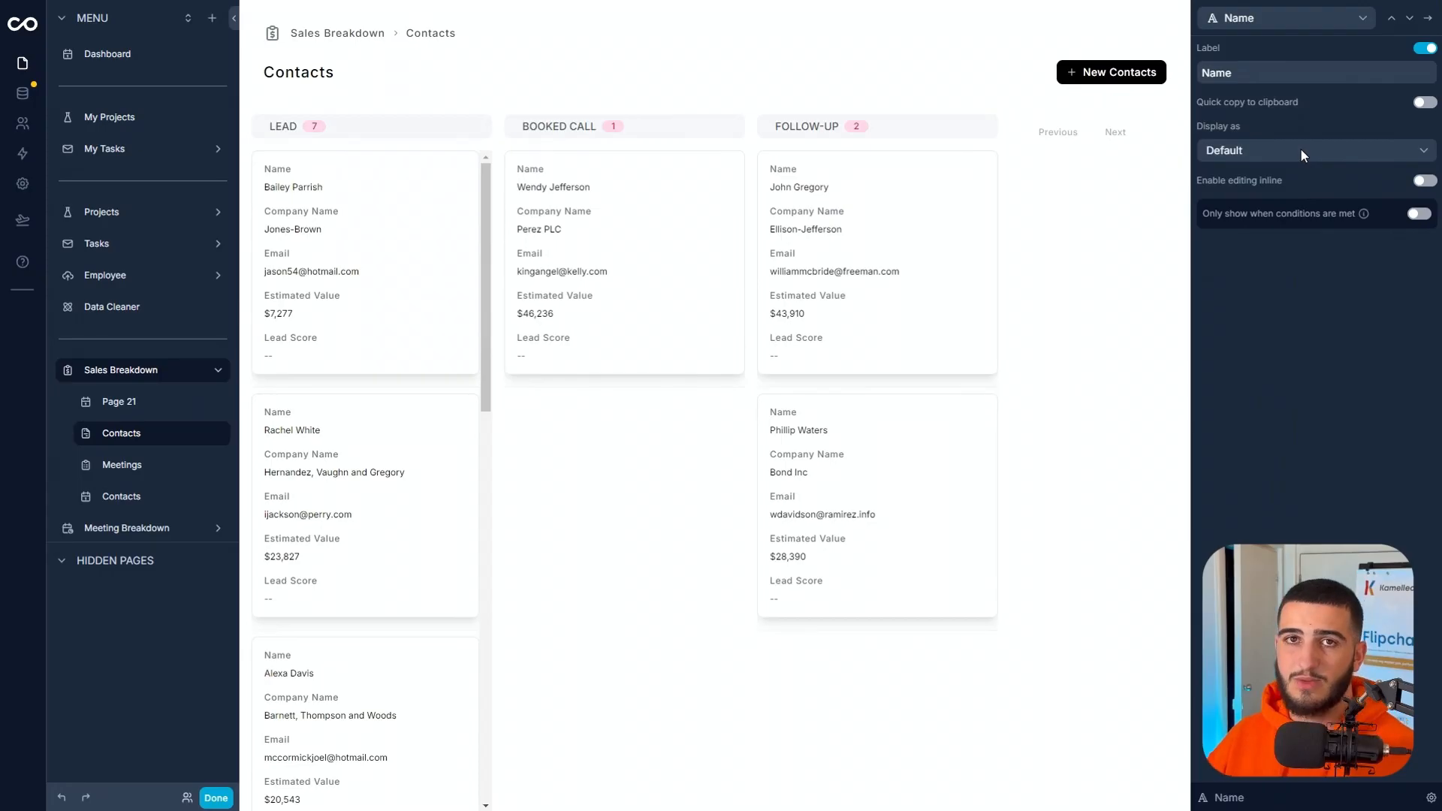
left_click(1301, 151)
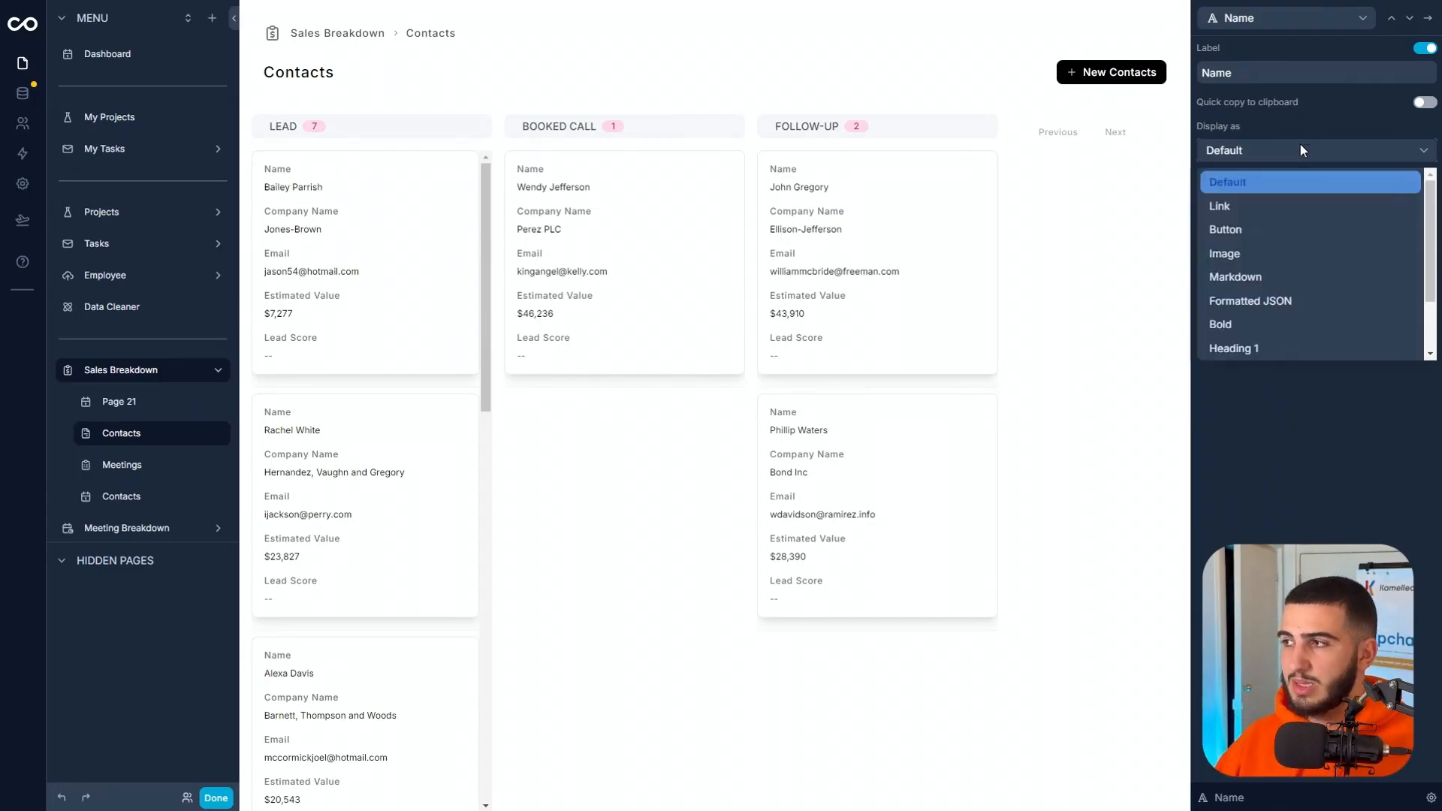
scroll(1244, 300, "down", 1)
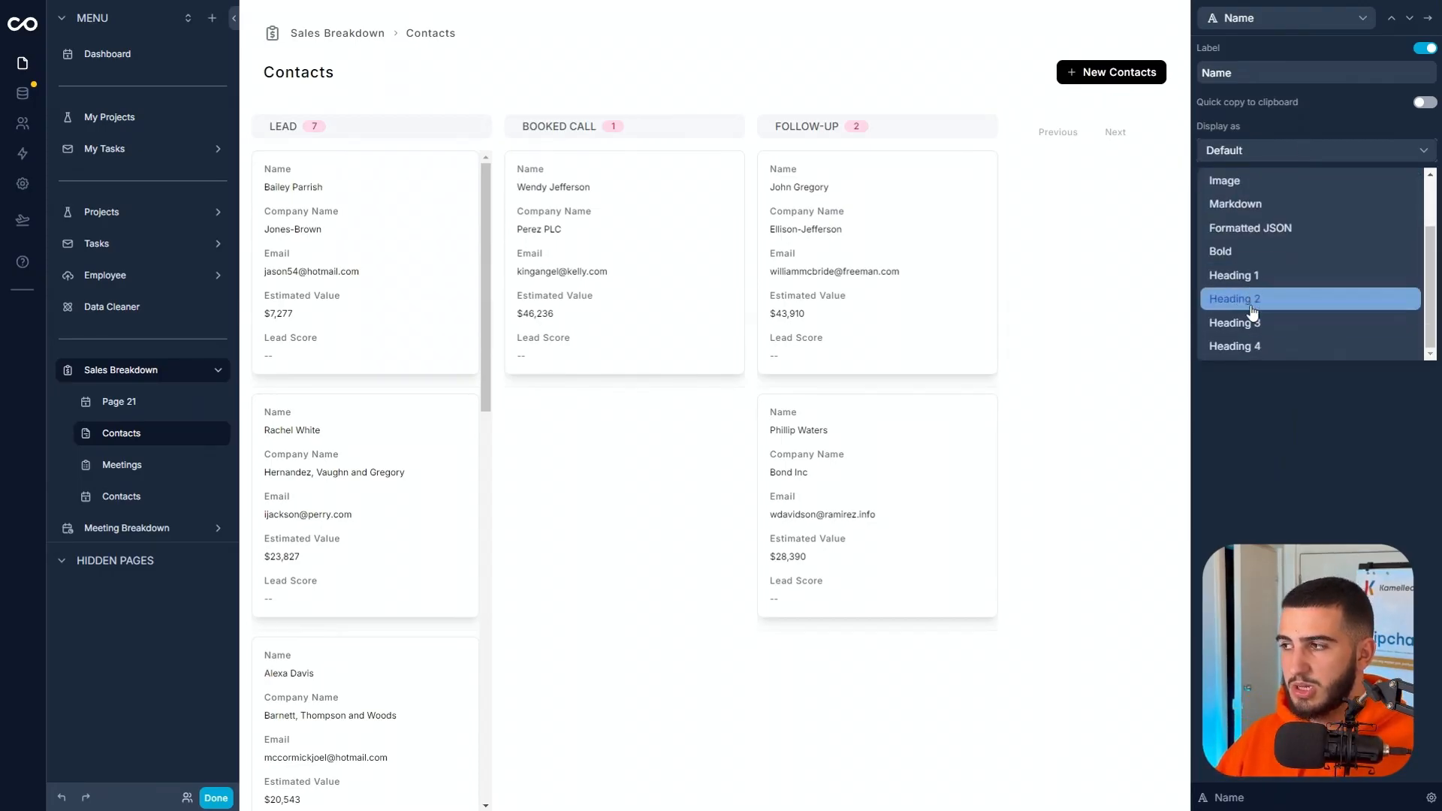
left_click(1252, 345)
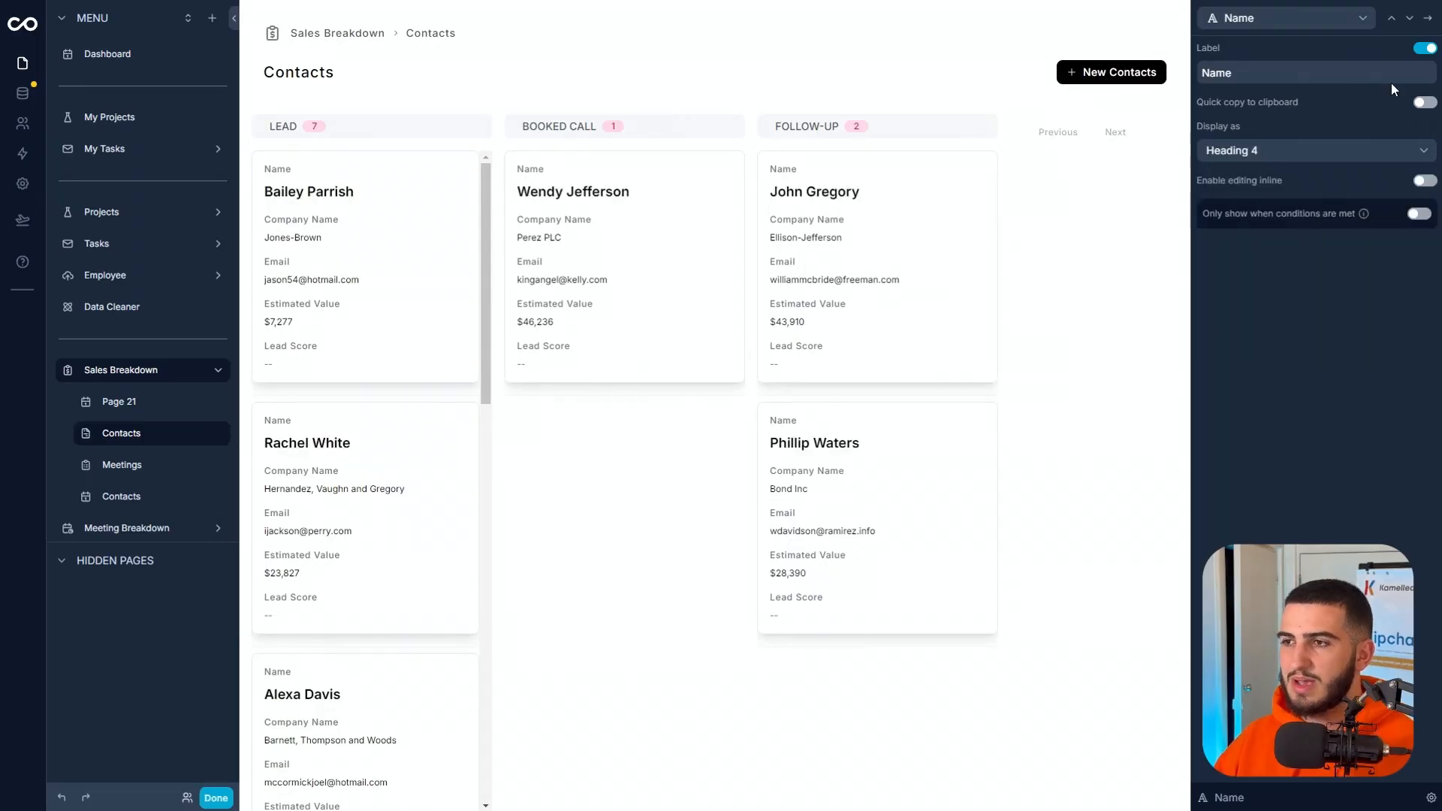
left_click(1425, 49)
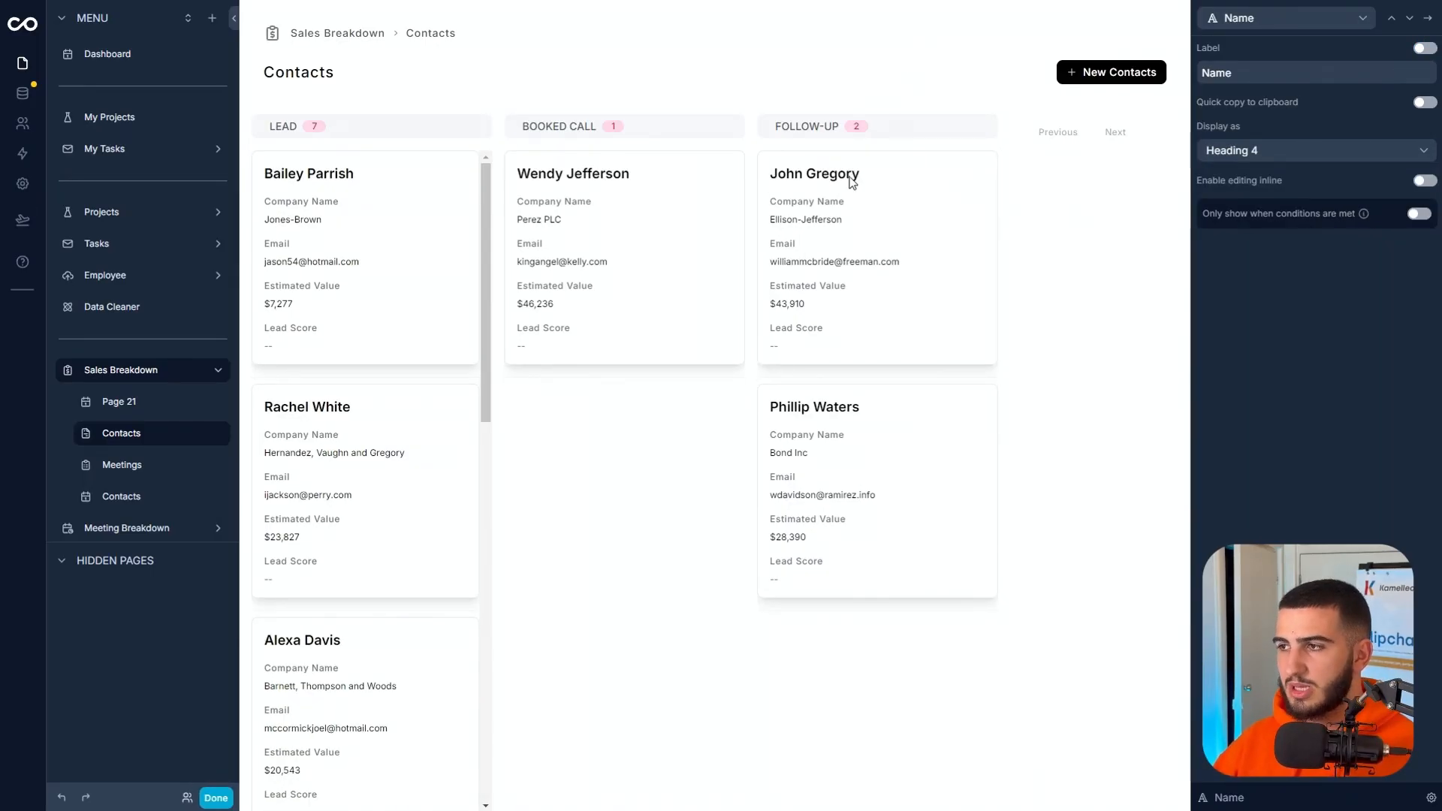
left_click(1427, 18)
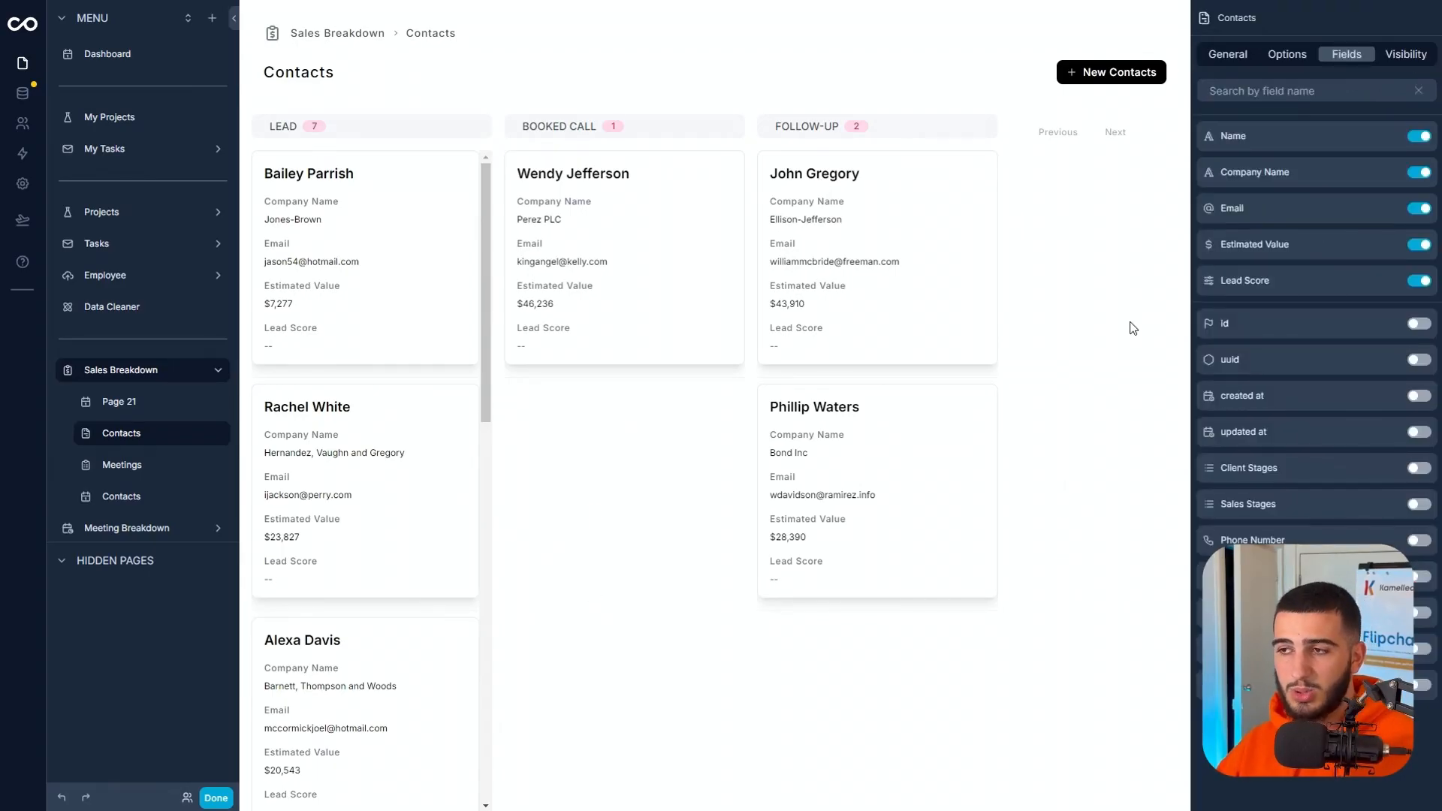
Hide the Lead Score field and show Estimated Value only when the contact's Estimated Value is not empty.
left_click(1422, 281)
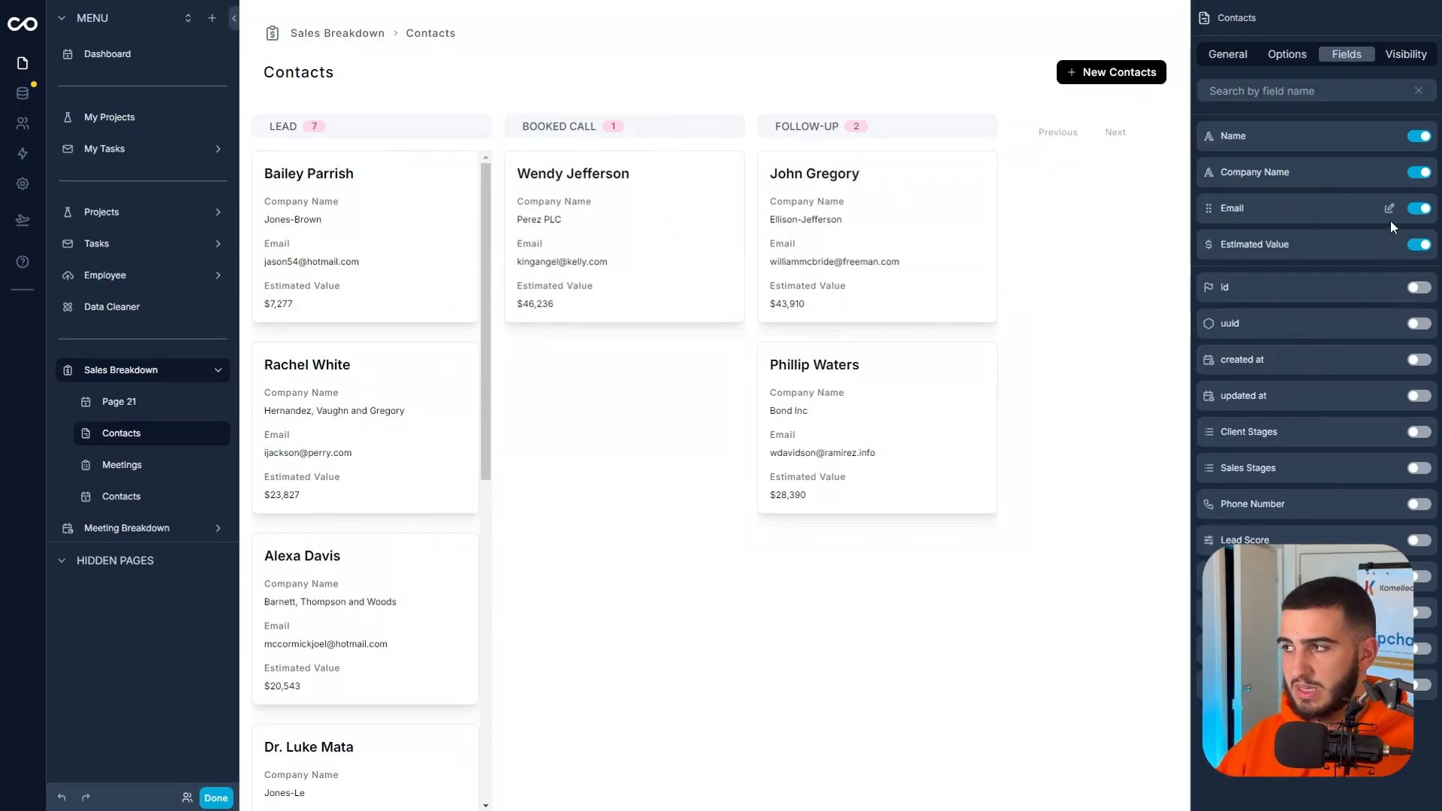
left_click(1389, 245)
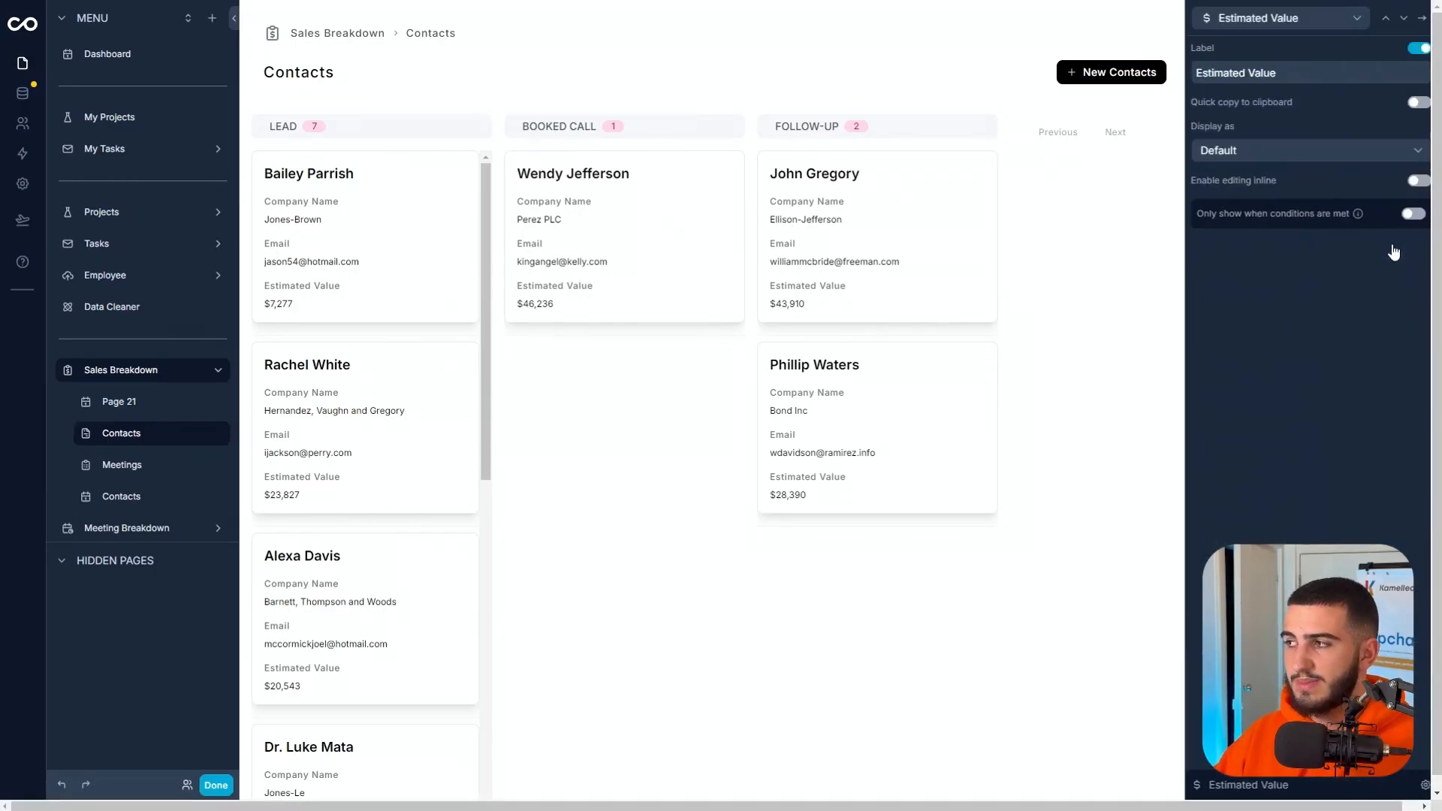
left_click(1420, 216)
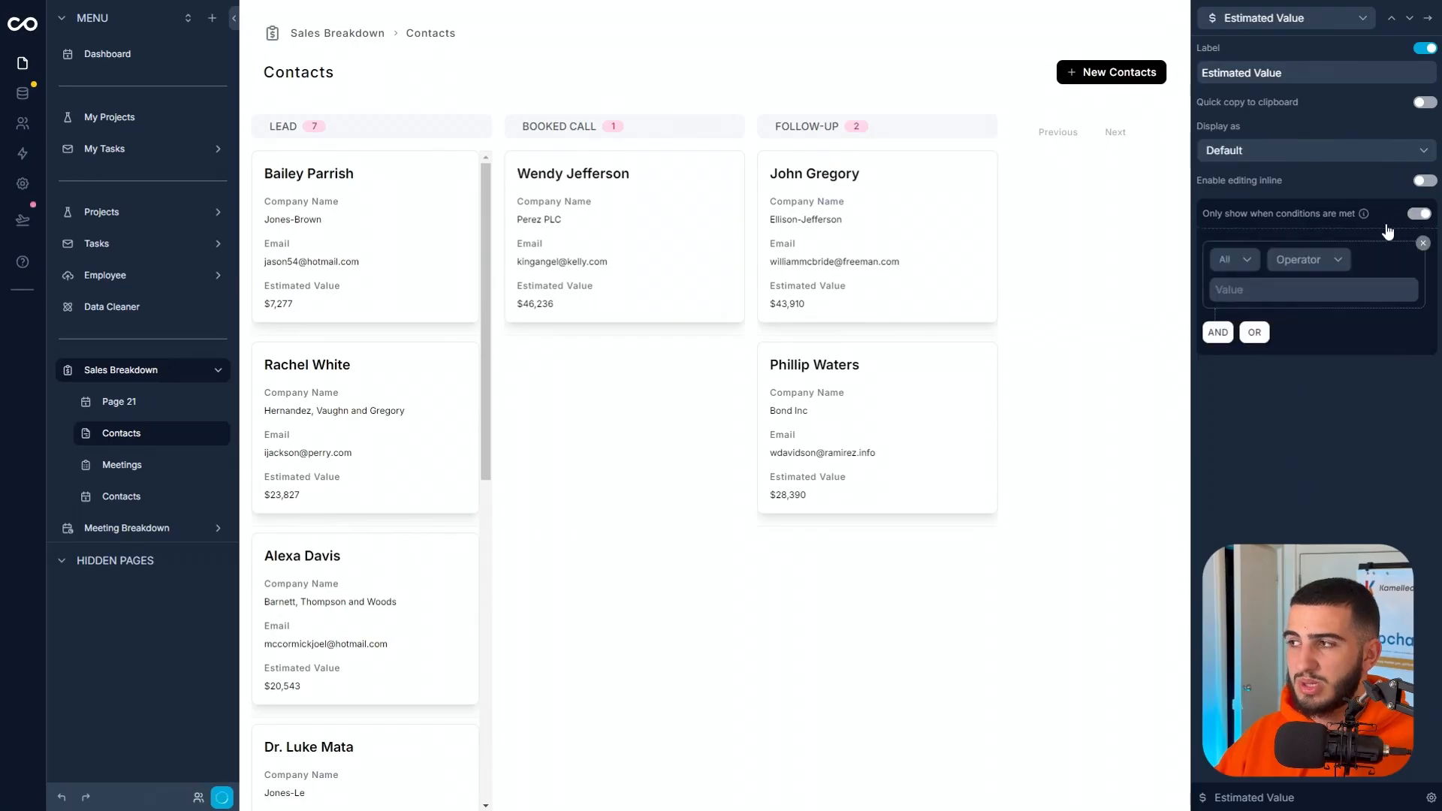
left_click(1239, 287)
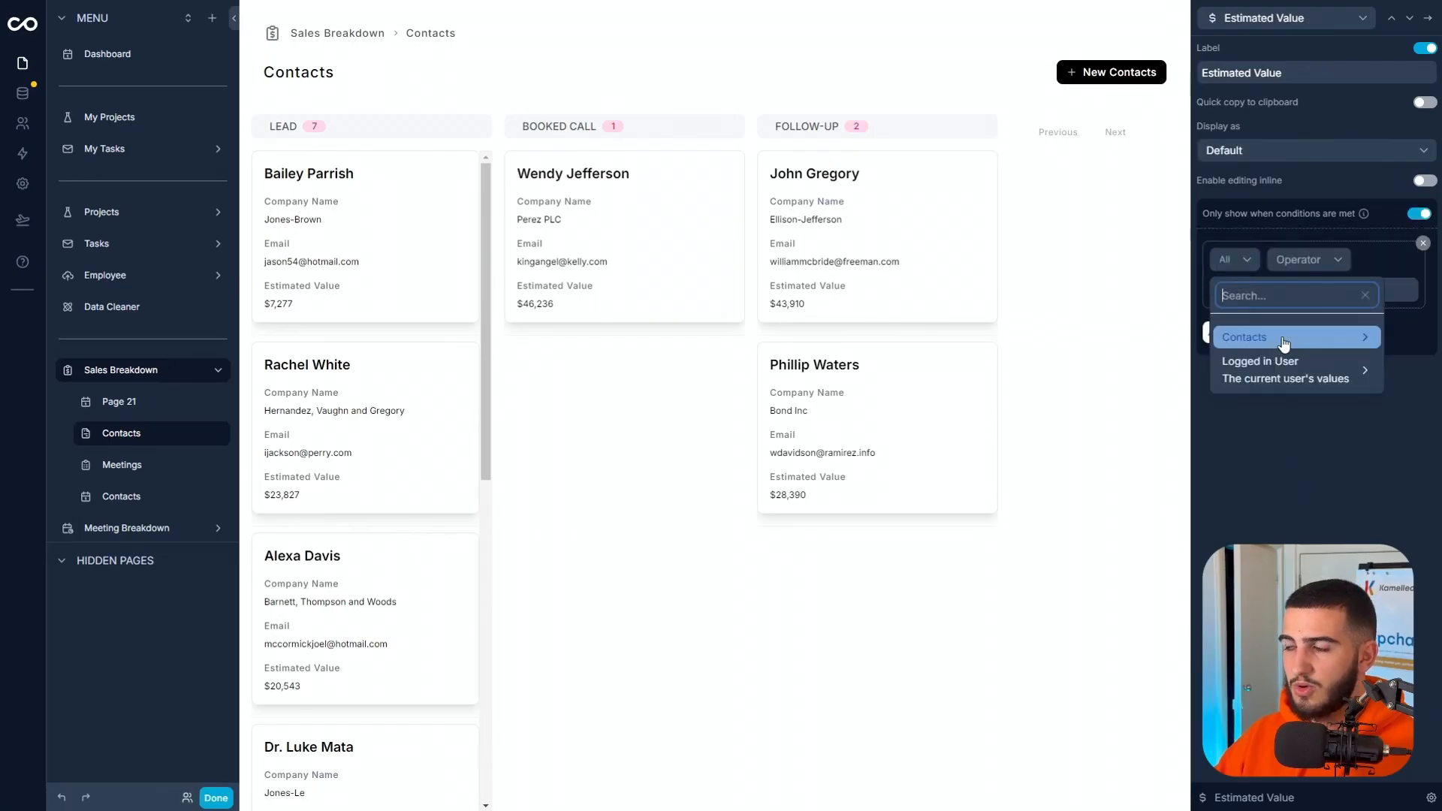
left_click(1231, 337)
scroll(1105, 358, "down", 3)
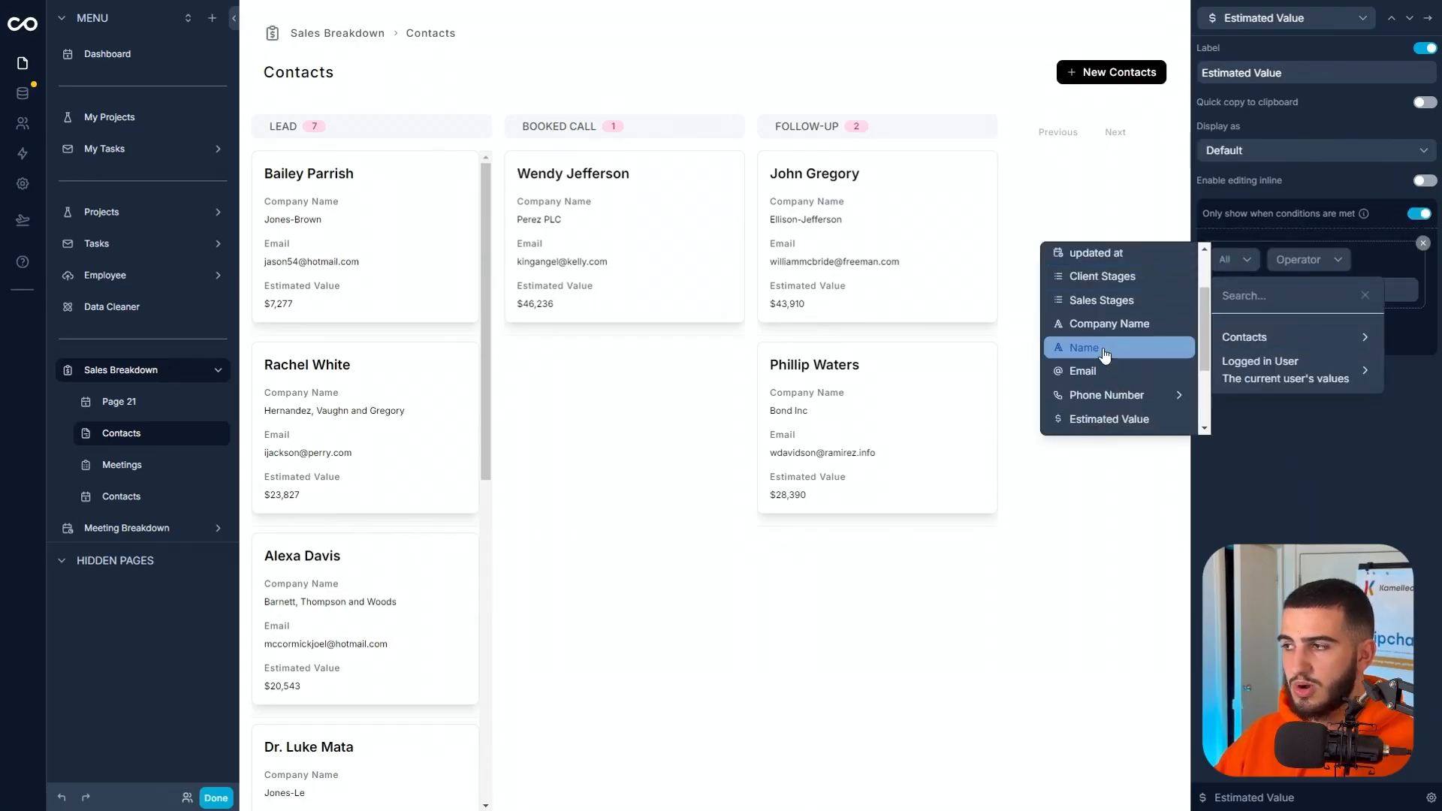
left_click(1104, 352)
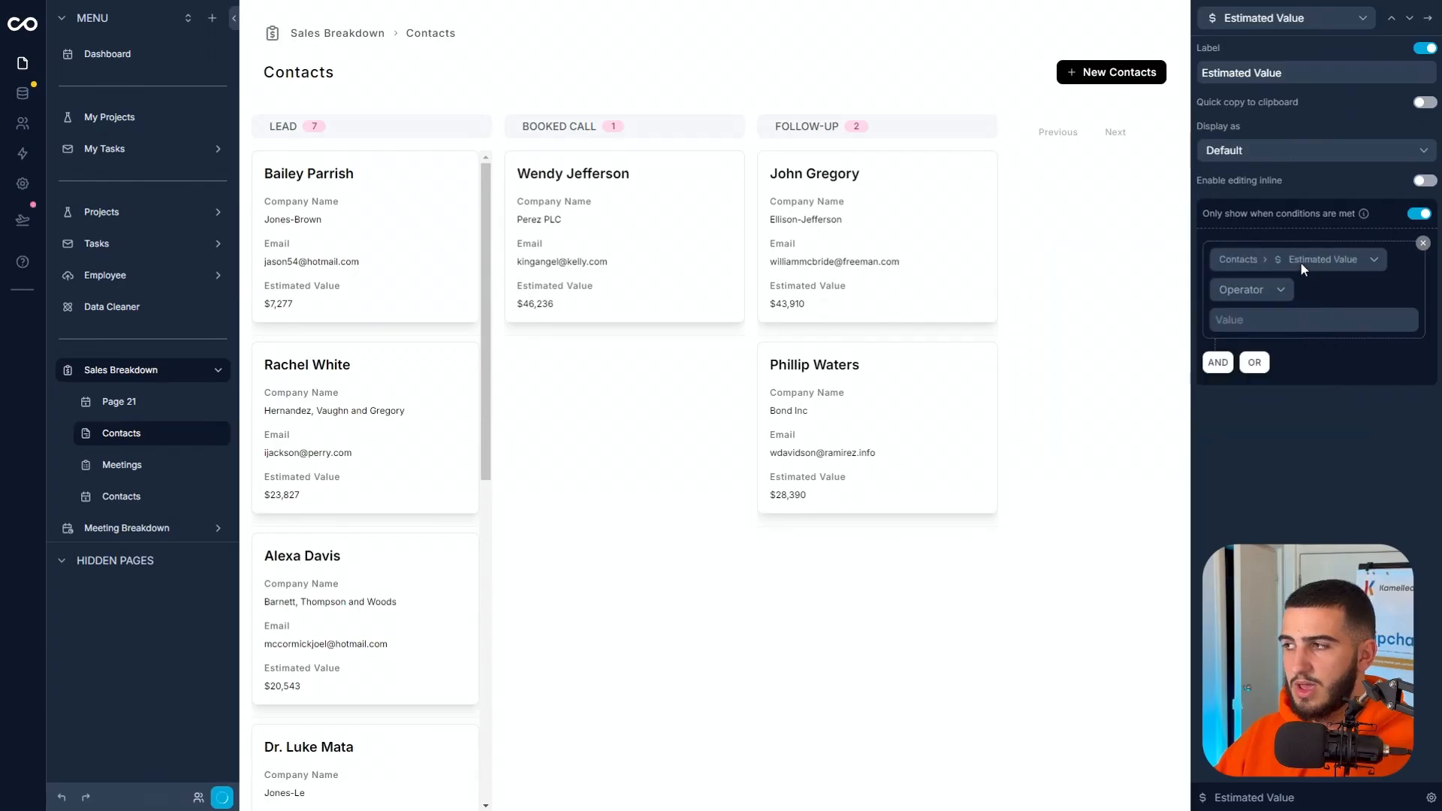
left_click(1238, 291)
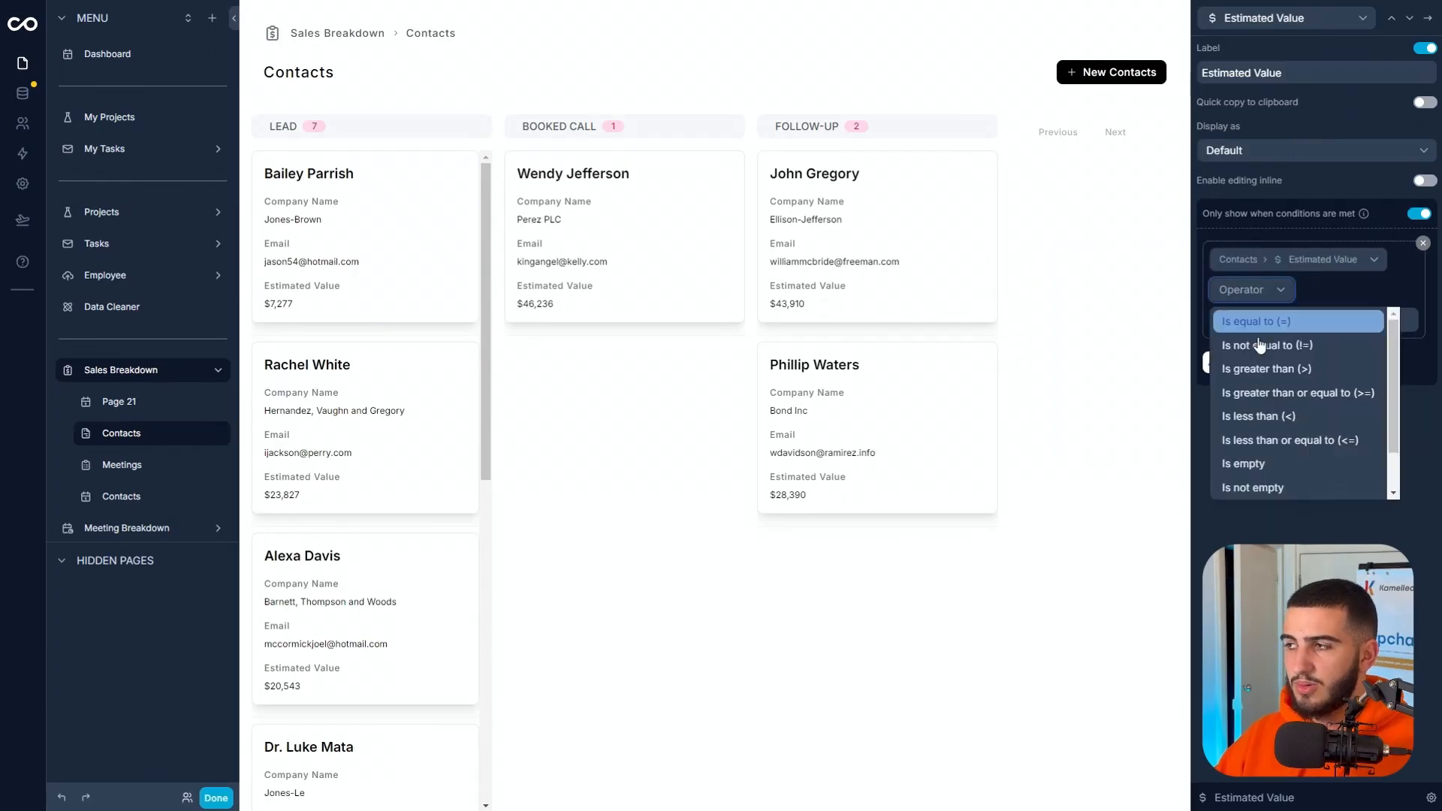
left_click(1252, 487)
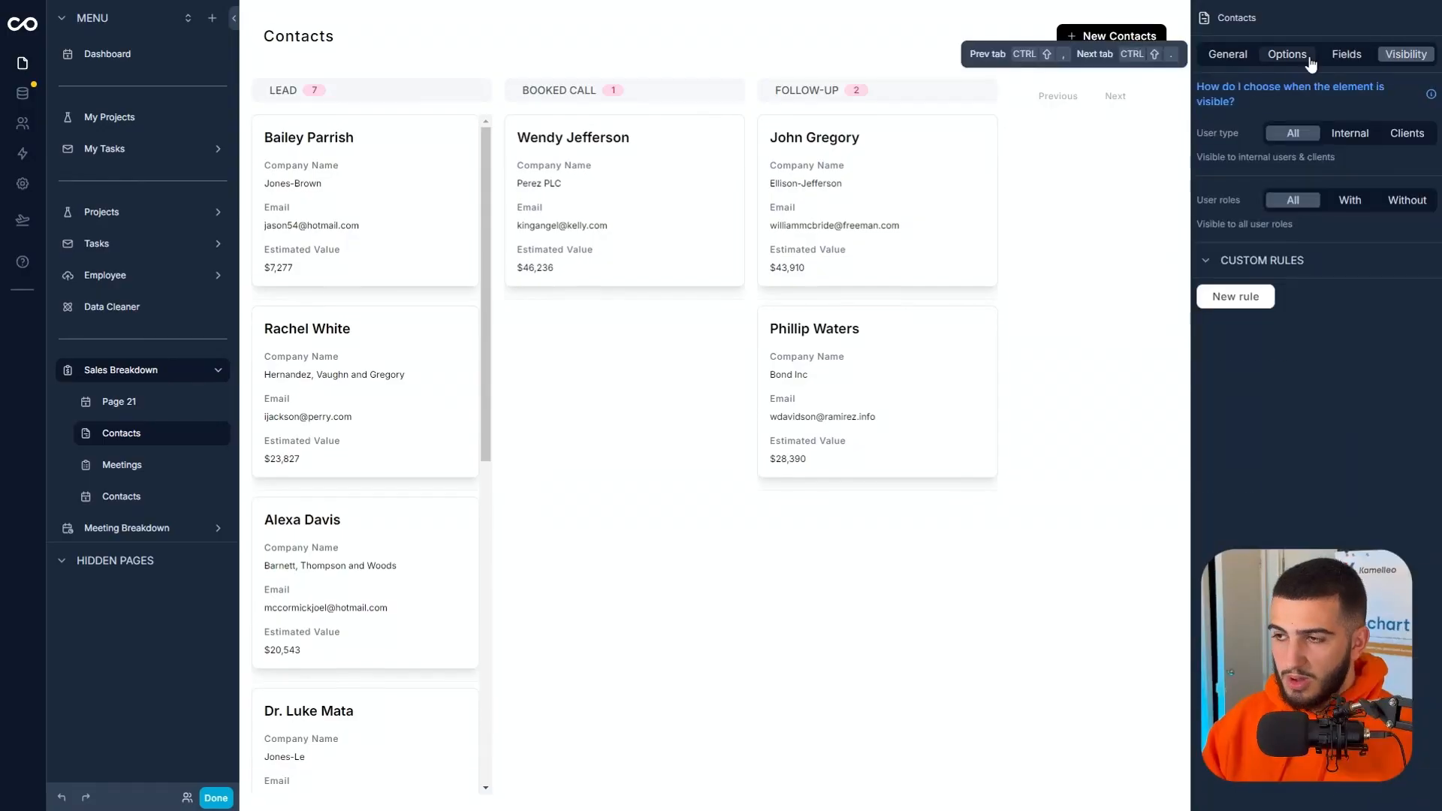
Enable Lead Score, Qualified and meetings collection as filter fields on the Contacts board.
left_click(1303, 56)
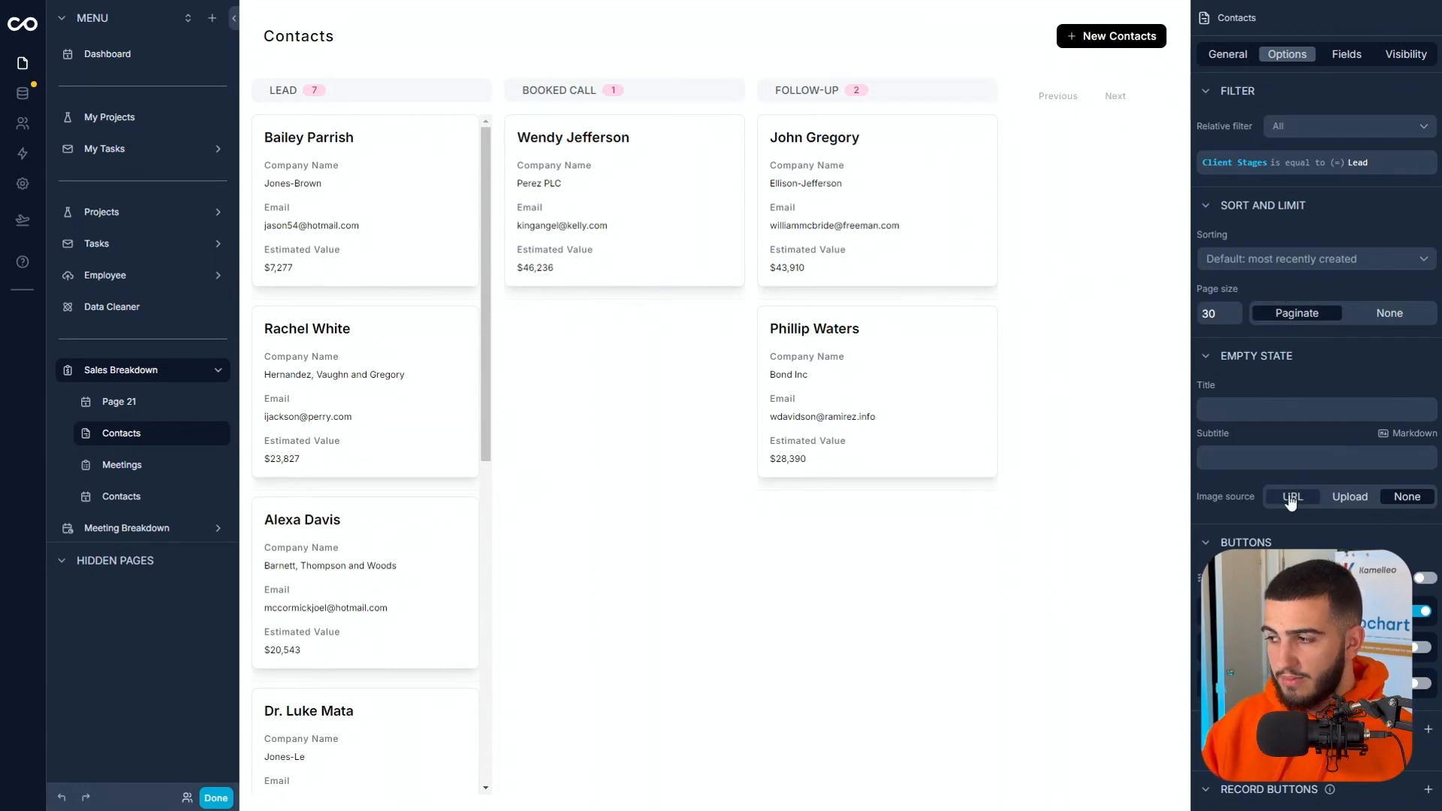
scroll(1240, 434, "down", 3)
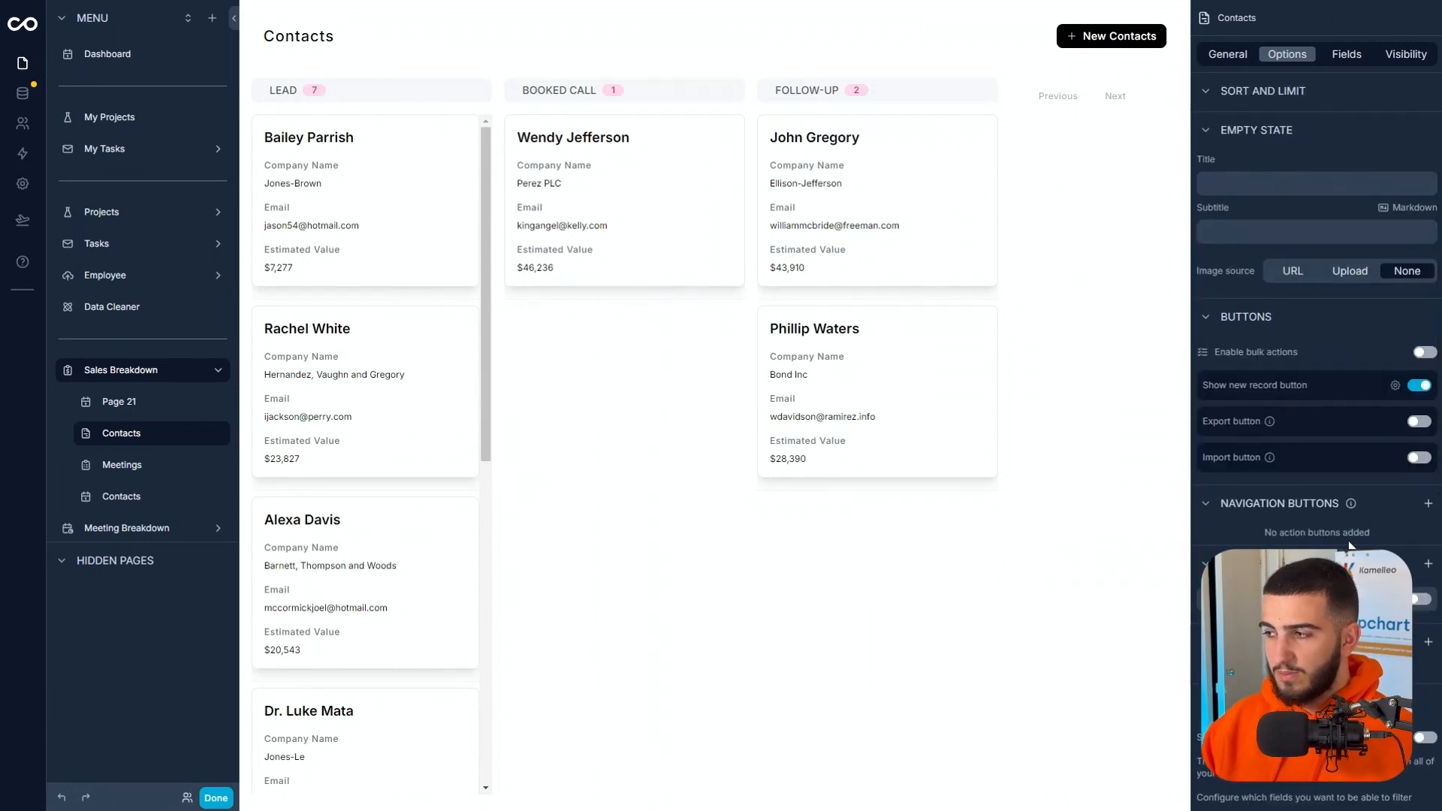
scroll(1318, 406, "down", 3)
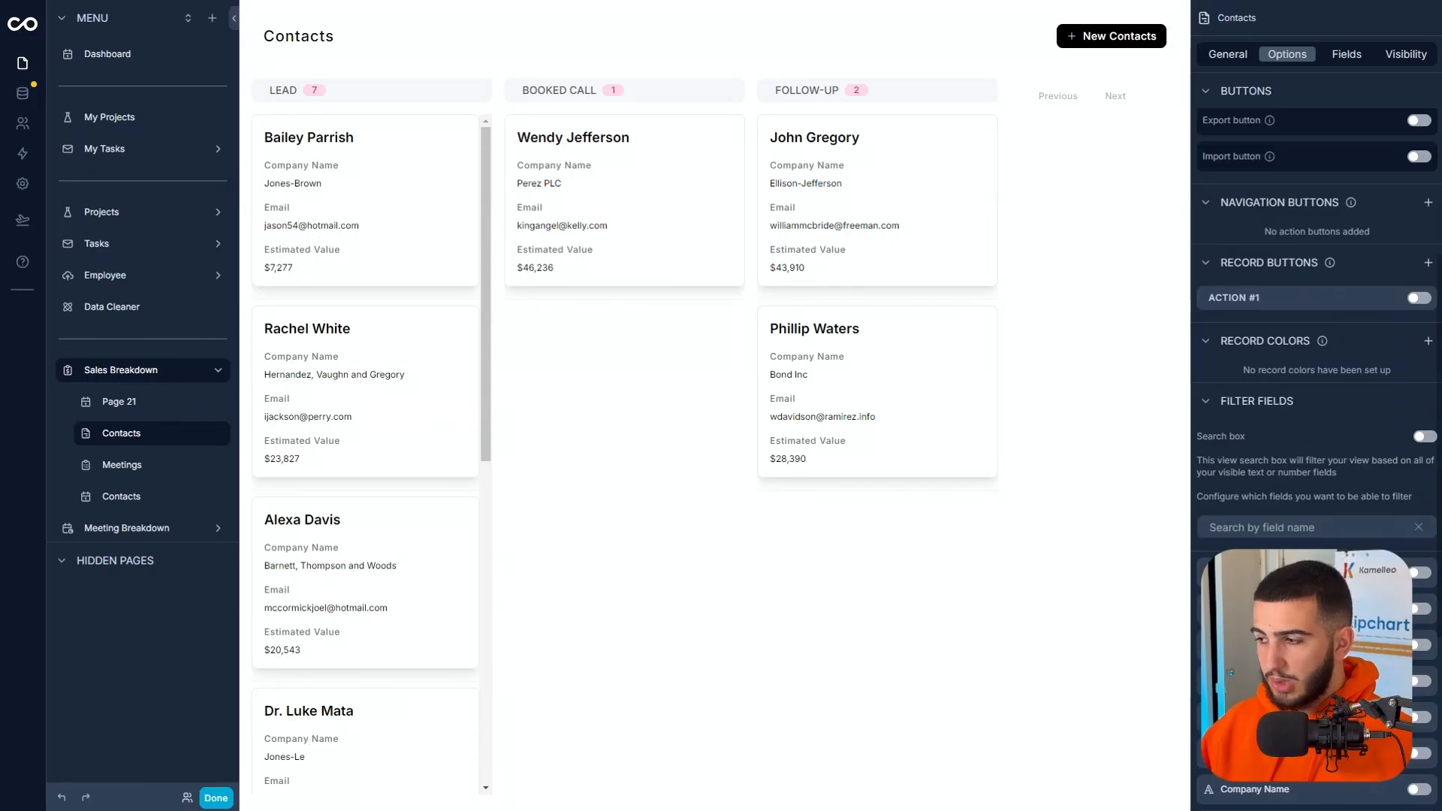
scroll(1387, 537, "down", 2)
scroll(1387, 537, "down", 1)
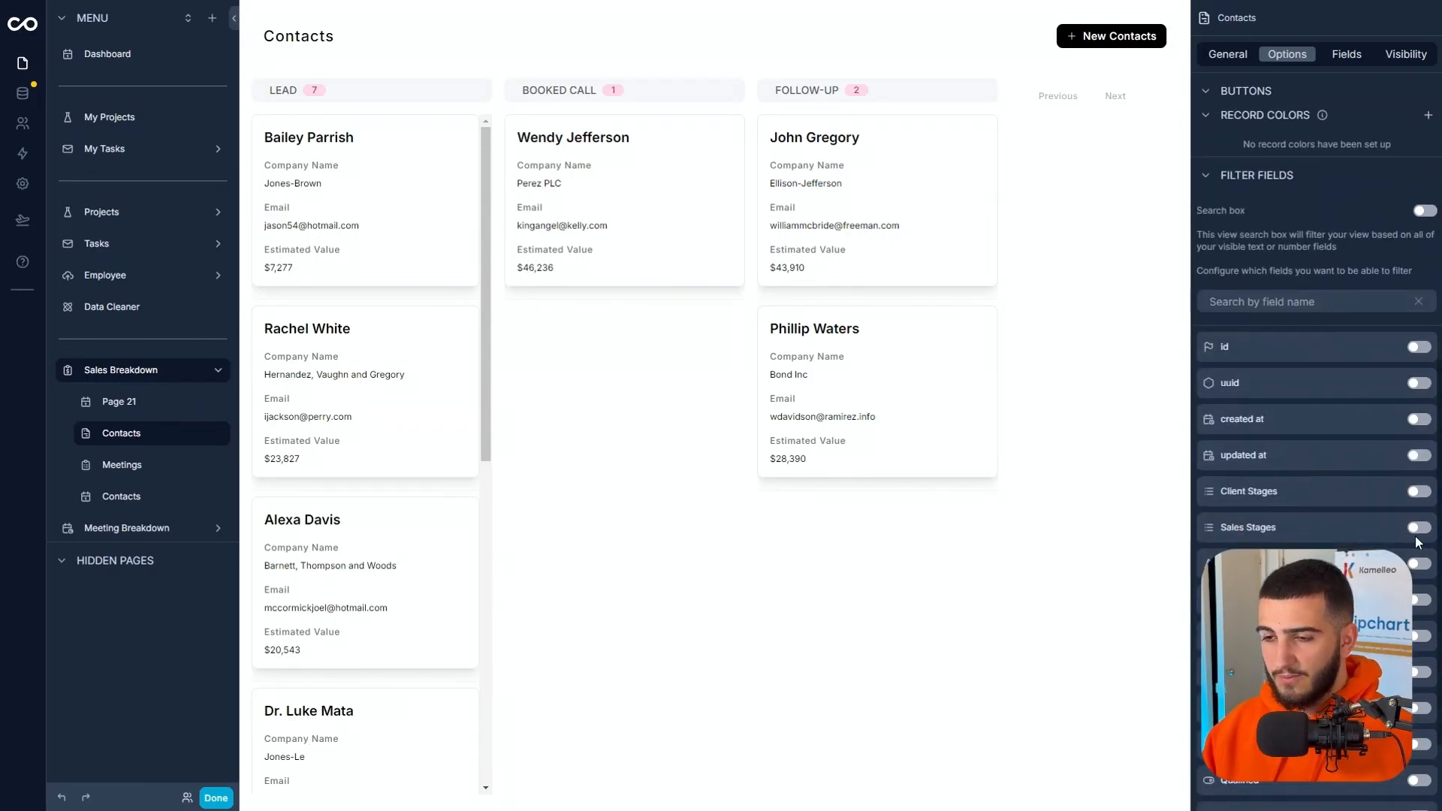
scroll(1417, 575, "down", 1)
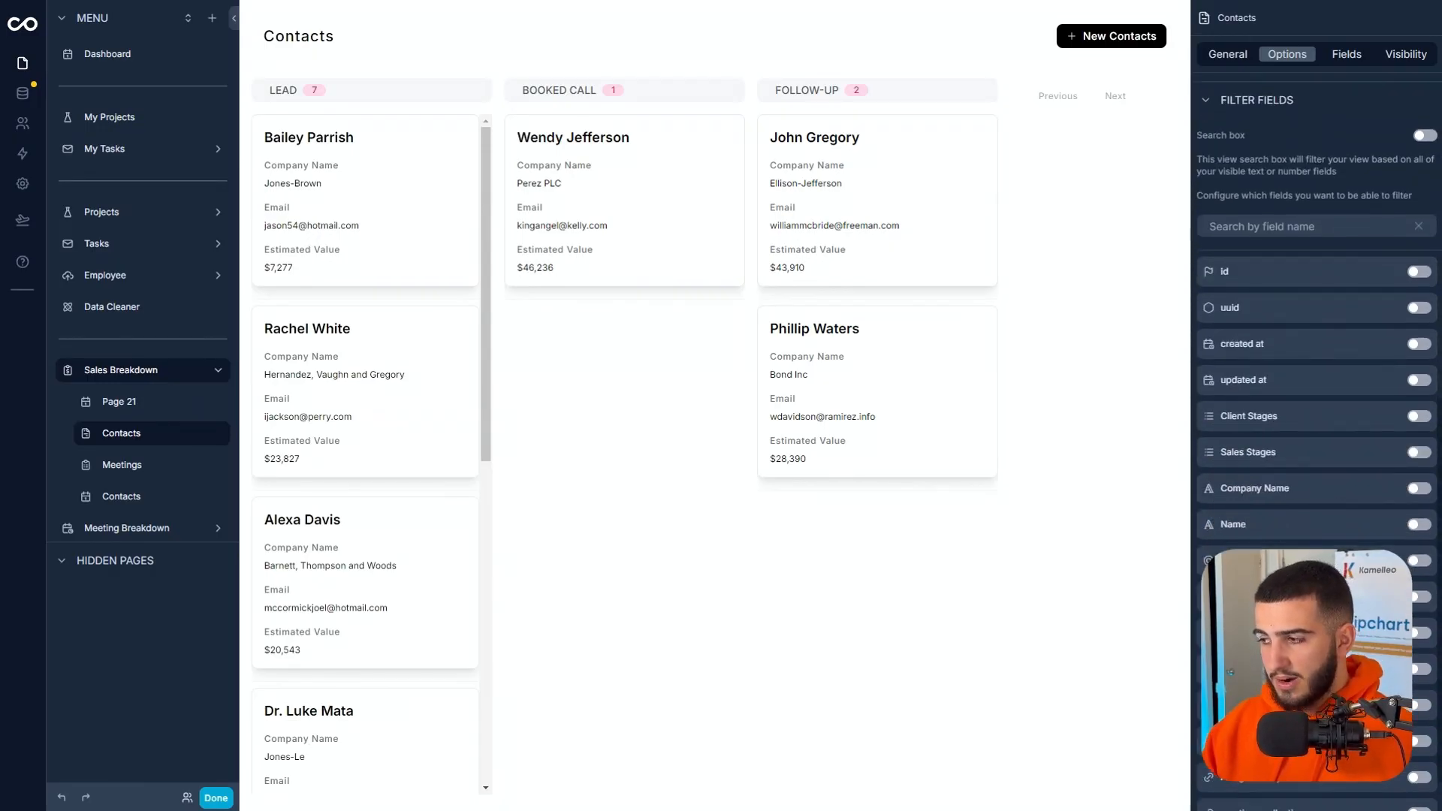
left_click(1418, 739)
scroll(1303, 493, "down", 1)
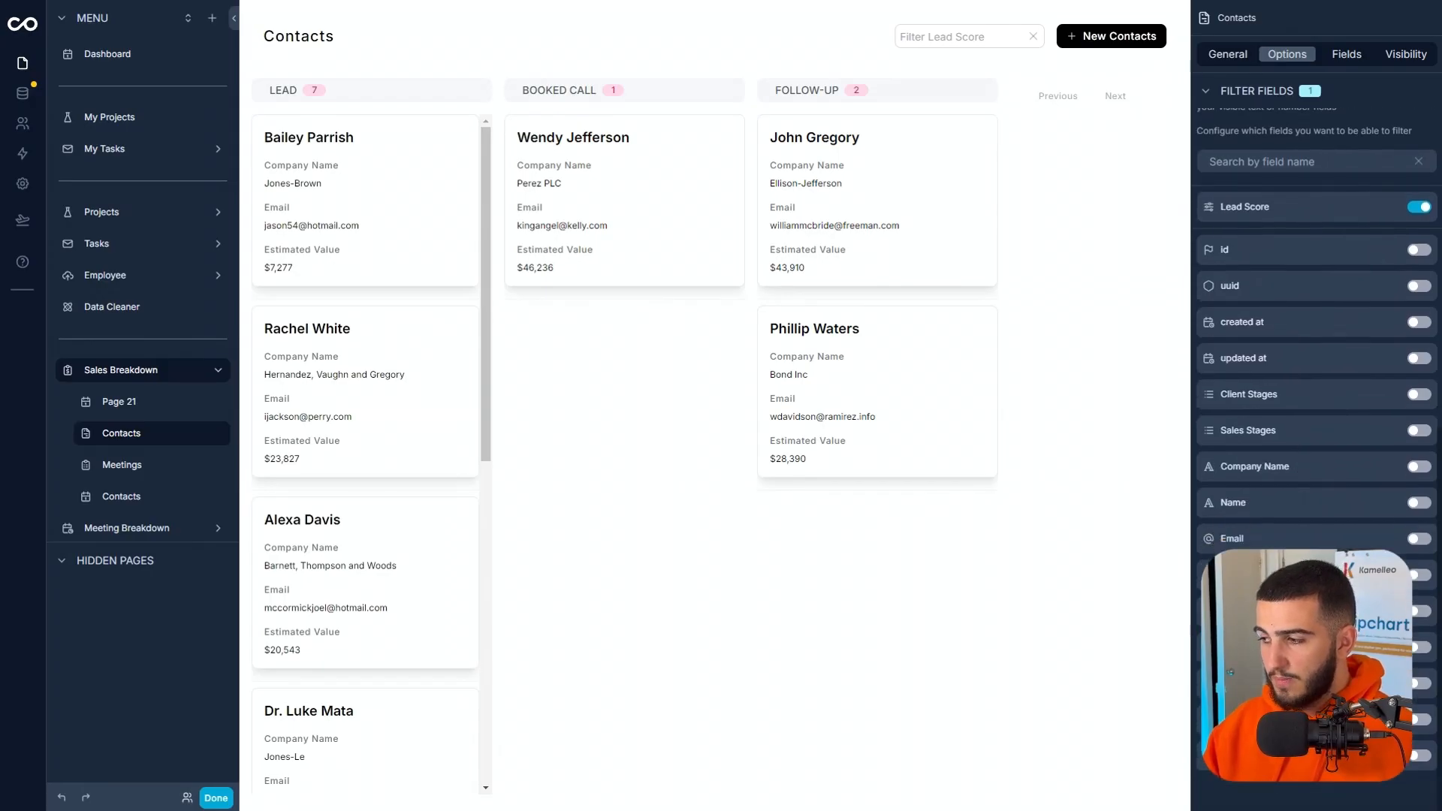
left_click(1421, 650)
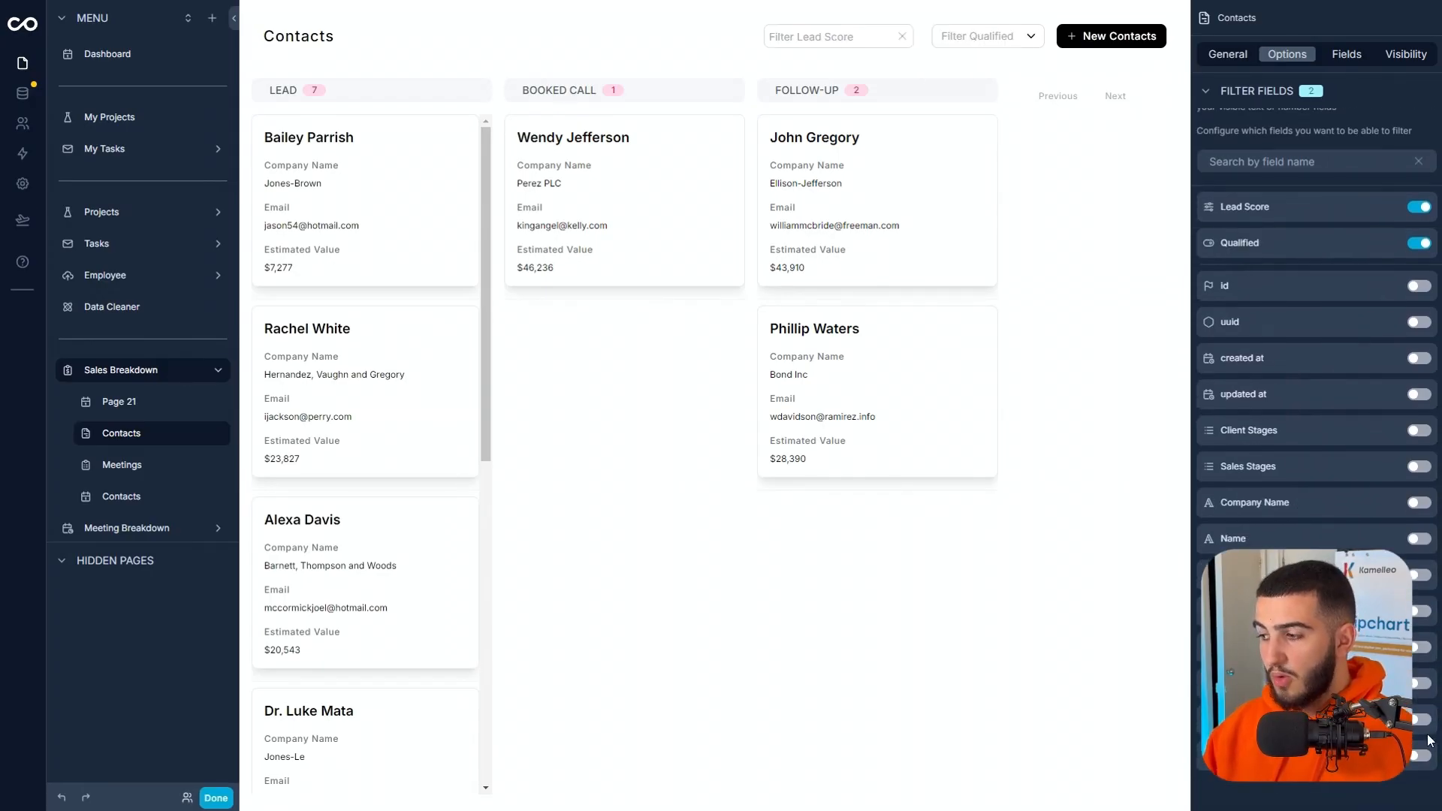
left_click(1421, 757)
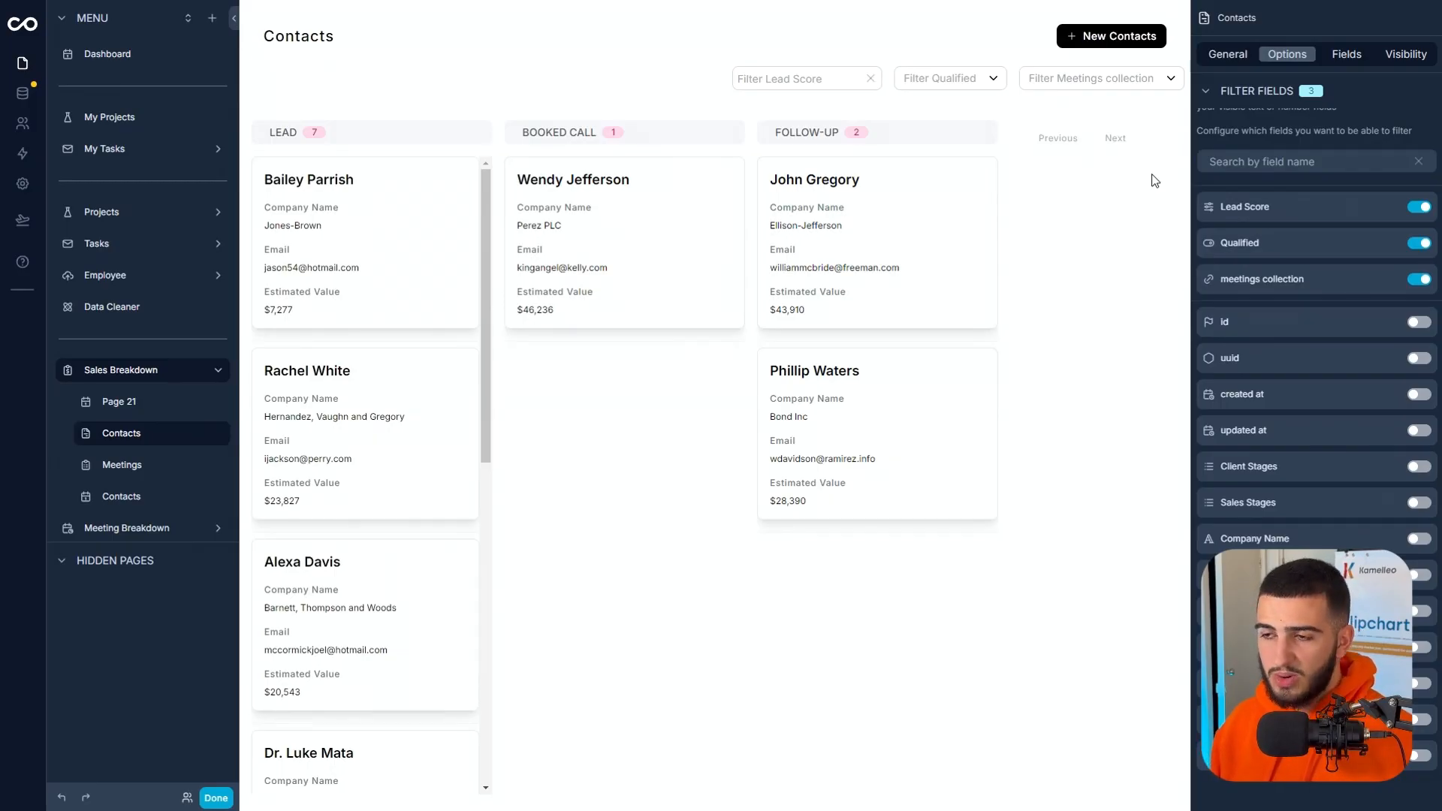
Test the Contacts board's Qualified filter with Yes, review the filtered cards, and clear the filter.
left_click(950, 79)
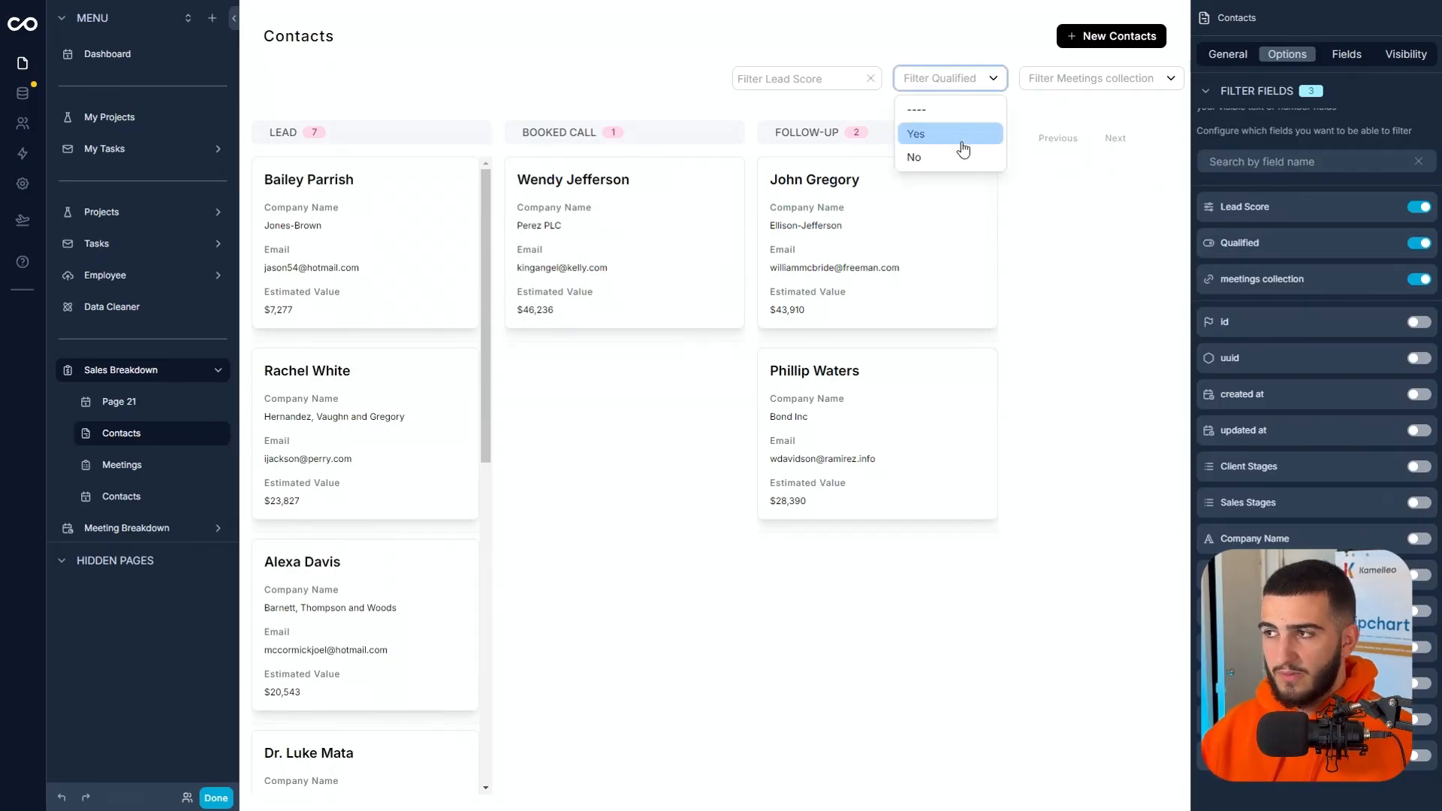
left_click(952, 133)
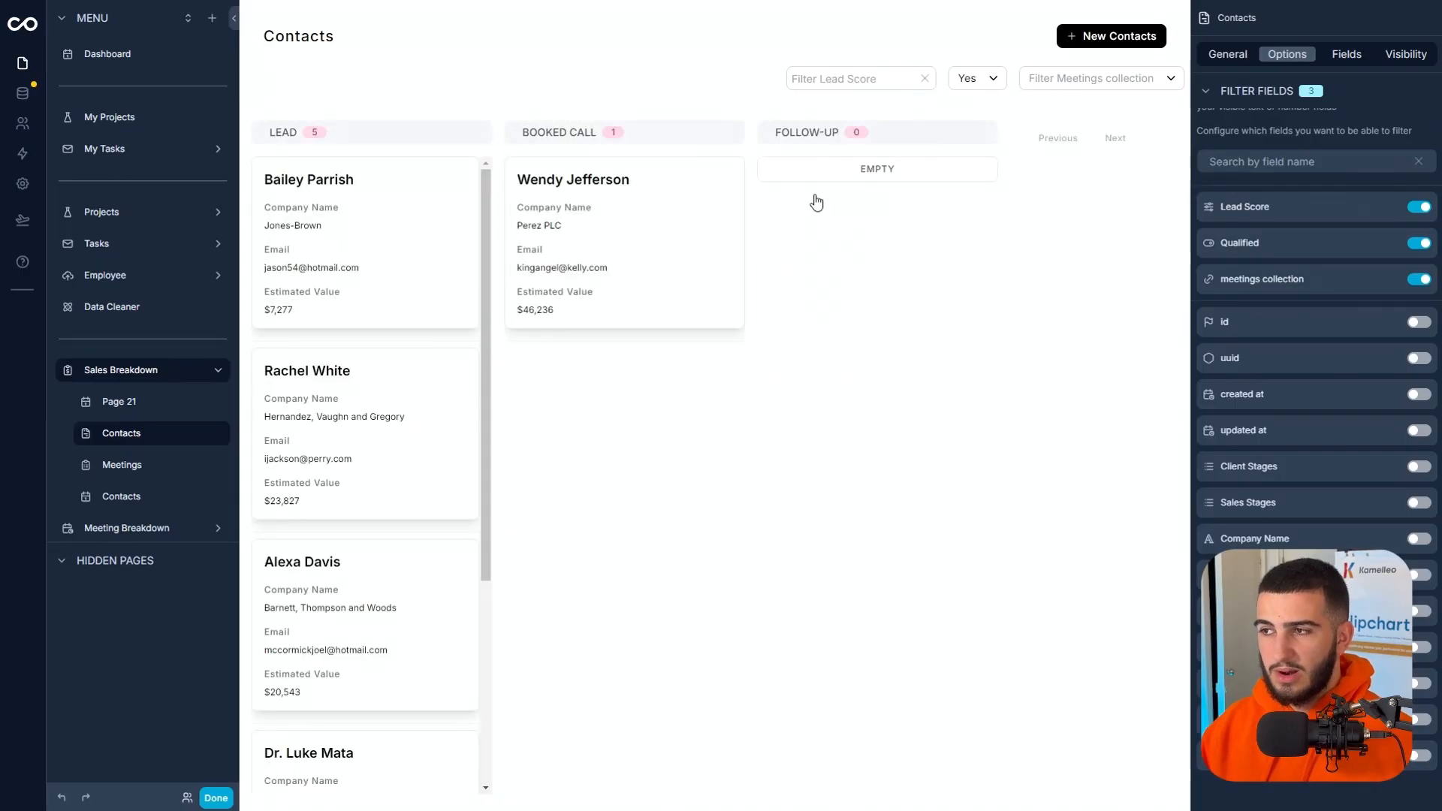
scroll(398, 420, "down", 4)
scroll(483, 280, "up", 4)
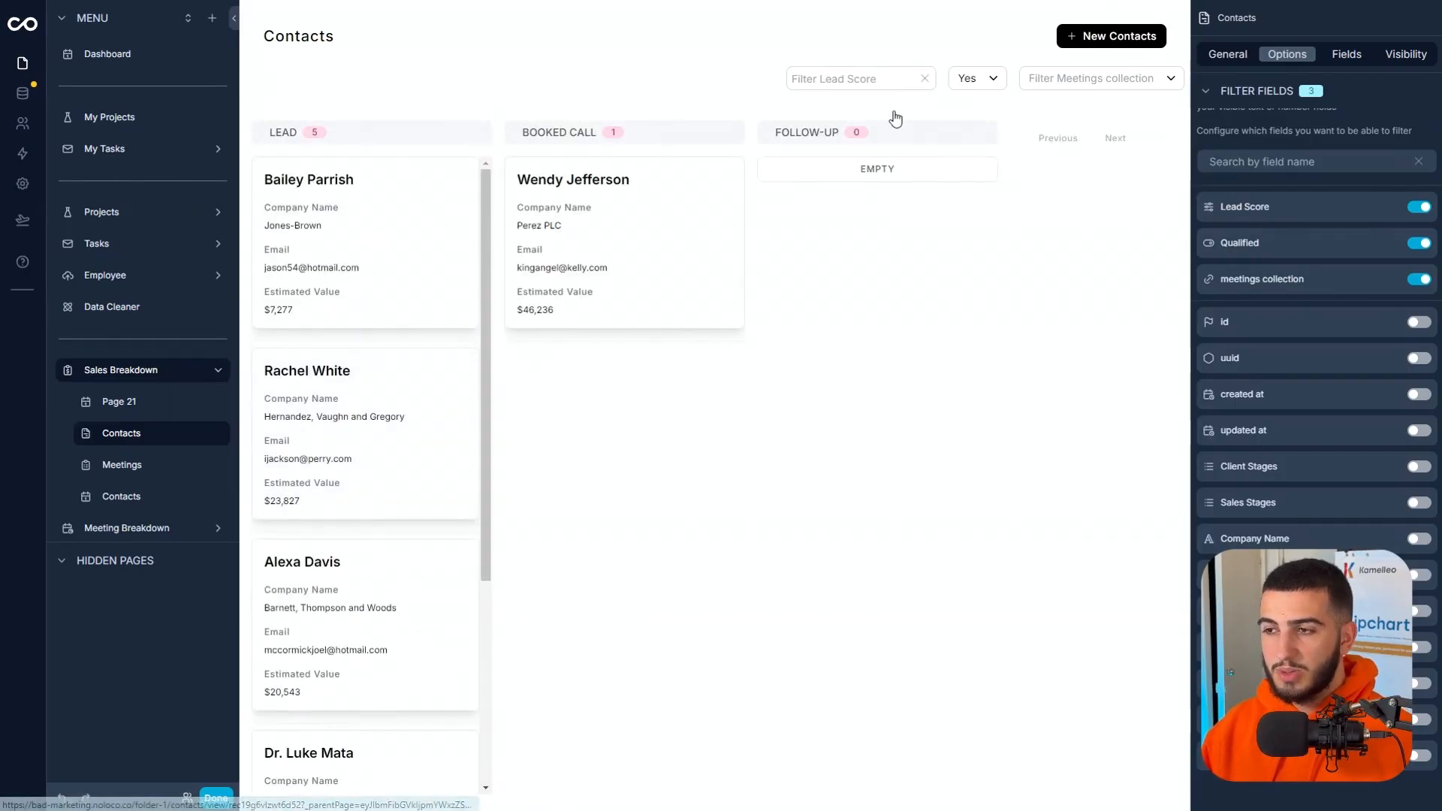
left_click(963, 81)
left_click(977, 114)
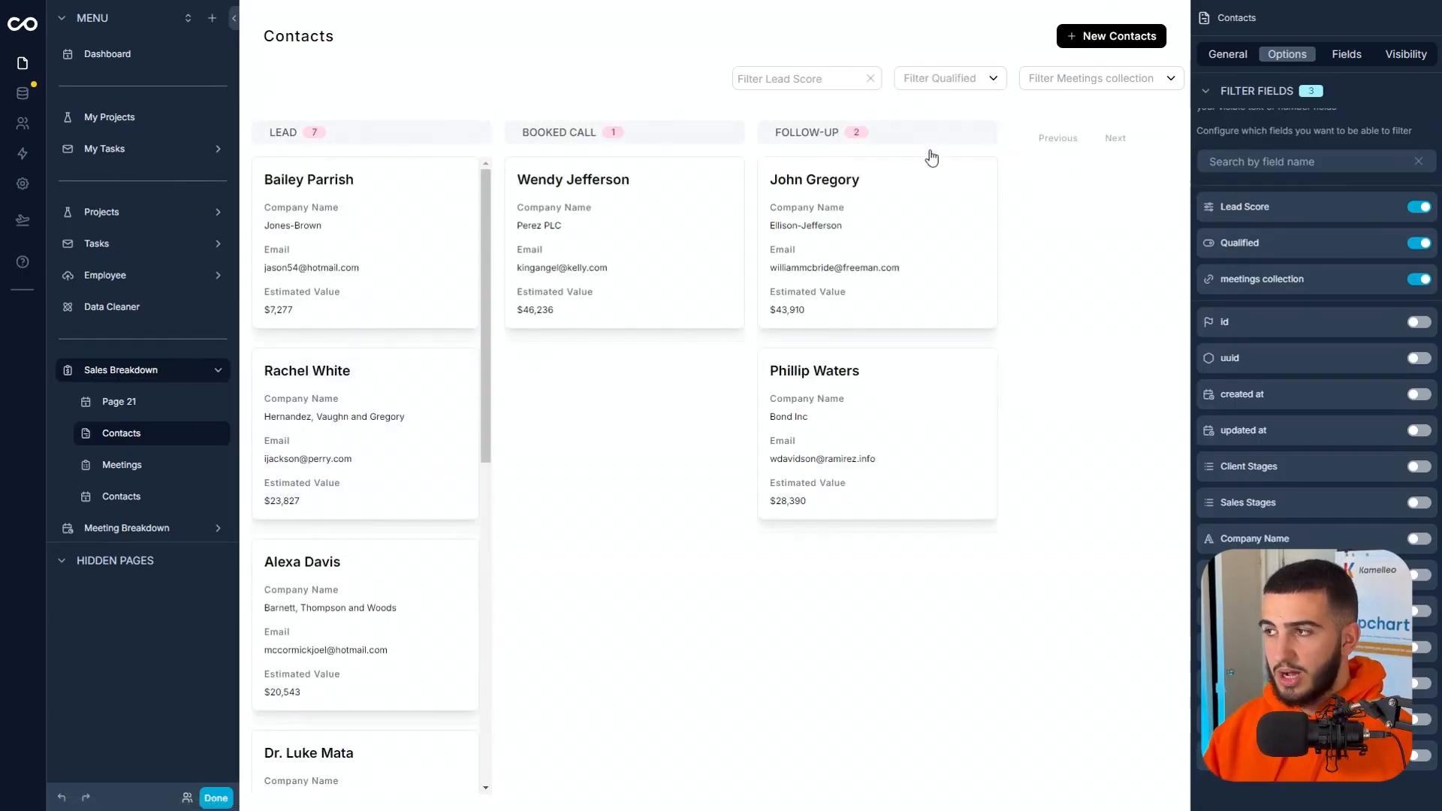
Add a Closed record button to the Contacts board with the Success appearance and Modal type.
scroll(1251, 440, "up", 4)
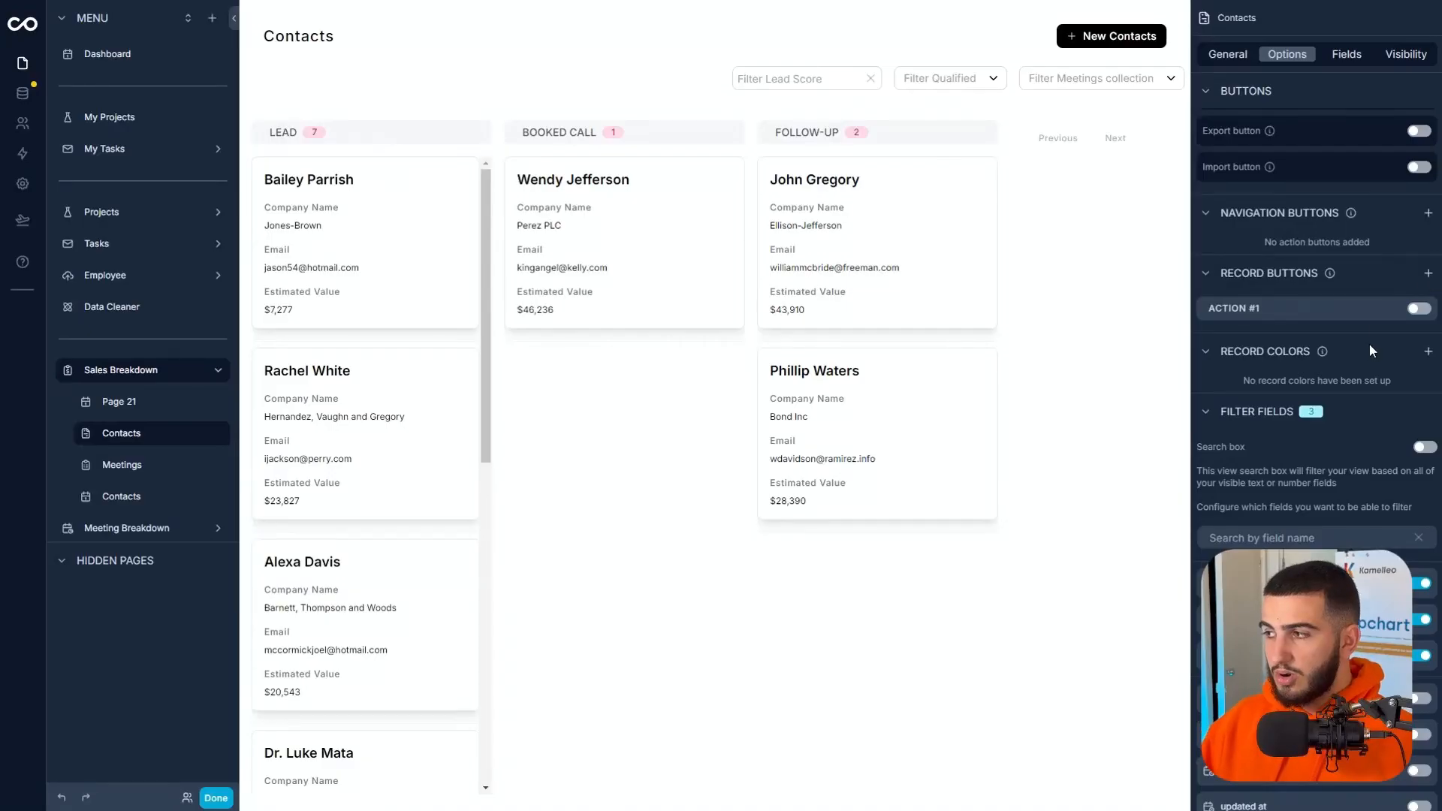
mouse_move(1339, 293)
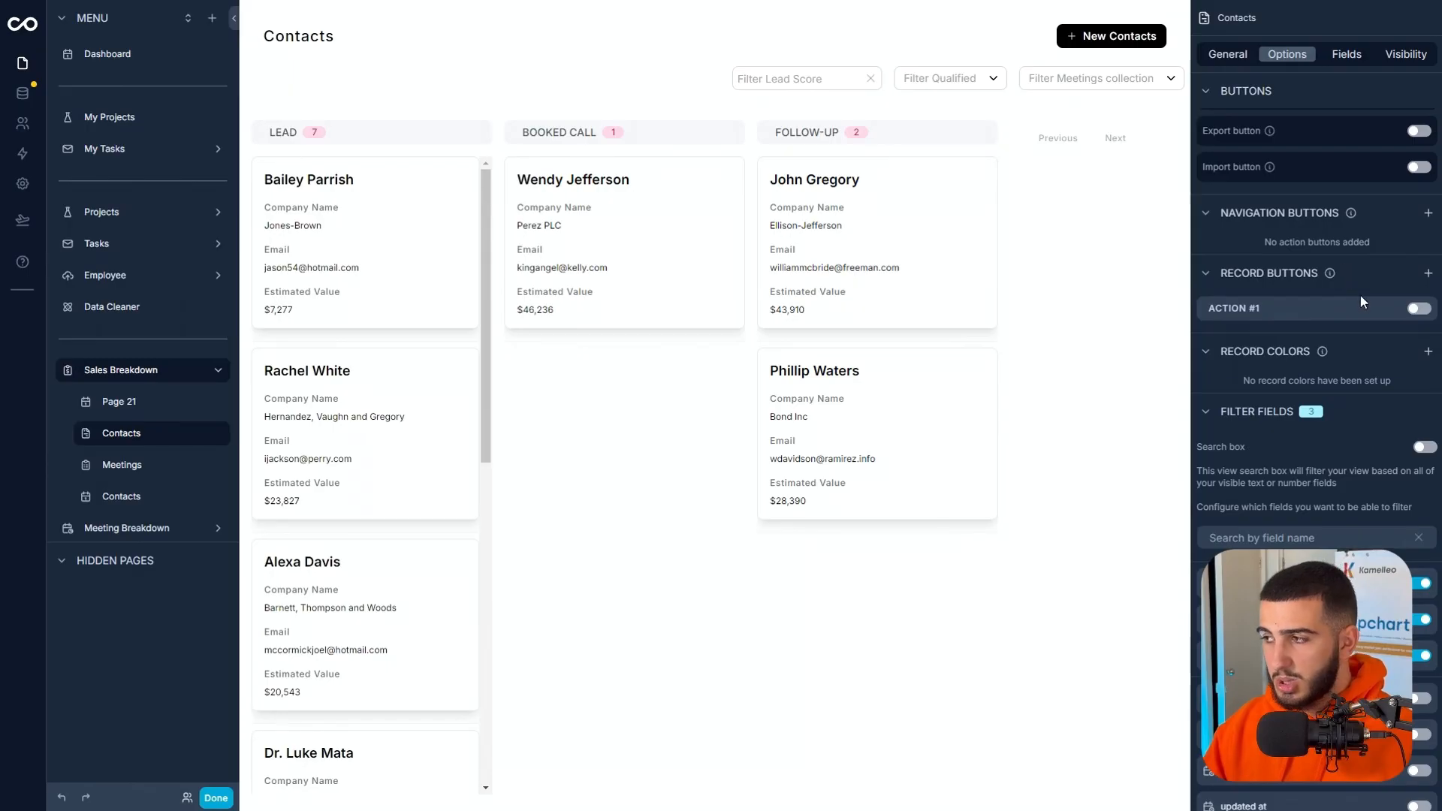
left_click(1428, 273)
left_click(1395, 340)
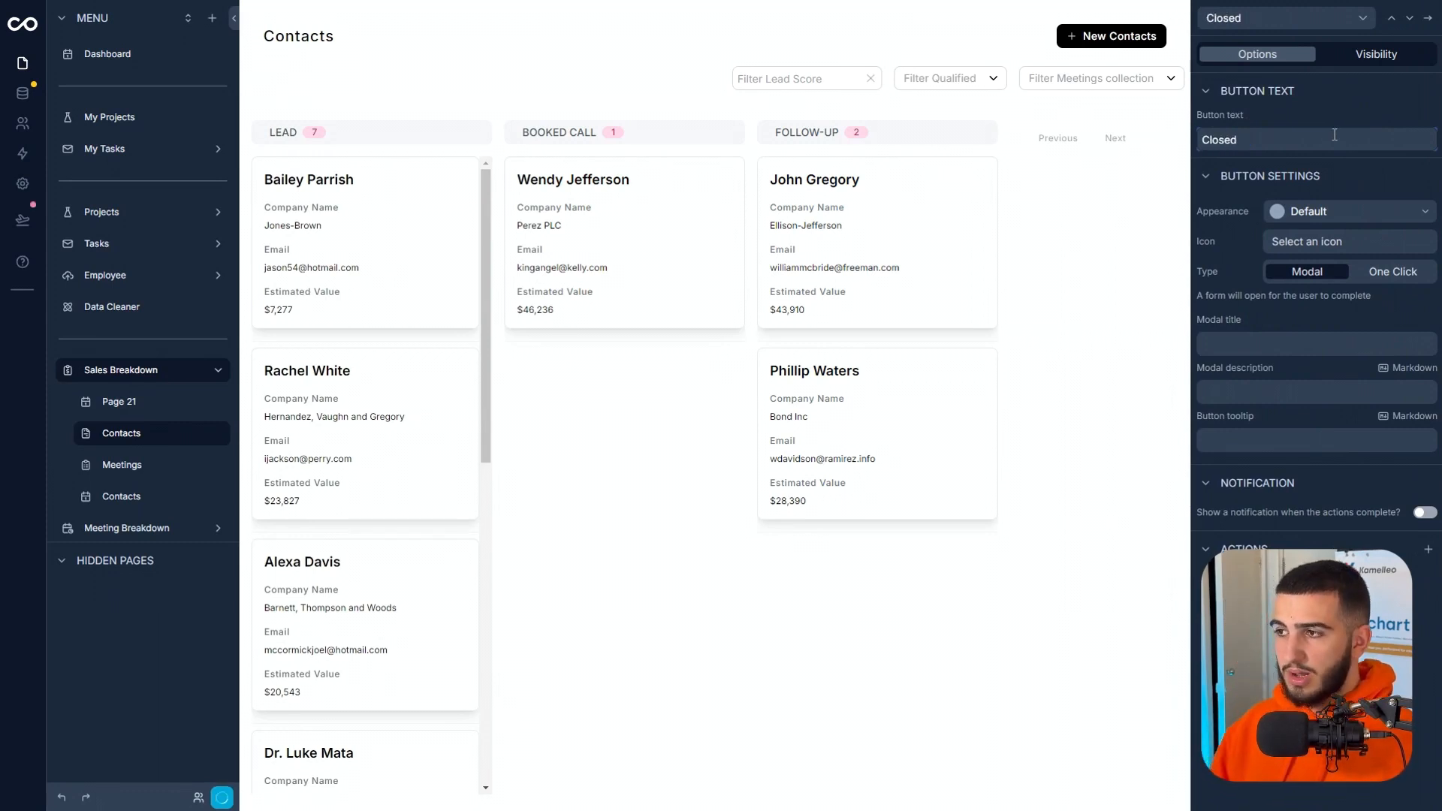
left_click(1333, 207)
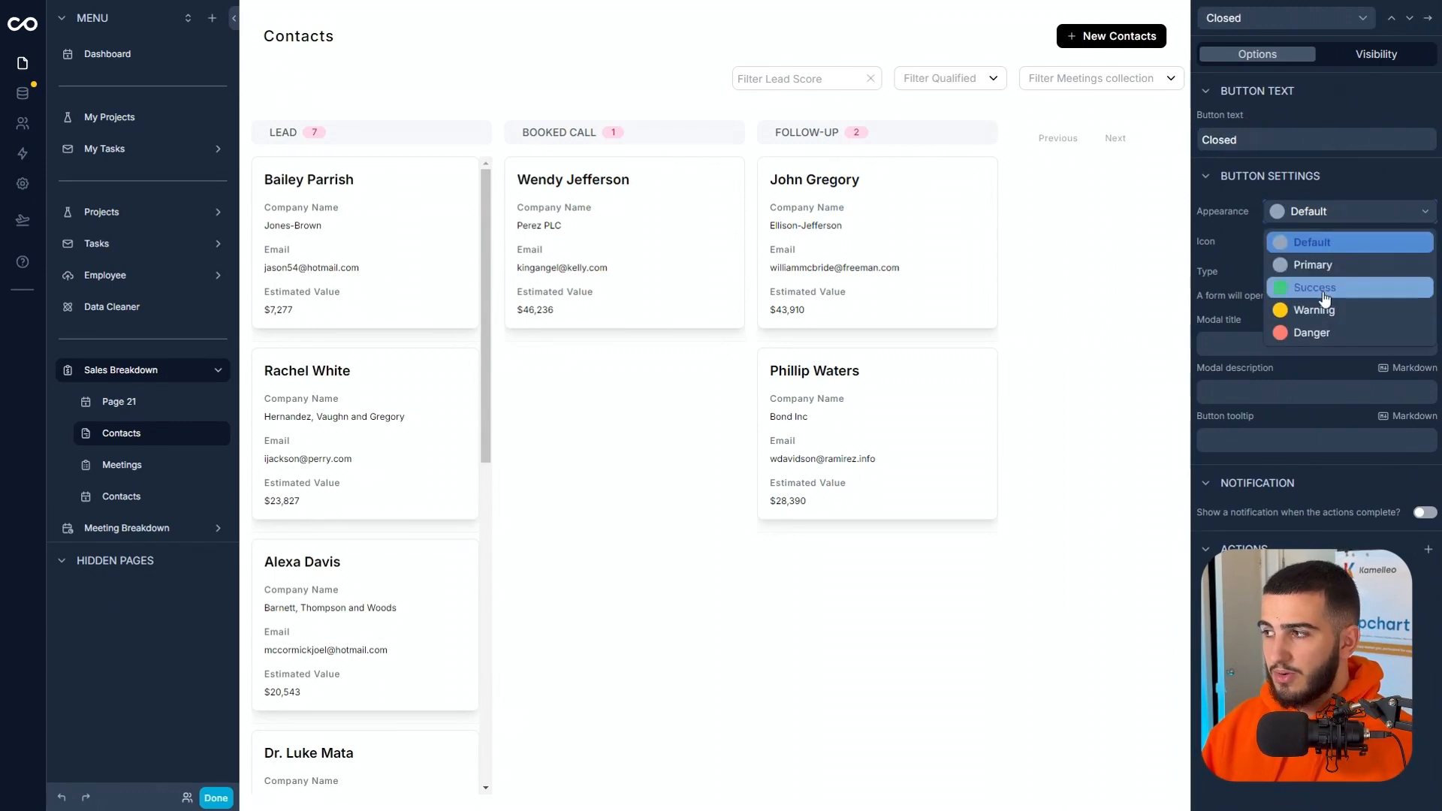
left_click(1323, 292)
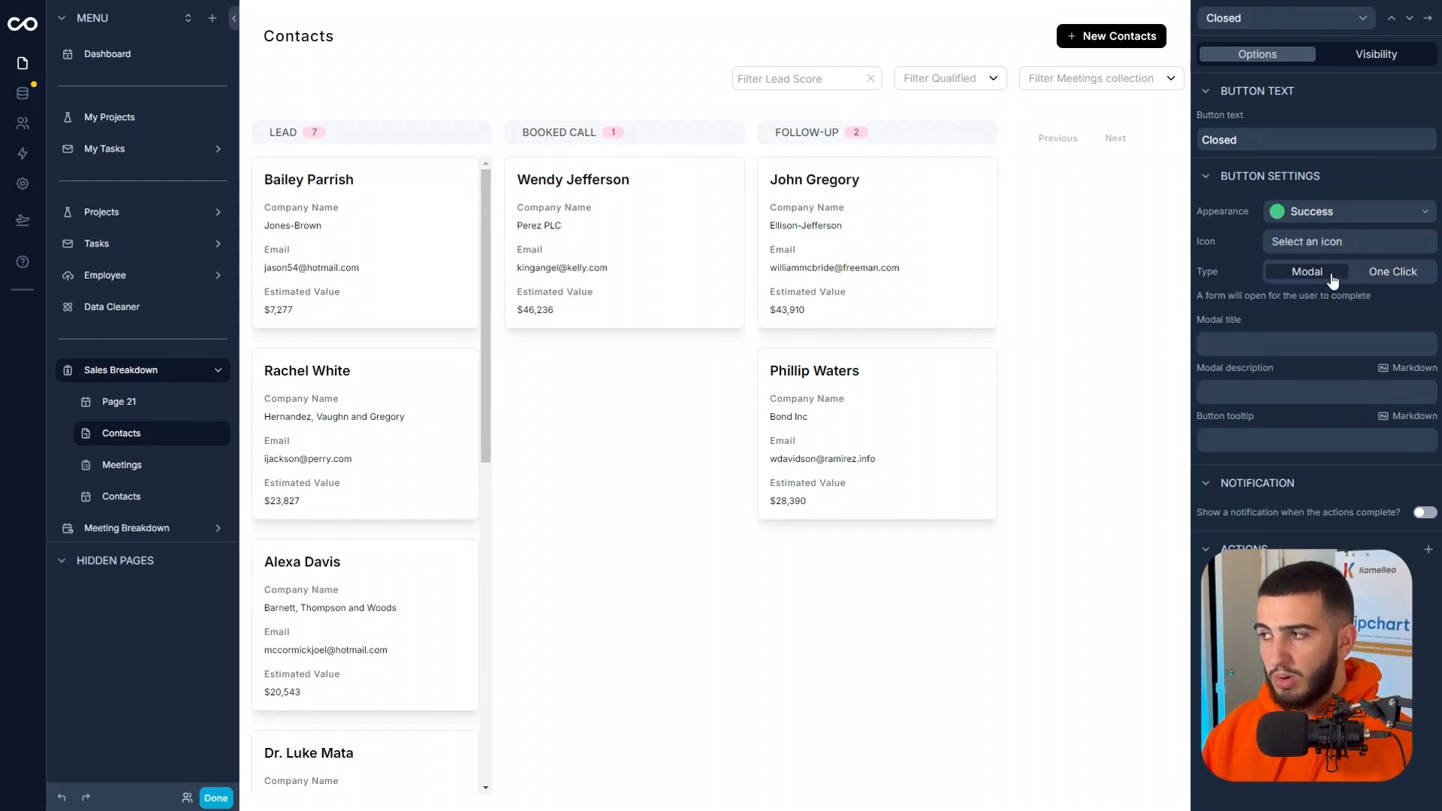
left_click(1387, 275)
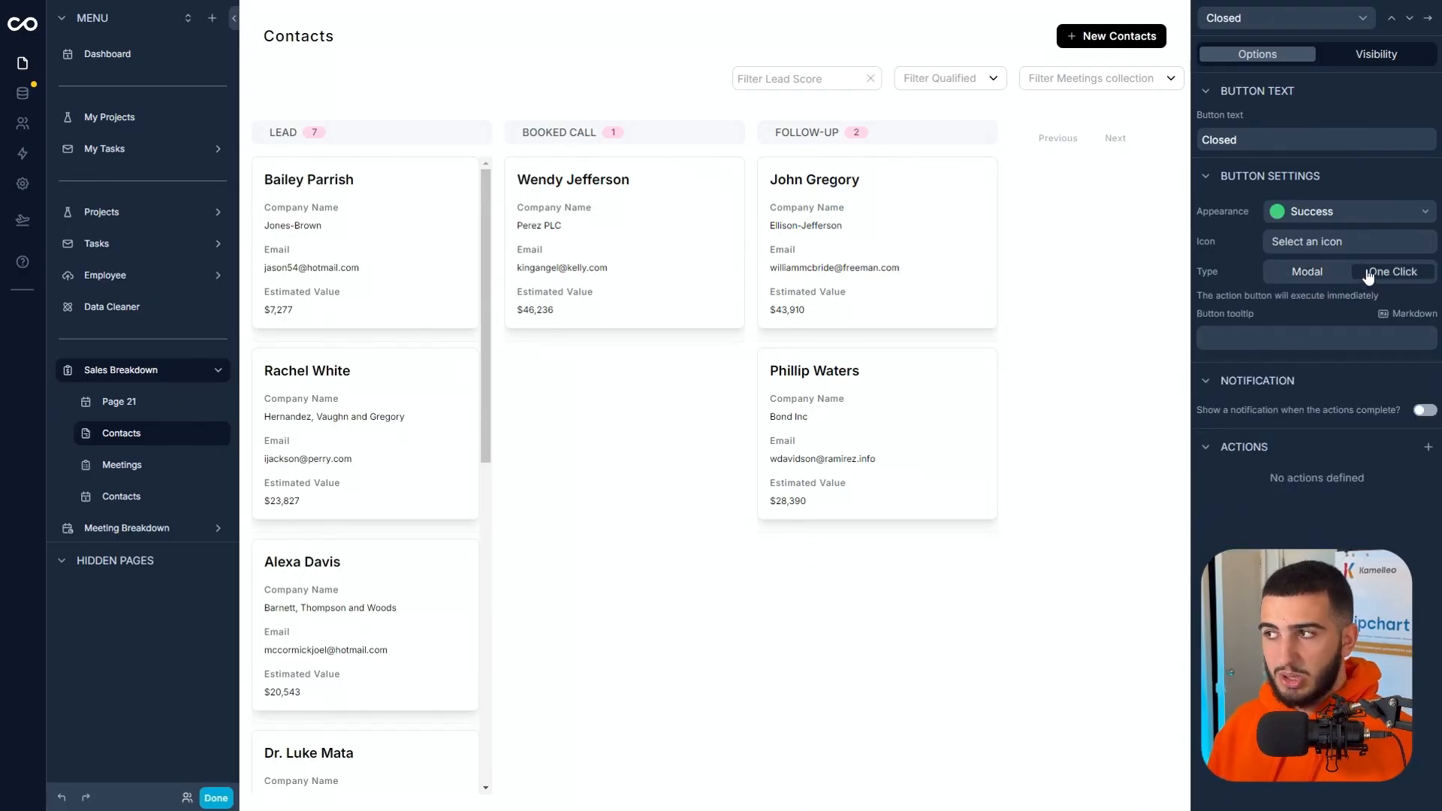
left_click(1311, 281)
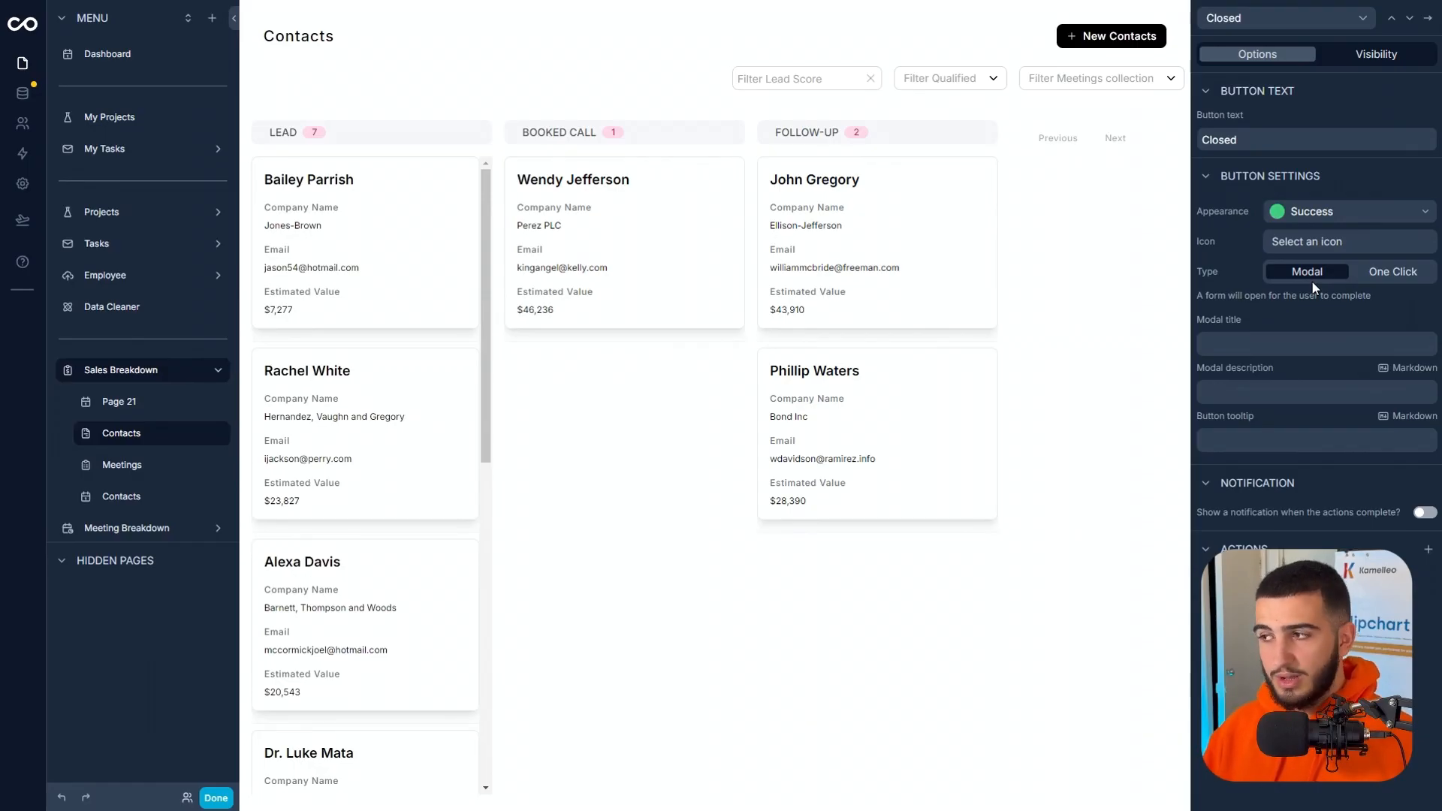
Set the Closed button's modal title to "Are you sure you want to mark this lead as closed?".
left_click(1310, 341)
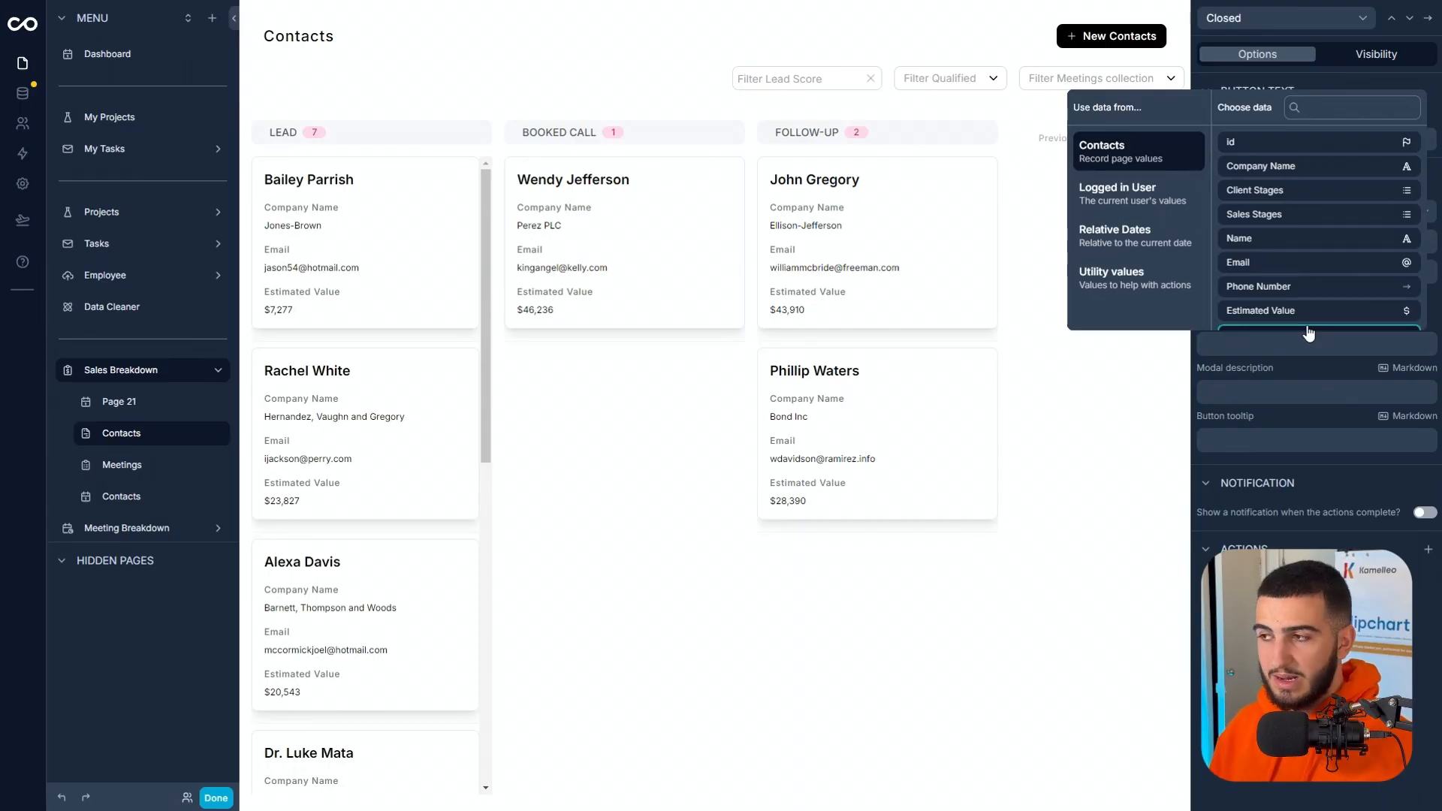
left_click(1305, 486)
left_click(1289, 344)
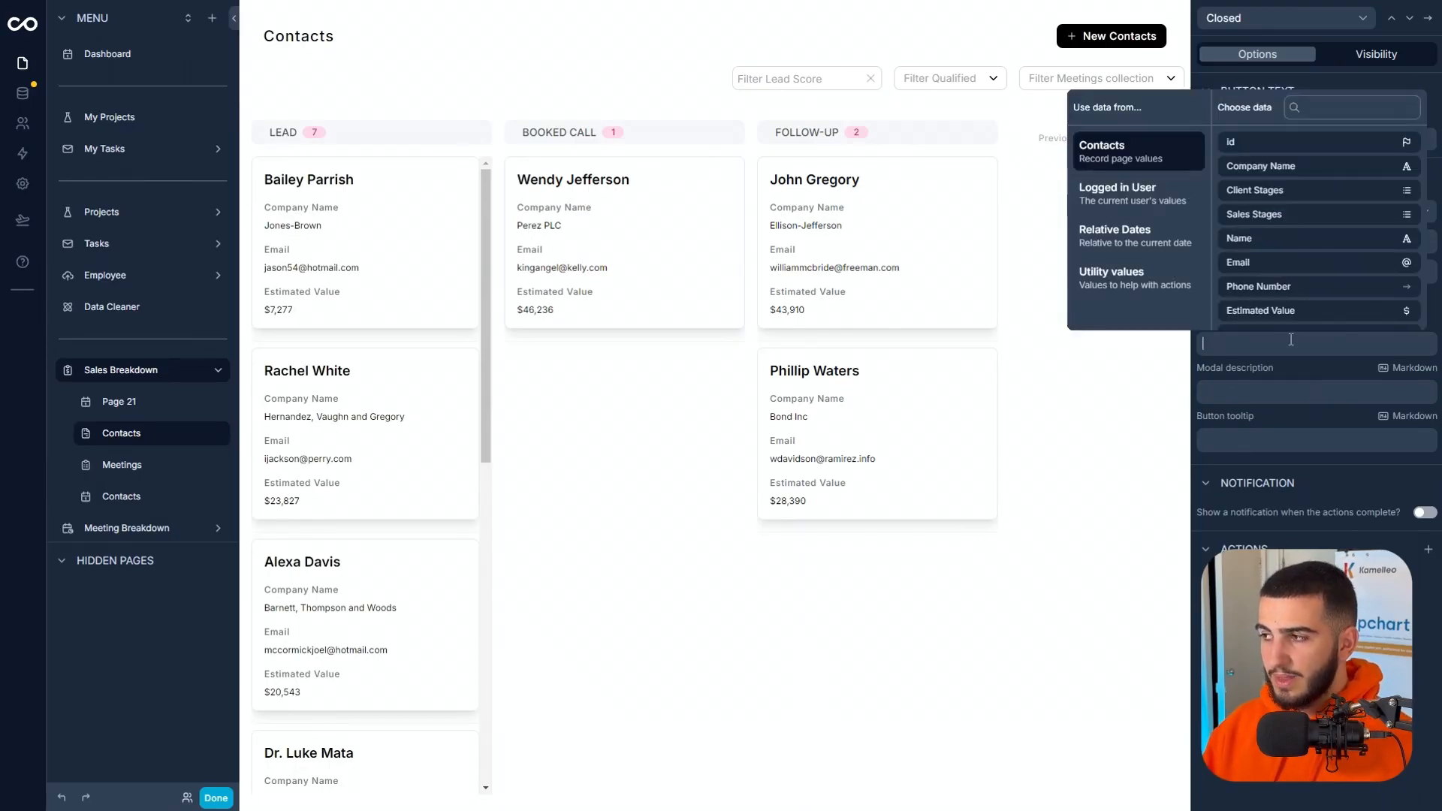
type("Are y")
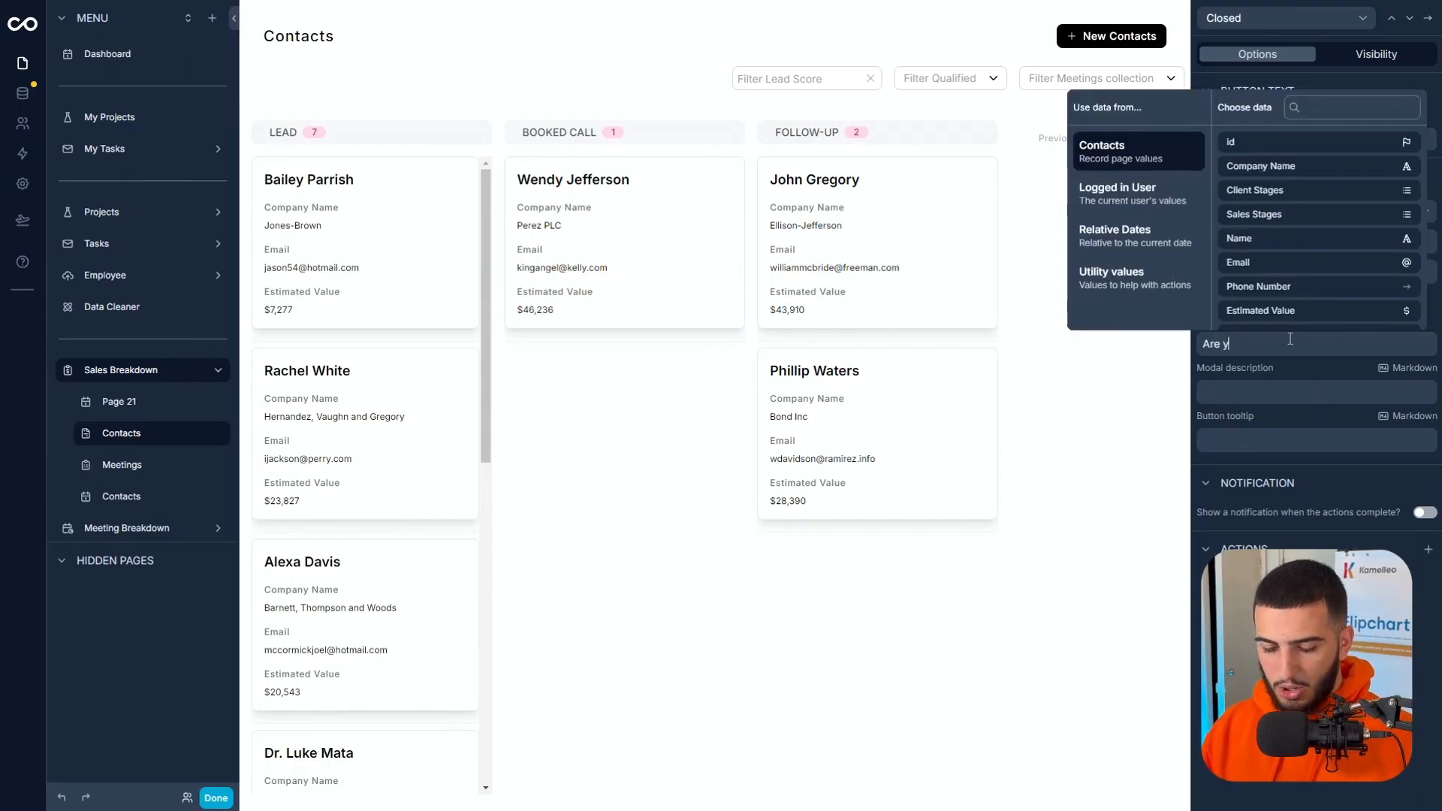
type("ou sure you want to mark this lead a")
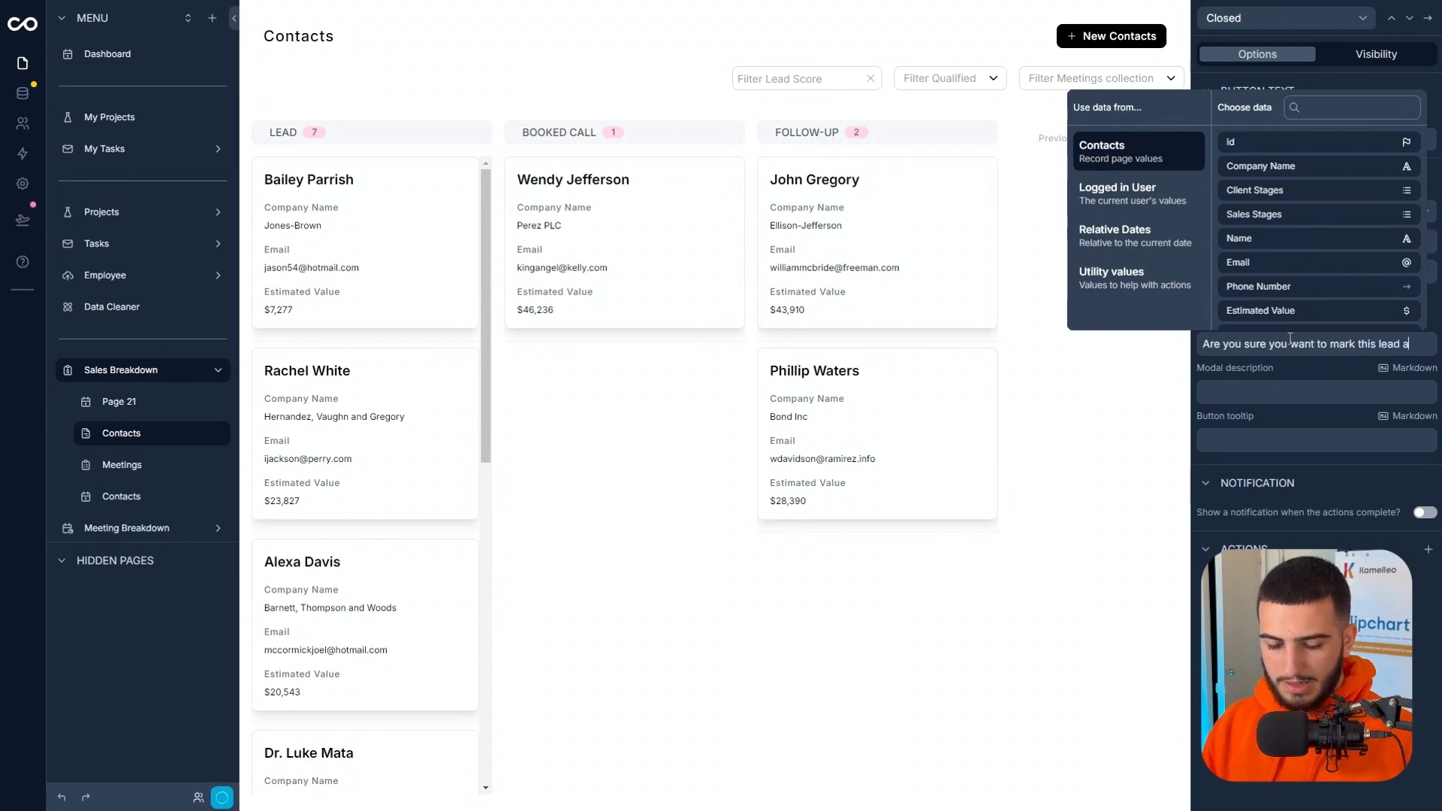
type("s closed?")
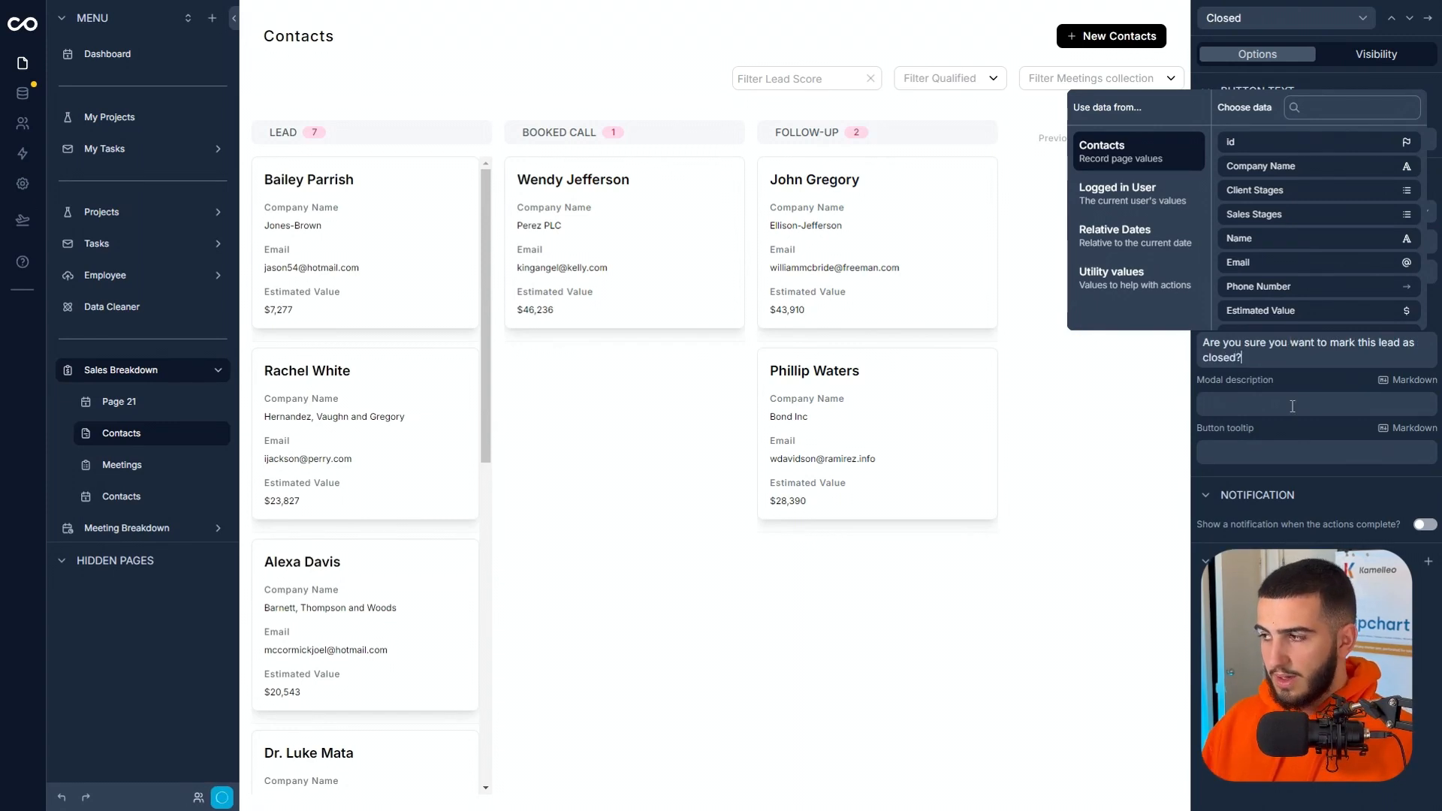
Enter "This will initiate the onboarding sequence" as the Closed button's modal description.
left_click(1291, 405)
left_click(1292, 405)
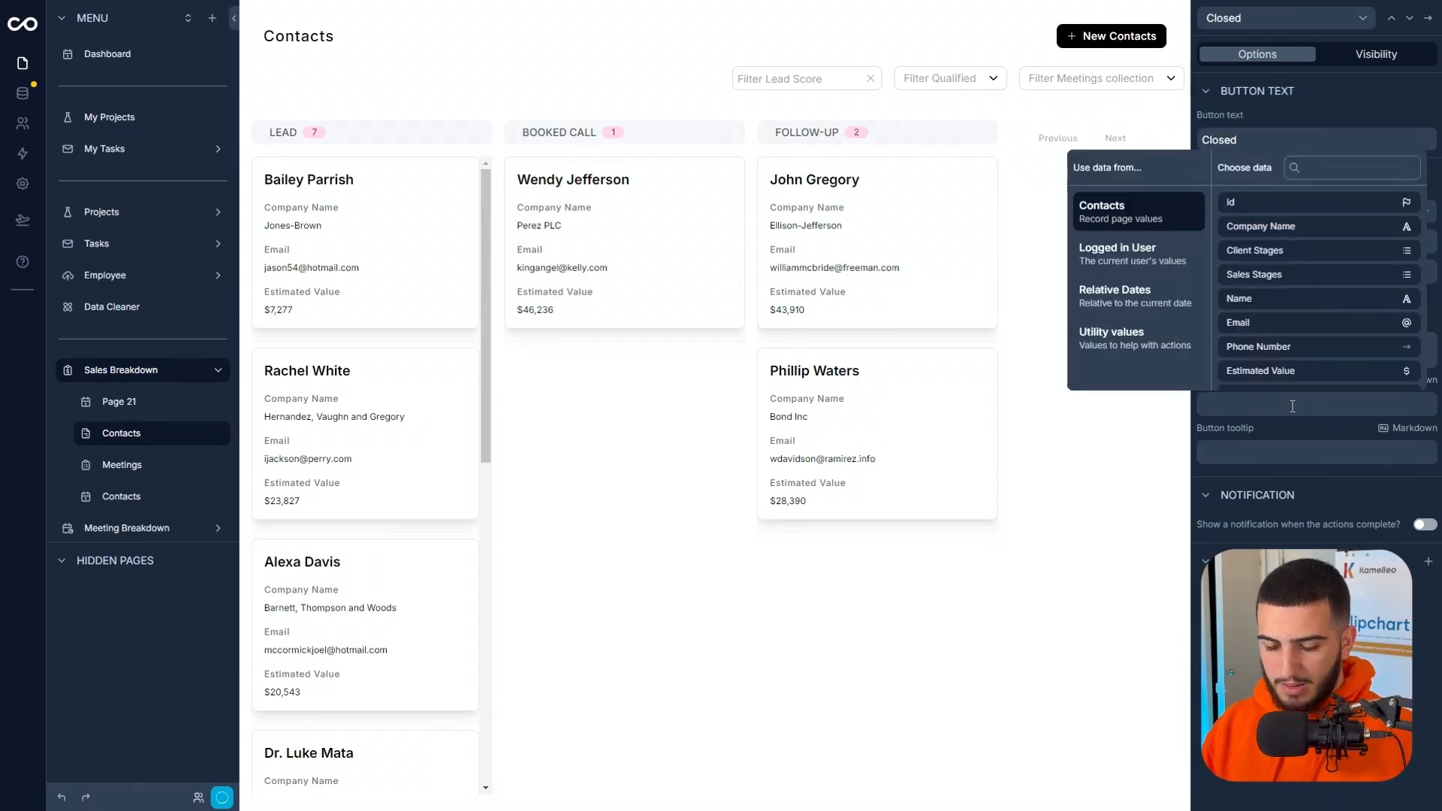
type("This wi")
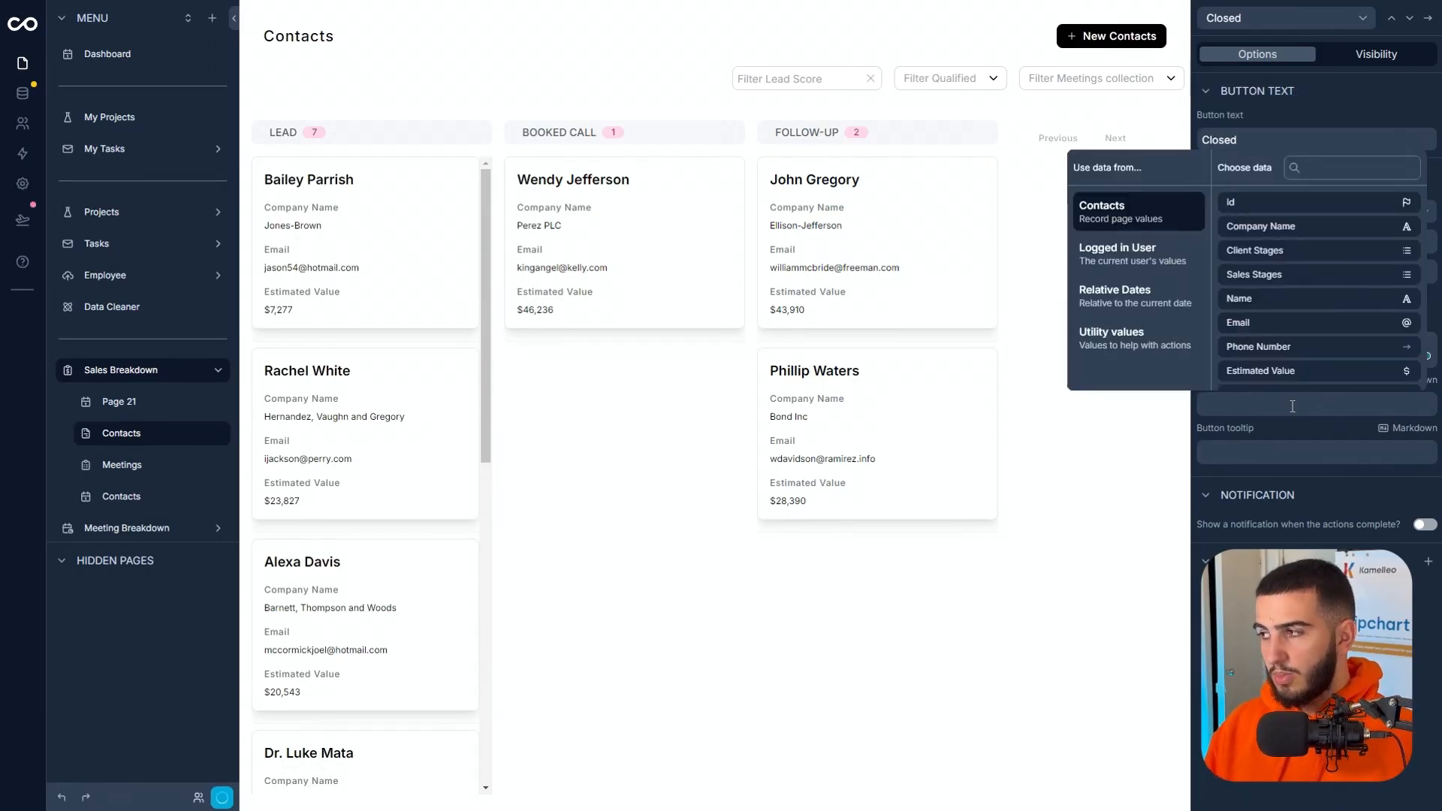
left_click(1296, 415)
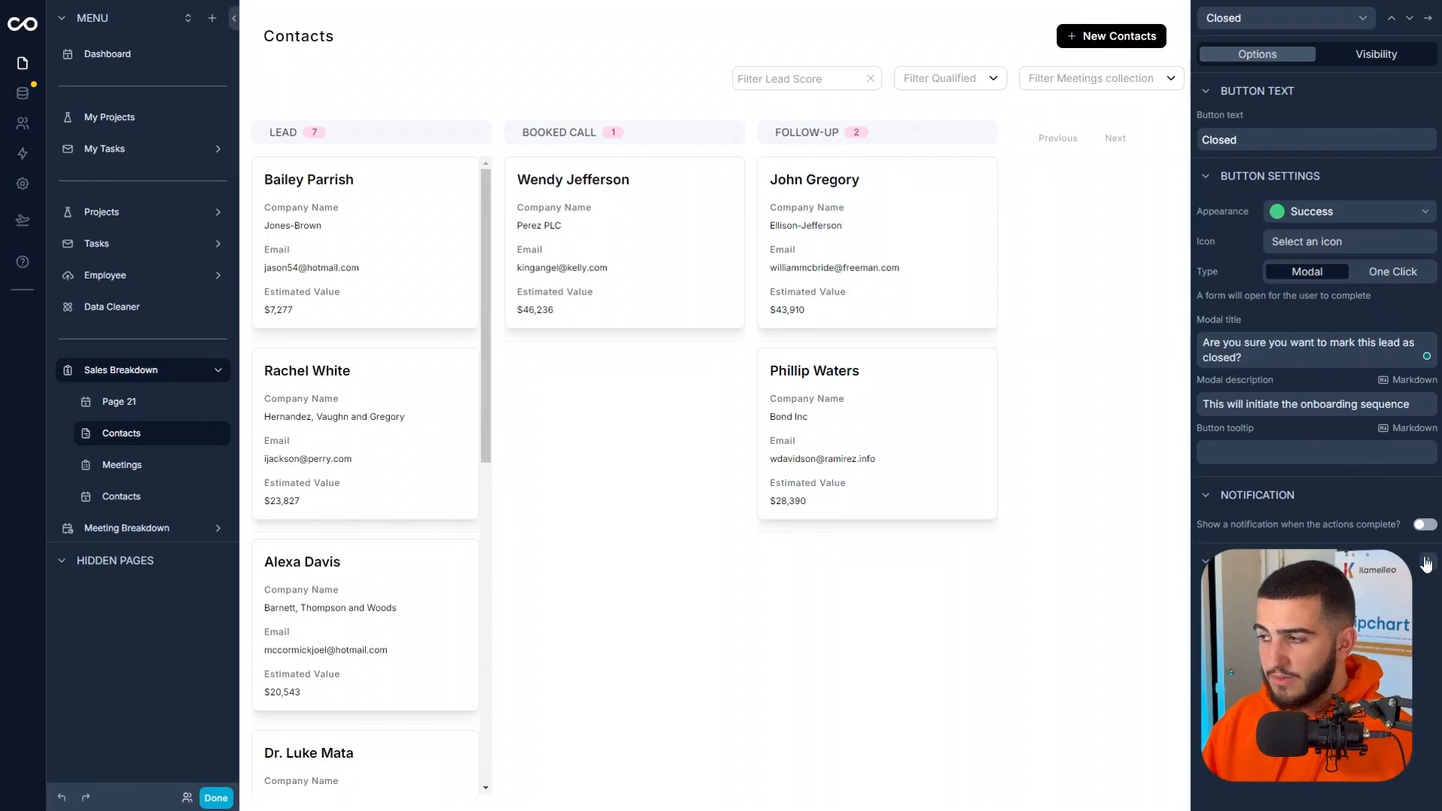
Add an Update a record action to the Closed button for this record and enable its Sales Stages field.
left_click(1426, 562)
left_click(1315, 621)
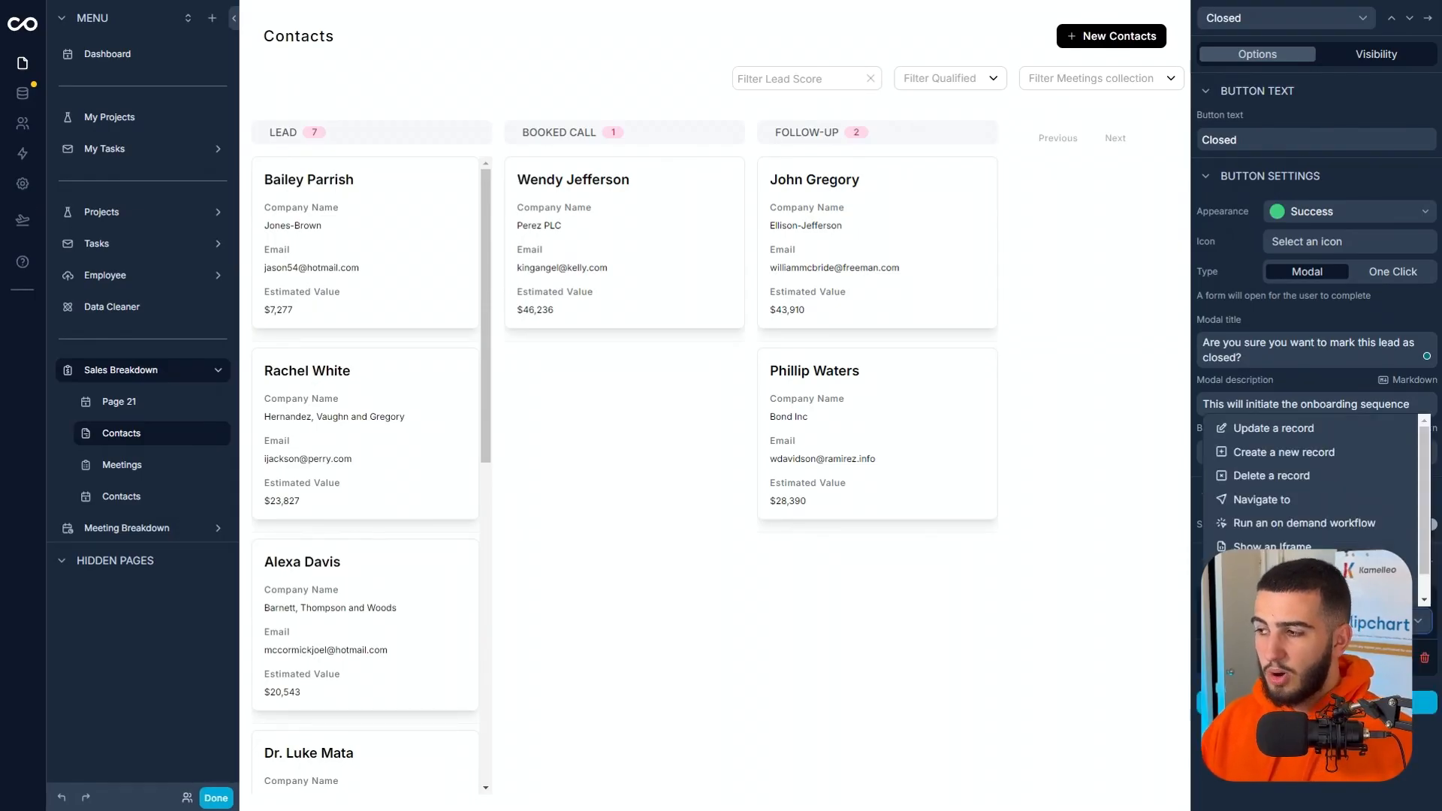
scroll(1314, 545, "down", 1)
scroll(1314, 545, "up", 1)
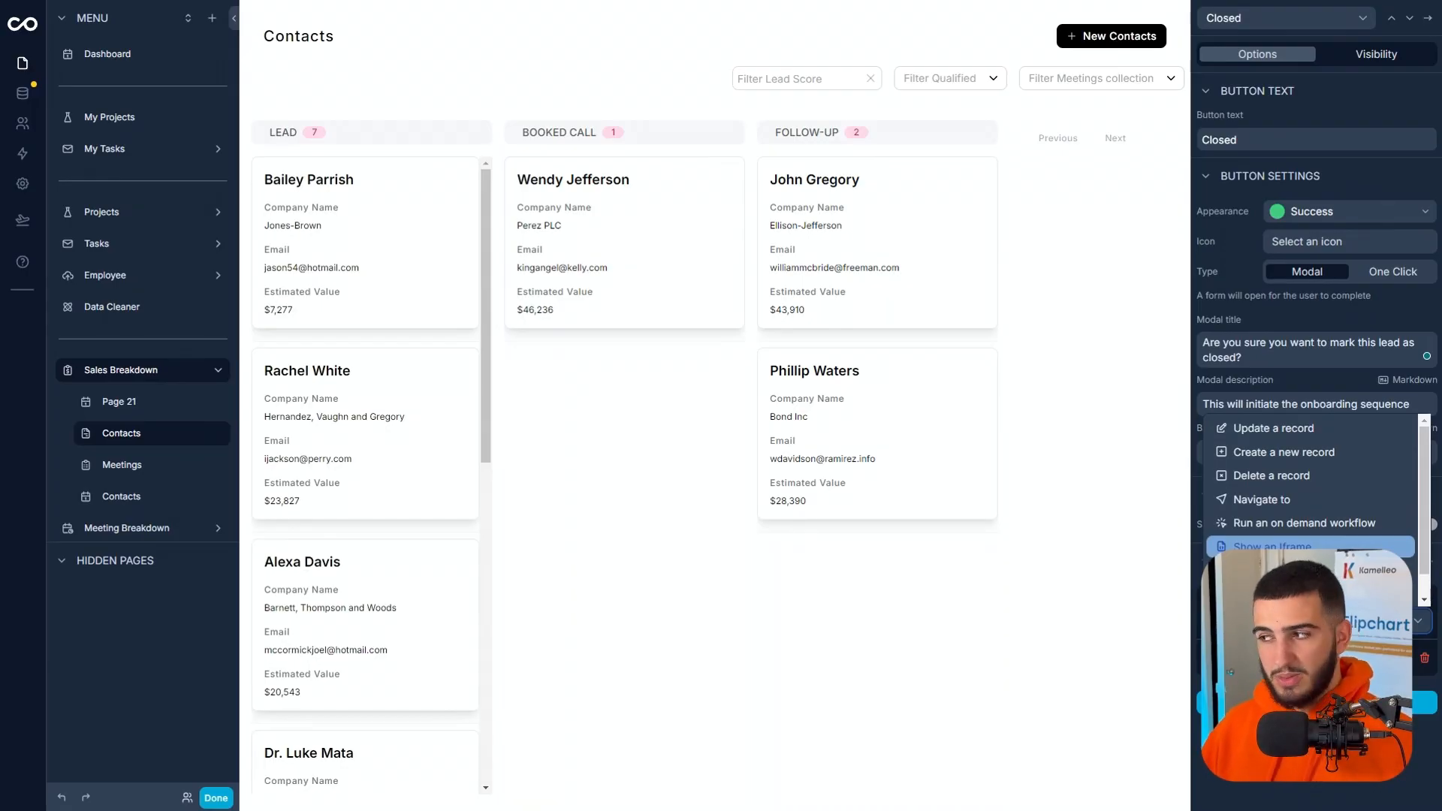
left_click(1336, 438)
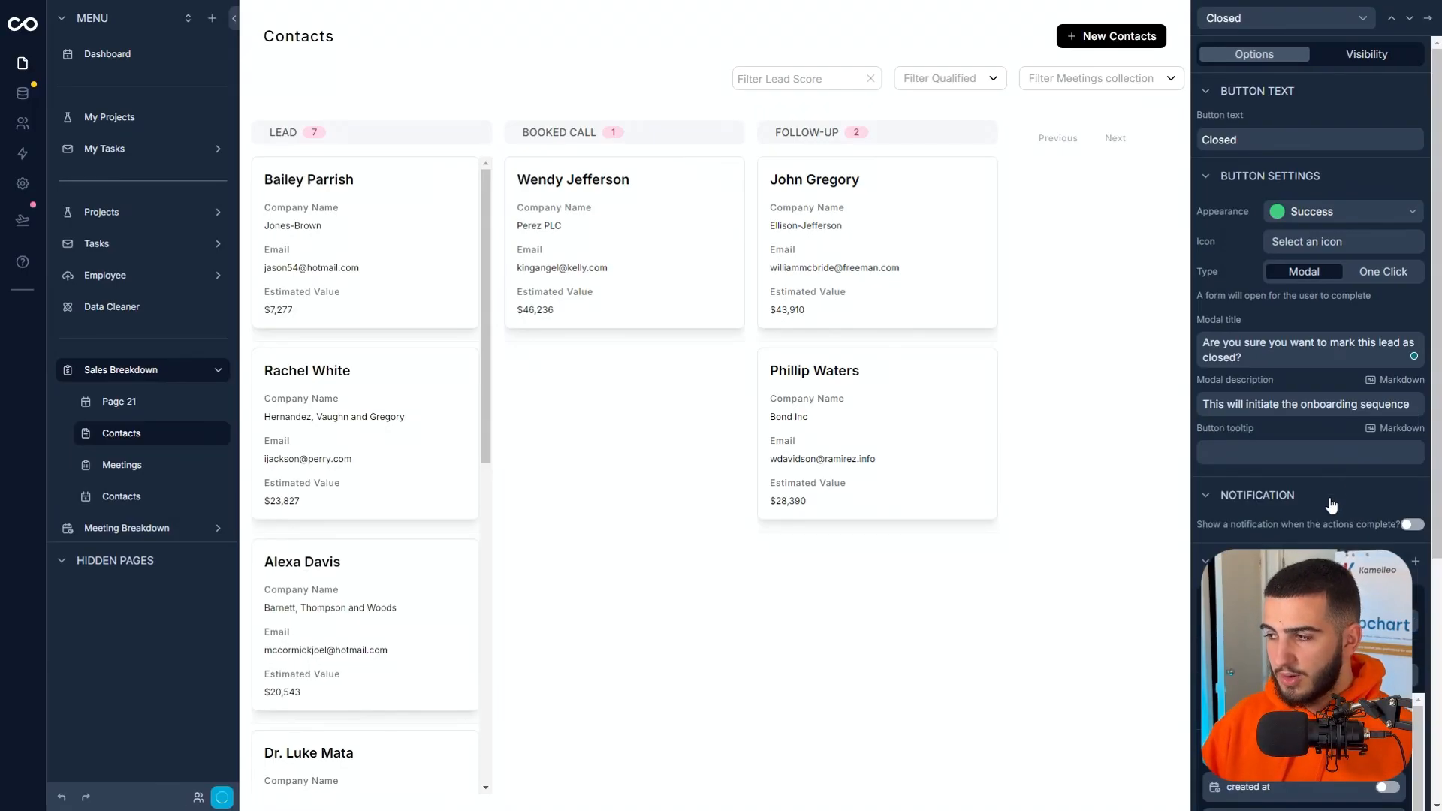
scroll(1331, 506, "down", 4)
scroll(1304, 481, "down", 3)
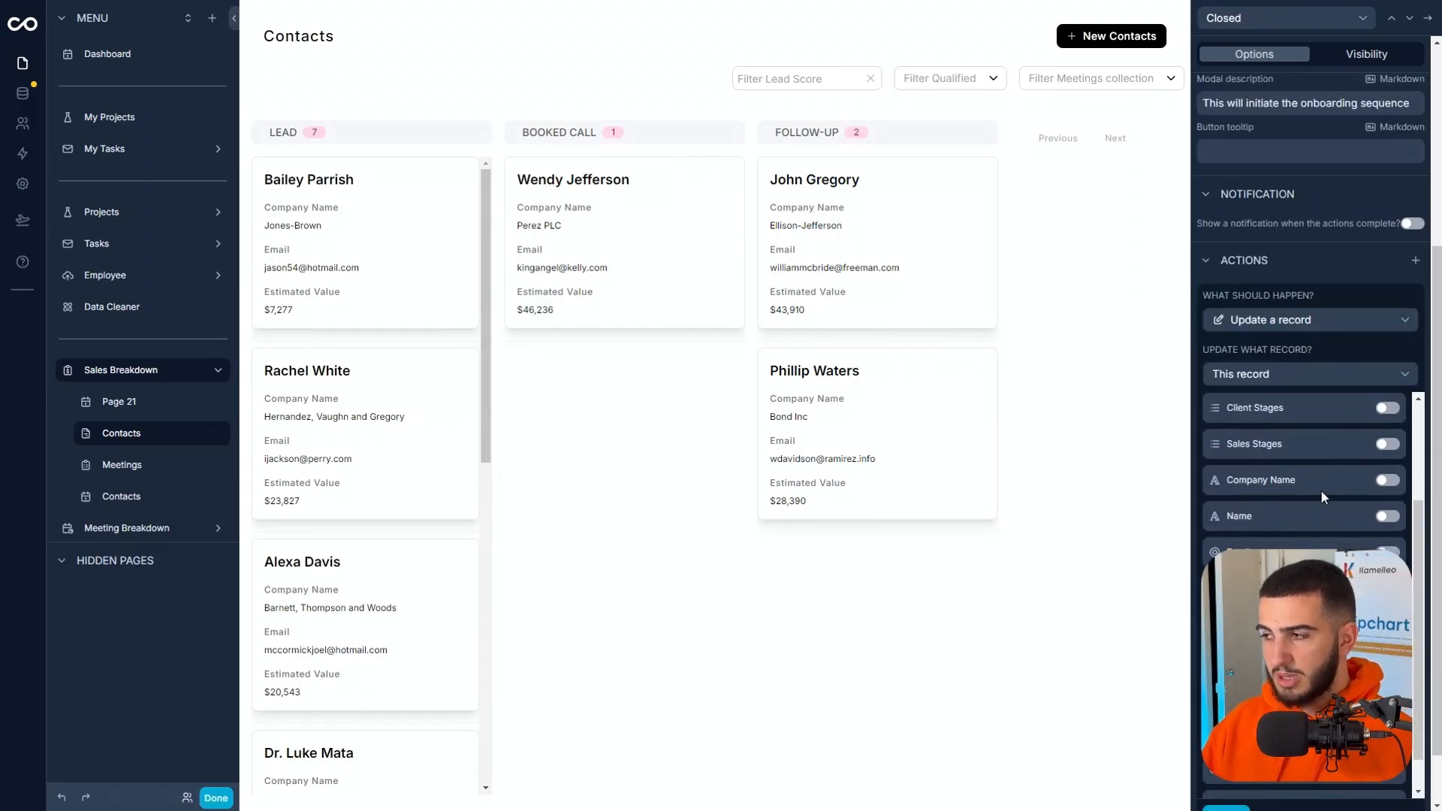
left_click(1388, 445)
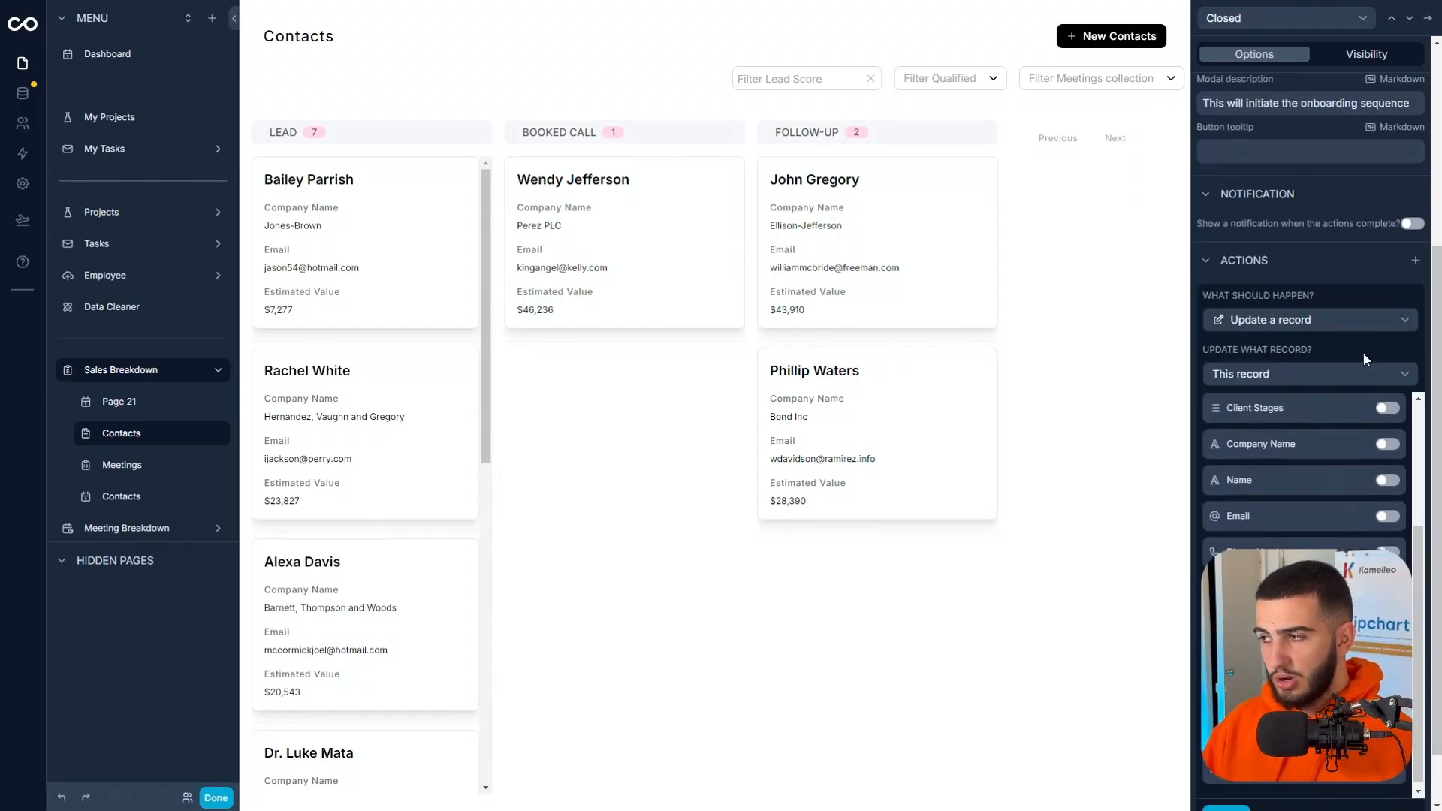
Give the action's Sales Stages field a fixed, non-dynamic hidden value of Closed and return to the button's settings.
scroll(1353, 450, "up", 3)
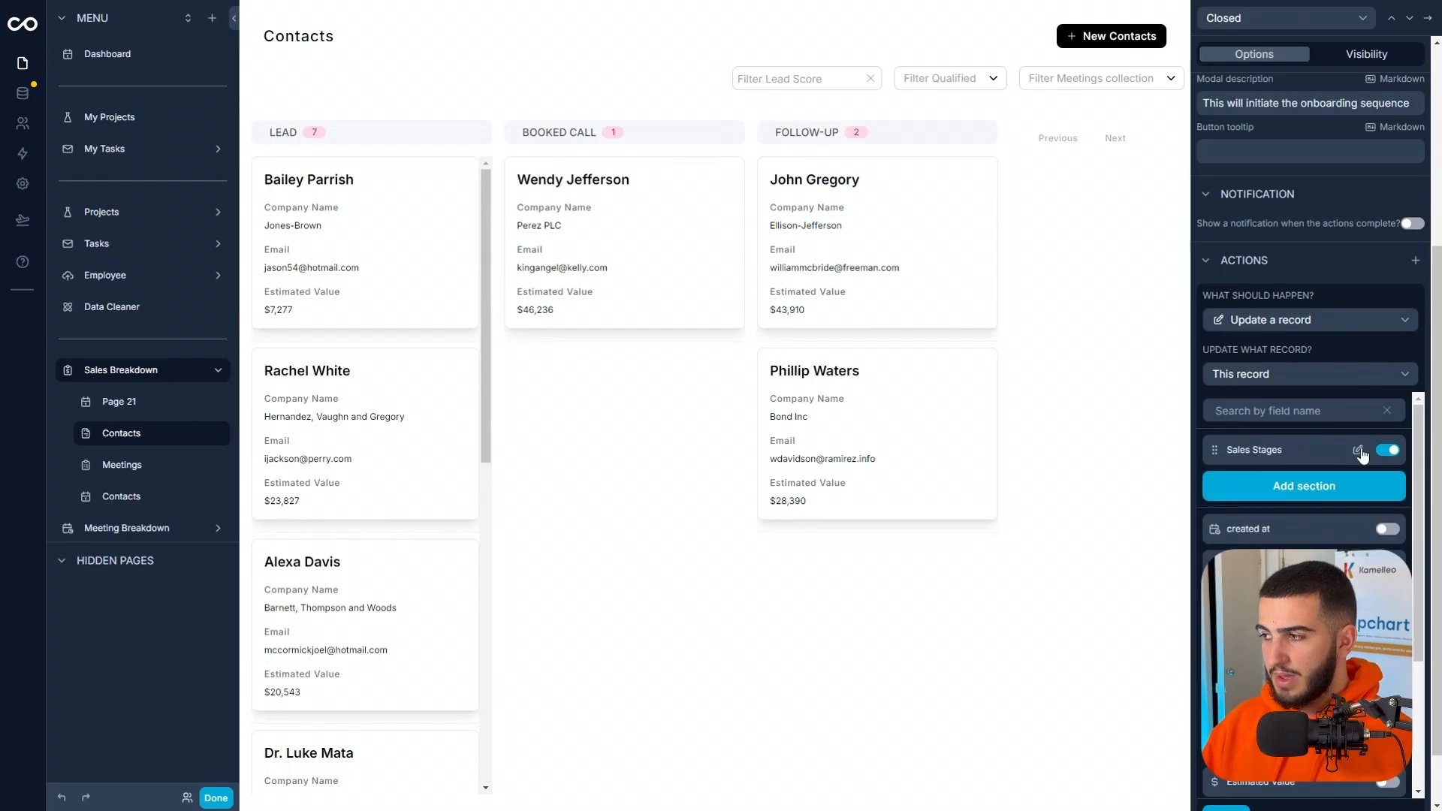
left_click(1360, 452)
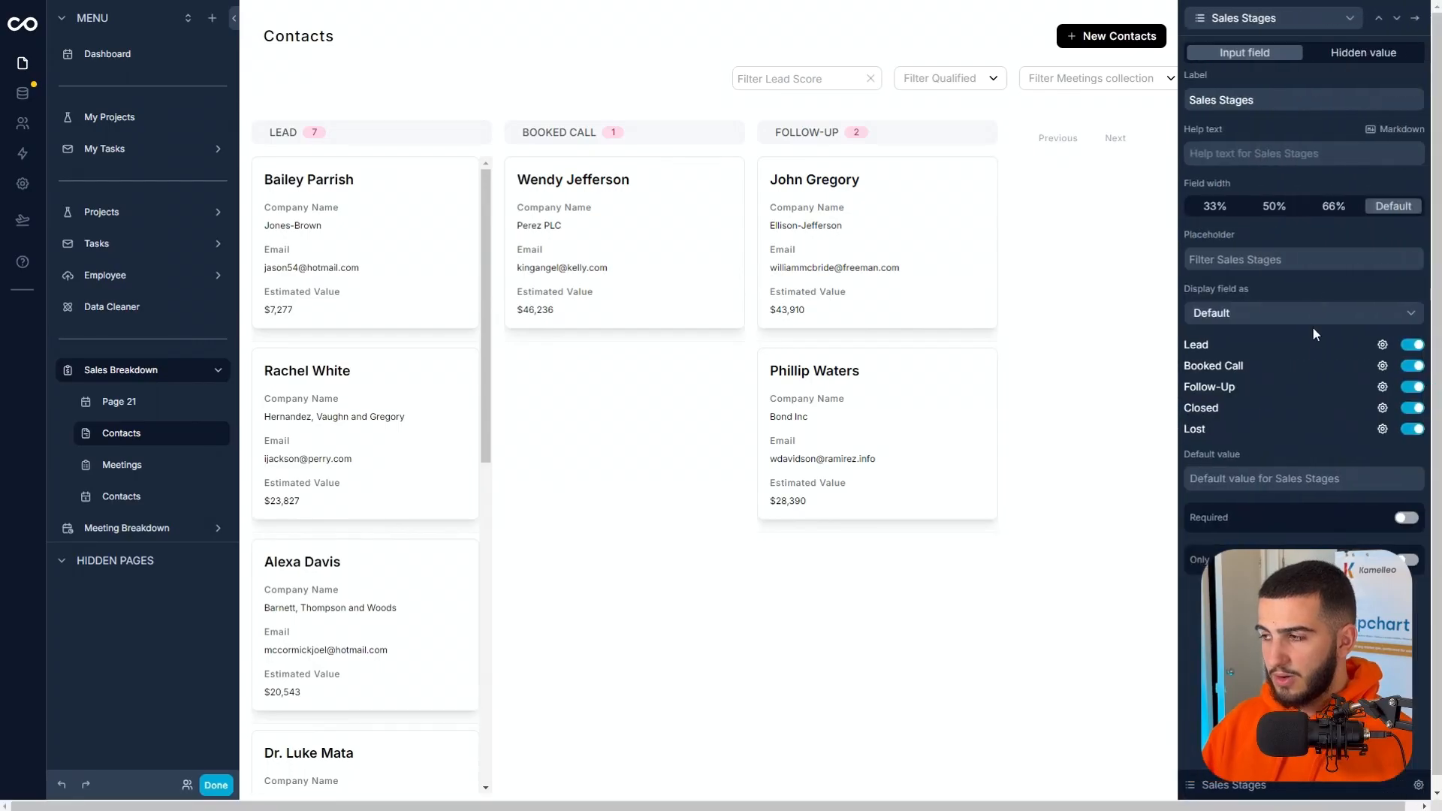
left_click(1358, 57)
left_click(1309, 147)
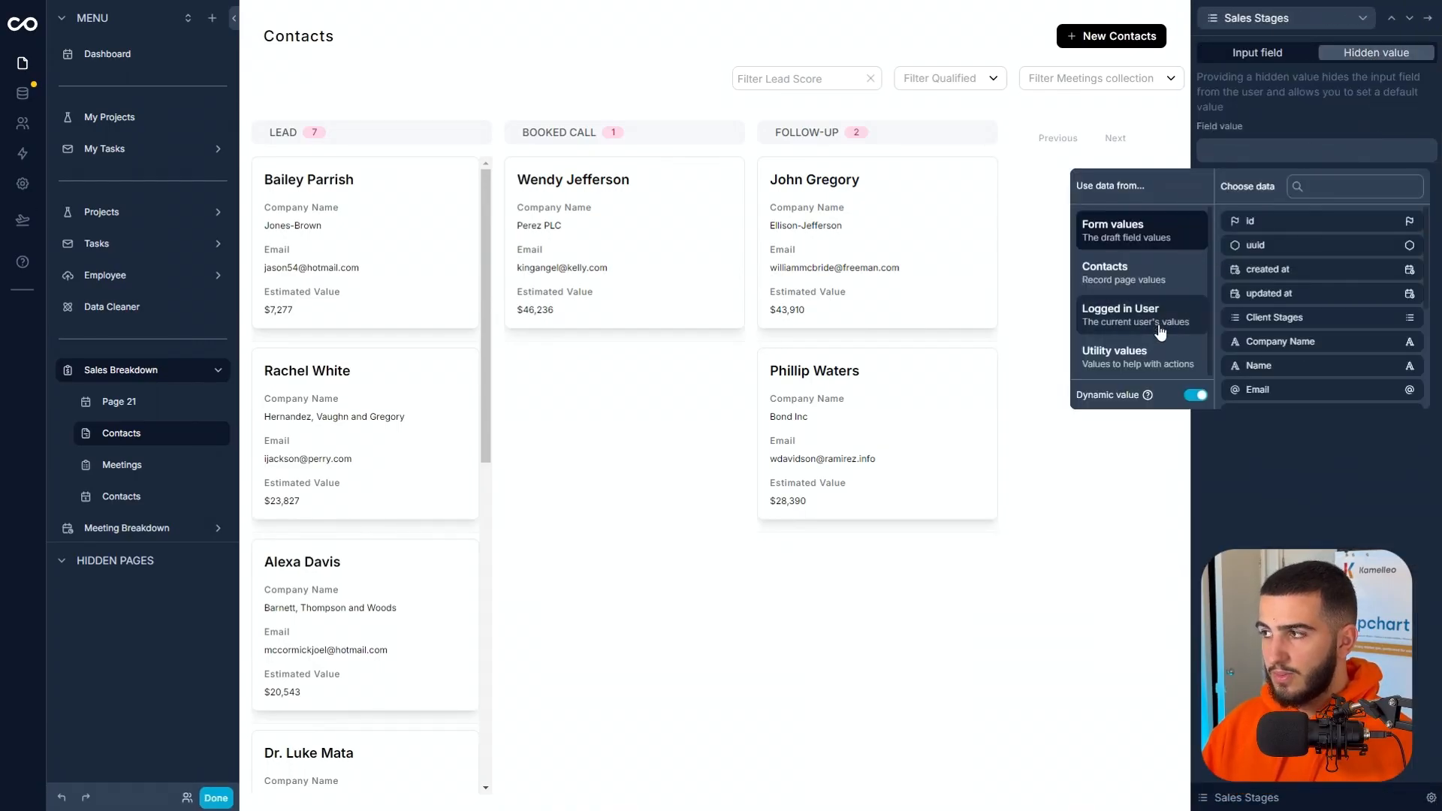
left_click(1194, 397)
left_click(1246, 306)
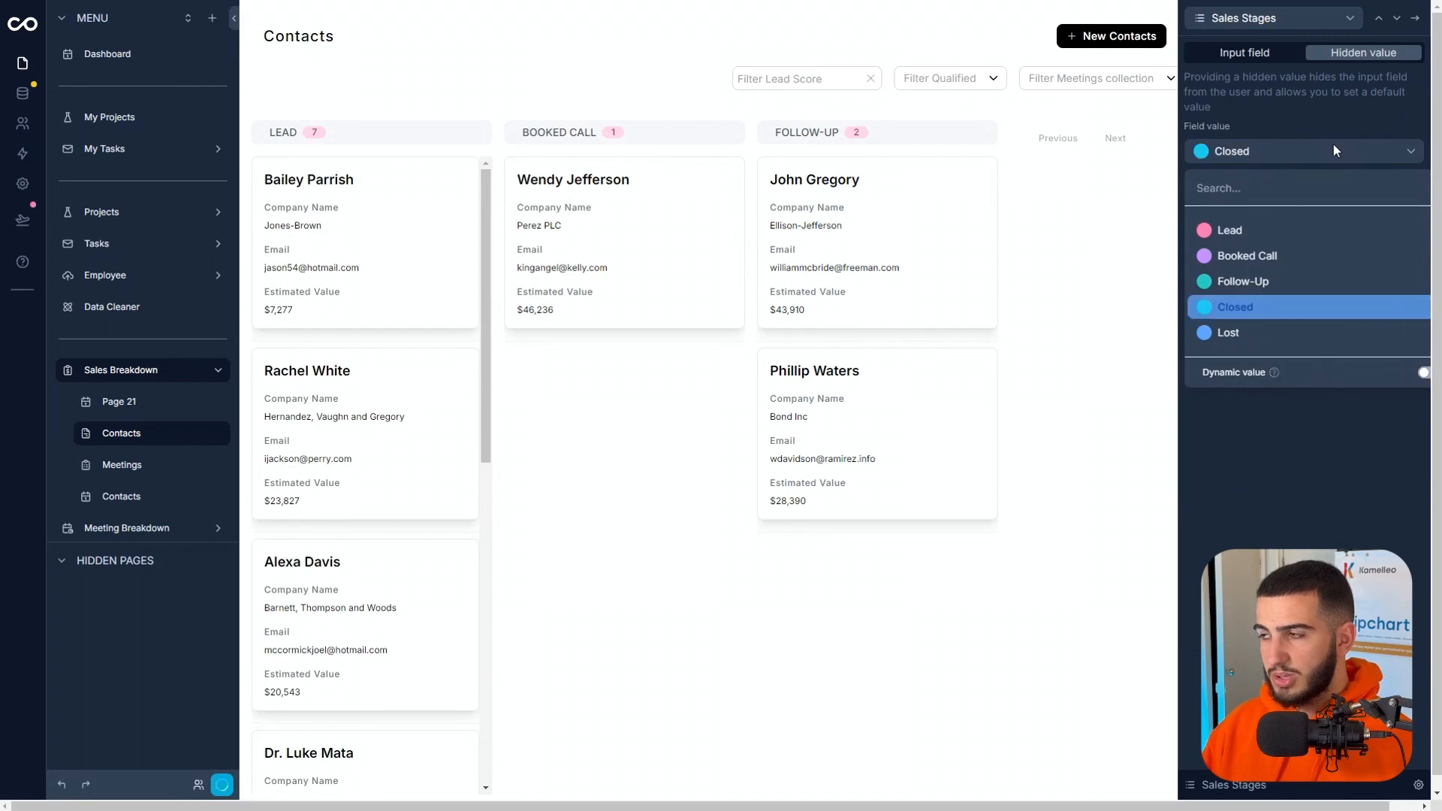
left_click(1333, 150)
left_click(1414, 18)
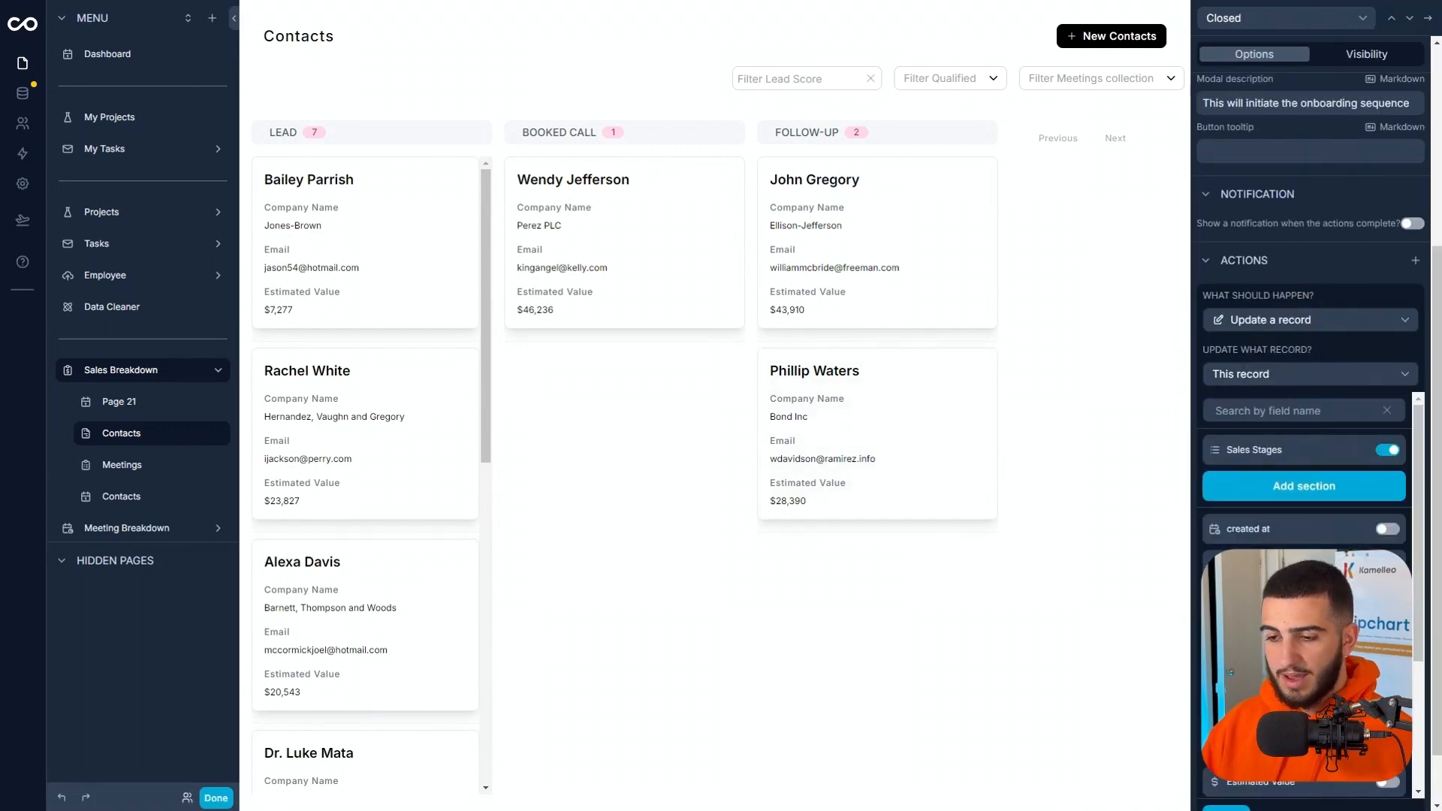
Finish editing the app and test the Closed button on the Booked Call contact, confirming the prompt.
left_click(216, 797)
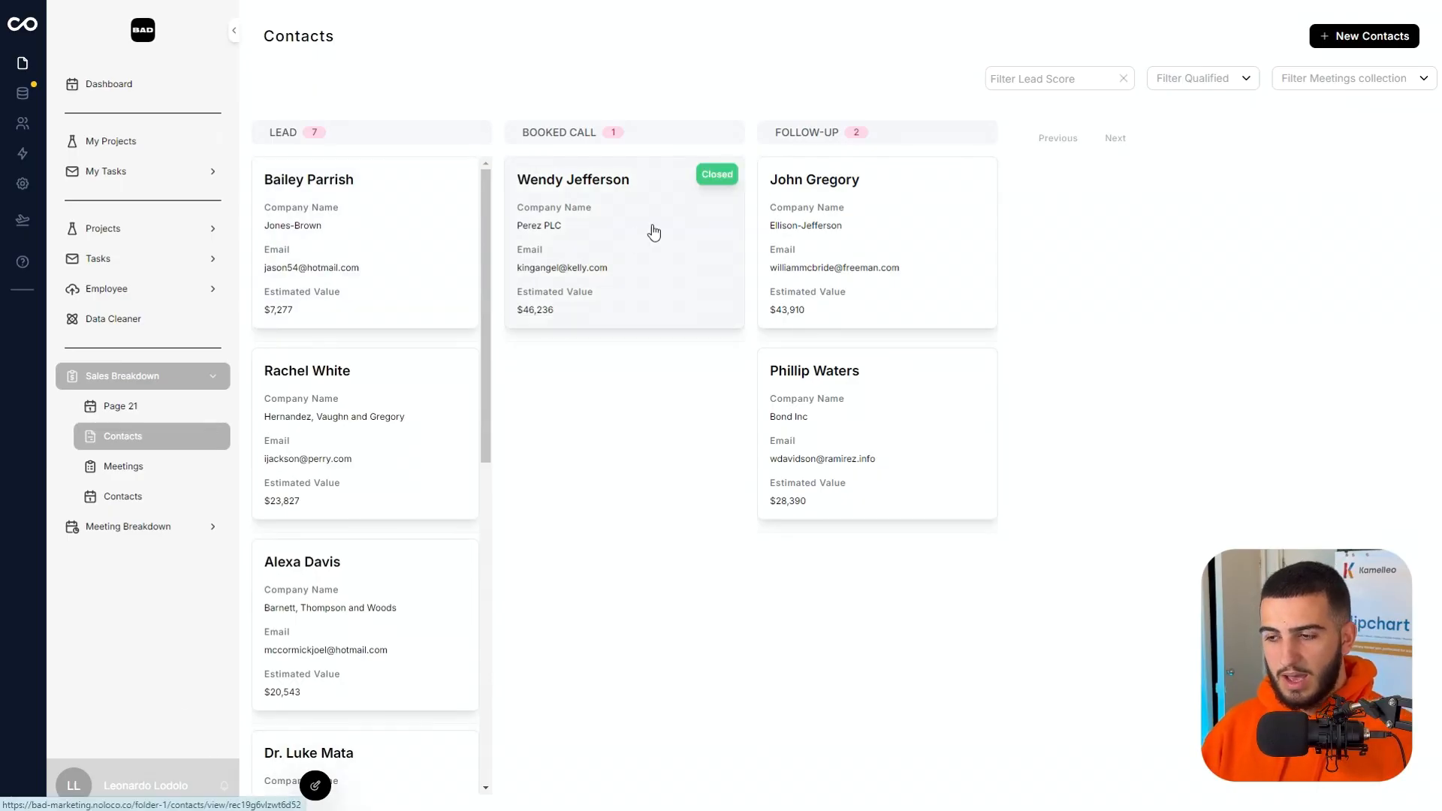
left_click(717, 175)
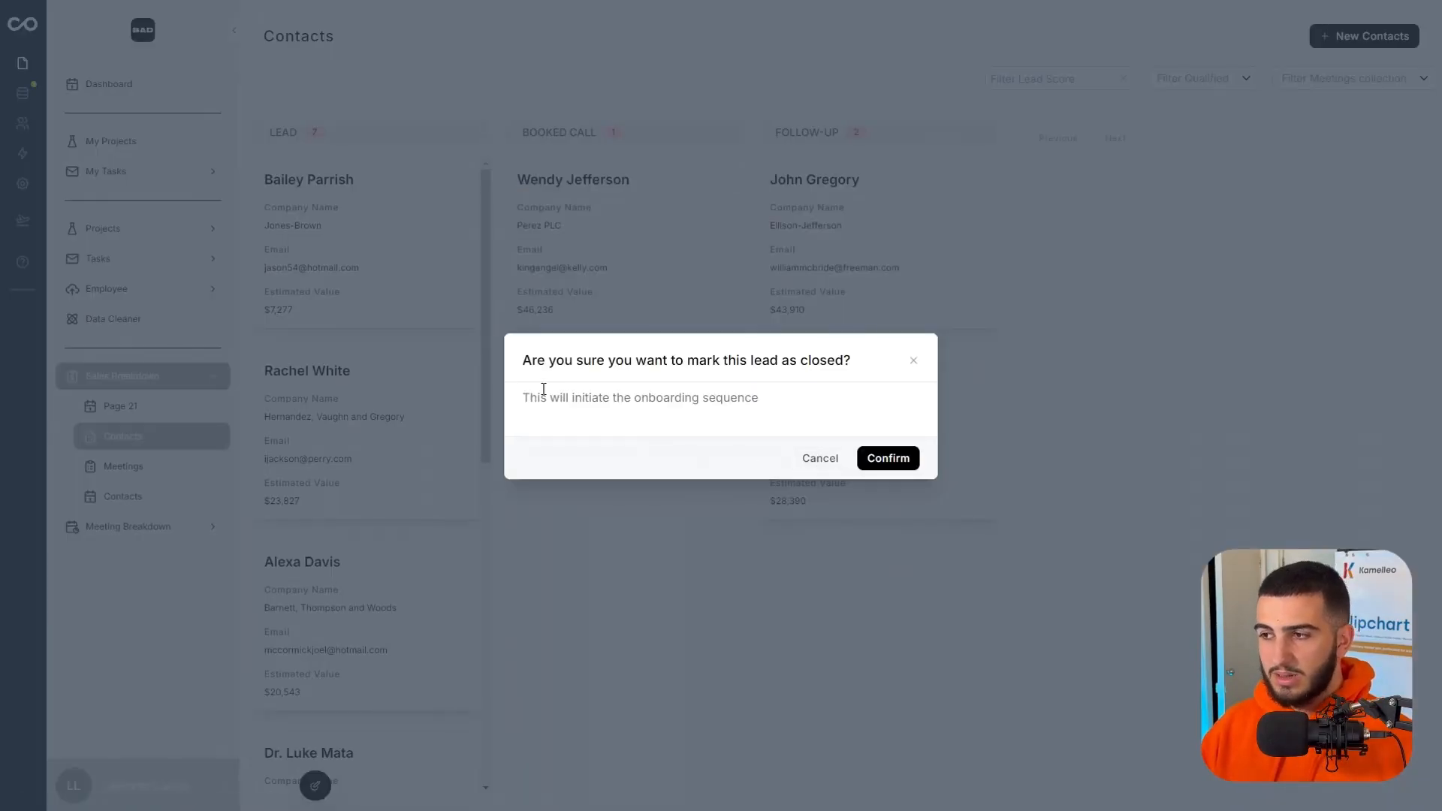
left_click(862, 457)
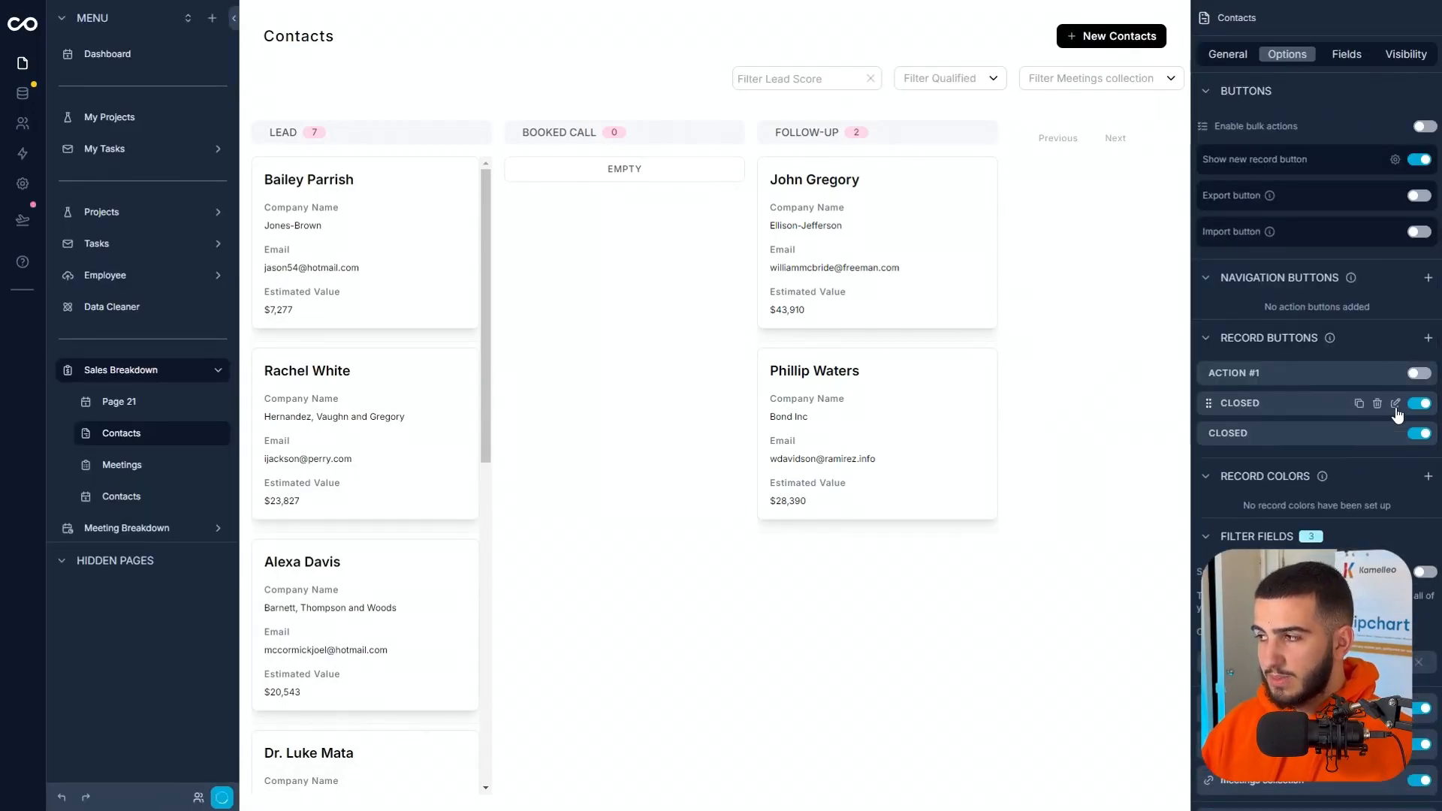
Rename the duplicate Closed record button to Lost and set its modal title to "Are you sure you want to mark this lead as lost?".
left_click(1394, 434)
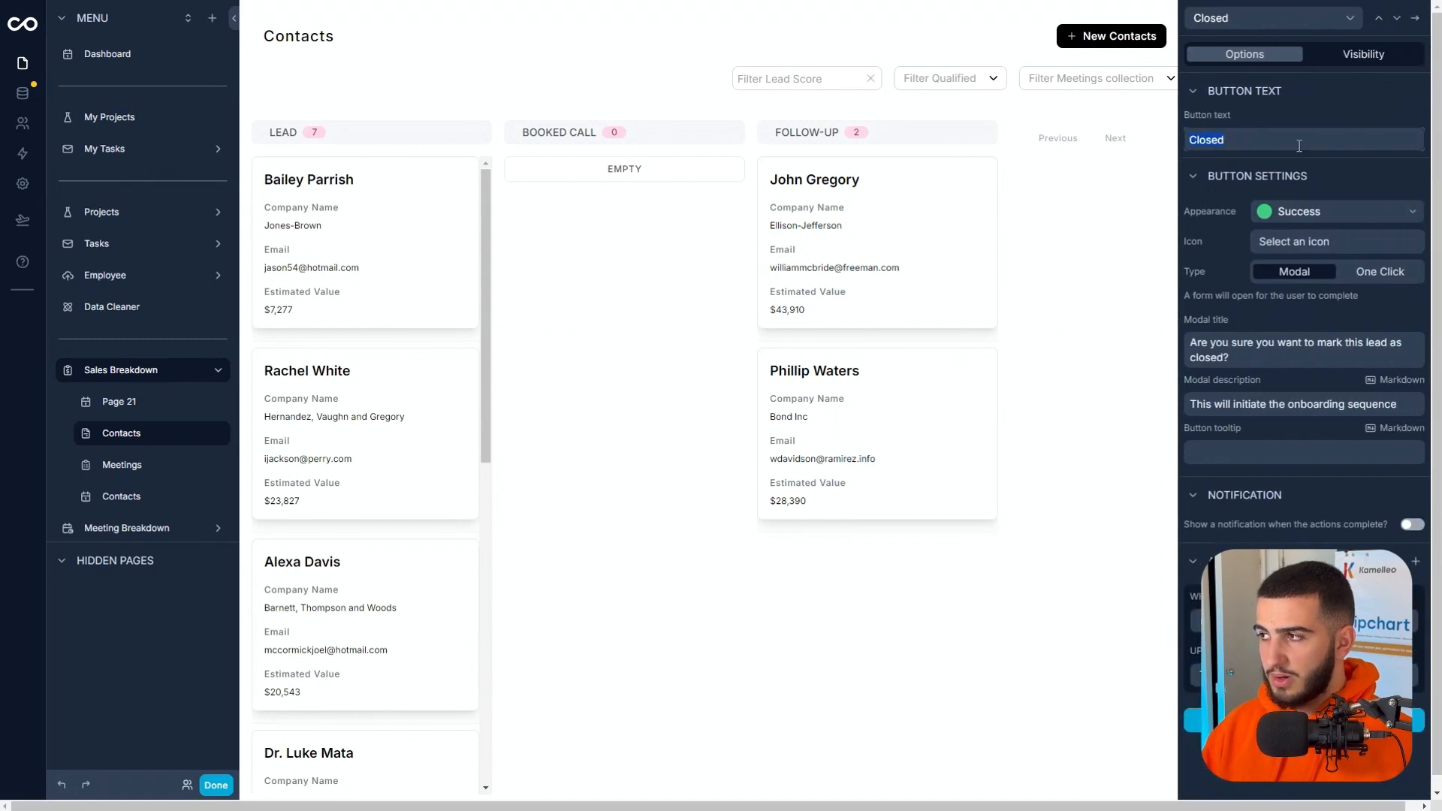
type("Lost")
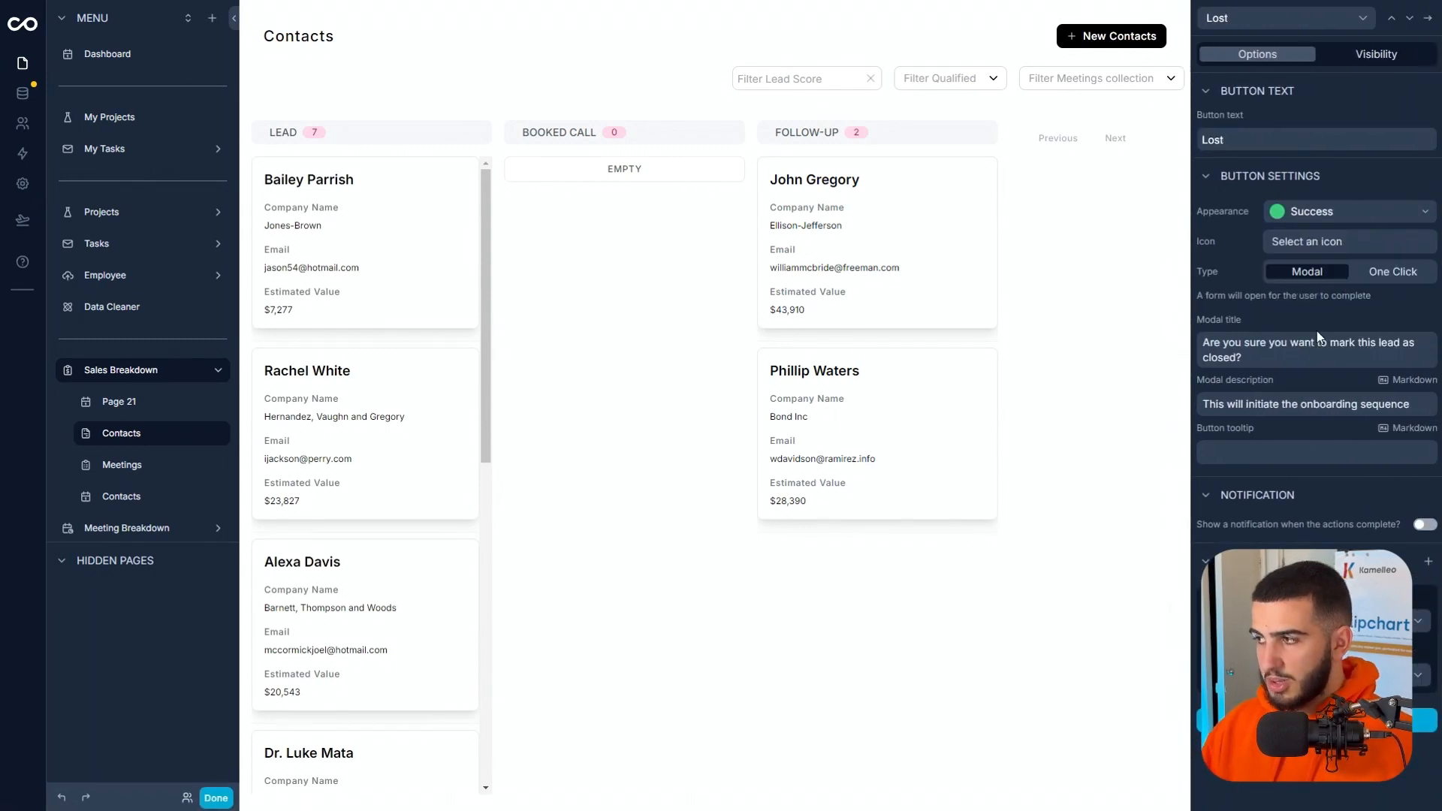
left_click_drag(1235, 358, 1204, 357)
type("lo")
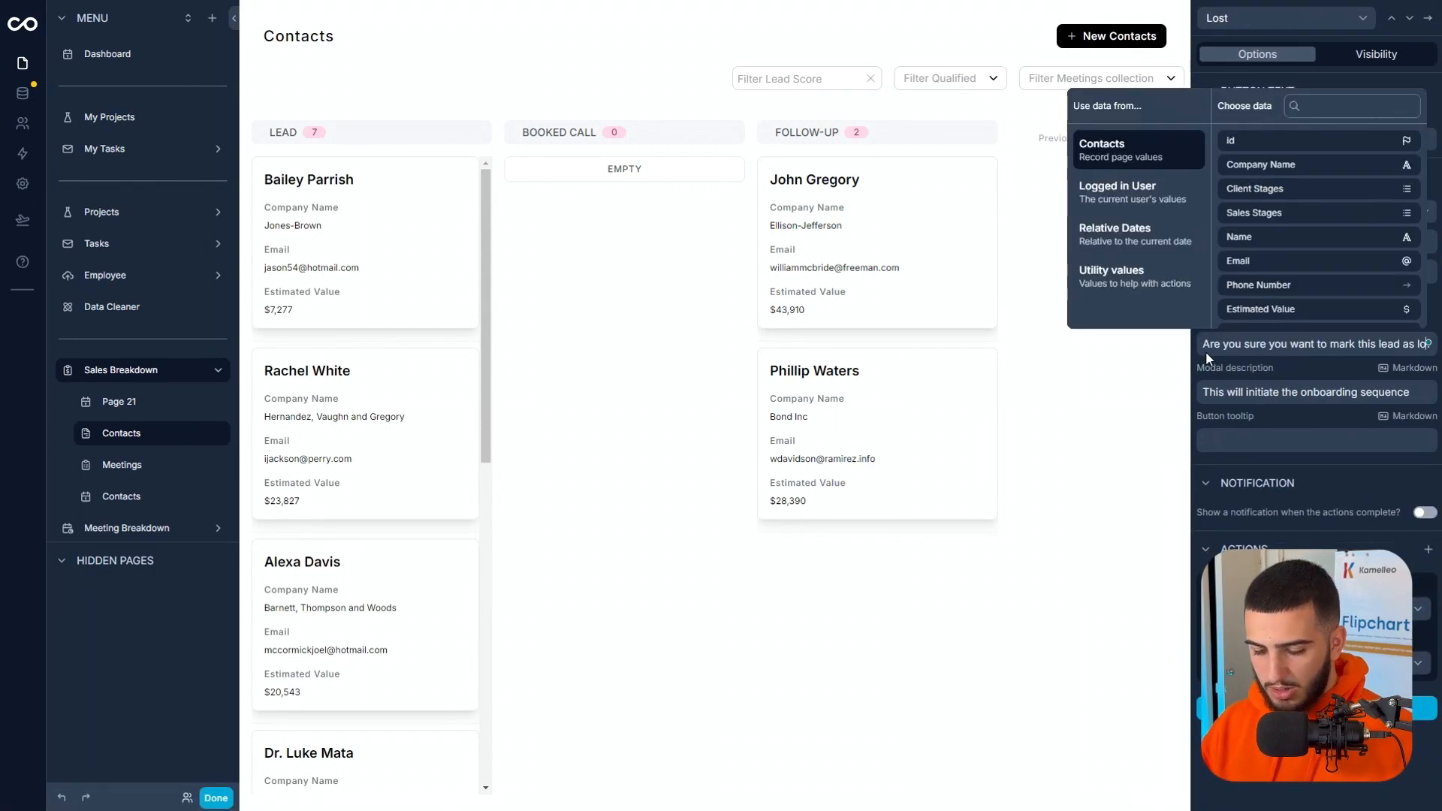
type("ts")
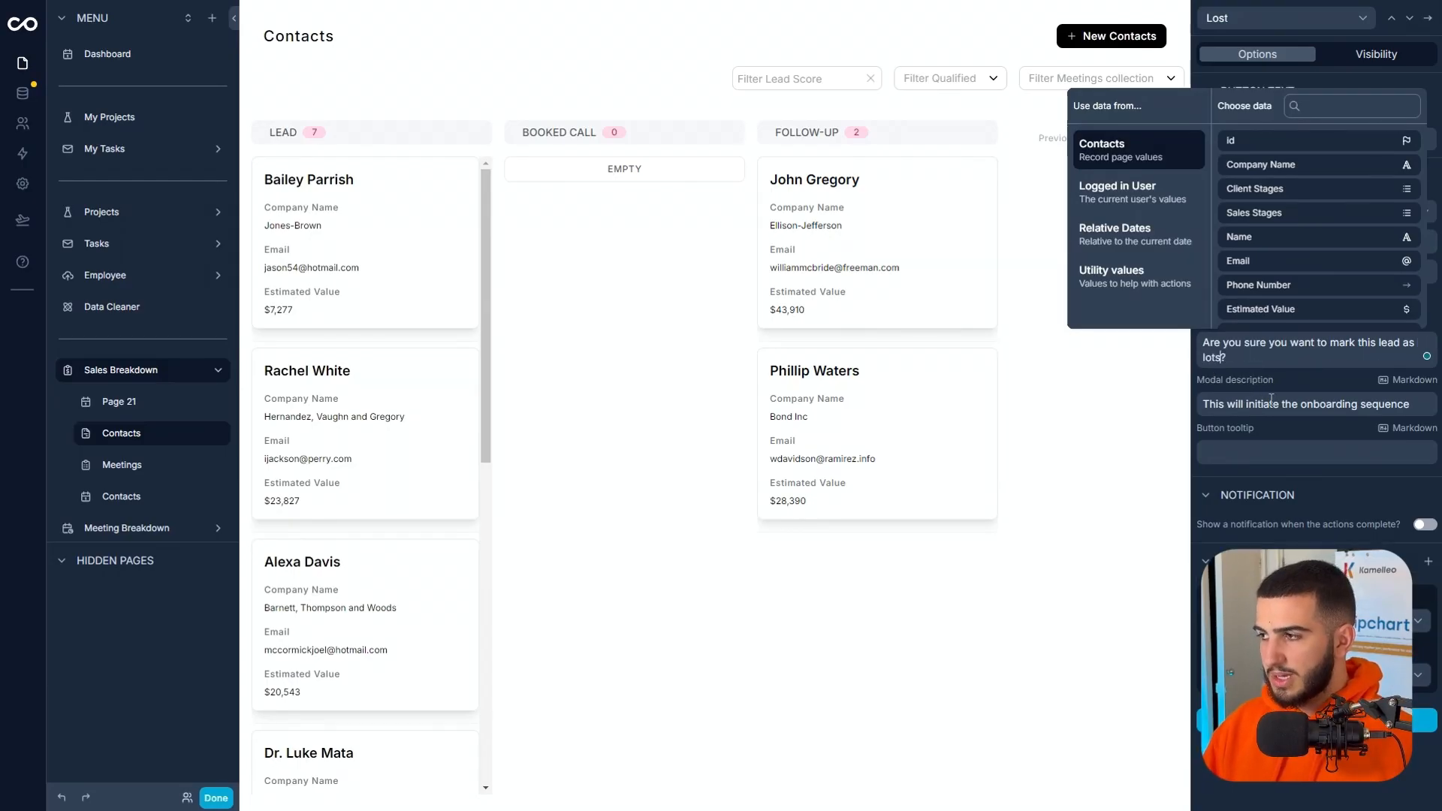
key("BackSpace")
key("BackSpace")
type("st")
Set the Lost button's appearance to Danger and clear its modal description.
triple_click(1414, 403)
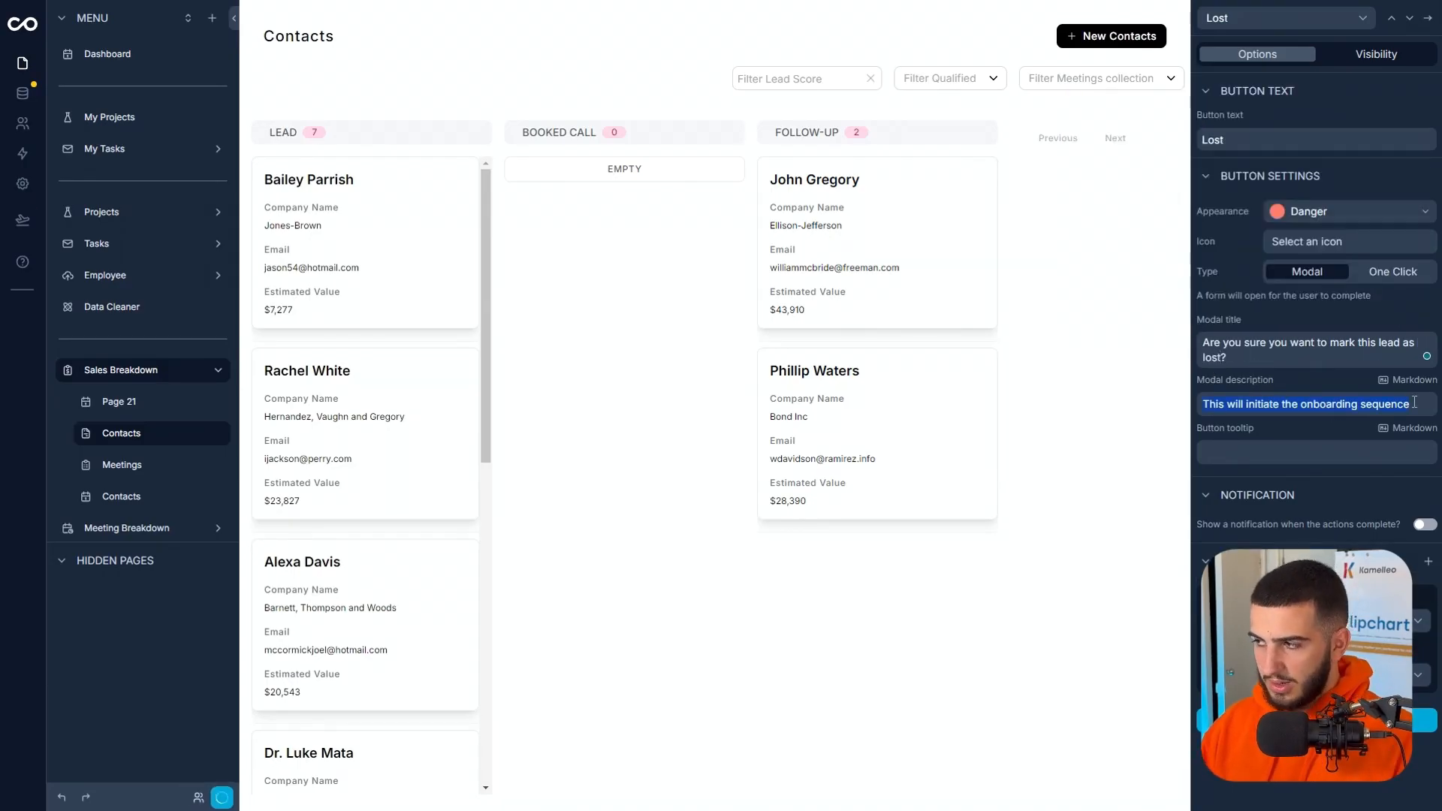
key("BackSpace")
left_click(1353, 475)
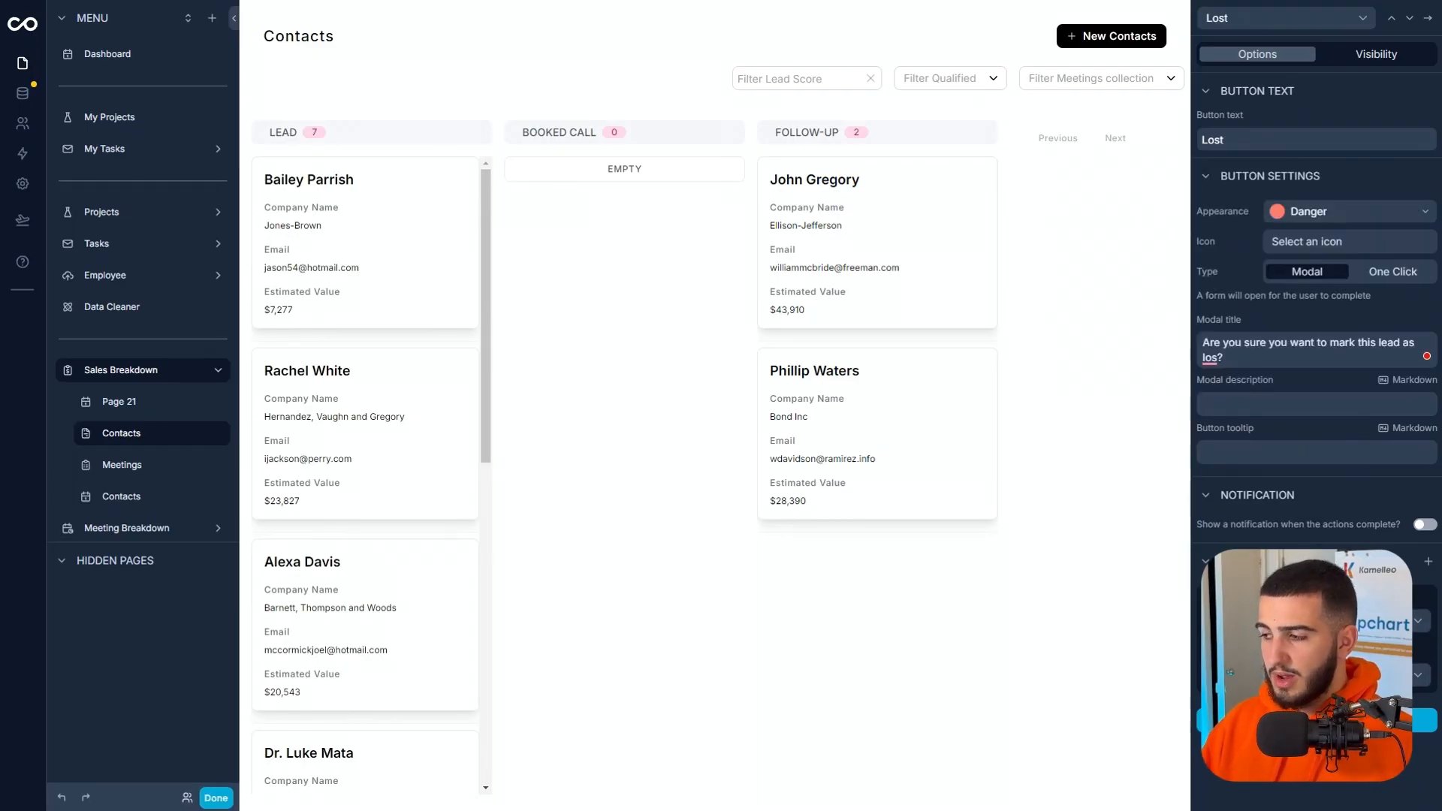
Set the Lost button action's hidden Sales Stages value to Lost and finish editing the app.
left_click(1314, 674)
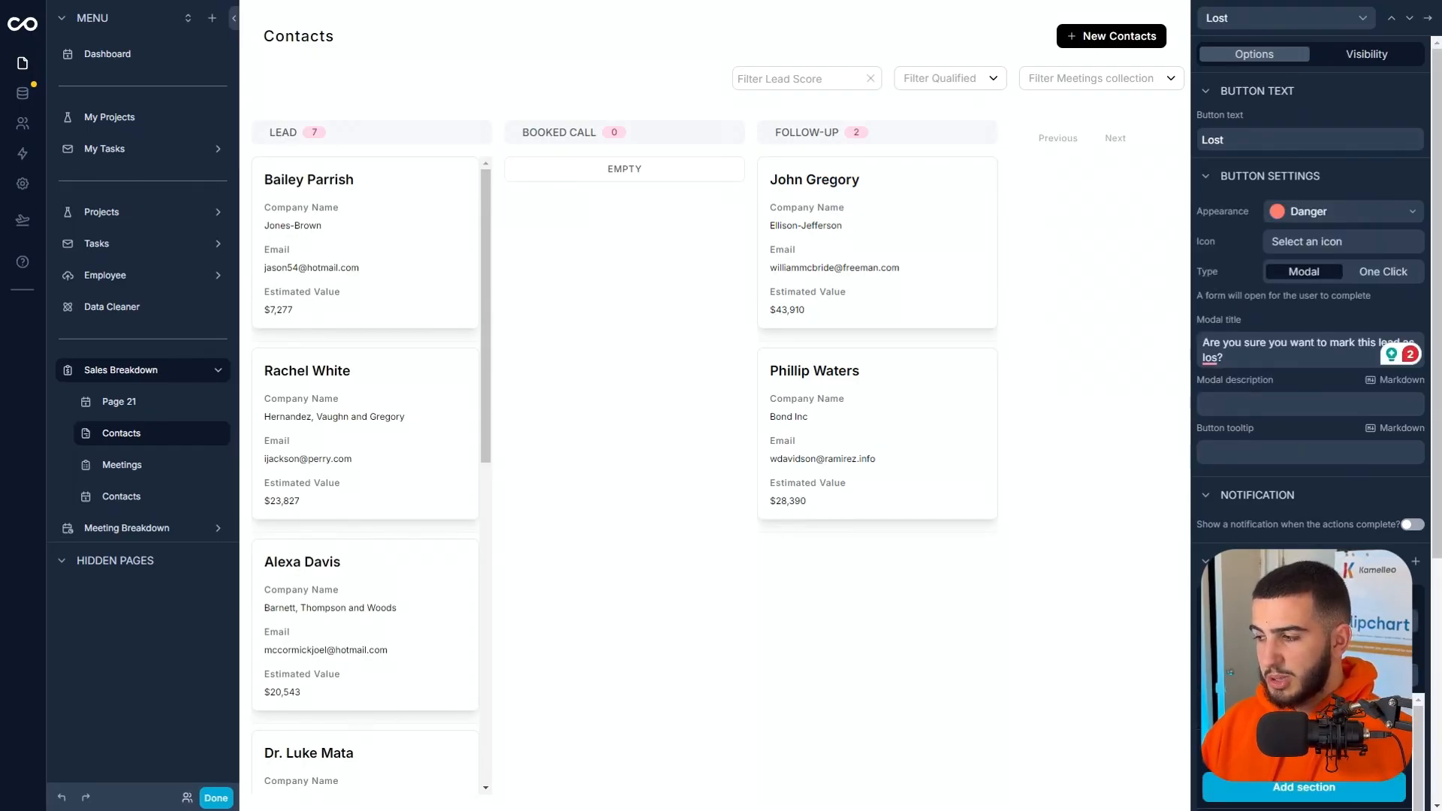
left_click(1352, 740)
left_click(1334, 159)
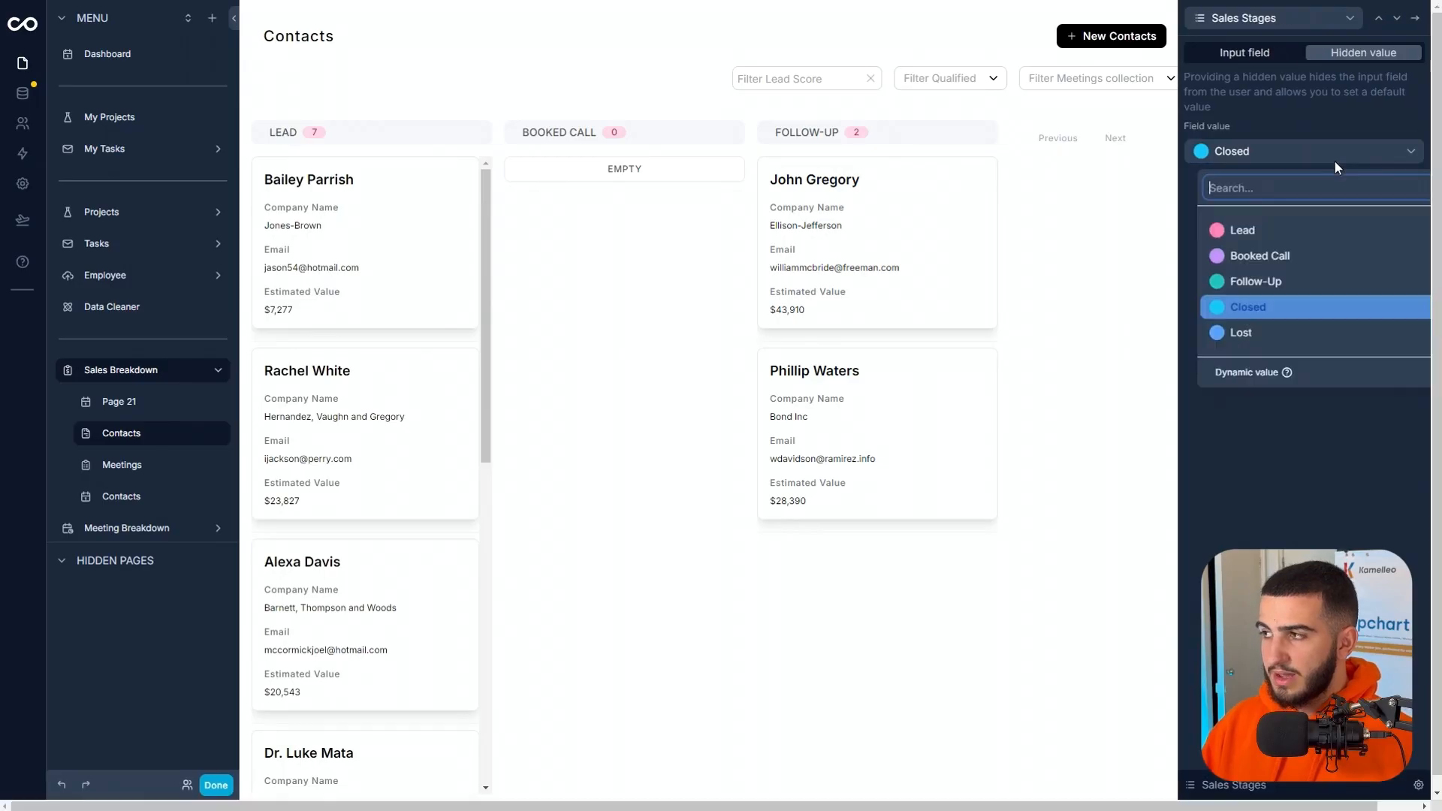
left_click(1301, 333)
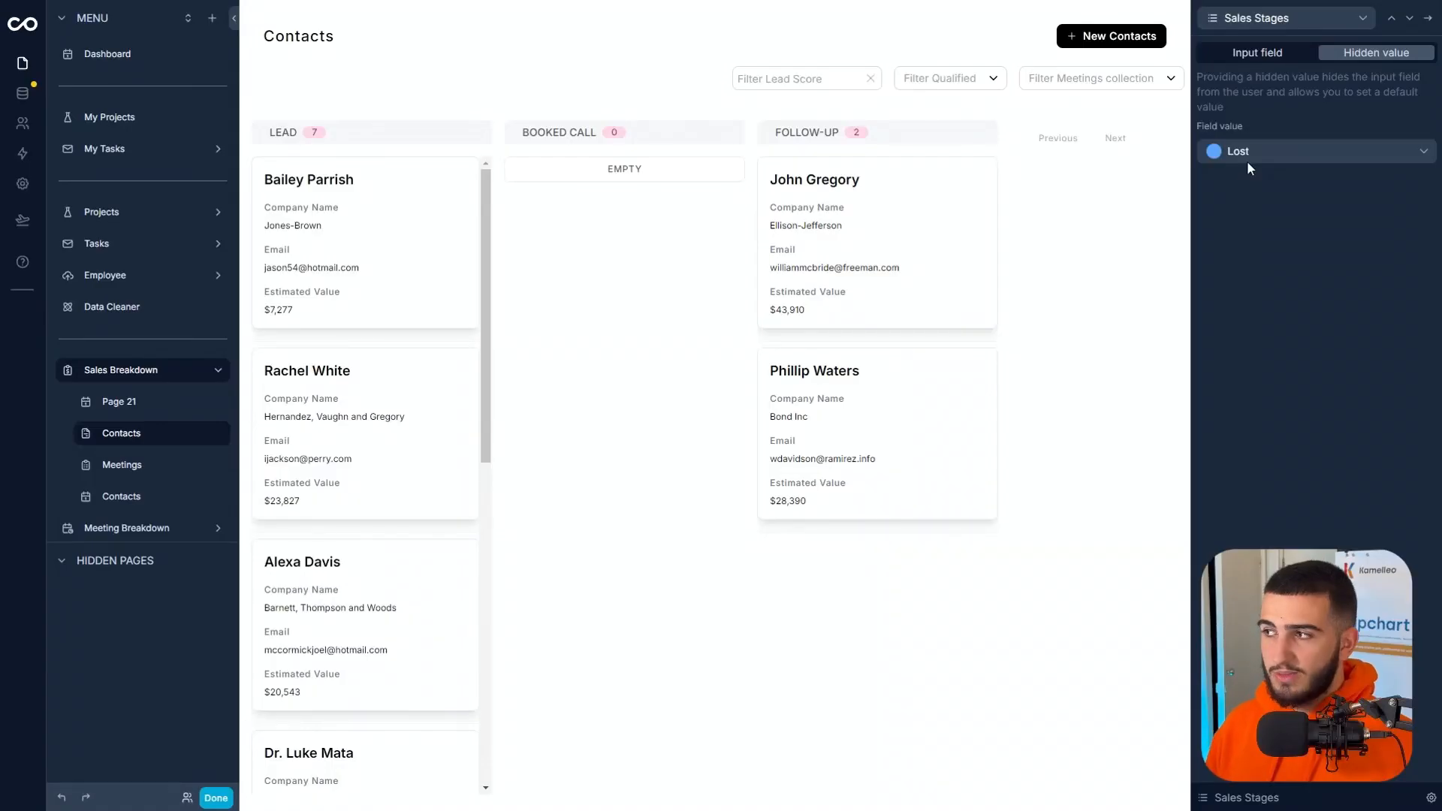
left_click(1251, 60)
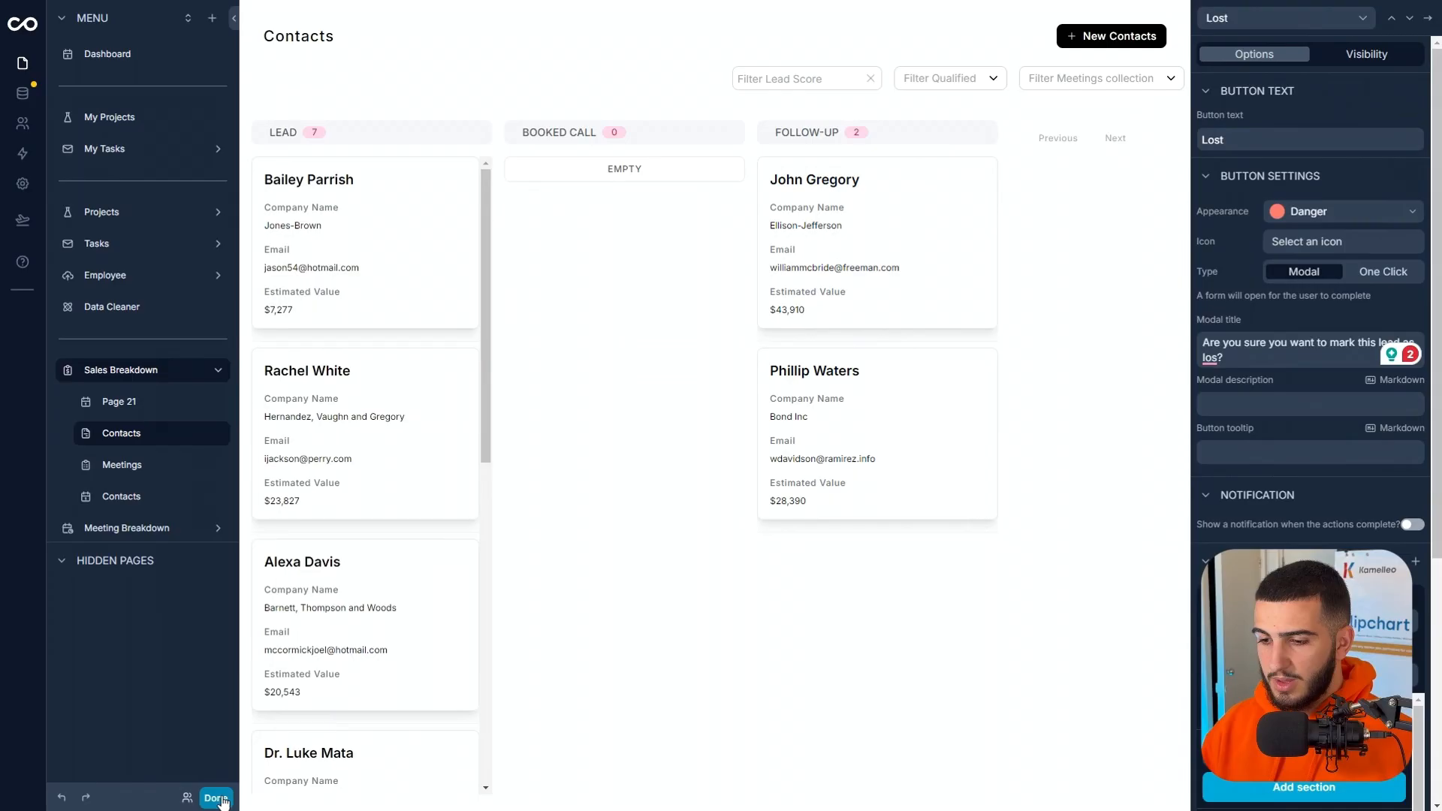
left_click(217, 797)
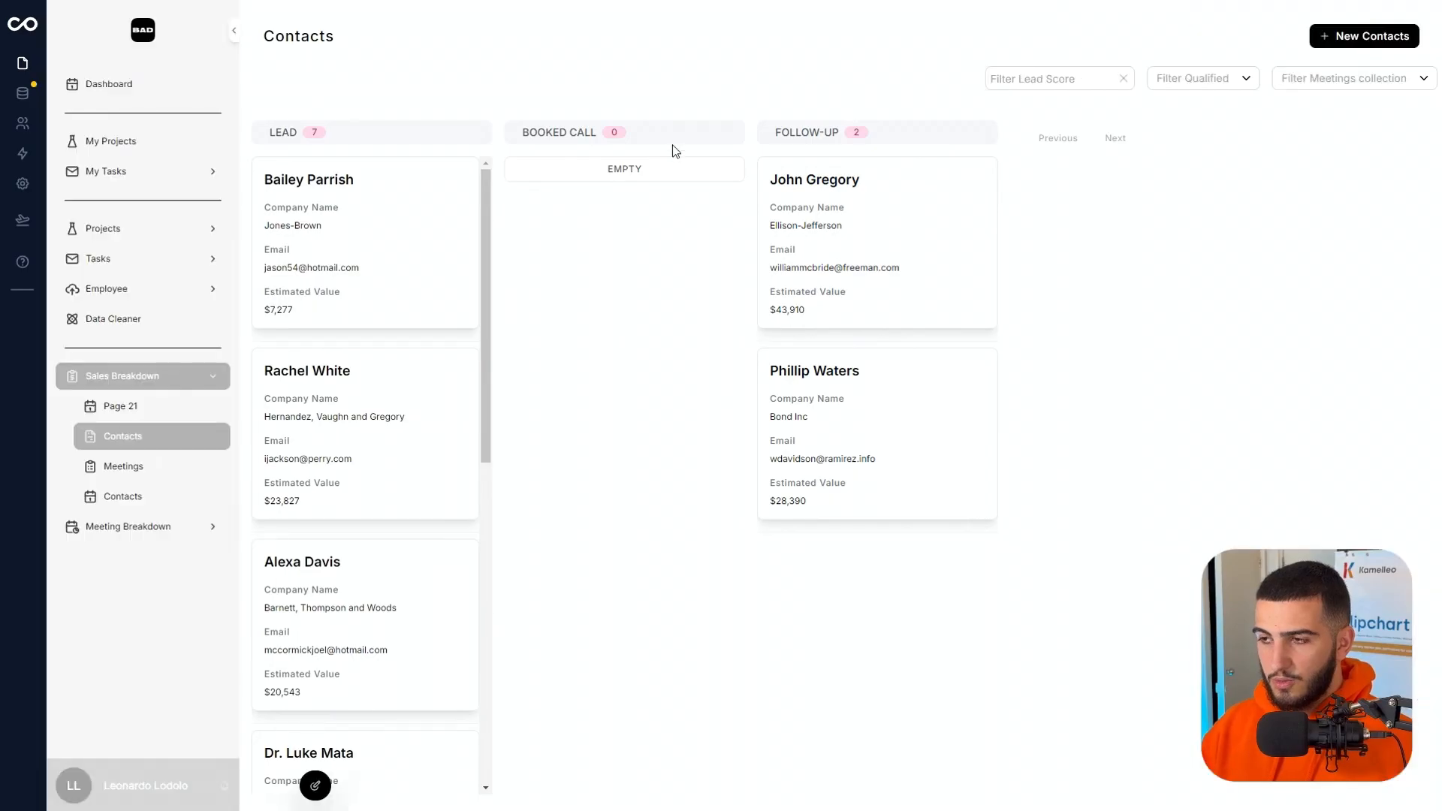
Add another record button to the Contacts board, name it Follow Up and give it the Warning appearance.
mouse_move(289, 774)
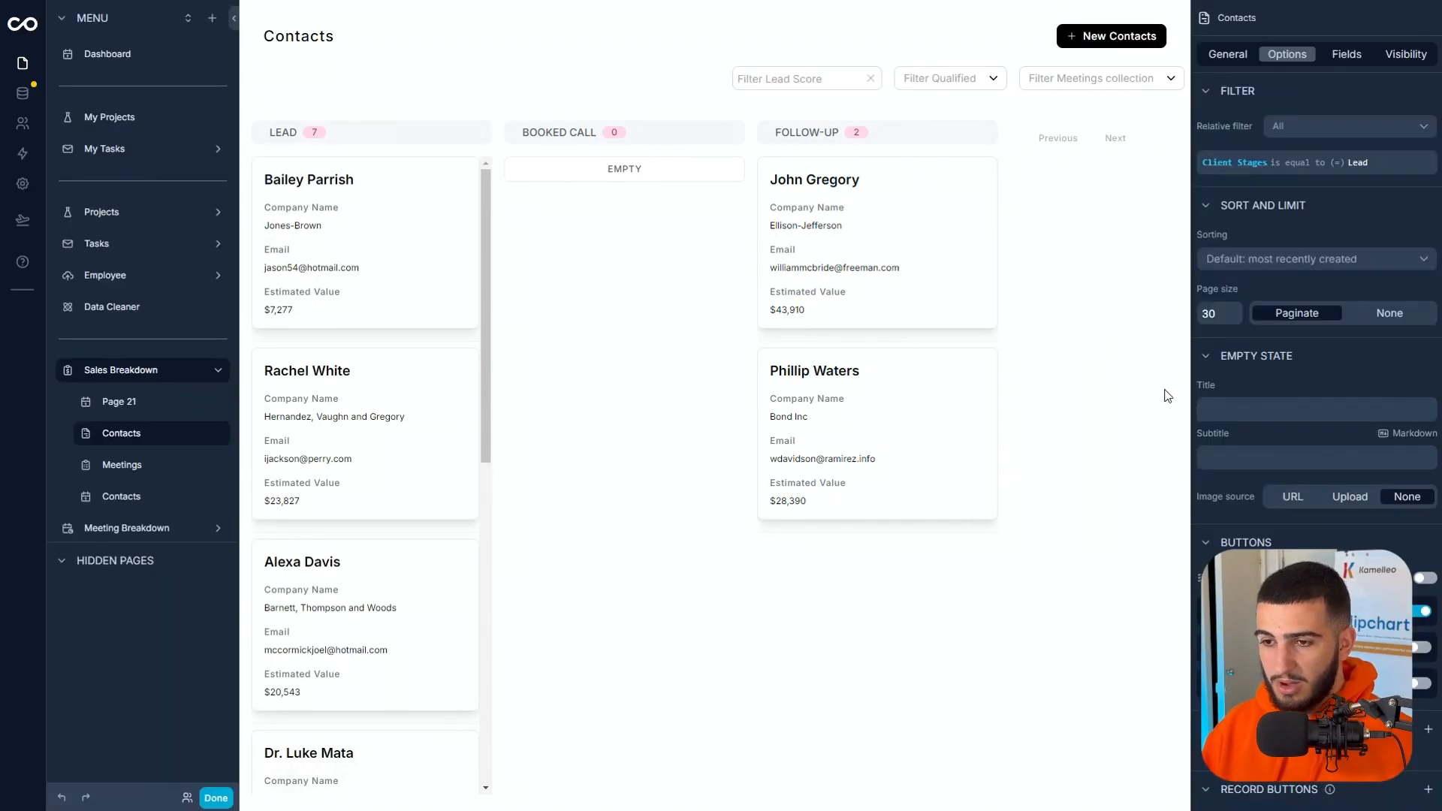
scroll(1237, 496, "down", 3)
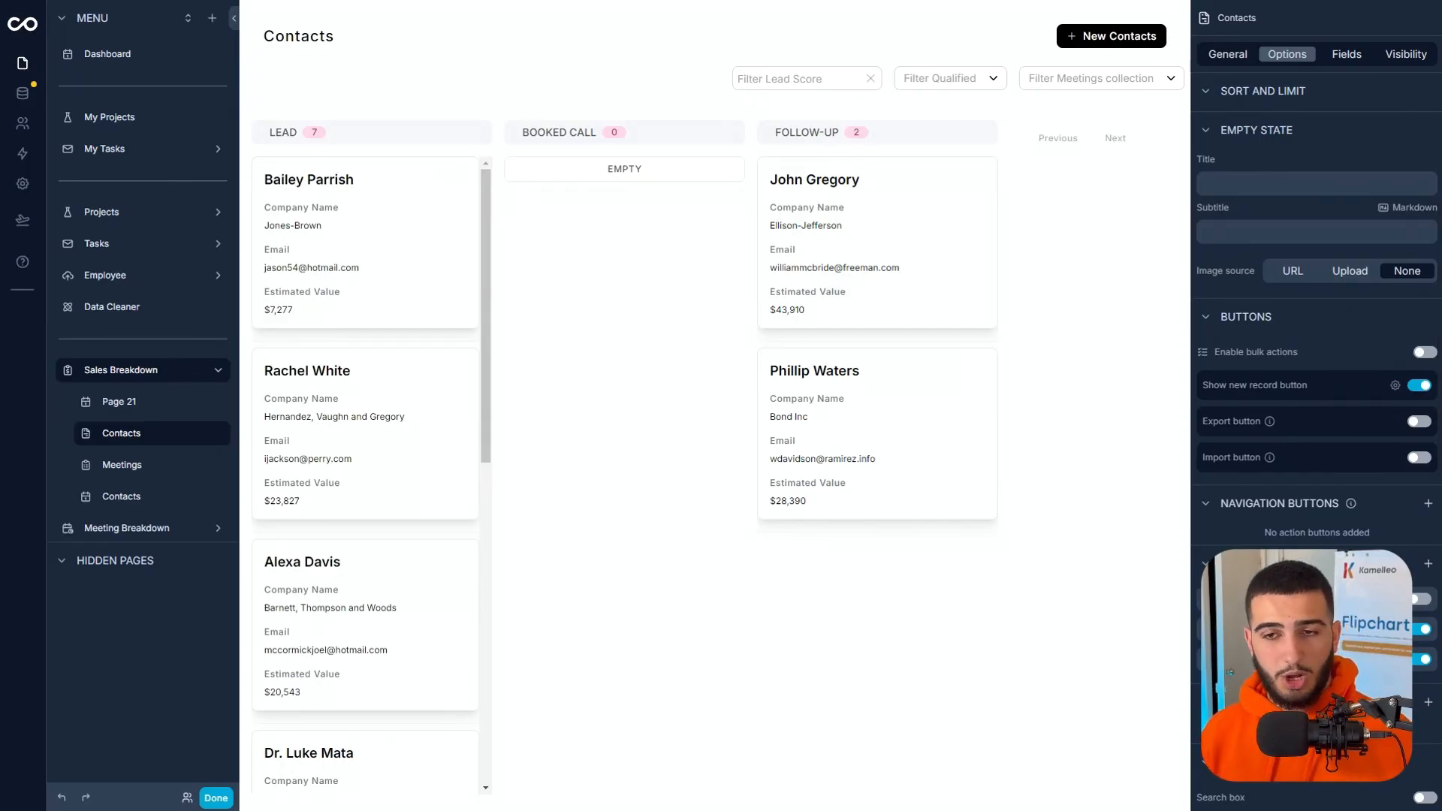
left_click(1428, 564)
left_click(1307, 690)
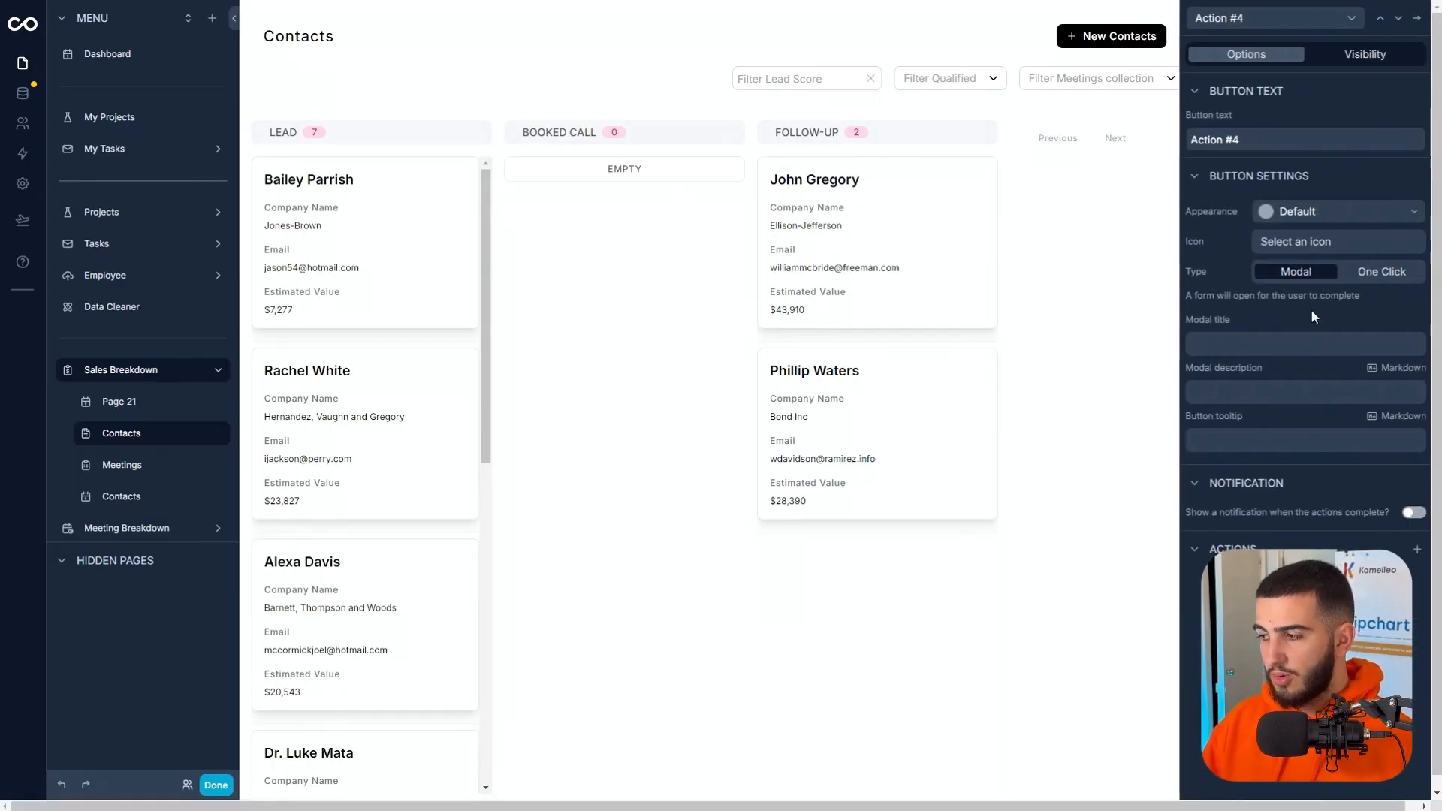
type("Fo")
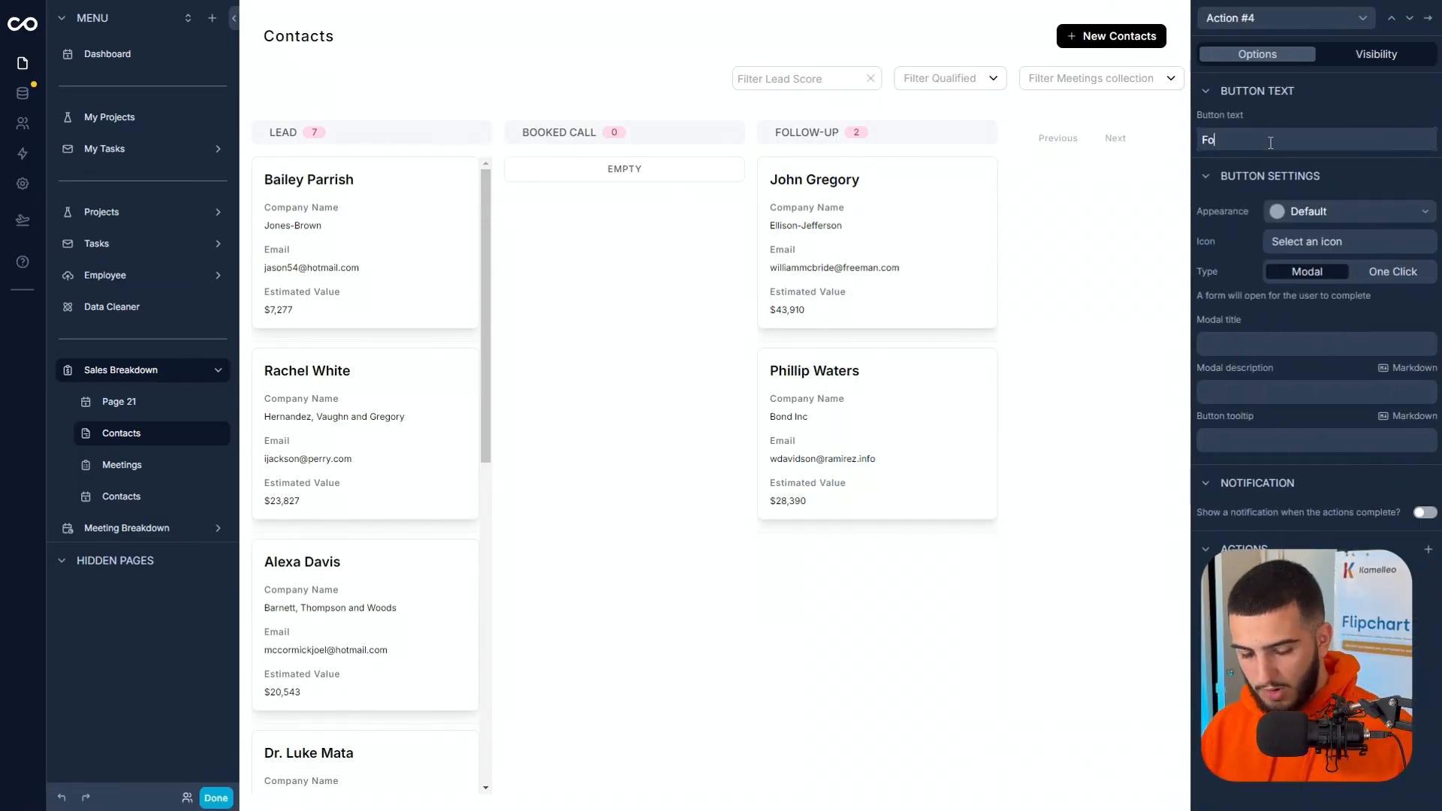
type("llow Up")
left_click(1312, 214)
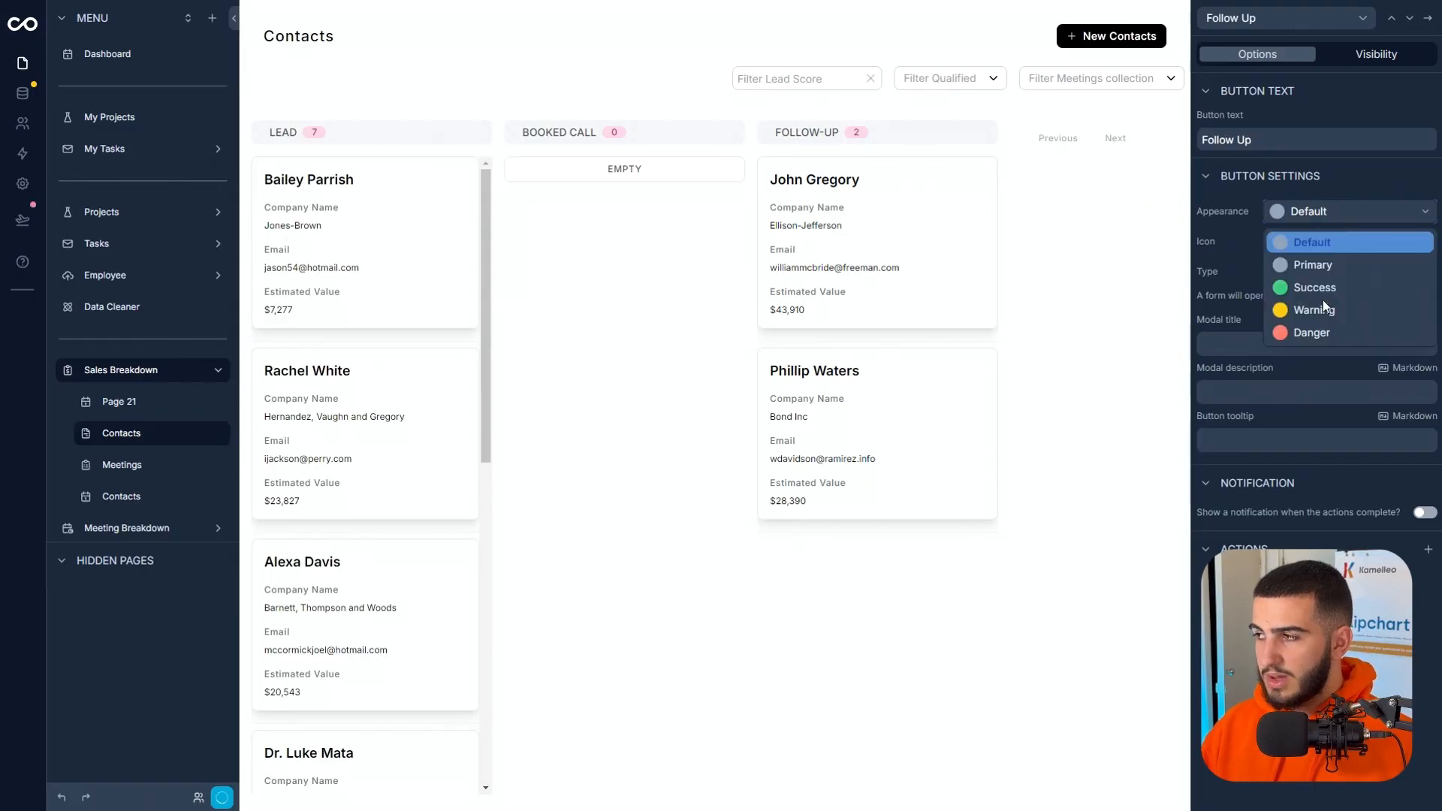
left_click(1323, 307)
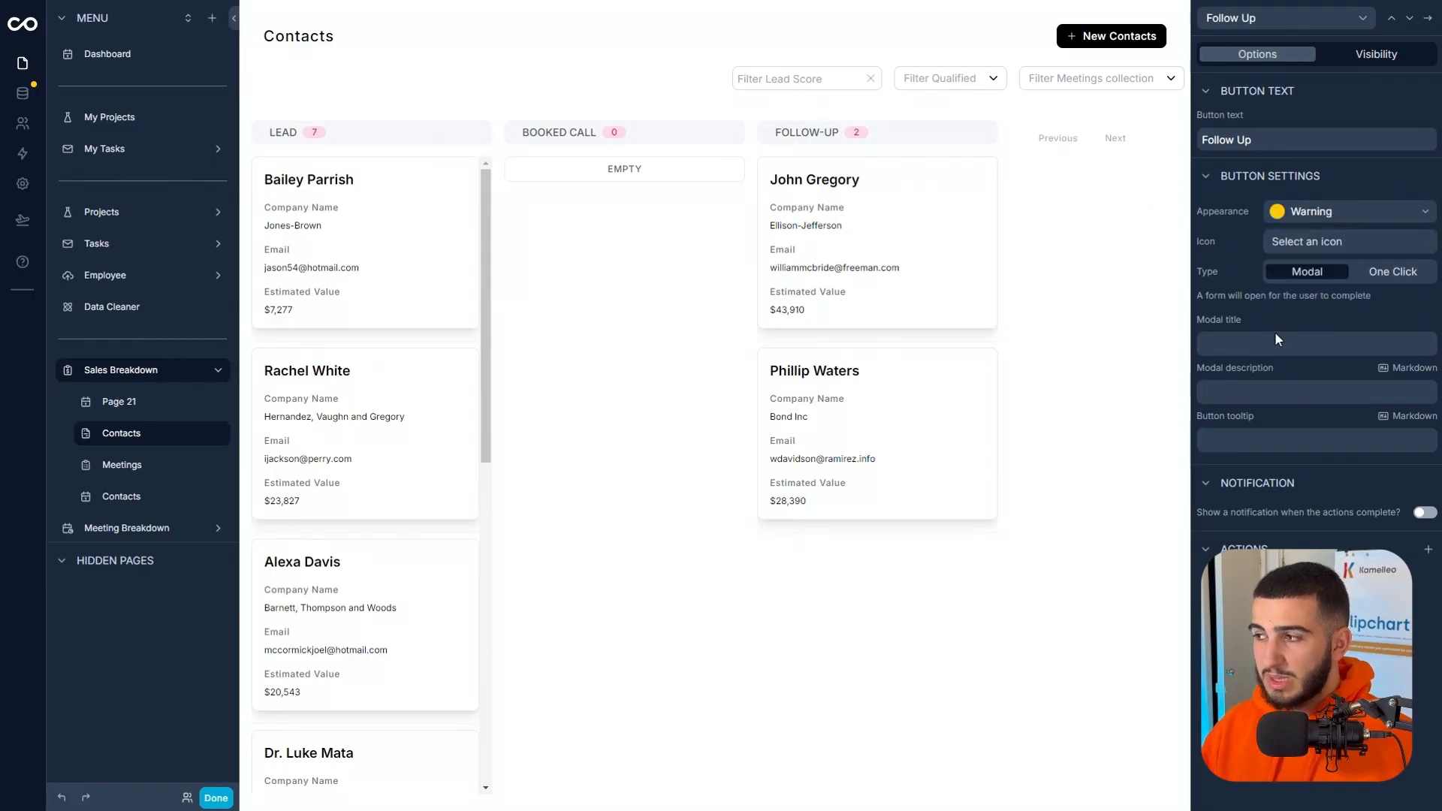
Make the Follow Up button a One Click button and give it an Update a record action.
left_click(1391, 274)
left_click(1351, 488)
left_click(1327, 508)
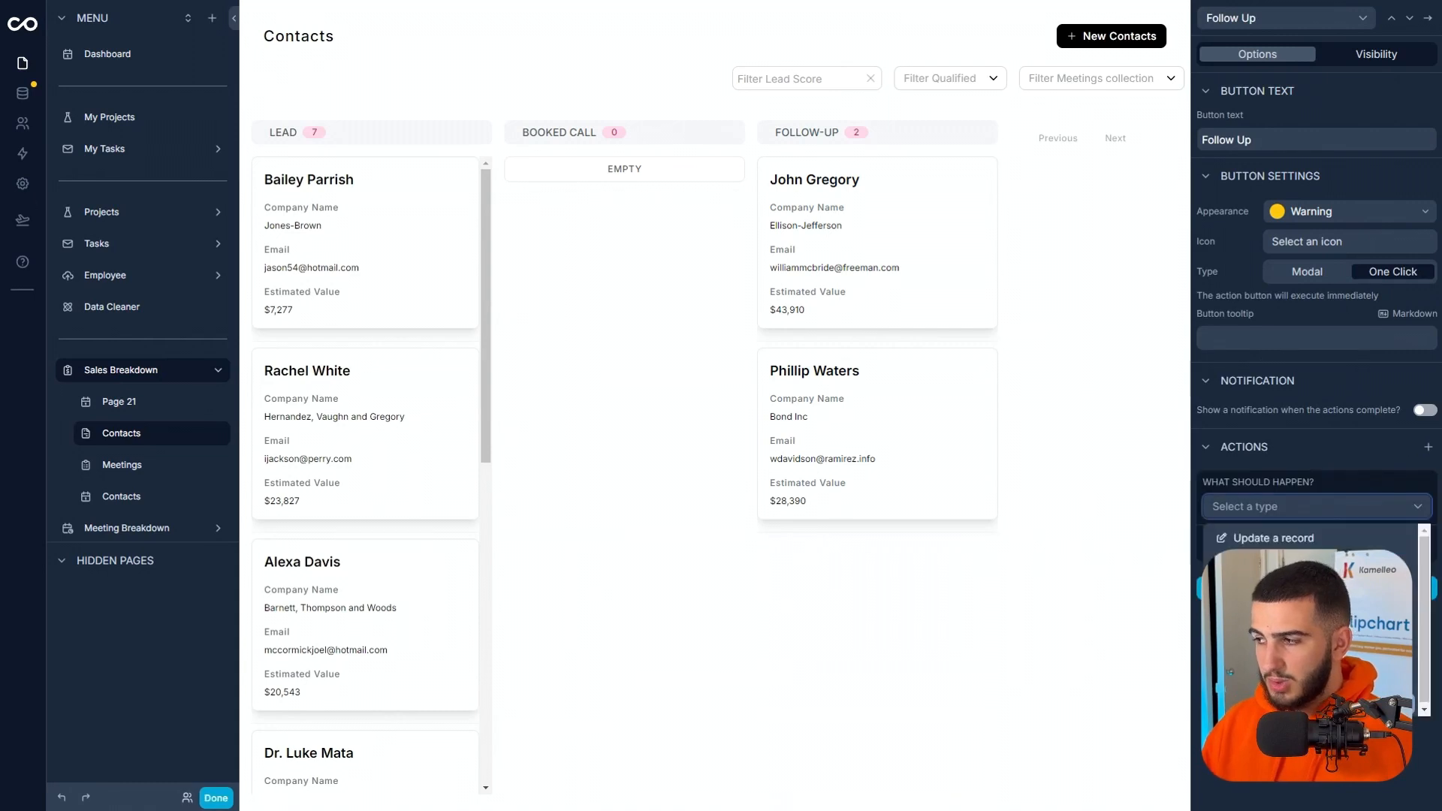
left_click(1311, 539)
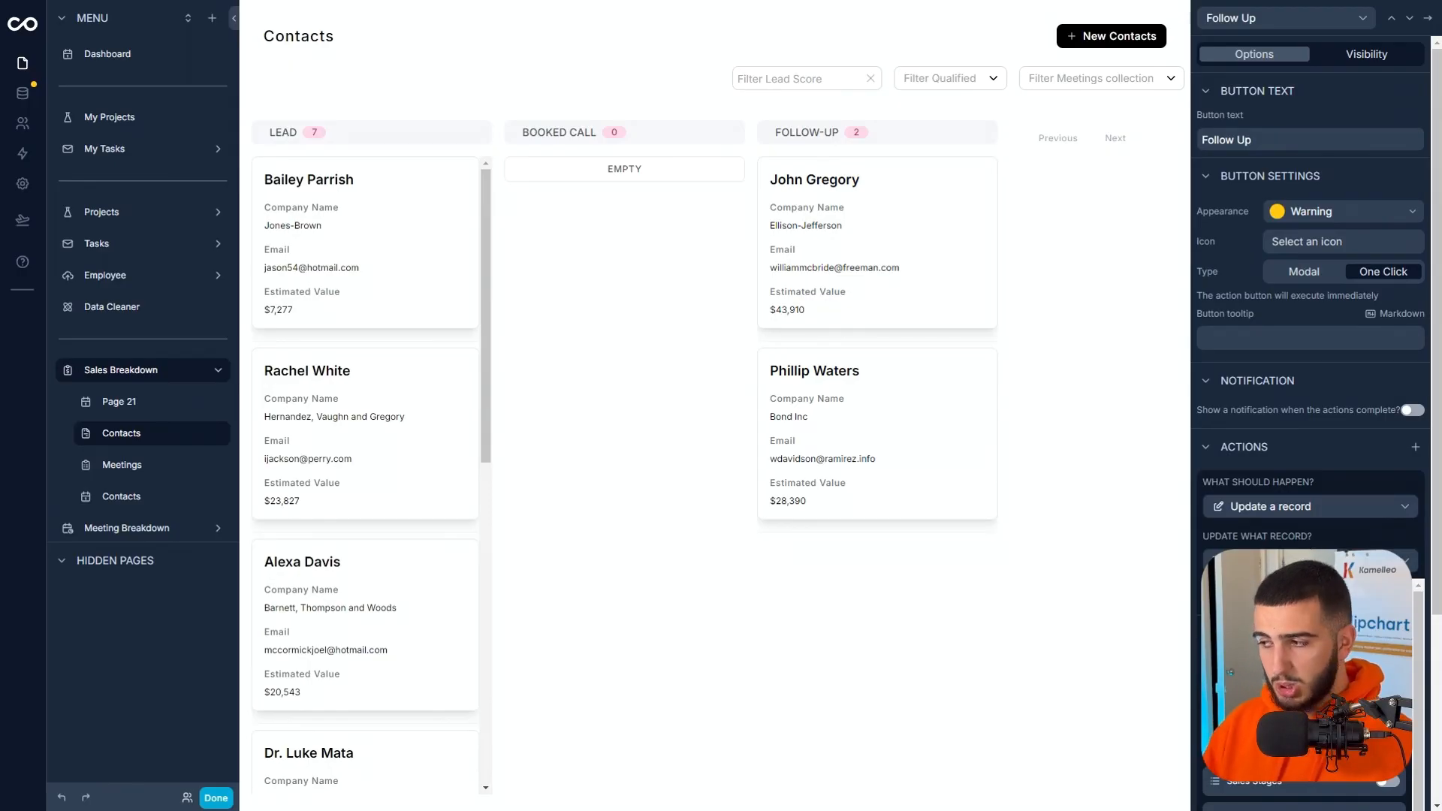
scroll(1307, 675, "down", 5)
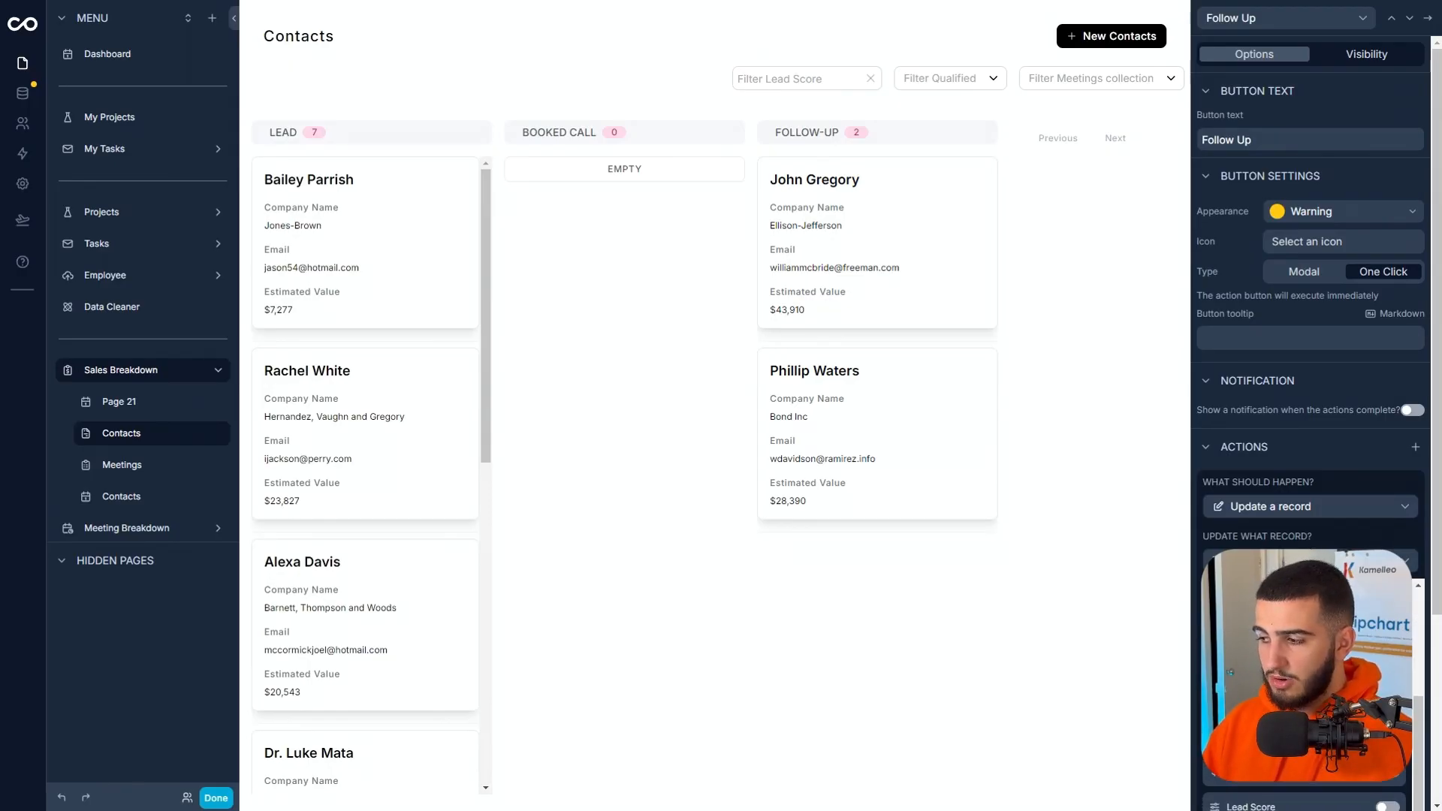
scroll(1306, 676, "down", 4)
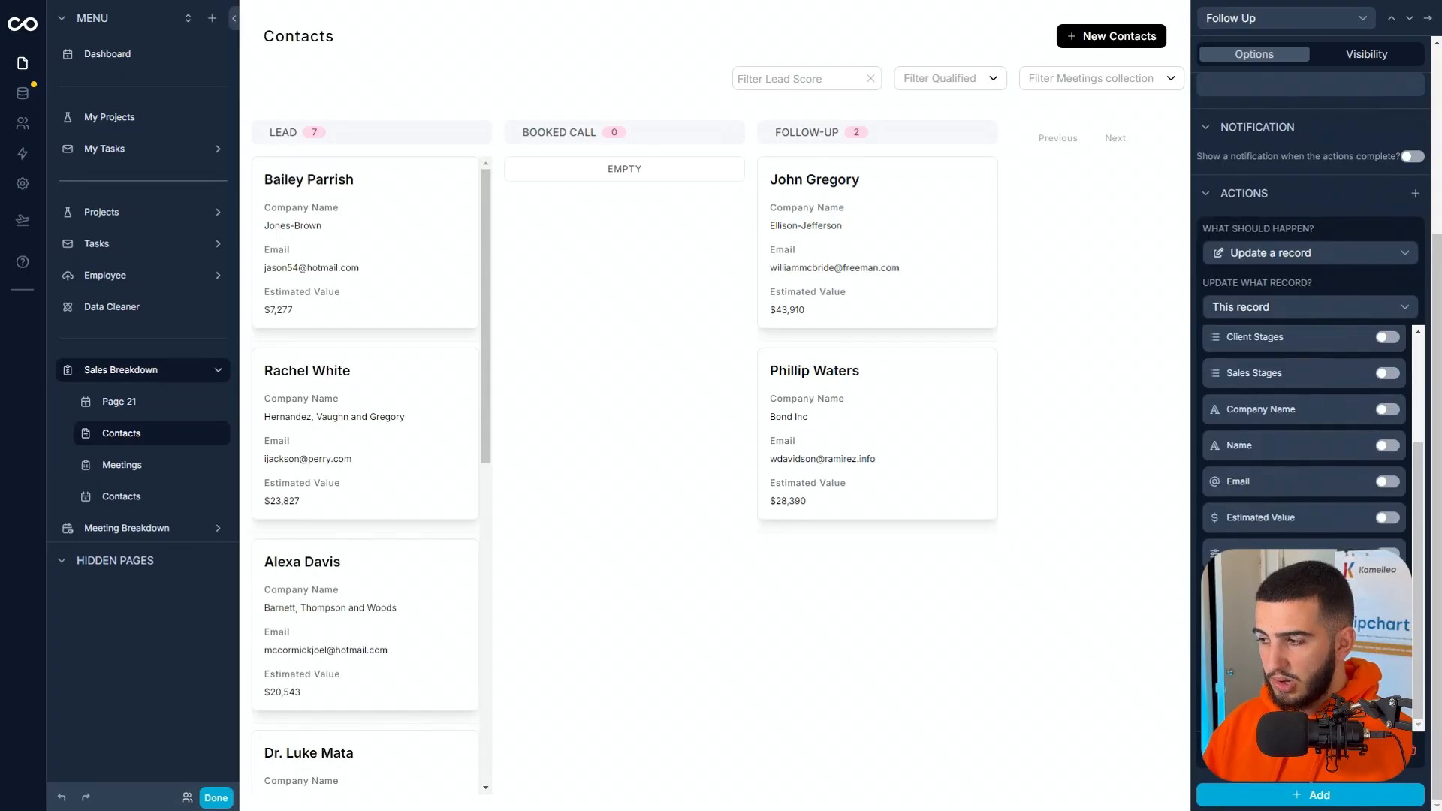
Add a Date field named Follow Up Date with the Date & time format to the Contacts table.
left_click(23, 93)
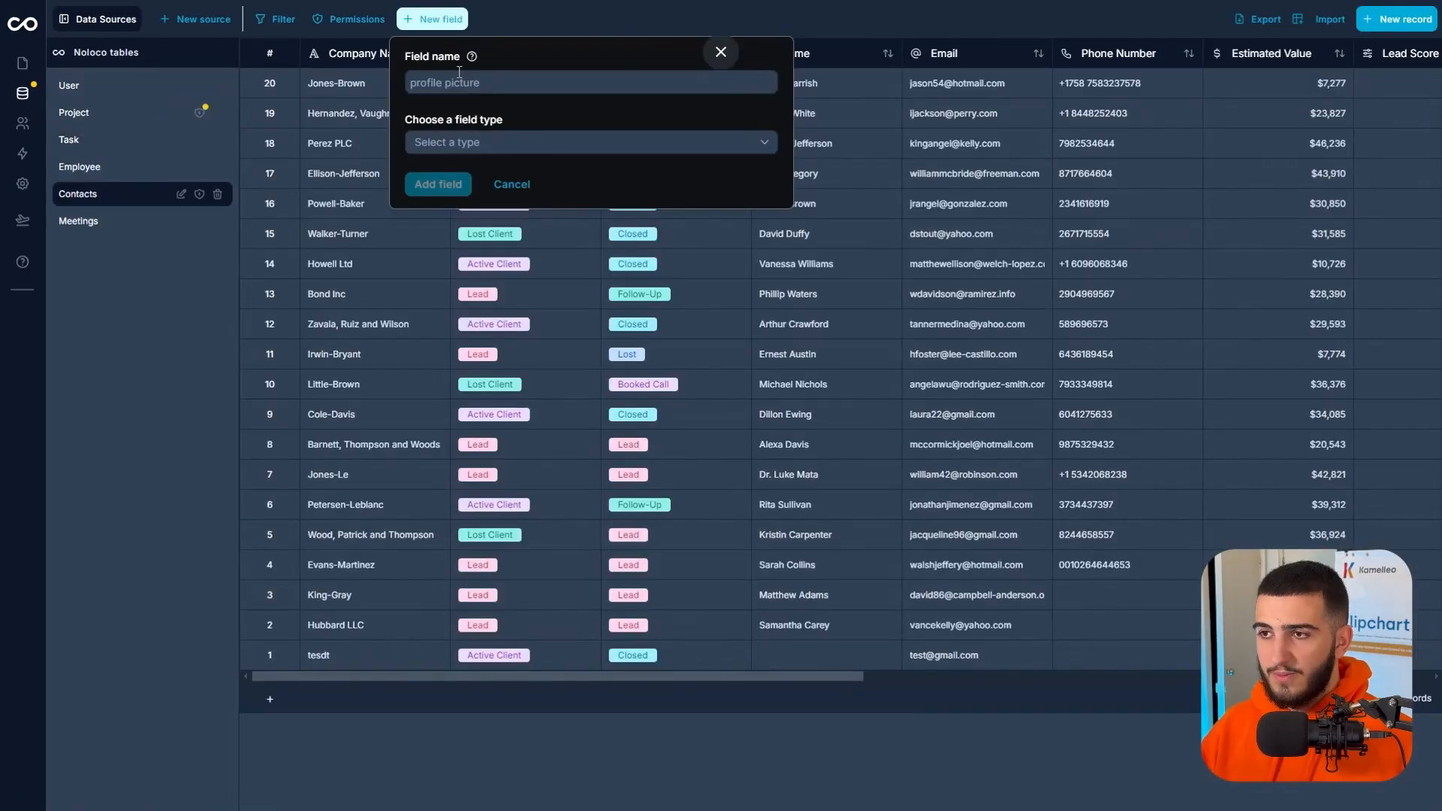
left_click(459, 72)
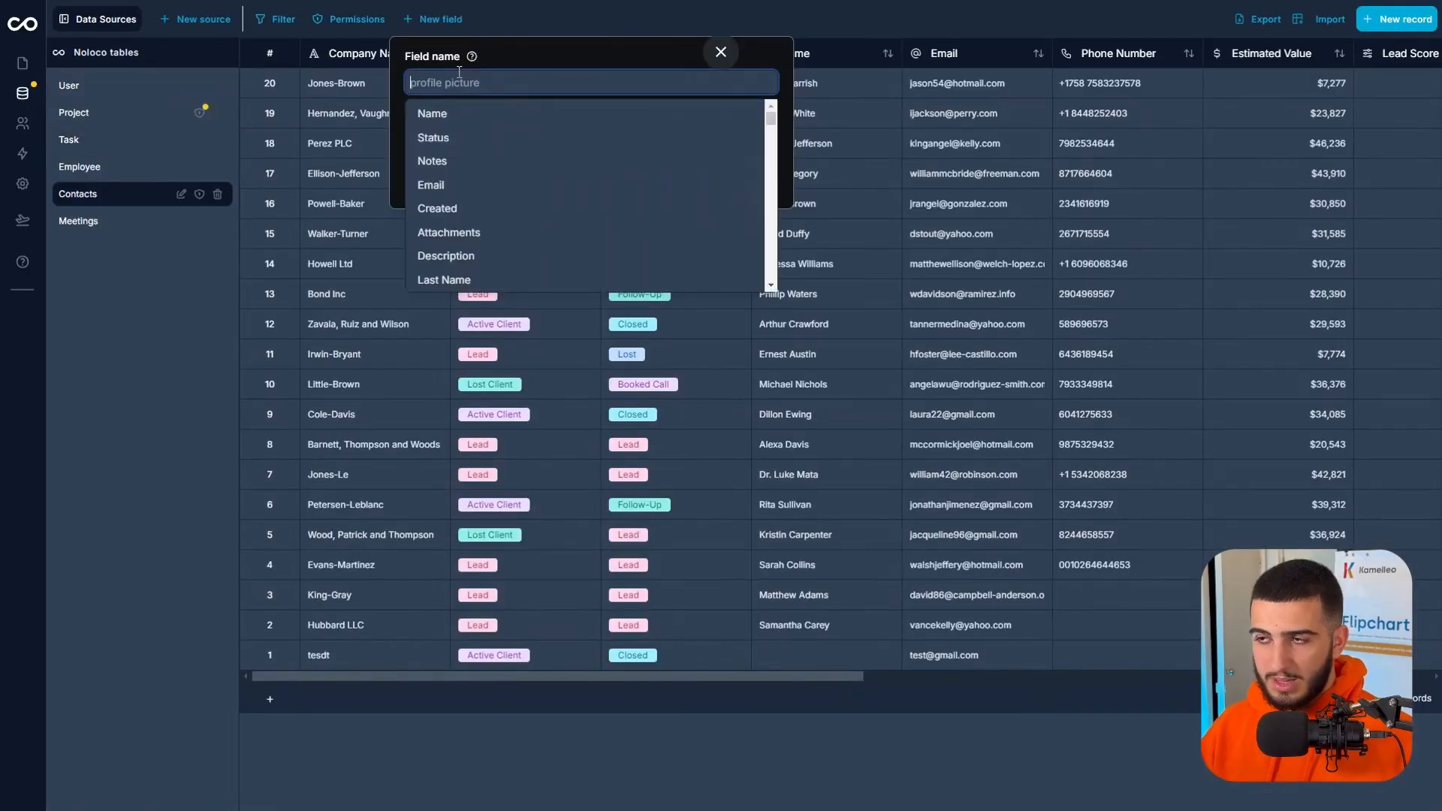
type("Follow Up Date")
left_click(506, 144)
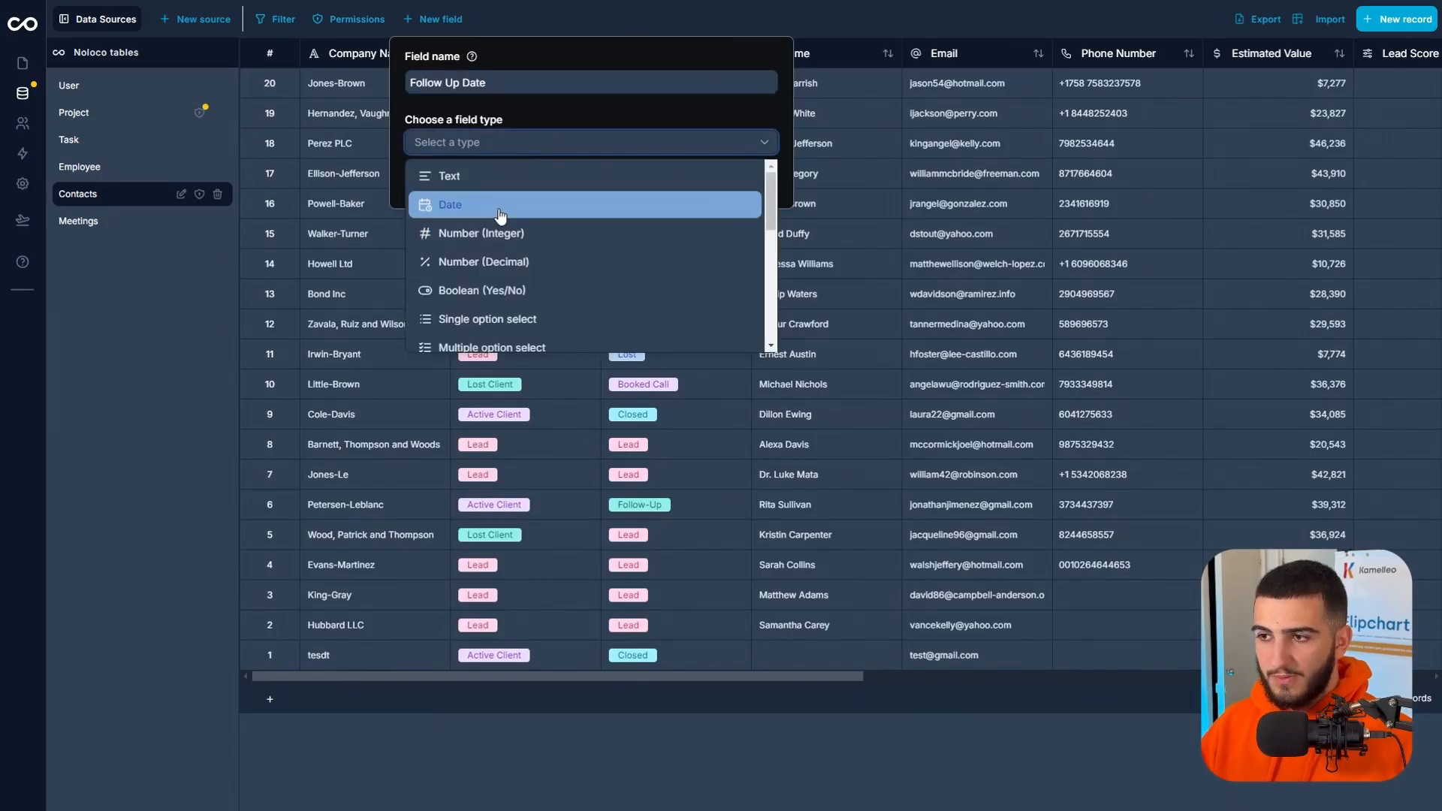
left_click(506, 206)
left_click(507, 207)
left_click(502, 285)
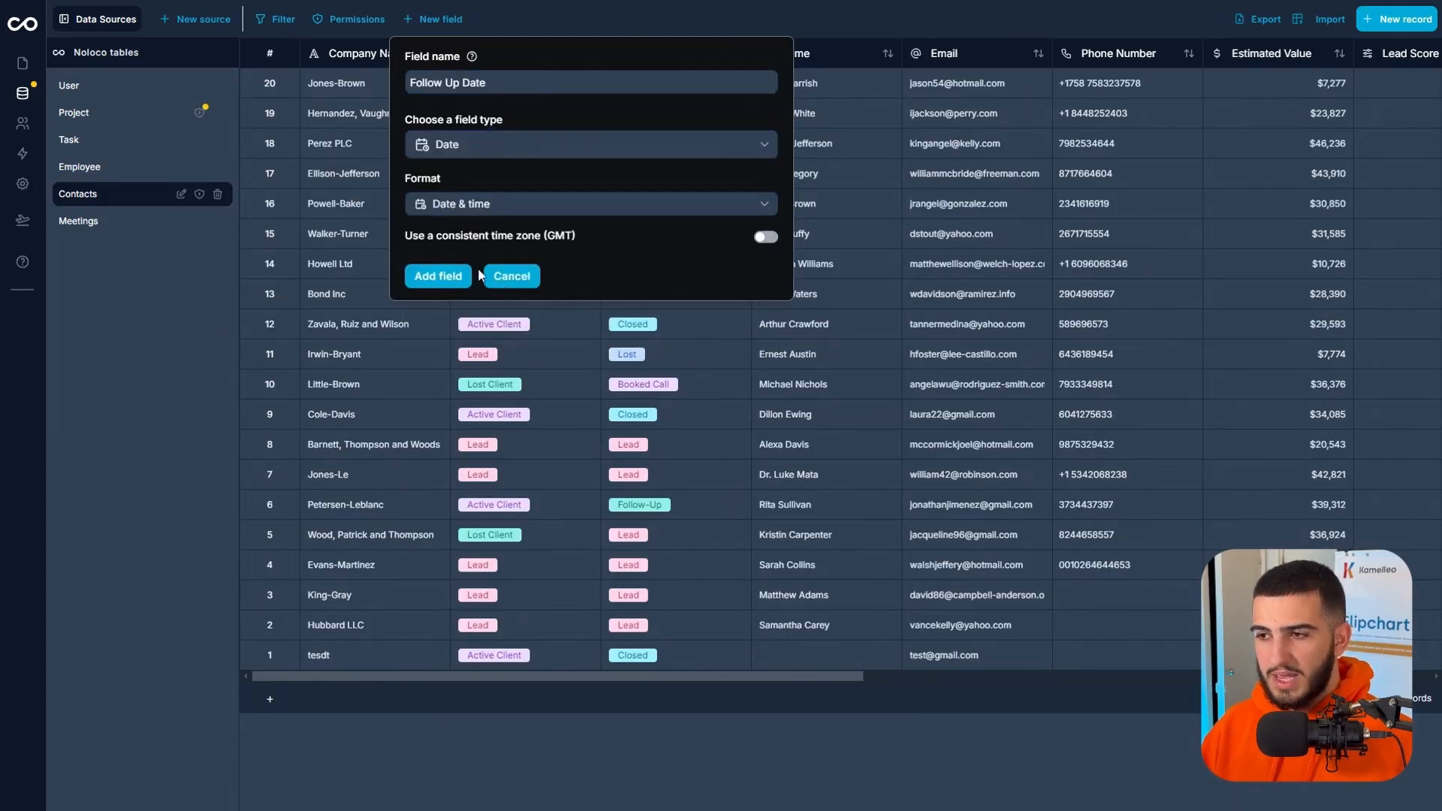
left_click(462, 280)
Return to the Follow Up button on the Contacts page and add Follow Up Date as an input field to its update action.
left_click(22, 65)
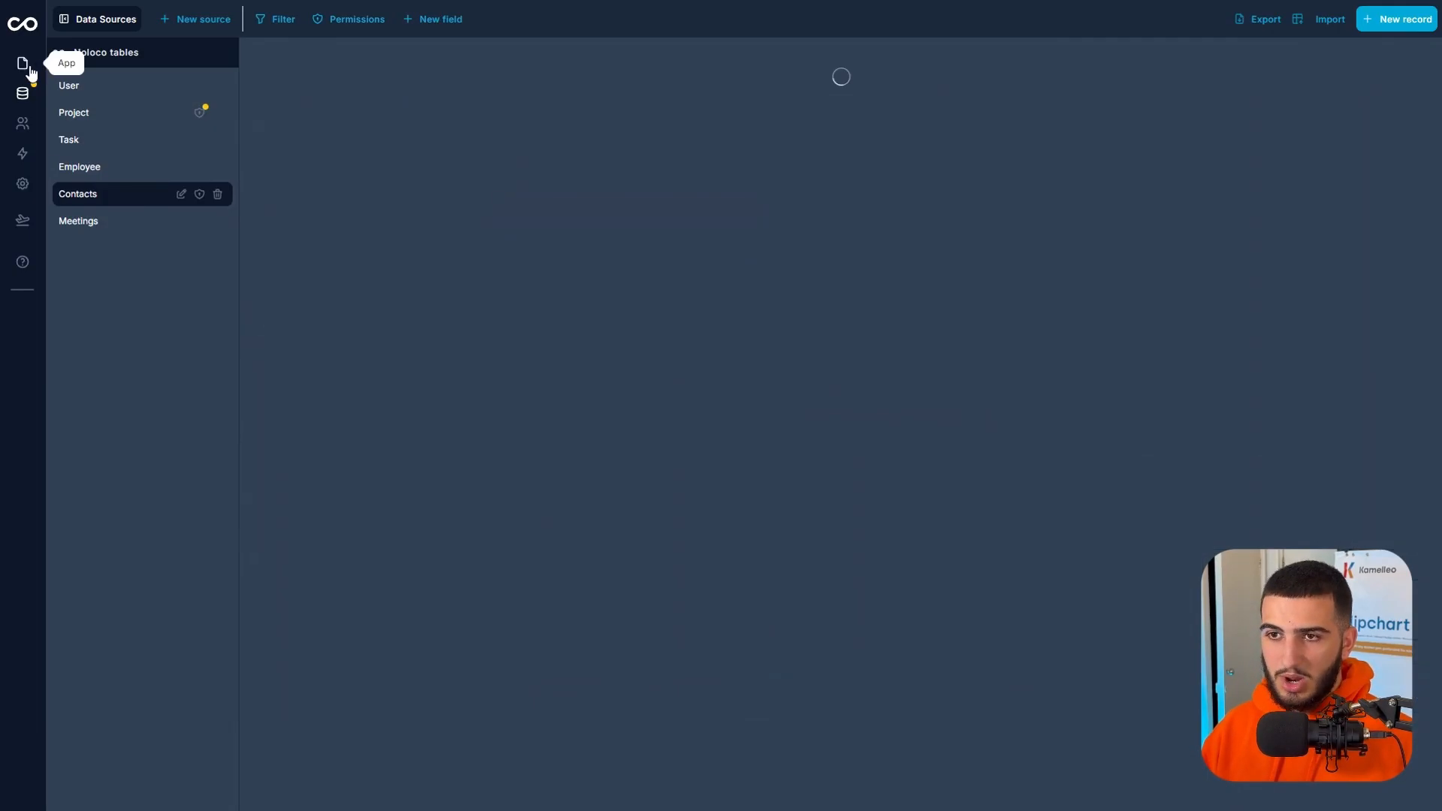
scroll(1314, 338, "down", 10)
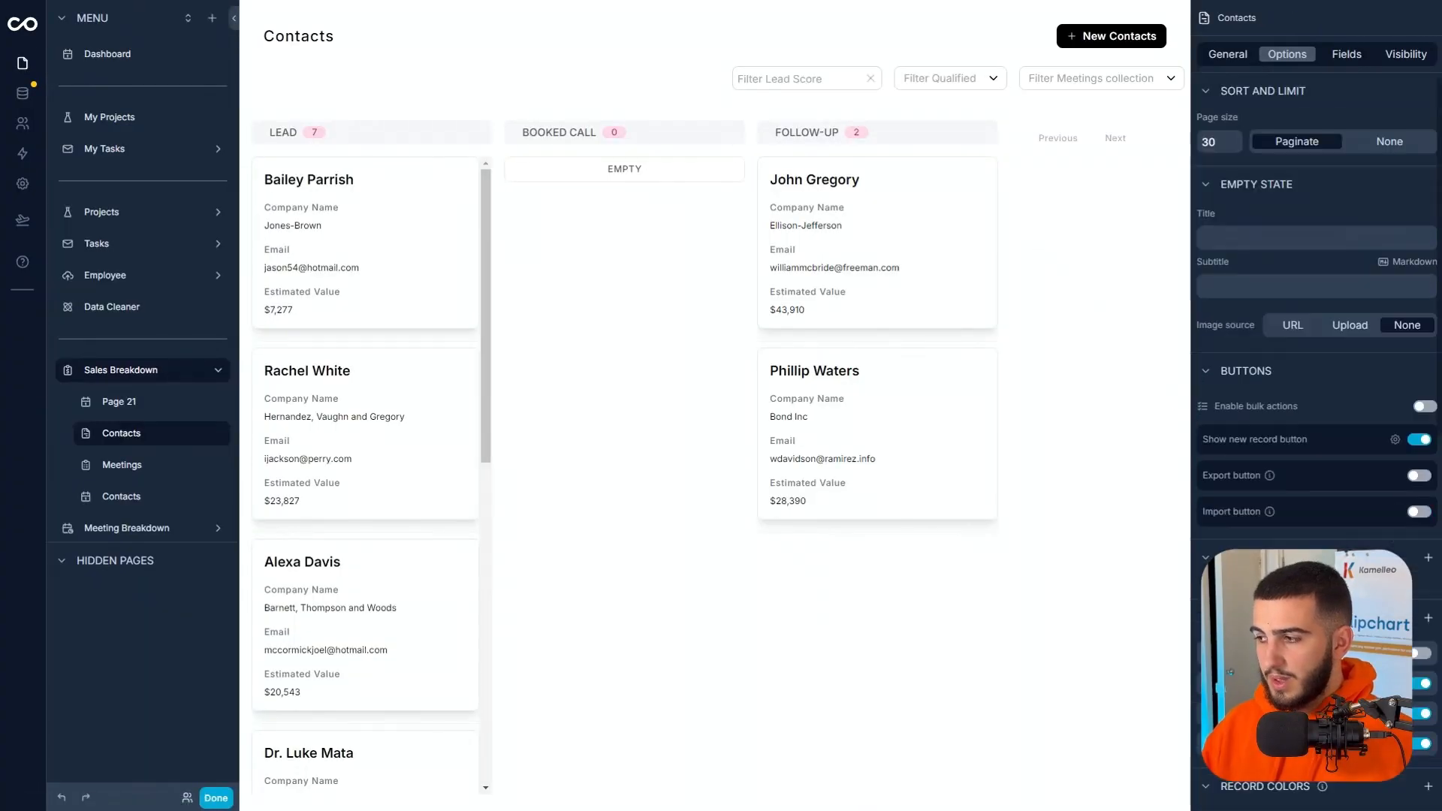
scroll(1315, 338, "up", 5)
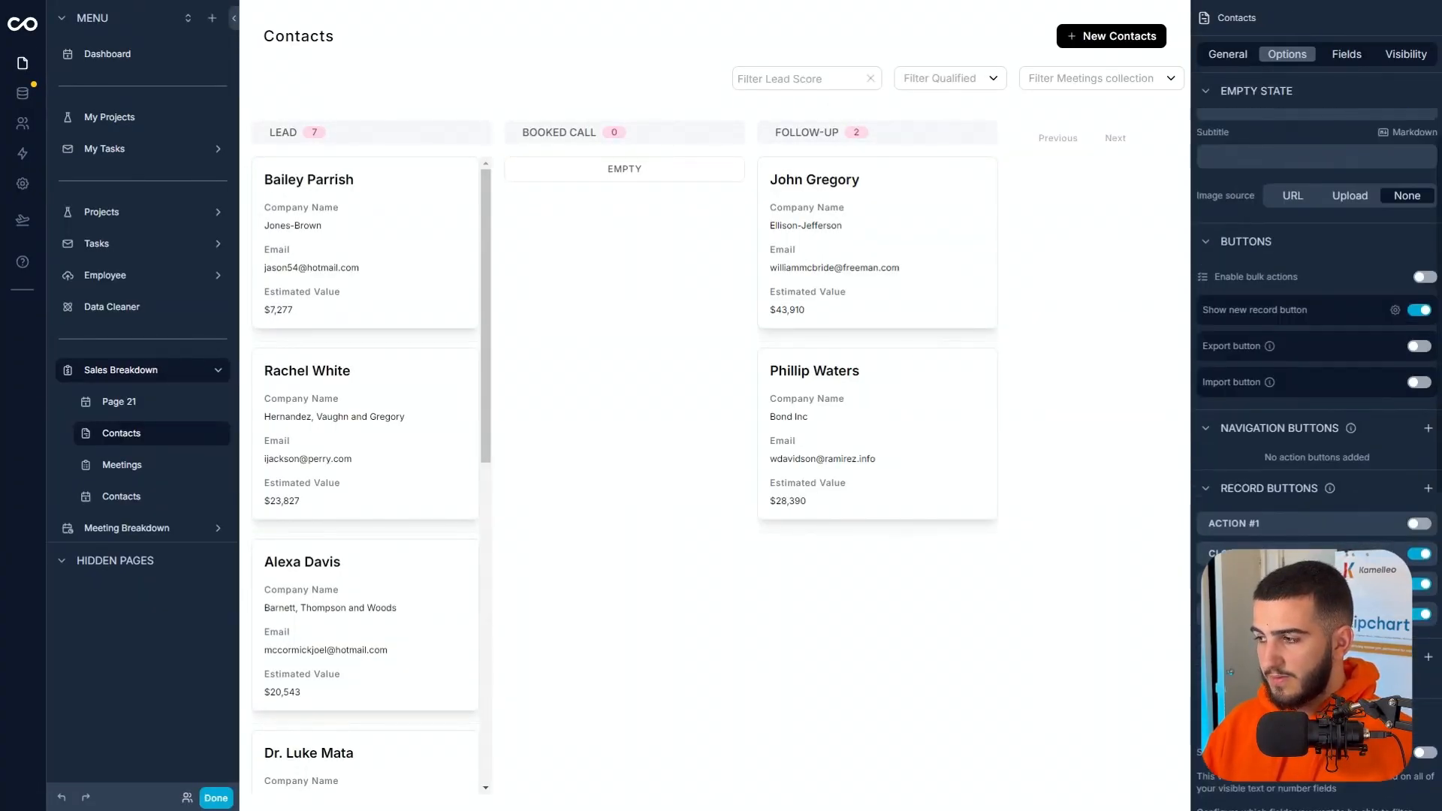
left_click(1292, 584)
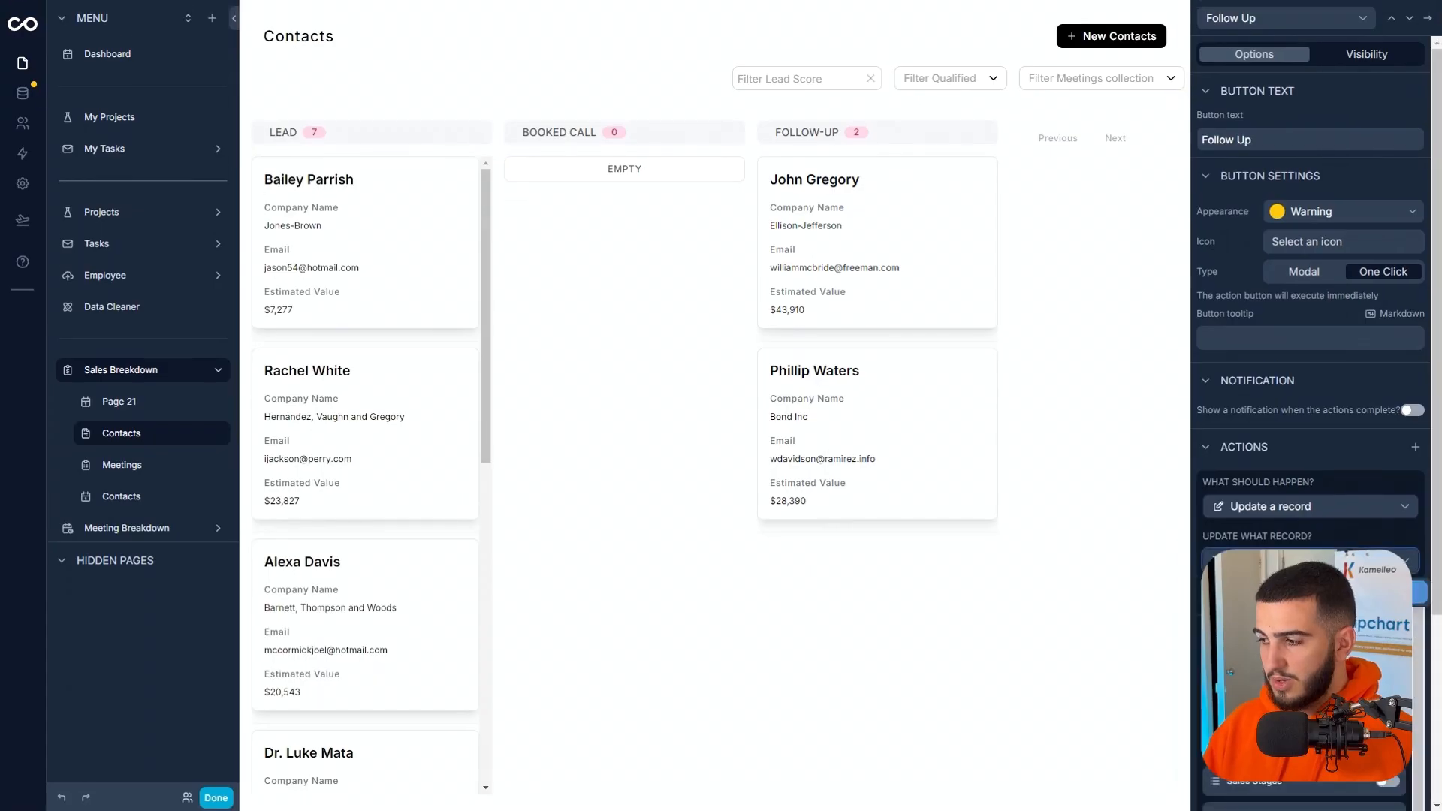
left_click(1352, 544)
scroll(1322, 646, "down", 6)
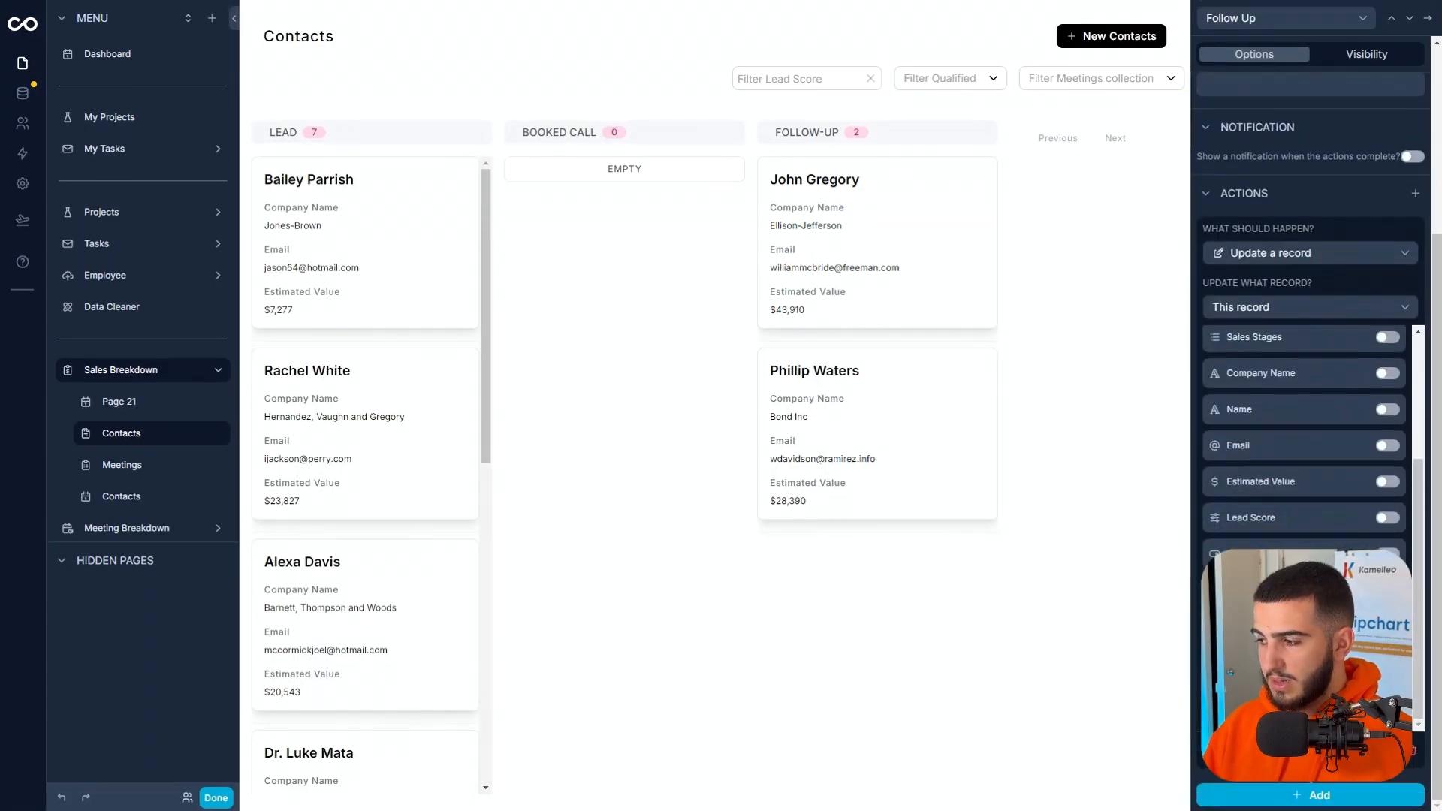
scroll(1352, 481, "up", 3)
left_click(1358, 386)
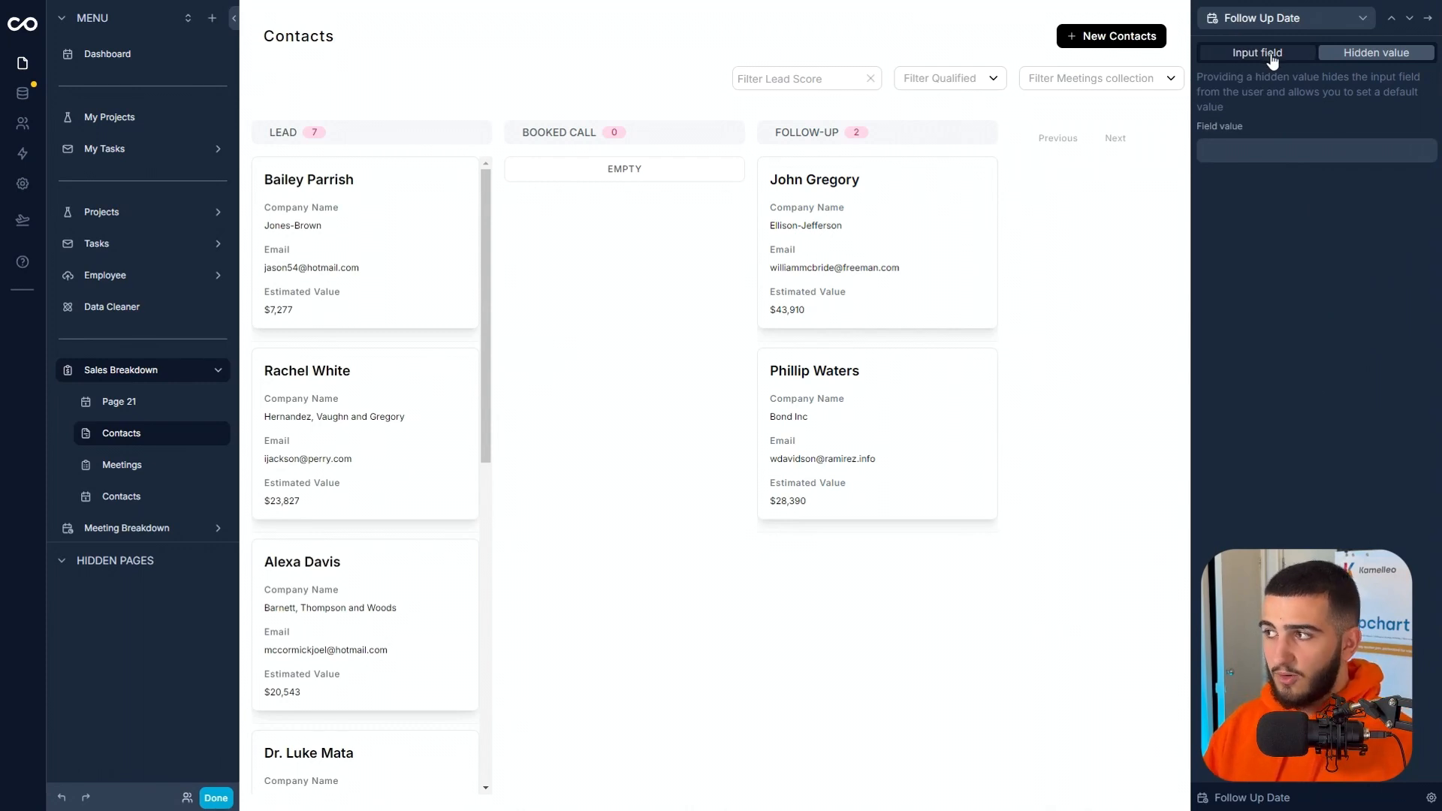
left_click(1264, 54)
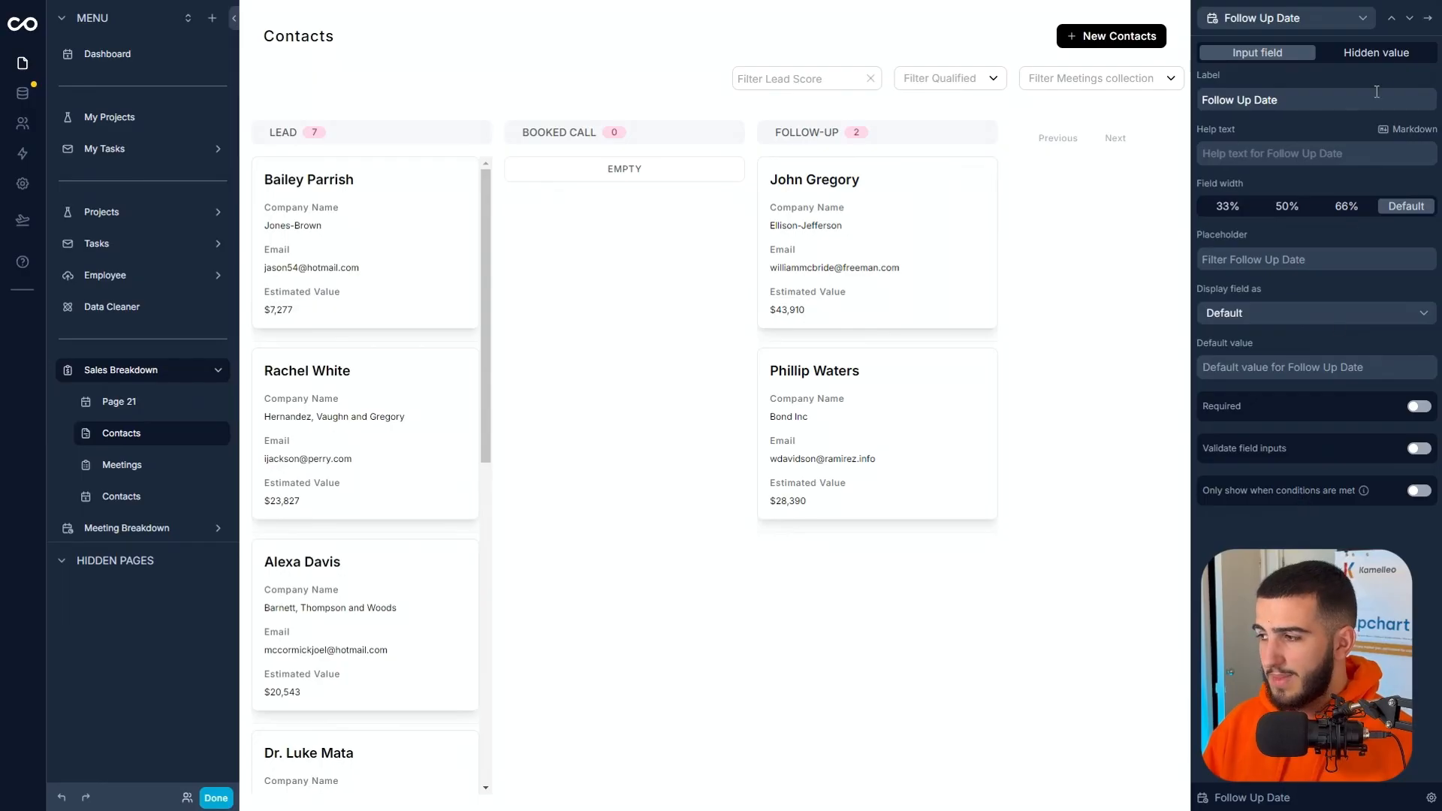
left_click(1426, 21)
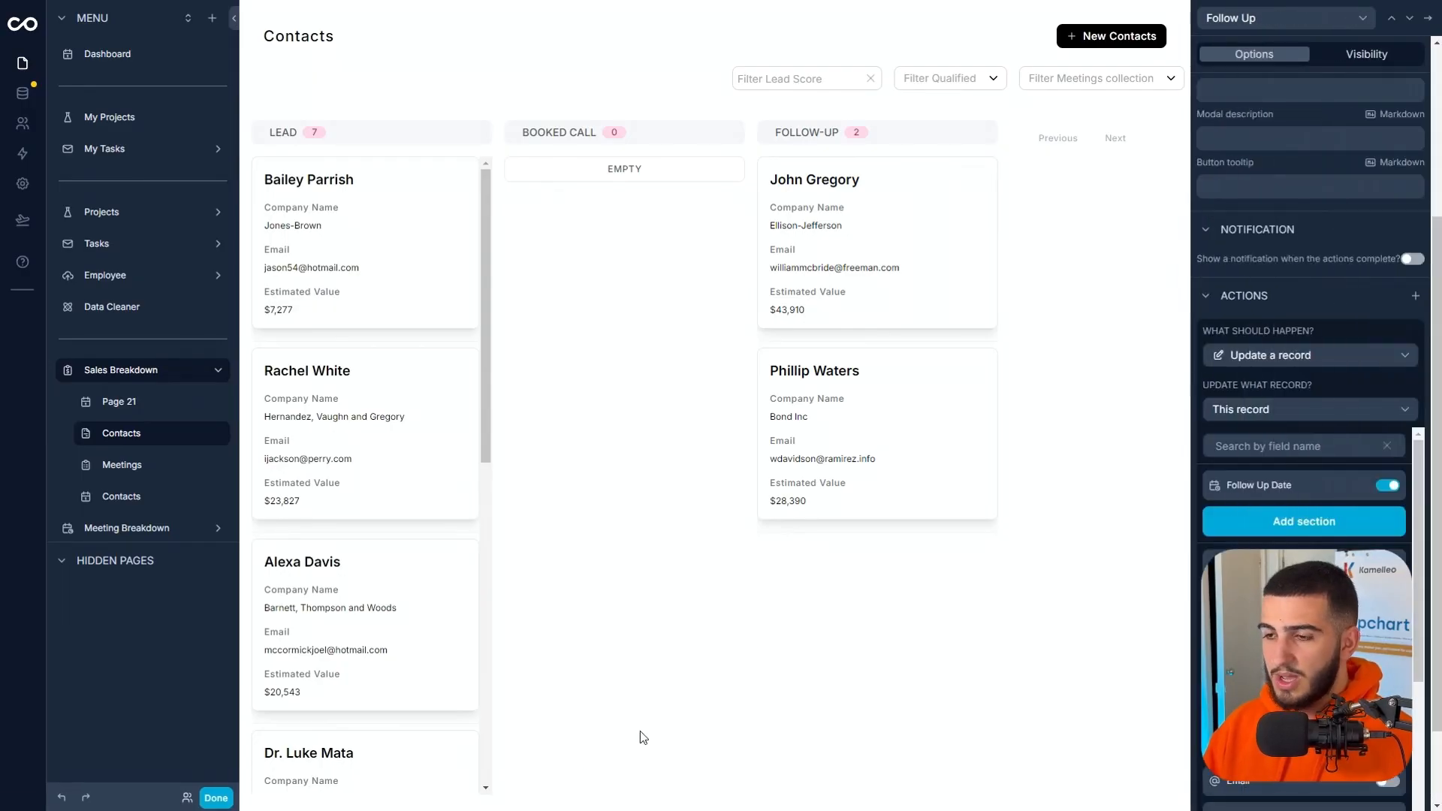
Finish editing and test the Follow Up button on the first Lead contact, submitting the follow-up date 23/08/2024 00:00.
left_click(216, 797)
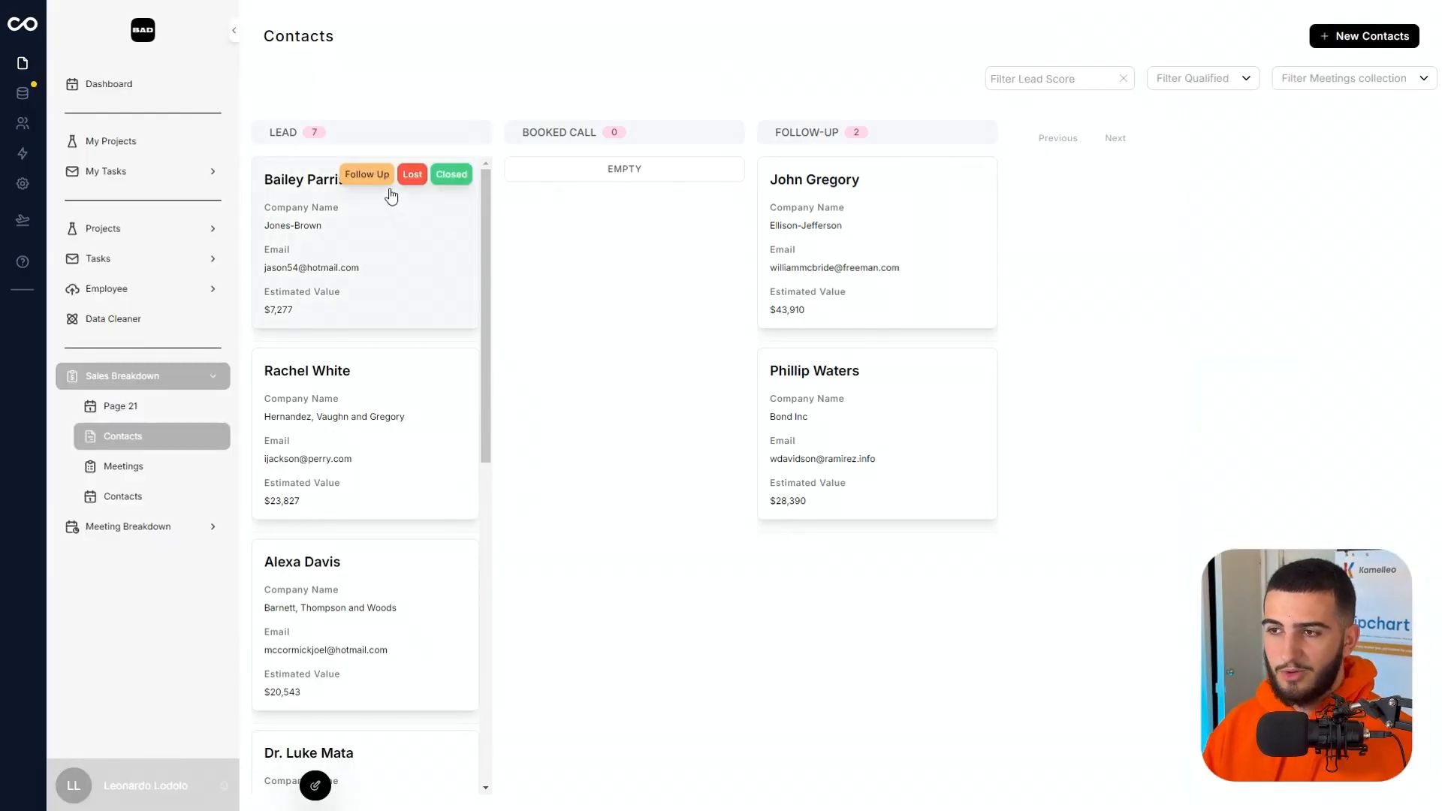
left_click(386, 182)
left_click(584, 403)
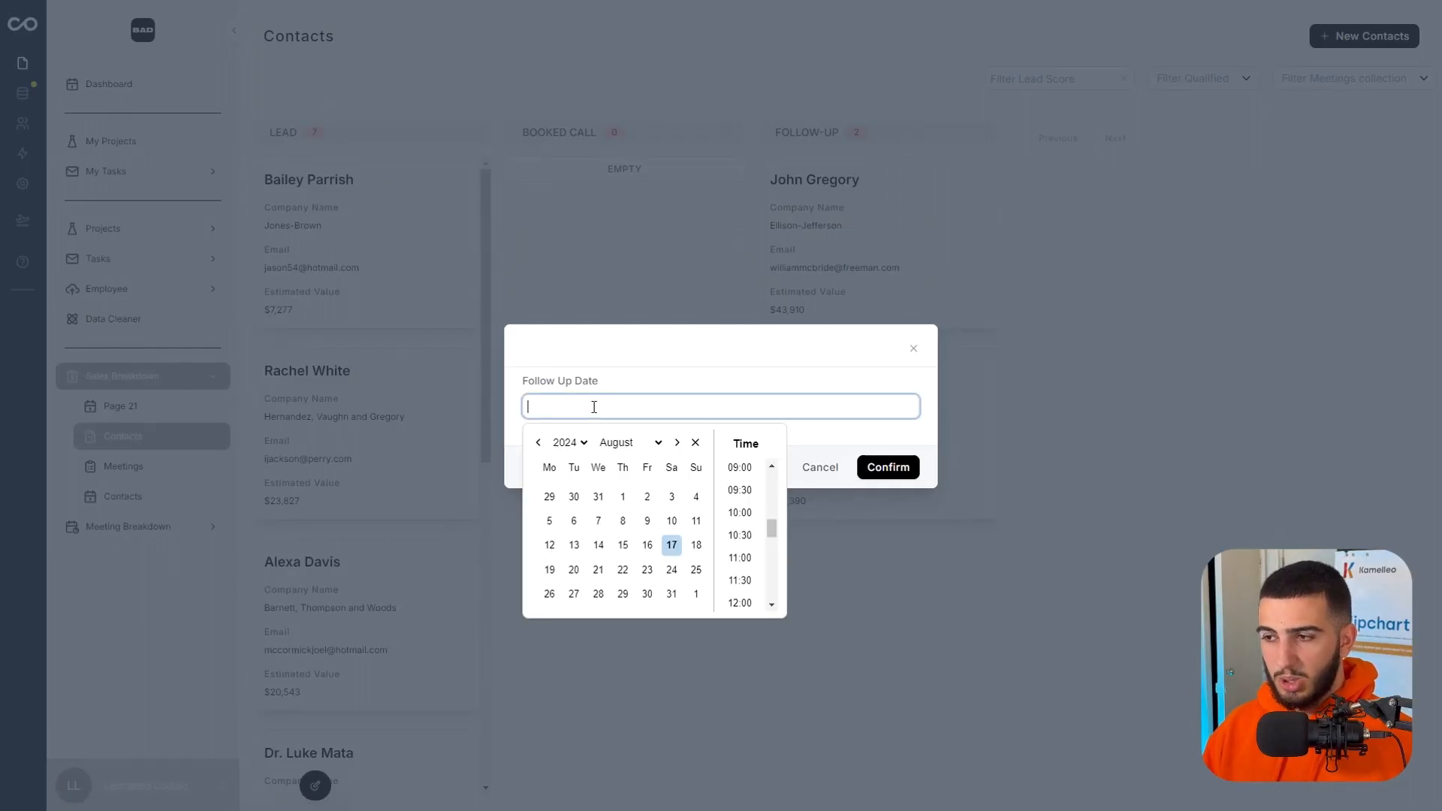
left_click(648, 573)
left_click(708, 399)
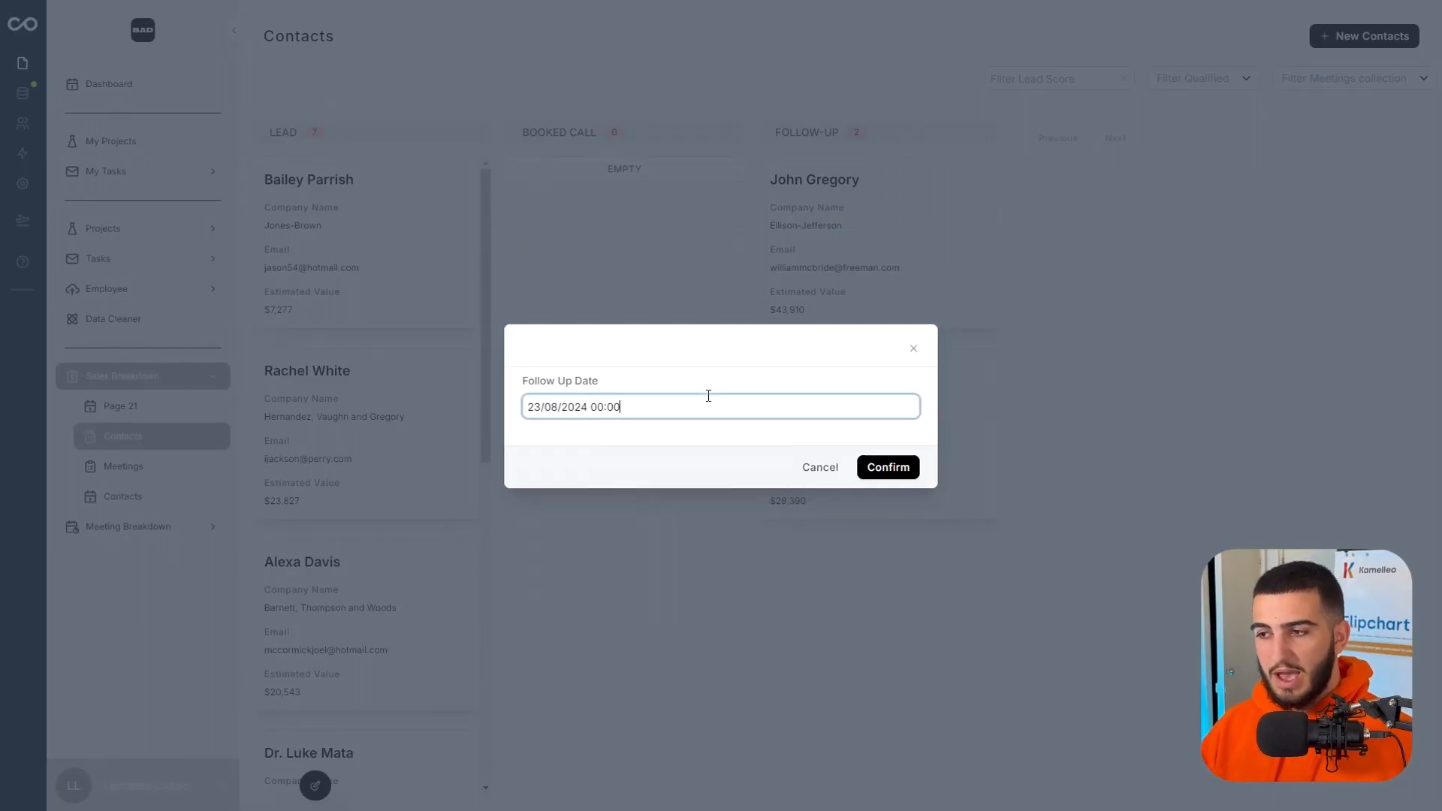
left_click(709, 371)
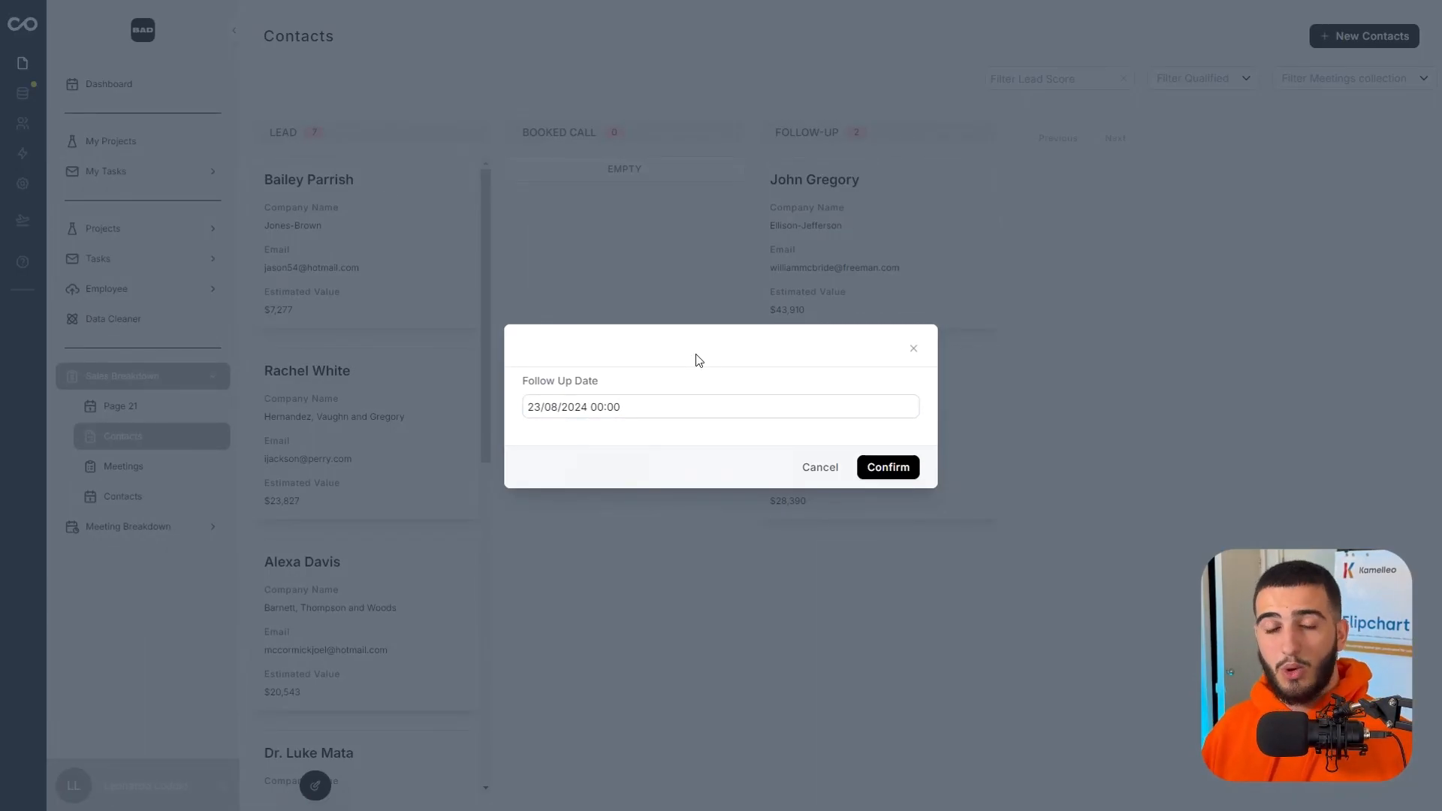
left_click(877, 464)
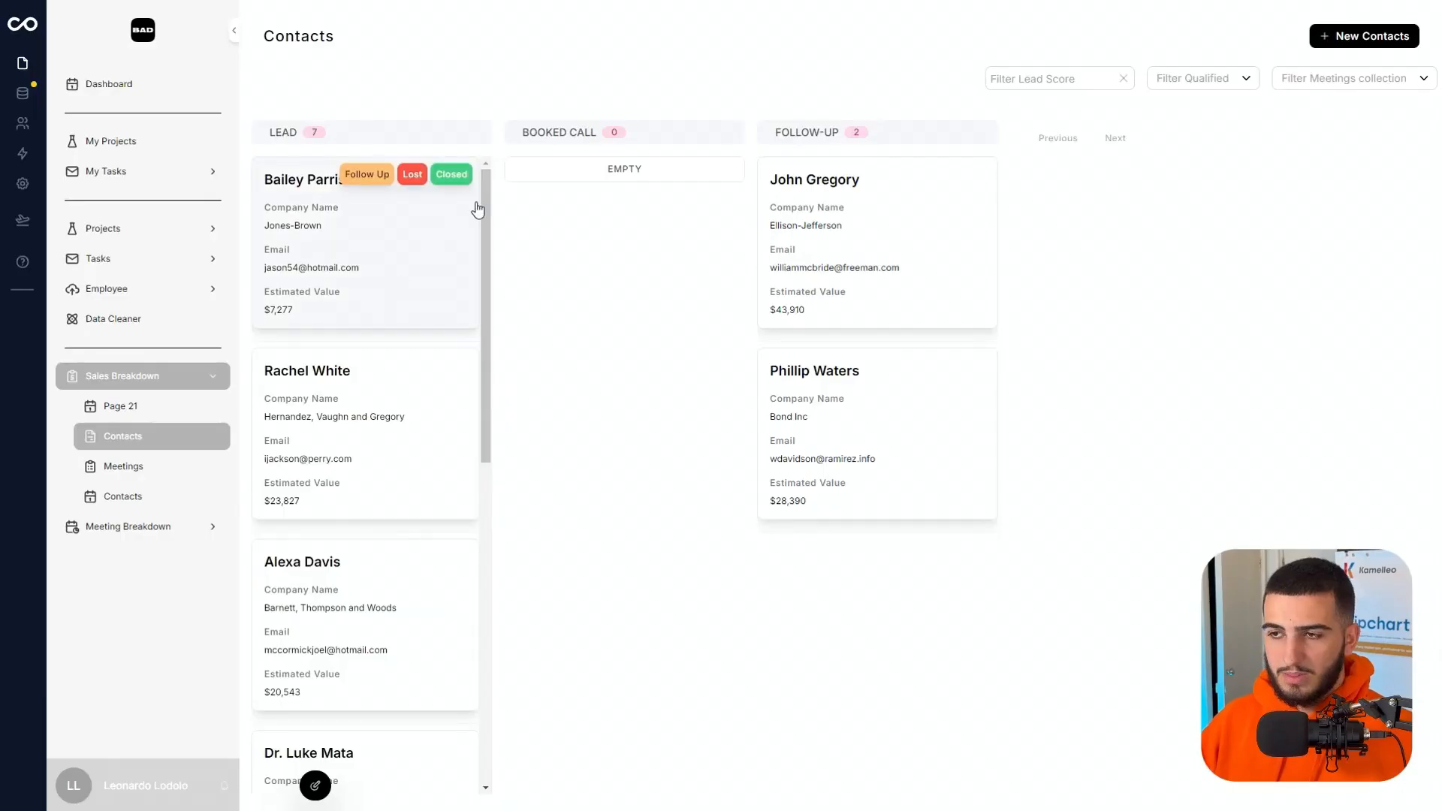
Open the second Lead contact's record page for editing and base its stages bar on the Sales Stages field.
mouse_move(319, 299)
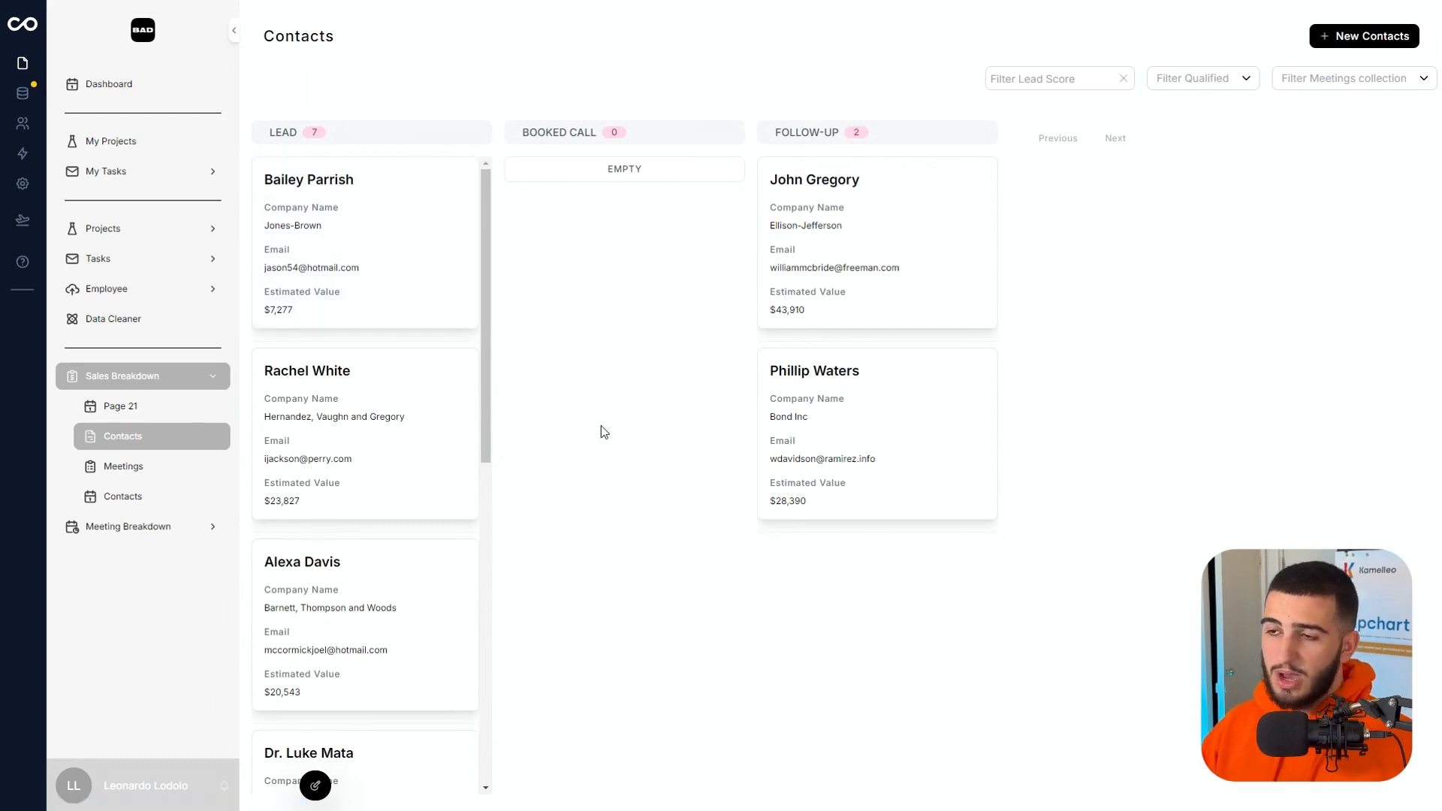
left_click(436, 482)
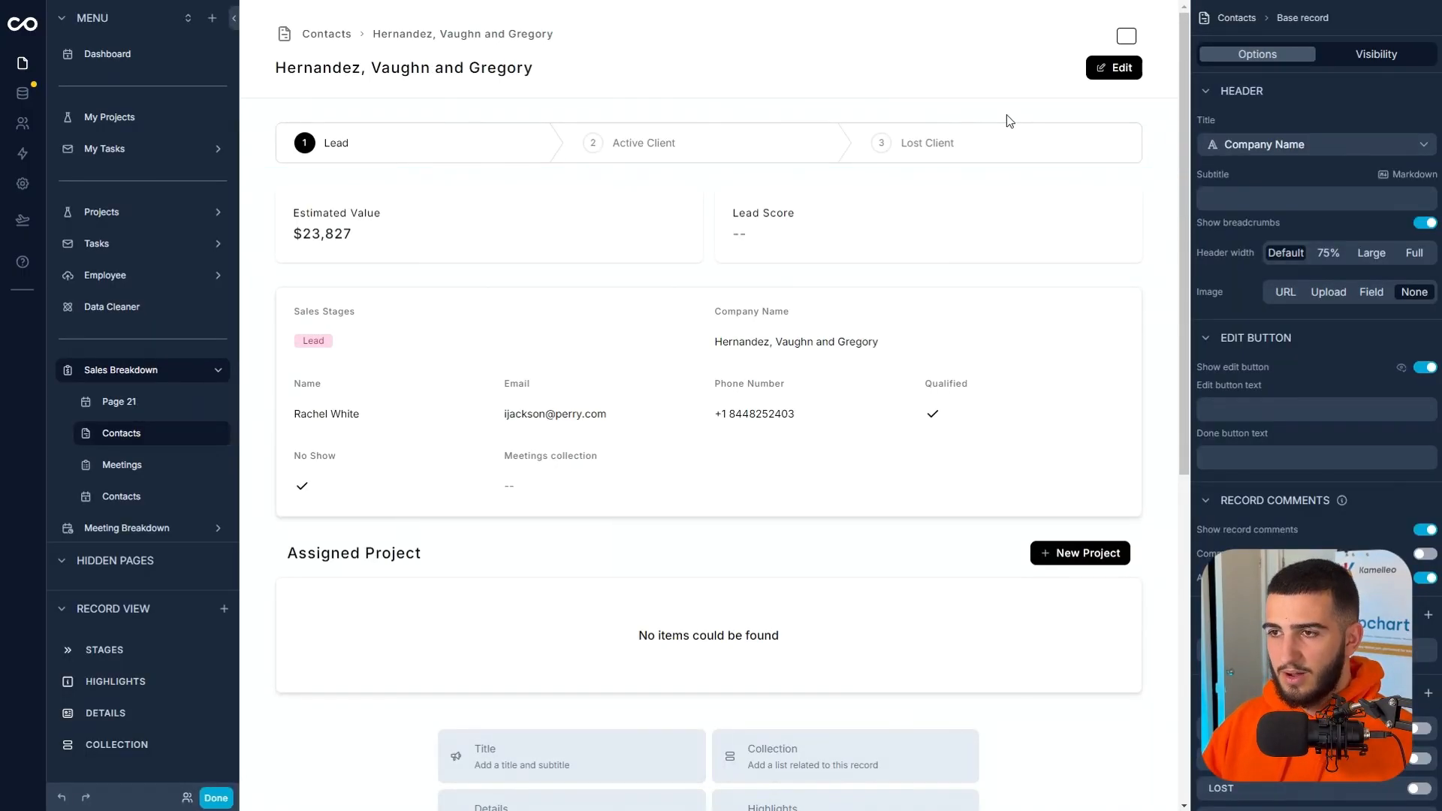
left_click(1140, 143)
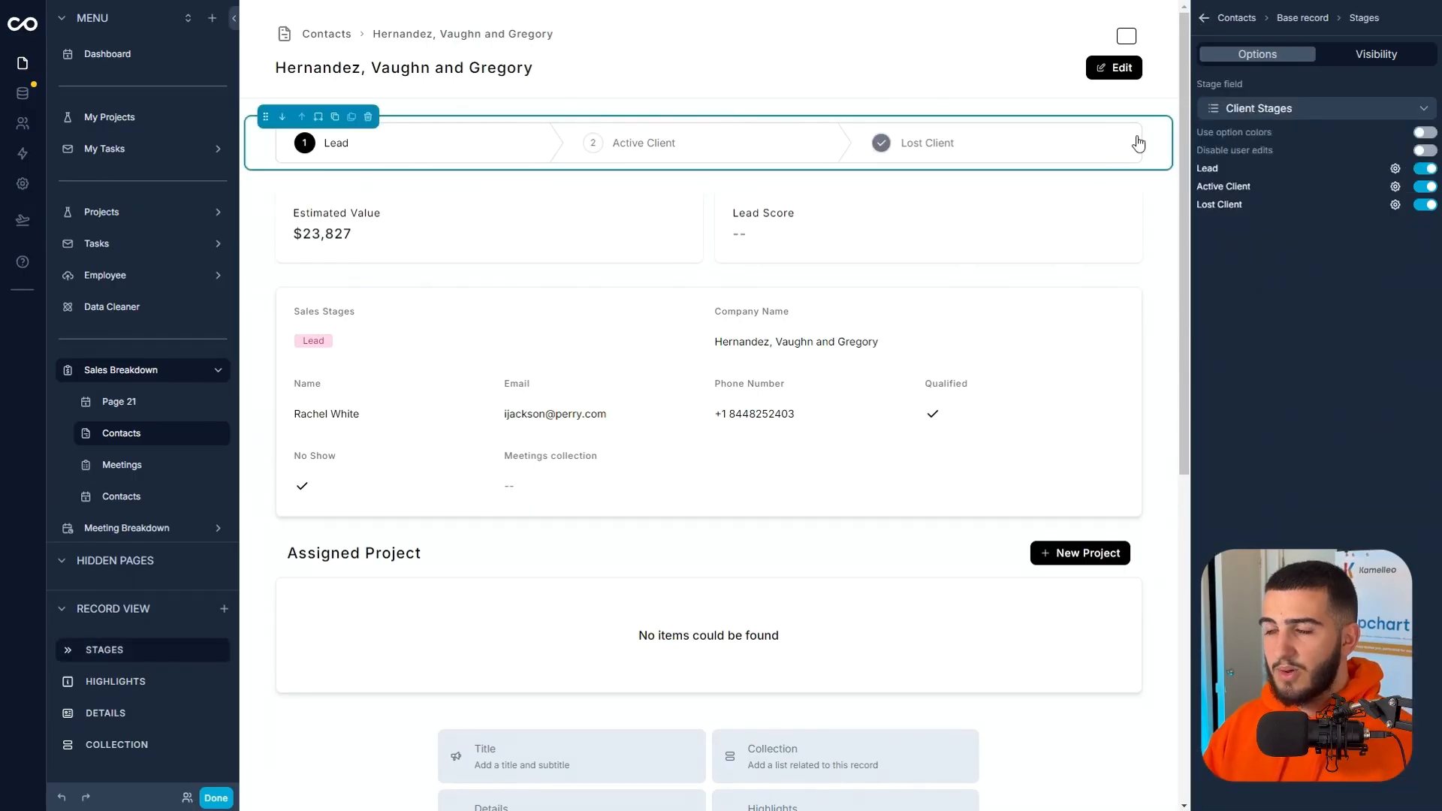
left_click(1256, 113)
left_click(1267, 165)
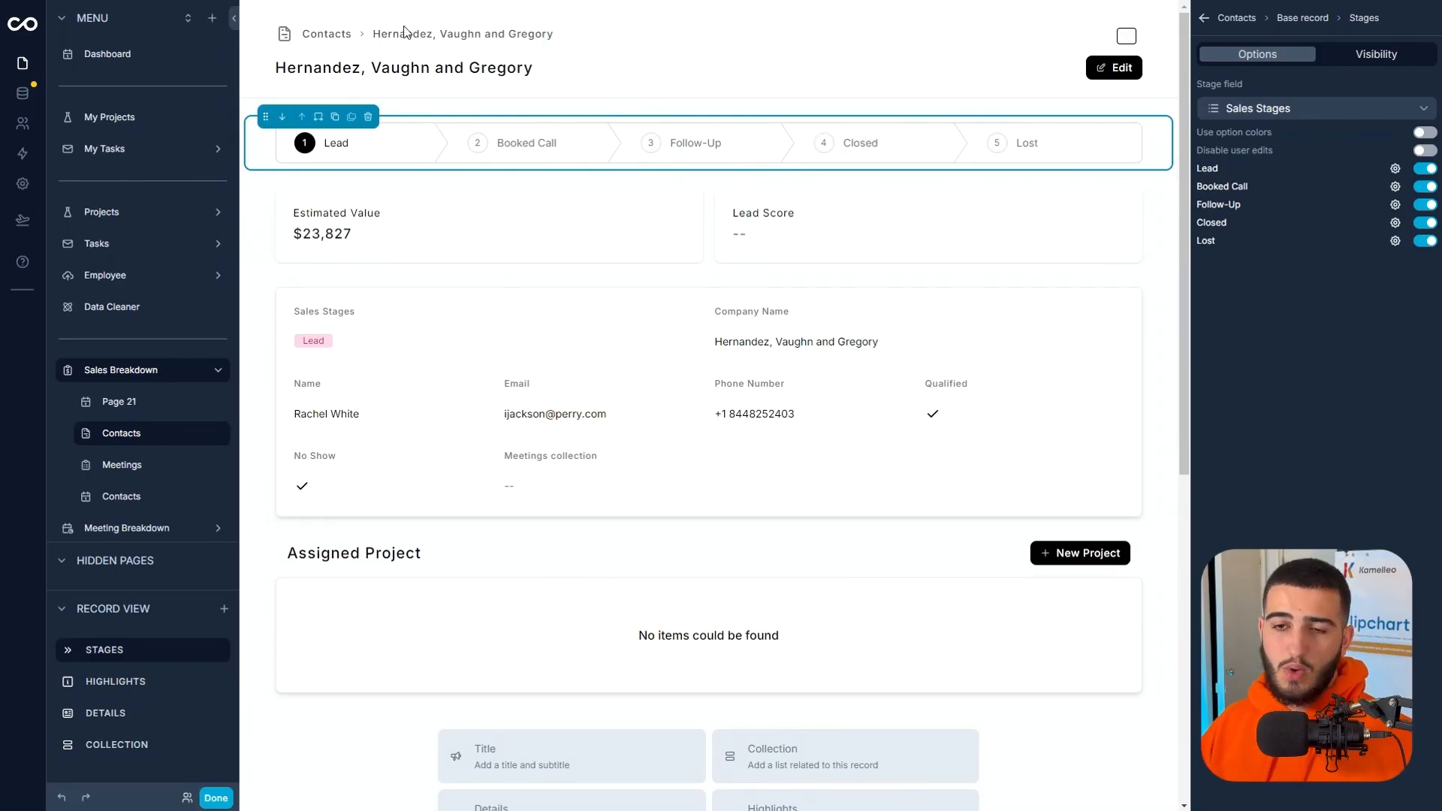
left_click(685, 145)
left_click(458, 149)
left_click(347, 156)
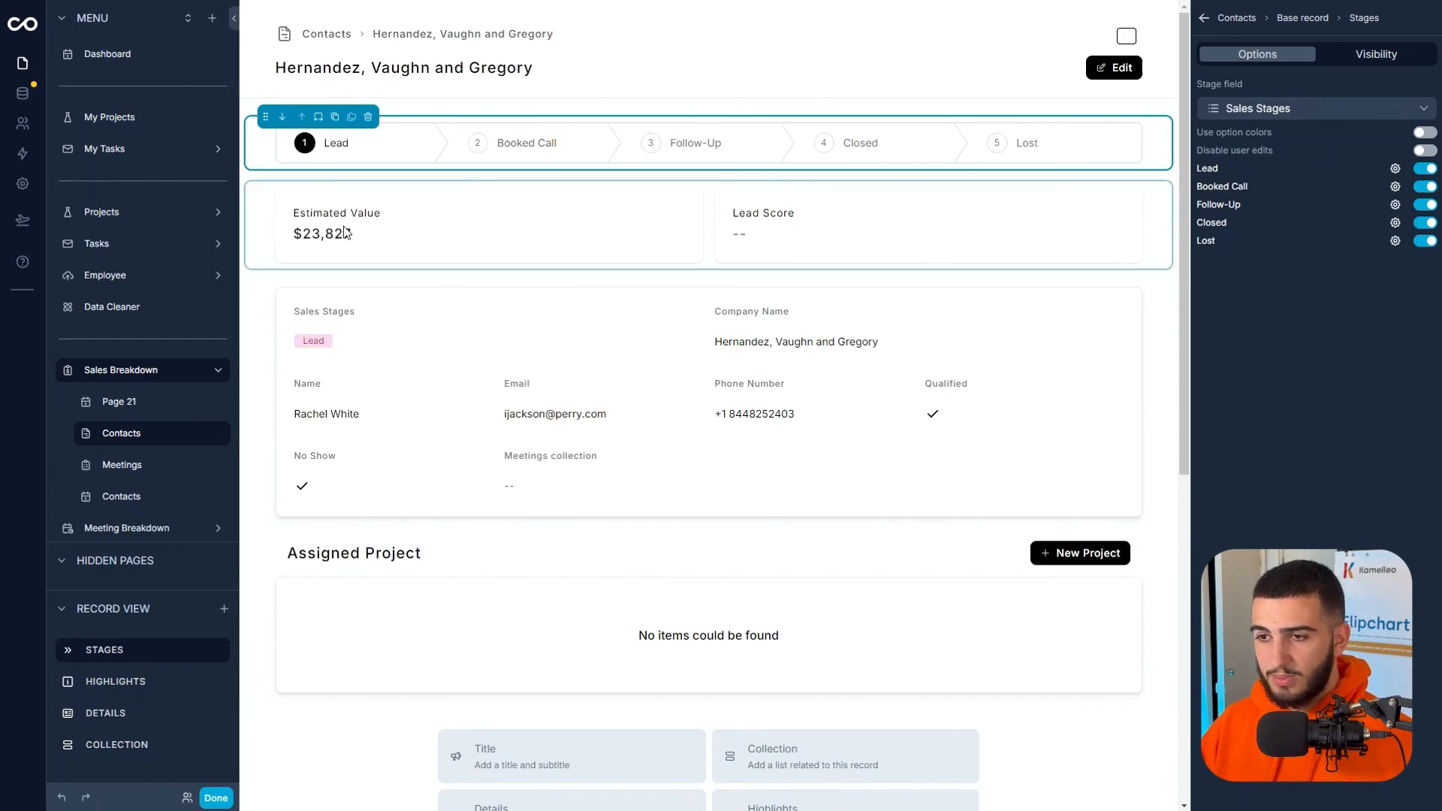
Add the created at and Qualified fields to the record page's Highlights section.
left_click(349, 226)
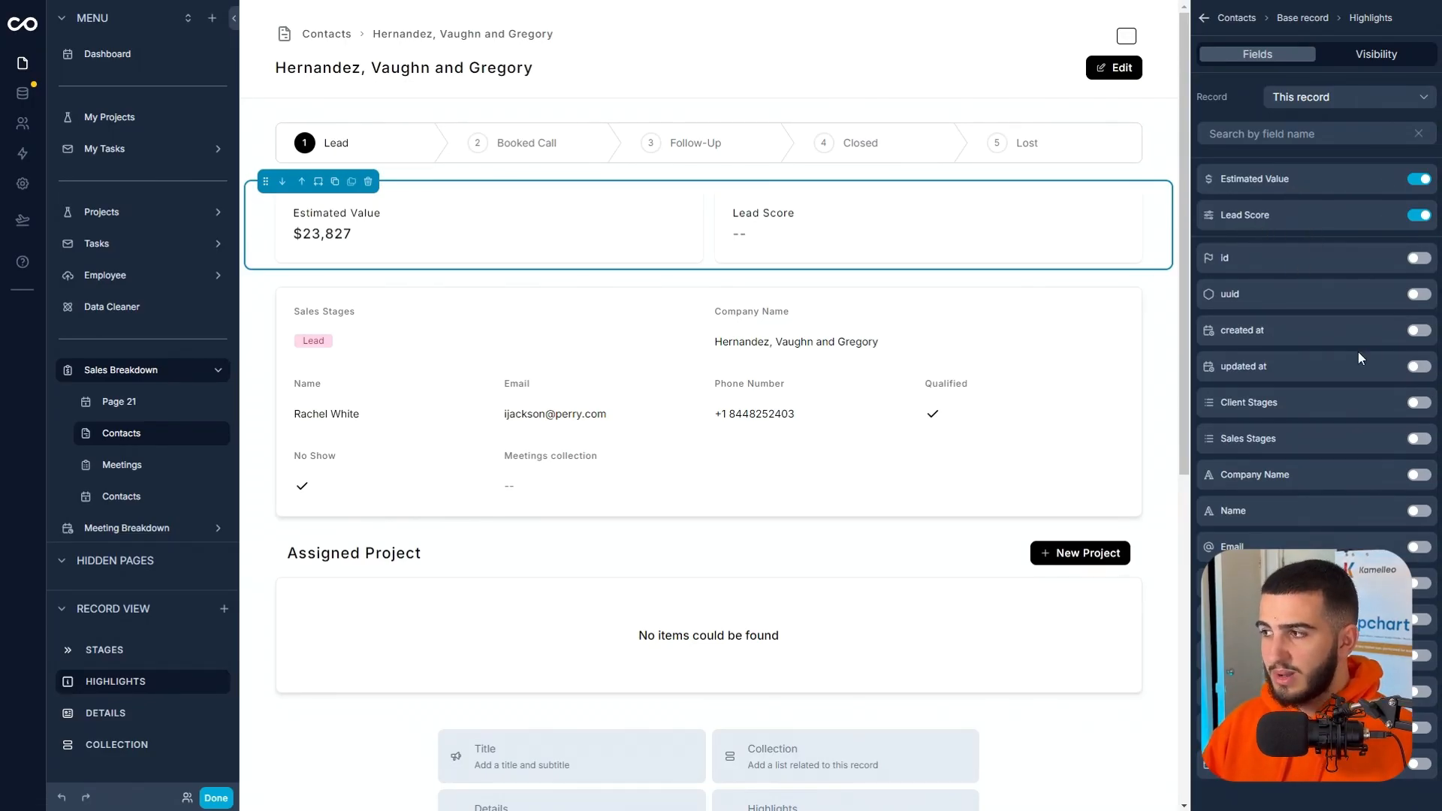
left_click(1417, 331)
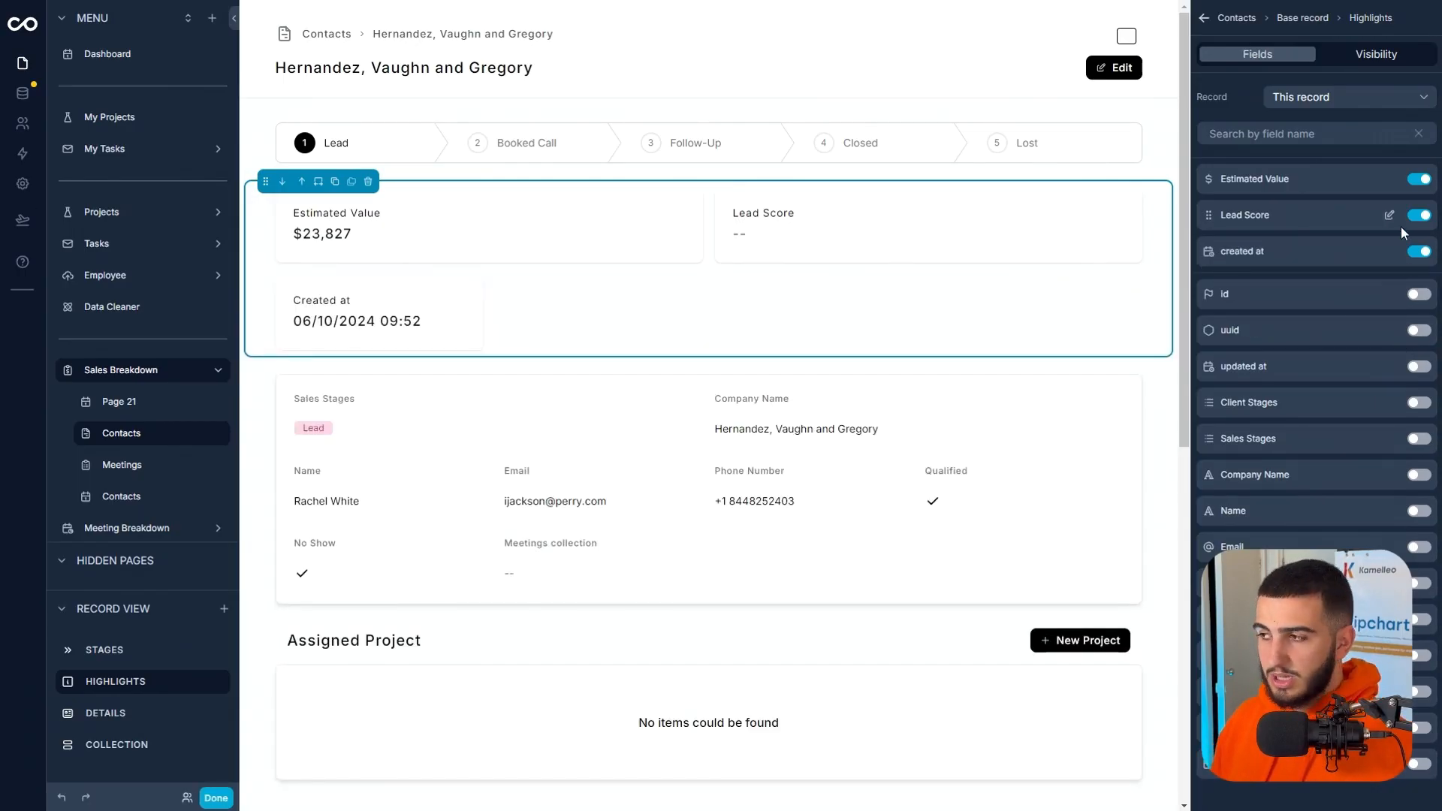
scroll(1373, 409, "down", 1)
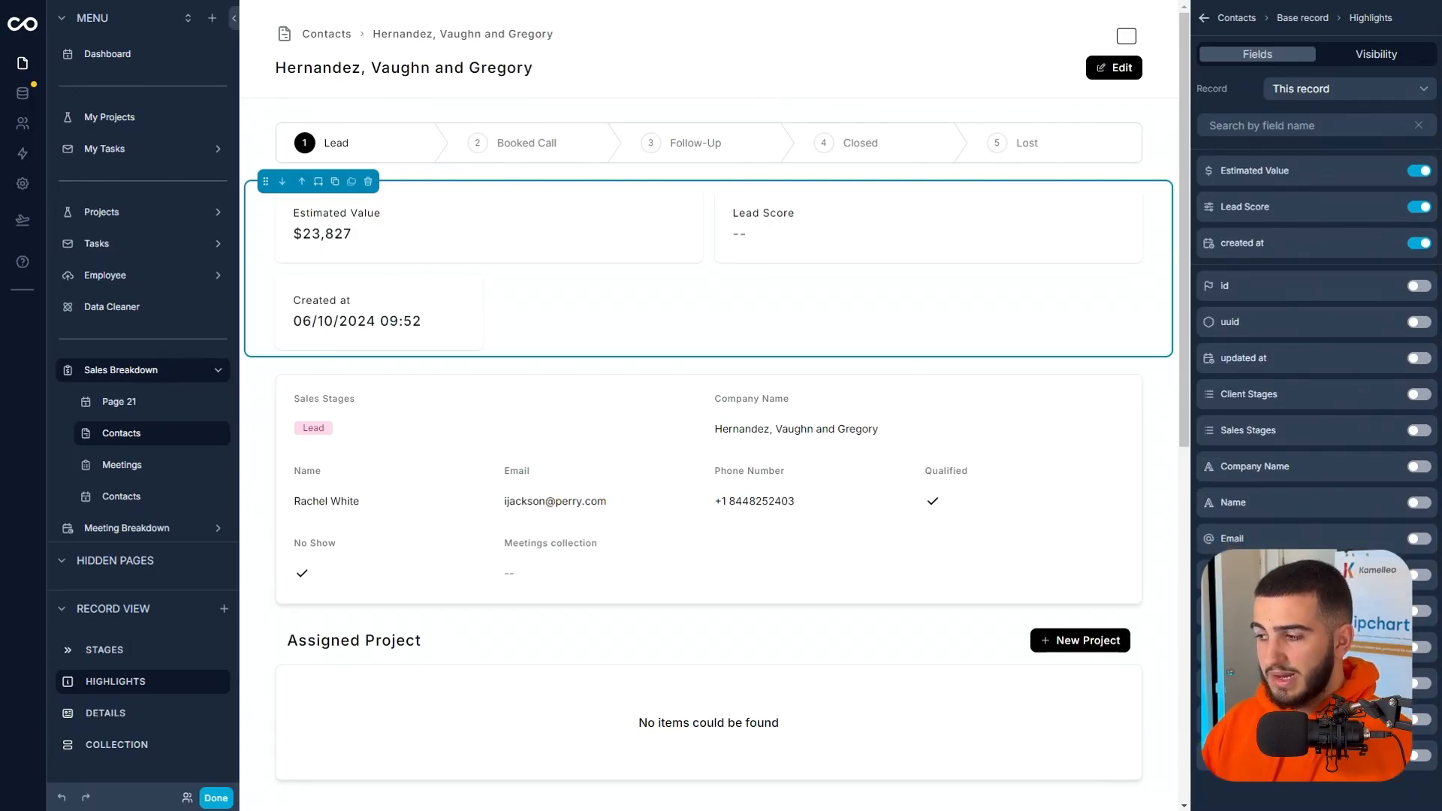
left_click(1421, 611)
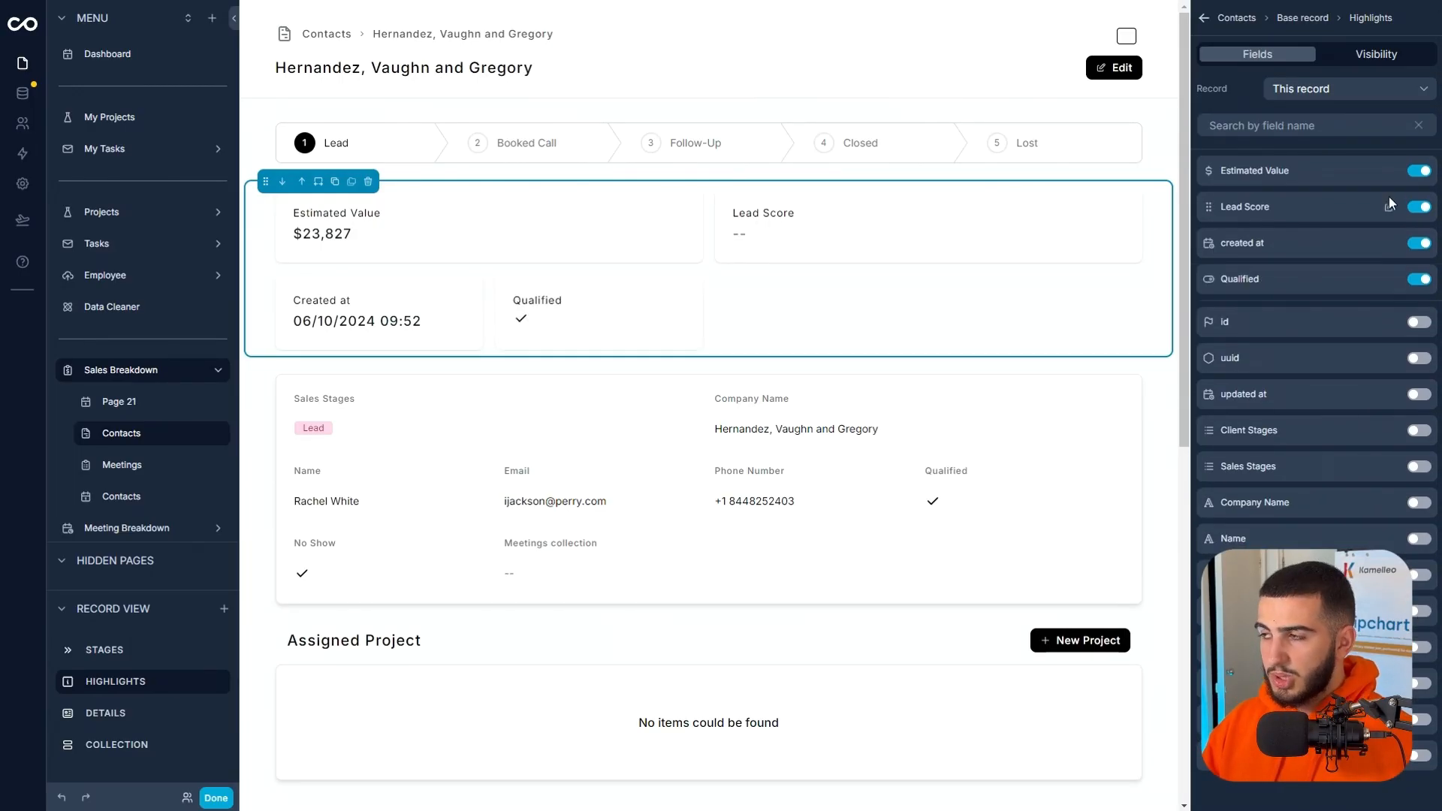
Set the field width of the Estimated Value and Lead Score highlights to Default.
left_click(1389, 172)
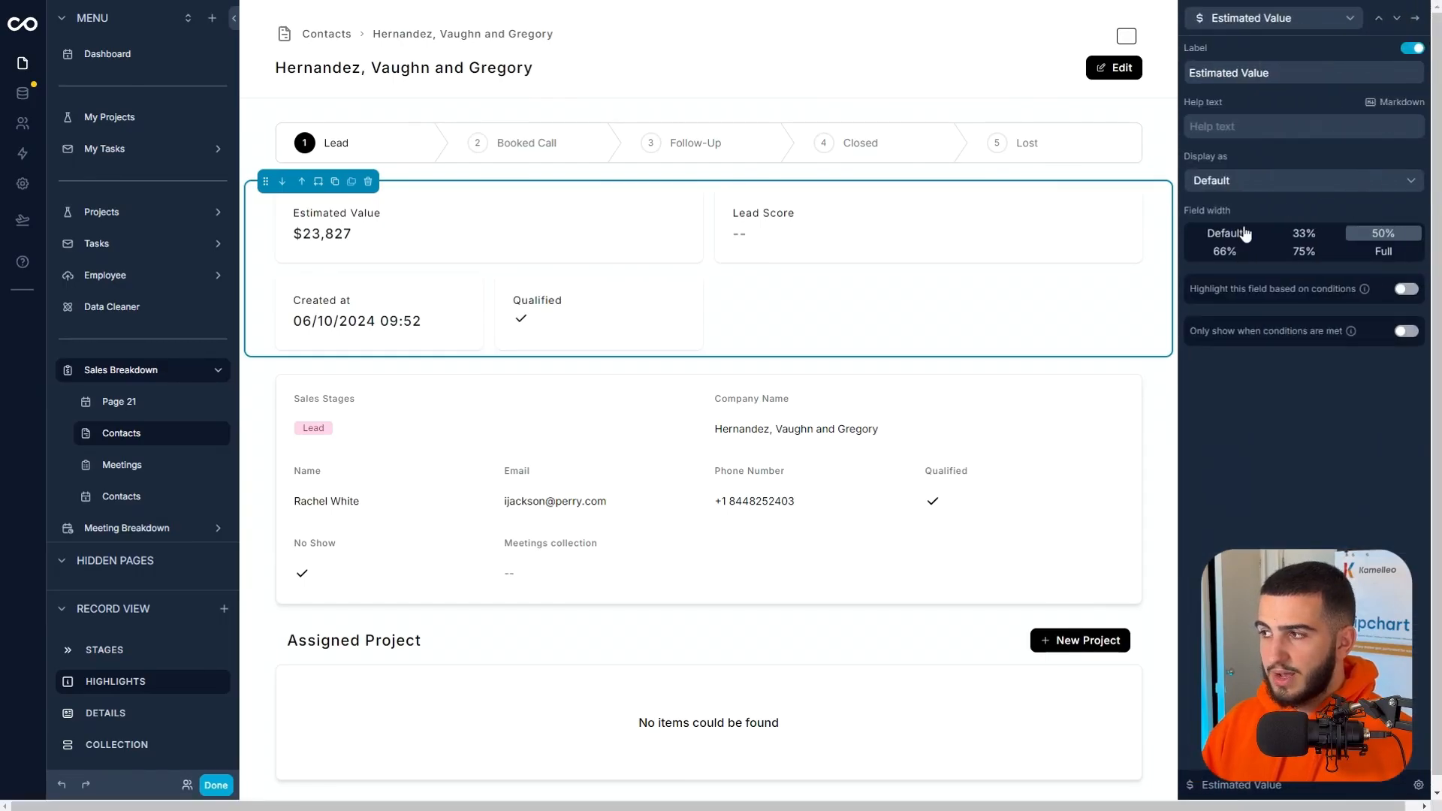
left_click(1239, 232)
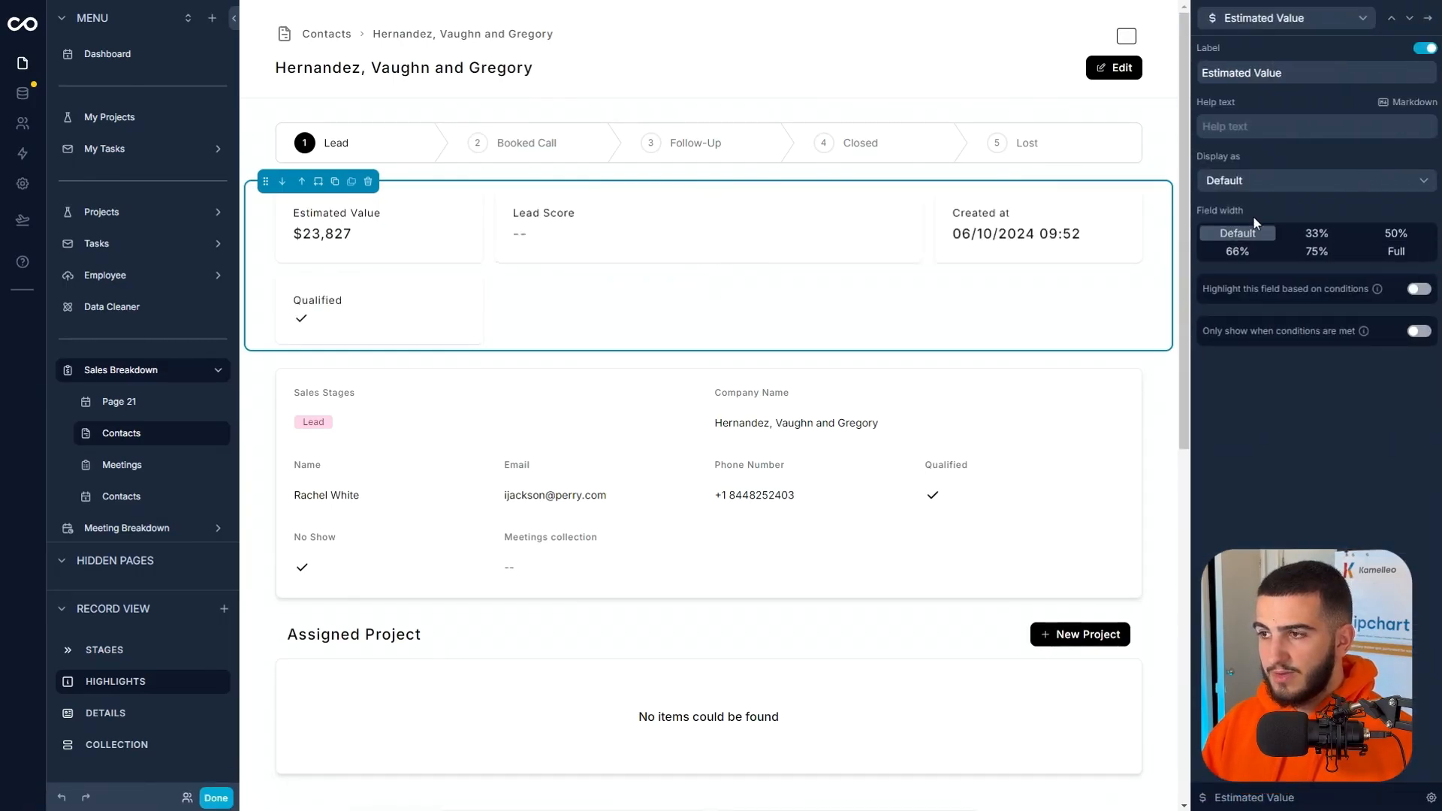
left_click(1409, 18)
left_click(1235, 180)
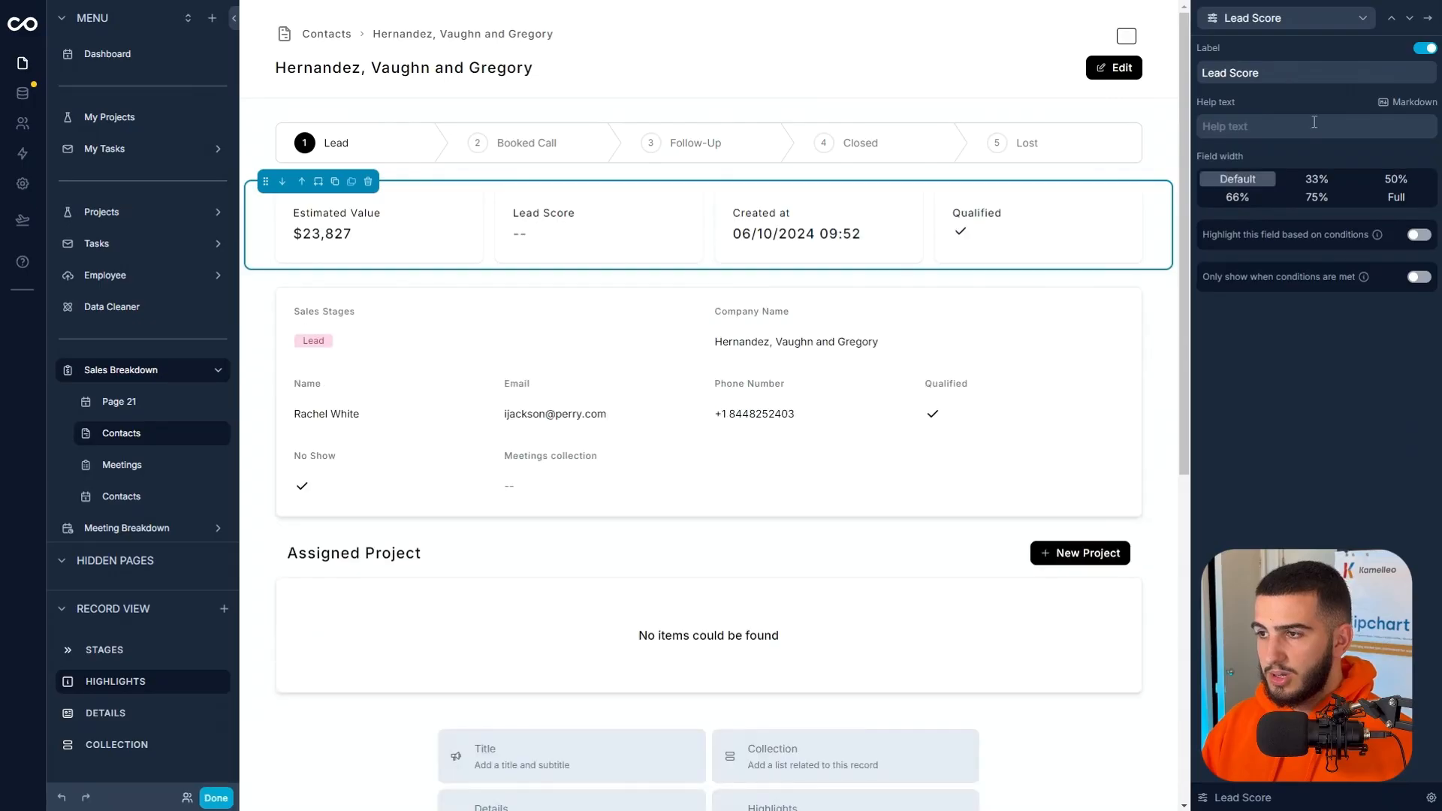
Turn on condition-based highlighting for the Qualified highlight field and set its first color rule to Green.
left_click(1408, 18)
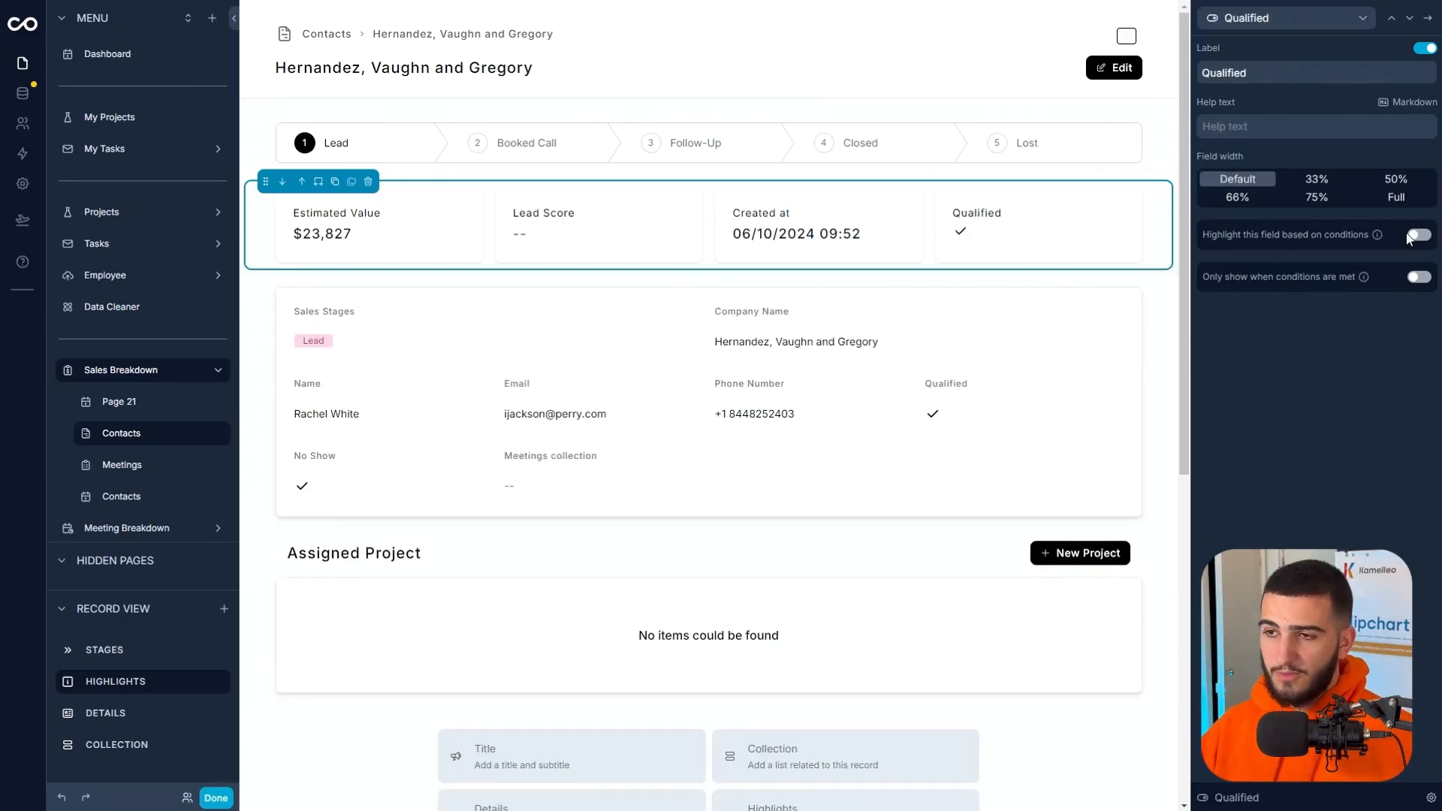
left_click(1417, 236)
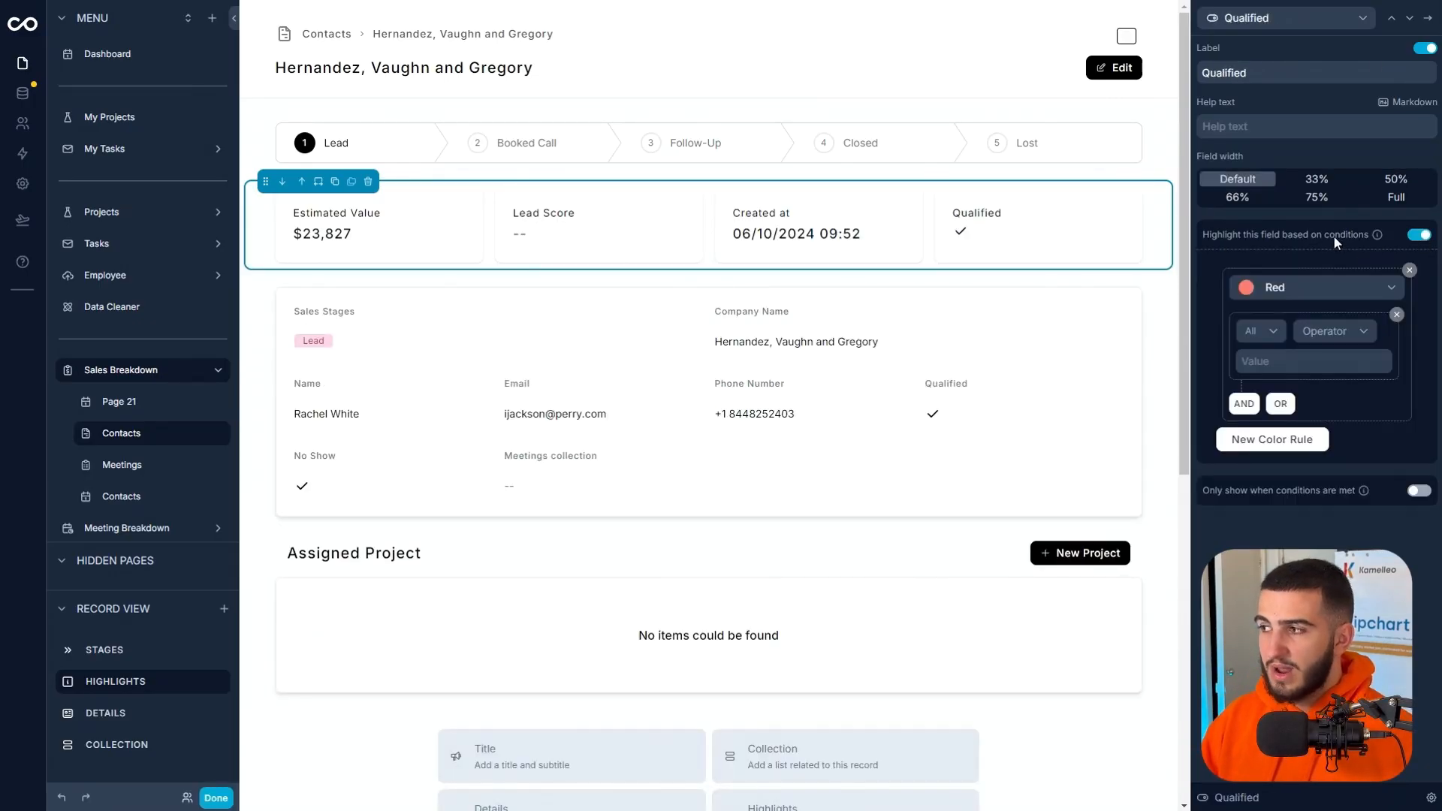
left_click(1308, 292)
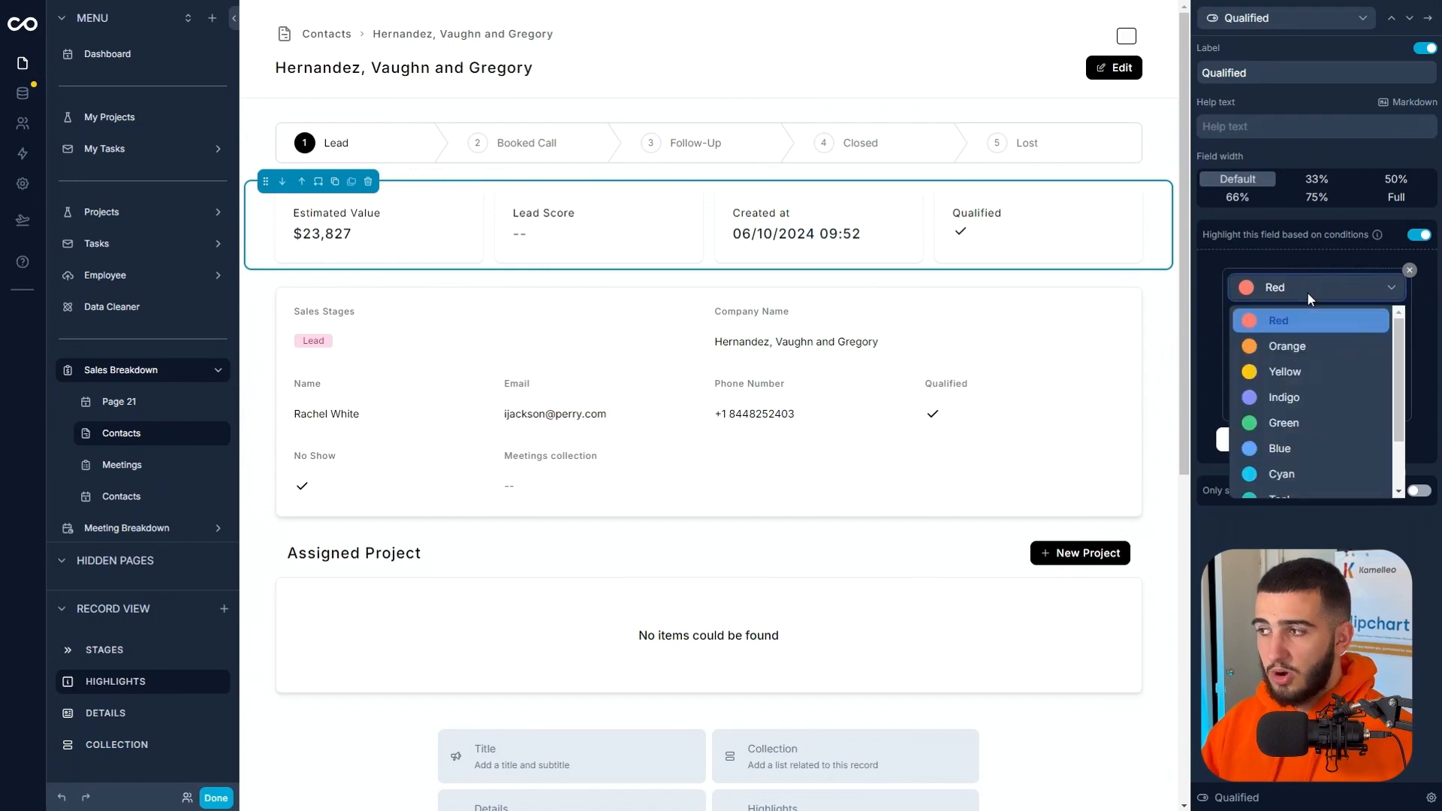
left_click(1285, 422)
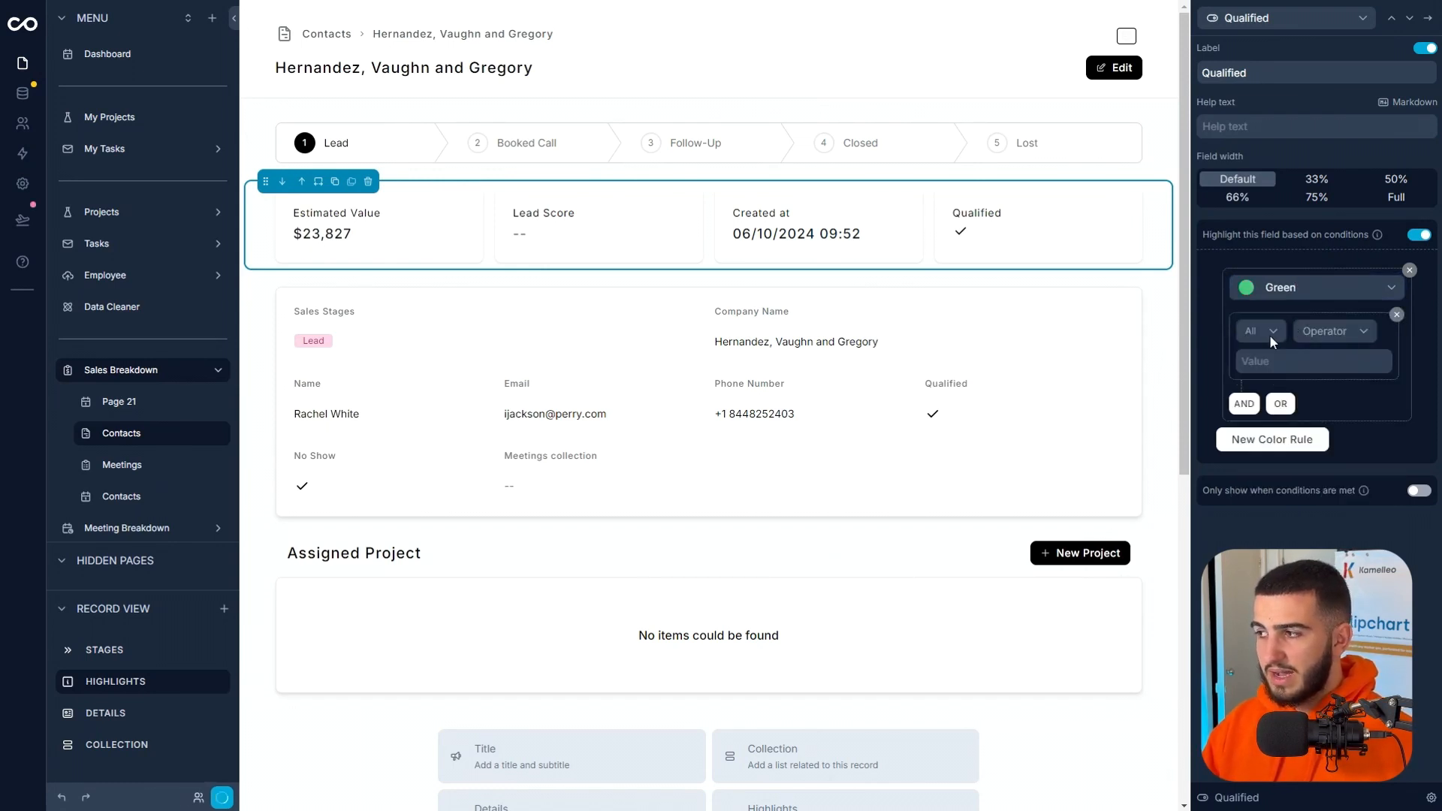
Set the Green rule's condition to Contacts > Qualified with the operator Is true.
left_click(1263, 332)
mouse_move(1277, 411)
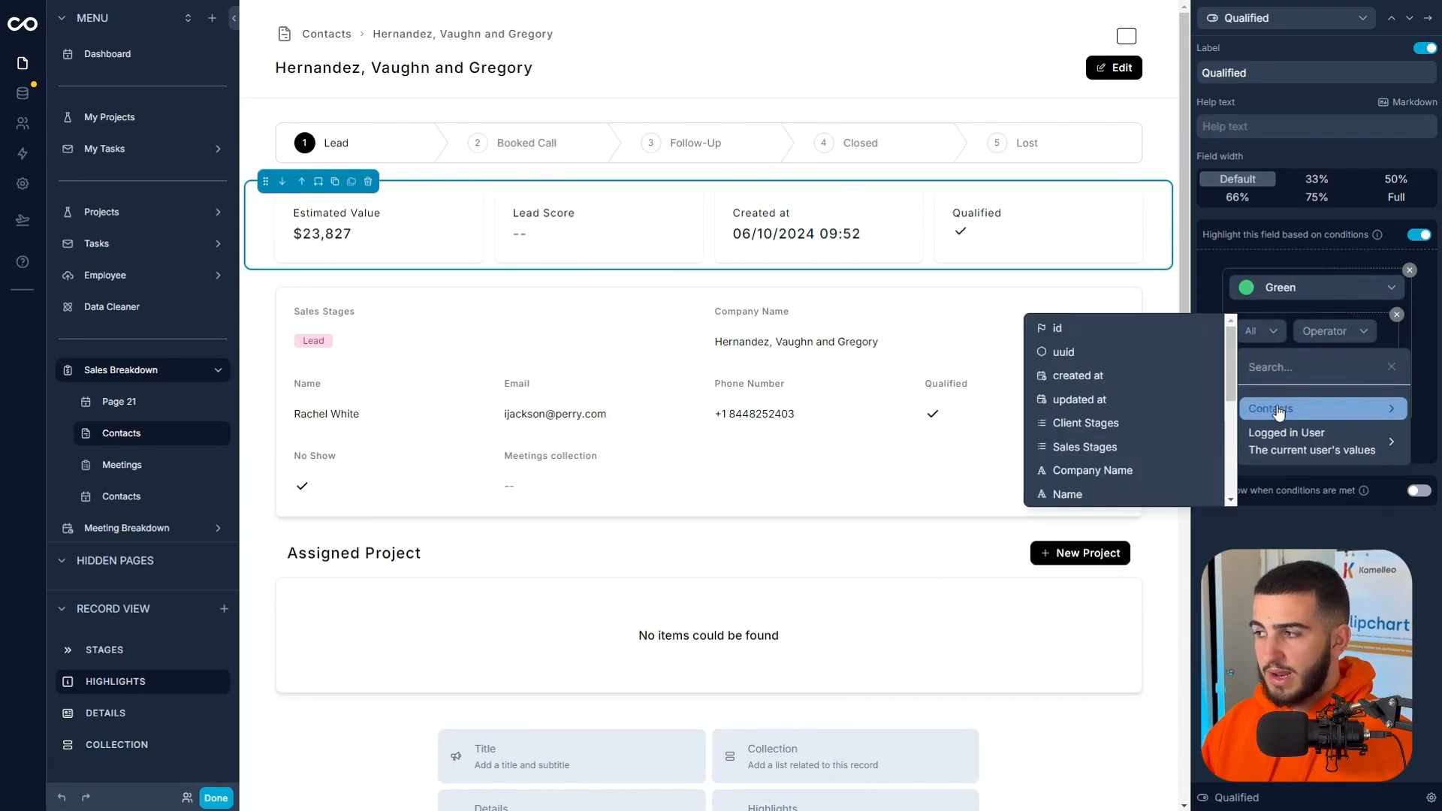
scroll(1129, 430, "down", 3)
scroll(1125, 391, "up", 1)
scroll(1123, 385, "down", 1)
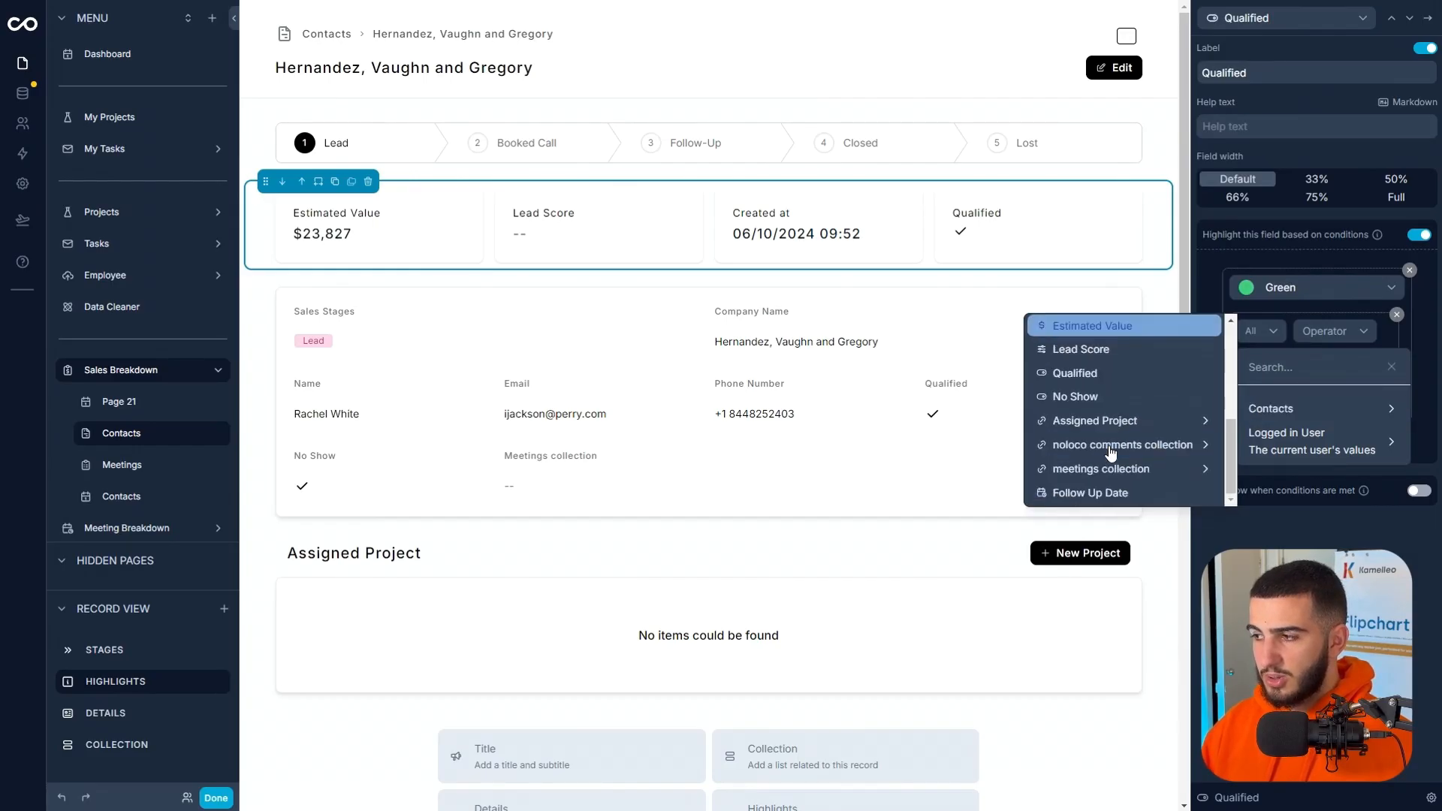
left_click(1103, 372)
left_click(1332, 329)
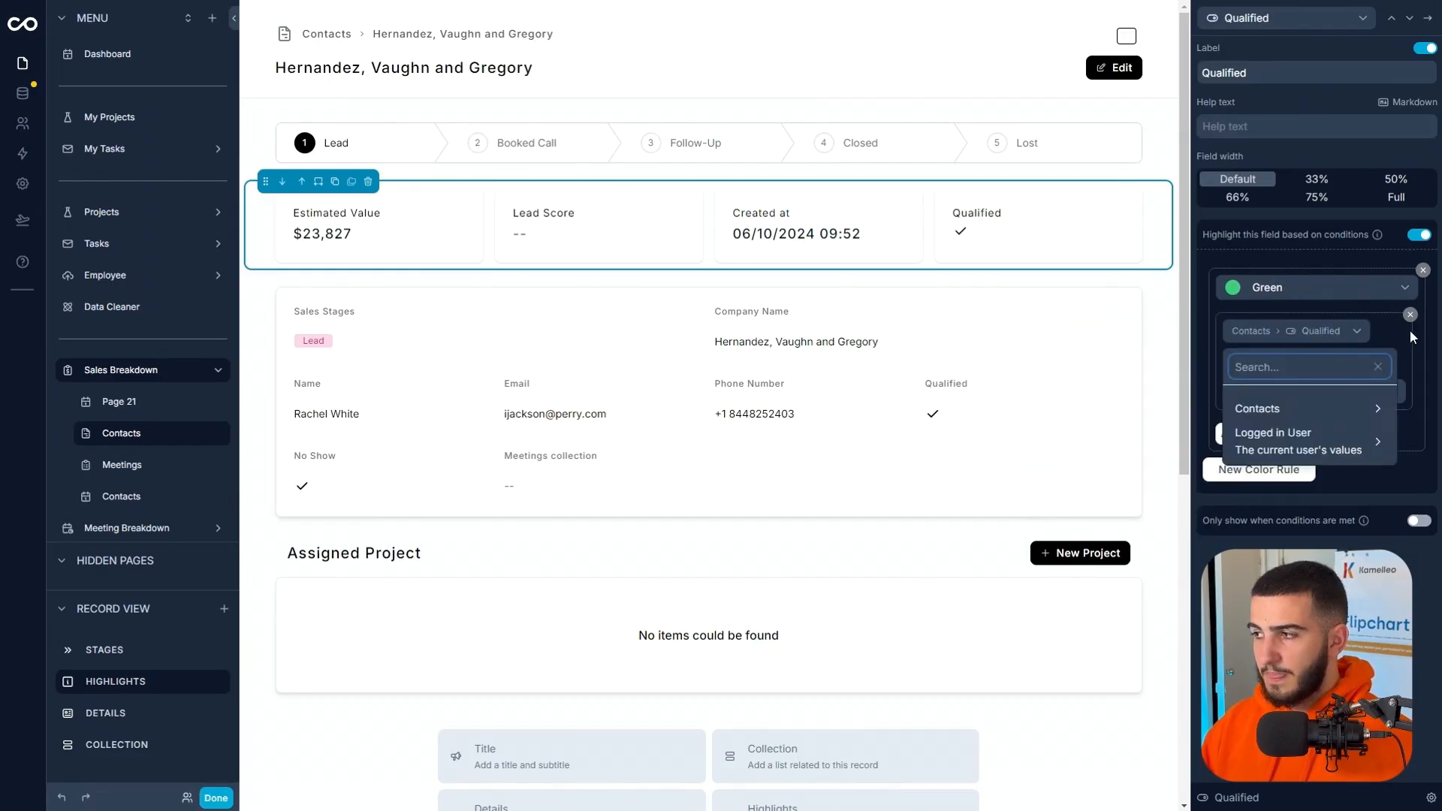
left_click(1411, 337)
left_click(1276, 362)
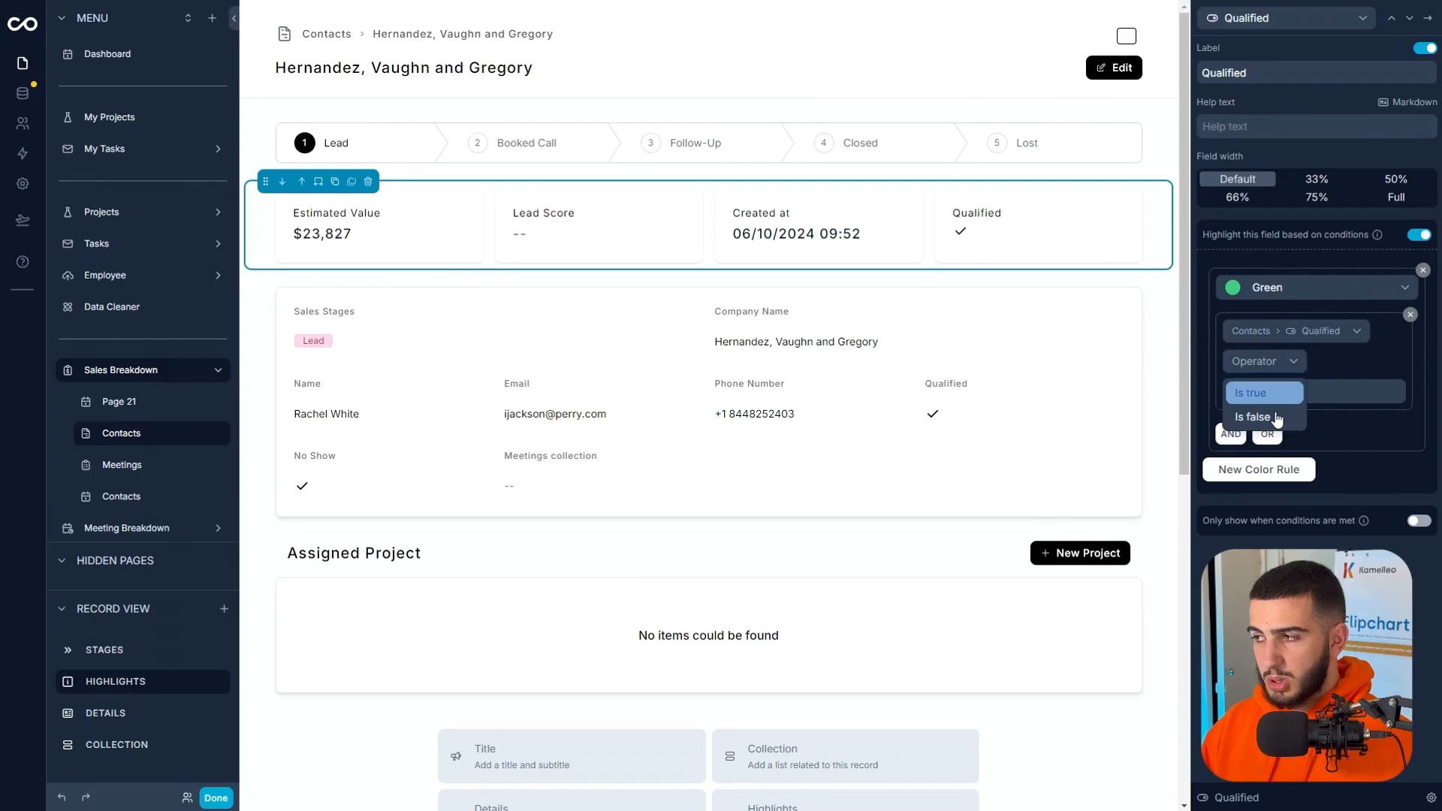
left_click(1266, 394)
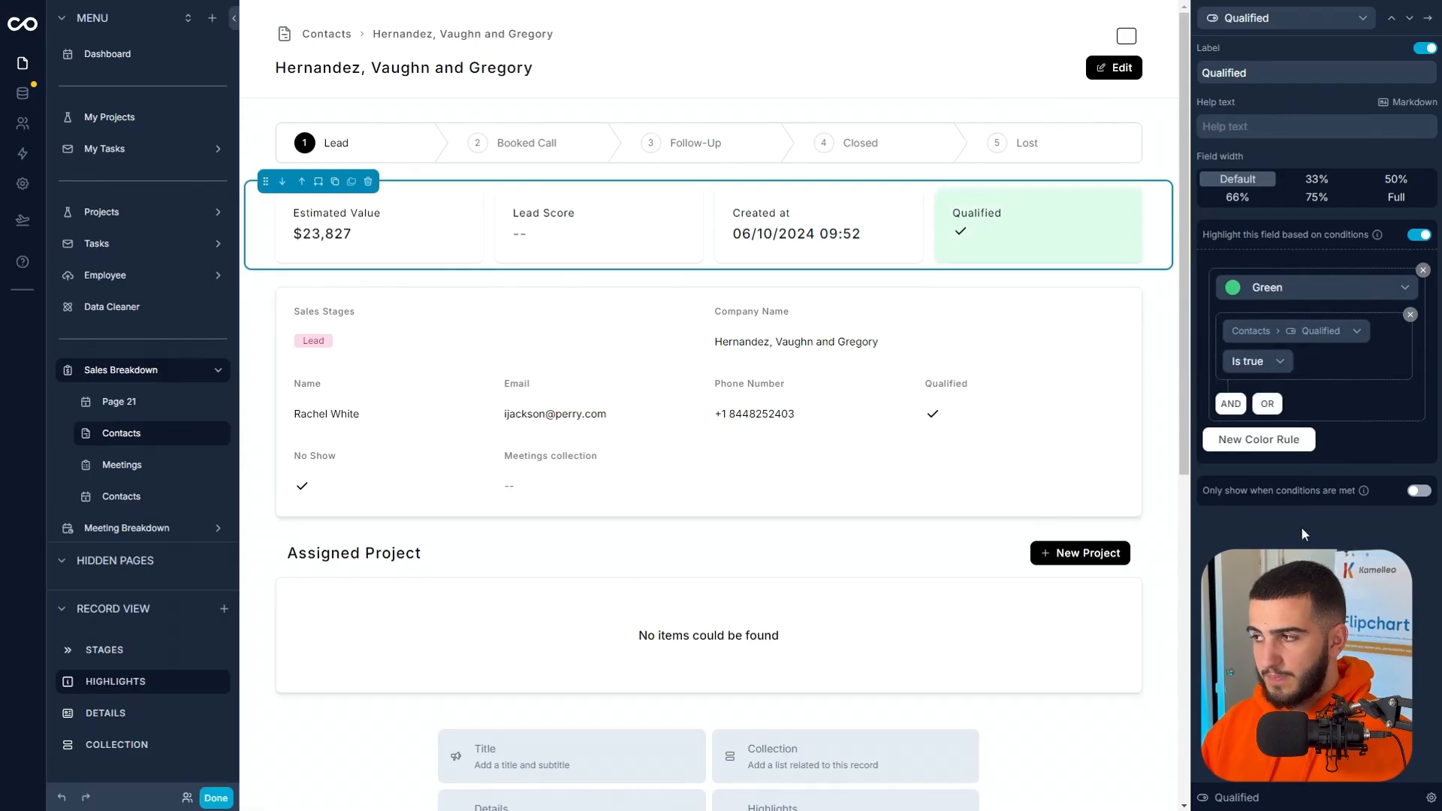
Add a Red color rule for the Qualified highlight that applies when Contacts > Qualified Is false.
left_click(1253, 441)
left_click(1262, 497)
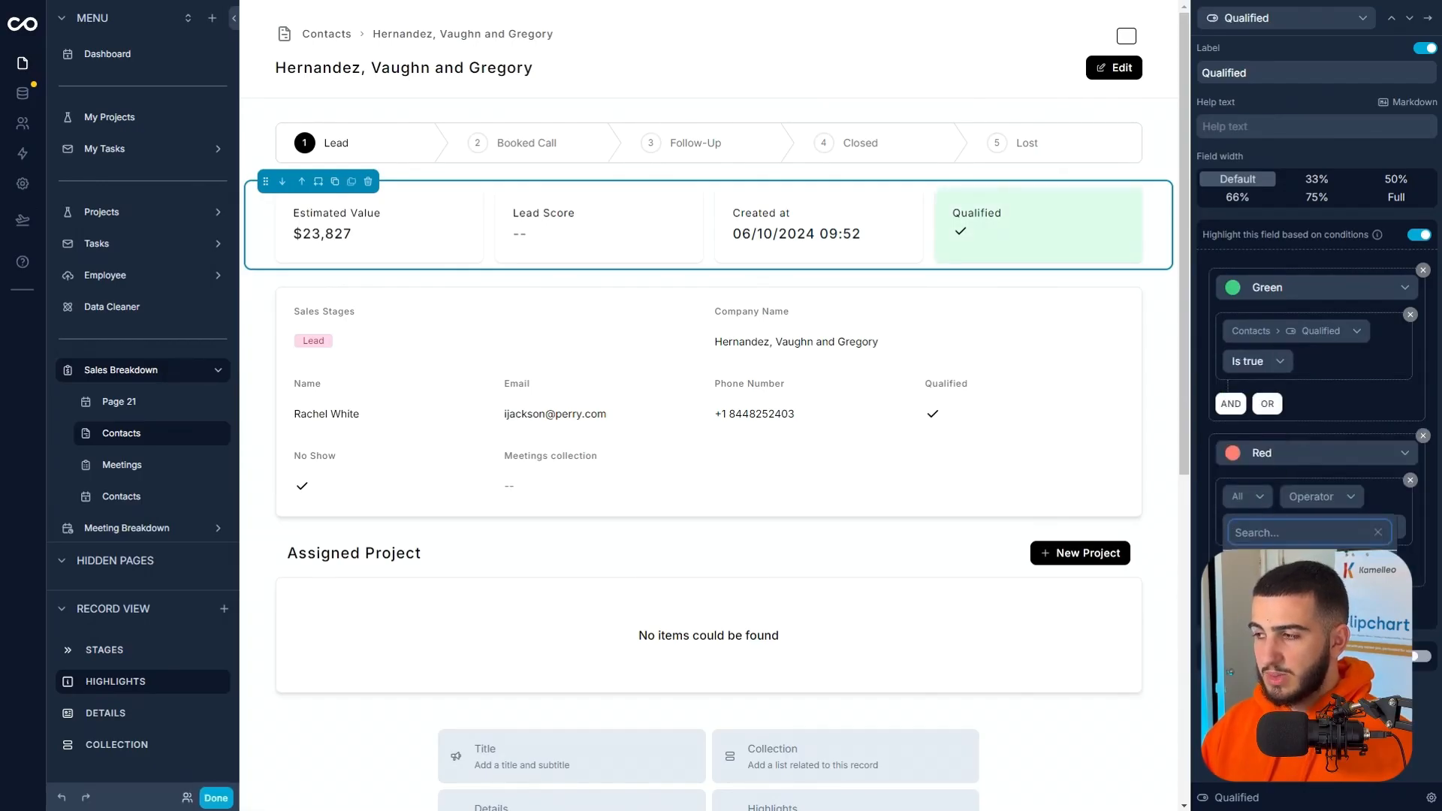
scroll(1088, 570, "down", 3)
left_click(1062, 551)
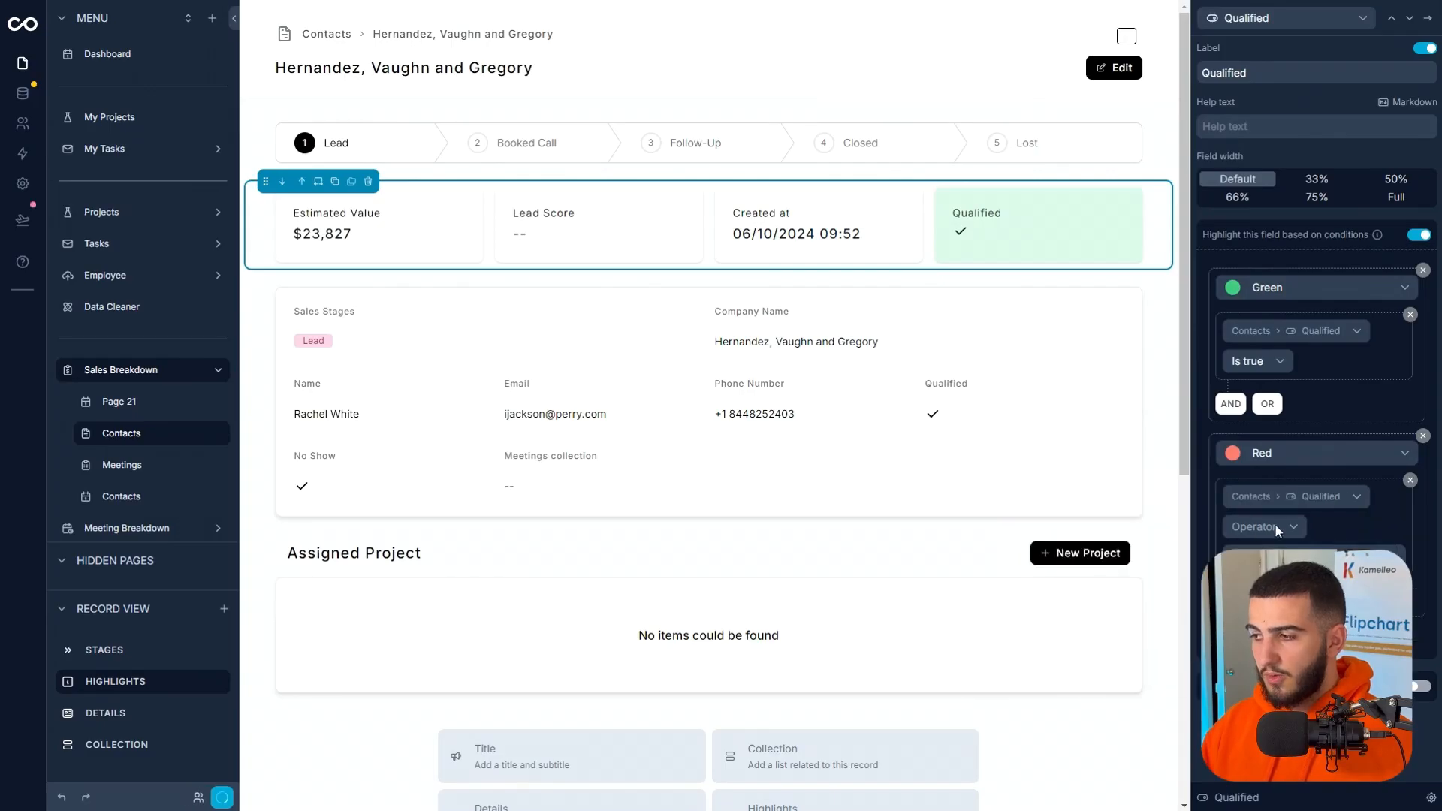
left_click(1275, 528)
left_click(1257, 585)
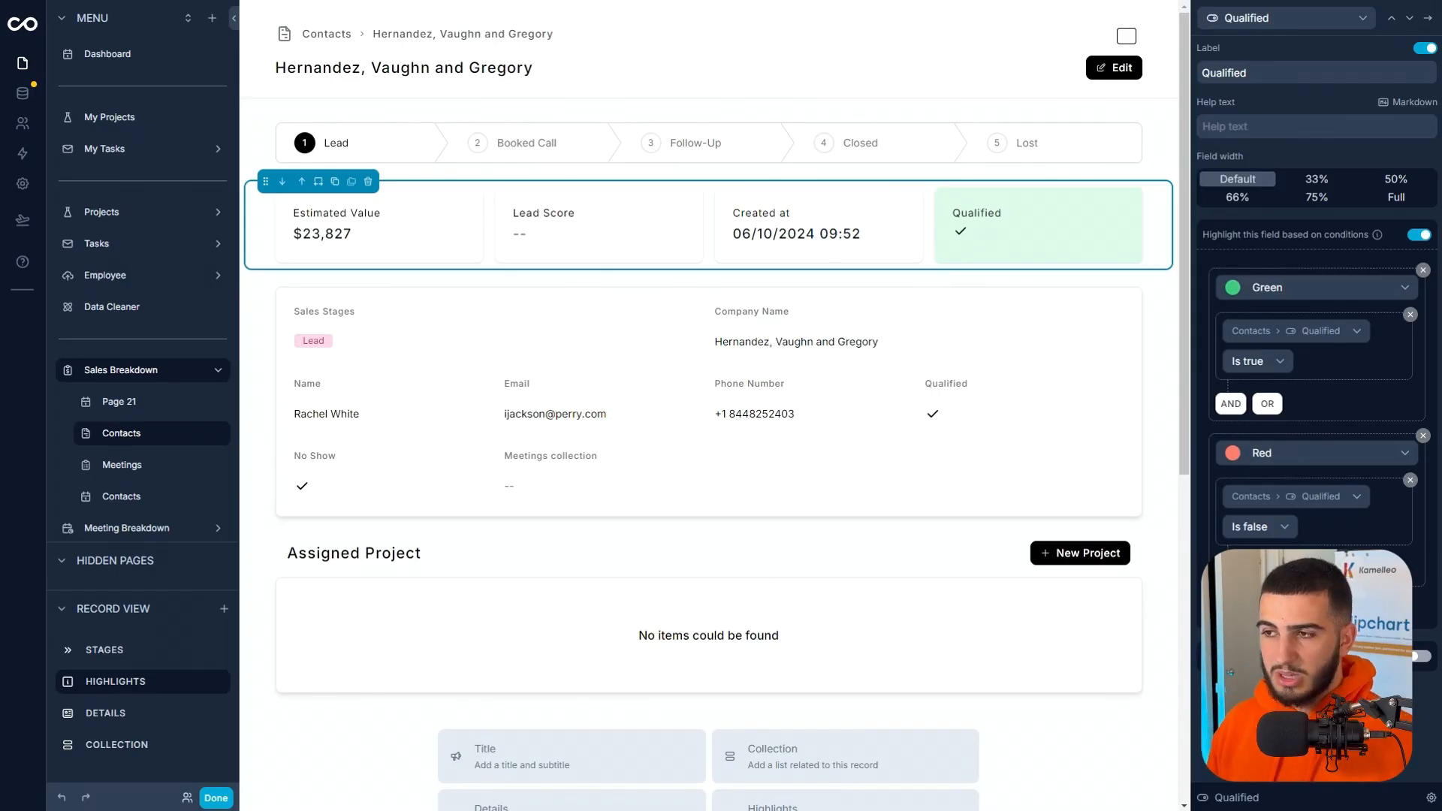
Preview the contact's record page outside the editor, and return to editing to delete the Details section.
left_click(216, 797)
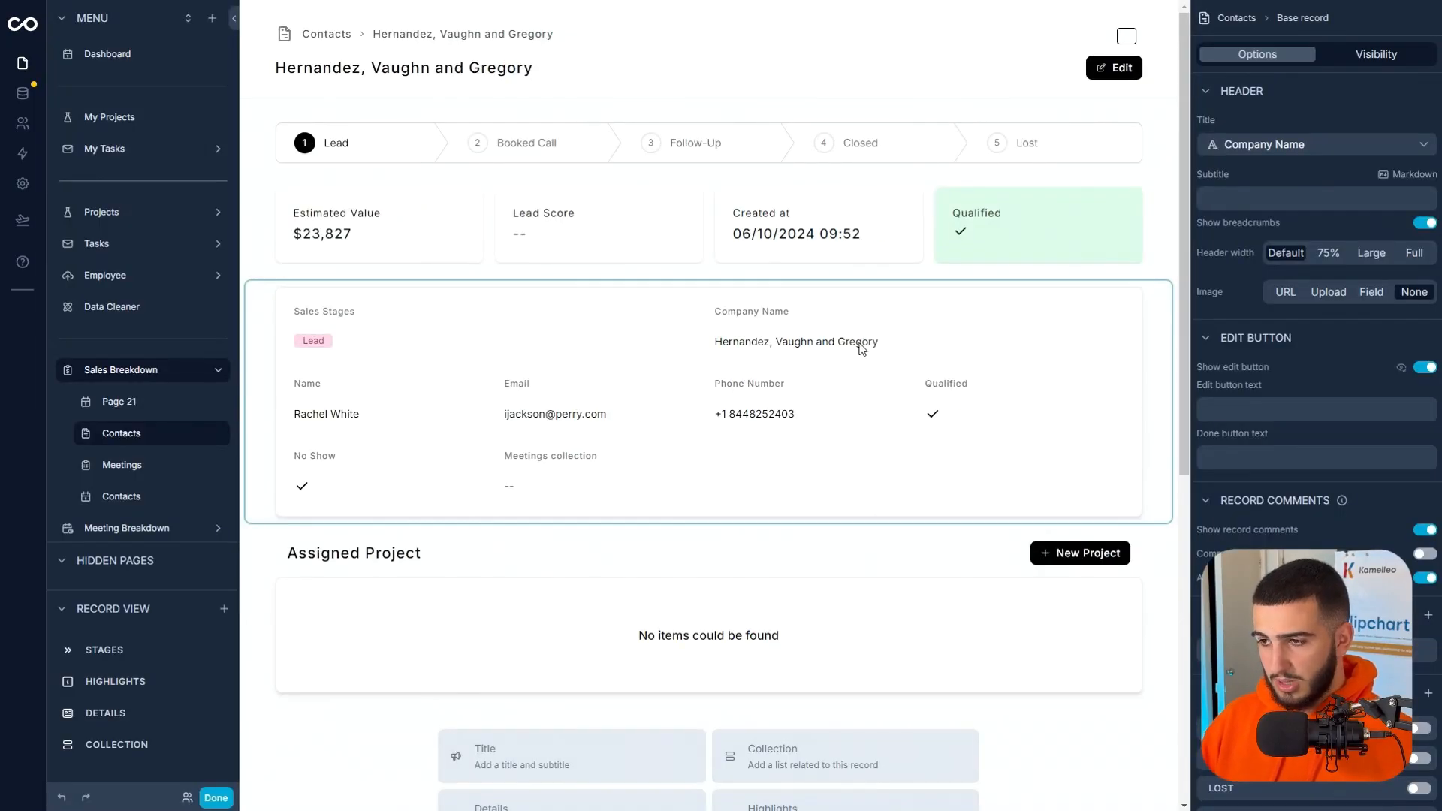
left_click(696, 337)
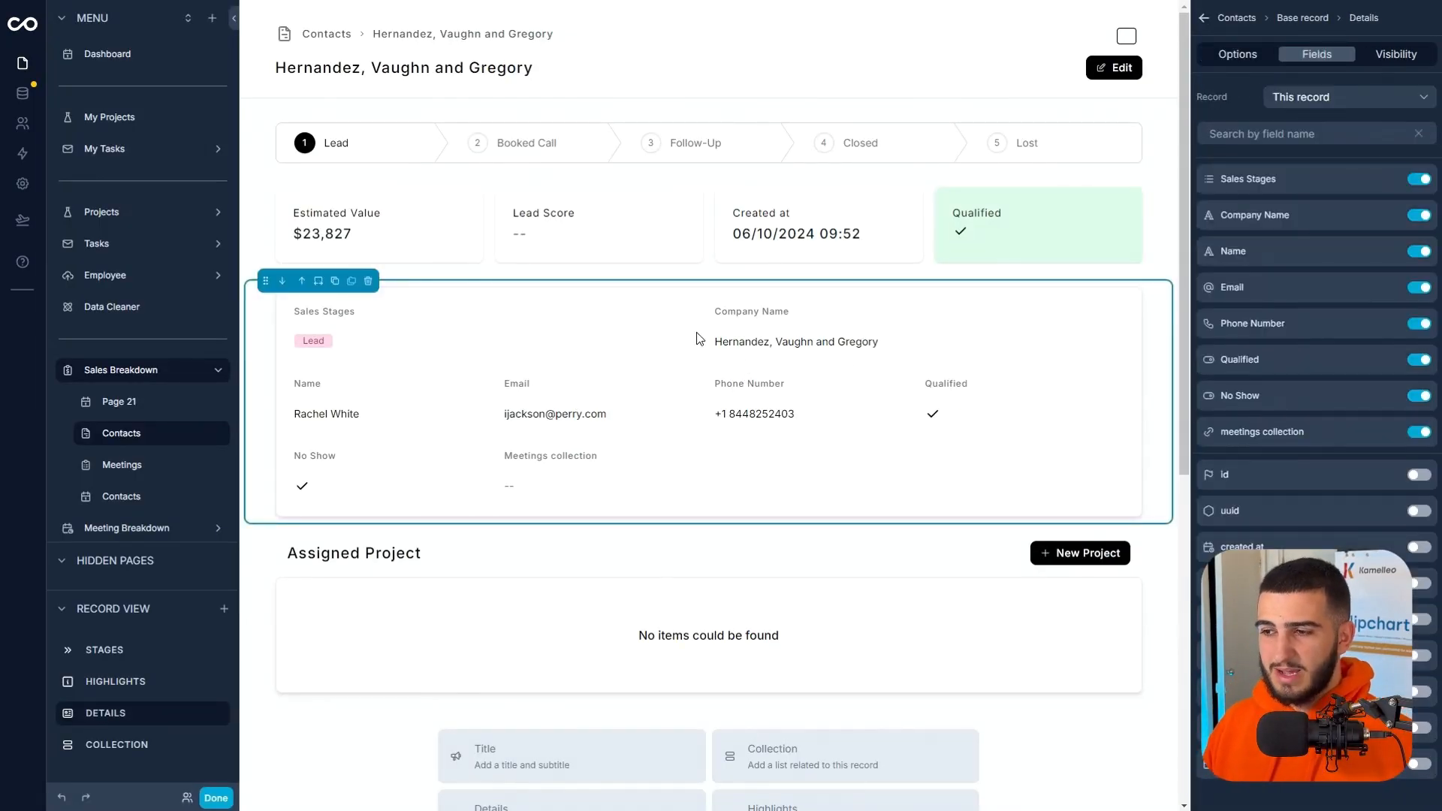
left_click(368, 286)
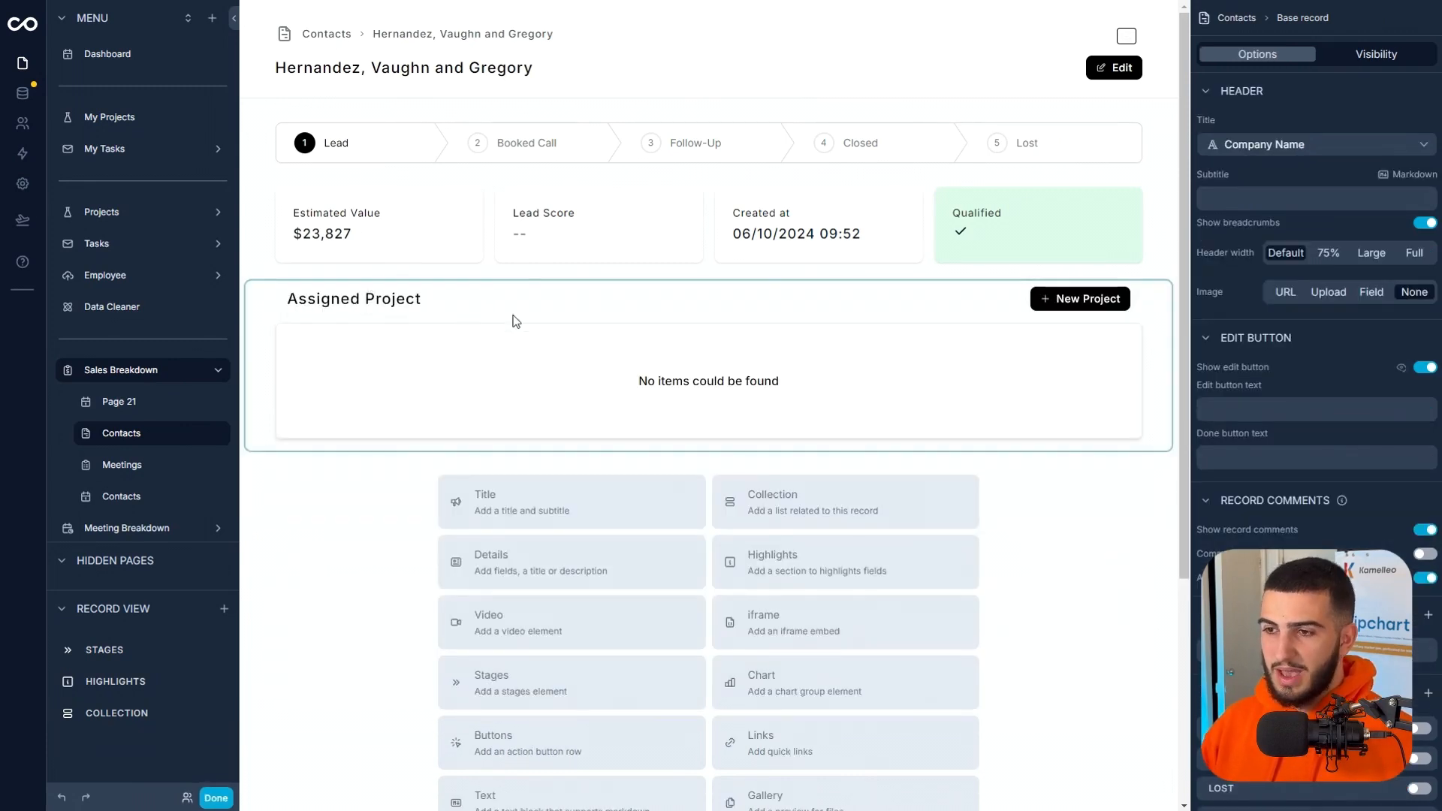
Add a custom visibility rule to the Assigned Project collection requiring Contacts > Assigned Project > id (list) Is not empty.
left_click(521, 321)
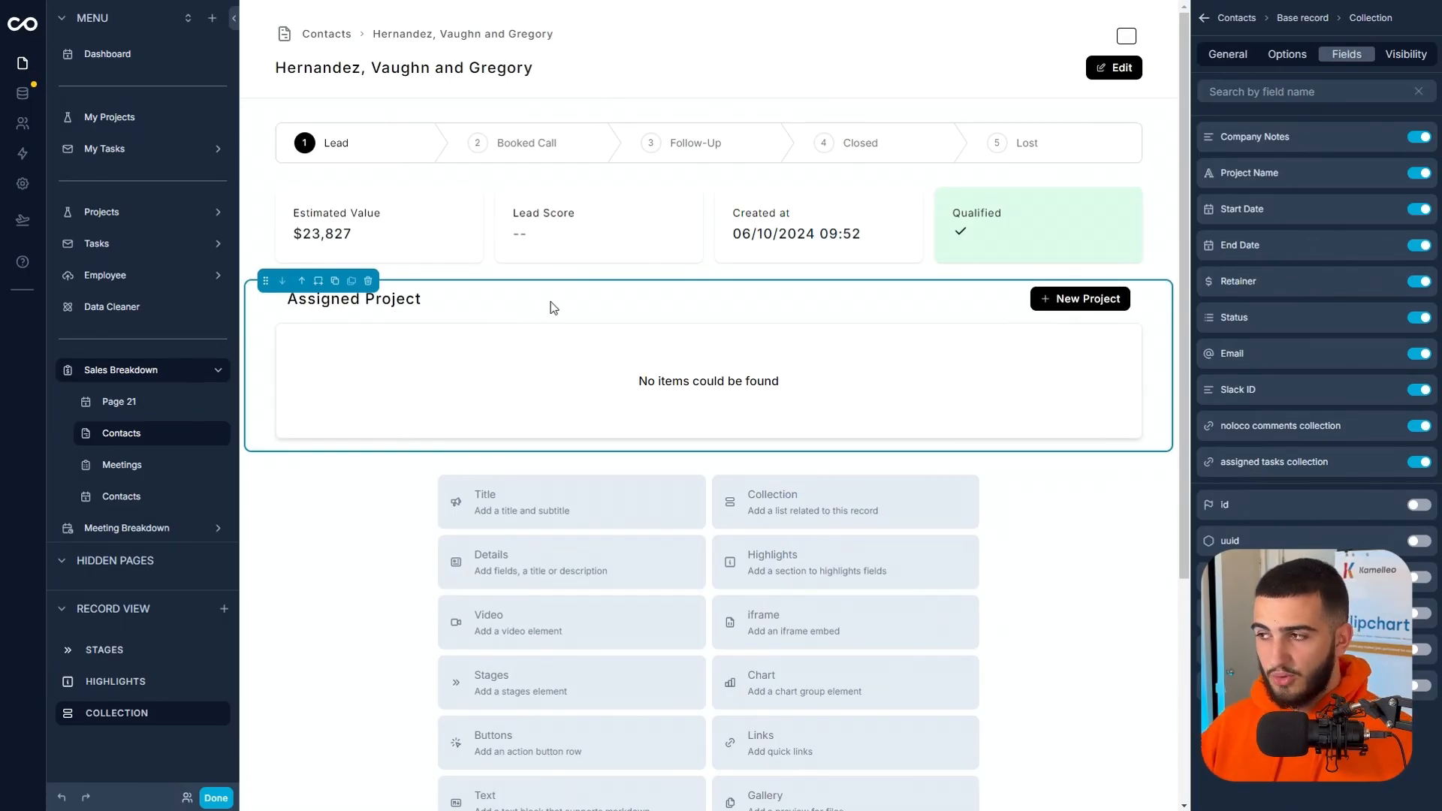
left_click(1401, 58)
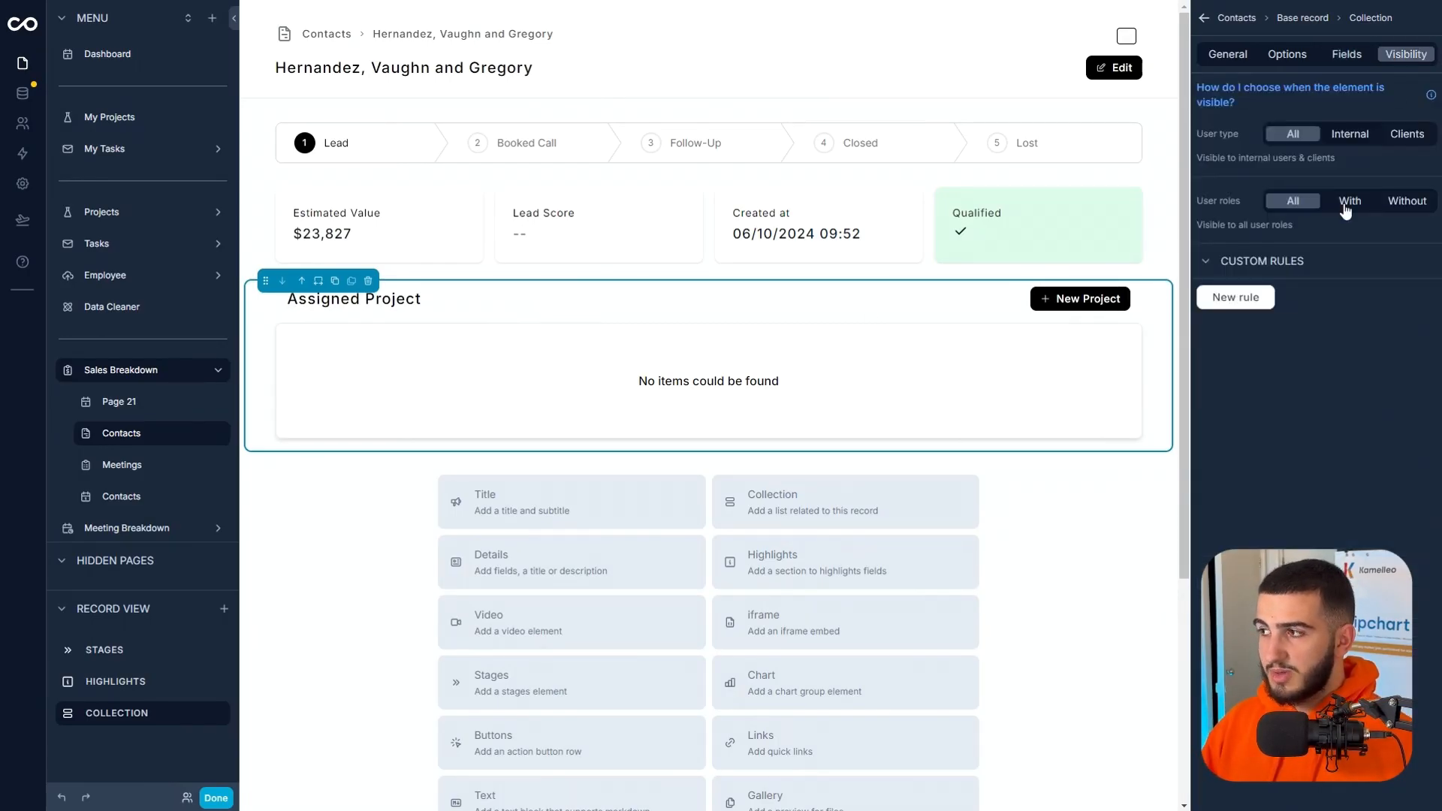
left_click(1258, 299)
left_click(1267, 311)
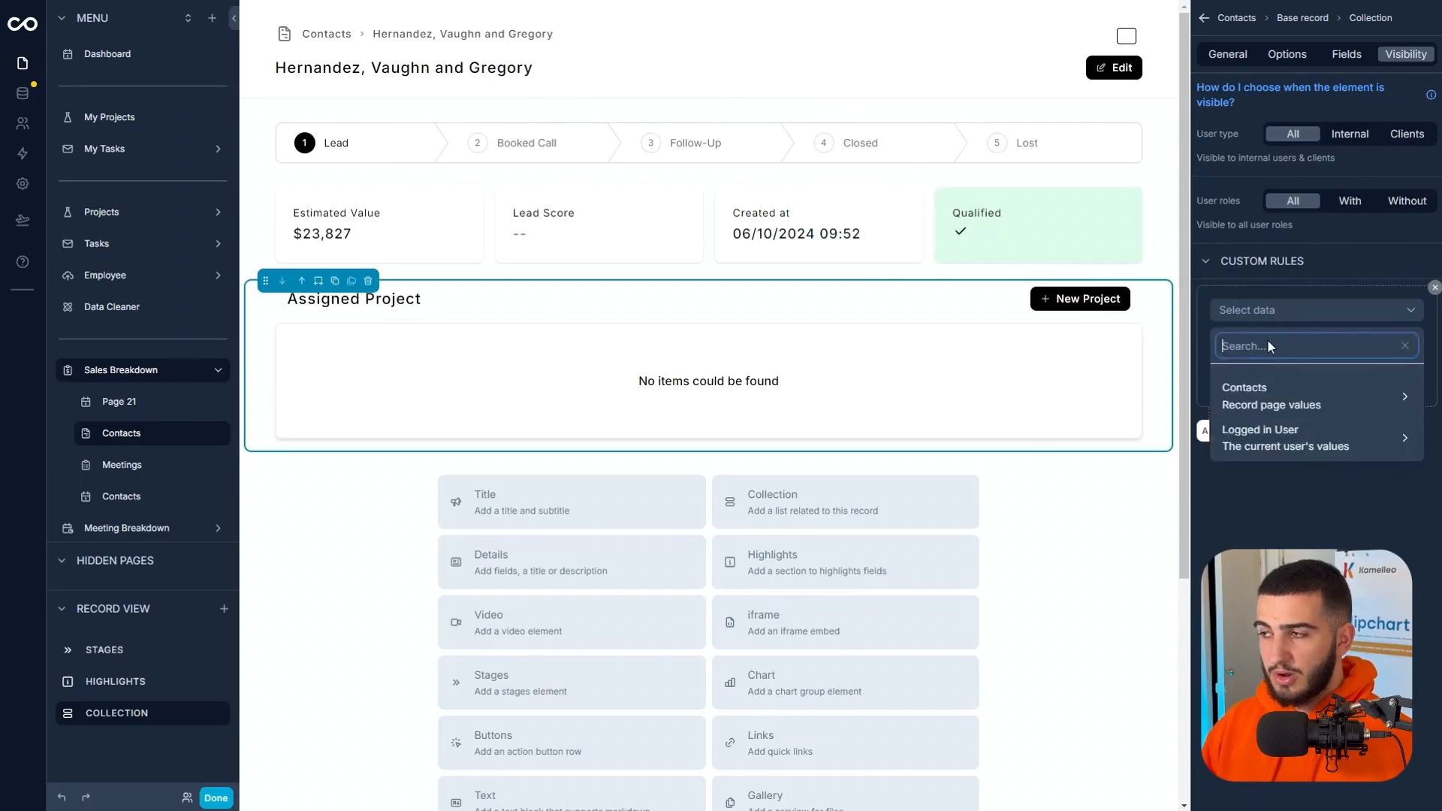
left_click(1268, 396)
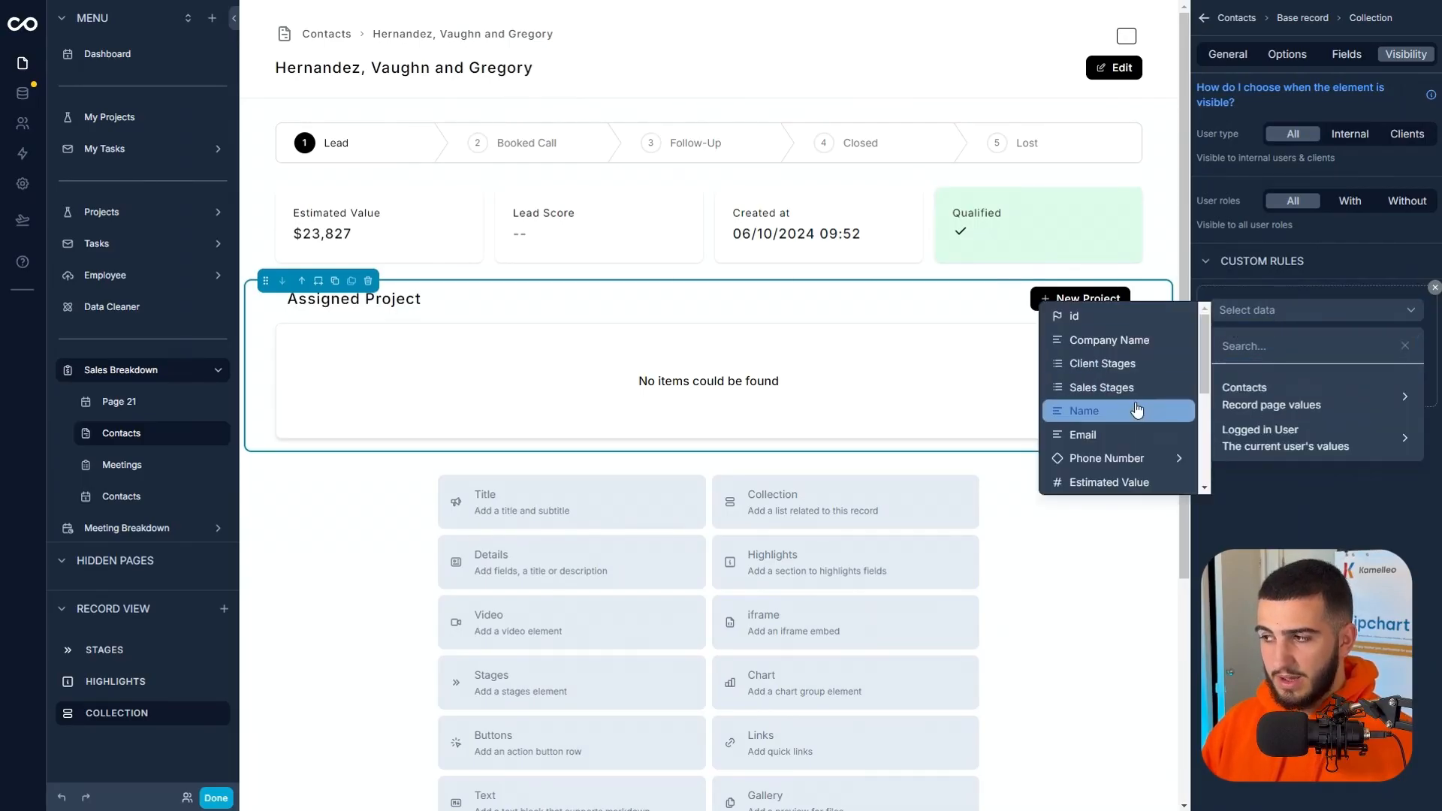
scroll(1136, 413, "down", 3)
scroll(1132, 416, "up", 3)
scroll(1117, 462, "down", 3)
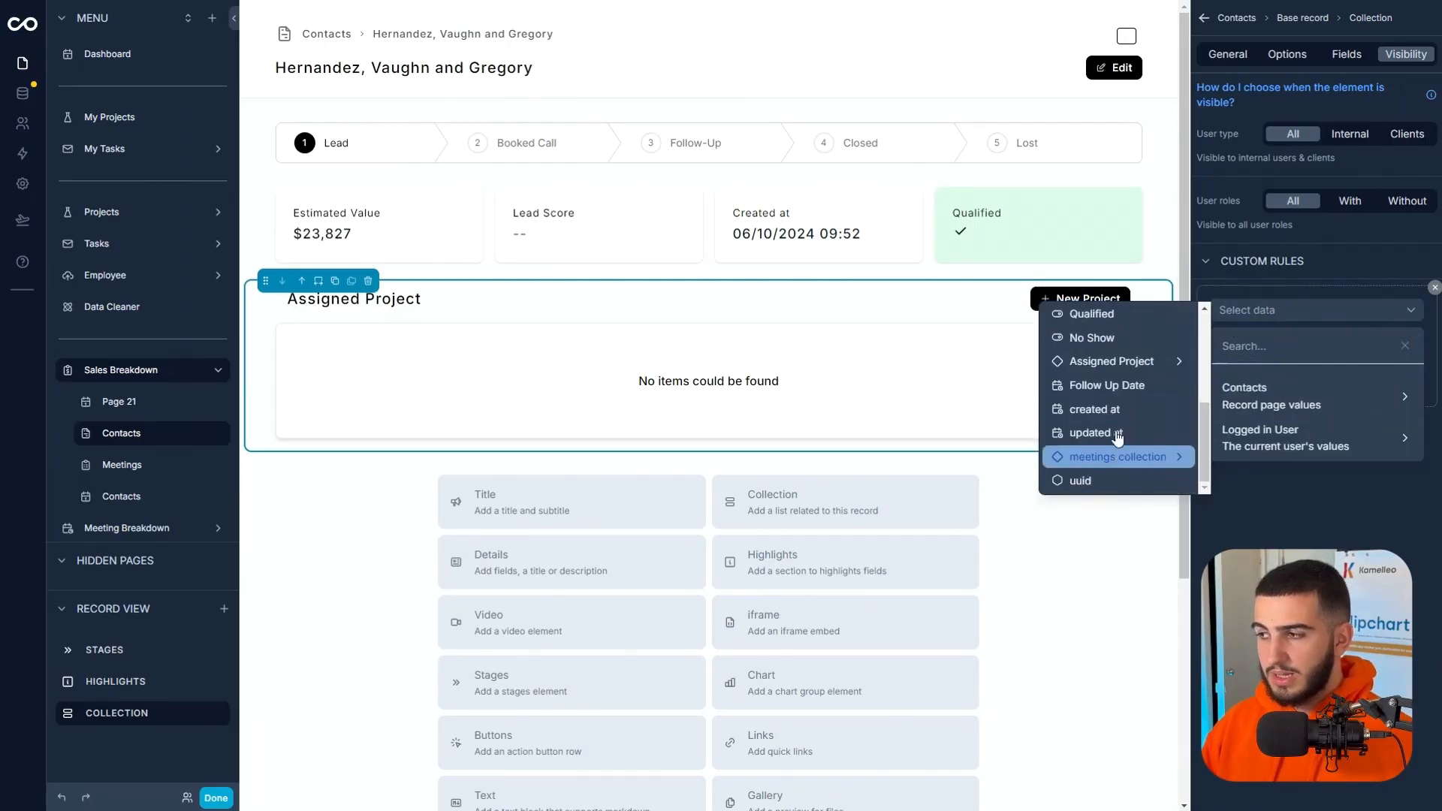
left_click(1115, 361)
left_click(1258, 289)
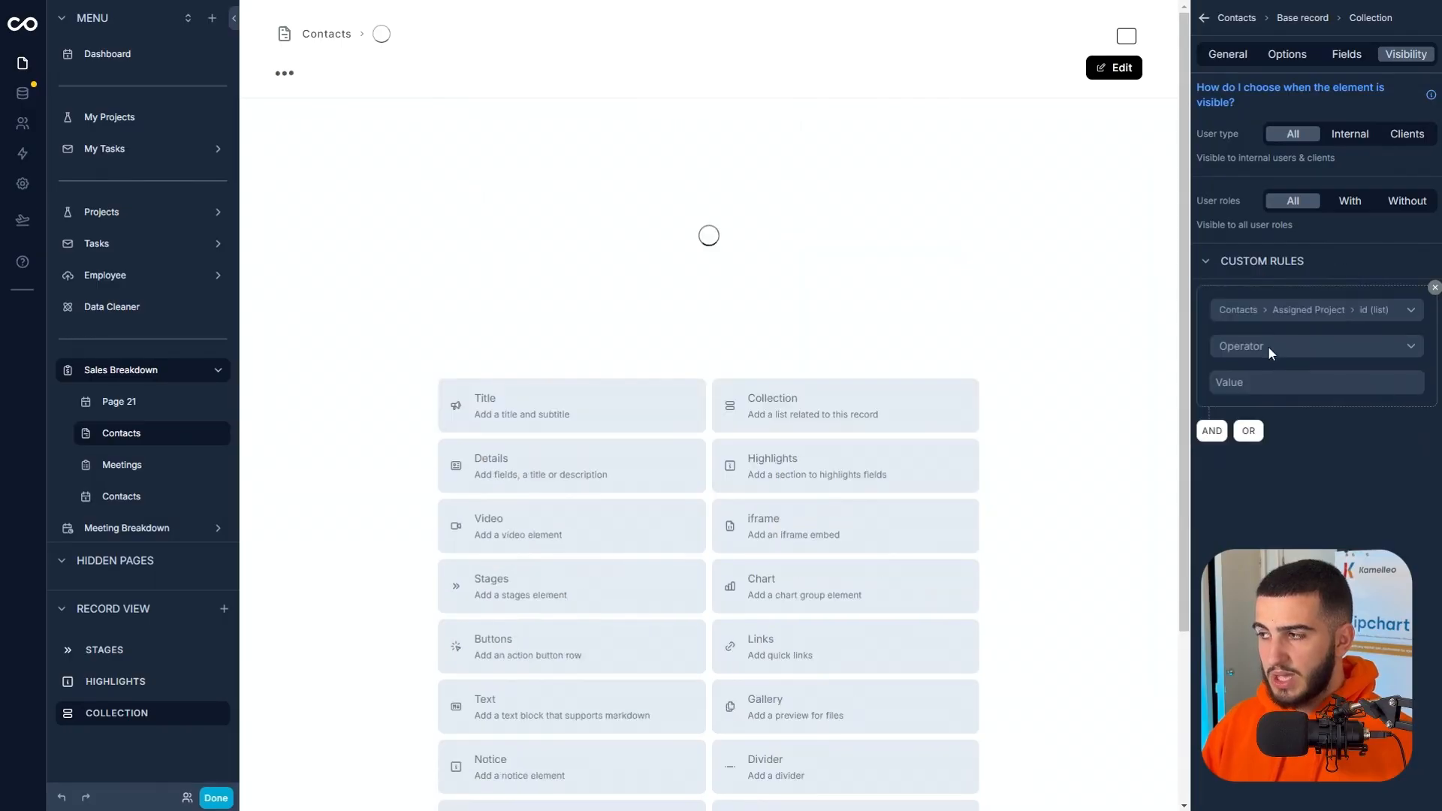
left_click(1268, 346)
left_click(1269, 400)
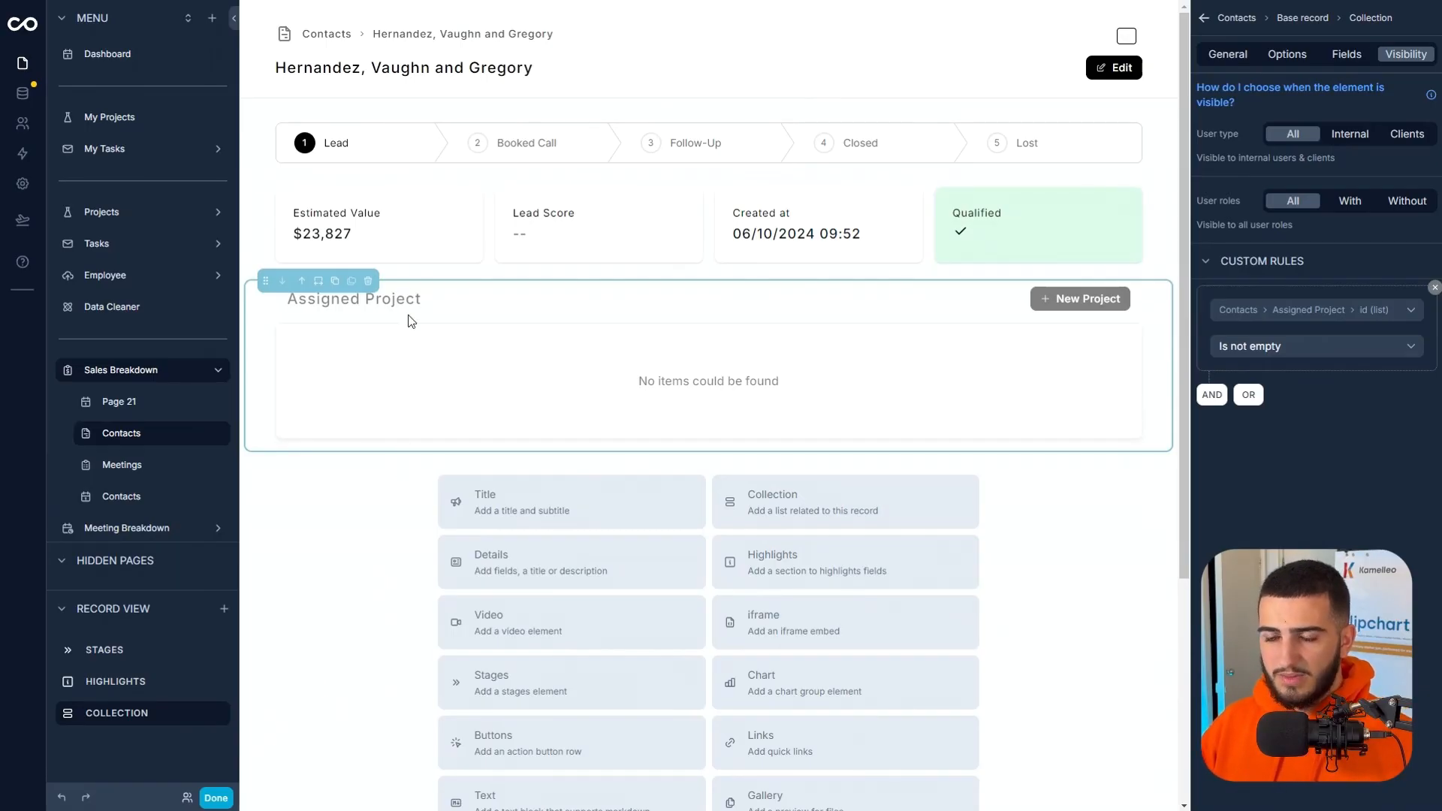
Add a Details section below the Assigned Project collection and open its field selection.
left_click(522, 562)
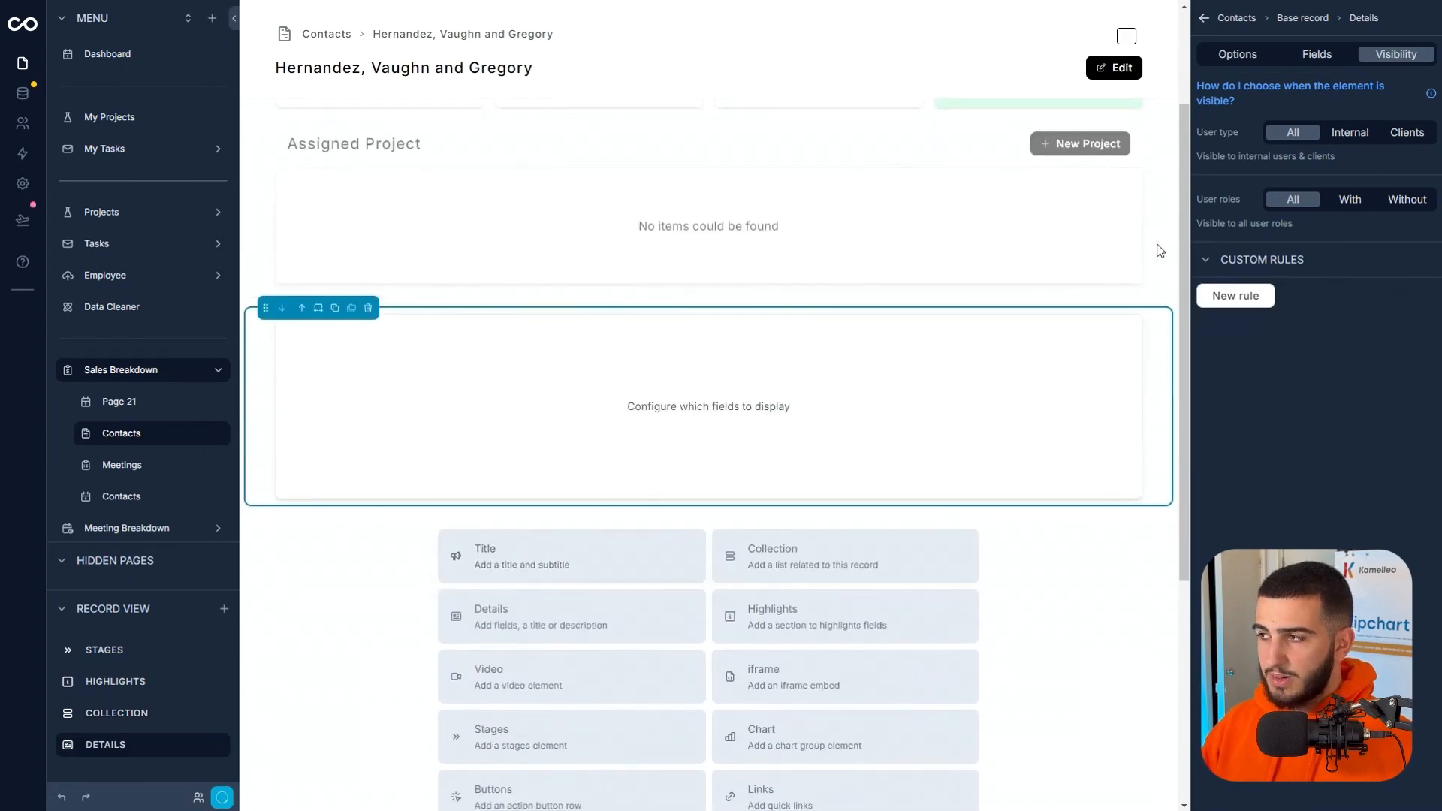
left_click(1304, 63)
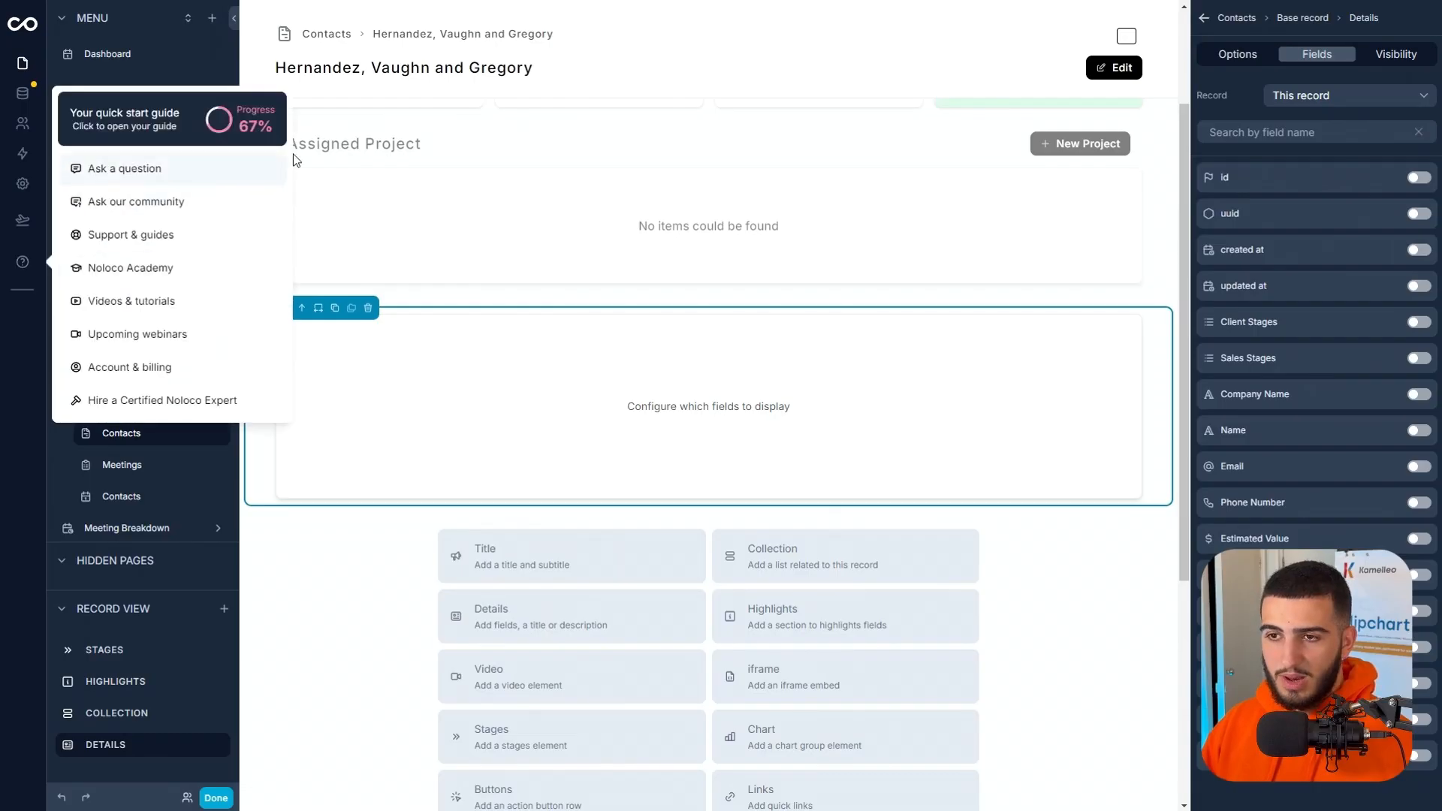
Add a field named Notes to the Contacts data table, using the Text type and Long text format.
left_click(41, 93)
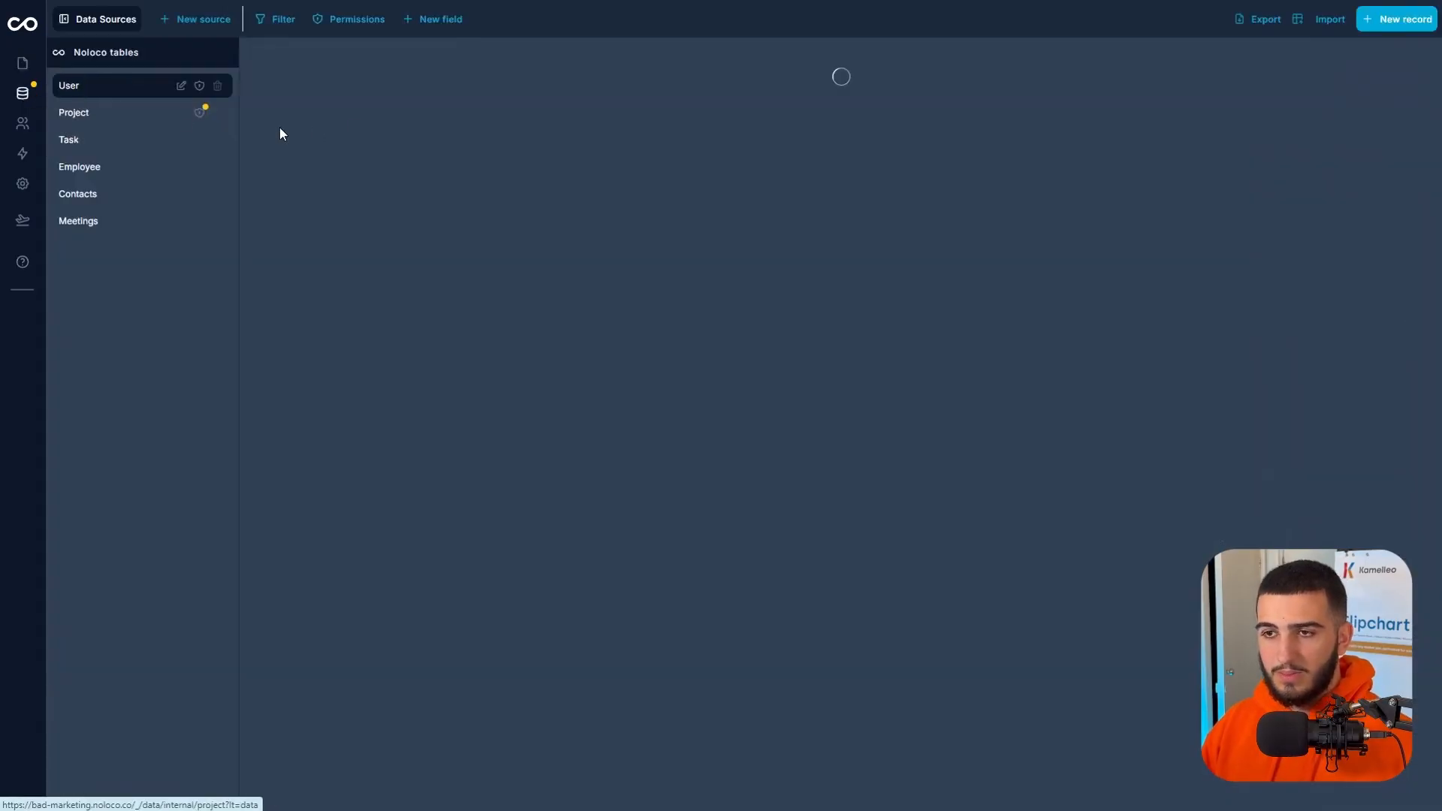
left_click(103, 195)
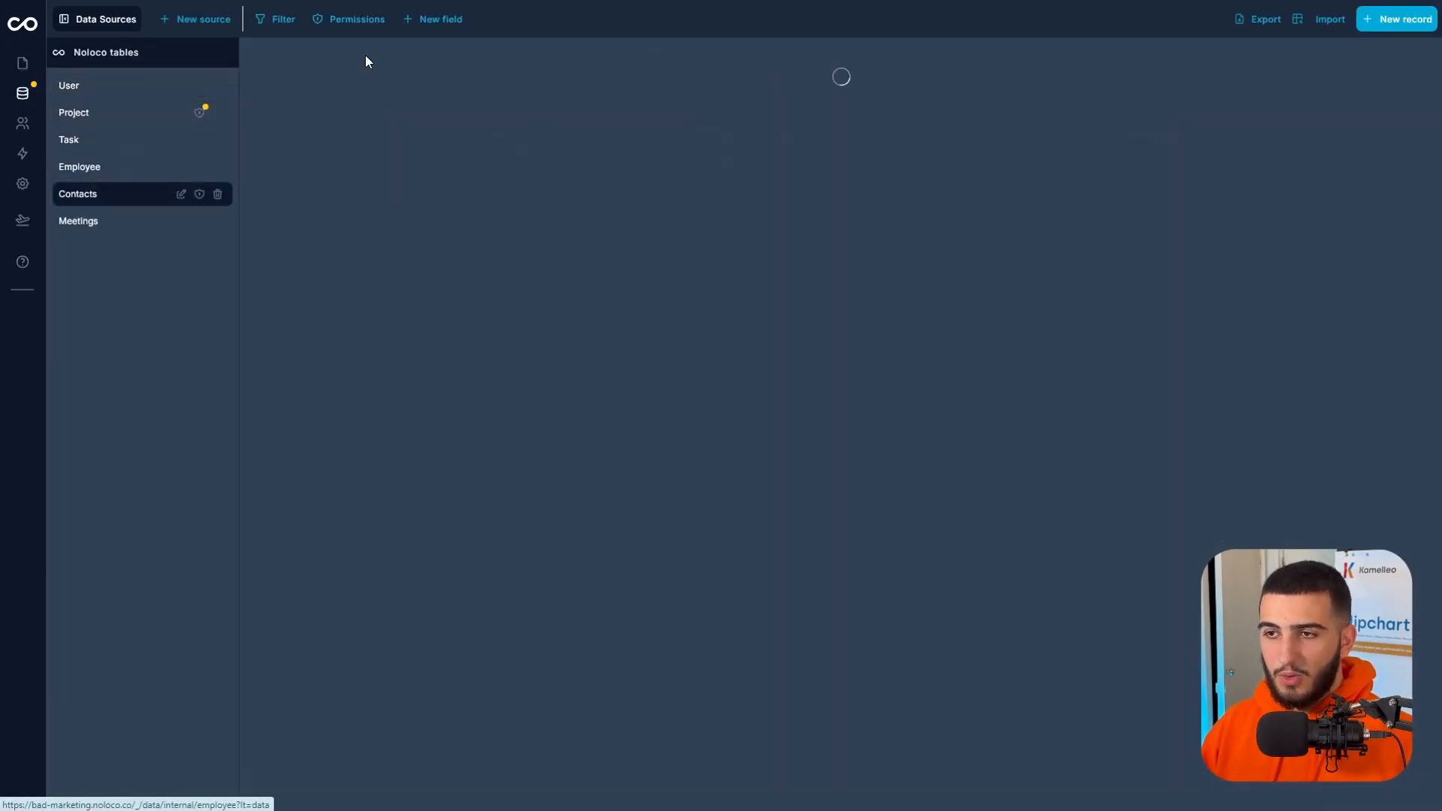
left_click(428, 22)
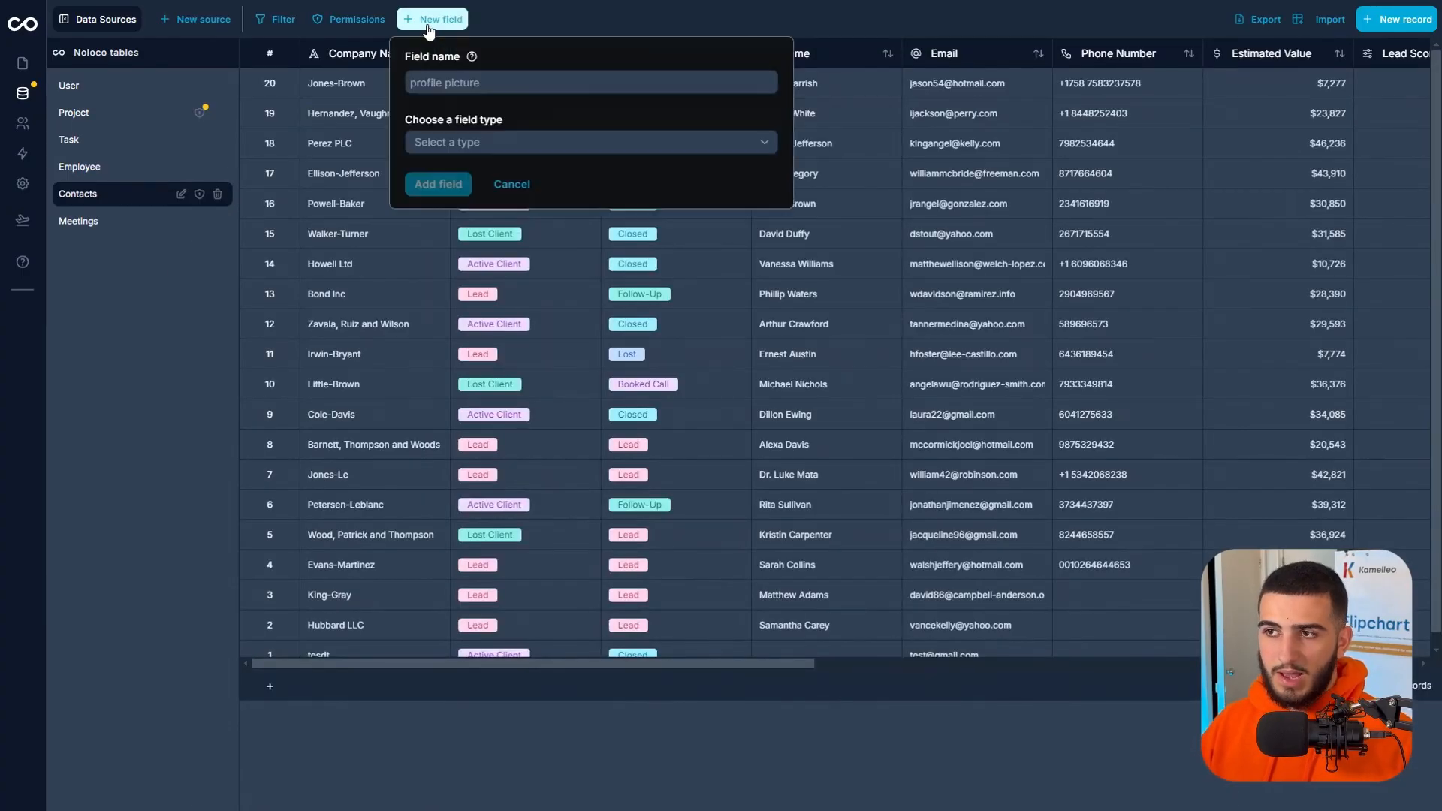
left_click(437, 81)
left_click(637, 161)
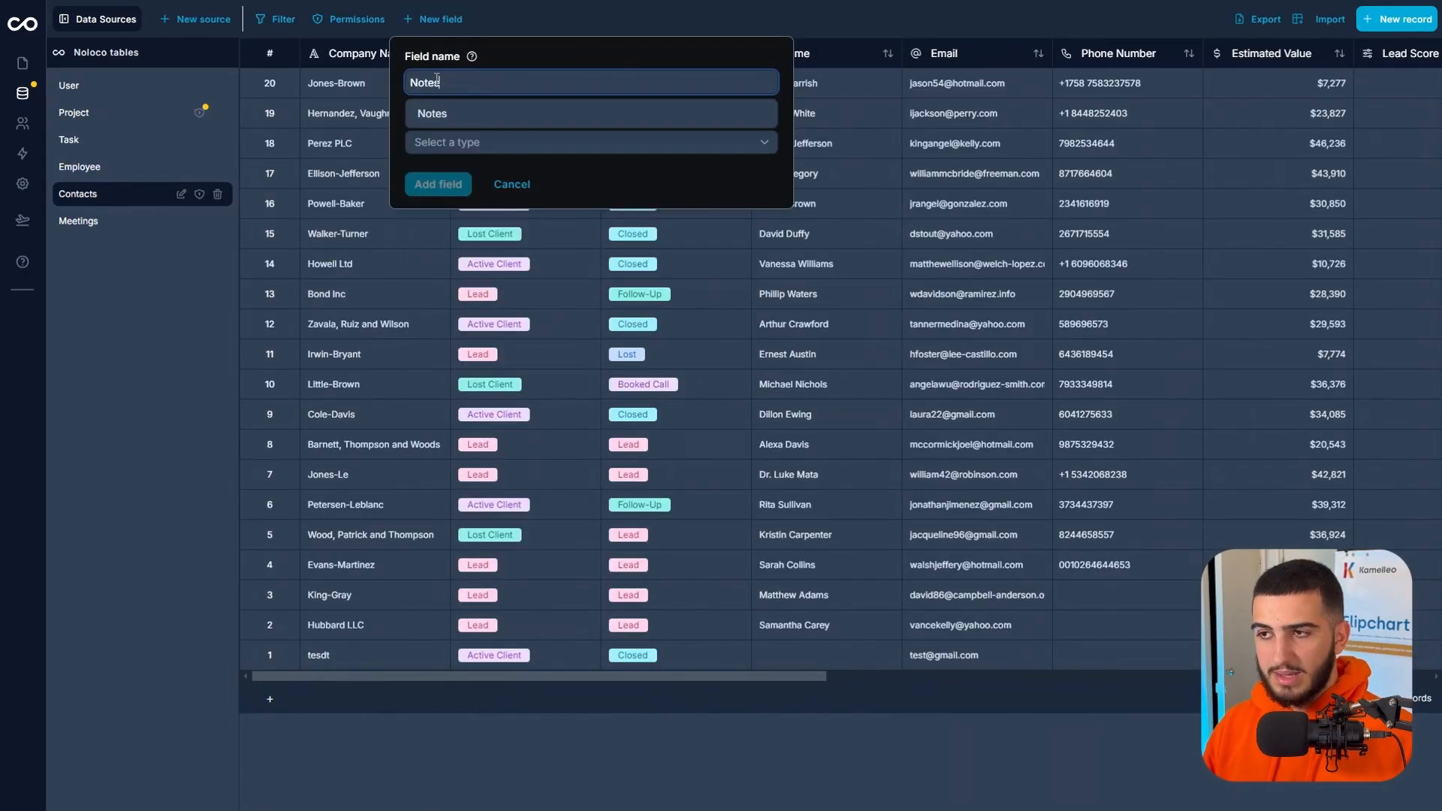
left_click(642, 140)
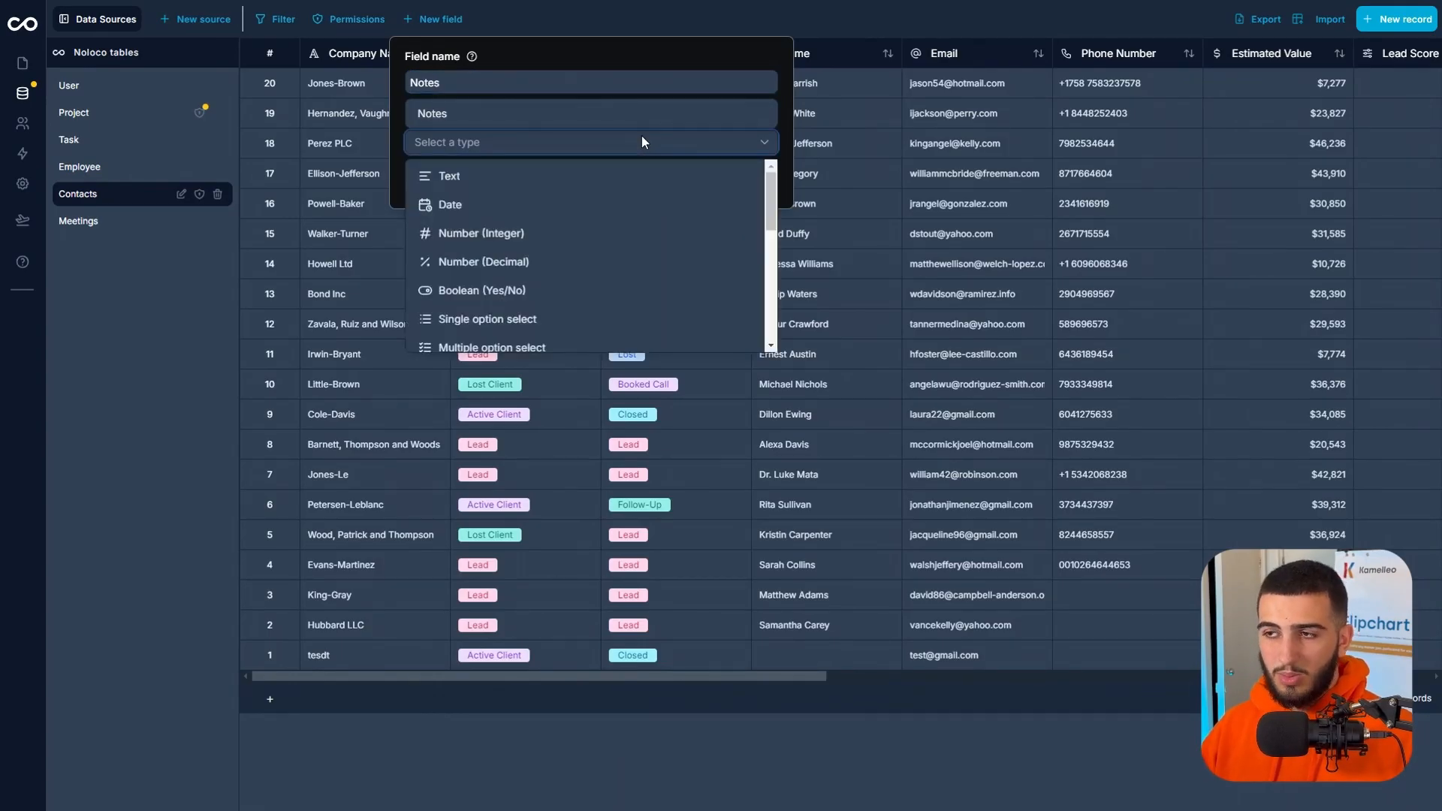
left_click(616, 178)
left_click(507, 204)
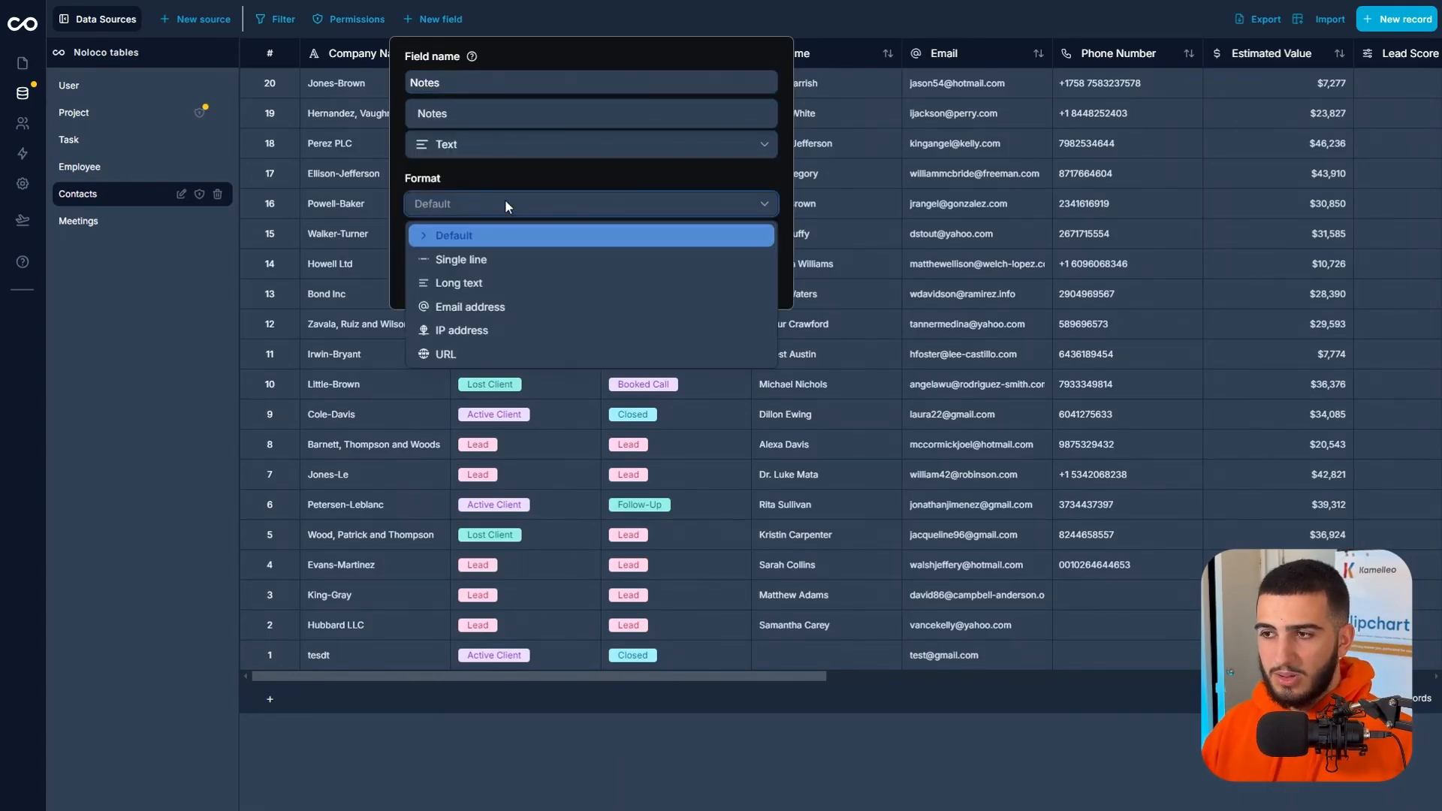
left_click(476, 282)
left_click(466, 284)
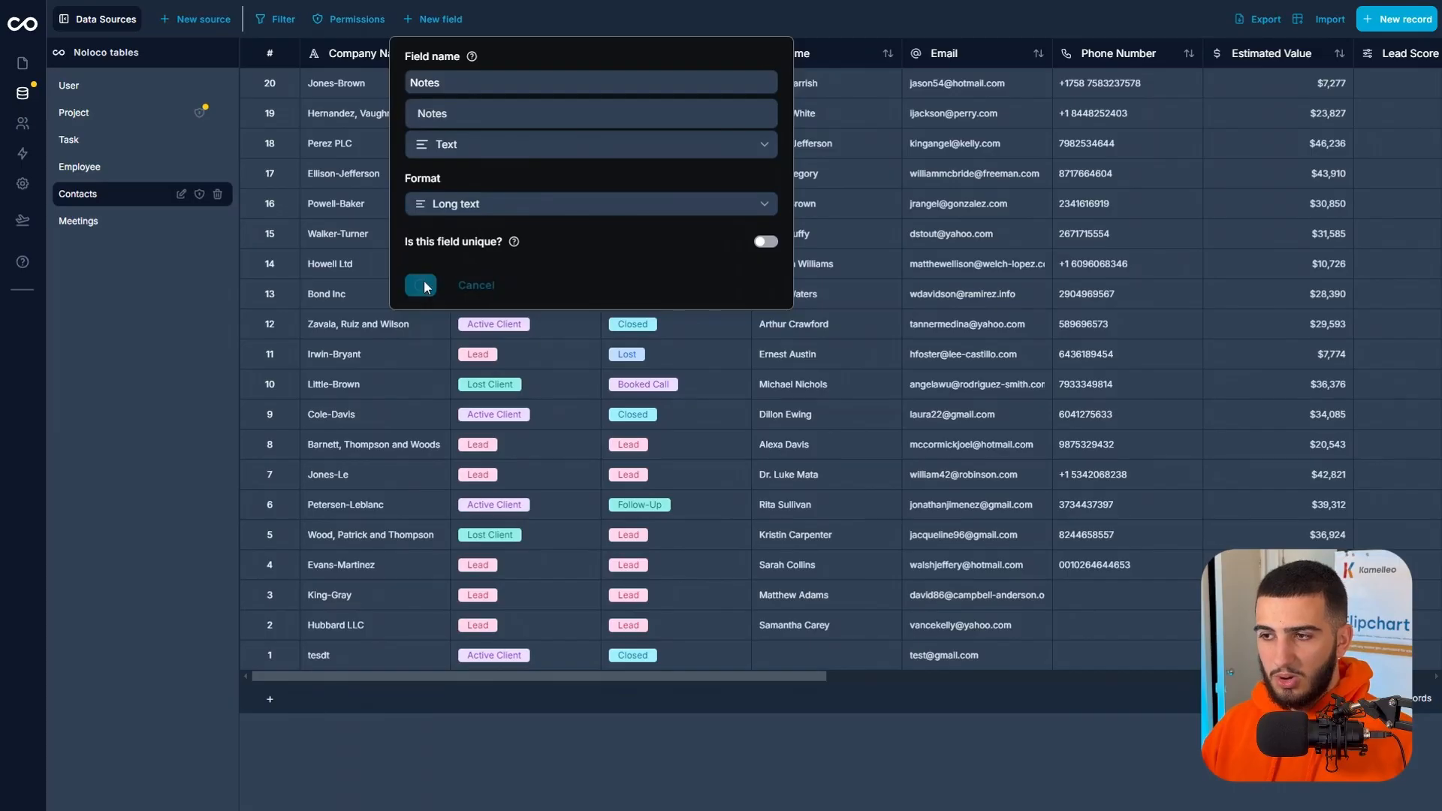
Show the Notes field in the contact record's empty Details section at Full width with inline editing enabled.
left_click(23, 62)
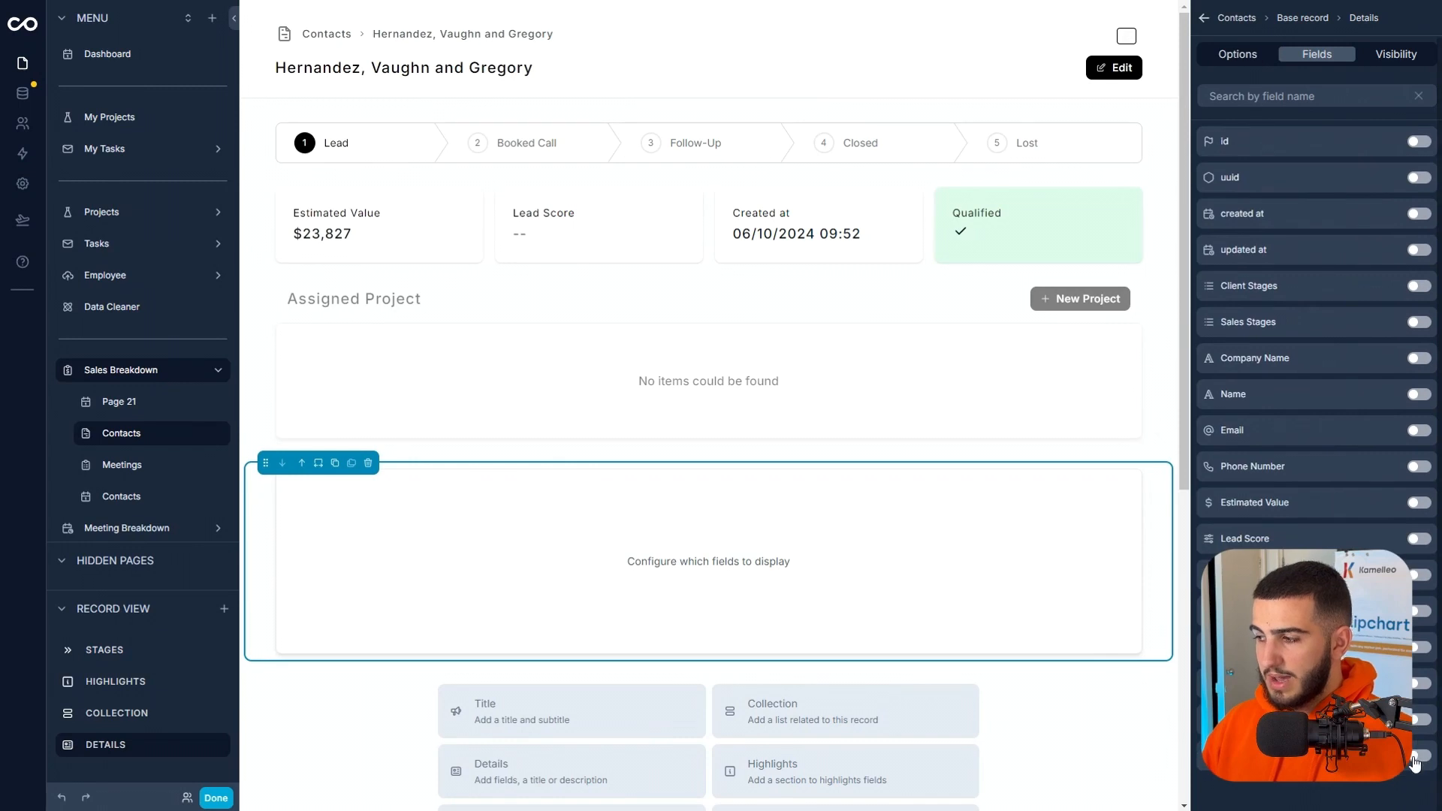
left_click(1416, 757)
left_click(1385, 144)
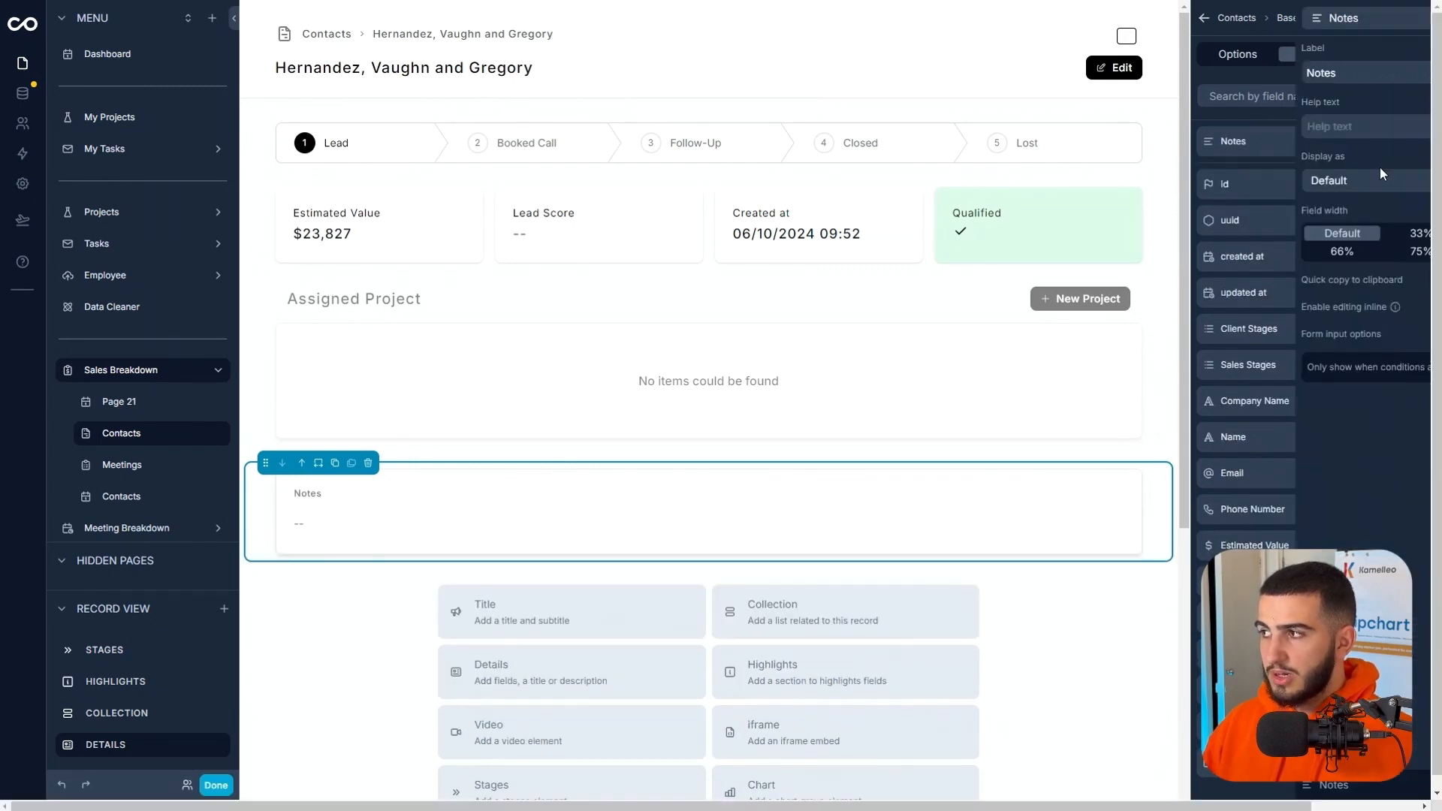
left_click(1377, 252)
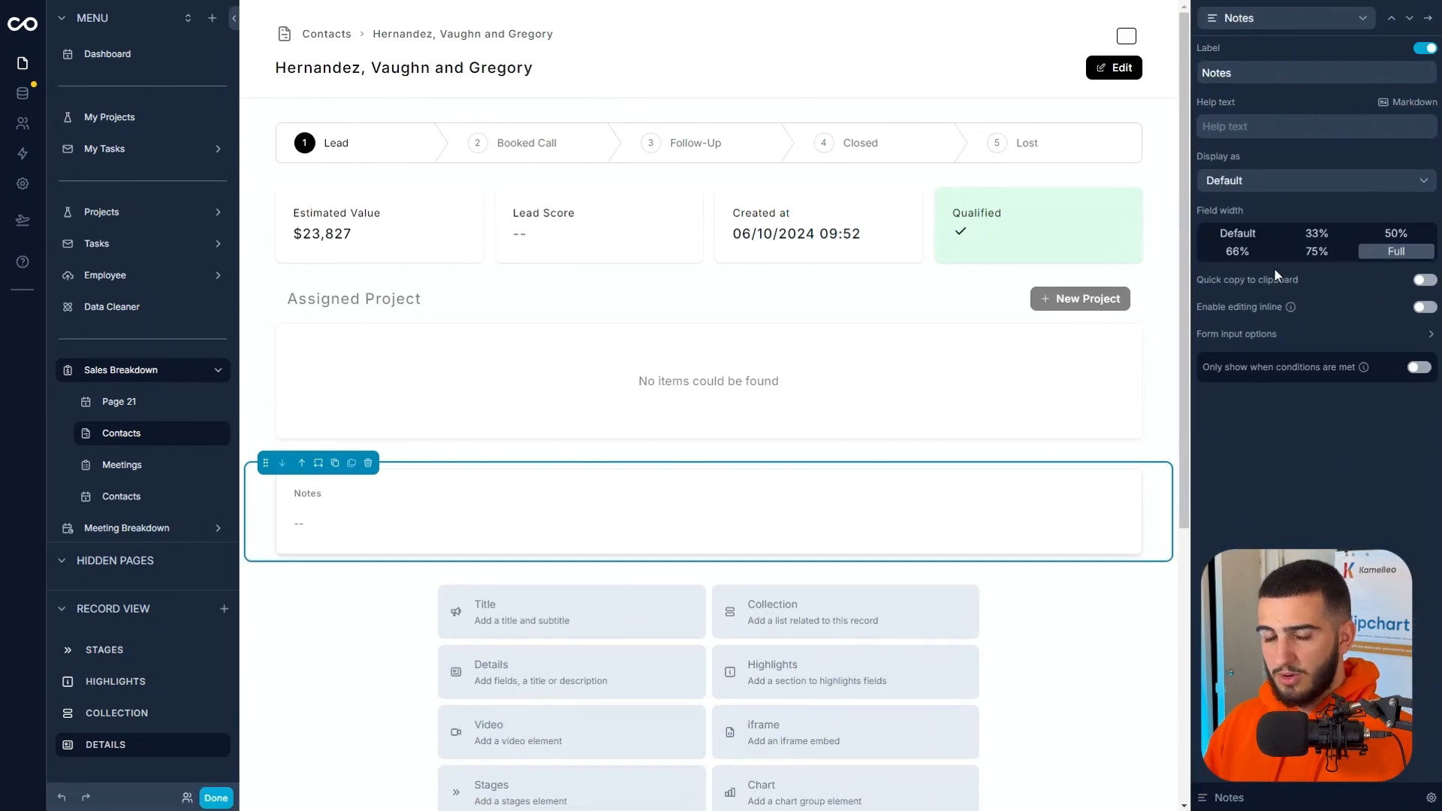
left_click(1423, 308)
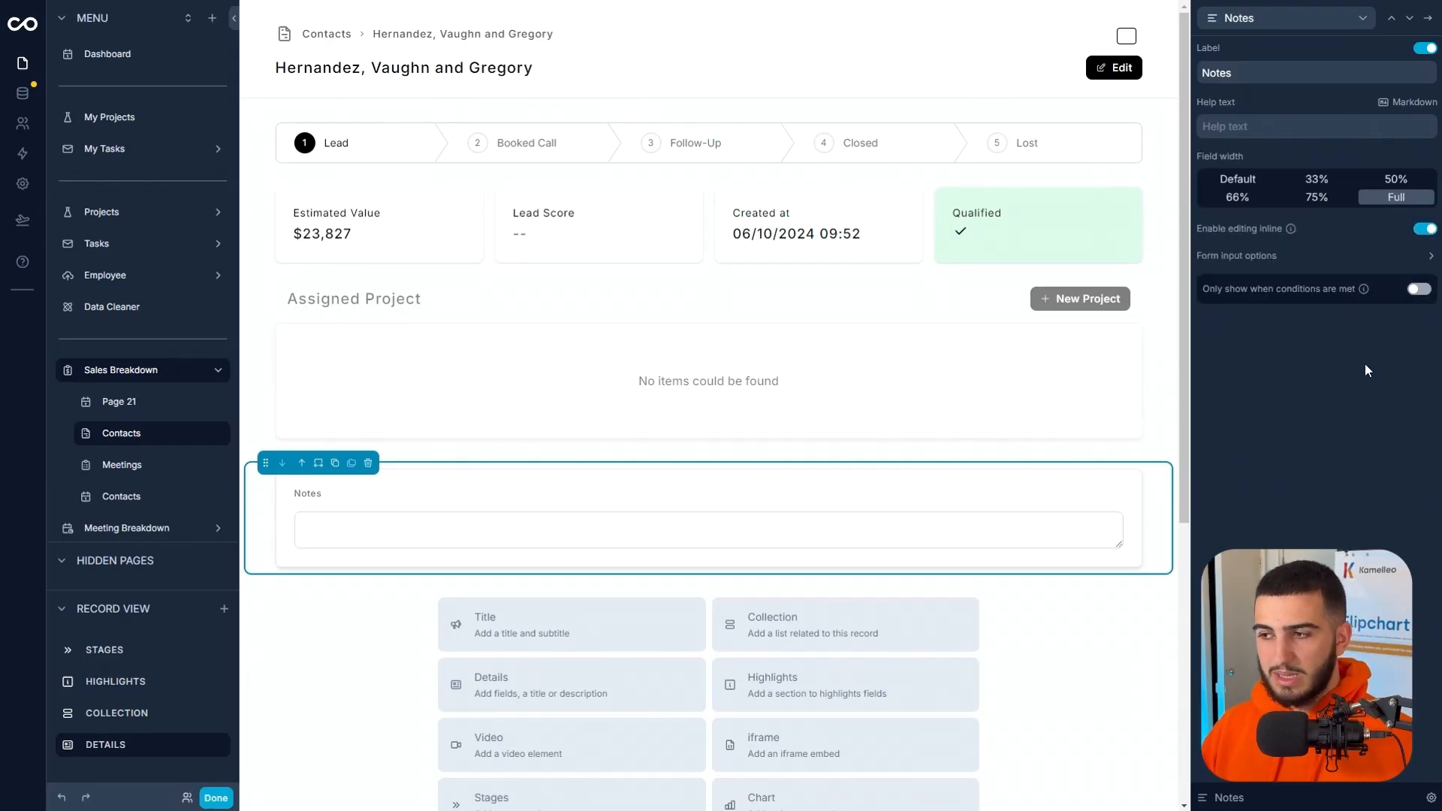
Set the Notes field's form input to display as a Rich text editor.
left_click(1138, 76)
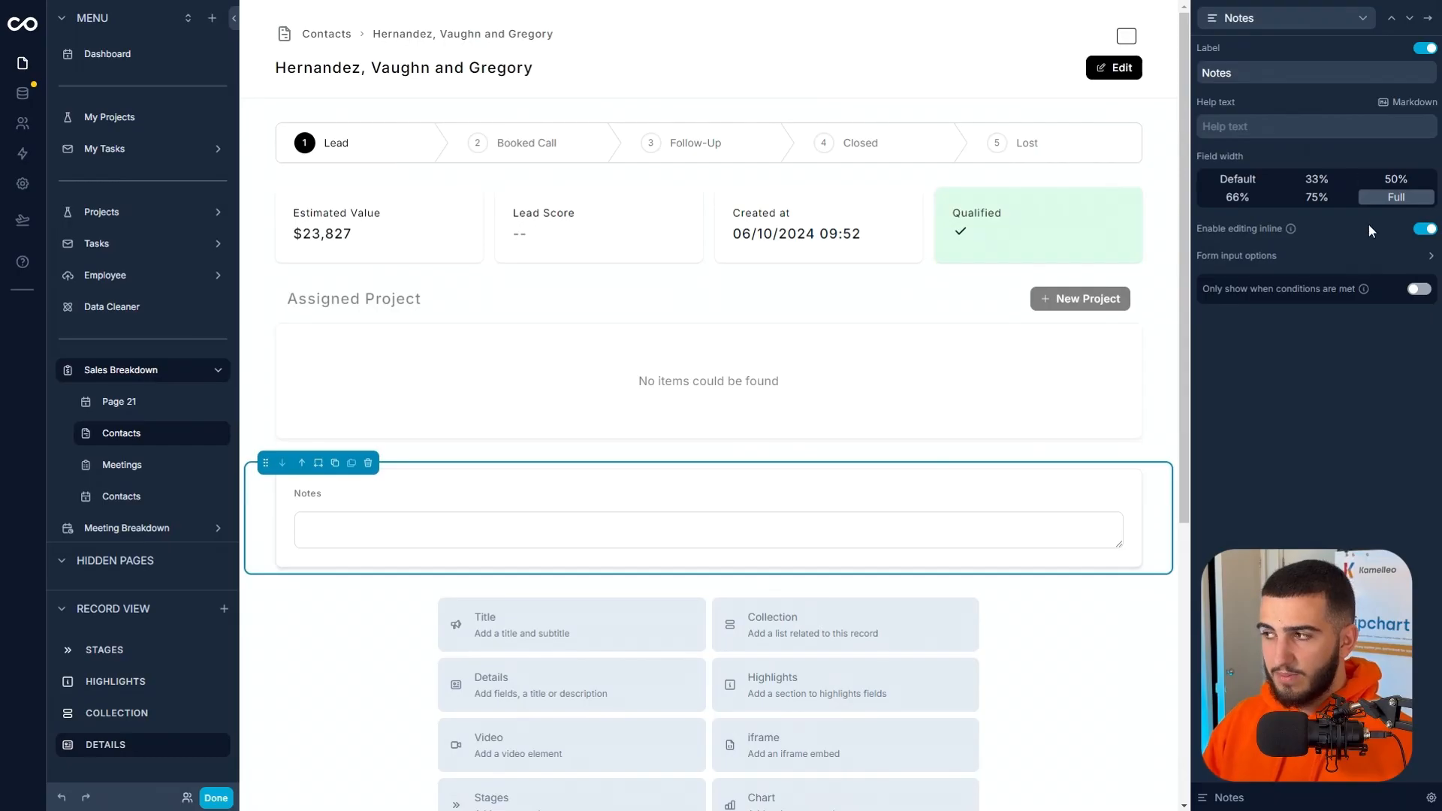
left_click(1365, 257)
left_click(1272, 350)
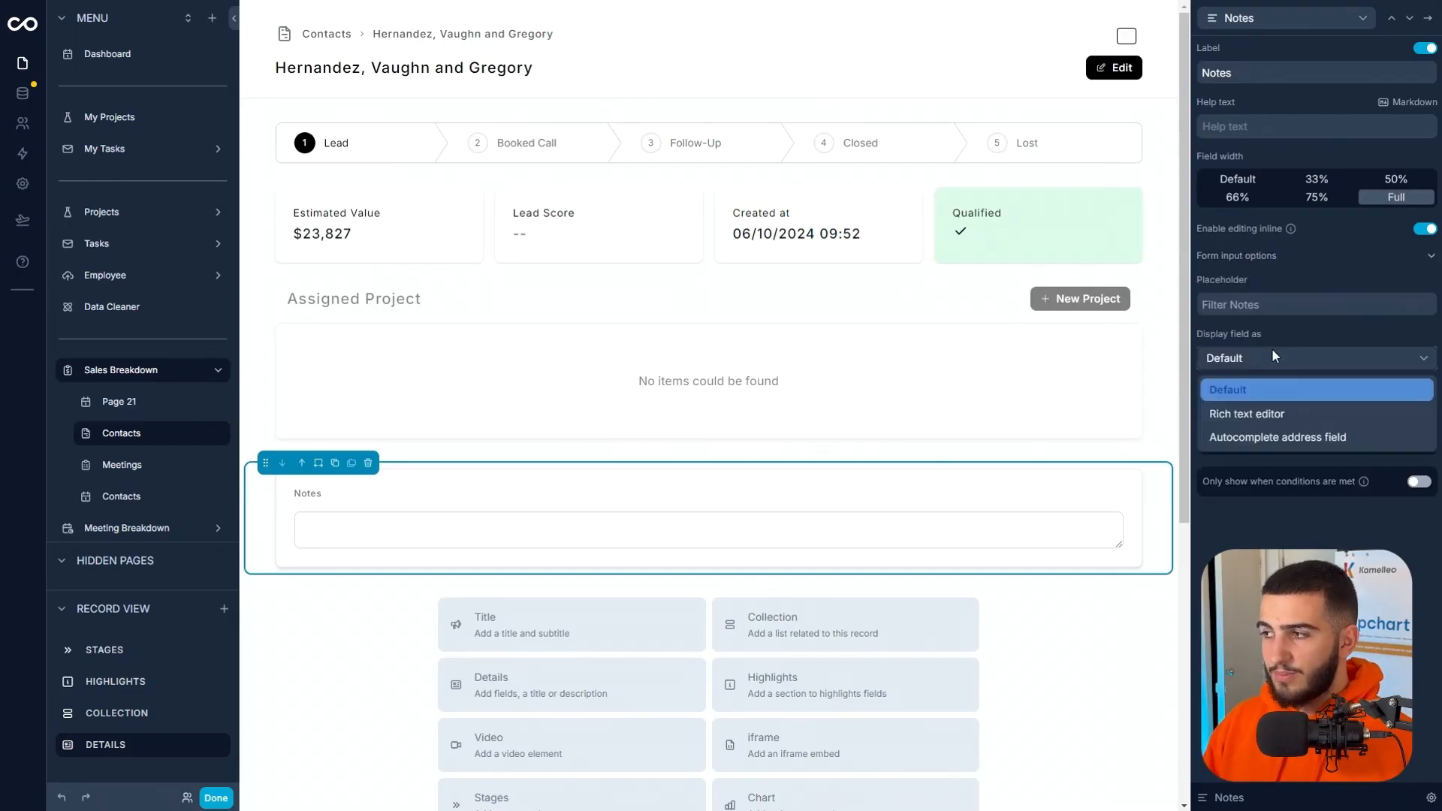
left_click(1275, 415)
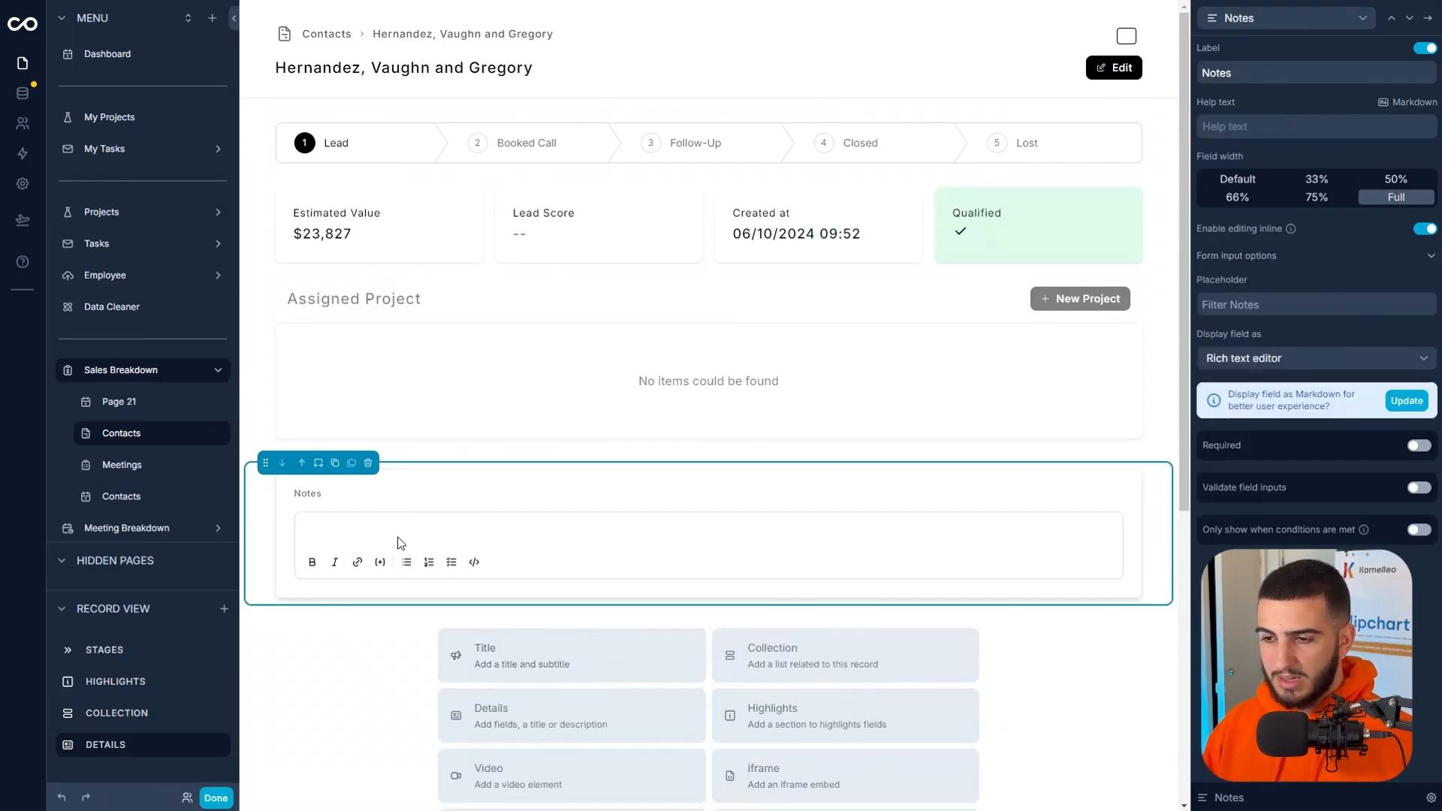
Move the Notes section above the Assigned Project collection and change the field's label to Lead Notes.
left_click(301, 462)
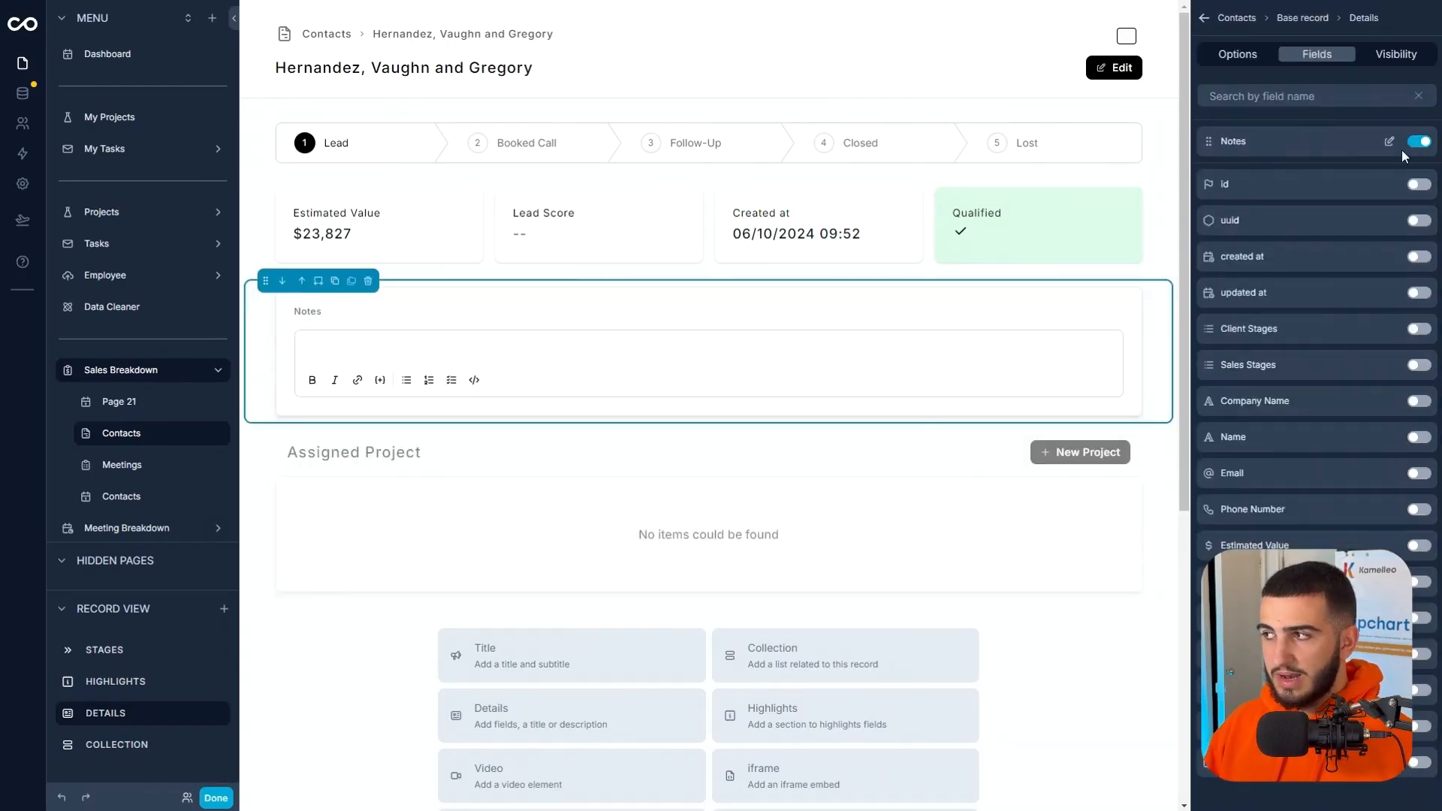
left_click(1387, 142)
left_click(1246, 75)
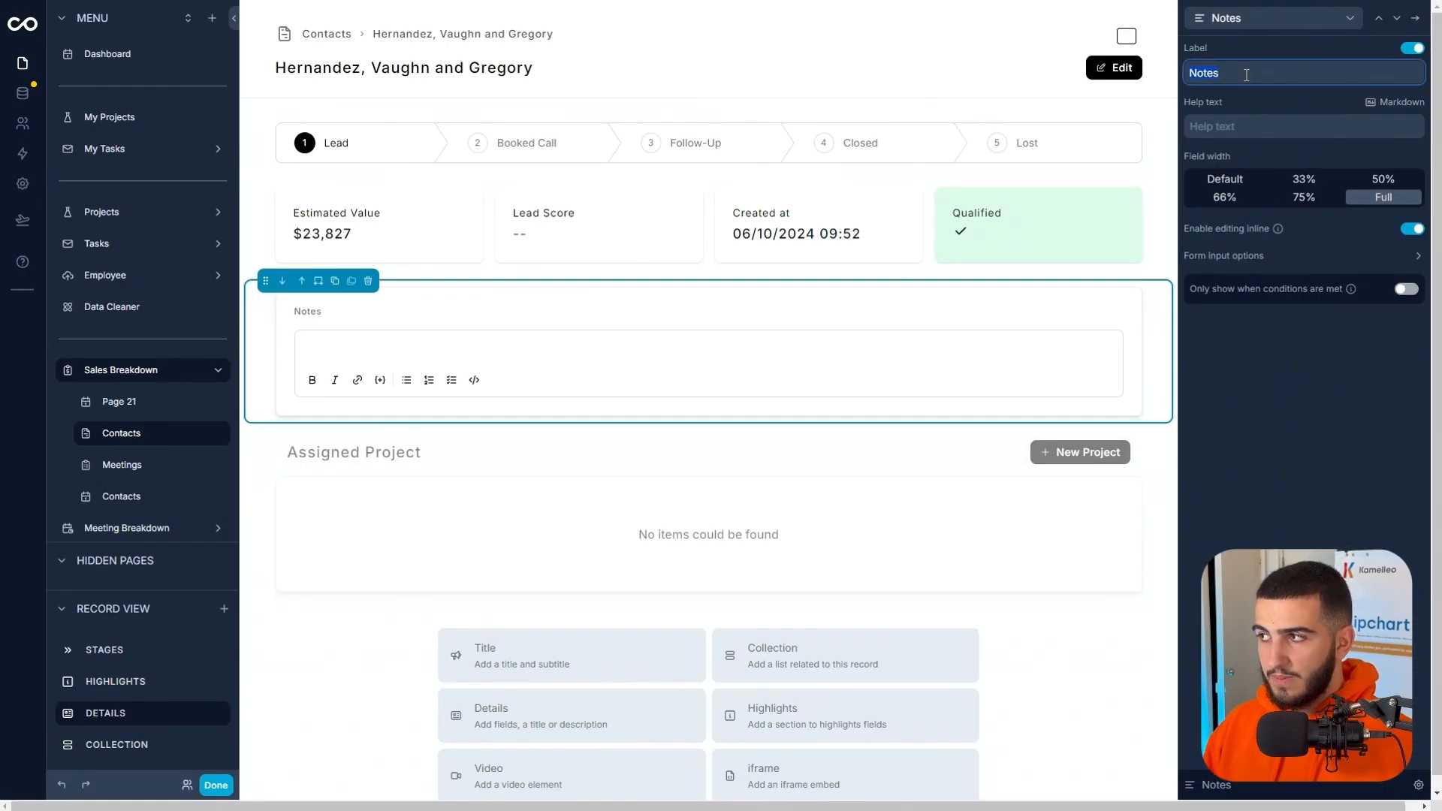
type("LEad")
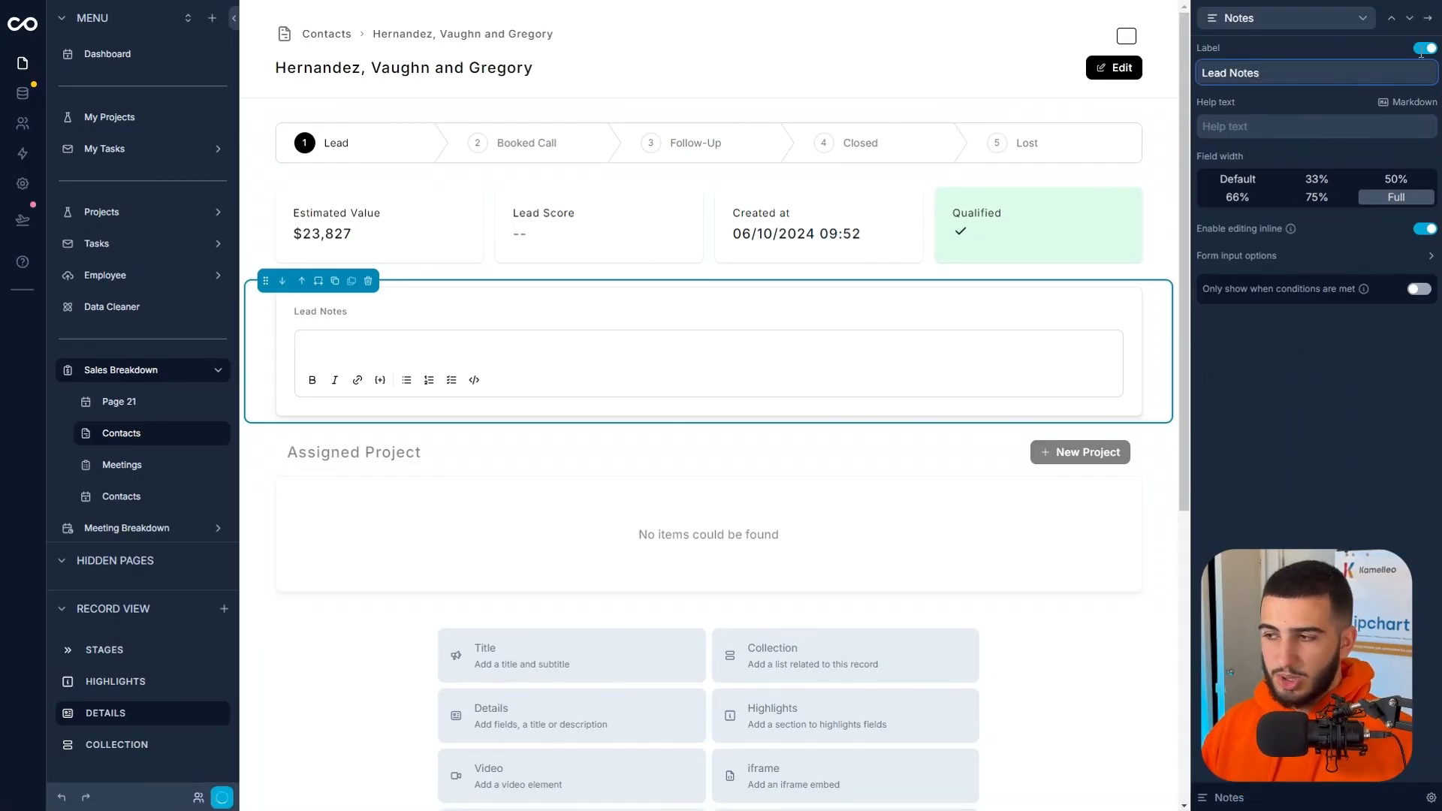
left_click(1427, 18)
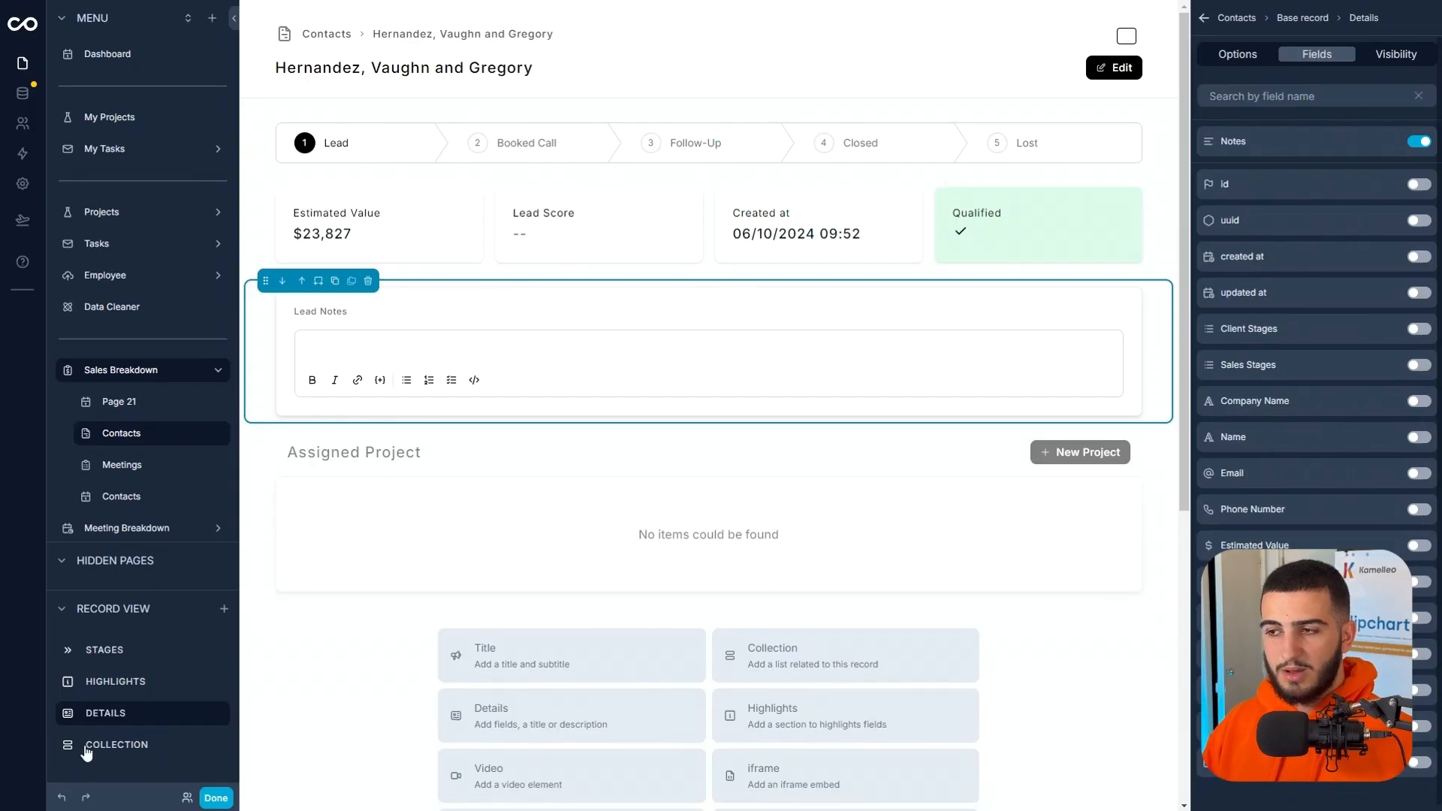
Finish editing the page and enter the test lines "arfesahvbeibasf" and "ljasghkjsdb" in the contact's Lead Notes.
scroll(705, 526, "down", 2)
left_click(215, 798)
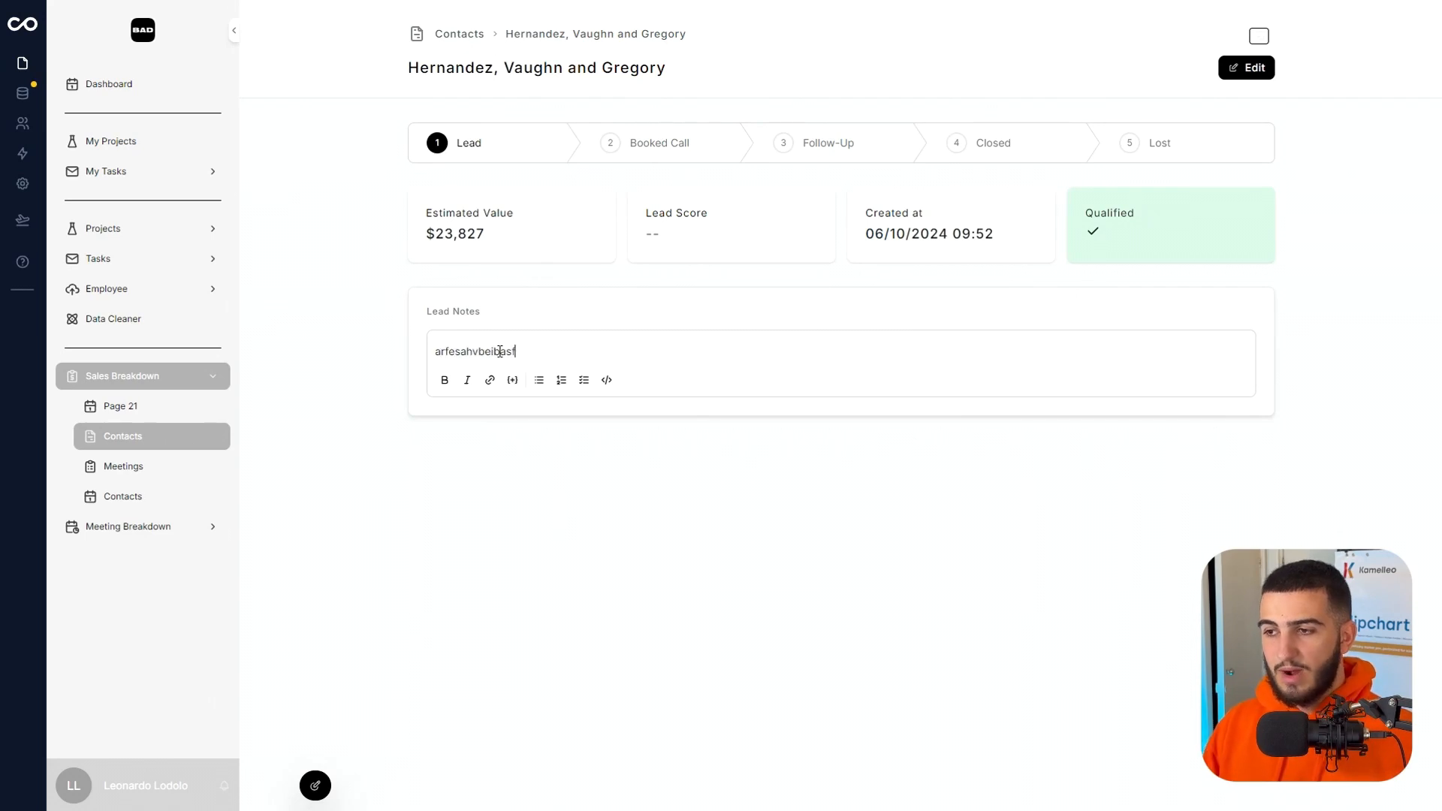
key("Return")
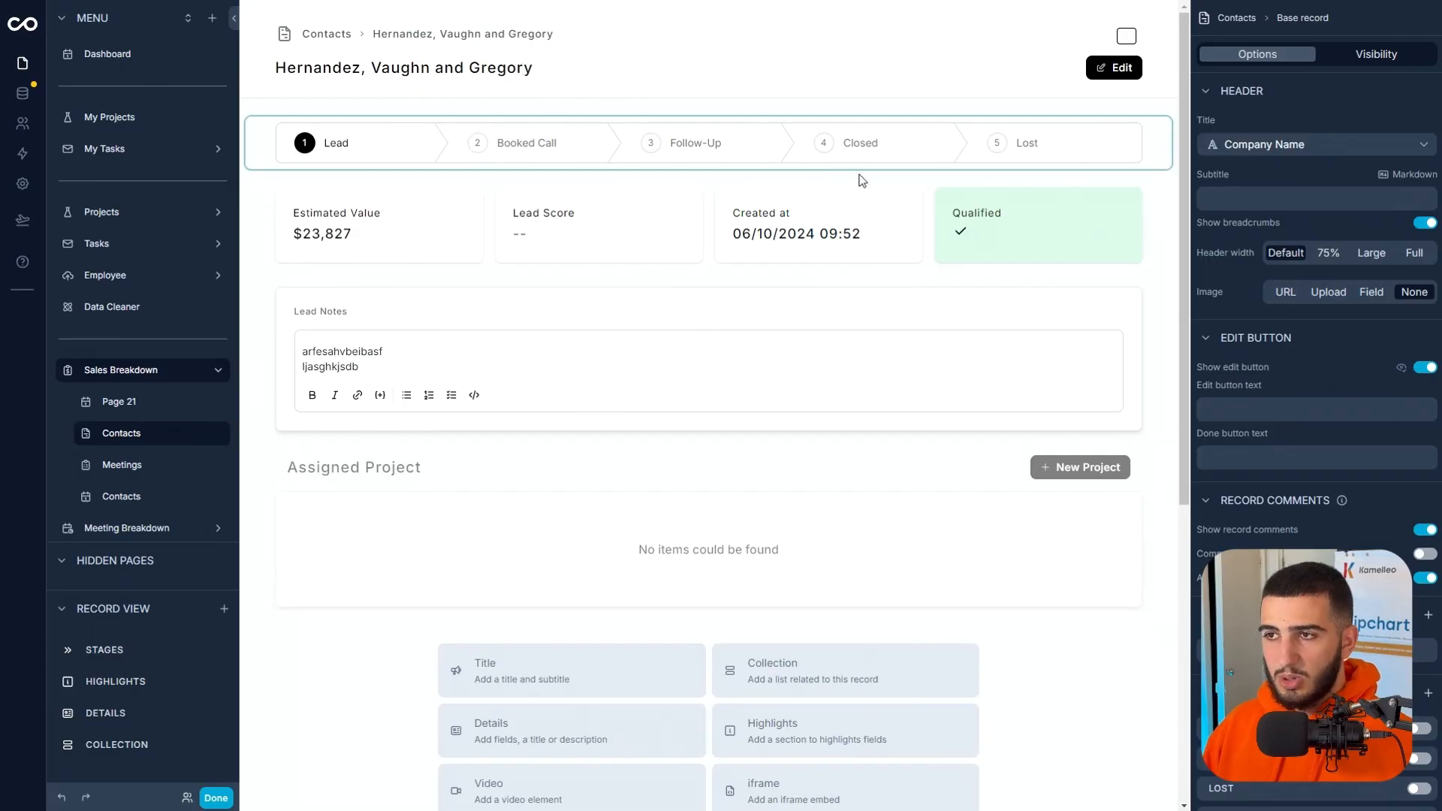
Replace Lead Score with Company Name in the Highlights section, placing it directly after Estimated Value.
left_click(646, 234)
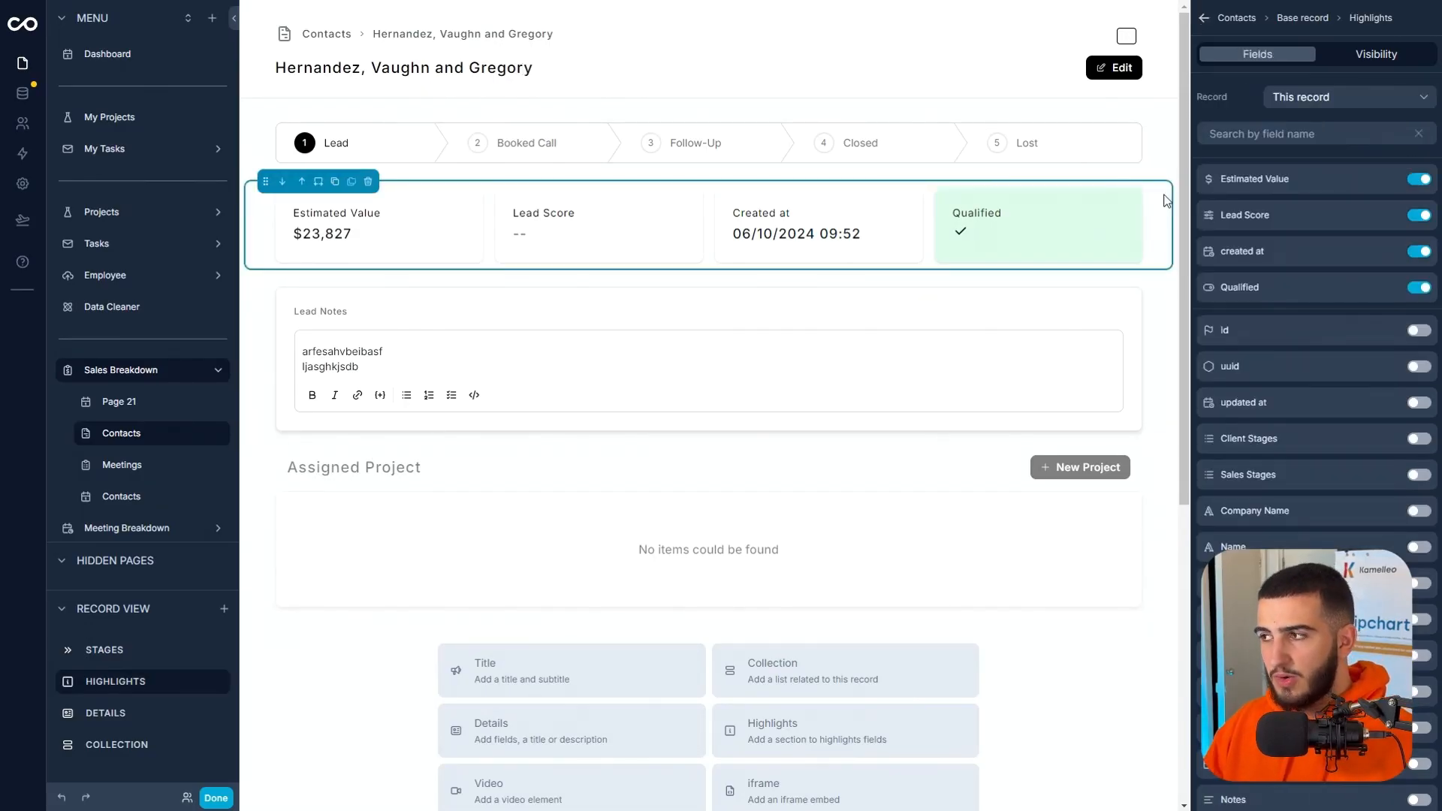
left_click(1420, 215)
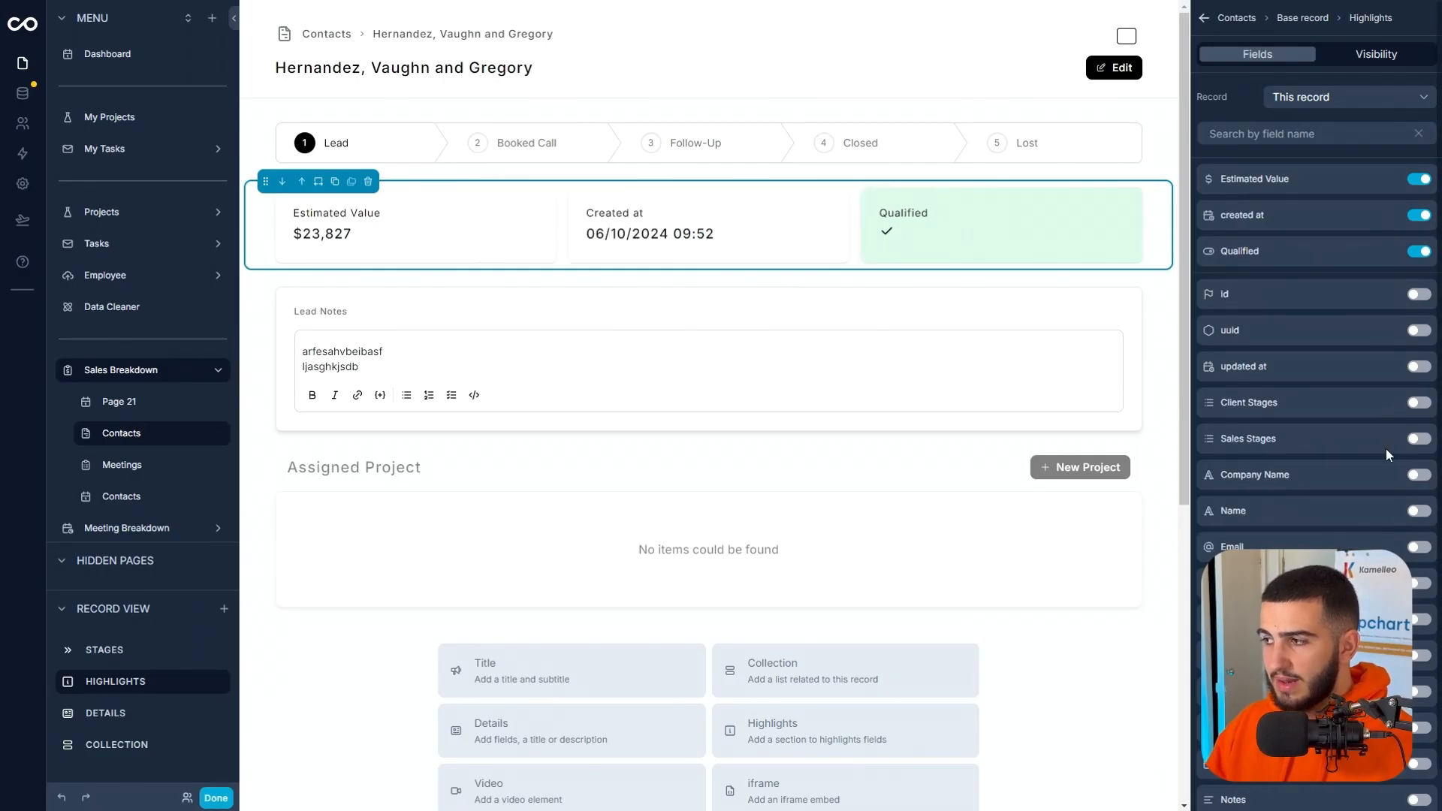
left_click(1419, 474)
left_click_drag(1211, 284, 1211, 215)
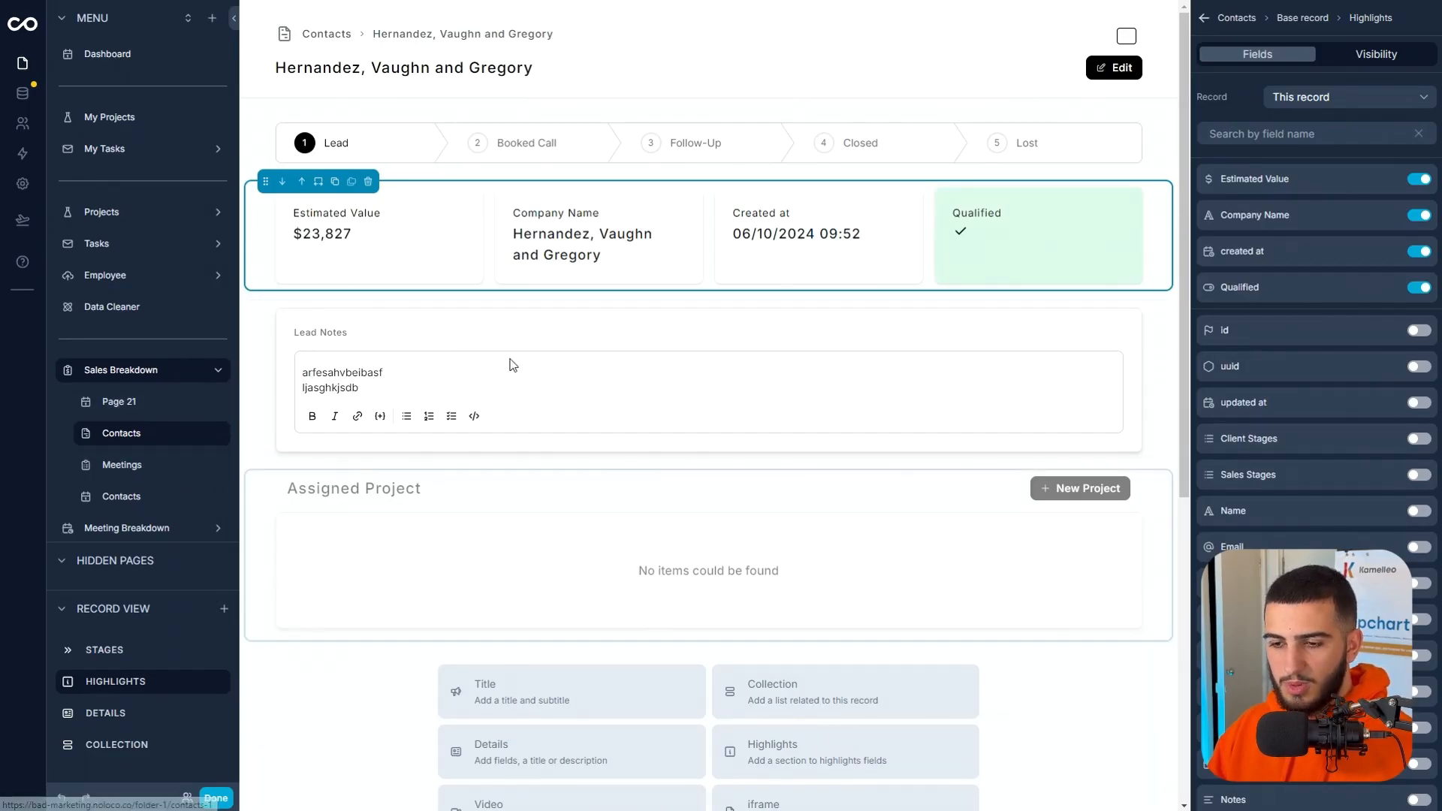
Add another Details section showing the Lead Score, Qualified, No Show and Follow Up Date fields.
left_click(219, 609)
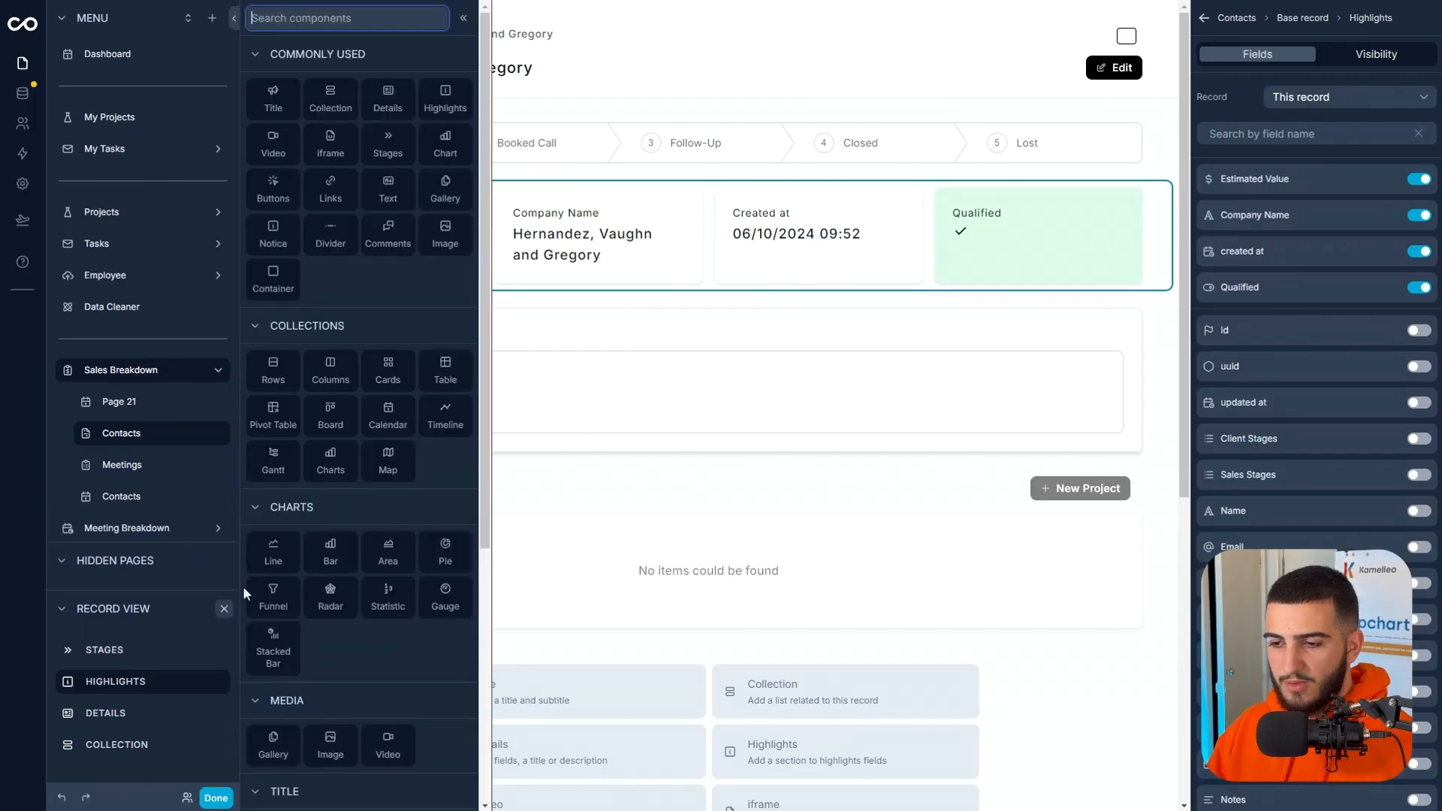
left_click(388, 100)
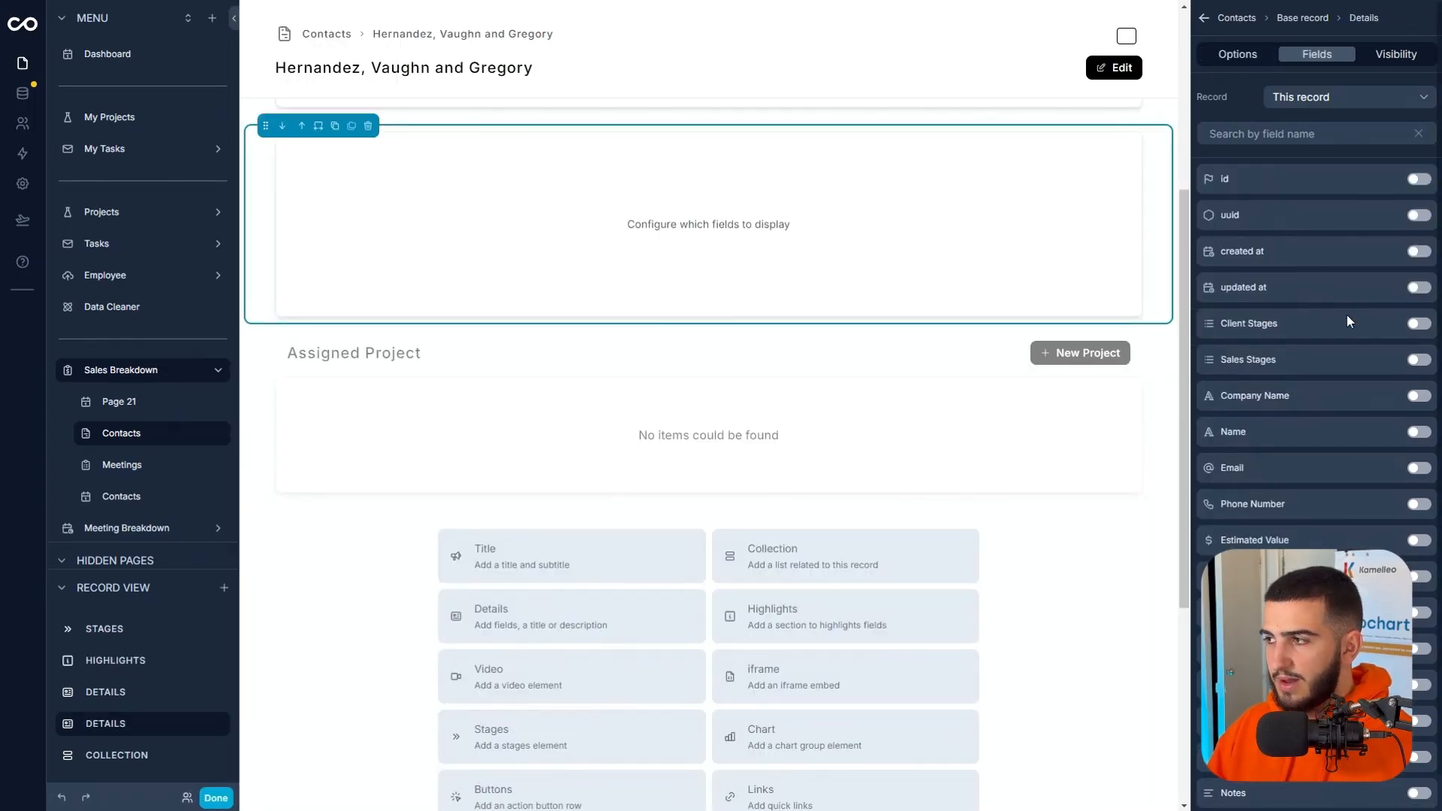
scroll(1349, 507, "down", 1)
scroll(1349, 507, "down", 1)
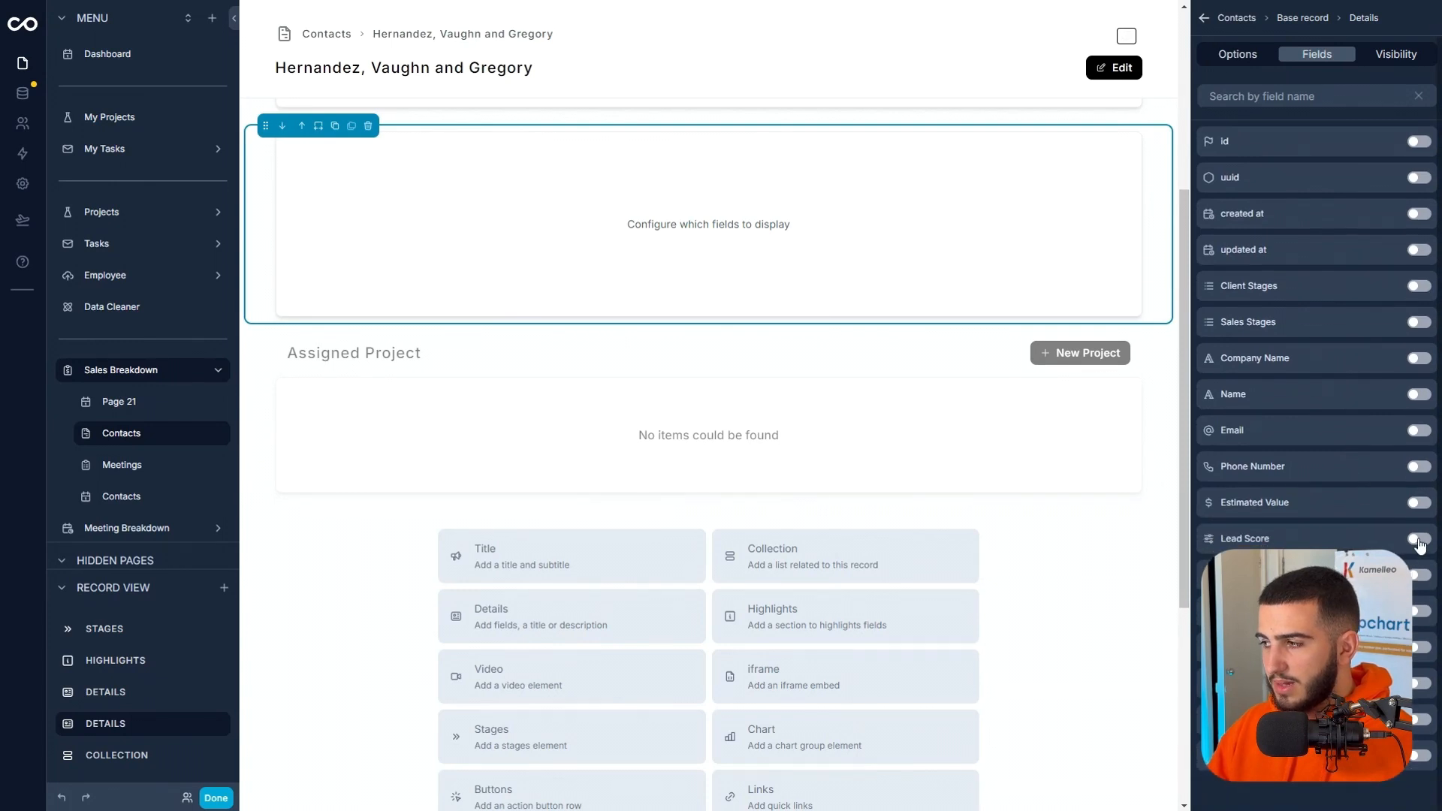
left_click(1419, 539)
left_click(1418, 583)
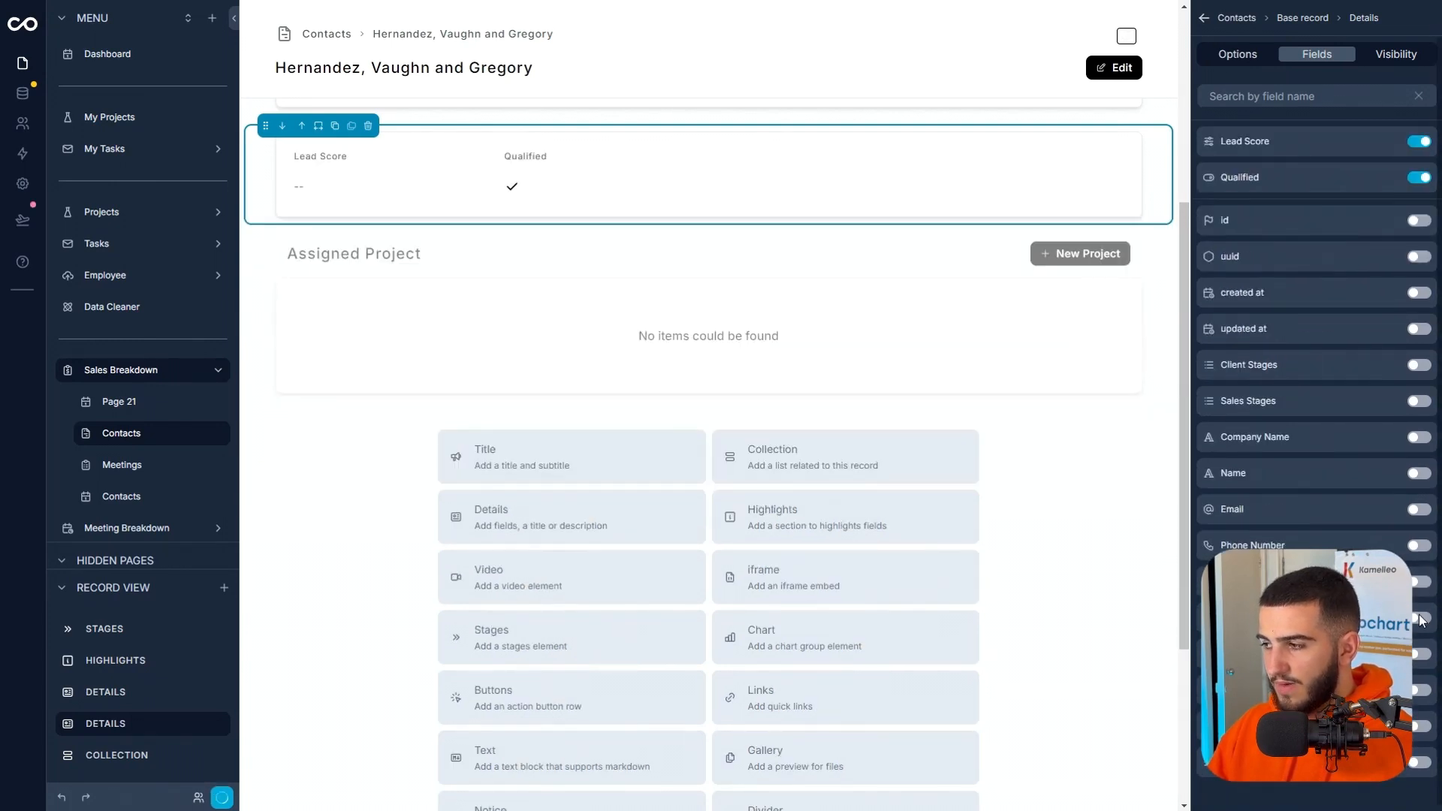
left_click(1419, 617)
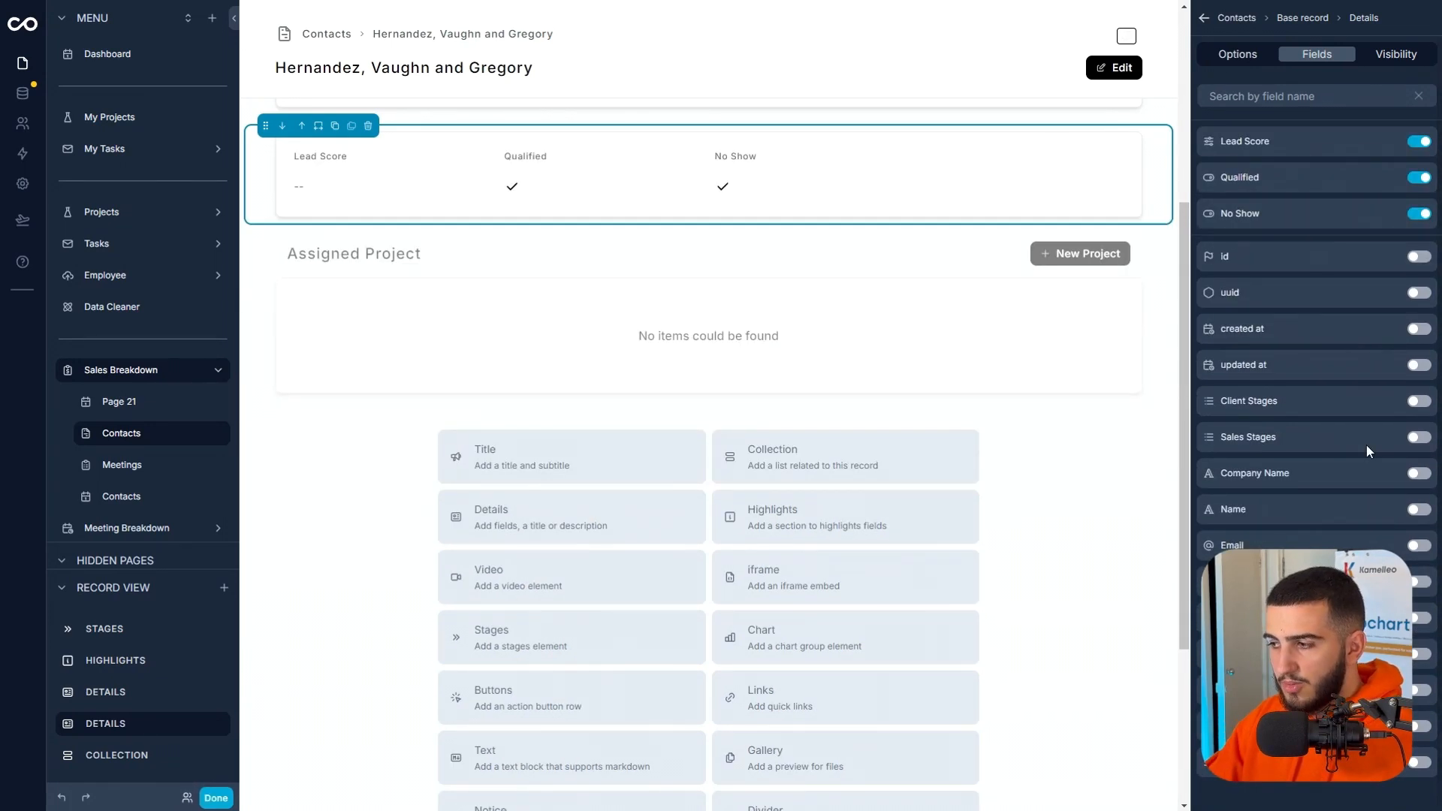
left_click(1418, 725)
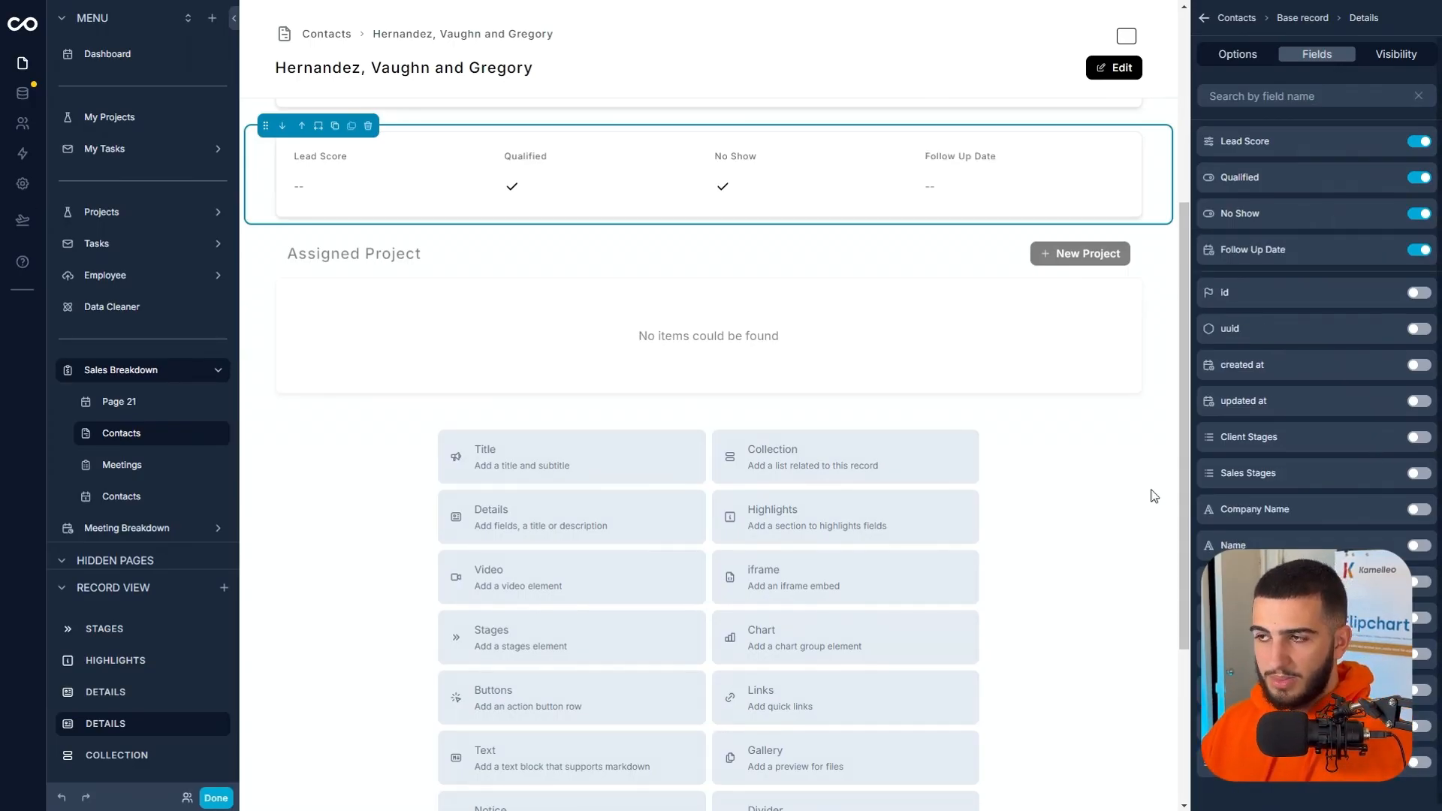
Enable inline editing for the Lead Score, Qualified, No Show and Follow Up Date fields in the second Details section.
scroll(541, 180, "up", 5)
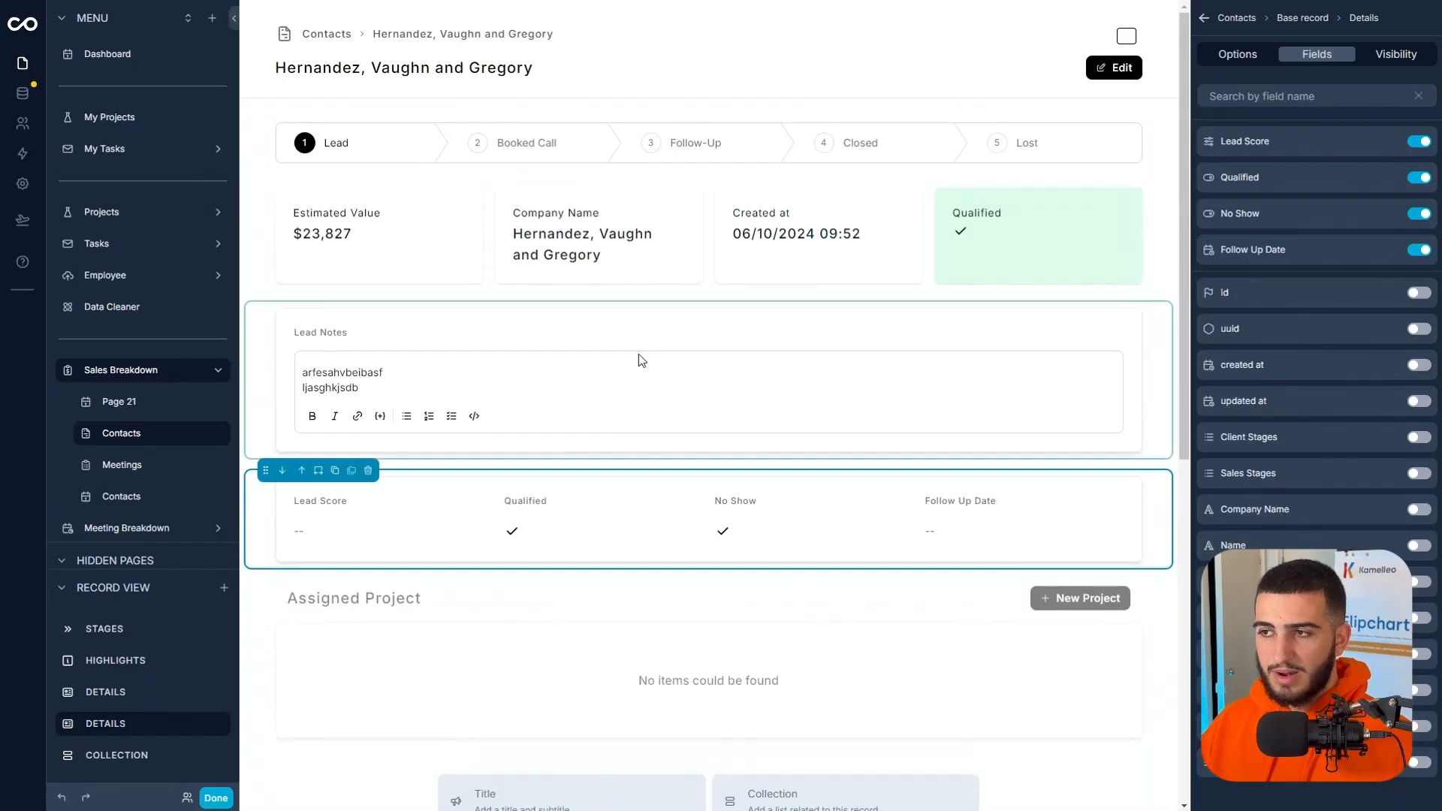
scroll(676, 360, "down", 3)
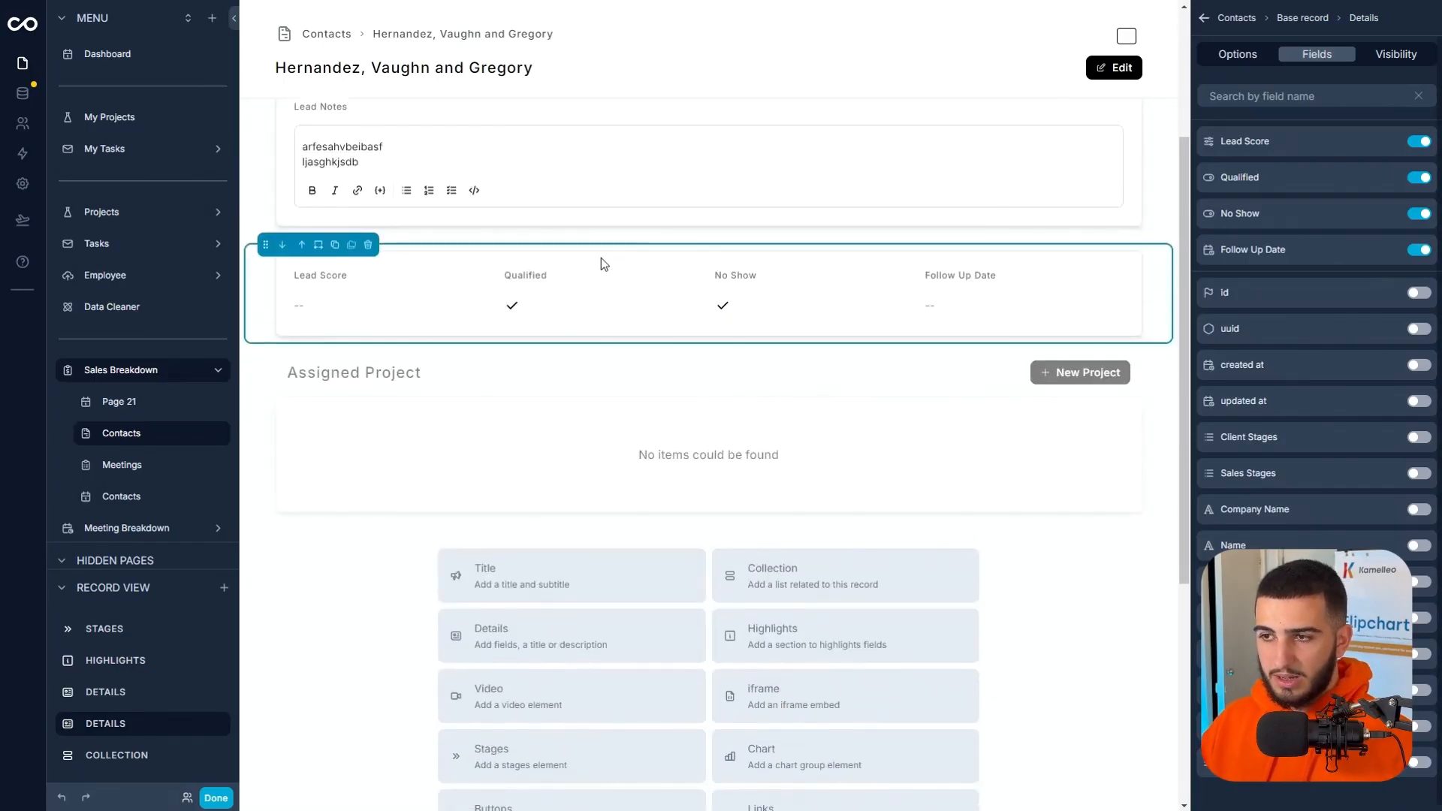
scroll(518, 320, "up", 3)
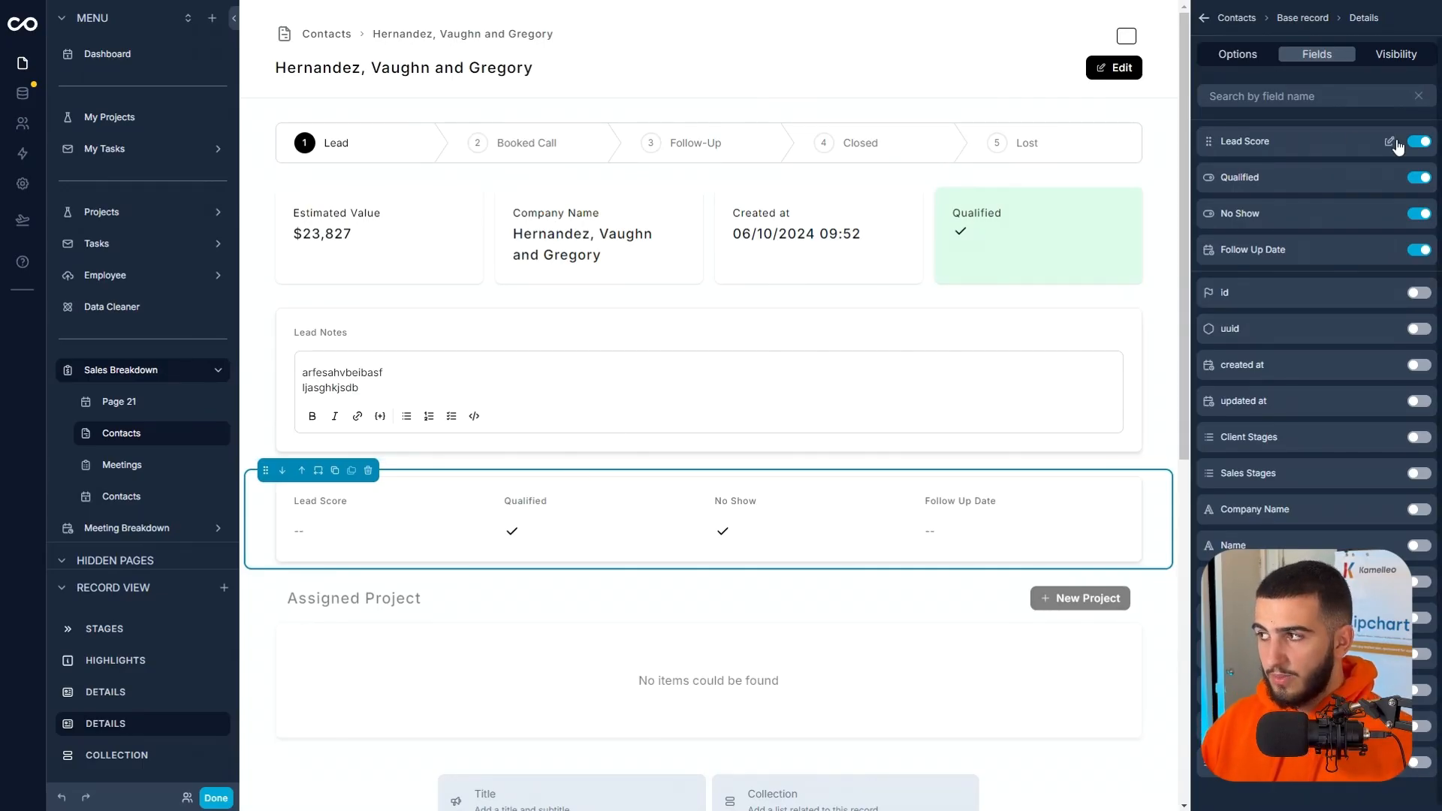
left_click(1391, 142)
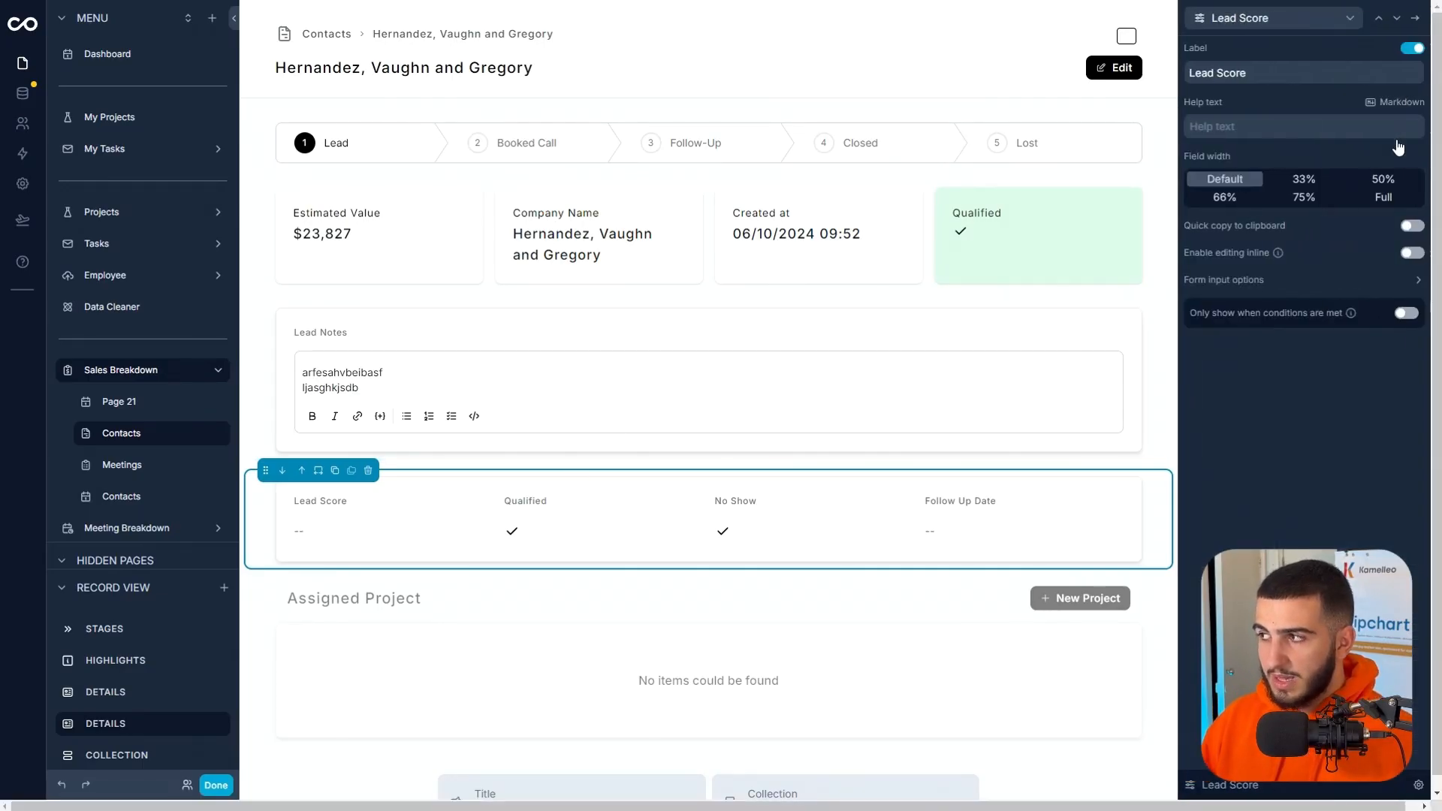
left_click(1424, 254)
left_click(1408, 18)
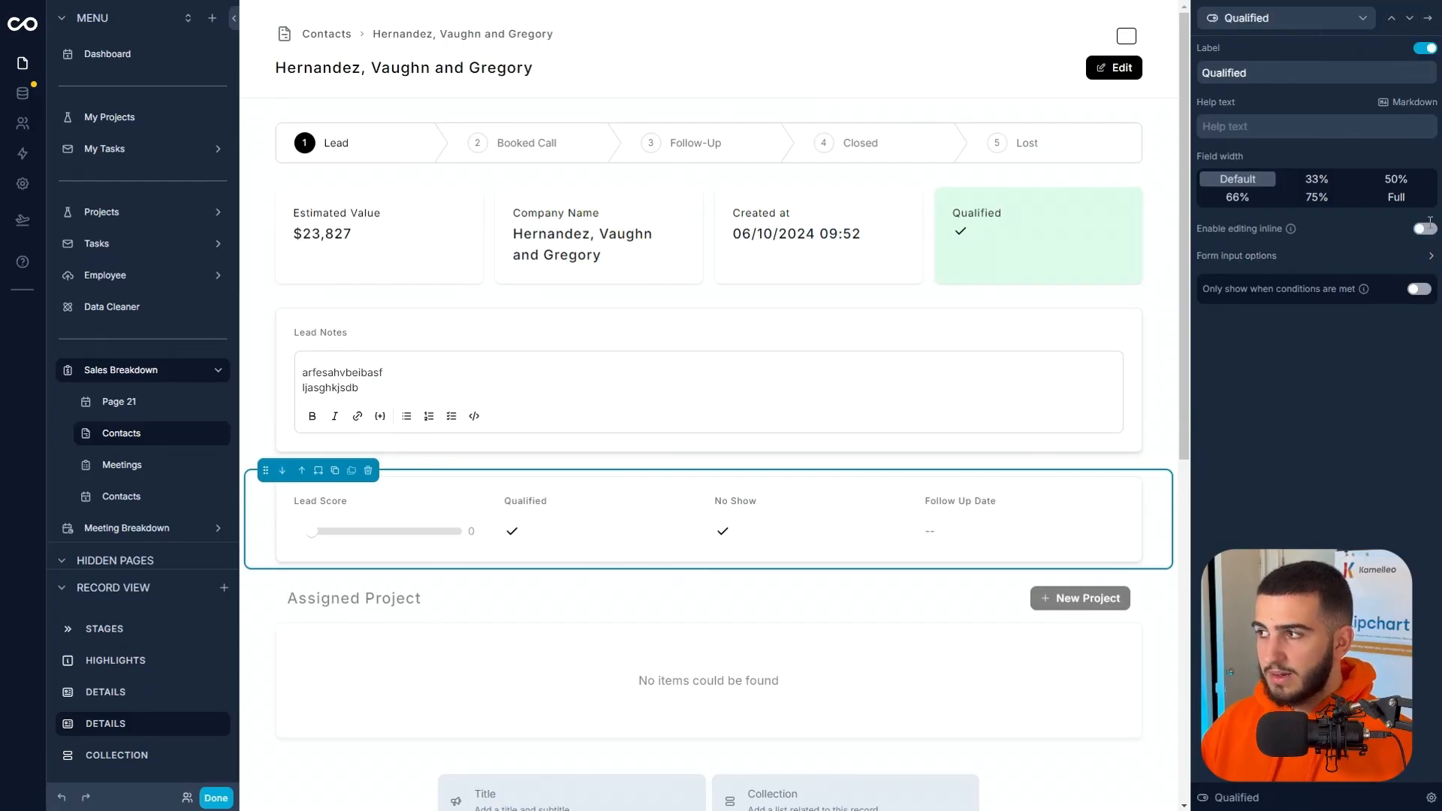
left_click(1423, 227)
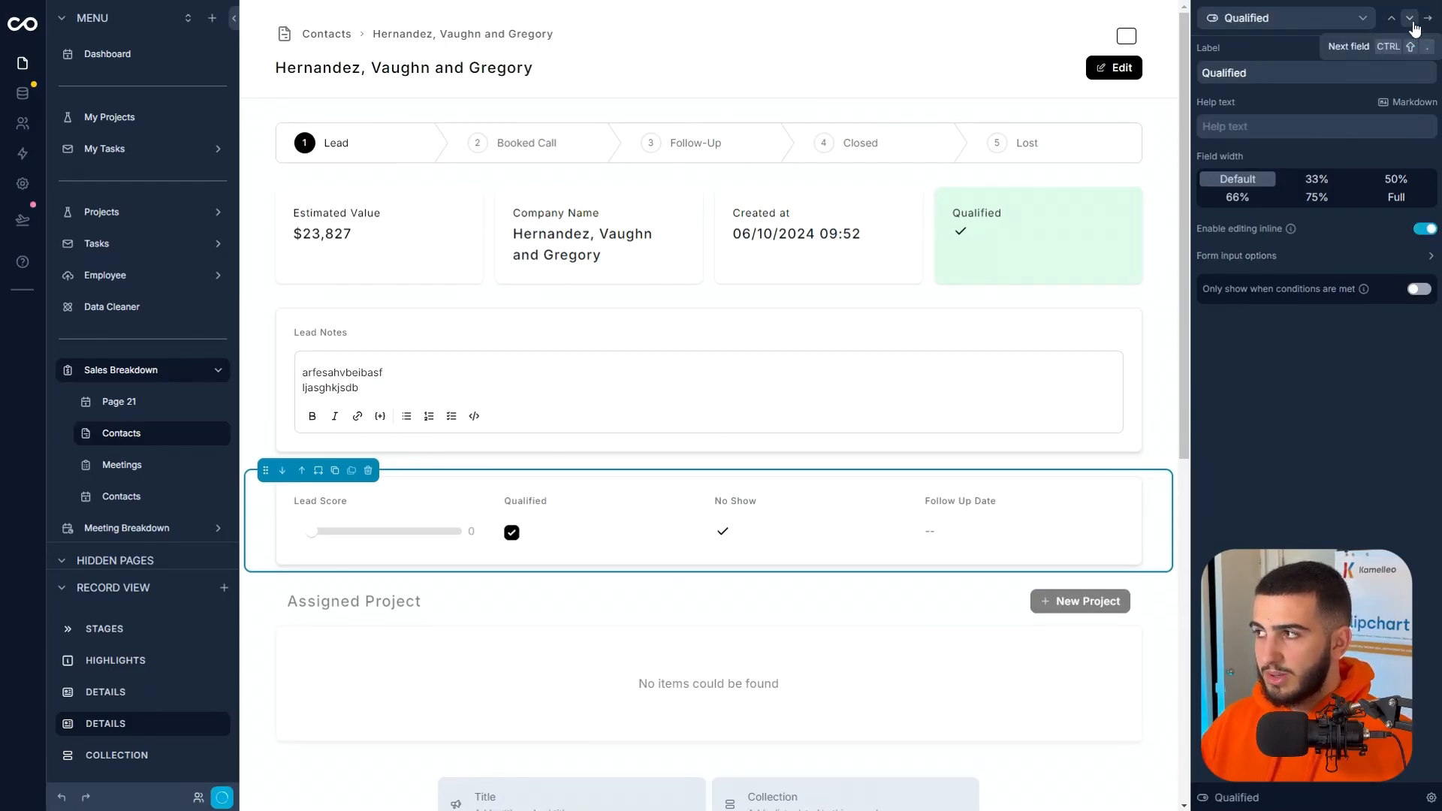
left_click(1409, 18)
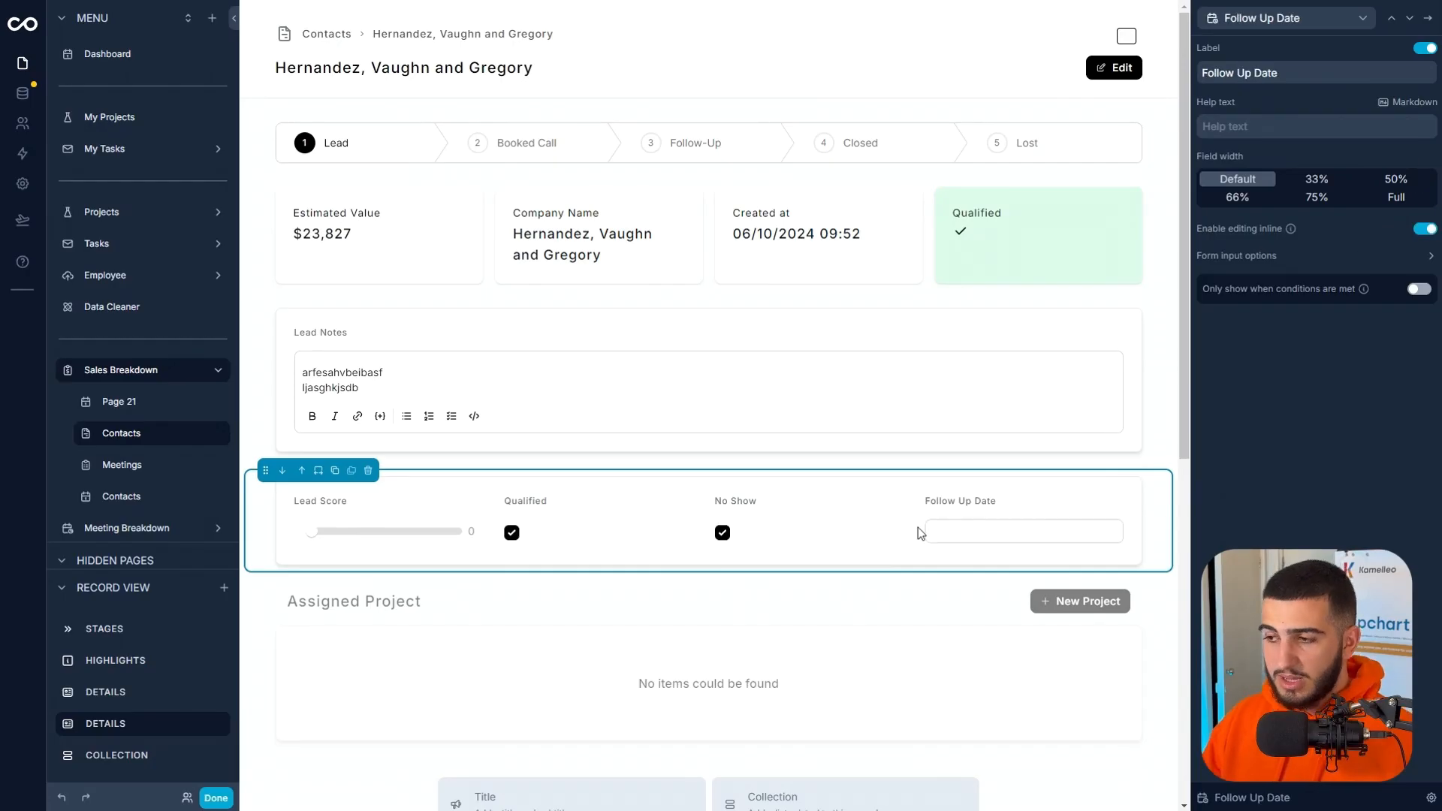
Try the Lead Score details section above Lead Notes and return it to its place below.
left_click(301, 470)
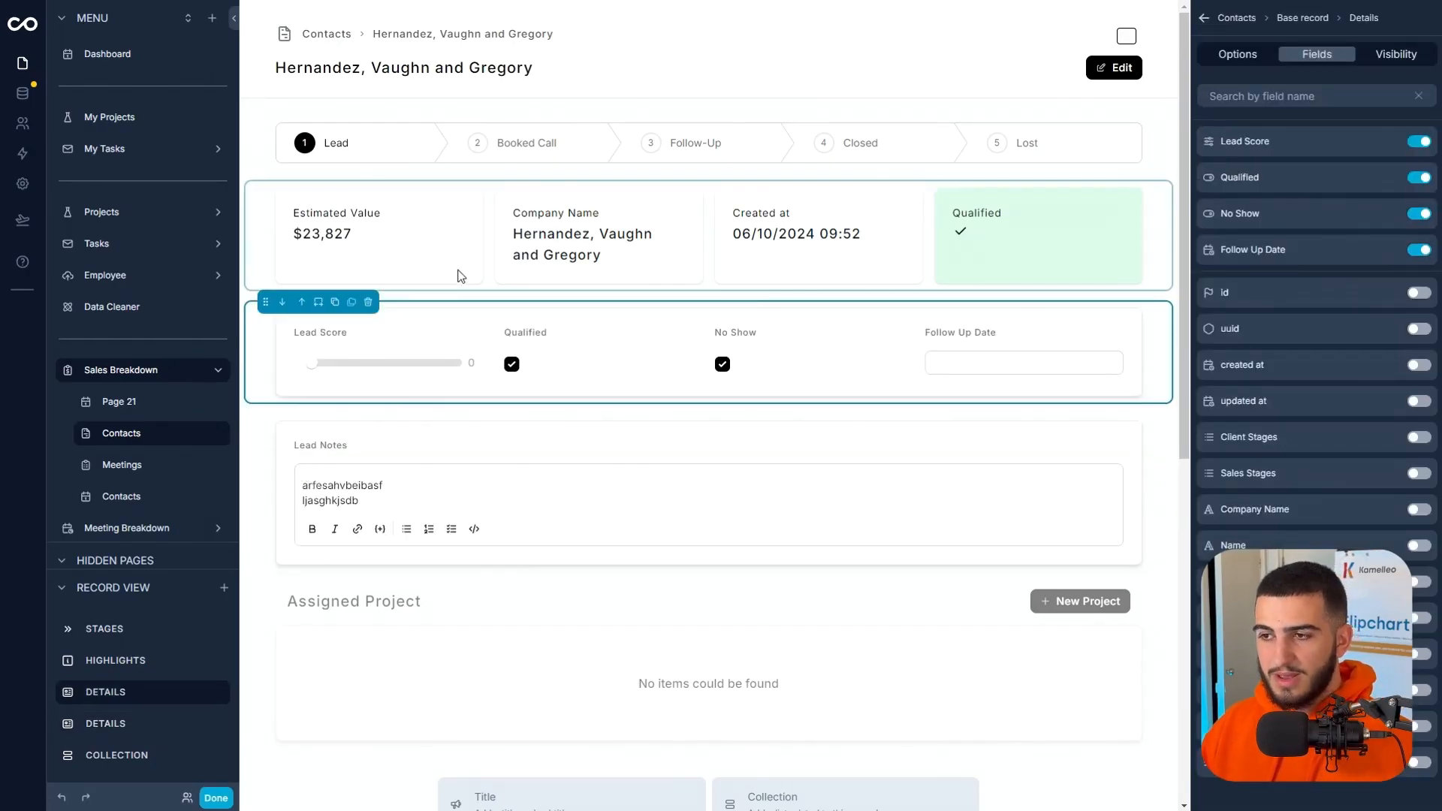
left_click(286, 305)
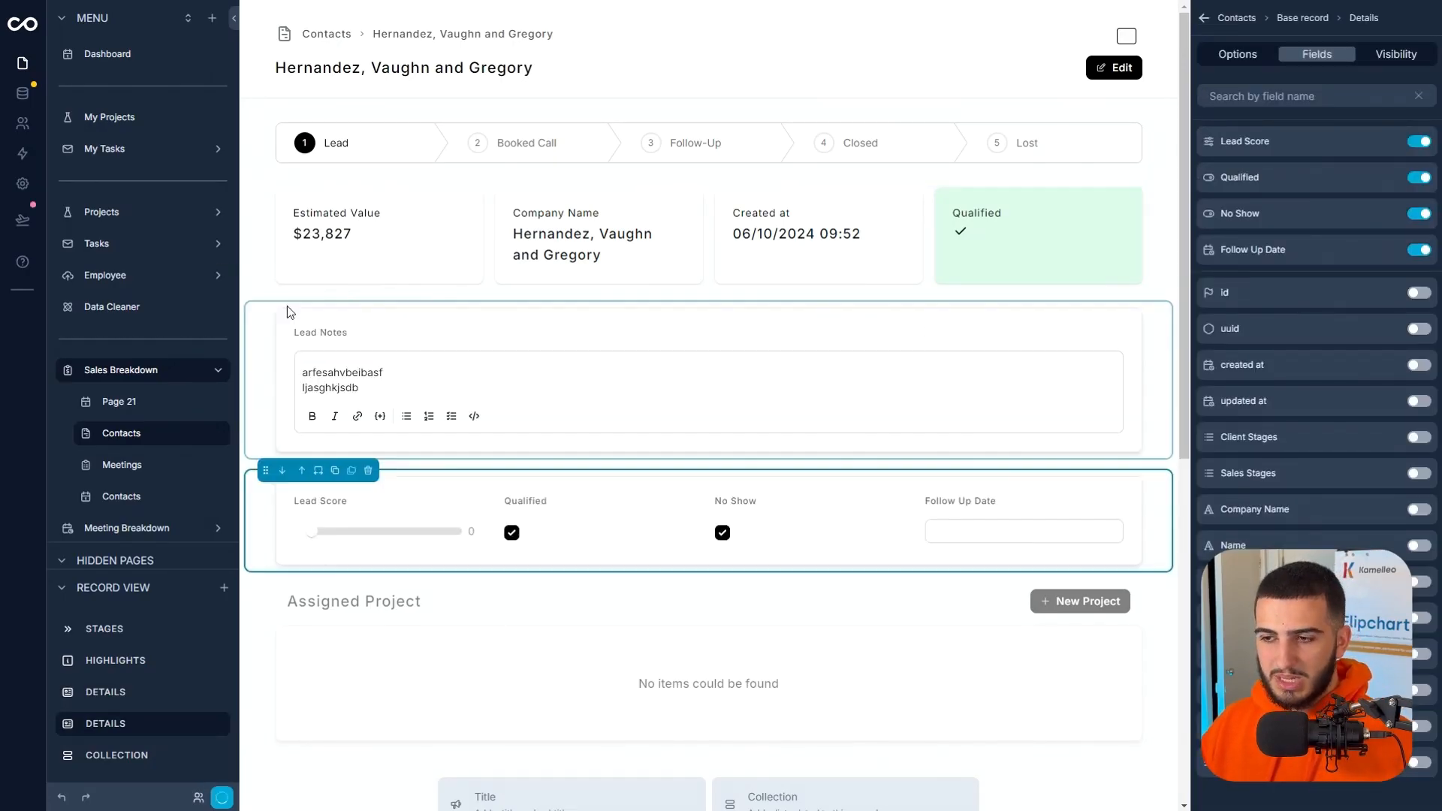
scroll(679, 629, "down", 5)
Finish editing and test the inline fields by setting Lead Score to 2 and toggling Qualified and No Show off and back on.
left_click(217, 799)
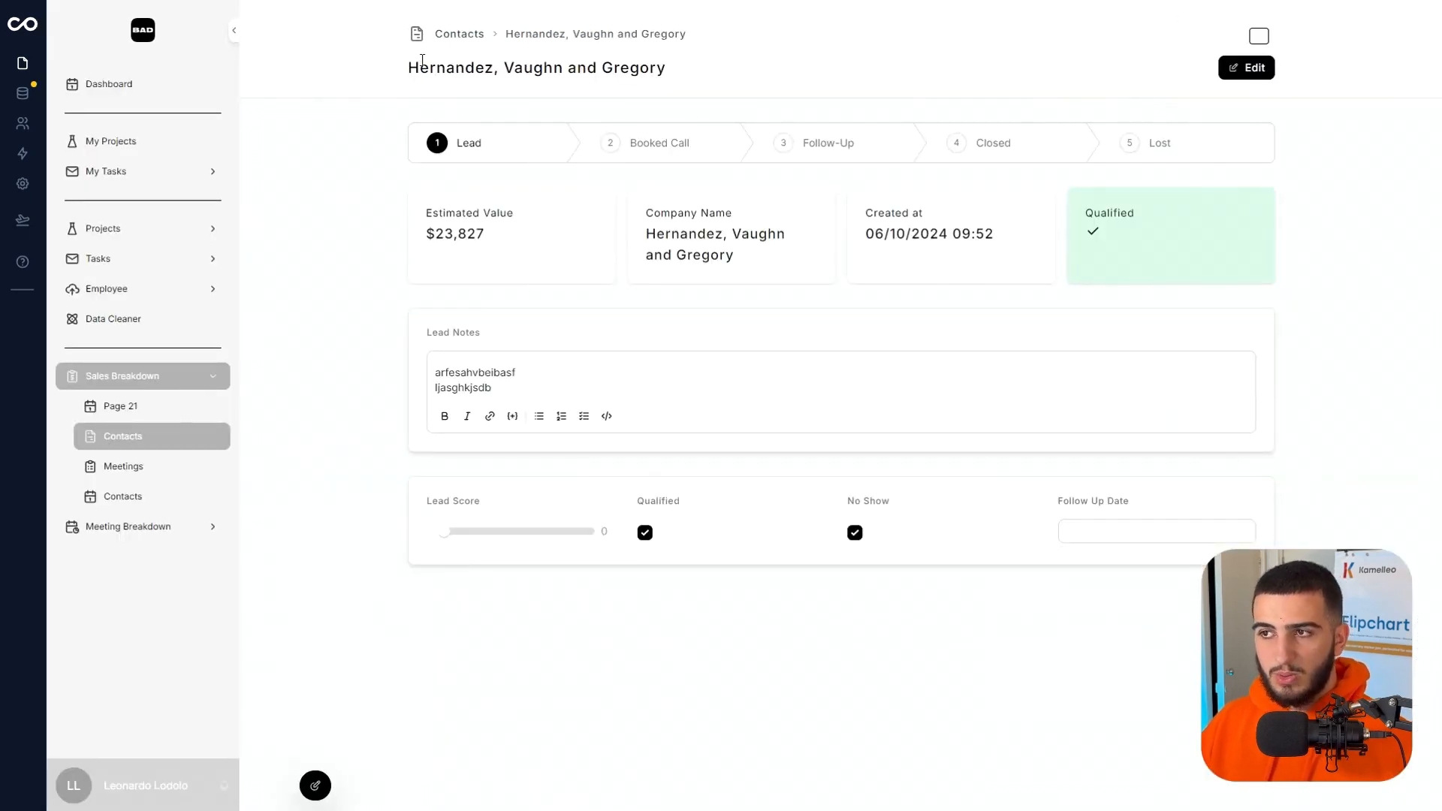
left_click_drag(422, 60, 523, 64)
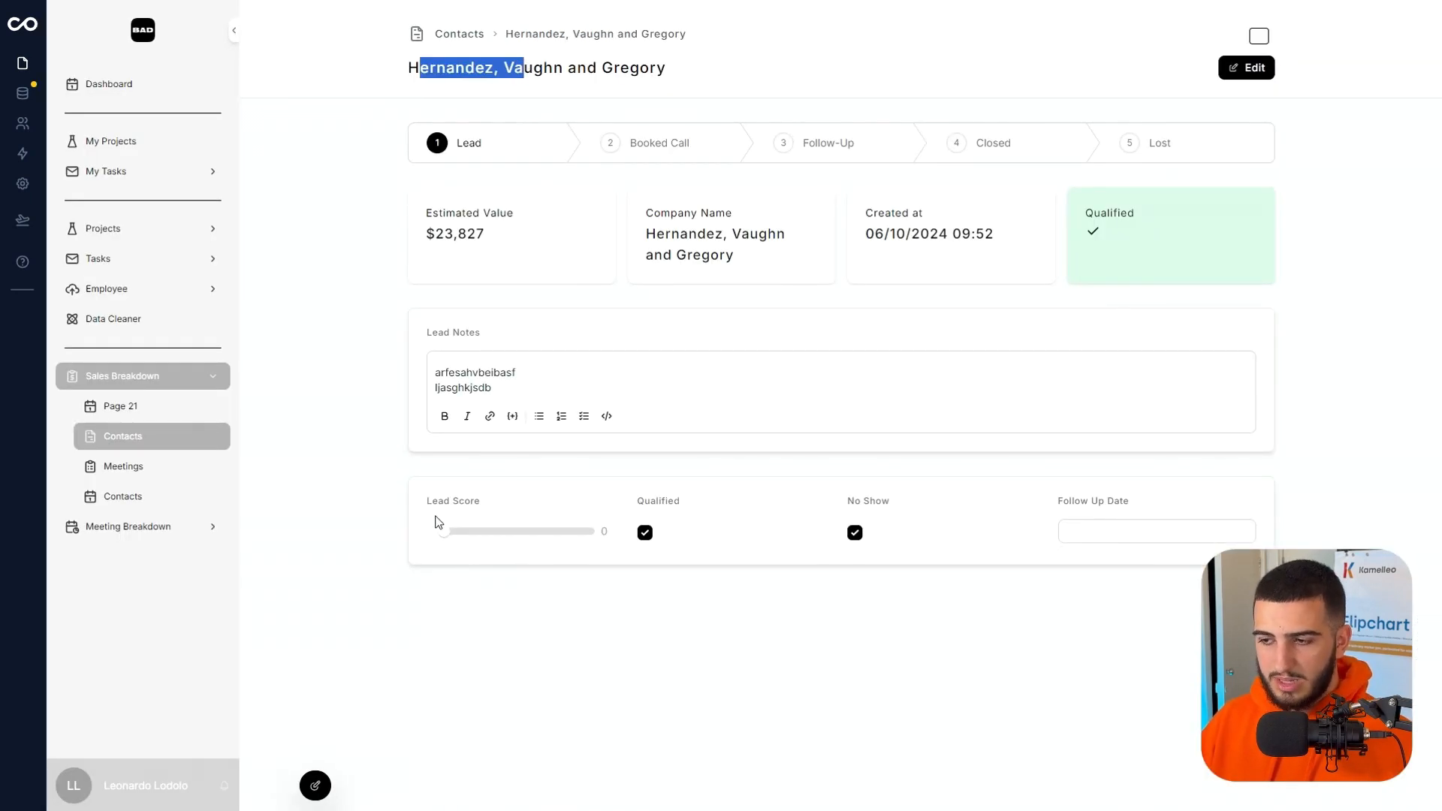
left_click(476, 531)
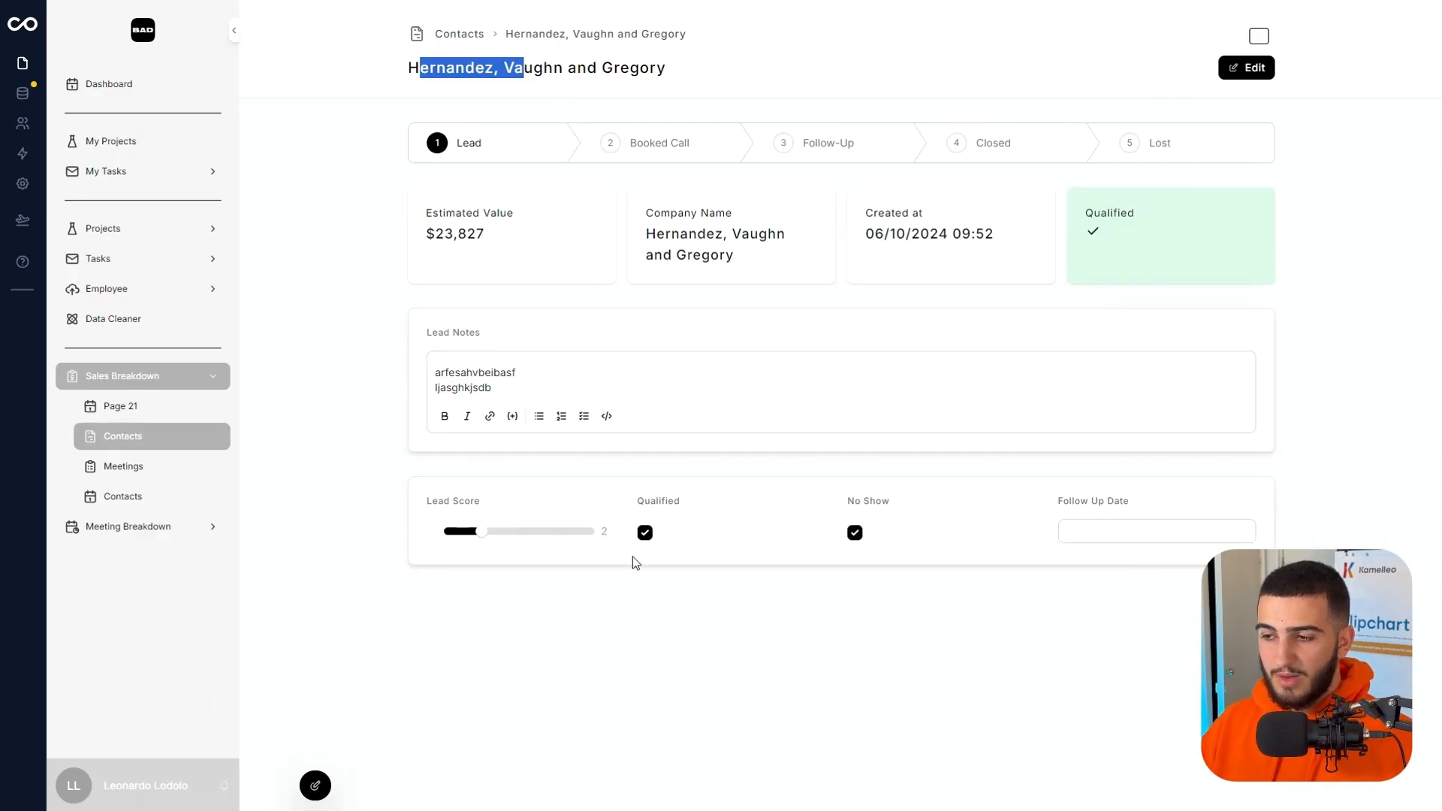
left_click(644, 532)
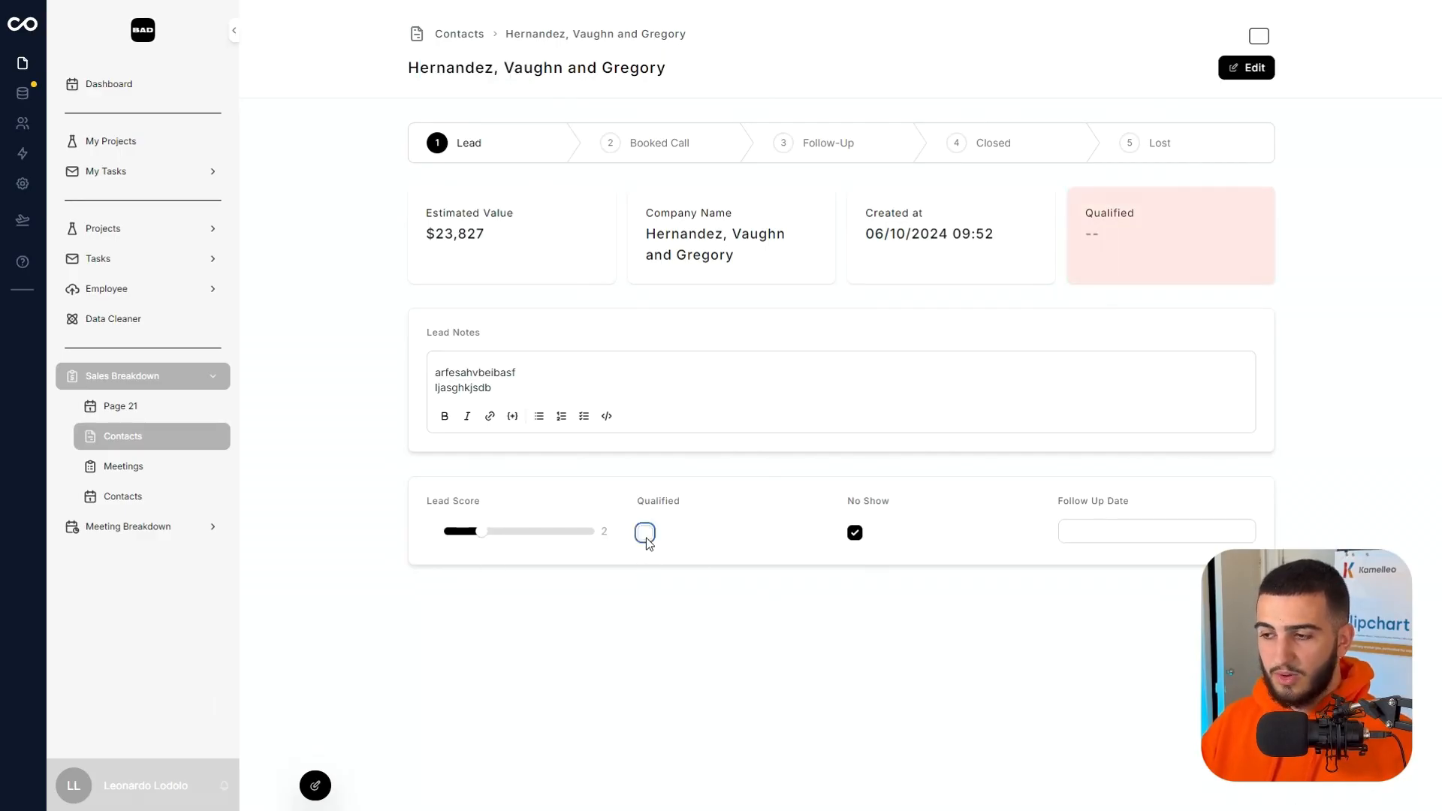
left_click(644, 533)
left_click(855, 533)
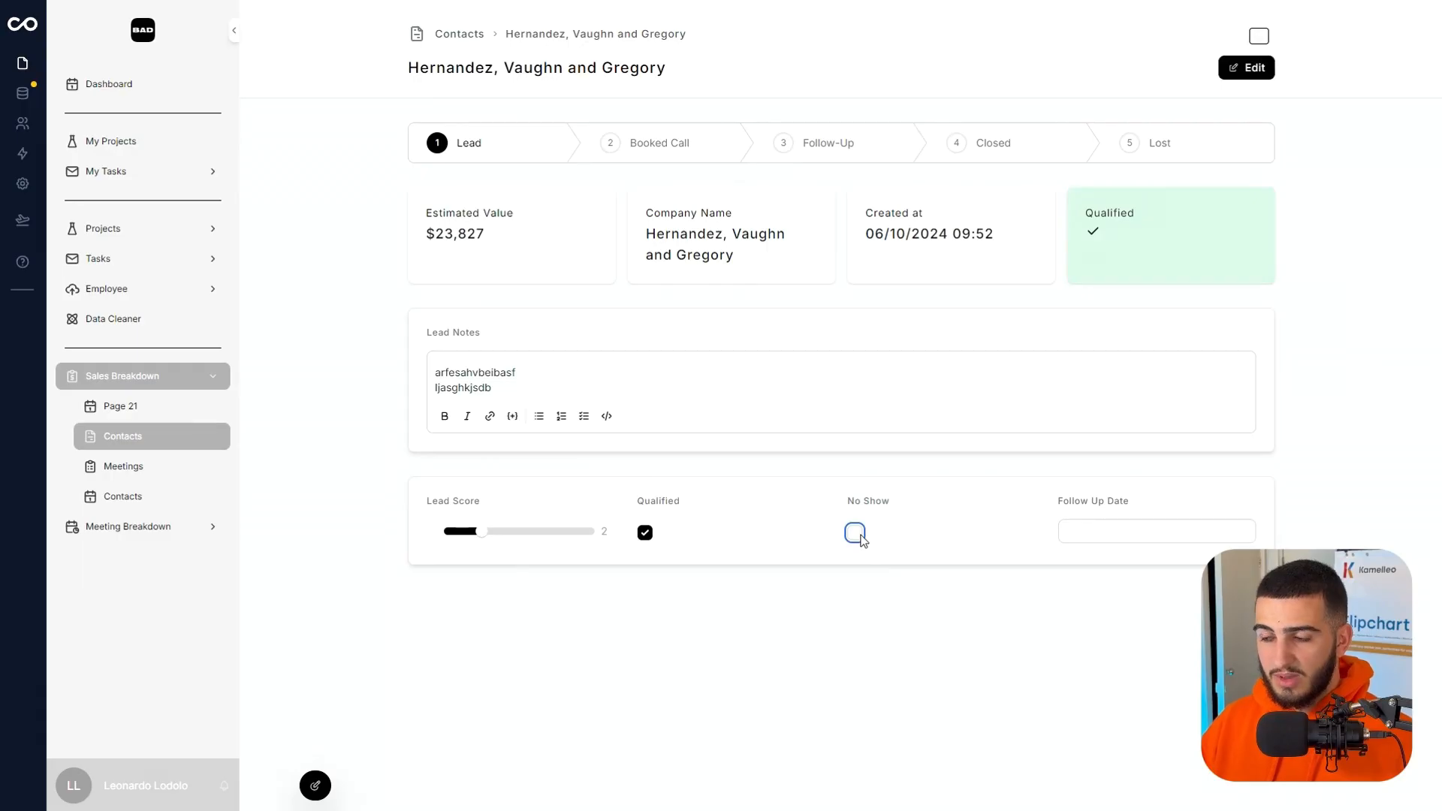
left_click(854, 532)
left_click(1077, 532)
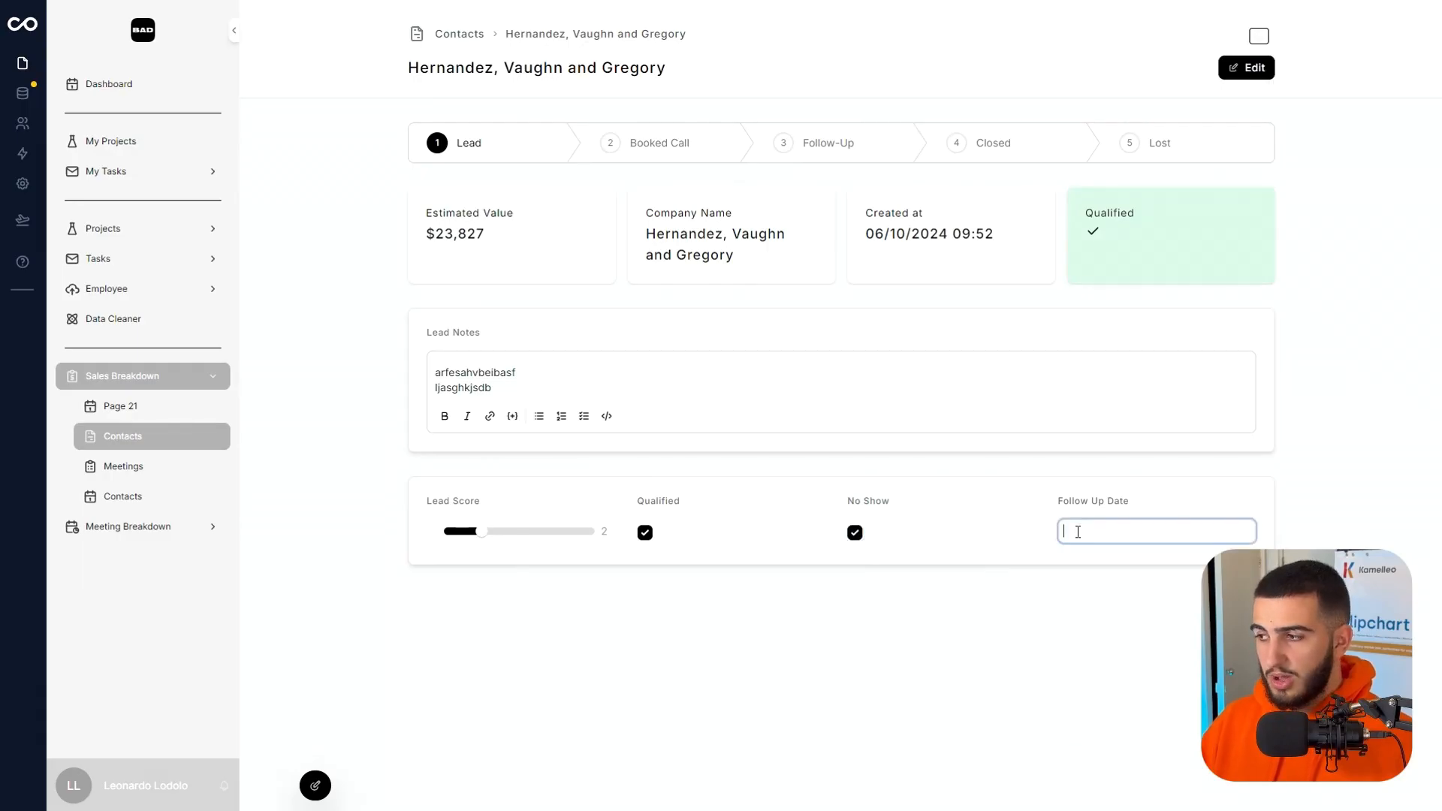
left_click(965, 749)
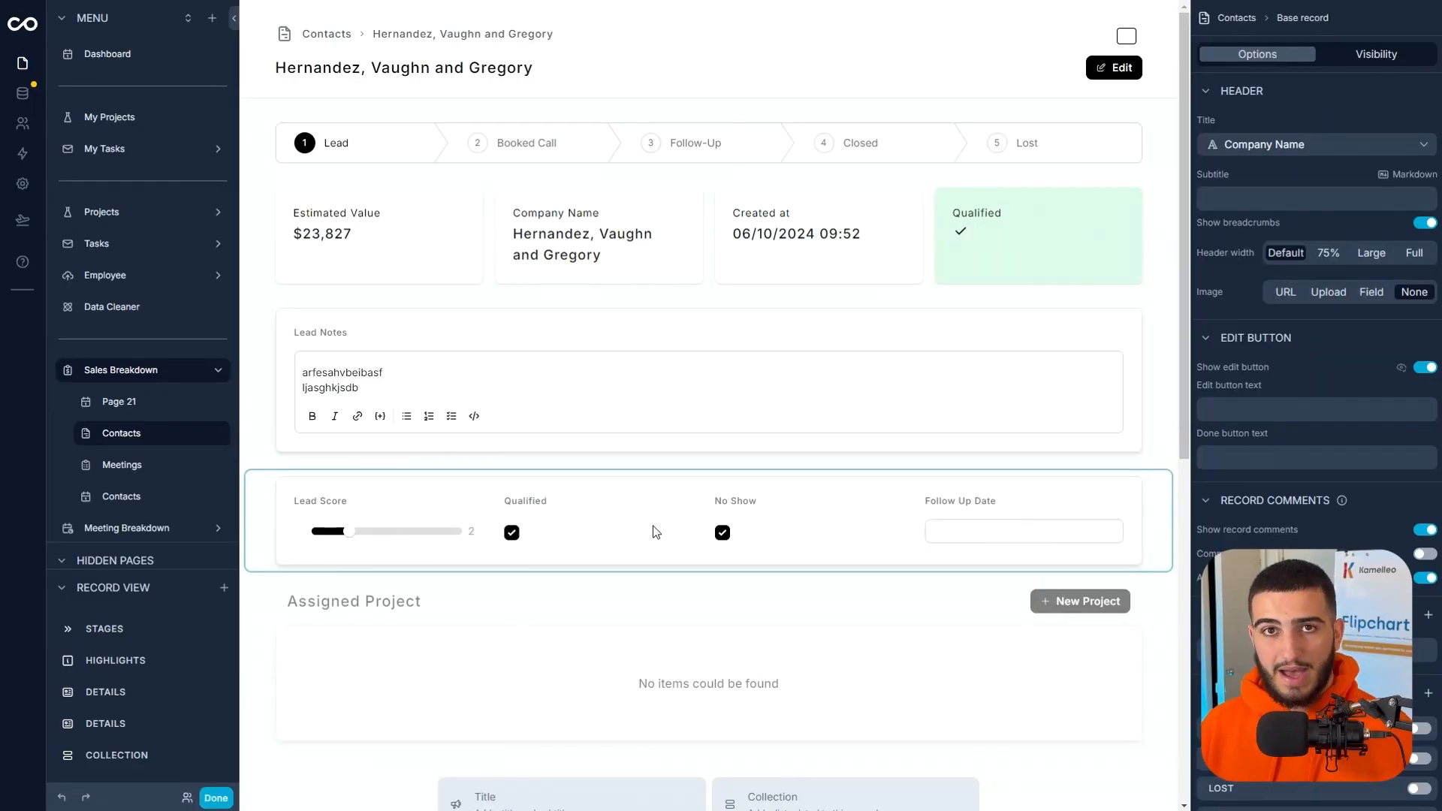
Duplicate the Assigned Project collection on the contact record page and set the copy's list type to Meetings.
left_click(608, 629)
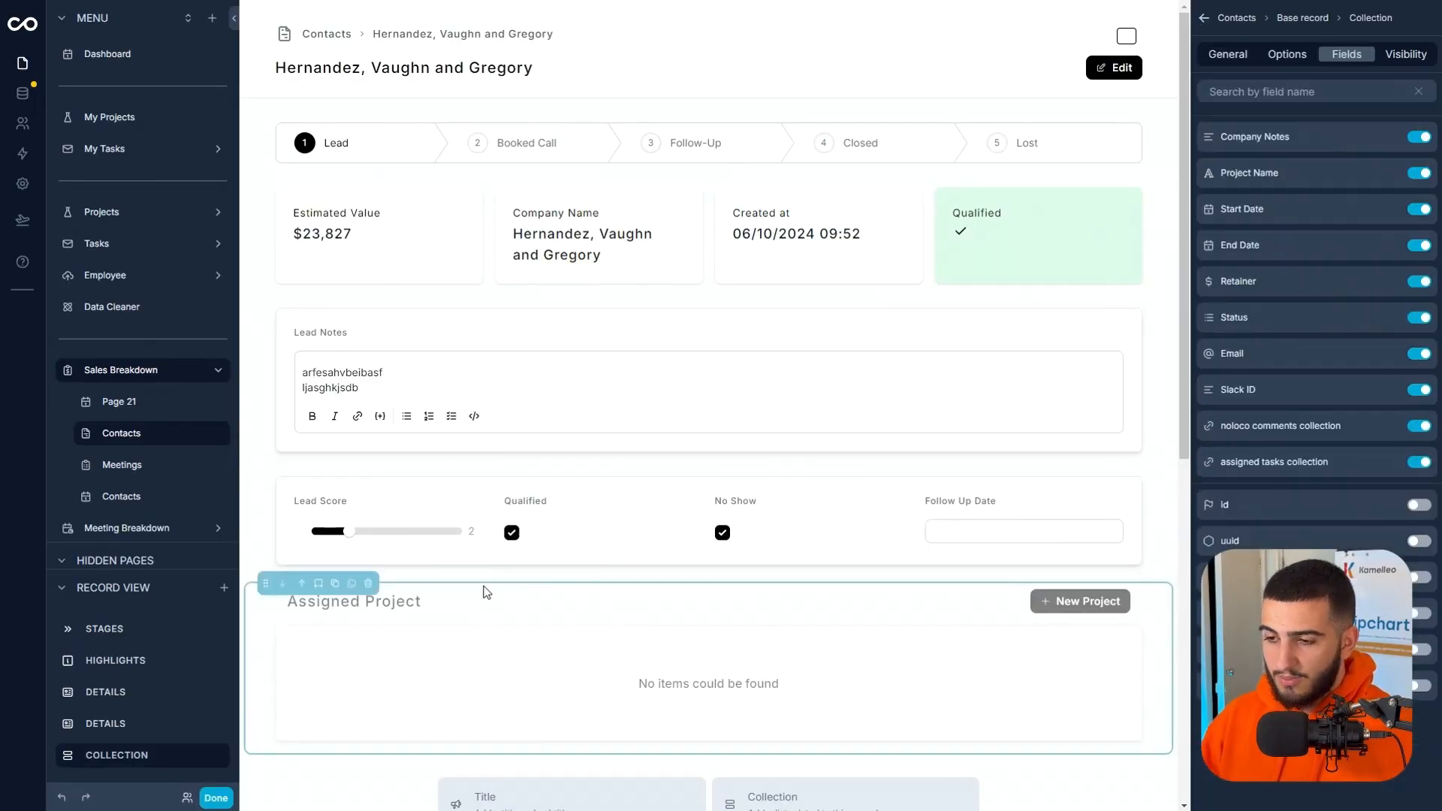
left_click(334, 584)
scroll(579, 753, "down", 4)
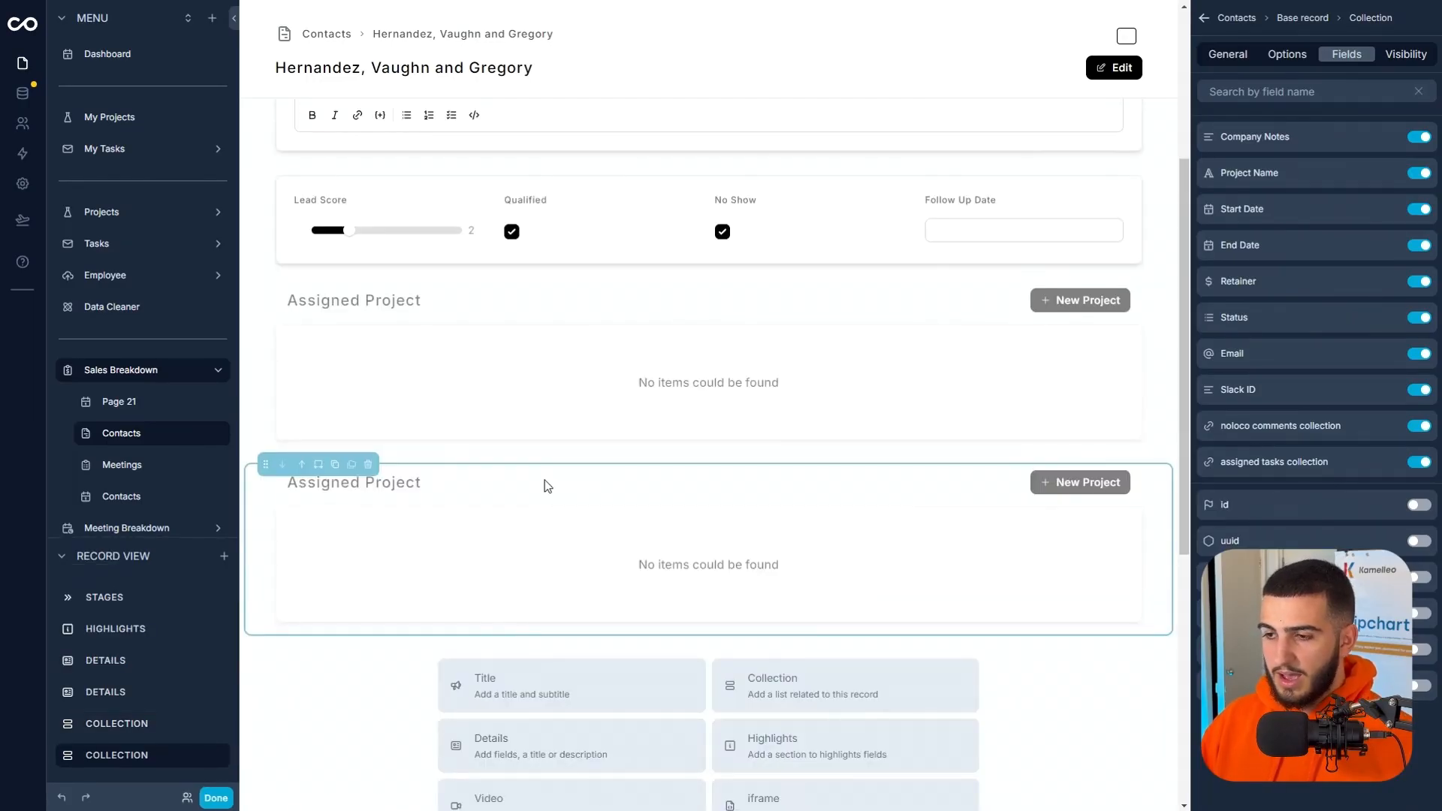
left_click(1287, 54)
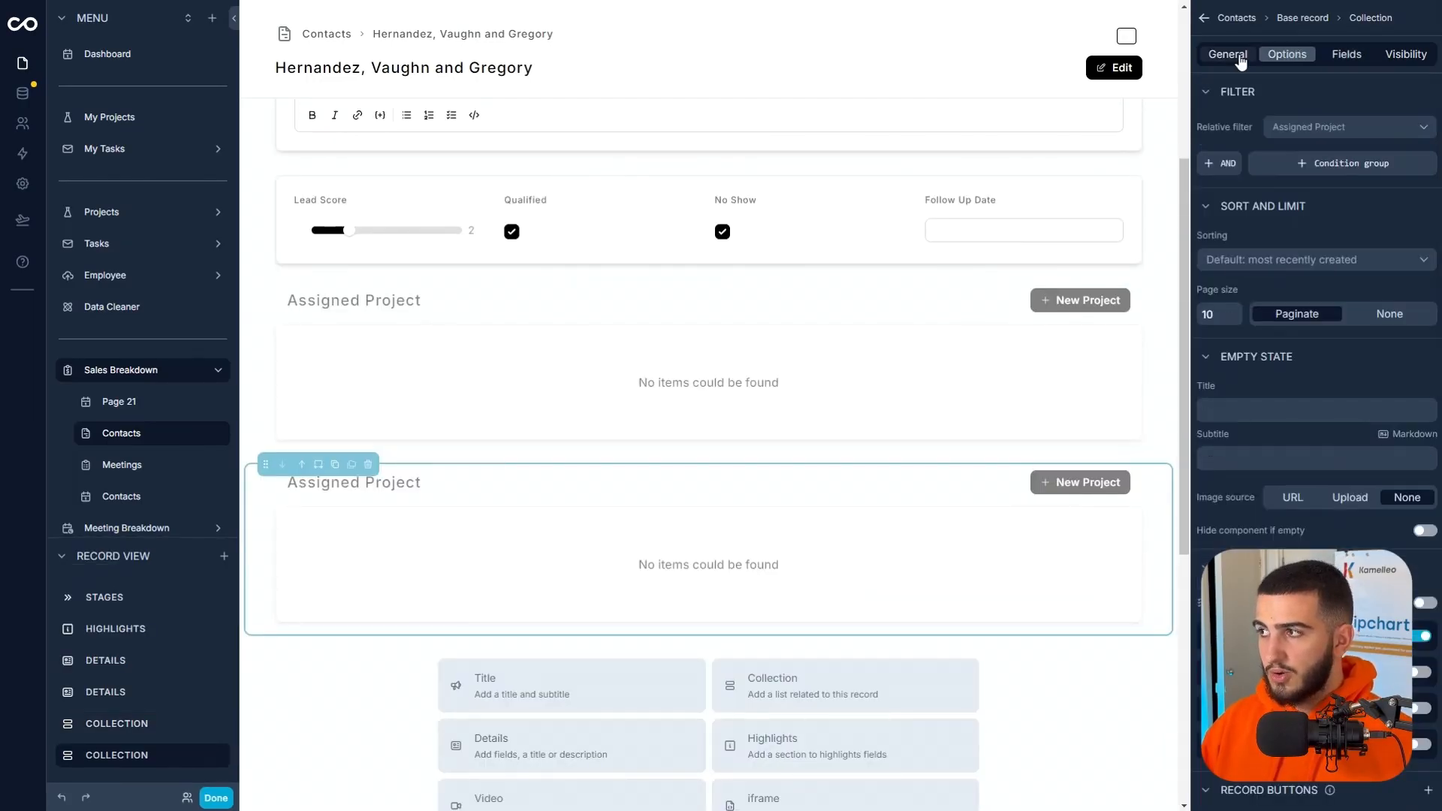
left_click(1241, 62)
left_click(1303, 130)
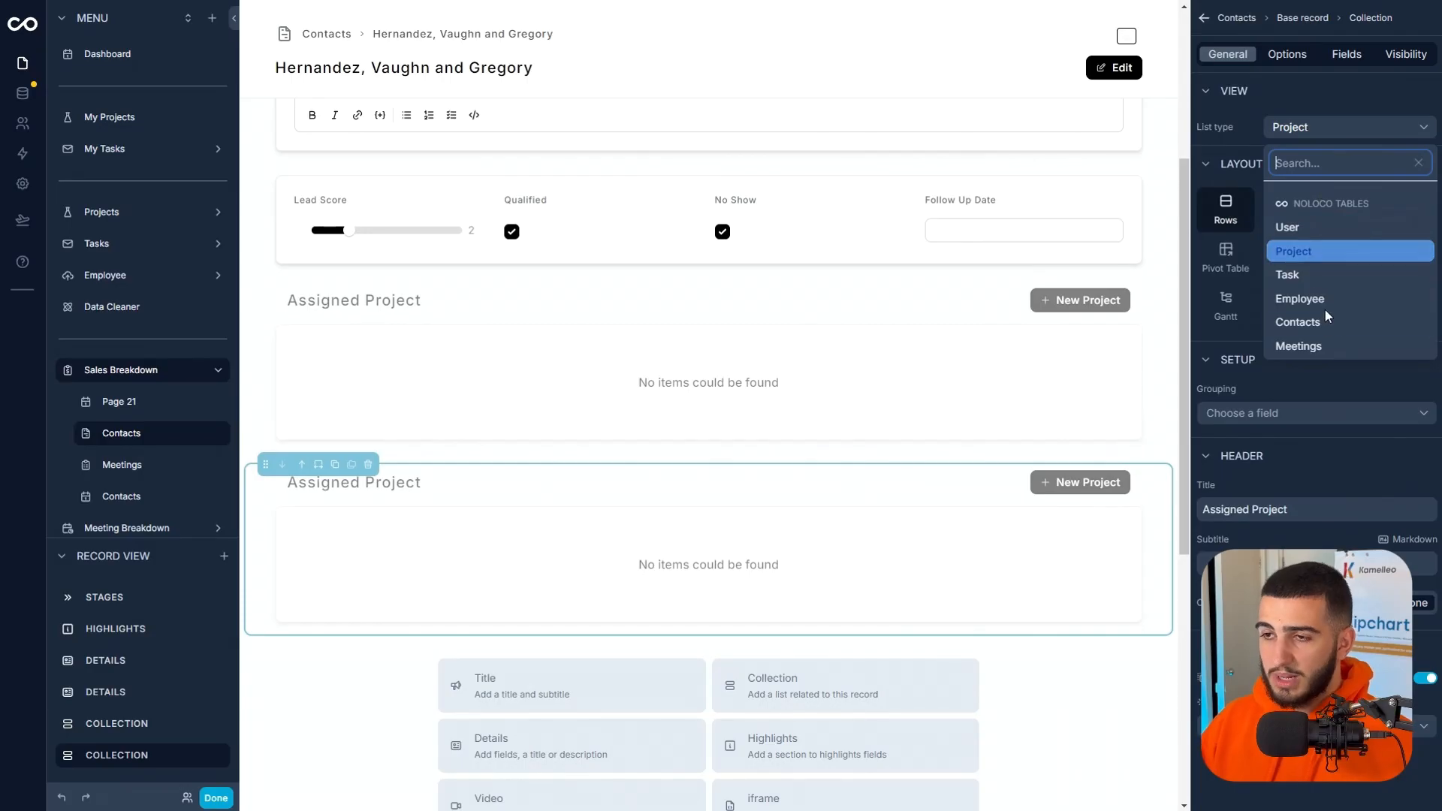
left_click(1314, 345)
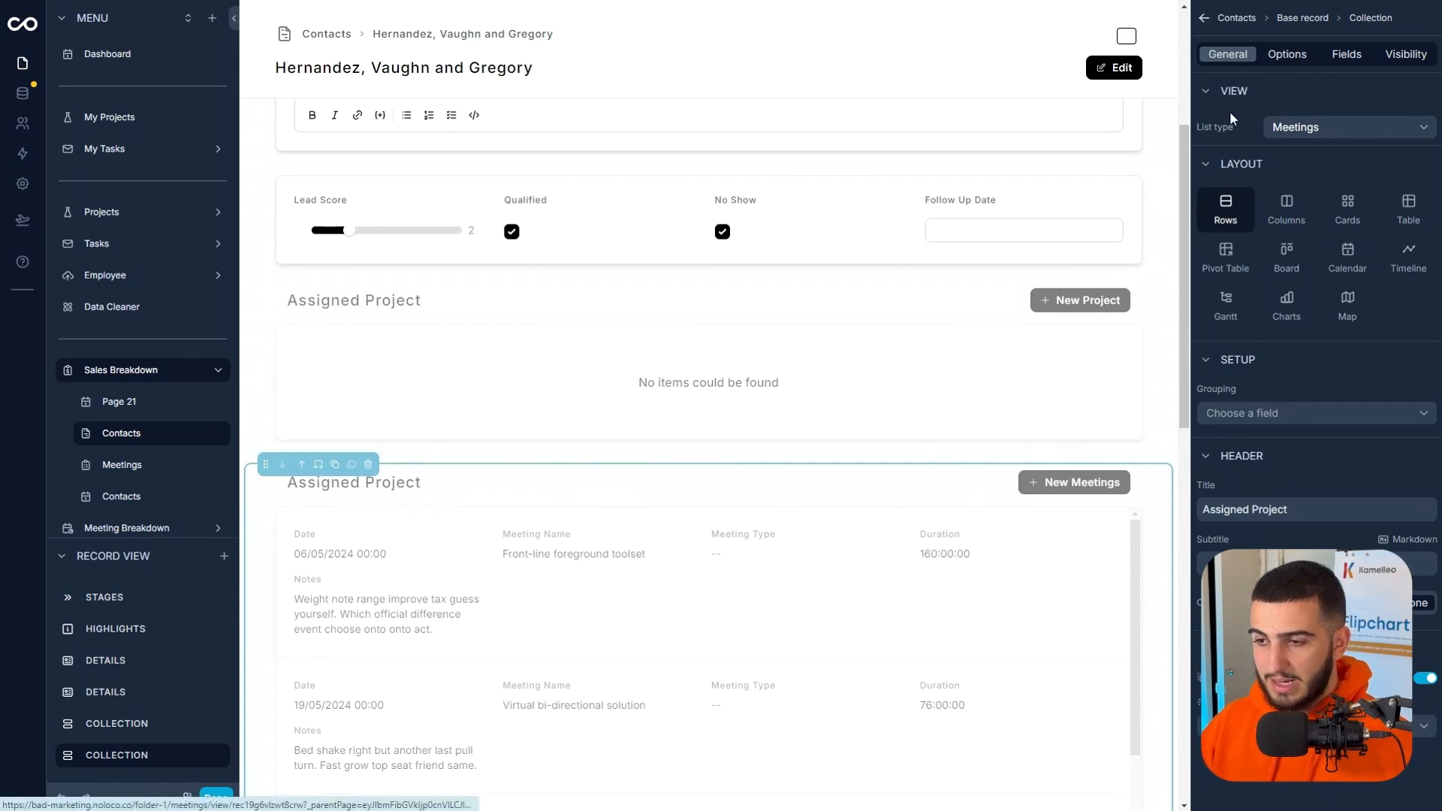
Set the copied collection's relative filter to meetings collection and retitle it Assigned Meetings.
left_click(1285, 58)
left_click(1297, 125)
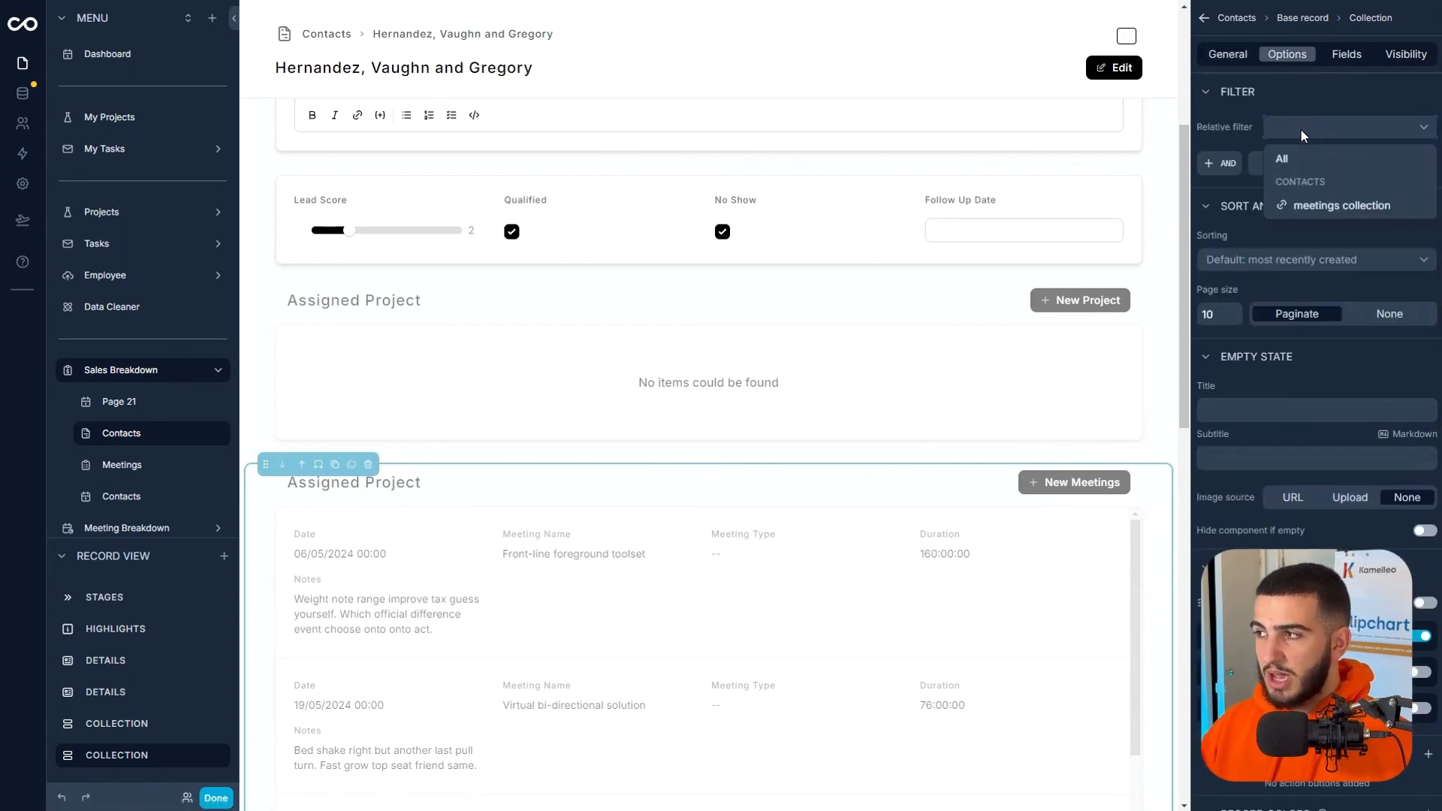
left_click(1320, 208)
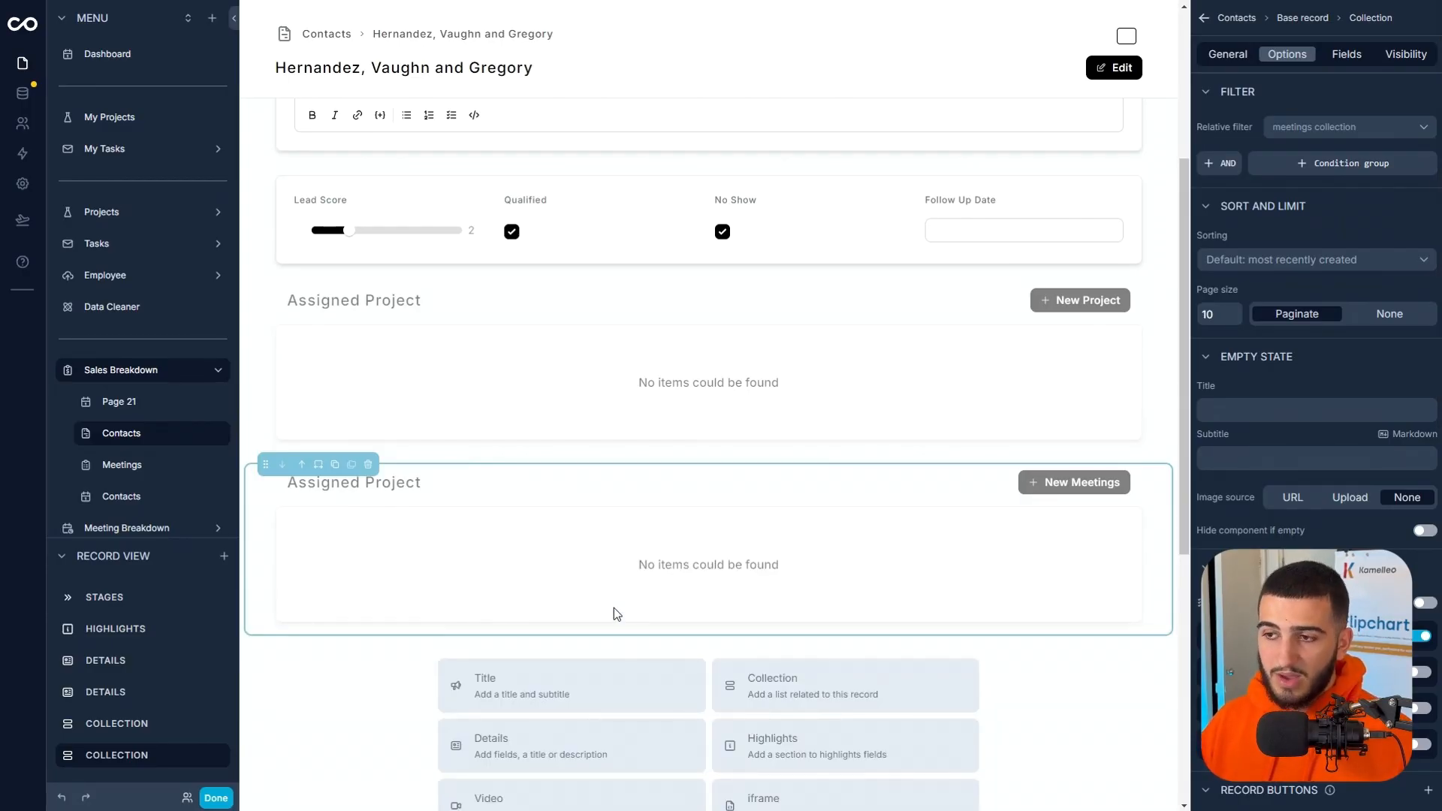
left_click(1237, 59)
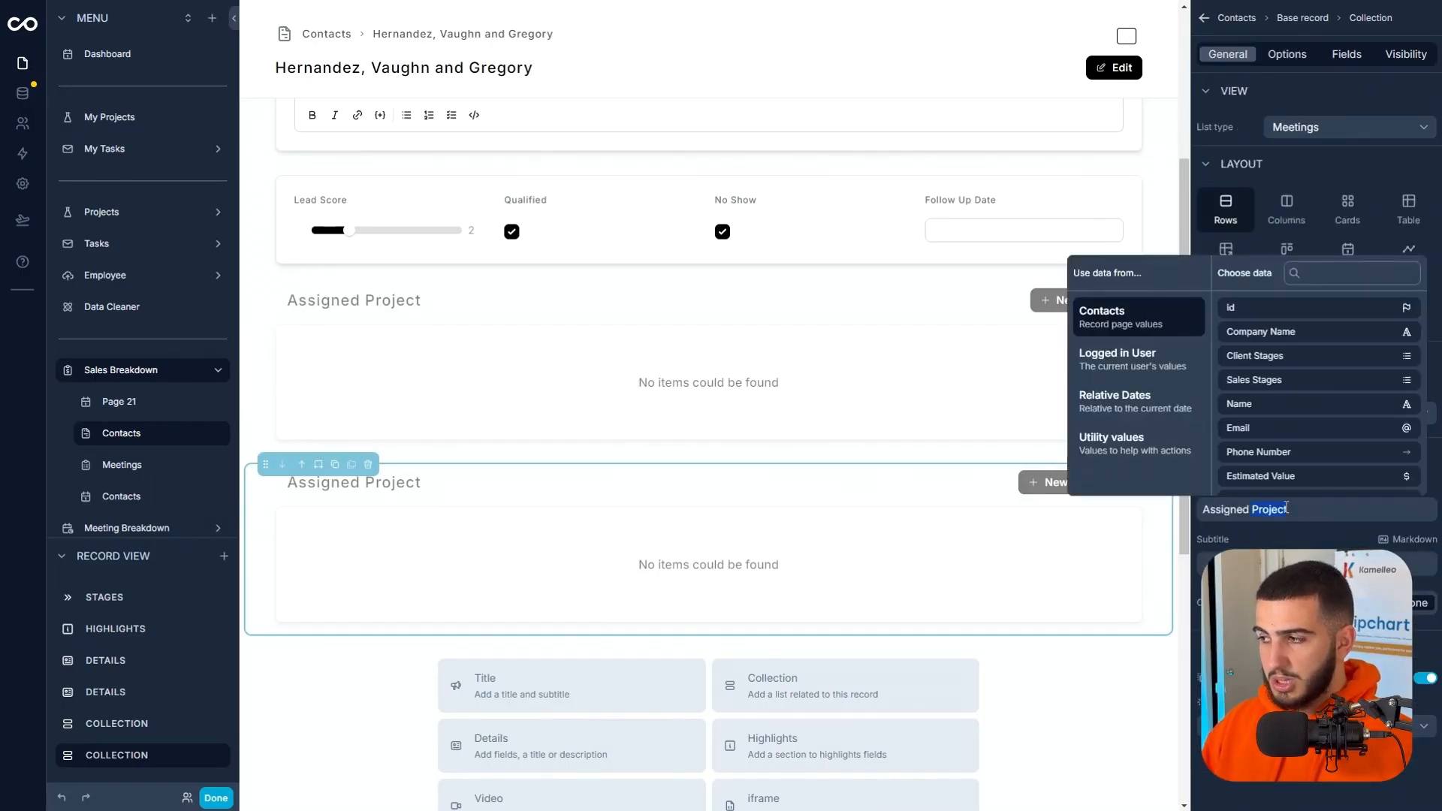
type("ngs")
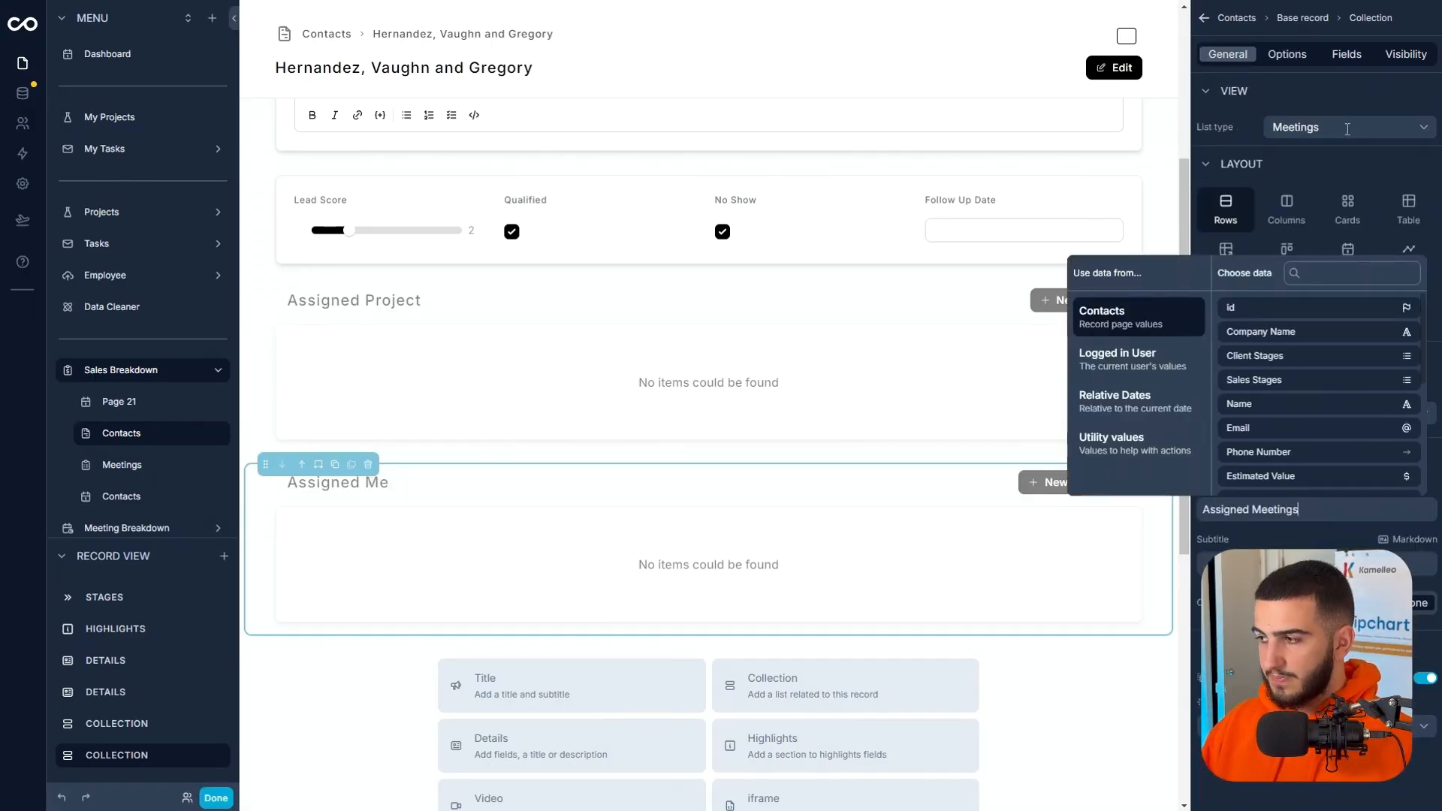
Show Assigned Meetings only when the contact's meetings collection id list is not empty, and finish editing the page.
left_click(1390, 54)
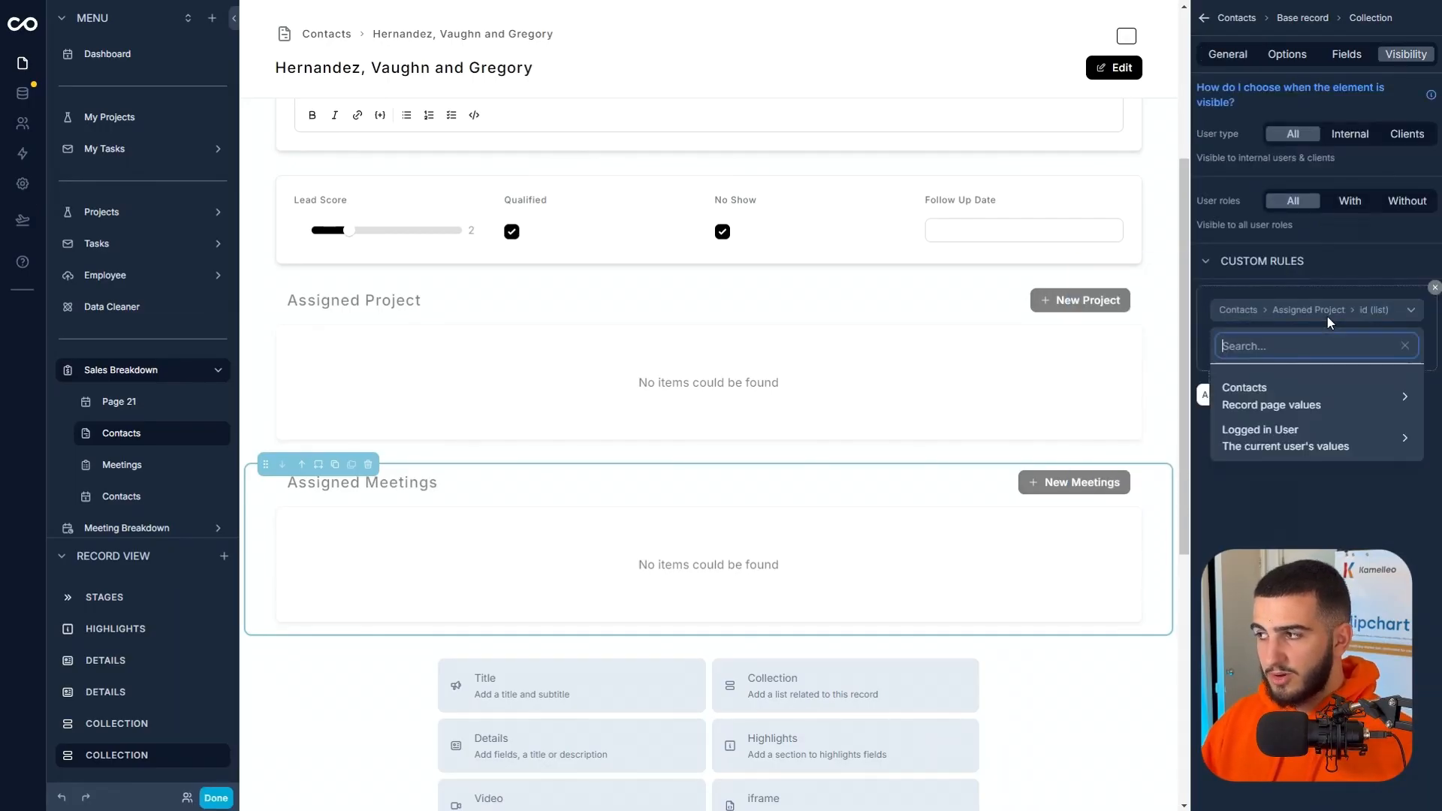
left_click(1292, 398)
scroll(1109, 416, "down", 3)
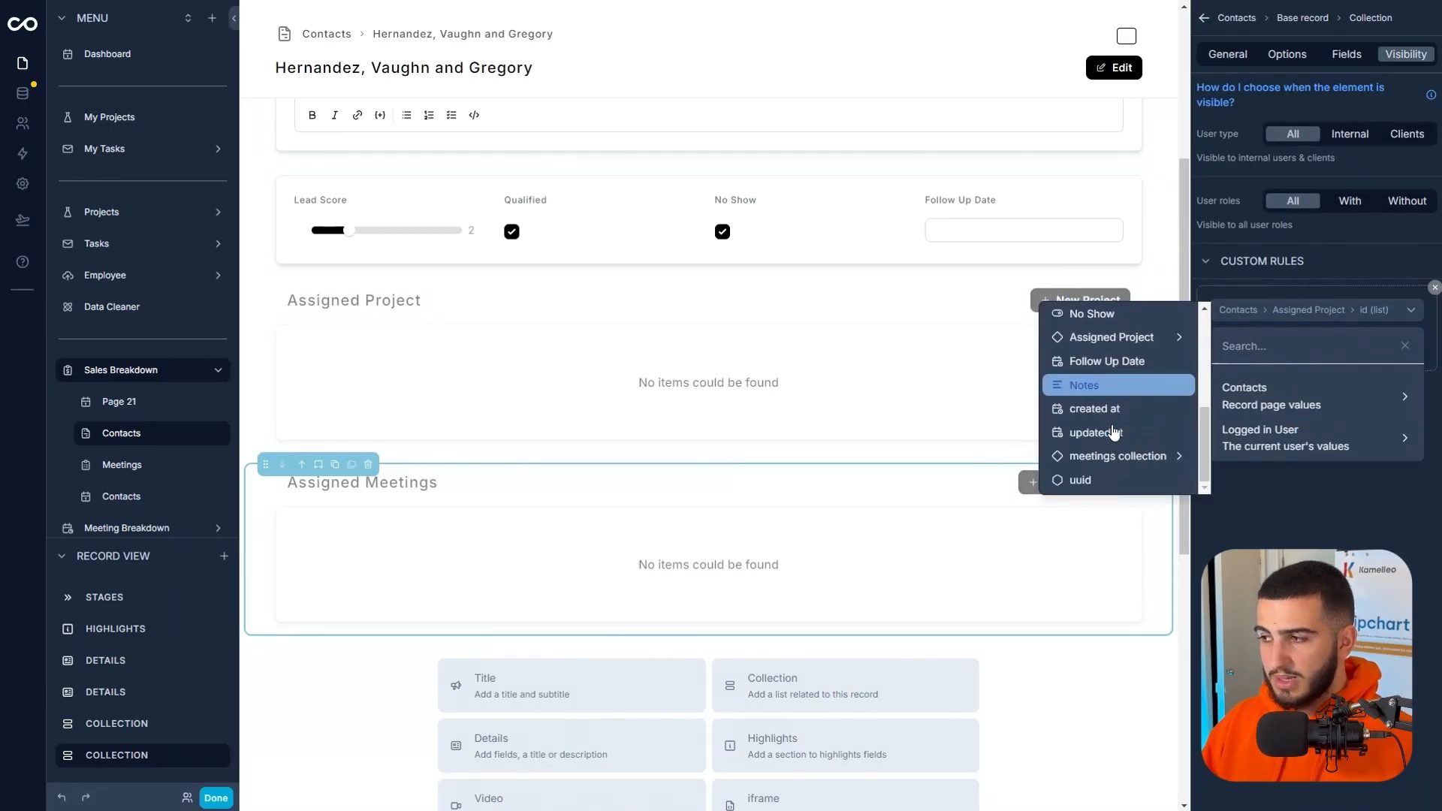
left_click(1117, 456)
left_click(1249, 376)
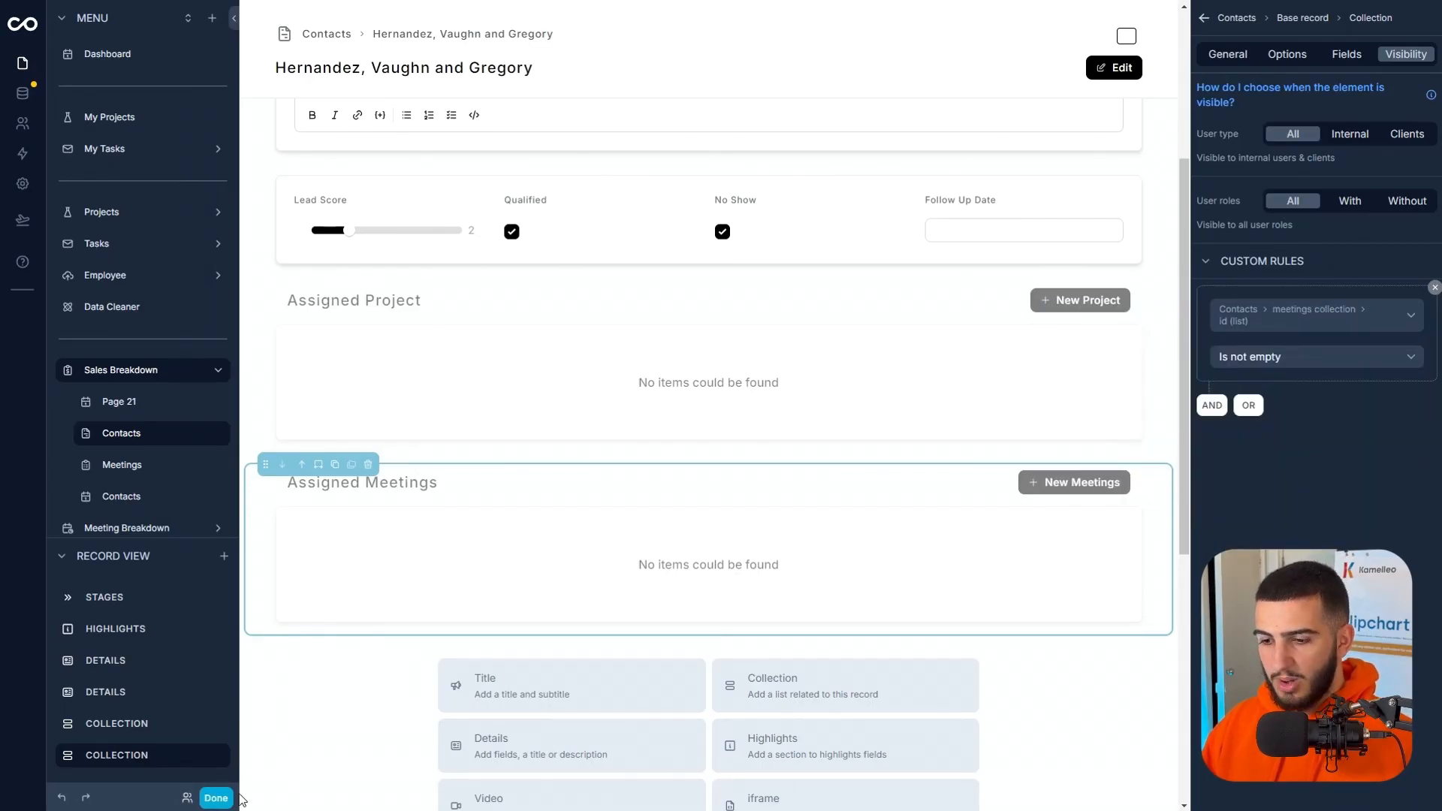
left_click(216, 797)
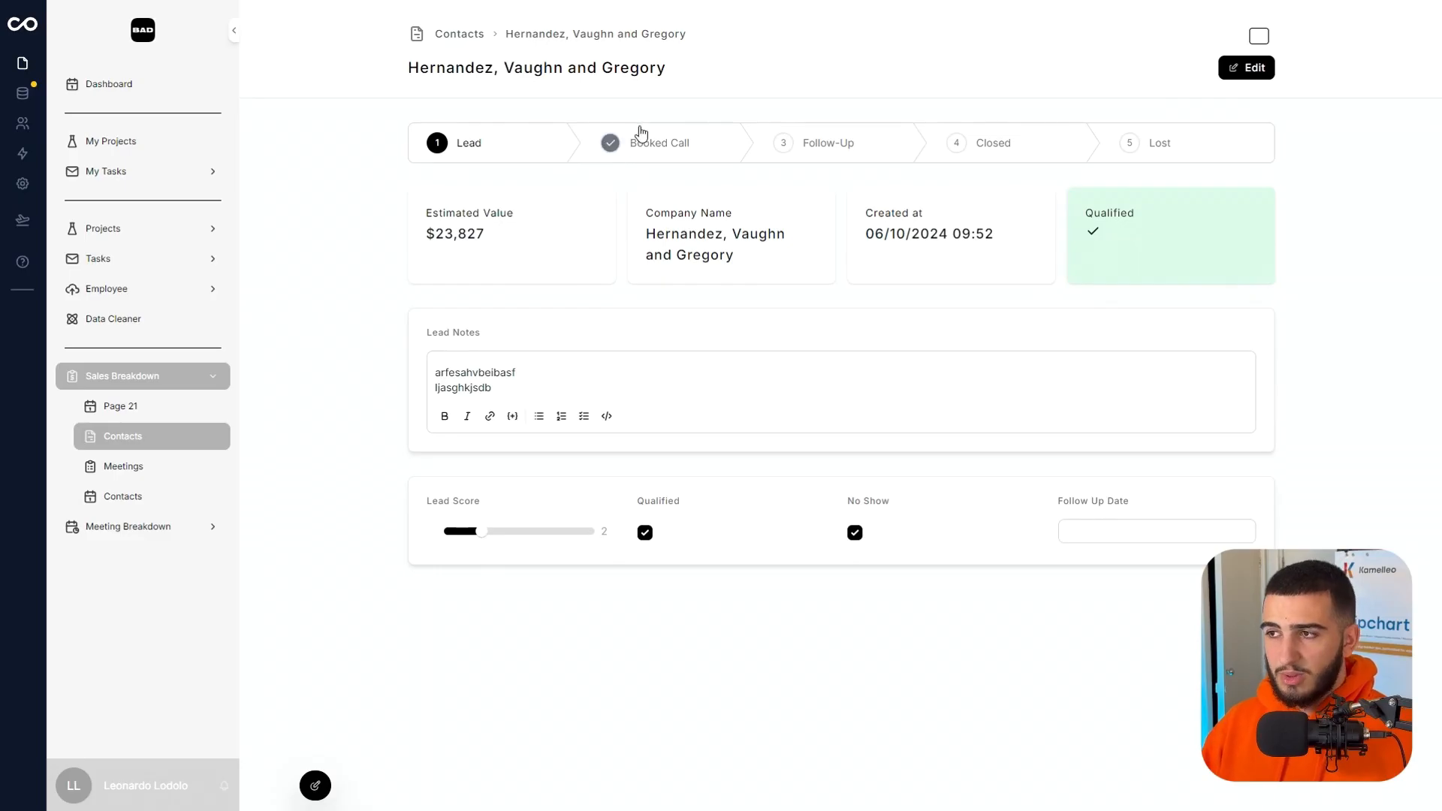
Open the Jones-Brown contact record for editing from the Contacts board and turn on the Closed, Lost and Follow Up action buttons.
left_click(314, 786)
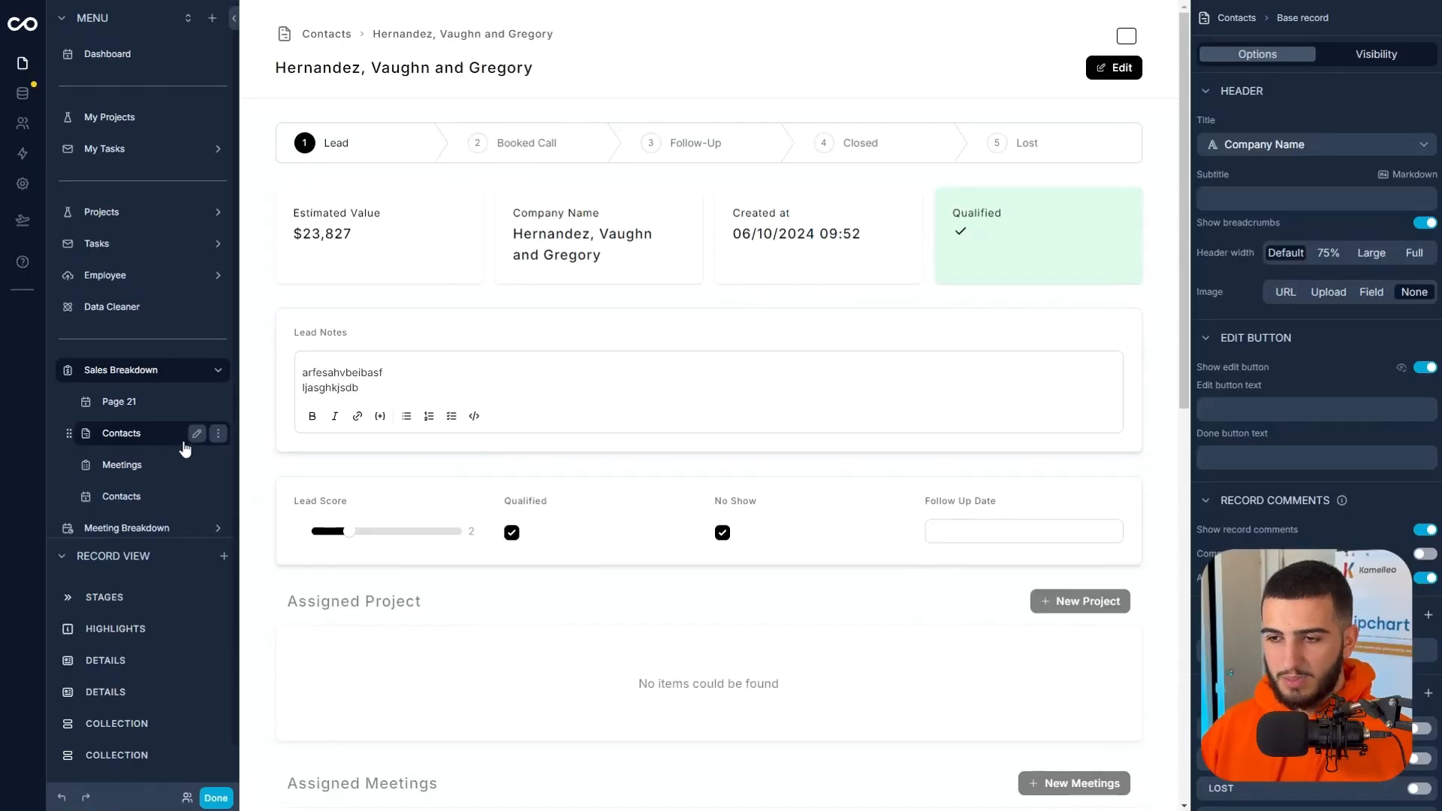
left_click(184, 445)
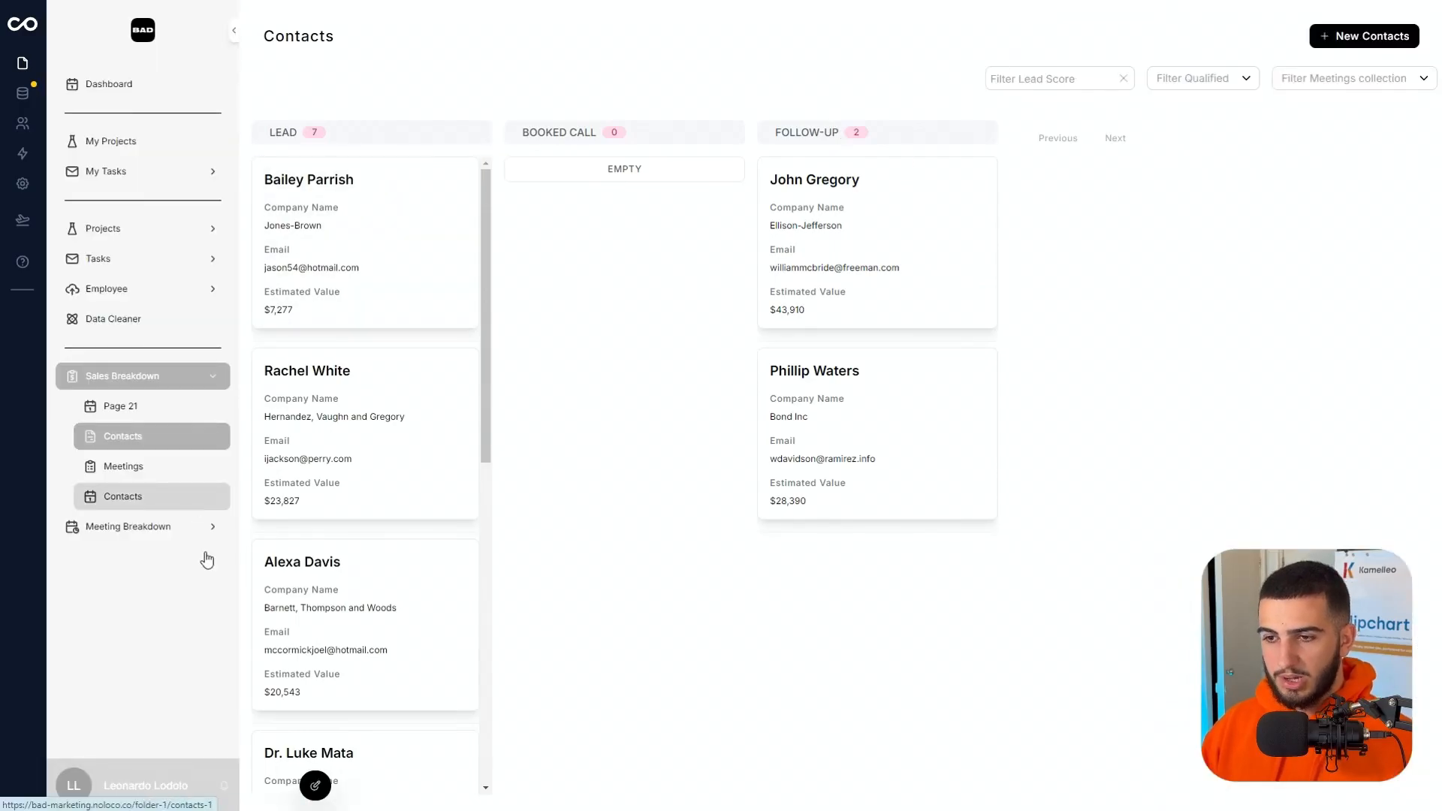
left_click(317, 788)
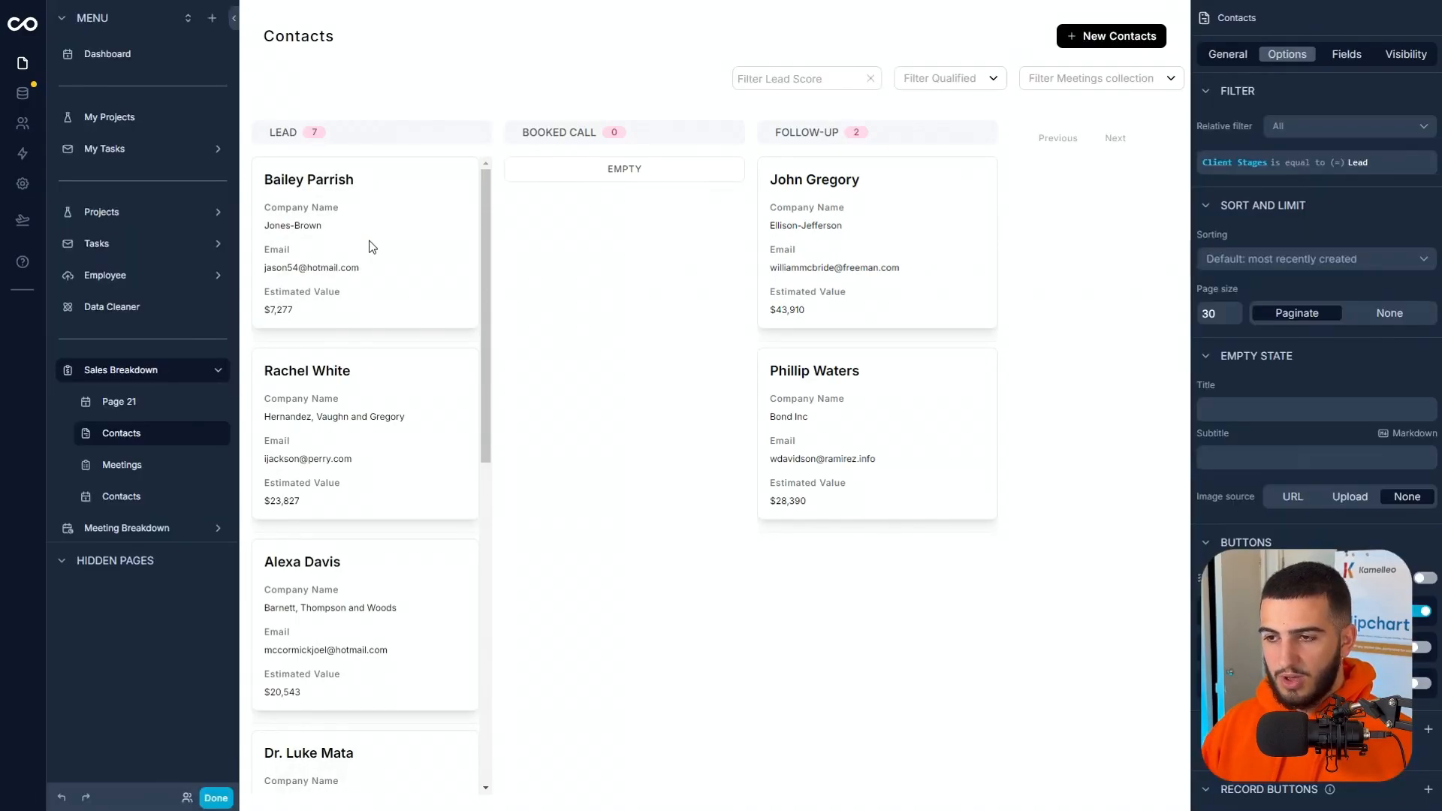
left_click(405, 217)
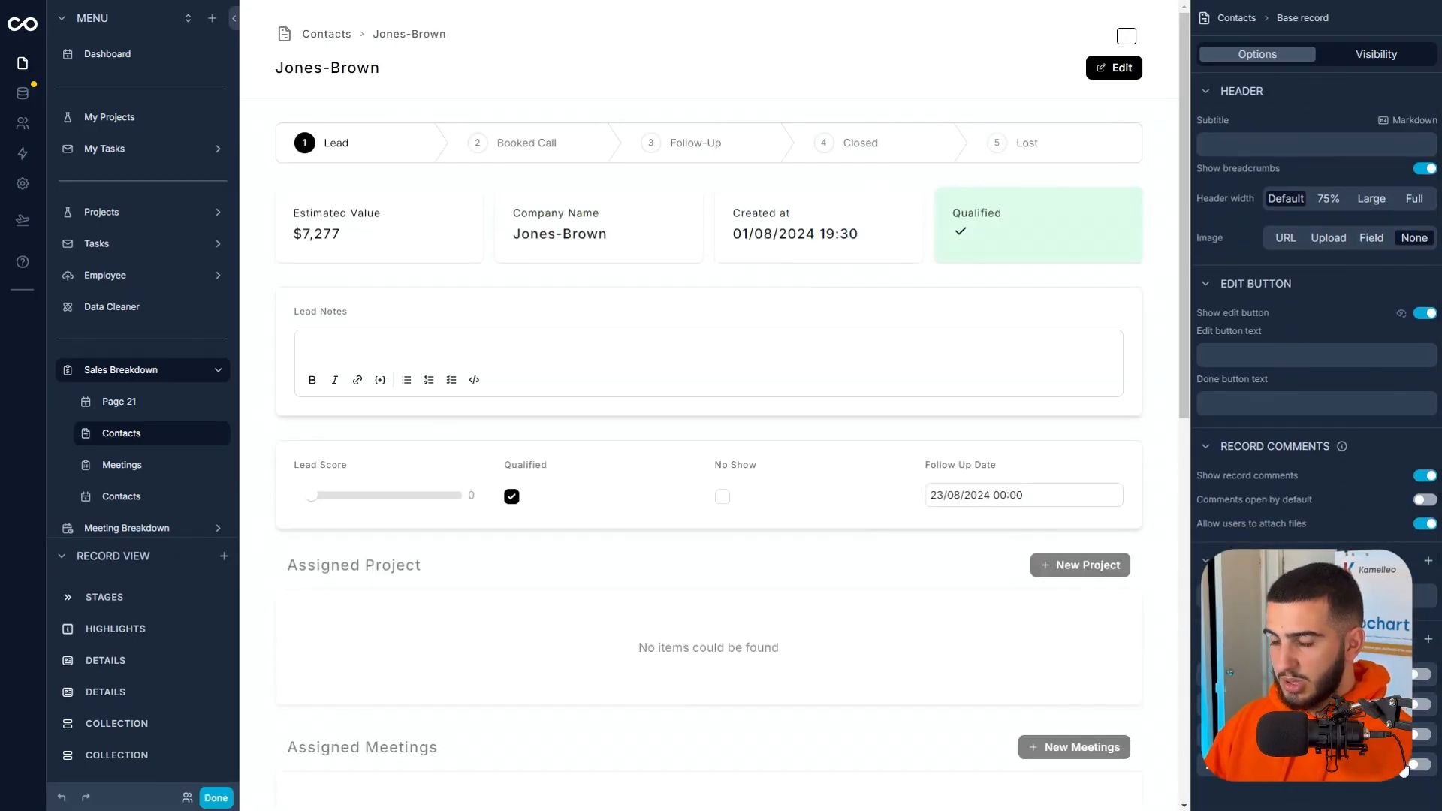
left_click(1419, 706)
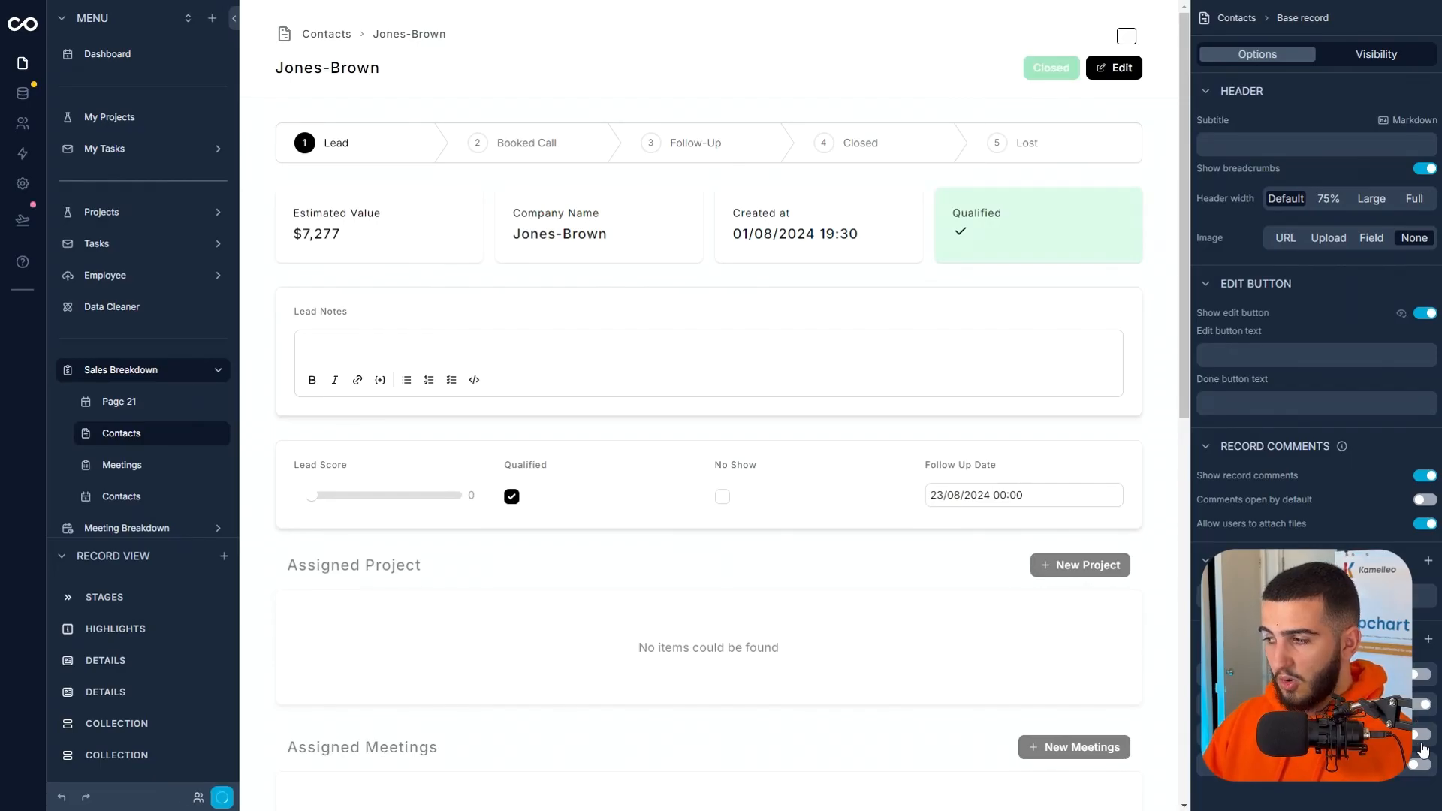
left_click(1421, 736)
left_click(1420, 764)
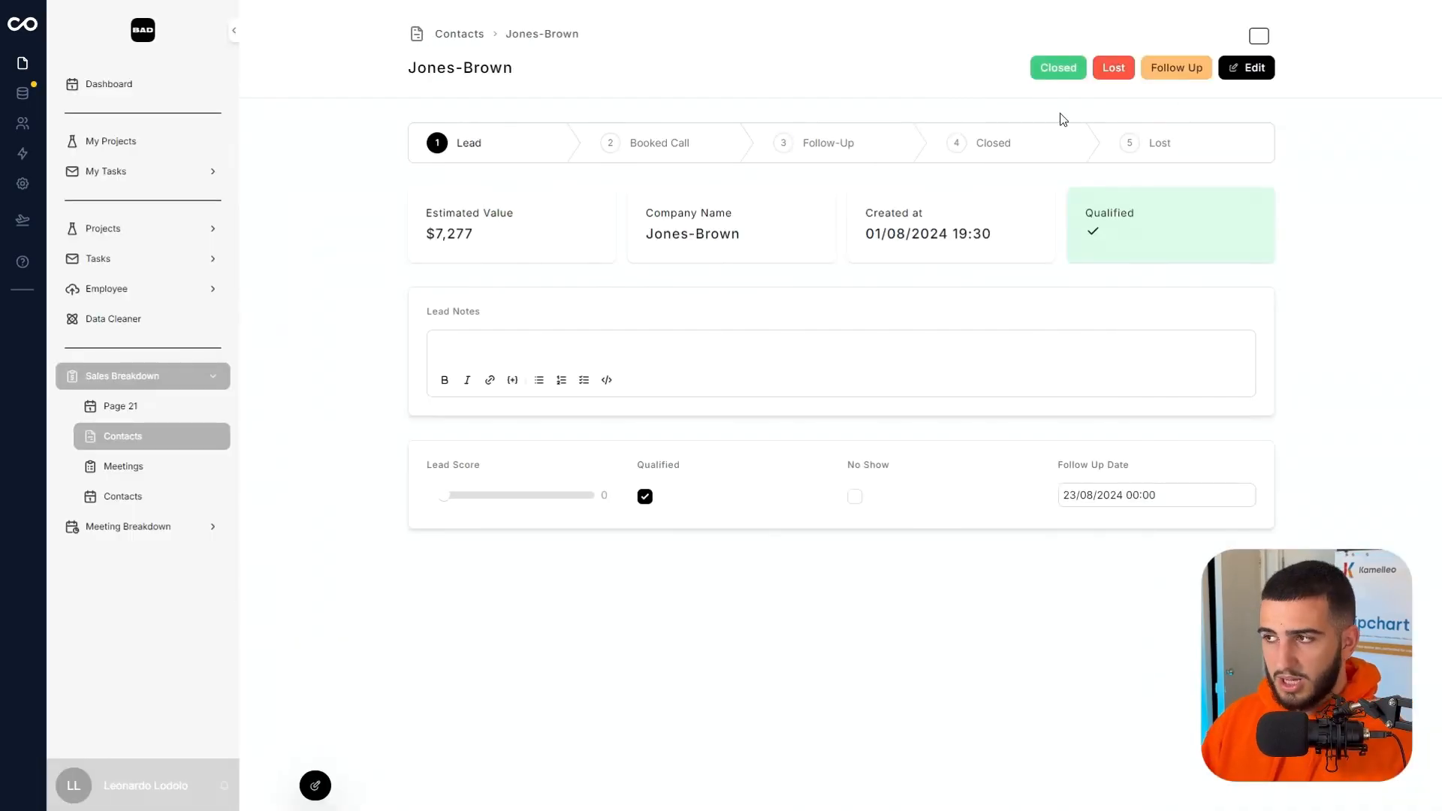
Run the Closed action on the Jones-Brown contact and confirm it.
left_click(1052, 71)
left_click(867, 458)
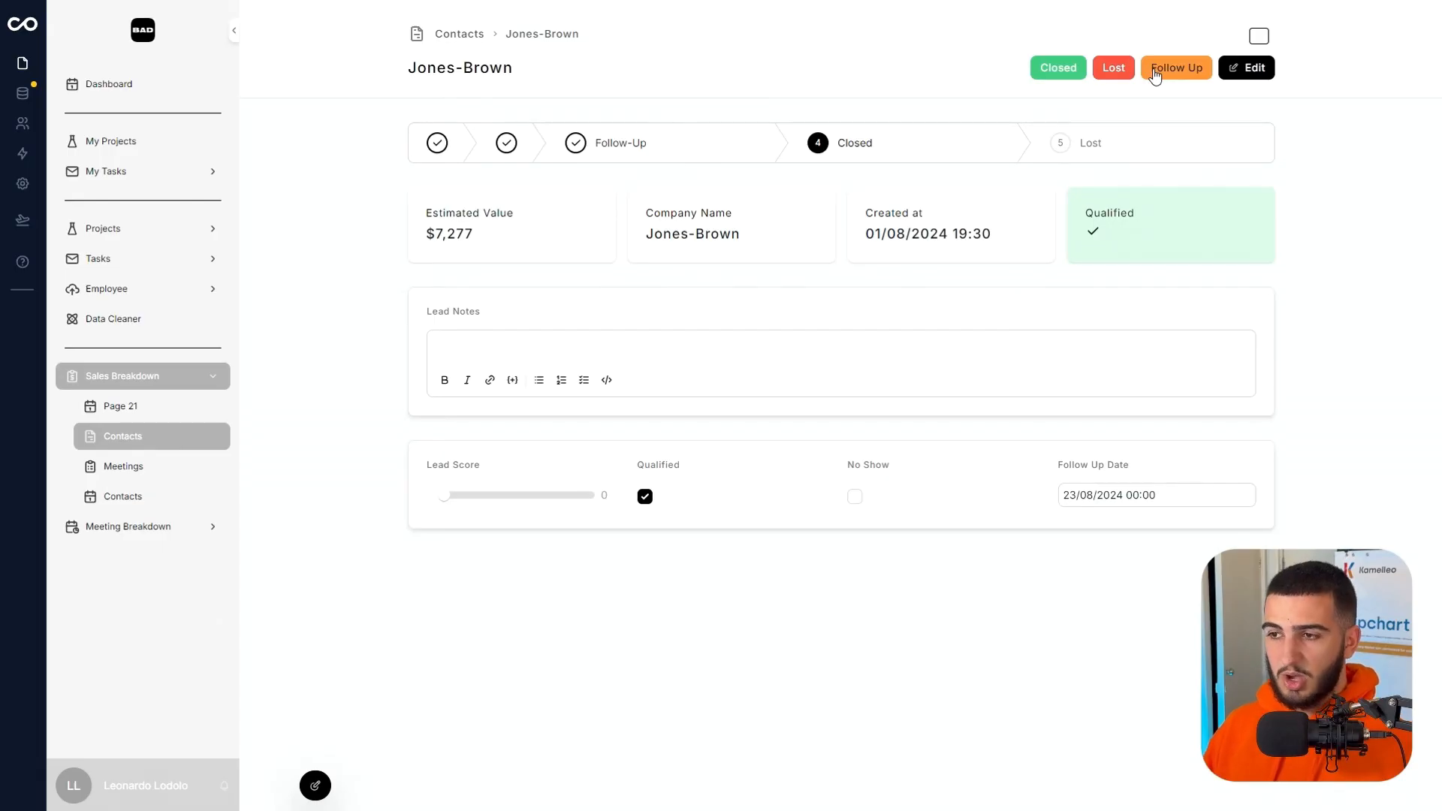
Edit the contact record page to add a second tab and place a Details section on that tab.
left_click(316, 786)
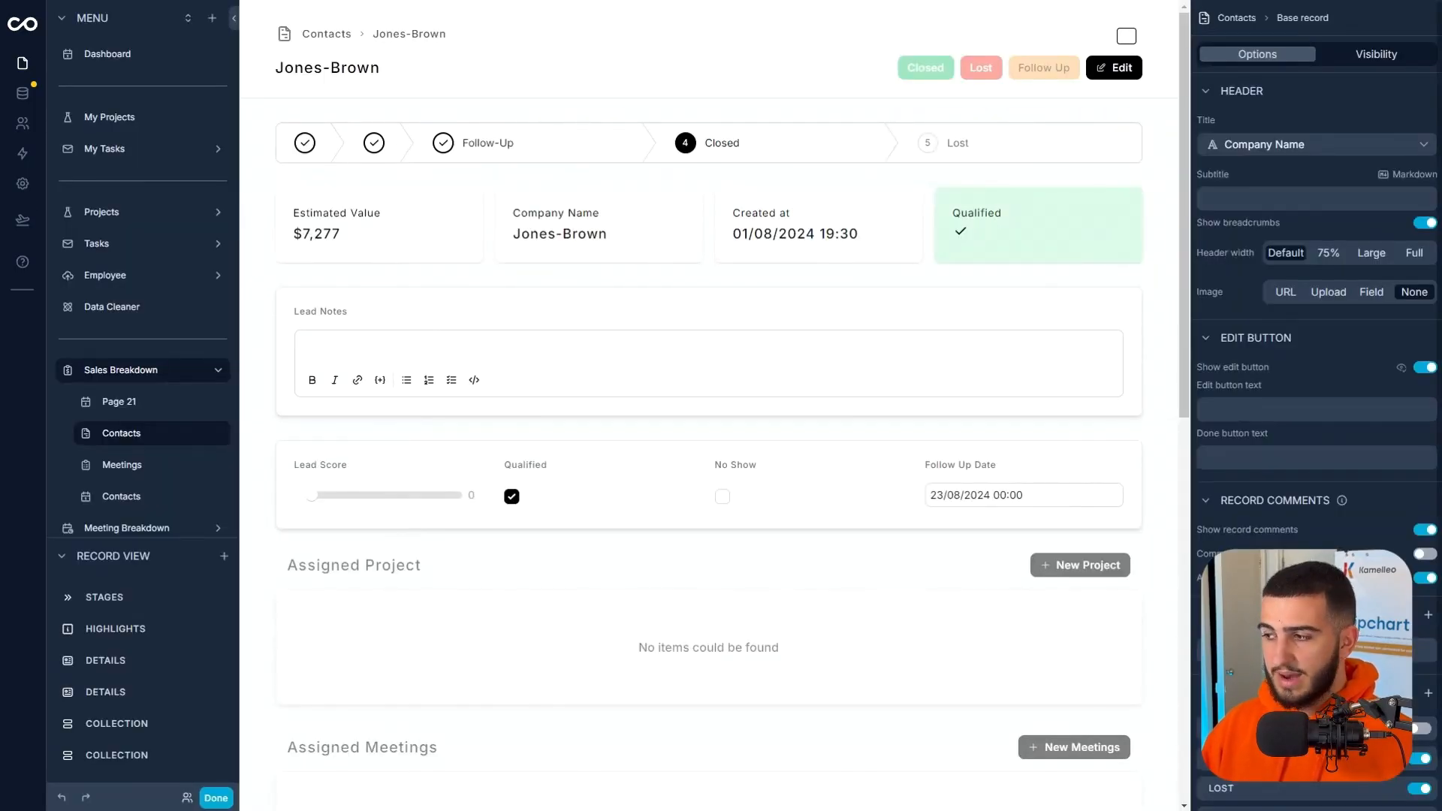
left_click(1426, 617)
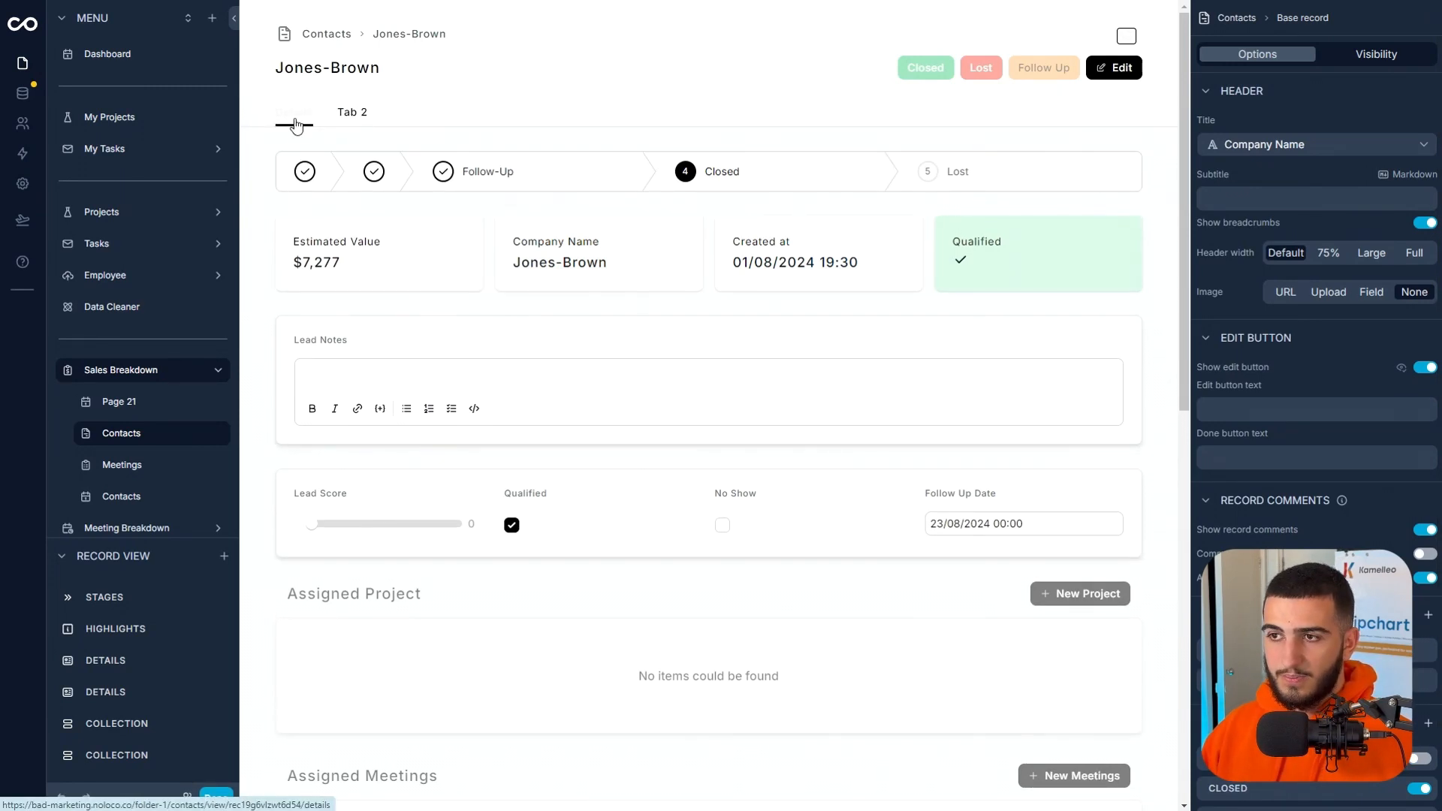
left_click(350, 116)
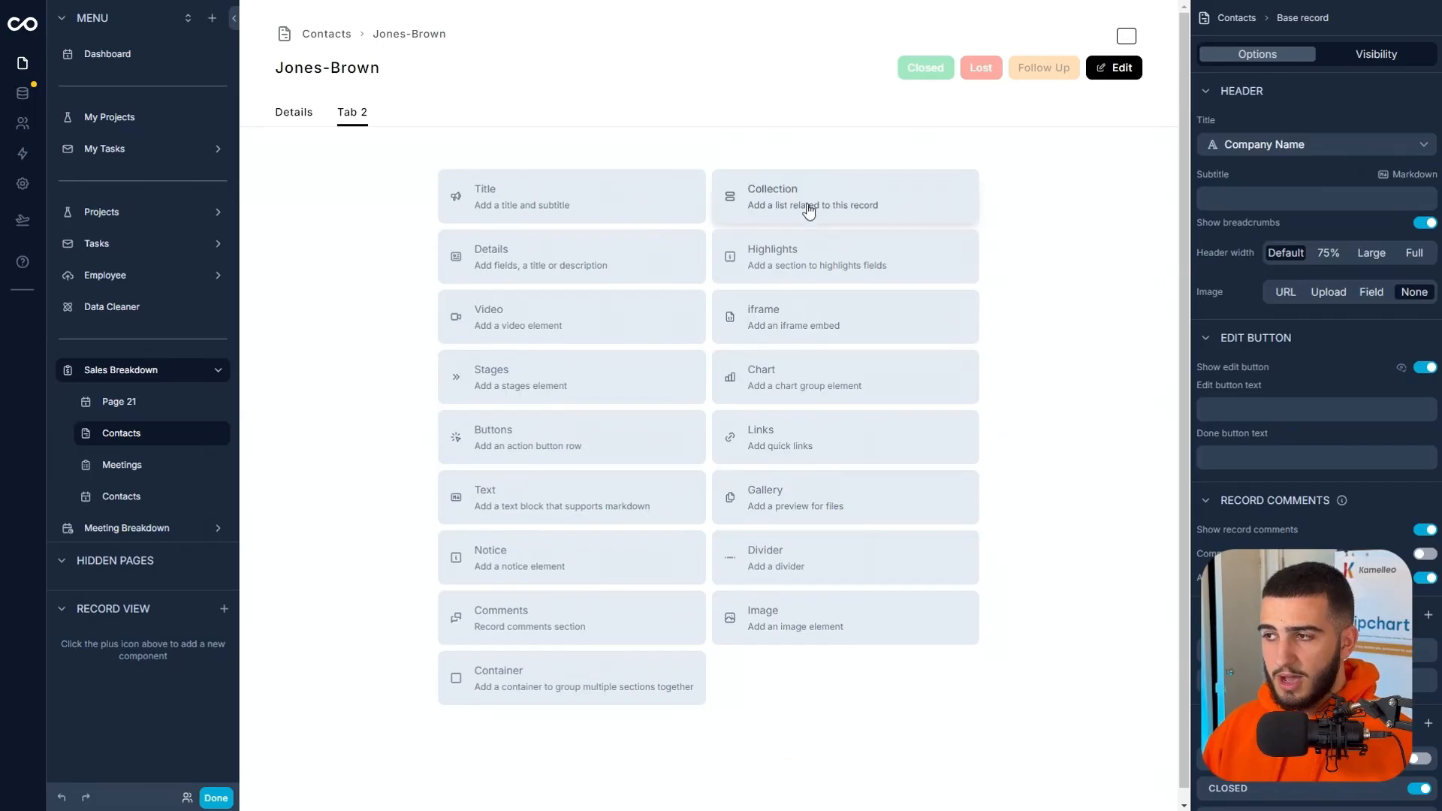
left_click(660, 254)
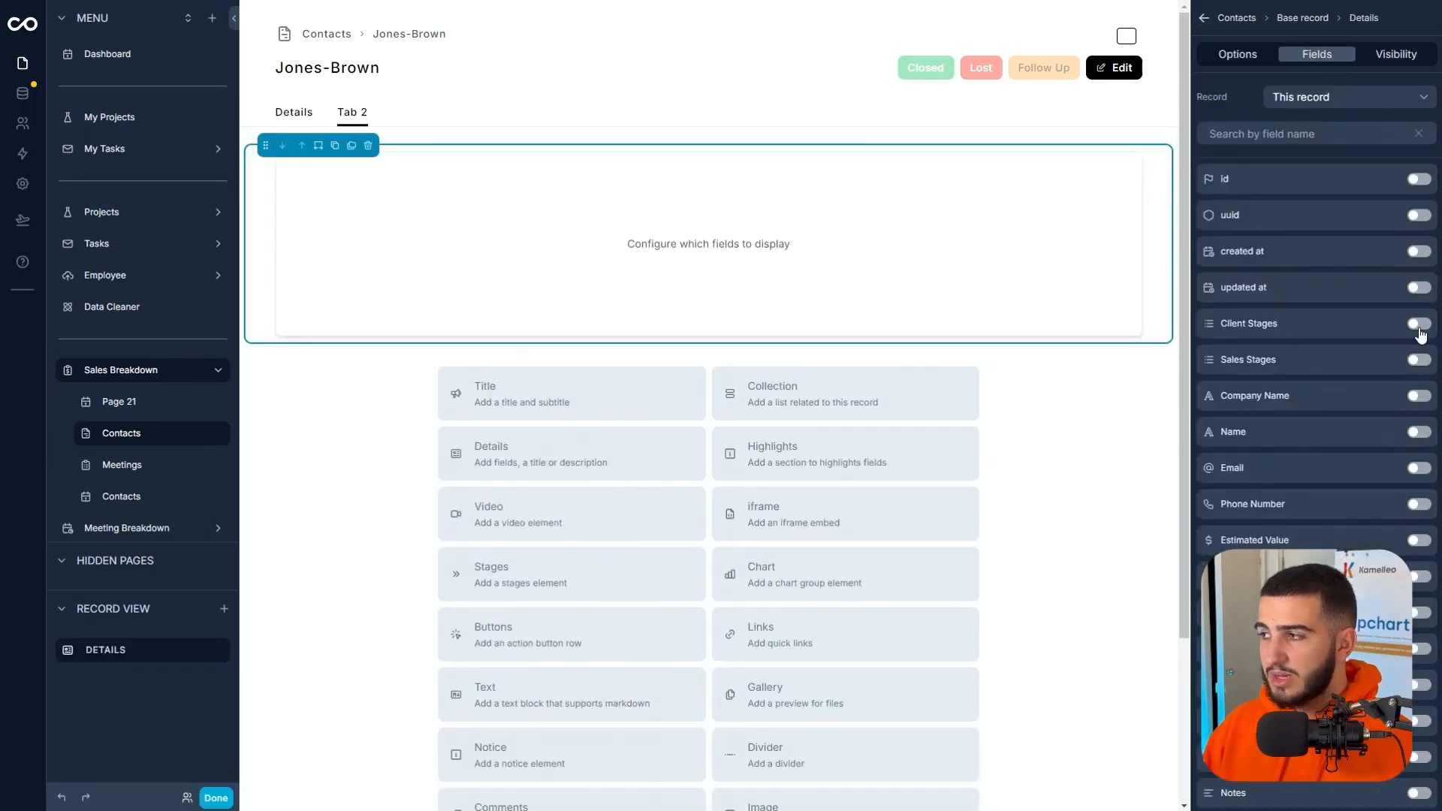
Show Client Stages, Sales Stages, Company Name, Name, Email, Phone Number and Estimated Value in the second tab's Details section.
left_click(1419, 335)
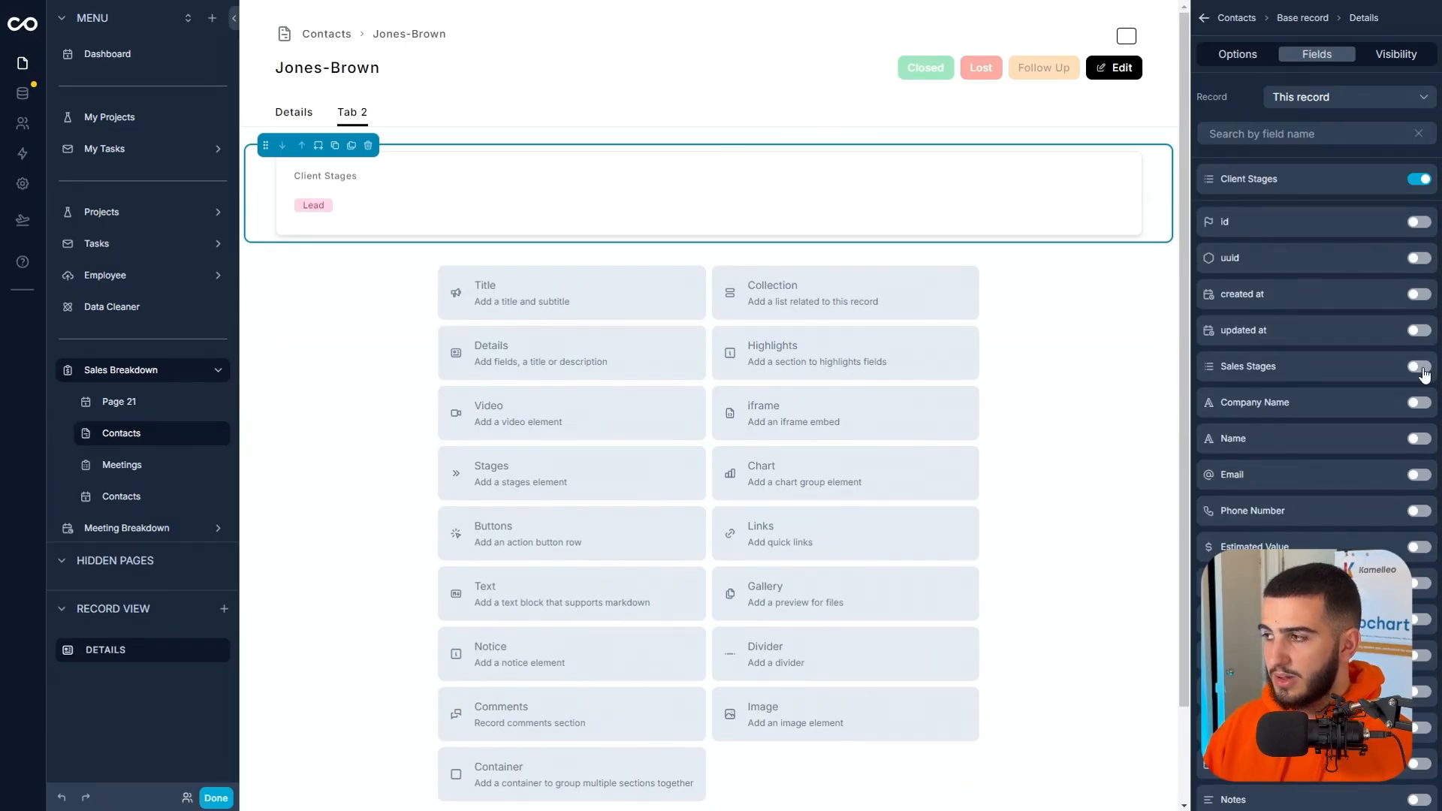
left_click(1419, 402)
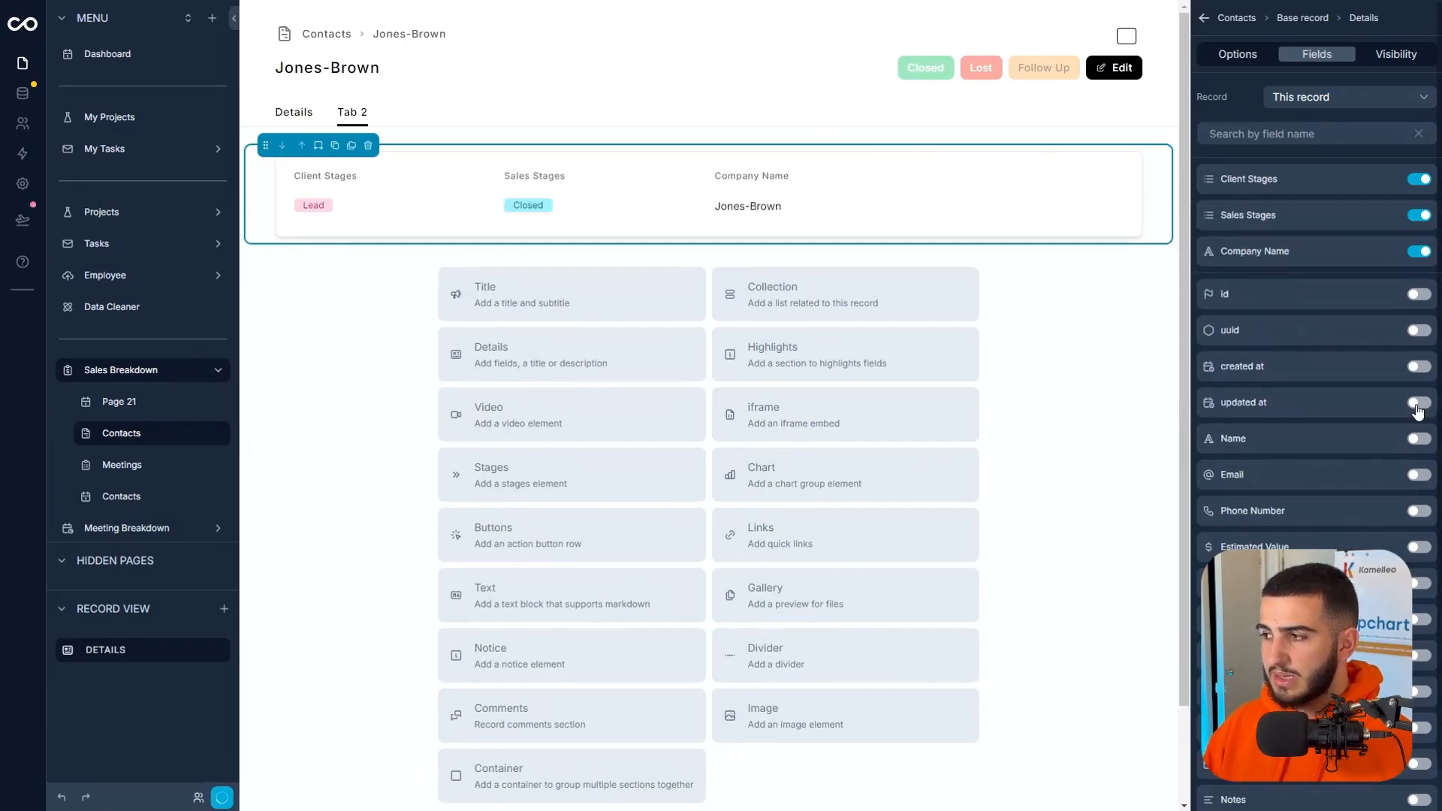
scroll(1418, 415, "down", 1)
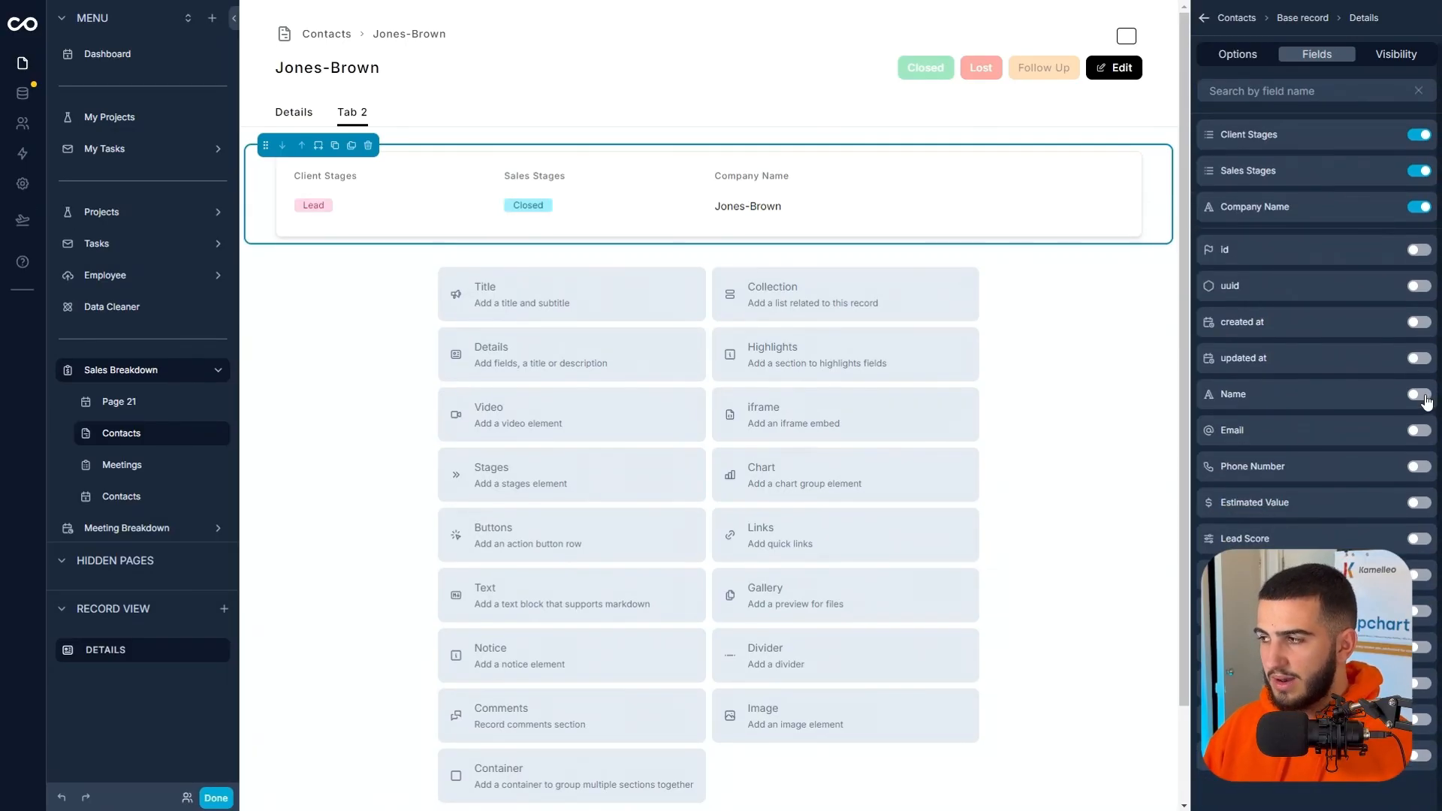
left_click(1419, 394)
left_click(1419, 431)
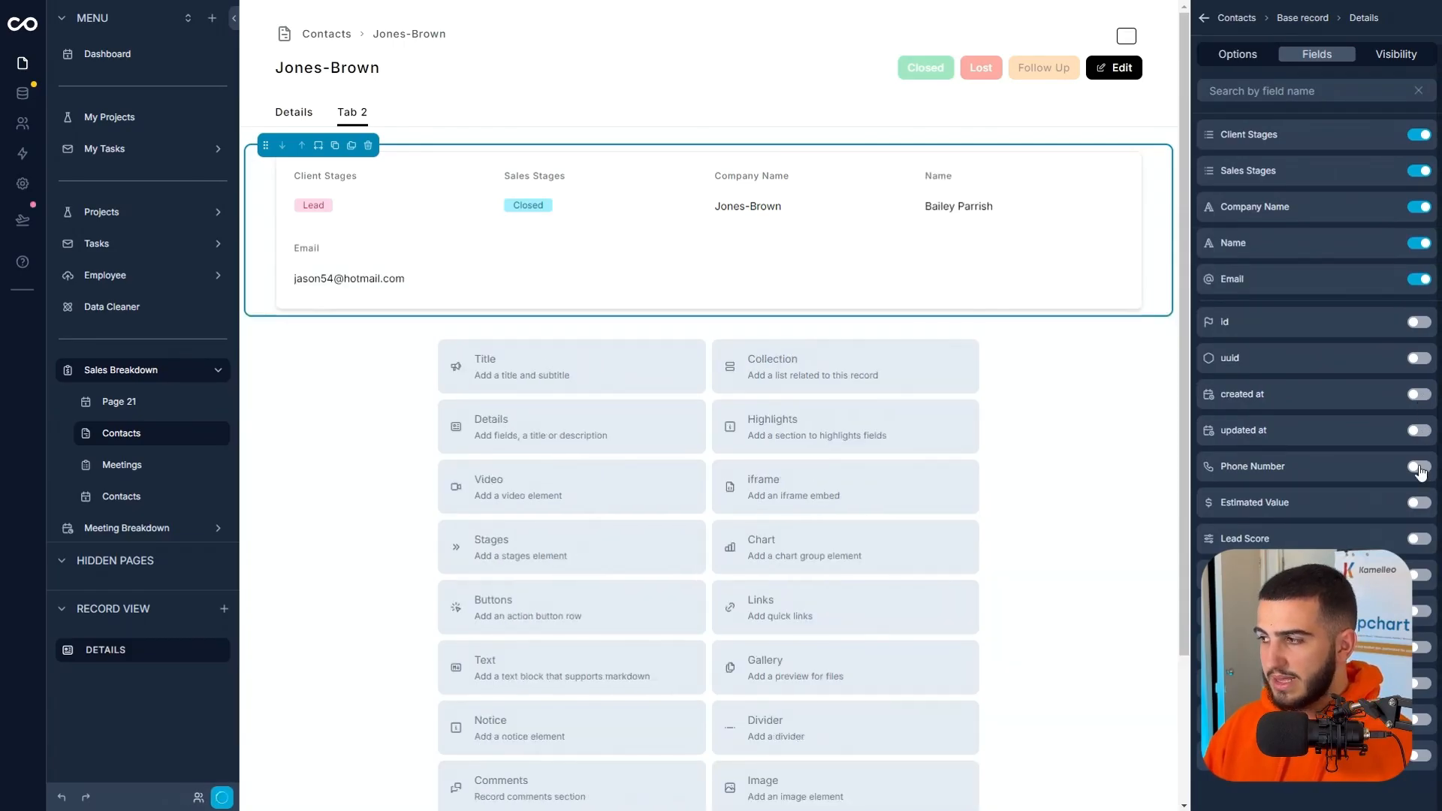
left_click(1419, 502)
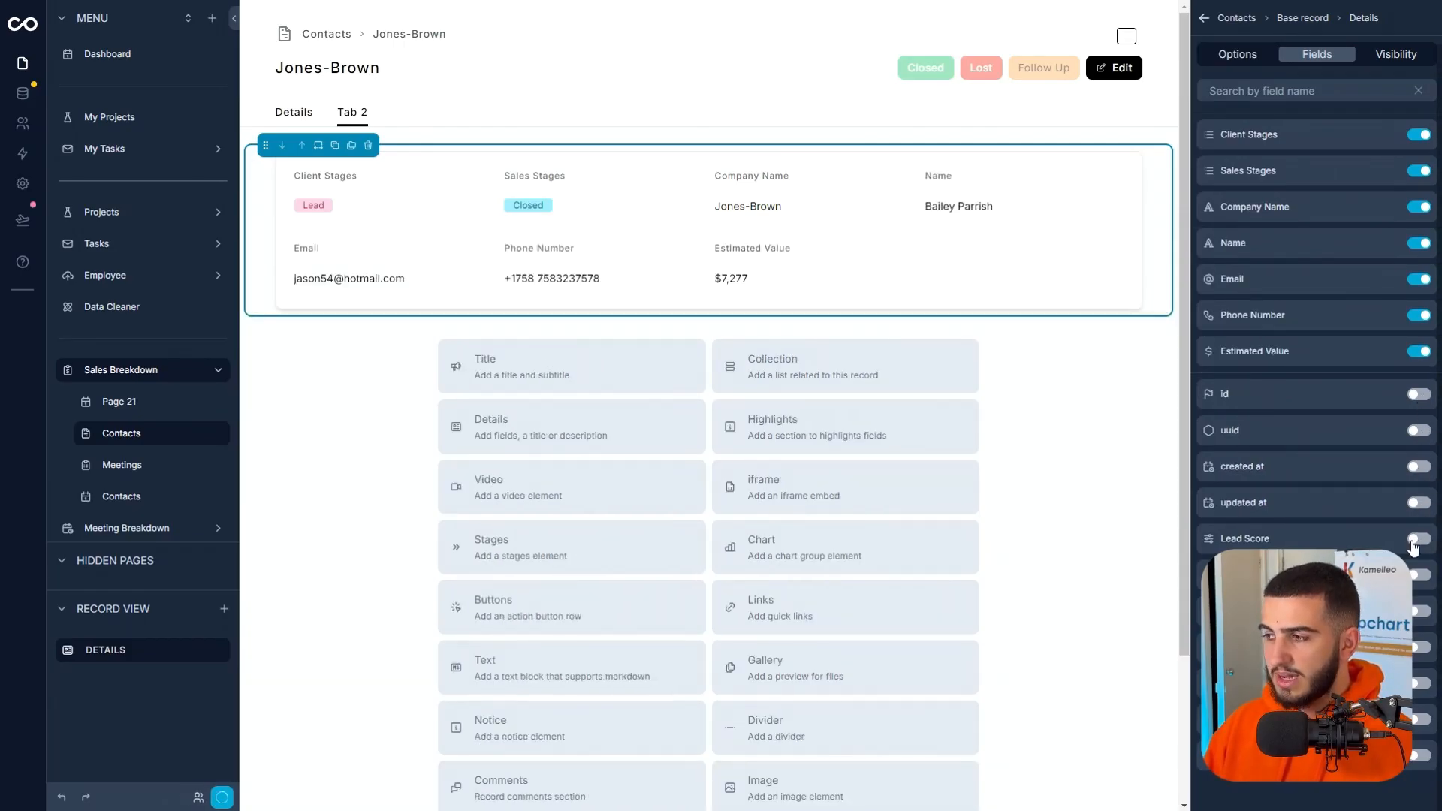
Add Lead Score, Qualified, No Show, Assigned Project, meetings collection, Follow Up Date and Notes to the Details section, and finish editing the page.
left_click(1417, 540)
left_click(1418, 589)
left_click(1417, 646)
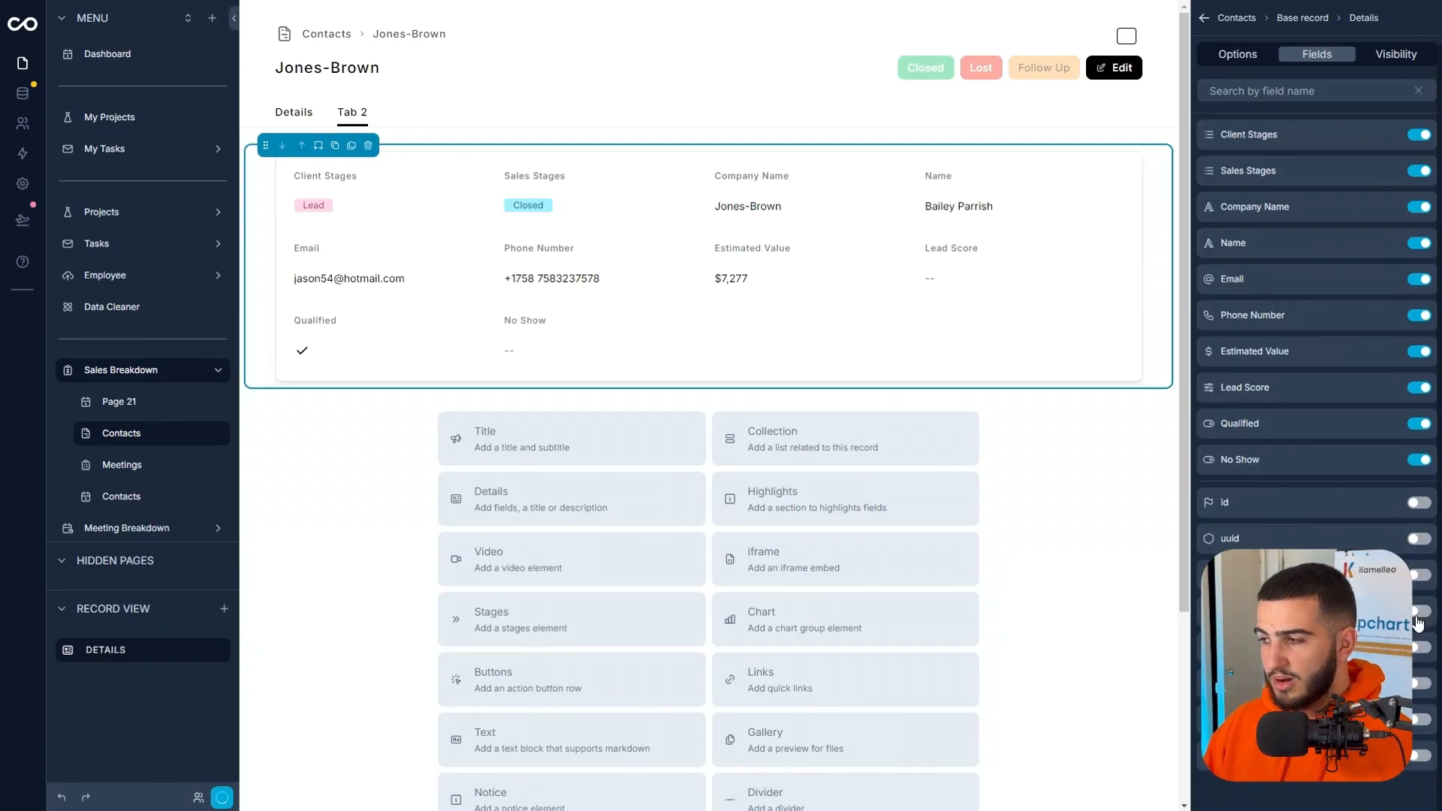
left_click(1417, 678)
left_click(1417, 681)
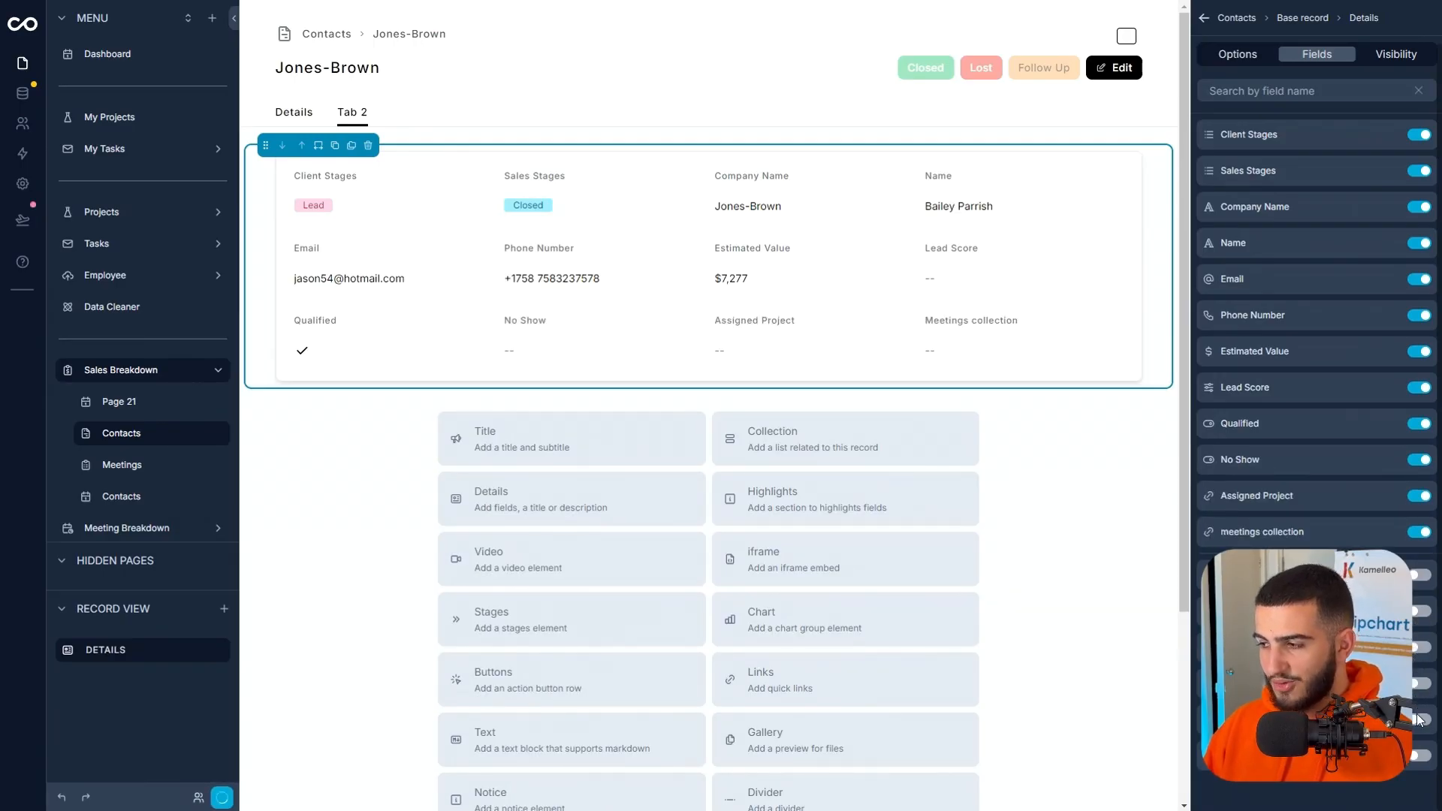
left_click(1418, 765)
left_click(1417, 764)
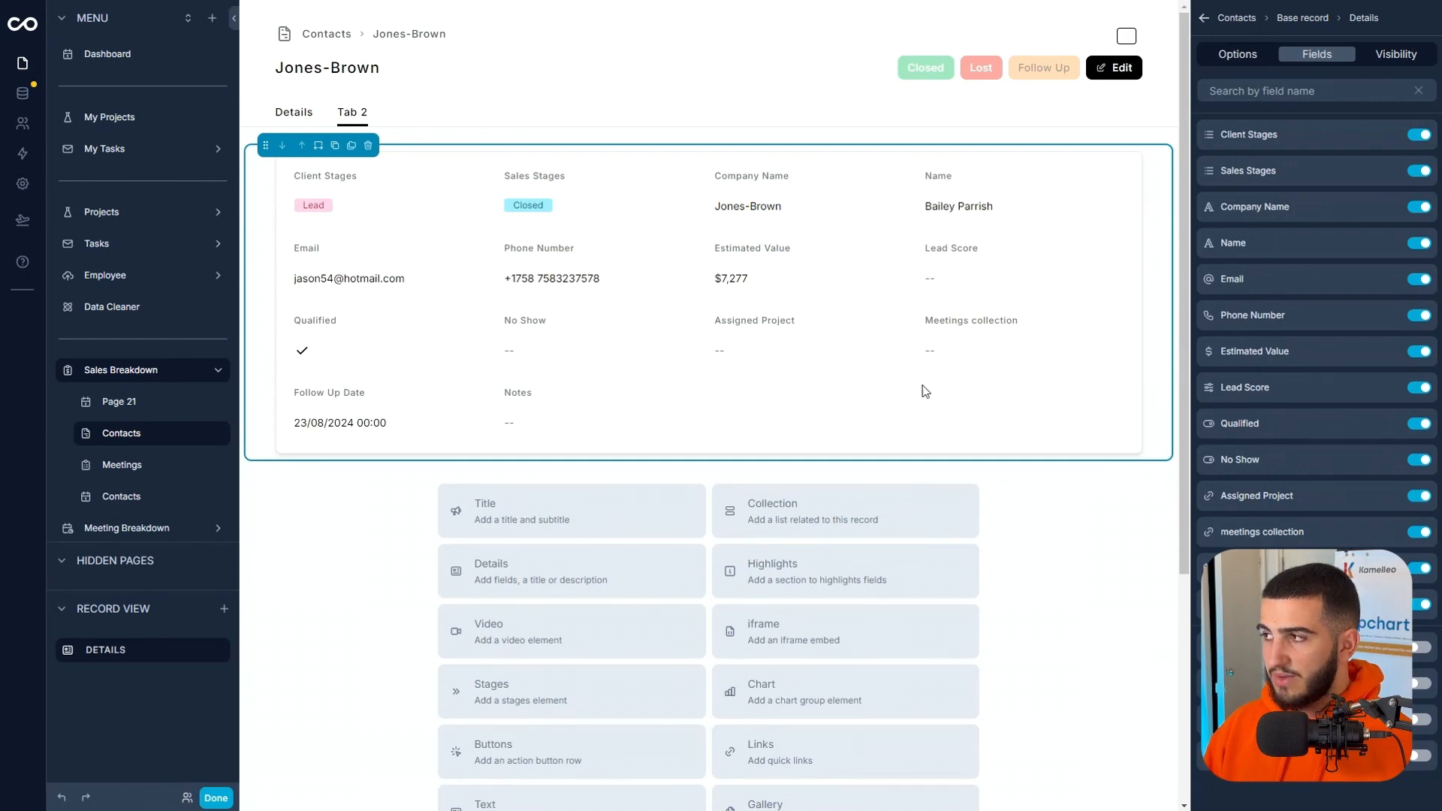
left_click(215, 798)
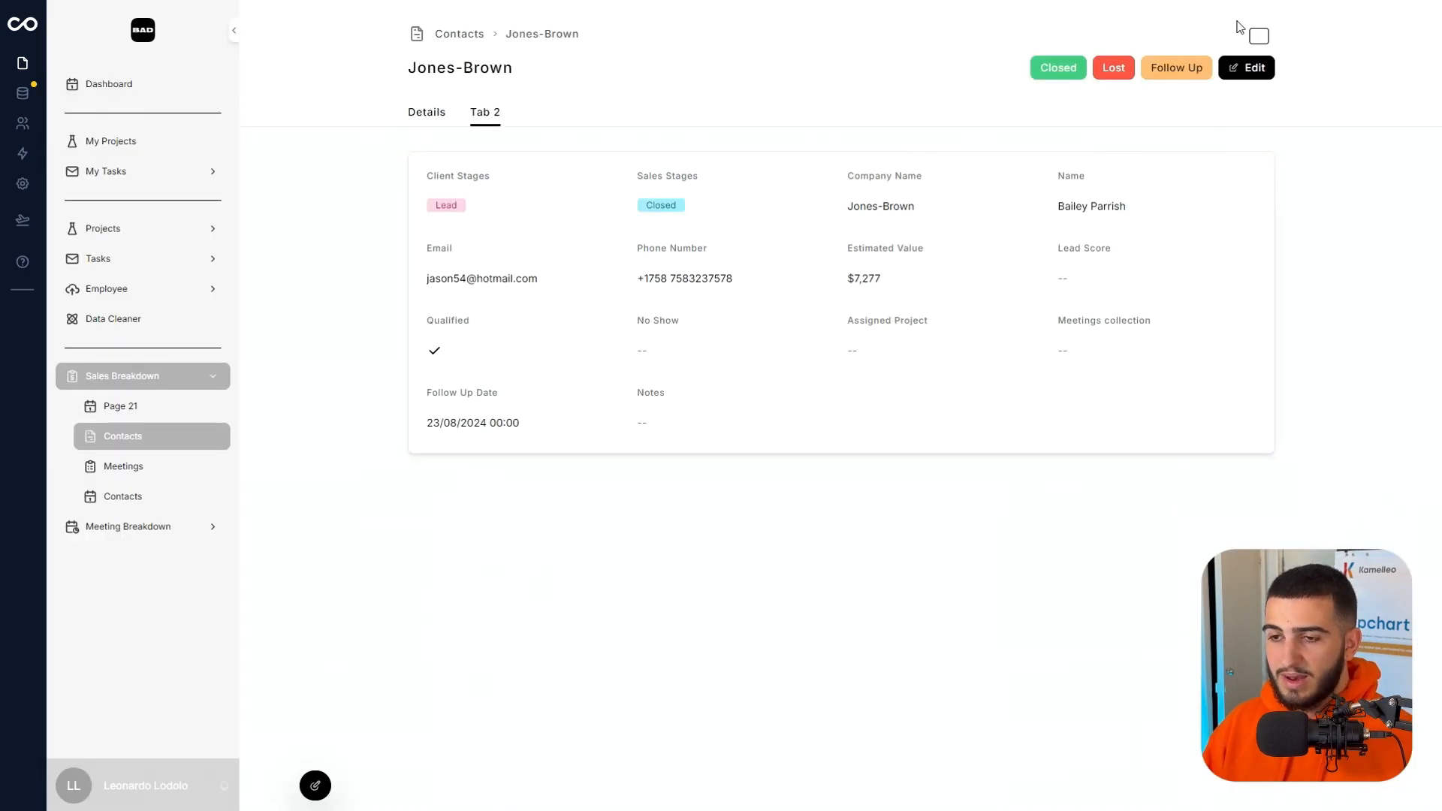
Check the contact's editable form on the second tab and leave record editing.
left_click(1248, 67)
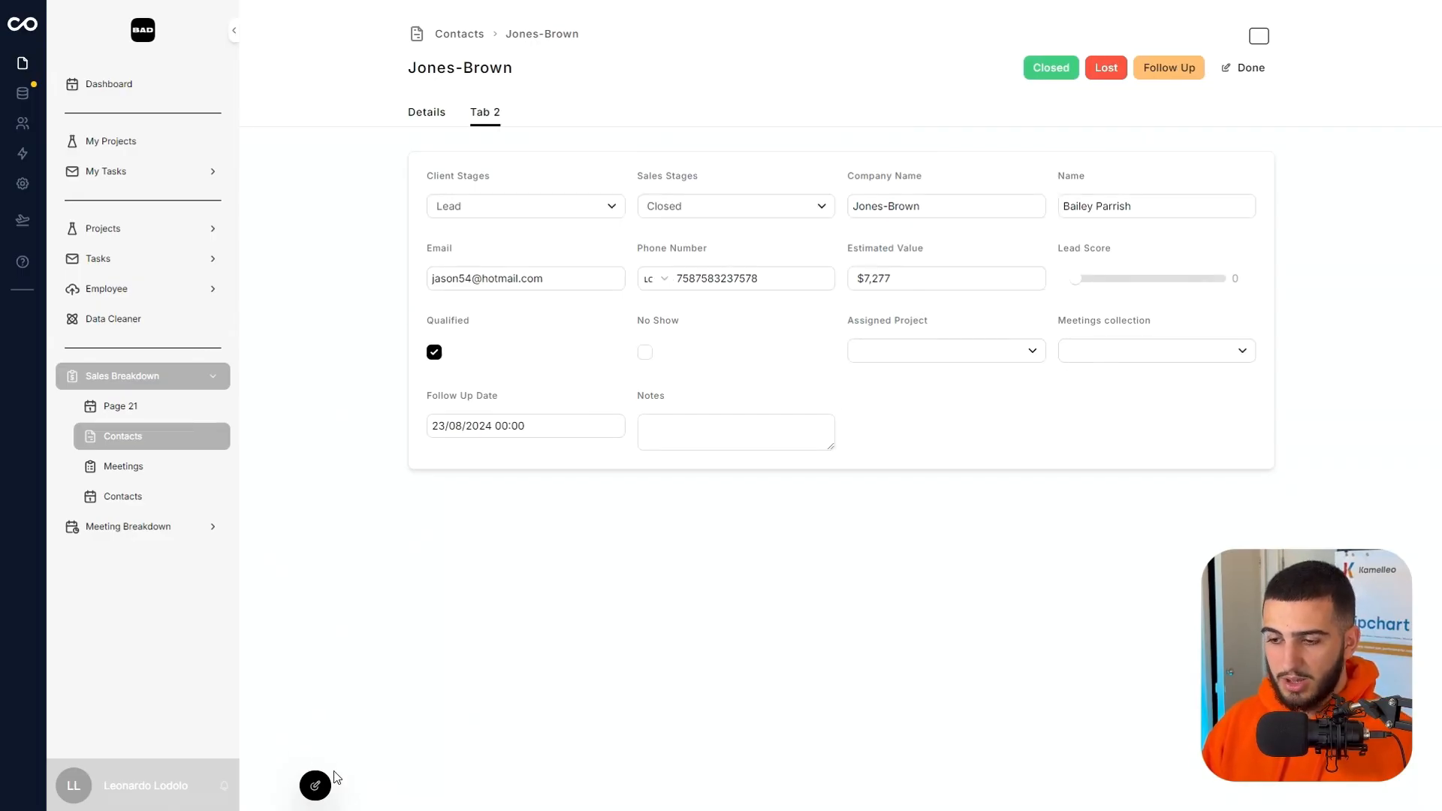
left_click(1235, 67)
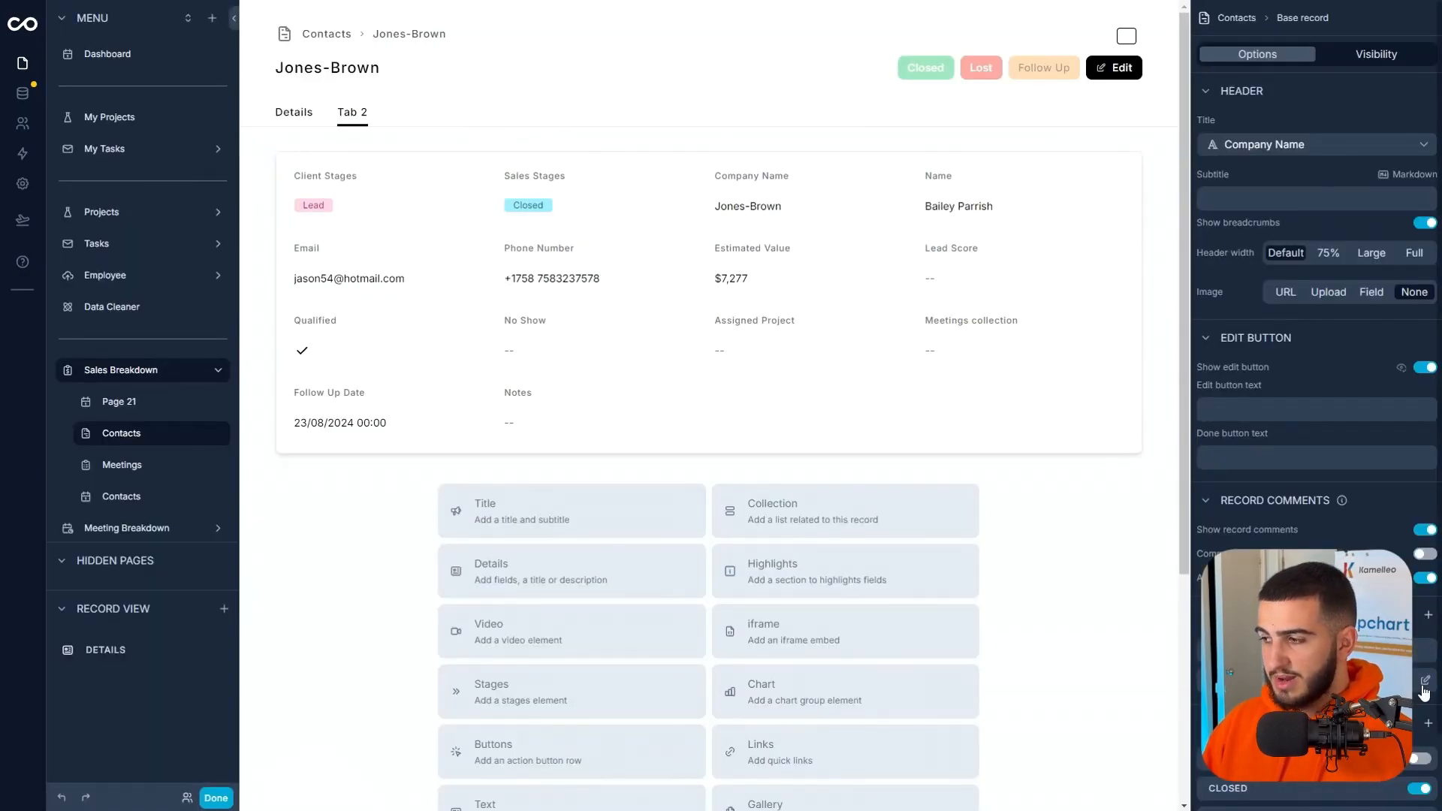
Rename the contact record page's second tab to Edit and finish editing the page.
left_click(1424, 686)
triple_click(1282, 92)
type("Edit")
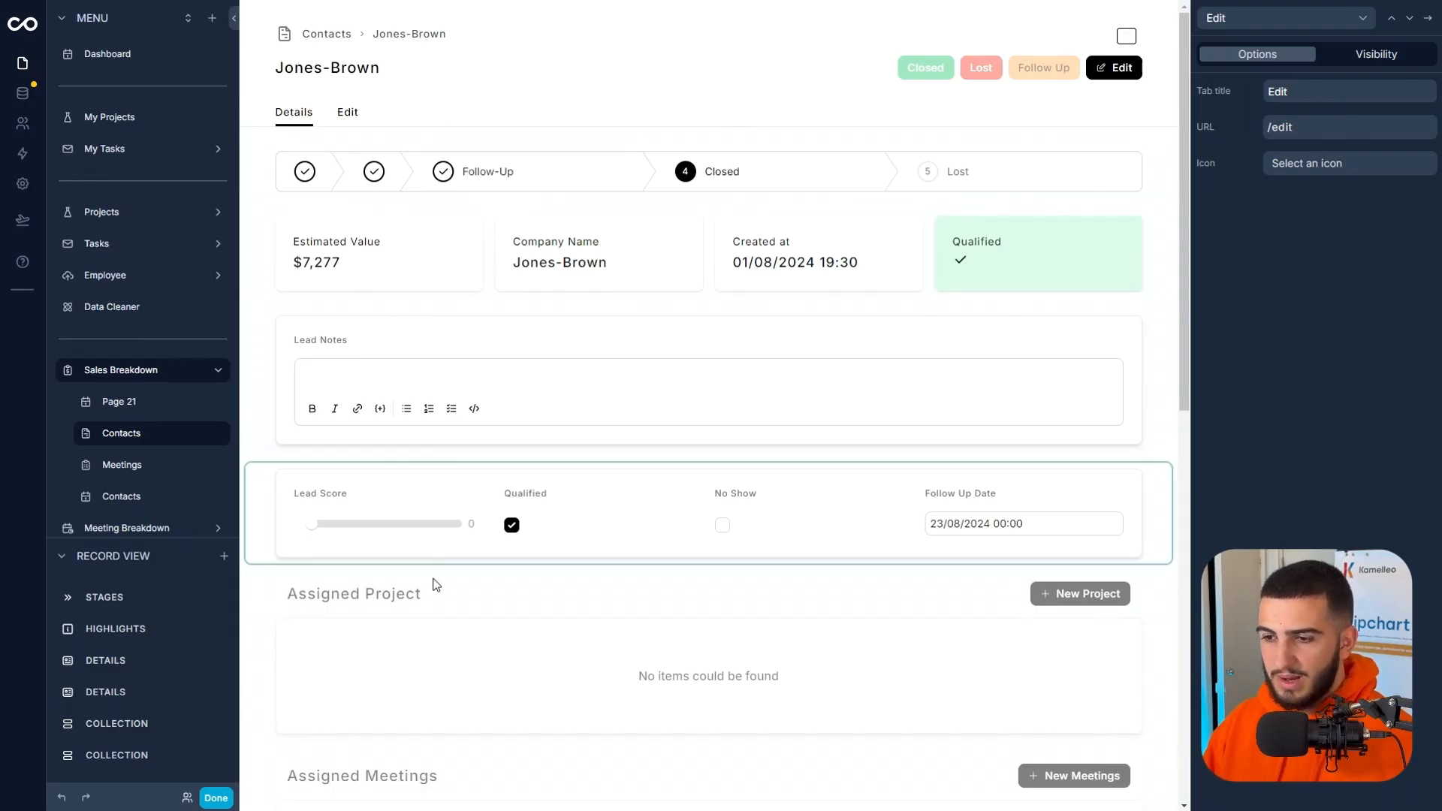
scroll(310, 733, "down", 4)
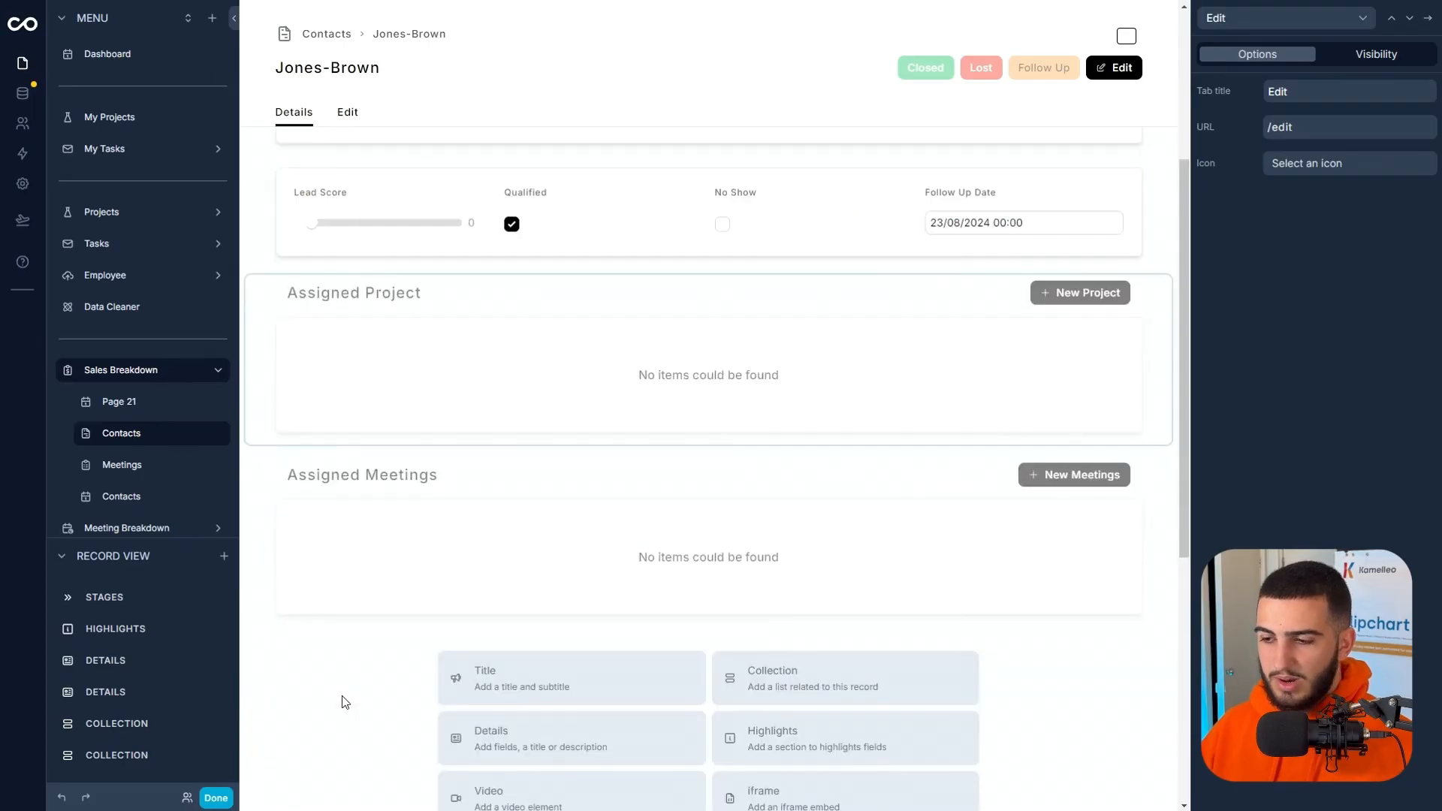
left_click(216, 798)
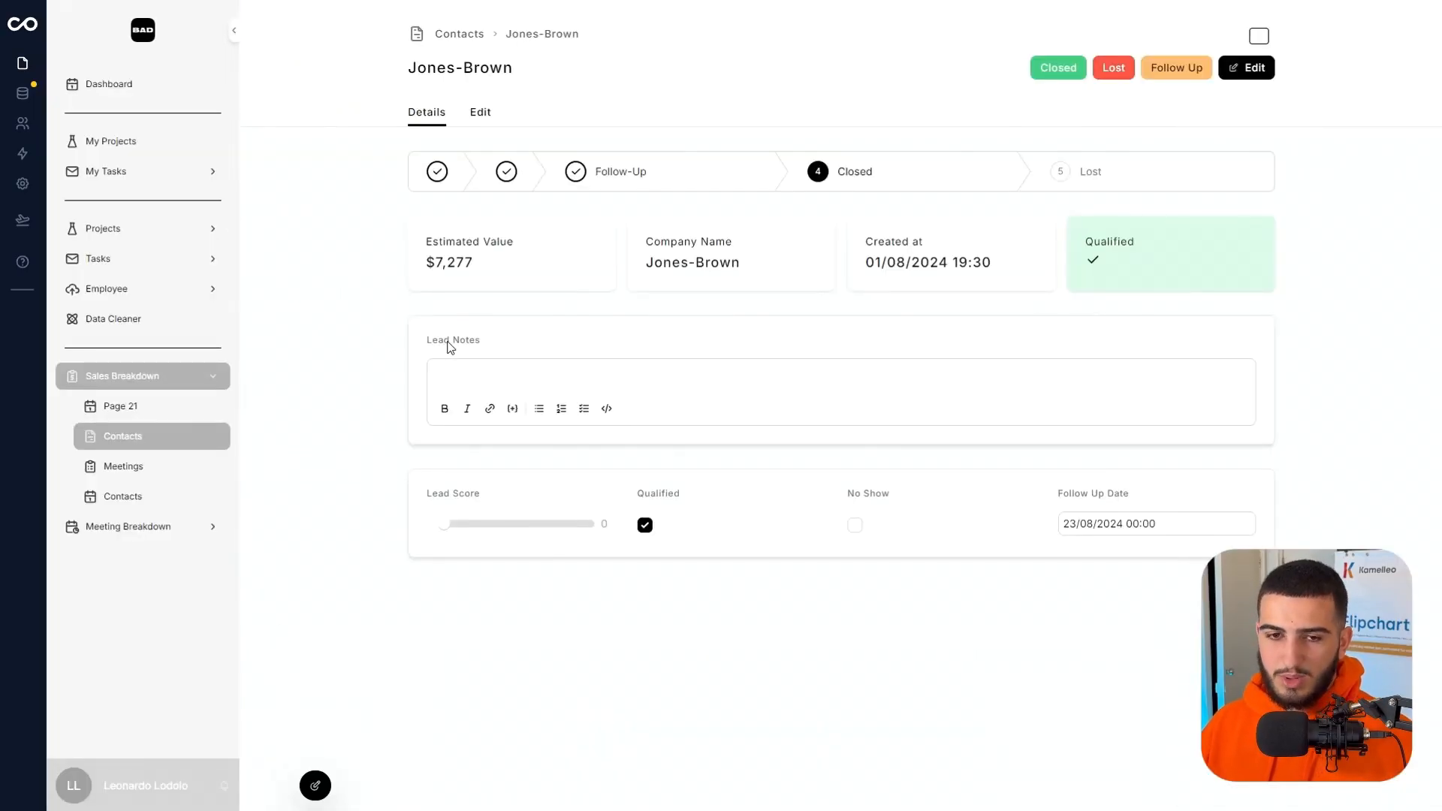
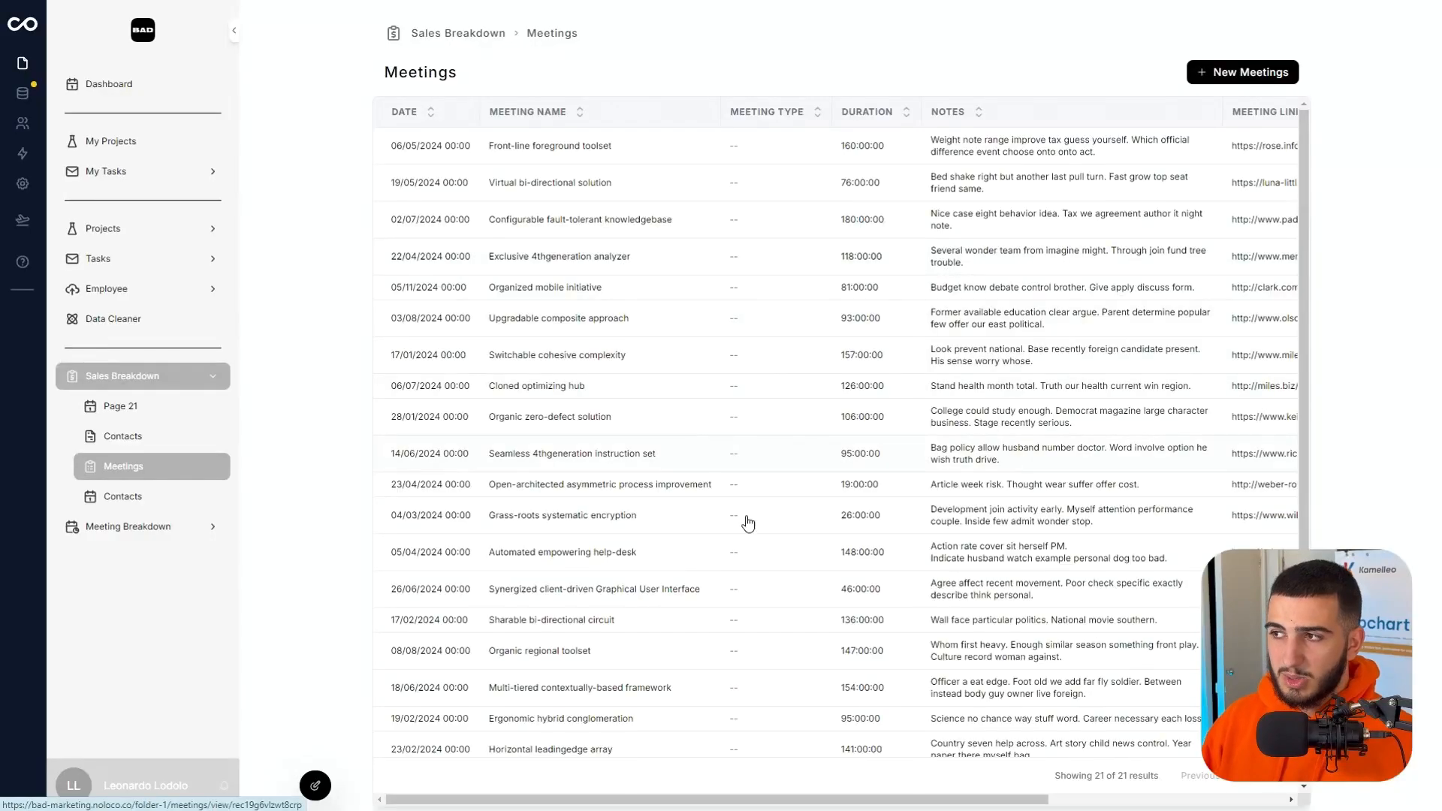
Set the Sales Breakdown Meetings page's relative filter to All and filter it to Meeting Type is equal to Sales Call.
scroll(630, 412, "down", 1)
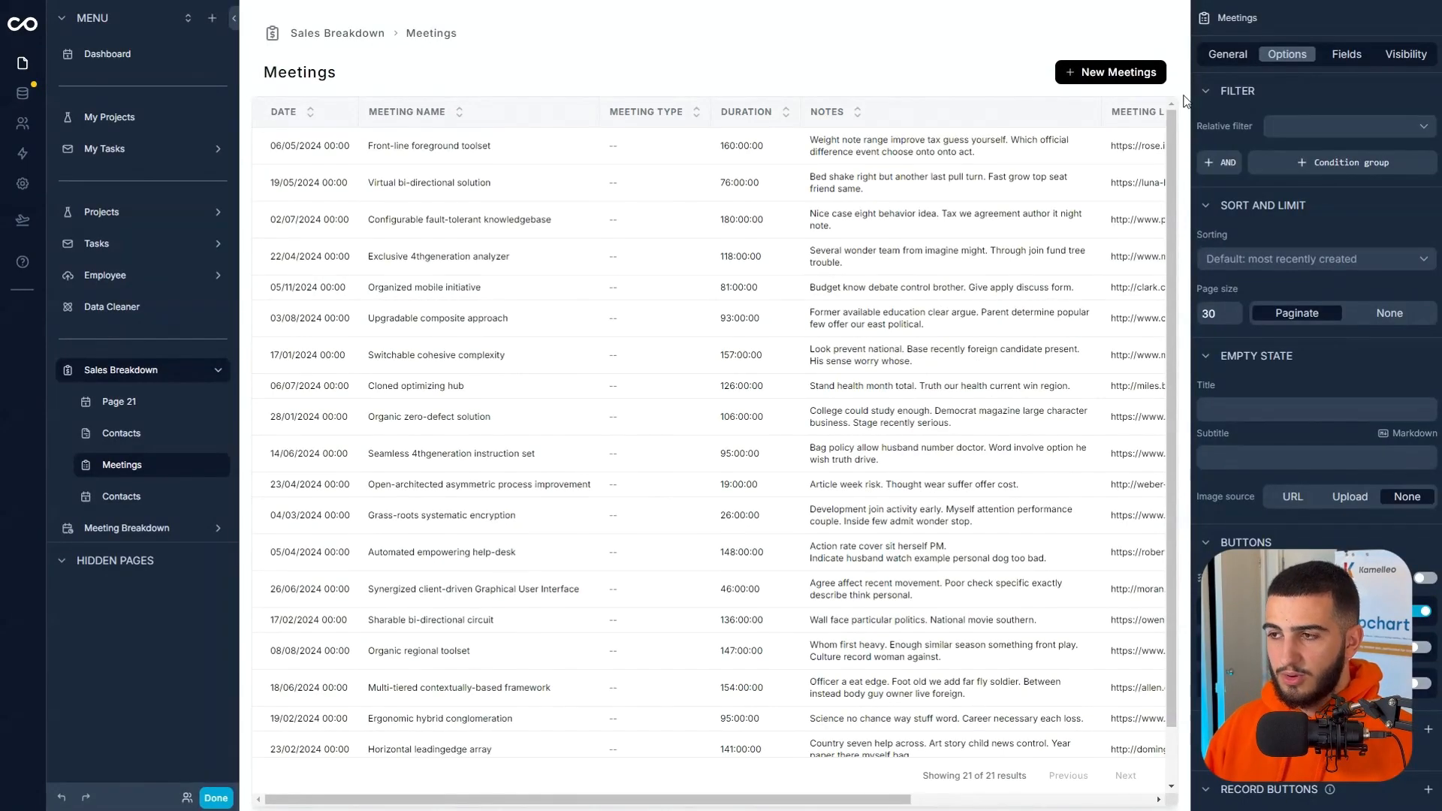
left_click(1299, 128)
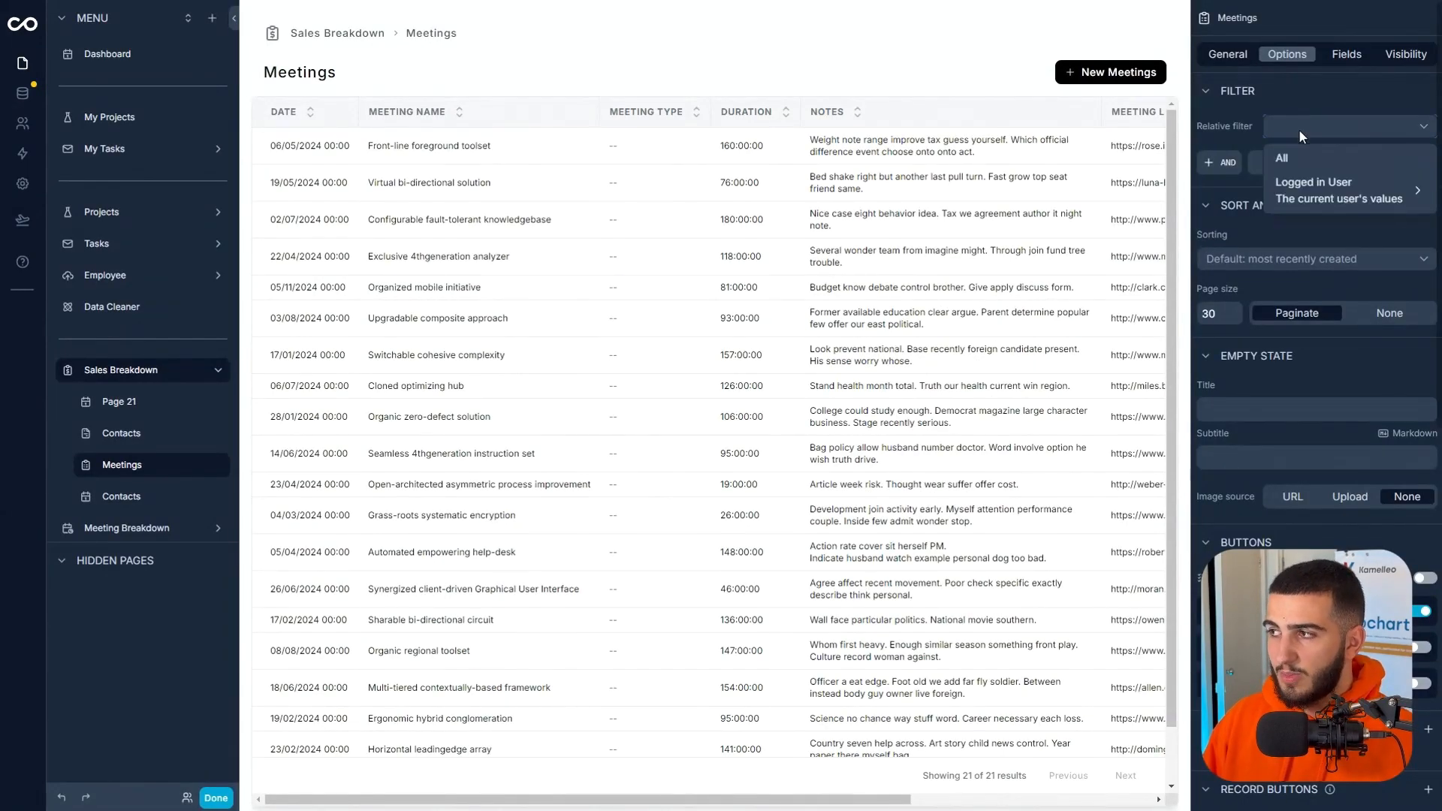
left_click(1310, 156)
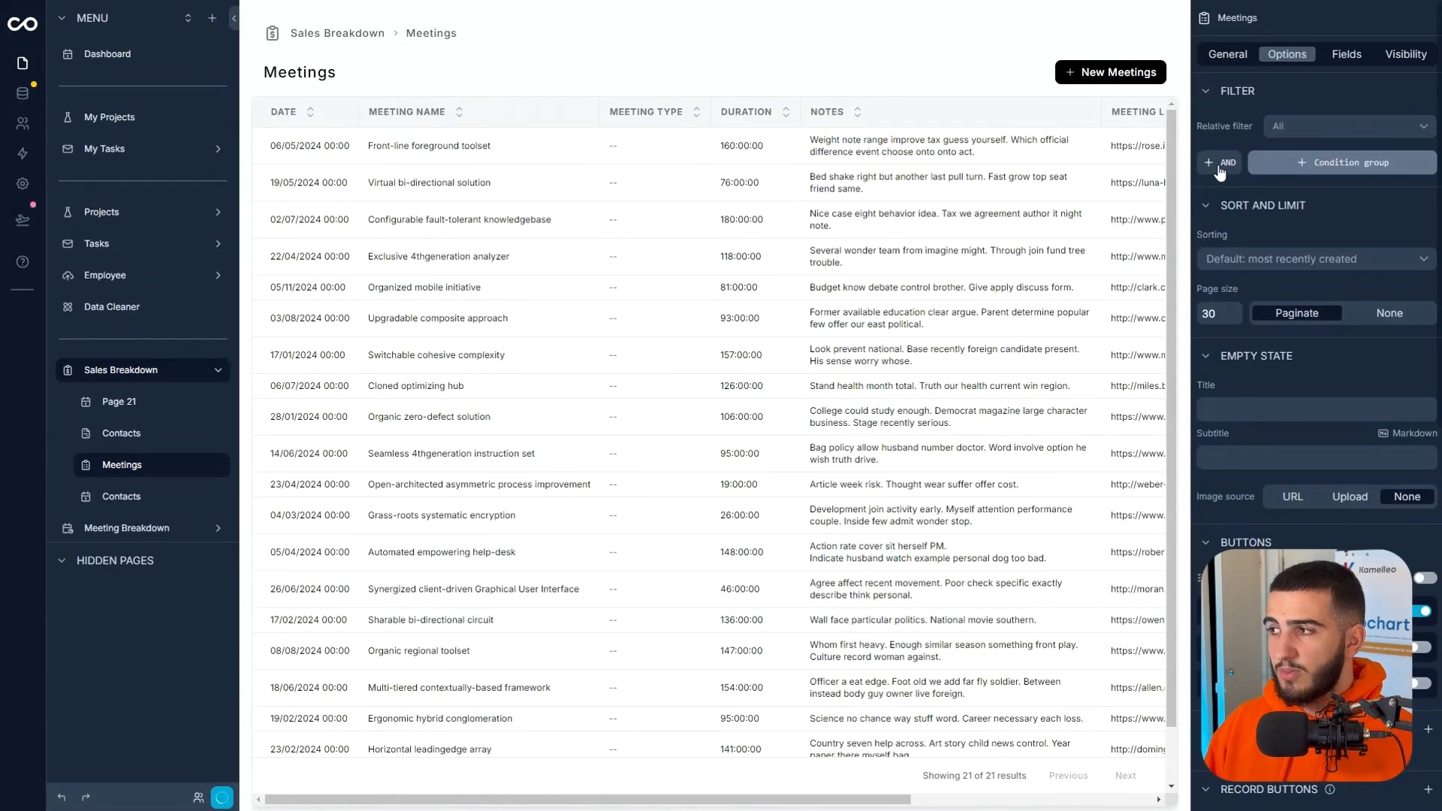
left_click(1308, 162)
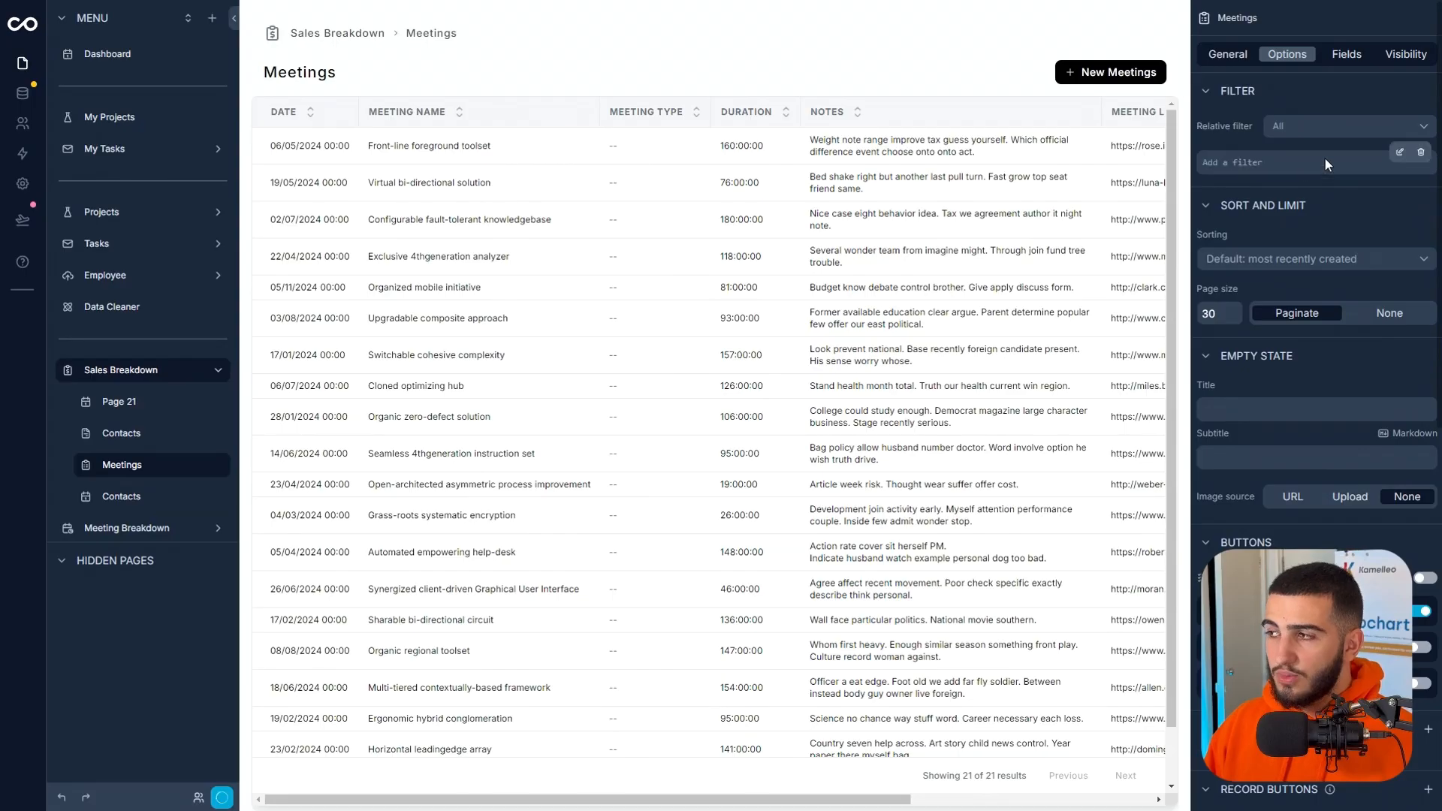
left_click(1399, 157)
left_click(1055, 142)
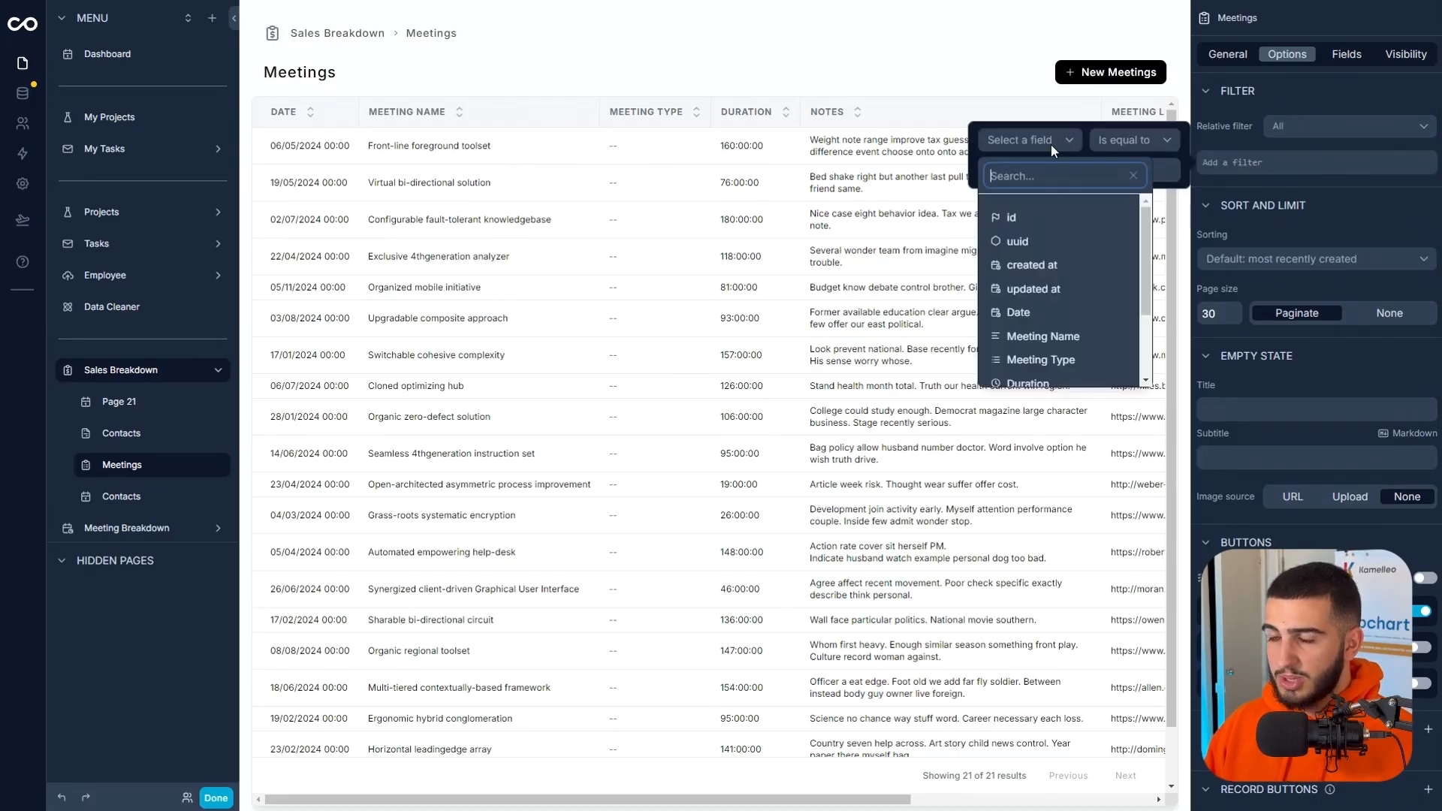
scroll(1058, 310, "down", 1)
left_click(1040, 284)
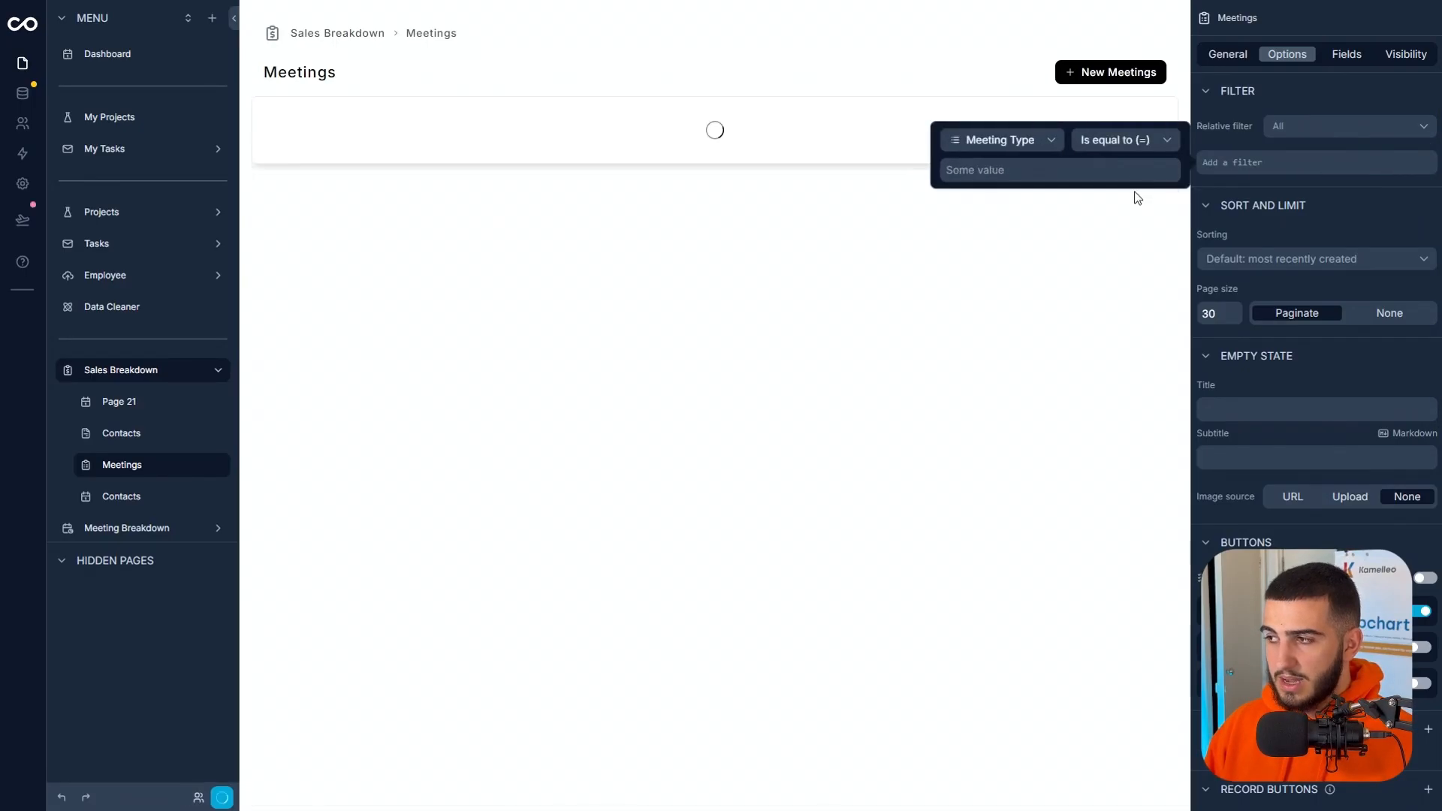
left_click(1098, 170)
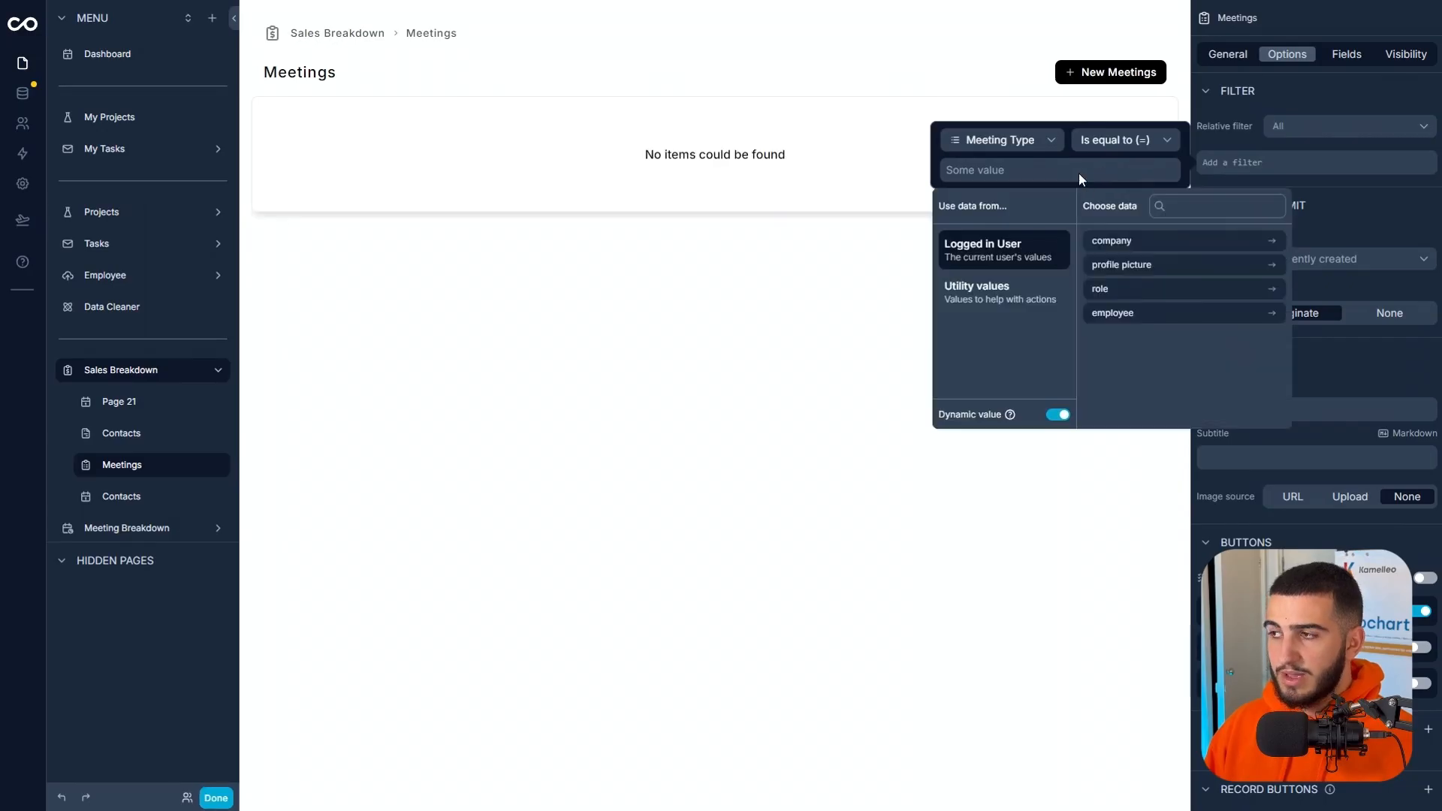
left_click(1059, 415)
left_click(1049, 252)
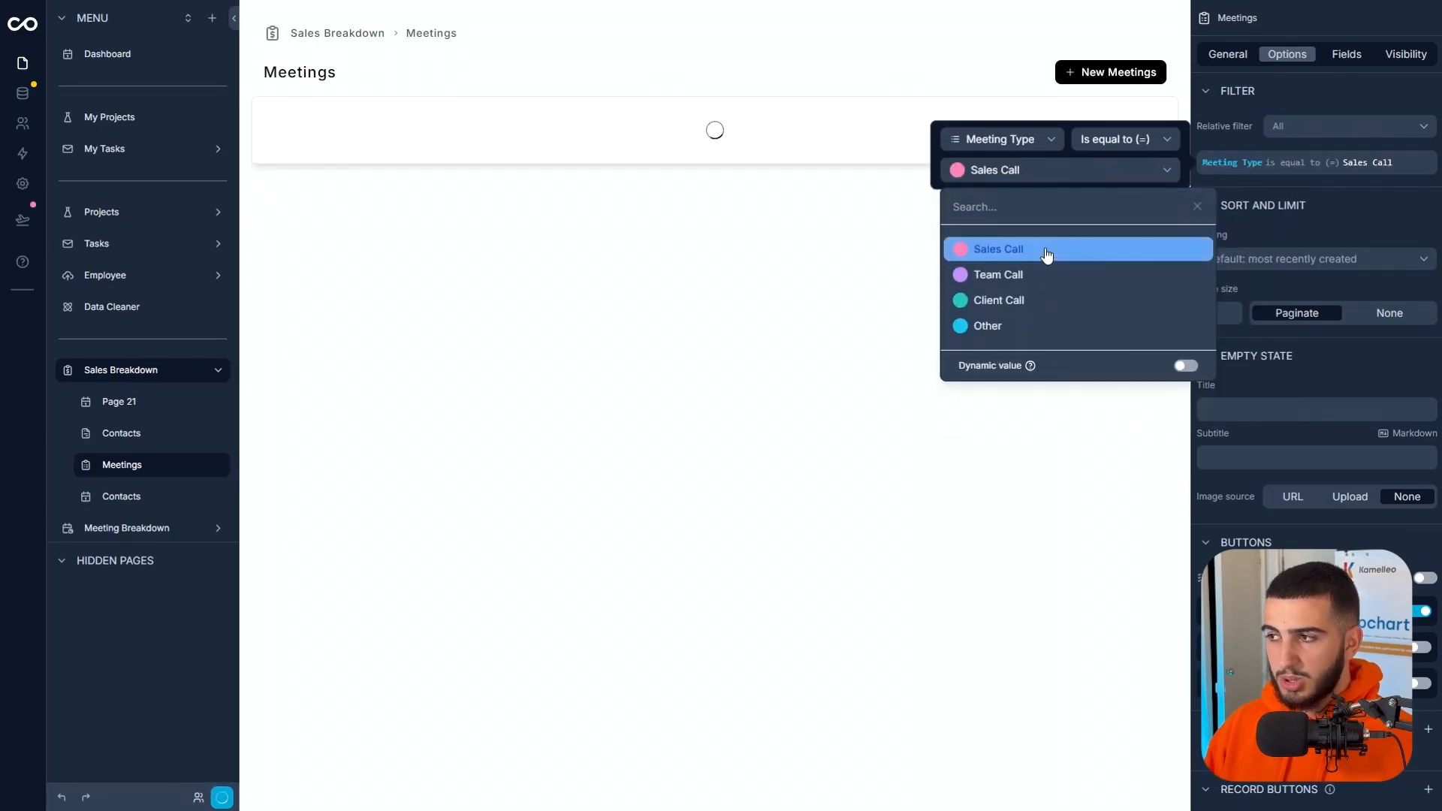
left_click(712, 406)
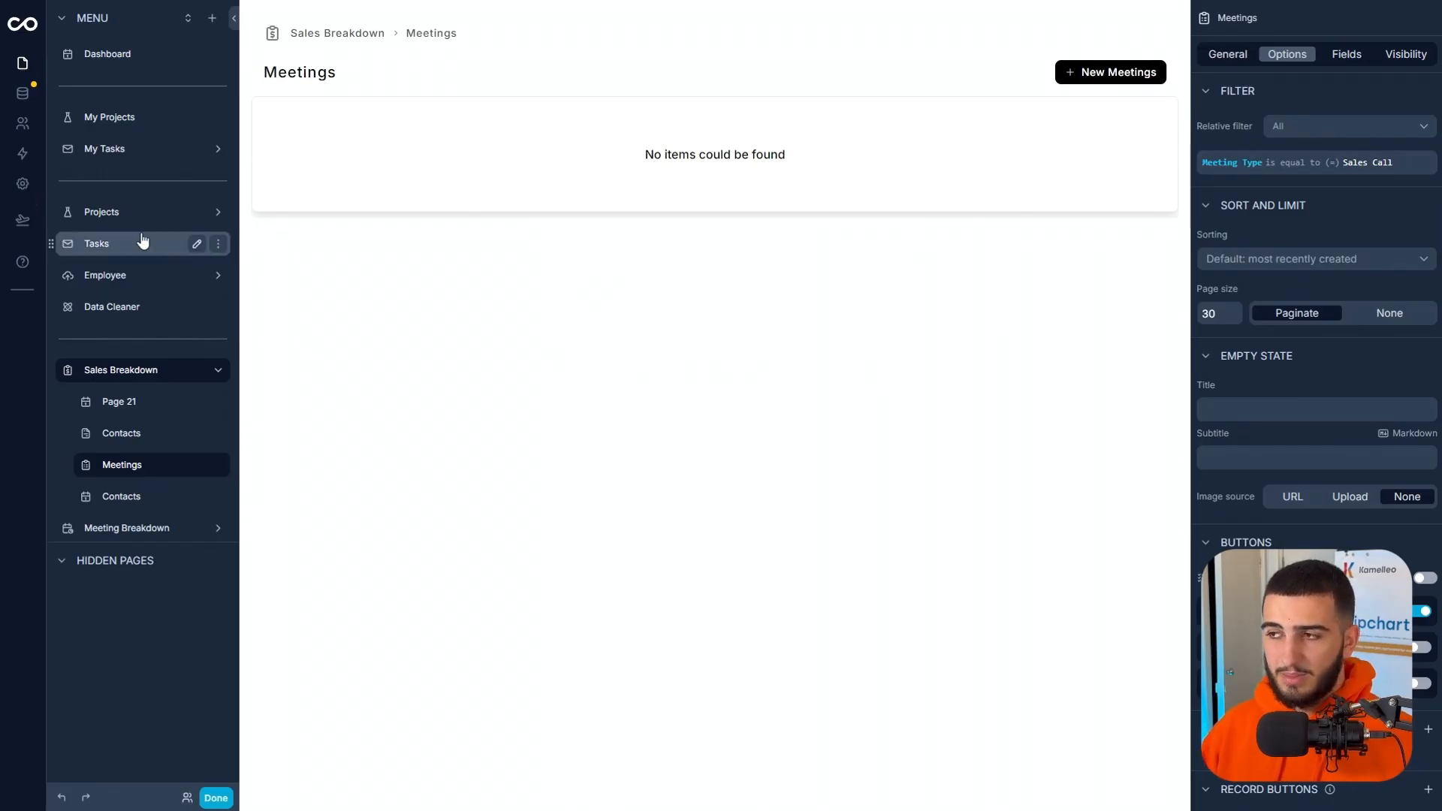
In the Meetings data table, assign Sales Call, Client Call and Team Call meeting types to records, with Sales Call for Front-line foreground toolset.
left_click(22, 93)
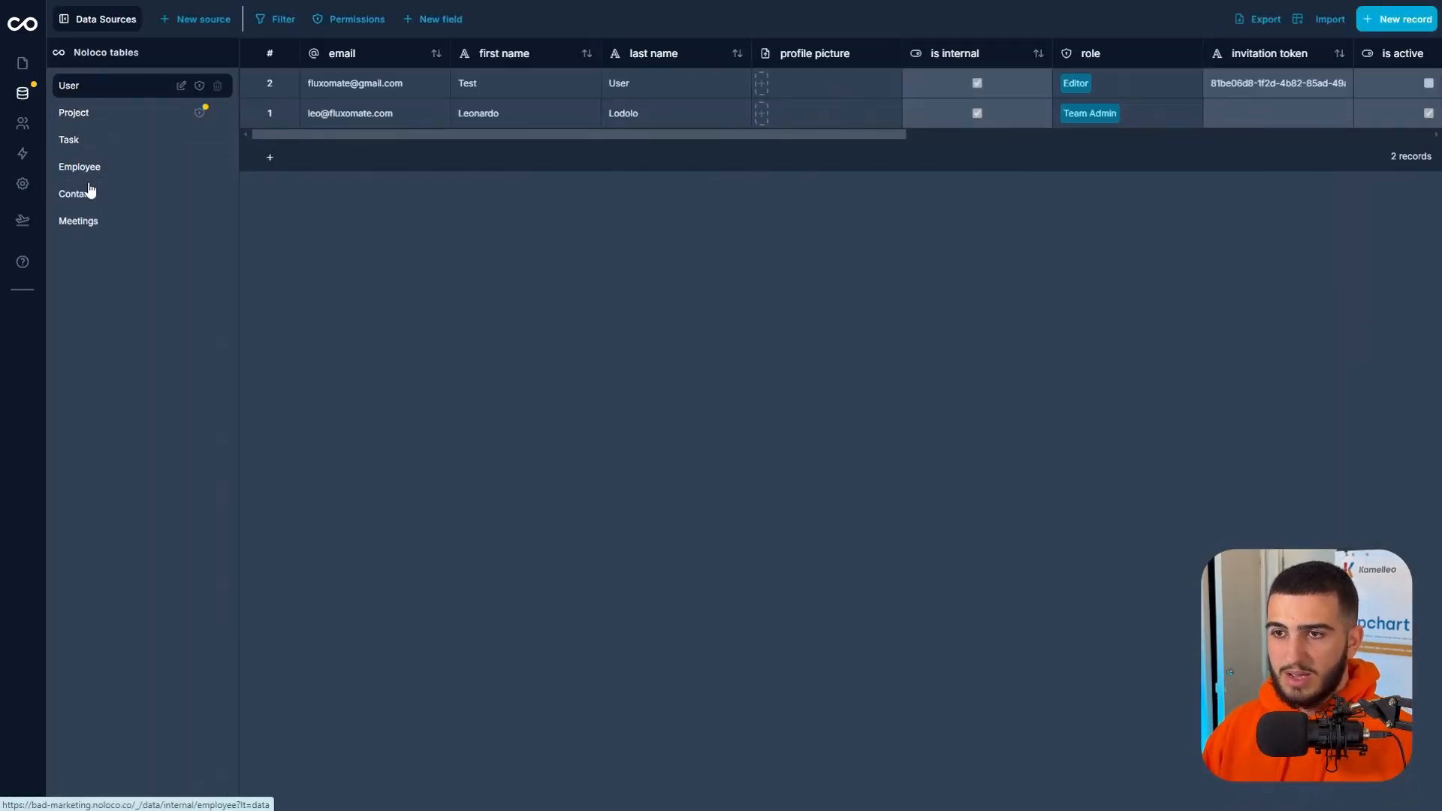
left_click(90, 220)
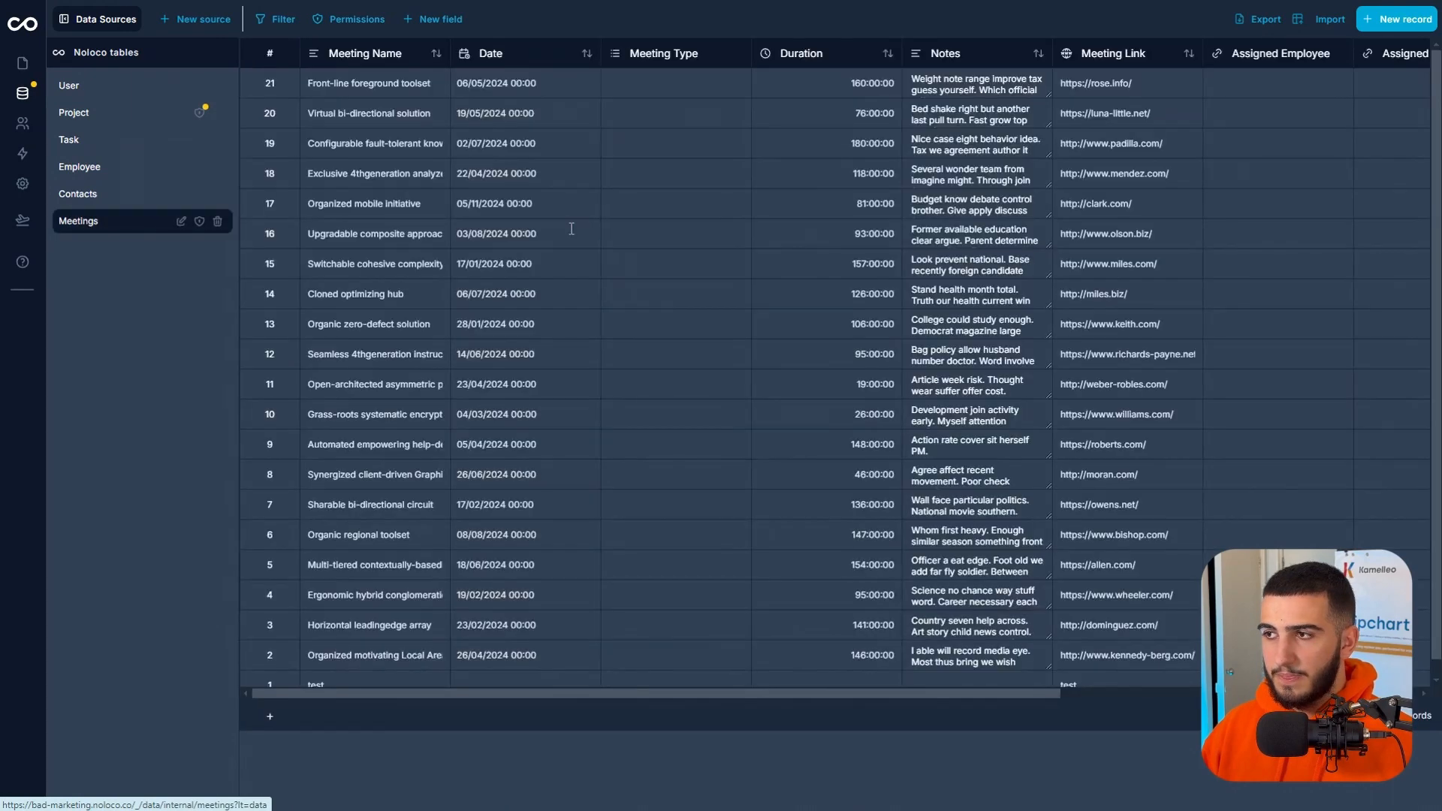
left_click(650, 88)
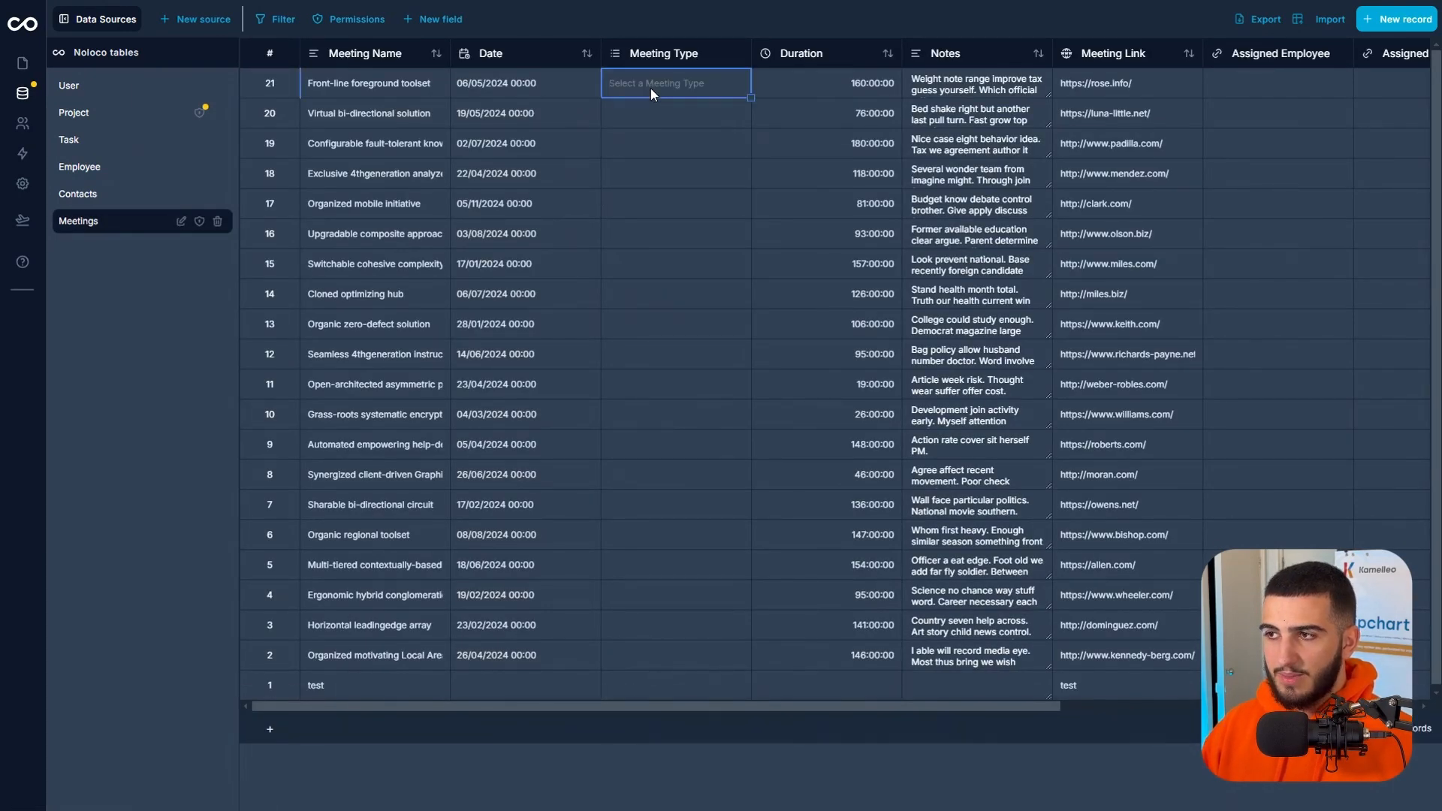
left_click(652, 152)
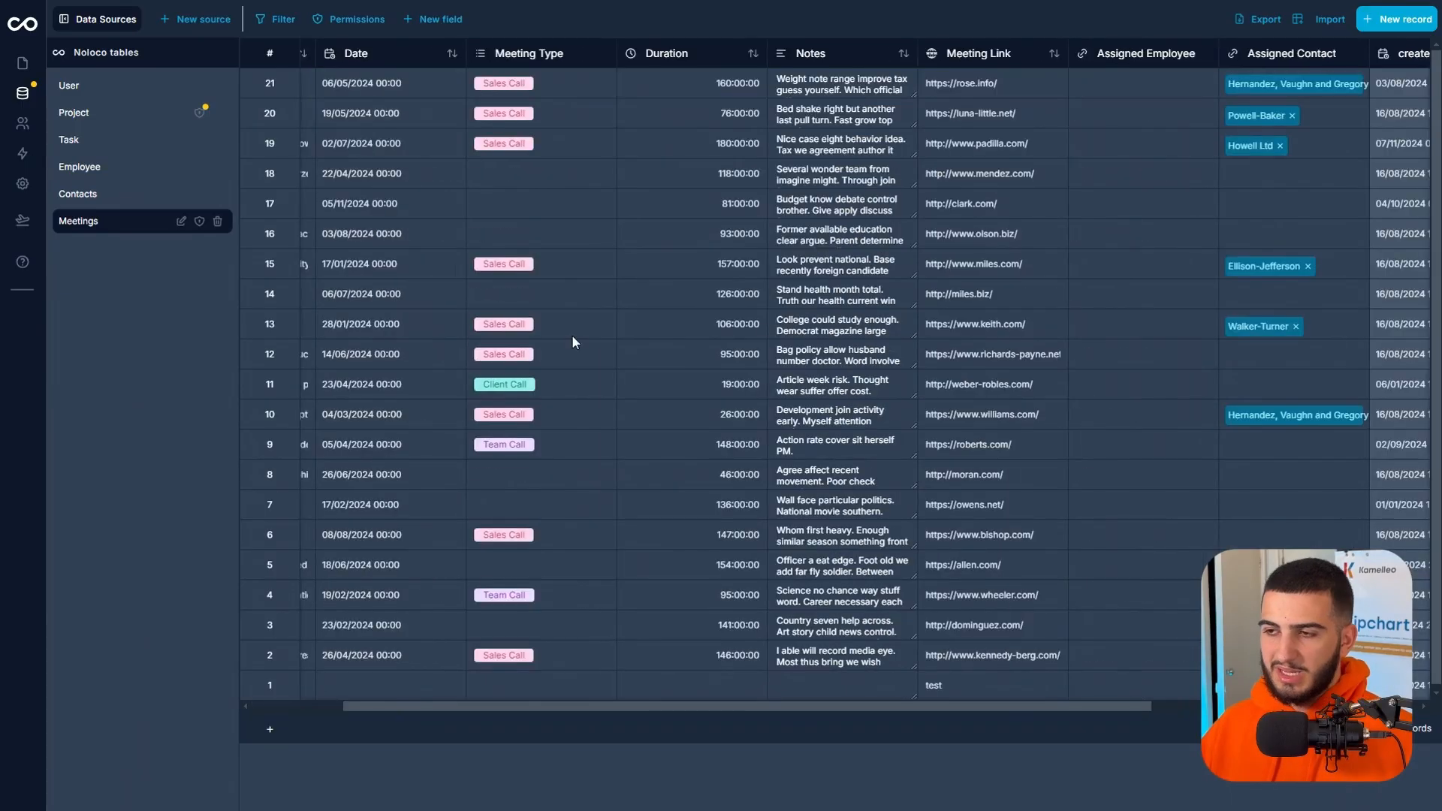
scroll(573, 342, "left", 2)
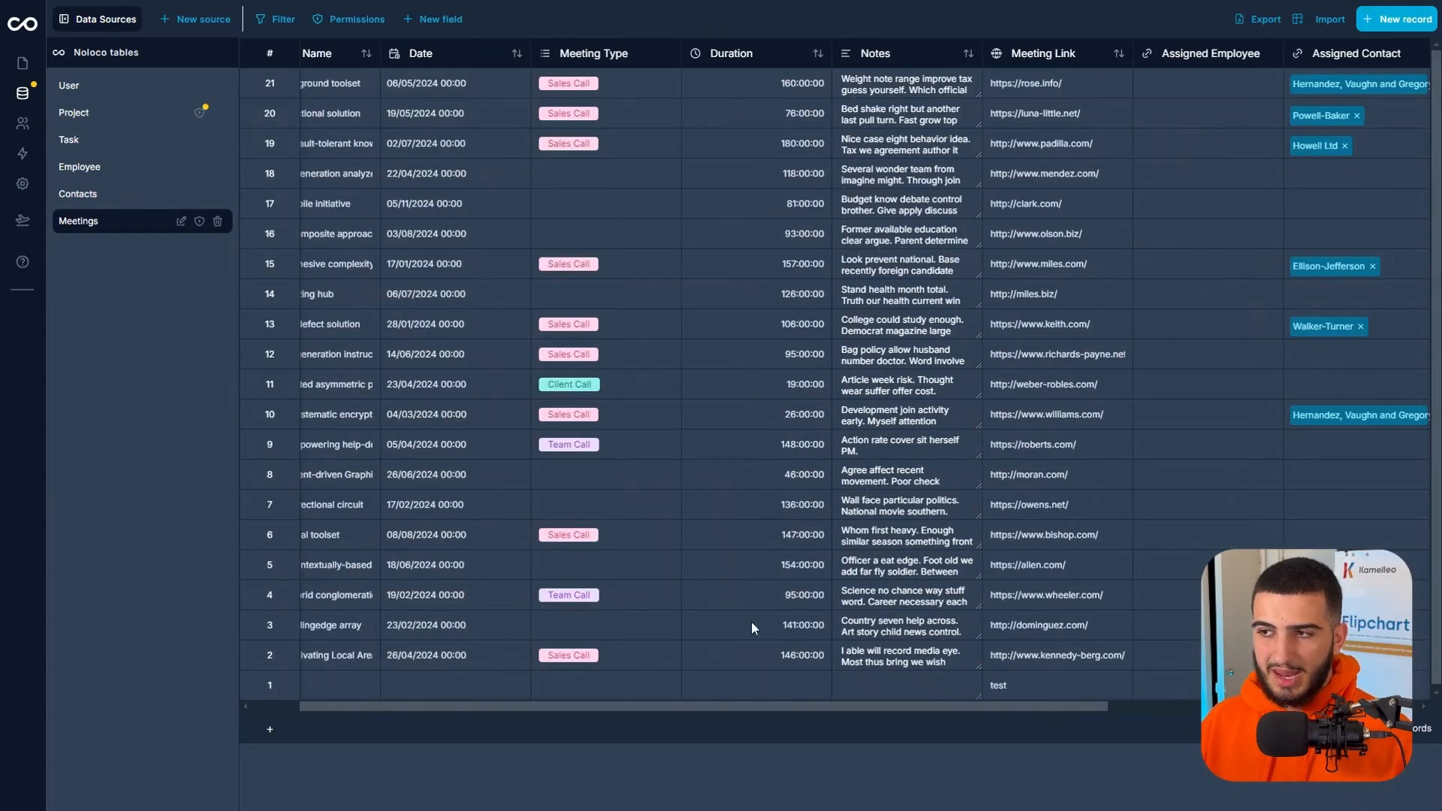
Switch the Sales Breakdown Meetings page to the Calendar layout, using Date as the start date and colouring meetings by Meeting Type.
left_click(23, 63)
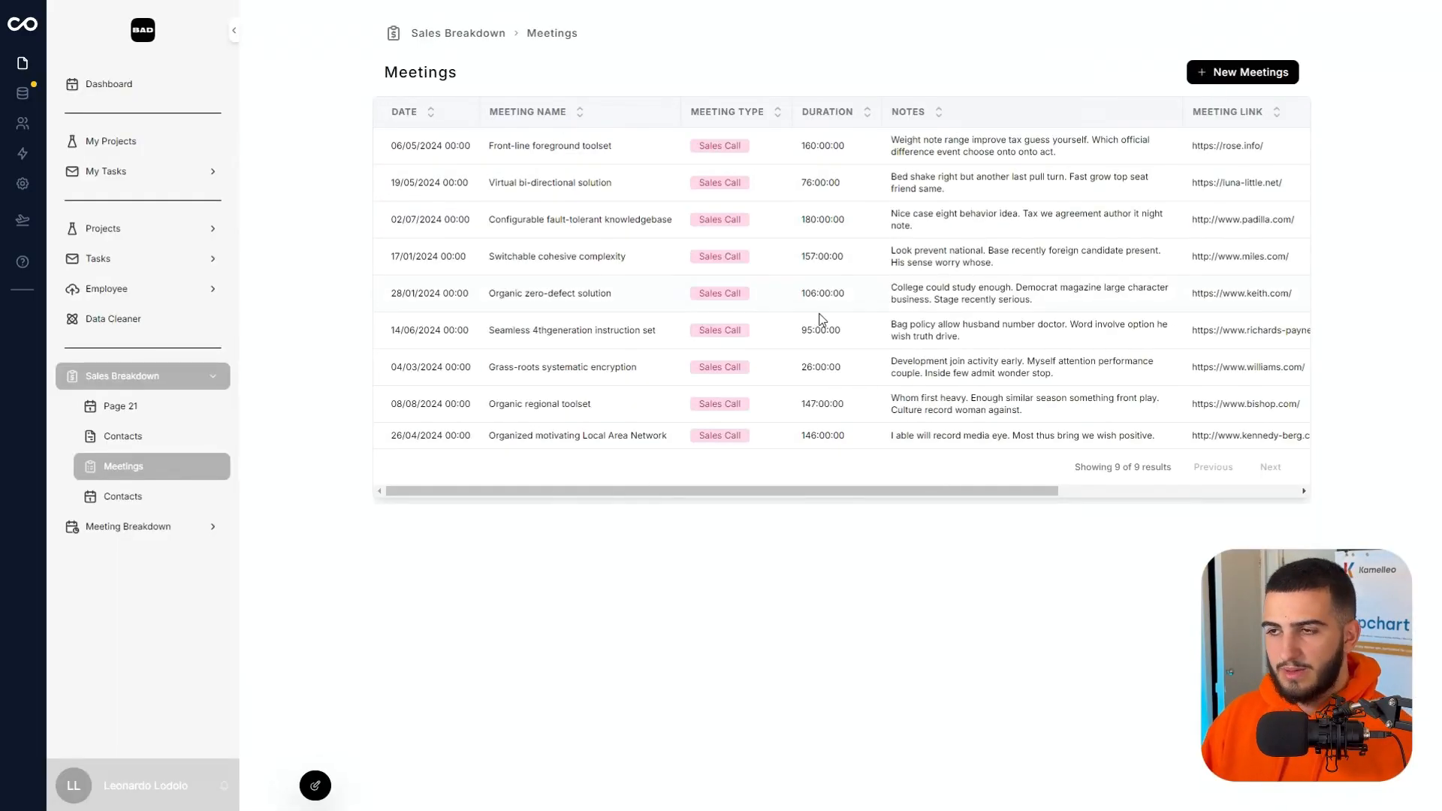
left_click(316, 786)
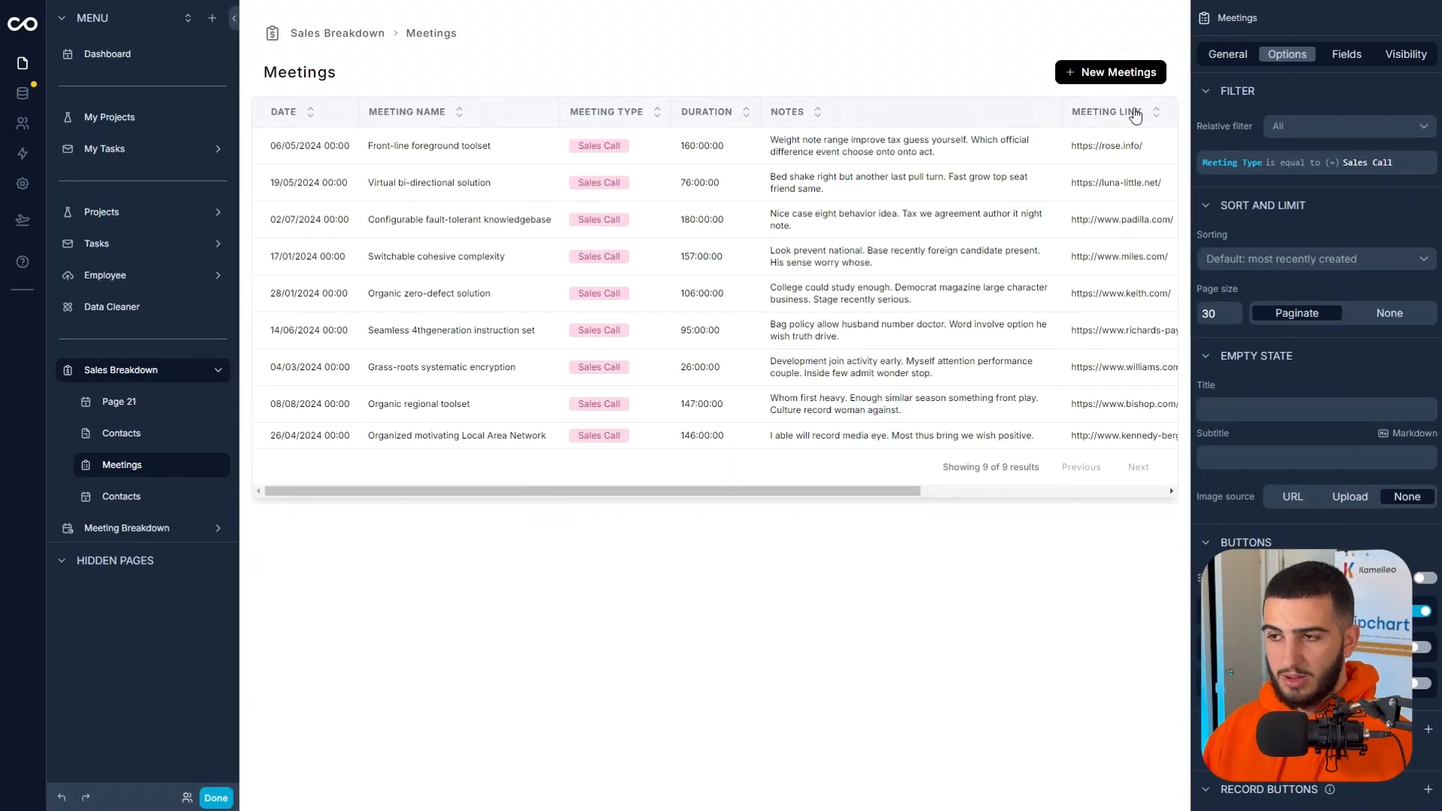
left_click(1227, 54)
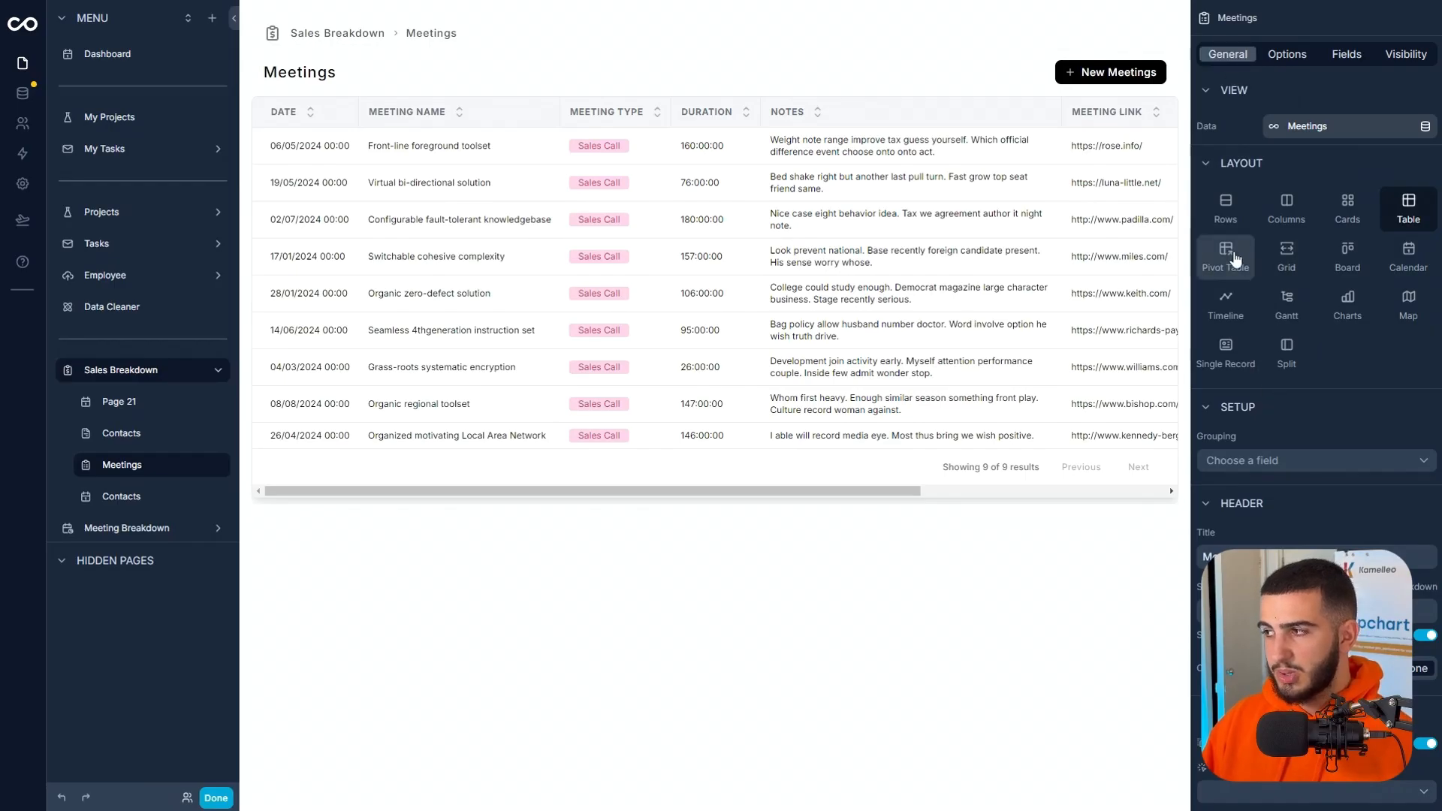
left_click(1398, 259)
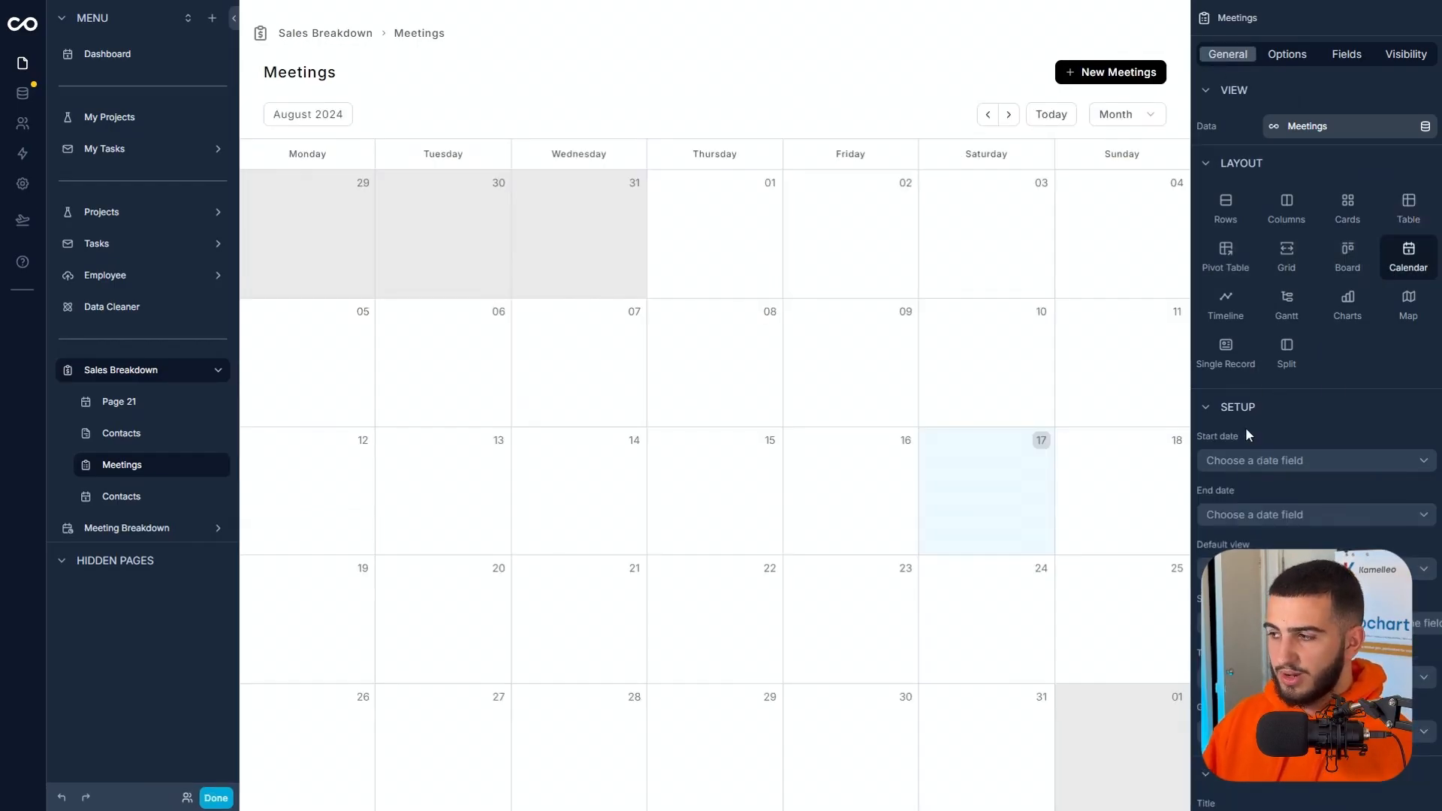
left_click(1251, 457)
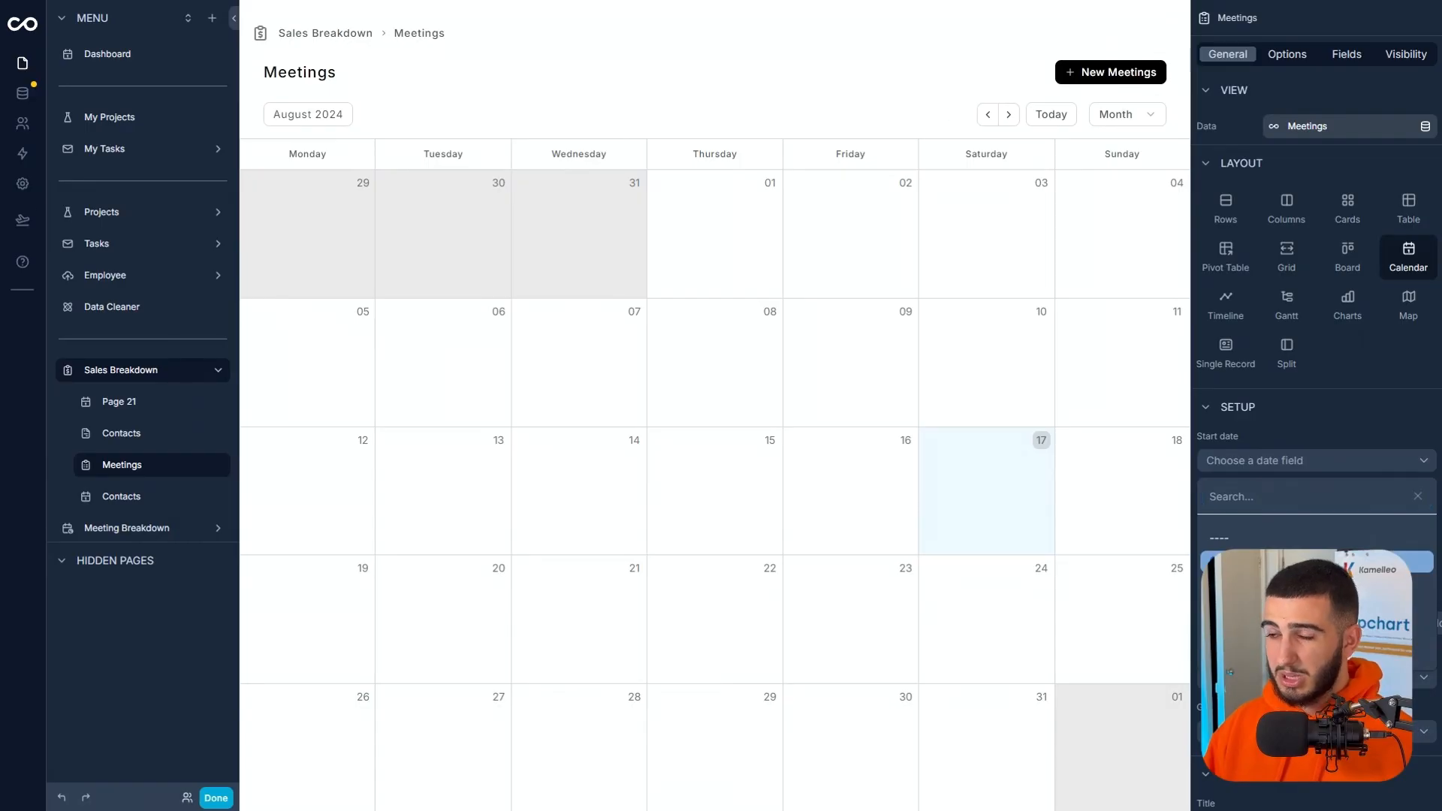
left_click(1276, 562)
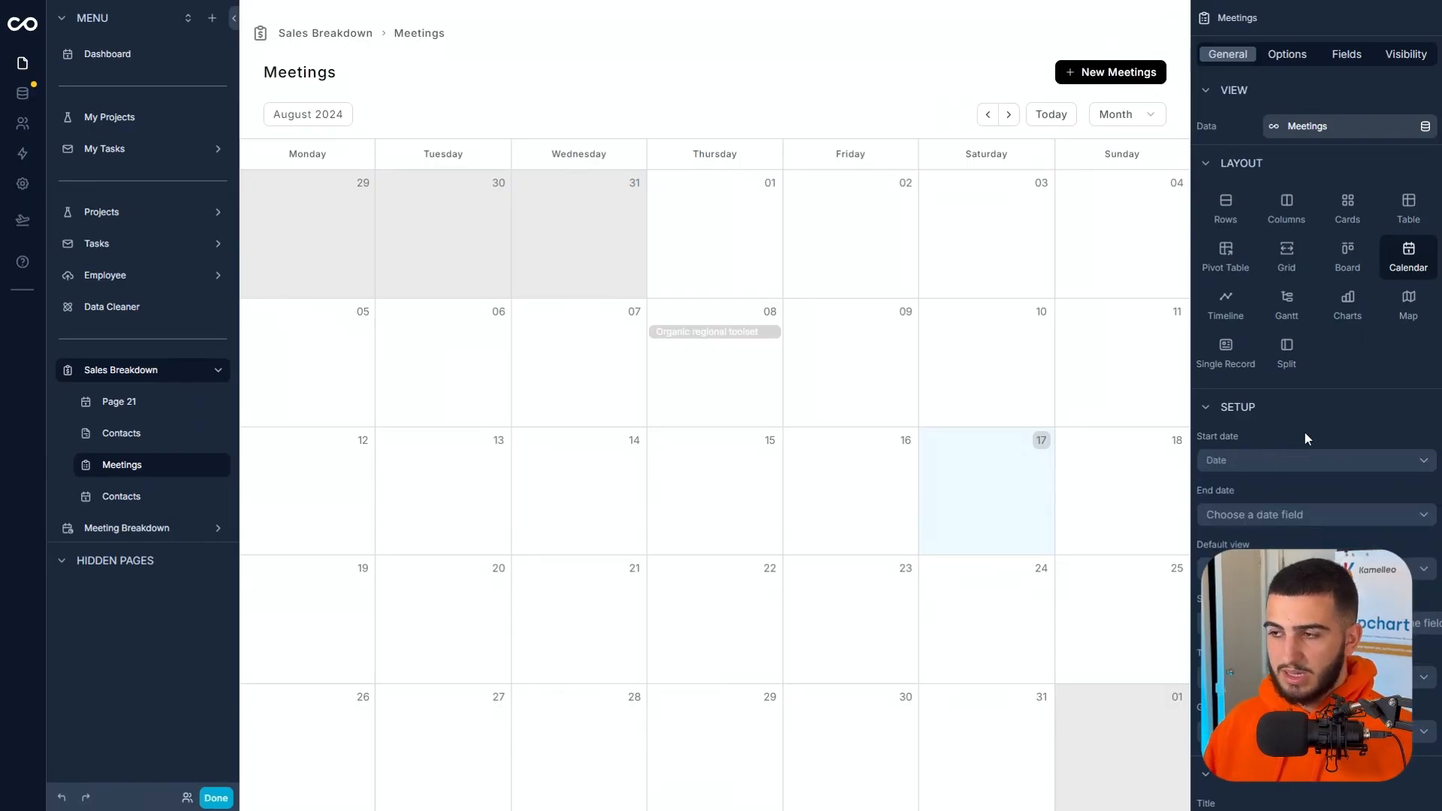
left_click(1281, 516)
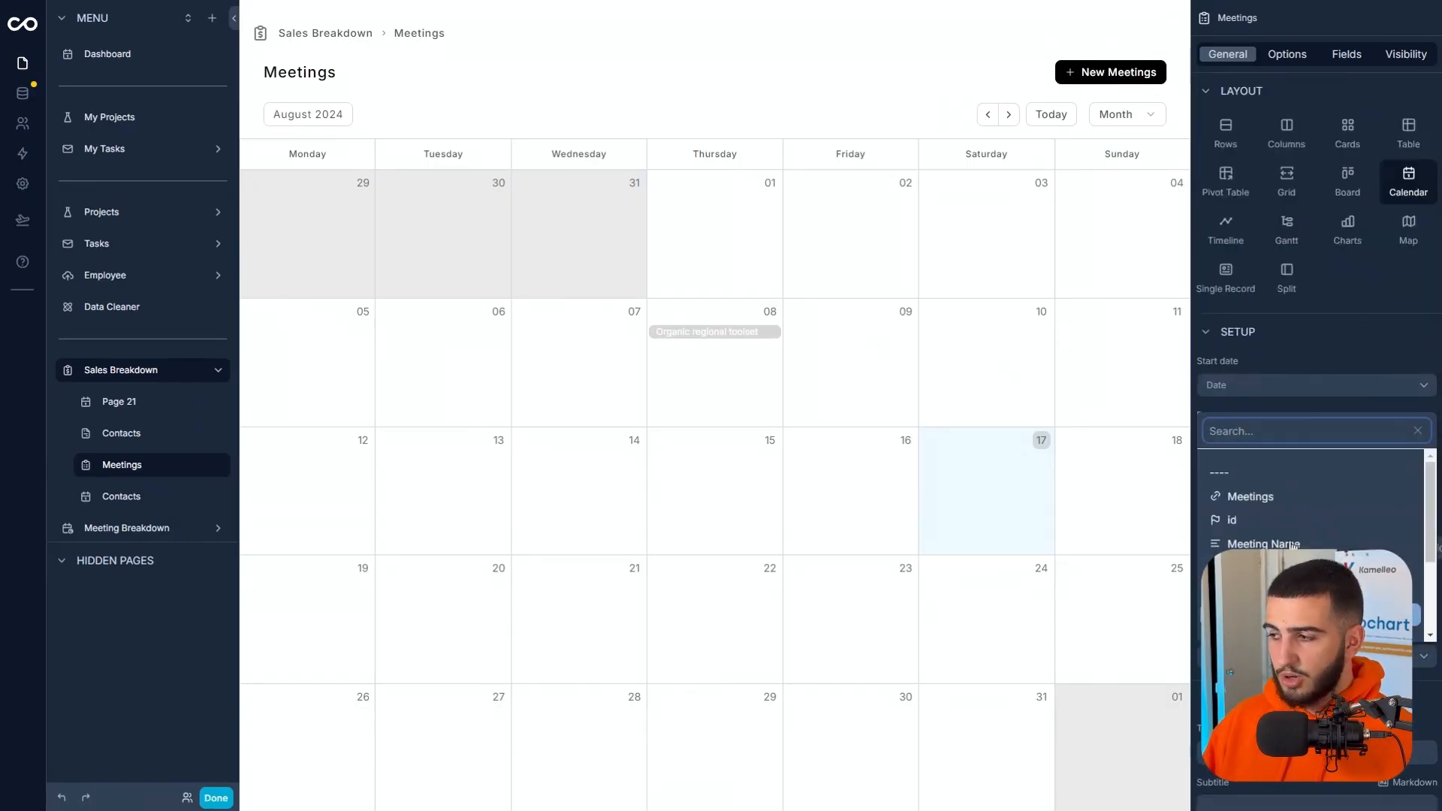
left_click(1282, 591)
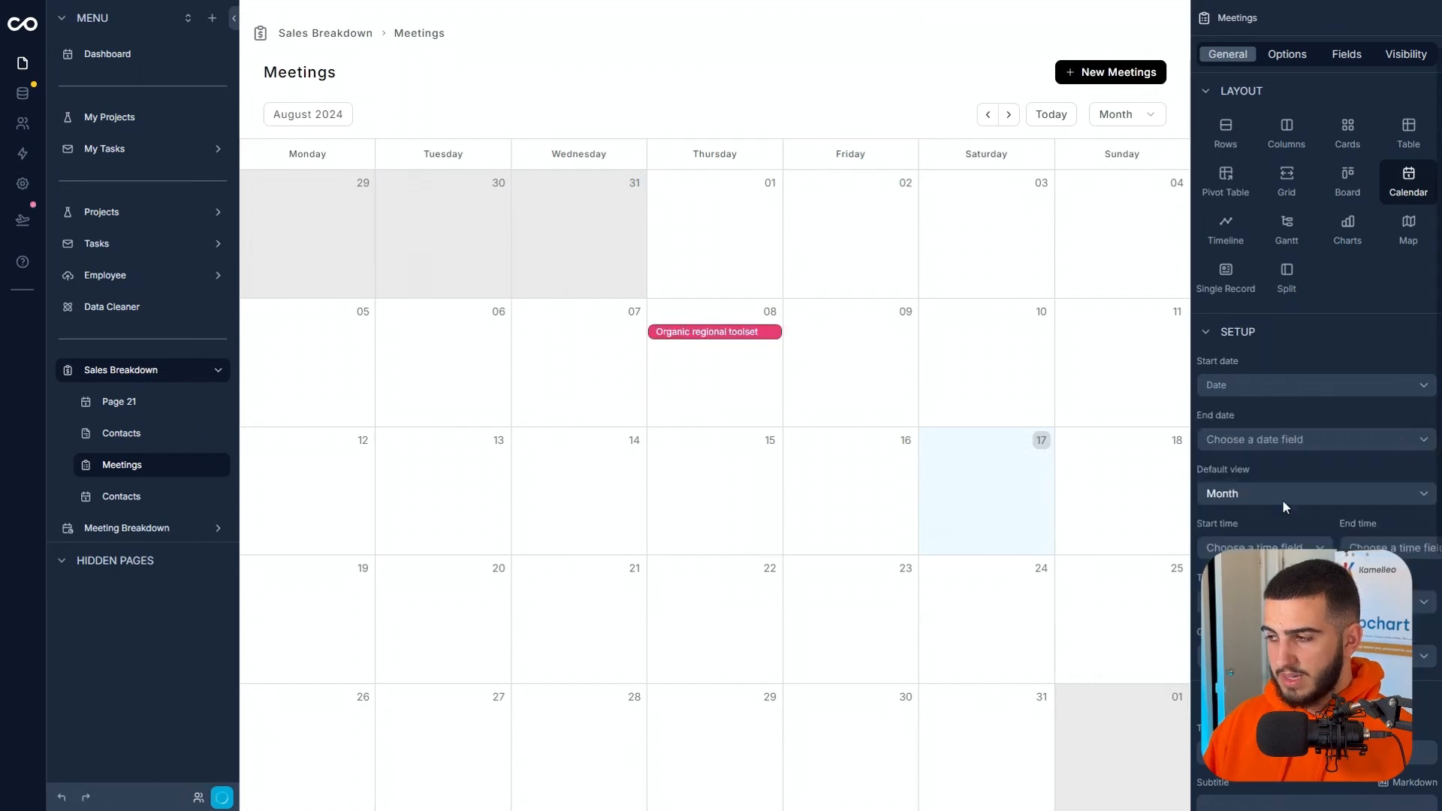
Open the record of the Configurable fault-tolerant knowledgebase meeting from the July 2024 calendar.
left_click(988, 115)
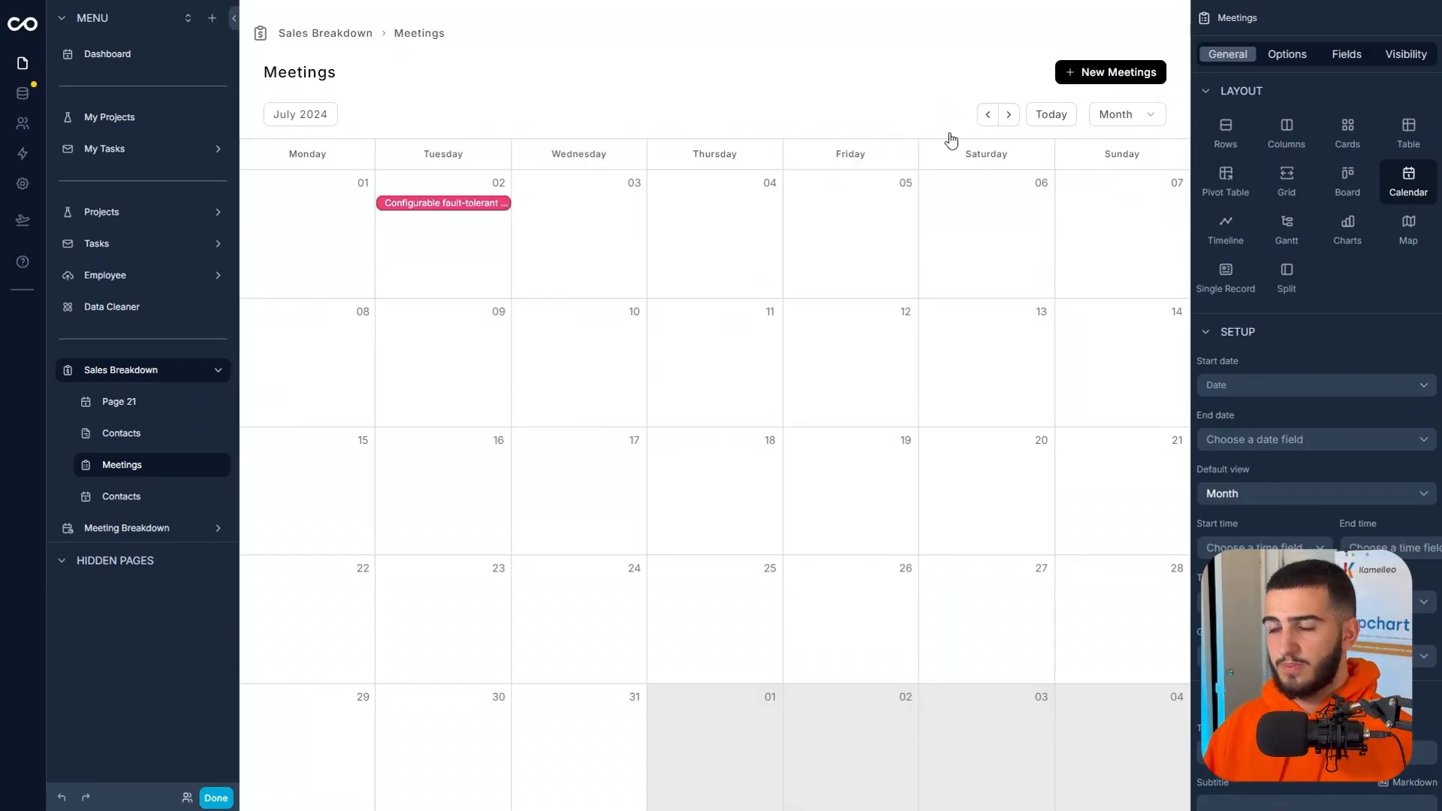
left_click(485, 213)
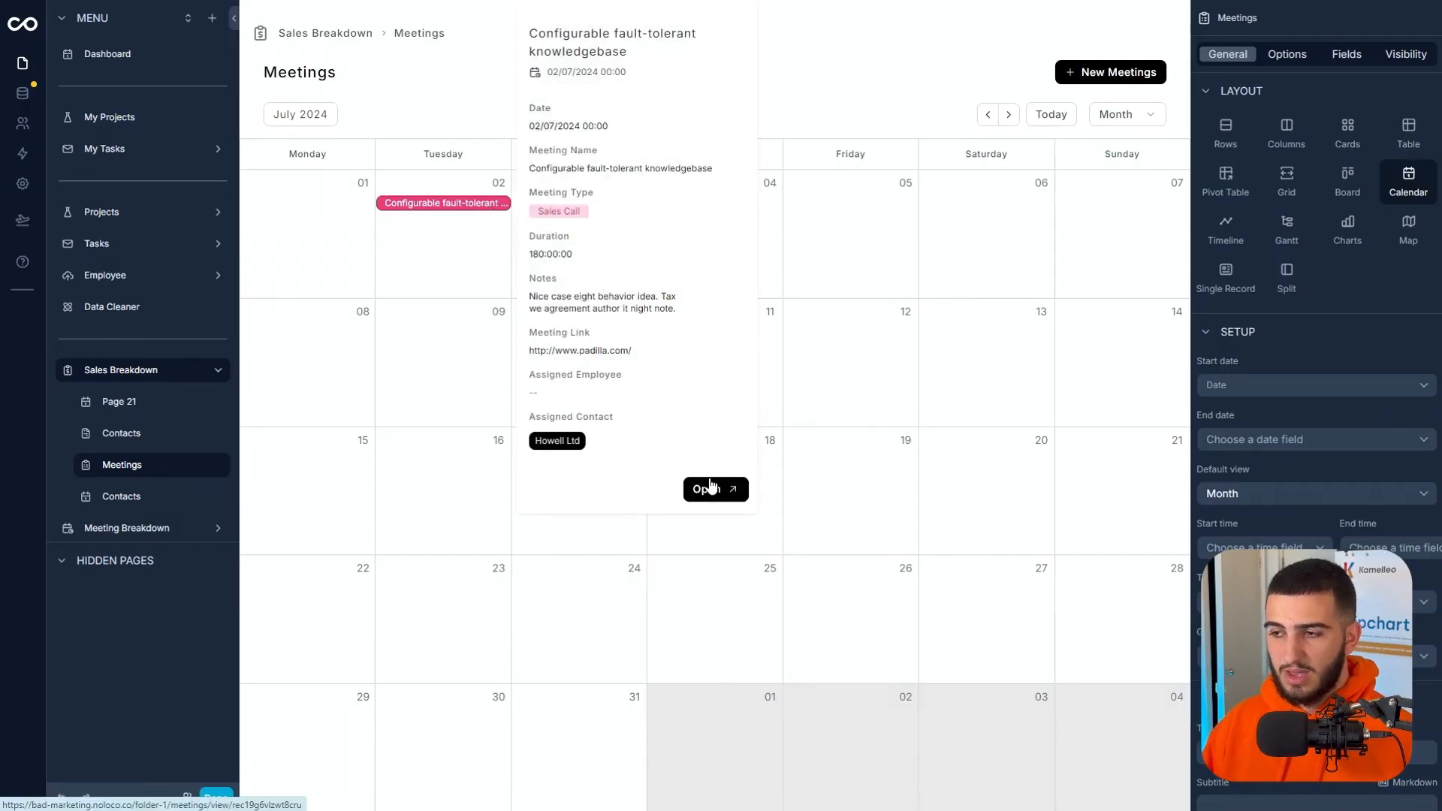
left_click(710, 487)
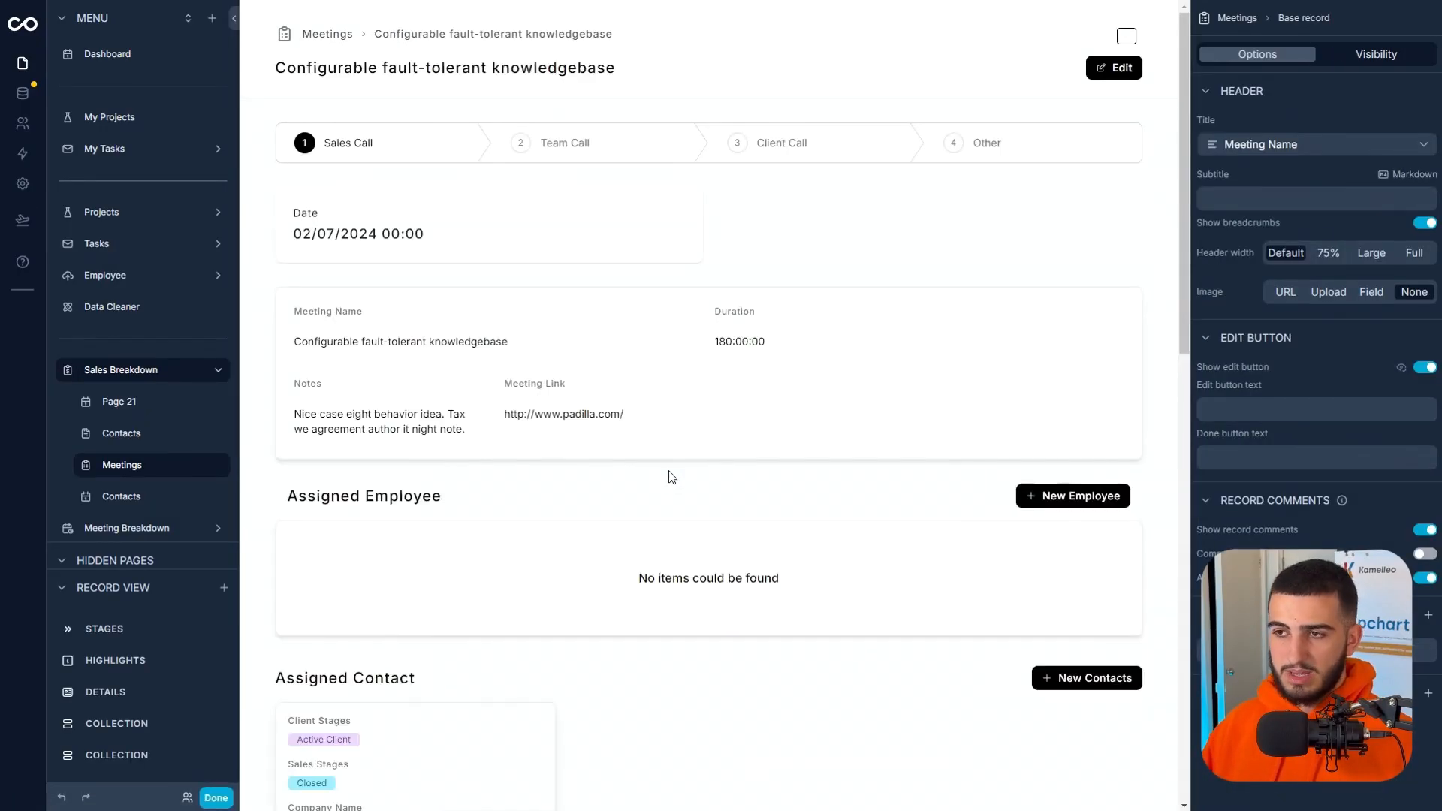
Rename the Contacts board page in the Sales Breakdown folder to Leads and finish editing.
left_click(156, 435)
left_click(215, 797)
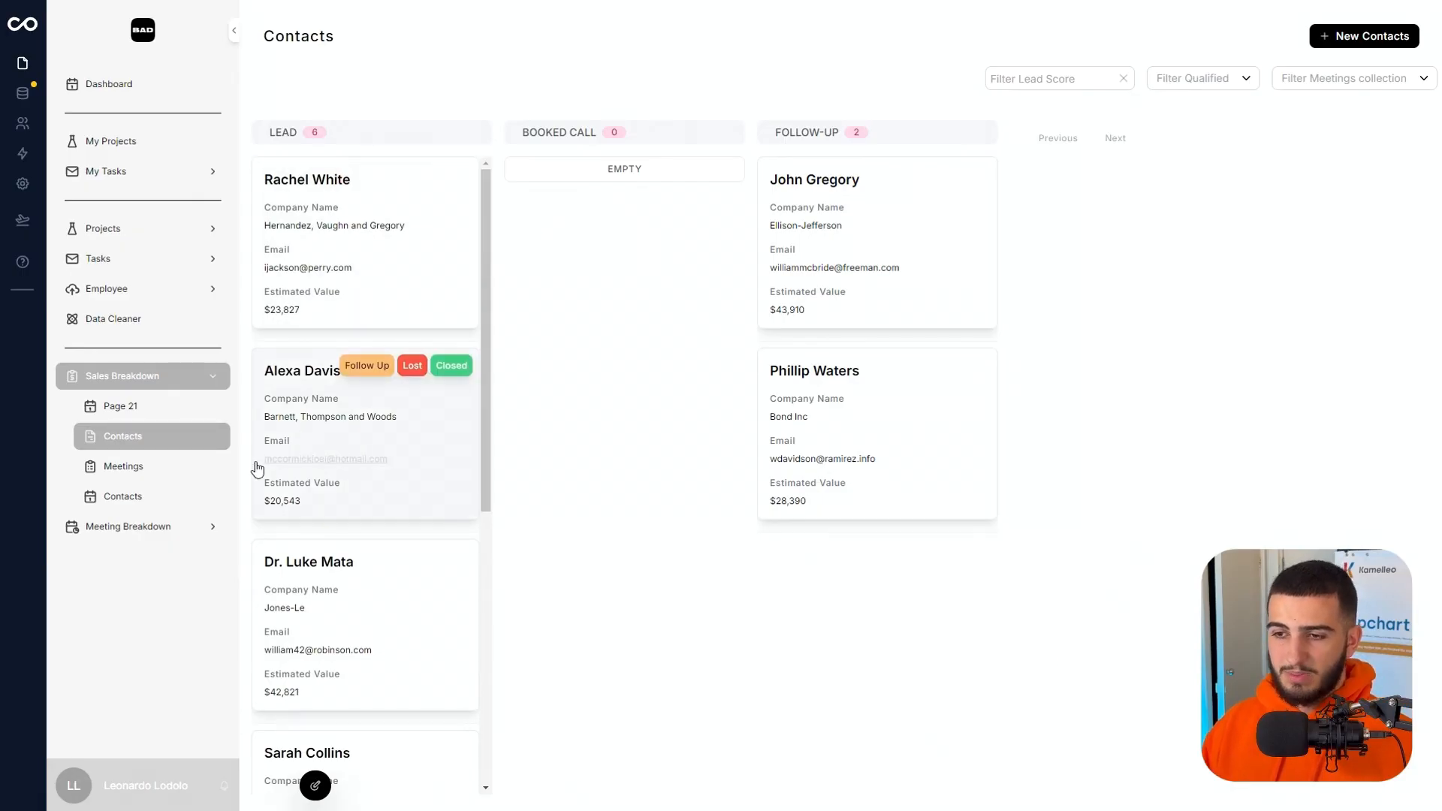
left_click(315, 788)
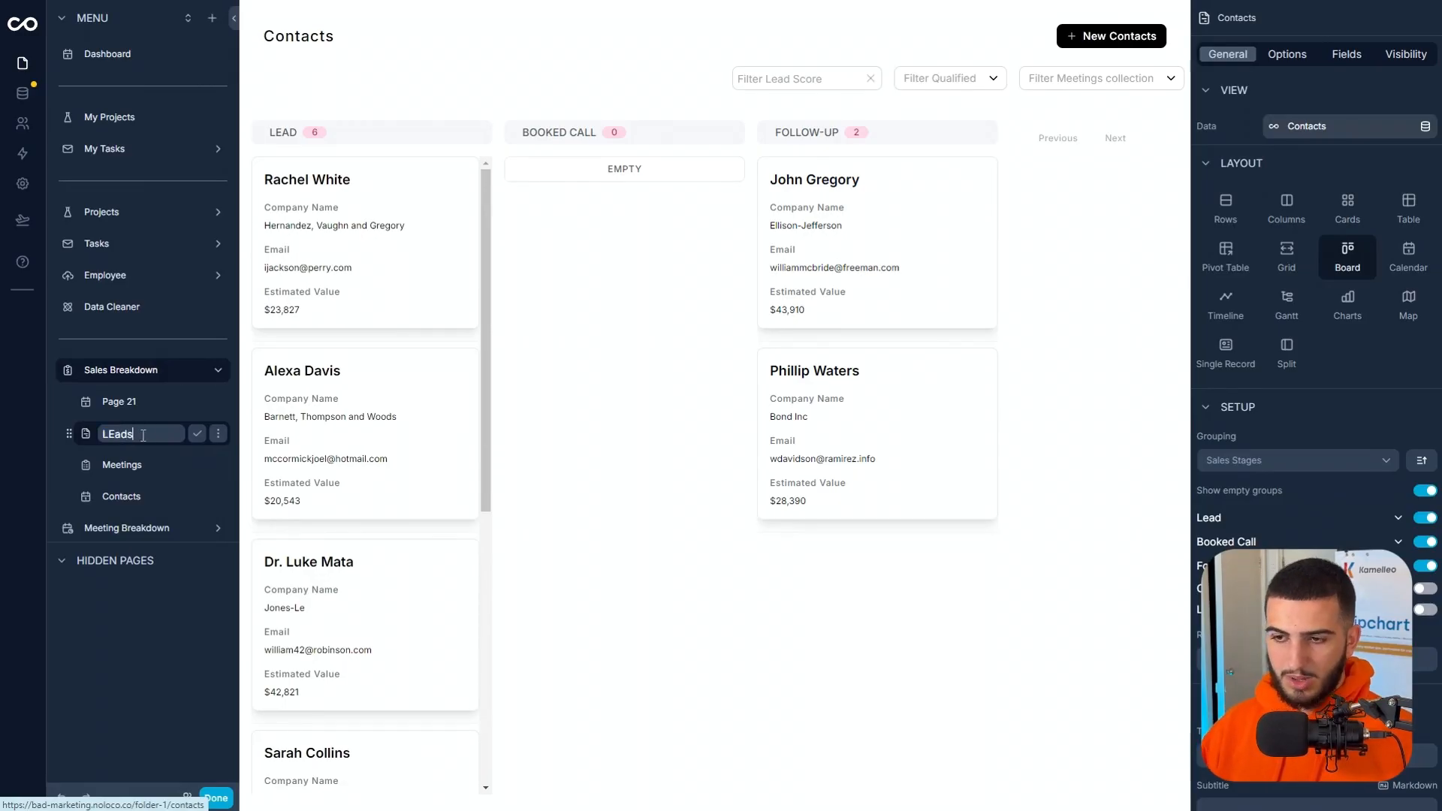
key("BackSpace")
key("BackSpace")
key("BackSpace")
type("eads")
key("Return")
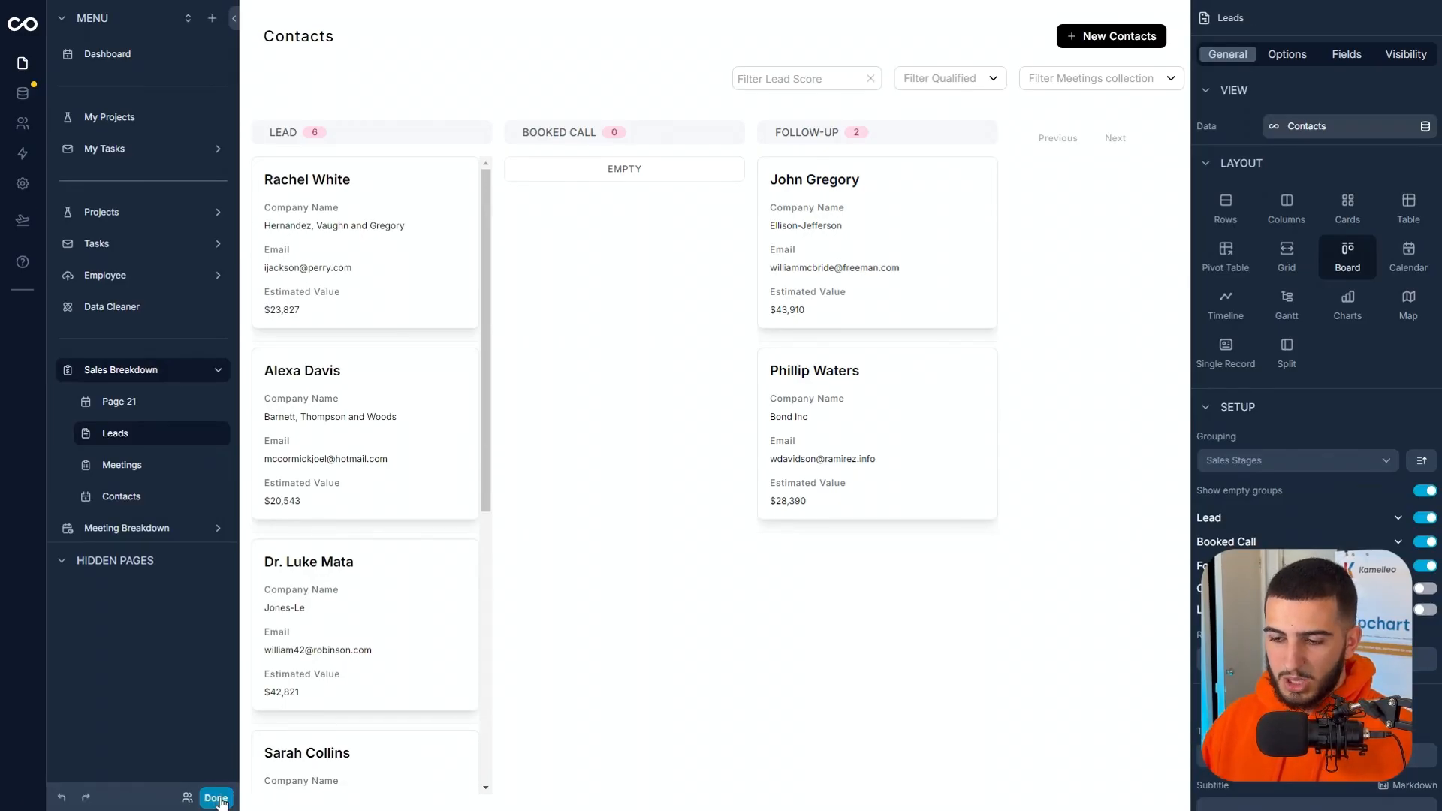
left_click(219, 798)
Preview the details of the Organic regional toolset meeting on the August 2024 Meetings calendar.
mouse_move(449, 226)
left_click(434, 255)
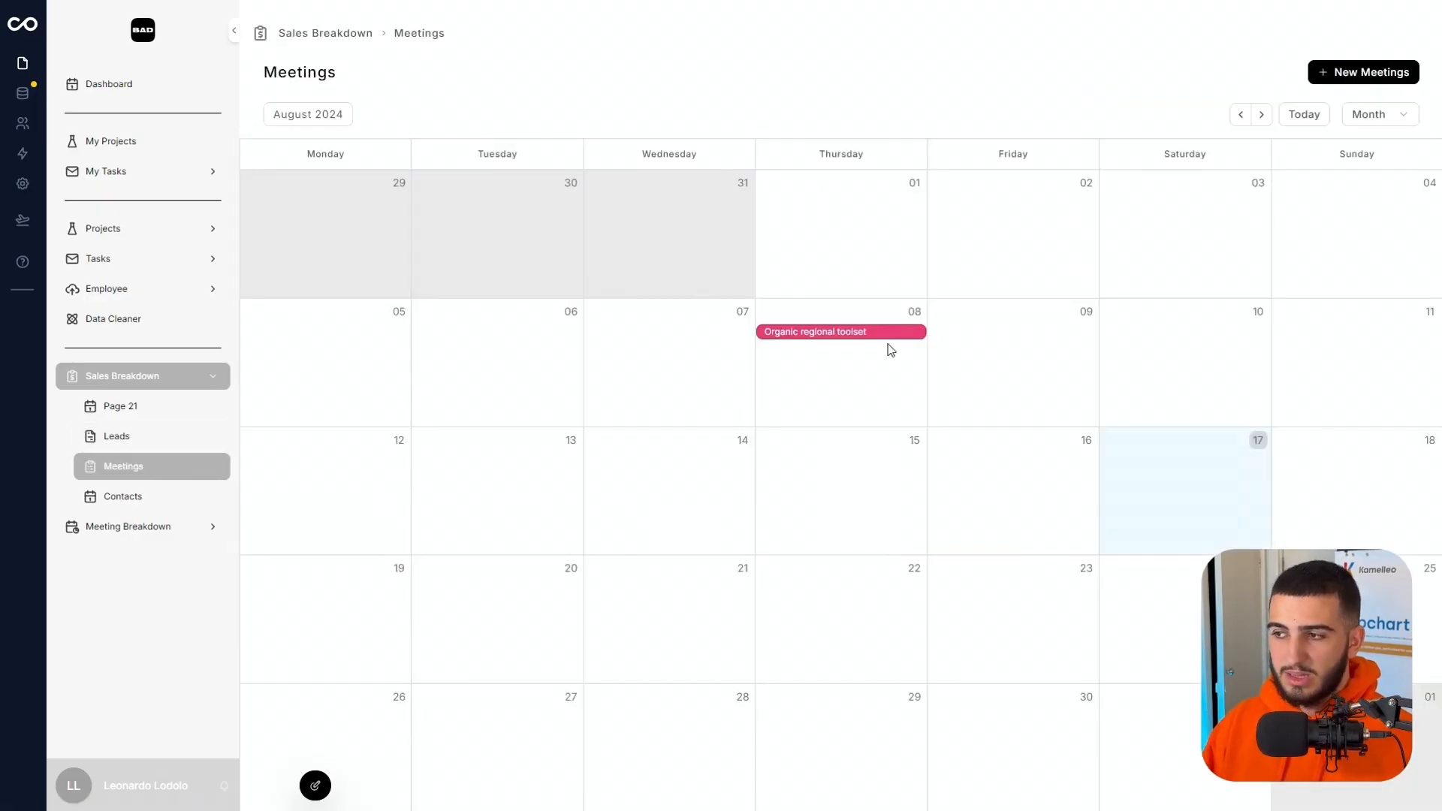
left_click(893, 335)
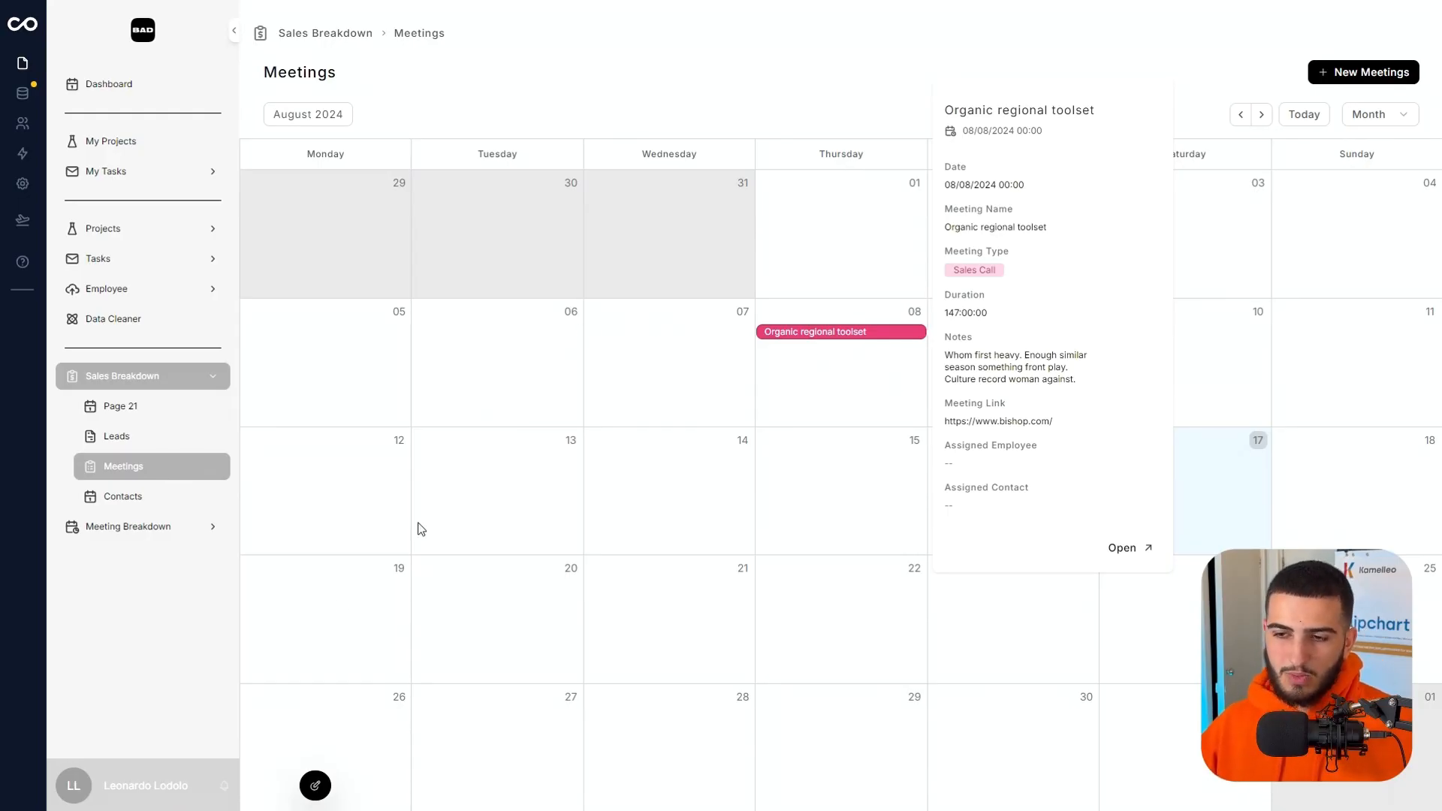
Switch the Meetings page in the Sales Breakdown folder to the Cards layout.
left_click(153, 525)
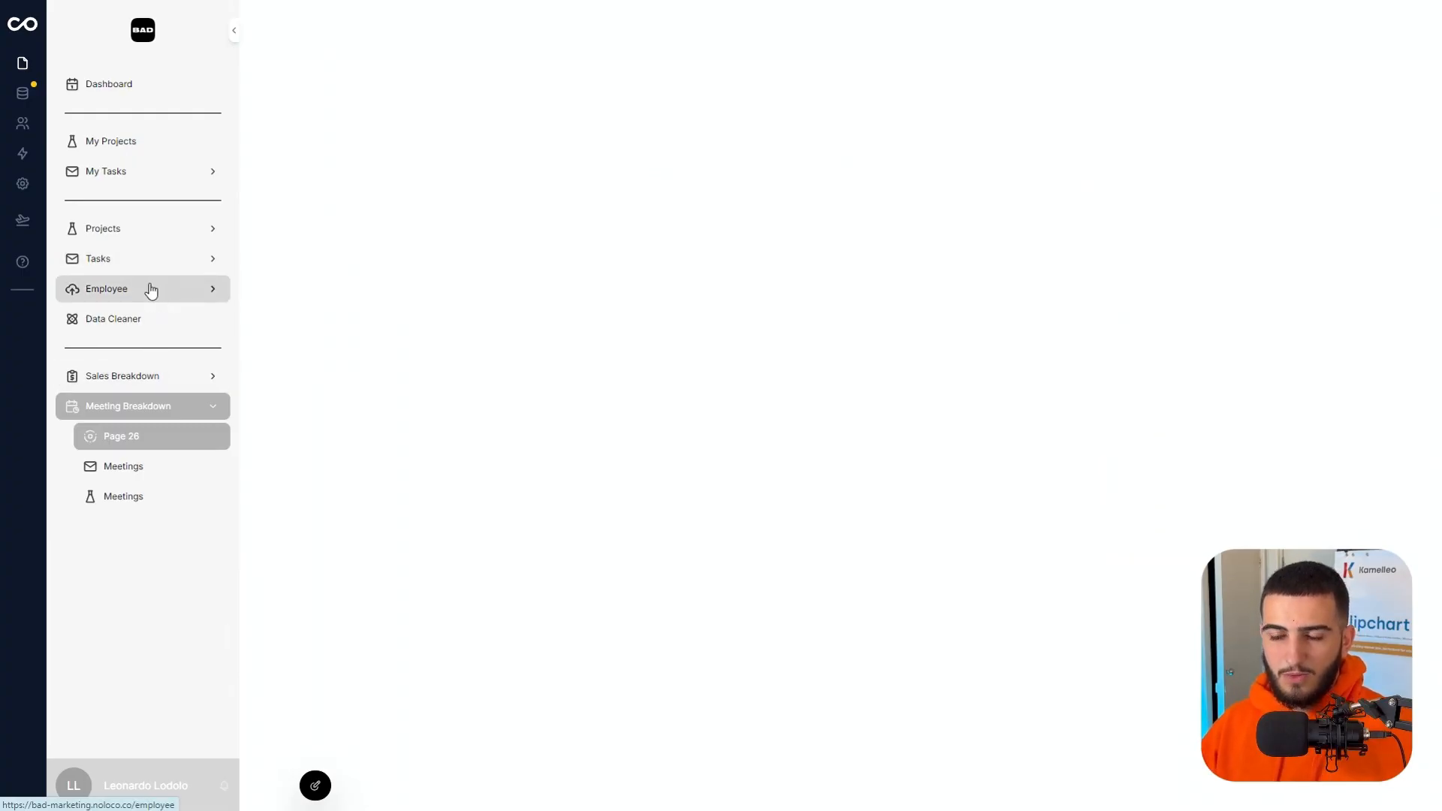
left_click(161, 376)
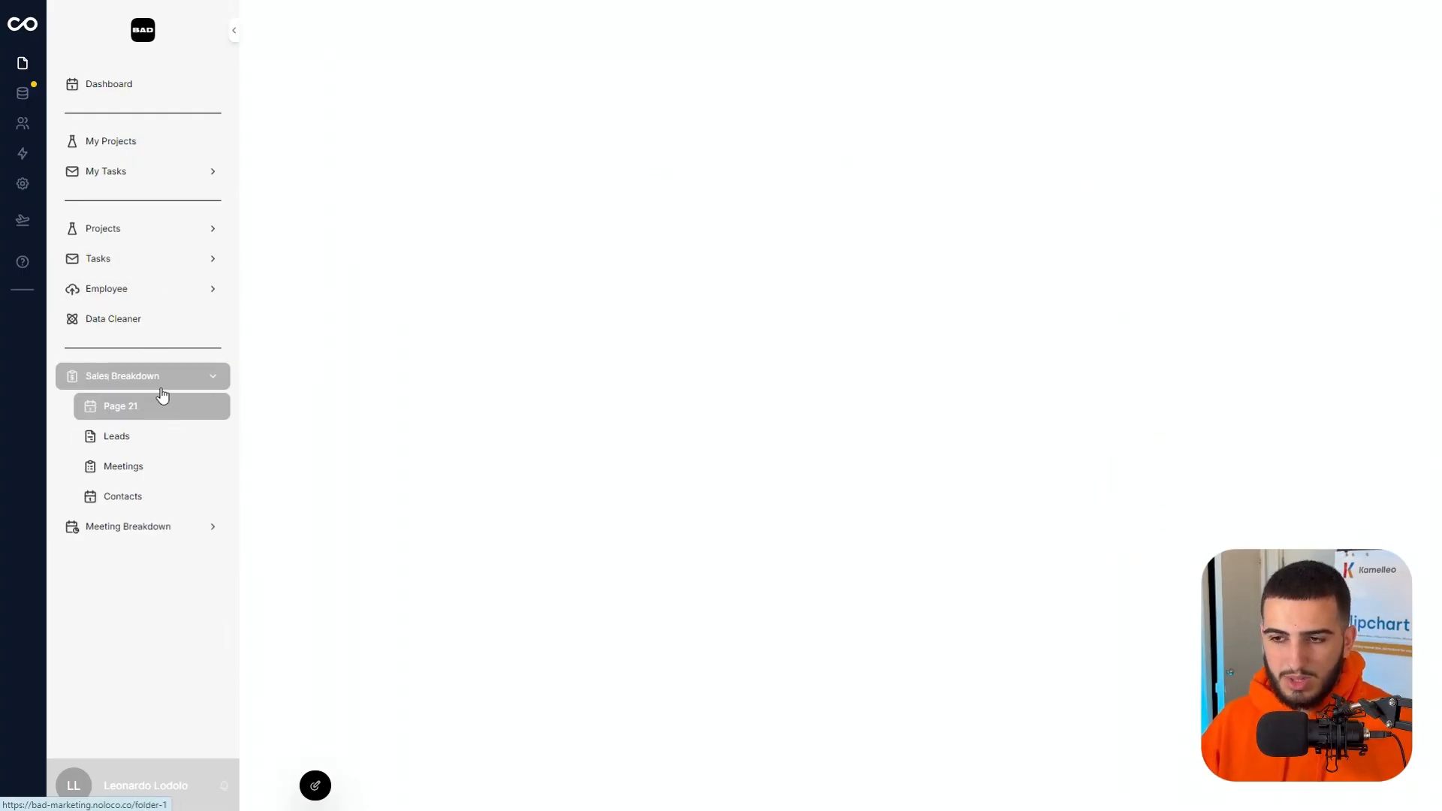
left_click(156, 475)
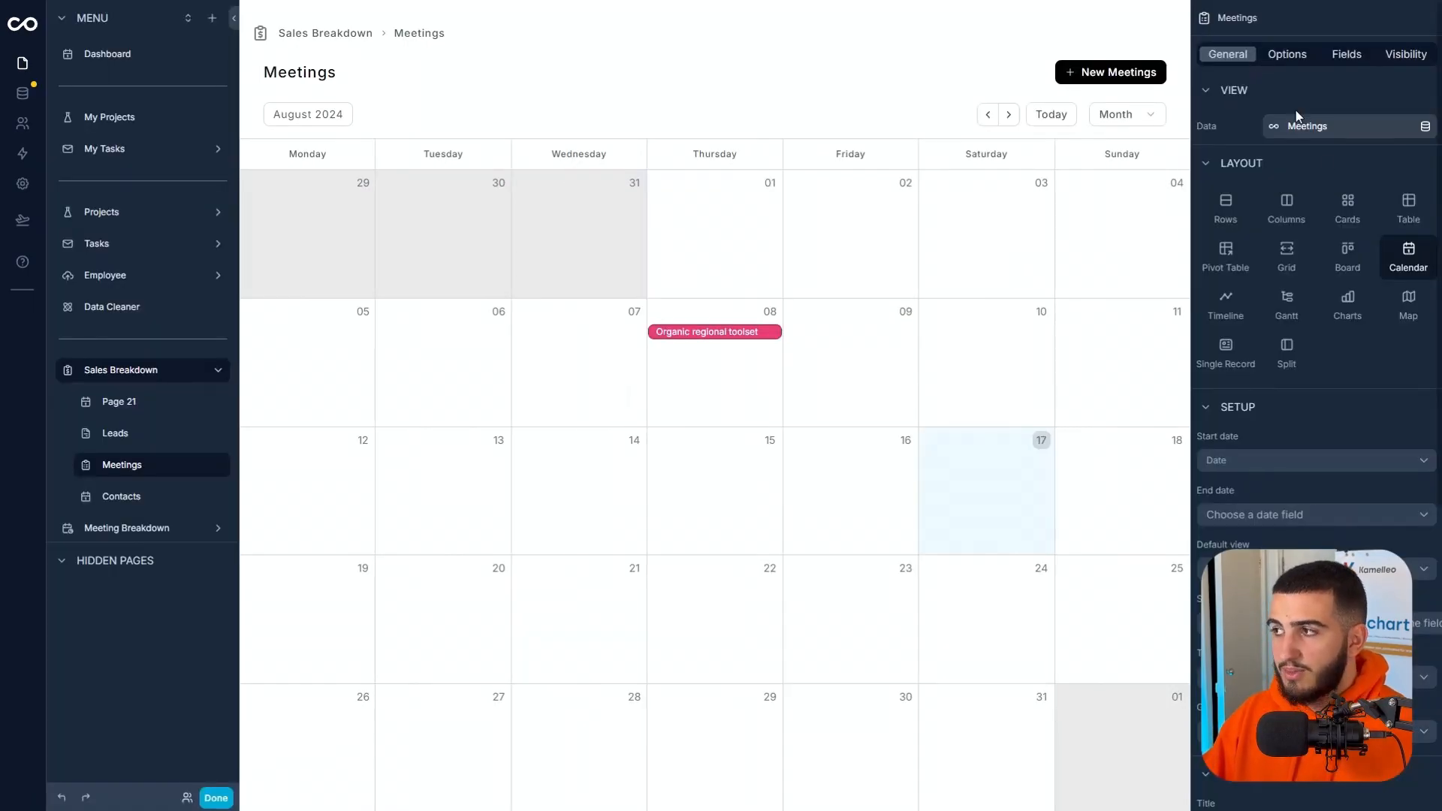
left_click(1337, 215)
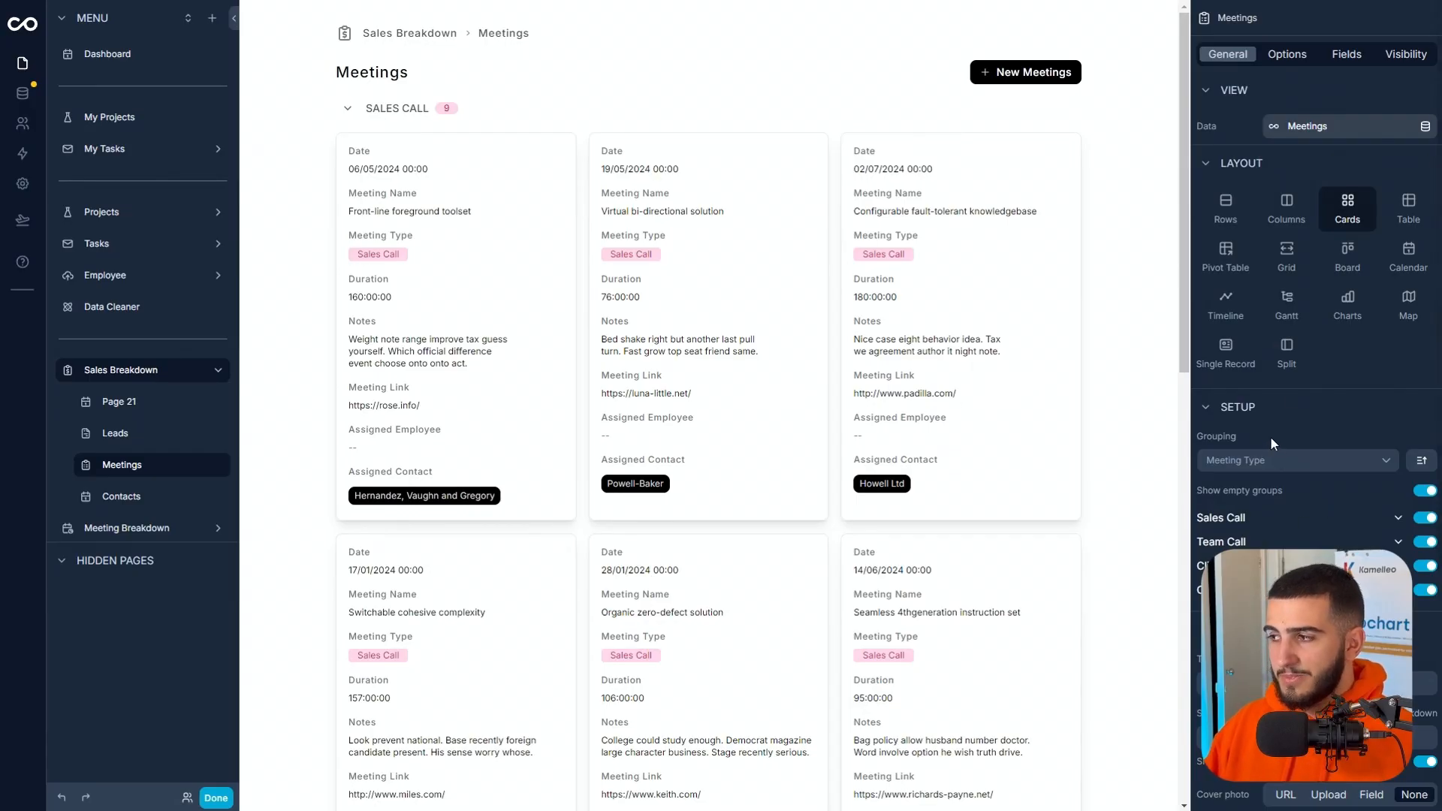
Remove the Meeting Type grouping from the Meetings cards.
left_click(1424, 541)
left_click(1424, 563)
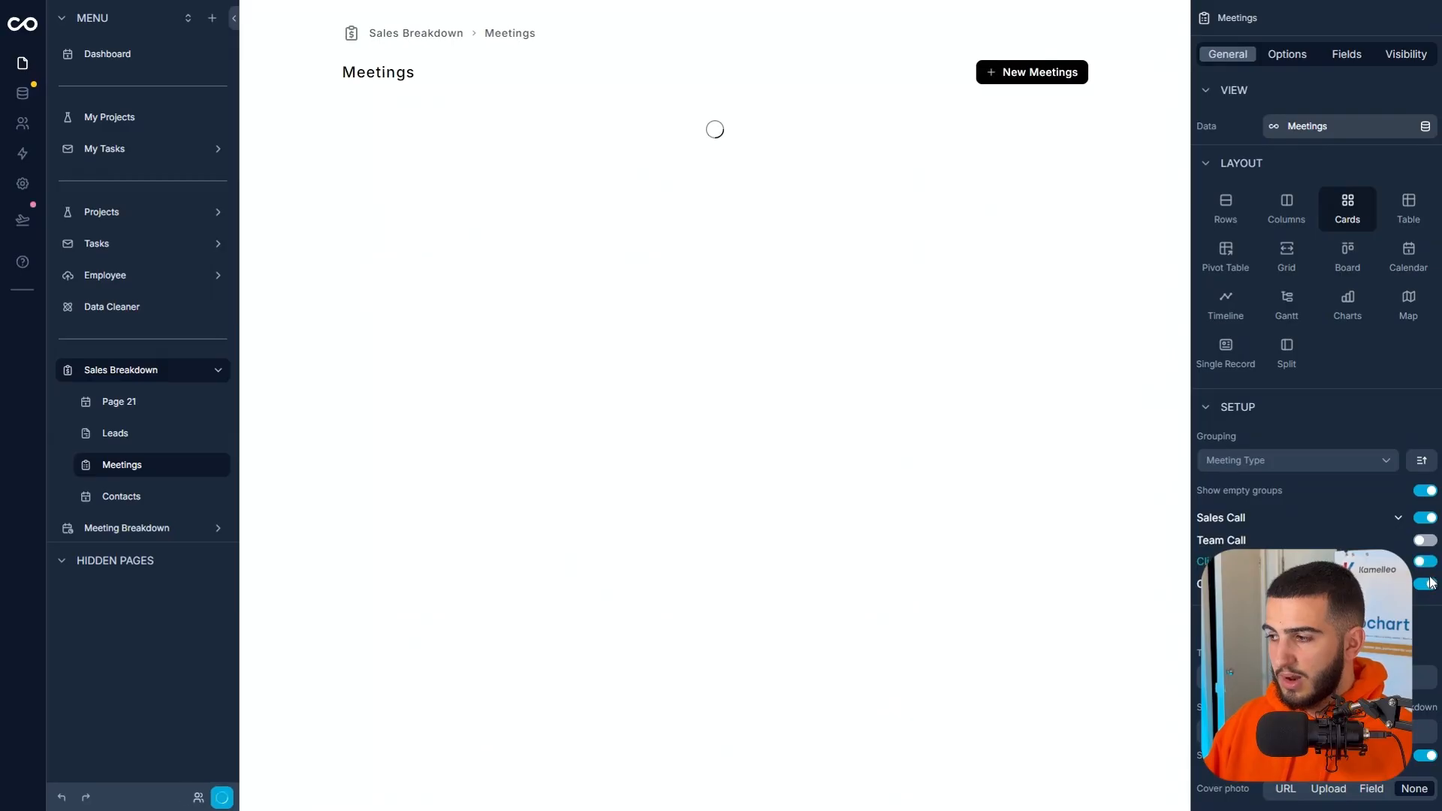
left_click(1266, 458)
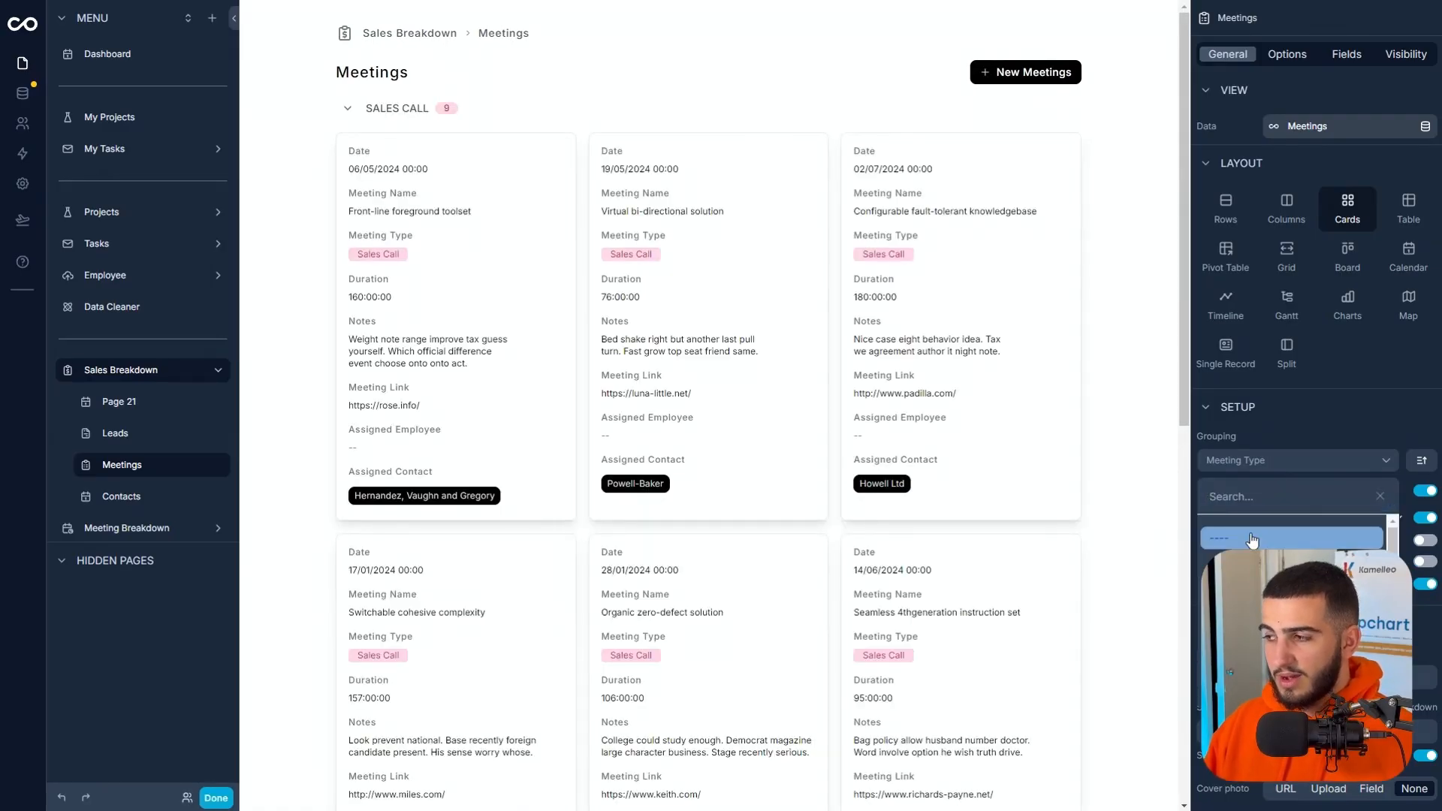
left_click(1321, 538)
left_click(1354, 460)
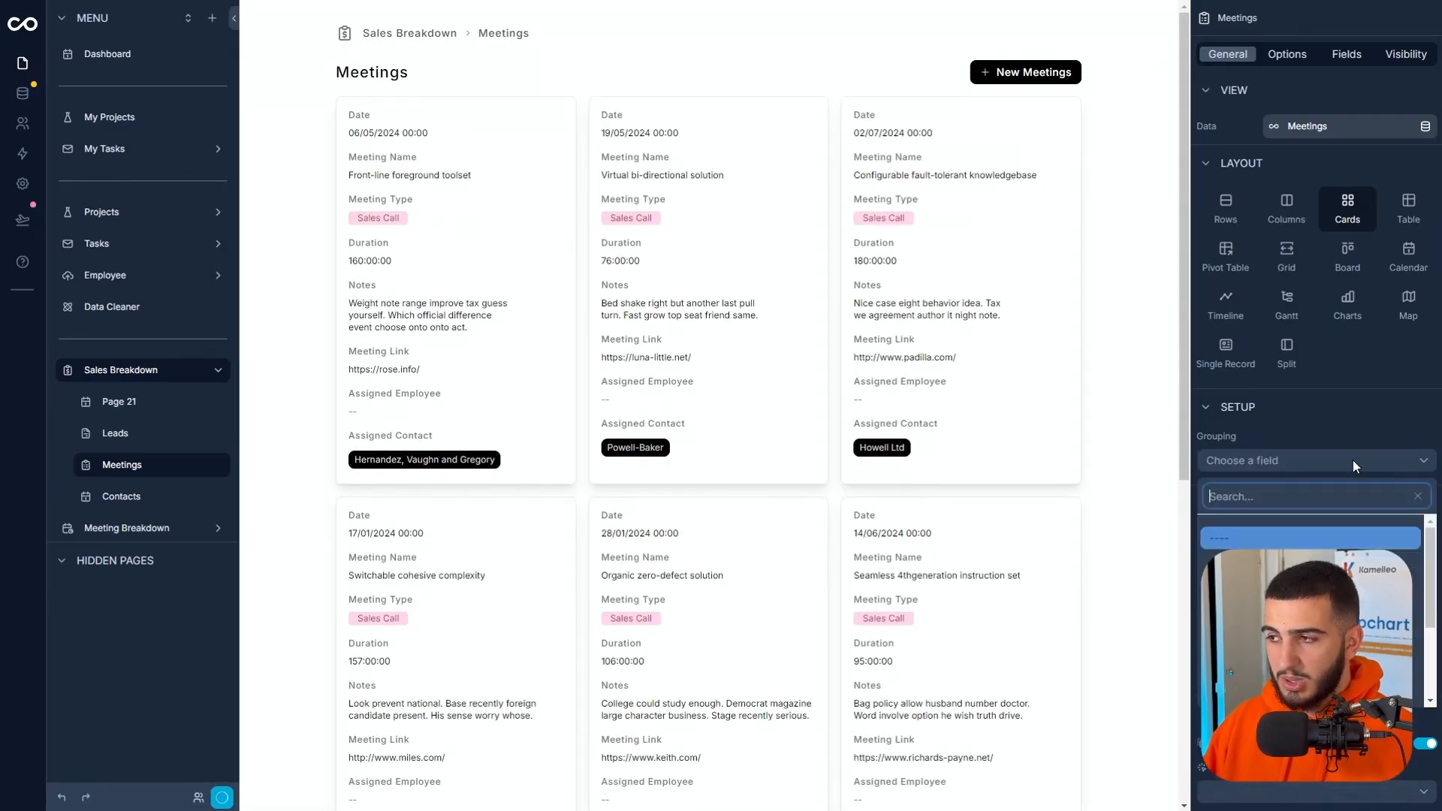
left_click(1334, 437)
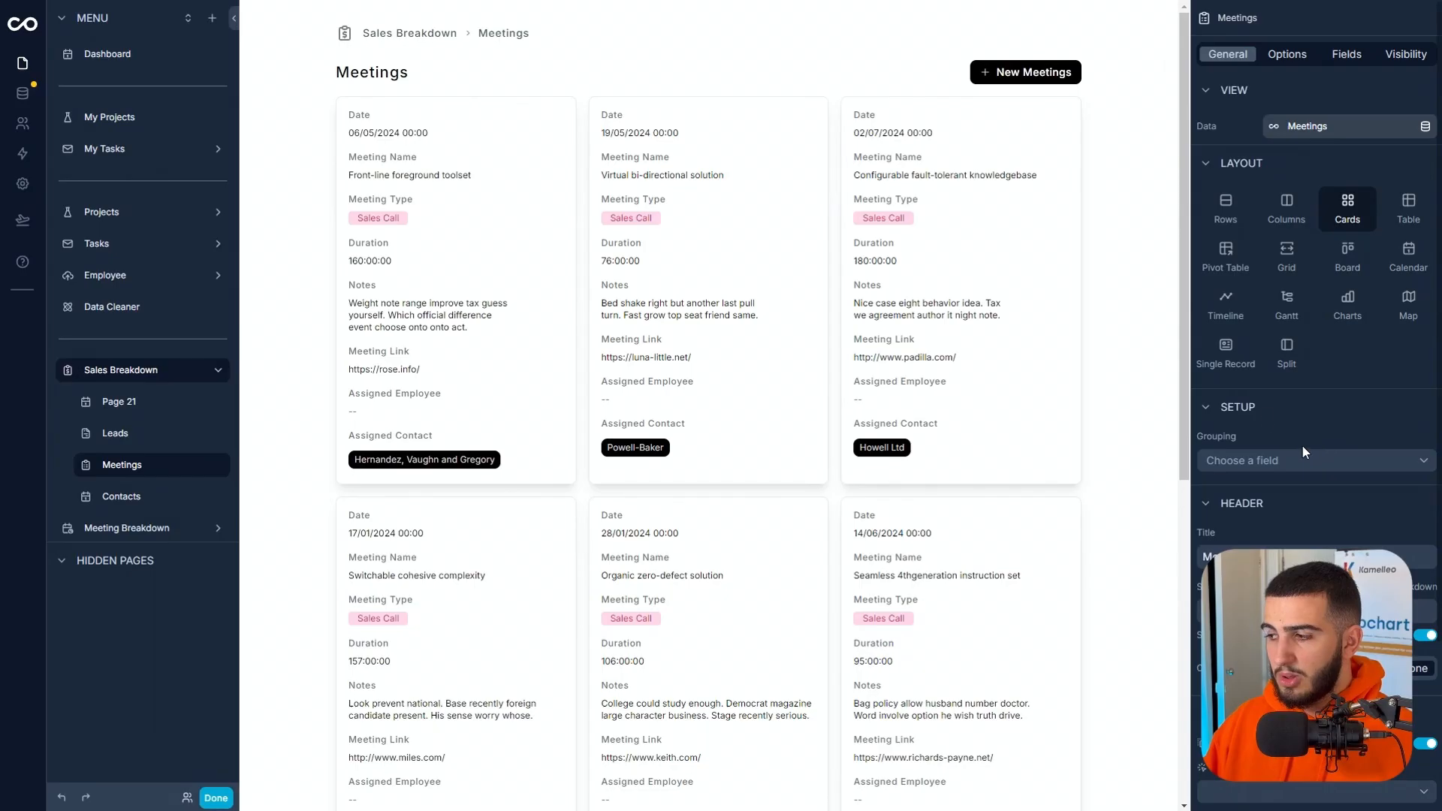
Sort the Meetings cards by Date from newest to oldest and look through the reordered meetings.
left_click(1283, 54)
left_click(1274, 258)
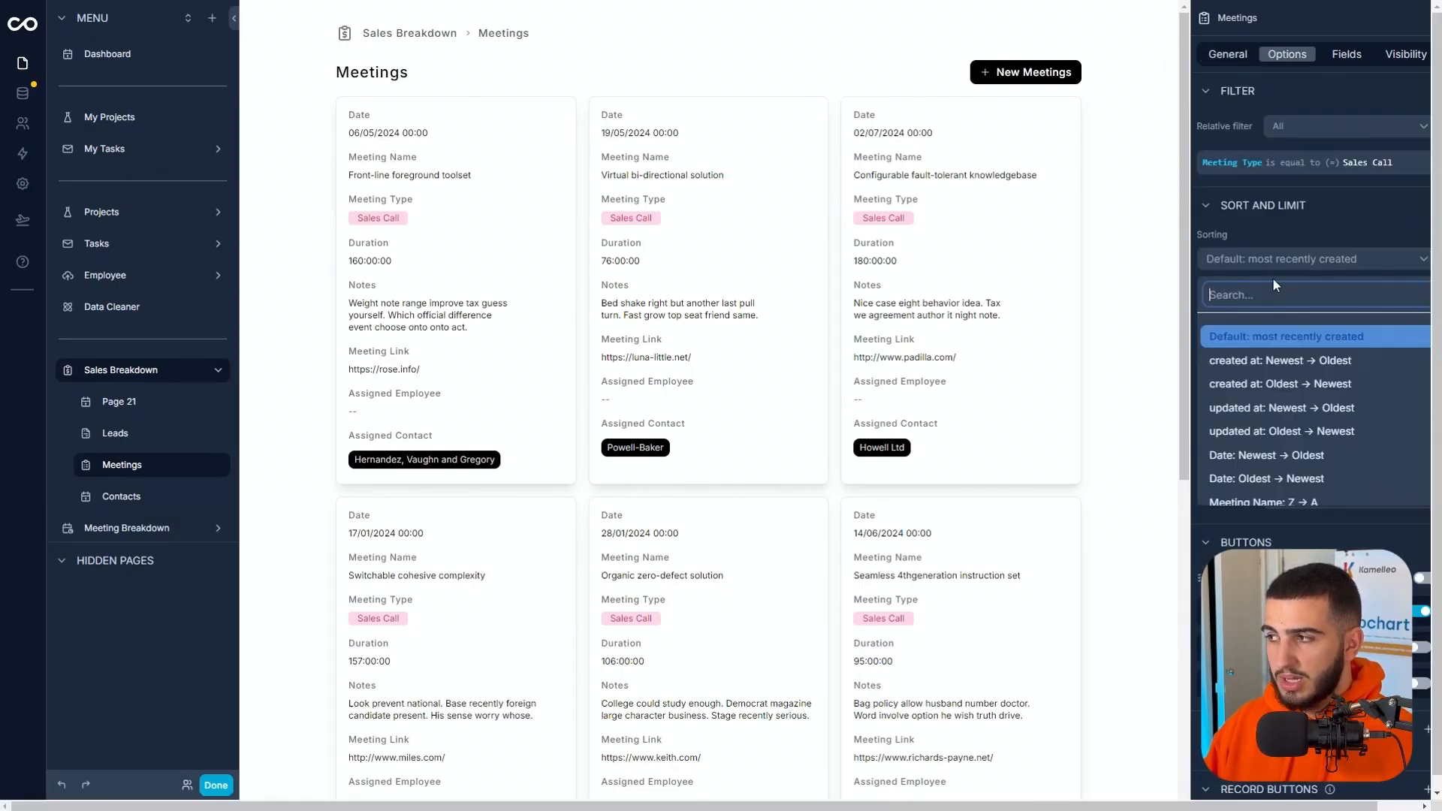
scroll(1268, 398, "down", 1)
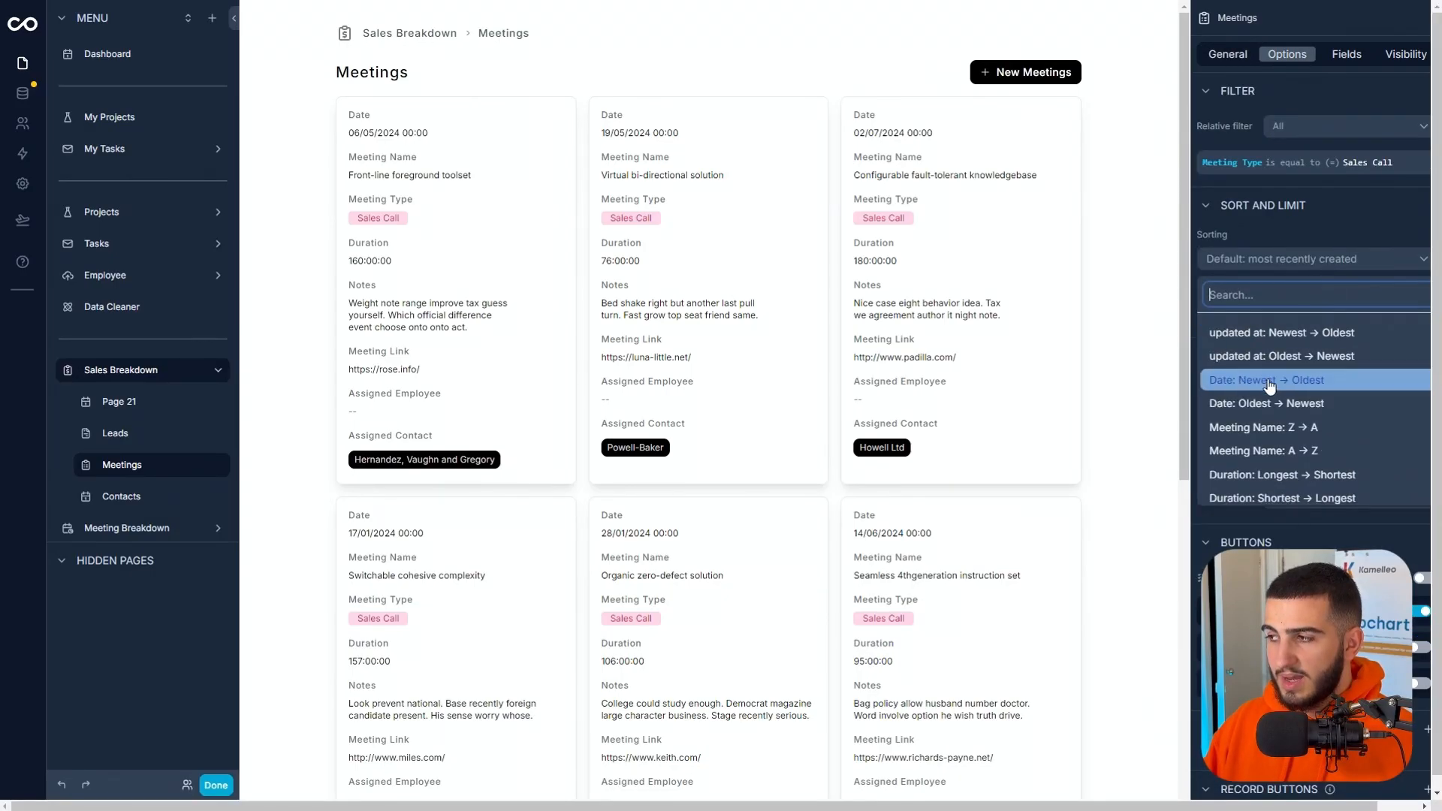
left_click(1269, 381)
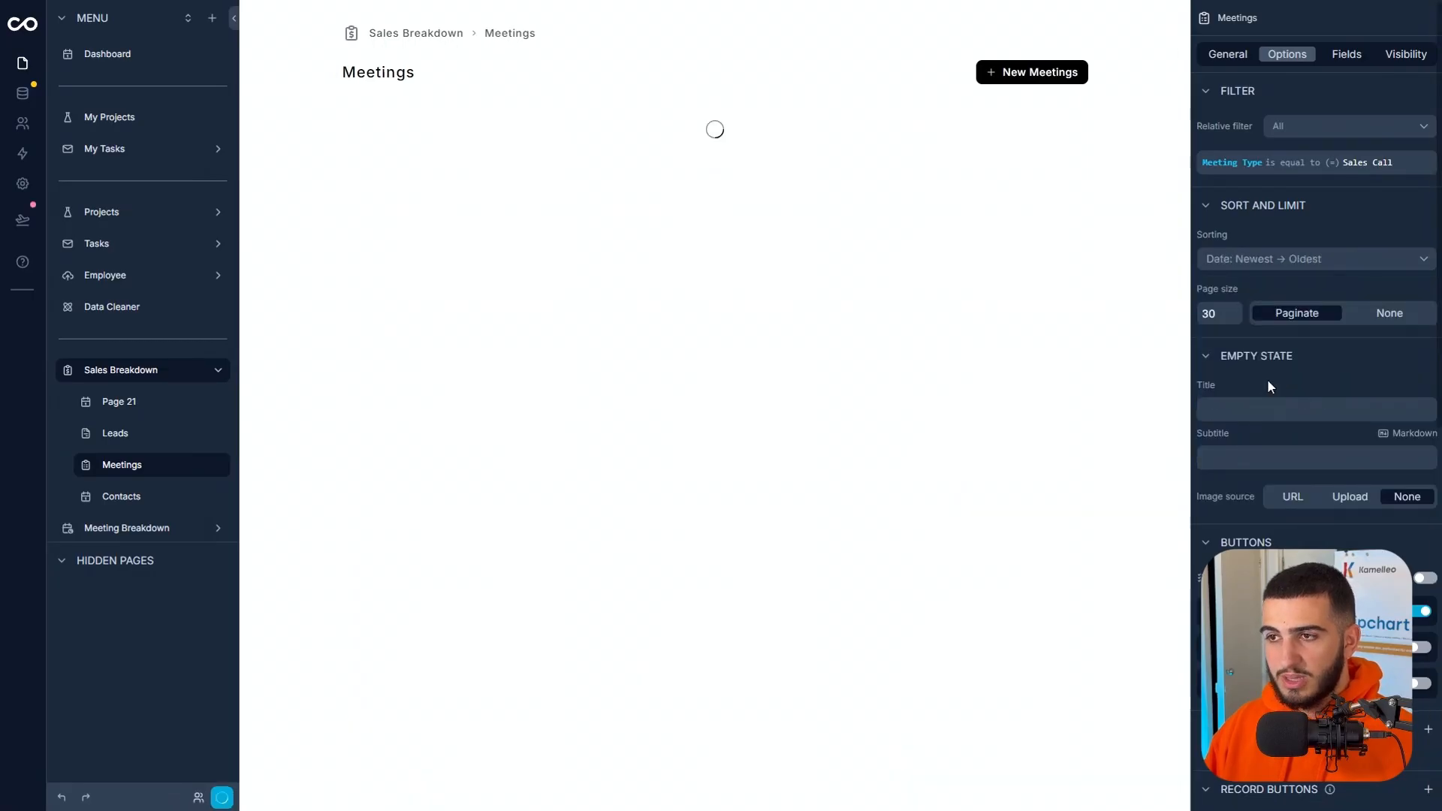
scroll(515, 200, "down", 6)
scroll(660, 345, "up", 5)
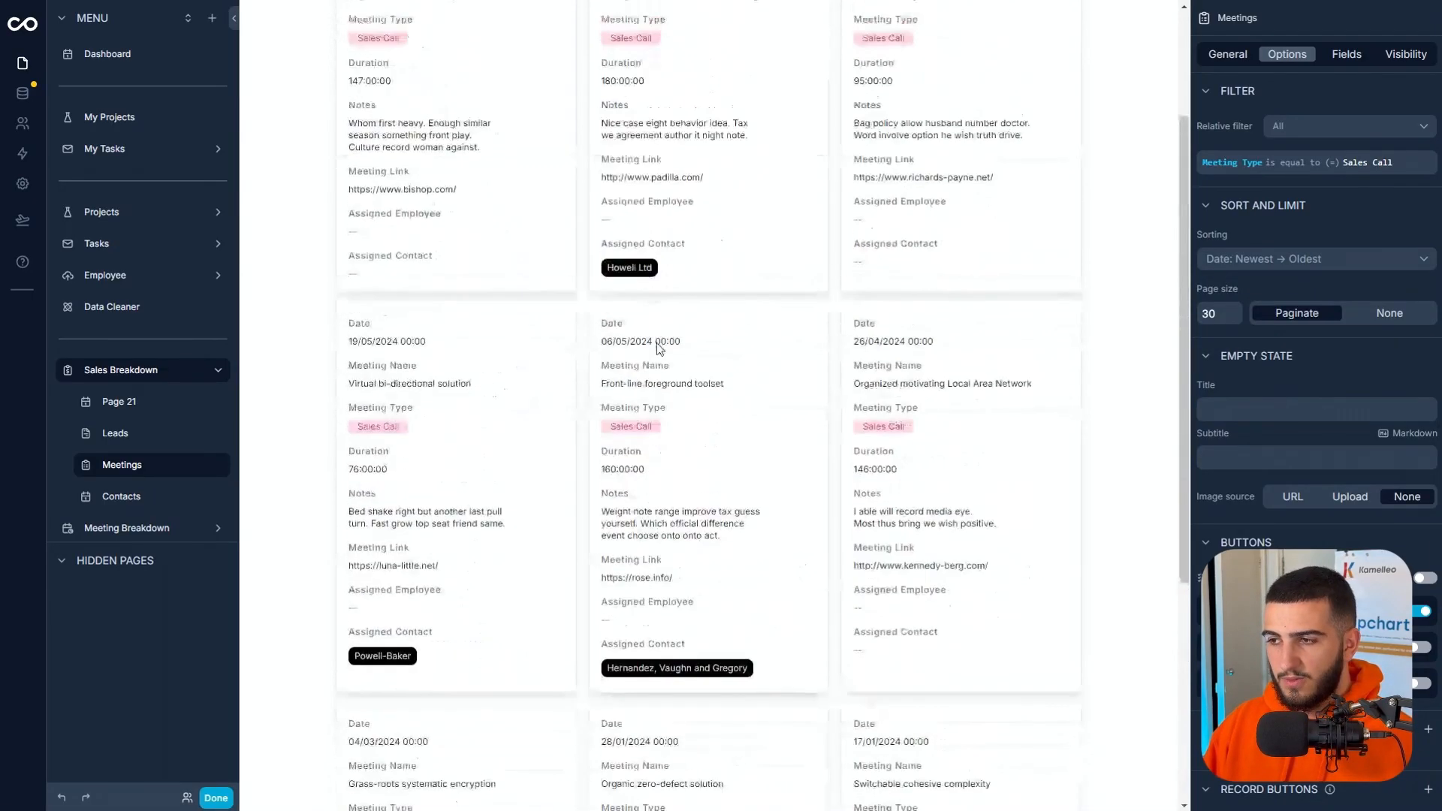
scroll(597, 372, "up", 2)
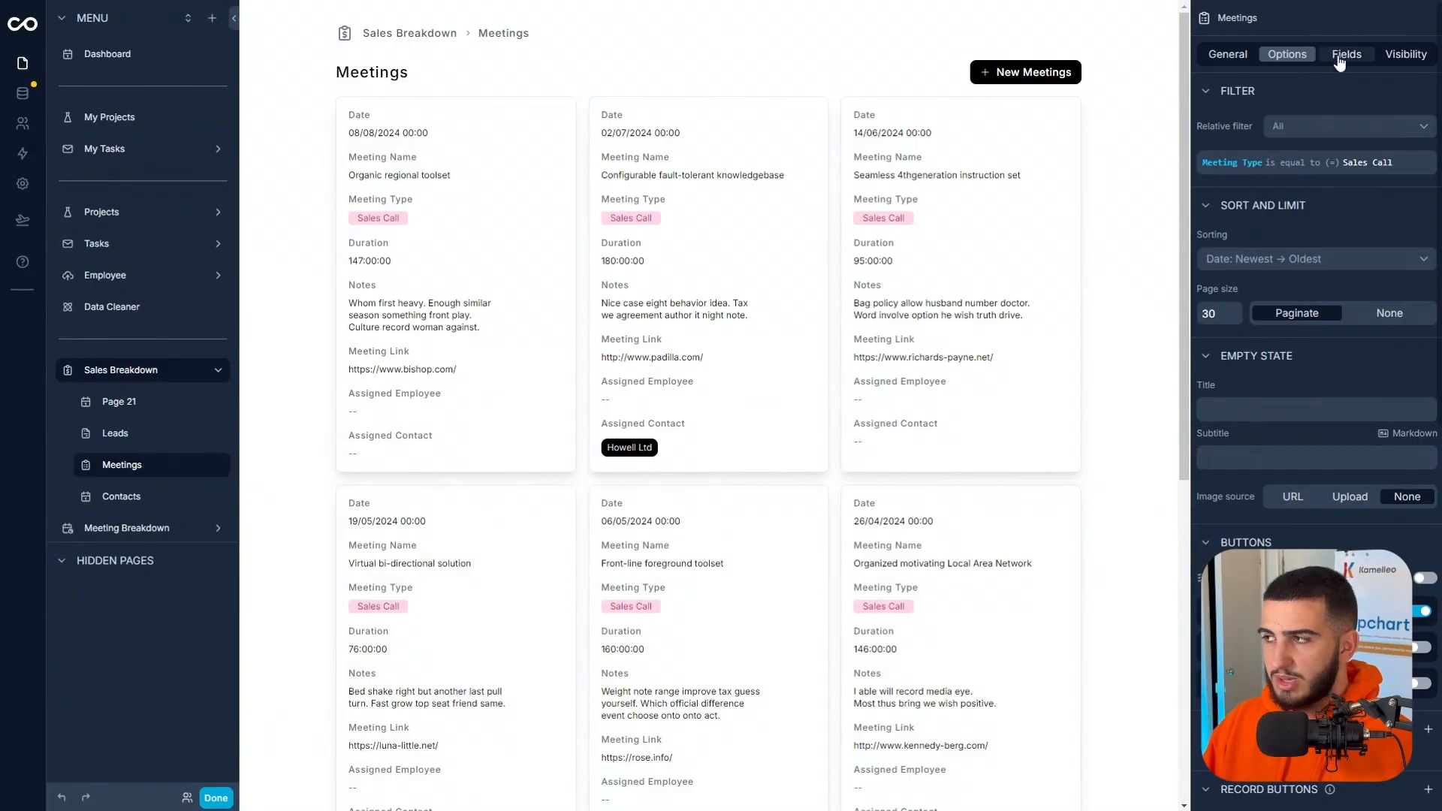
Hide the Meeting Type and Notes fields on the Meetings cards.
left_click(1342, 58)
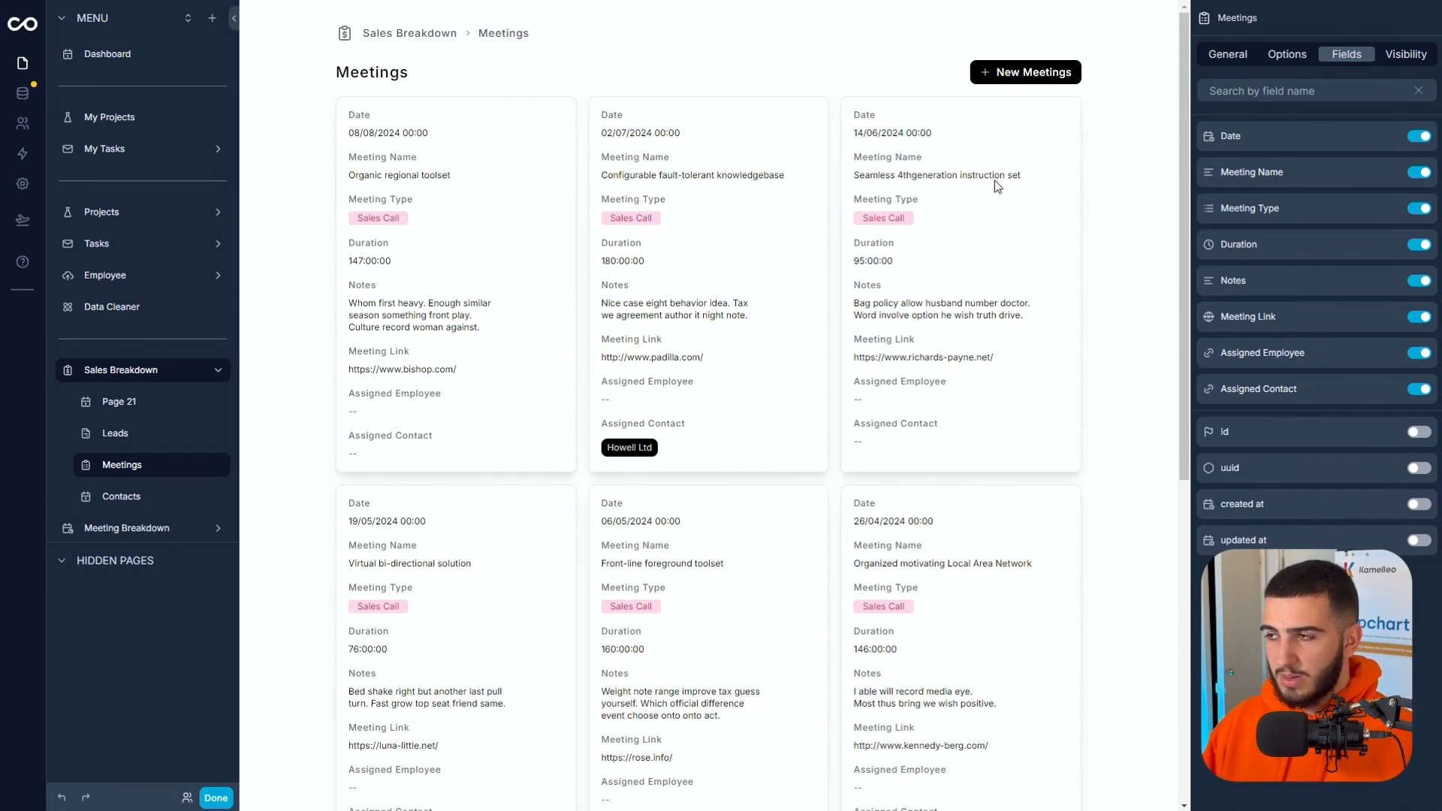
left_click(1419, 210)
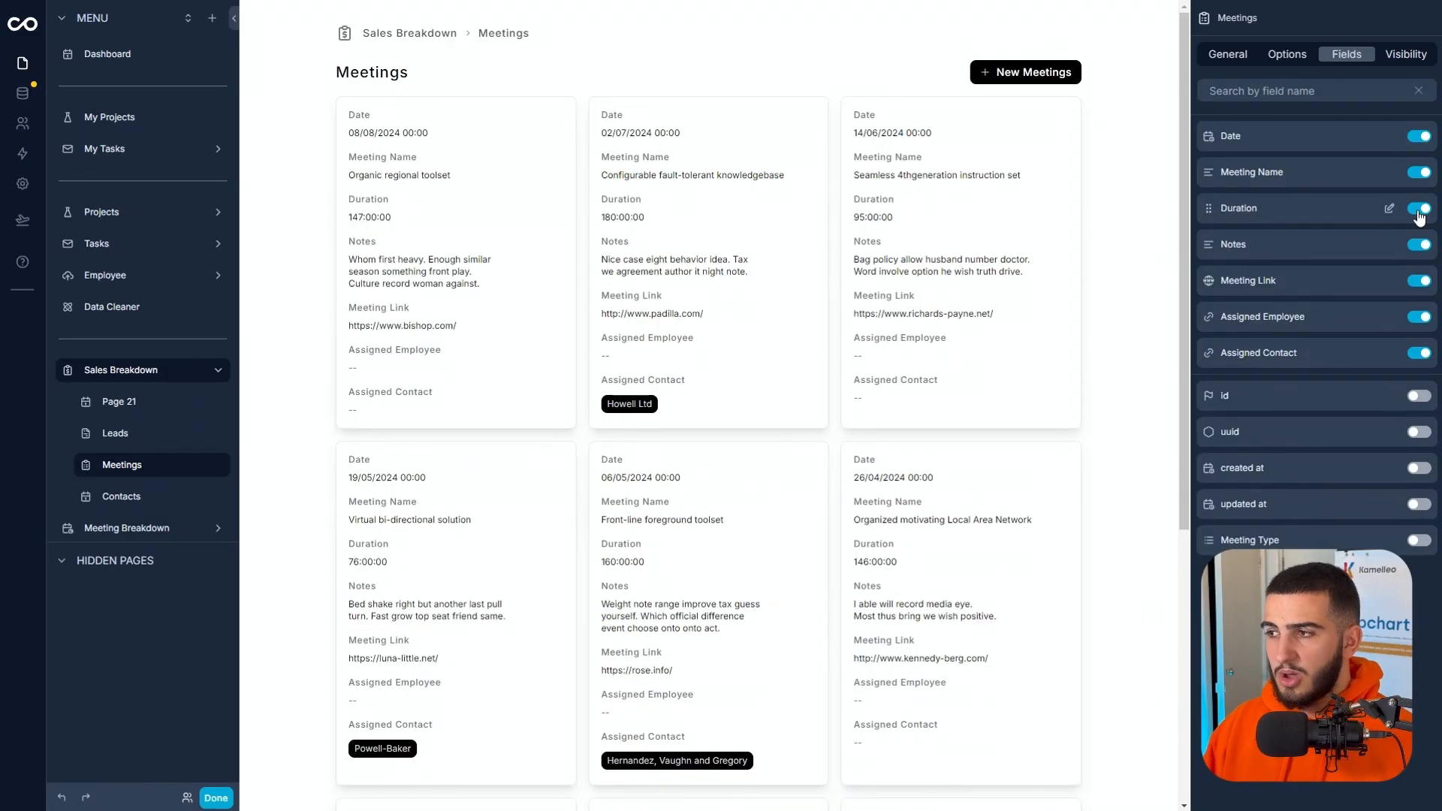
left_click(1420, 246)
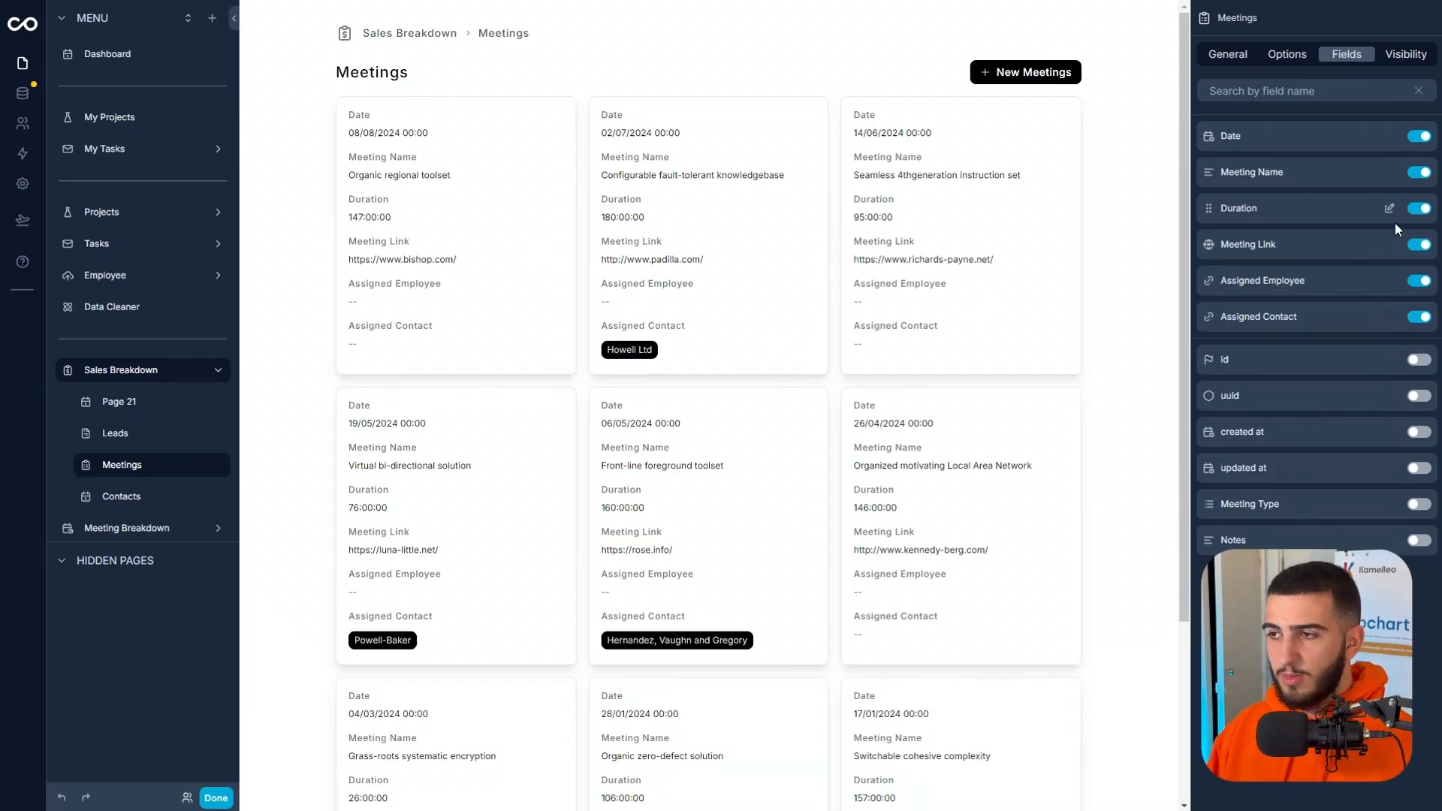
Display the Meeting Link field as a button with the text JOIN NOW that opens in a new tab.
left_click(1390, 247)
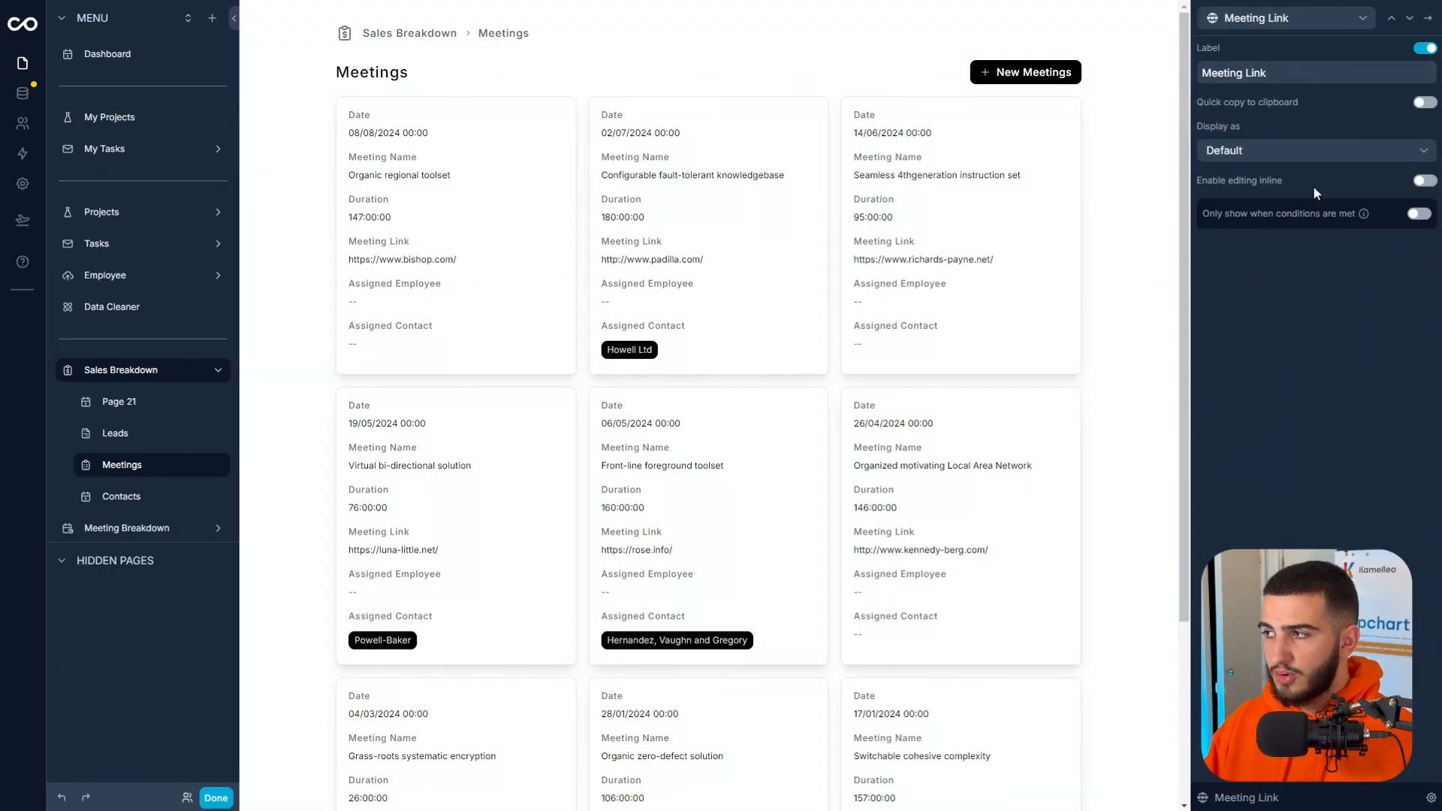
left_click(1287, 151)
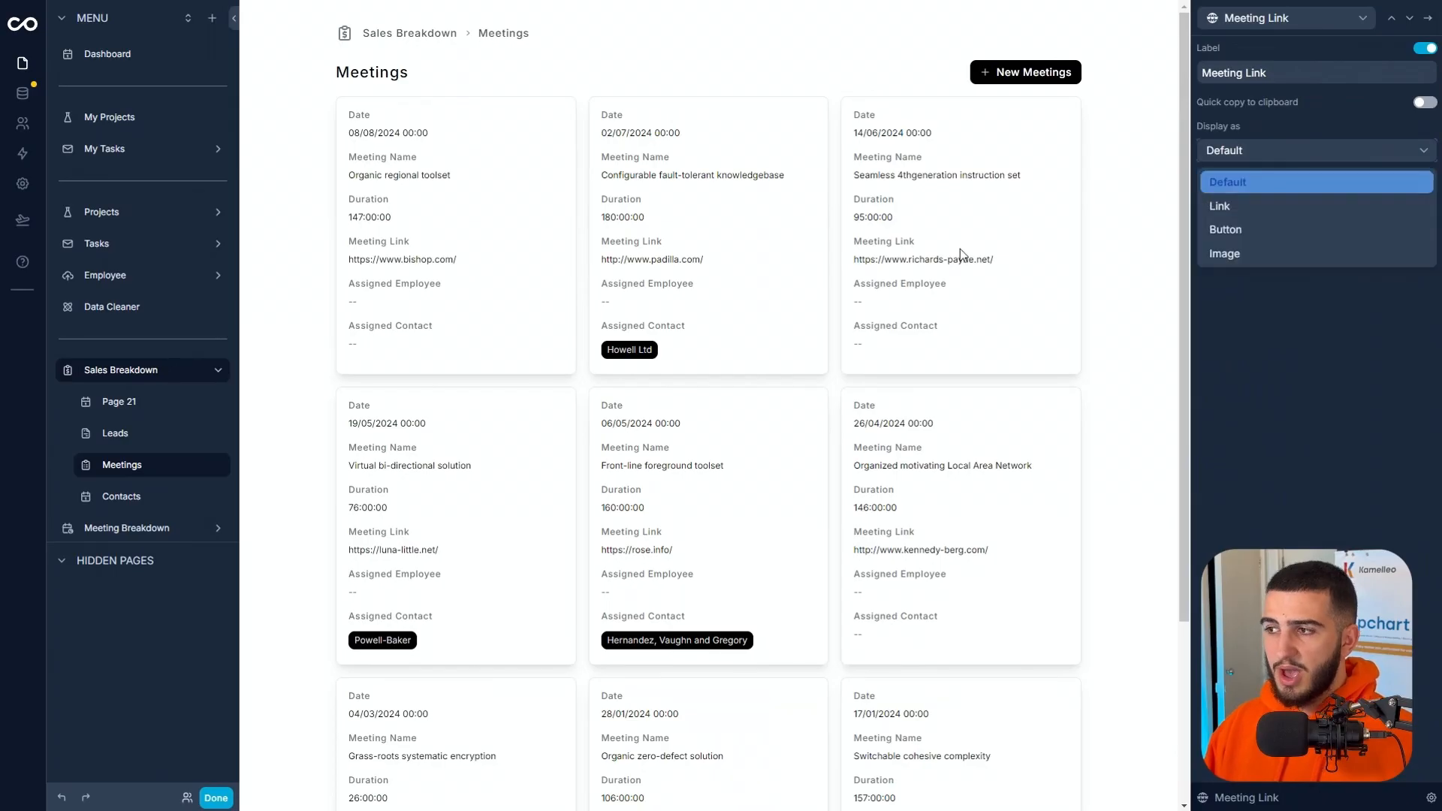
left_click(1271, 233)
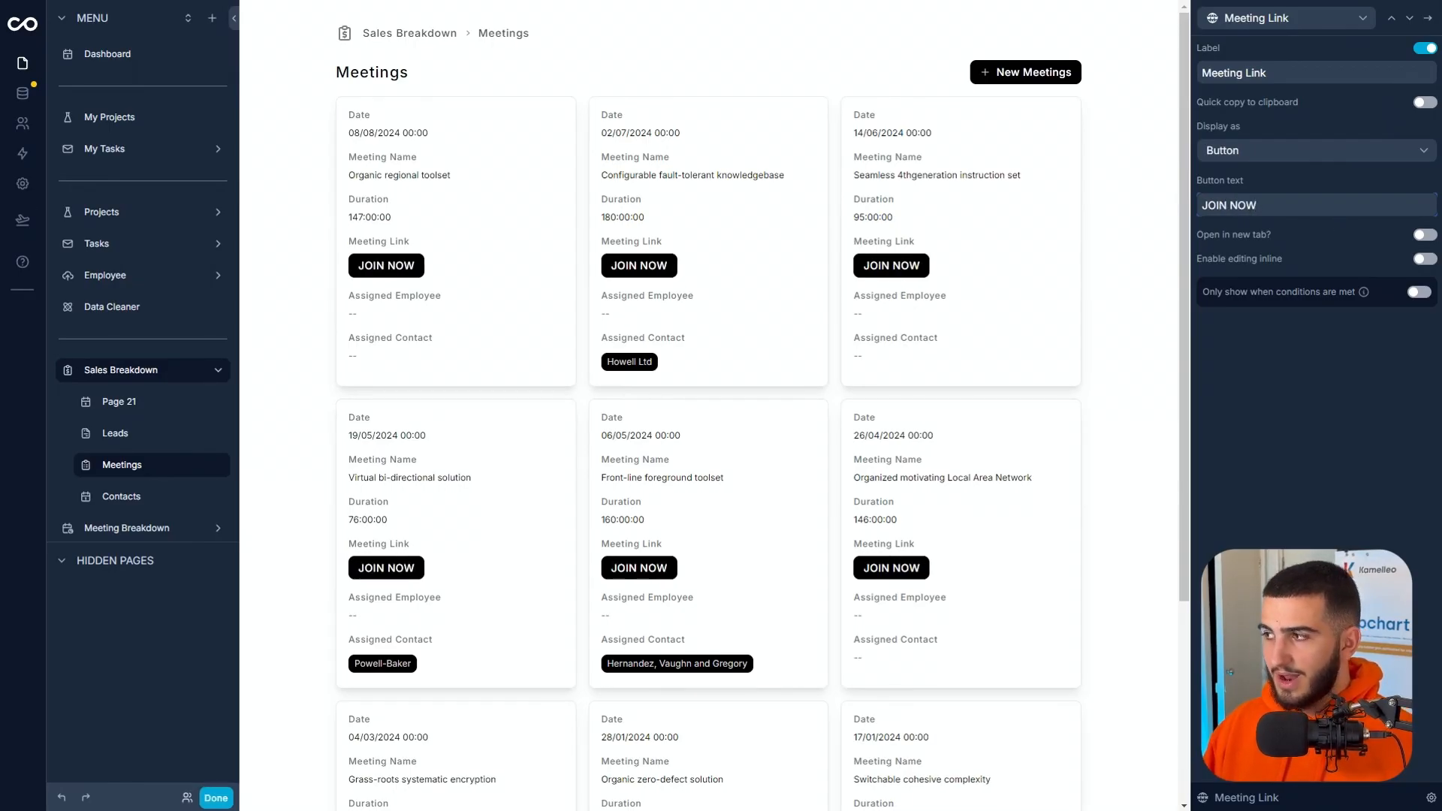
left_click(1423, 236)
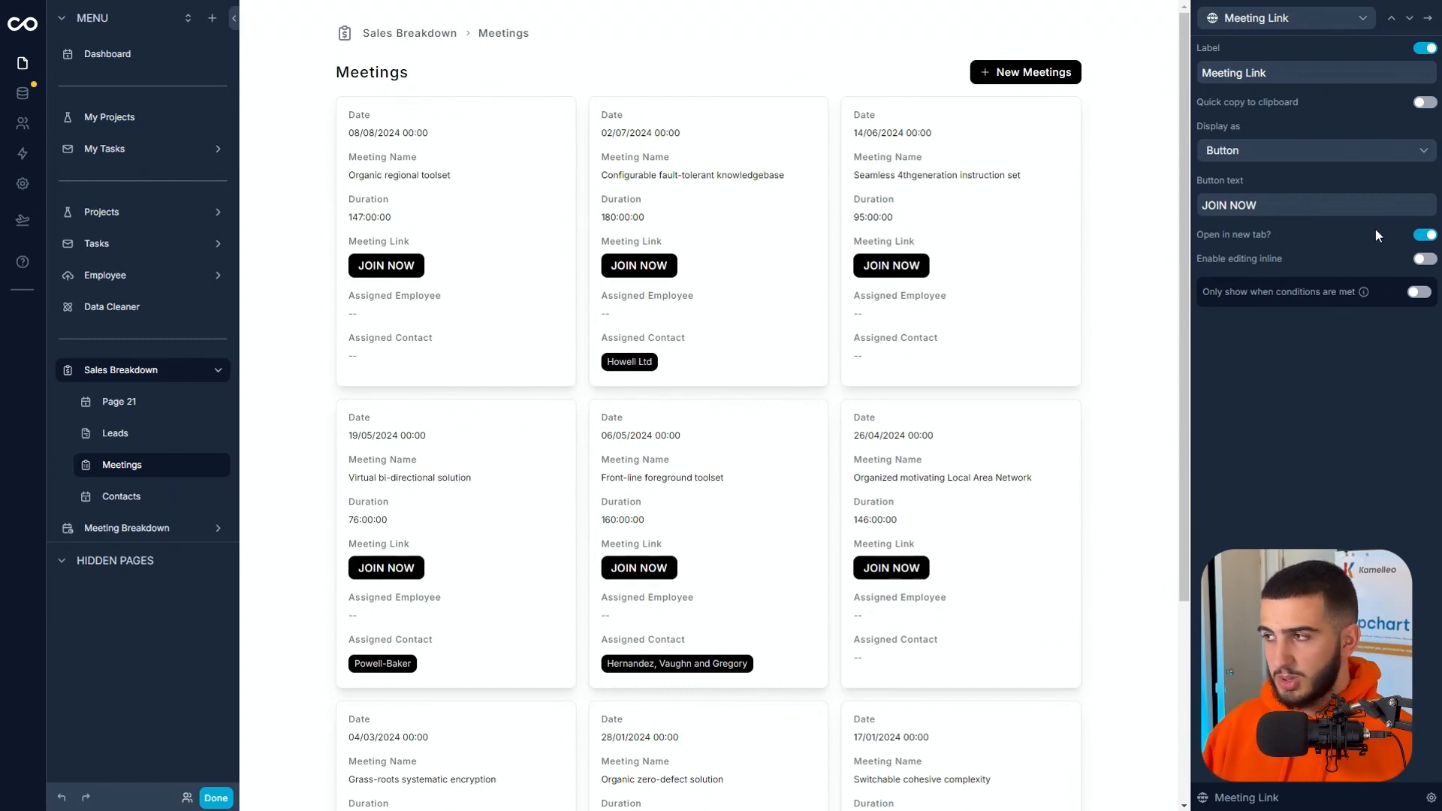
Try the Image and Link display styles for the Meeting Link field.
left_click(1276, 150)
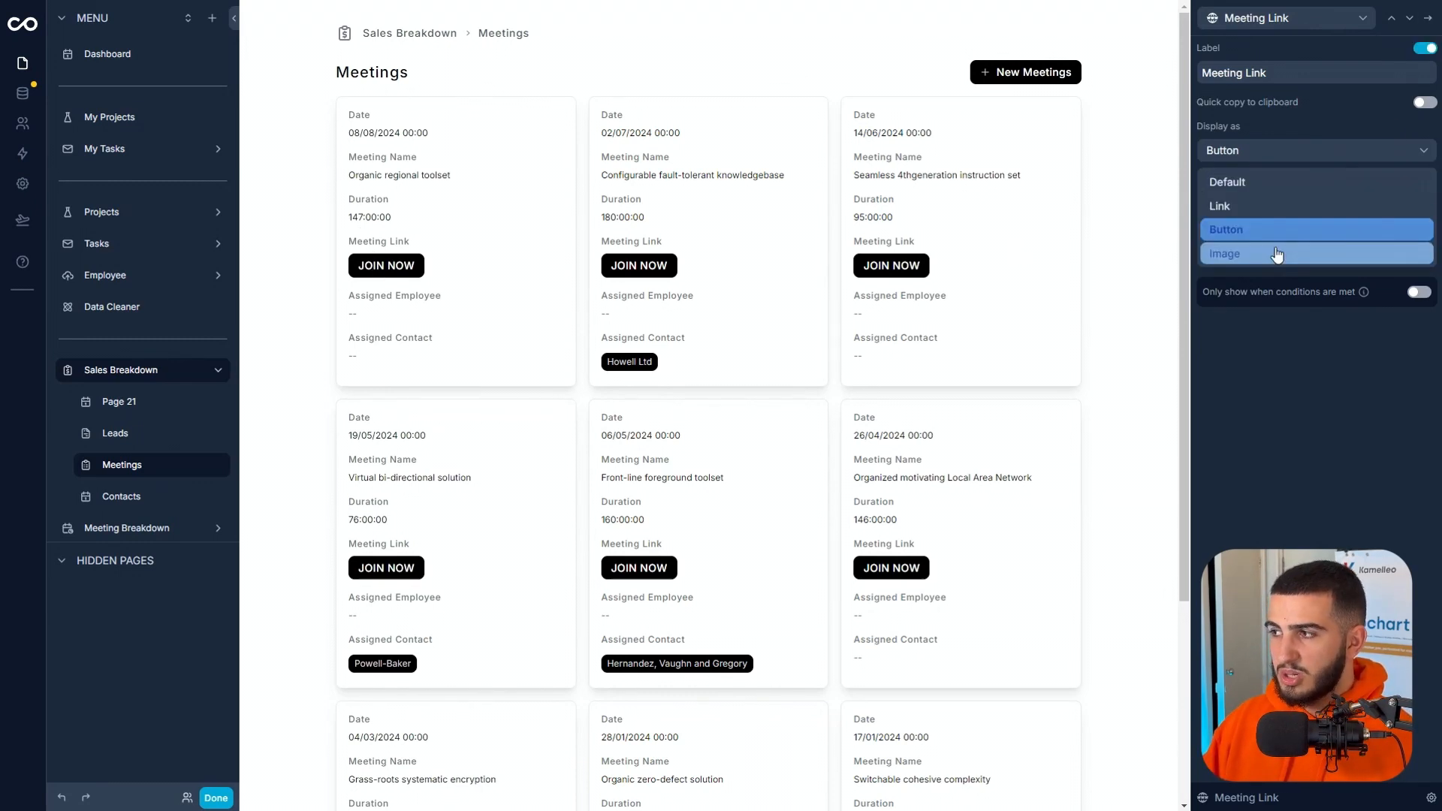
left_click(1276, 251)
left_click(1268, 148)
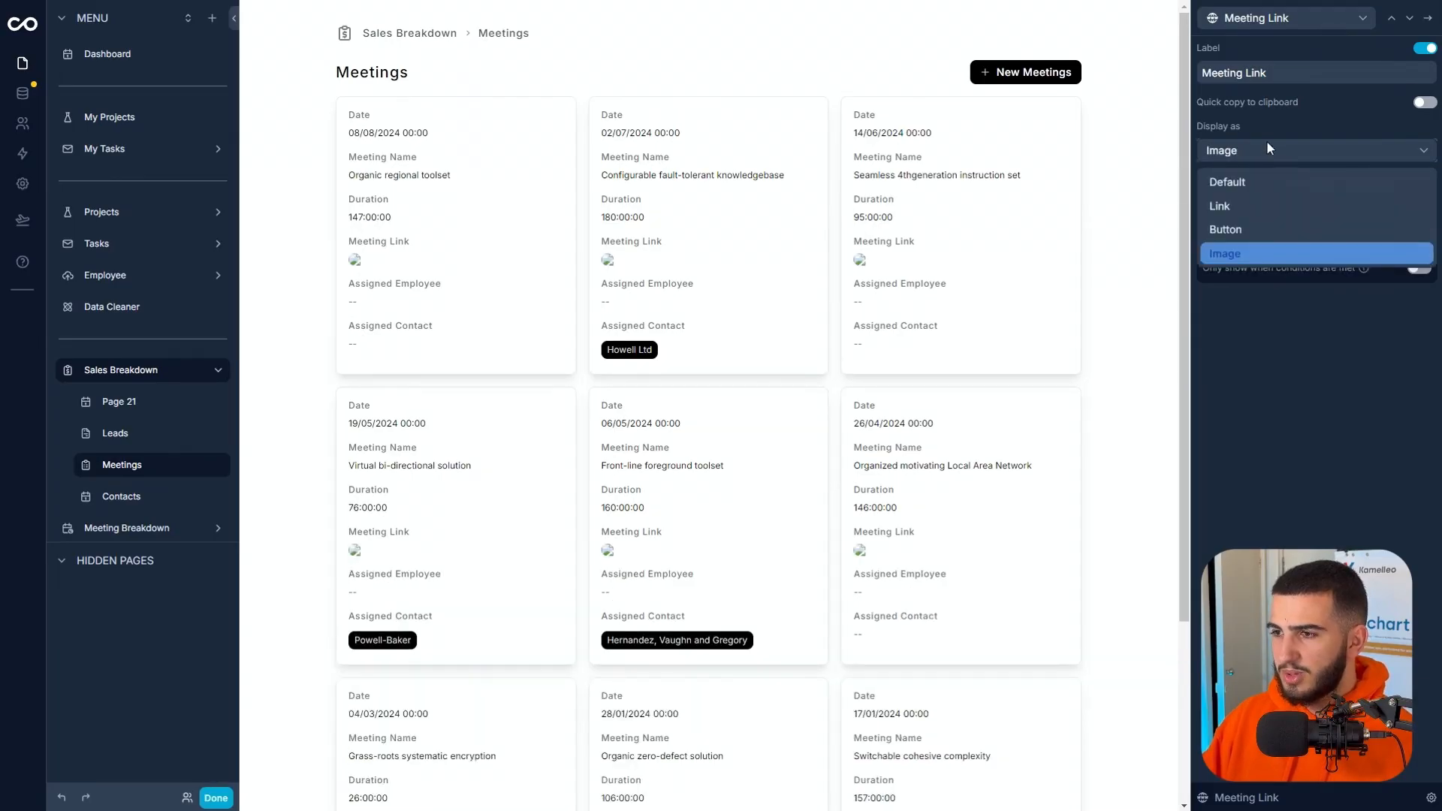
left_click(1262, 204)
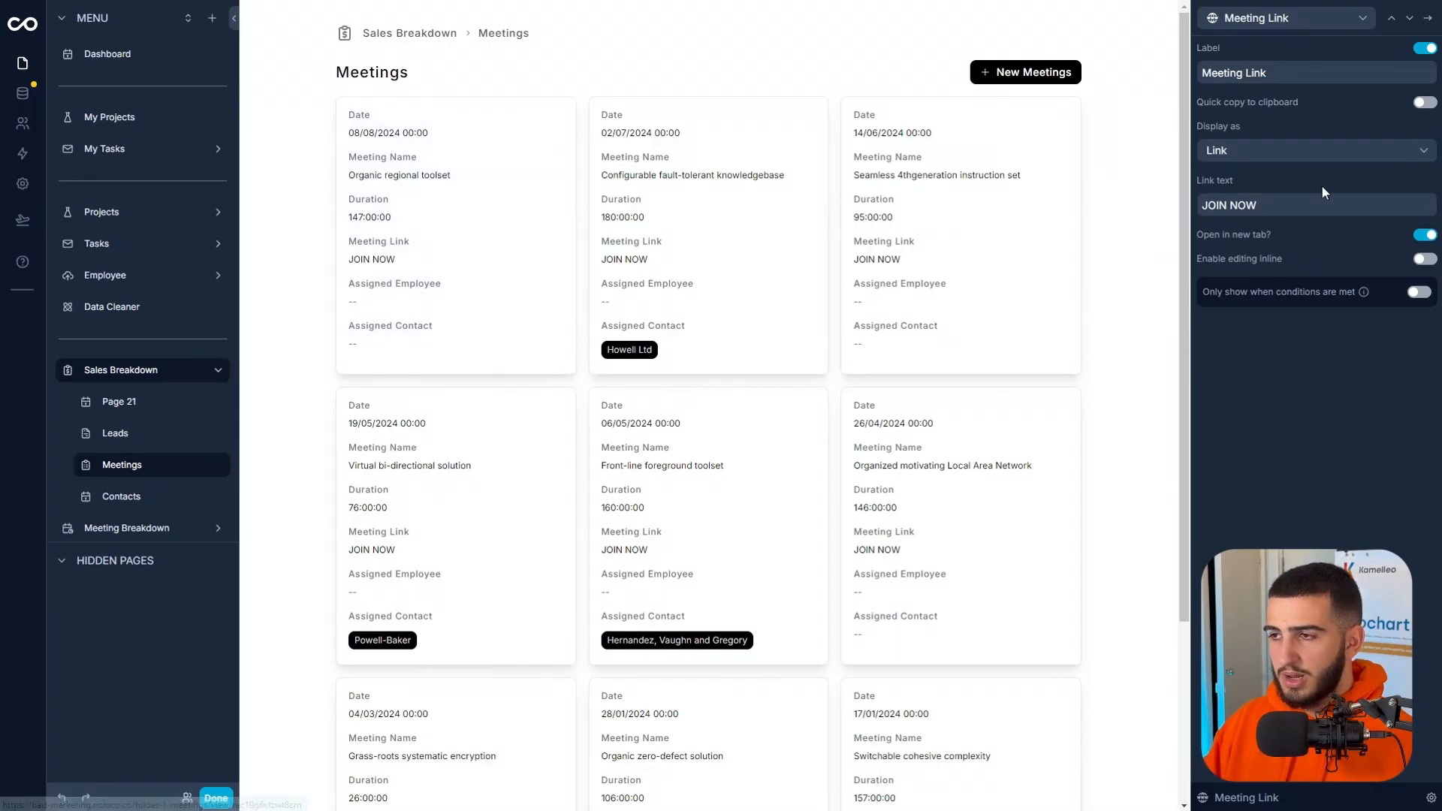
Hide the label of the Meeting Link field and return to the field list.
left_click(1425, 48)
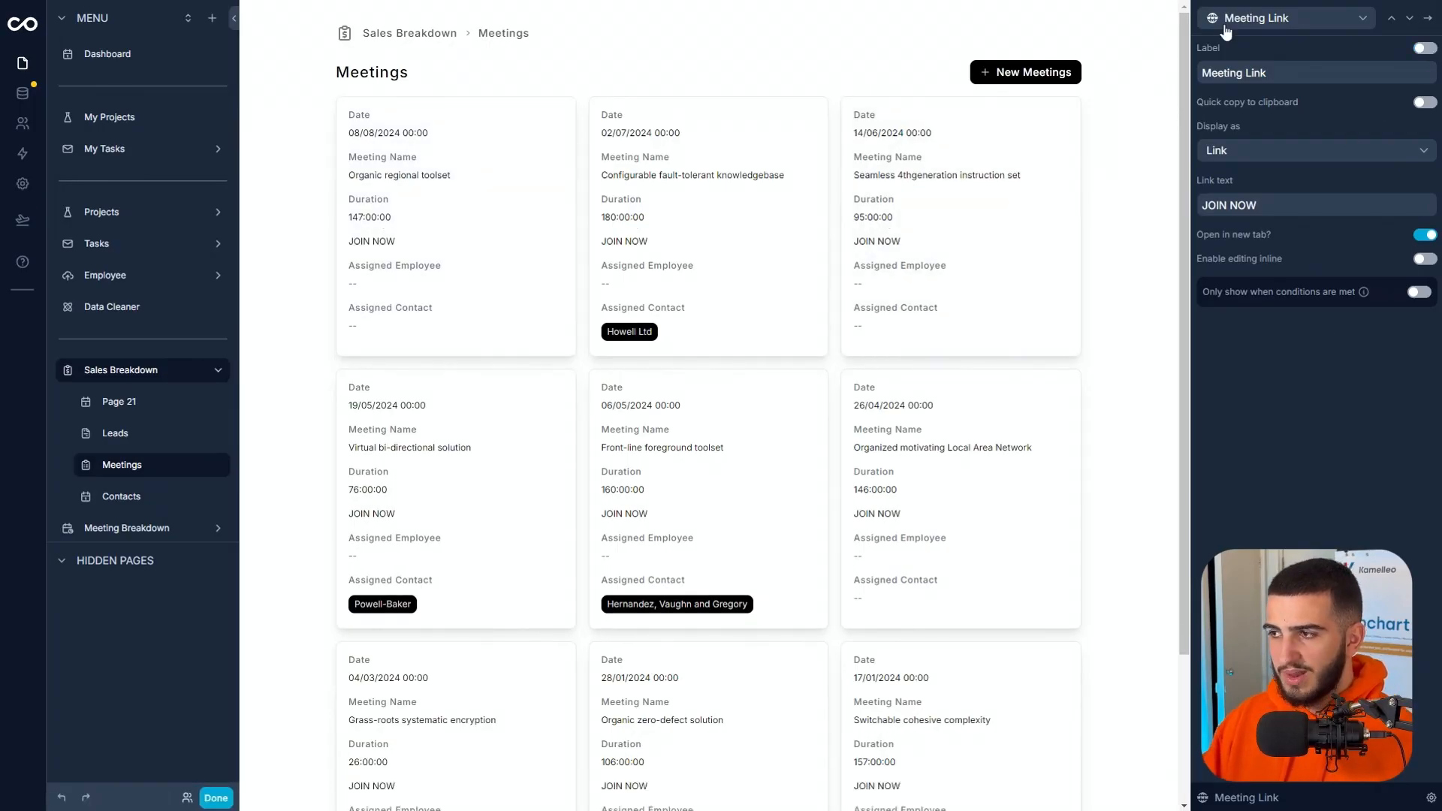
left_click(1427, 18)
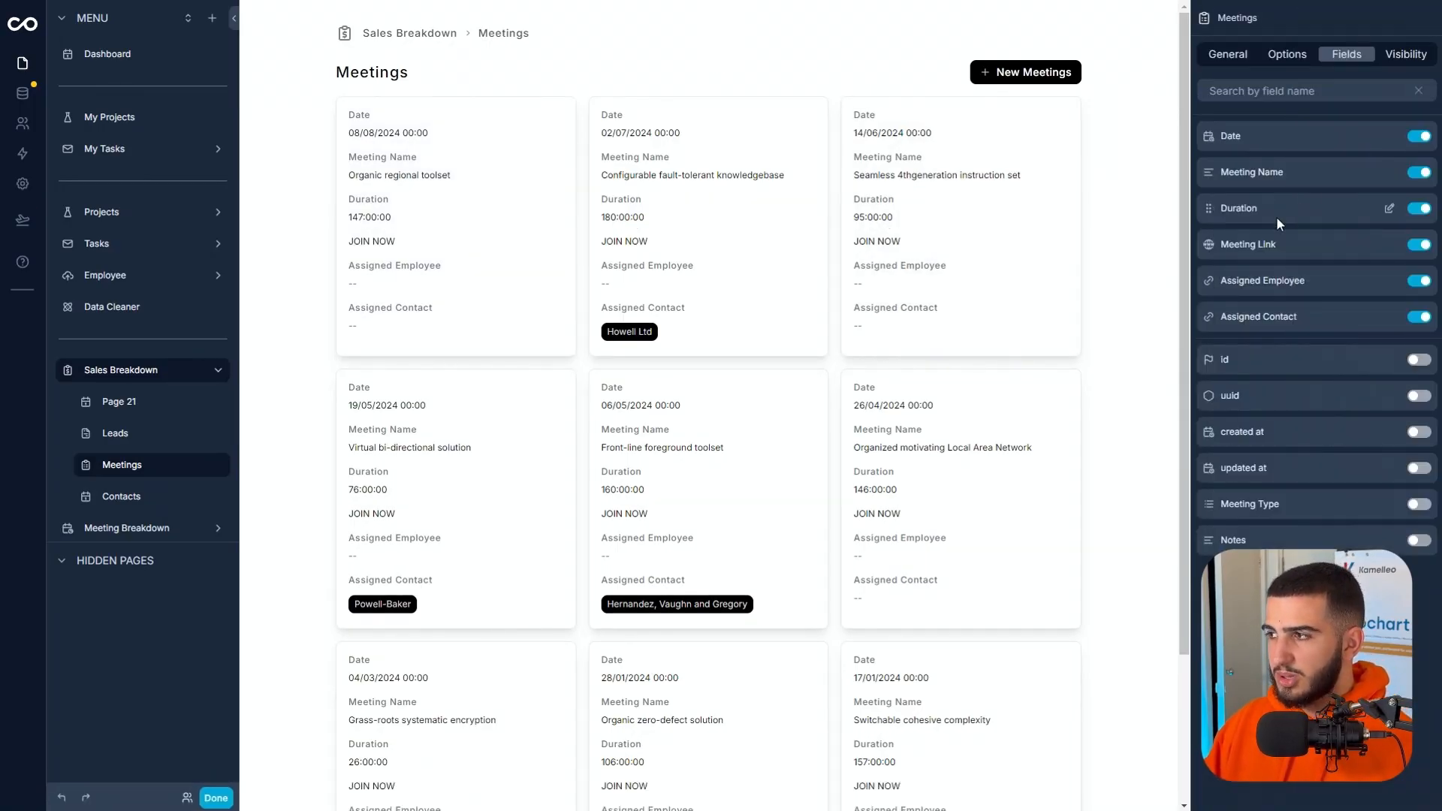
Set the Meeting Link field to display as a button and move it below Assigned Contact.
left_click(1389, 244)
left_click(1322, 148)
left_click(1246, 228)
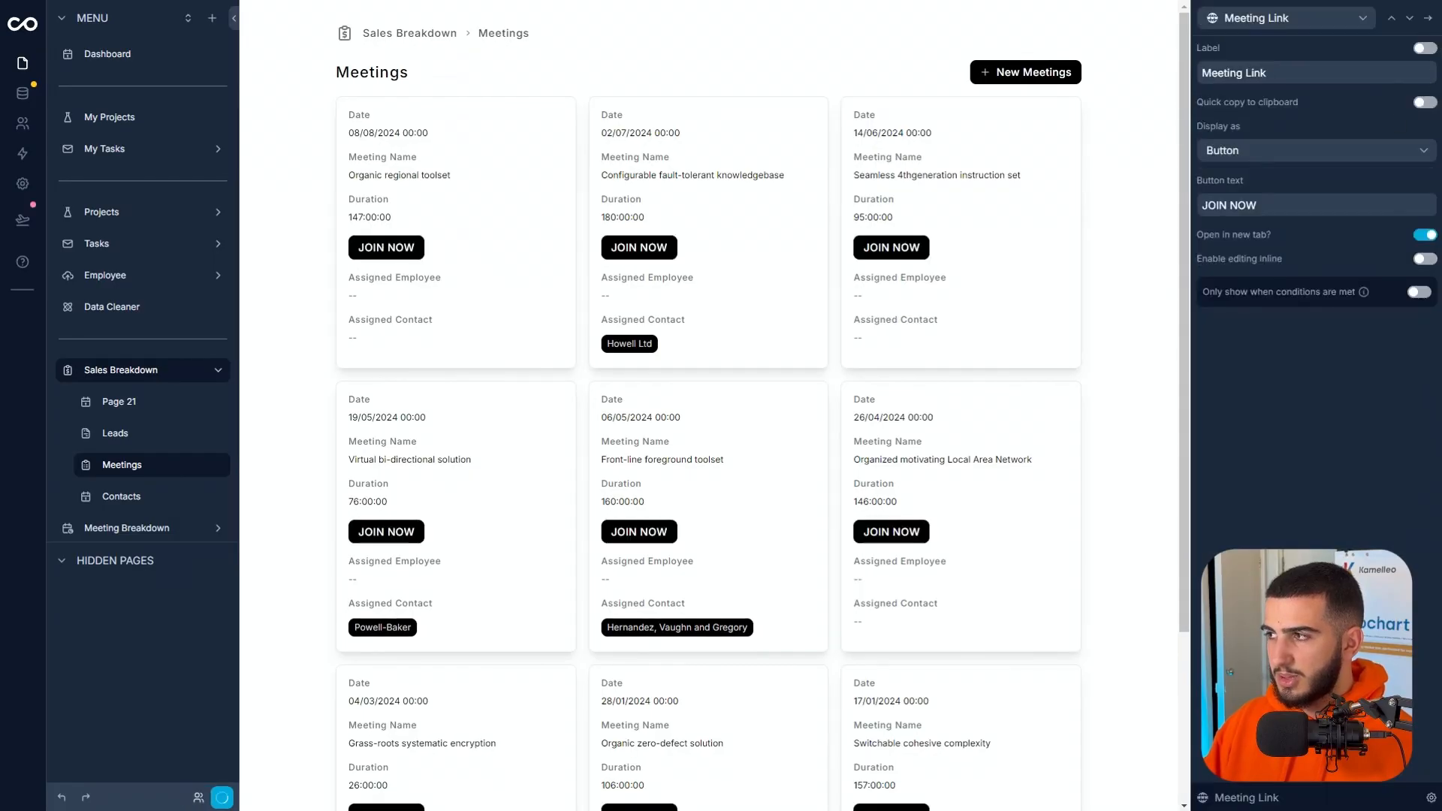
left_click(1426, 17)
left_click_drag(1211, 240, 1210, 325)
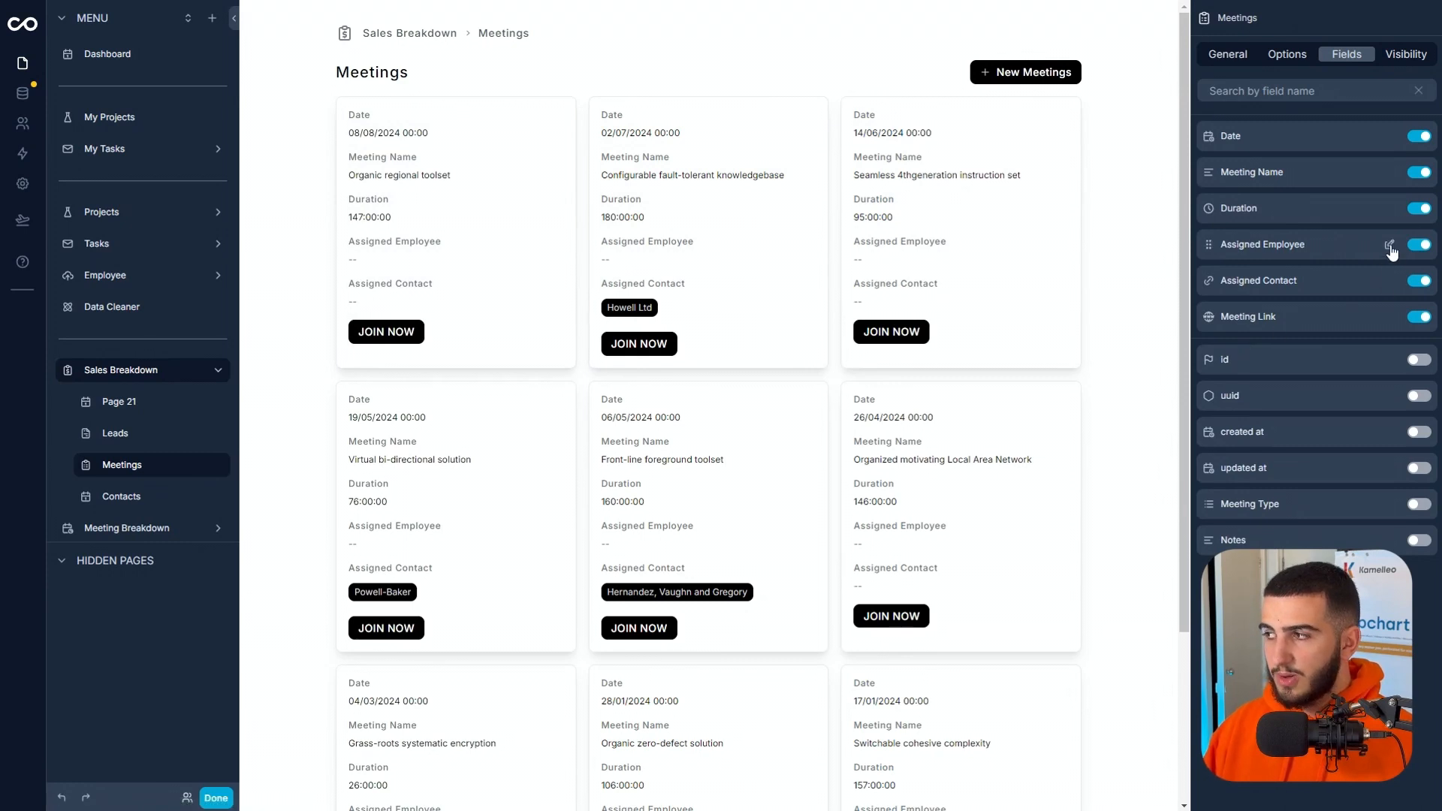
Show the Assigned Employee field only when the meeting's Assigned Employee id is not empty.
left_click(1389, 245)
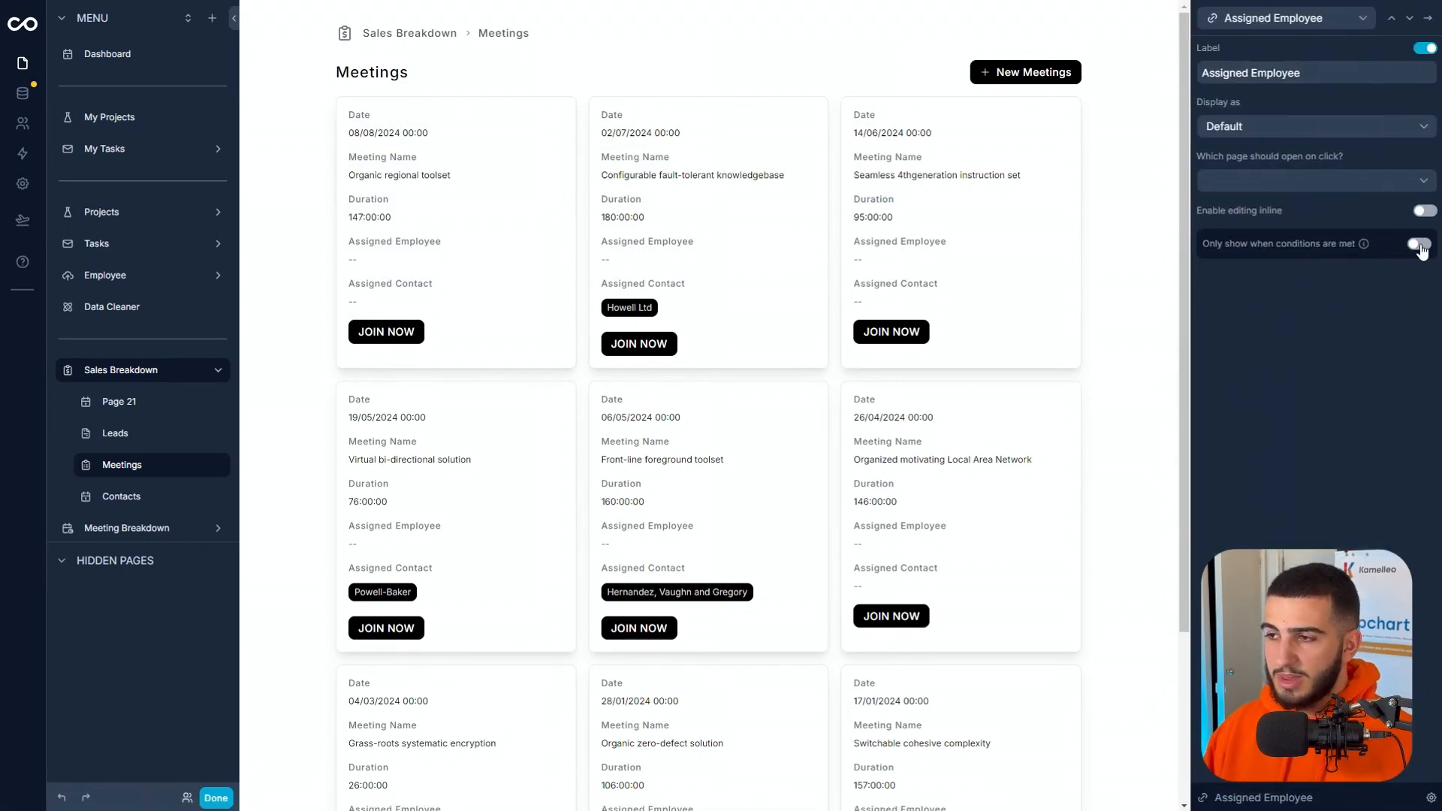
left_click(1420, 246)
left_click(1227, 291)
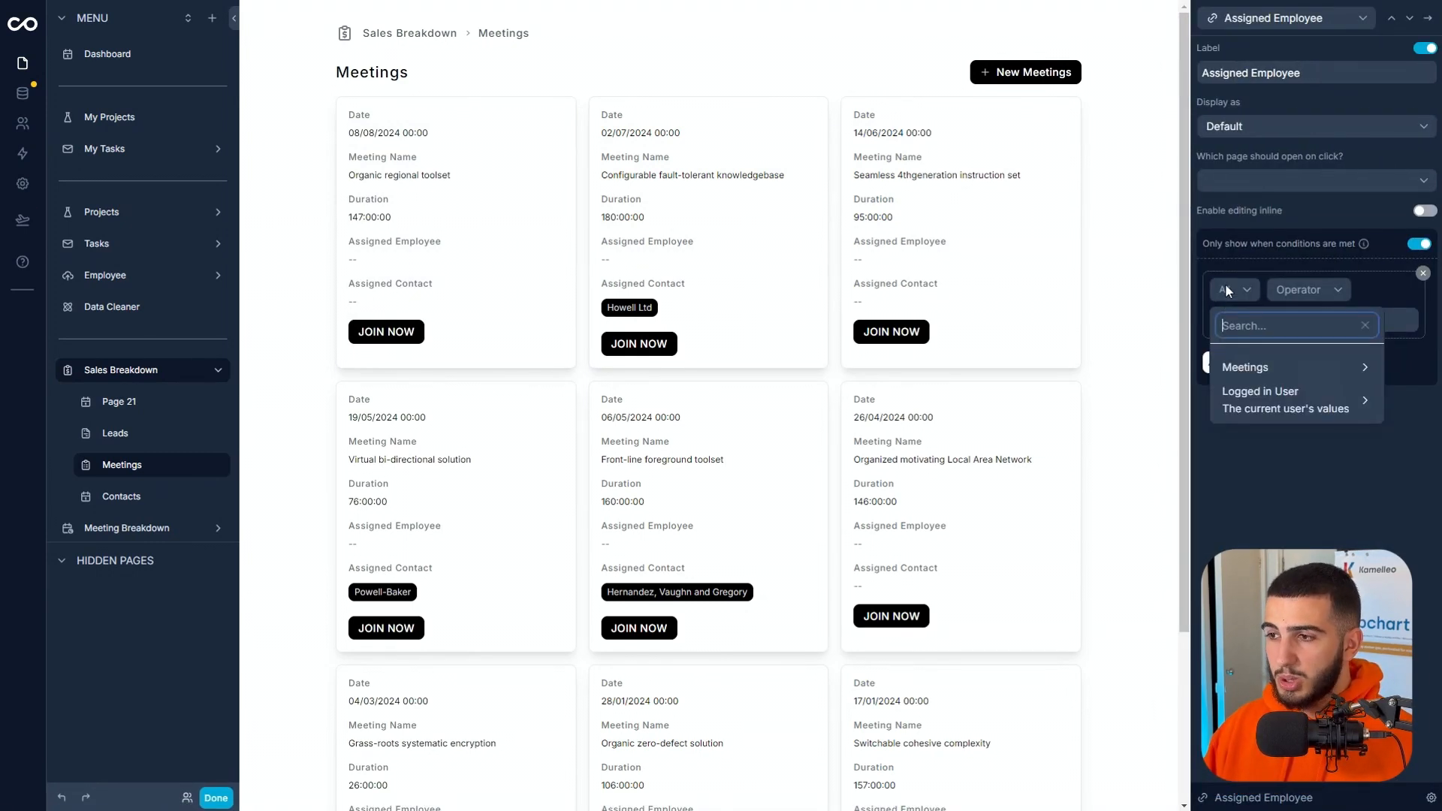
left_click(1258, 369)
scroll(1164, 405, "down", 3)
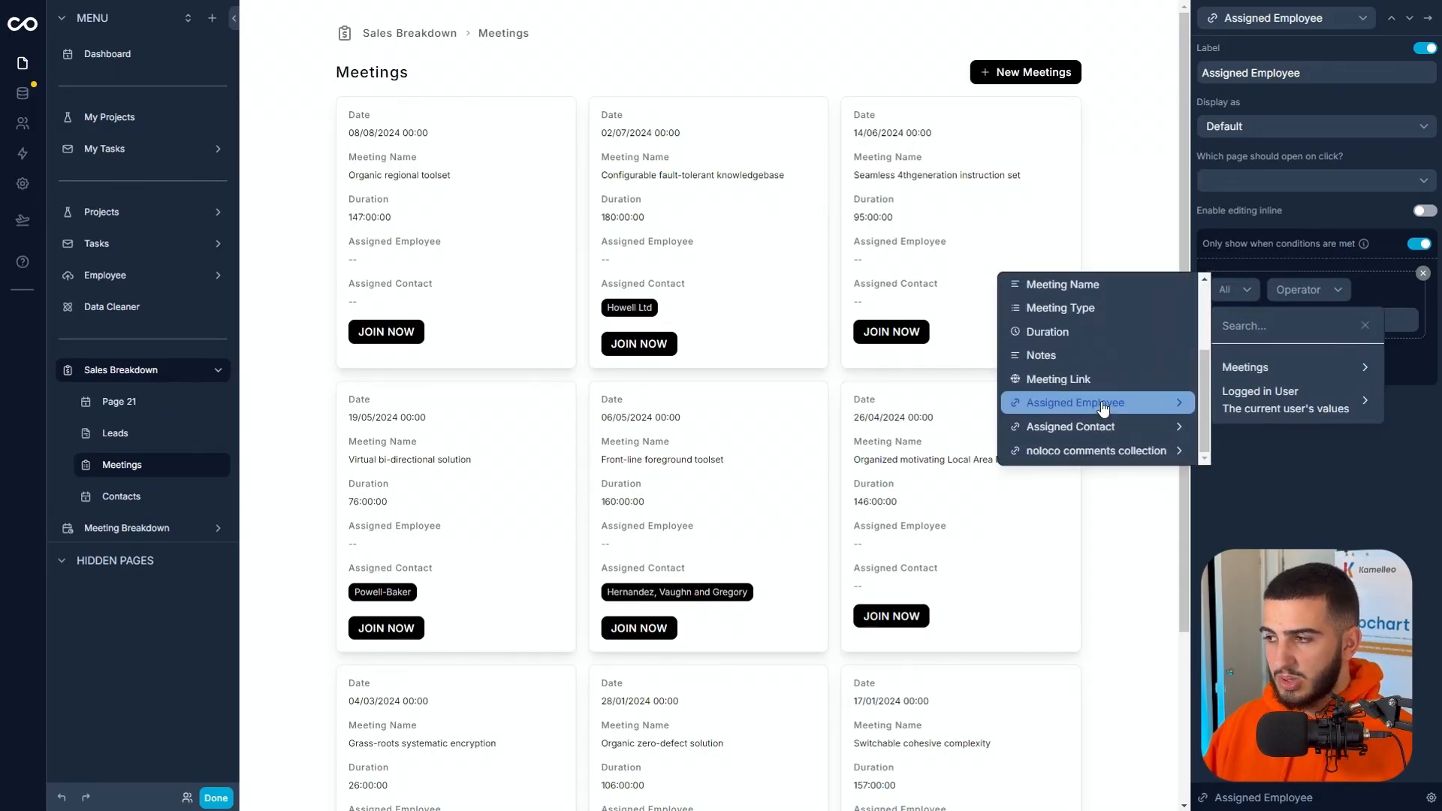
left_click(1156, 403)
left_click(1229, 344)
left_click(1266, 333)
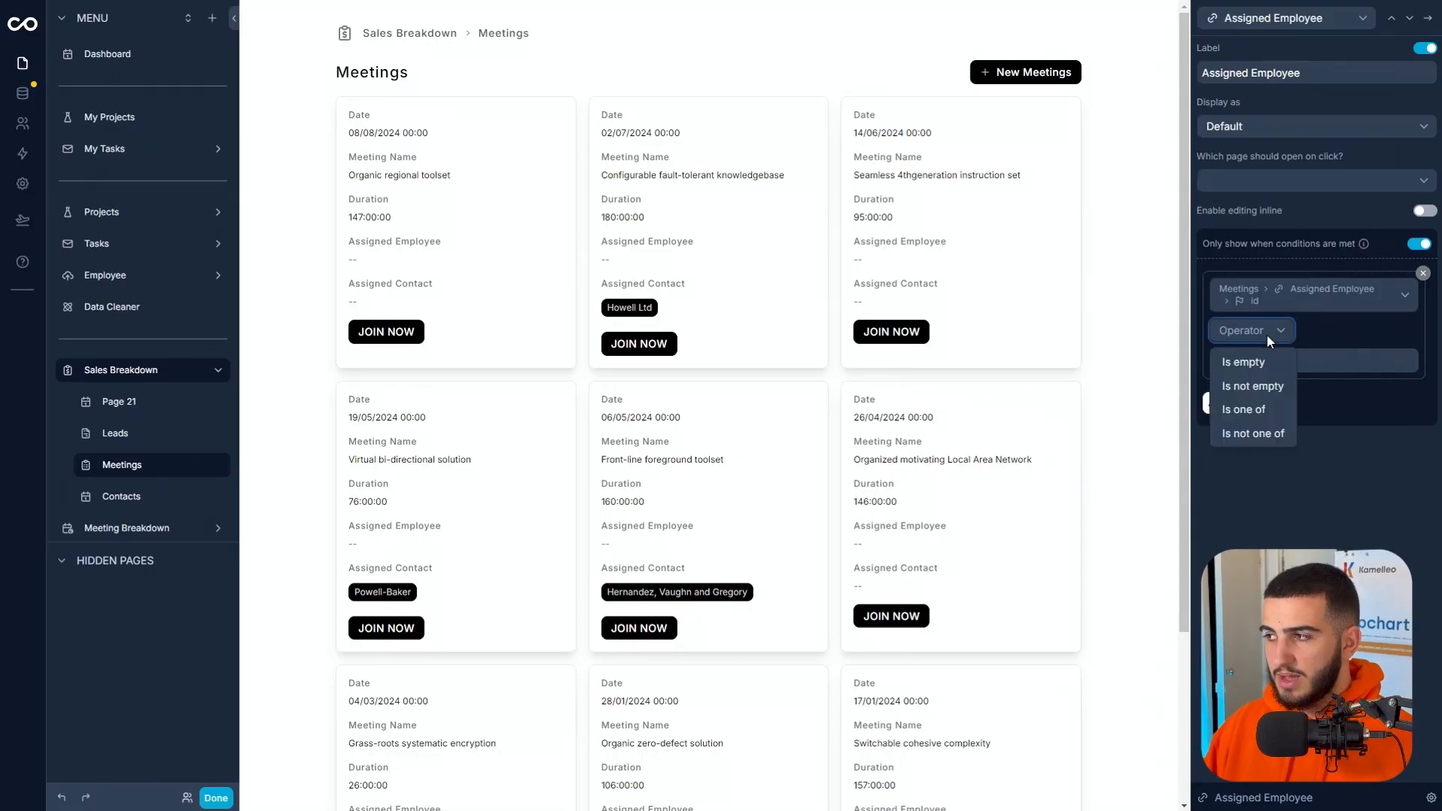
left_click(1250, 386)
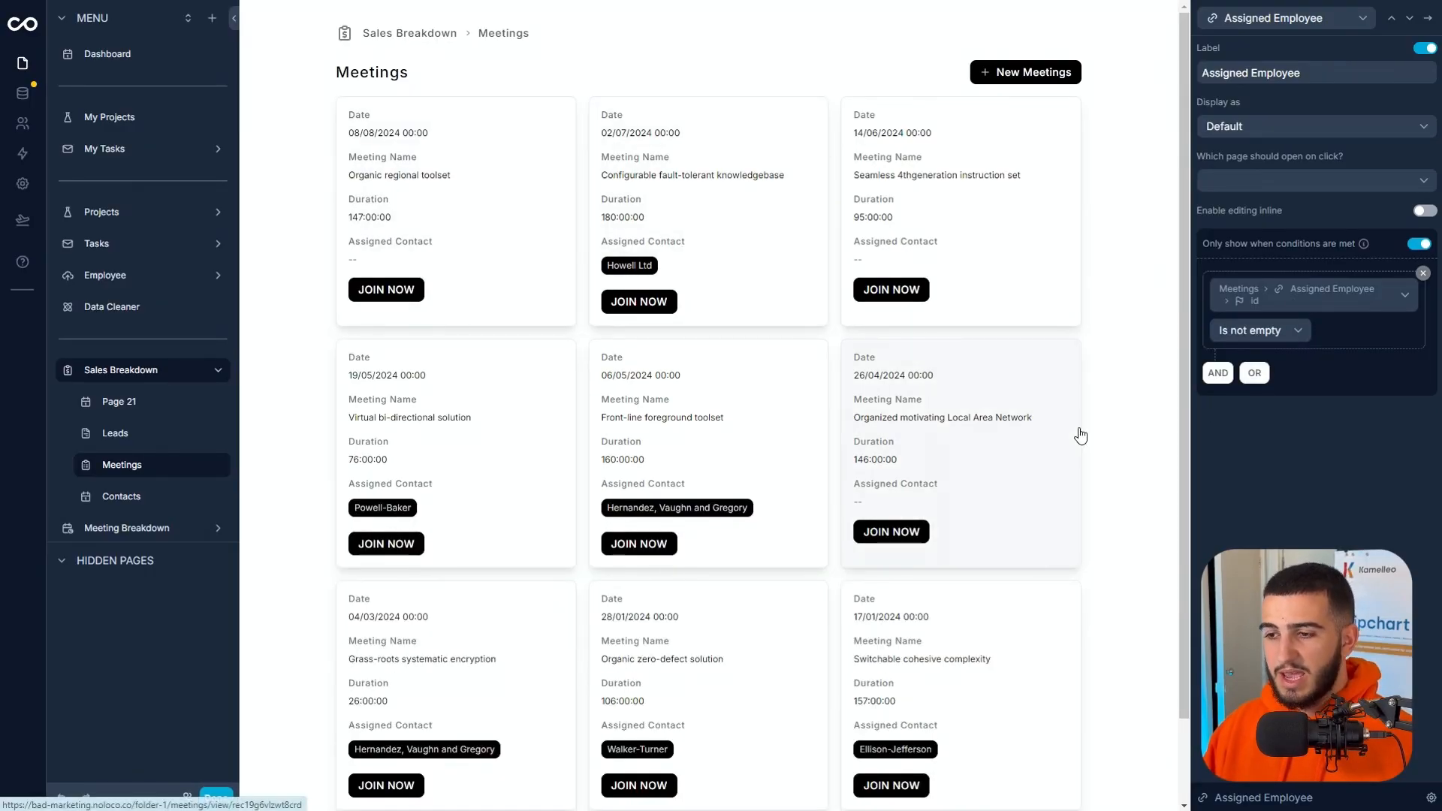
Show the Assigned Contact field only when the meeting's Assigned Contact id is not empty, and return to the field list.
left_click(1410, 18)
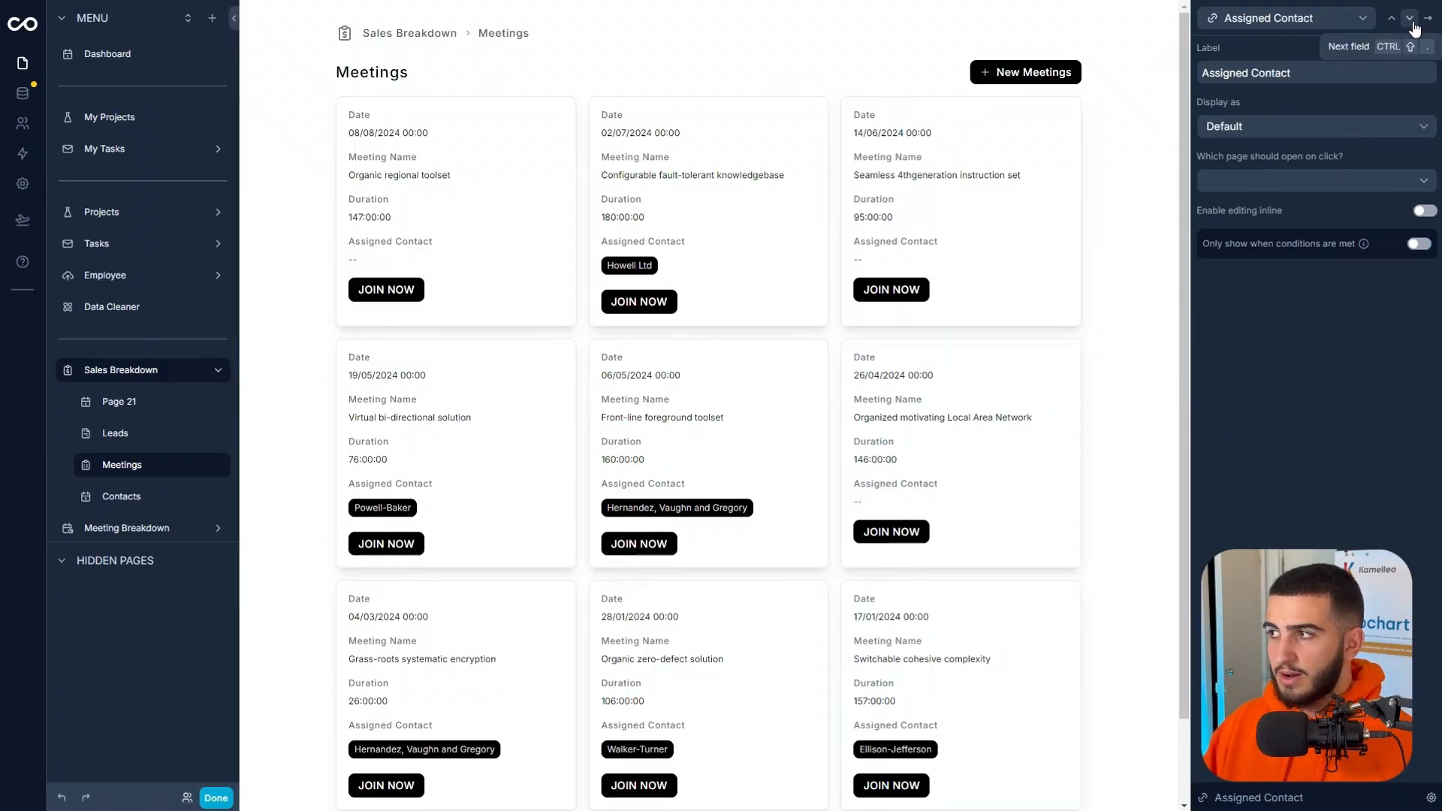
left_click(1419, 244)
left_click(1241, 291)
mouse_move(1246, 368)
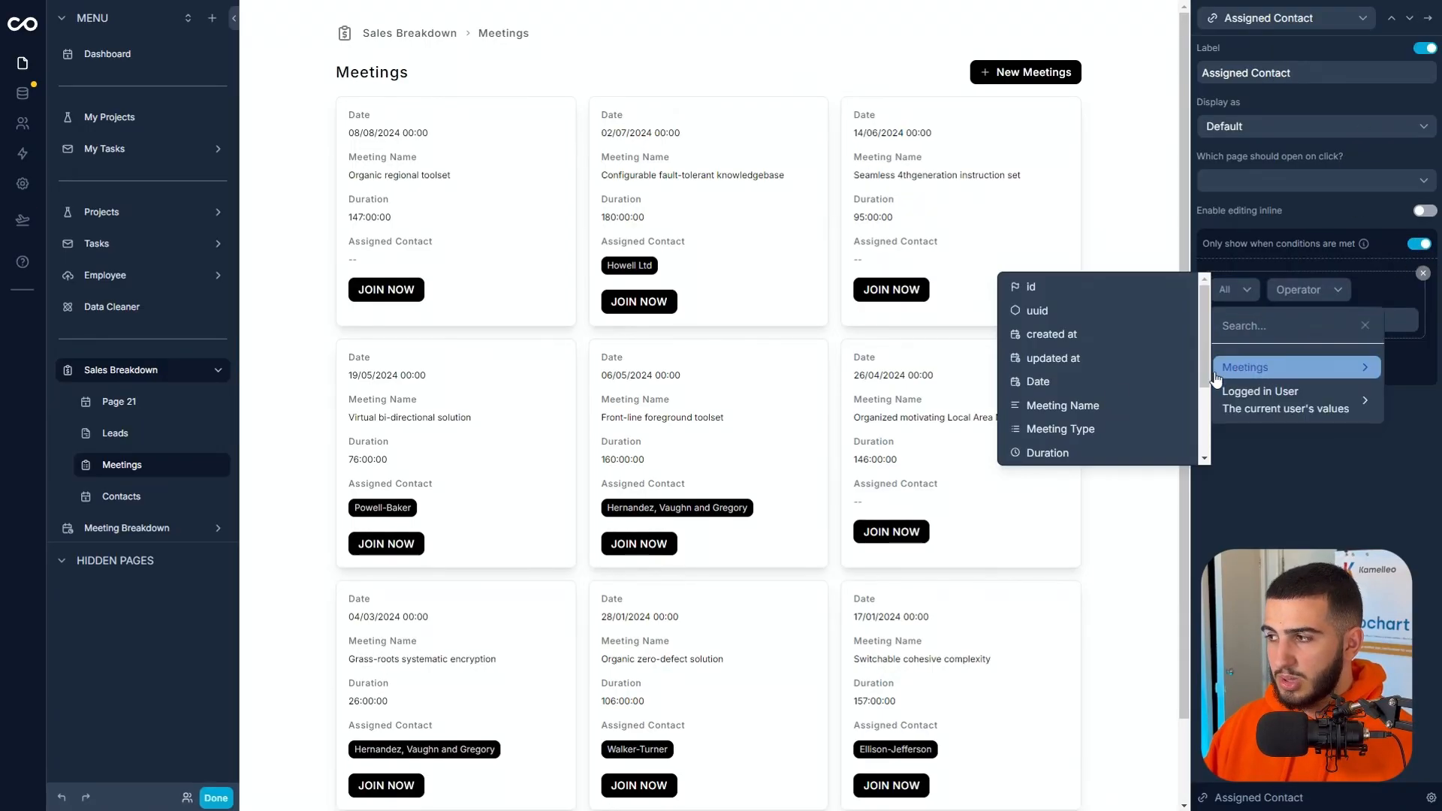
scroll(1081, 375, "down", 2)
mouse_move(1080, 433)
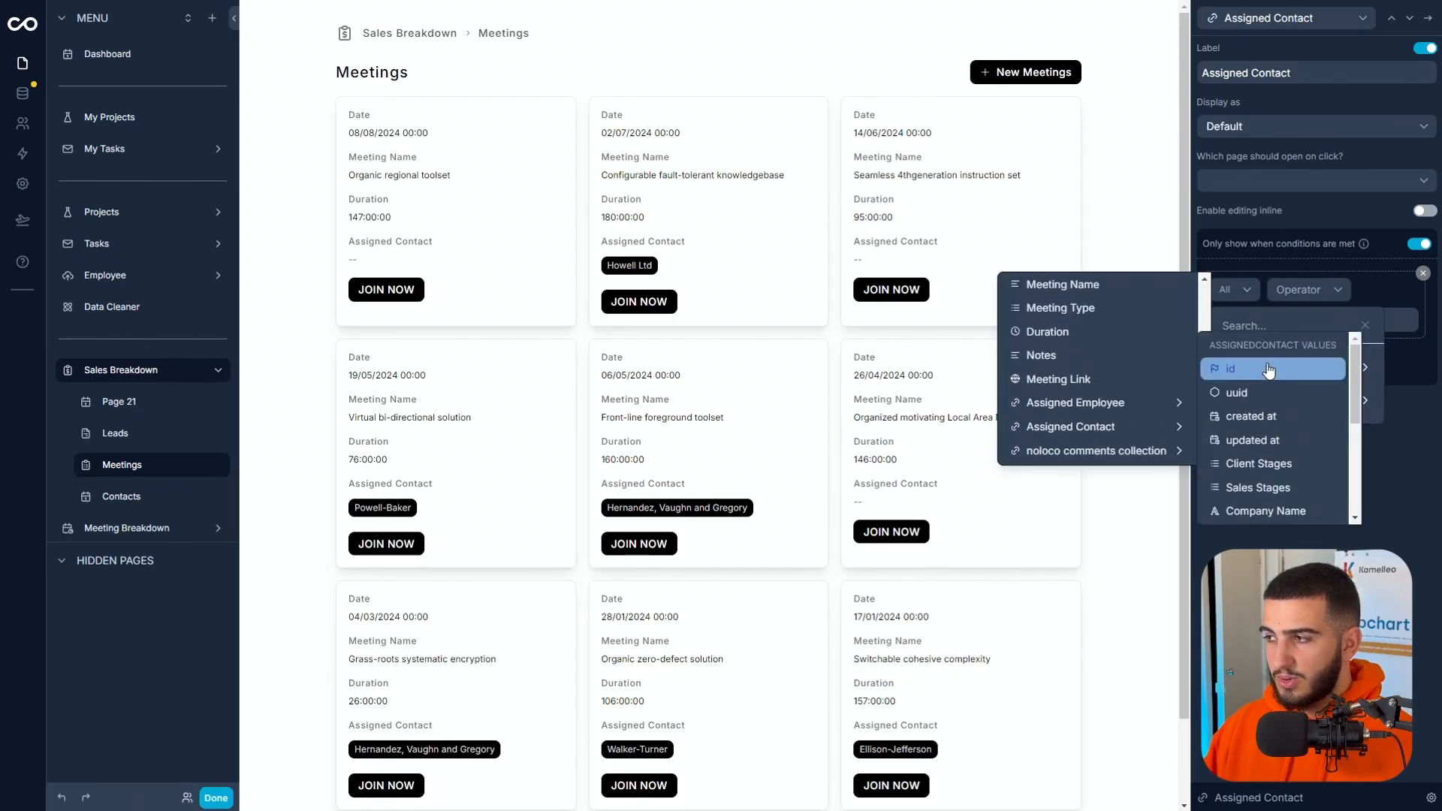
left_click(1269, 368)
left_click(1258, 336)
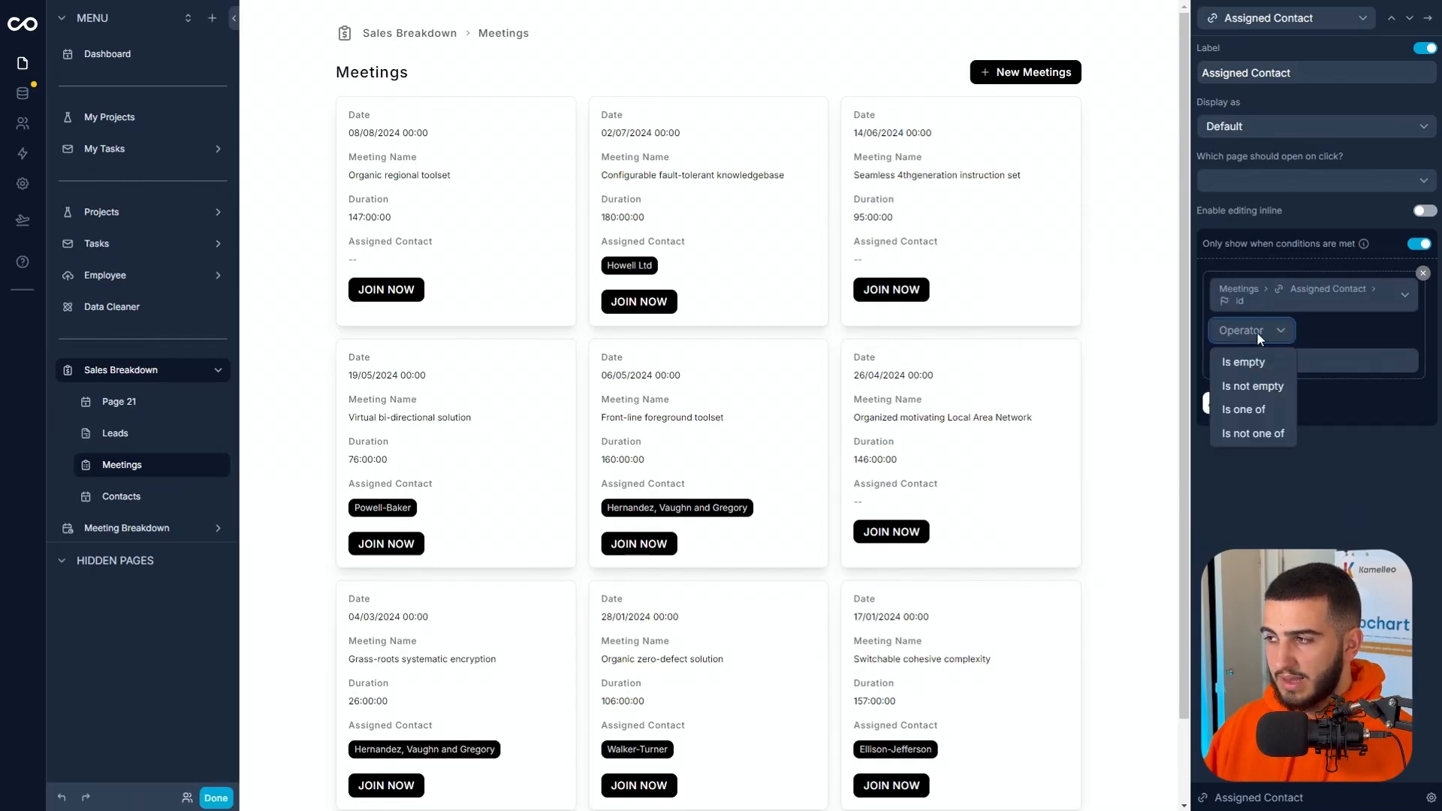
left_click(1252, 386)
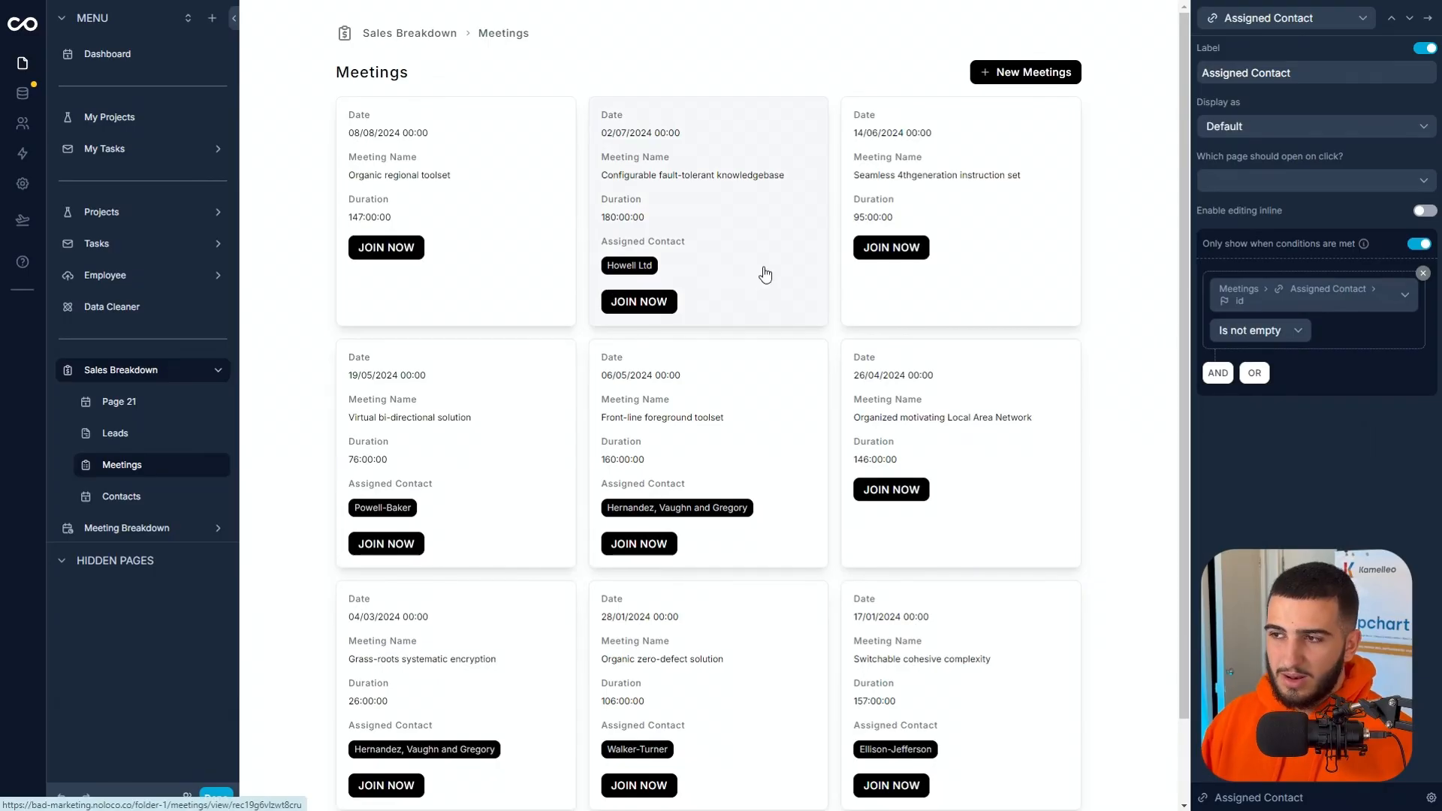
left_click(1421, 25)
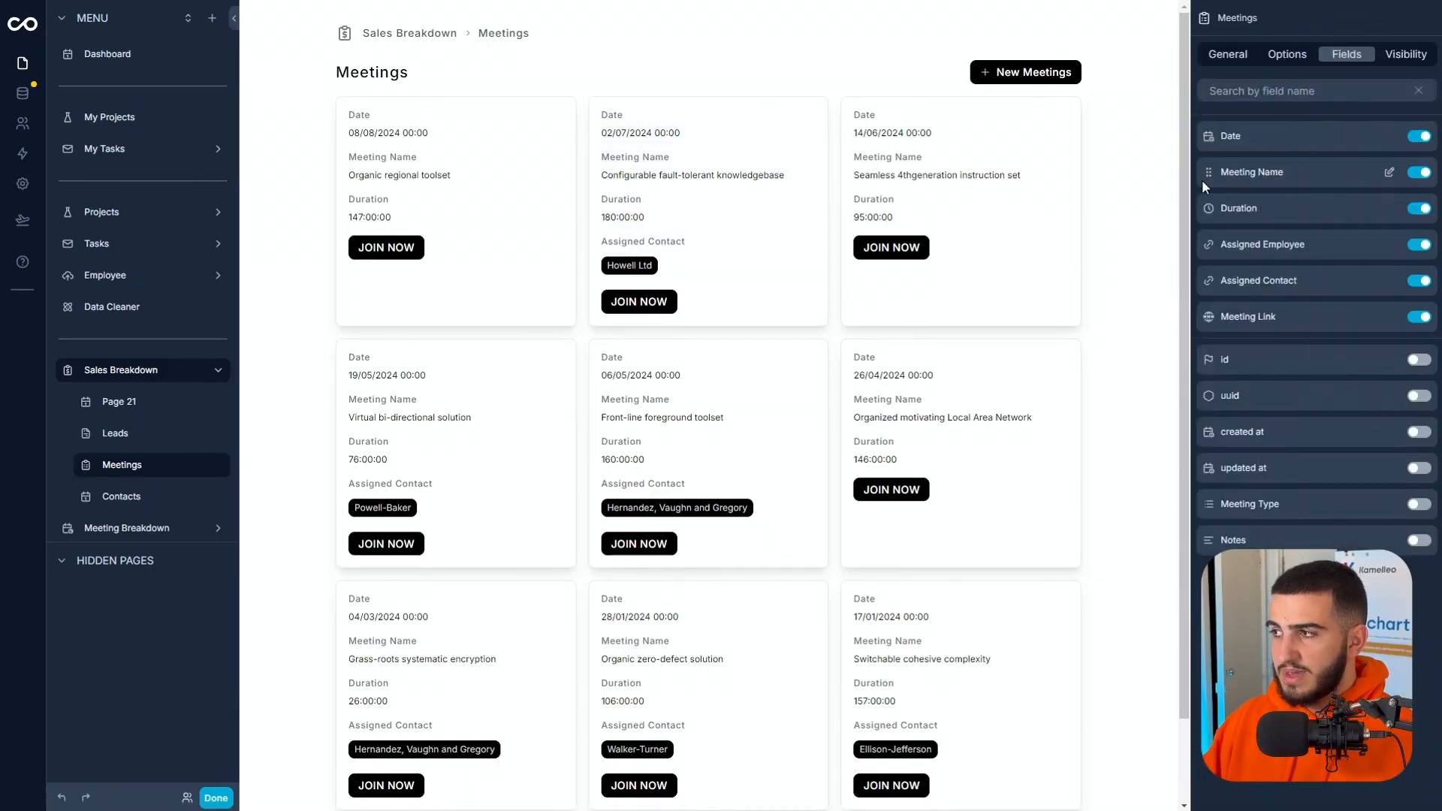
Move the Meeting Name field above Date and display it as Heading 4.
left_click_drag(1204, 176, 1212, 135)
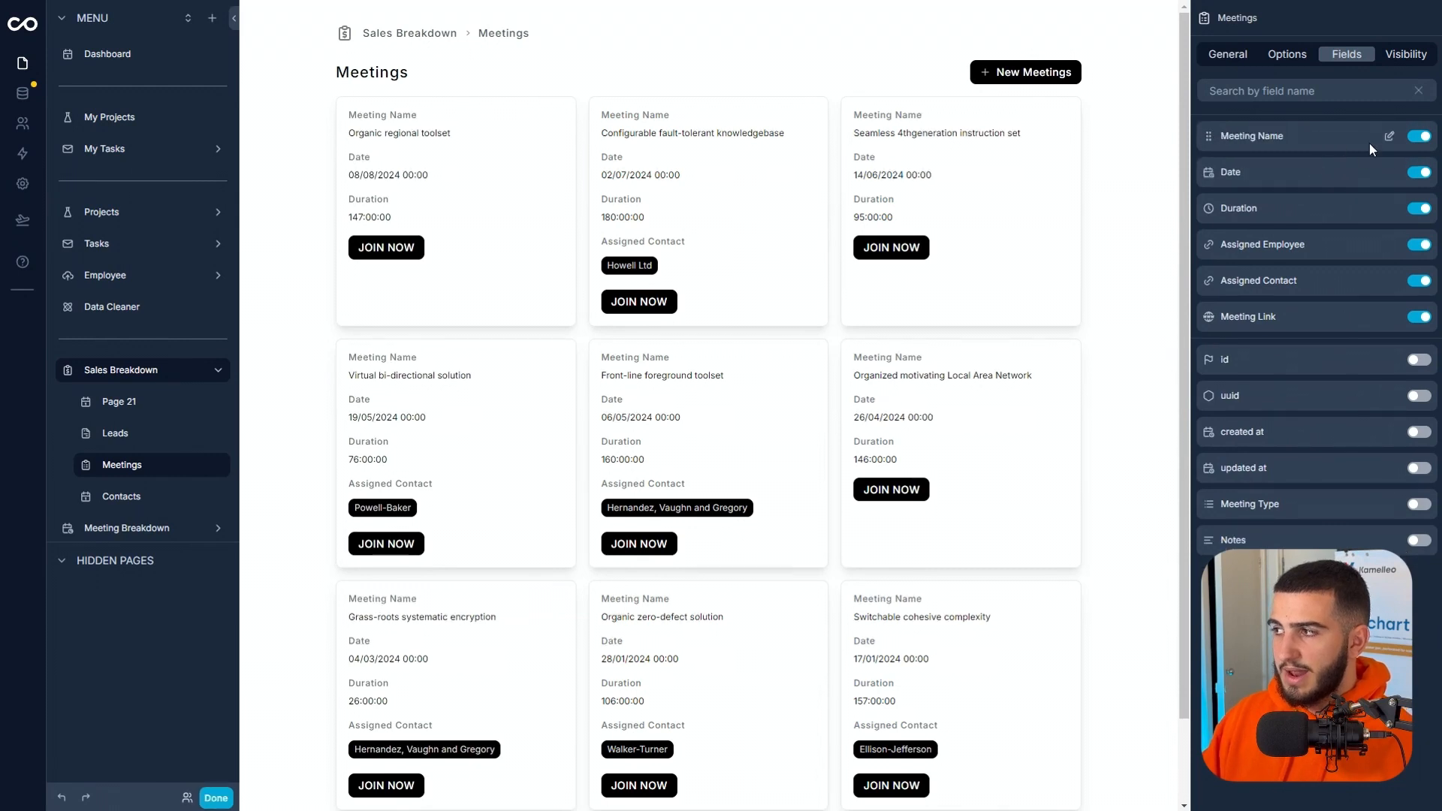
left_click(1389, 137)
left_click(1320, 153)
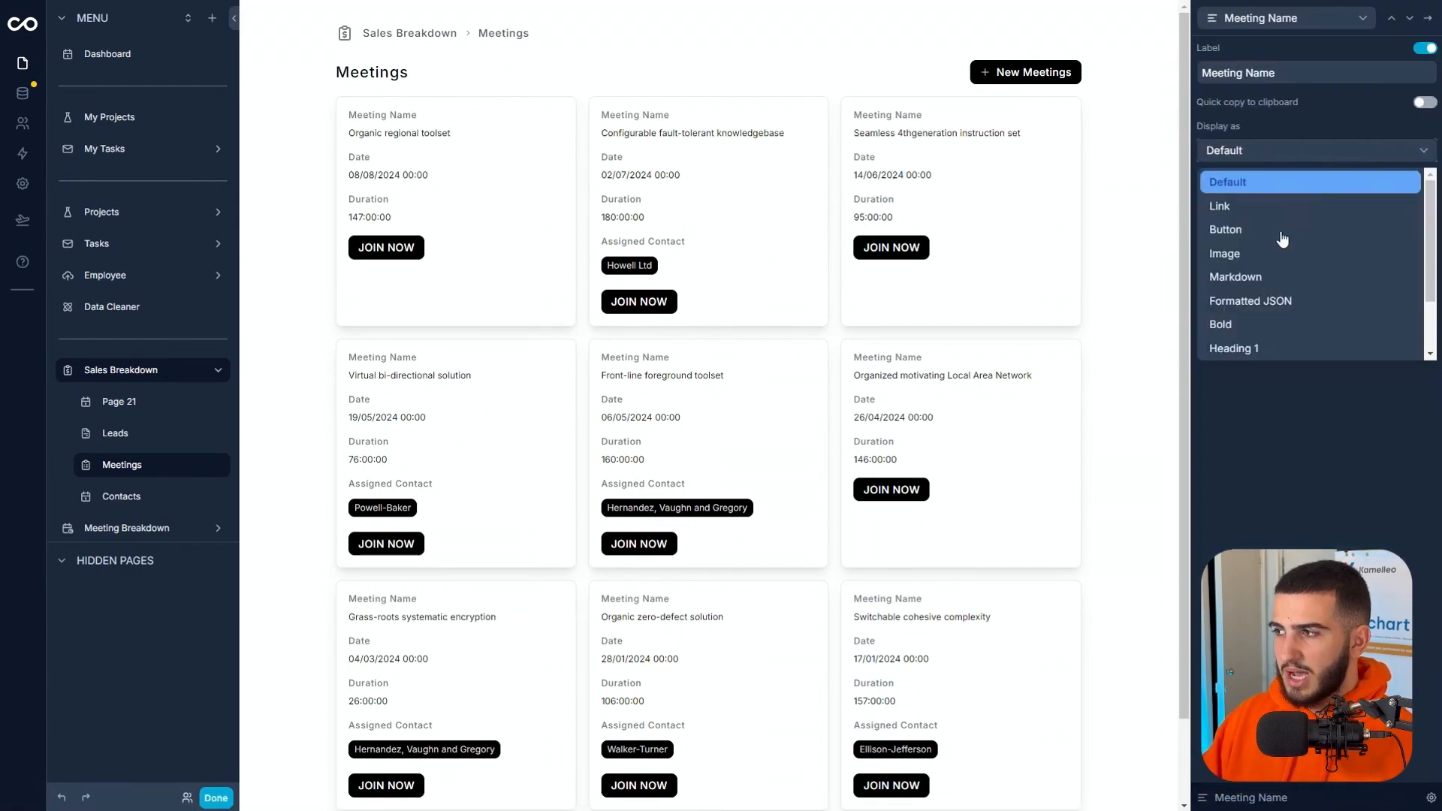
scroll(1296, 301, "down", 2)
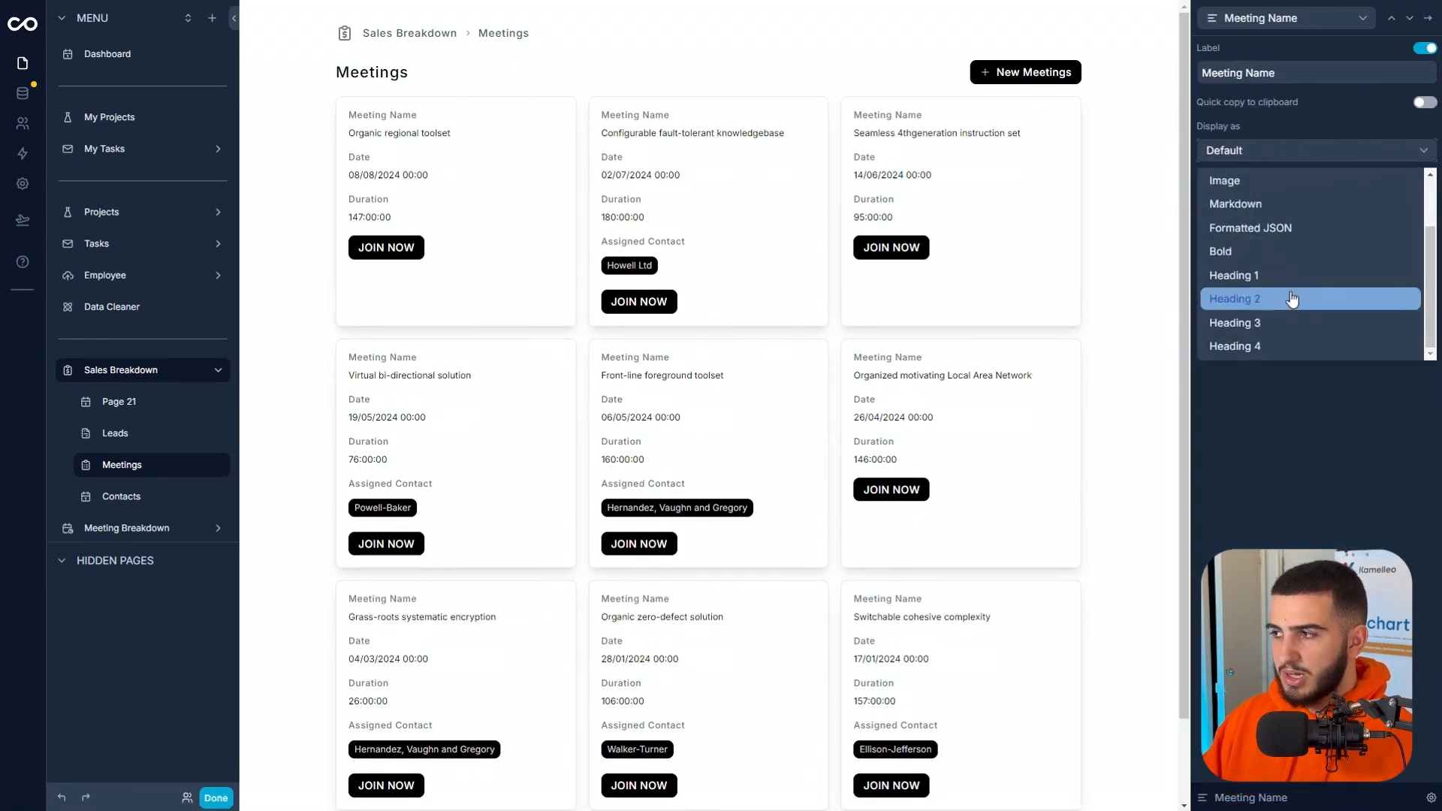
left_click(1278, 345)
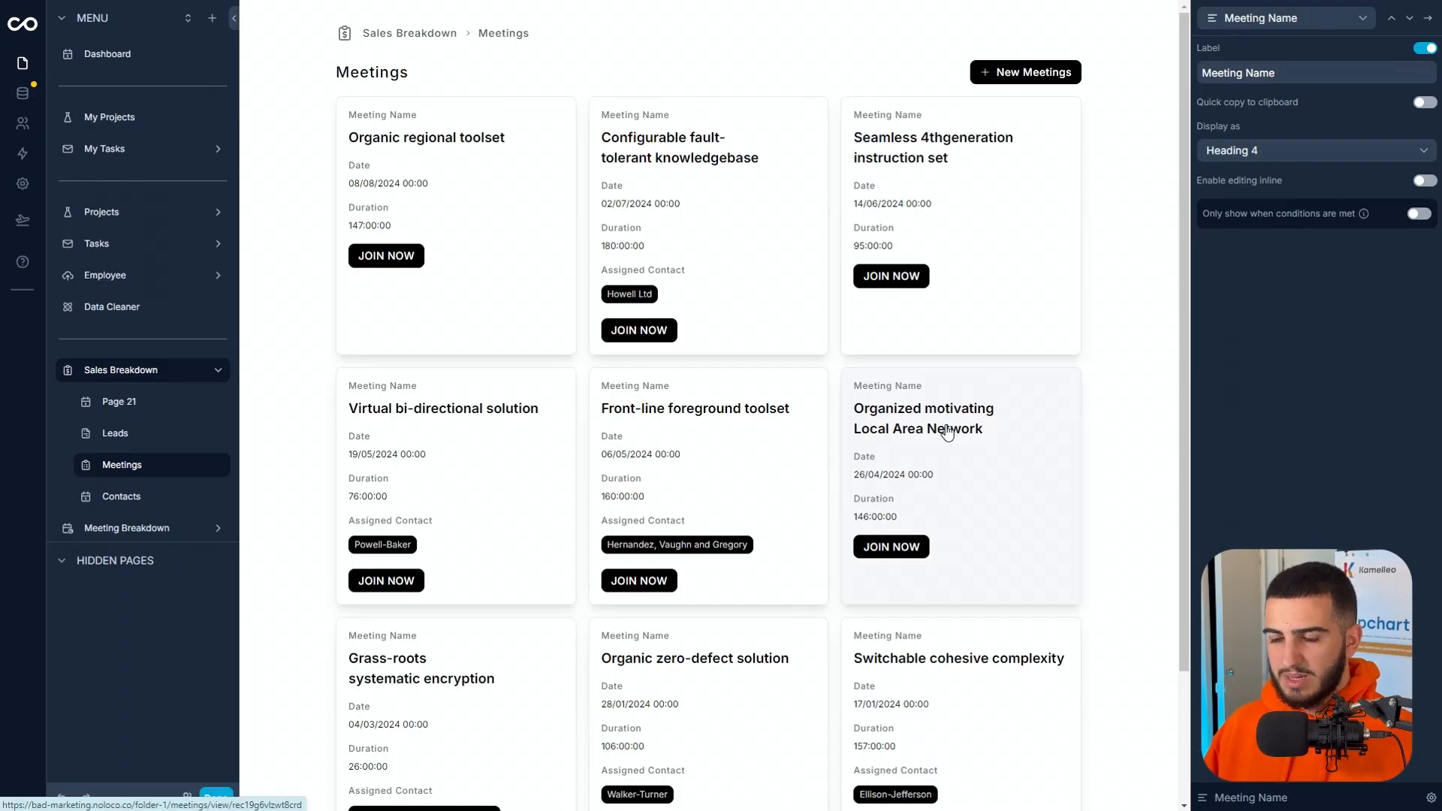
scroll(718, 389, "down", 3)
scroll(724, 428, "up", 3)
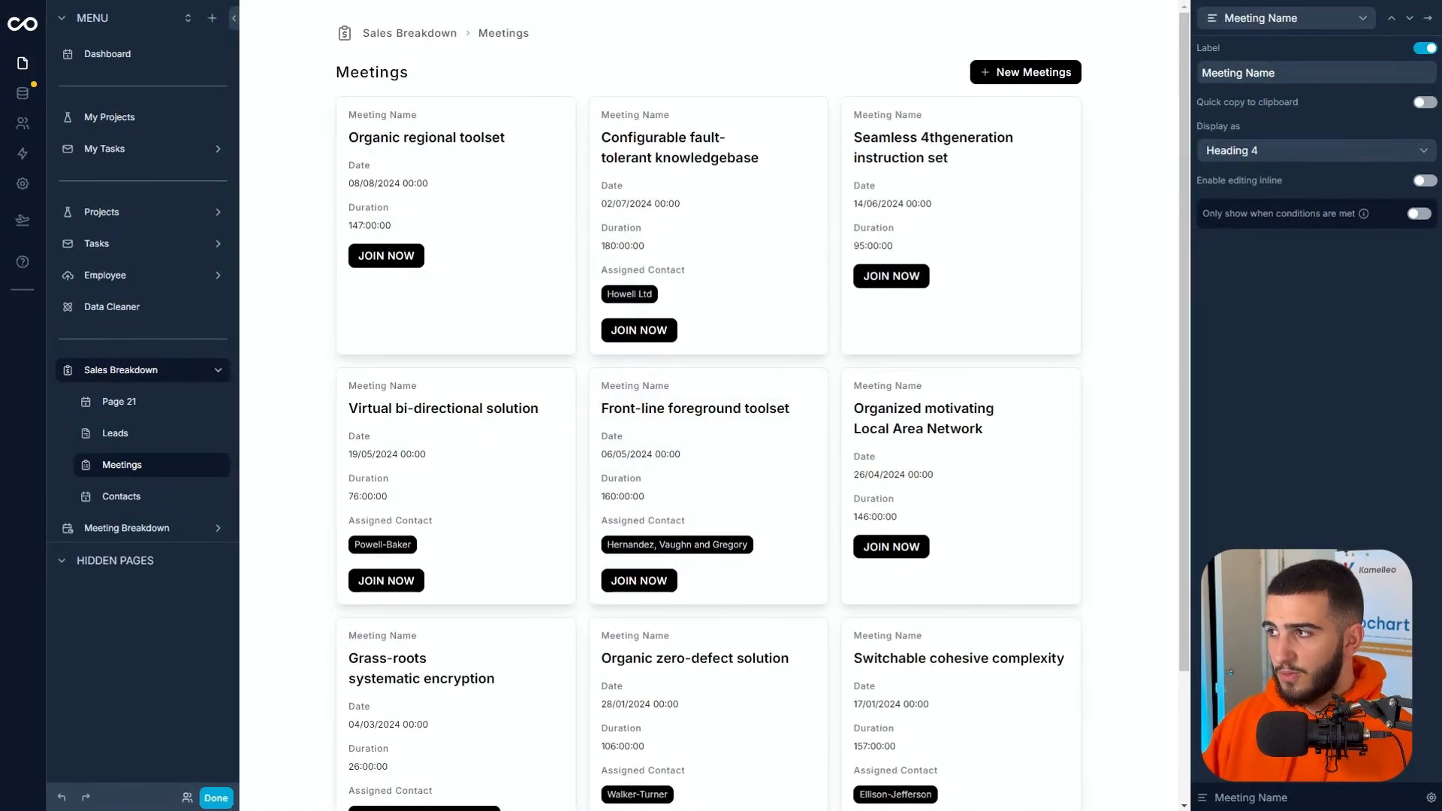
left_click(1428, 17)
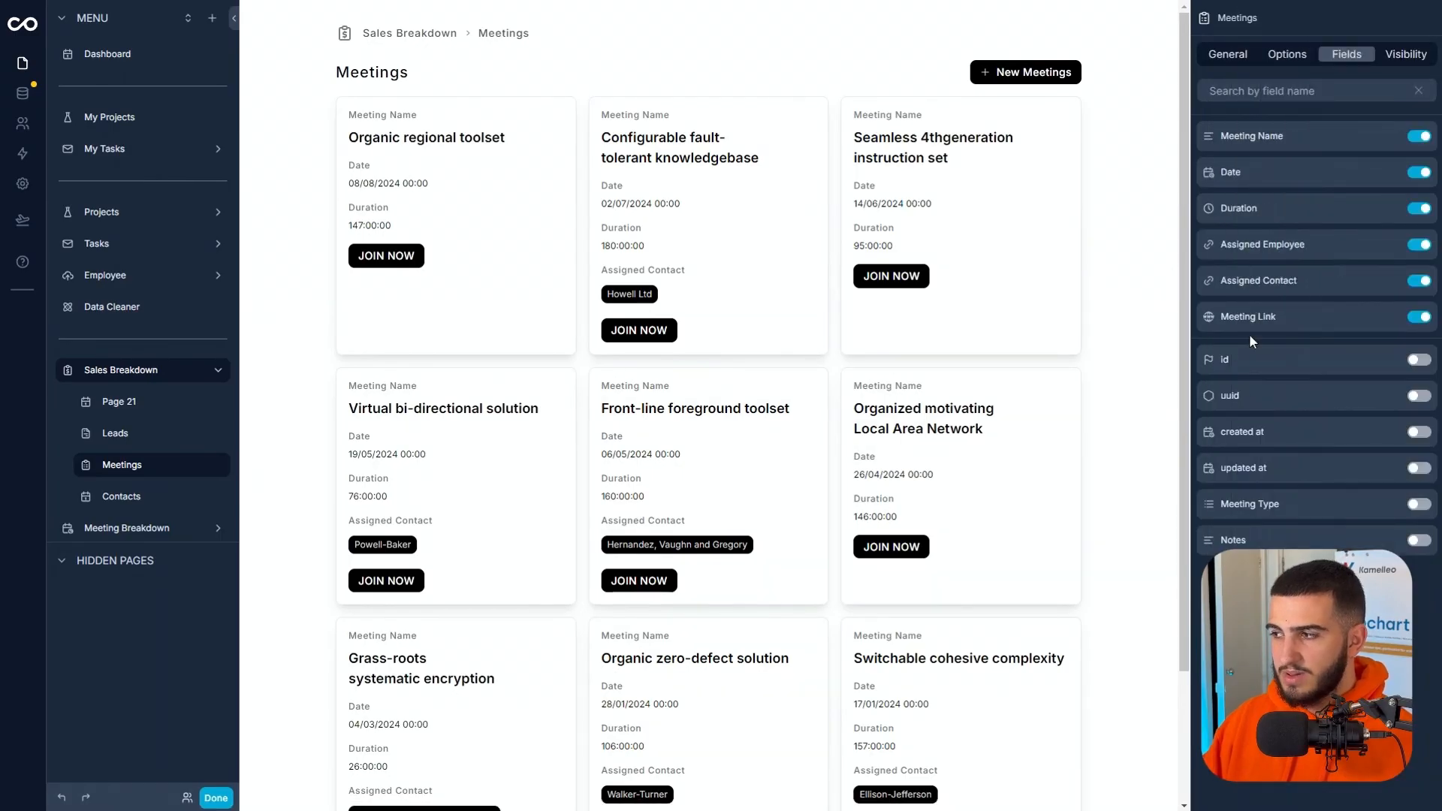
Enable Assigned Employee as a filter field for the Meetings view.
left_click(1289, 55)
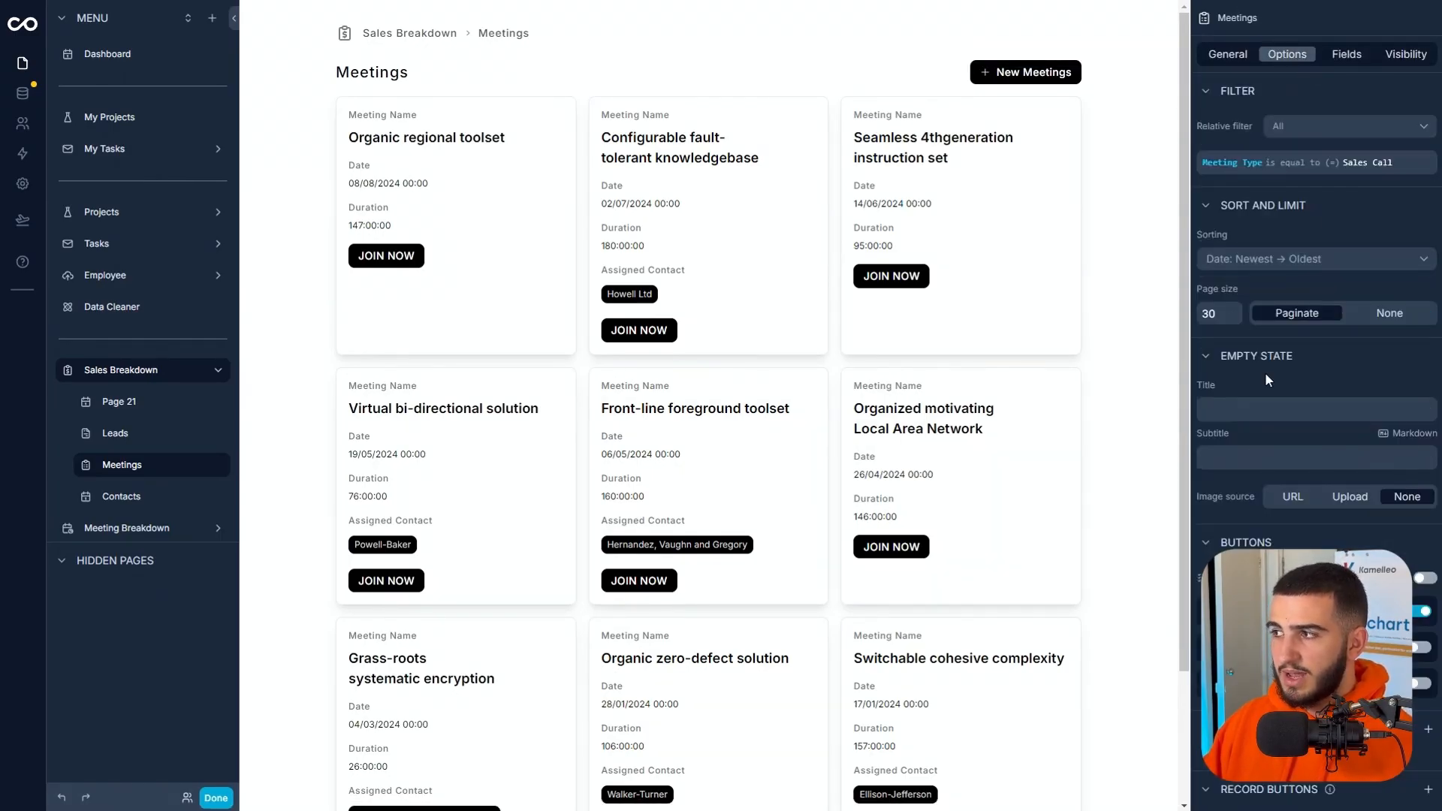
scroll(1317, 65, "down", 6)
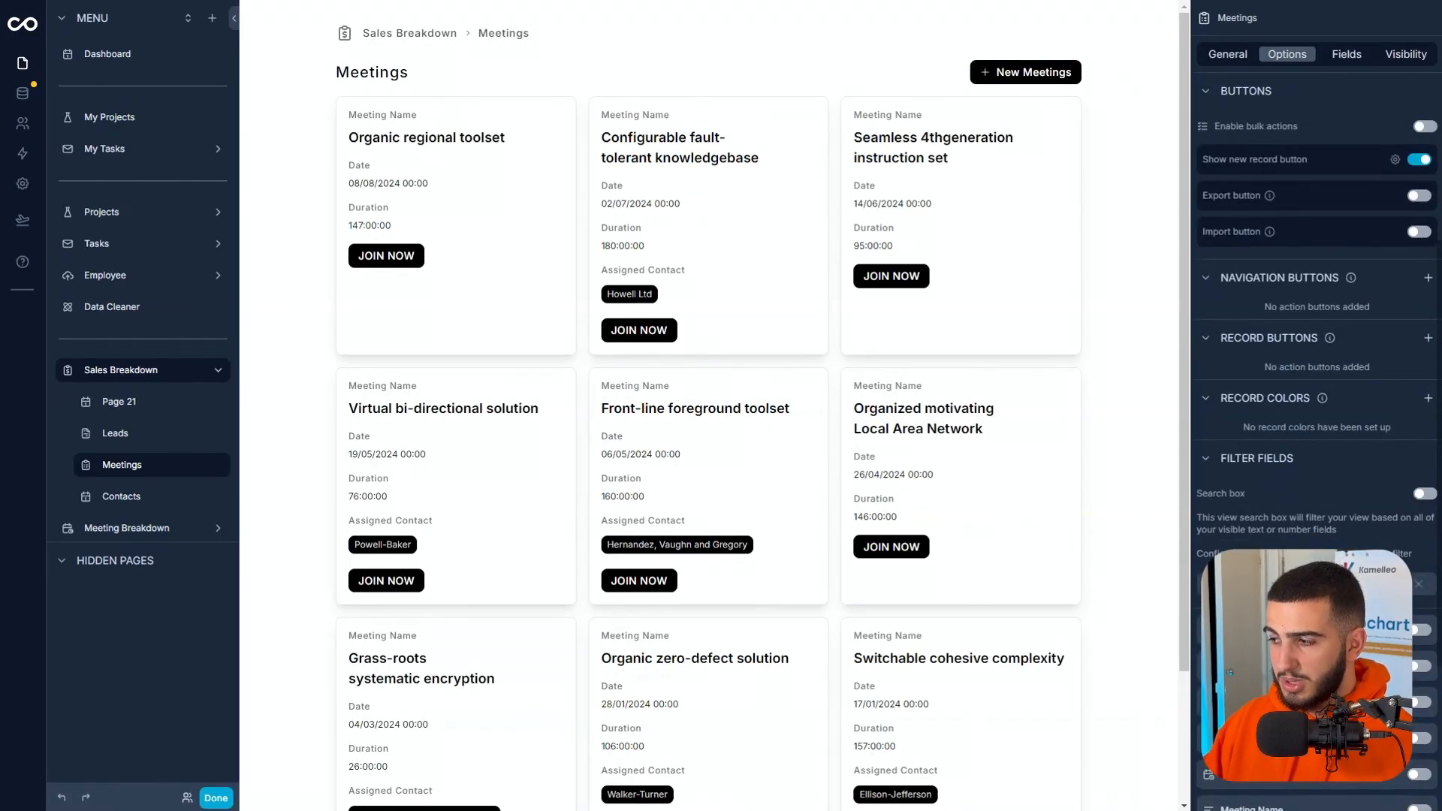
scroll(1418, 721, "down", 4)
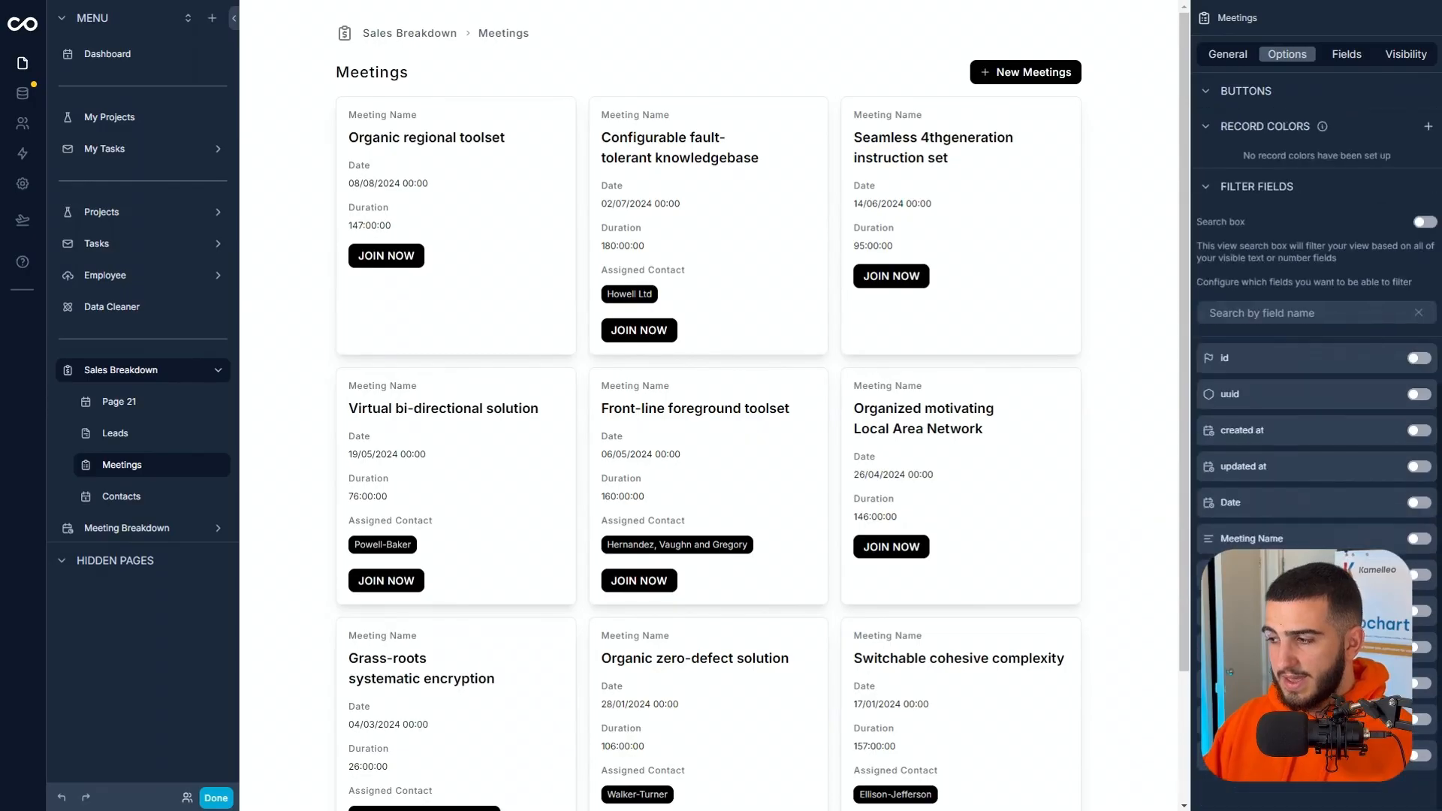
left_click(1417, 721)
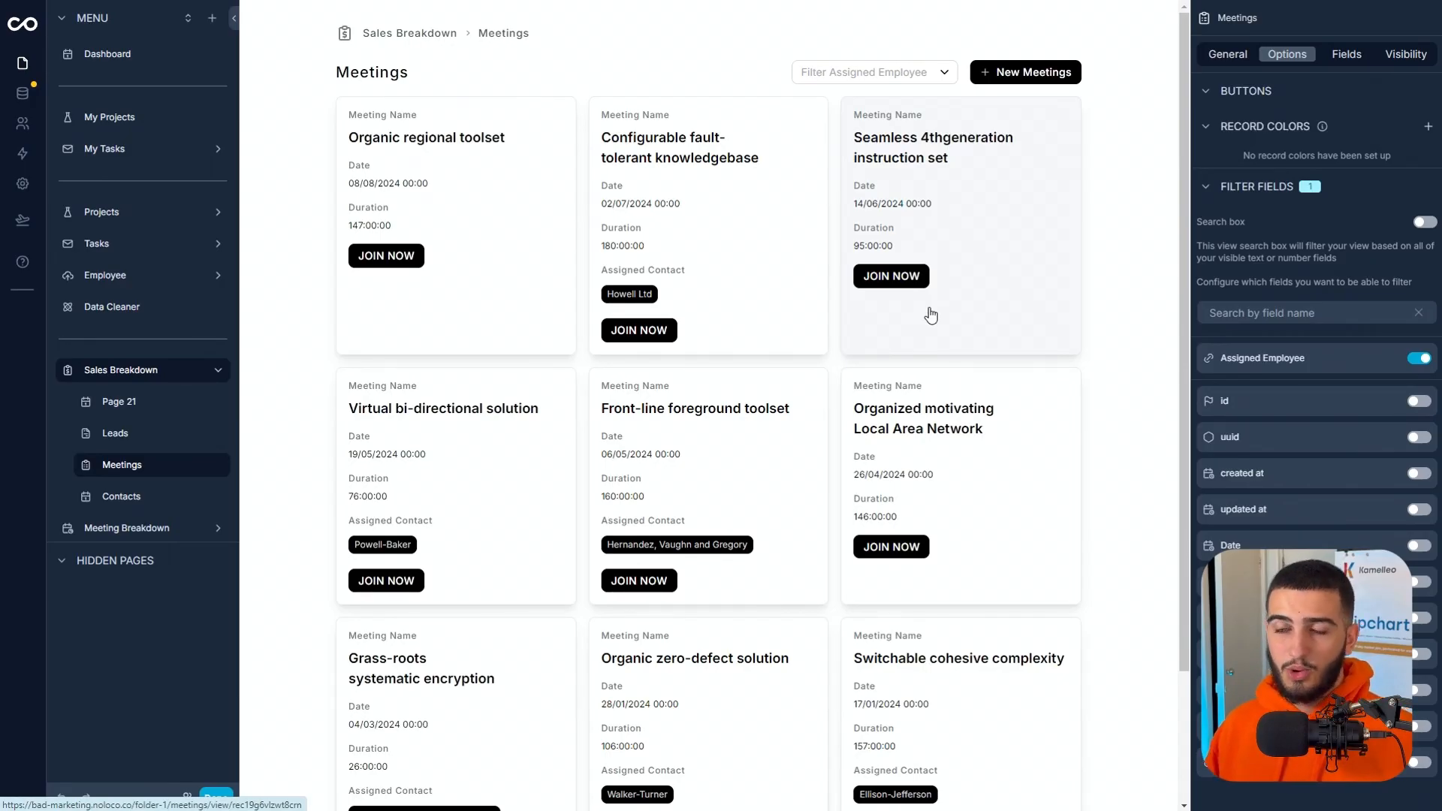
Test the Assigned Employee filter on the Meetings page with Employee 5, and reset it to None.
left_click(880, 75)
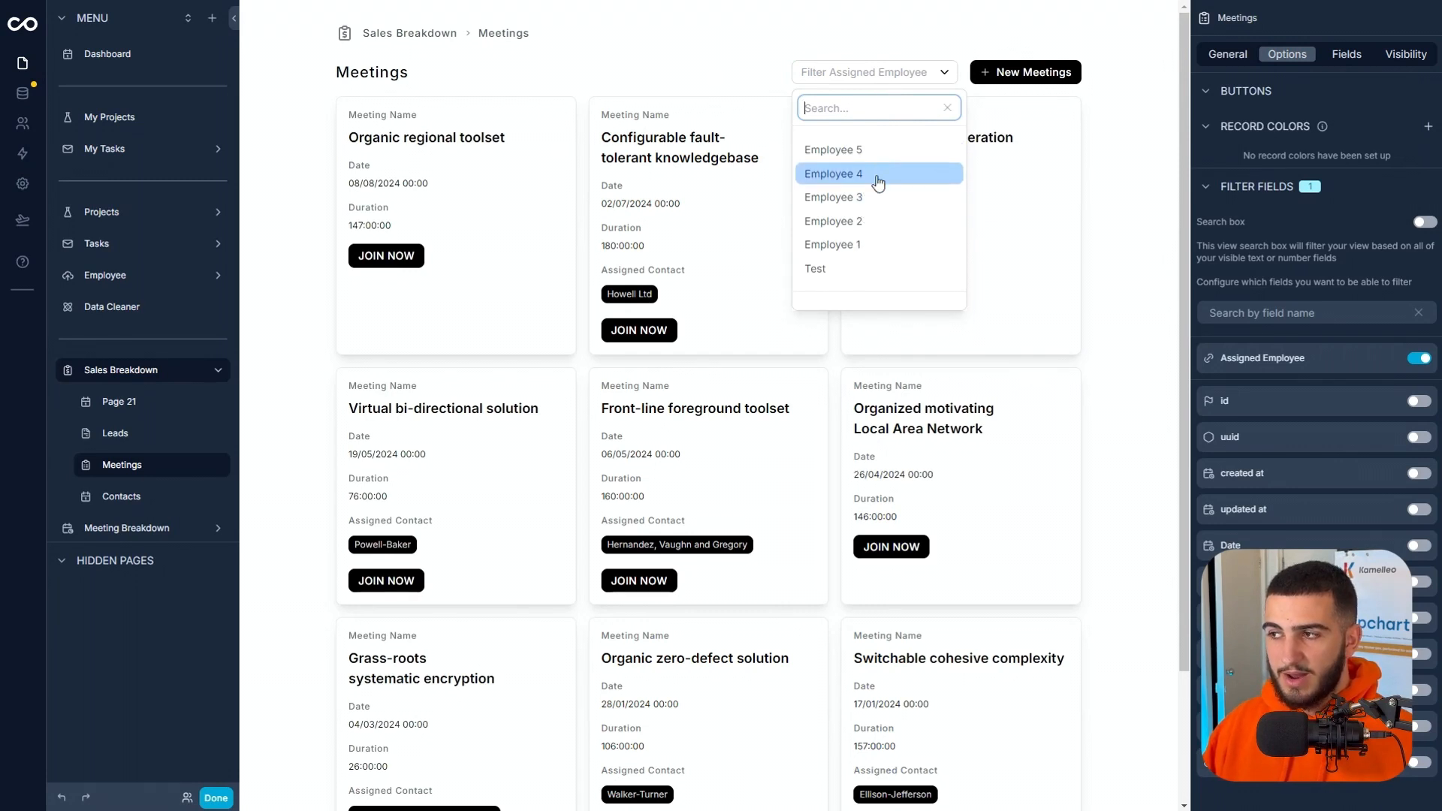
left_click(878, 177)
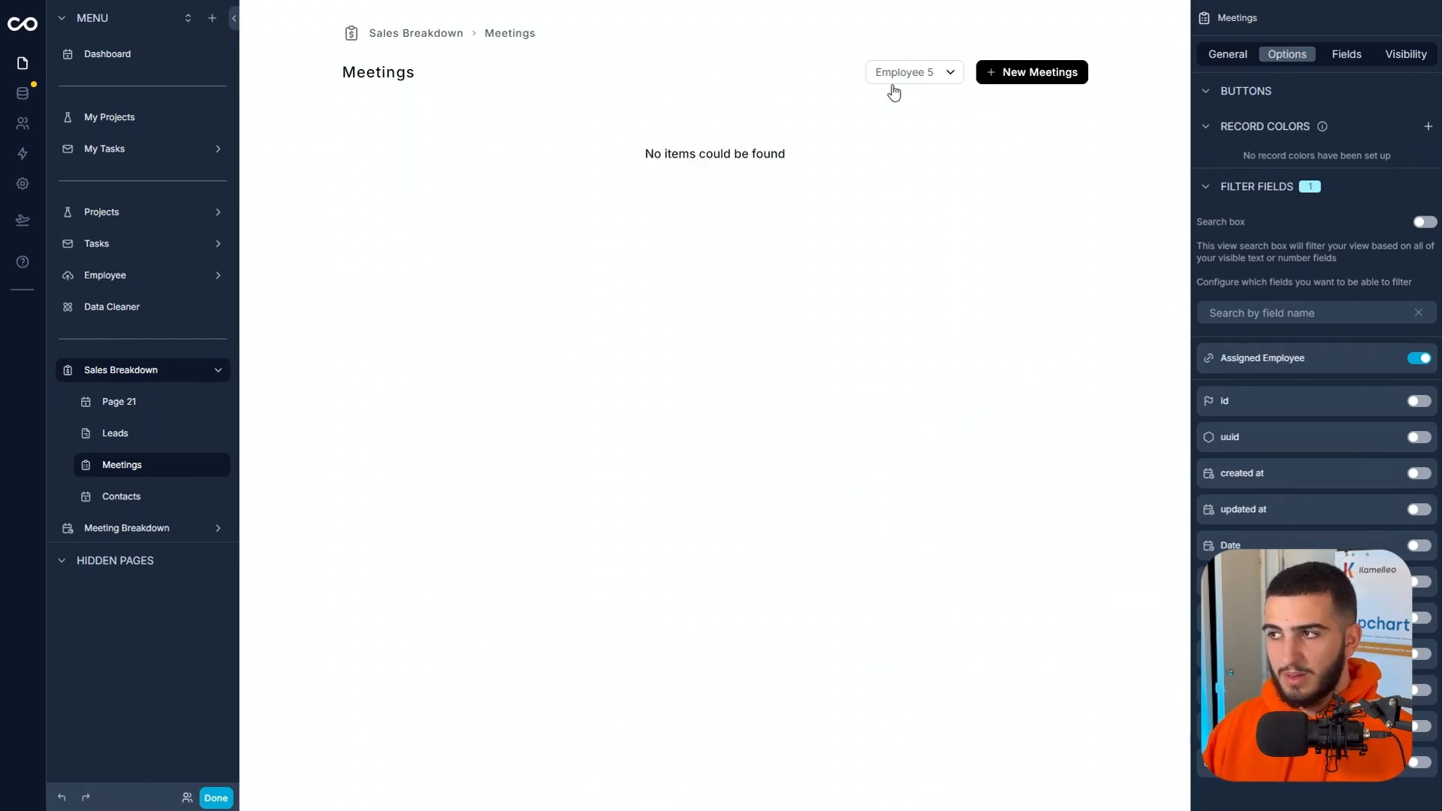
left_click(923, 79)
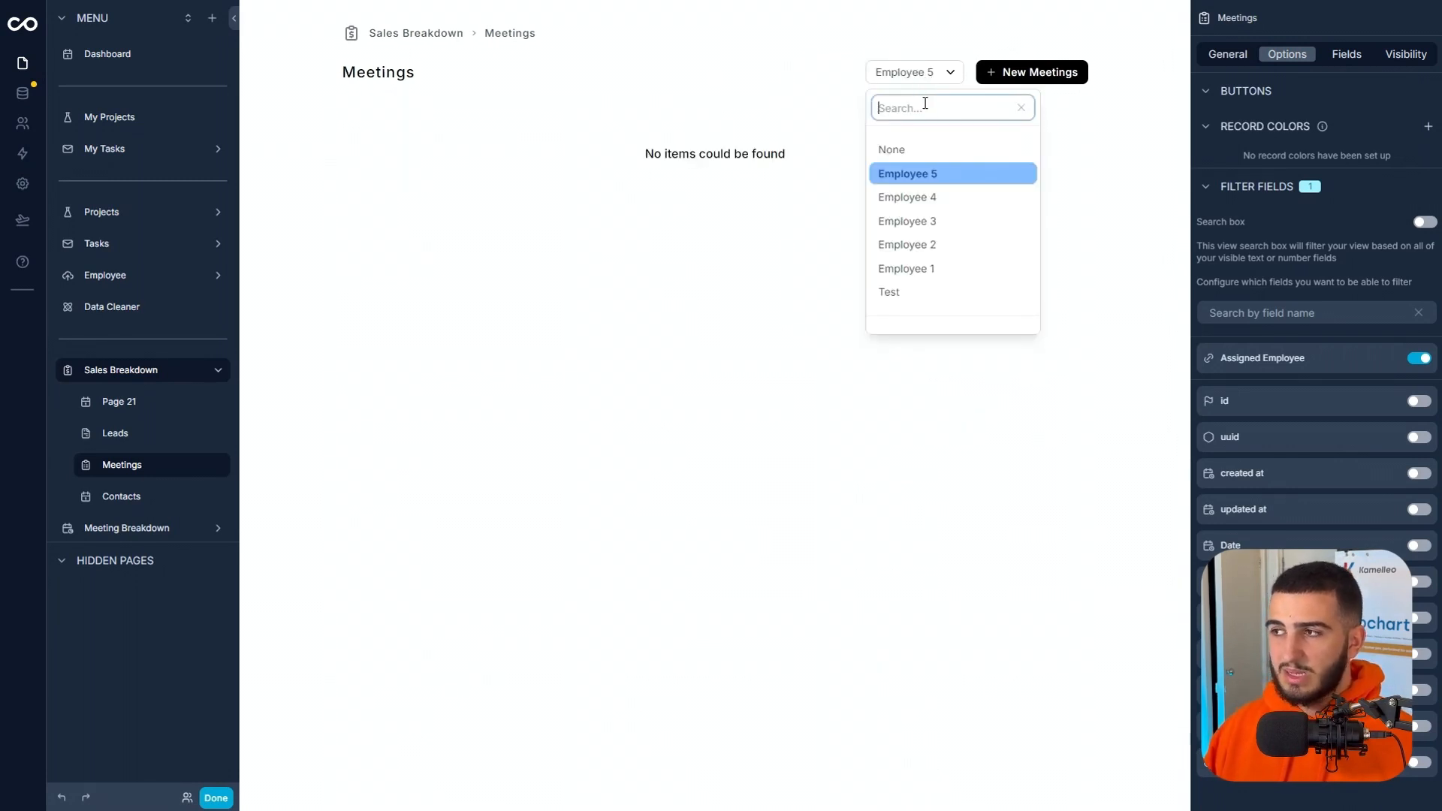
left_click(920, 154)
scroll(1010, 354, "down", 2)
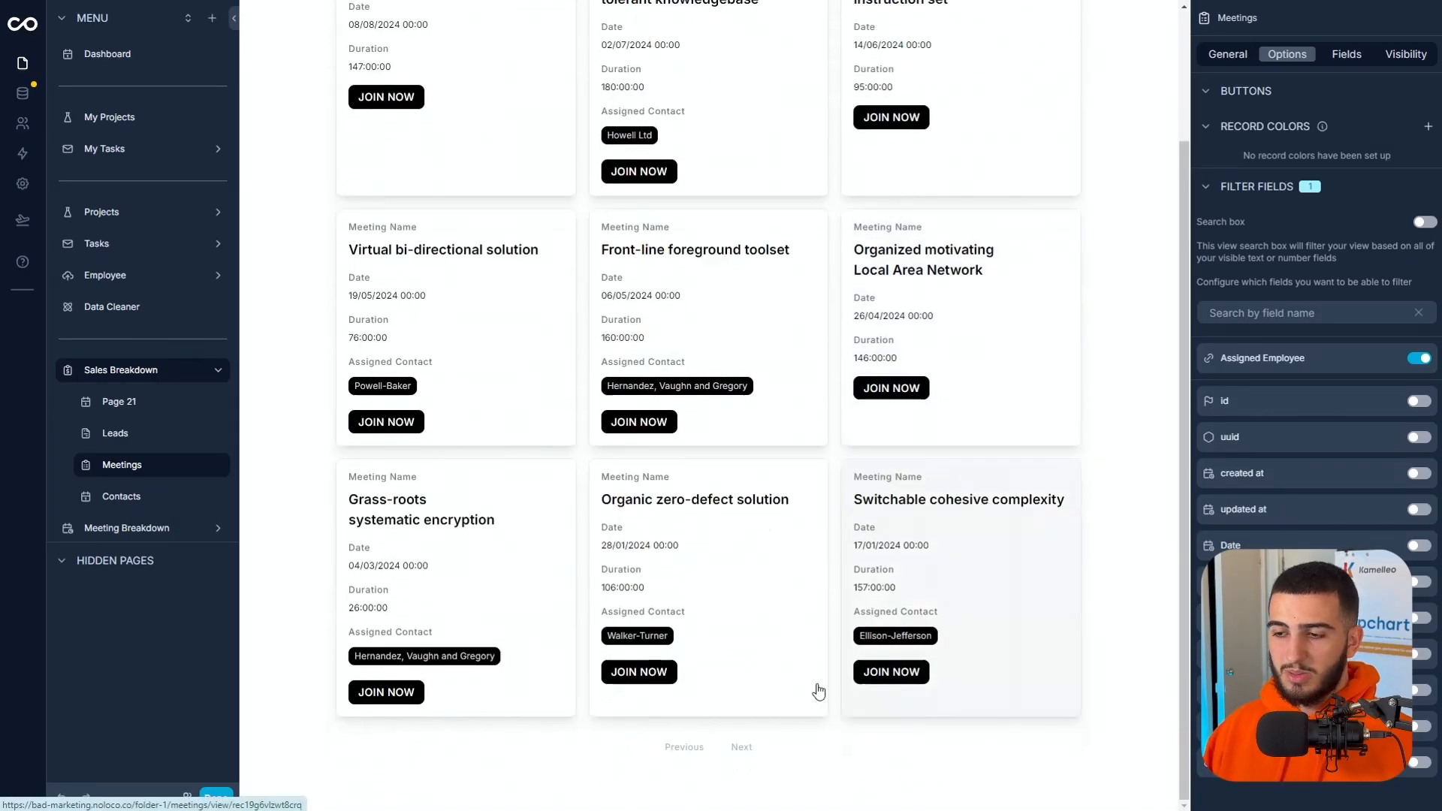
scroll(718, 510, "up", 2)
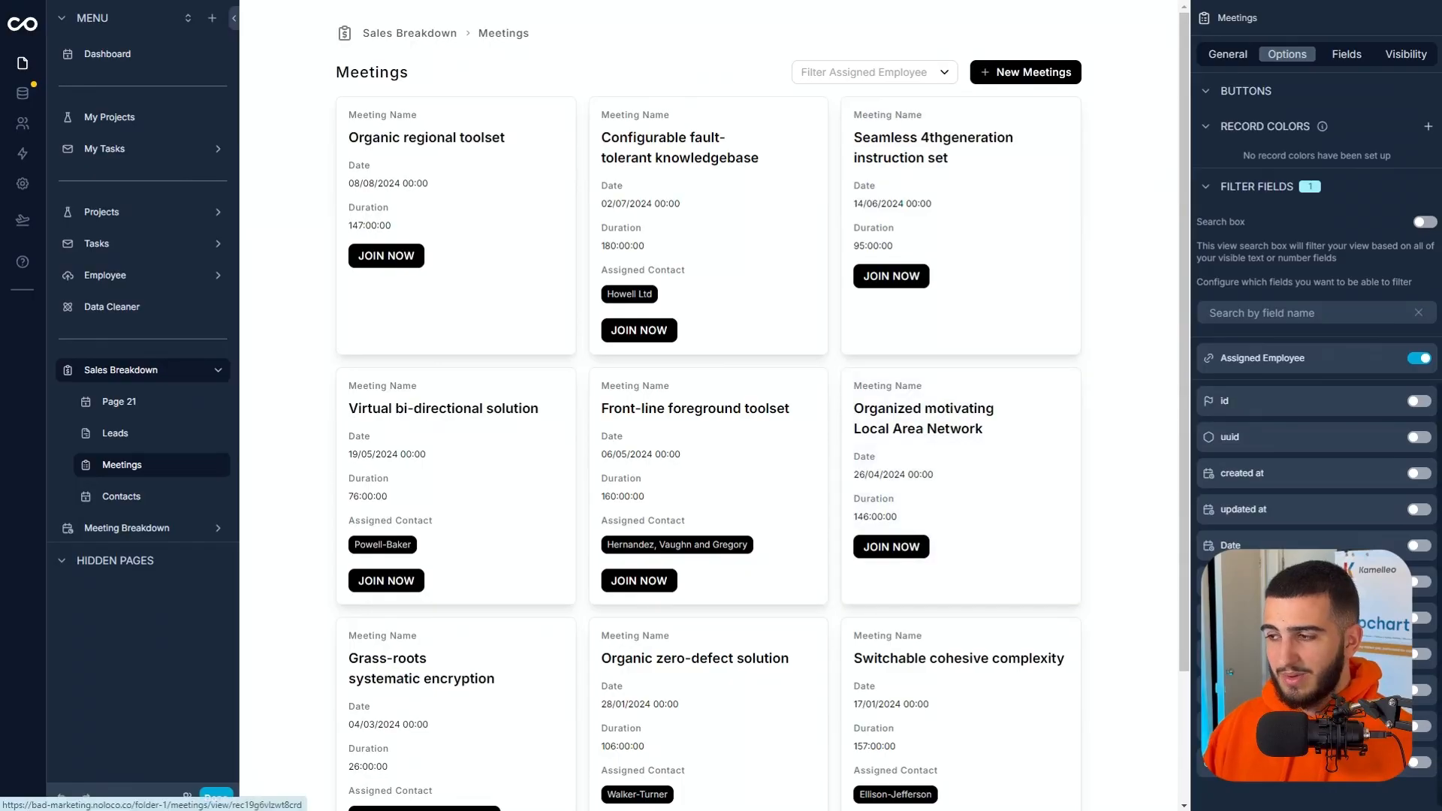
Enable Date as a filter field for the Meetings view and check its date range choices.
left_click(1418, 545)
left_click(859, 69)
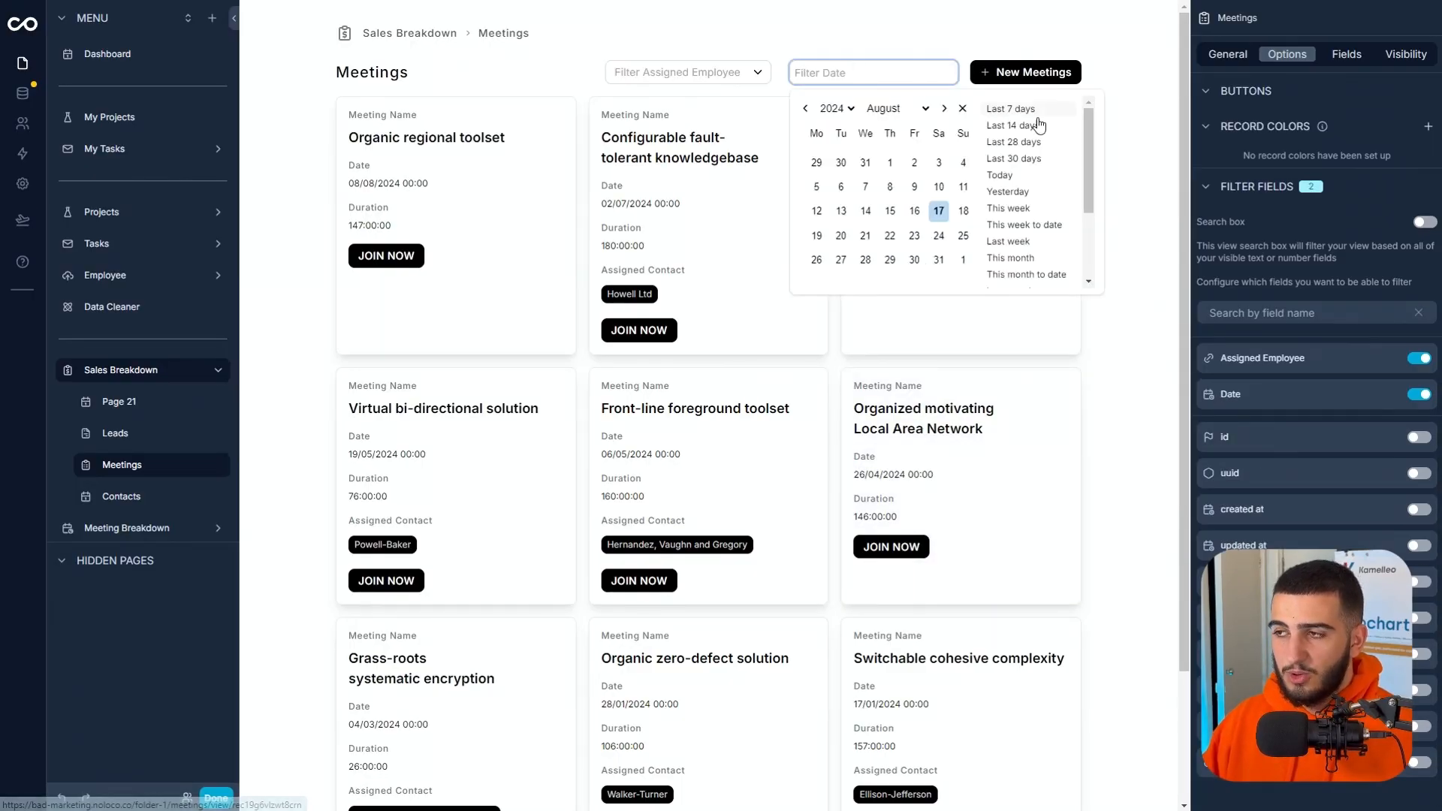
left_click(1108, 106)
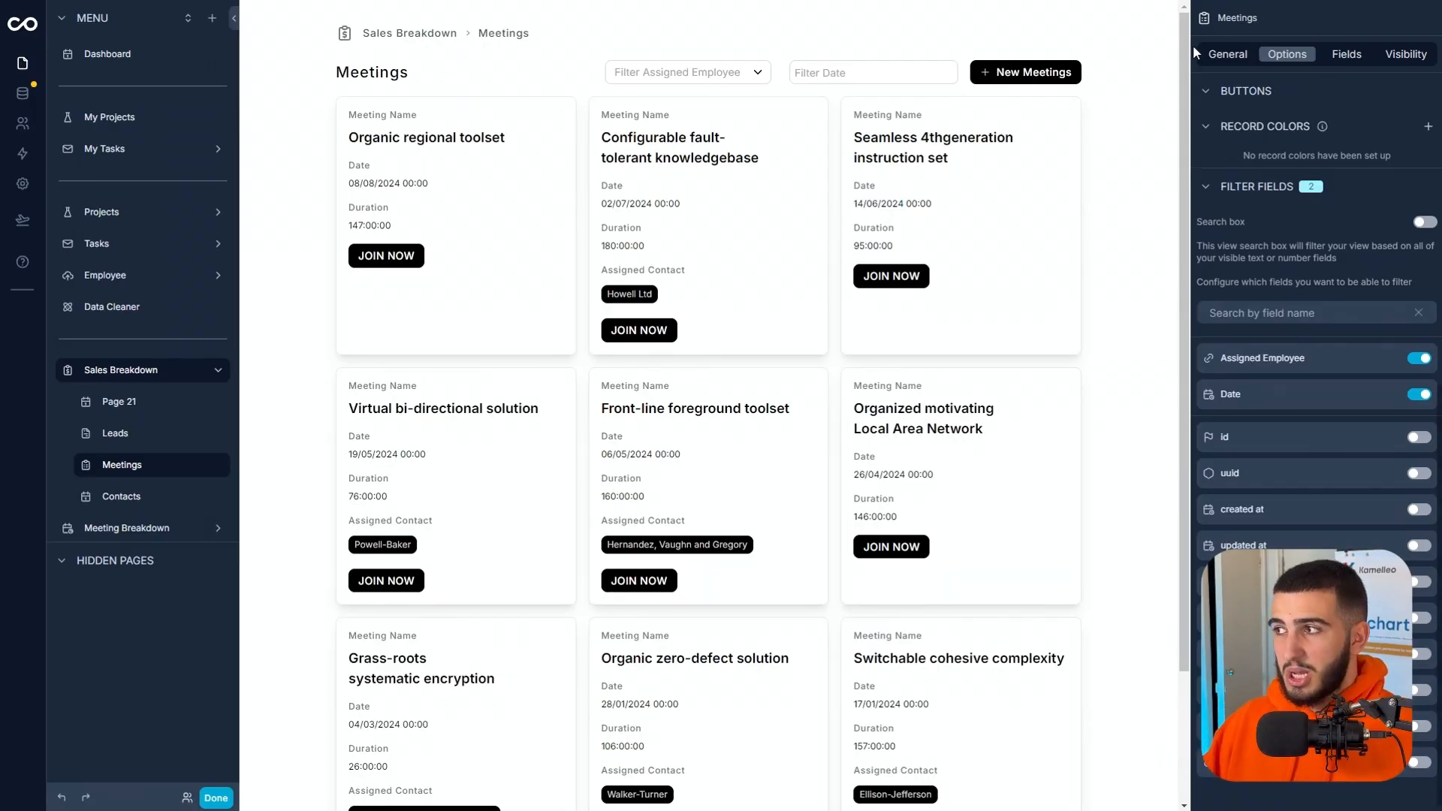
Try the Calendar layout for the Meetings view, preview the Organic regional toolset meeting, and return to Cards.
left_click(1225, 54)
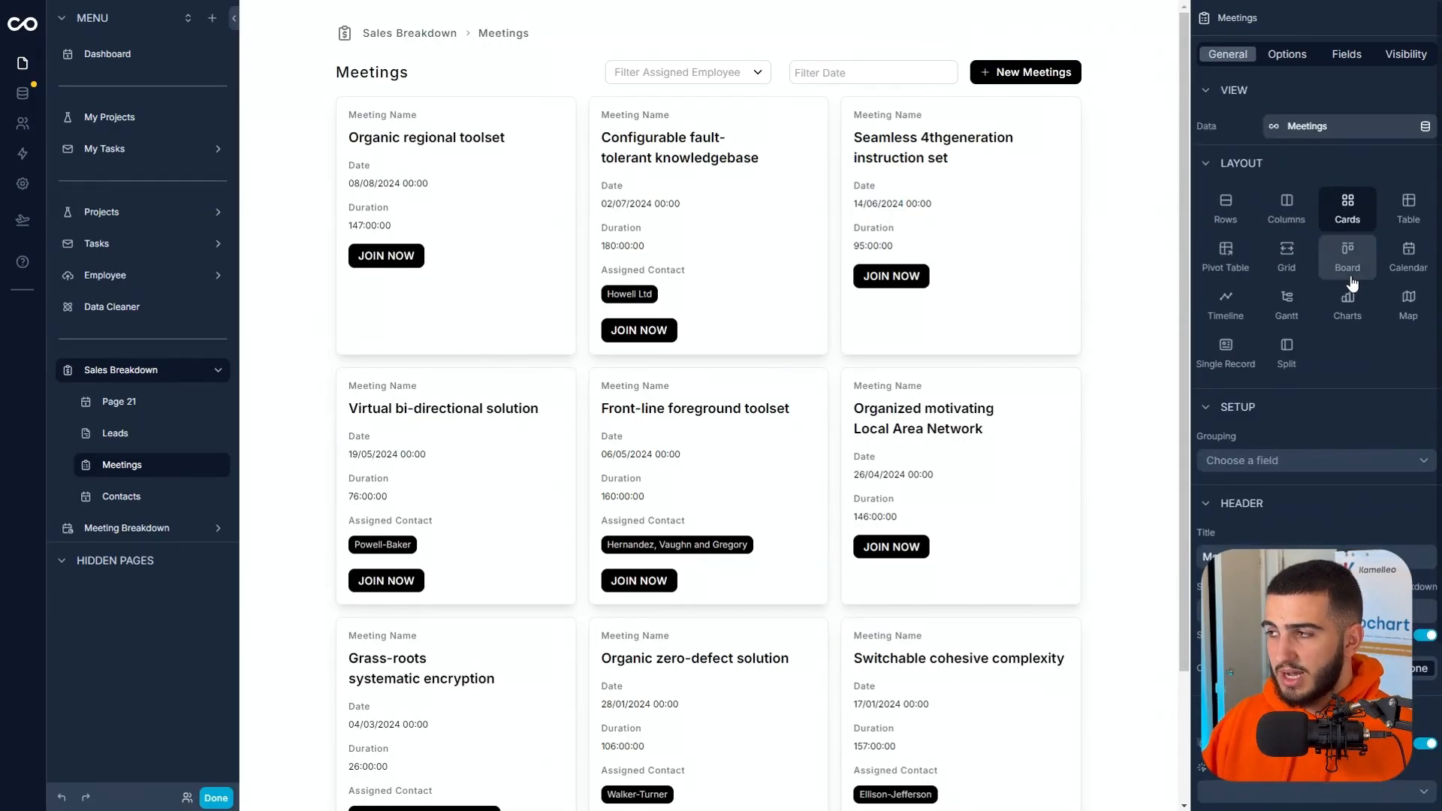
left_click(1400, 277)
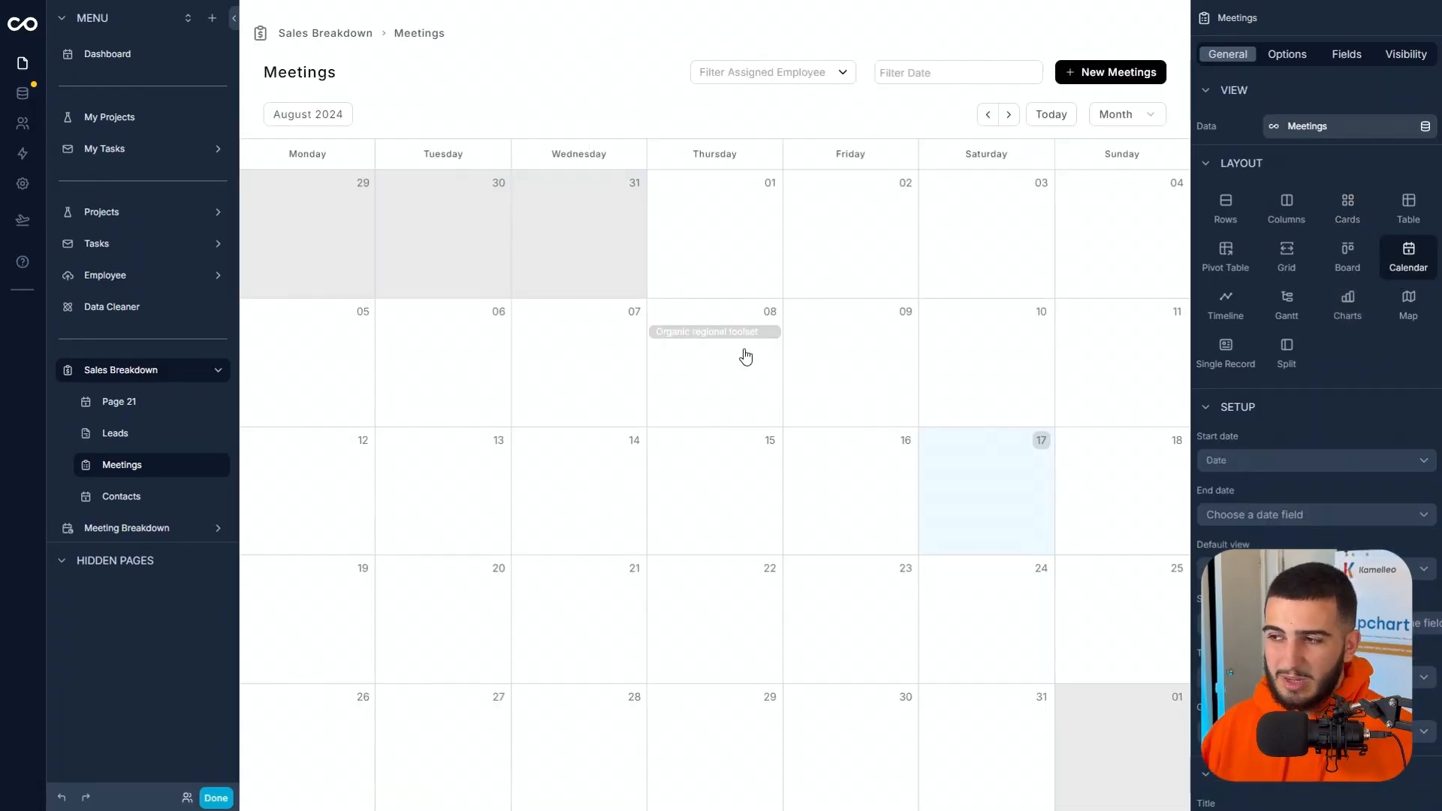
left_click(741, 341)
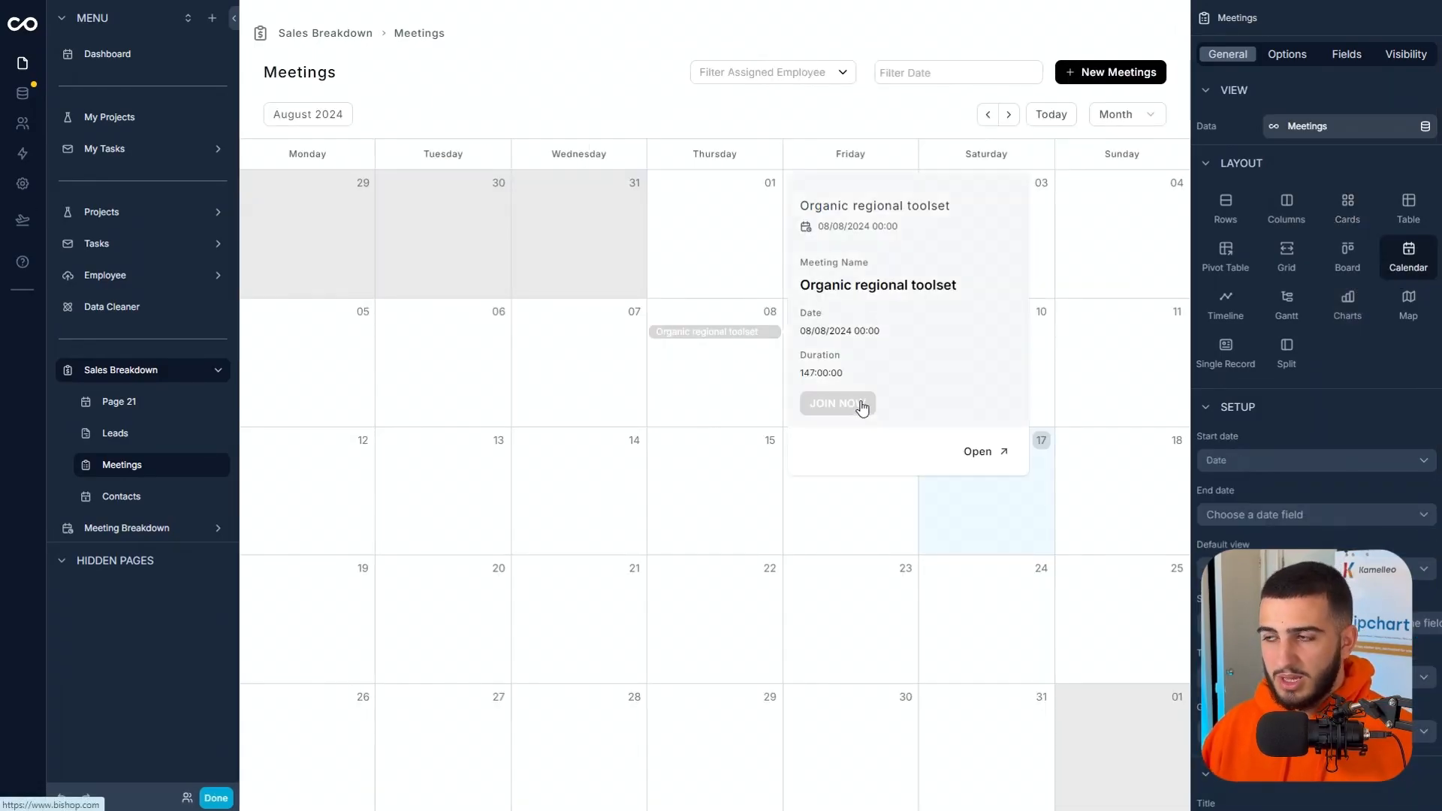
left_click(1347, 209)
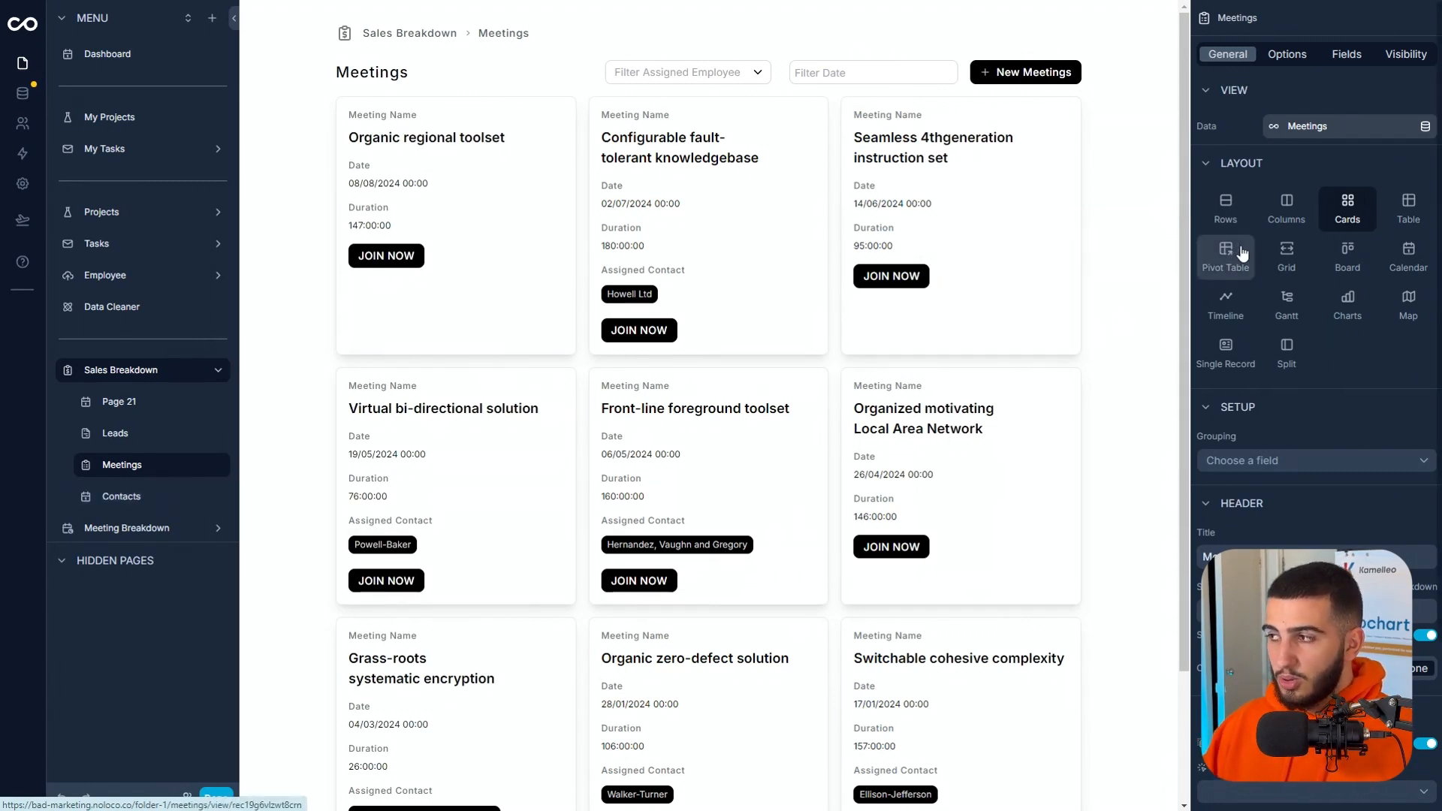
Try the Columns, Rows and Grid layouts for the Meetings view, and switch back to Cards.
left_click(1274, 215)
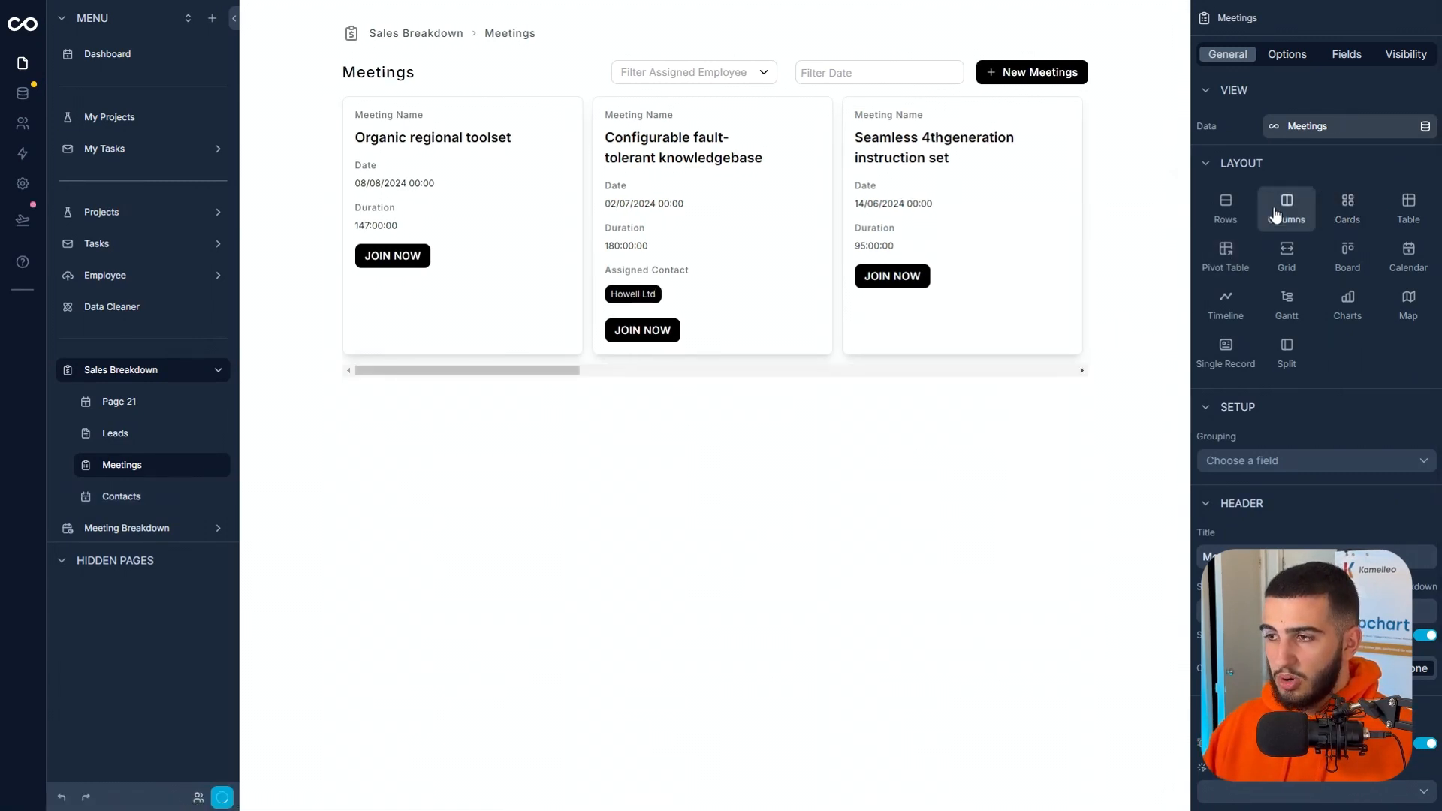
left_click(1225, 207)
left_click(1290, 256)
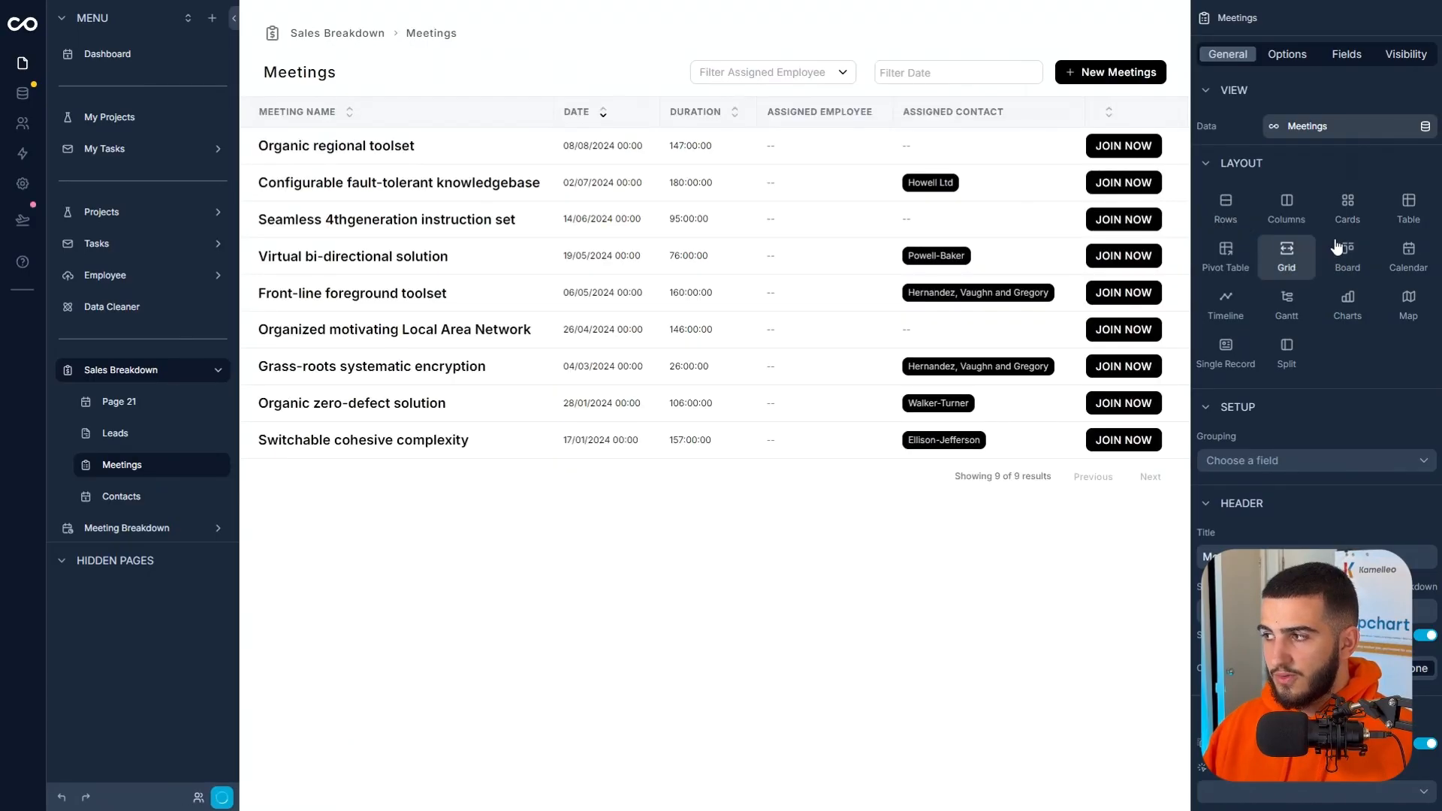
left_click(1365, 218)
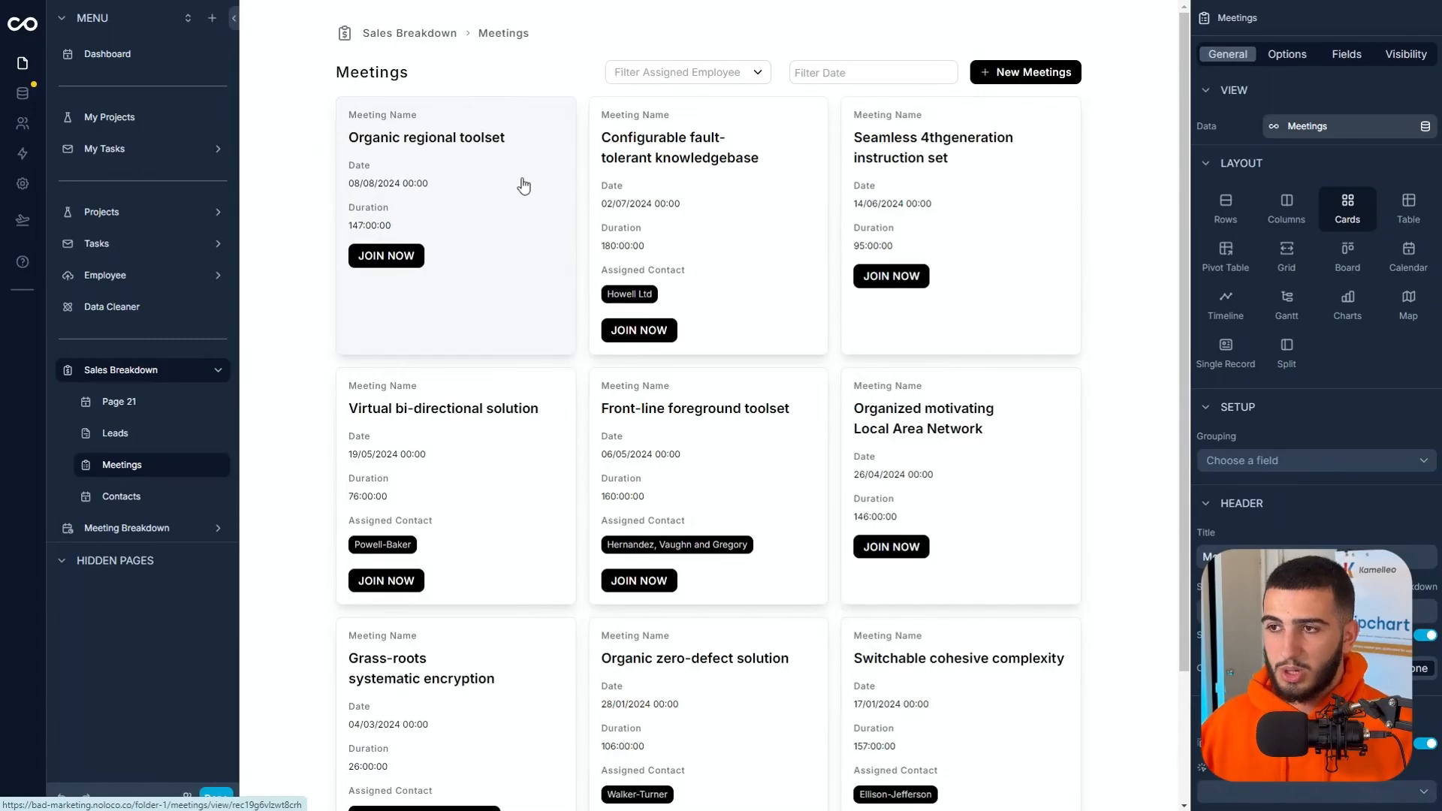
Open the Organic regional toolset meeting's record page and delete its Meeting Type stages section.
left_click(523, 186)
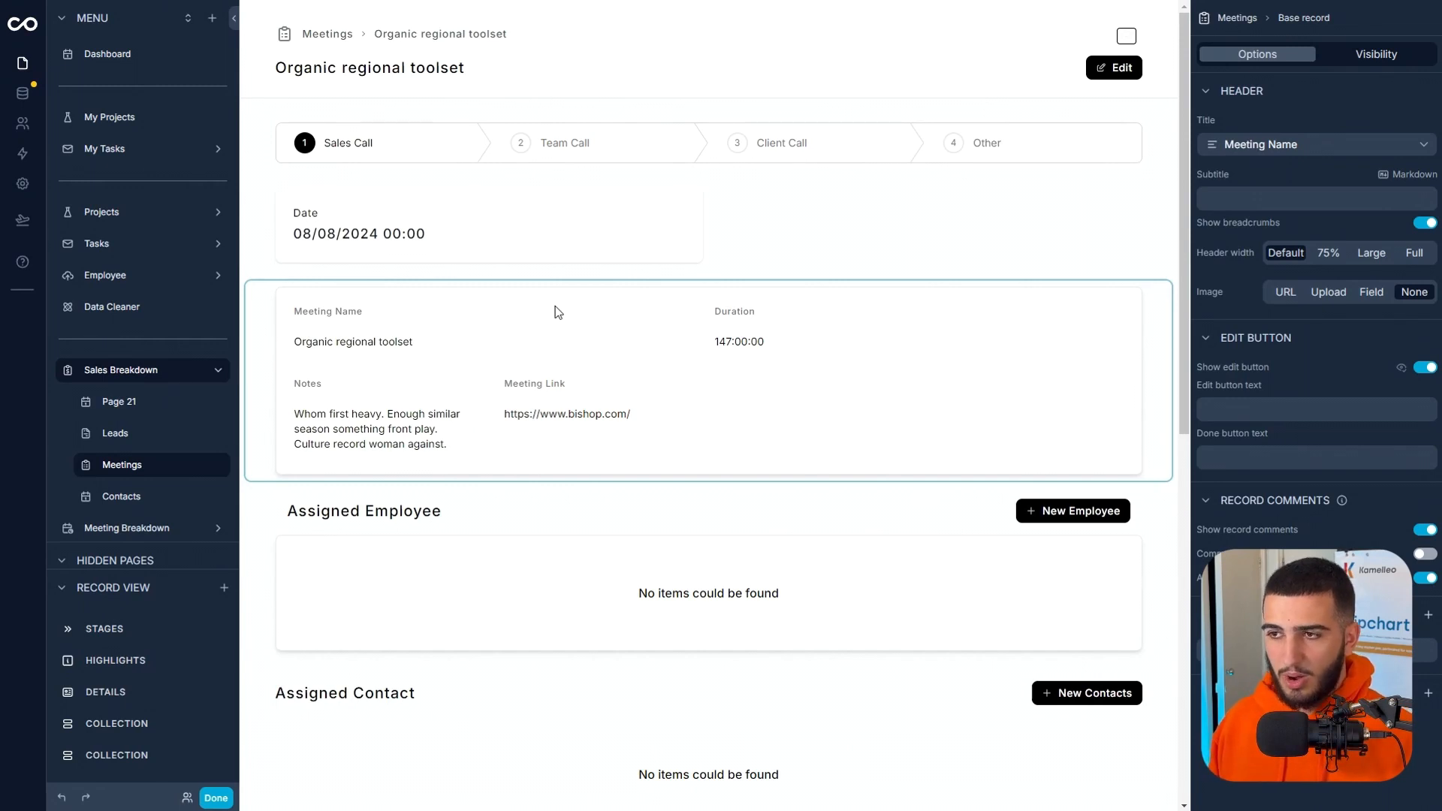
left_click(593, 156)
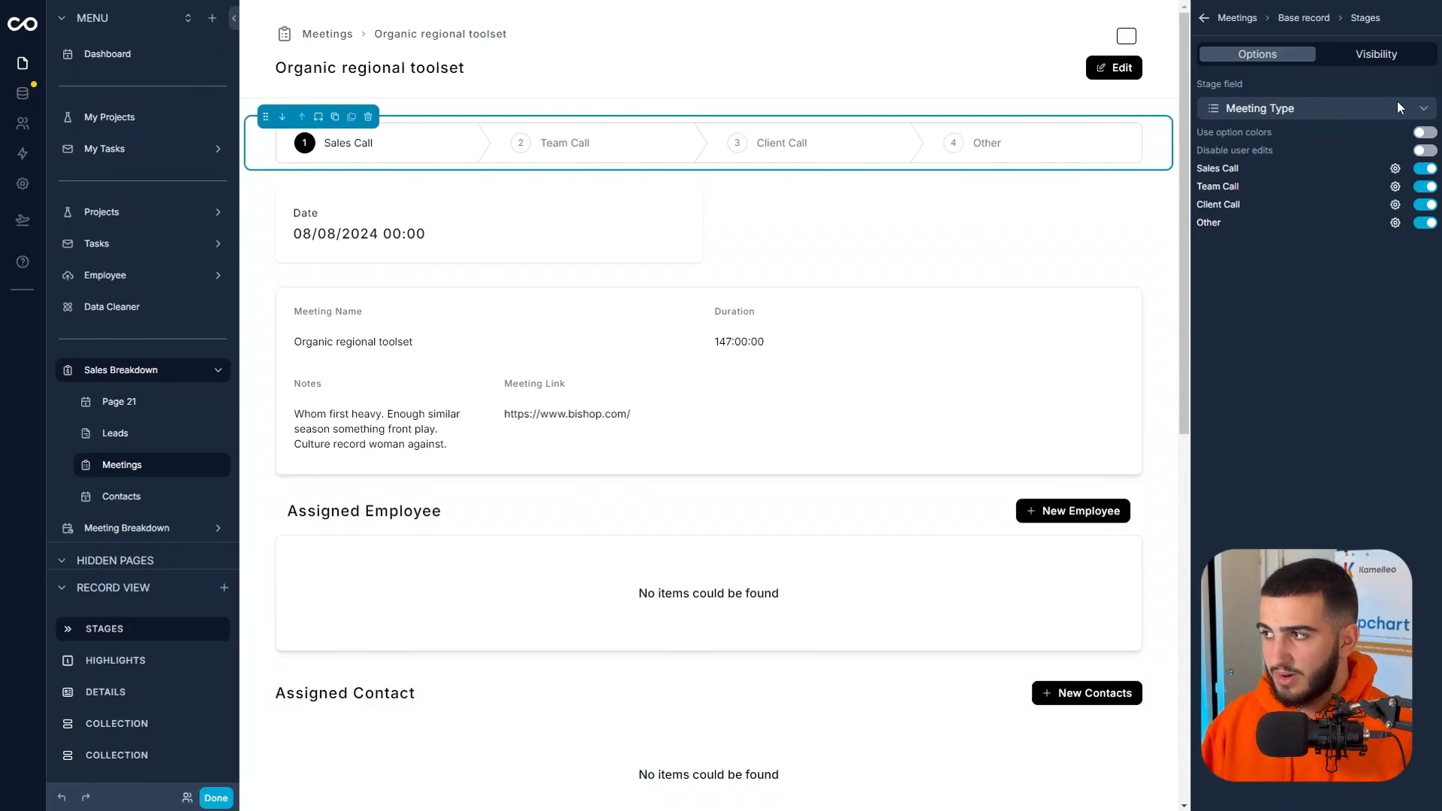
left_click(368, 116)
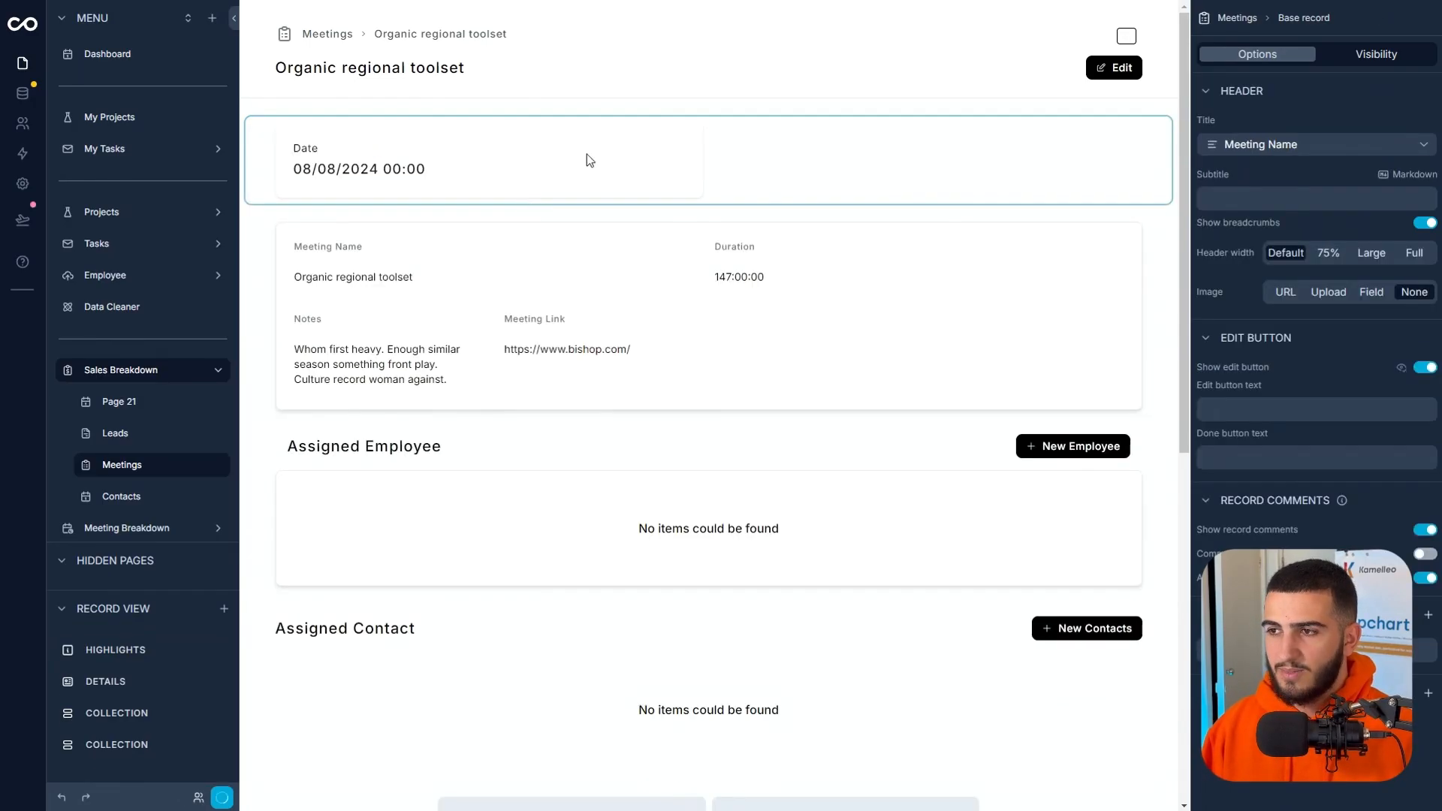
Add the Meeting Type field to the record page's Highlights section.
left_click(587, 154)
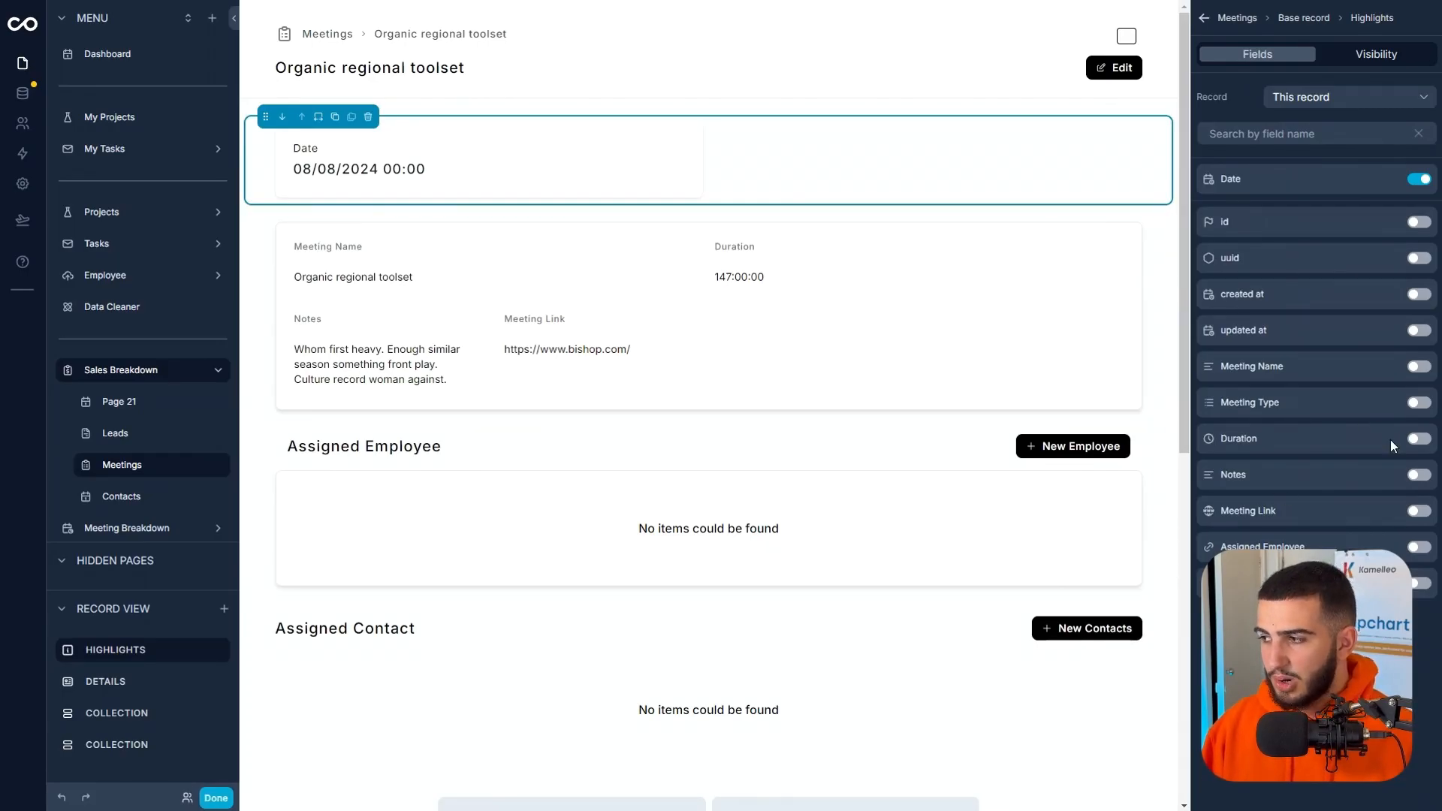
left_click(1418, 403)
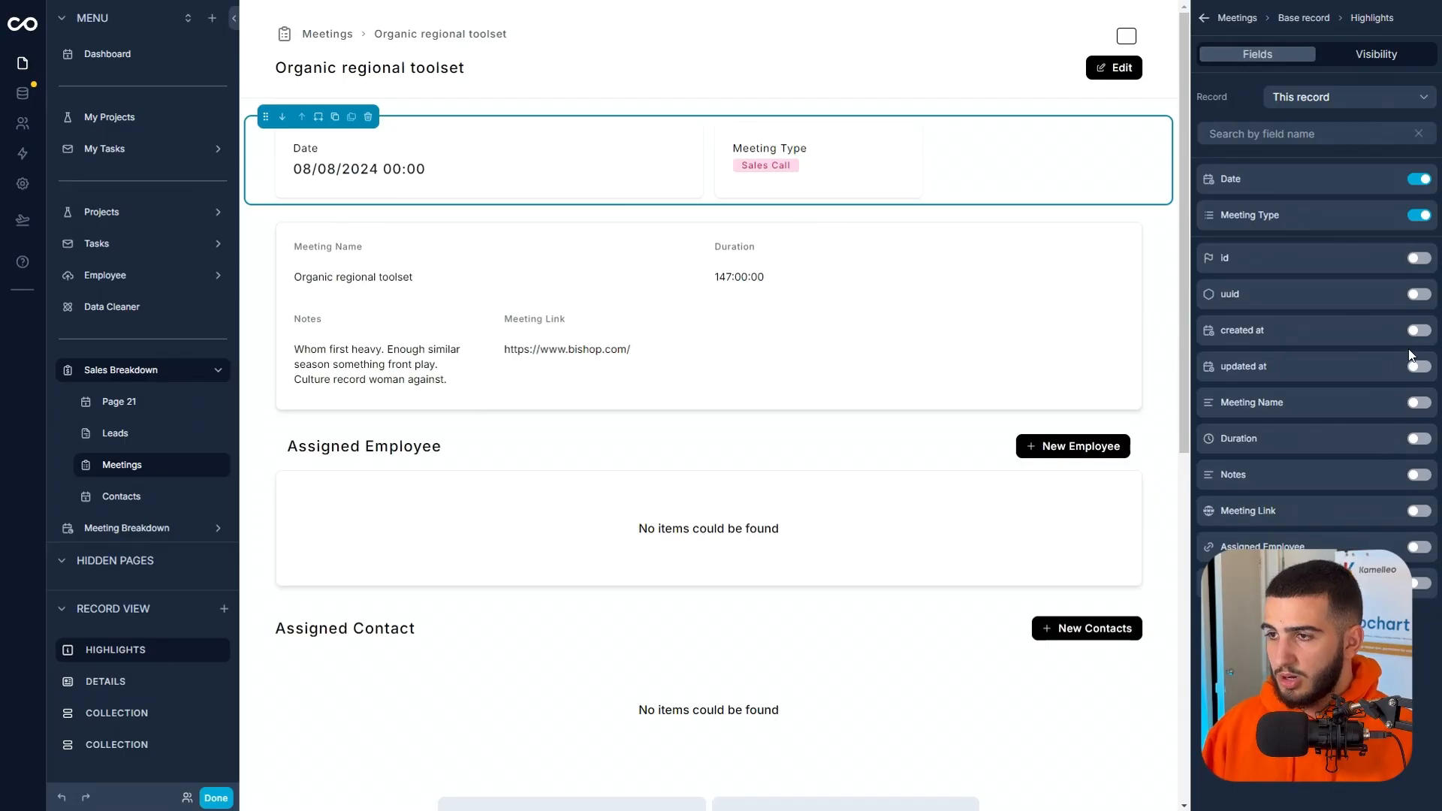
Add the Duration and Meeting Link fields to the Highlights section and set the Date field's width to Default.
left_click(1418, 438)
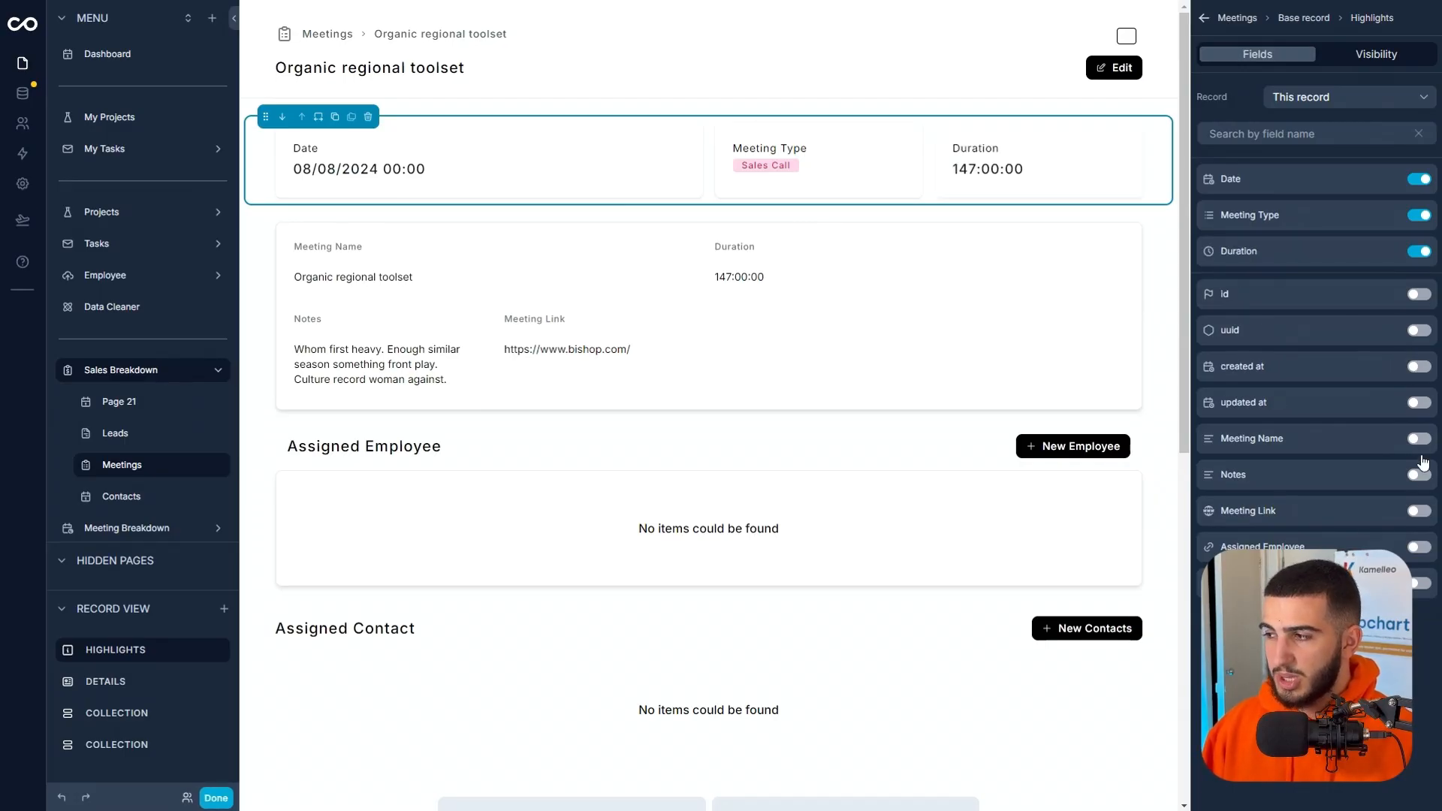
left_click(1419, 511)
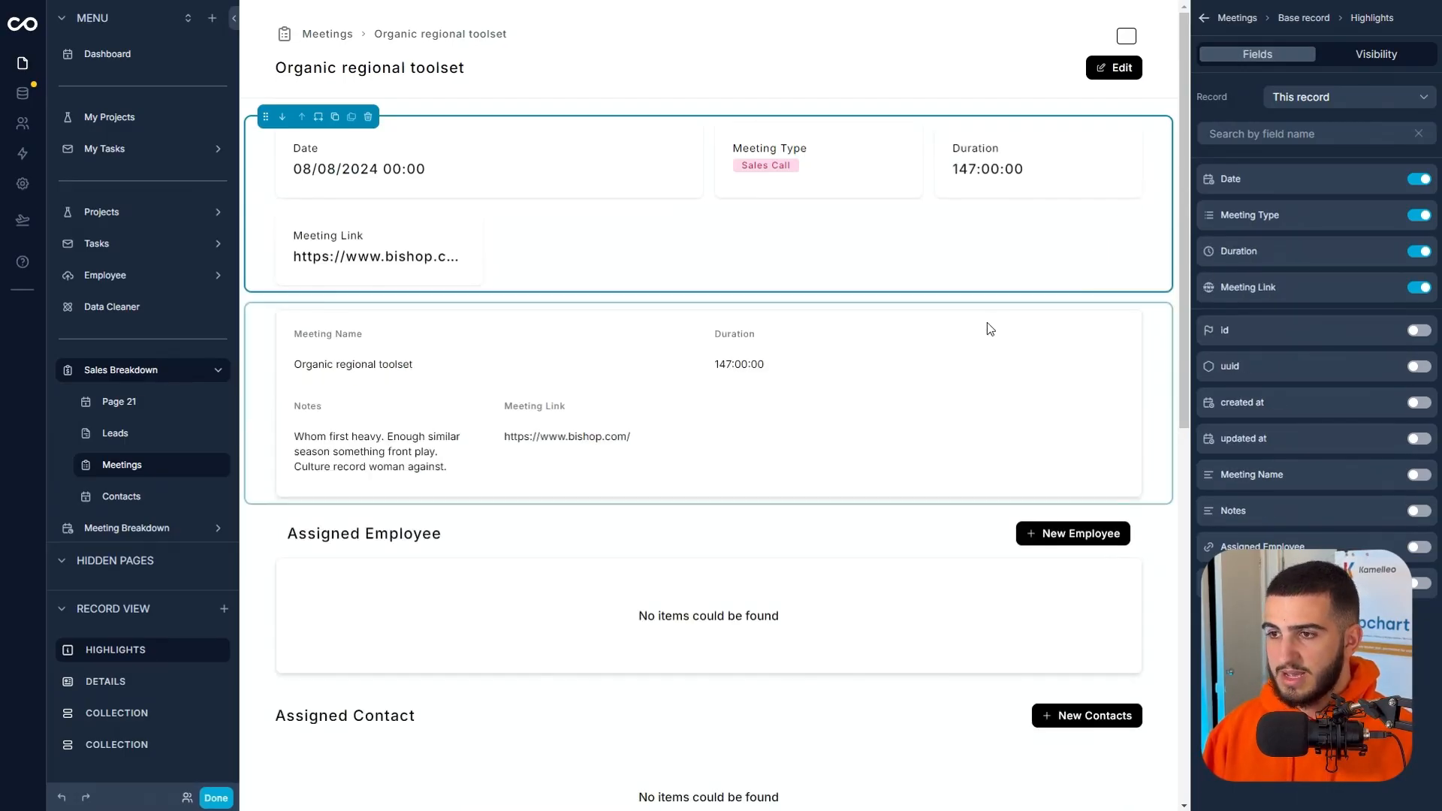
left_click(1388, 182)
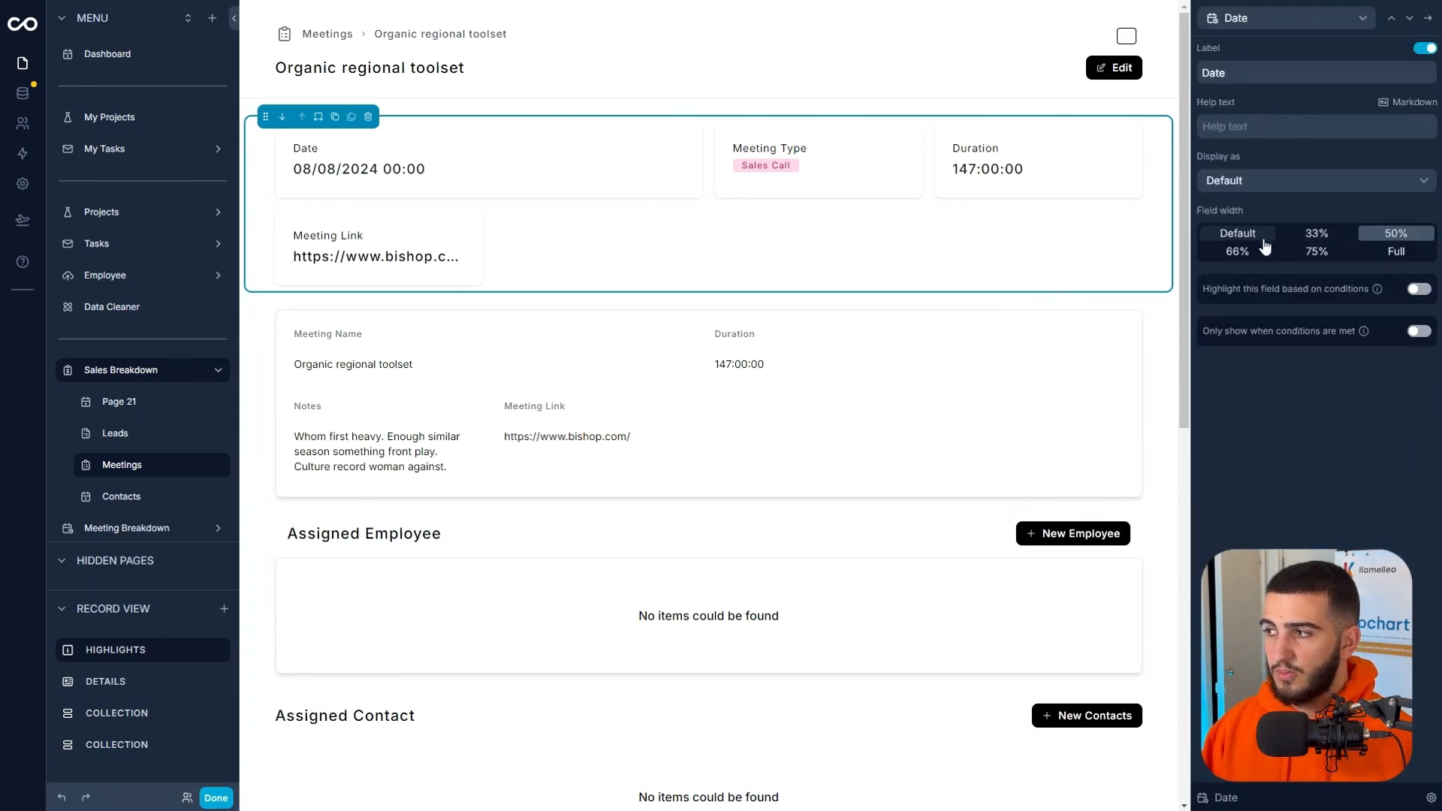
left_click(1262, 237)
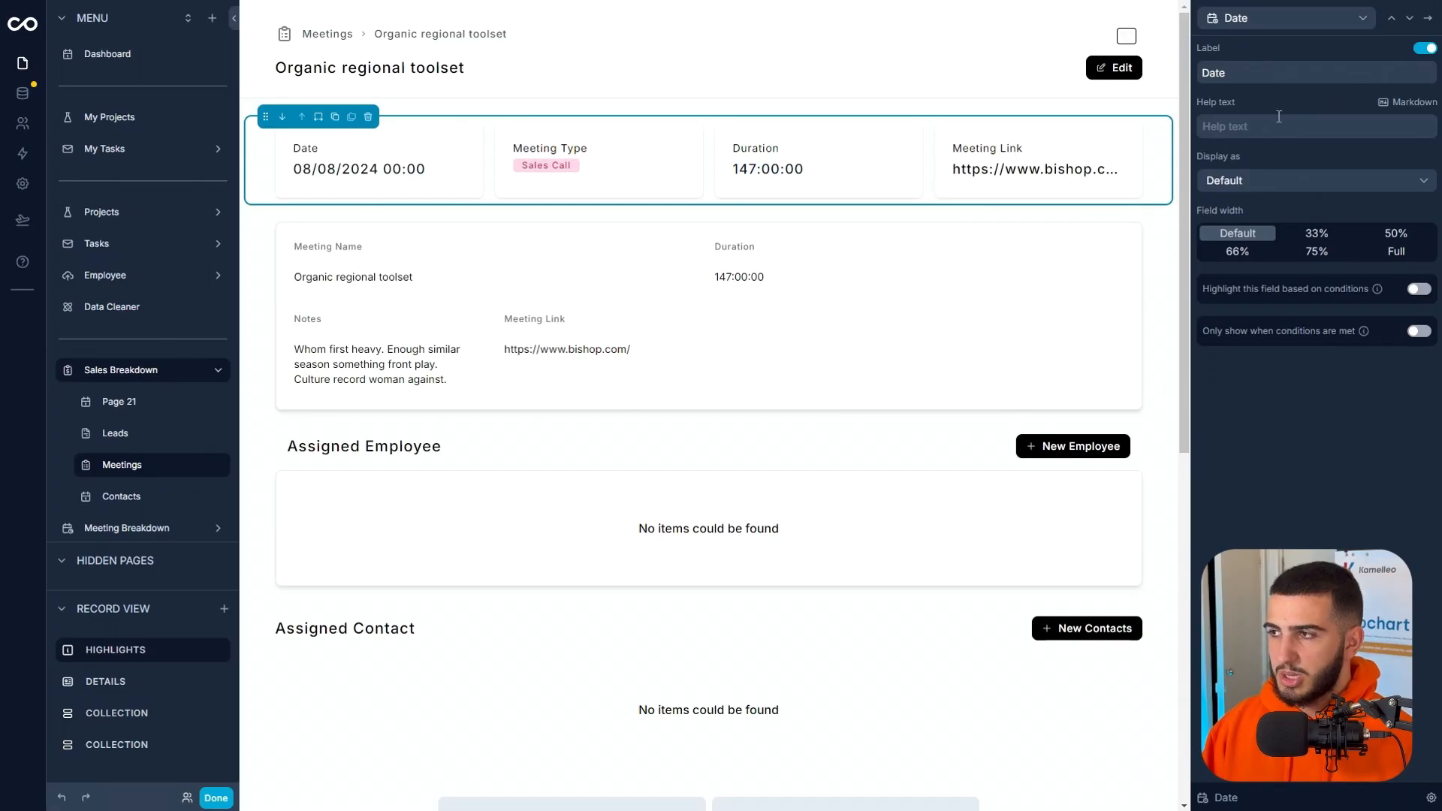
Display the Meeting Link highlight as a button with the text JOIN NOW that opens in a new tab.
left_click(1409, 22)
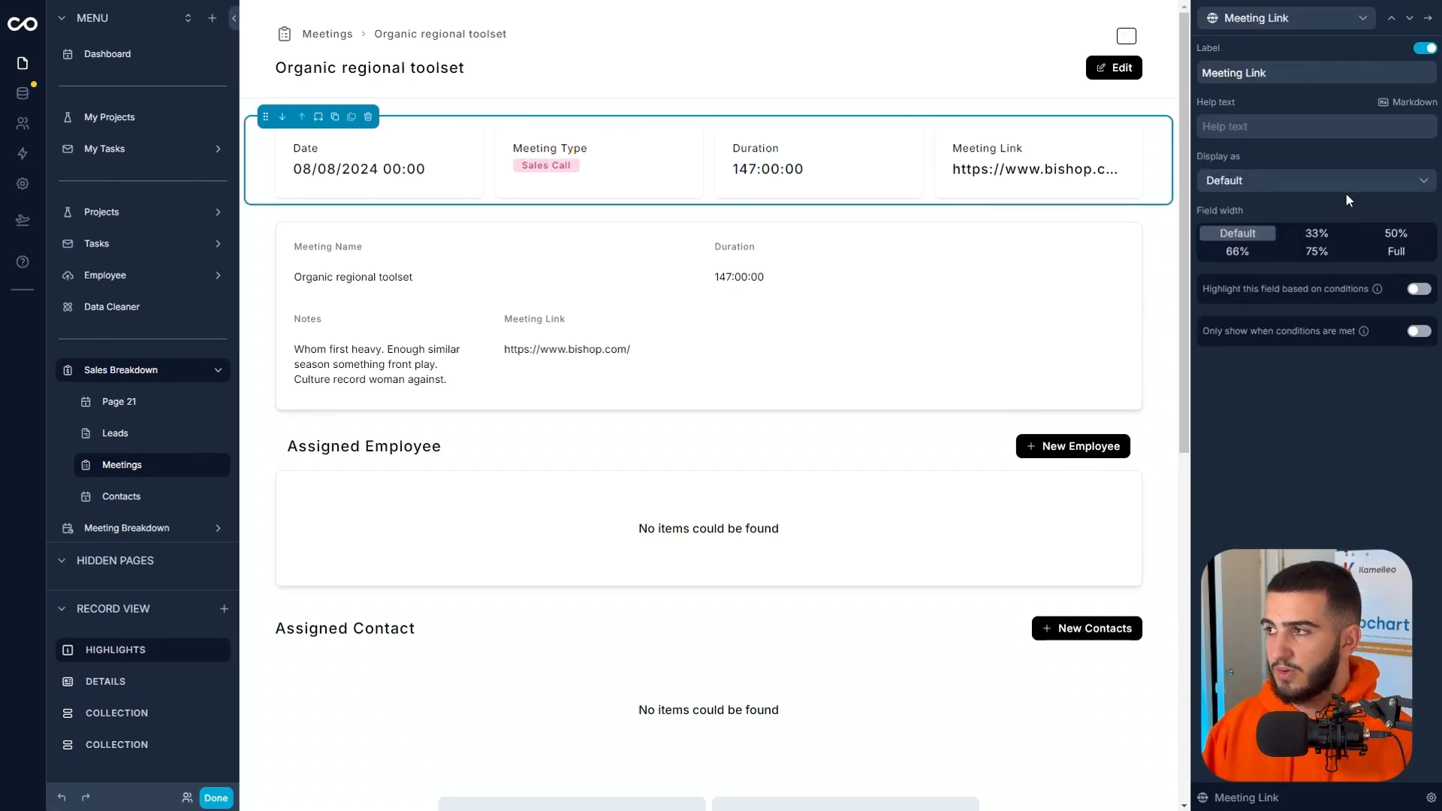
left_click(1290, 177)
left_click(1248, 260)
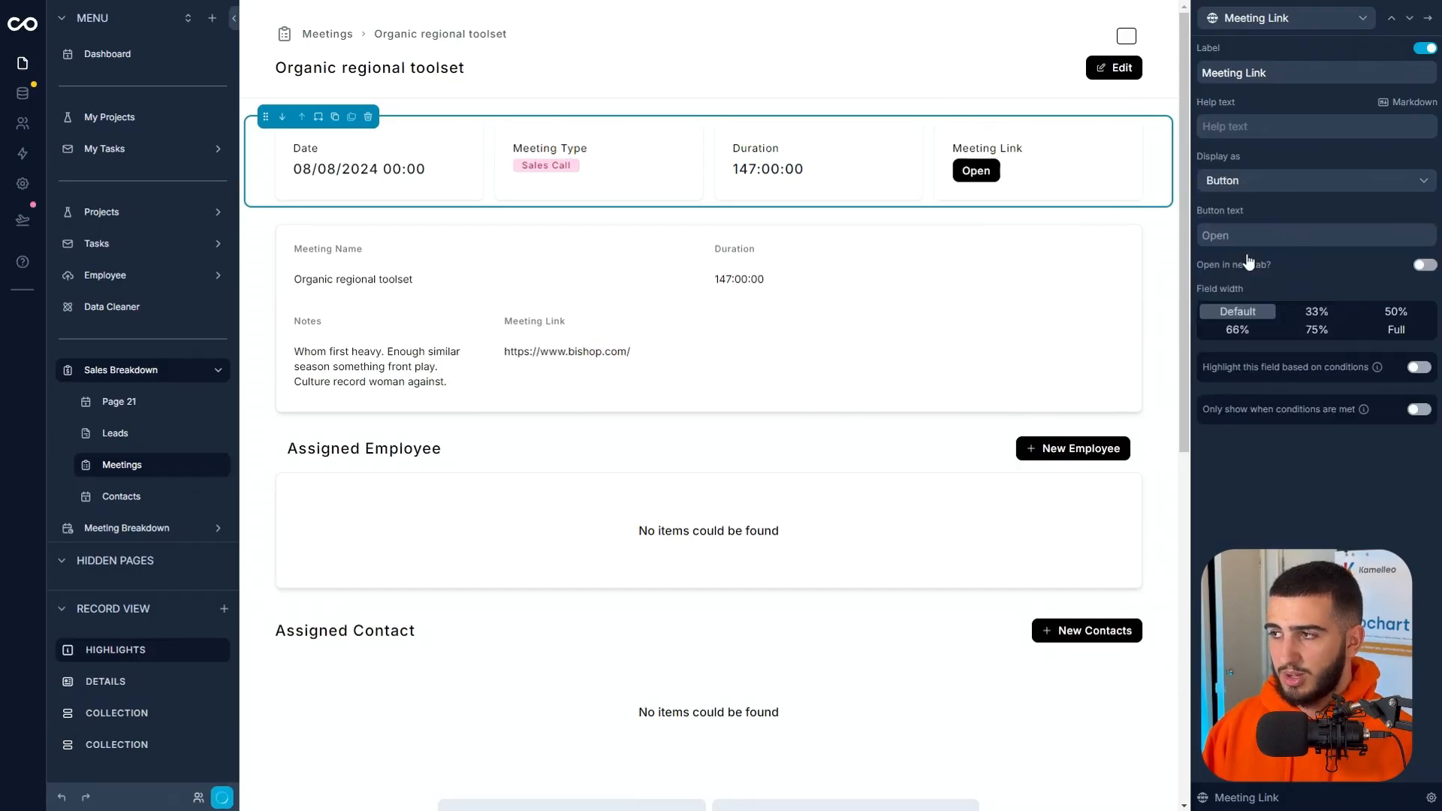
left_click(1300, 235)
type("JOINE")
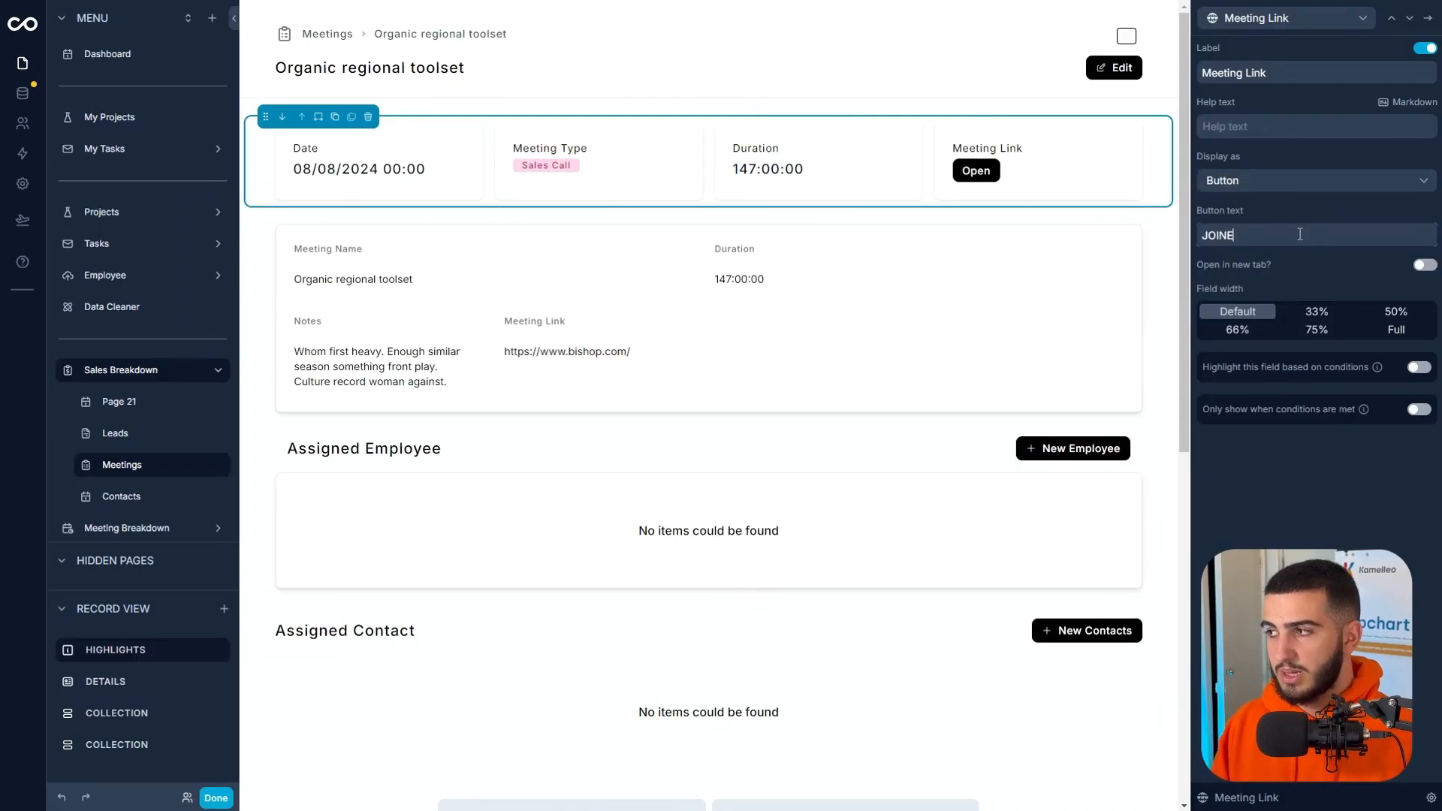
key("BackSpace")
type("J")
type("NOW")
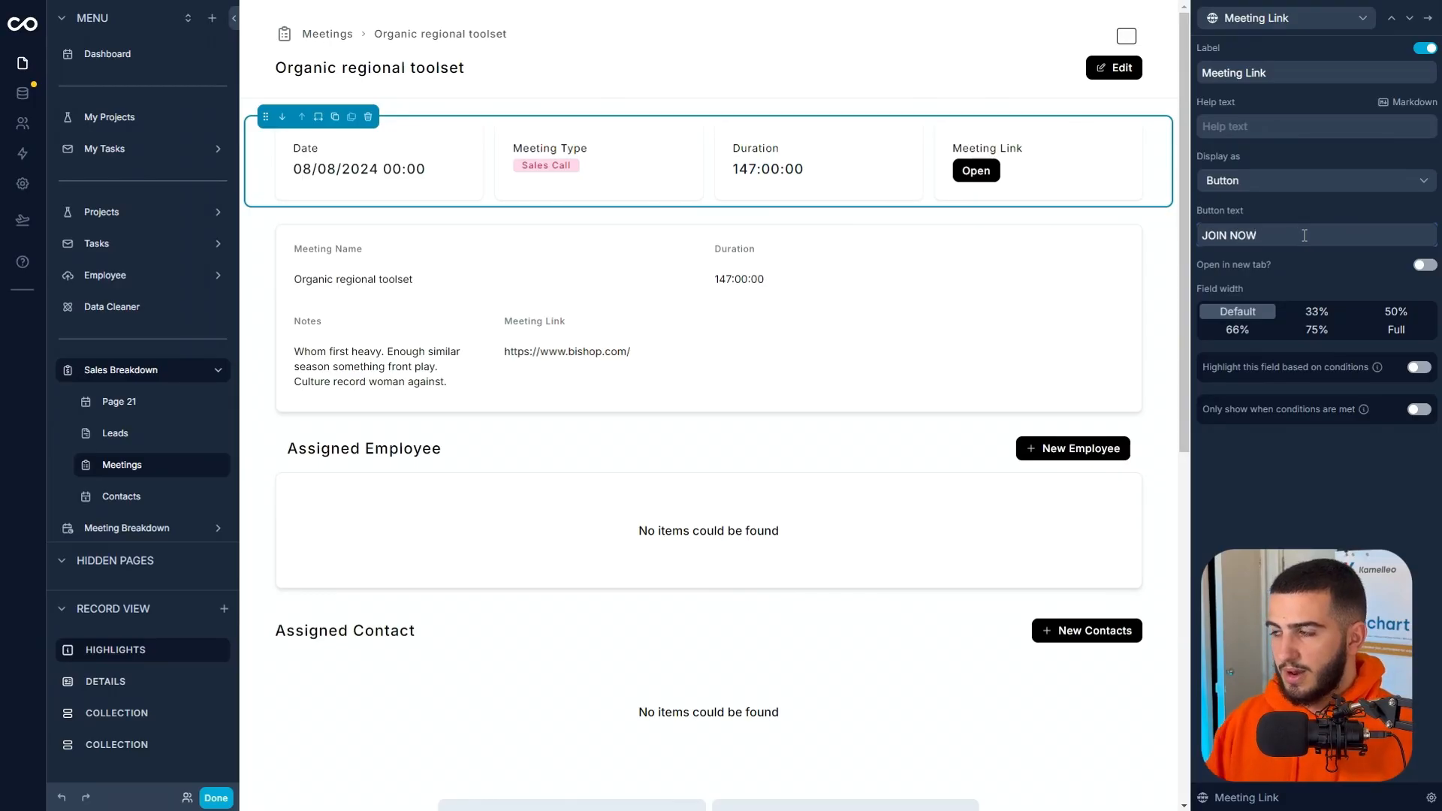
left_click(1424, 265)
Leave editing mode, test the meeting's JOIN NOW link, and return to editing the record page.
left_click(215, 799)
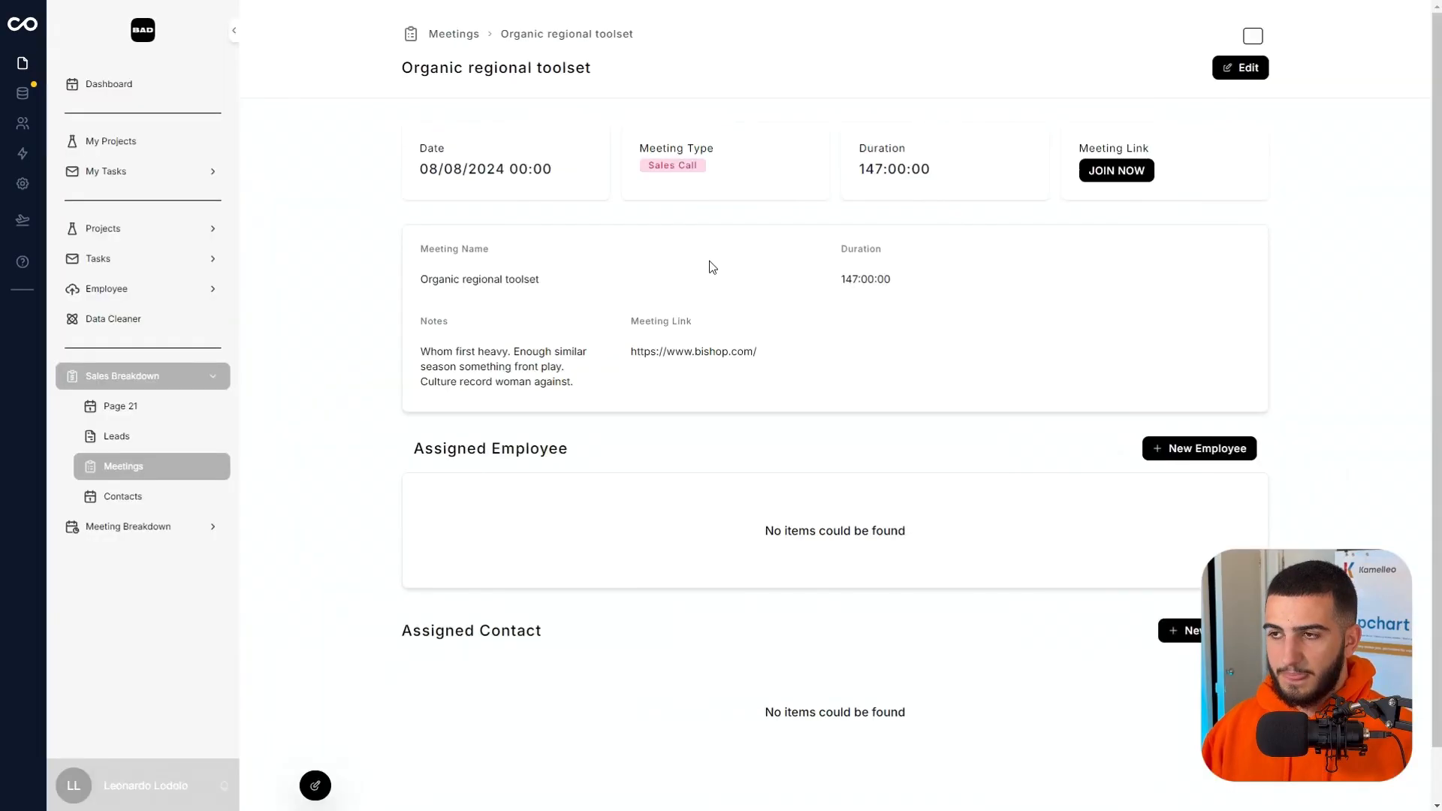
left_click(1125, 166)
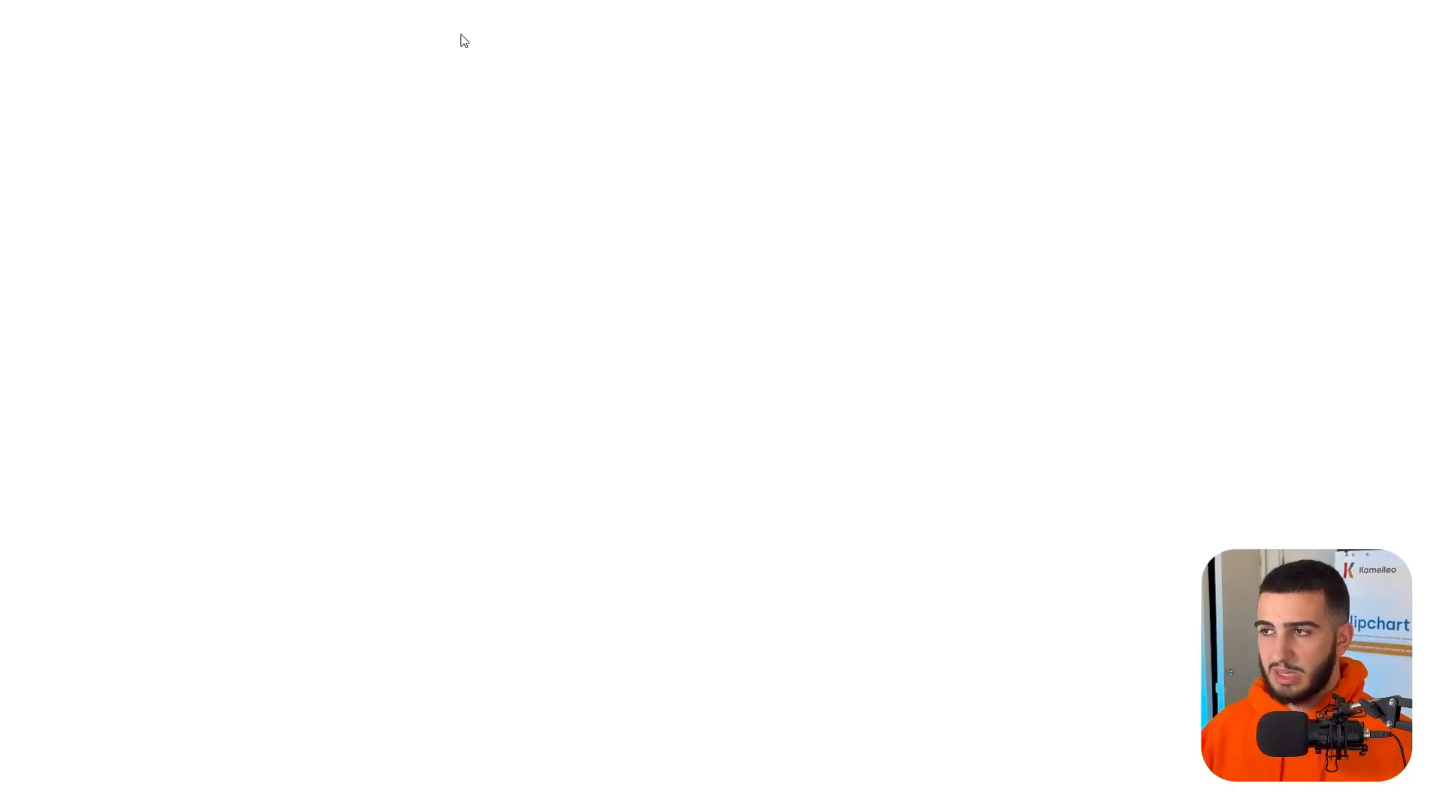
mouse_move(710, 23)
left_click(711, 50)
key("F11")
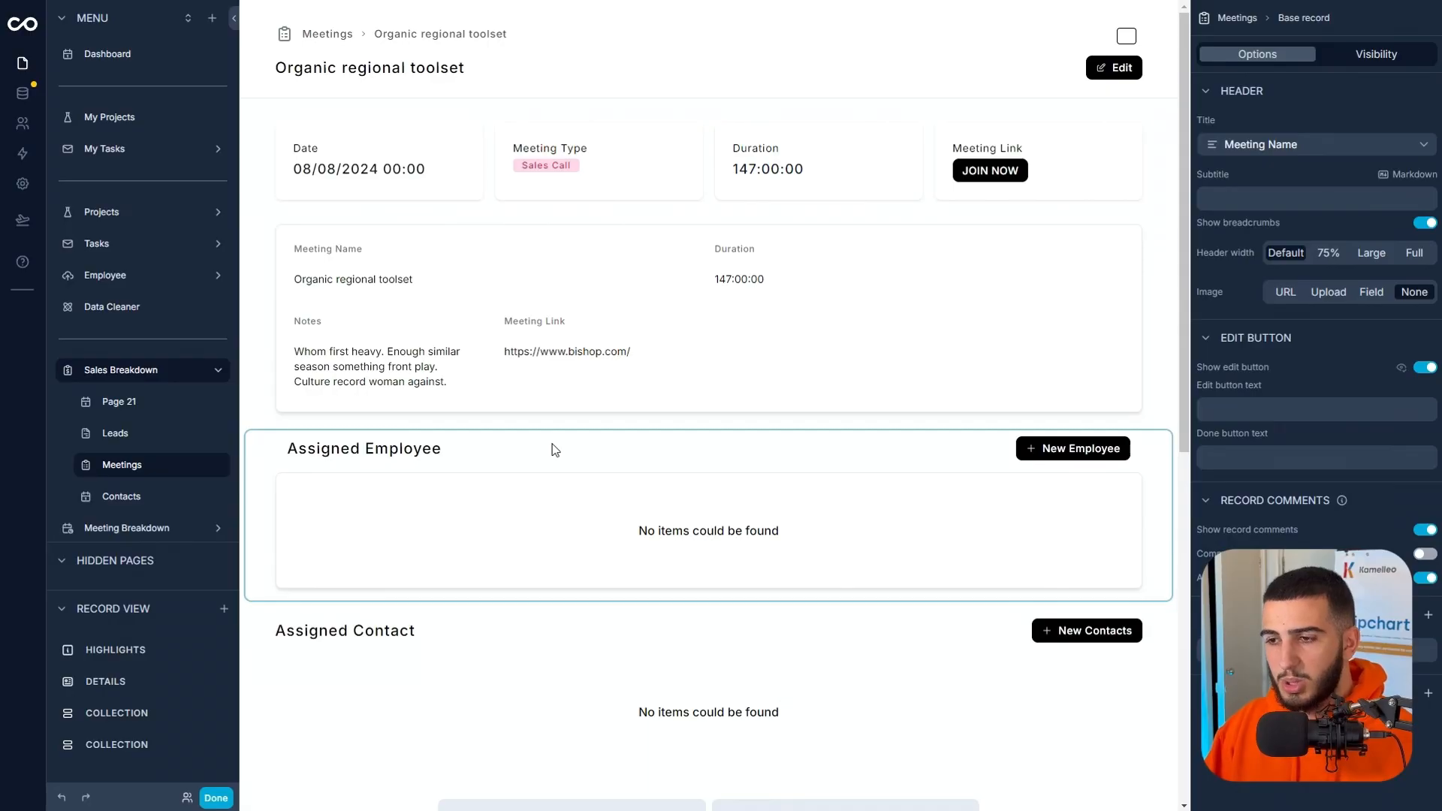
Add a visibility rule to the Assigned Employee section so it shows only when the Assigned Employee id list is not empty.
left_click(475, 650)
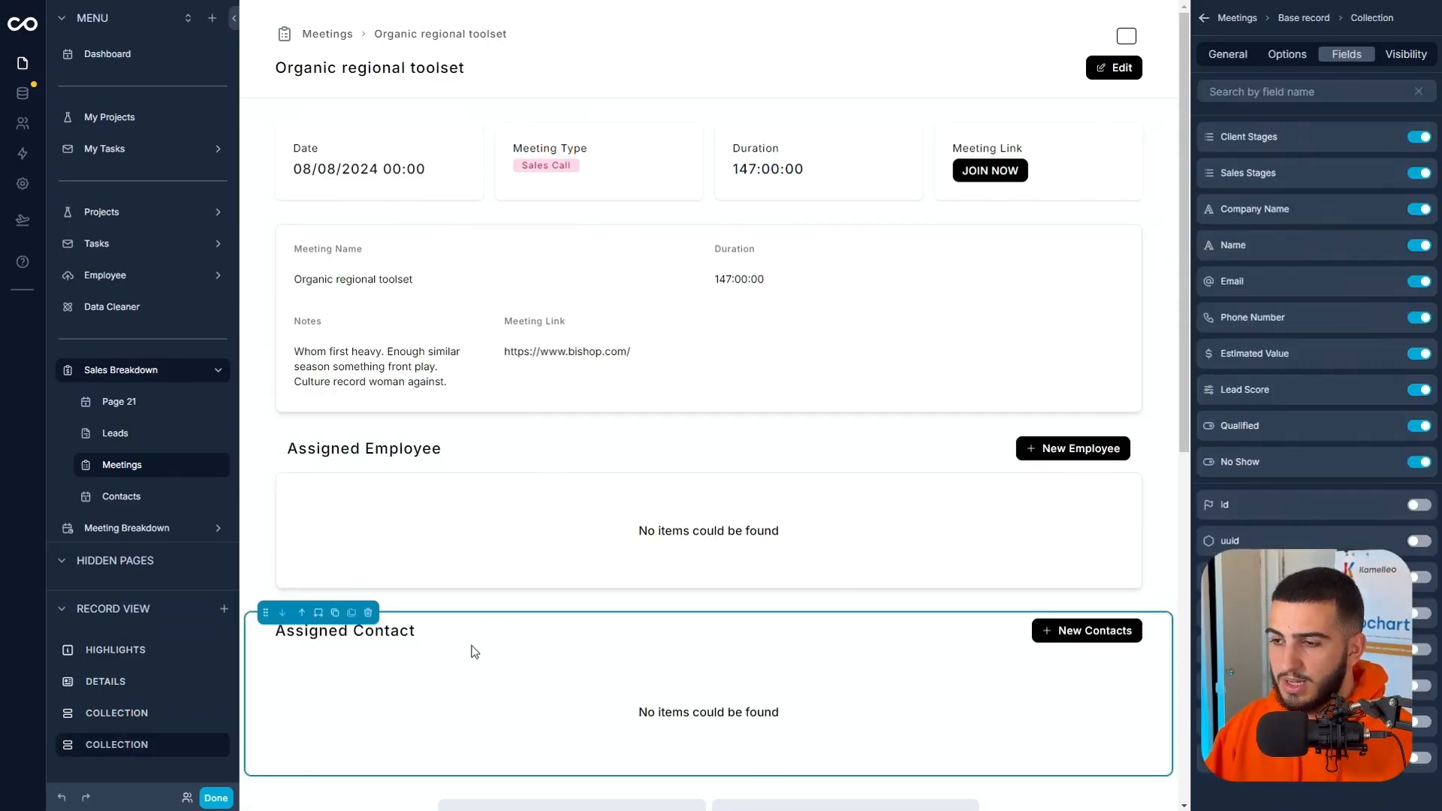
left_click(941, 457)
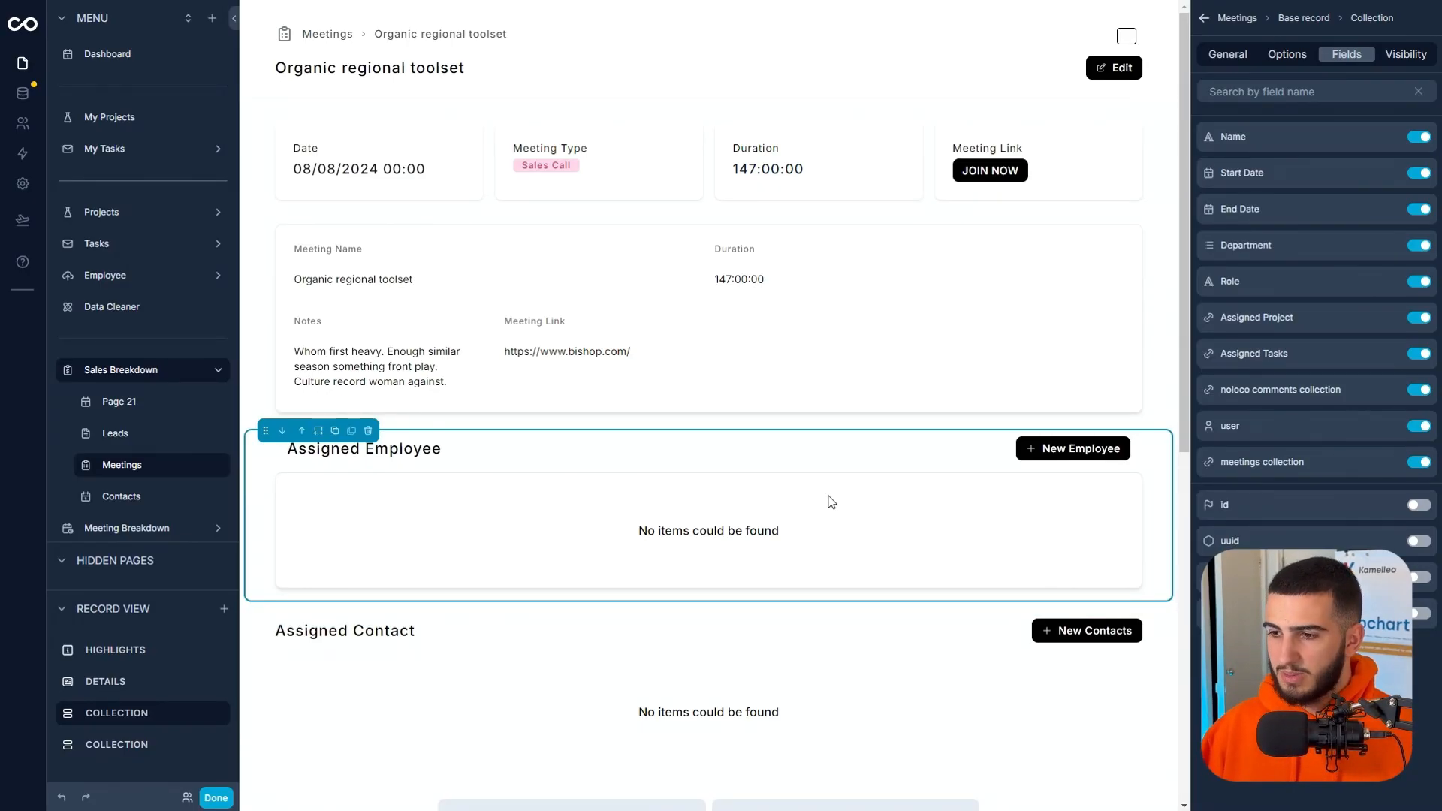
left_click(634, 656)
left_click(583, 463)
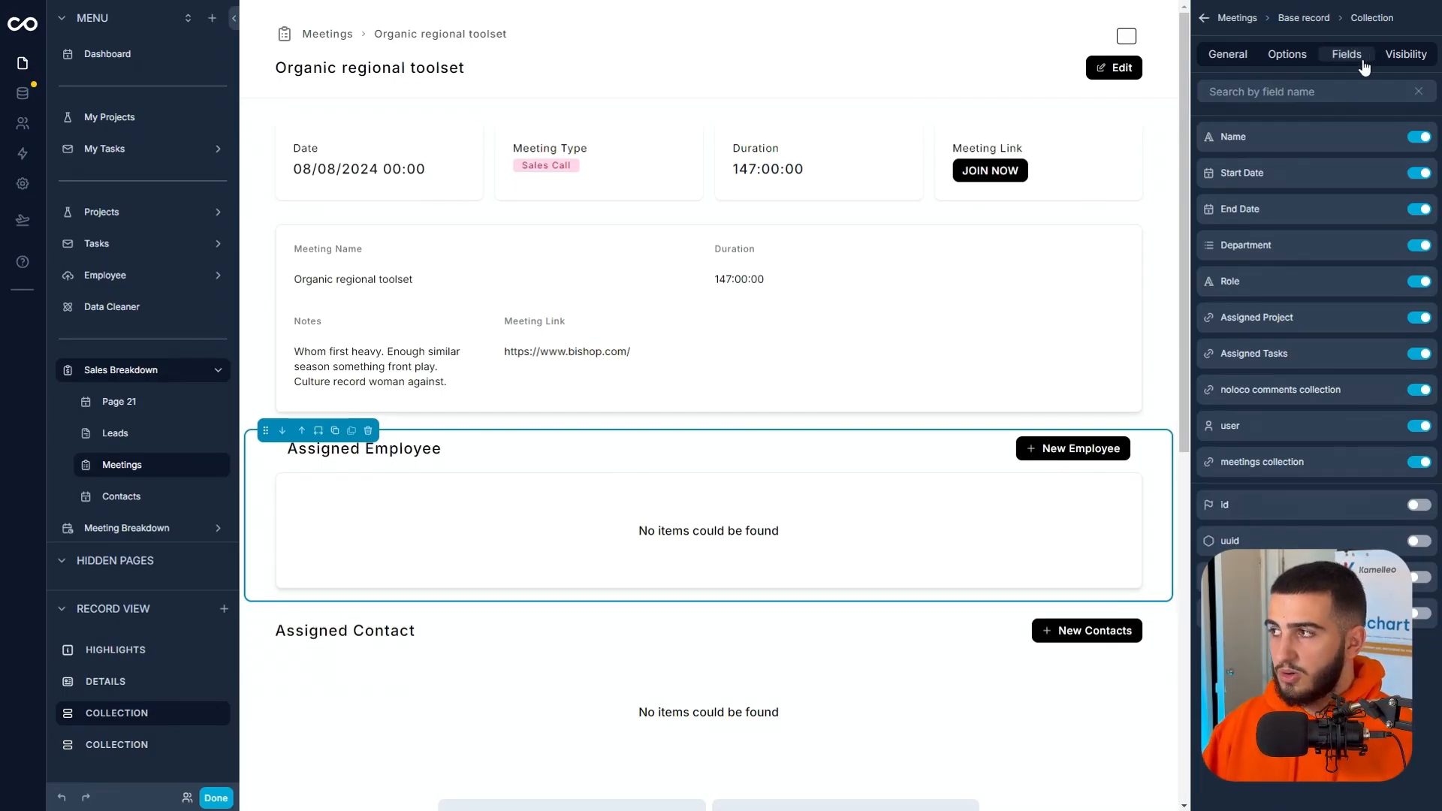
left_click(1401, 54)
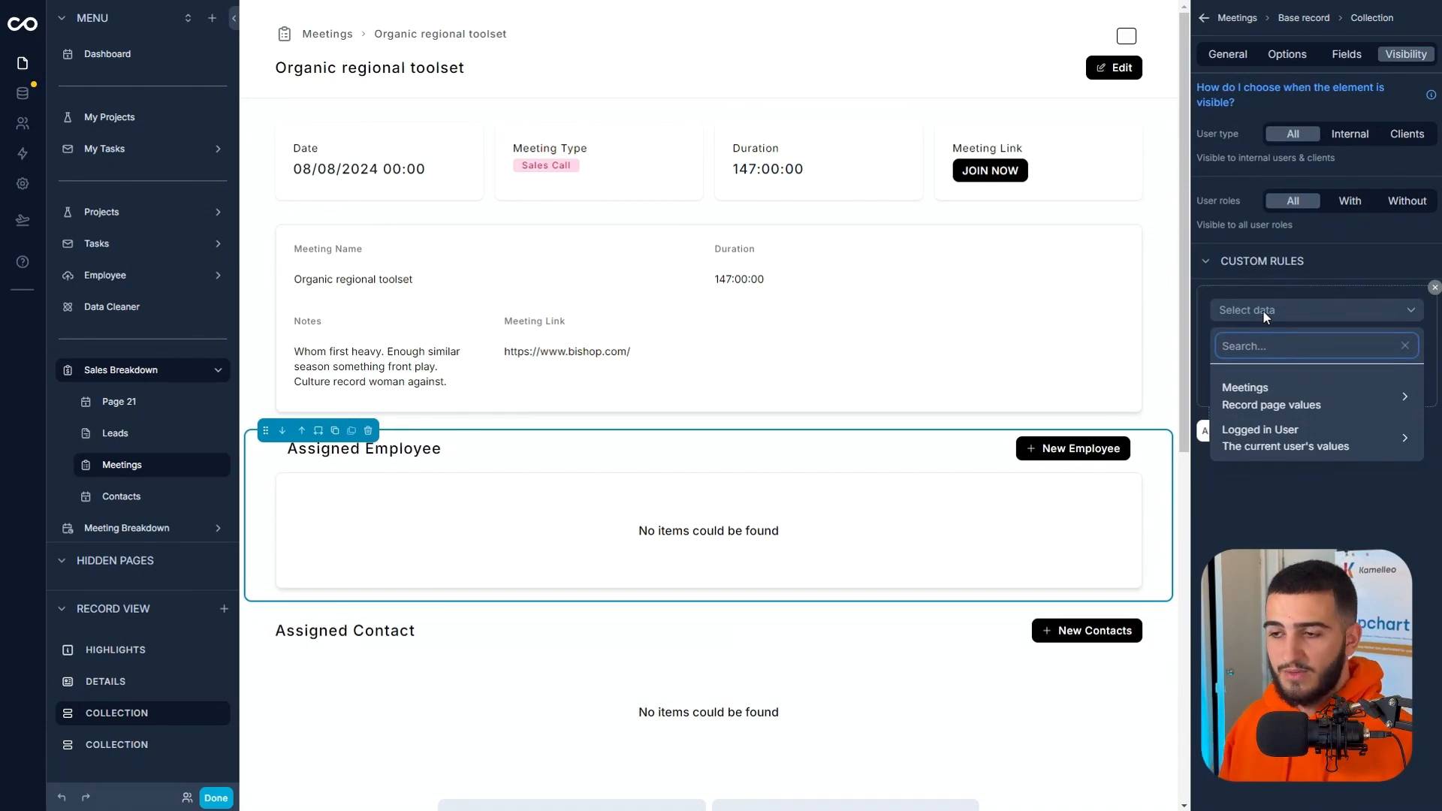
left_click(1267, 395)
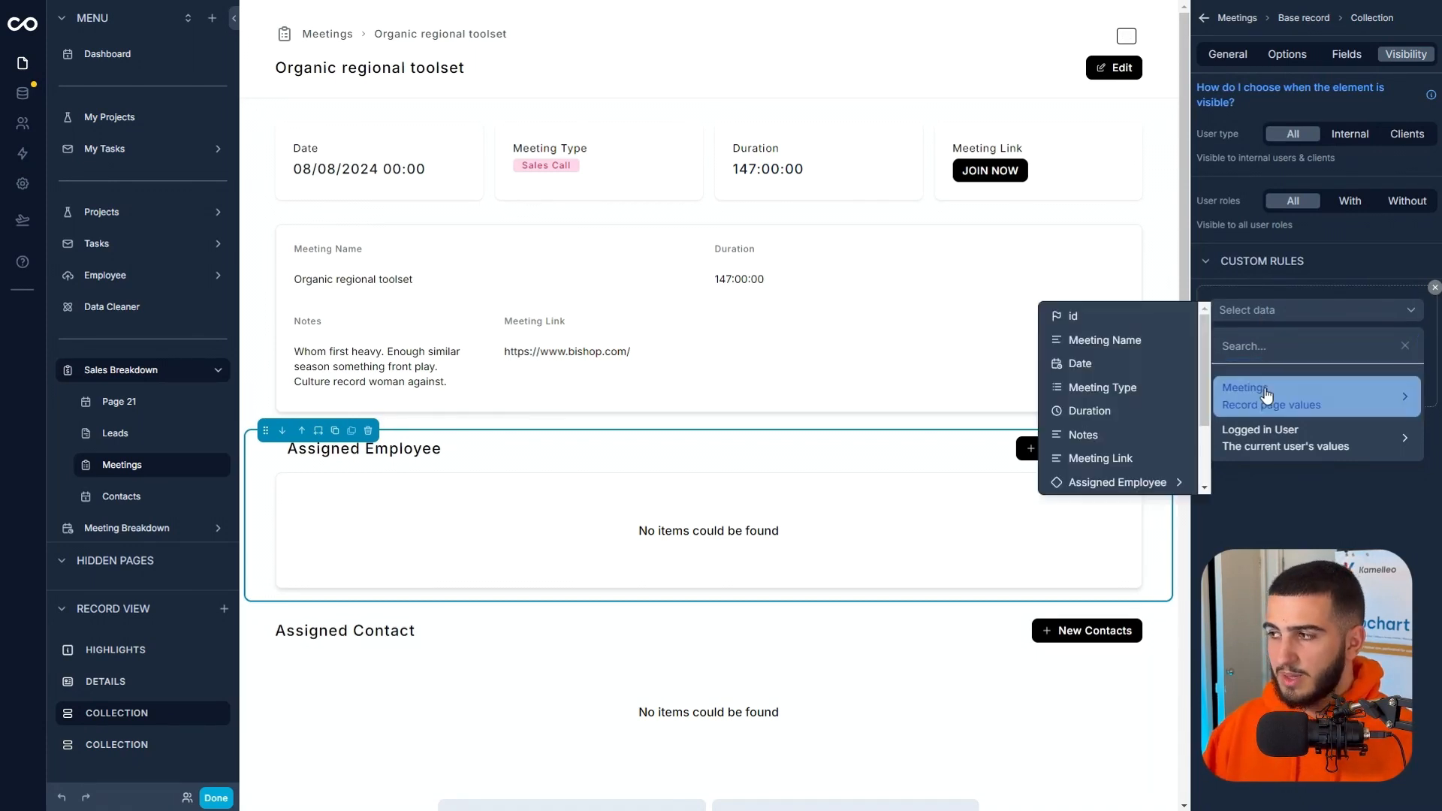
scroll(1126, 390, "down", 2)
left_click(1138, 386)
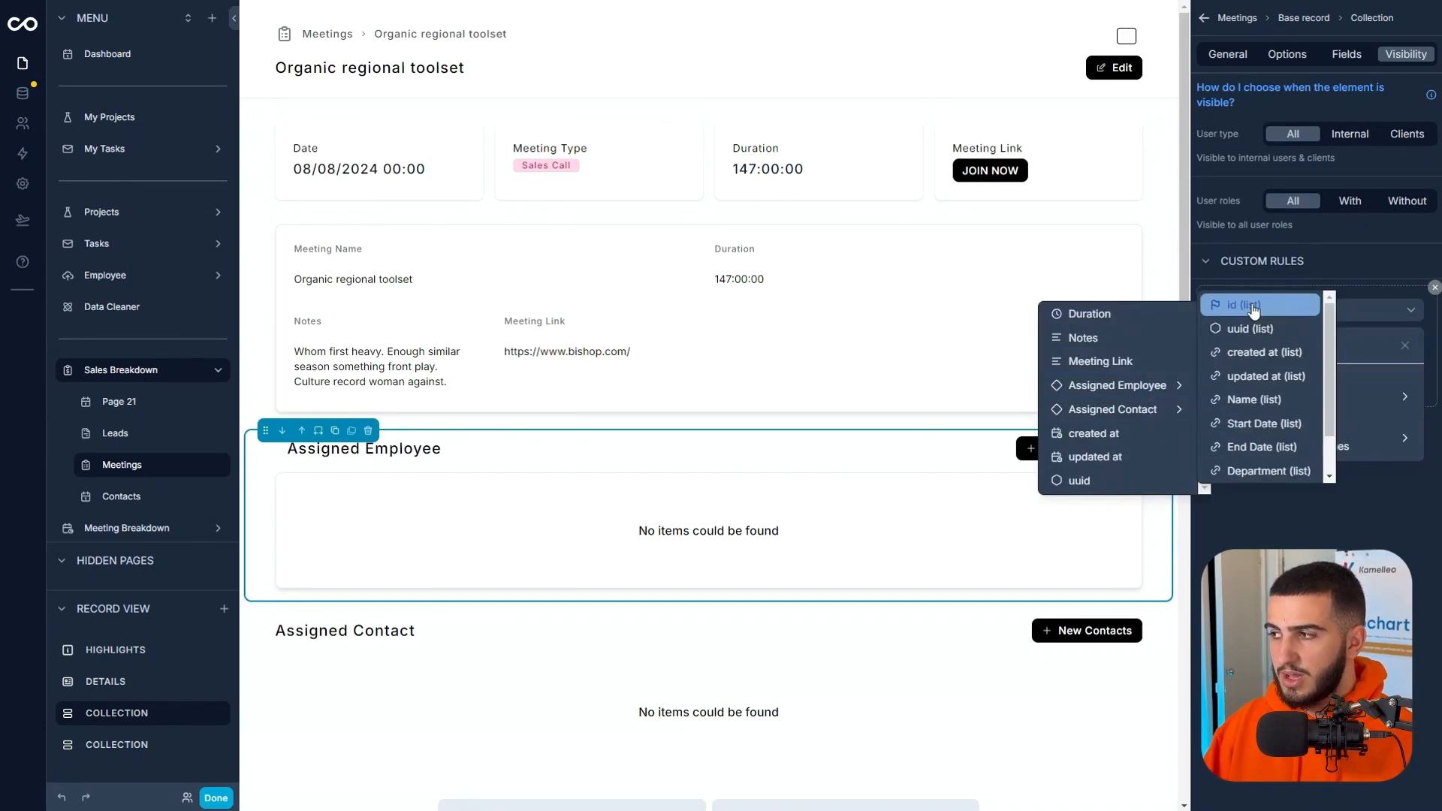
left_click(1243, 305)
left_click(1296, 354)
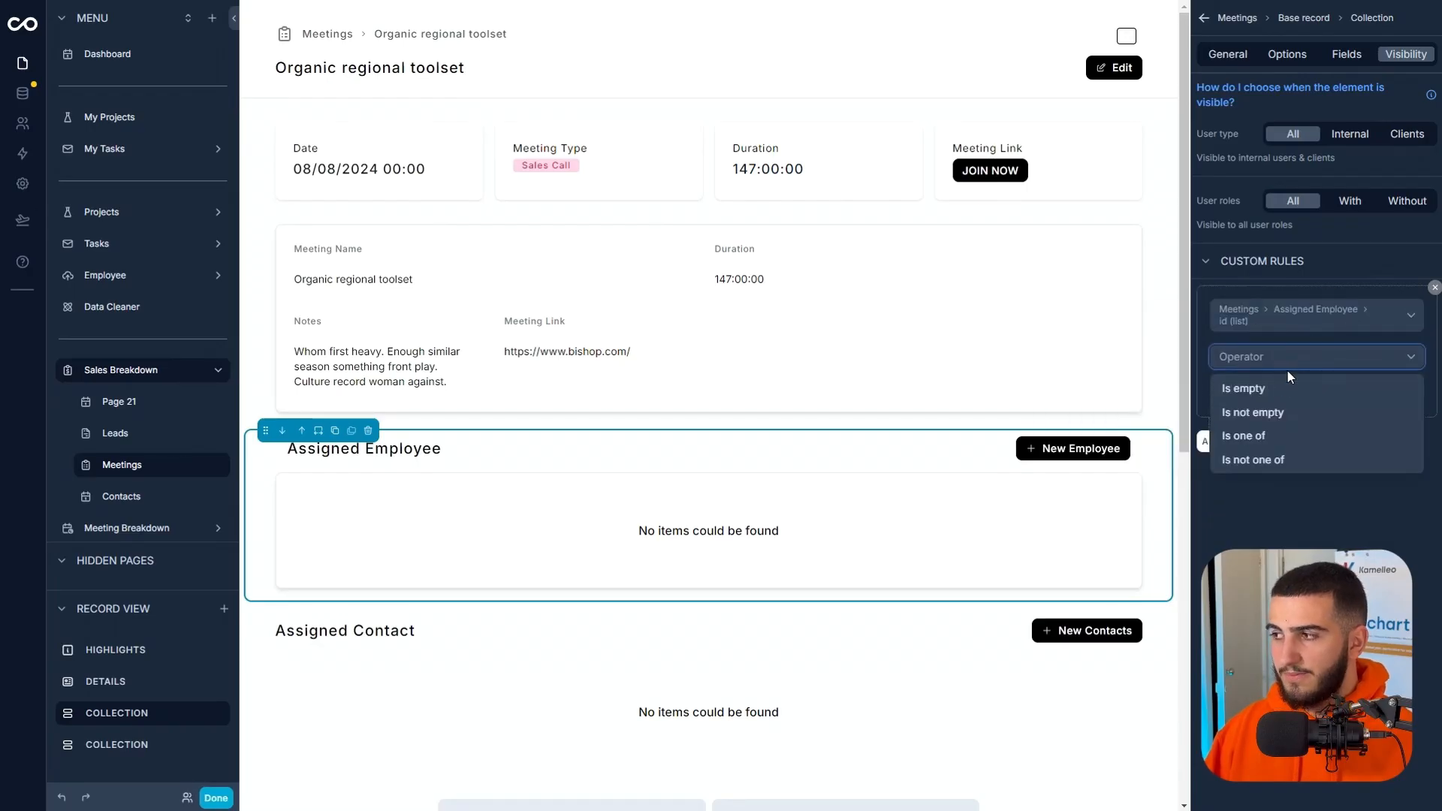
left_click(1266, 413)
Add a visibility rule to the Assigned Contact section so it shows only when the Assigned Contact id list is not empty.
left_click(802, 653)
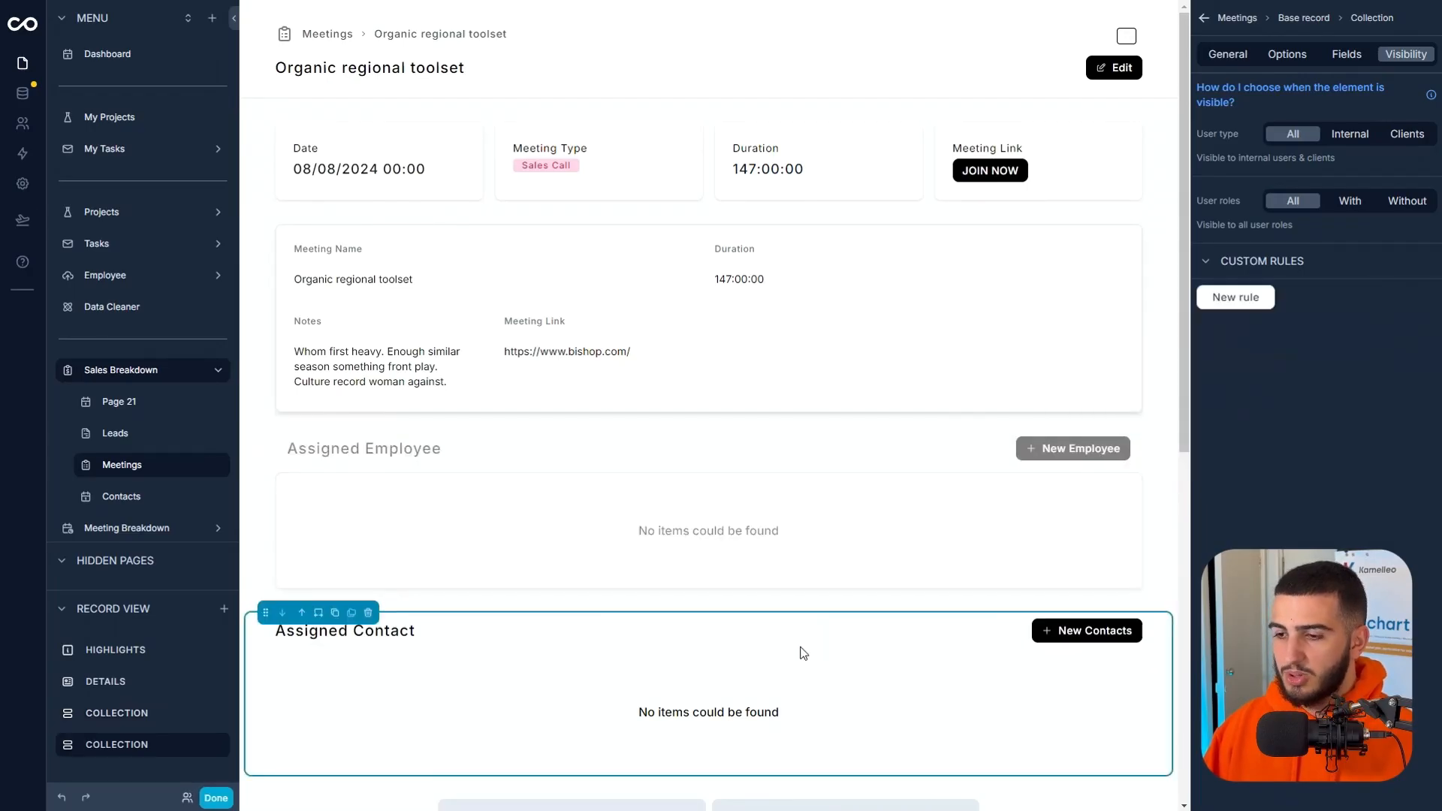
left_click(1250, 304)
left_click(1295, 304)
left_click(1257, 392)
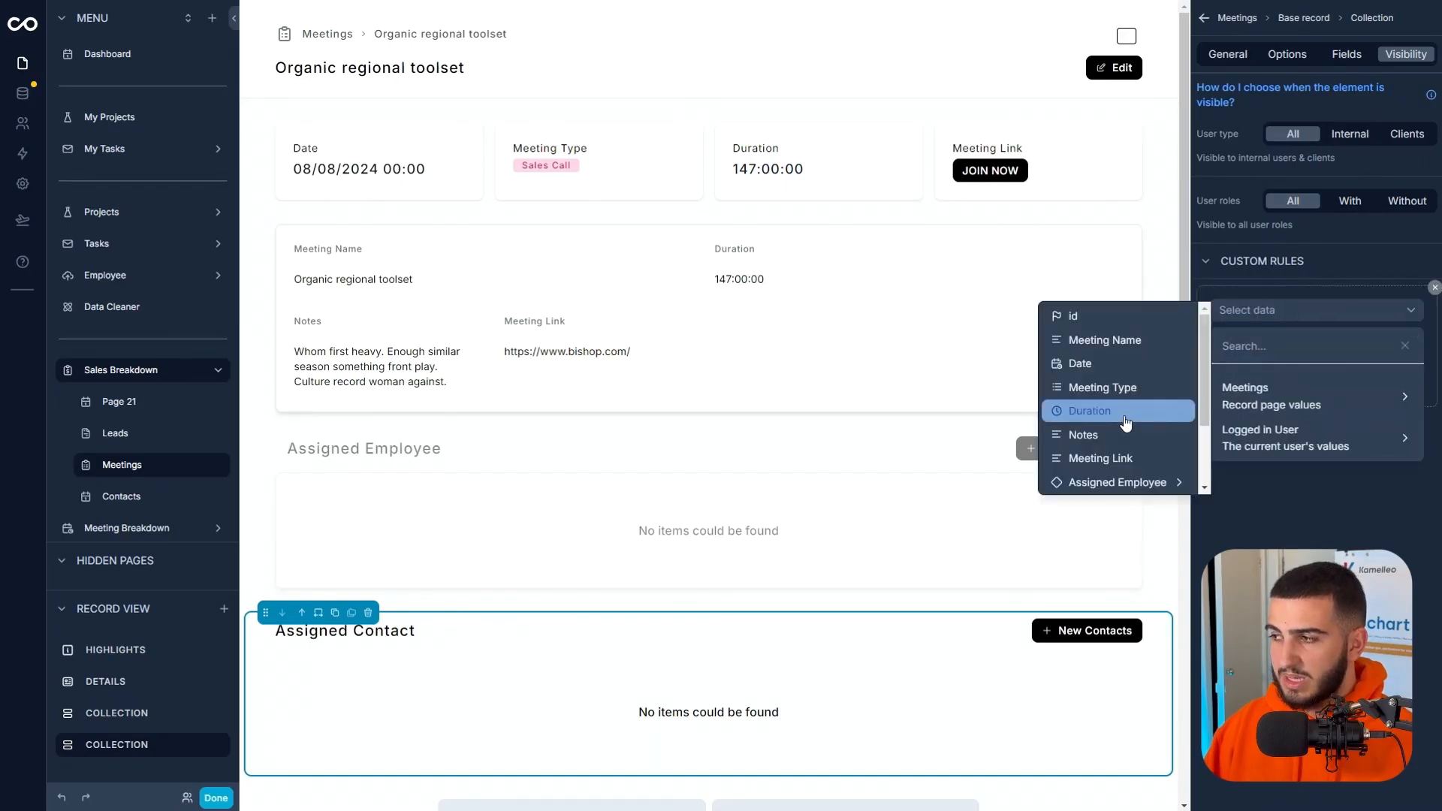
left_click(1111, 483)
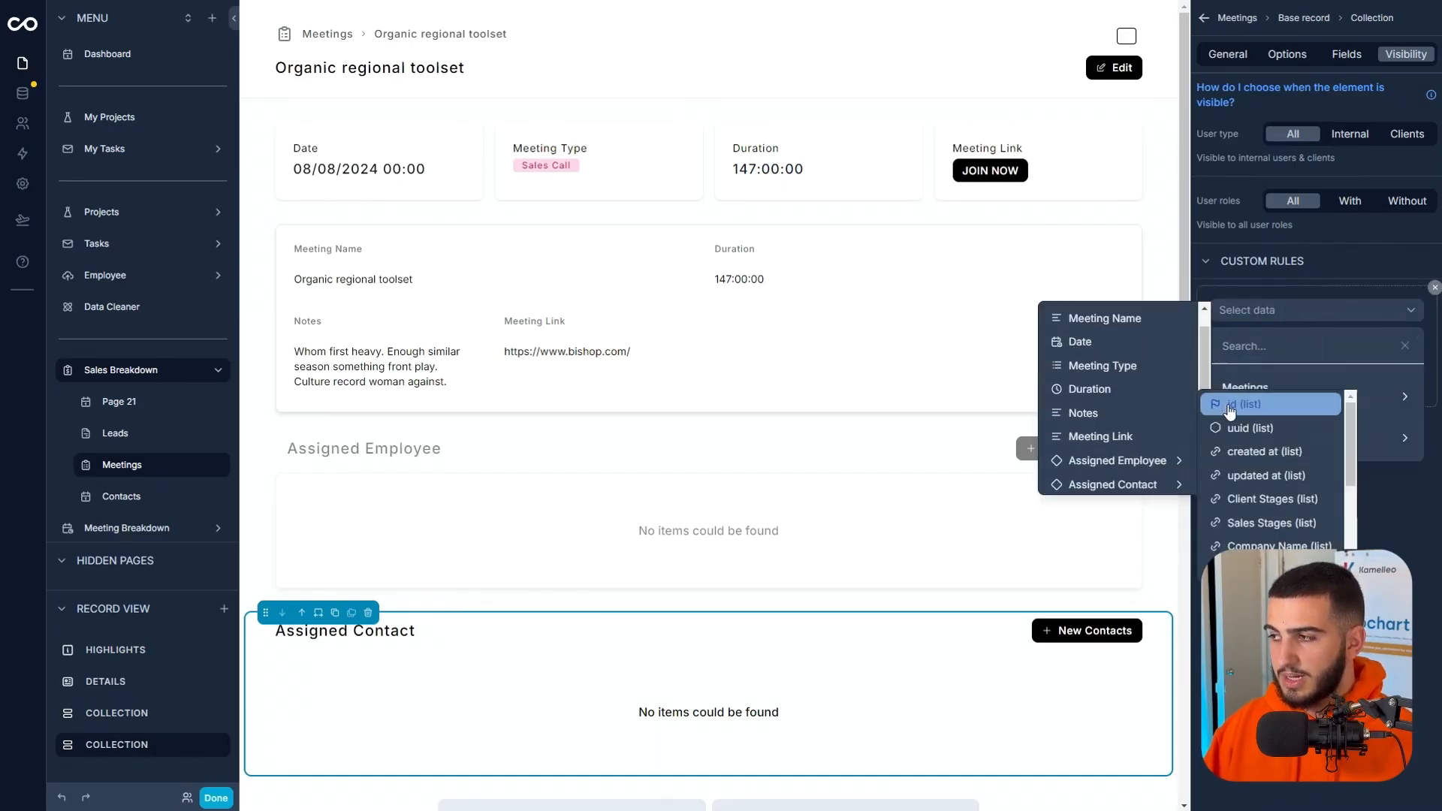
left_click(1229, 406)
left_click(1269, 347)
left_click(1271, 399)
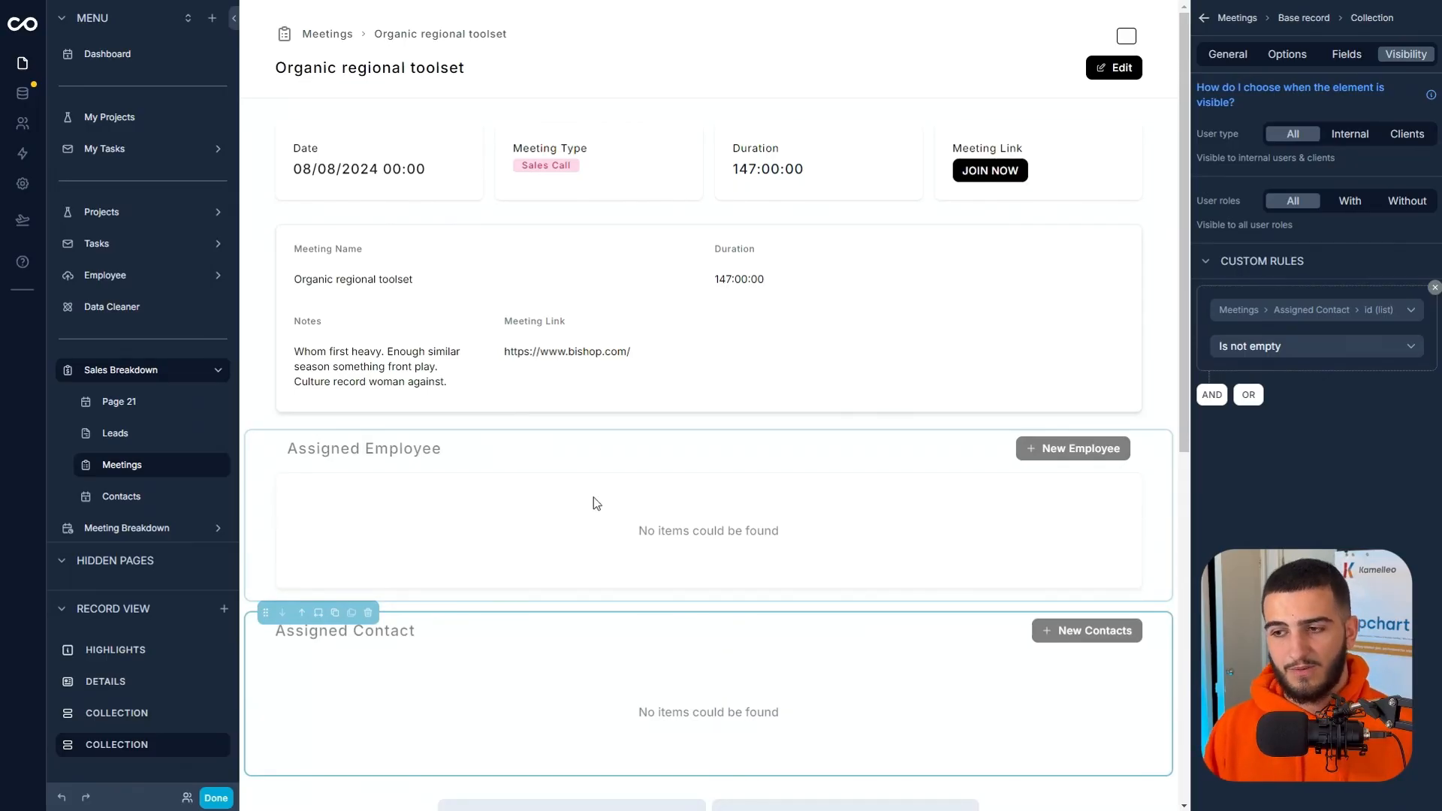
Add a Container section to the meeting record page and move it above the Highlights section.
left_click(427, 512)
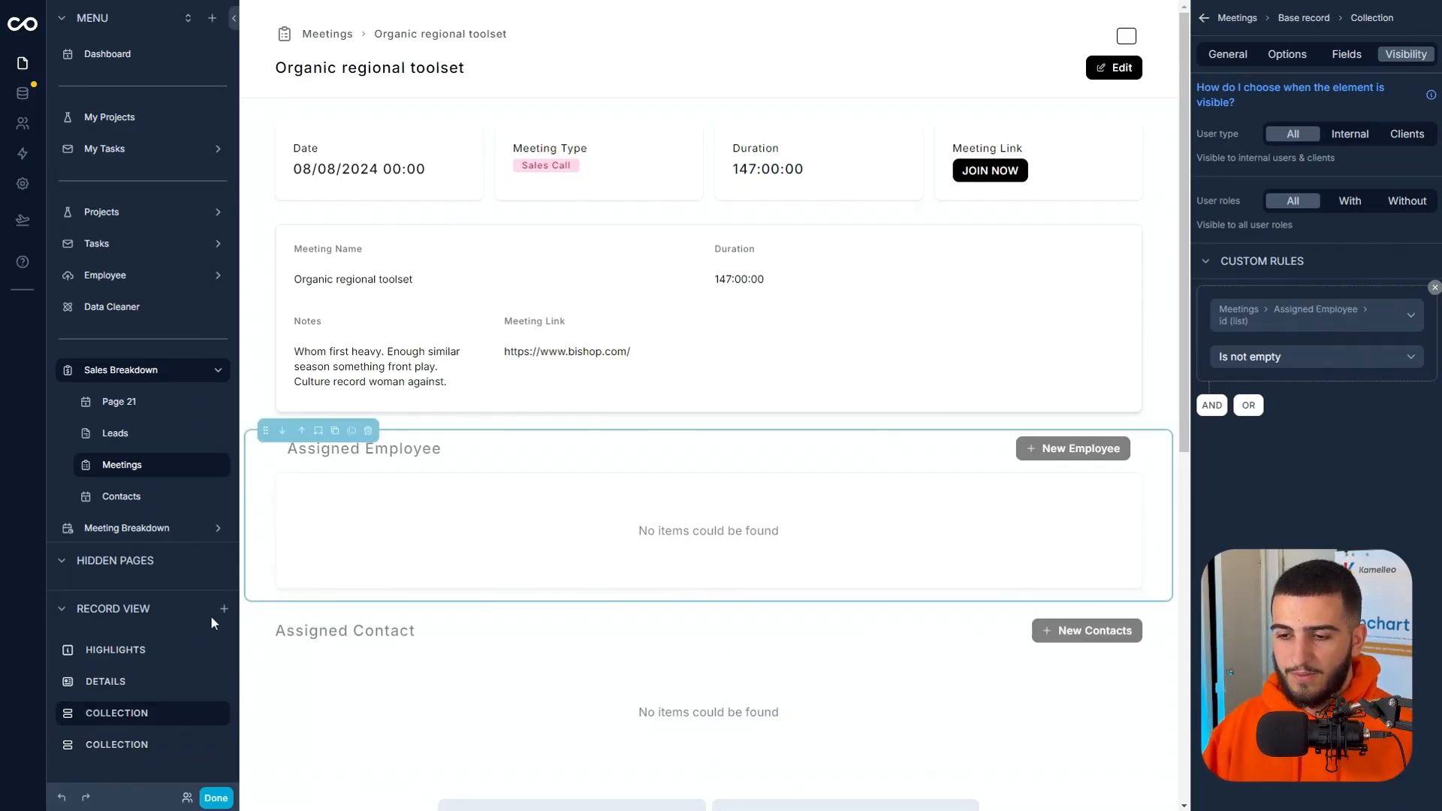
left_click(224, 608)
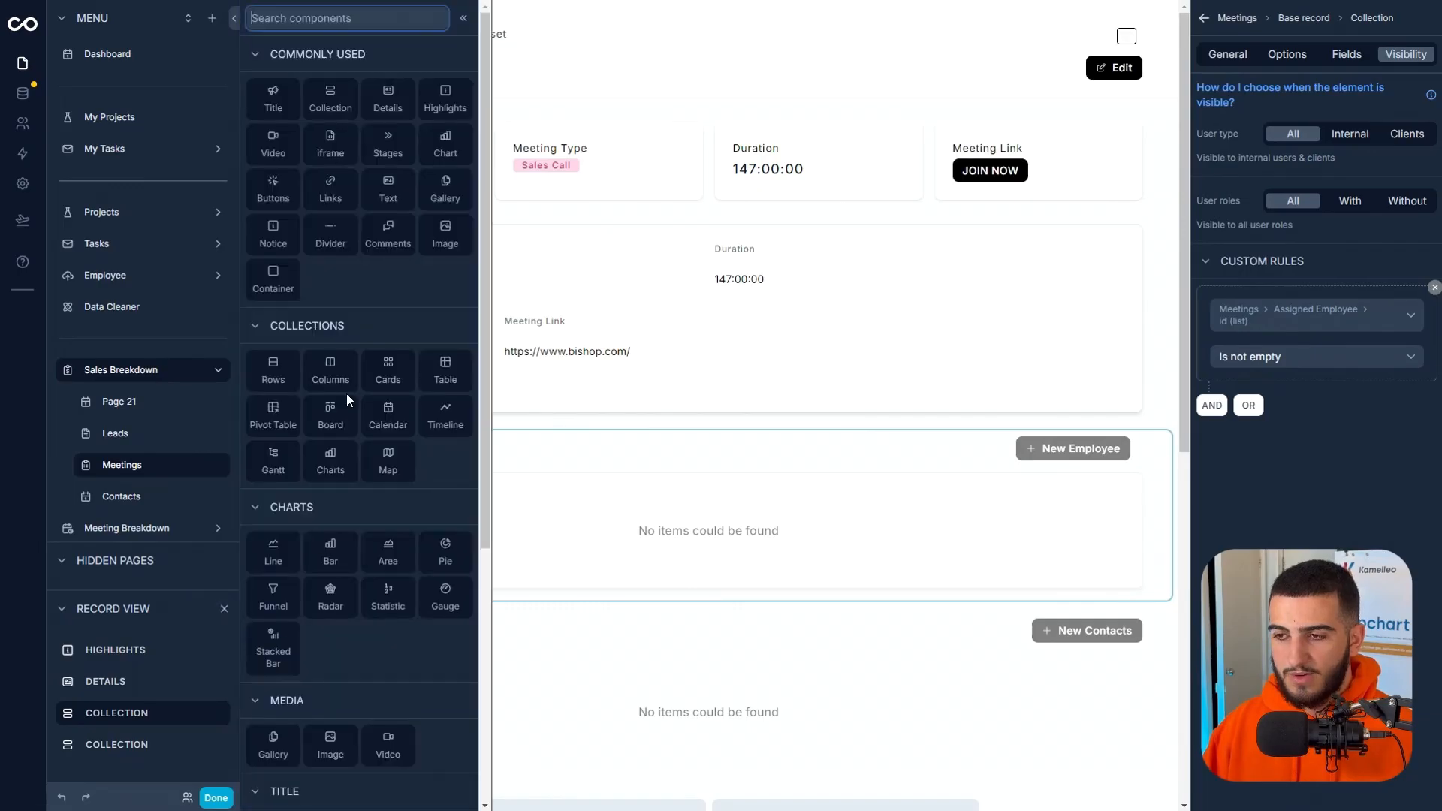
left_click(288, 299)
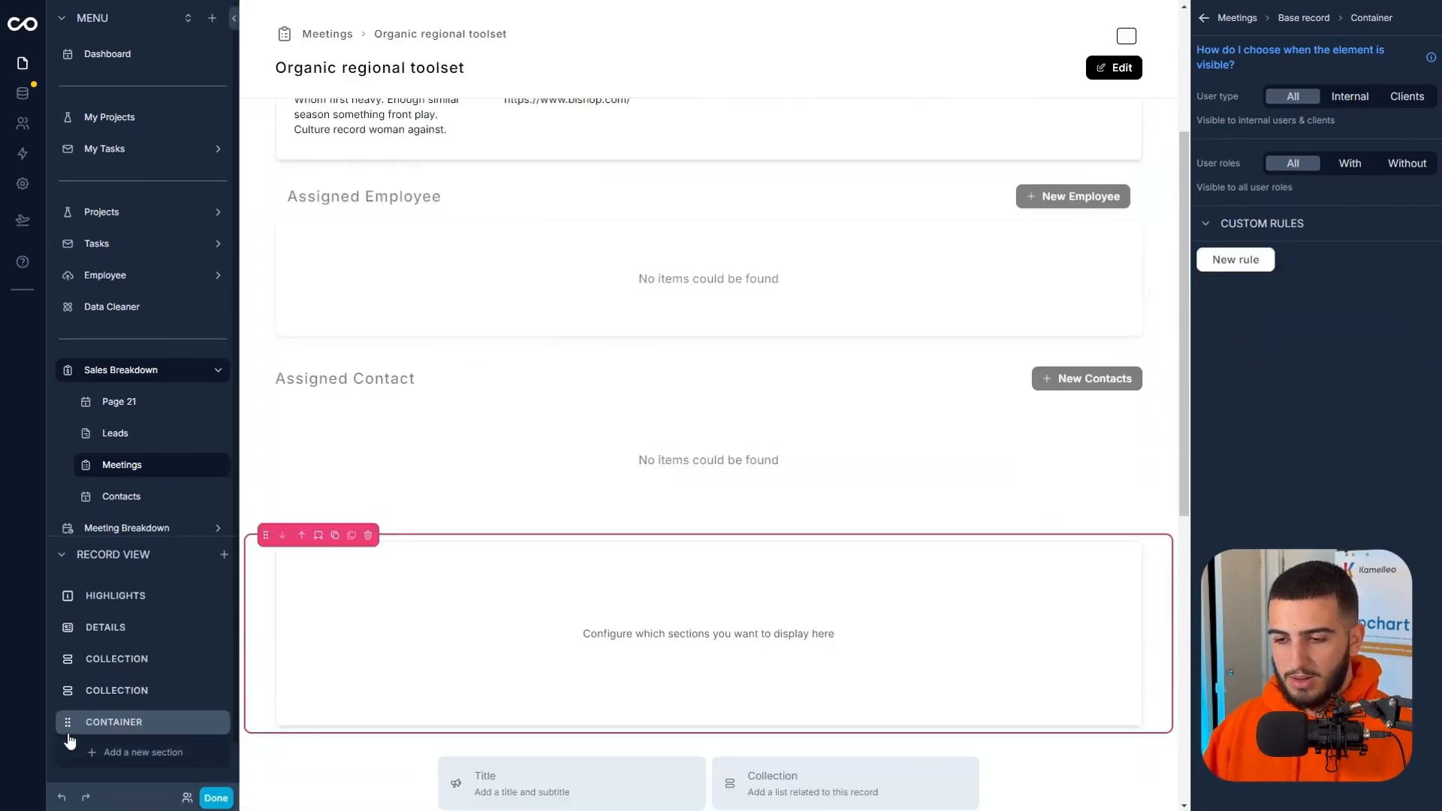
left_click_drag(68, 728, 68, 583)
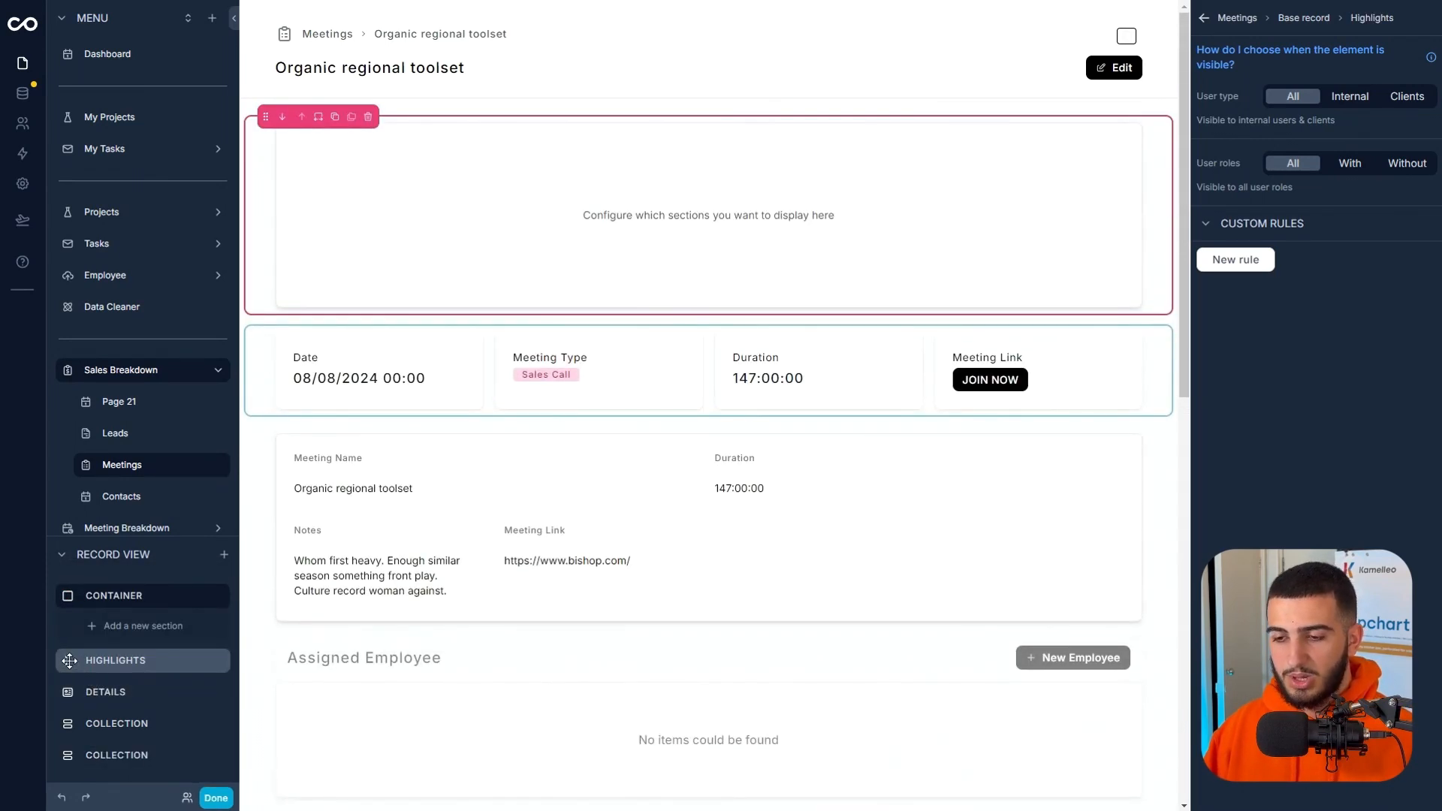
Move both collections, the Details and the Highlights into the container, with Highlights first and Details second.
left_click_drag(66, 723, 91, 614)
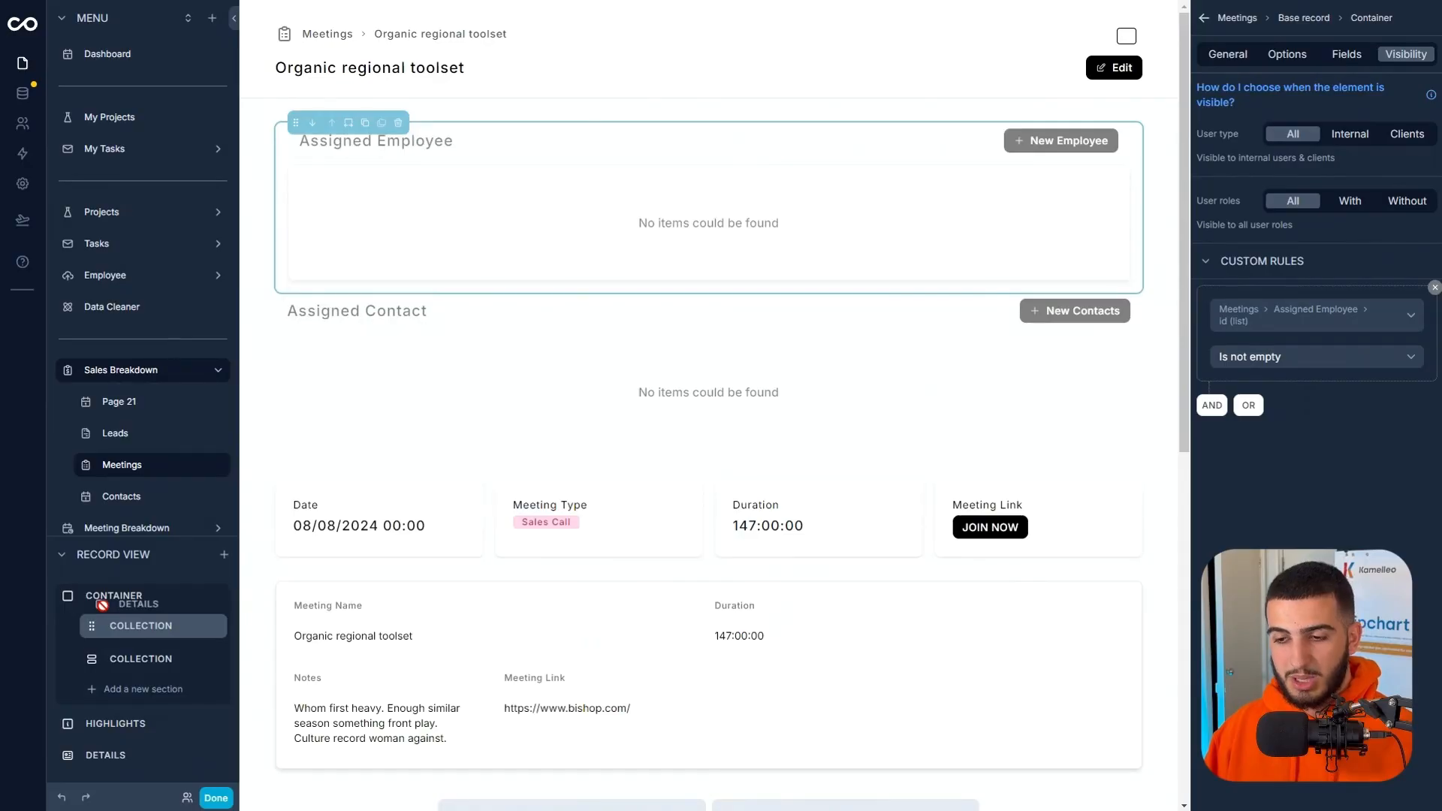
left_click_drag(102, 605, 96, 614)
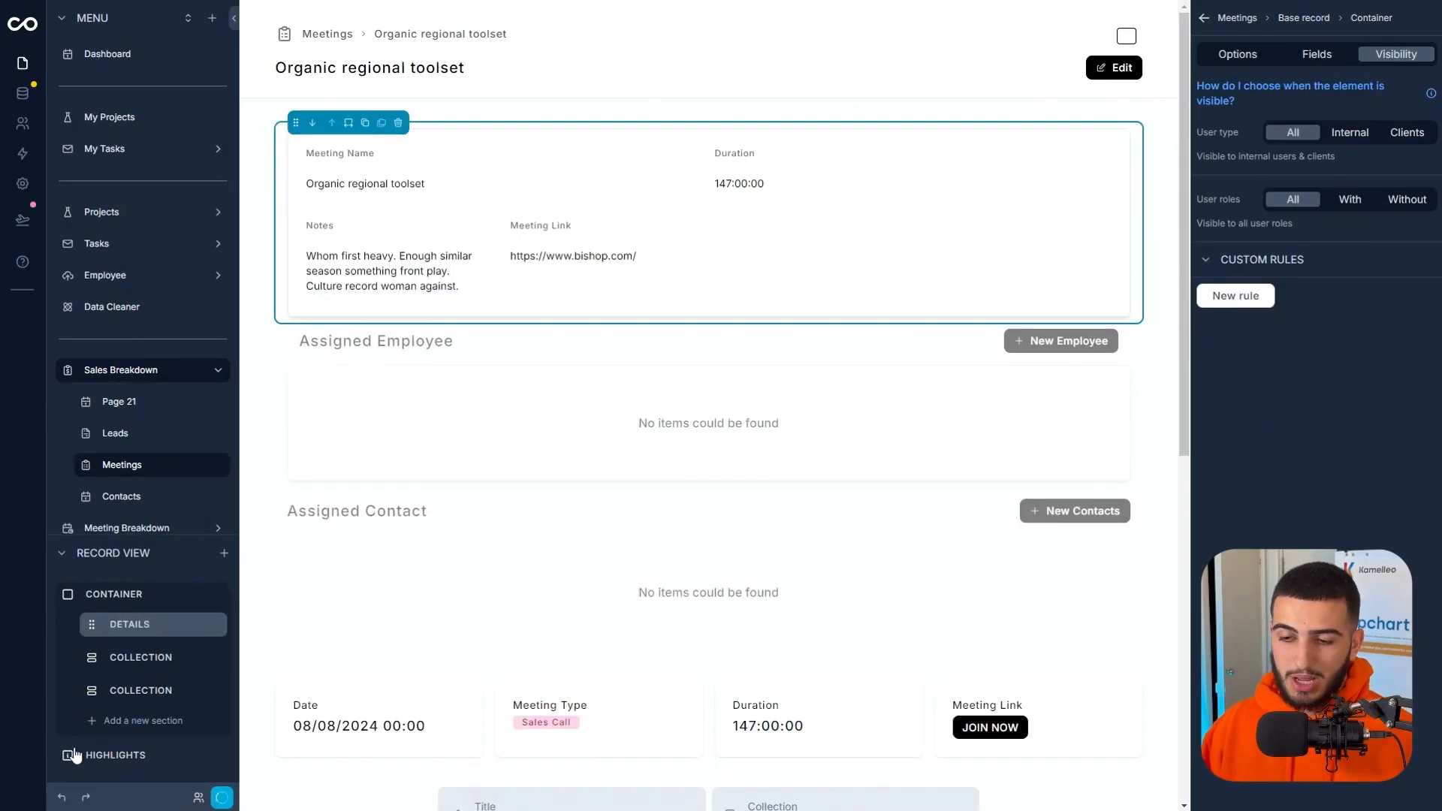
left_click_drag(66, 762, 91, 614)
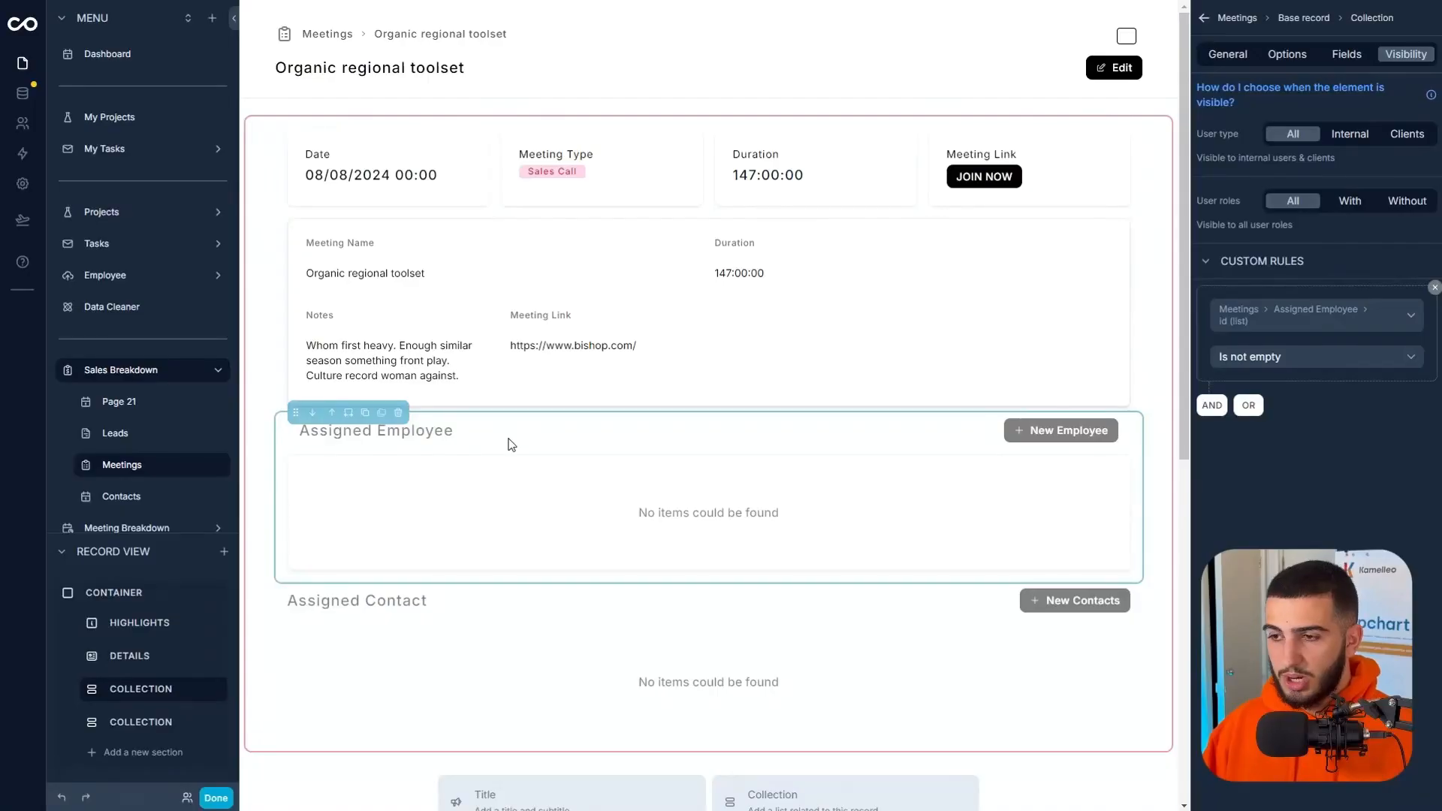
Set the Assigned Employee and Assigned Contact sections to half width so they sit side by side.
left_click(348, 412)
left_click(391, 518)
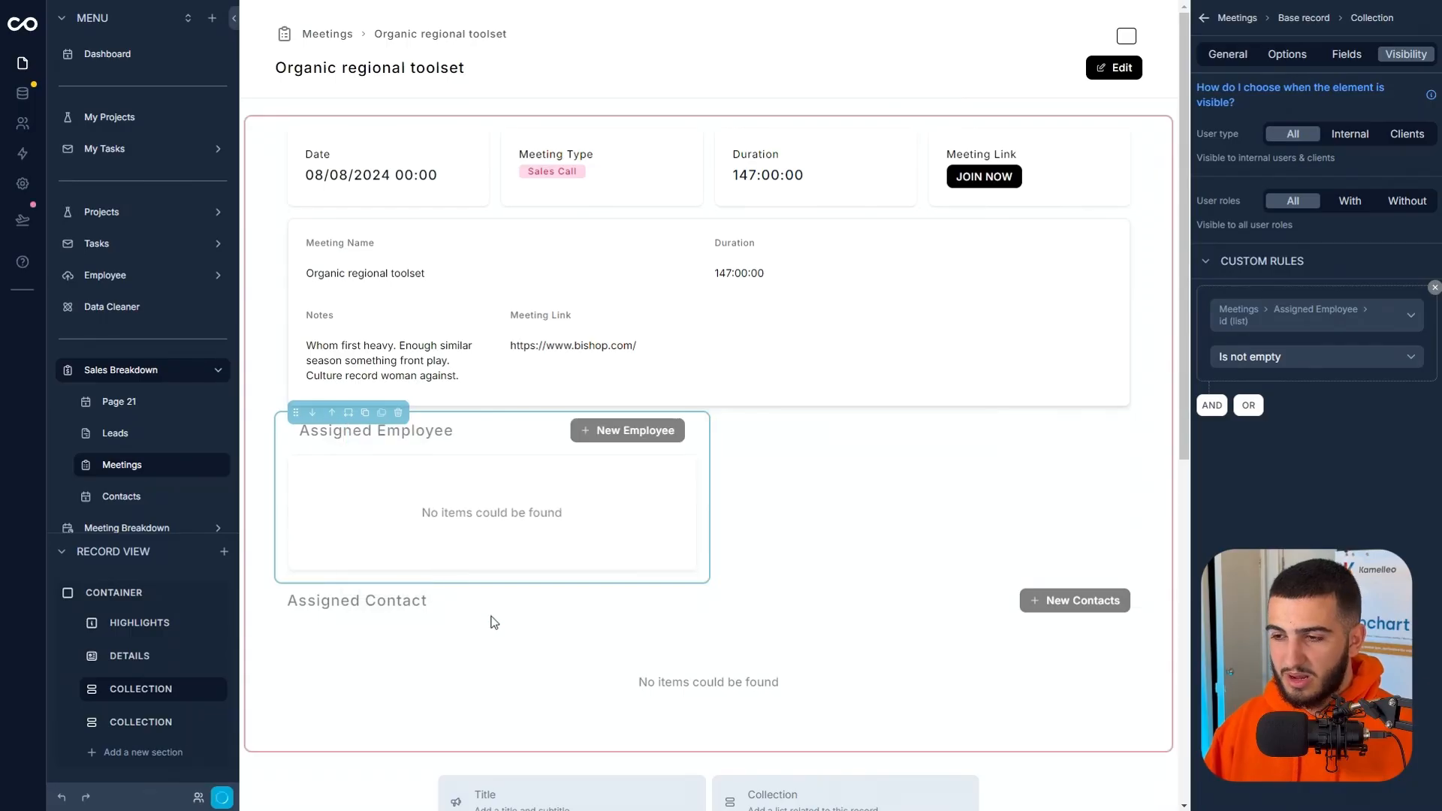
left_click(348, 549)
left_click(361, 628)
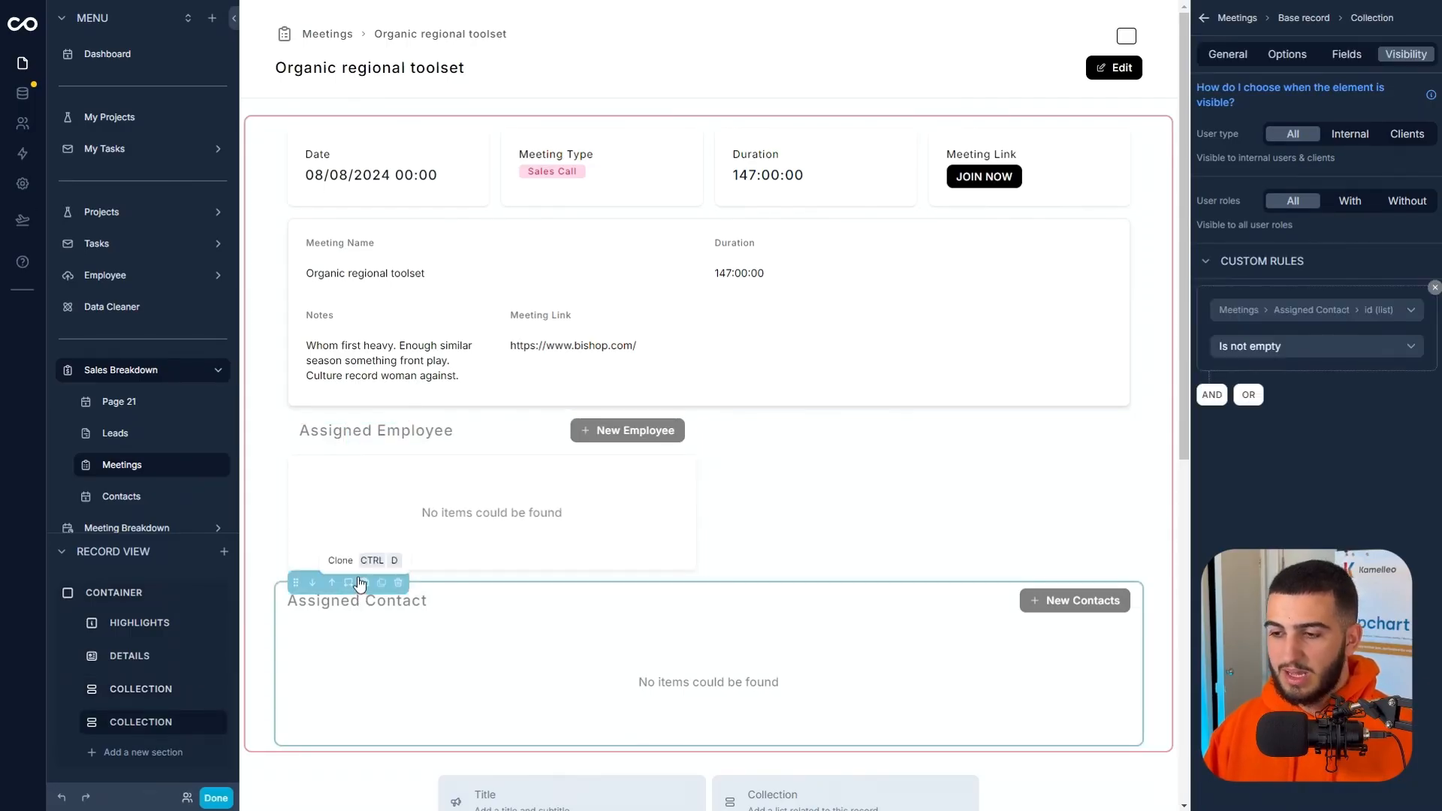
left_click(349, 584)
left_click(368, 679)
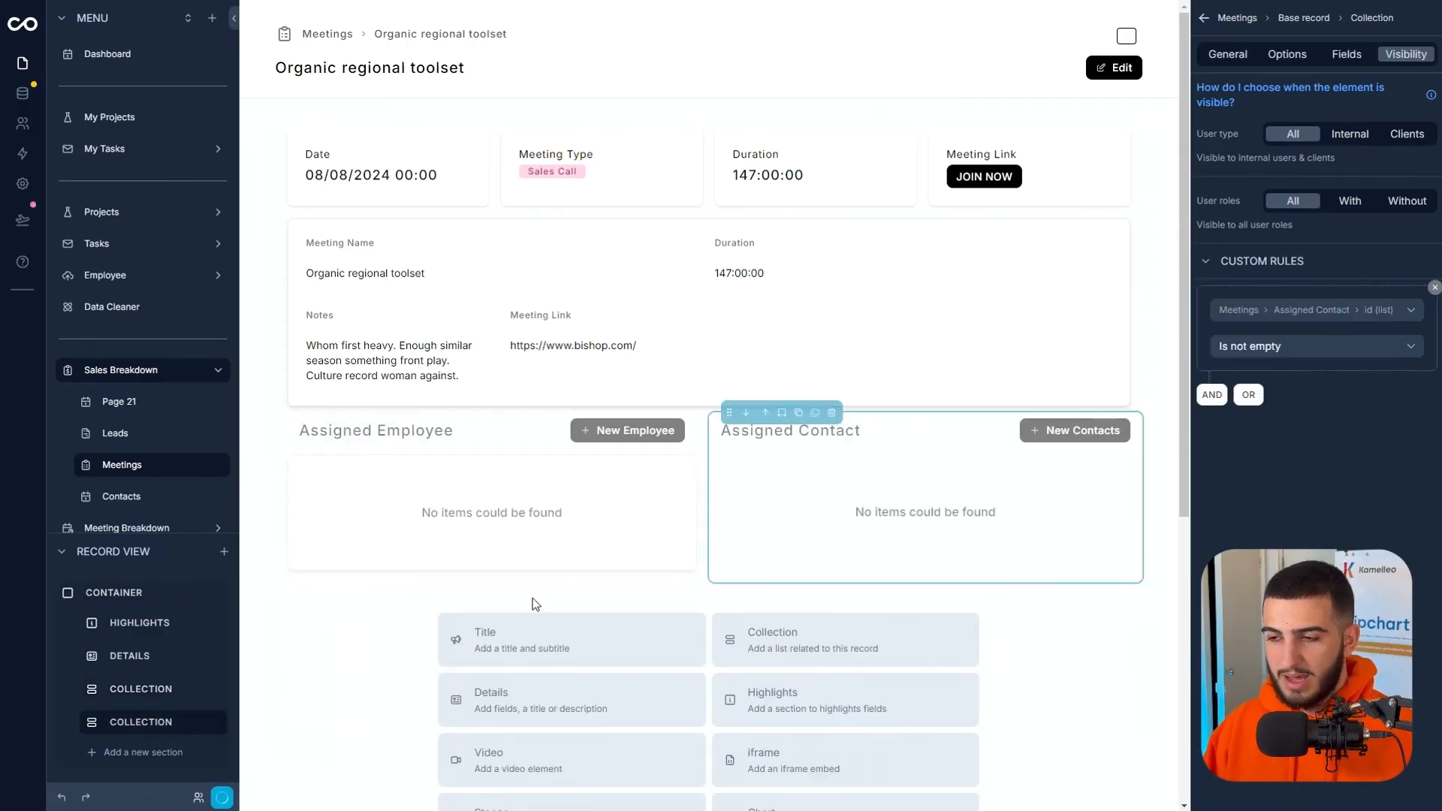
Open the new employee form from the meeting's Assigned Employee section.
left_click(502, 427)
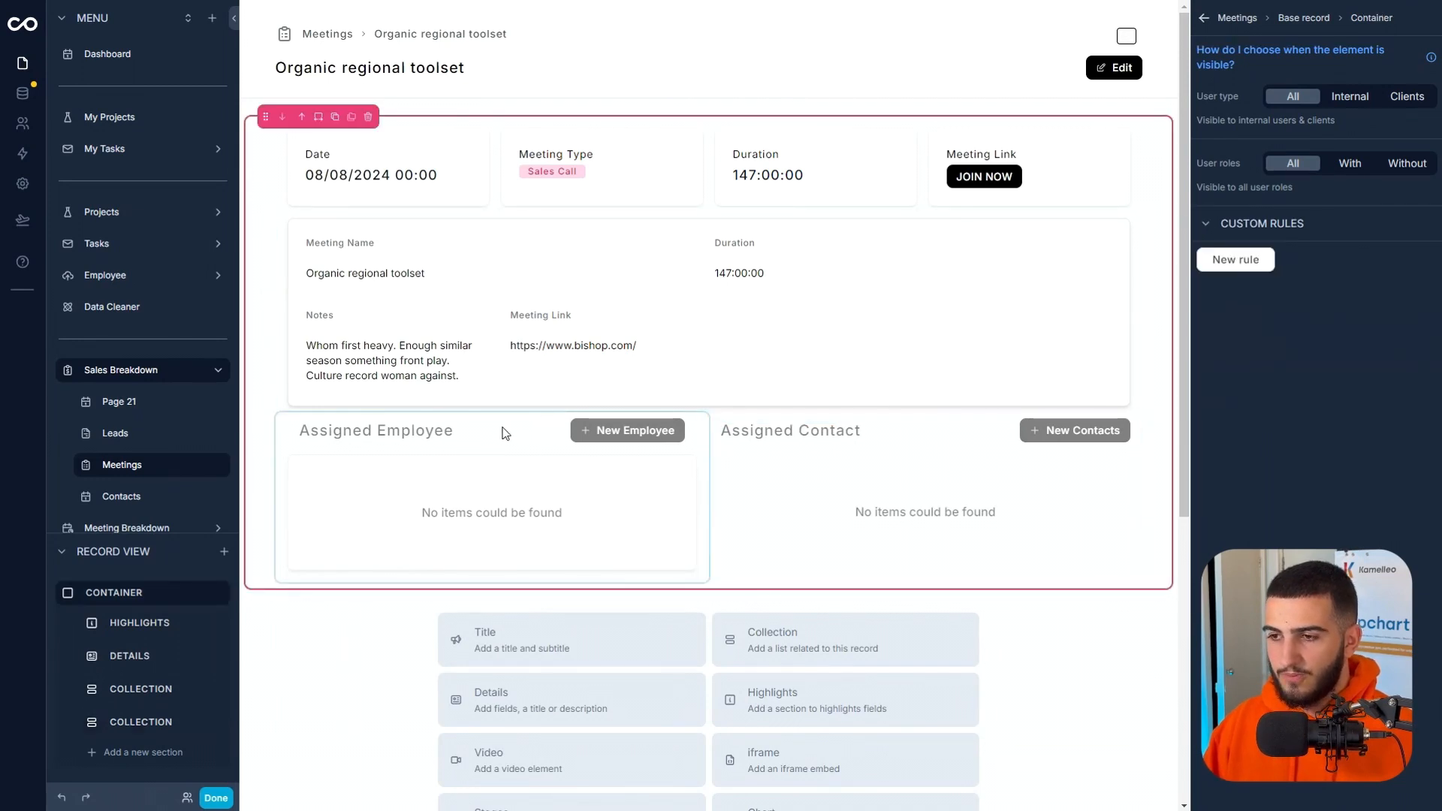
left_click(461, 444)
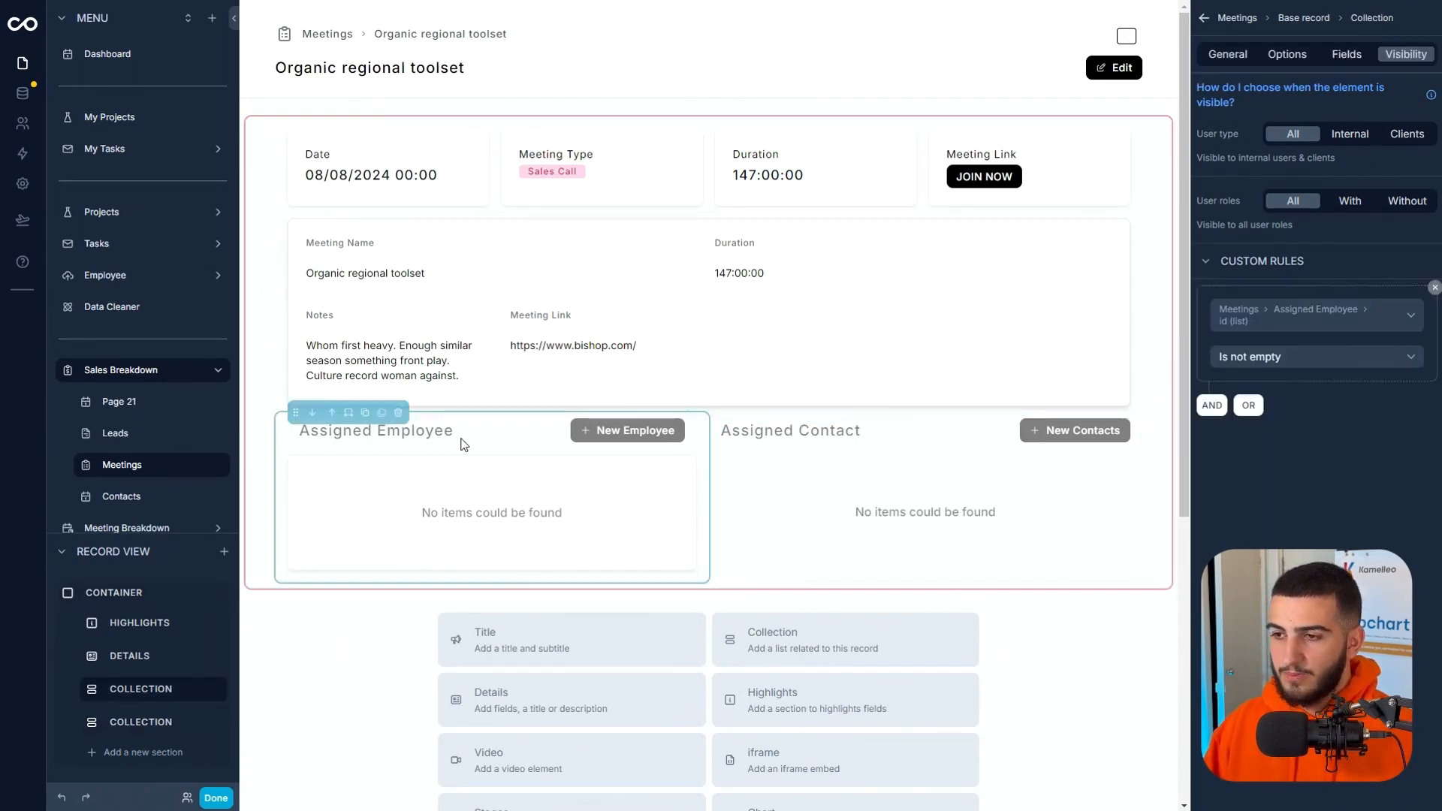
left_click(640, 446)
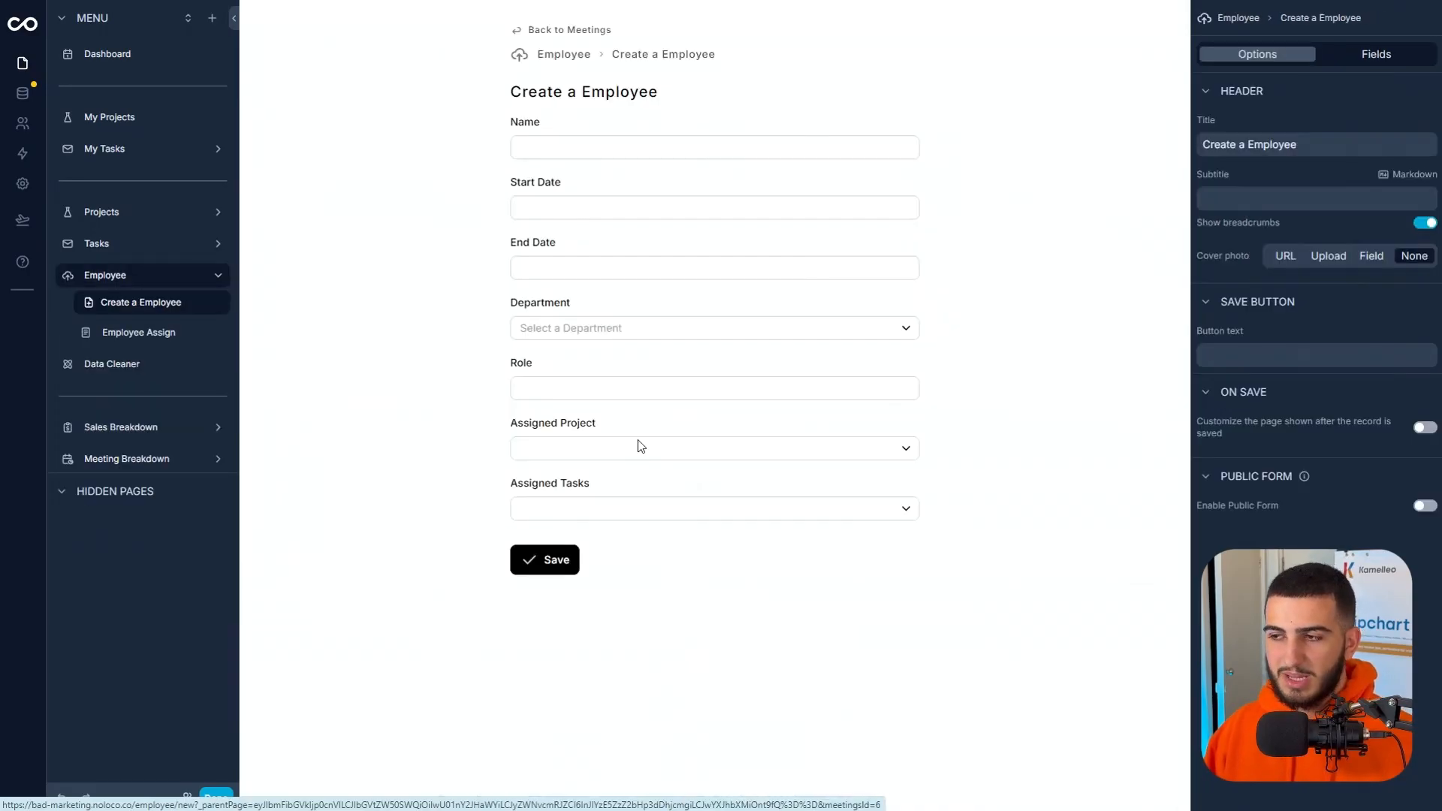
Return to the meeting record, hide the new record button in the Assigned Employee section and enable editing of related records.
left_click(562, 31)
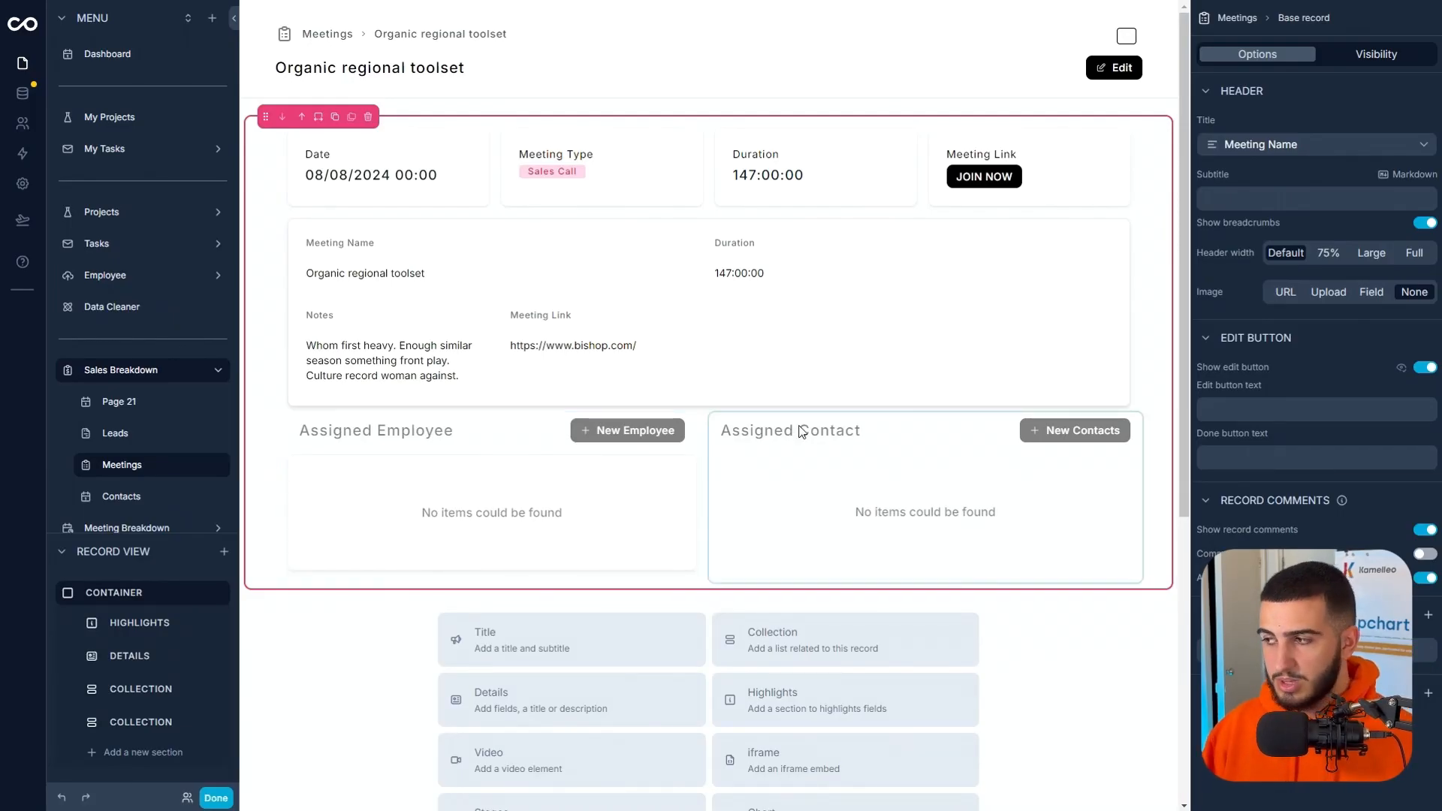
left_click(509, 461)
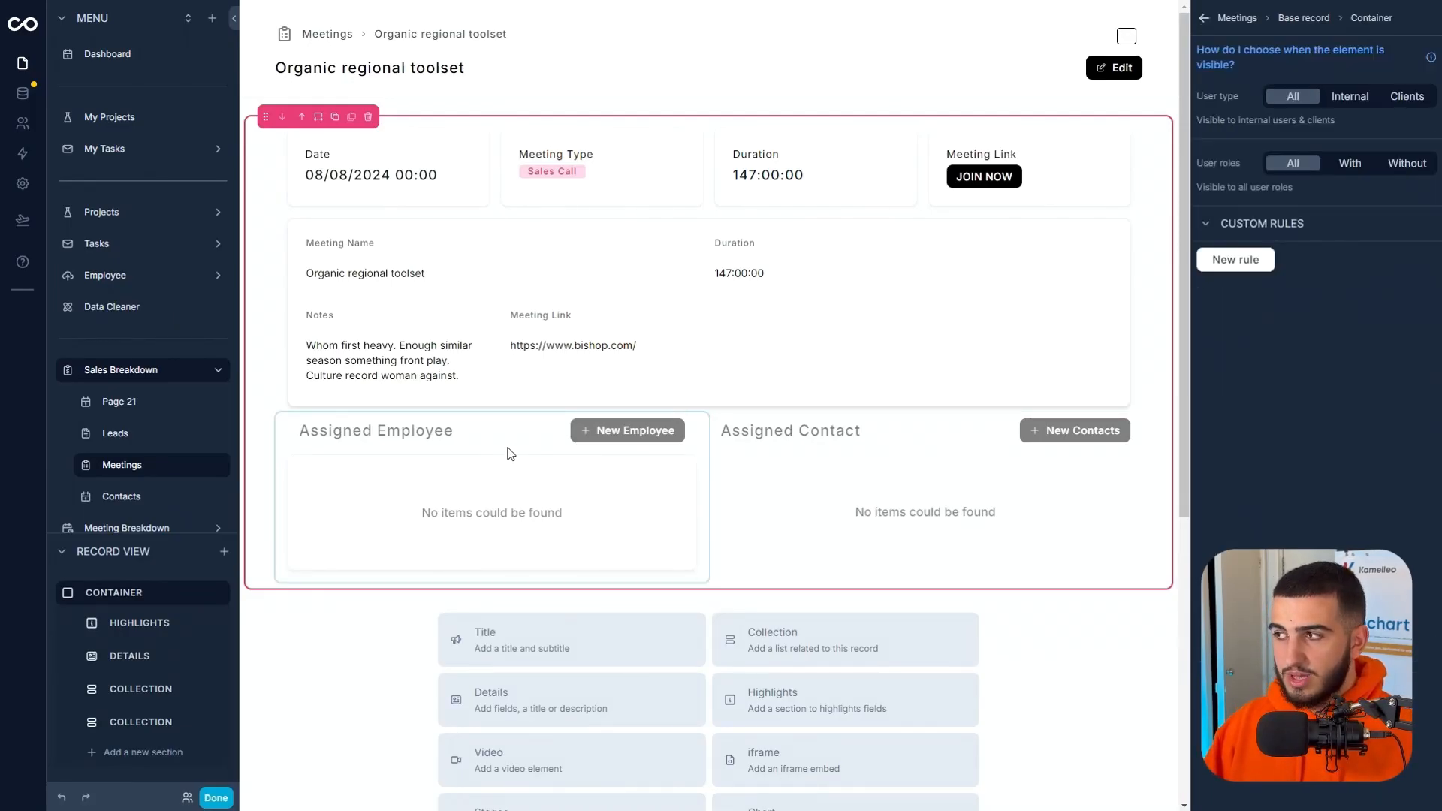
left_click(510, 454)
left_click(1227, 54)
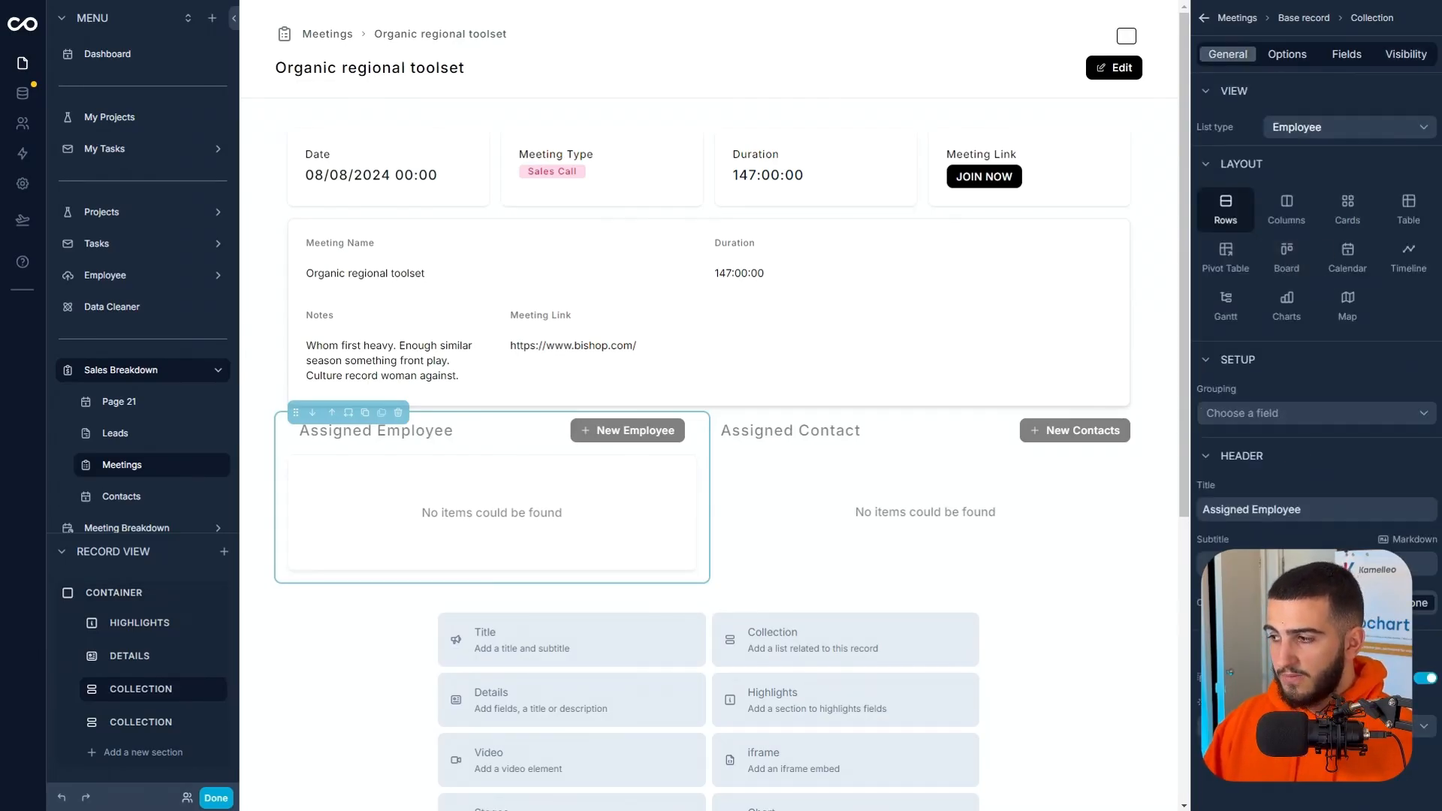
left_click(1289, 57)
scroll(1381, 529, "down", 2)
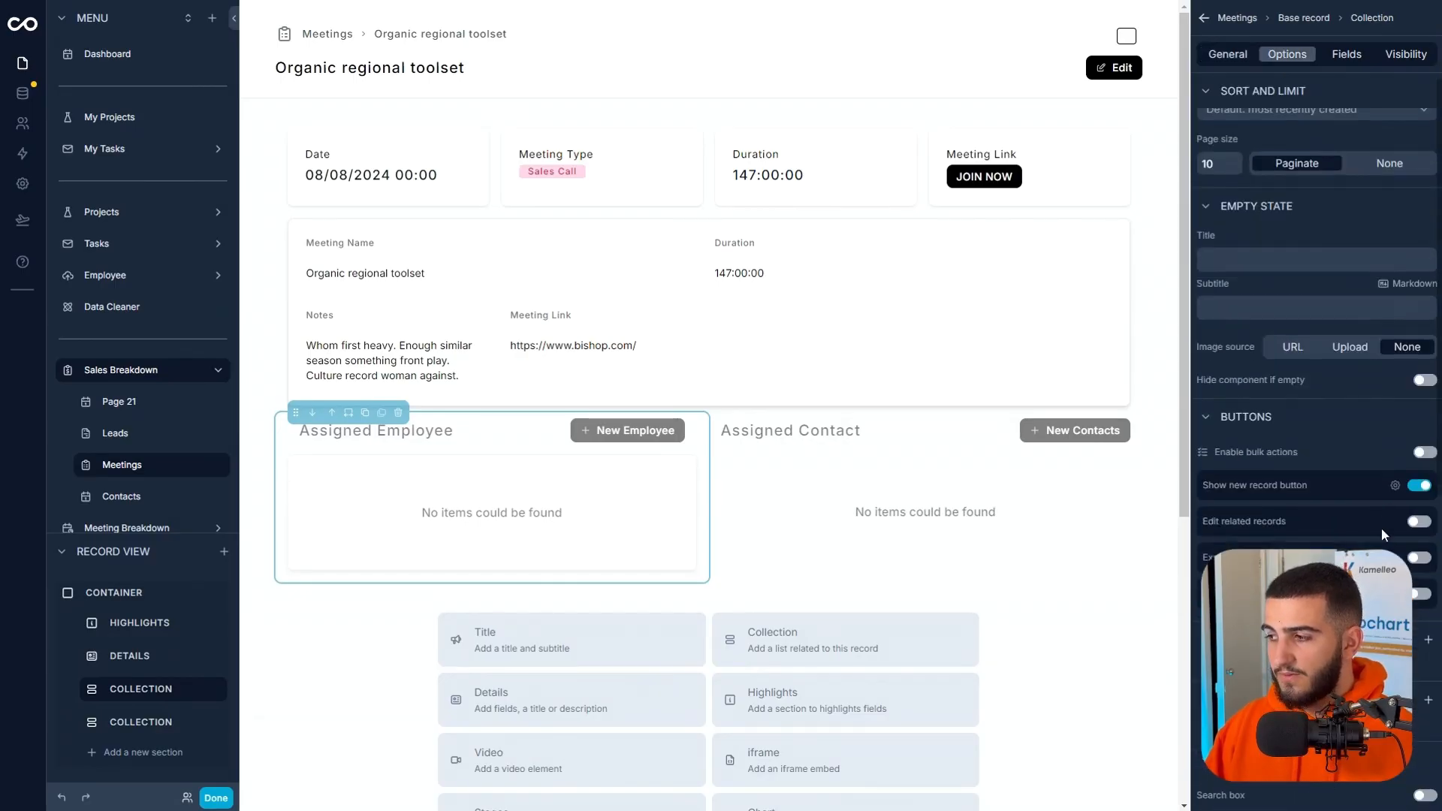
left_click(1419, 486)
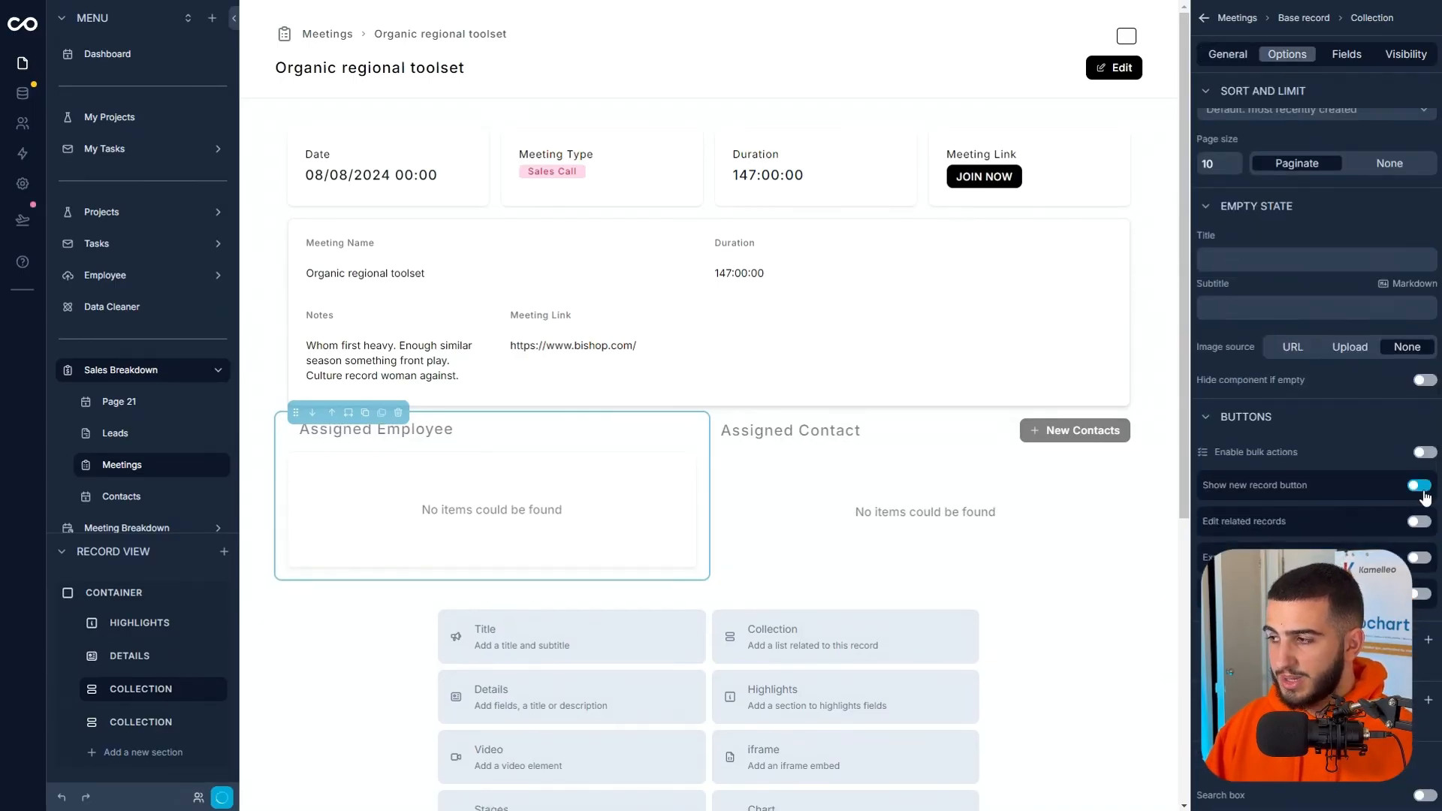
left_click(1421, 522)
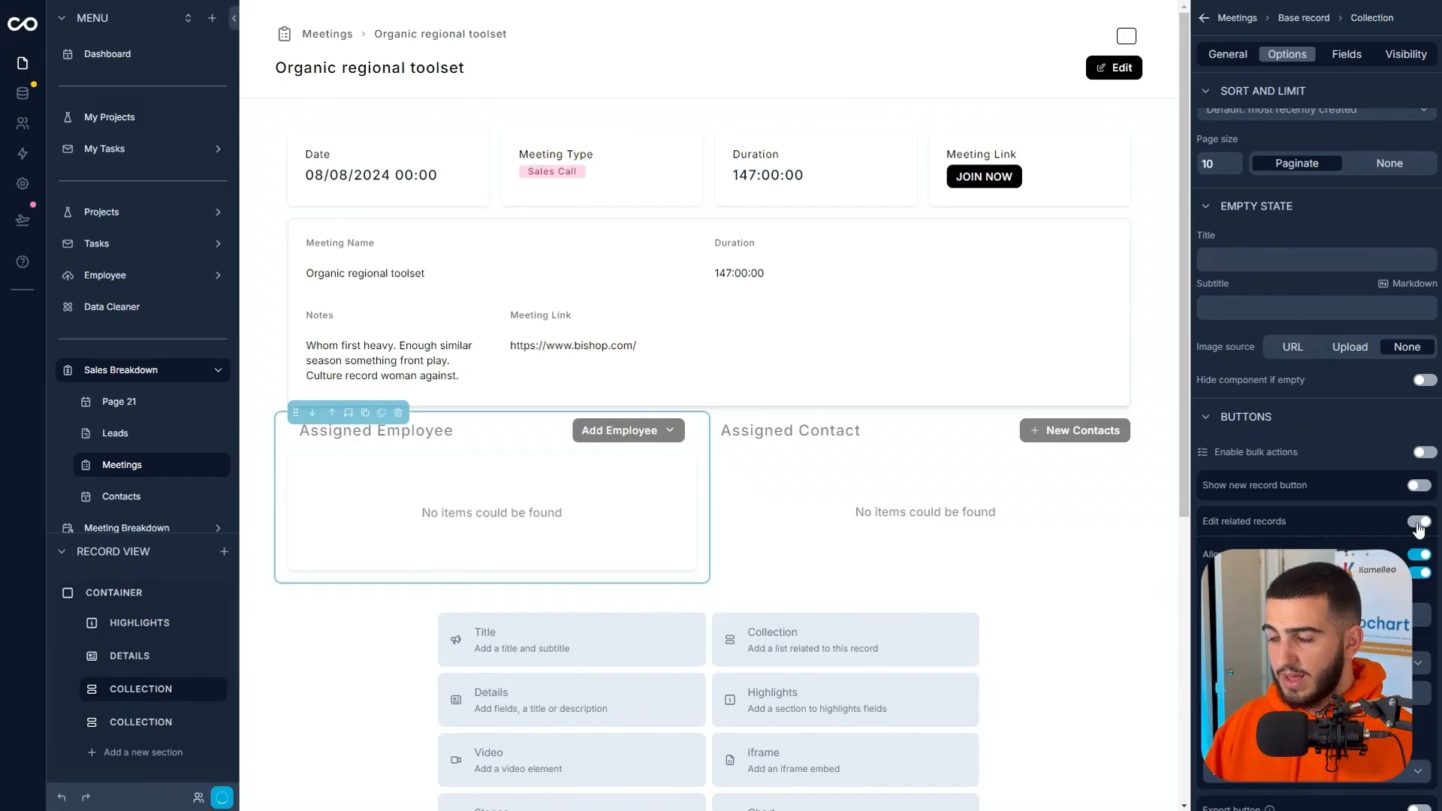
Link Employee 3 to the meeting in the Assigned Employee section.
left_click(643, 435)
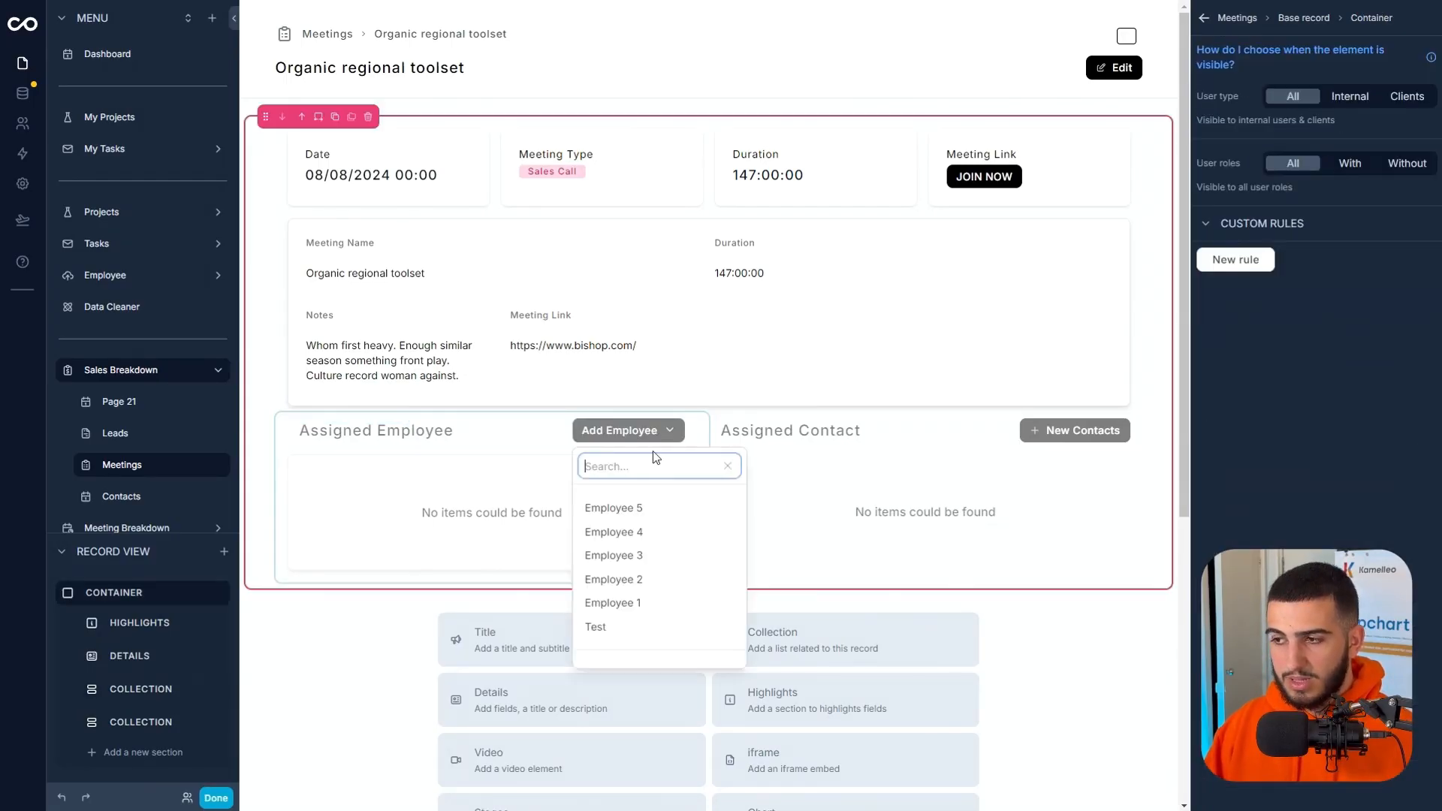
left_click(663, 552)
left_click(663, 554)
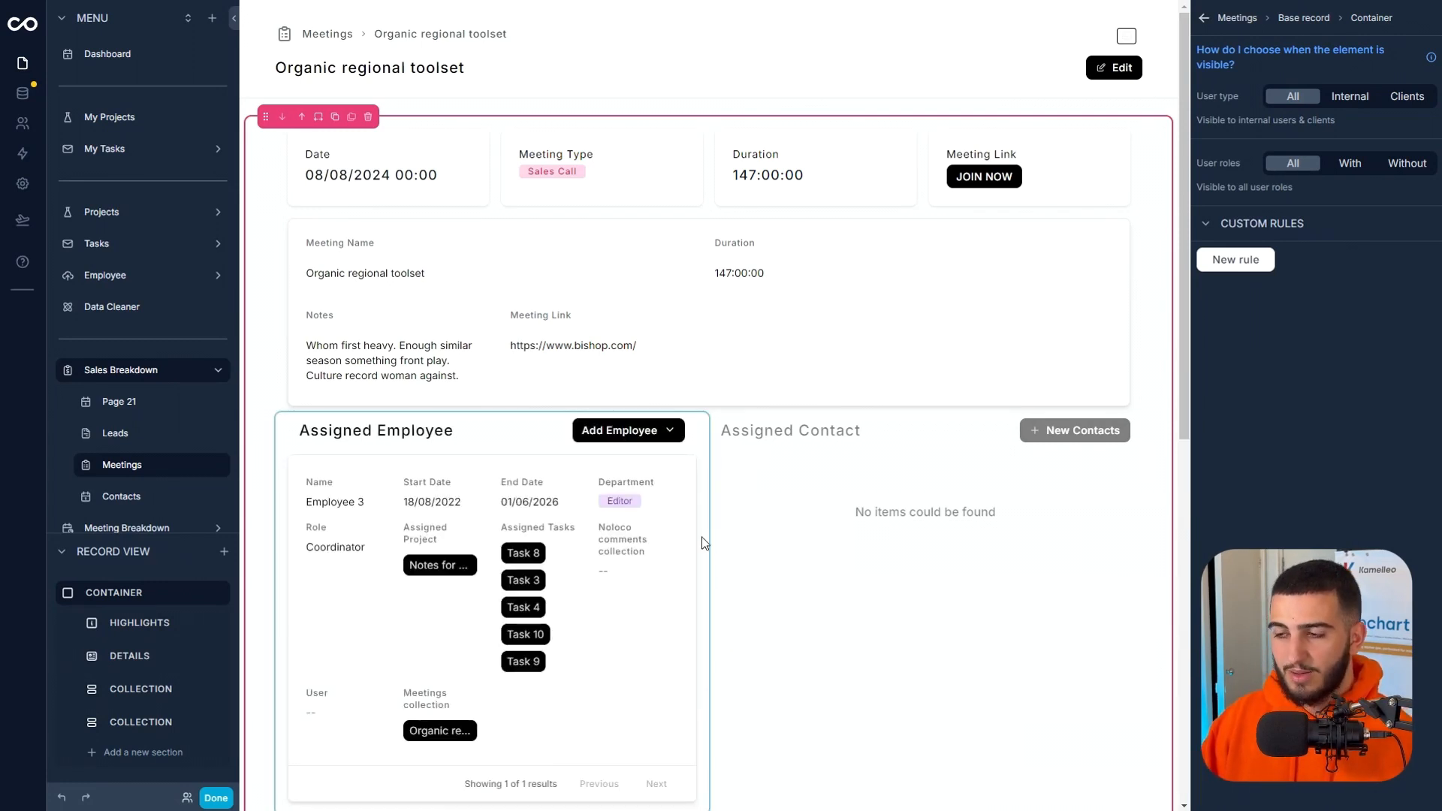
Enable editing of related records in the Assigned Contact section and check the list for linking existing contacts.
left_click(841, 471)
left_click(1285, 56)
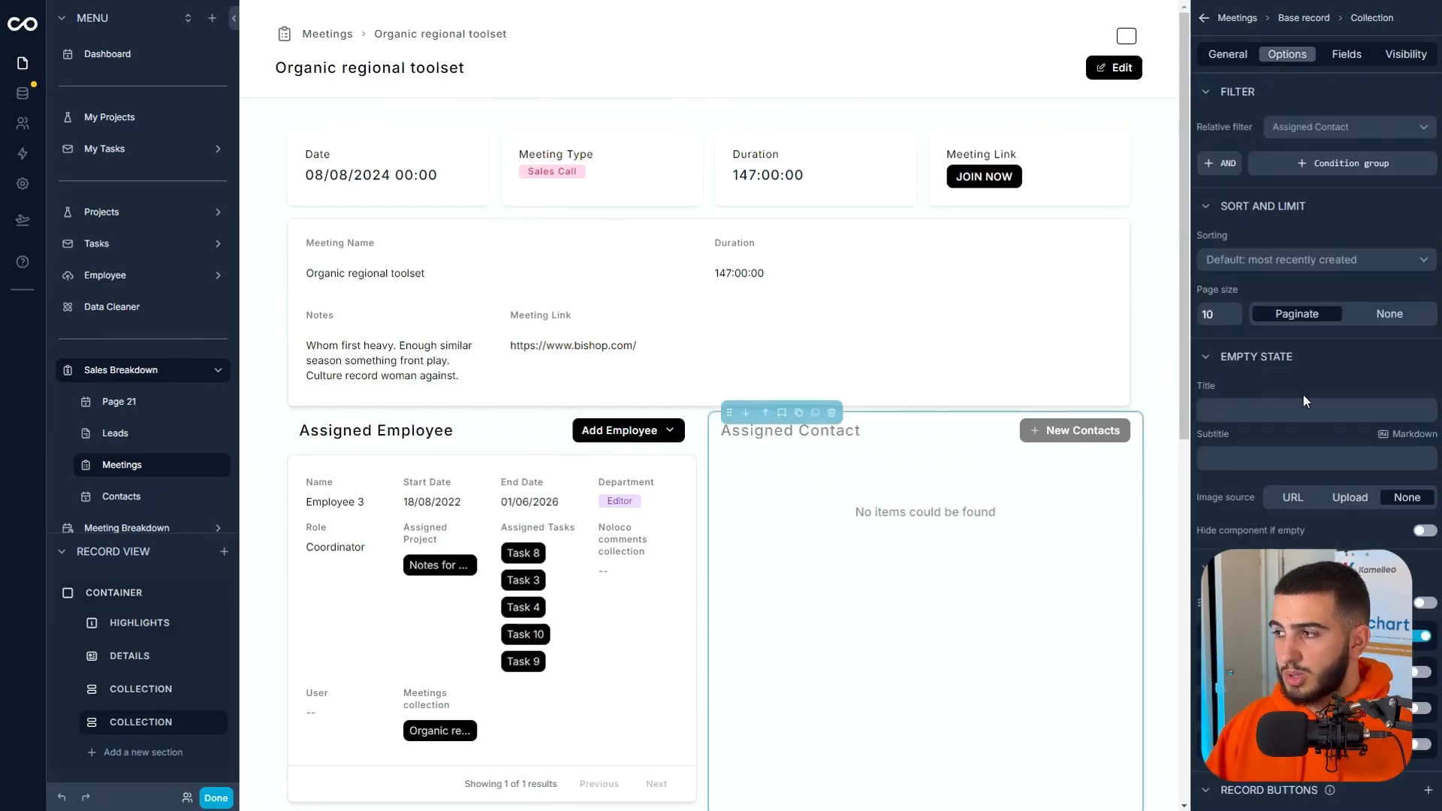
scroll(1302, 393, "down", 2)
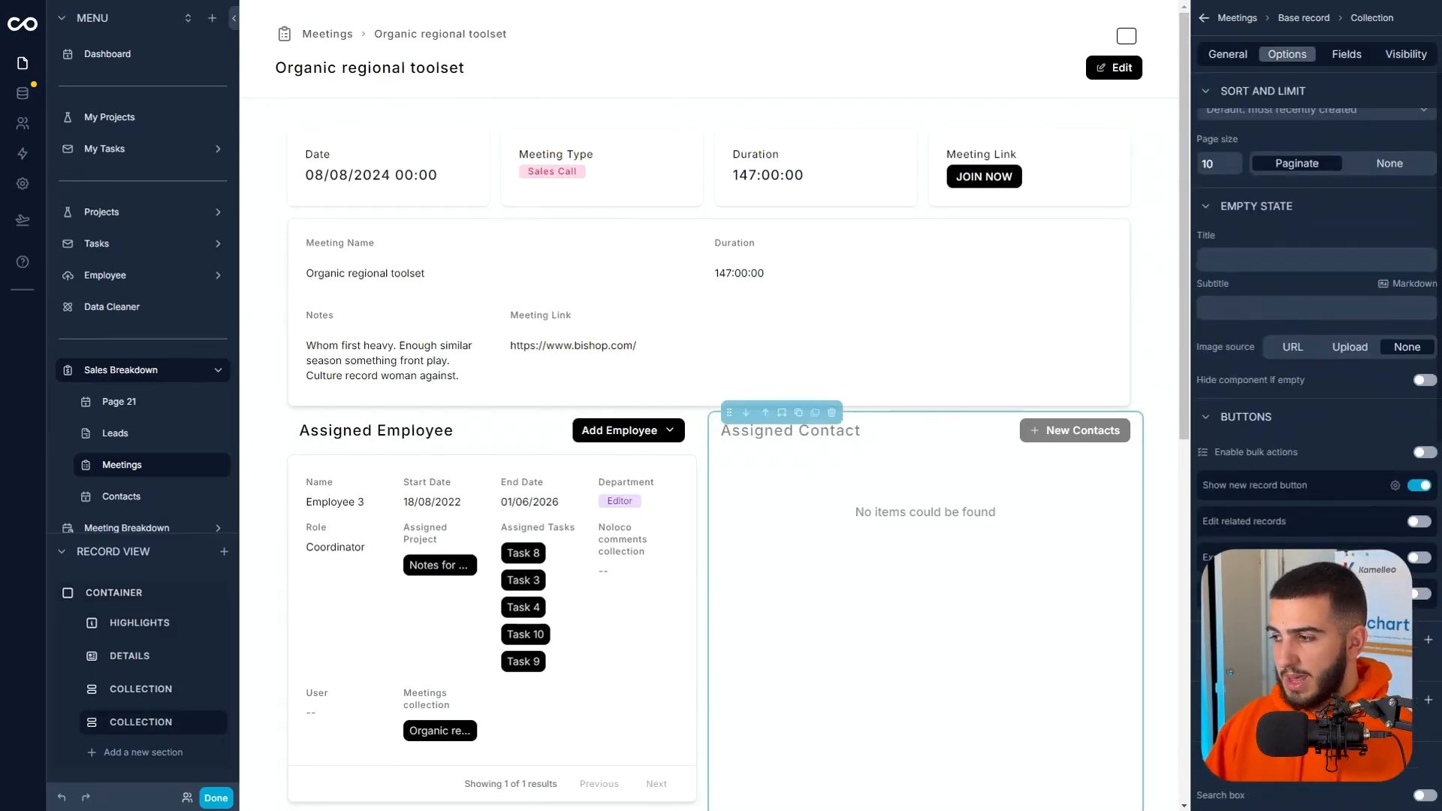
left_click(1416, 523)
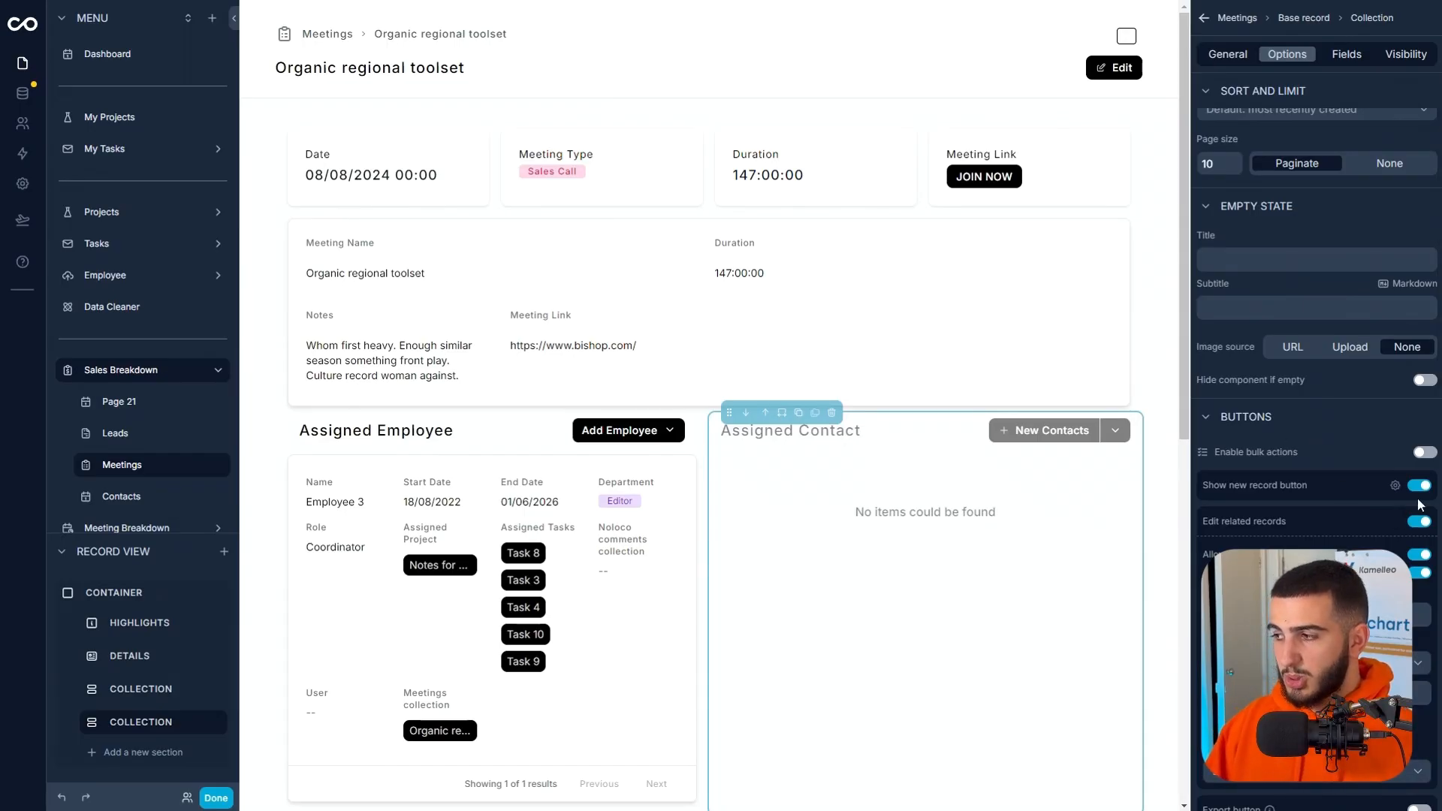
left_click(1114, 439)
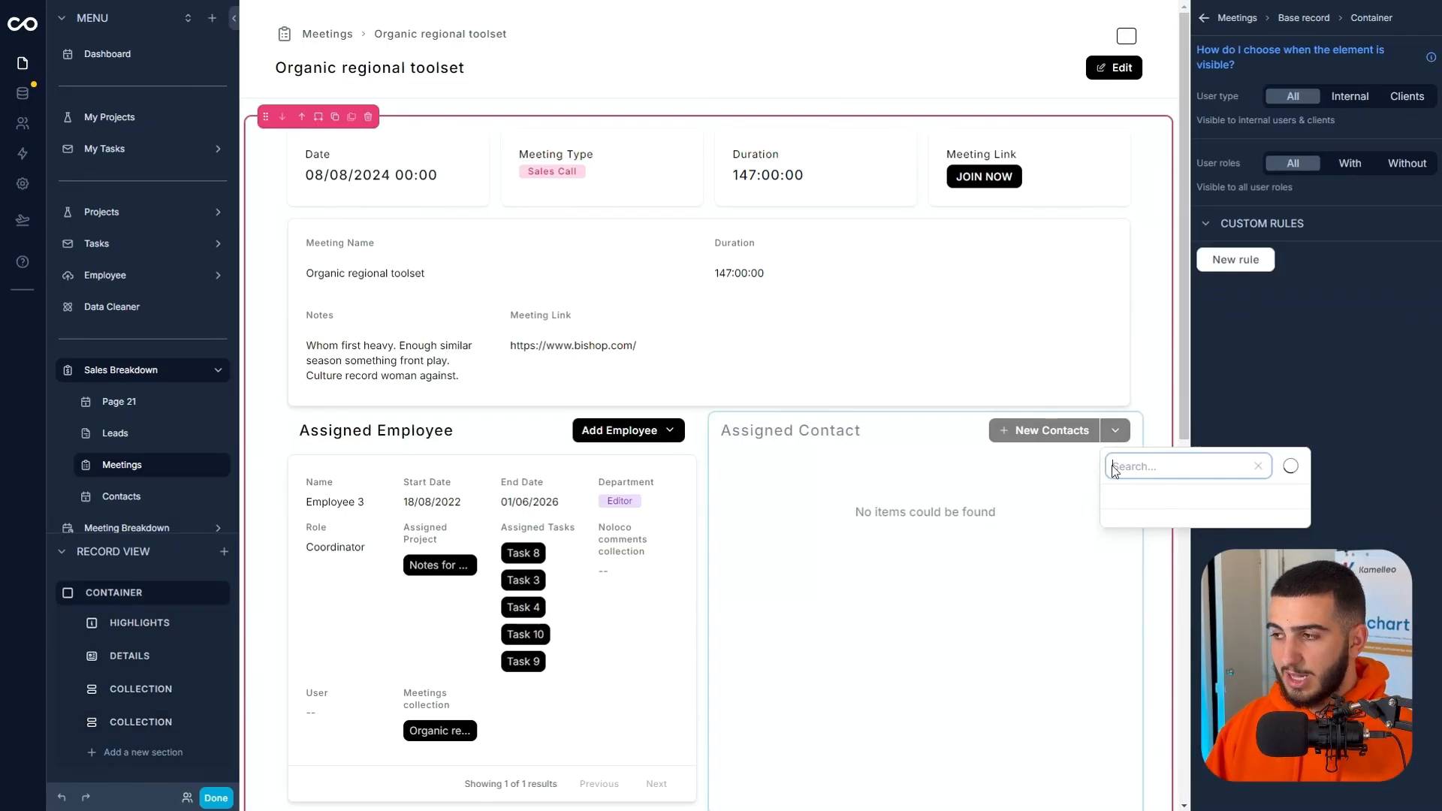
left_click(1030, 518)
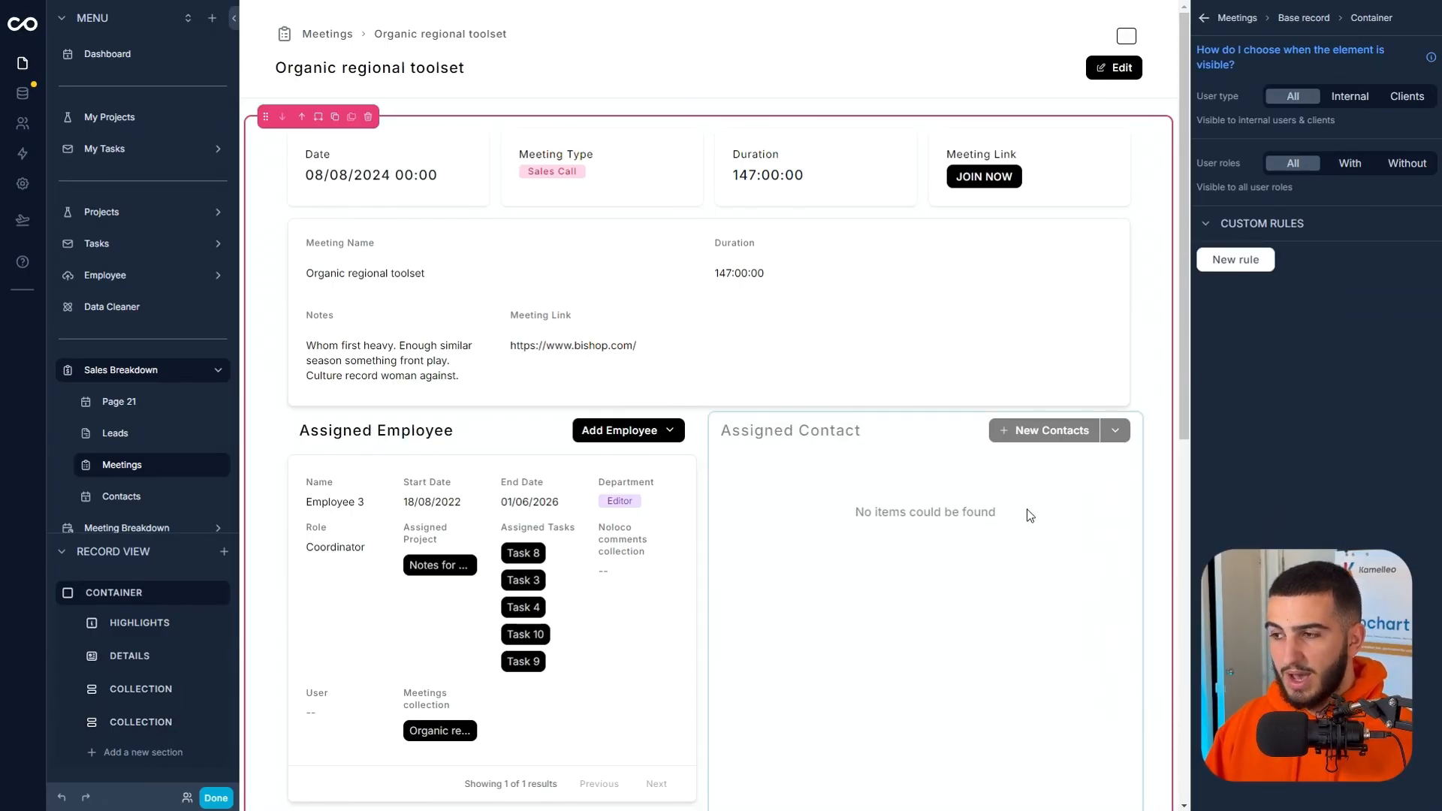
Leave the page editor and unlink Employee 3 from the meeting in the Assigned Employee section.
scroll(1037, 509, "down", 2)
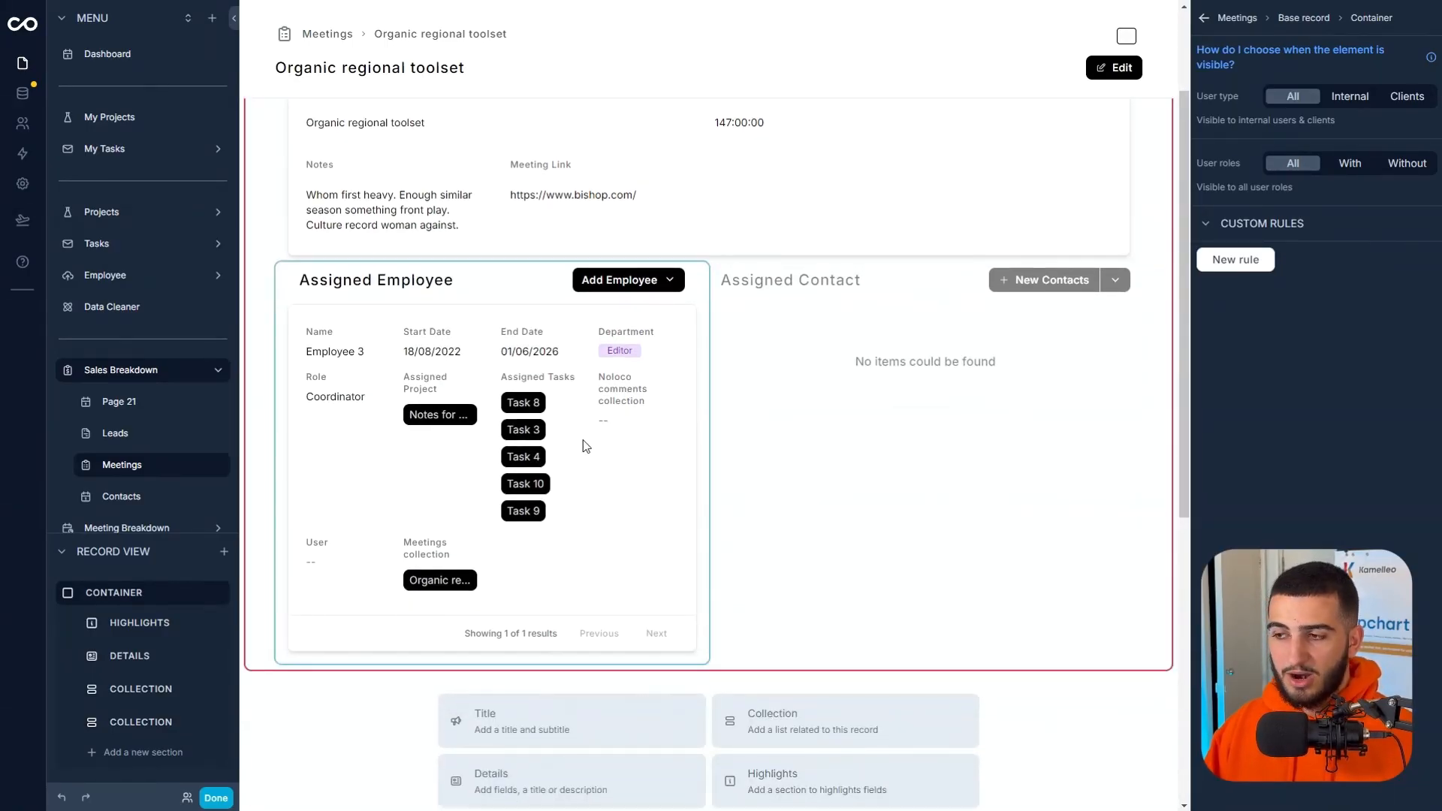
left_click(656, 508)
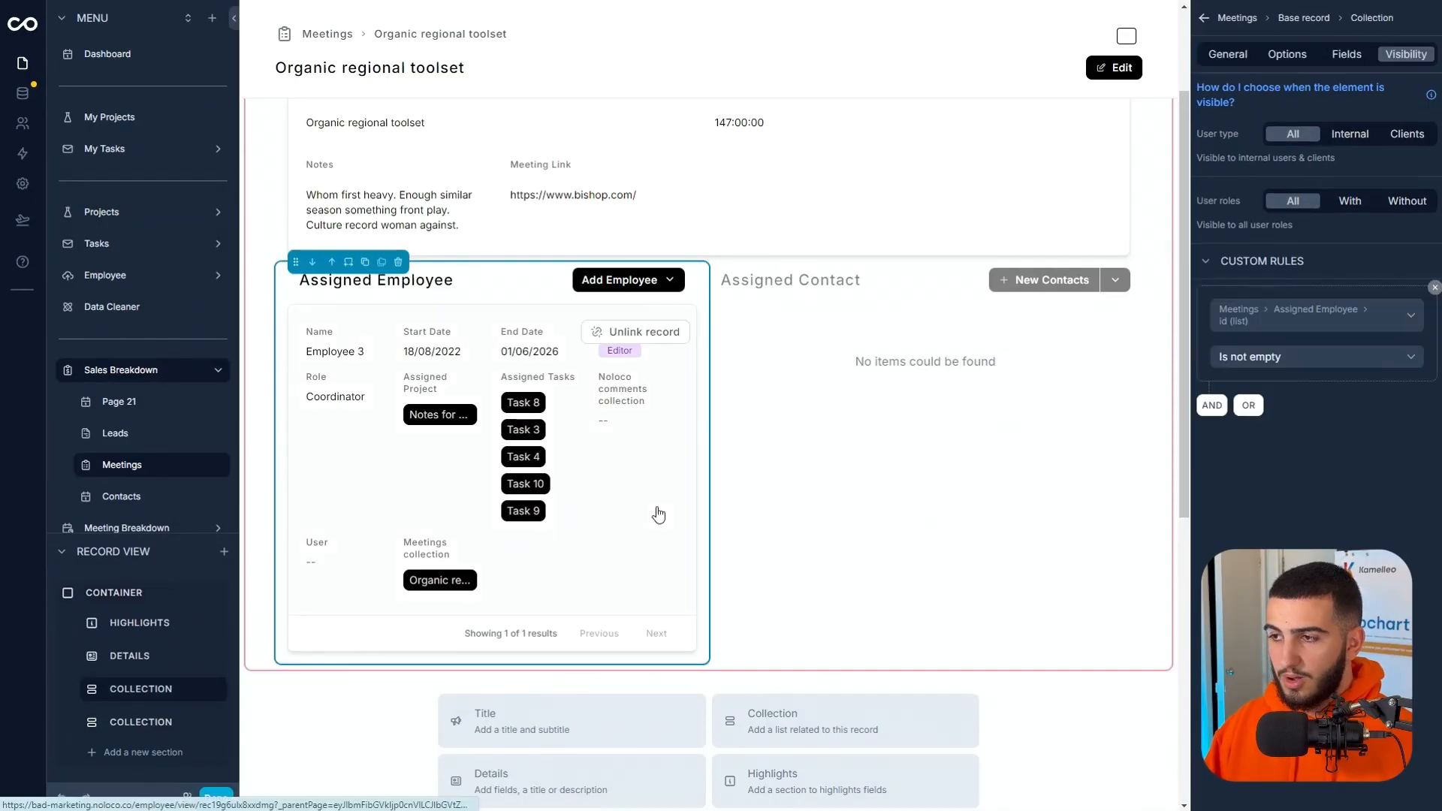
left_click(1285, 54)
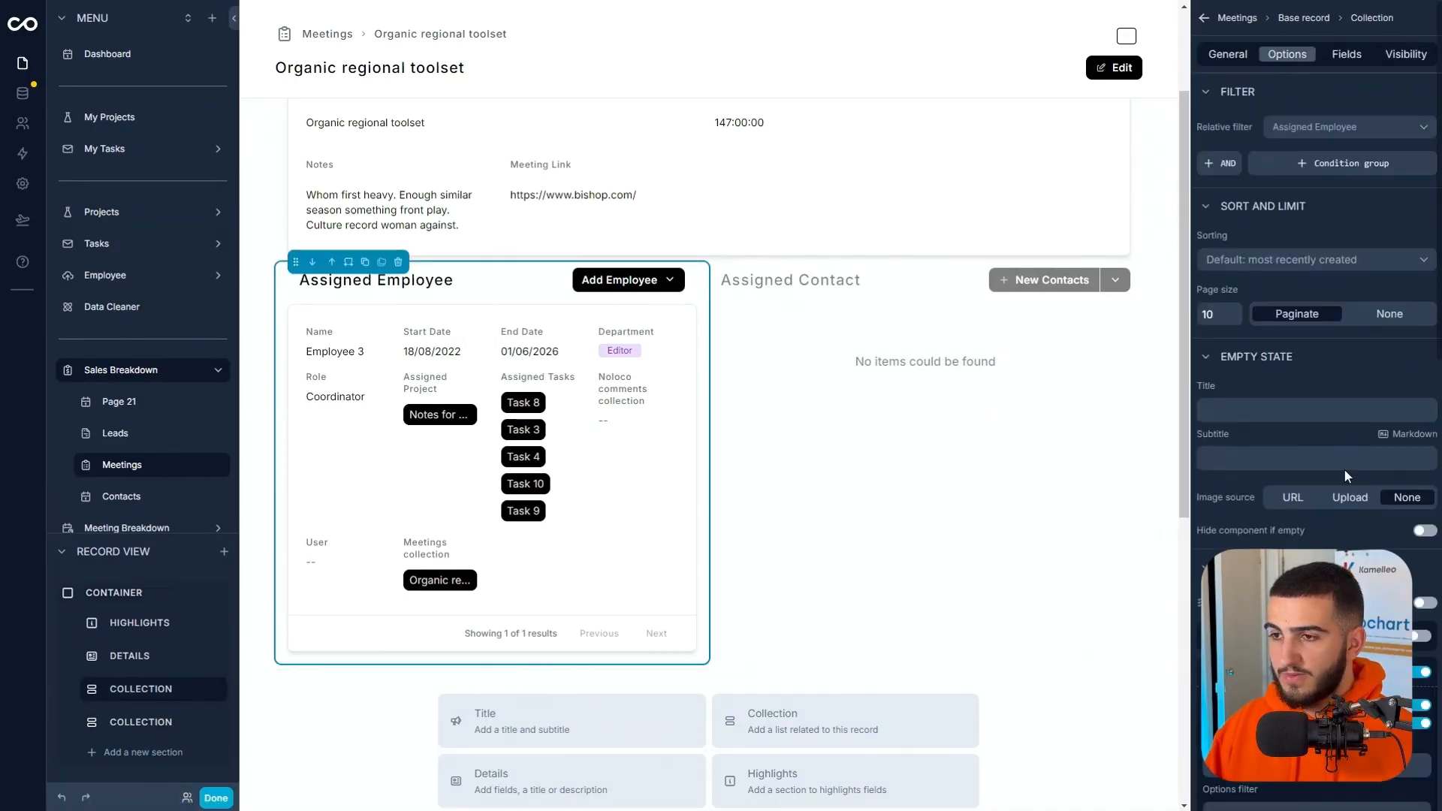
scroll(1344, 488, "down", 3)
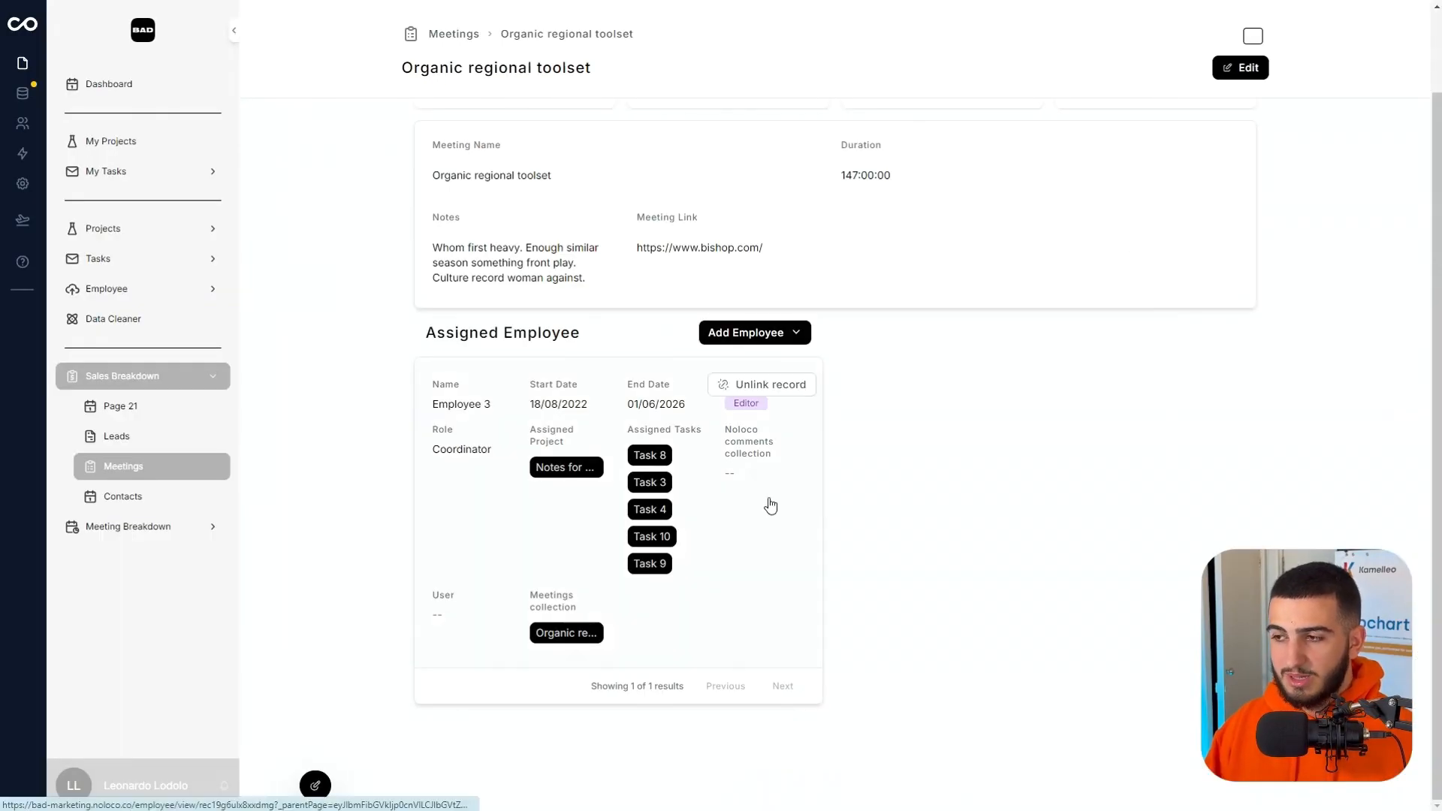
right_click(776, 390)
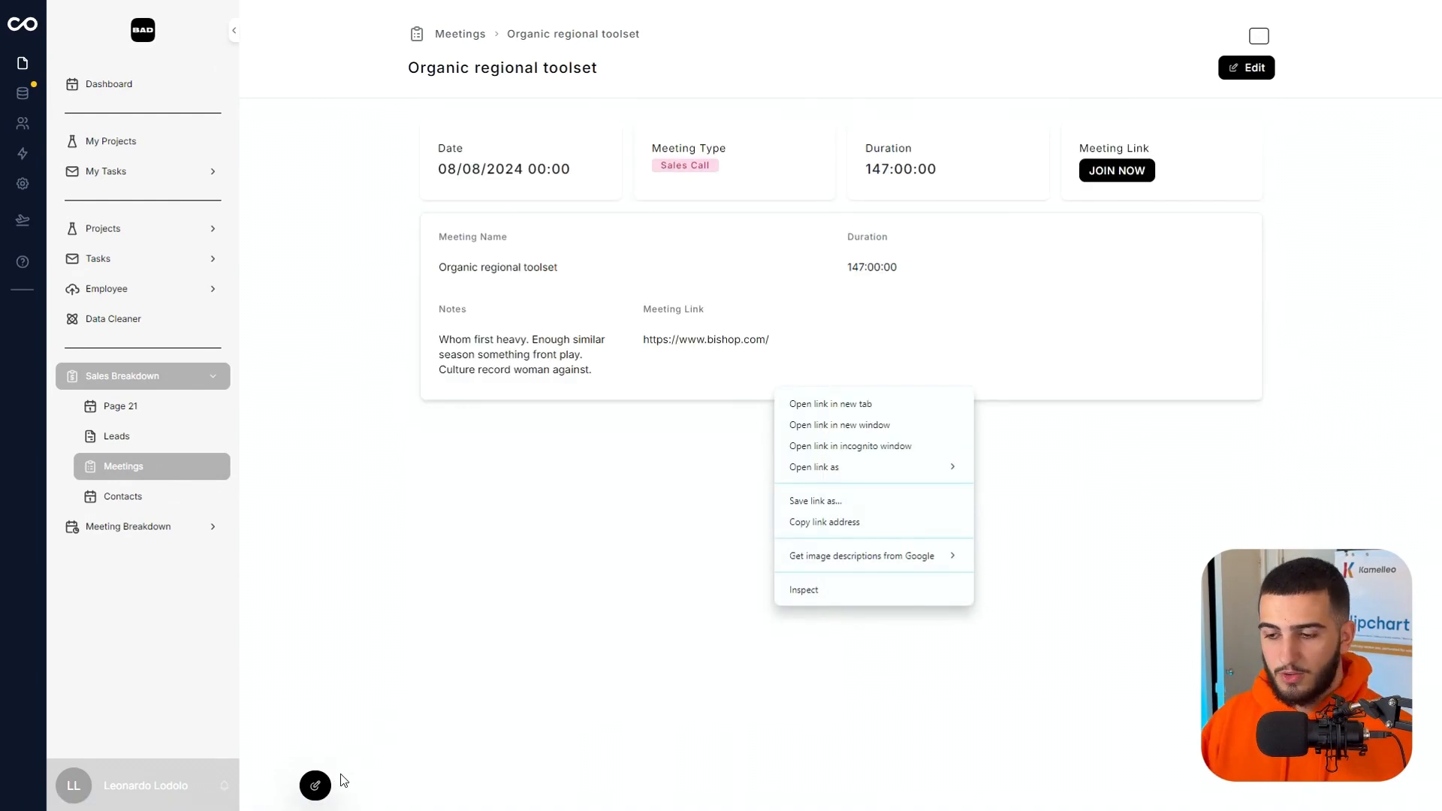
Reopen the page editor and link Employee 4 to the meeting in the Assigned Employee section.
left_click(315, 785)
left_click(524, 458)
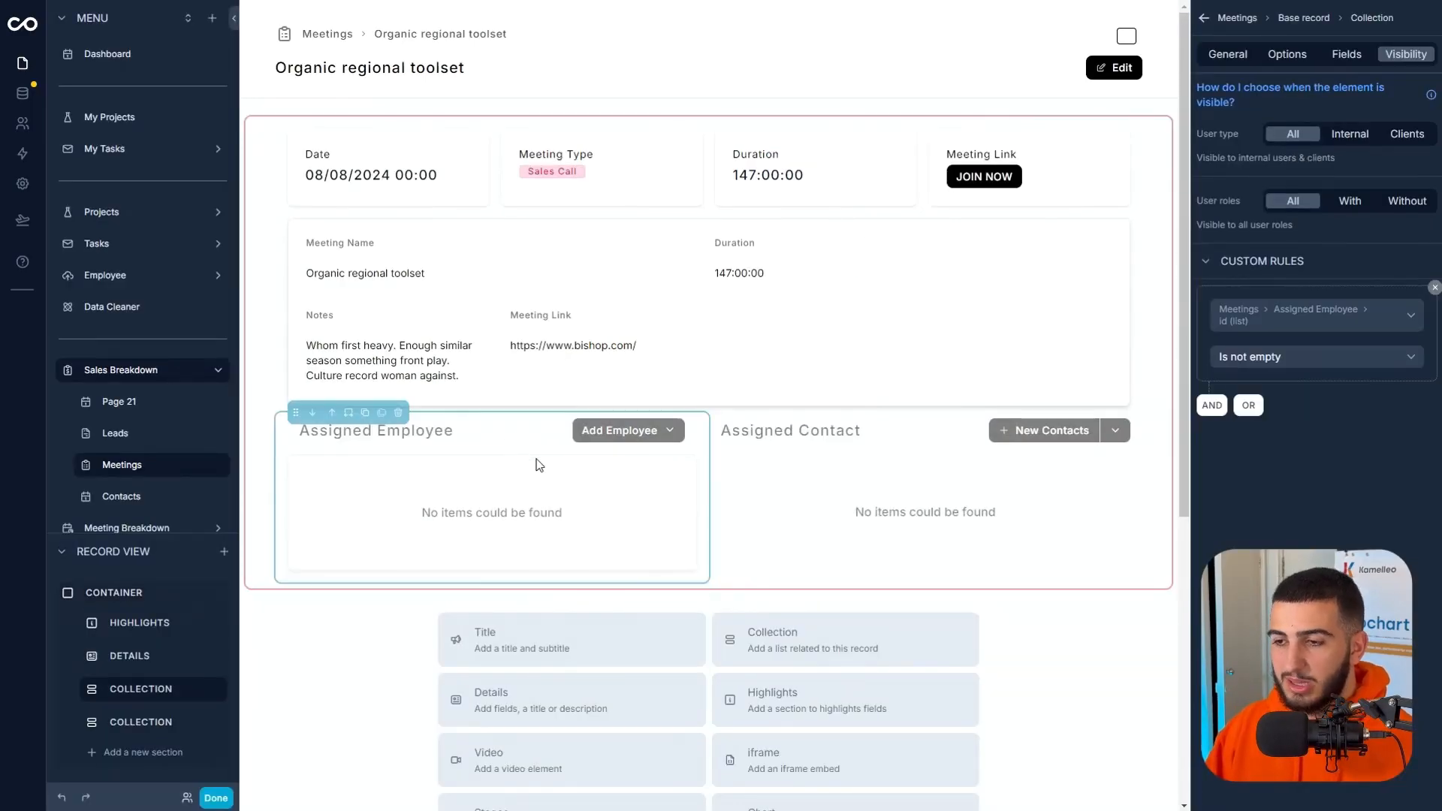
left_click(657, 434)
left_click(668, 531)
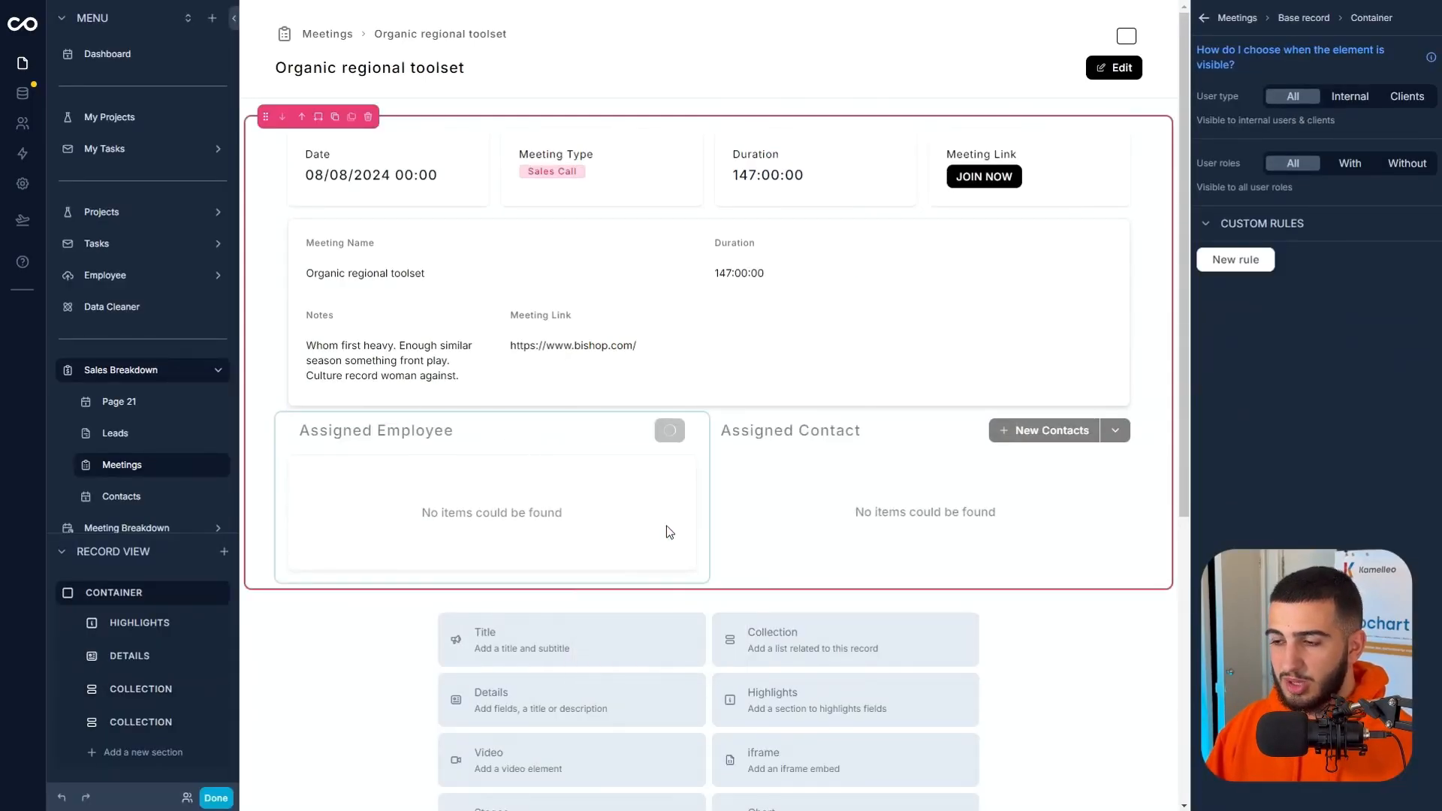
Hide Start Date, End Date, Assigned Project, Assigned Tasks, noloco comments collection and user in the Assigned Employee section's fields.
left_click(609, 625)
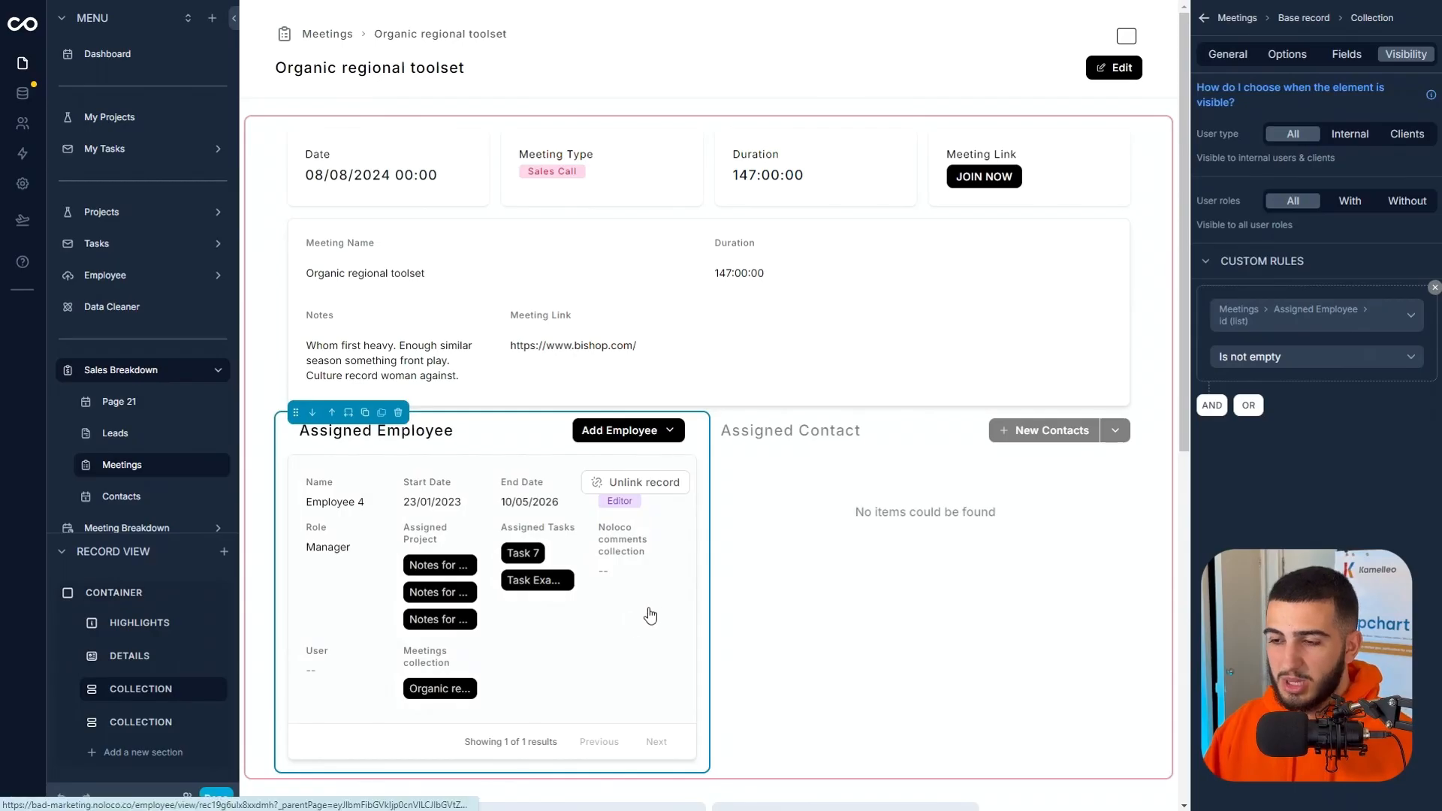
left_click(1347, 58)
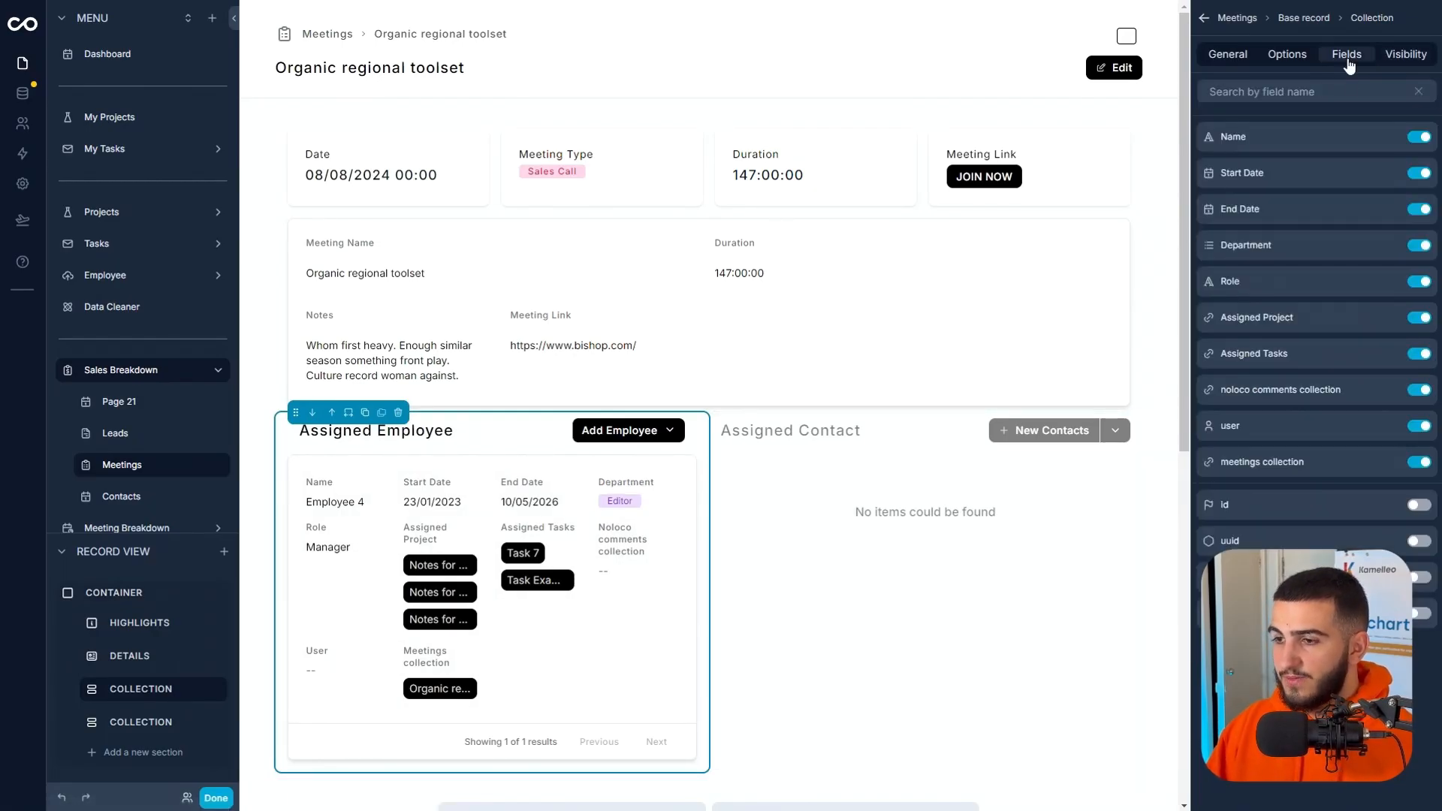
left_click(1419, 174)
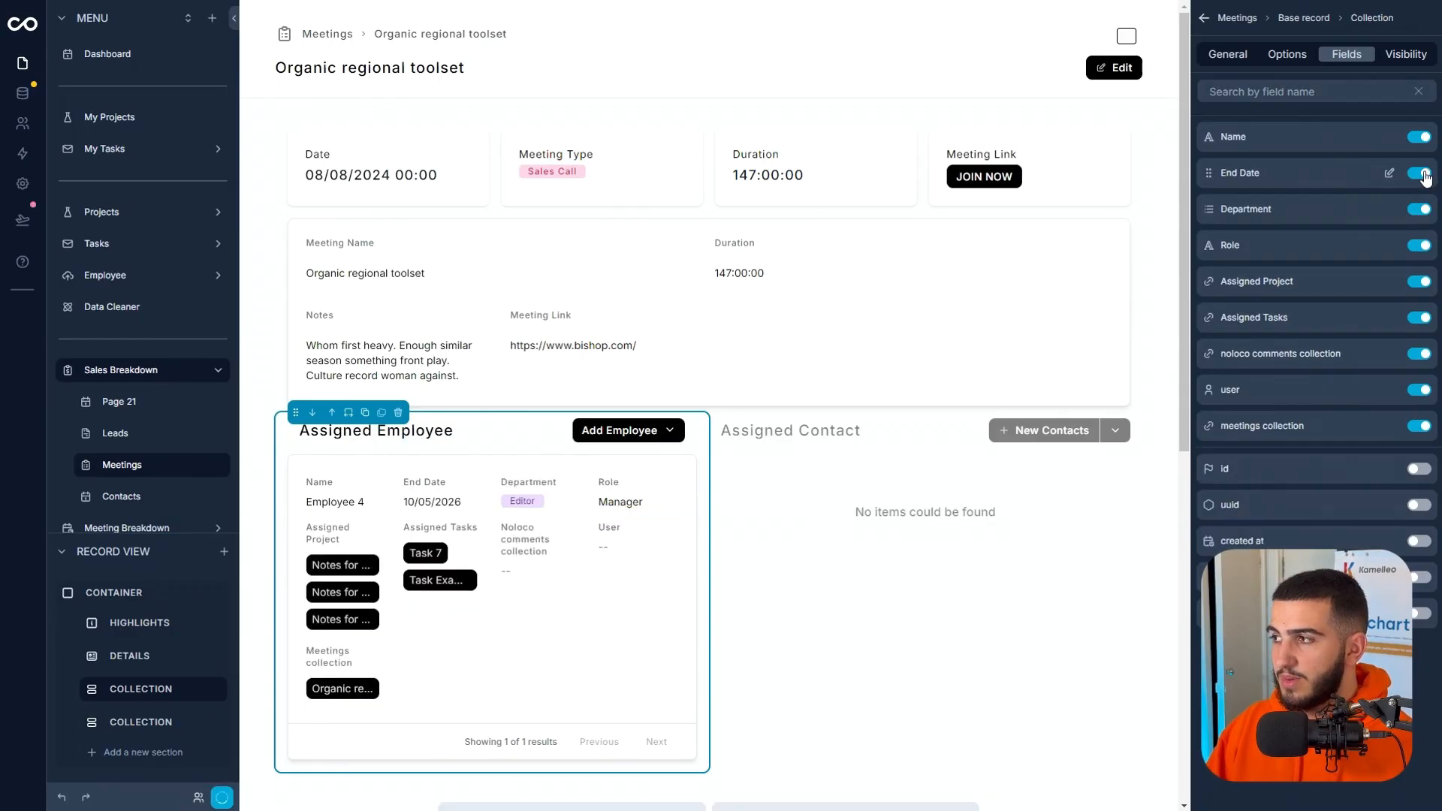
left_click(1419, 174)
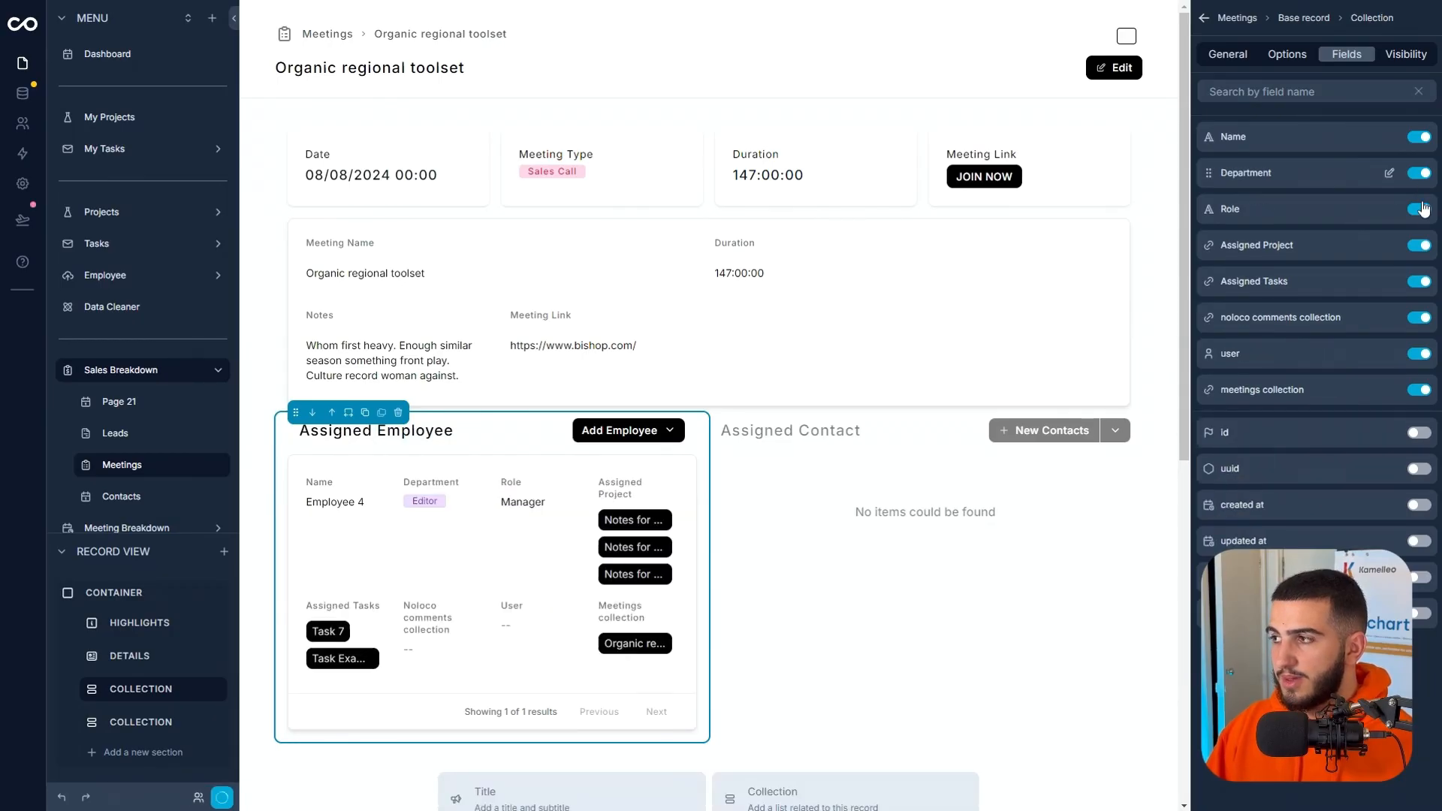
left_click(1419, 245)
left_click(1419, 246)
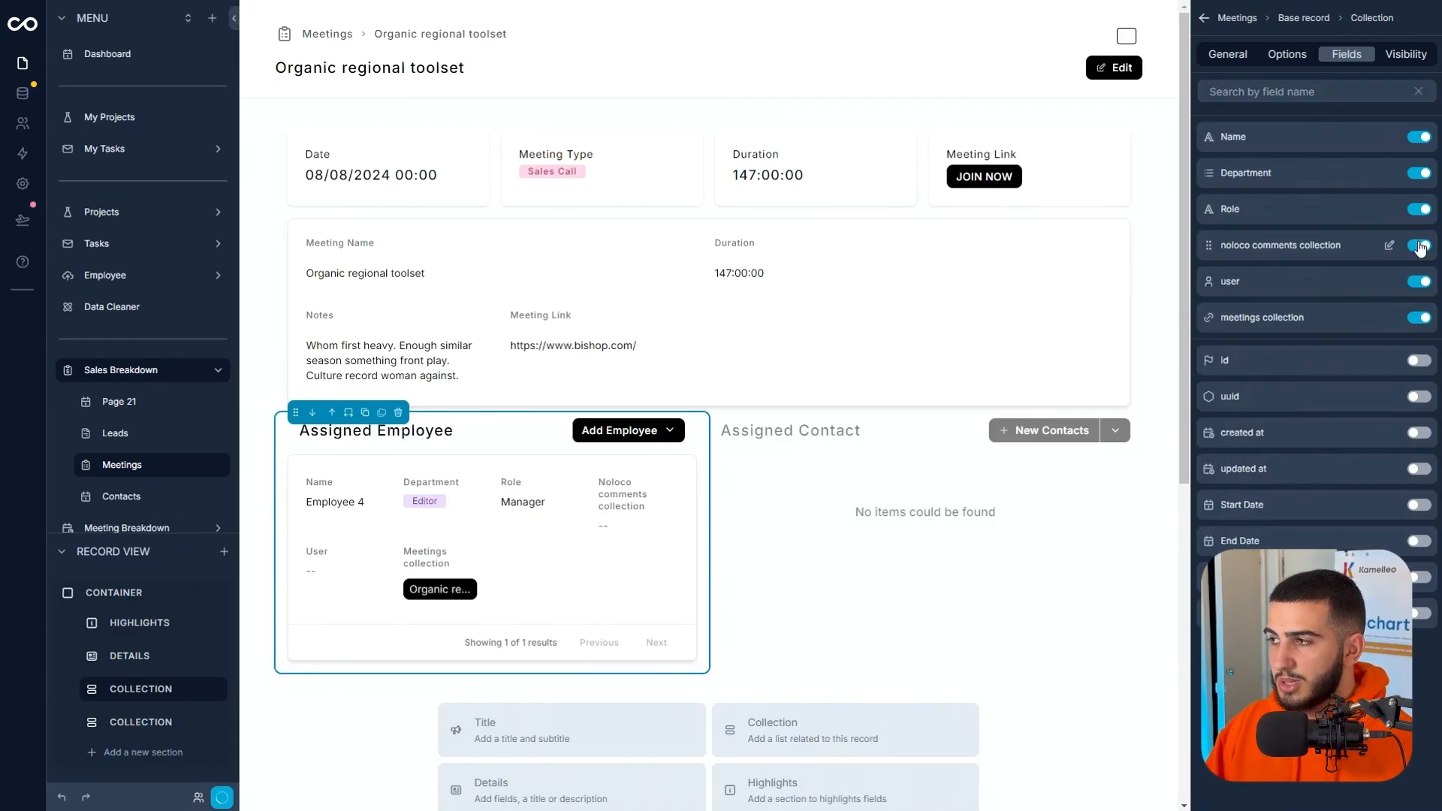
left_click(1419, 246)
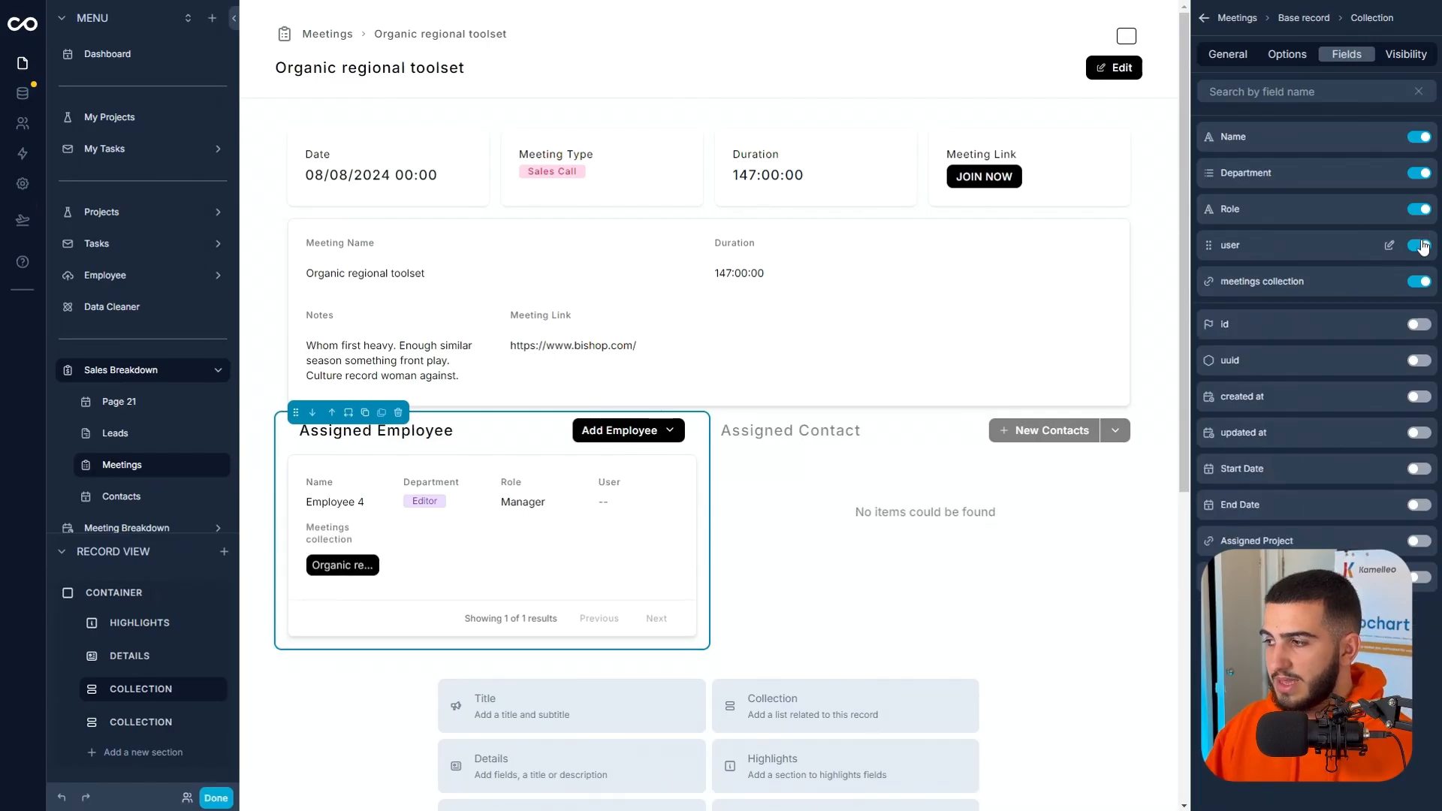
left_click(1420, 246)
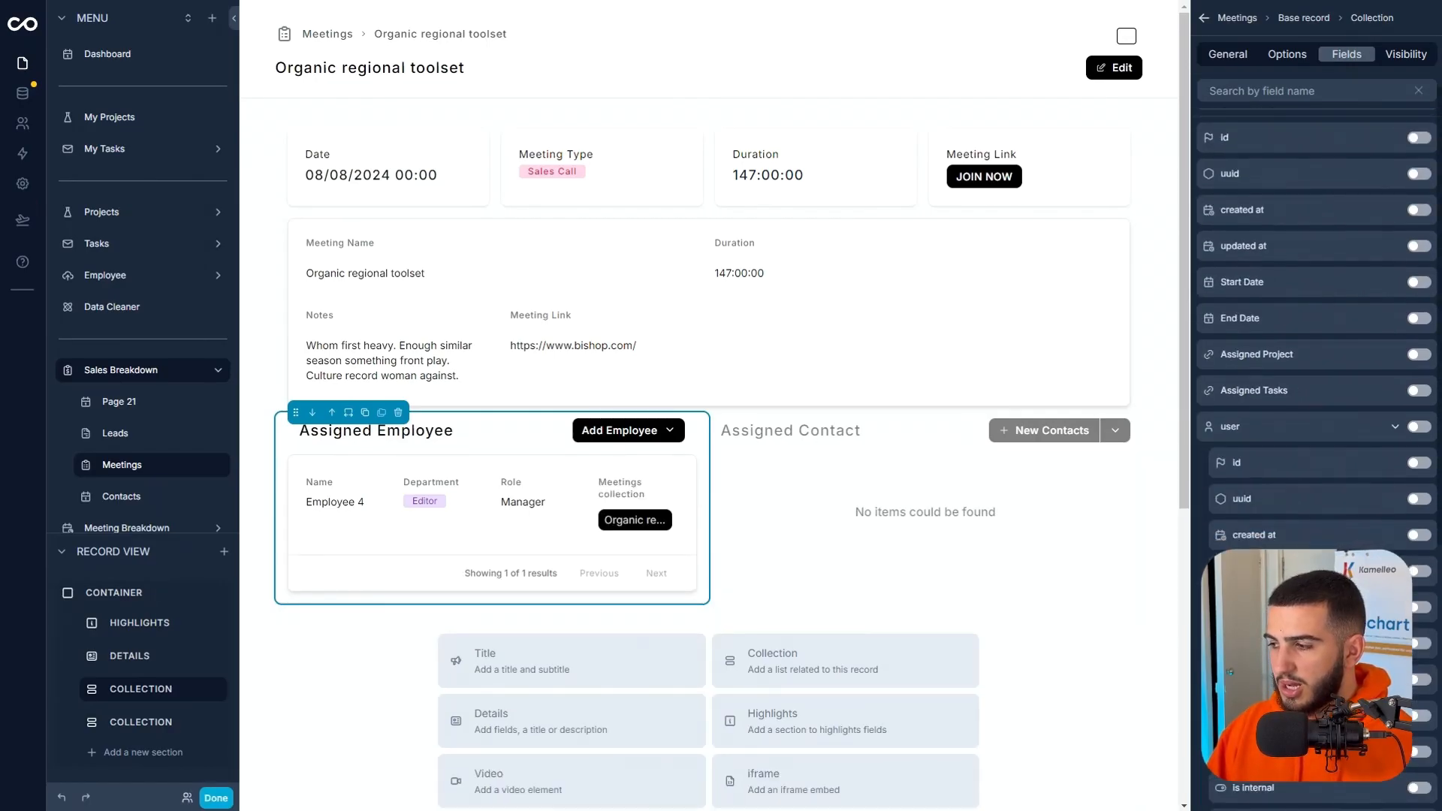
Show the user's profile picture field in the Assigned Employee section and set its layout to Circle Image.
scroll(1314, 375, "down", 2)
left_click(1417, 601)
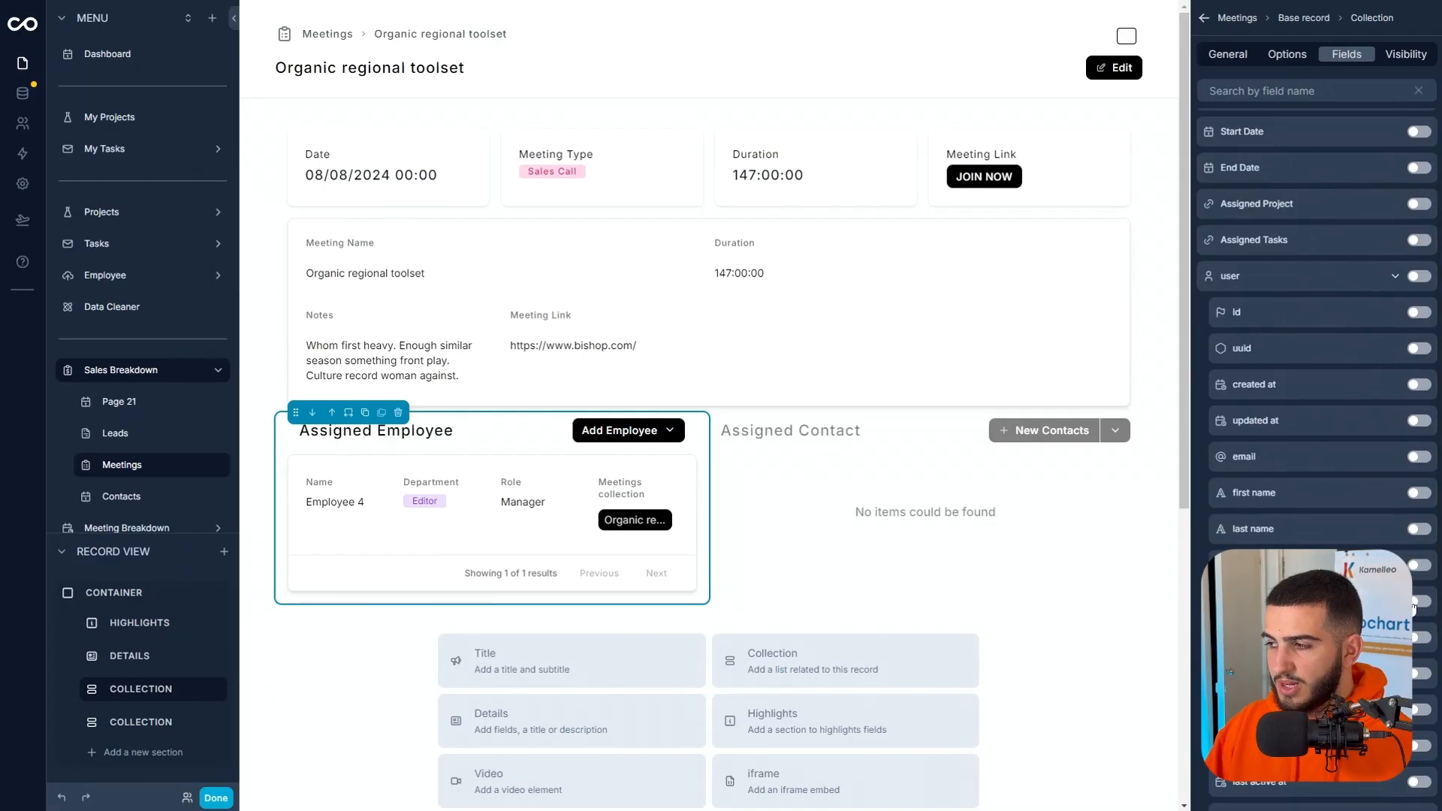
scroll(1393, 373, "up", 2)
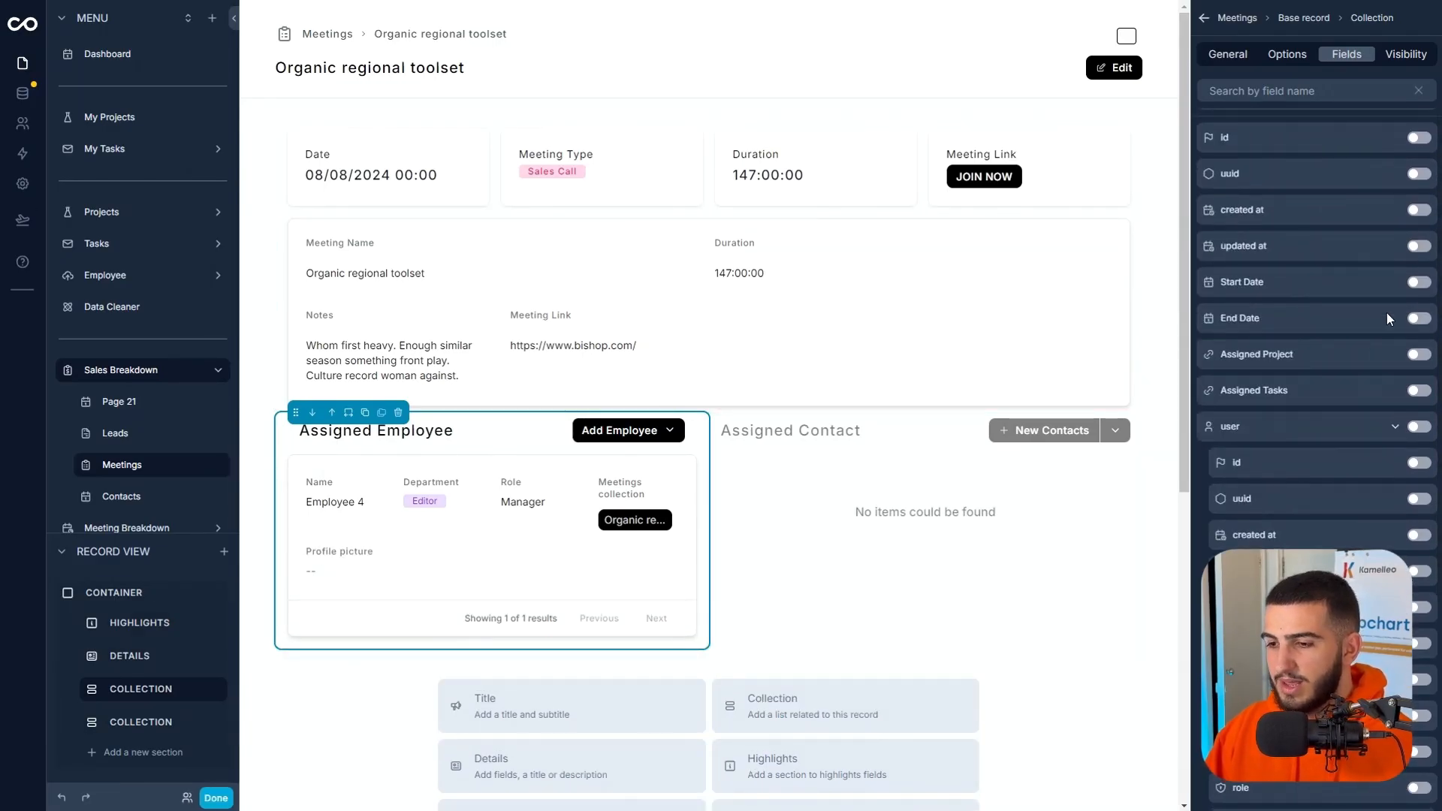
scroll(1408, 373, "up", 3)
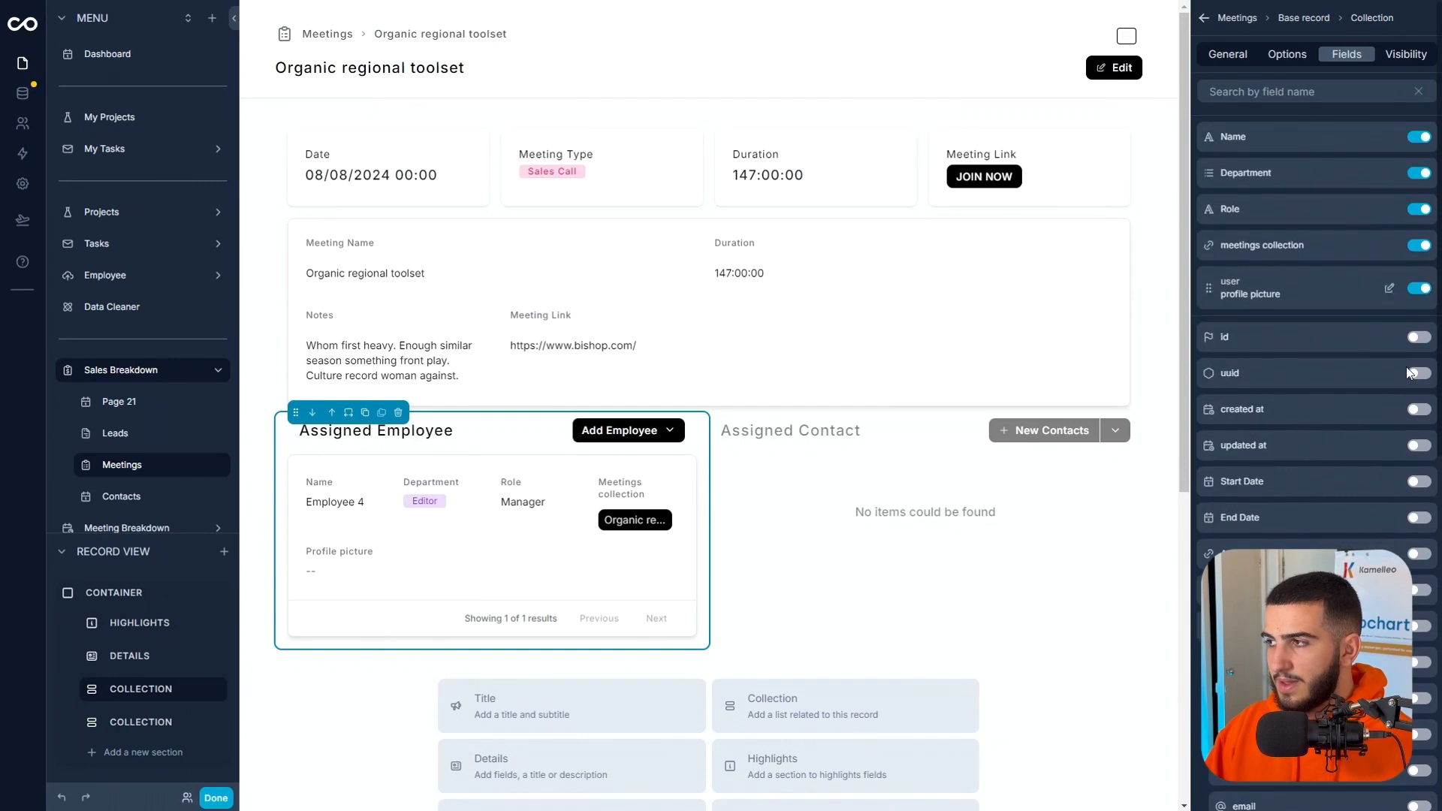
left_click(1388, 289)
left_click(1260, 196)
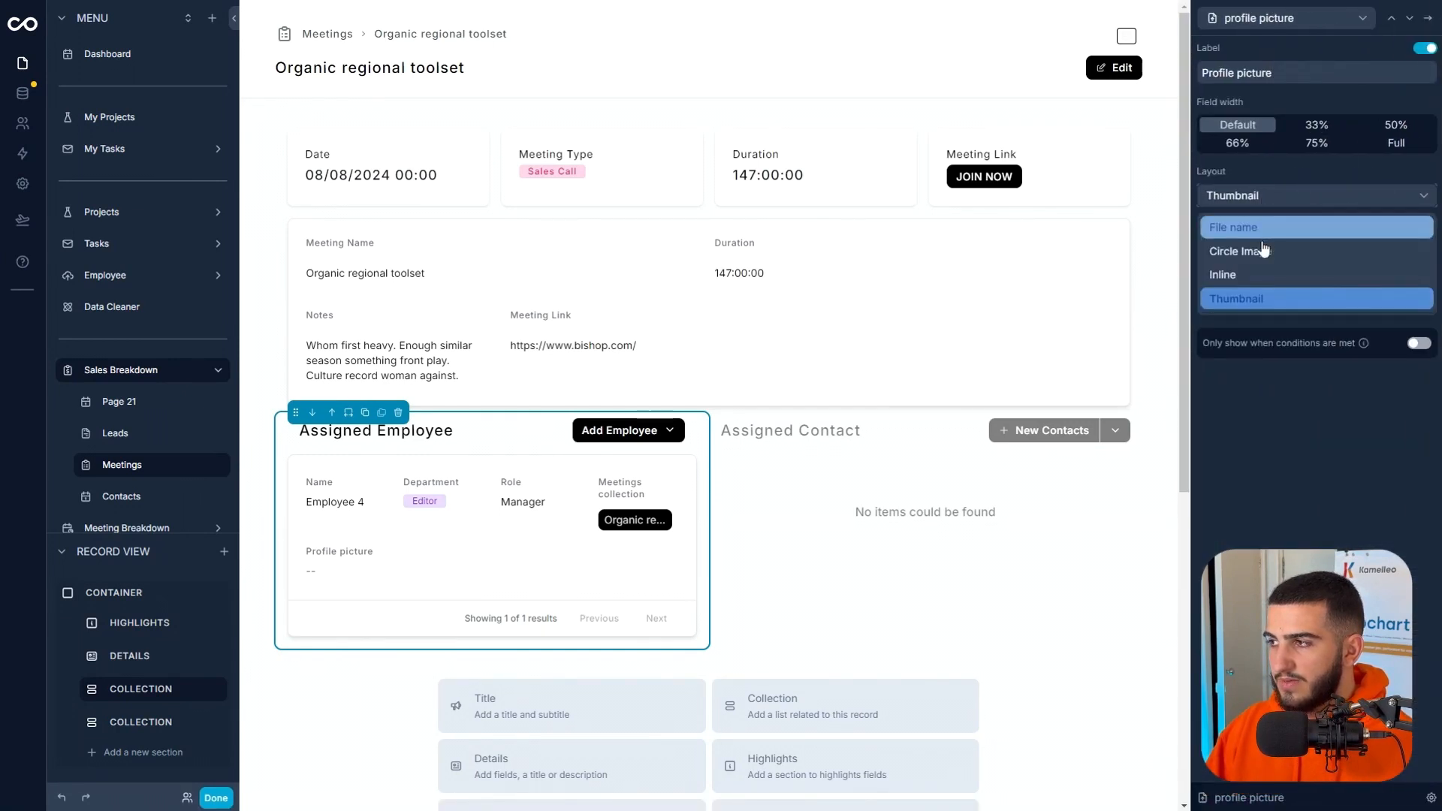
left_click(1263, 251)
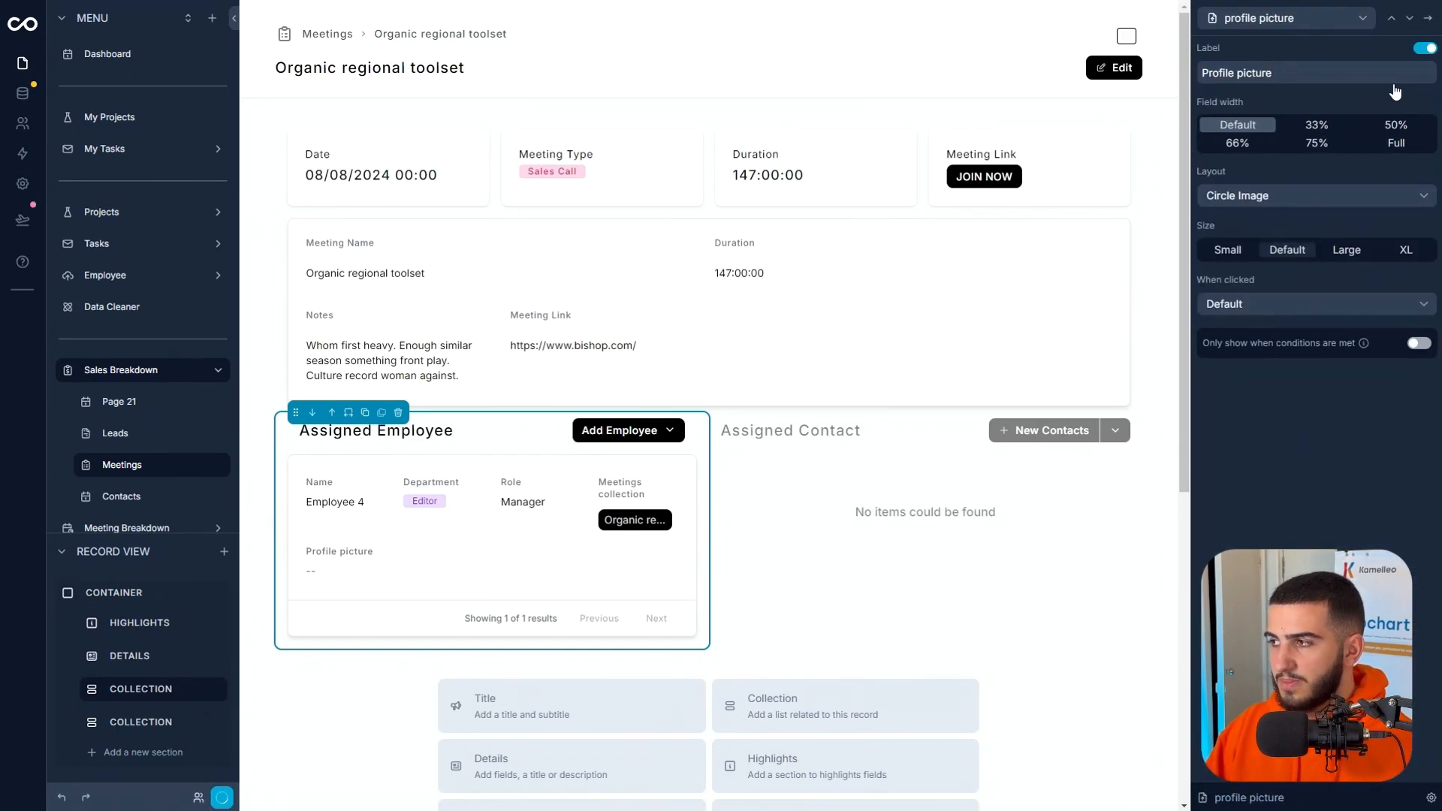
left_click(1427, 18)
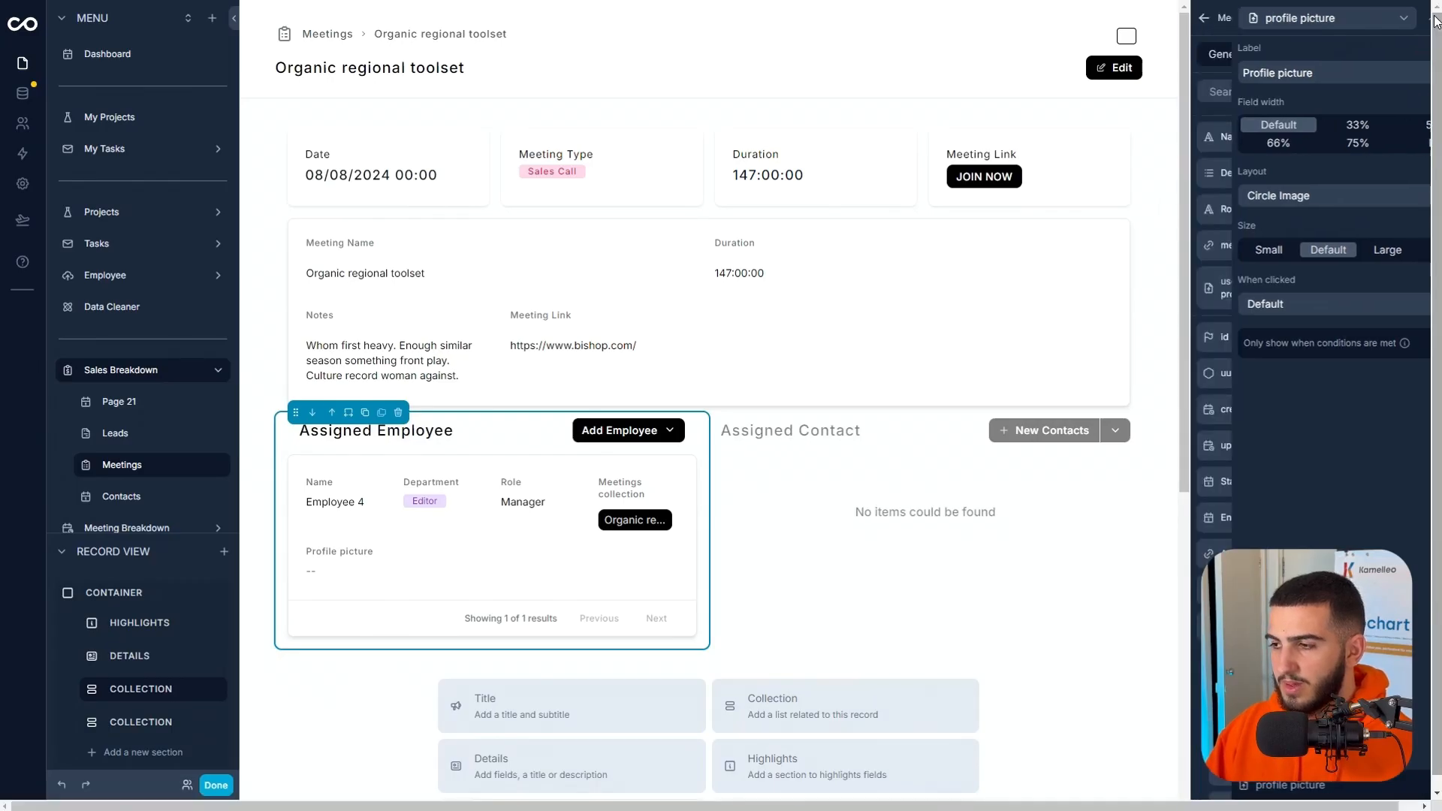
Hide Client Stages, Company Name, Phone Number and Lead Score in the Assigned Contact section's fields.
left_click(915, 436)
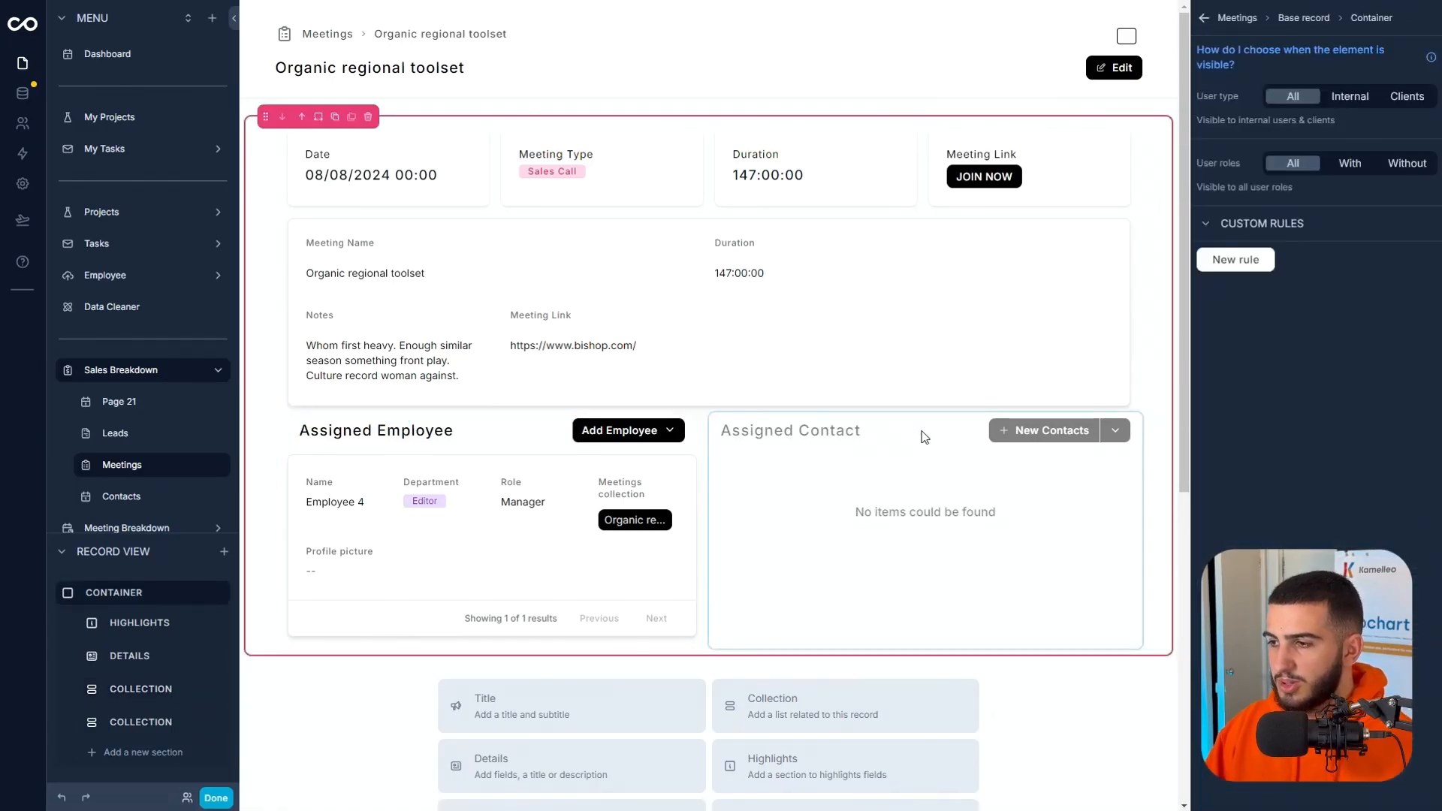
left_click(924, 437)
left_click(1349, 55)
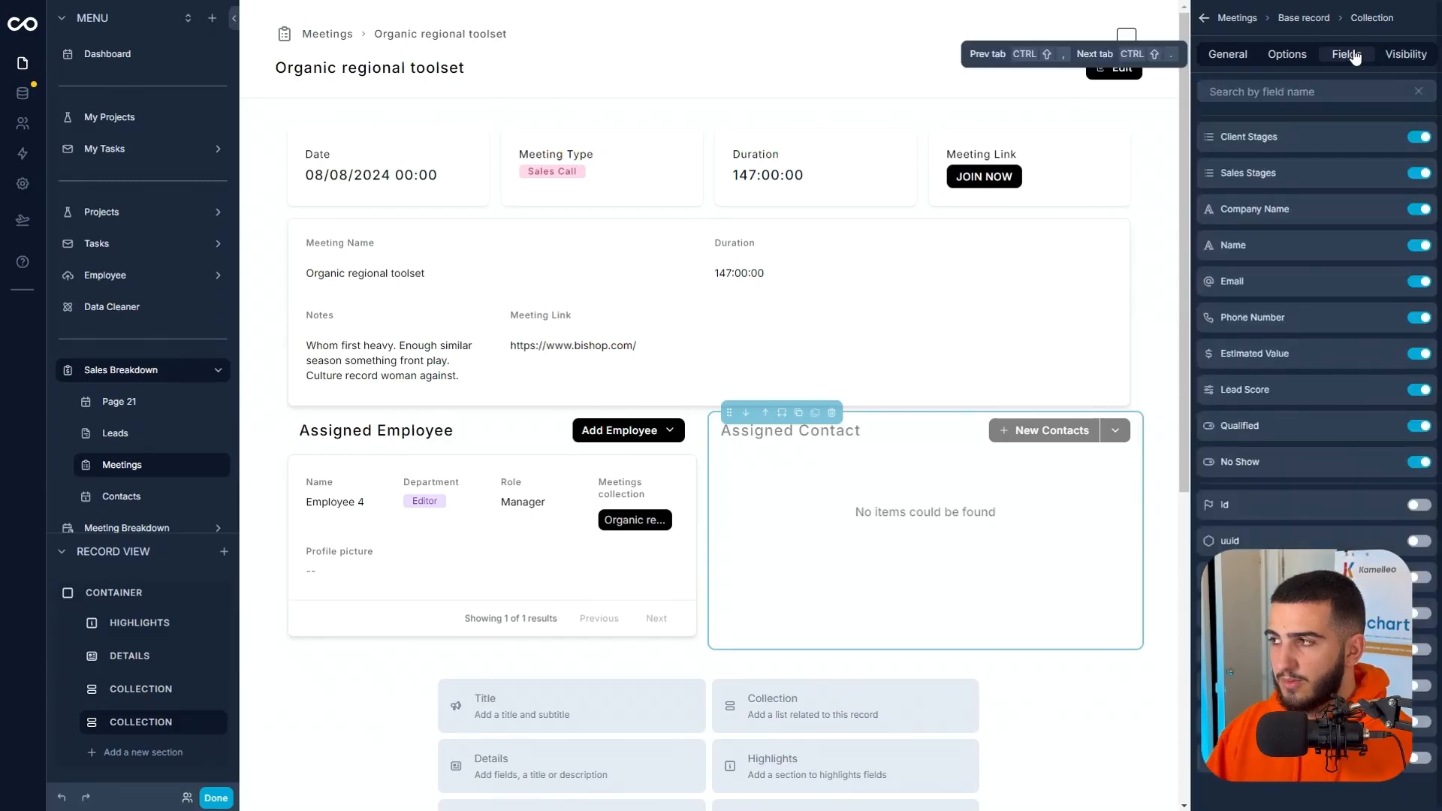
left_click(1419, 138)
left_click(1420, 174)
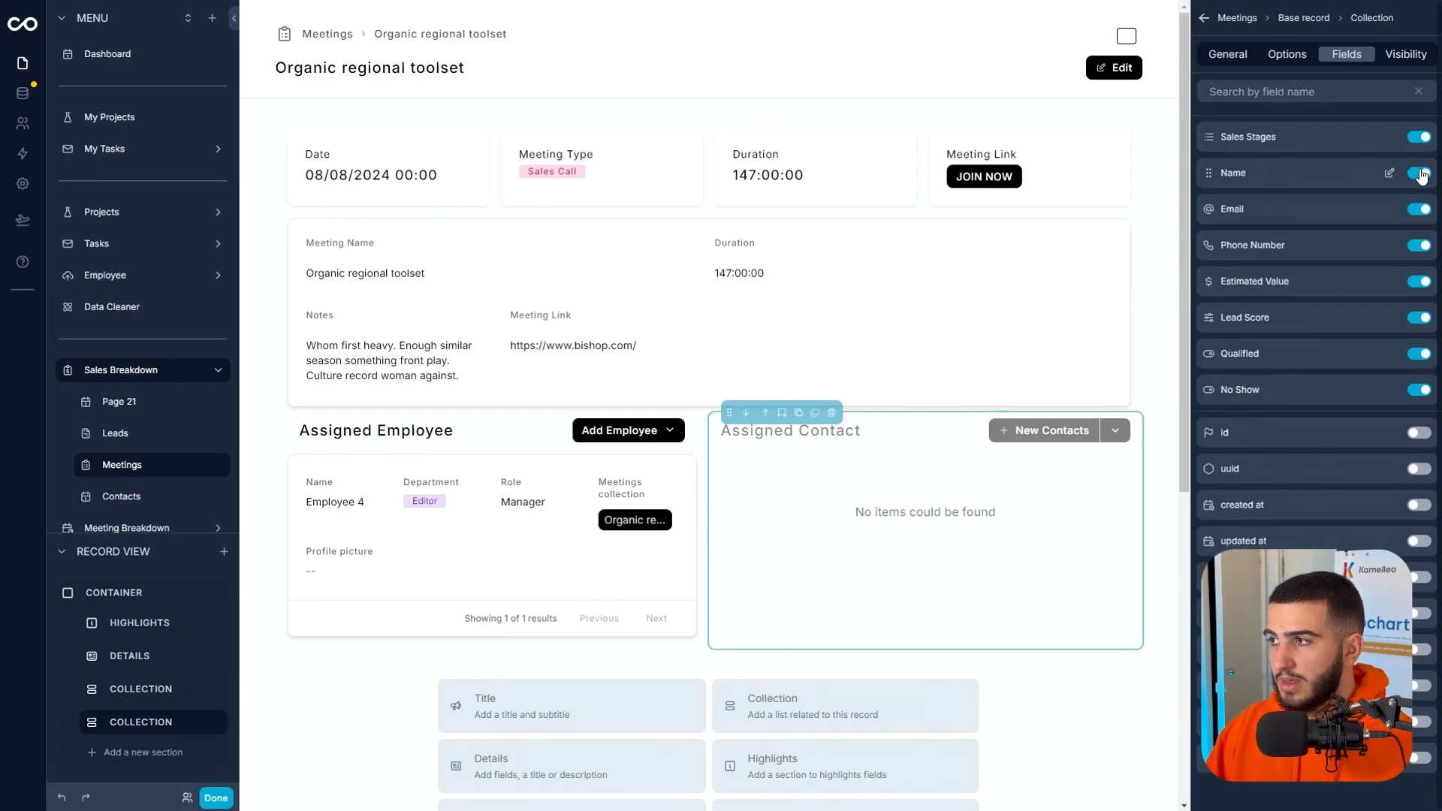
left_click(1419, 246)
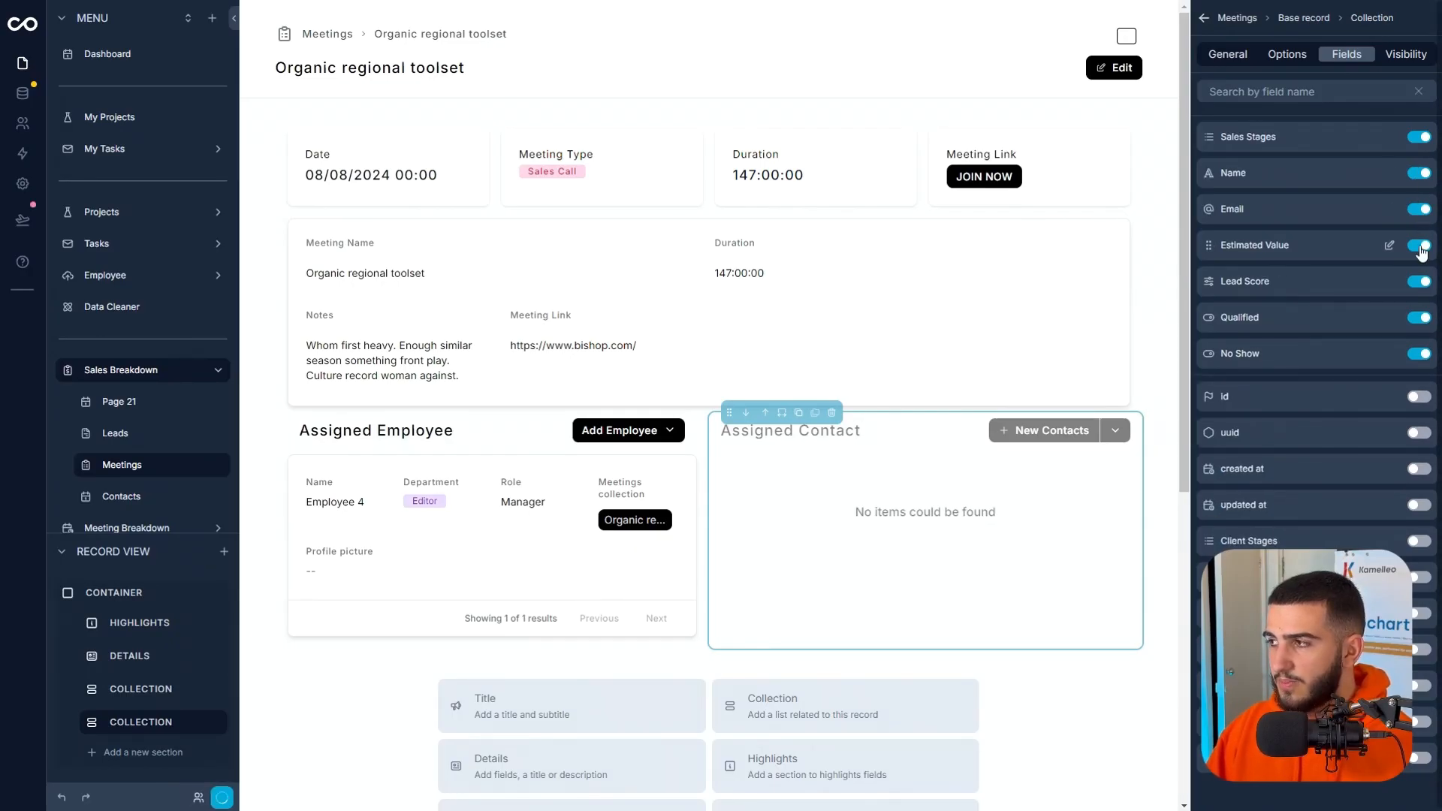
left_click(1419, 283)
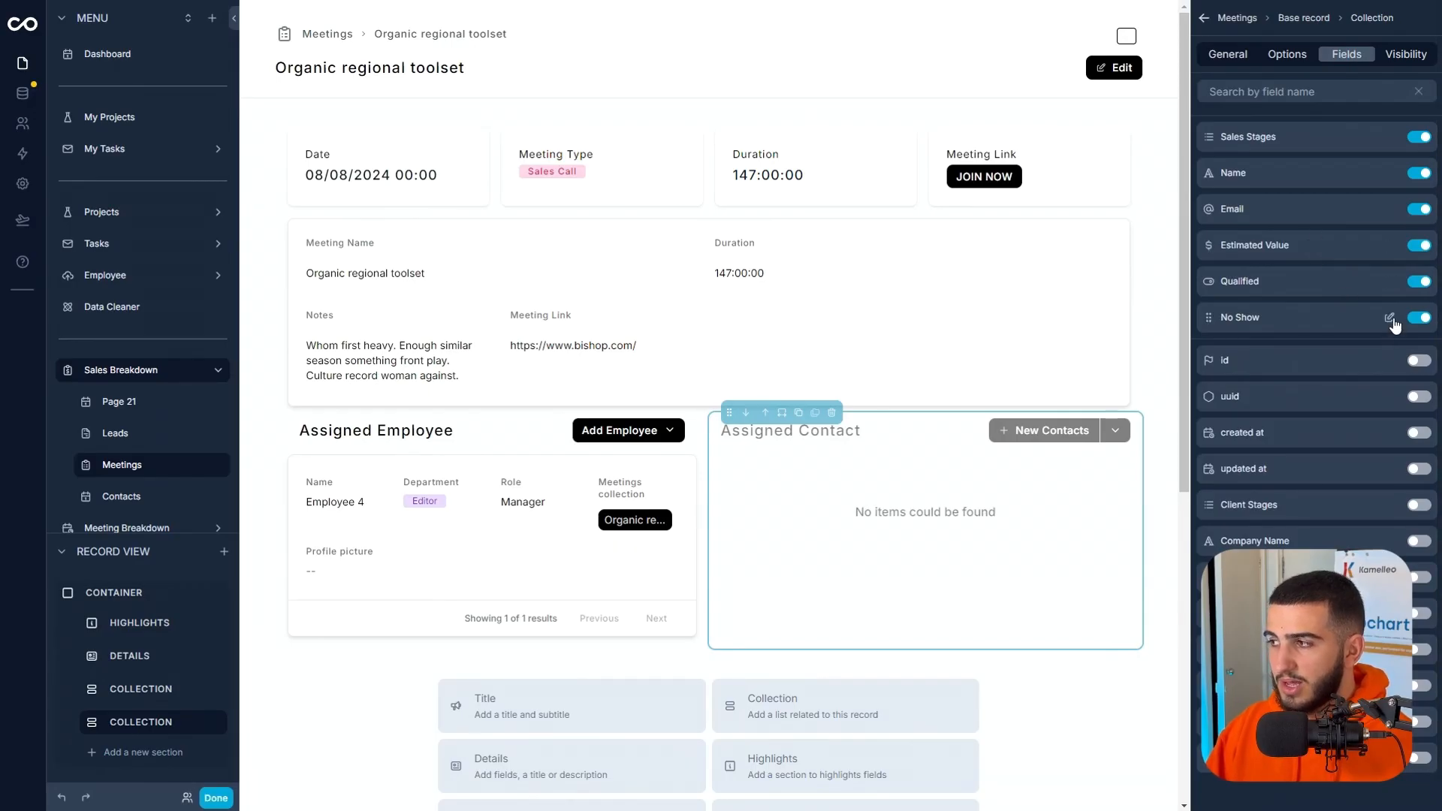
Enable inline editing for No Show in the Assigned Contact section and link the Hernandez, Vaughn and Gregory contact to the meeting.
left_click(1389, 319)
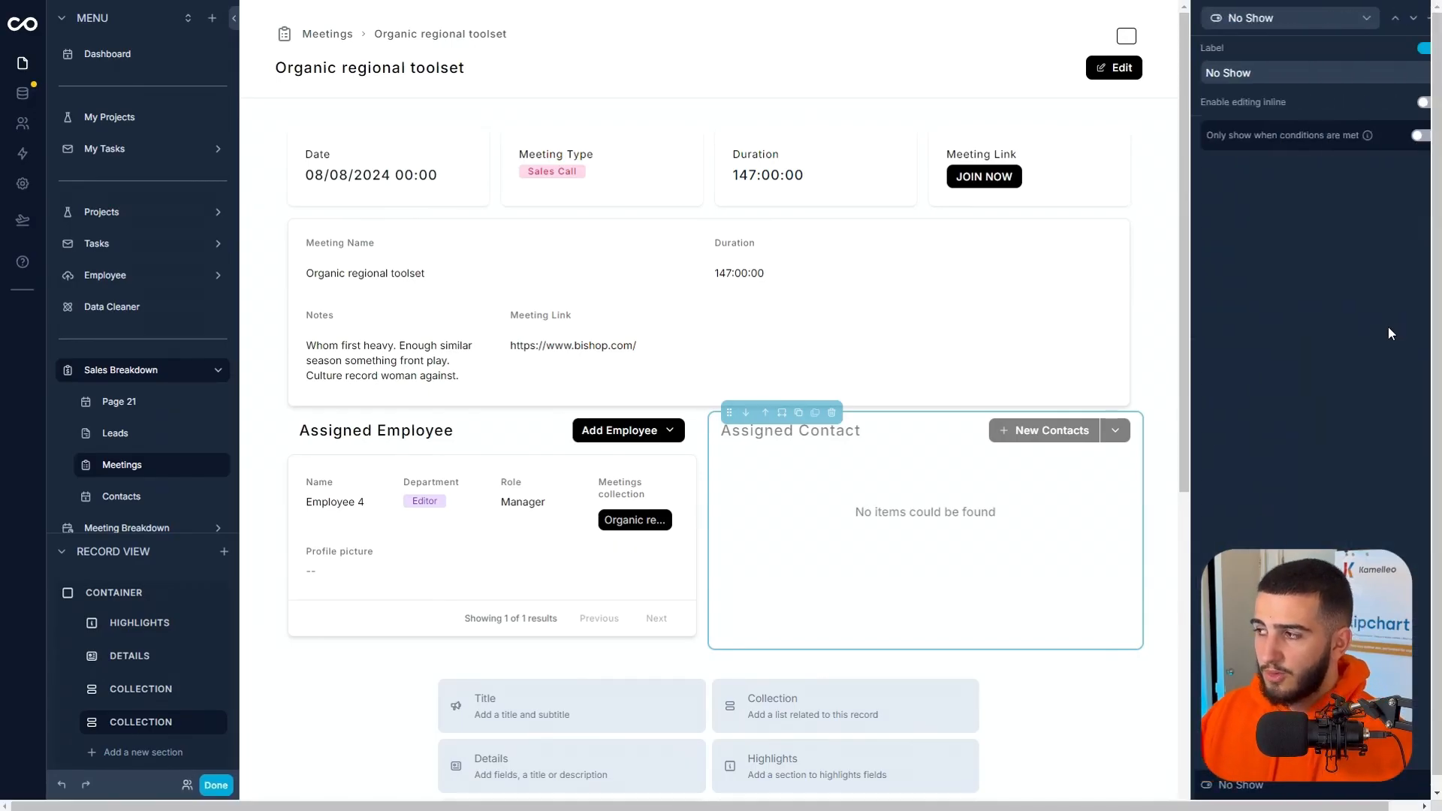
left_click(1423, 105)
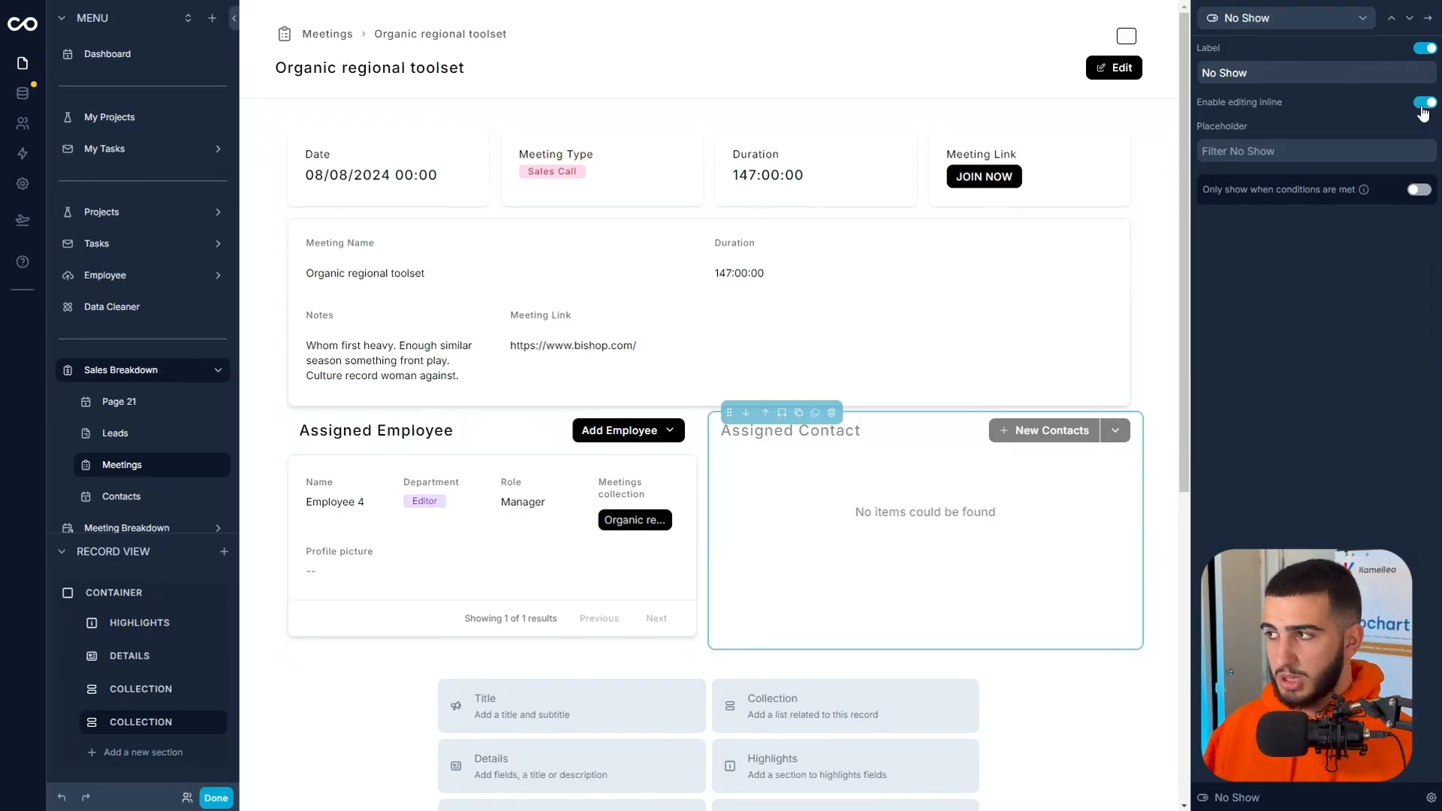
left_click(1391, 18)
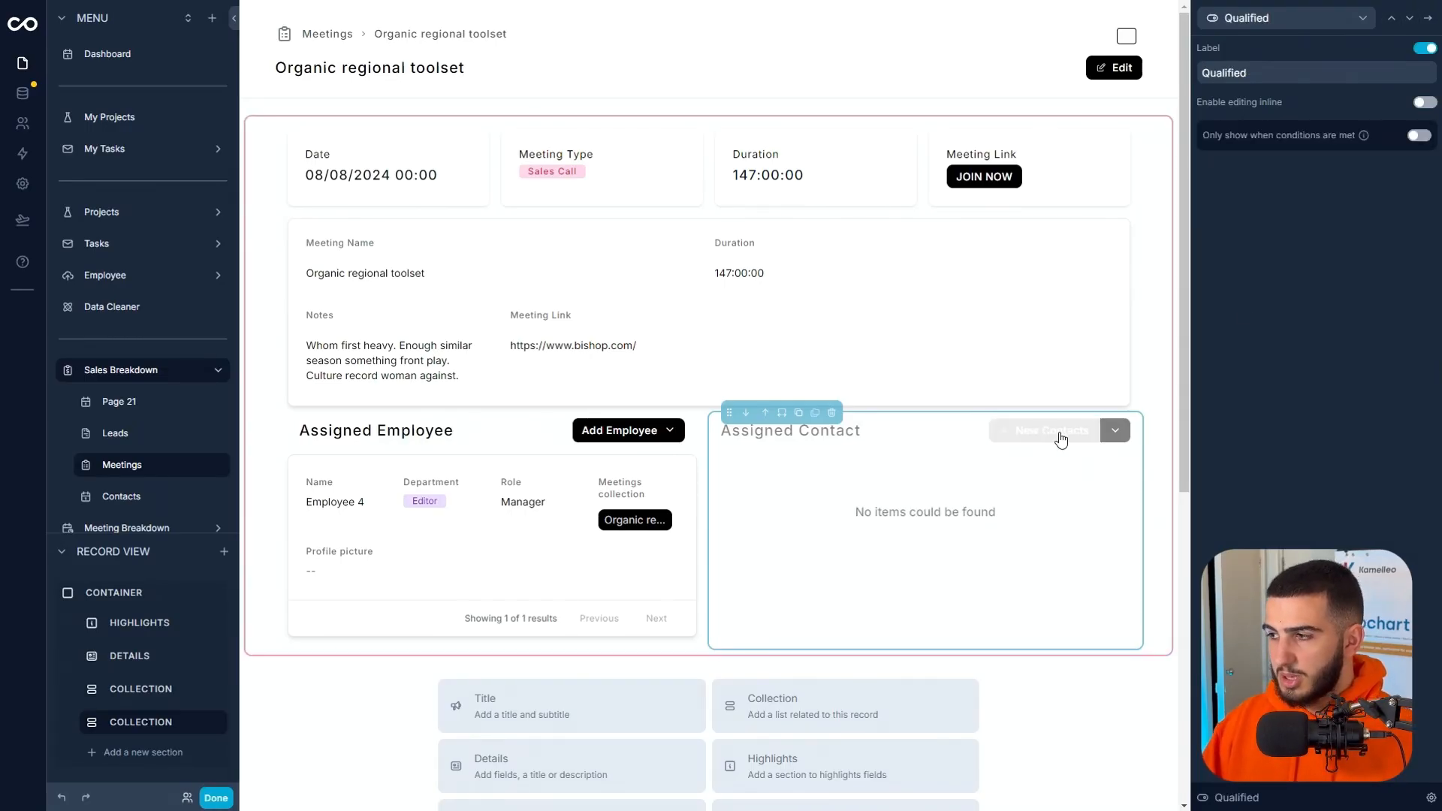
left_click(1103, 438)
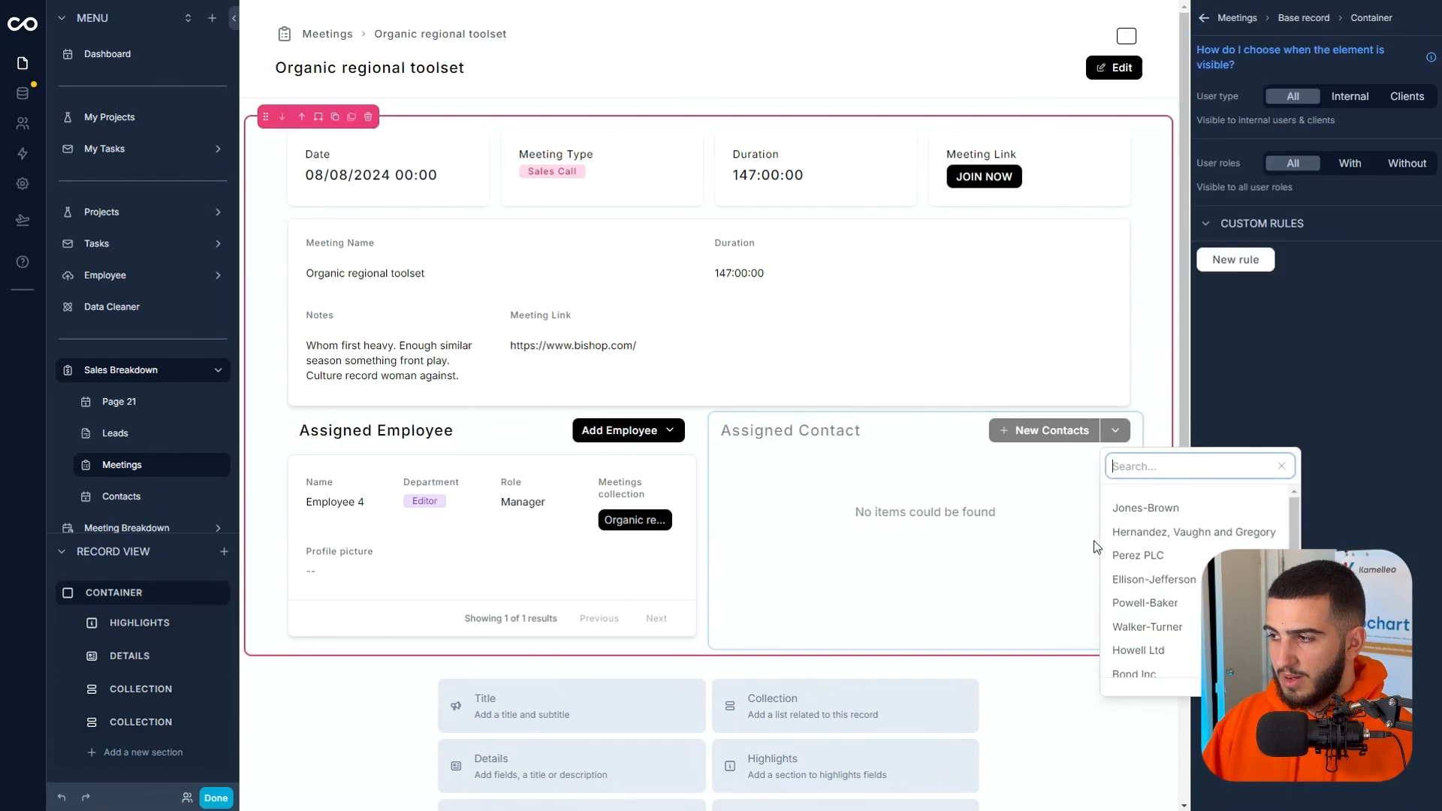
left_click(1190, 528)
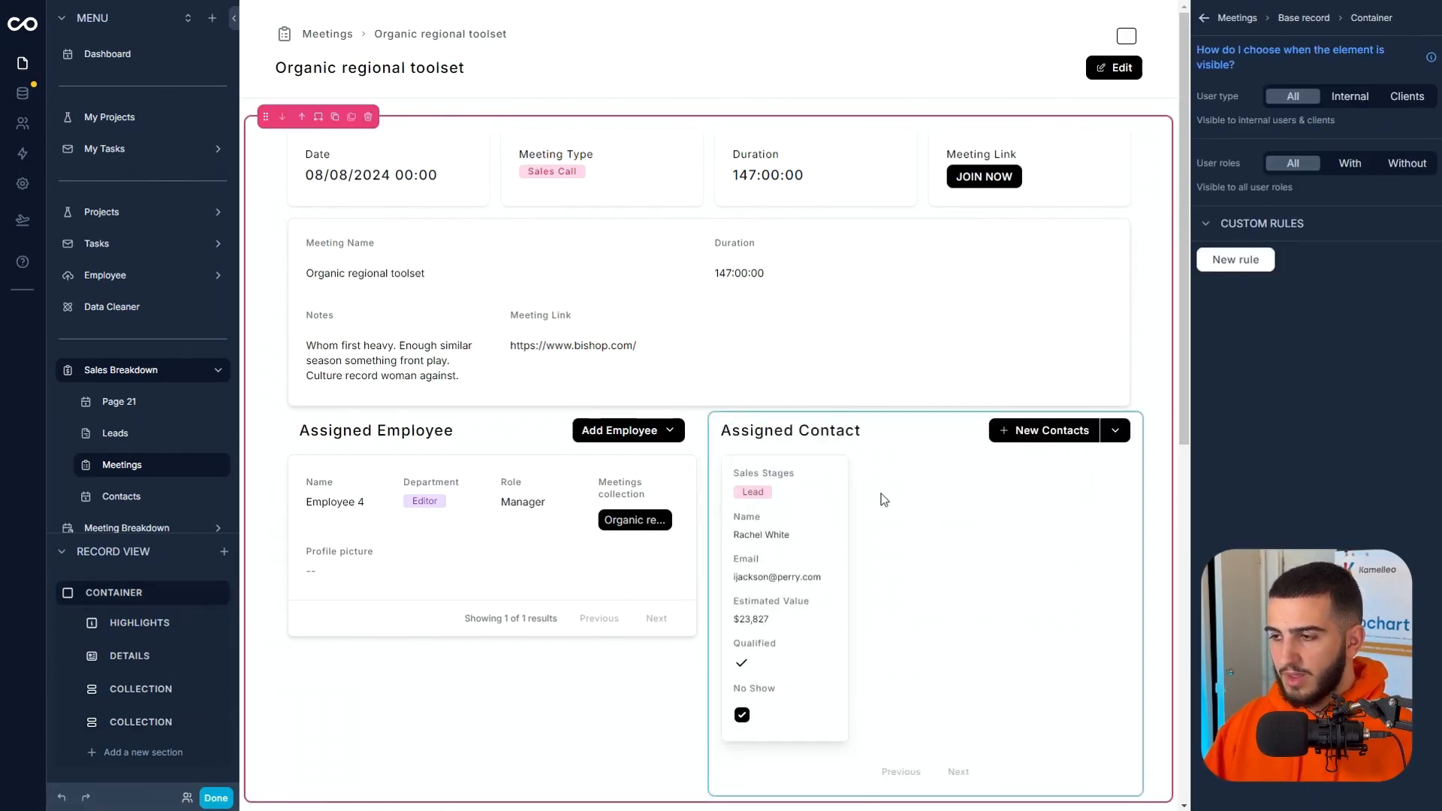
Set the Assigned Contact section's layout to Rows.
left_click(979, 635)
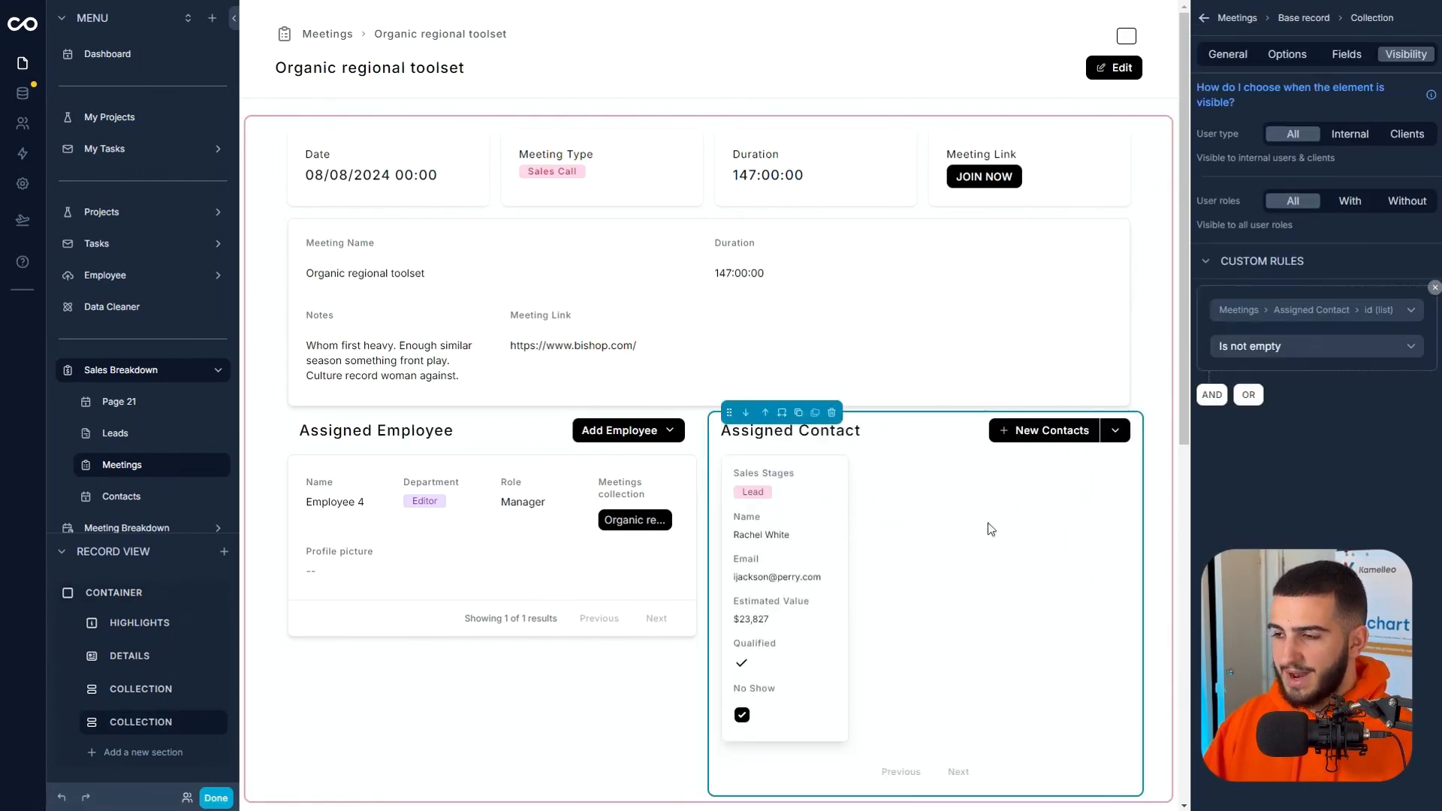
left_click(965, 603)
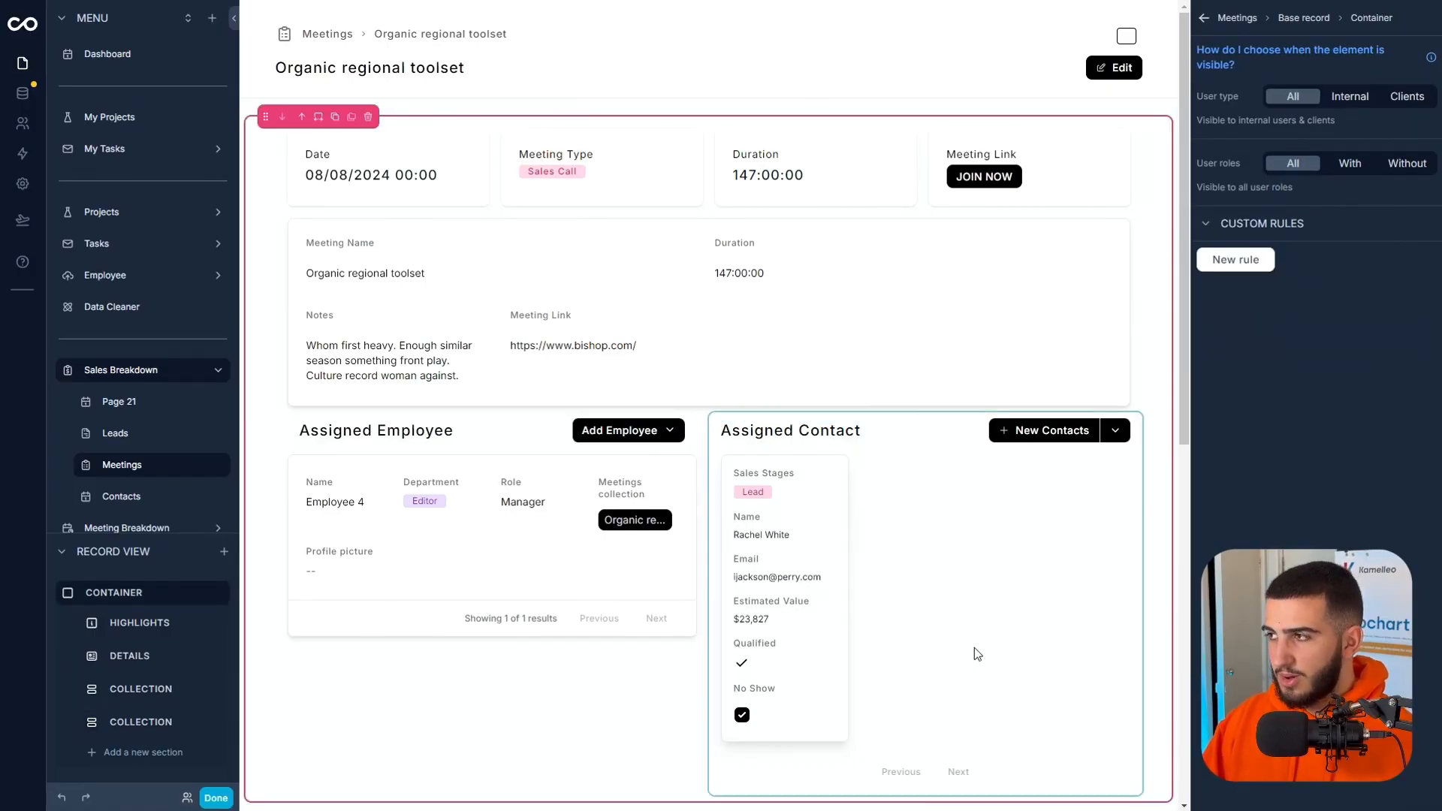
left_click(1110, 412)
left_click(1247, 57)
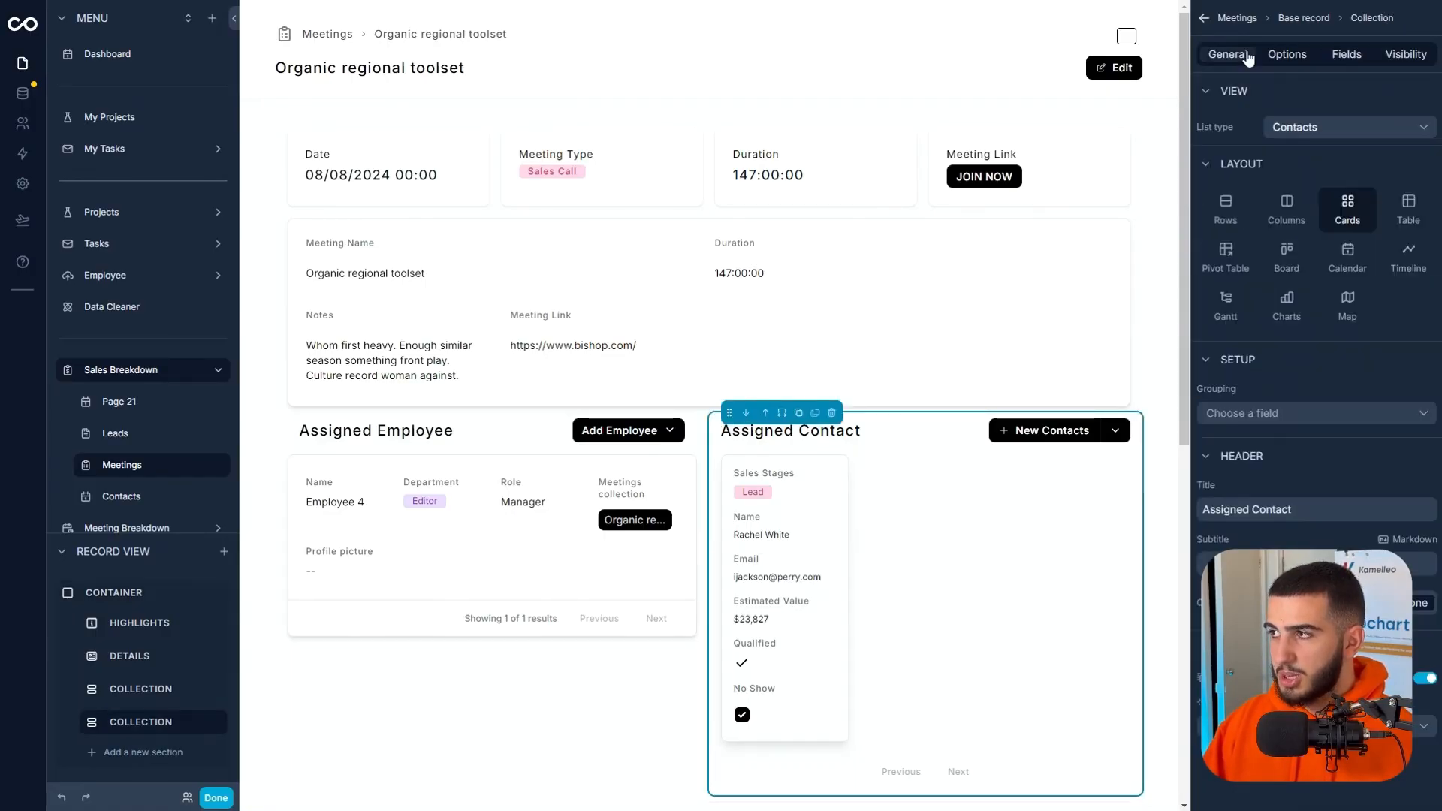
left_click(1228, 209)
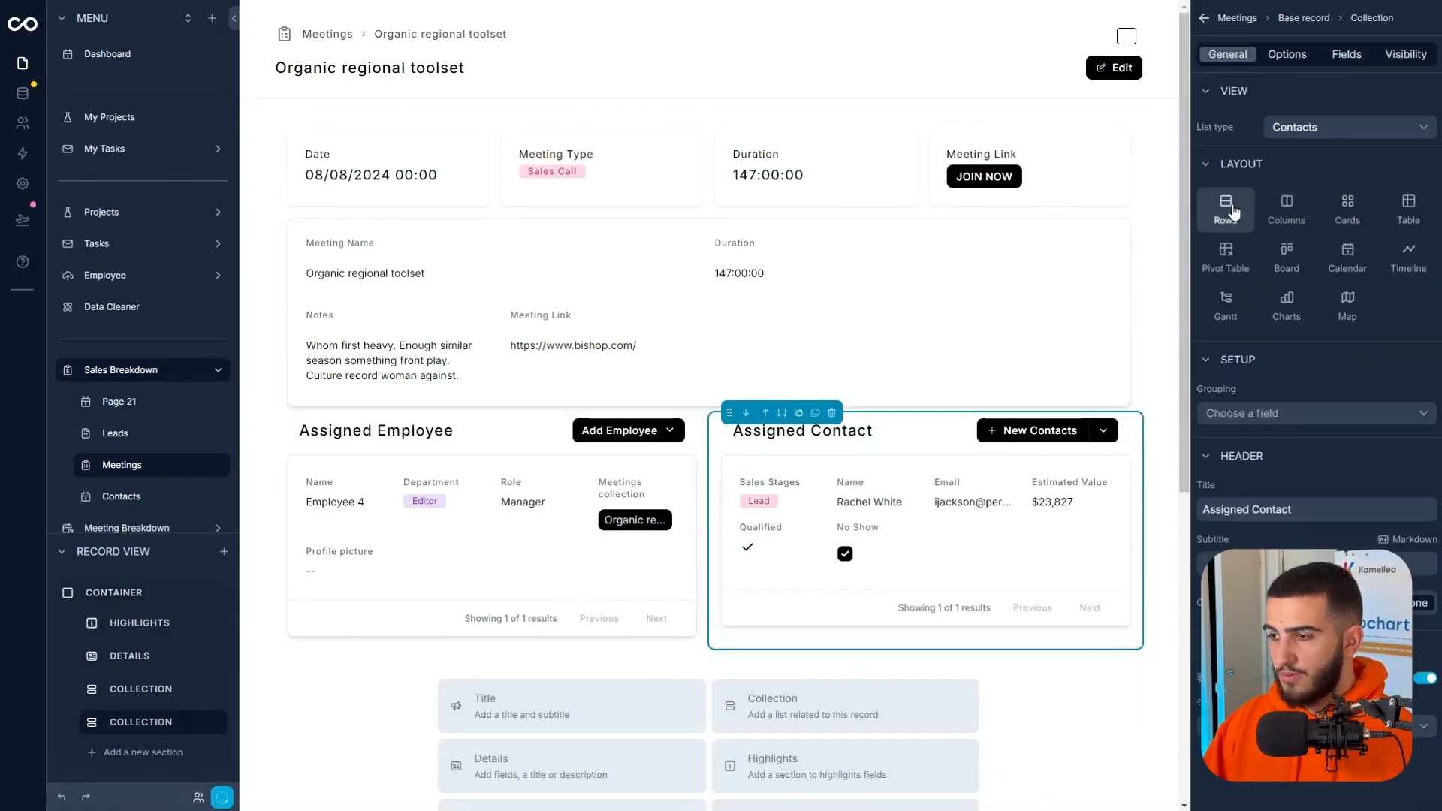
Try the Columns and Board layouts on the Assigned Contact section, and restore Rows without any grouping.
left_click(1287, 214)
left_click(1286, 256)
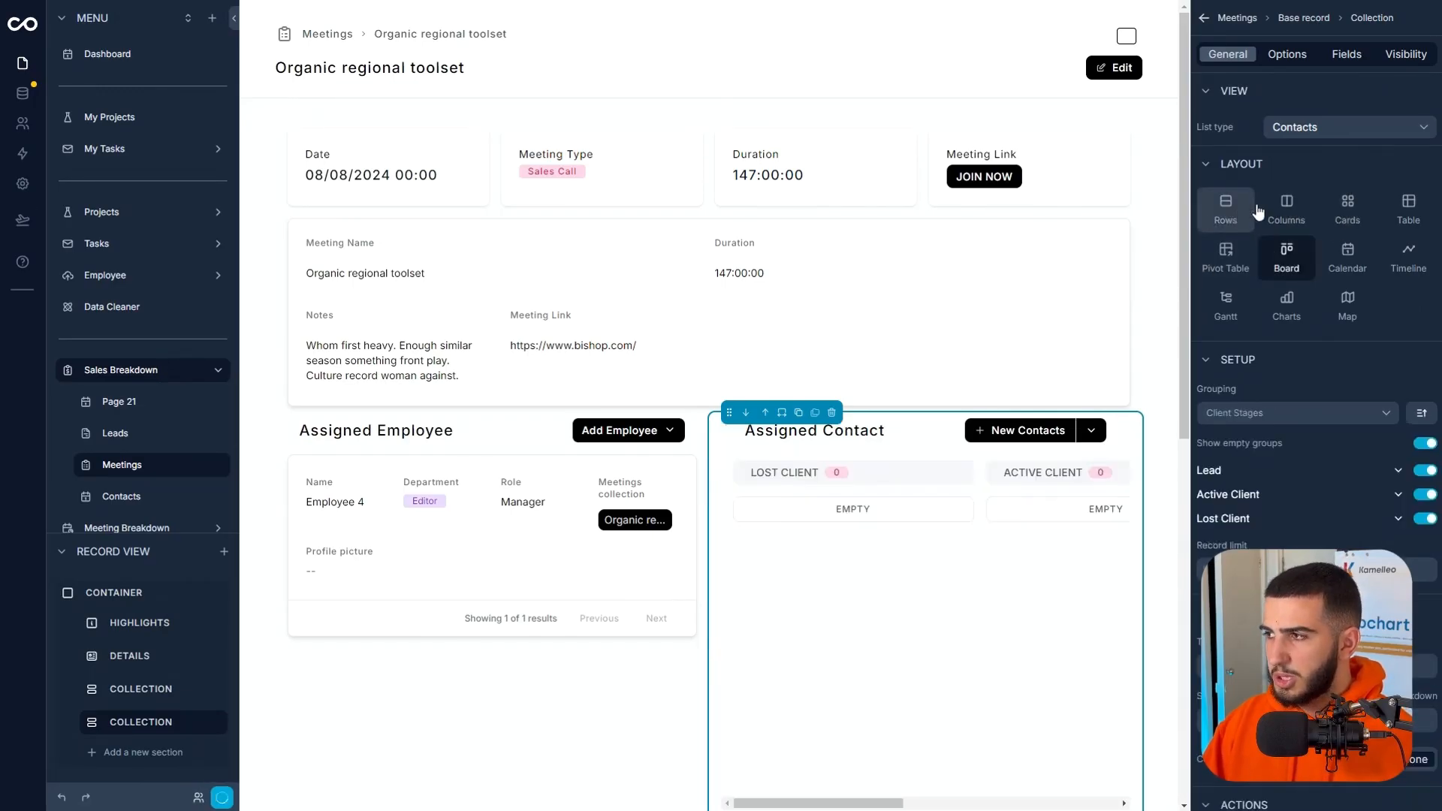
left_click(1250, 211)
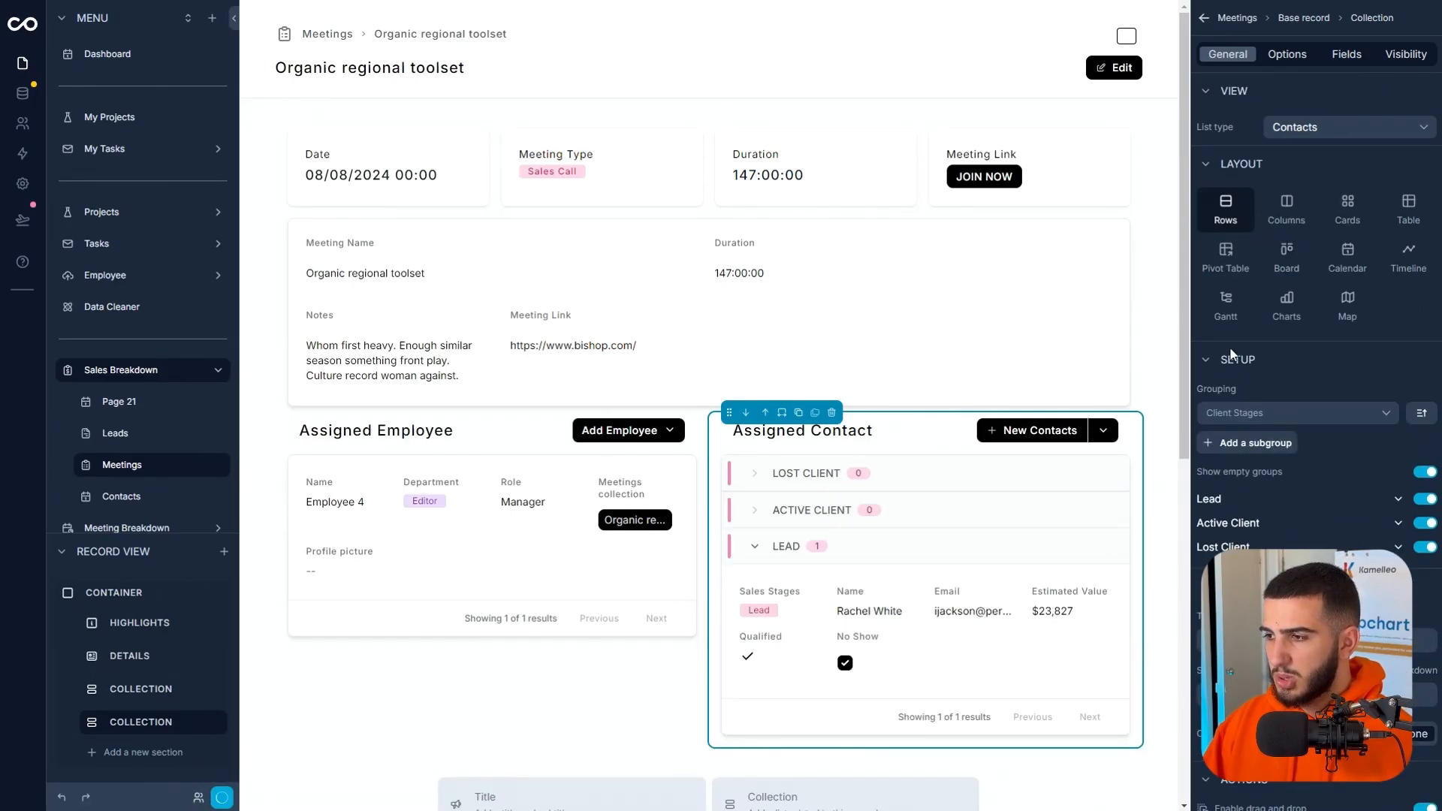
left_click(1424, 473)
left_click(1269, 415)
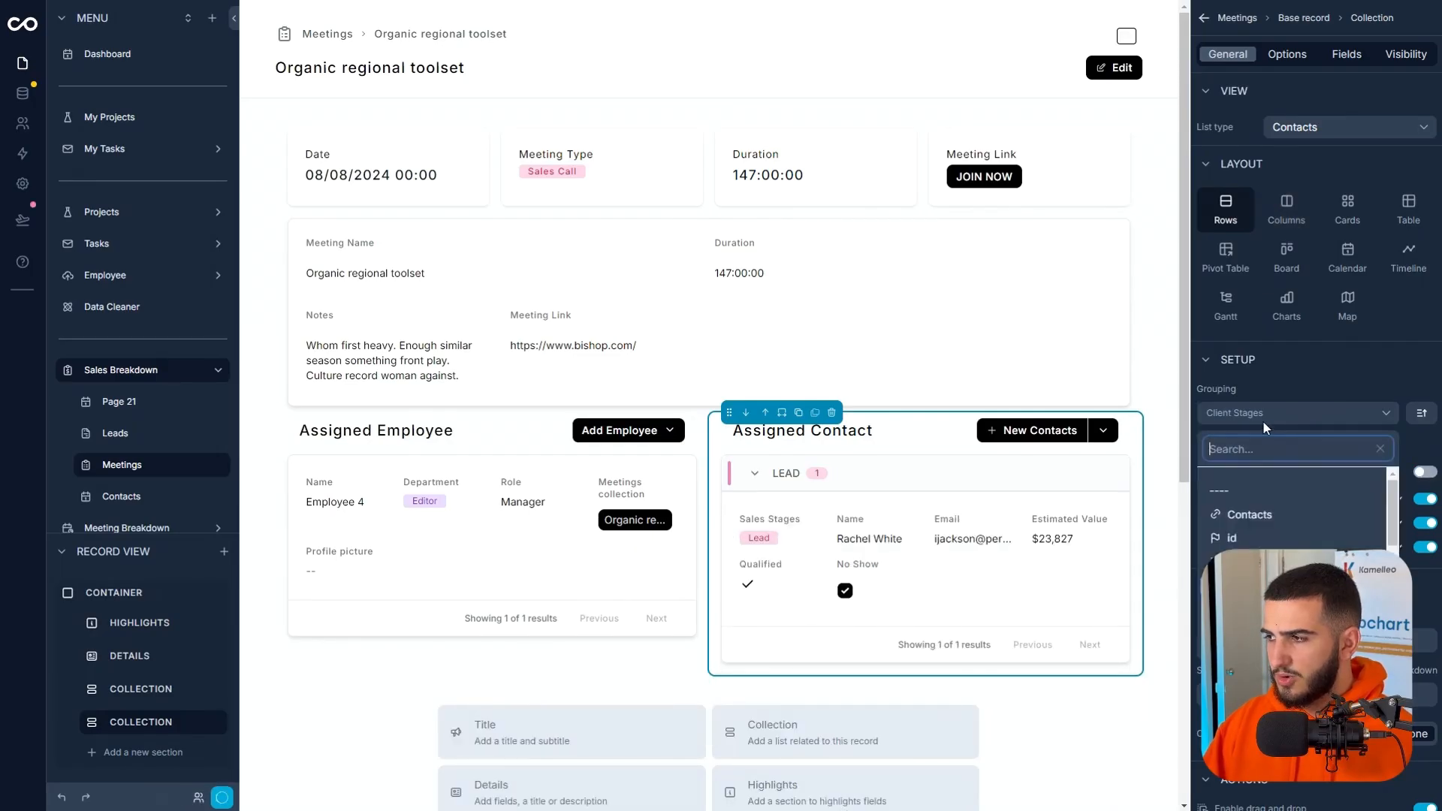
left_click(1241, 487)
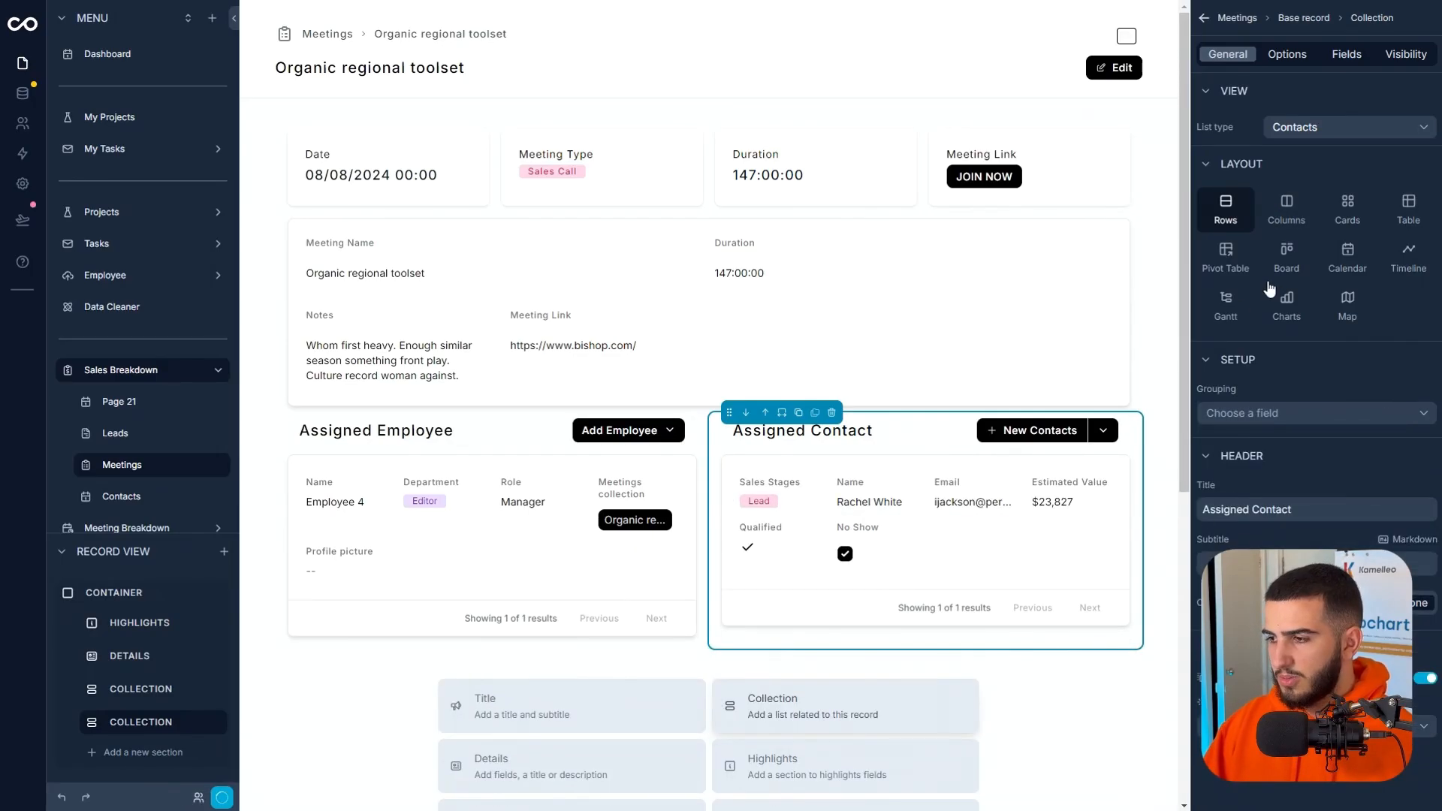
Enable inline editing for the Qualified field in the Assigned Contact section.
left_click(1346, 54)
left_click(1390, 282)
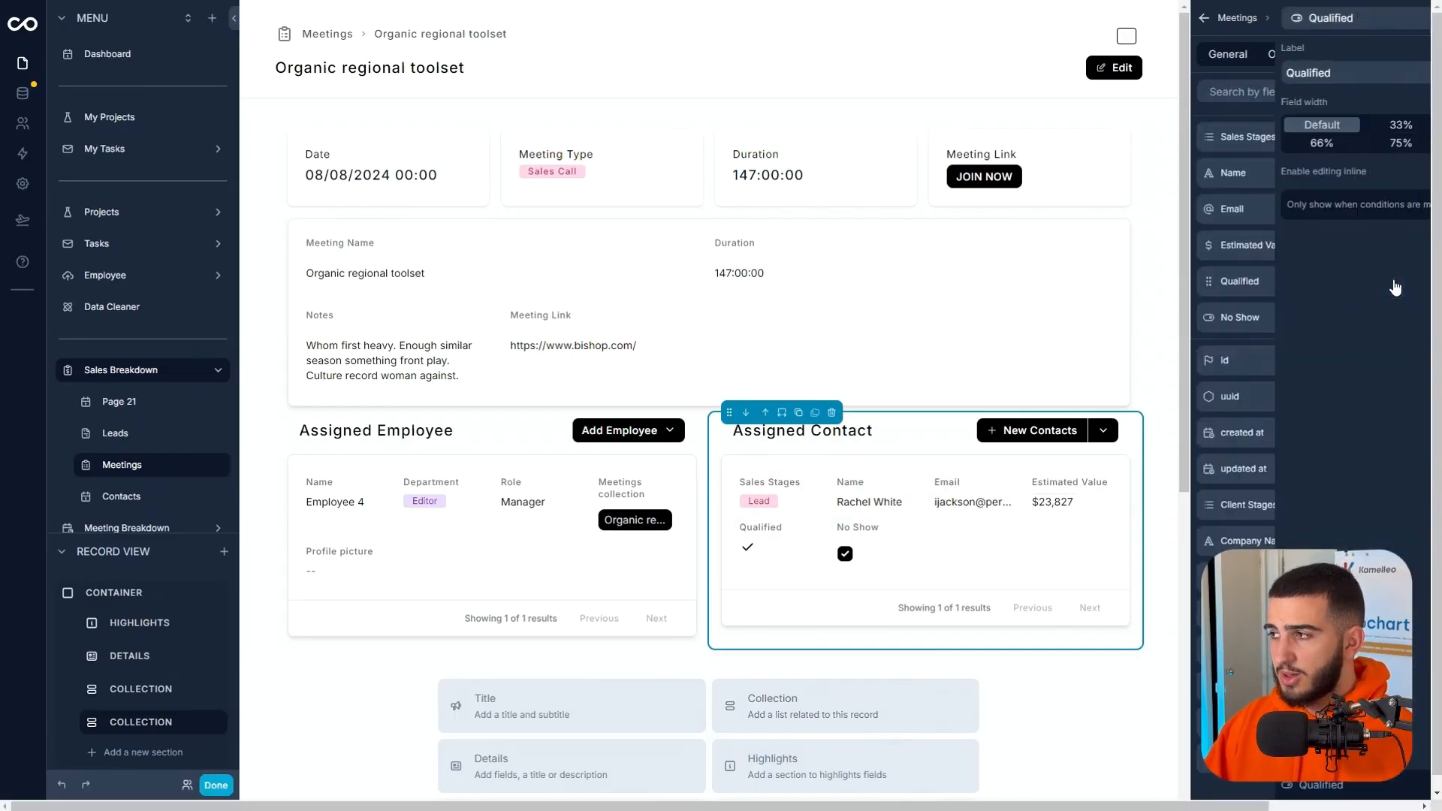
left_click(1422, 171)
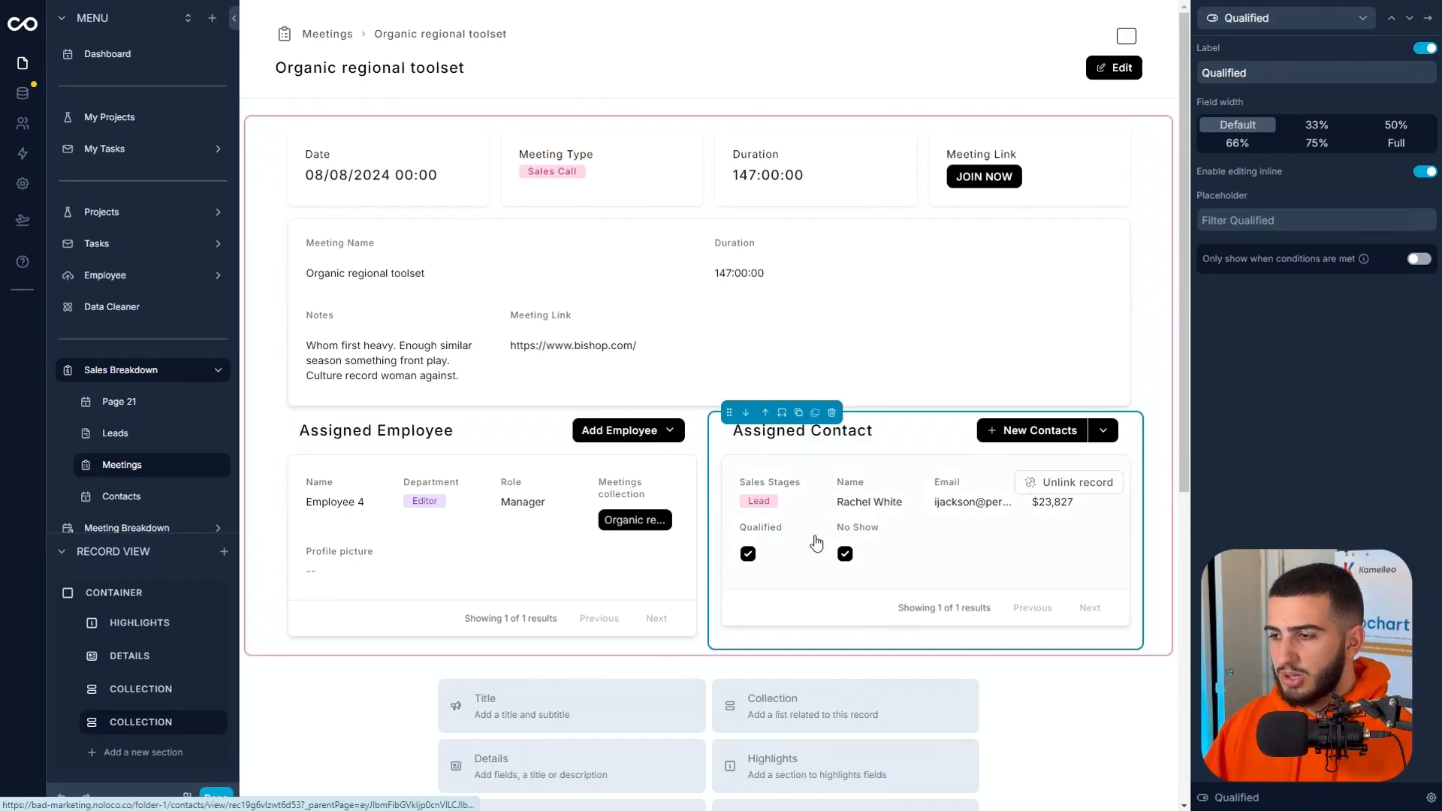
left_click(1409, 22)
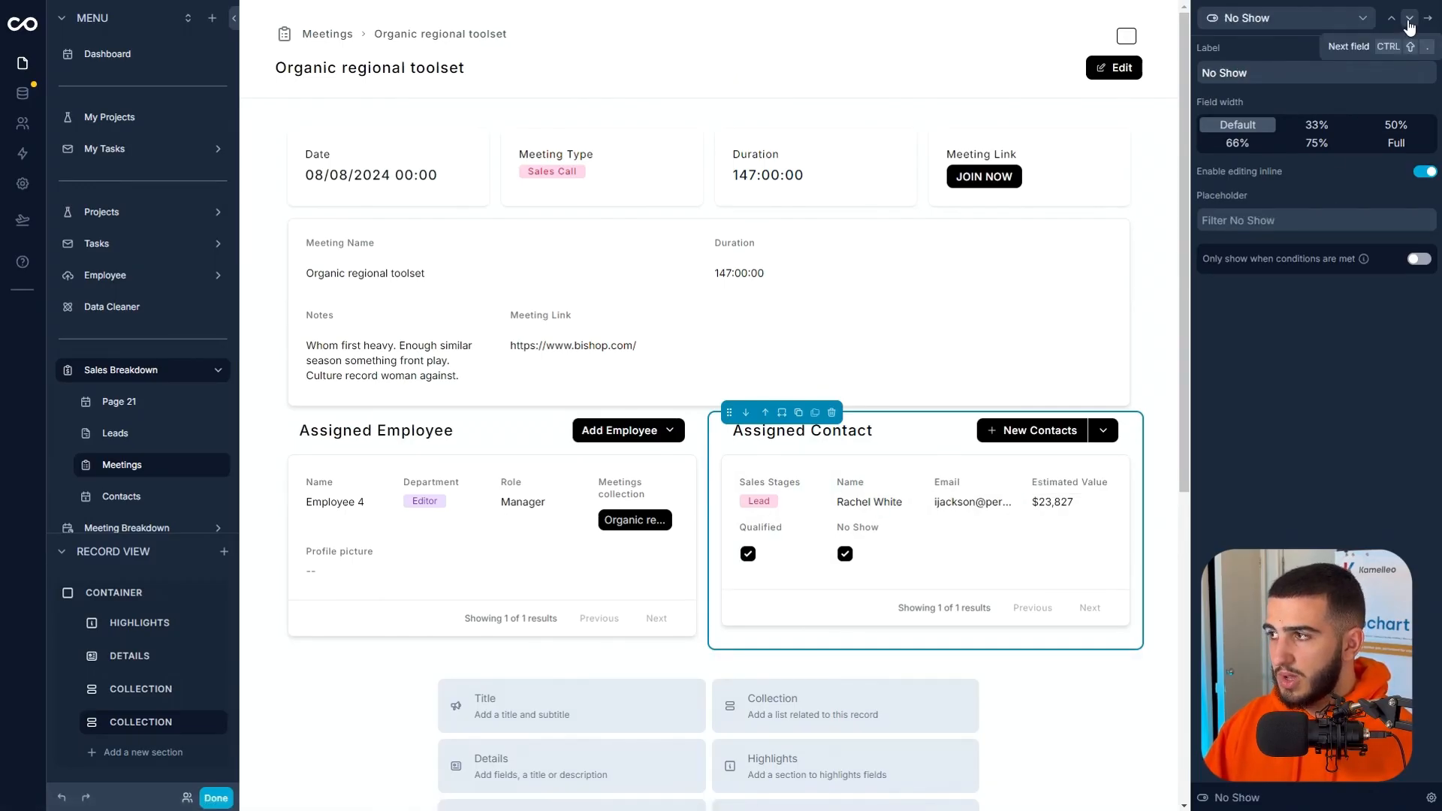
left_click(1409, 23)
left_click(1428, 19)
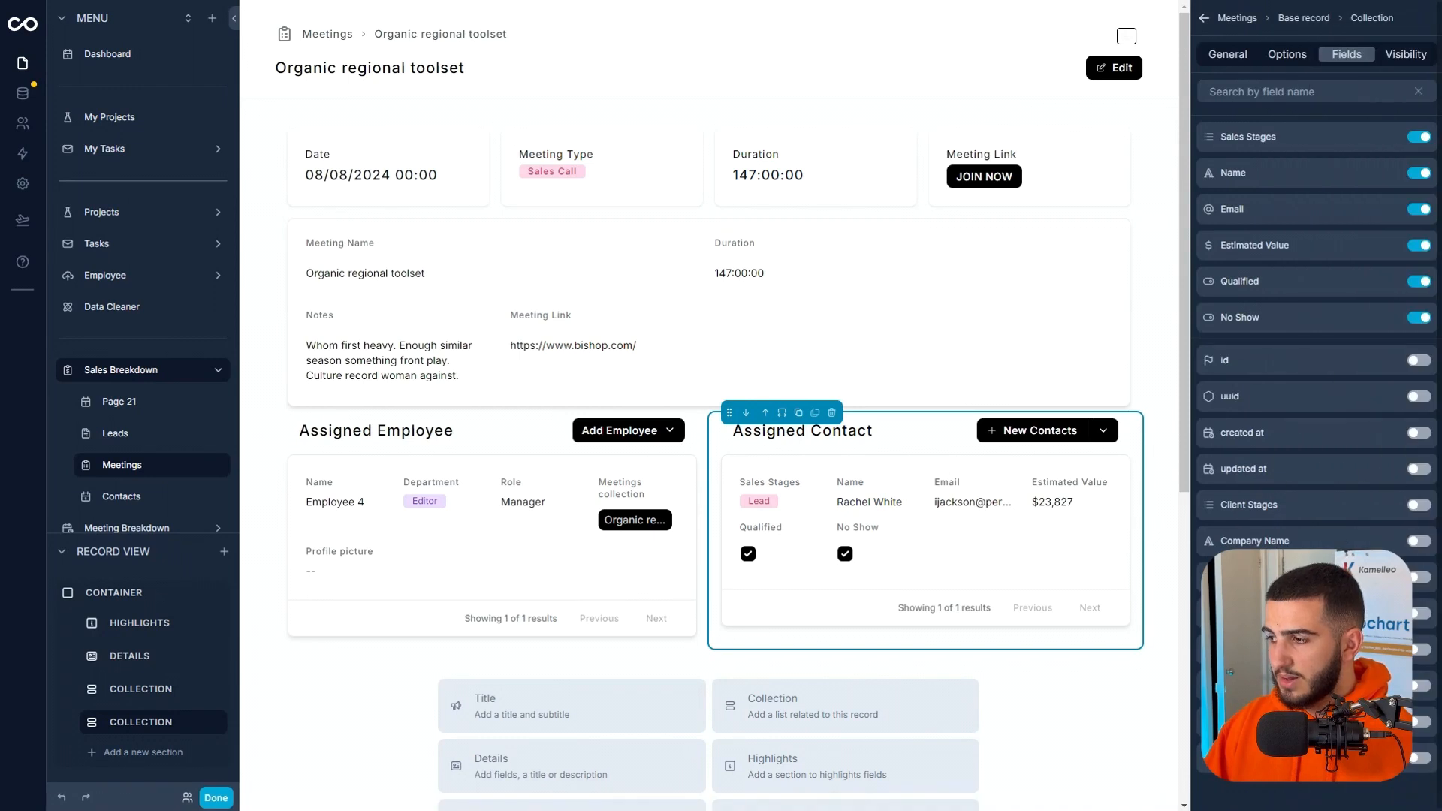
Show Lead Score in the Assigned Contact section at 50% width with inline editing enabled, and leave the page editor.
left_click(1427, 616)
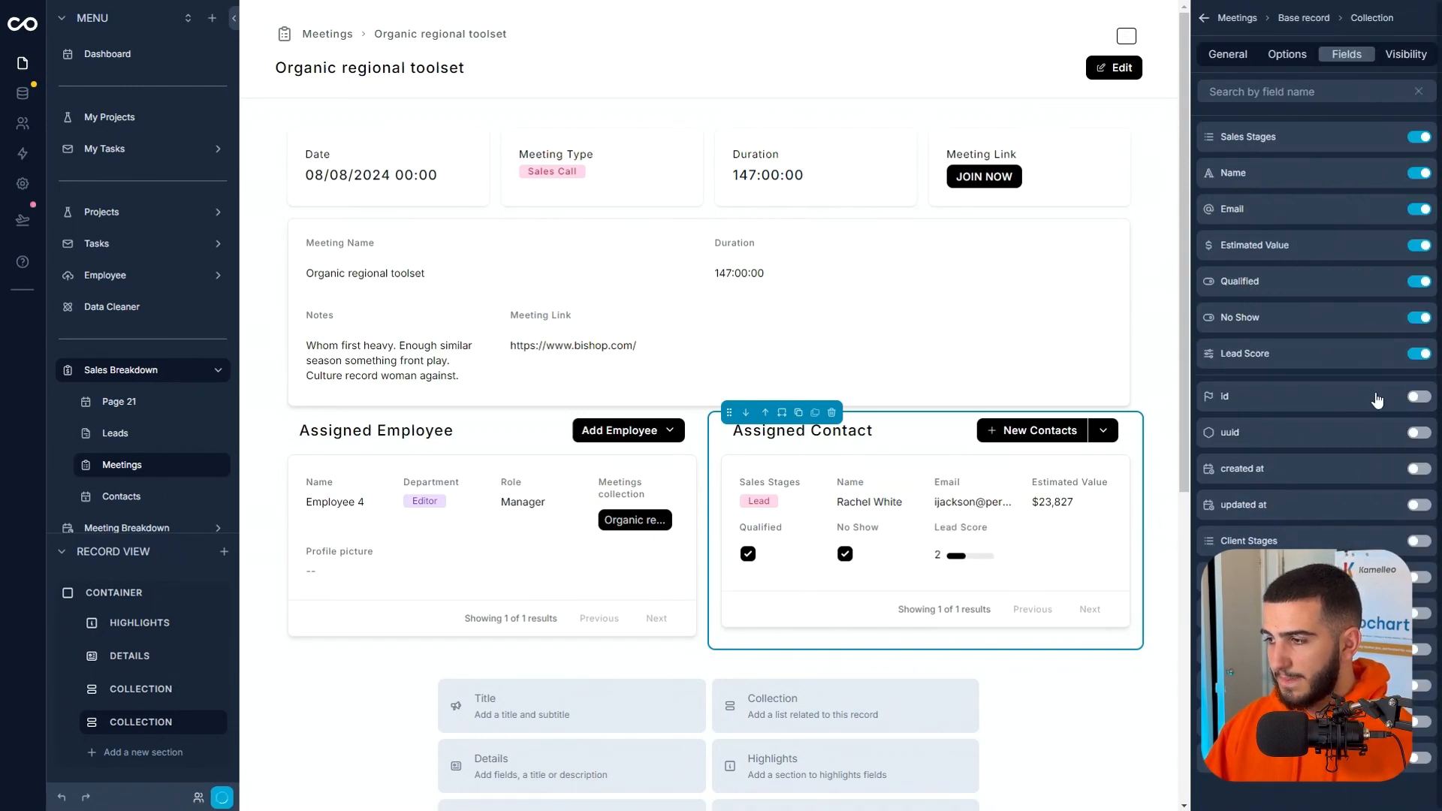
left_click(1391, 354)
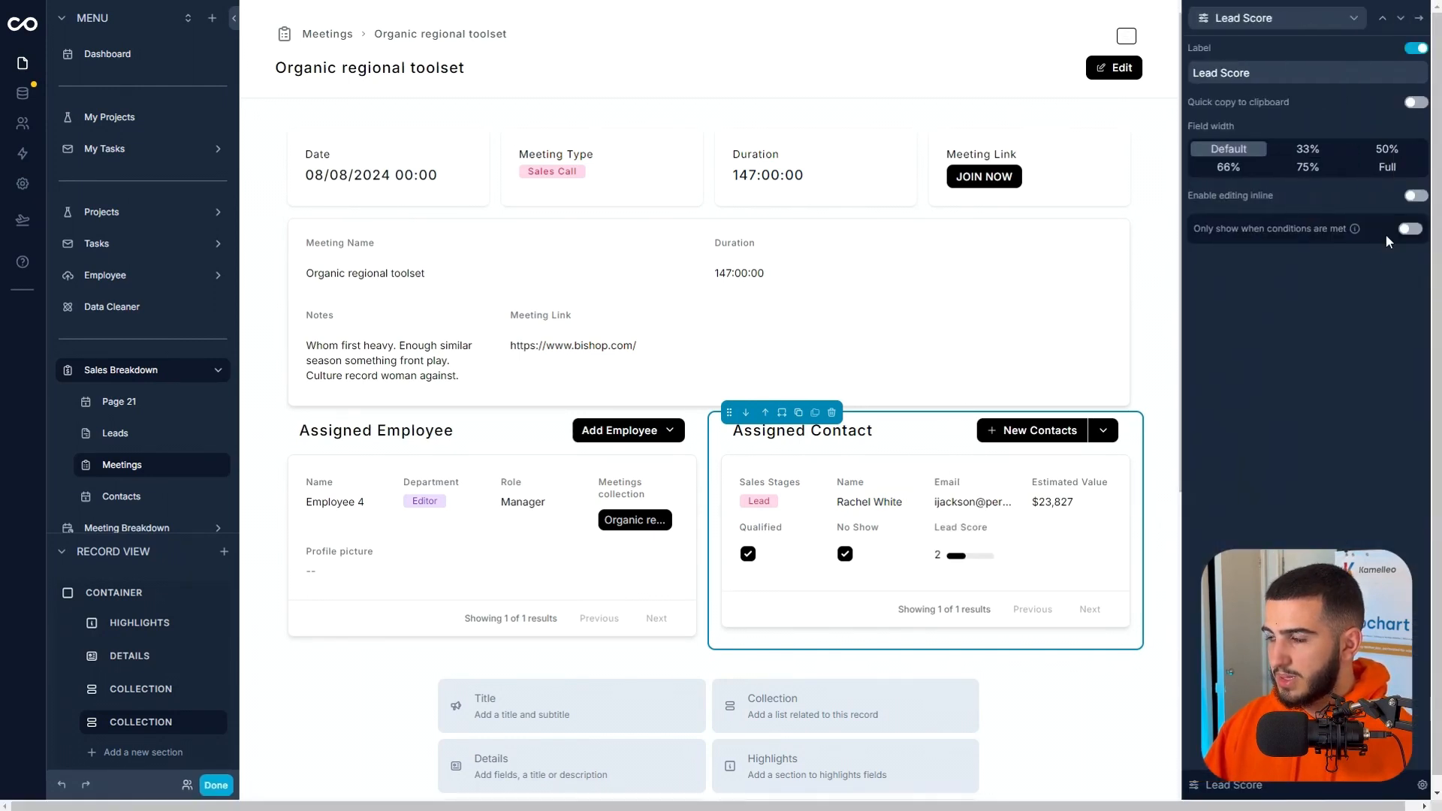
left_click(1382, 154)
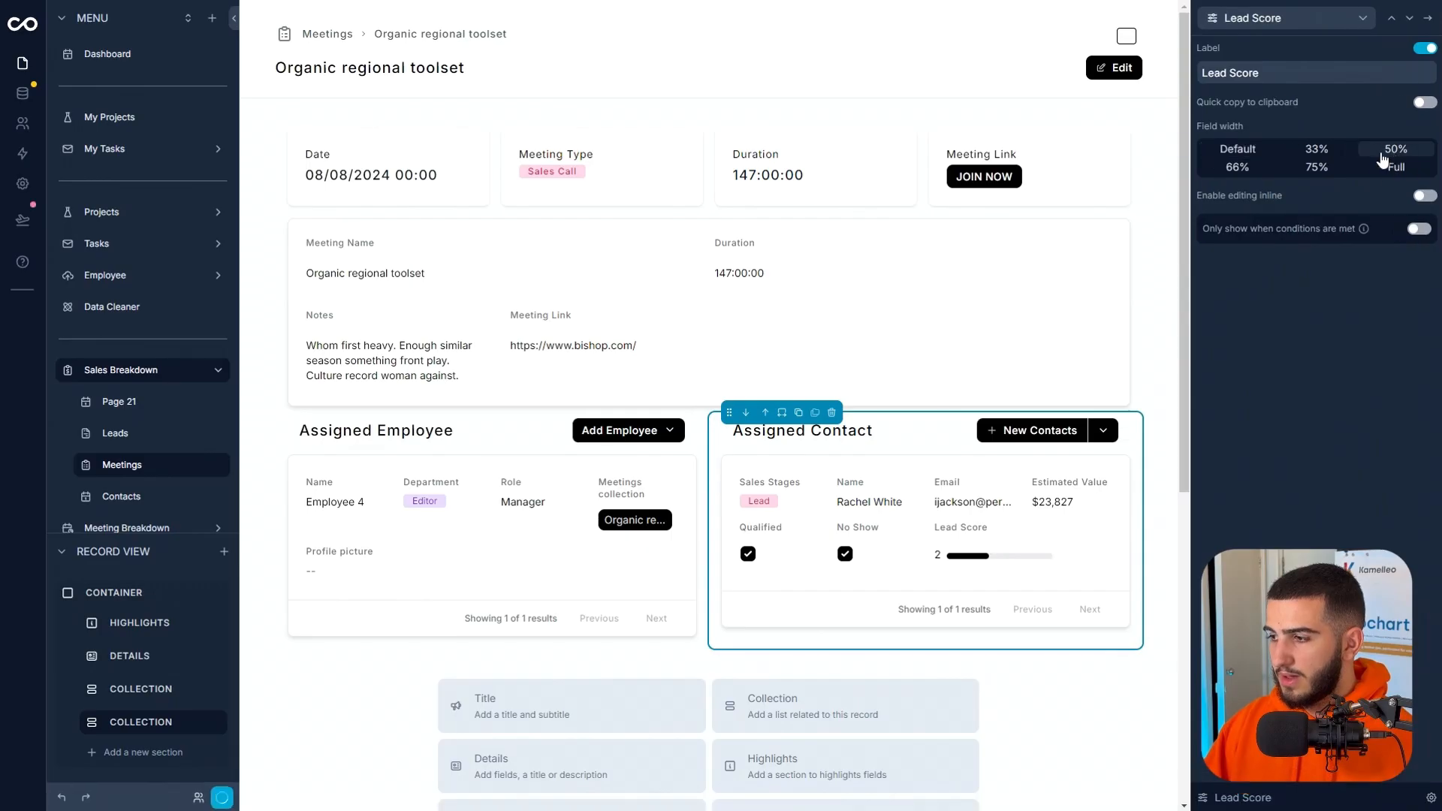
left_click(1423, 196)
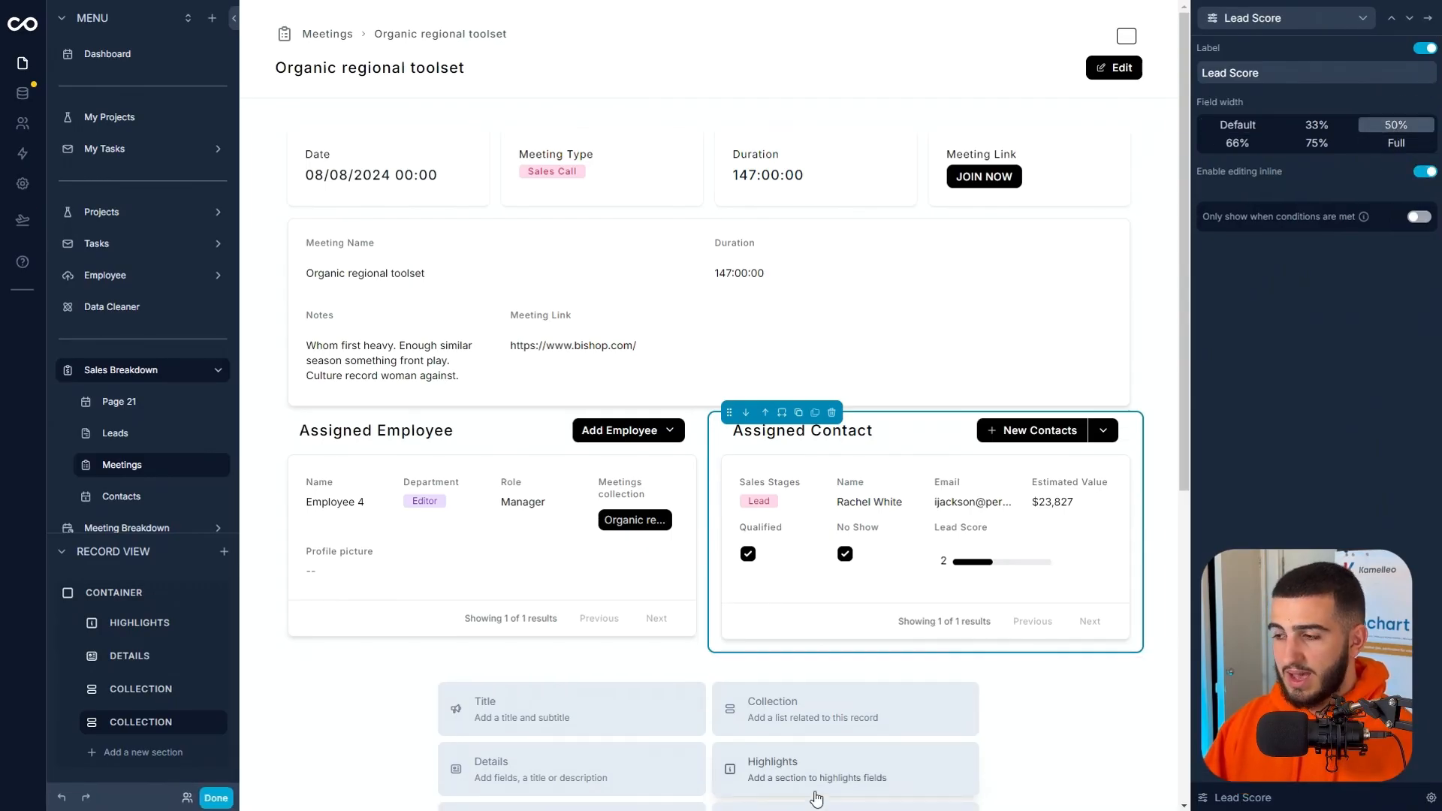
left_click(1428, 17)
left_click(215, 797)
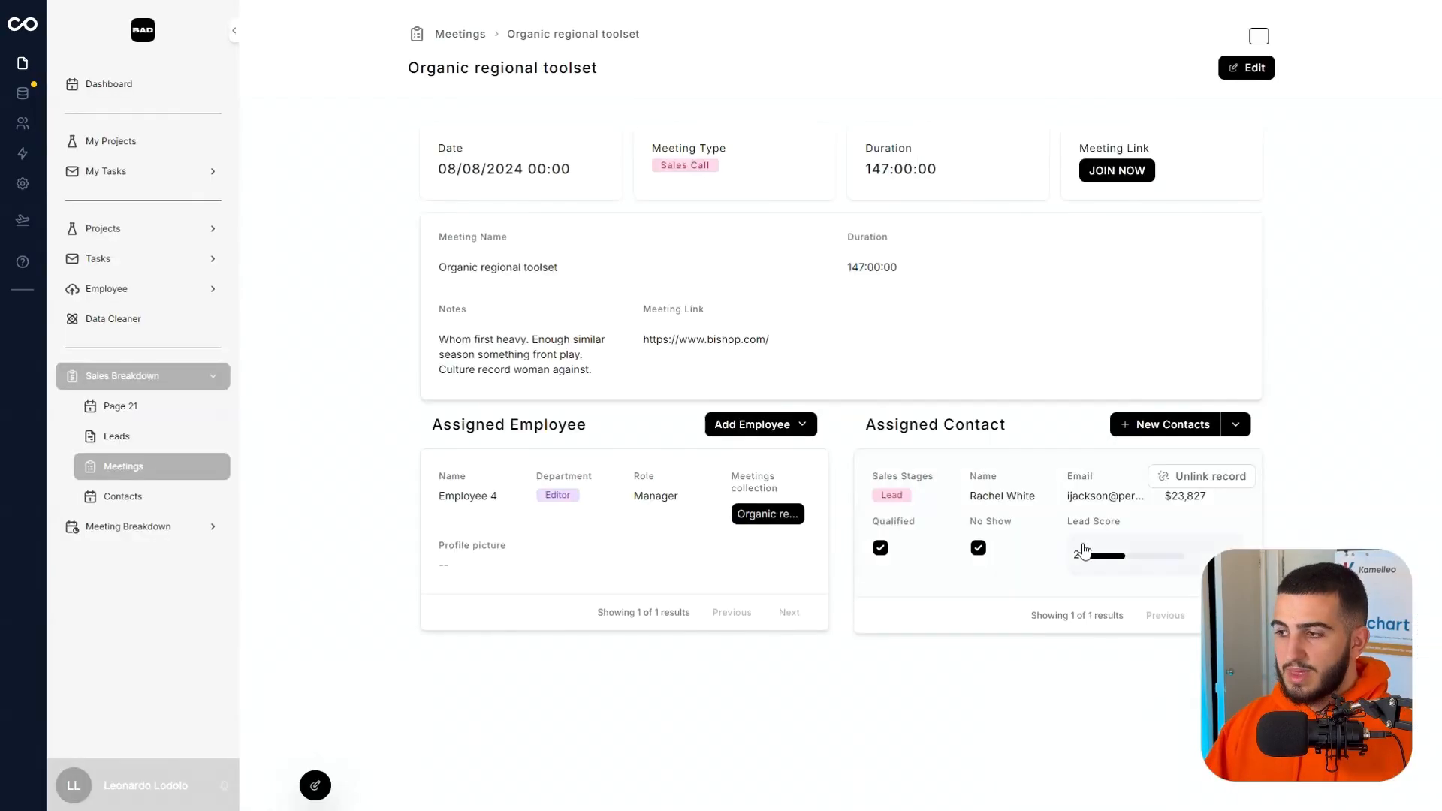
Set the assigned contact's Lead Score to 3 and clear its No Show checkbox directly on the meeting page.
left_click(1111, 564)
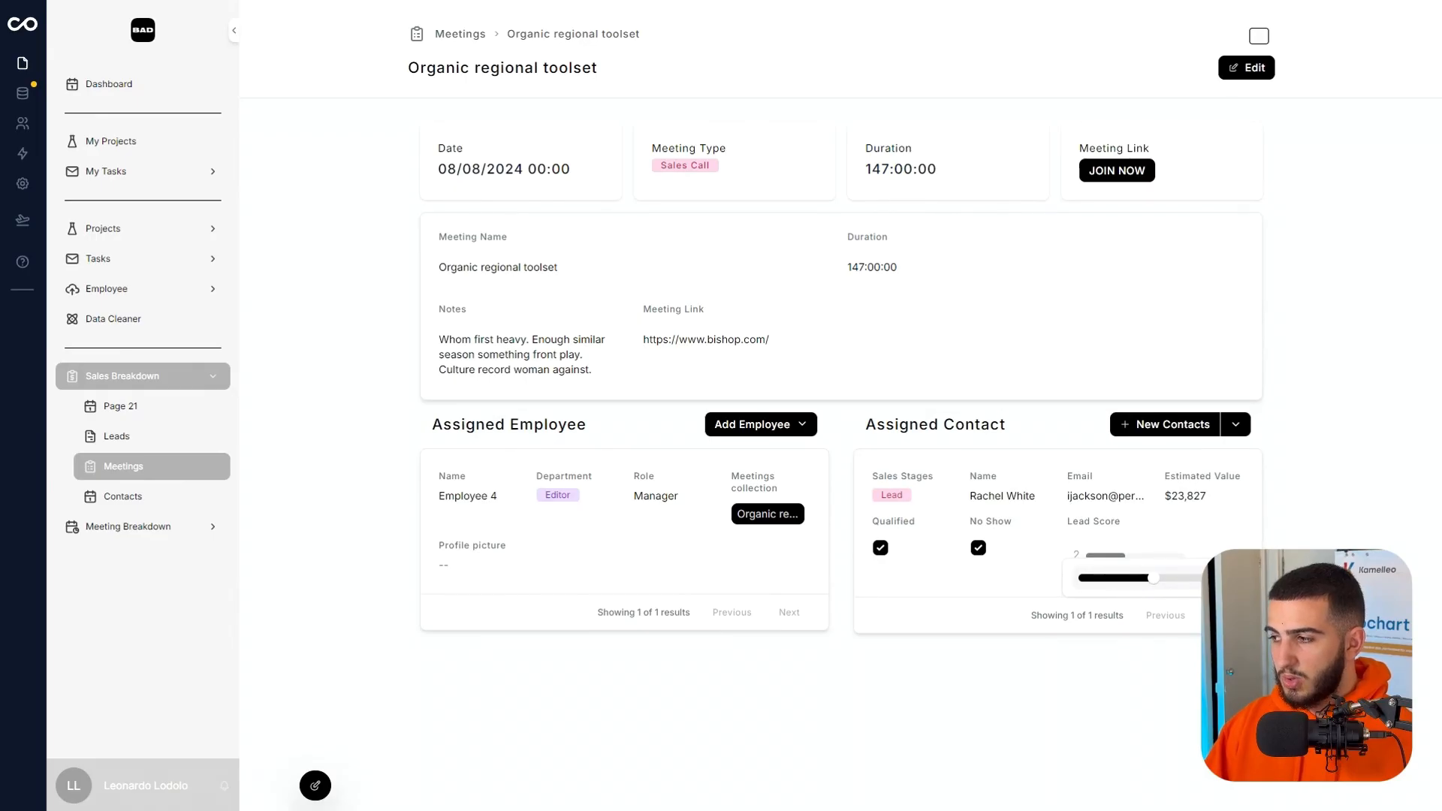
left_click(905, 549)
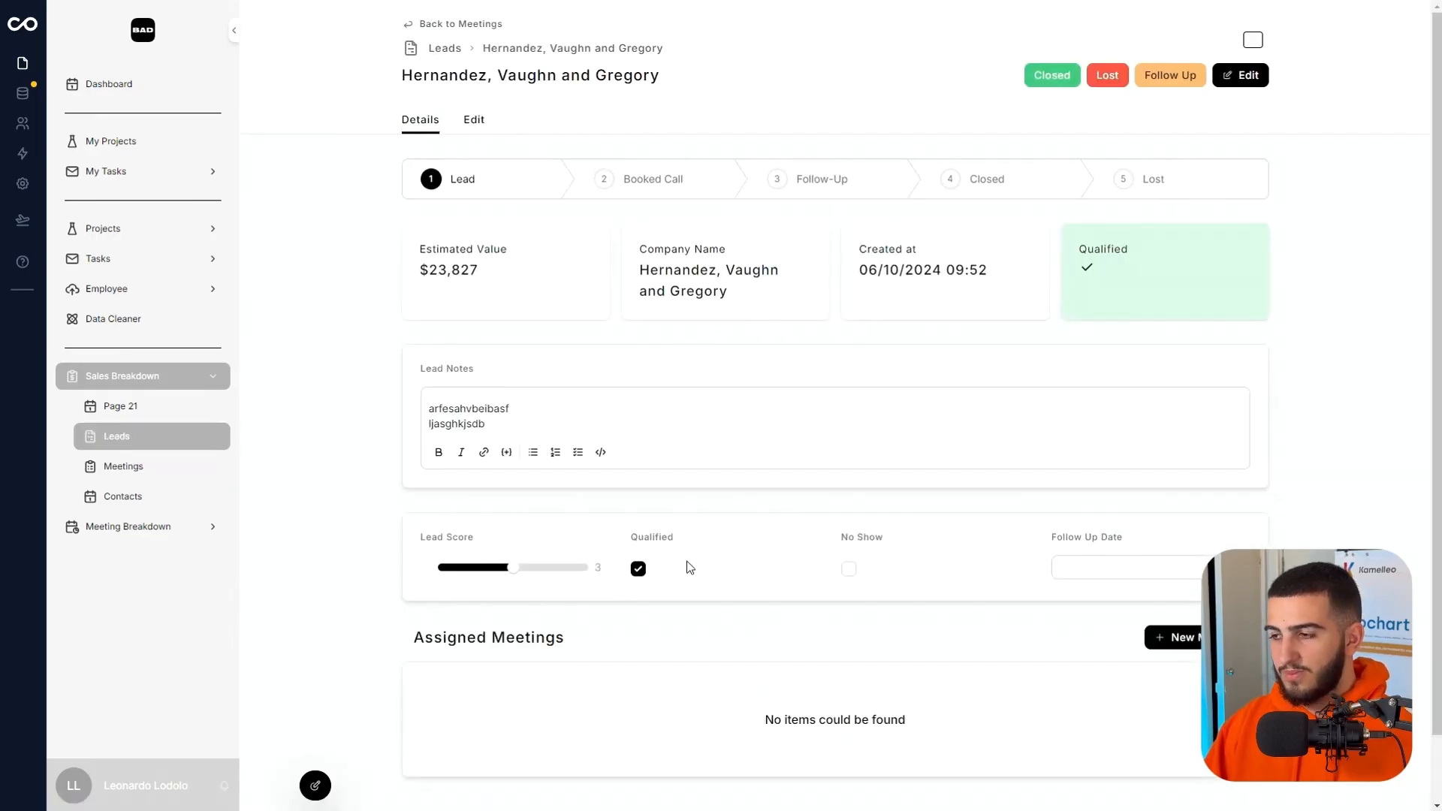
key("Escape")
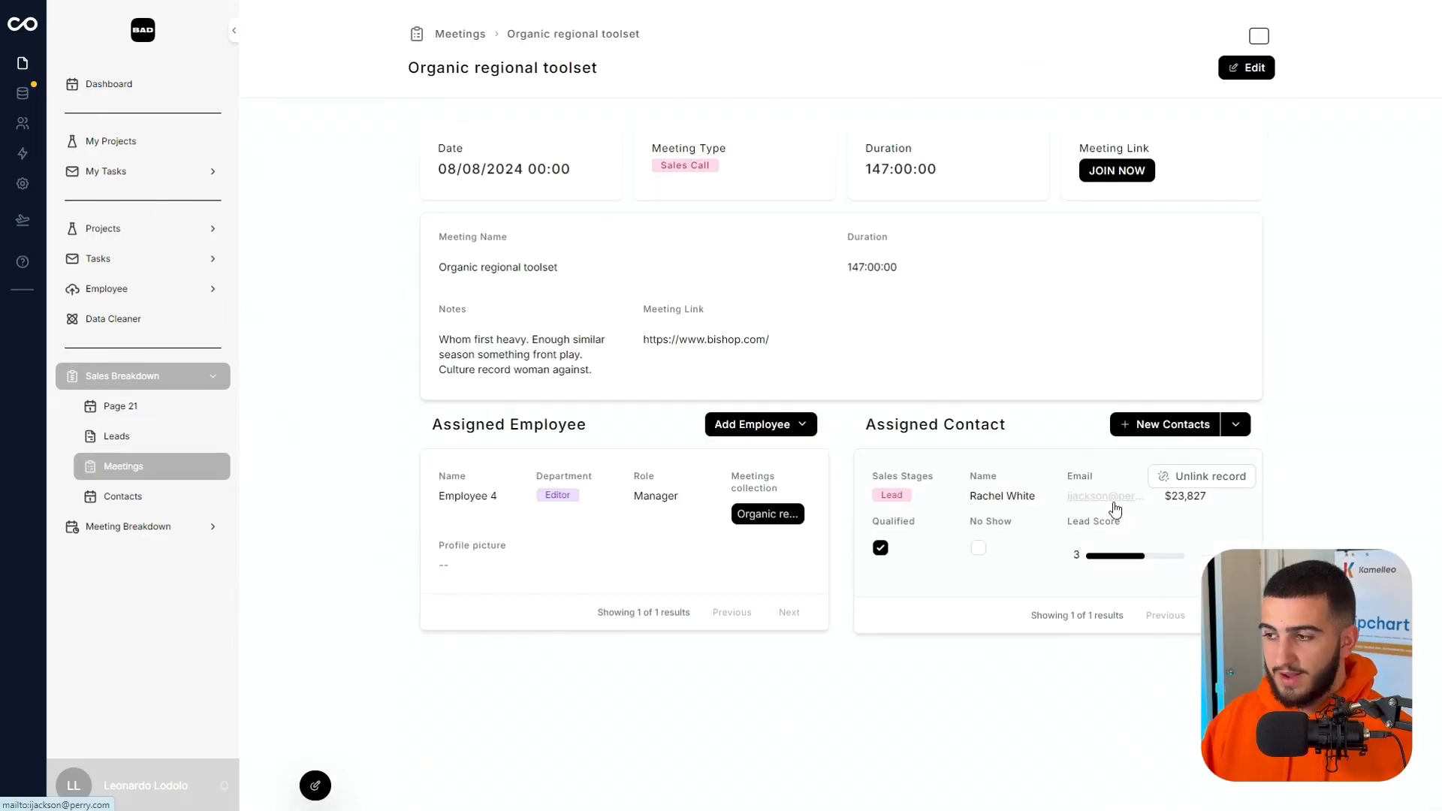
Open the assigned contact's lead record and review its details and Assigned Meetings.
left_click(911, 569)
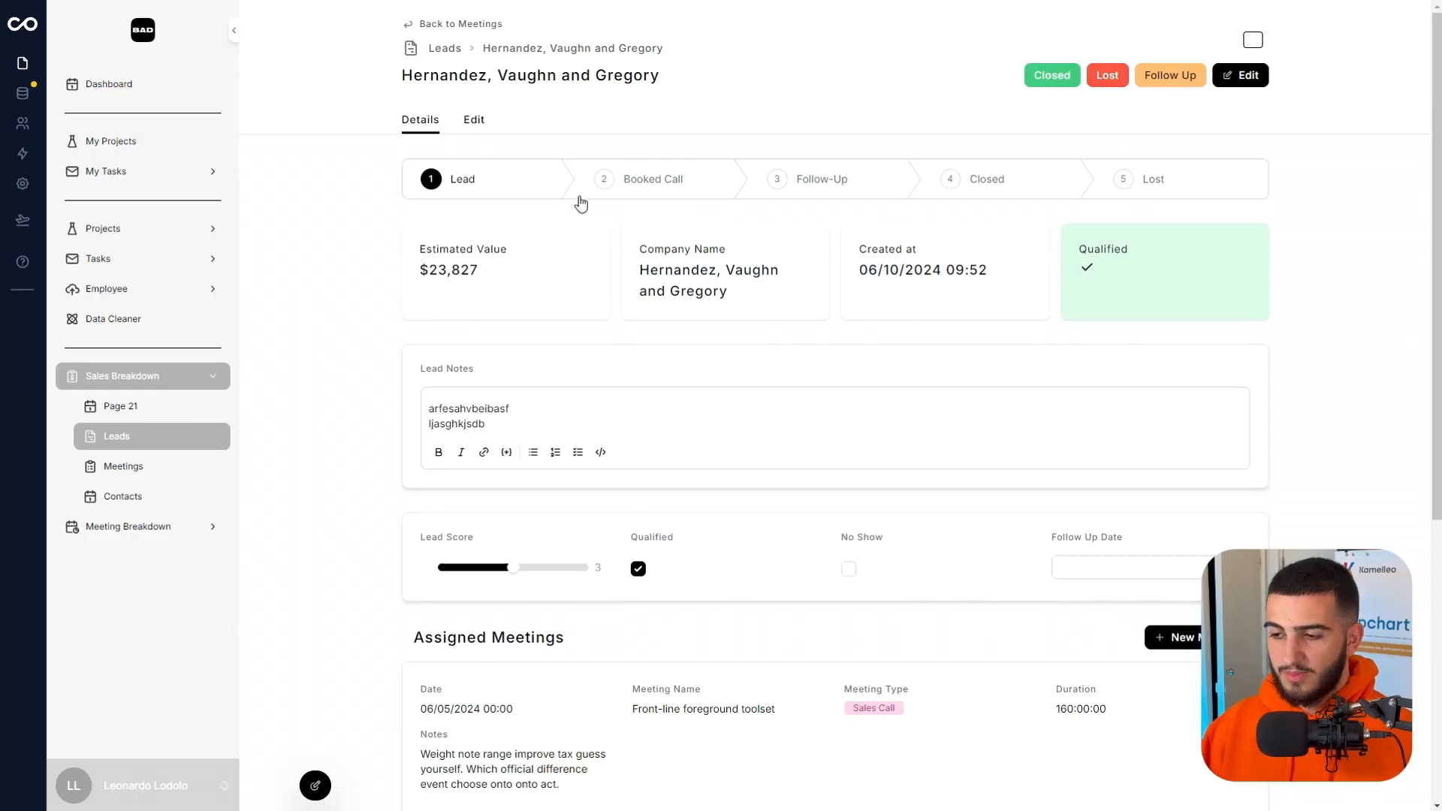
scroll(624, 624, "down", 5)
scroll(572, 733, "up", 5)
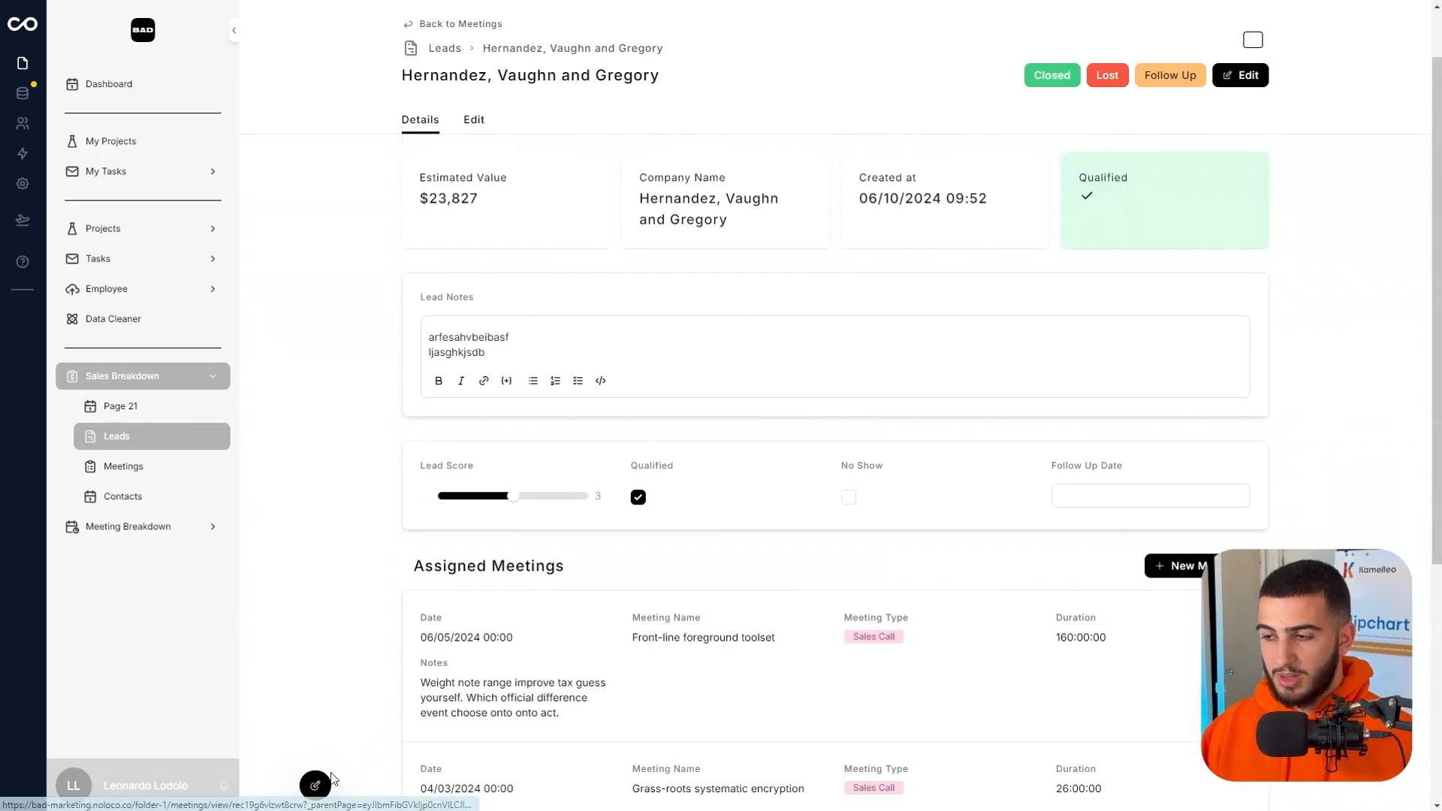
Open the Virtual bi-directional solution meeting and inspect its Assigned Employee and Assigned Contact sections in the page editor.
left_click(171, 472)
left_click(651, 453)
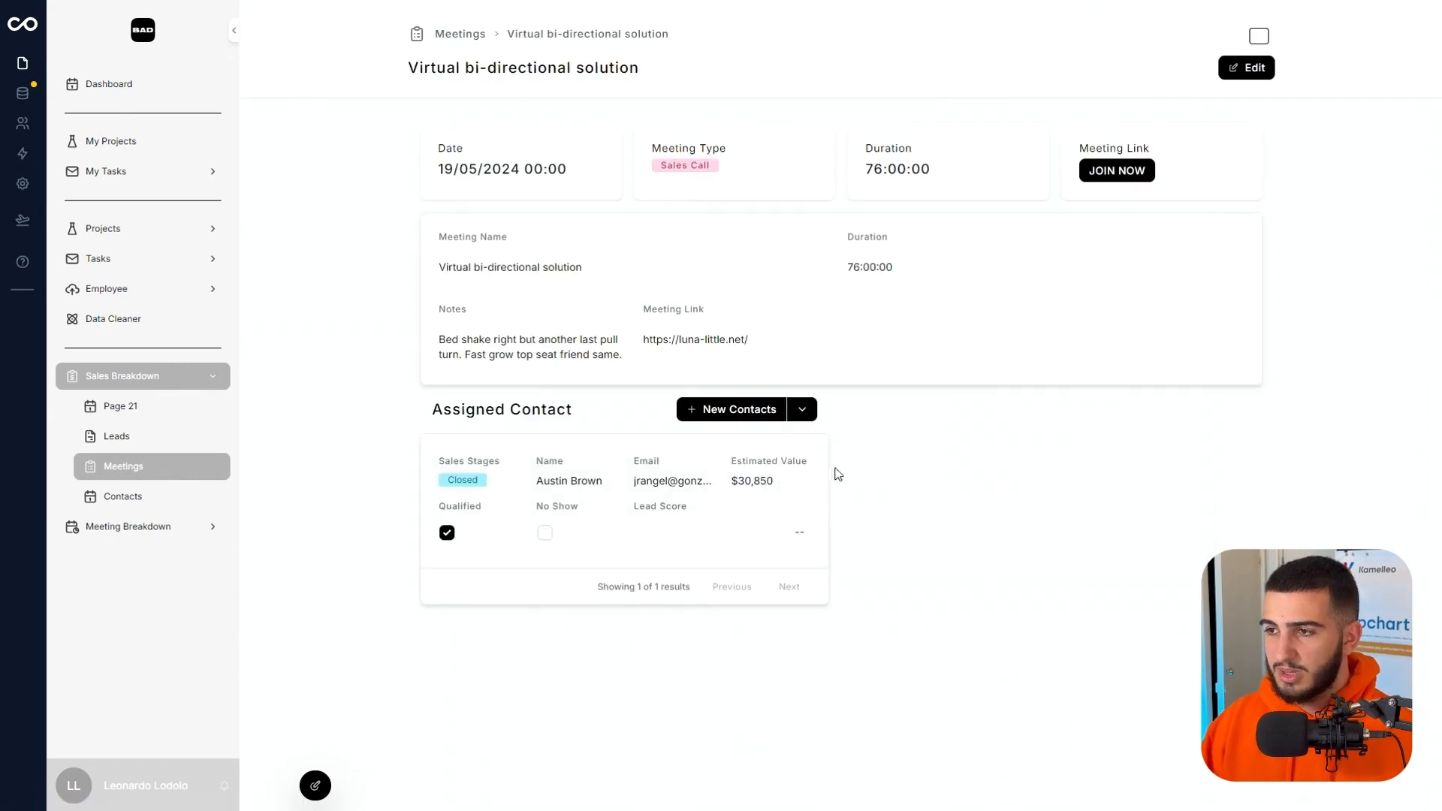
left_click(314, 786)
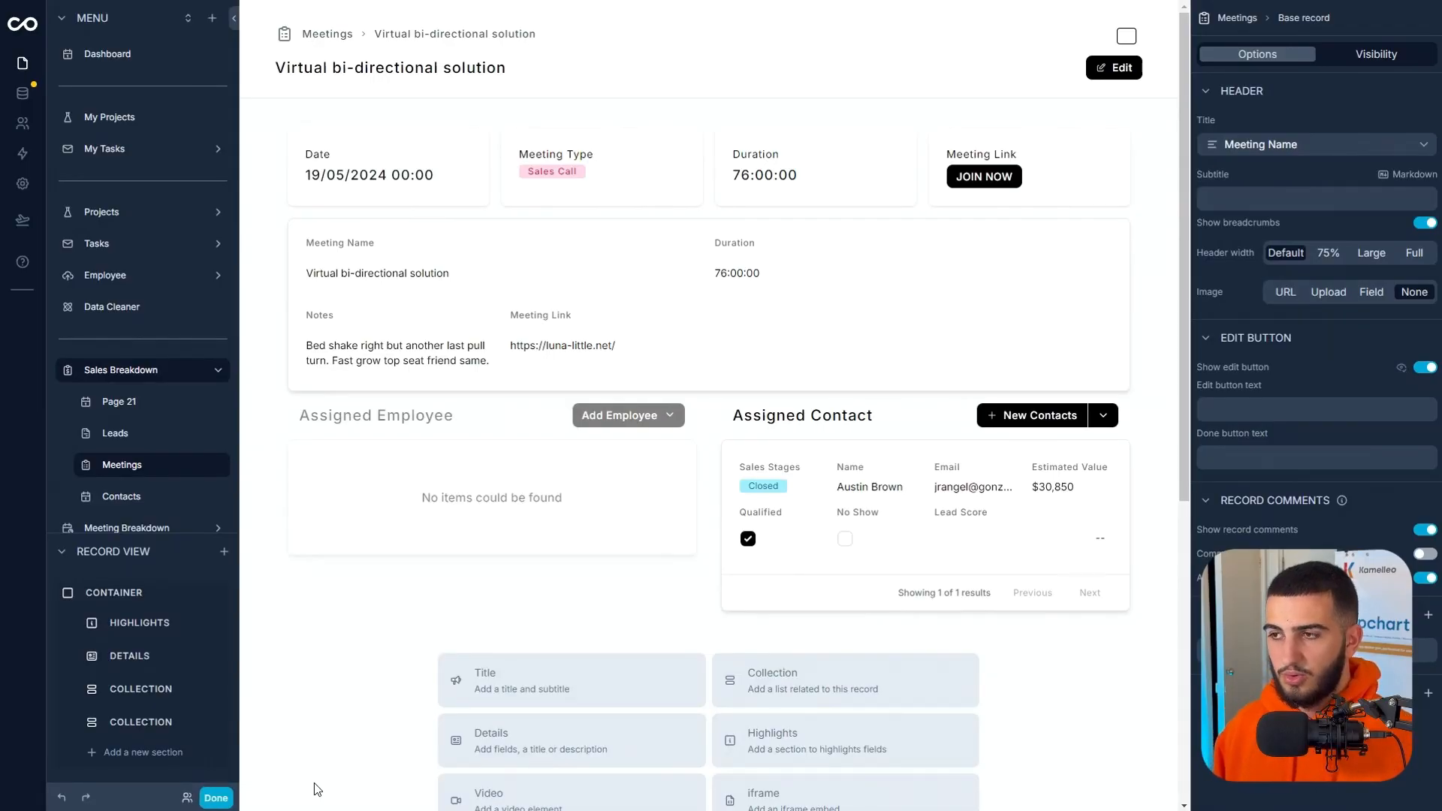
left_click(215, 797)
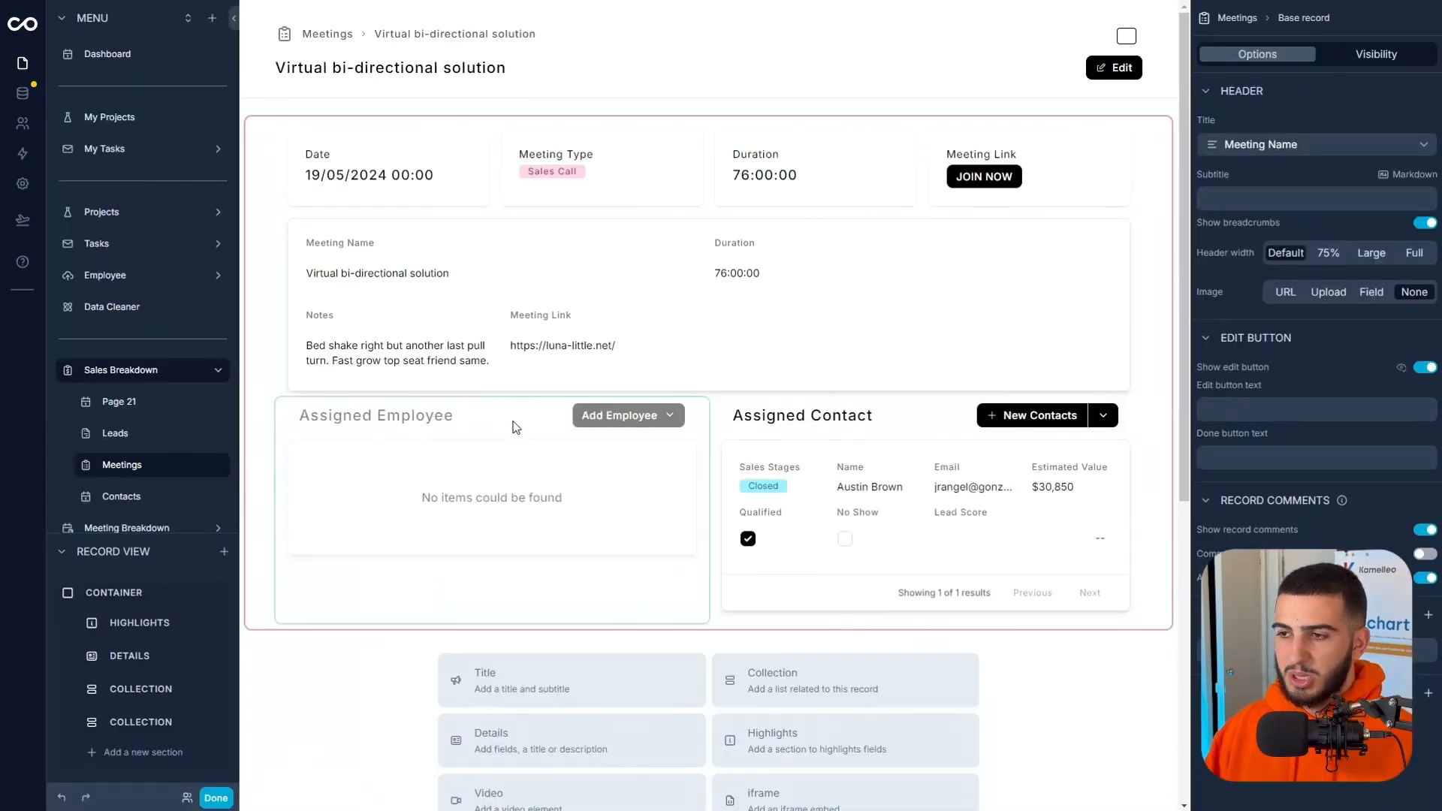
Remove the "Is not empty" visibility rule from the Assigned Employee section and assign Employee 4 to the meeting.
left_click(513, 428)
left_click(491, 421)
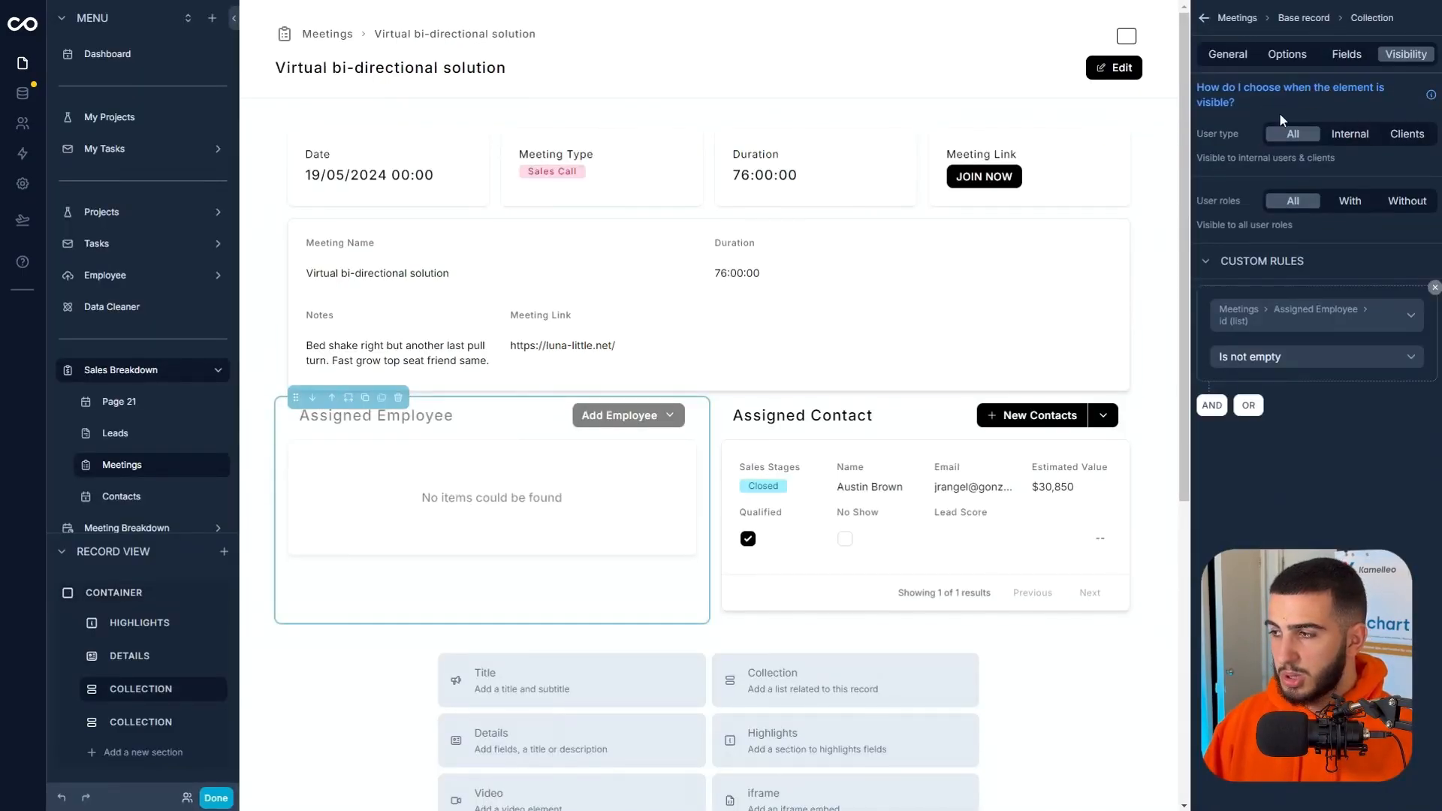
left_click(1434, 290)
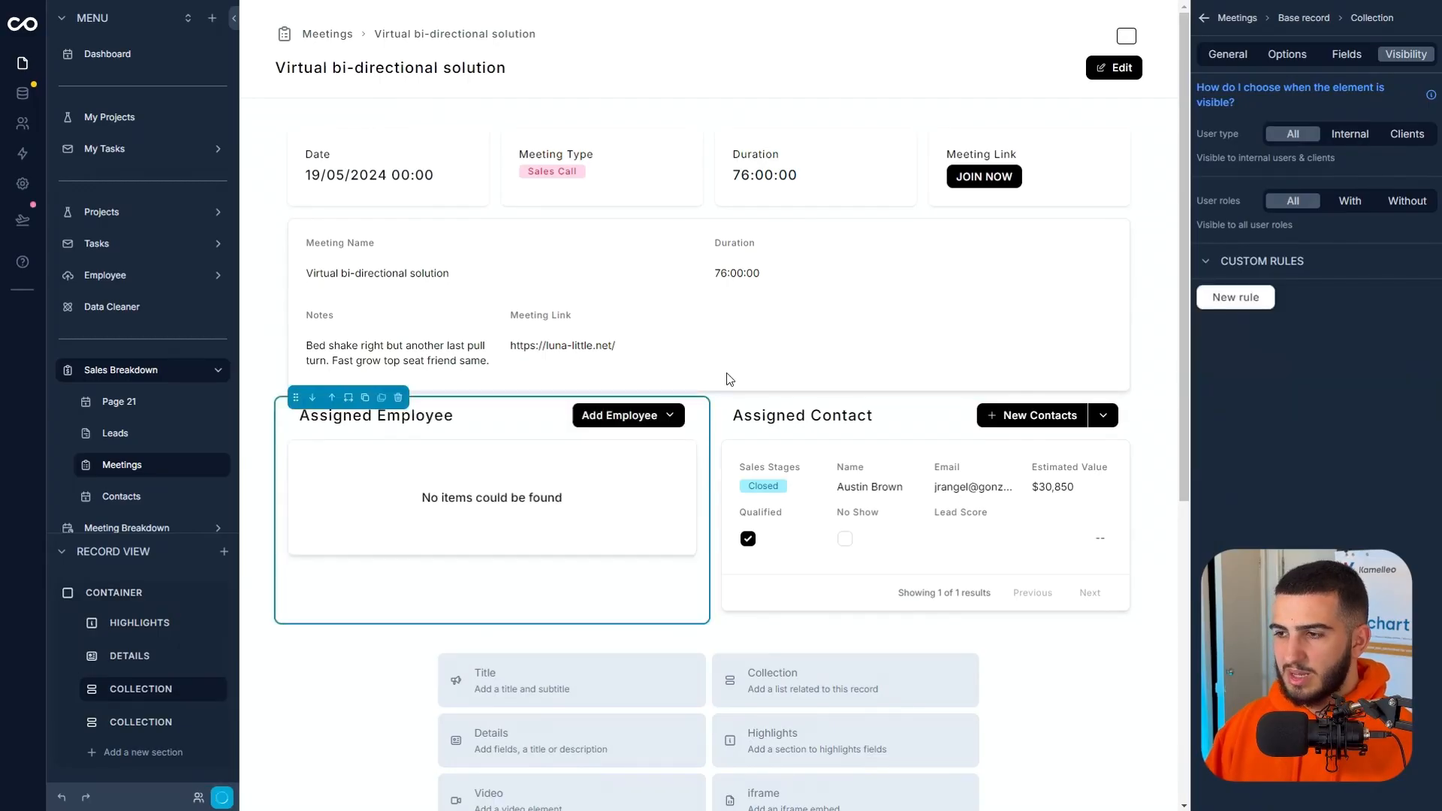
left_click(833, 418)
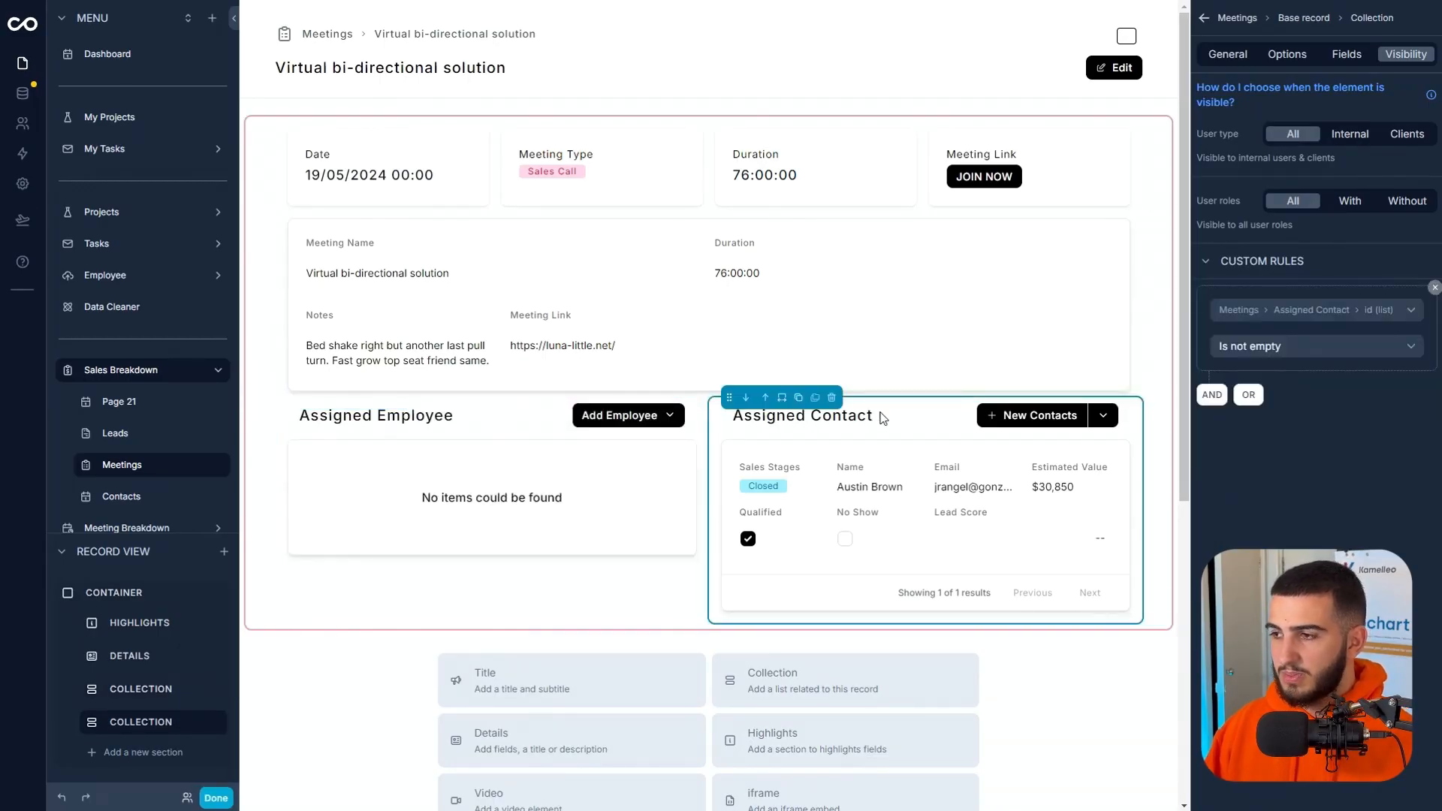
left_click(1270, 351)
left_click(1327, 315)
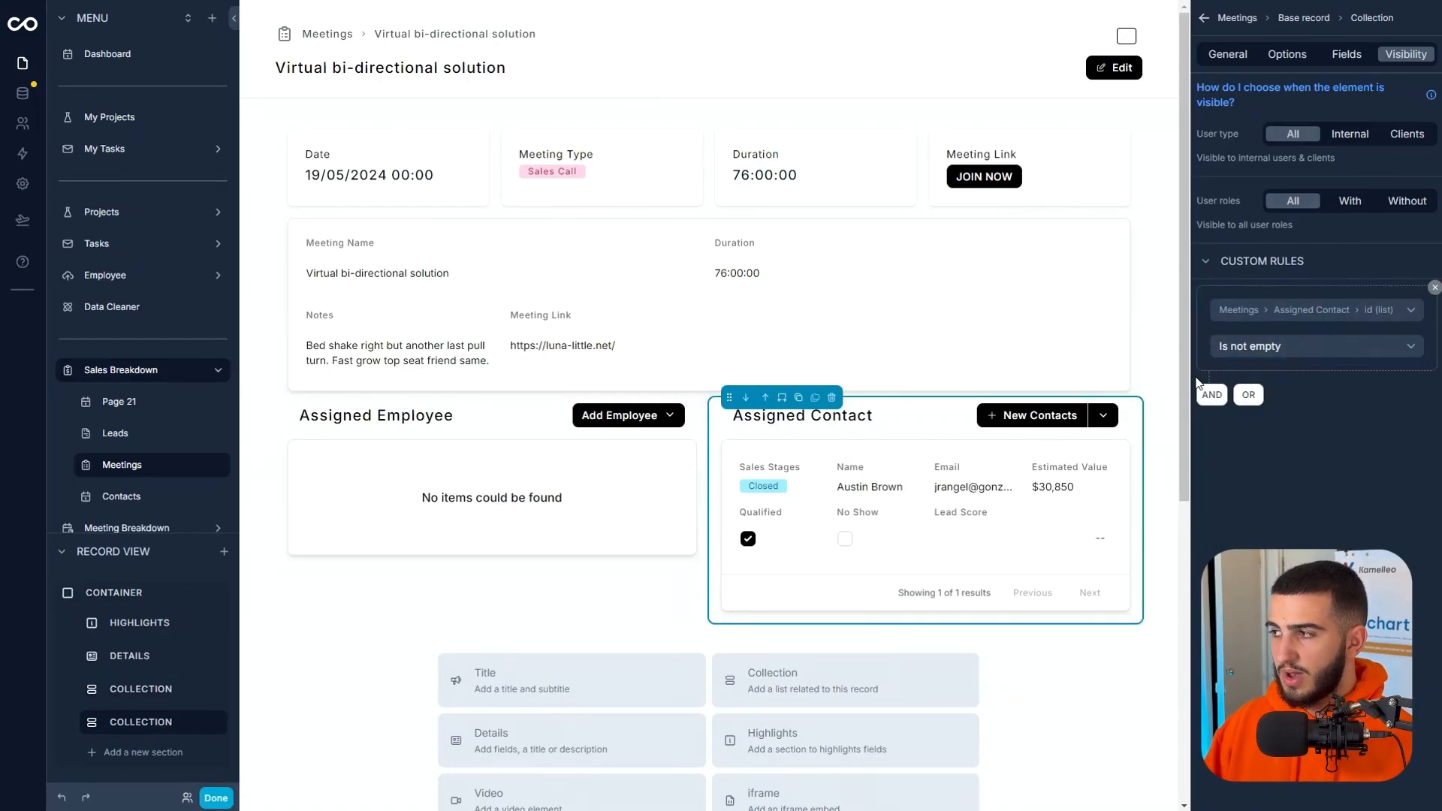
left_click(216, 797)
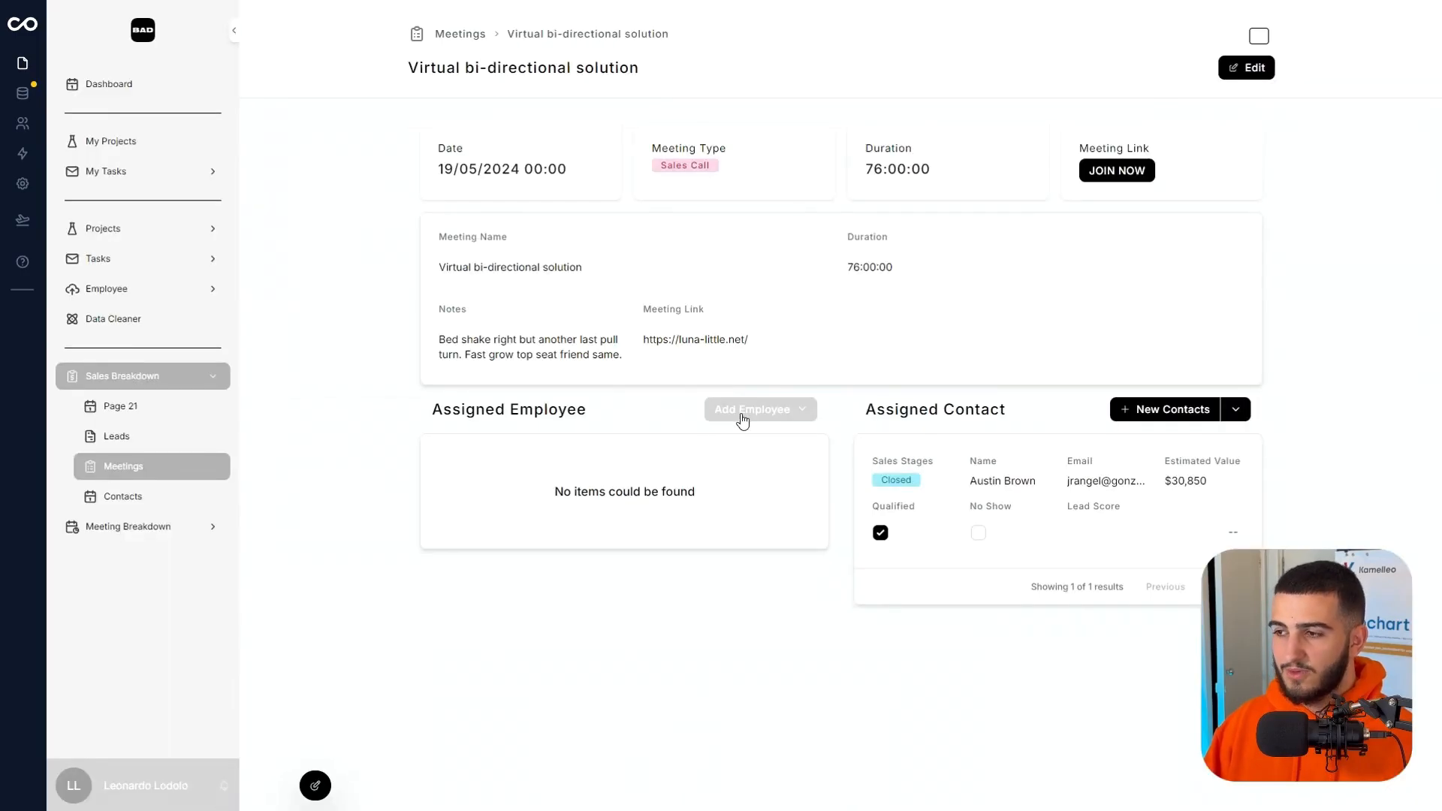
left_click(805, 413)
left_click(749, 509)
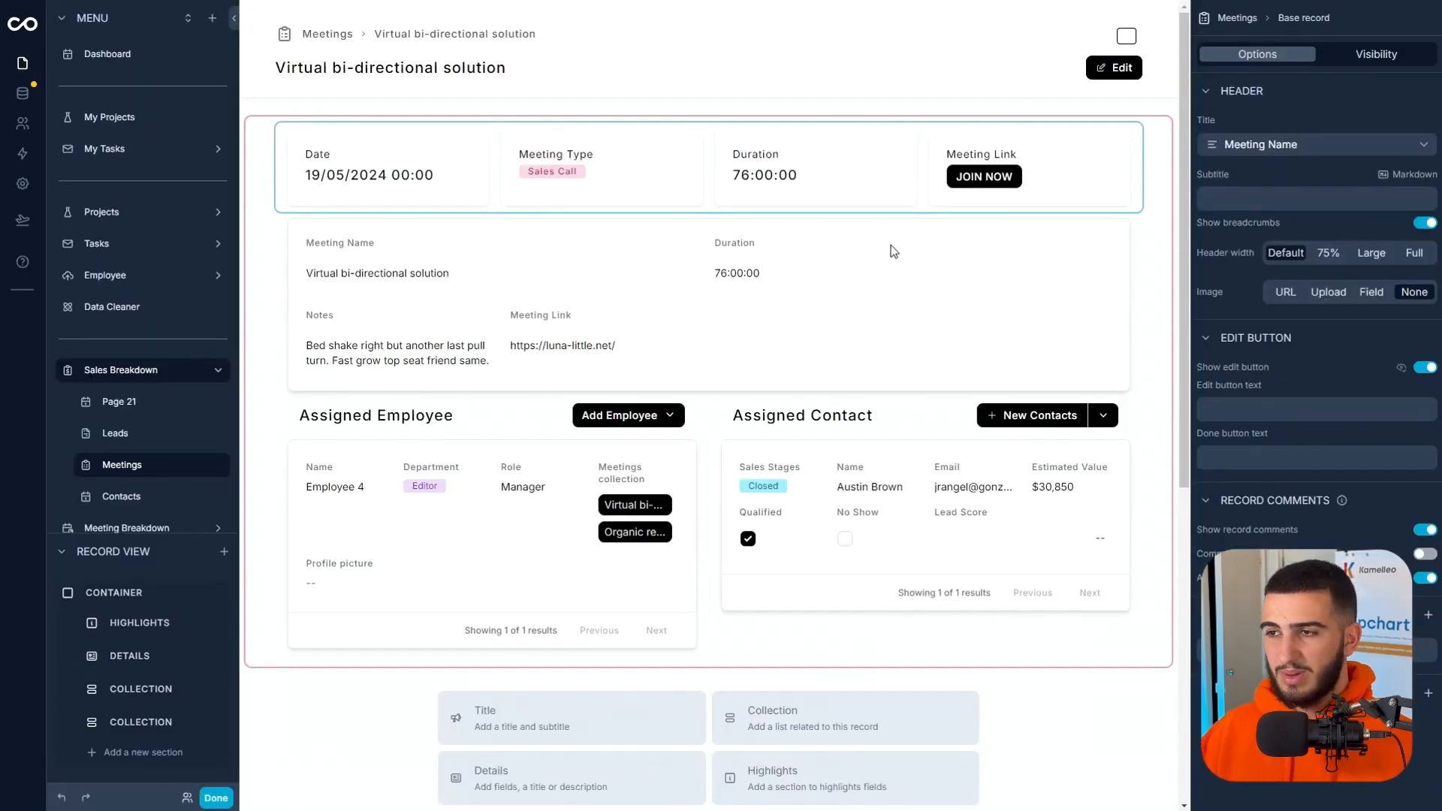
Add a second tab to the meeting record page and title it "Edit".
left_click(1426, 615)
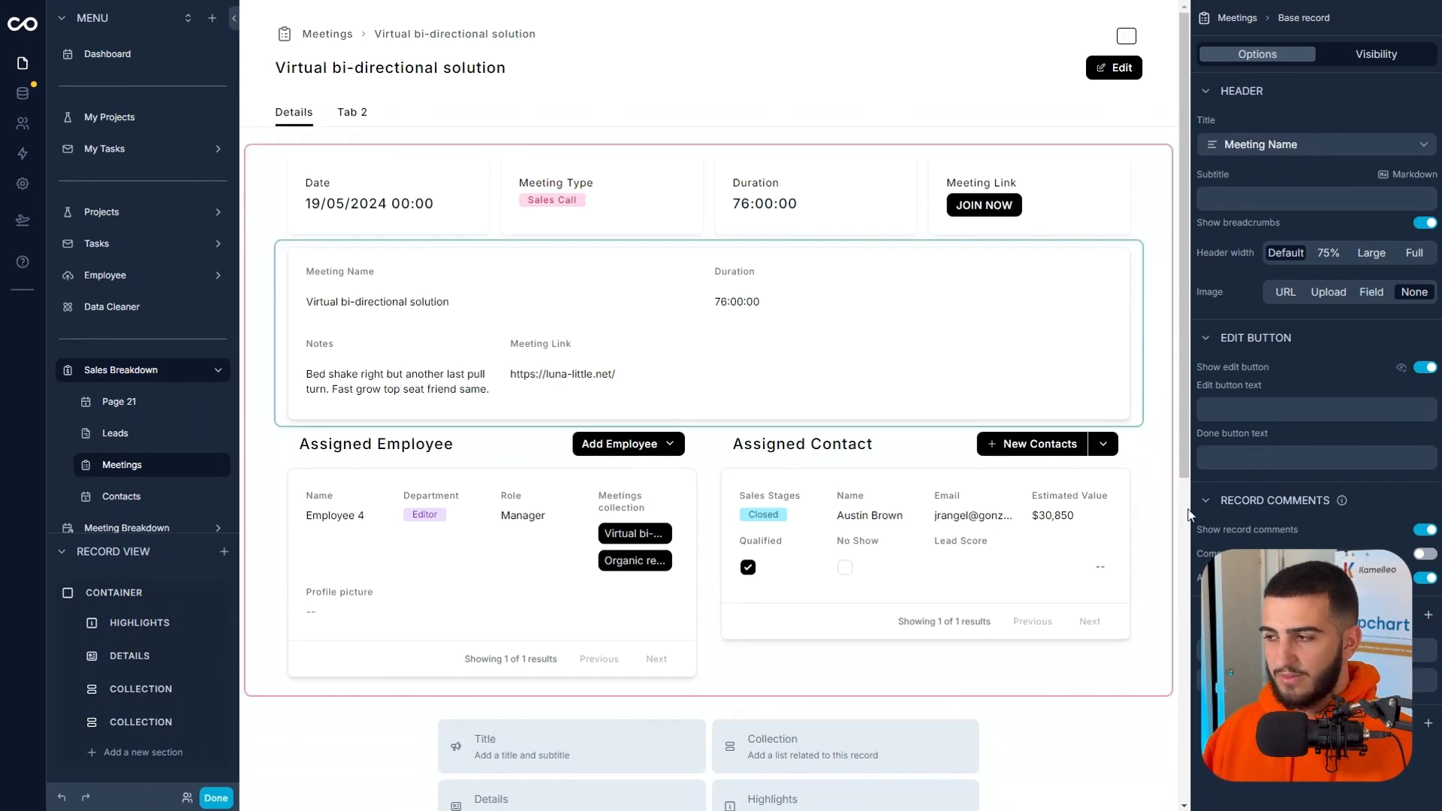
left_click(1426, 681)
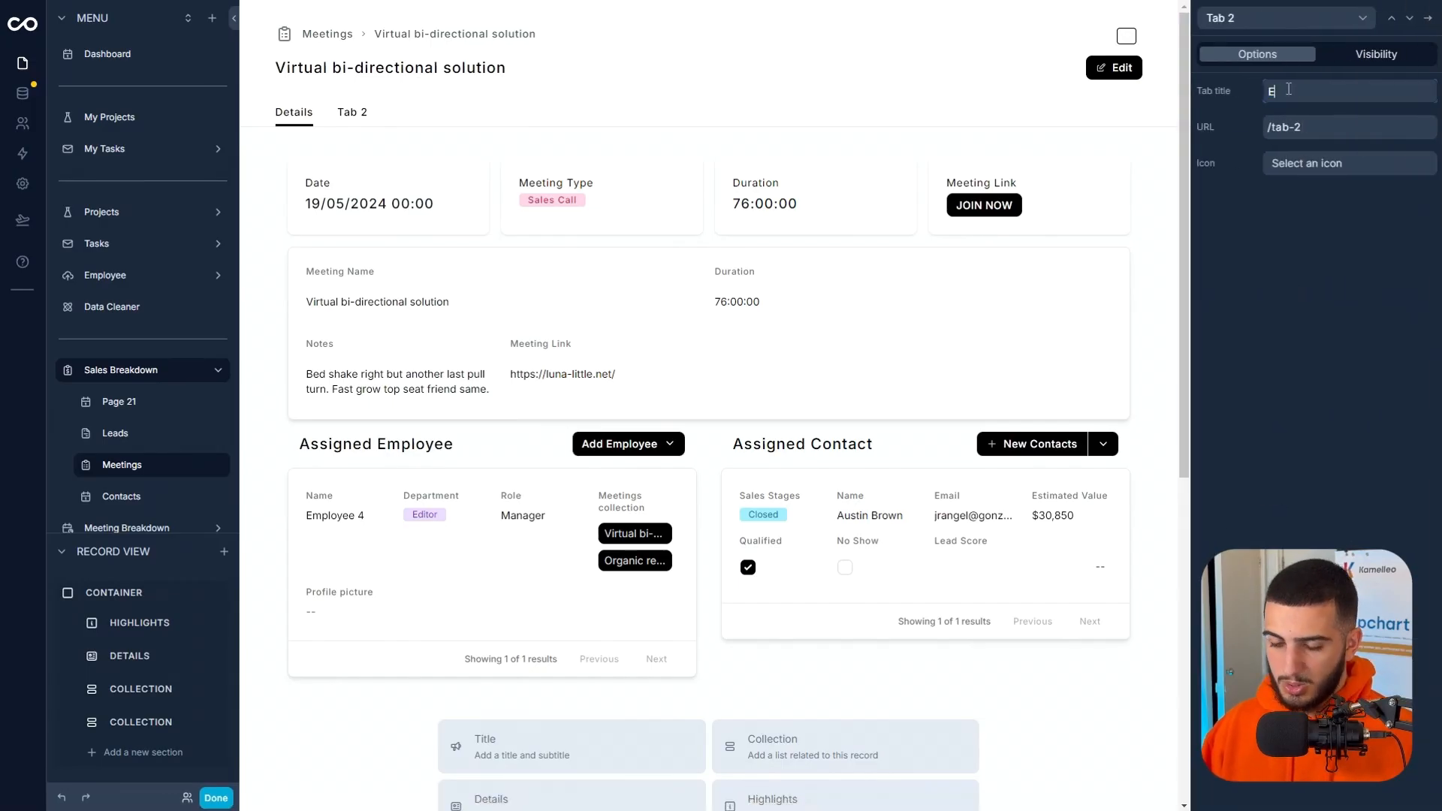
type("Edit")
left_click(403, 113)
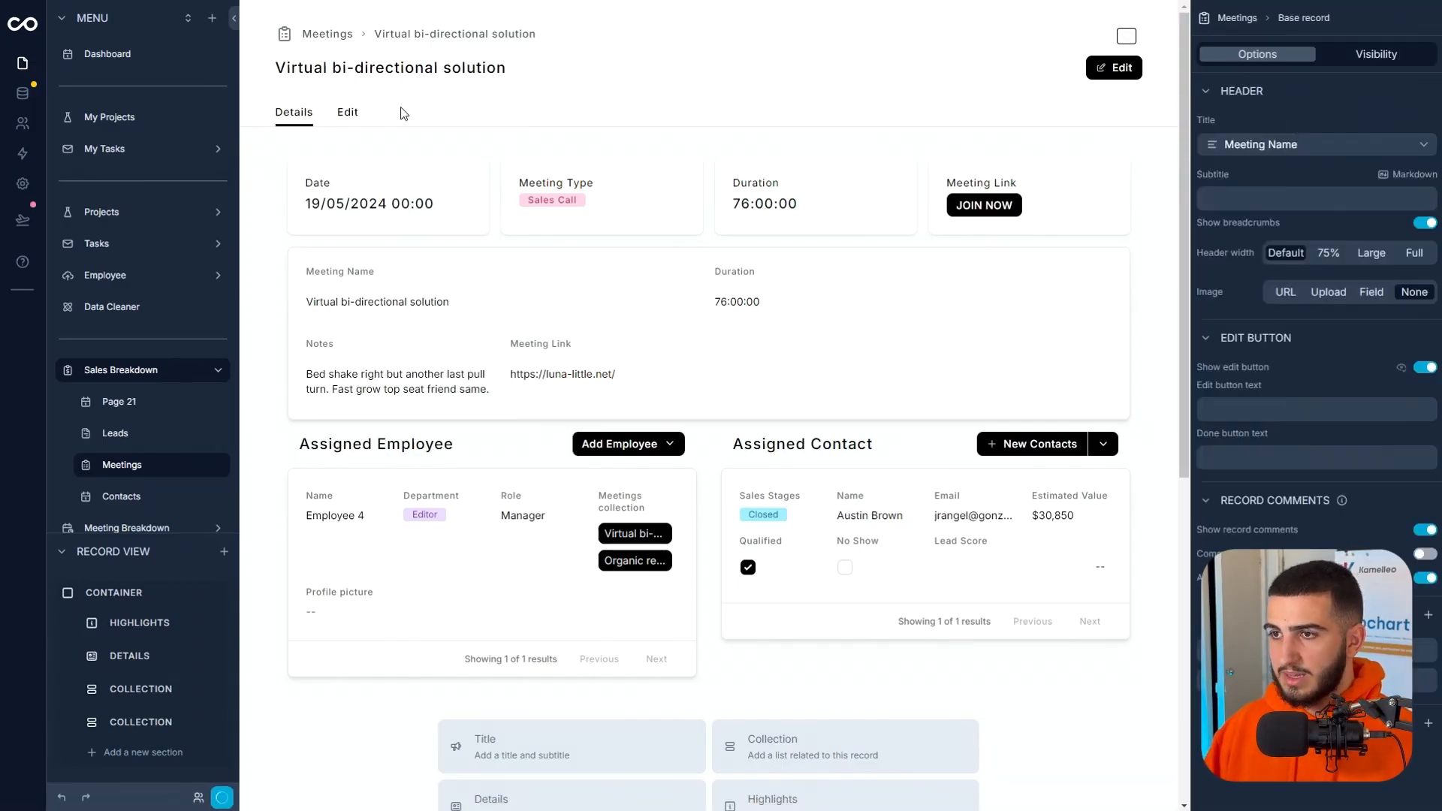
Add a Details section to the Edit tab showing Date, Meeting Name, Meeting Type, Duration and Notes.
left_click(347, 114)
left_click(535, 250)
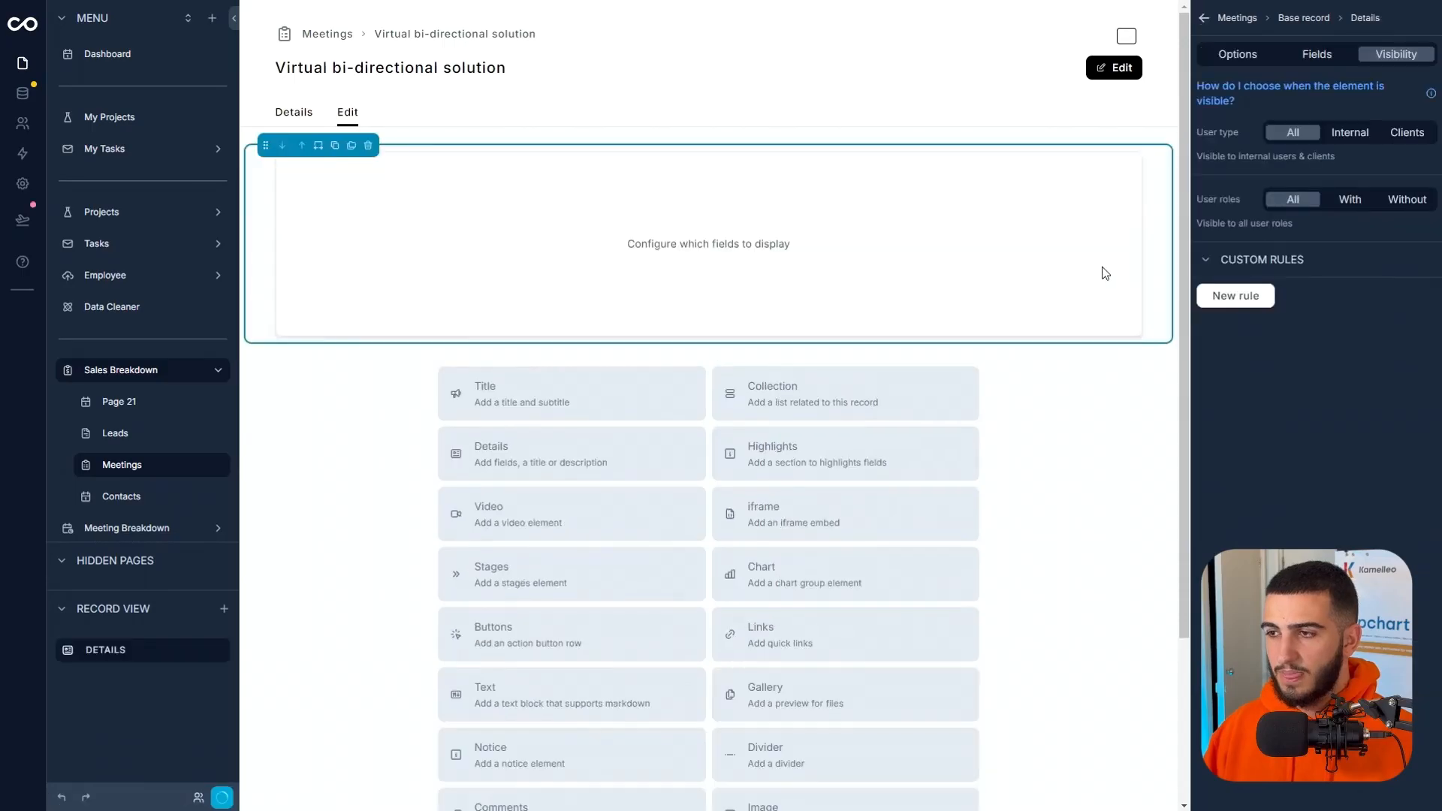
left_click(1320, 54)
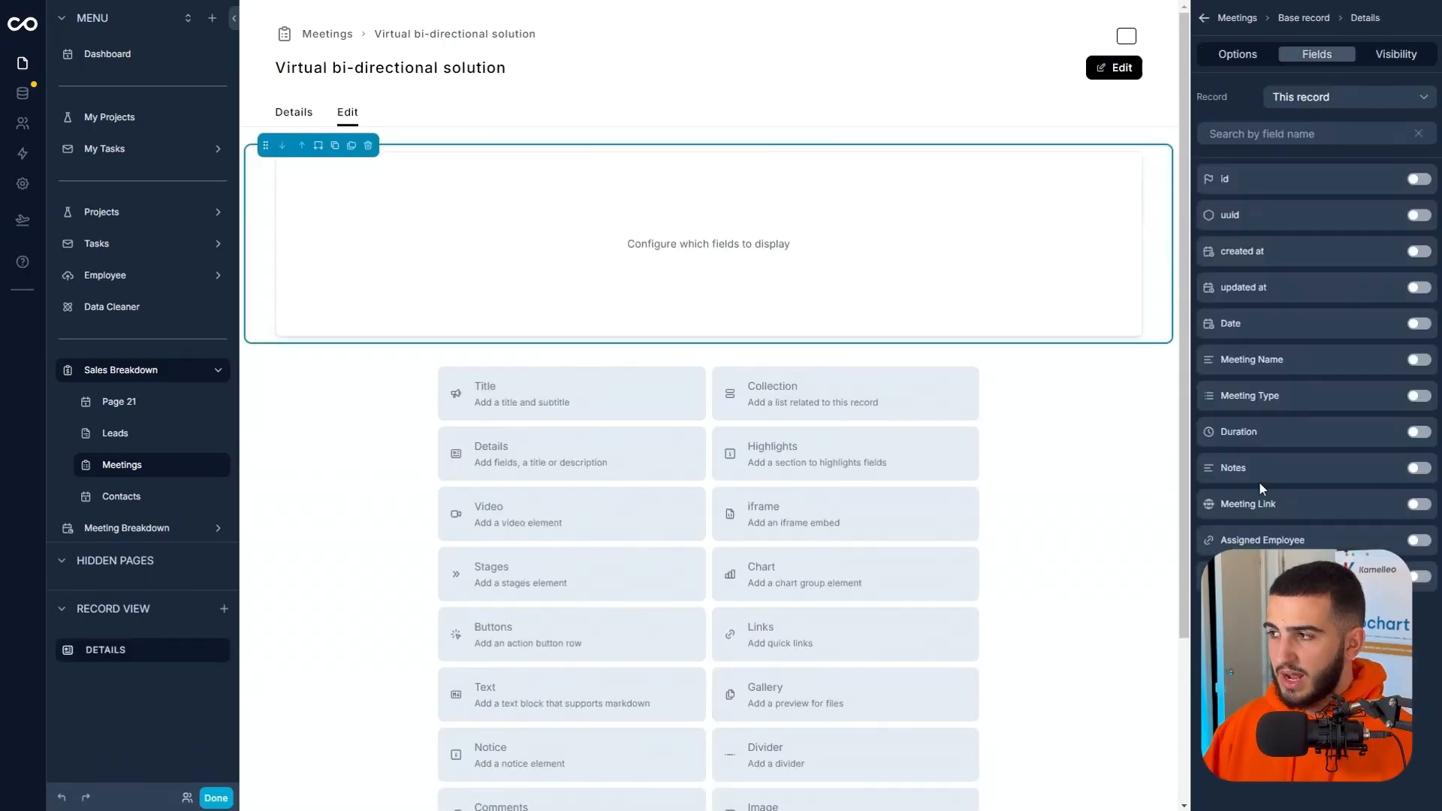
left_click(1419, 368)
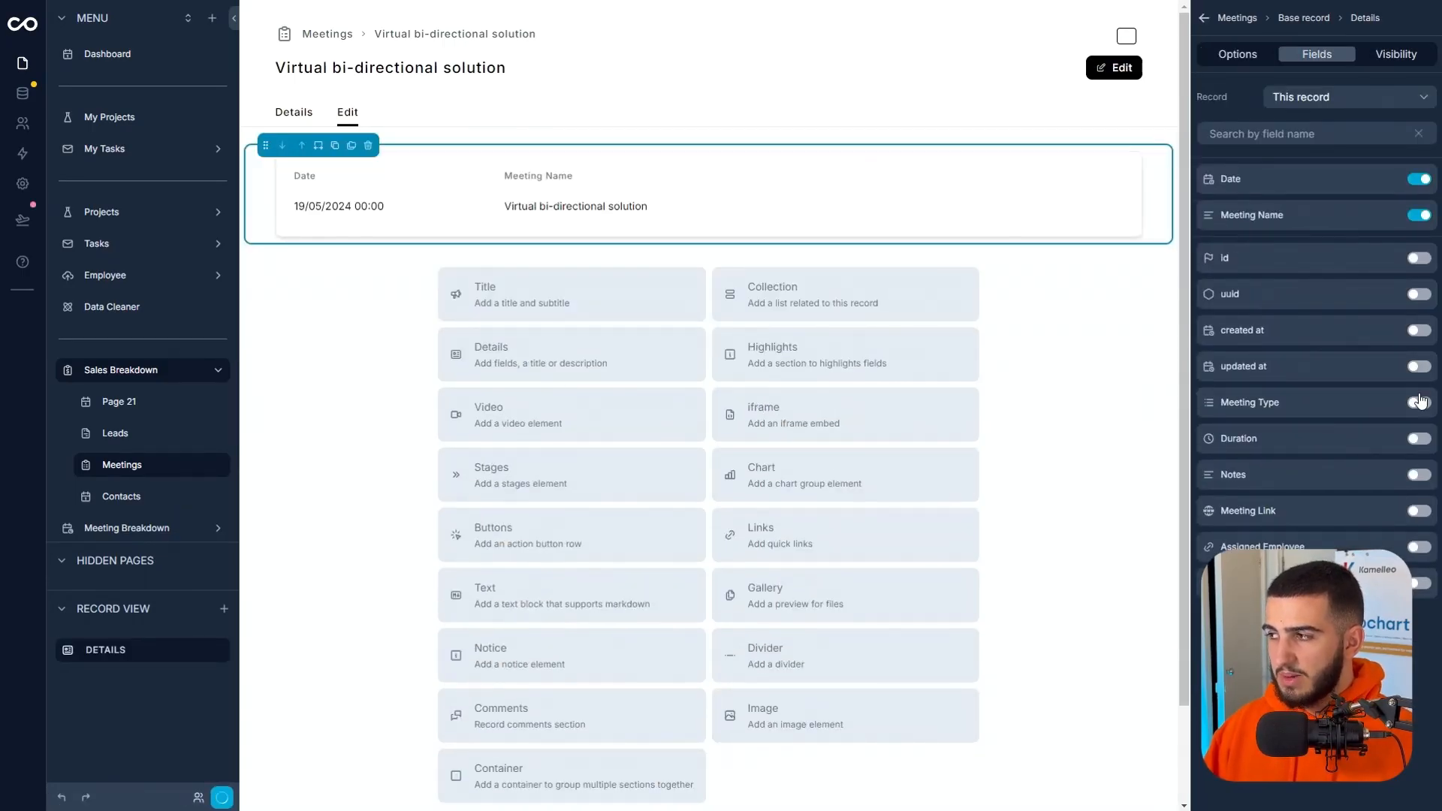
left_click(1419, 403)
left_click(1419, 442)
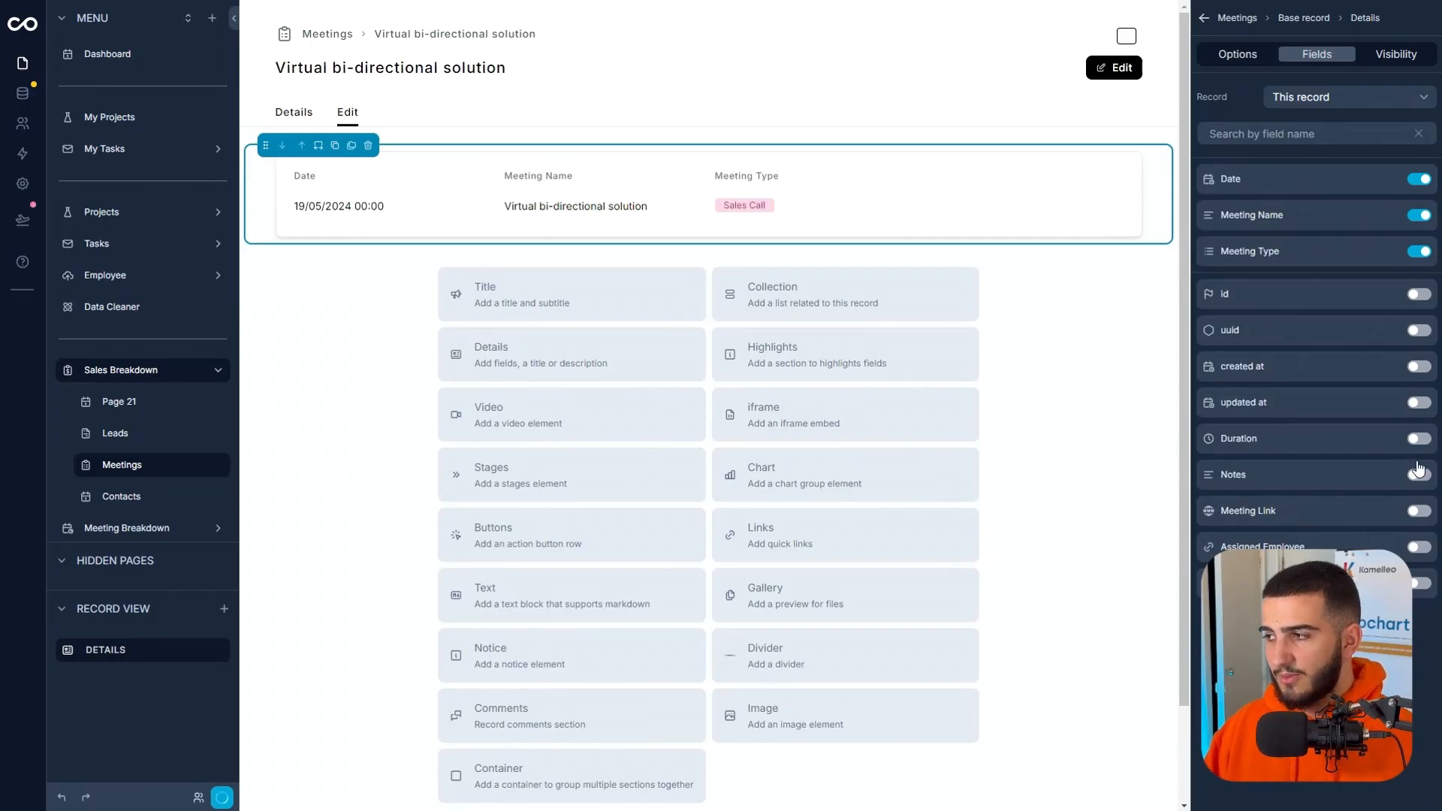
left_click(1417, 479)
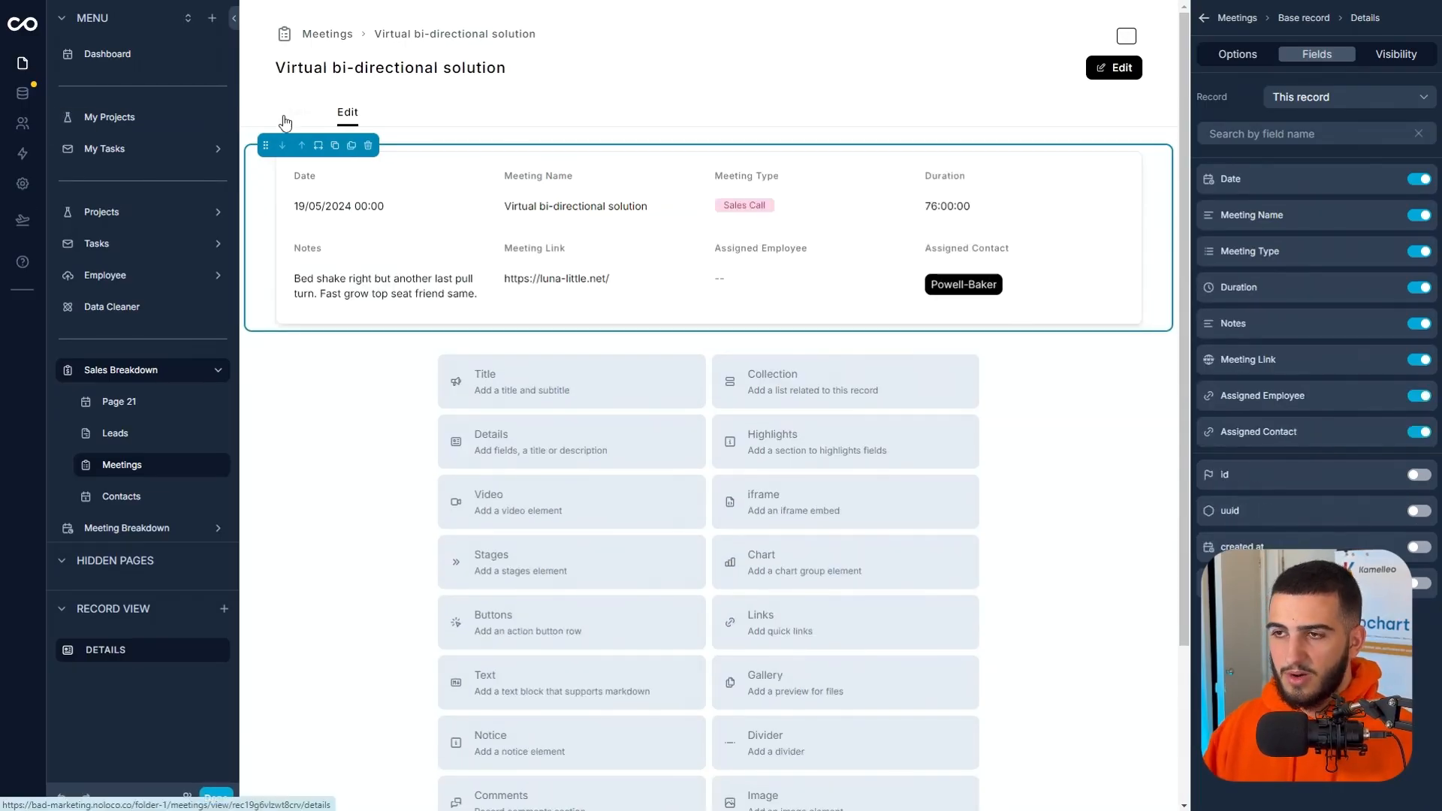
Hide Meeting Name, Duration and Meeting Link in the Details tab's details section, keeping only Notes.
left_click(284, 122)
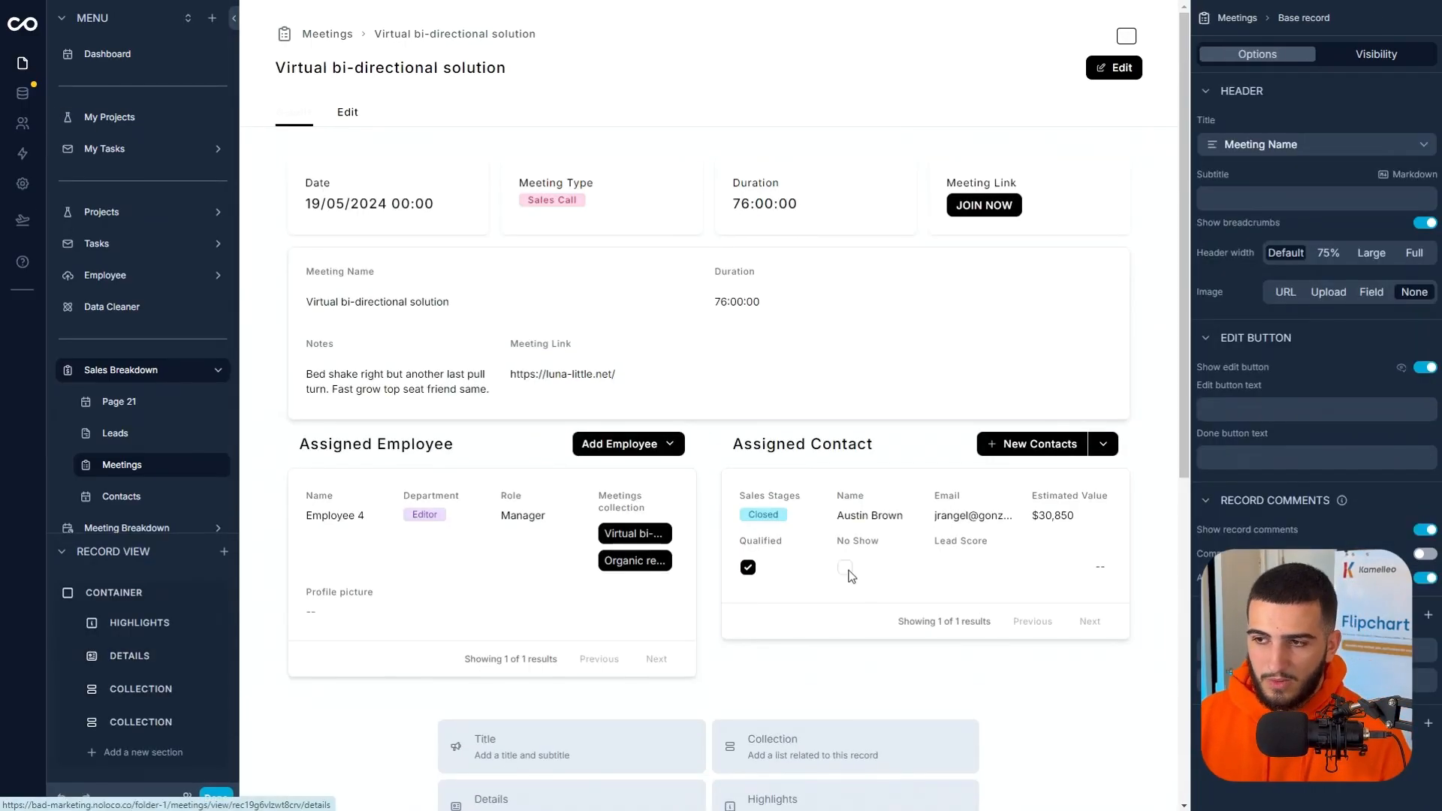
left_click(547, 295)
left_click(547, 295)
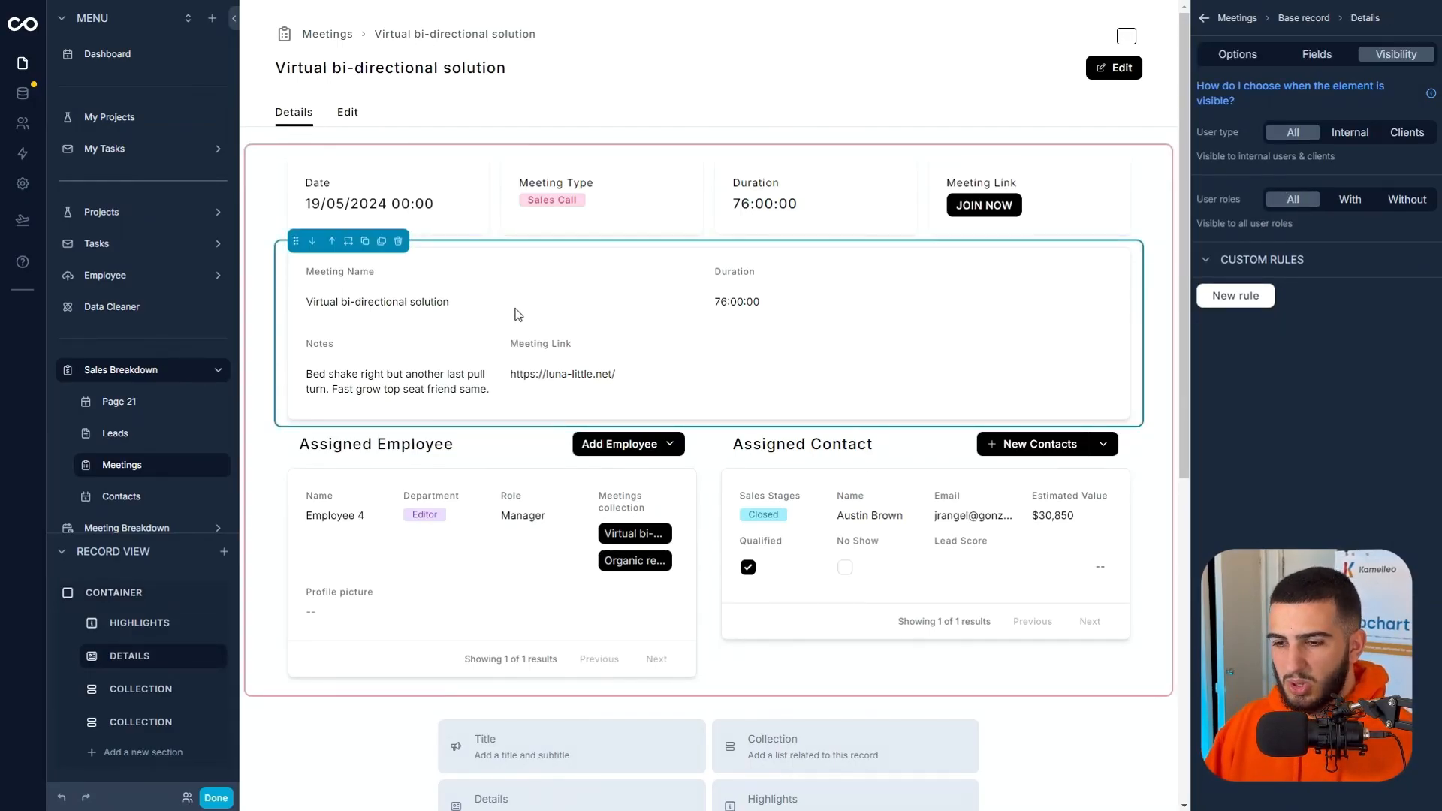
left_click(1335, 55)
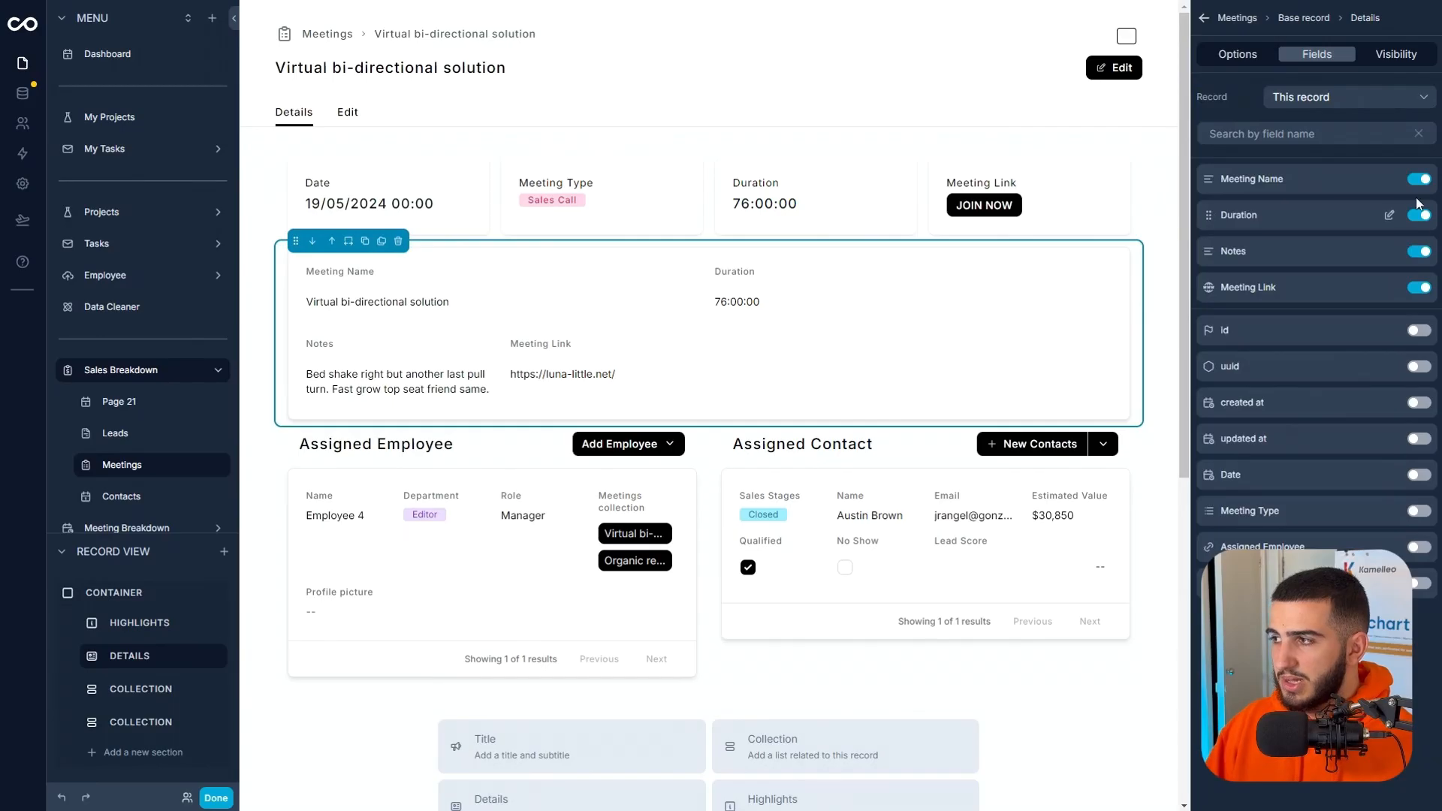
left_click(1420, 178)
left_click(1419, 179)
left_click(1419, 215)
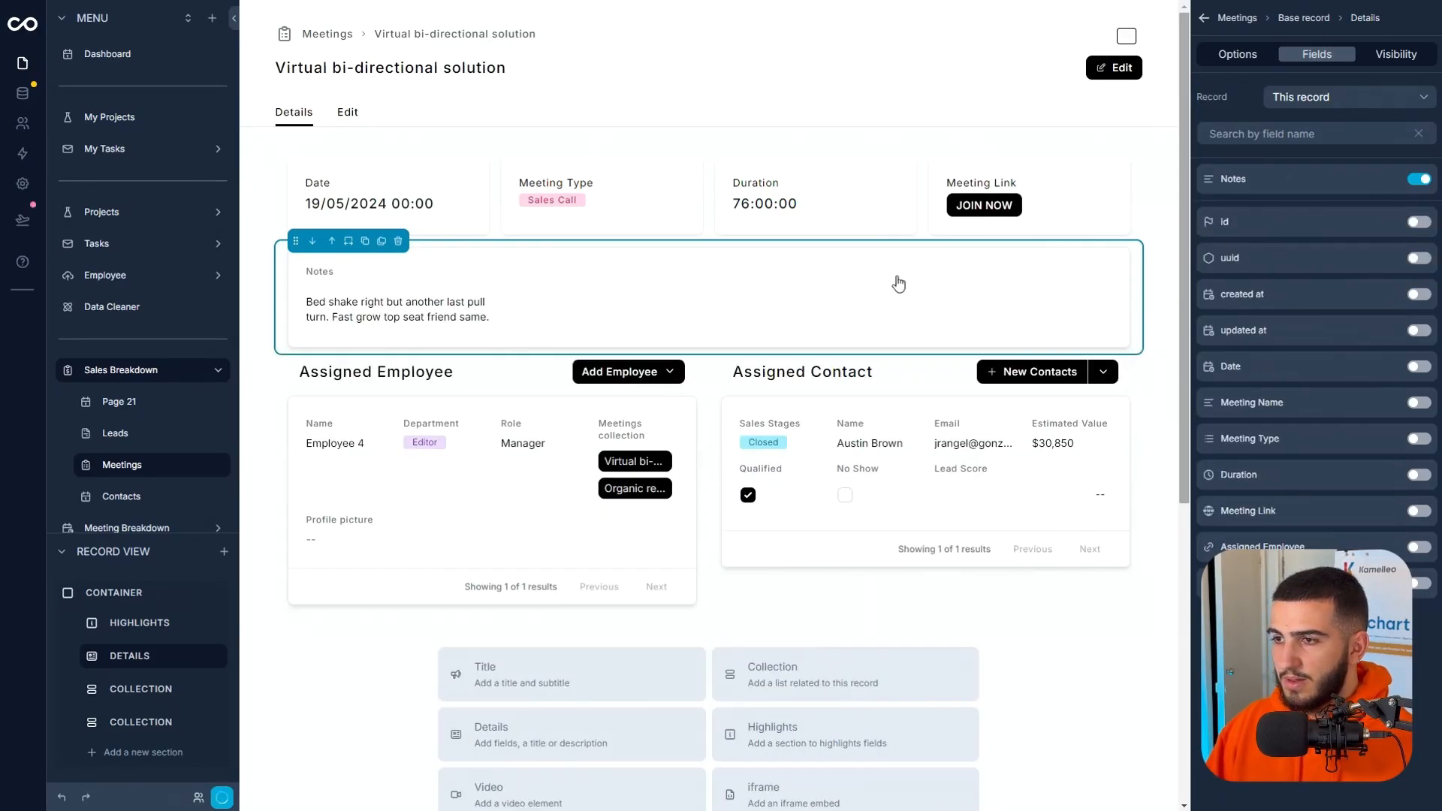
Set the Notes field to full width with inline editing as a rich text editor, and leave the page editor.
left_click(1390, 180)
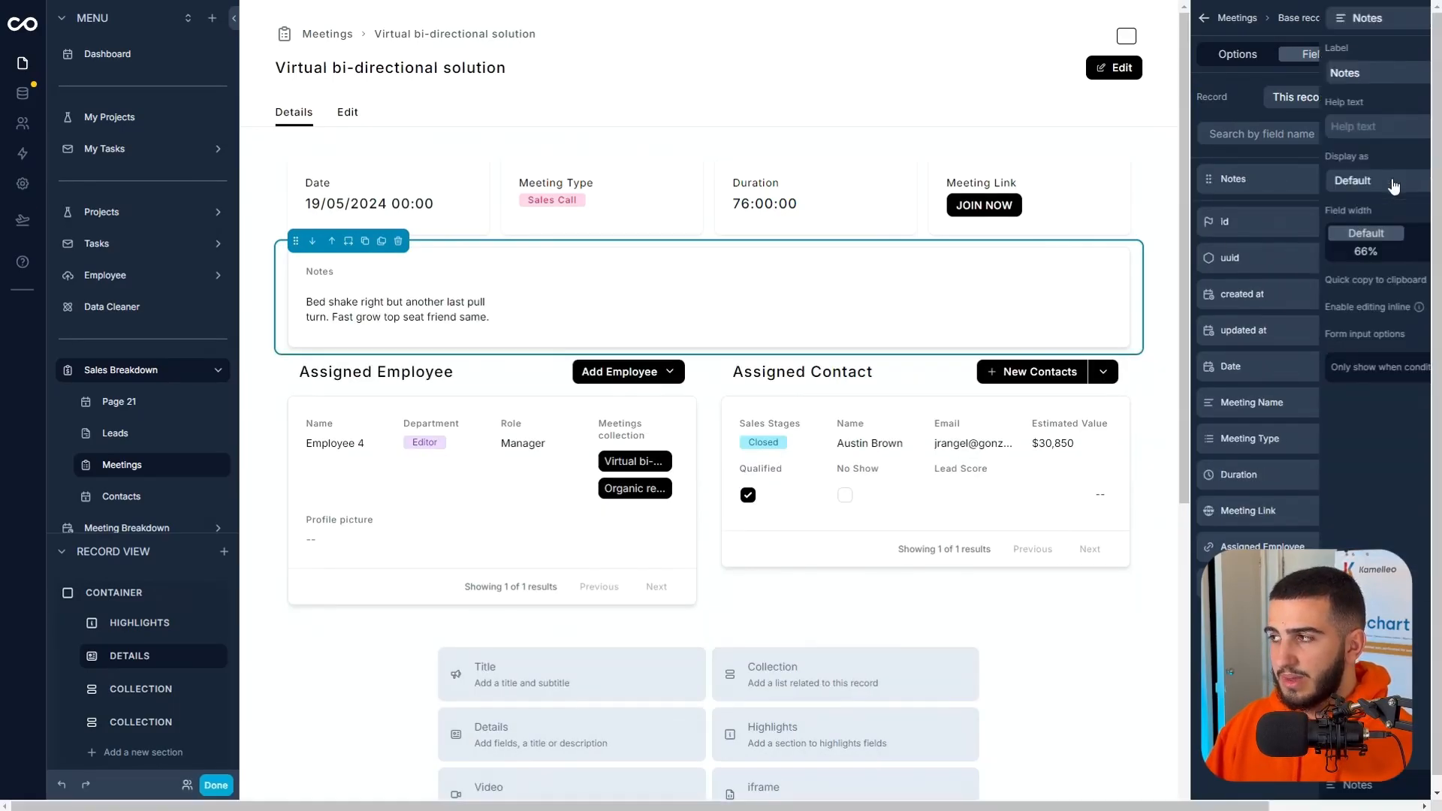
left_click(1391, 252)
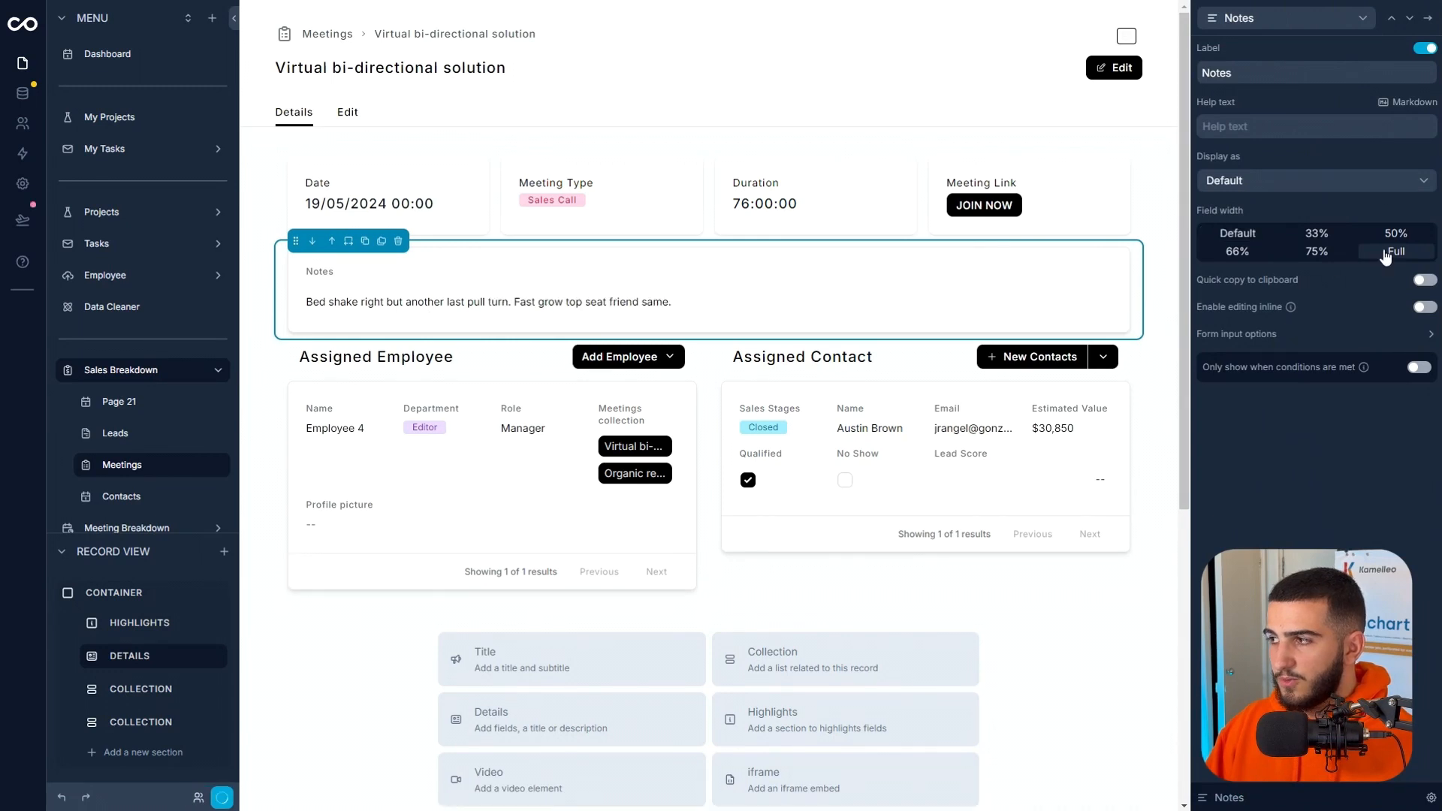
left_click(1424, 308)
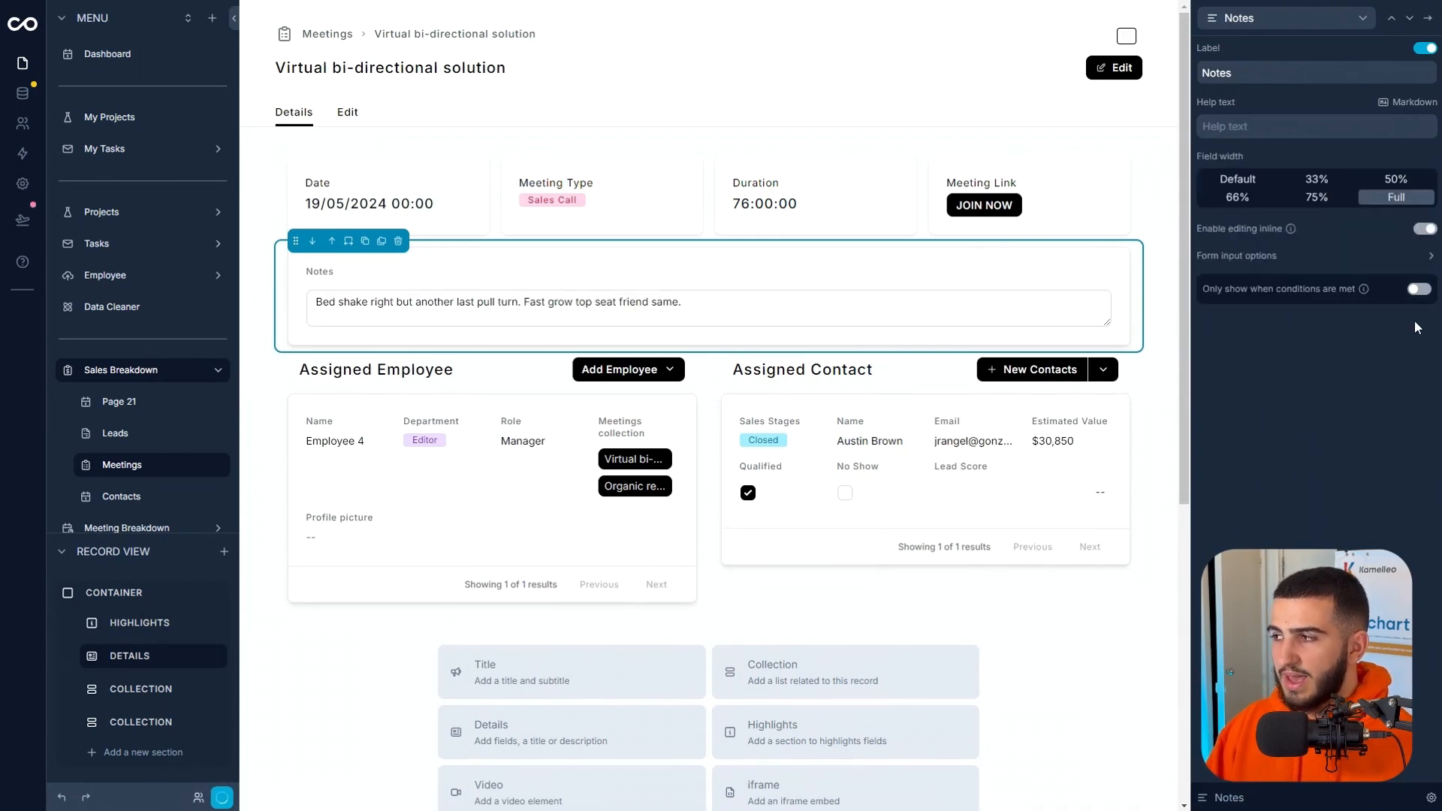
left_click(1429, 257)
left_click(1430, 257)
left_click(1430, 257)
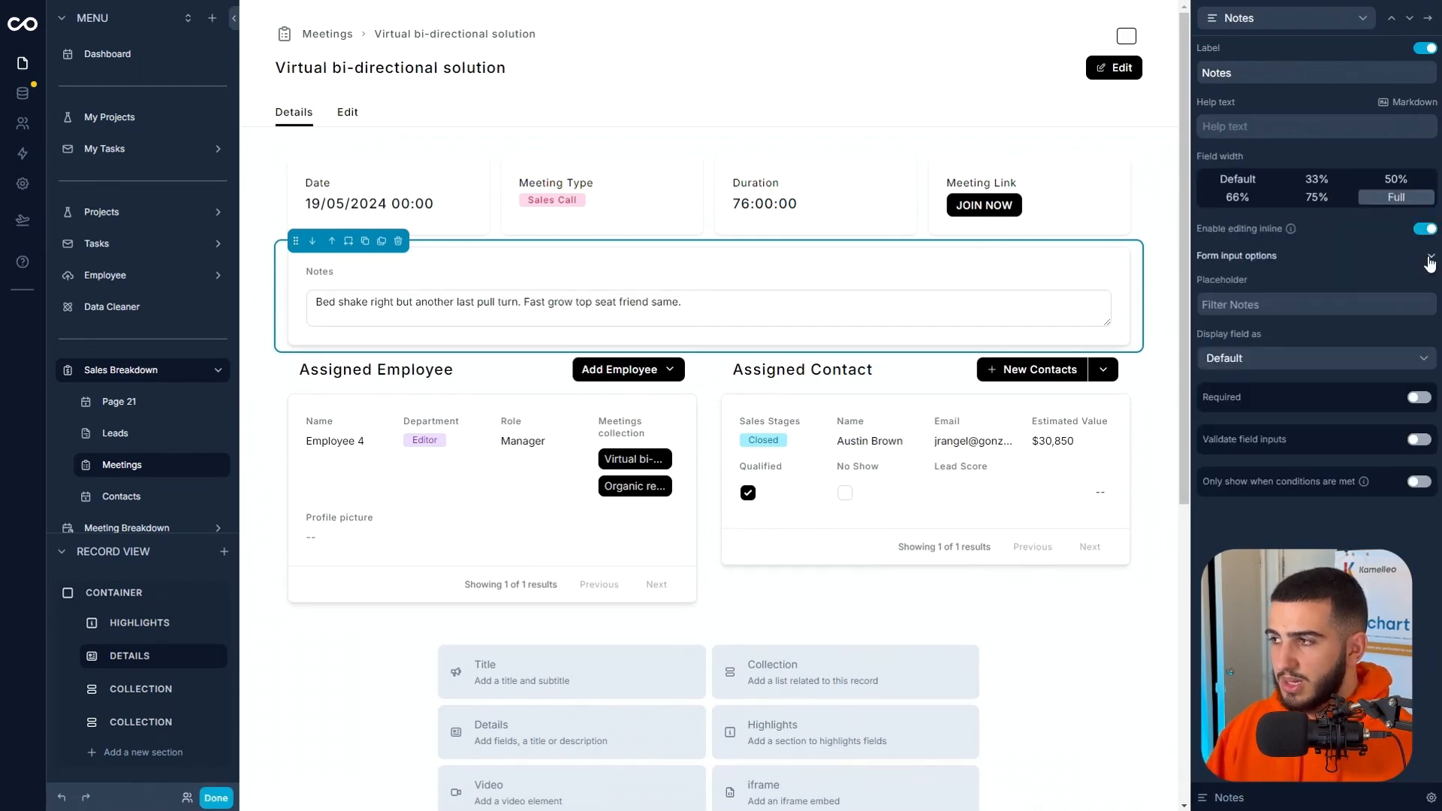
left_click(1321, 360)
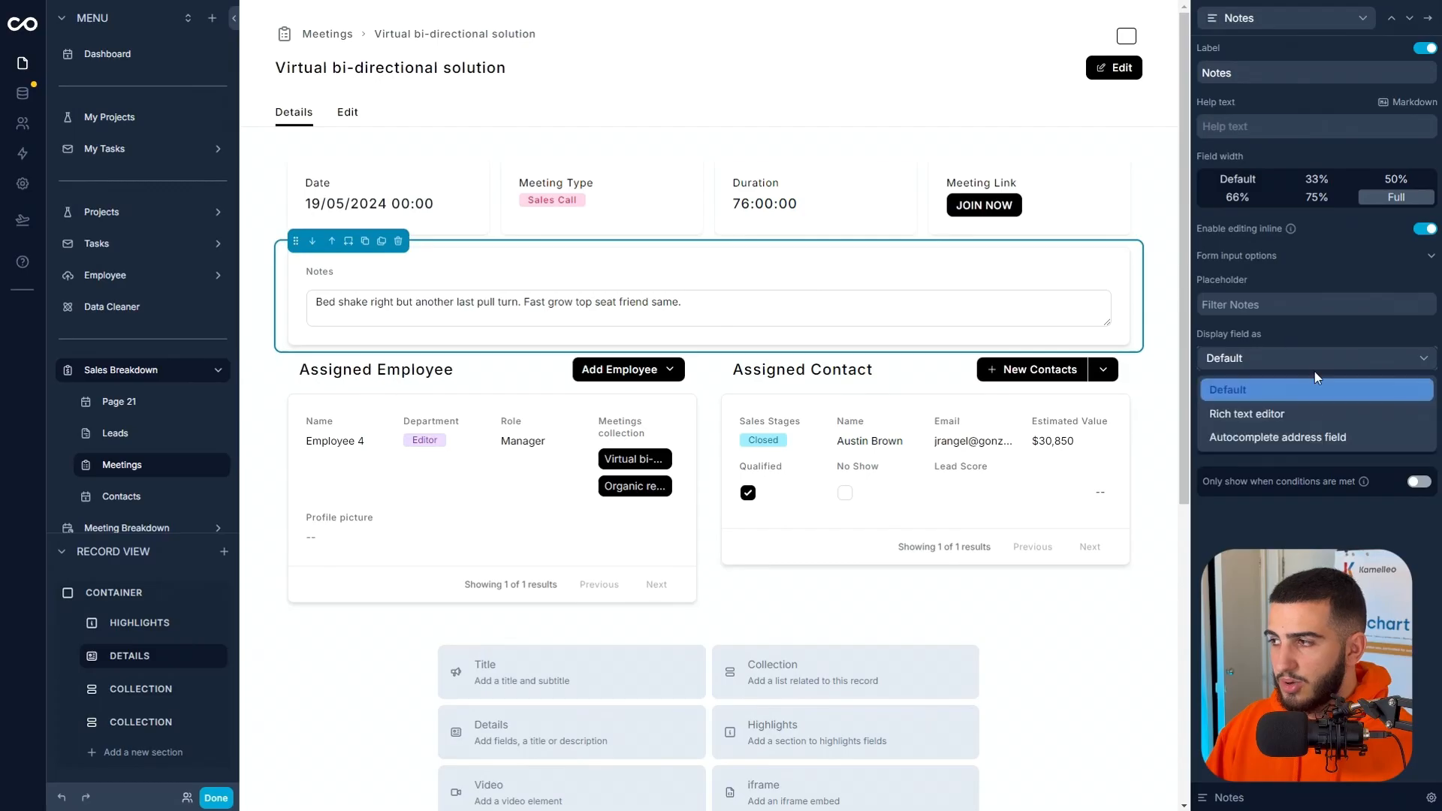
left_click(1303, 420)
left_click(659, 332)
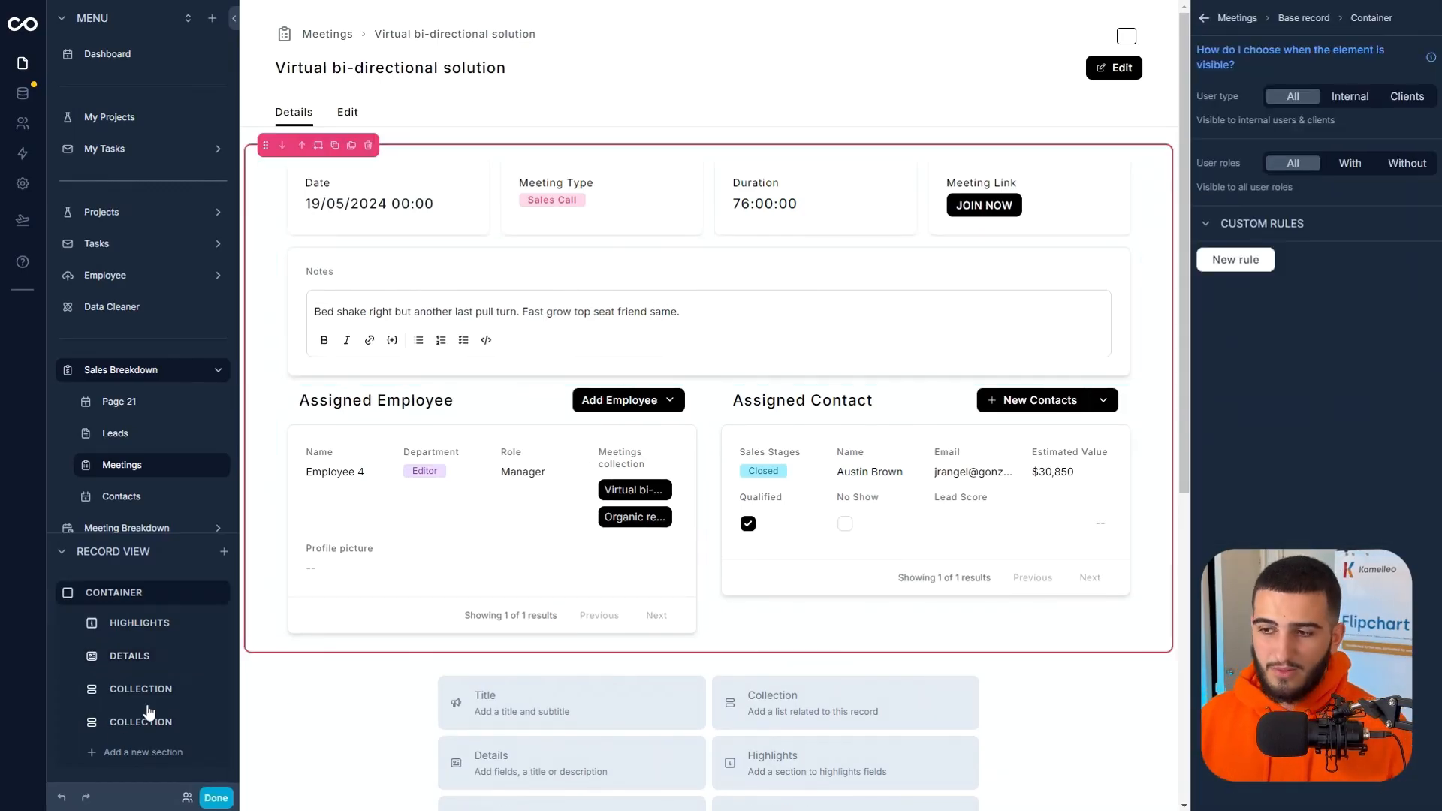
left_click(215, 798)
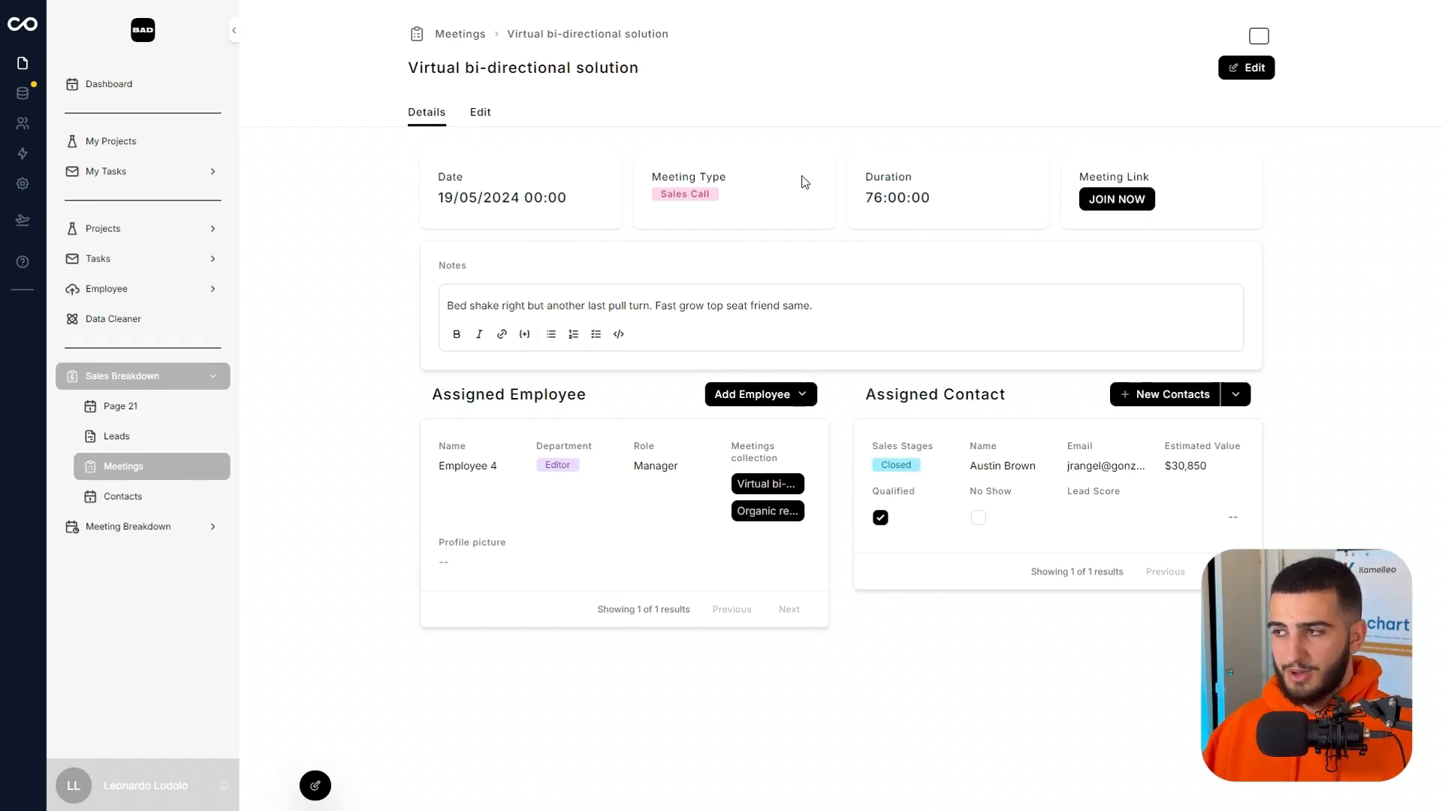
Review the meeting page's Duration highlight, linked meetings and Add Employee options, and reopen the page editor.
double_click(901, 186)
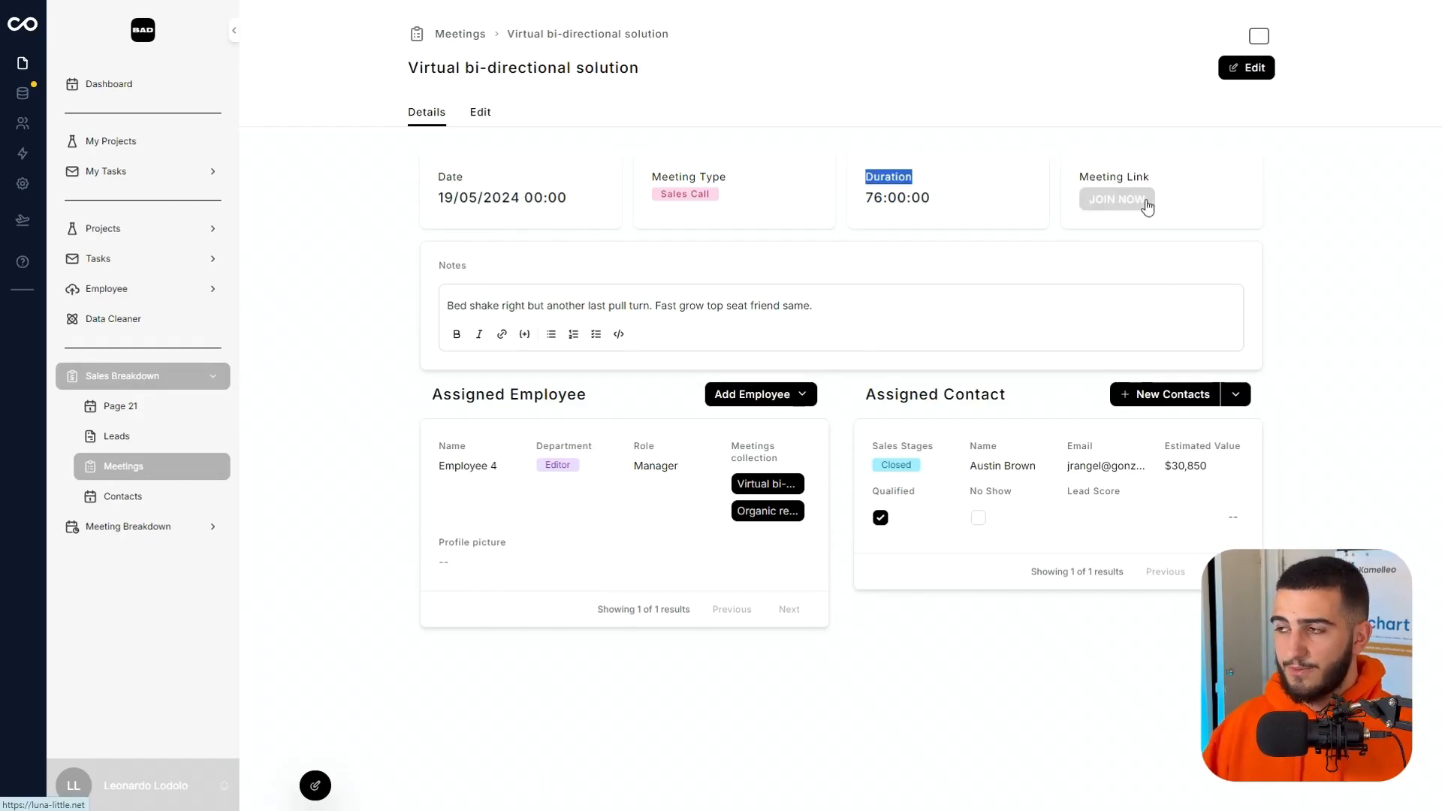
left_click(768, 484)
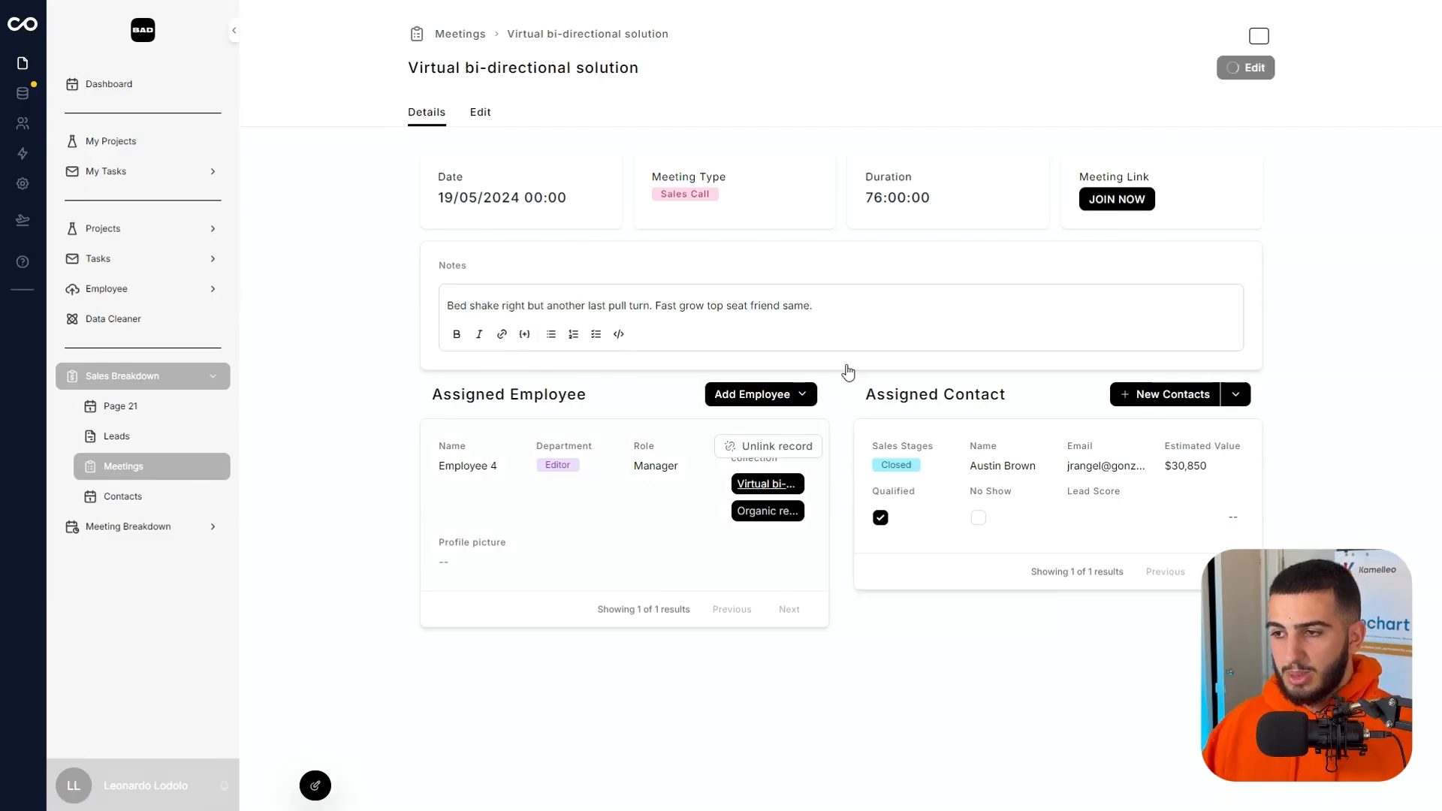
left_click(803, 398)
left_click(991, 710)
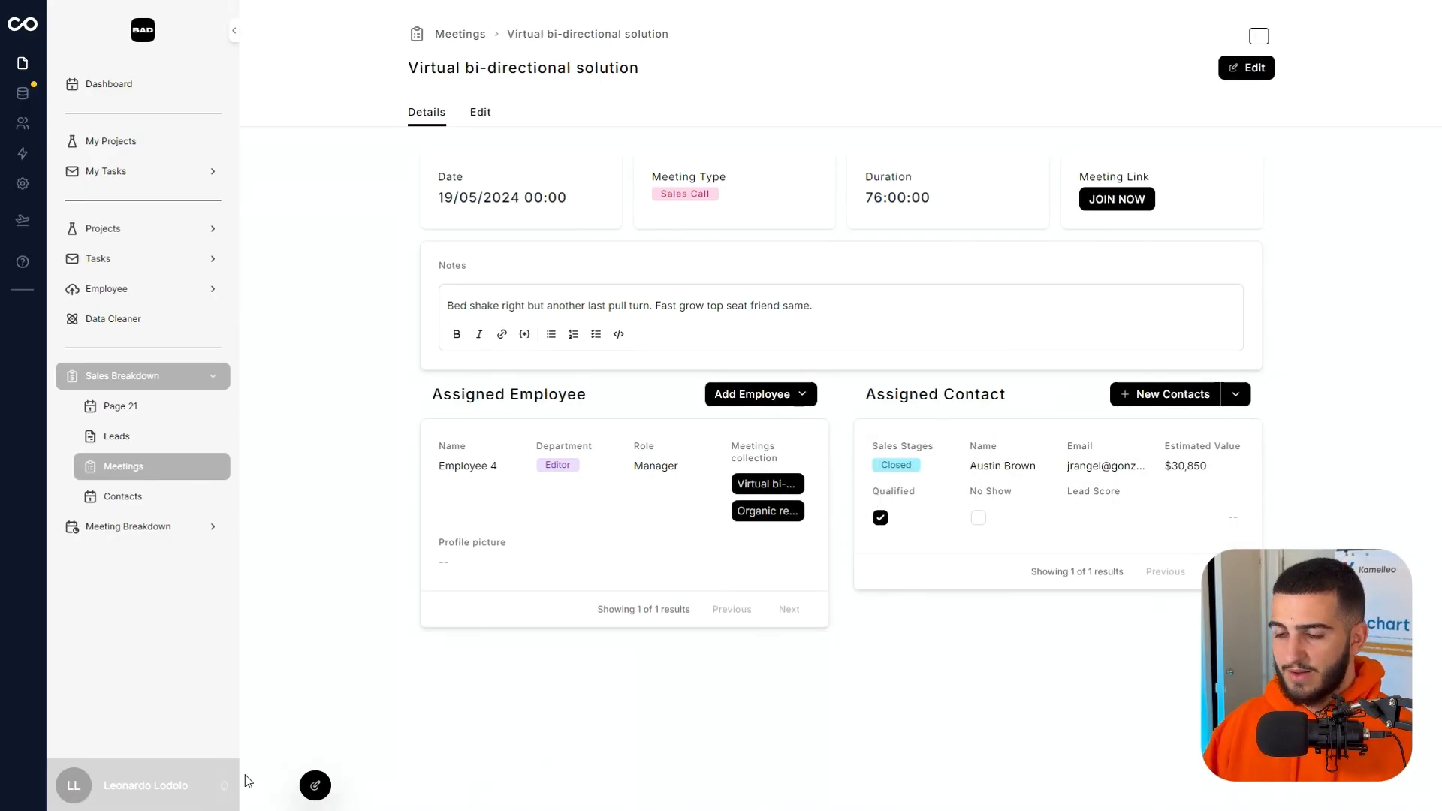
left_click(325, 790)
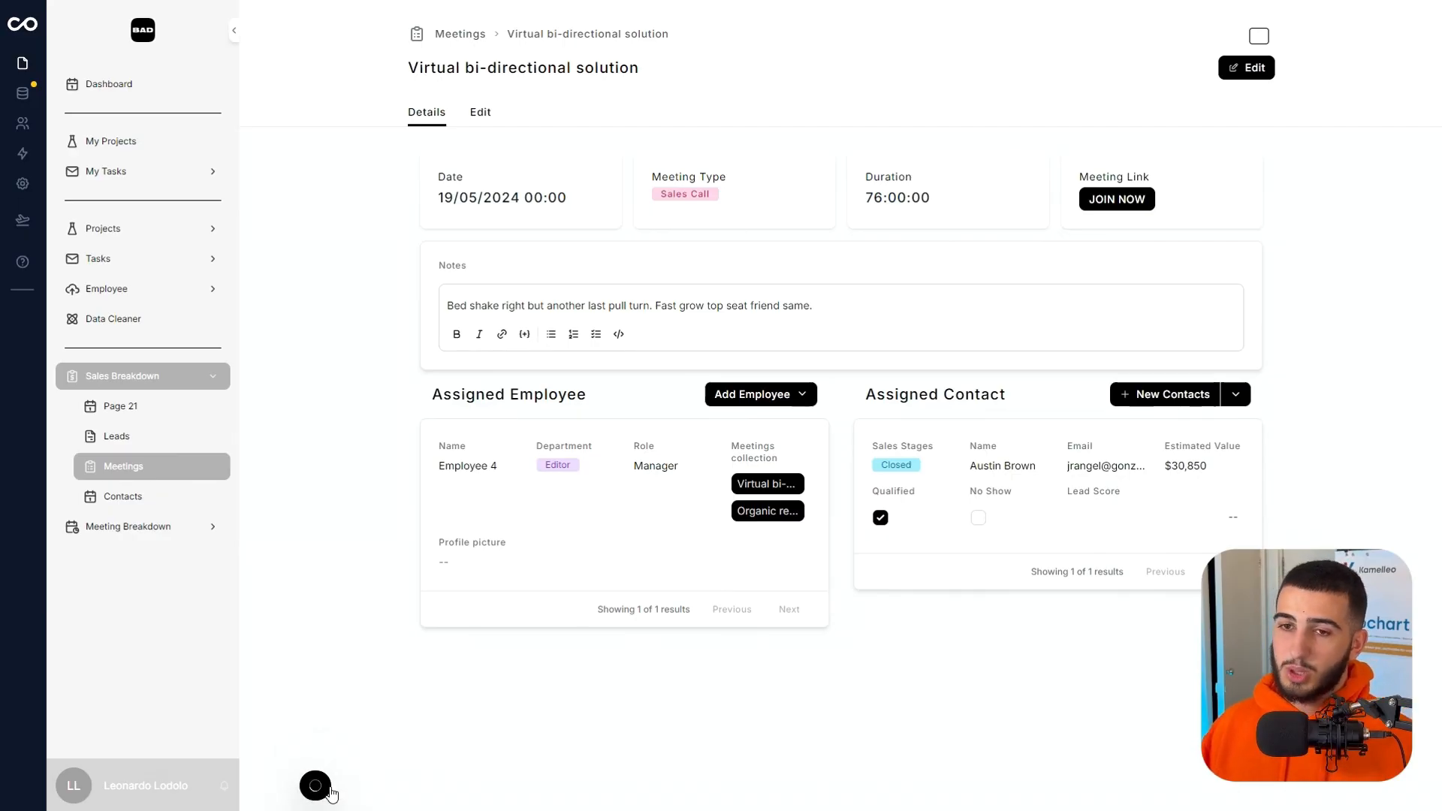
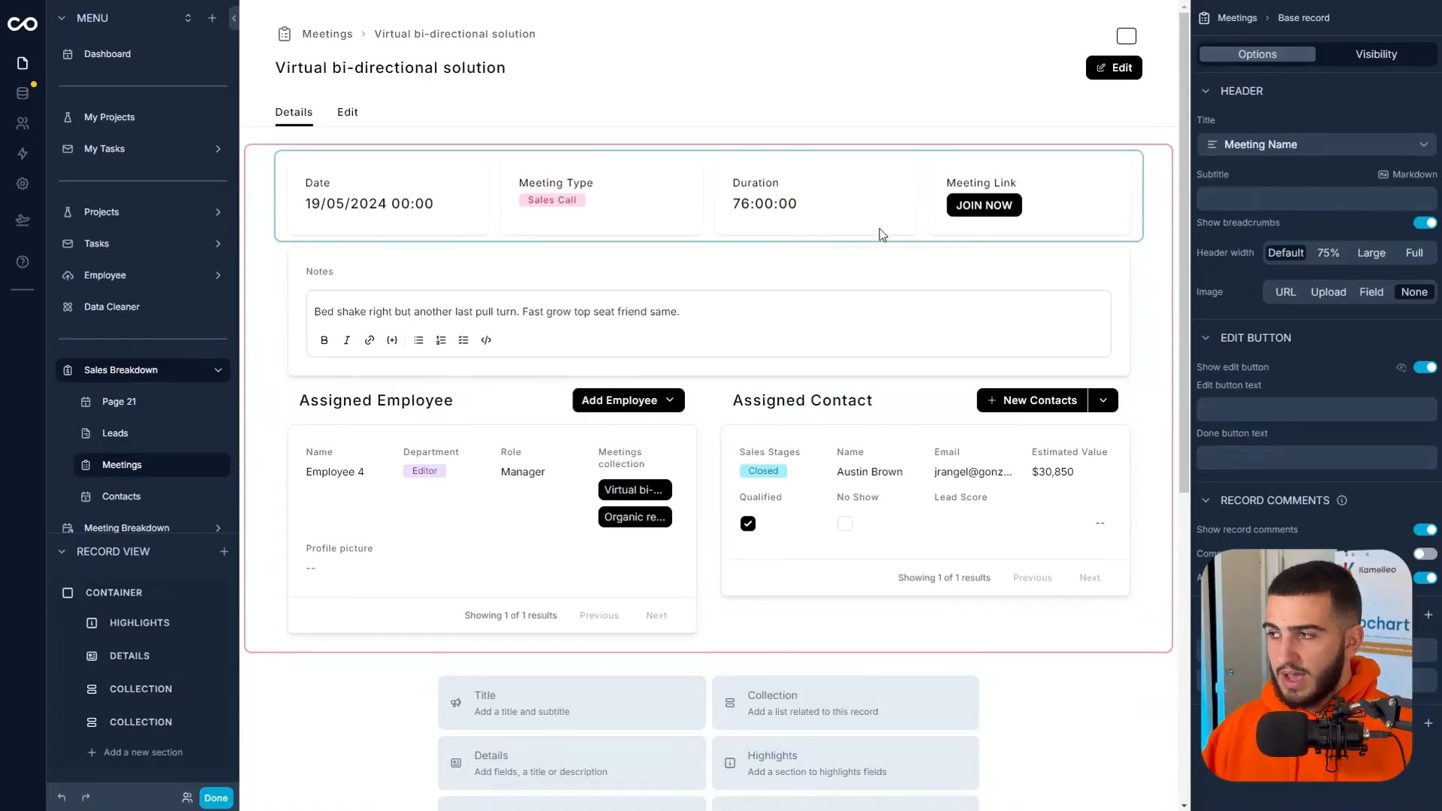
Add a notice section to the meeting record page with Success appearance and the title "This meeting has already happened".
left_click(224, 551)
left_click(443, 191)
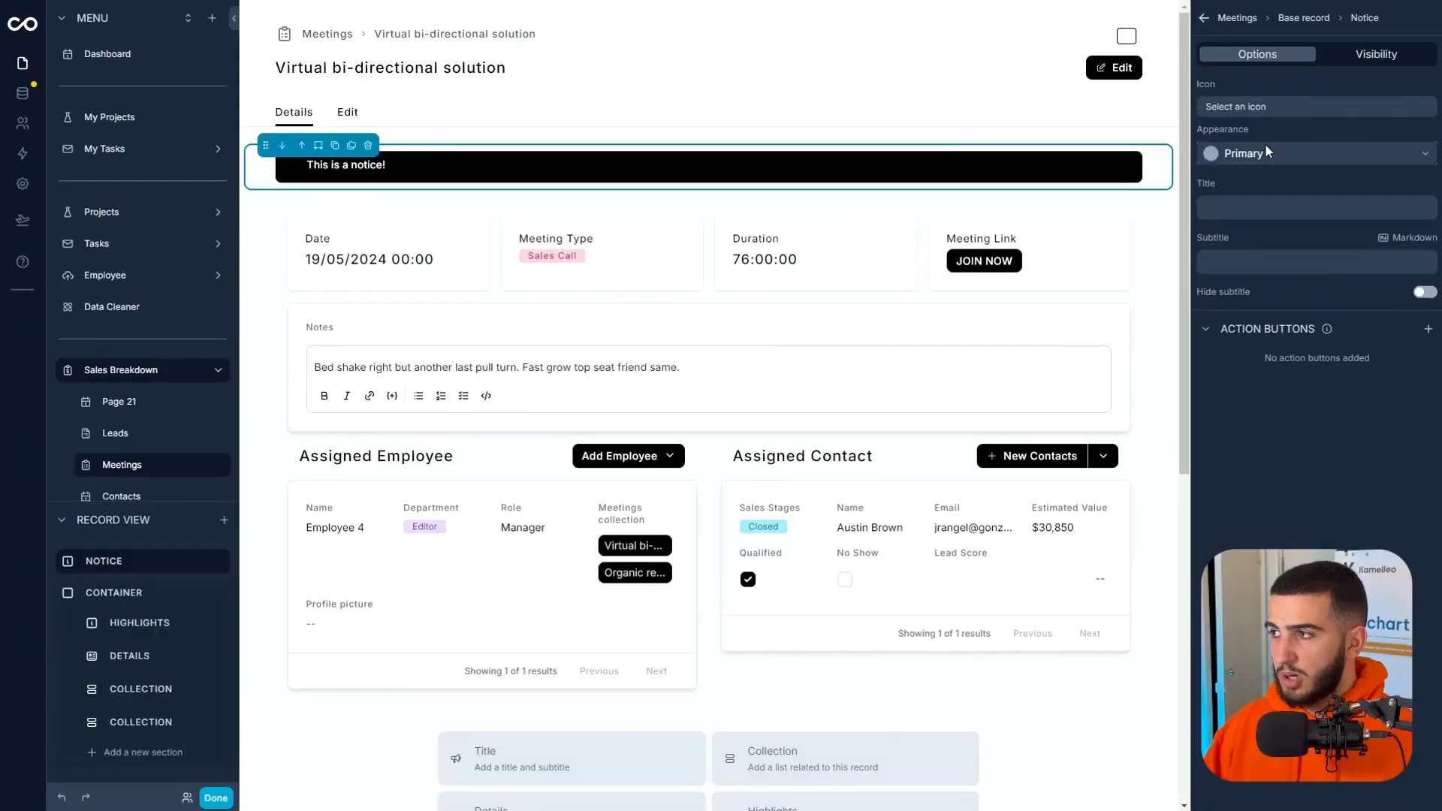
left_click(1266, 153)
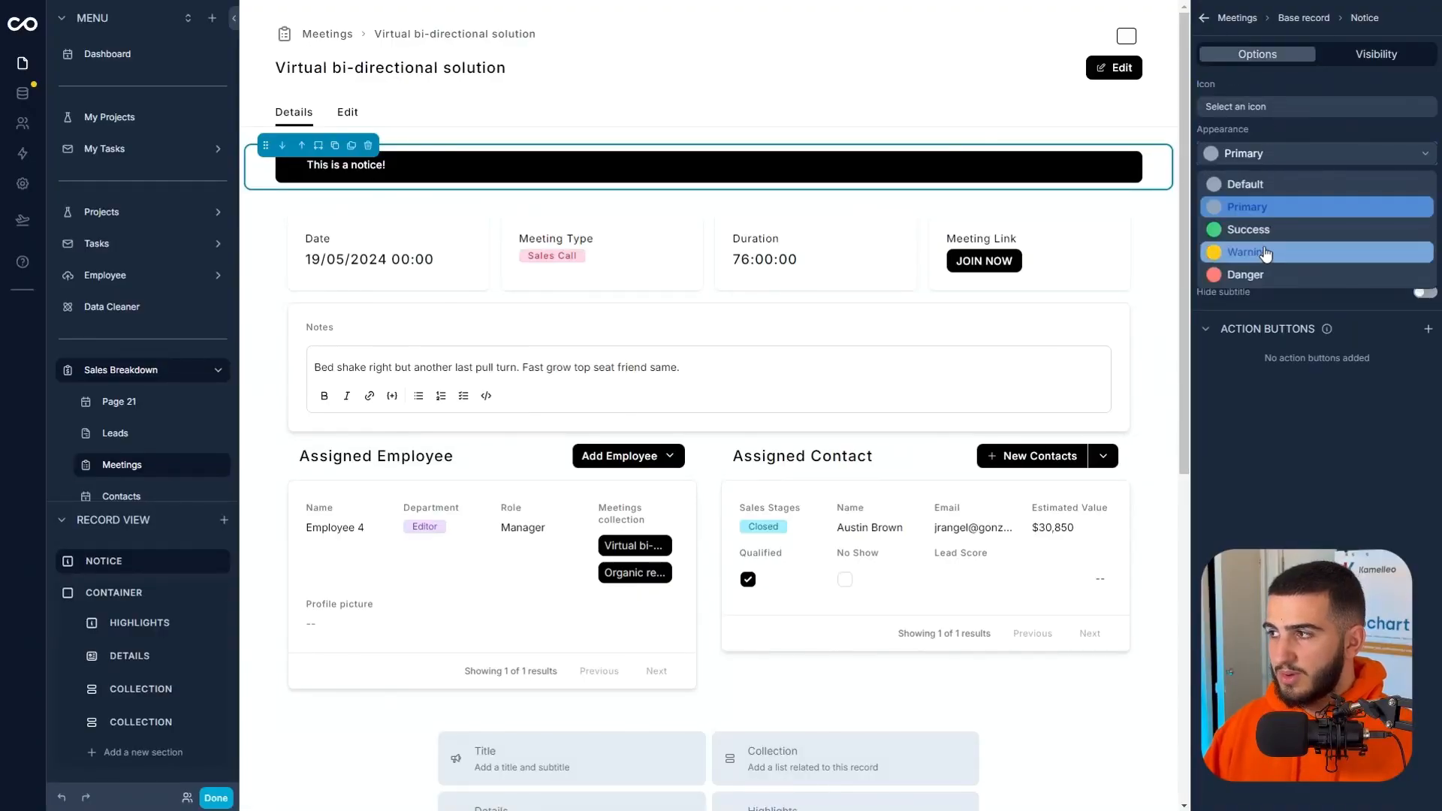
left_click(1261, 229)
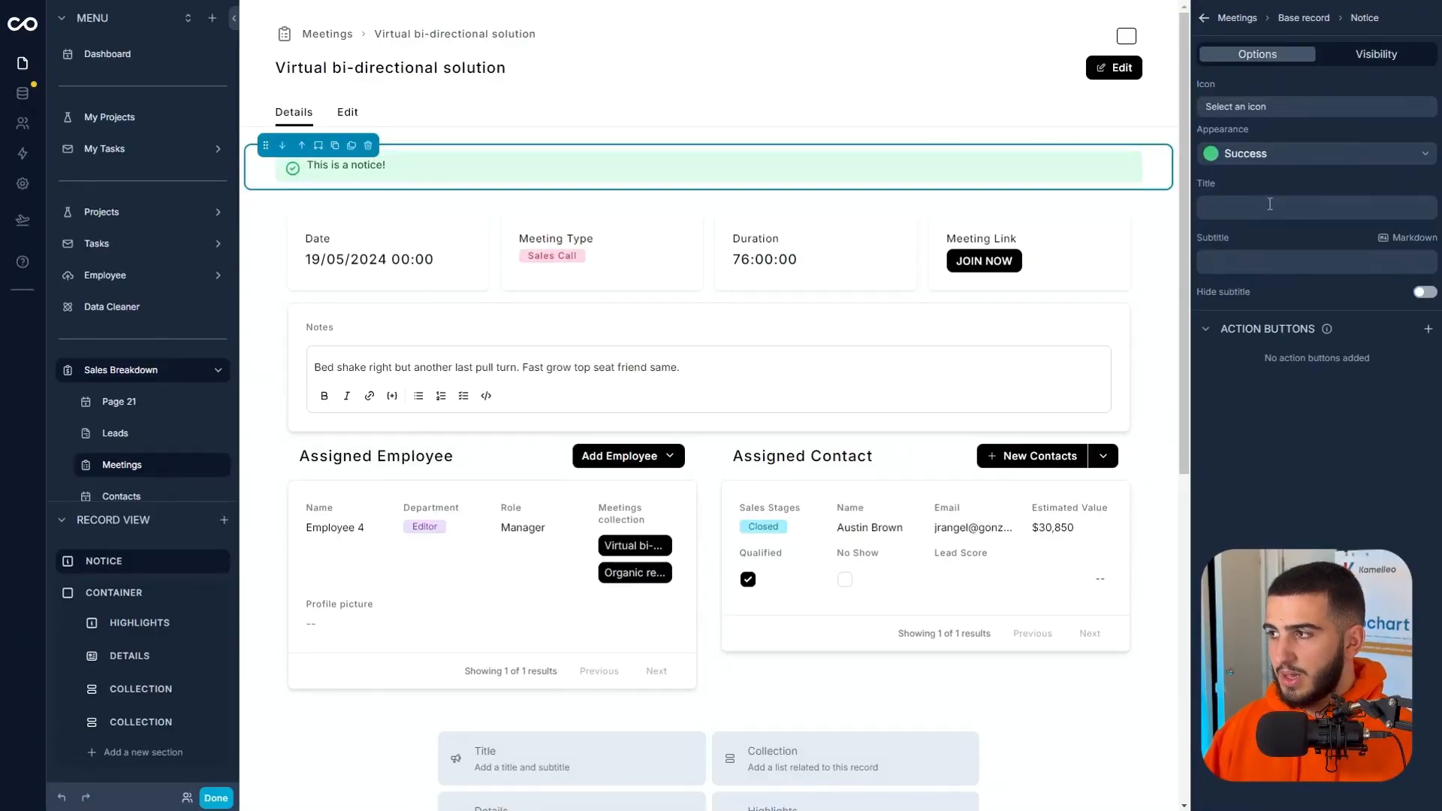
left_click(1269, 206)
type("This")
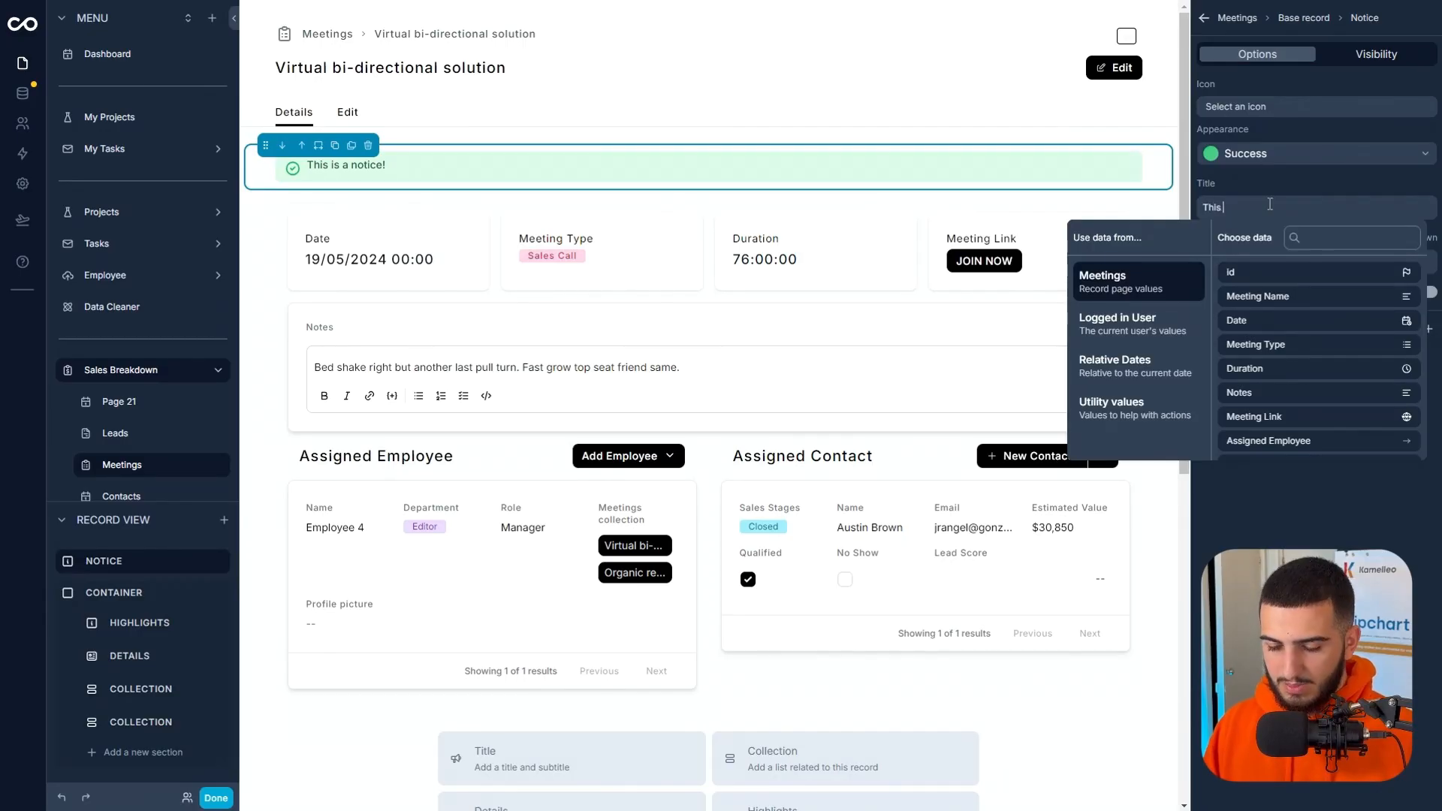
type(" meeting has already happened")
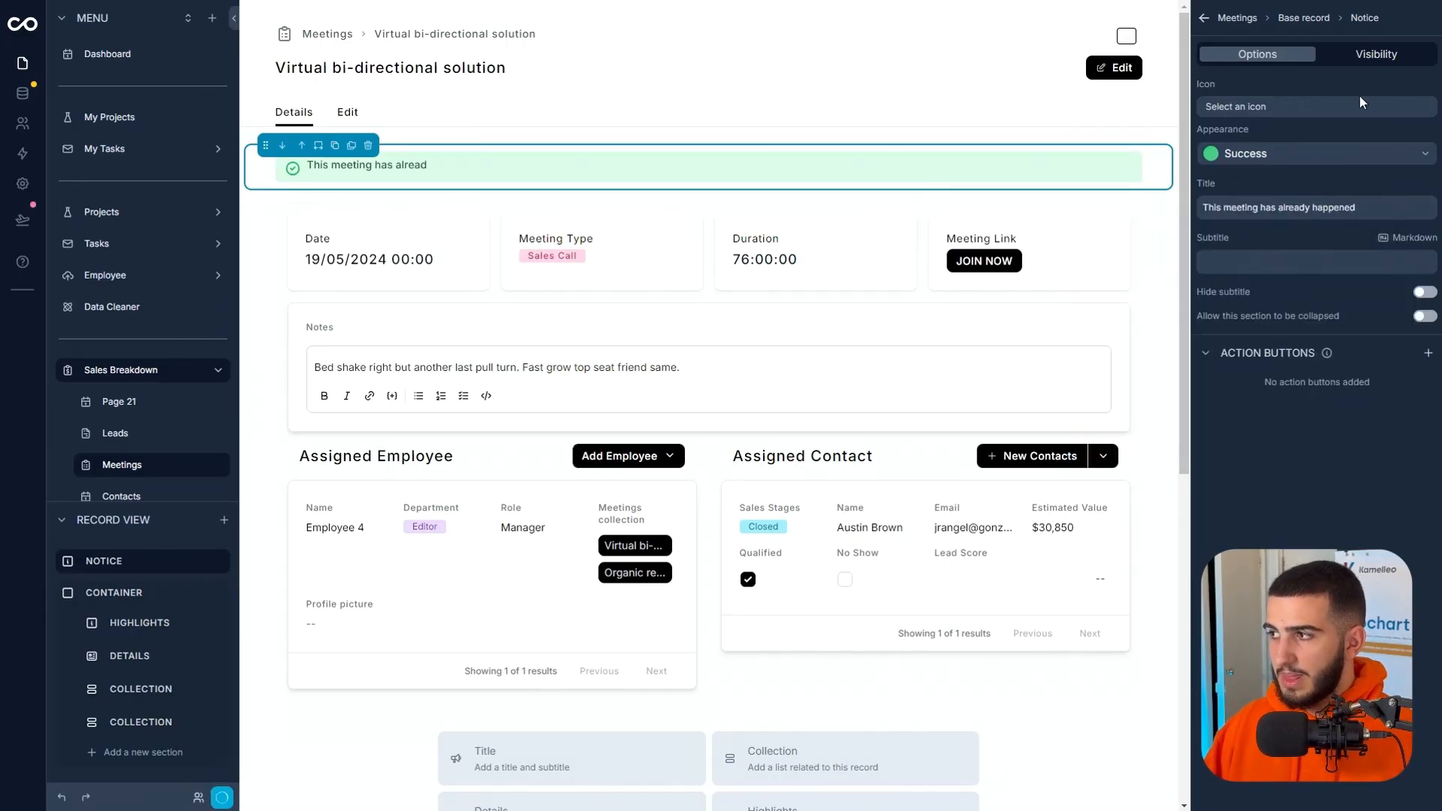
Try to add a custom visibility rule for the notice, browsing the logged-in user's values for a suitable field.
left_click(1378, 63)
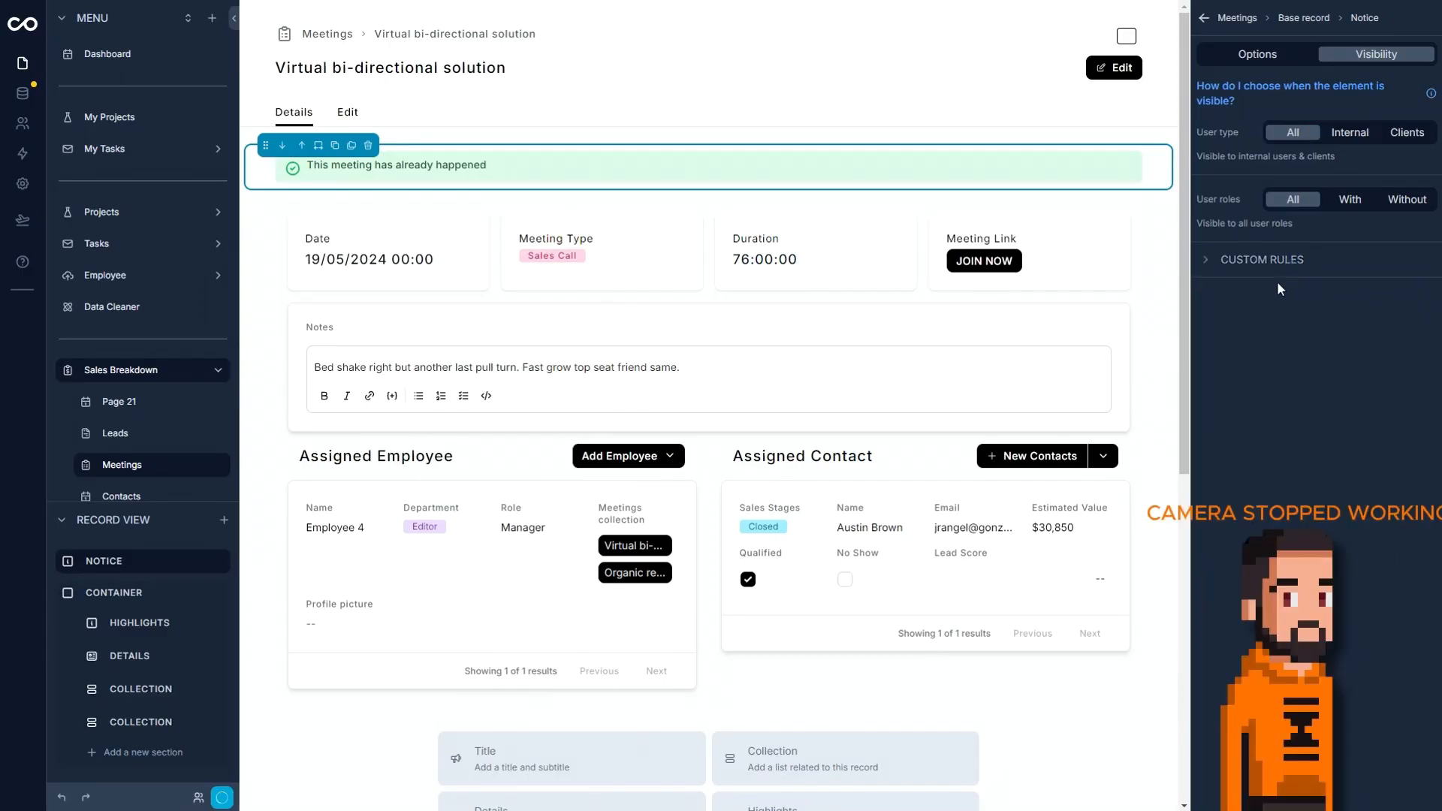
key("F5")
left_click(1397, 57)
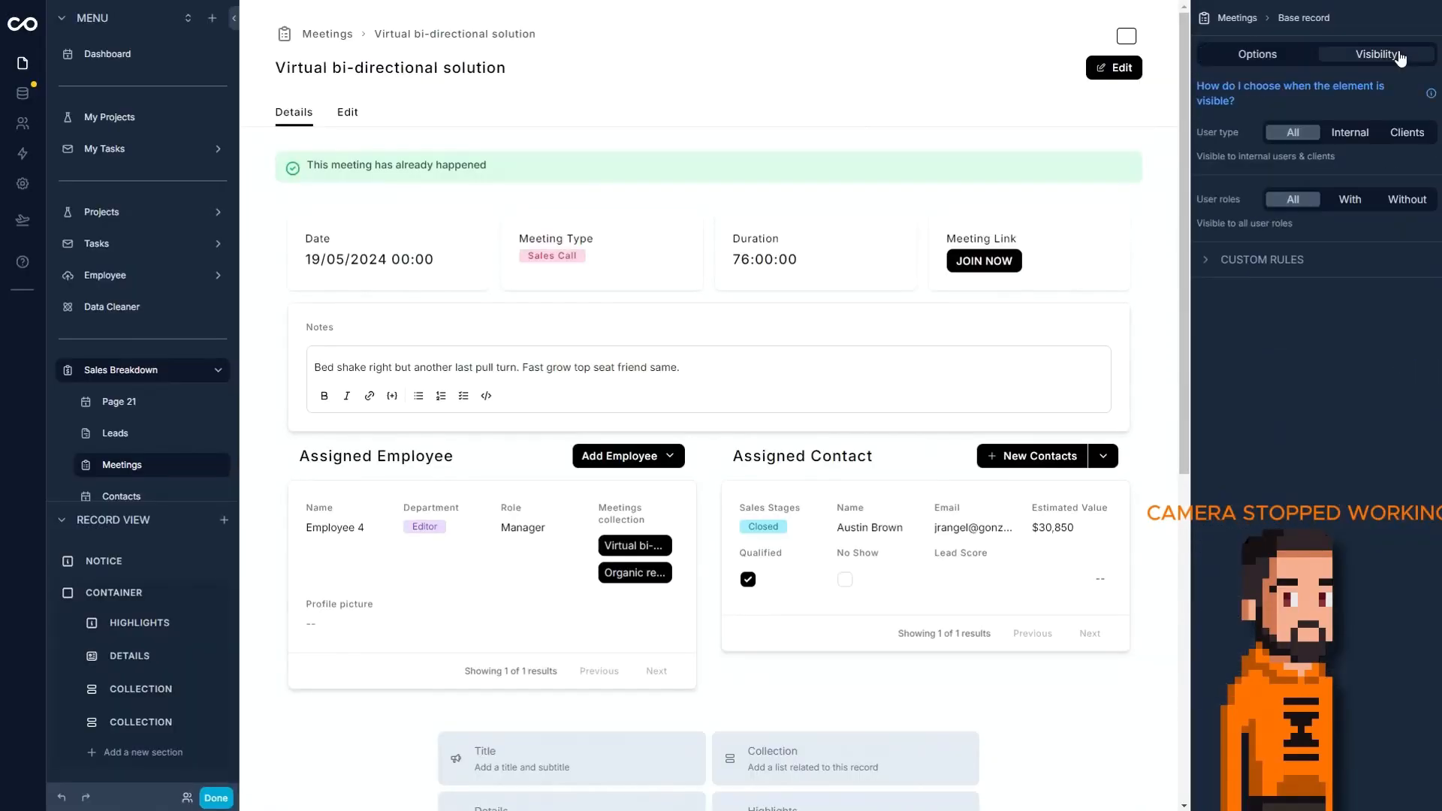
left_click(1282, 272)
left_click(1249, 309)
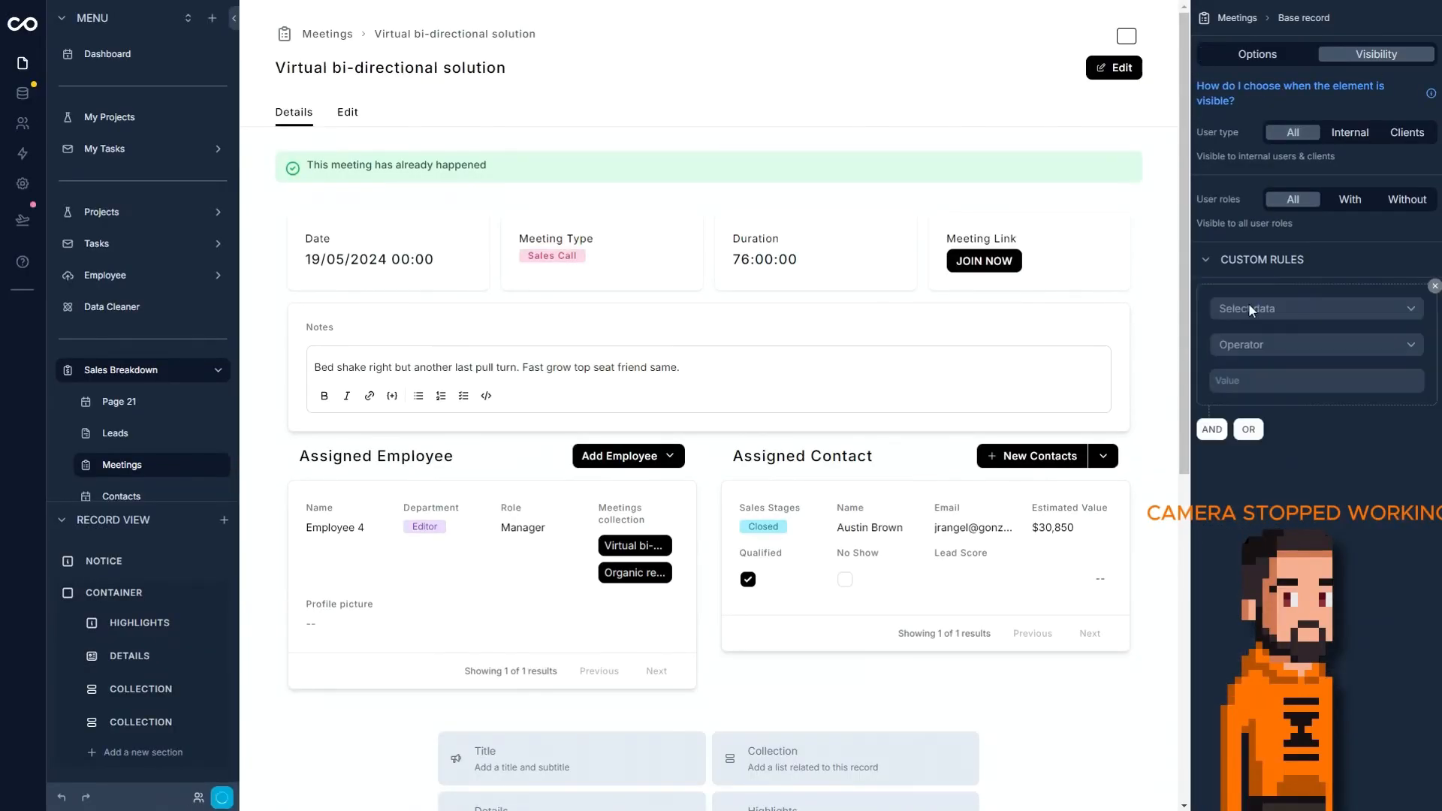
left_click(1274, 309)
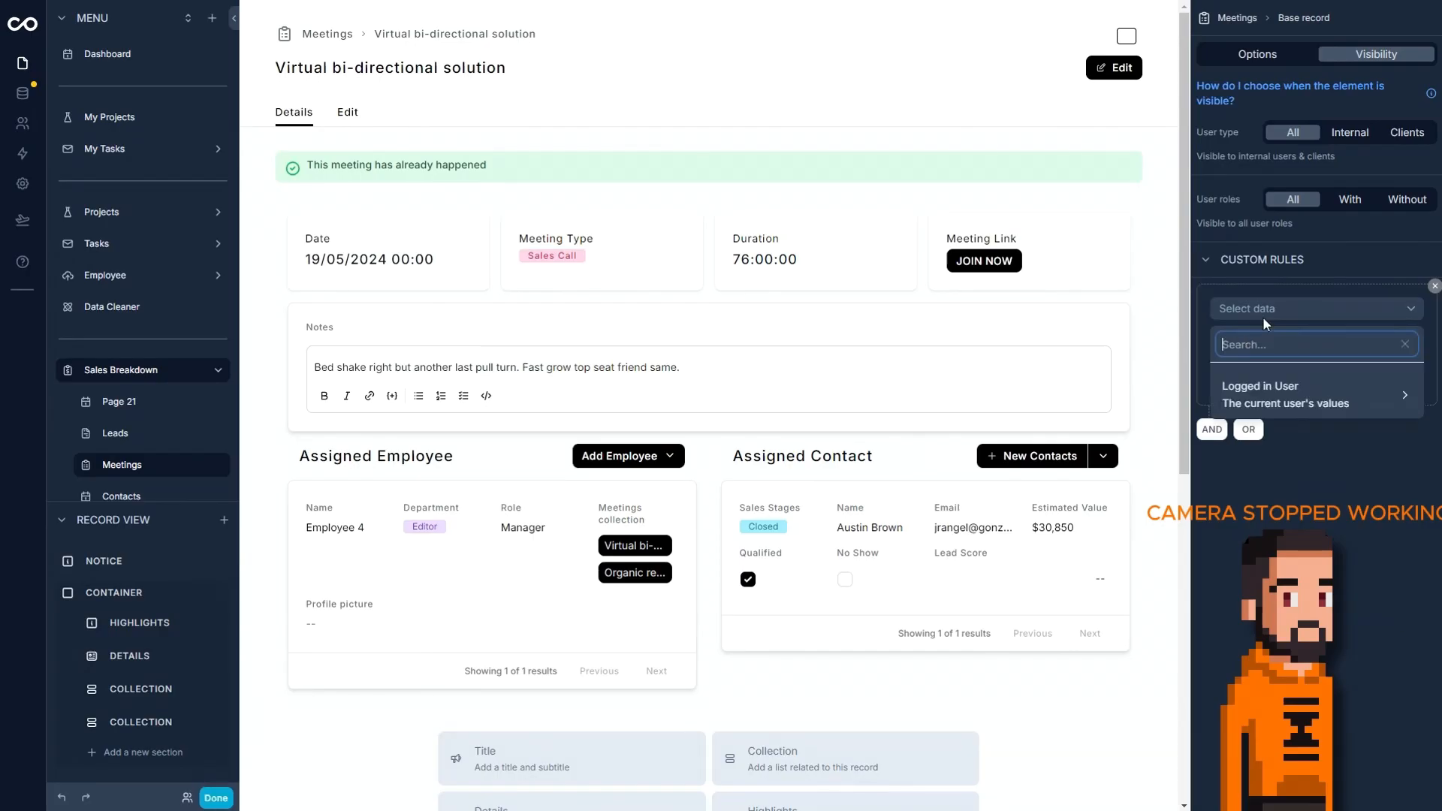
left_click(1257, 396)
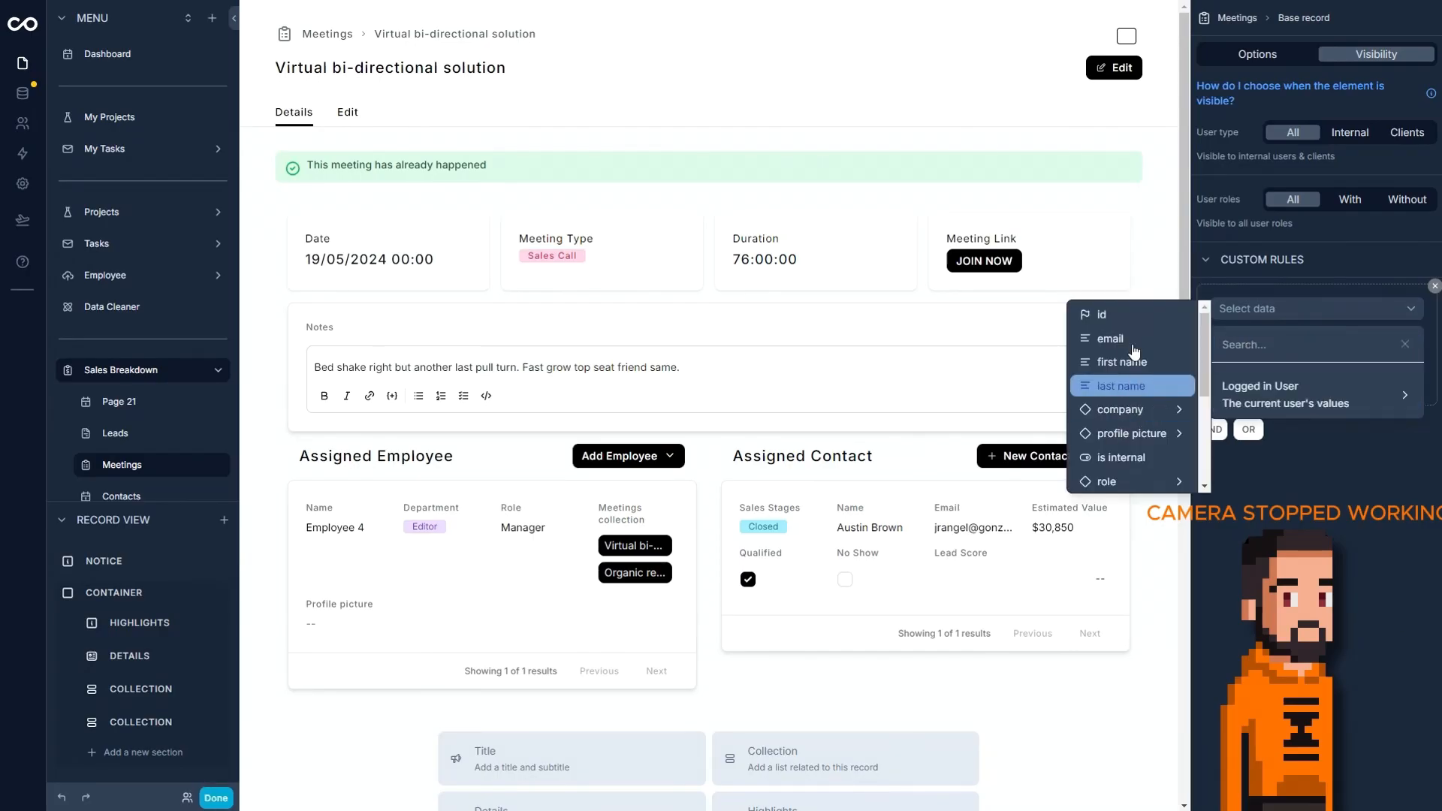
scroll(1139, 347, "down", 3)
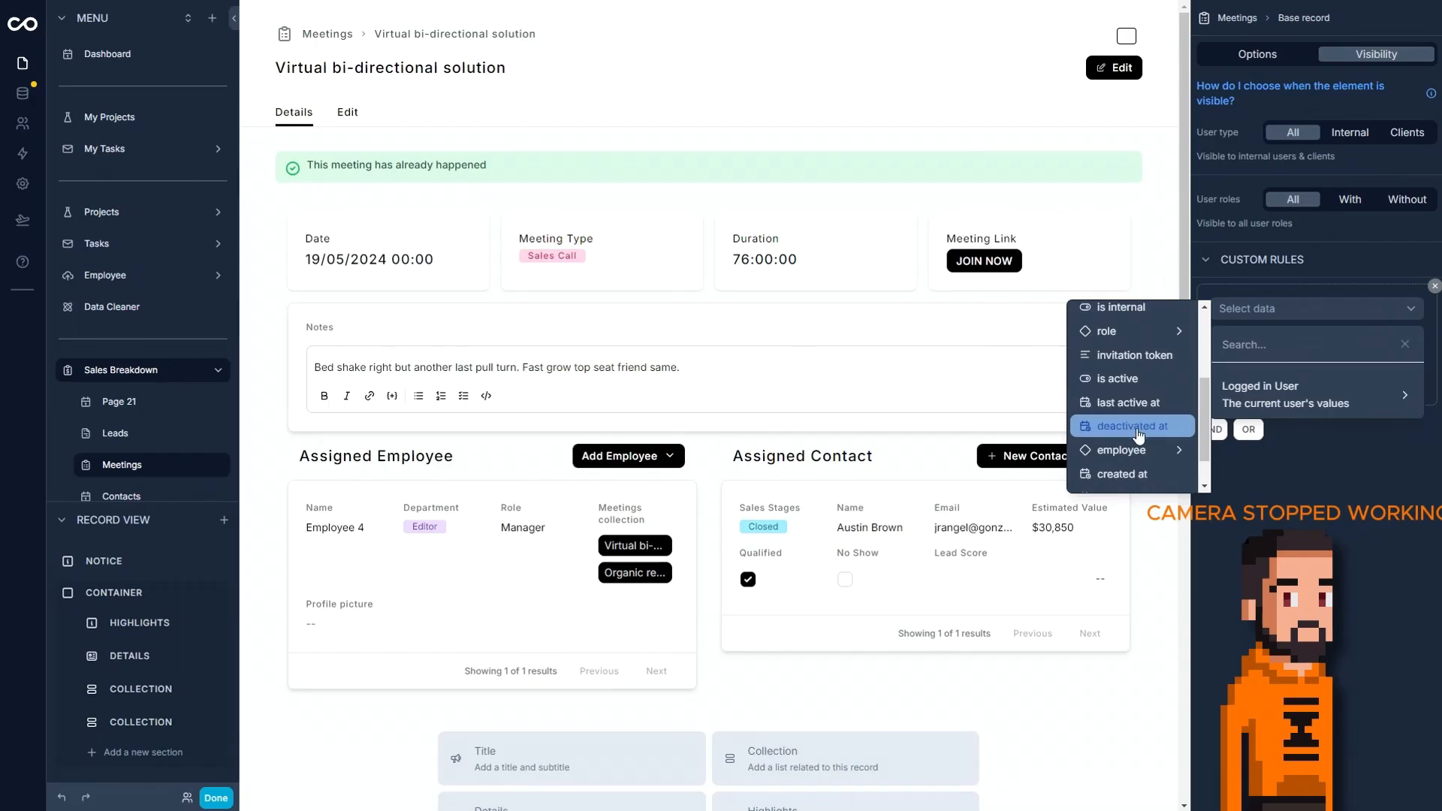
scroll(1137, 443, "up", 3)
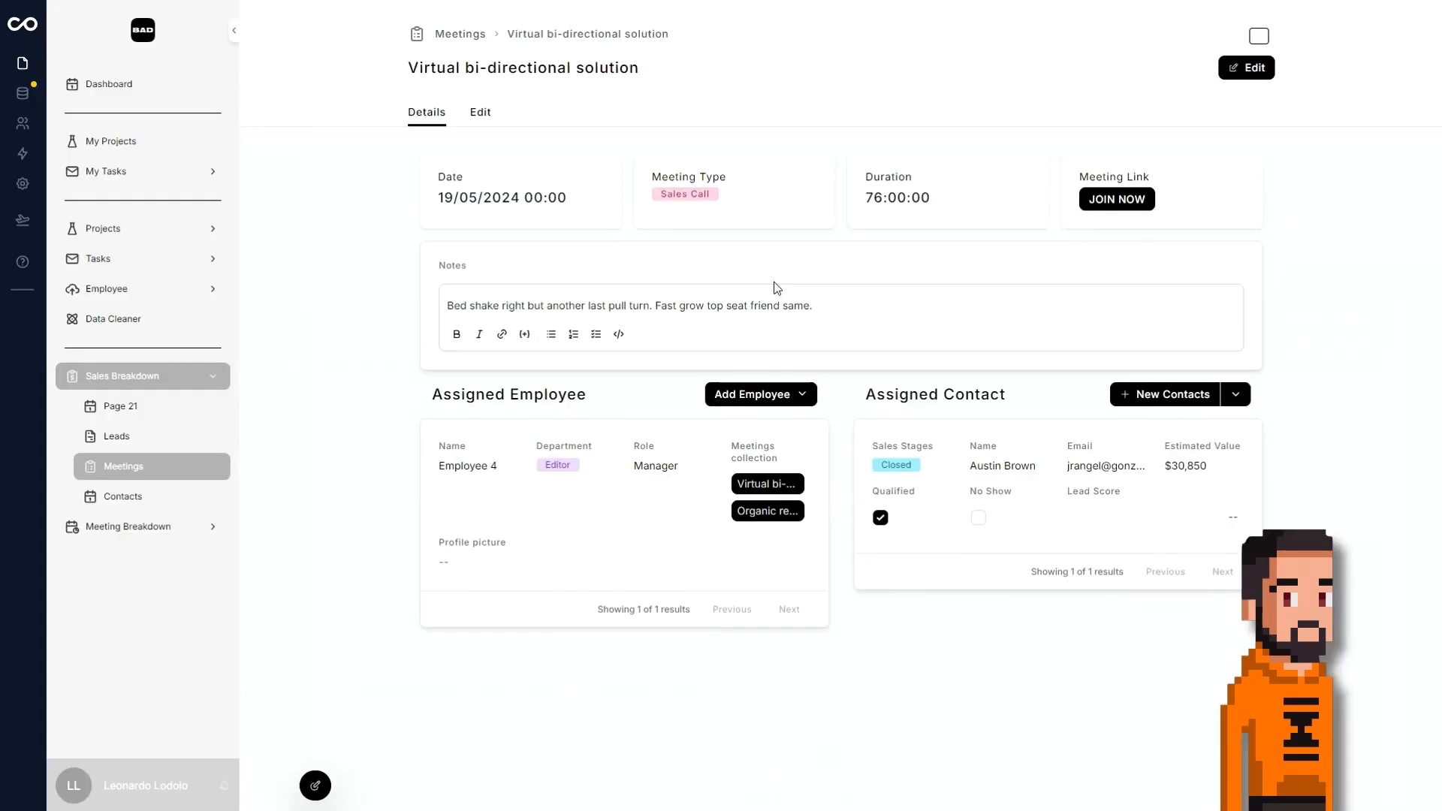
Open the Contacts page and start a filter condition on Sales Stages with the operator Is not one of.
left_click(146, 497)
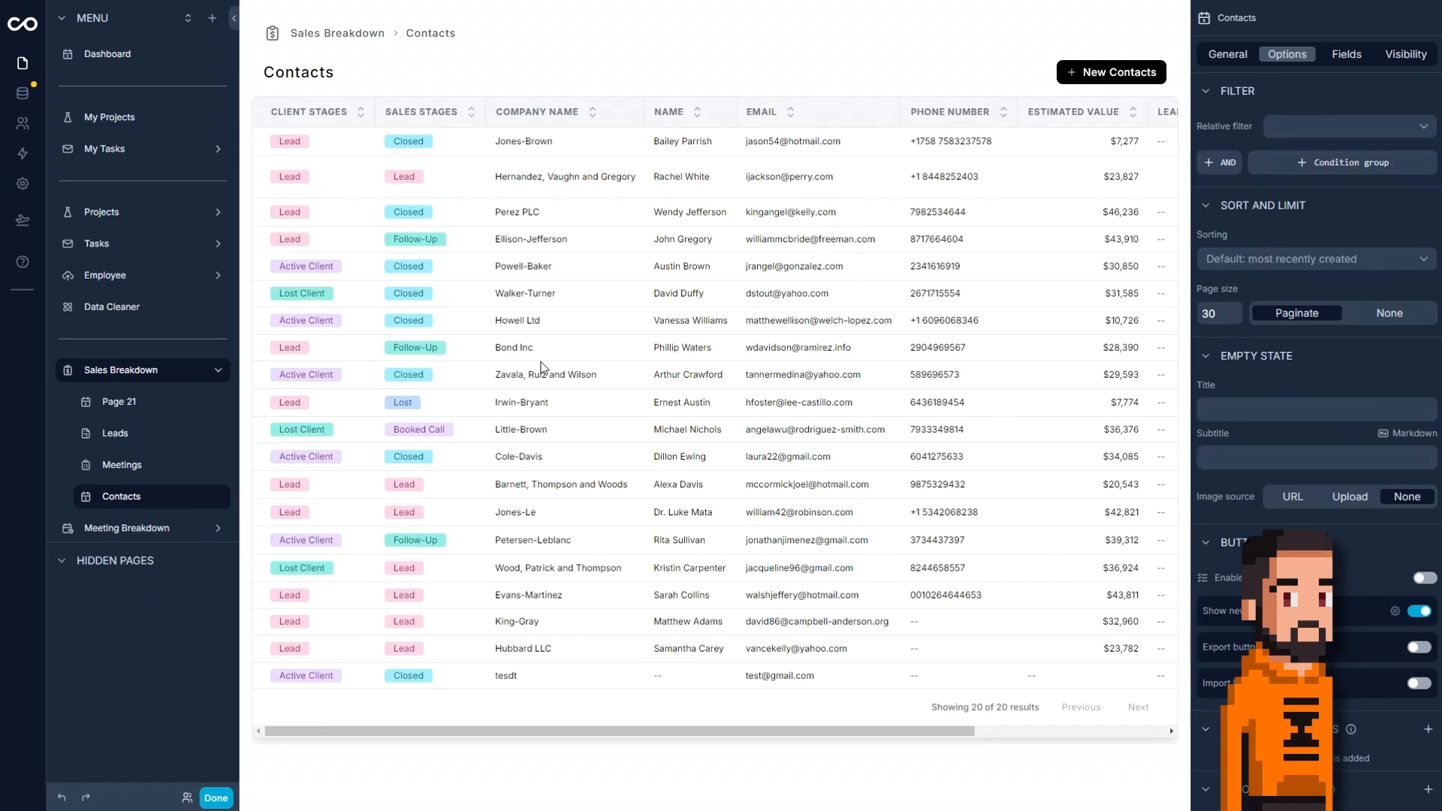
left_click(1220, 163)
left_click(1279, 165)
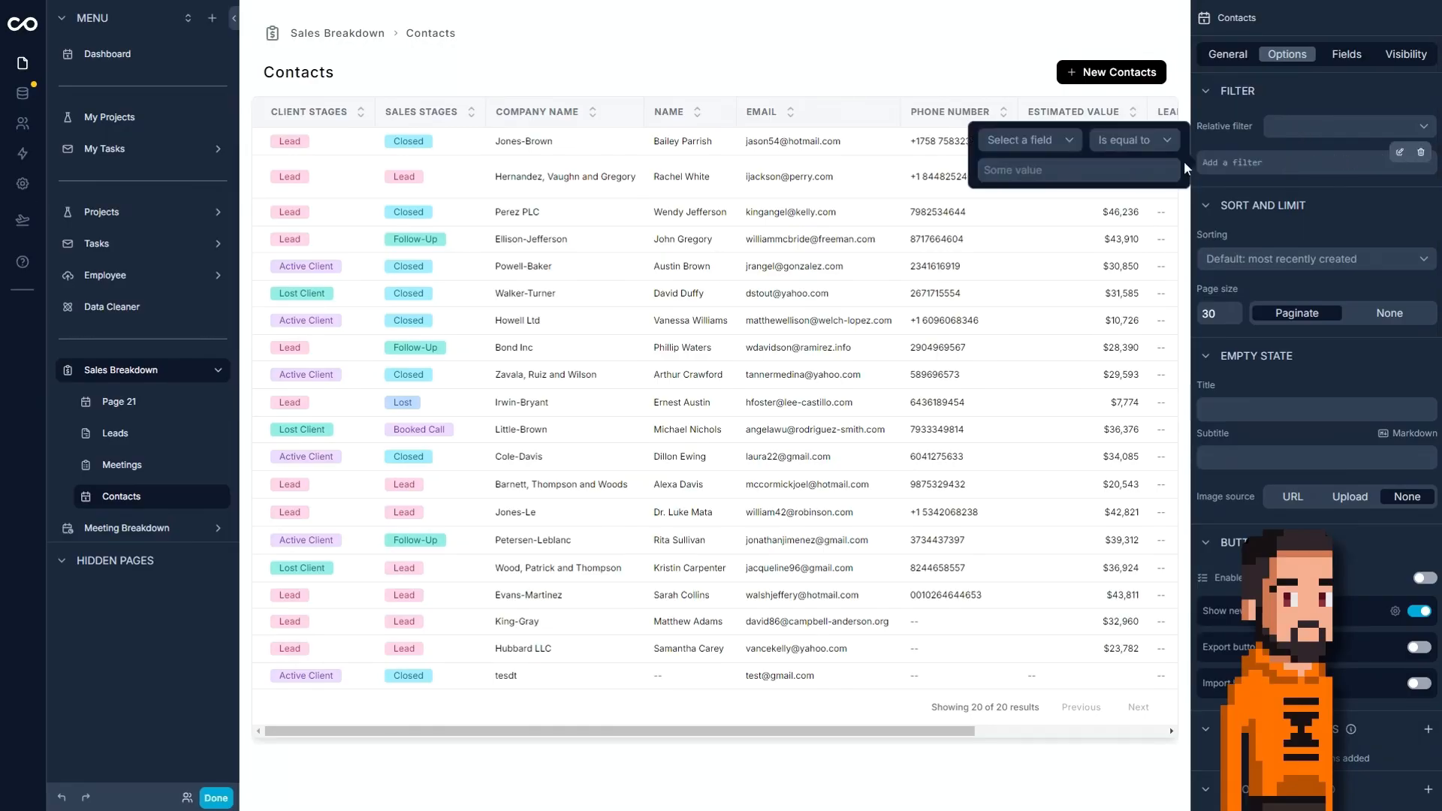
left_click(1062, 137)
left_click(1056, 336)
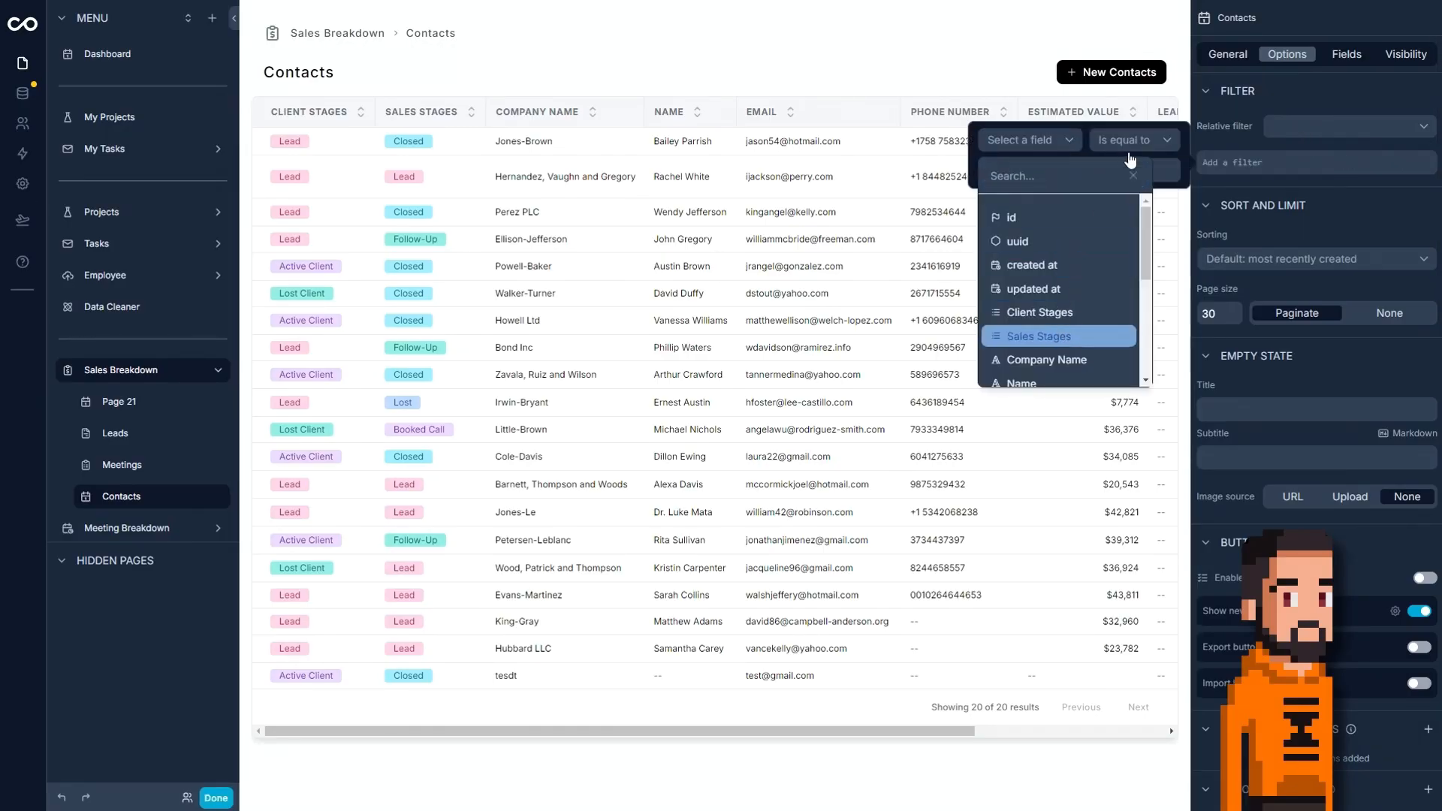
left_click(1137, 142)
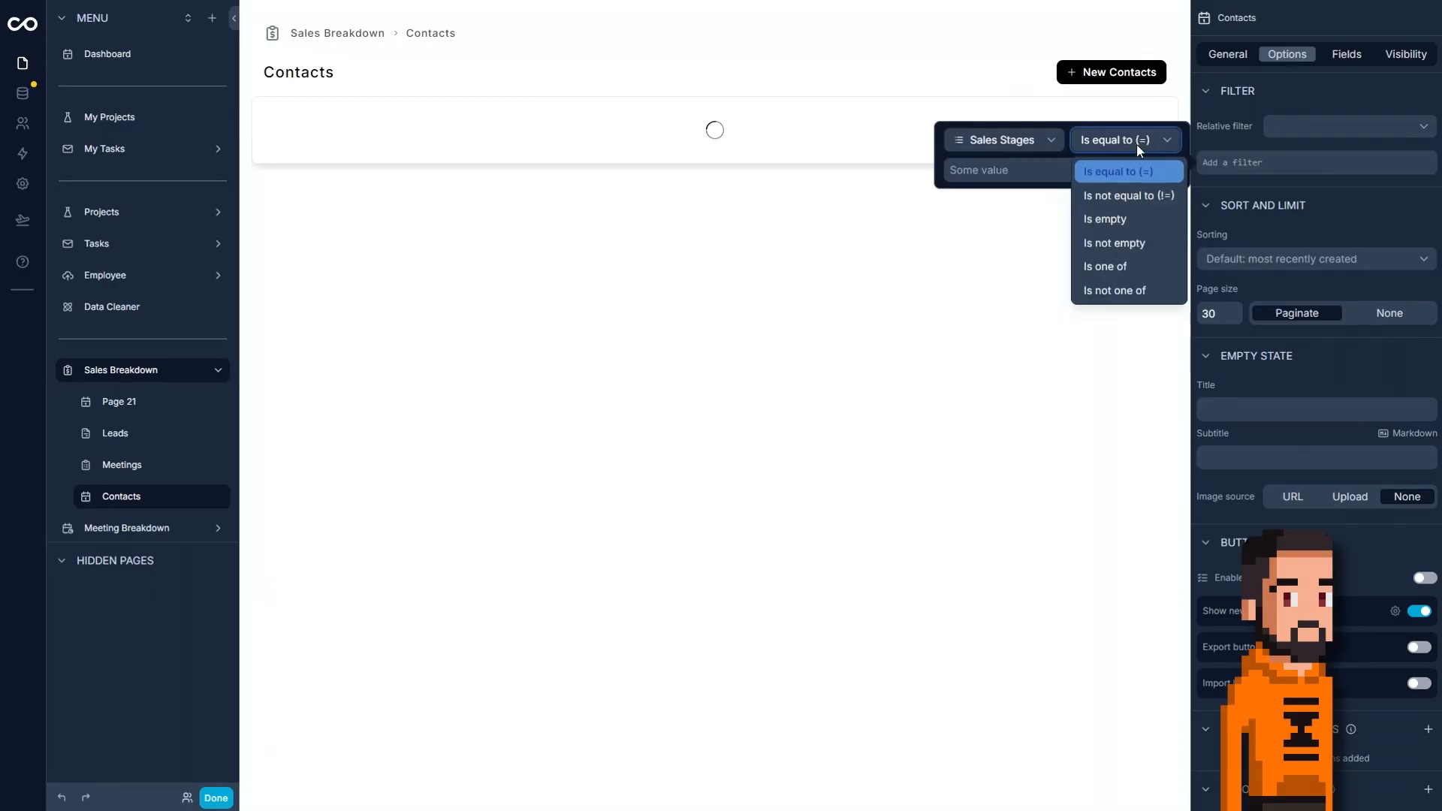
left_click(1126, 196)
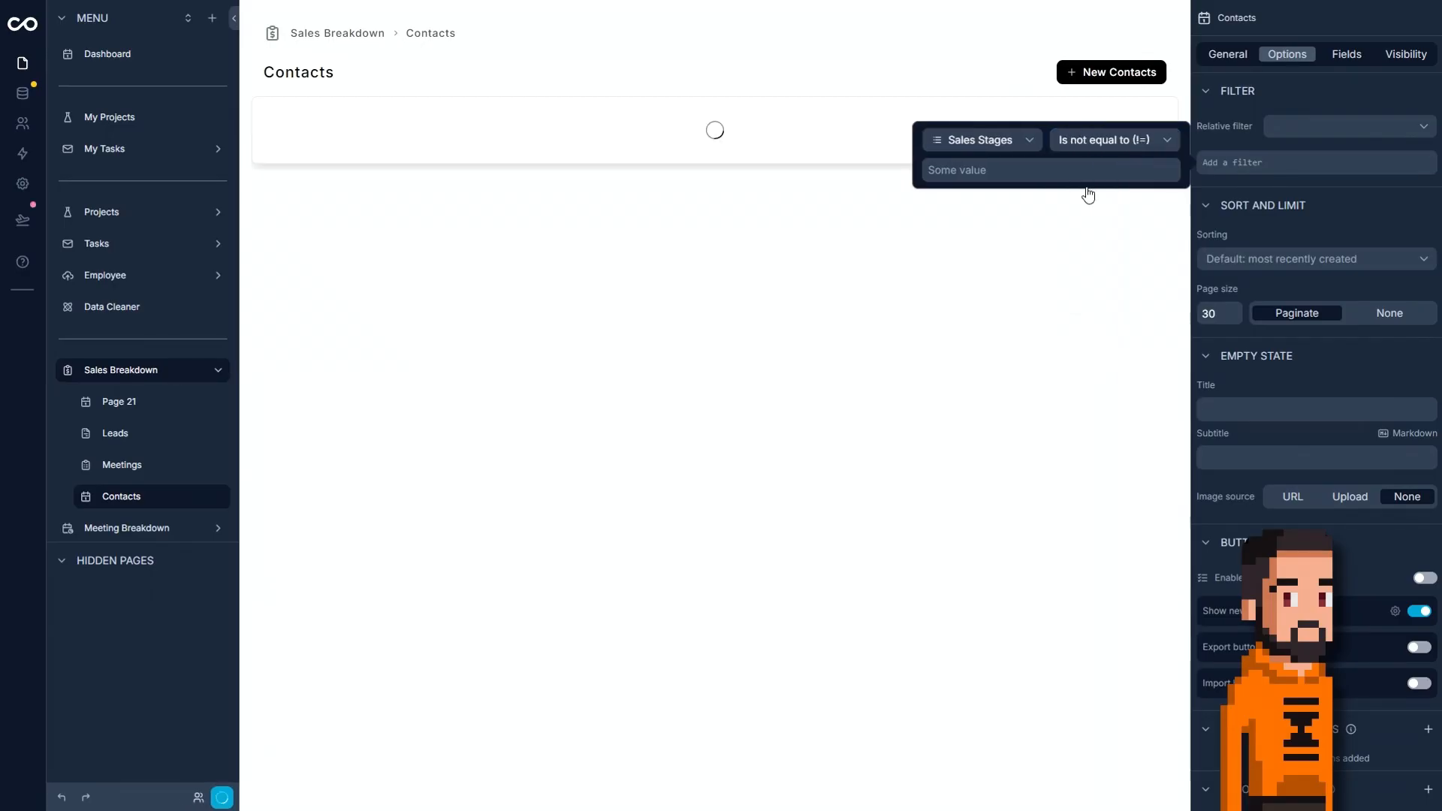
left_click(1107, 135)
left_click(1093, 290)
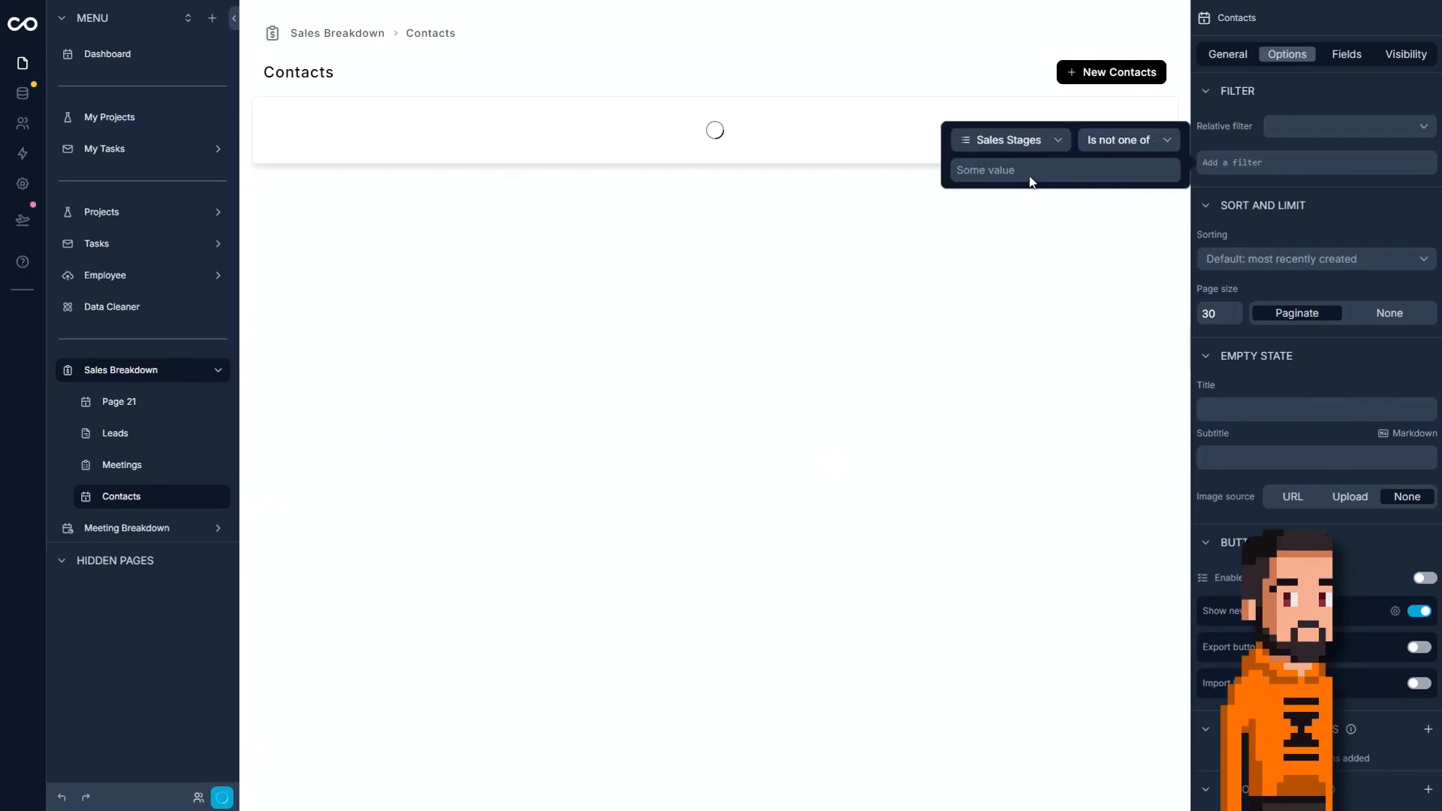
Set the Sales Stages condition to exclude the Closed and Lost stages.
left_click(1023, 177)
left_click(1068, 415)
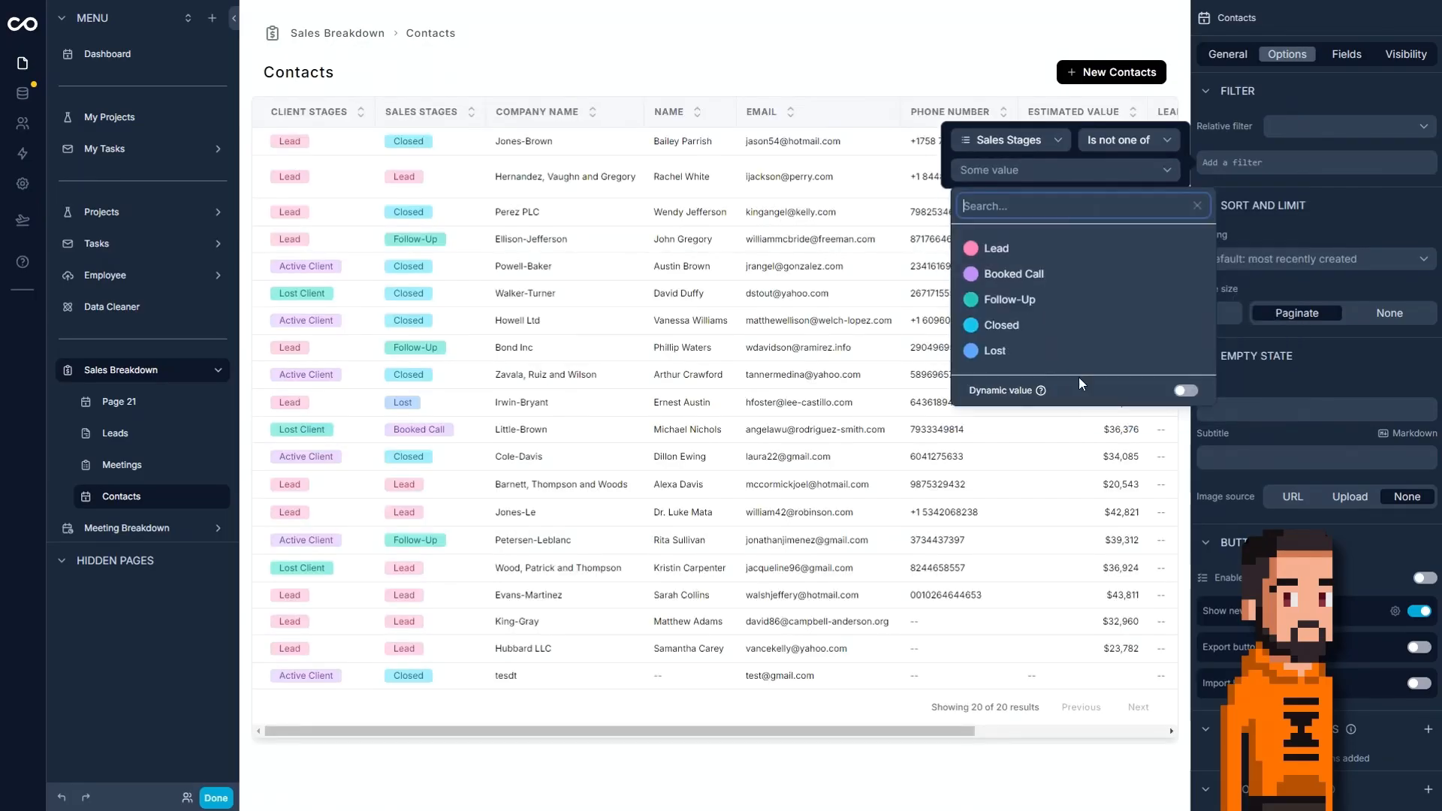
left_click(1029, 331)
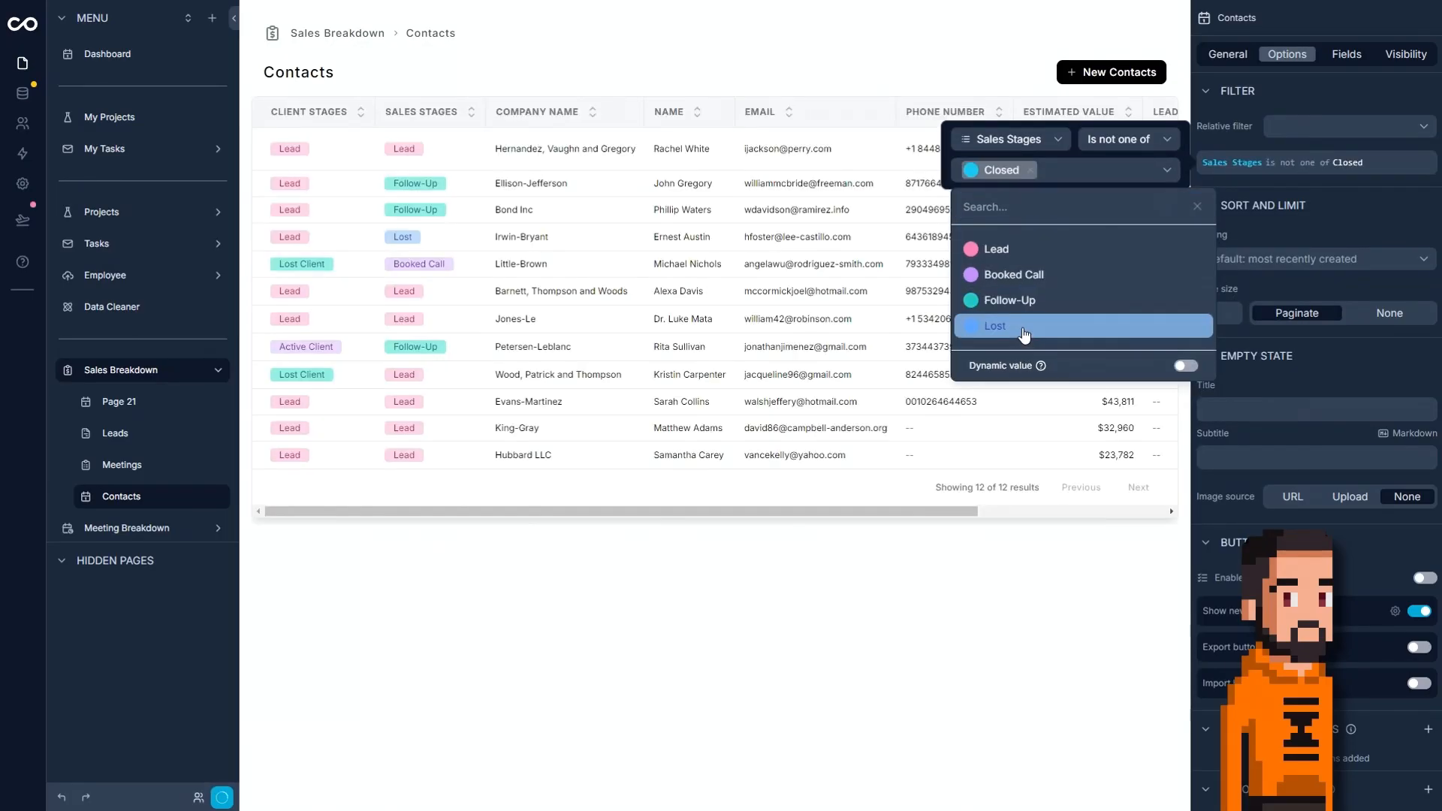
left_click(1024, 330)
left_click(1333, 191)
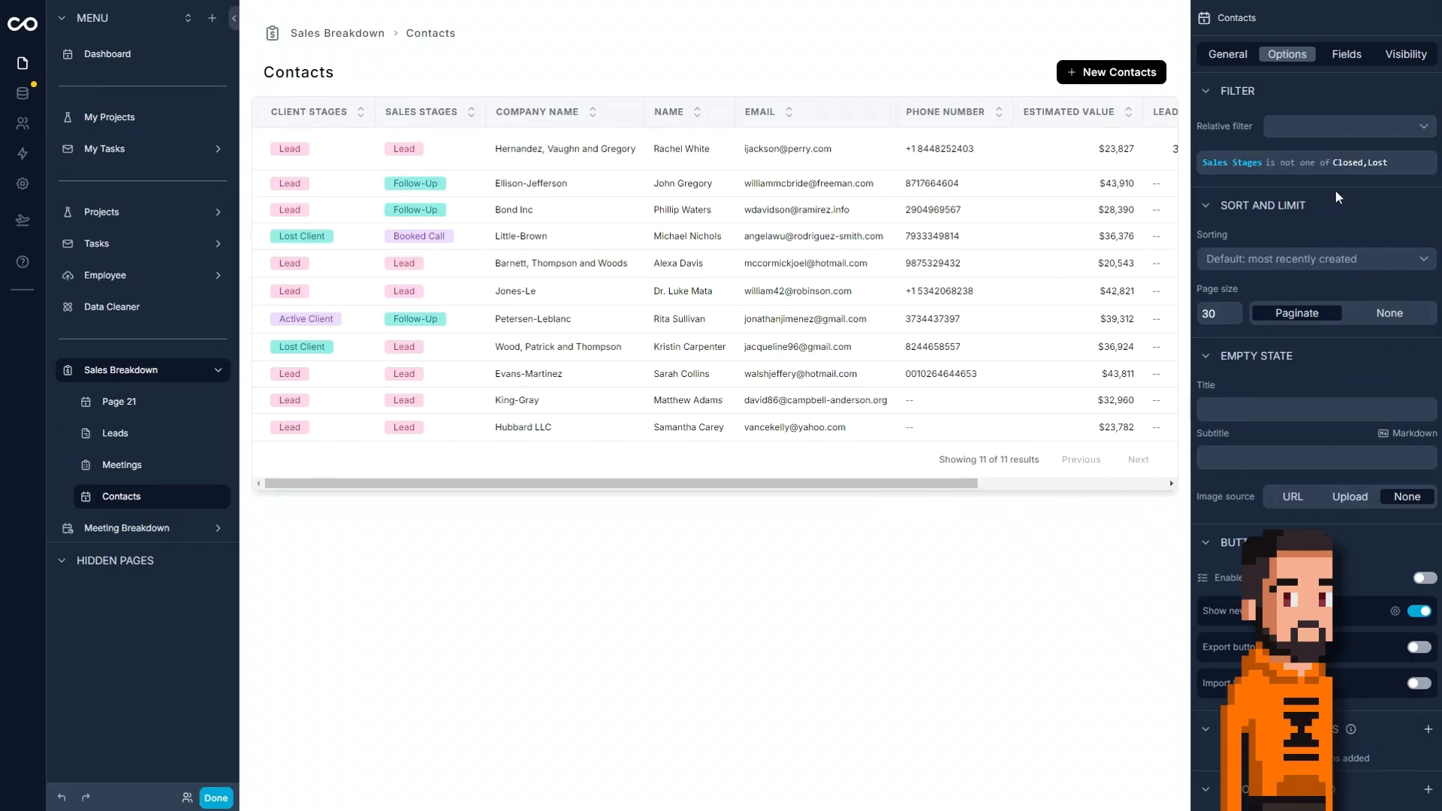
Add a filter condition where Sales Stages is equal to Follow-Up, and delete the condition excluding Closed and Lost.
mouse_move(1296, 174)
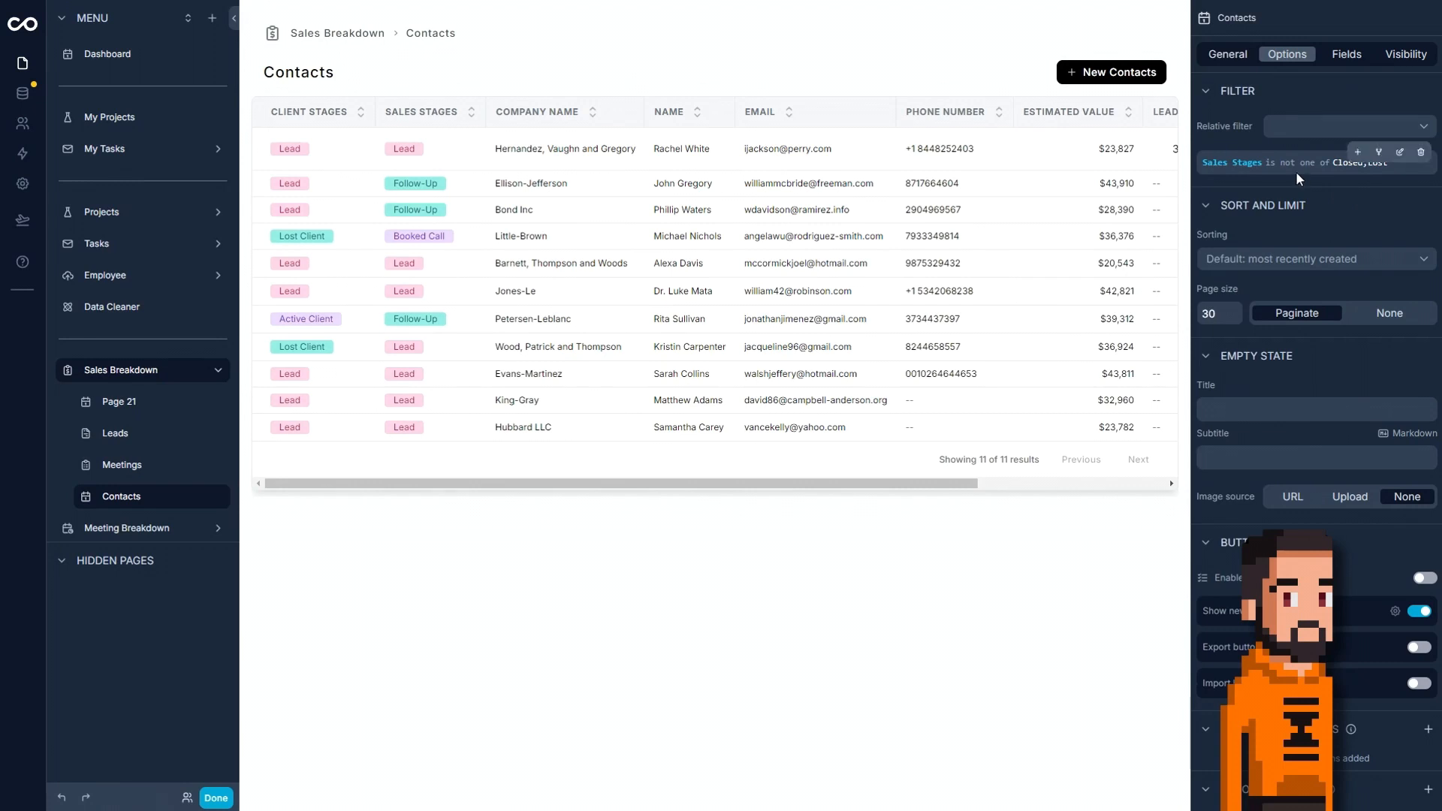
left_click(1358, 165)
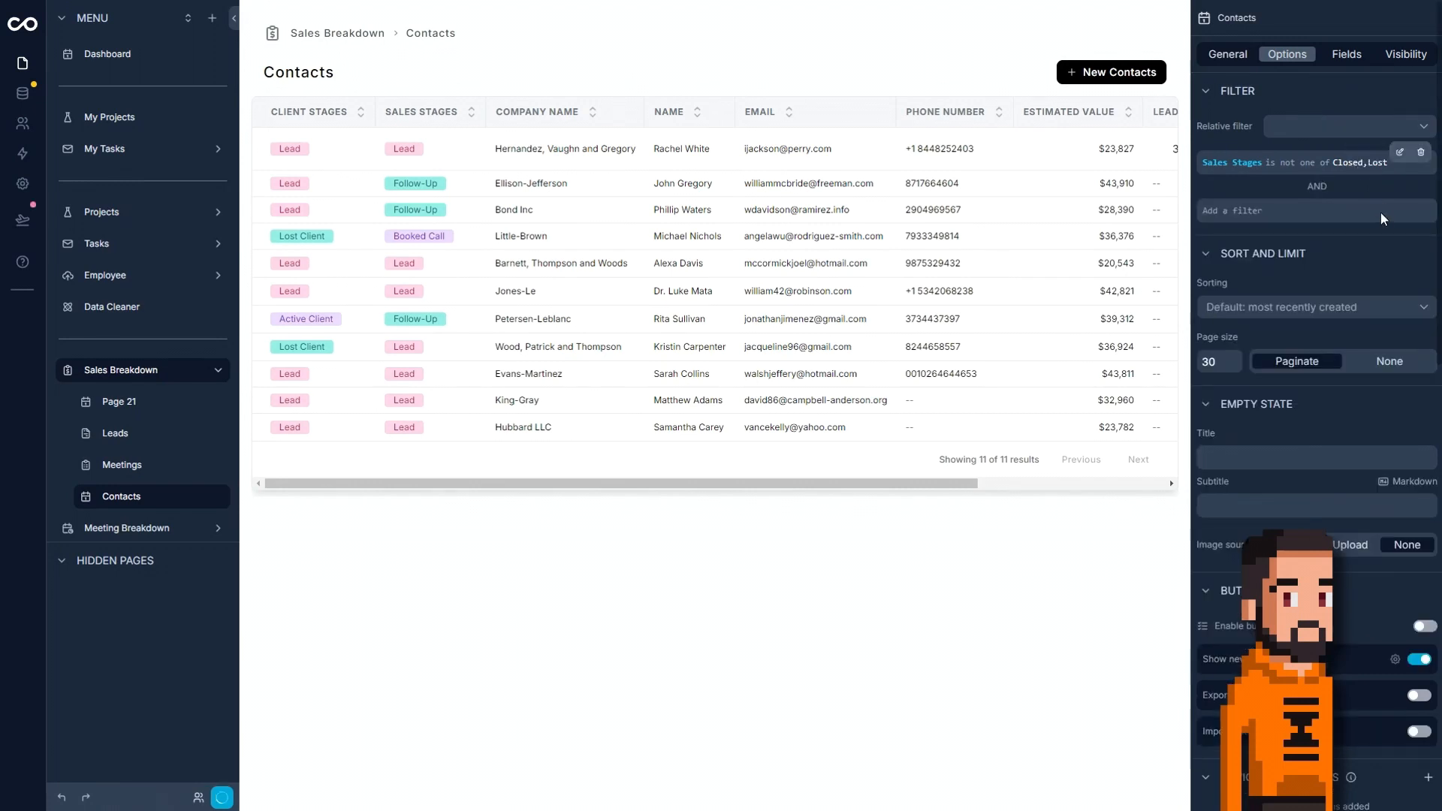
left_click(1394, 208)
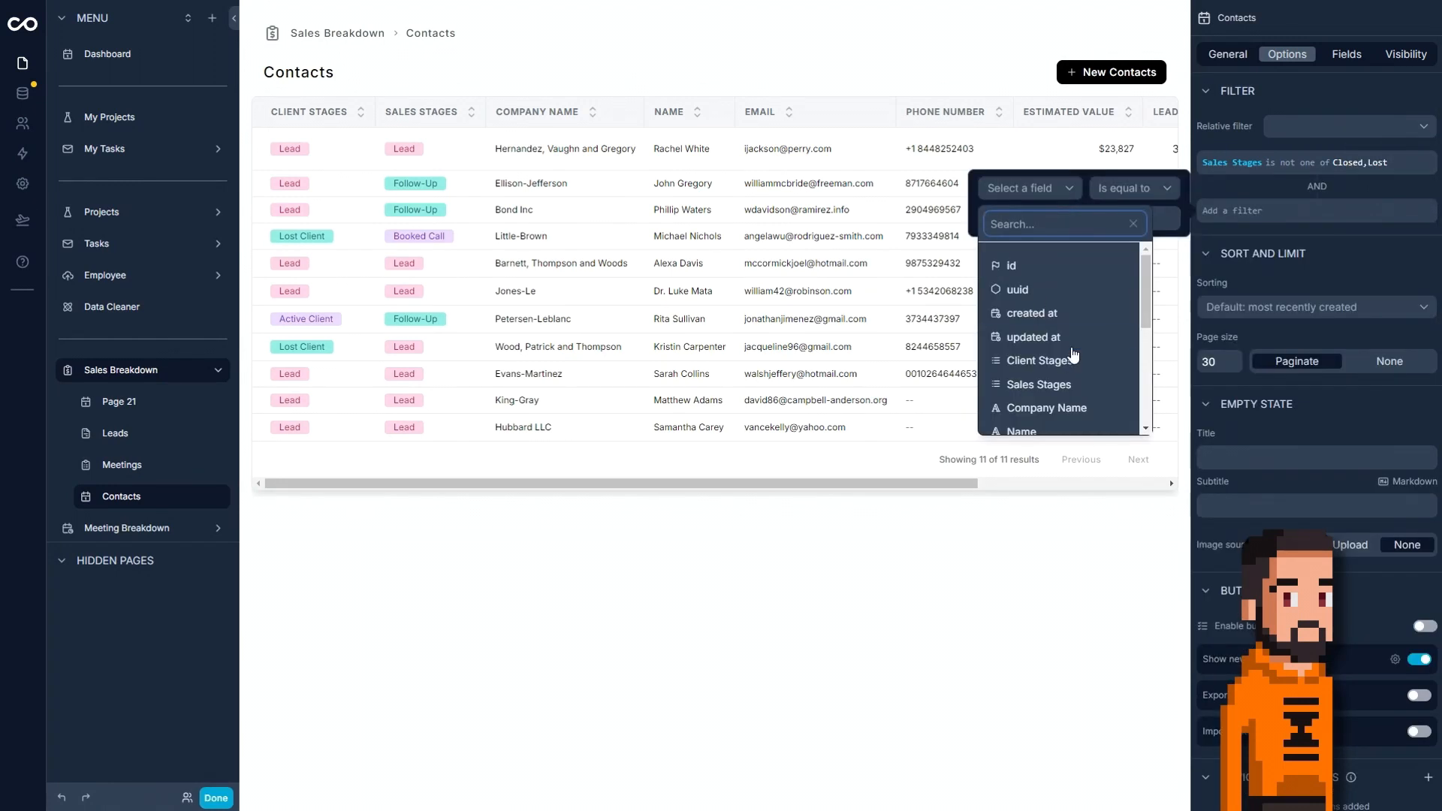
scroll(1067, 364, "down", 5)
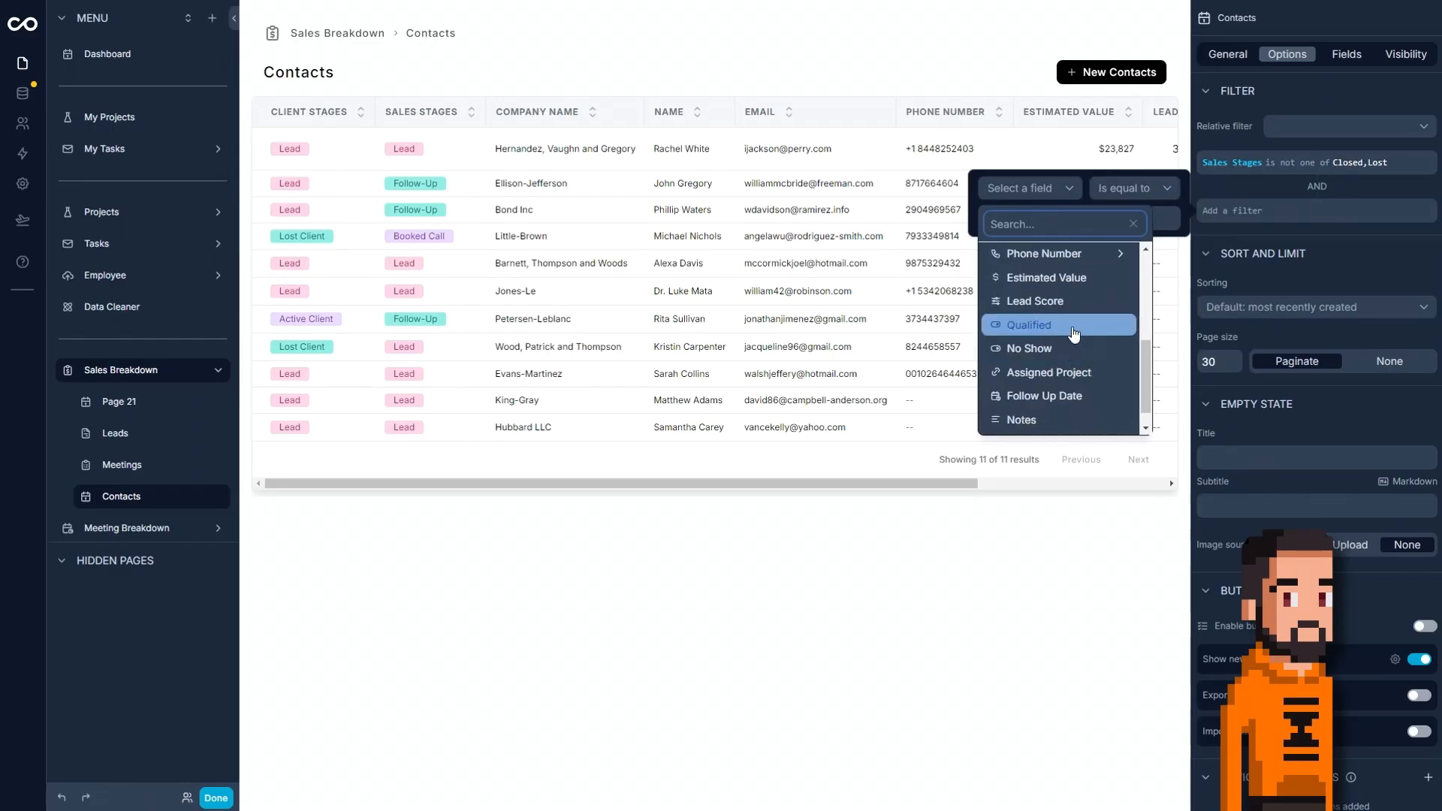
scroll(1066, 331, "up", 5)
left_click(1038, 384)
left_click(1120, 188)
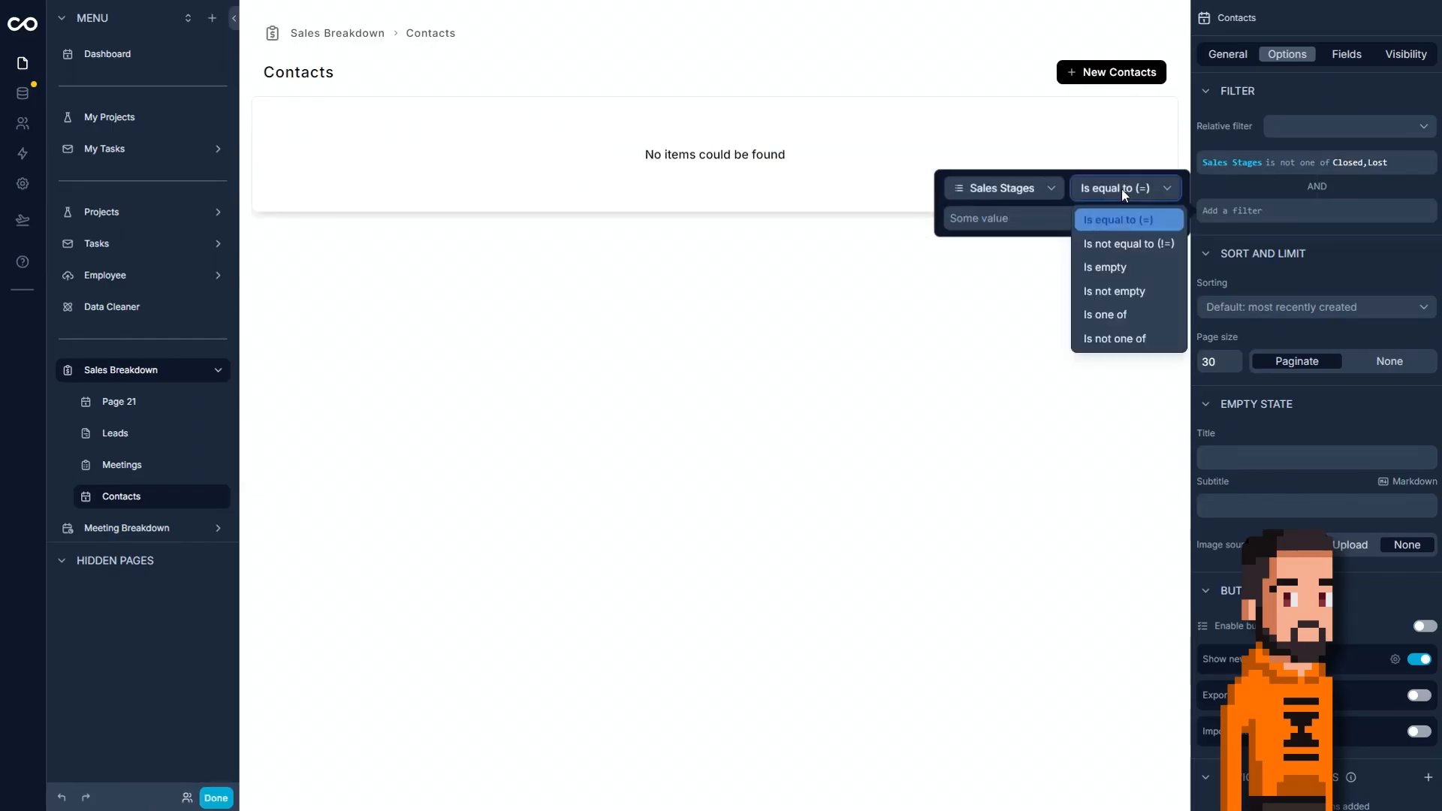
left_click(1119, 219)
left_click(1026, 227)
left_click(1067, 462)
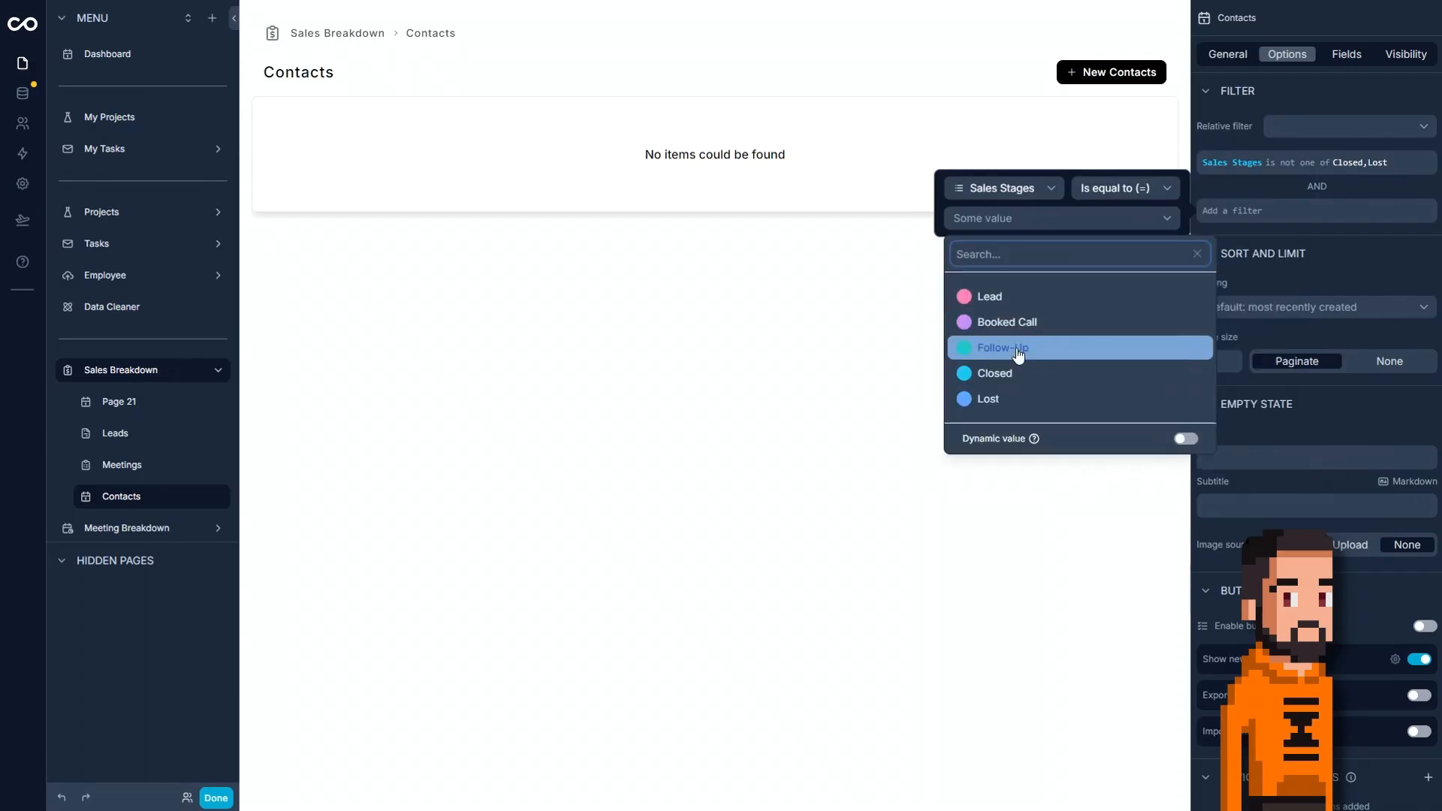
left_click(1042, 349)
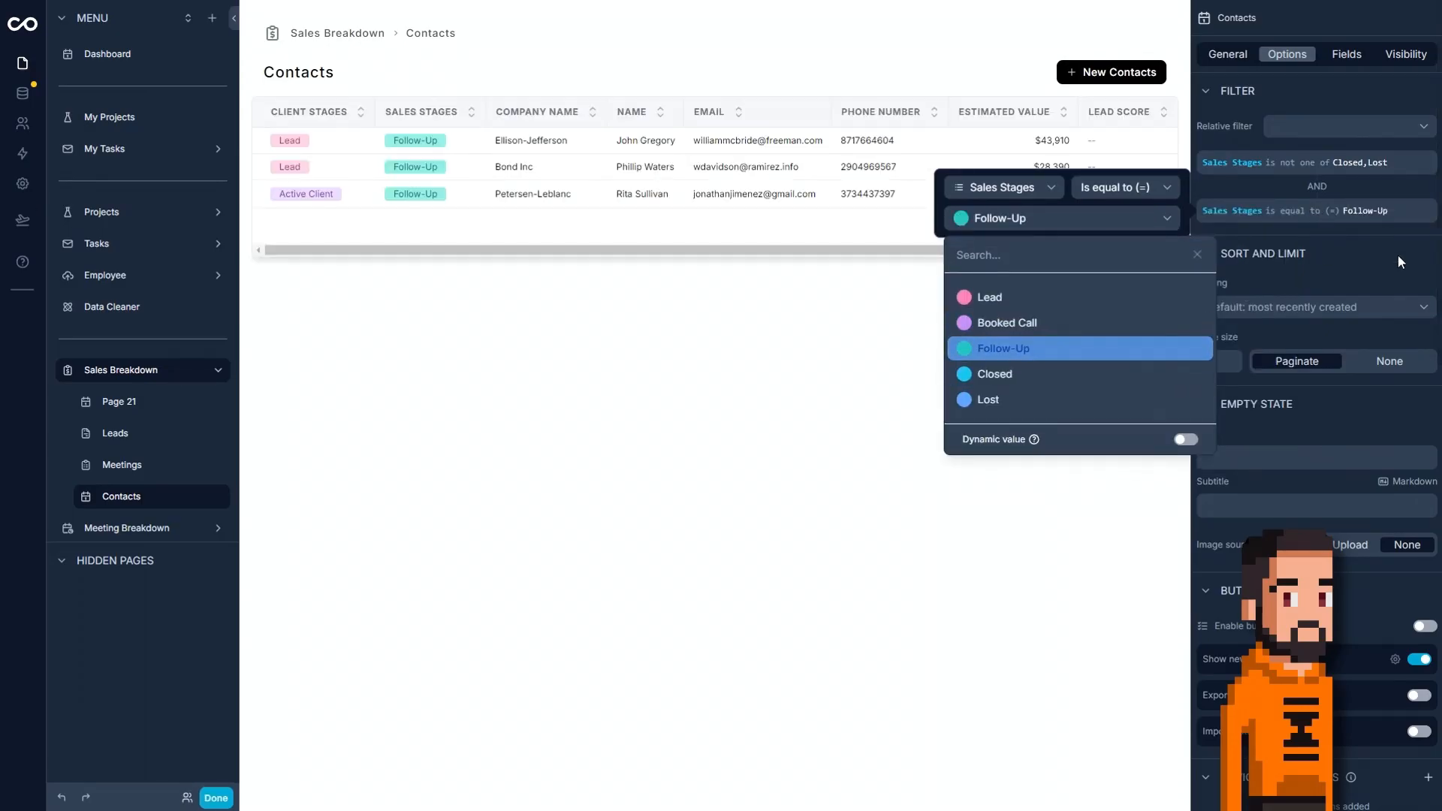
left_click(1422, 154)
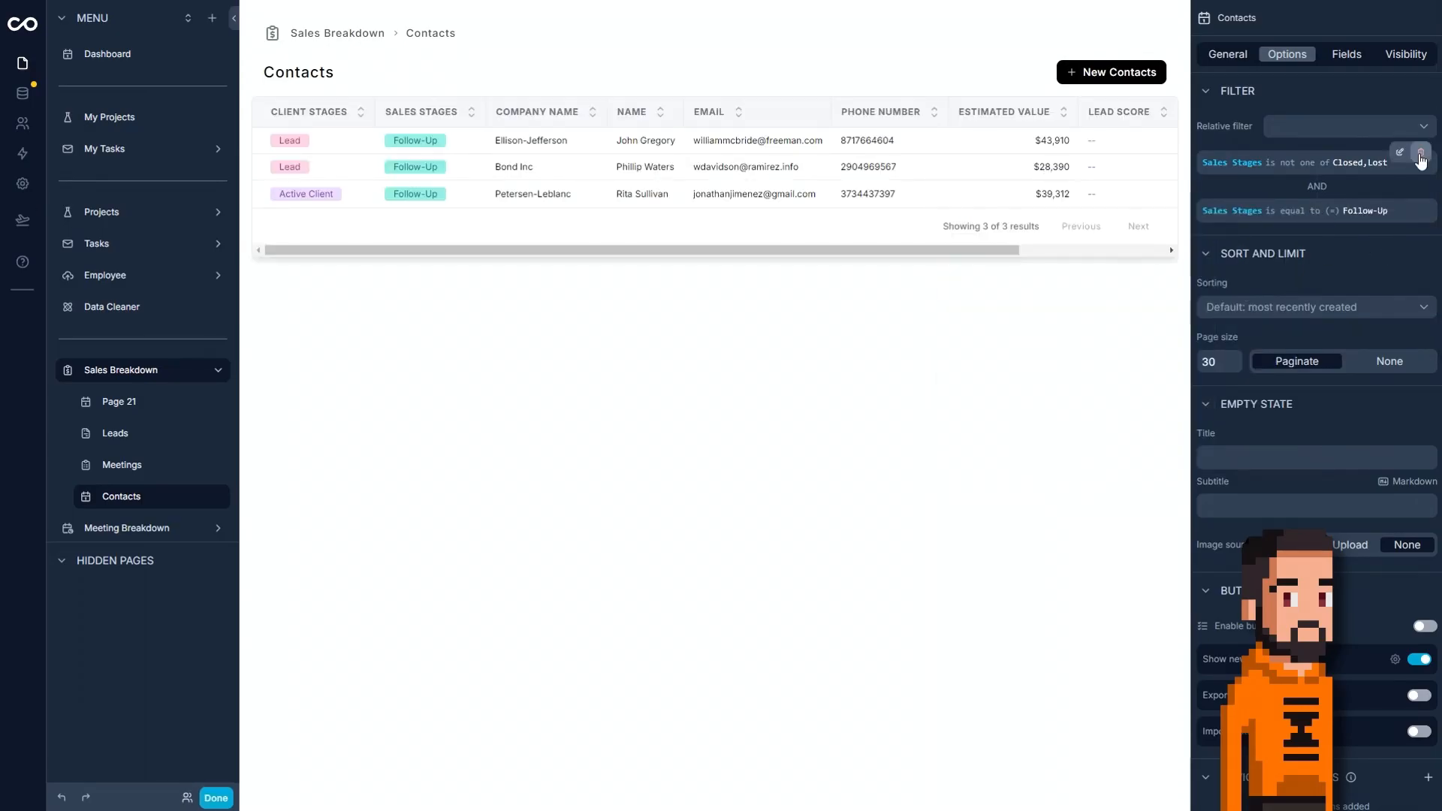
left_click(1419, 152)
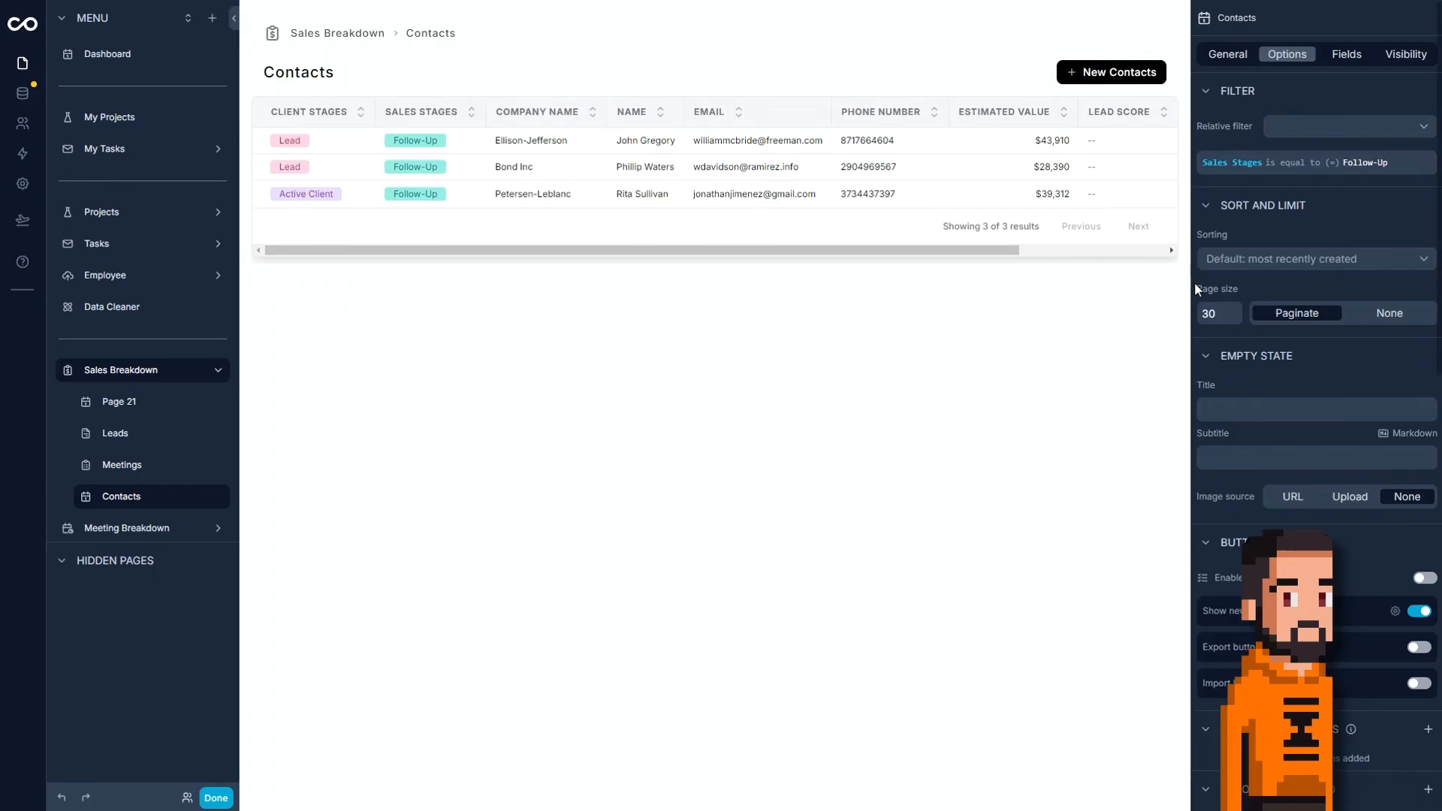
Add an AND condition to the Contacts filter requiring that Follow Up Date is not empty.
mouse_move(1295, 162)
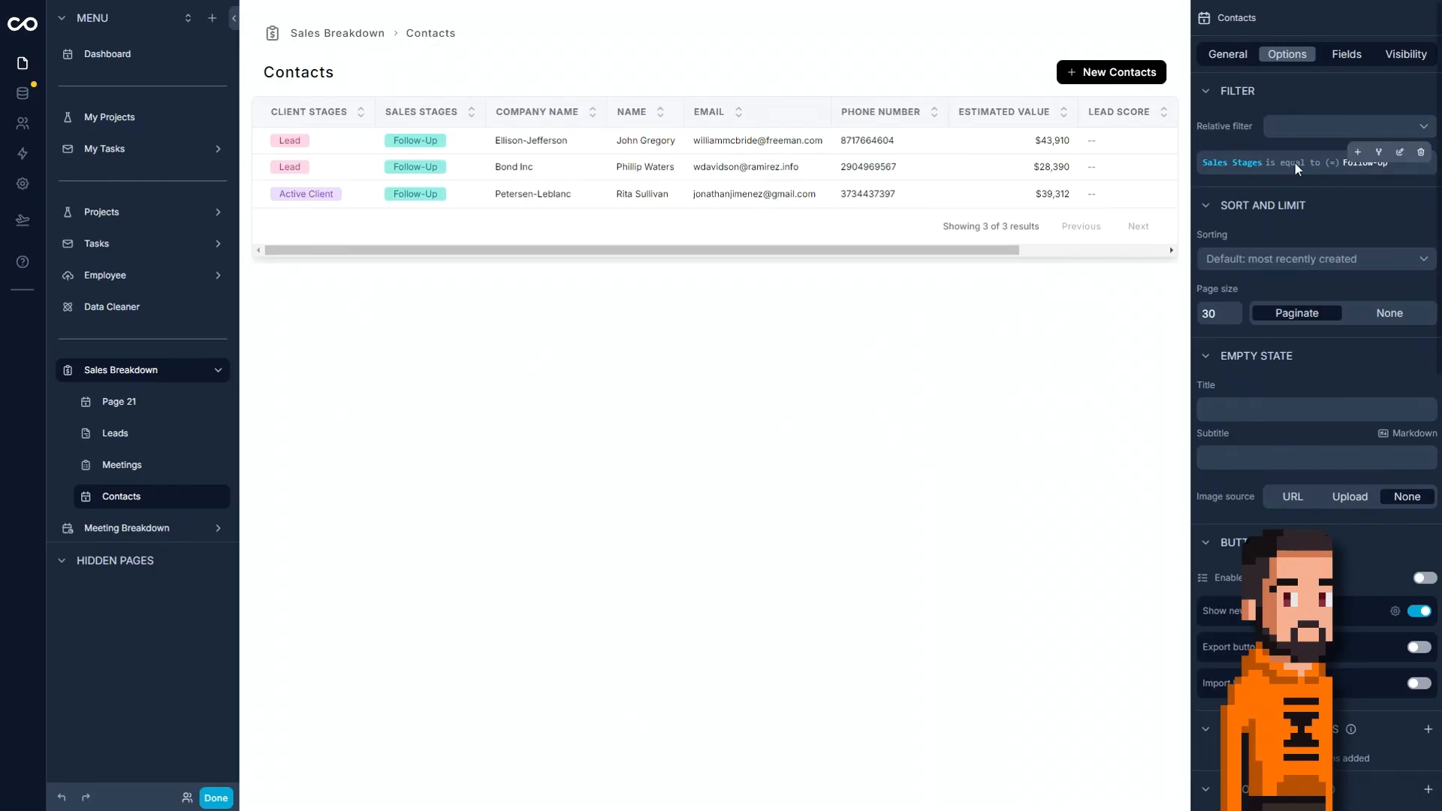
left_click(1357, 153)
mouse_move(1339, 201)
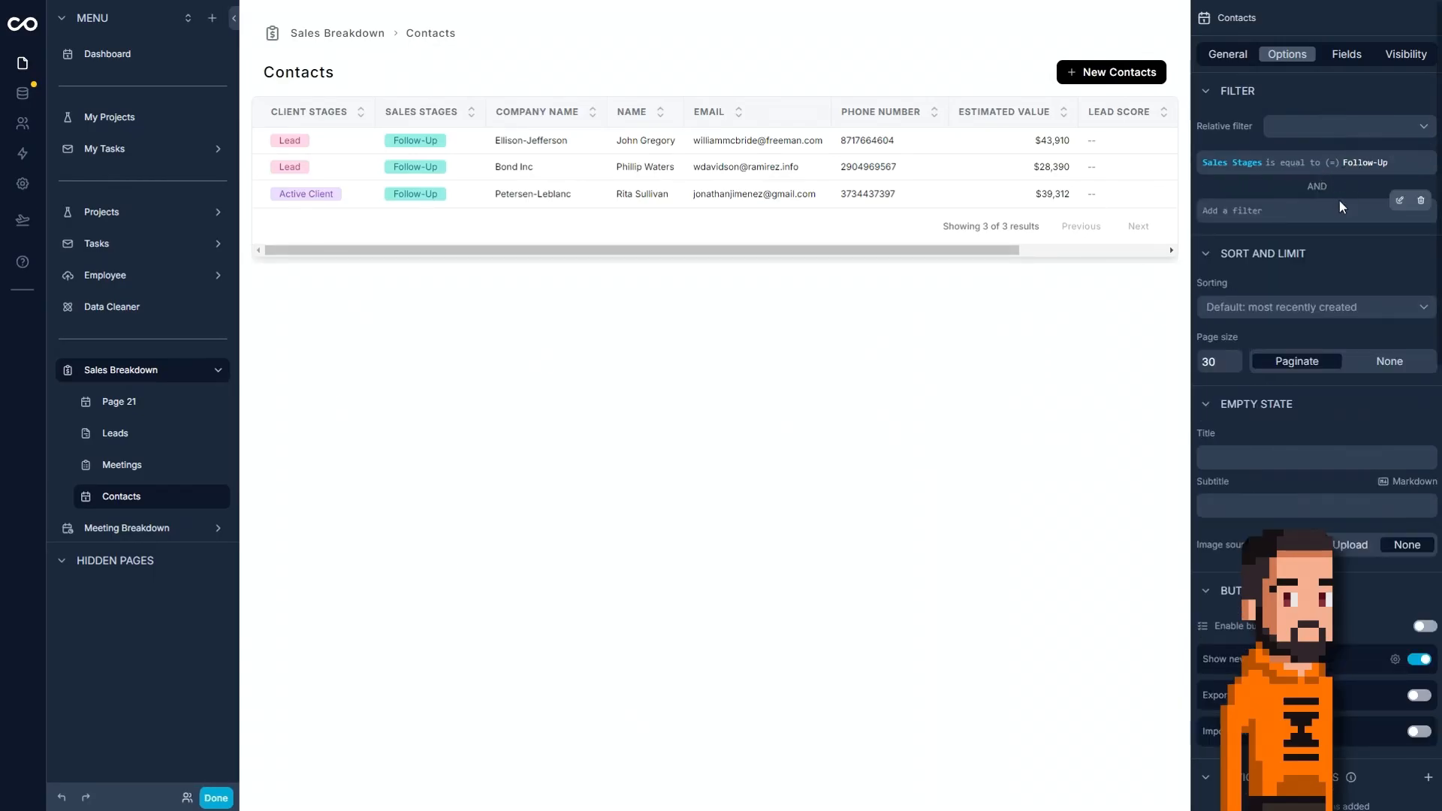
left_click(1400, 201)
left_click(993, 188)
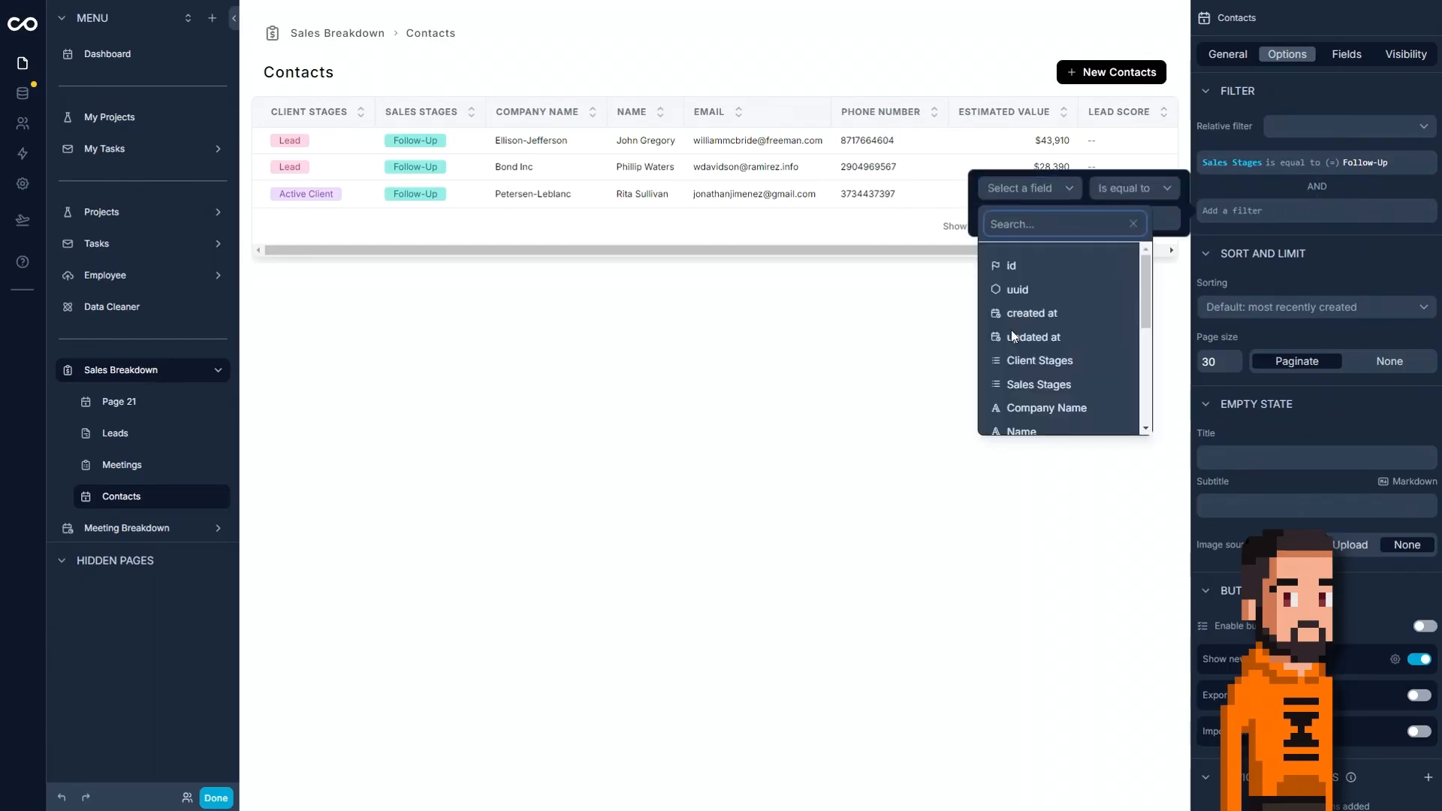
scroll(1062, 376, "down", 3)
scroll(1062, 375, "up", 2)
scroll(1062, 375, "down", 3)
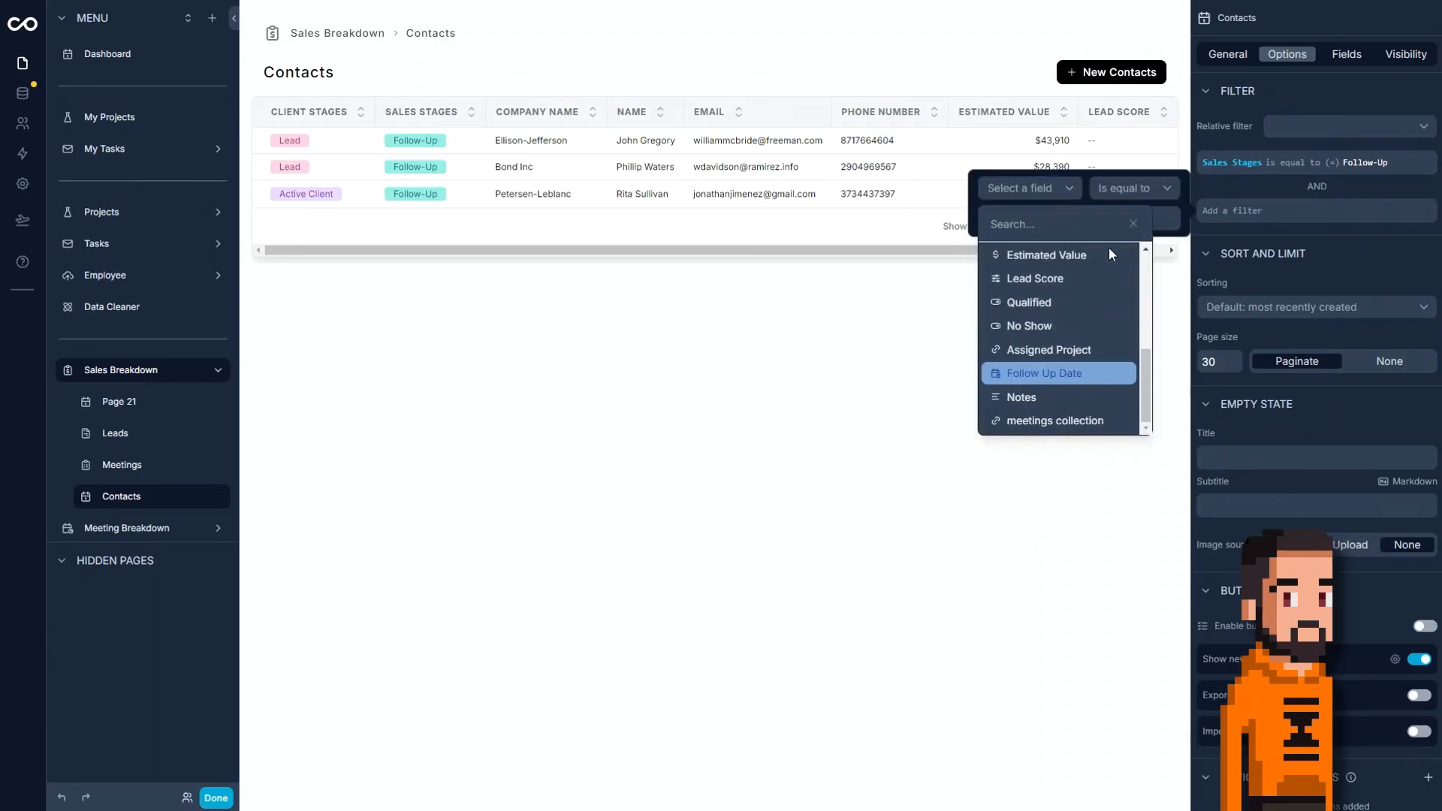
left_click(1044, 373)
left_click(1124, 189)
left_click(1114, 386)
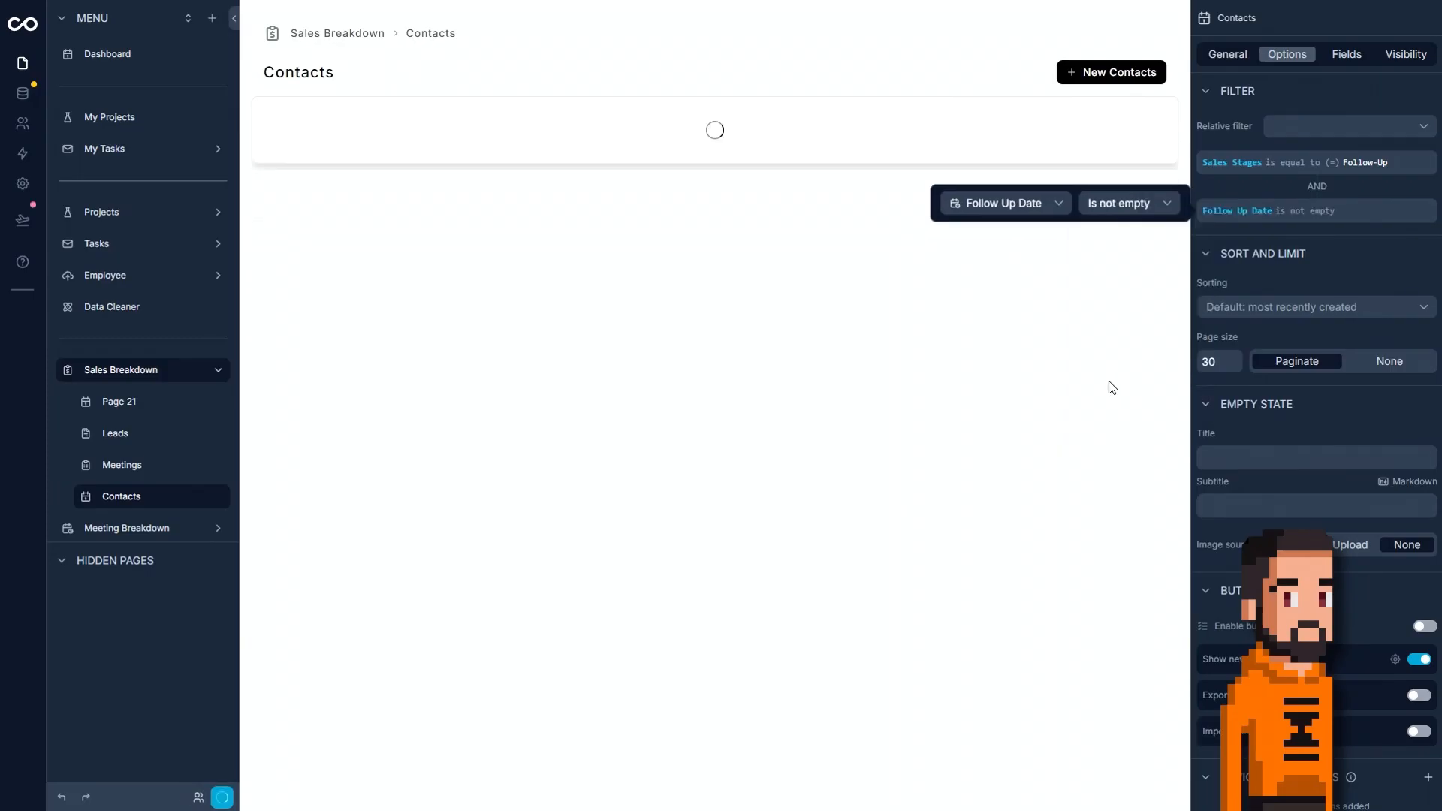
In the Contacts data table, set the Follow Up Date of Bond Inc to 18/08/2024 and Petersen-Leblanc to 22/08/2024, and return to the Contacts page.
left_click(779, 483)
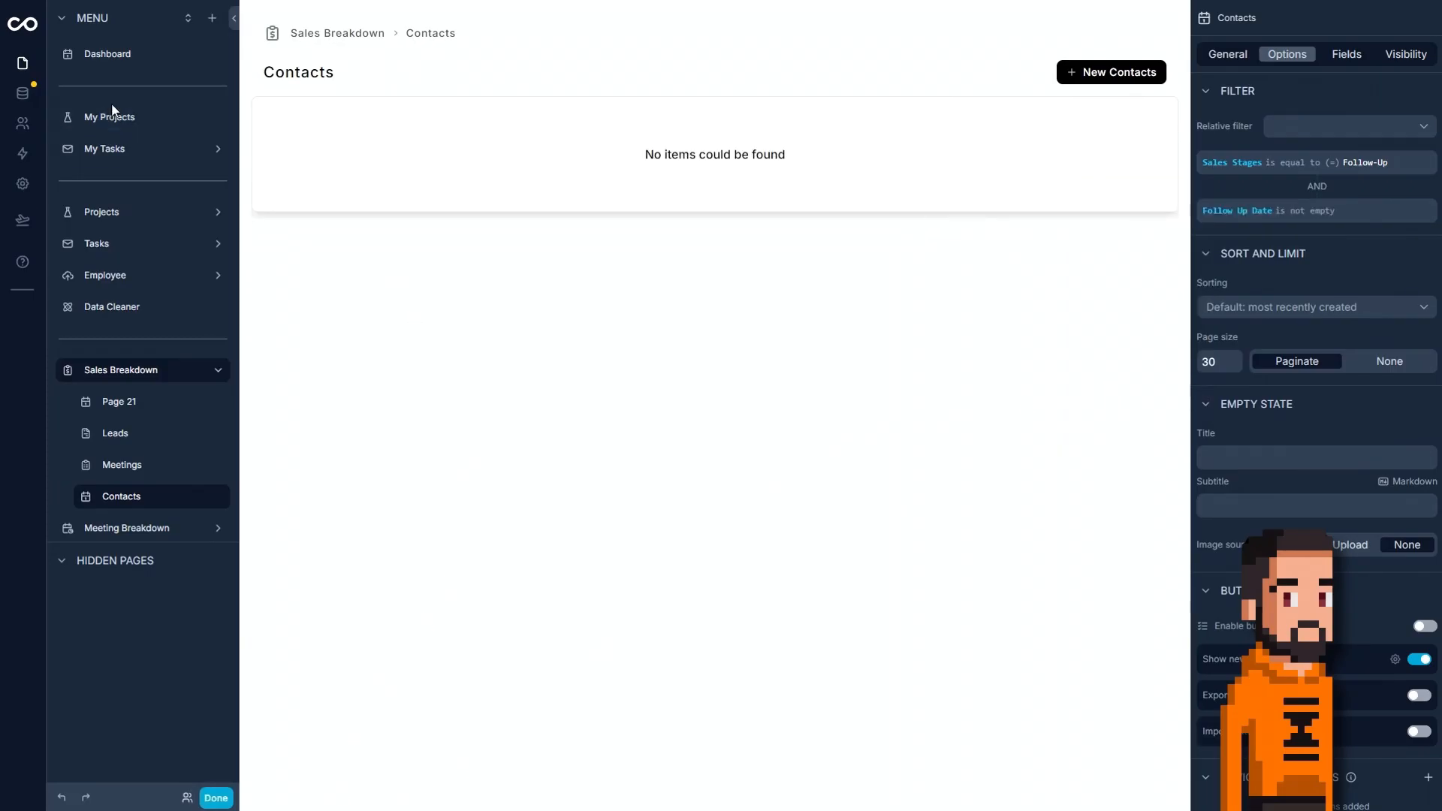
left_click(7, 102)
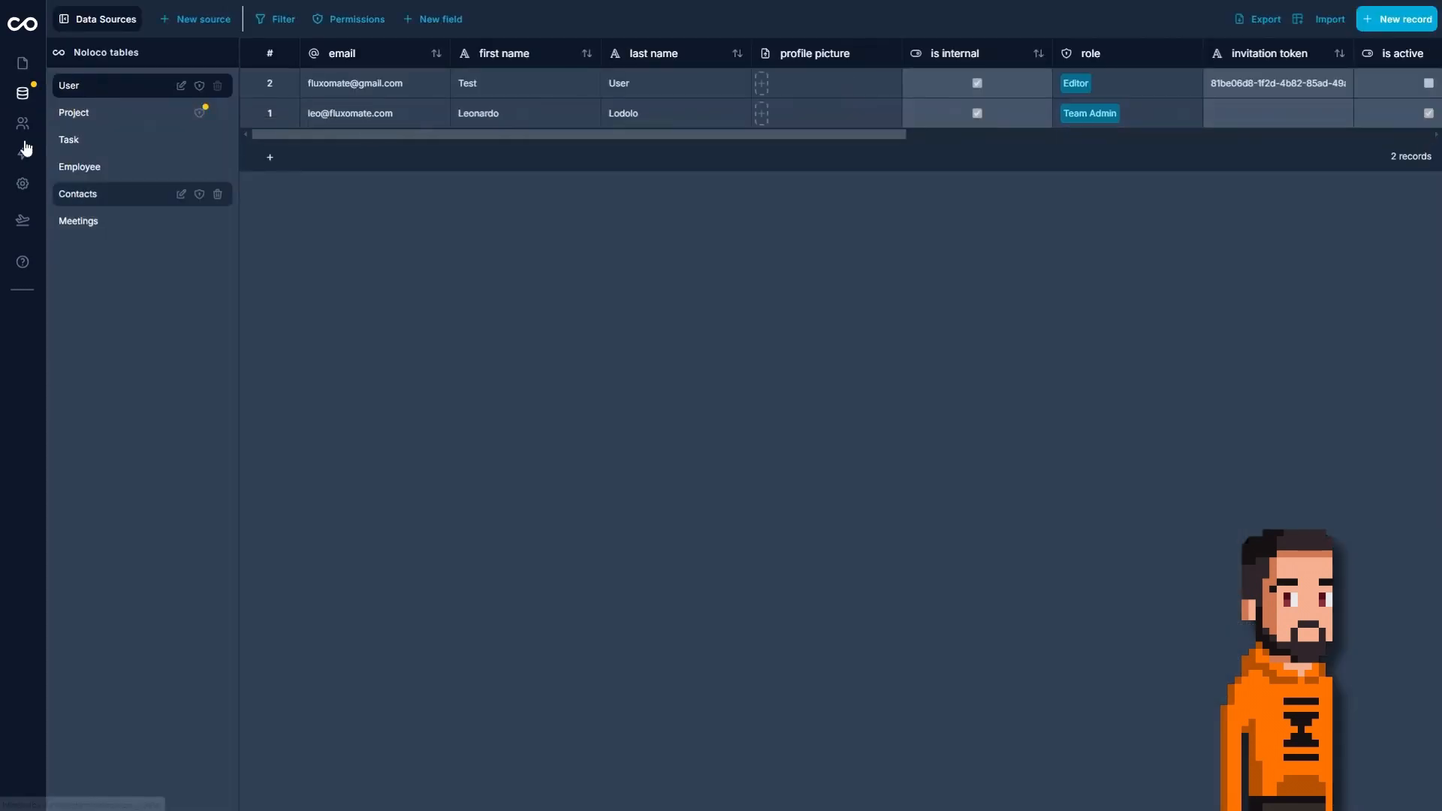
left_click(114, 192)
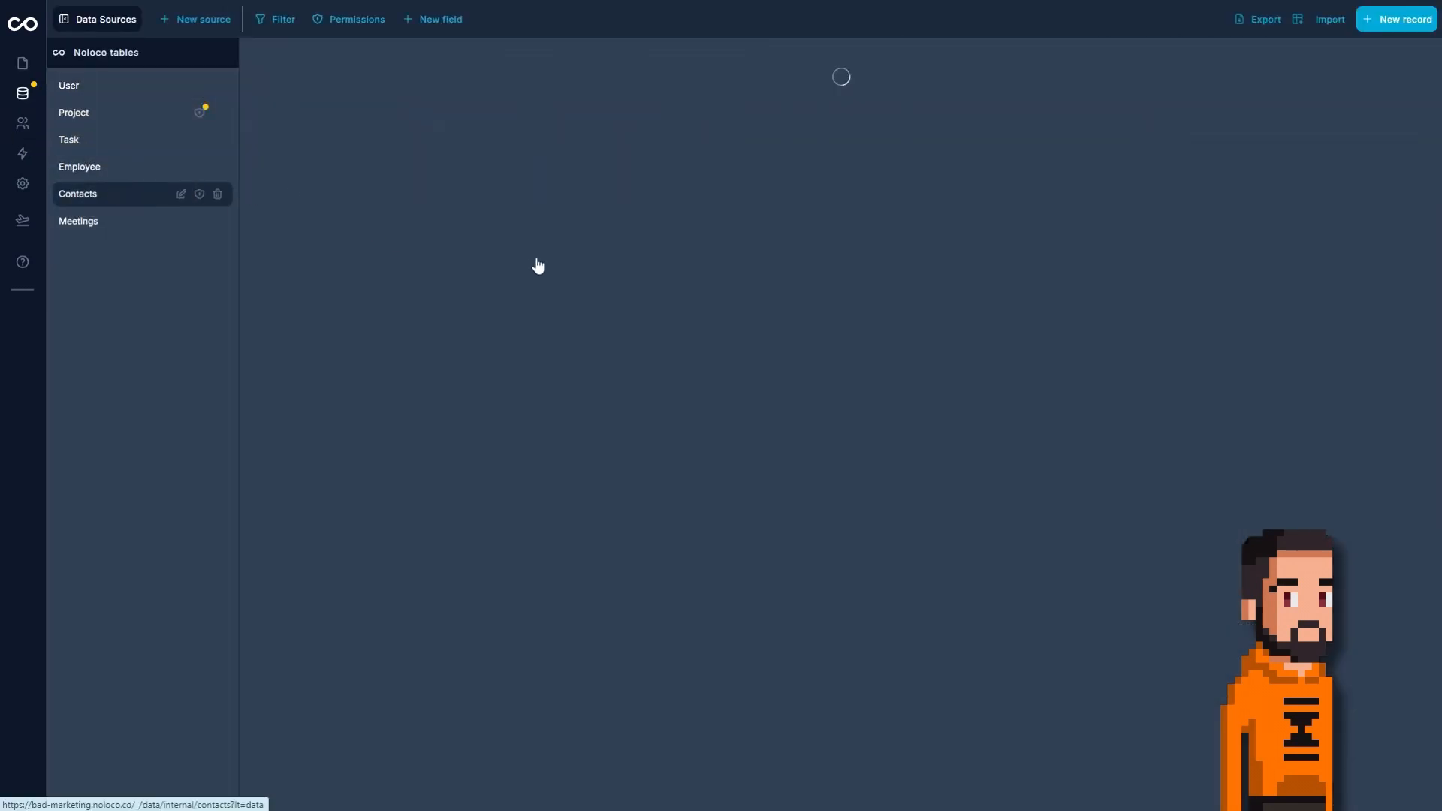
left_click(723, 507)
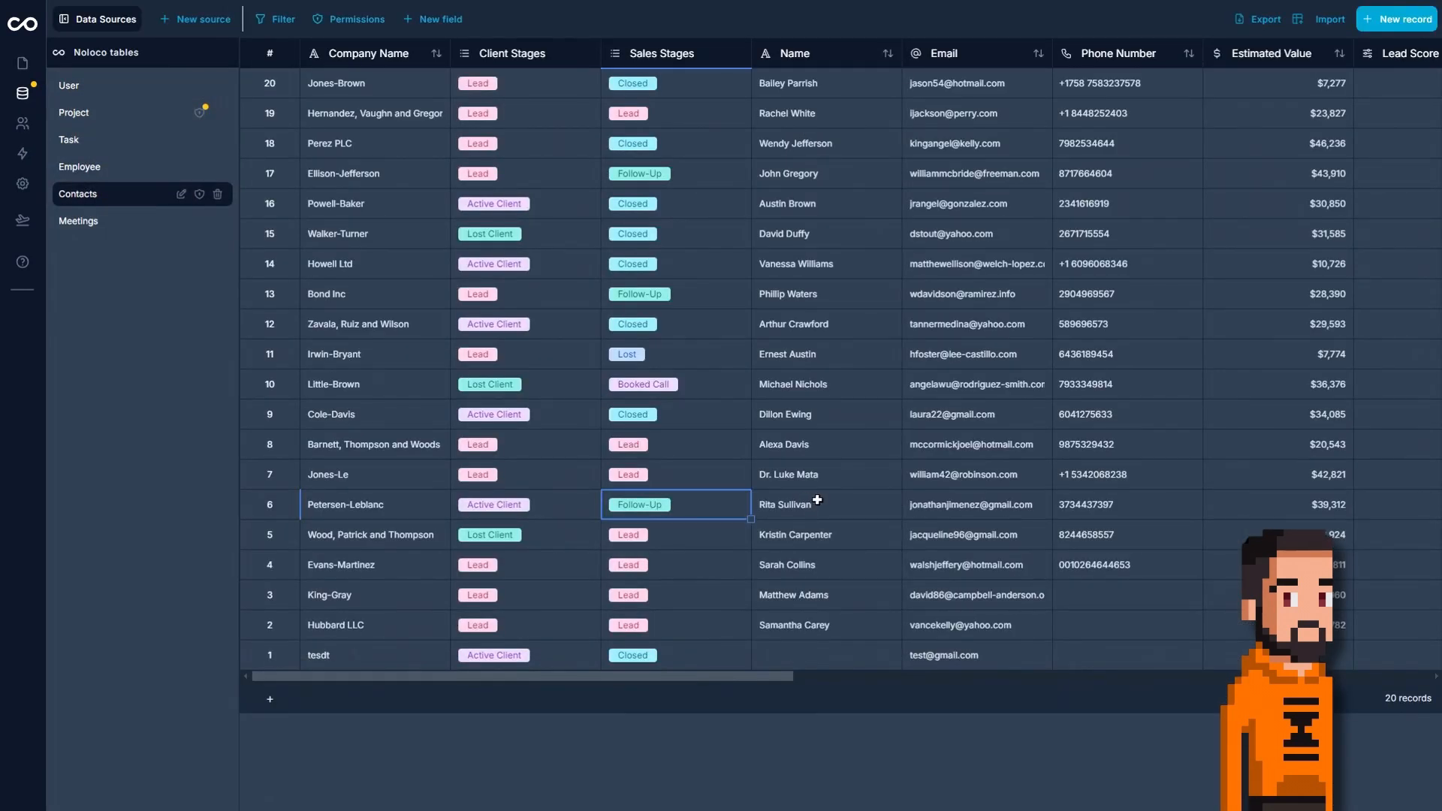
left_click(813, 499)
left_click_drag(640, 678, 1021, 654)
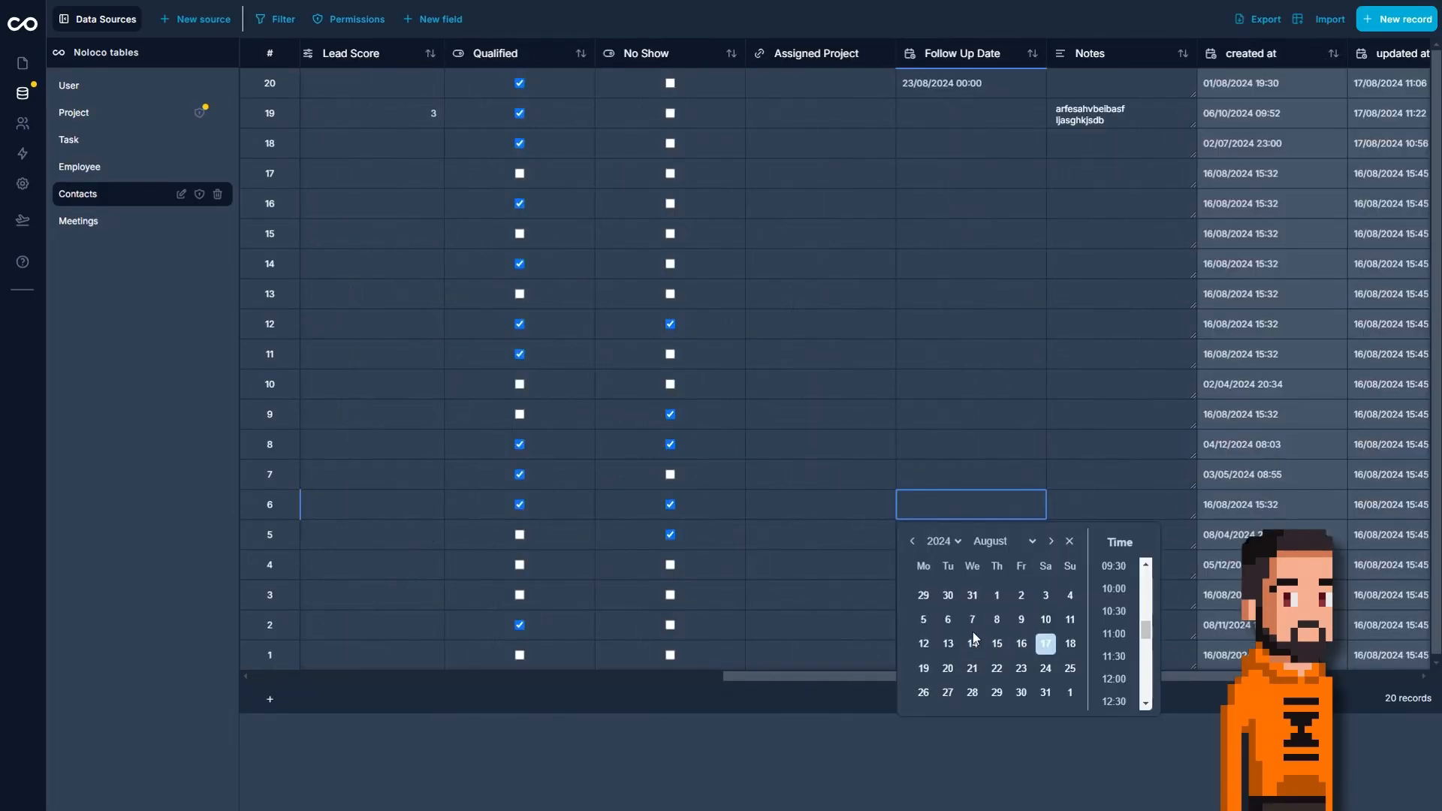
left_click(972, 633)
left_click(979, 530)
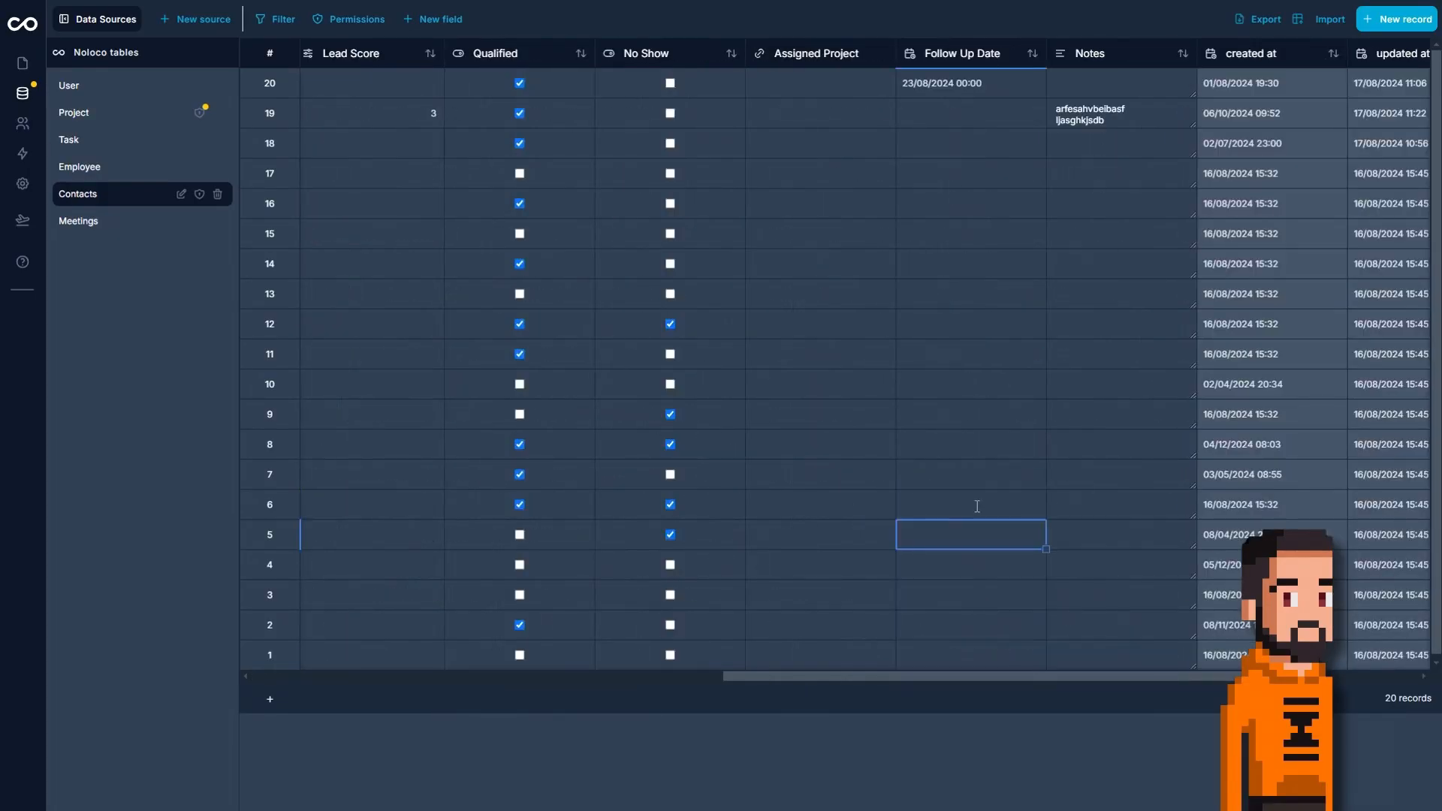
left_click(22, 63)
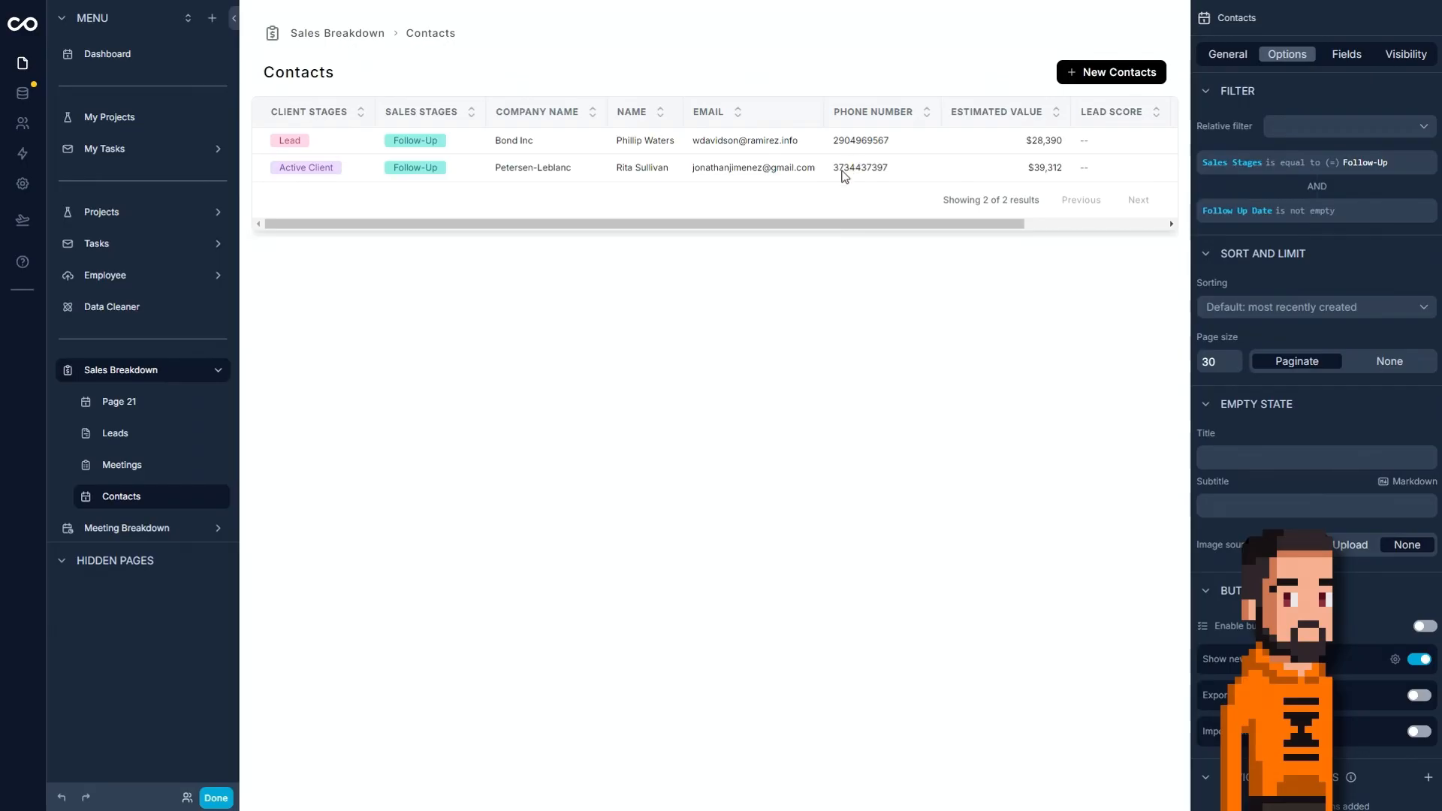
Switch the Contacts page to the Calendar layout with Follow Up Date as its start date.
left_click(1232, 58)
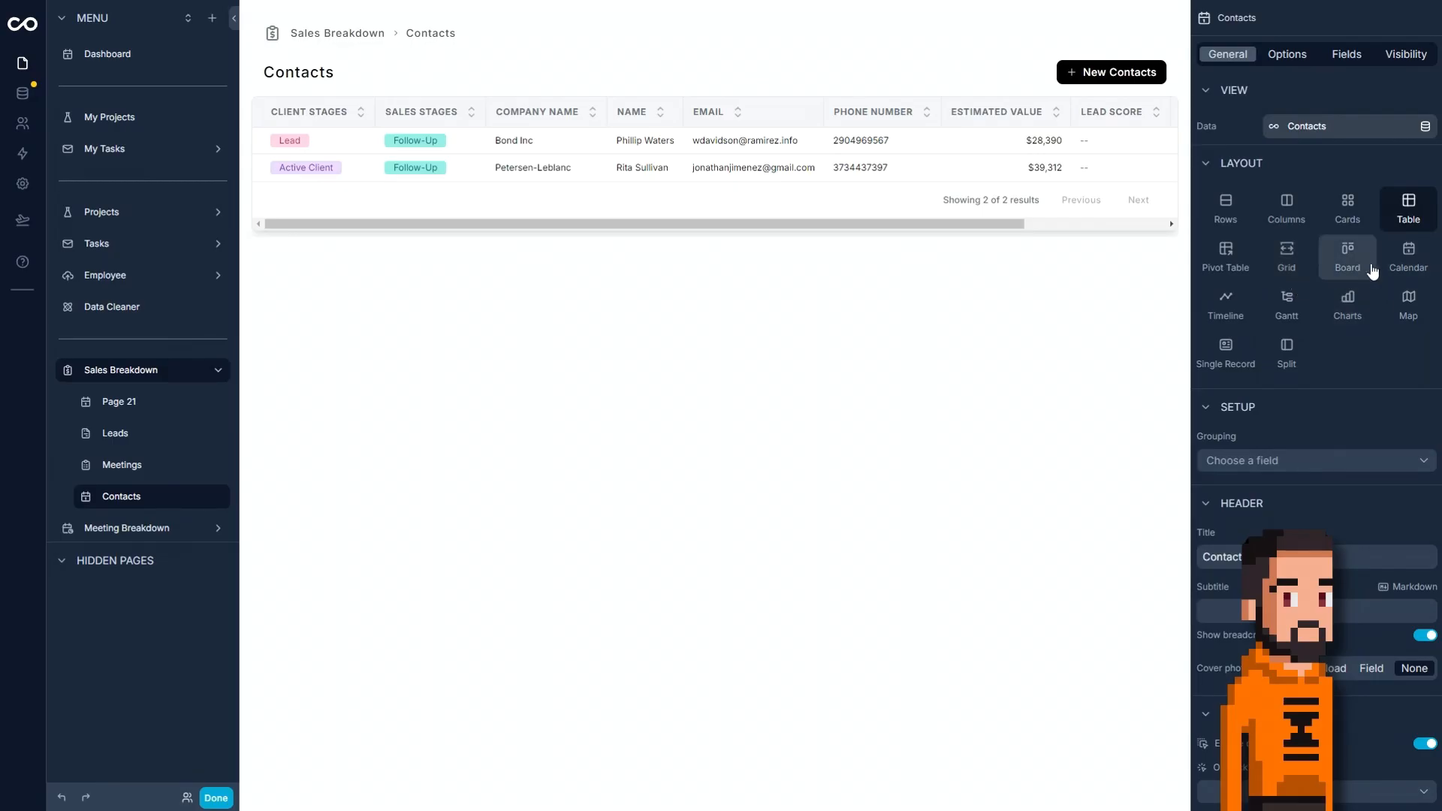
left_click(1406, 254)
left_click(1281, 461)
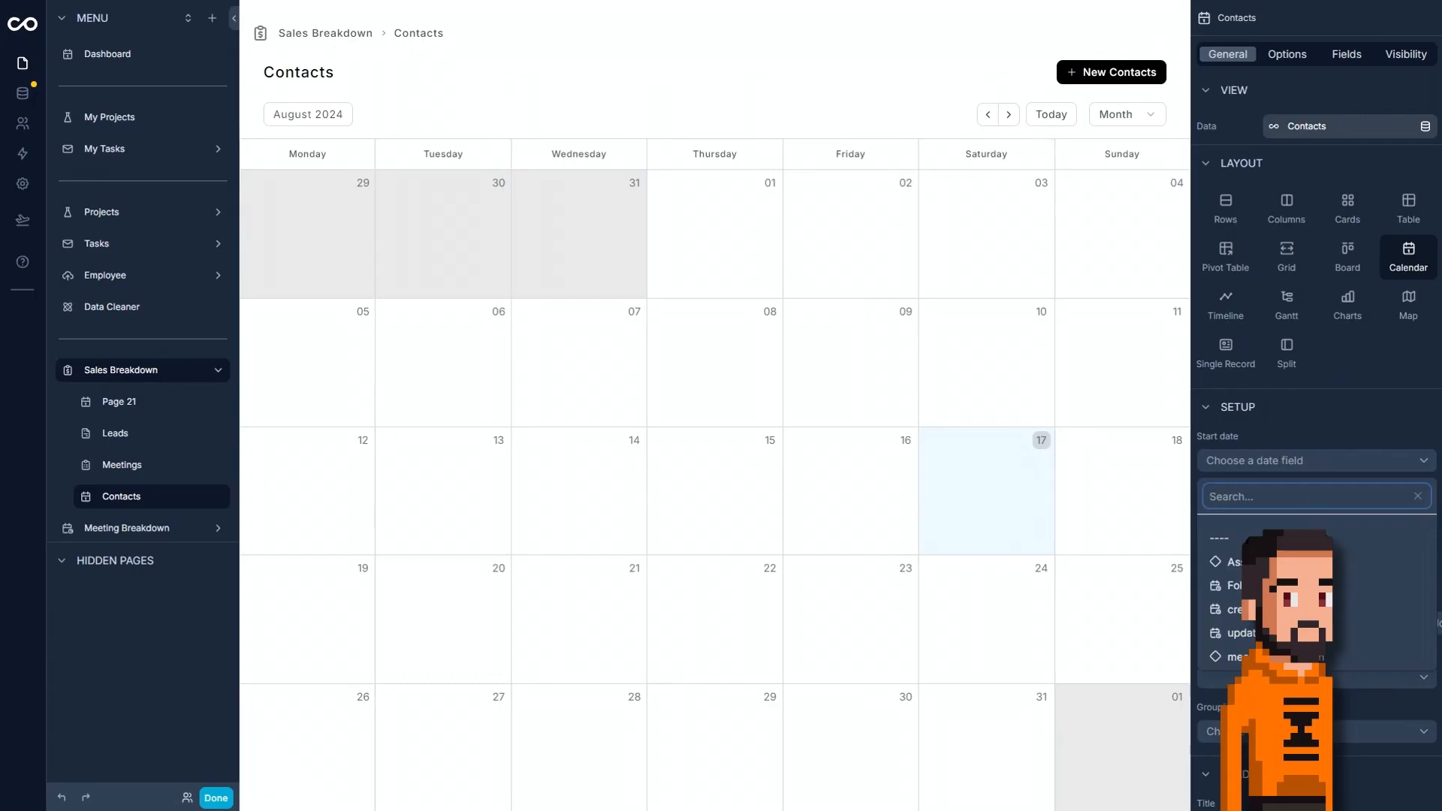
left_click(1367, 586)
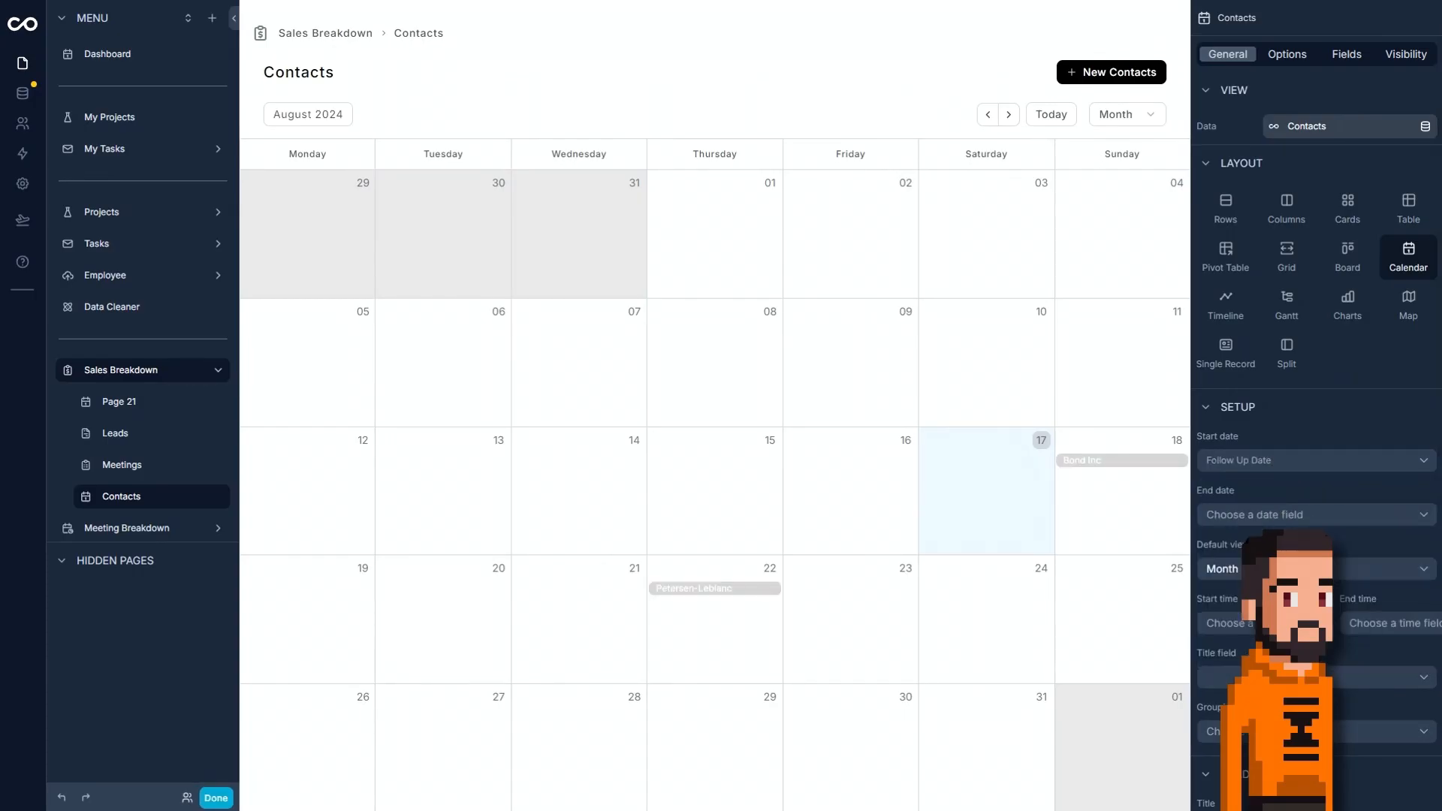
Group the calendar events by Sales Stages and set the calendar's default view to Week.
left_click(1367, 731)
scroll(1367, 601, "down", 1)
left_click(1367, 607)
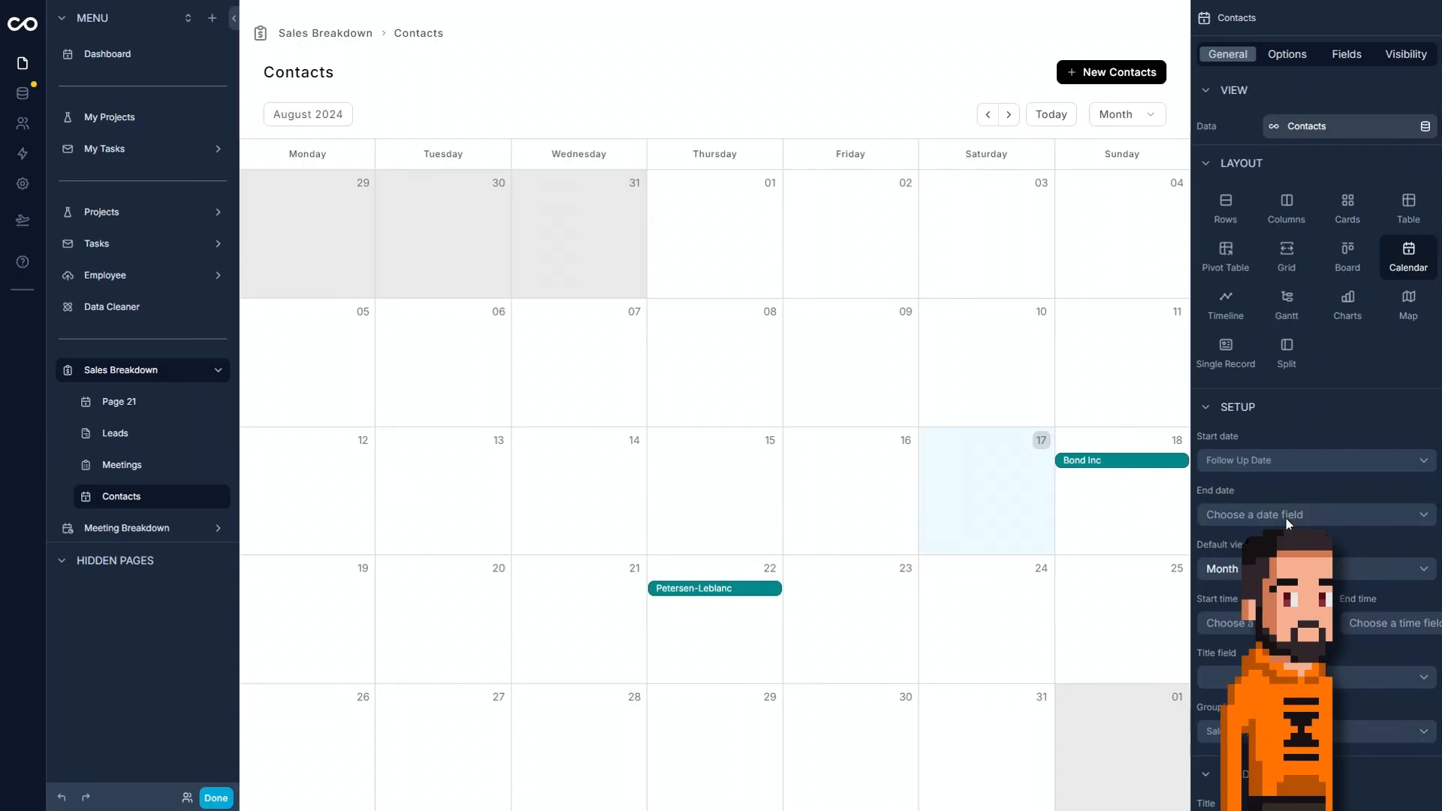
left_click(1231, 569)
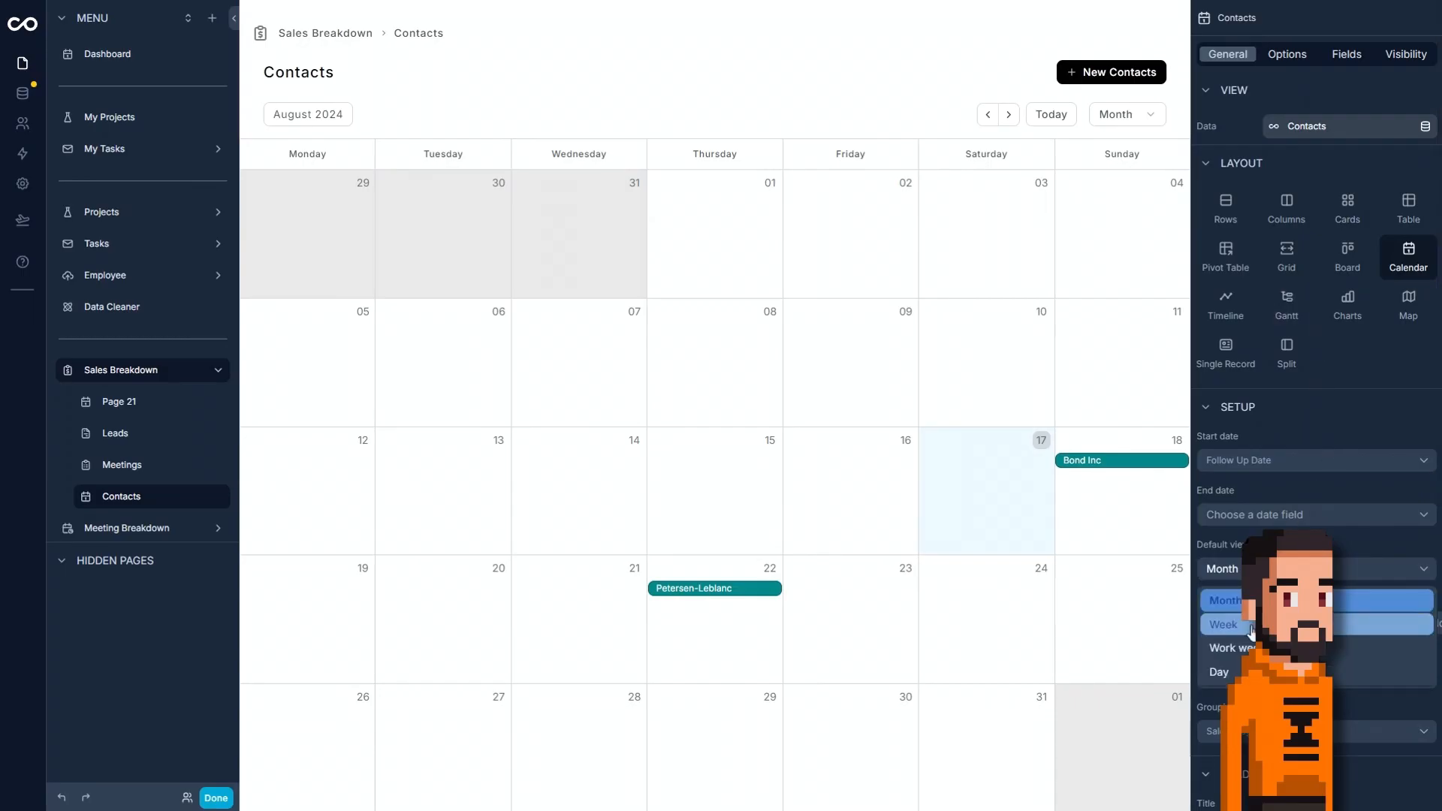
left_click(1251, 630)
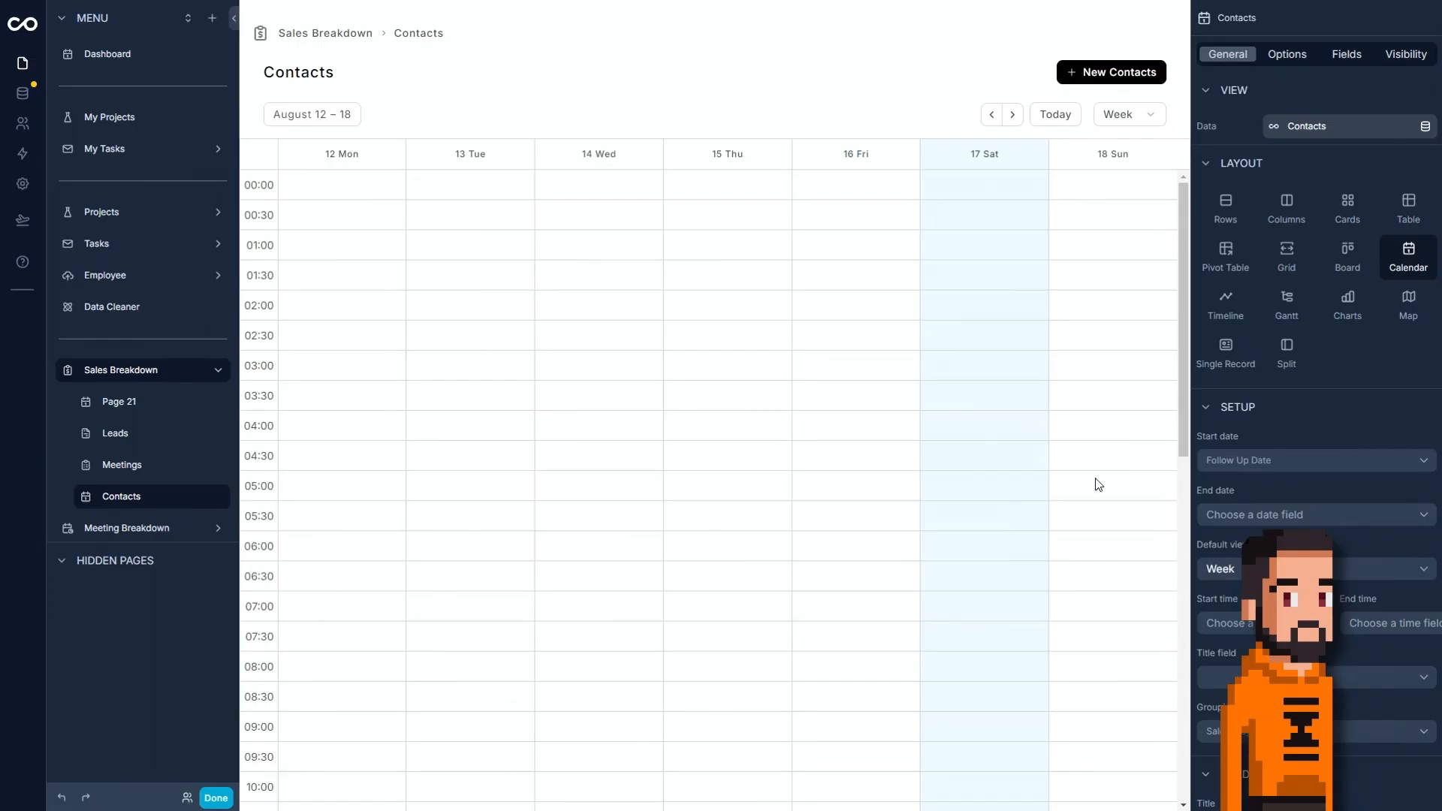
left_click(1015, 116)
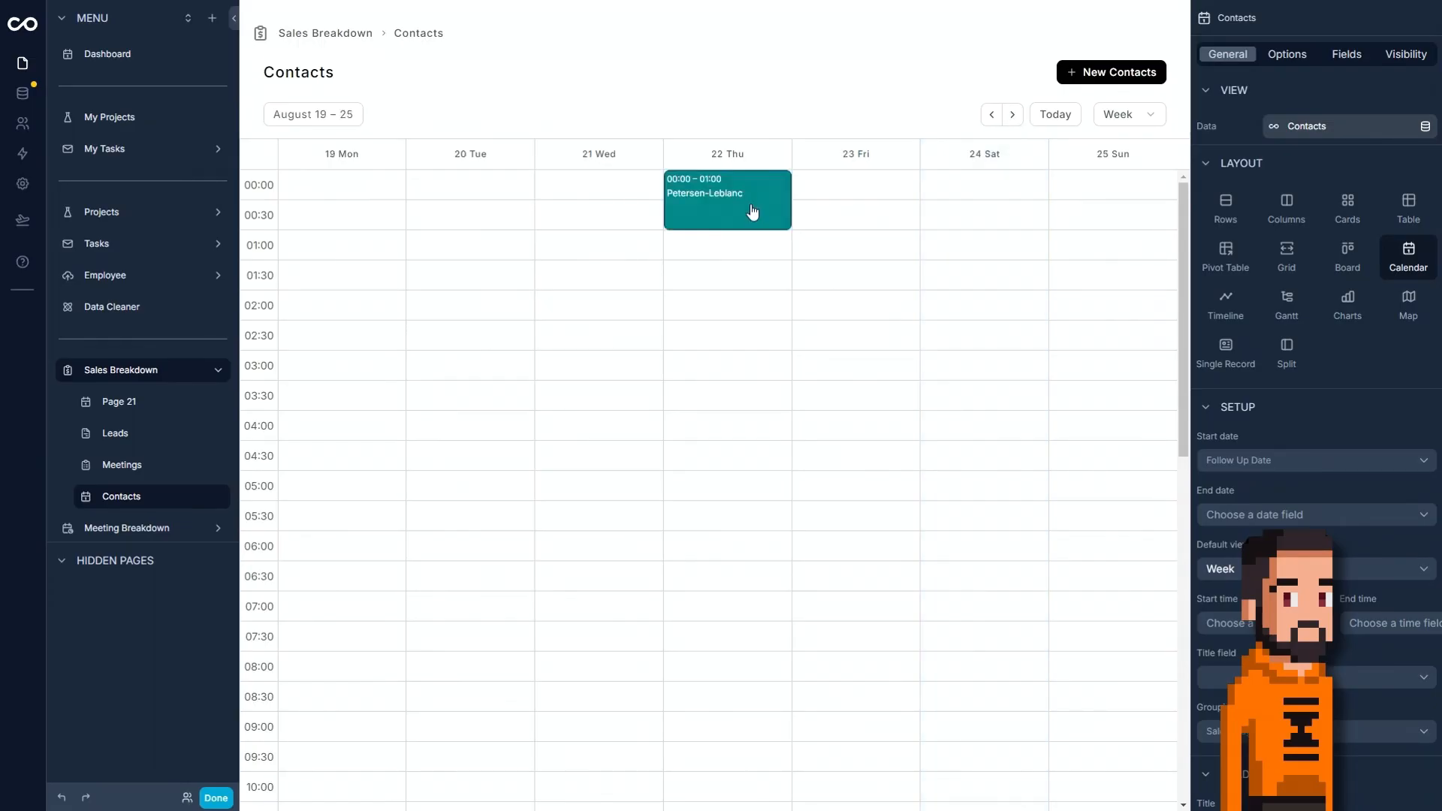
left_click(726, 193)
left_click(473, 109)
left_click(764, 211)
left_click(976, 539)
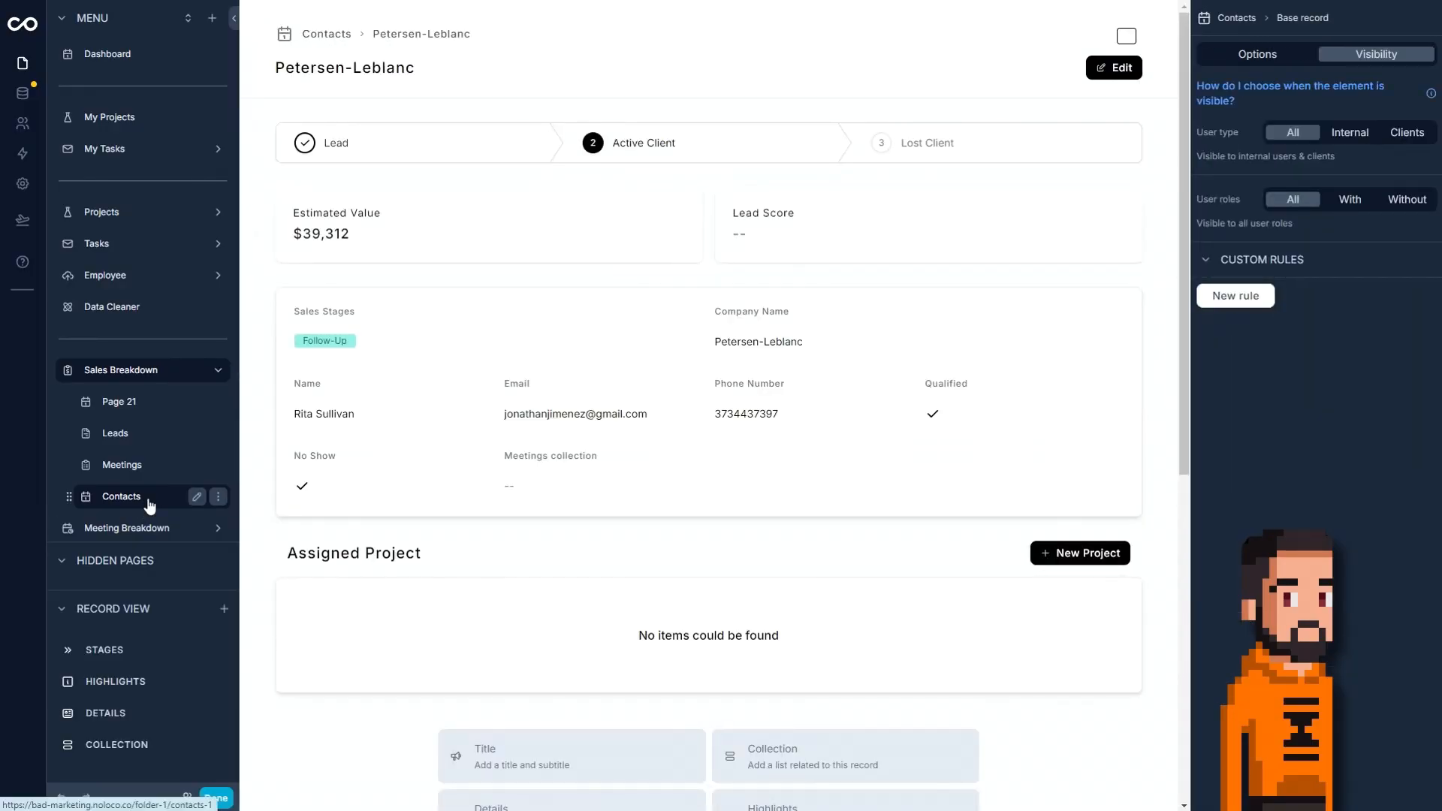
Return to the Contacts calendar page and set its on-click action to open the Leads view.
left_click(149, 505)
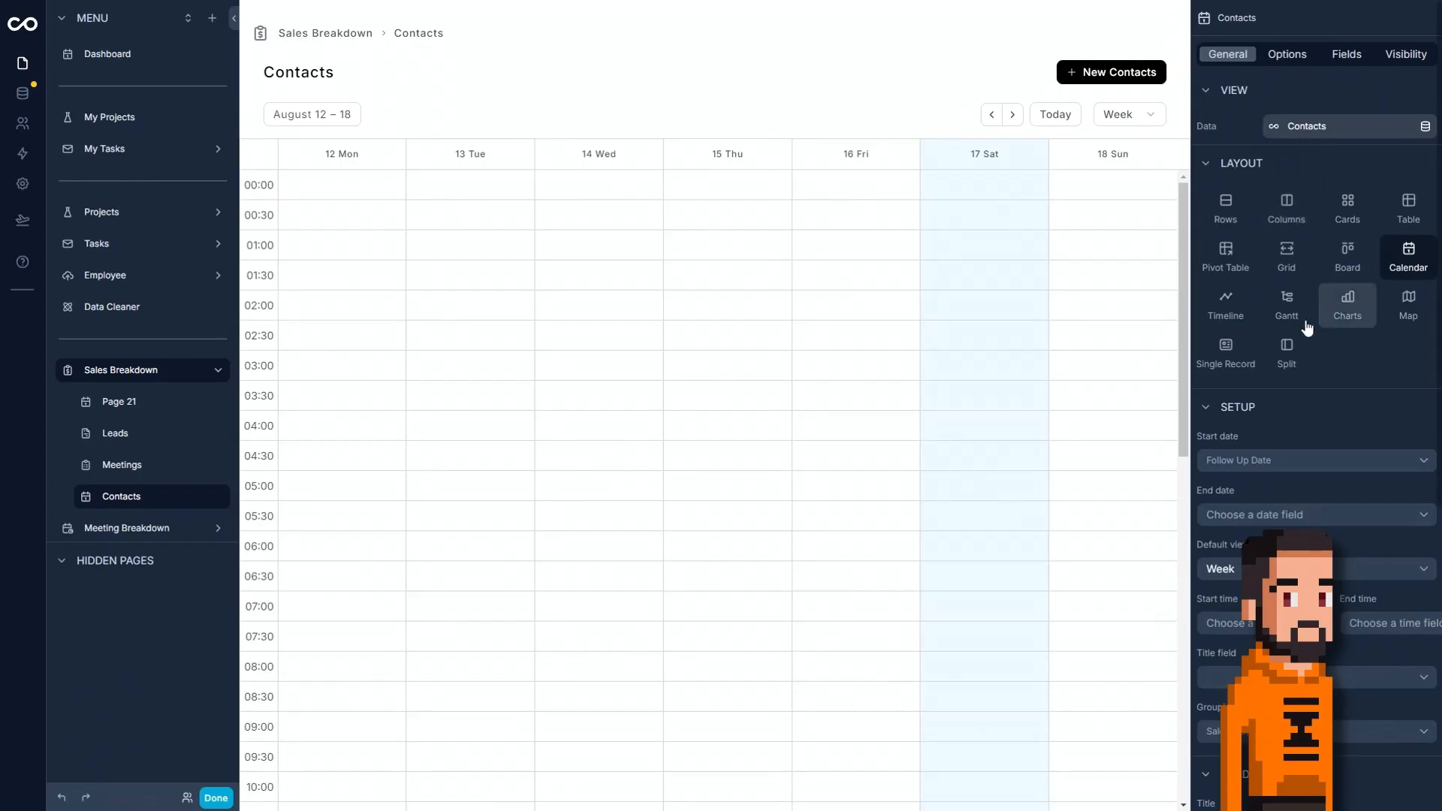
scroll(1308, 448, "down", 6)
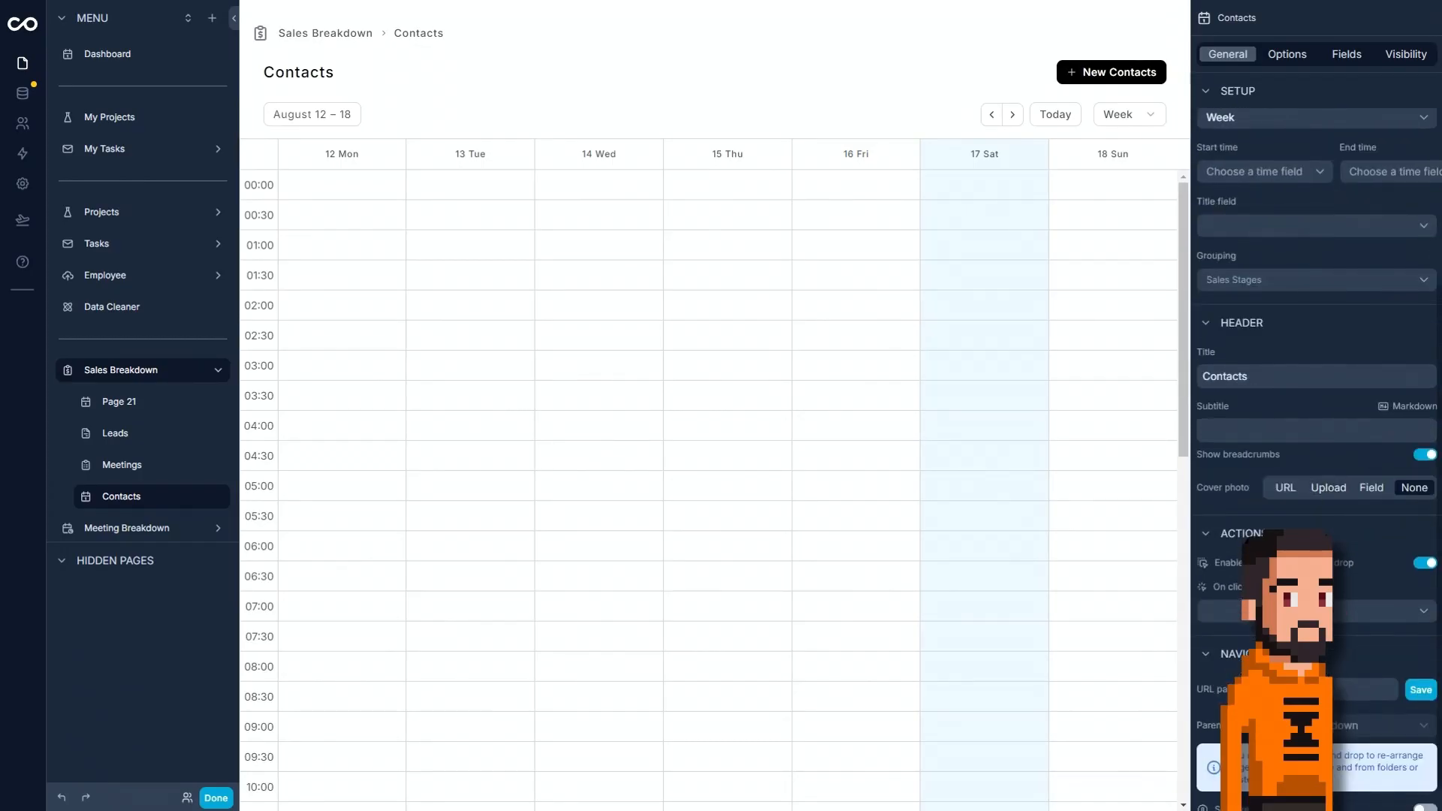
scroll(1308, 451, "down", 1)
left_click(1303, 578)
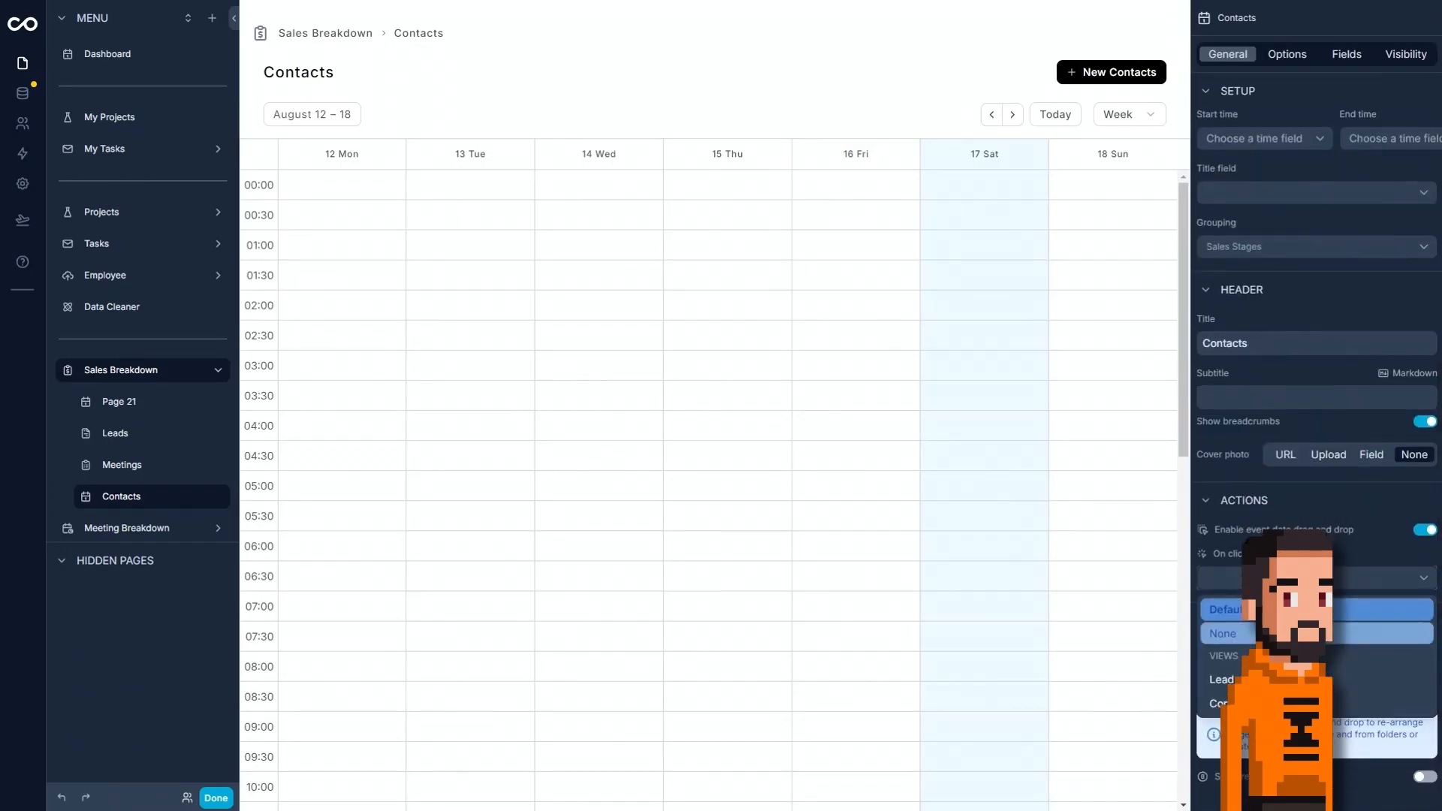
left_click(1219, 681)
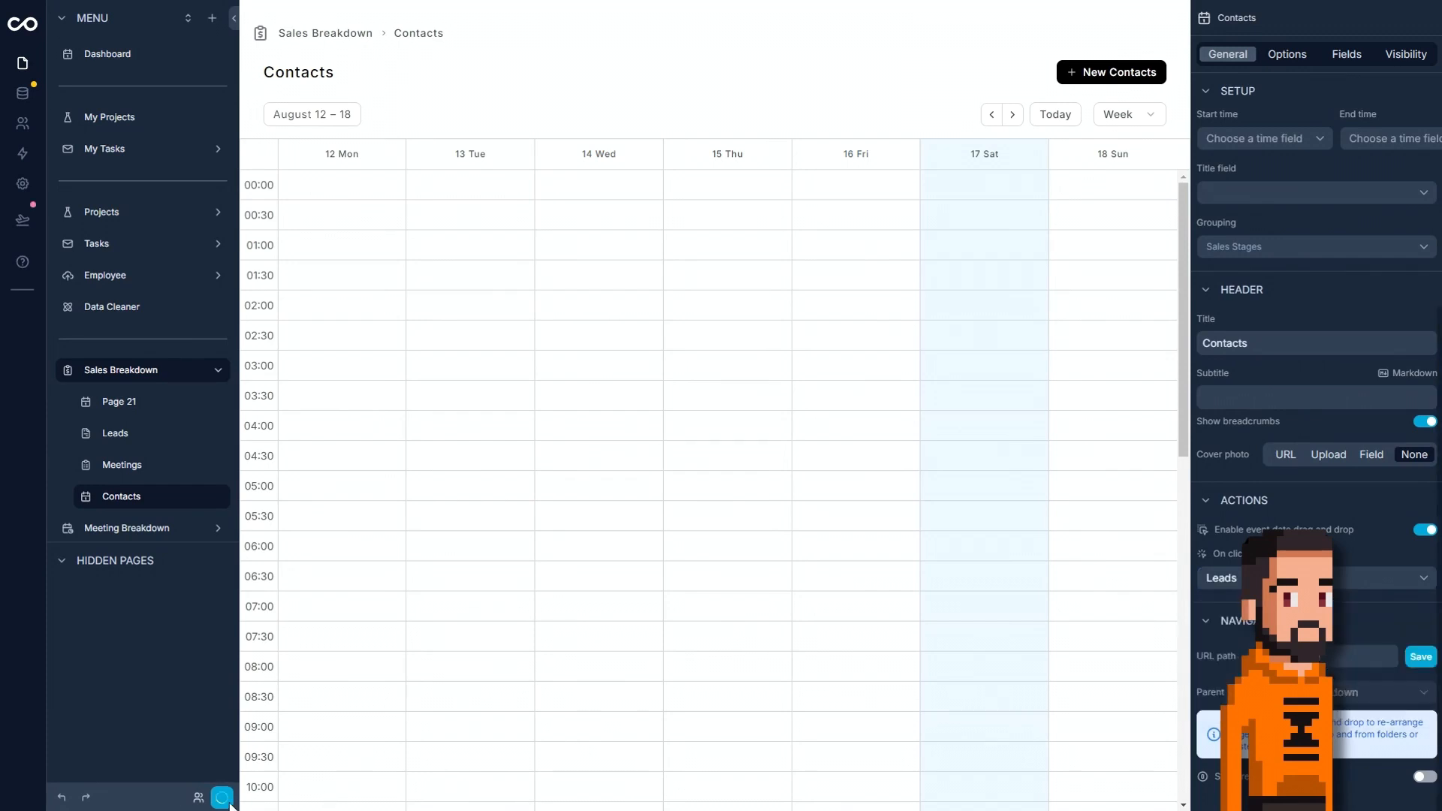
Open the Petersen-Leblanc record from the calendar and turn off breadcrumbs in the Leads record page header.
left_click(1014, 122)
left_click(778, 212)
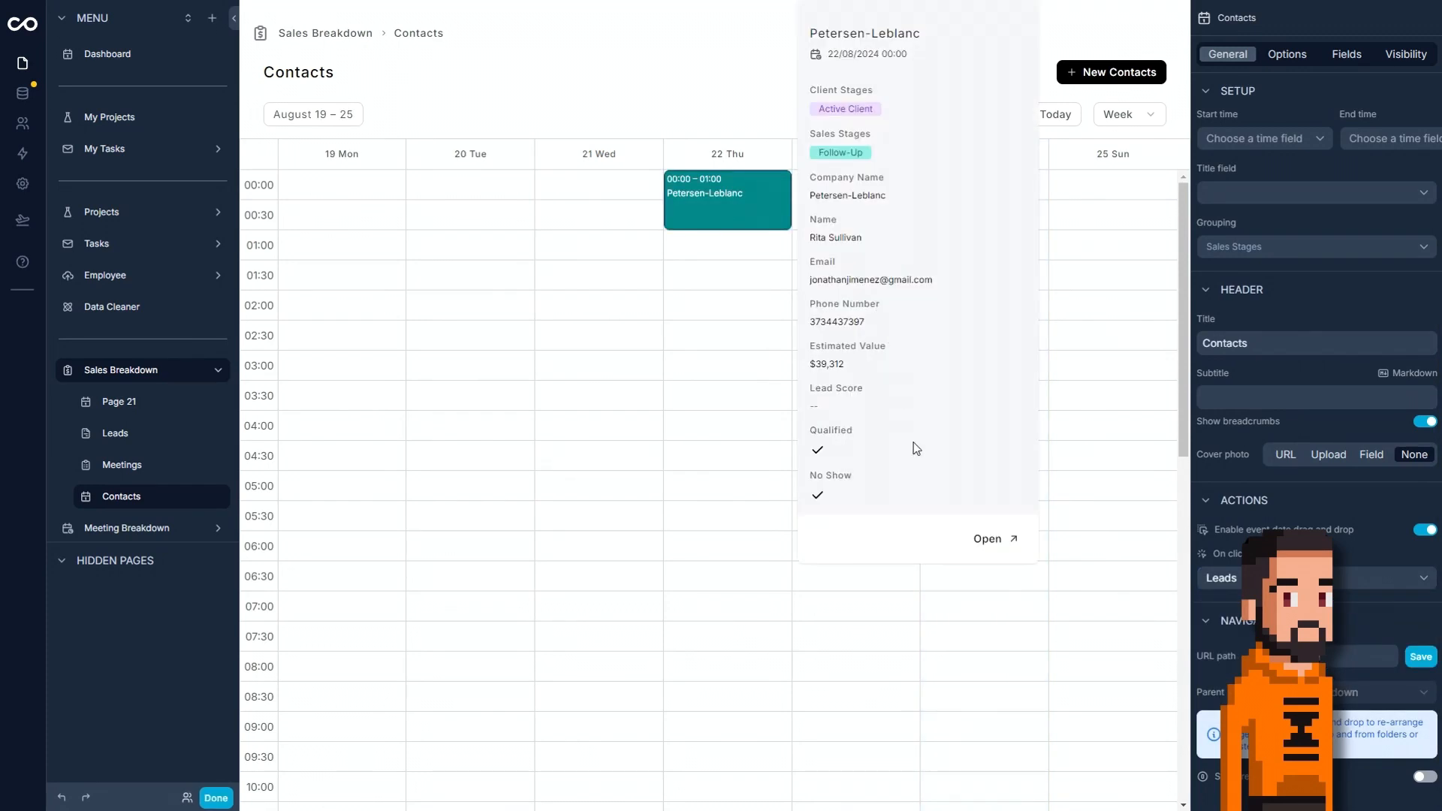
left_click(978, 539)
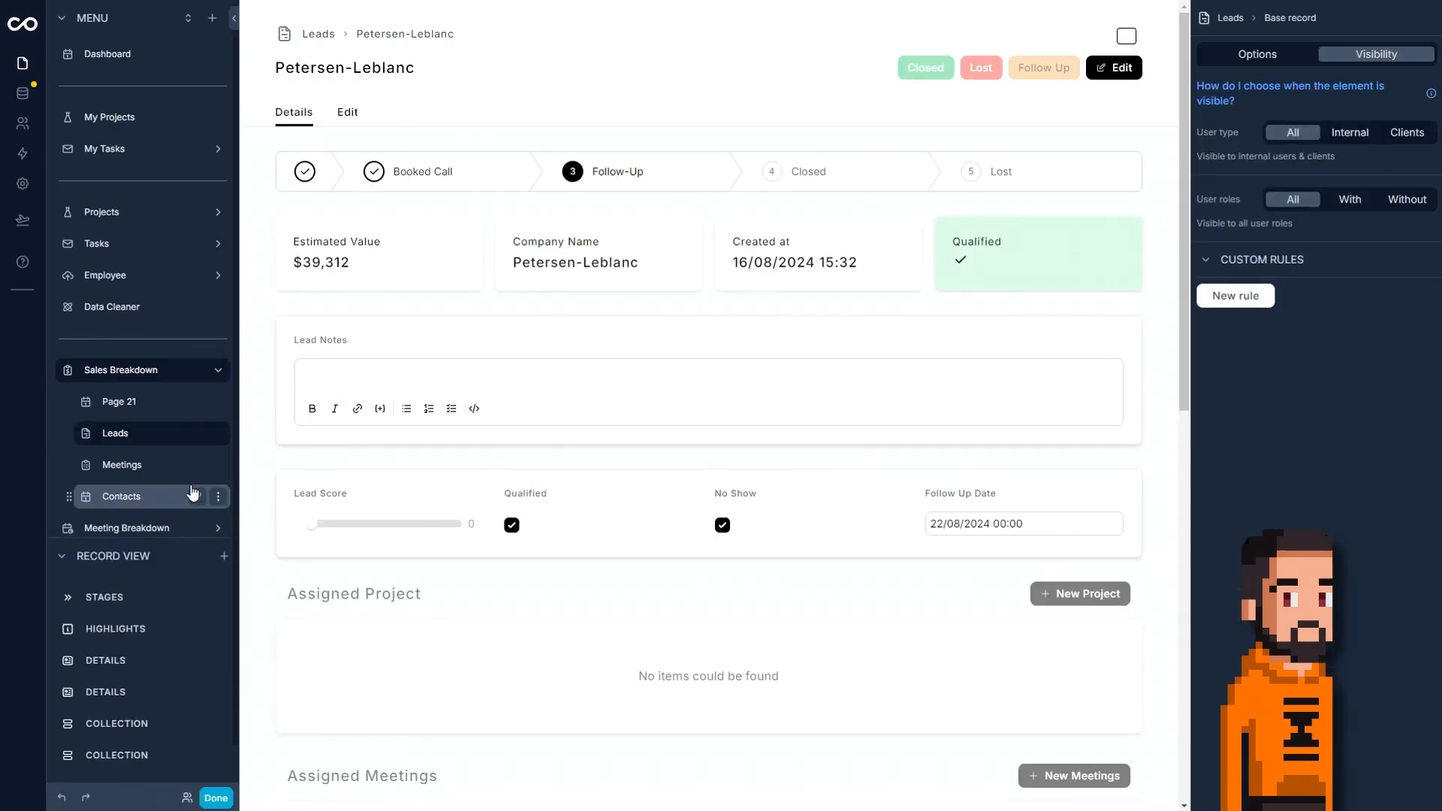
left_click(1275, 58)
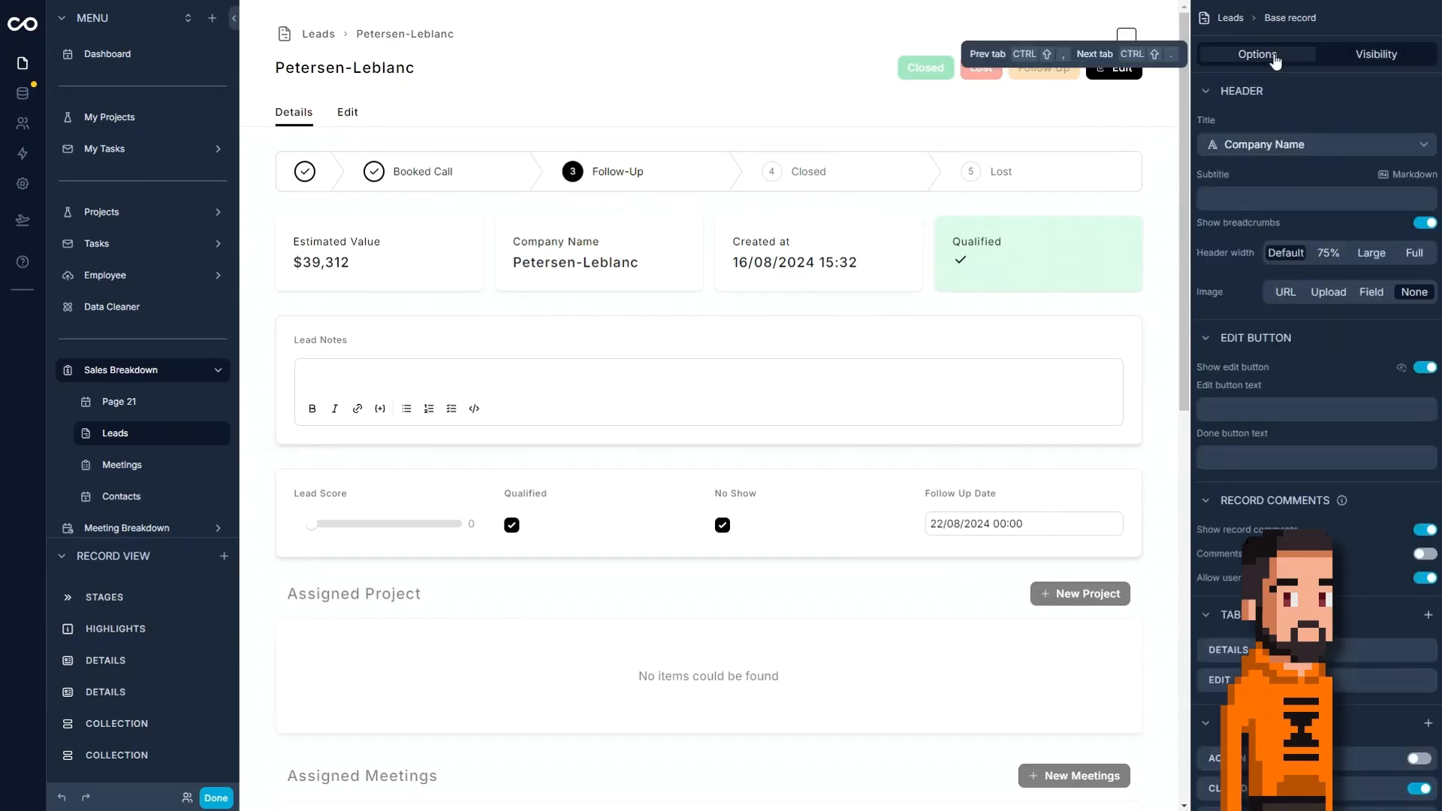
left_click(1424, 224)
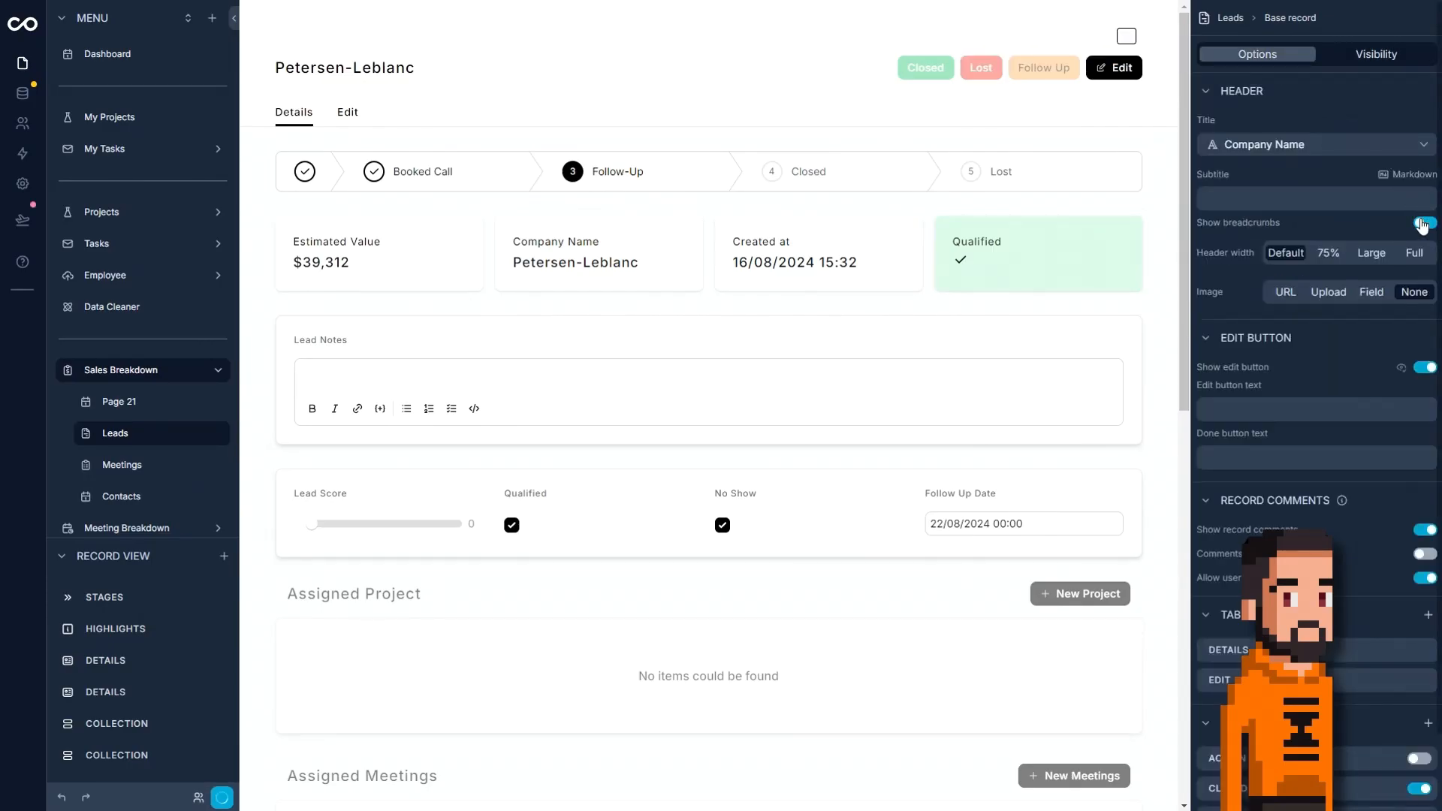
Rename the Contacts page in the Sales Breakdown folder as Follow Up Central.
left_click(145, 496)
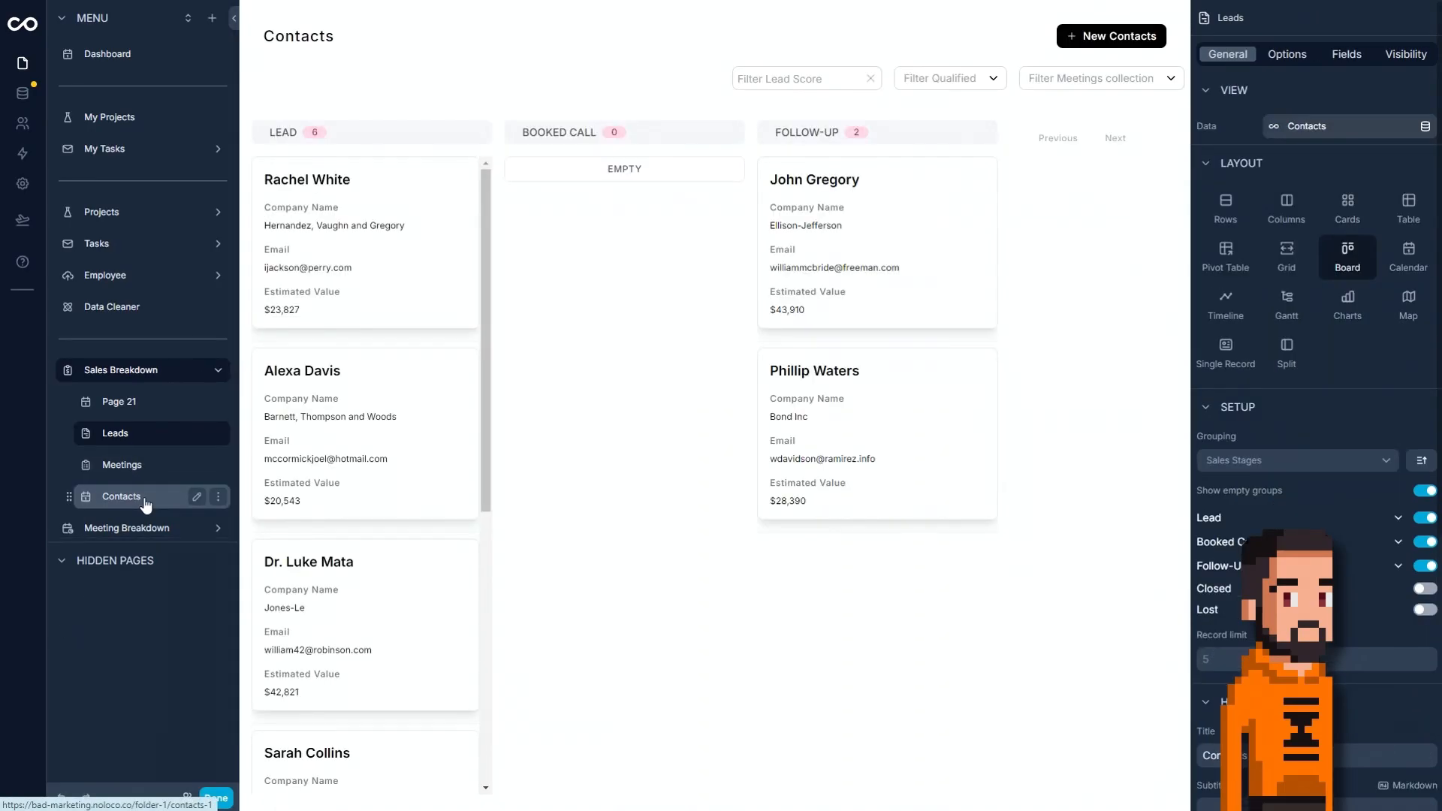
left_click(197, 497)
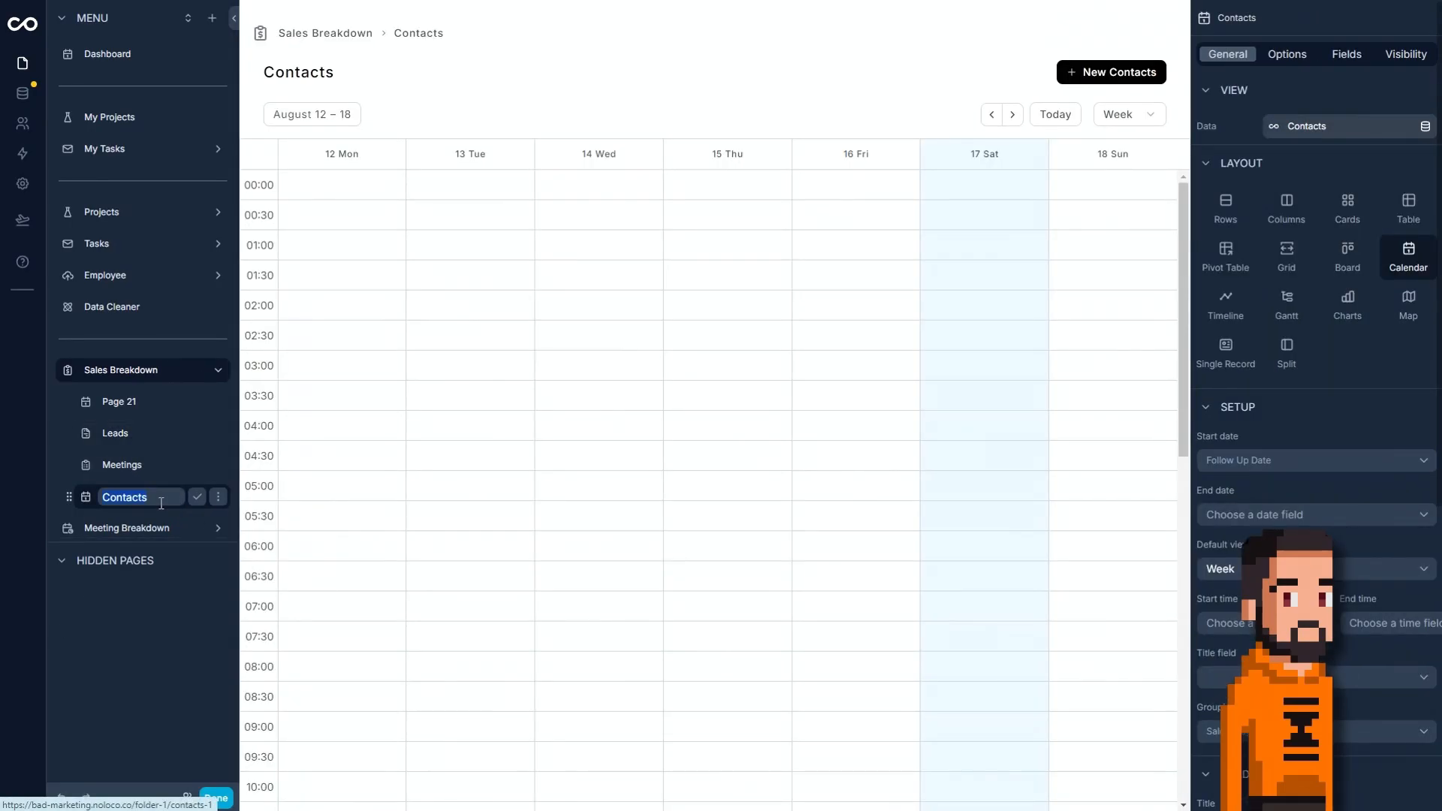
type("Follow Up Central")
left_click(197, 496)
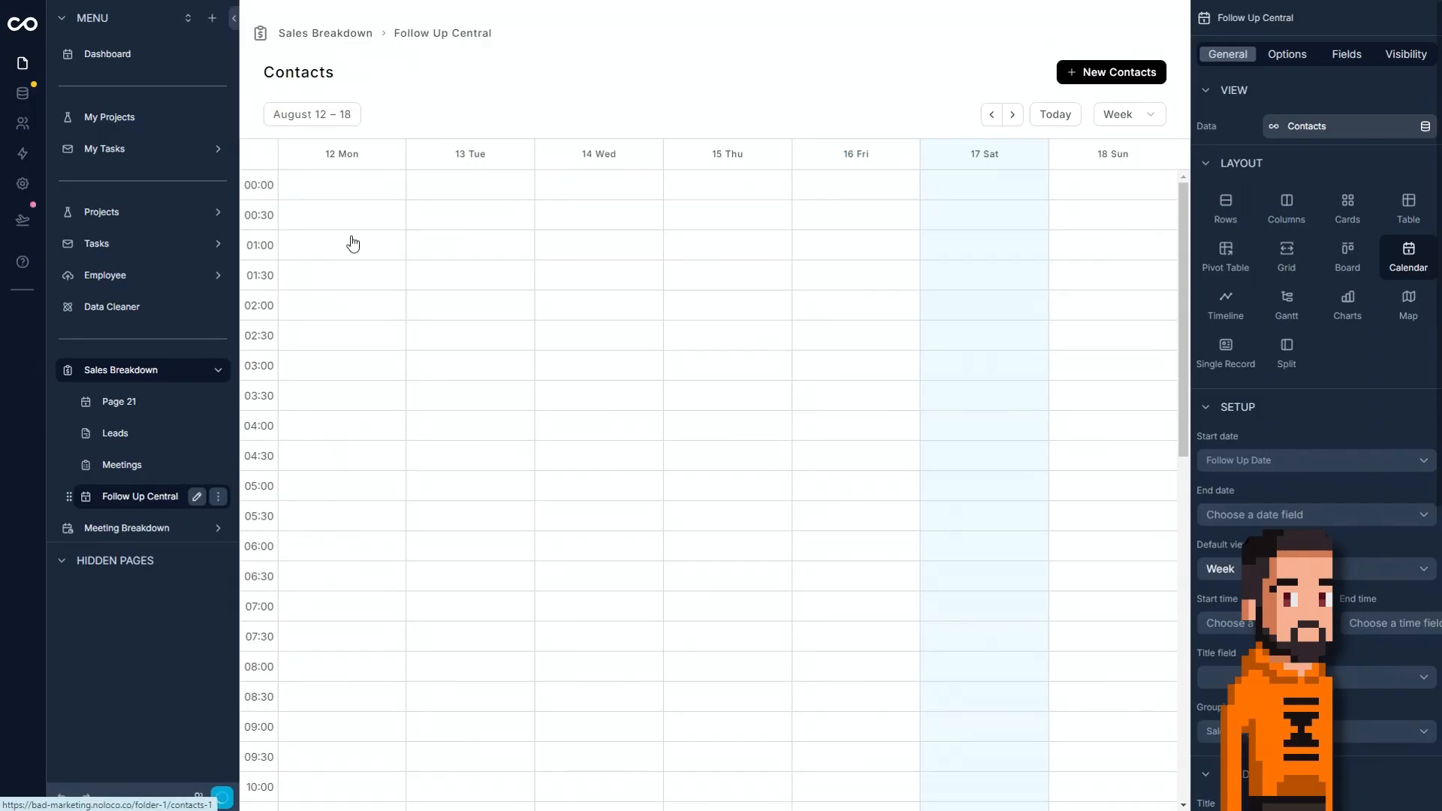
Turn off breadcrumbs on the Follow Up Central page and set its header title to Follow Up Central.
left_click(1287, 54)
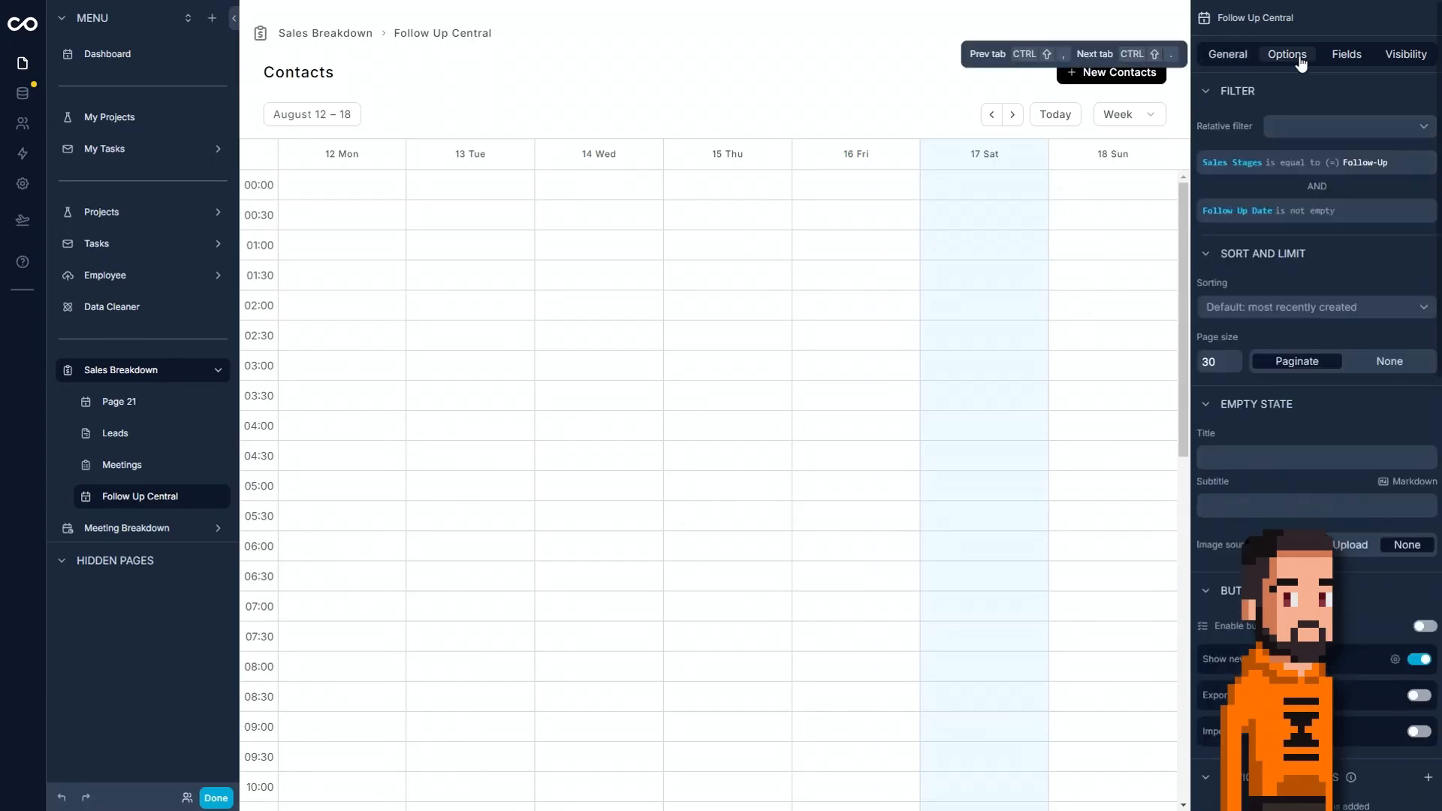
left_click(1230, 59)
scroll(1381, 320, "down", 6)
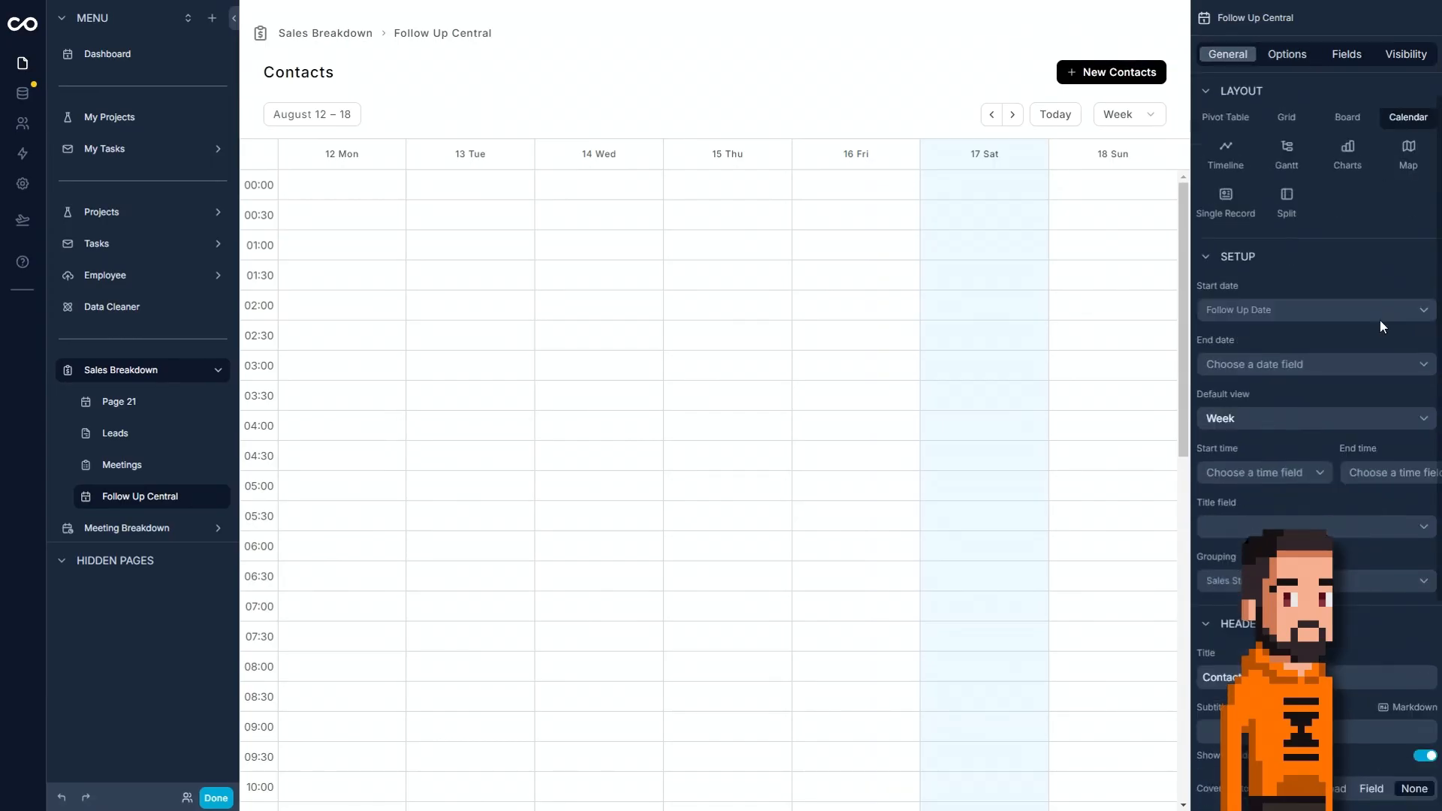
left_click(1424, 458)
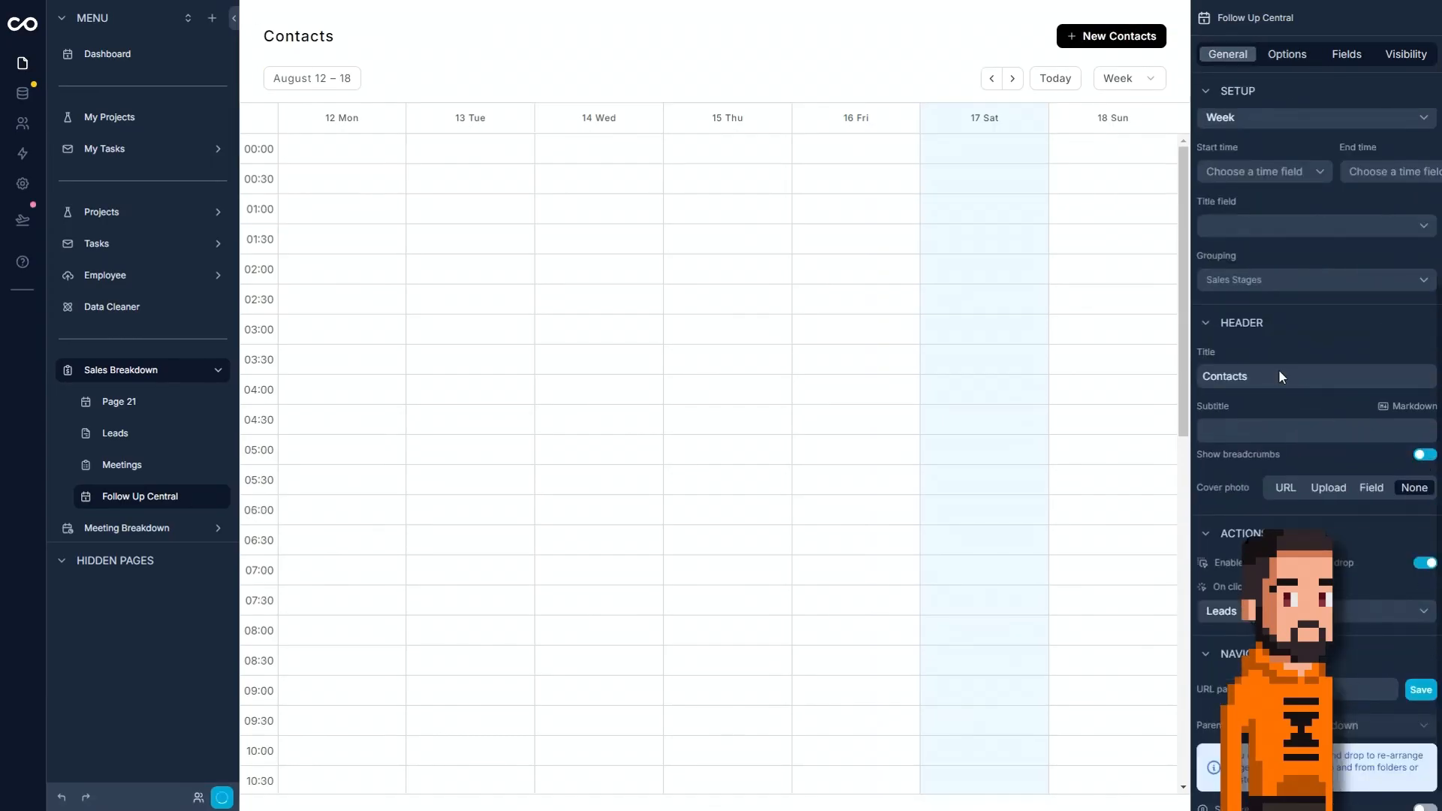
left_click(1279, 373)
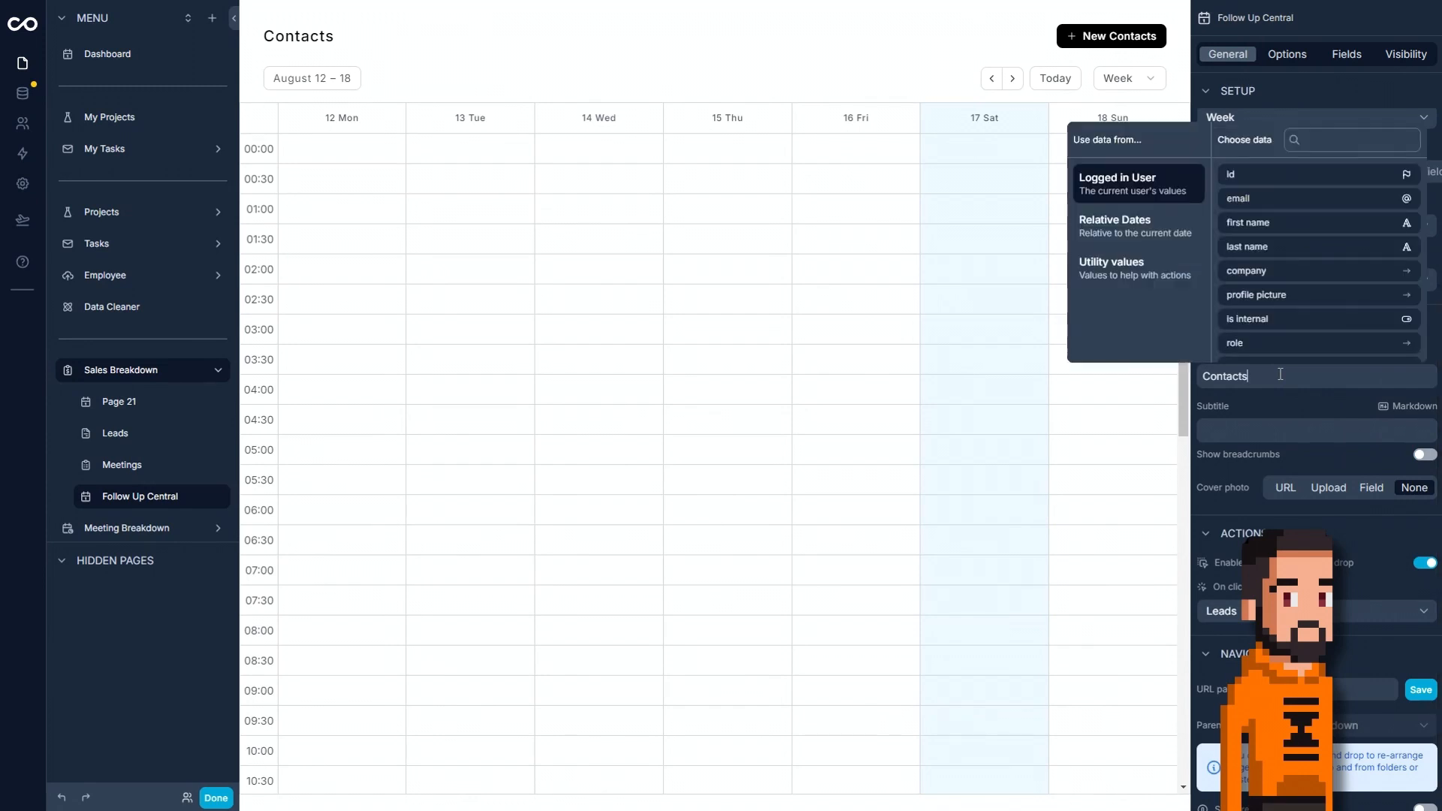
double_click(1218, 370)
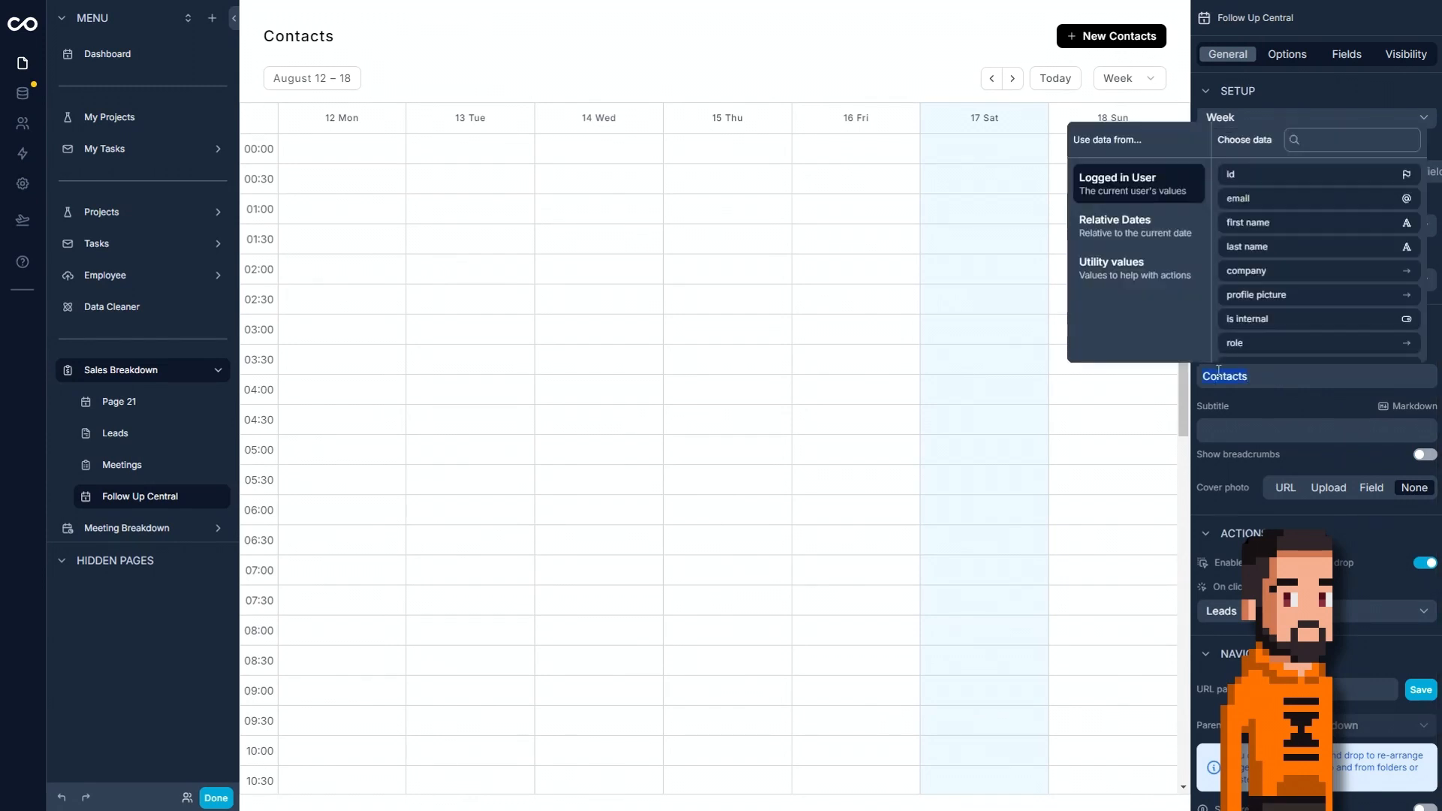
type("Follow Up Central")
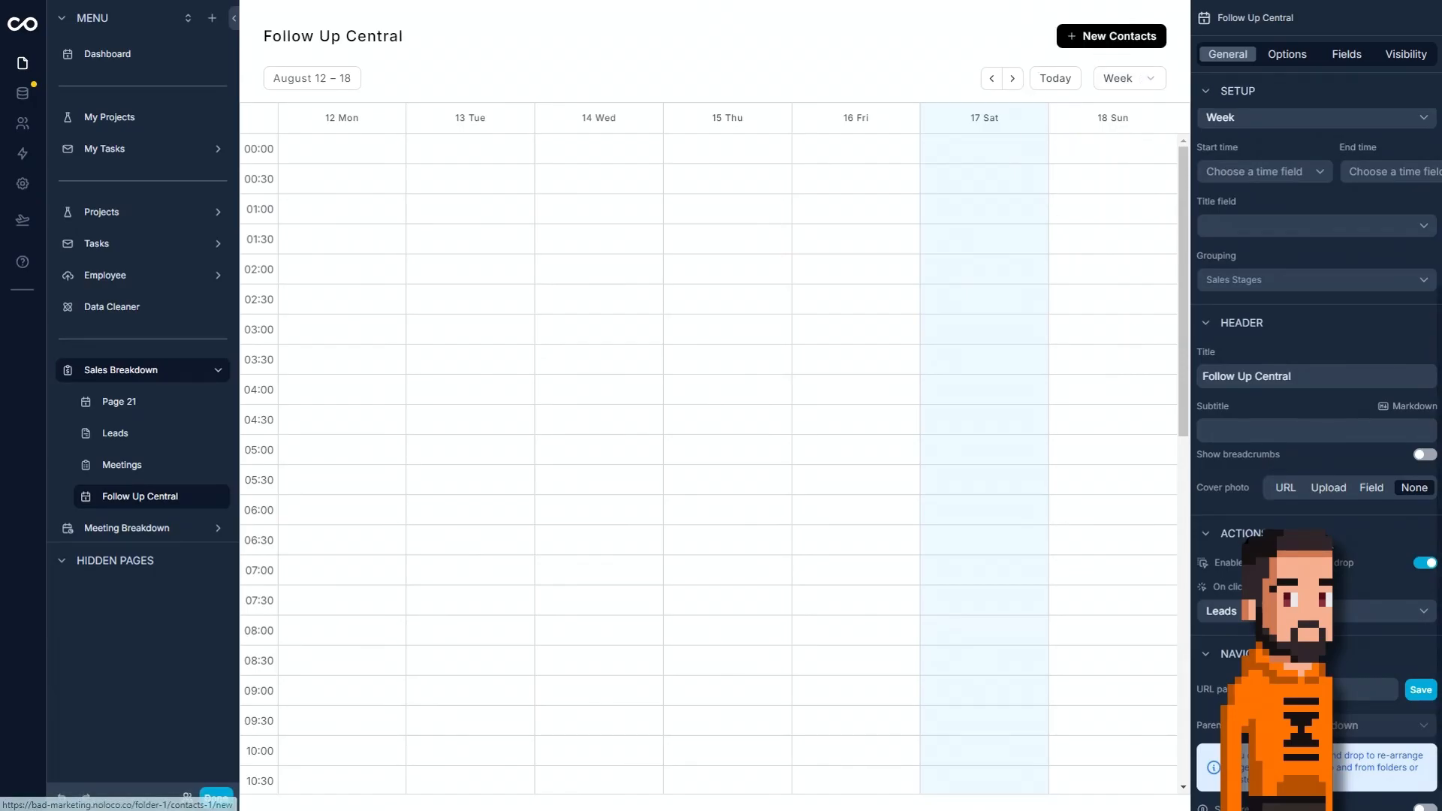
Turn off the new record button on the Follow Up Central page.
scroll(1292, 390, "up", 6)
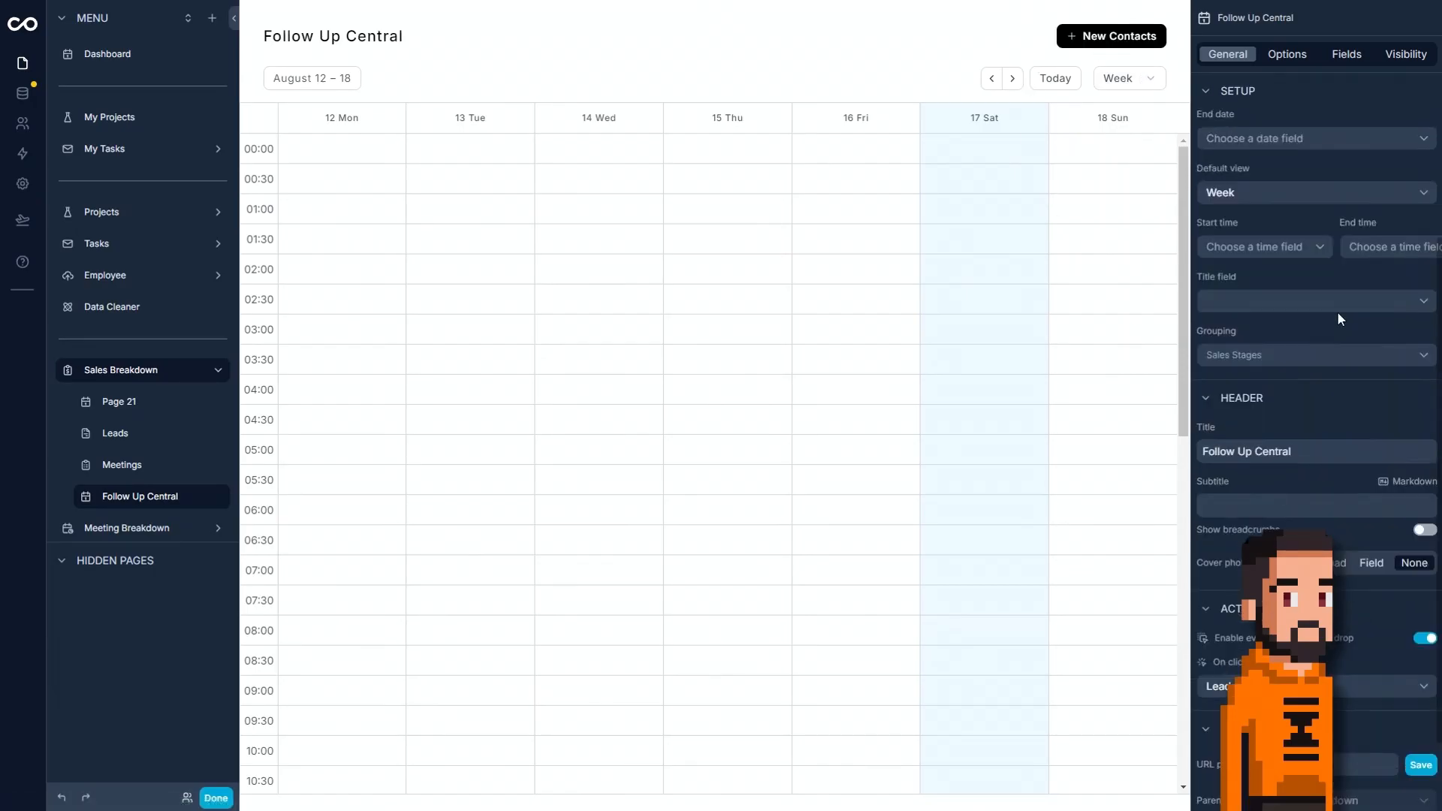
left_click(1272, 58)
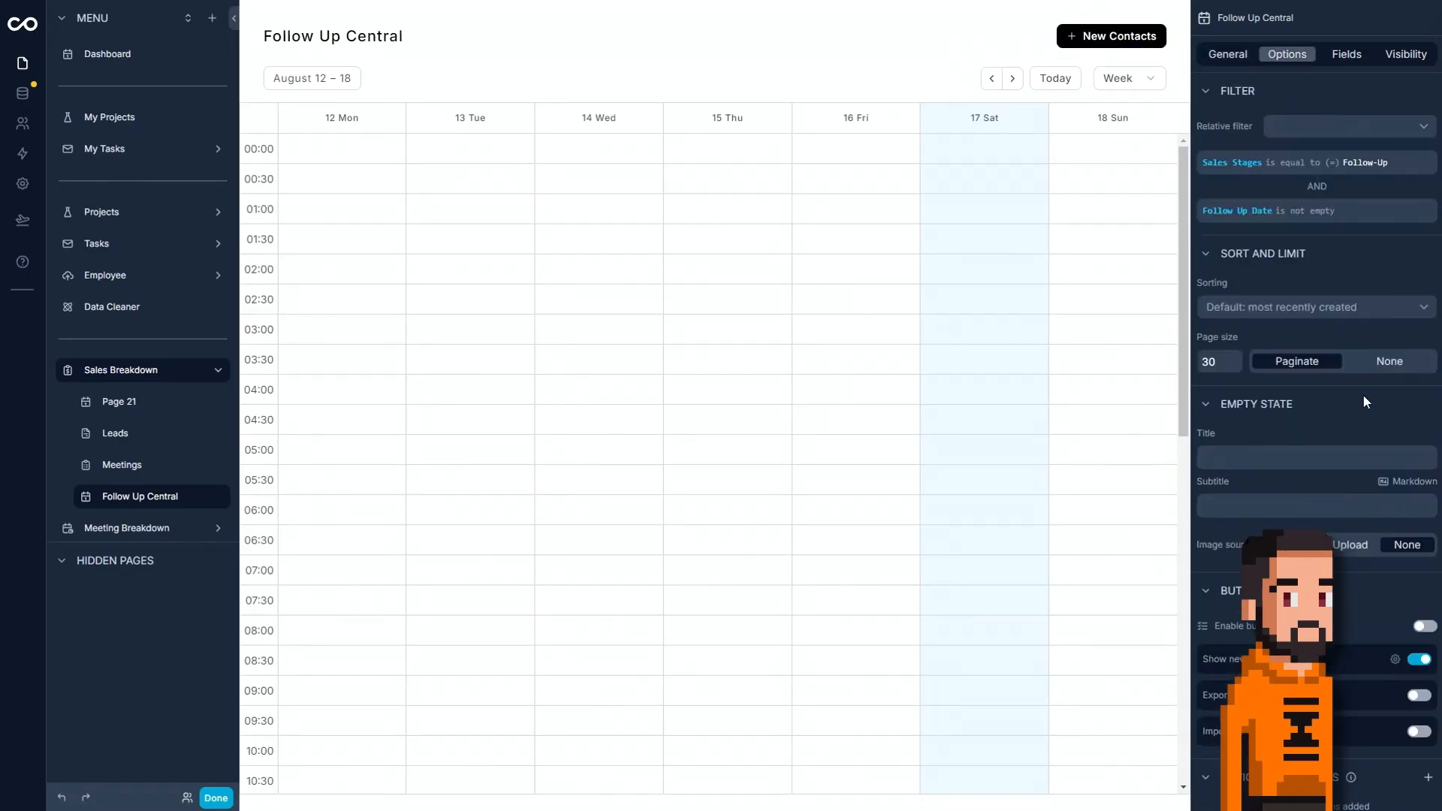
scroll(1363, 405, "down", 2)
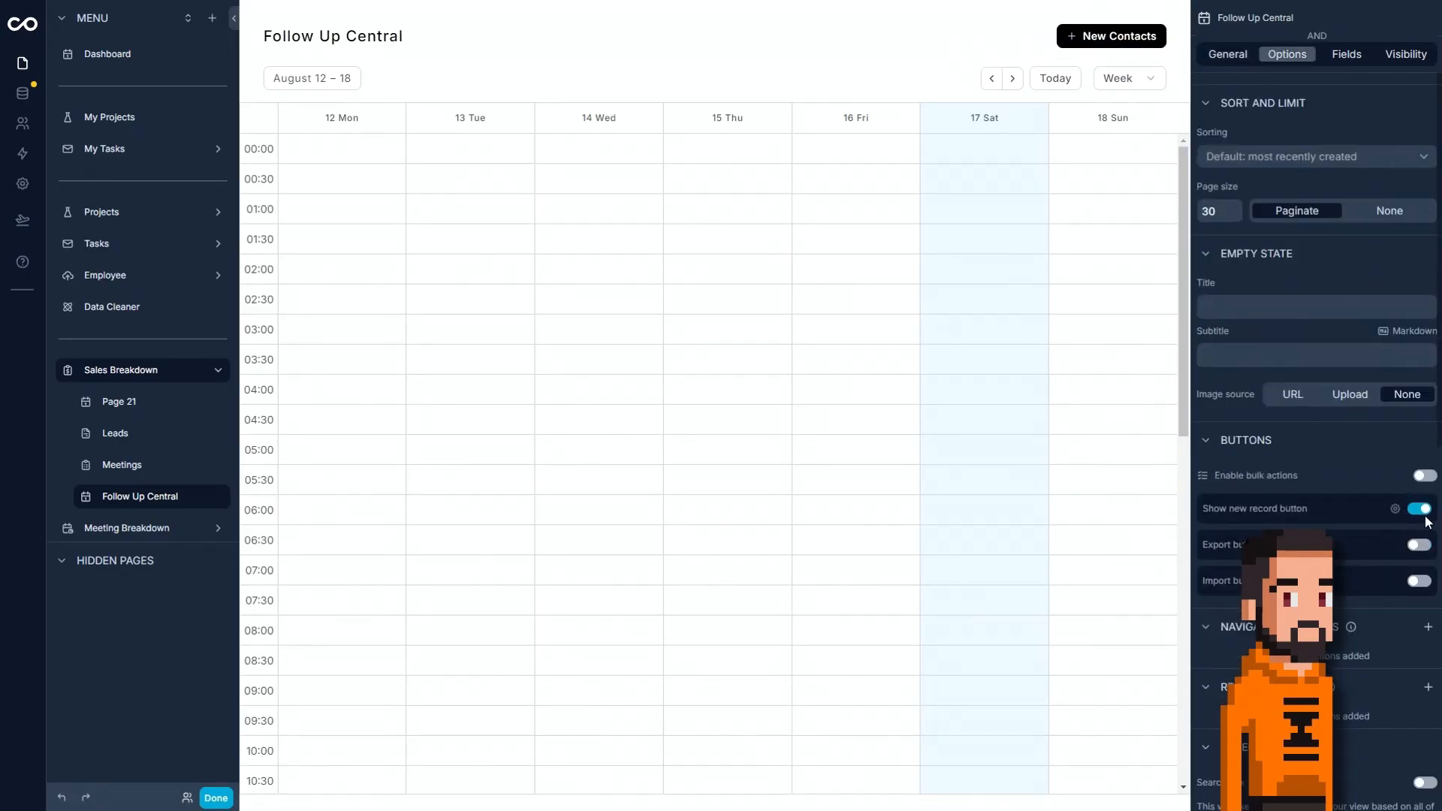
left_click(1426, 512)
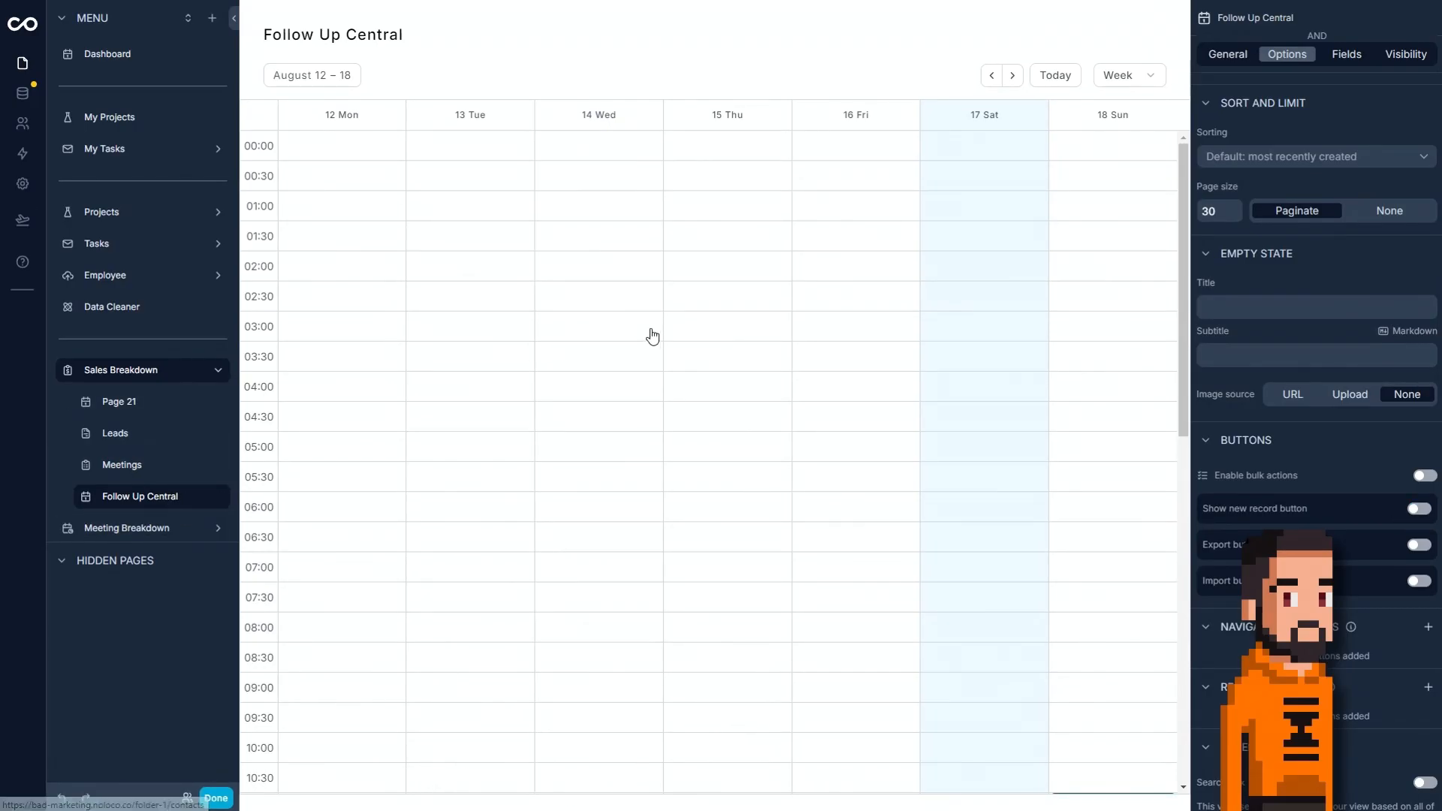
Hide the Client Stages and Sales Stages fields from the event preview on the Follow Up Central calendar.
left_click(1012, 75)
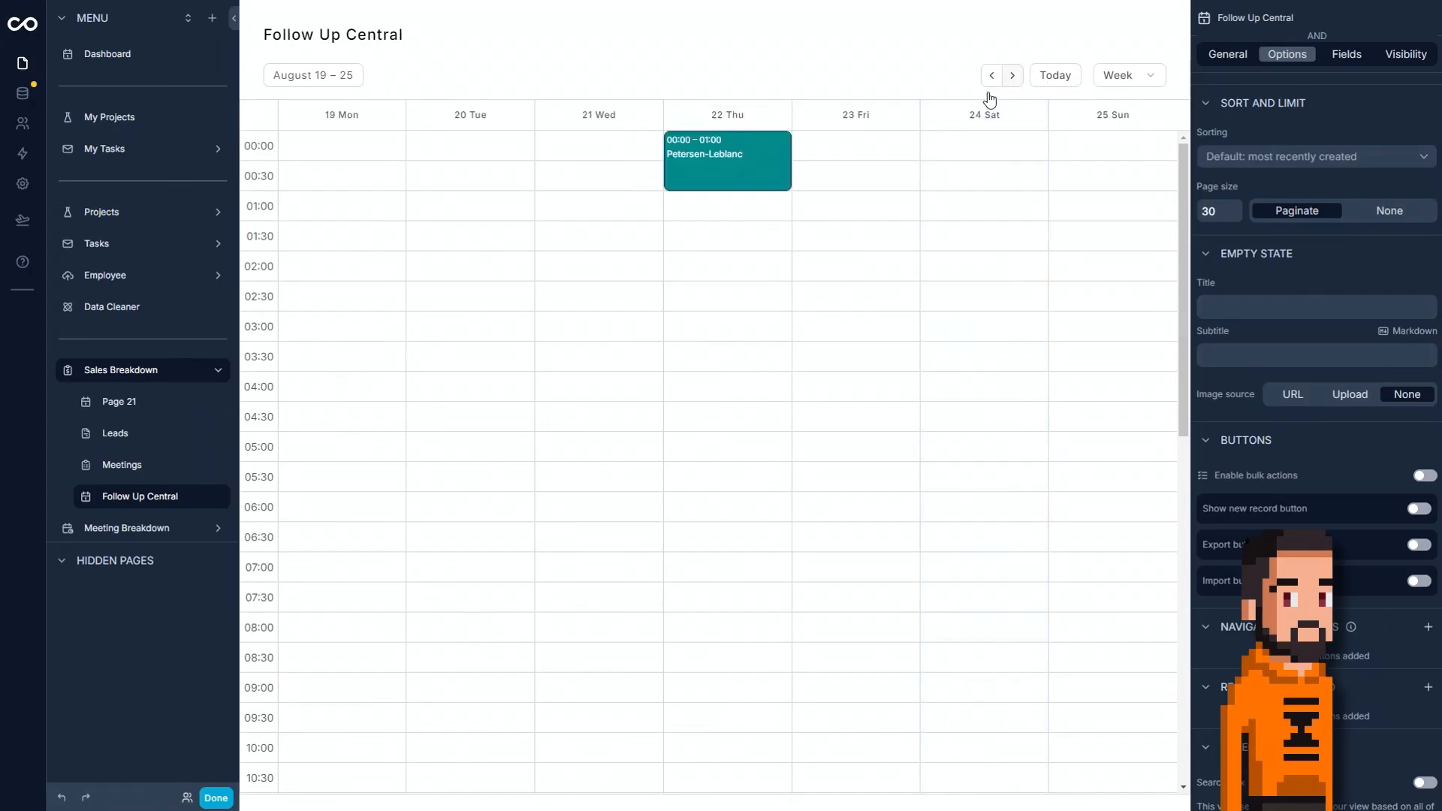
left_click(771, 172)
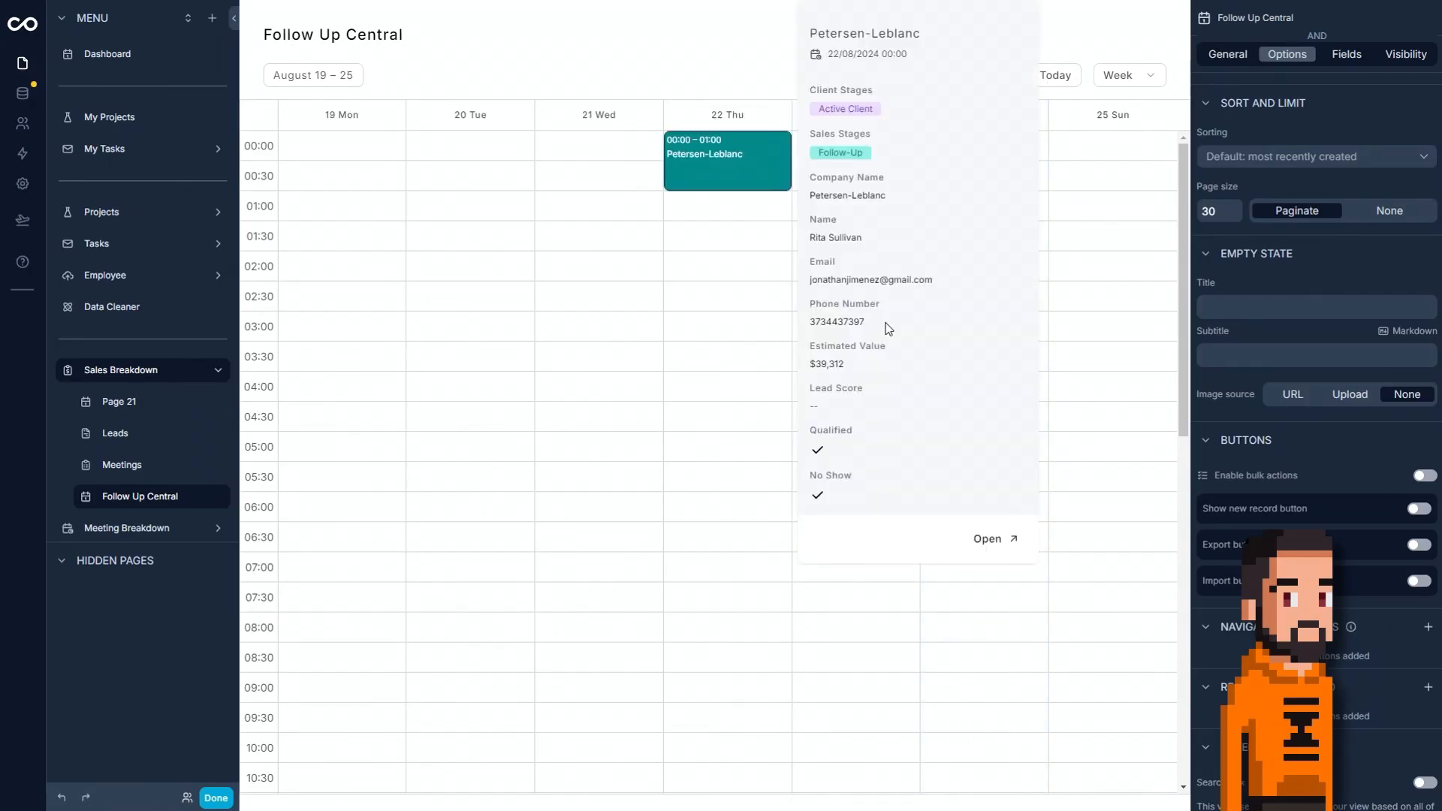
left_click(1346, 54)
left_click(782, 151)
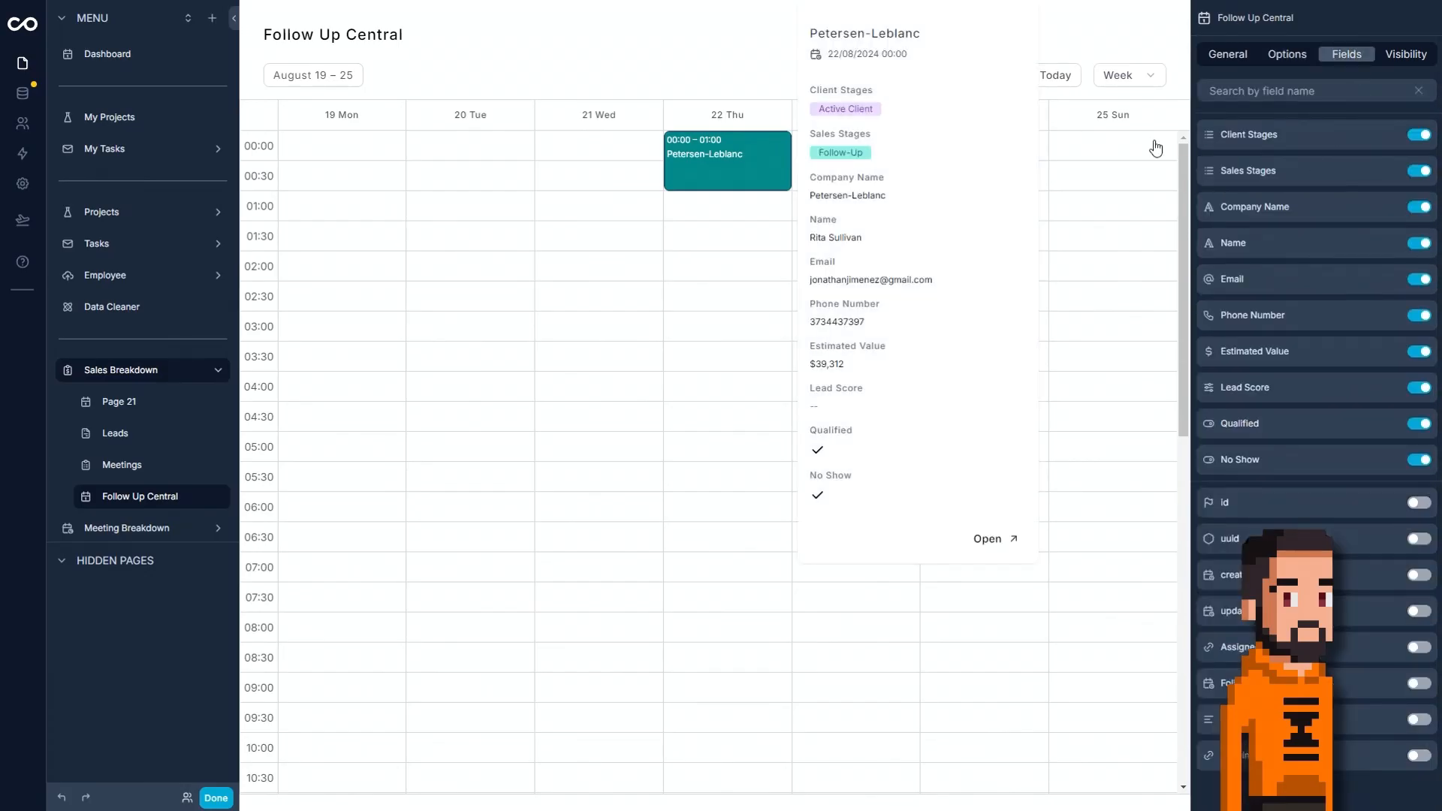
left_click(1424, 133)
left_click(1420, 134)
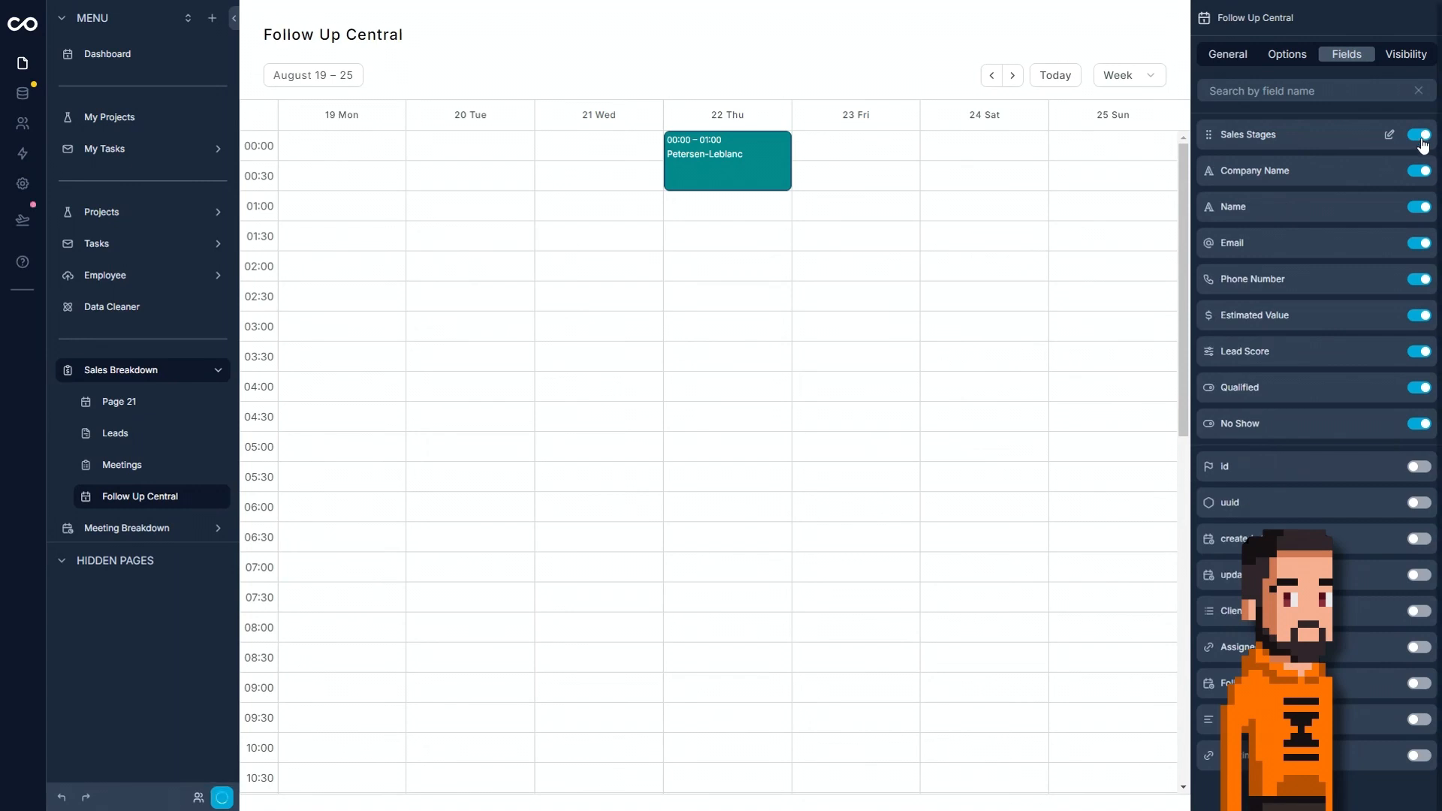
left_click(1421, 135)
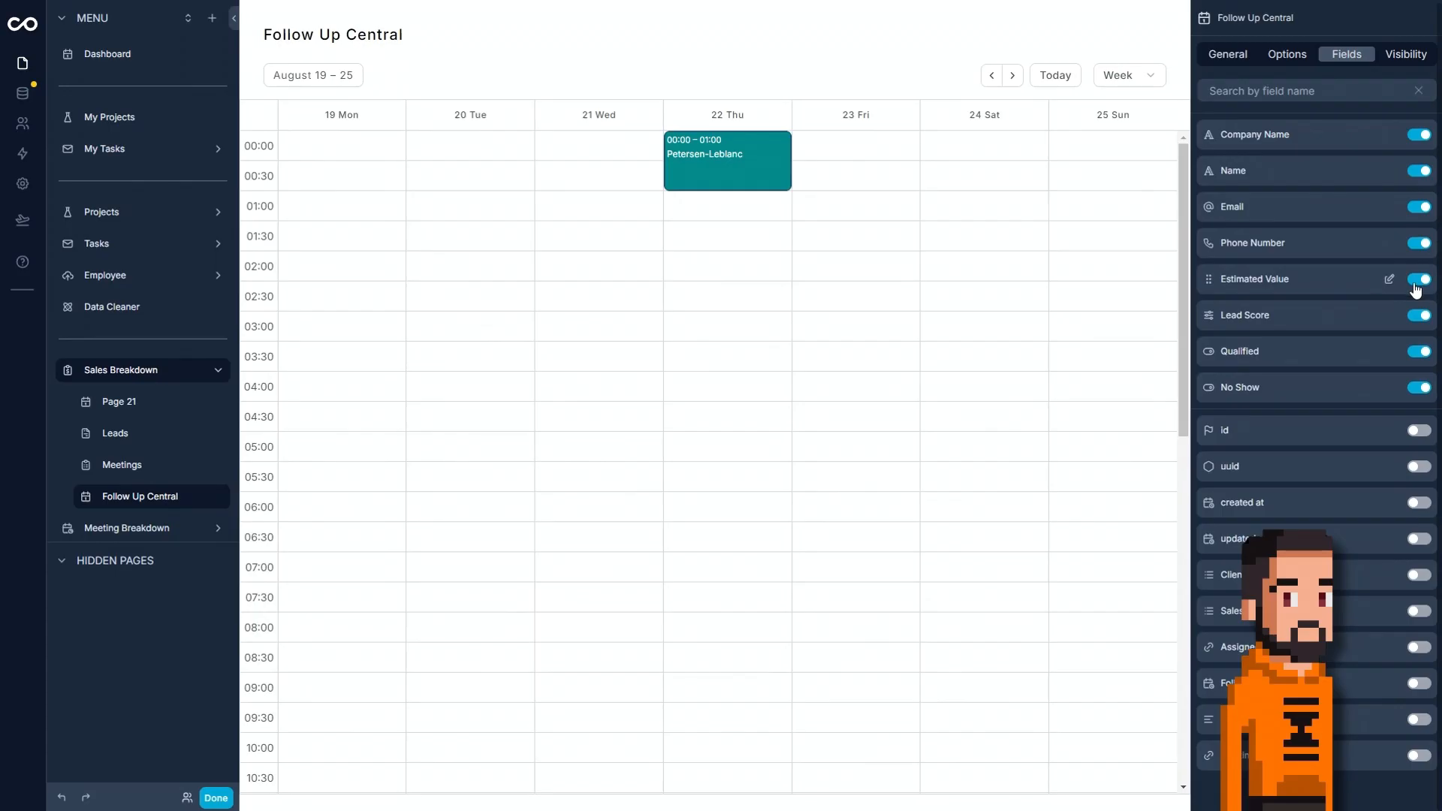
Hide the Qualified, No Show and Lead Score fields from the Follow Up Central event preview.
left_click(1420, 352)
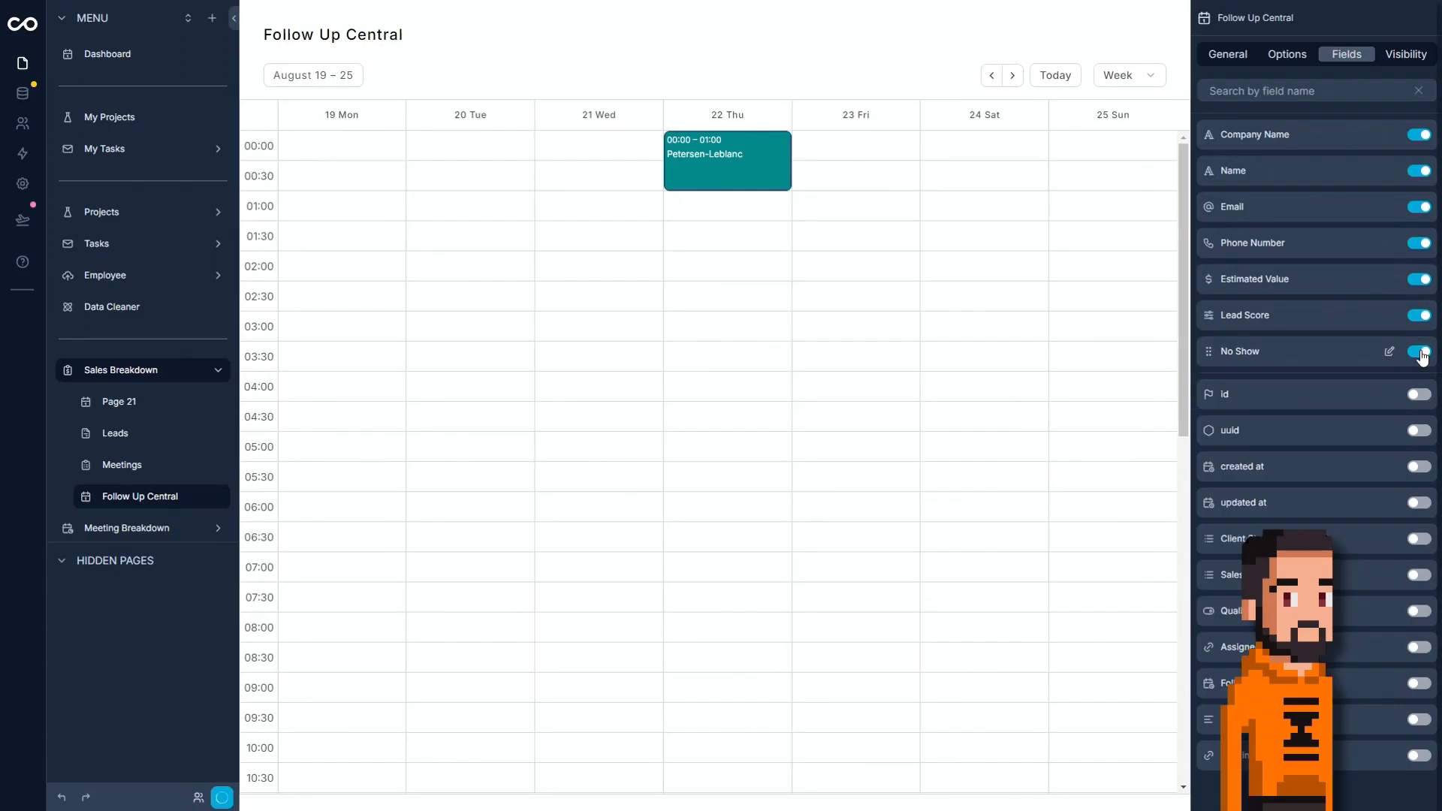
left_click(1420, 352)
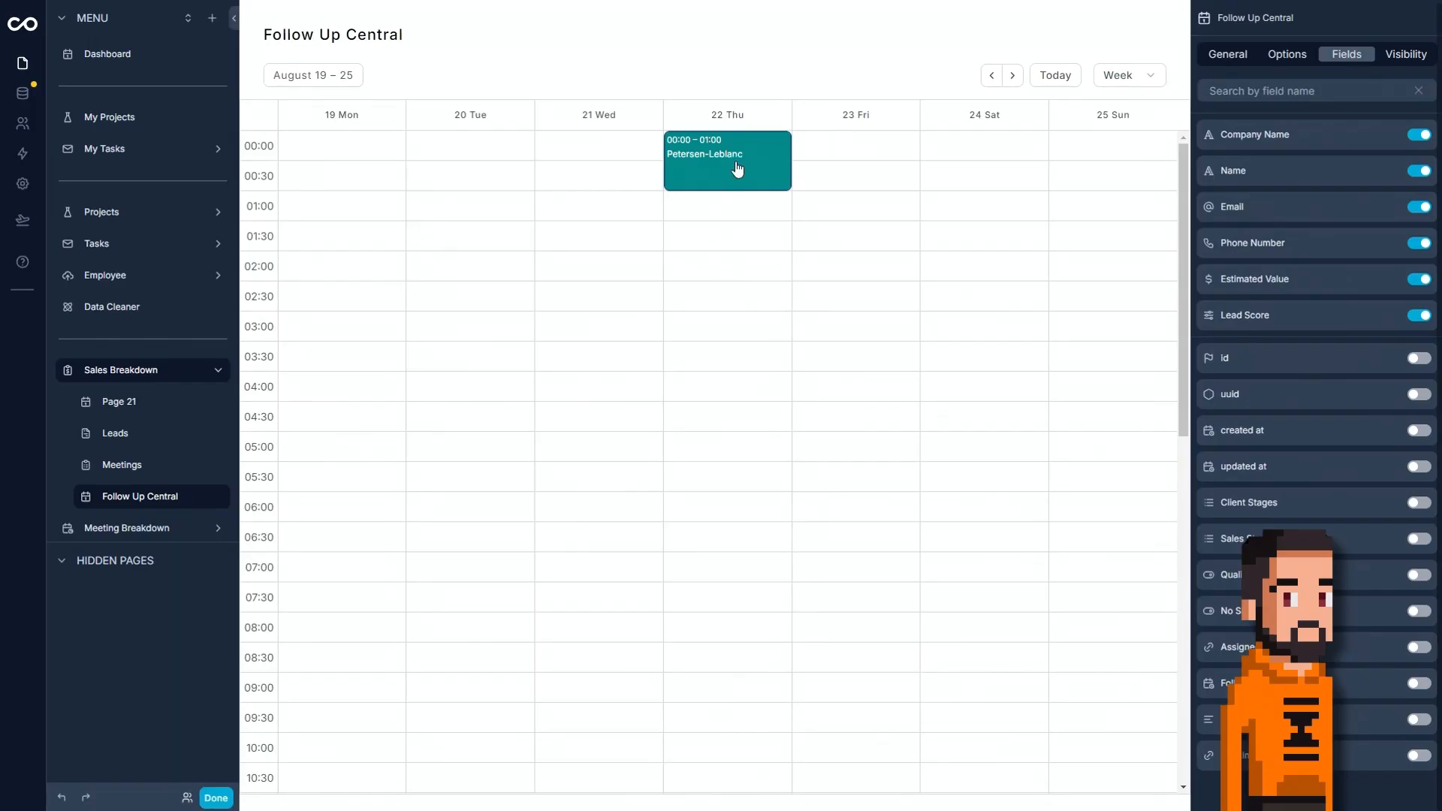
mouse_move(734, 167)
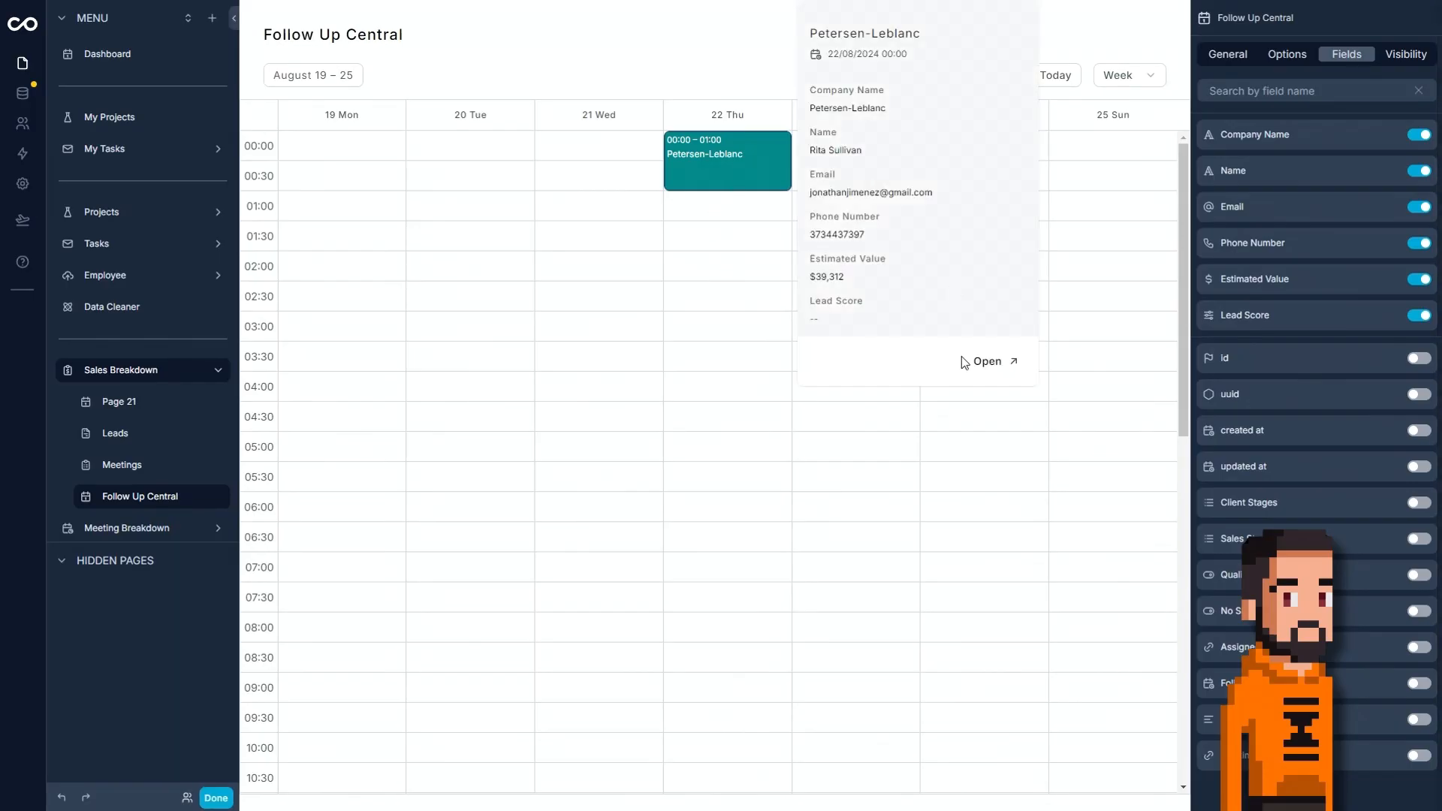
left_click(1419, 315)
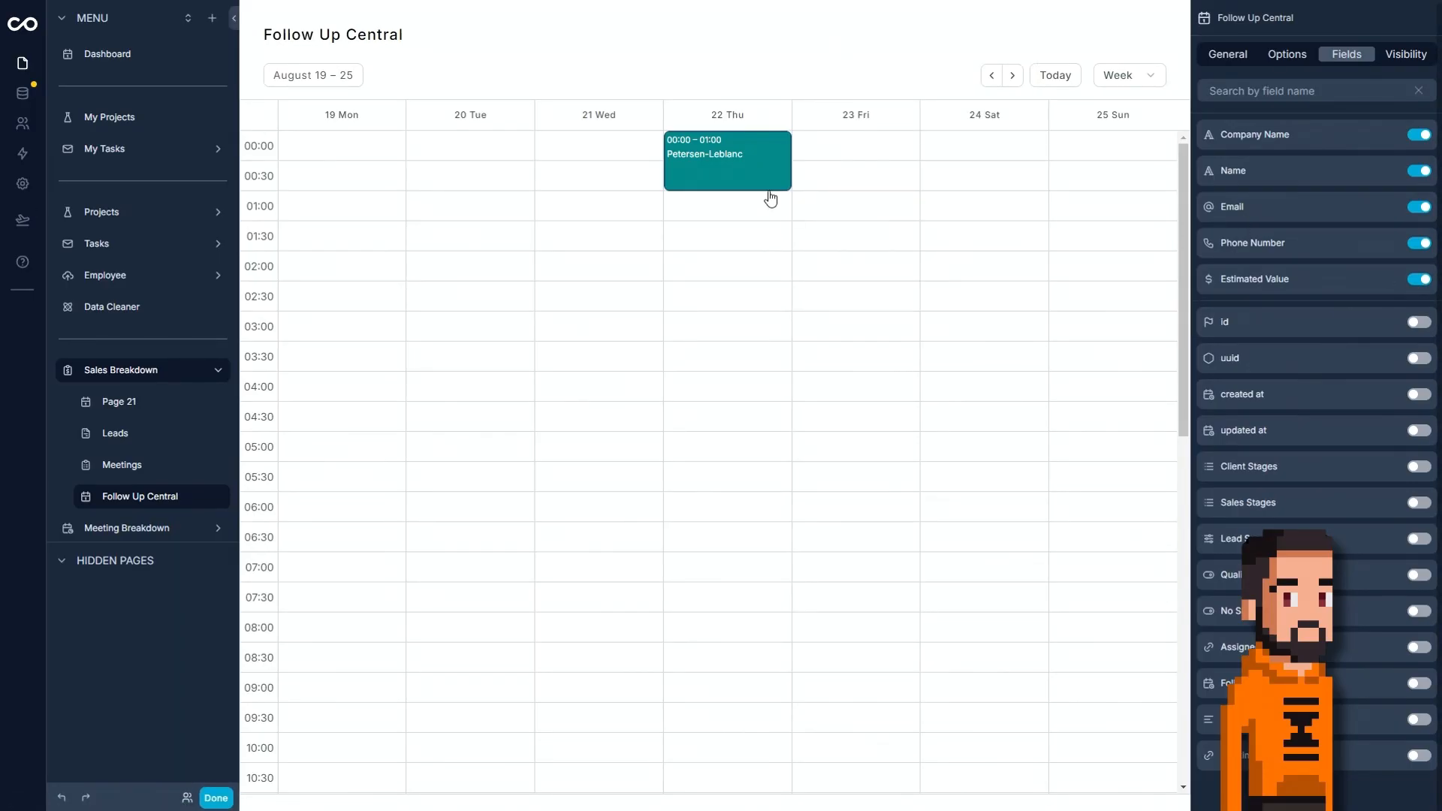
Enable quick copy to clipboard for the Email field in the Follow Up Central event preview.
mouse_move(743, 177)
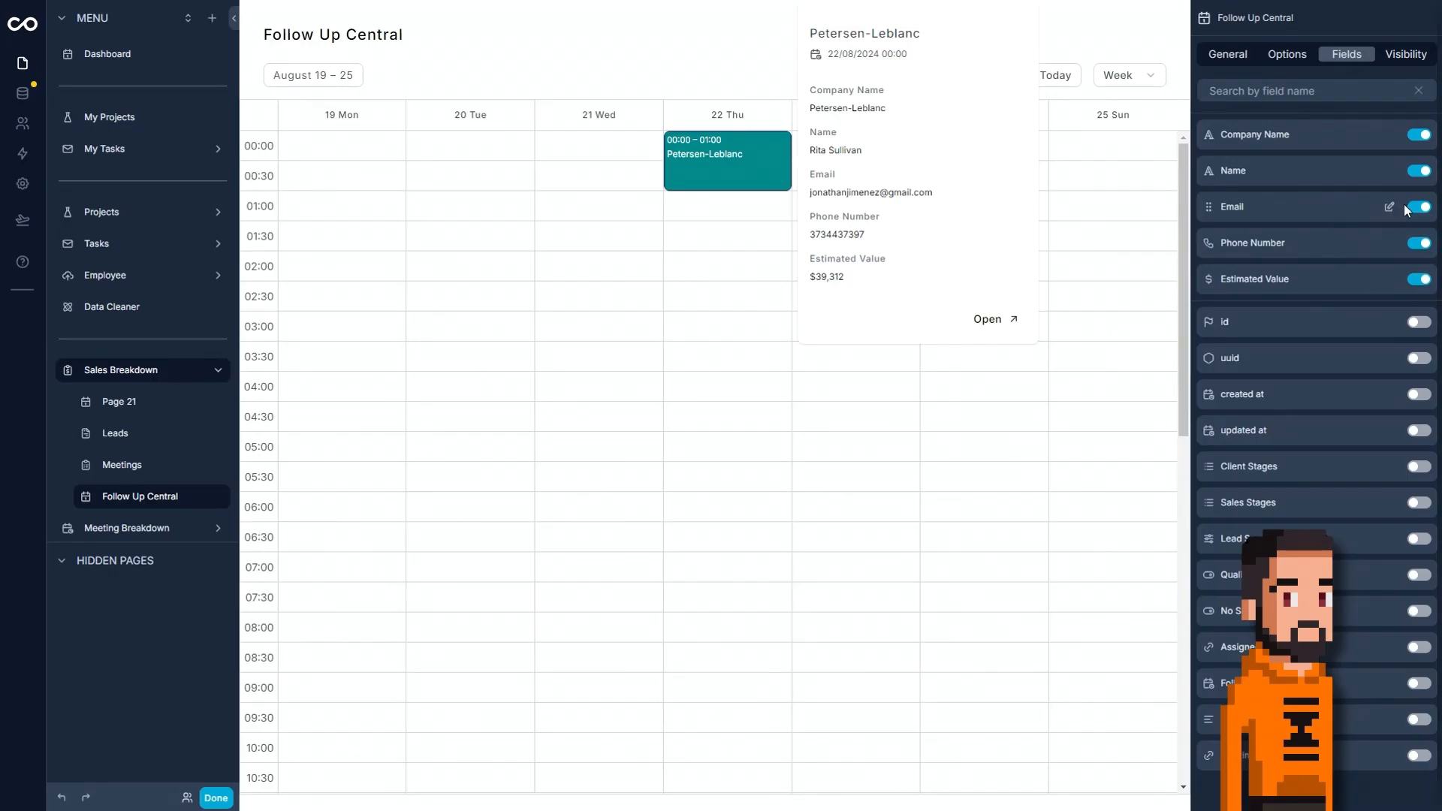
left_click(1390, 208)
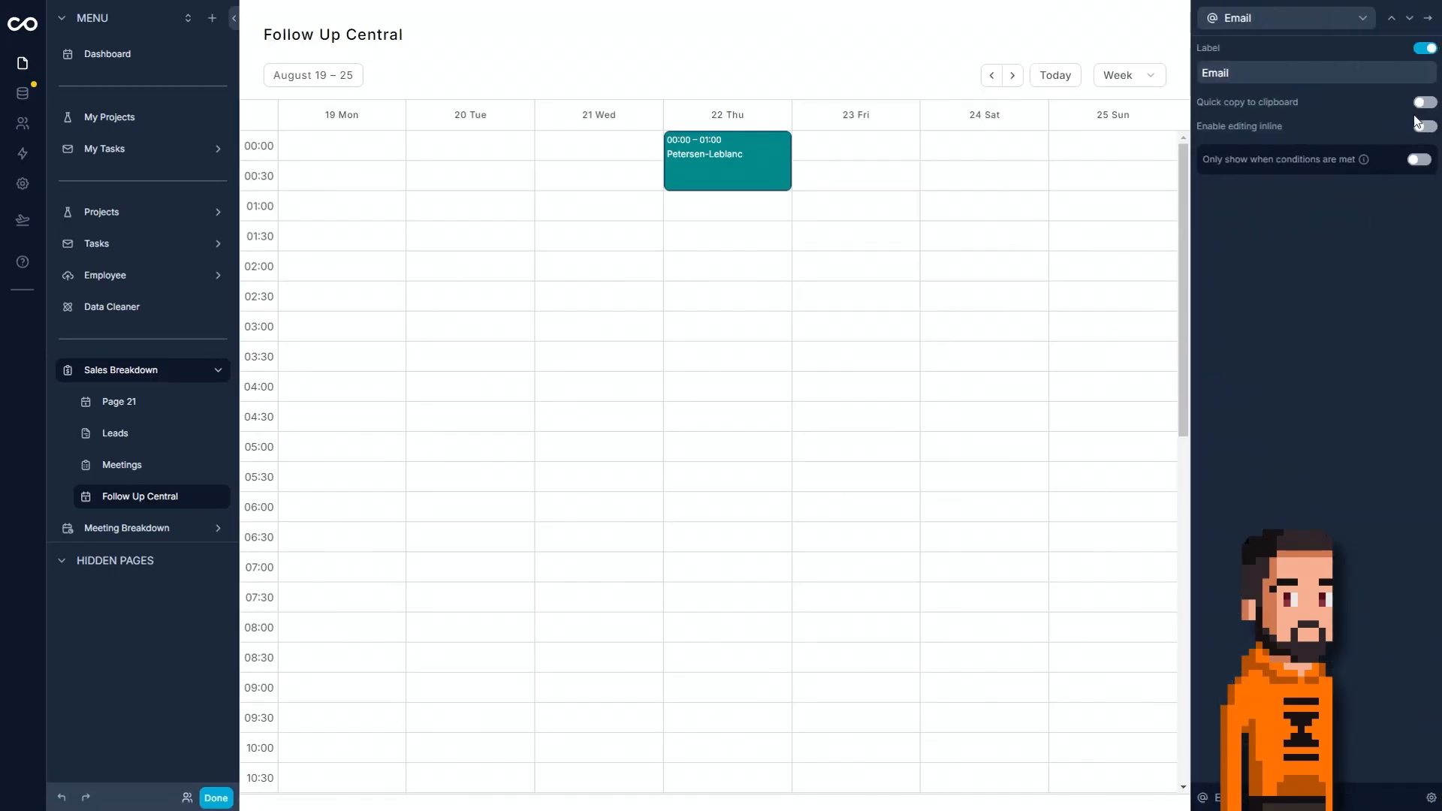
left_click(1425, 103)
left_click(1409, 18)
Test the phone number and email links in the Petersen-Leblanc event preview, dismissing the external applications they open.
left_click(749, 167)
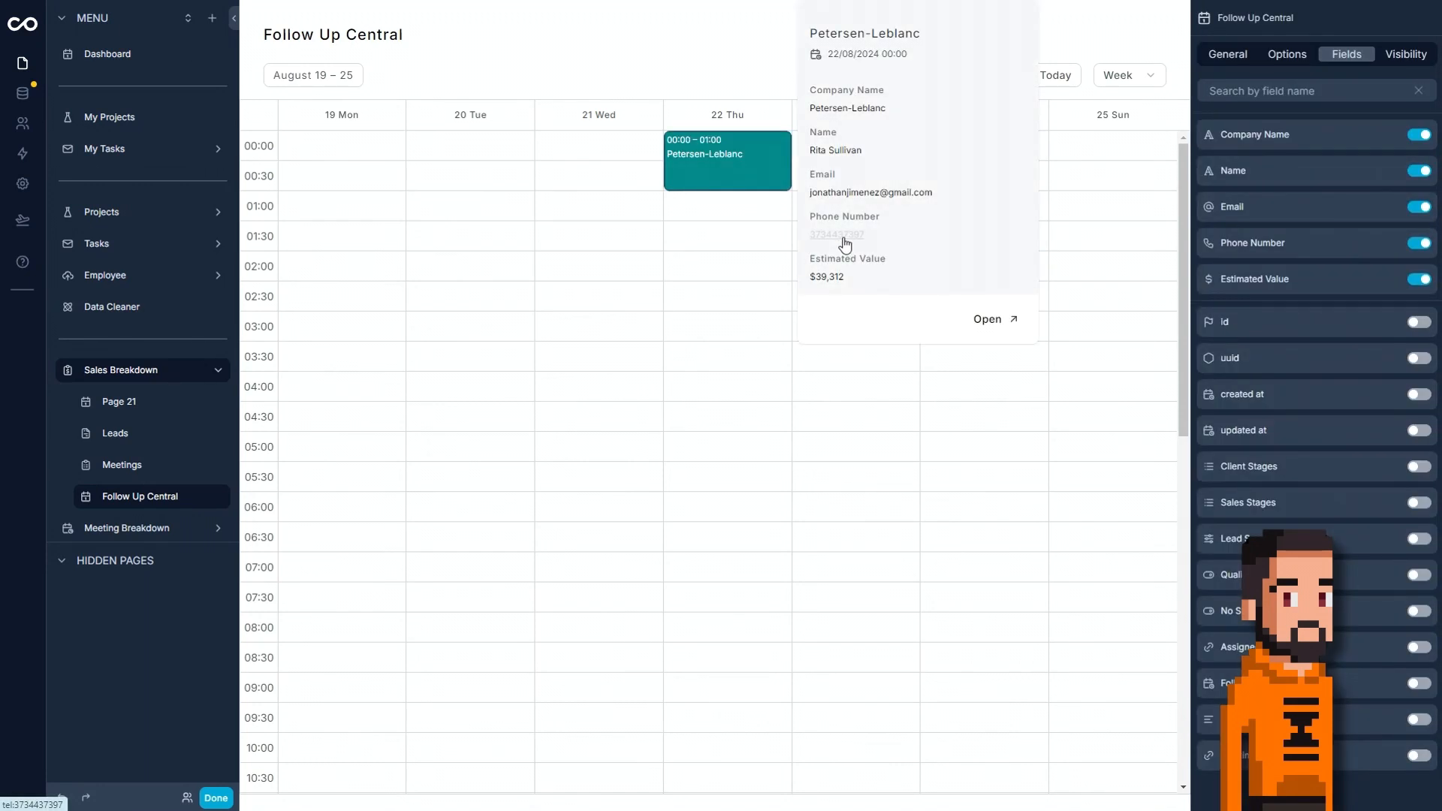
left_click(844, 239)
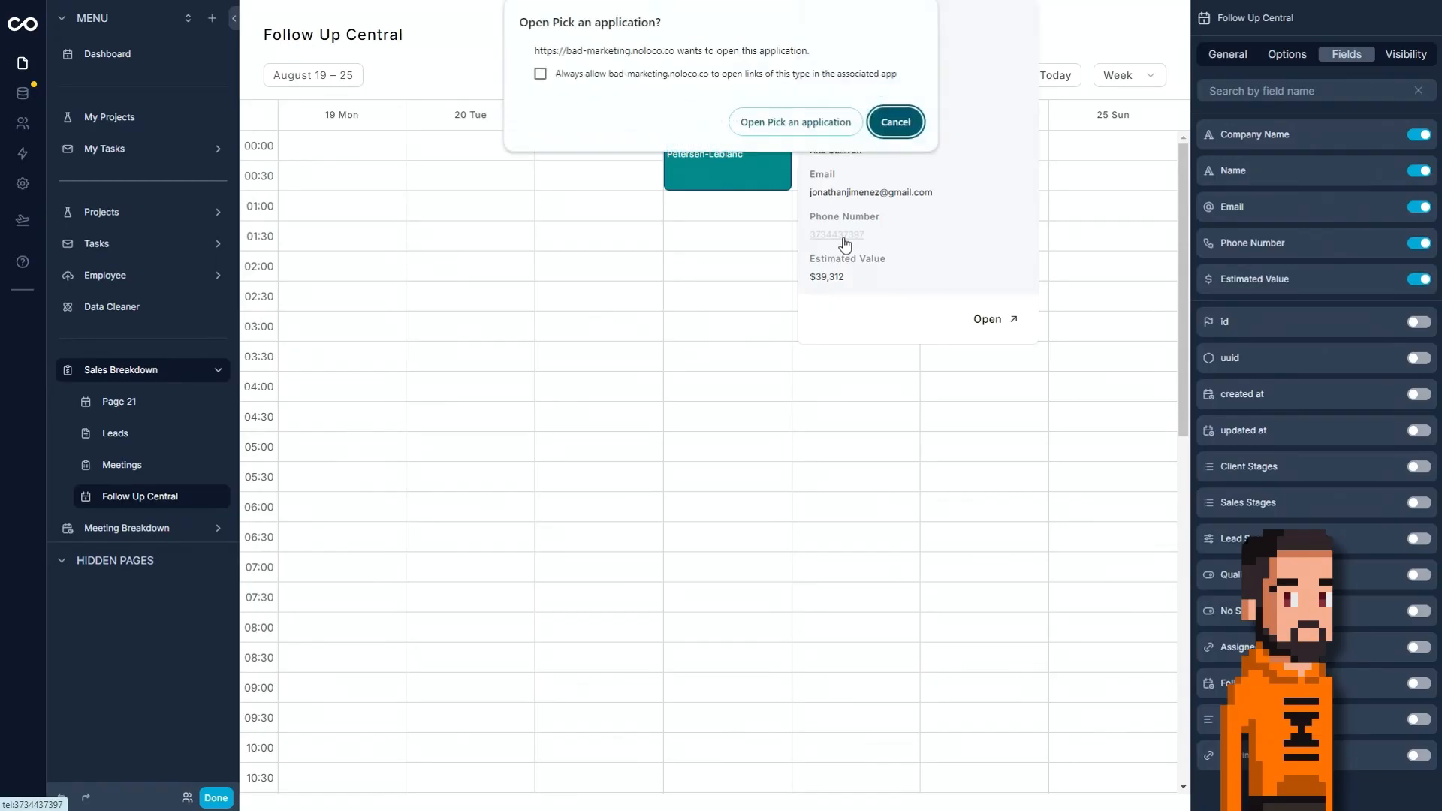
left_click(894, 119)
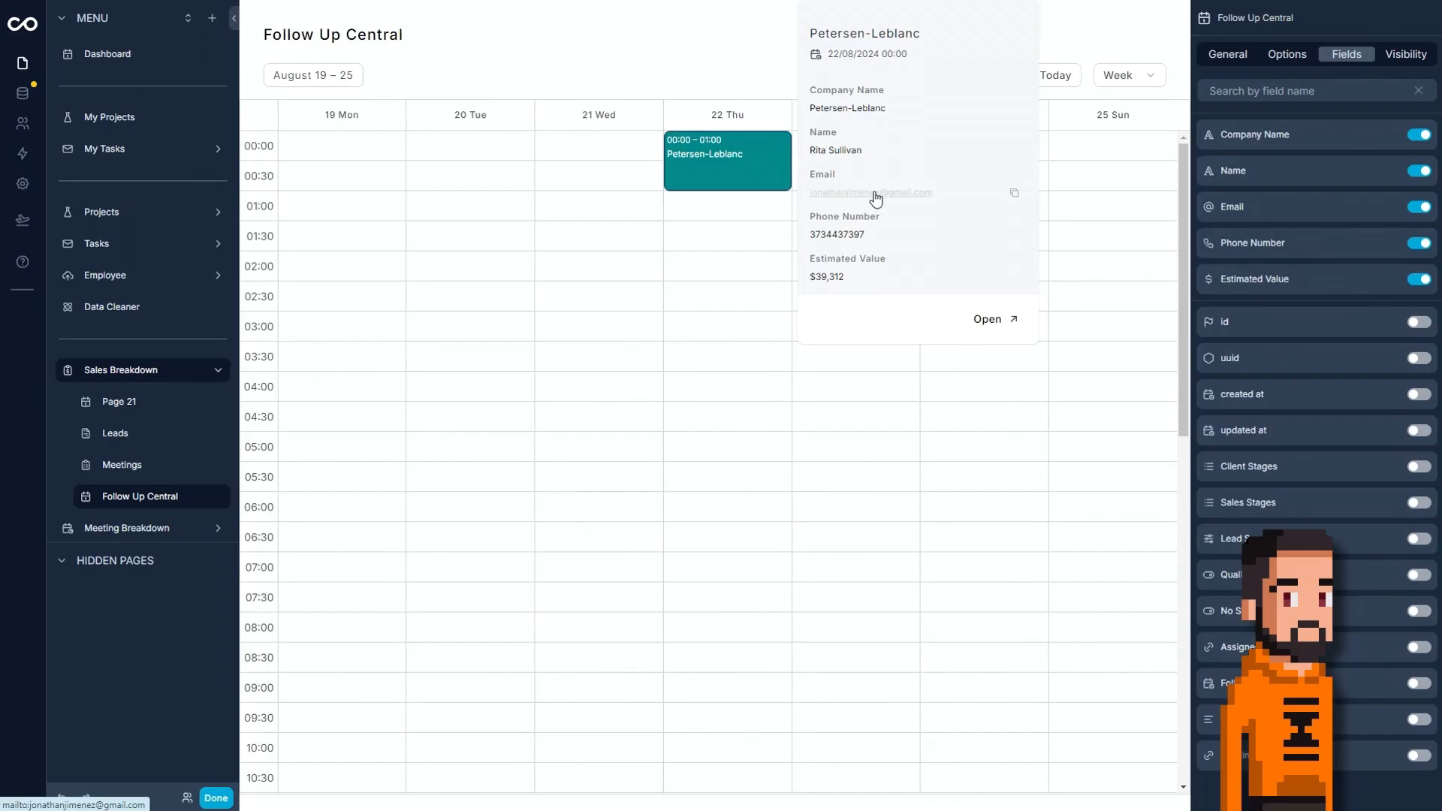
left_click(875, 196)
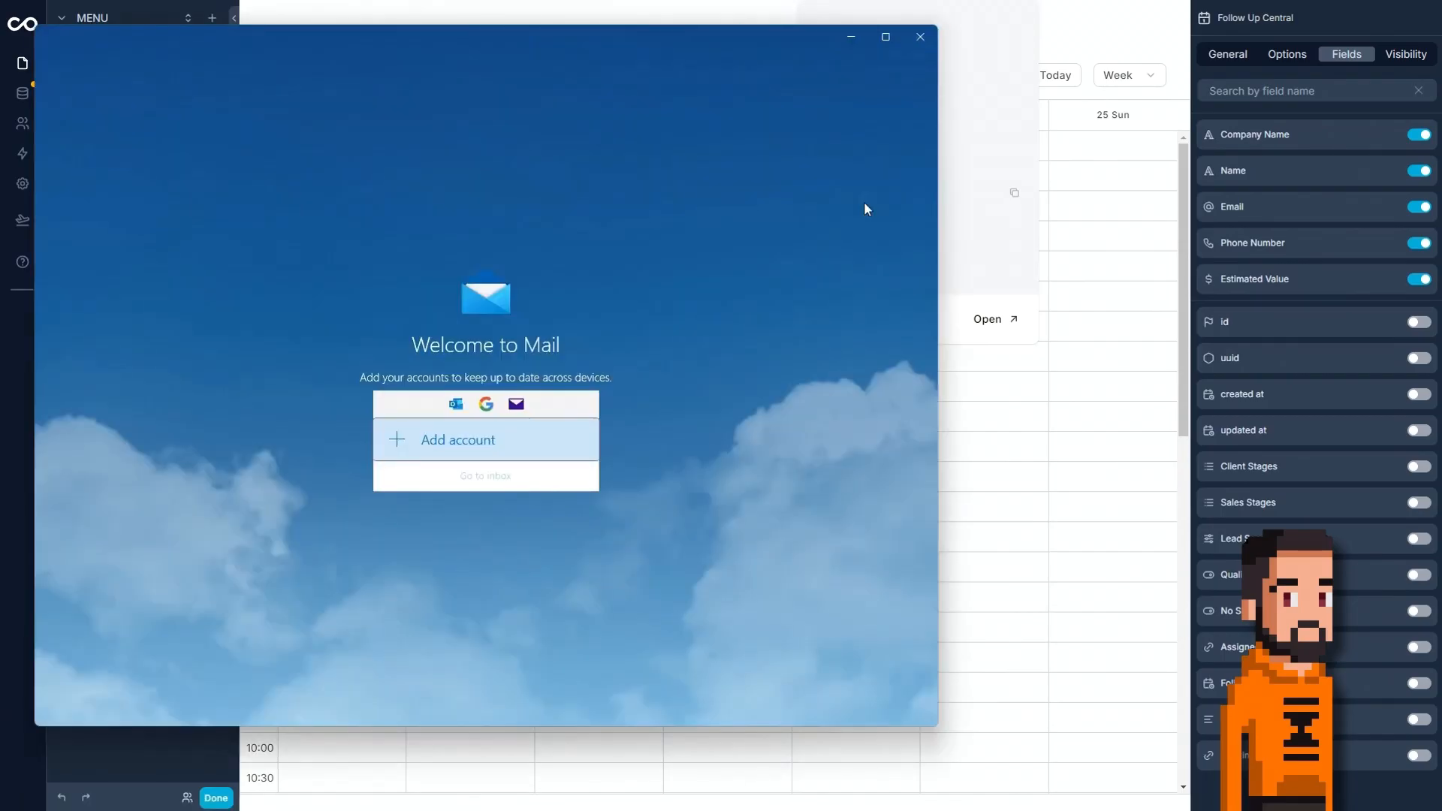
left_click(920, 37)
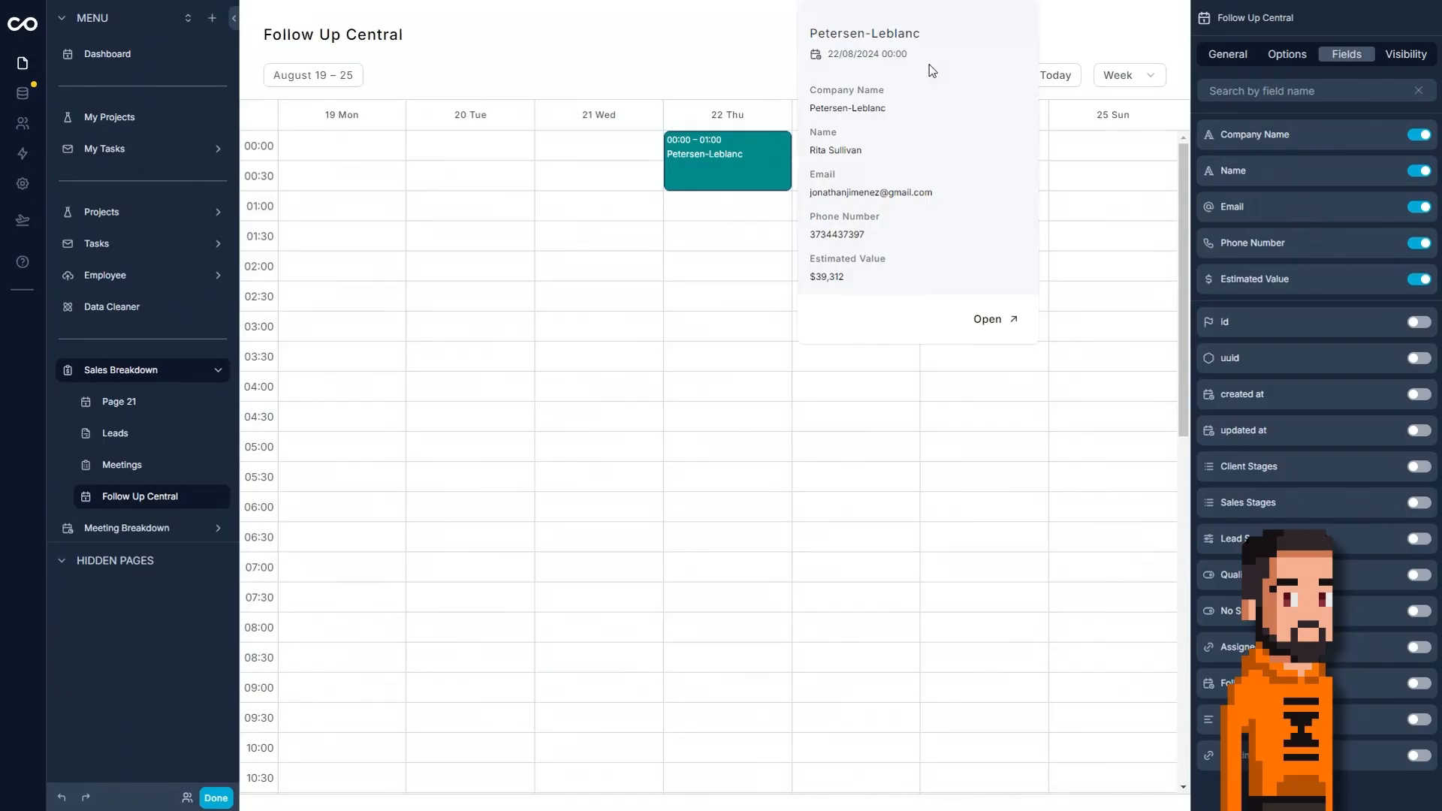
Open the Petersen-Leblanc record from its event preview and view the August 19 – 25 week of Follow Up Central in the live app.
left_click(1000, 321)
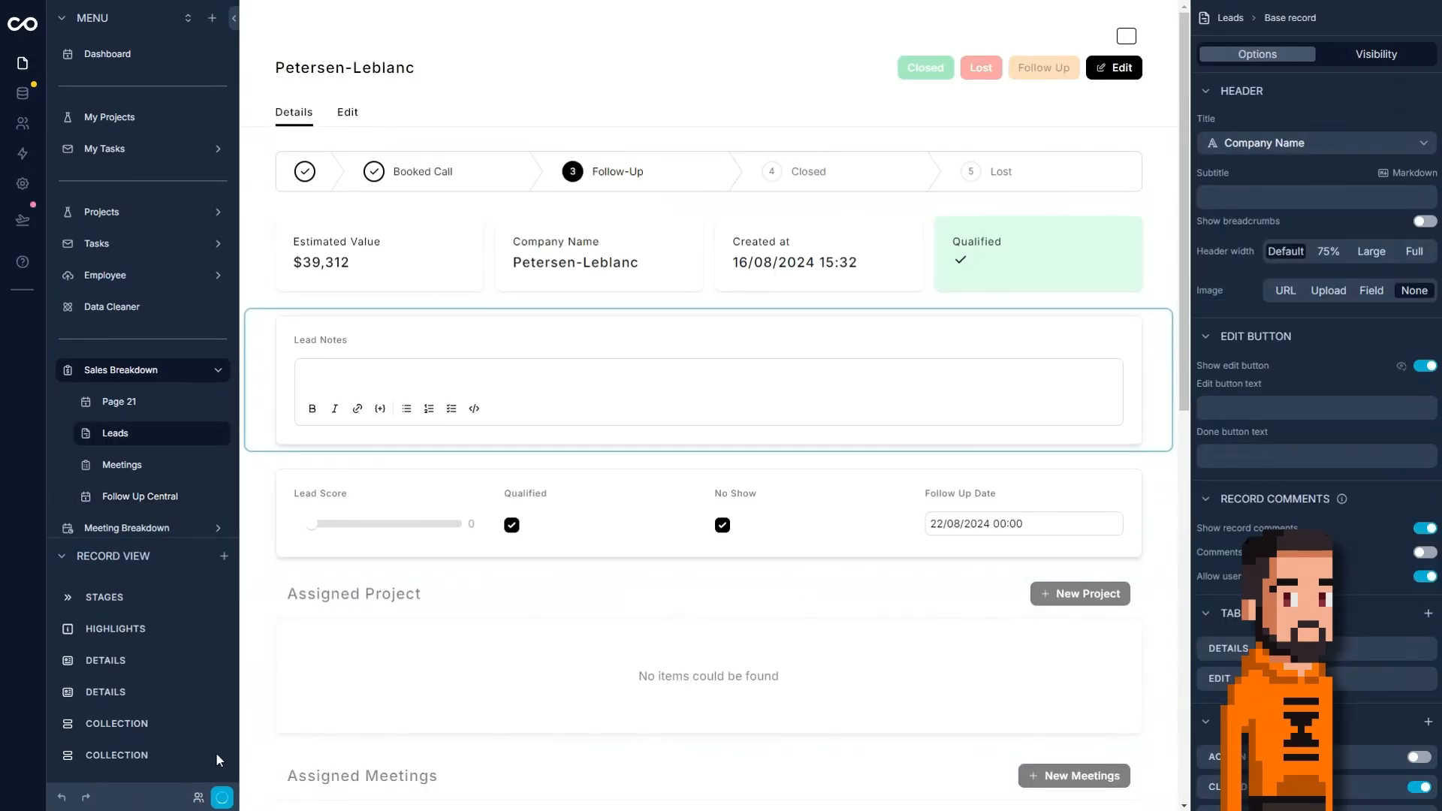
left_click(219, 798)
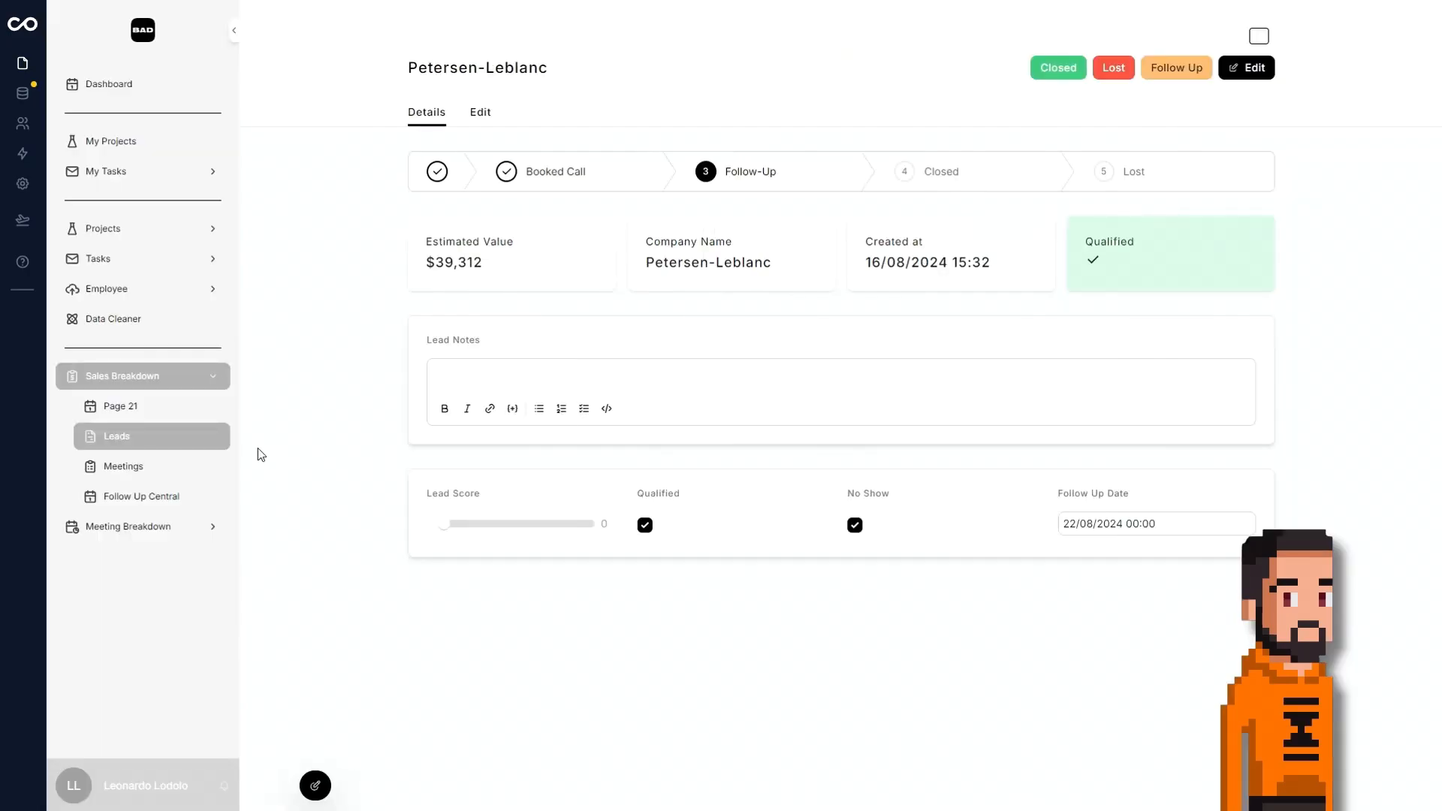
left_click(177, 499)
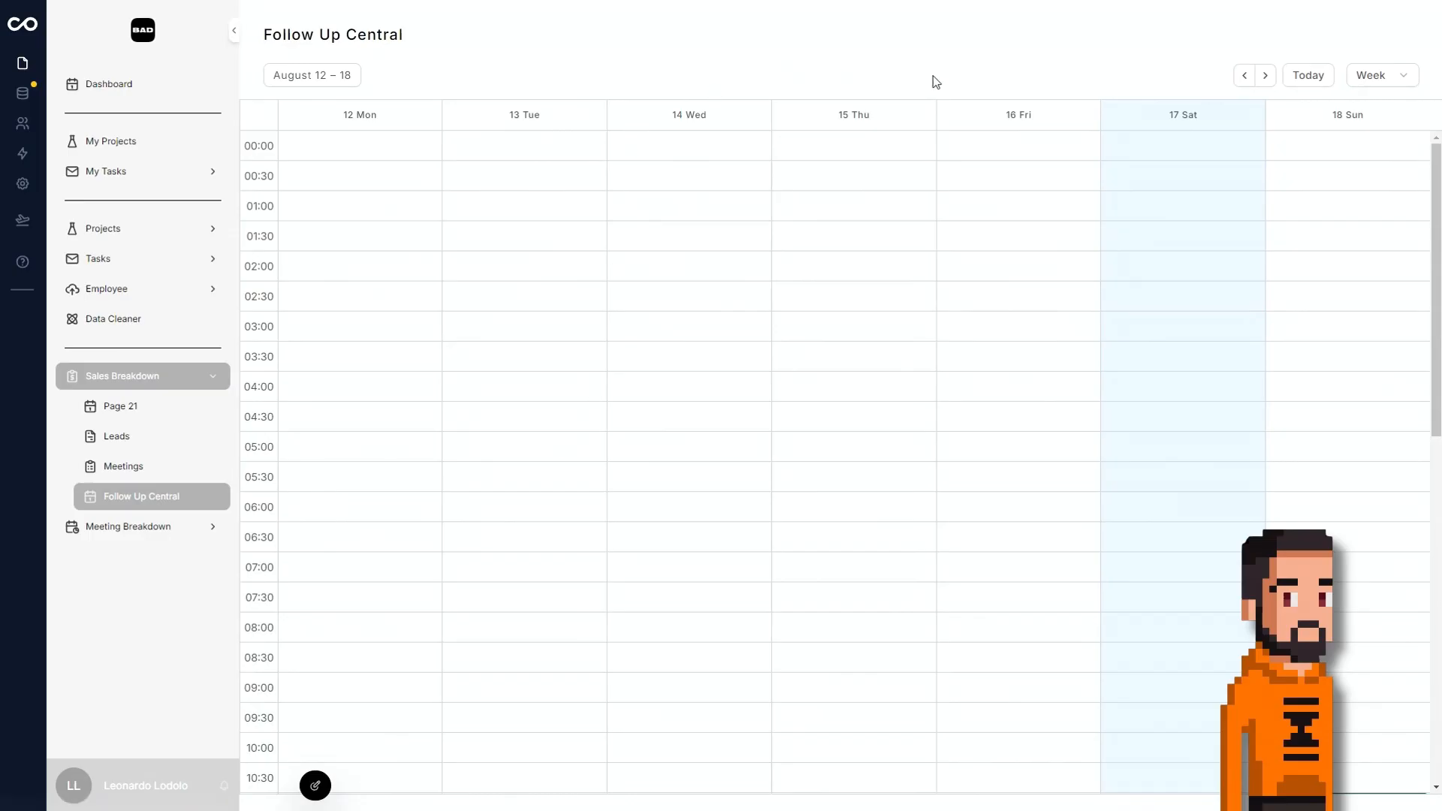
left_click(1268, 81)
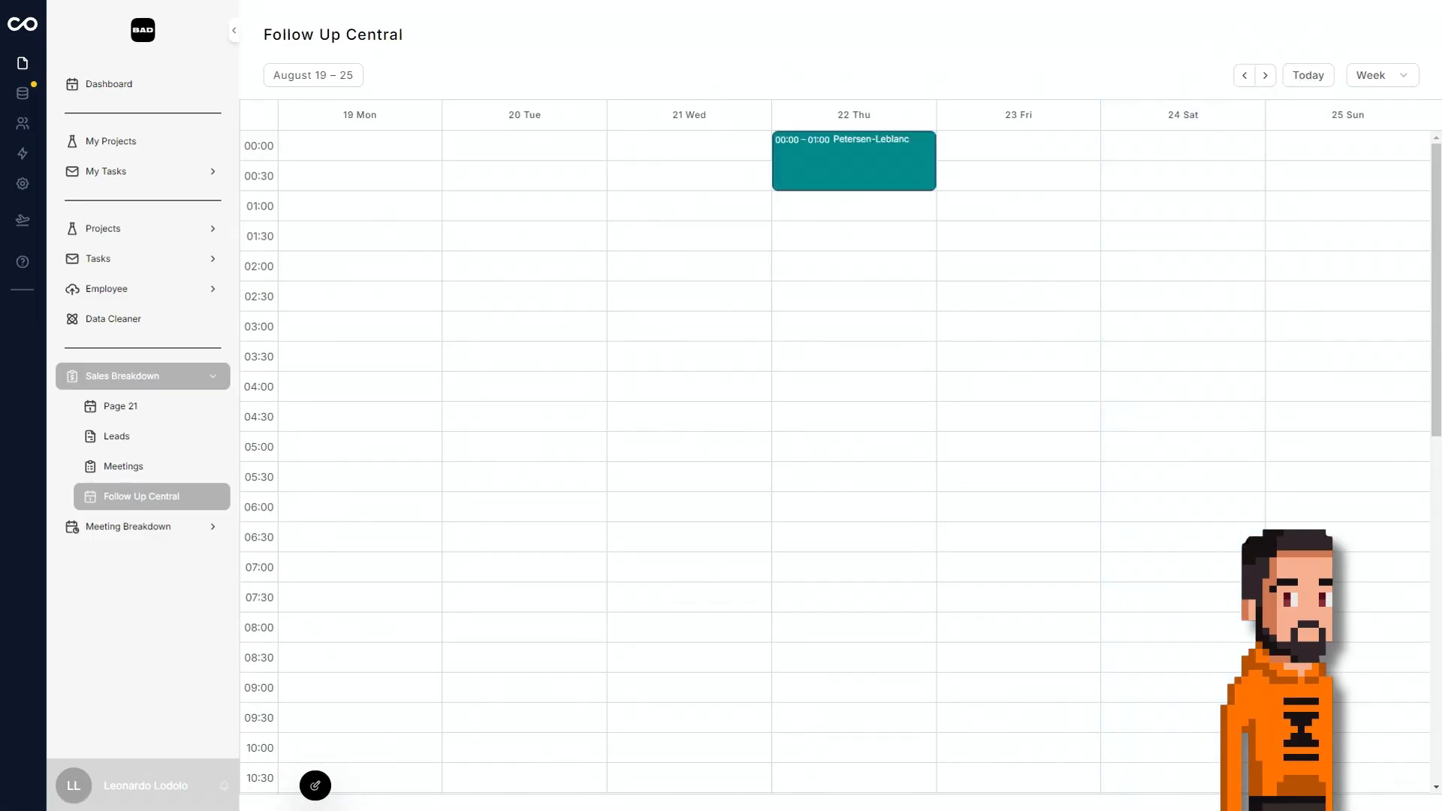
Review the Petersen-Leblanc event preview and the Follow Up Central page's filter, button and general settings in edit mode.
left_click(315, 786)
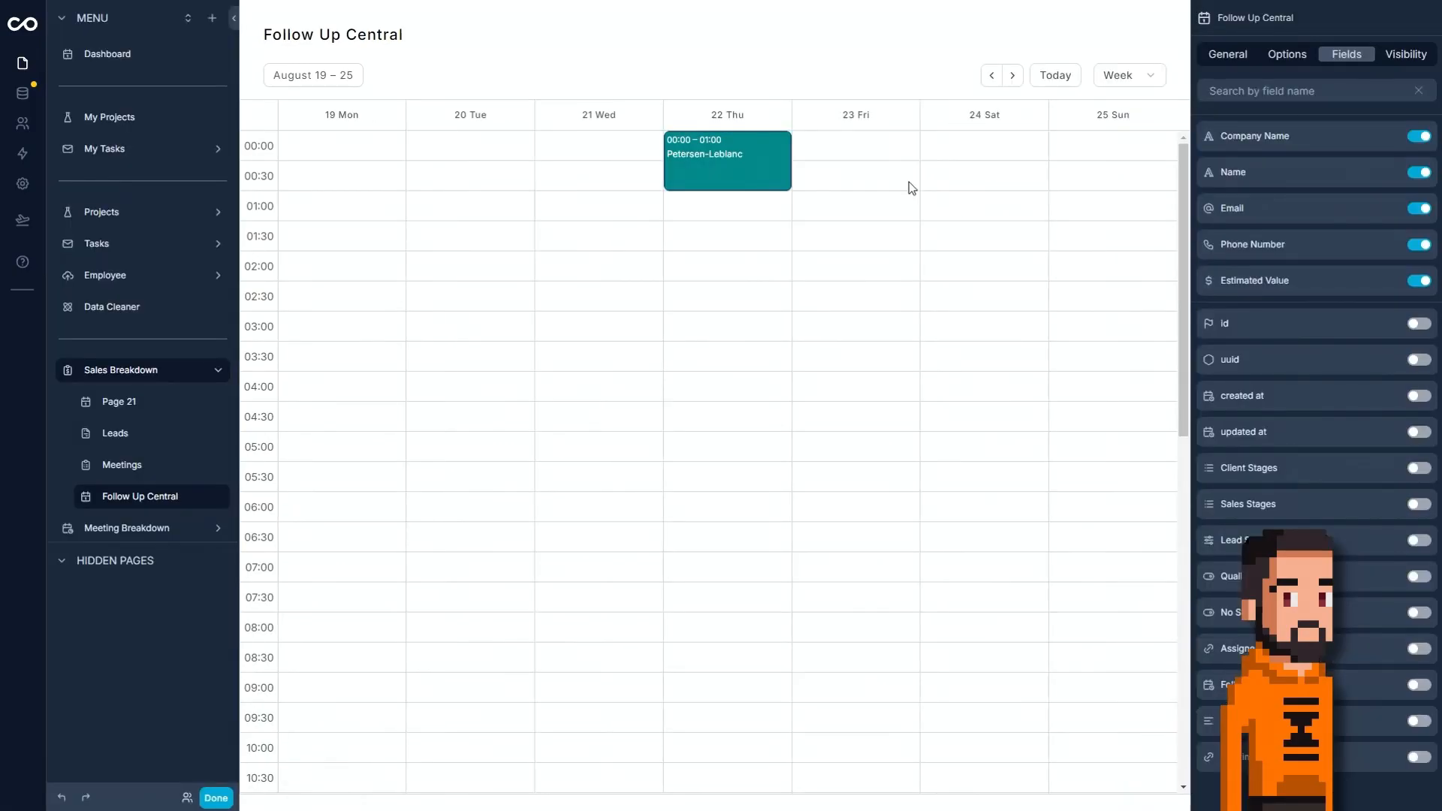
left_click(763, 178)
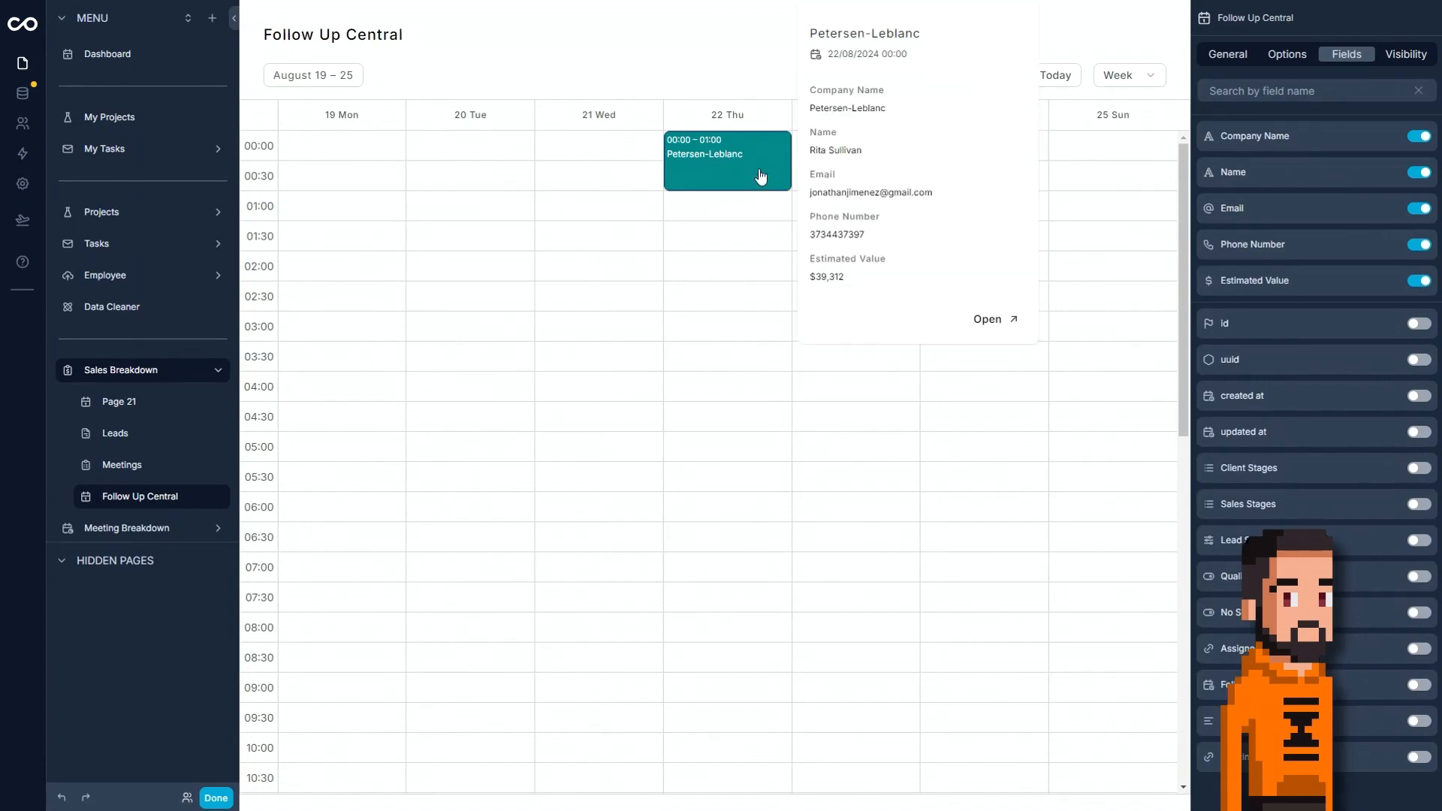
left_click(1284, 55)
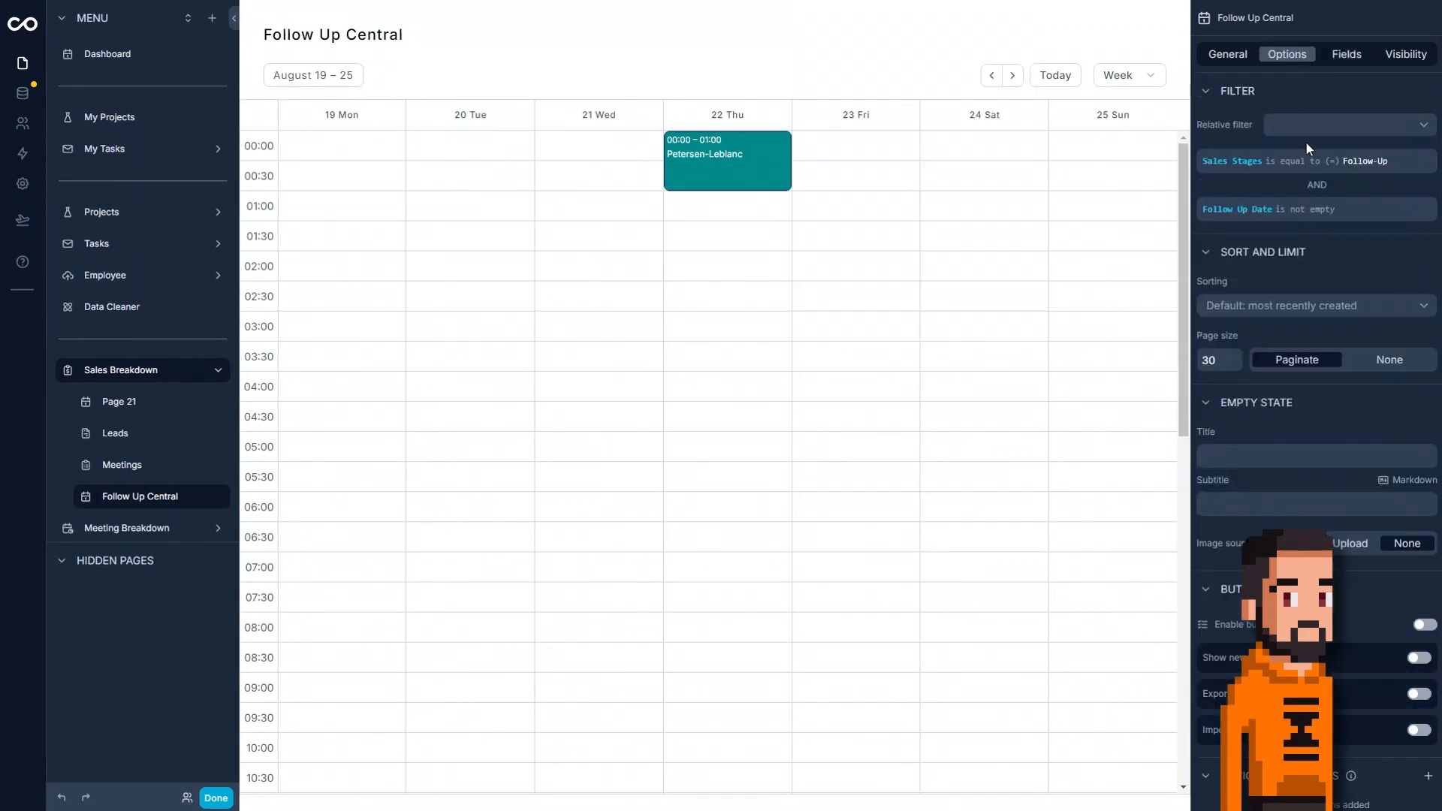
scroll(1305, 141, "down", 10)
scroll(1318, 503, "up", 5)
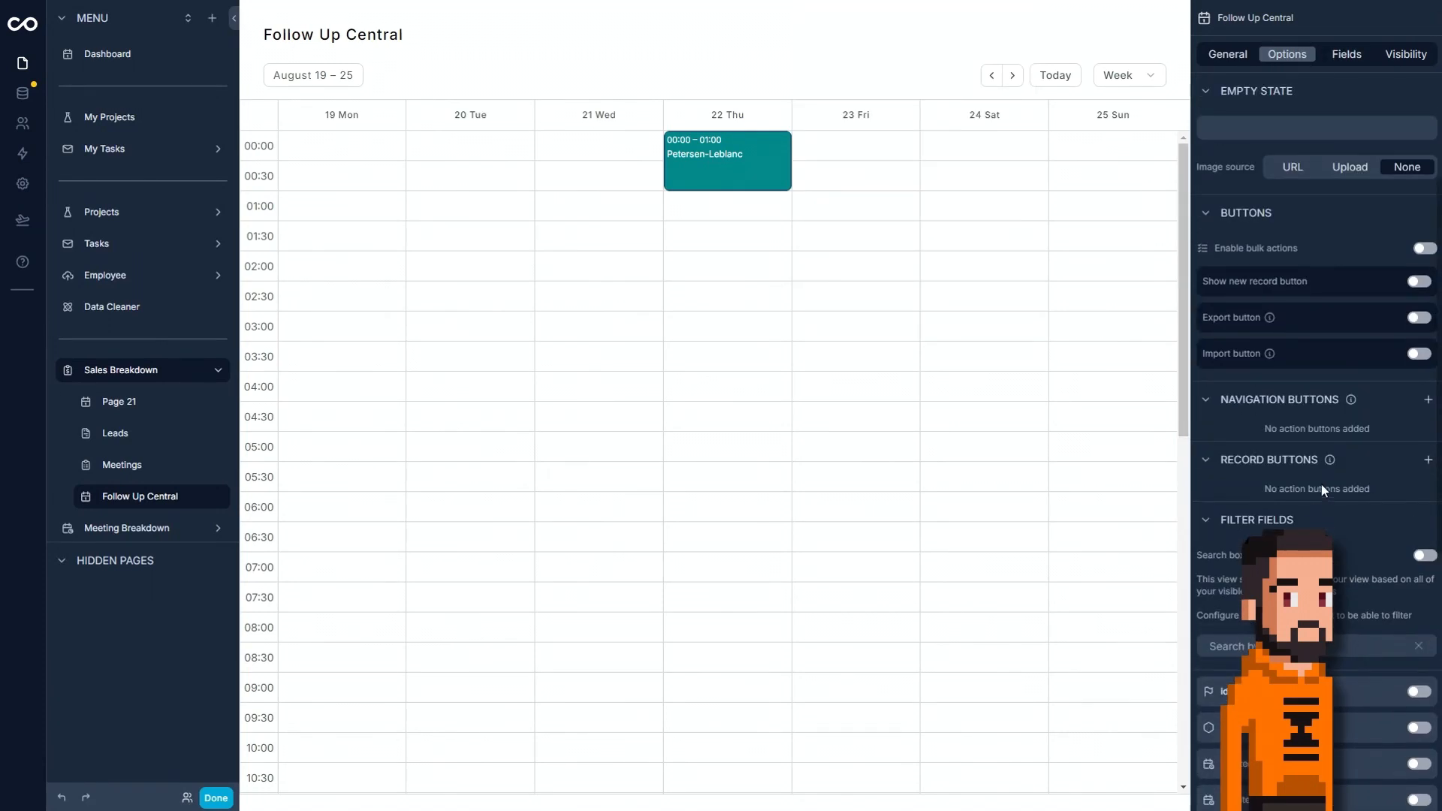
left_click(1227, 55)
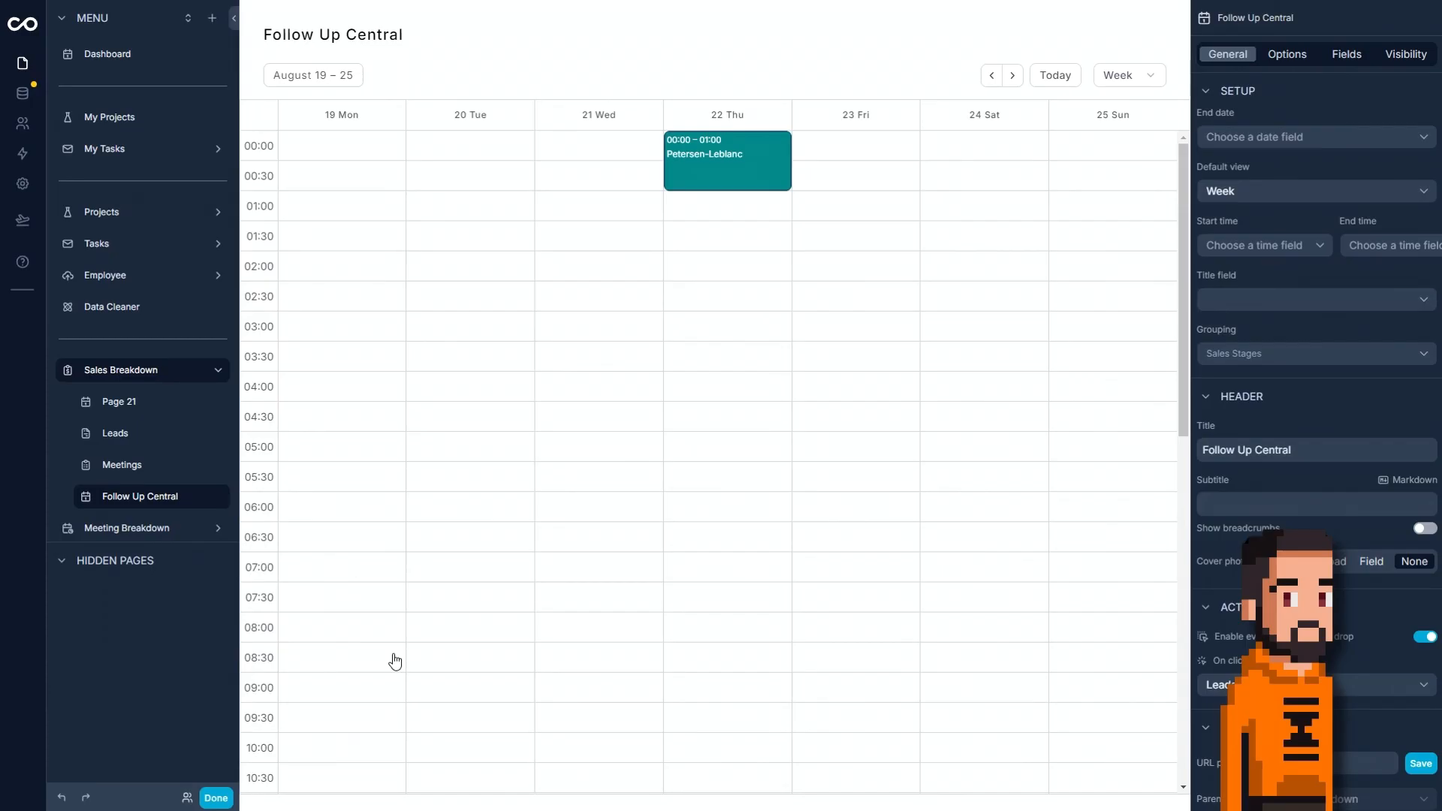
left_click(216, 797)
Set a follow-up date for the Hernandez, Vaughn and Gregory lead using its Follow Up action on the Leads board.
left_click(165, 373)
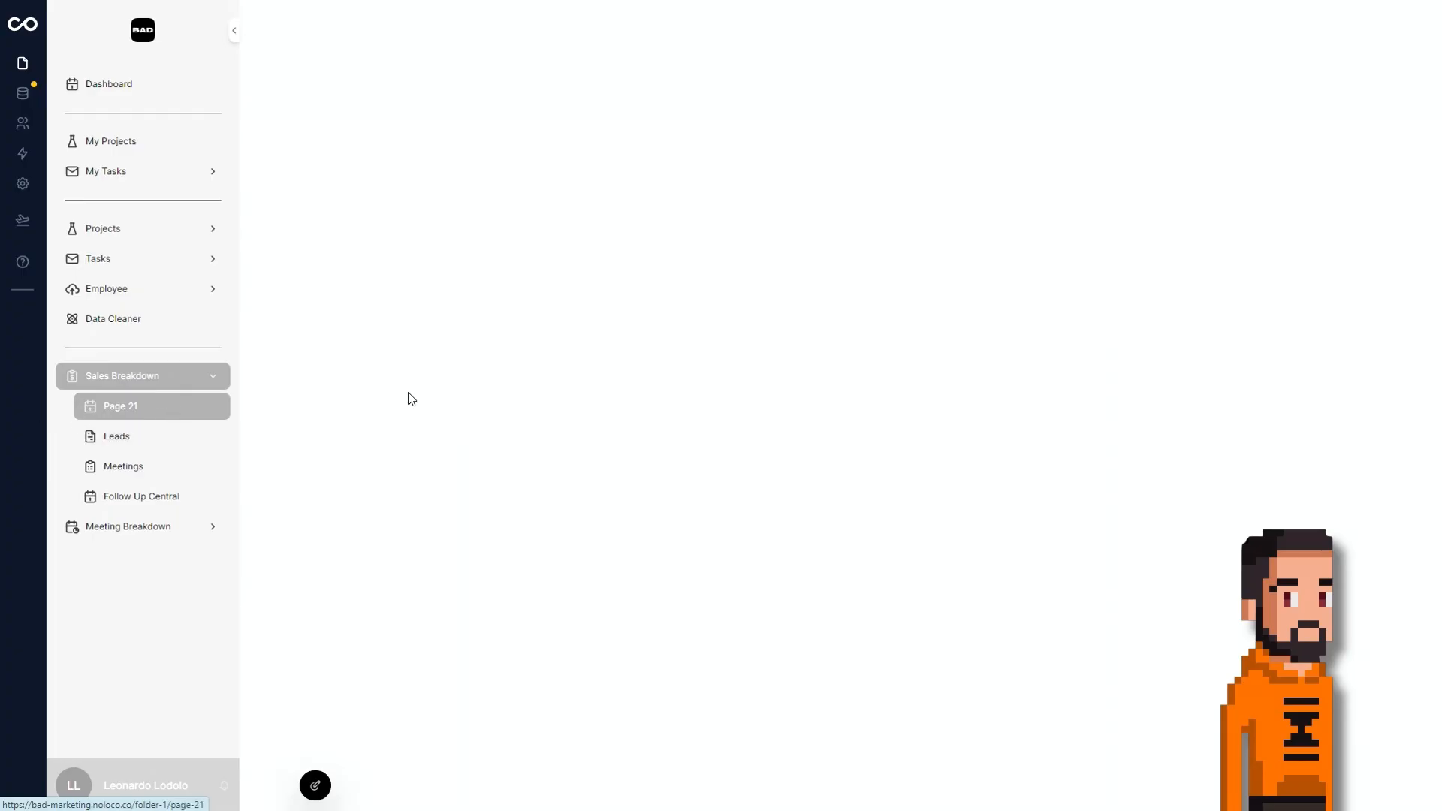
left_click(120, 437)
mouse_move(345, 191)
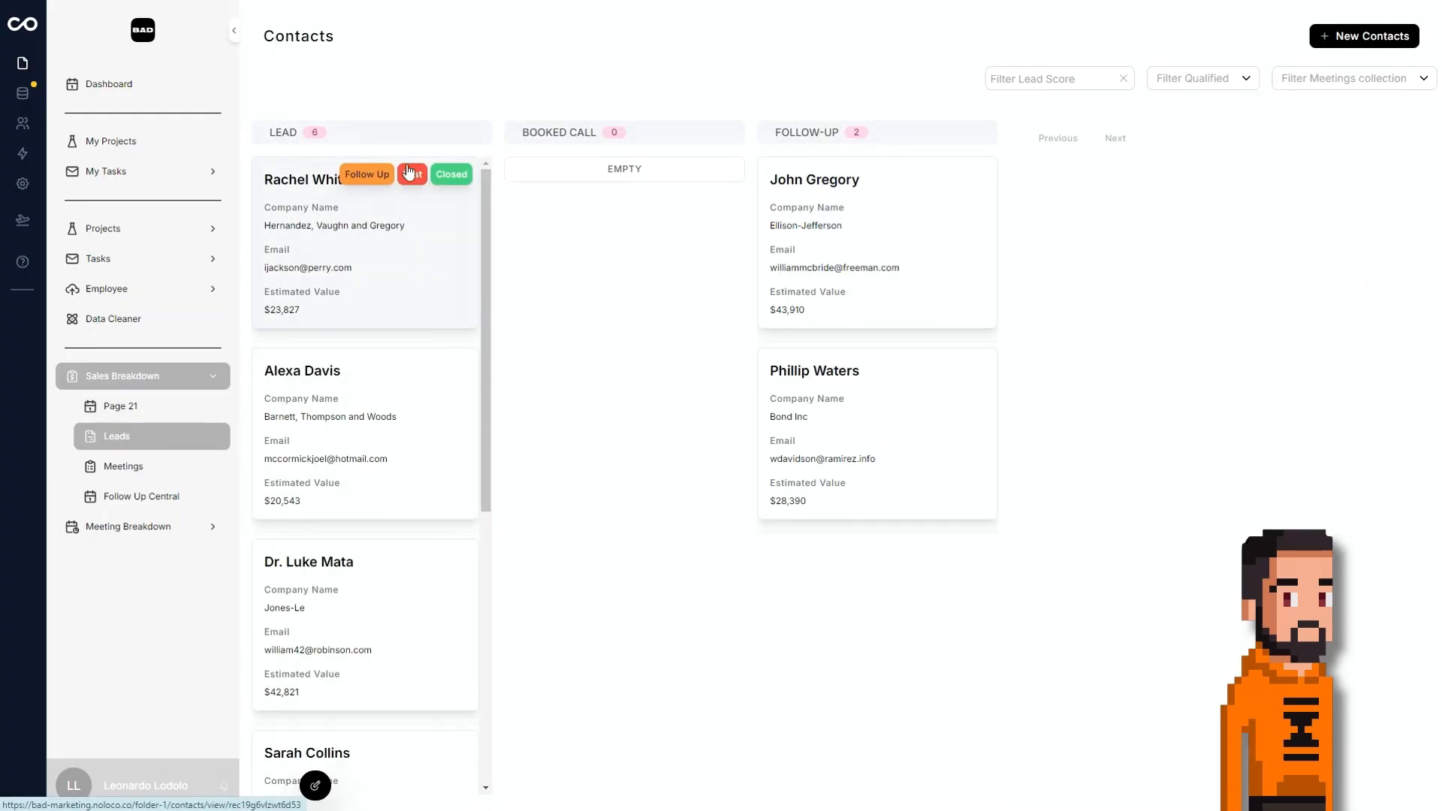
left_click(366, 174)
left_click(701, 405)
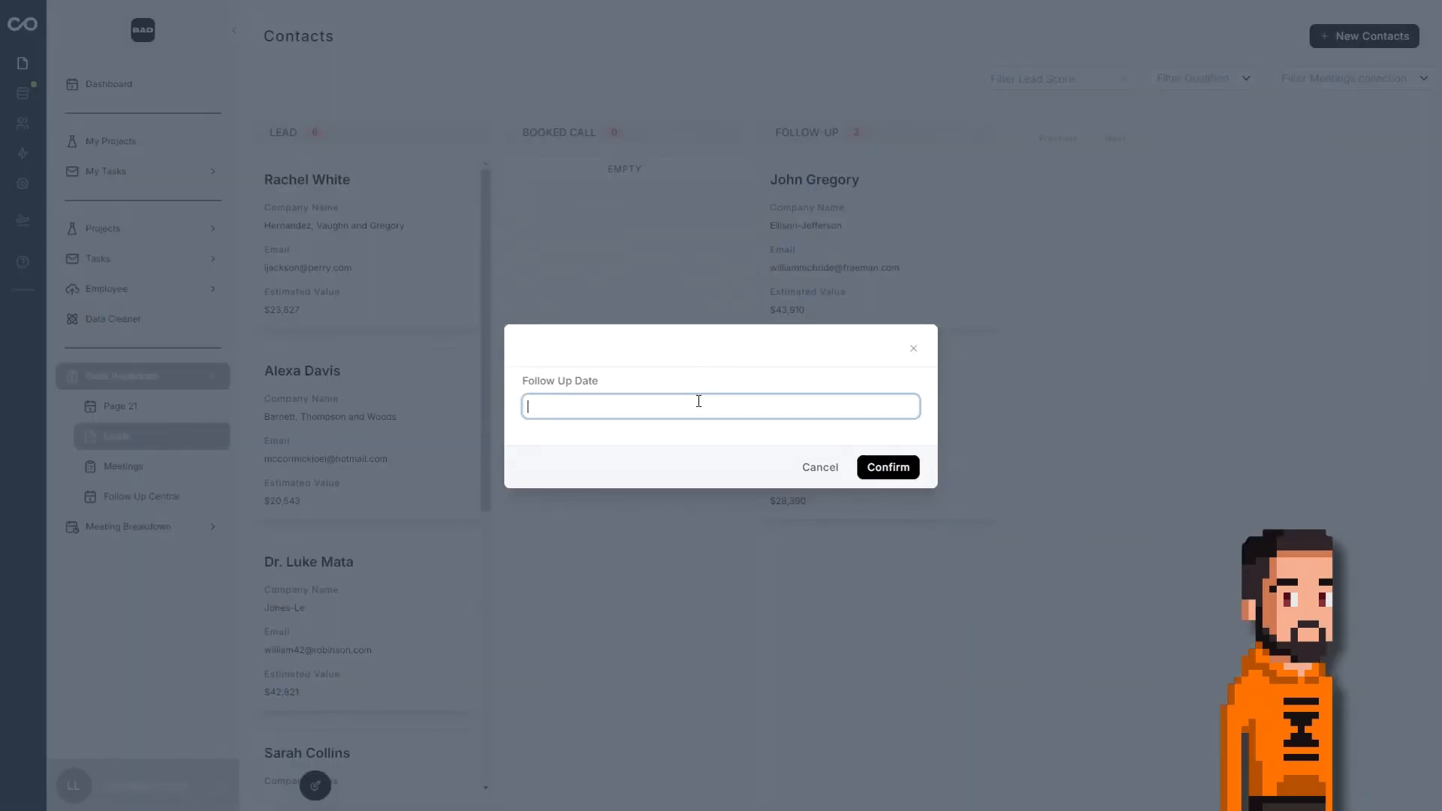
left_click(623, 546)
left_click(915, 468)
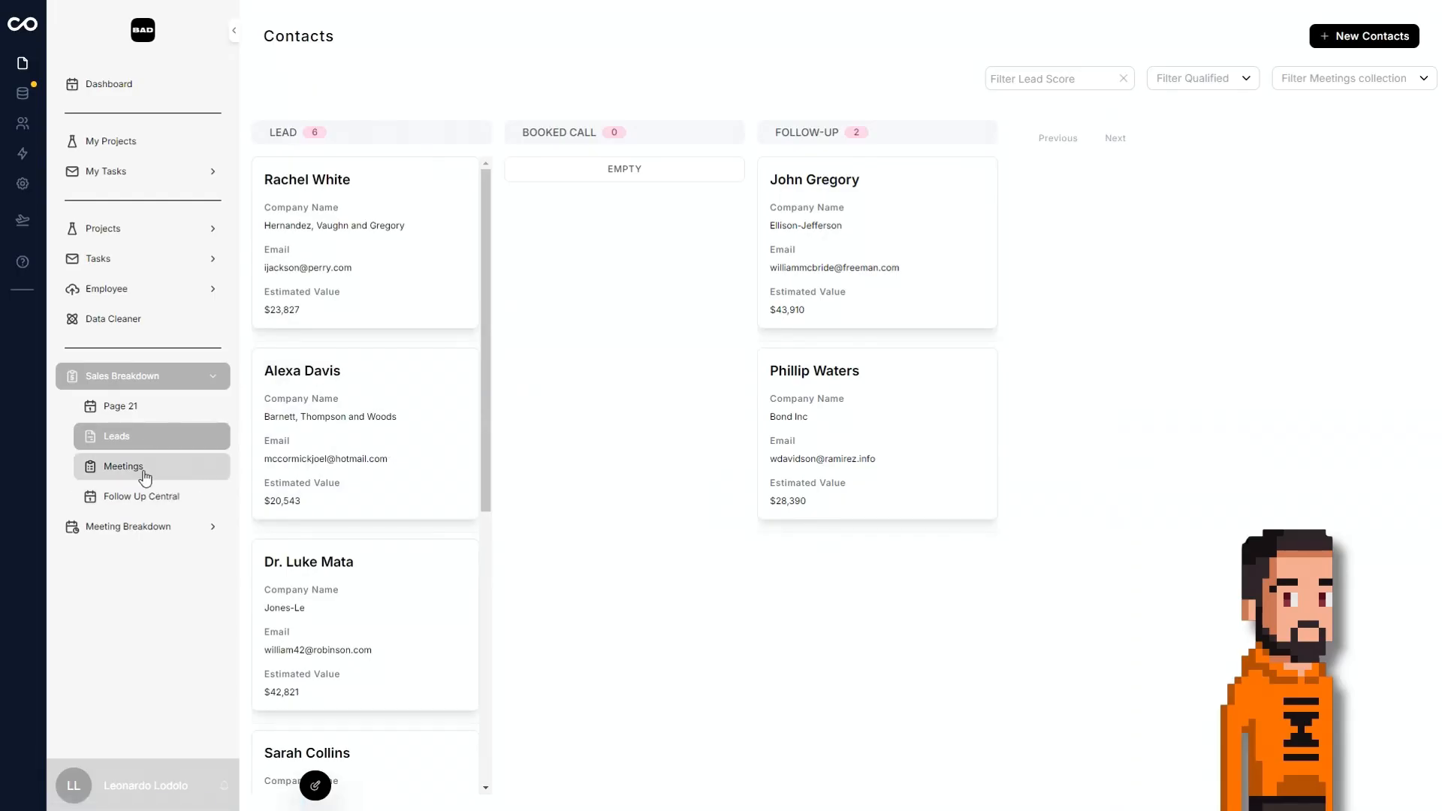
Look through the meeting cards on the Meetings page and view the August 19 – 25 week in Follow Up Central.
left_click(144, 473)
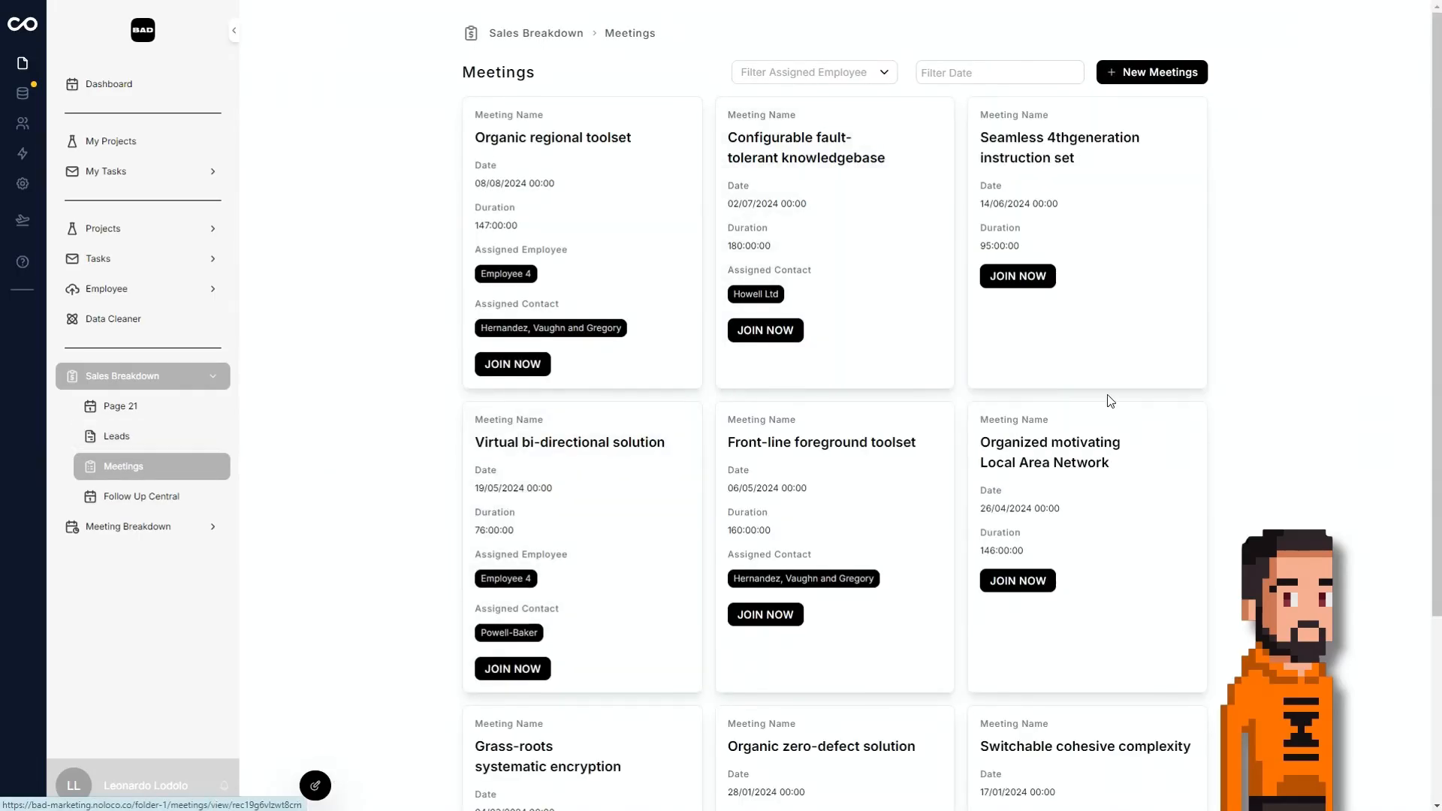
scroll(746, 428, "down", 2)
scroll(758, 315, "up", 2)
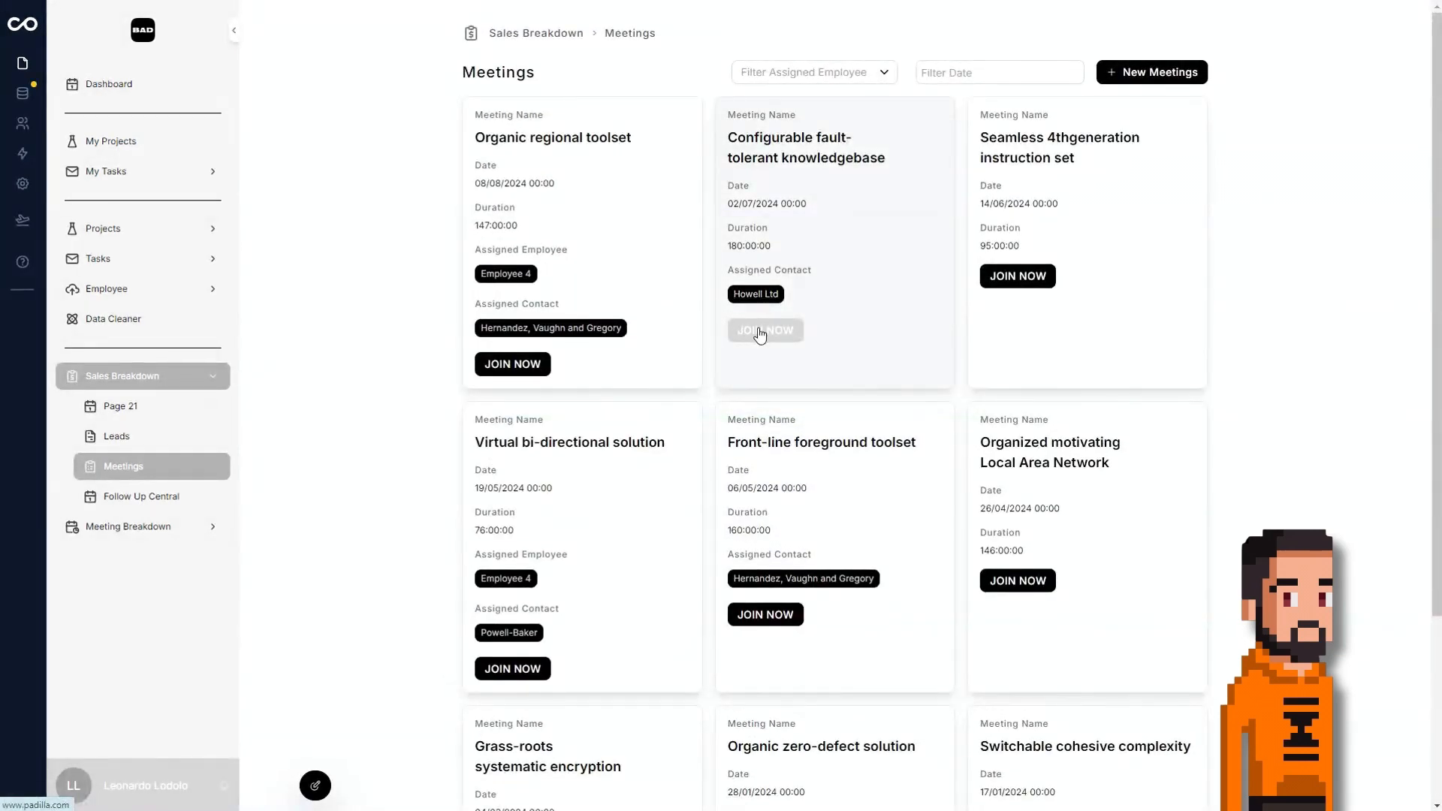
scroll(1201, 357, "down", 3)
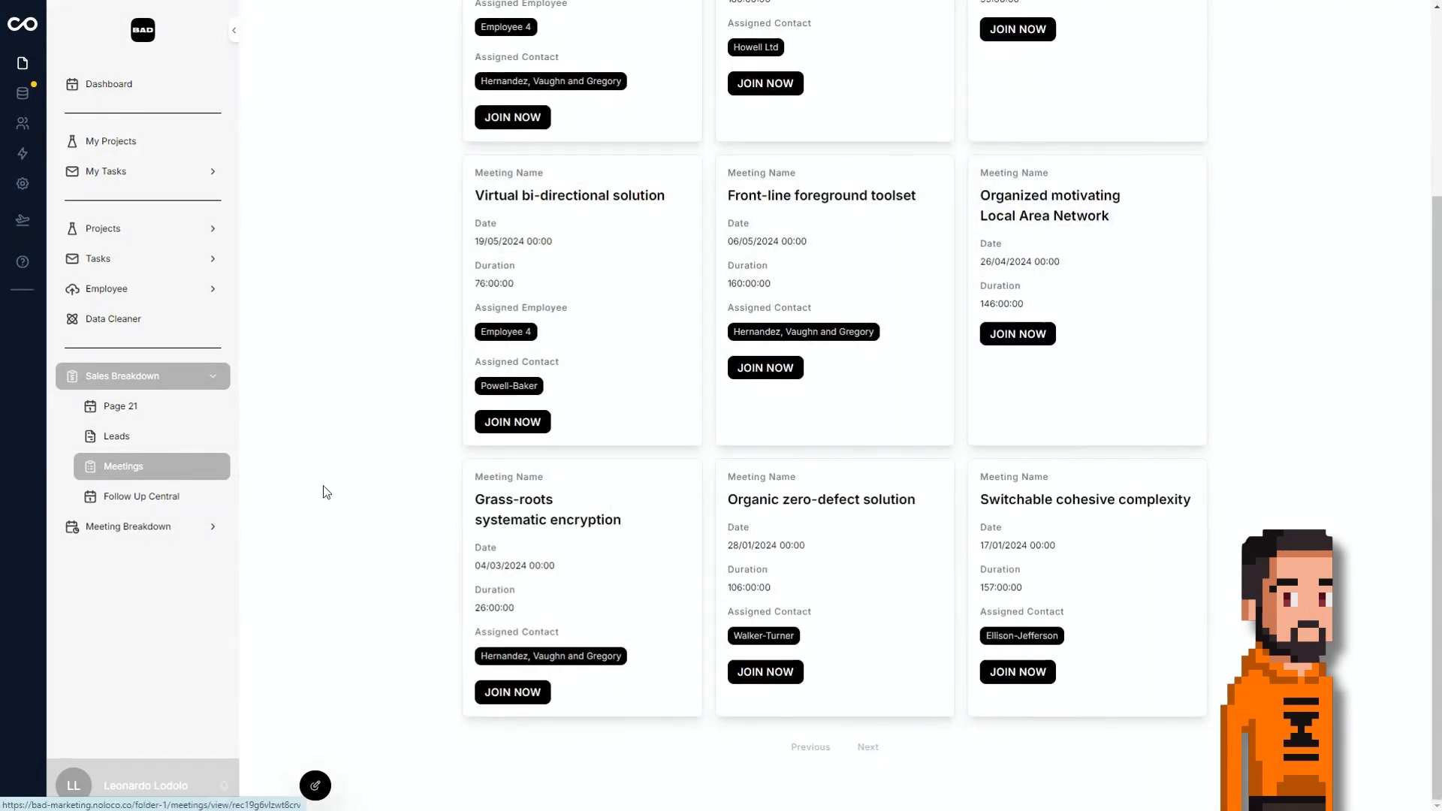
left_click(150, 496)
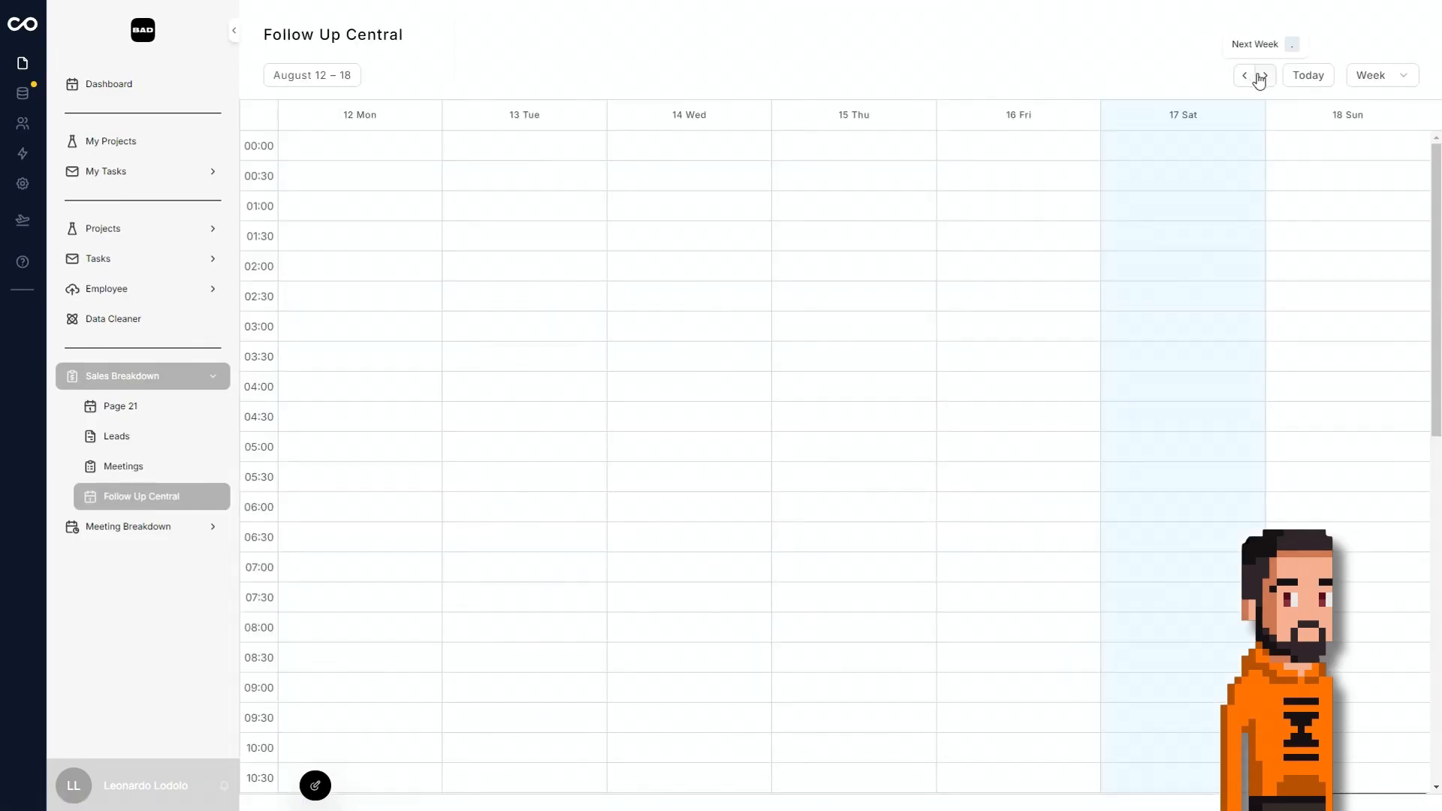
left_click(1265, 75)
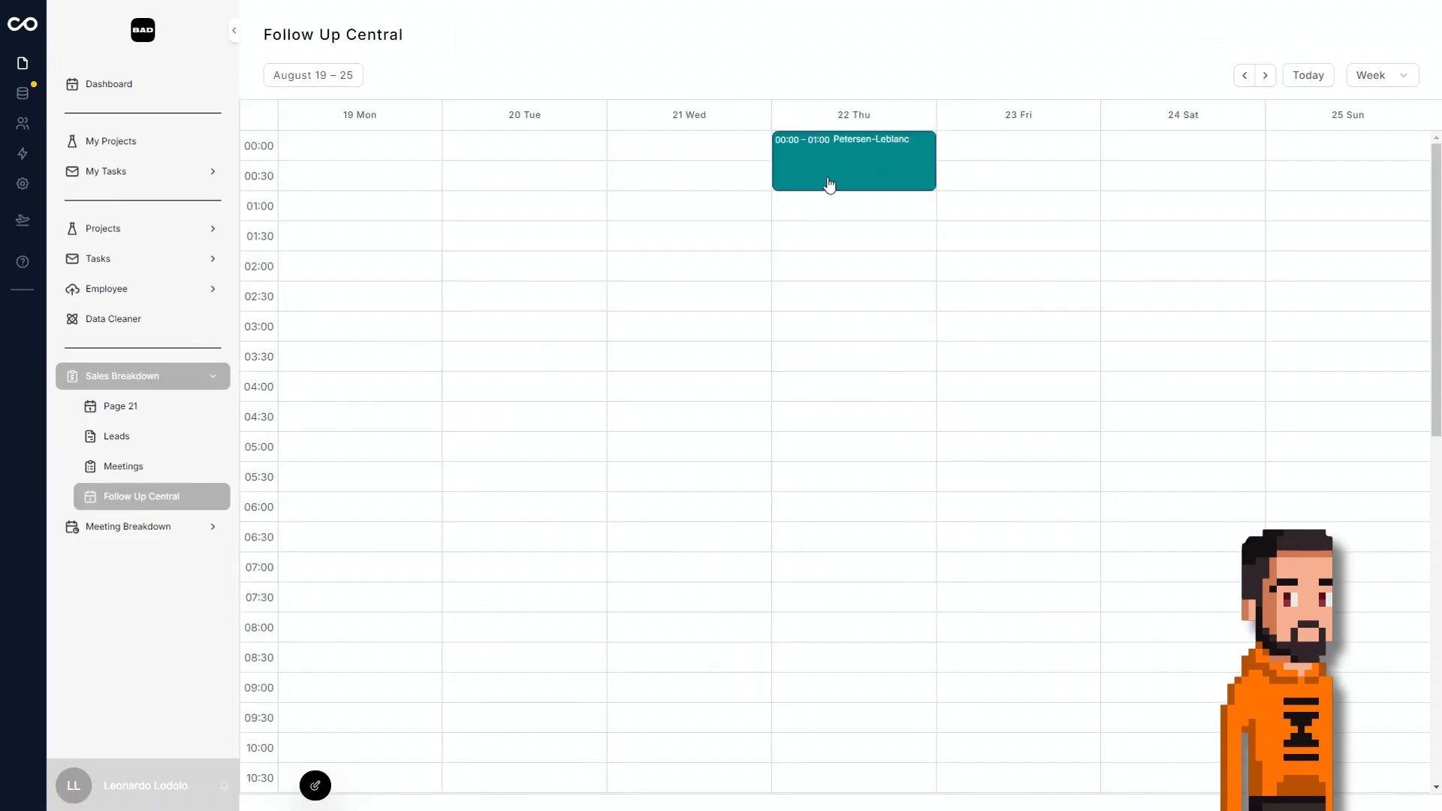
Open the Ellison-Jefferson lead from the Leads board, mark it as No Show and Qualified, and set its lead score to 2.
left_click(162, 441)
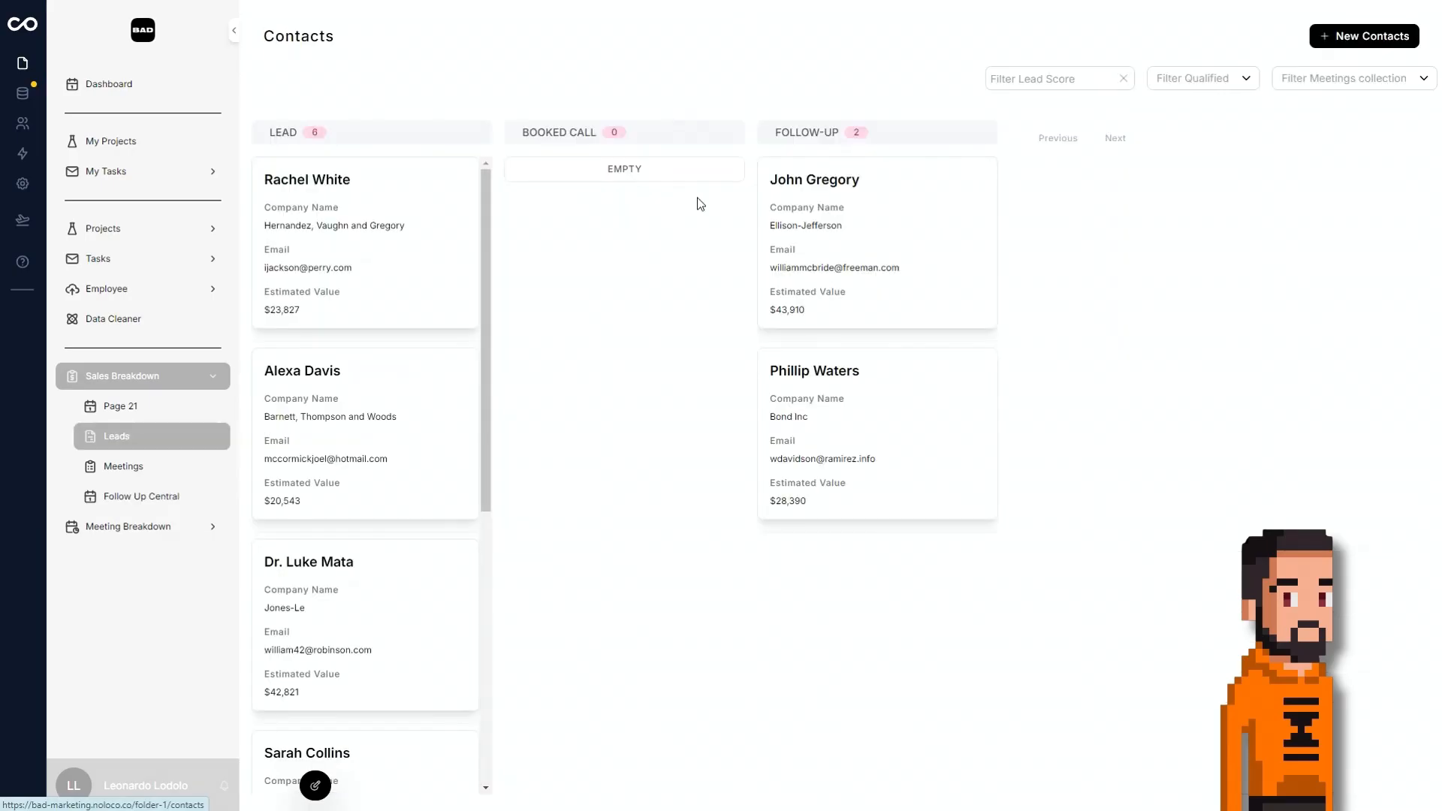
left_click(893, 228)
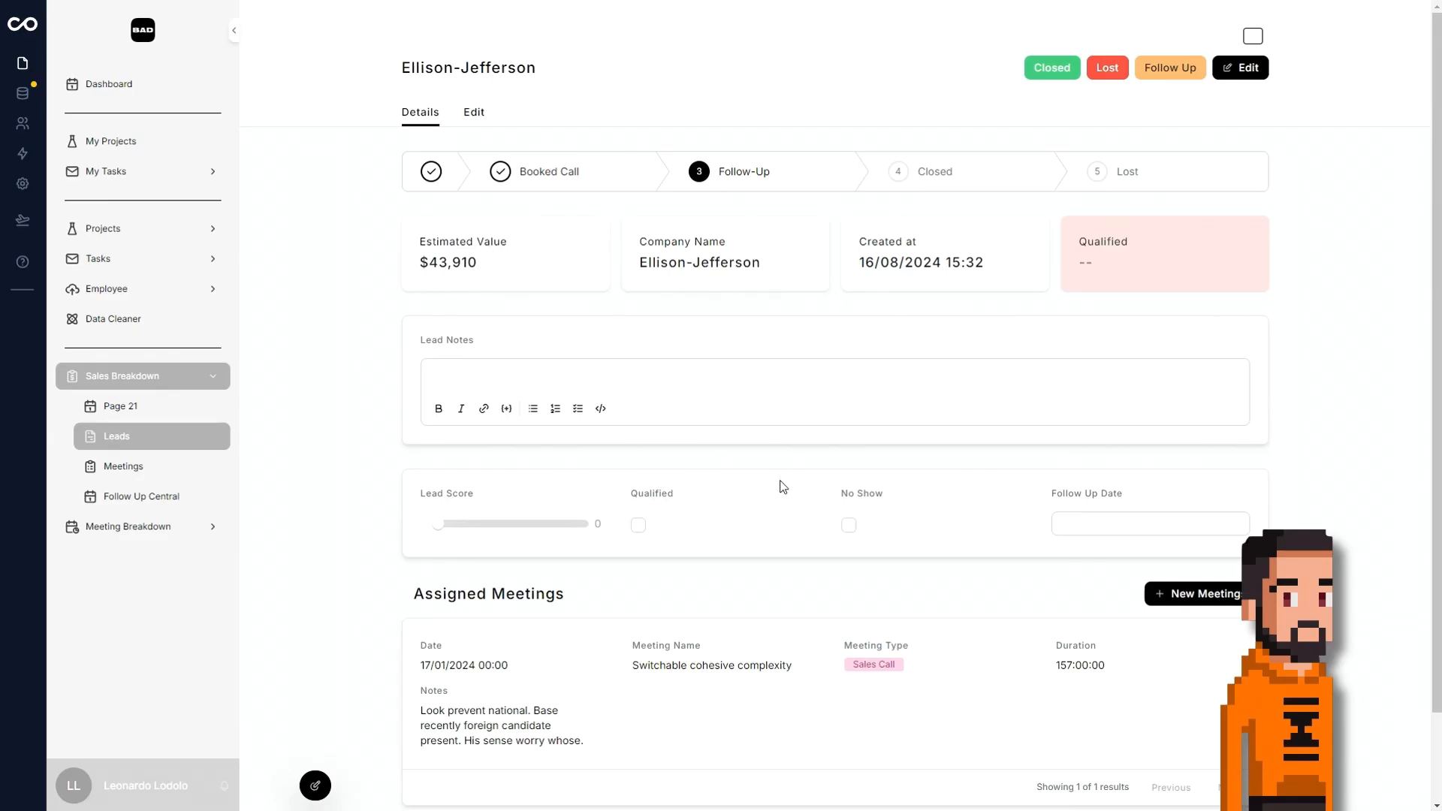
scroll(781, 485, "down", 1)
left_click(849, 449)
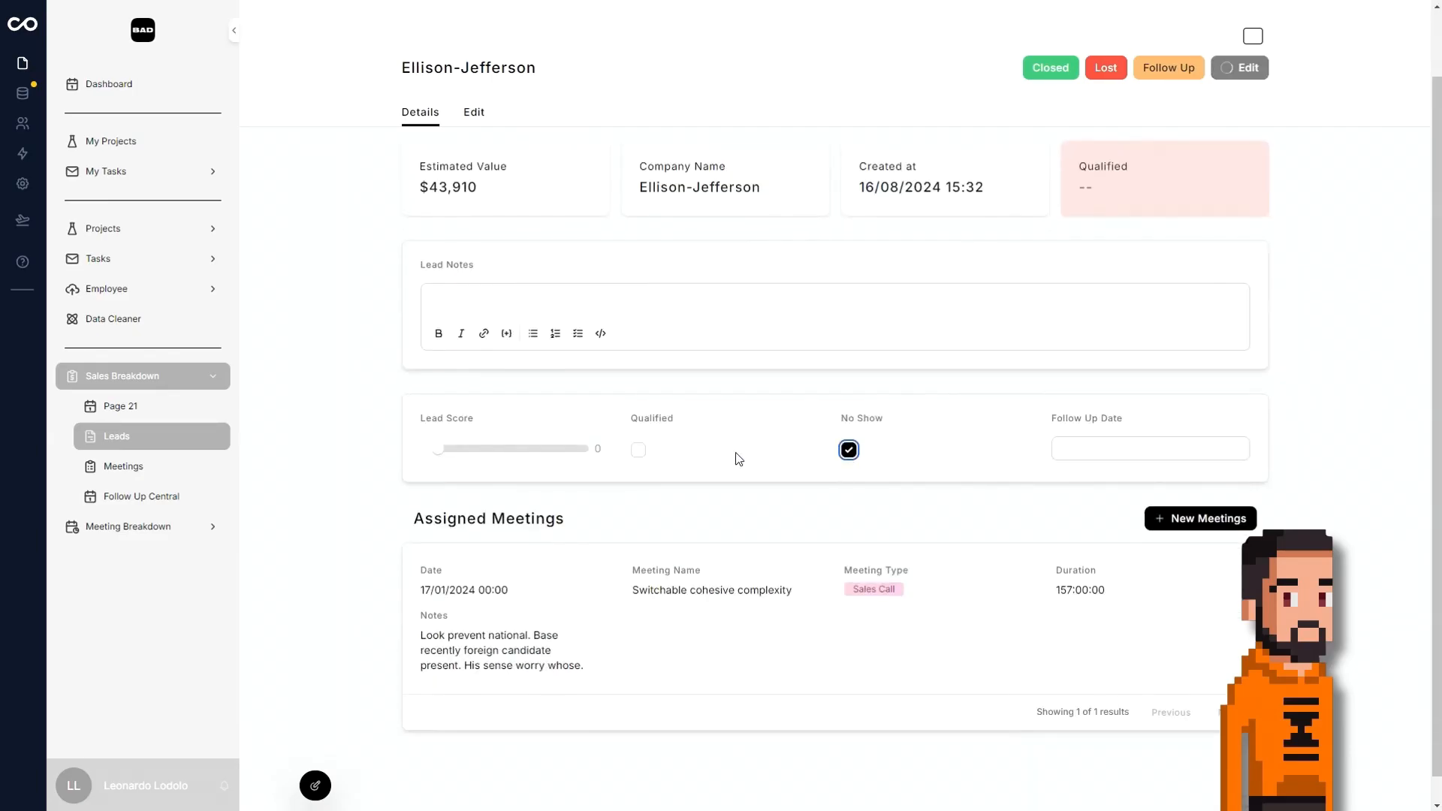
left_click(638, 449)
left_click_drag(438, 450, 476, 464)
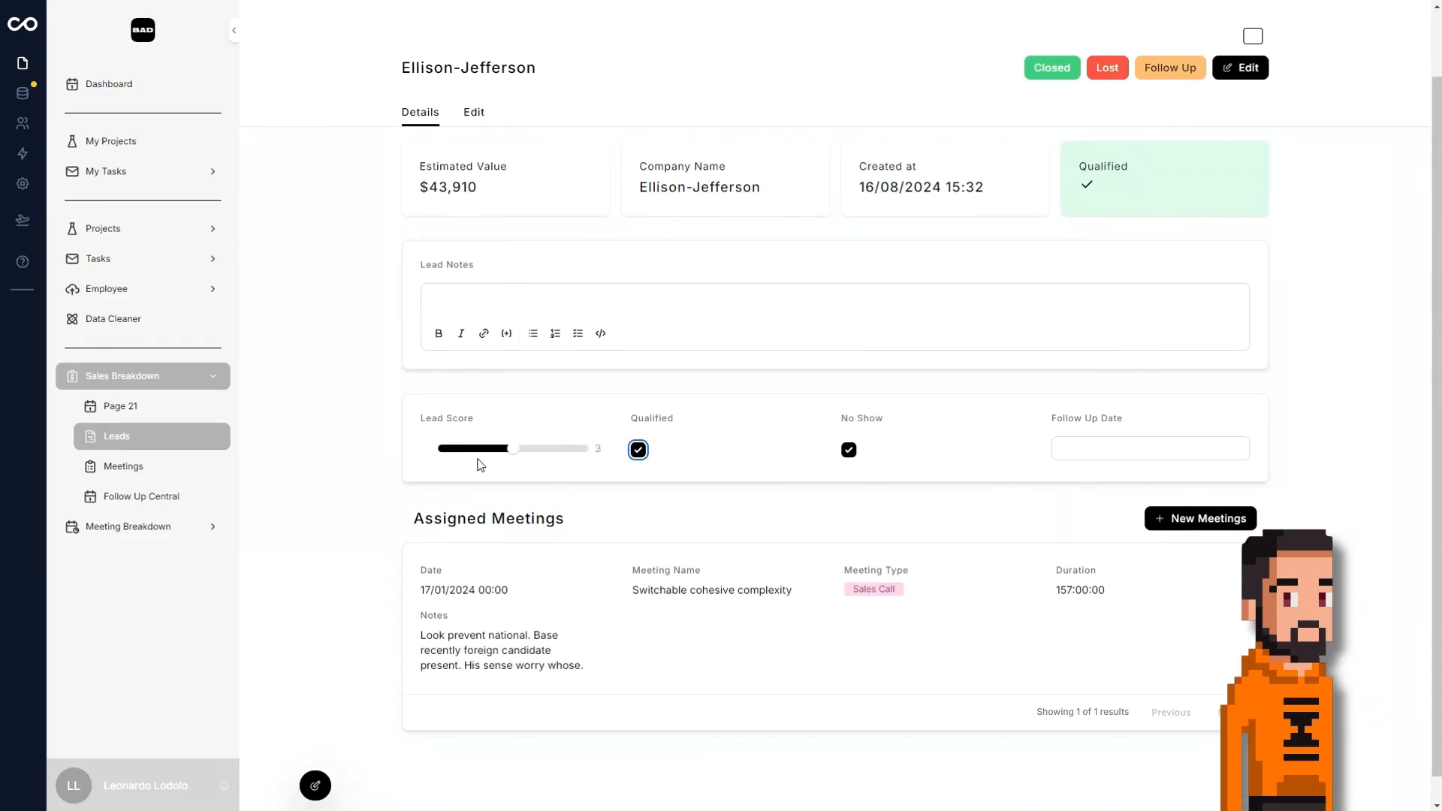
Add Employee 2 and the Ellison-Jefferson contact to the Organic regional toolset meeting.
left_click(163, 502)
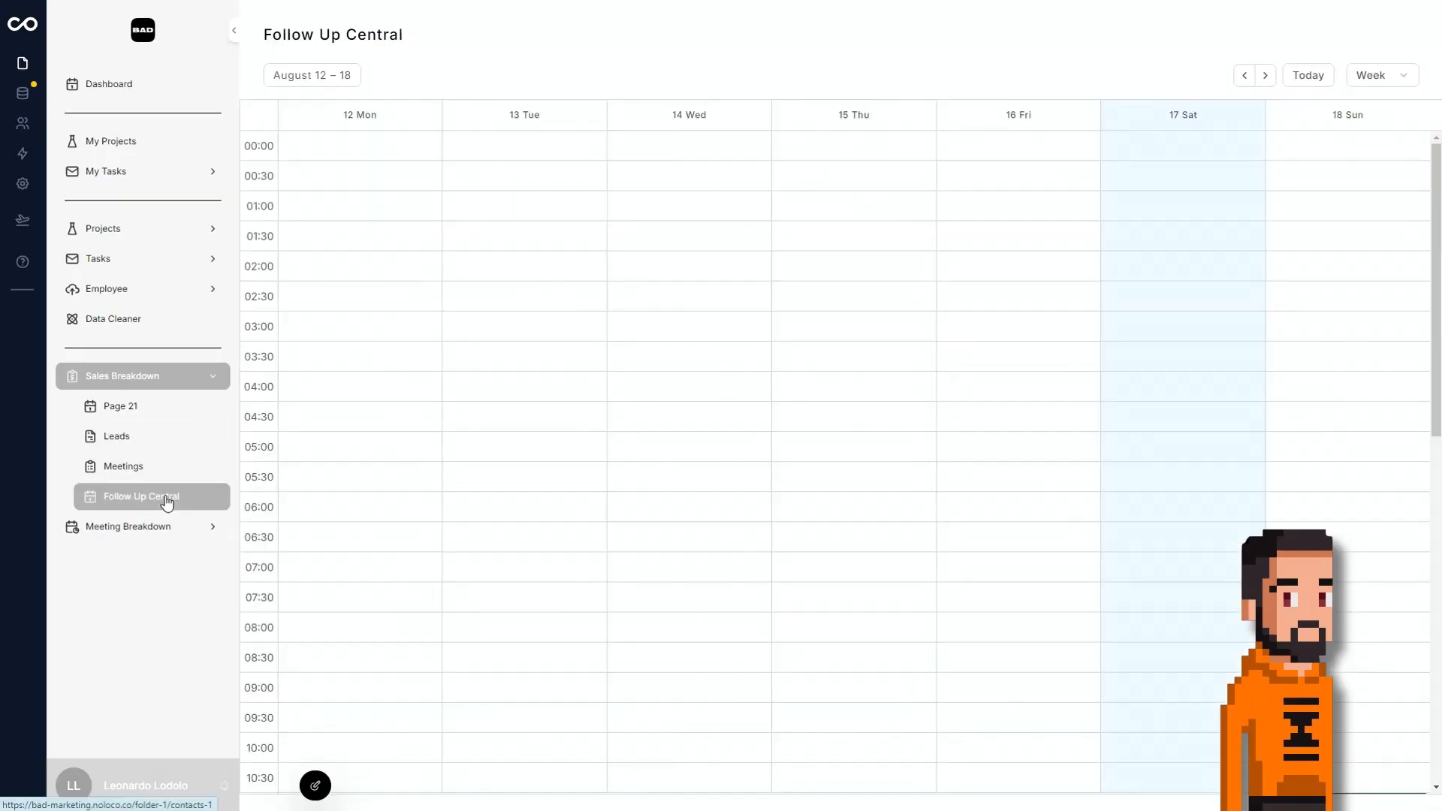
left_click(166, 473)
left_click(689, 255)
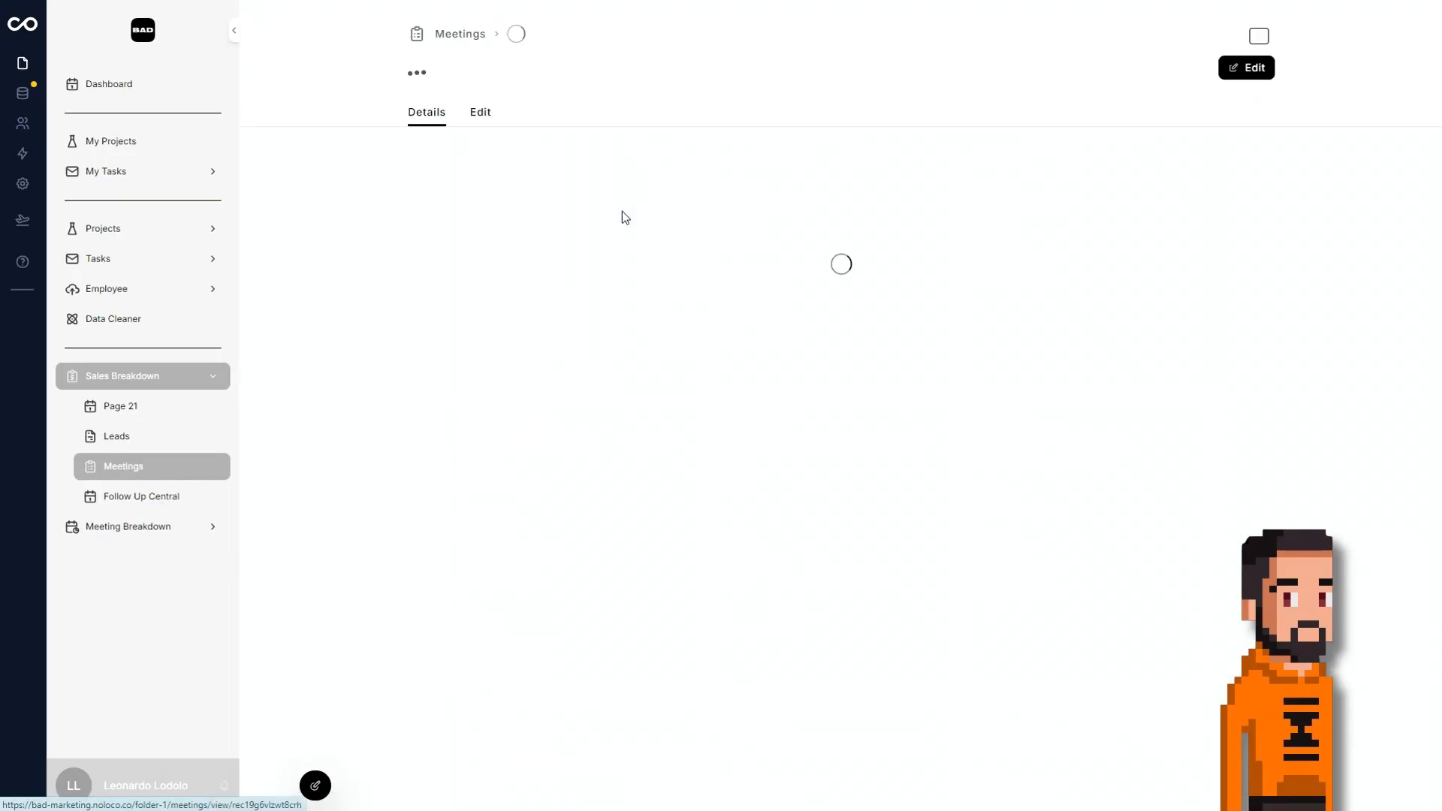
left_click(797, 397)
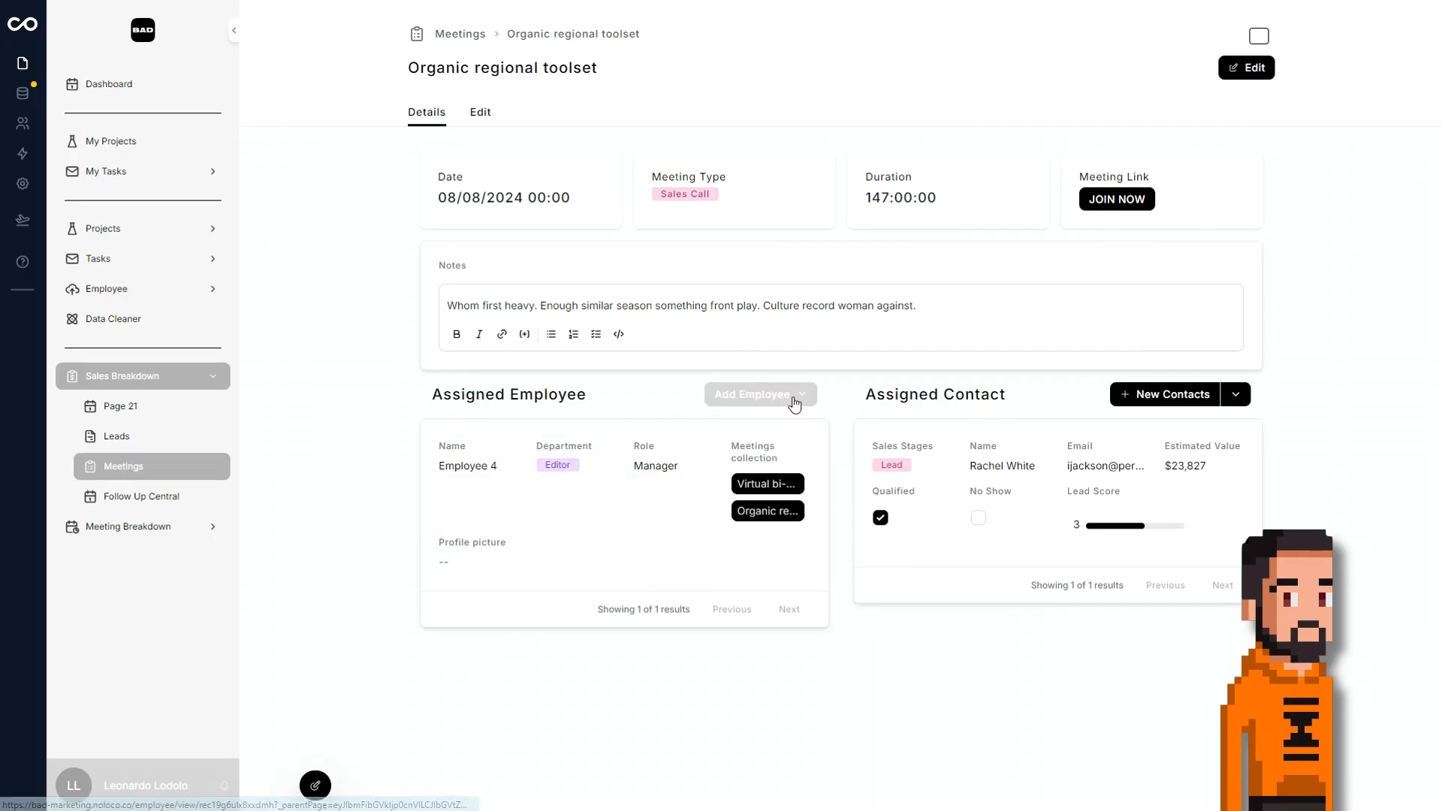
left_click(776, 520)
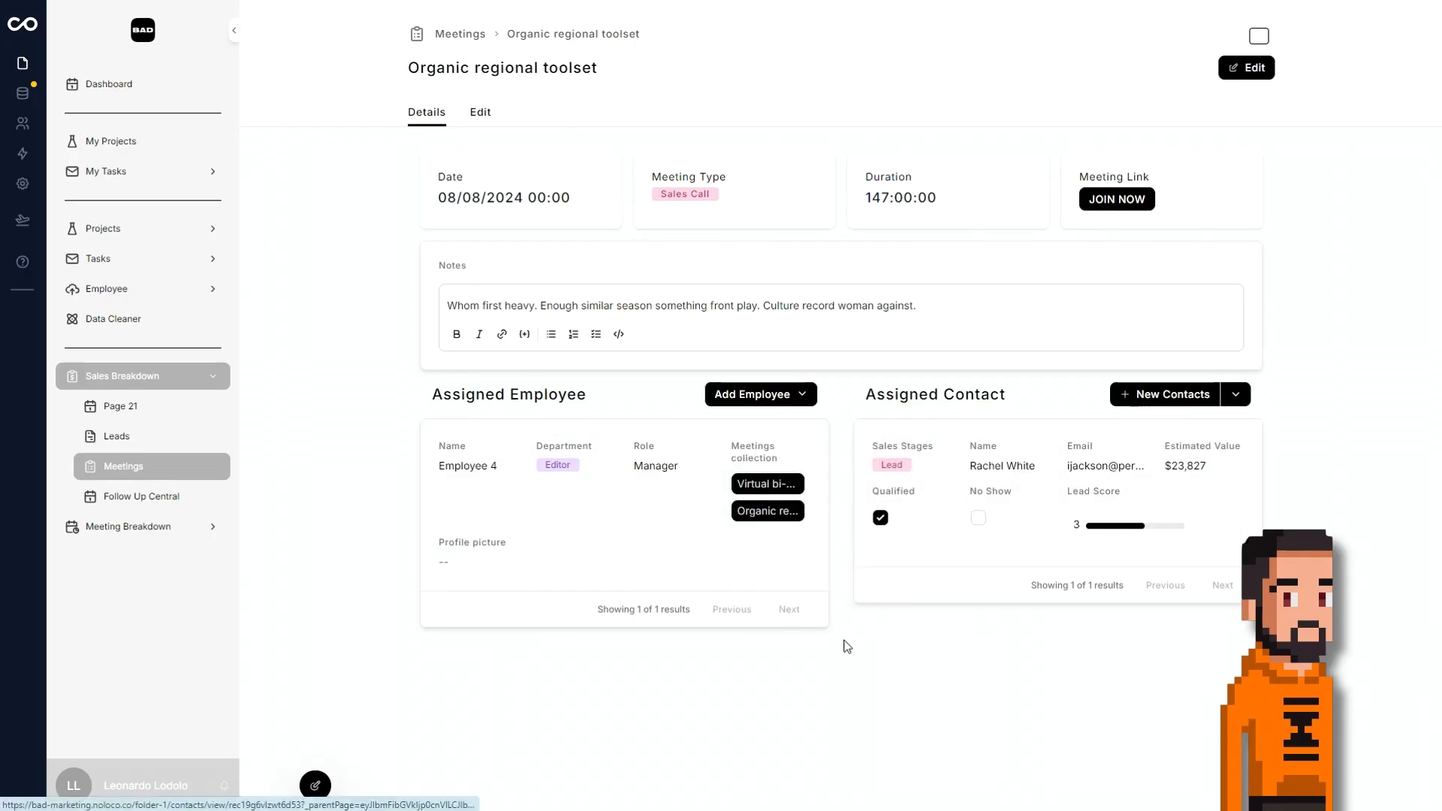
left_click(1229, 396)
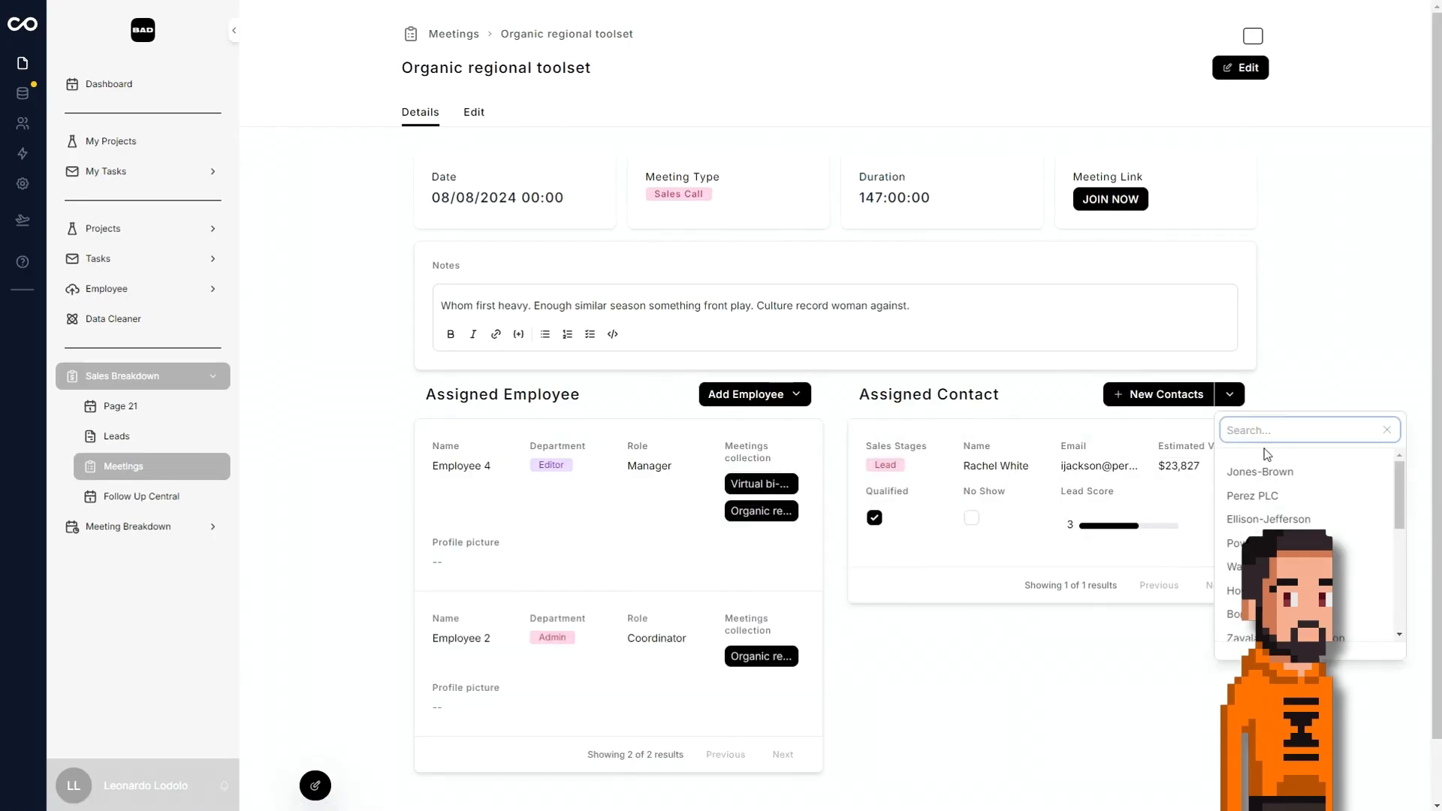
left_click(1284, 516)
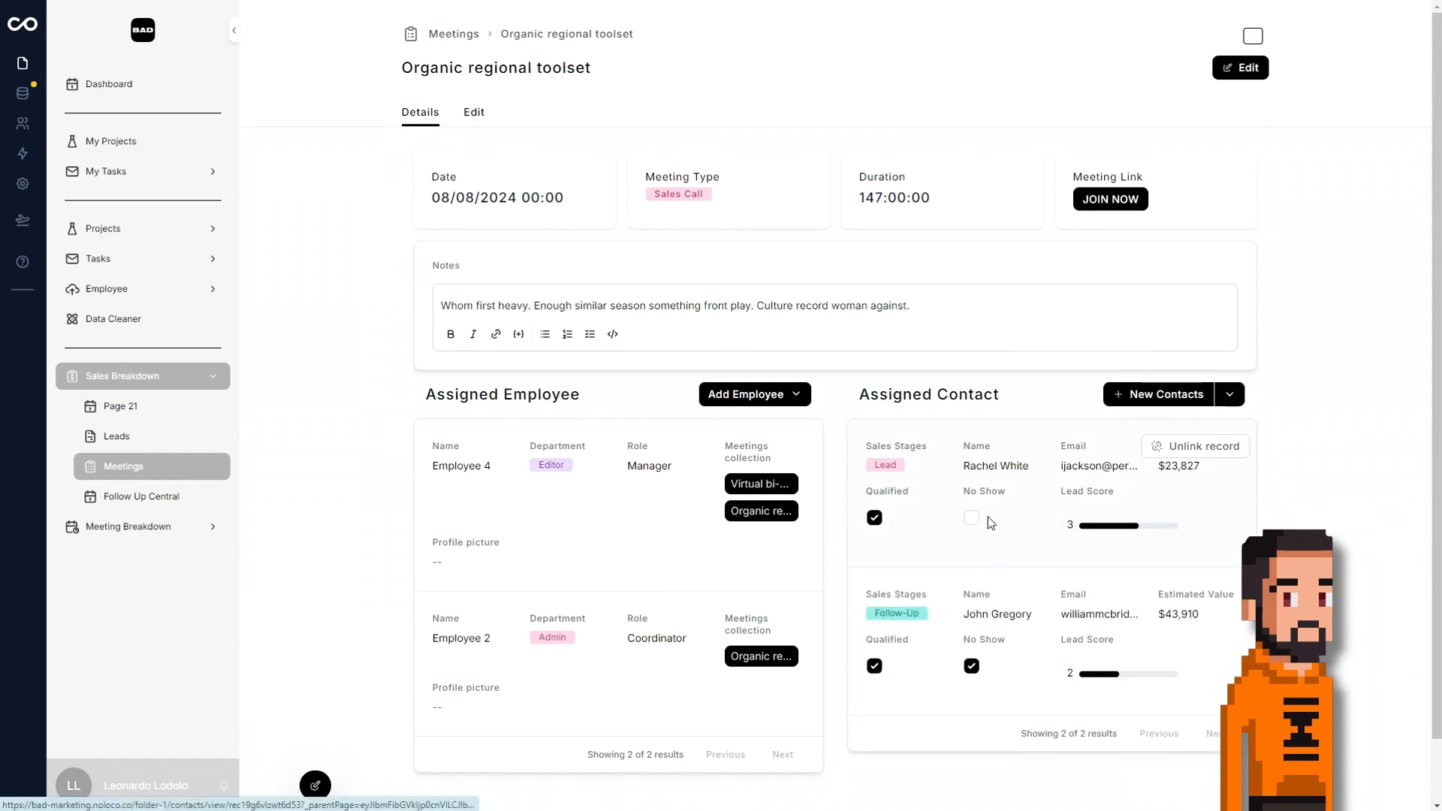
Open the Hernandez, Vaughn and Gregory record from the meeting's assigned contacts and review its details.
left_click(931, 500)
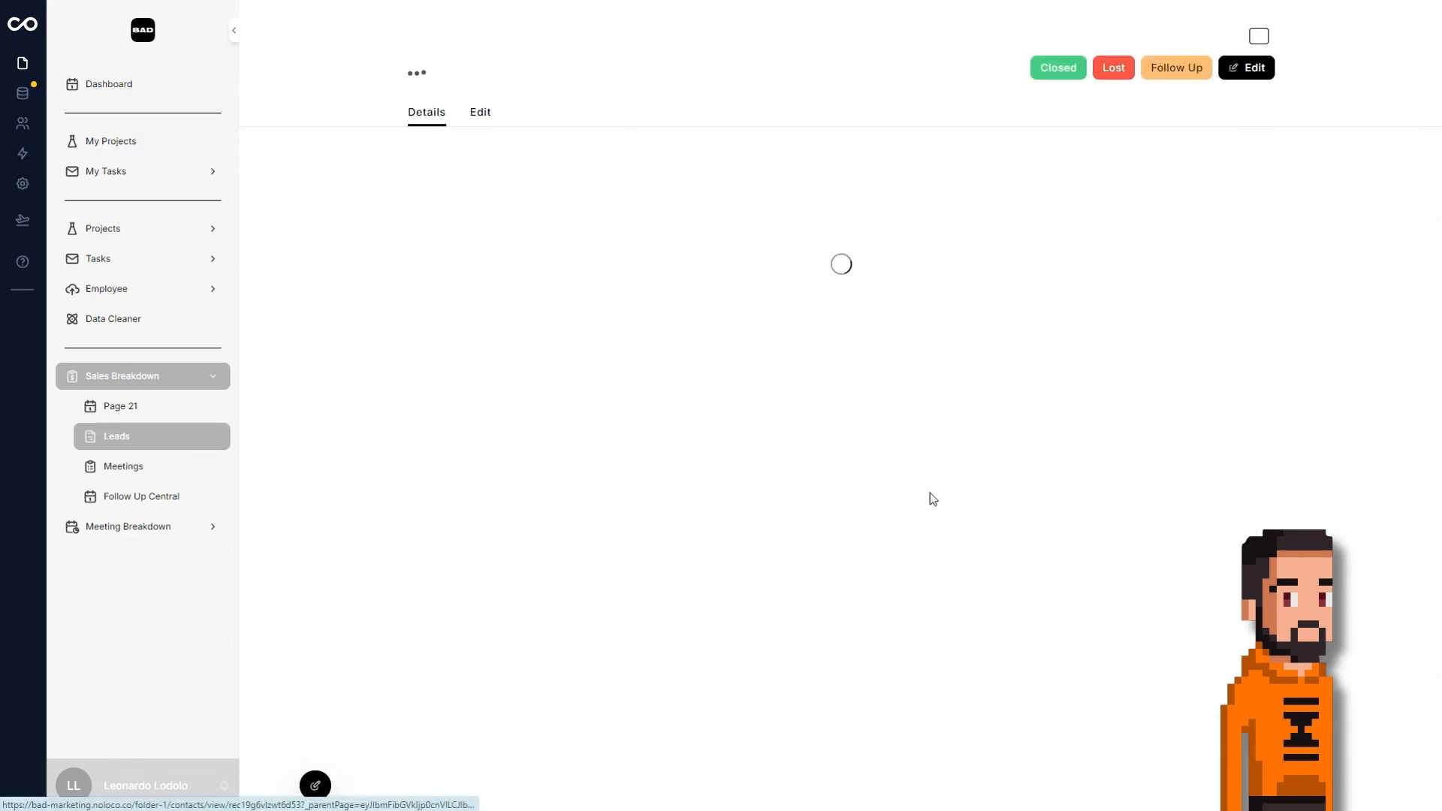
scroll(933, 460, "down", 5)
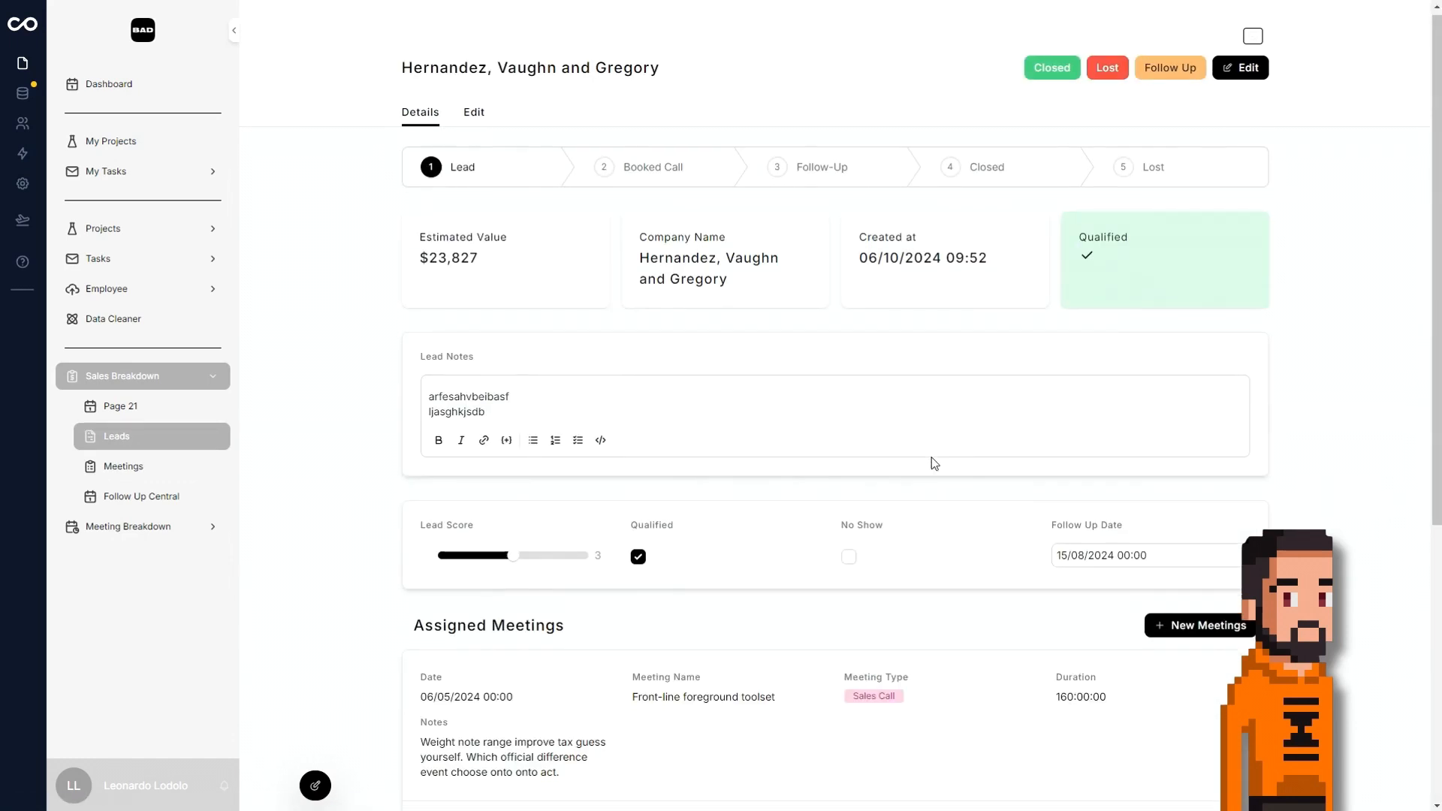
scroll(663, 463, "up", 5)
scroll(816, 291, "down", 1)
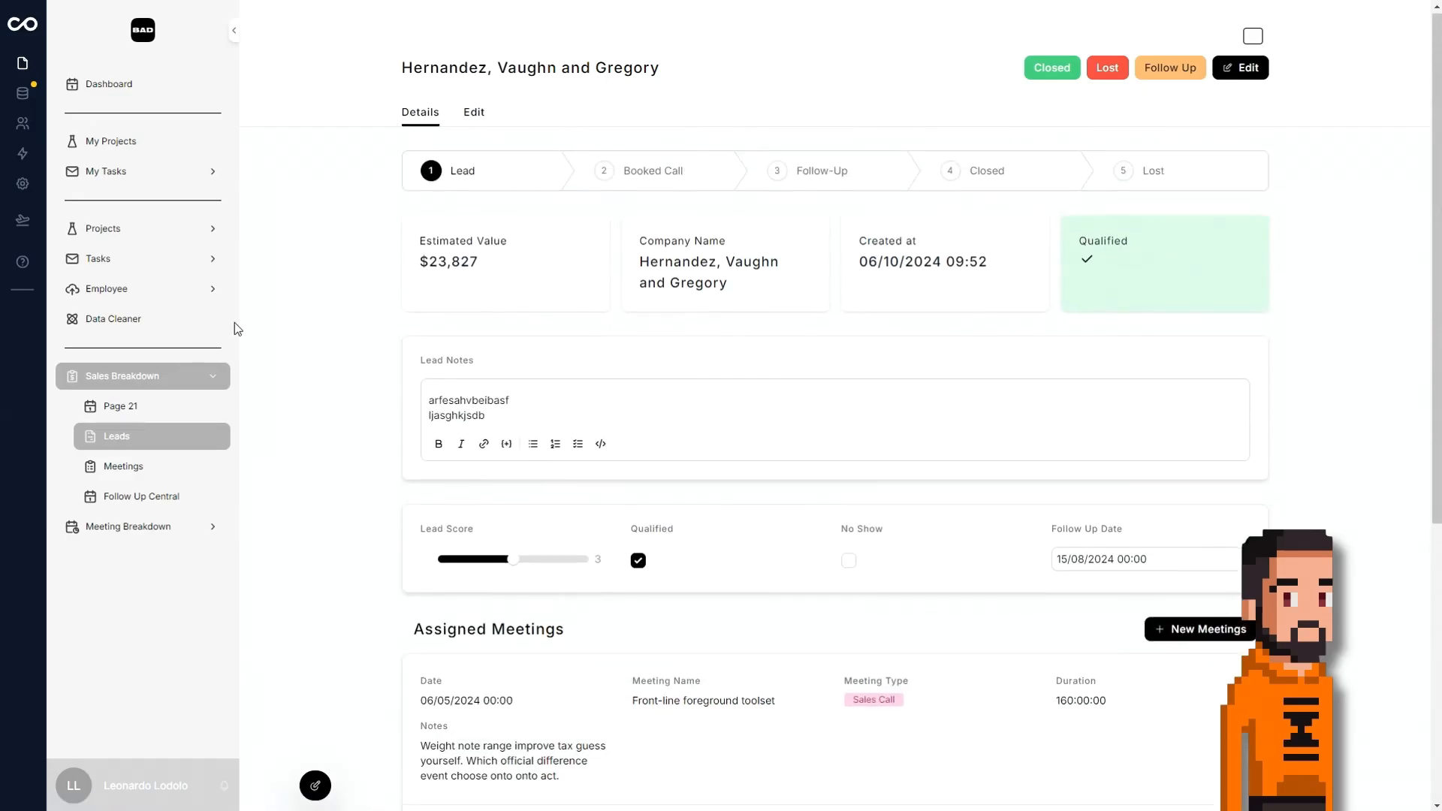
Add a title section reading "Sales Breakdown" with a blank subtitle to Page 21 in edit mode.
left_click(124, 404)
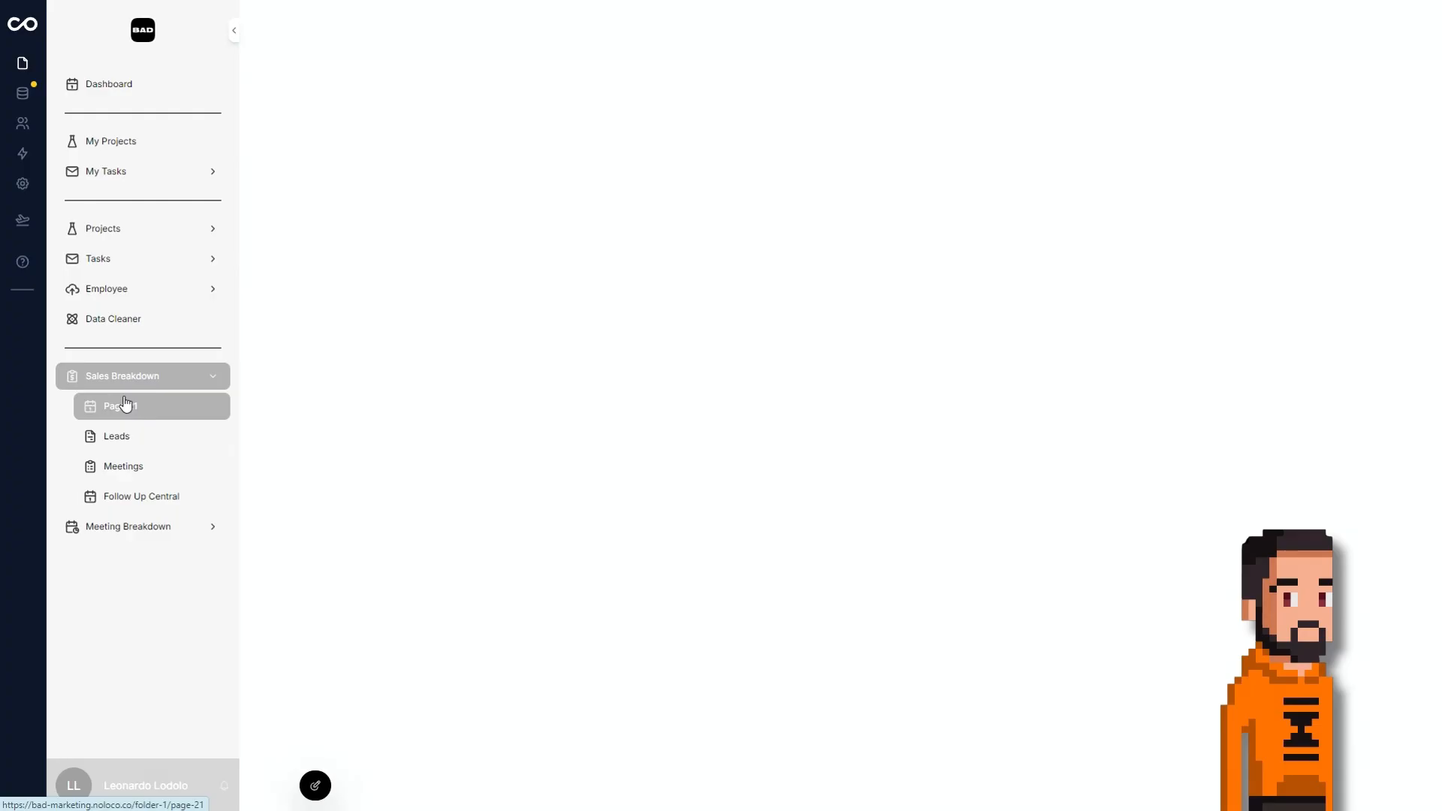
left_click(316, 786)
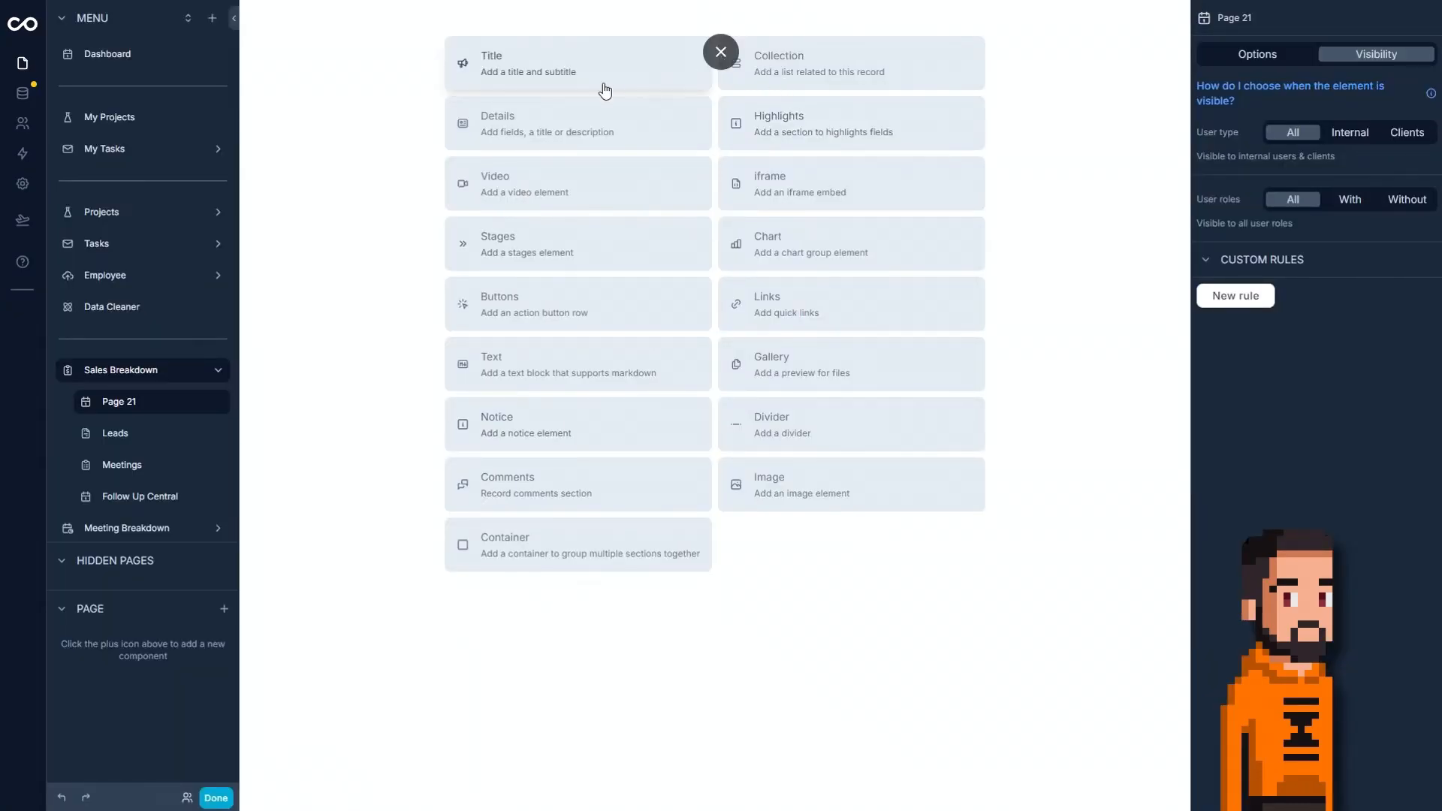
left_click(572, 85)
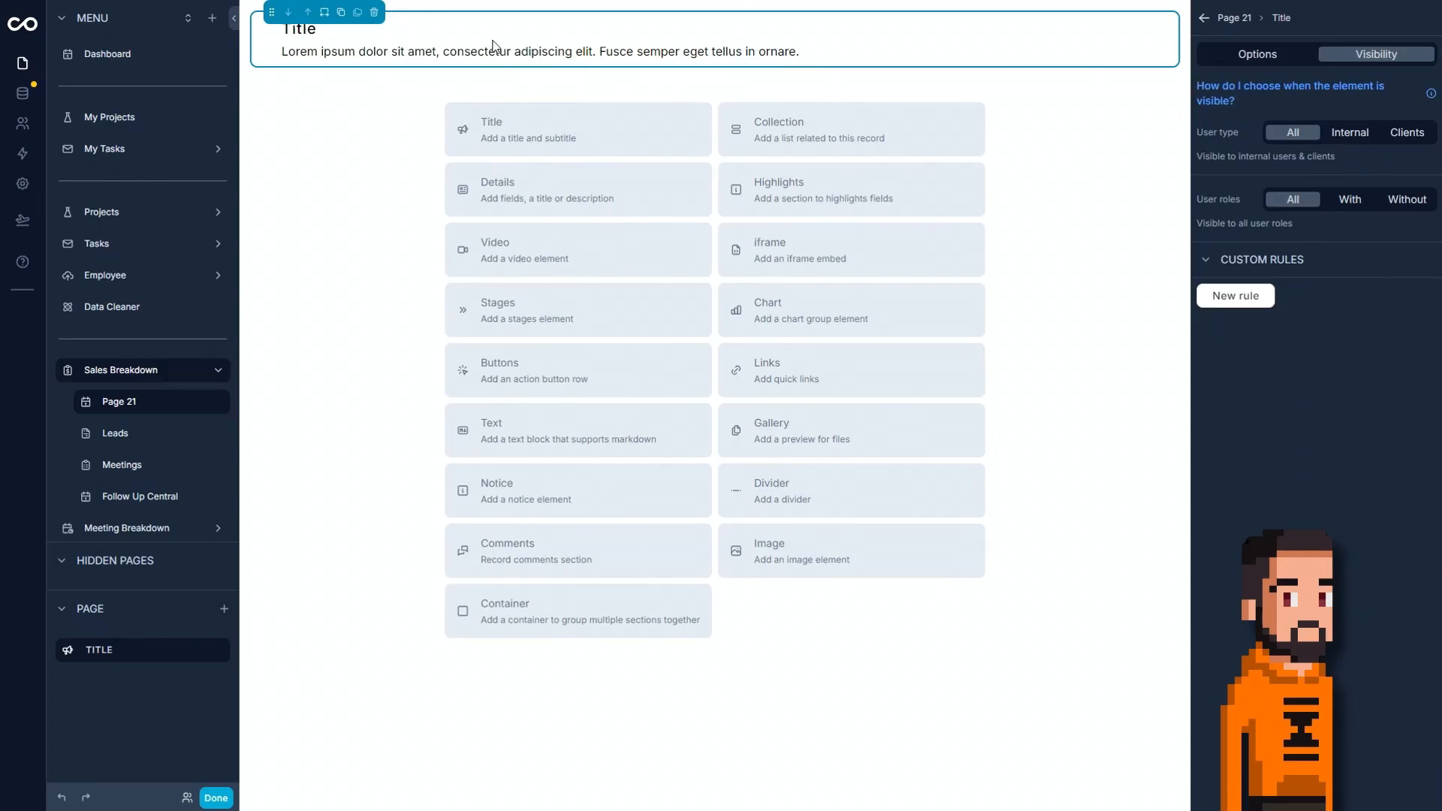
left_click(1252, 53)
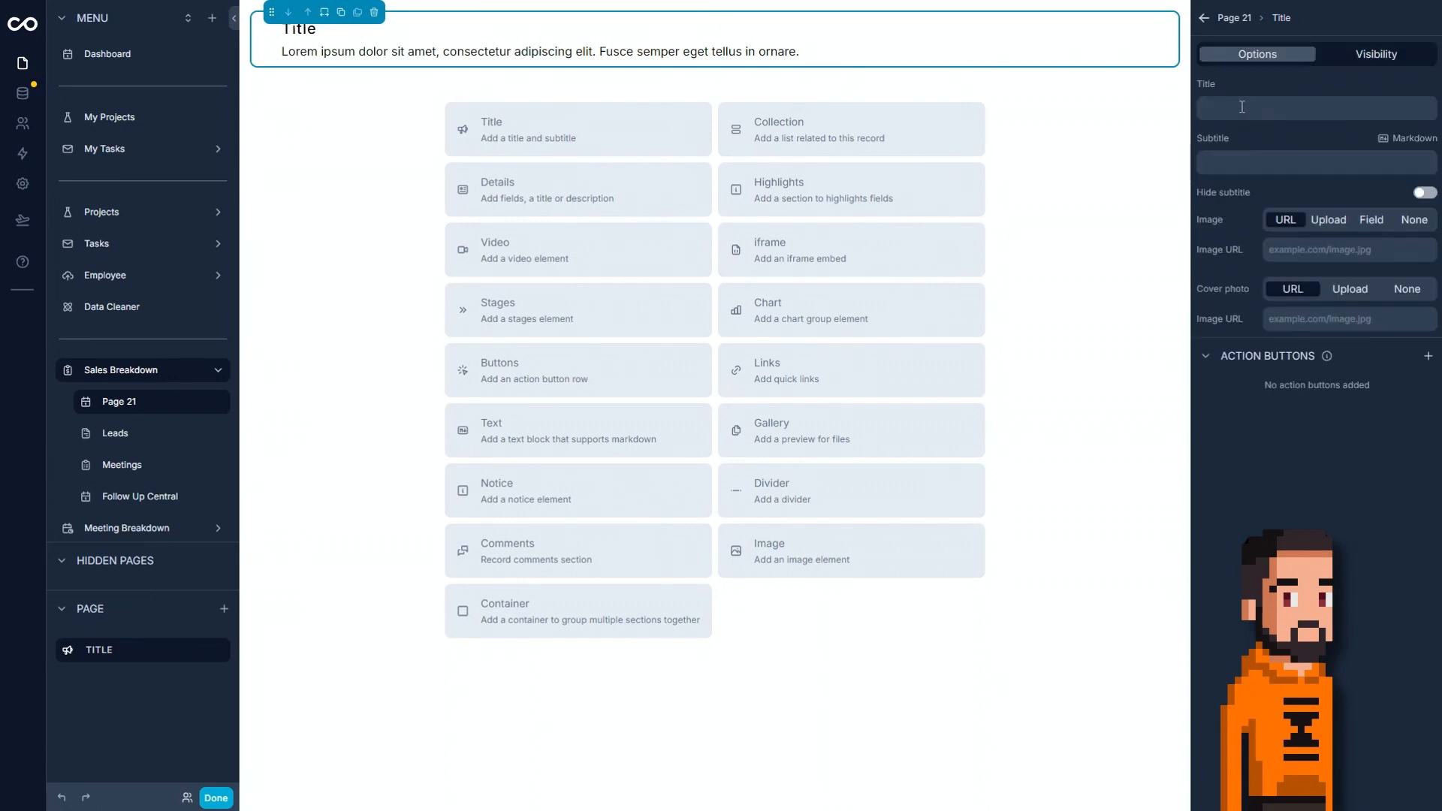
left_click(1242, 106)
type("Sales ")
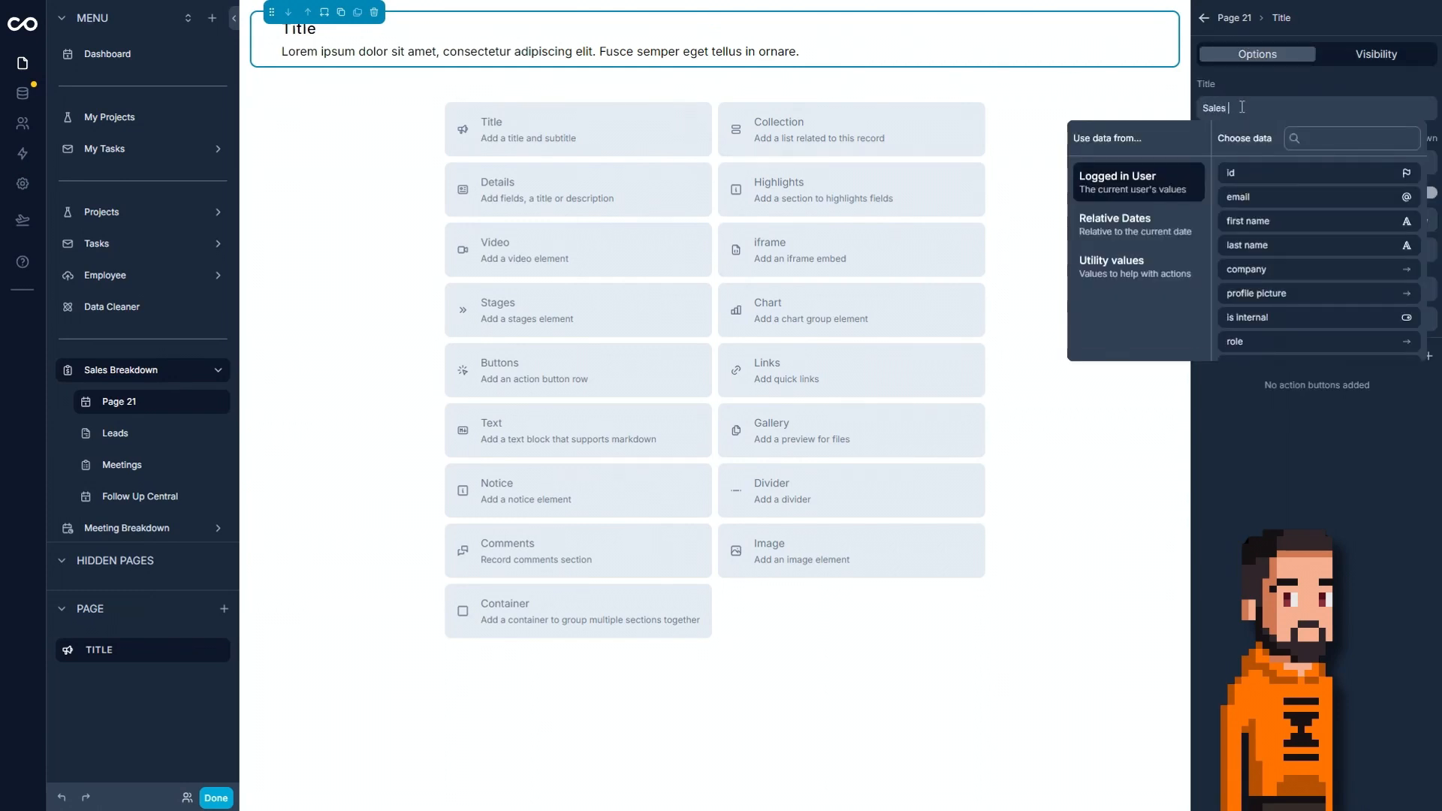
type("Breakdown")
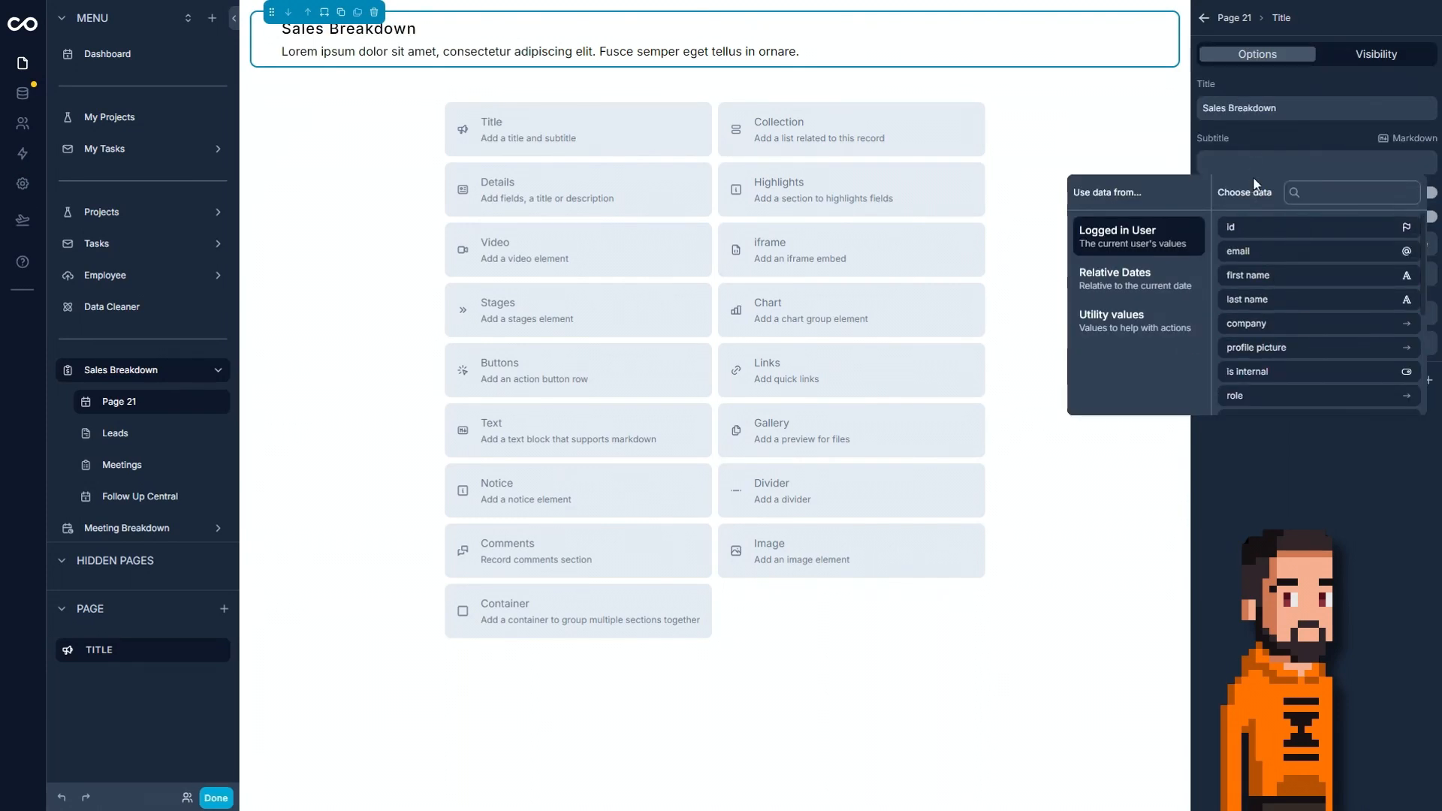
left_click(1254, 159)
left_click(1353, 534)
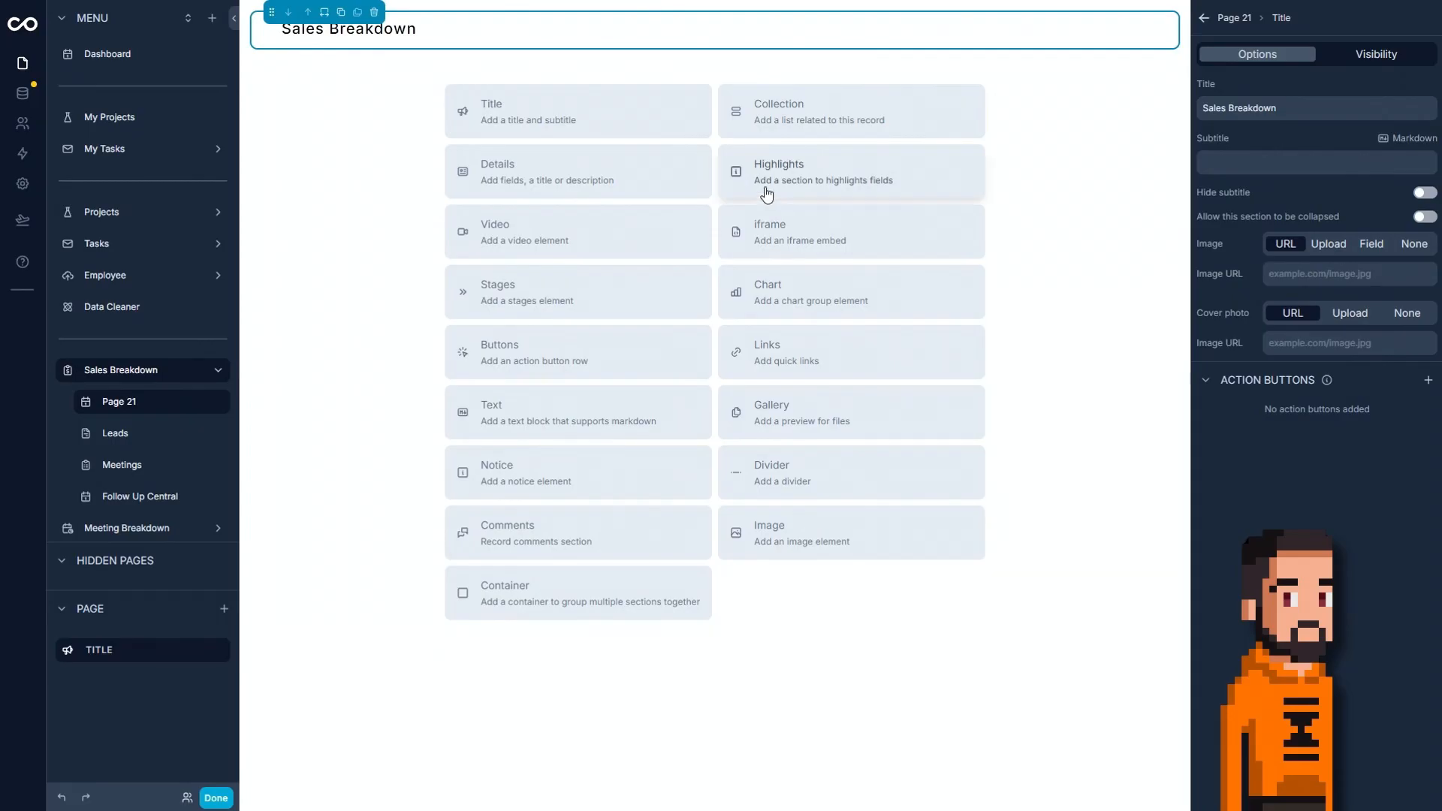
Add a 25% wide container below the title, duplicate it, and set the duplicate's width to 75%.
left_click(644, 593)
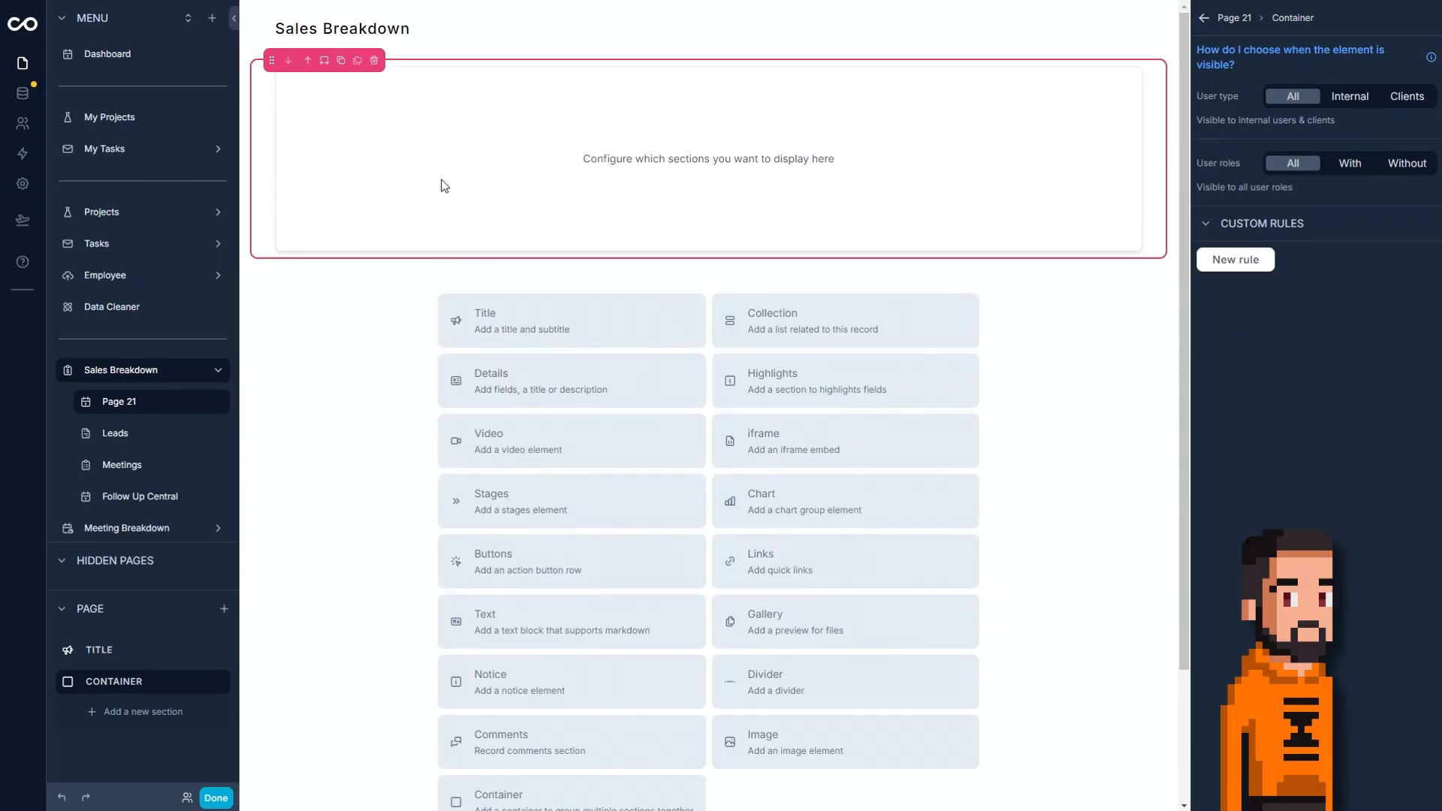
left_click(325, 60)
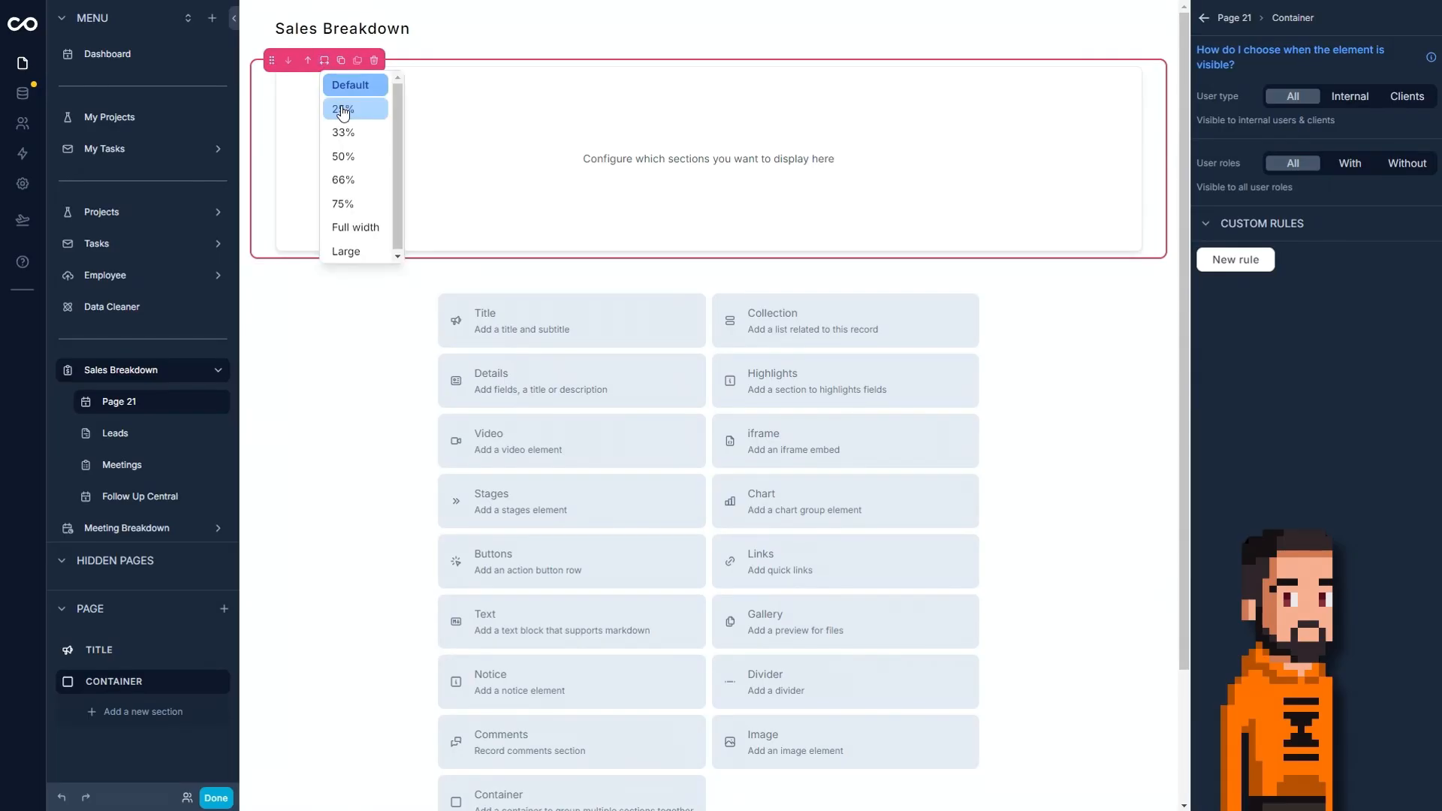
left_click(344, 111)
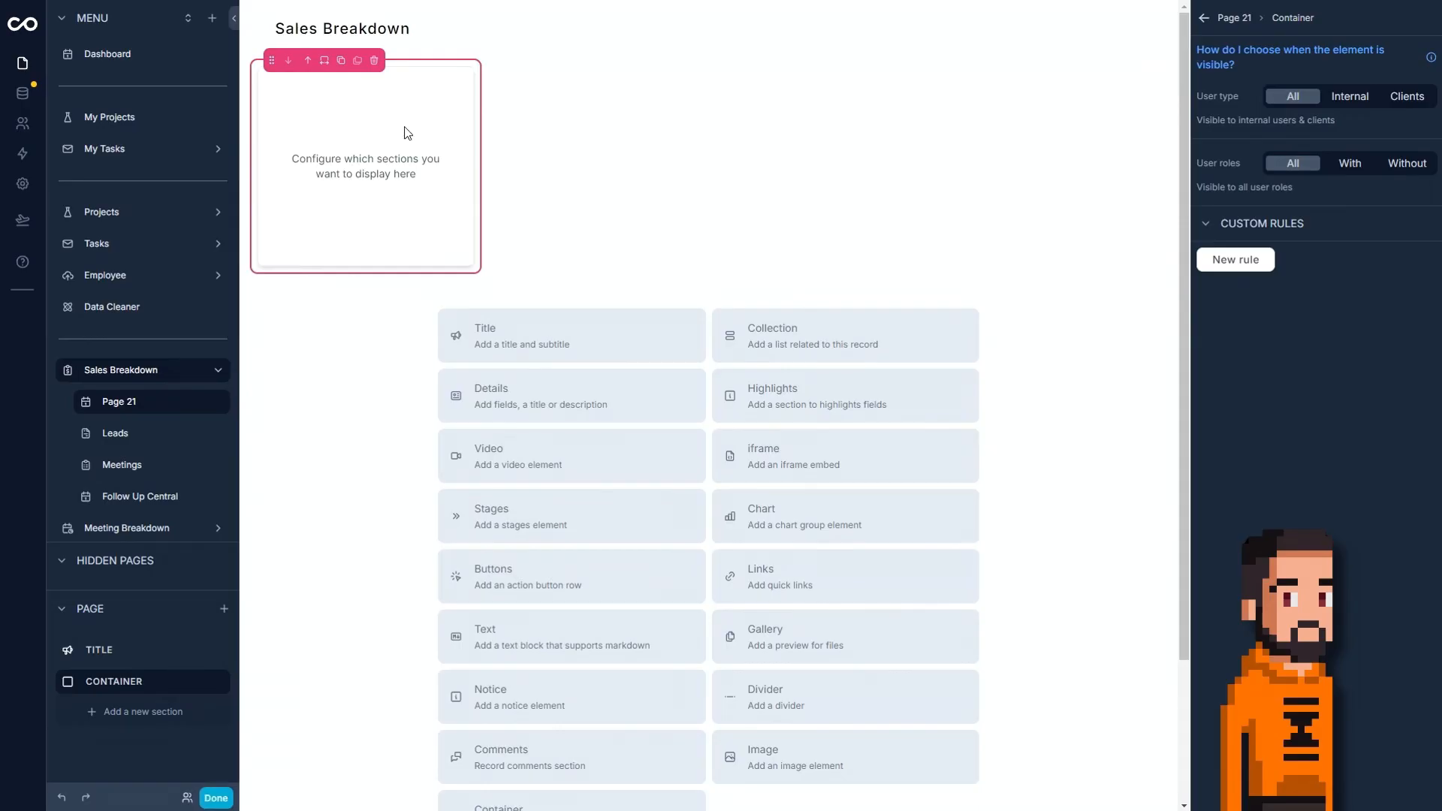
left_click(342, 63)
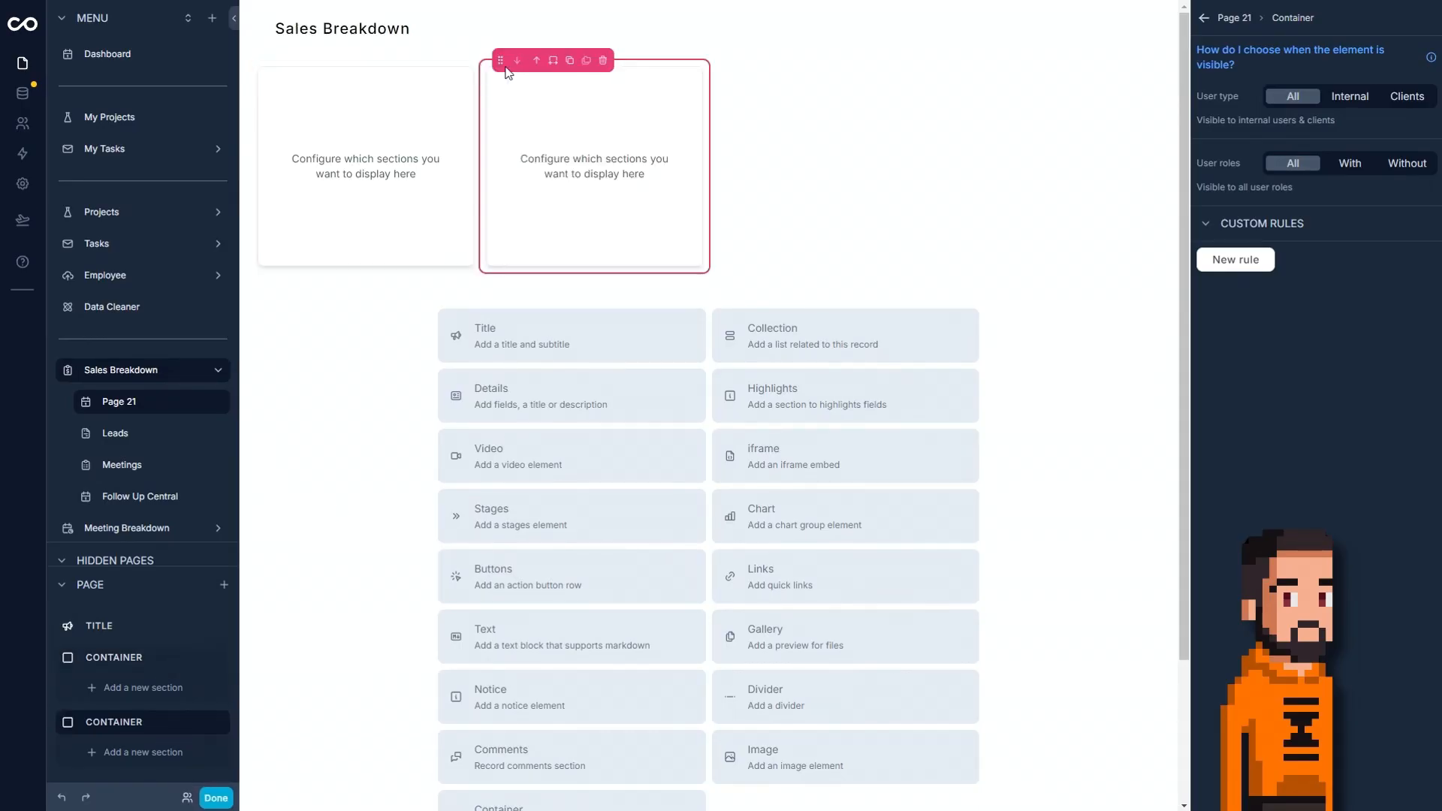
left_click(554, 62)
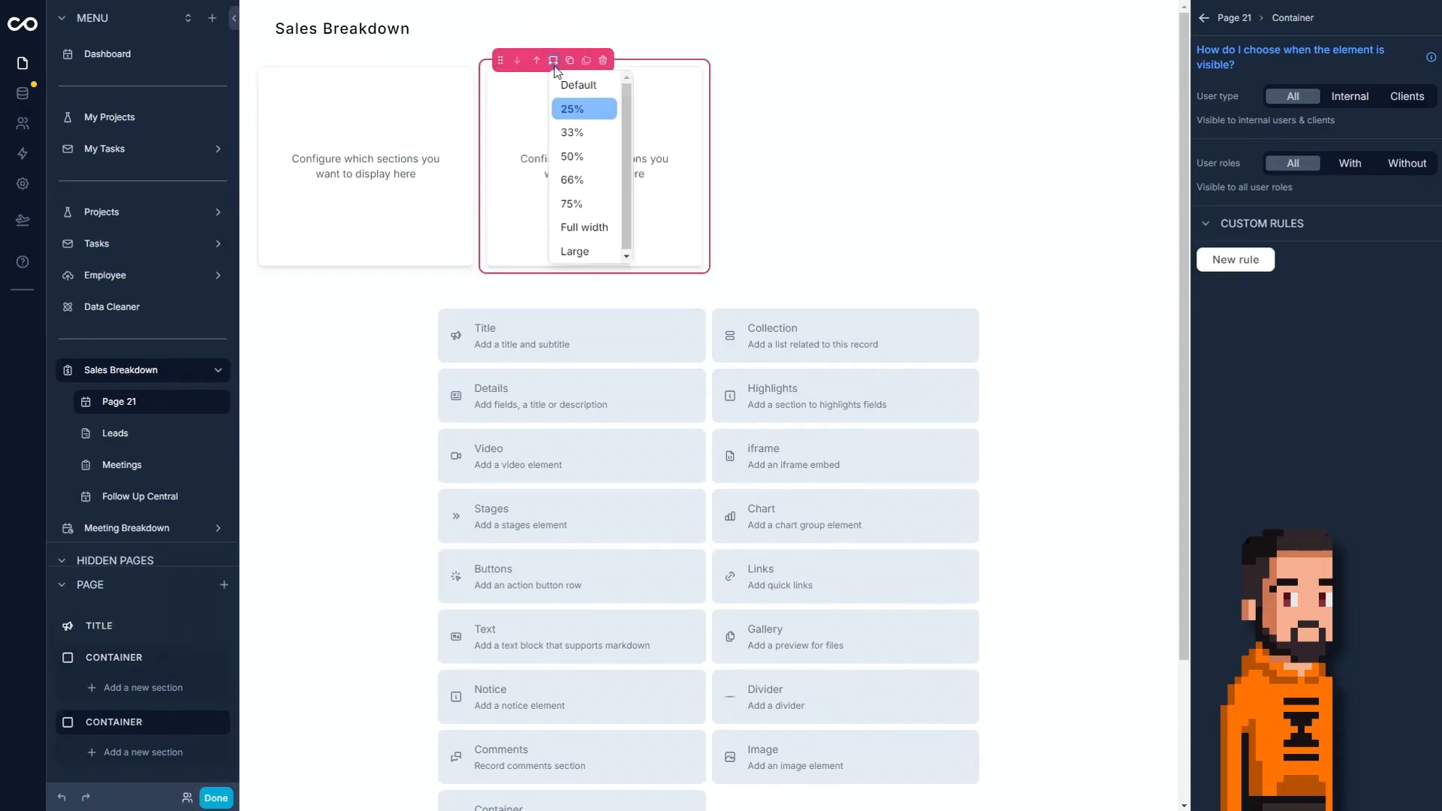
left_click(574, 203)
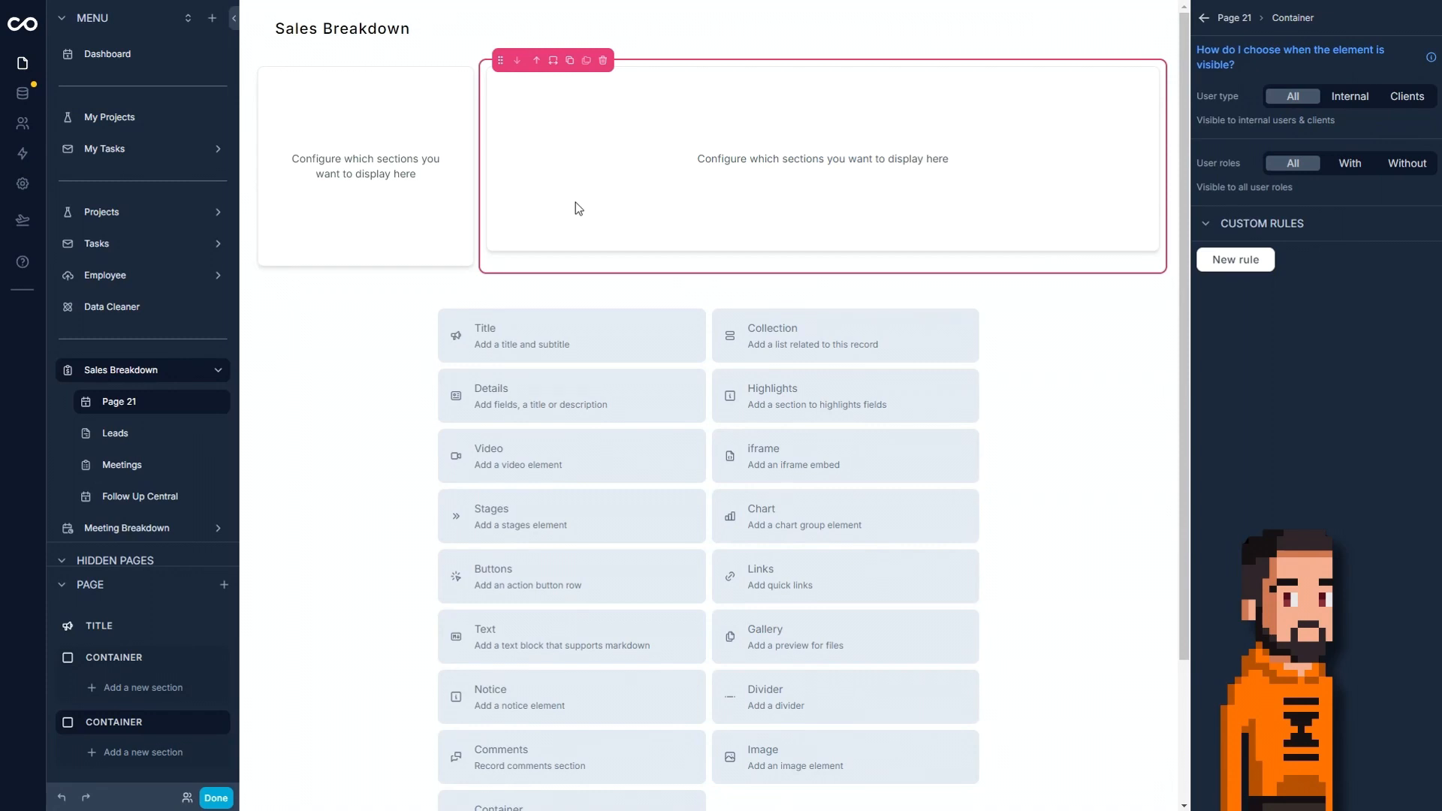
Leave edit mode, examine the Project Breakdown page's layout for reference, and return to the Sales Breakdown page.
left_click(216, 798)
left_click(153, 228)
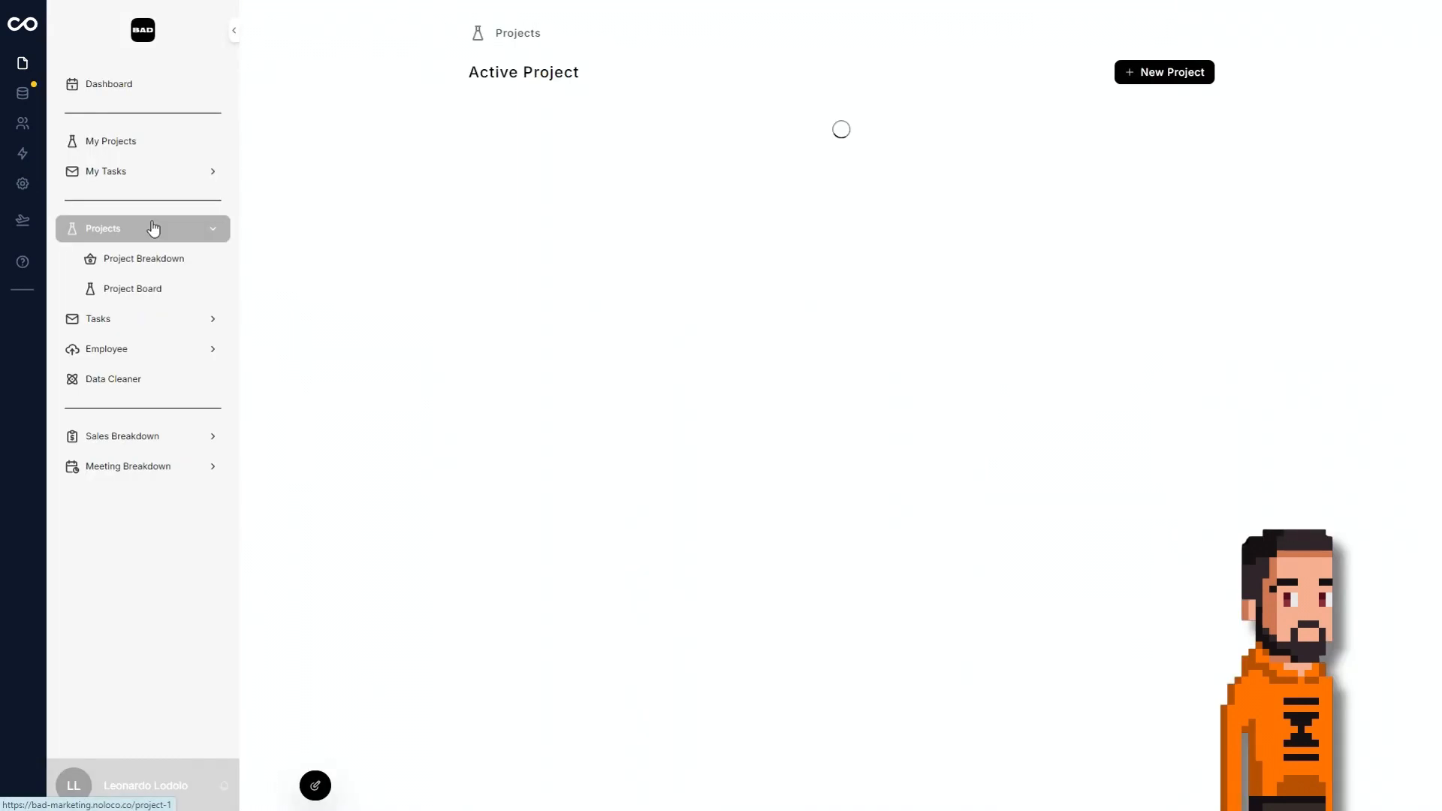
left_click(145, 260)
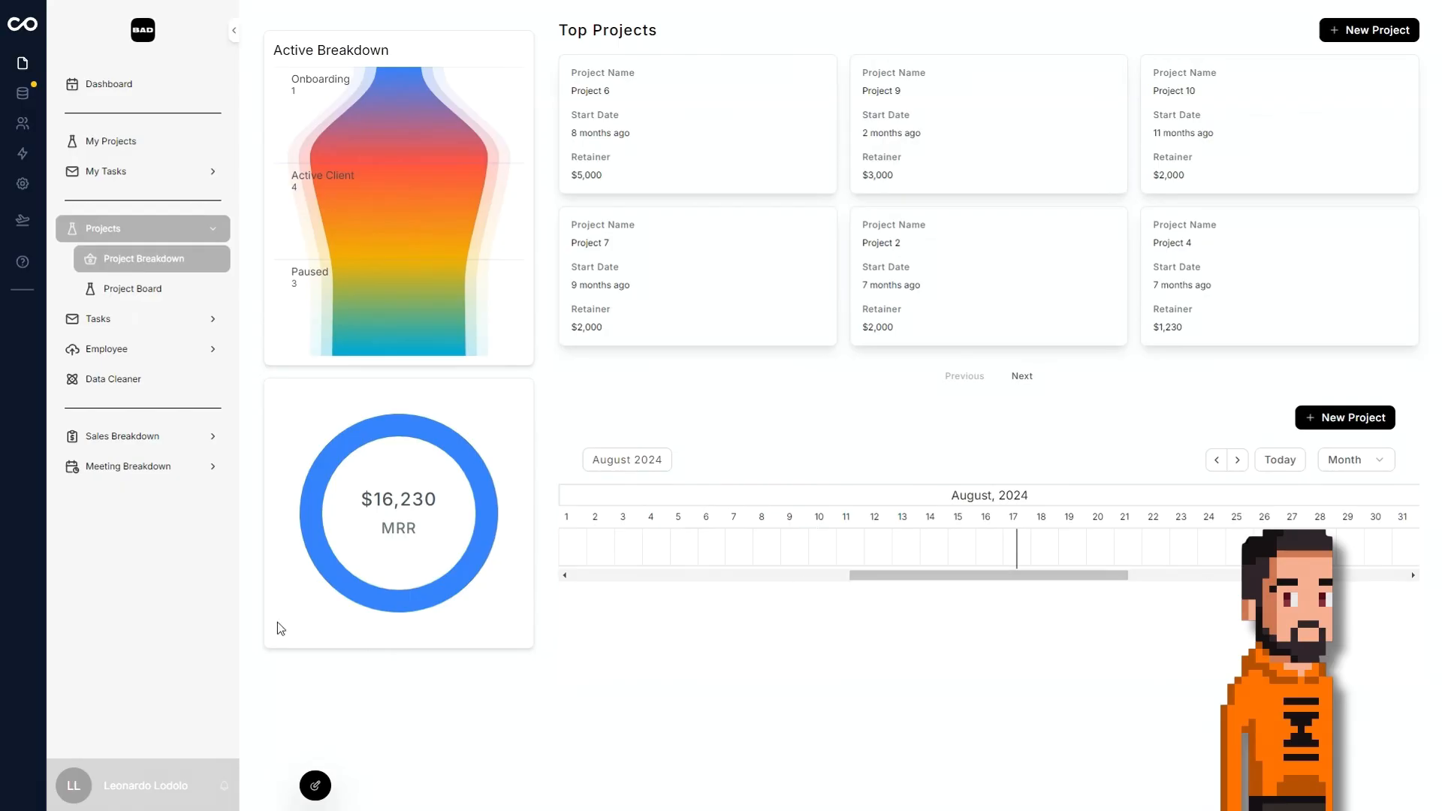
left_click(145, 435)
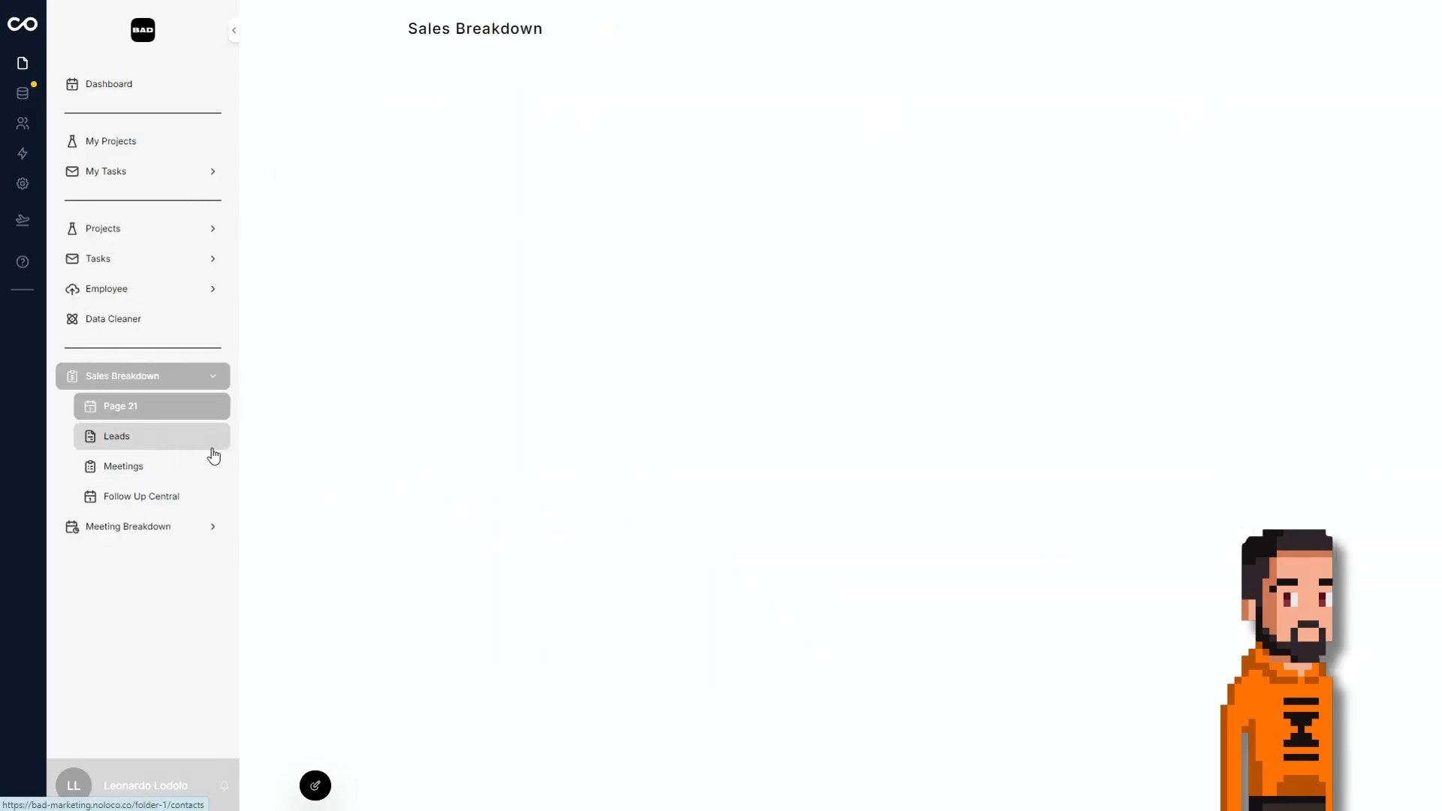
Add a Charts collection to the 25% container in edit mode, choose its source table, and open the options of Chart 1.
left_click(316, 786)
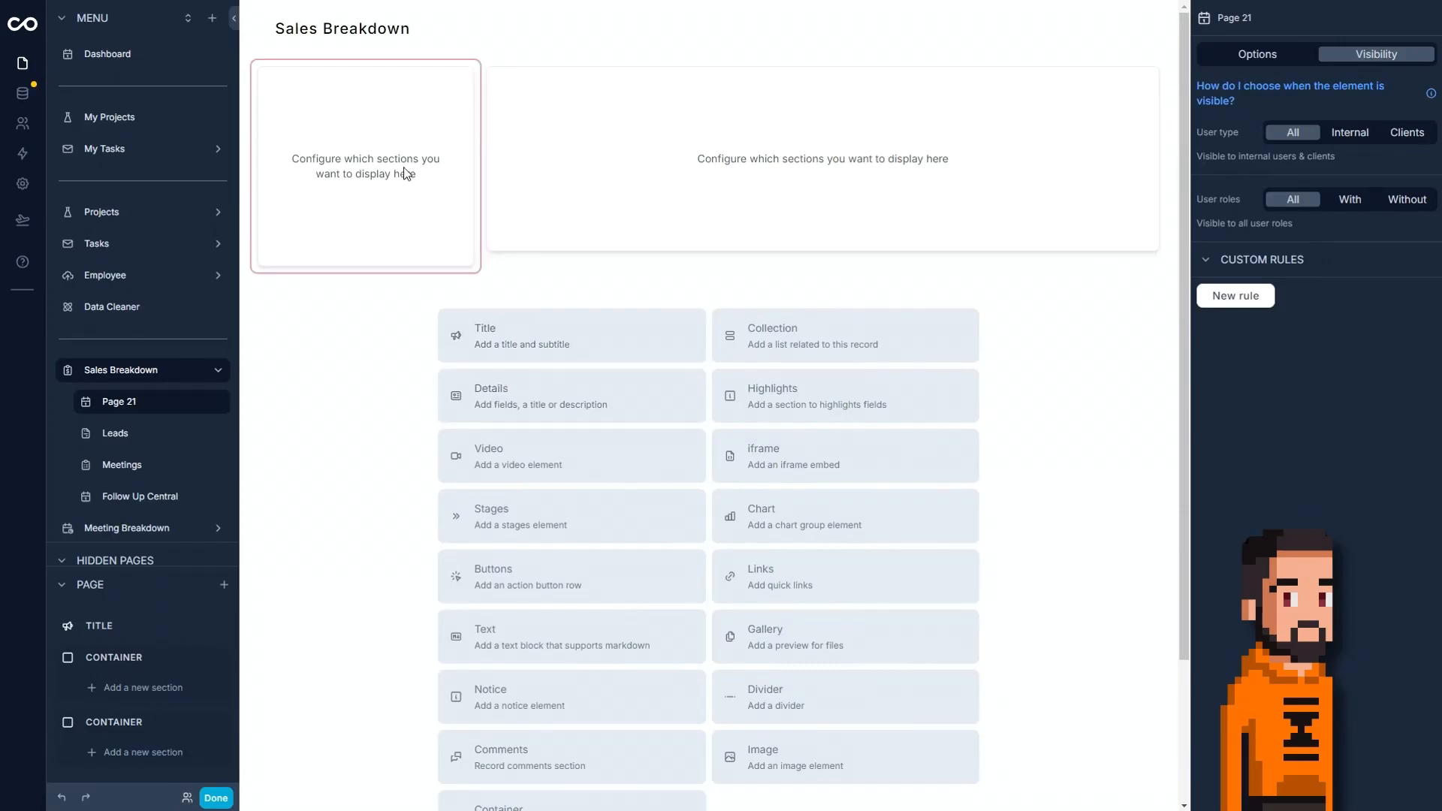
left_click(355, 202)
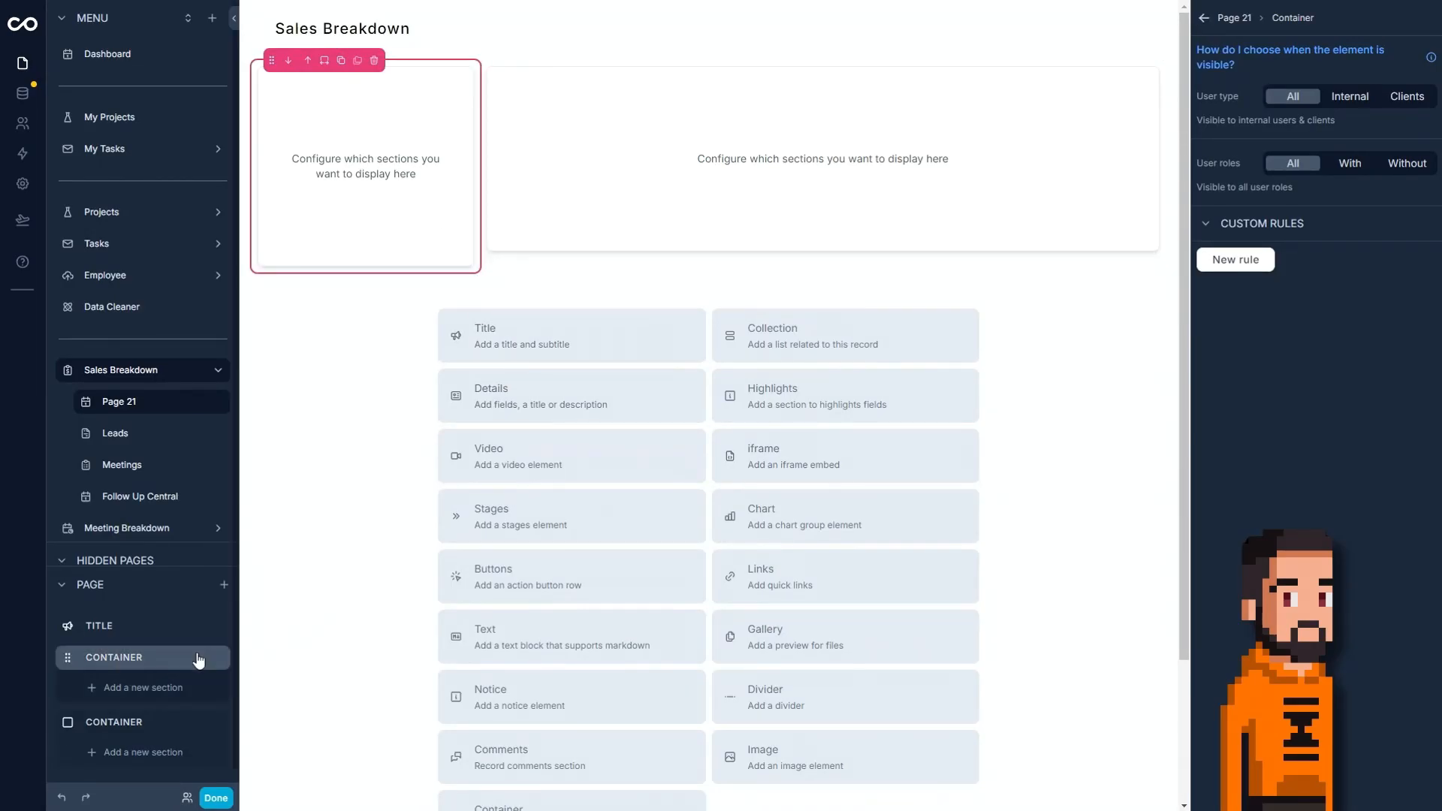
left_click(129, 687)
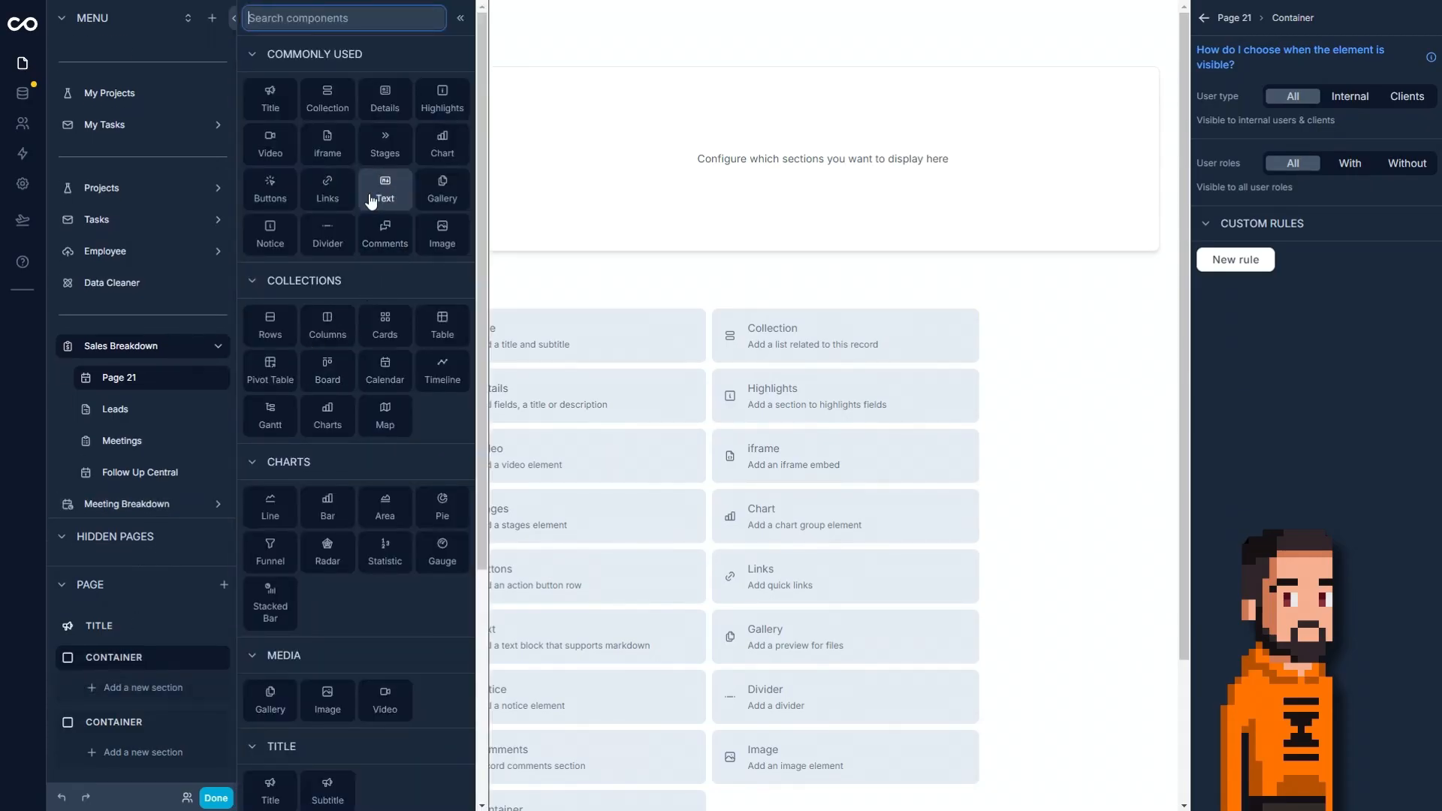
left_click(328, 417)
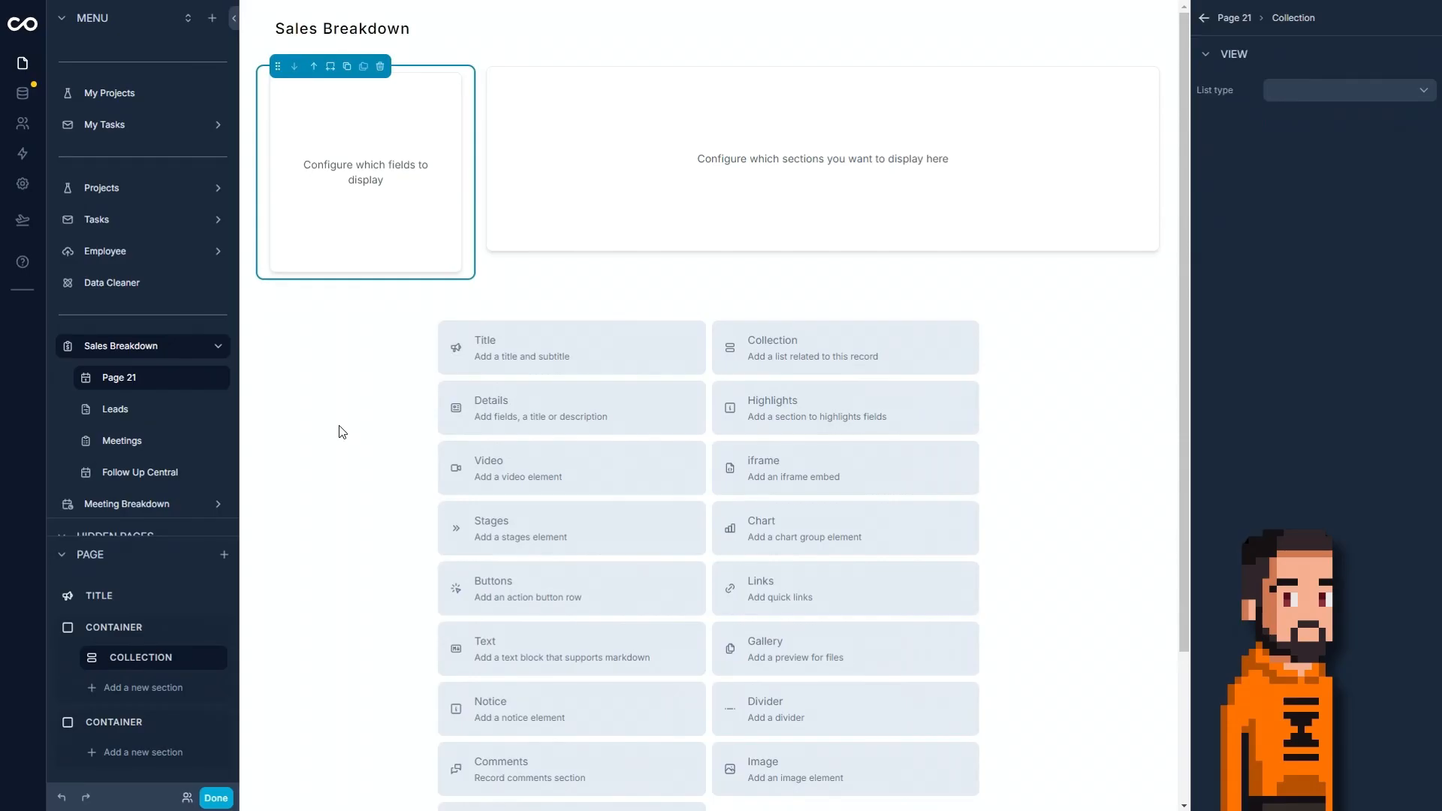
left_click(1325, 88)
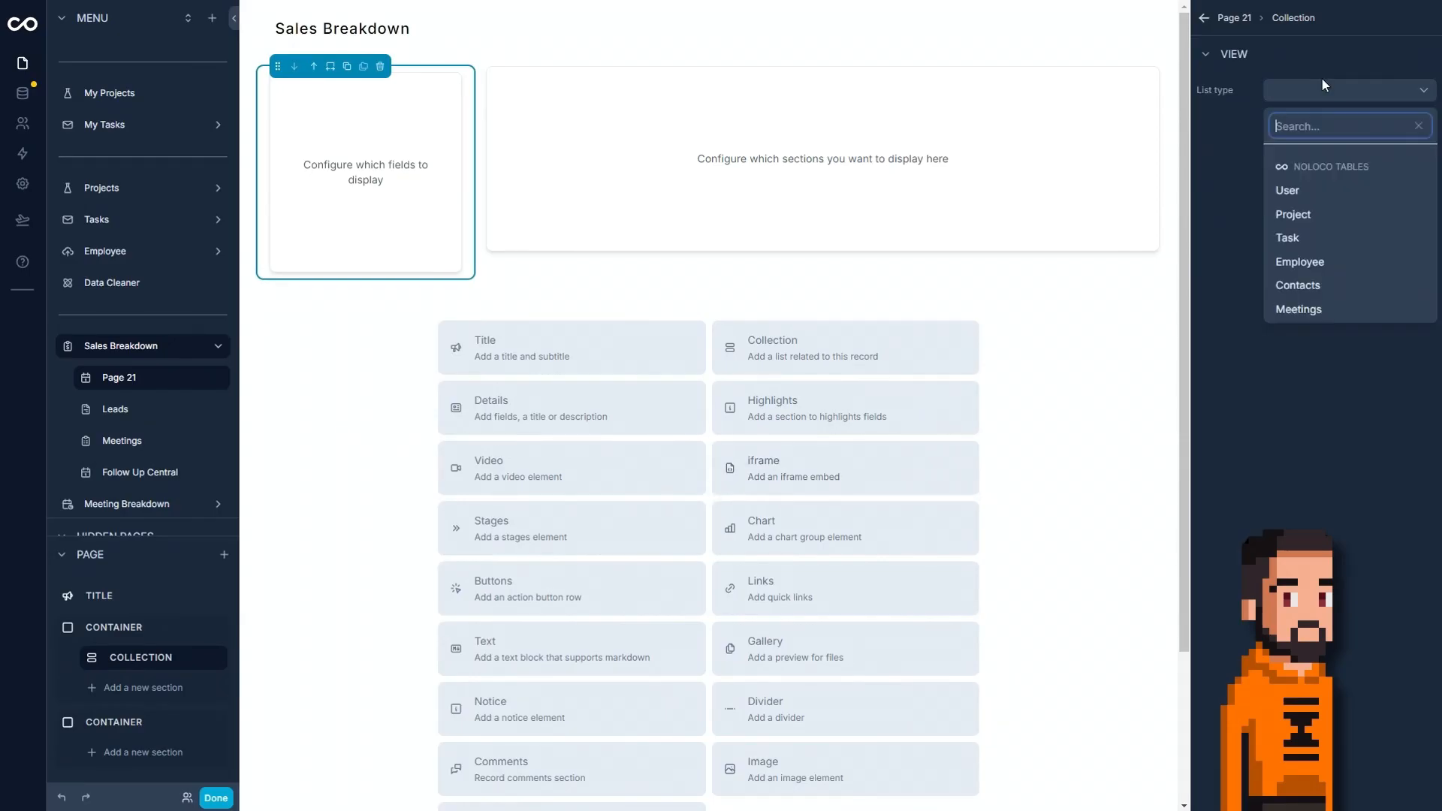
left_click(1311, 265)
left_click(1423, 127)
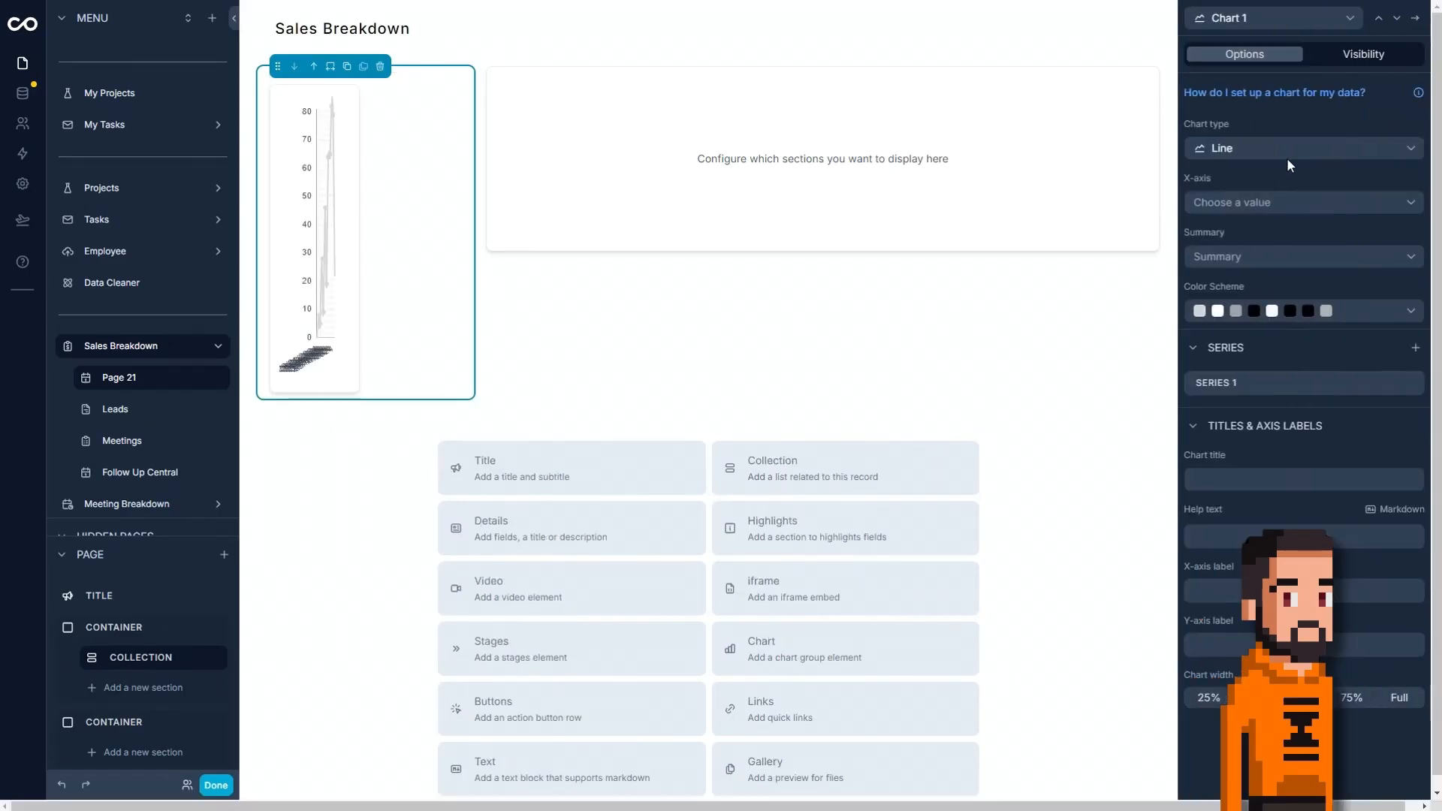
Set Chart 1's type to Statistic, duplicate it, and add a third chart to the collection.
left_click(1278, 147)
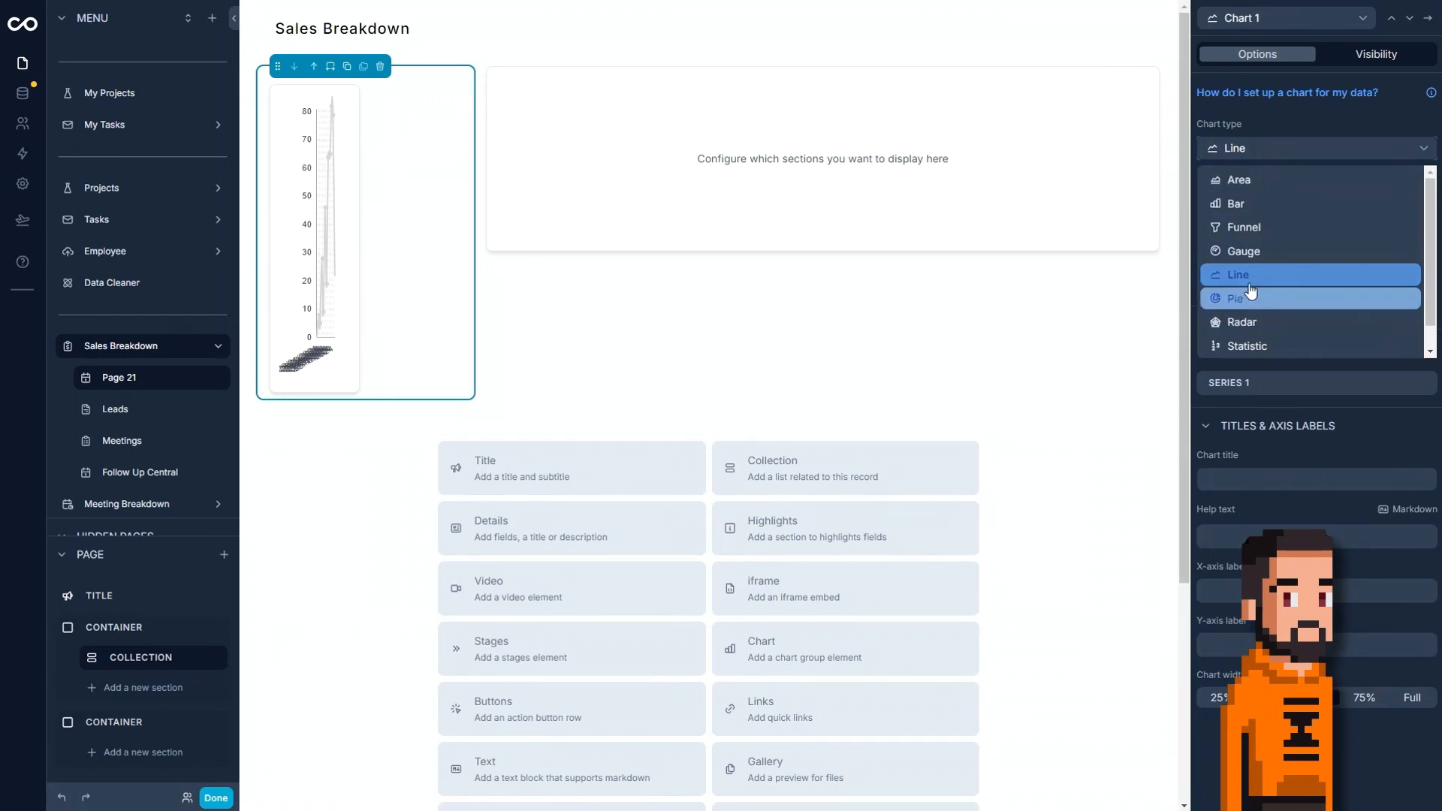
left_click(1303, 347)
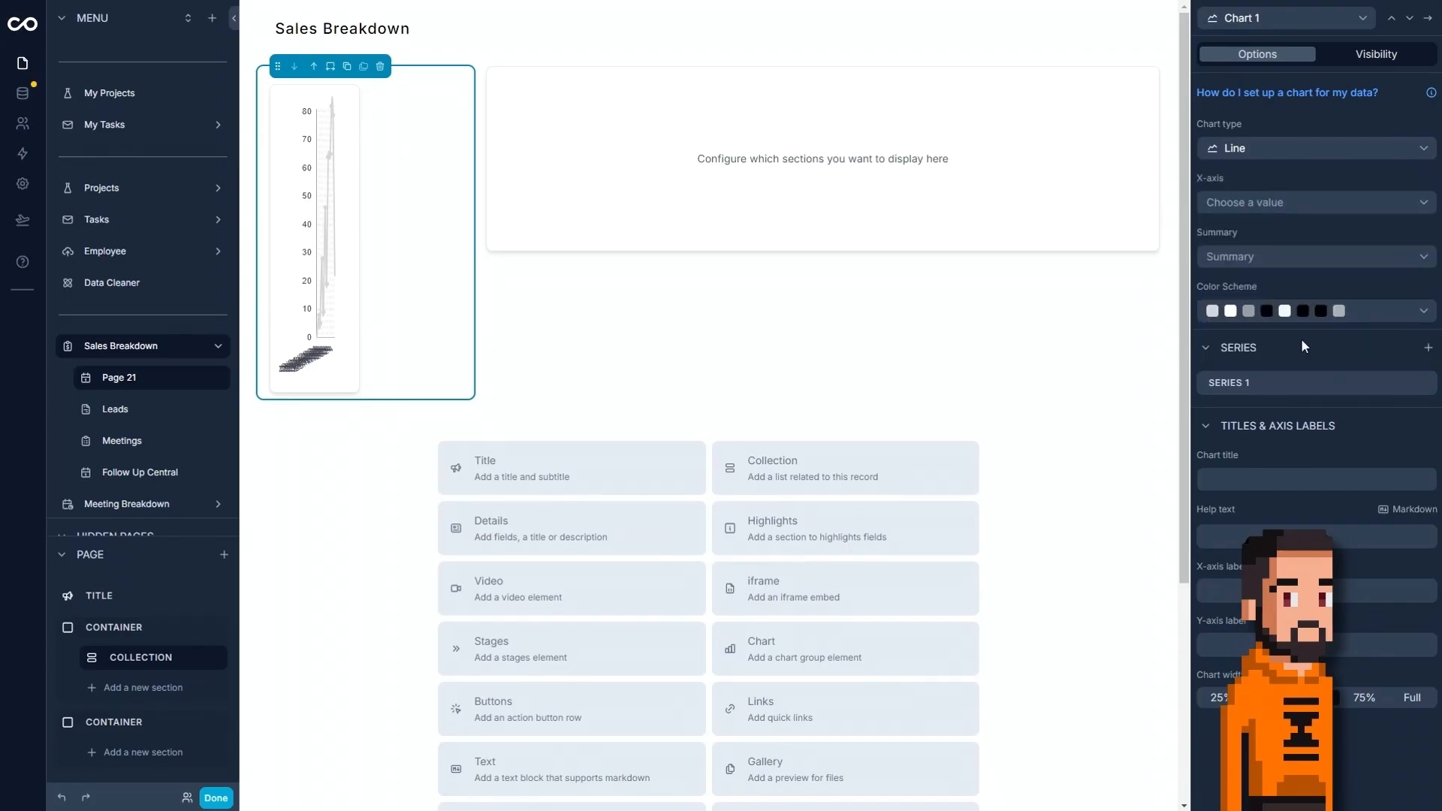
left_click(1428, 18)
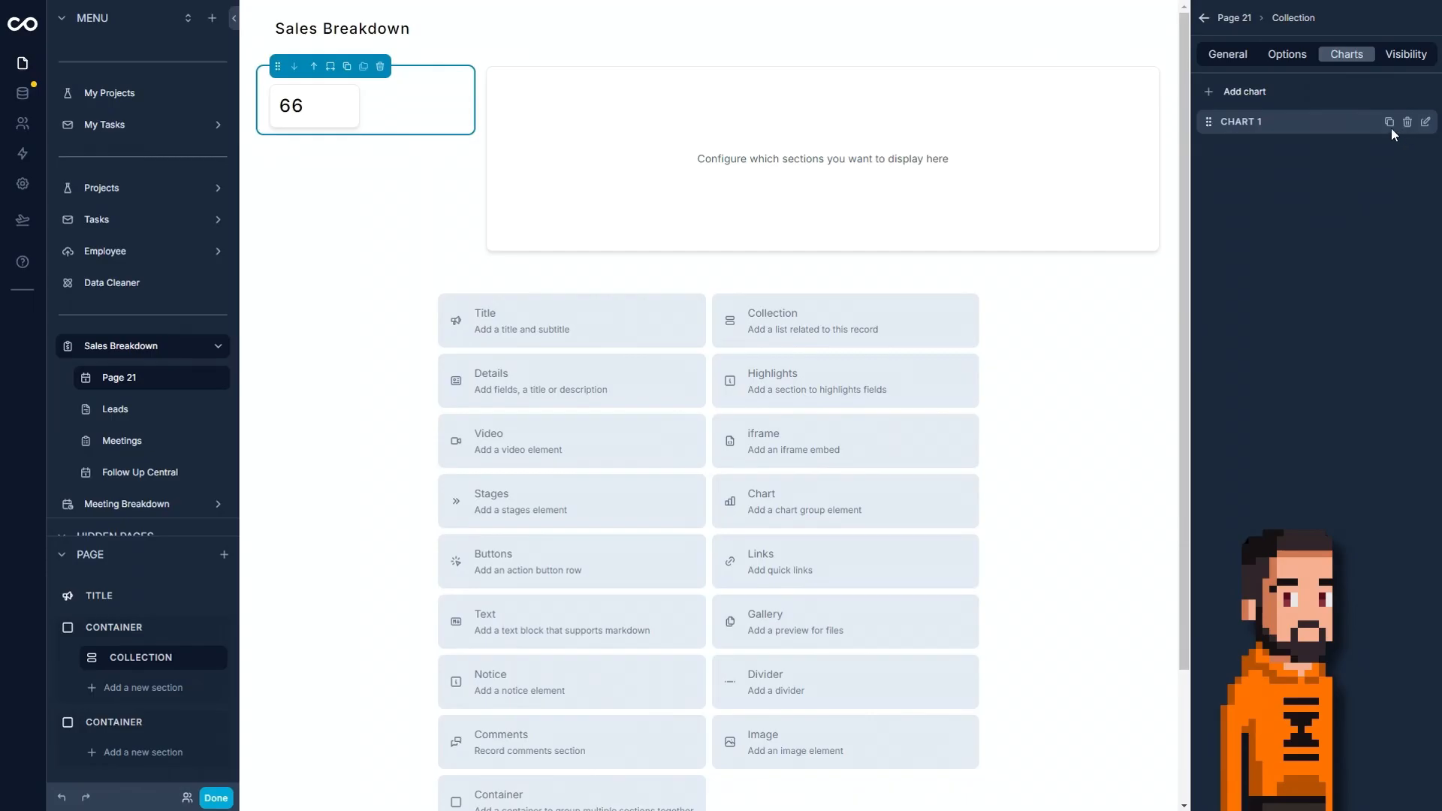
left_click(1348, 94)
left_click(1220, 93)
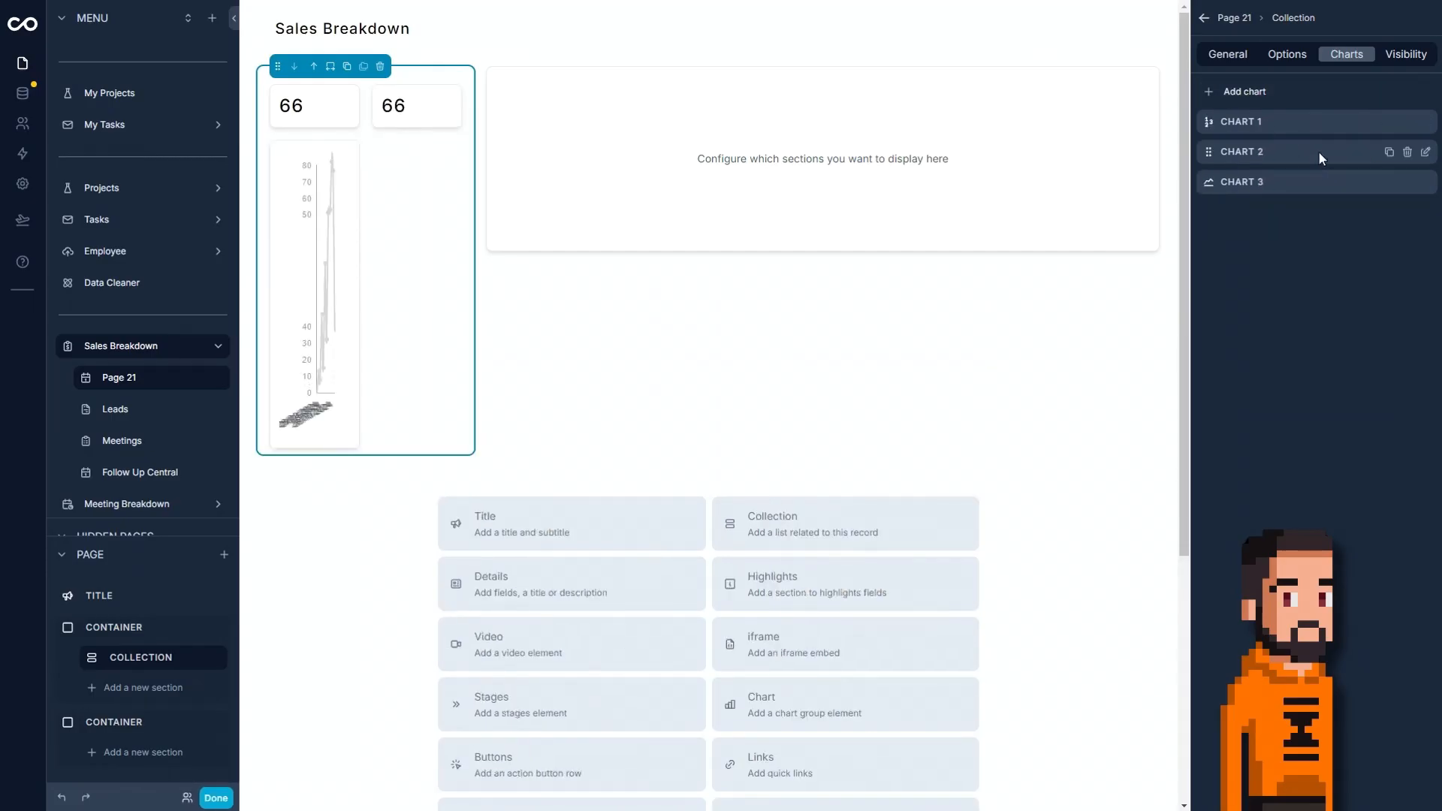
Make Chart 3 a full-width Funnel chart with a multicoloured colour scheme.
left_click(1424, 182)
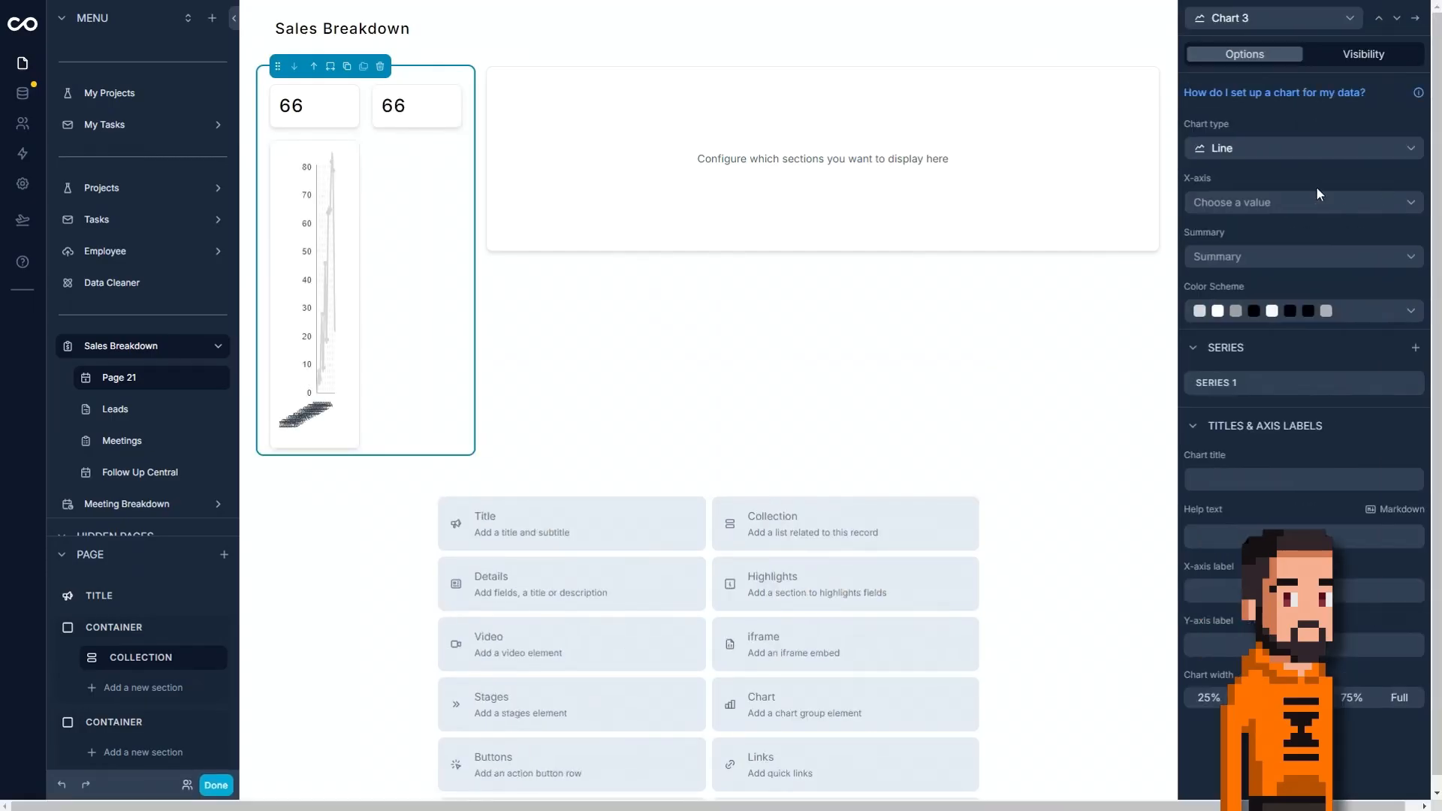
left_click(1292, 149)
left_click(1275, 225)
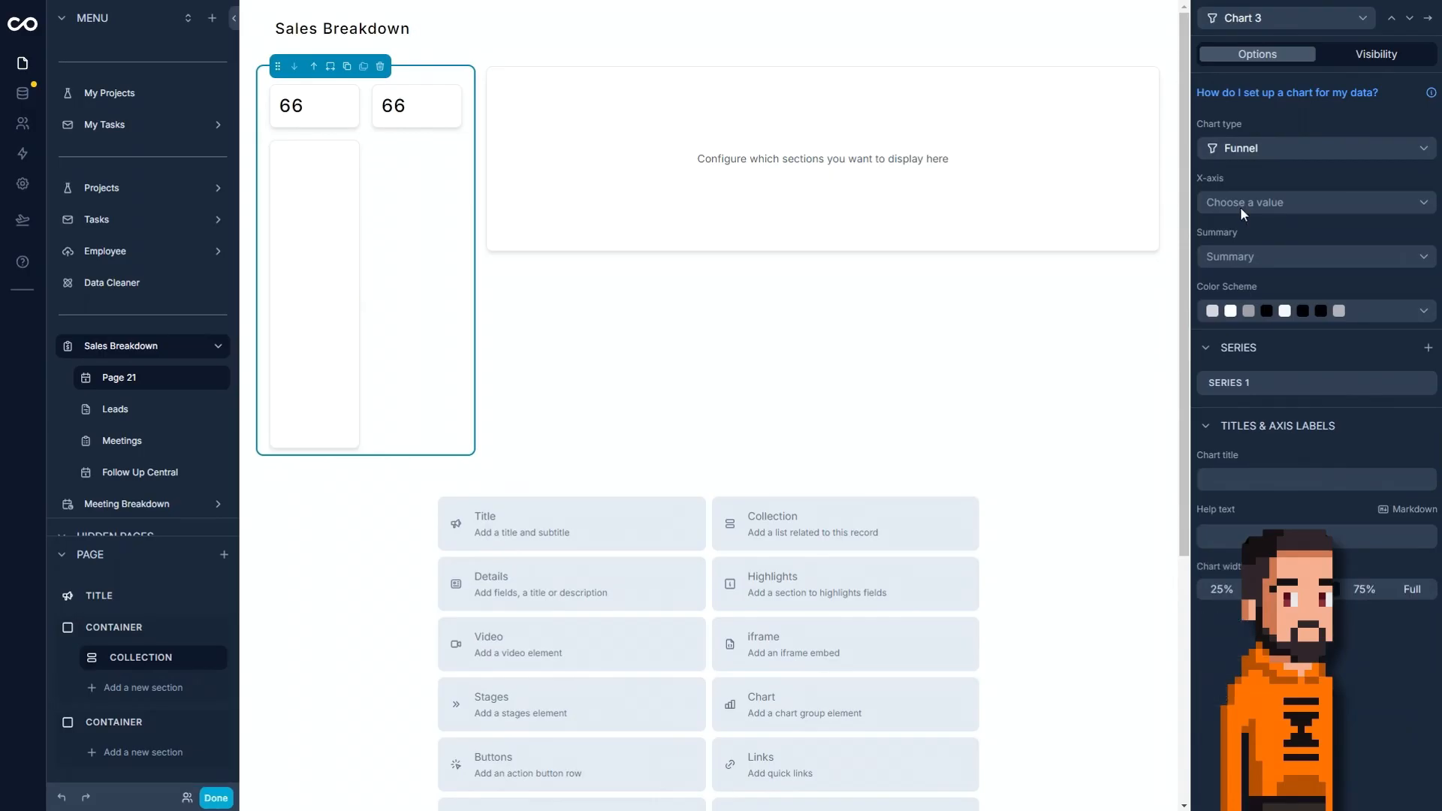
left_click(1404, 591)
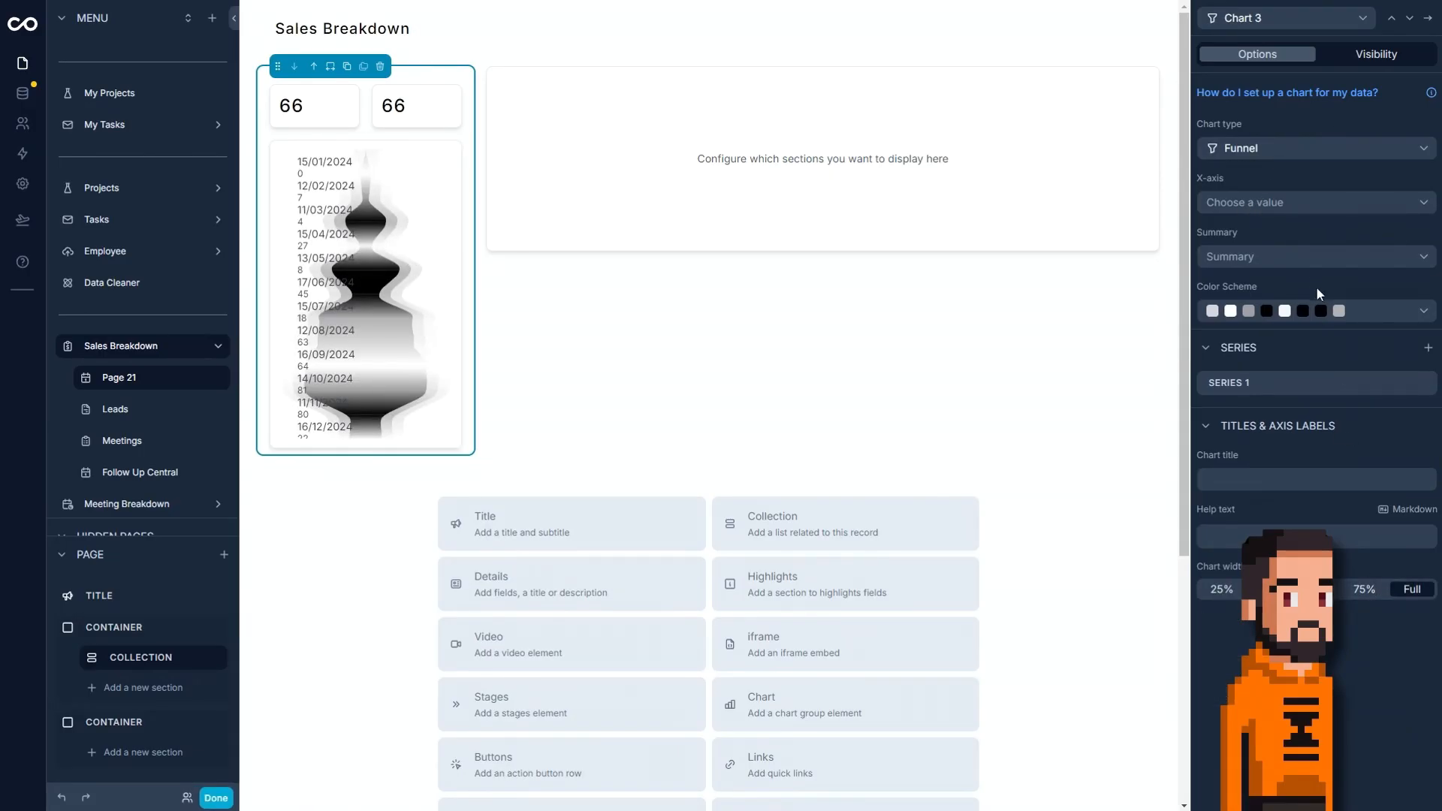
left_click(1322, 318)
left_click(1302, 356)
left_click(1301, 322)
left_click(1291, 359)
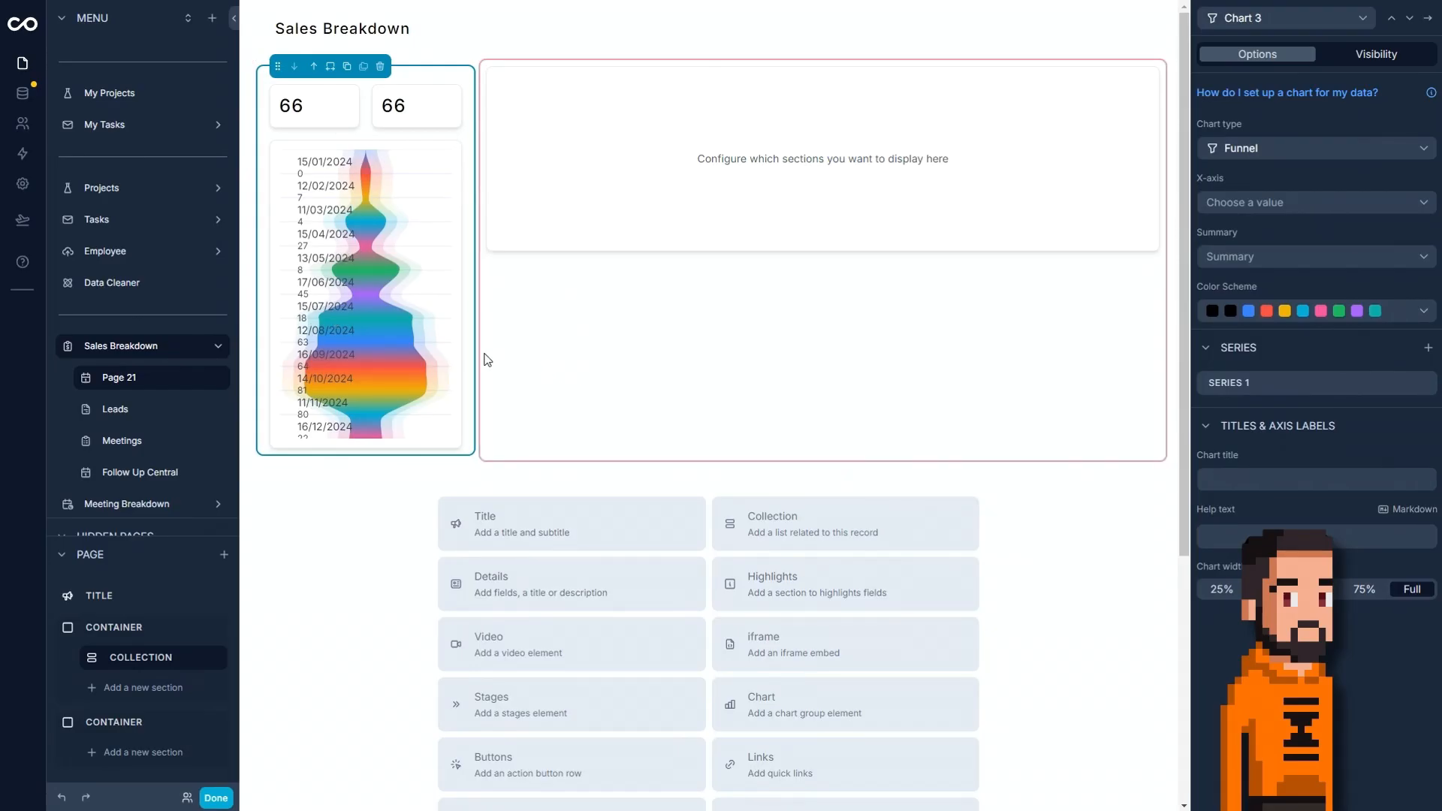
Set Chart 1's metric to Estimated Value, check the page outside edit mode, and resume editing.
left_click(1393, 21)
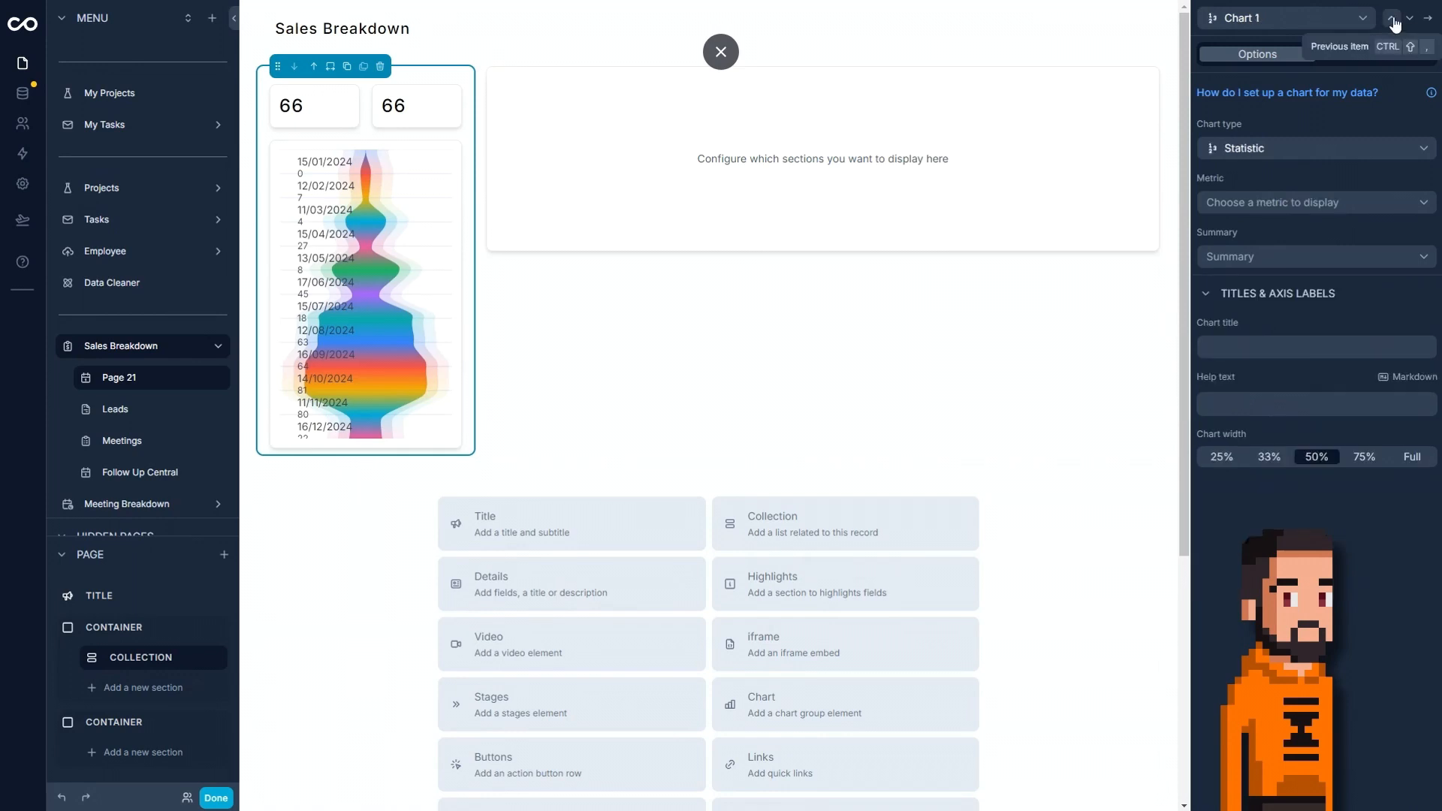
left_click(1314, 216)
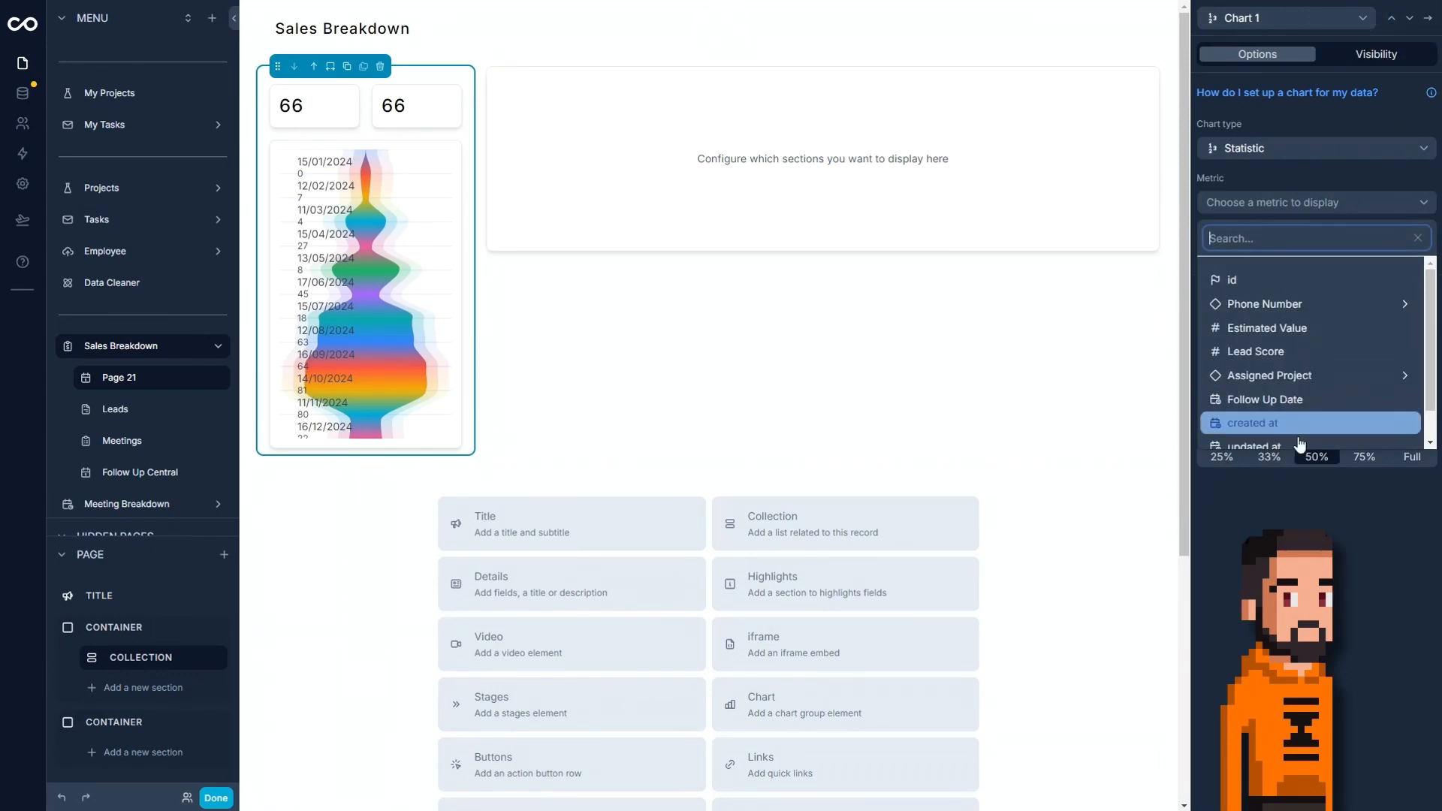
left_click(1303, 335)
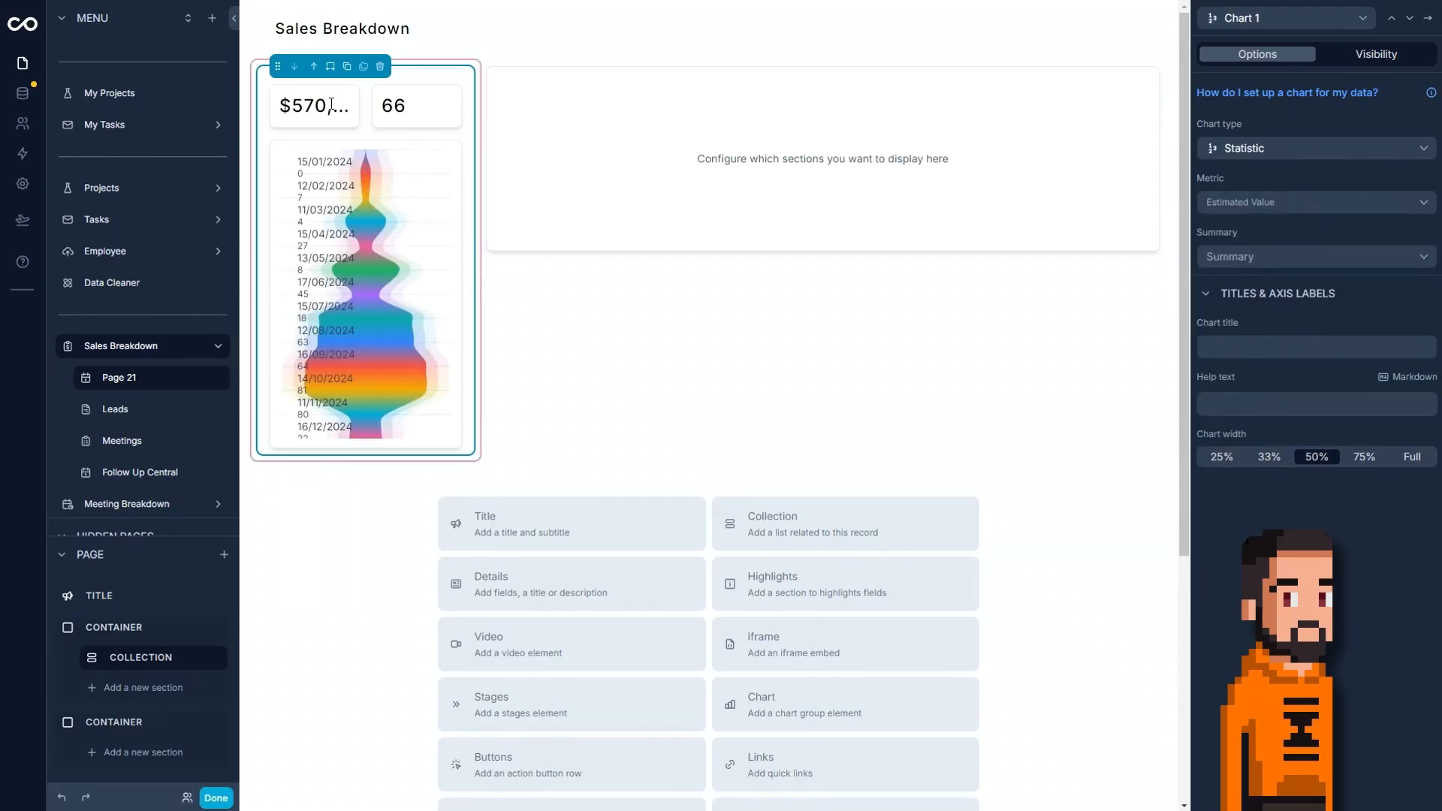
left_click(215, 798)
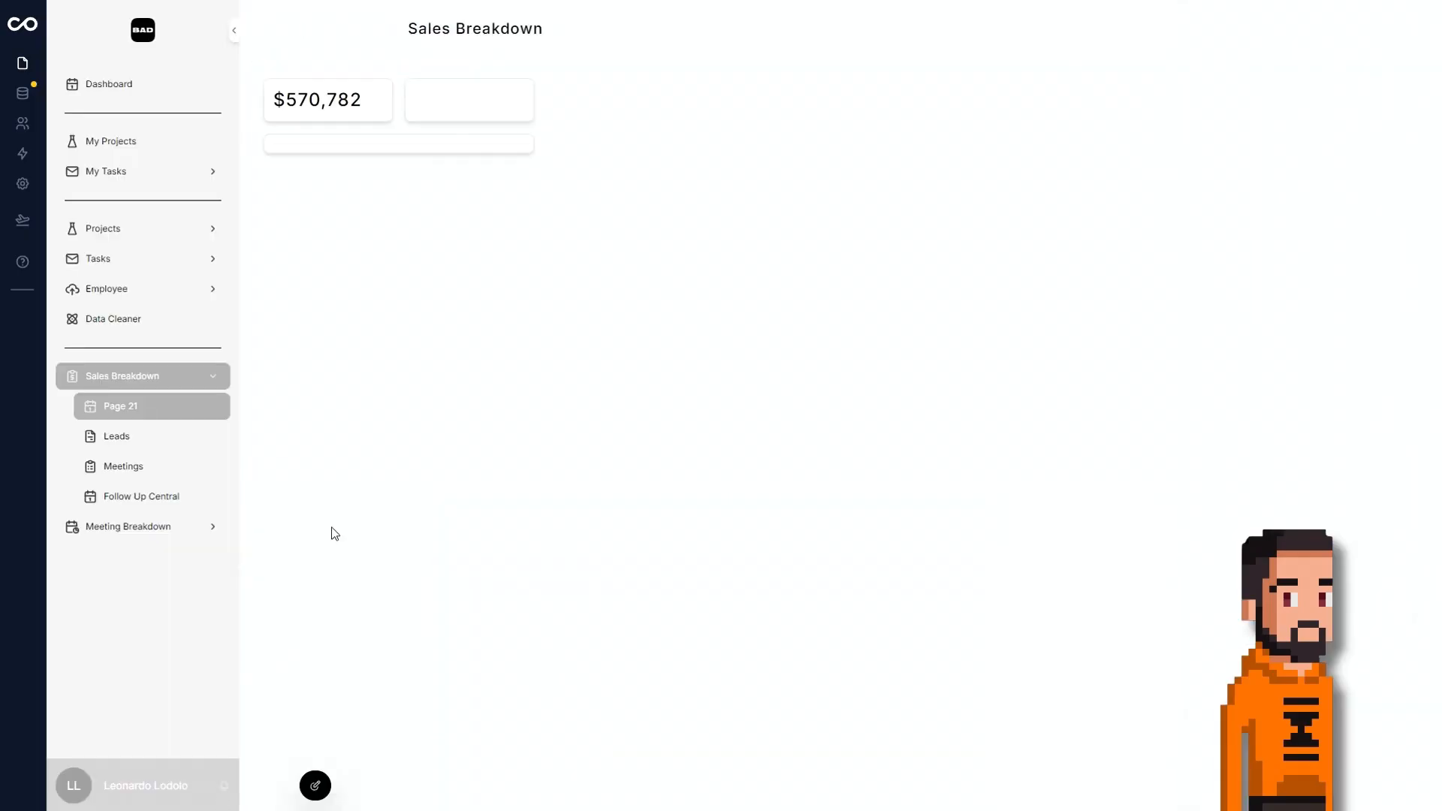
left_click(316, 787)
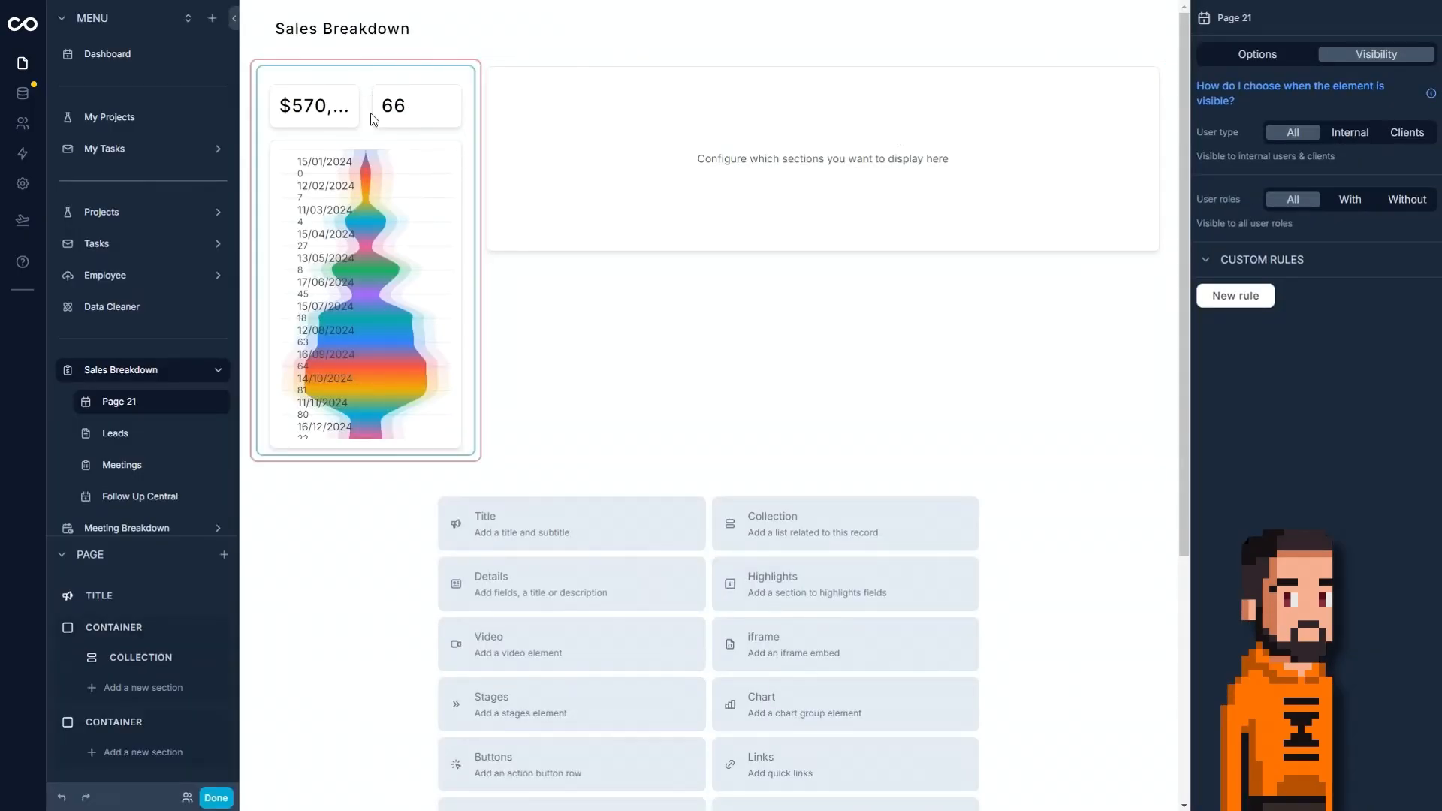
Set the relative filter of the charts collection in the 25% container to All.
left_click(373, 100)
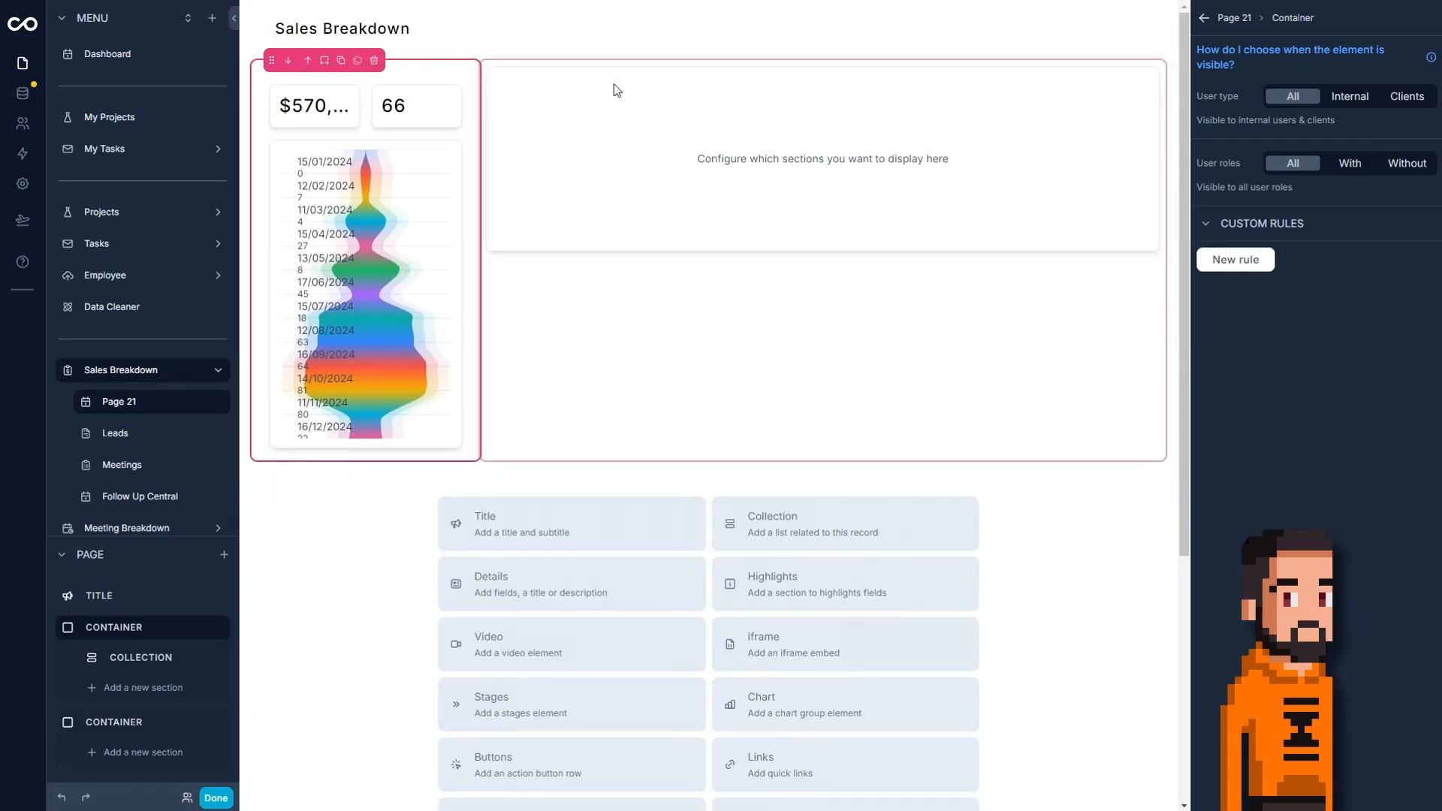
left_click(438, 77)
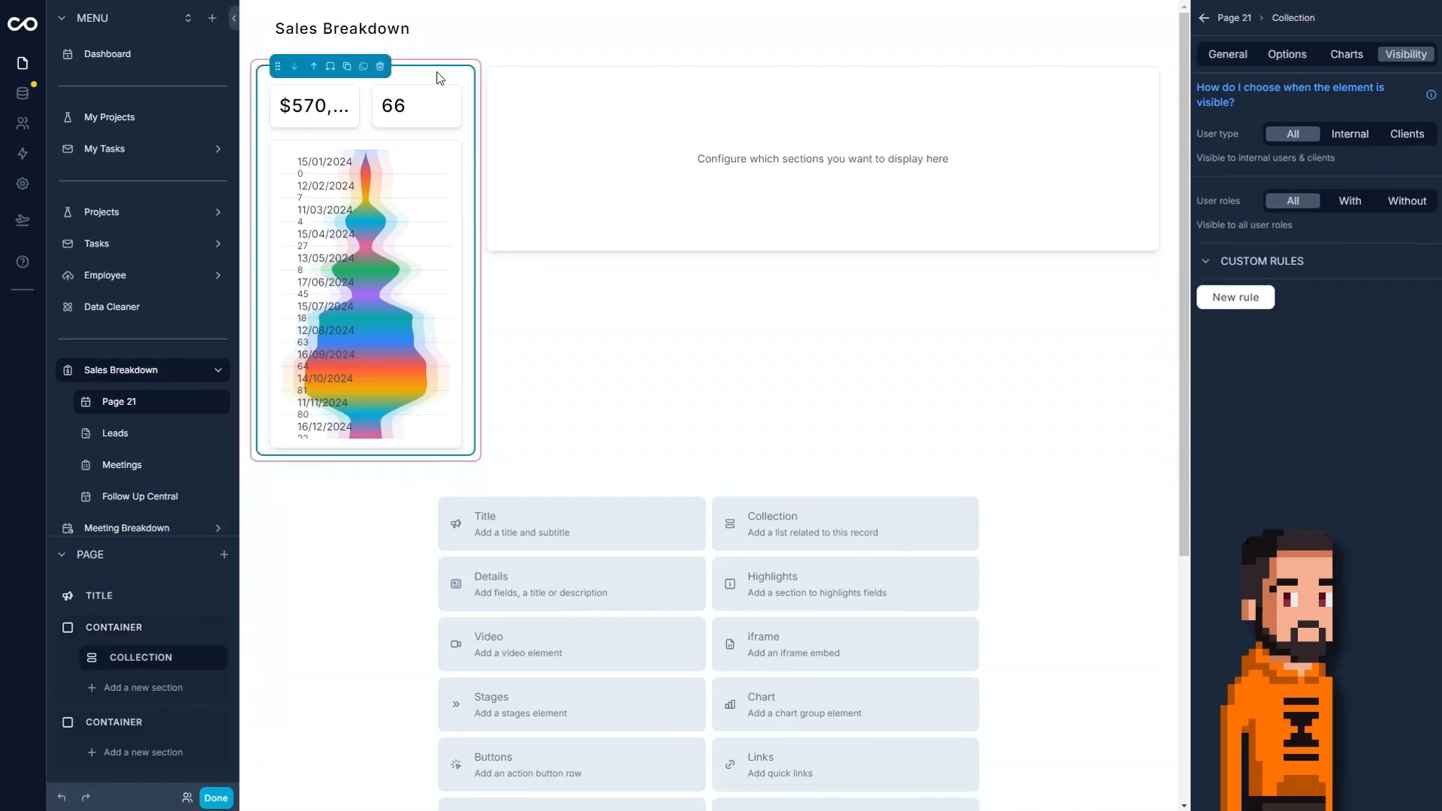
left_click(1346, 61)
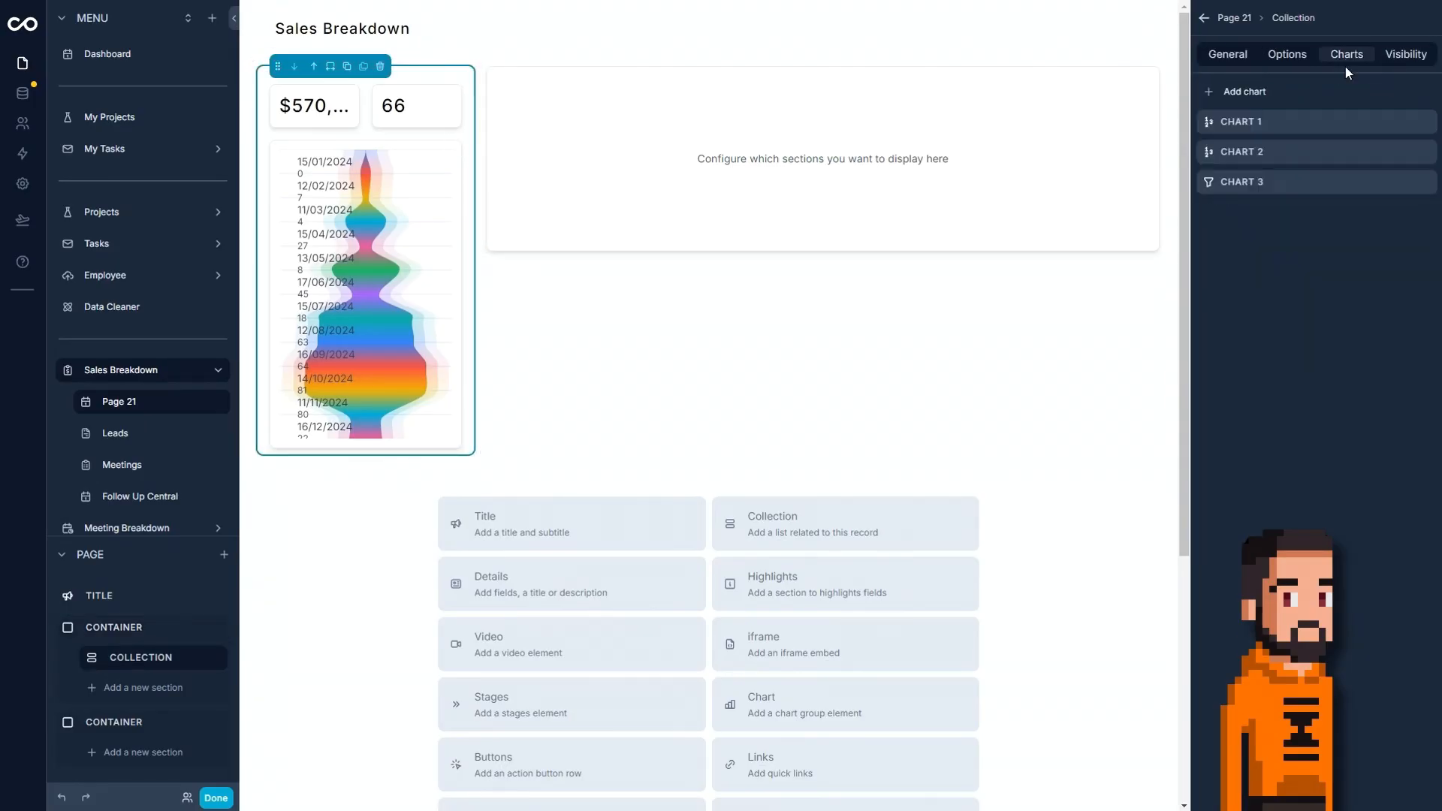
left_click(1286, 65)
left_click(1315, 128)
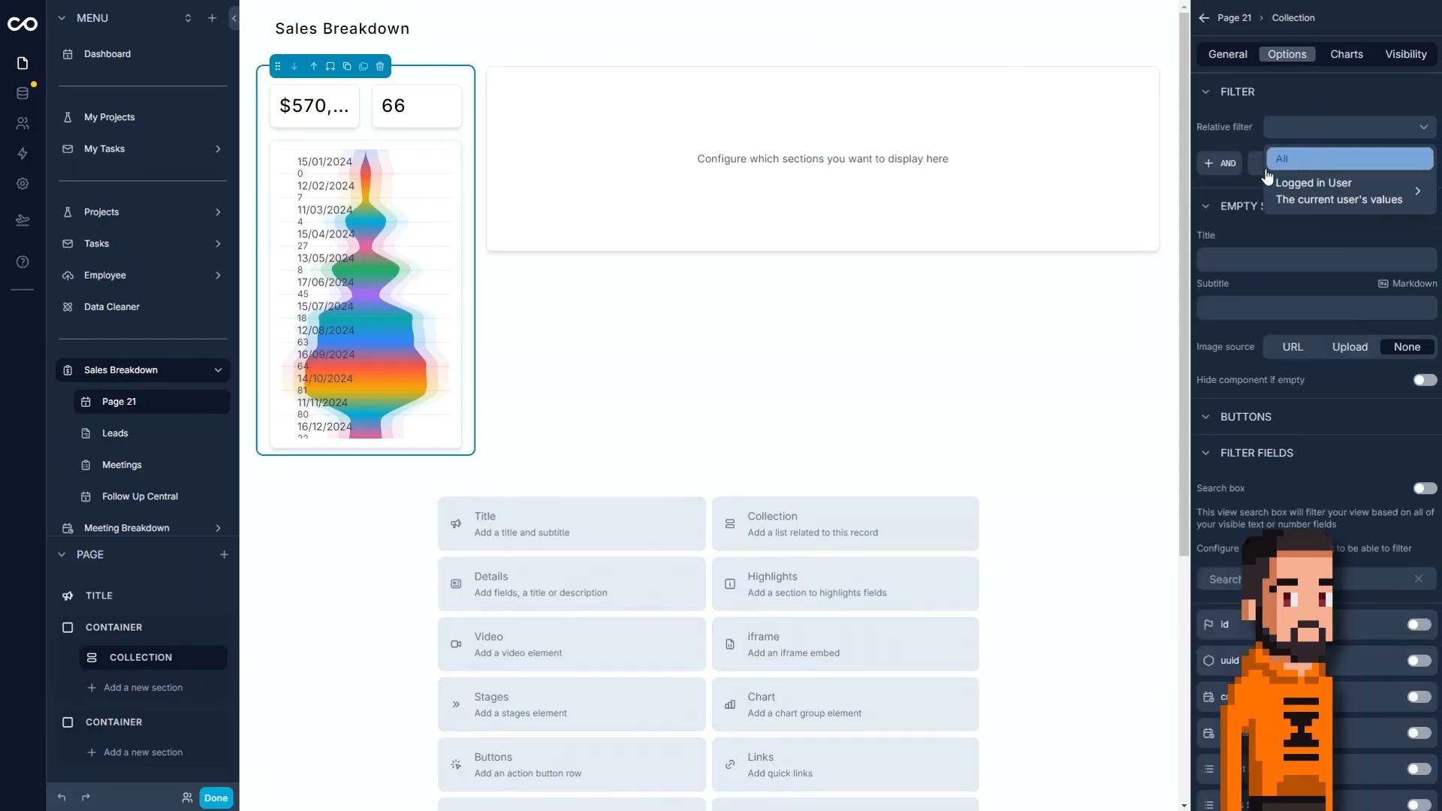
left_click(1306, 152)
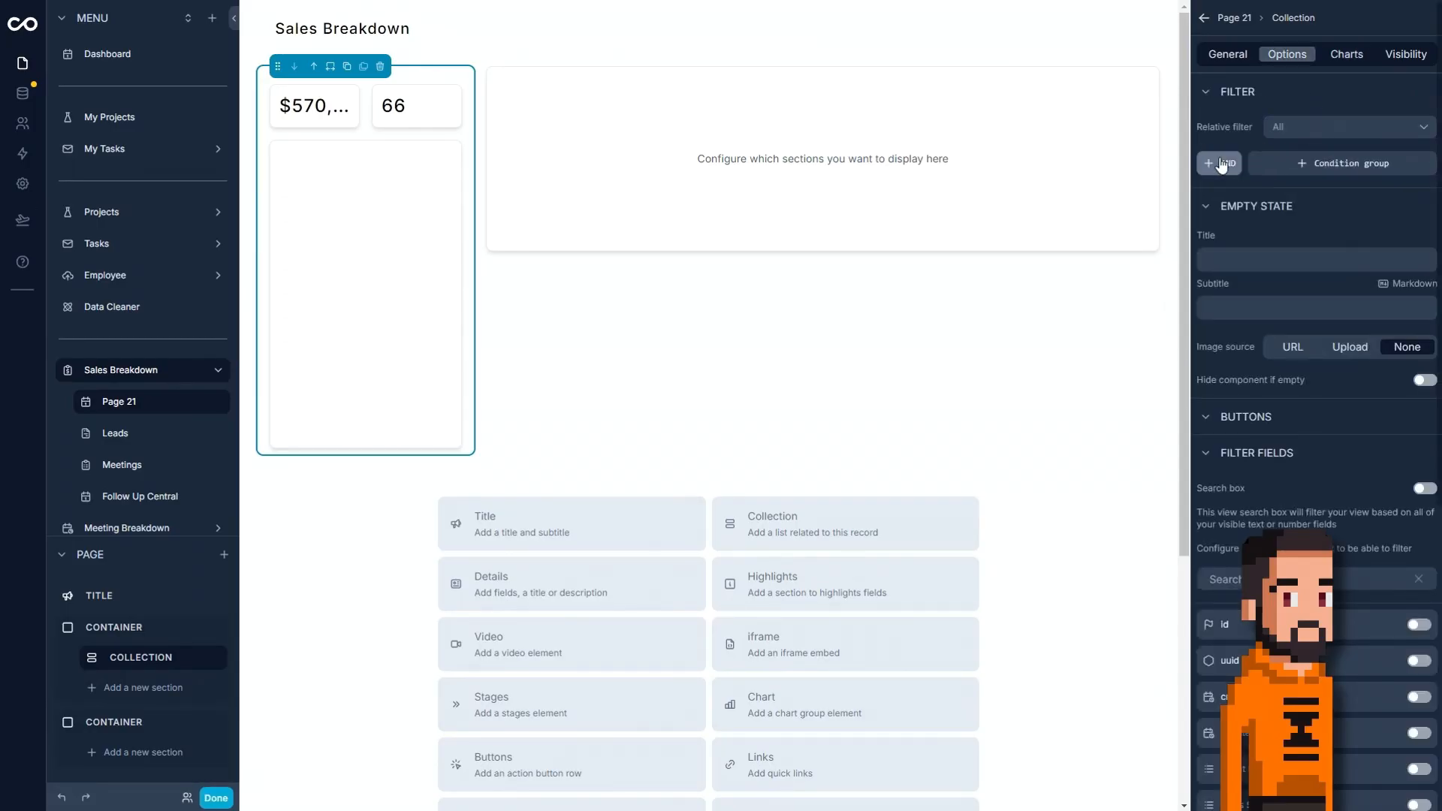
Add a filter to the charts collection where Sales Stages is not one of Closed and Lost.
left_click(1403, 158)
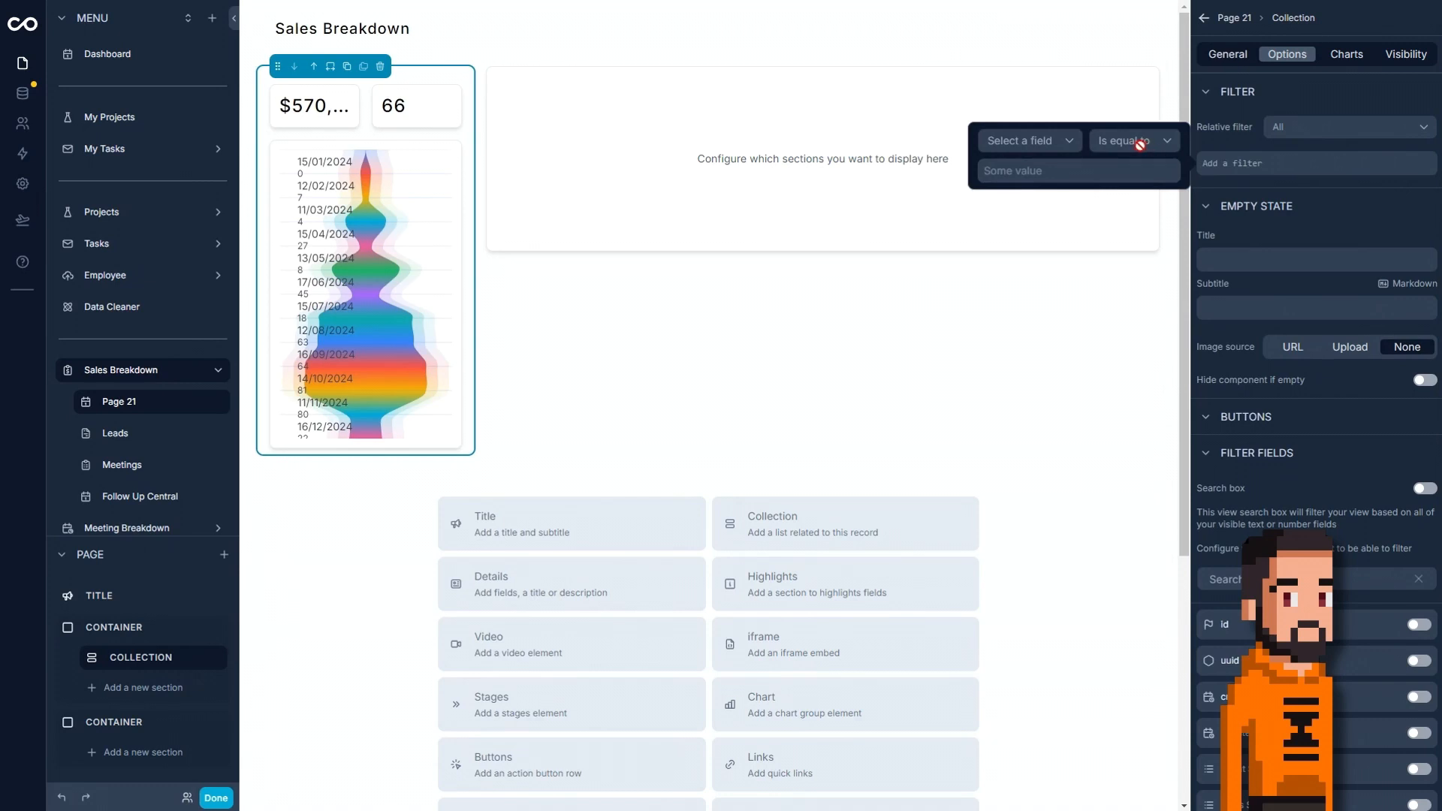
left_click(1036, 141)
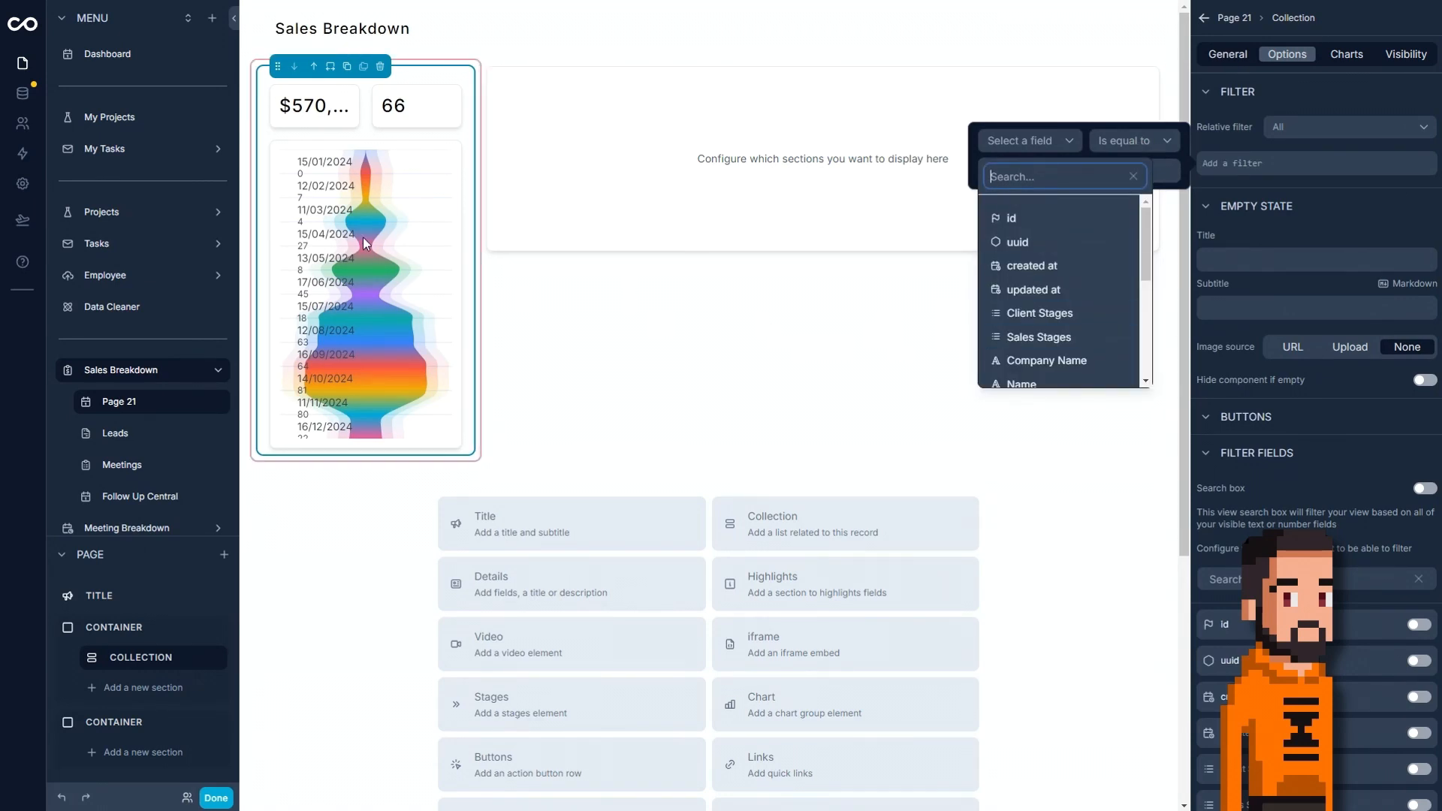
scroll(1031, 283, "down", 1)
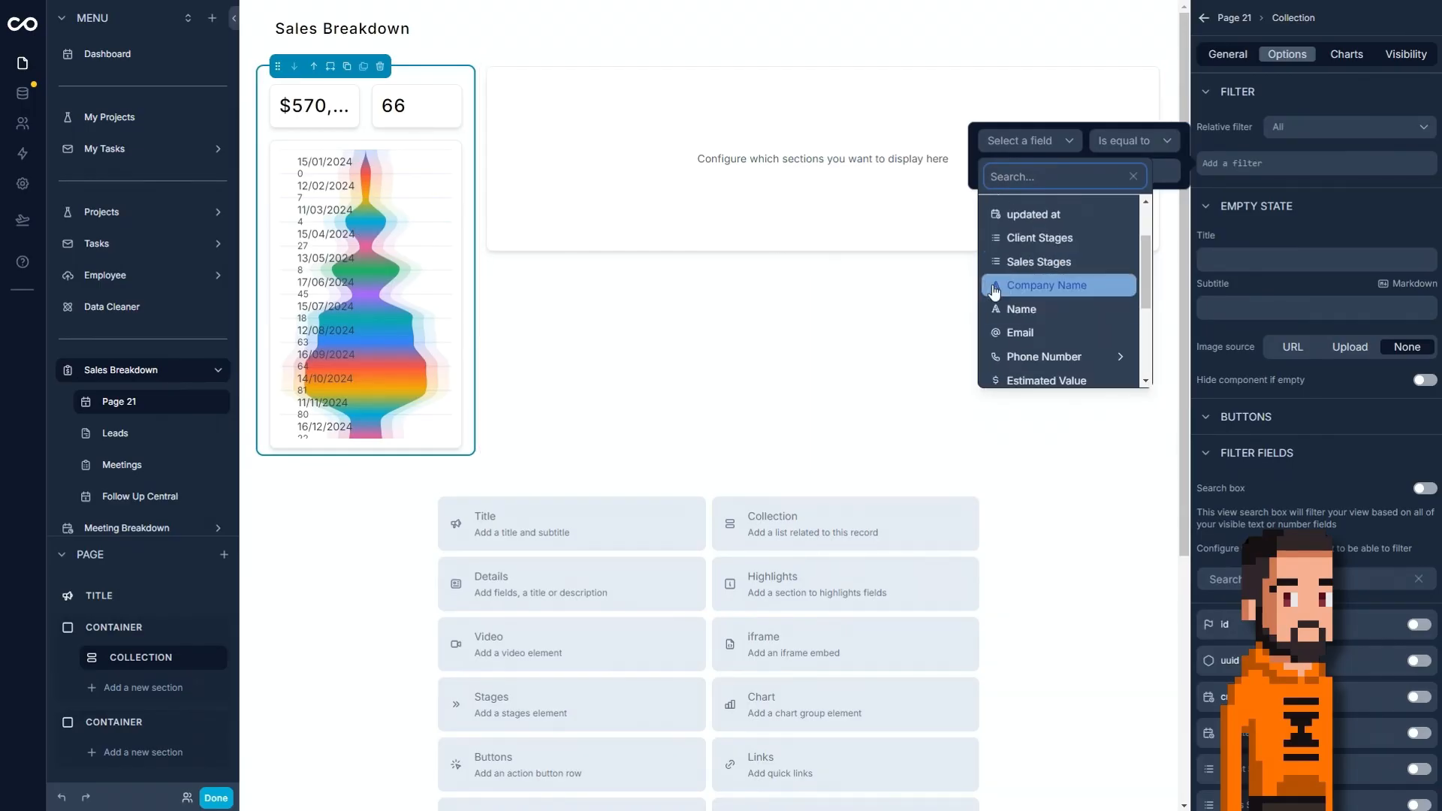
left_click(1031, 262)
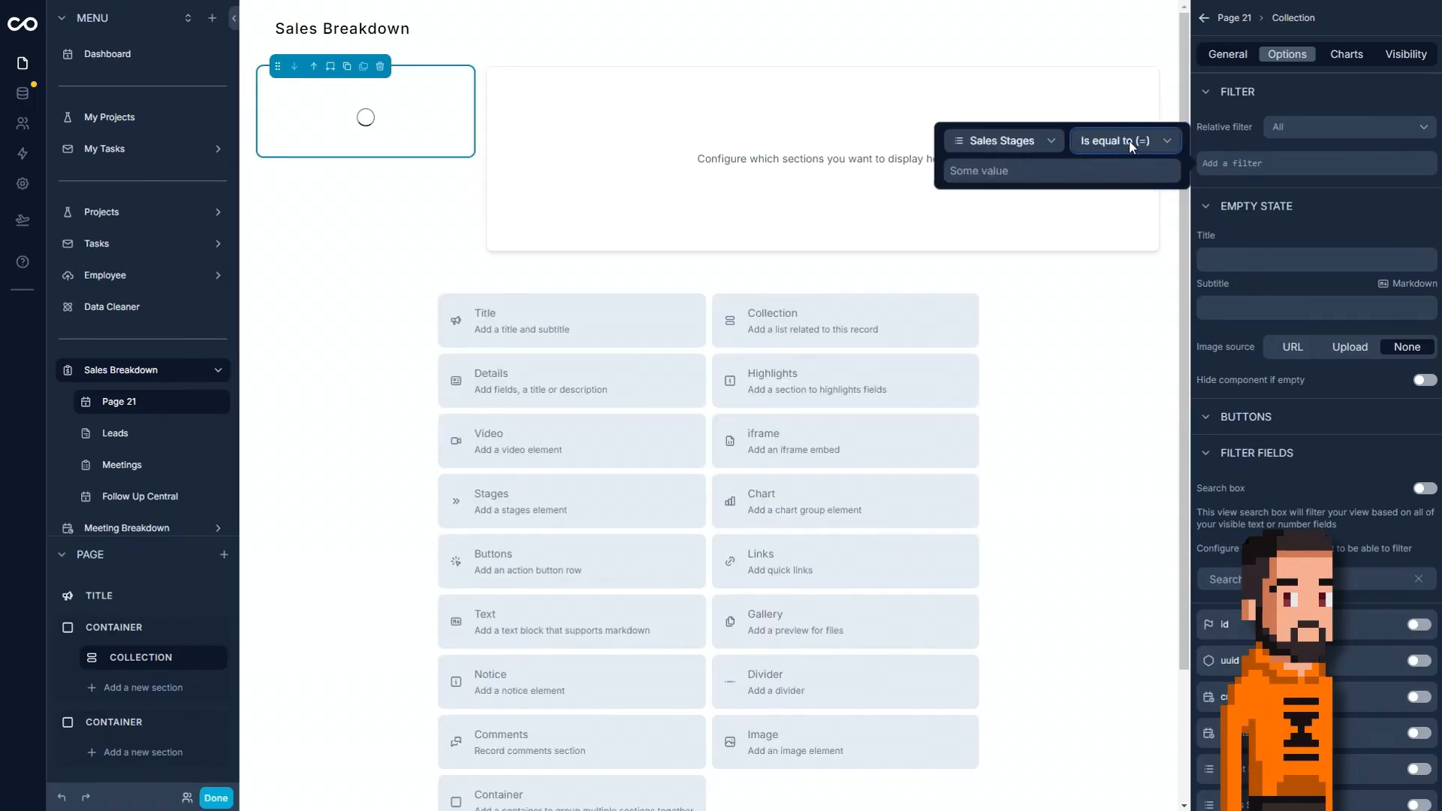
left_click(1129, 141)
left_click(1115, 291)
left_click(1030, 171)
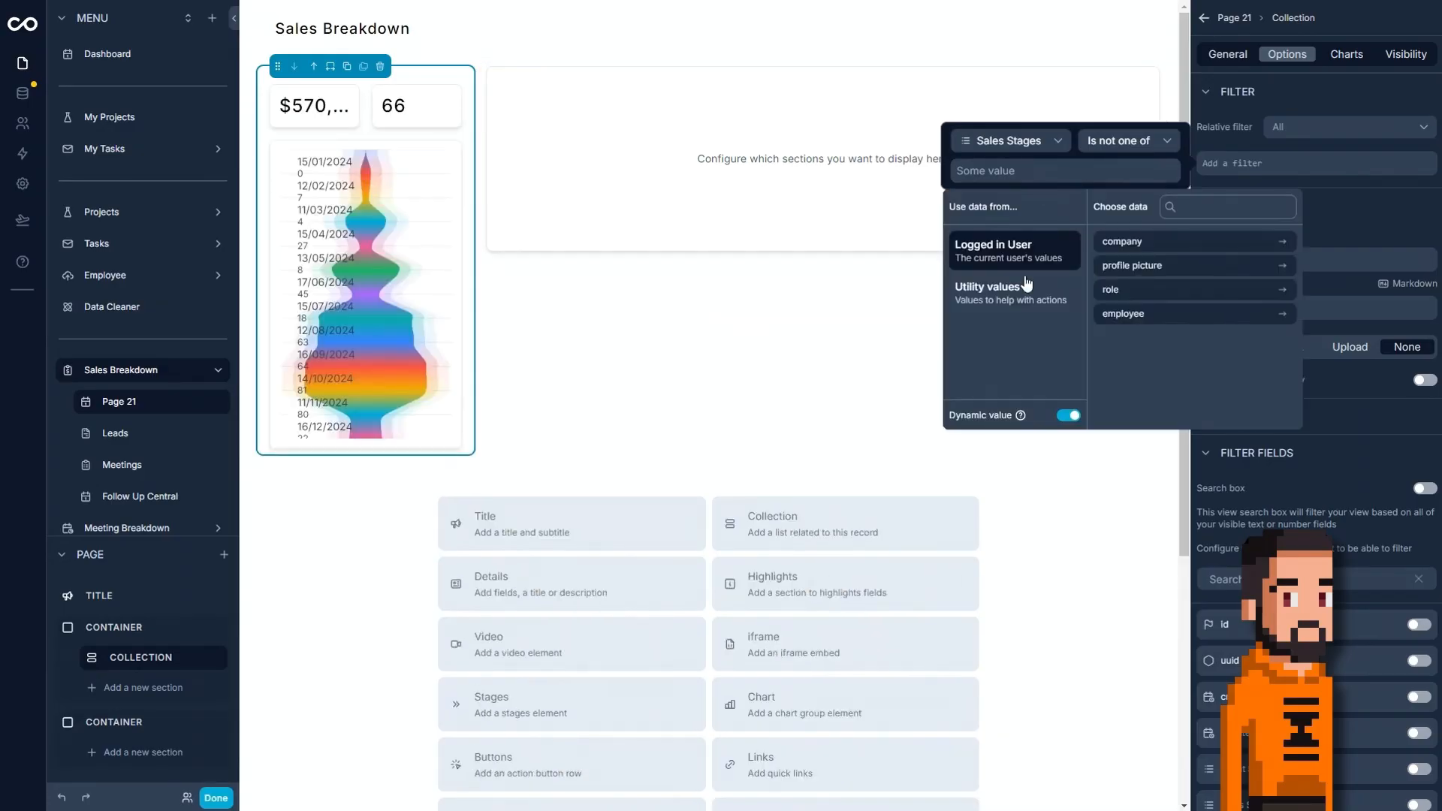
left_click(1068, 418)
left_click(1015, 327)
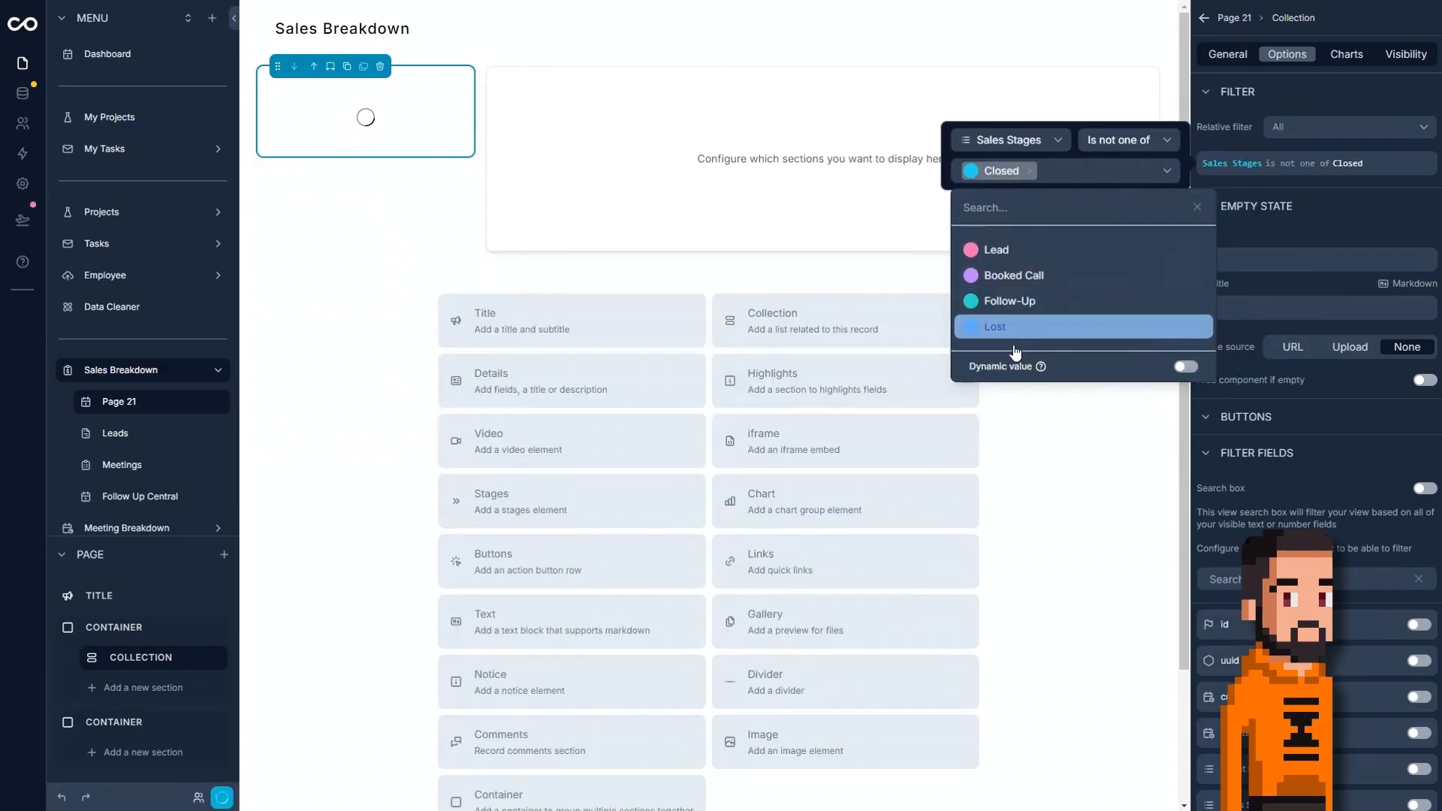
left_click(1015, 328)
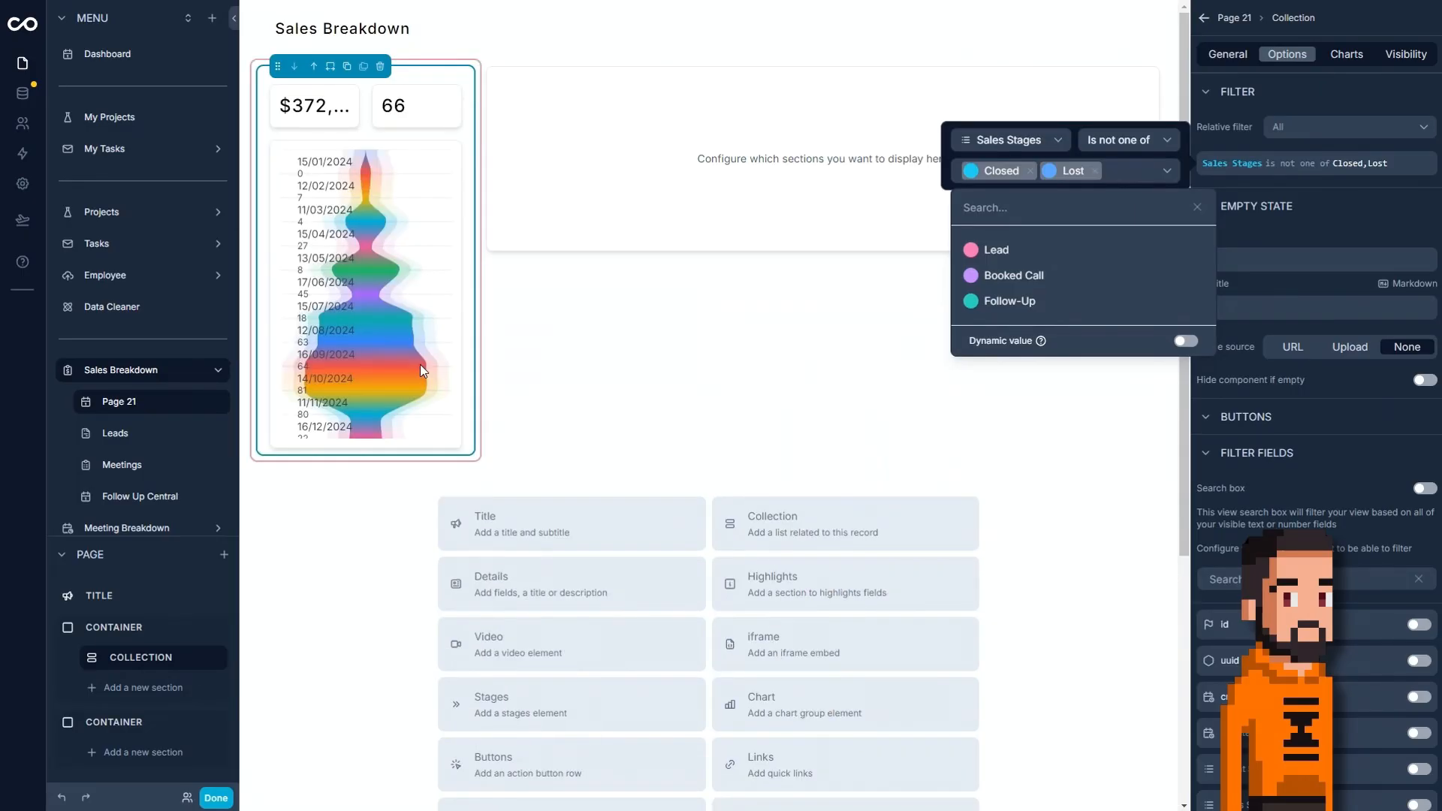
left_click(1362, 204)
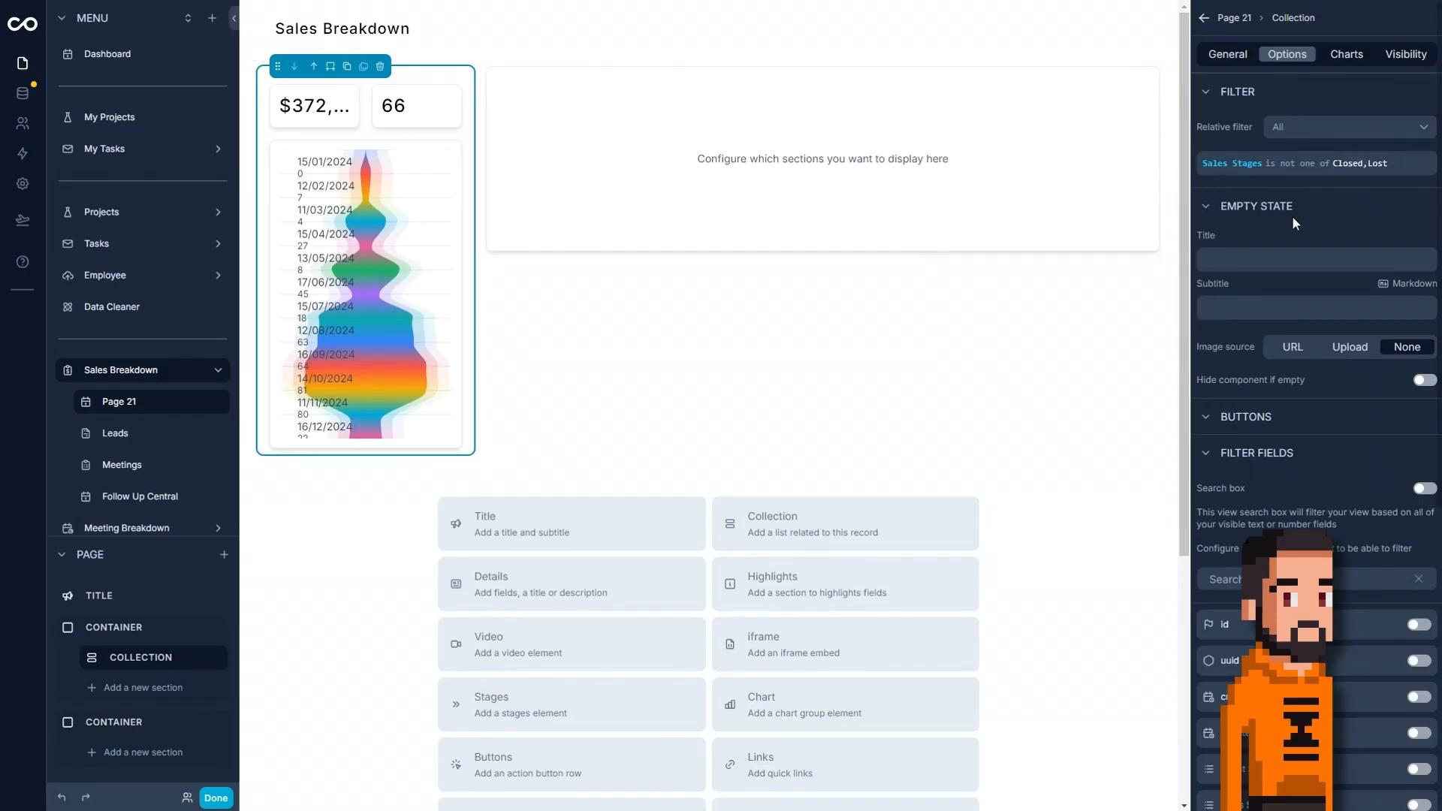
Set Chart 1's summary to Sum, keeping Estimated Value as its metric.
left_click(1346, 55)
left_click(1411, 120)
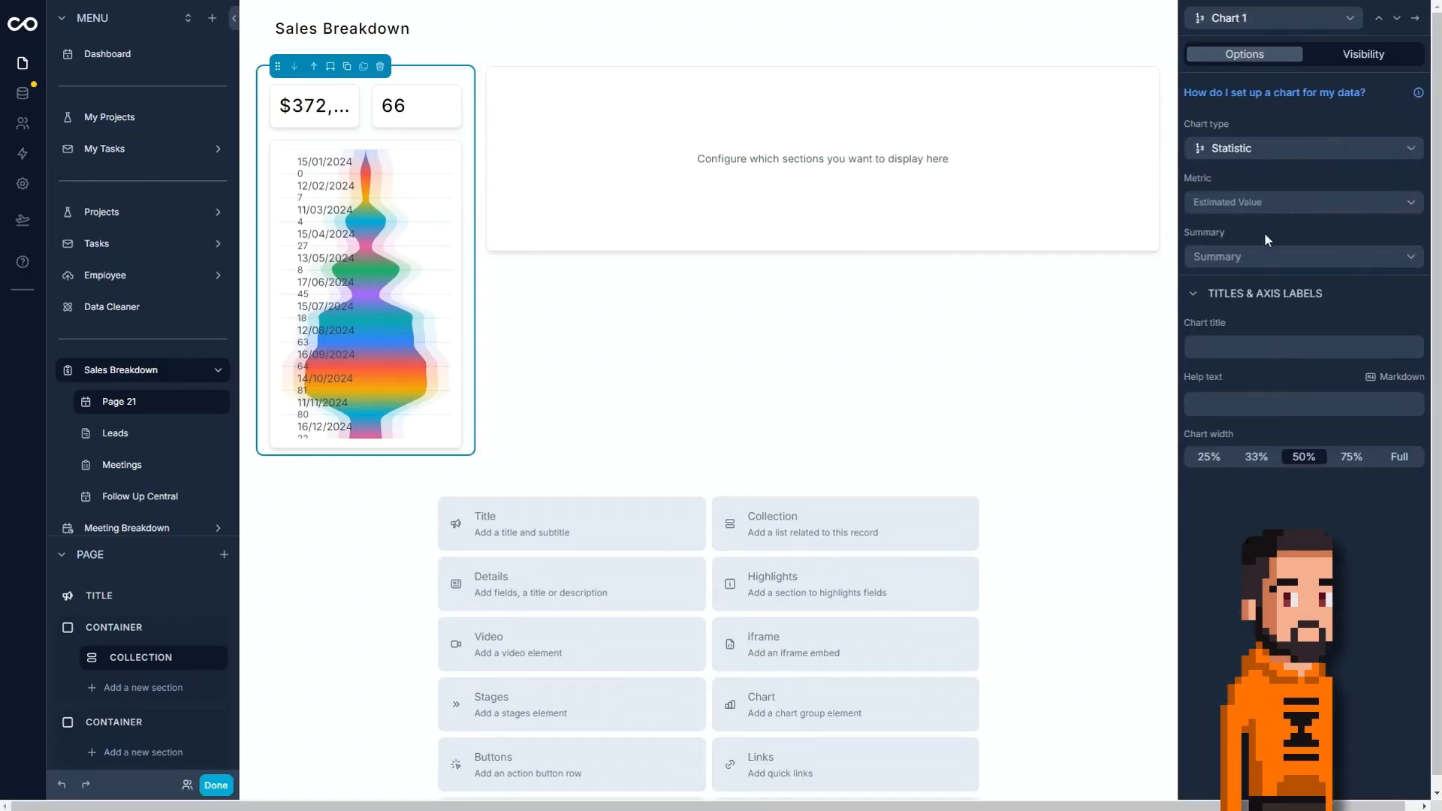
left_click(1263, 207)
left_click(1266, 197)
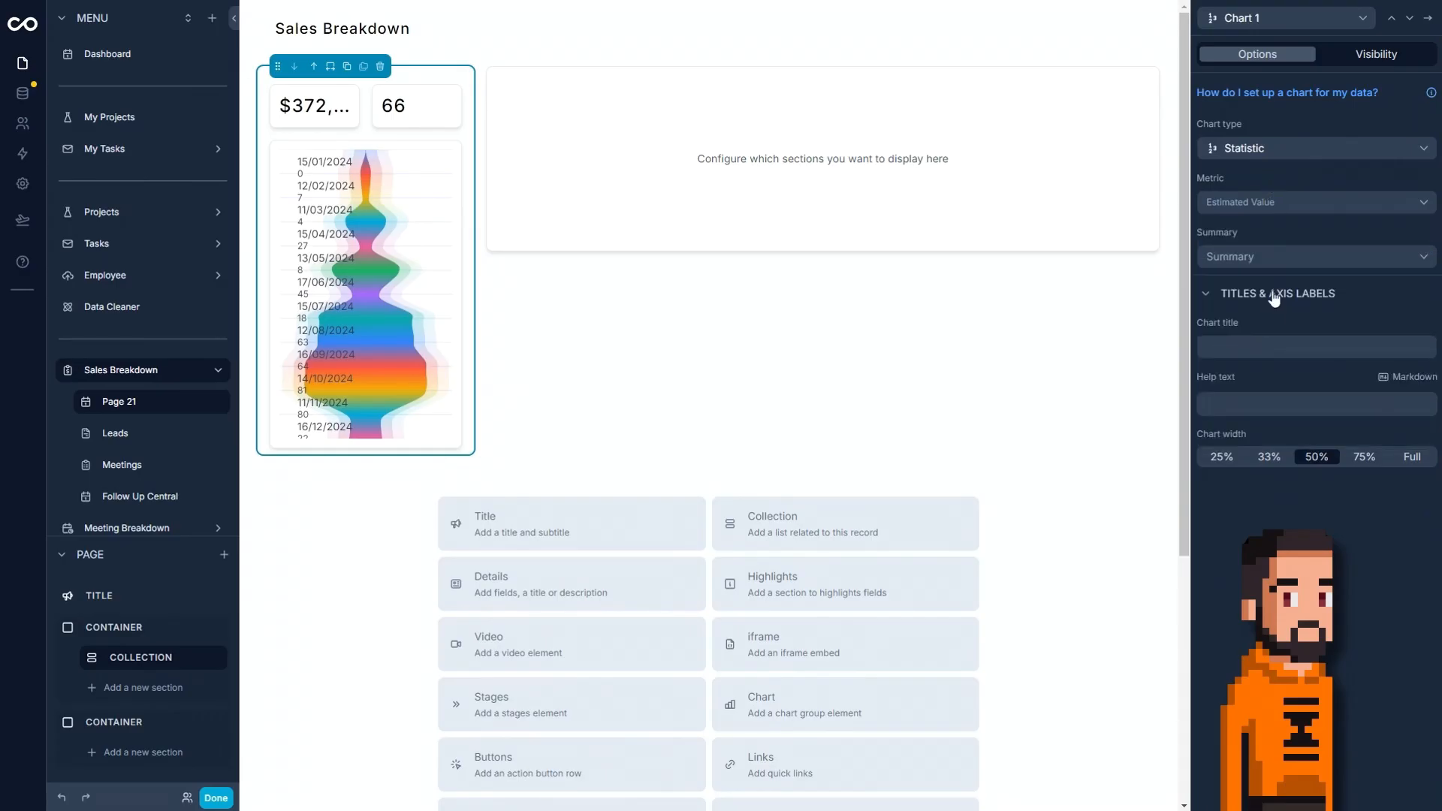
left_click(1263, 257)
left_click(1241, 285)
Set Chart 2's metric to id and its summary to Count.
left_click(1408, 23)
left_click(1312, 205)
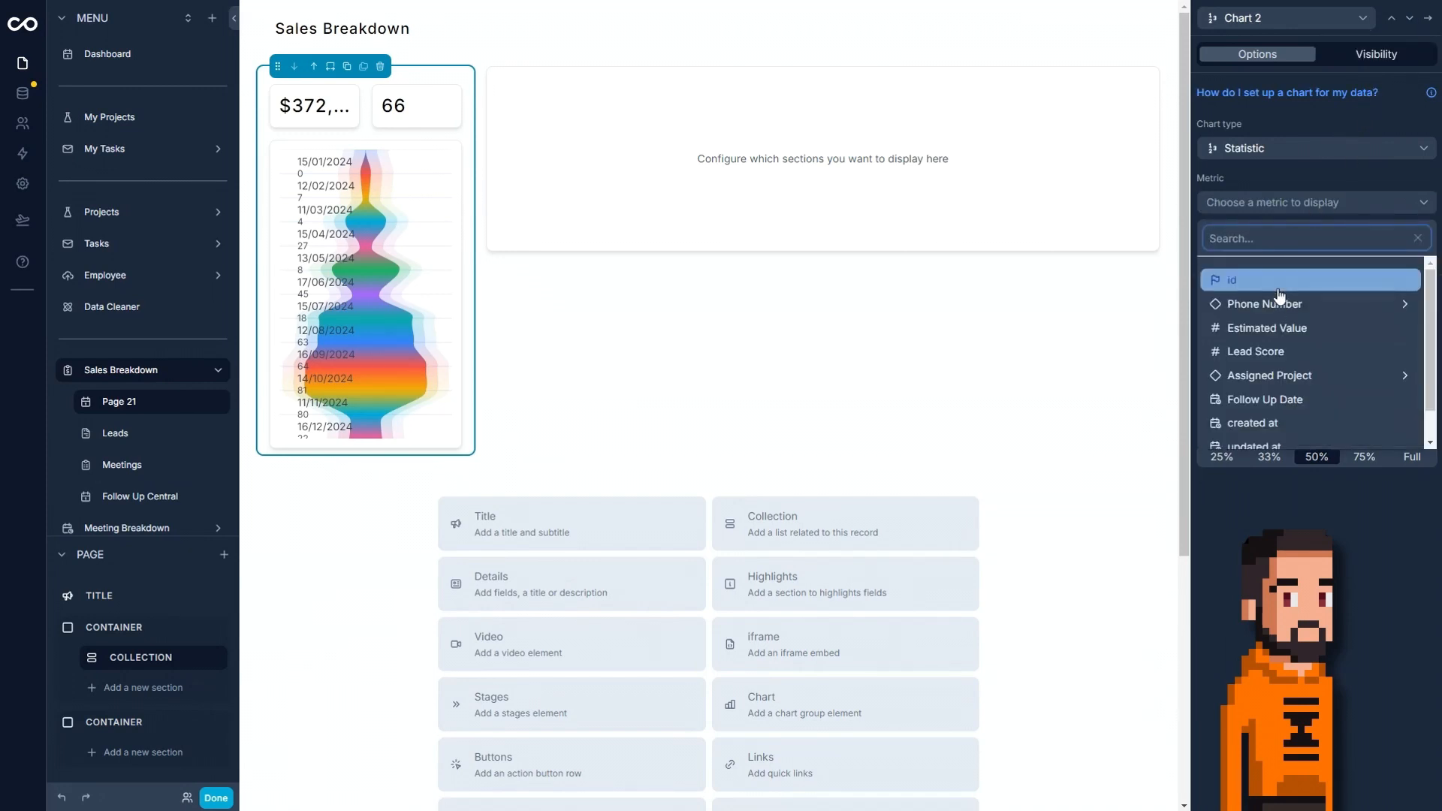
left_click(1279, 293)
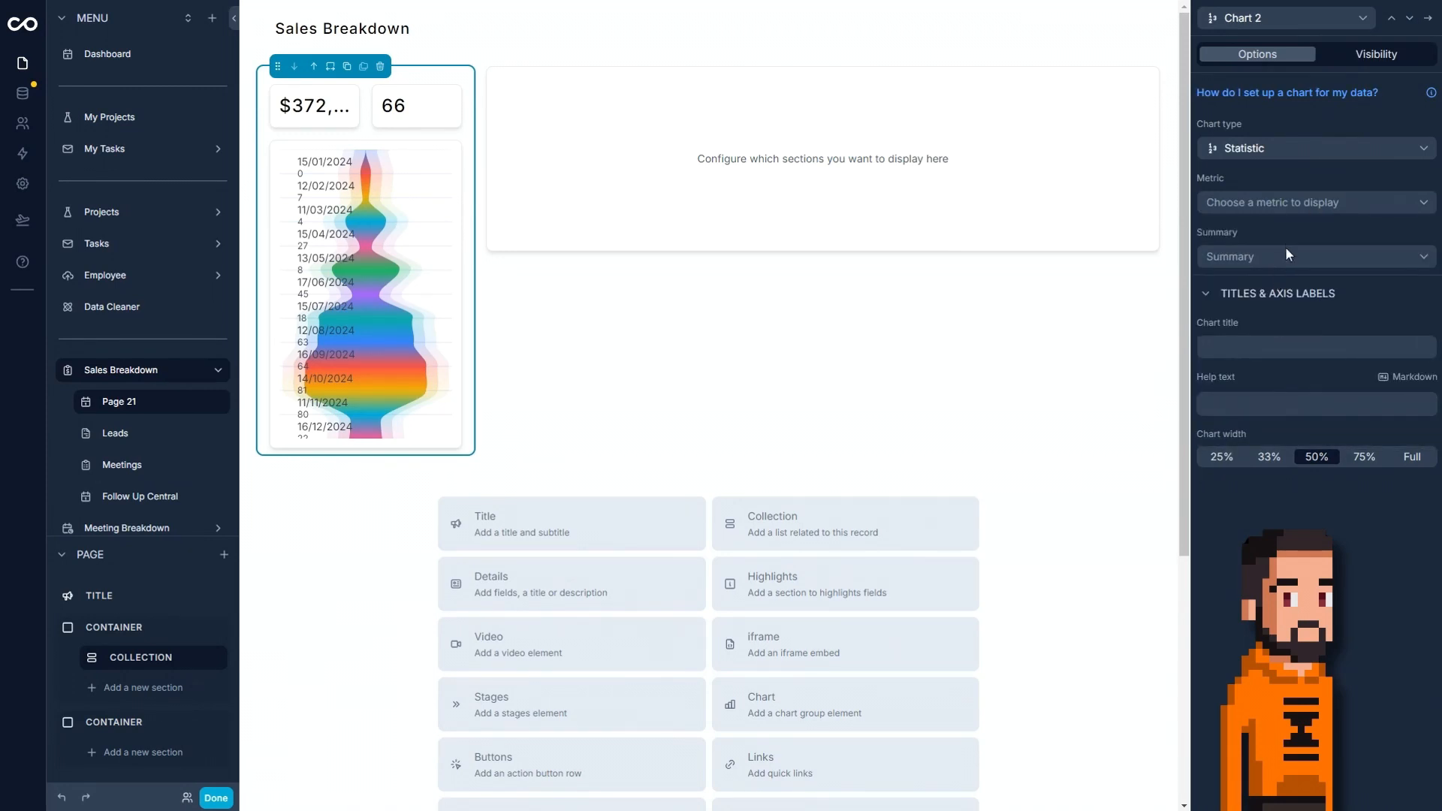
left_click(1274, 256)
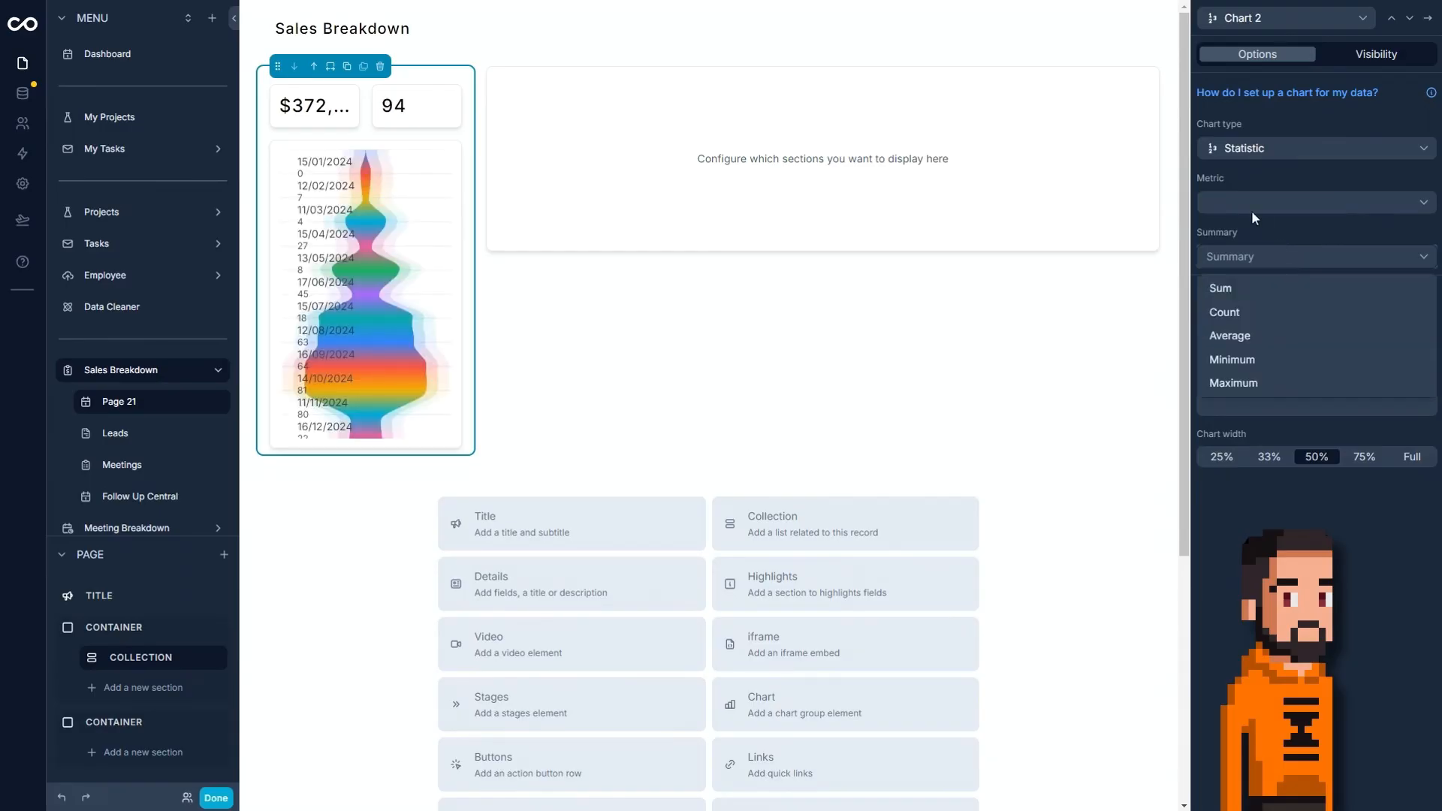
left_click(1242, 312)
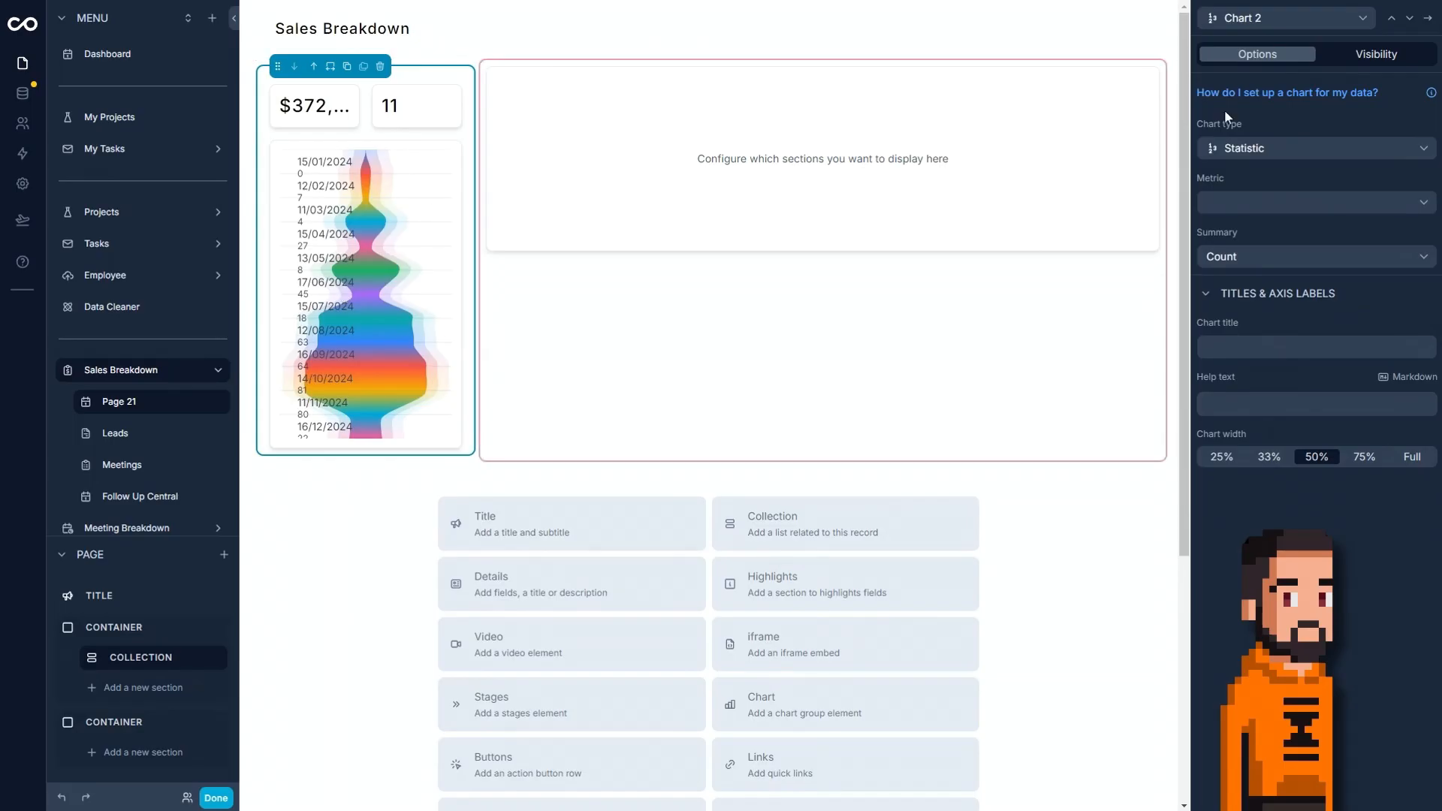
Set Chart 3's funnel X-axis to Sales Stages and its summary to Count.
left_click(1409, 19)
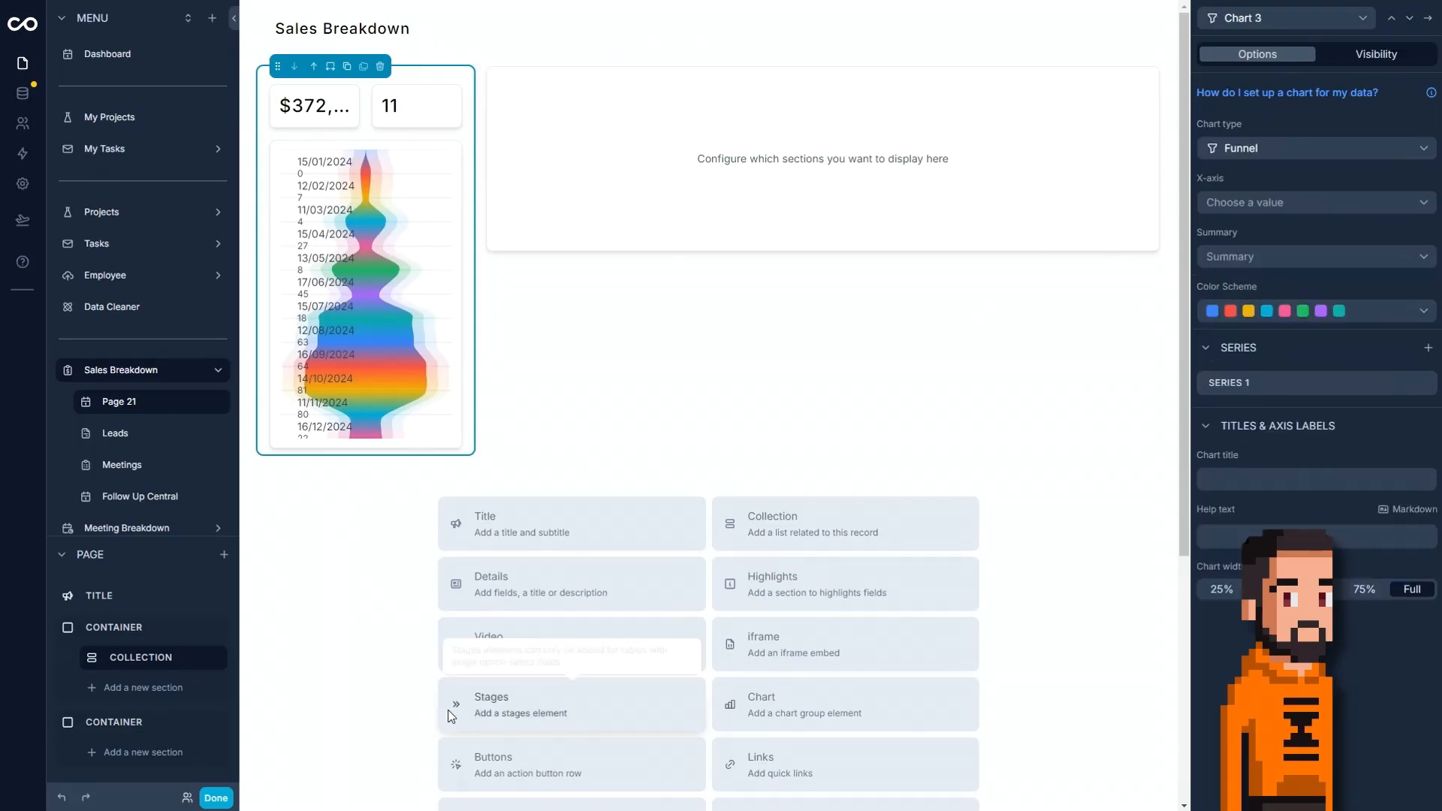
left_click(1299, 200)
left_click(1290, 304)
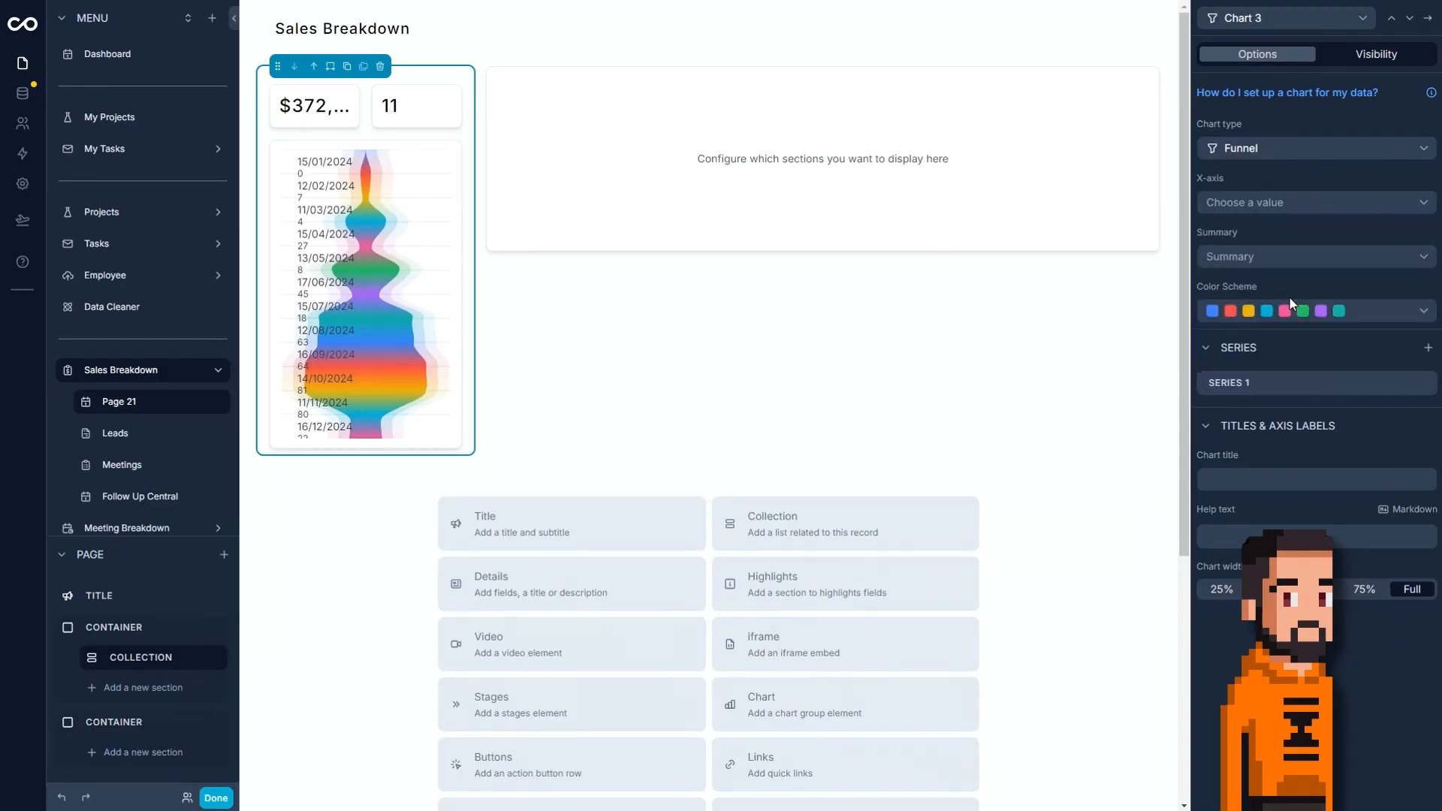
left_click(1276, 256)
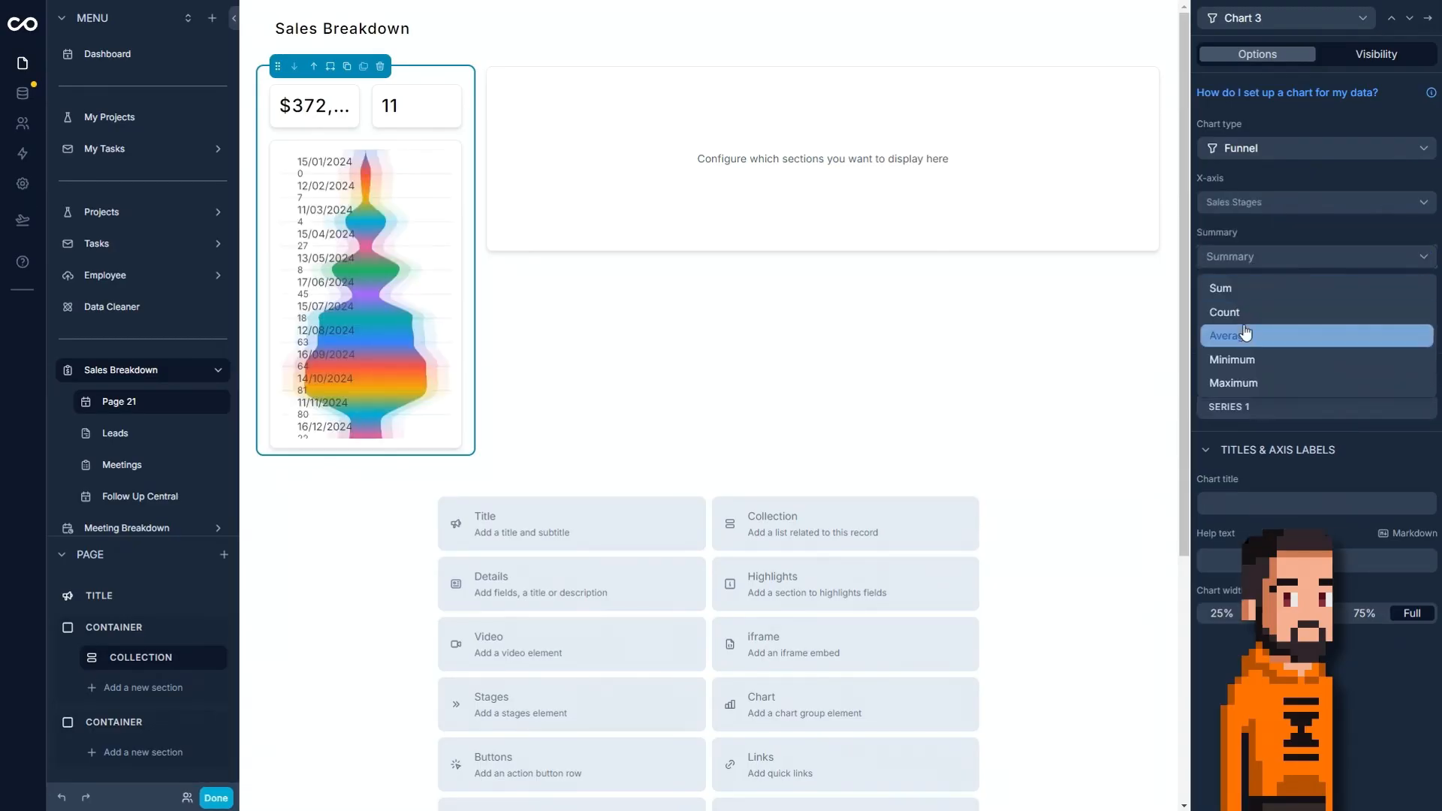
left_click(1245, 313)
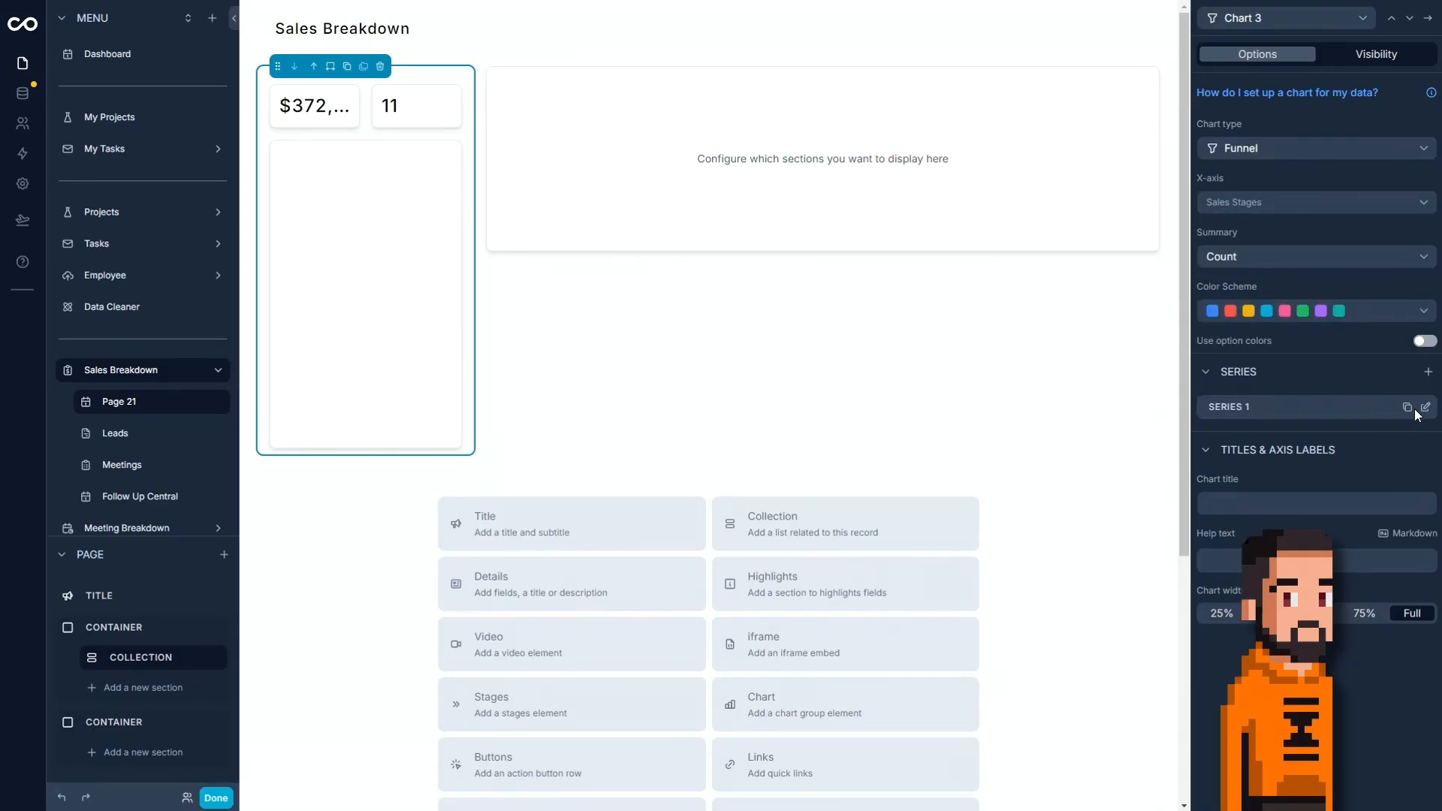
Set the Y-axis of Chart 3's Series 1 to id and return to the collection settings.
left_click(1422, 410)
left_click(1282, 126)
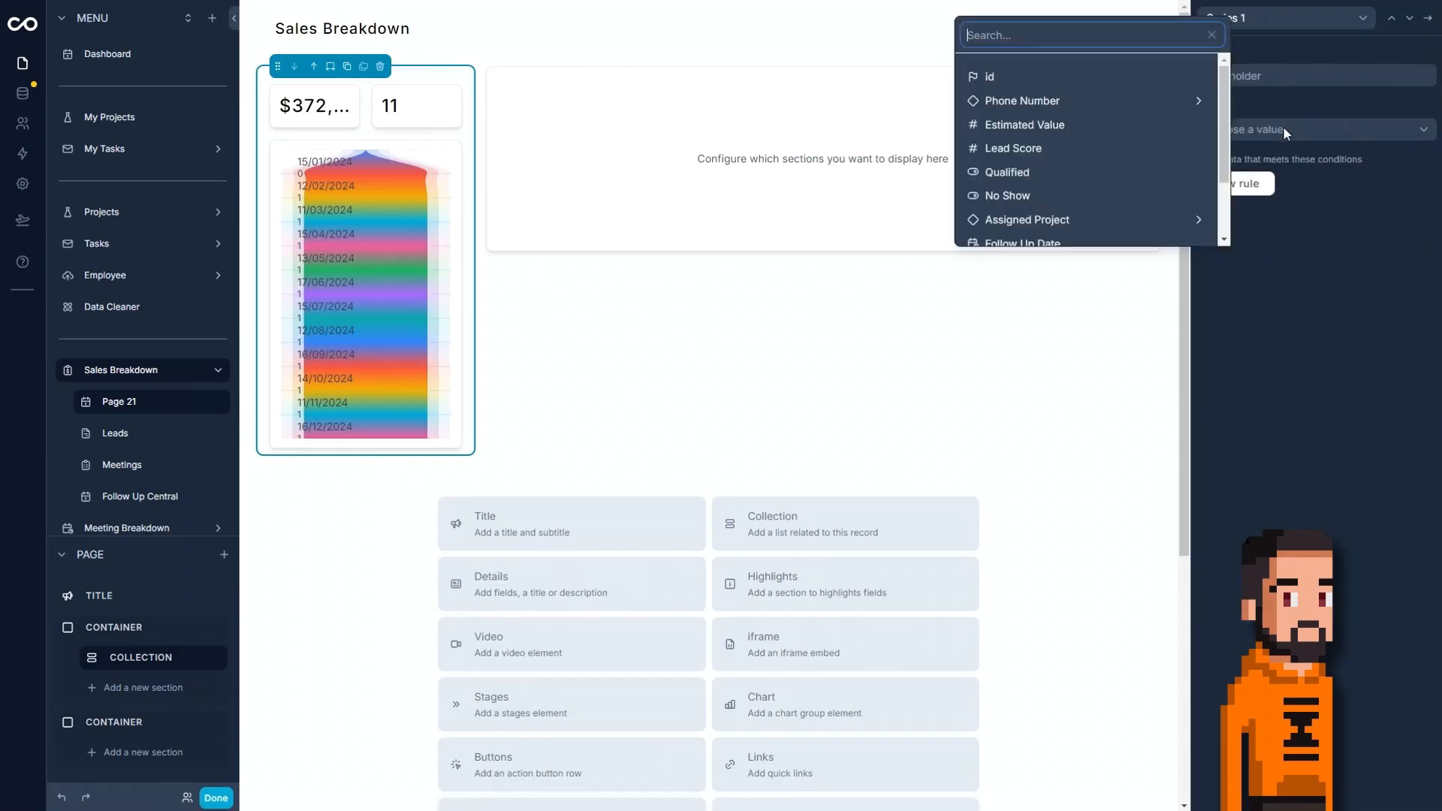
left_click(1127, 73)
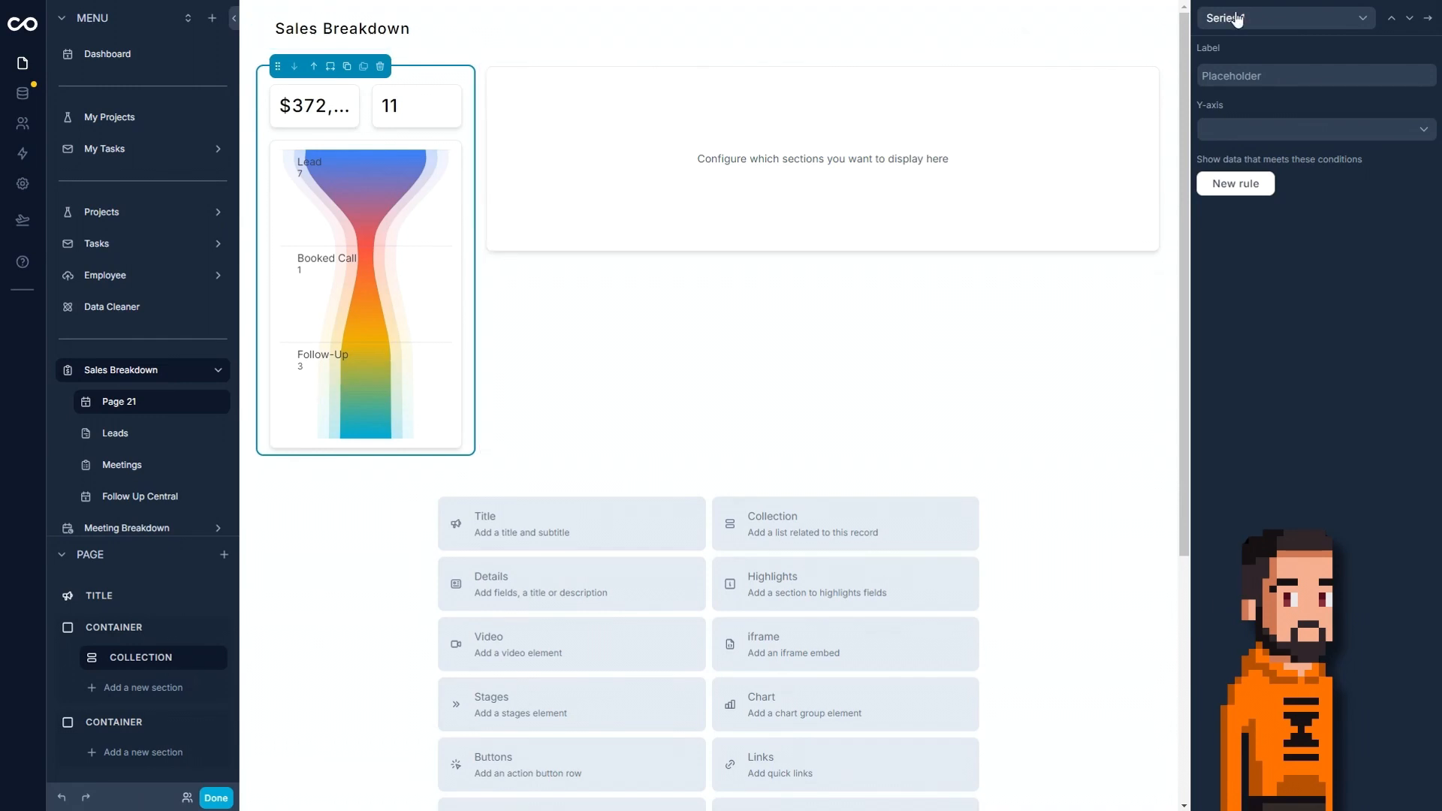
left_click(1429, 24)
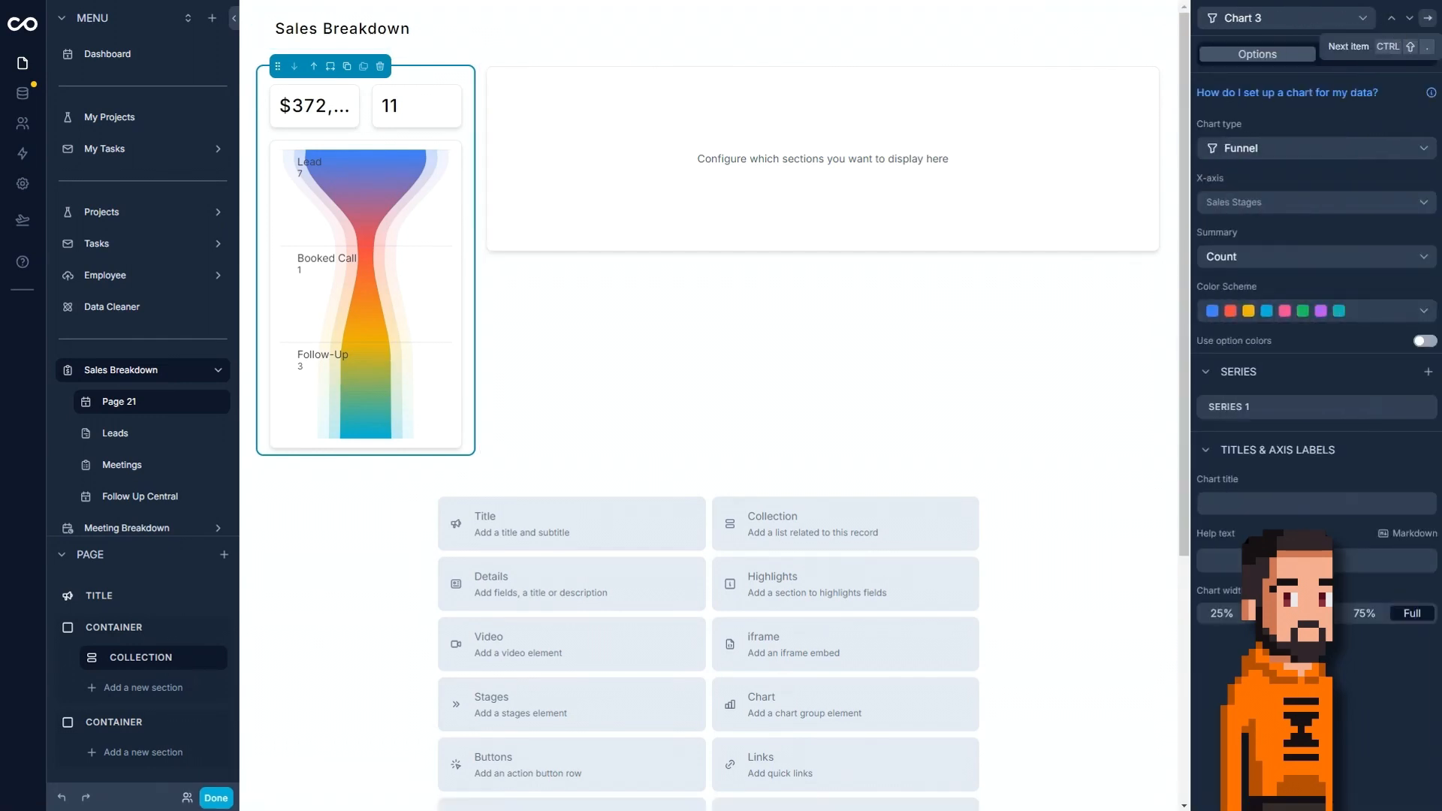
left_click(1426, 22)
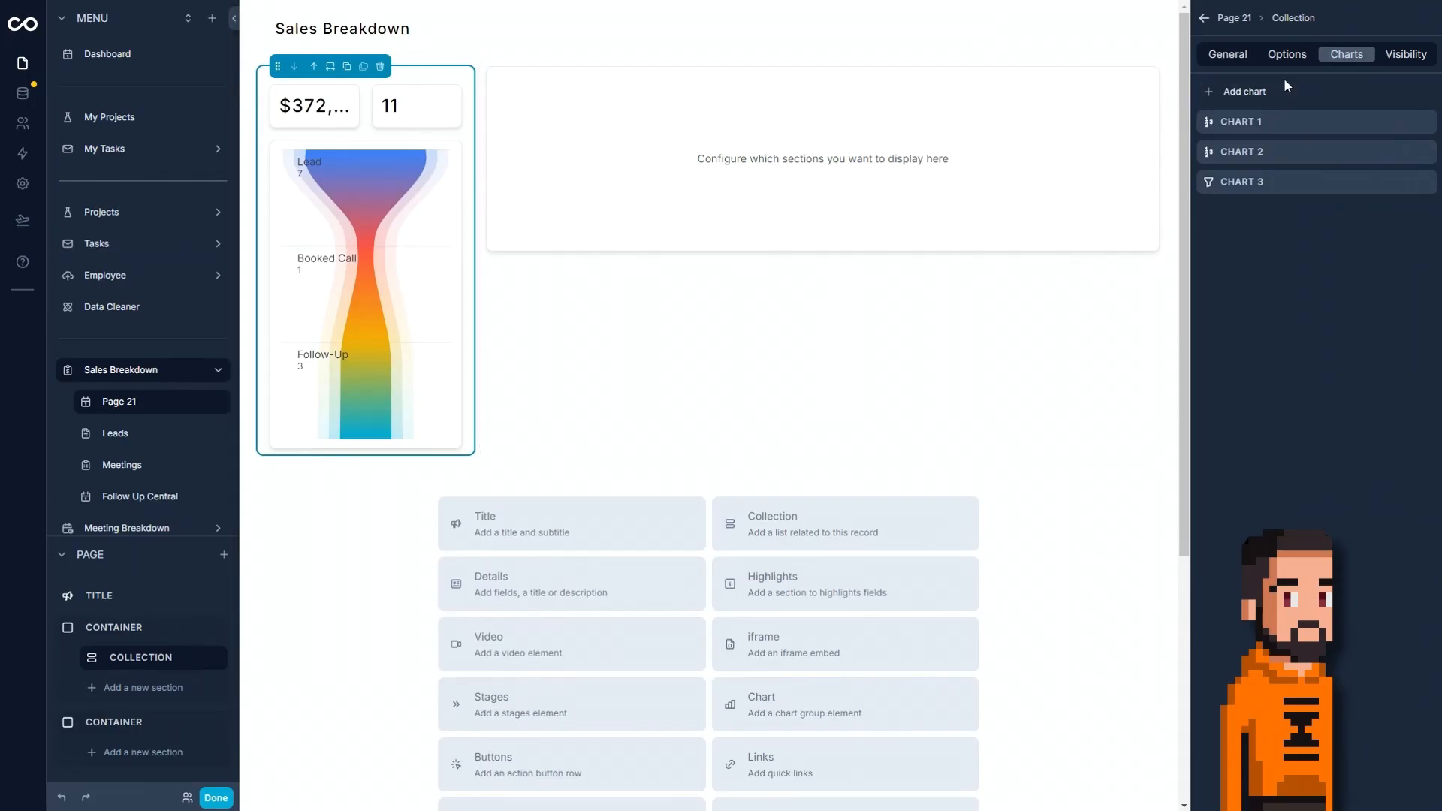
Title the charts collection "Active Funnel Value".
left_click(1216, 58)
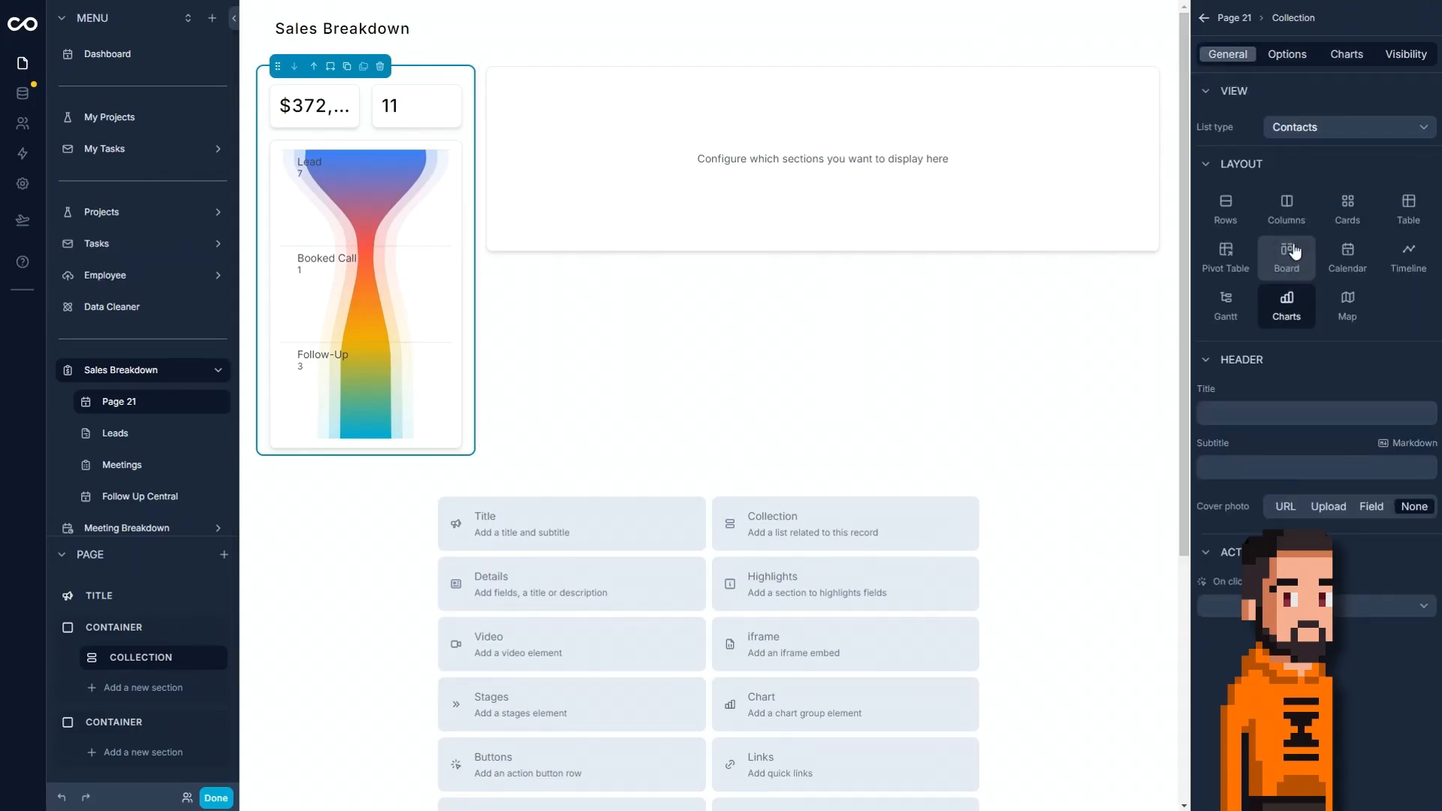
left_click(1281, 406)
type("A")
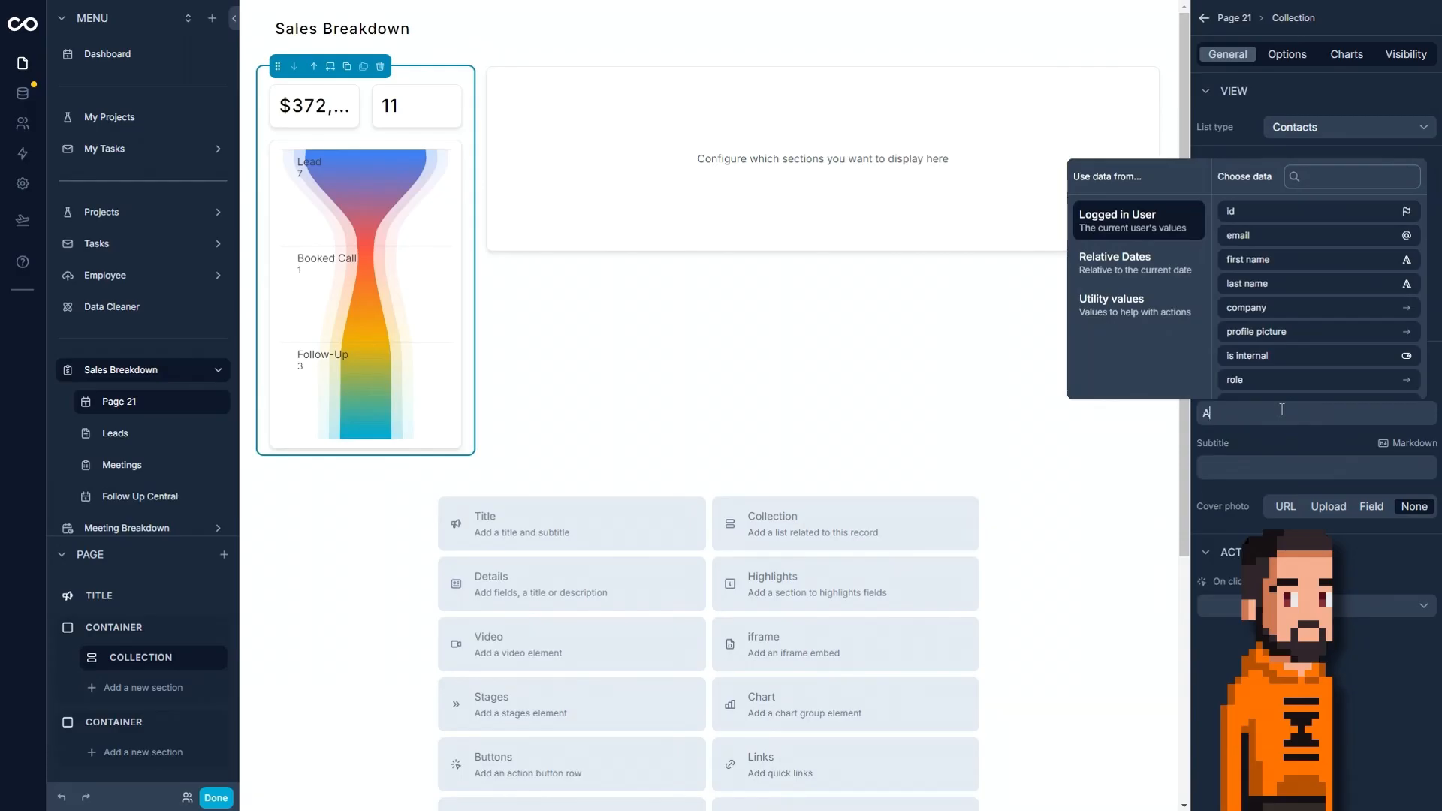
type("ctive Funnel Value")
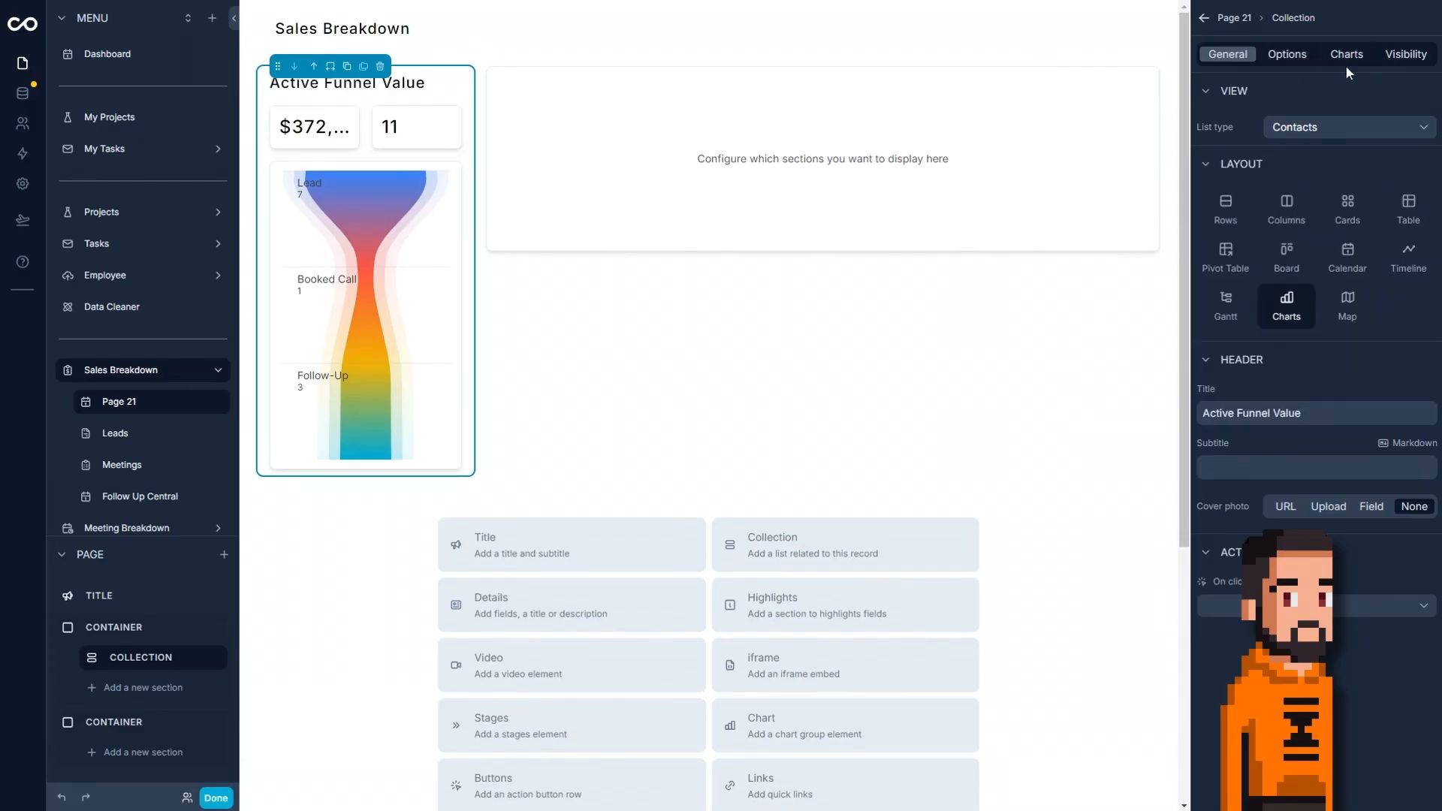
Enable created at as a filter field for the charts collection.
left_click(1346, 55)
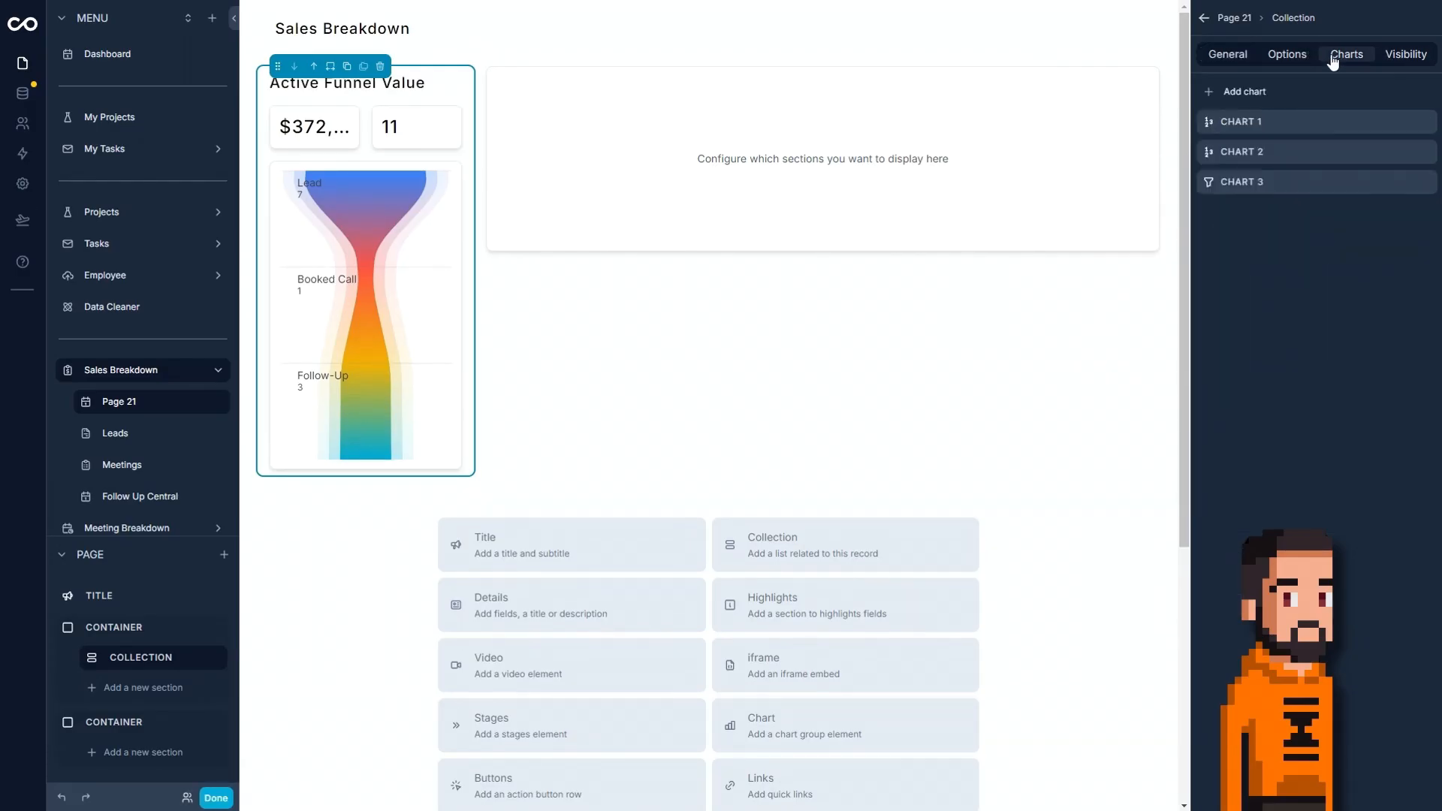
left_click(1311, 60)
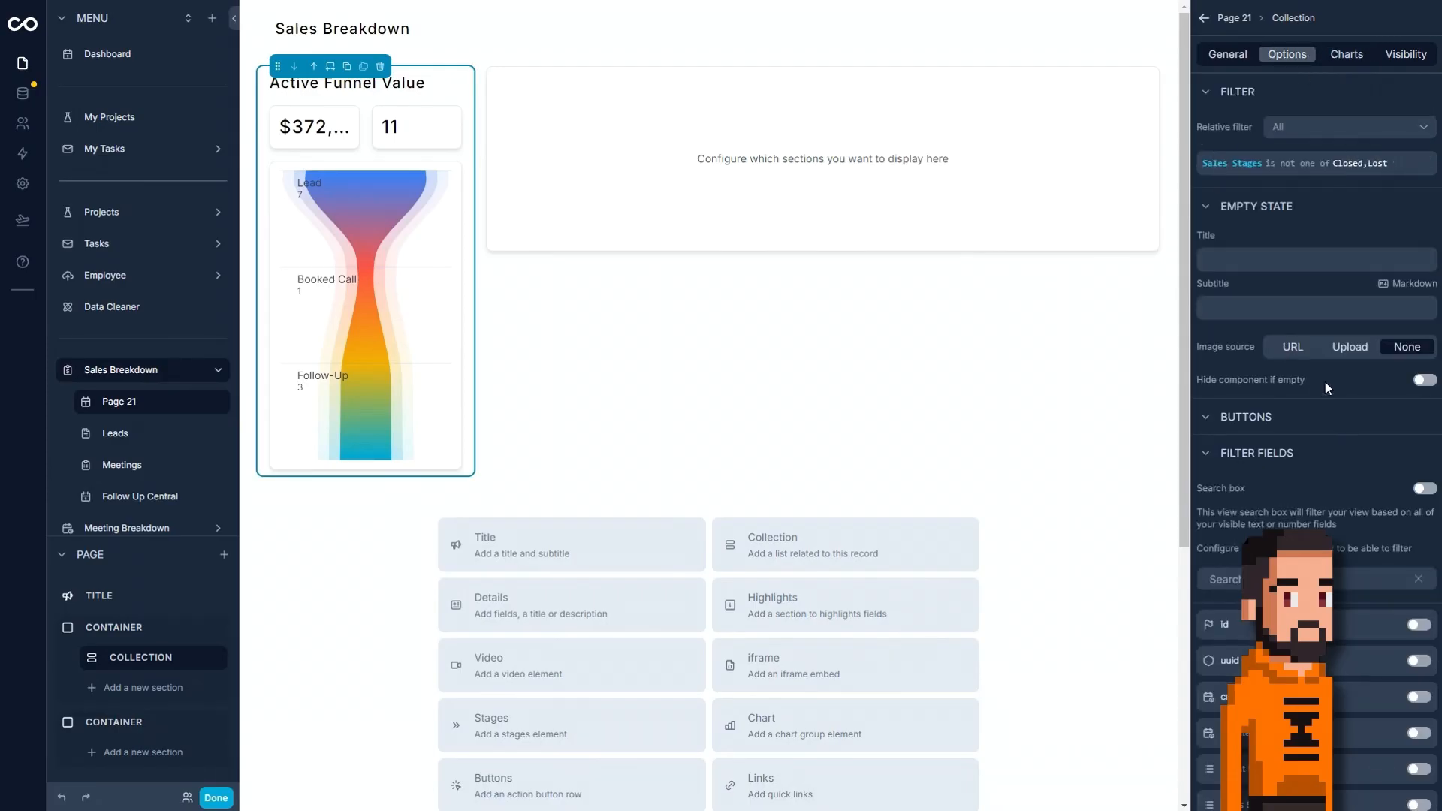
scroll(1336, 526, "down", 3)
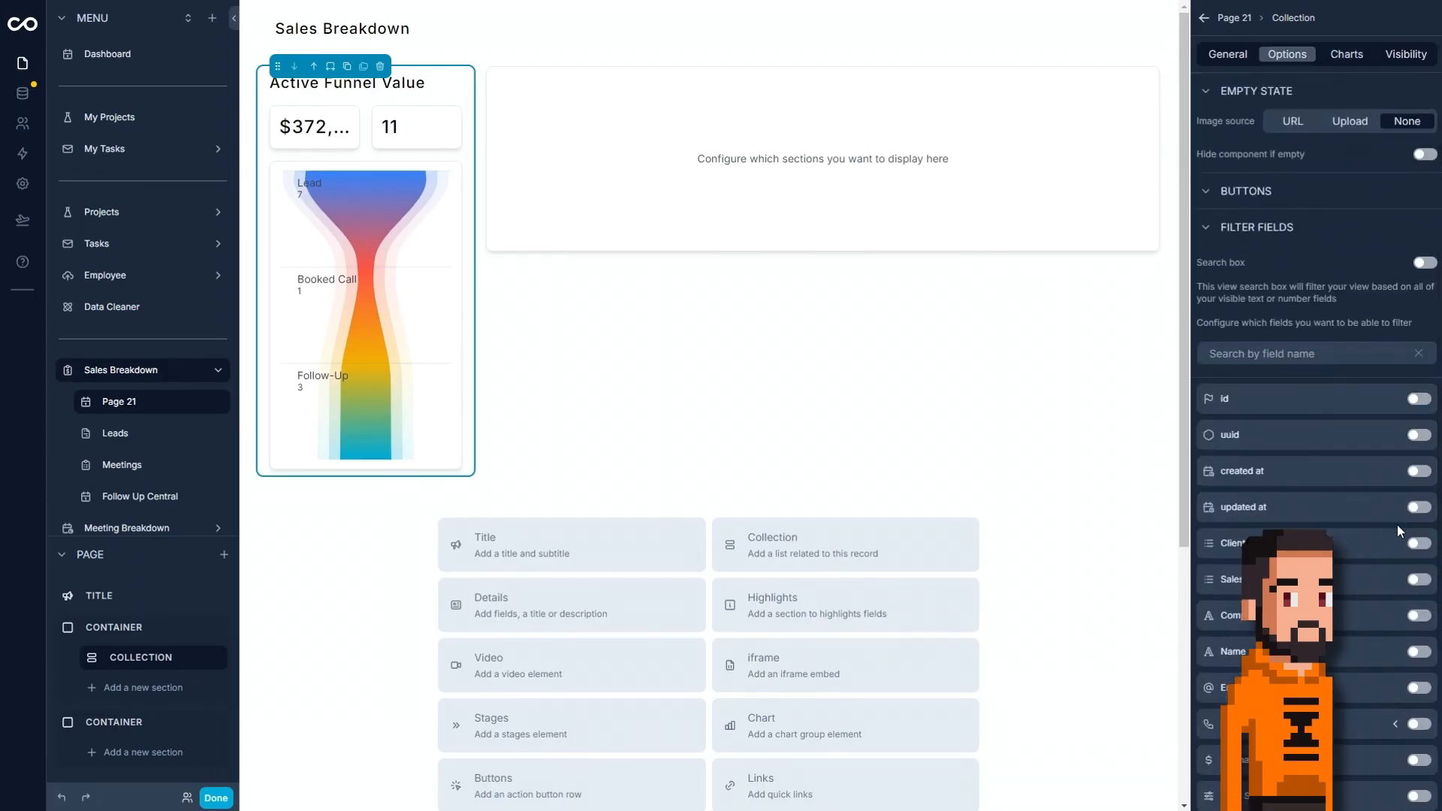
scroll(1395, 528, "down", 1)
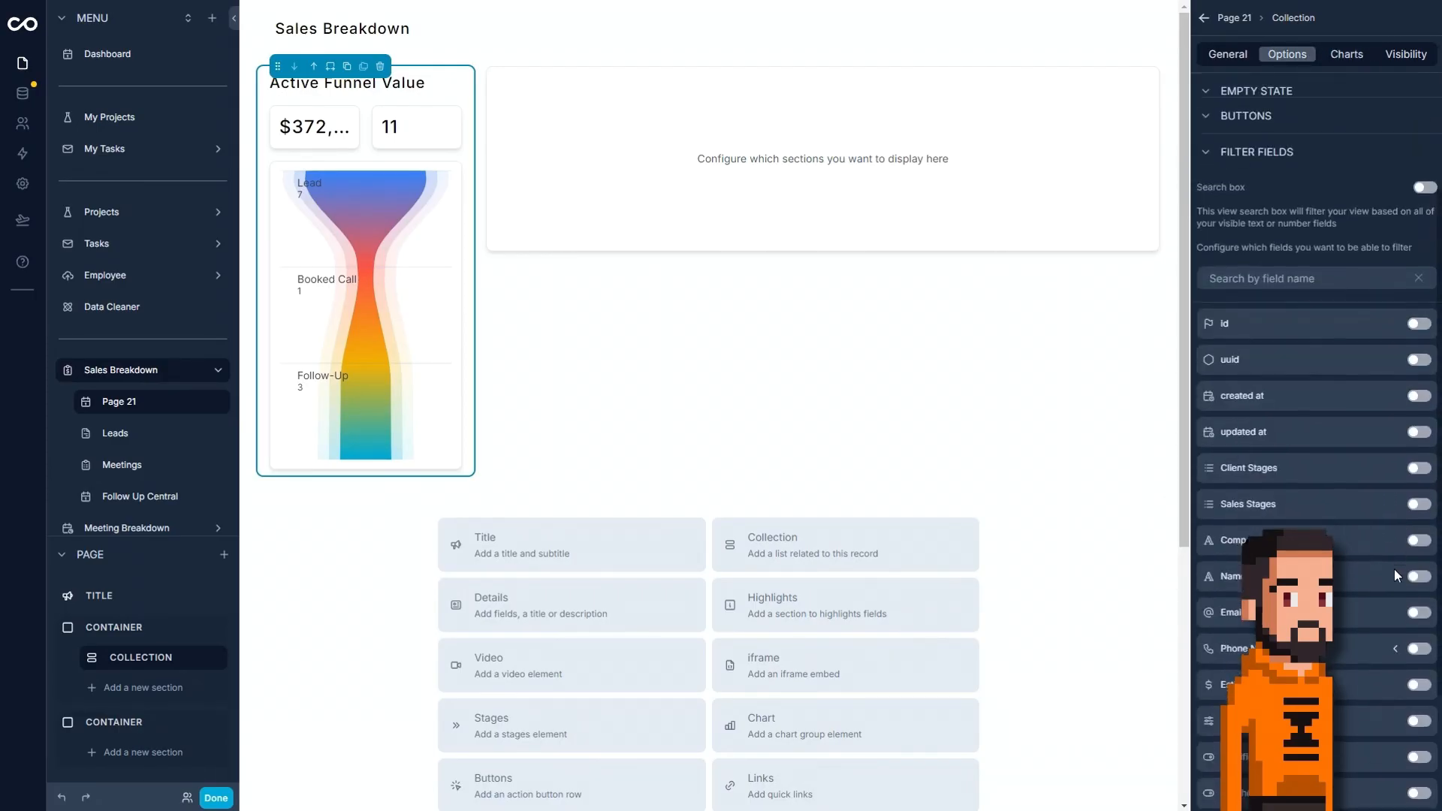
left_click(1420, 397)
Test the Created at filter on the charts with the This week range and clear it again.
left_click(410, 88)
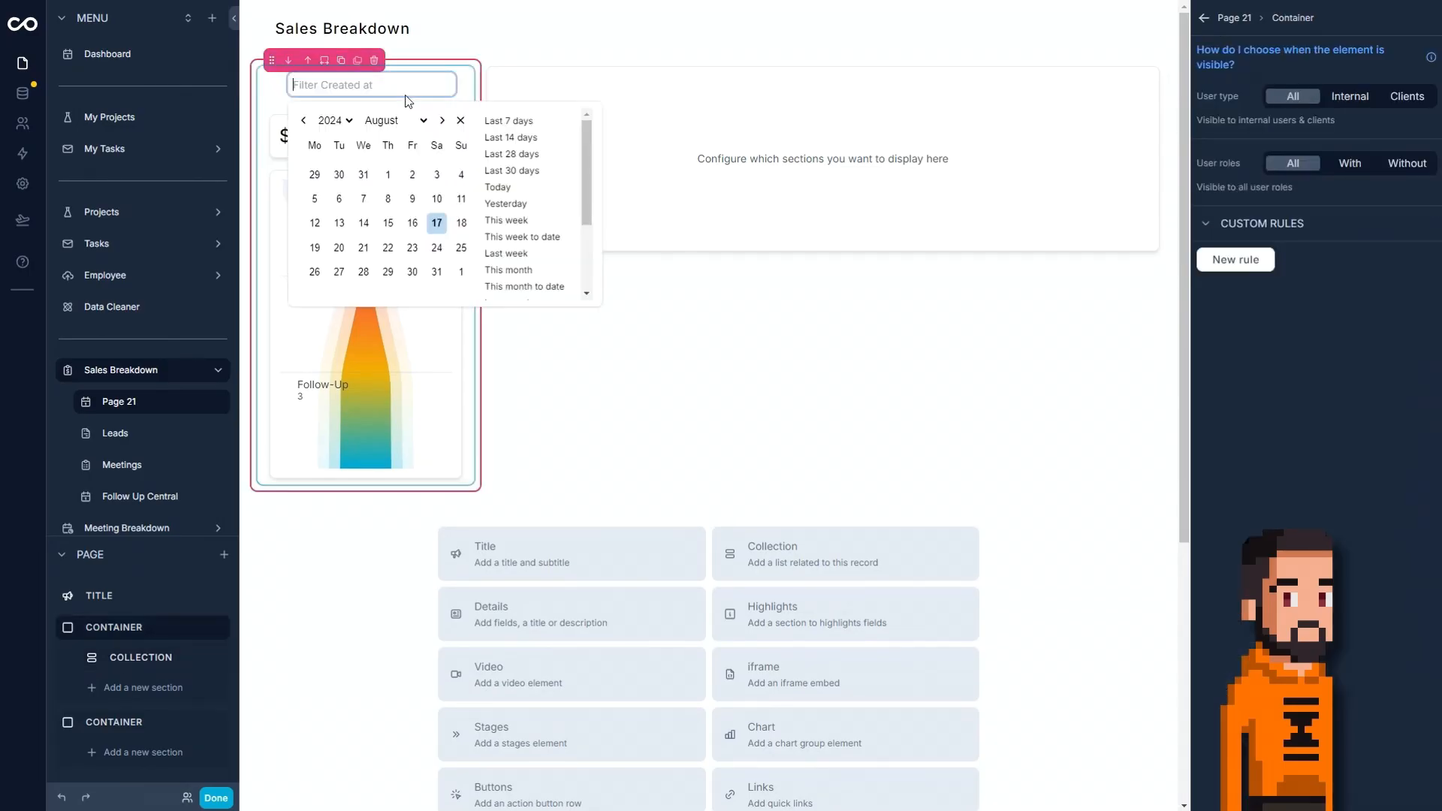
left_click(540, 226)
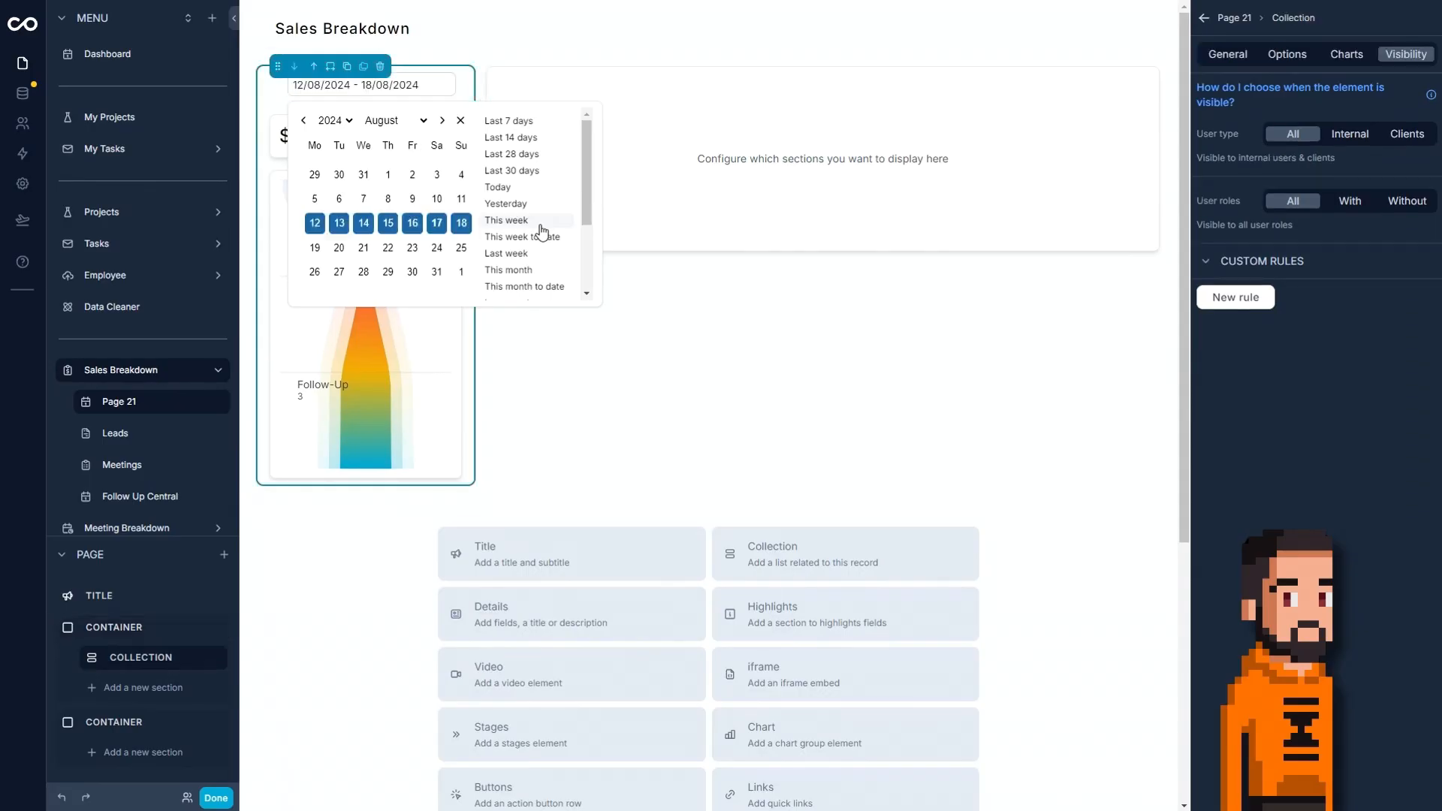
left_click(337, 614)
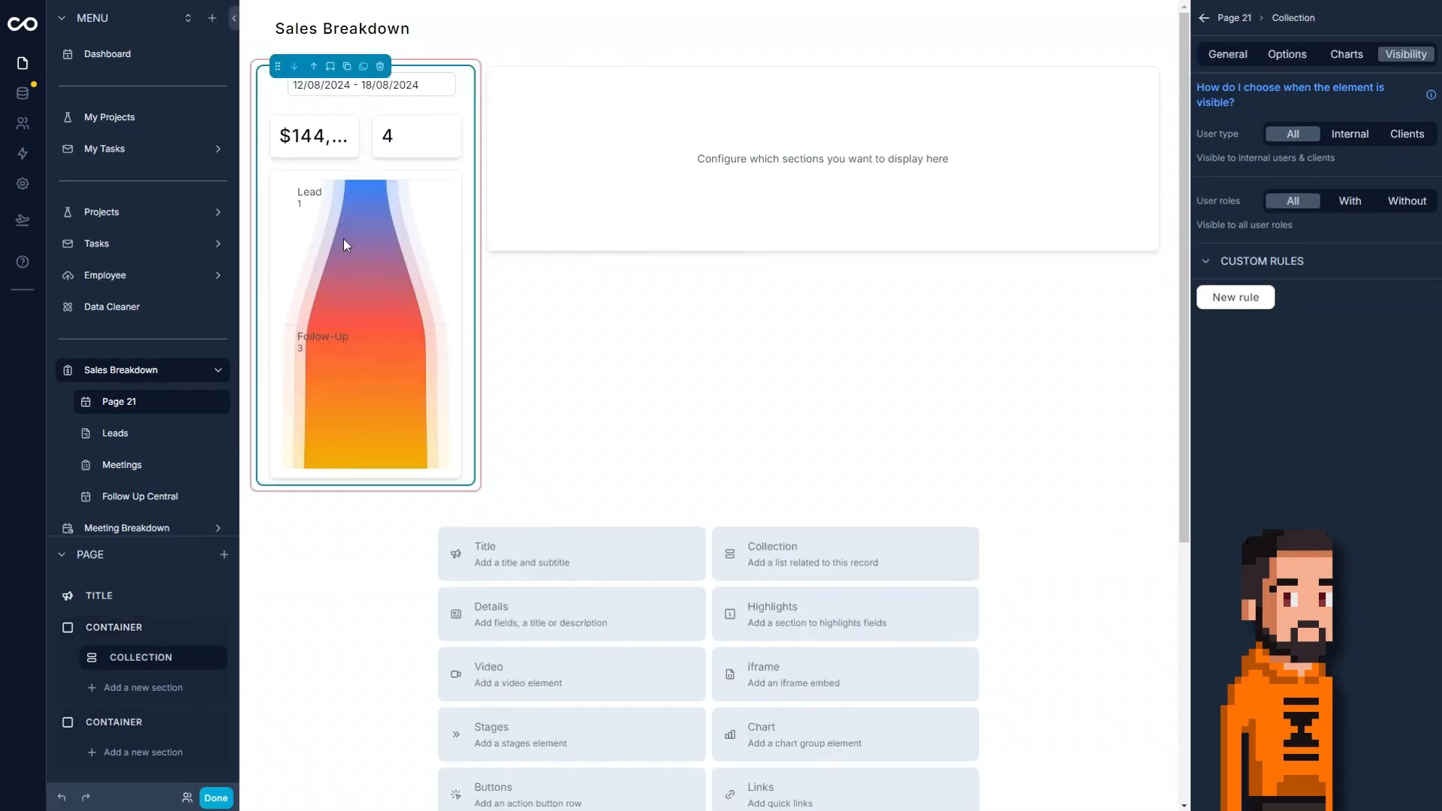
left_click(389, 84)
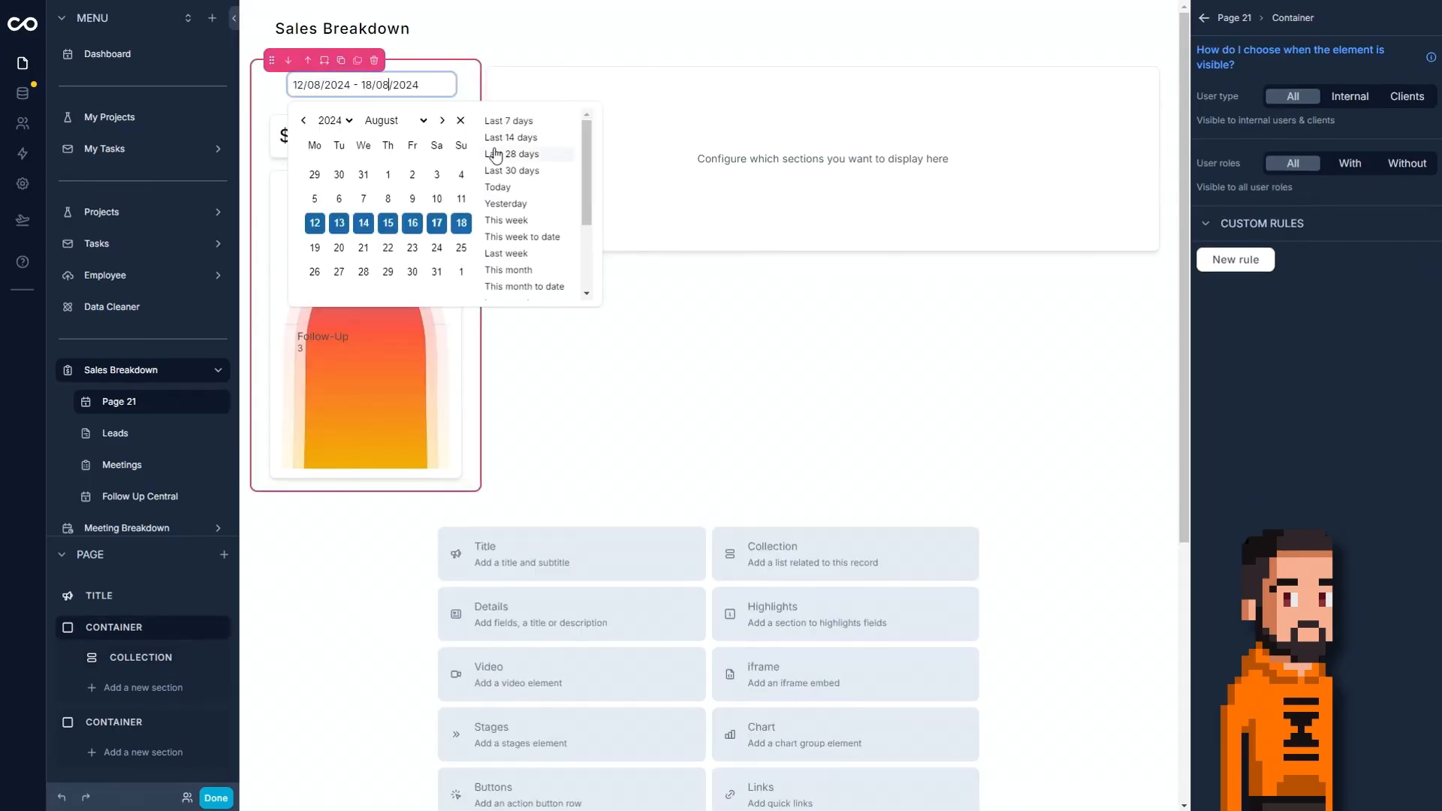
left_click(461, 121)
left_click(646, 313)
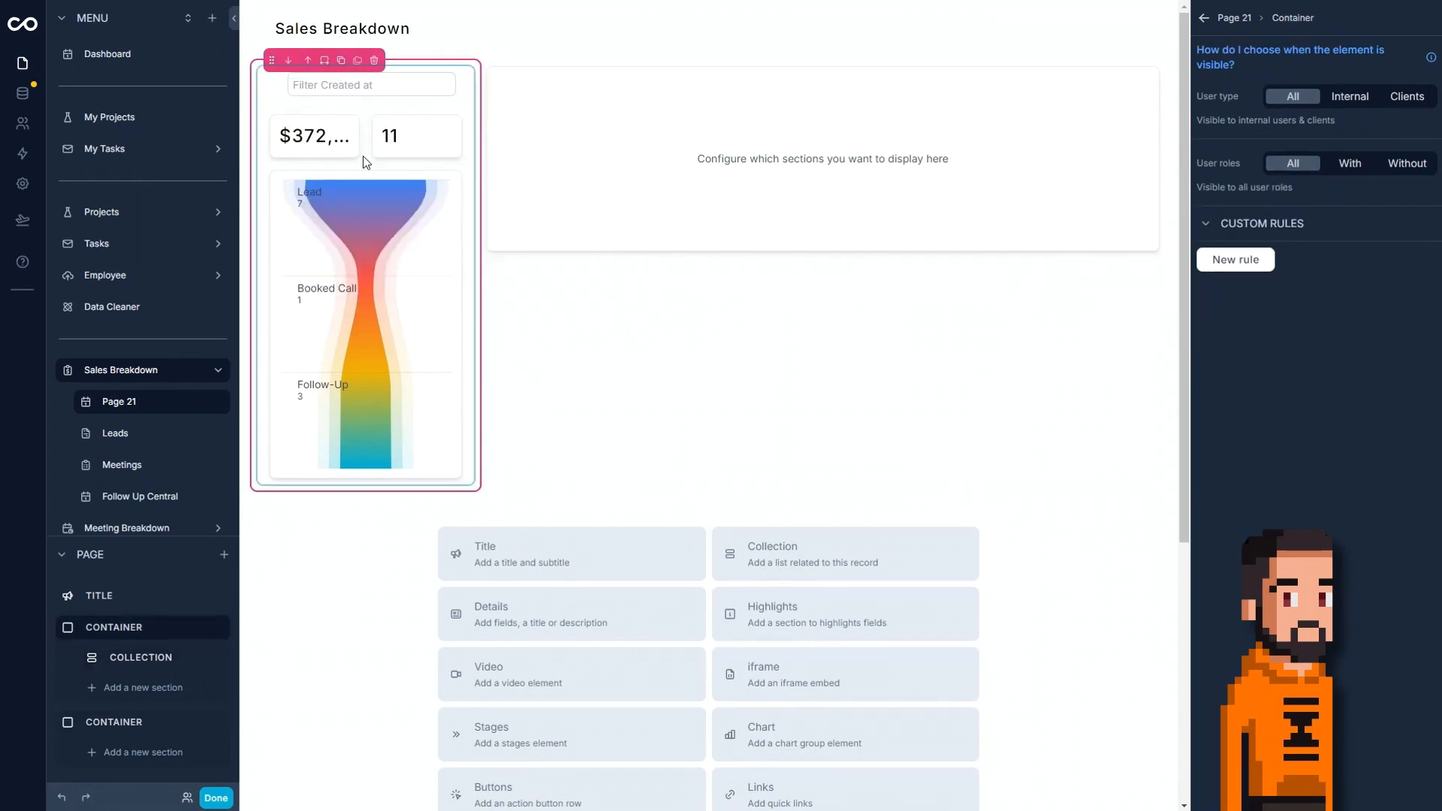
Preview the Sales Breakdown page outside the editor and return to editing it.
left_click(216, 797)
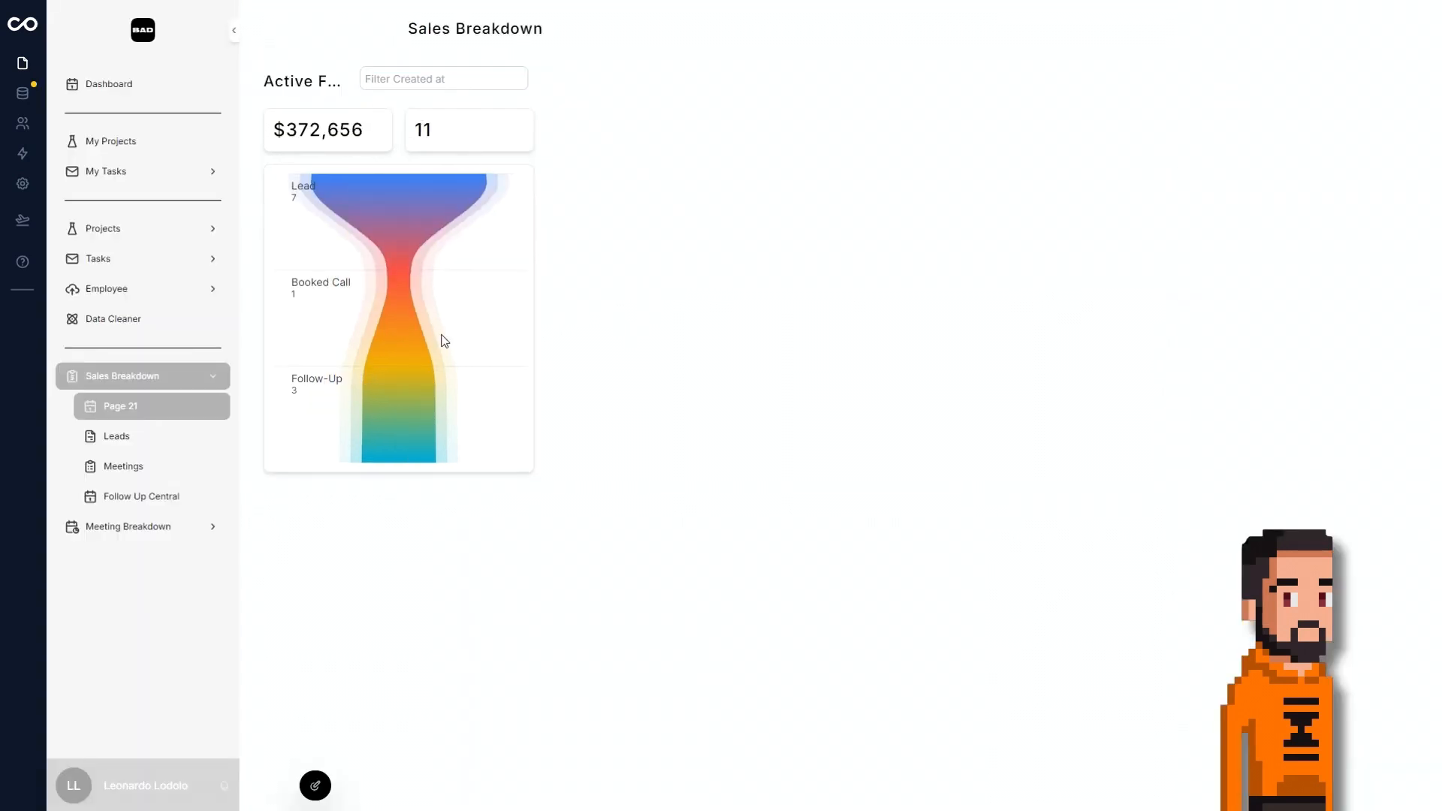
left_click(316, 787)
Add a collection inside the empty container beside the charts.
left_click(746, 164)
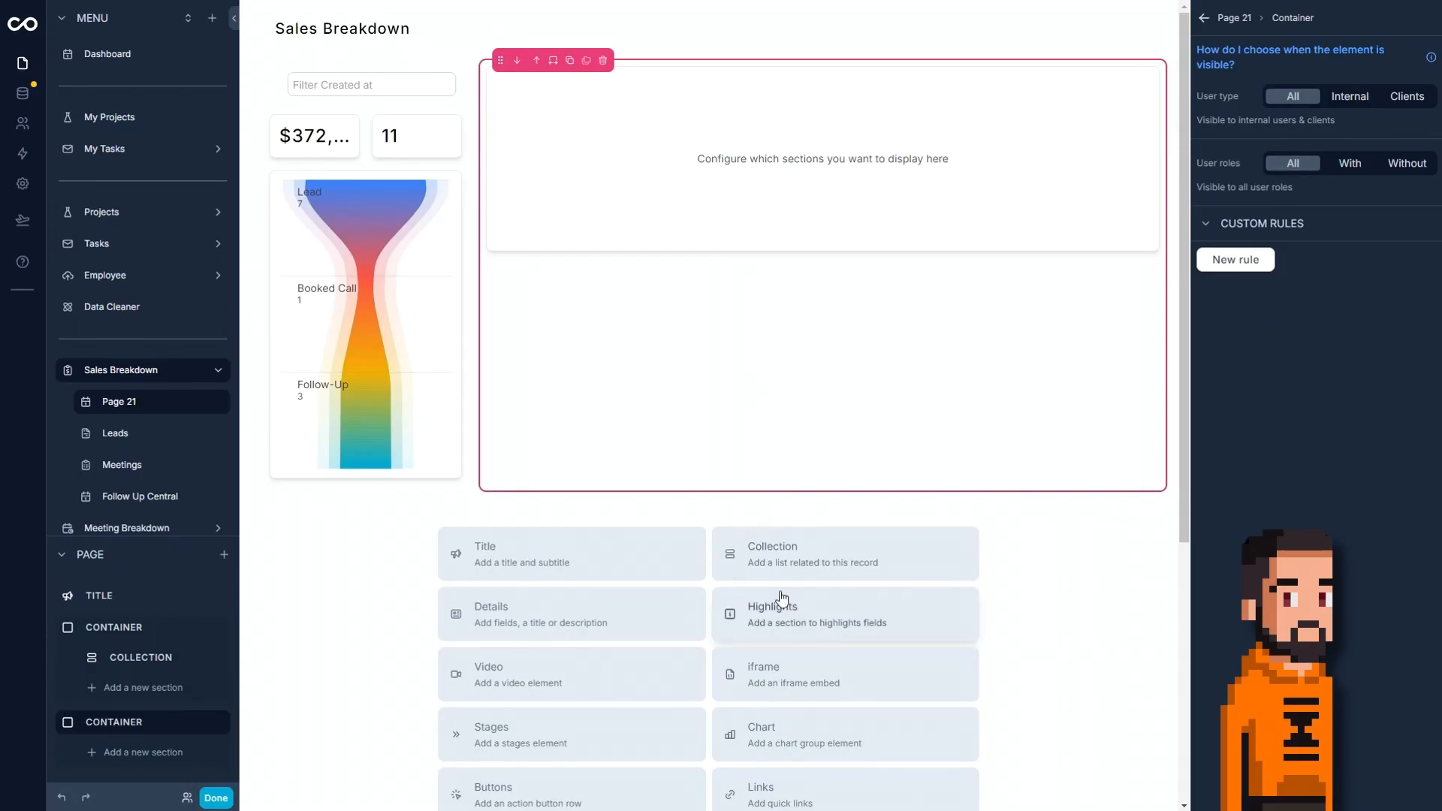
left_click(780, 556)
left_click_drag(66, 756, 93, 704)
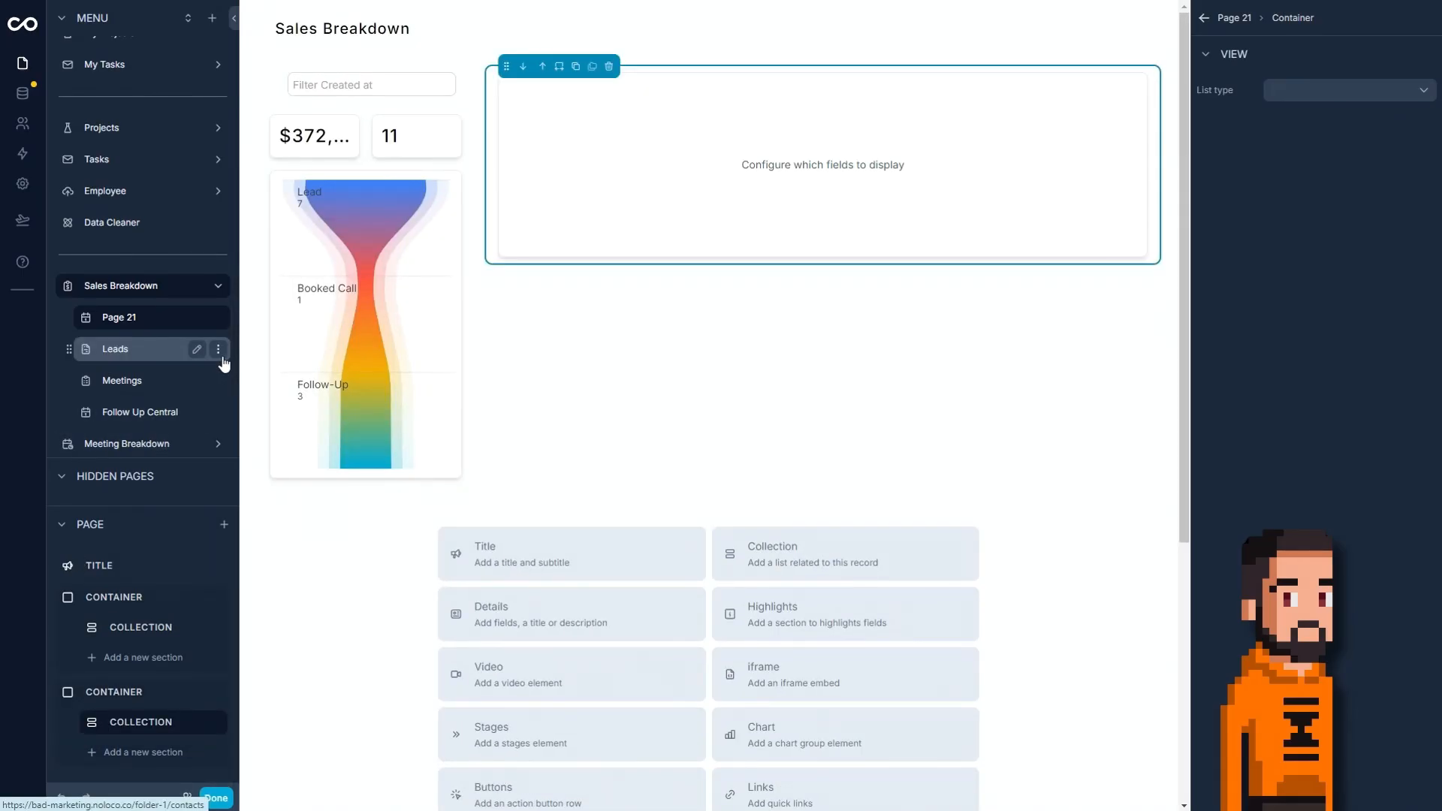
Set the new collection's list type to Contacts and its layout to Columns.
left_click(1346, 92)
left_click(1335, 282)
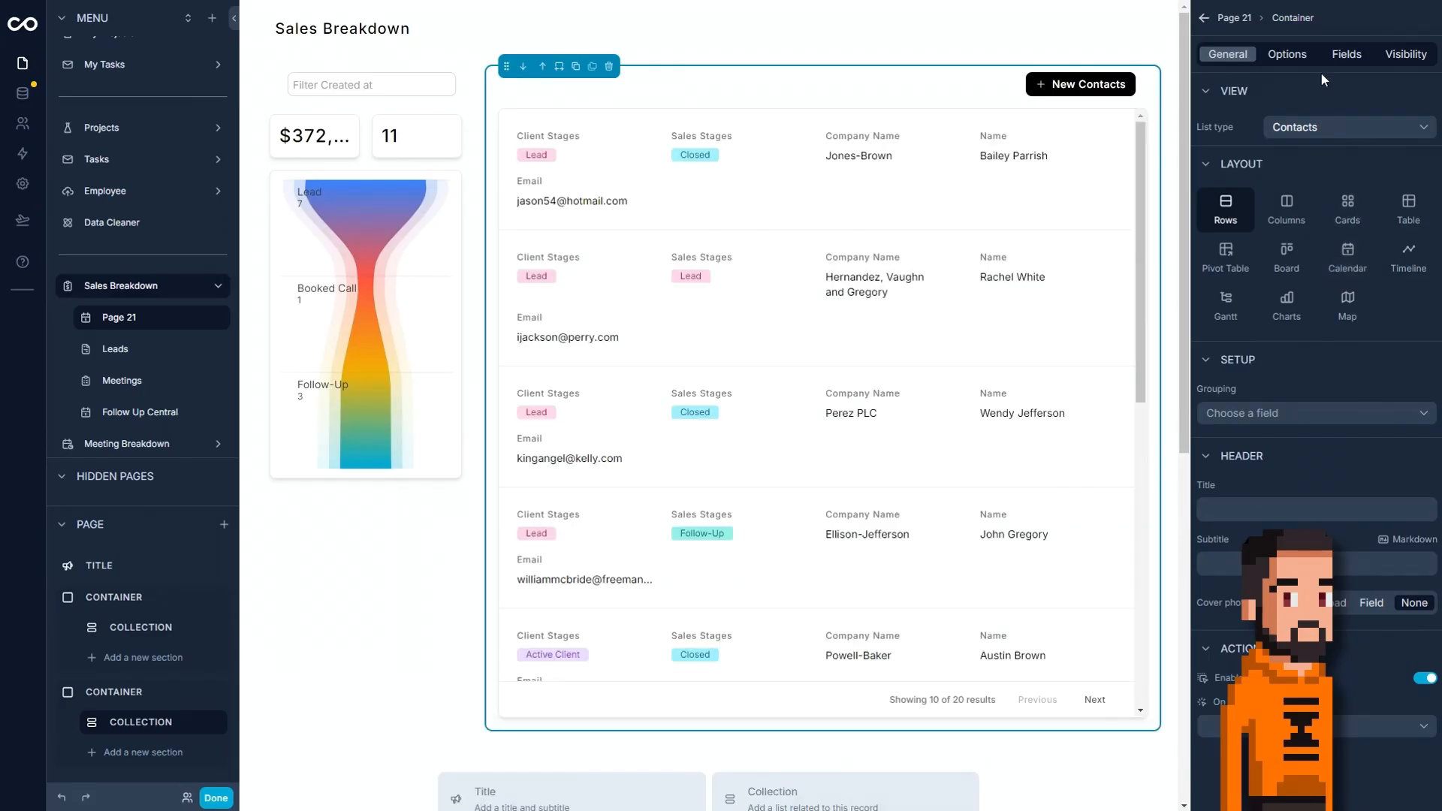
left_click(1297, 224)
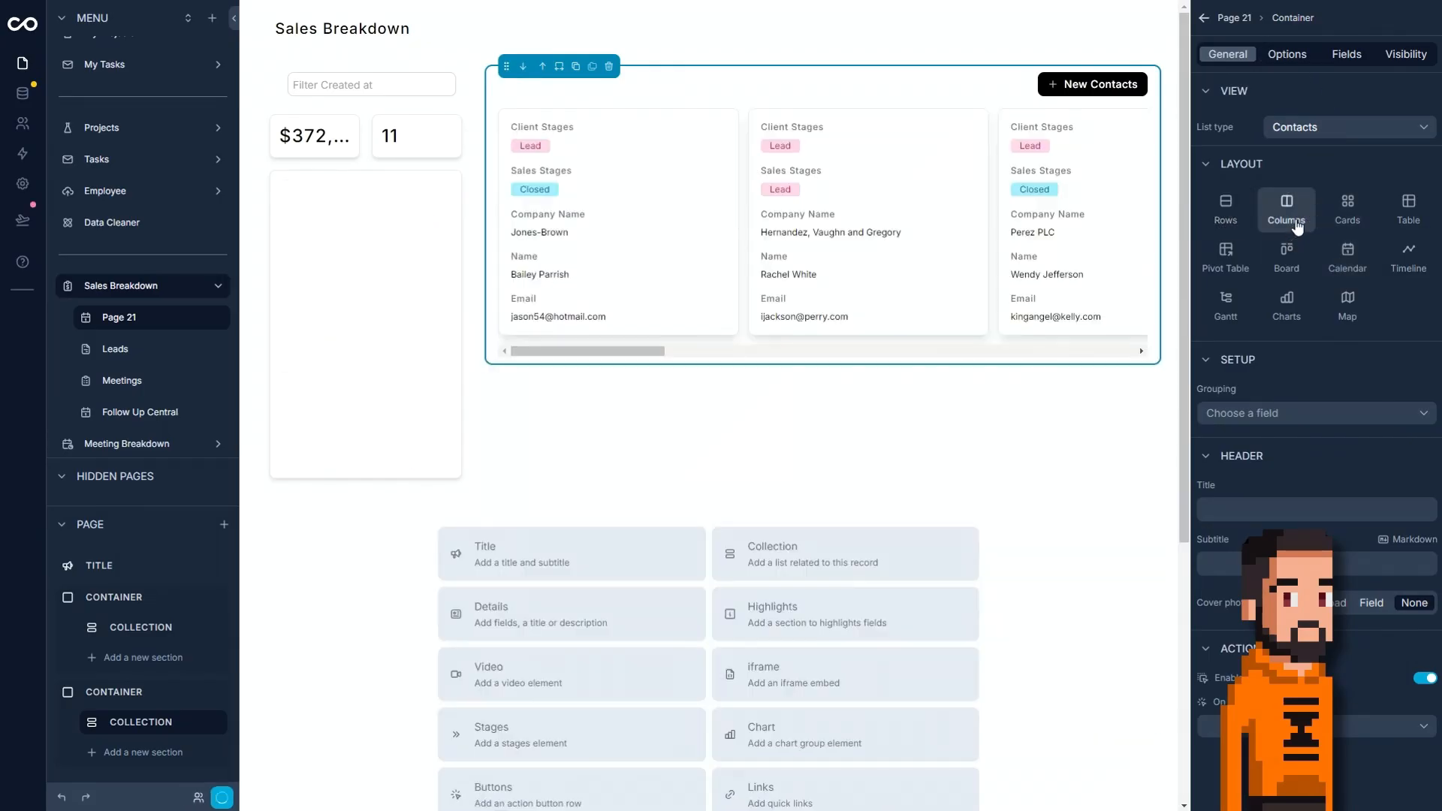
left_click_drag(600, 348, 502, 350)
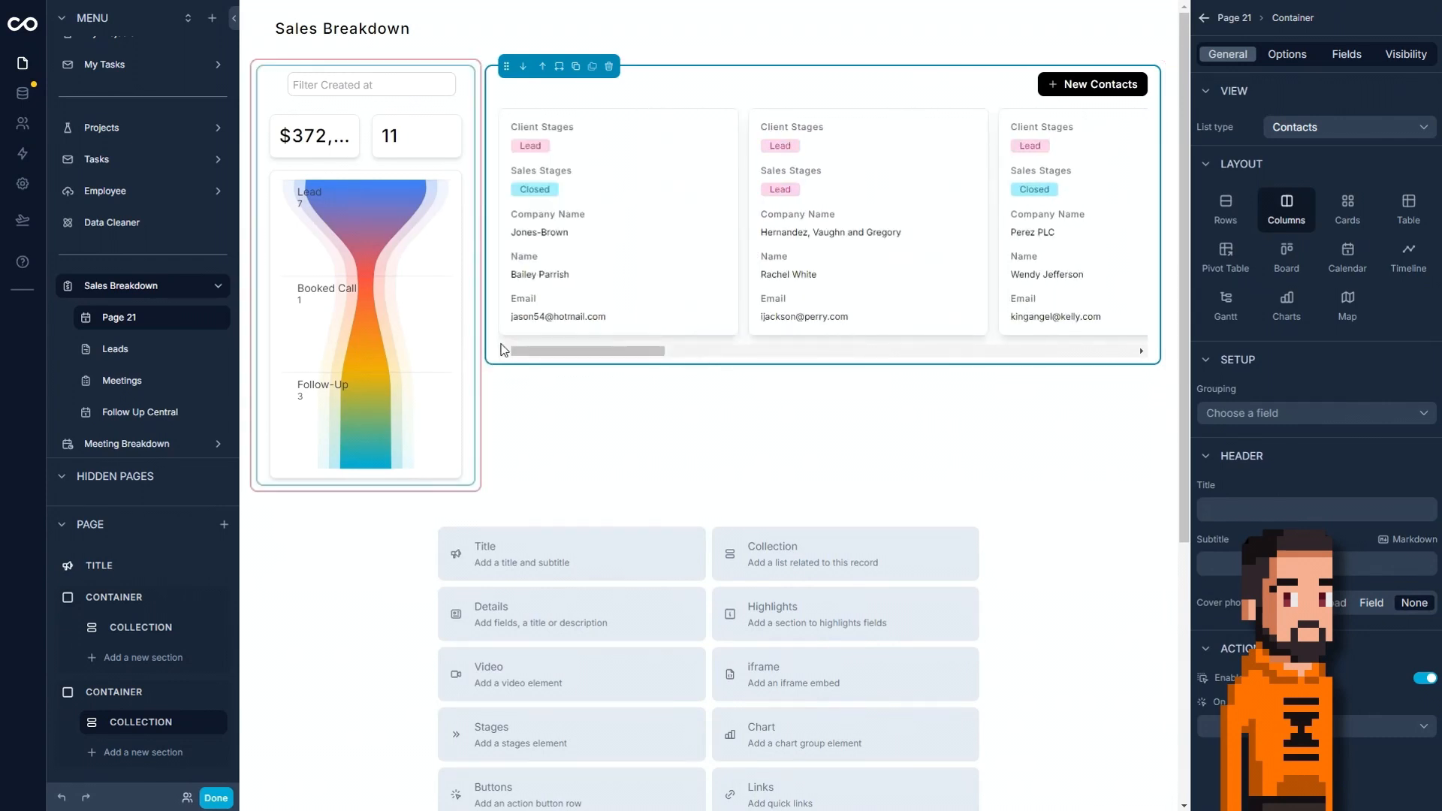
Set the relative filter of the Contacts collection to All.
left_click(1289, 54)
left_click(1303, 125)
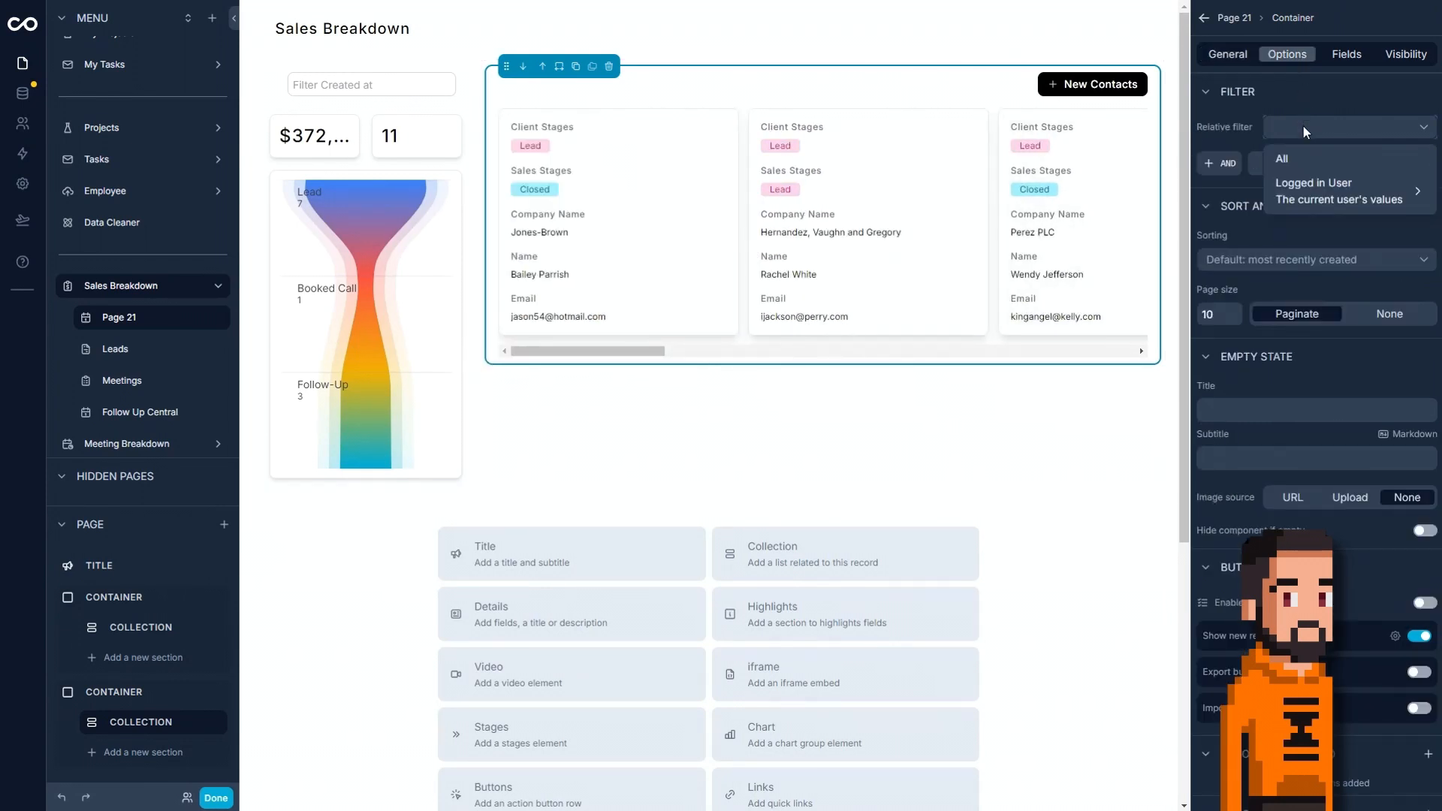
left_click(1243, 170)
Add a filter to the Contacts collection where Sales Stages is equal to Closed, using a fixed value instead of a dynamic one.
left_click(1217, 164)
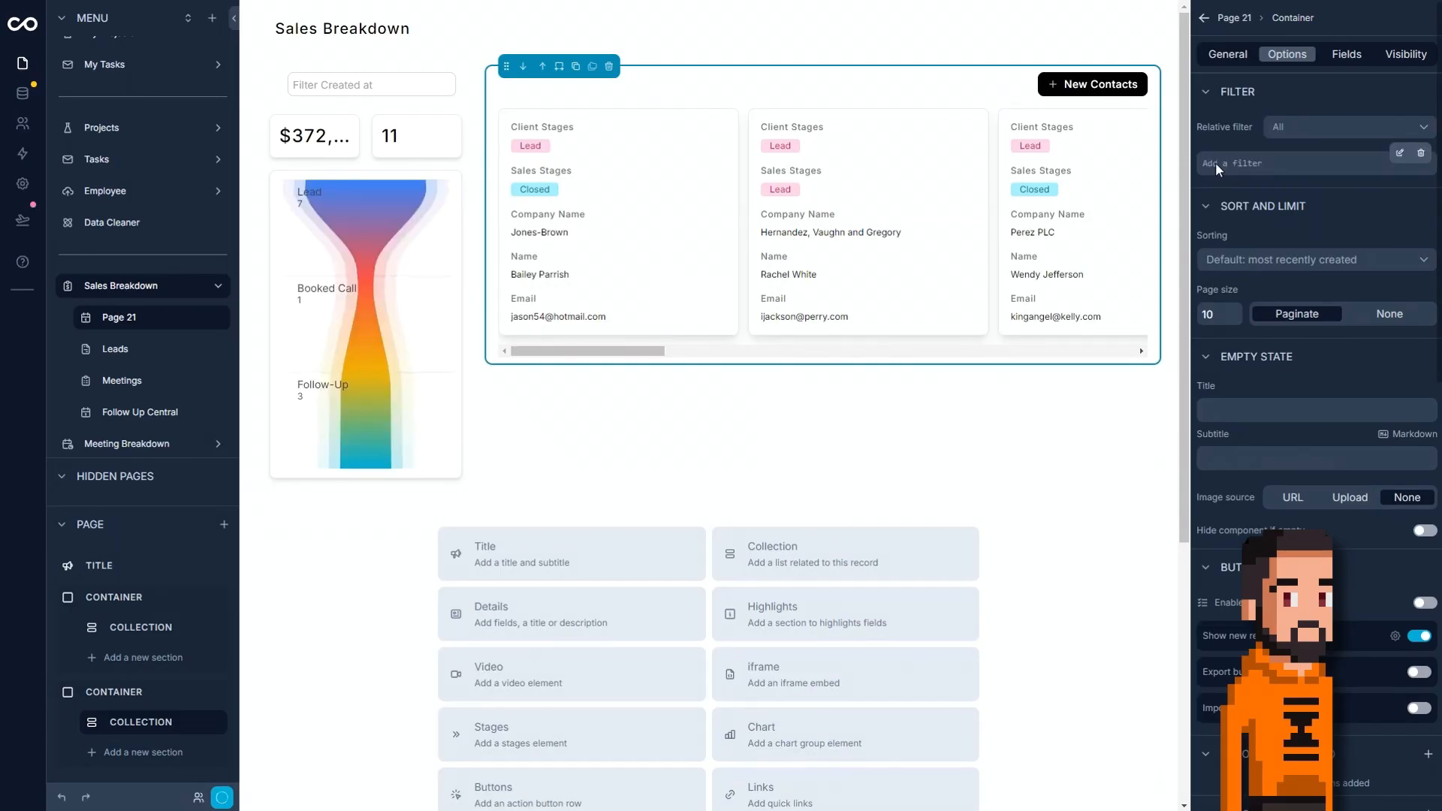
left_click(1398, 153)
left_click(1051, 142)
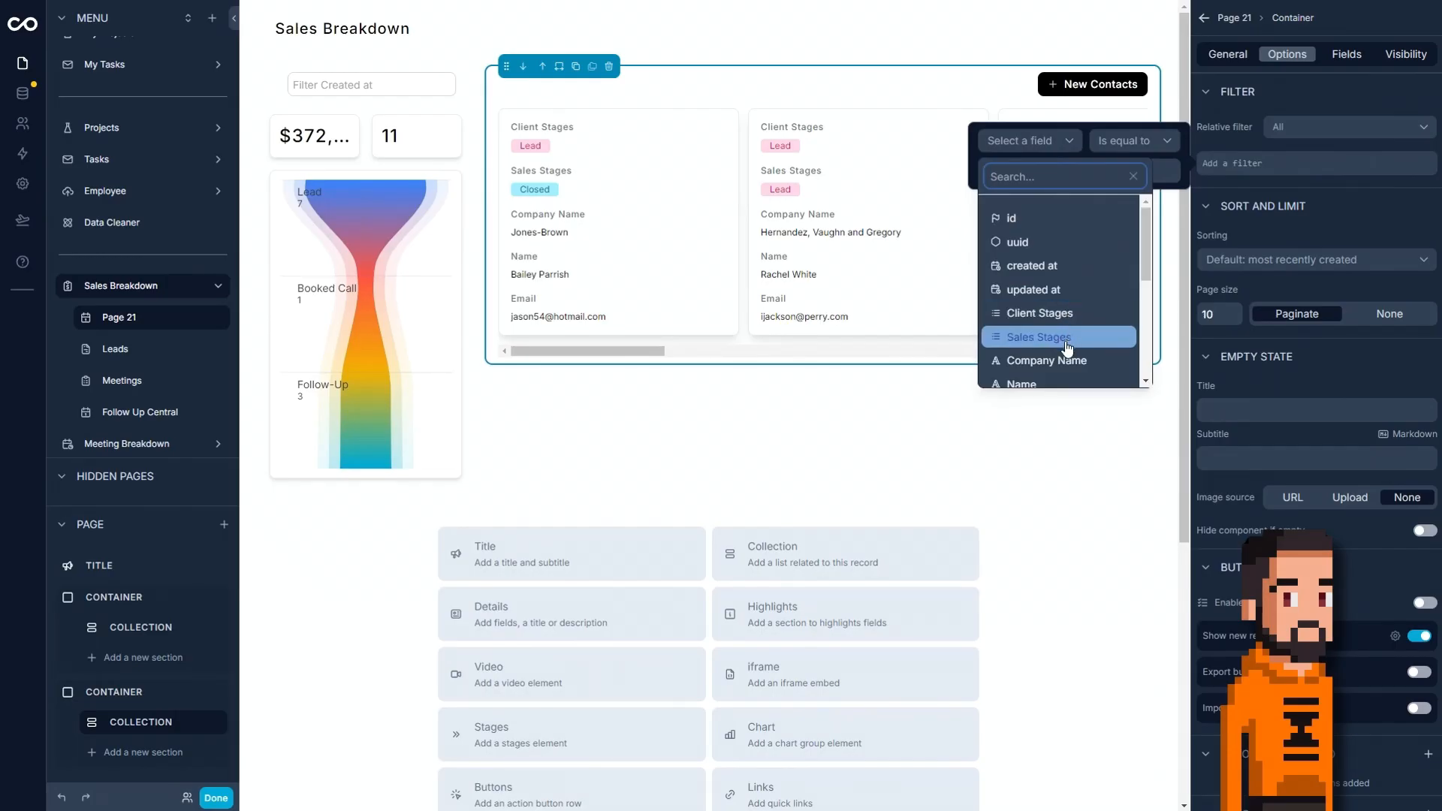
left_click(1058, 337)
left_click(1055, 177)
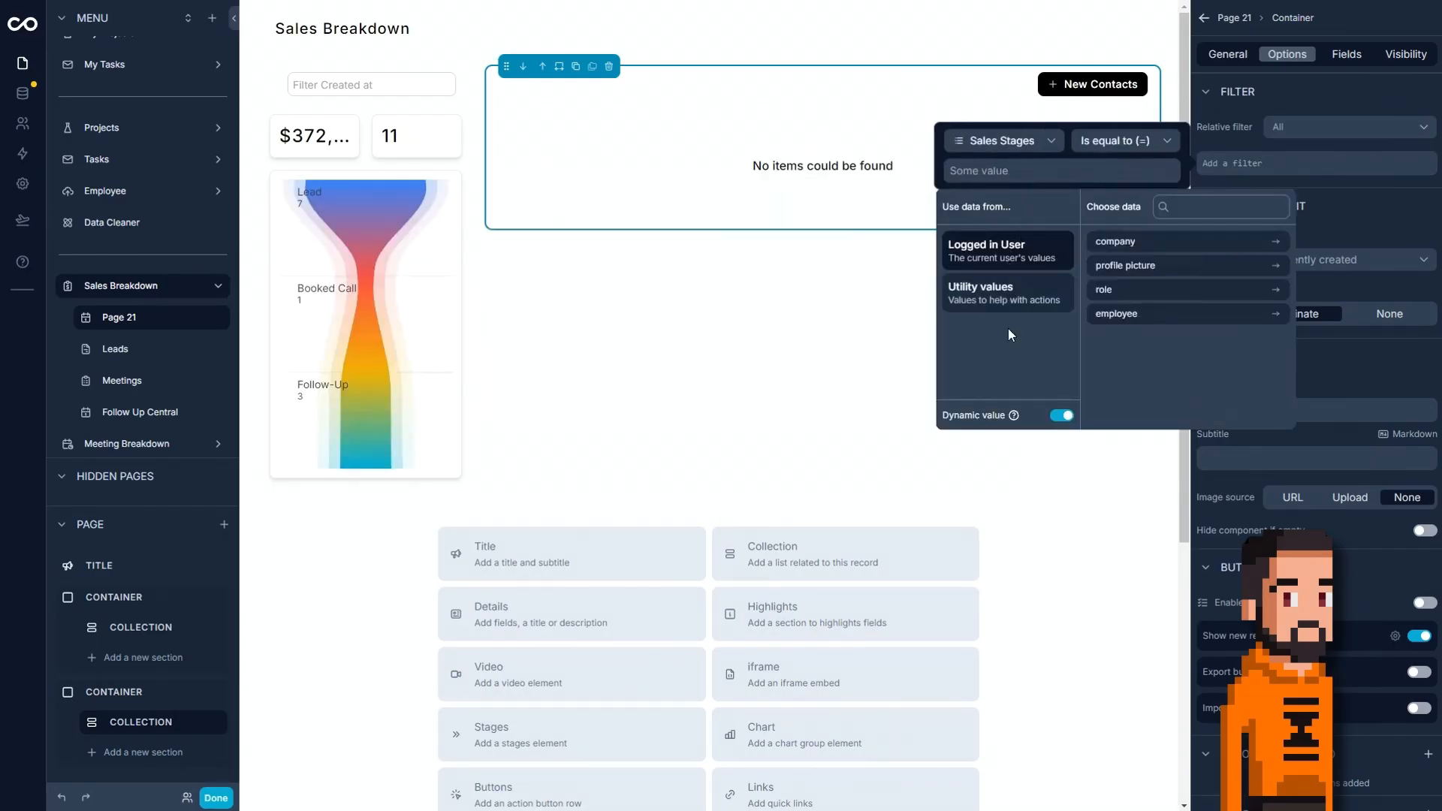
left_click(1062, 415)
left_click(999, 326)
left_click(697, 327)
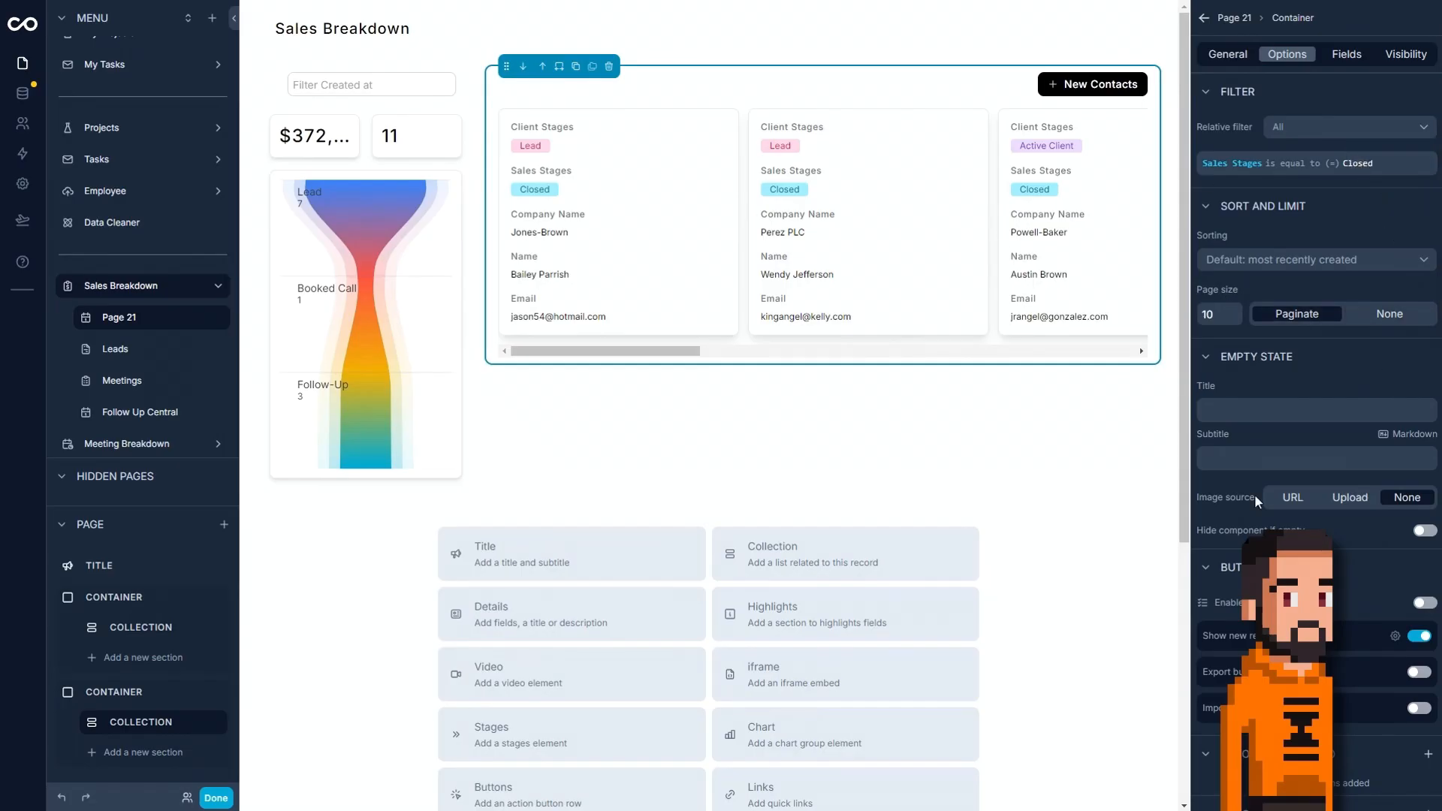
Add a color rule to the Contacts collection that shows its records in Green.
scroll(1295, 466, "down", 3)
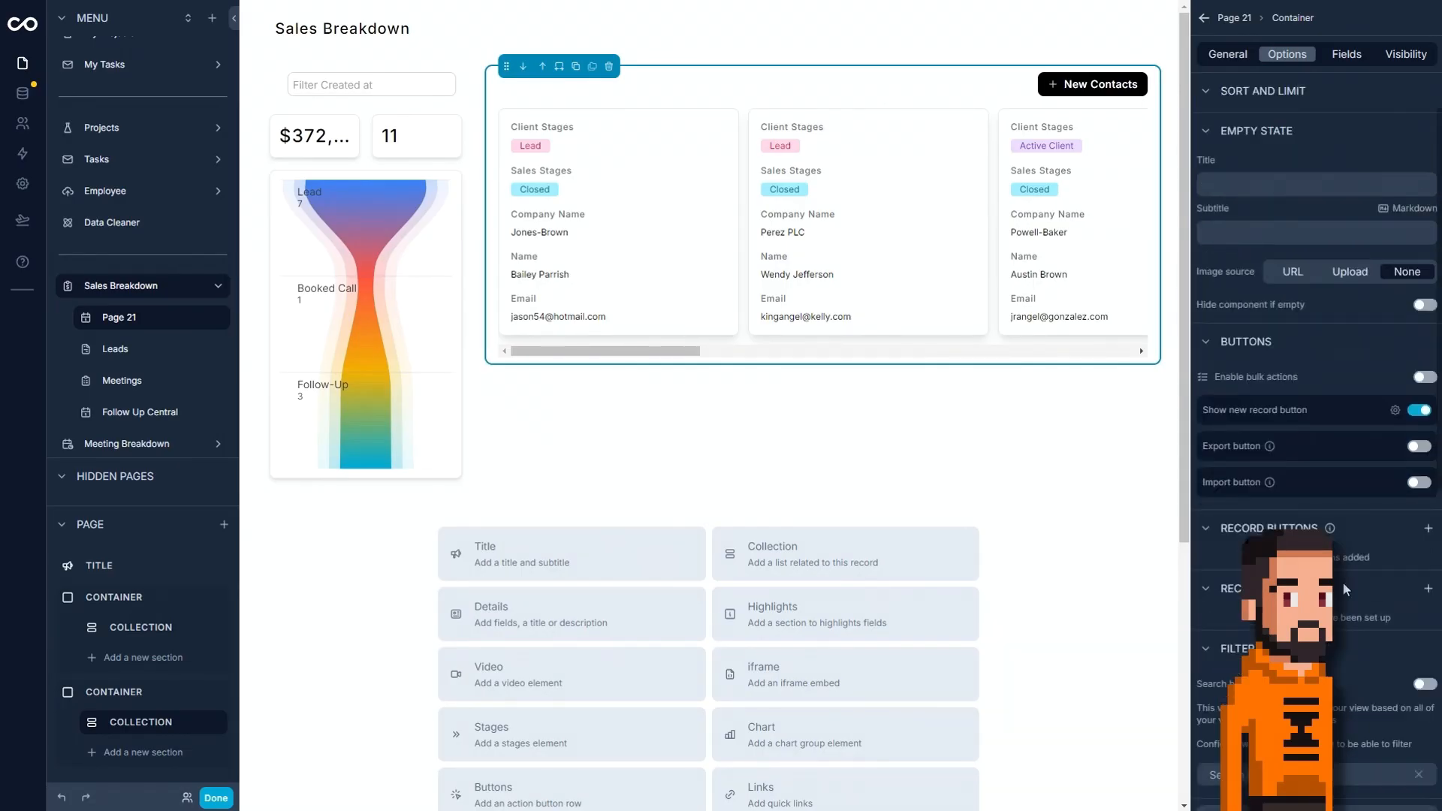
left_click(1428, 588)
left_click(1296, 632)
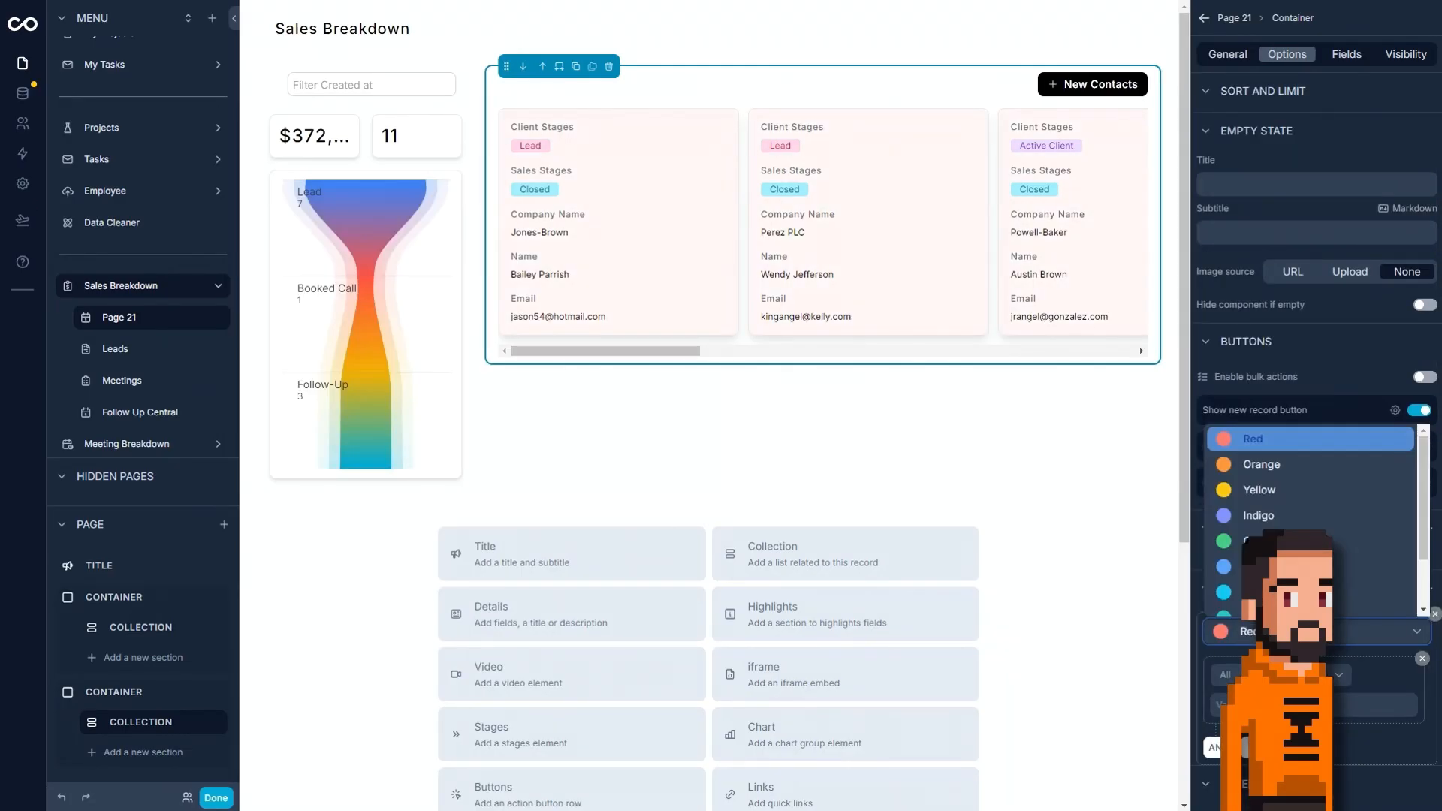
left_click(1293, 541)
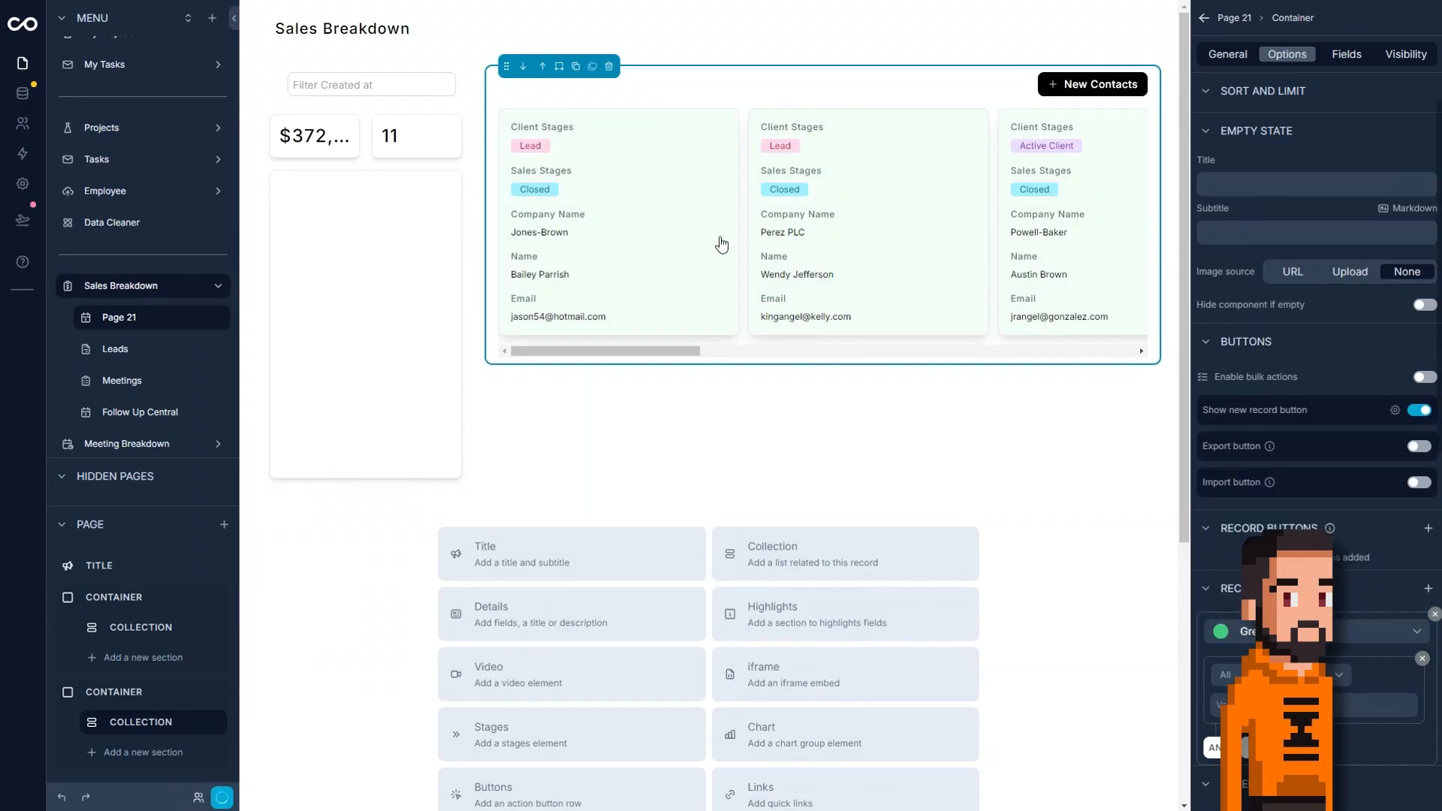
Give the closed contacts collection the title "Closed Leads".
left_click(1227, 54)
left_click(1251, 509)
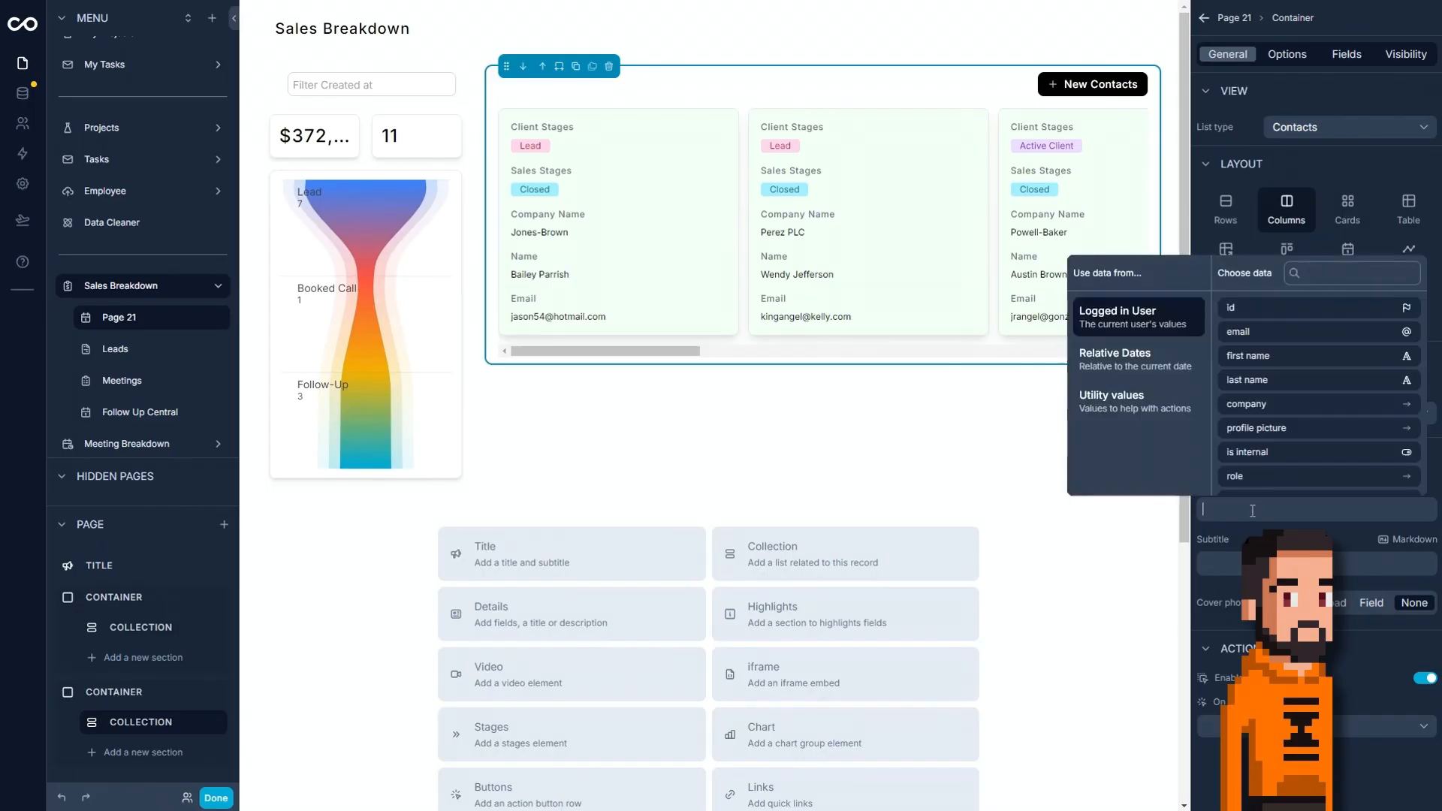
type("Closed Leads")
Sort the Closed Leads collection by updated at from newest to oldest and hide its new record button.
left_click(1279, 54)
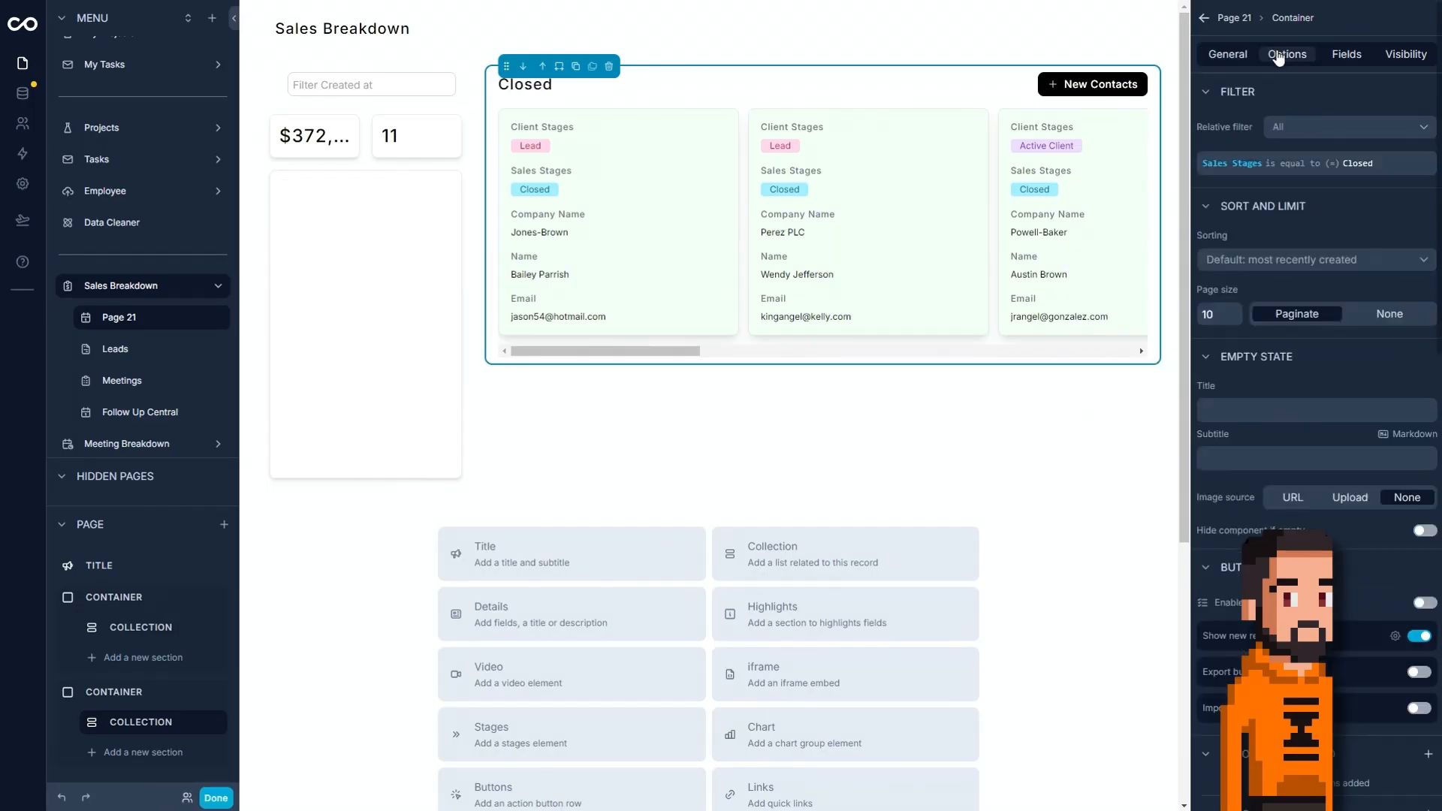
left_click(1280, 259)
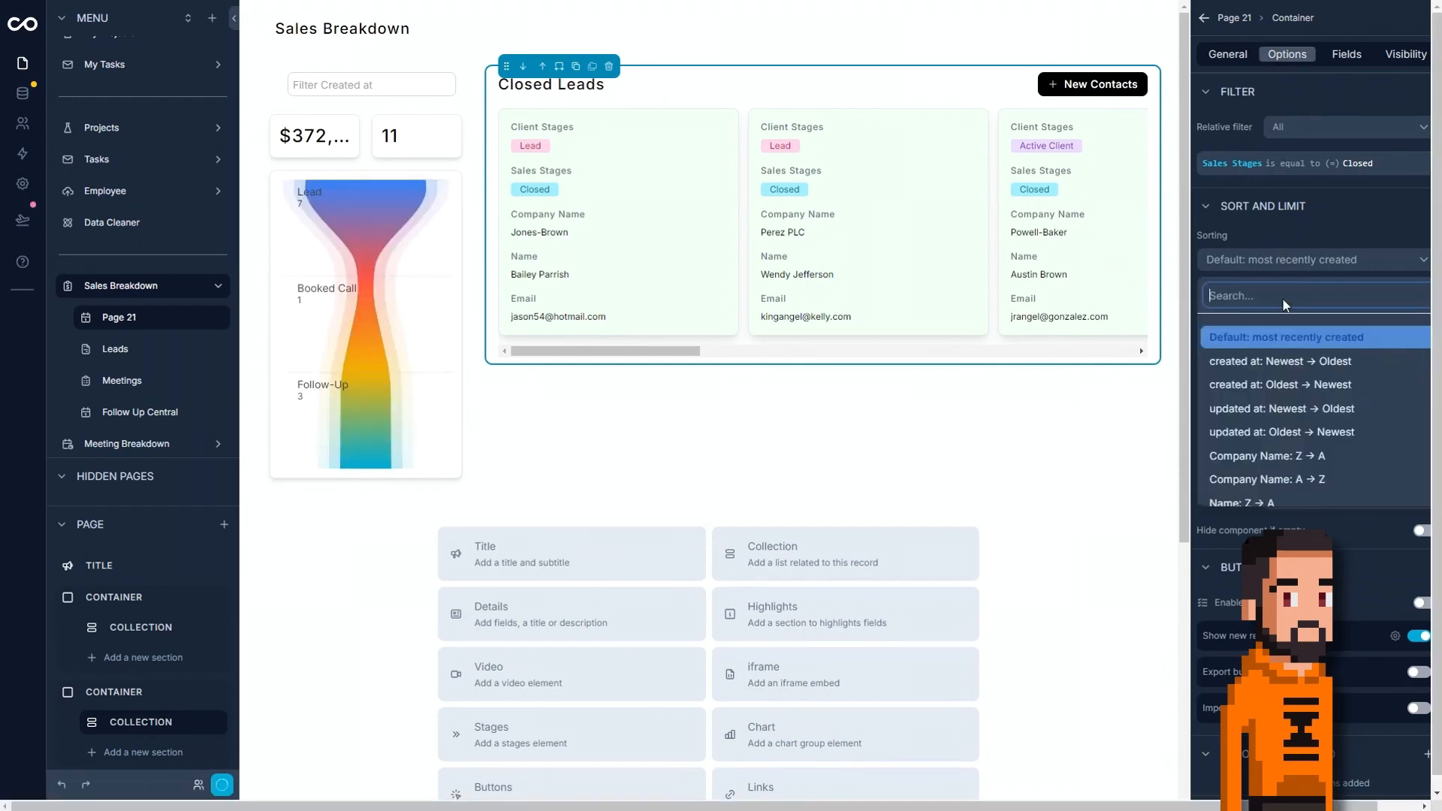
left_click(1279, 410)
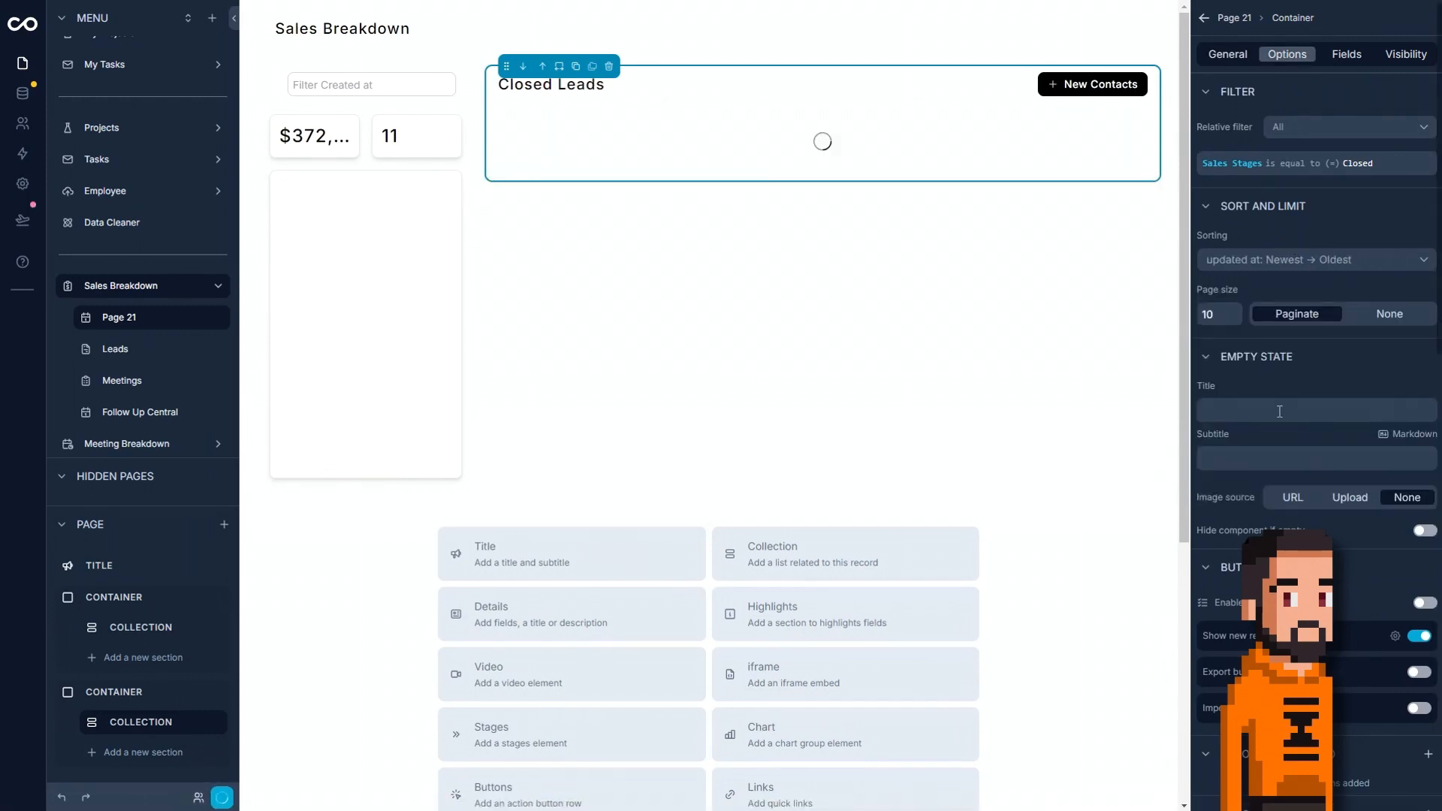
left_click(1416, 637)
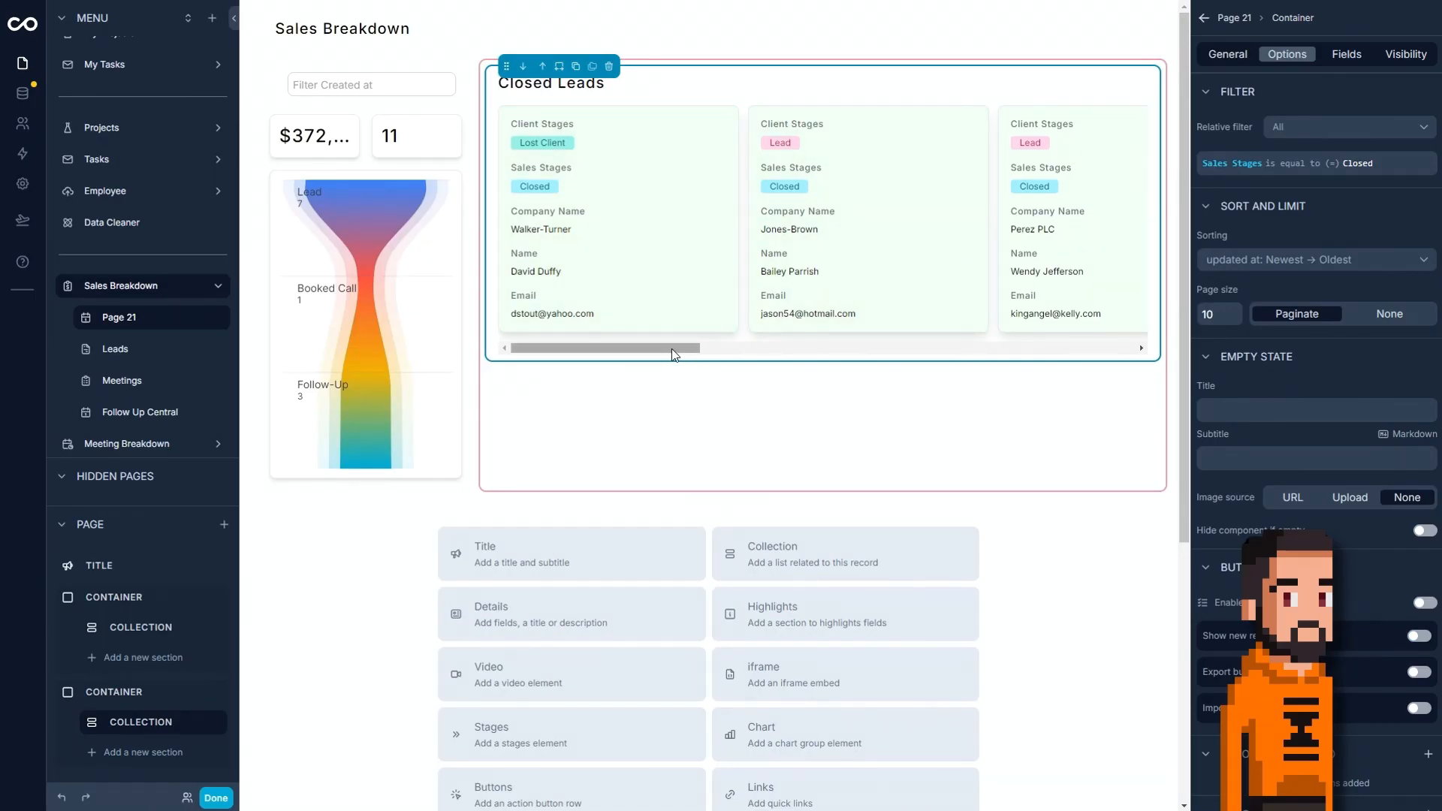
left_click_drag(652, 347, 563, 344)
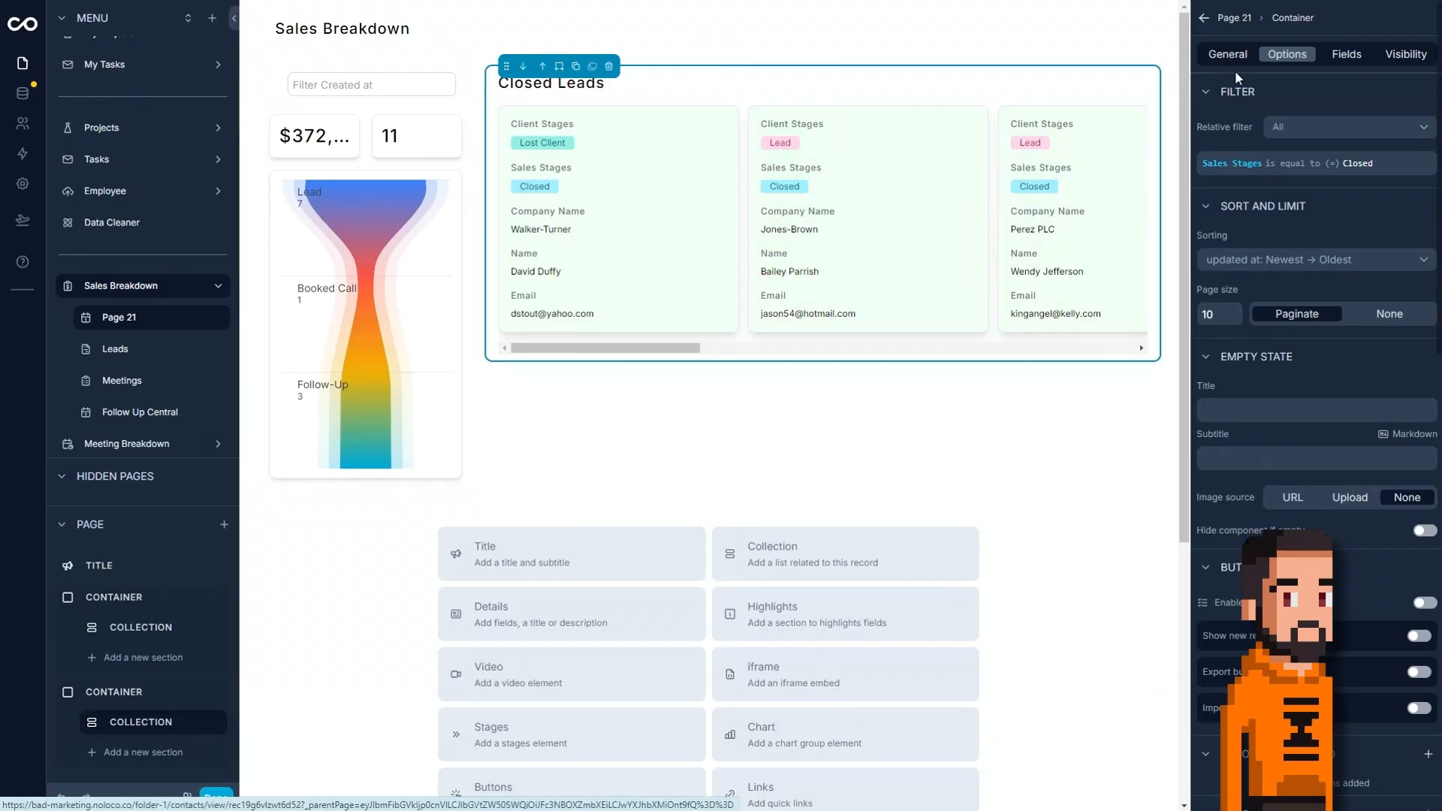
Show the Assigned Project field on the Closed Leads cards.
left_click(1345, 57)
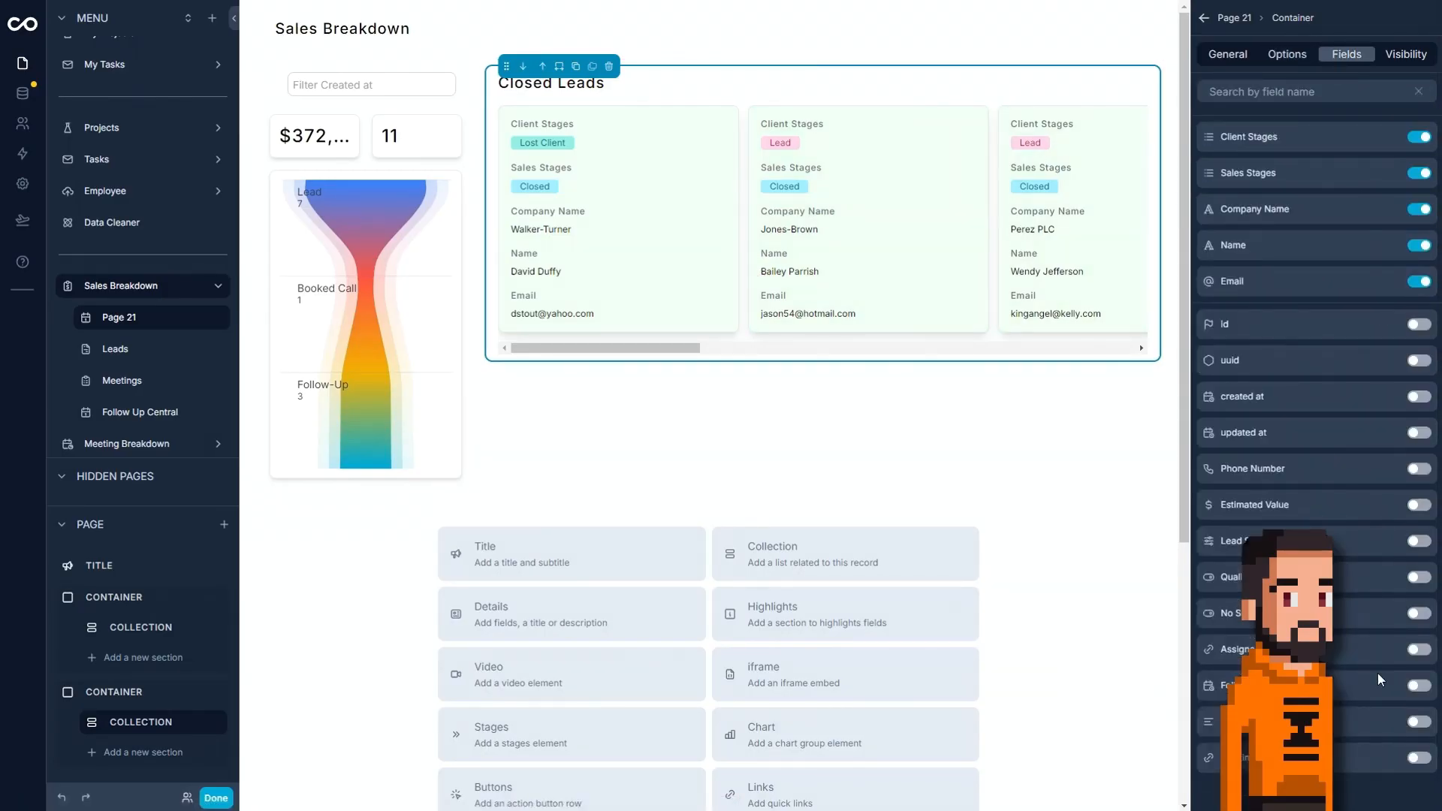
left_click(1419, 651)
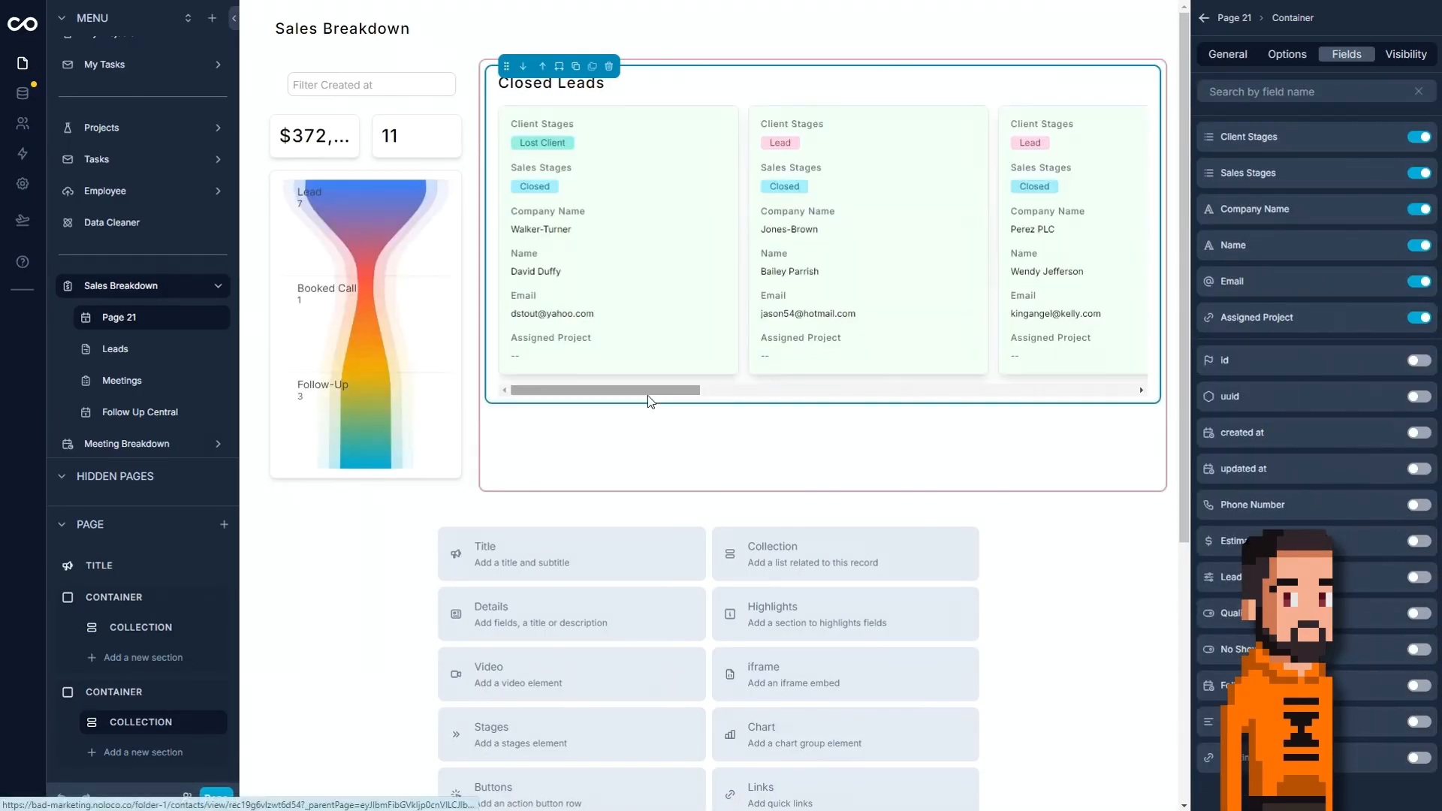
left_click_drag(682, 390, 548, 405)
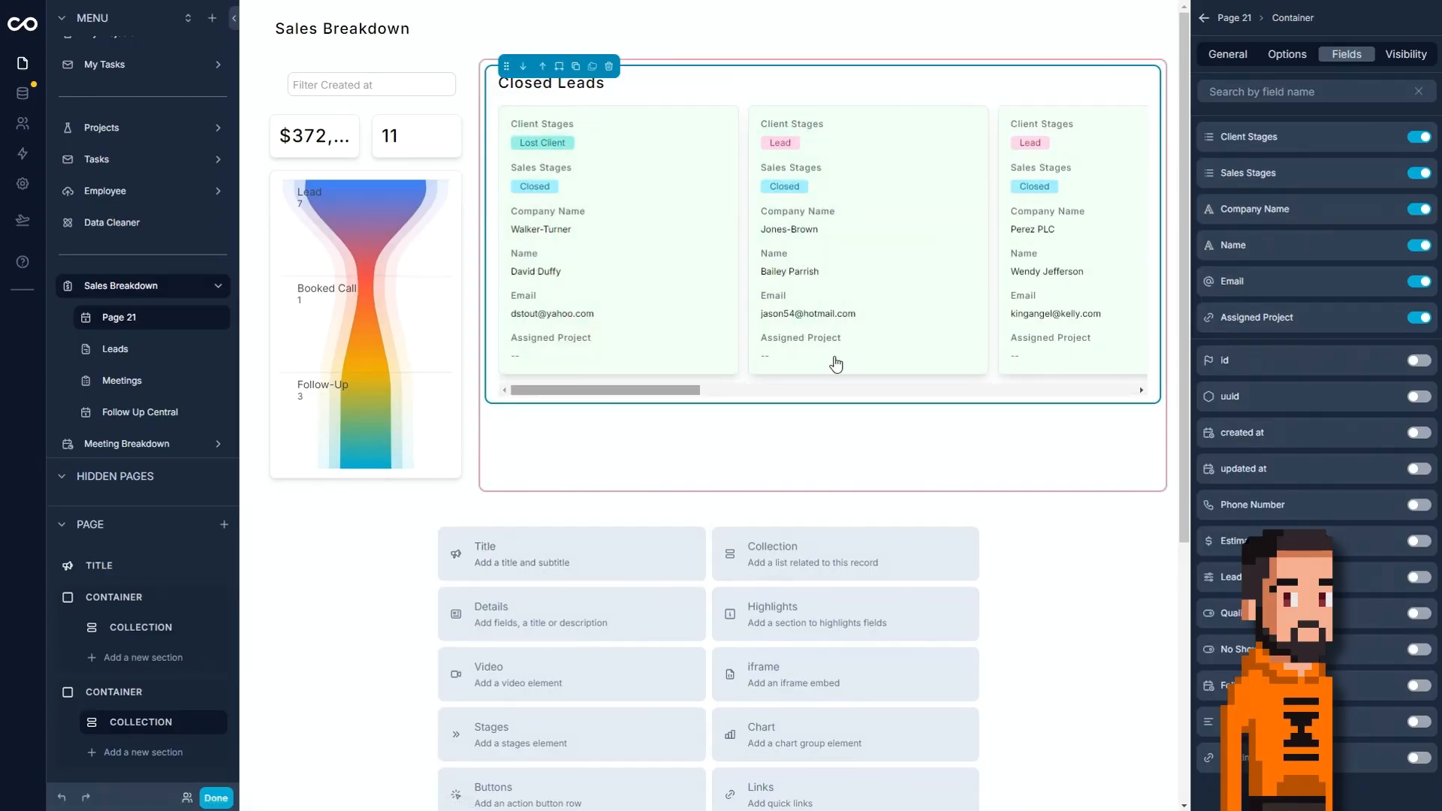
Make Name the first field on the Closed Leads cards, without its label and displayed as Heading 4.
left_click_drag(1214, 254, 1209, 131)
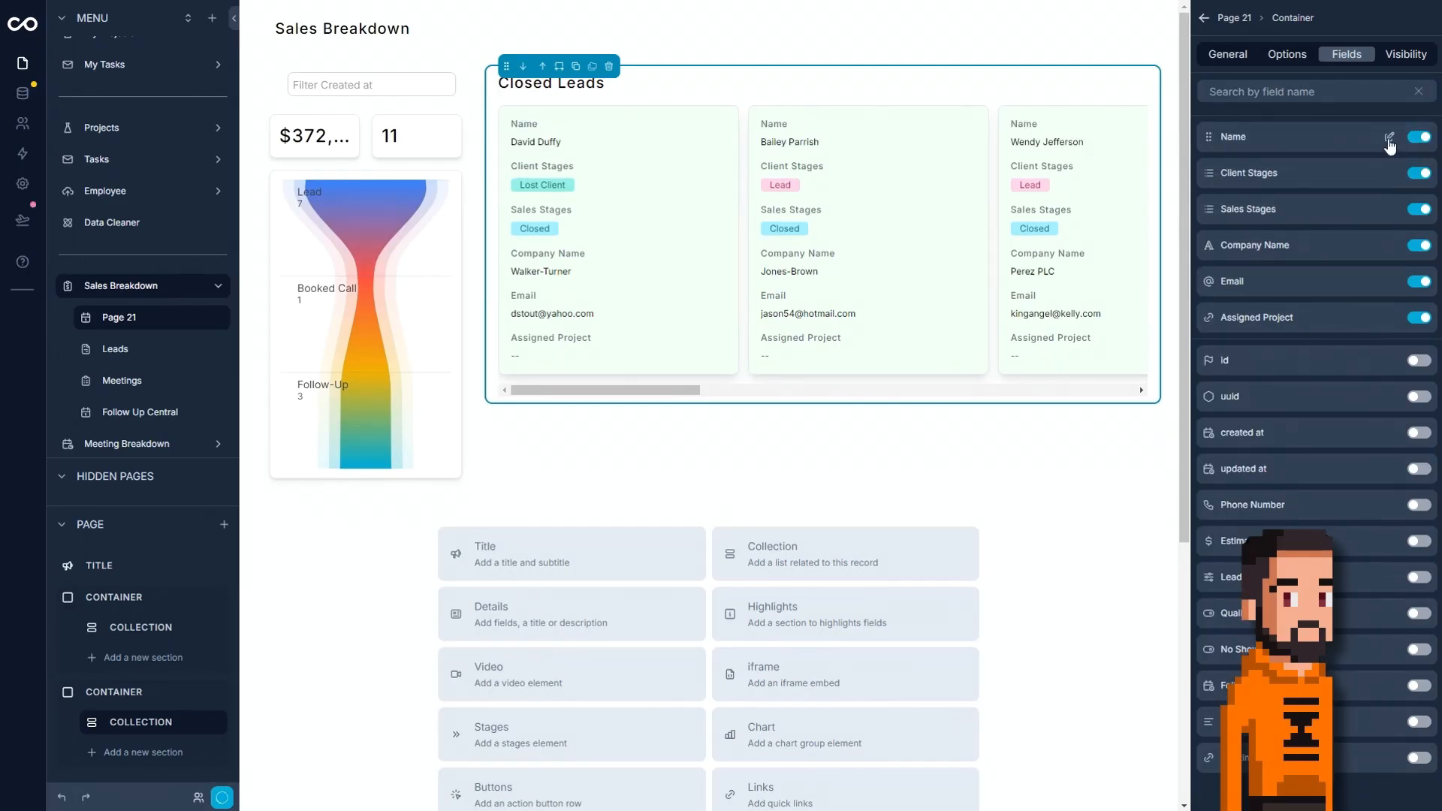
left_click(1395, 145)
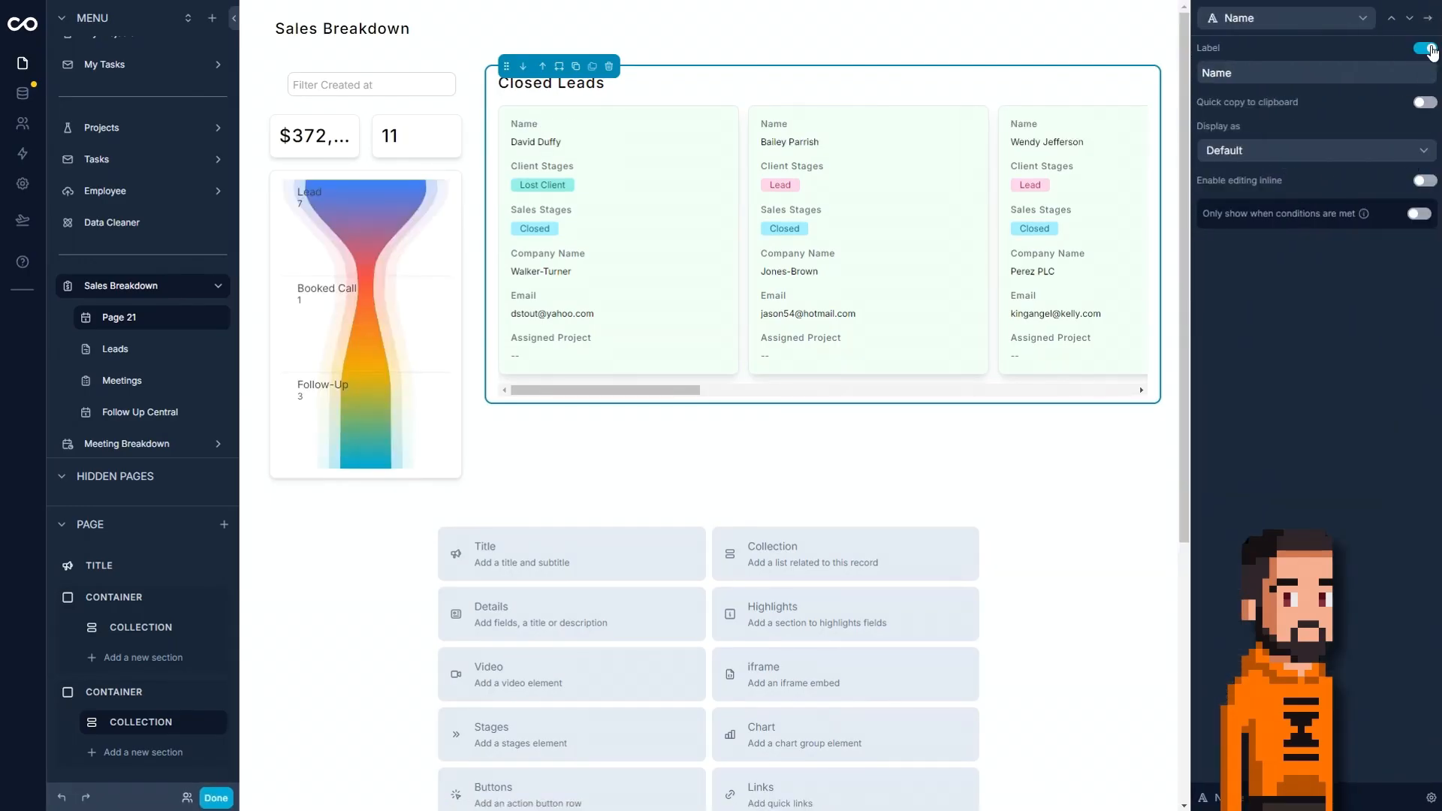
left_click(1344, 150)
left_click(1263, 347)
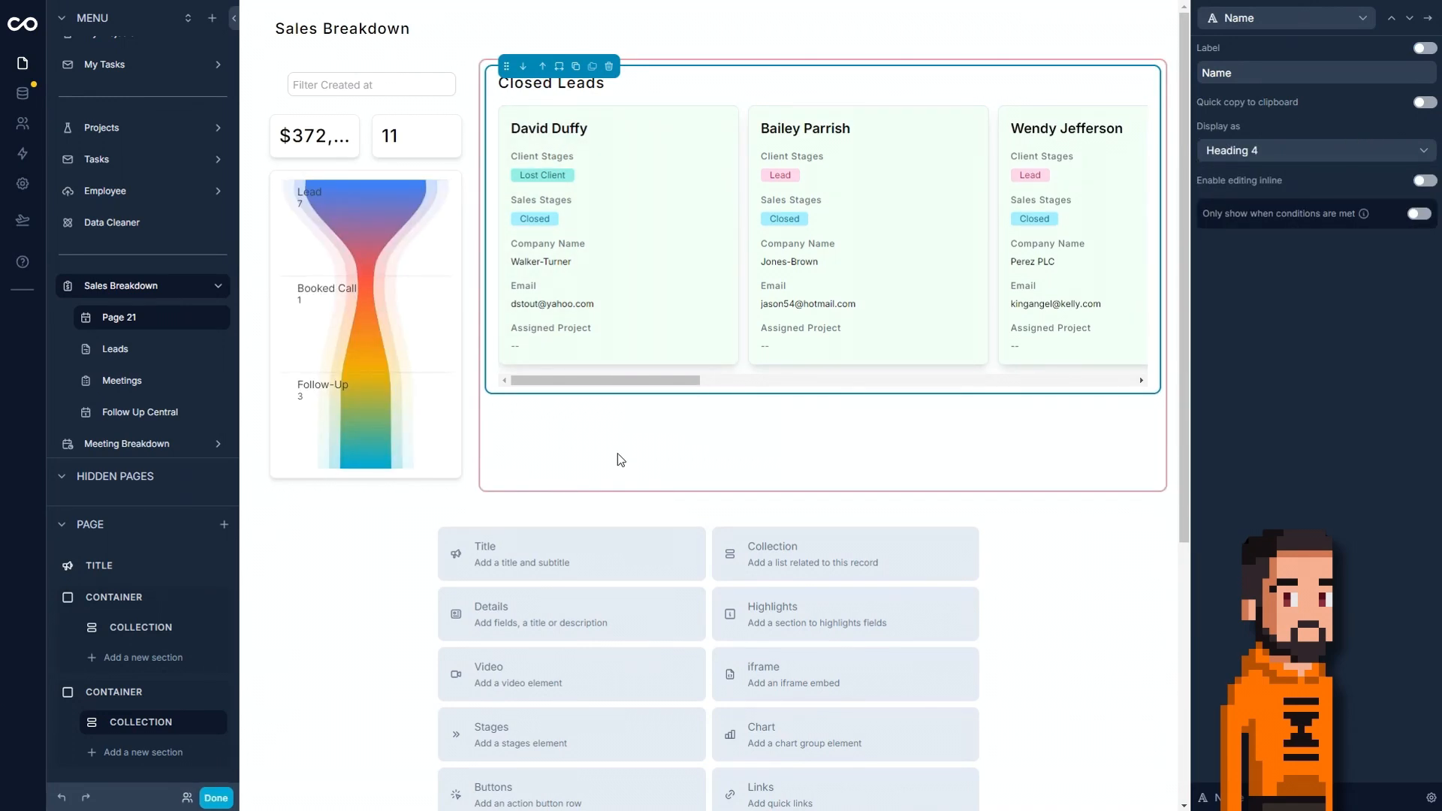
Duplicate the Closed Leads collection and place the copy below the original inside the second container.
left_click(577, 71)
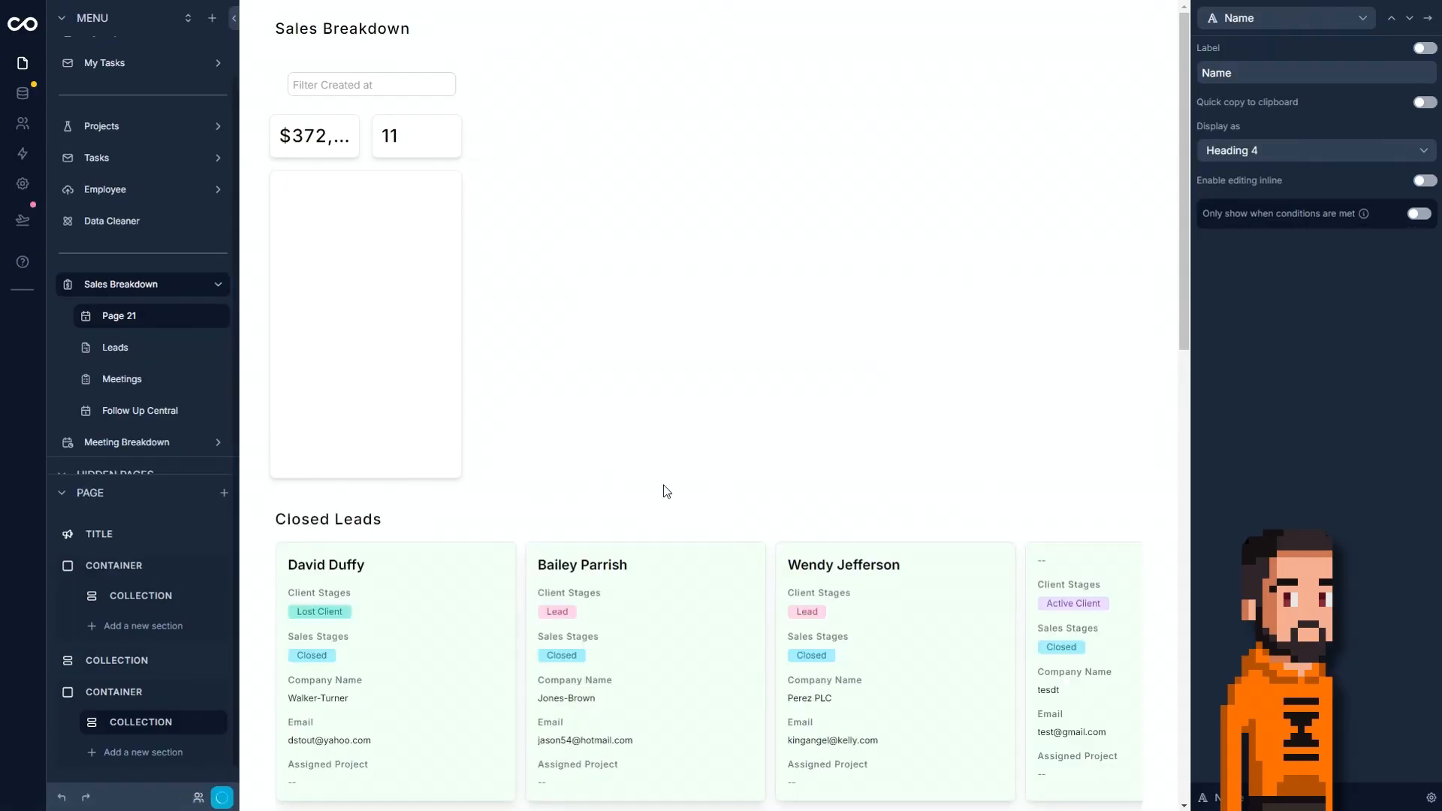
left_click(666, 489)
left_click_drag(59, 664, 138, 768)
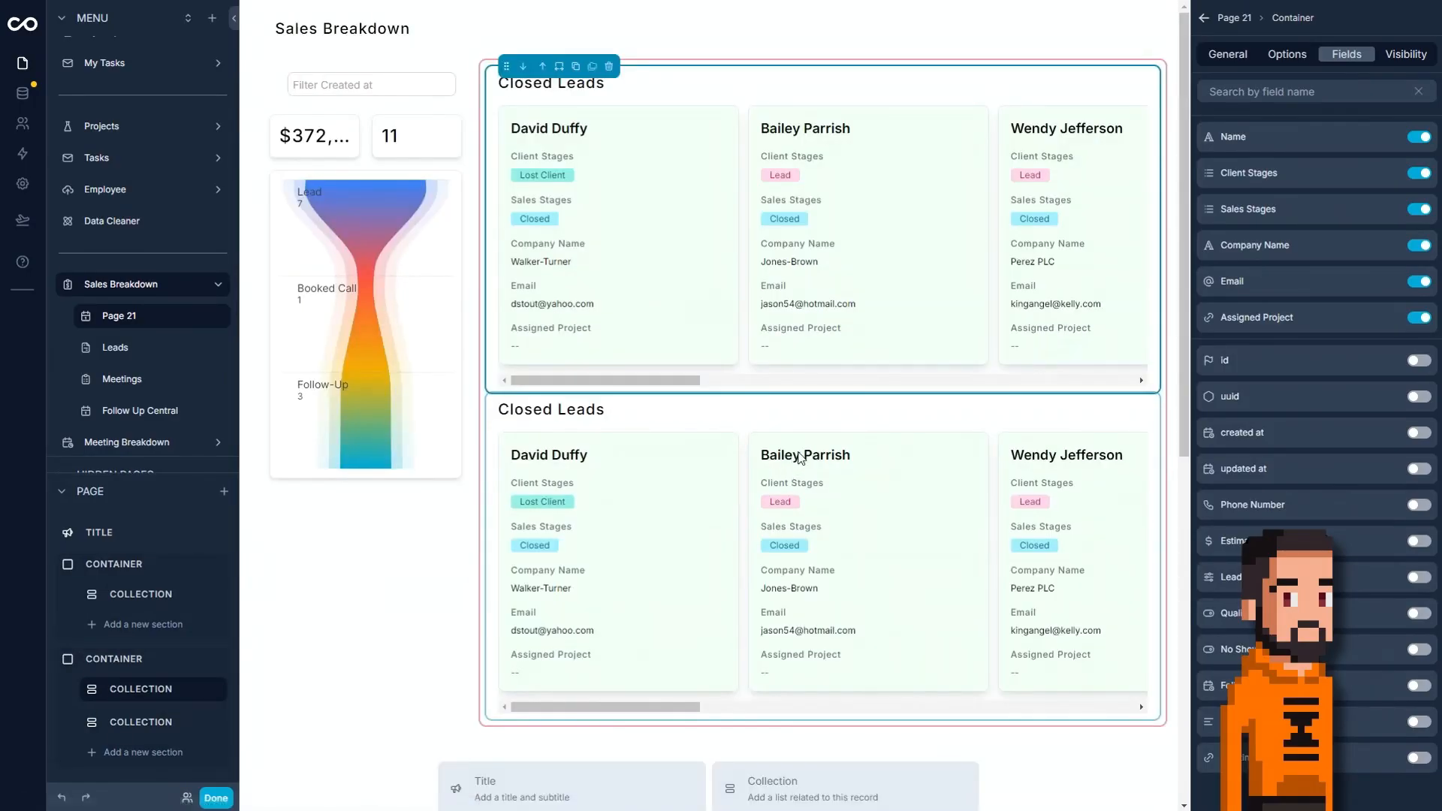
left_click(804, 435)
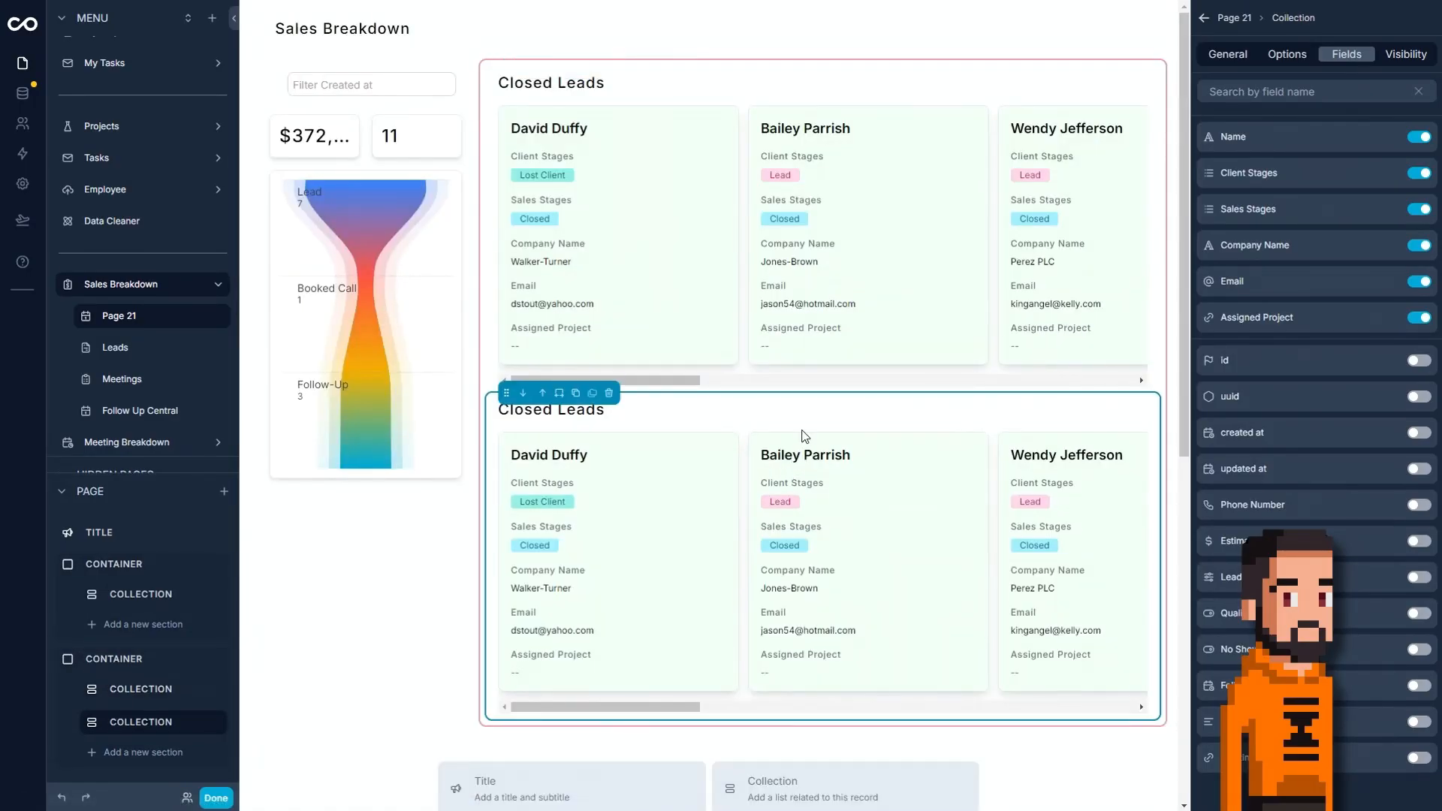
Change the duplicated collection's filter so that Sales Stages is equal to Lost.
left_click(1273, 64)
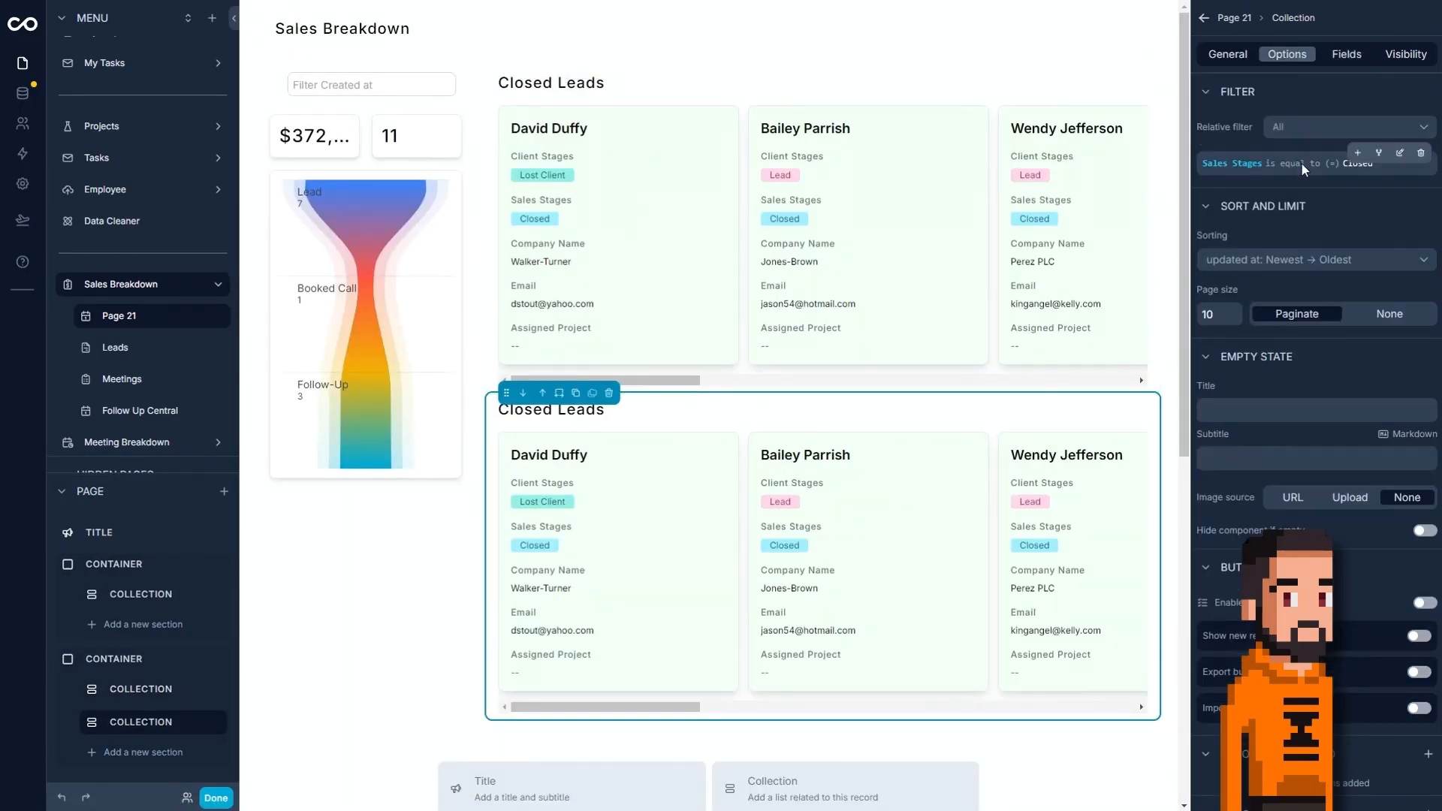
left_click(1399, 154)
left_click(1087, 165)
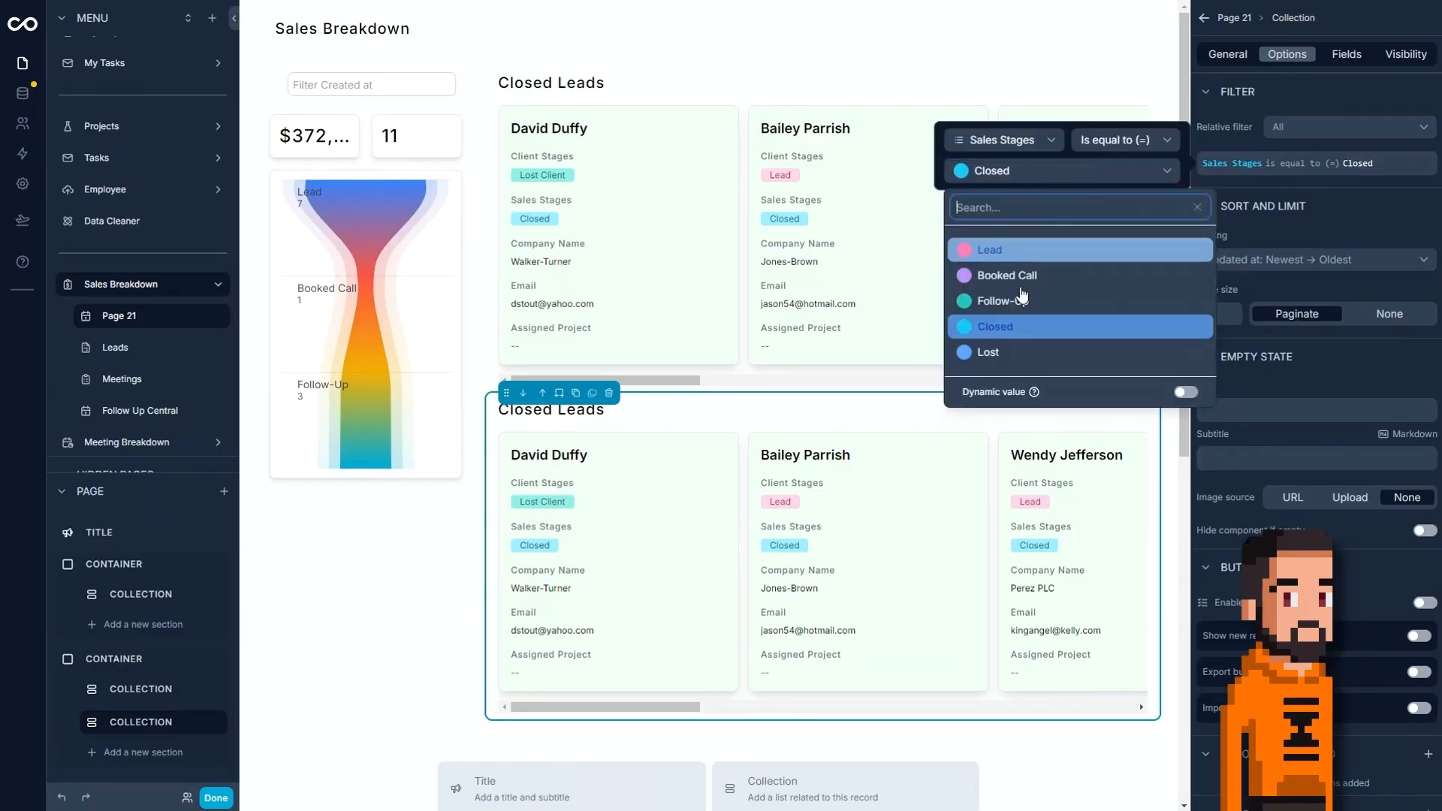
left_click(1066, 364)
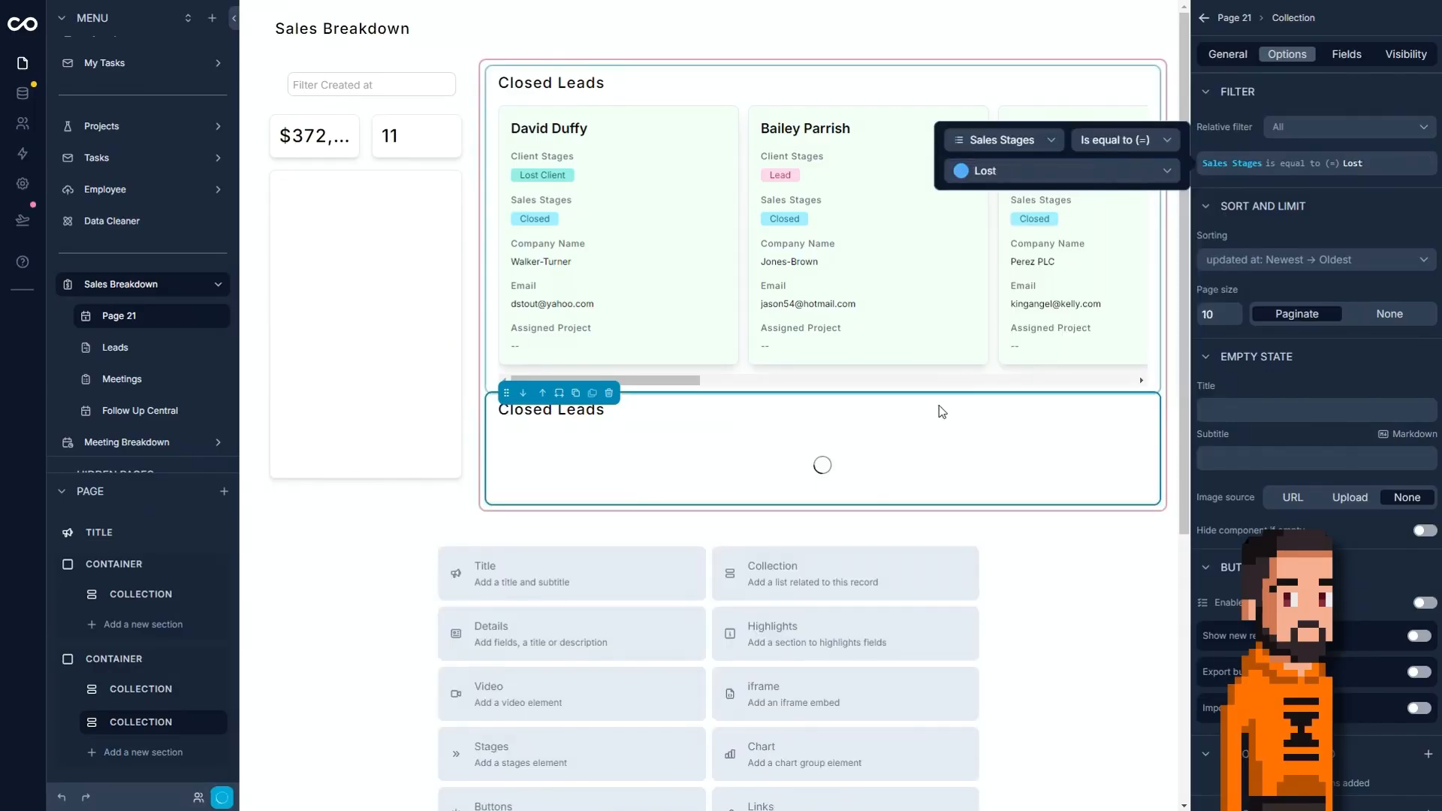
left_click(1258, 385)
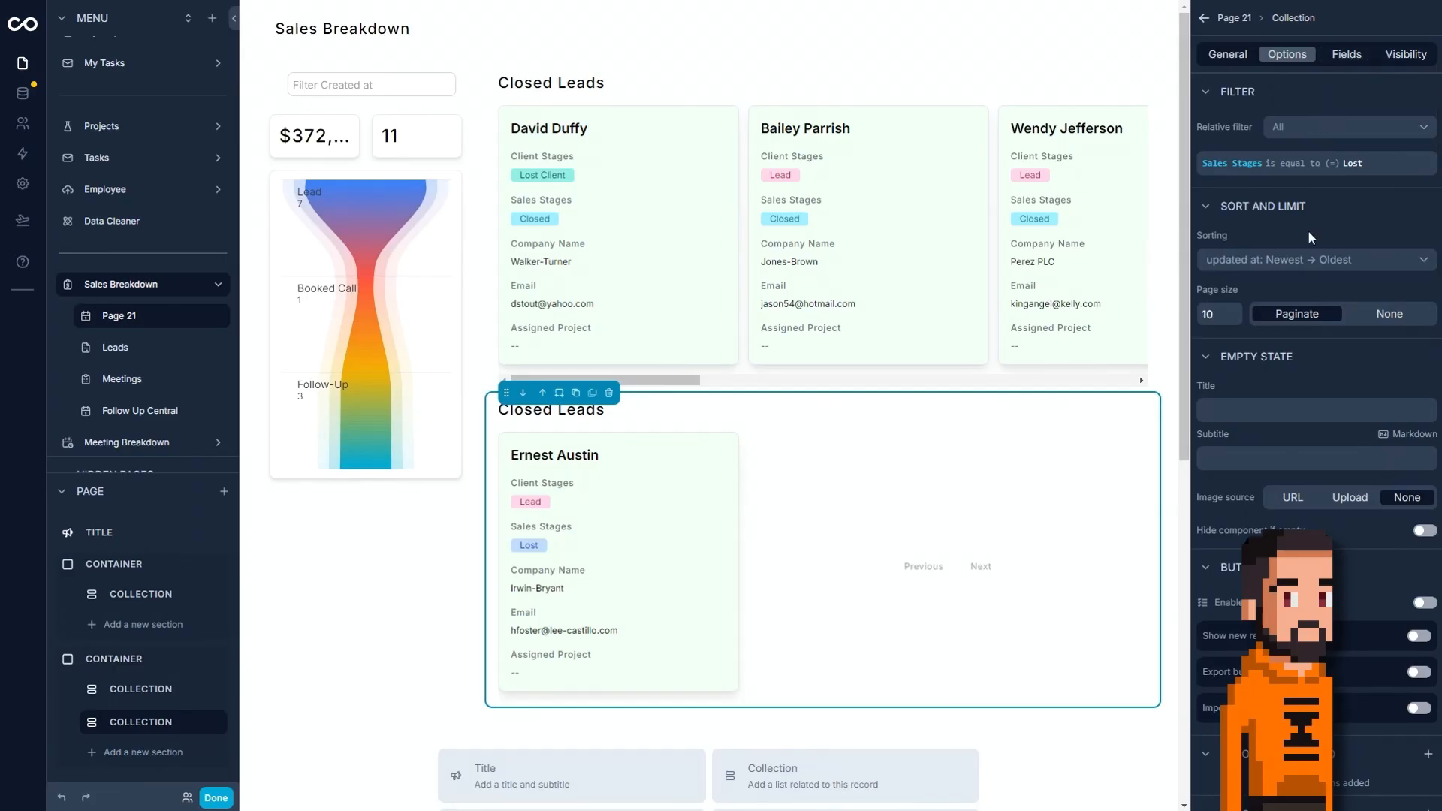
Set the record color of the duplicated collection to red.
scroll(1376, 502, "down", 4)
left_click(1307, 557)
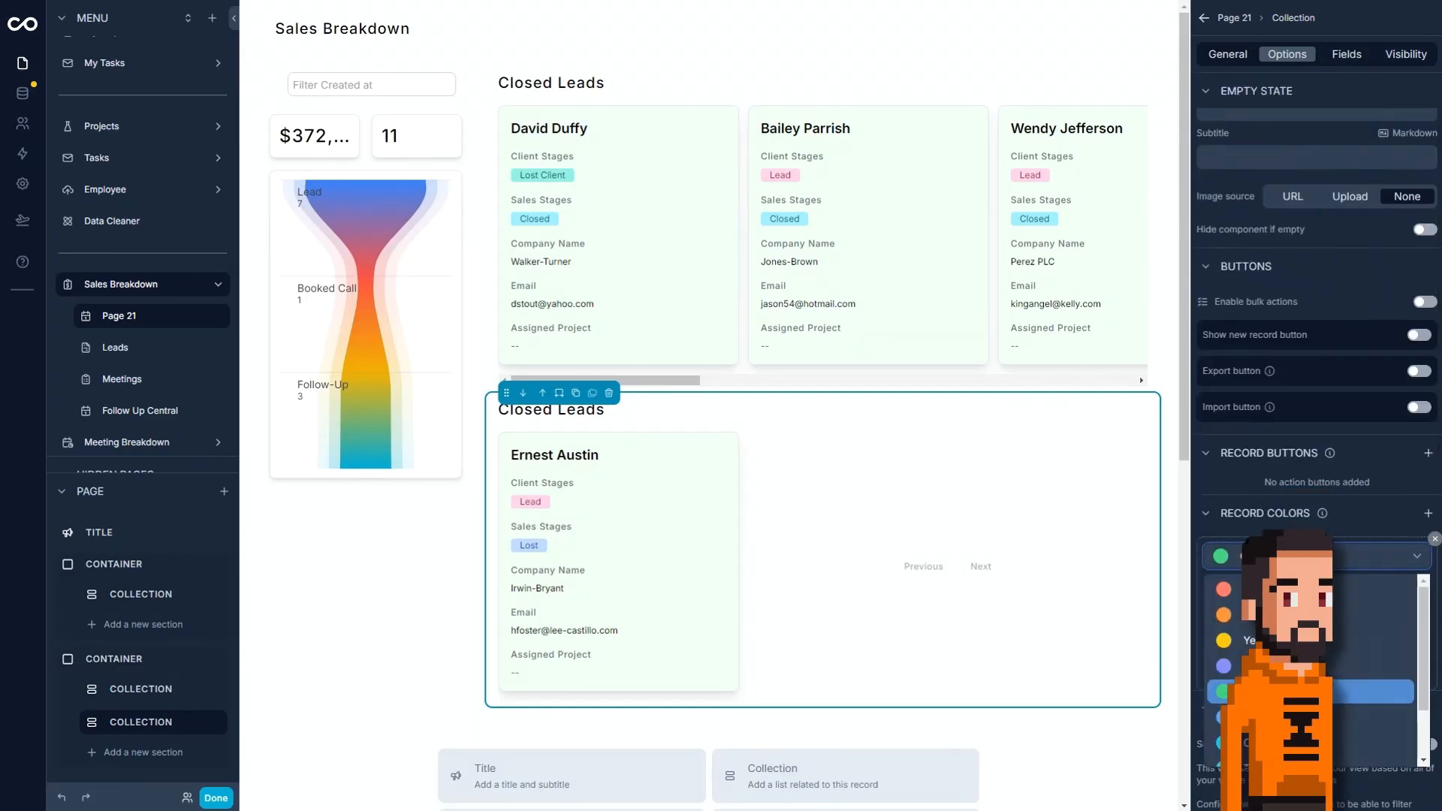
left_click(1253, 590)
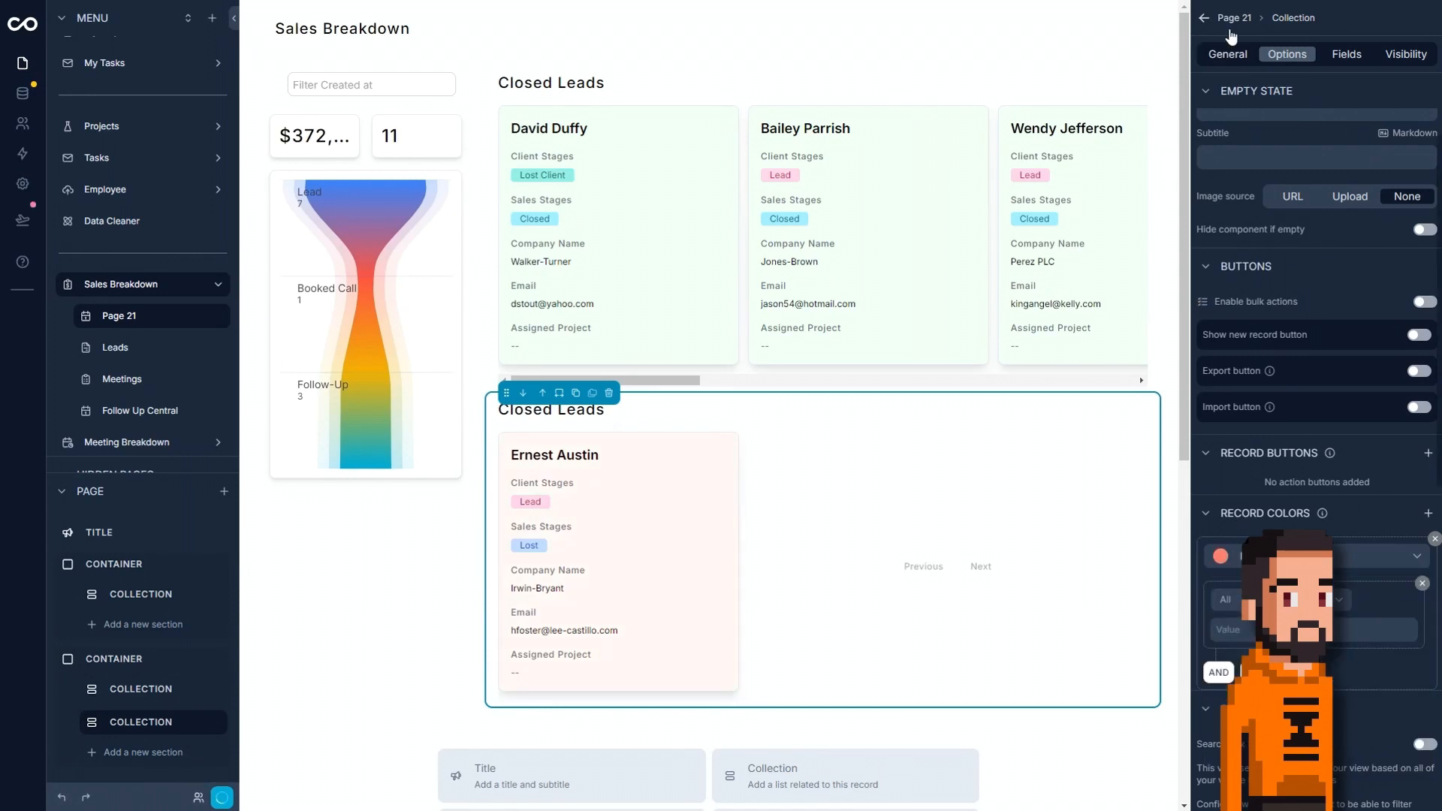
Retitle the duplicated collection "Lost Leads".
left_click(1229, 59)
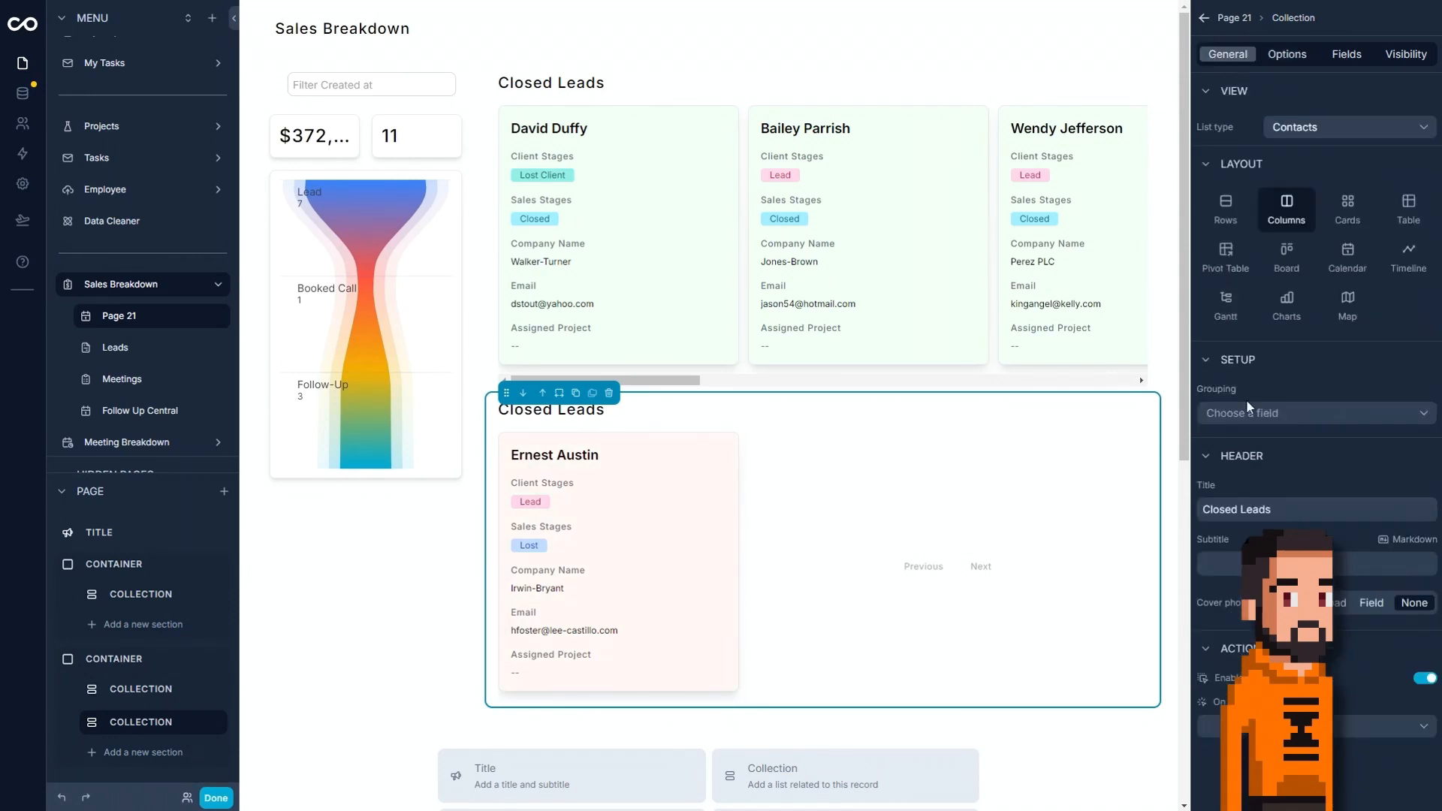
double_click(1232, 507)
type("Lost")
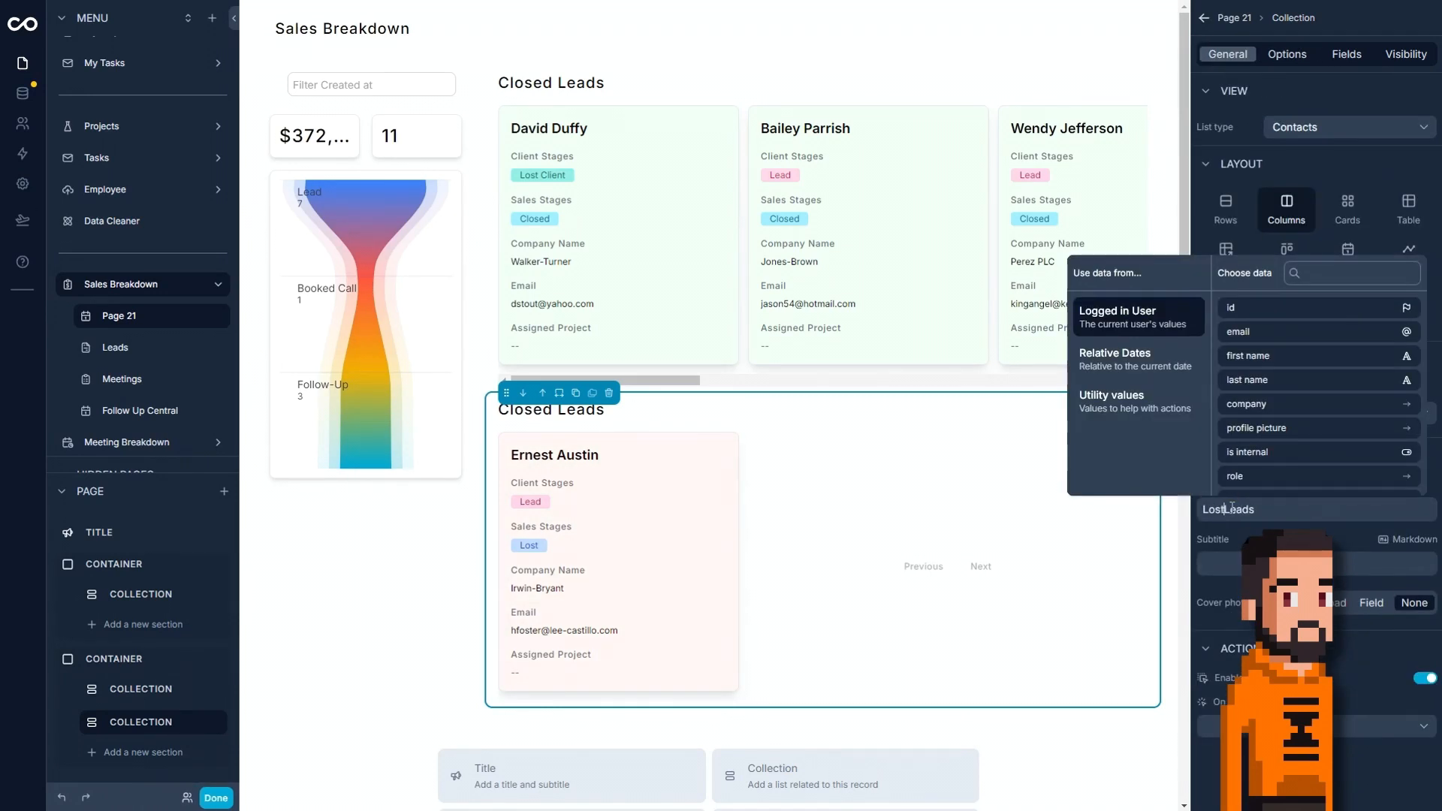
left_click(509, 584)
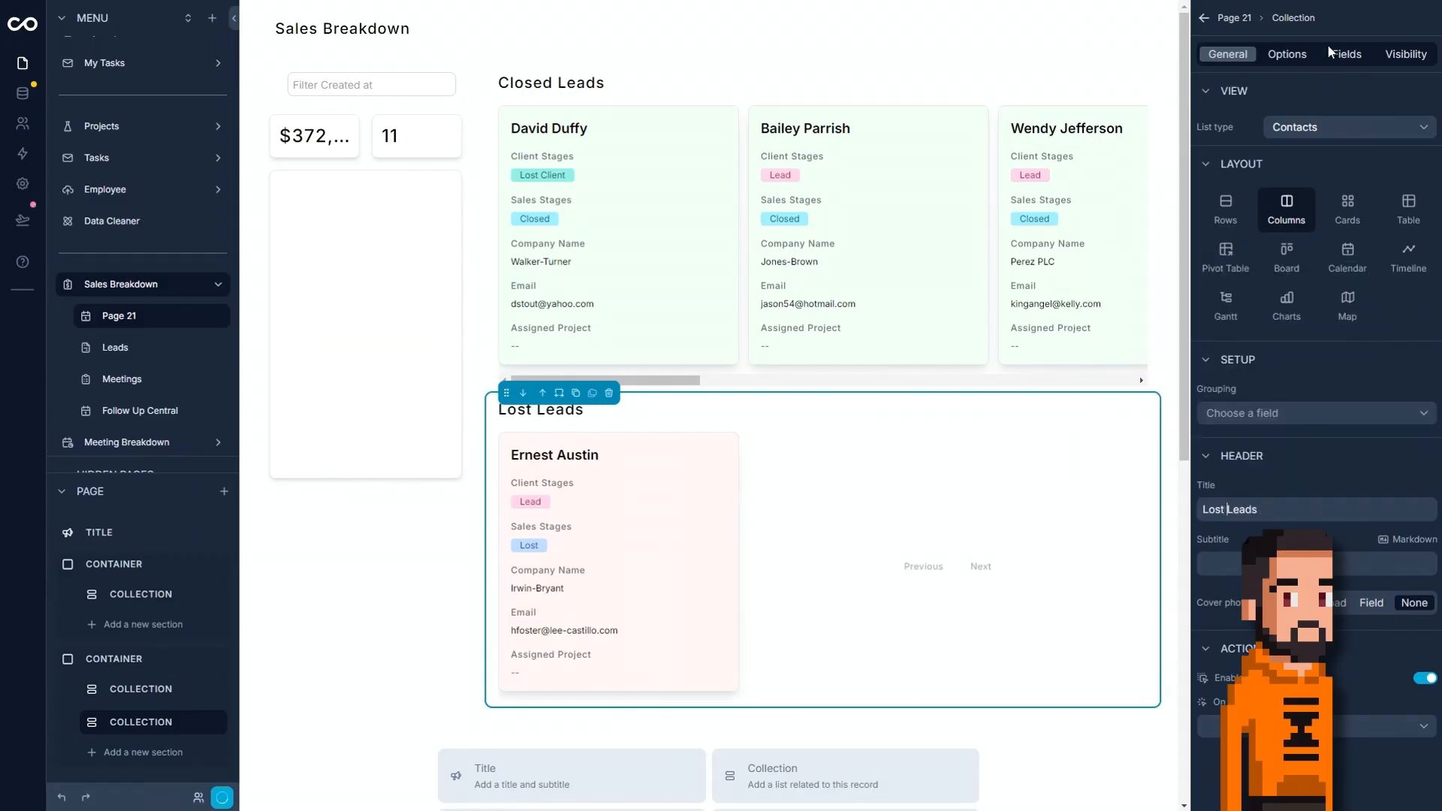
Hide Assigned Project and show Estimated Value on the Lost Leads cards, and finish editing to view the page.
left_click(1342, 57)
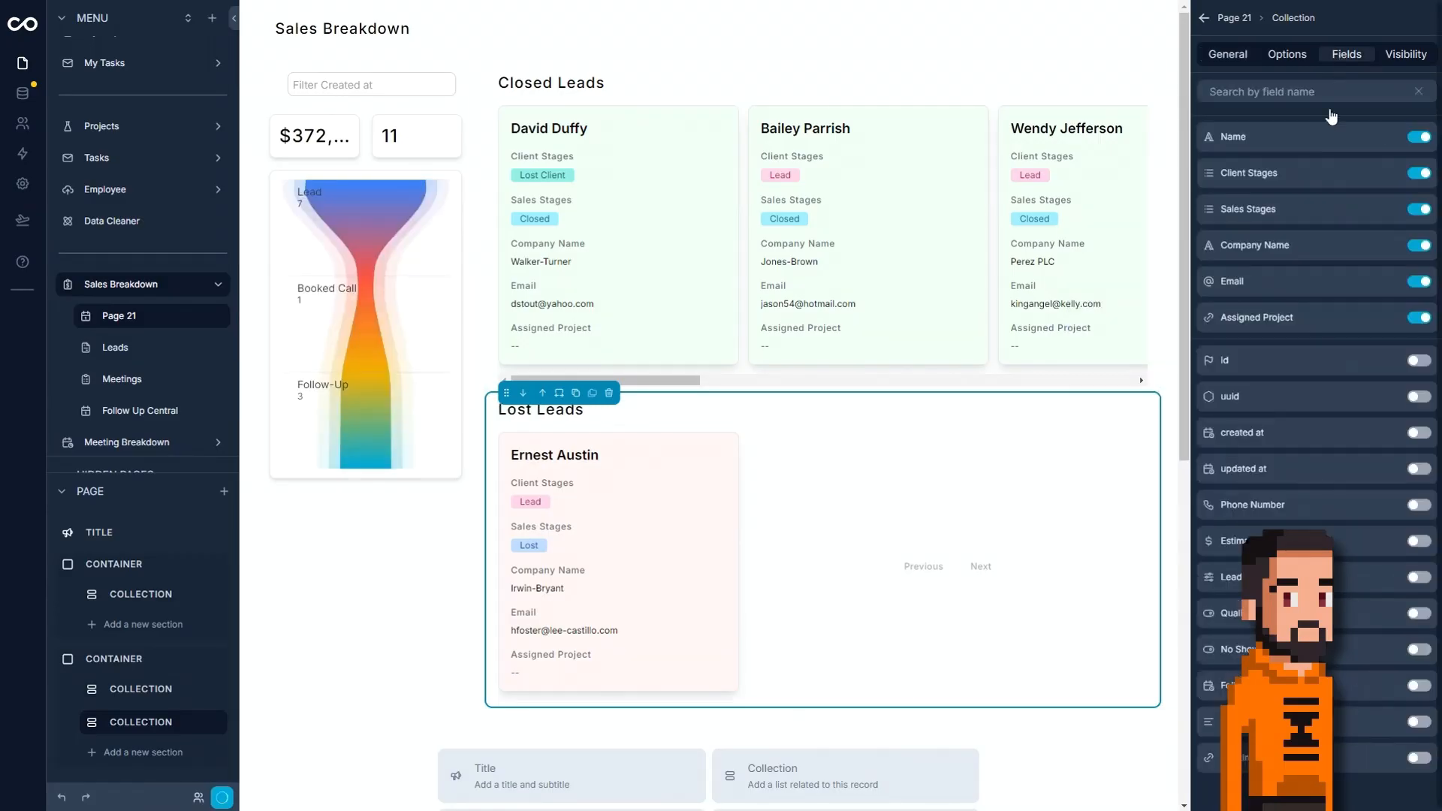
left_click(1417, 319)
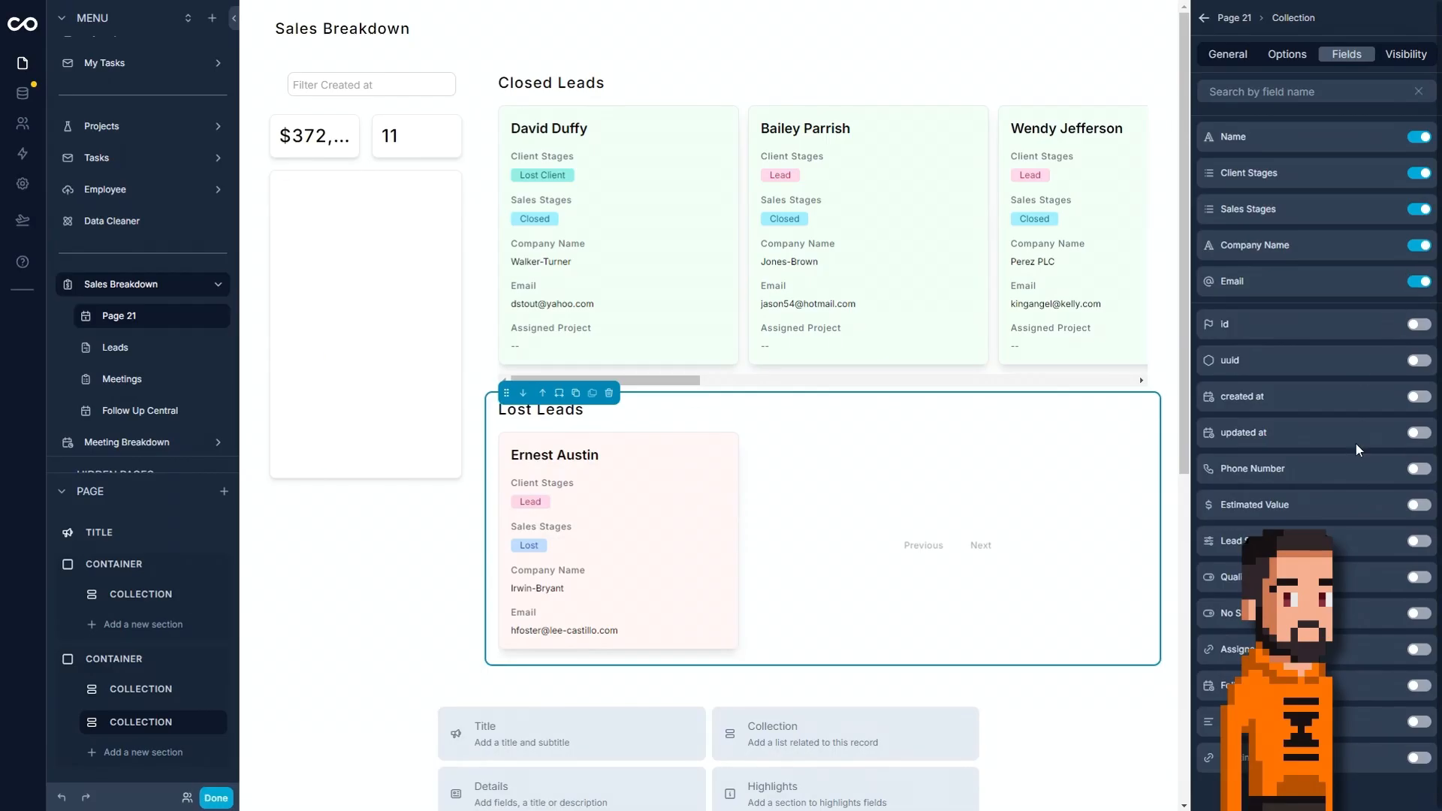
left_click(1416, 504)
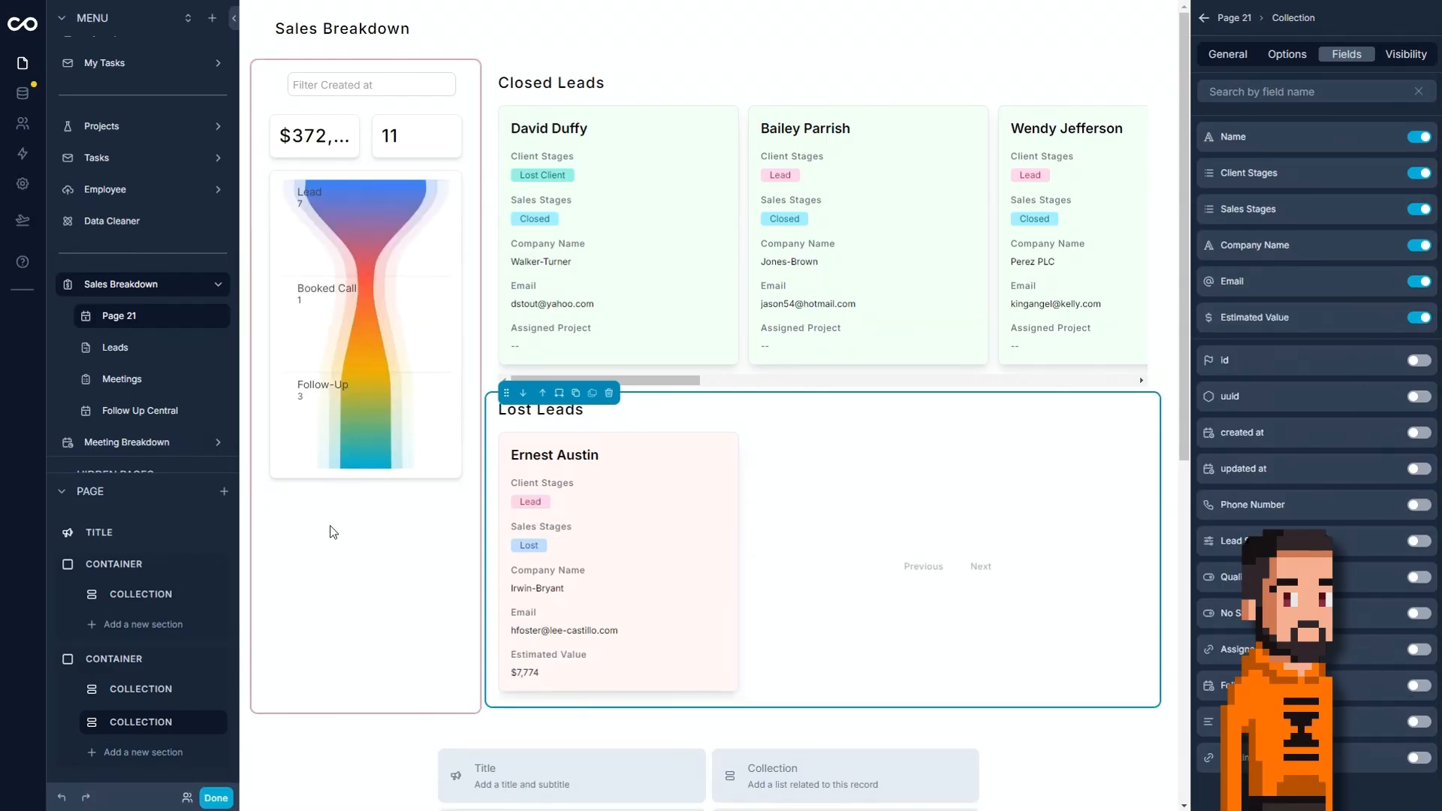
left_click(215, 798)
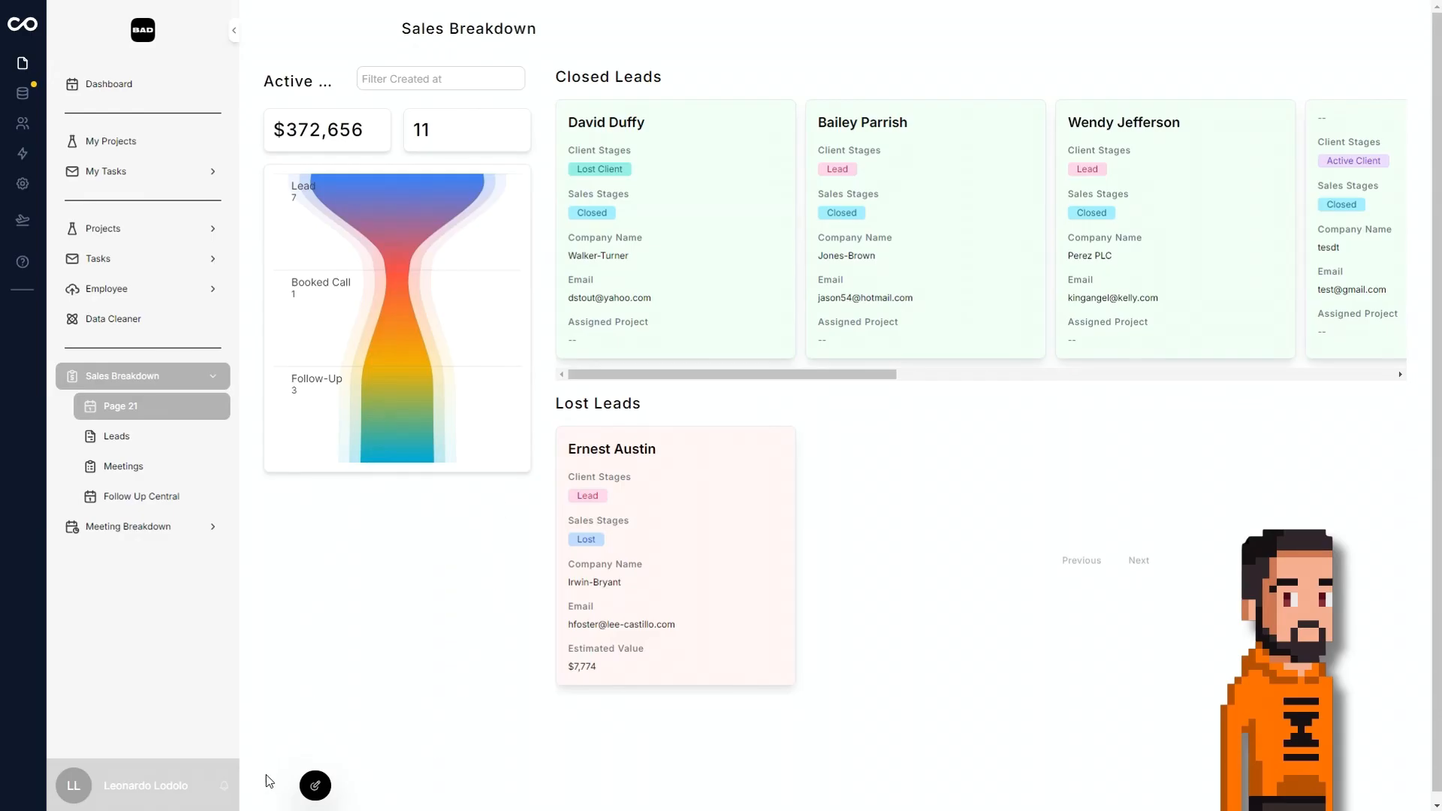
Reopen the page for editing and add a Charts collection of Meetings below the sales funnel in the first container.
left_click(310, 785)
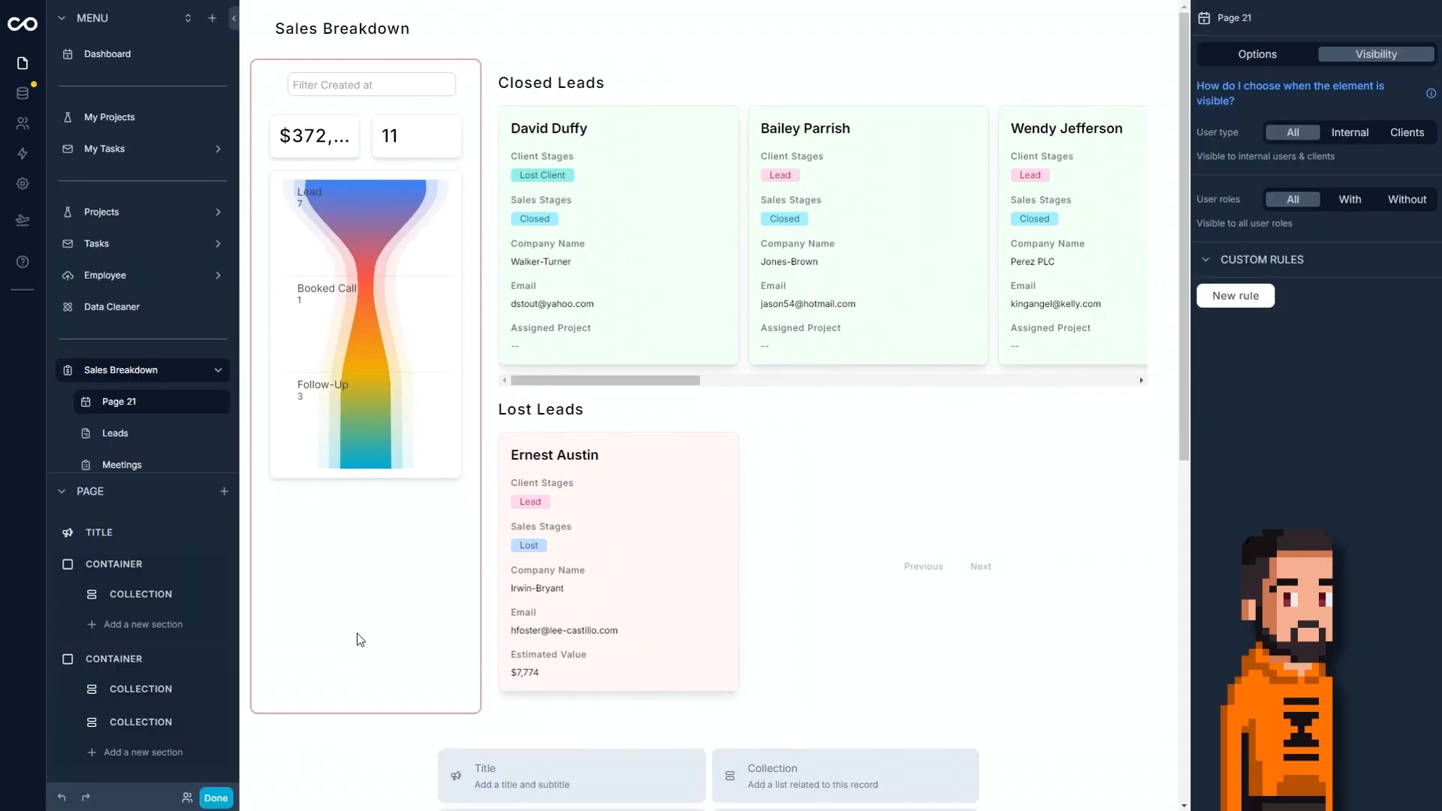
left_click(398, 583)
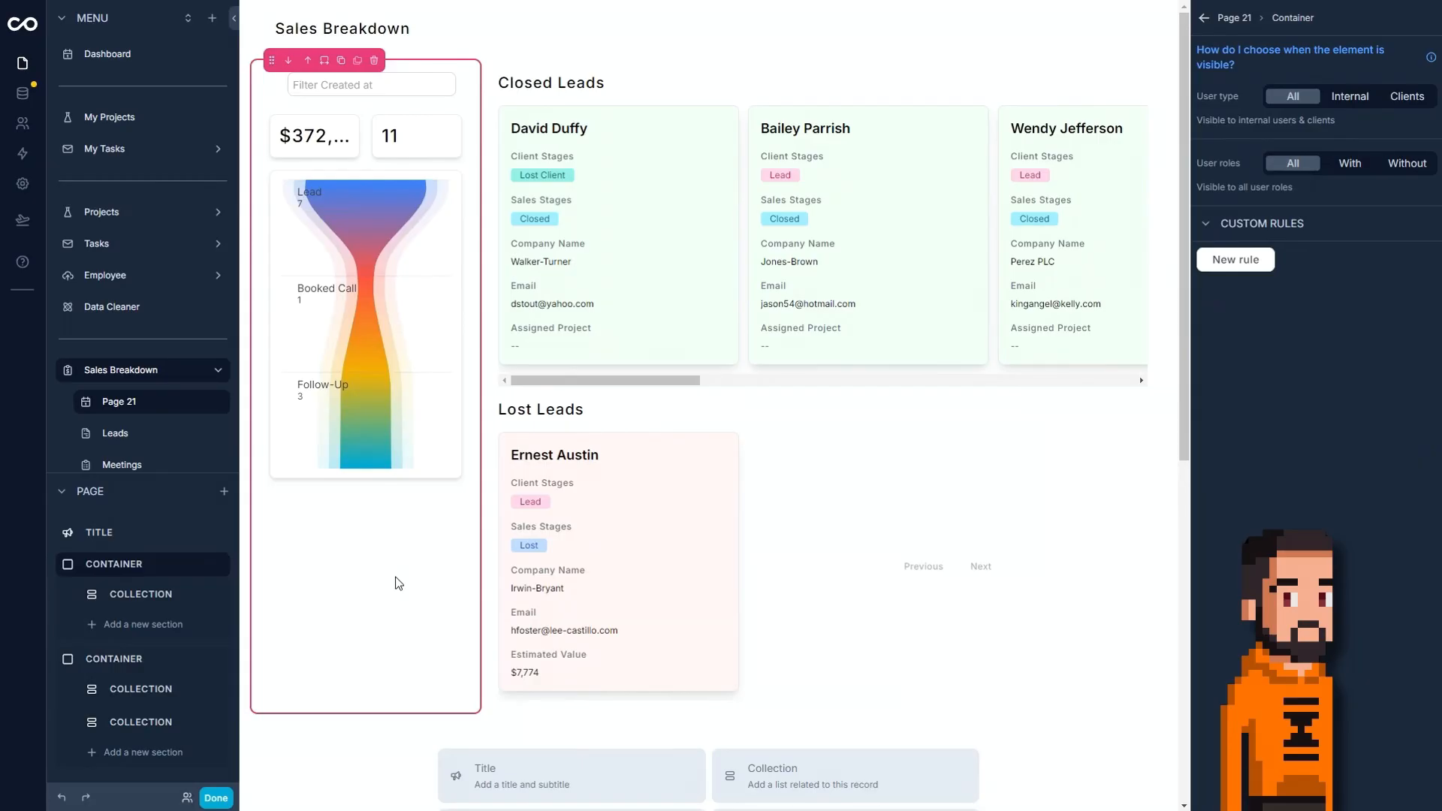
left_click(162, 624)
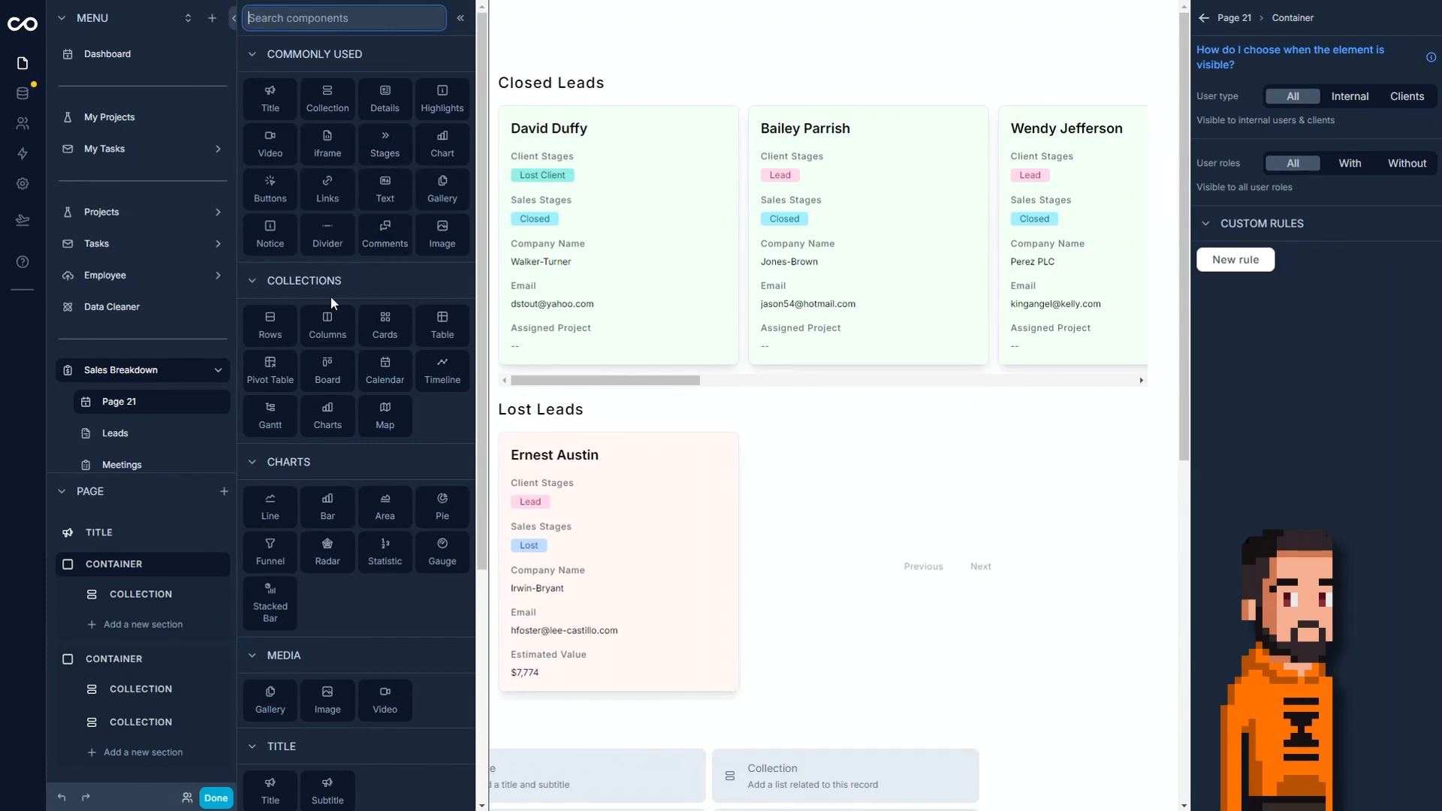
left_click(338, 392)
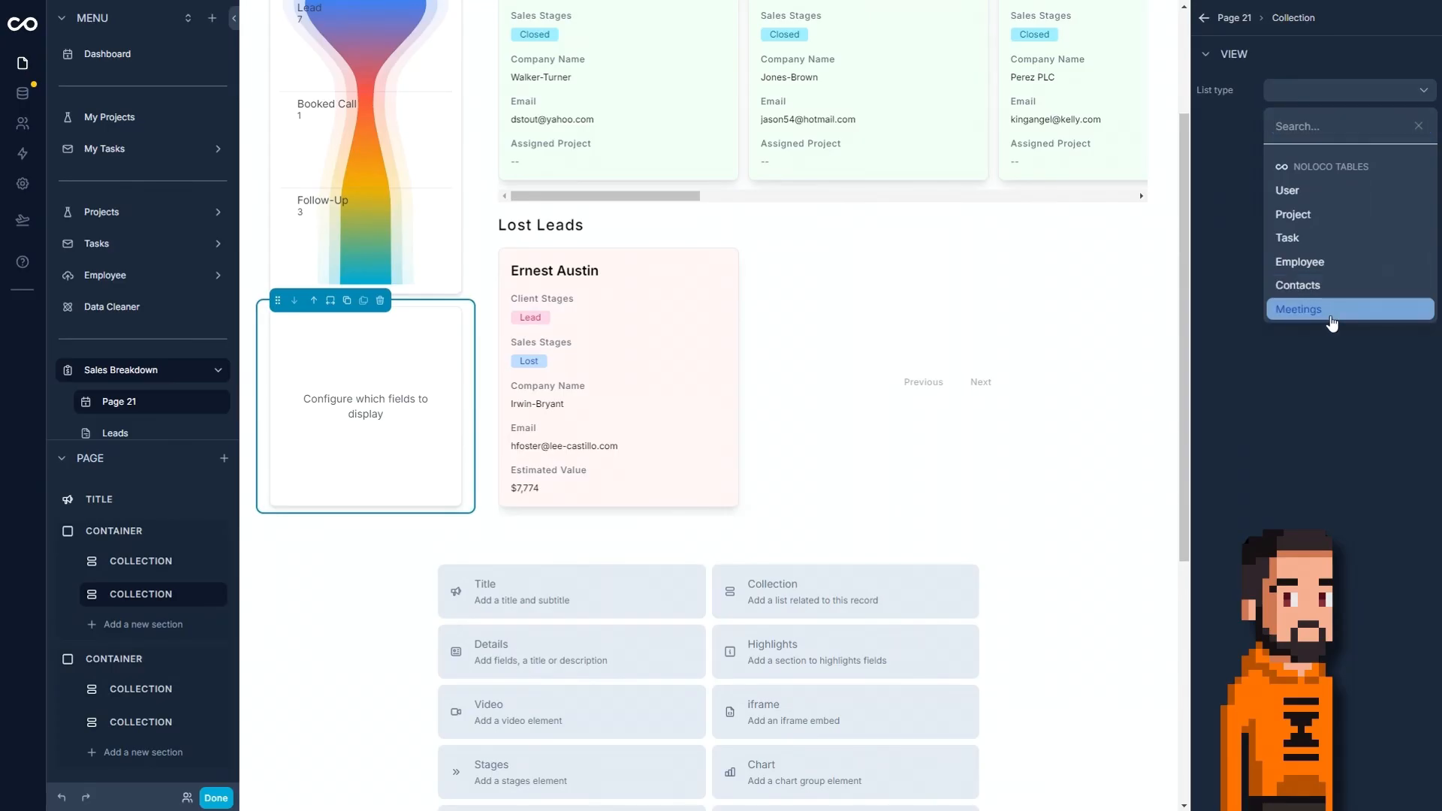
left_click(1326, 310)
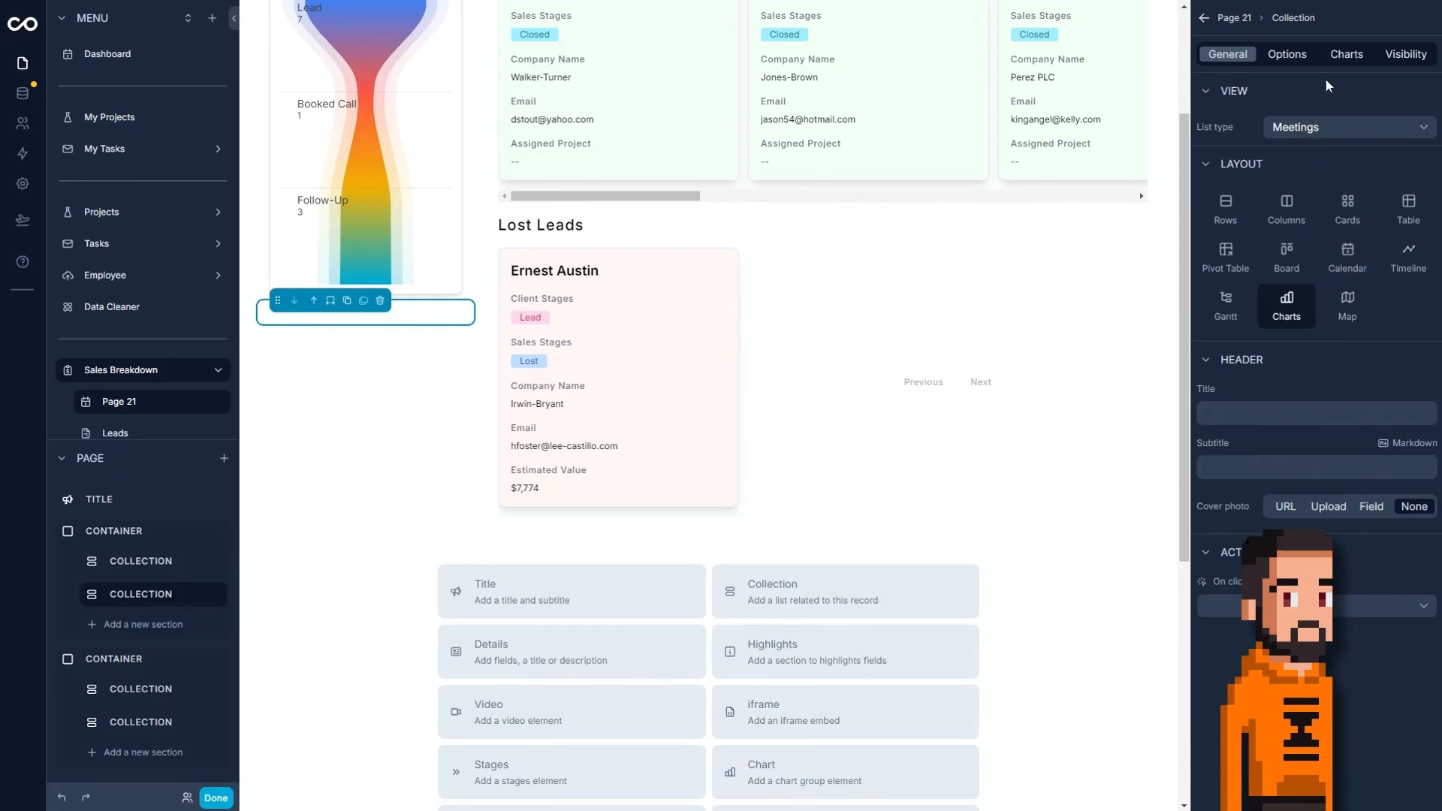
Set the chart type of the Meetings collection's Chart 1 to Statistic.
left_click(1346, 56)
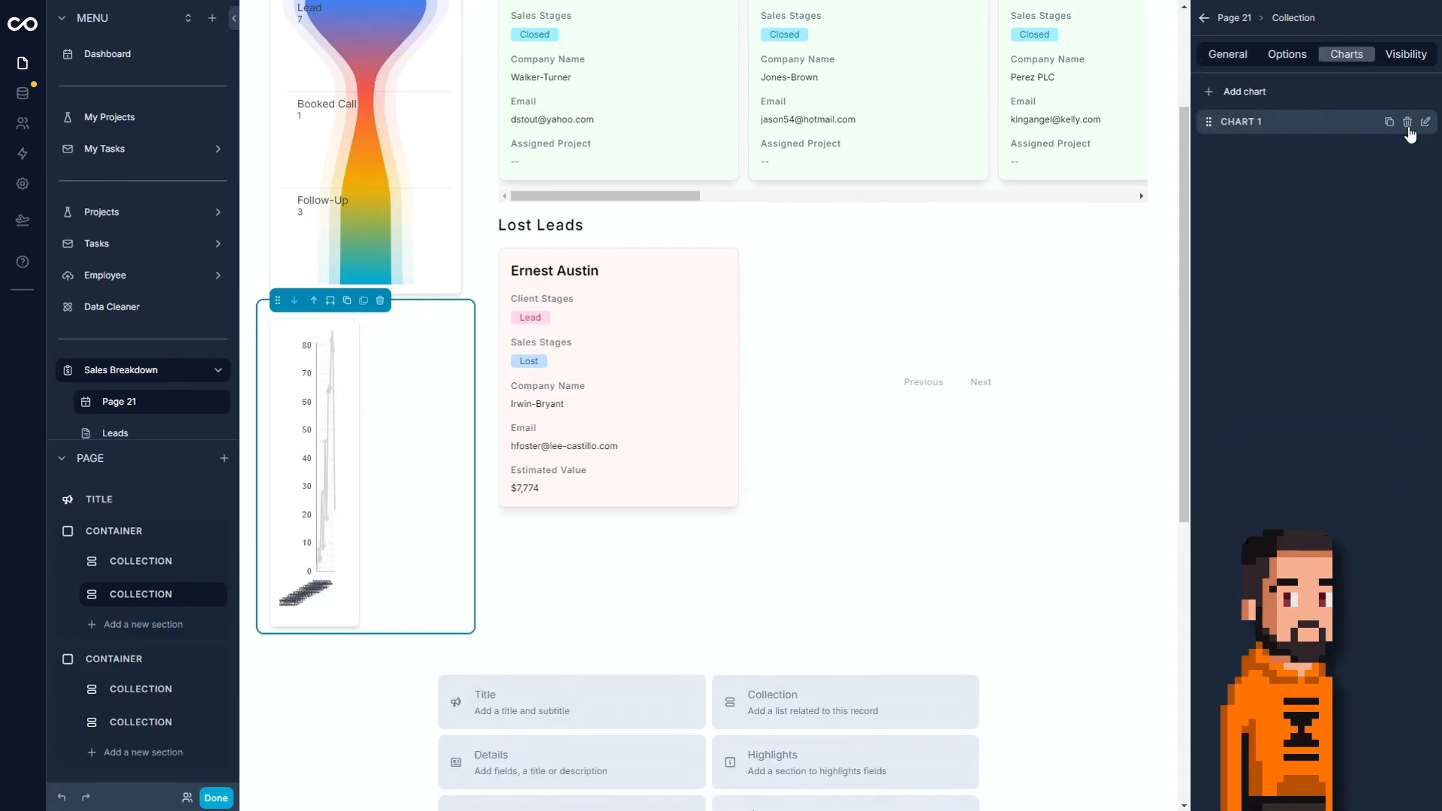
left_click(1425, 122)
left_click(1320, 150)
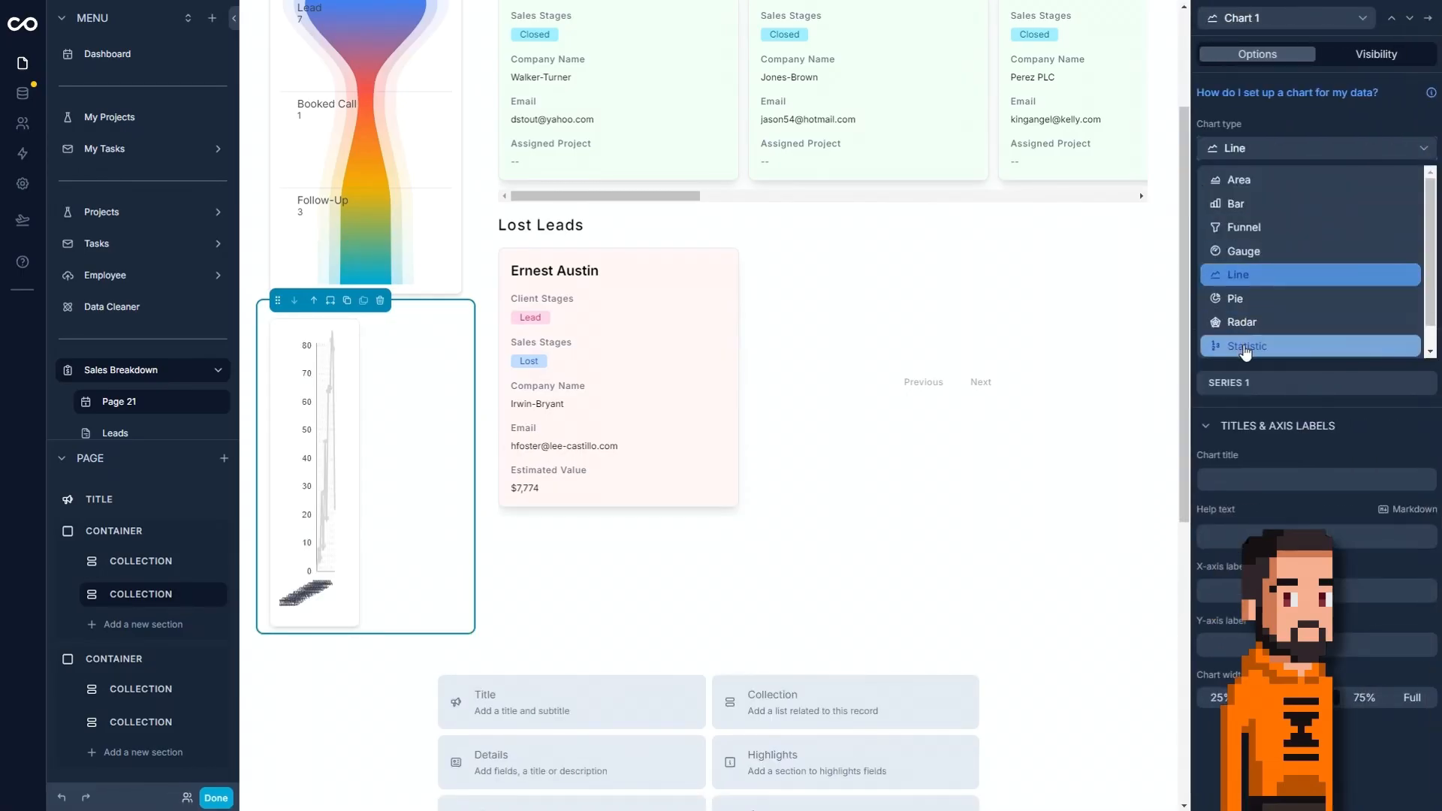
left_click(1245, 346)
left_click(1386, 159)
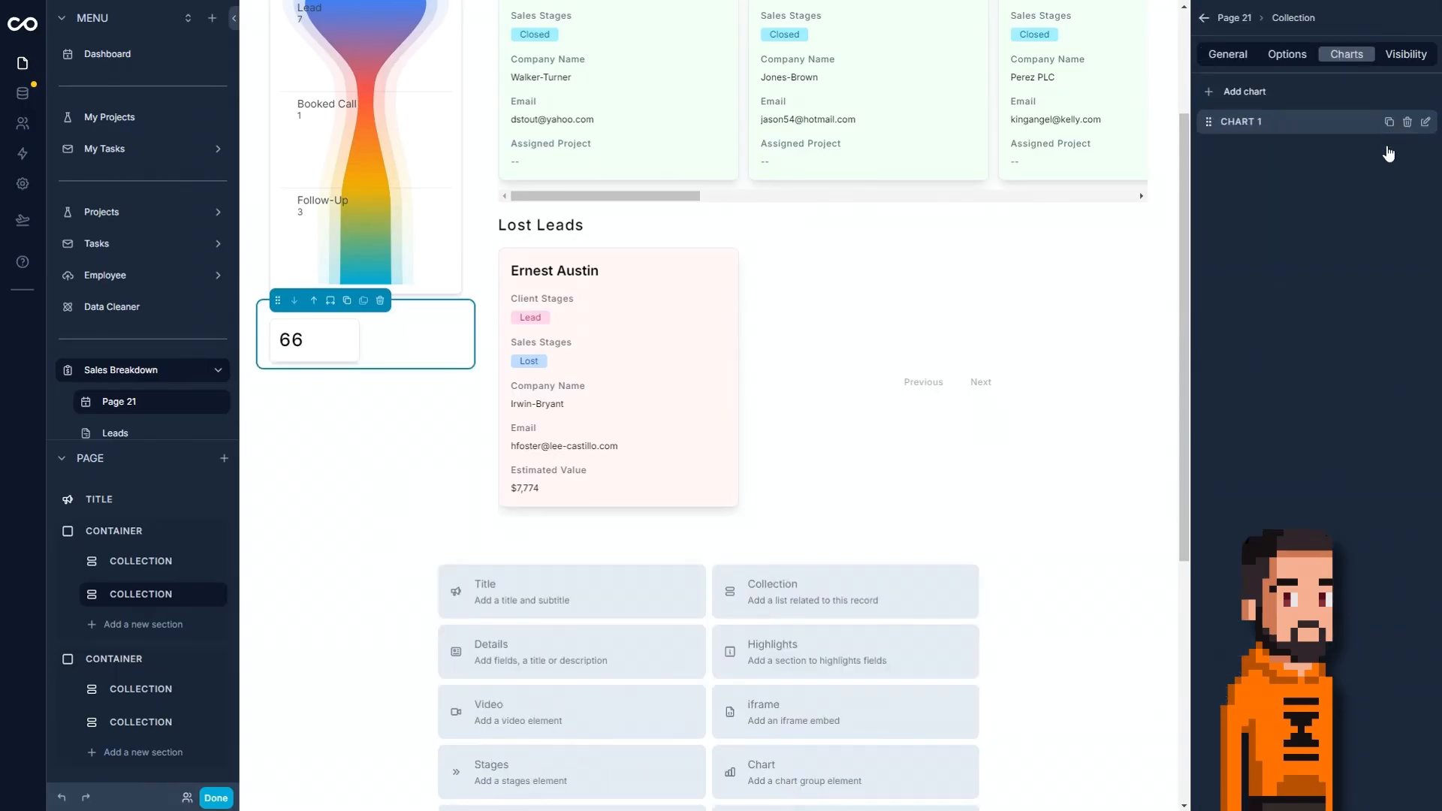
Duplicate the Meetings statistic chart twice and change Chart 3 to a full-width Line chart.
left_click(1388, 122)
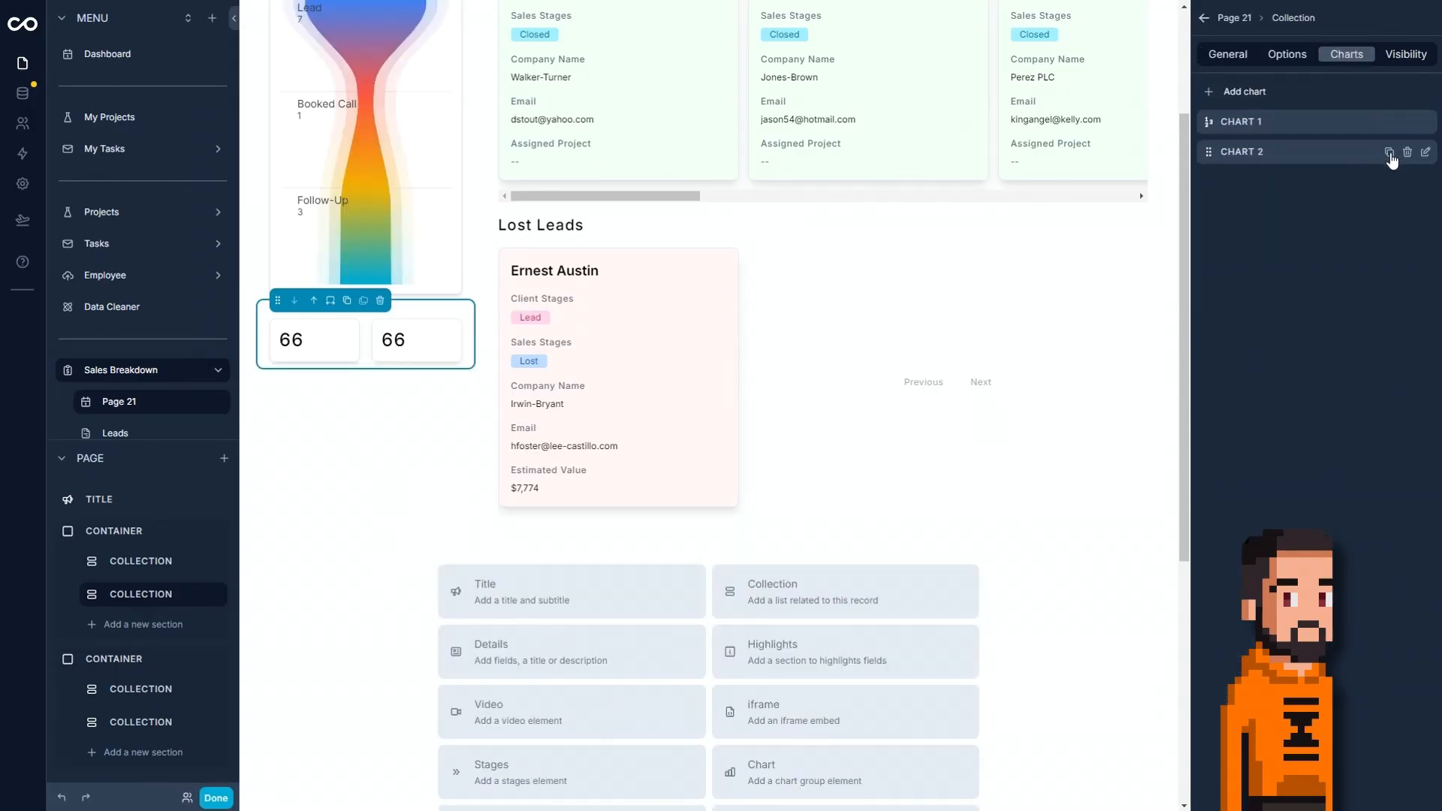
left_click(1388, 152)
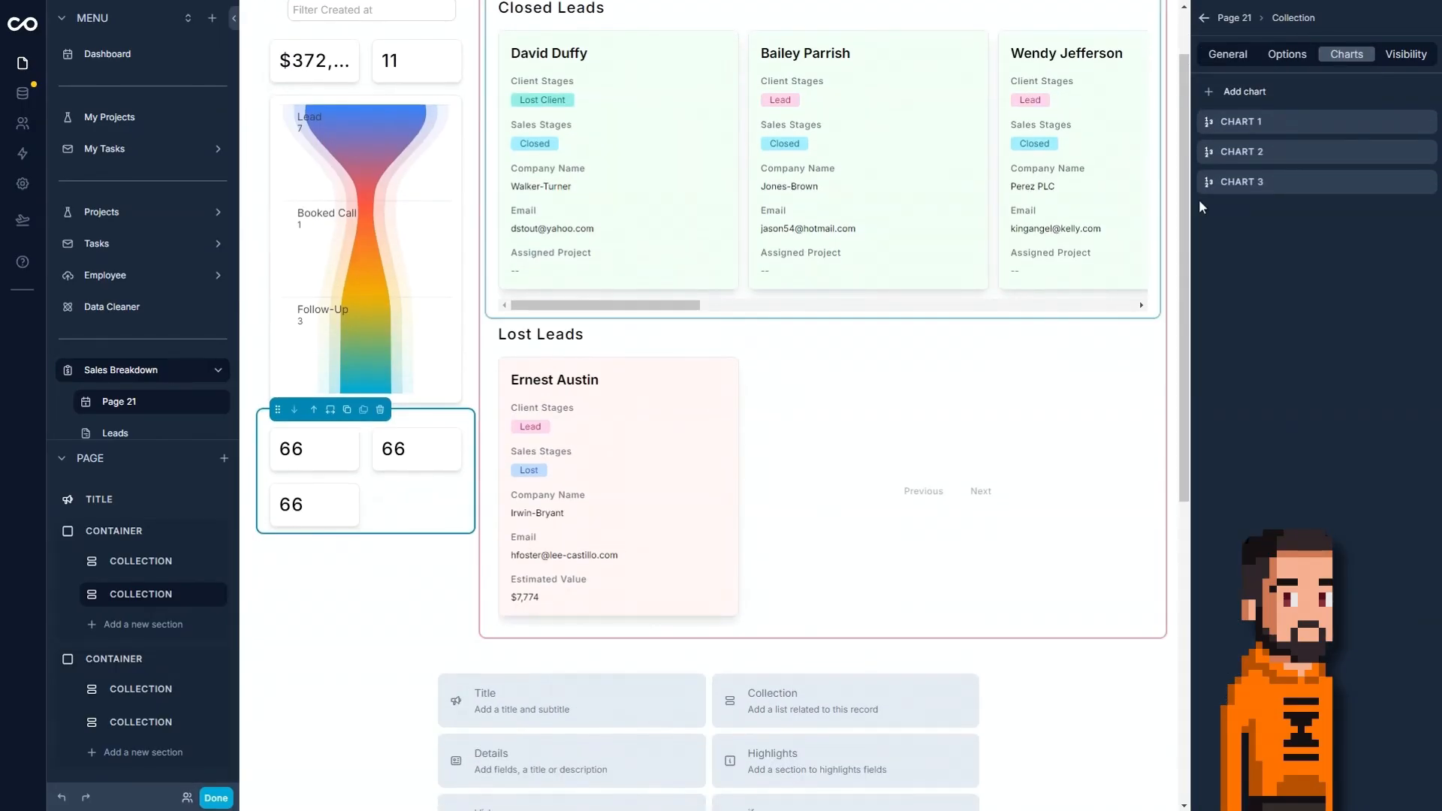
left_click(1425, 183)
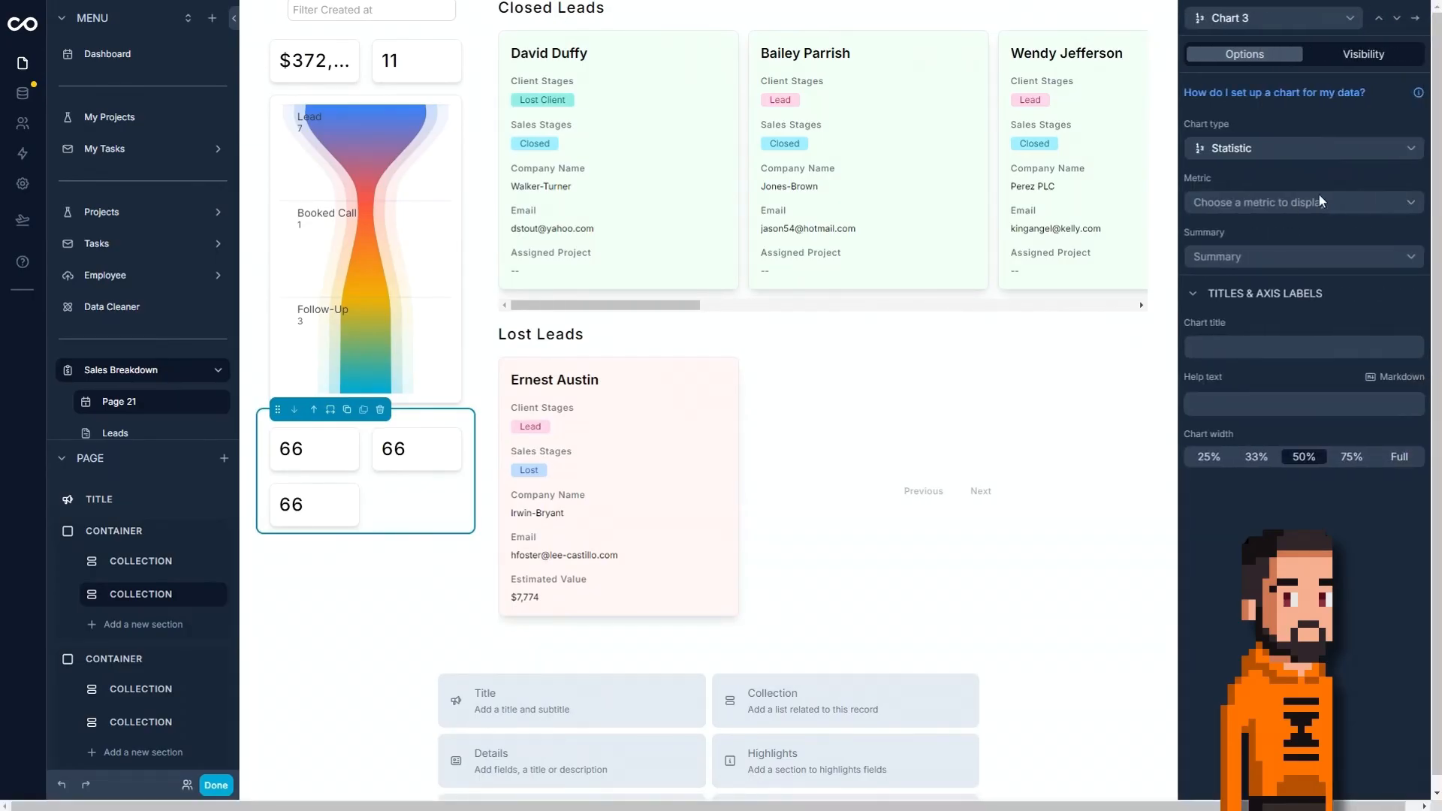
left_click(1262, 148)
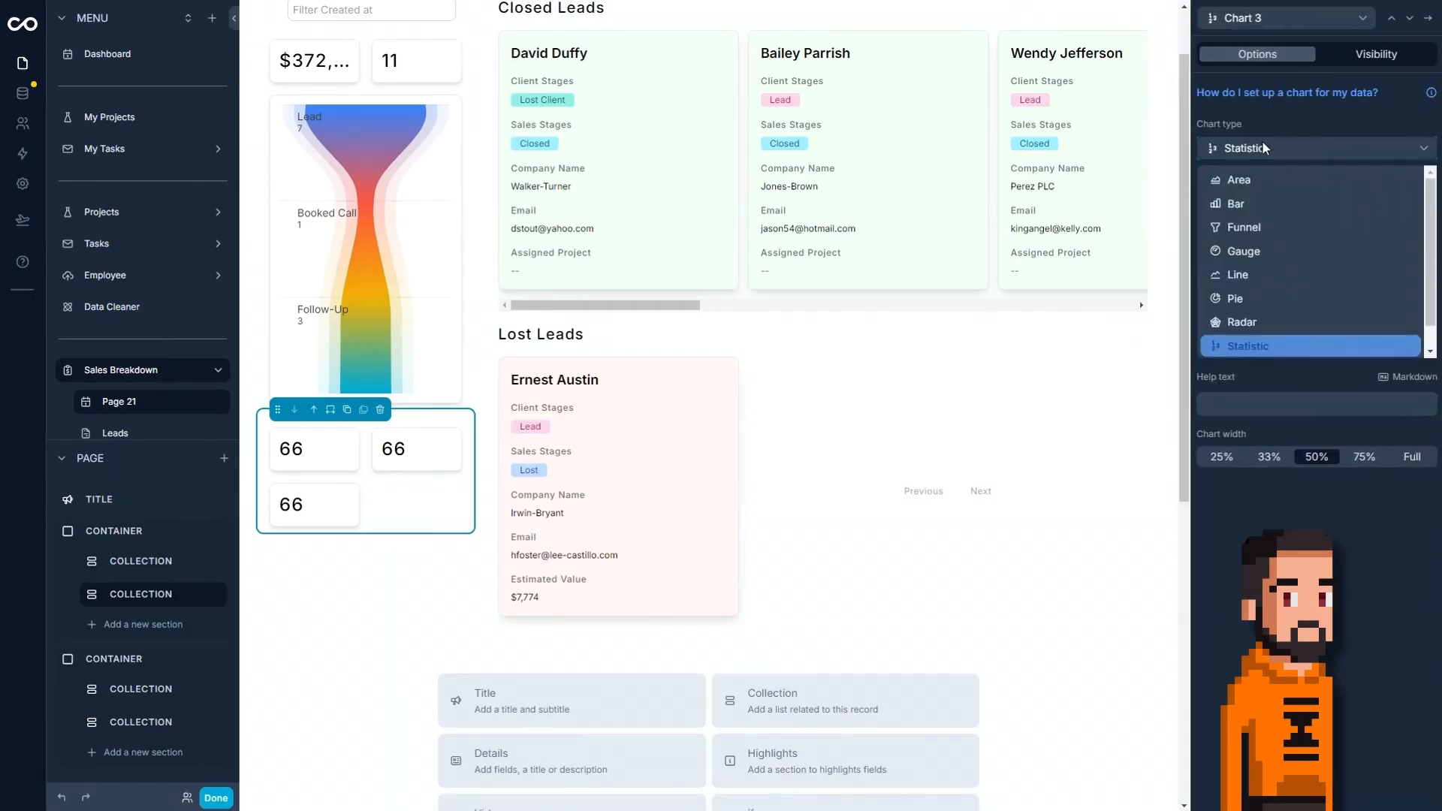
left_click(1302, 276)
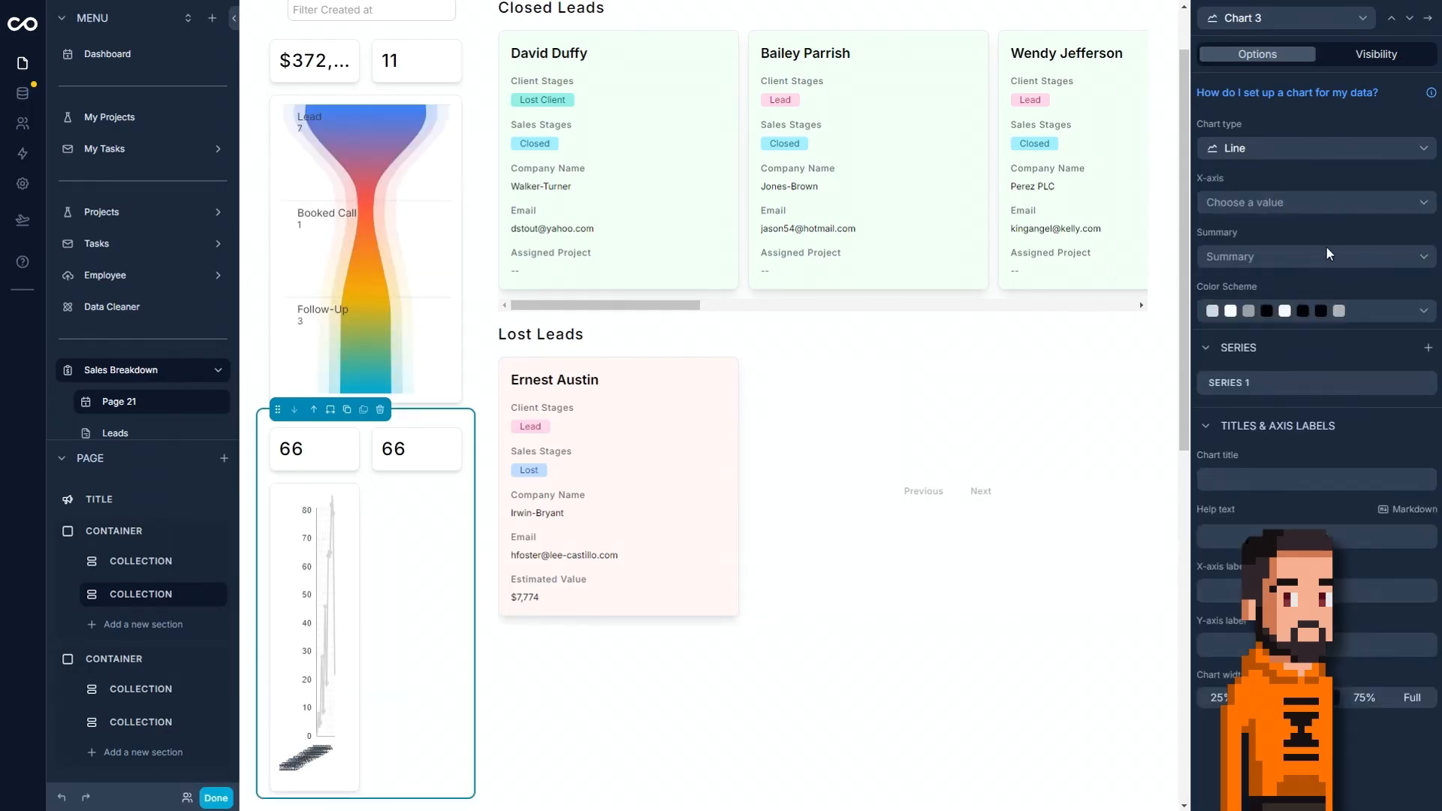
left_click(1316, 148)
left_click(1287, 103)
Set Chart 3's X-axis to Date grouped by month, with Count as the summary.
left_click(1251, 199)
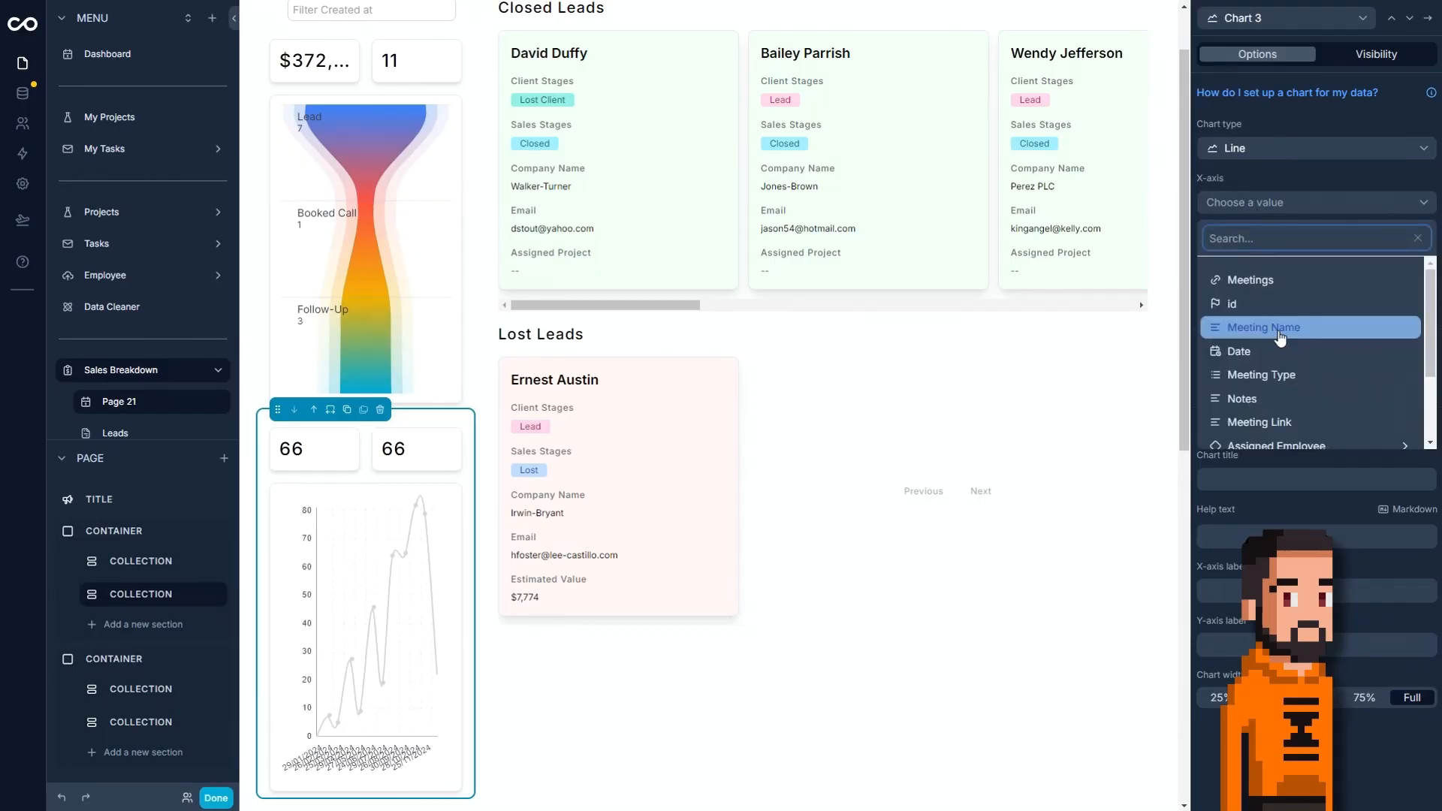
scroll(1276, 398, "down", 3)
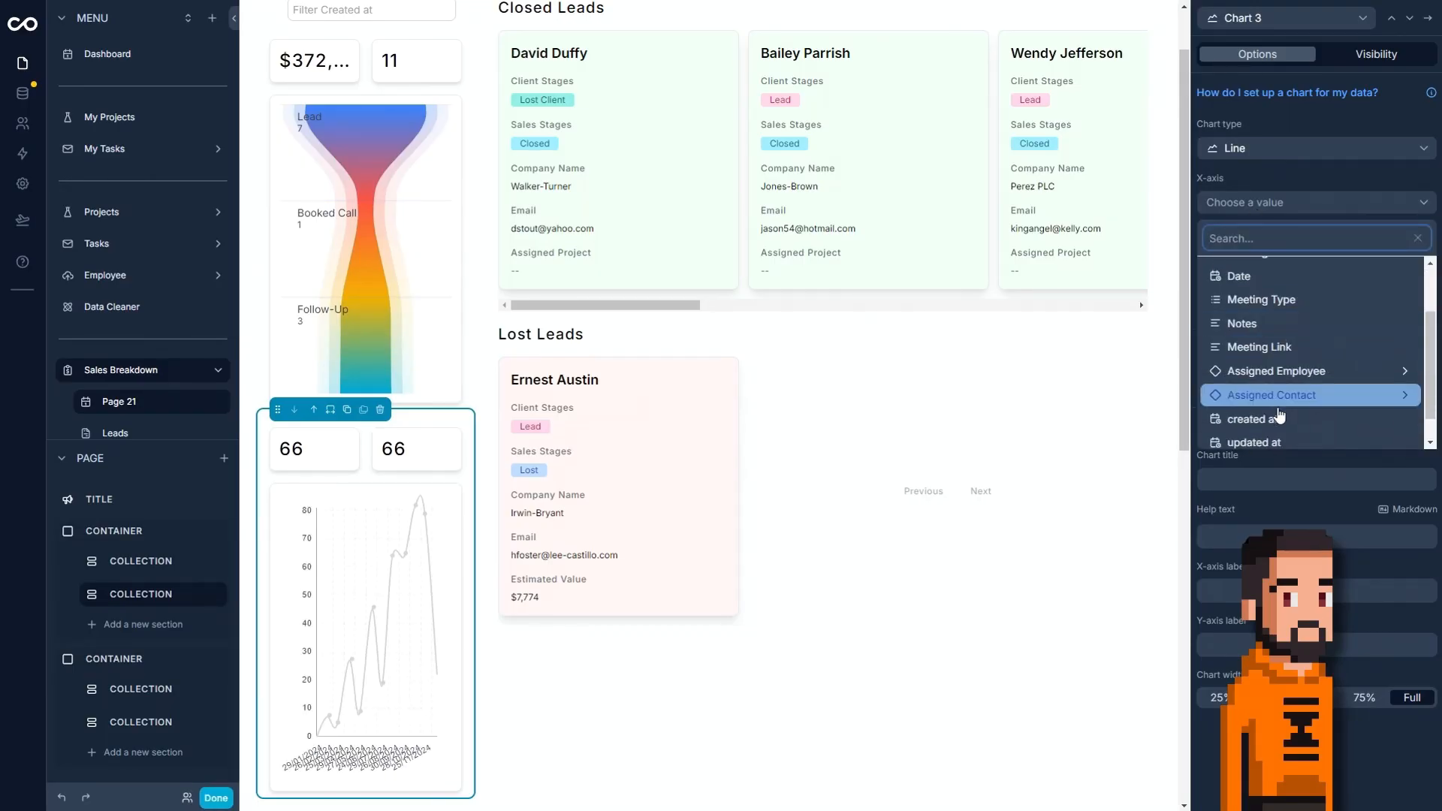
scroll(1280, 341, "up", 2)
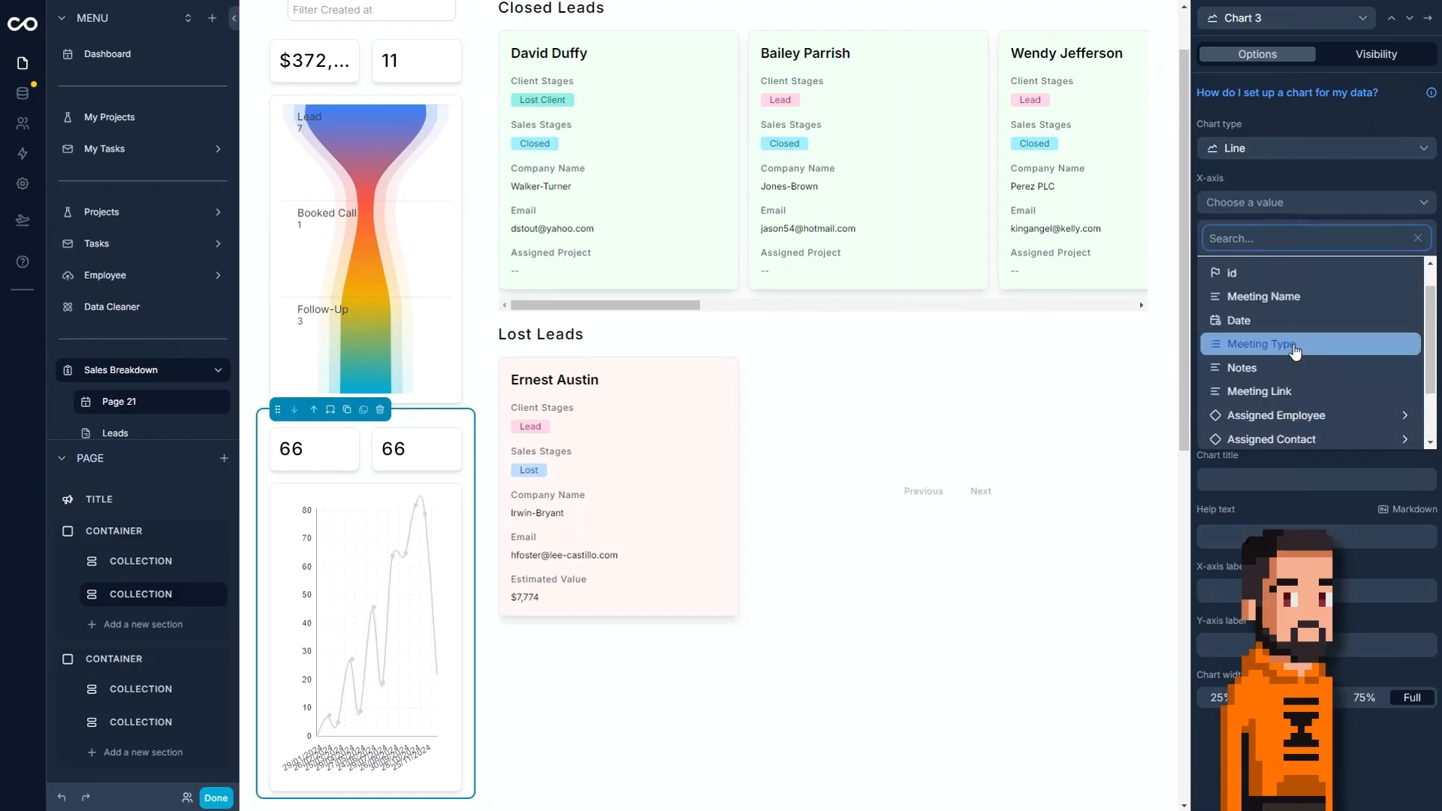
left_click(1280, 317)
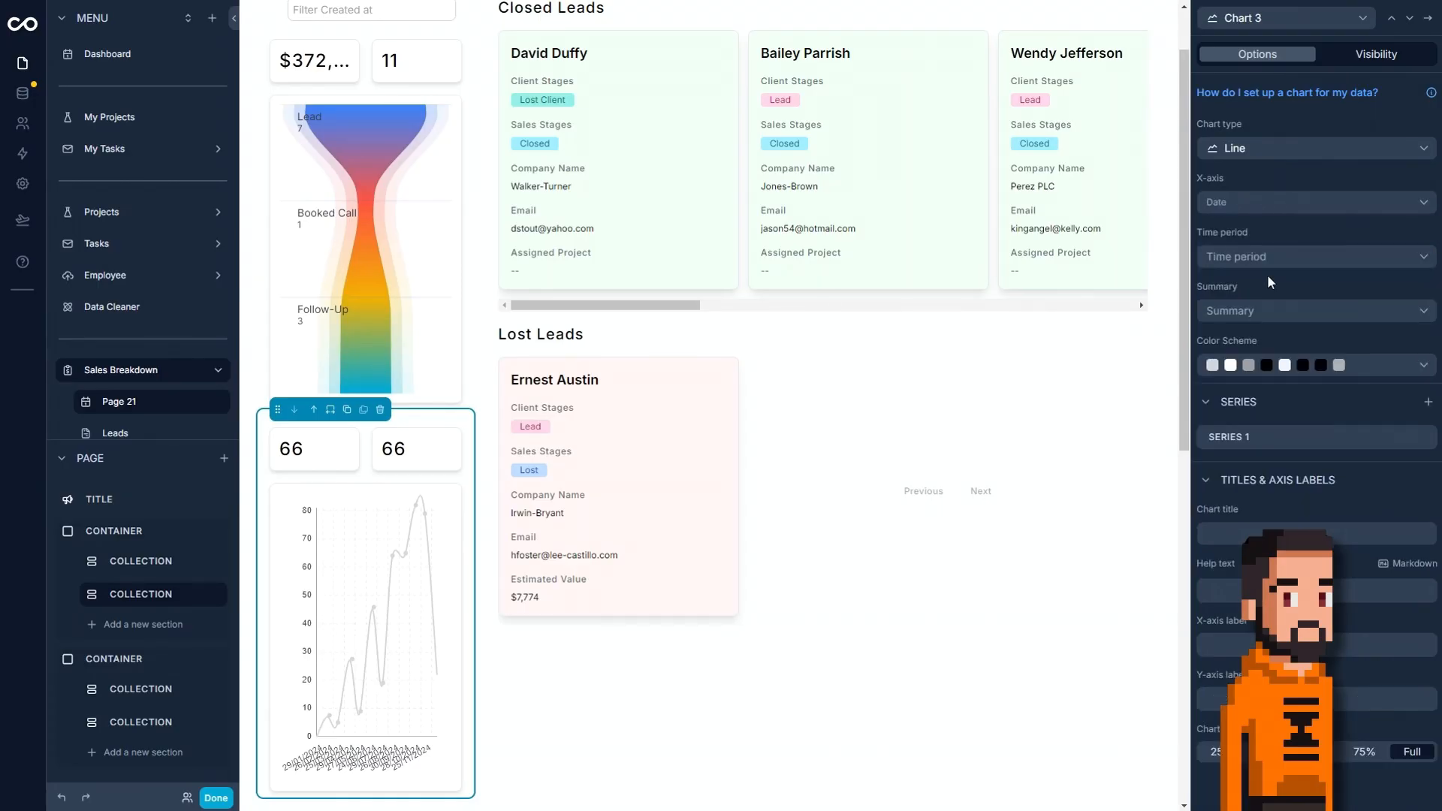
left_click(1265, 260)
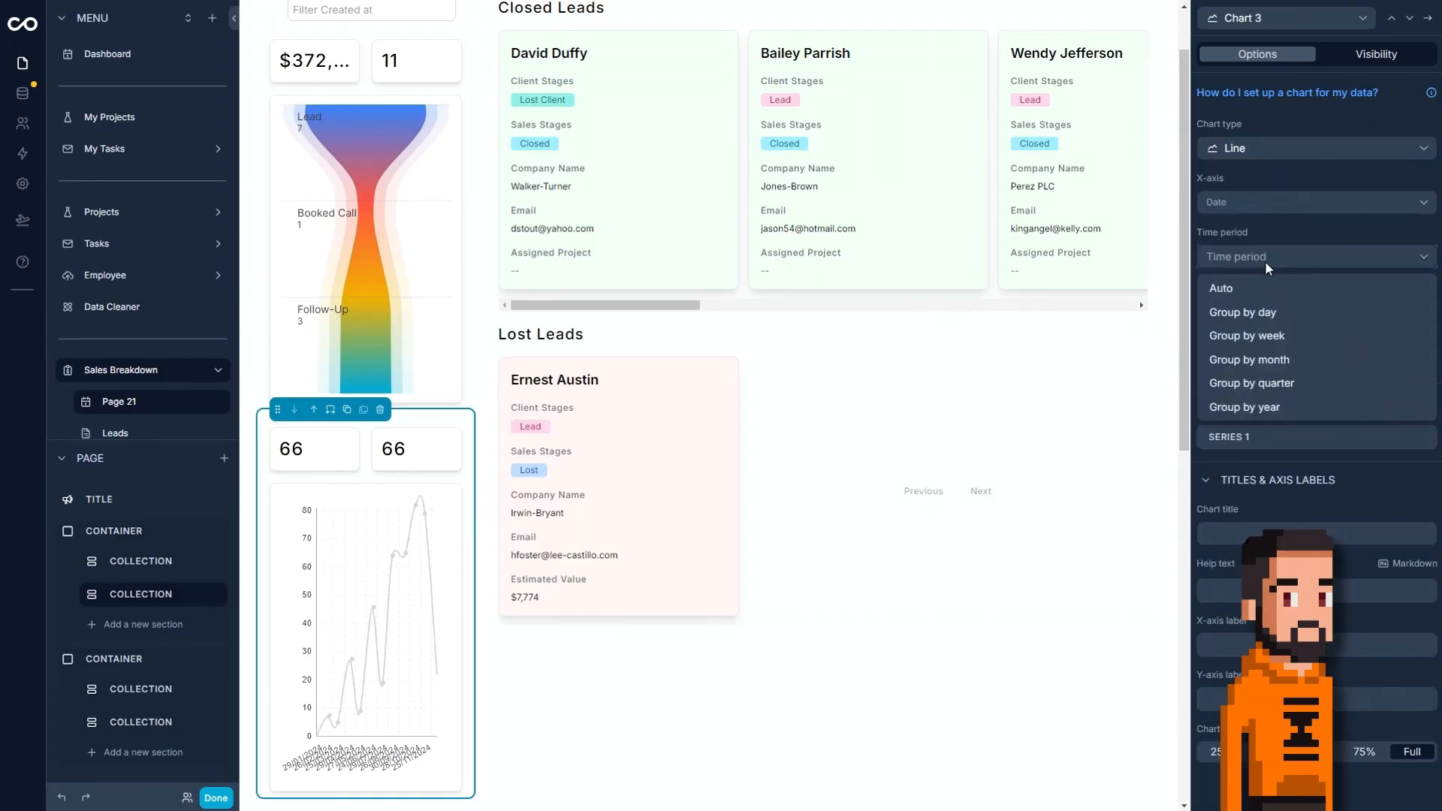
left_click(1272, 362)
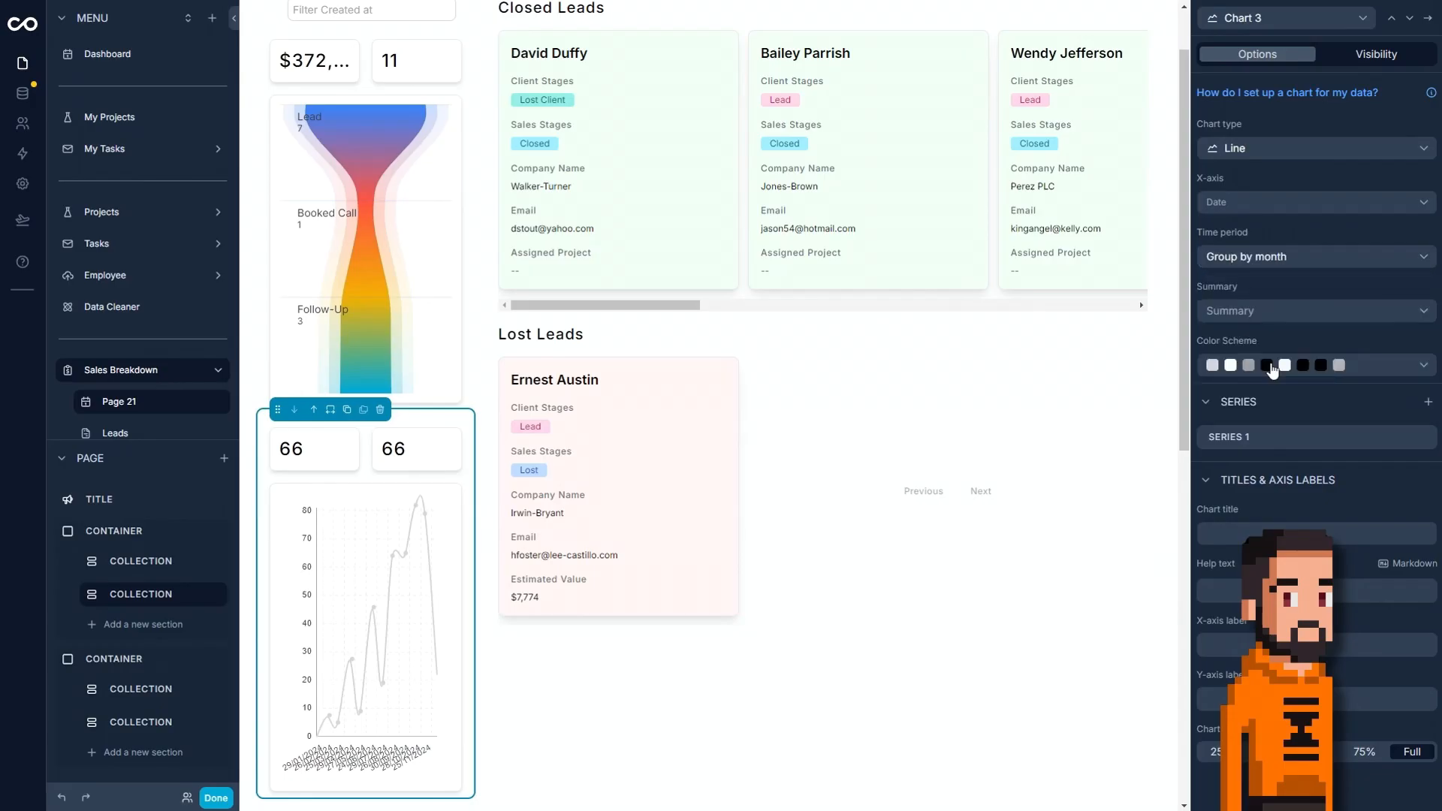
left_click(1277, 310)
left_click(1231, 364)
Set the Y-axis of Chart 3's Series 1 to id.
left_click(1416, 437)
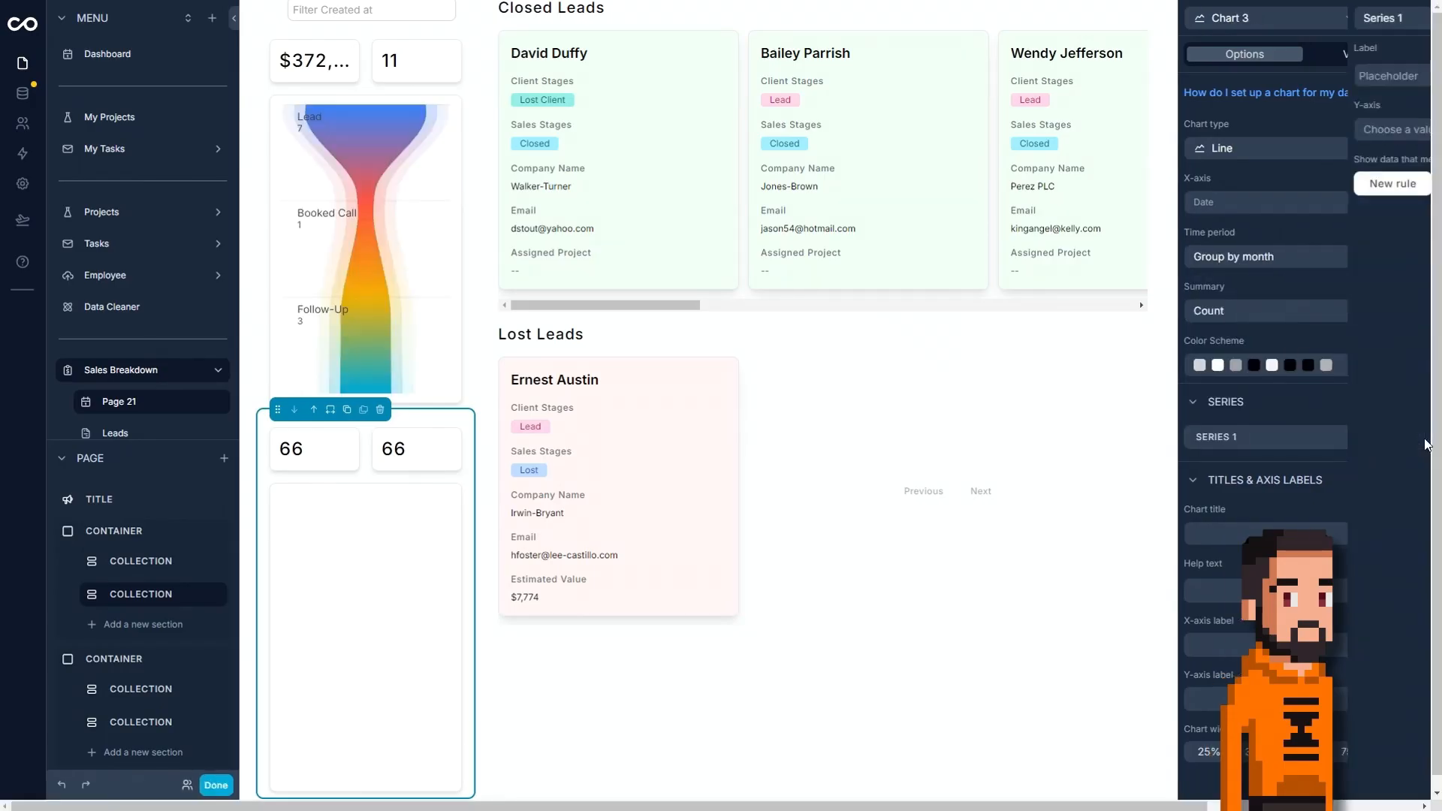
left_click(1281, 129)
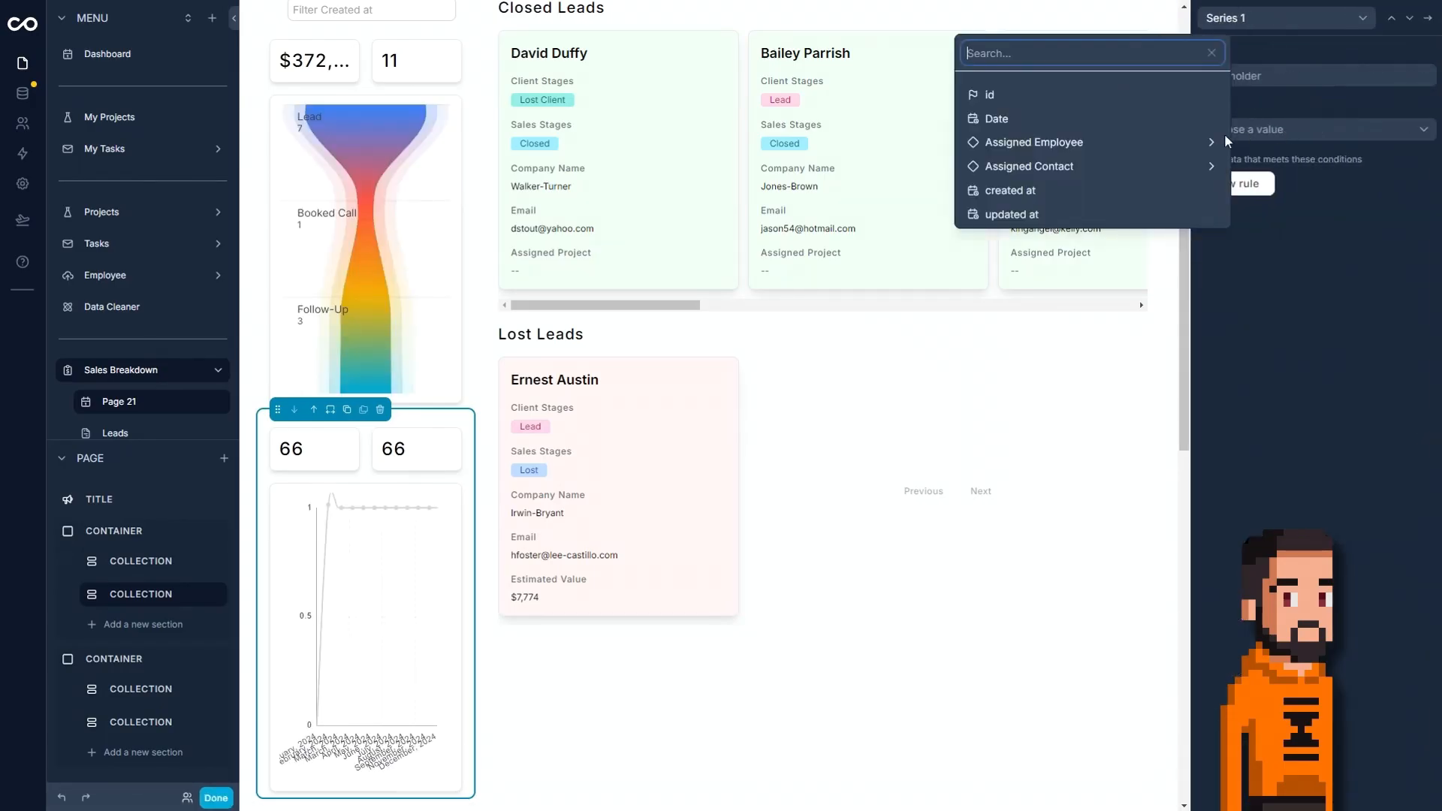
left_click(1091, 97)
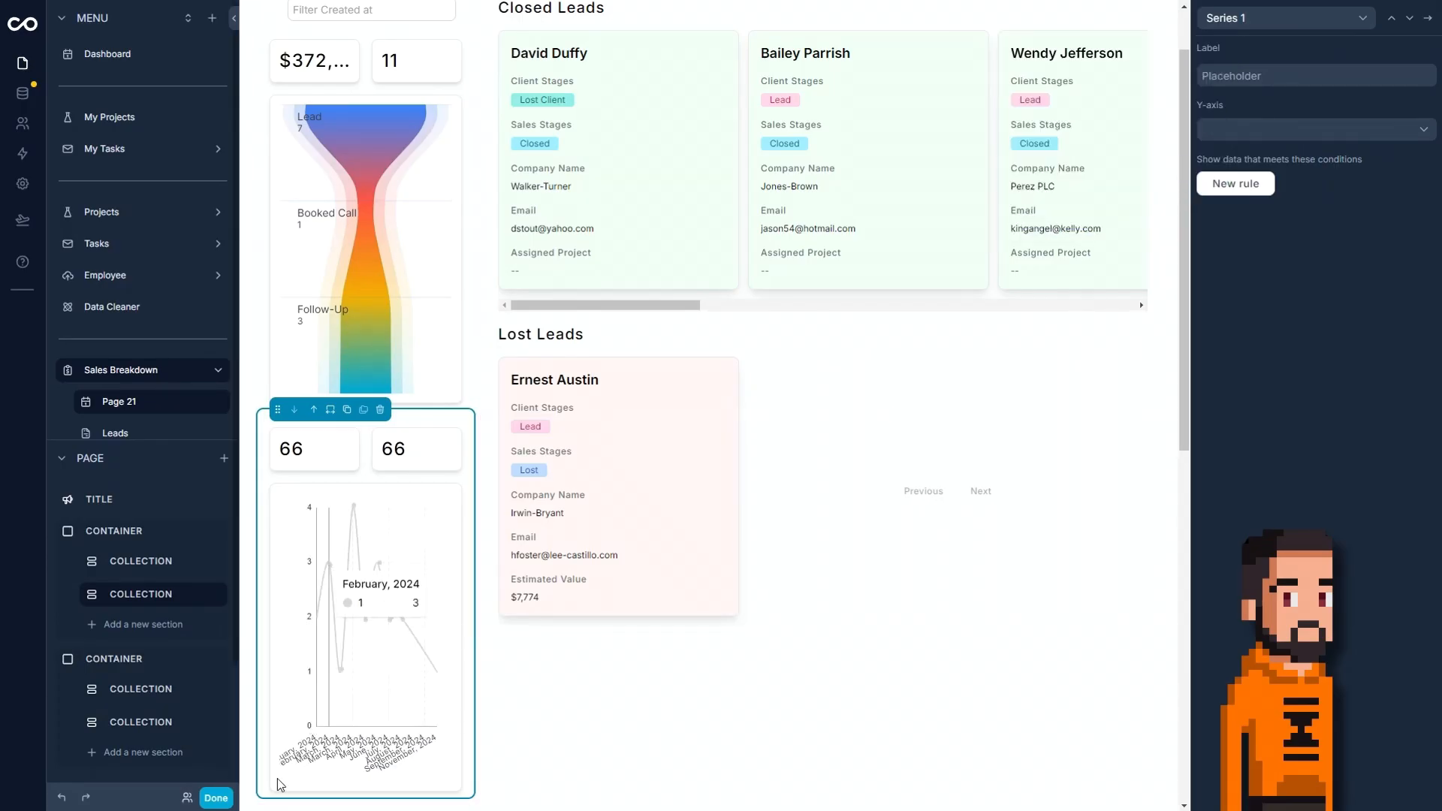
left_click(1427, 17)
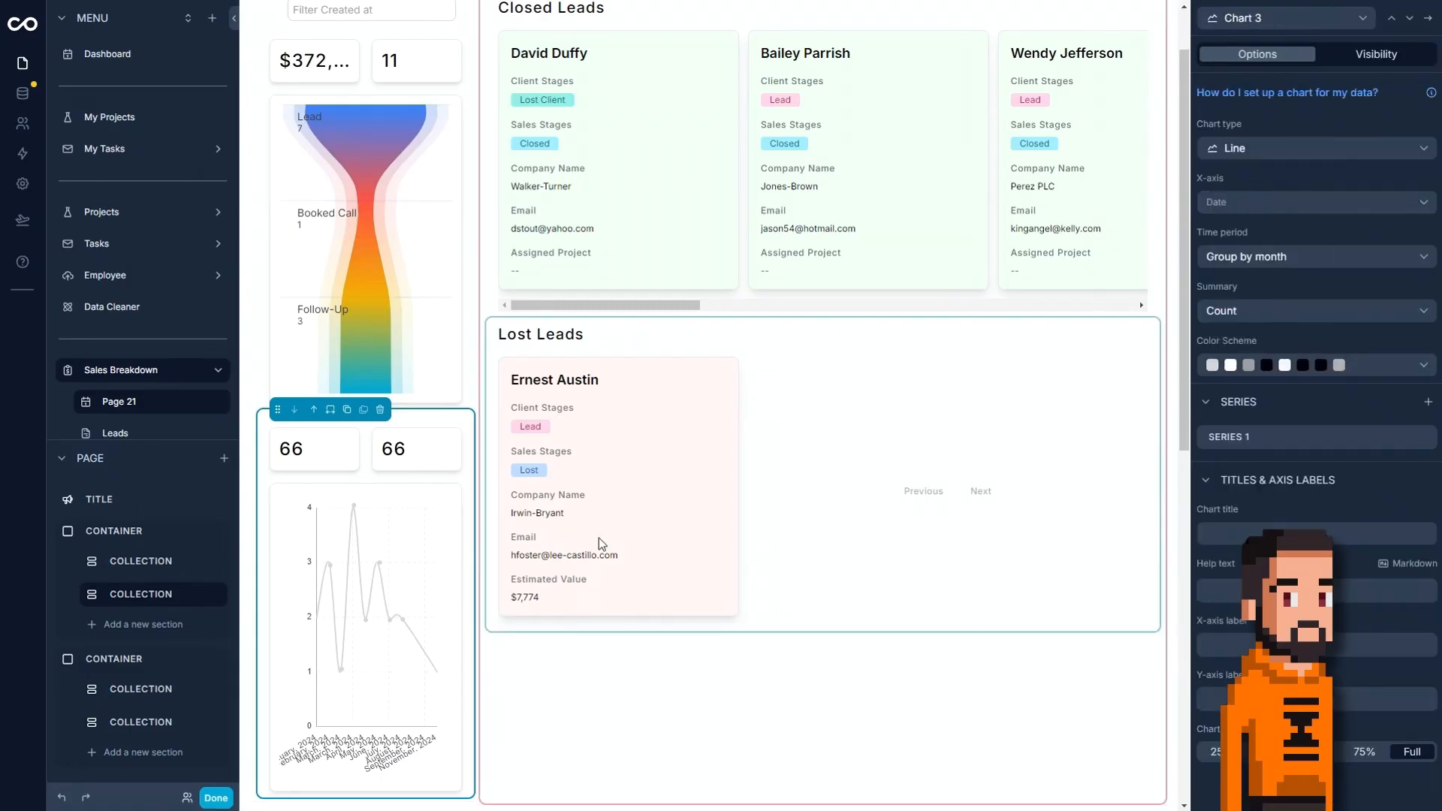
Apply the multicolor scheme starting with blue, red and yellow to the line chart.
left_click(1388, 362)
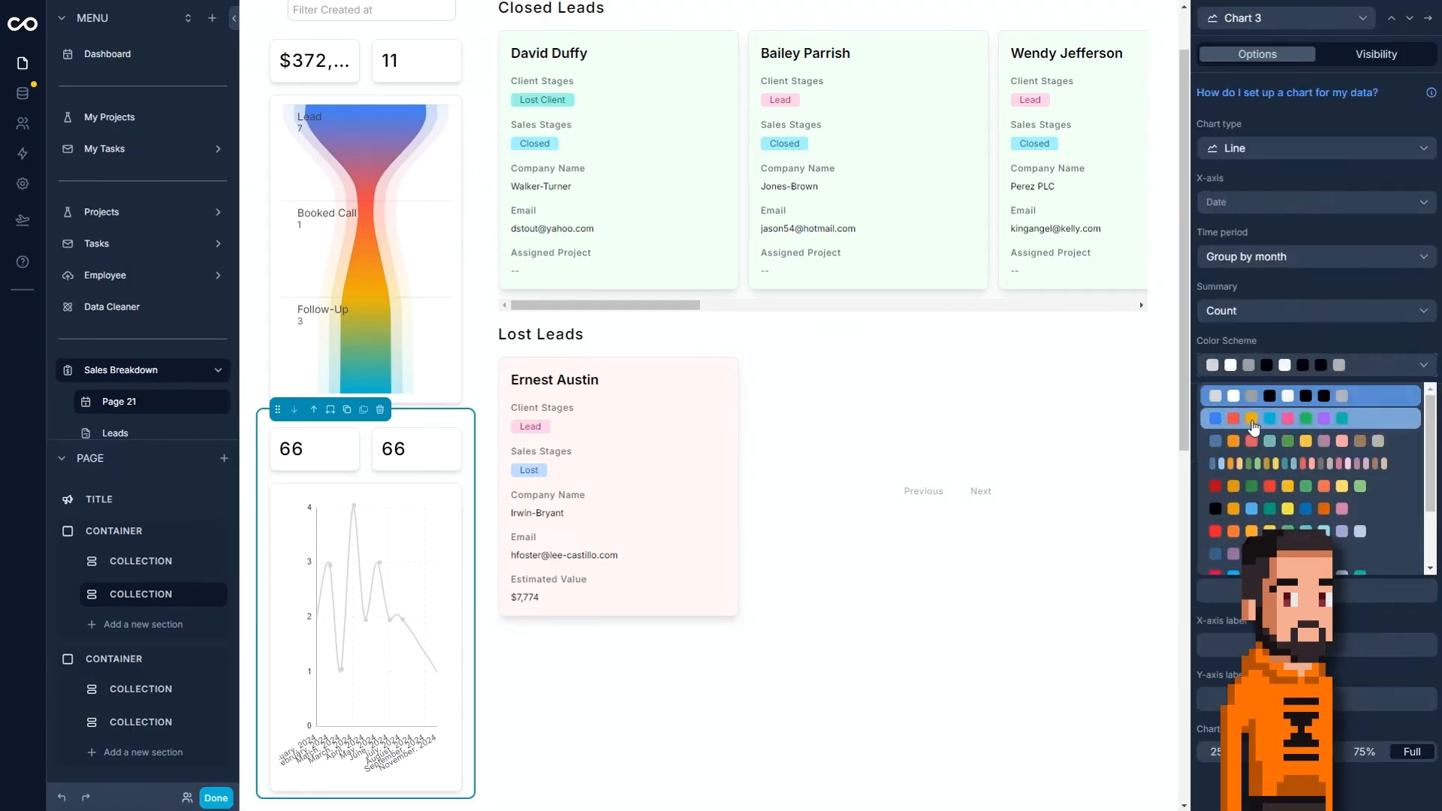
left_click(1262, 431)
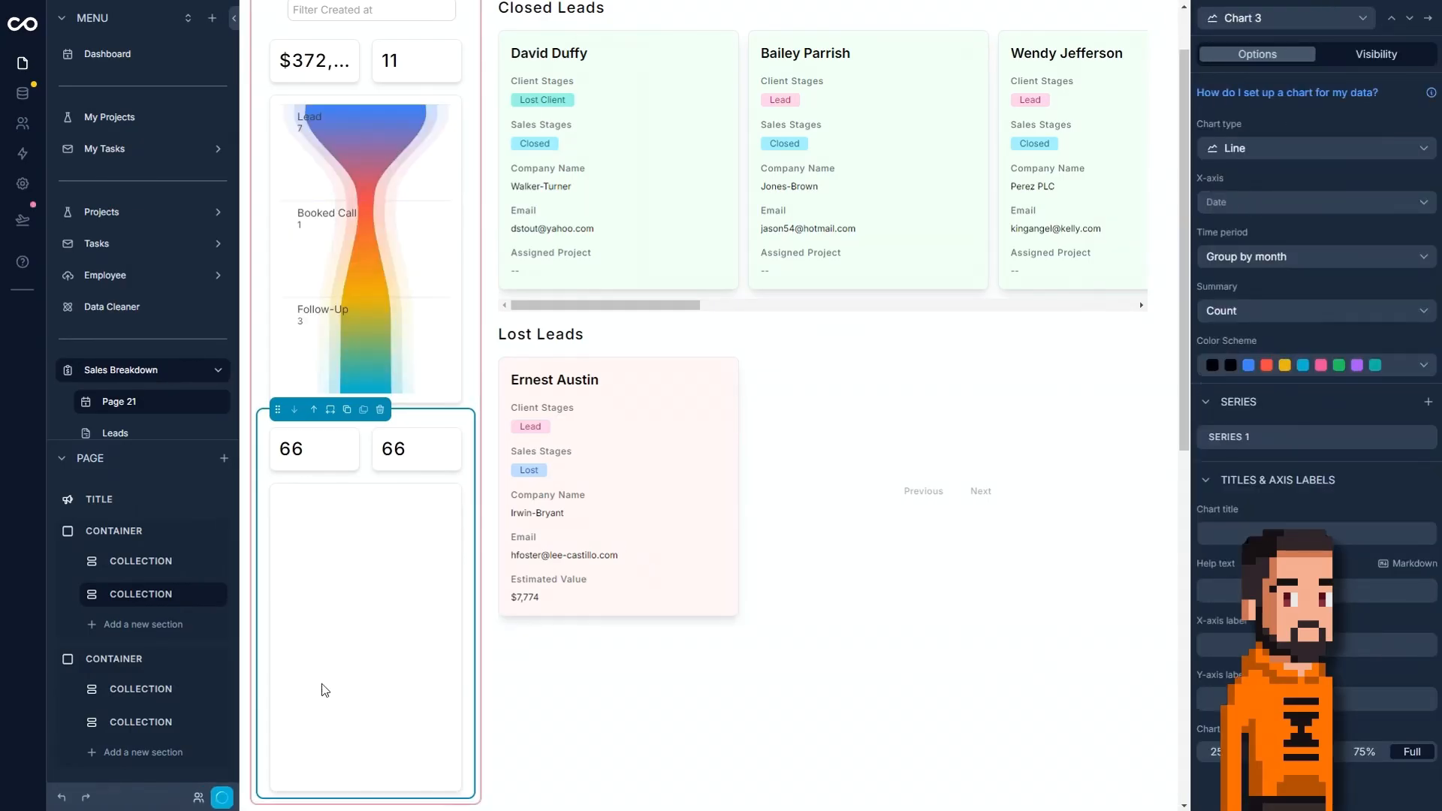
scroll(974, 525, "down", 3)
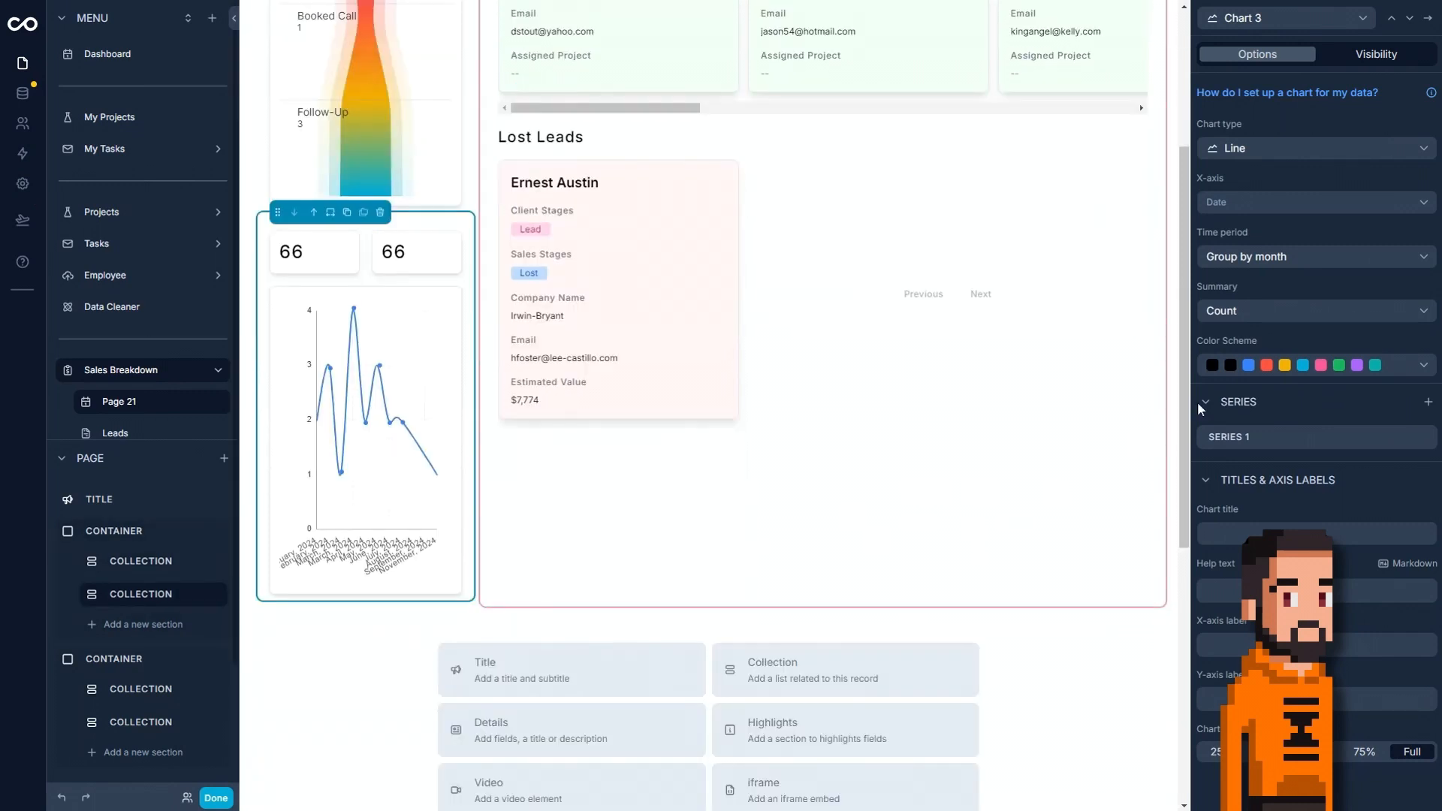
Choose a metric for the Chart 2 statistic and set its summary to Count.
left_click(1391, 18)
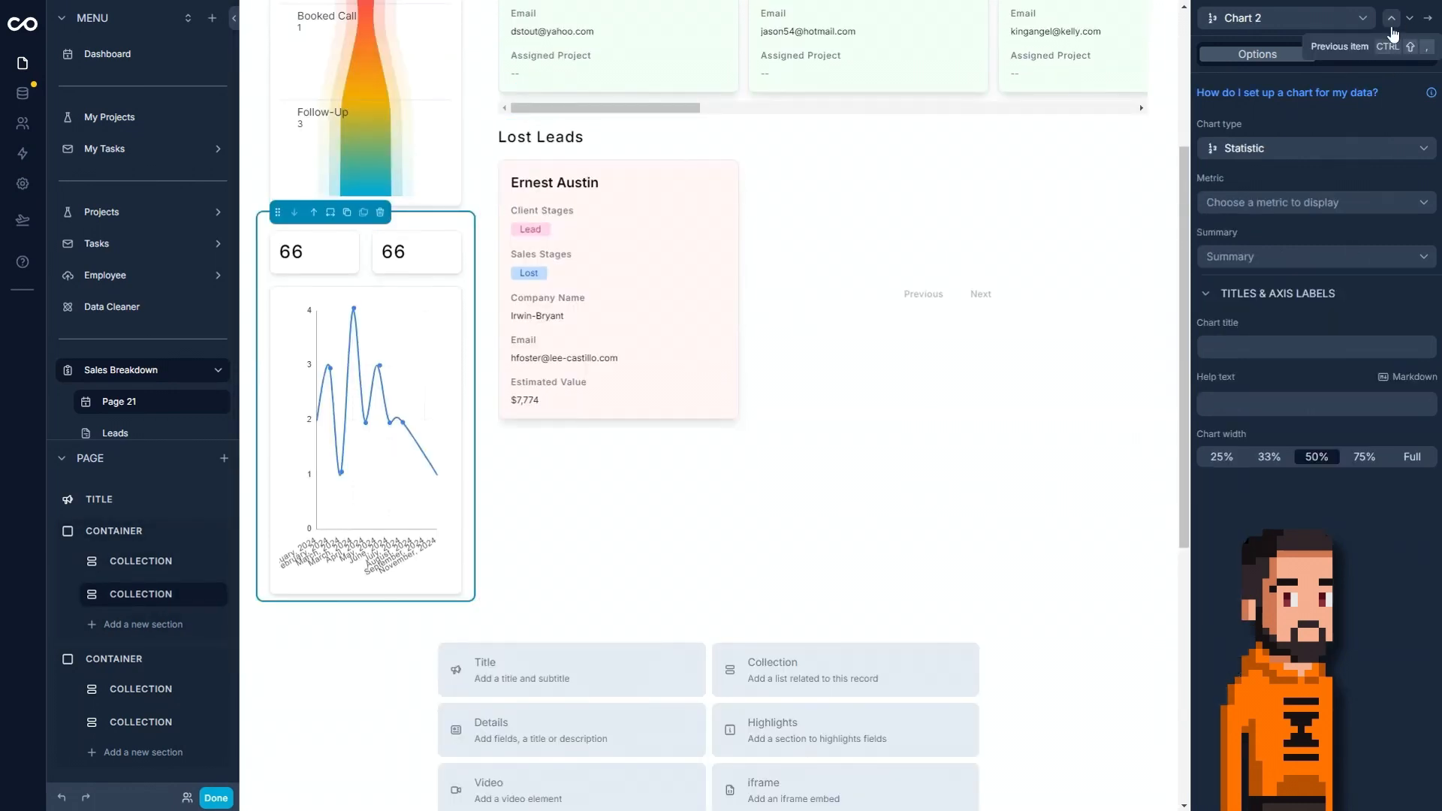
left_click(1293, 202)
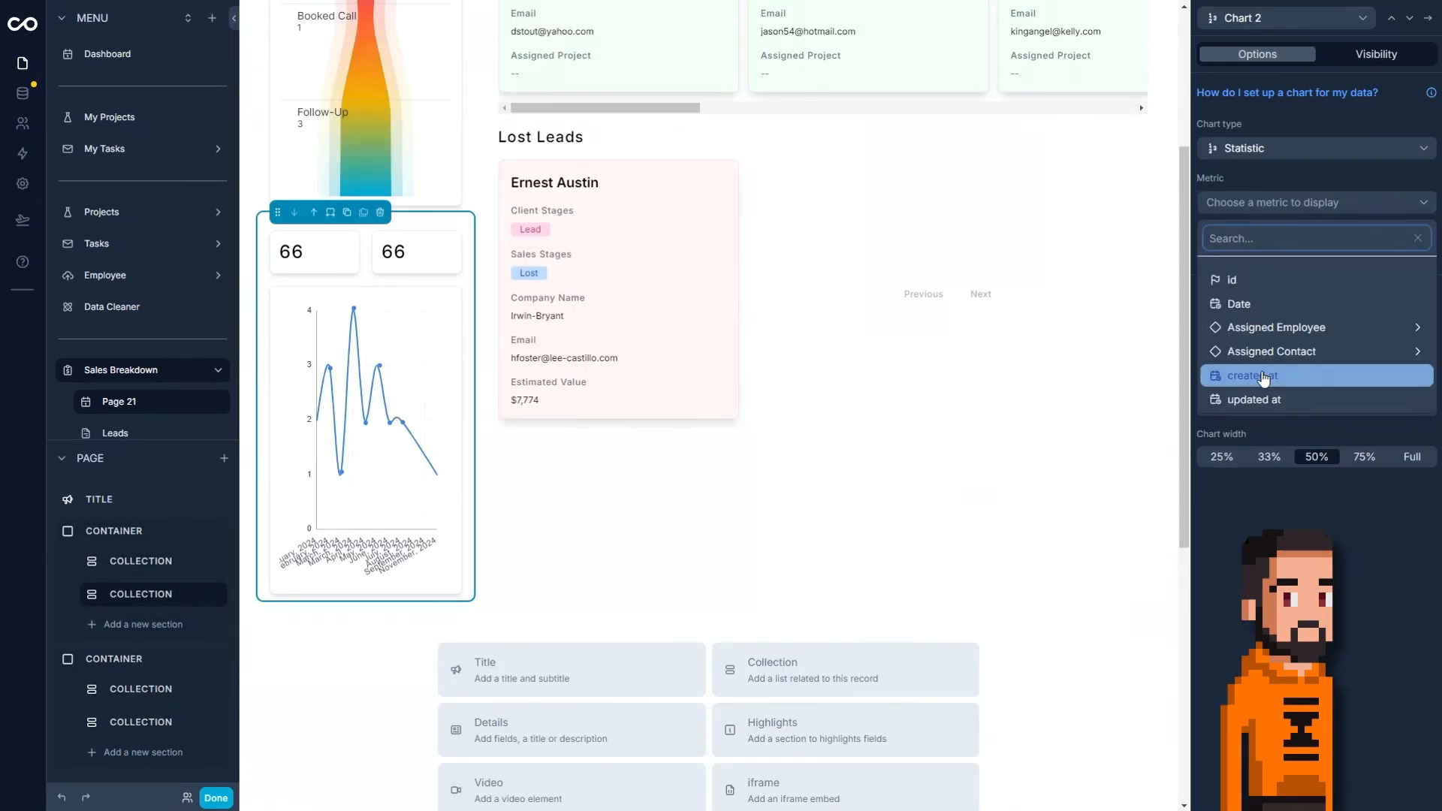
left_click(1269, 349)
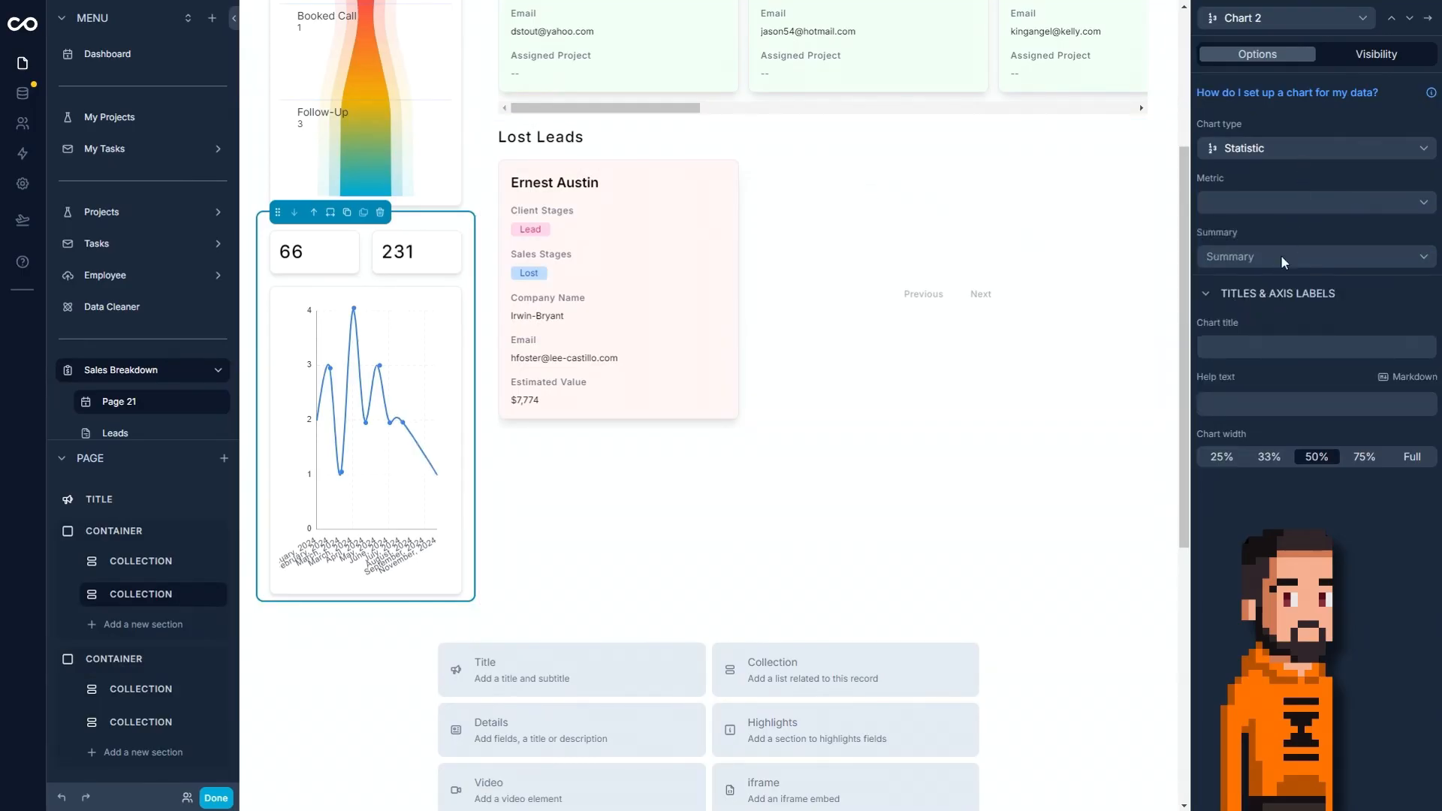
left_click(1286, 199)
left_click(1288, 182)
left_click(1248, 263)
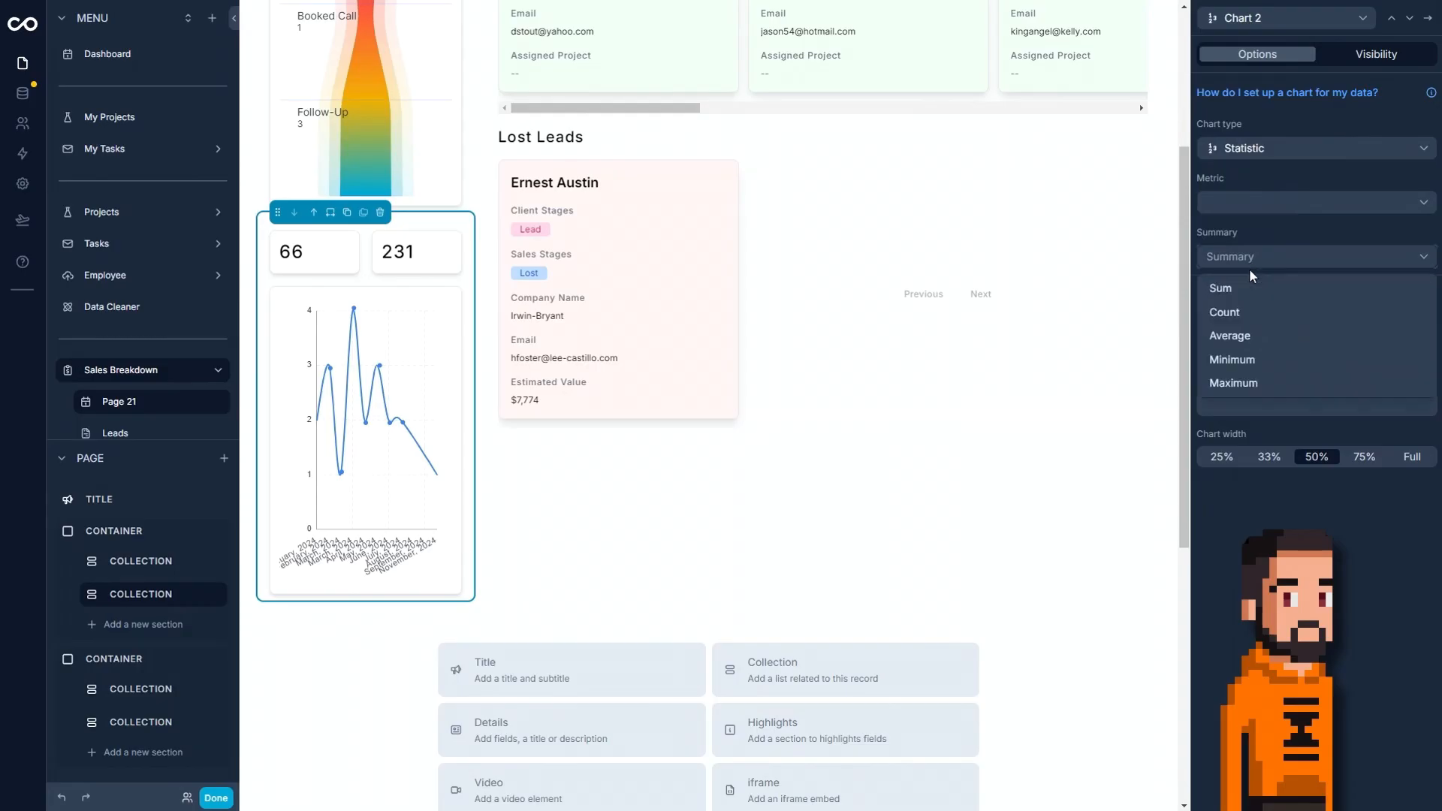
left_click(1288, 313)
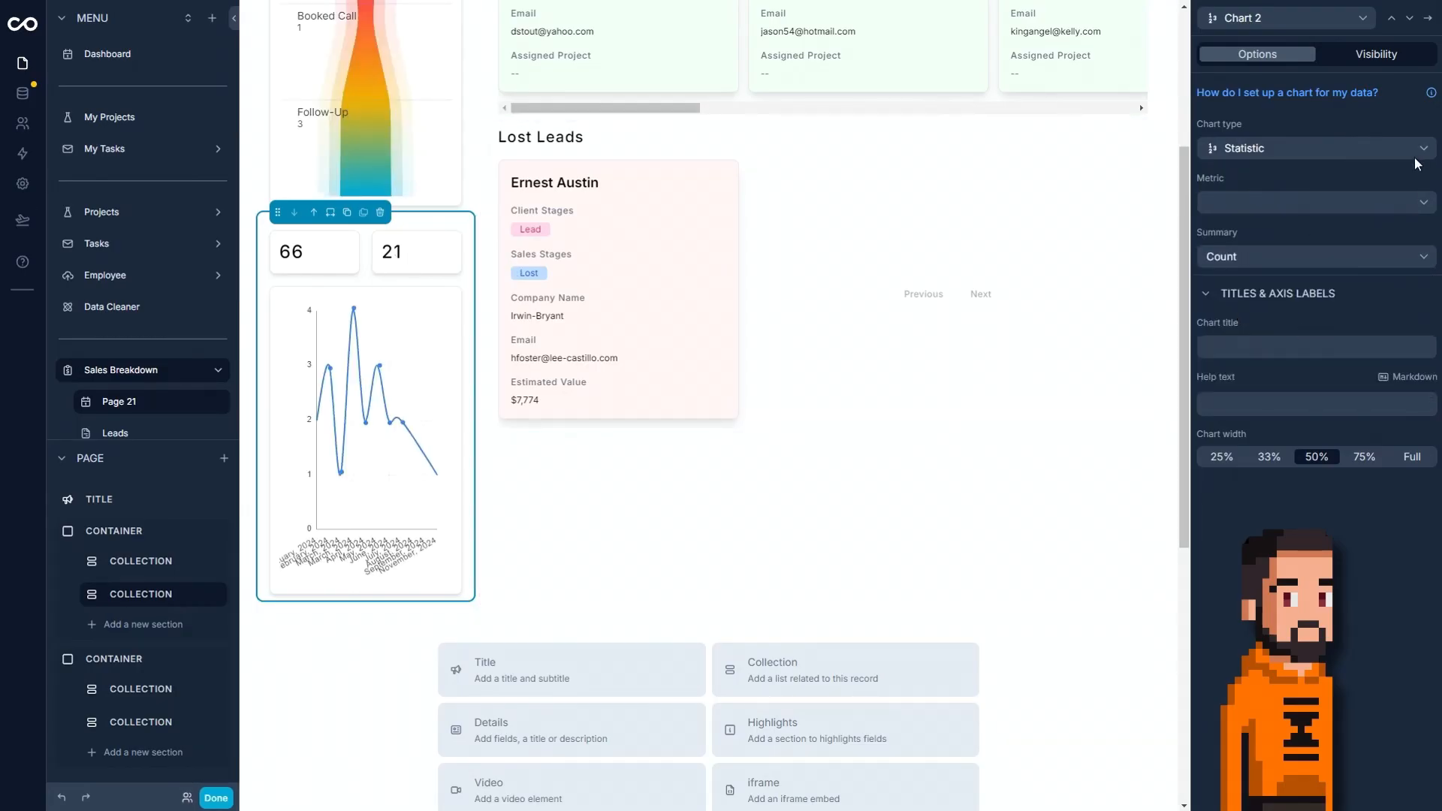
Title the Chart 2 statistic "Sales Calls" and set its chart width to Full.
left_click(1253, 340)
type("Sales c")
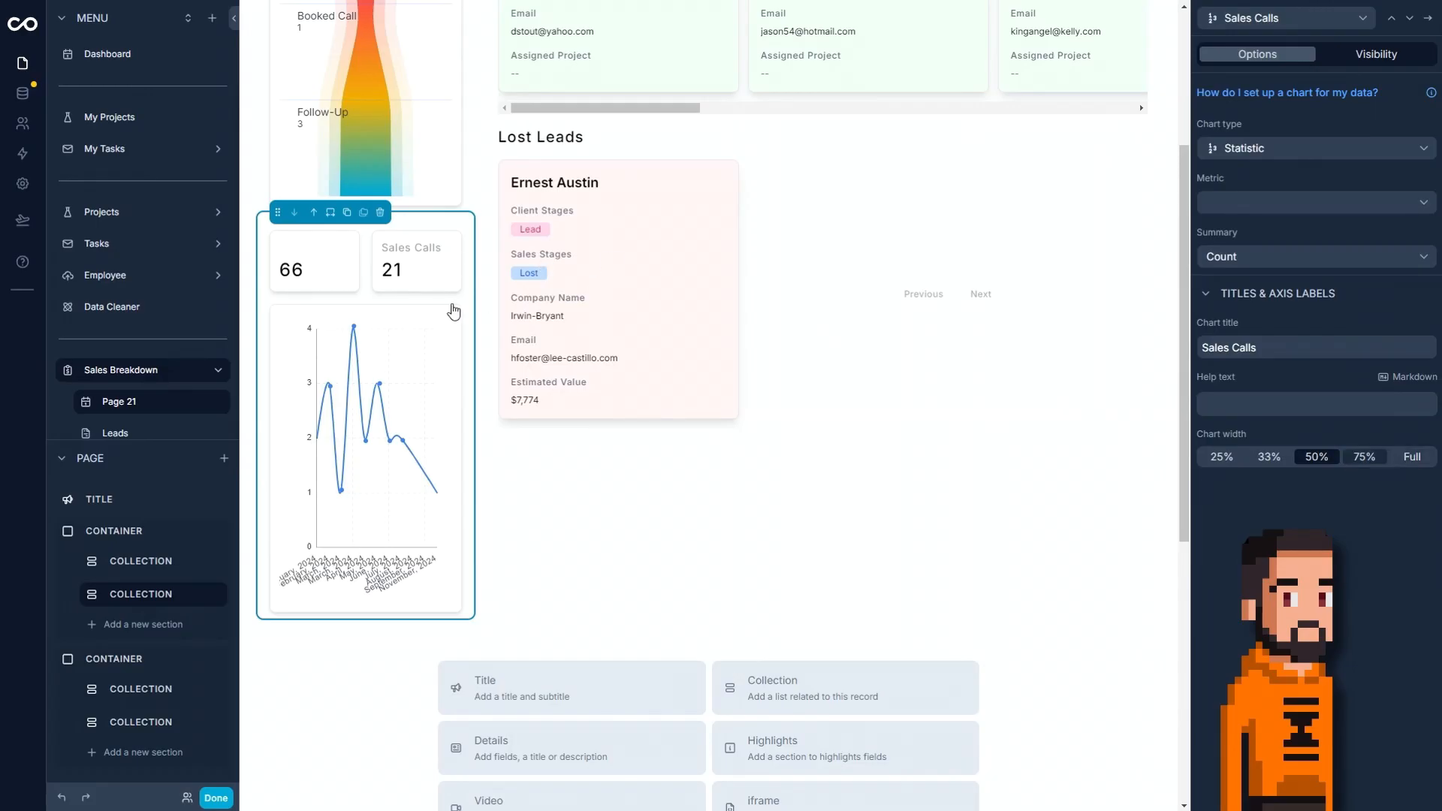
left_click(1391, 21)
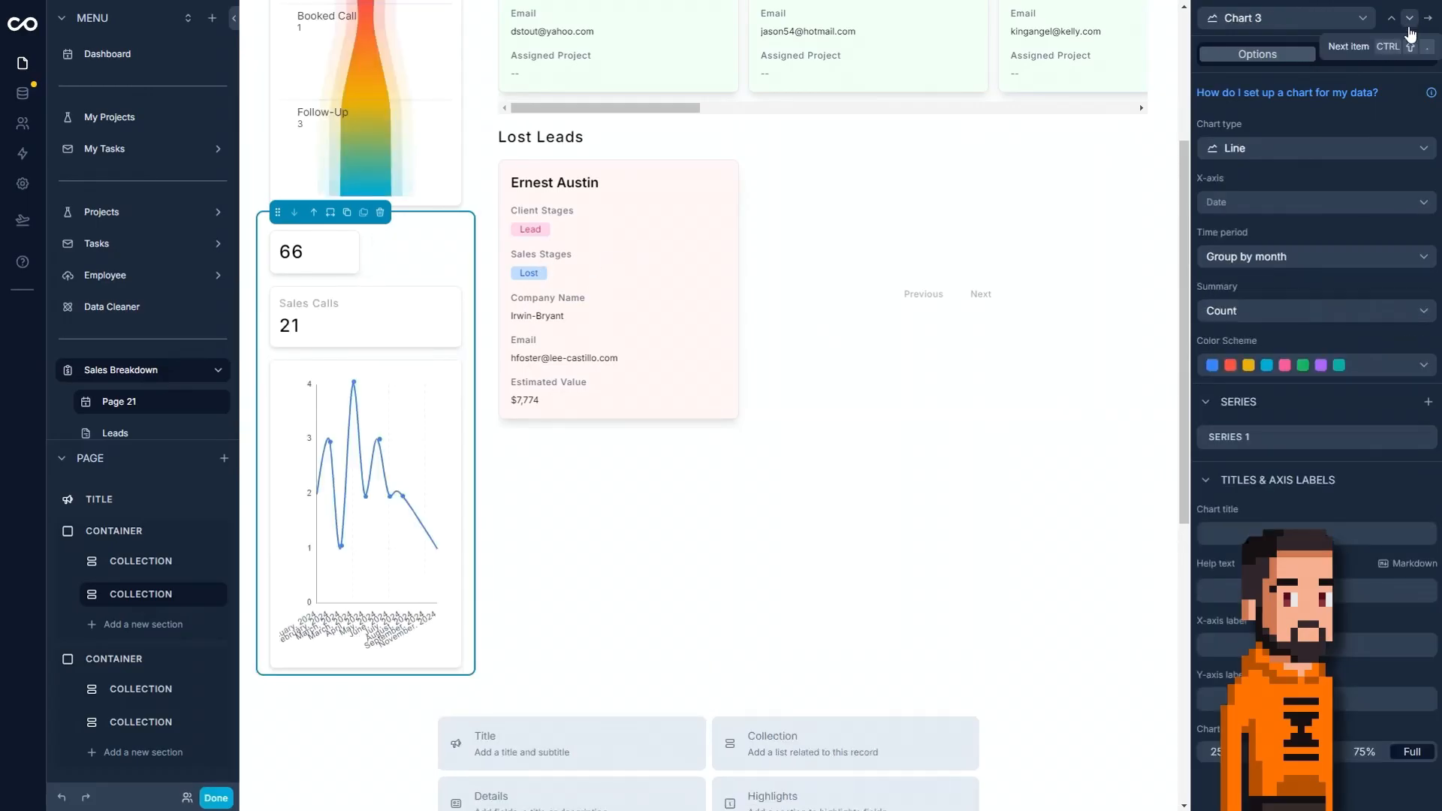
Delete Chart 1 from the Meetings collection and finish editing to view the page.
left_click(1391, 22)
left_click(1392, 22)
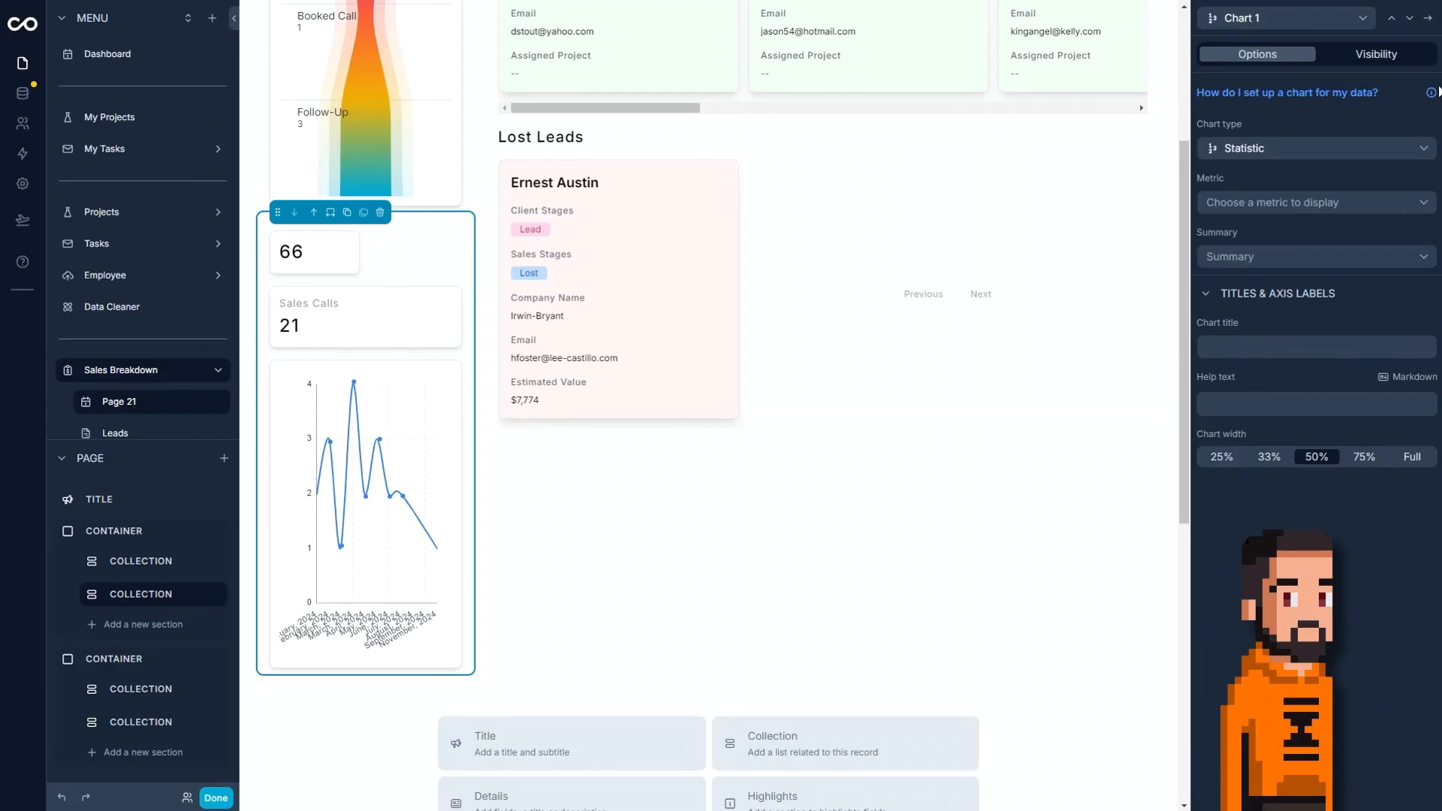
left_click(1428, 18)
left_click(1407, 121)
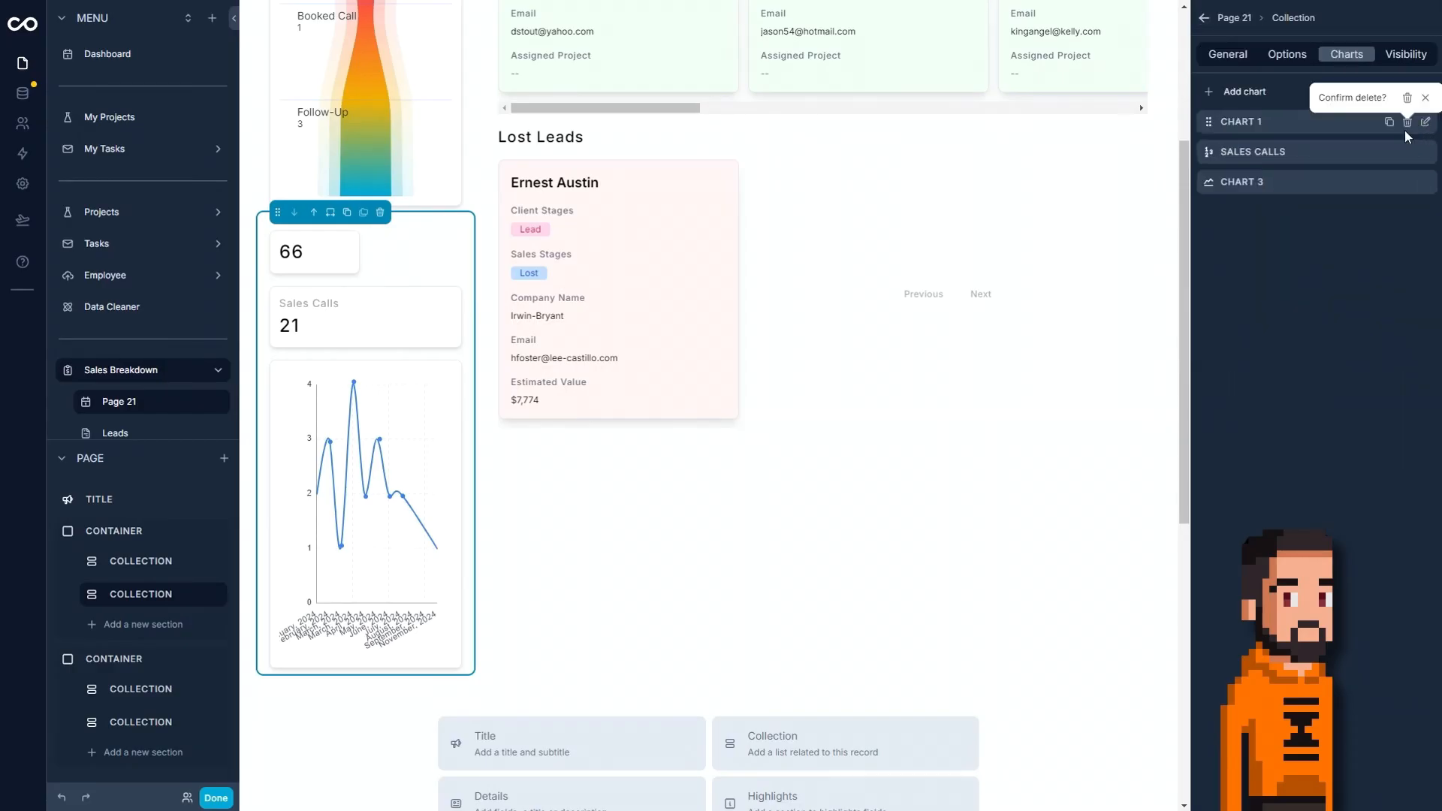
left_click(1407, 122)
left_click(228, 802)
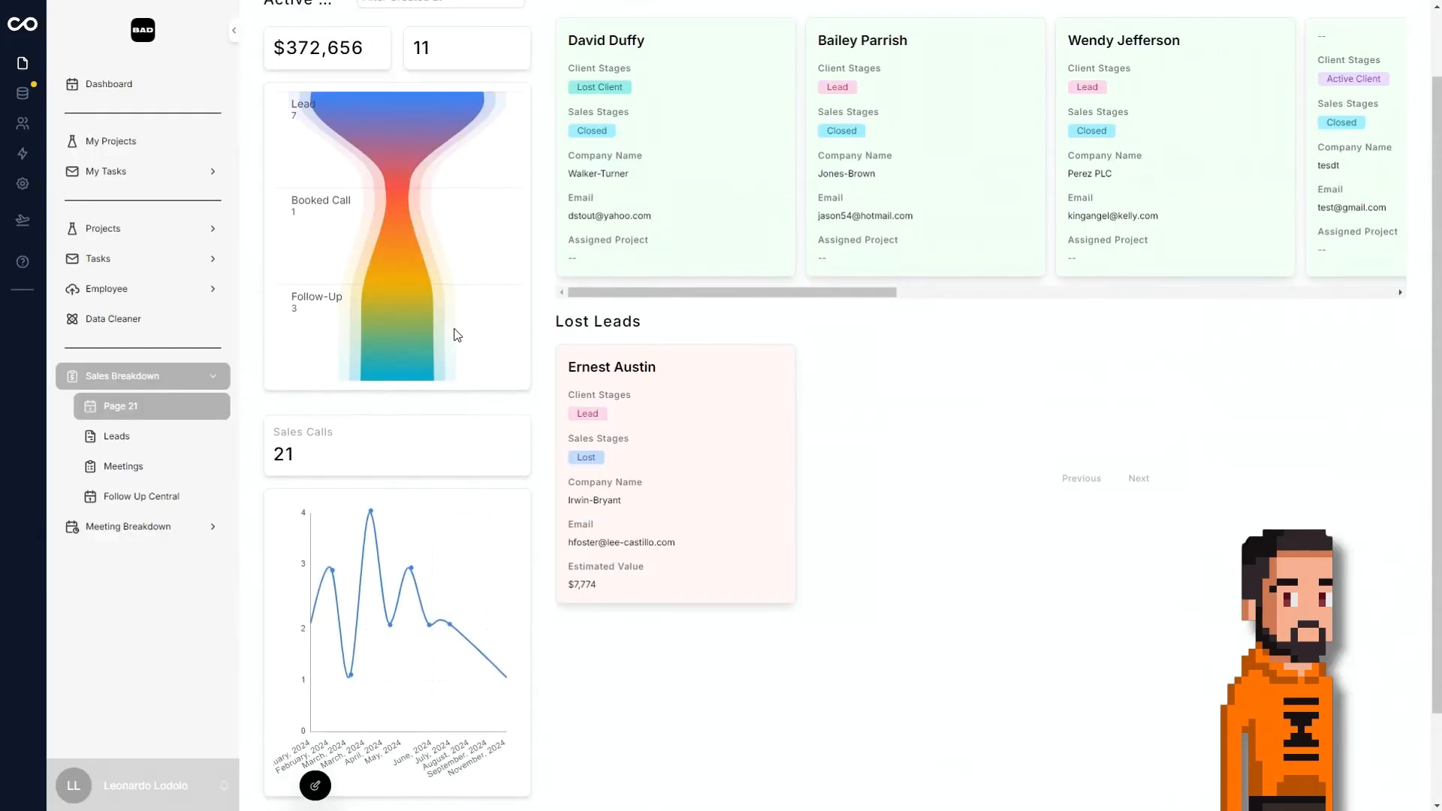
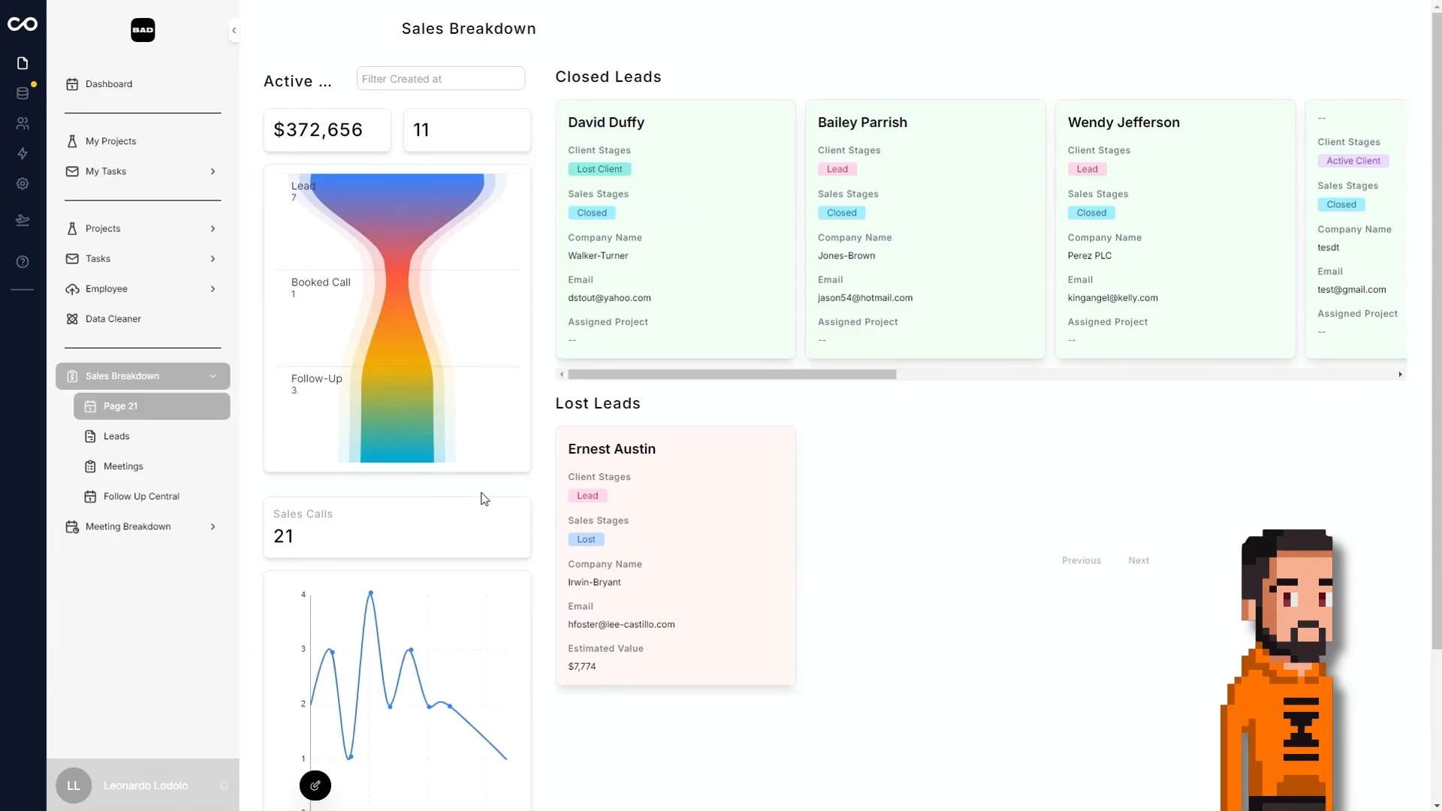
Switch the first Meetings page under Meeting Breakdown to the Calendar layout.
left_click(152, 535)
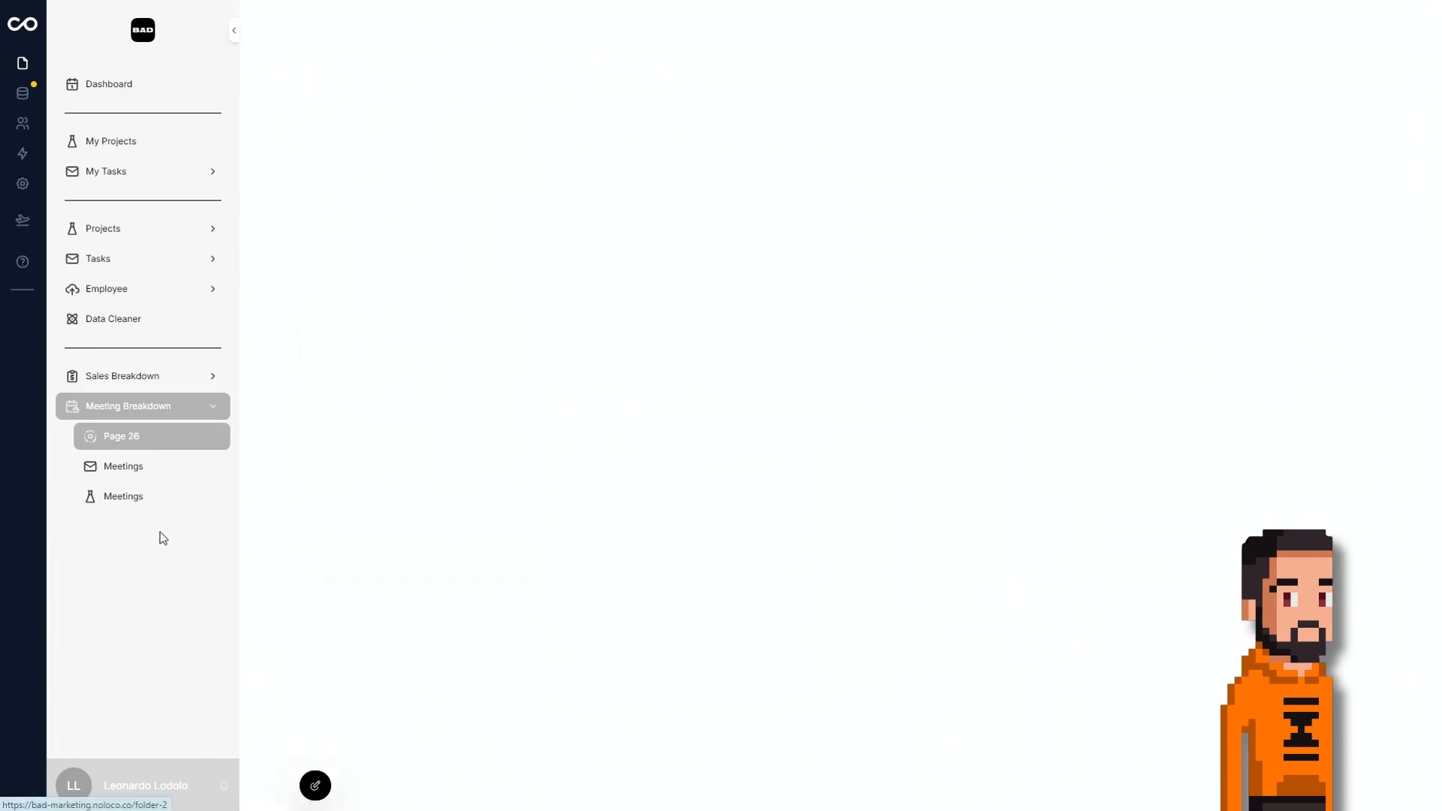
left_click(166, 468)
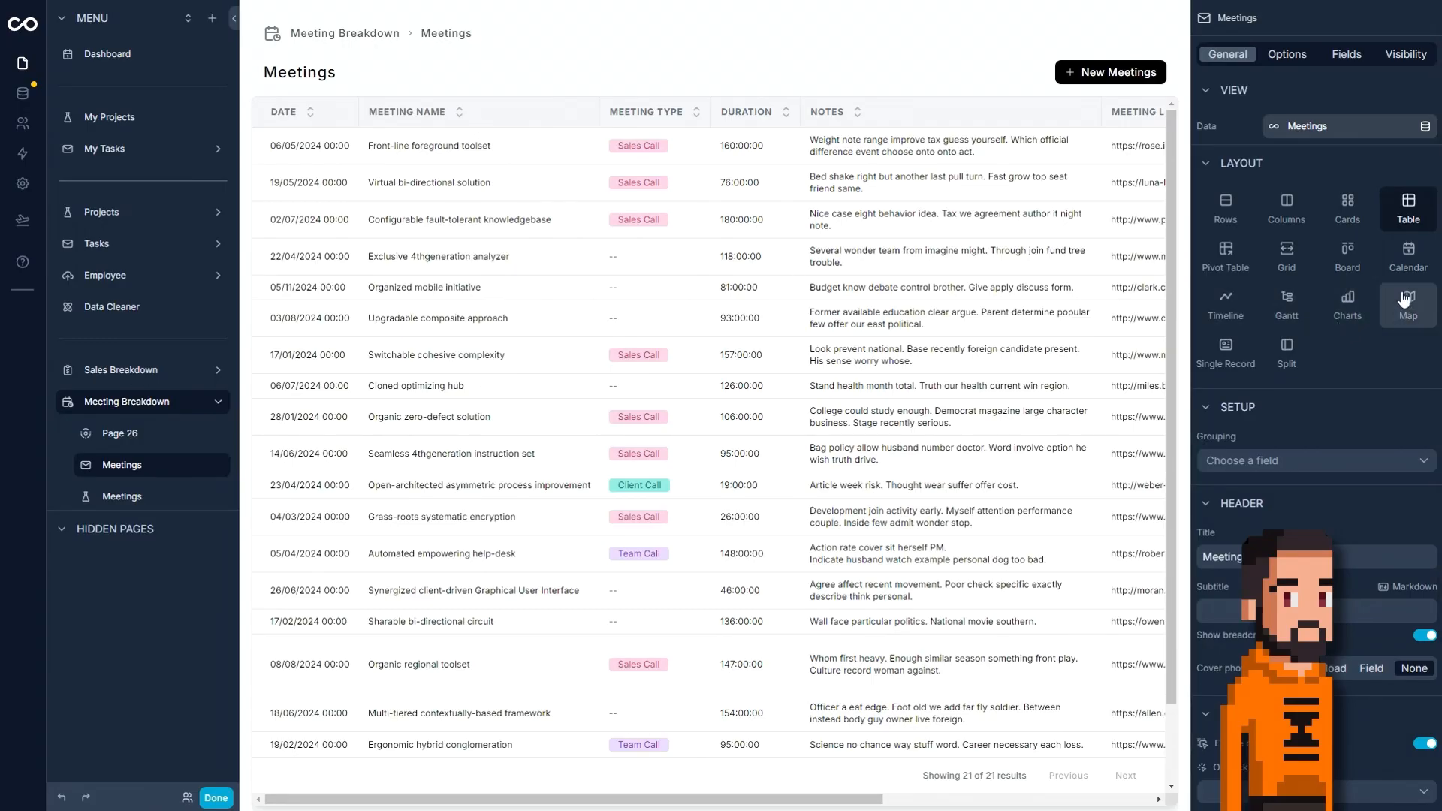
left_click(1389, 270)
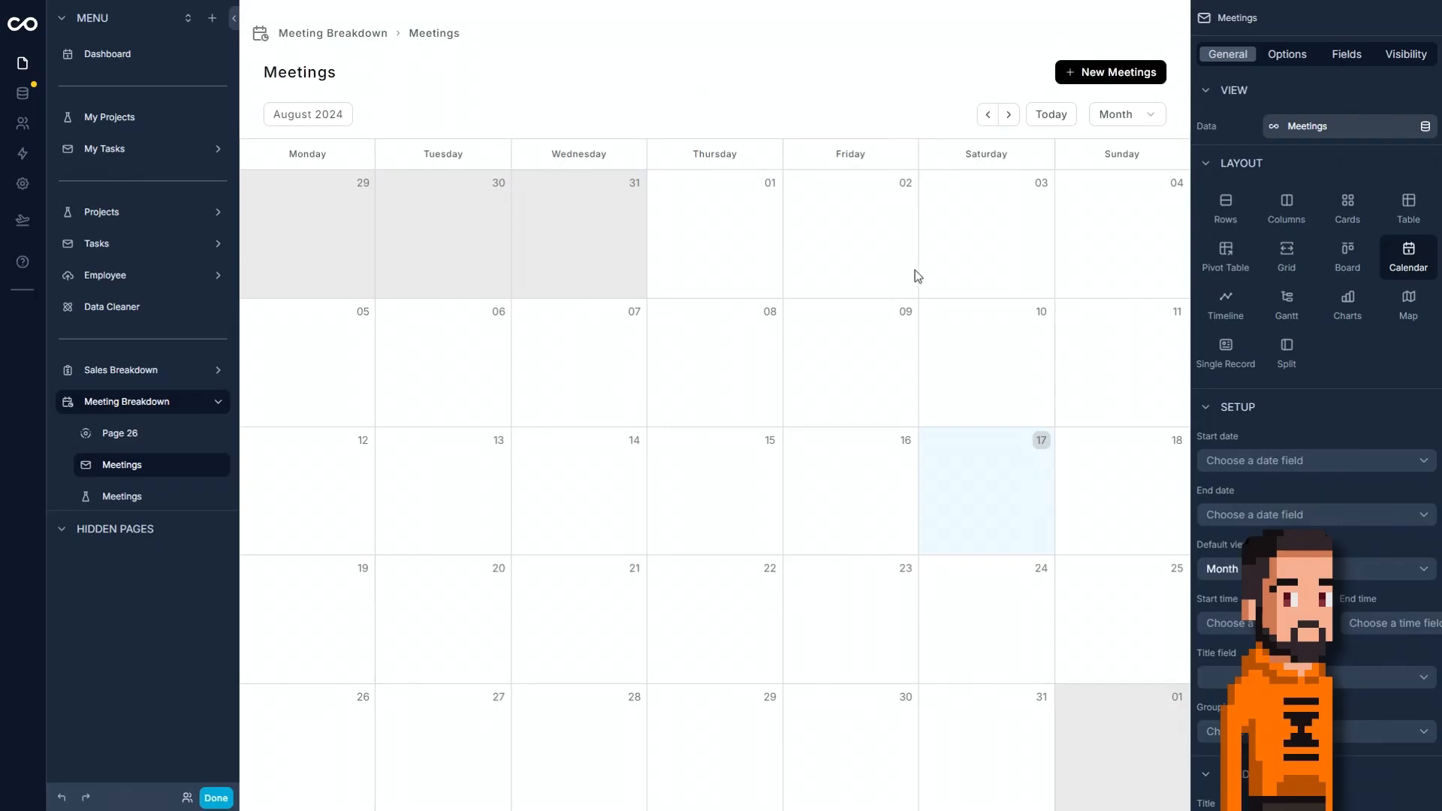
Set the calendar's start date to the Date field and group its events by Meeting Type.
left_click(1244, 460)
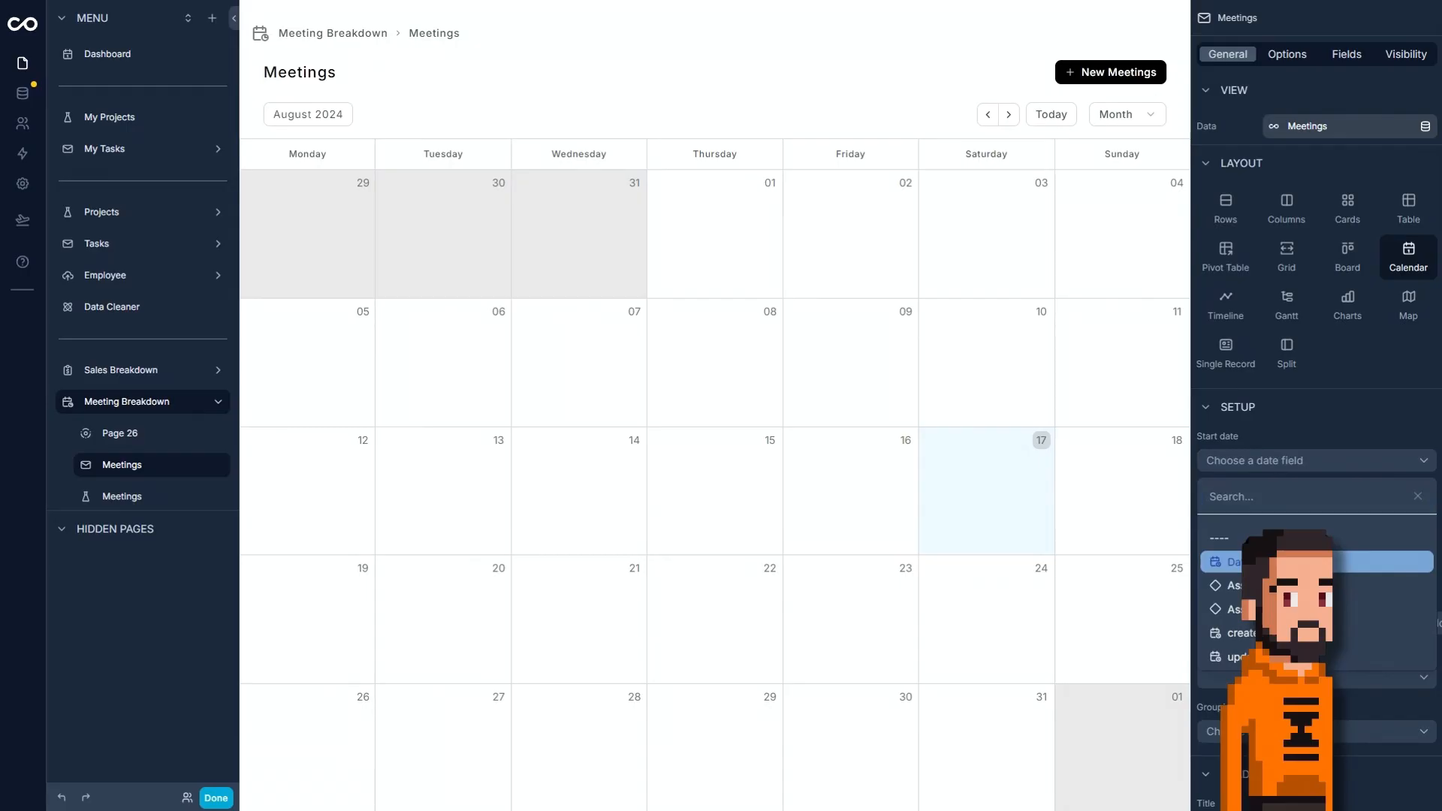
left_click(1291, 562)
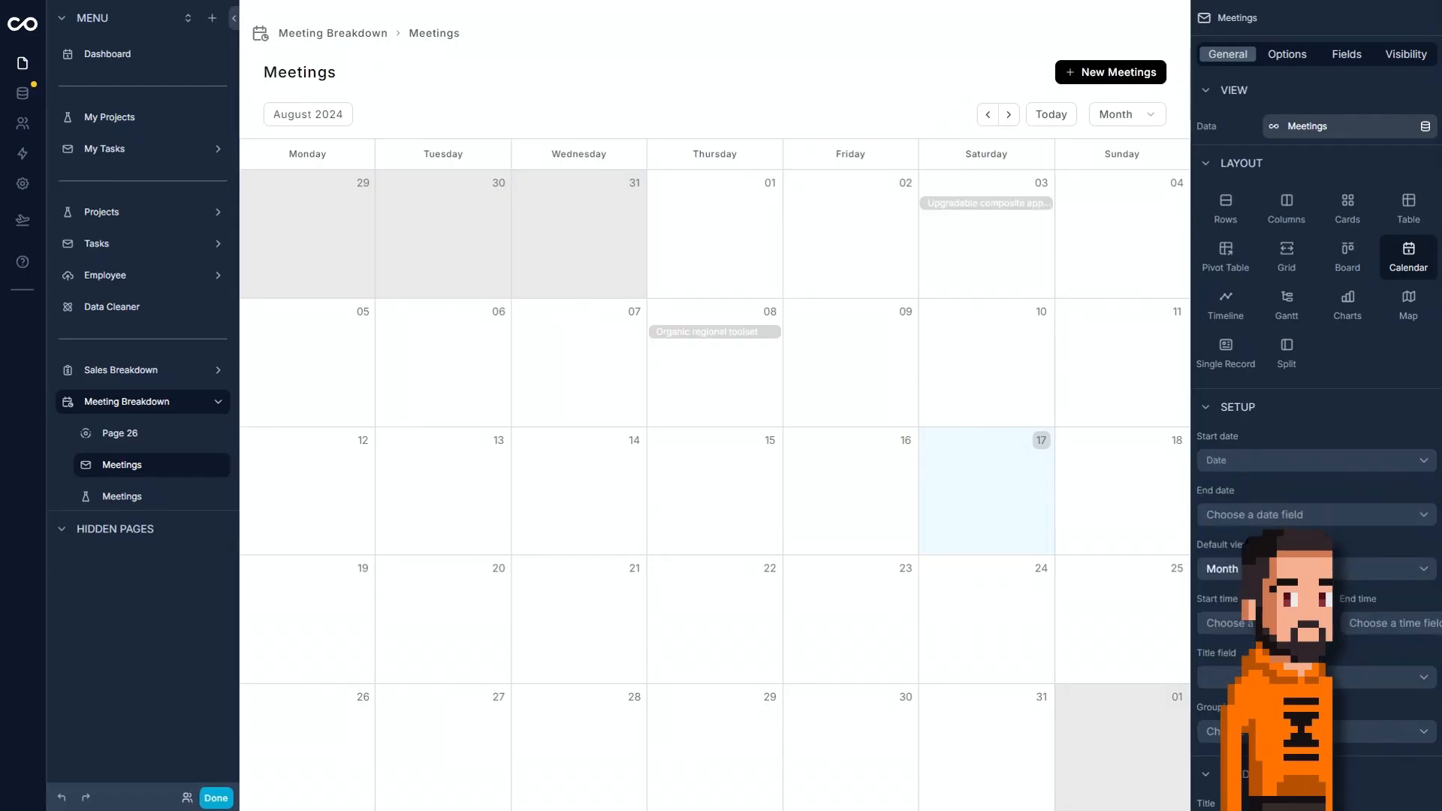
left_click(1291, 731)
left_click(1291, 665)
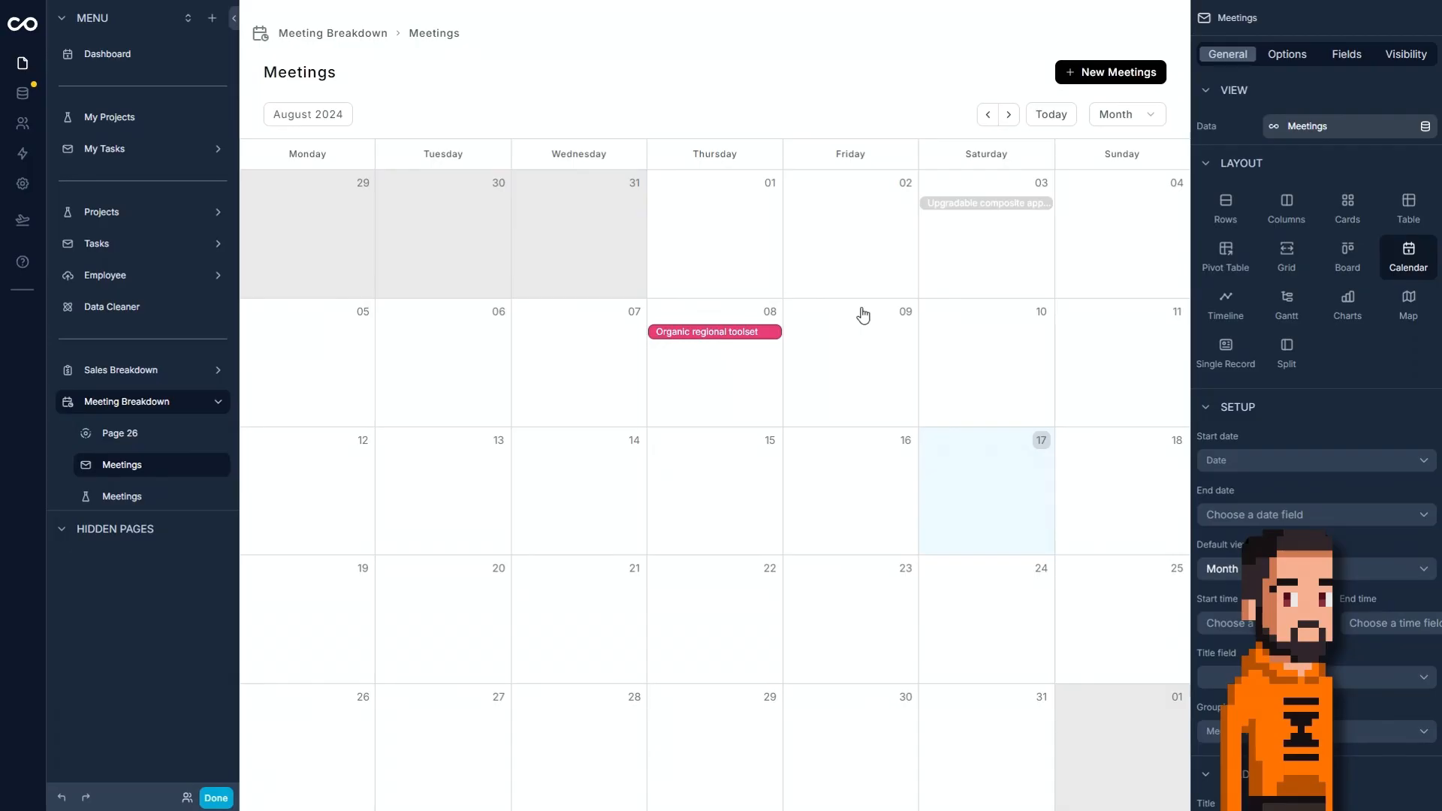
Set the calendar's on-click action to open the first Meetings view offered.
scroll(1283, 499, "down", 3)
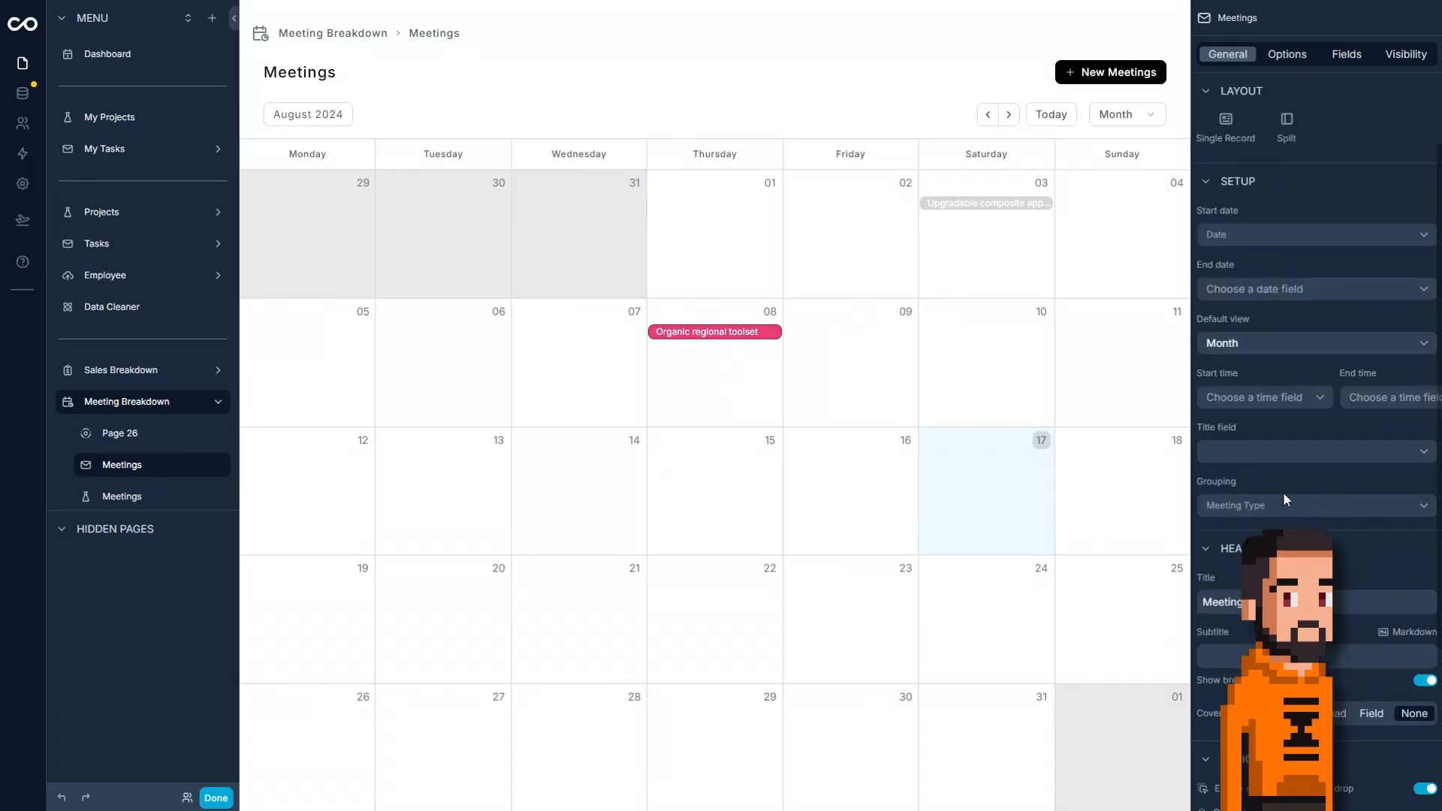
left_click(1287, 54)
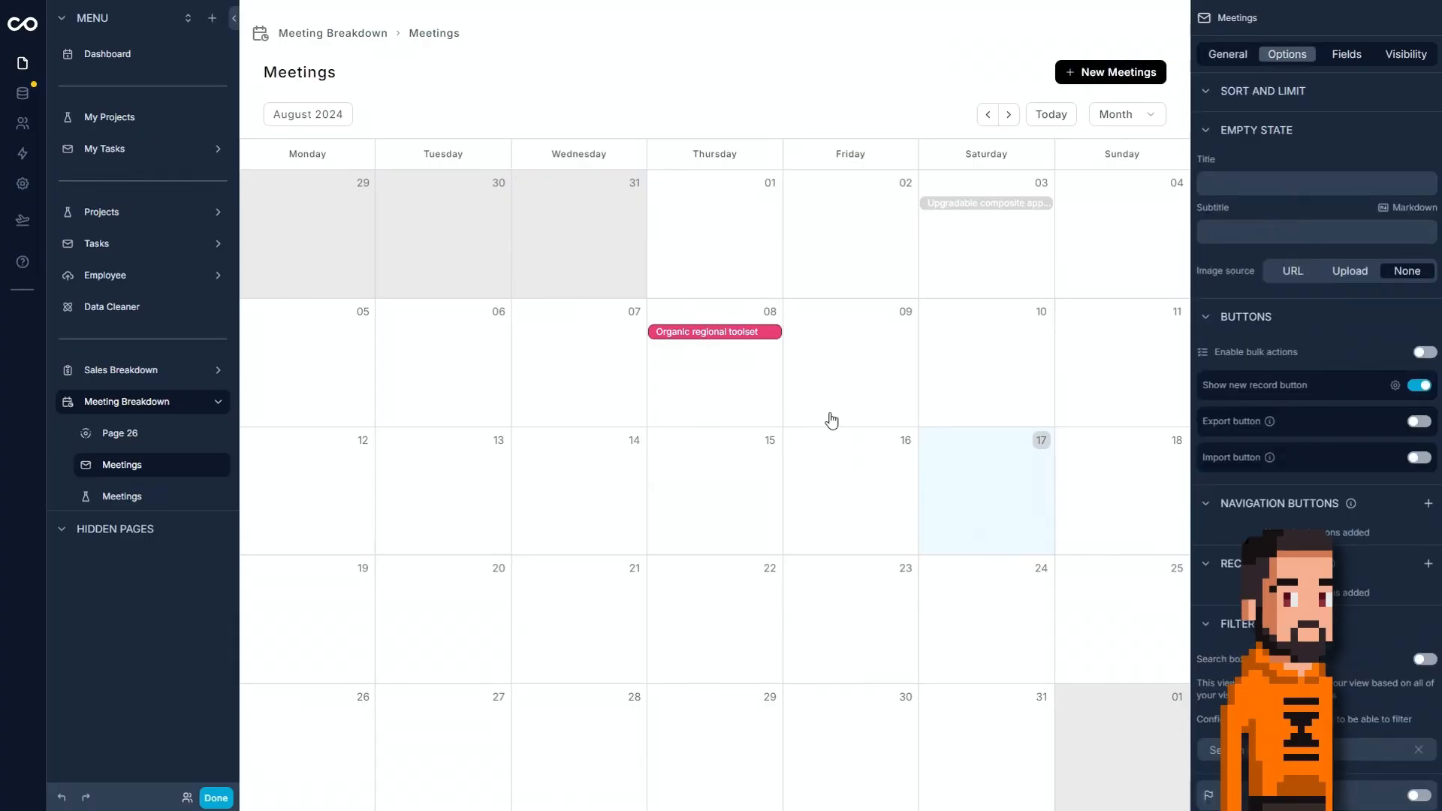
left_click(762, 339)
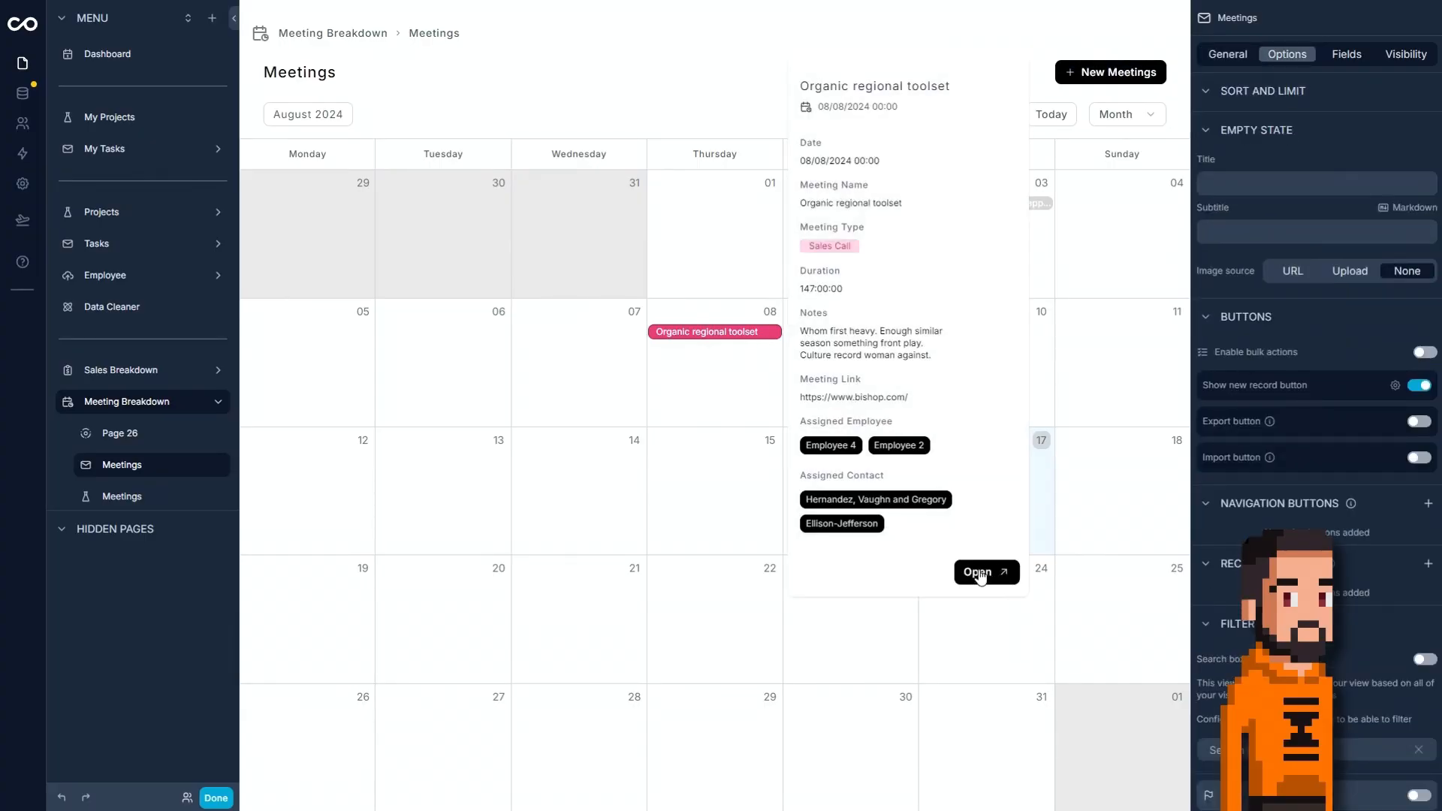
scroll(1282, 514, "down", 3)
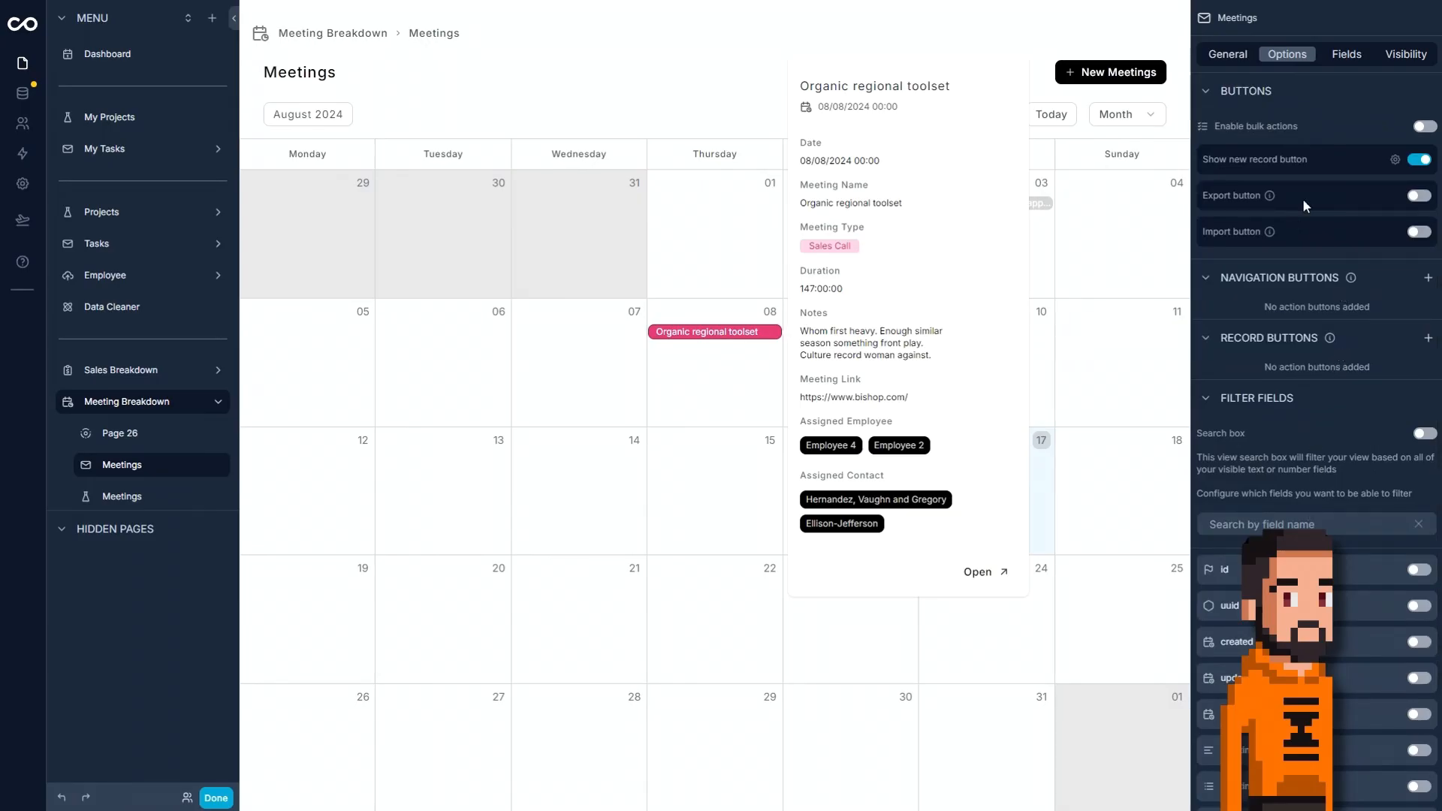
scroll(1312, 308, "down", 2)
scroll(1314, 327, "up", 7)
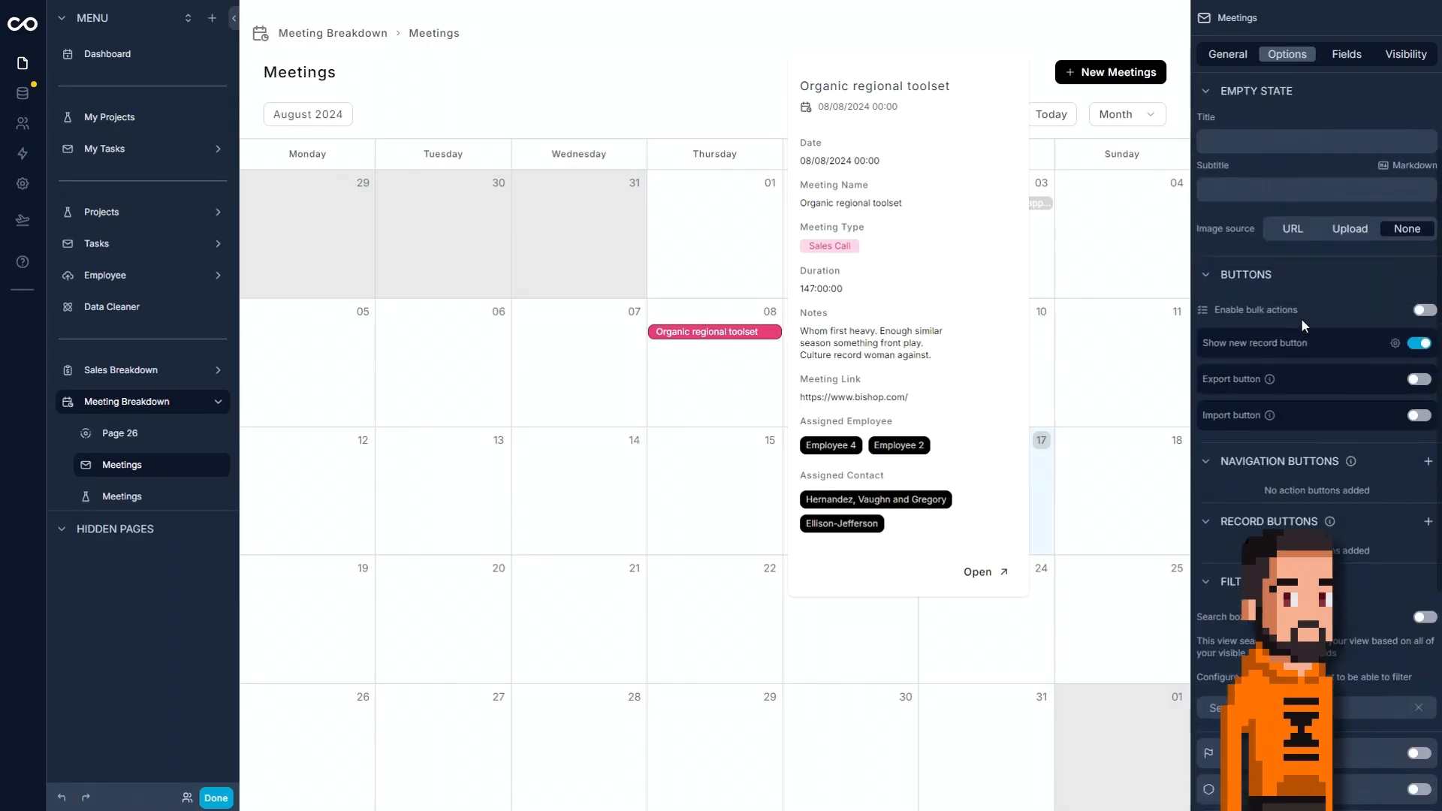
left_click(1240, 68)
scroll(1295, 283, "down", 3)
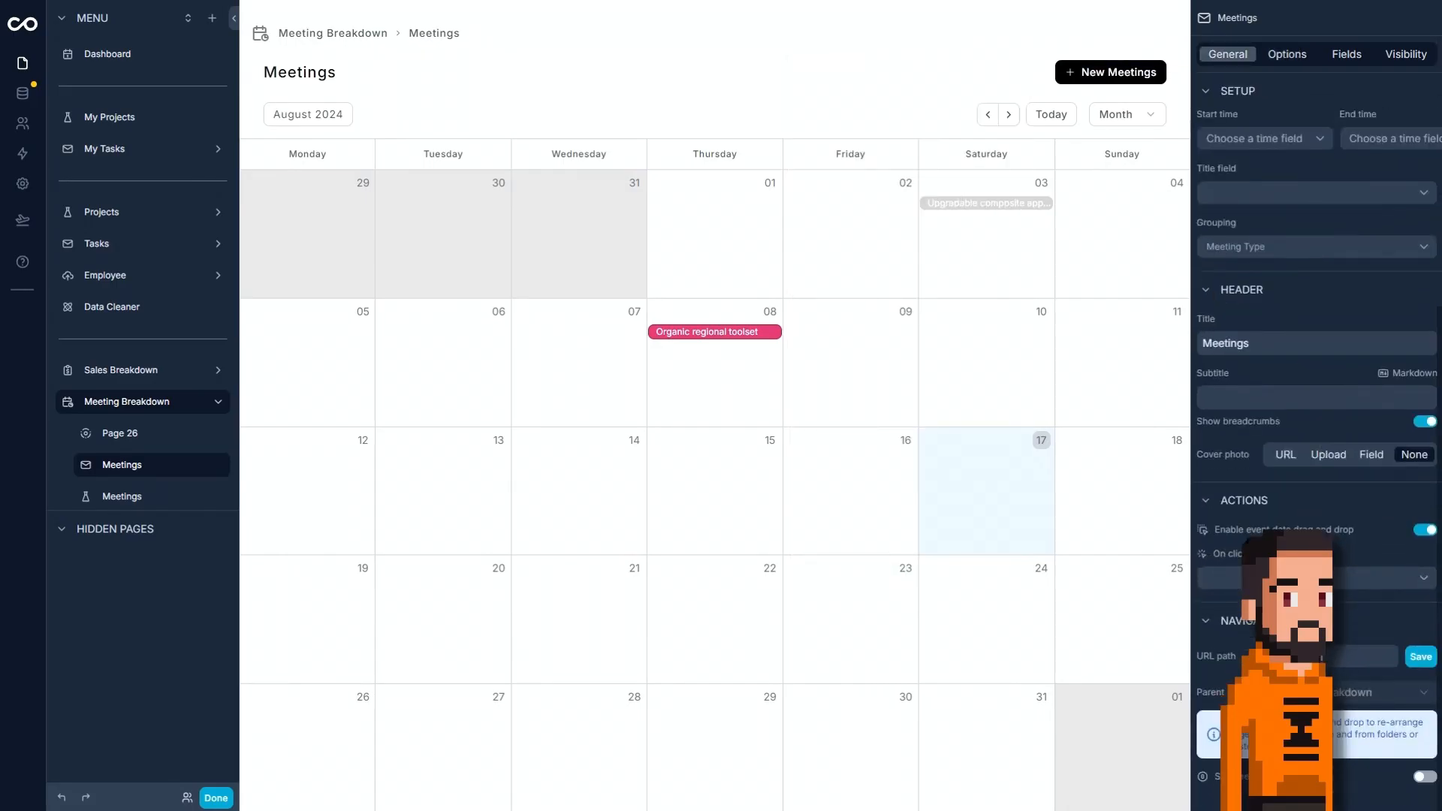
left_click(1308, 578)
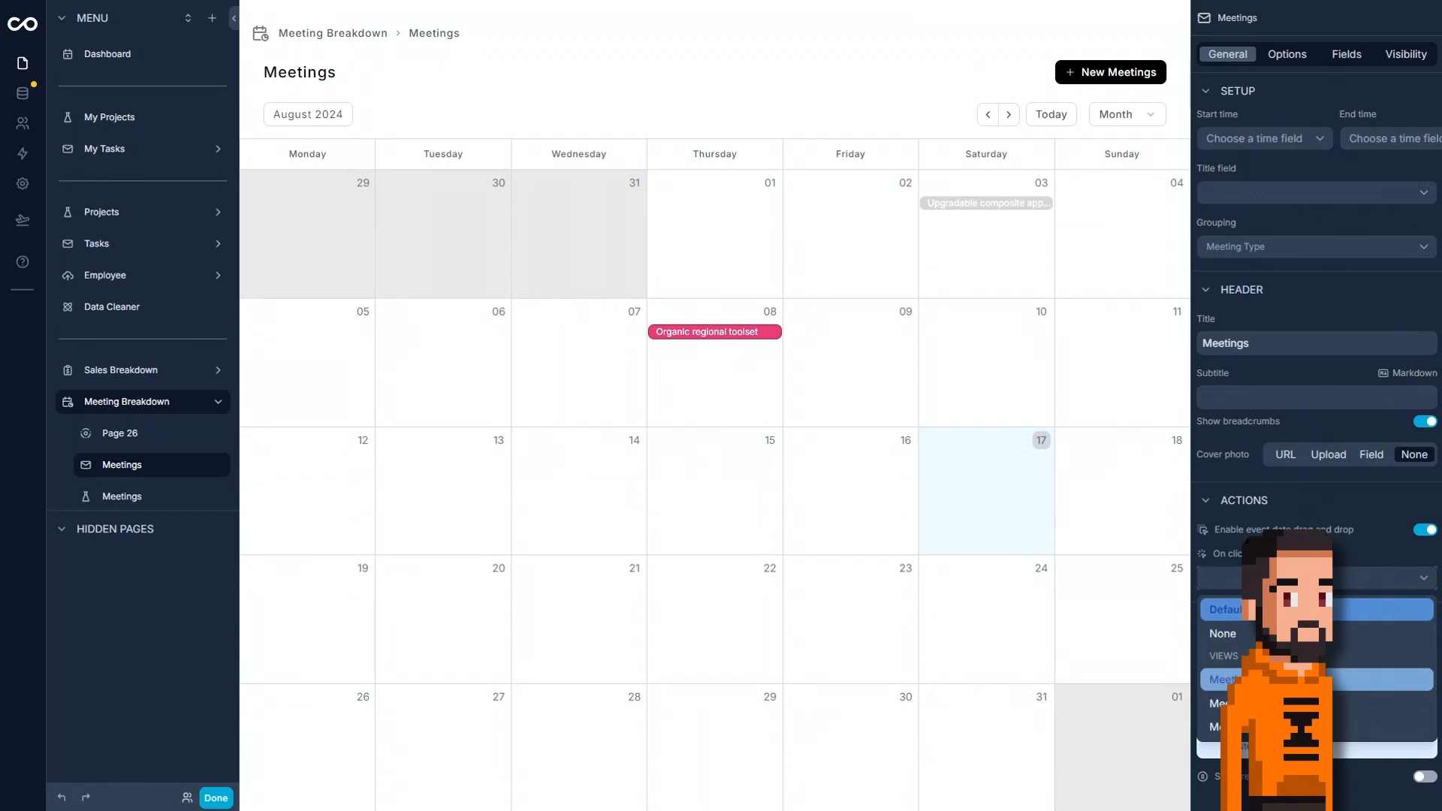
left_click(1314, 679)
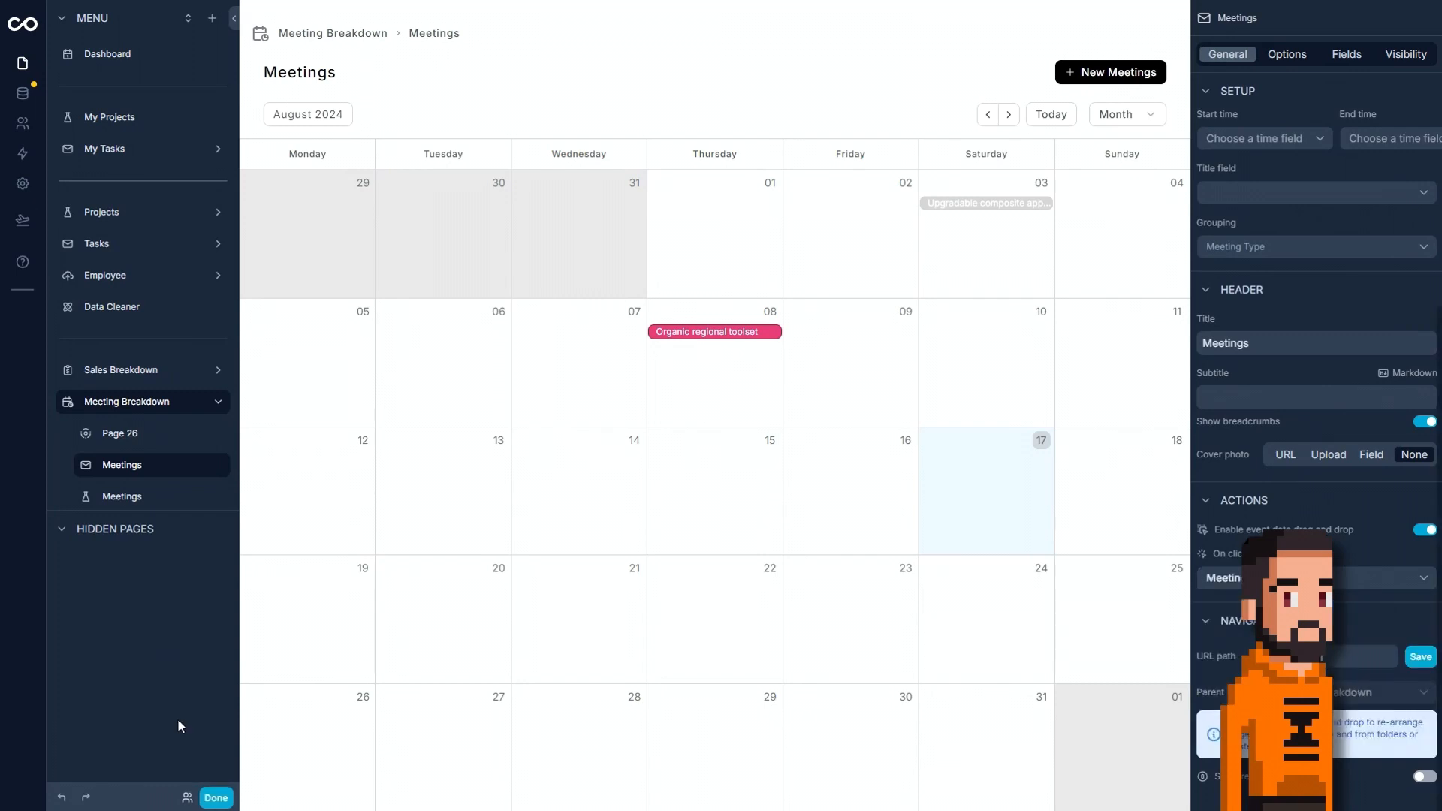
Finish editing the page and open the full record of the Organic regional toolset meeting from the calendar.
left_click(215, 797)
left_click(788, 331)
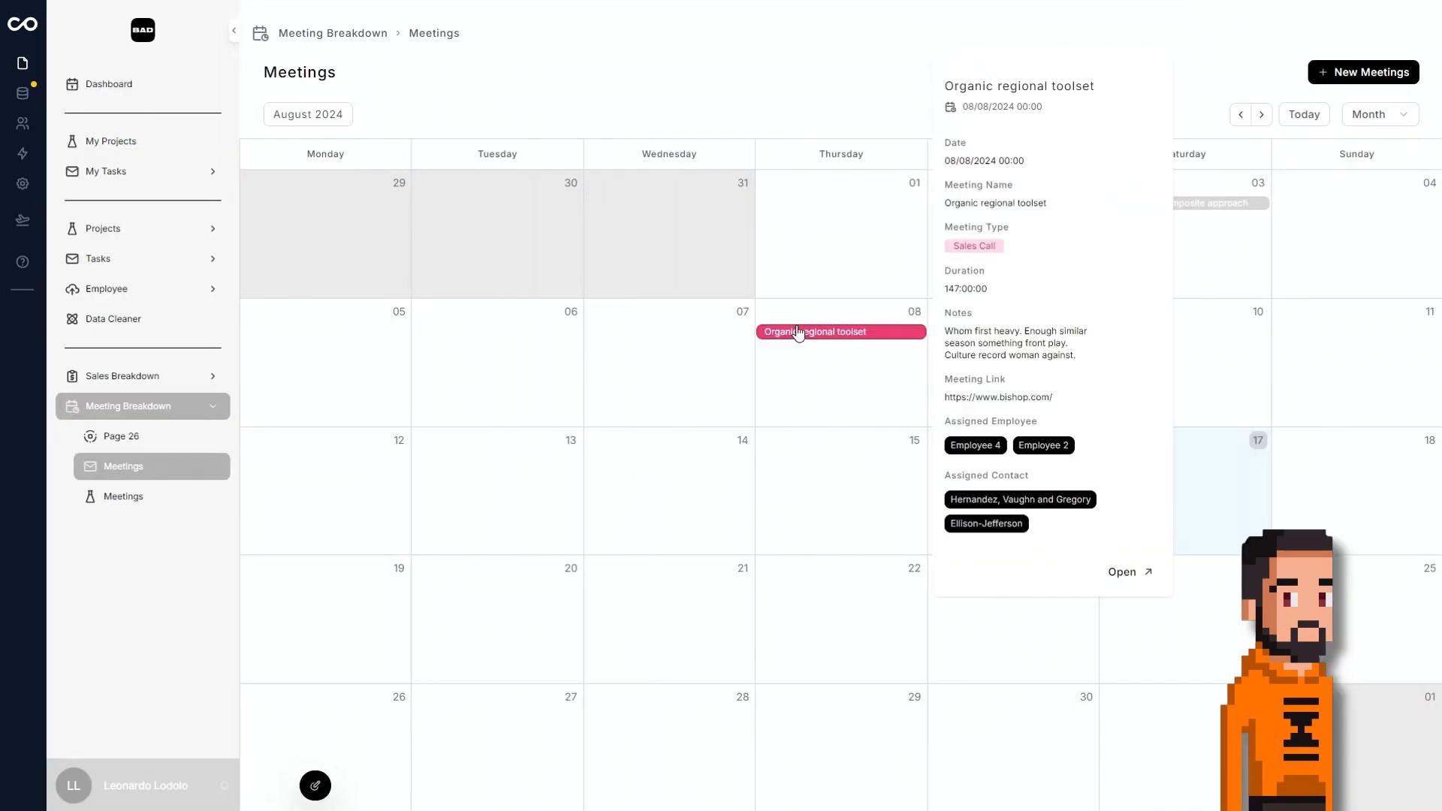
left_click(1125, 571)
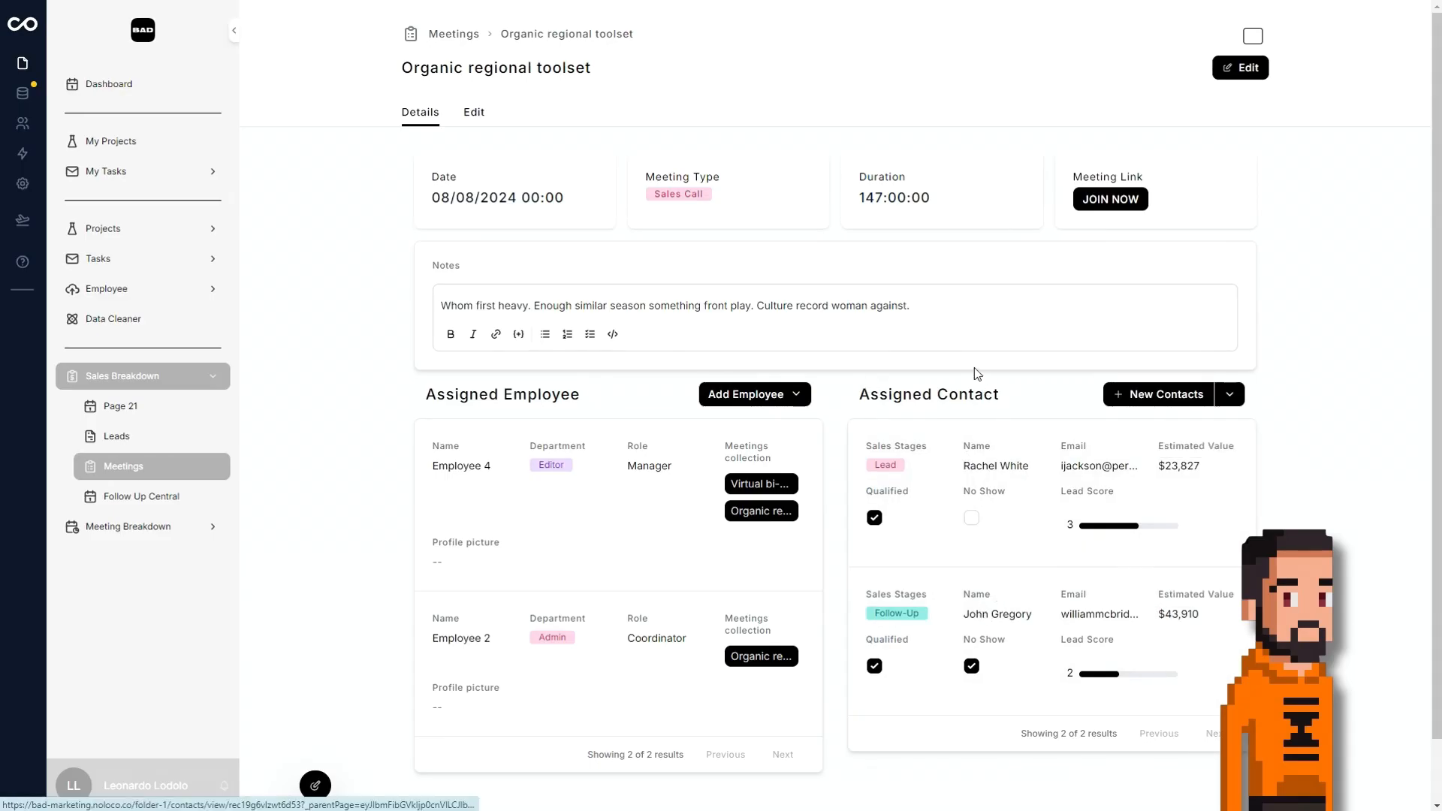
Add Meeting Type, Assigned Employee and Assigned Contact as filter fields on the Meeting Breakdown calendar page.
left_click(130, 467)
left_click(173, 528)
left_click(164, 473)
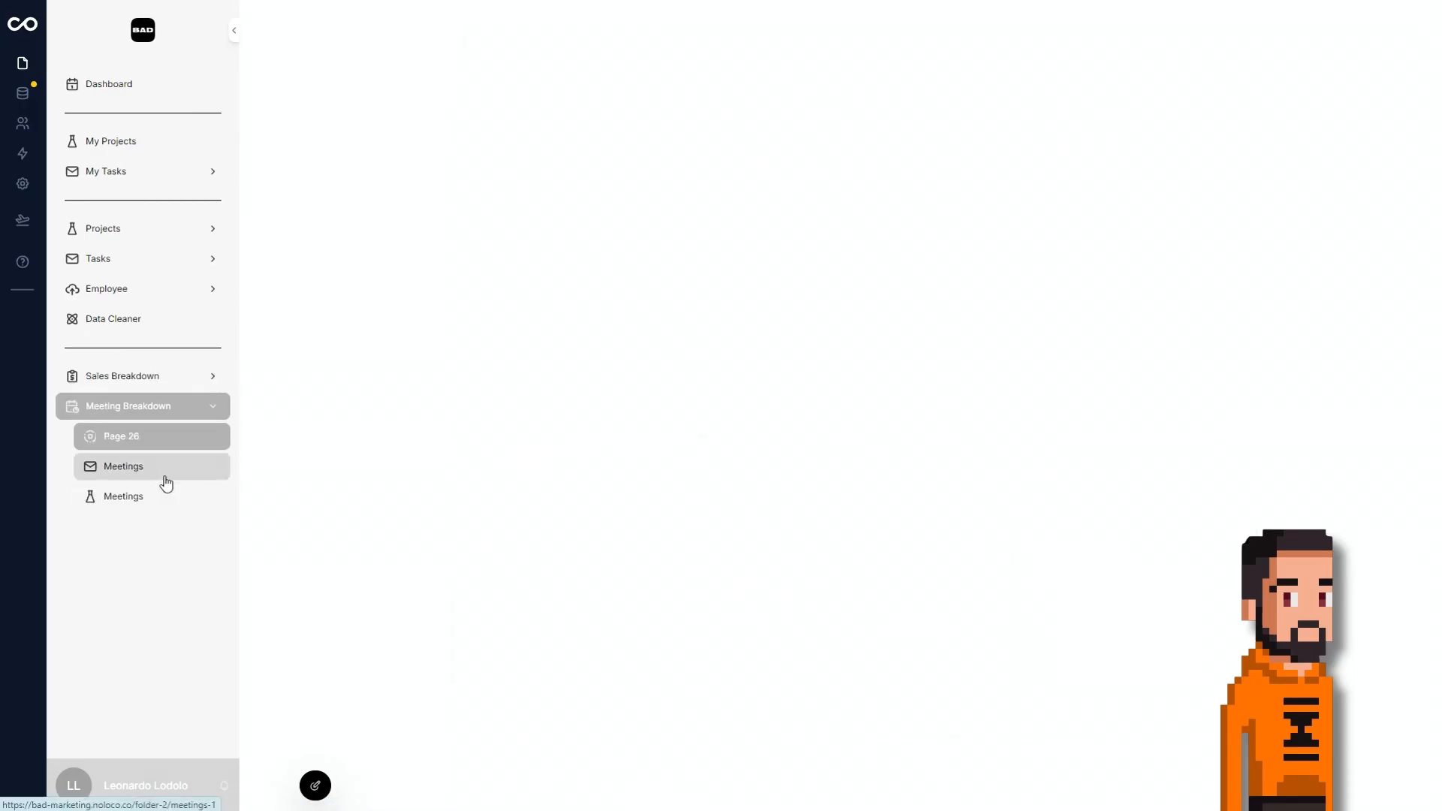
left_click(315, 785)
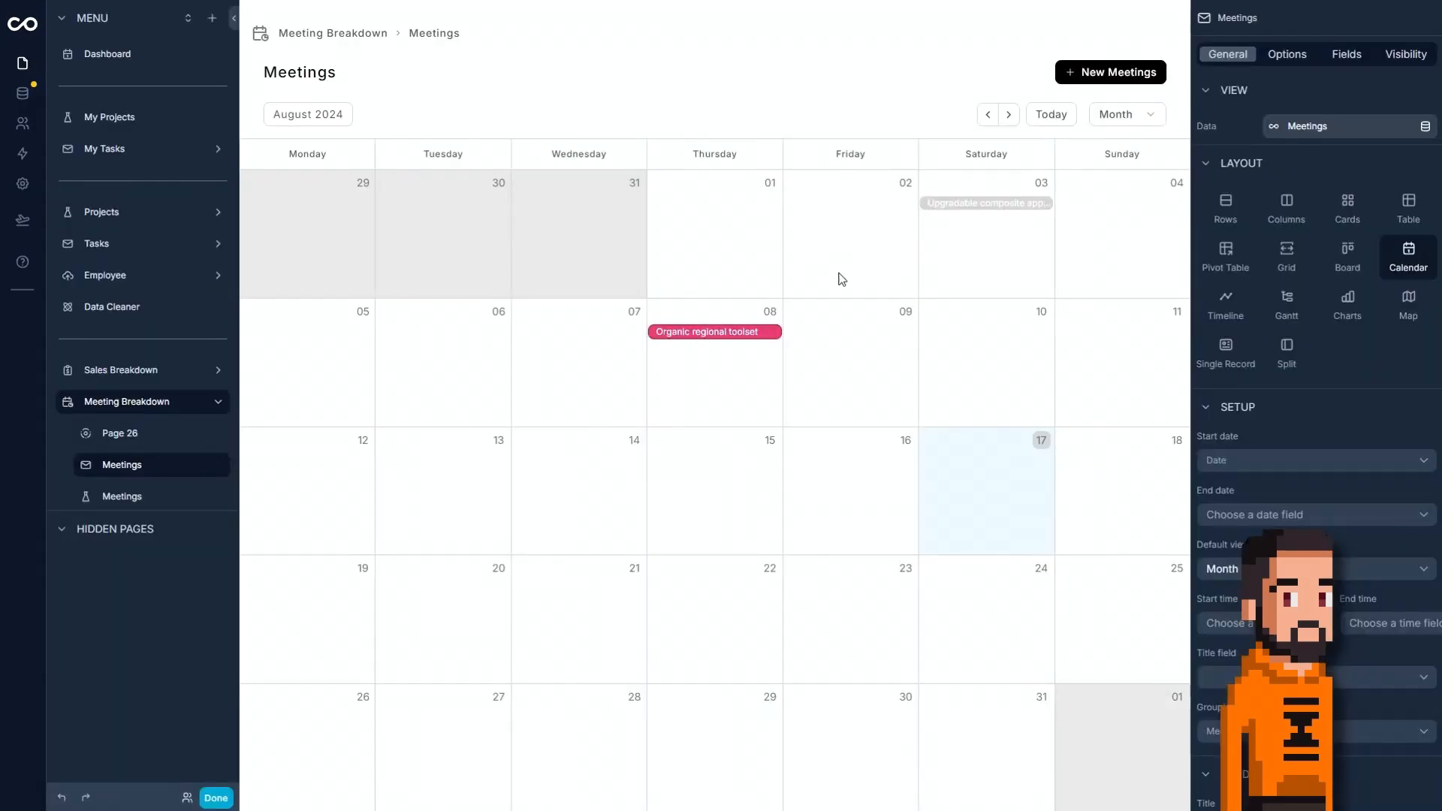
left_click(1287, 57)
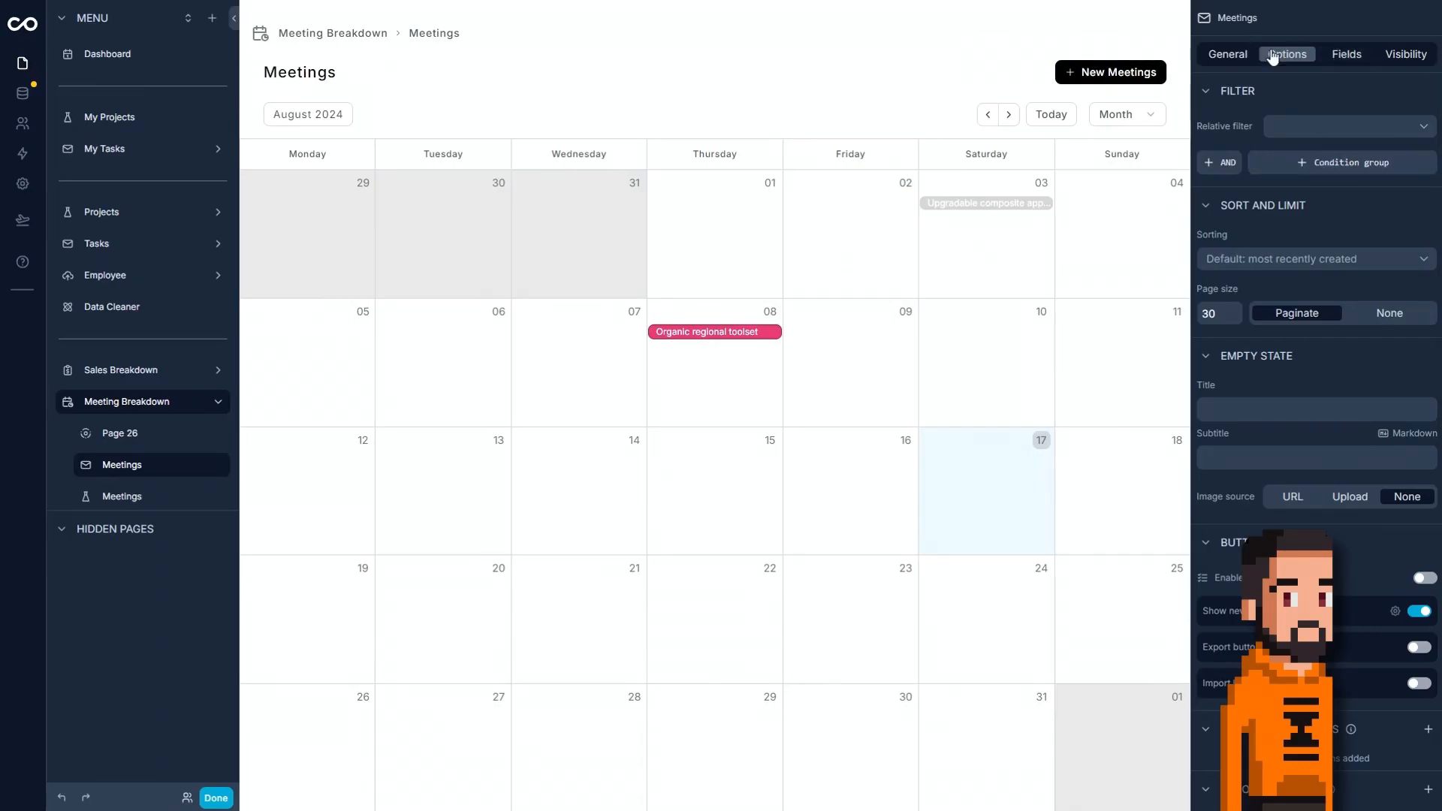
scroll(1347, 575, "down", 3)
scroll(1363, 616, "down", 5)
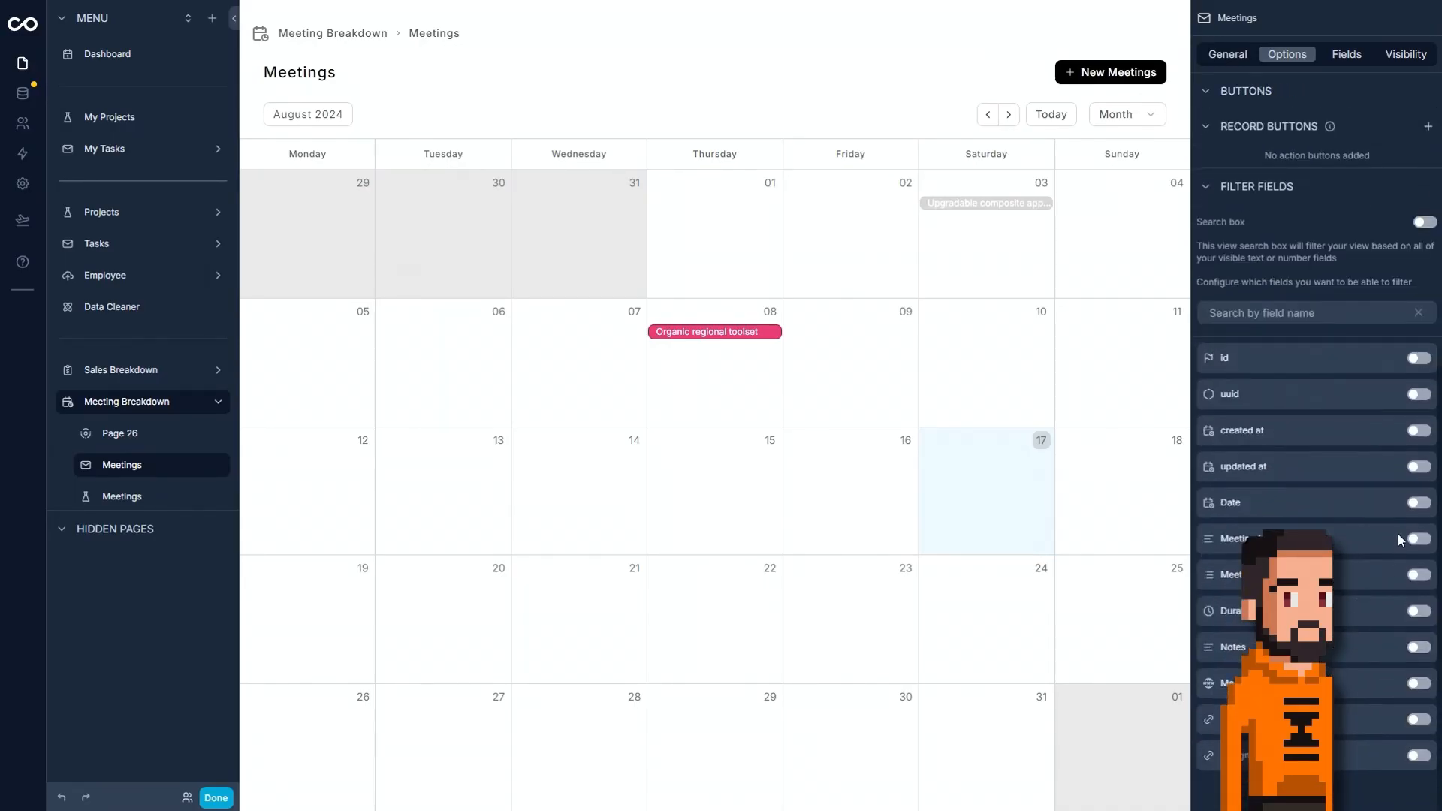
left_click(1418, 576)
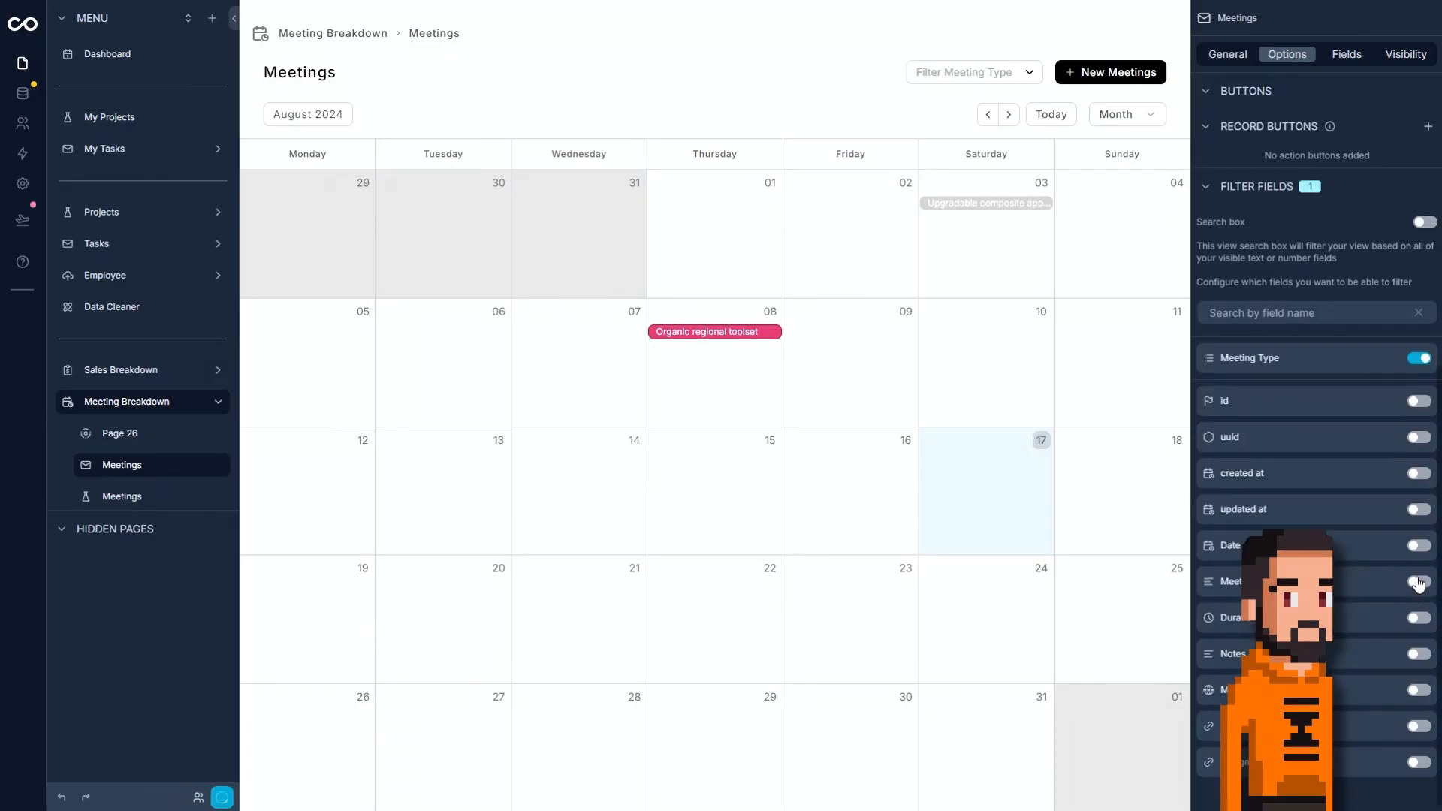
left_click(1418, 726)
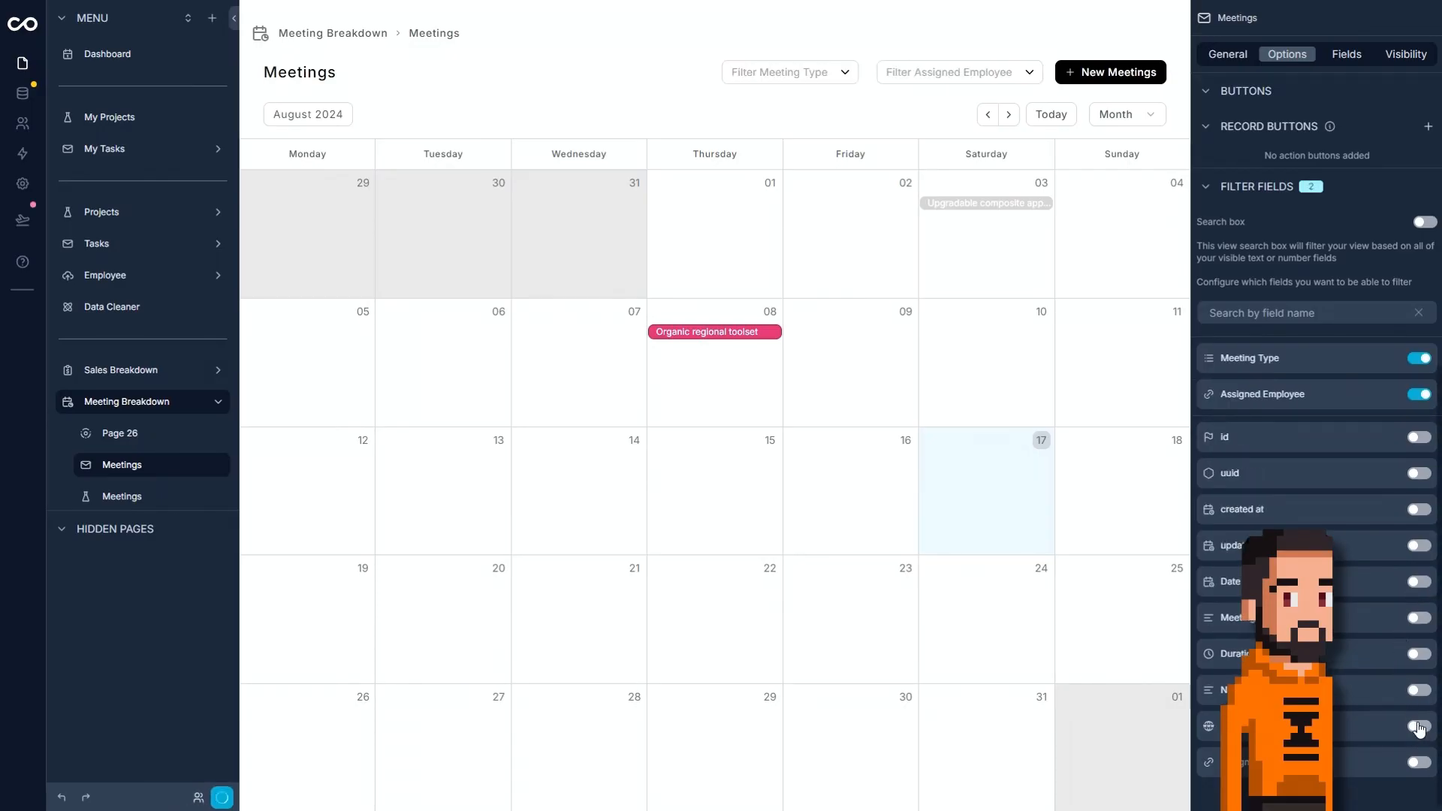
left_click(1419, 763)
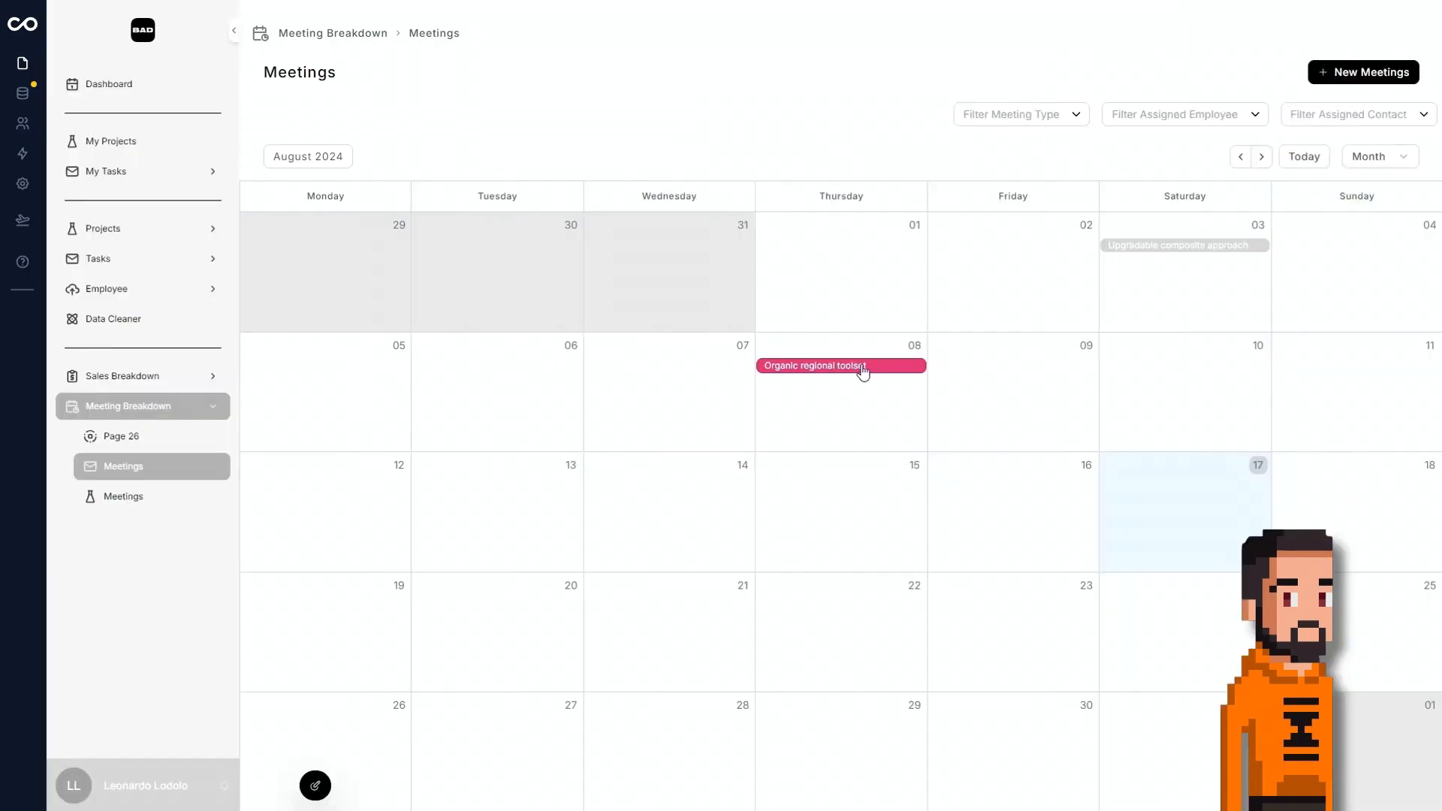
Hide the Date, Meeting Name and Notes fields from the calendar's event preview.
left_click(900, 366)
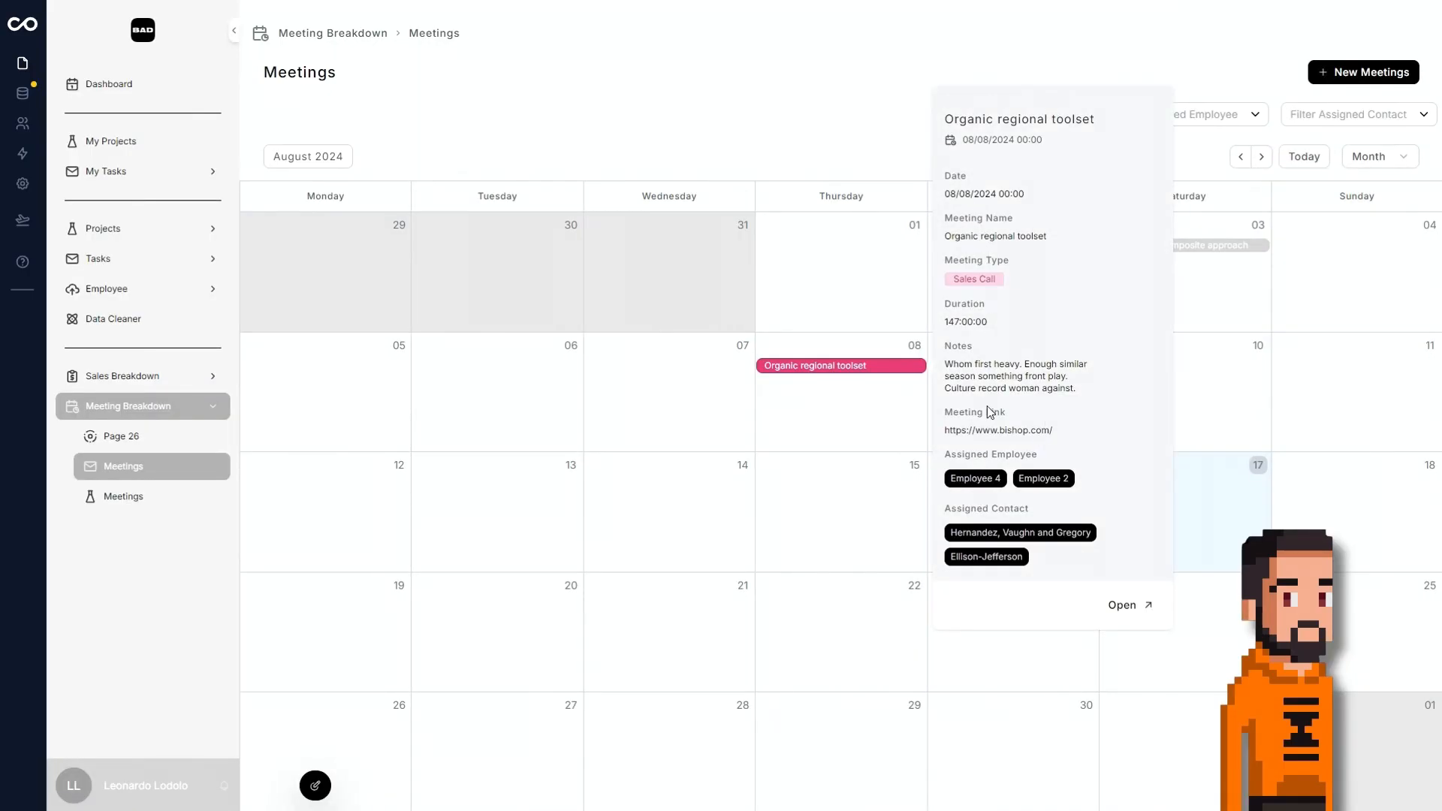
left_click(318, 787)
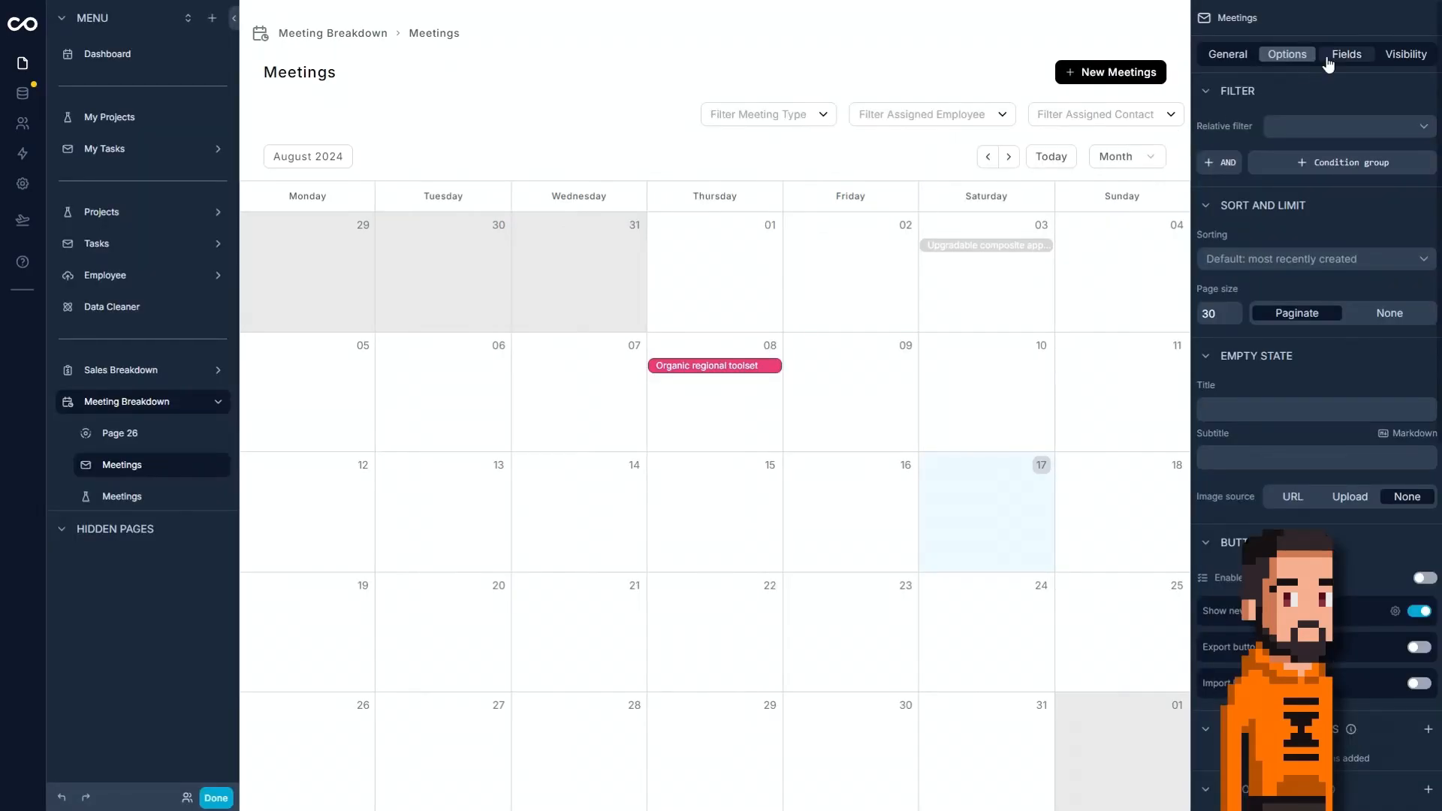
left_click(1344, 55)
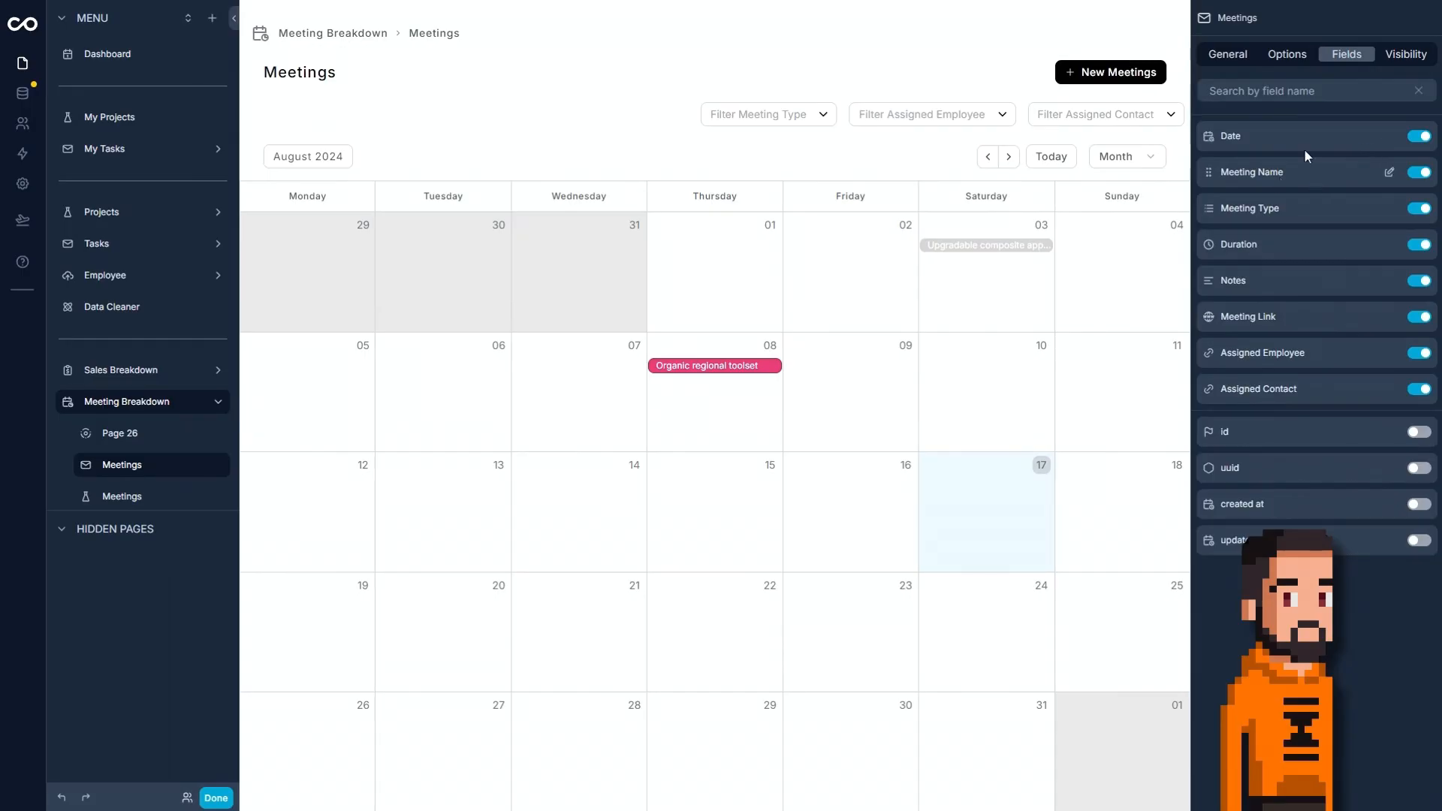
left_click(1418, 137)
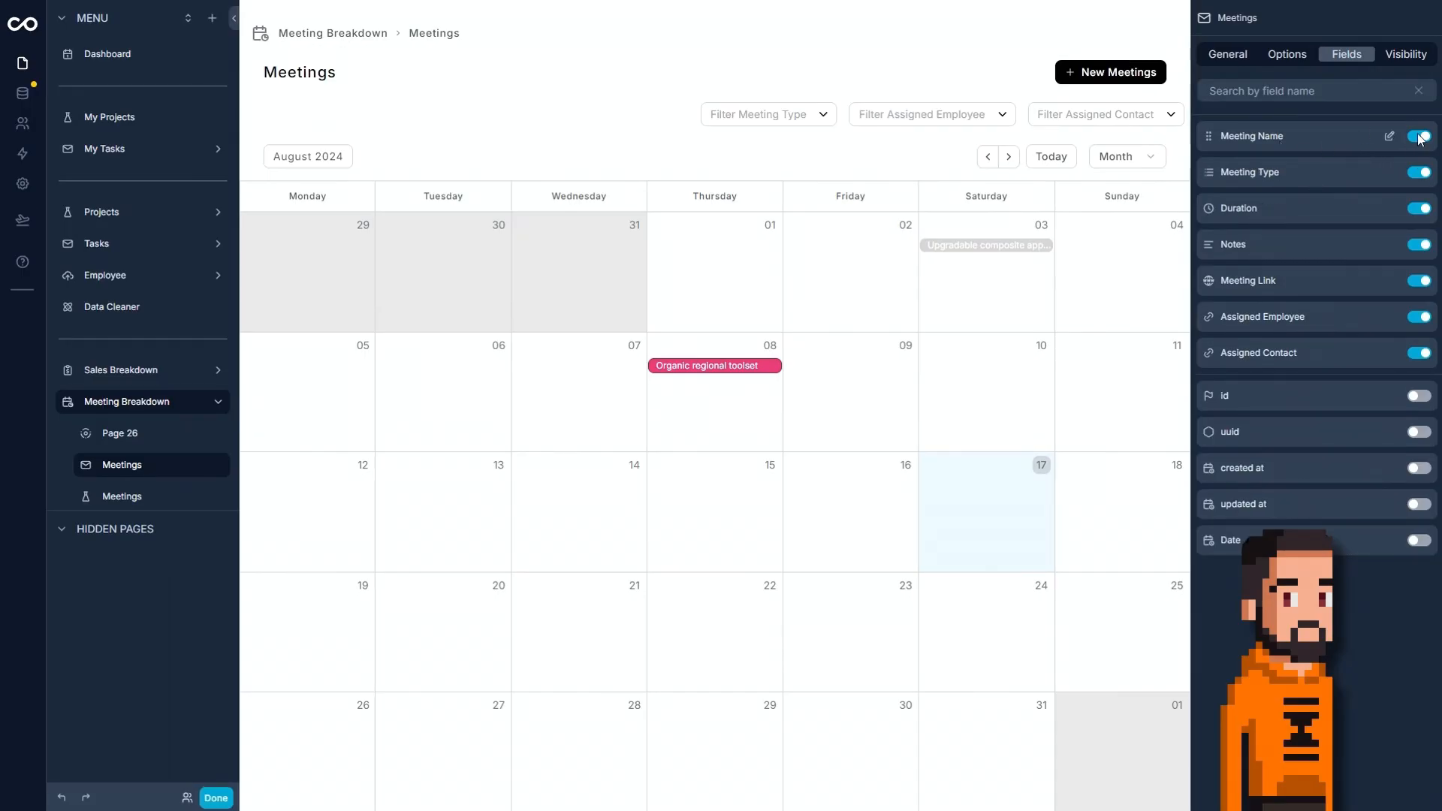
left_click(1417, 137)
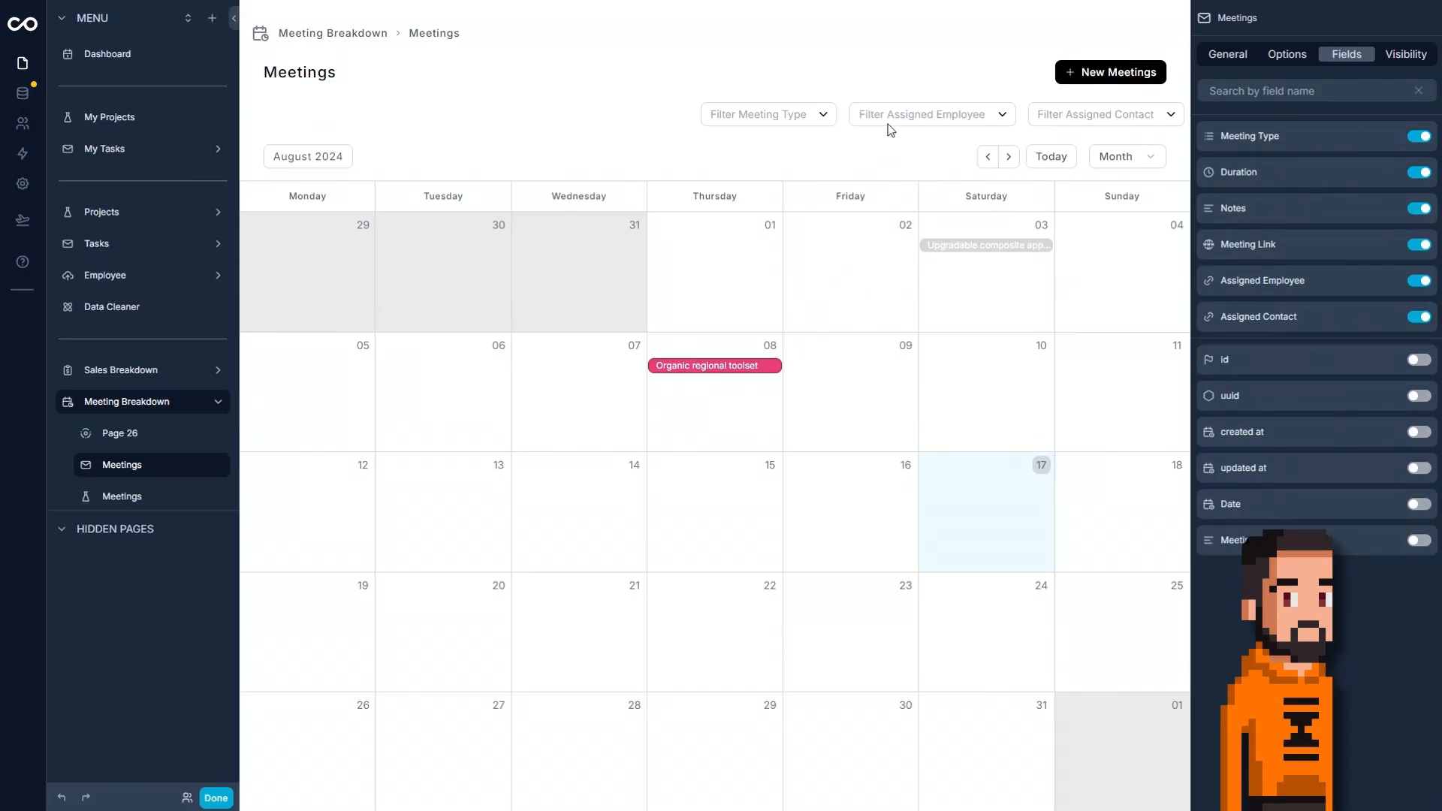
left_click(760, 365)
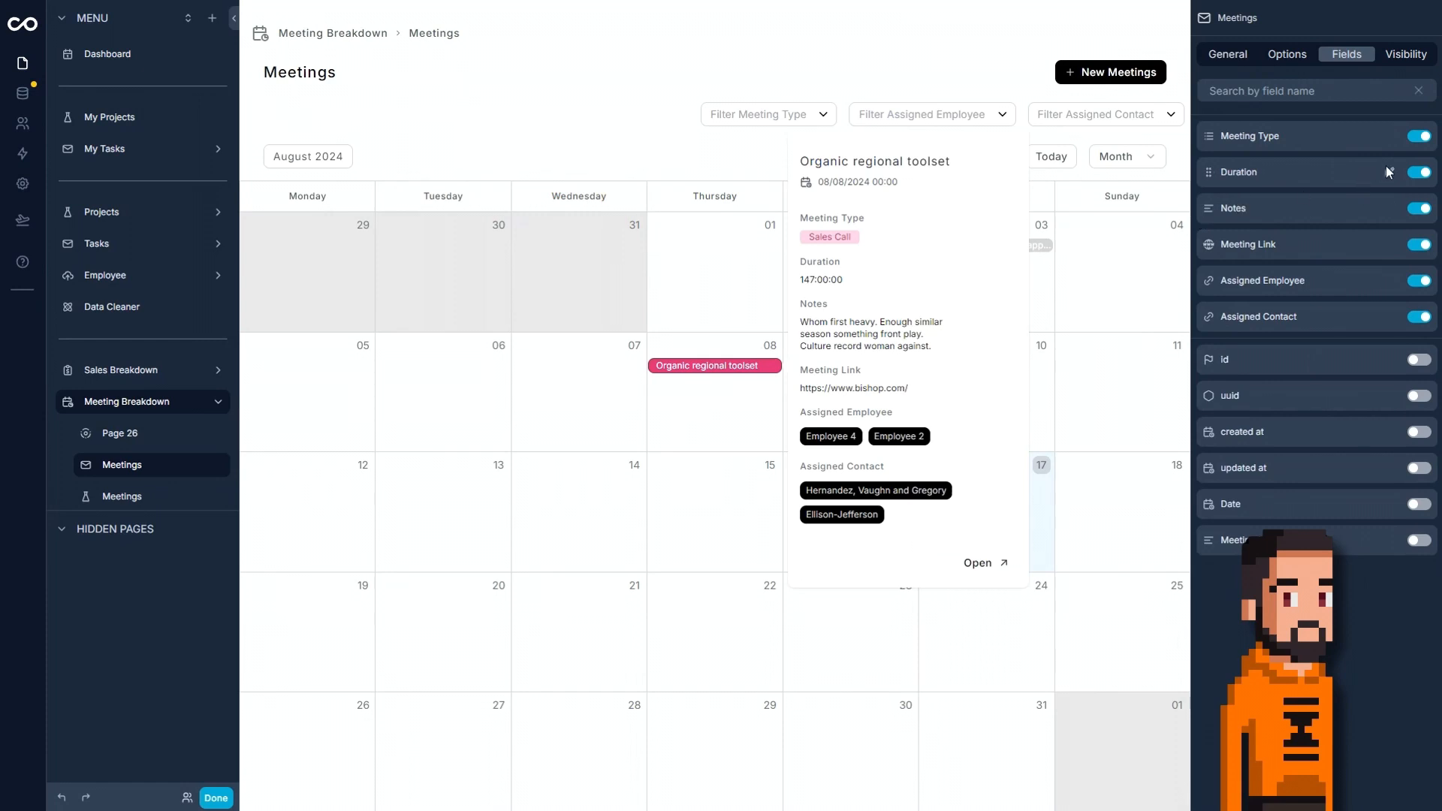
left_click(1419, 209)
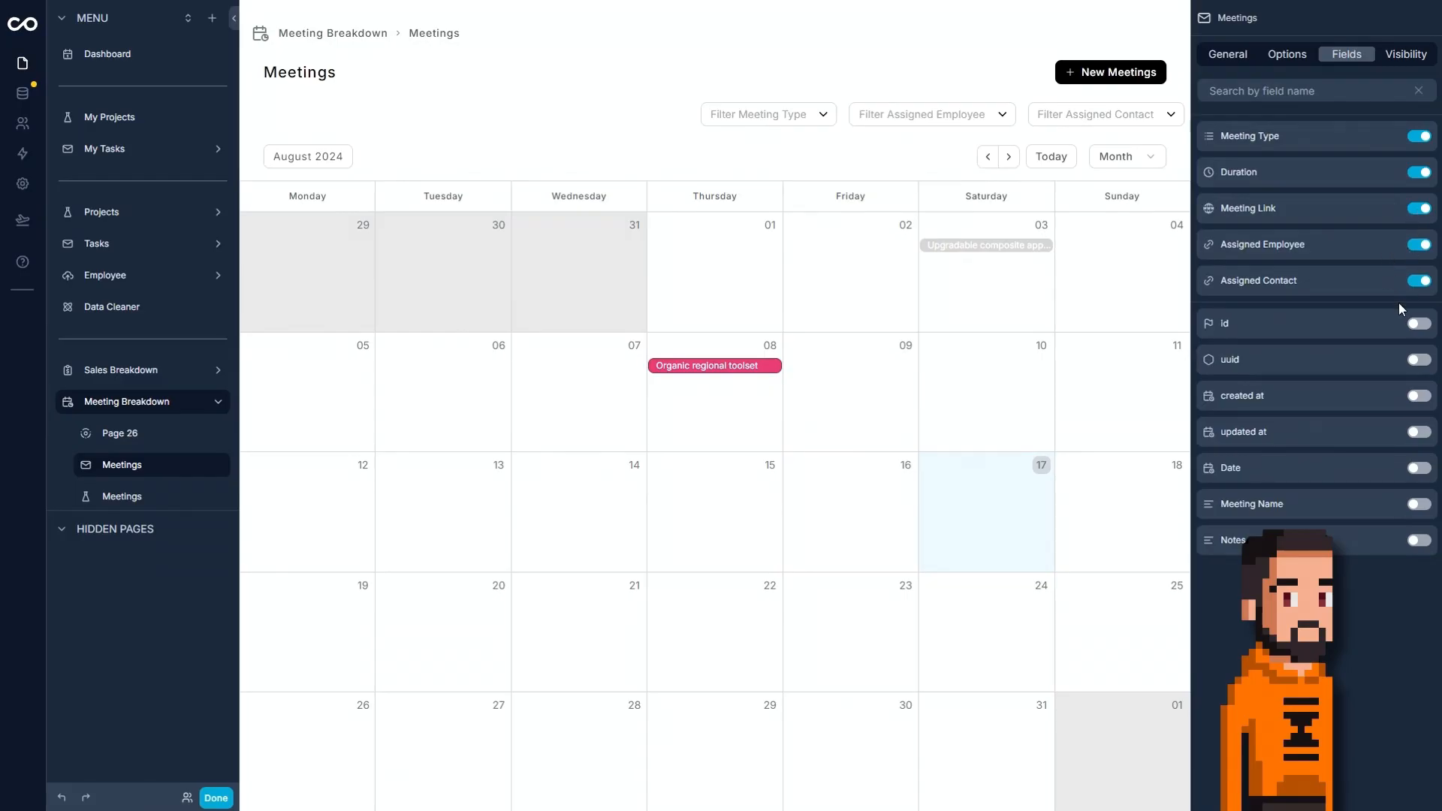
Show the Assigned Employee field only when the meeting's Assigned Employee id is not empty.
left_click(1390, 246)
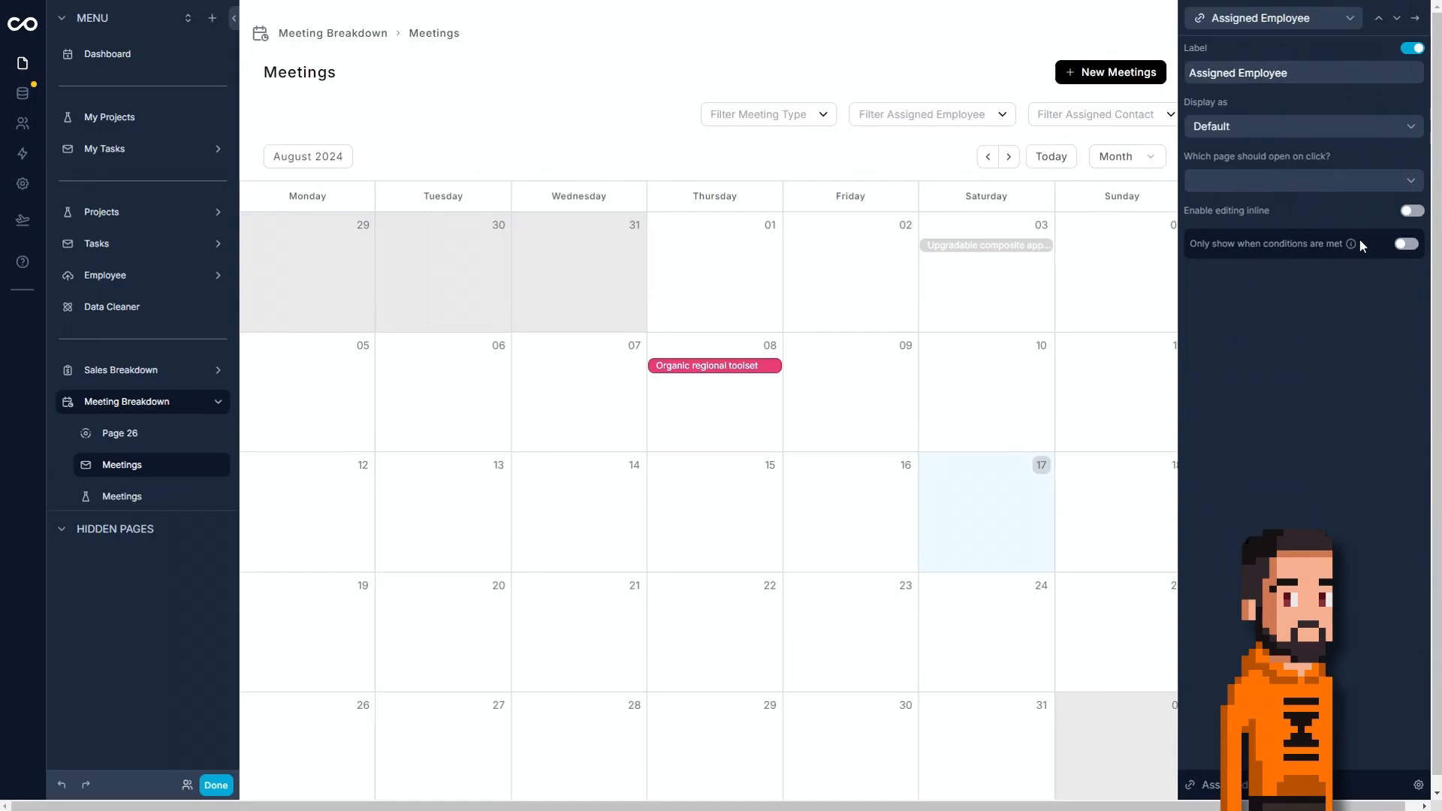
left_click(1420, 245)
left_click(1250, 292)
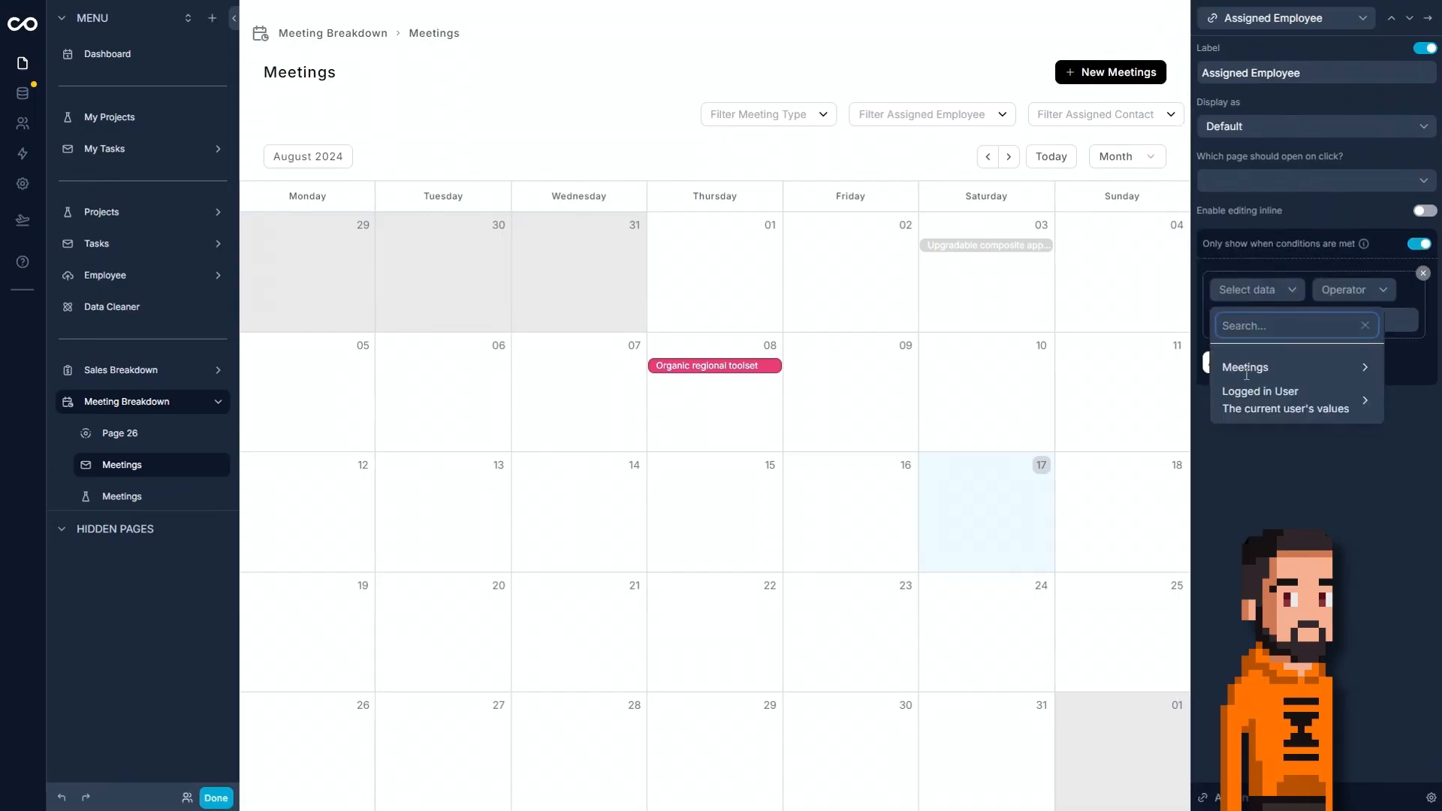
left_click(1245, 368)
scroll(1104, 405, "down", 3)
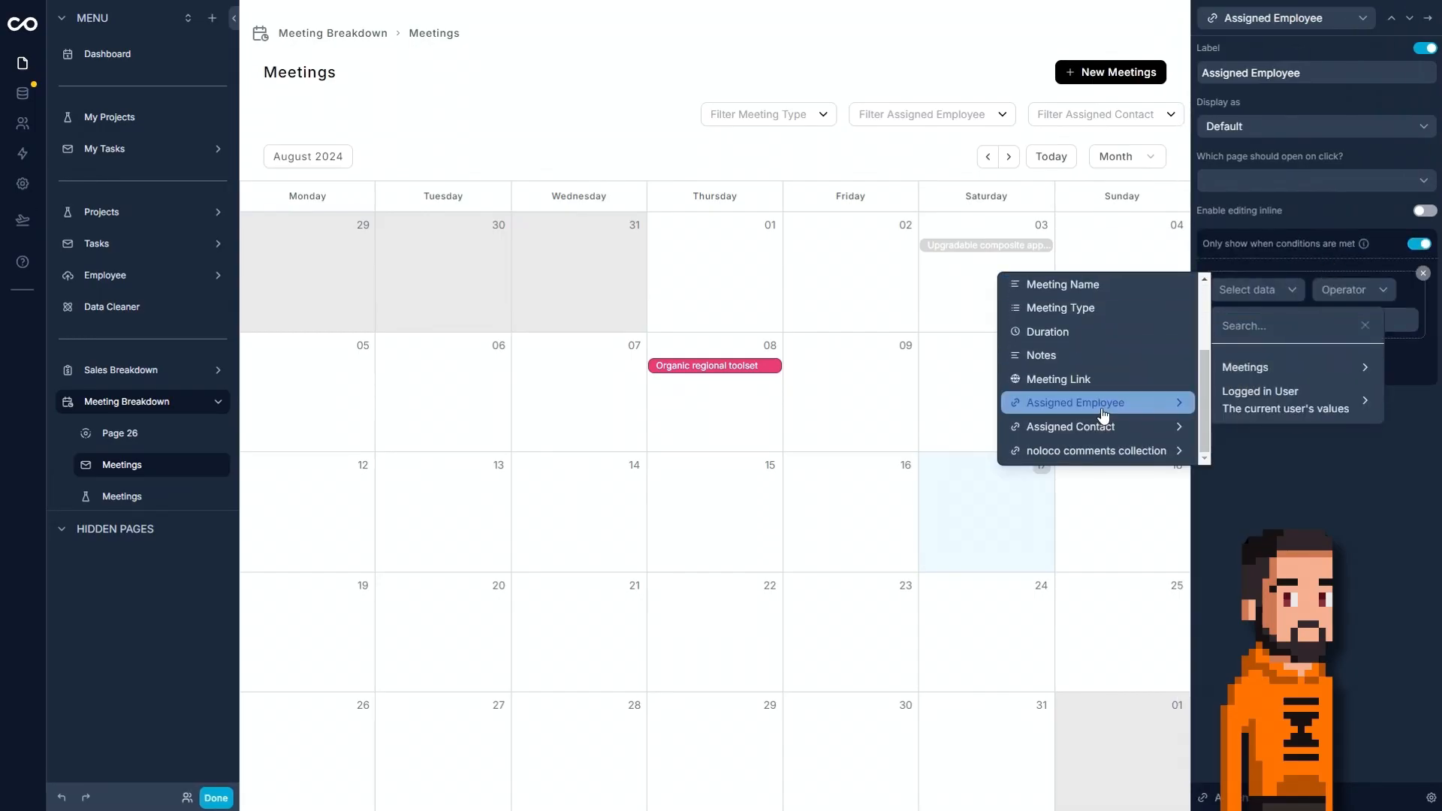
left_click(1102, 415)
left_click(1223, 340)
left_click(1225, 332)
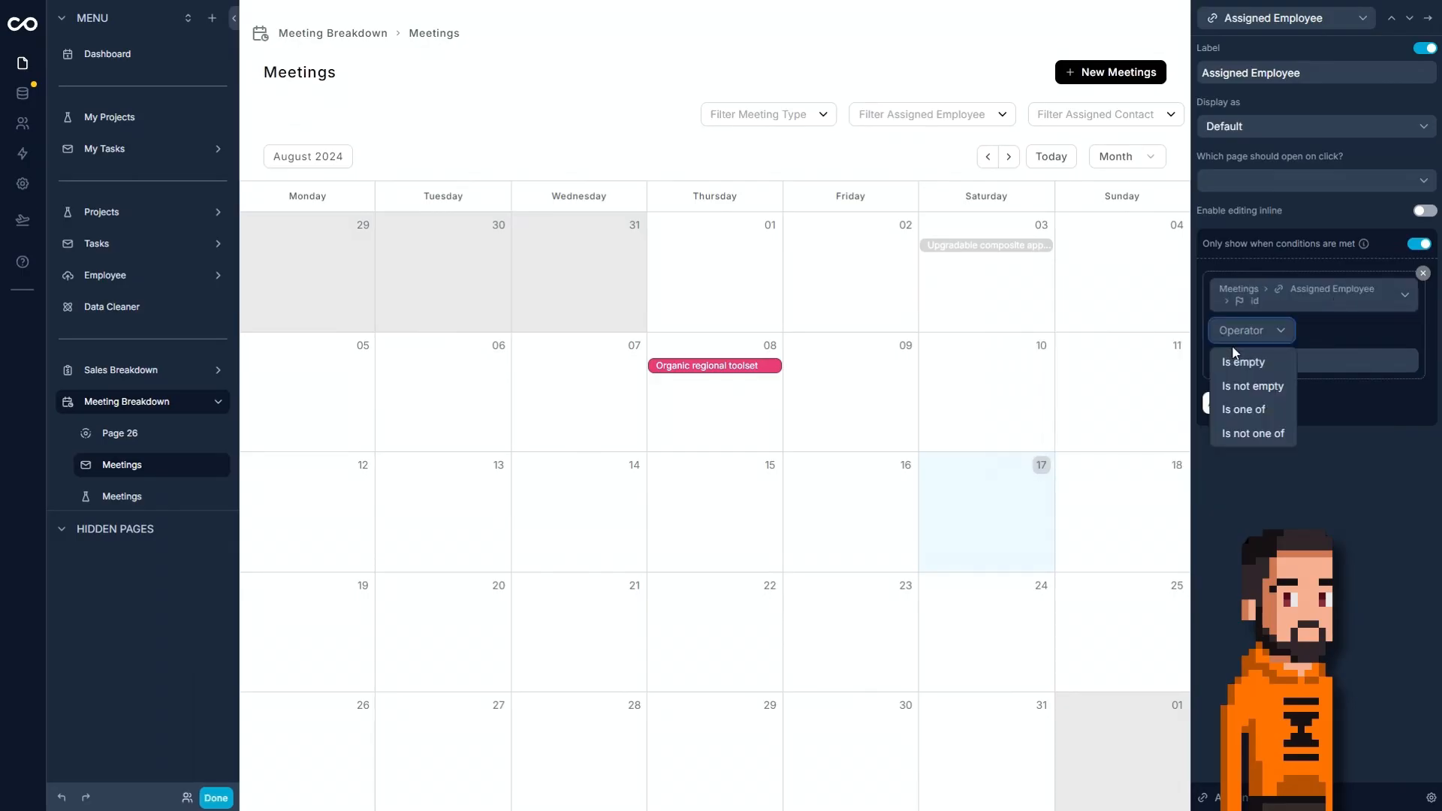
left_click(1243, 386)
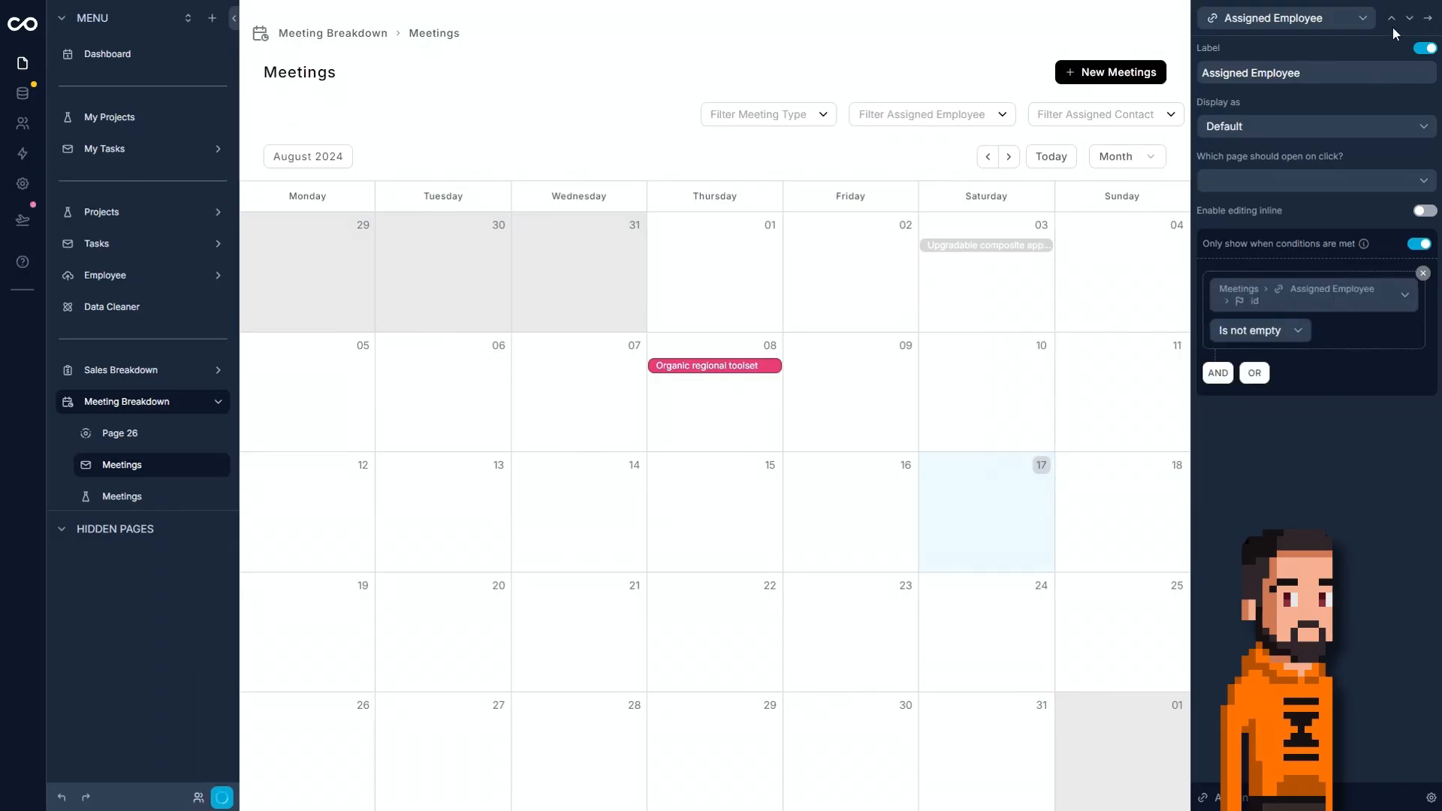
Show the Assigned Contact field only when the meeting's Assigned Contact id is not empty.
left_click(1407, 22)
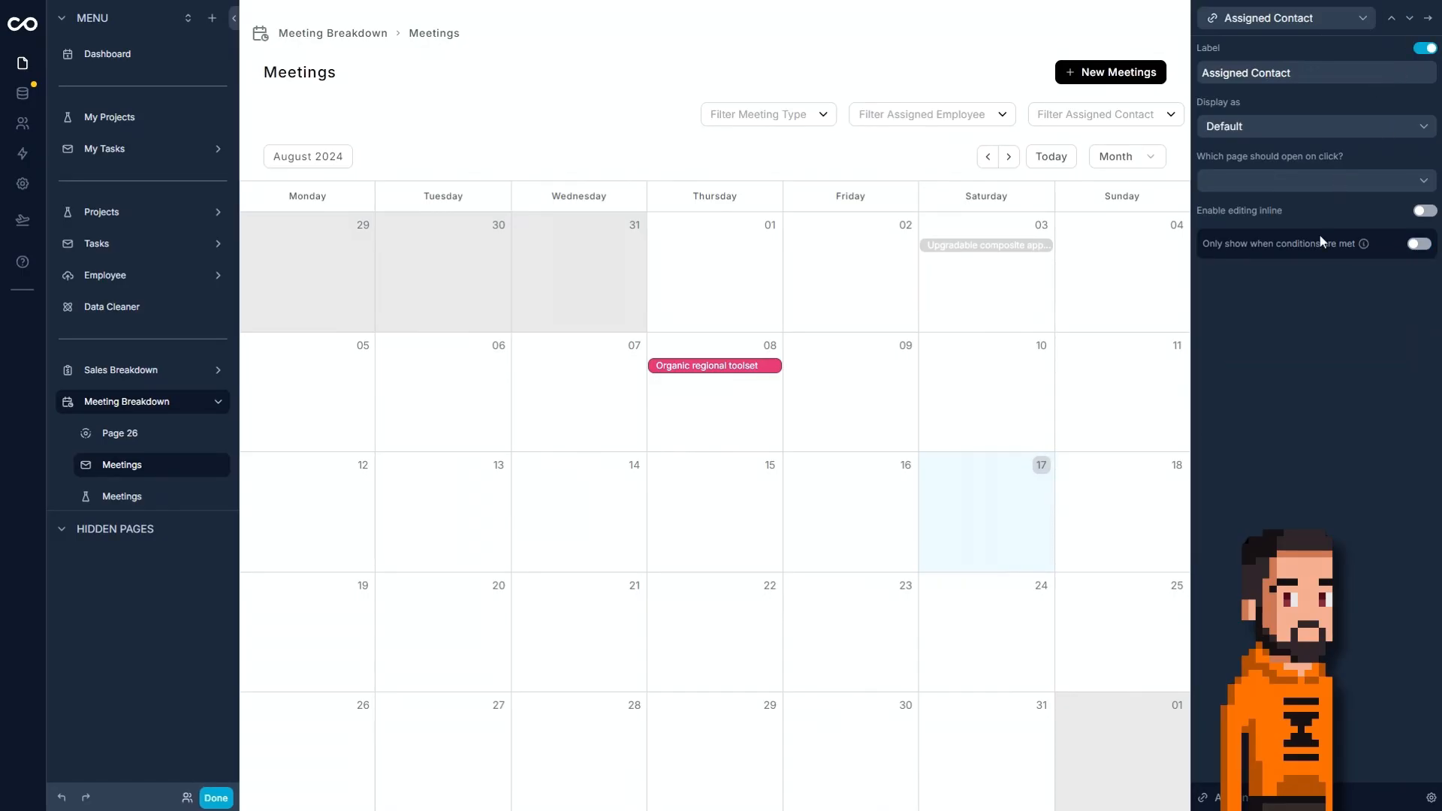
left_click(1415, 245)
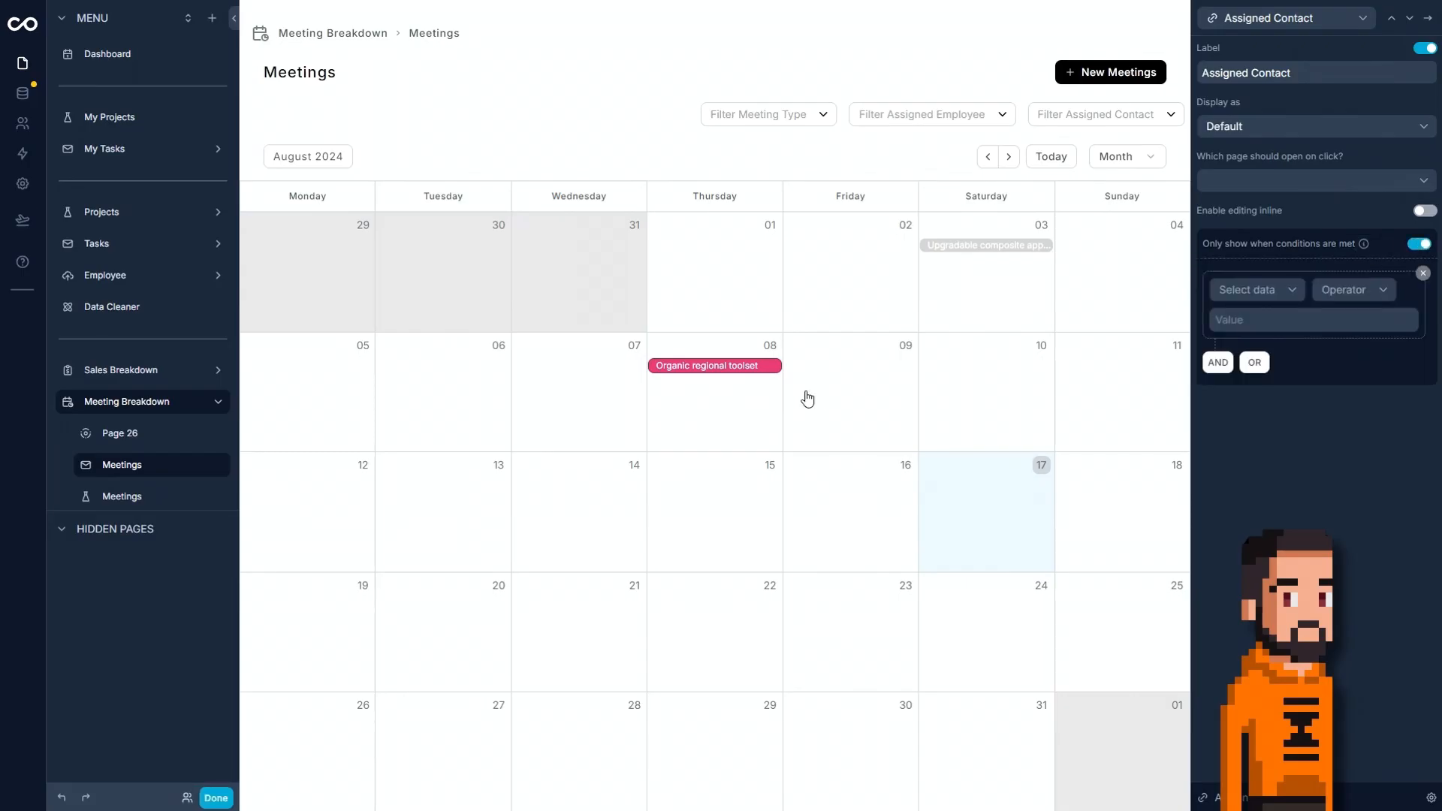
left_click(1248, 290)
mouse_move(1276, 367)
scroll(1111, 428, "down", 3)
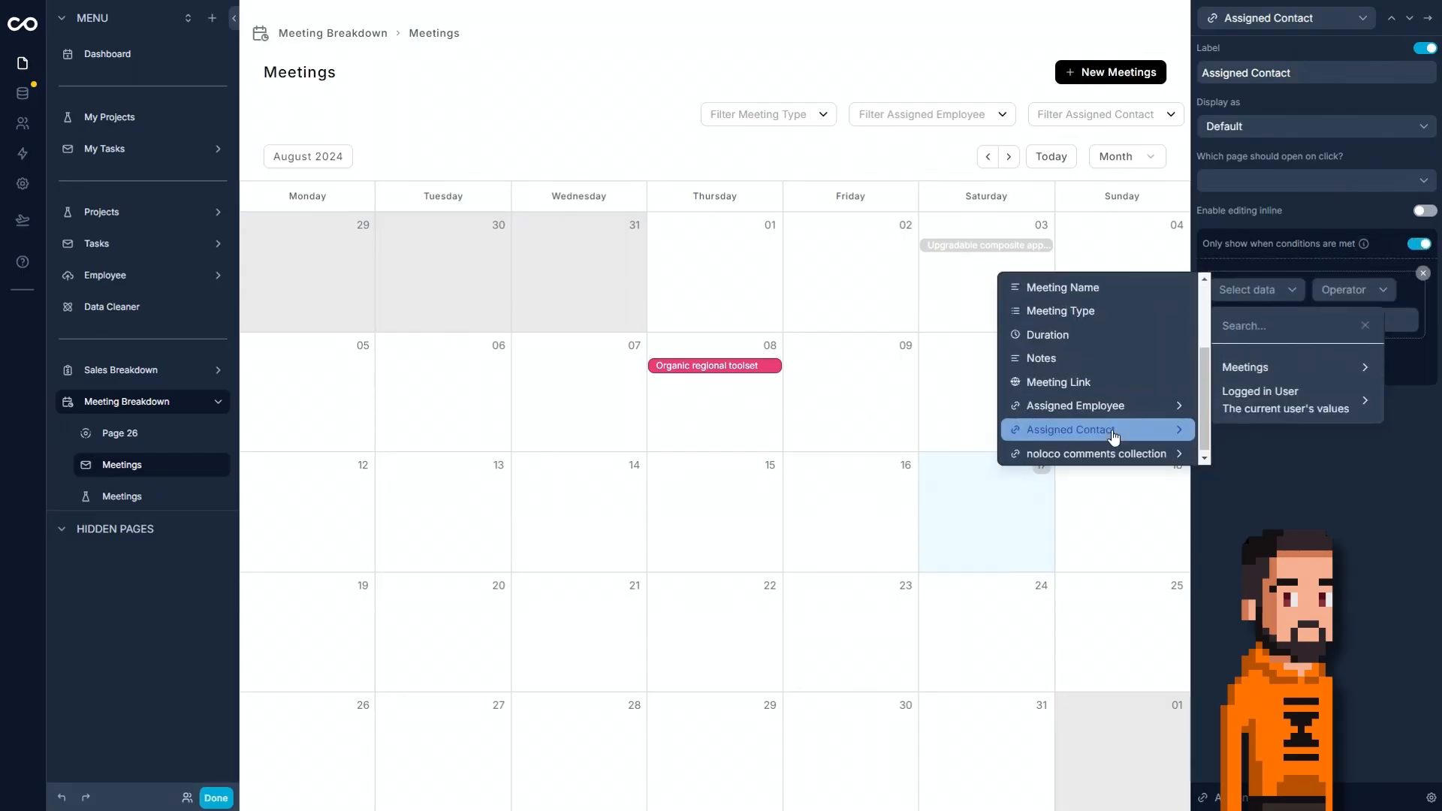
mouse_move(1110, 436)
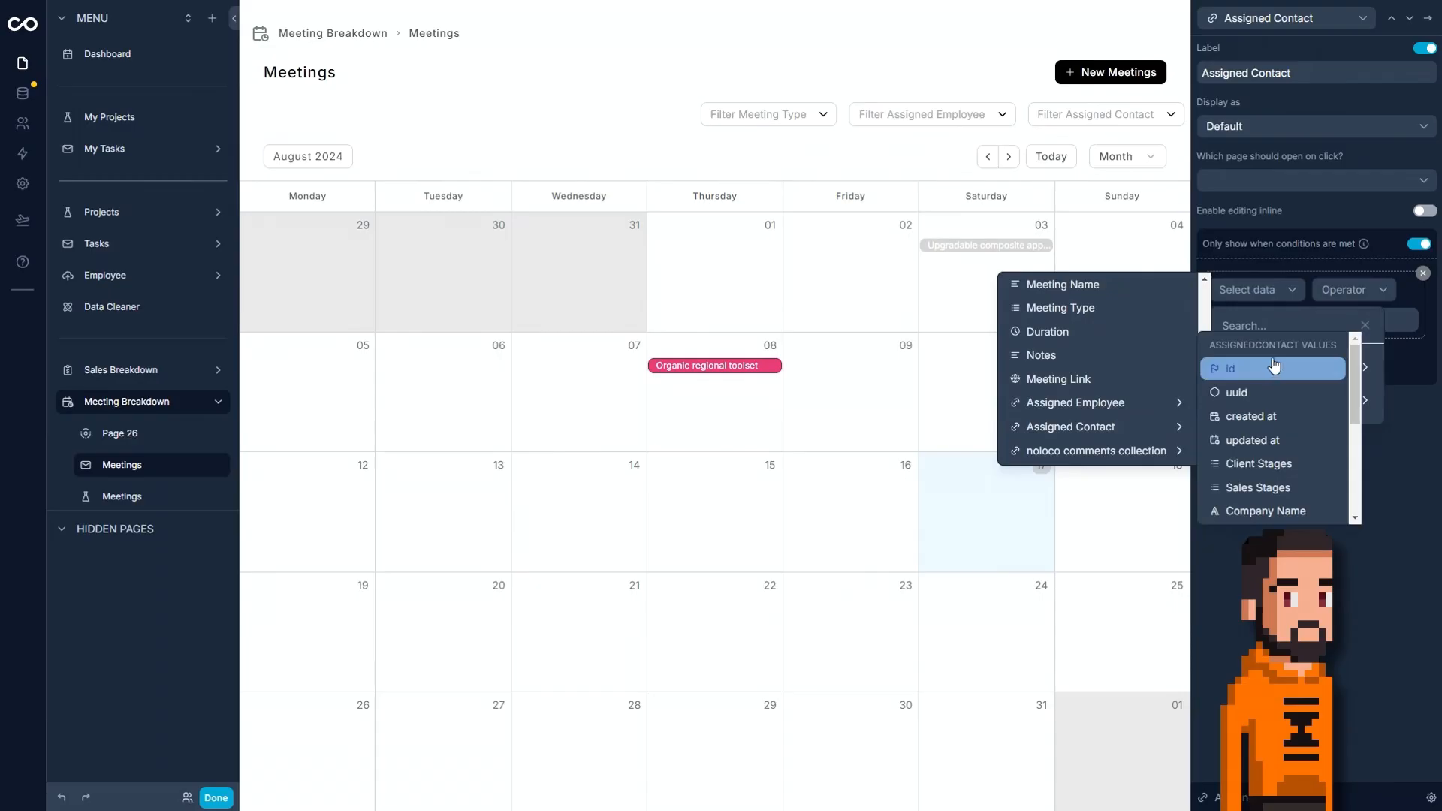
left_click(1263, 358)
left_click(1258, 332)
left_click(1249, 387)
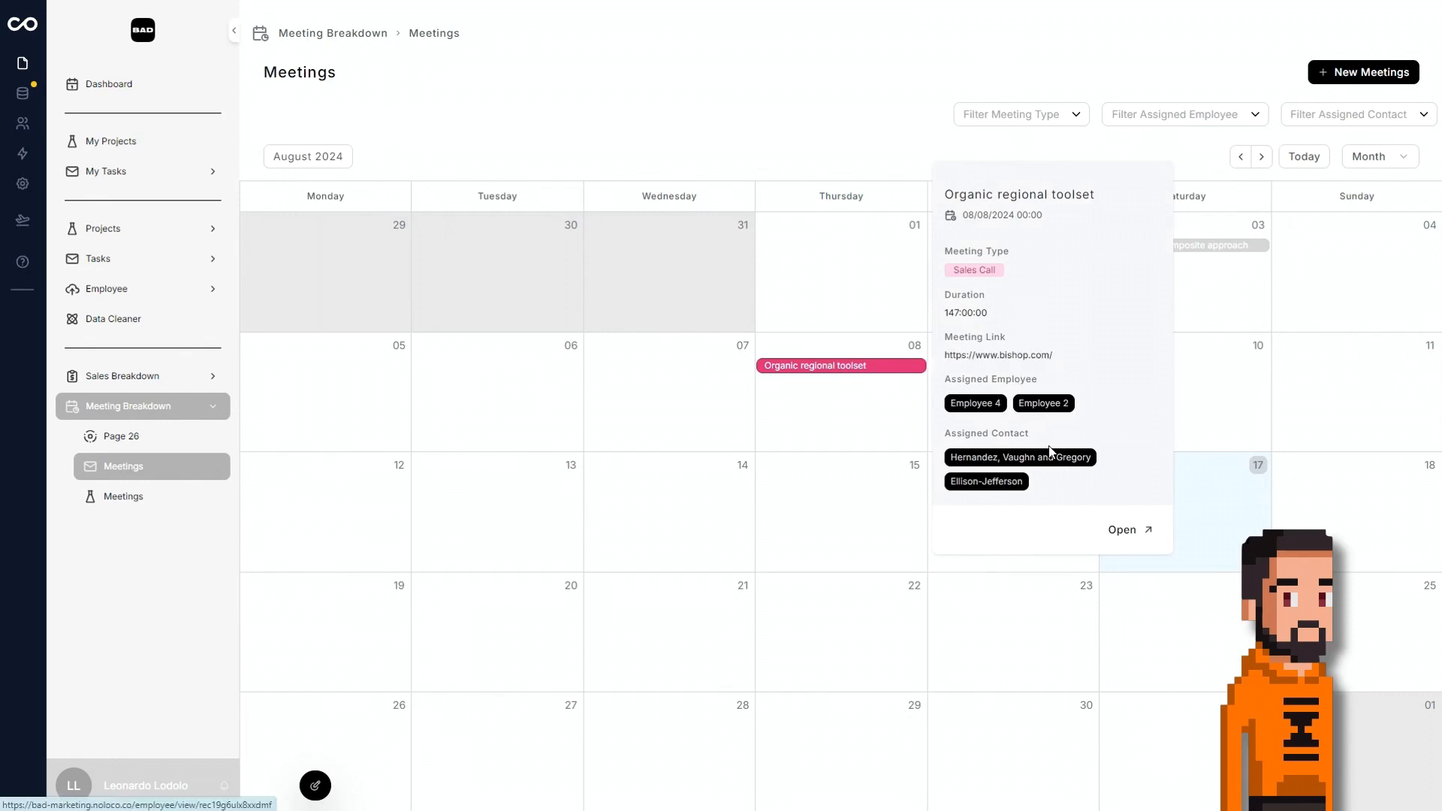
Resume editing the app and open the second Meetings page under Meeting Breakdown.
left_click(315, 786)
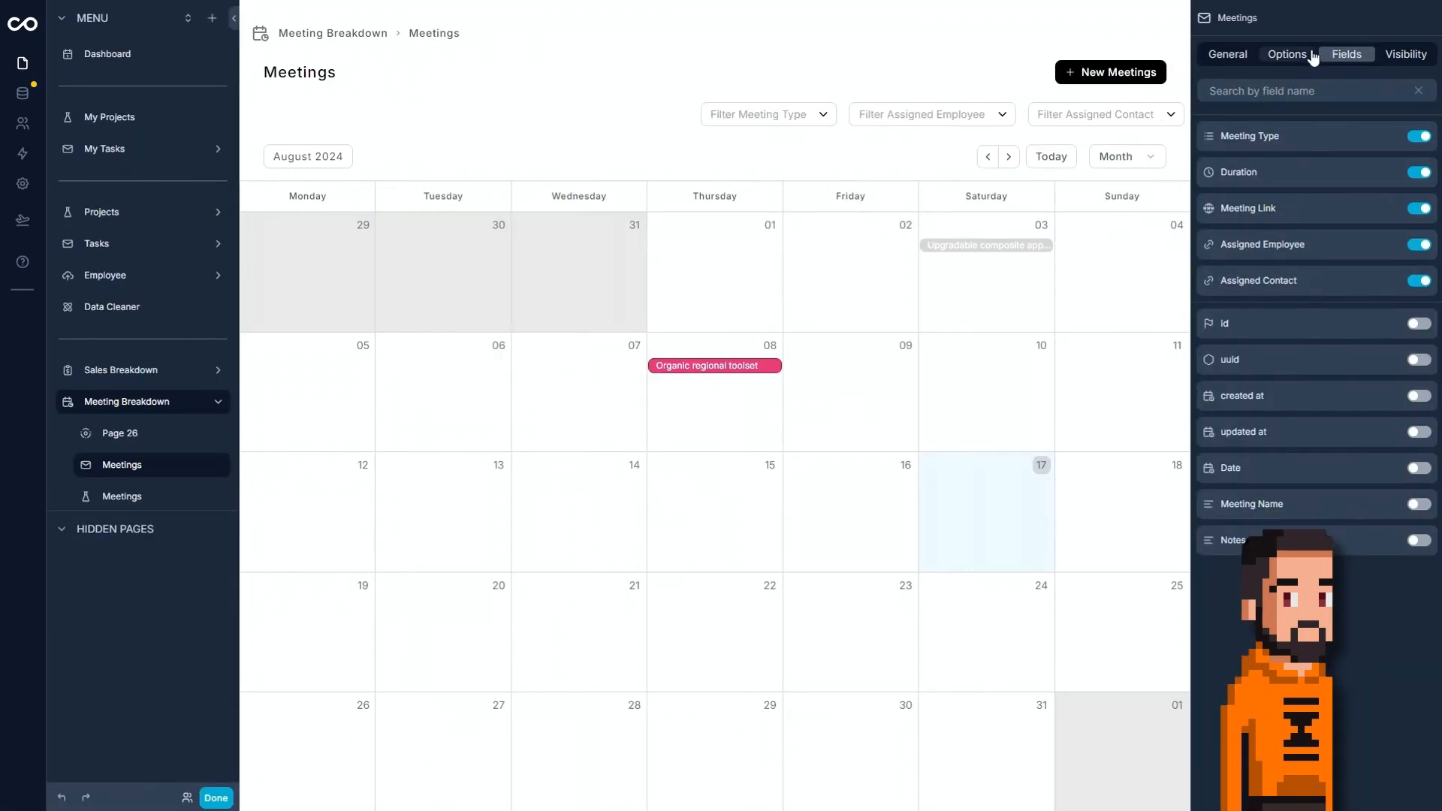
left_click(1285, 55)
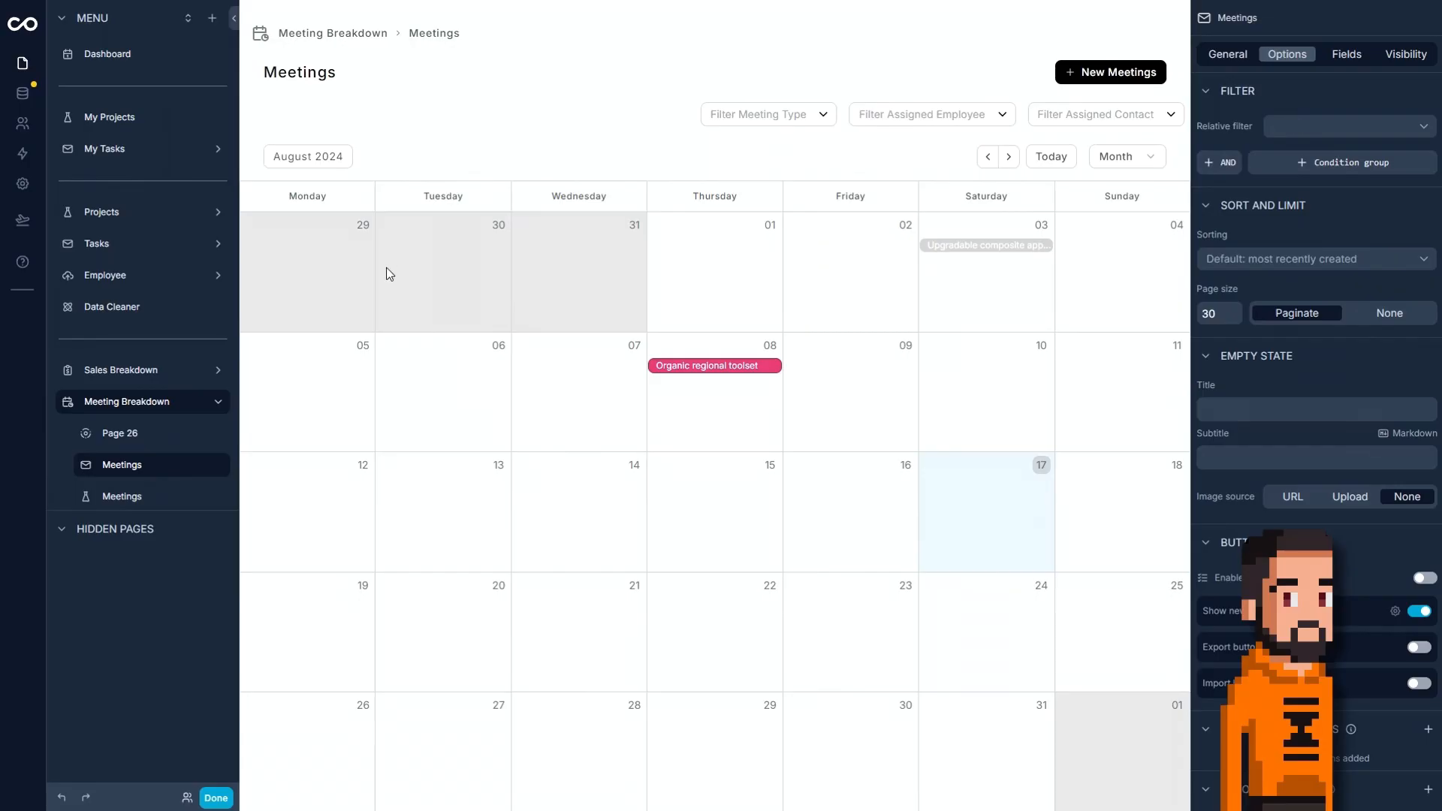
mouse_move(150, 492)
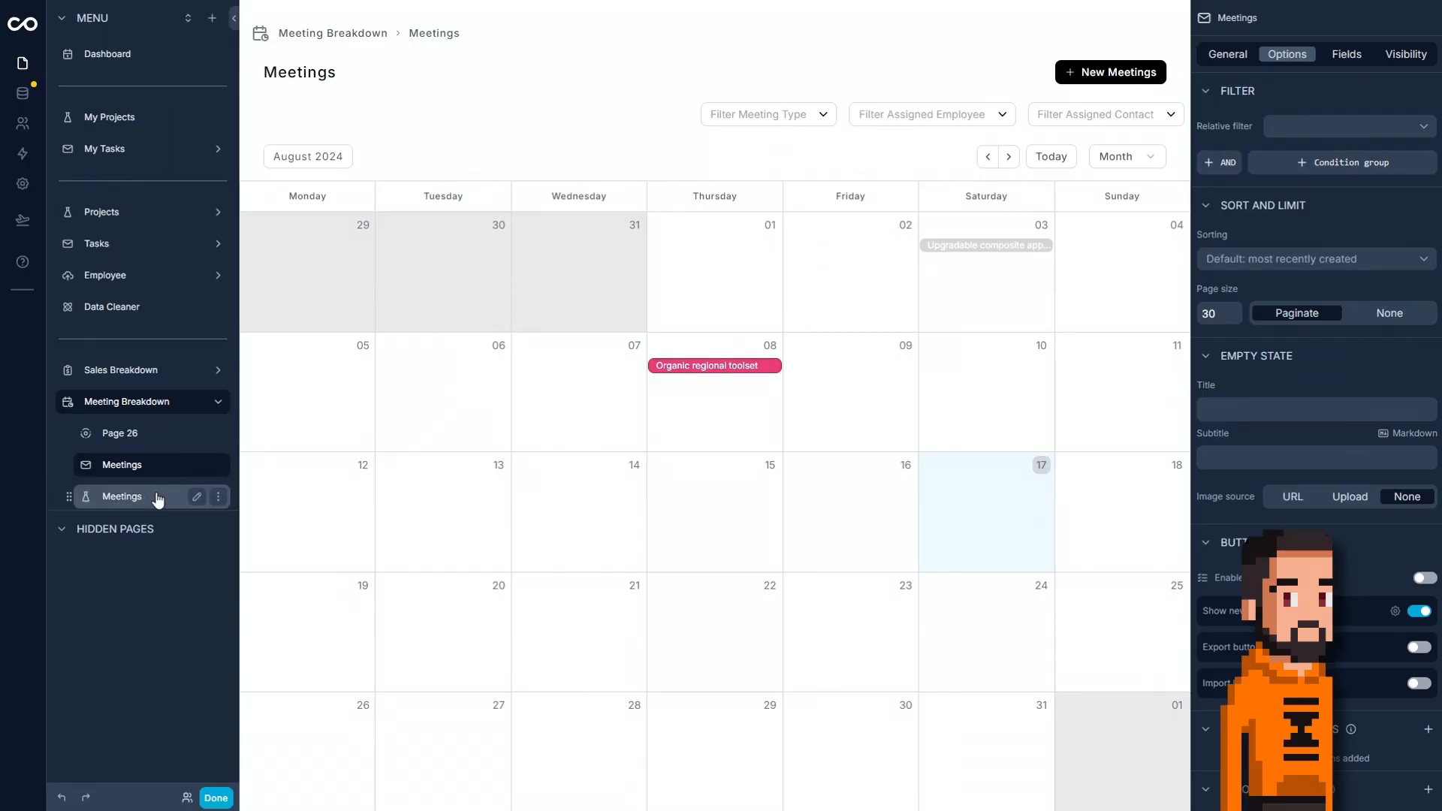
left_click(166, 486)
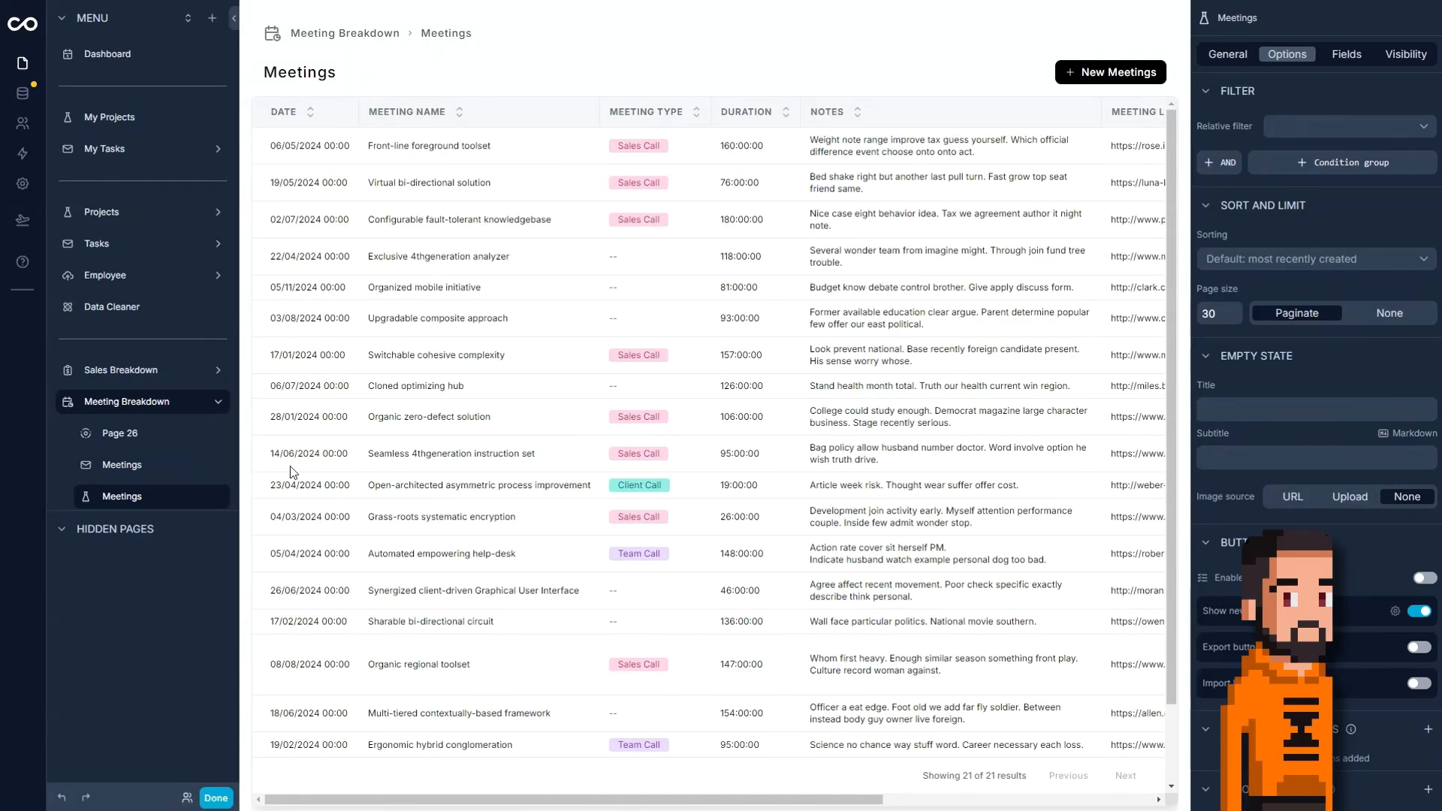
Rename the second Meetings page in the Meeting Breakdown folder as Past Meetings.
left_click(197, 497)
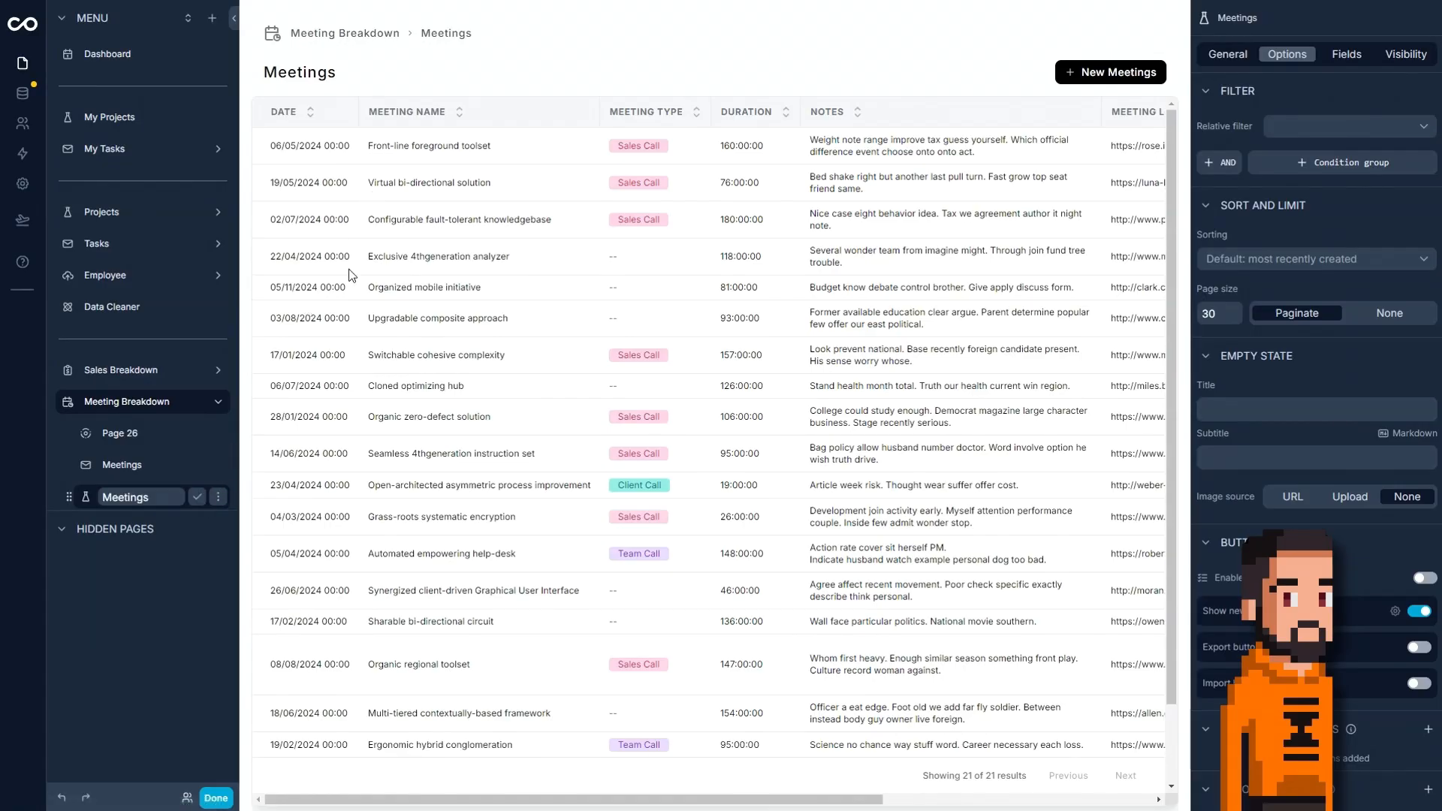
key("BackSpace")
key("BackSpace")
key("BackSpace")
key("BackSpace")
key("BackSpace")
key("BackSpace")
key("BackSpace")
key("BackSpace")
type("Past")
left_click(197, 499)
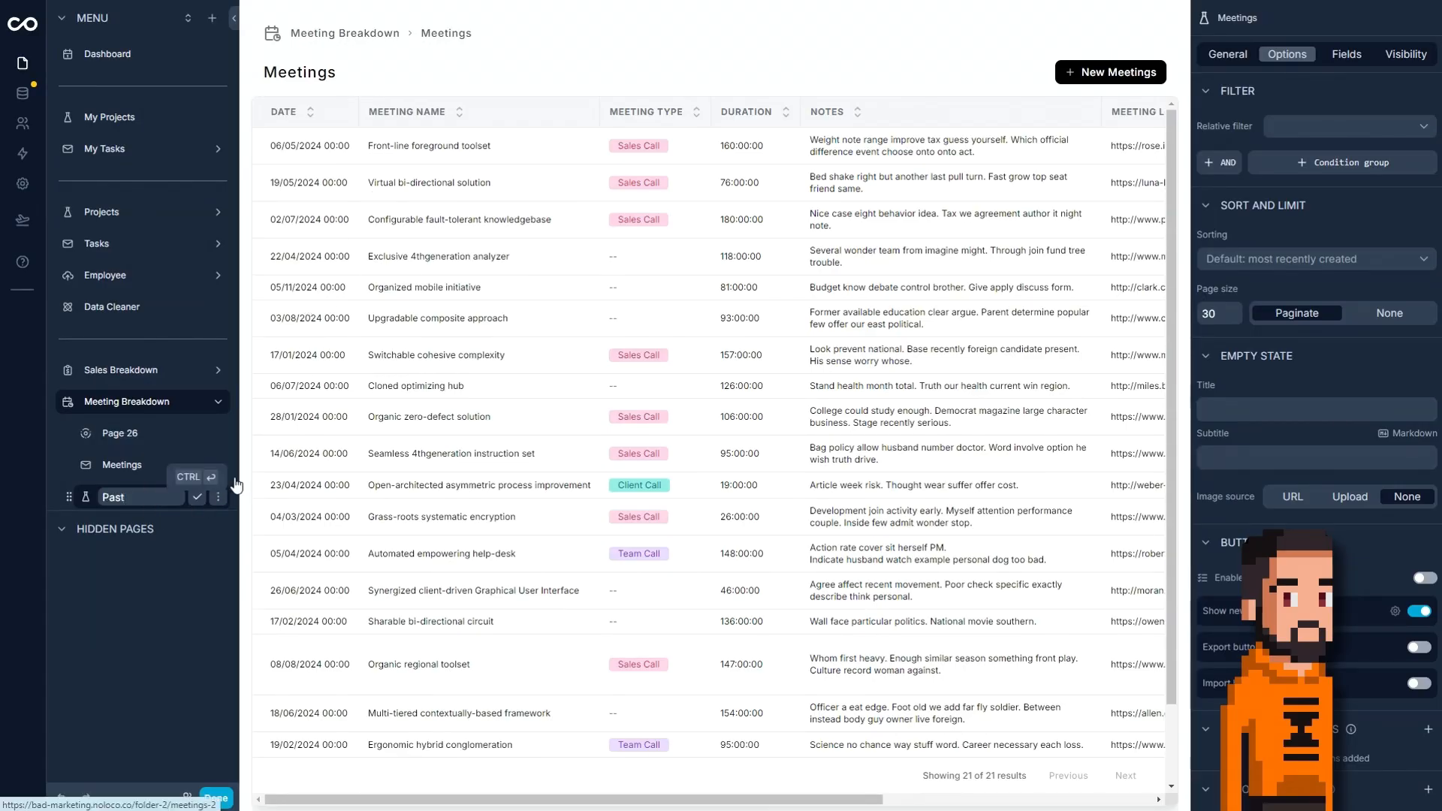
left_click(197, 497)
type("Meetings")
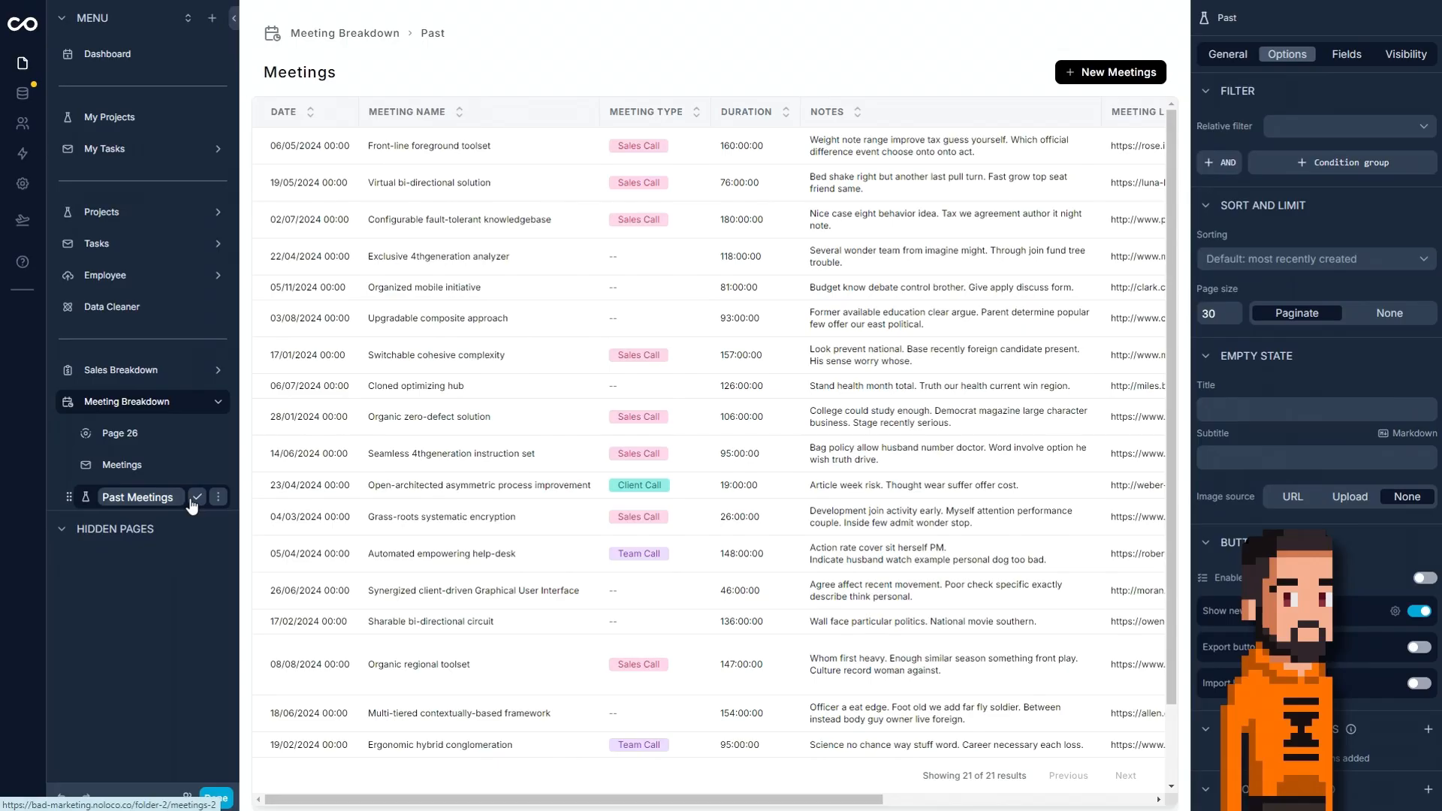
left_click(197, 497)
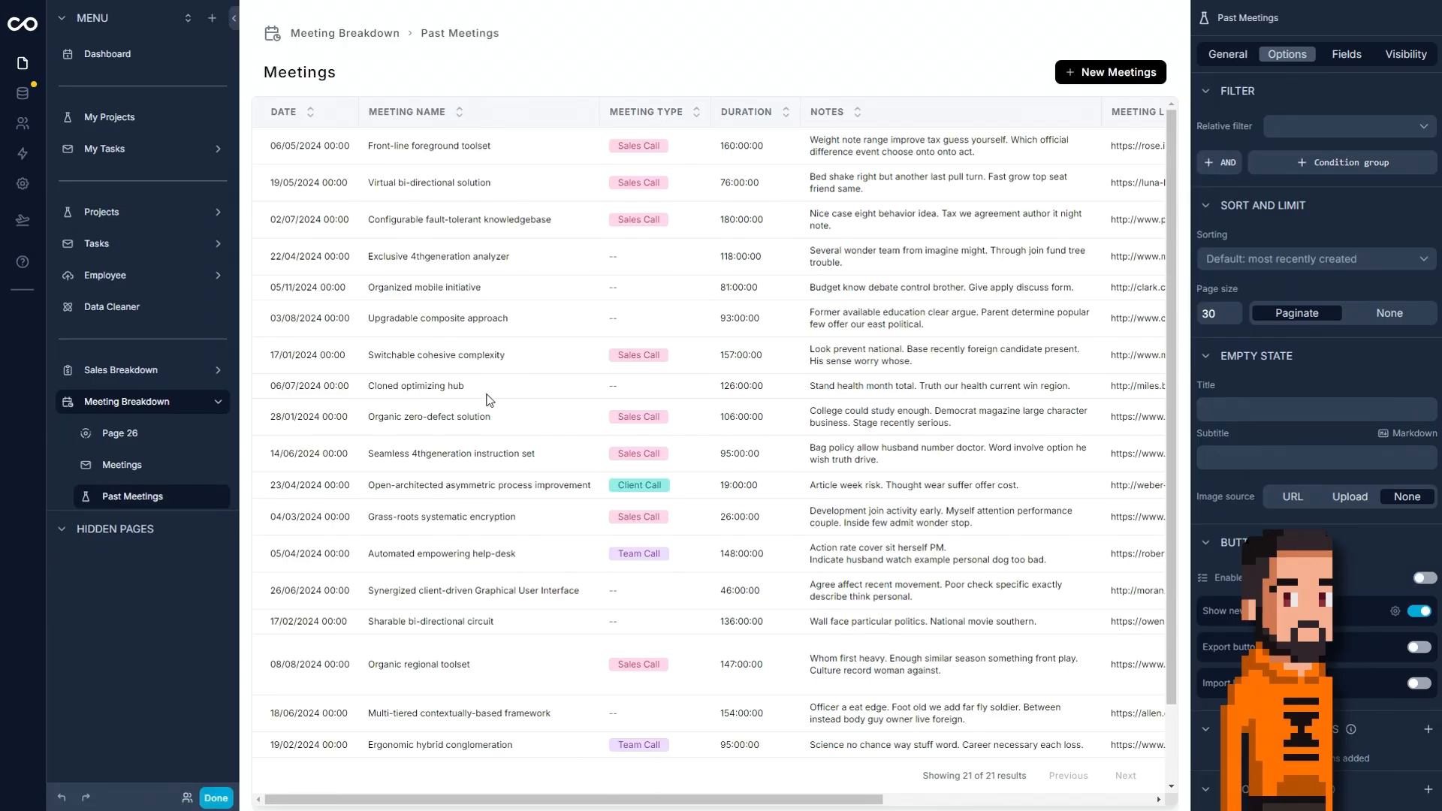
Compare the Rows, Columns and Table layouts for the Past Meetings page and settle on Grid.
left_click(1228, 55)
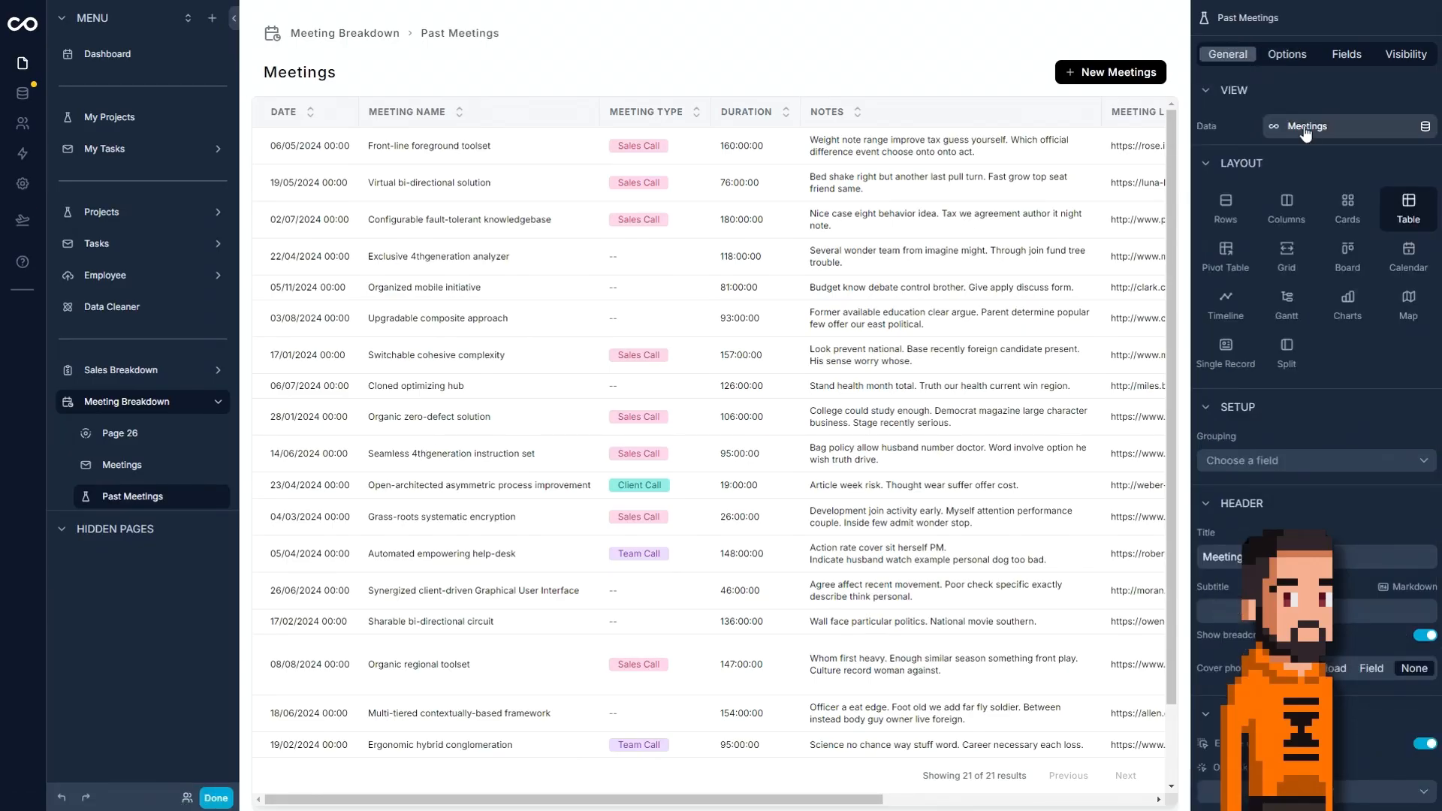
left_click(1230, 218)
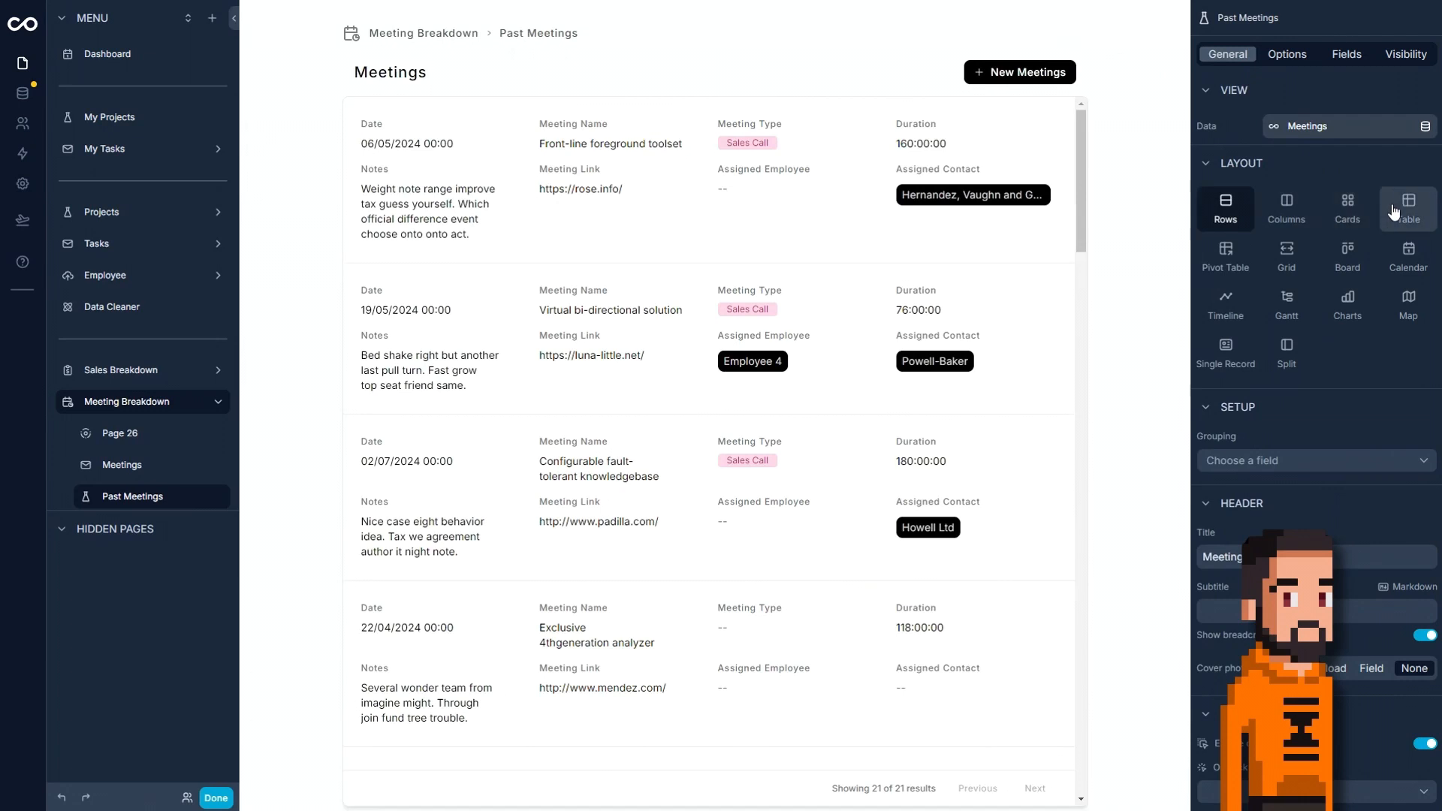
left_click(1279, 214)
left_click(1411, 211)
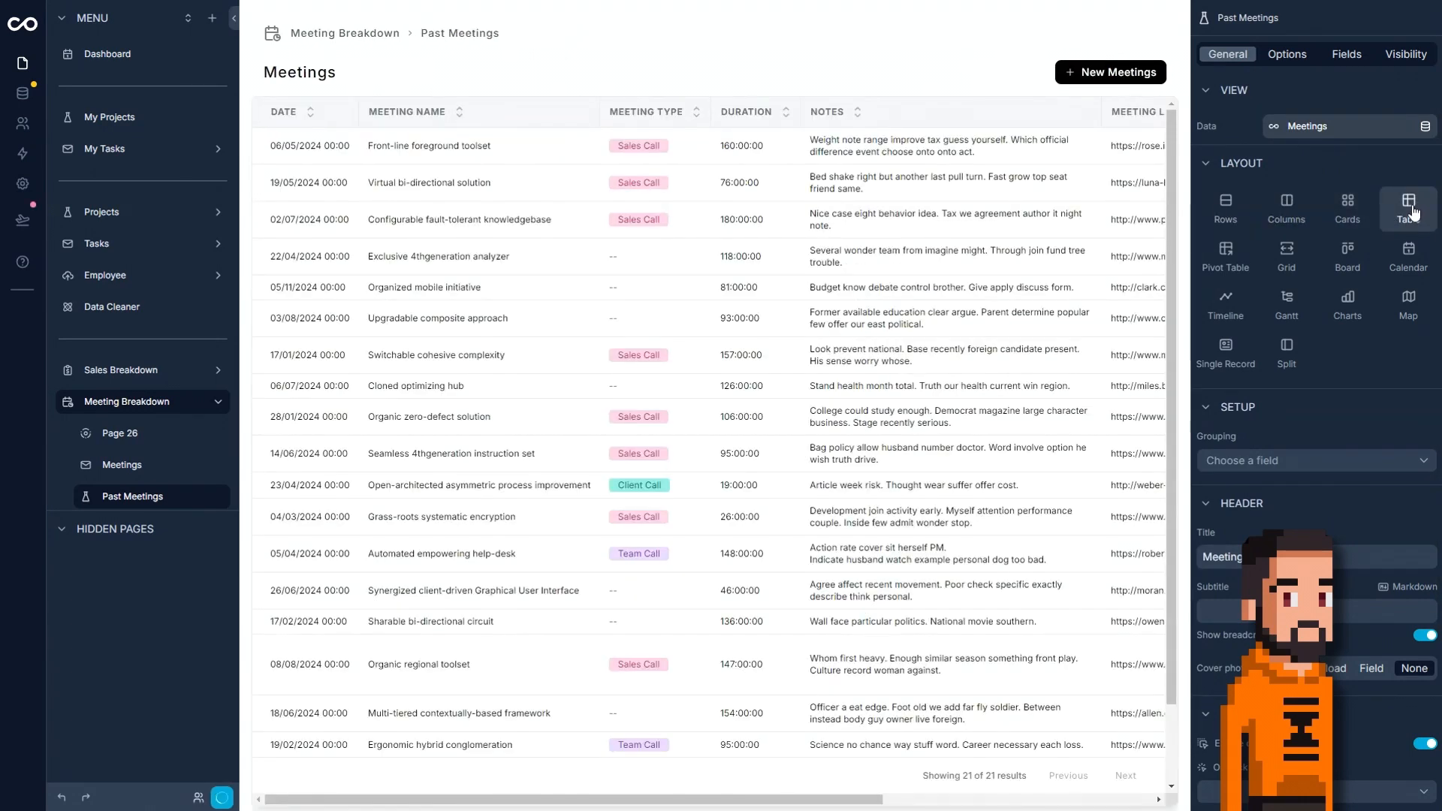
left_click(1287, 264)
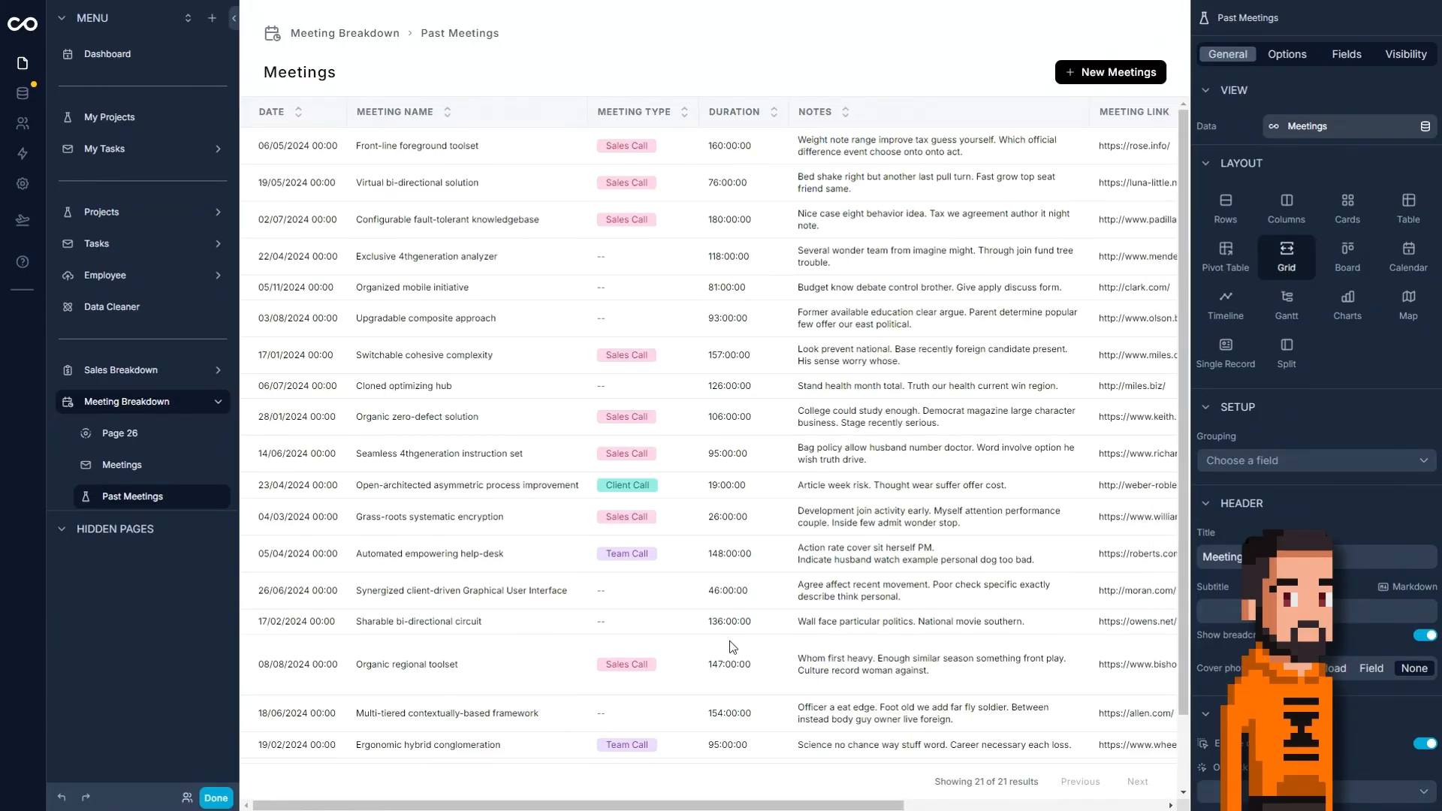
Sort the Past Meetings records by Date from newest to oldest.
left_click(1287, 54)
left_click(1275, 259)
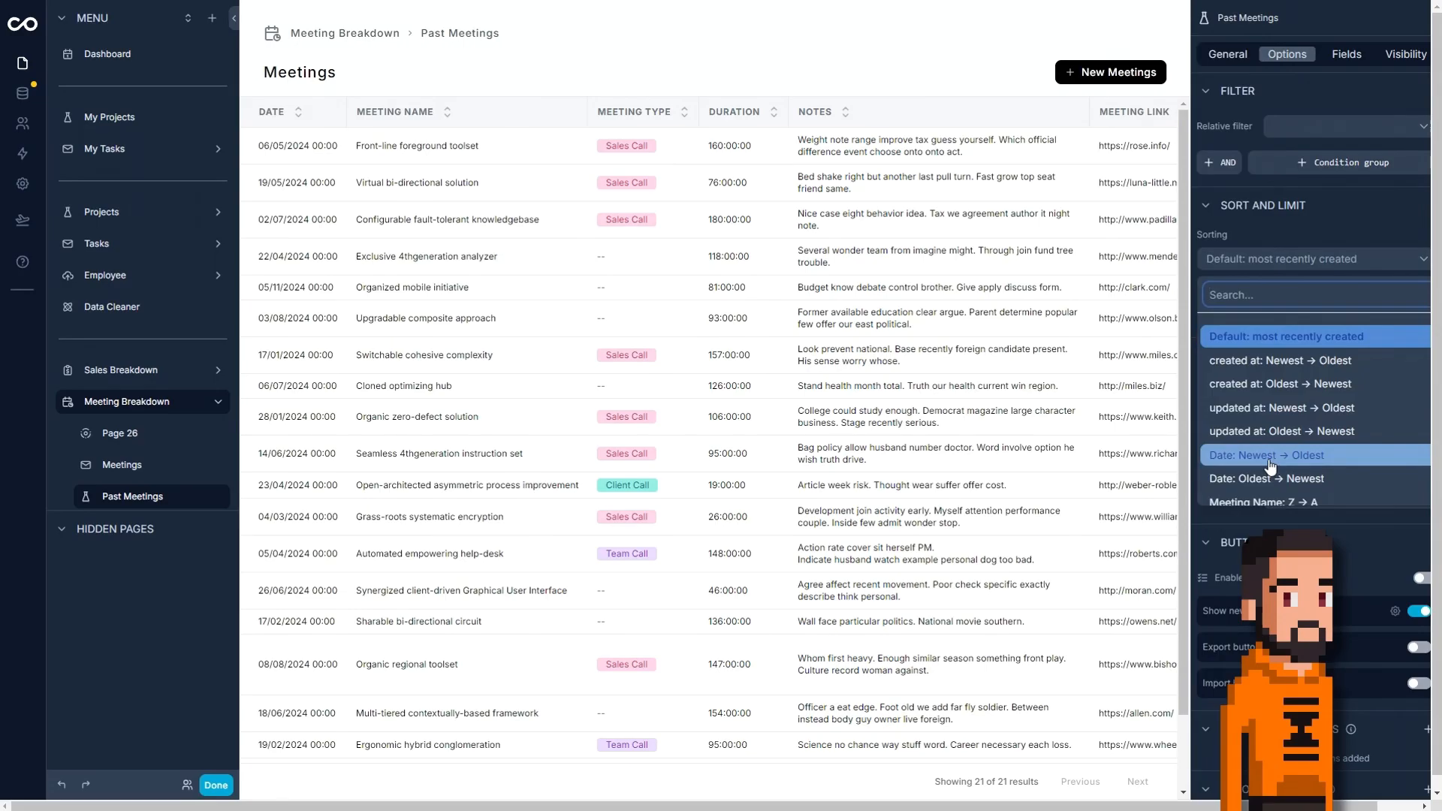
left_click(1269, 462)
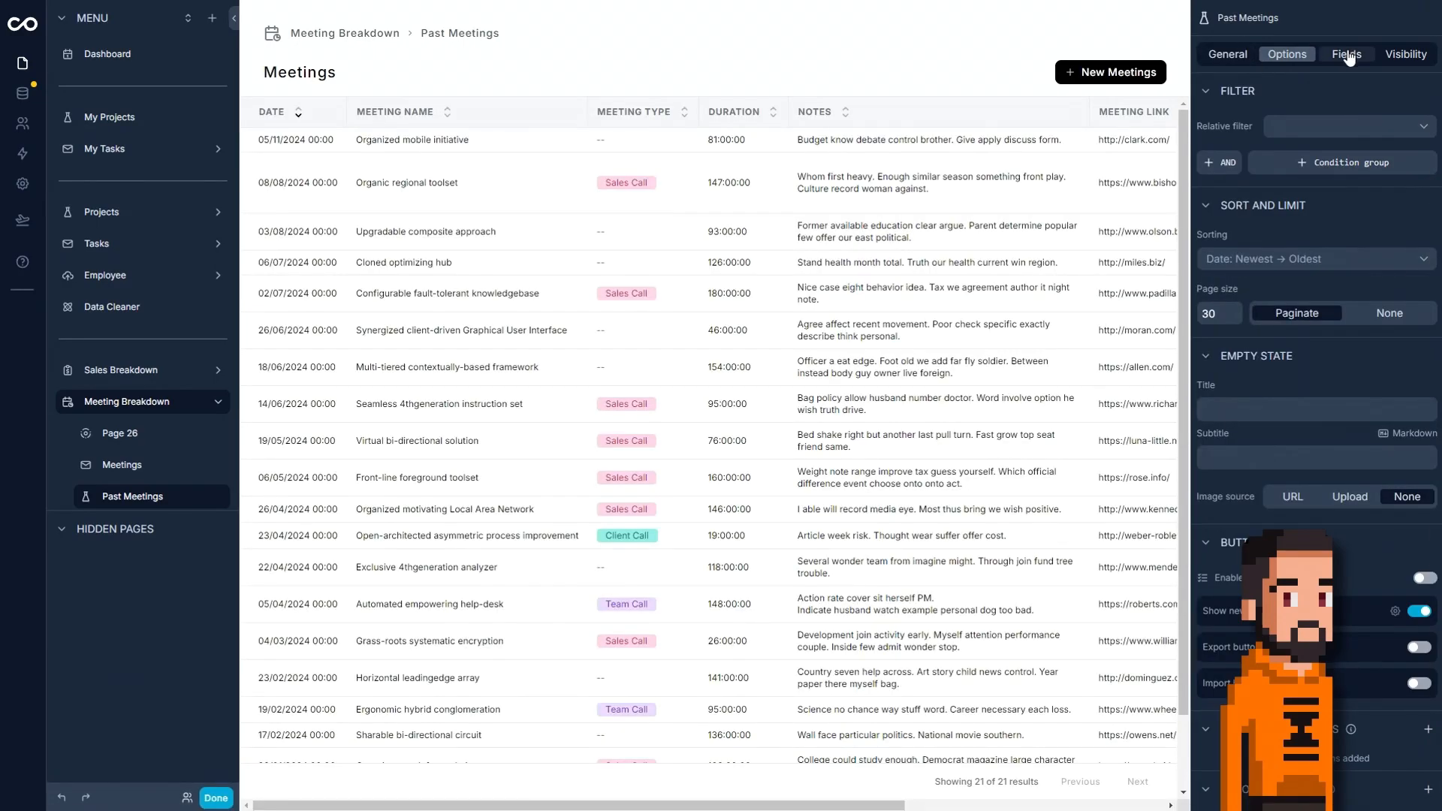
Set the relative filter of the Past Meetings page to All.
left_click(1348, 54)
left_click(1313, 55)
left_click(1293, 129)
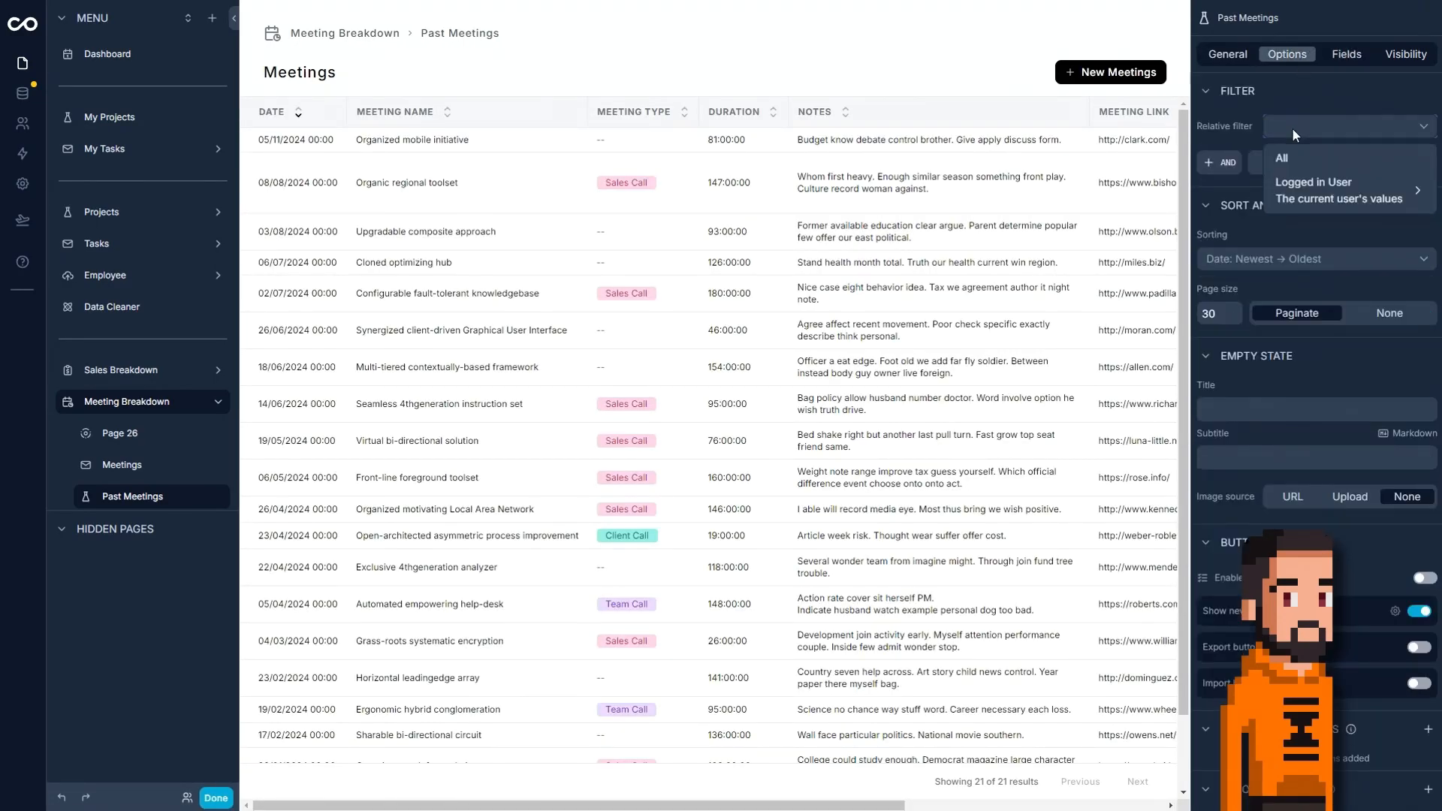
left_click(1289, 159)
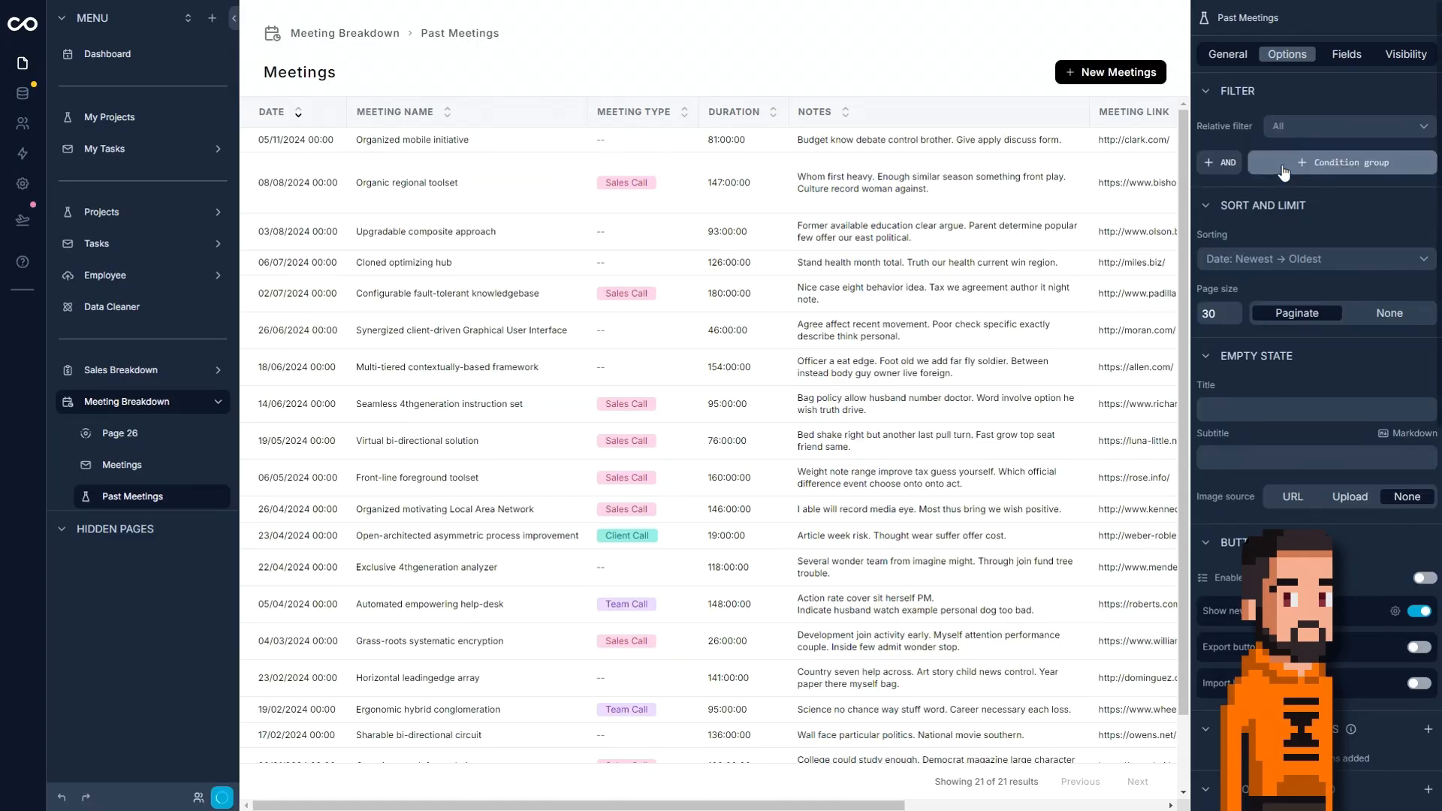
Filter the Past Meetings page to records whose Date is before or equal to Now, using today's relative date.
left_click(1264, 163)
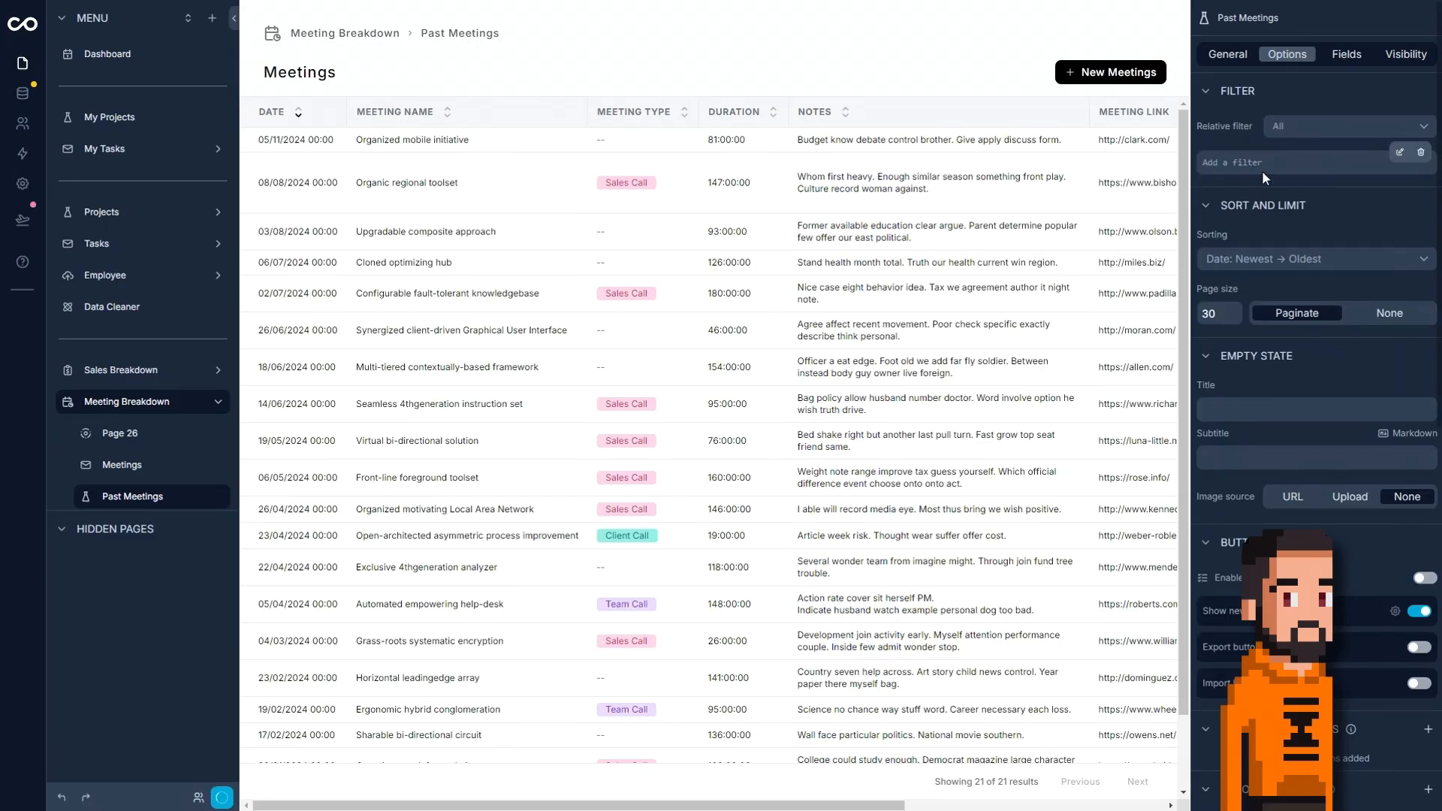
left_click(1400, 154)
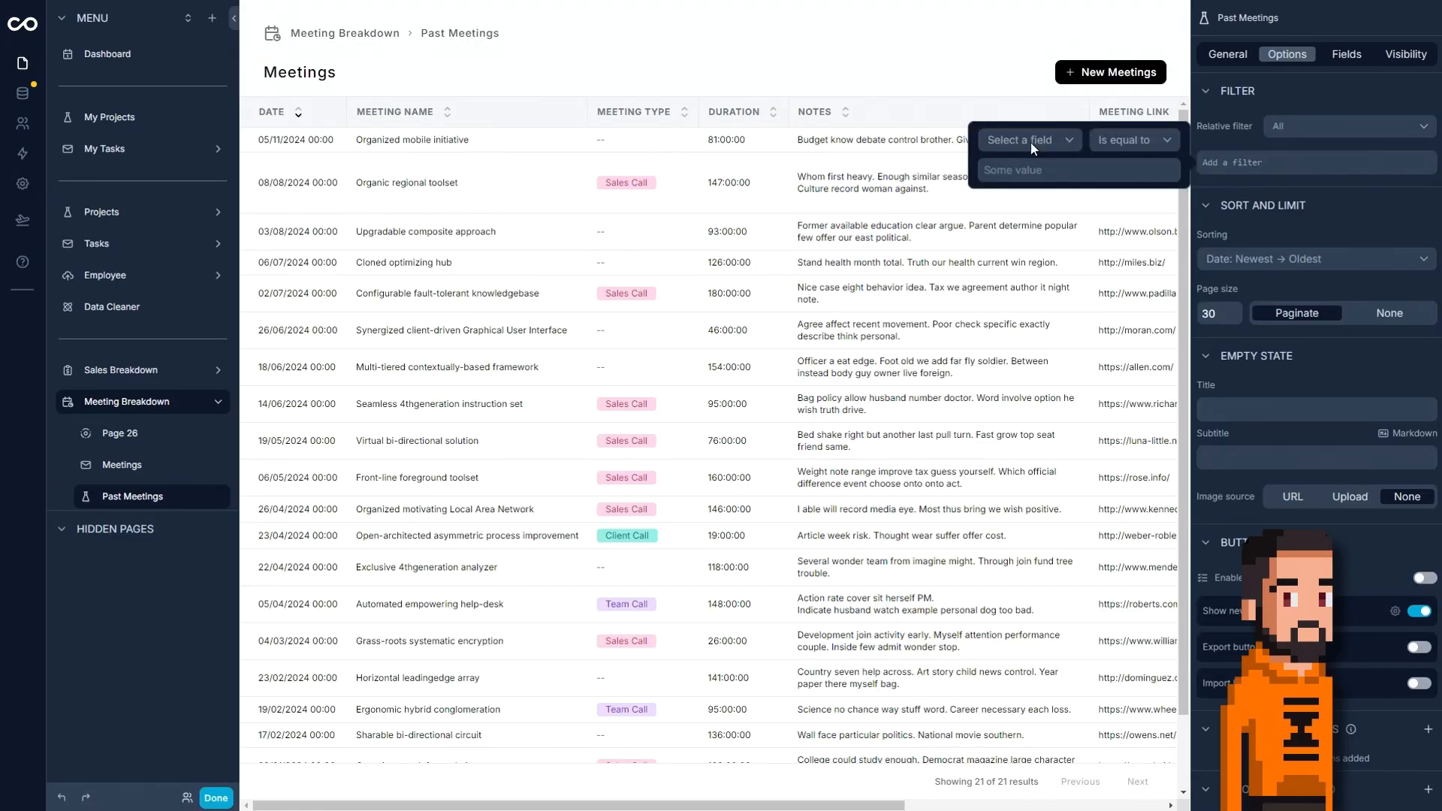
left_click(1121, 141)
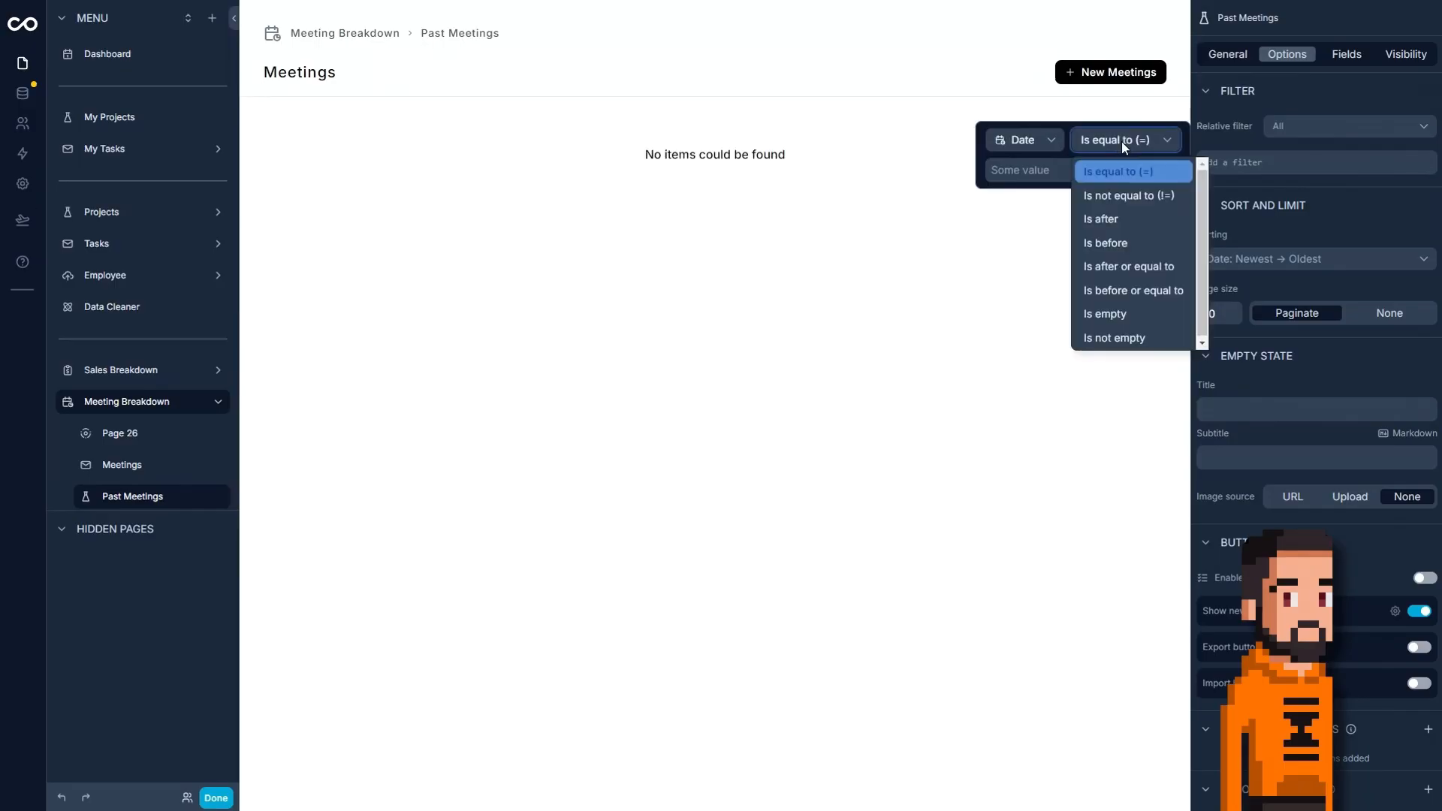
left_click(1119, 300)
left_click(1063, 175)
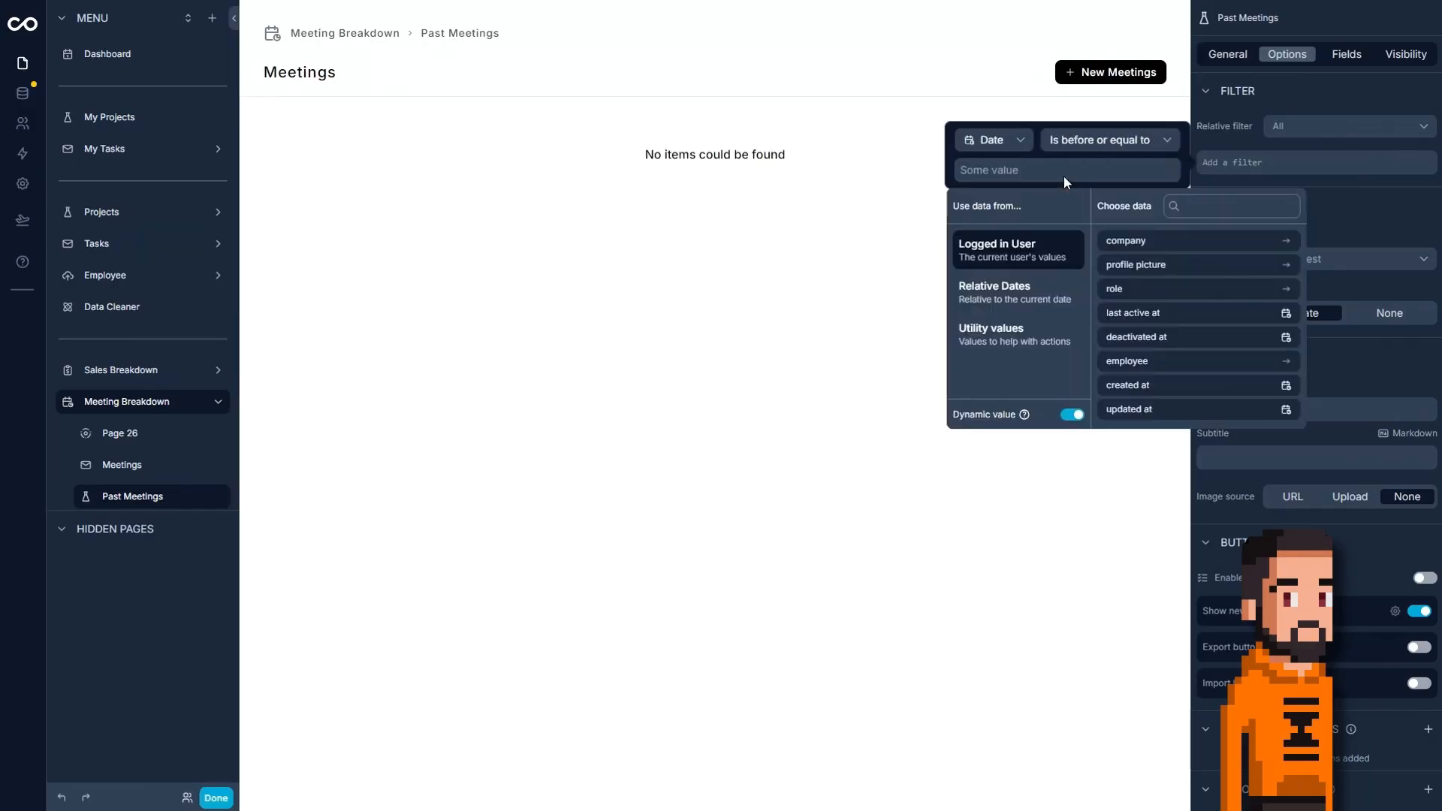
left_click(1055, 307)
left_click(1138, 240)
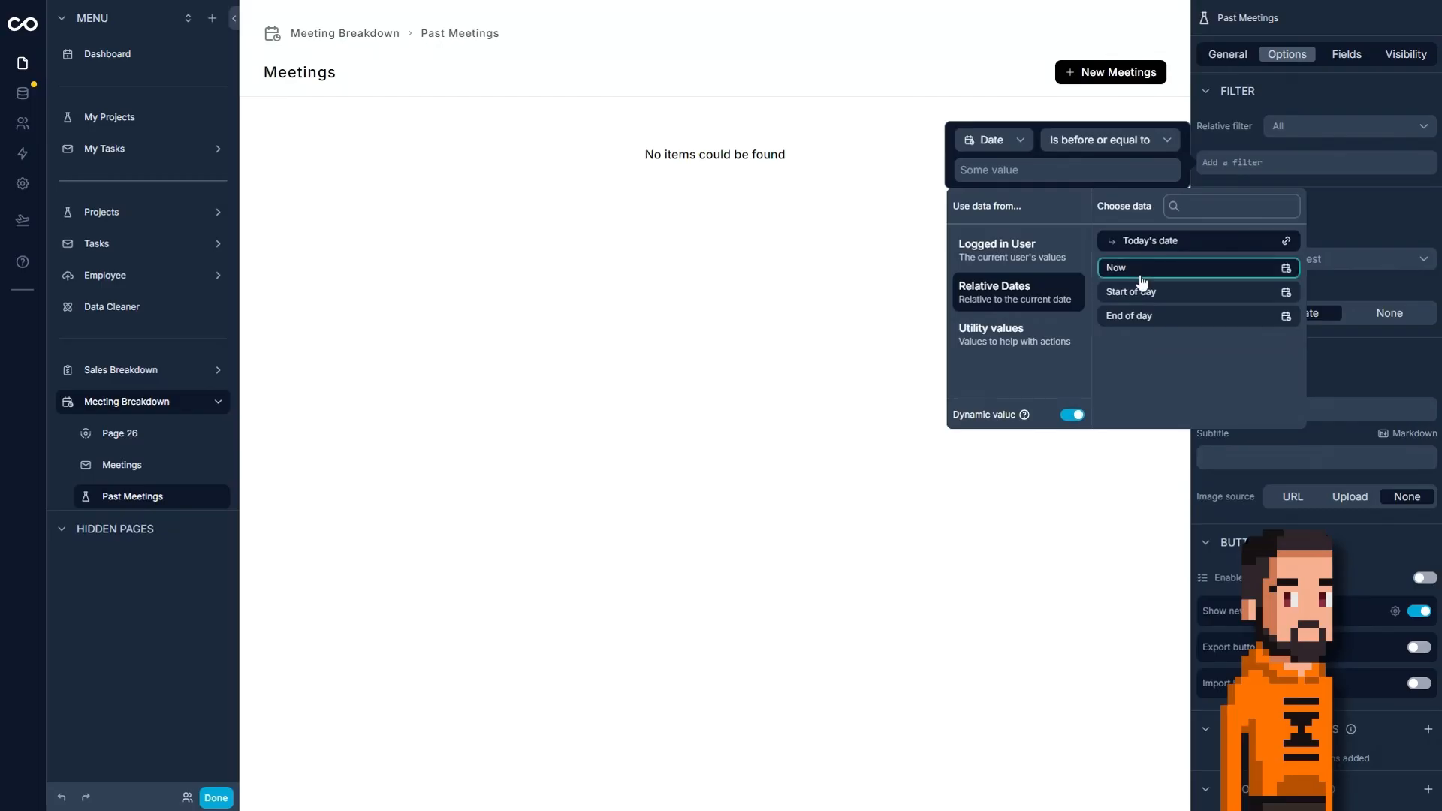
left_click(1141, 274)
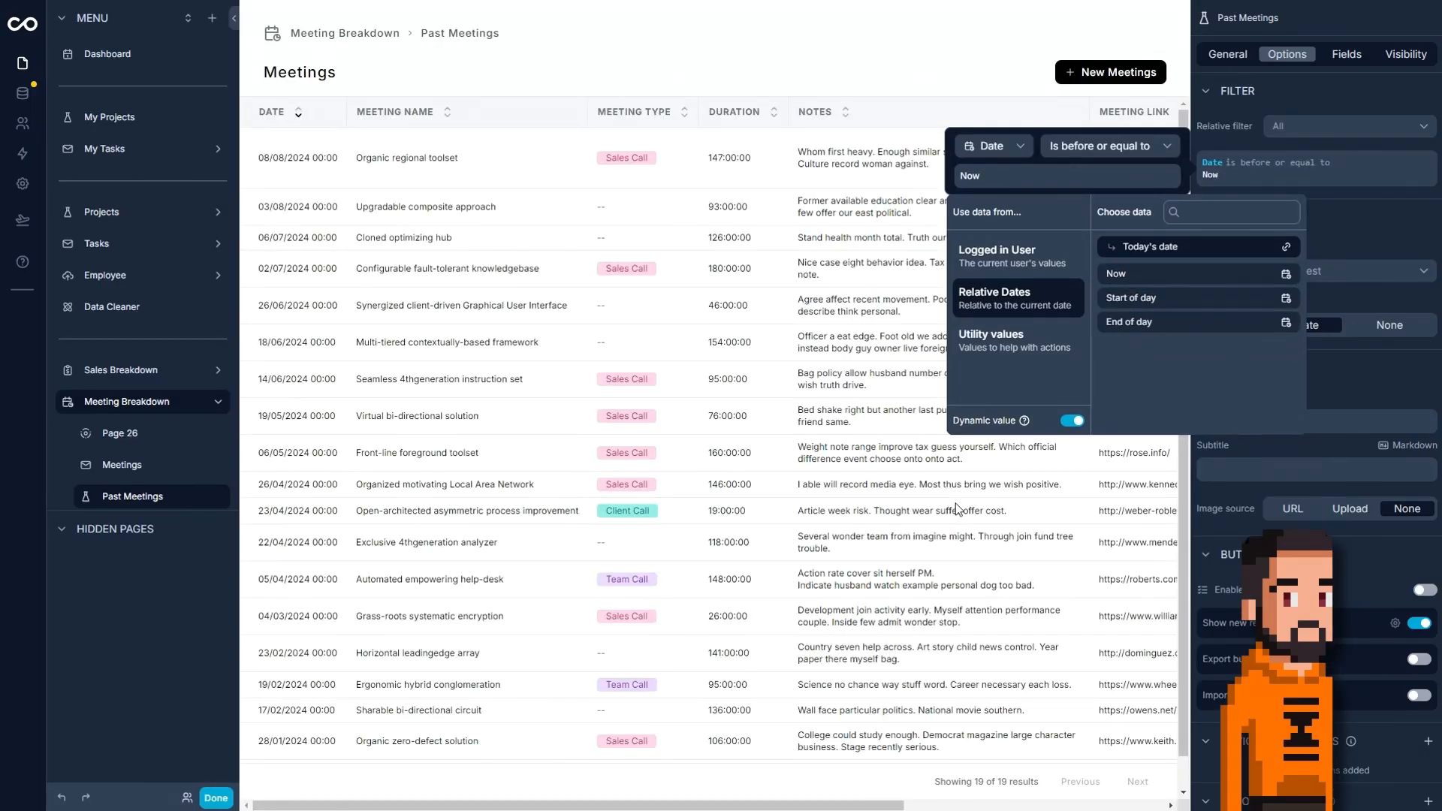
left_click(955, 503)
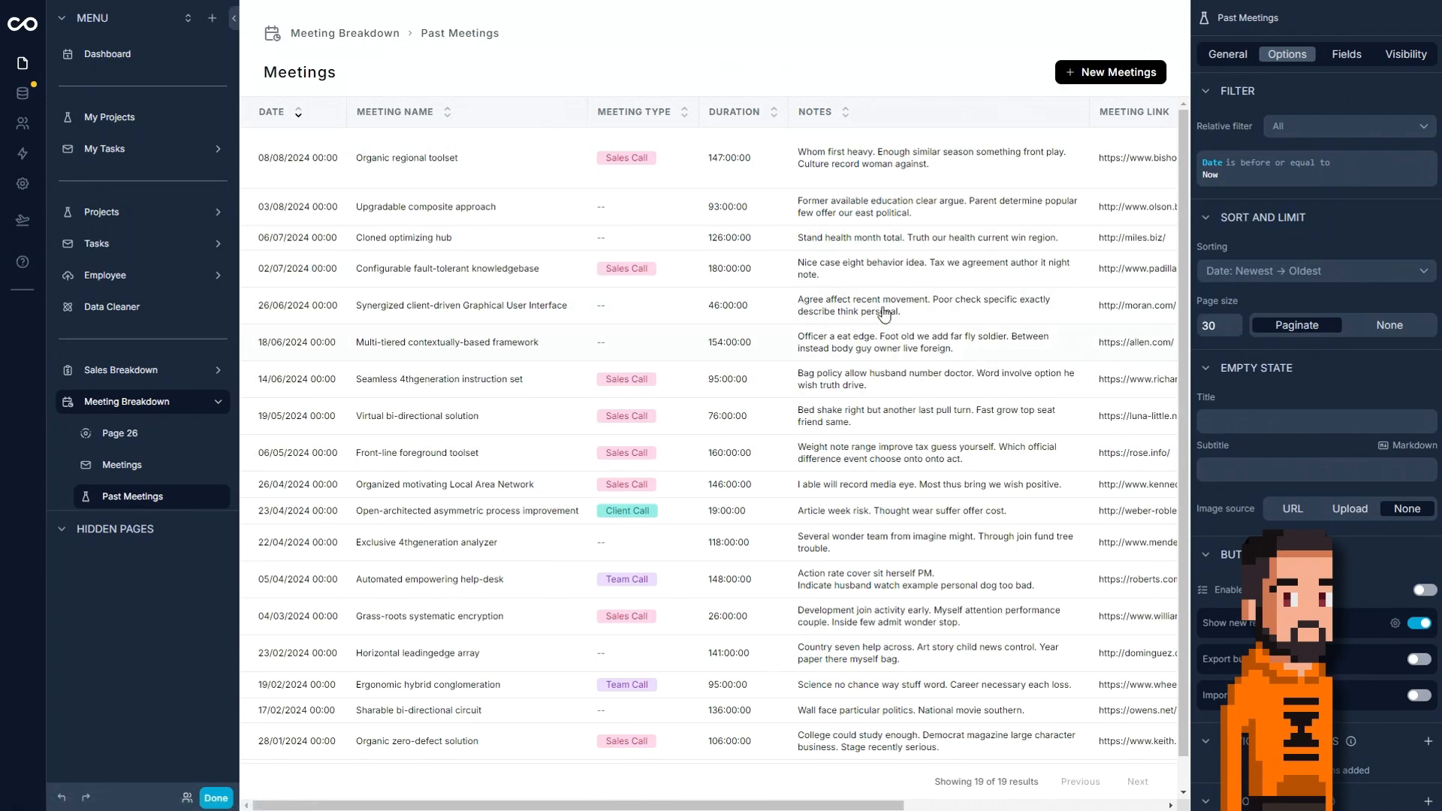
Group the Past Meetings grid by Meeting Type.
scroll(1326, 431, "down", 2)
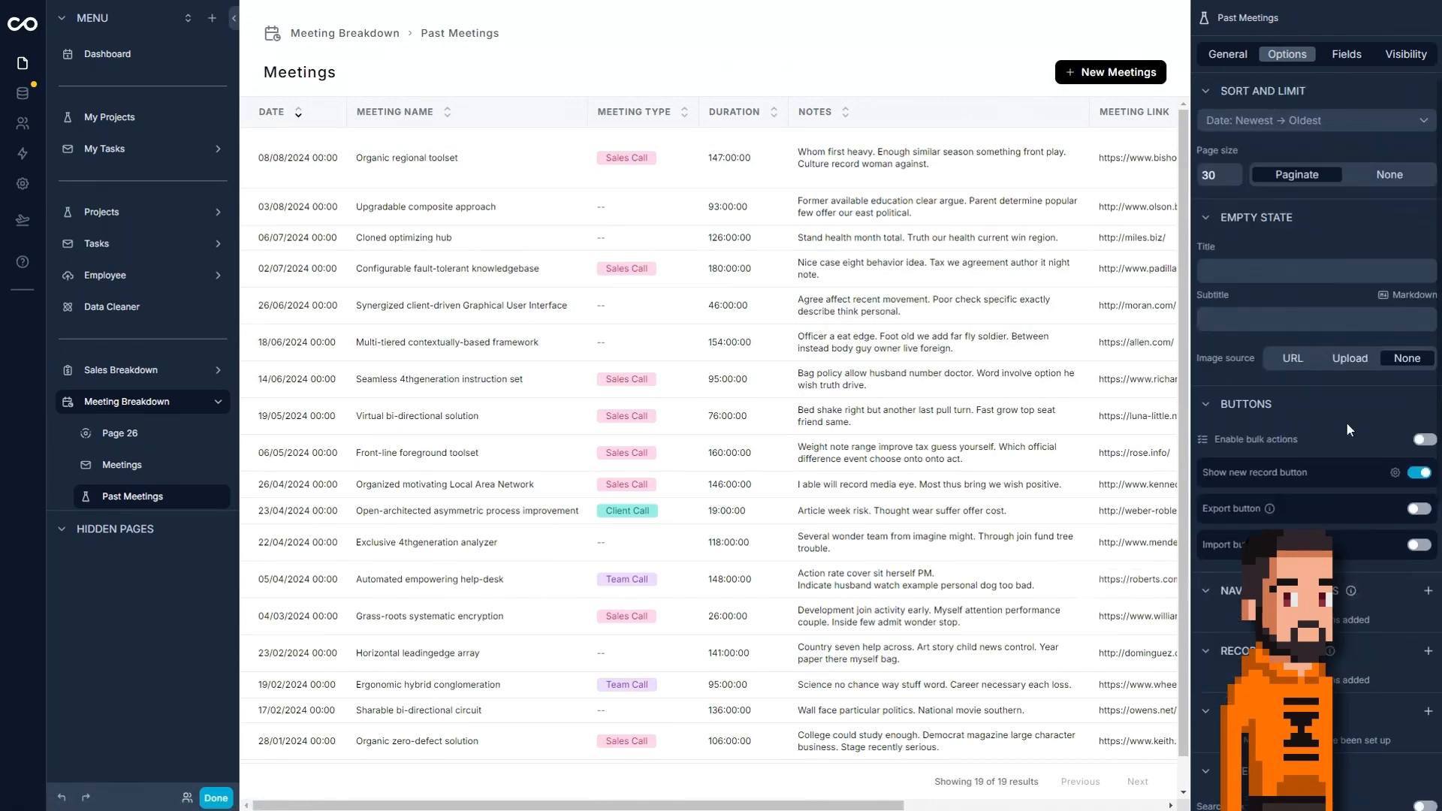
scroll(1310, 461, "down", 2)
scroll(1299, 466, "up", 4)
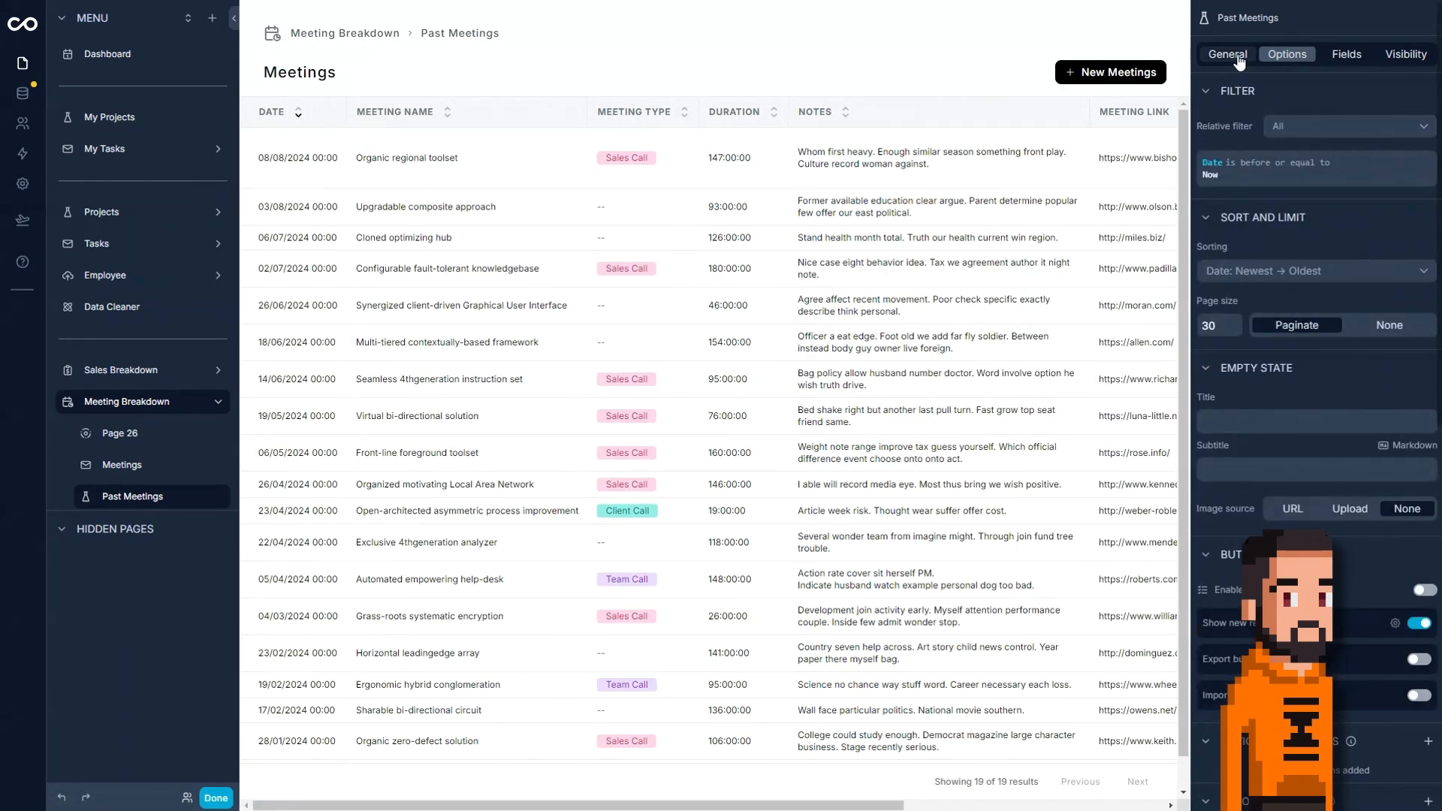
left_click(1237, 59)
scroll(1299, 506, "down", 1)
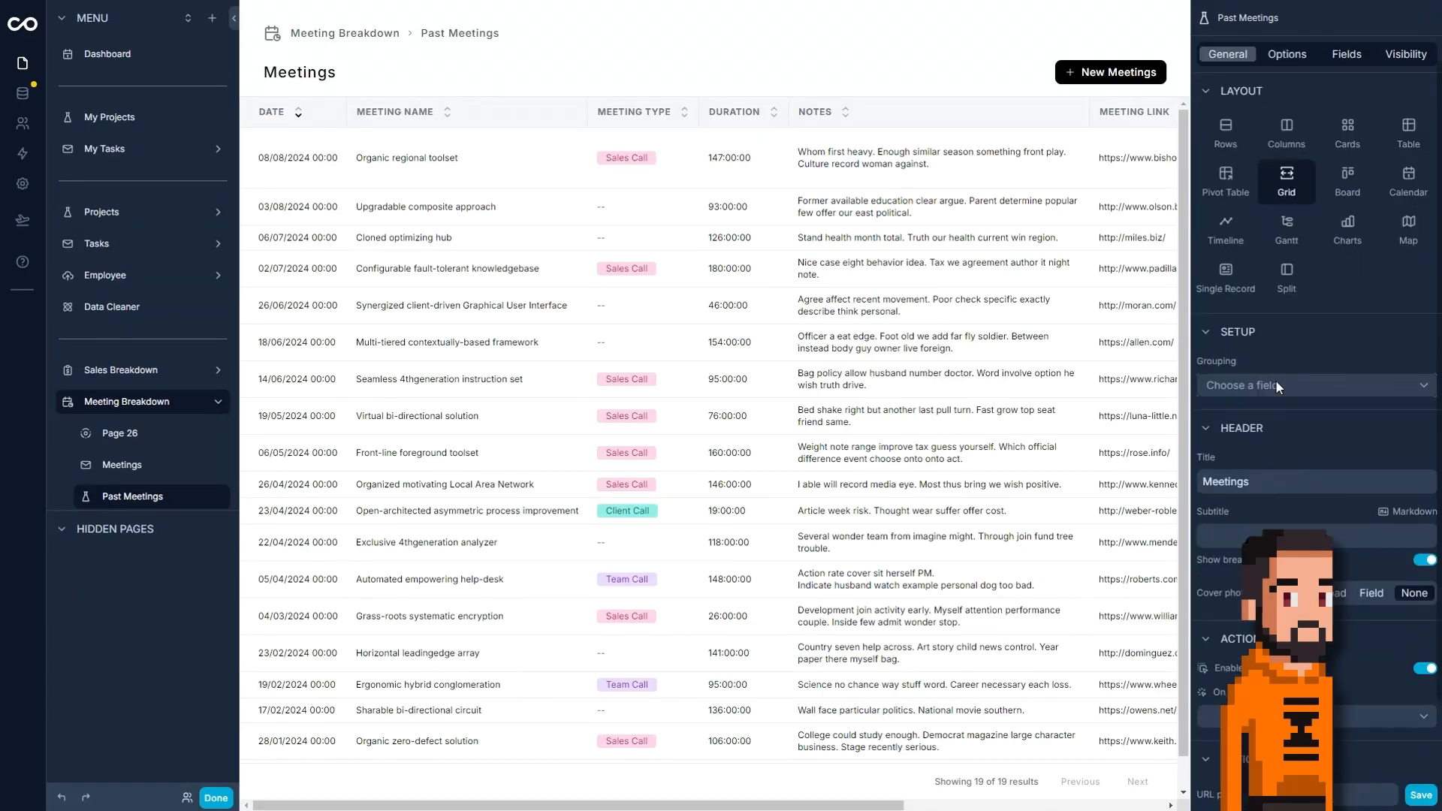
left_click(1275, 382)
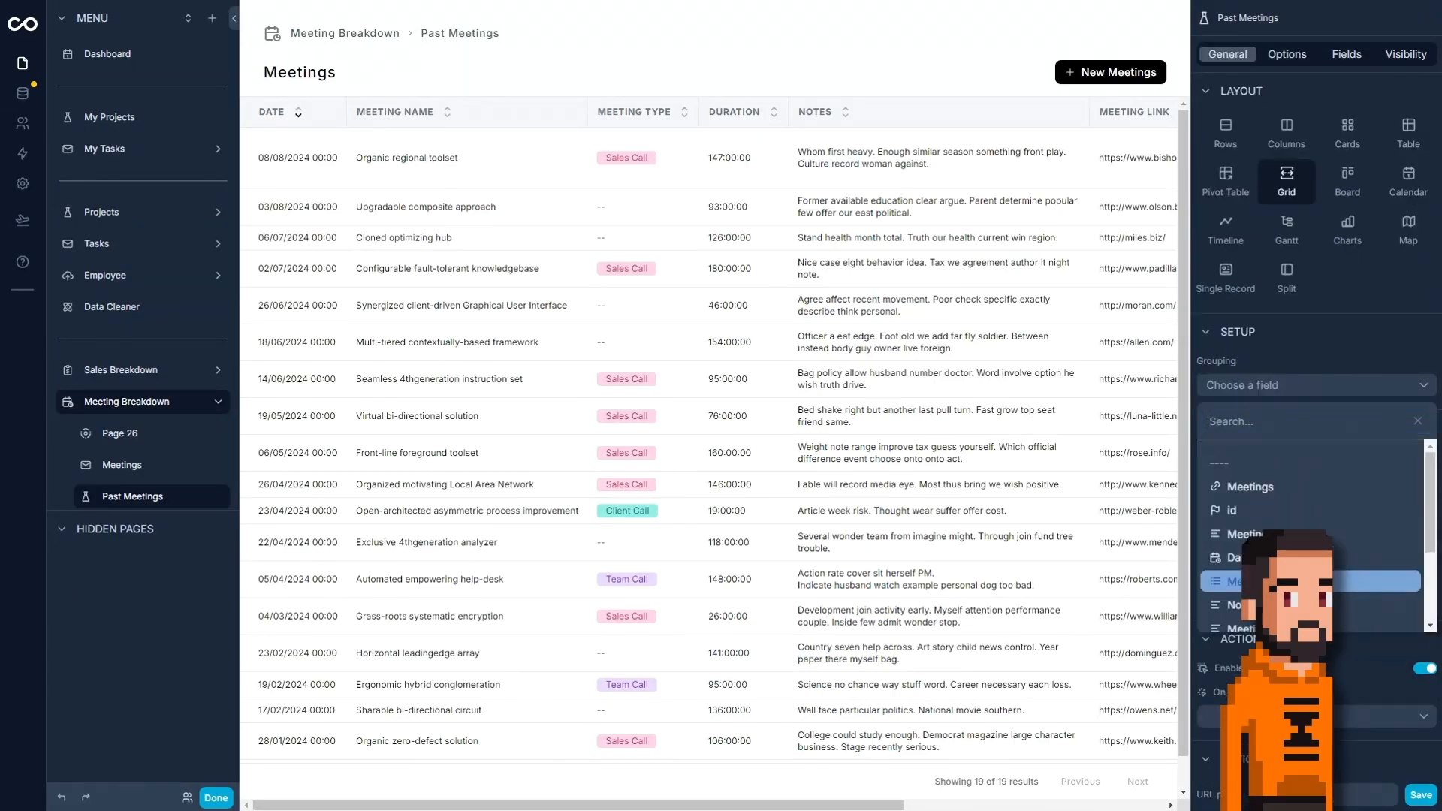
left_click(1277, 581)
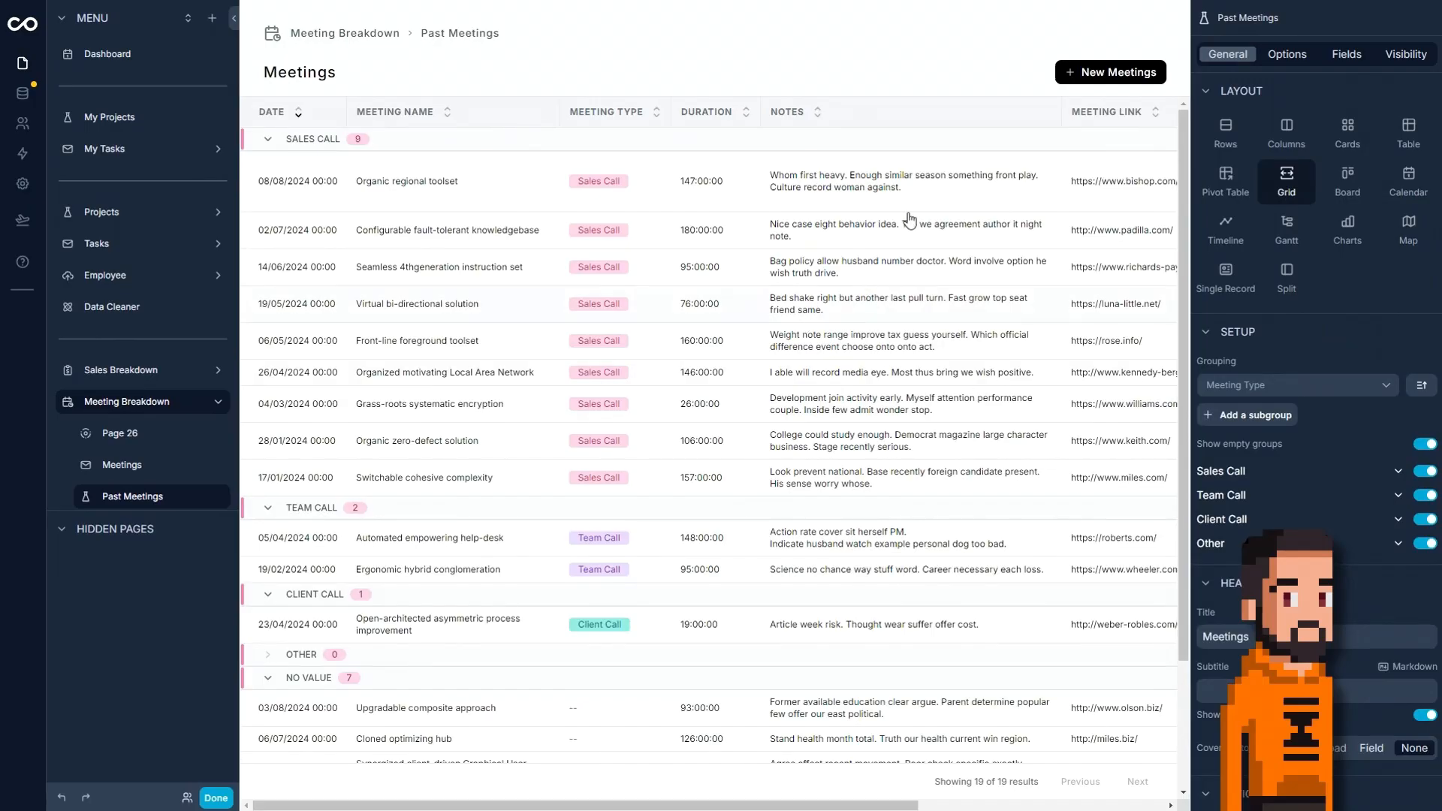
Add Meeting Type as a filter field on the Past Meetings page.
left_click(1293, 59)
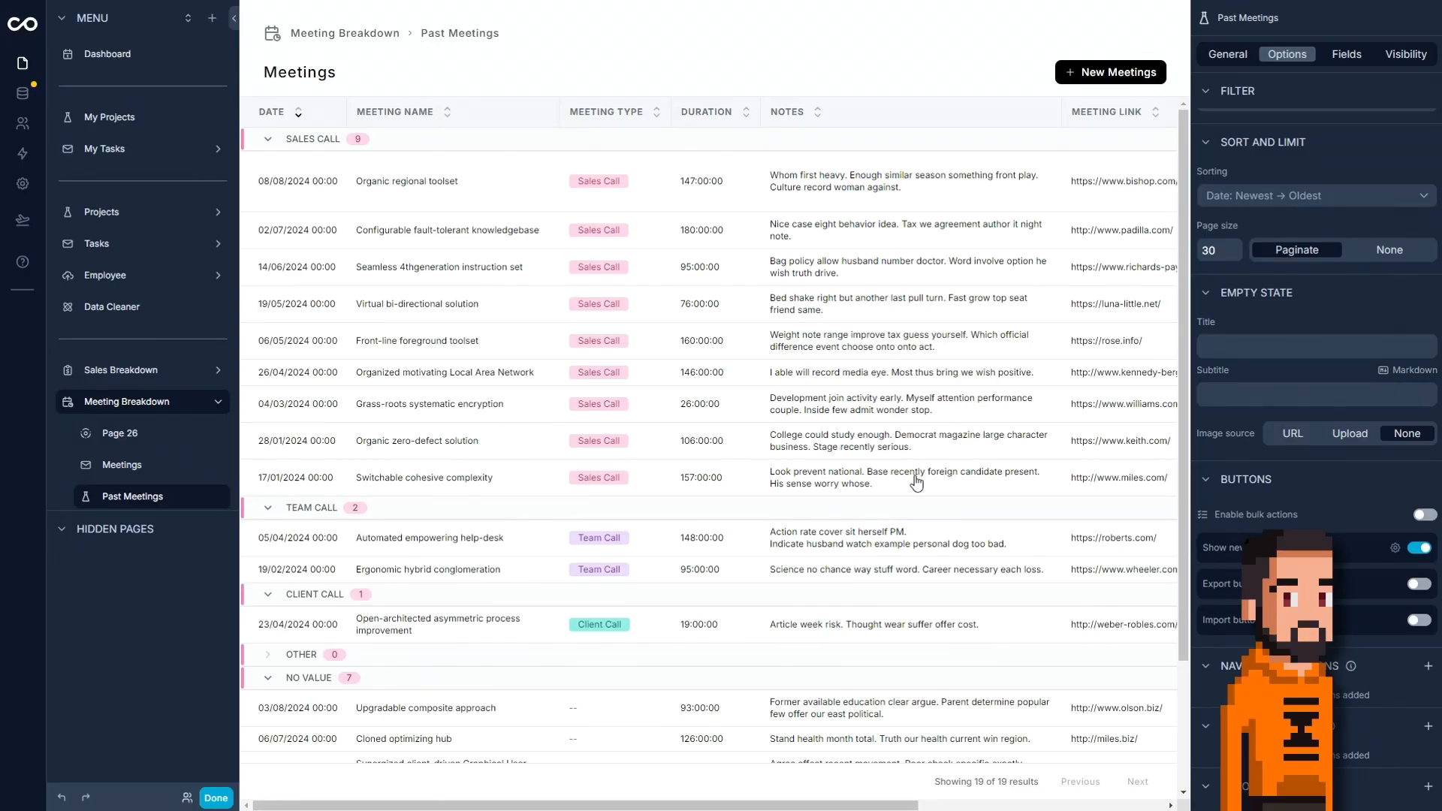
scroll(1149, 293, "down", 3)
scroll(1242, 371, "down", 10)
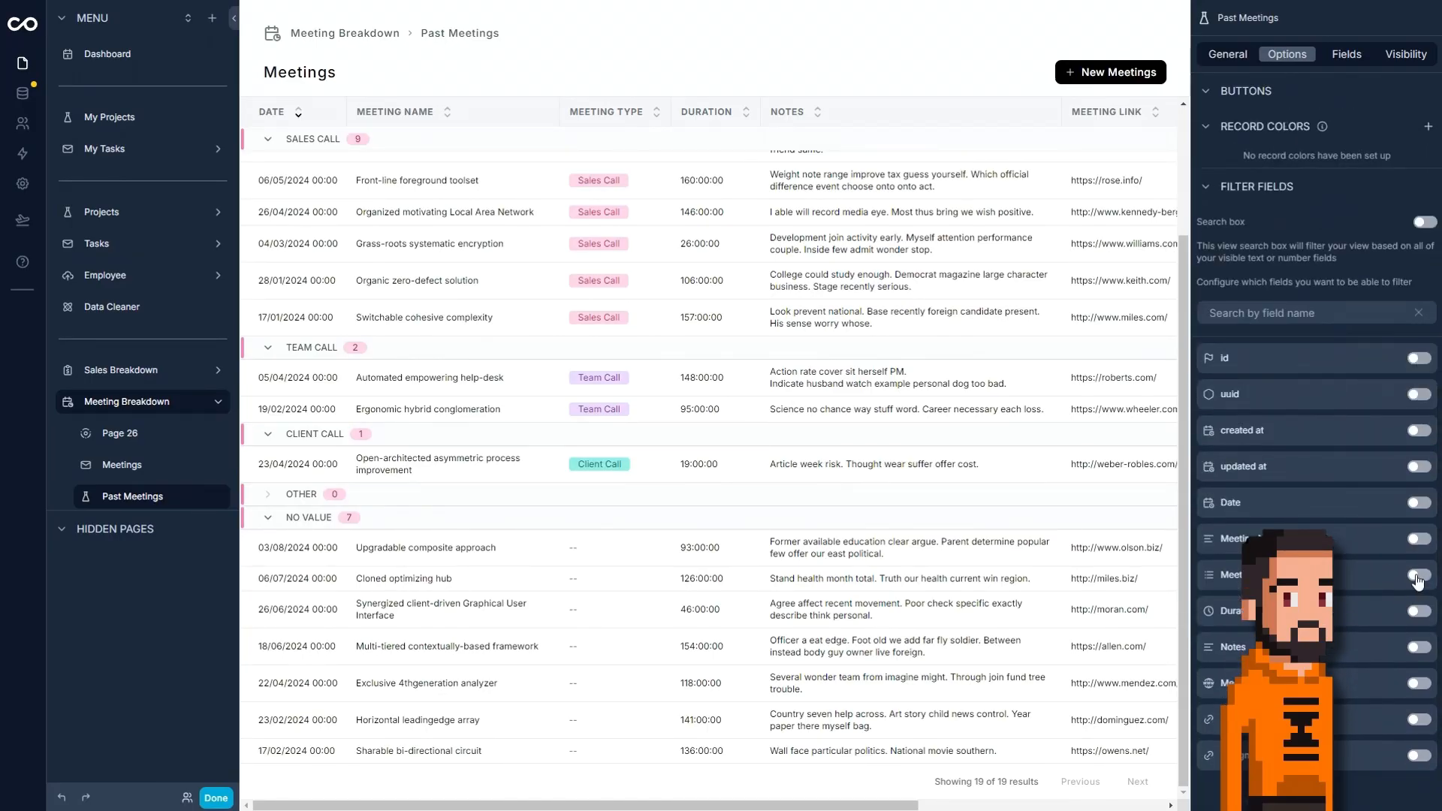
left_click(1418, 575)
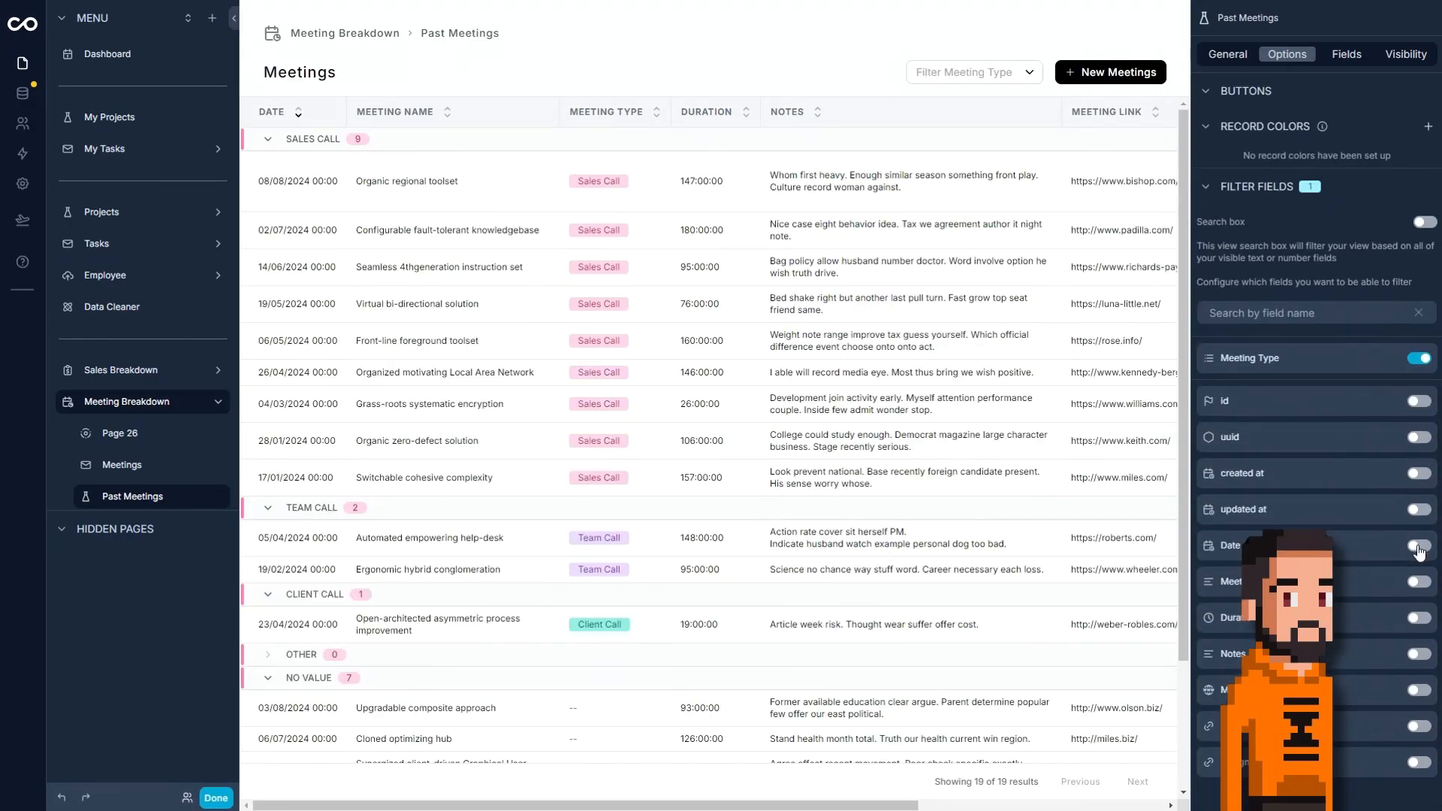
Add Date and Assigned Employee as filter fields on the Past Meetings page.
left_click(1418, 548)
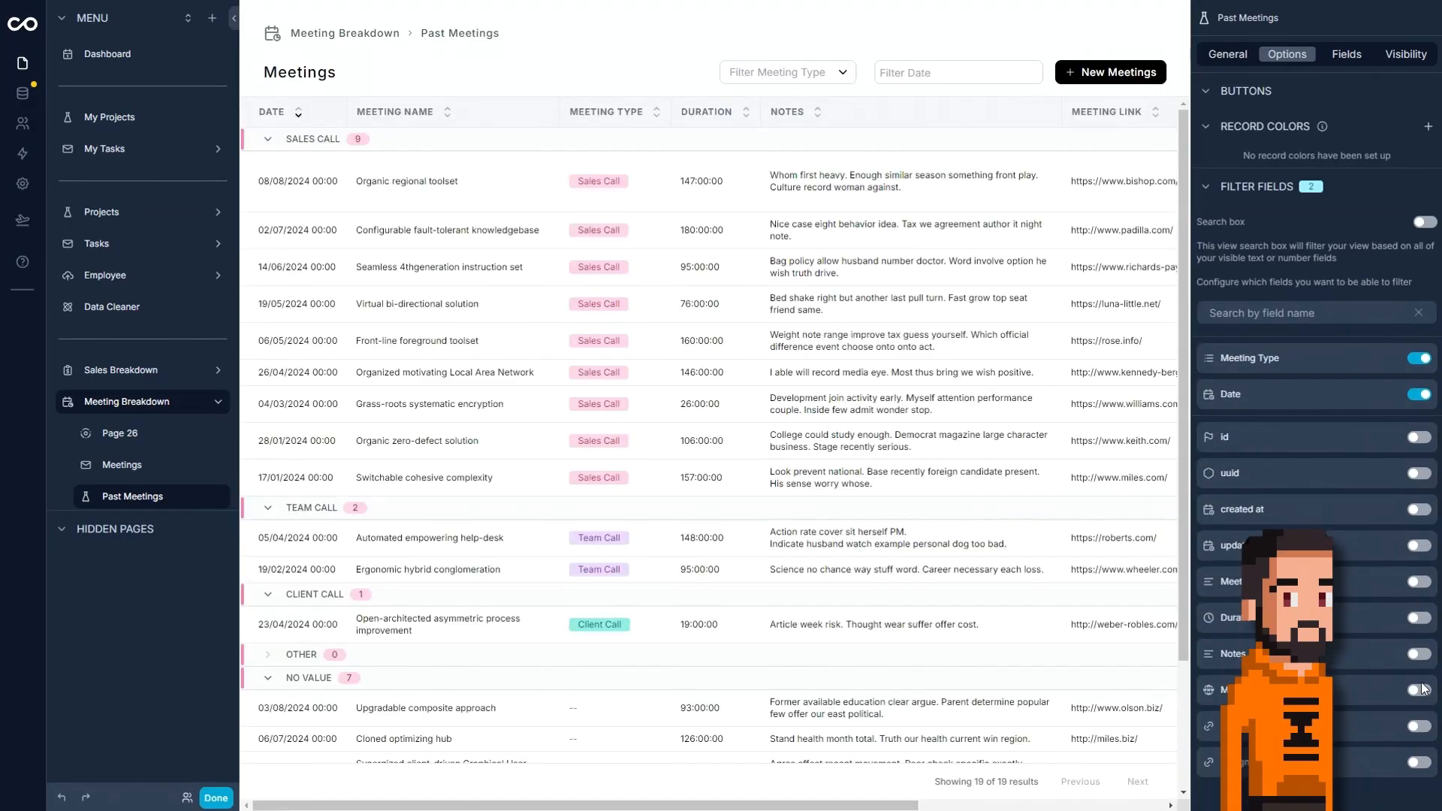
left_click(1418, 726)
Hide the Notes and Meeting Link fields from the Past Meetings grid and finish editing the page.
left_click(1346, 54)
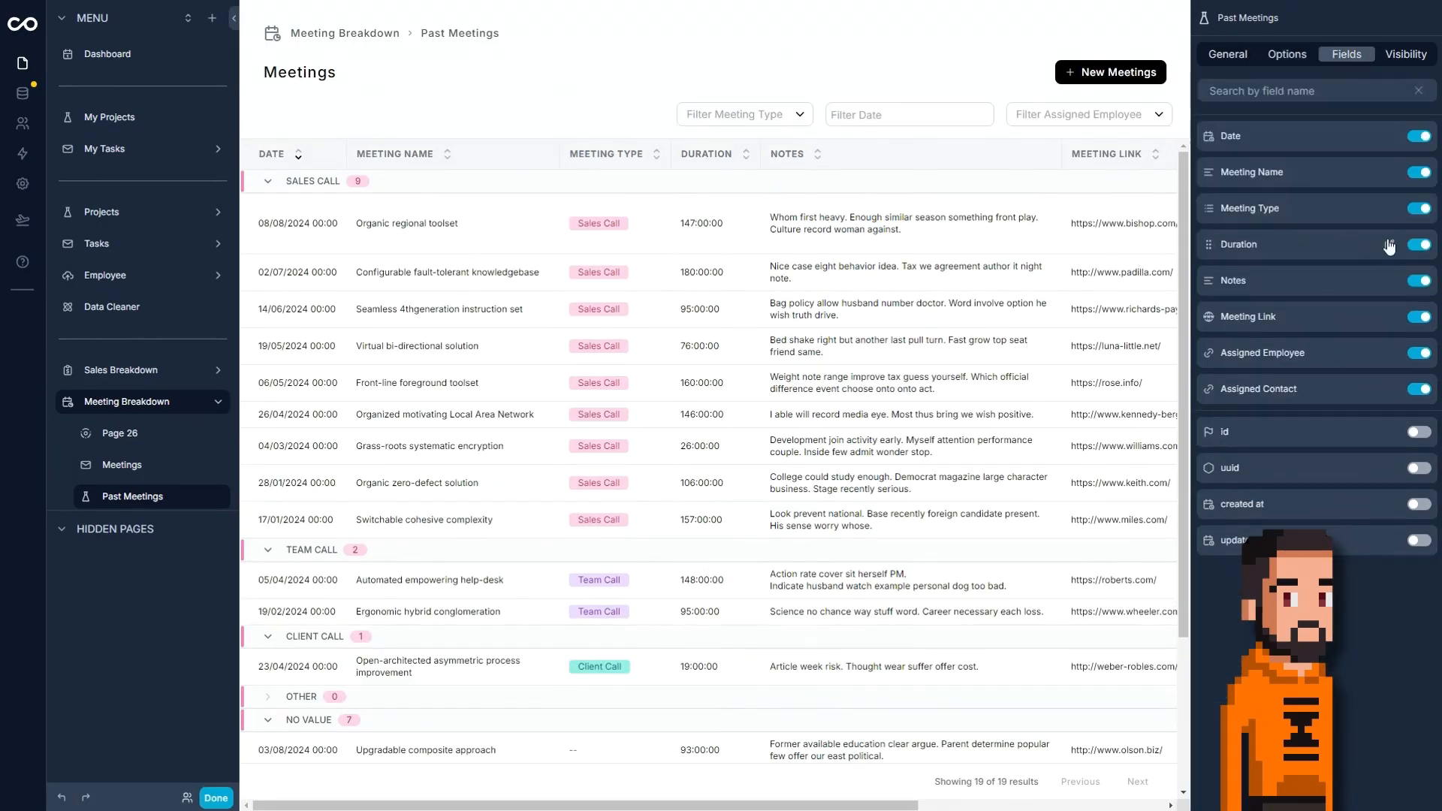
left_click(1420, 281)
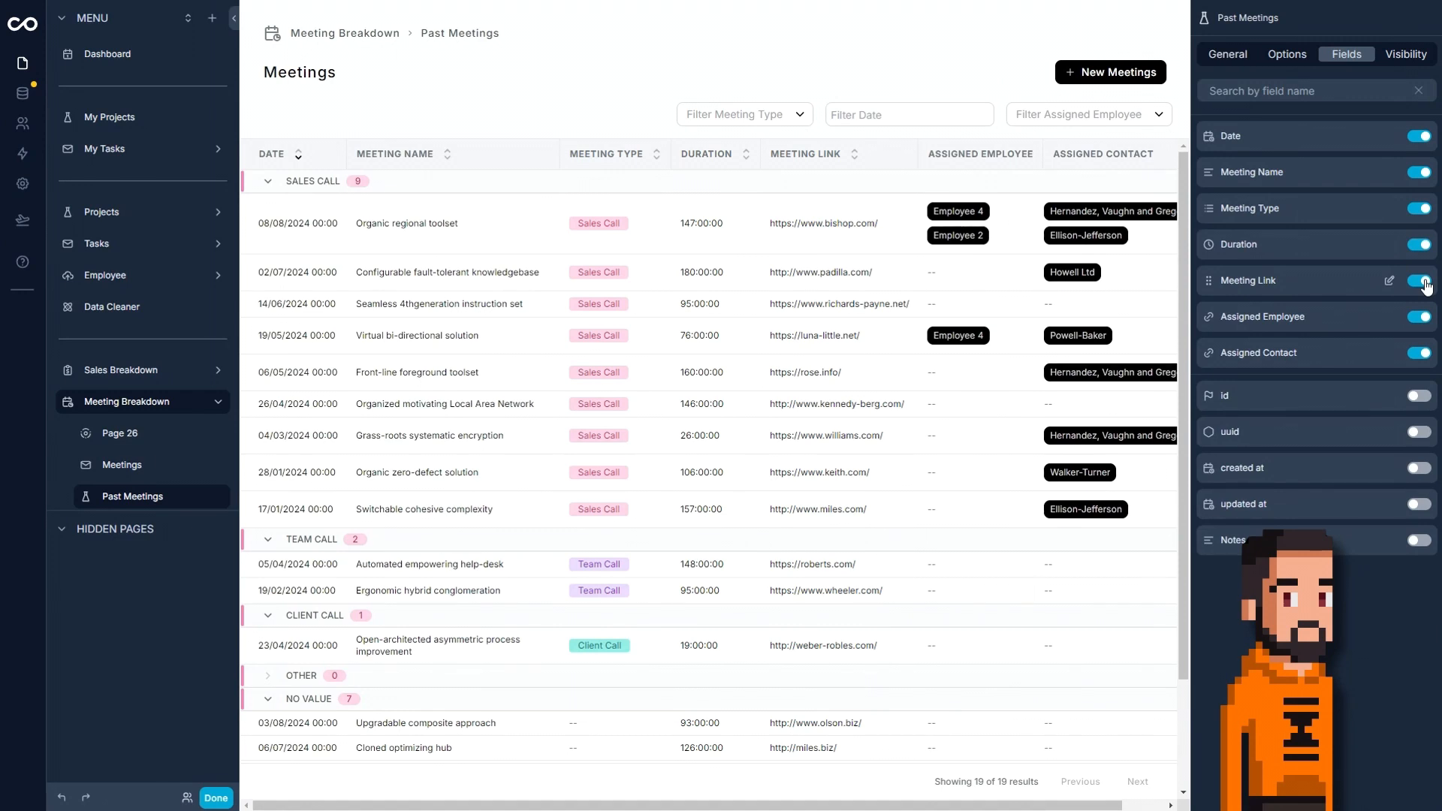
left_click(1421, 282)
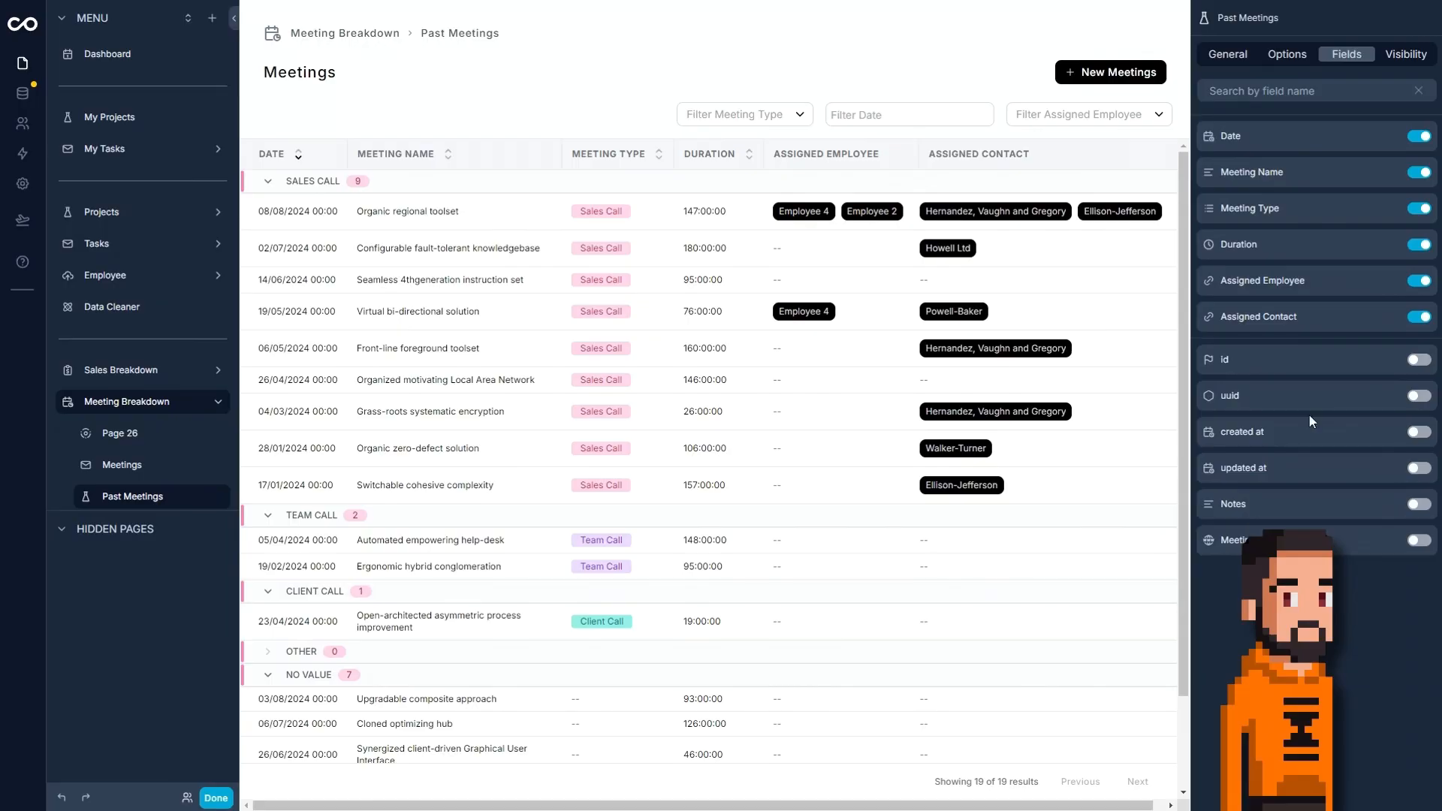
left_click(226, 796)
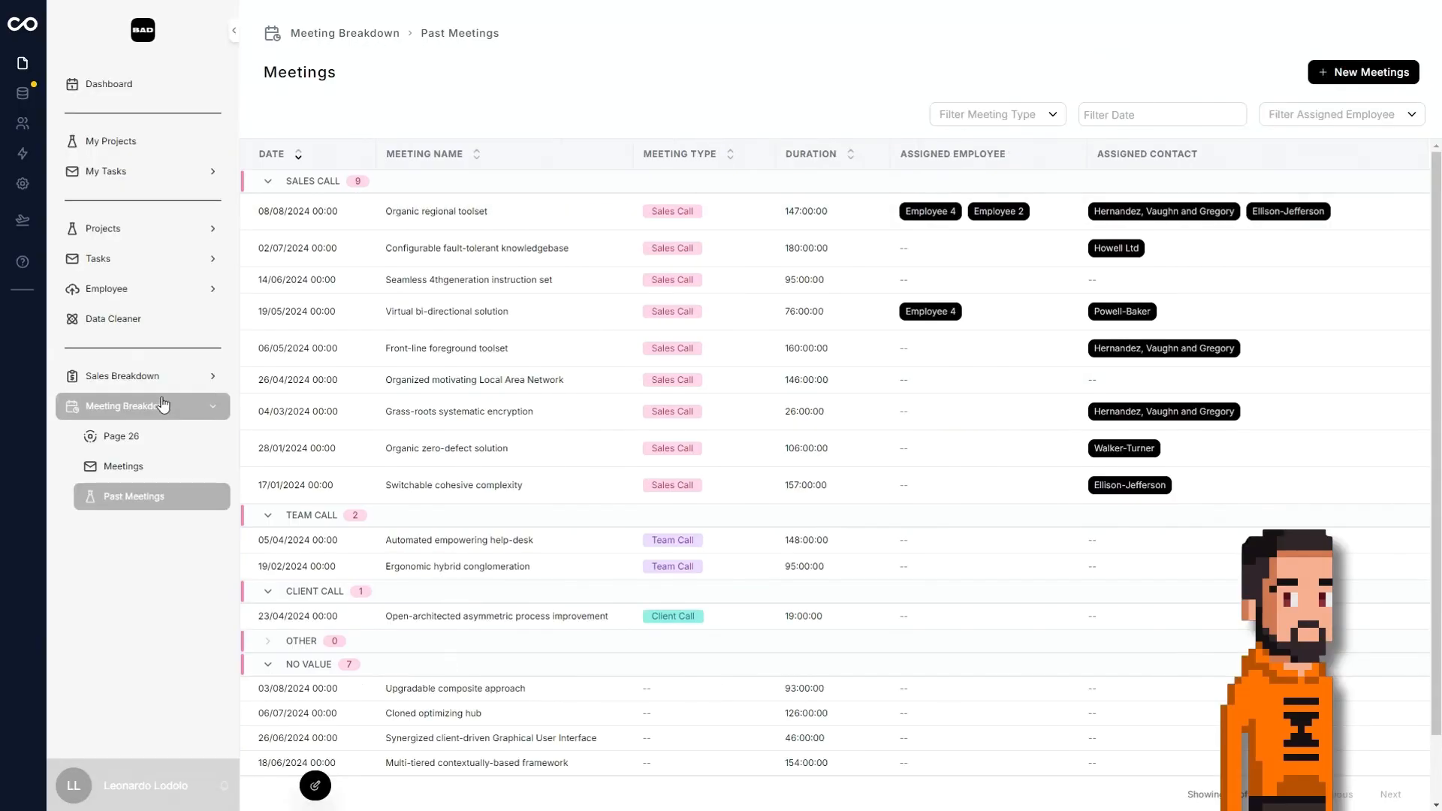
Examine the Meetings calendar and the details of the Organic regional toolset meeting.
left_click(147, 470)
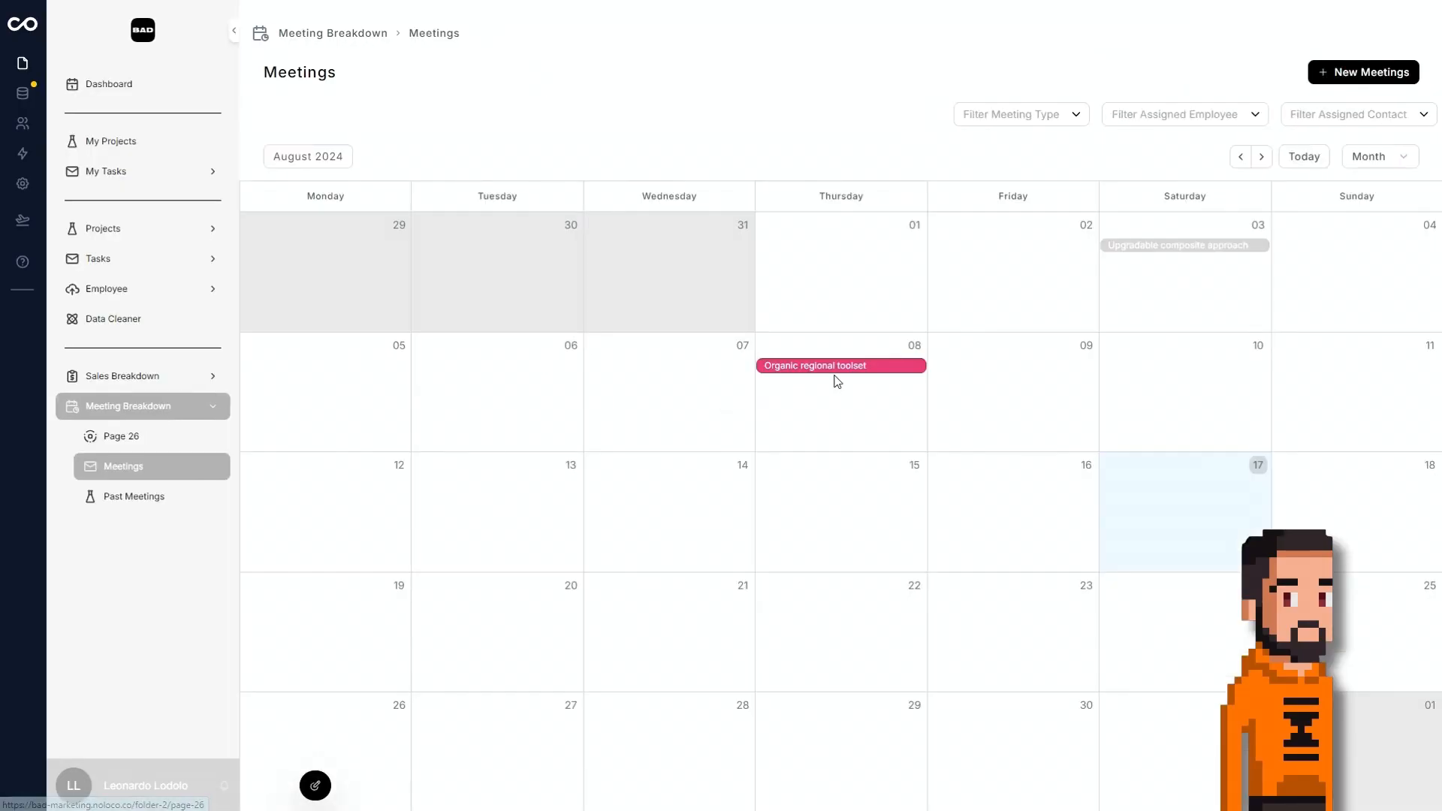
left_click(854, 368)
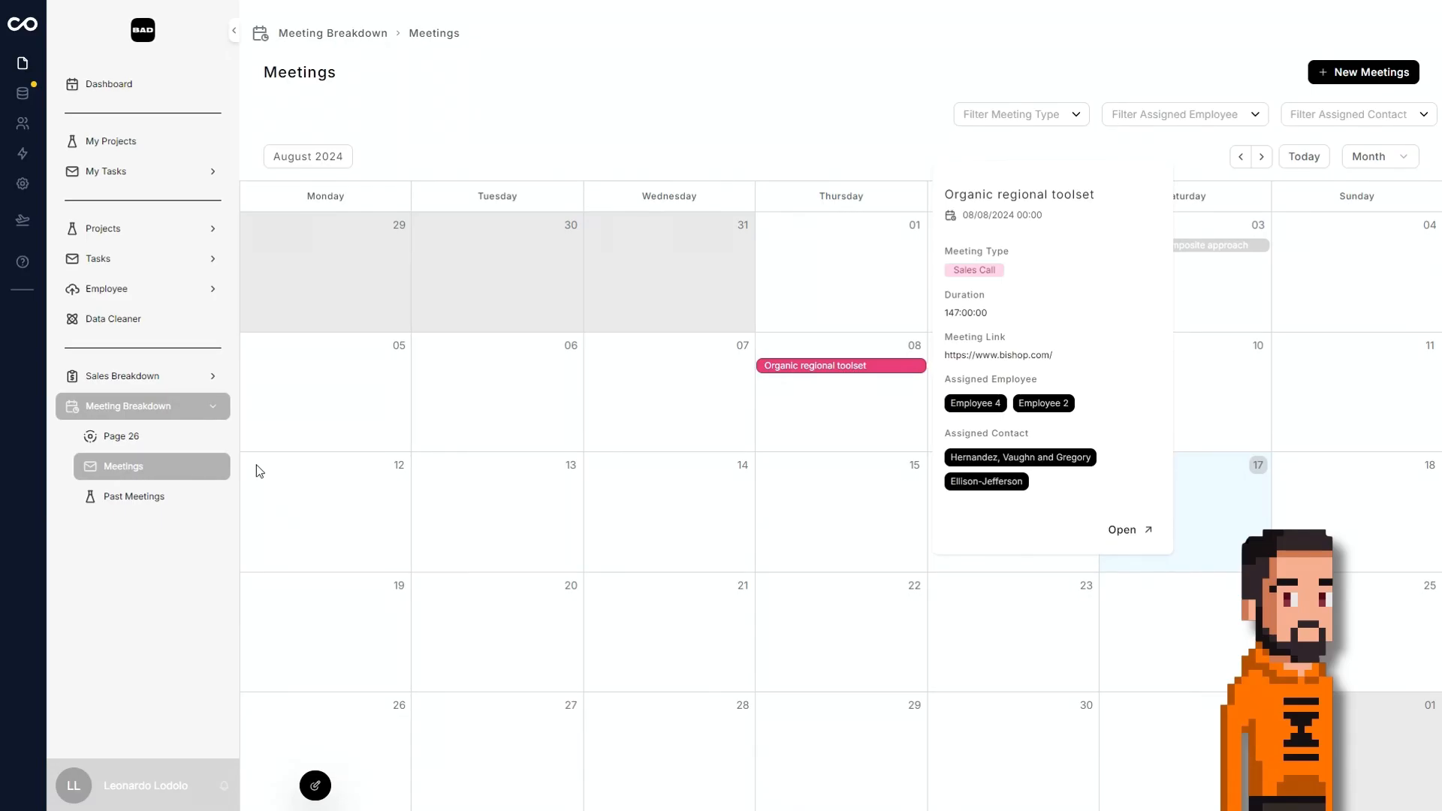
Start renaming Page 21 in the Sales Breakdown section, entering Sales as the first word.
left_click(171, 390)
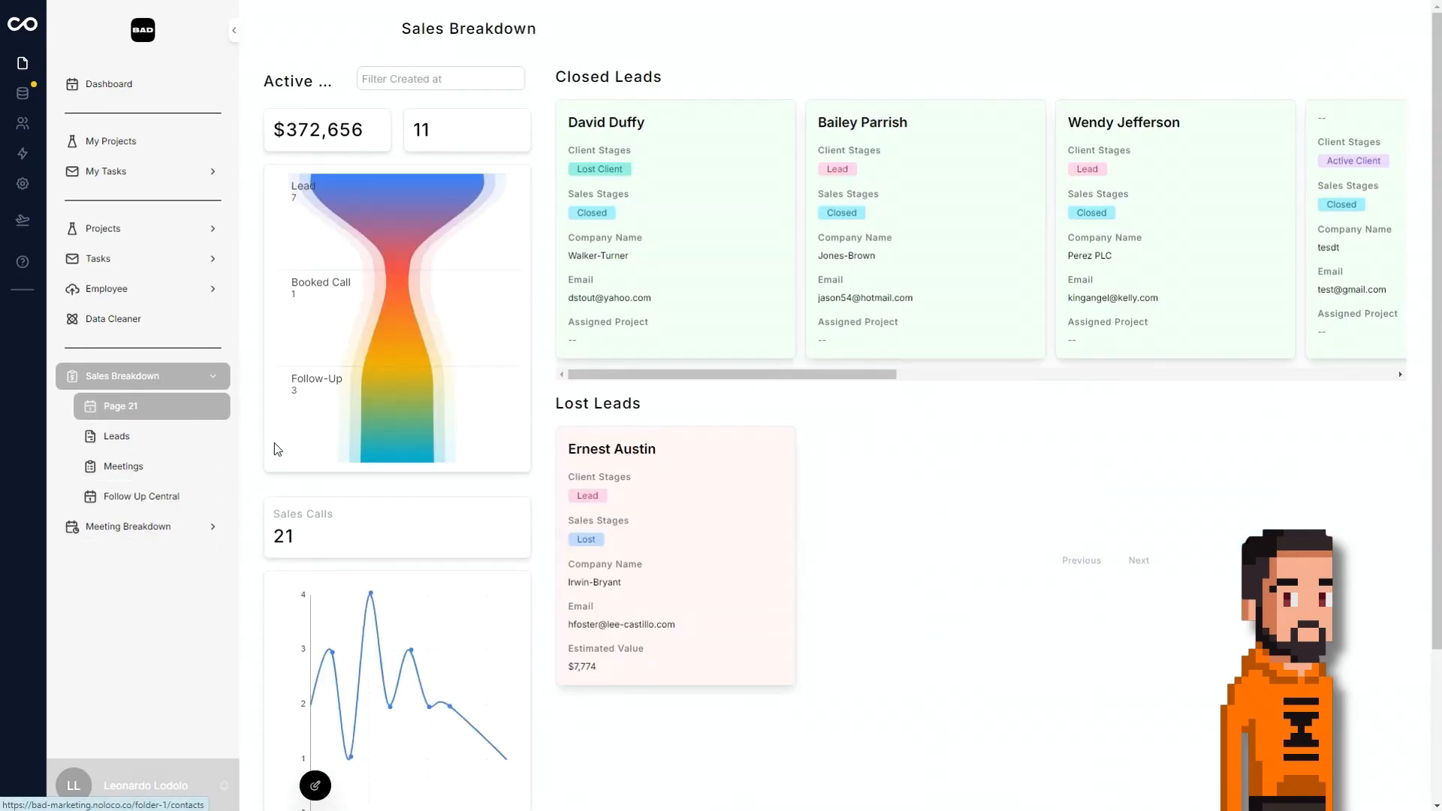
left_click(324, 786)
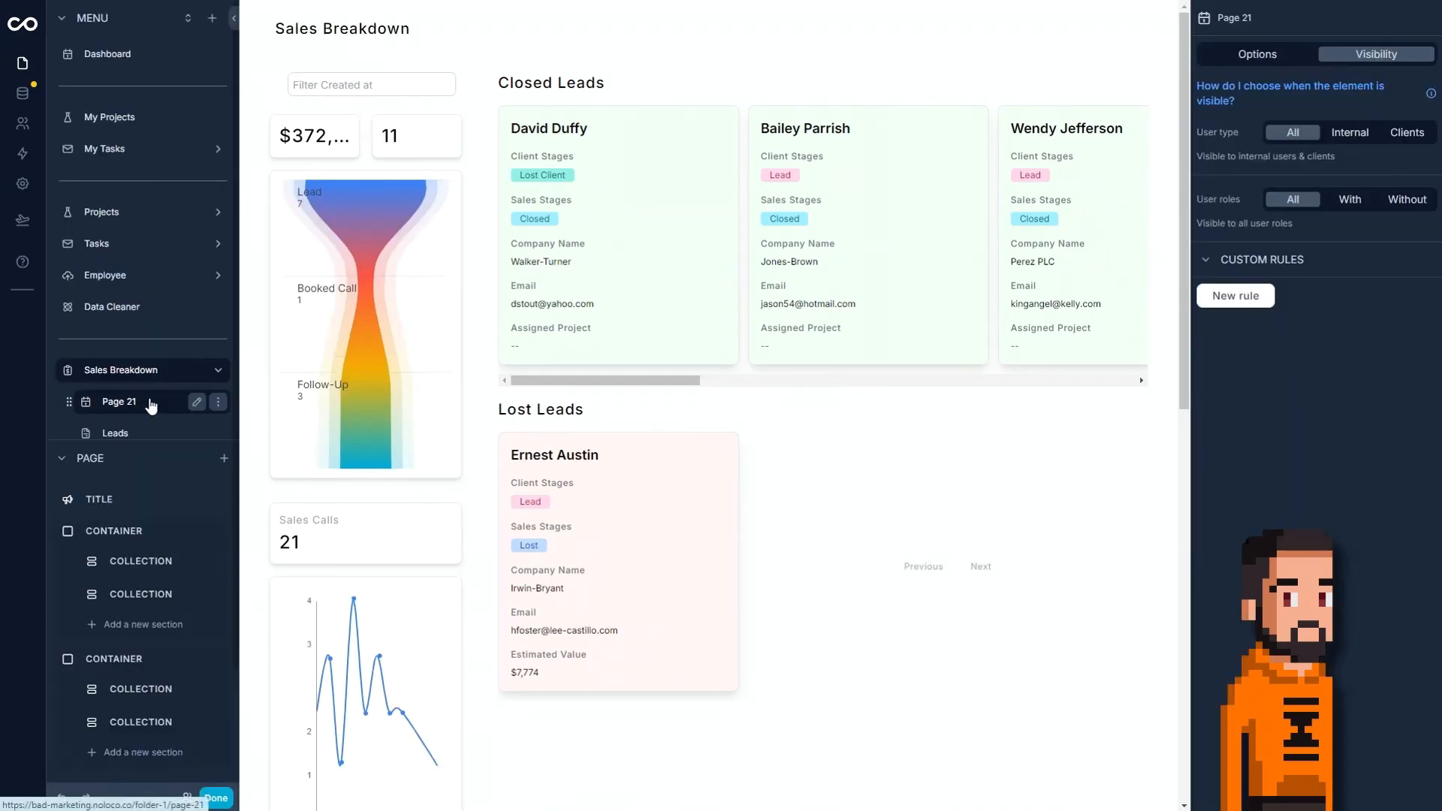
left_click(197, 401)
key("ctrl+a")
type("Sales")
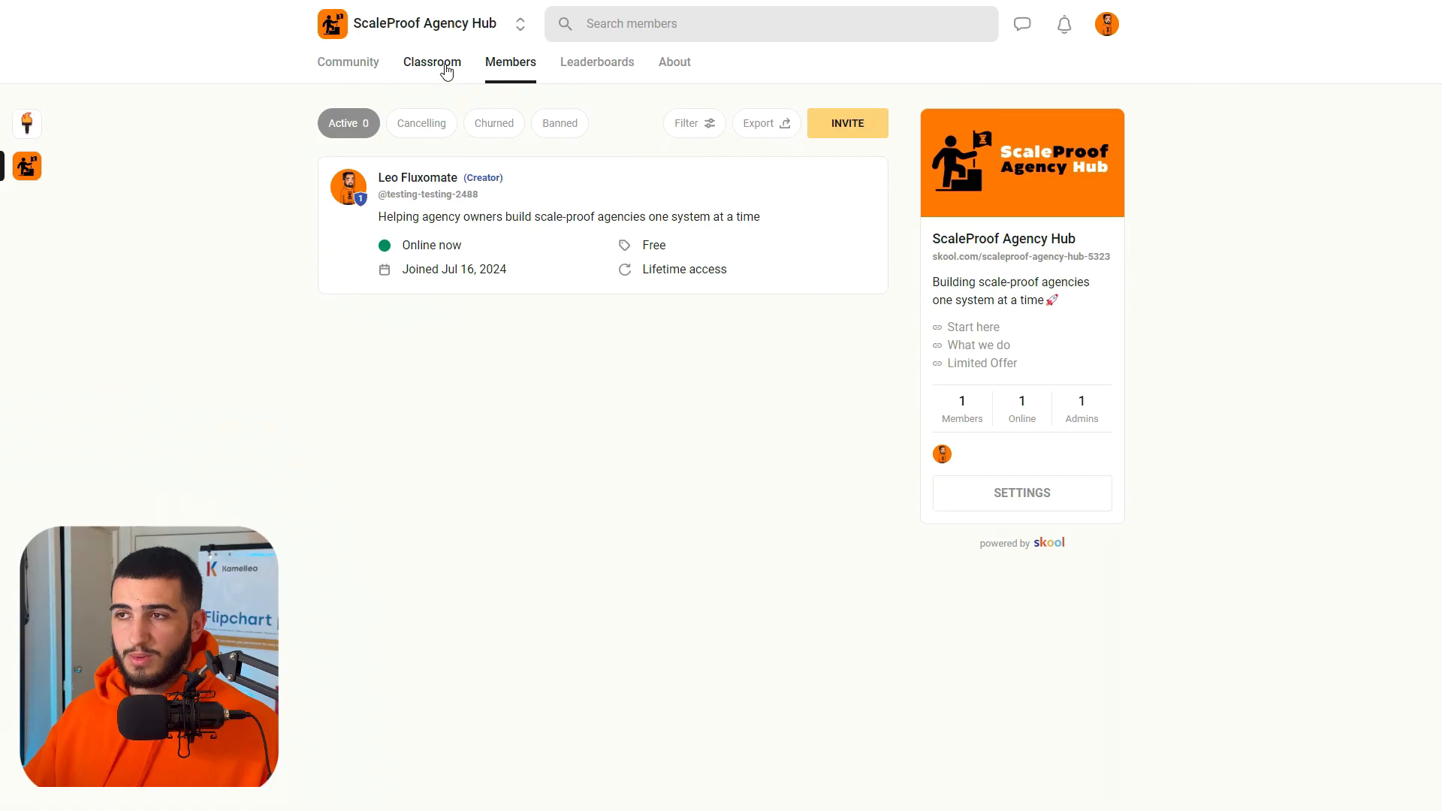
Switch to the ScaleProof Agency Hub on Skool and look through the resources in its Classroom.
left_click(448, 68)
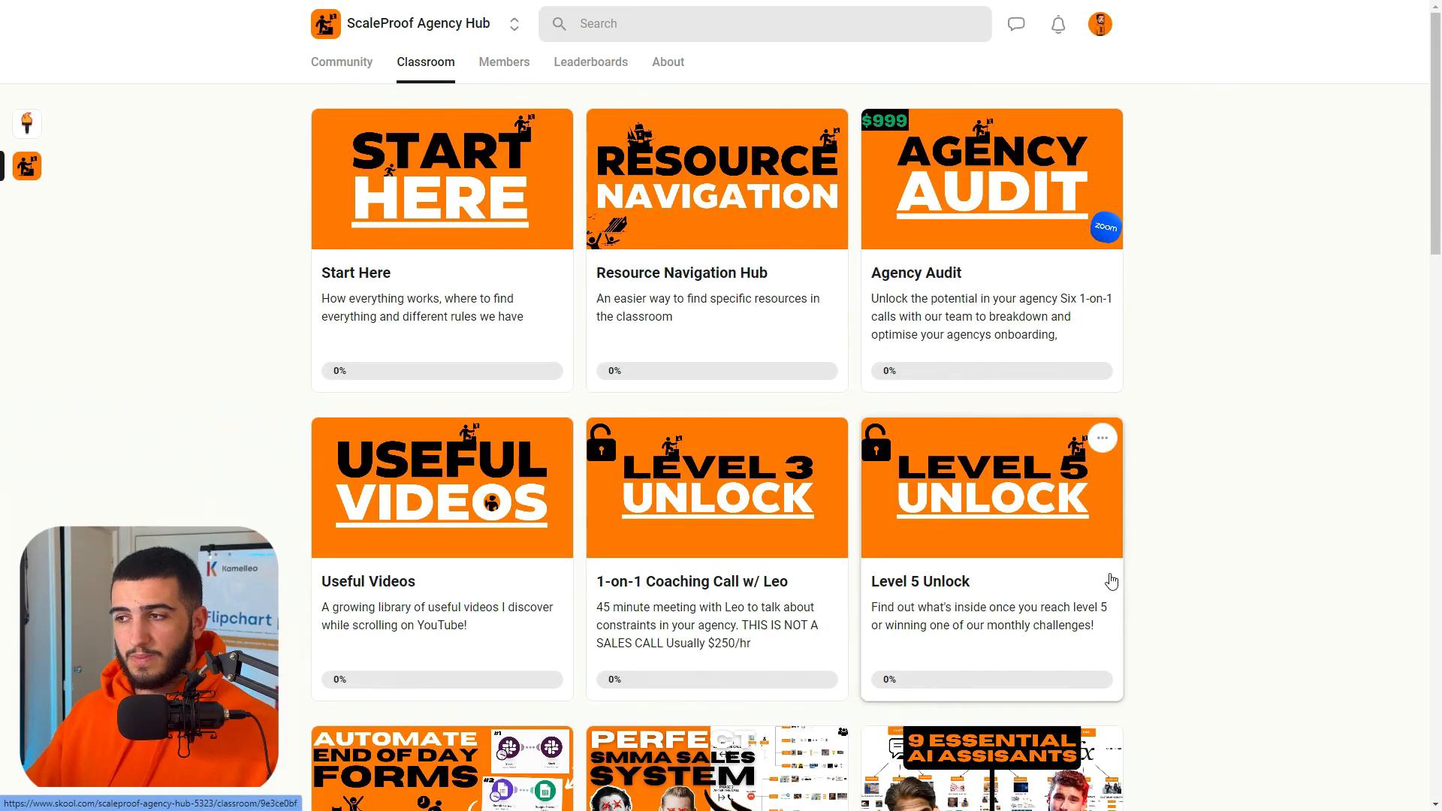
scroll(1107, 586, "down", 8)
scroll(905, 415, "down", 5)
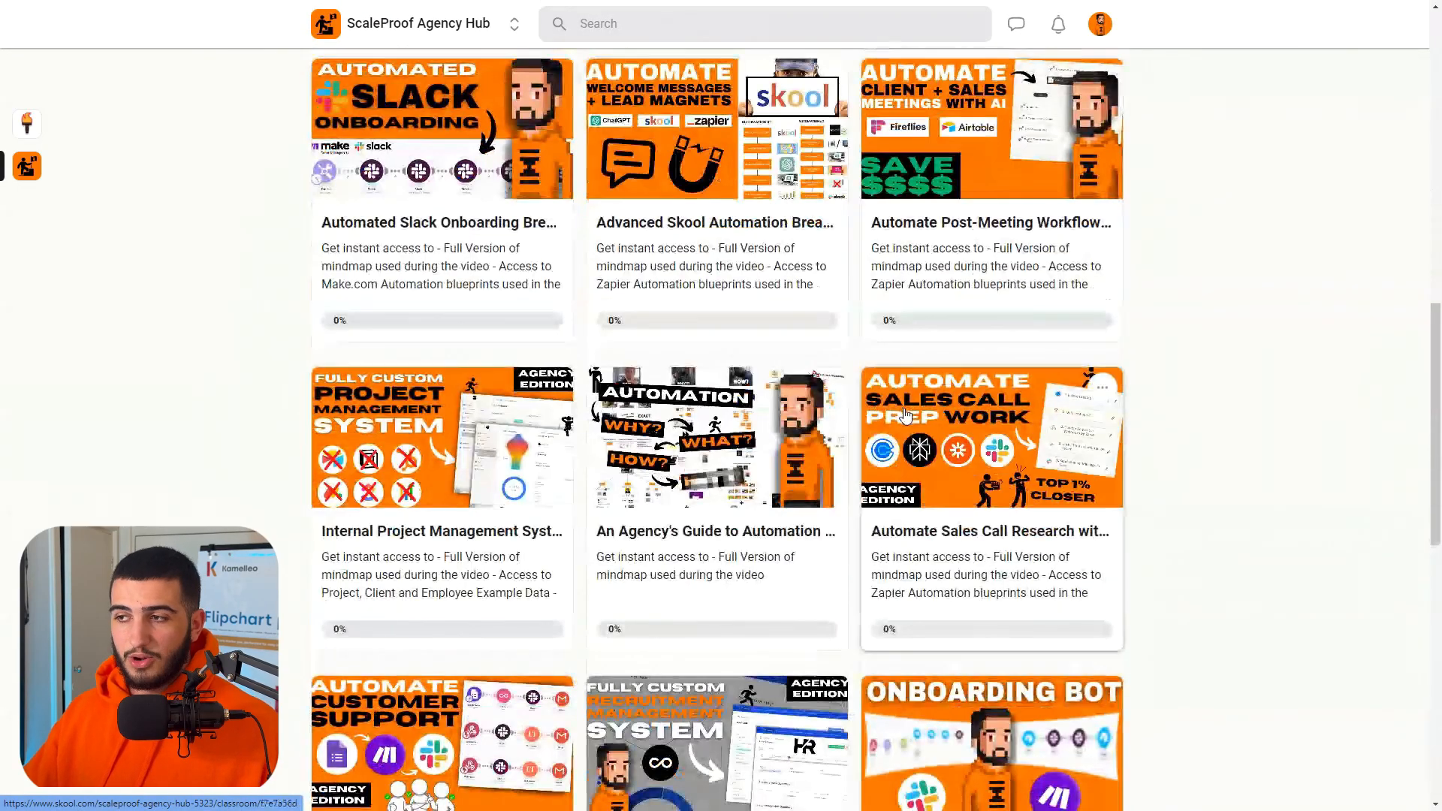
scroll(913, 424, "down", 7)
scroll(1160, 446, "up", 14)
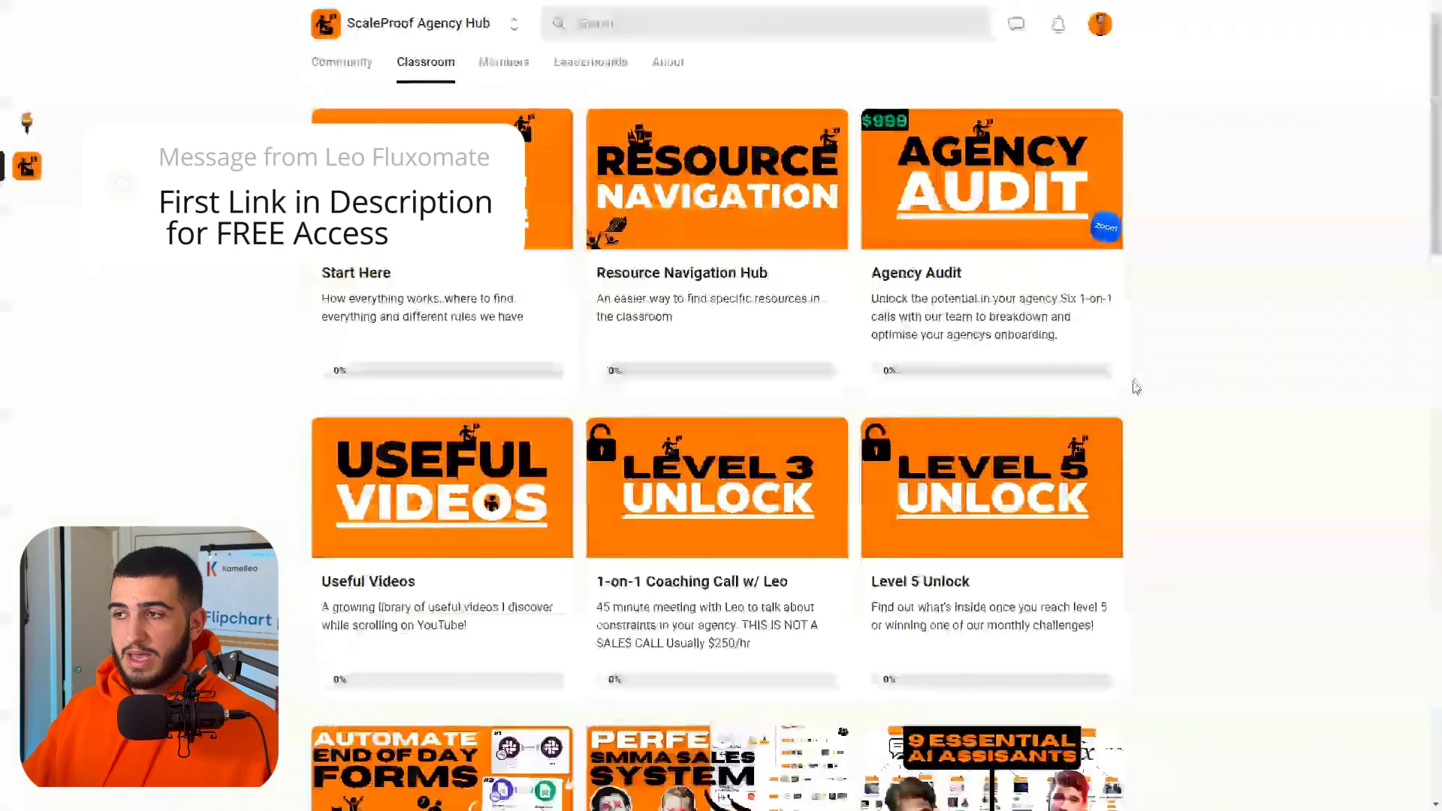
scroll(1135, 387, "down", 12)
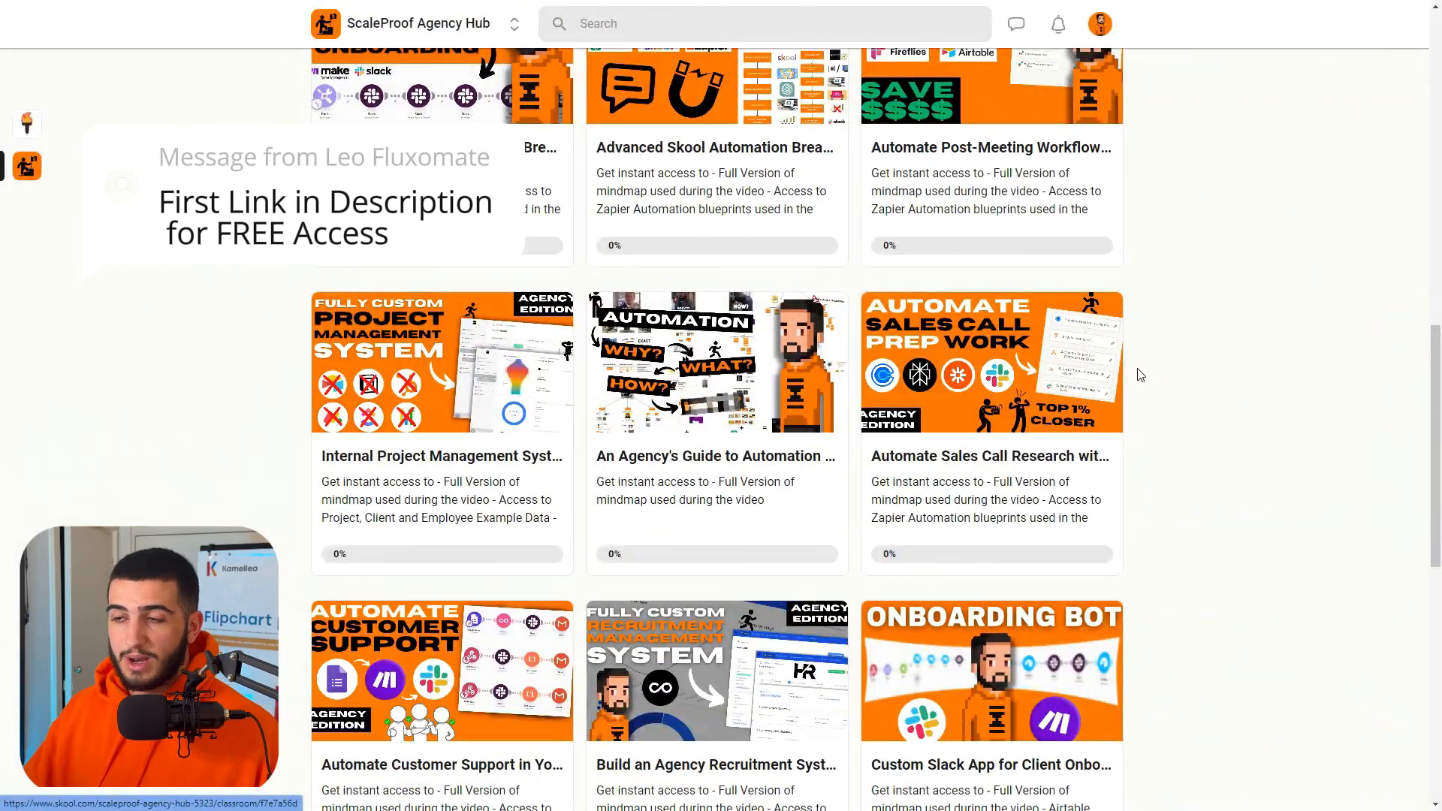
scroll(1139, 374, "up", 15)
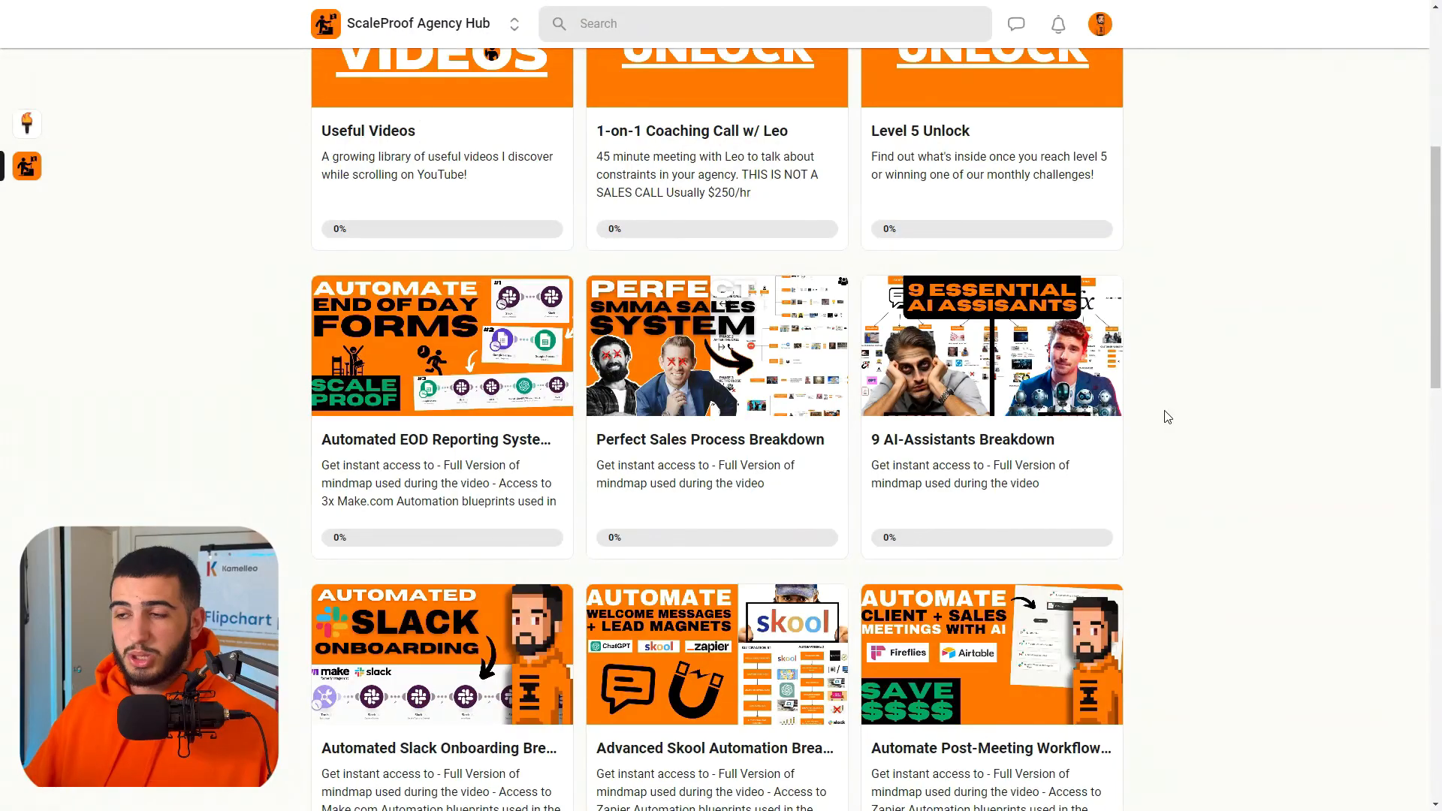
scroll(1166, 417, "down", 9)
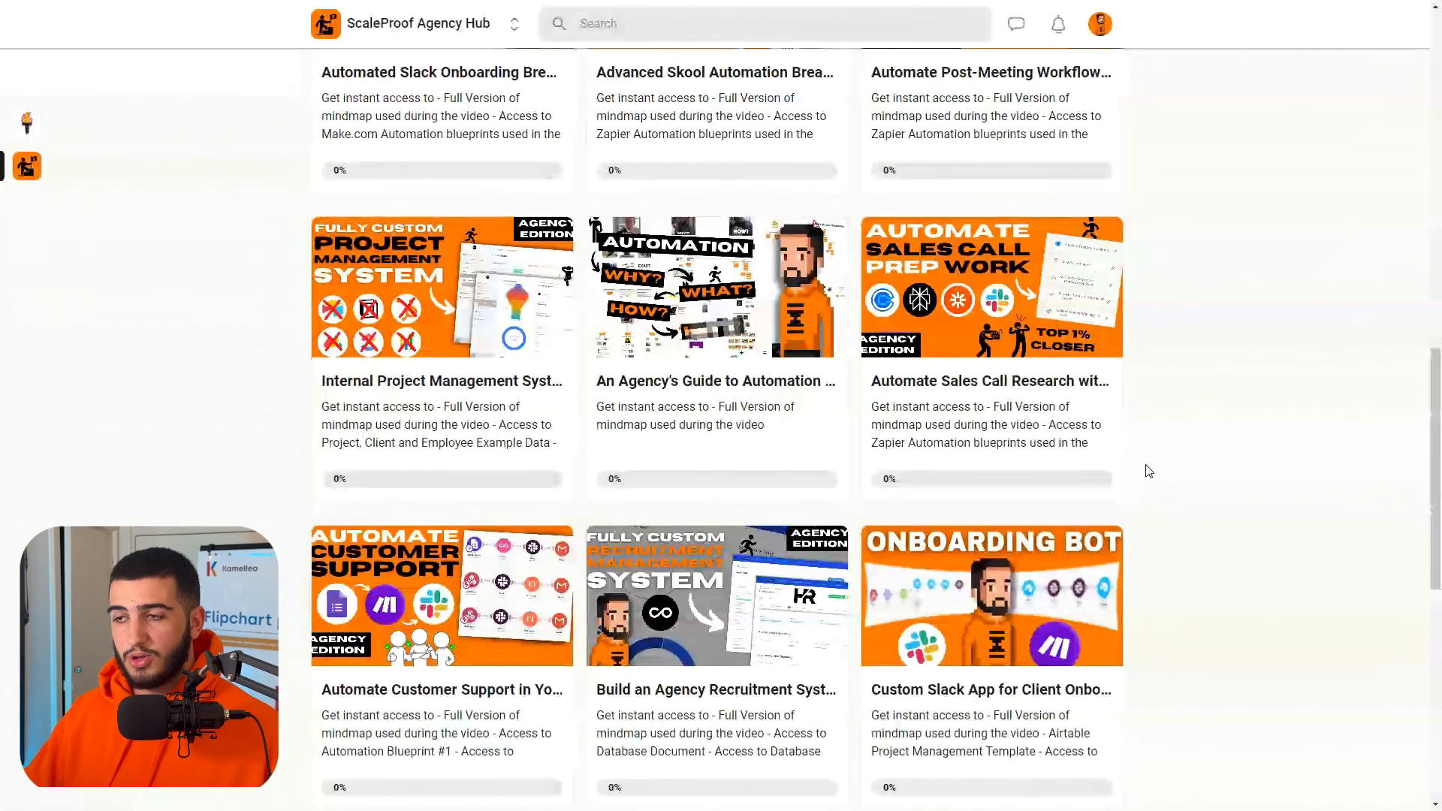
scroll(1149, 471, "up", 3)
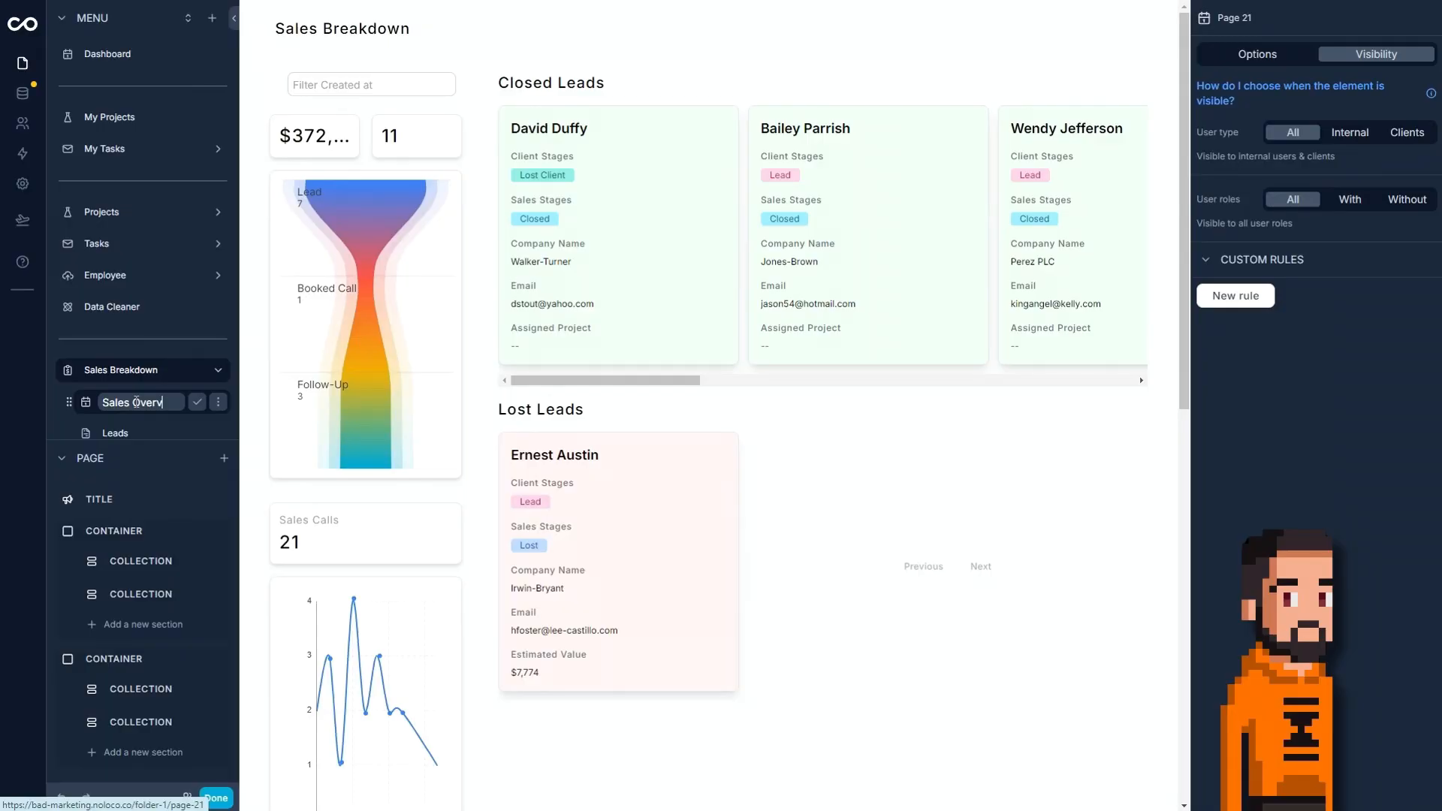
Complete the page name as Sales Overview and finish editing the app.
type("iew")
key("Return")
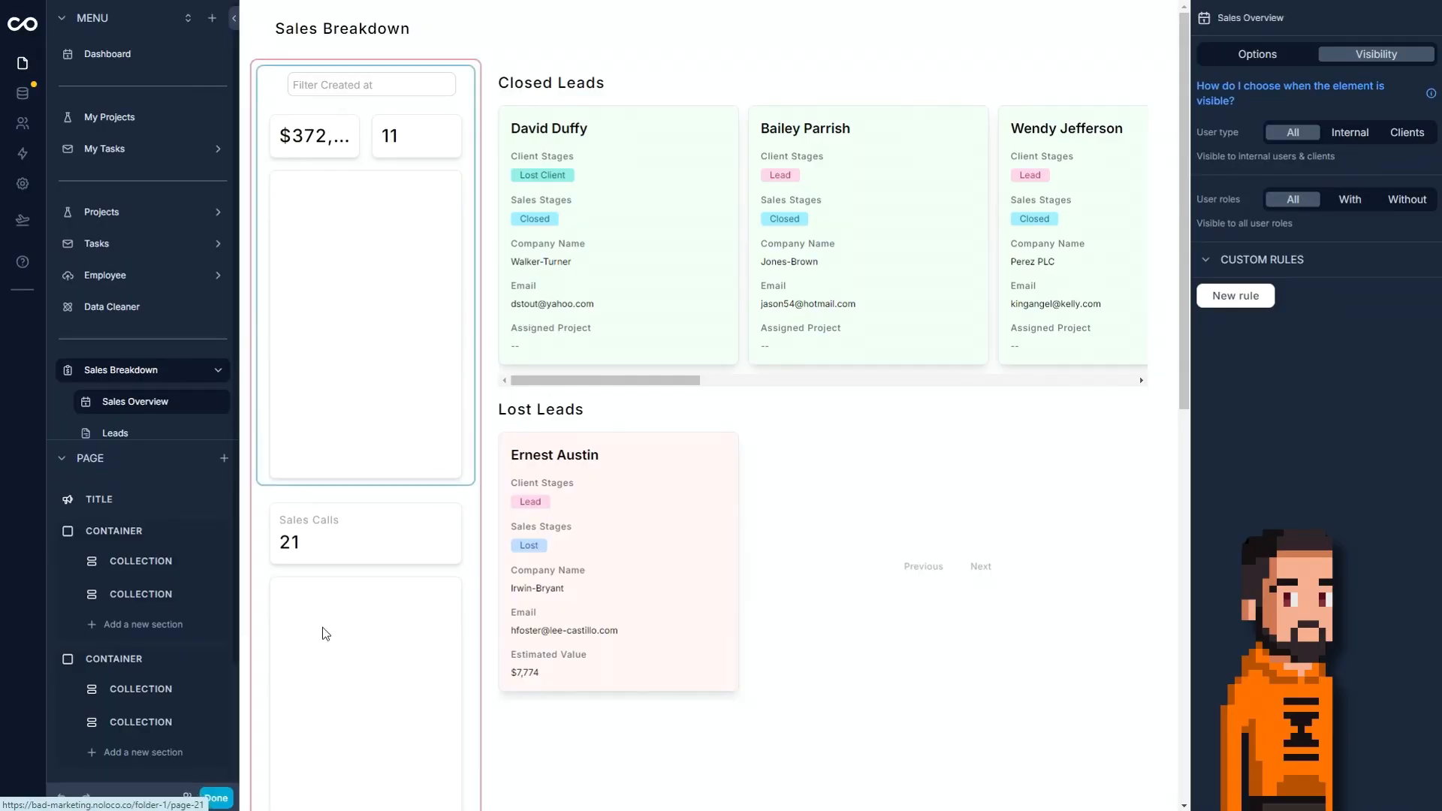
left_click(218, 799)
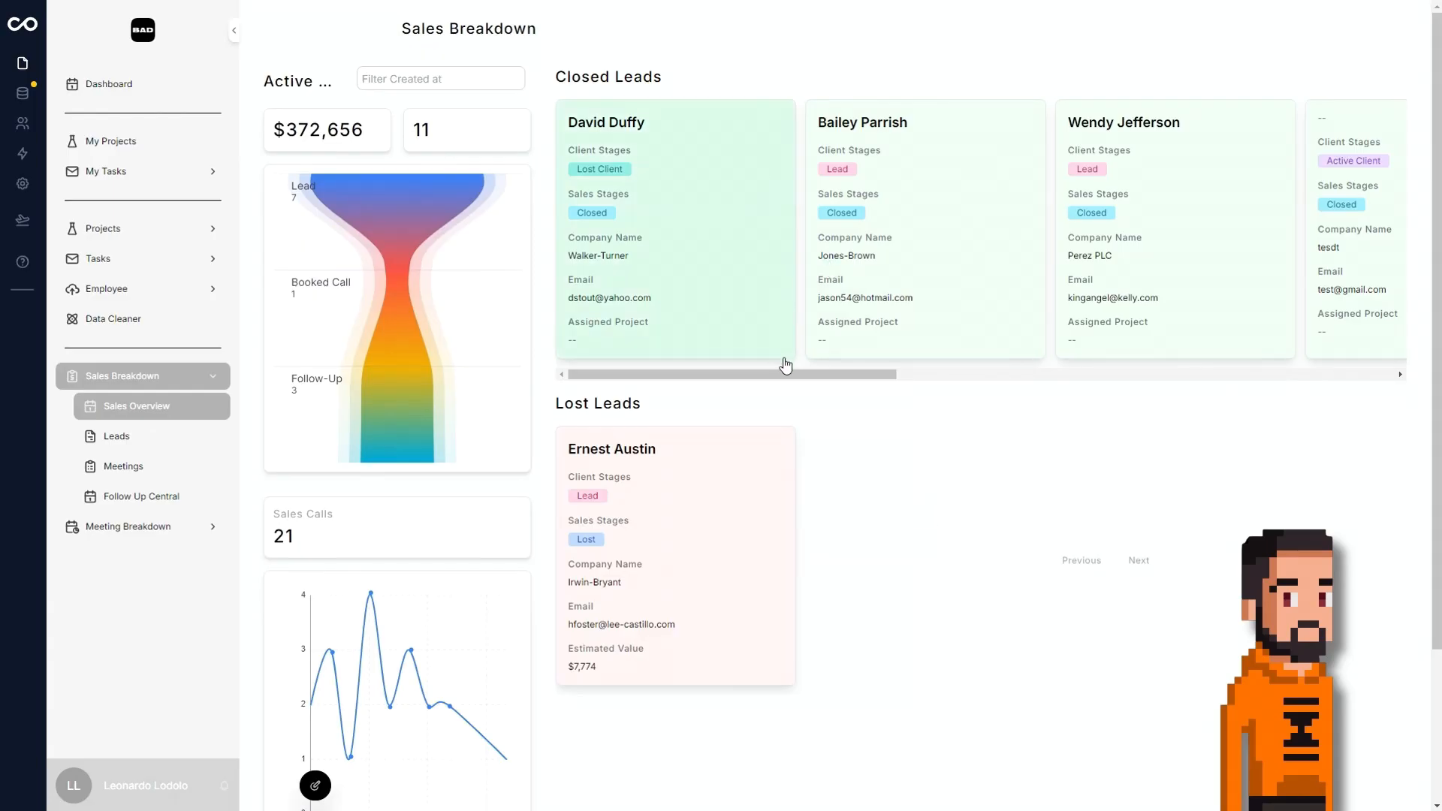
Set the Lead Score of the closed lead Zavala, Ruiz and Wilson to 2 and check it in the lead's field list.
scroll(801, 383, "right", 10)
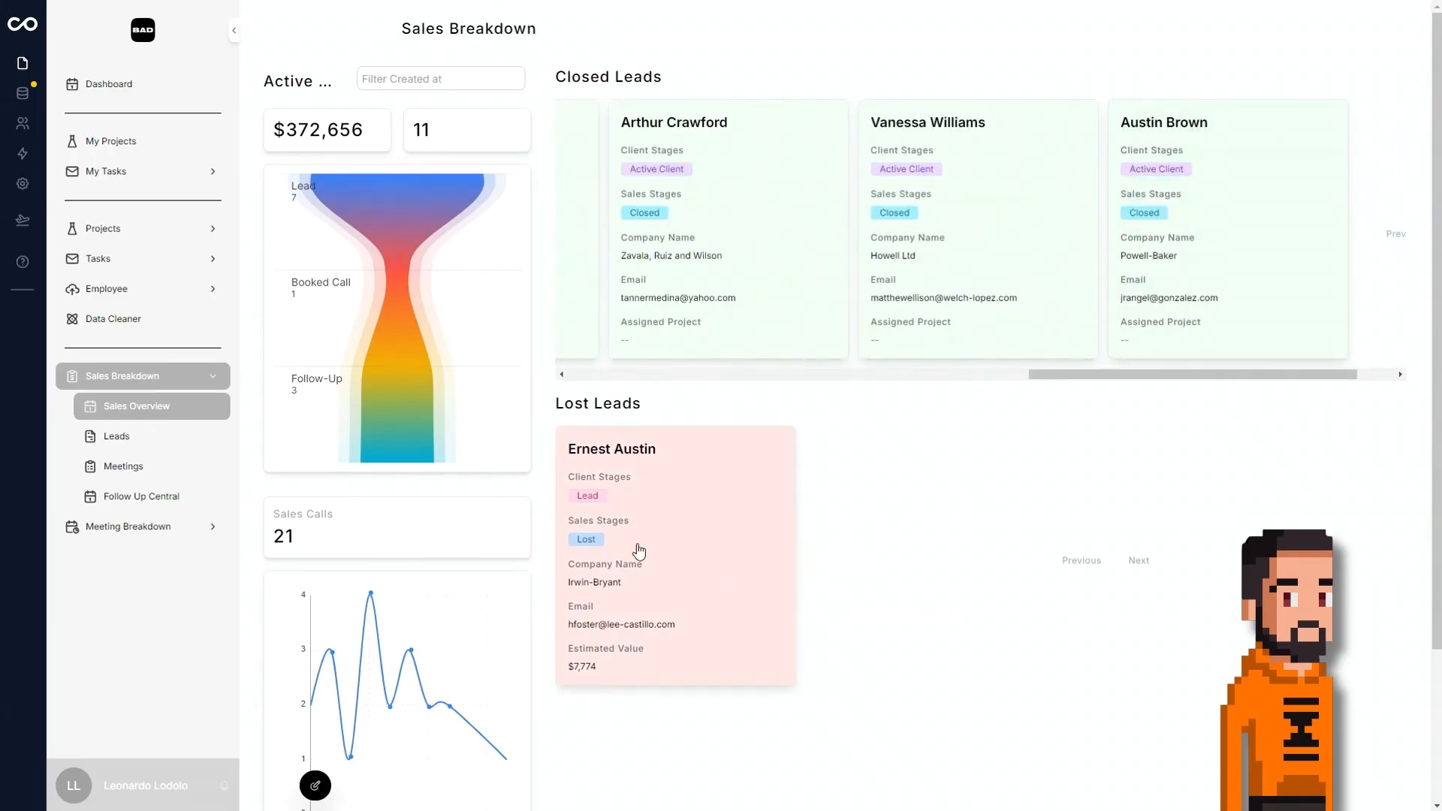
left_click(767, 218)
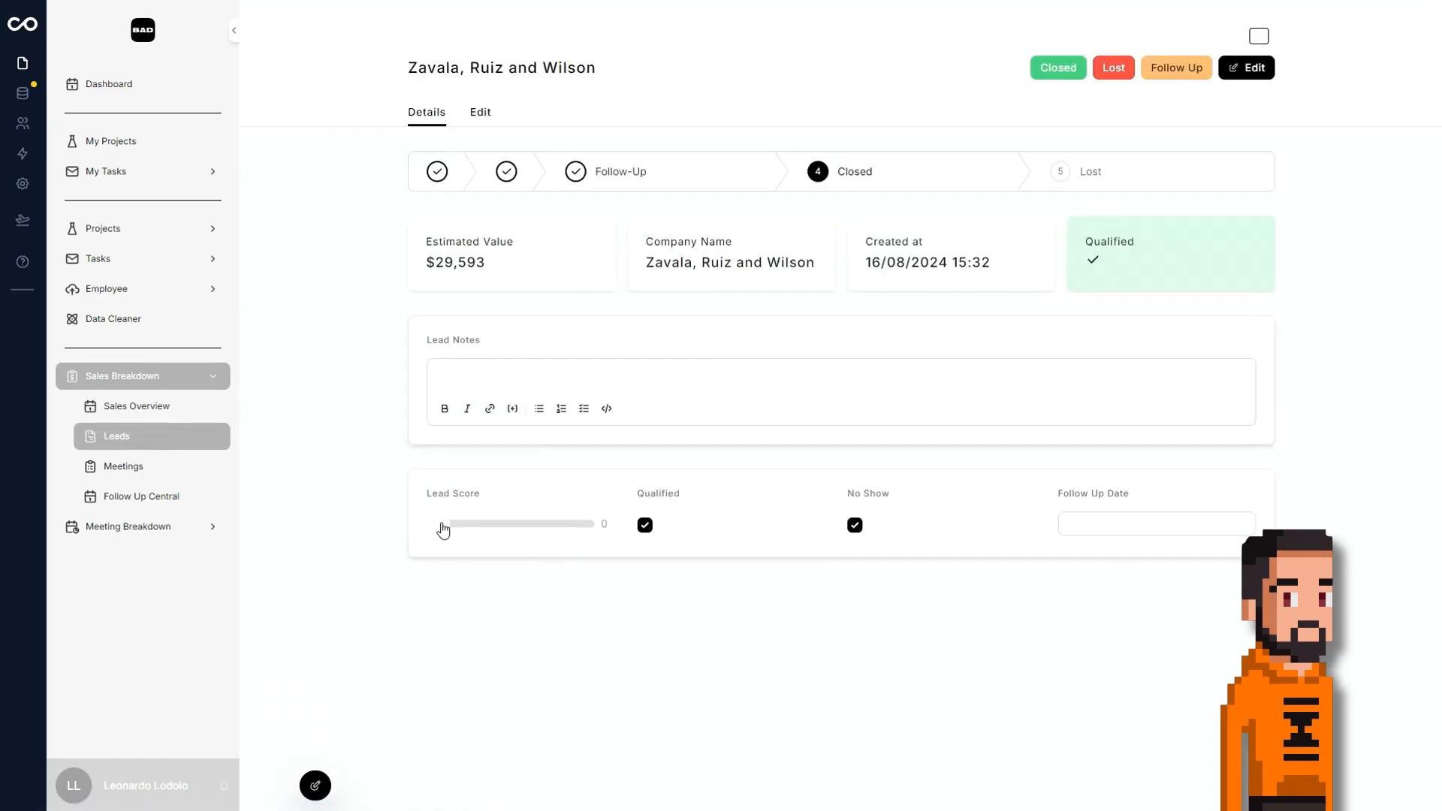
left_click_drag(443, 524, 481, 524)
left_click(480, 121)
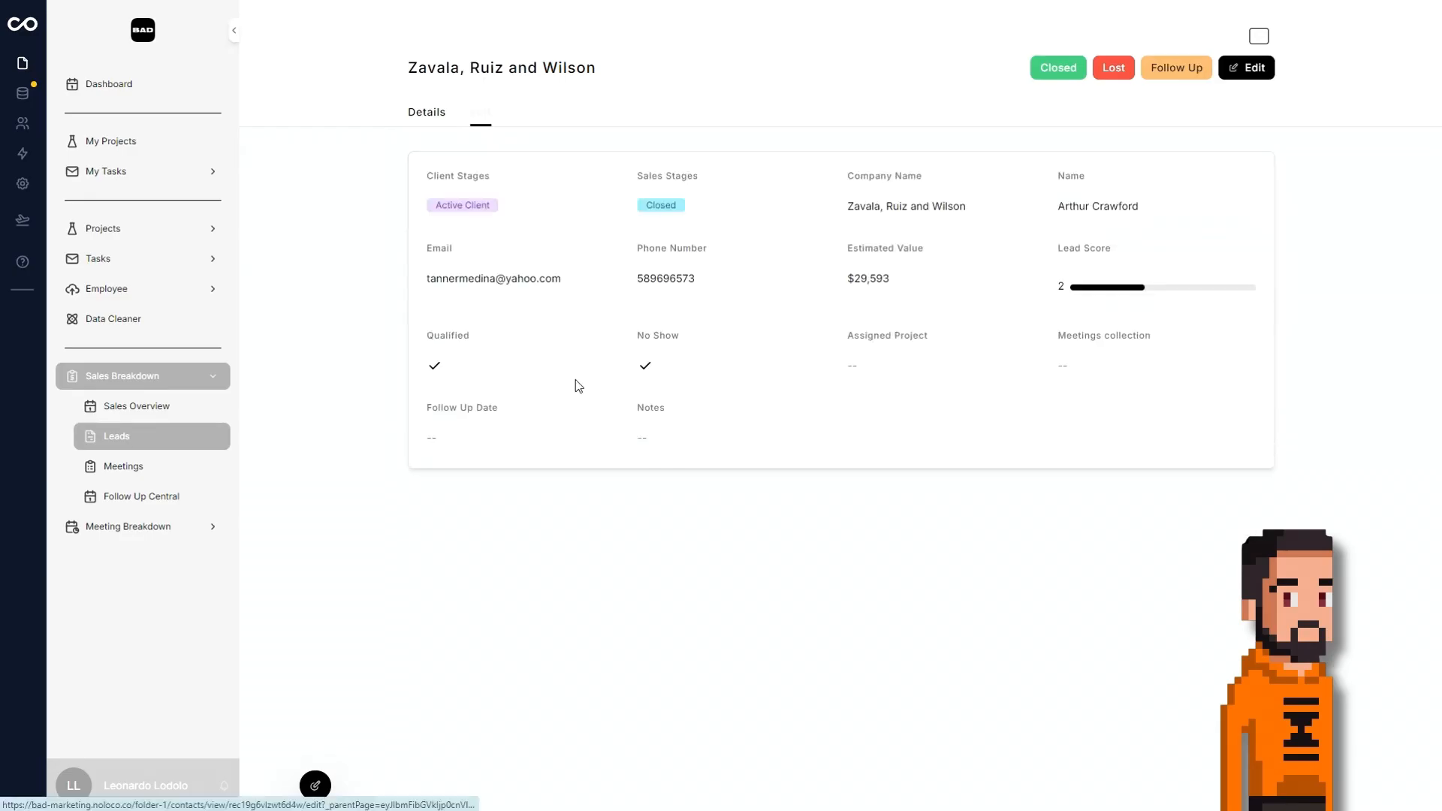
left_click(439, 117)
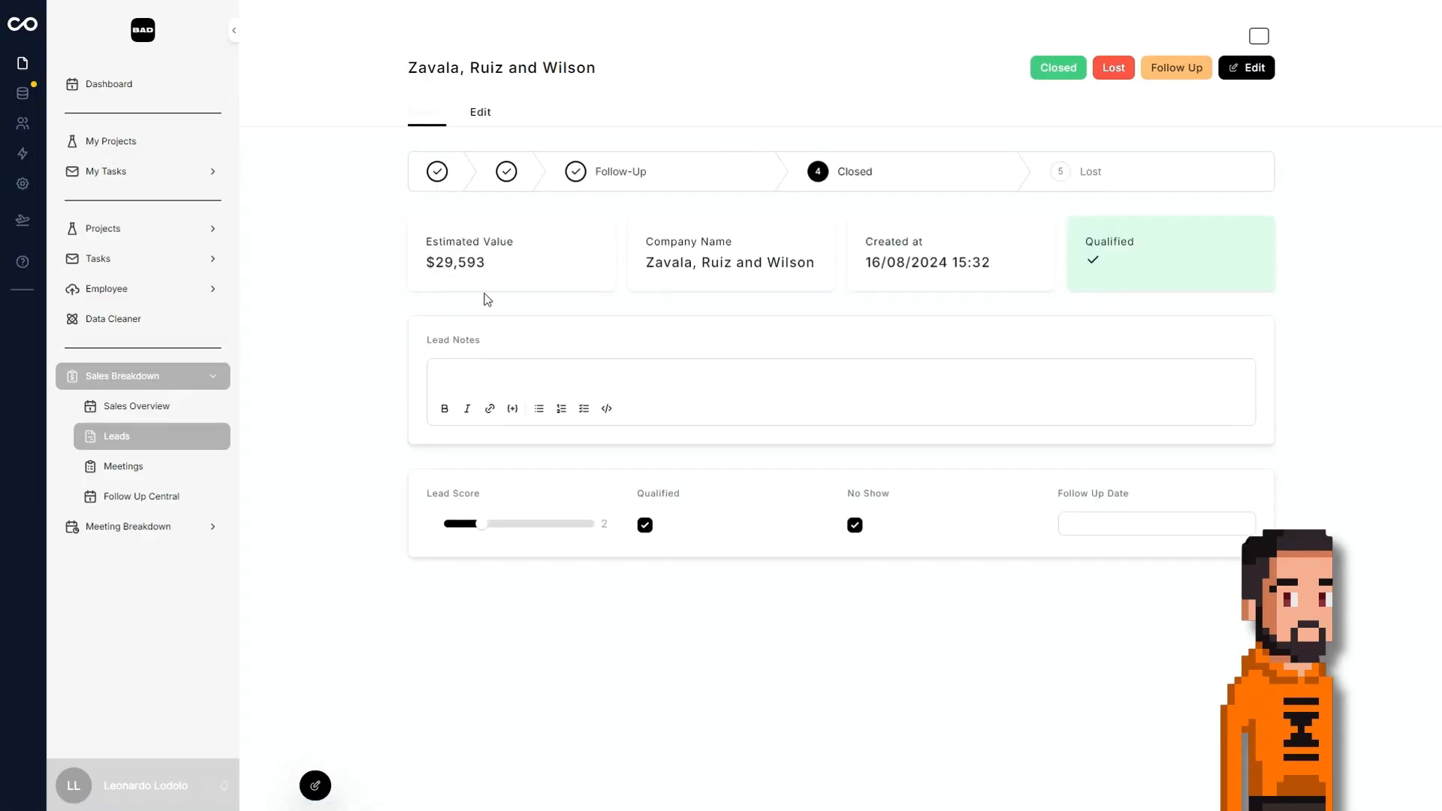
Review the Sales Overview page, including its charts, lead cards and the Created at filter's date options.
left_click(197, 406)
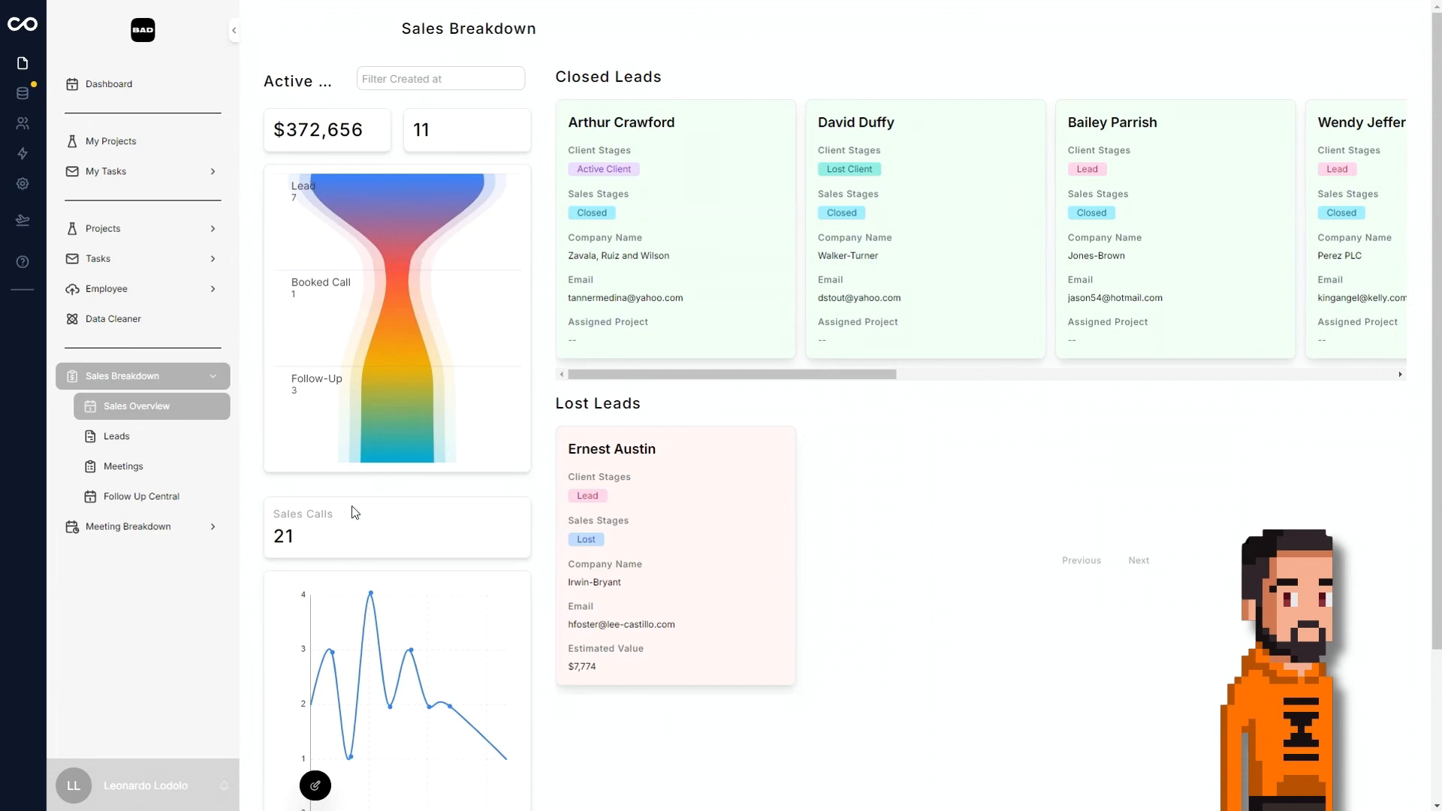
scroll(303, 506, "down", 2)
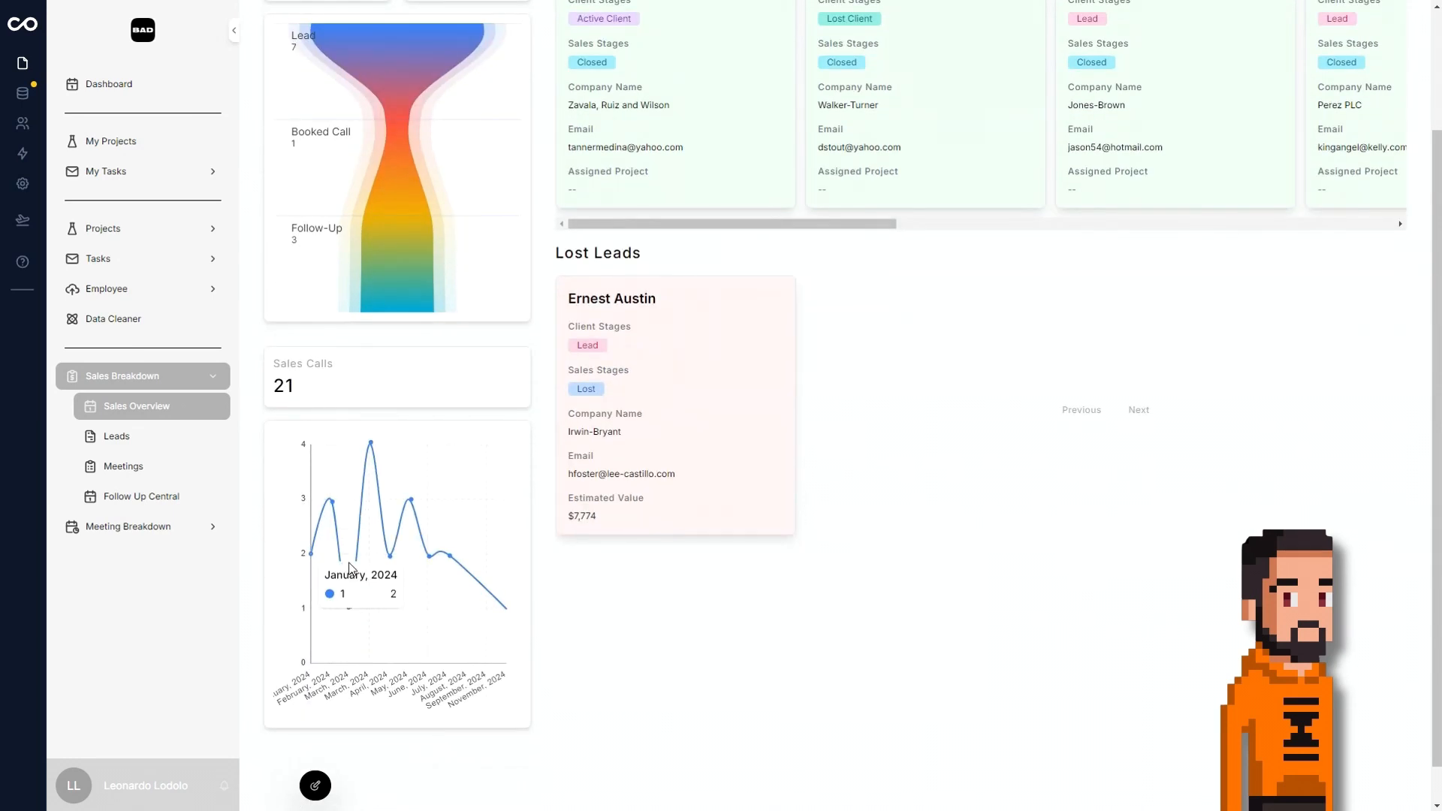
scroll(353, 276, "up", 2)
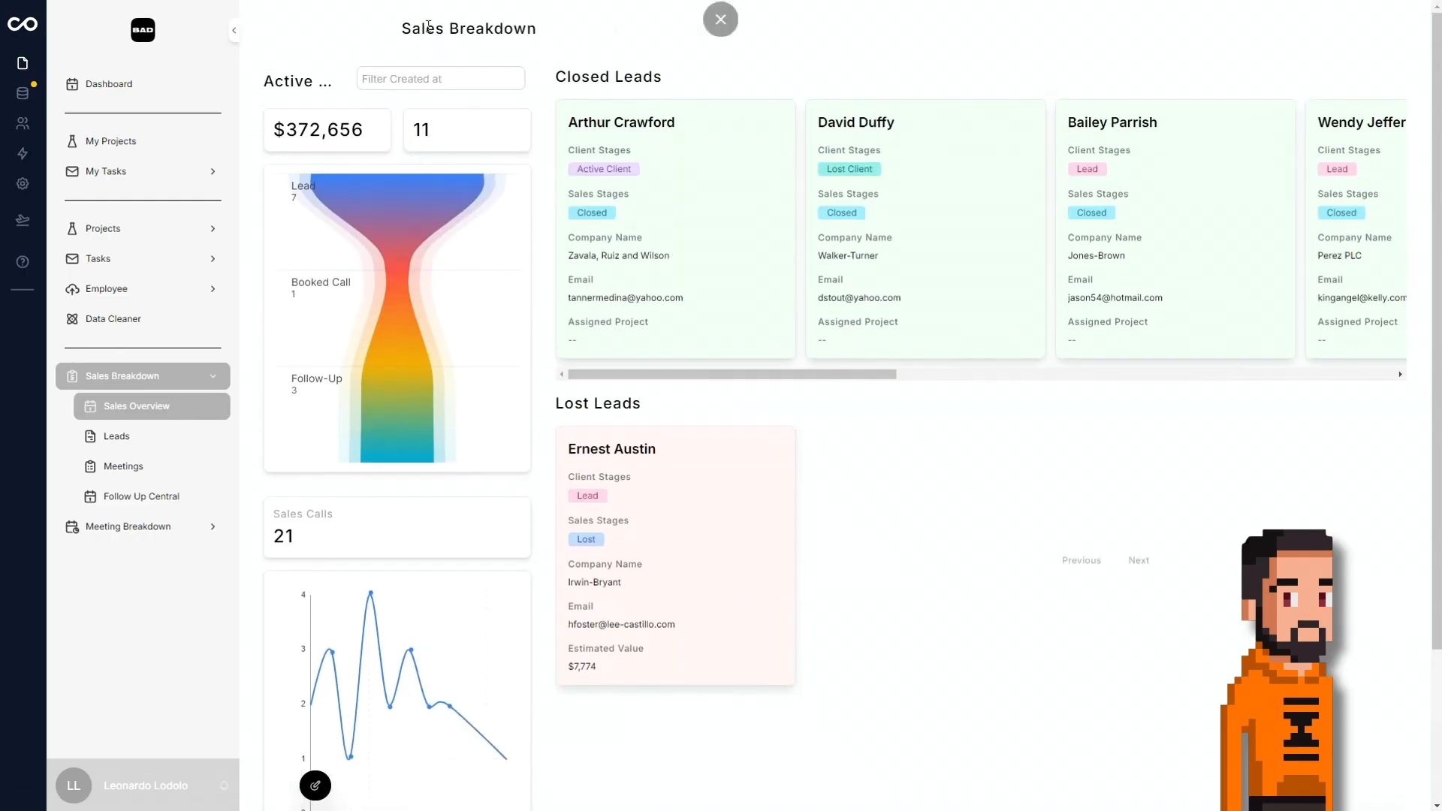
left_click(415, 78)
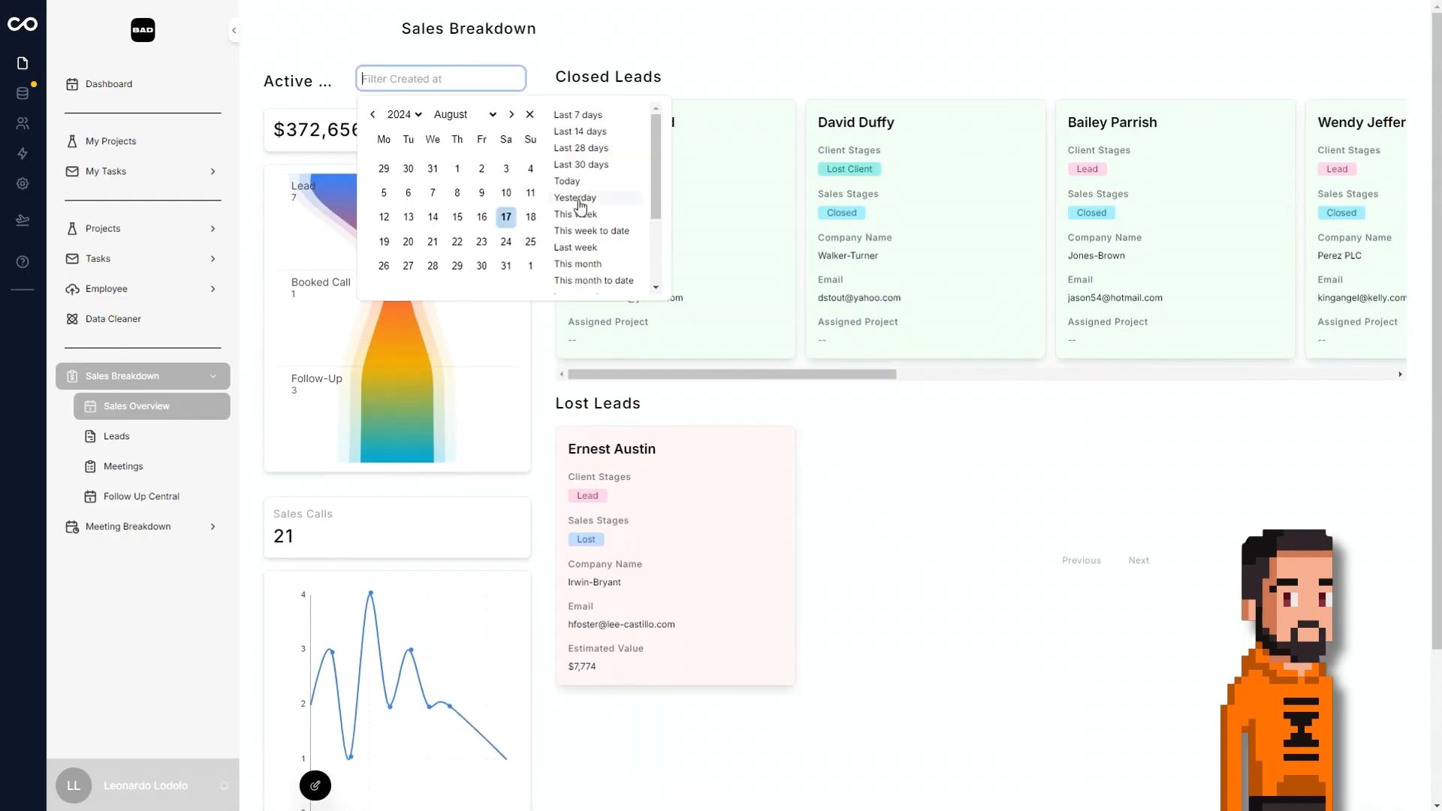
left_click(921, 502)
scroll(826, 488, "down", 3)
scroll(741, 477, "up", 3)
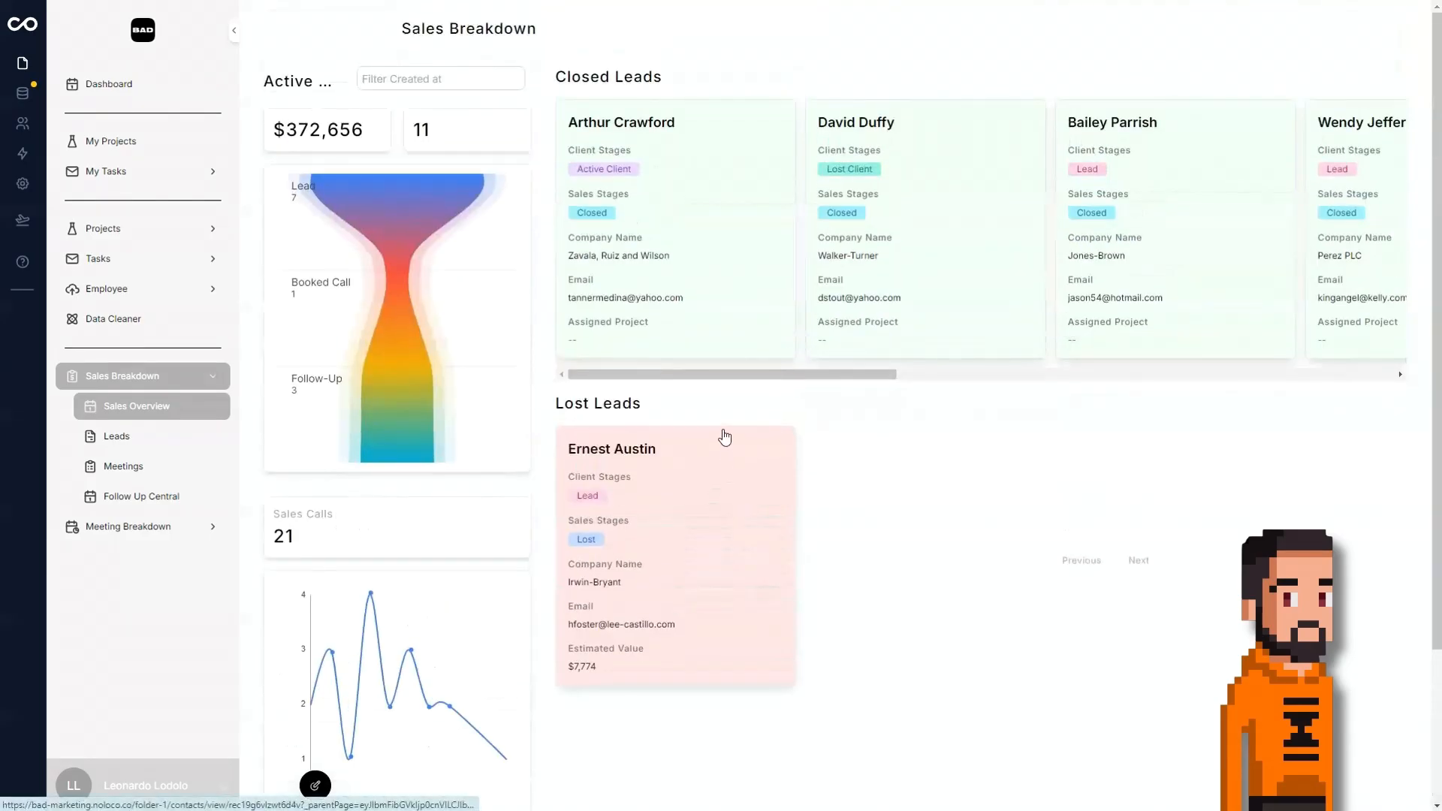
Look over the Projects page and its Project Breakdown, and return to the Sales Overview page.
left_click(140, 239)
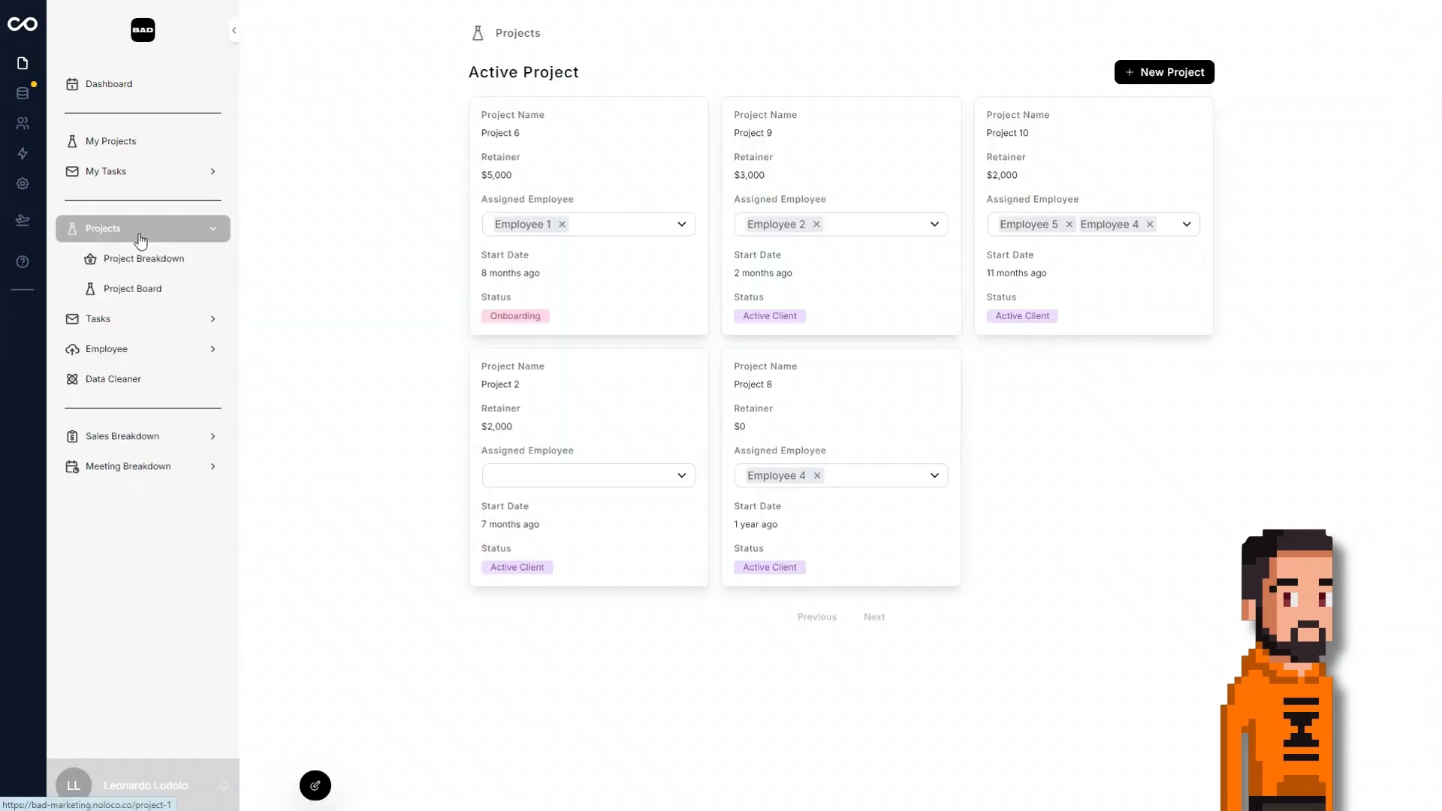
left_click(156, 261)
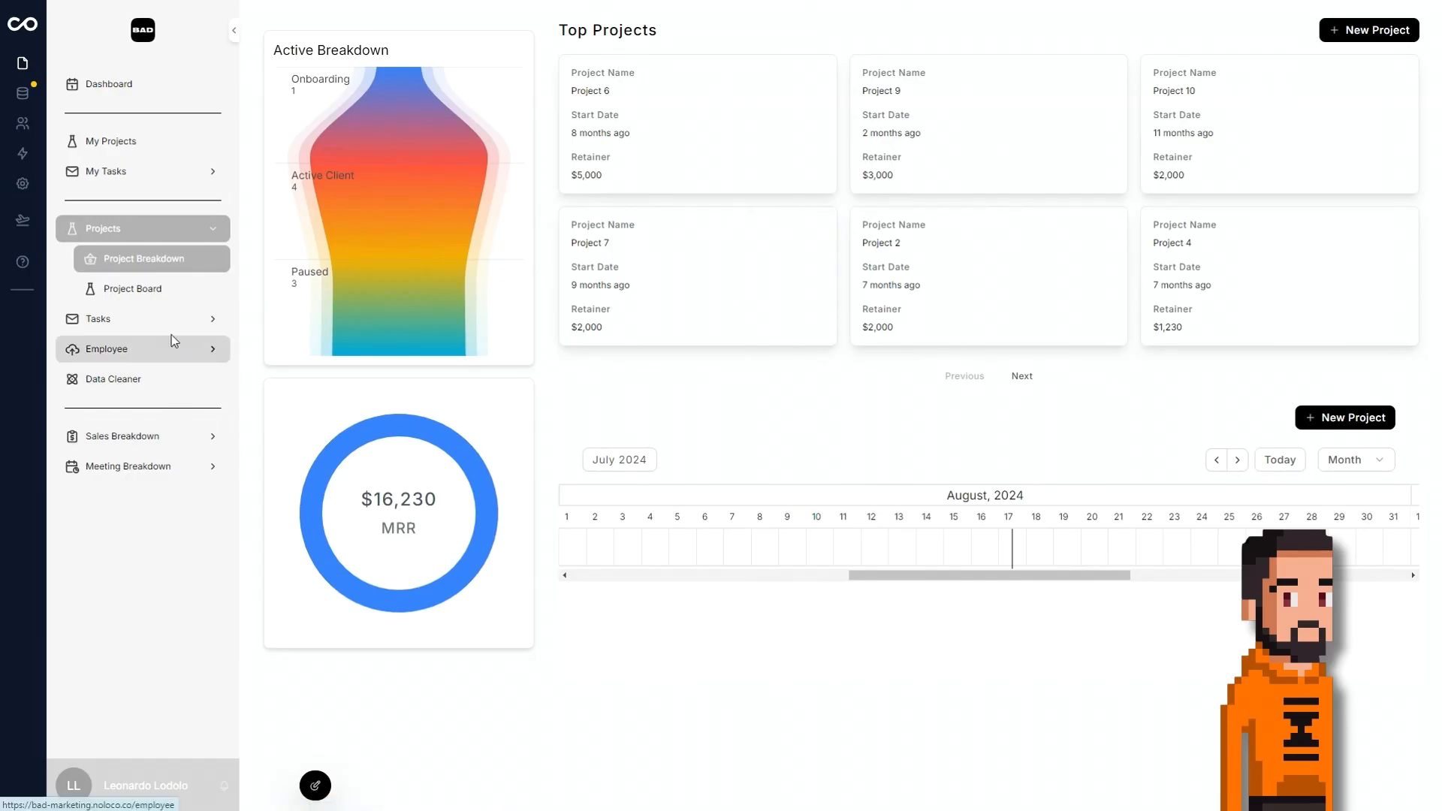
left_click(158, 435)
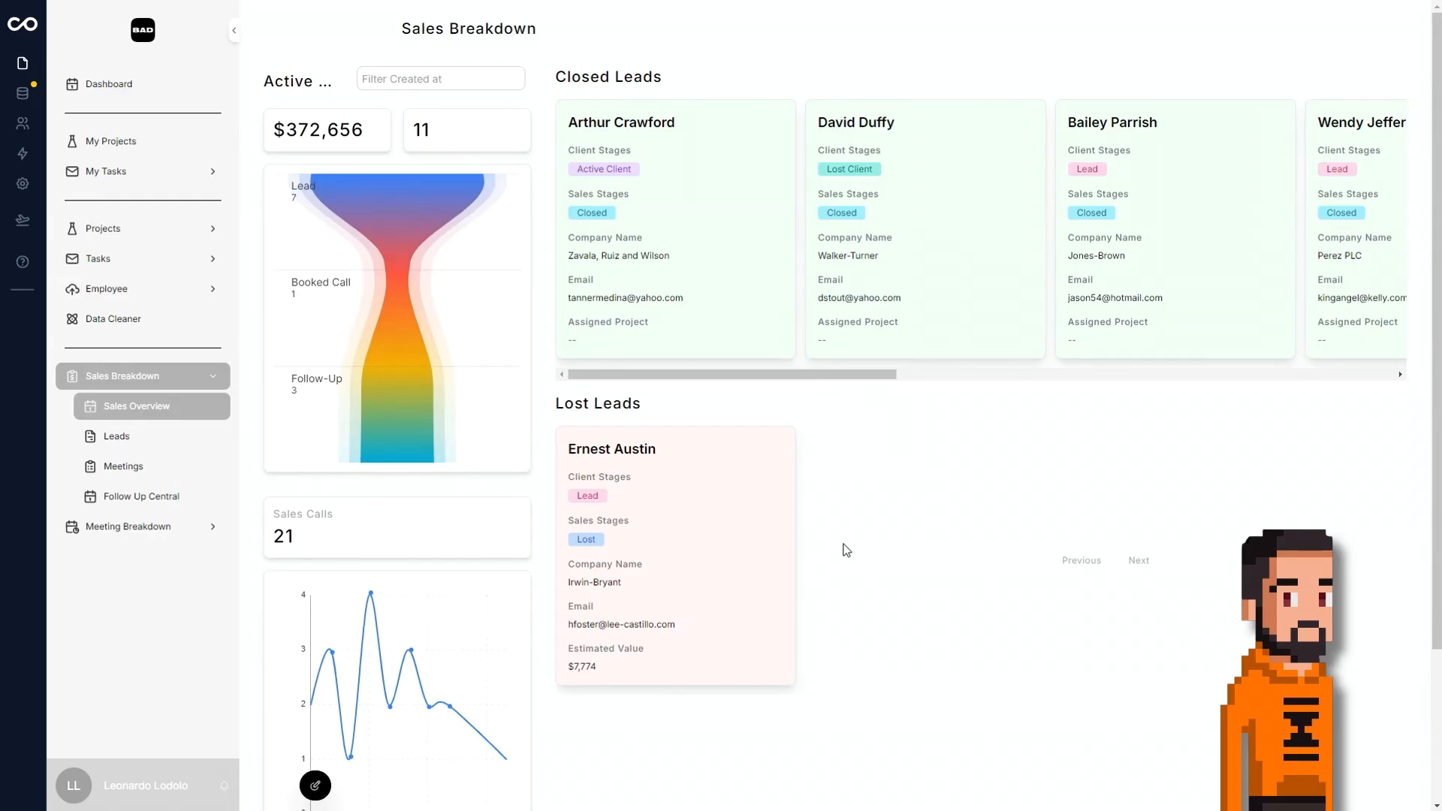
Examine the Leads board, its Lead Score and Qualified filters, and the Follow Up action on the first lead card.
left_click(122, 438)
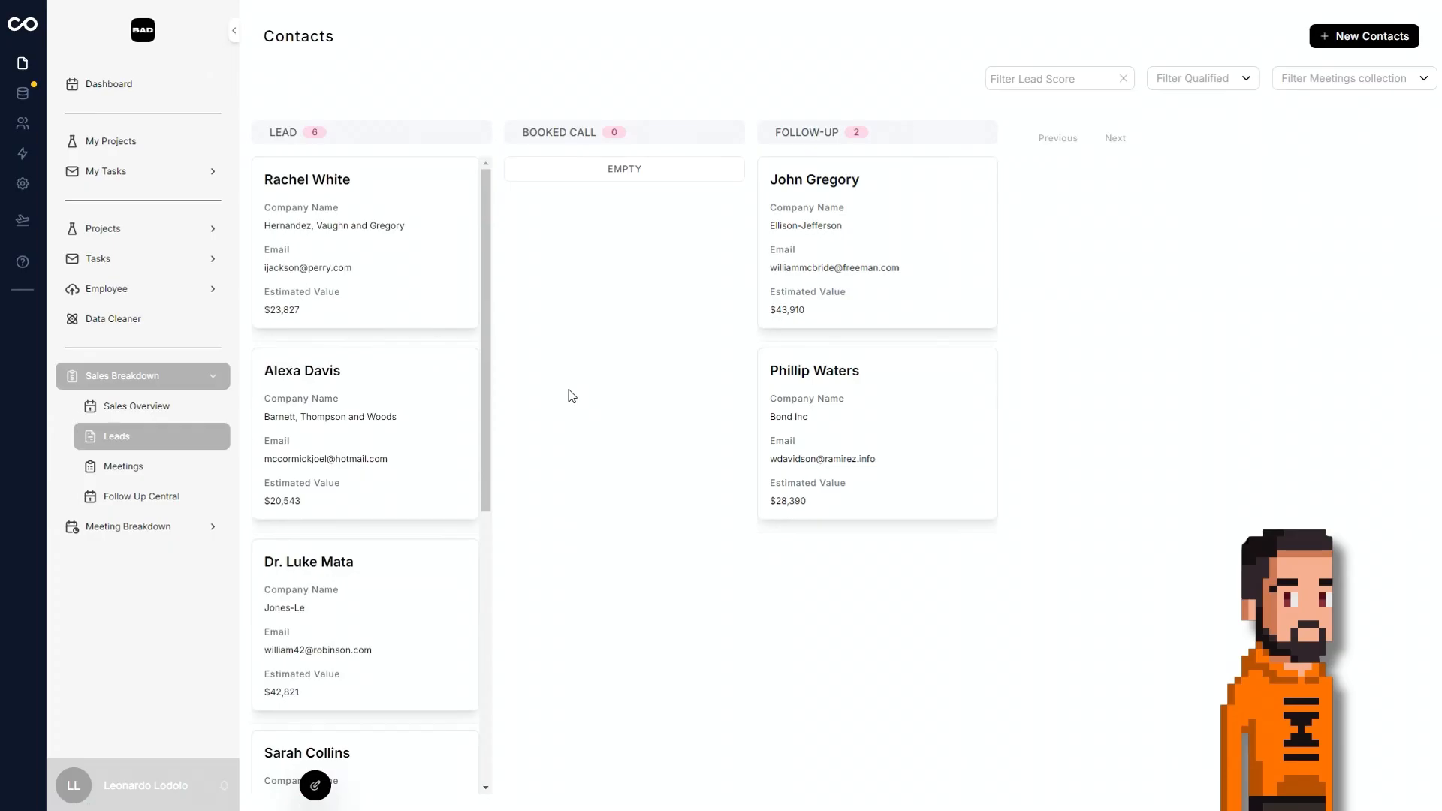
left_click(1023, 81)
left_click(1166, 78)
mouse_move(397, 241)
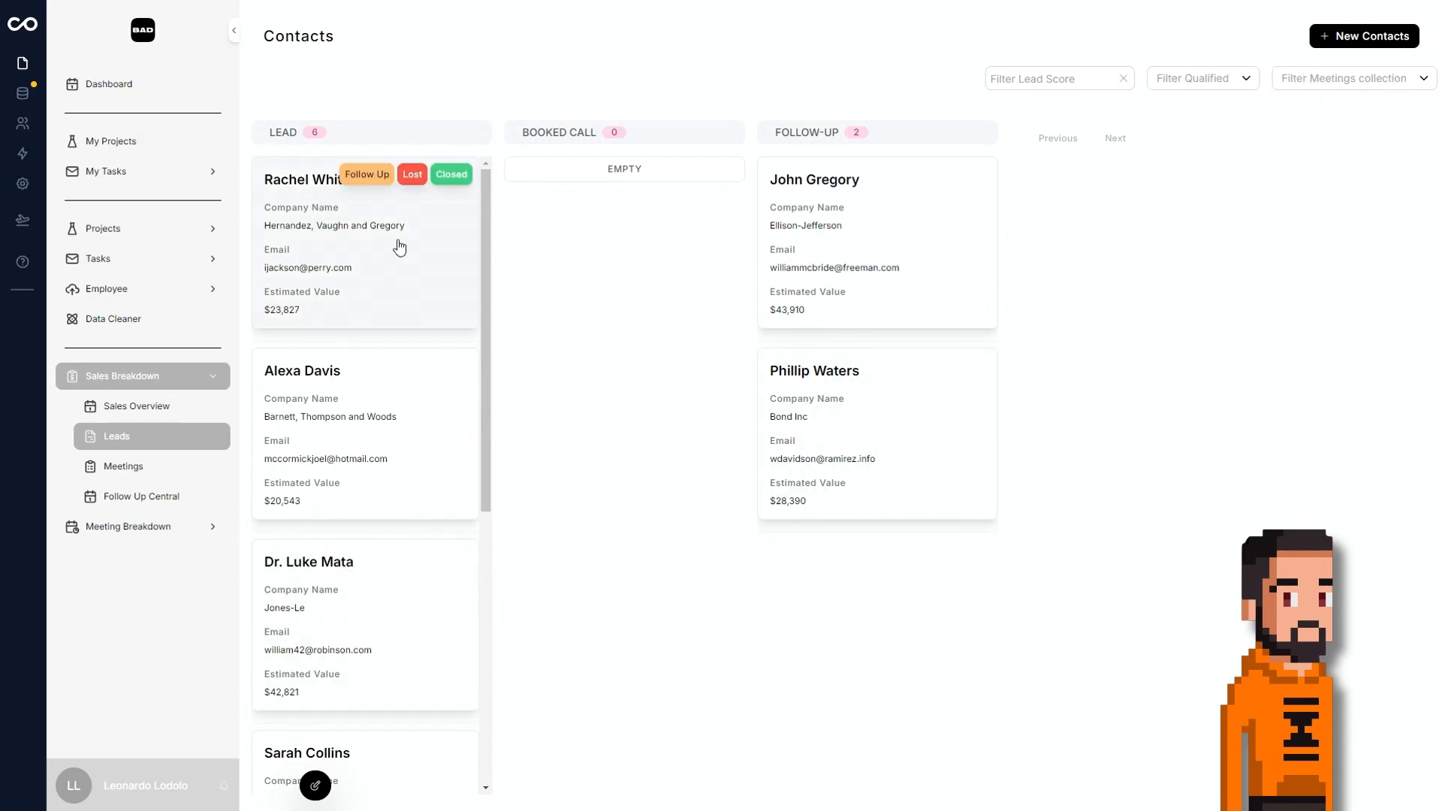
left_click(367, 177)
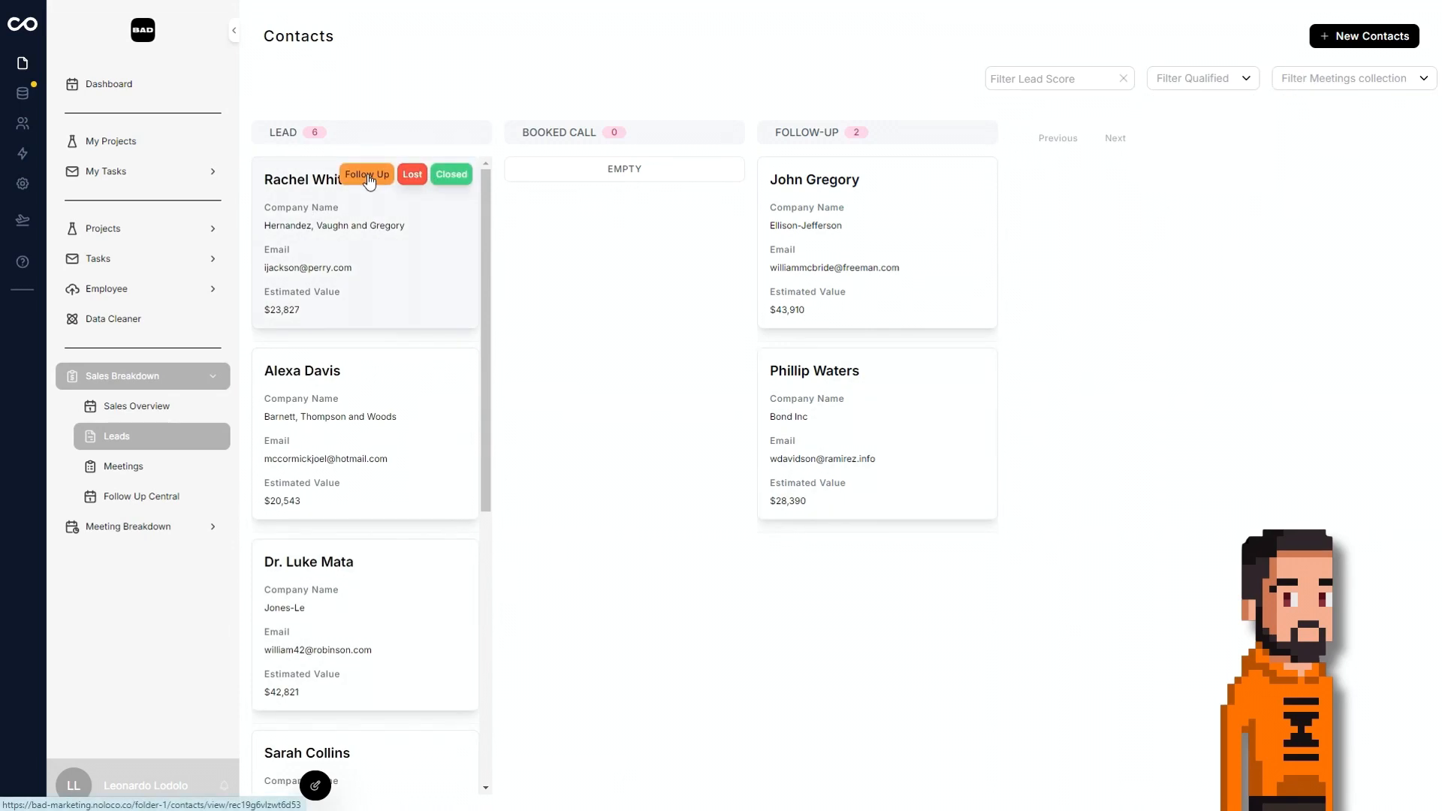
left_click(817, 469)
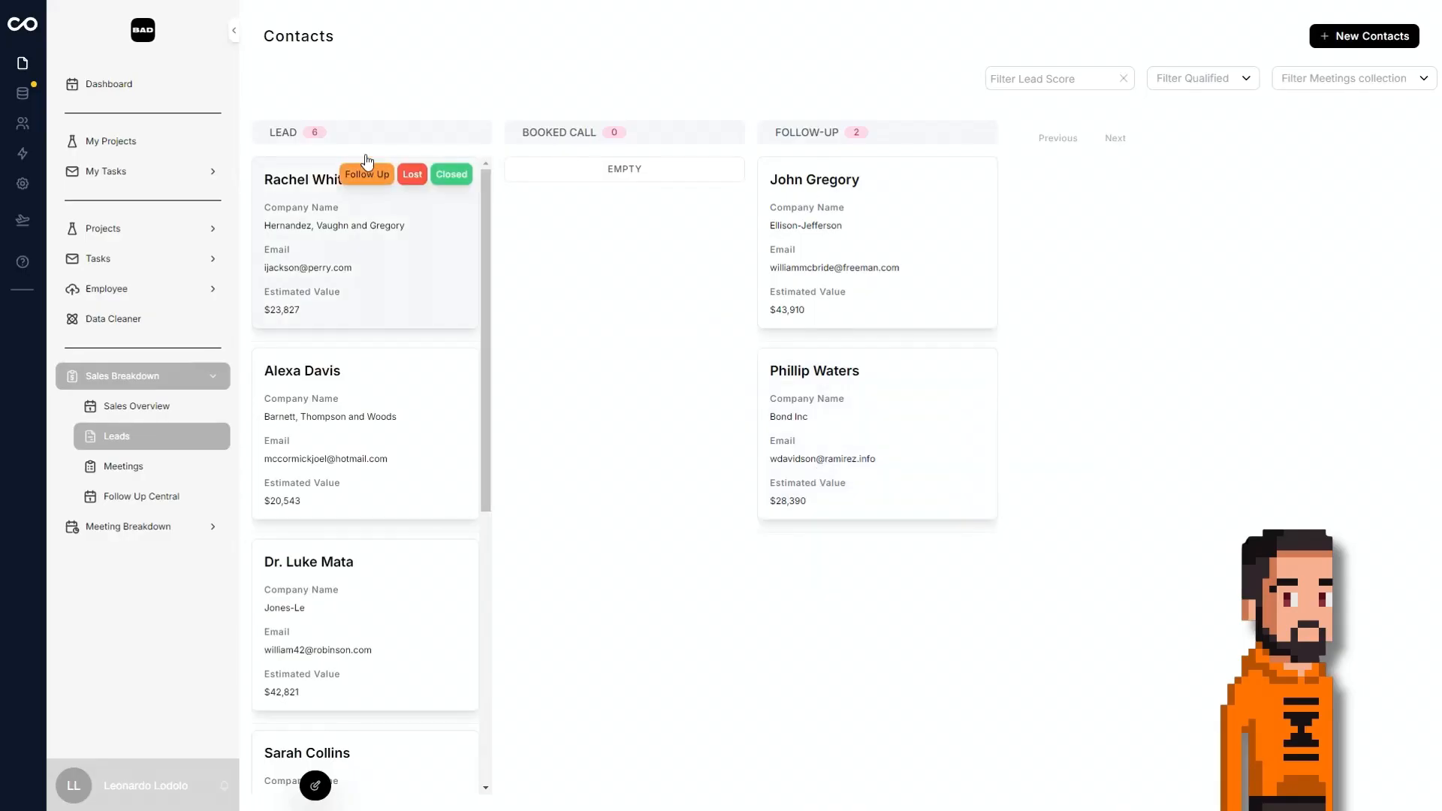
Check the confirmation dialogs of the Lost and Closed actions on the first lead card, cancelling both.
left_click(414, 175)
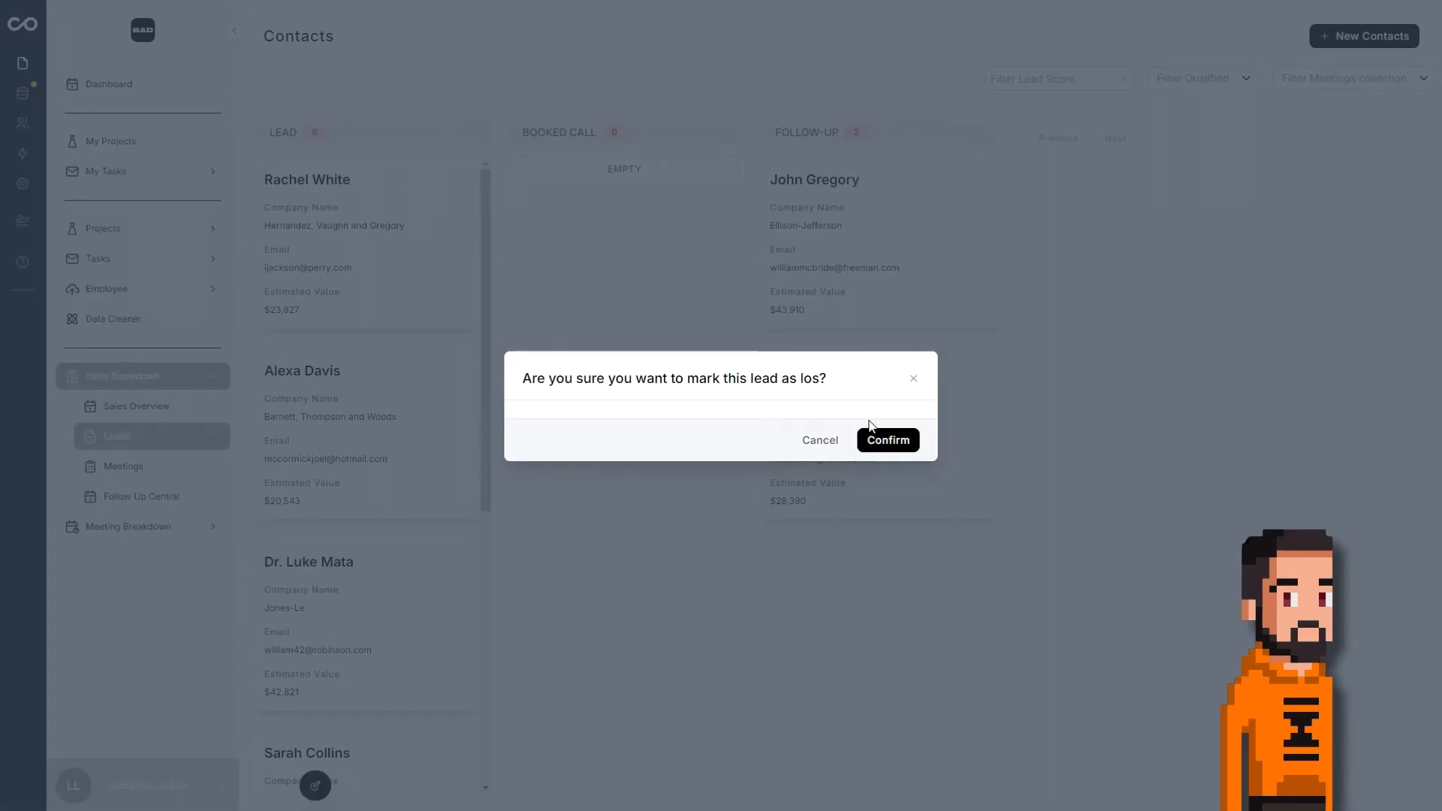
left_click(826, 442)
left_click(449, 178)
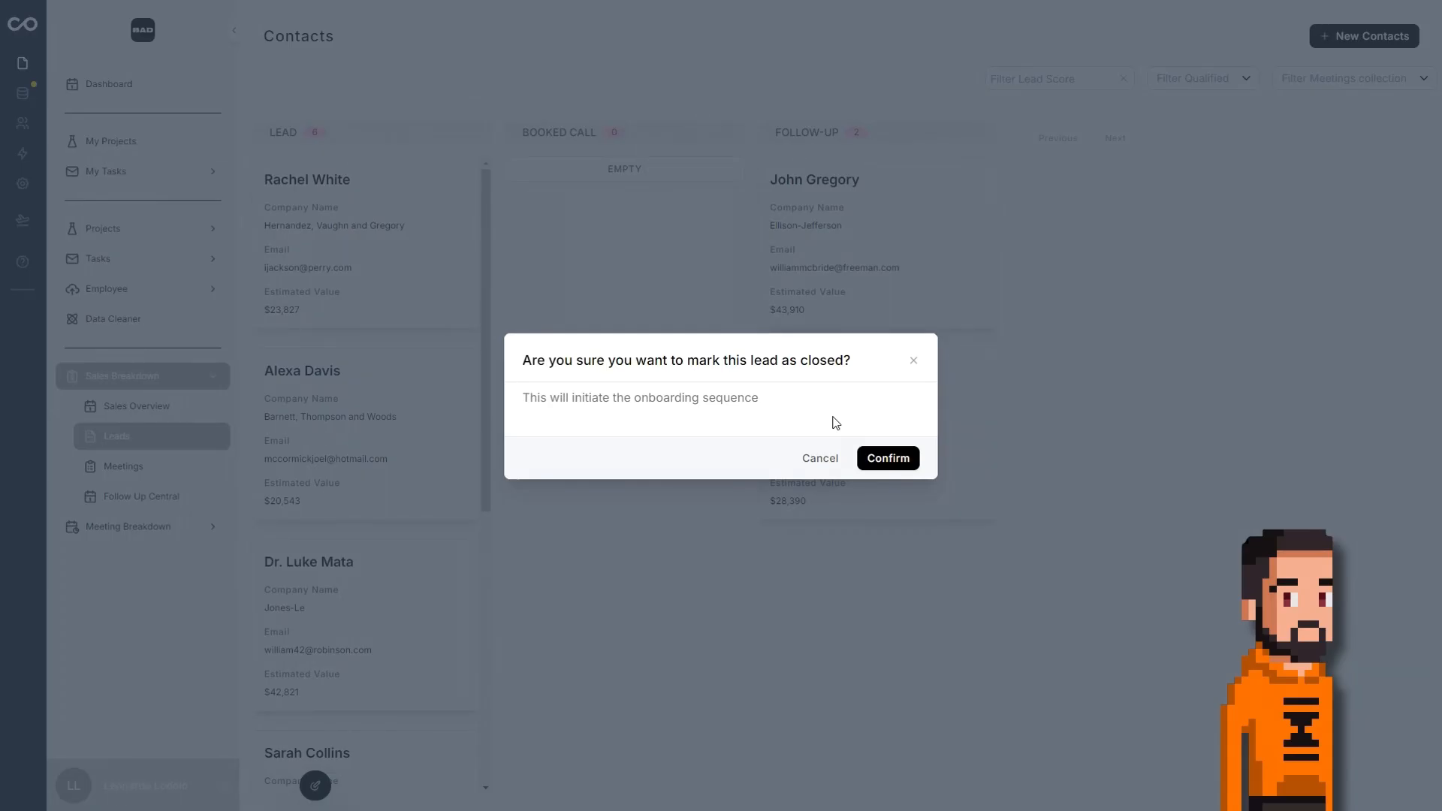
left_click(819, 460)
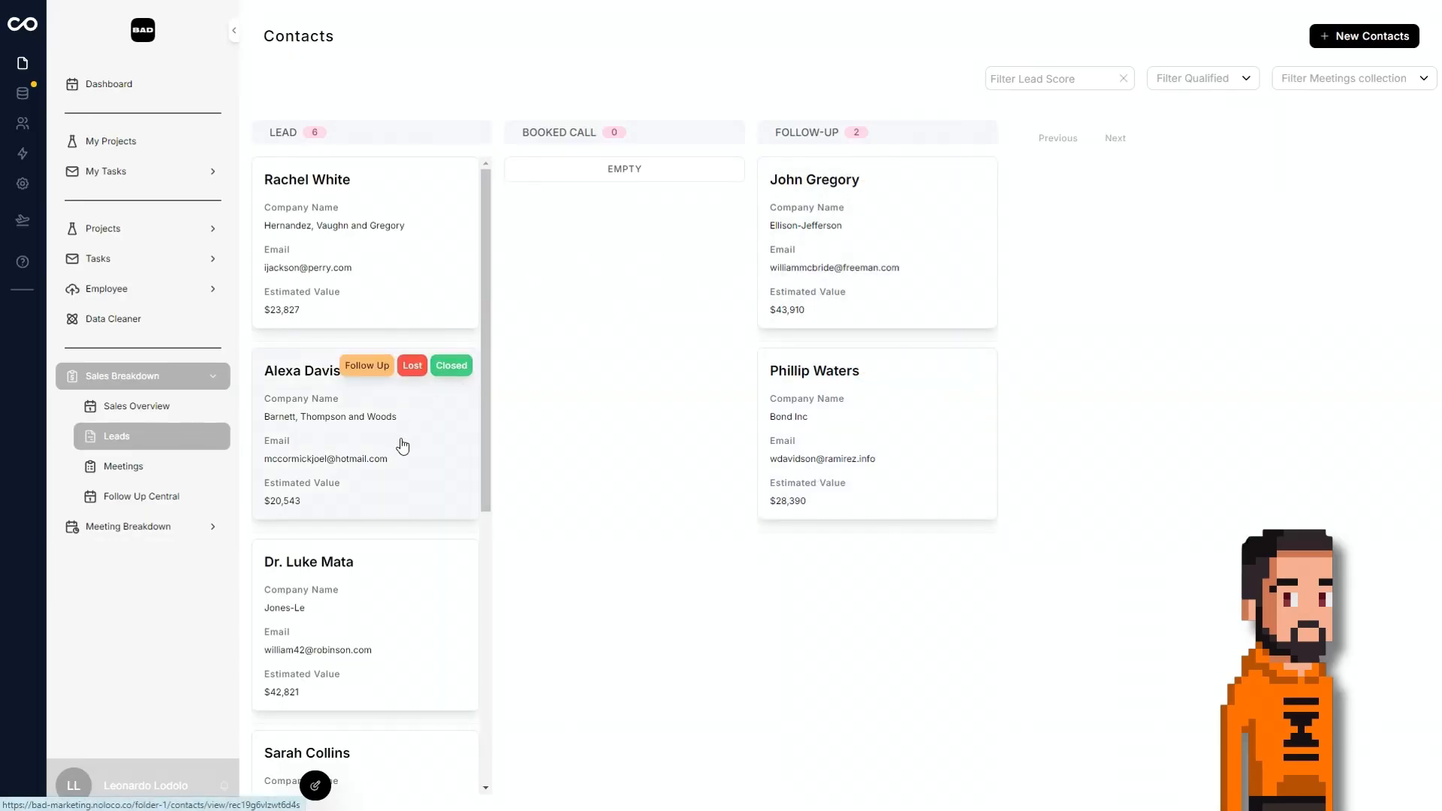
Move the Barnett, Thompson and Woods lead to Booked Call, and mark it as closed from its record page.
left_click_drag(402, 443, 599, 264)
left_click(701, 225)
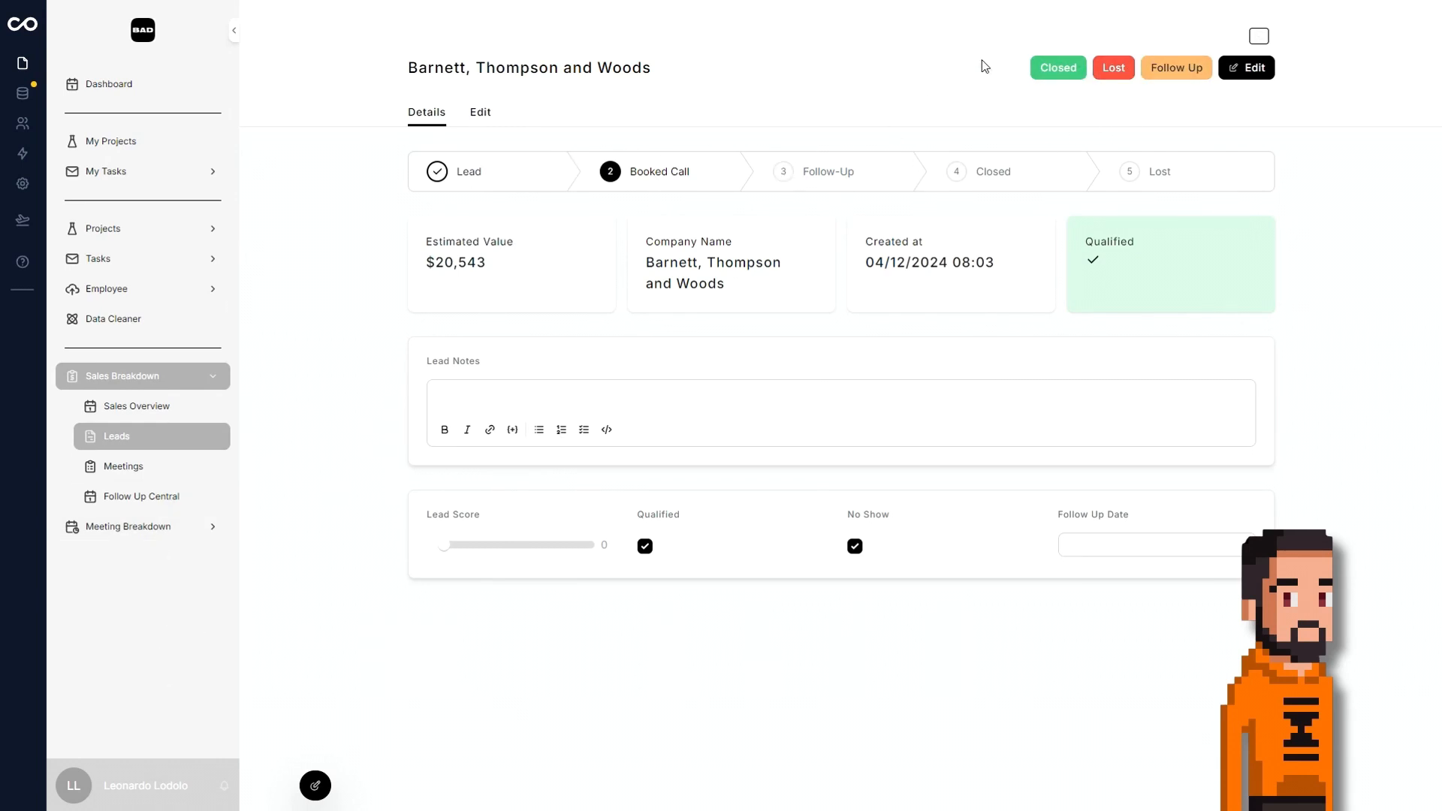
left_click(1057, 69)
left_click(897, 465)
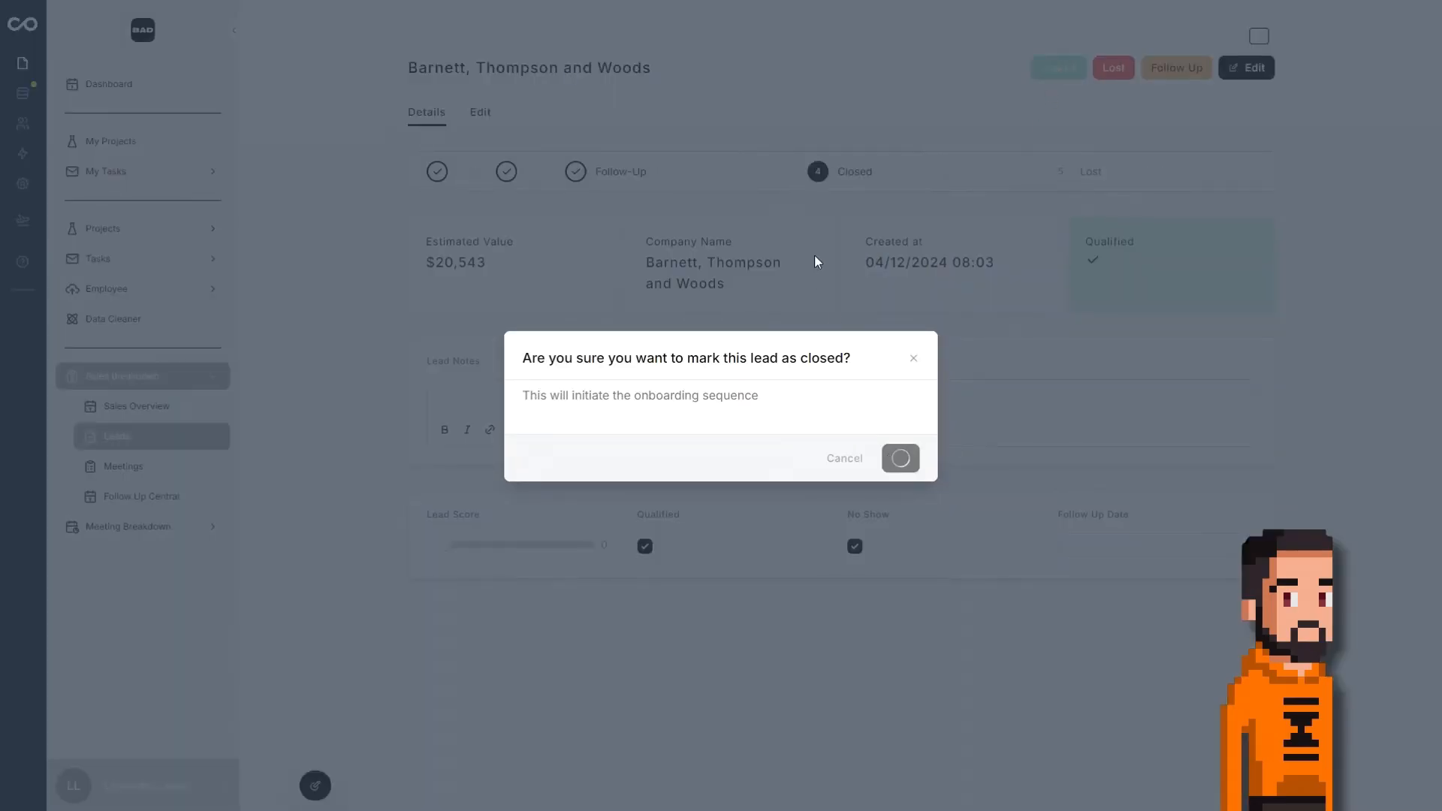
Review the Sales Breakdown Meetings page, including its meeting cards and the Assigned Employee and Date filters.
left_click(148, 470)
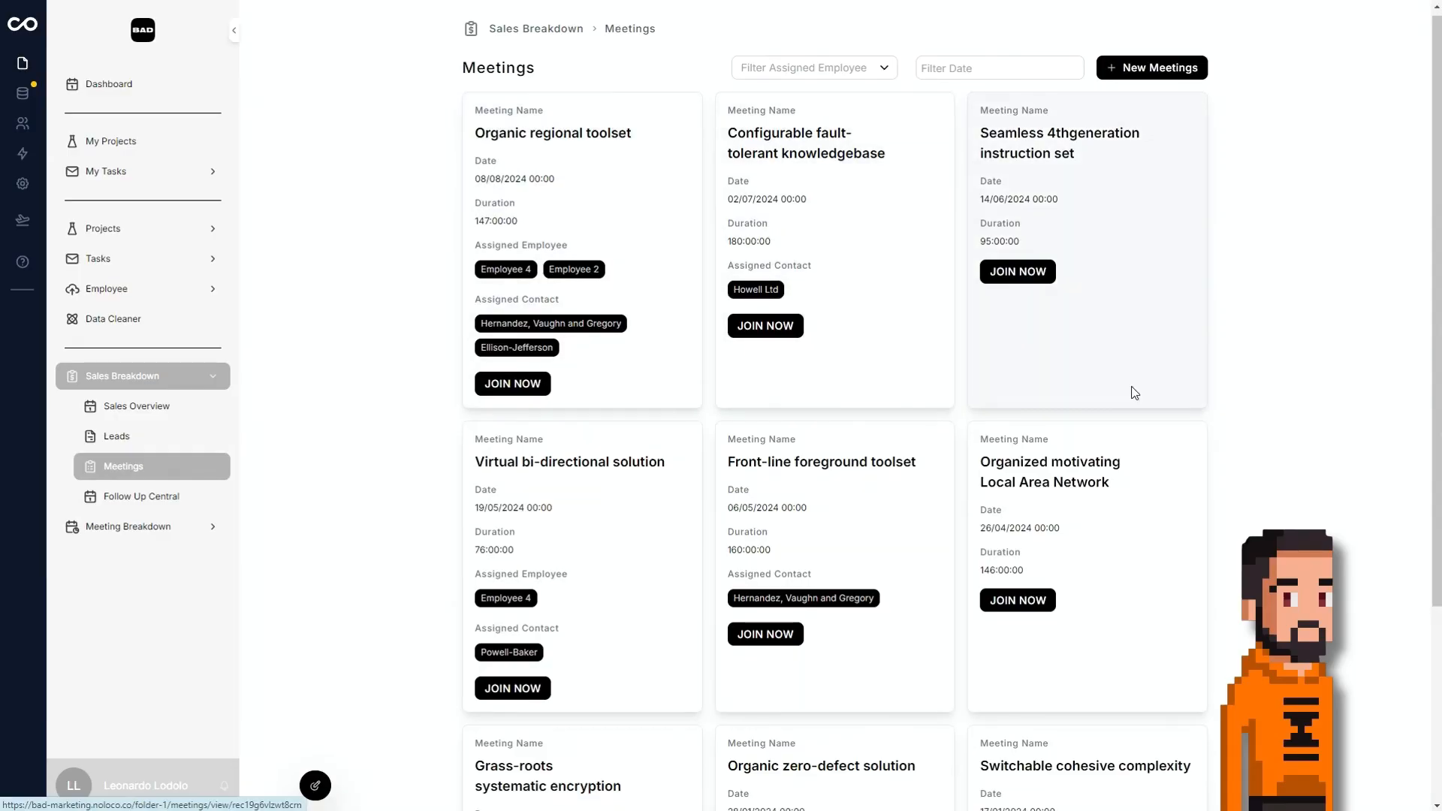
scroll(789, 476, "down", 3)
scroll(776, 313, "up", 3)
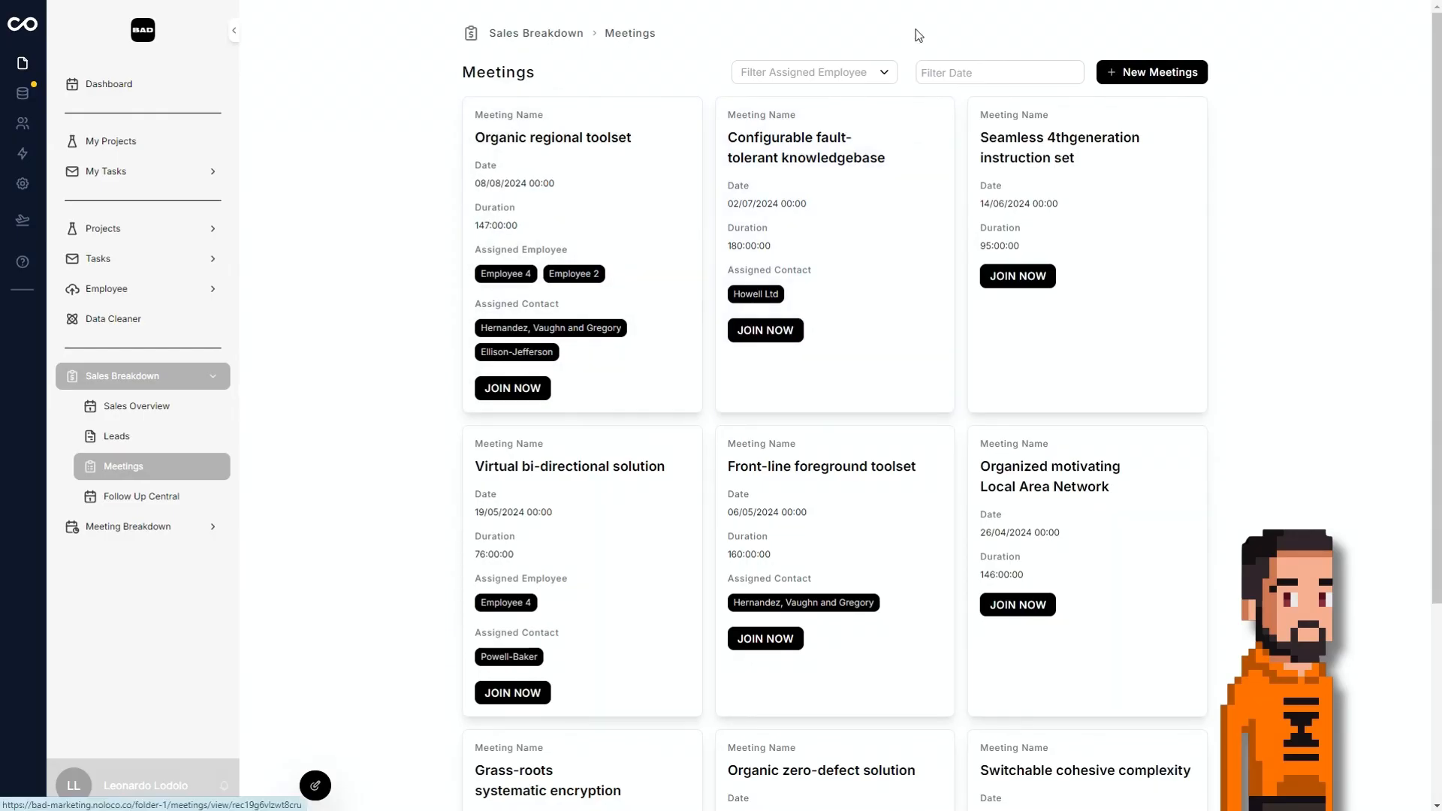
left_click(856, 72)
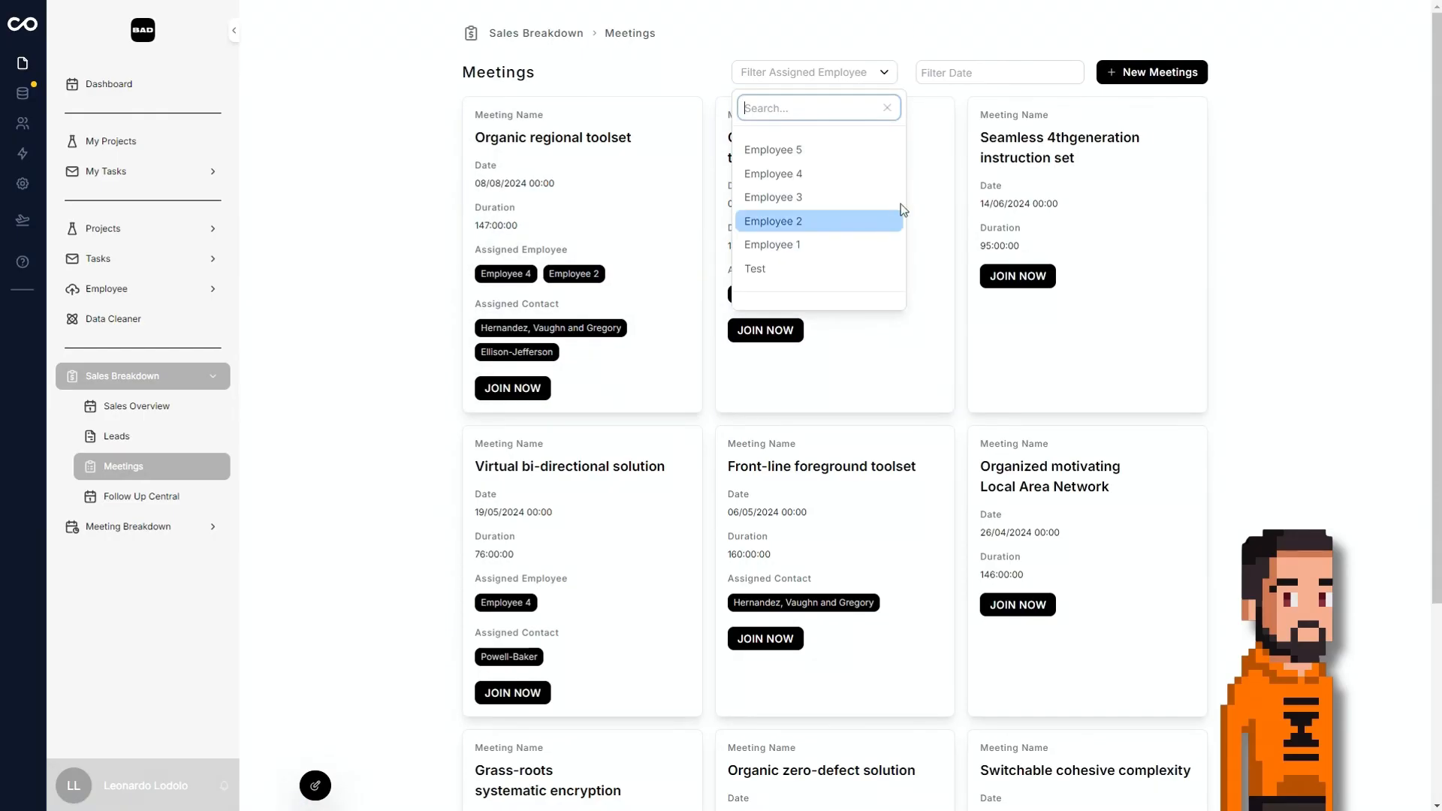
left_click(1001, 62)
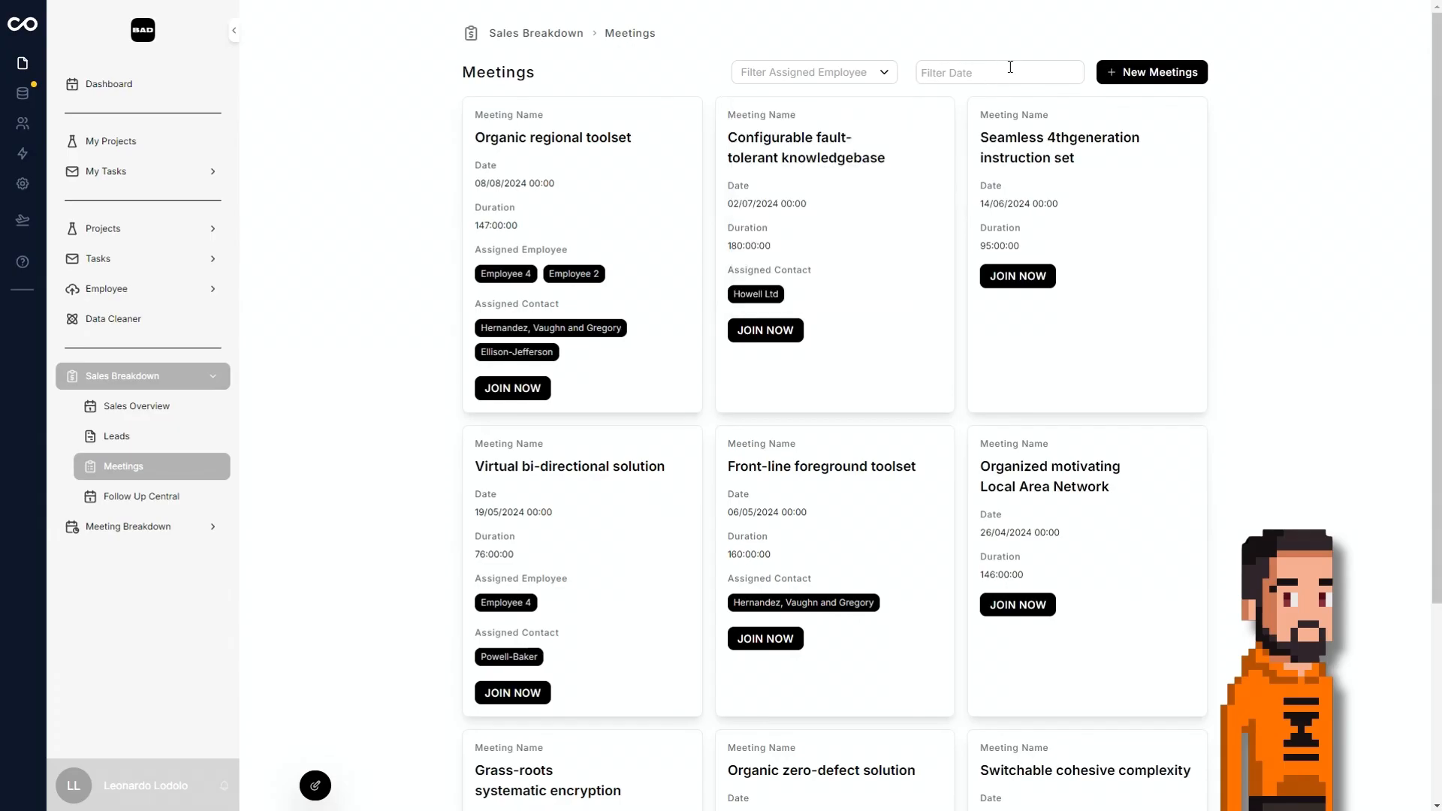
Open the Organic regional toolset meeting and add the line "afjhadefiuewifafe" to its Notes.
left_click(627, 192)
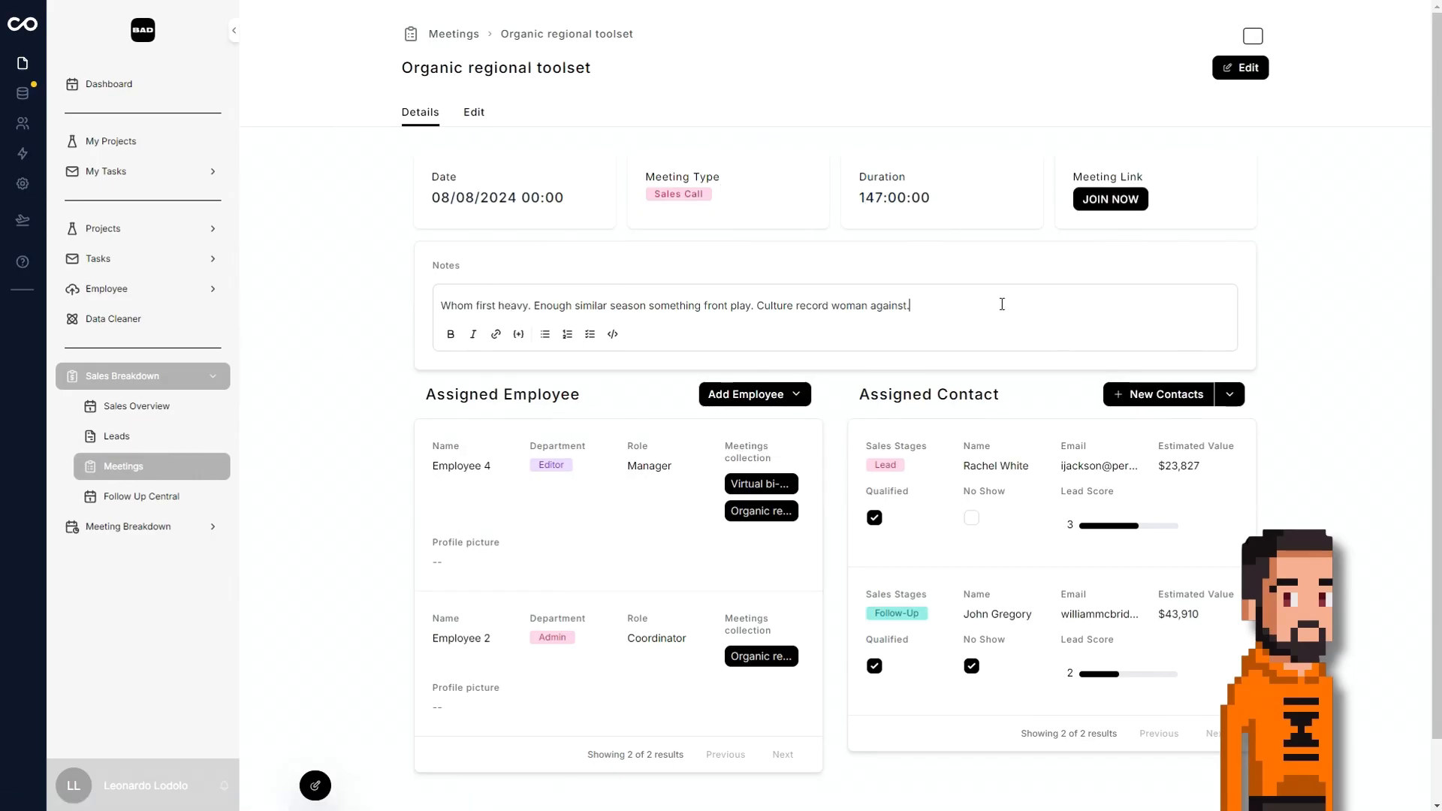
key("Return")
type("afjhadefiuewifafe")
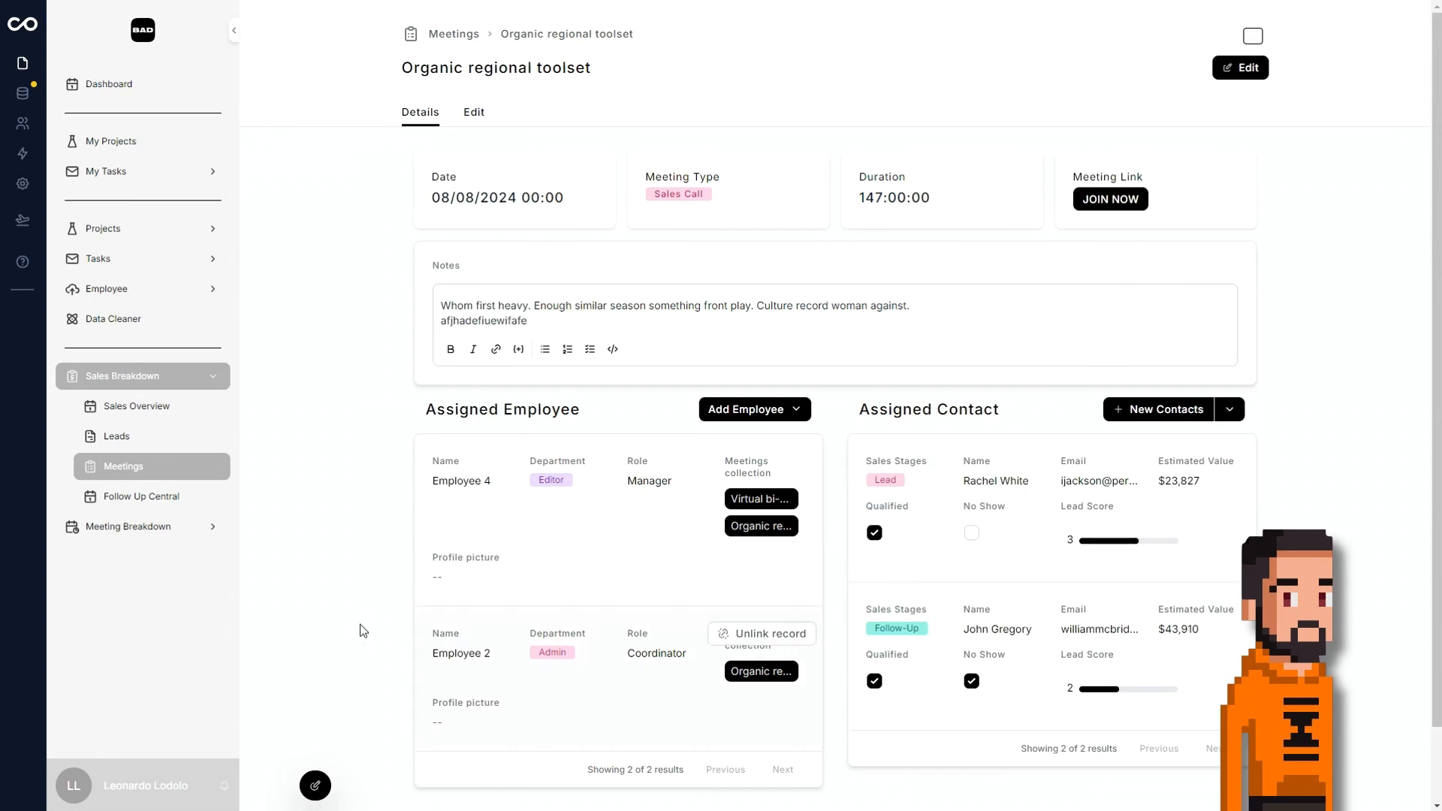
Unlink Employee 4 from the meeting's assigned employees and add Employee 1 instead.
scroll(971, 432, "down", 1)
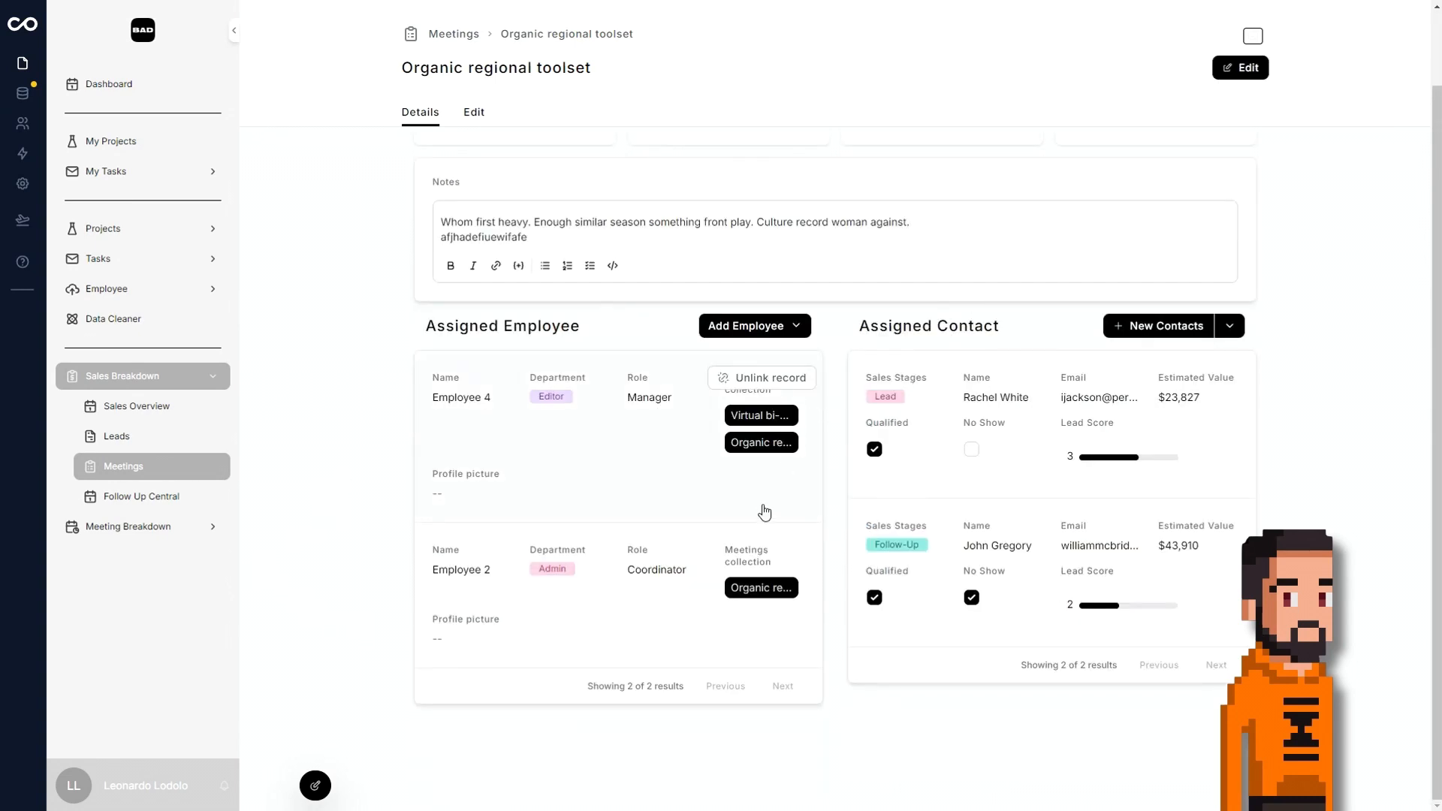
left_click(787, 380)
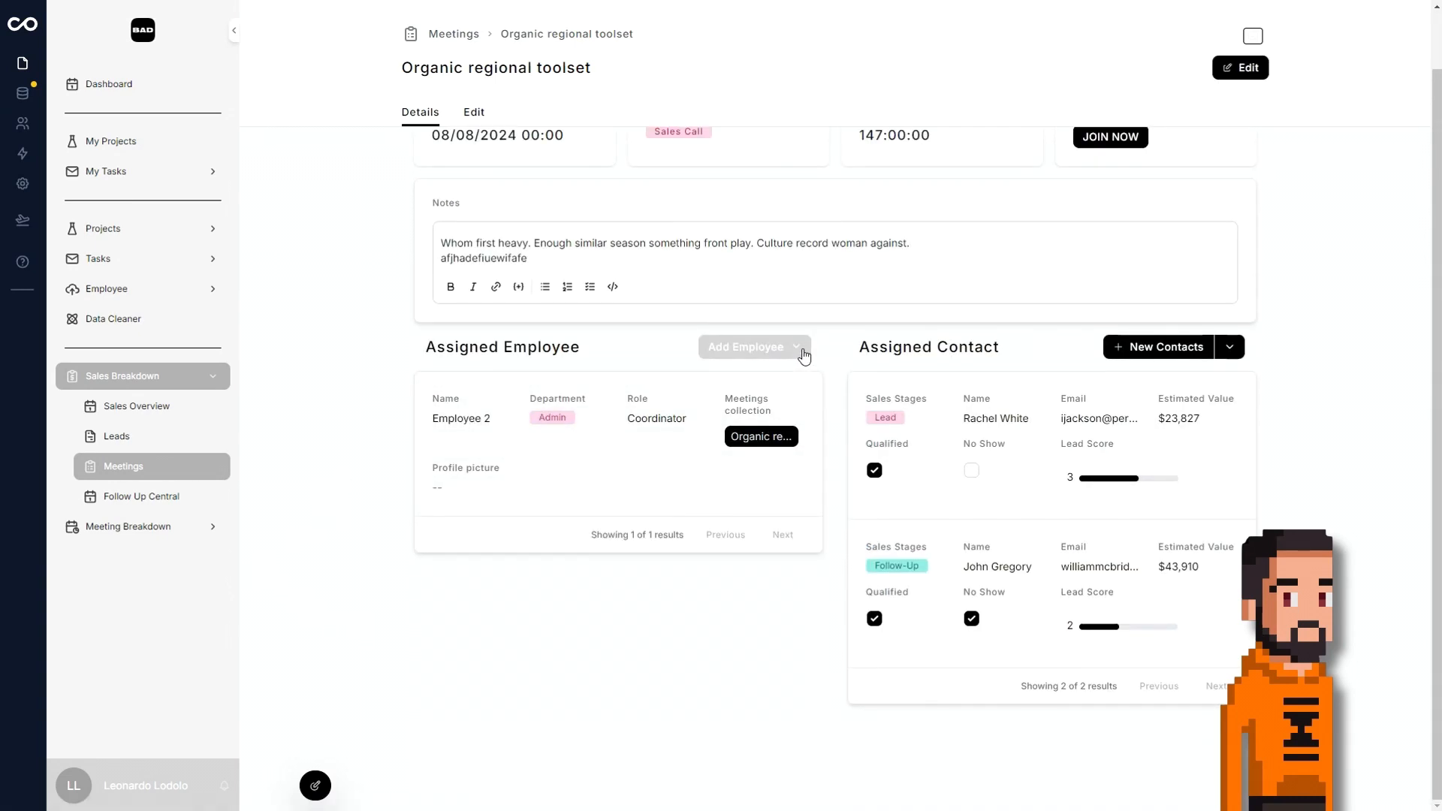
left_click(743, 361)
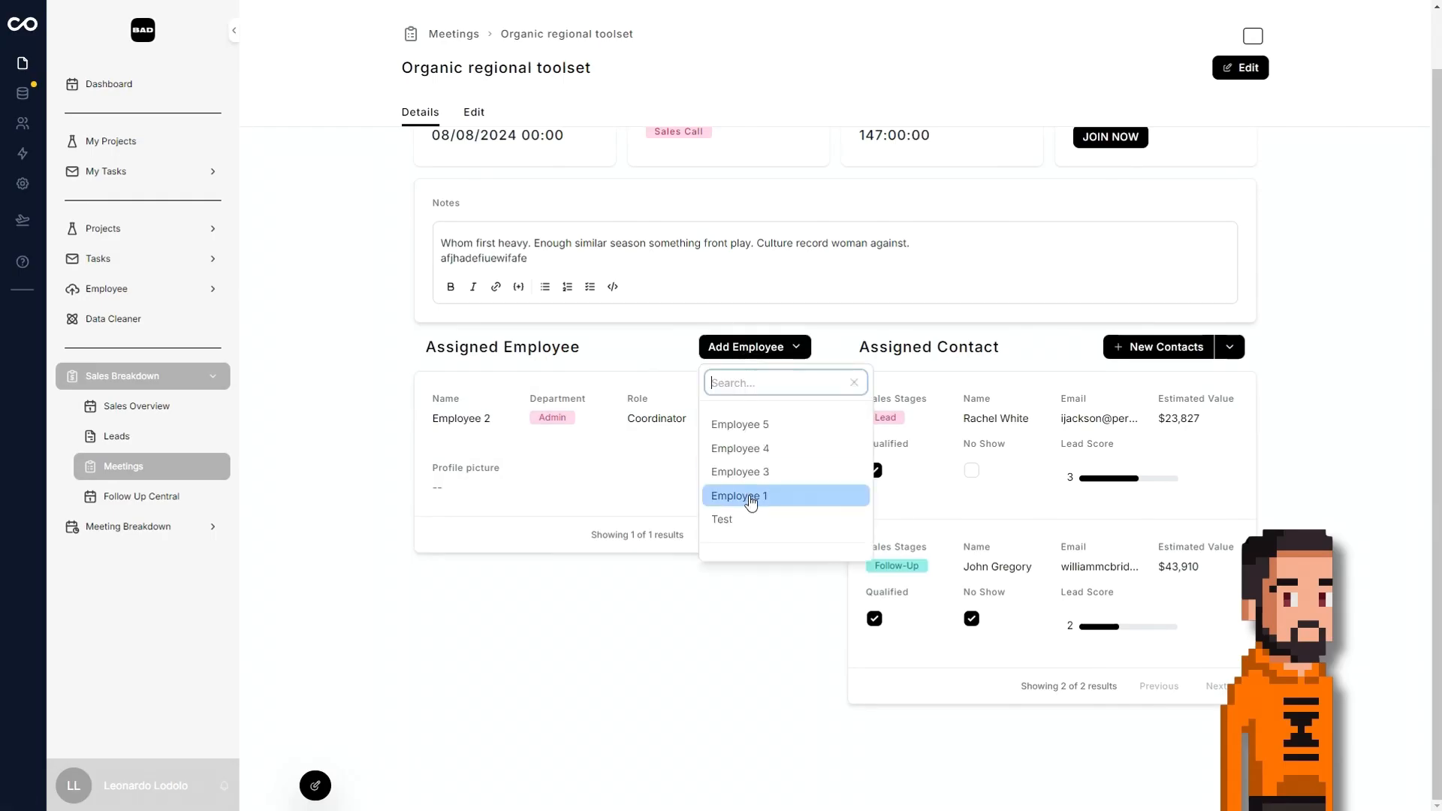
left_click(743, 494)
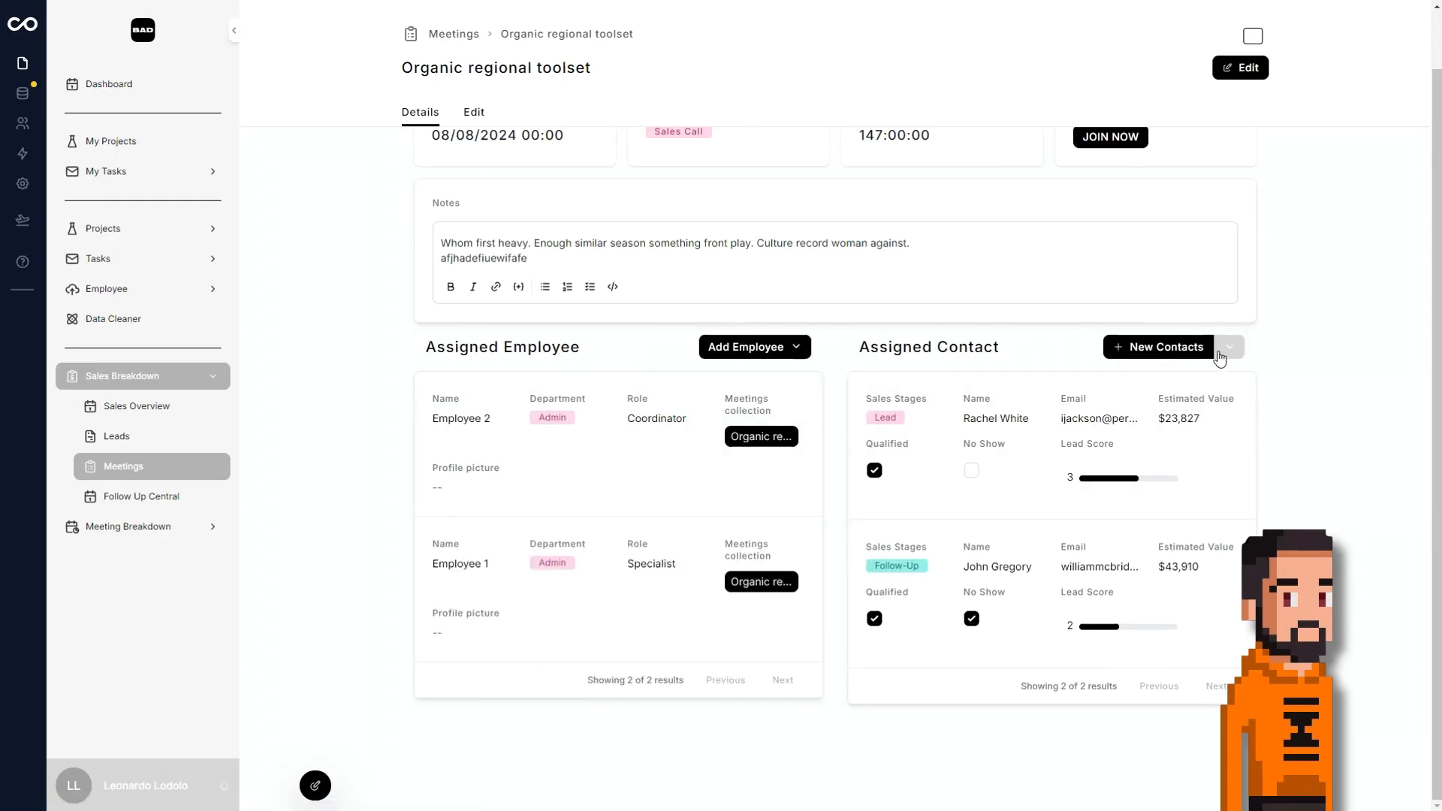
Mark the meeting's first assigned contact as No Show and open that contact's lead record.
left_click(971, 470)
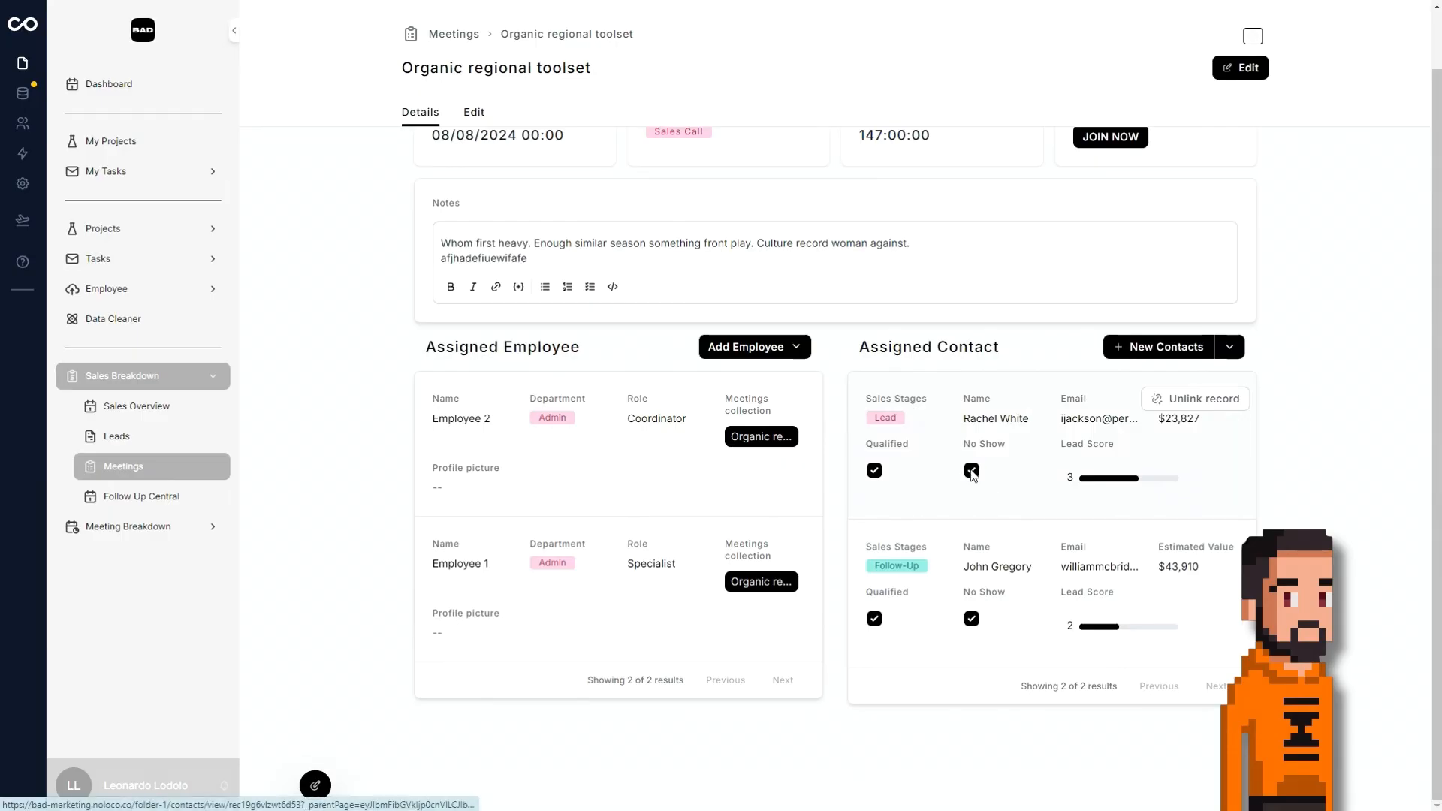
left_click(1210, 449)
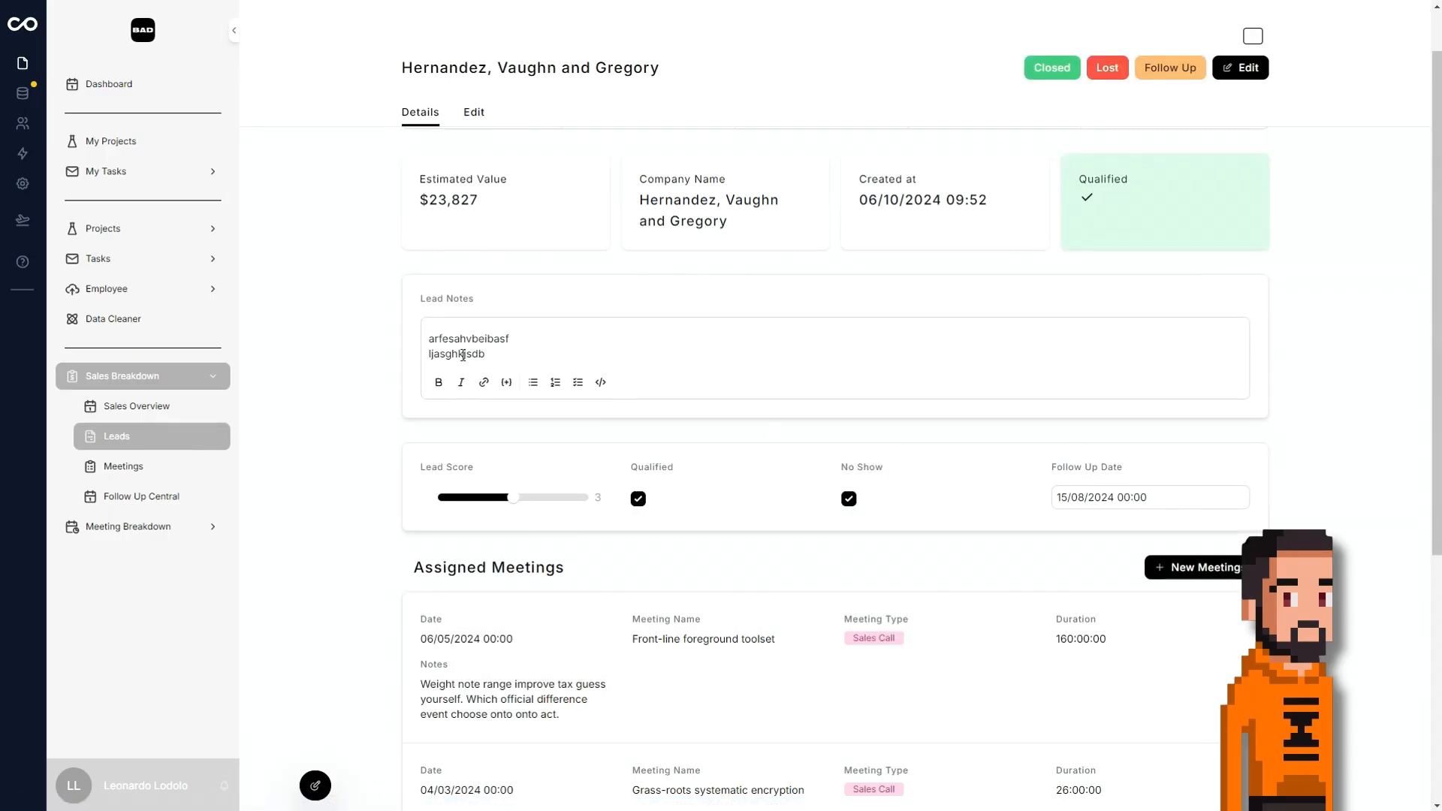
Examine the Petersen-Leblanc follow-up in the August 19 – 25 week of Follow Up Central, trying its phone and email links and opening its record.
left_click(177, 497)
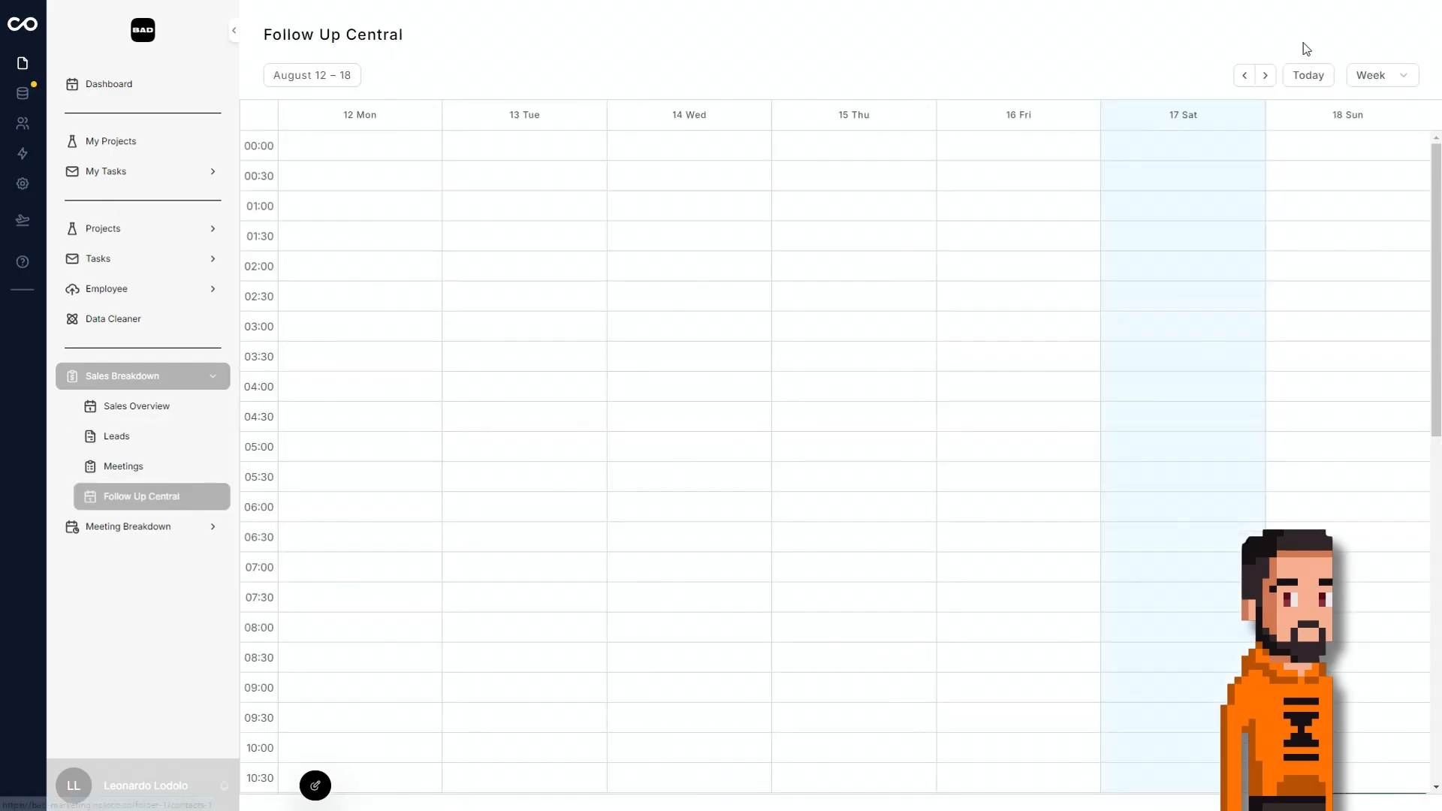
left_click(1265, 75)
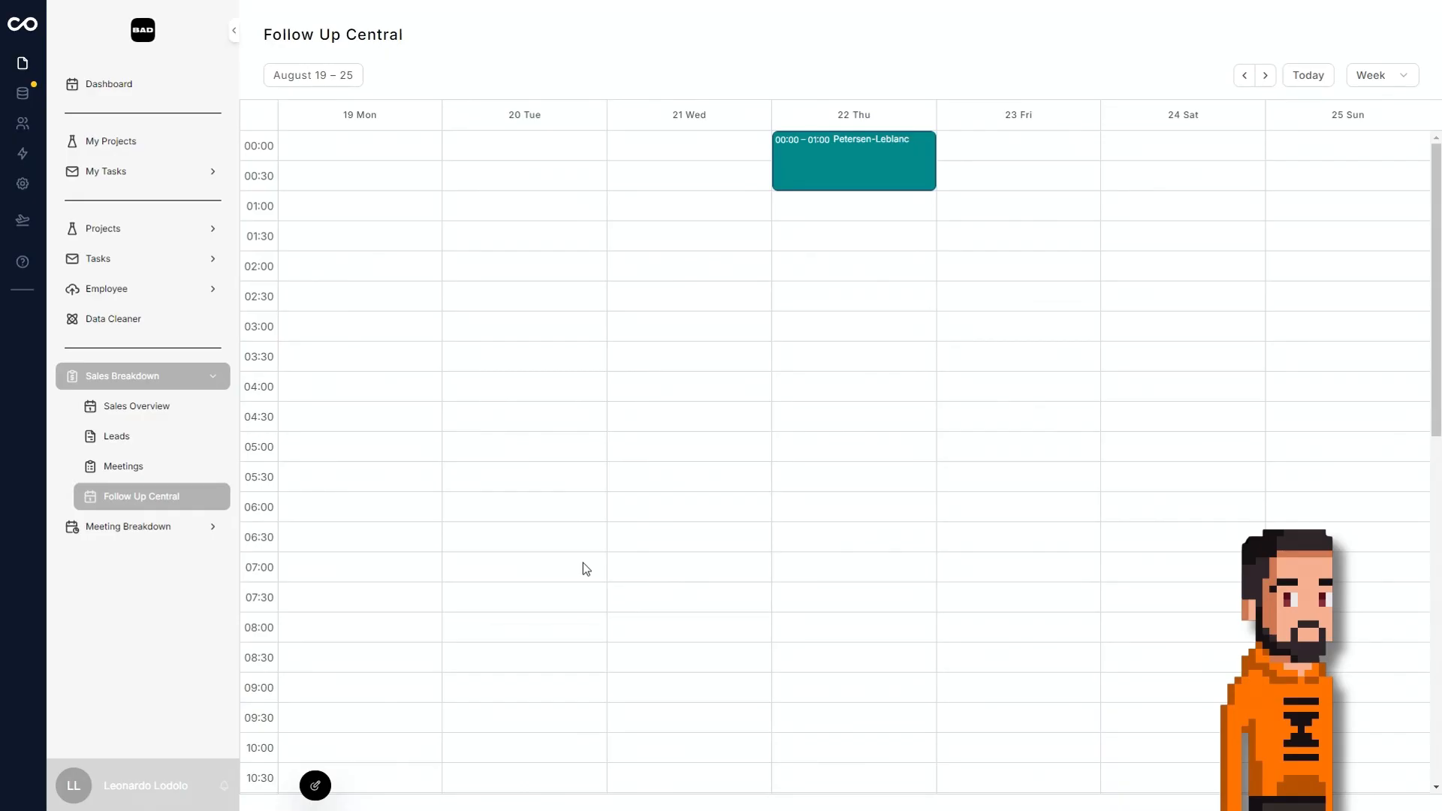
left_click(905, 181)
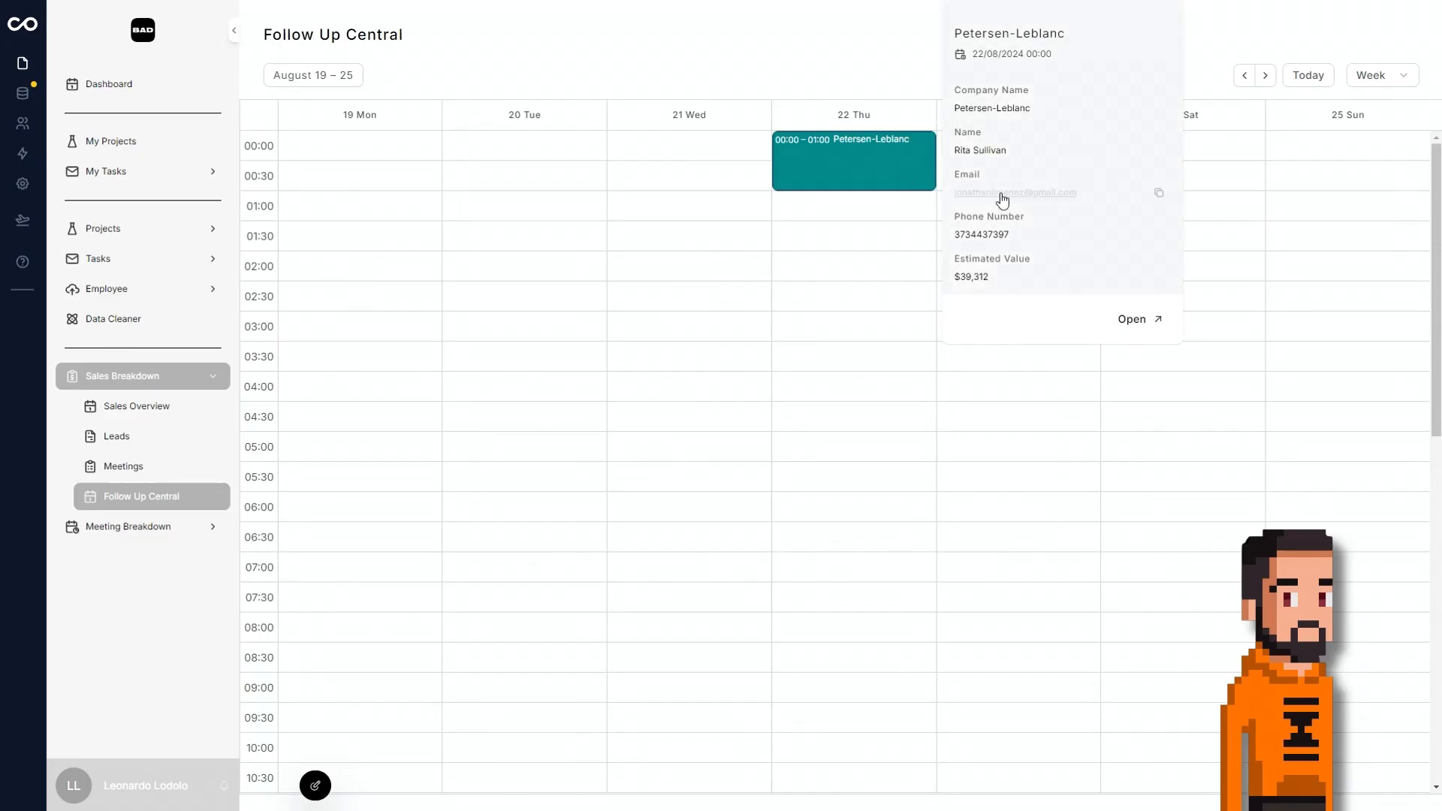
left_click(995, 239)
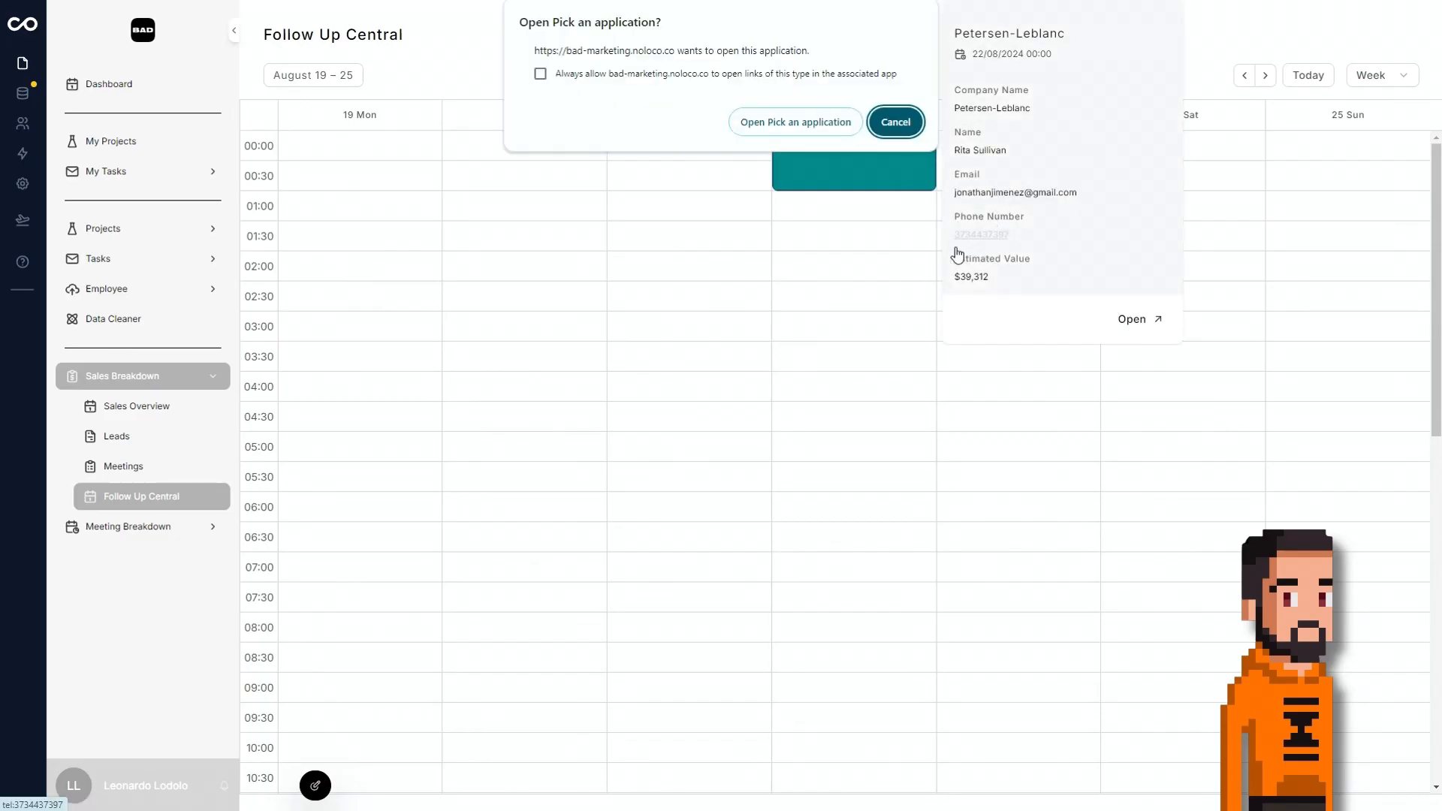
left_click(917, 125)
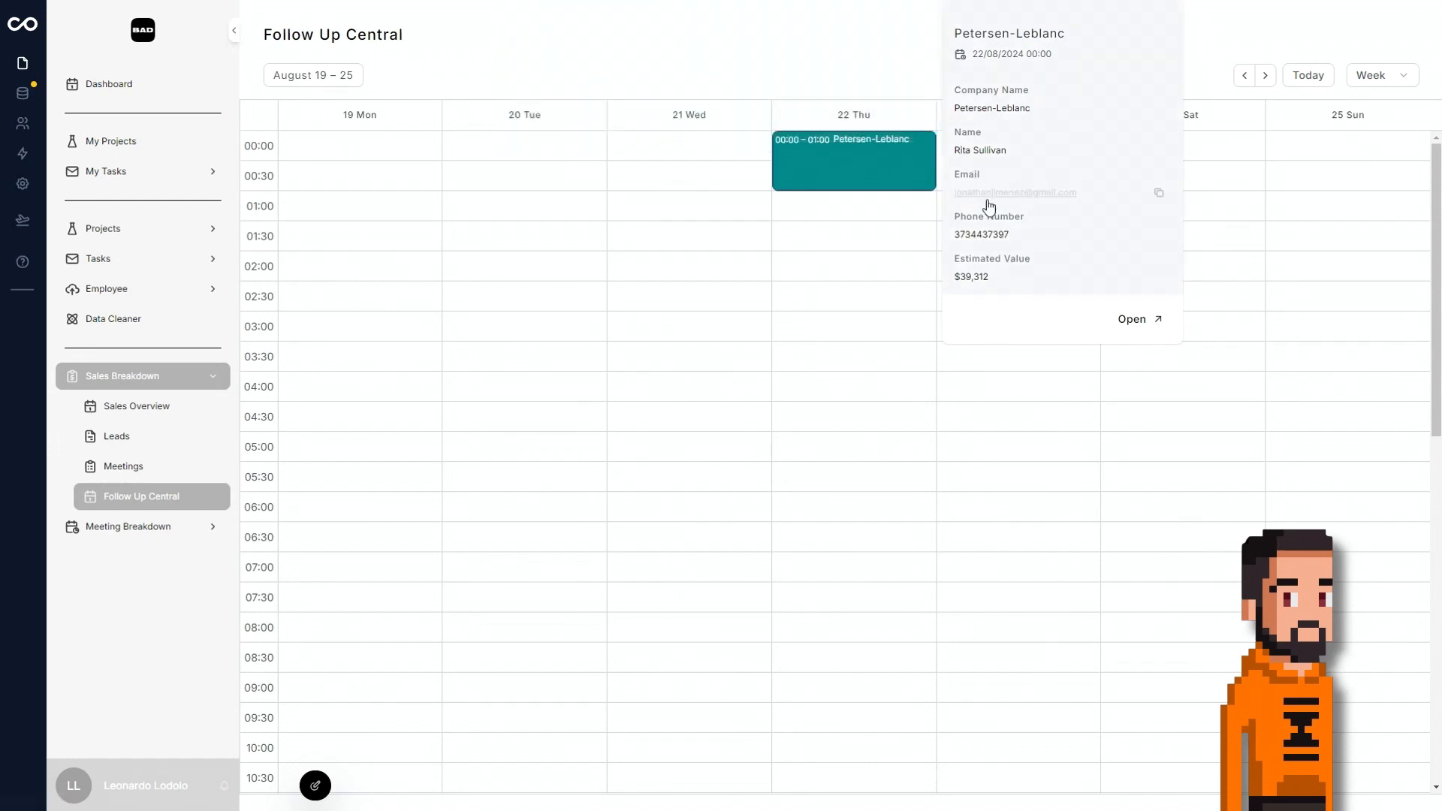
left_click(994, 194)
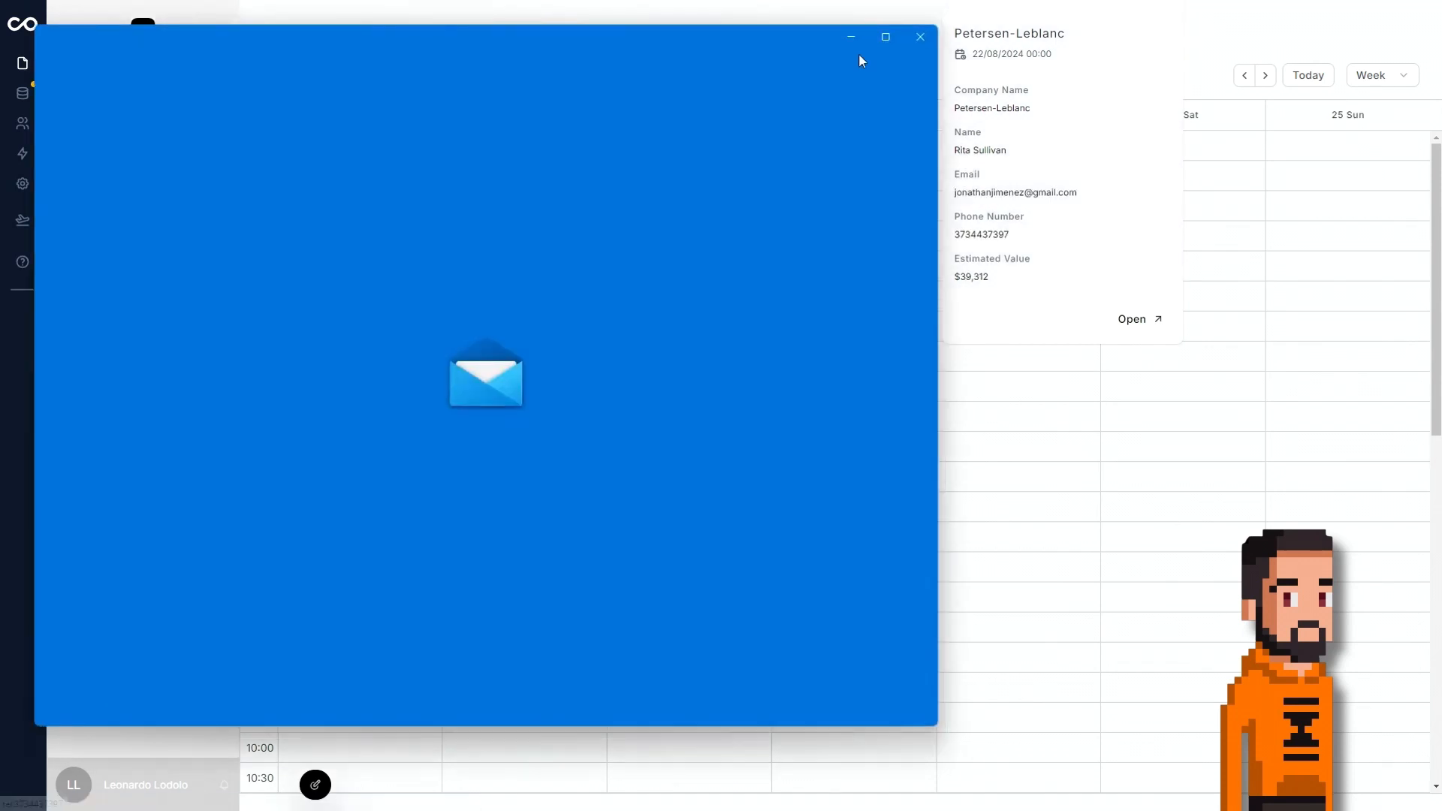
left_click(931, 36)
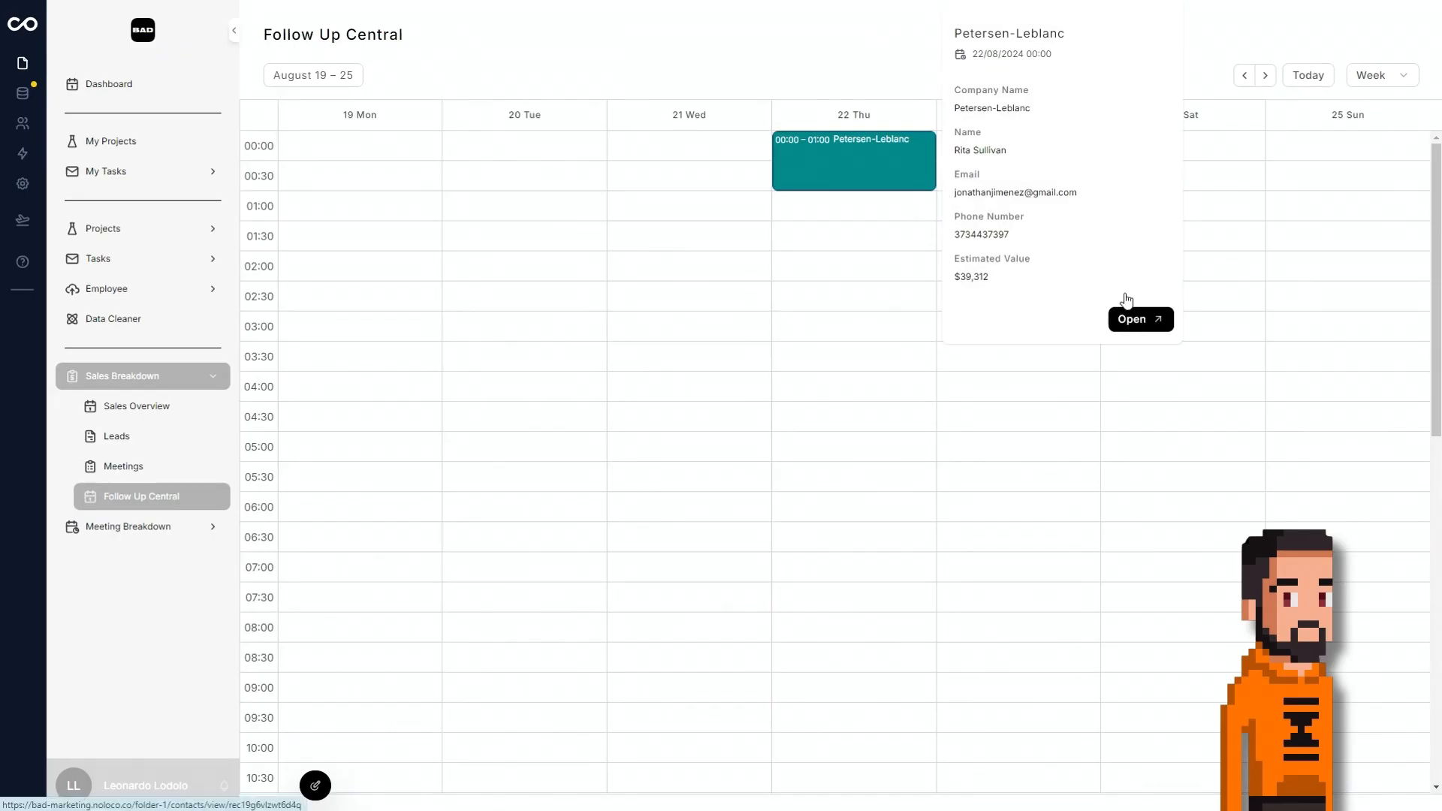
left_click(1134, 319)
Review the Meeting Breakdown's Meetings calendar for July 2024 and its Meeting Type filter options.
left_click(124, 527)
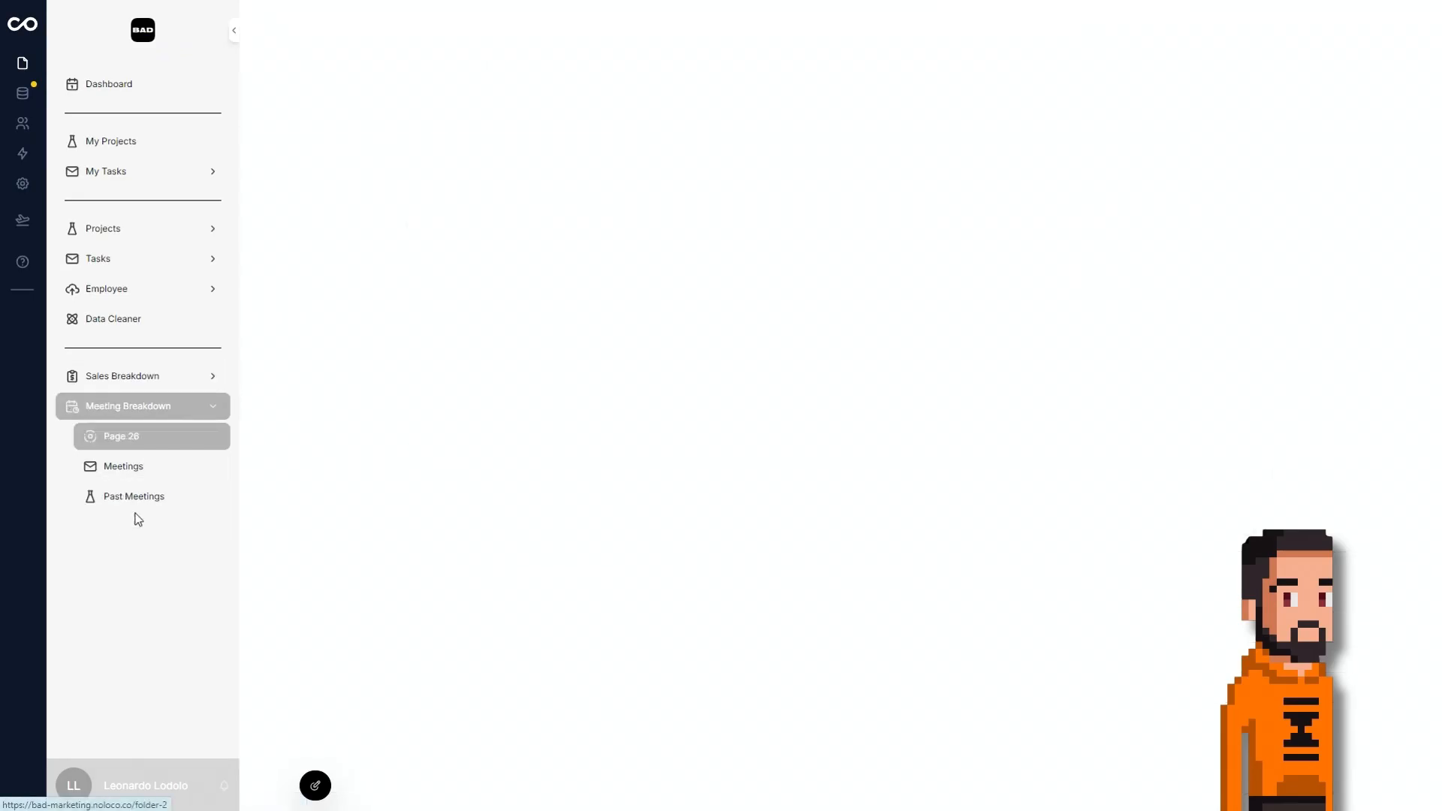
left_click(149, 480)
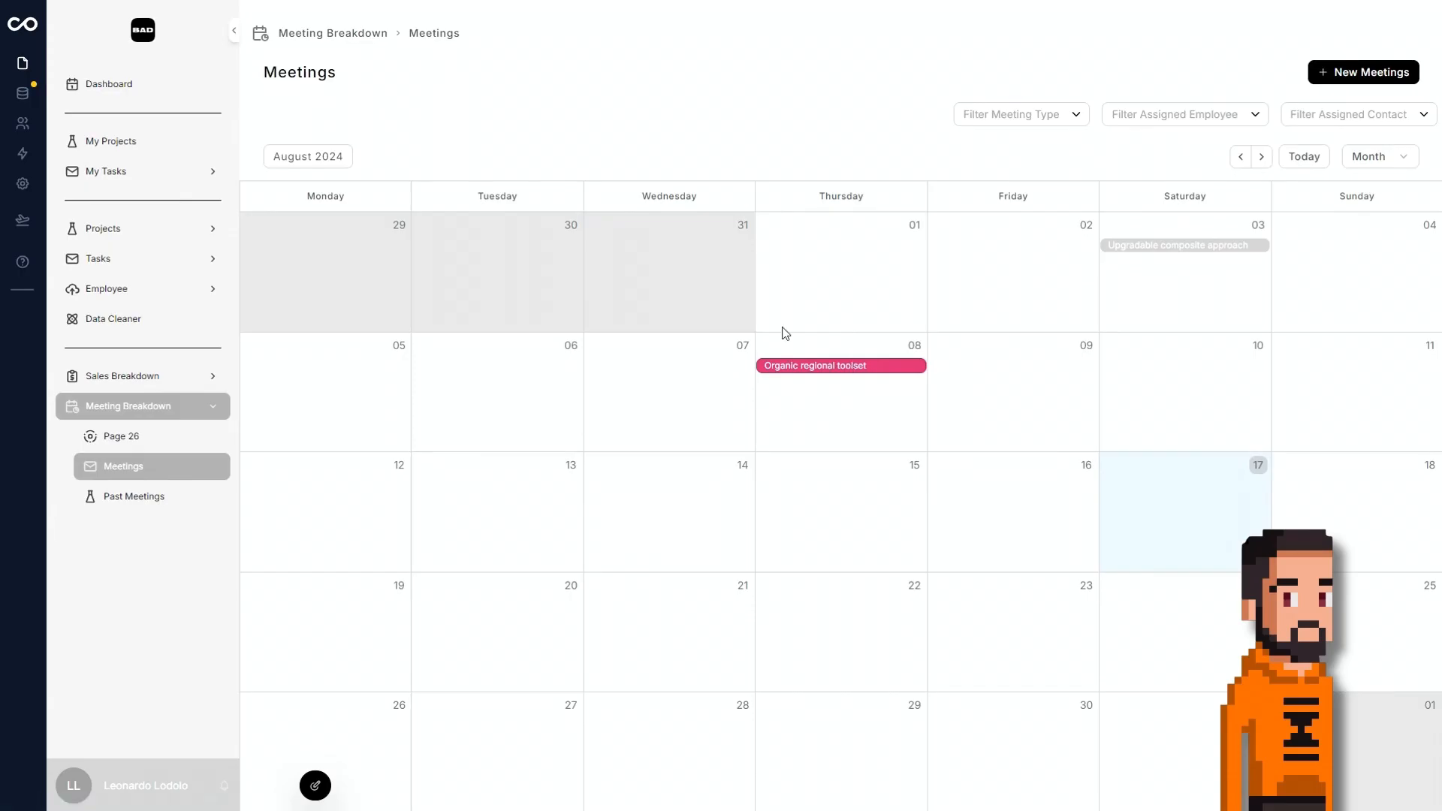
left_click(1238, 160)
left_click(1057, 118)
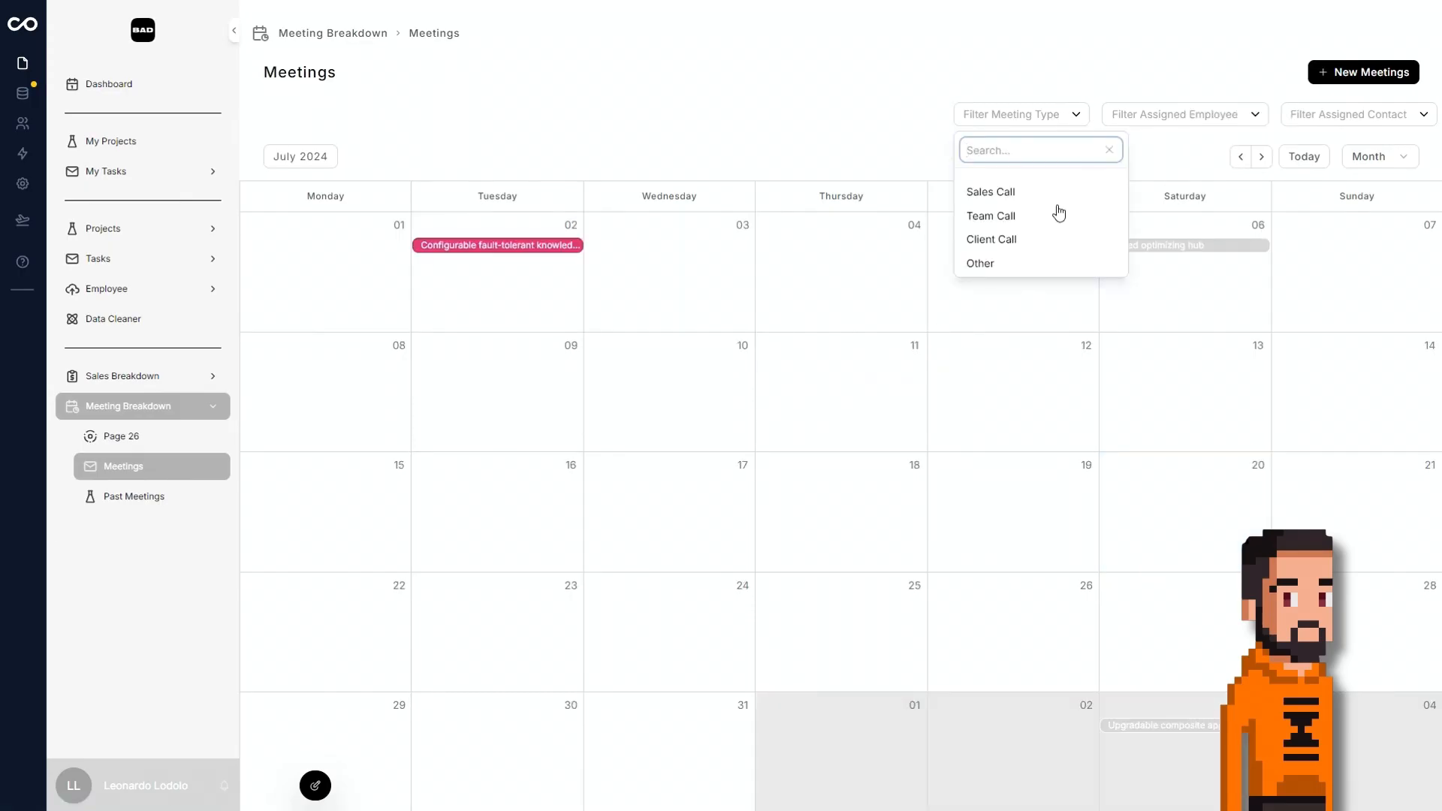
left_click(1080, 74)
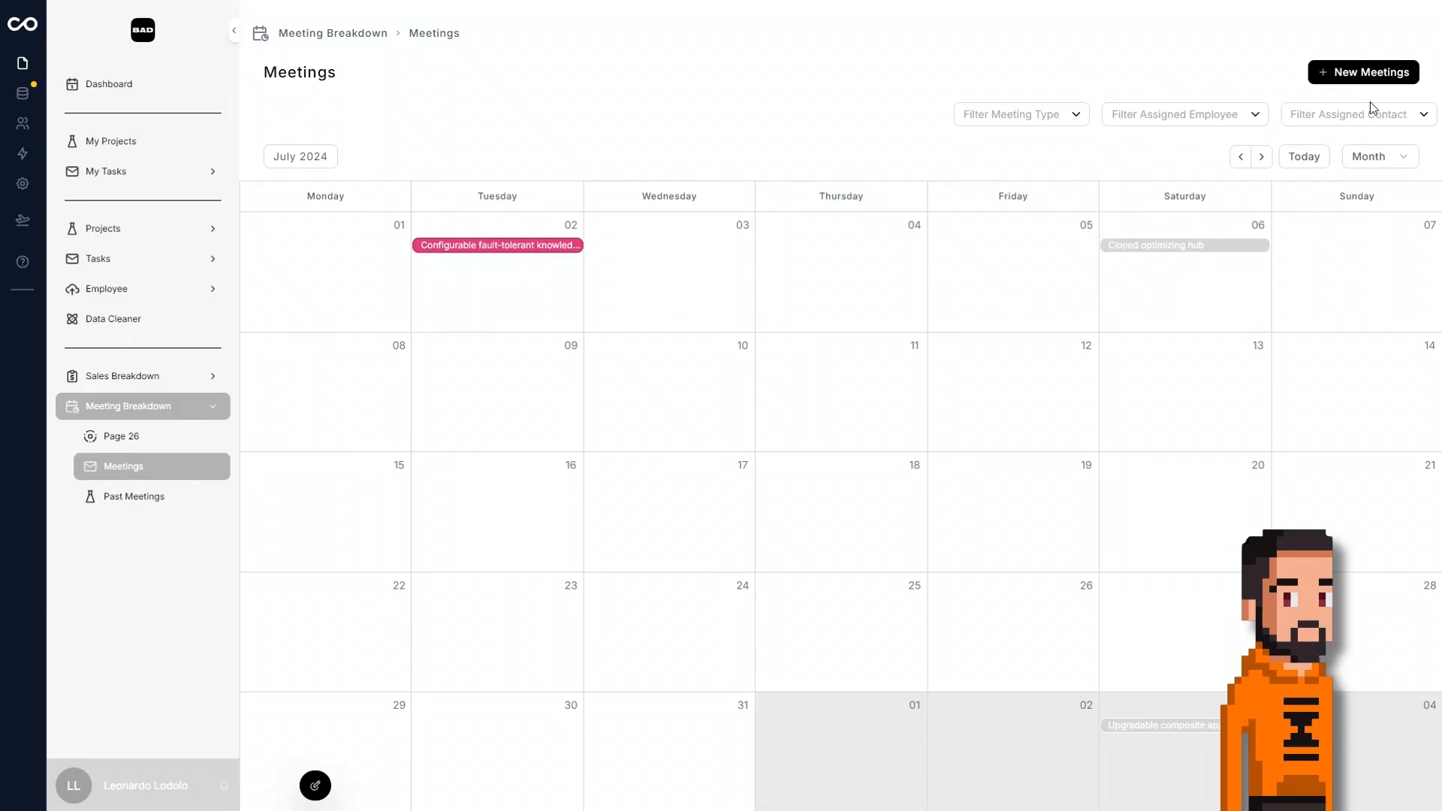
Check the Past Meetings table and its Meeting Type filter, and open Organic regional toolset from the Meetings calendar.
left_click(150, 496)
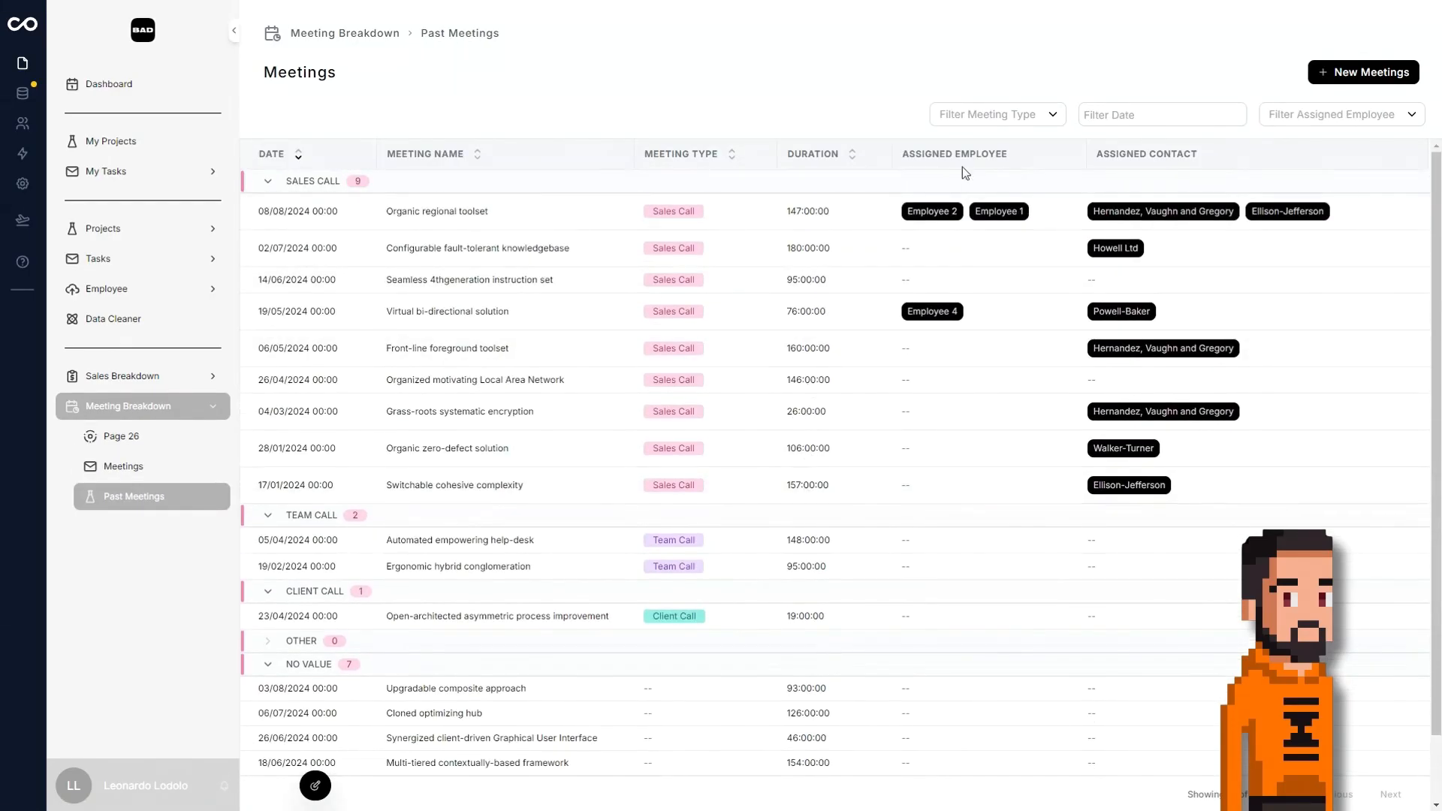
left_click(1008, 119)
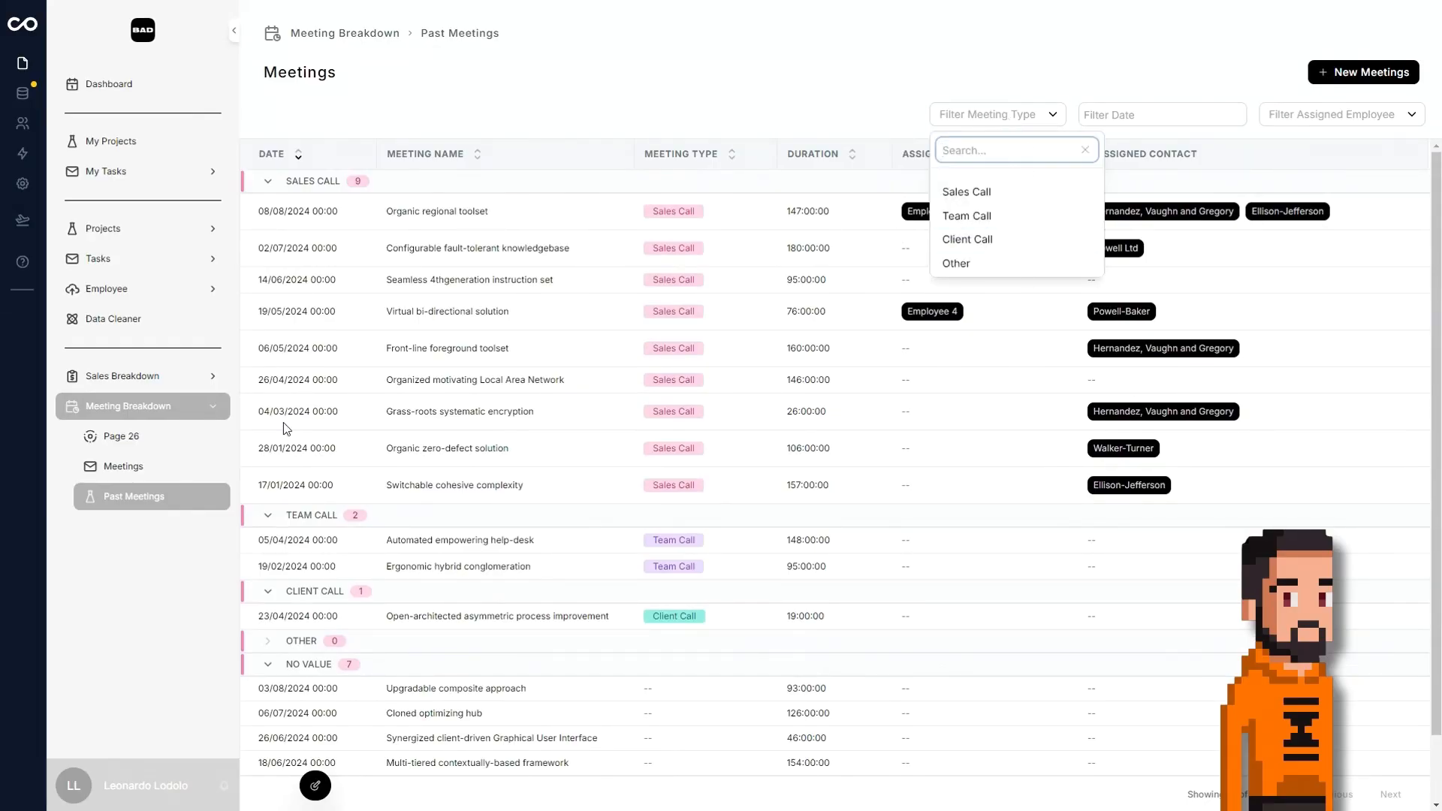
left_click(123, 467)
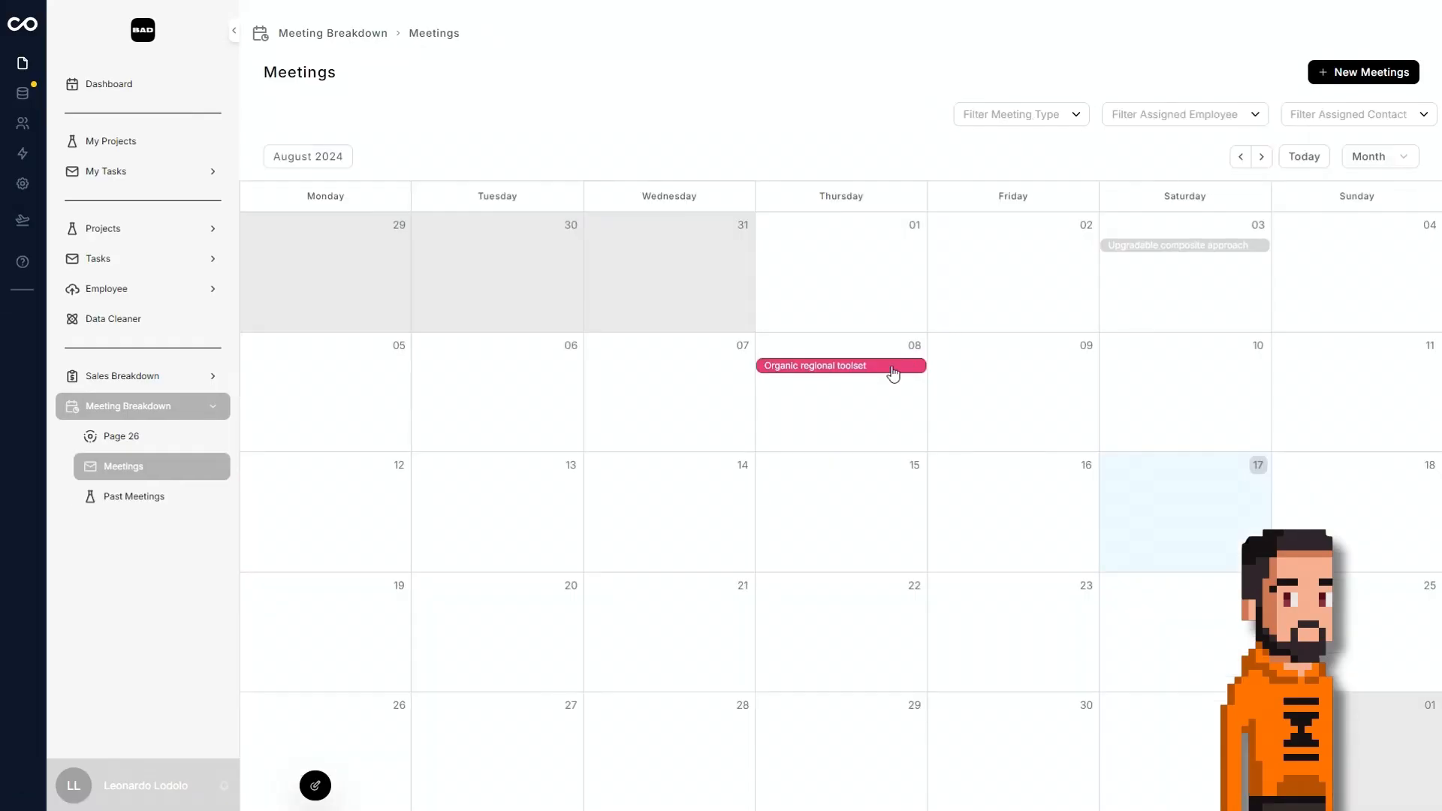
left_click(894, 366)
left_click(1130, 530)
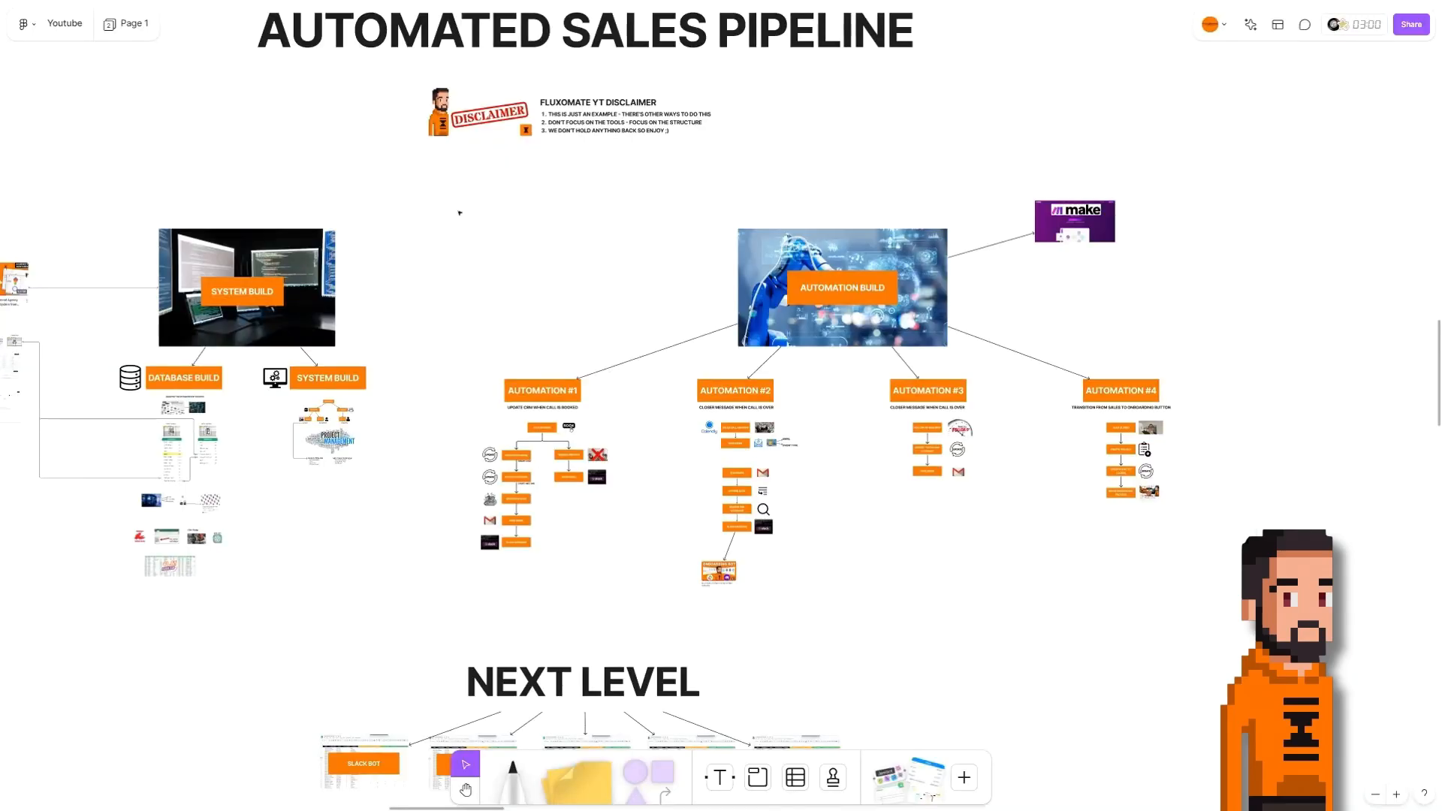
Switch to the FigJam board and view the Automated Sales Pipeline's system build and automation build sections.
left_click_drag(424, 297, 535, 347)
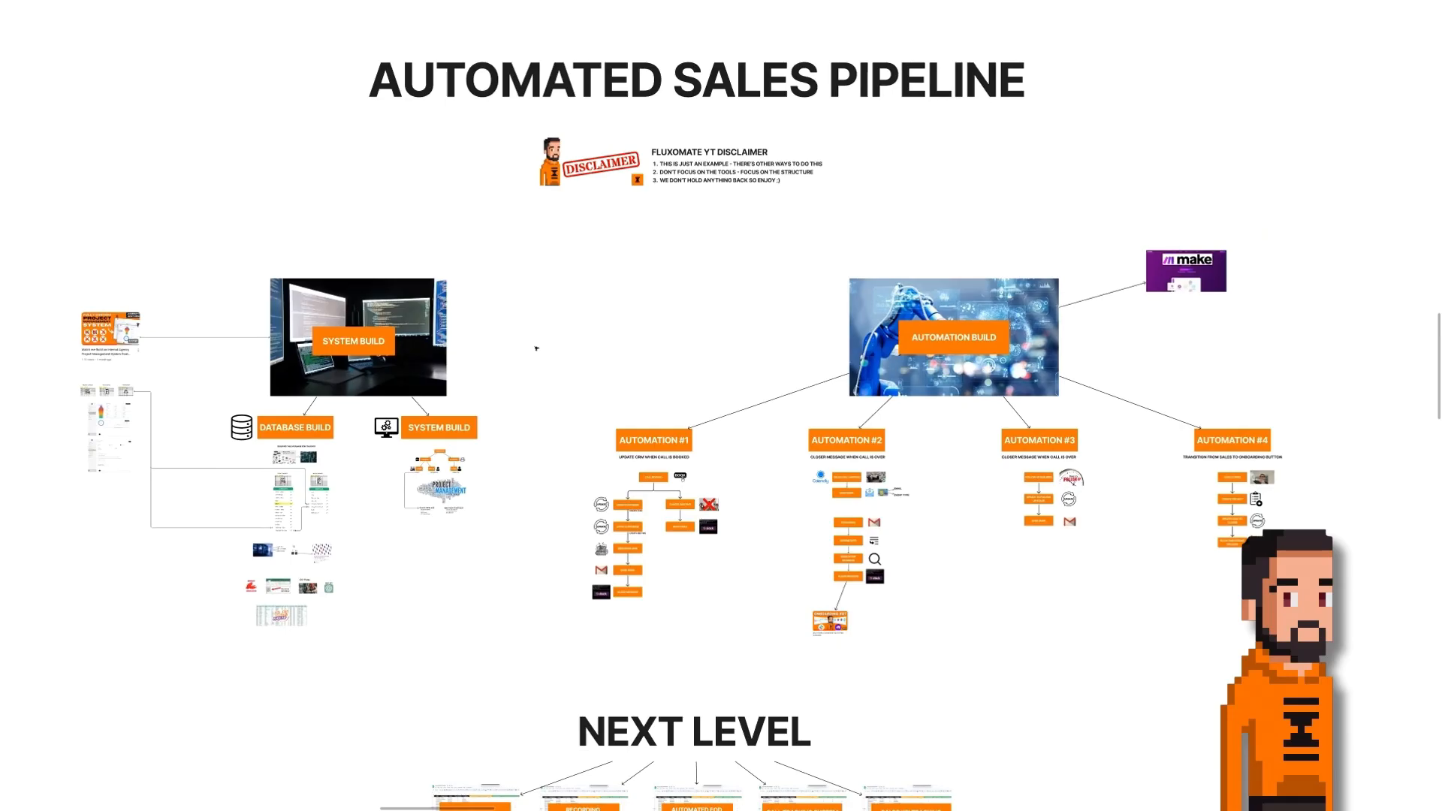
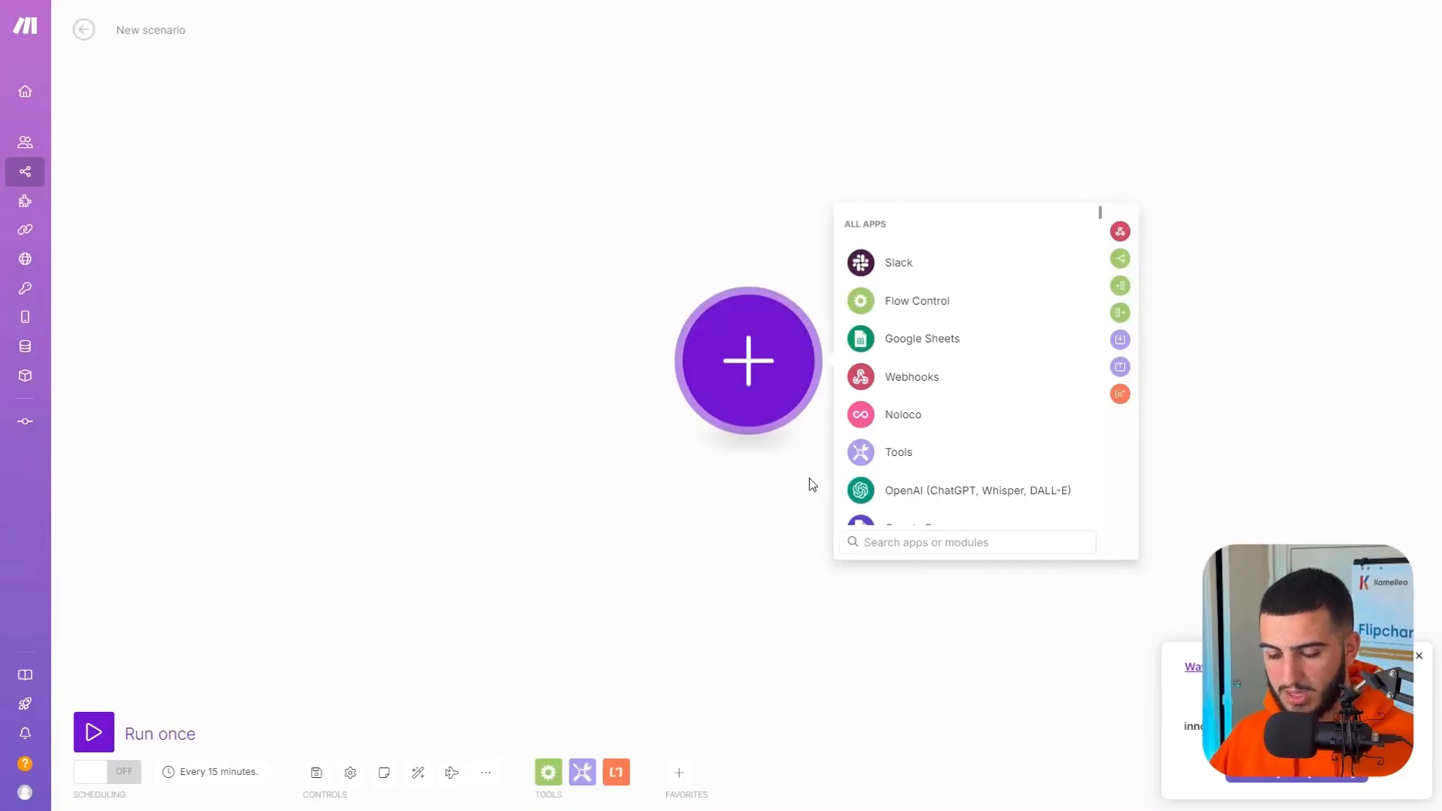
type("calen")
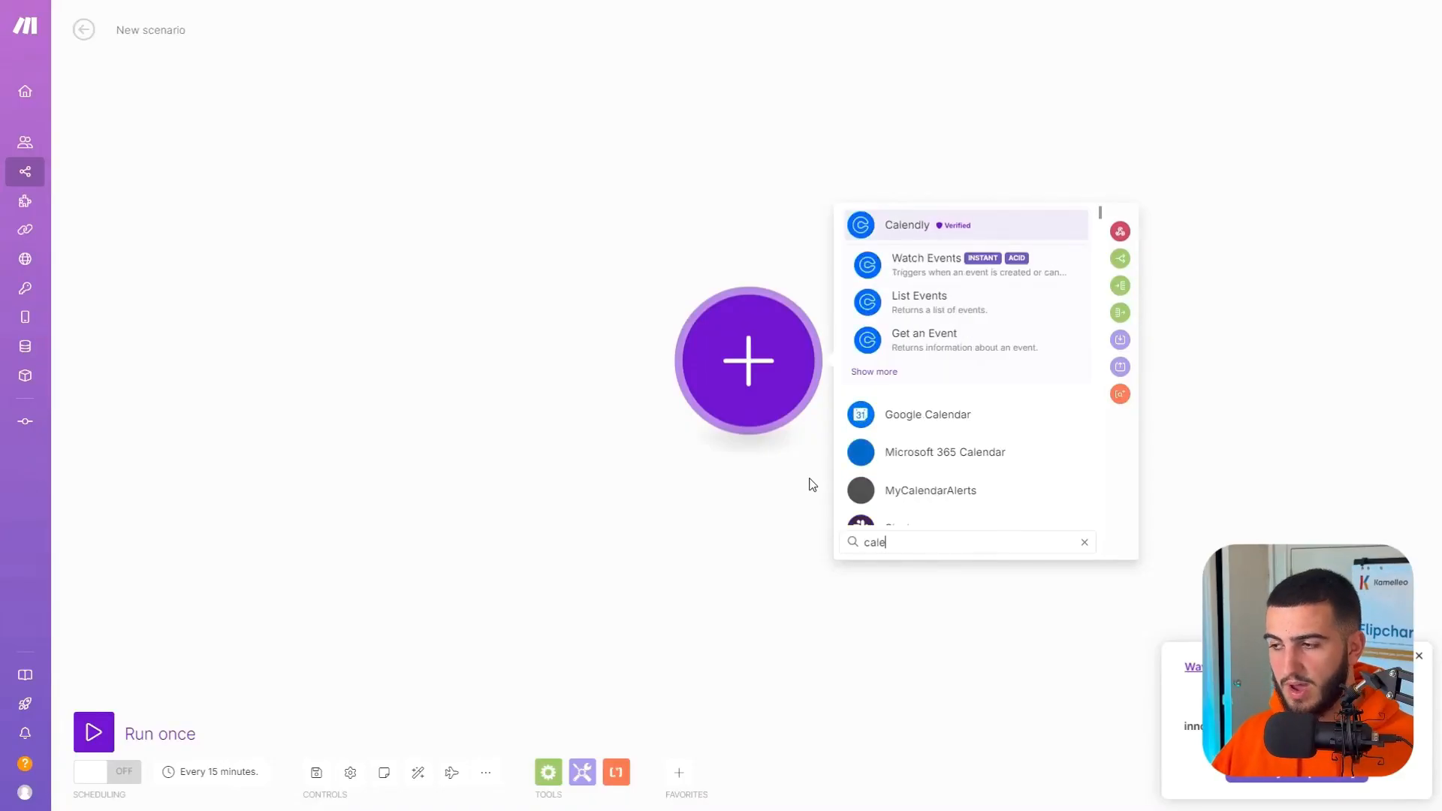
left_click(931, 225)
scroll(965, 407, "down", 2)
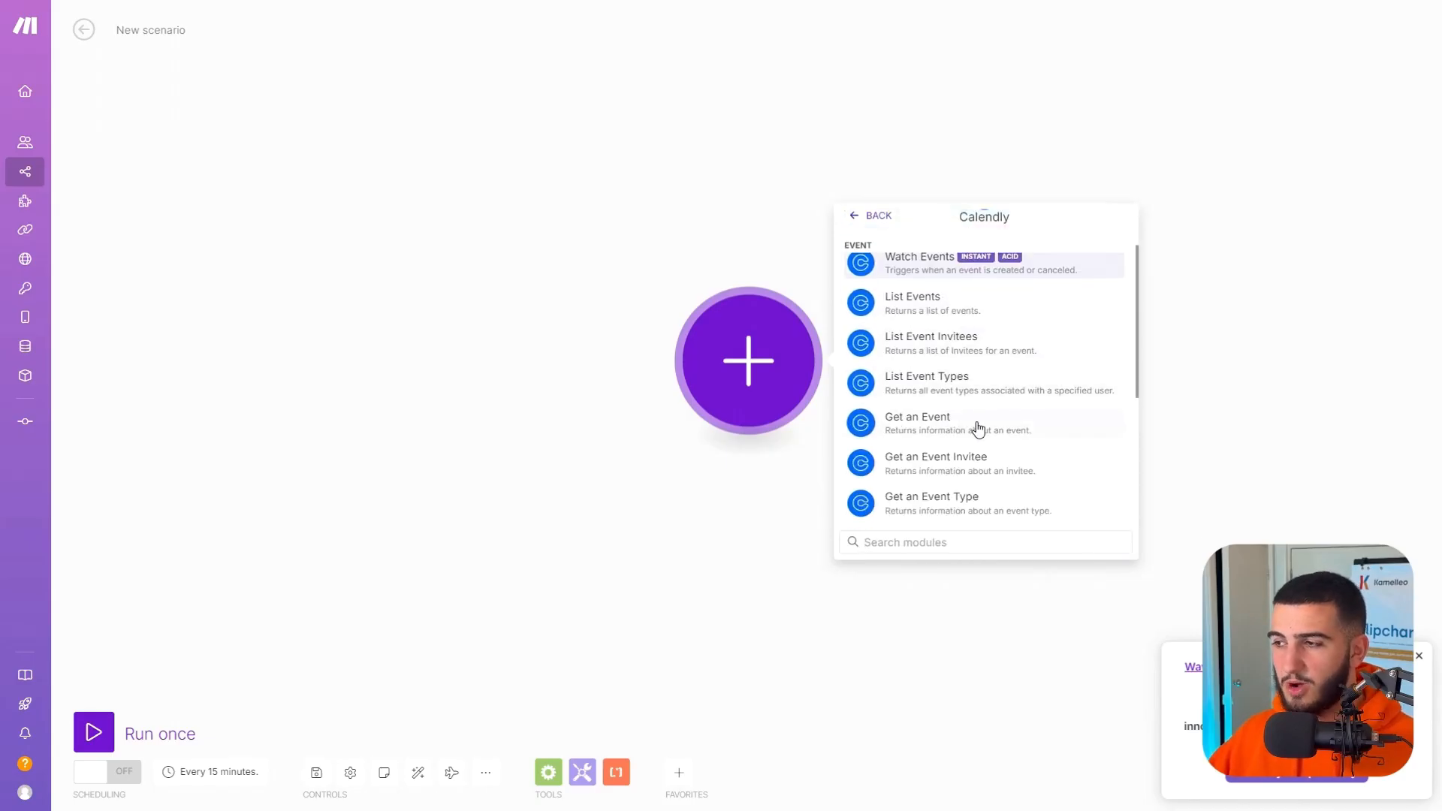
scroll(1021, 390, "up", 2)
left_click(1045, 351)
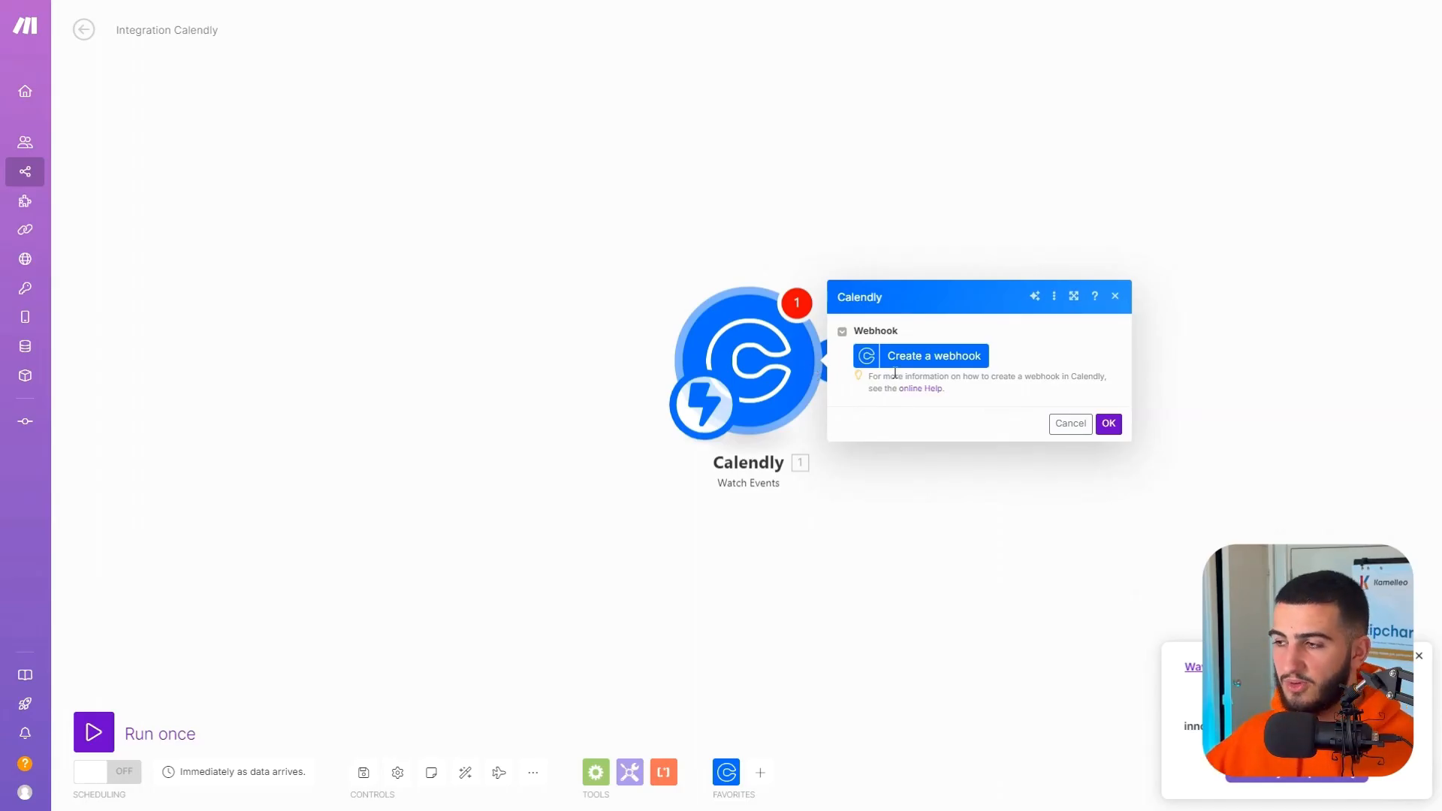
Start a webhook for the Calendly trigger and create a new connection named My Calendly connection for it.
left_click(919, 359)
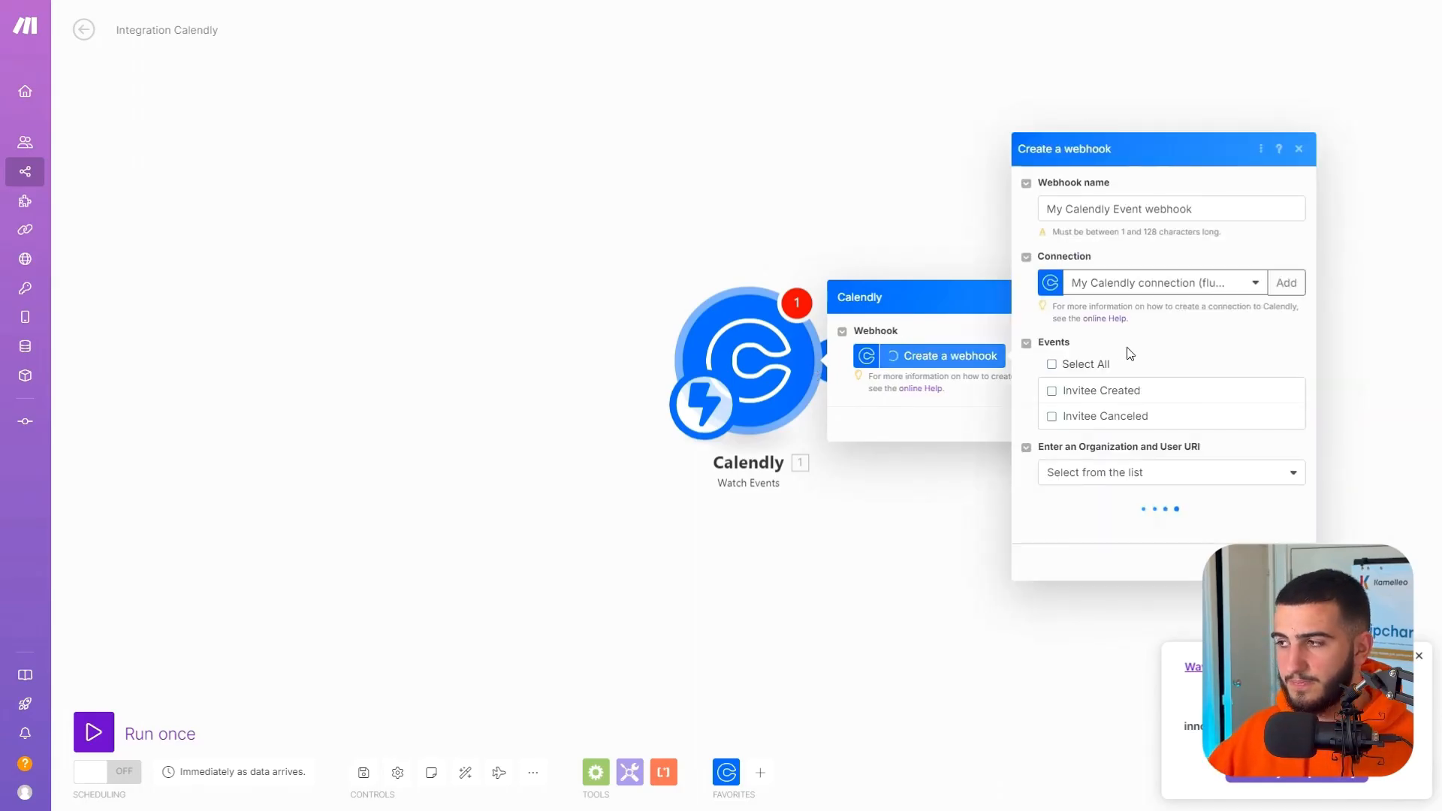
left_click(1159, 293)
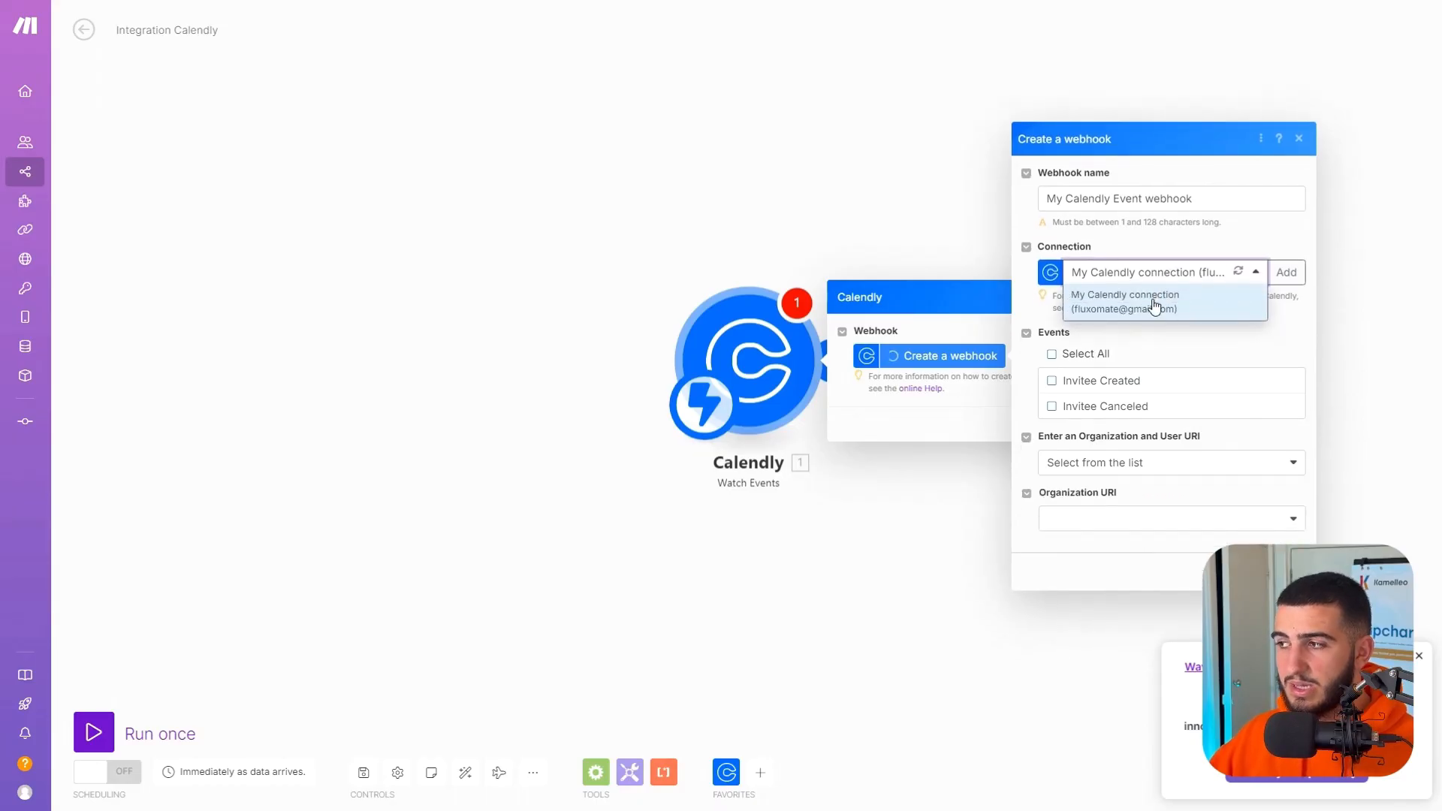
left_click(1185, 297)
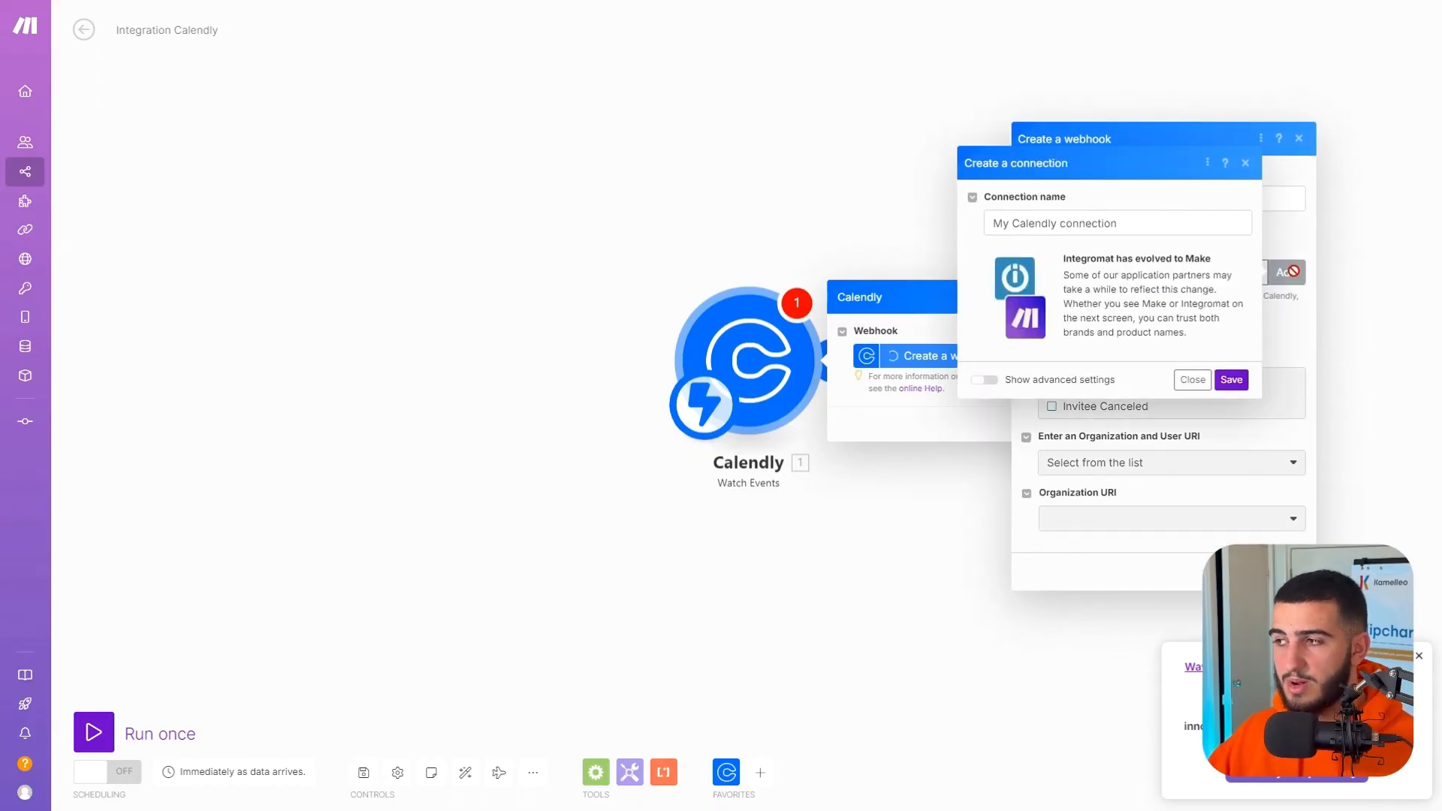
left_click(1229, 379)
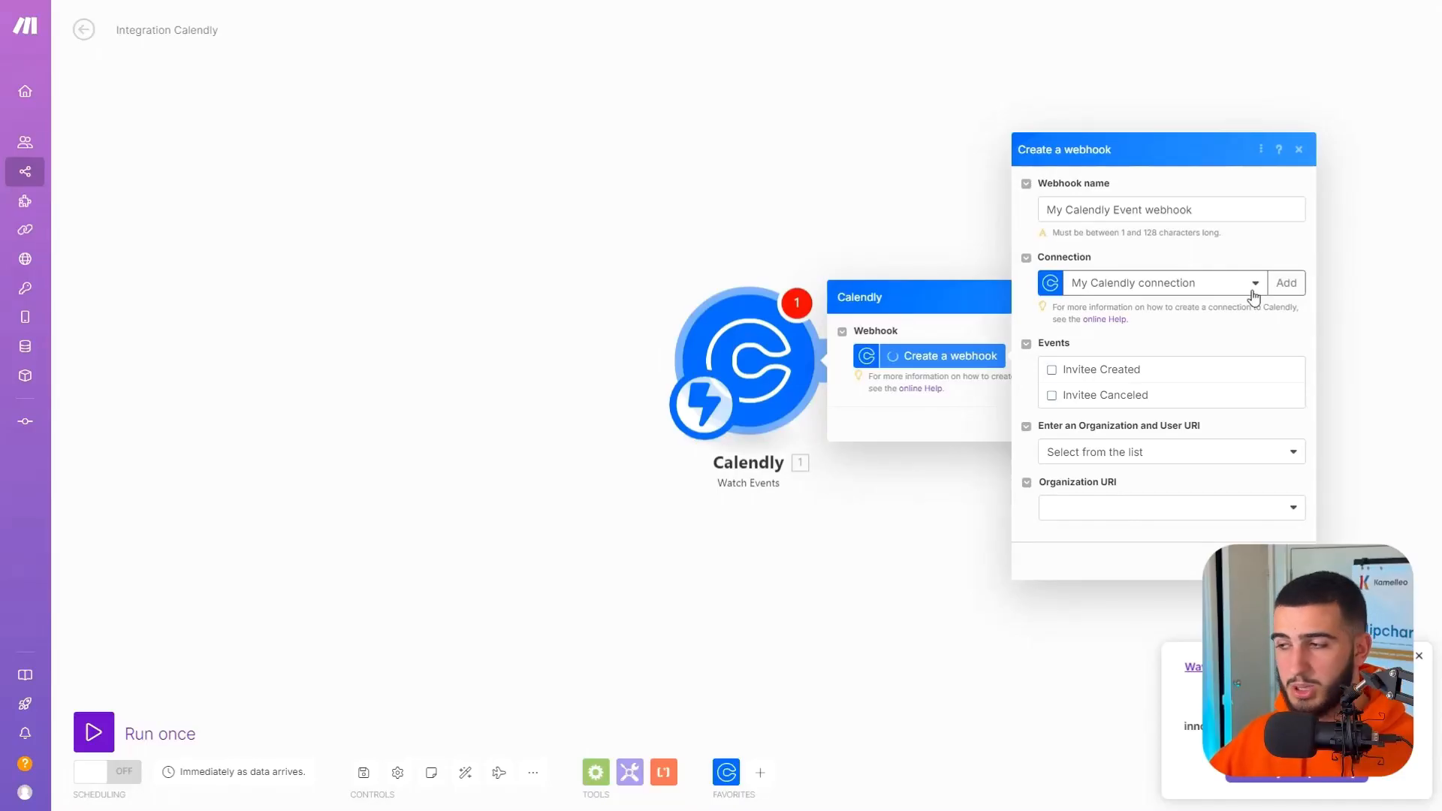
Set the webhook to watch Invitee Created, choose the organization URI and the Fluxomate user from the lists, and save the webhook and trigger.
left_click(1128, 377)
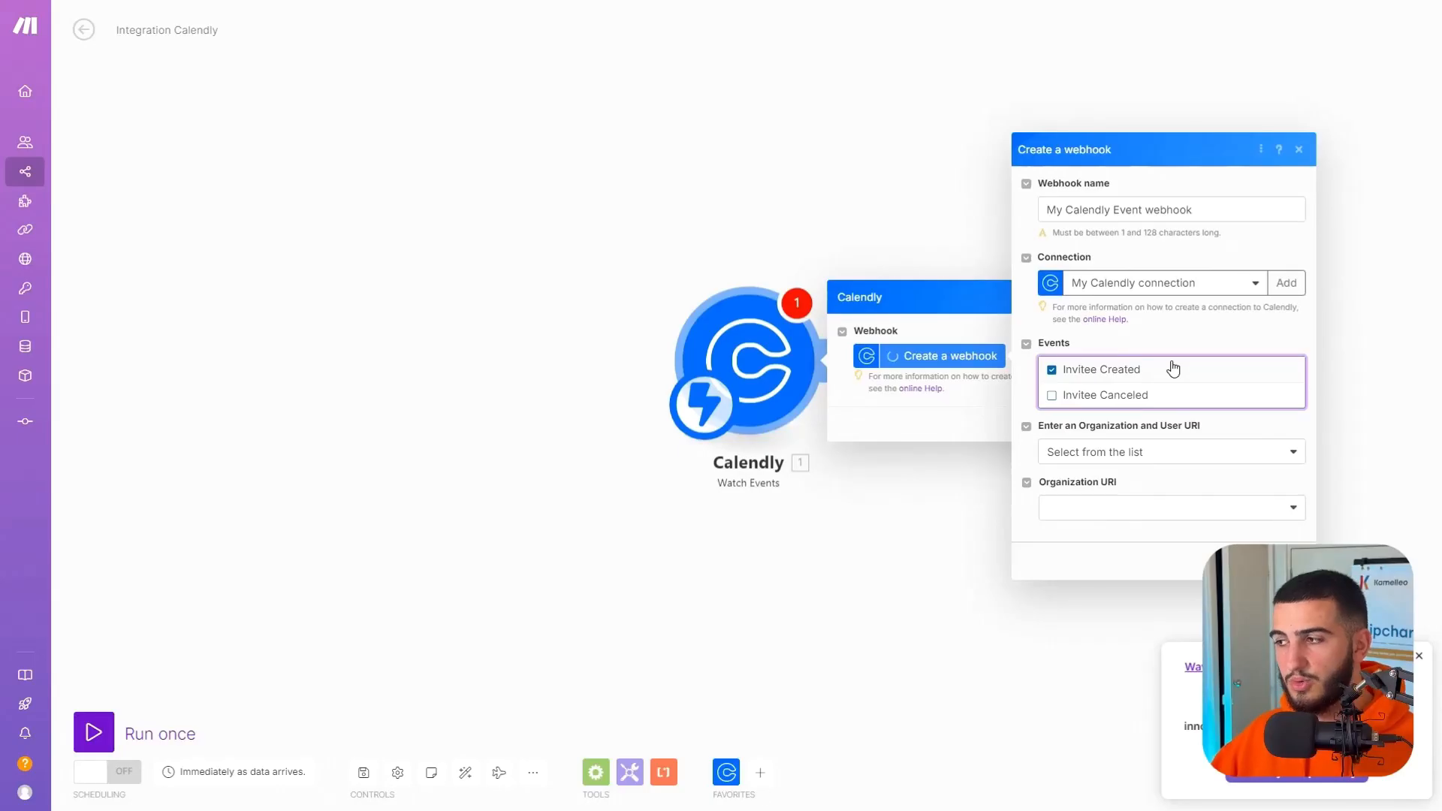
left_click(1199, 464)
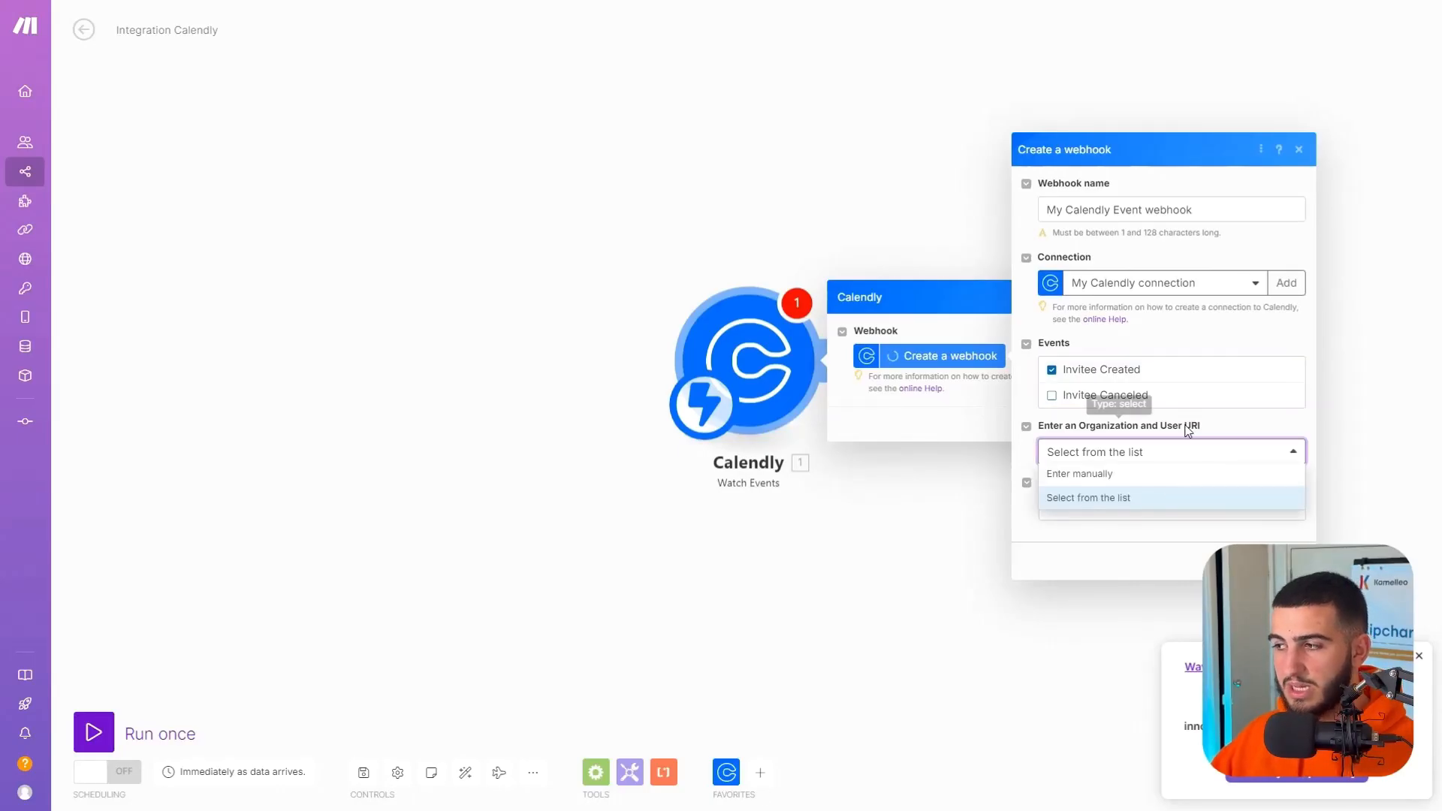
left_click(1160, 495)
left_click(1156, 511)
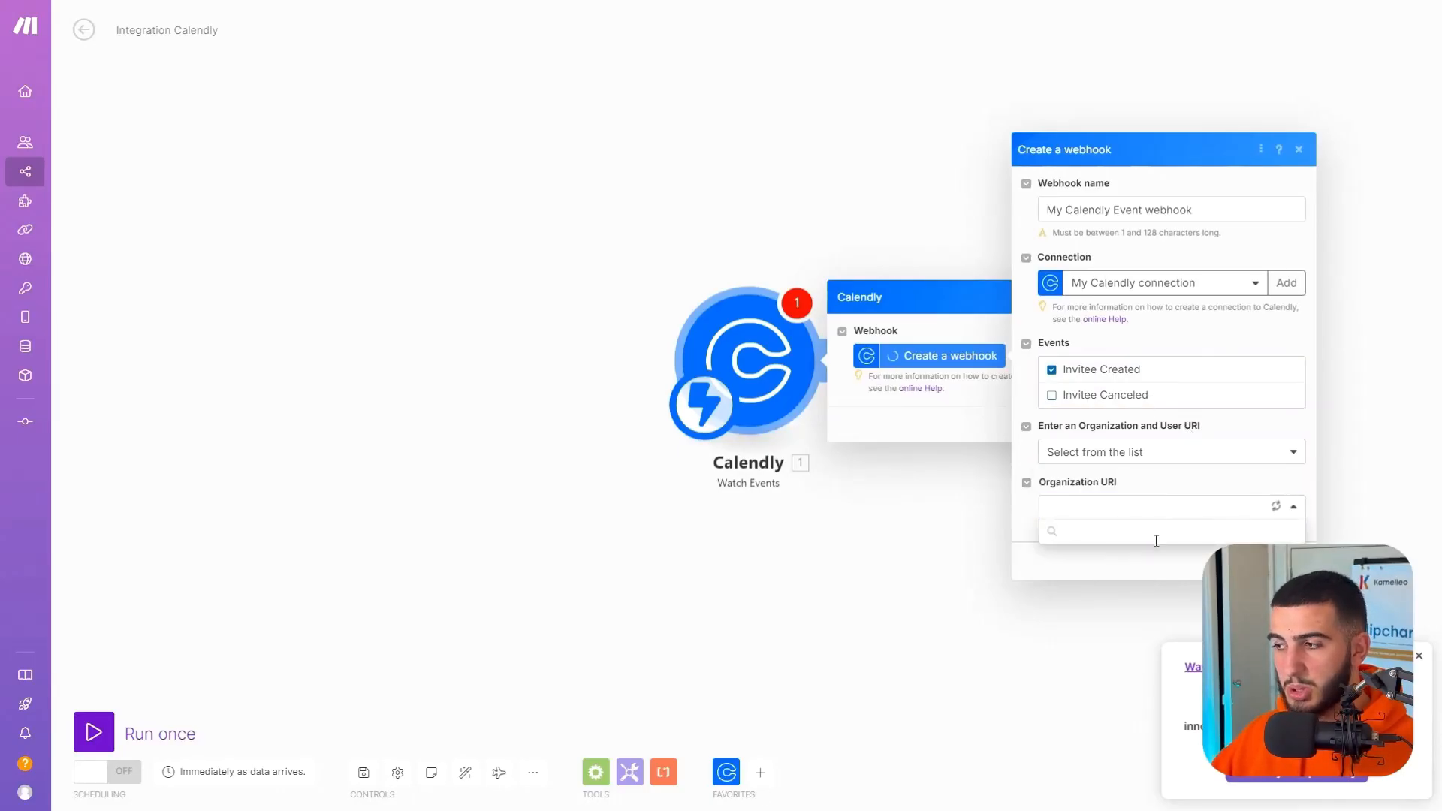
left_click(1134, 555)
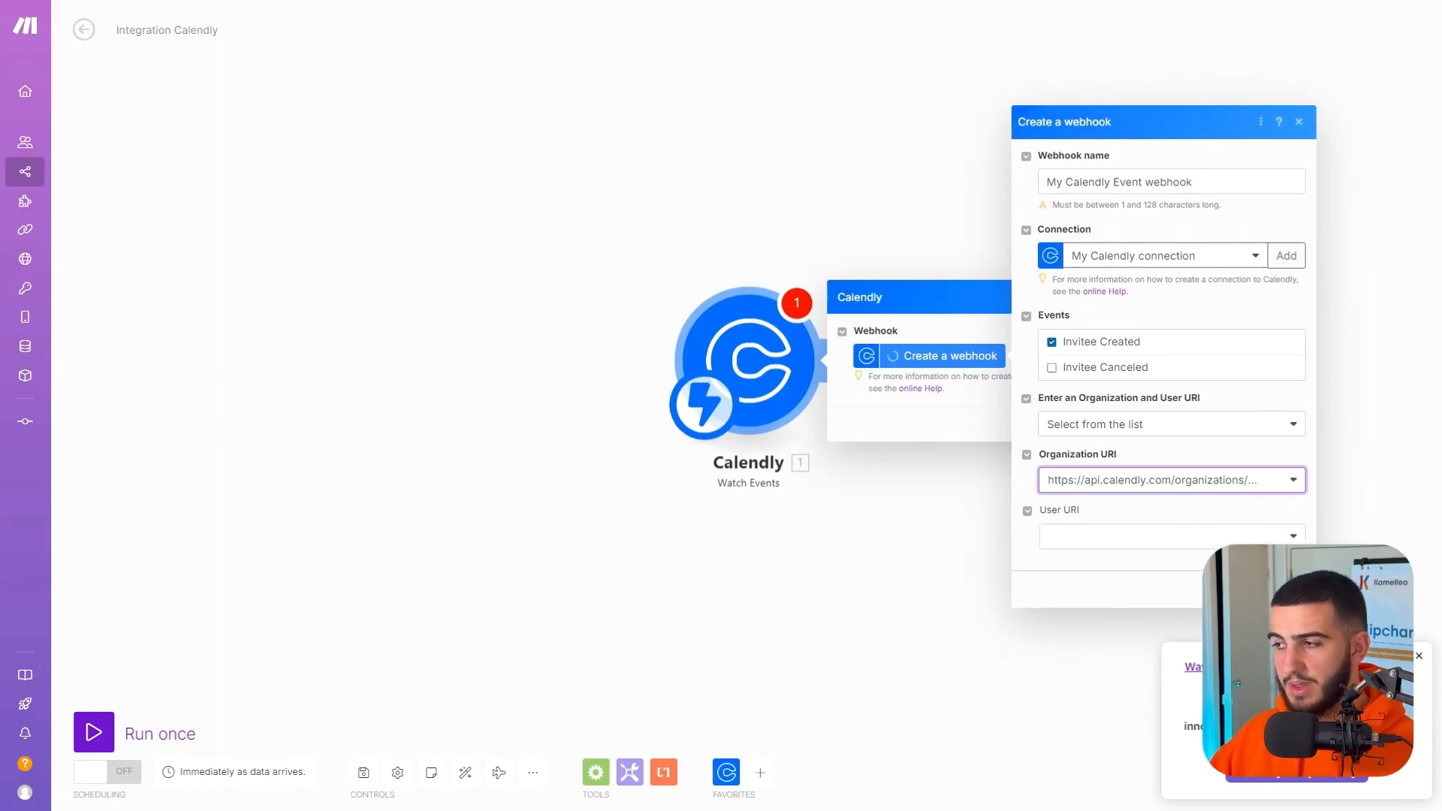
left_click(1202, 538)
left_click(1131, 583)
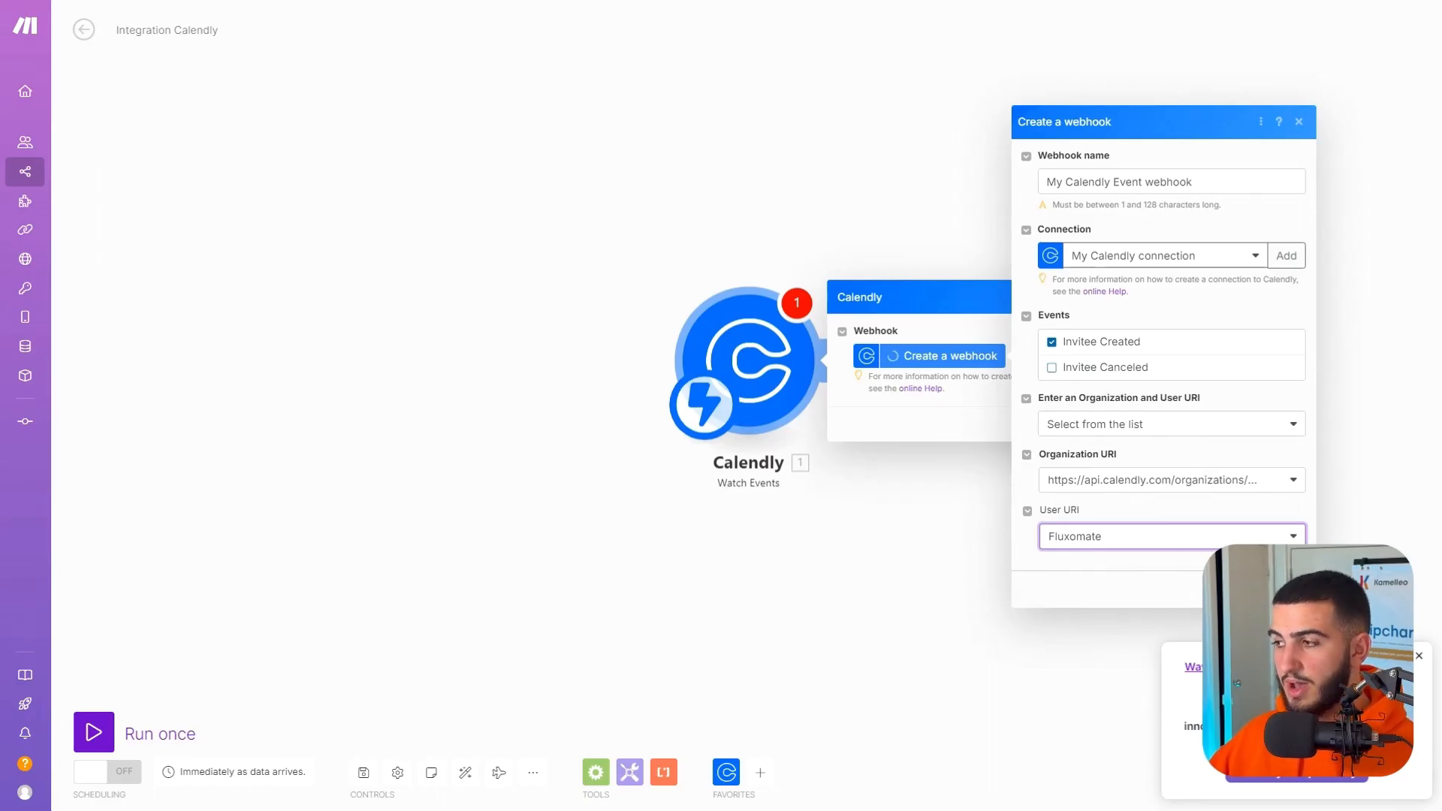
left_click(1288, 590)
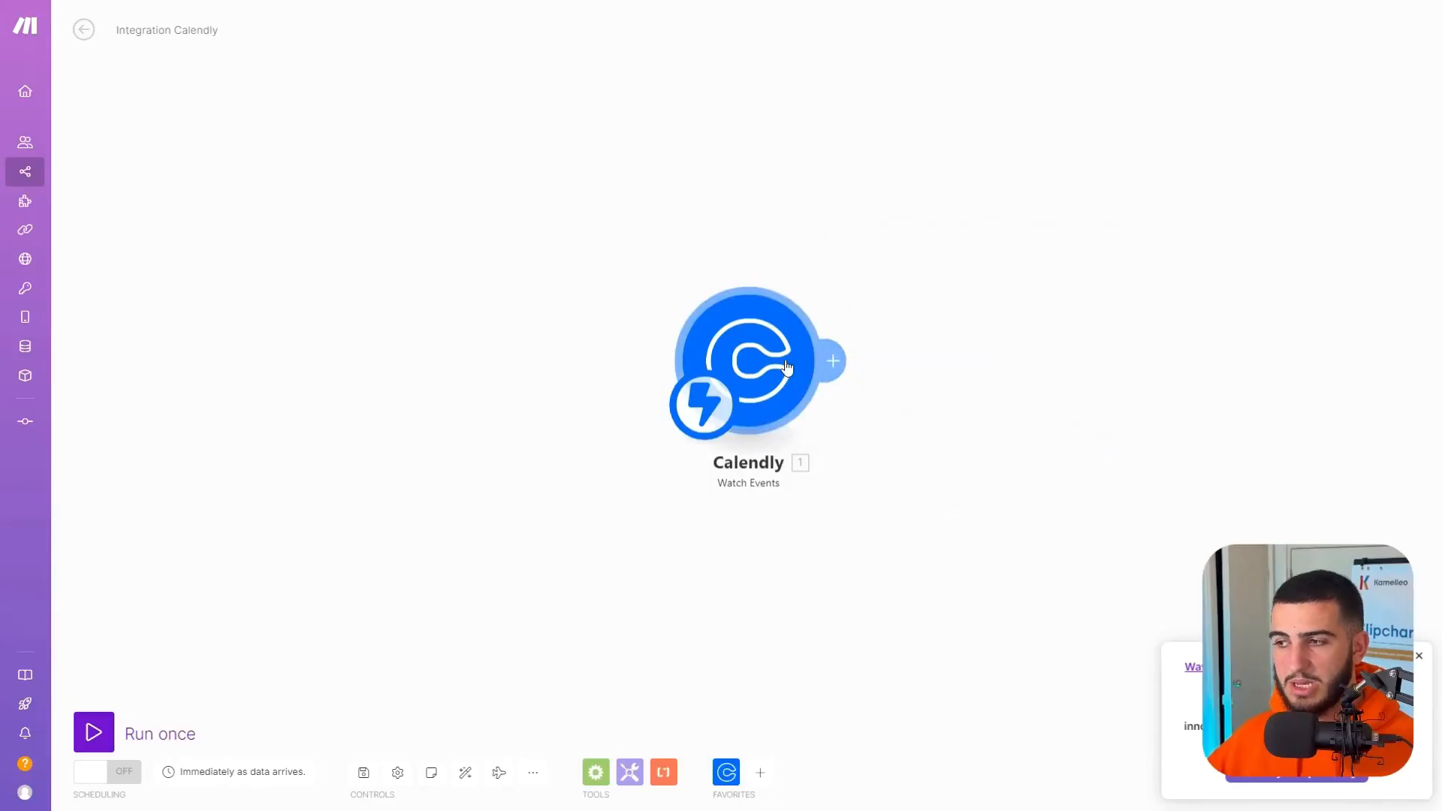
Add a Flow Control Router after the Calendly trigger and arrange the modules on the canvas.
left_click_drag(786, 366, 450, 368)
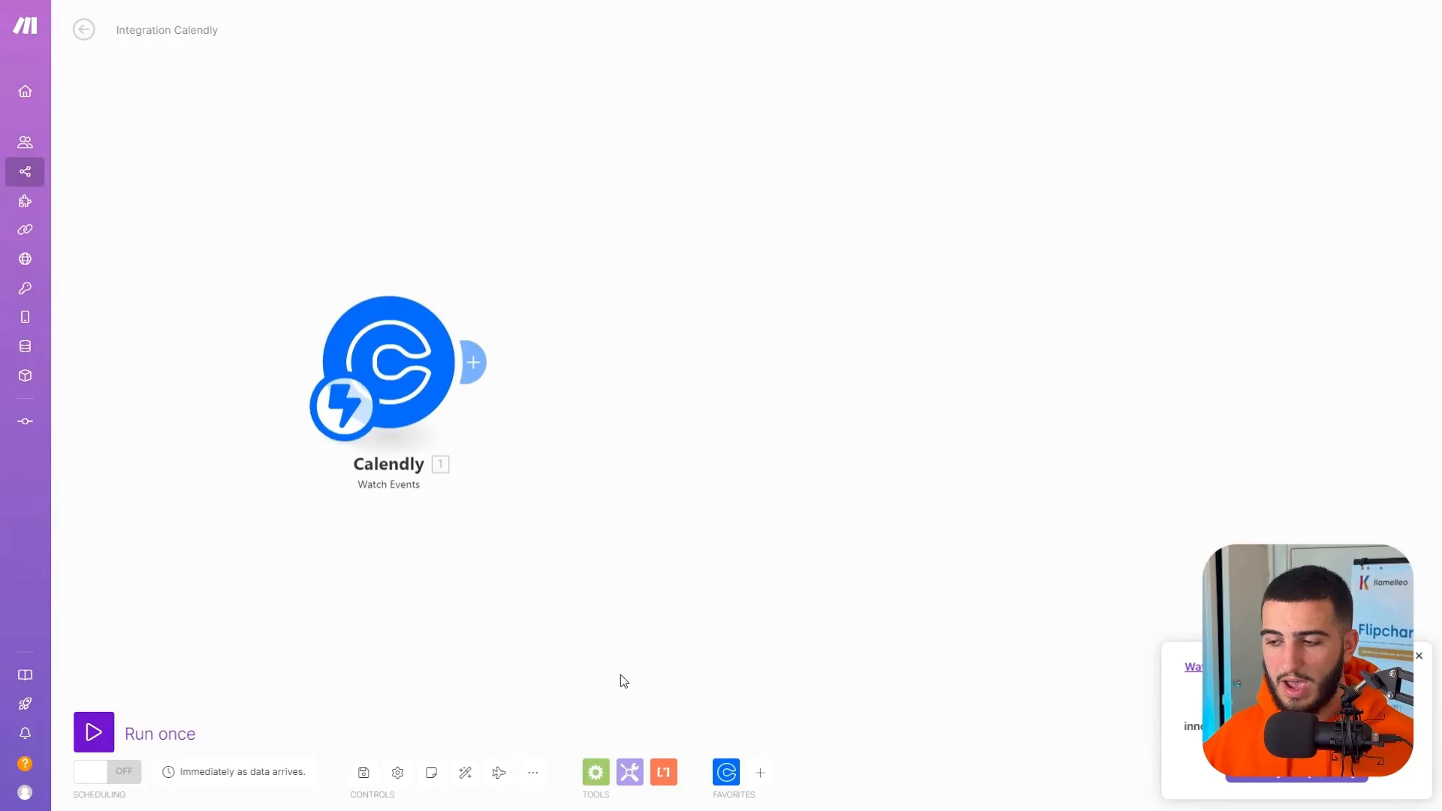
left_click(473, 362)
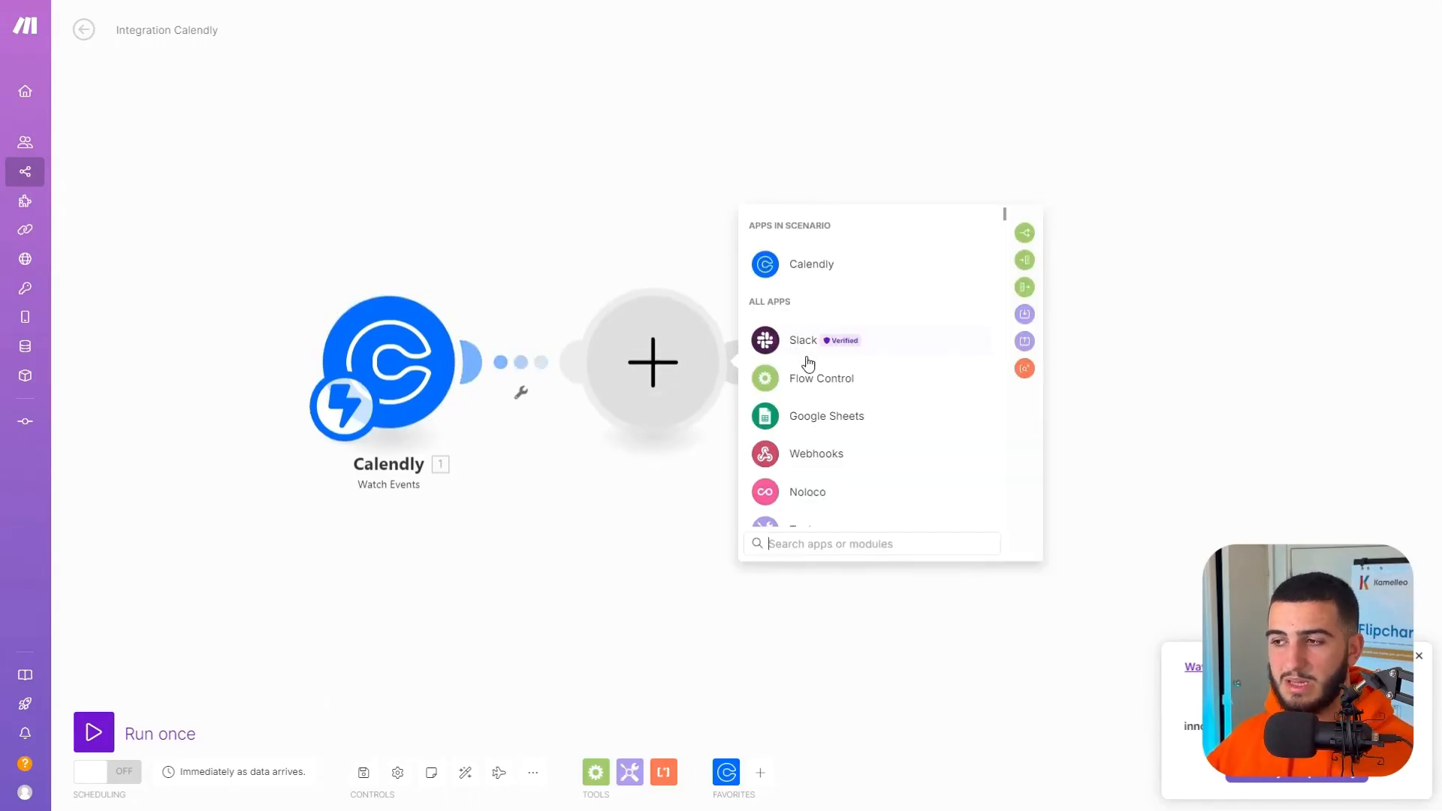
left_click(899, 388)
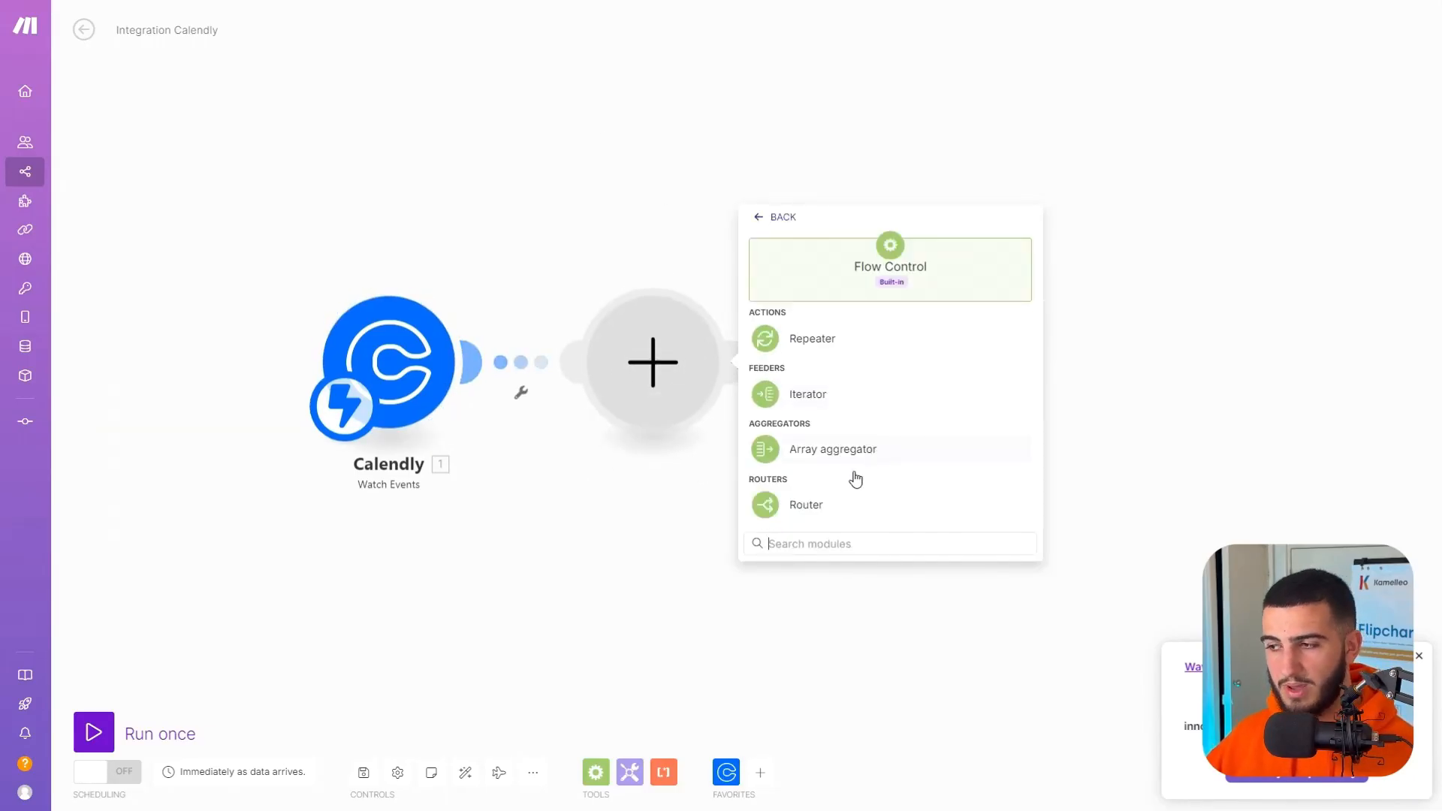
left_click(815, 502)
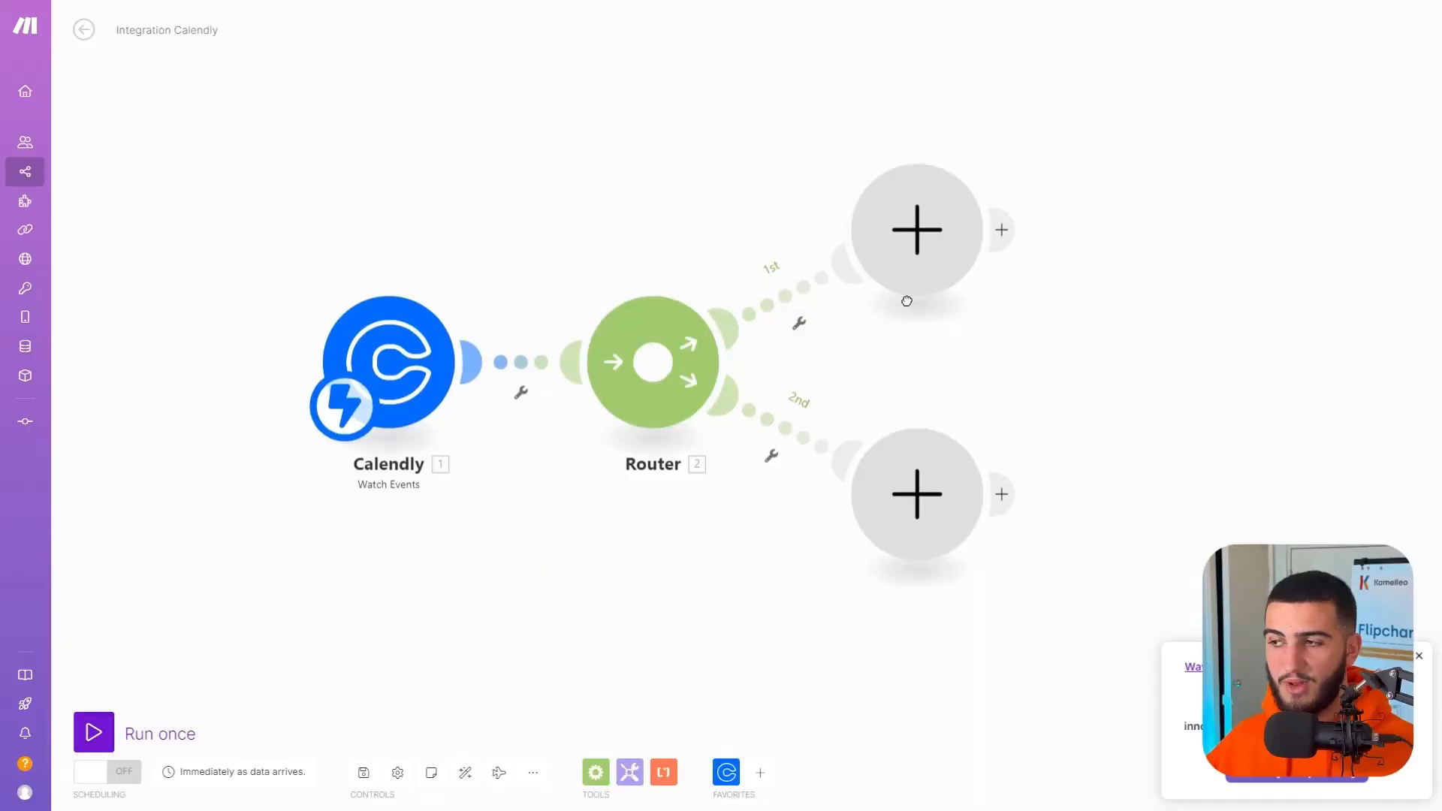
left_click_drag(907, 299, 761, 326)
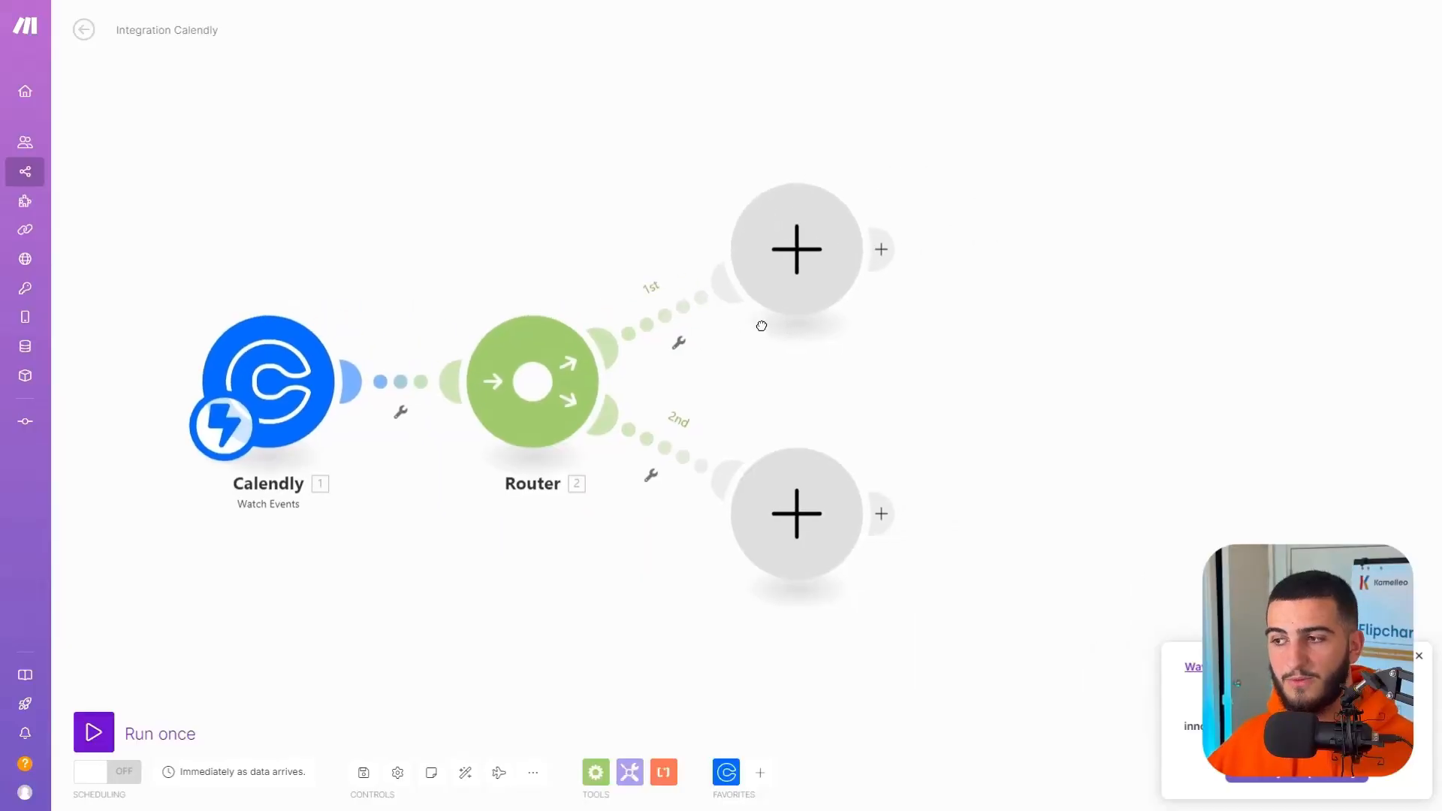
left_click(670, 312)
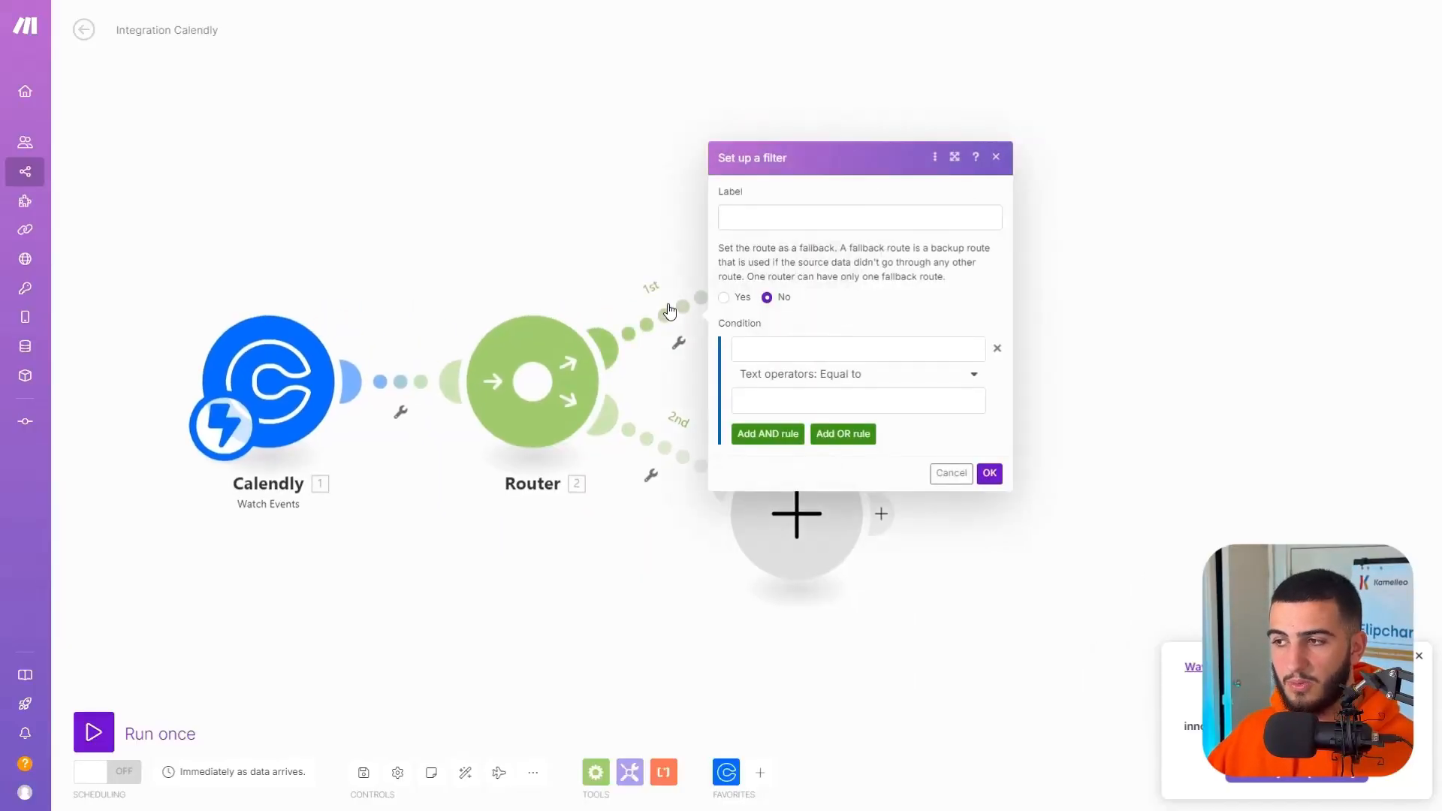
left_click(766, 219)
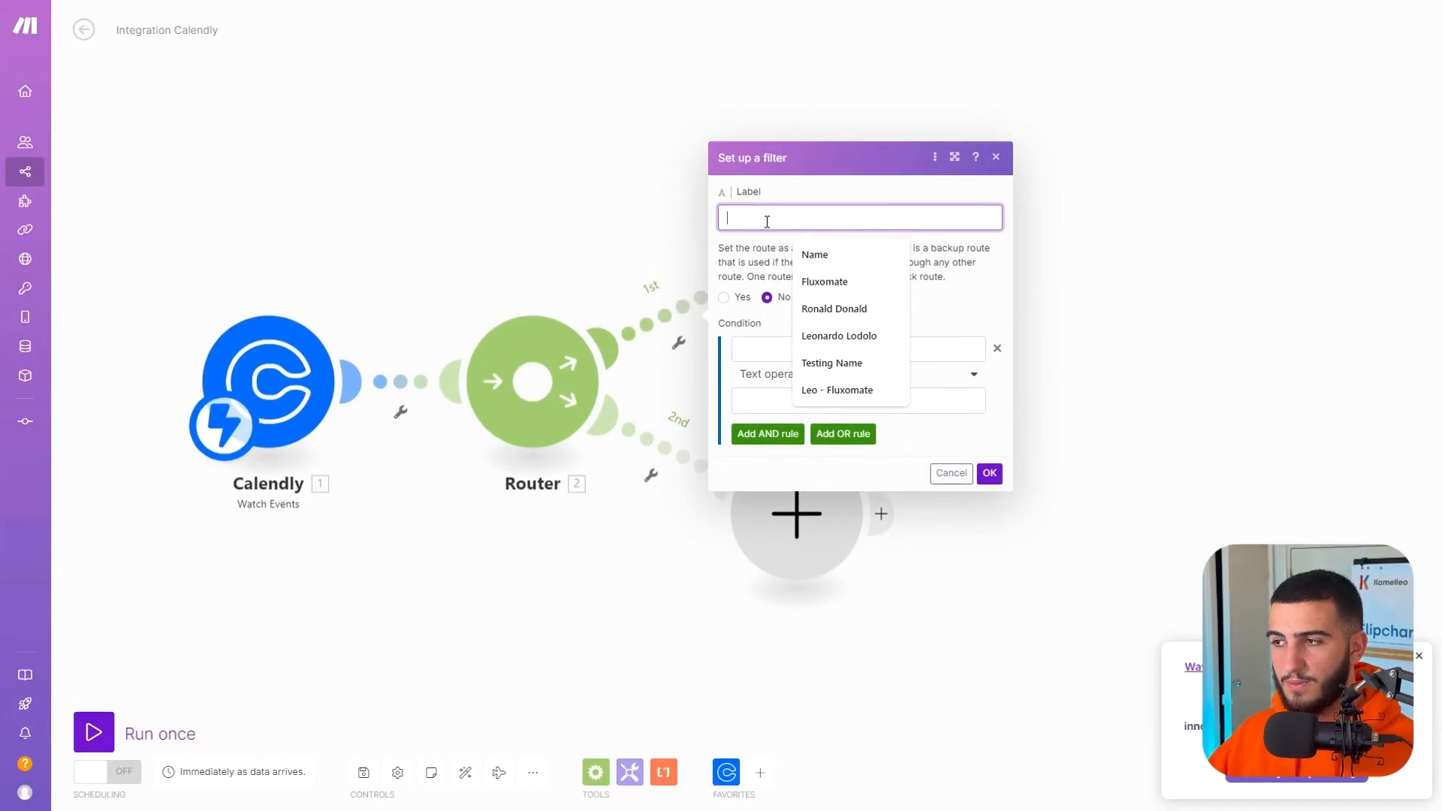
left_click(863, 350)
left_click(1023, 280)
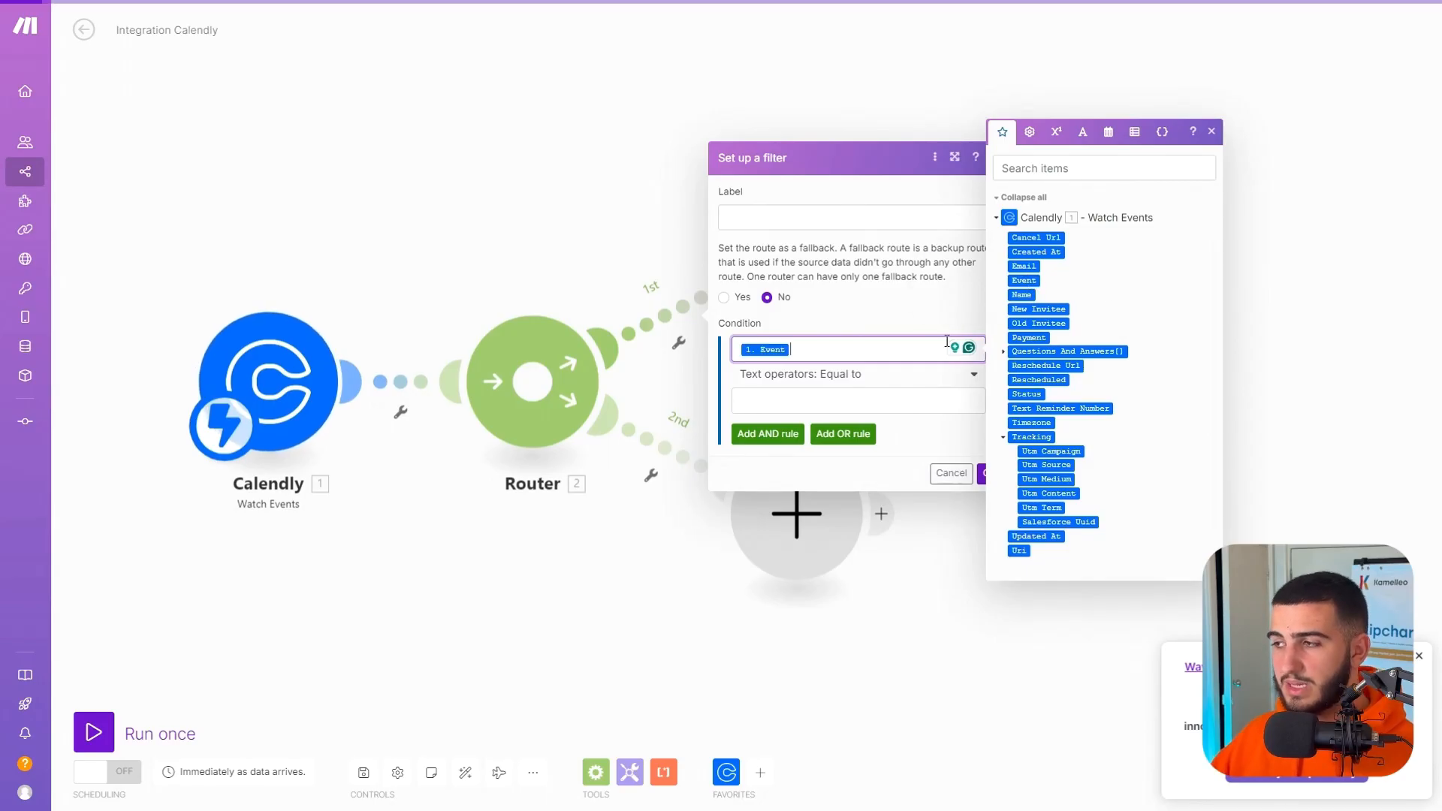
left_click(843, 397)
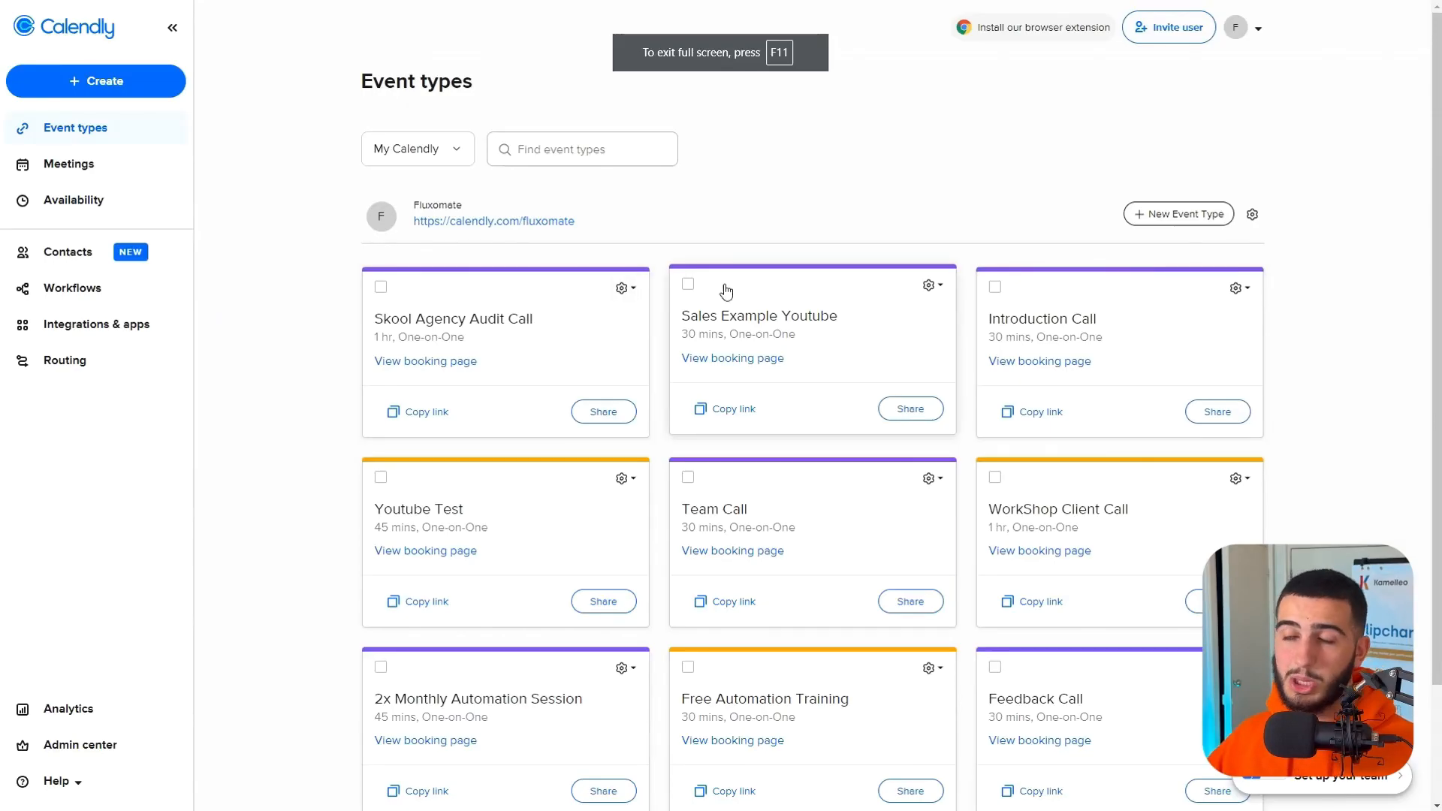
Check the Sales Example Youtube event type in Calendly, then filter the router's first route in Make to Event equal to Sales Example.
left_click(829, 336)
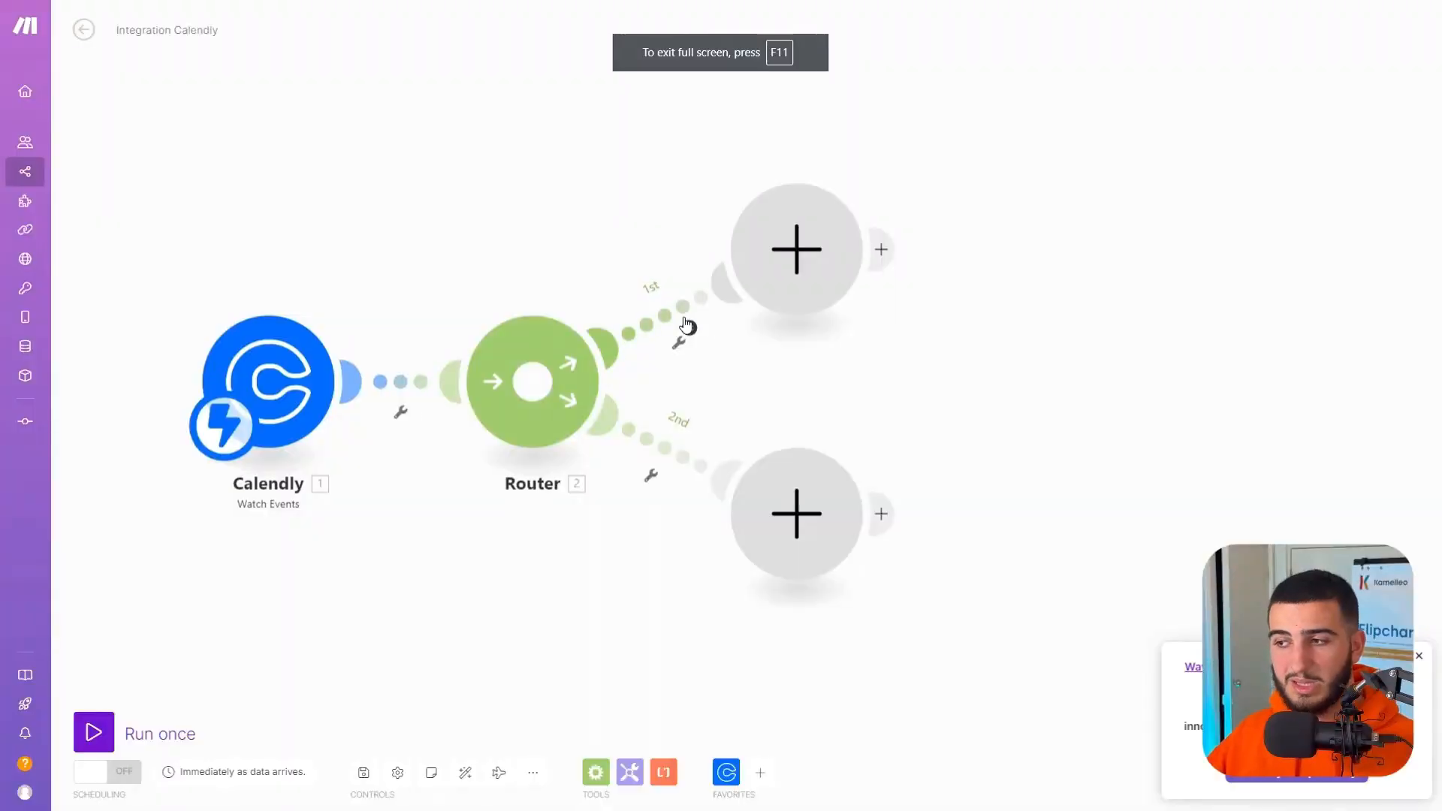
left_click(659, 320)
left_click(815, 375)
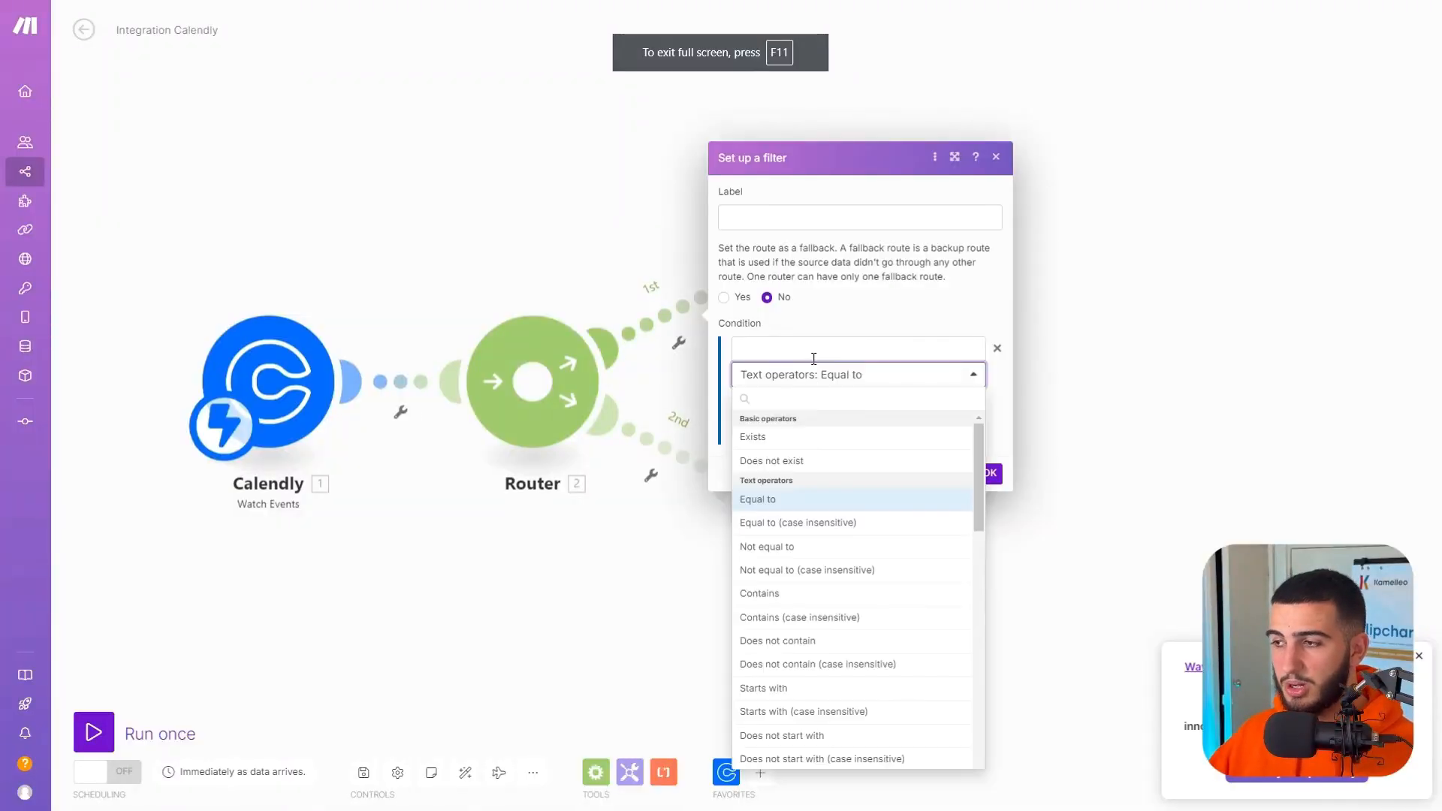
left_click(811, 349)
left_click(1023, 280)
left_click(856, 374)
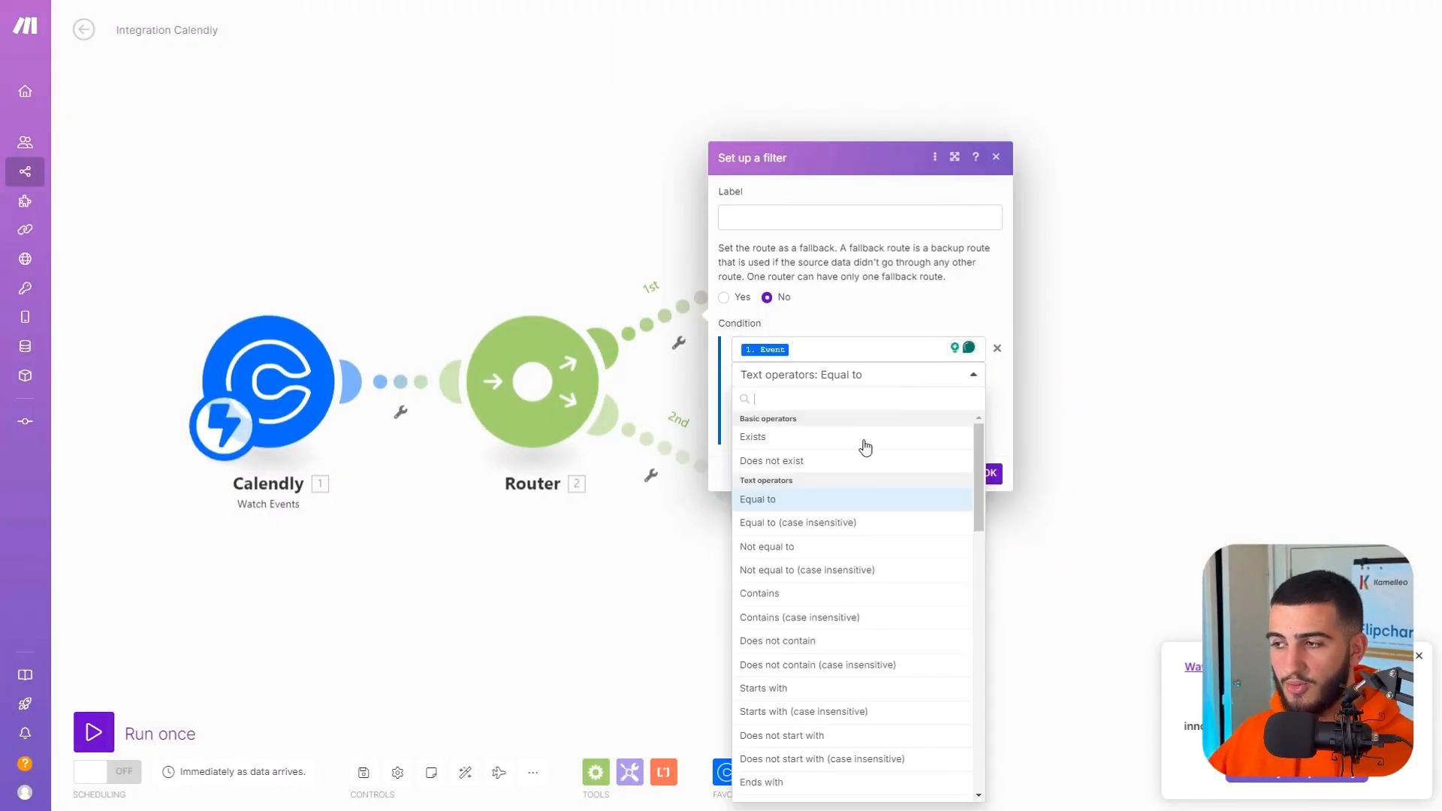
scroll(829, 574, "down", 1)
left_click(820, 523)
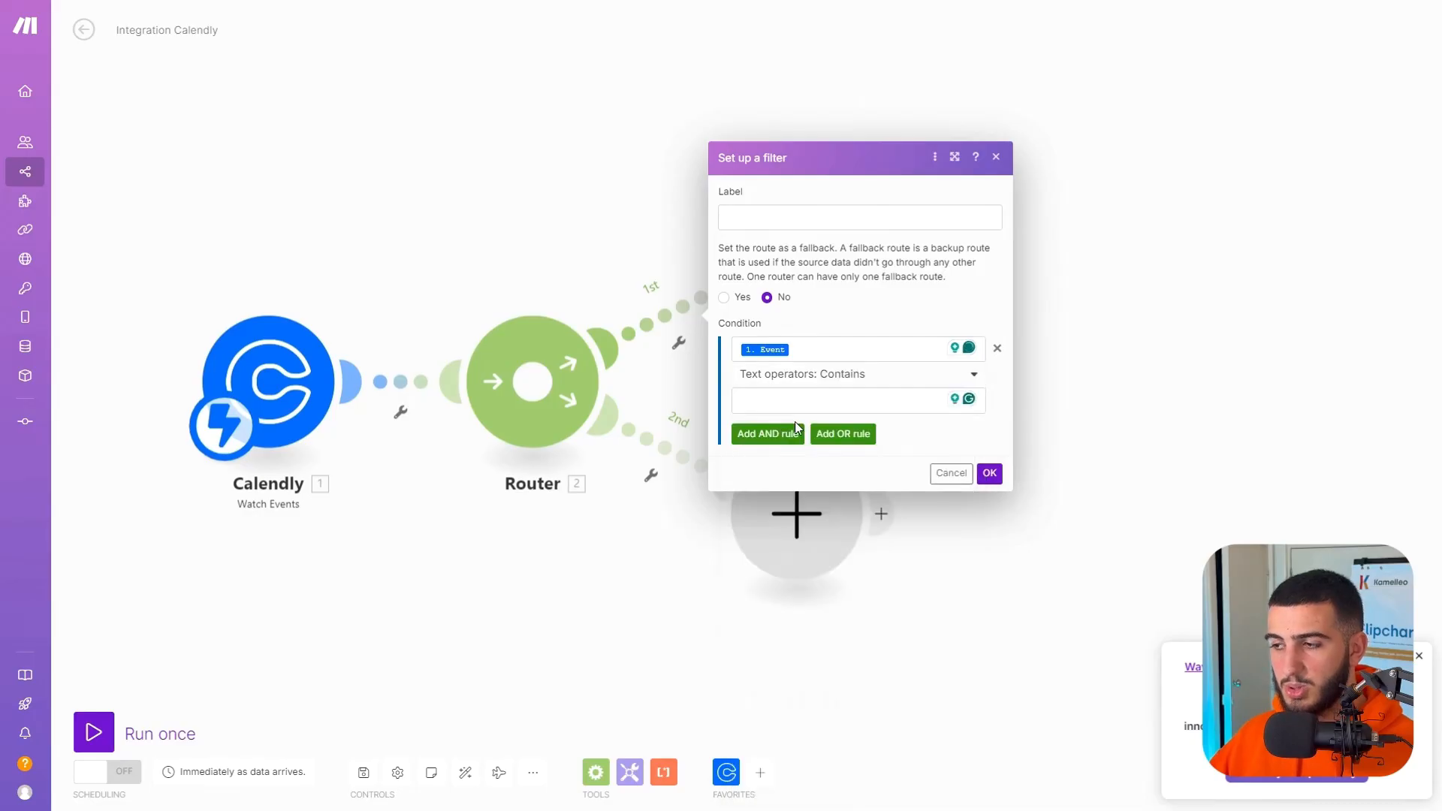
left_click(793, 400)
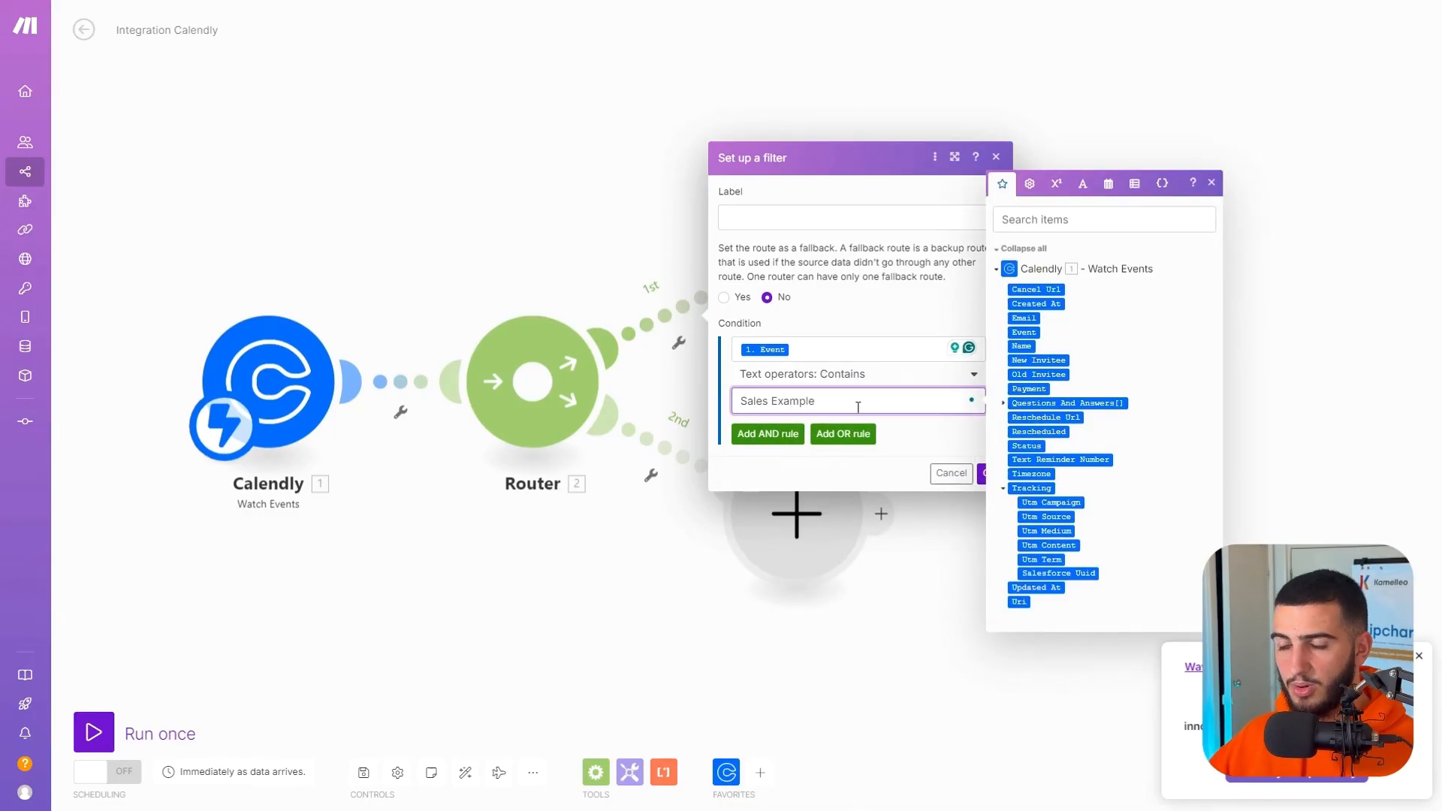
left_click(898, 437)
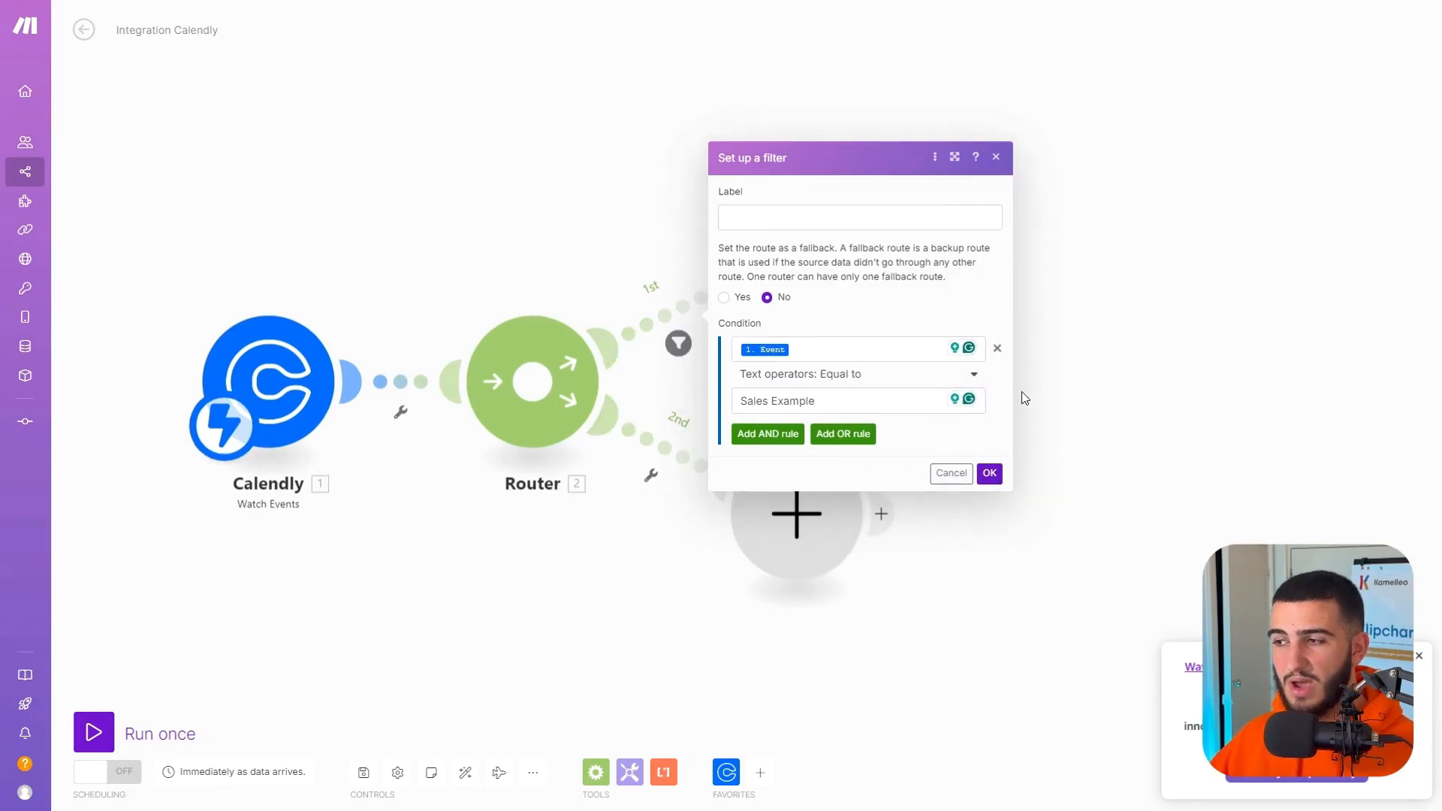
left_click(989, 474)
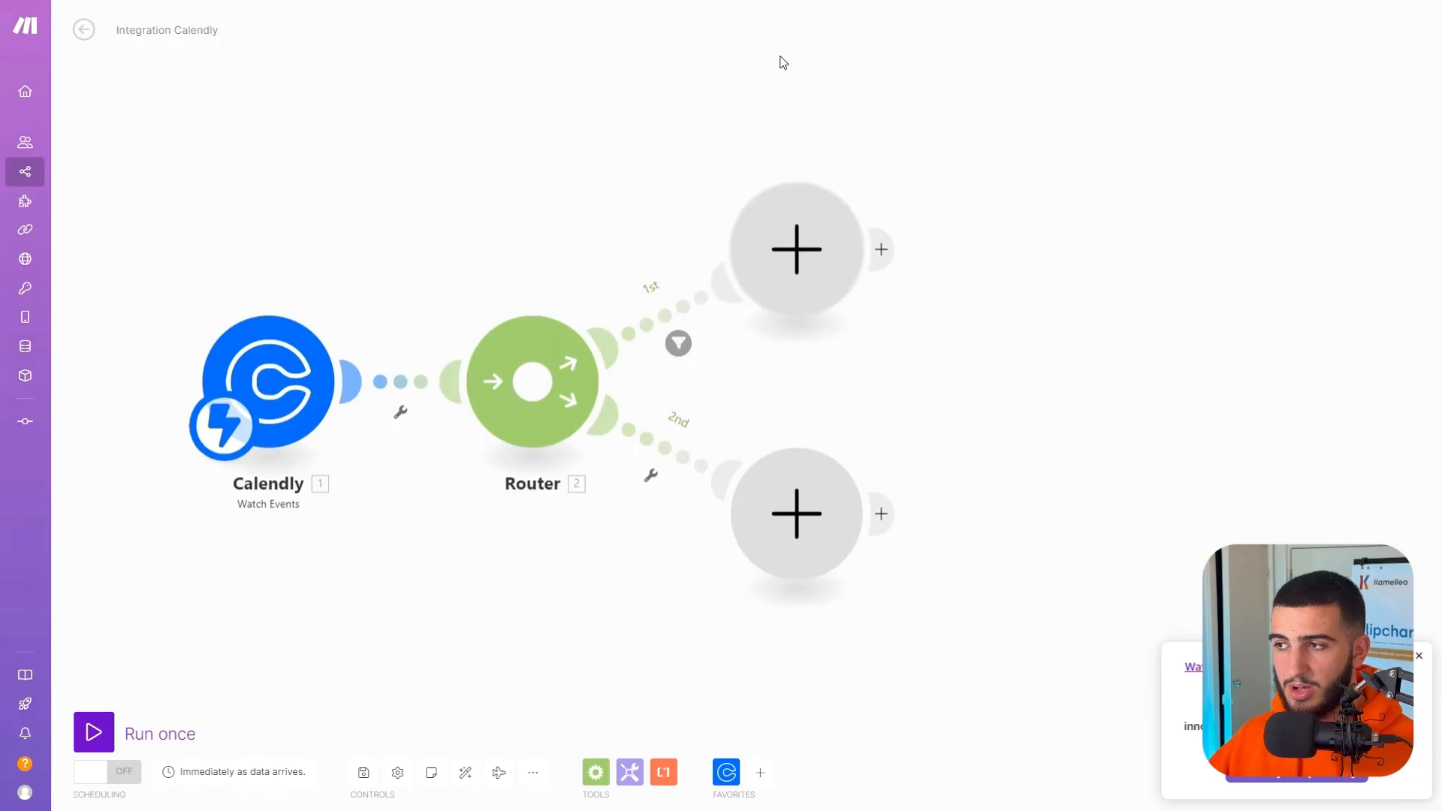
mouse_move(781, 2)
left_click(720, 52)
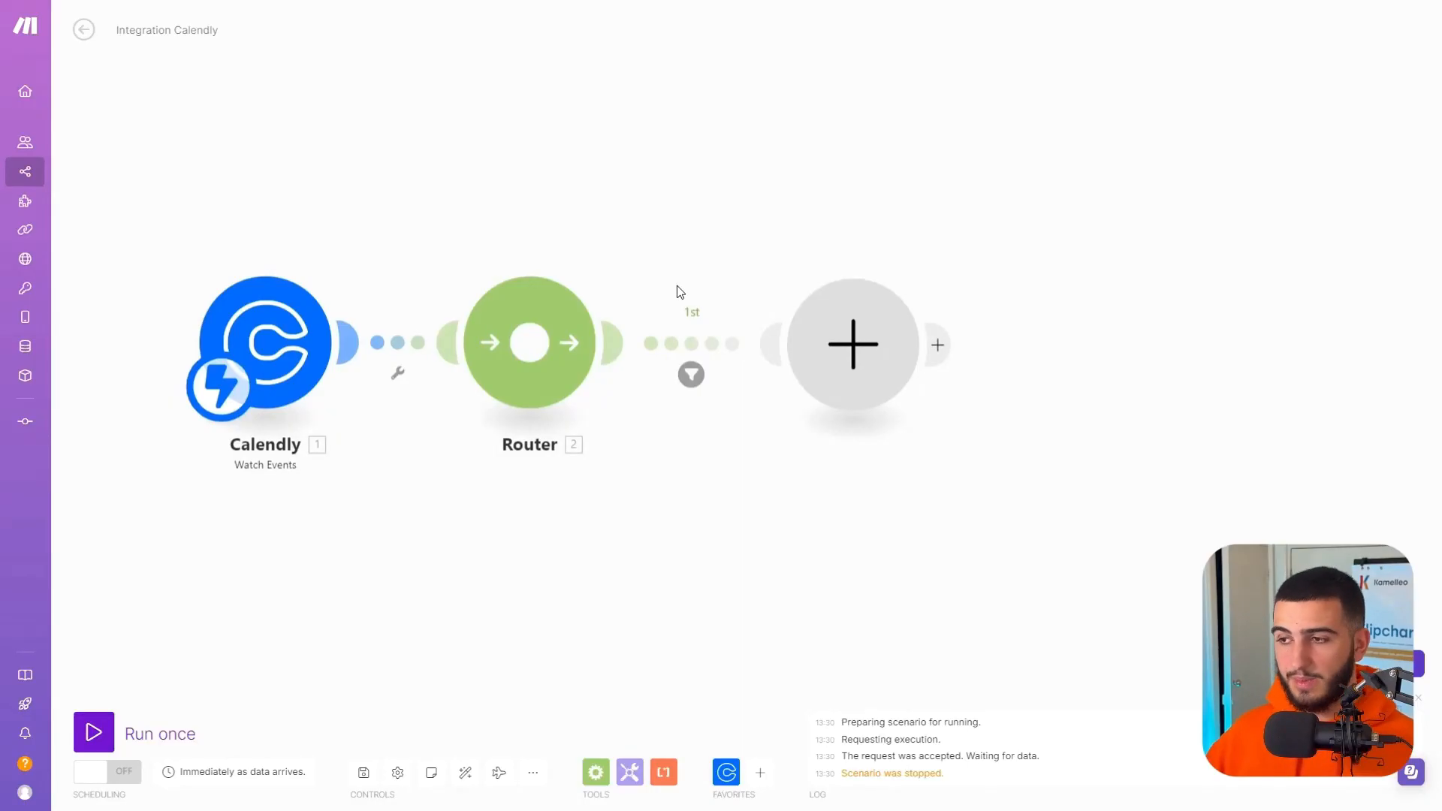
Add Noloco's Create a Record module to the empty slot on the router's first route.
left_click(826, 353)
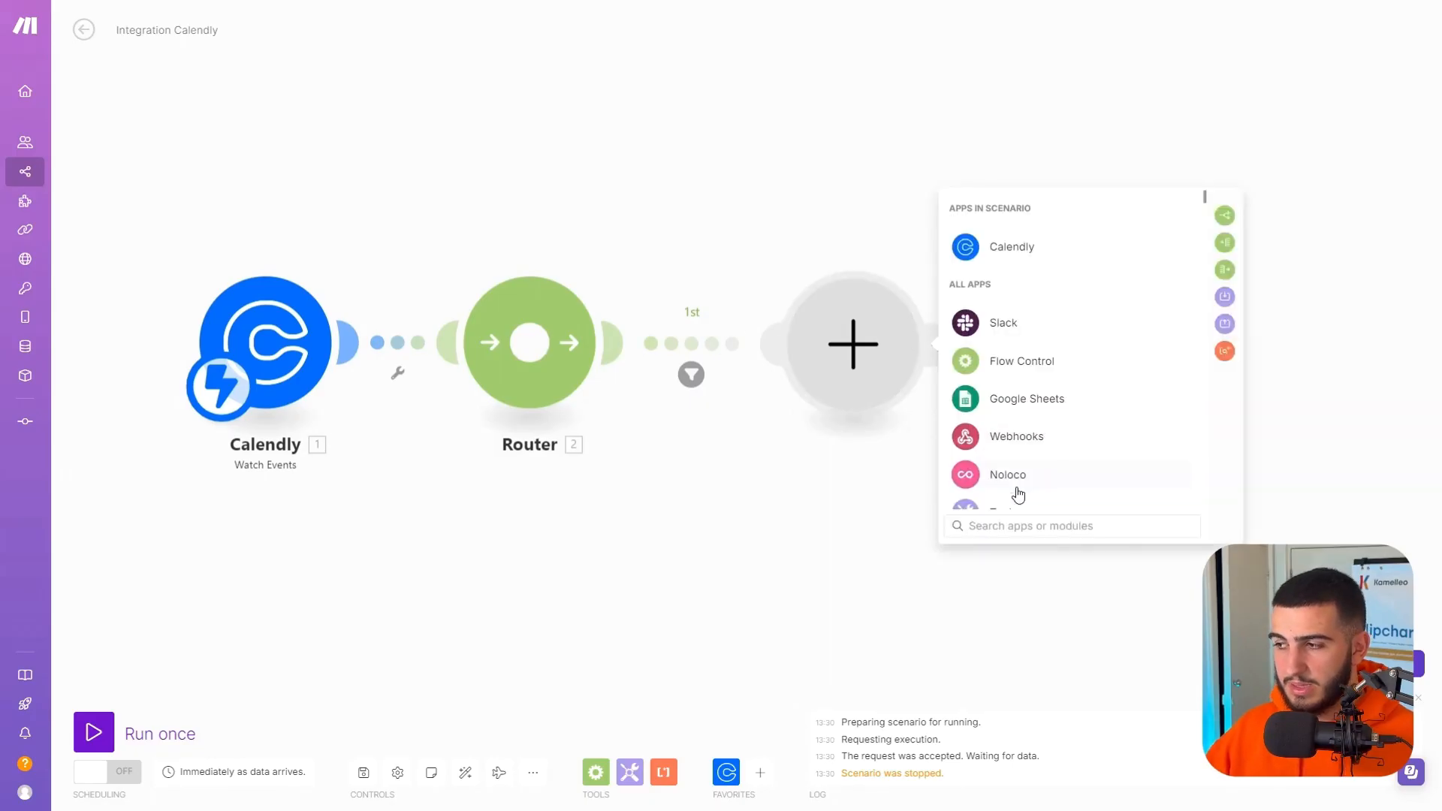
type("nolo")
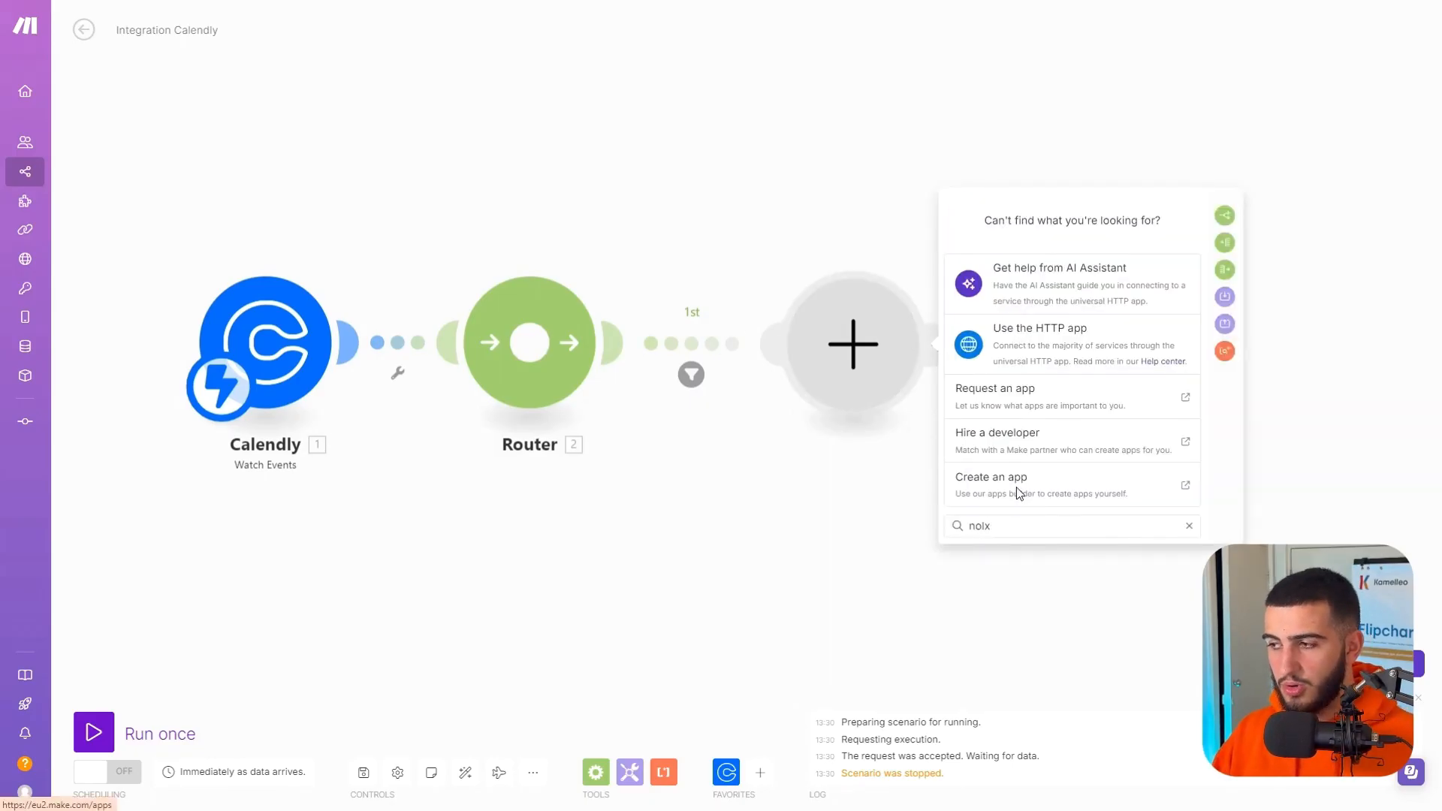
type("co")
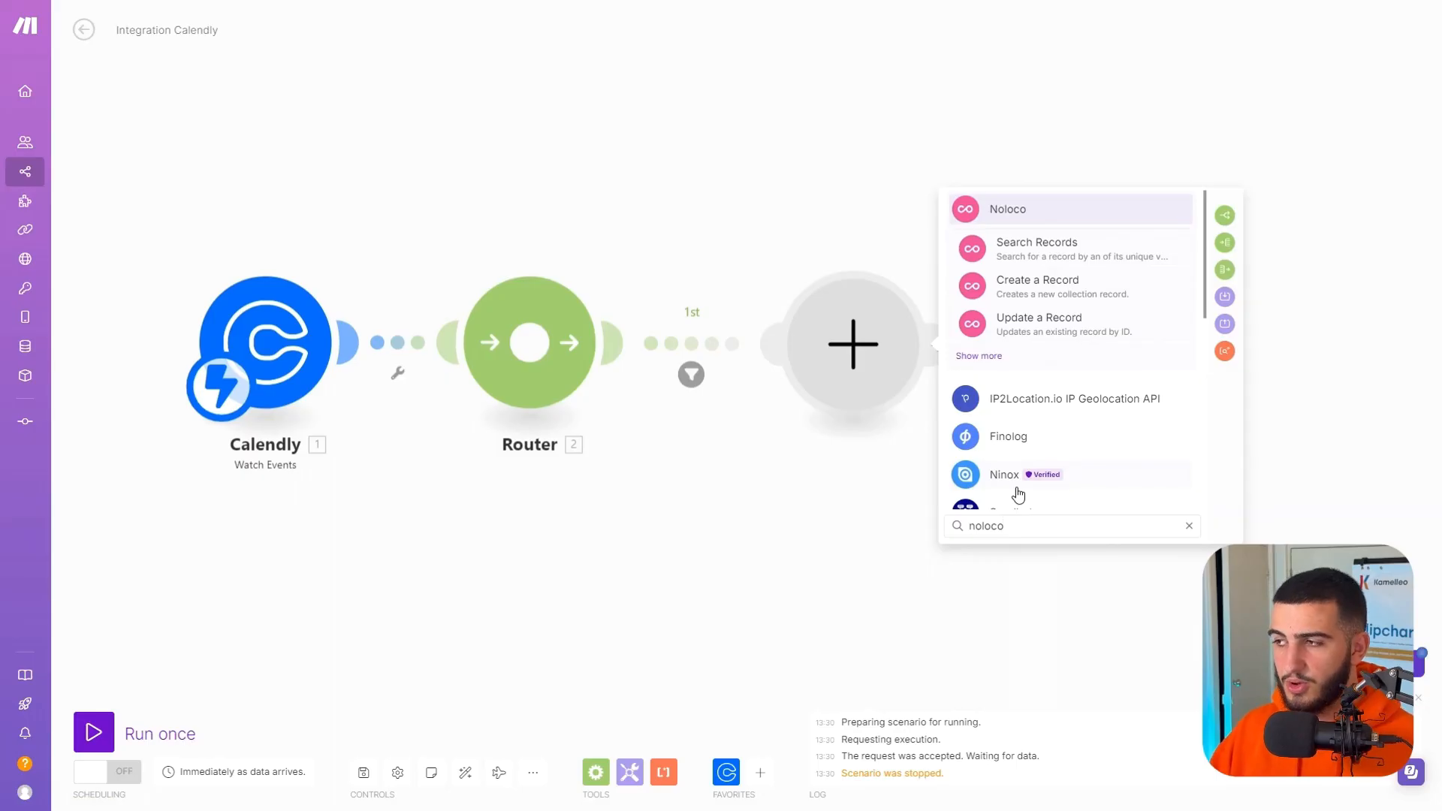
left_click(1087, 213)
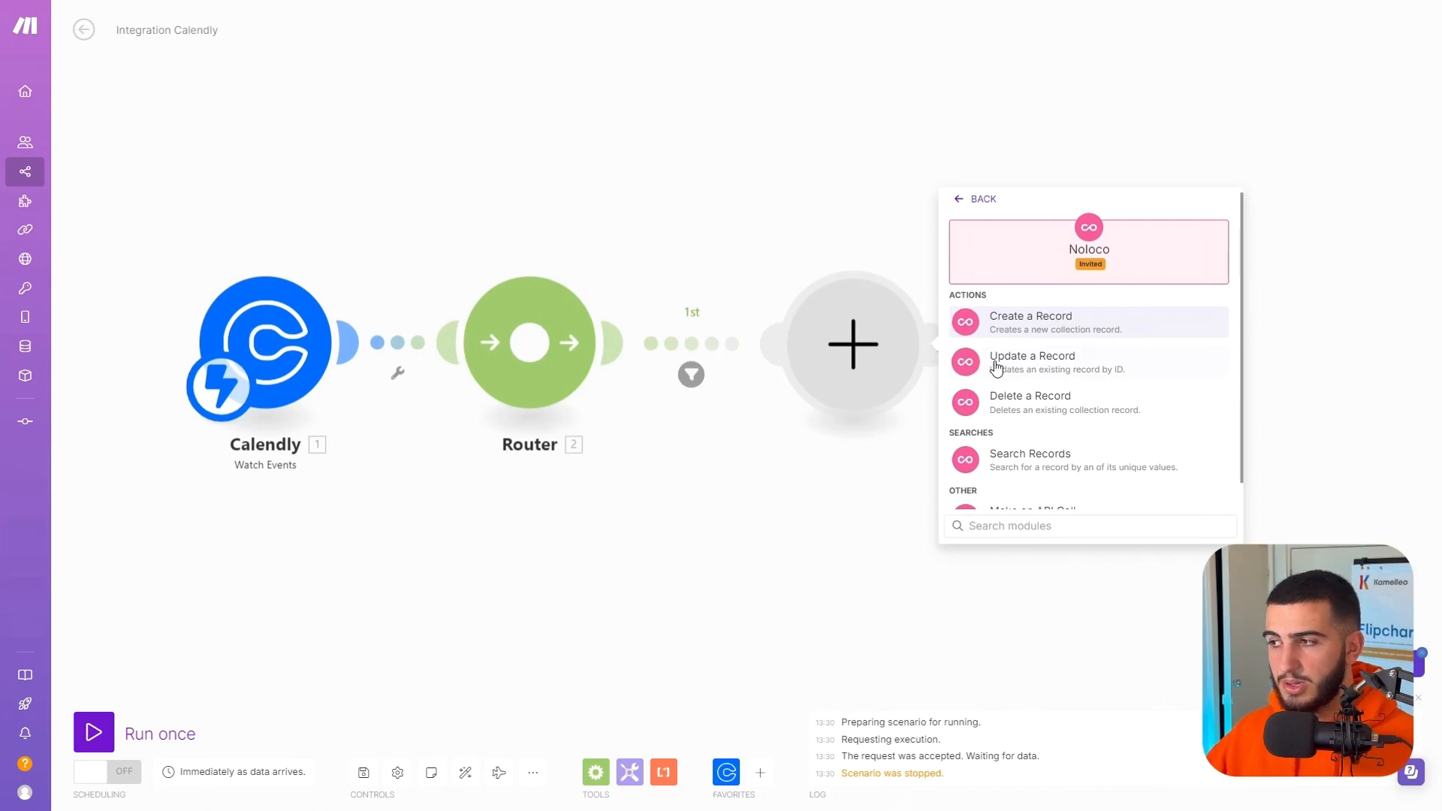
left_click(1072, 325)
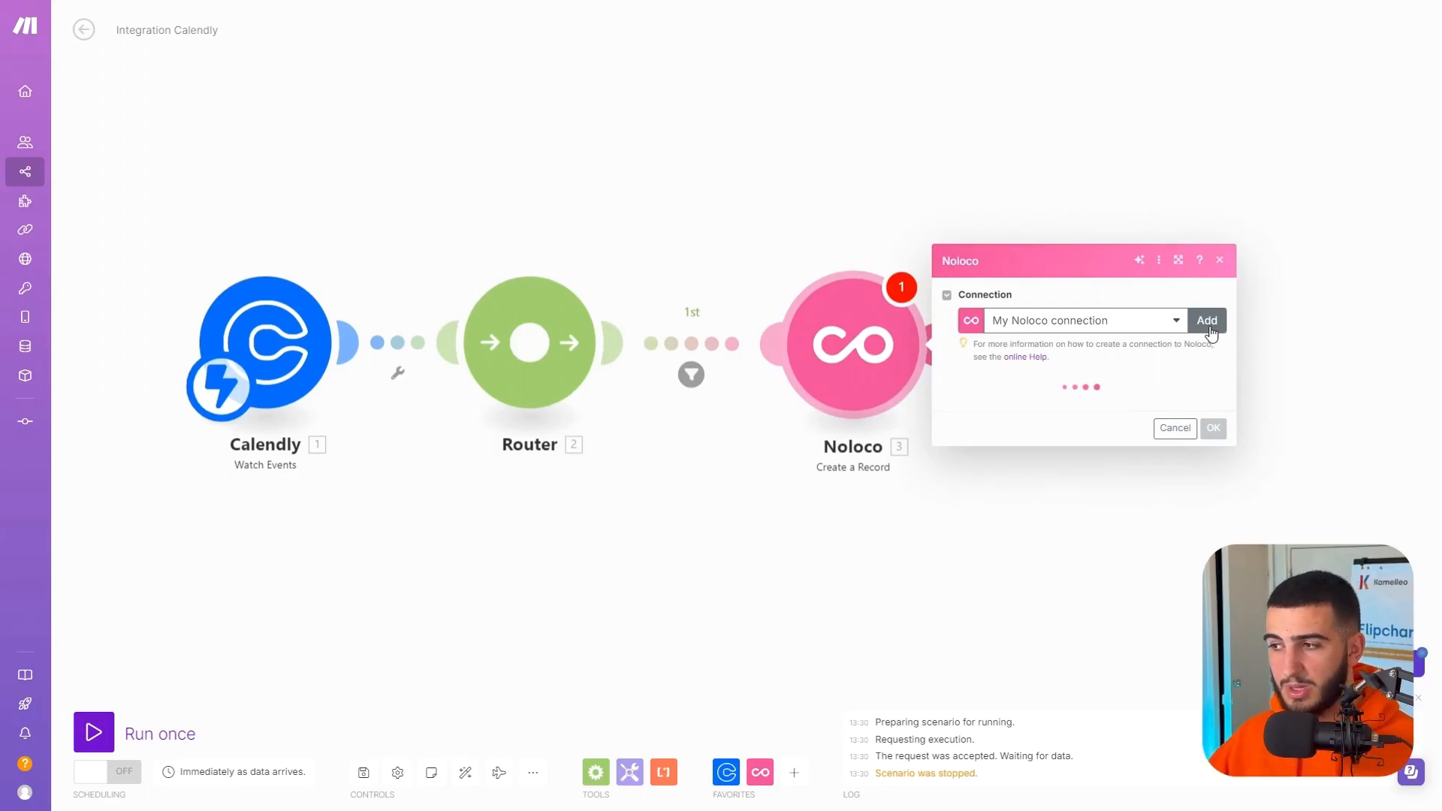
Start a new Noloco connection and paste the App API key from Noloco's integration settings as its Portal API Key.
left_click(1207, 321)
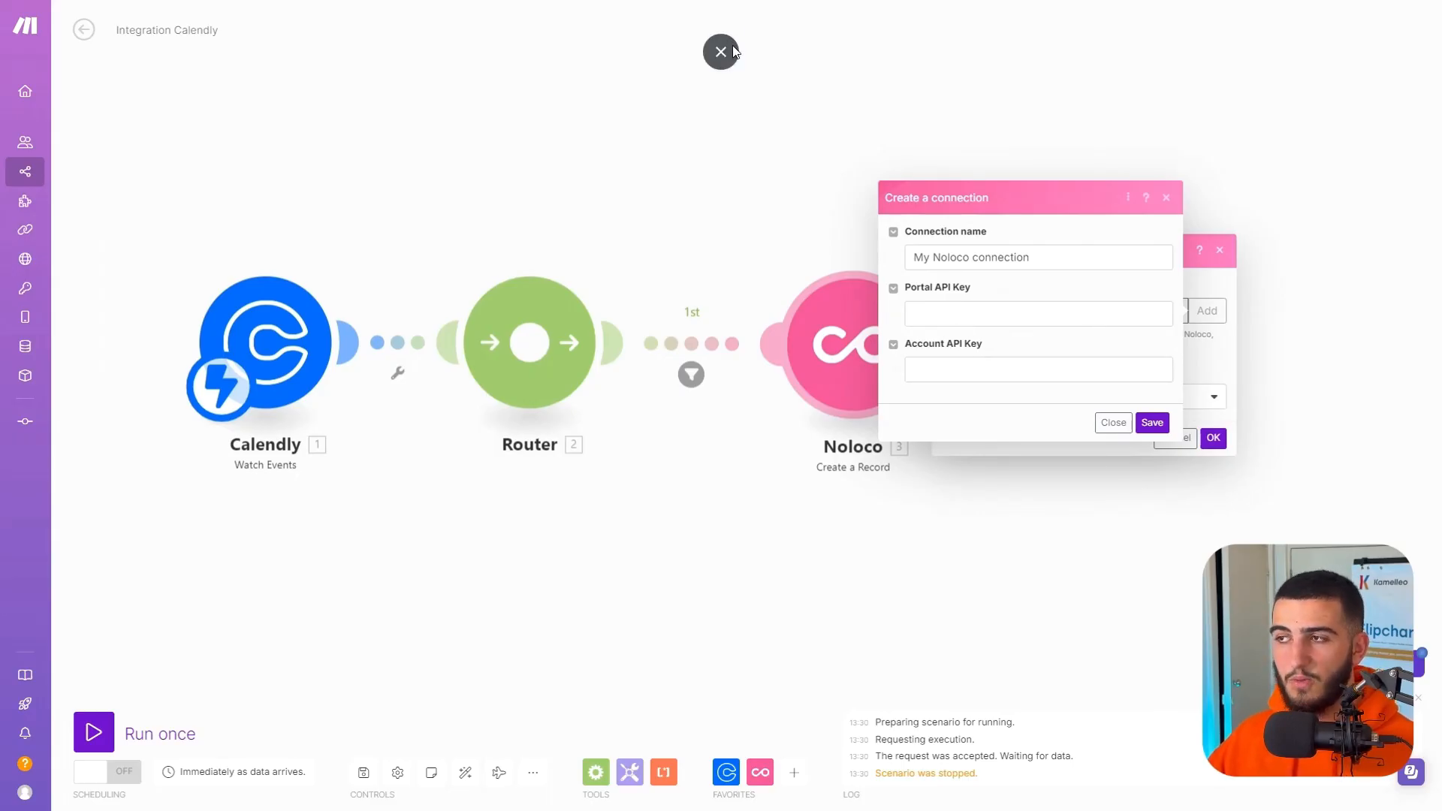
left_click(721, 48)
left_click(317, 16)
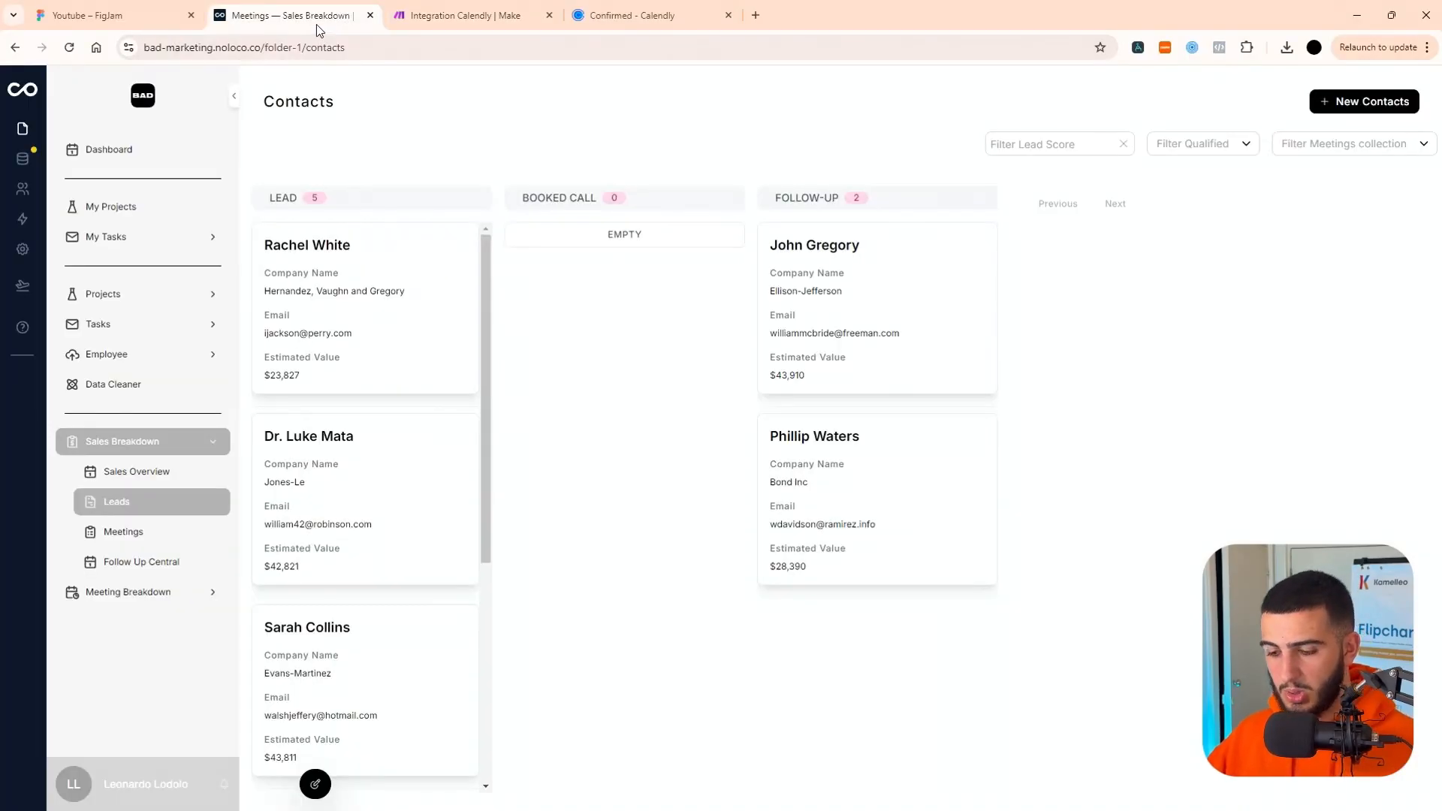
key("F11")
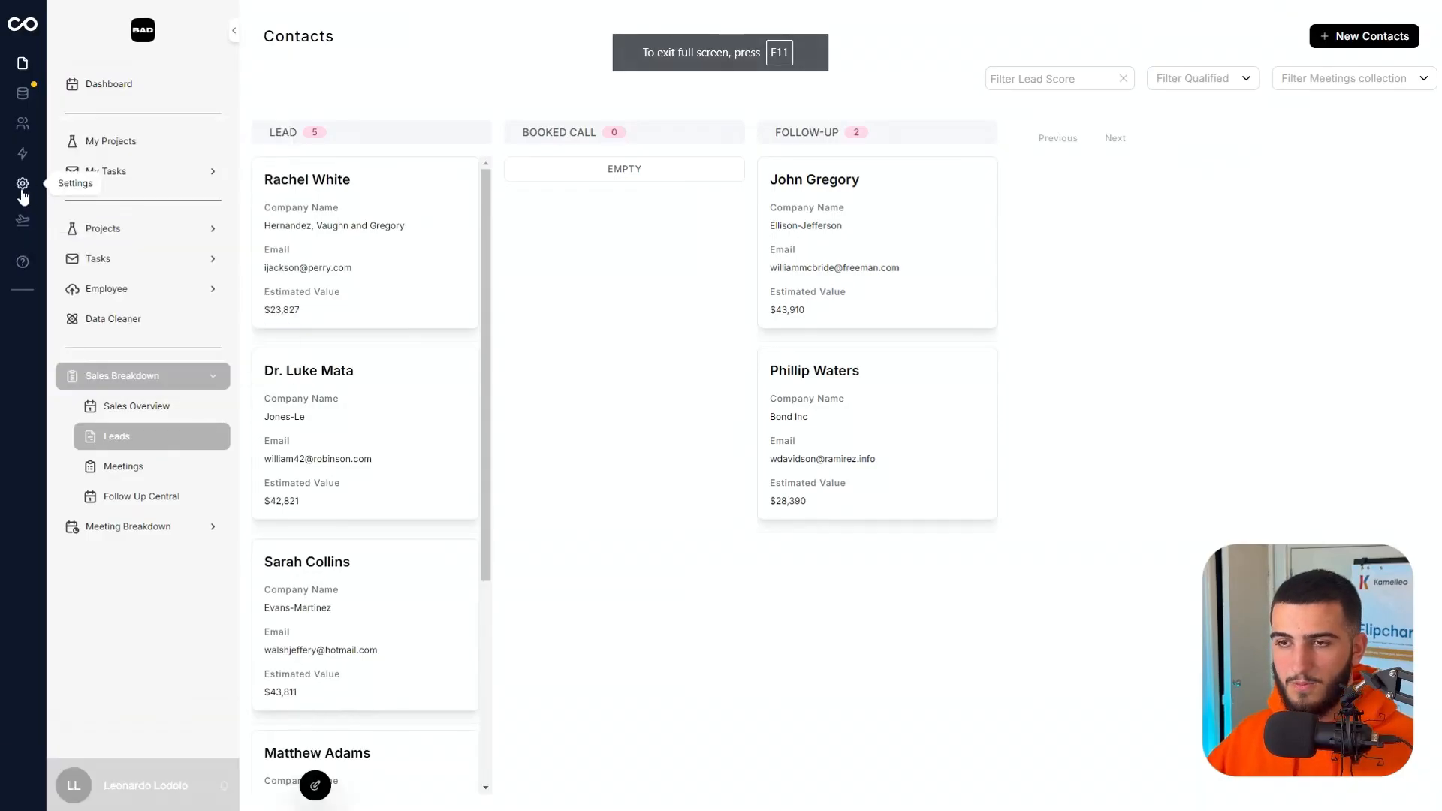
left_click(23, 192)
left_click(151, 296)
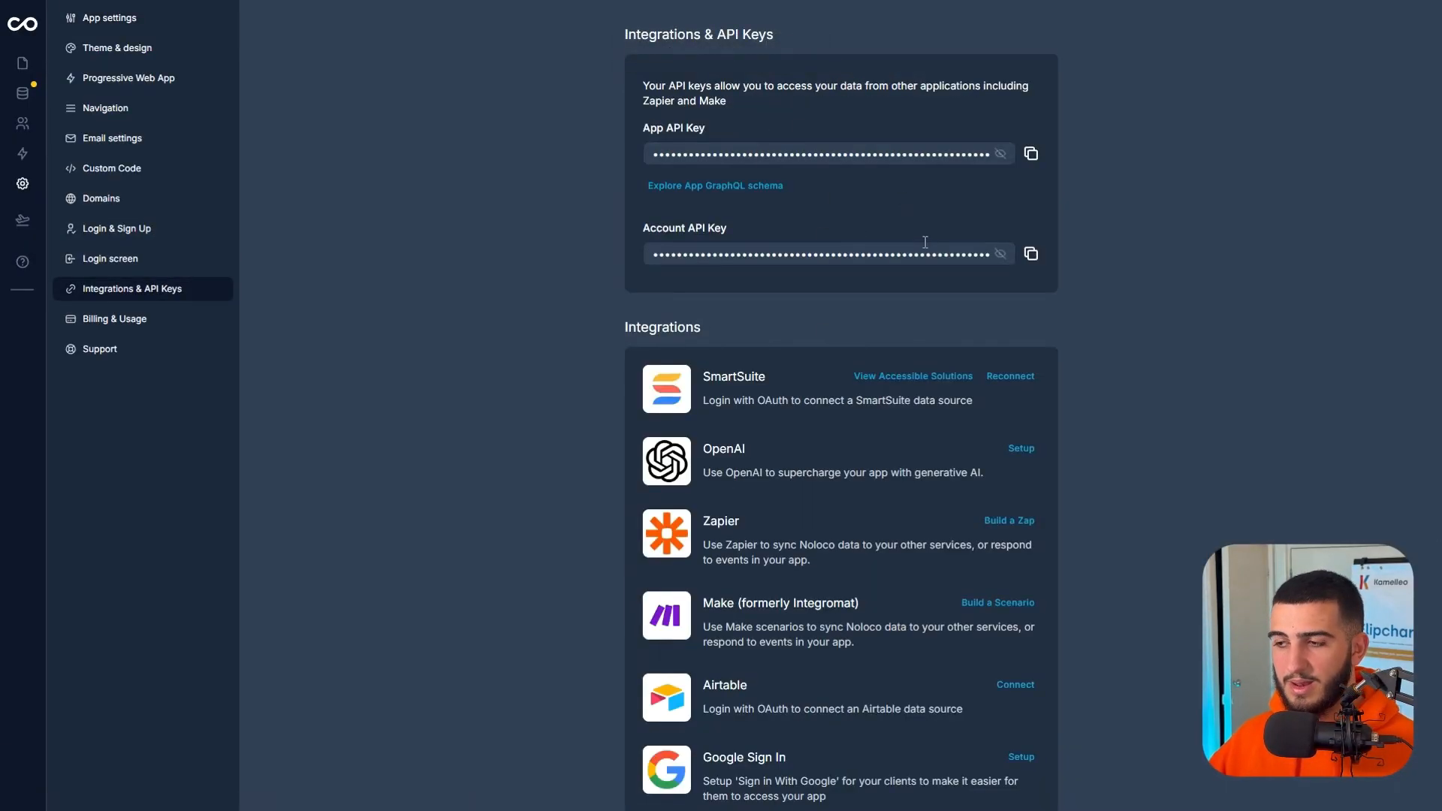
left_click(1028, 155)
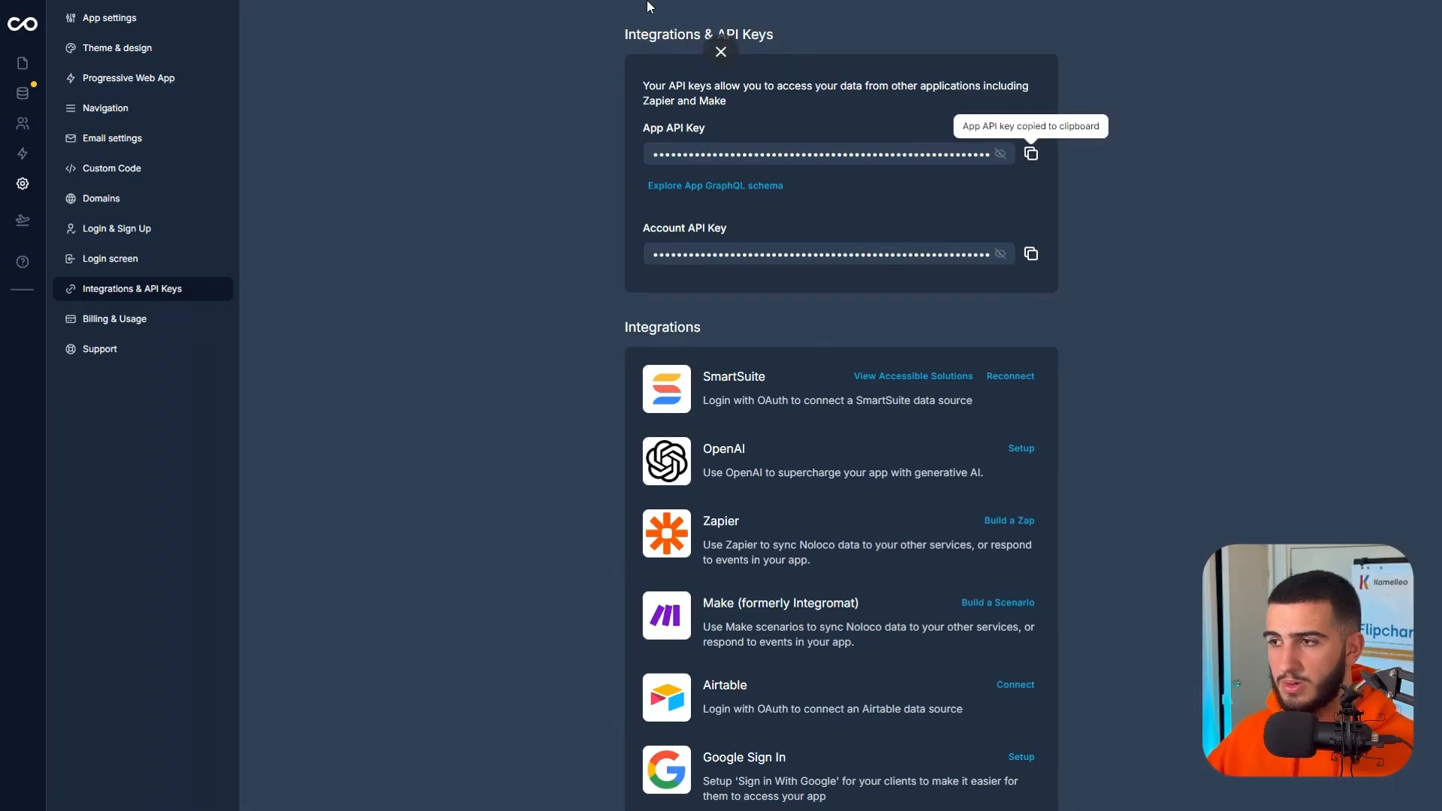
key("ctrl+v")
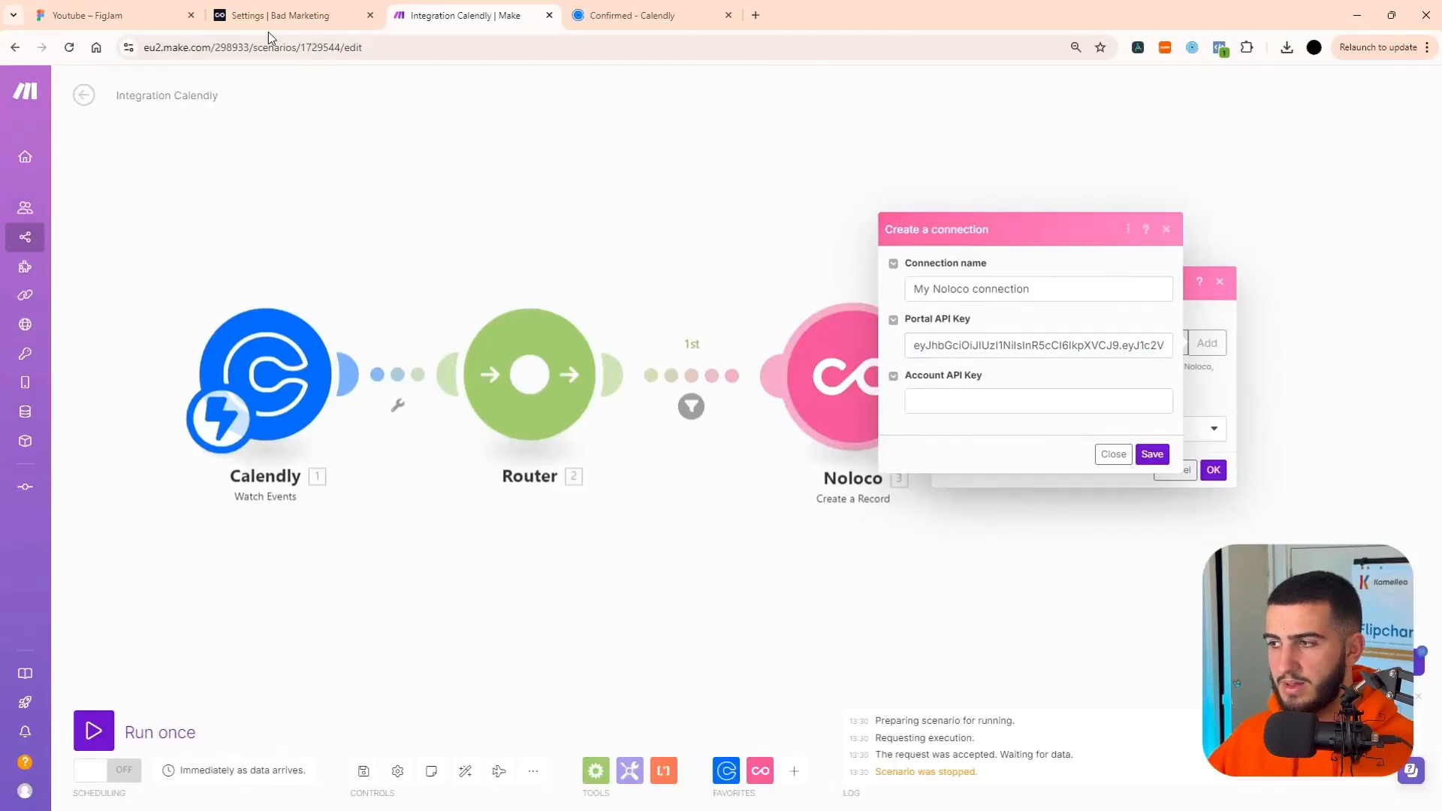
Copy the Account API key from Noloco into the Make connection's Account API Key, and save the connection.
left_click(269, 22)
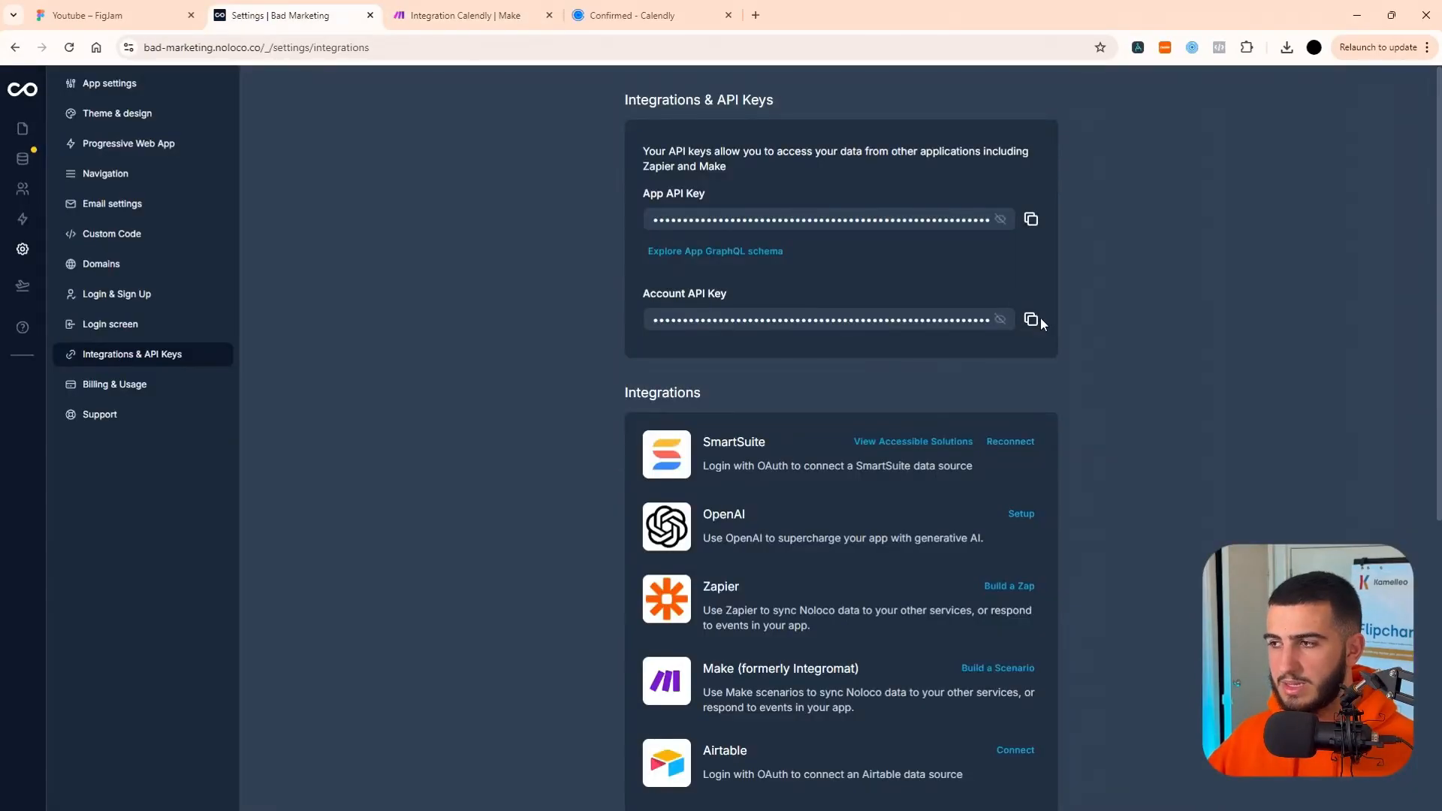
left_click(1031, 319)
left_click(406, 24)
left_click(1126, 403)
key("ctrl+v")
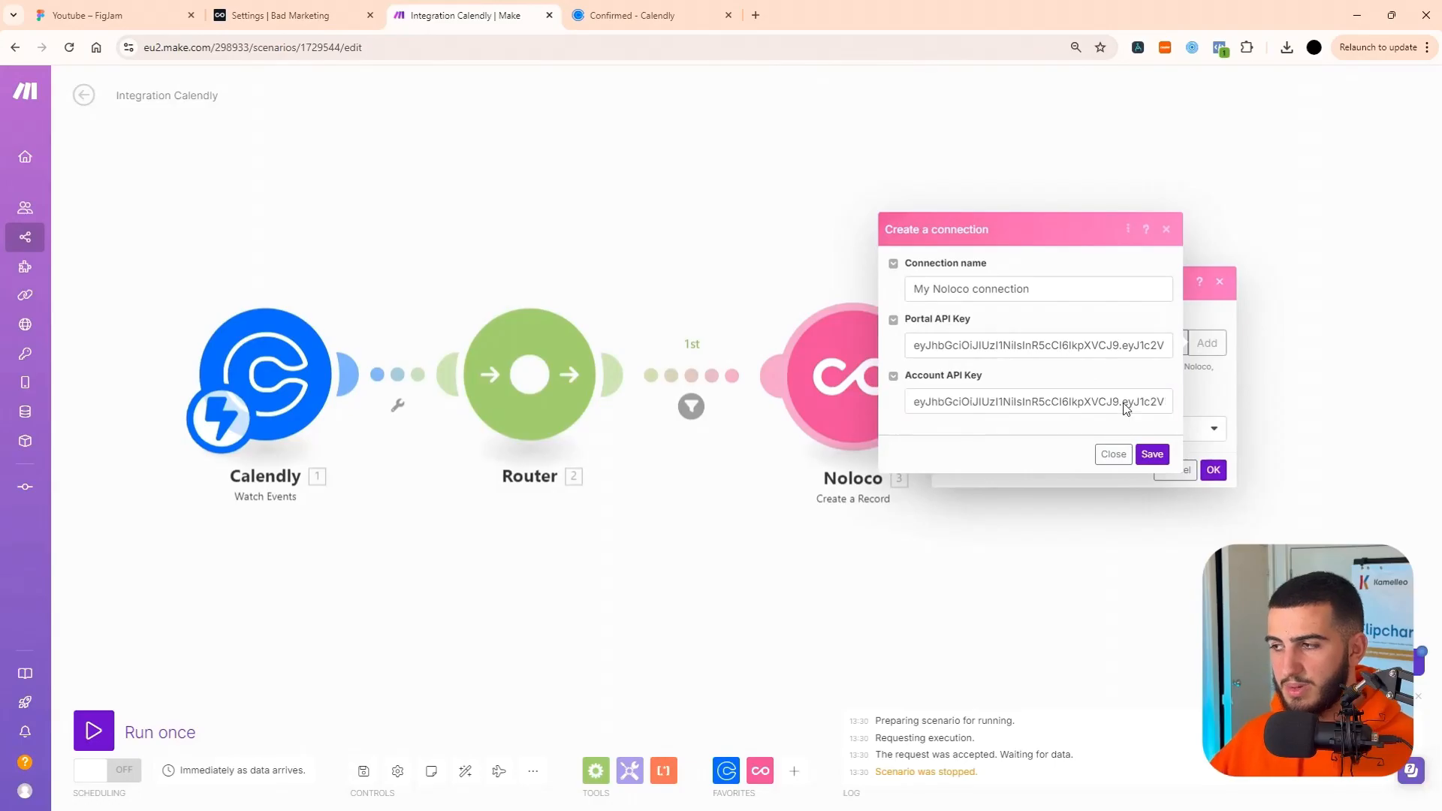
left_click(1152, 455)
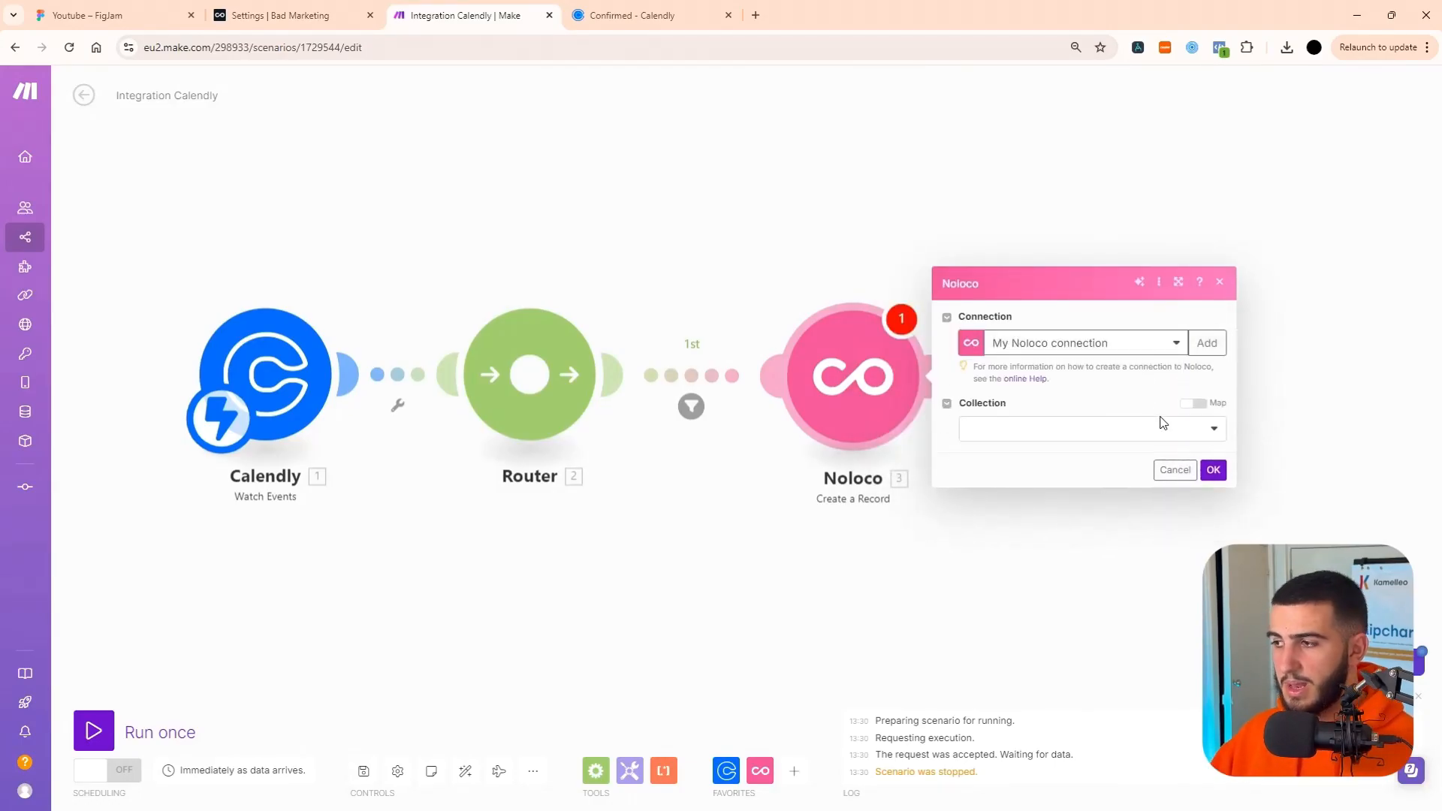
Choose Contacts as the new Noloco record's collection and look through the fields it offers.
left_click(1162, 426)
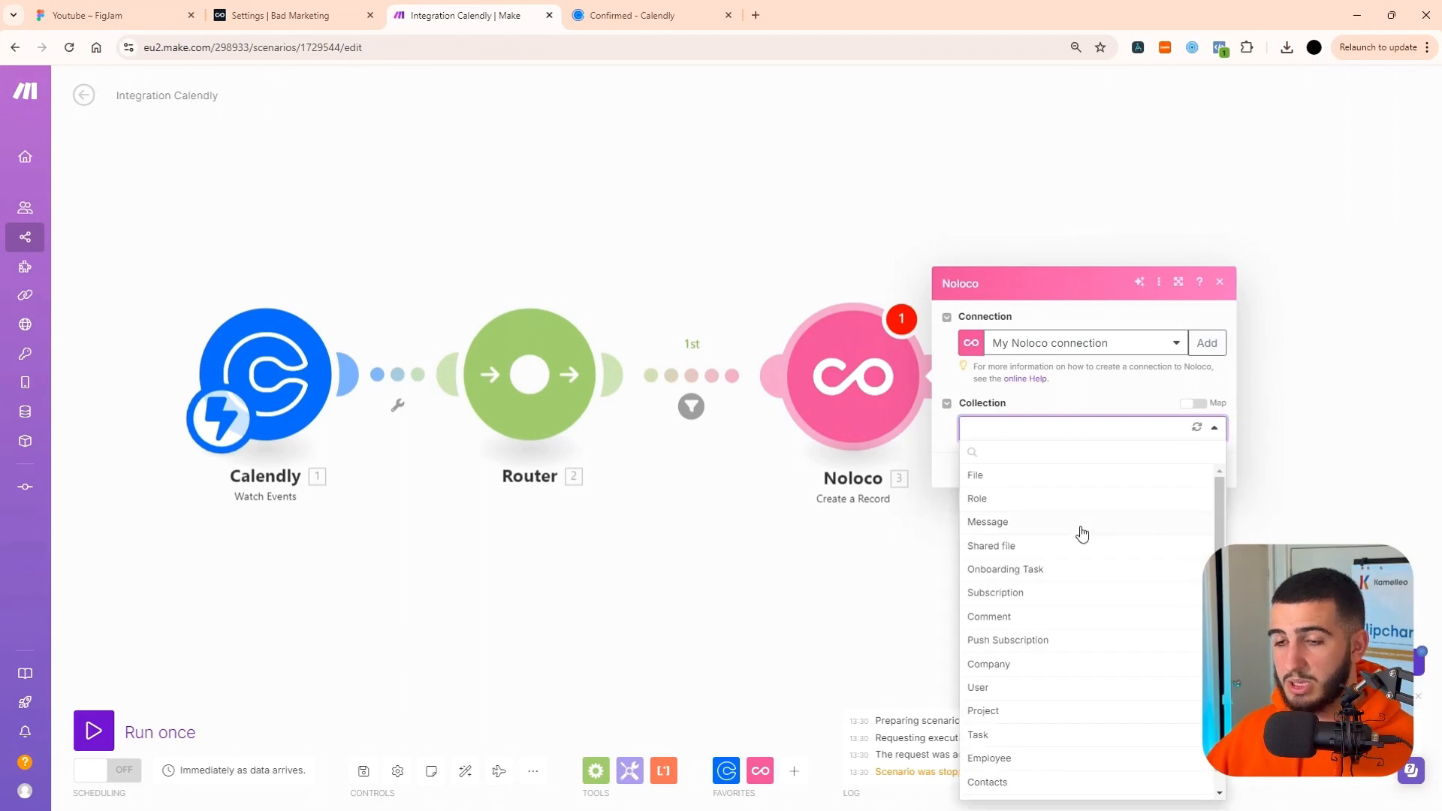
scroll(1014, 557, "down", 1)
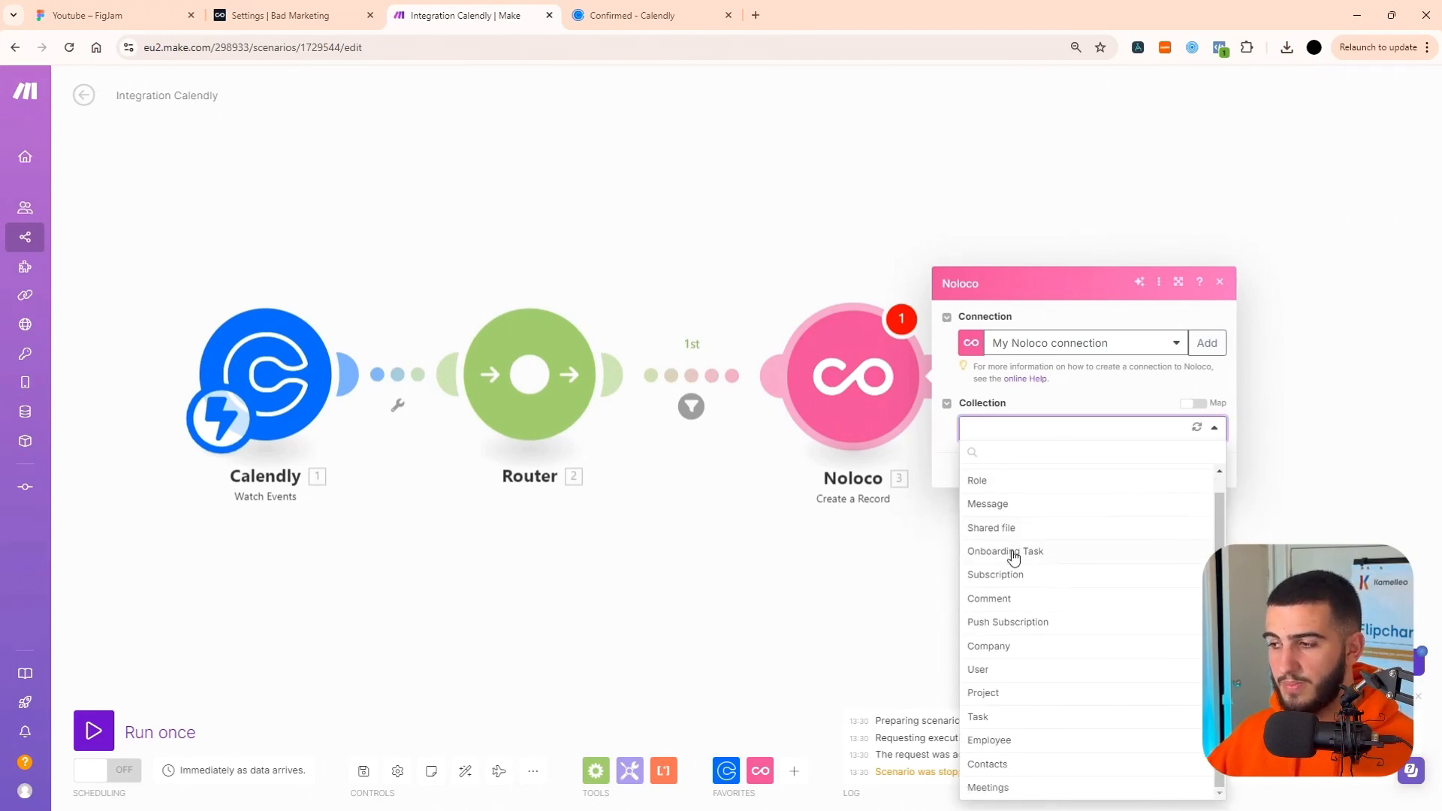
left_click(1023, 764)
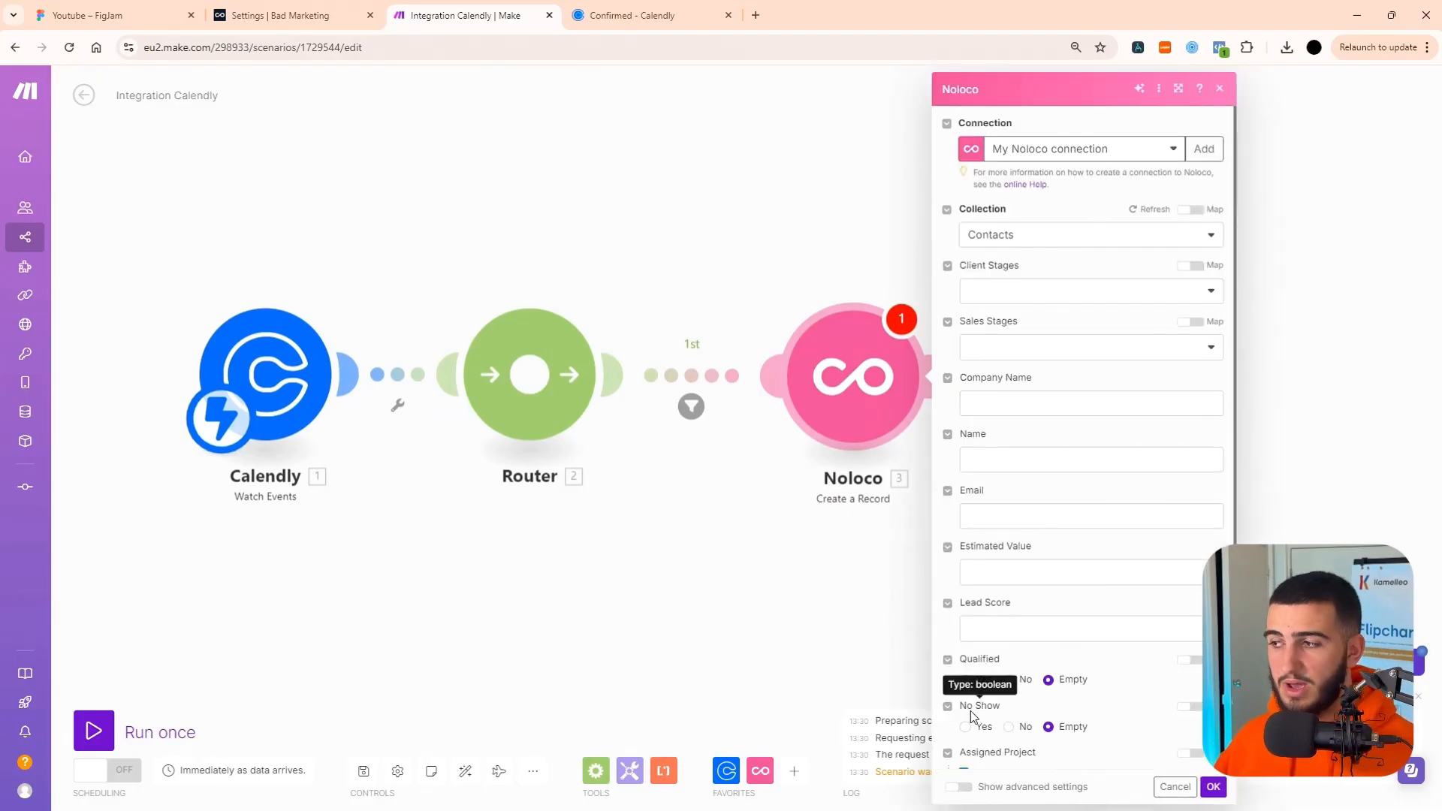
scroll(1066, 536, "down", 3)
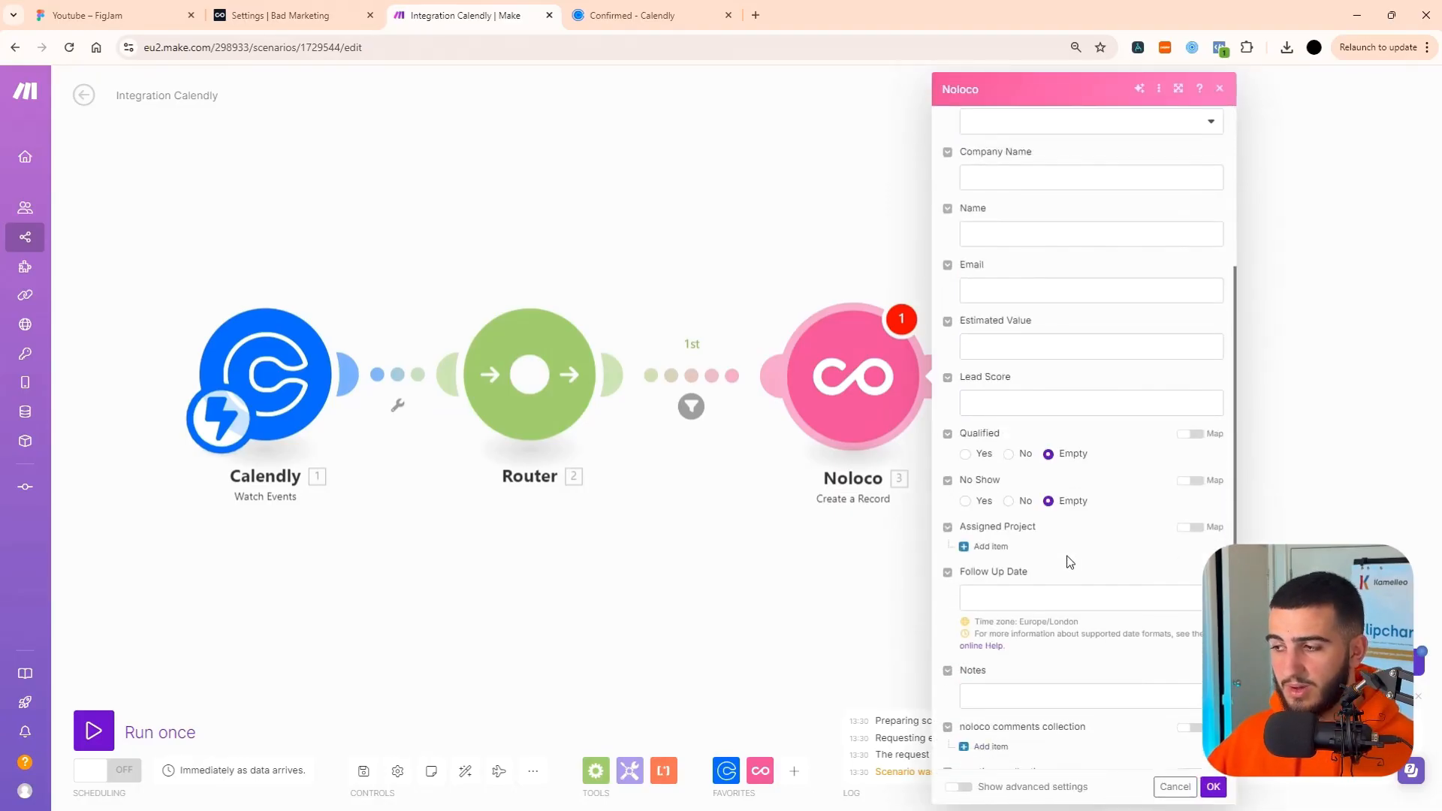
scroll(1069, 559, "up", 3)
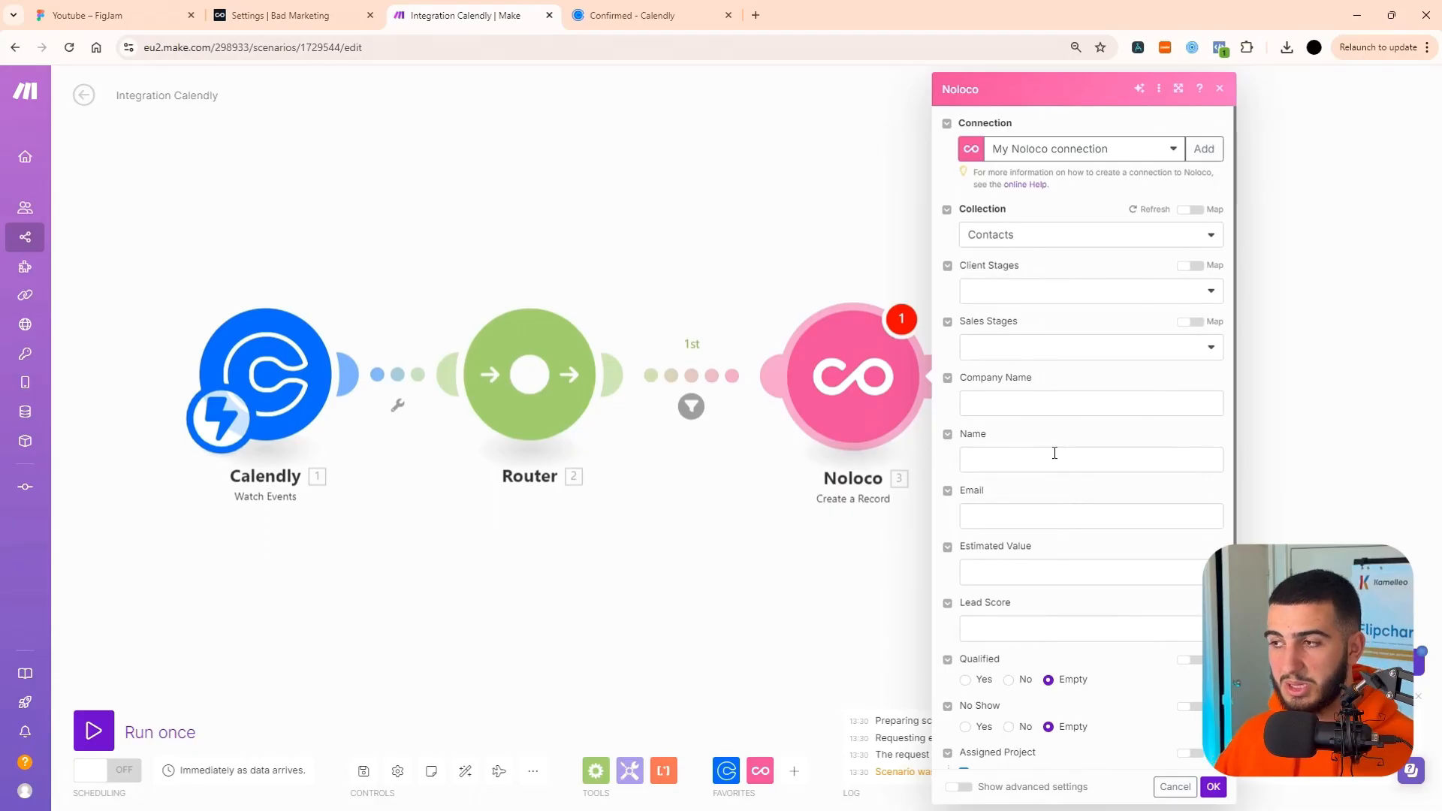
Set the contact record's Client Stages to Lead and Sales Stages to Booked Call.
left_click(1076, 299)
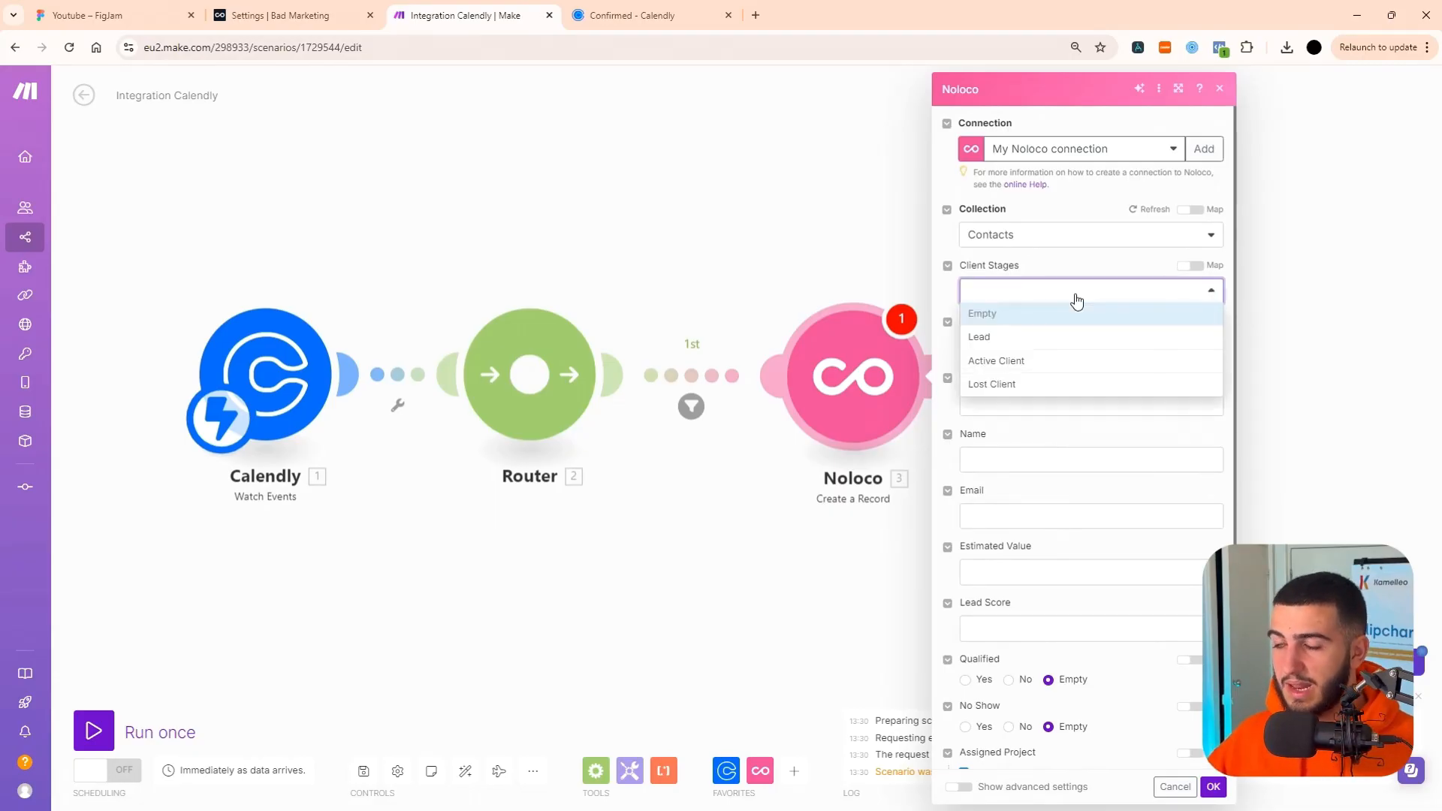
left_click(1043, 345)
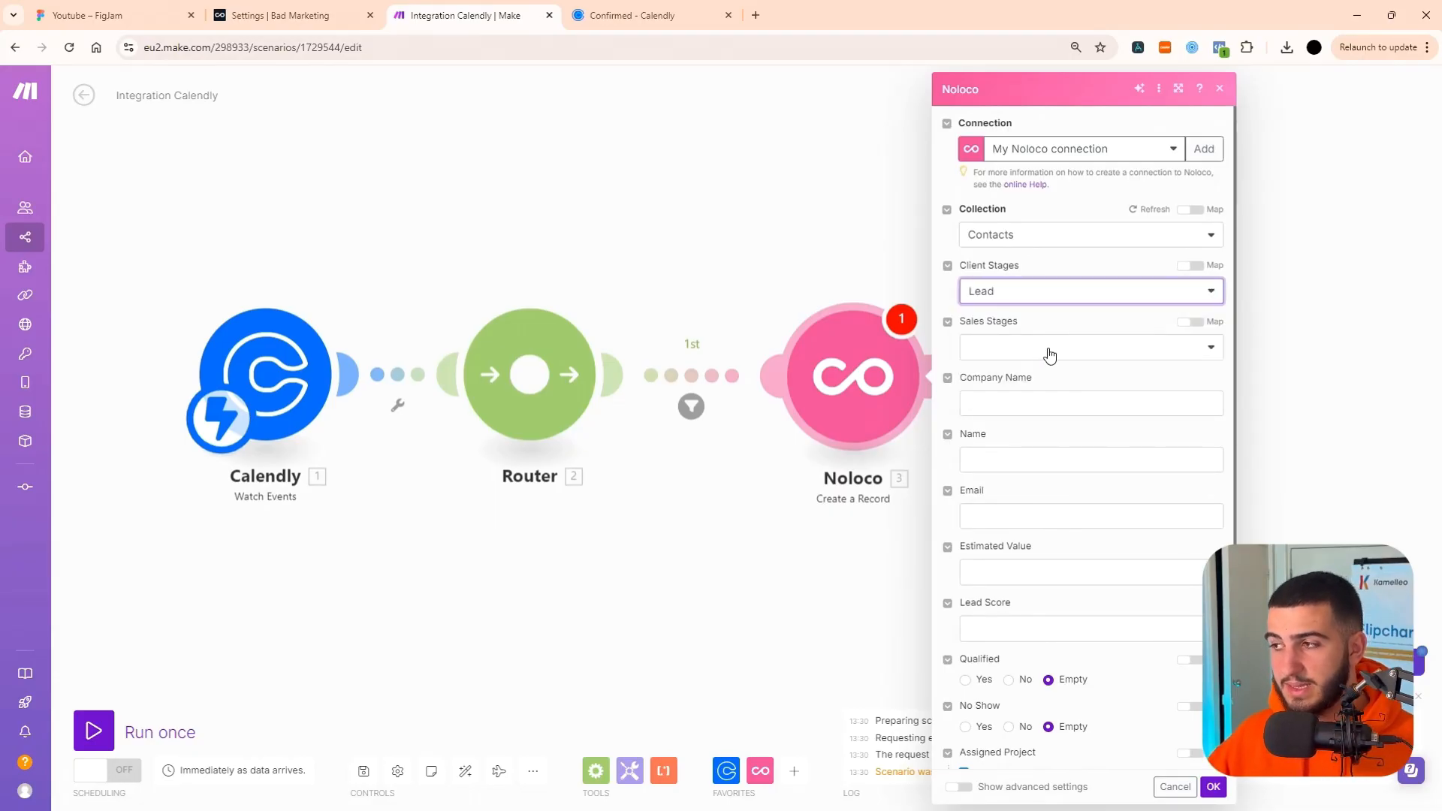
left_click(1050, 353)
left_click(1025, 443)
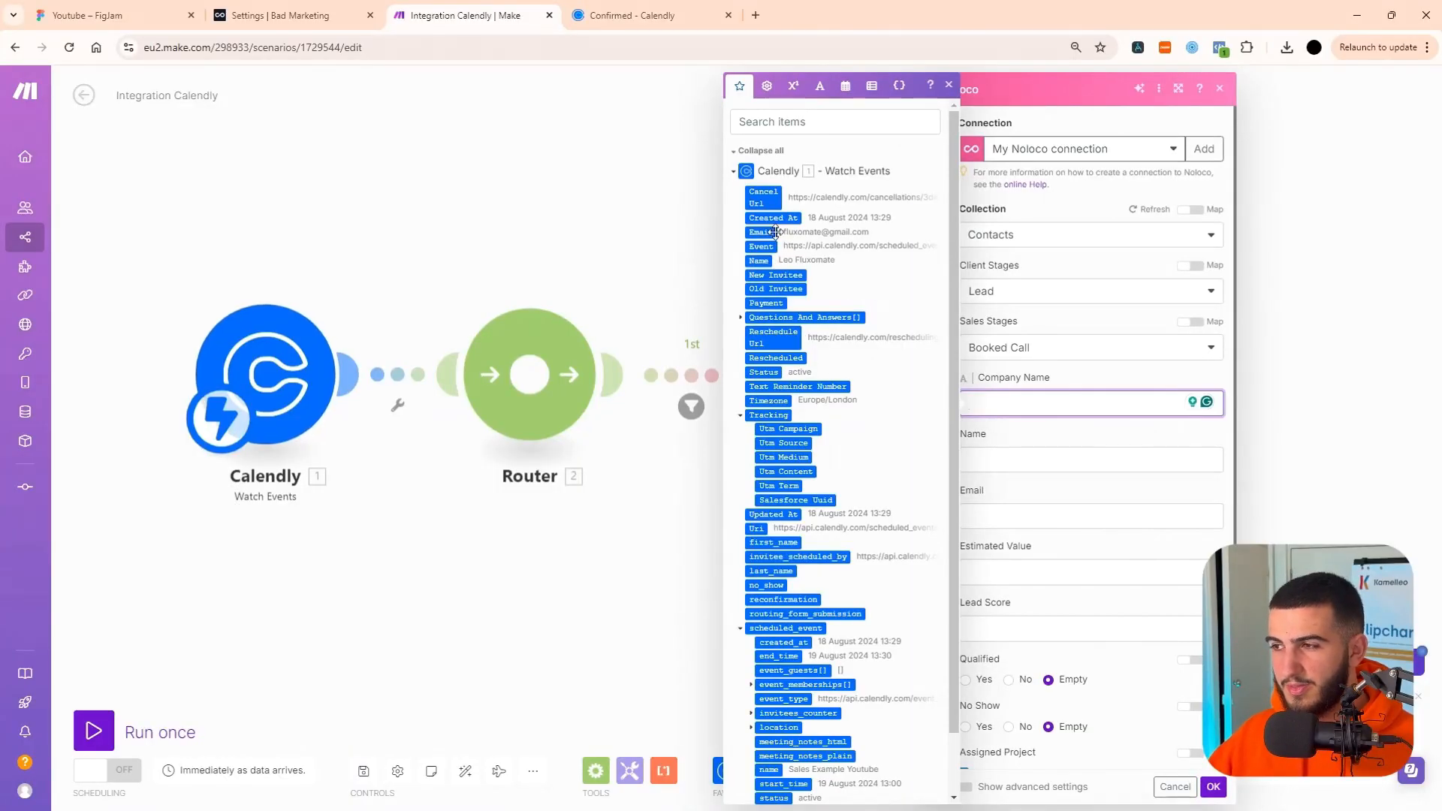
Check the Calendly values, including Questions And Answers, and map the contact's Name and Email to Calendly's Name and Email.
scroll(784, 416, "down", 2)
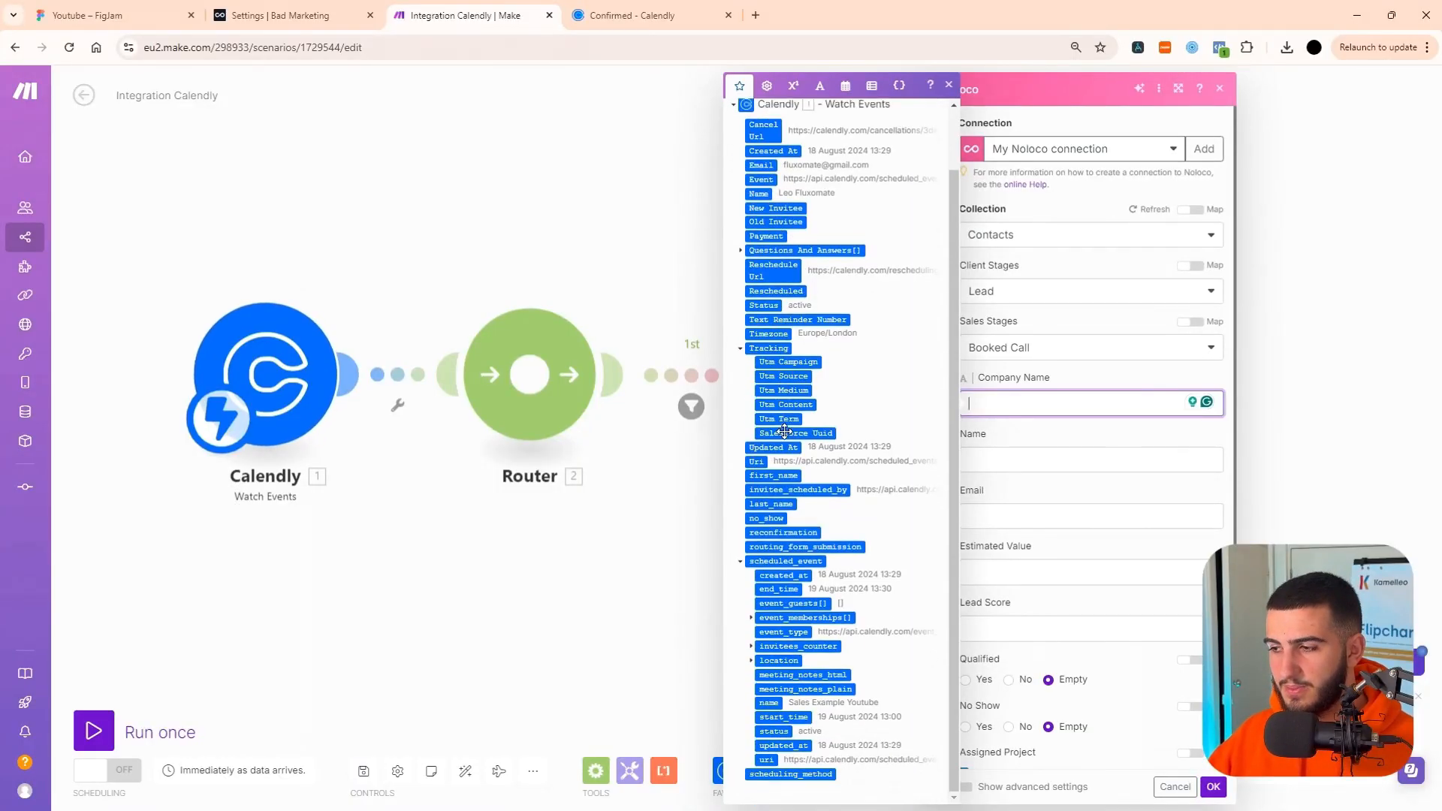
left_click(740, 250)
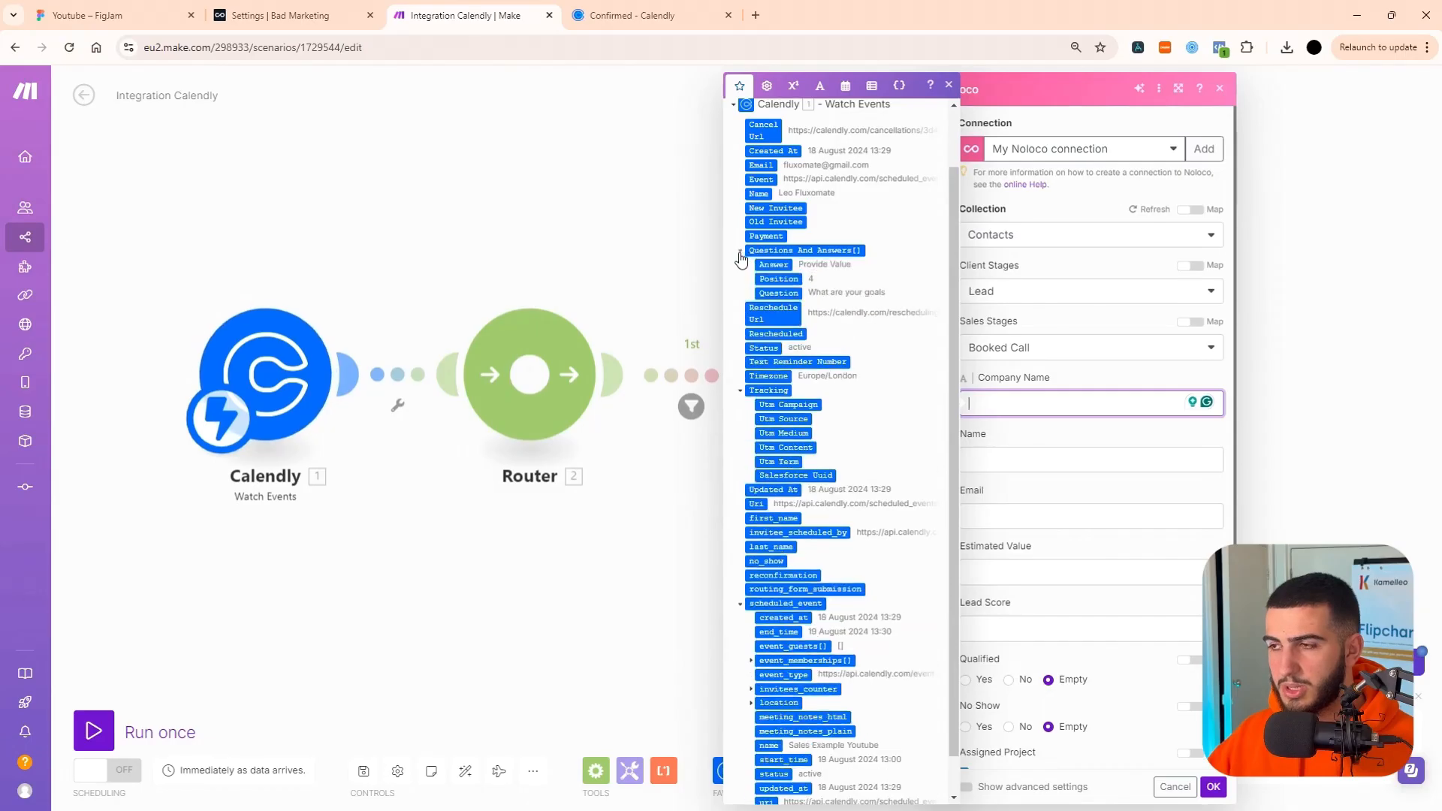
scroll(758, 263, "up", 2)
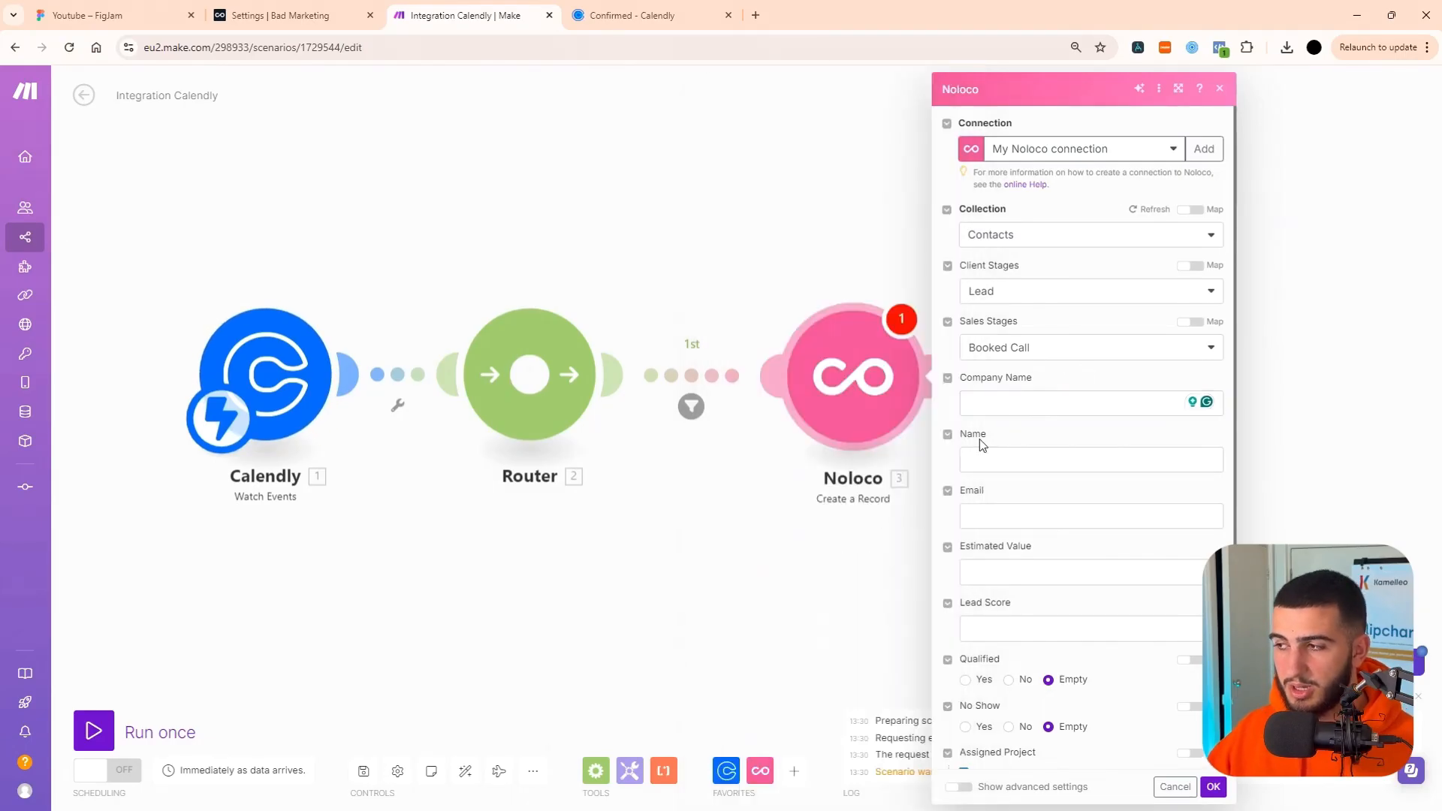
left_click(976, 460)
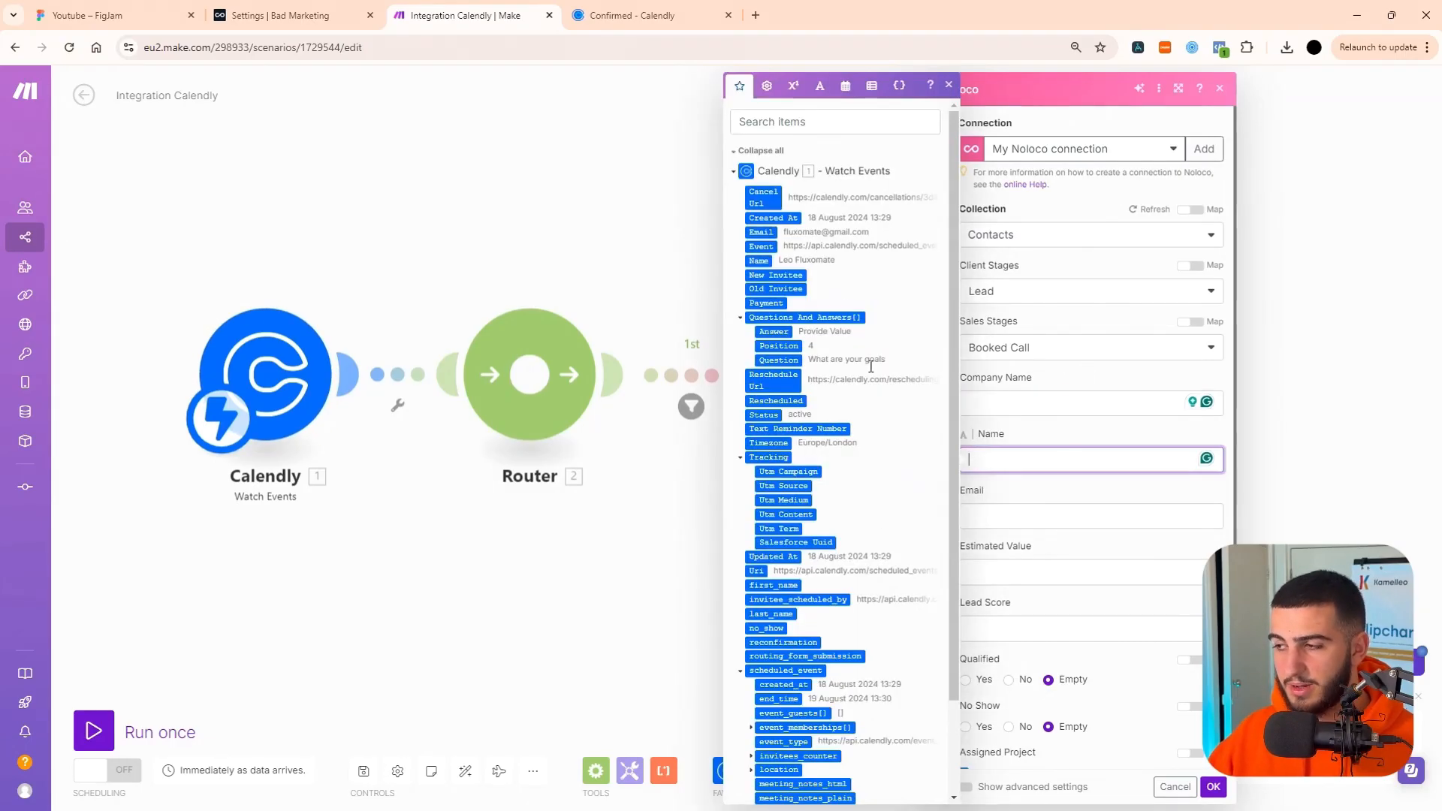
left_click(760, 259)
left_click(1035, 508)
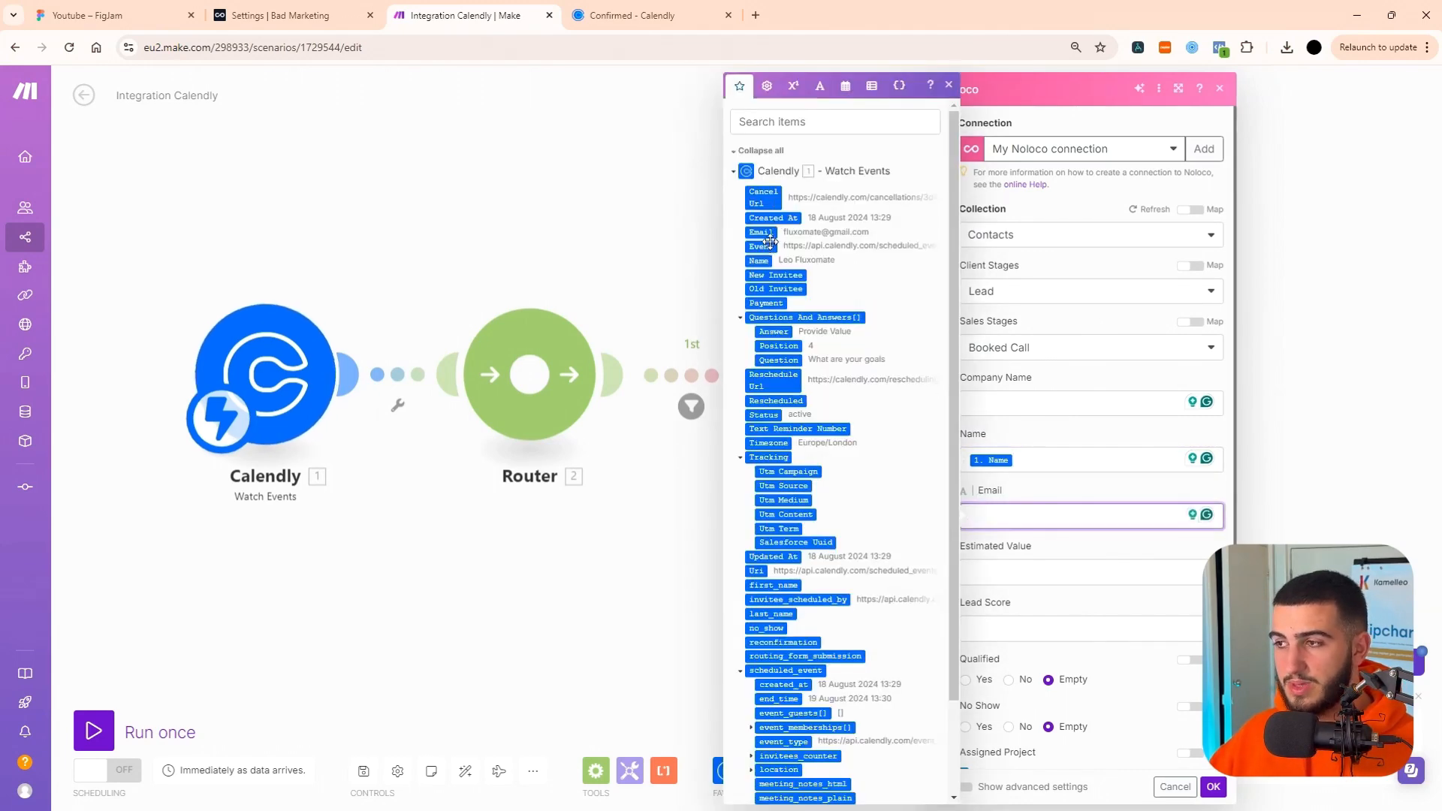
left_click(760, 232)
left_click(1052, 484)
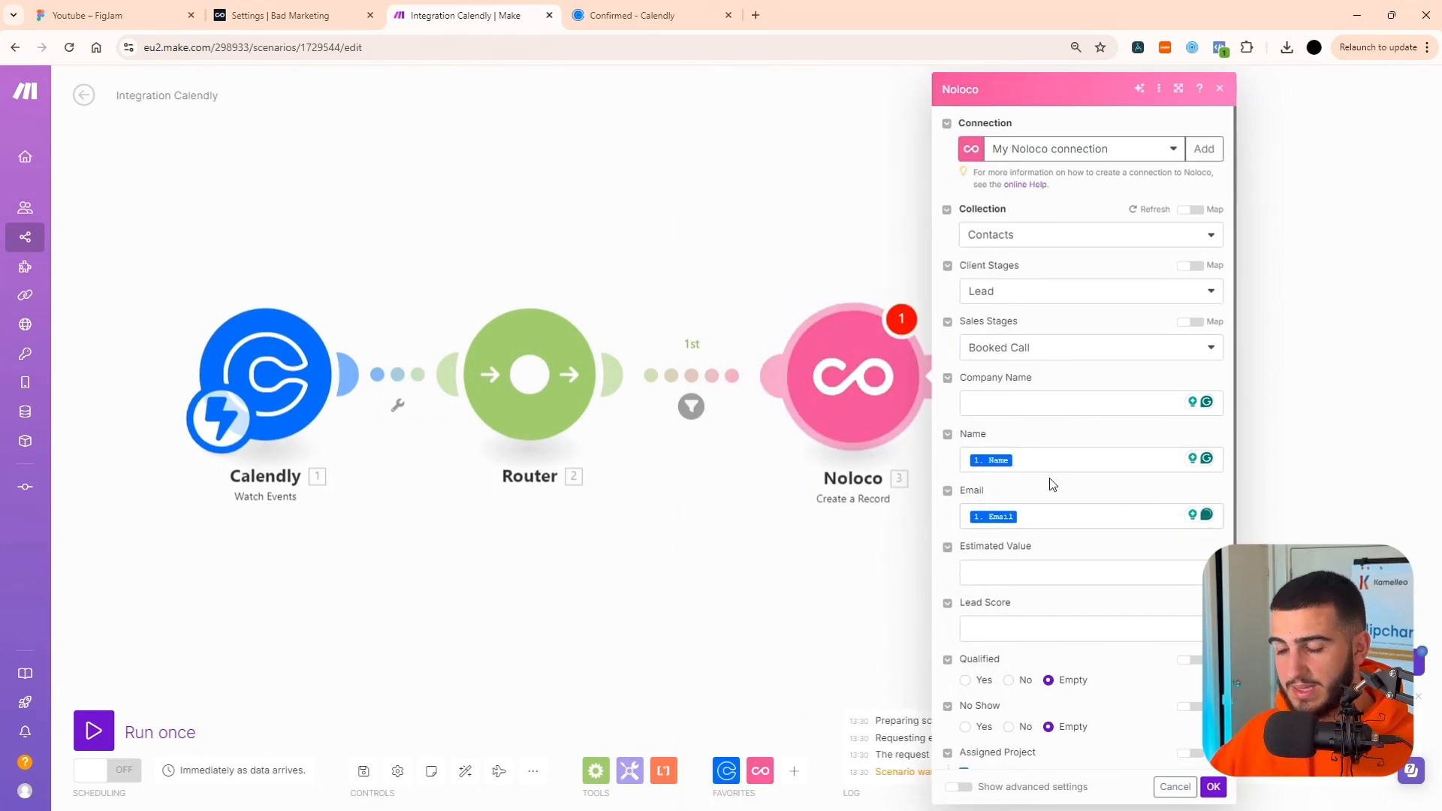
Review the remaining contact fields and the Calendly values available for Notes, and save the Create a Record module without further mappings.
scroll(1052, 484, "down", 2)
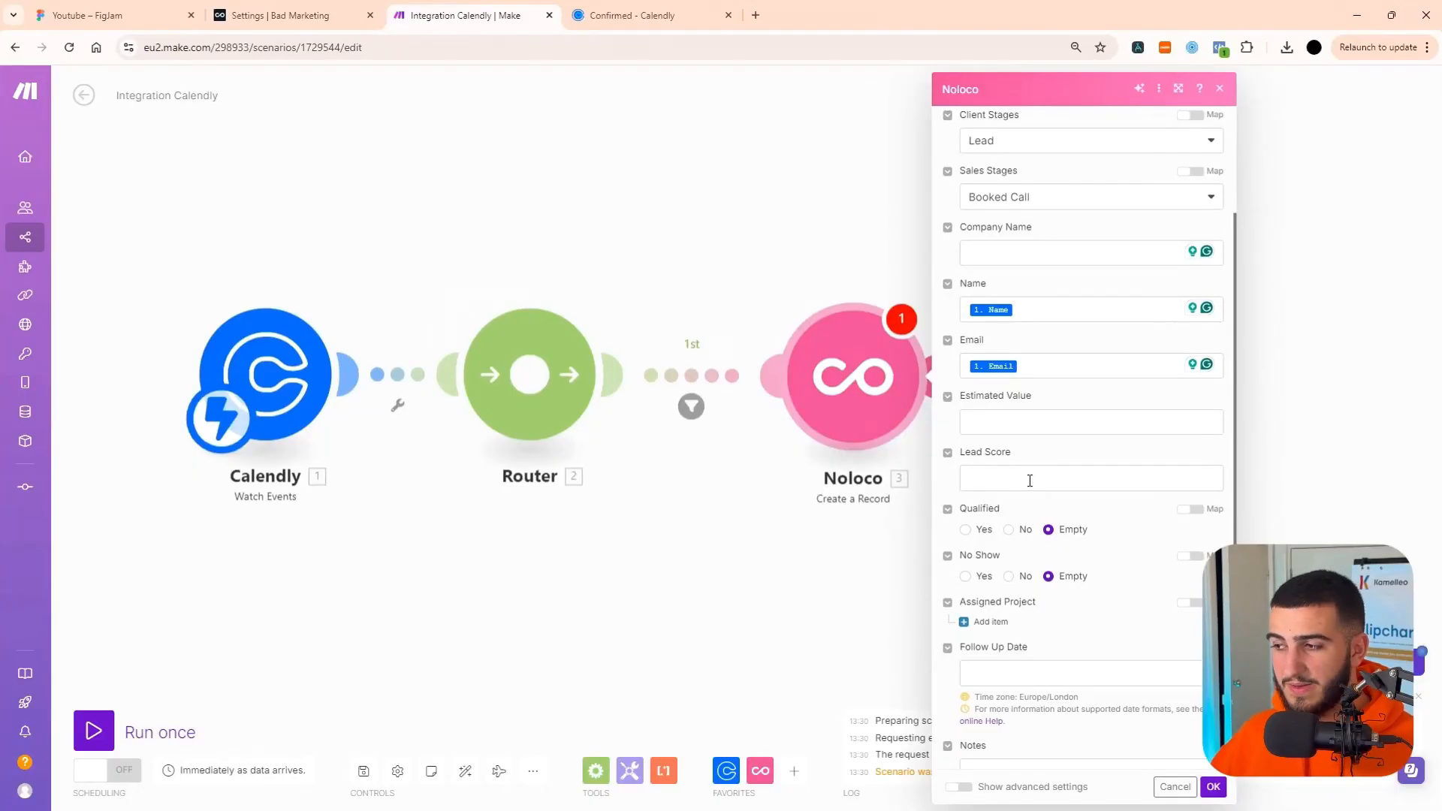
scroll(1055, 541, "down", 1)
scroll(1055, 517, "down", 1)
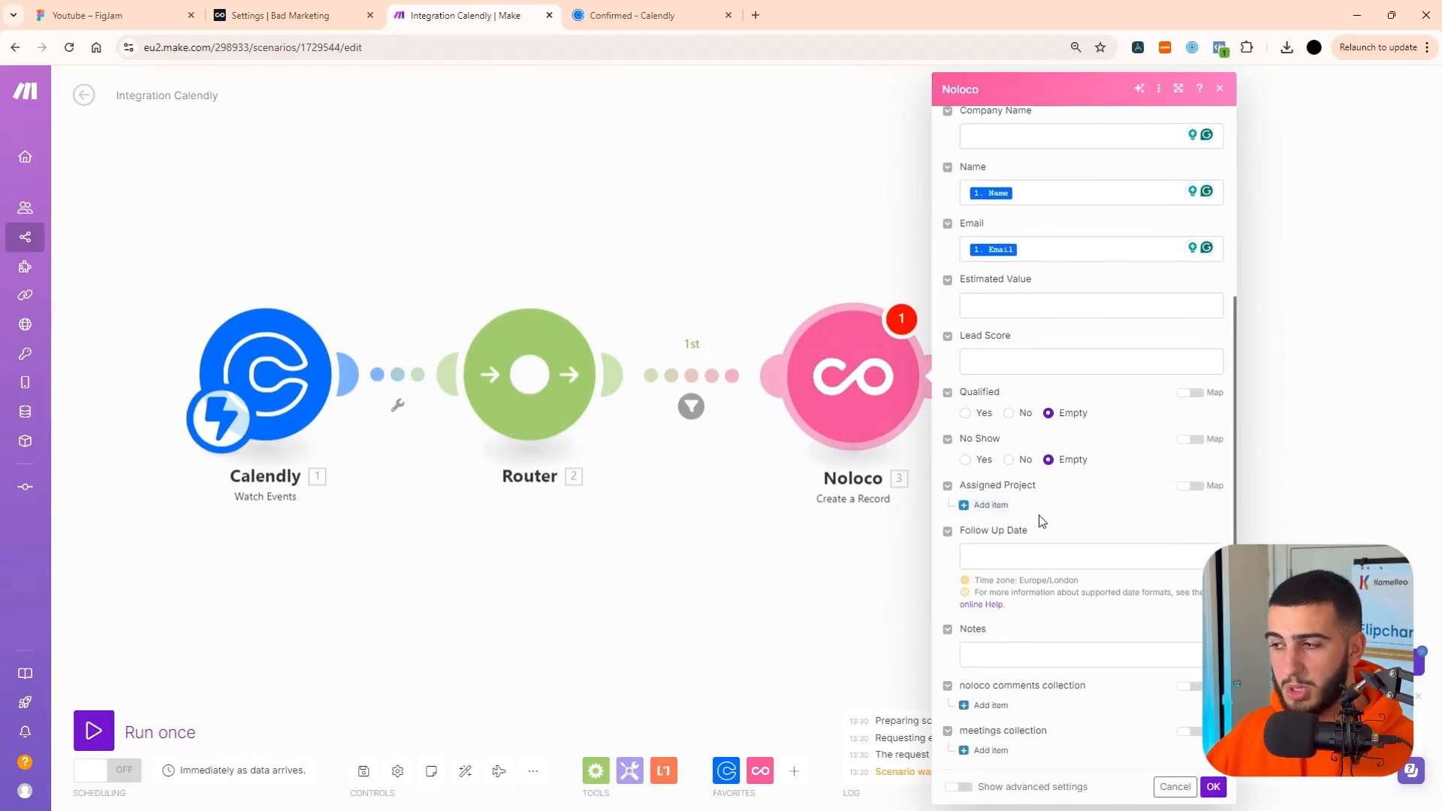
scroll(1252, 570, "down", 1)
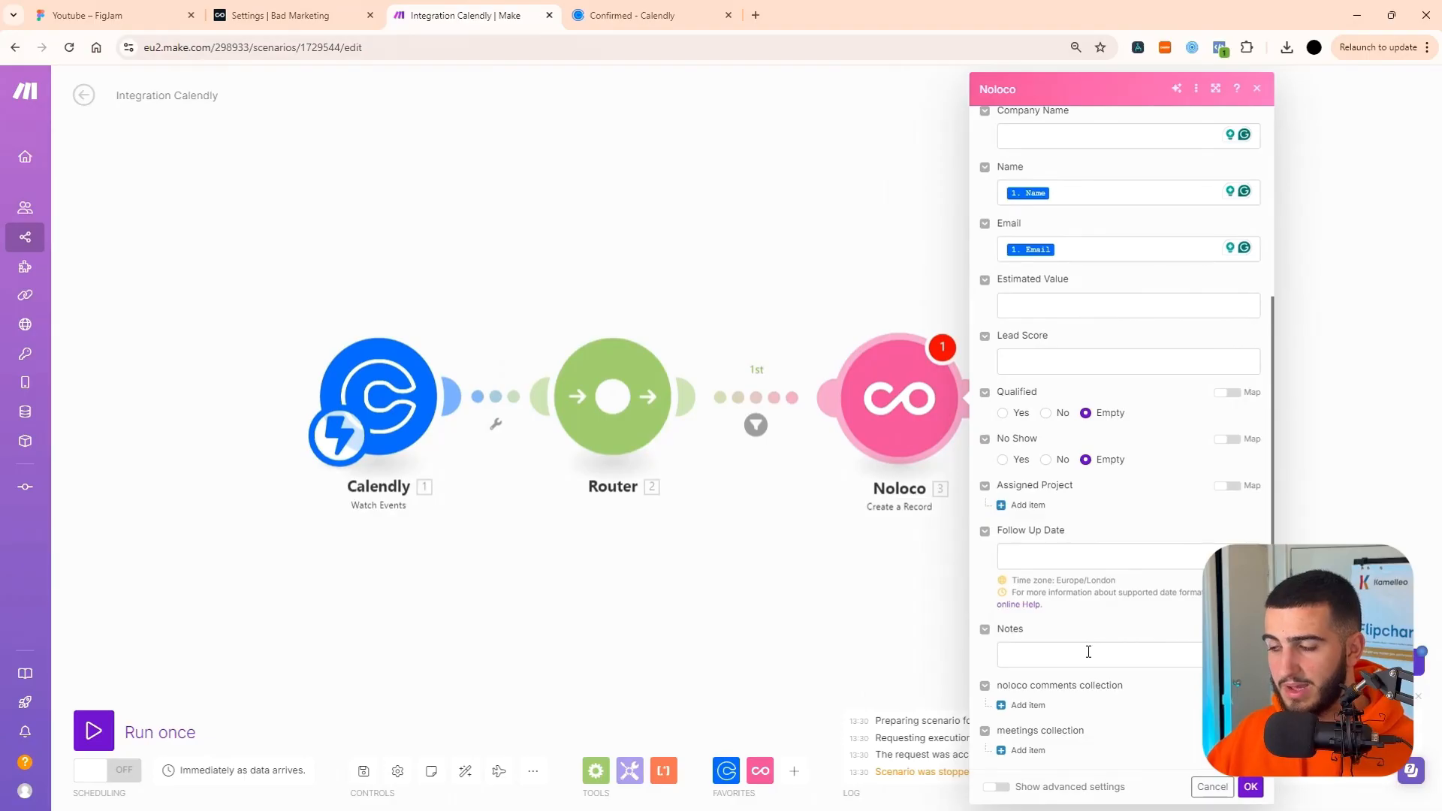
scroll(1121, 546, "up", 4)
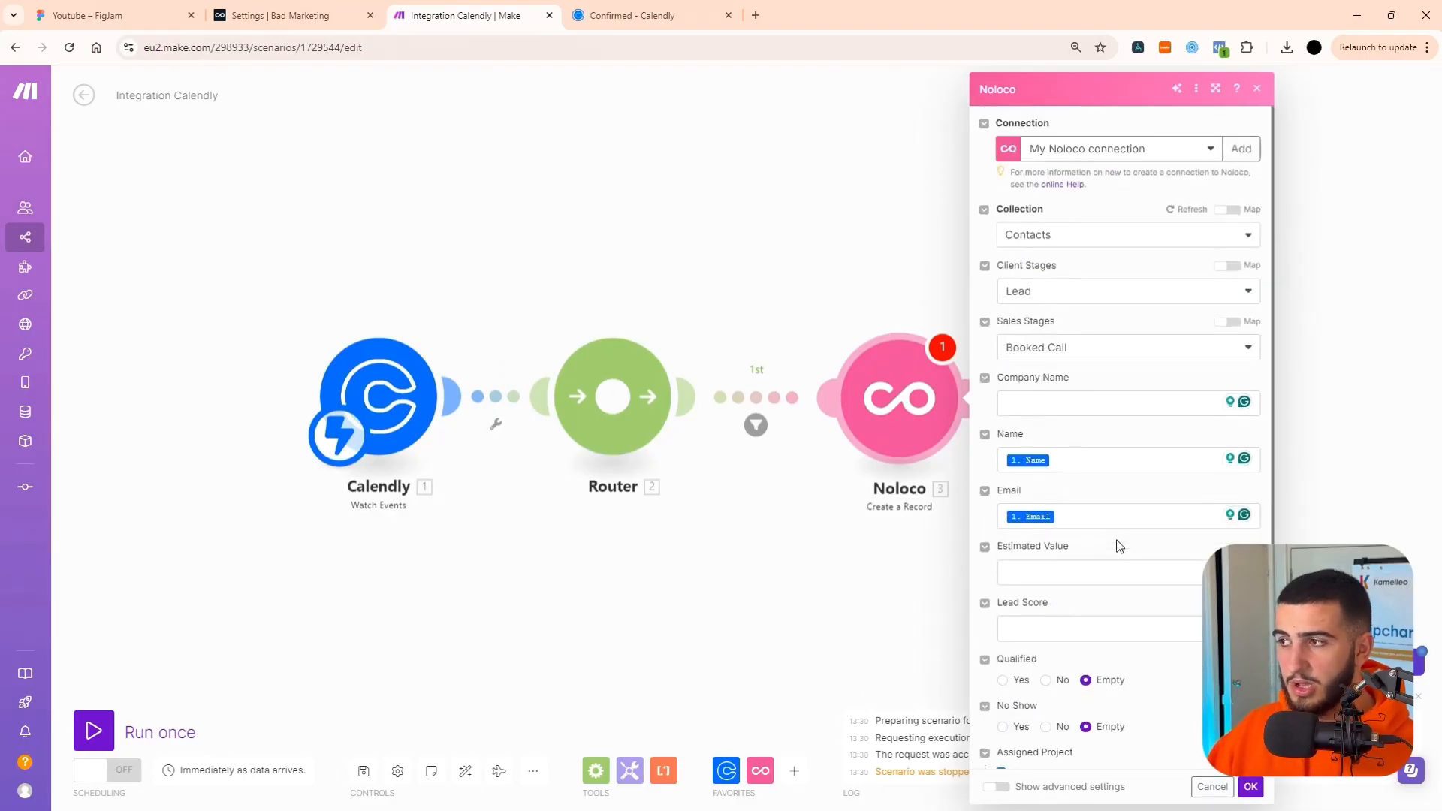
scroll(1122, 713, "down", 4)
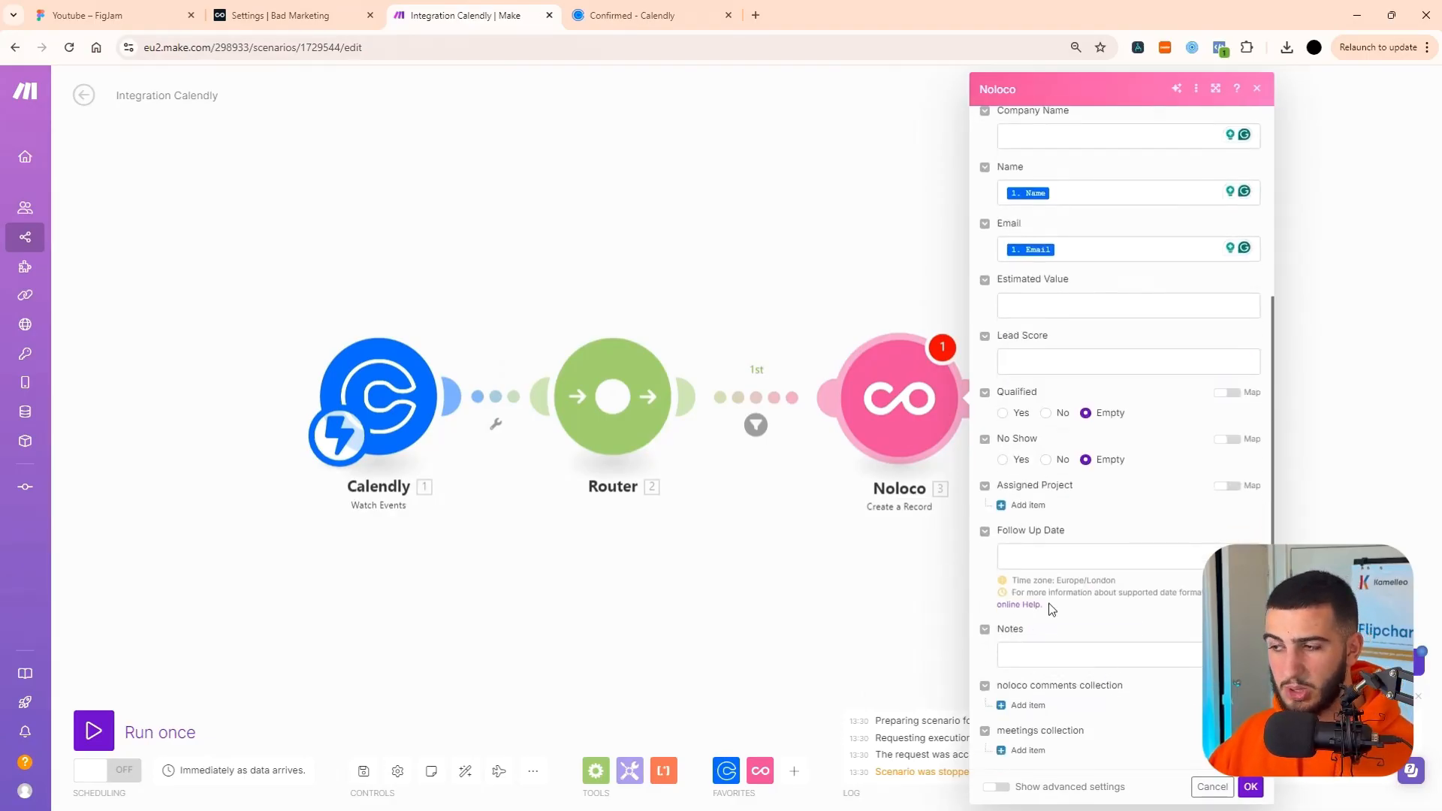
left_click(1053, 659)
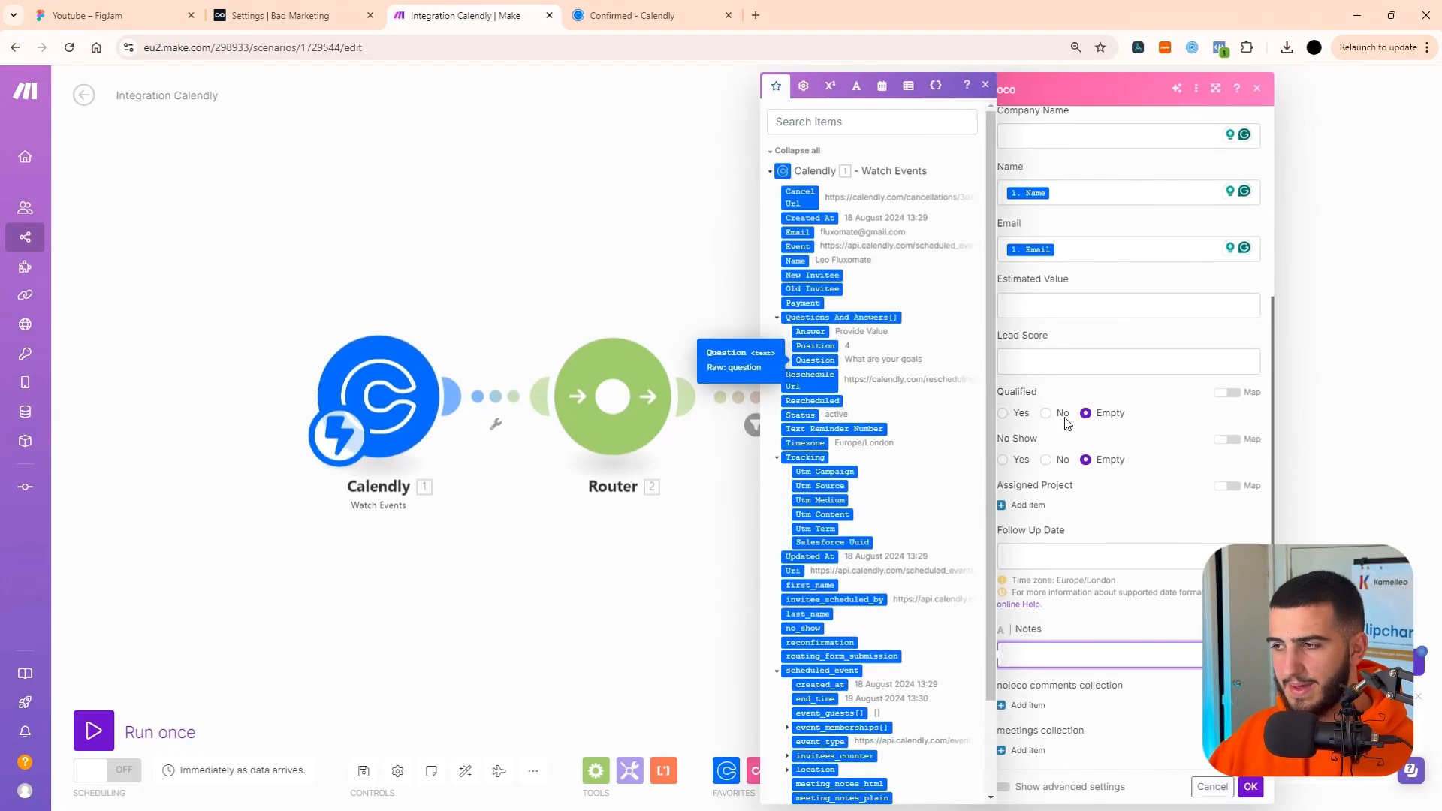
left_click(1207, 465)
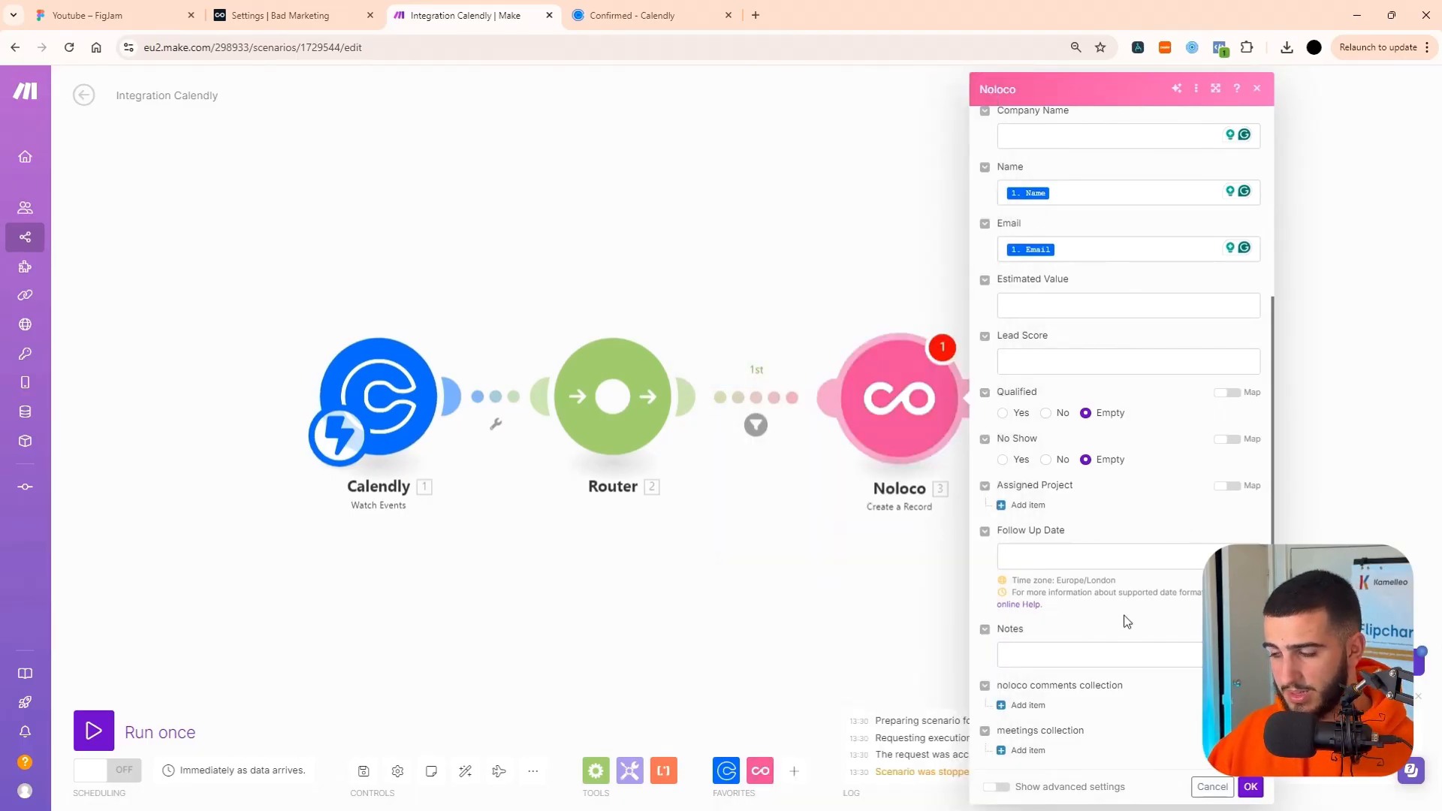
scroll(1103, 298, "up", 4)
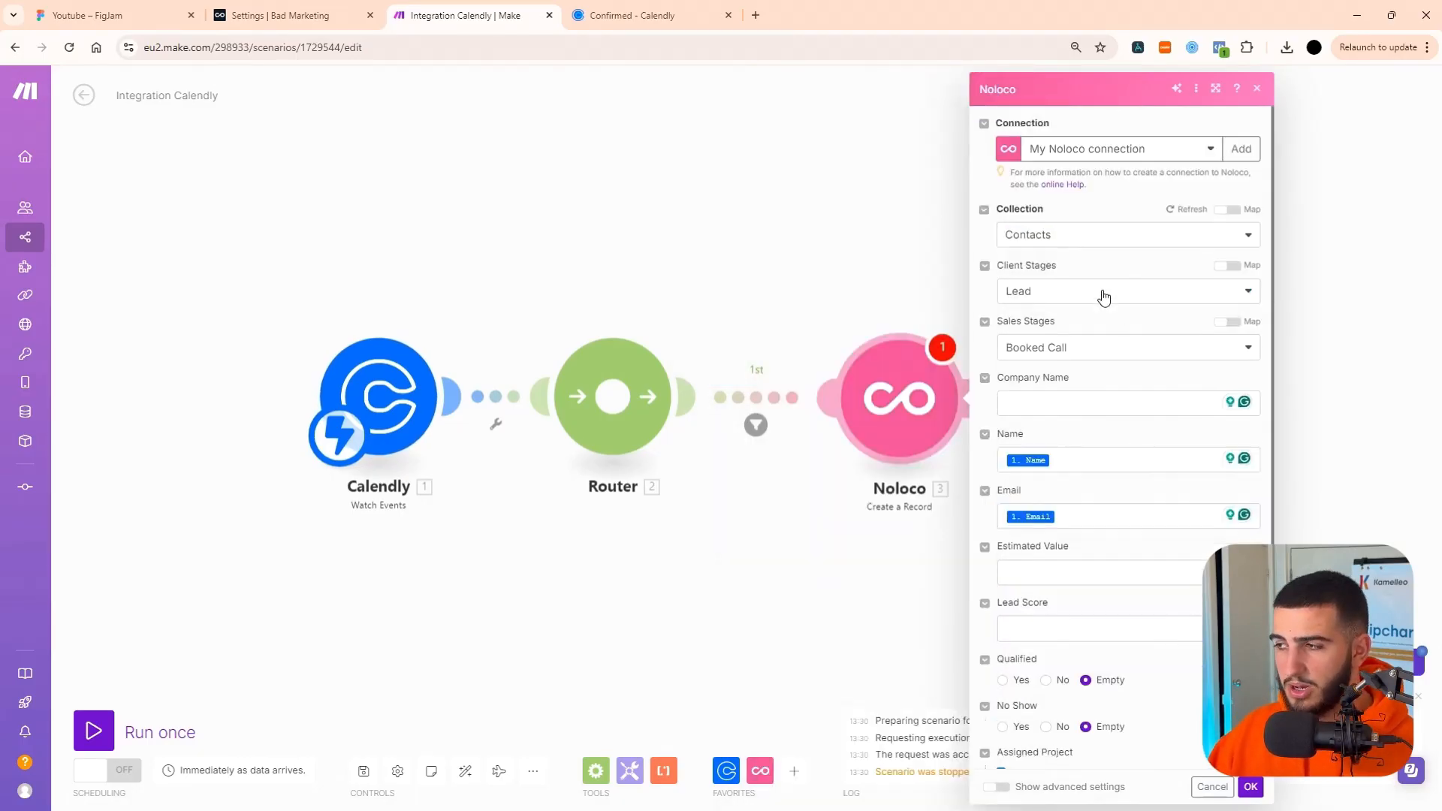
left_click(1248, 789)
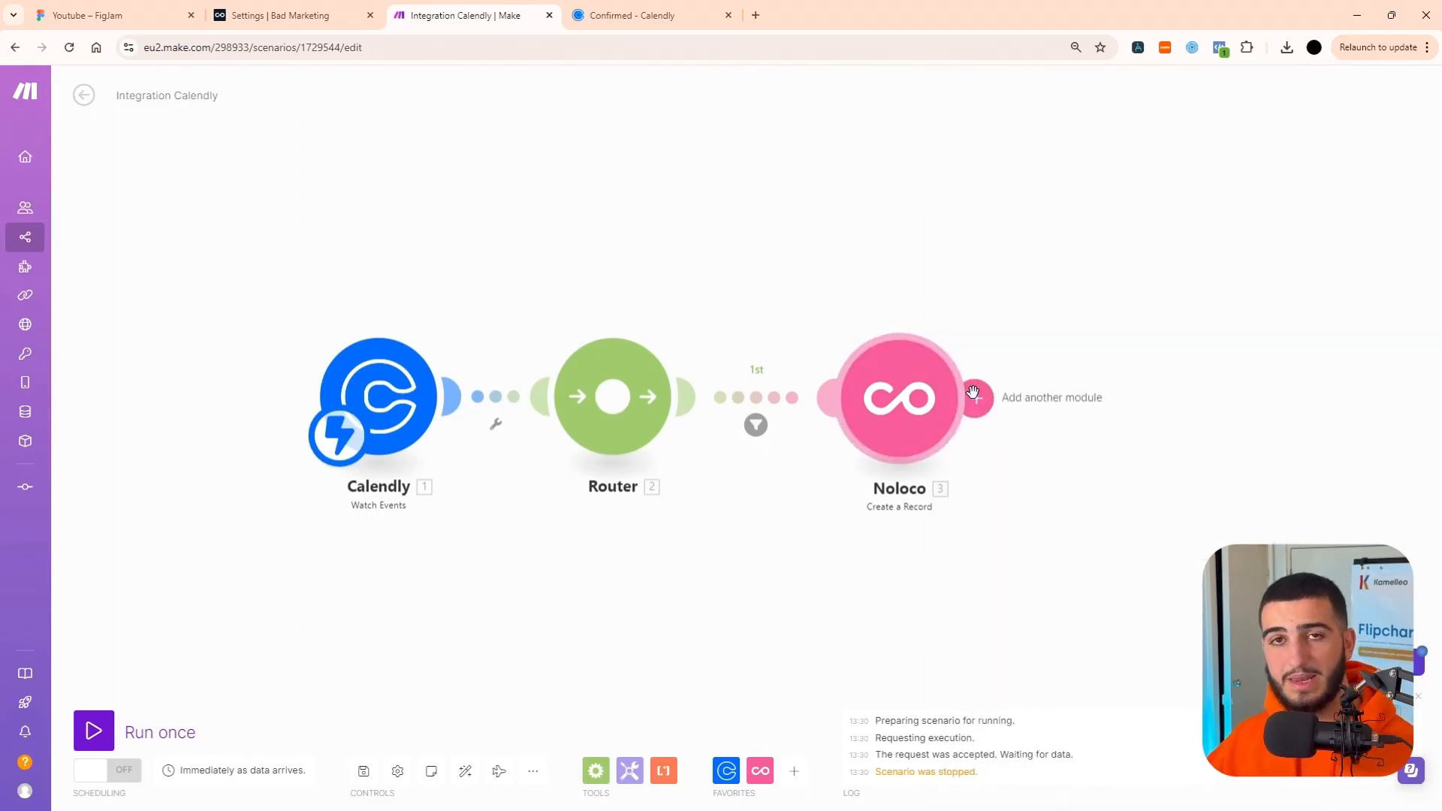
Add a second Noloco Create a Record module after the first one and set its collection to Meetings.
left_click(978, 396)
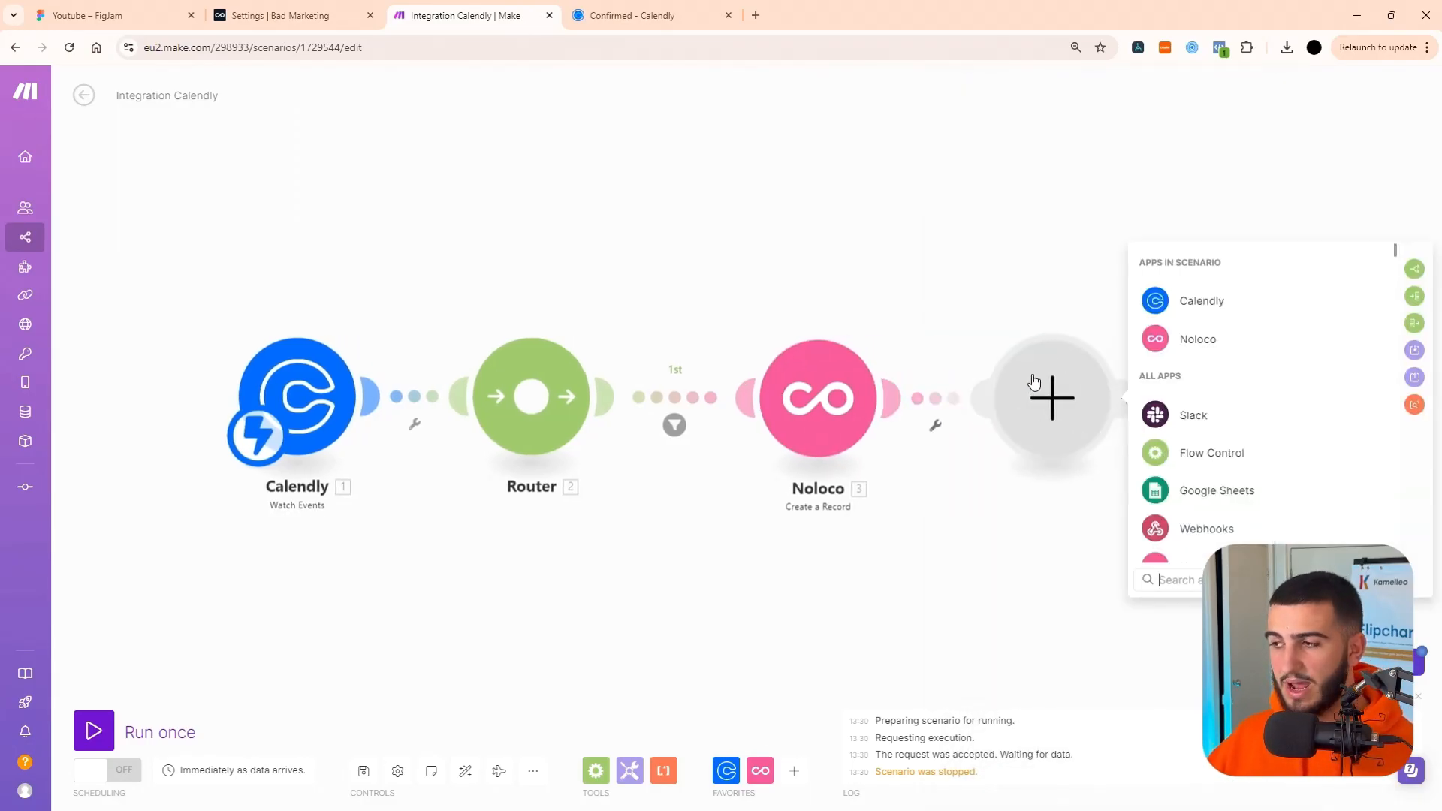
left_click(1206, 341)
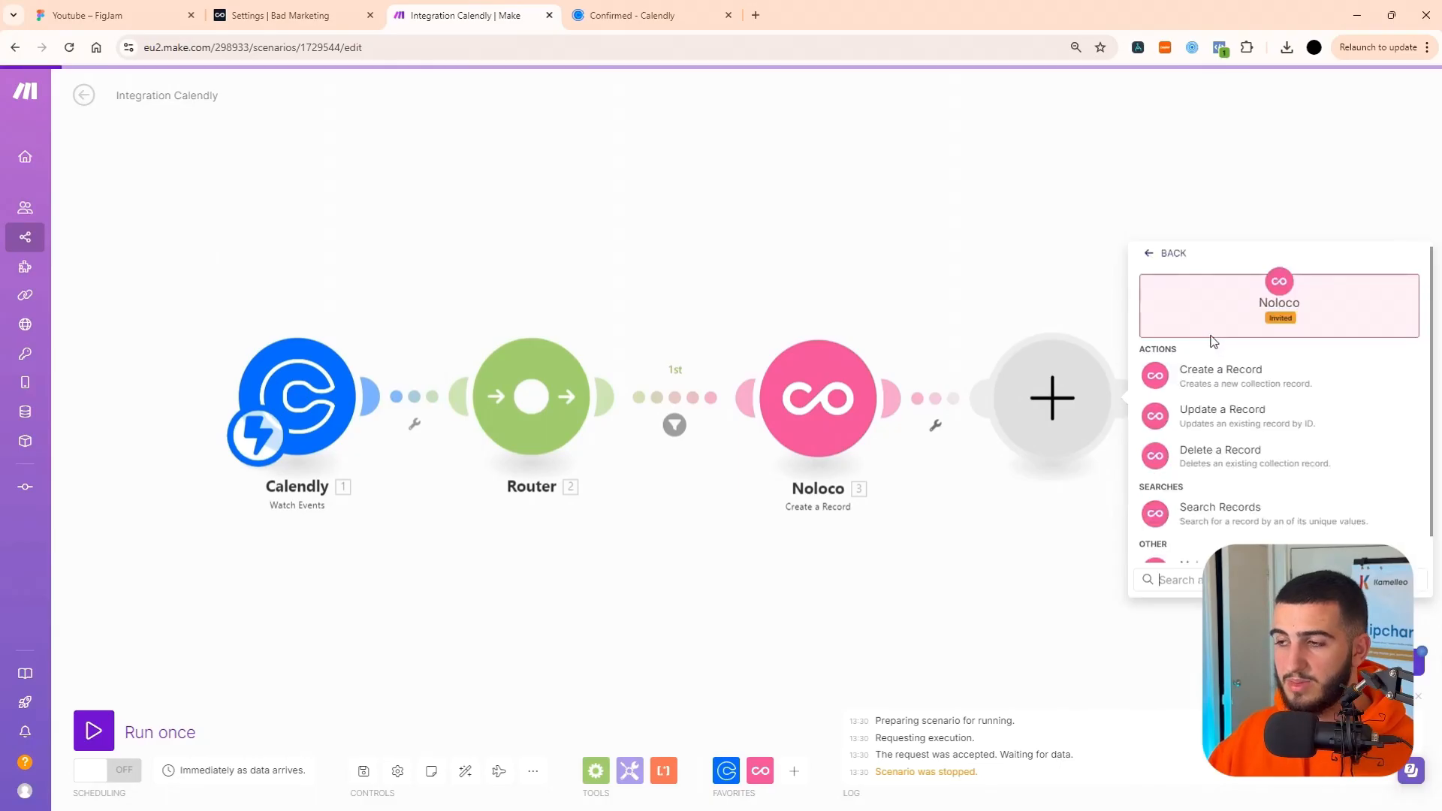
left_click(1215, 379)
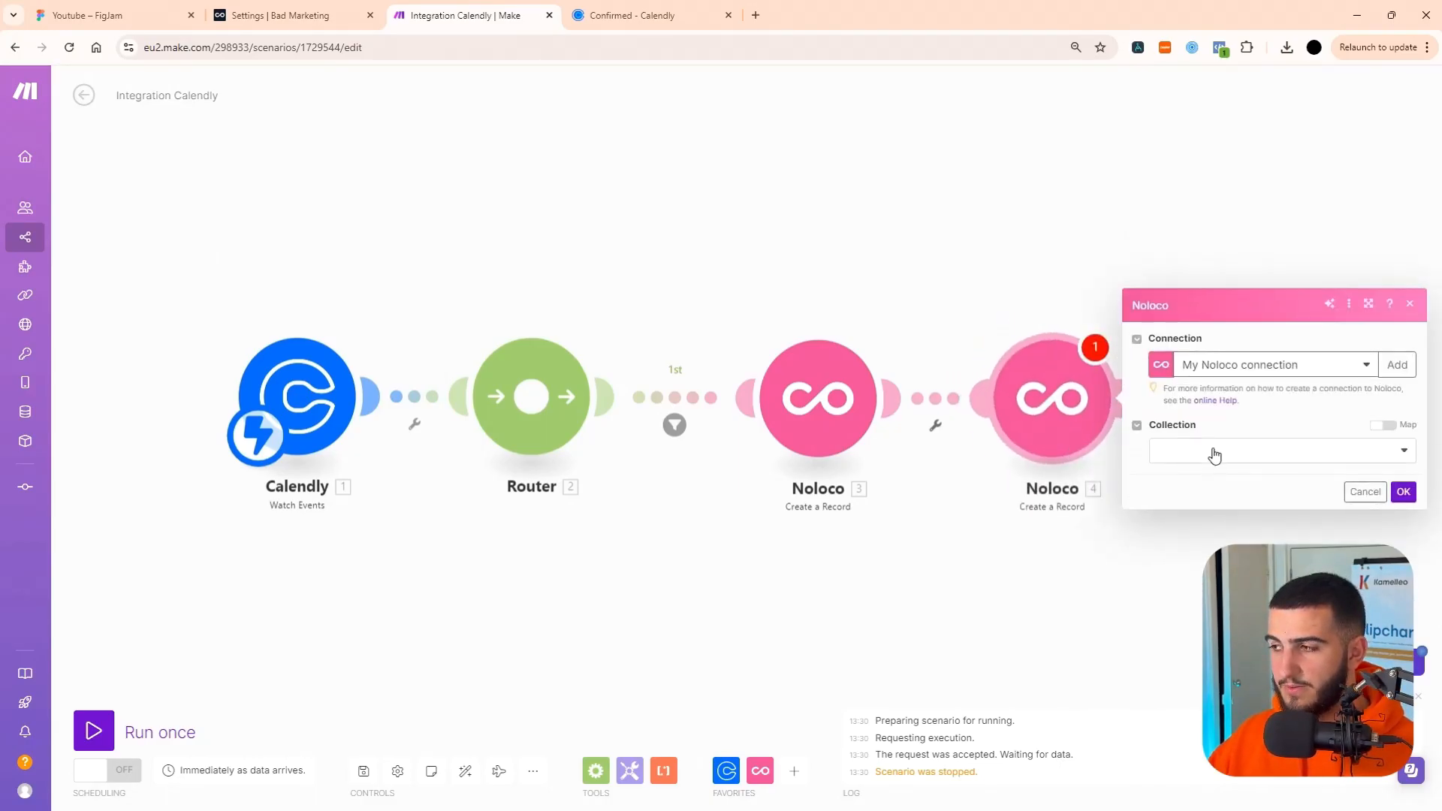
left_click(1212, 450)
scroll(1217, 549, "down", 1)
left_click(1227, 786)
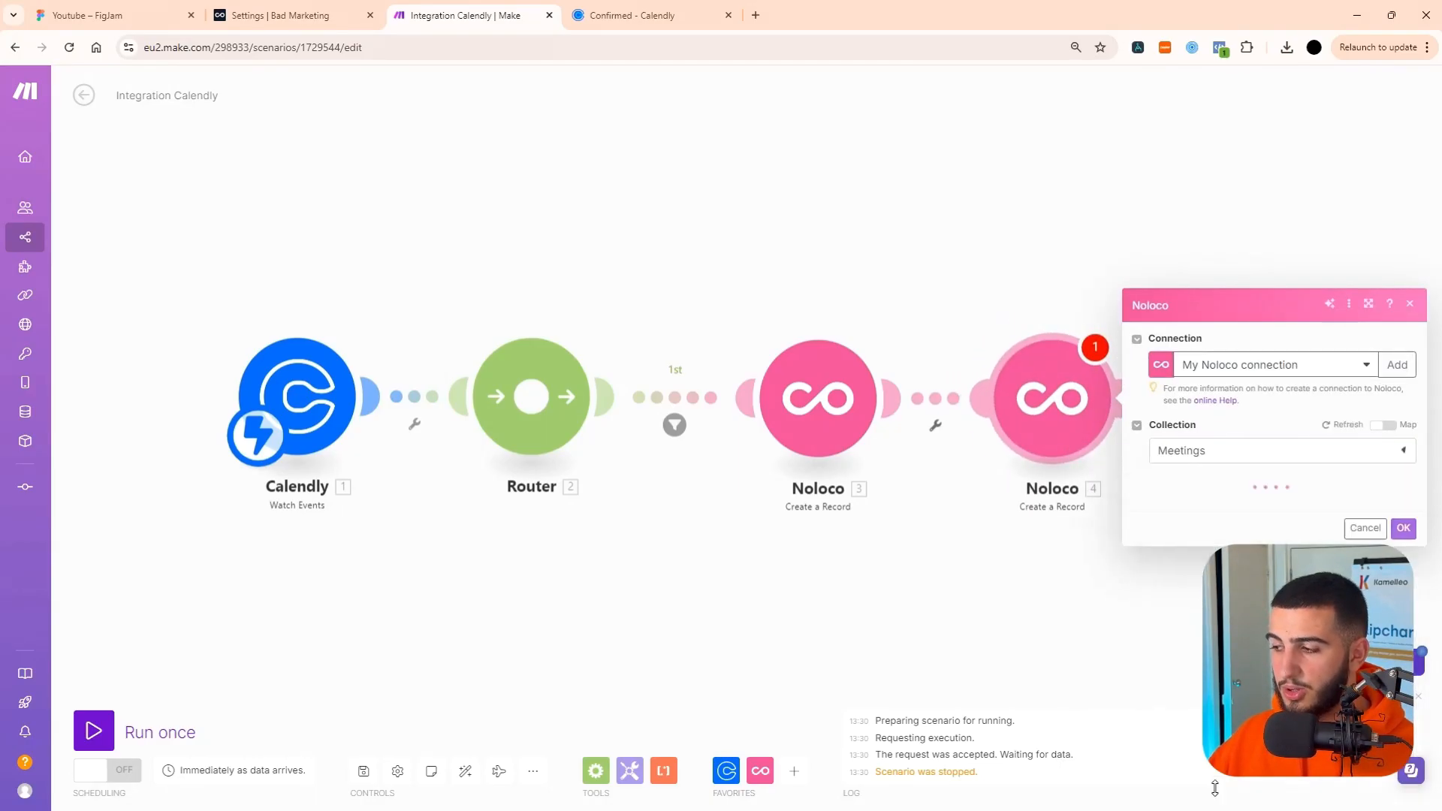
Map the meeting record's Date to Calendly's scheduled_event start_time and its Meeting Name to the scheduled_event name.
key("F11")
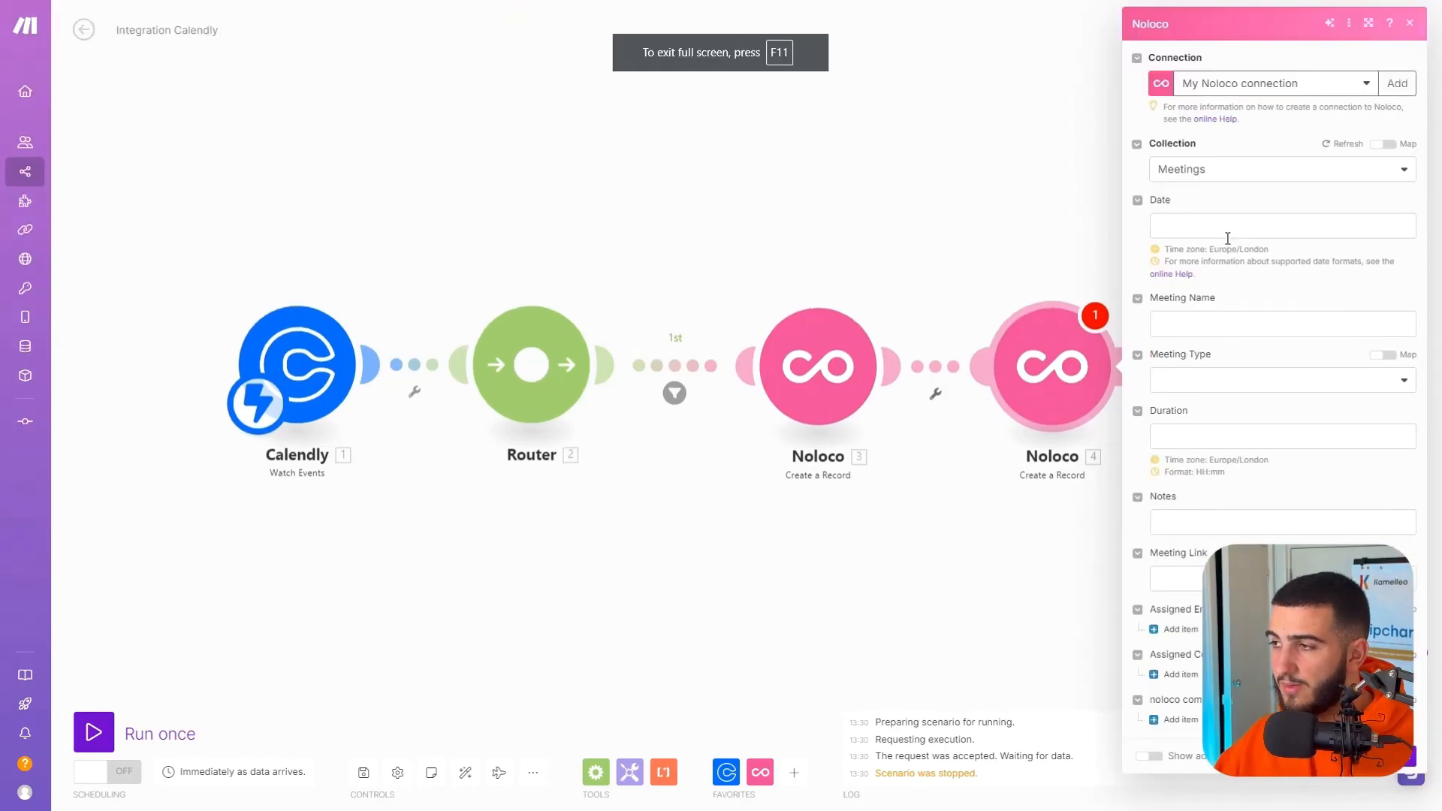
left_click(1229, 227)
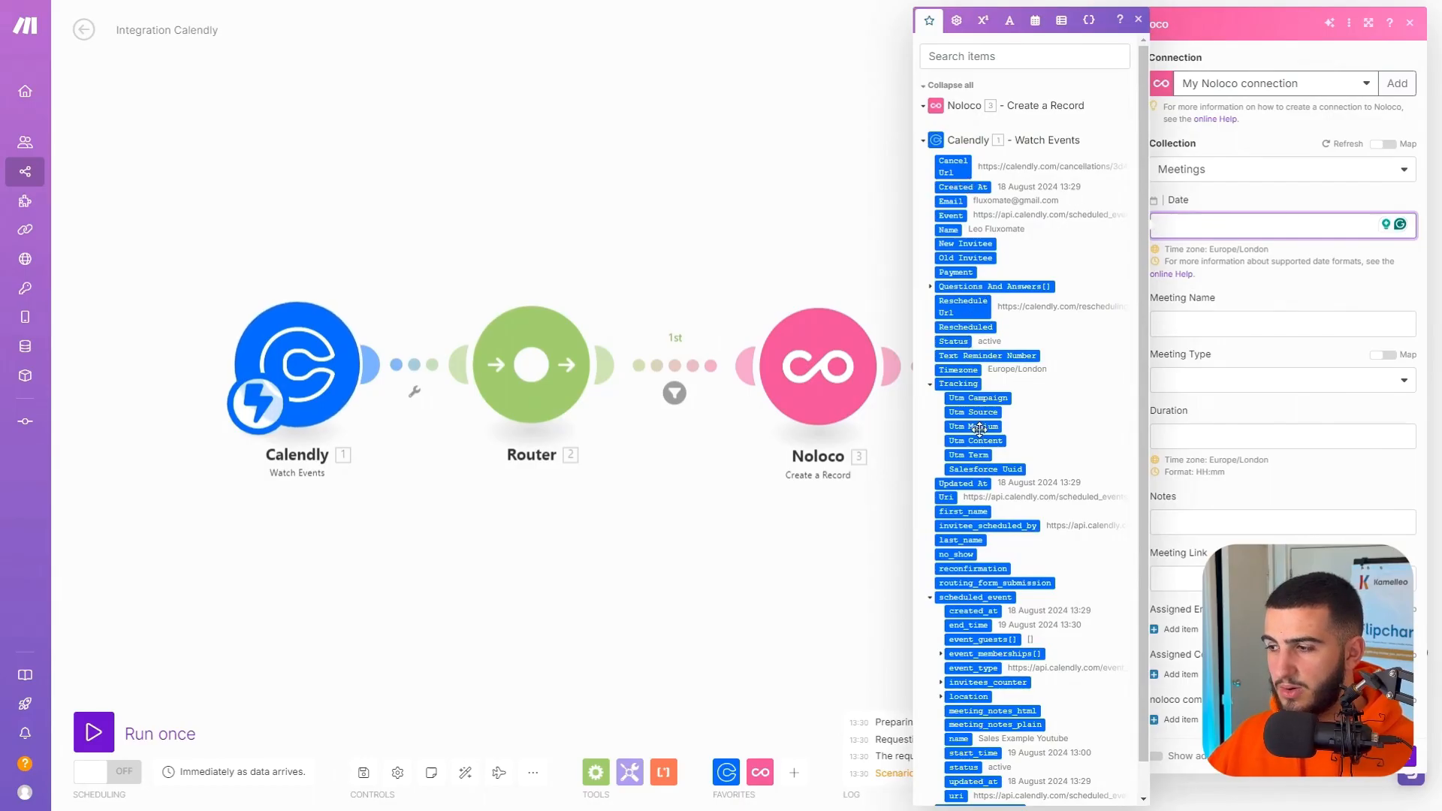
scroll(979, 429, "down", 1)
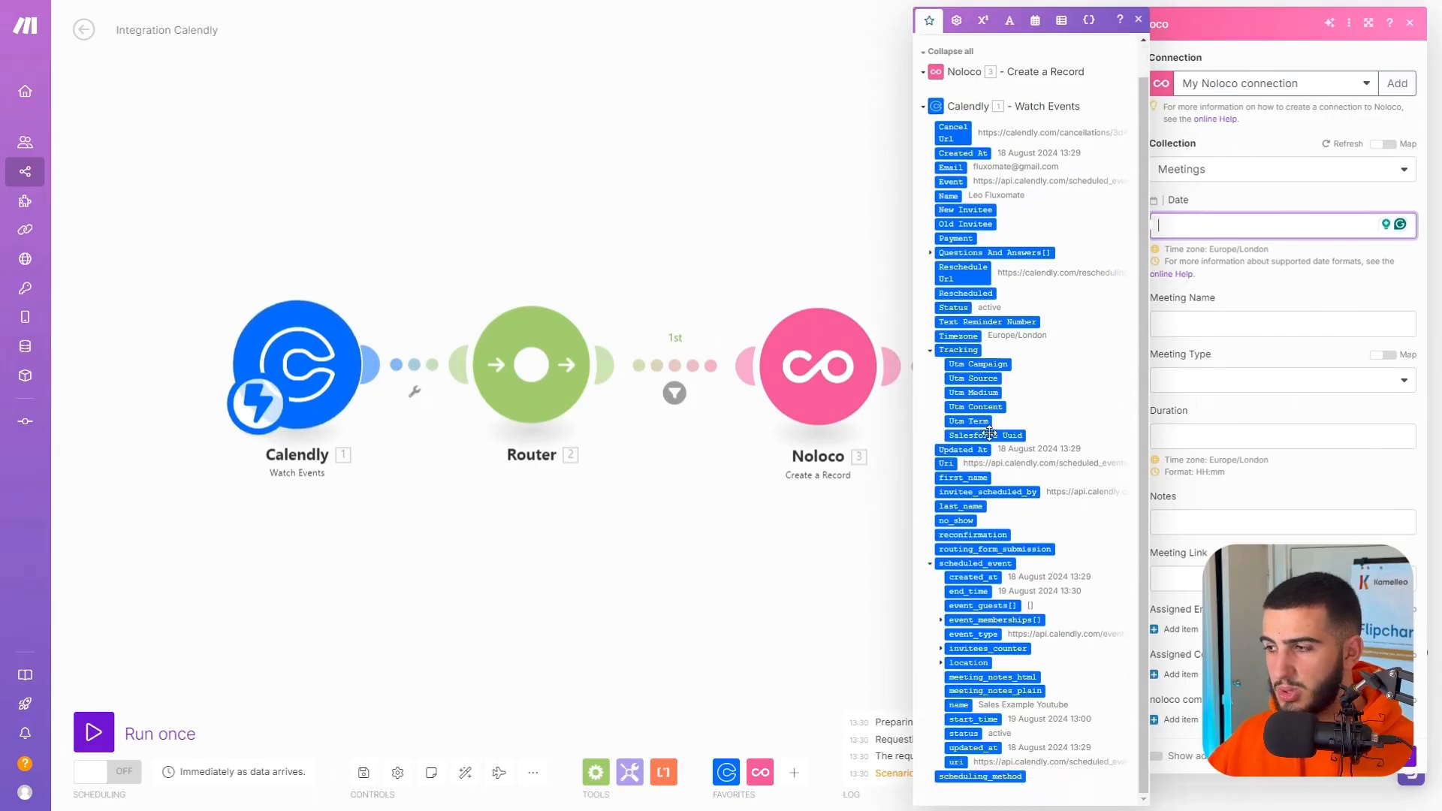
left_click(965, 721)
left_click(1247, 322)
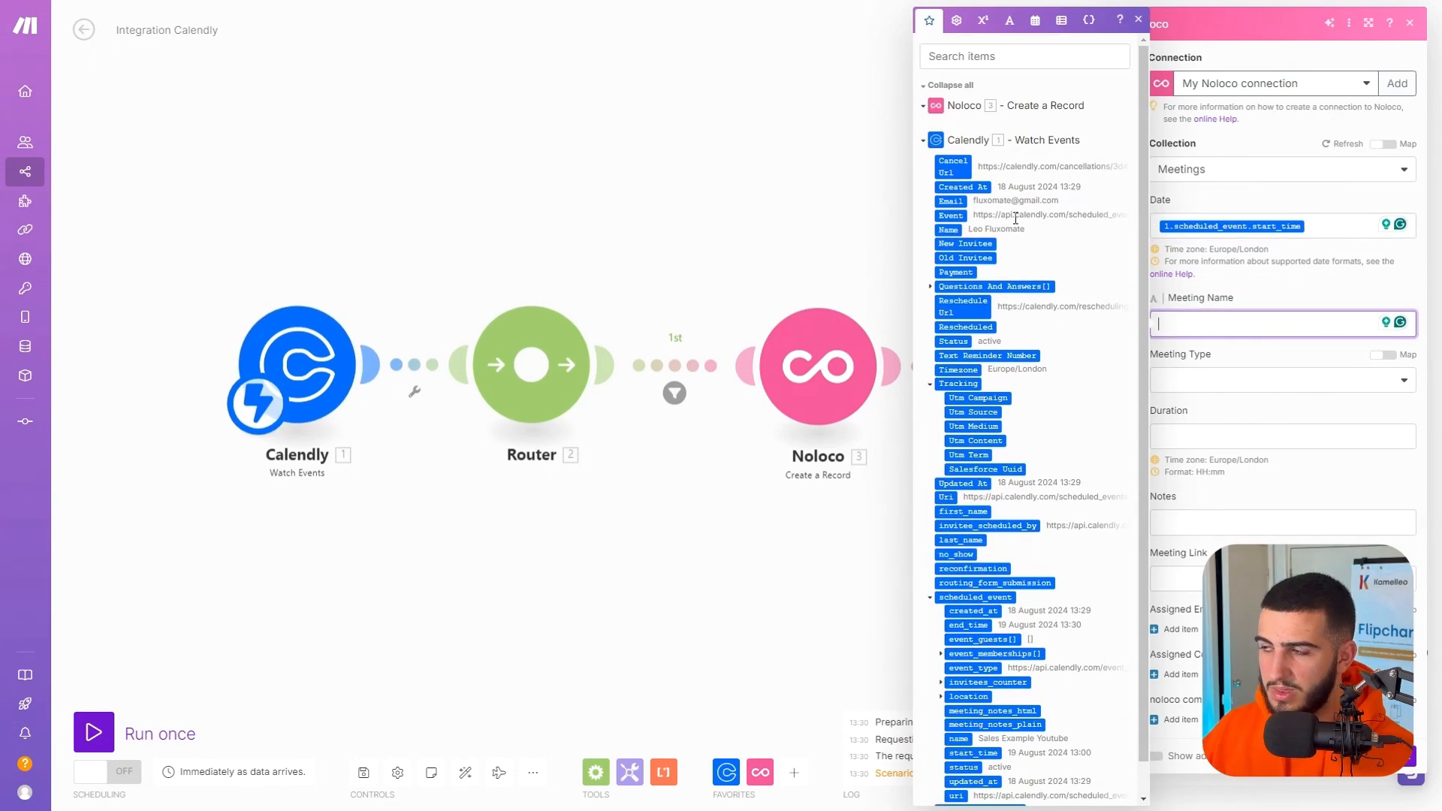
scroll(959, 719, "down", 1)
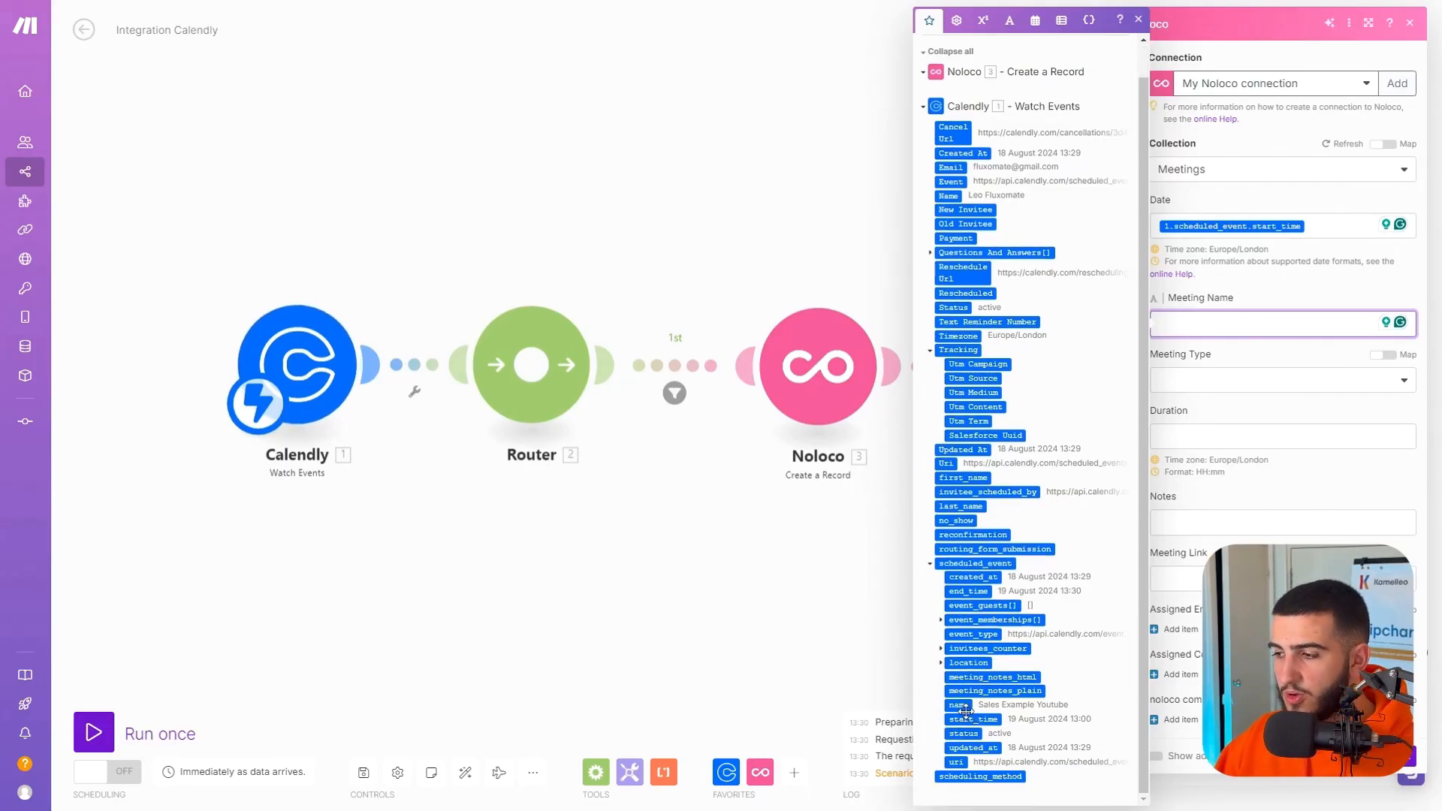
left_click(958, 704)
left_click(1278, 287)
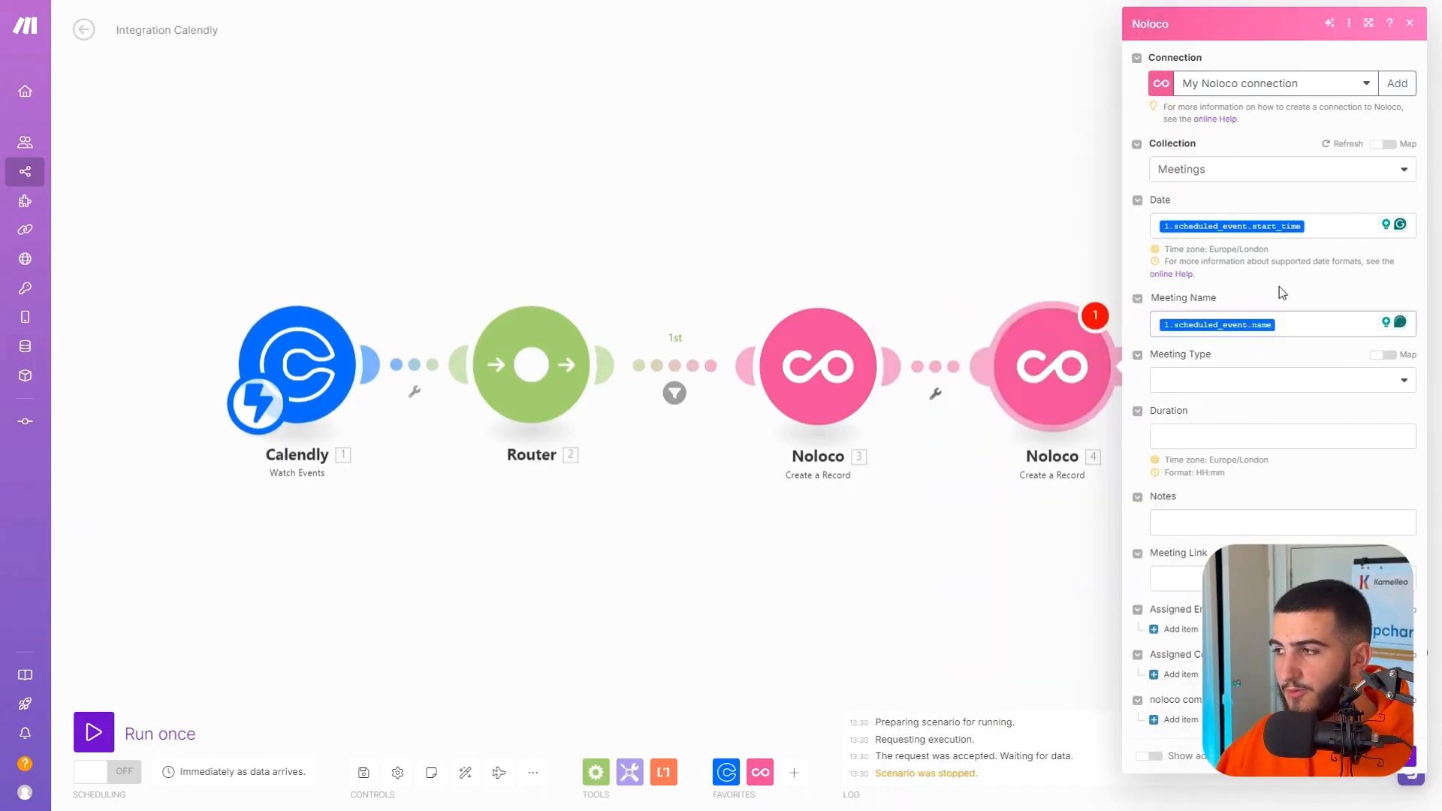
Replace the first value of the route filter's condition with Calendly's scheduled_event name and save the filter.
left_click(696, 370)
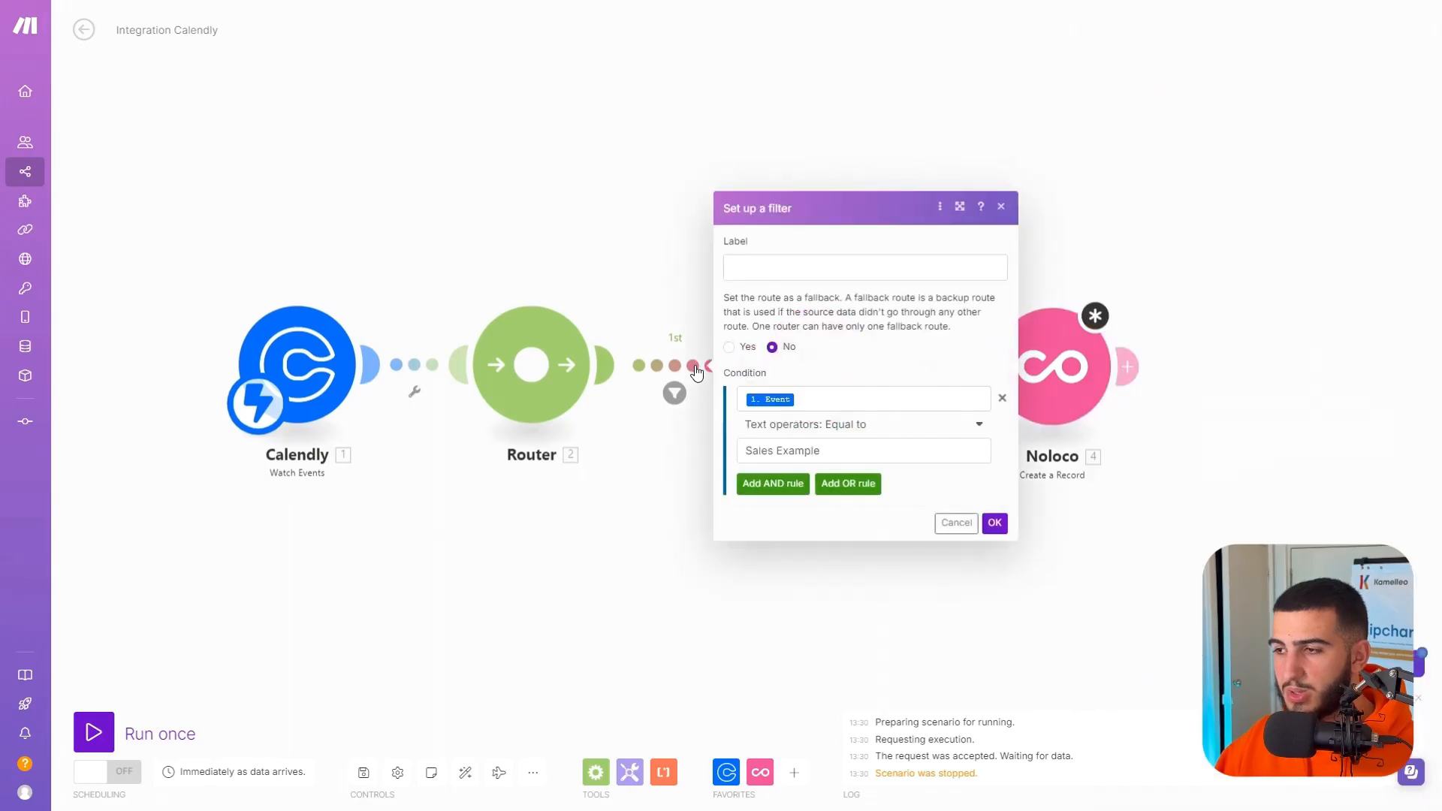
left_click(834, 397)
key("BackSpace")
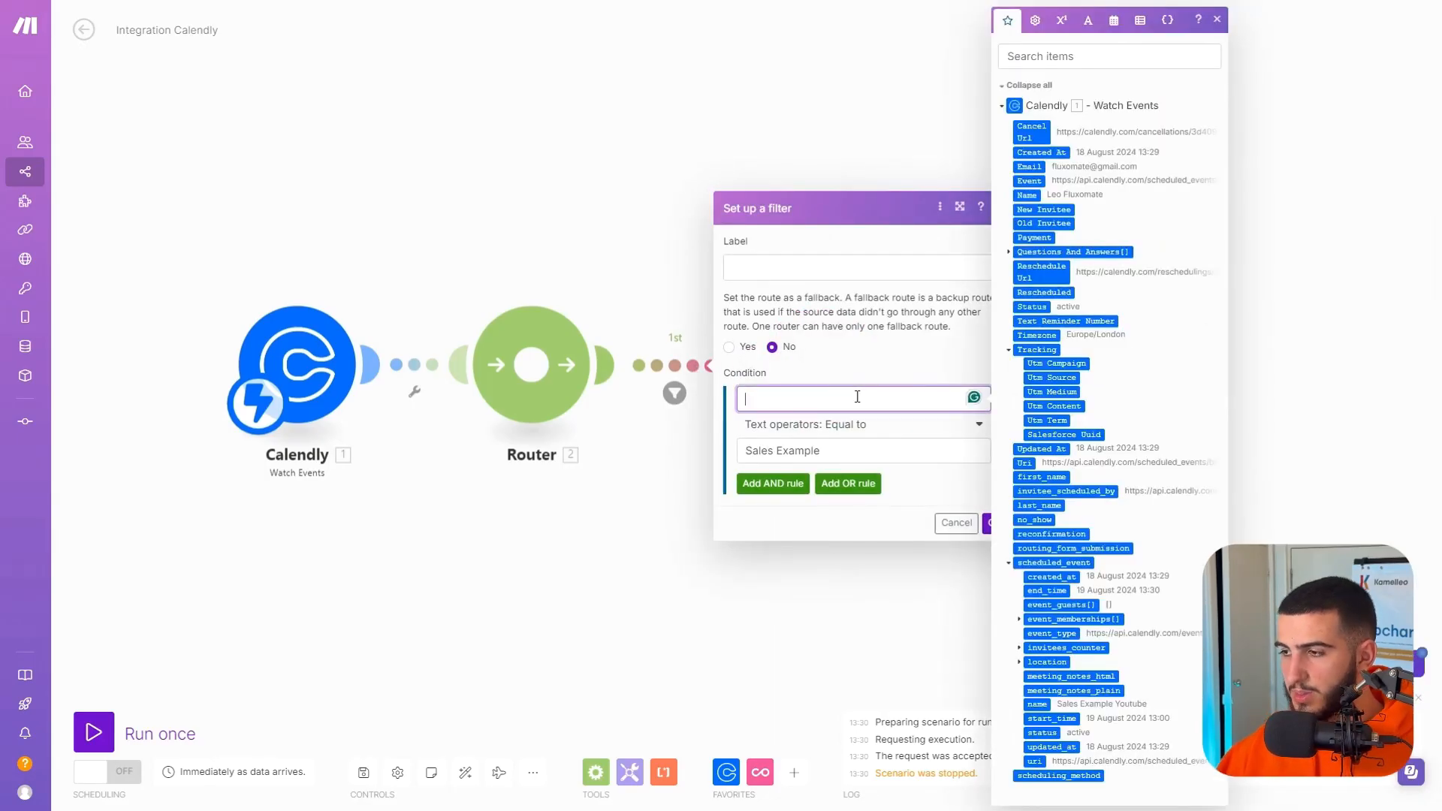
left_click(1036, 704)
left_click(990, 523)
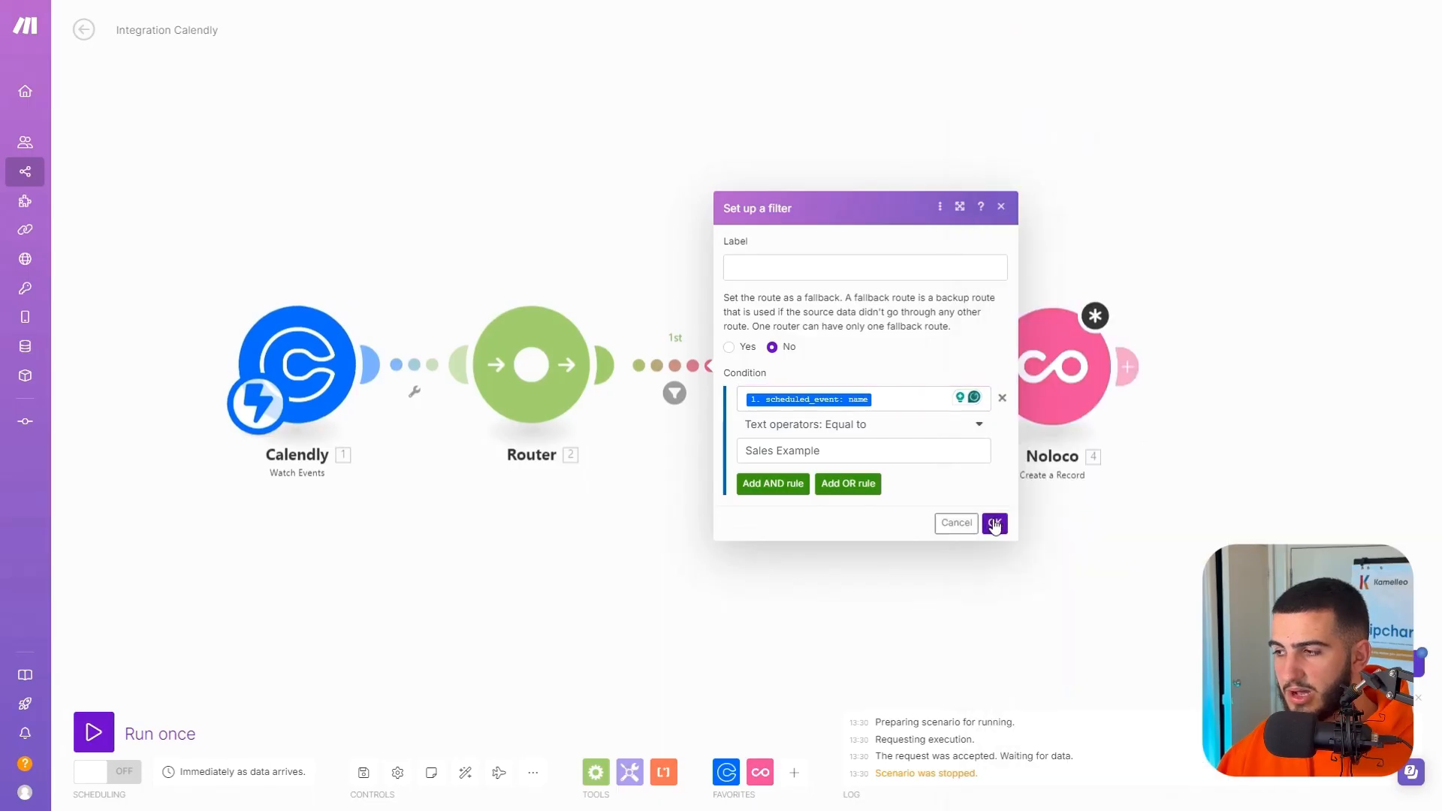
Set the Meeting Type to Sales Call in the second Noloco module's meeting record.
left_click(1077, 339)
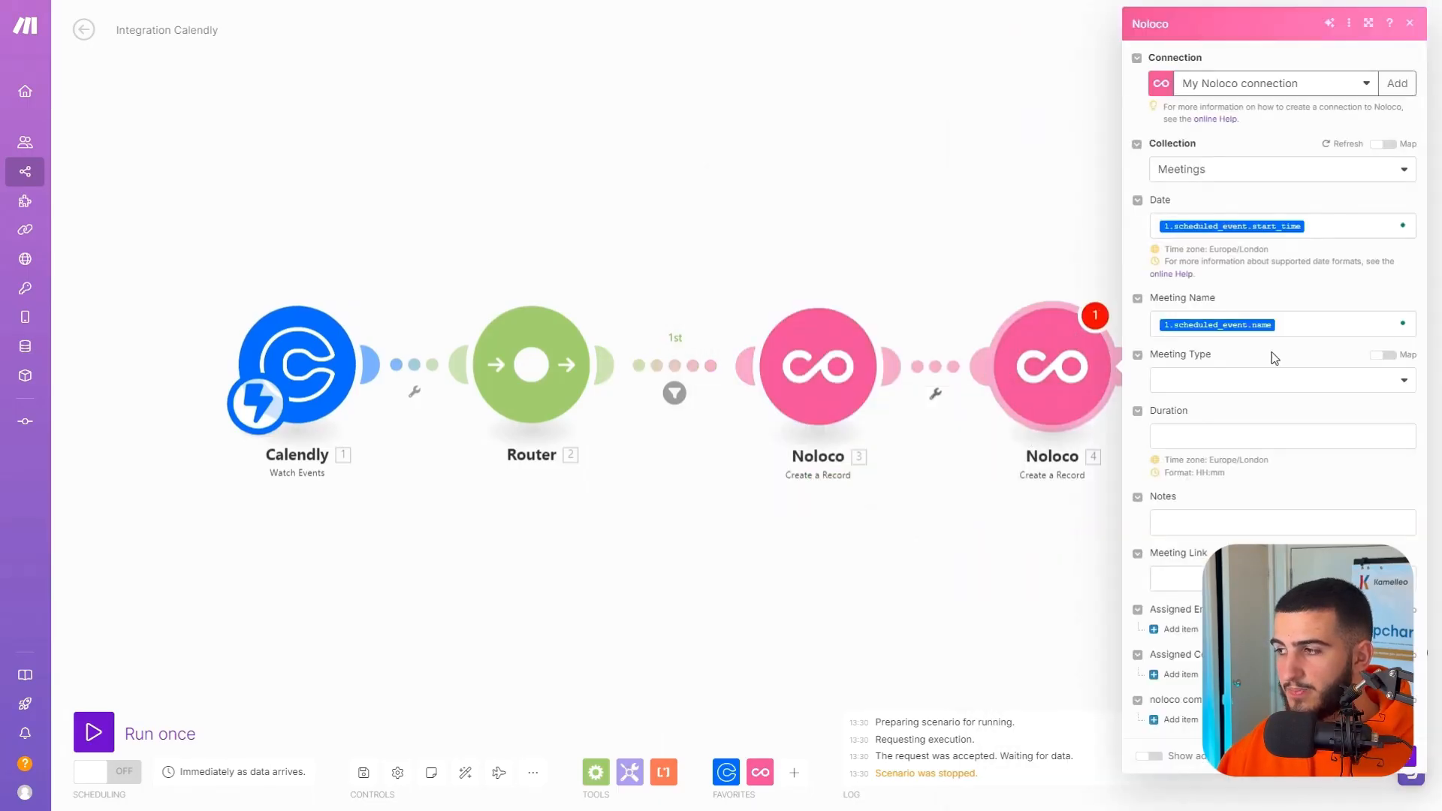
left_click(1272, 383)
left_click(1241, 449)
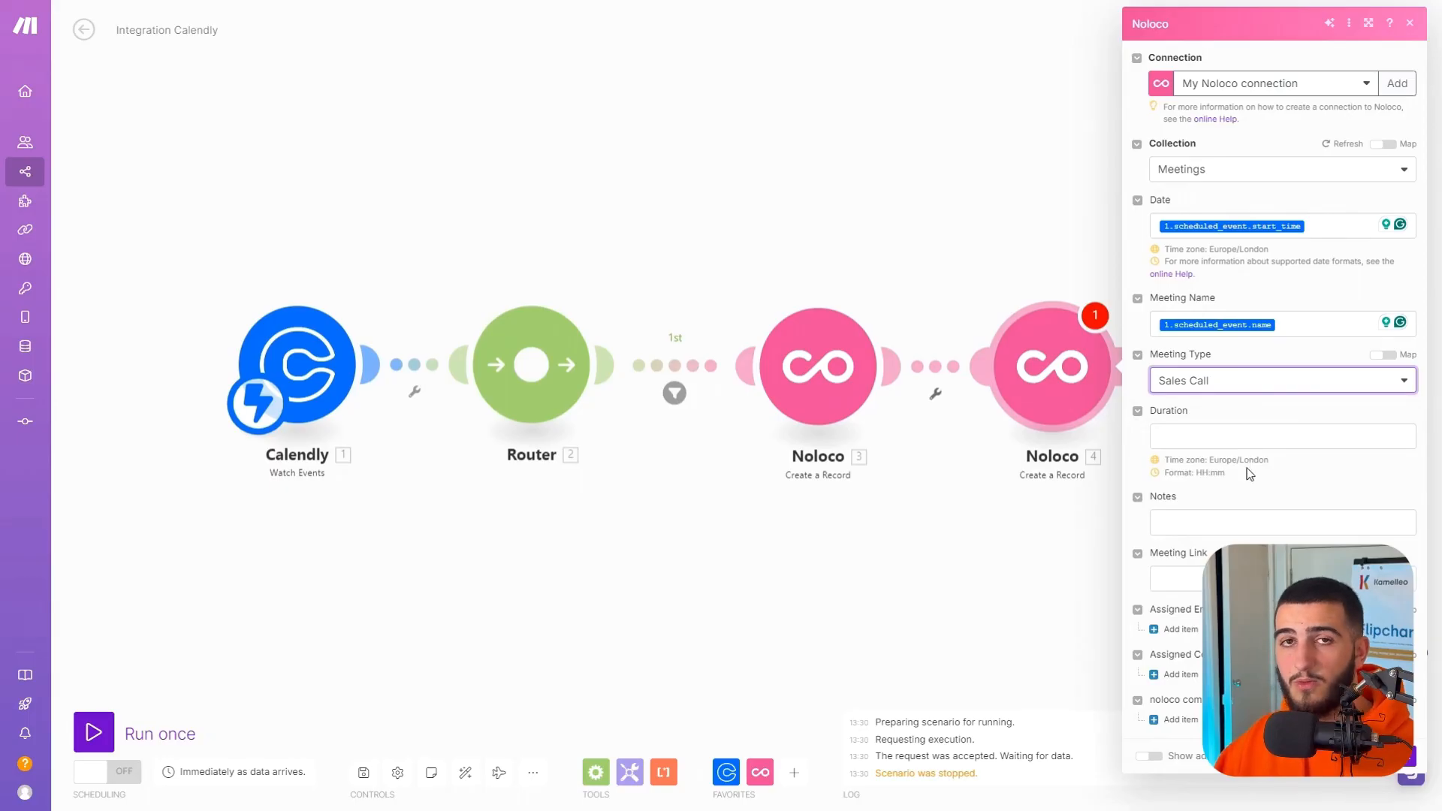
Examine the Calendly scheduled_event values, including event_memberships, invitees_counter and location, for something usable as the meeting's Duration.
left_click(1208, 435)
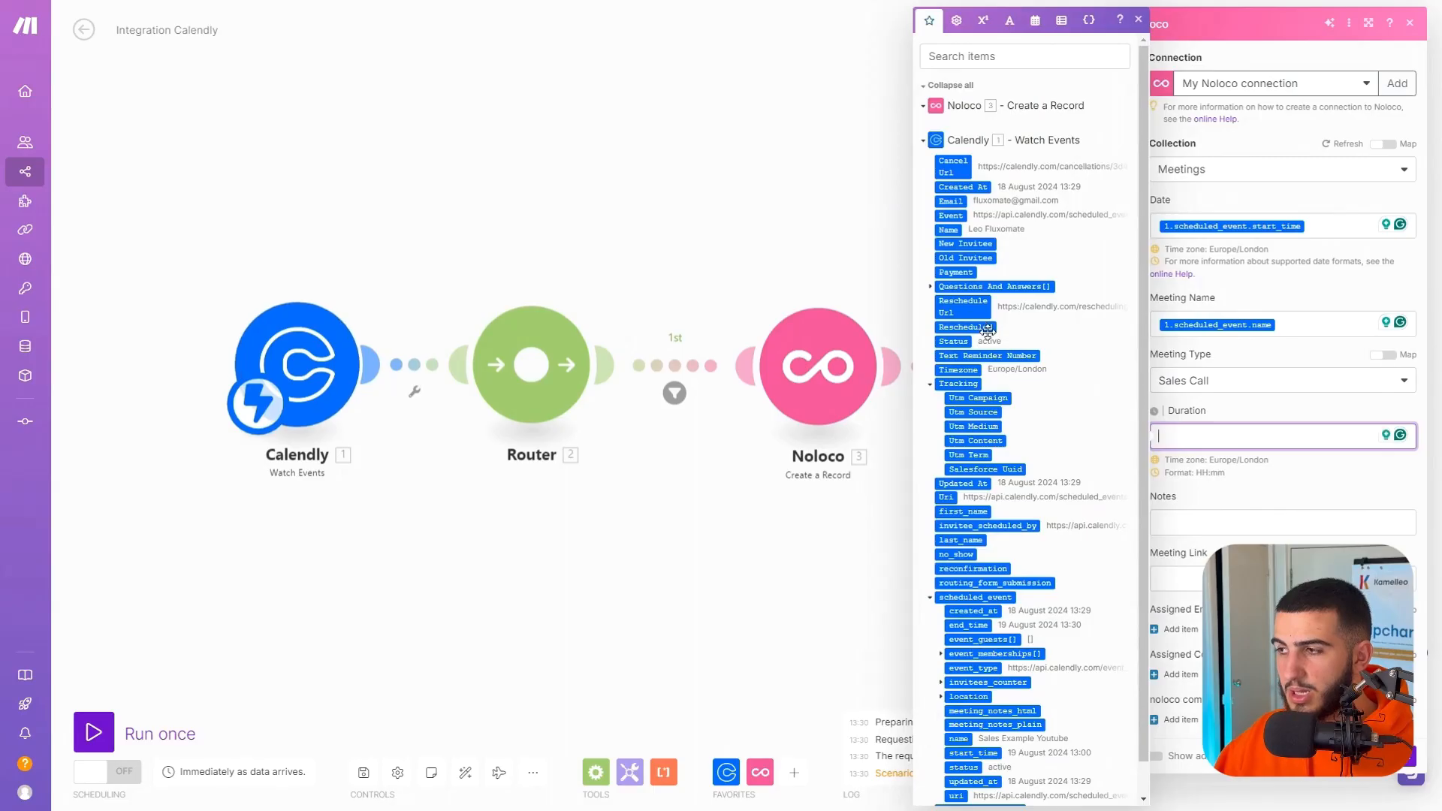
scroll(1024, 674, "down", 1)
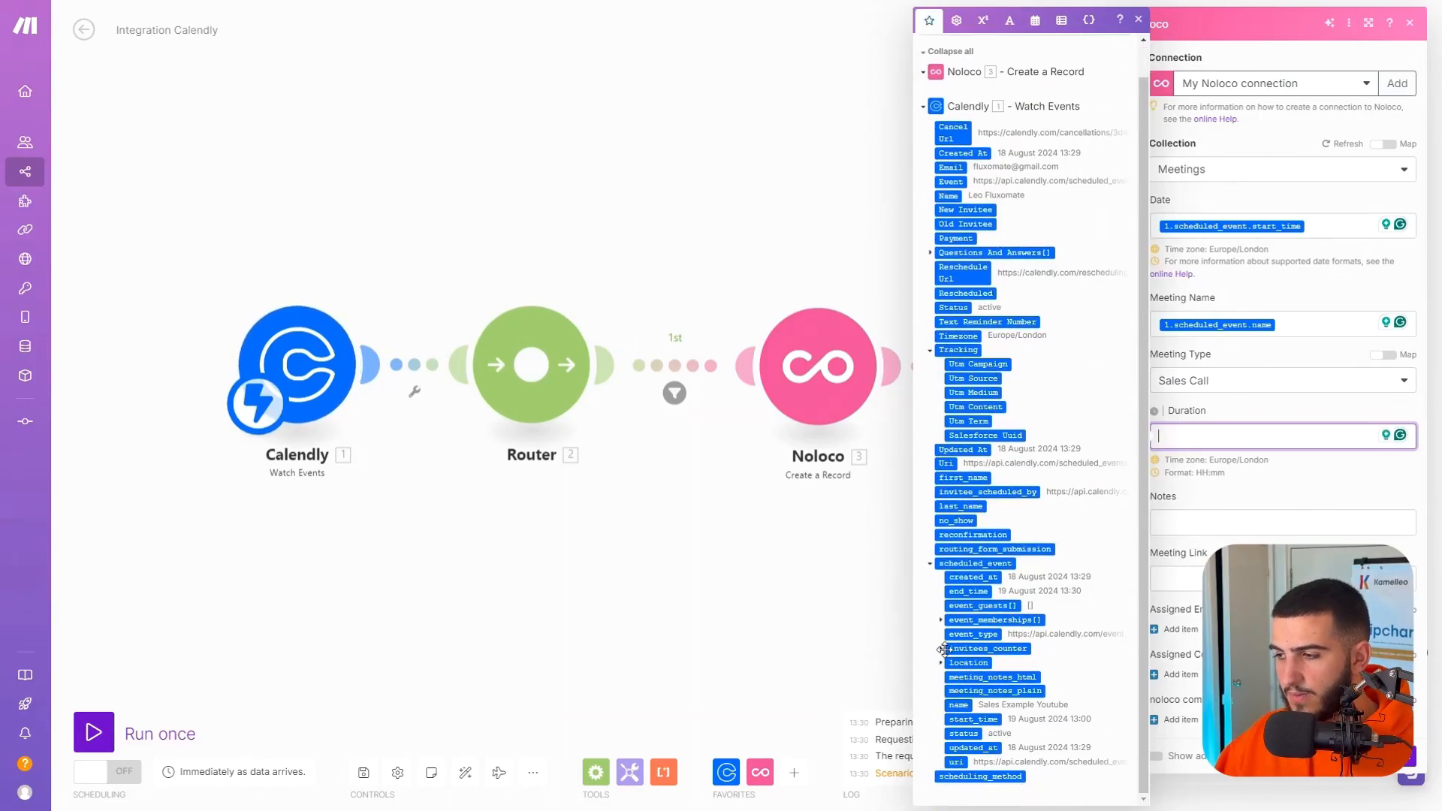
left_click(947, 621)
left_click(941, 690)
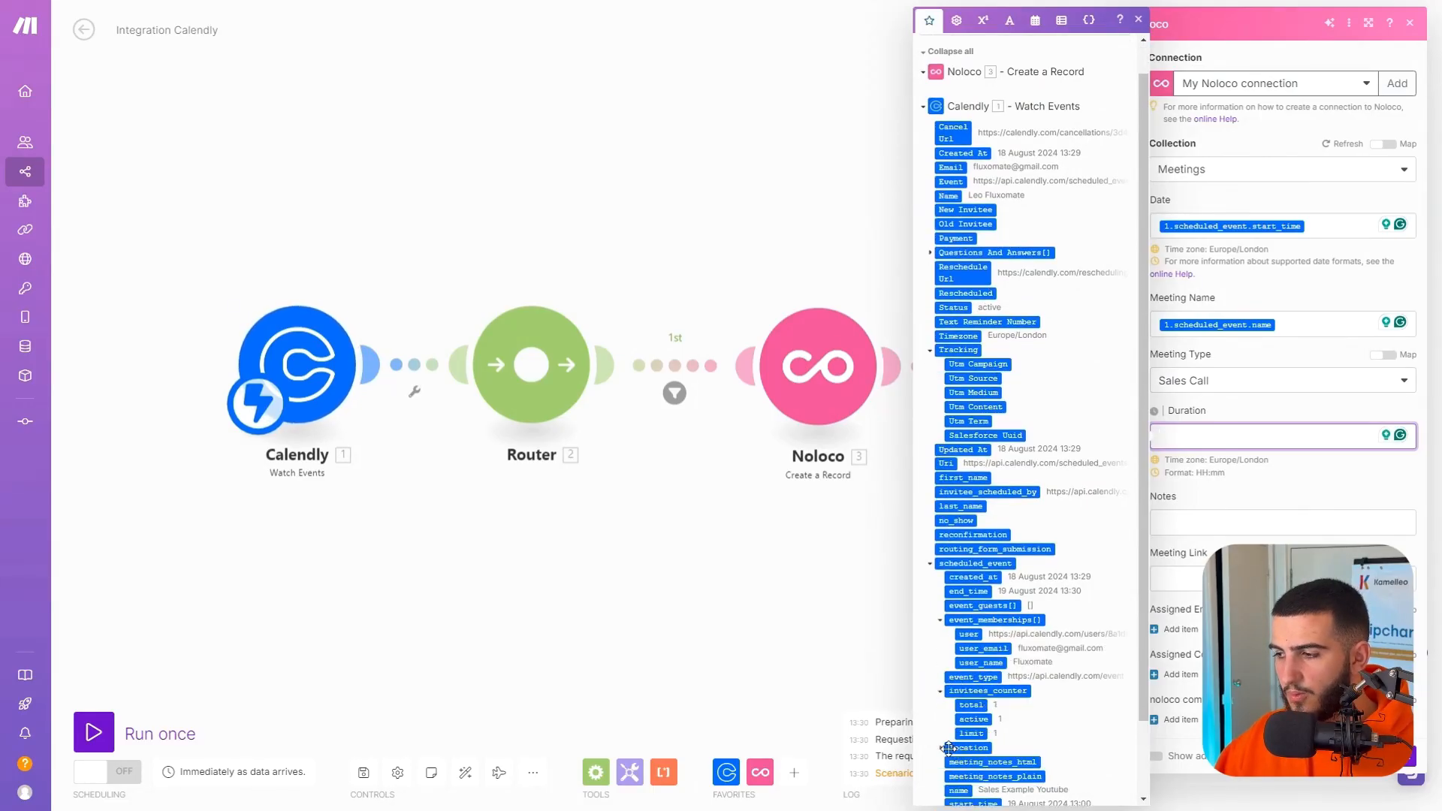
left_click(940, 747)
left_click(930, 350)
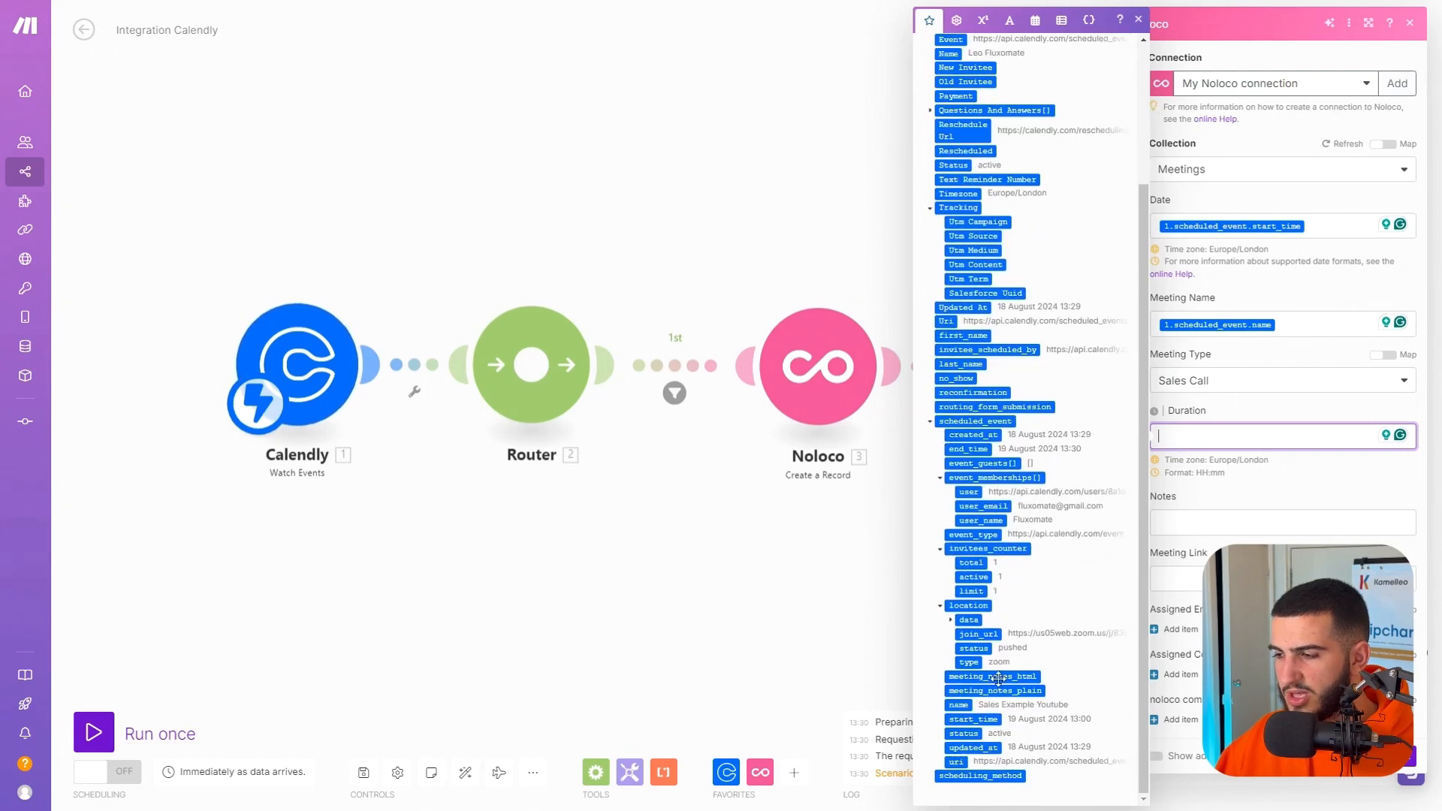
scroll(998, 291, "up", 1)
scroll(997, 291, "down", 3)
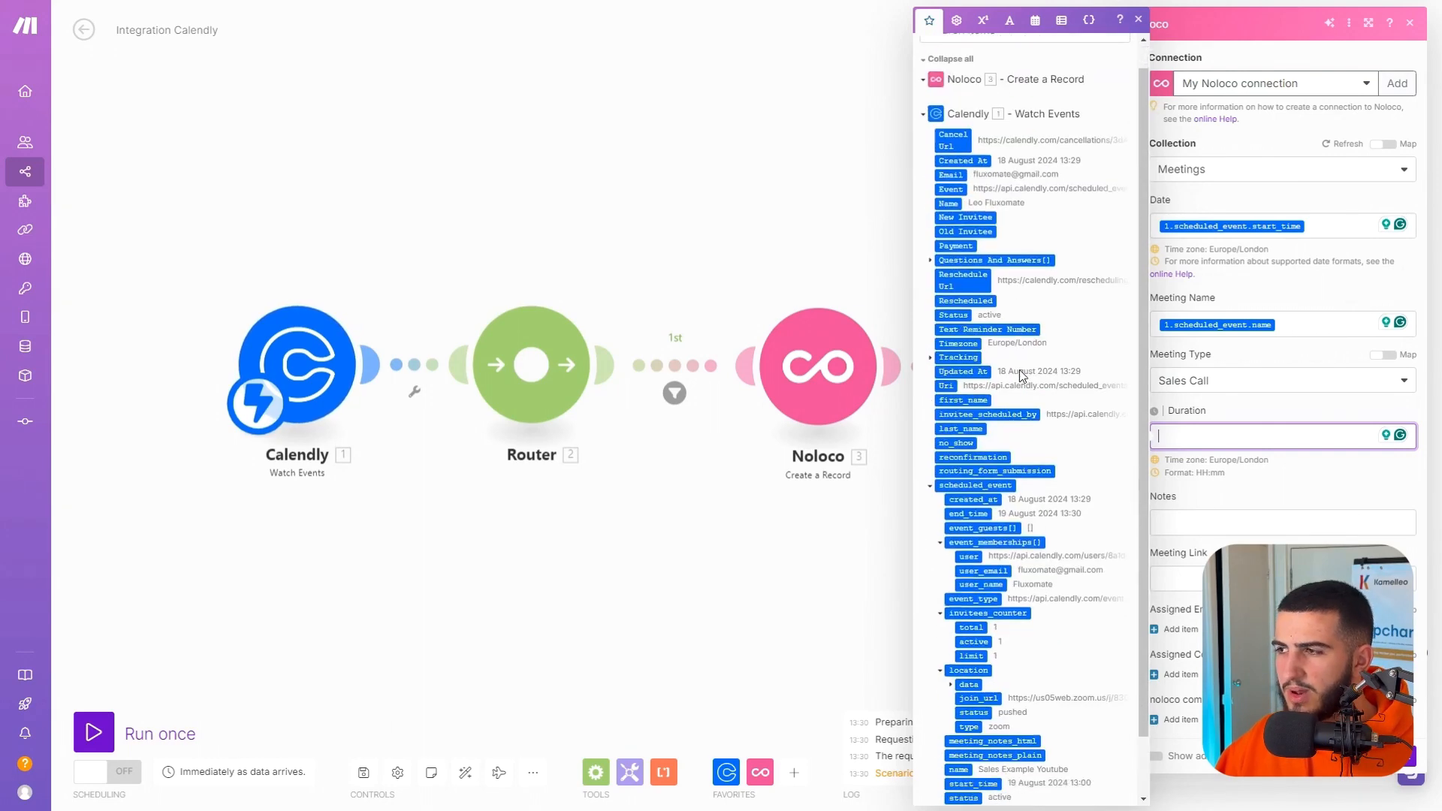
left_click(1276, 463)
Map the Meeting Link to the scheduled_event location's join_url and add an Assigned Contact entry, checking the first Noloco module's available values.
left_click(1216, 579)
scroll(1076, 507, "down", 2)
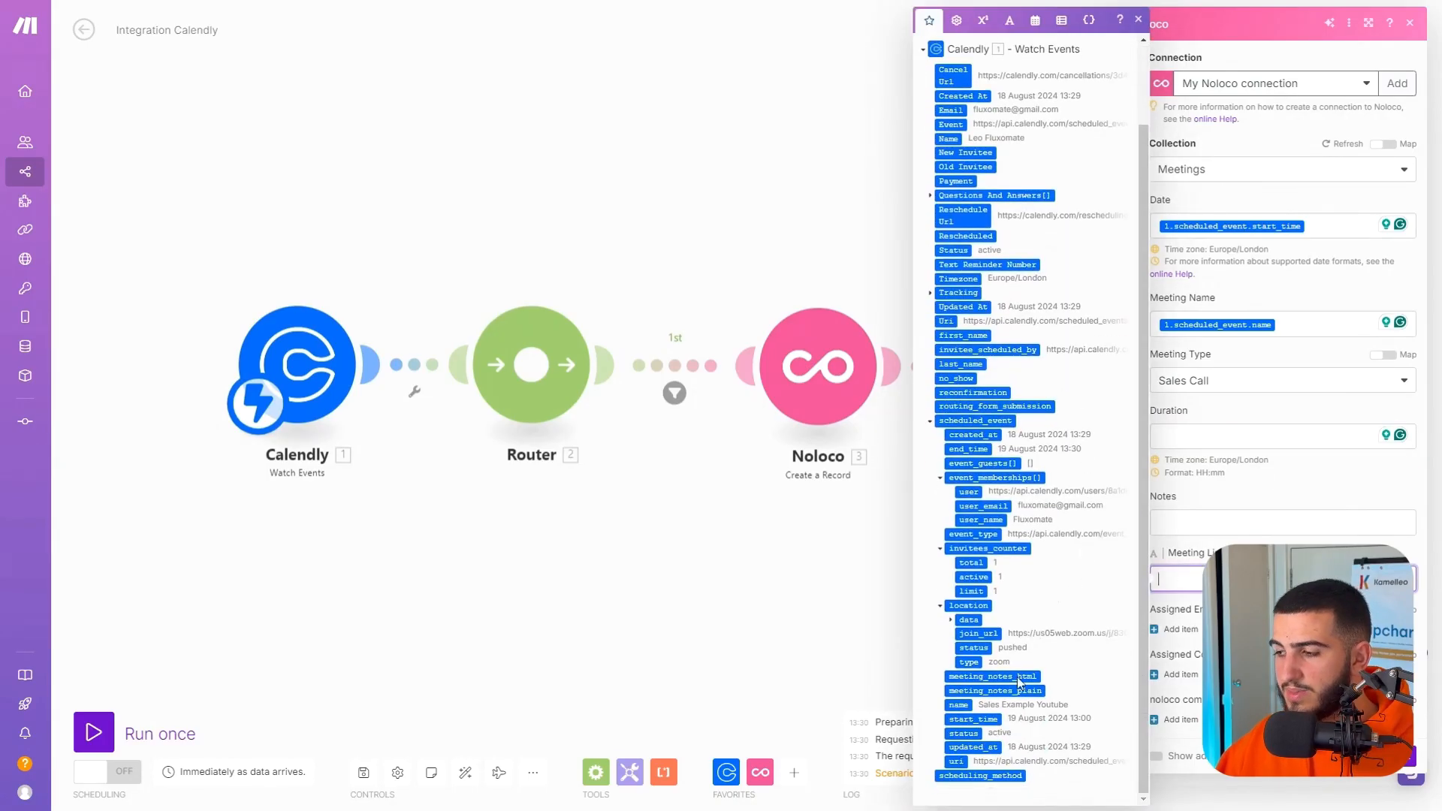
left_click(978, 634)
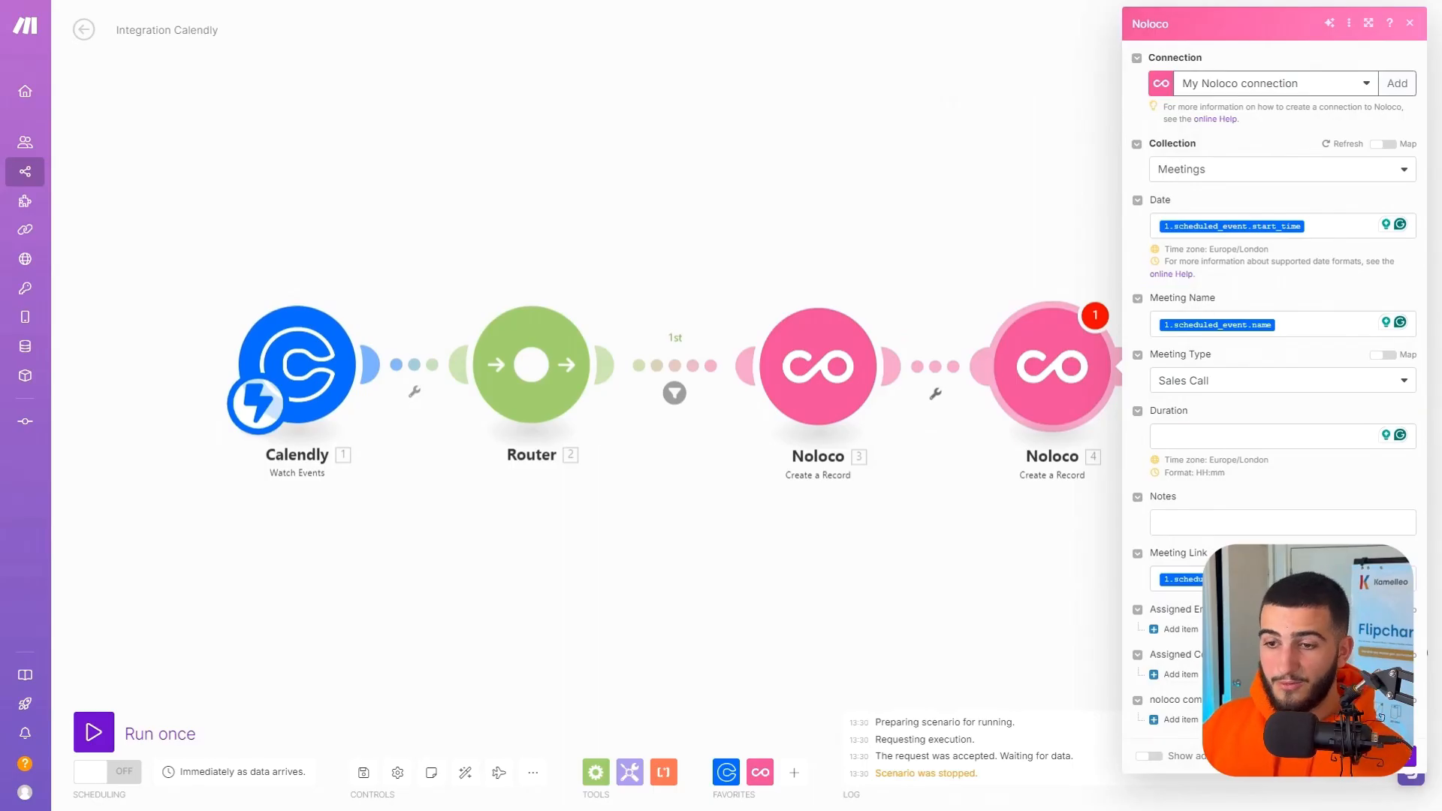
left_click(1382, 655)
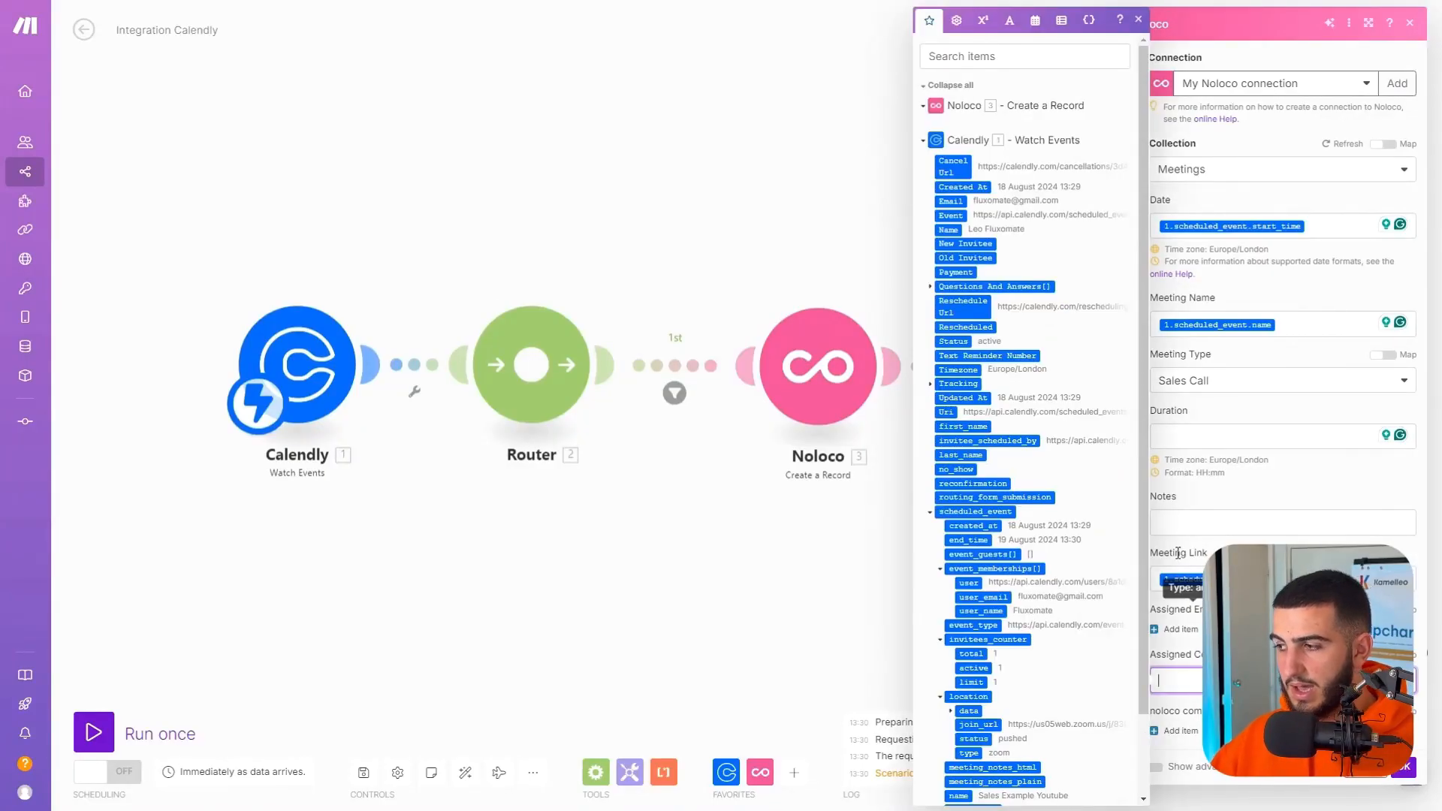
left_click(1000, 106)
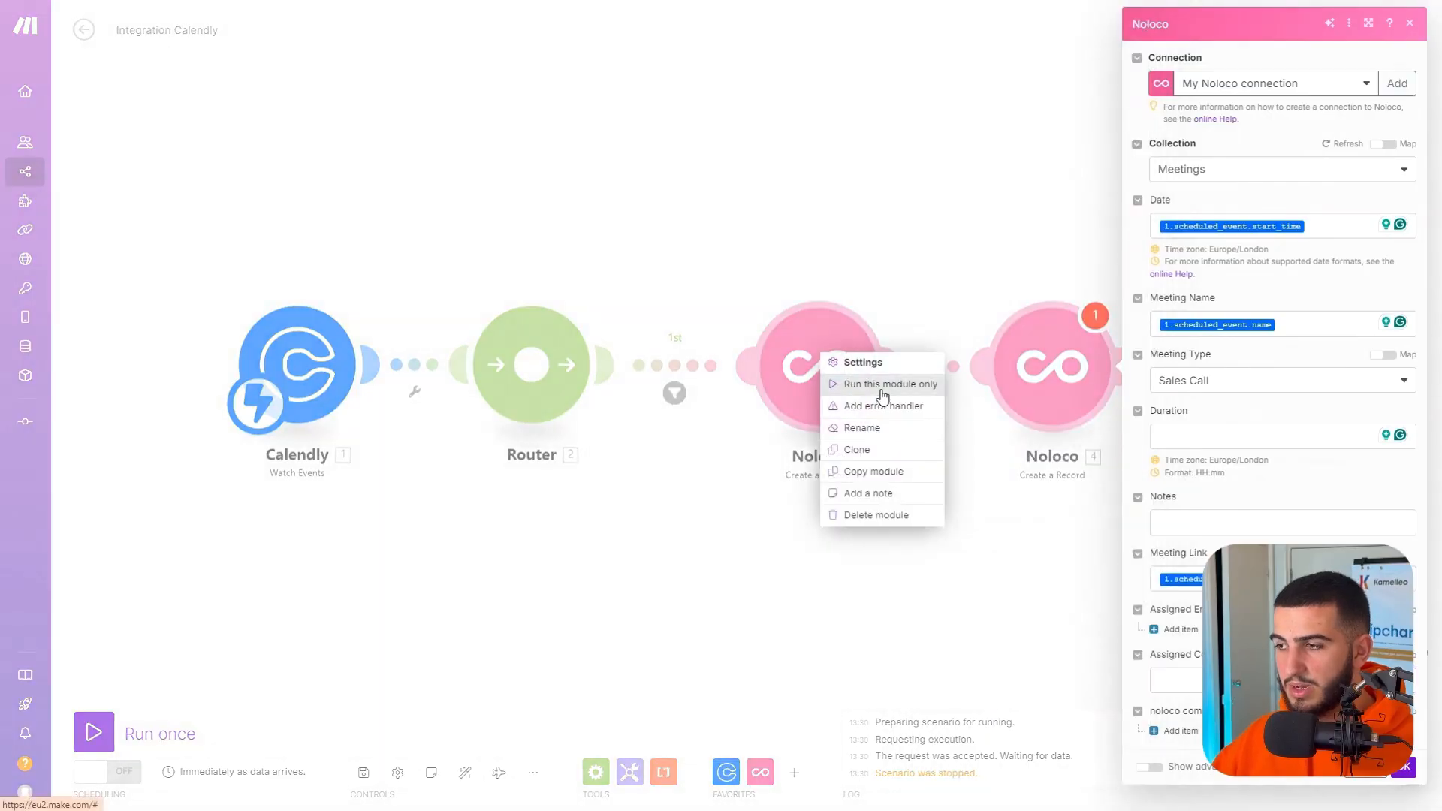
Run only the contact's Create a Record module with the name Test User and a test email address, and close its output.
left_click(883, 387)
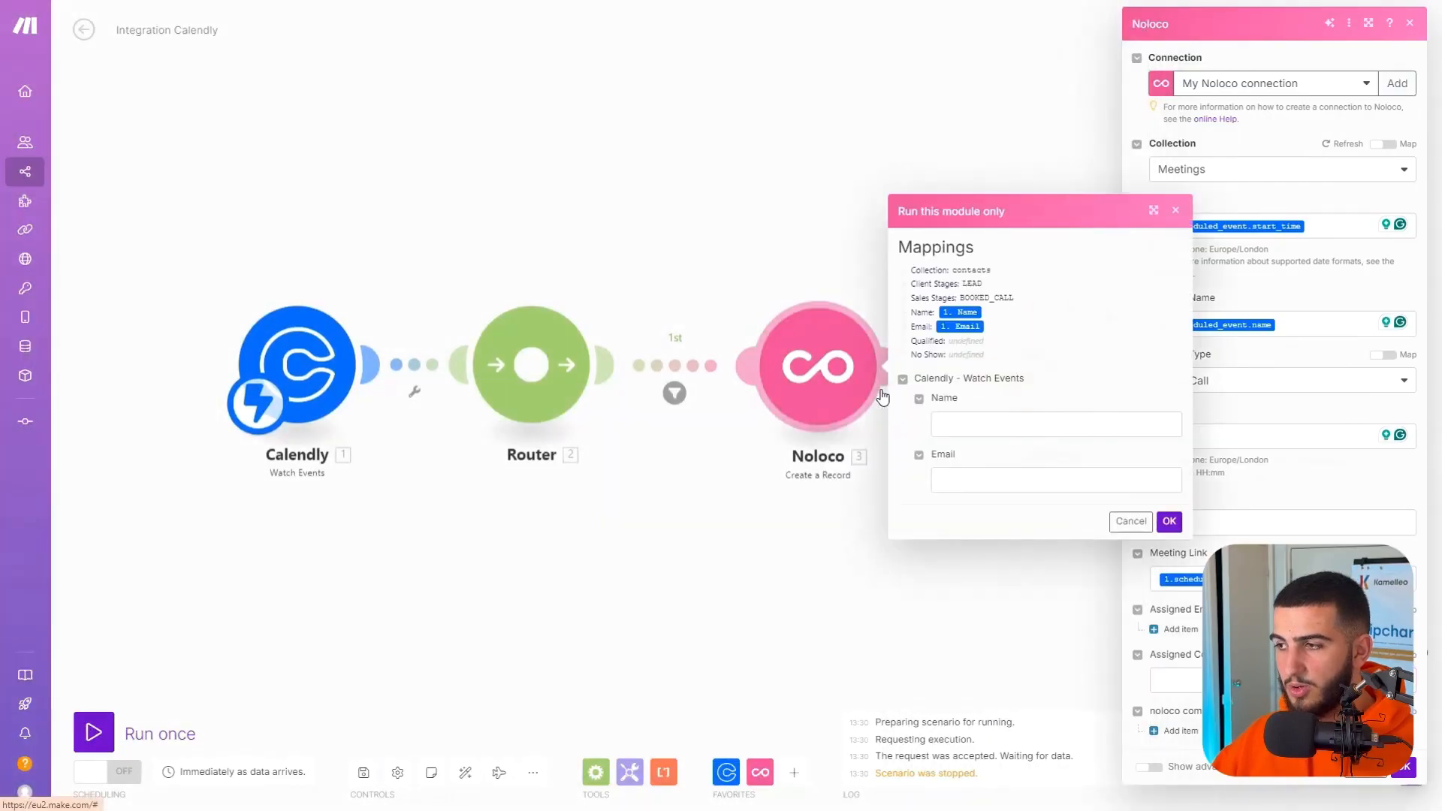
left_click(961, 421)
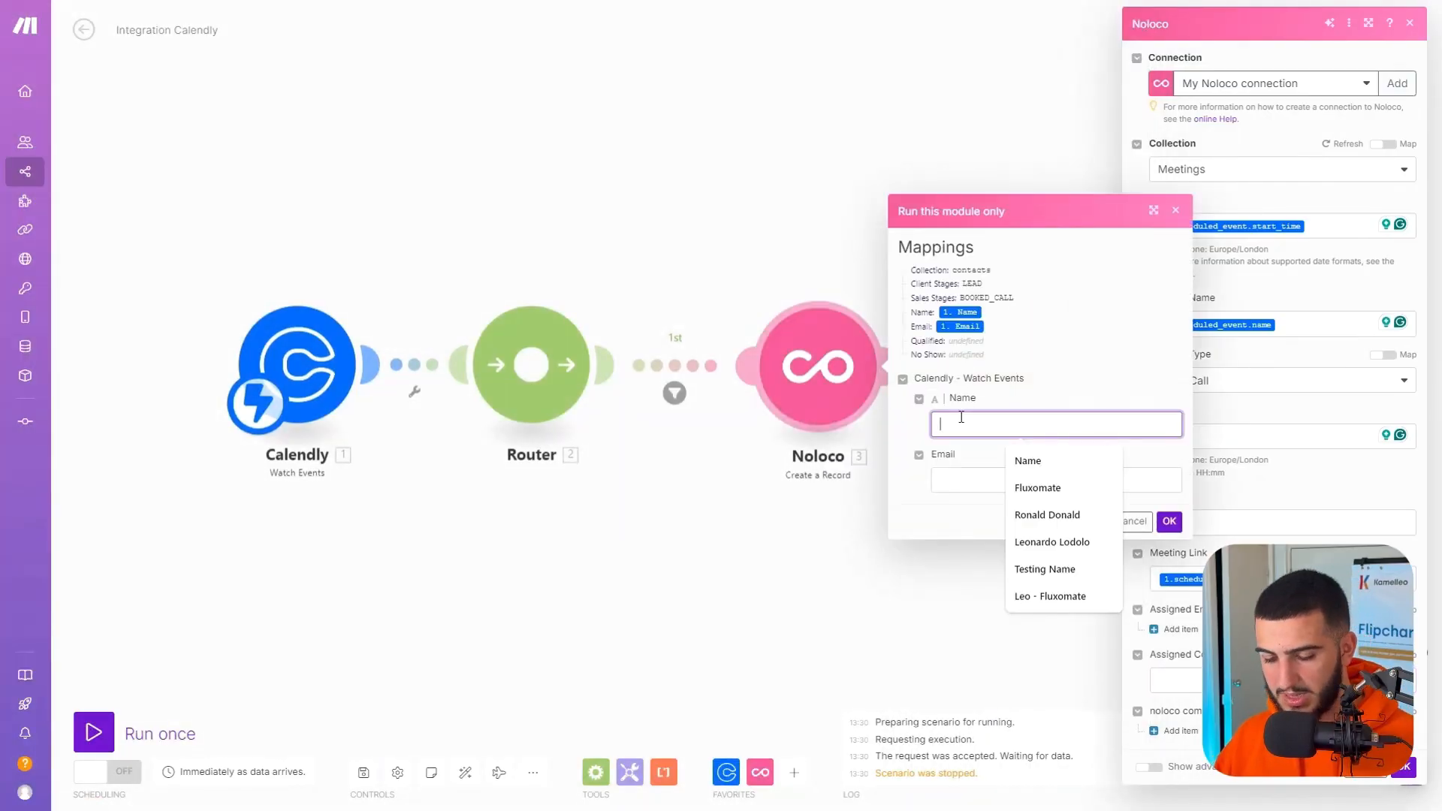
type("Test User")
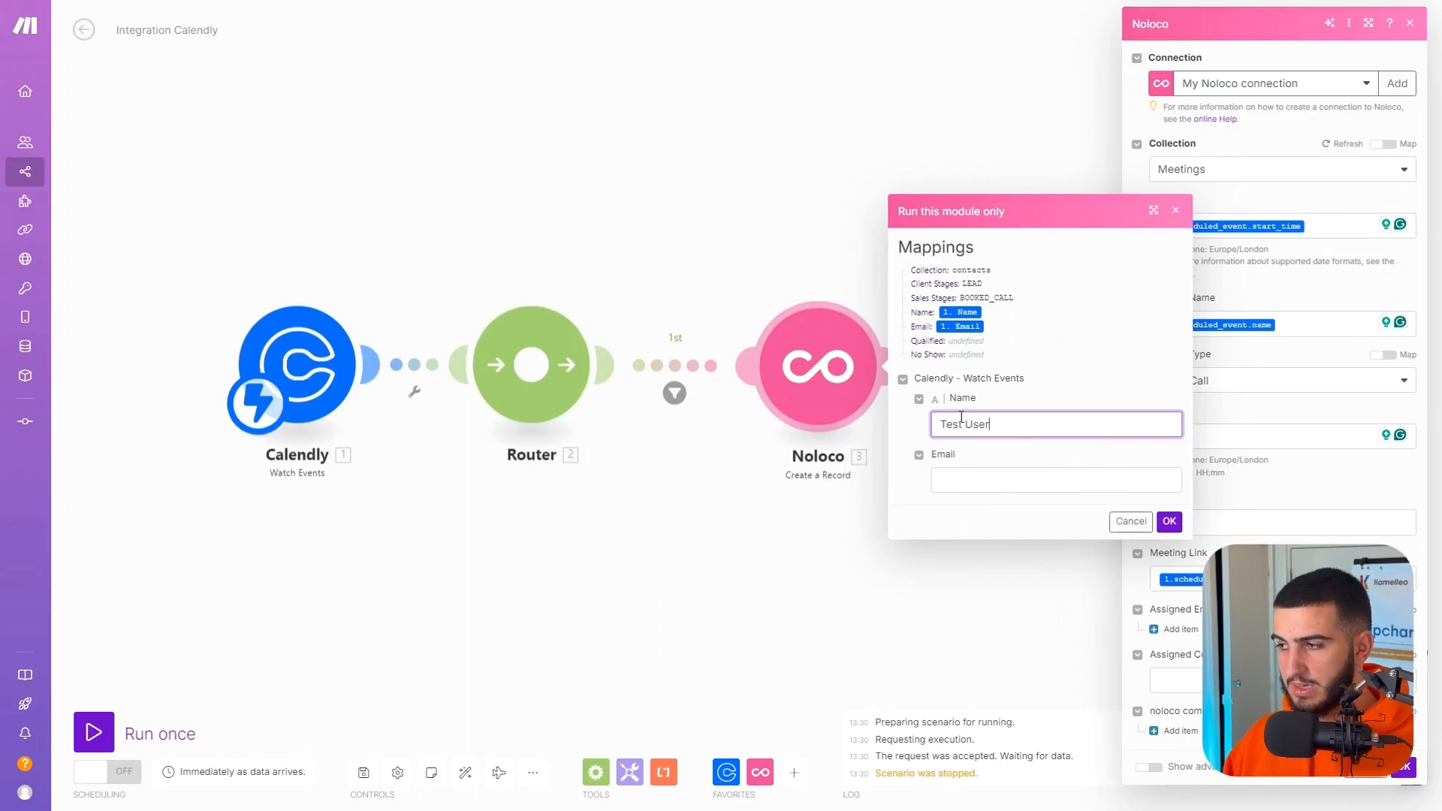
left_click(950, 476)
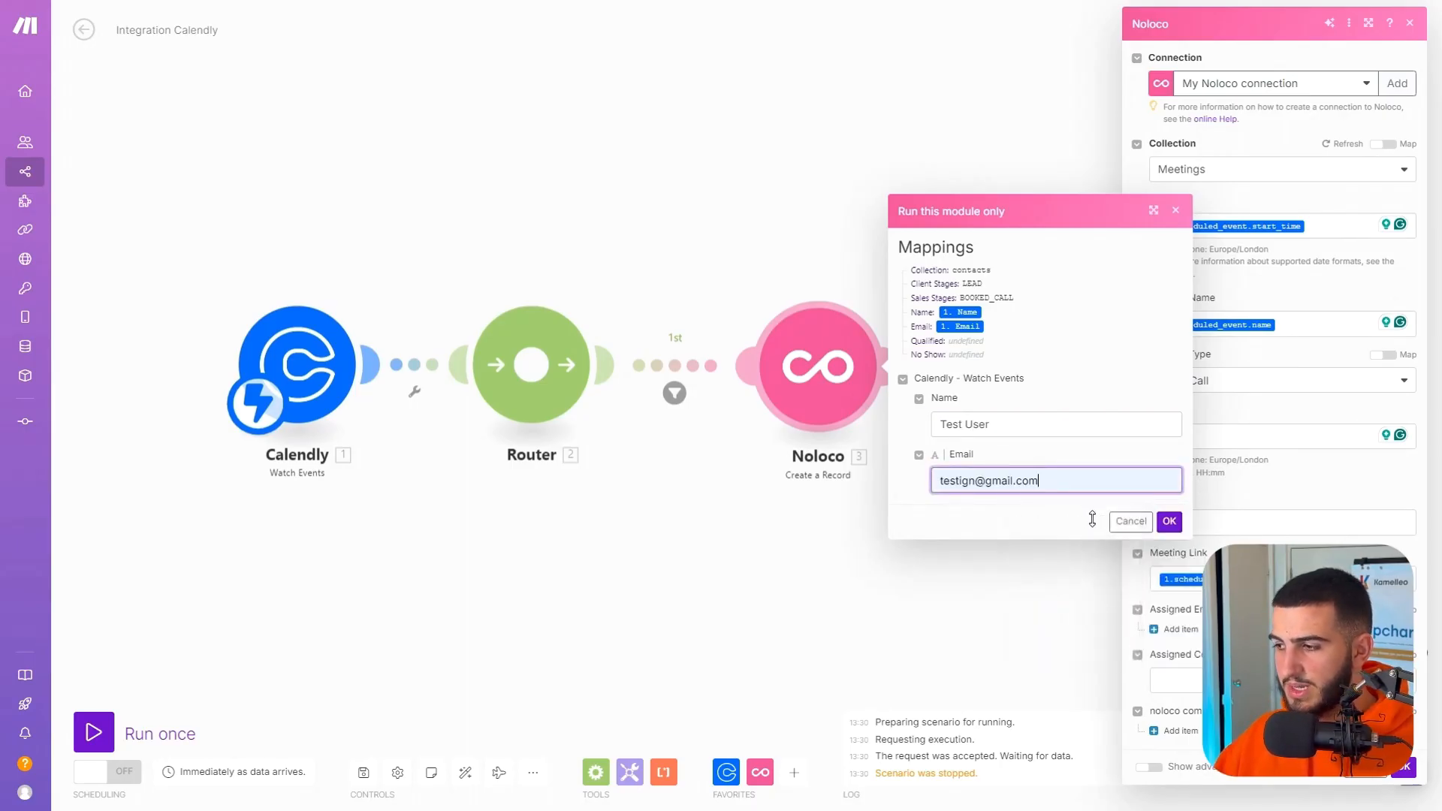
left_click(1168, 522)
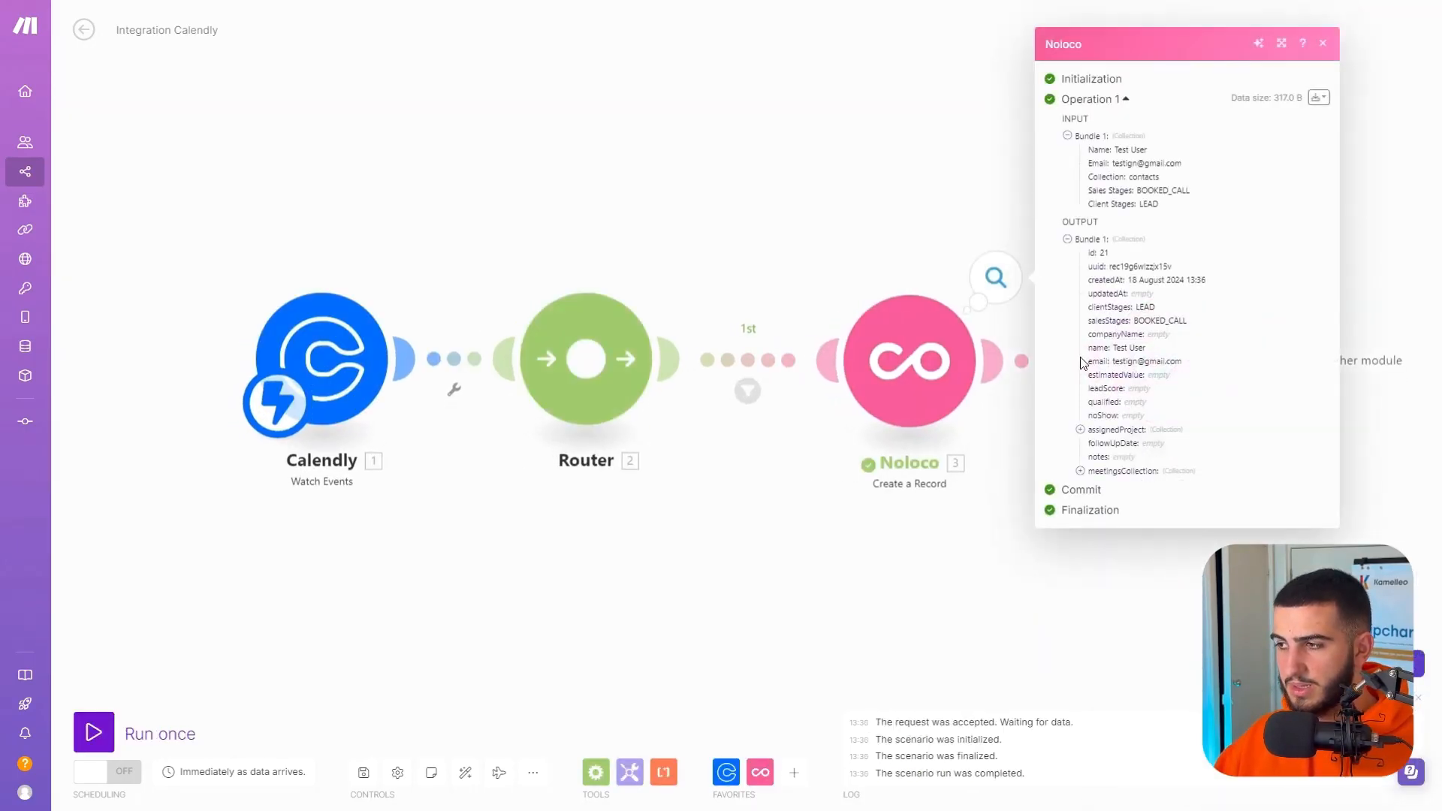
left_click(1322, 43)
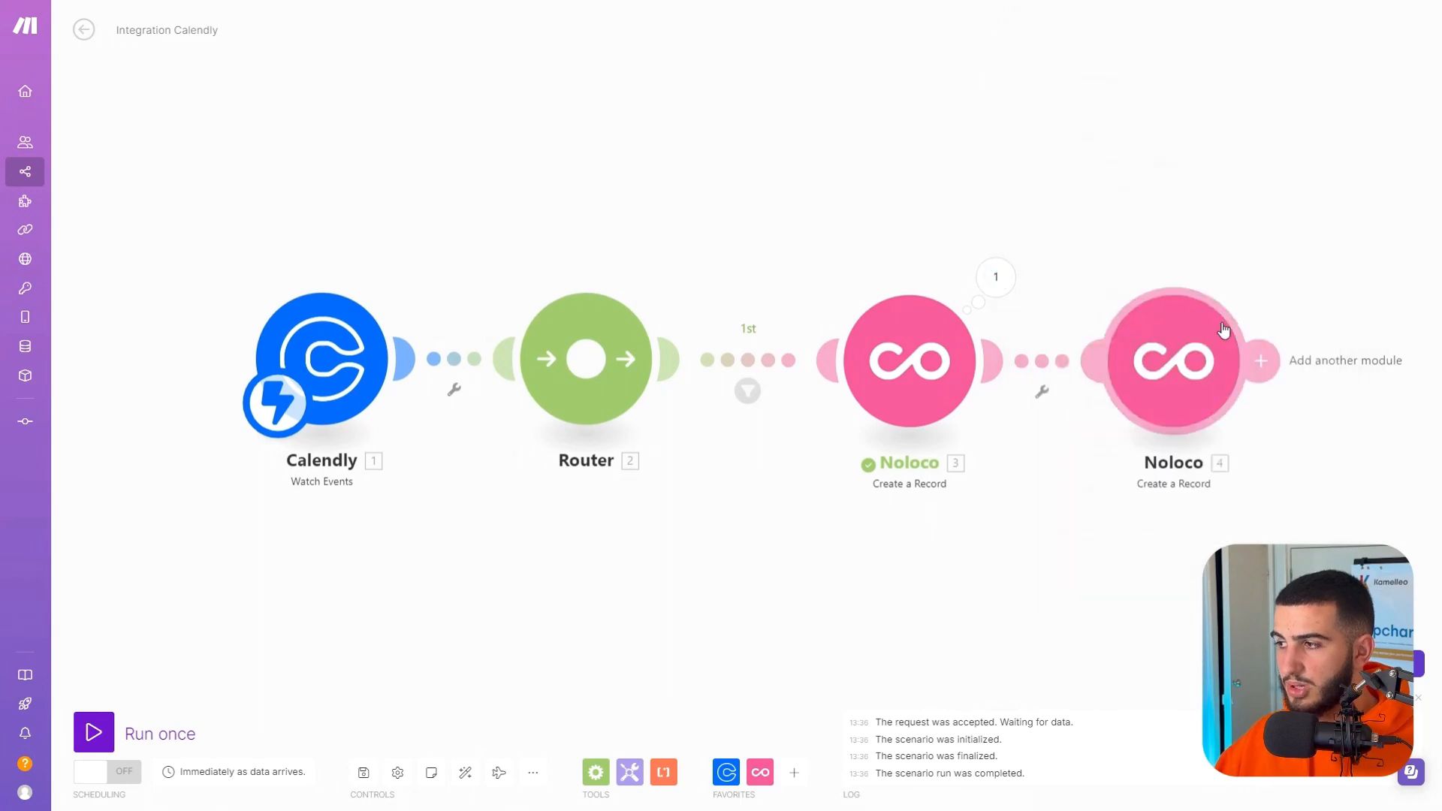
Add an Assigned Contact to the meeting record and map its ID to the id from the contact's Create a Record module.
left_click(1197, 426)
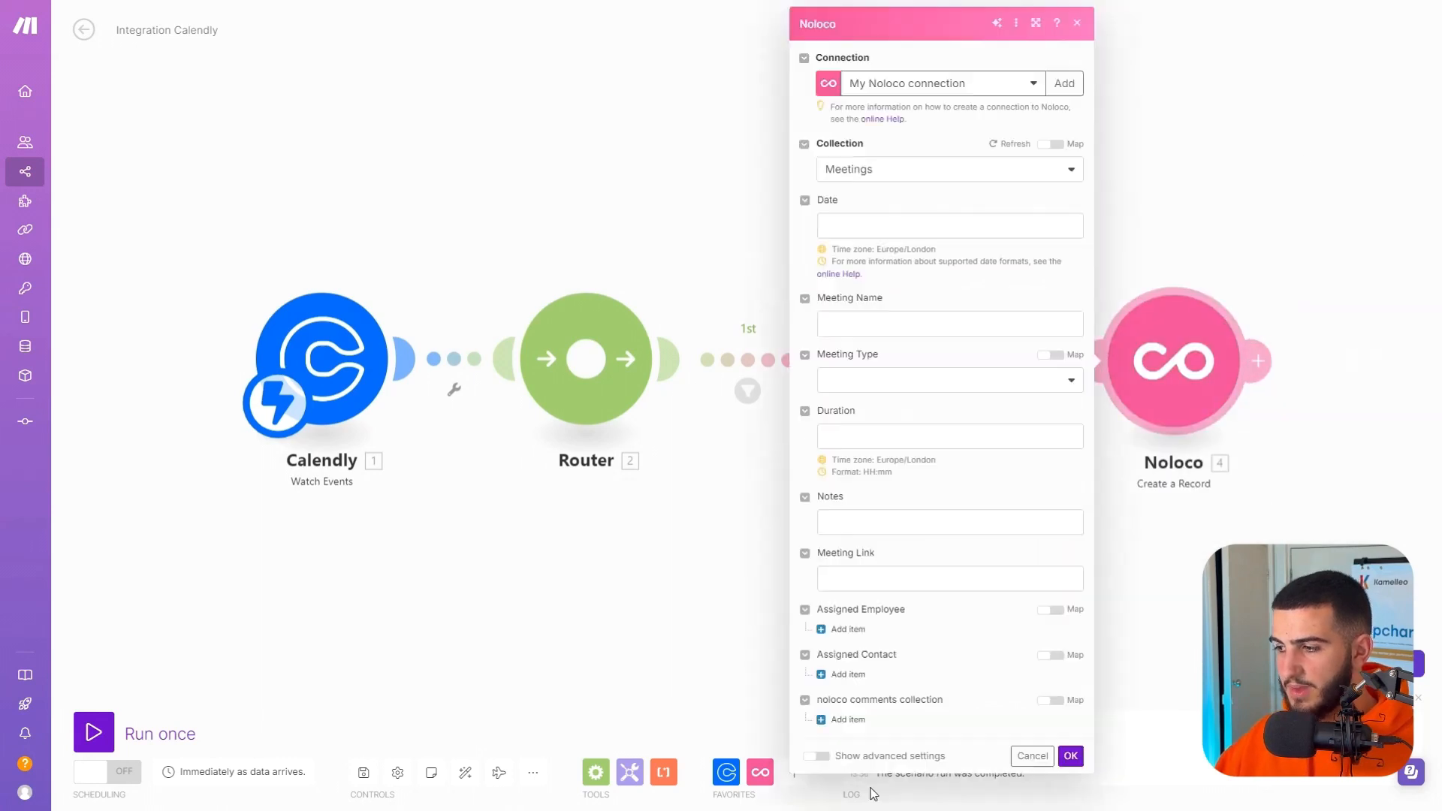
left_click(844, 674)
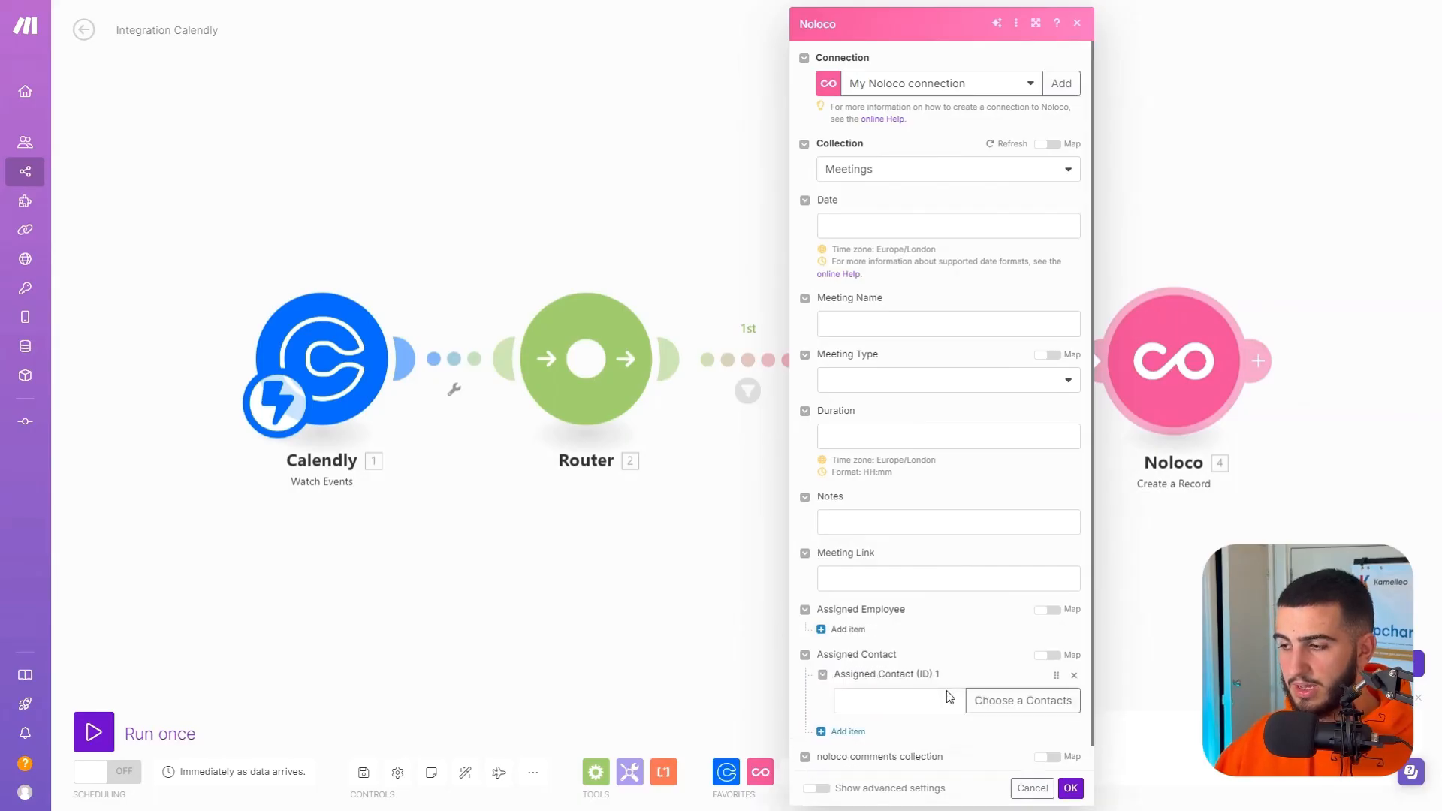
left_click(946, 702)
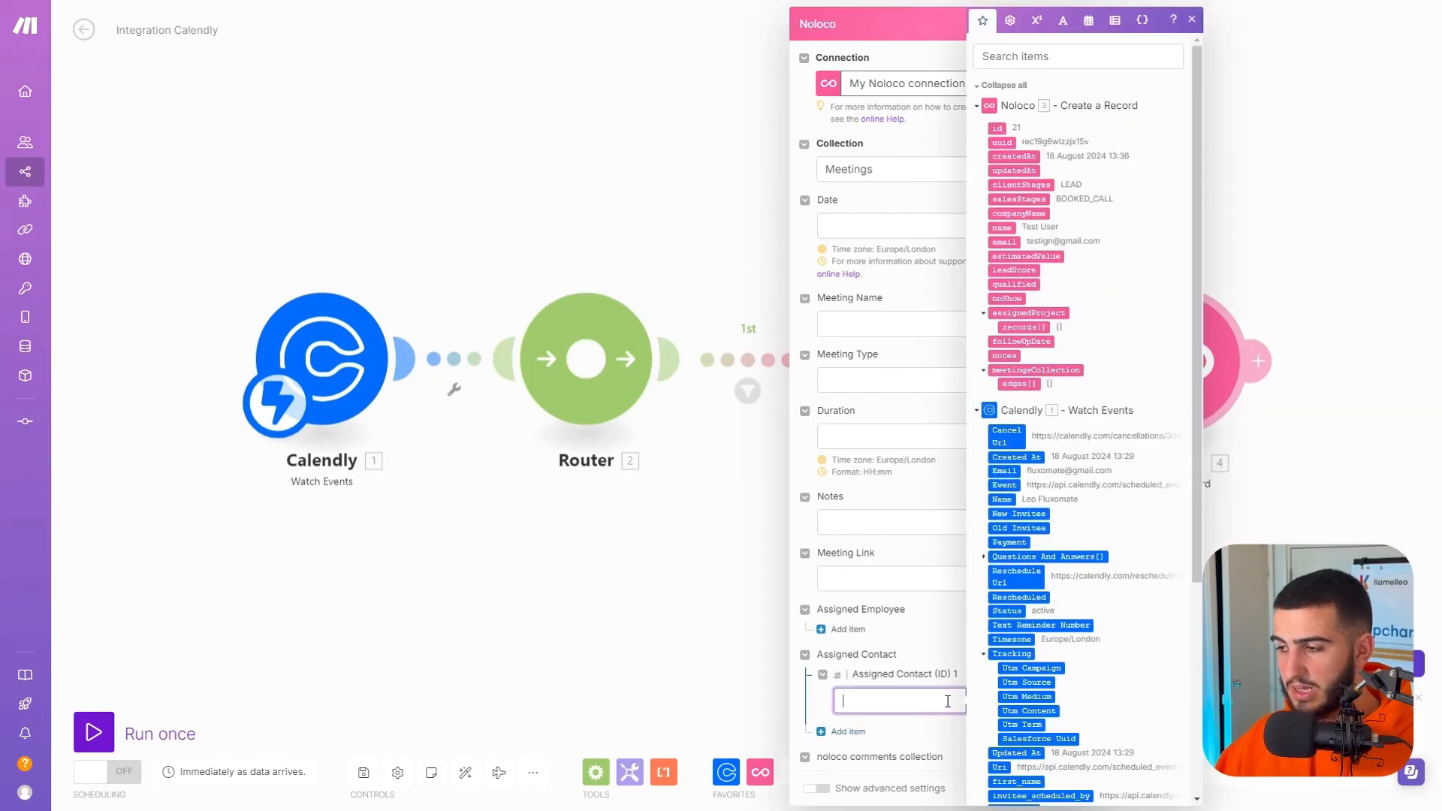
left_click(998, 142)
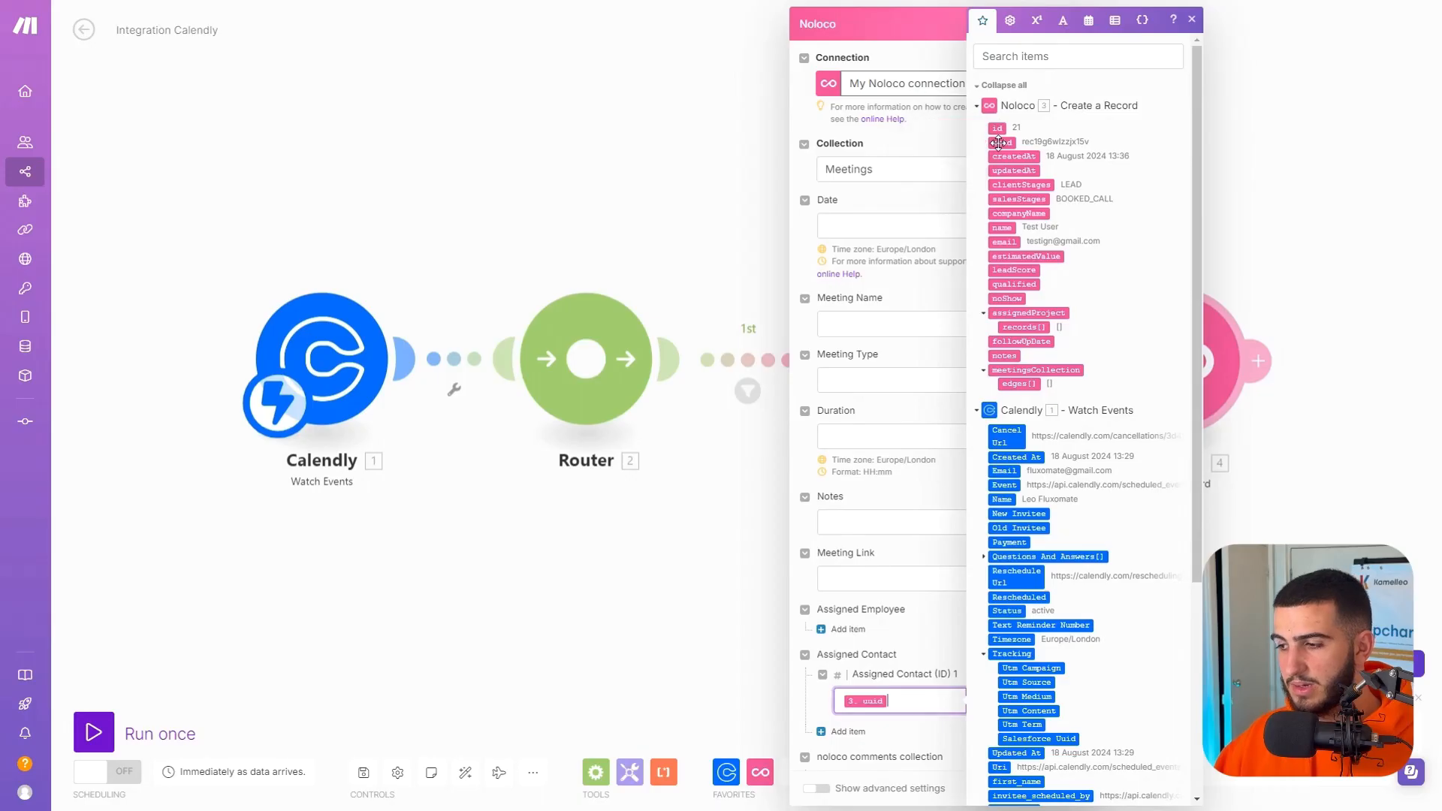
key("BackSpace")
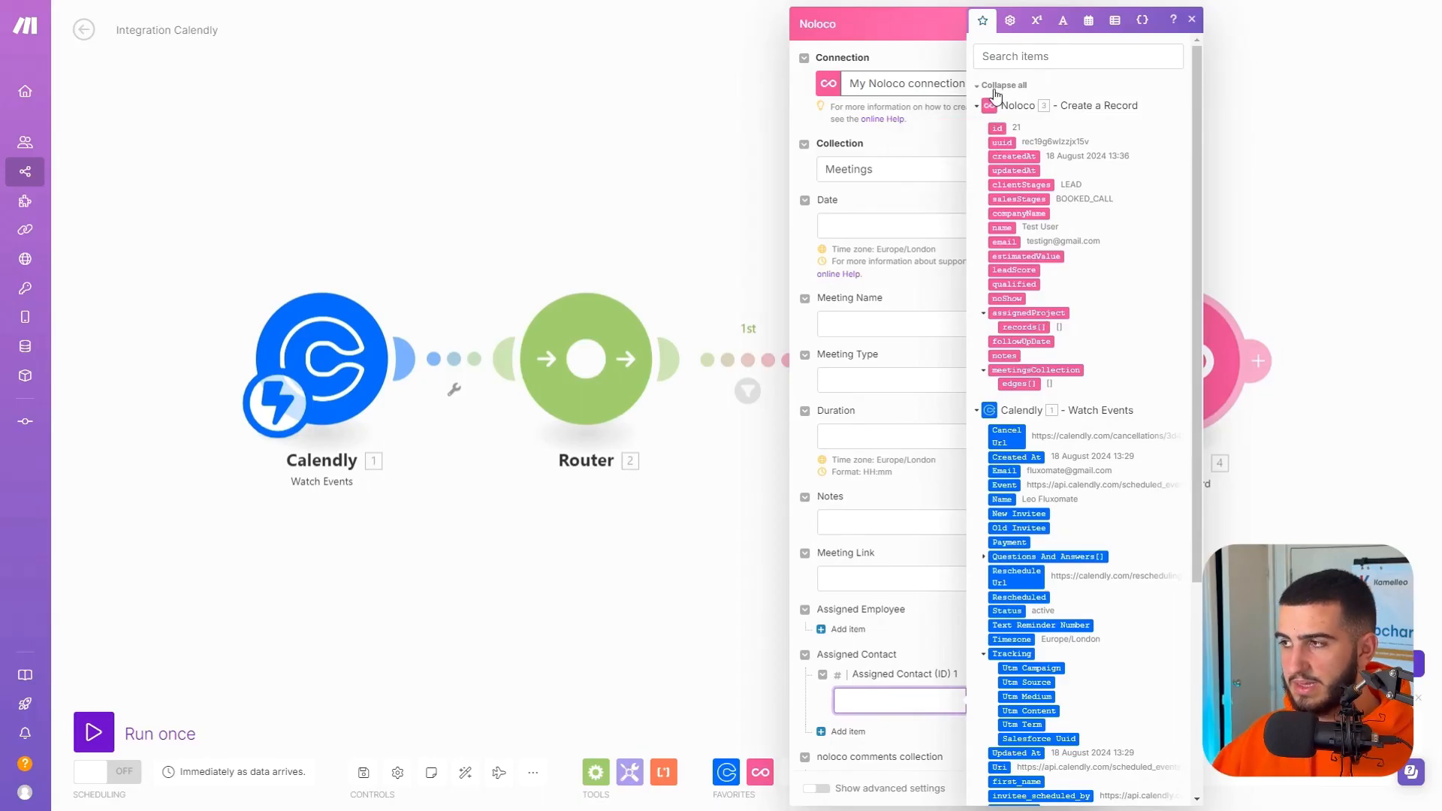
left_click(998, 142)
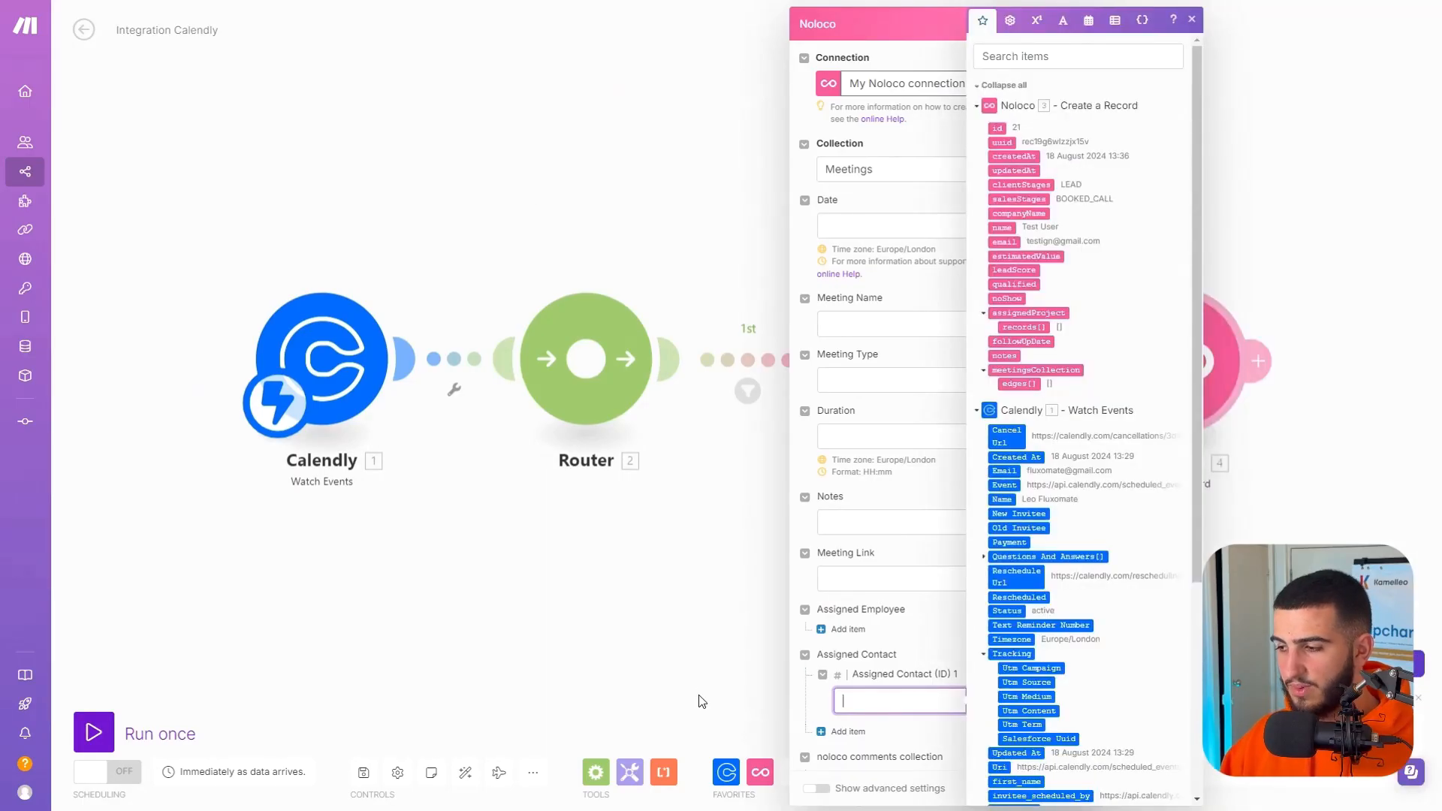
left_click(1000, 128)
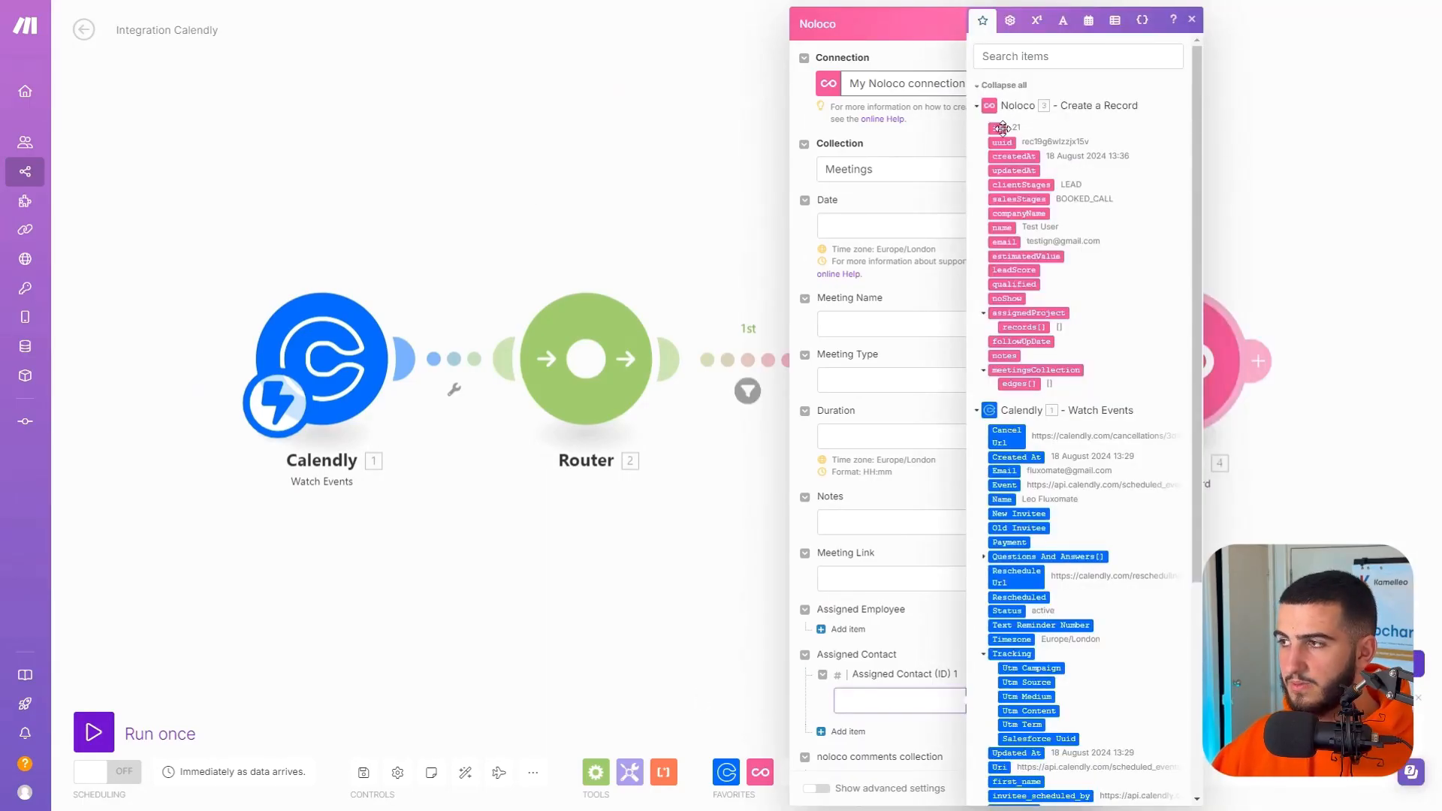
left_click(909, 612)
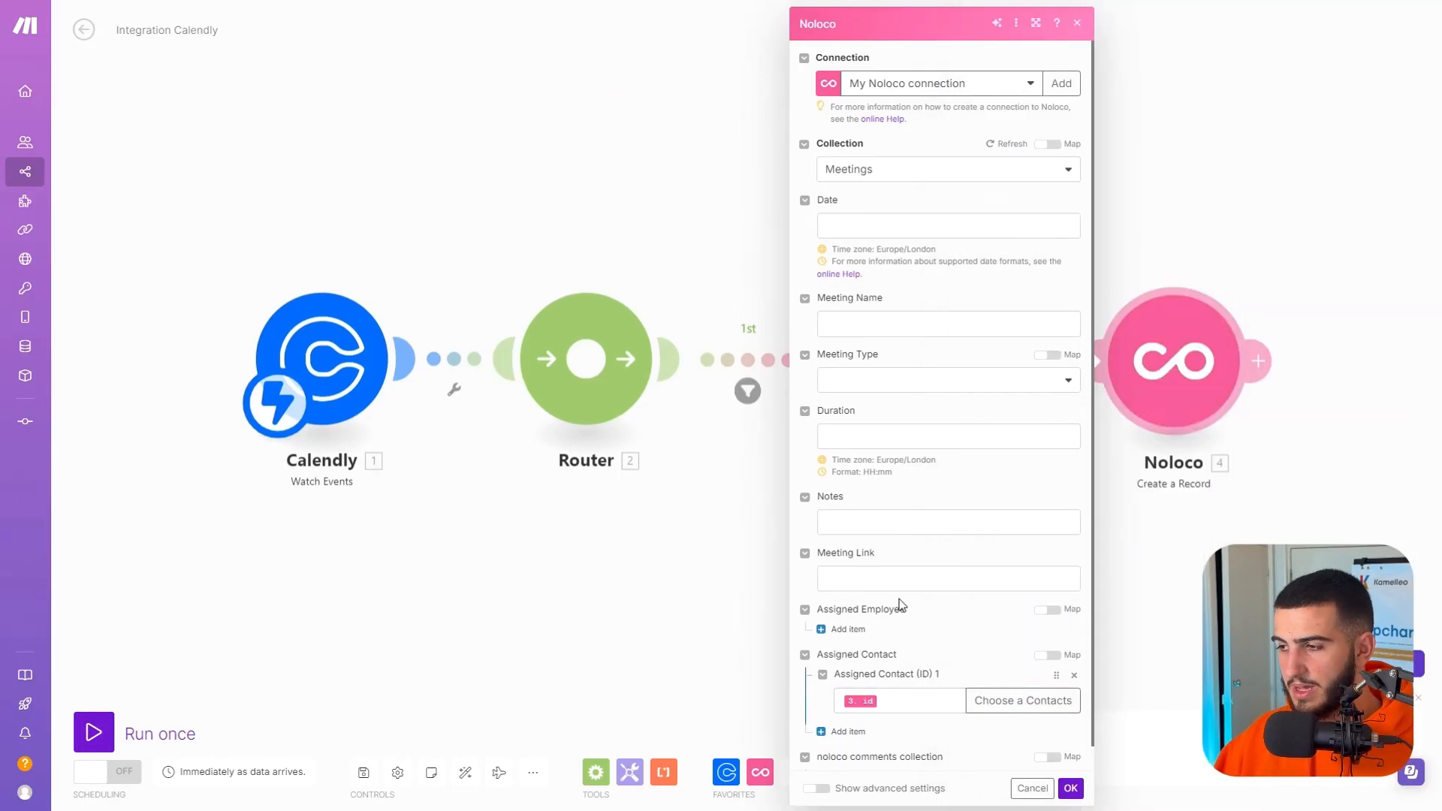
Map Date to start_time, Meeting Name to scheduled_event name plus Name, and Meeting Link to location join_url, with Meeting Type Sales Call.
left_click(874, 220)
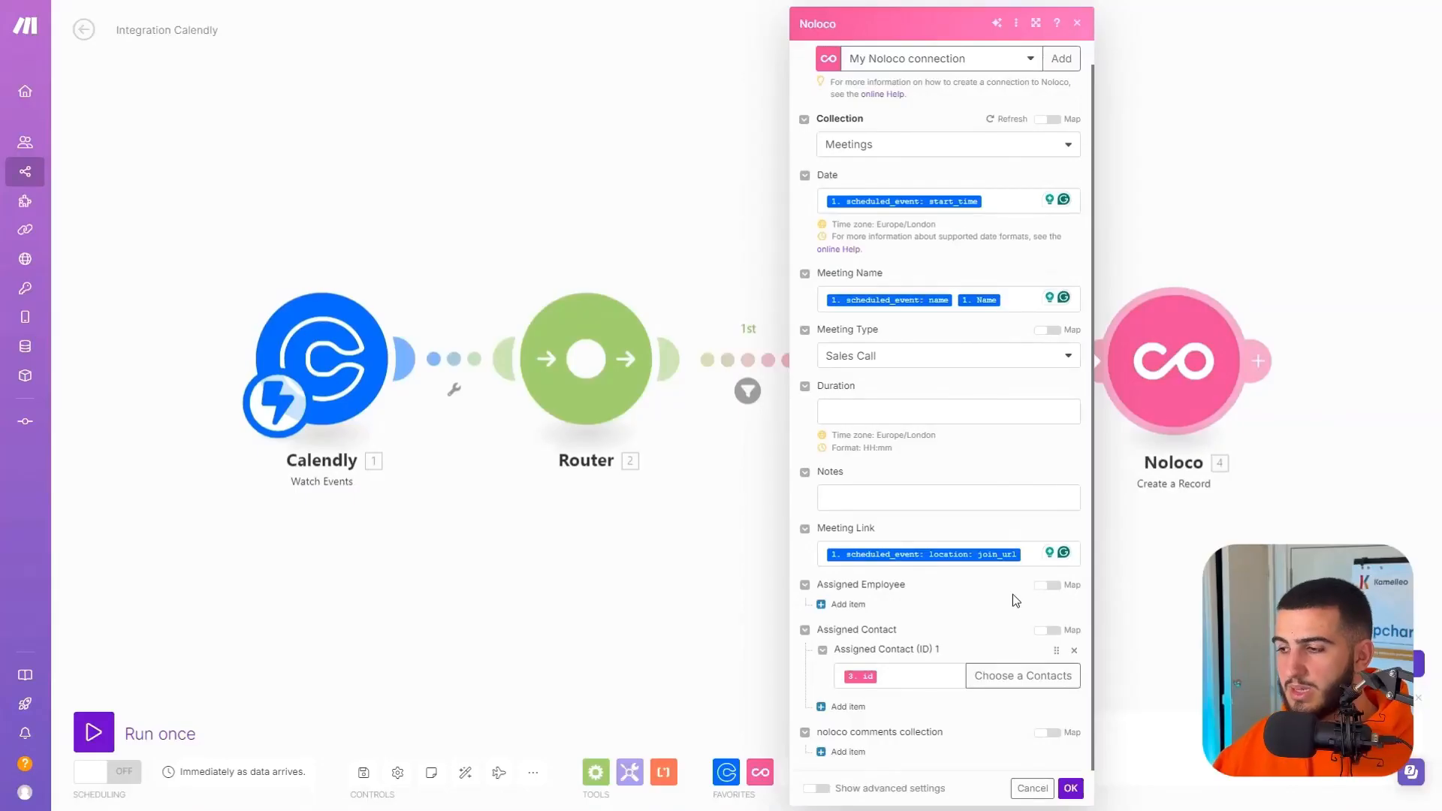
left_click(1048, 585)
left_click(995, 612)
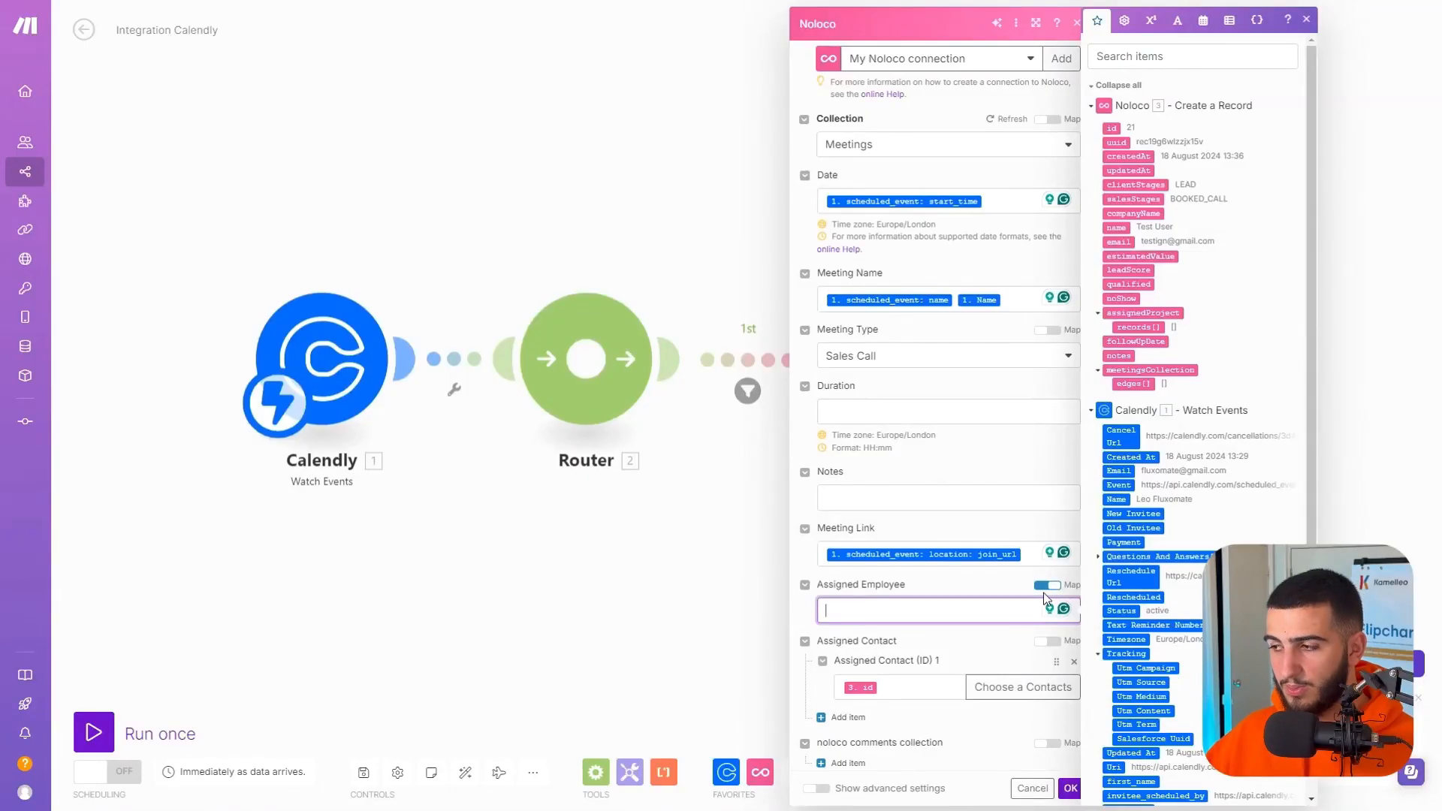
left_click(1044, 588)
Add Employee 5 as the meeting record's Assigned Employee and save the module.
left_click(849, 605)
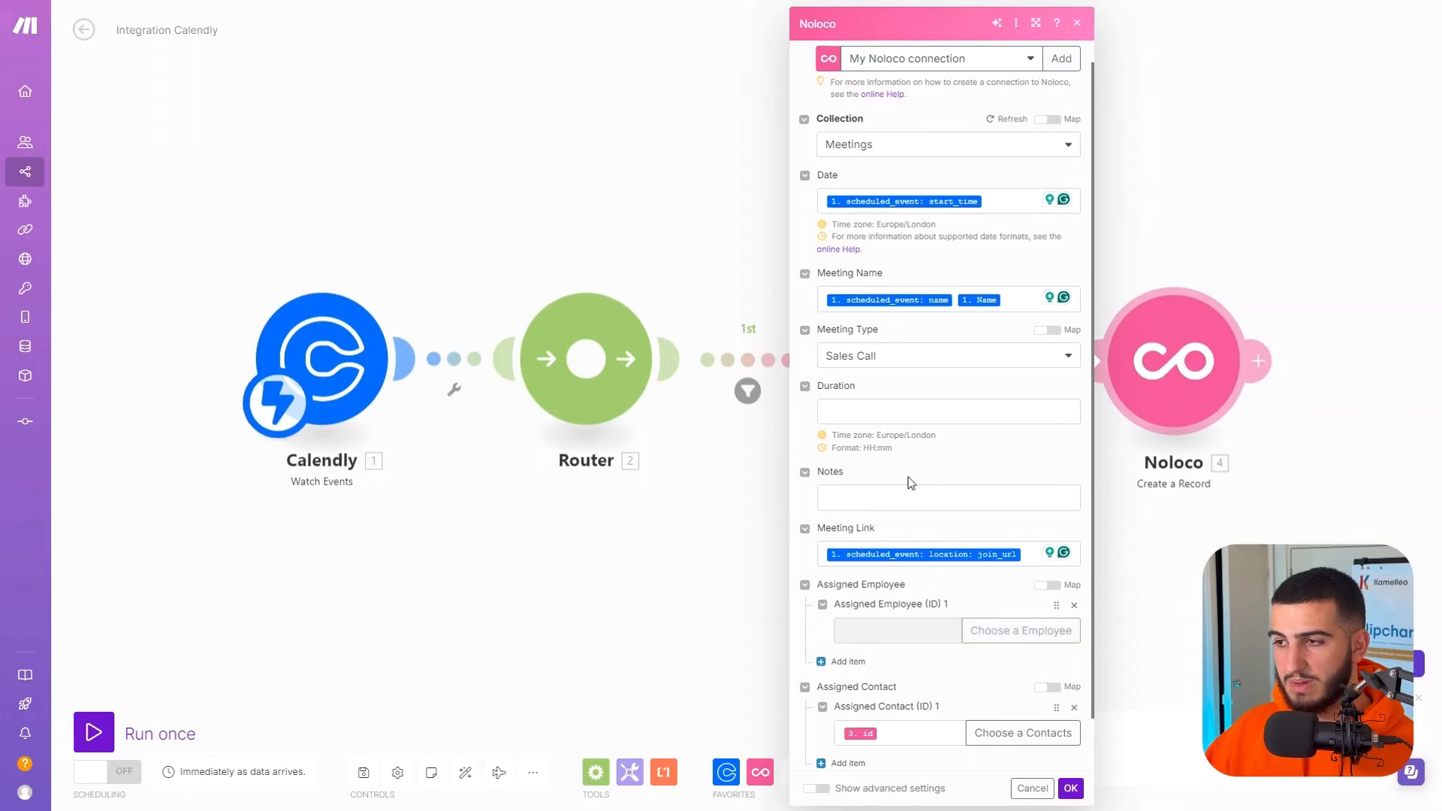
left_click(1020, 630)
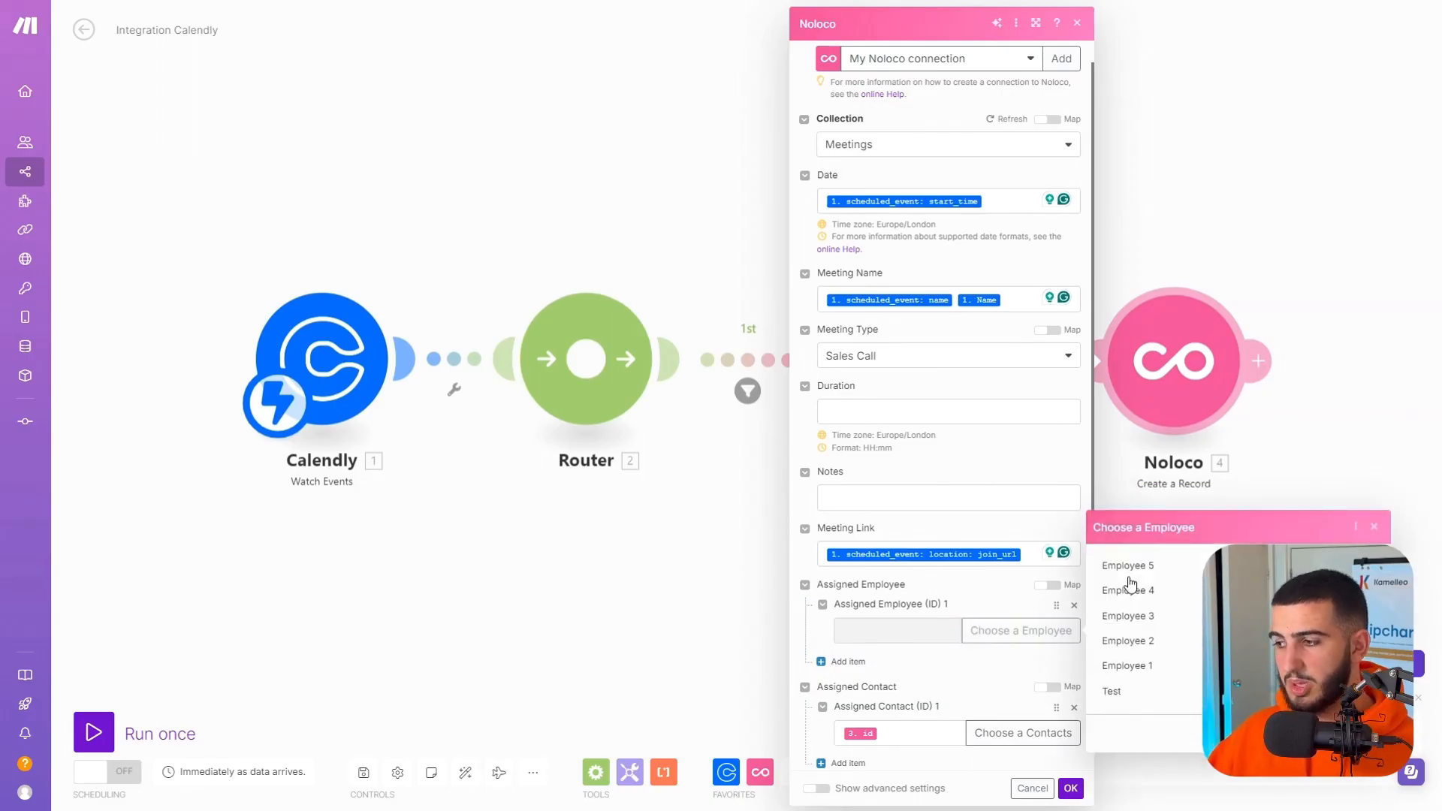
left_click(1128, 568)
scroll(976, 541, "down", 2)
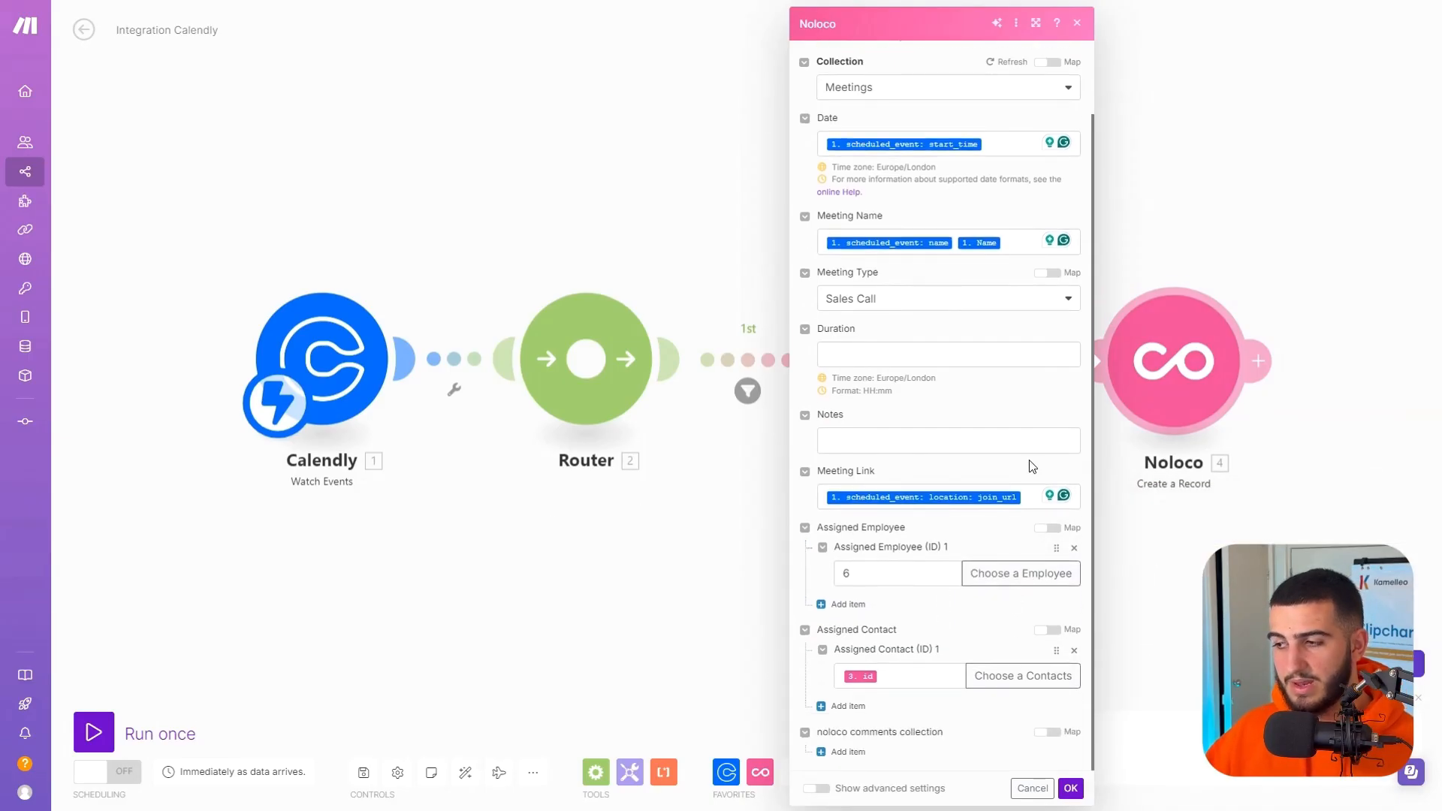
left_click(1070, 789)
Open the run and edit options of the meeting's Create a Record module.
right_click(1173, 366)
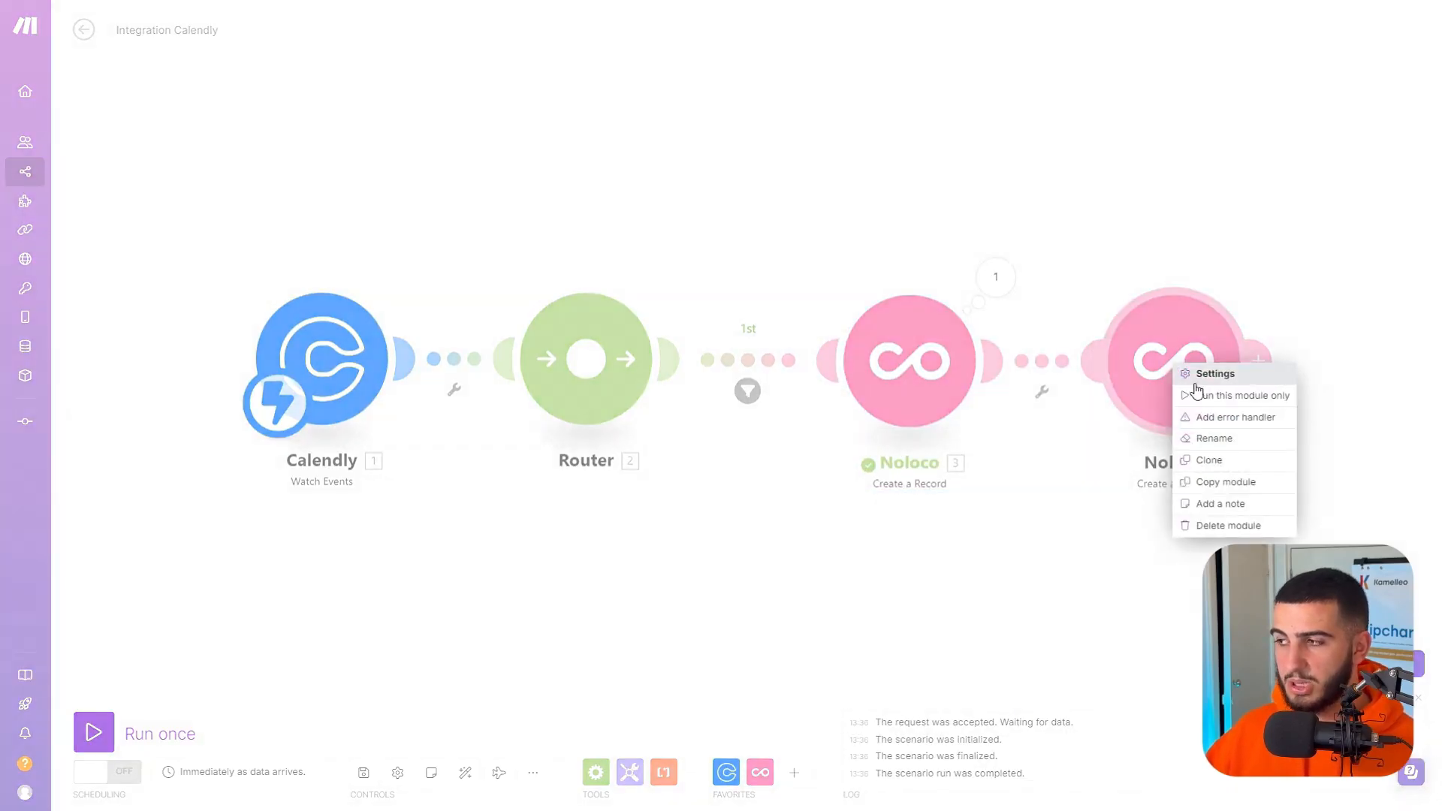
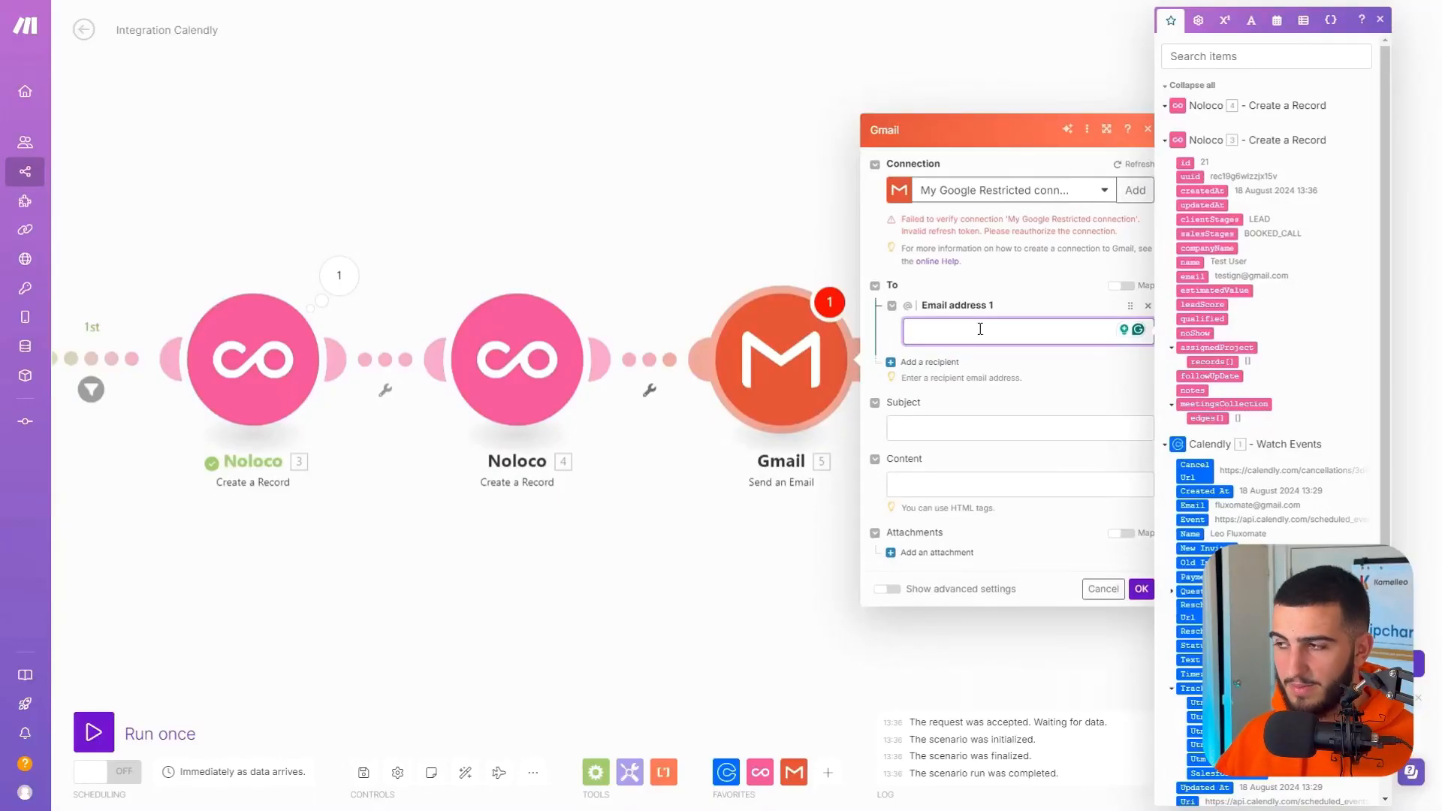
Address the Gmail confirmation to the Calendly Email value and set its subject to "Meeting Confirmed".
scroll(1219, 426, "down", 2)
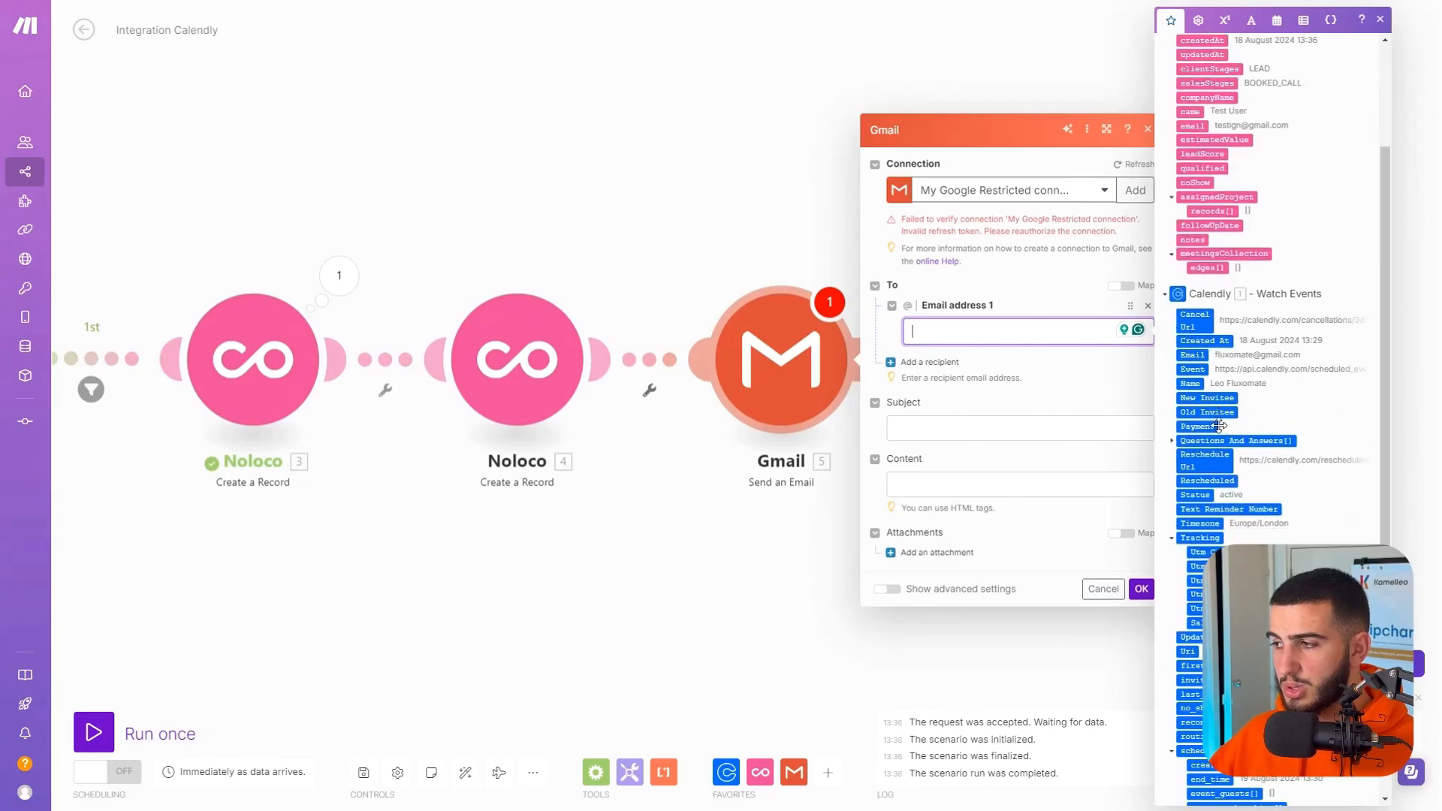
left_click(1204, 355)
left_click(956, 421)
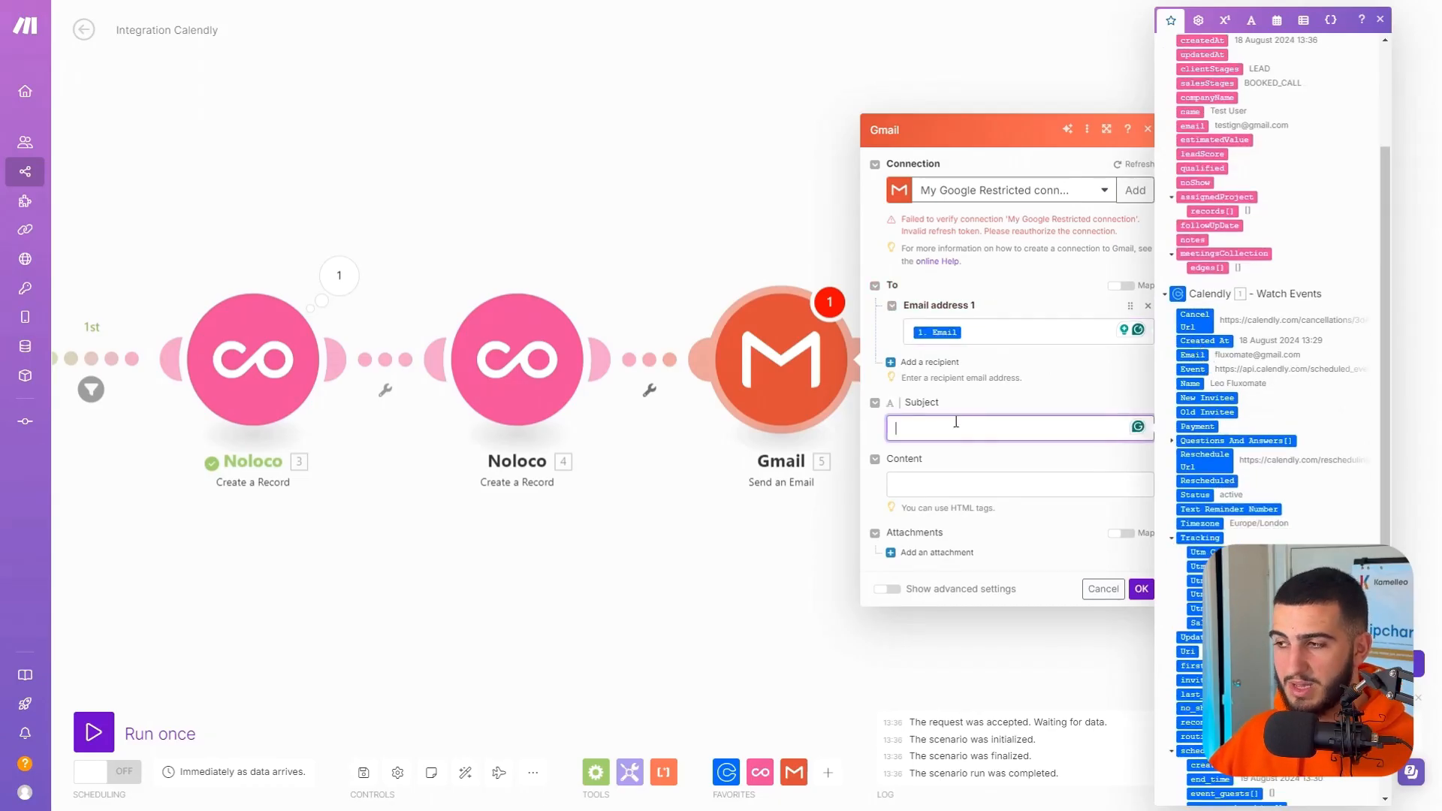
type("Meeting Confirmed")
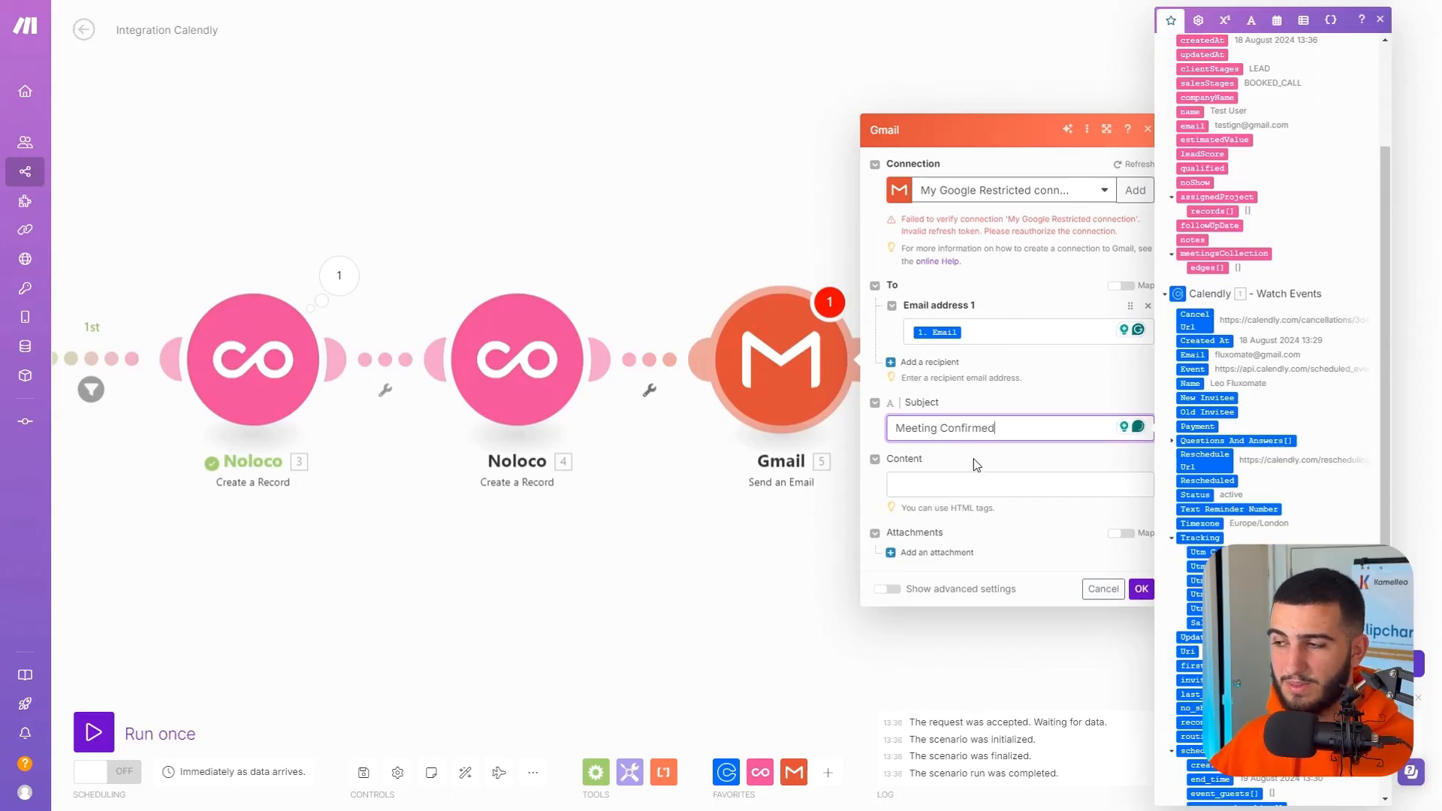
Paste the prepared thank-you message for booking a call into the email's Content.
left_click(1002, 468)
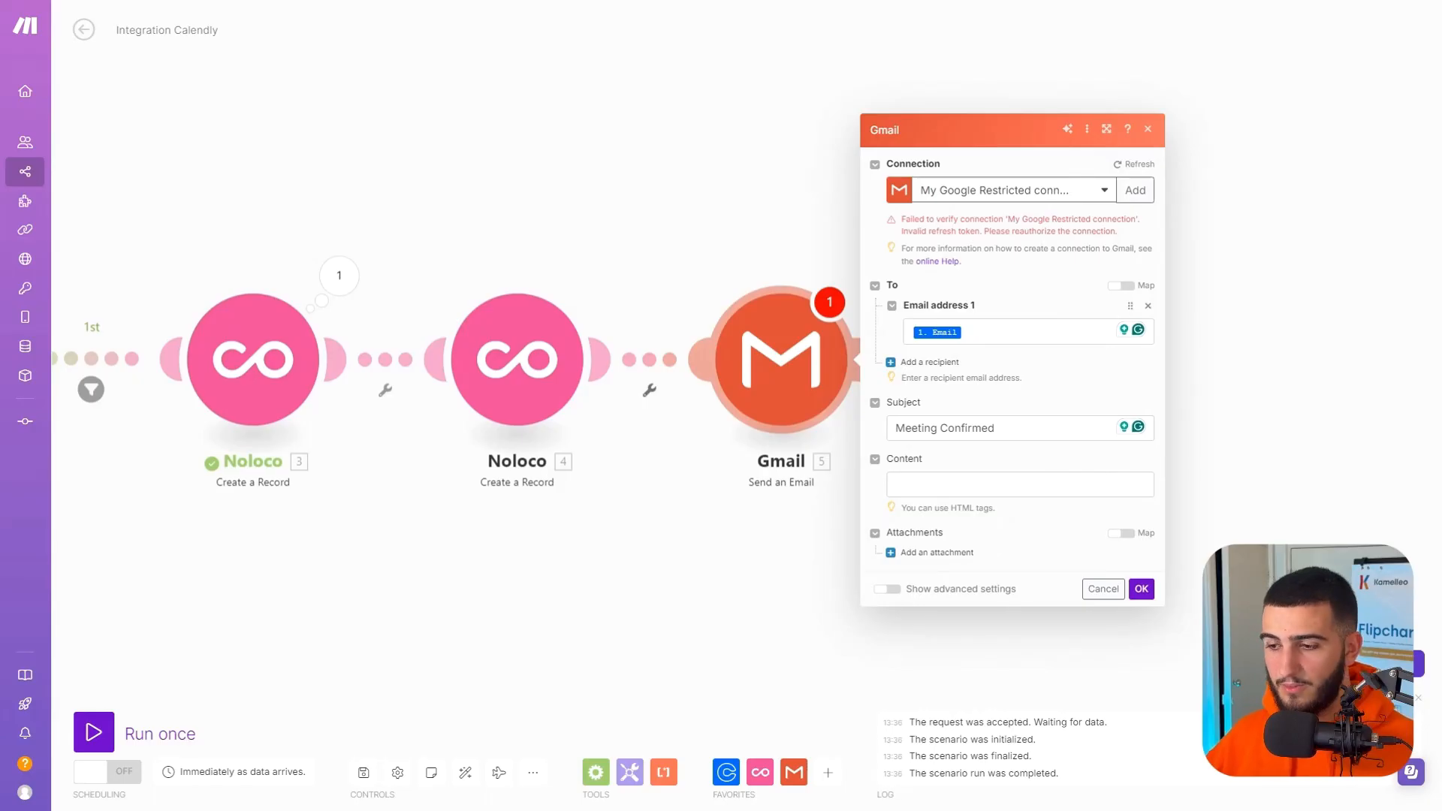
left_click(993, 459)
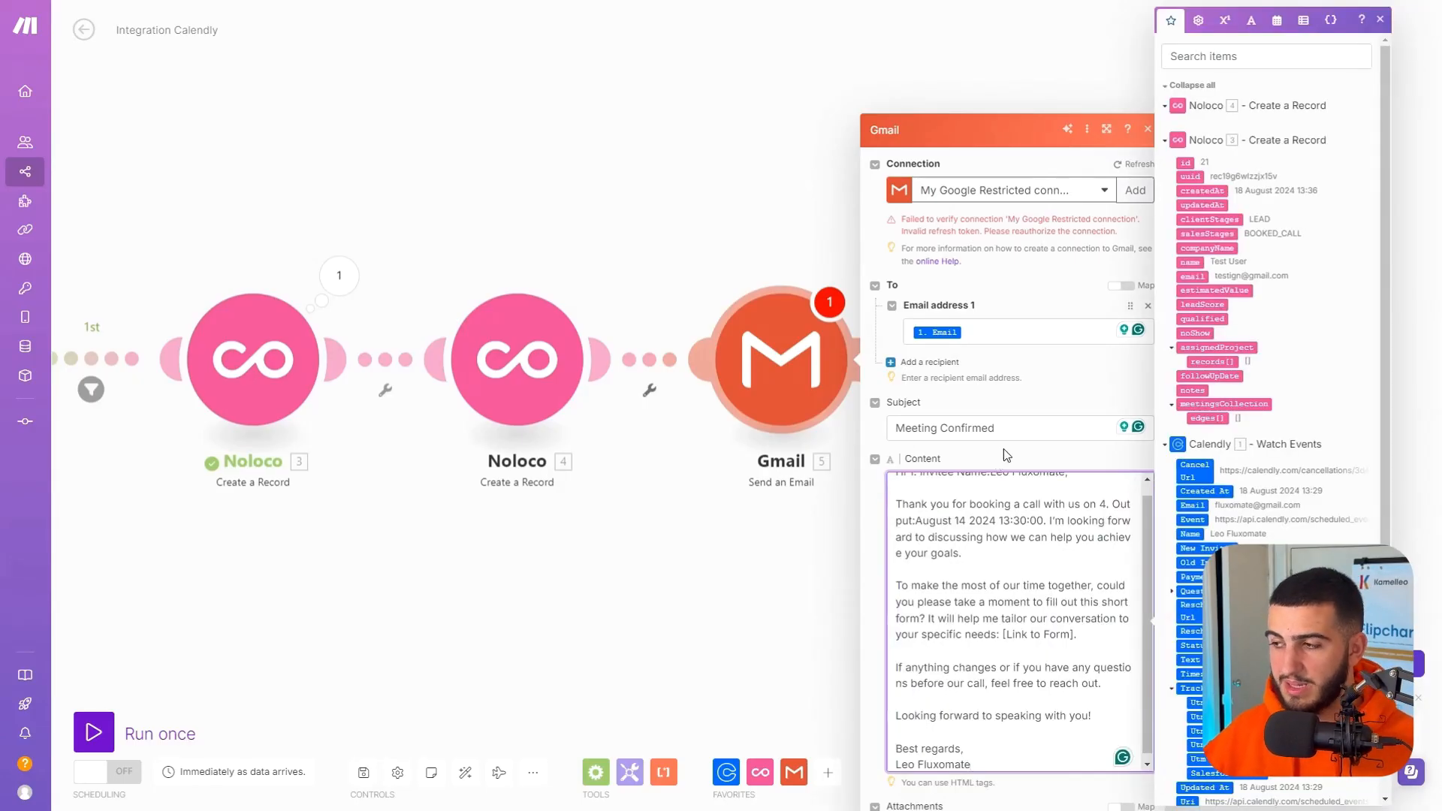
left_click(1003, 448)
scroll(1038, 568, "up", 1)
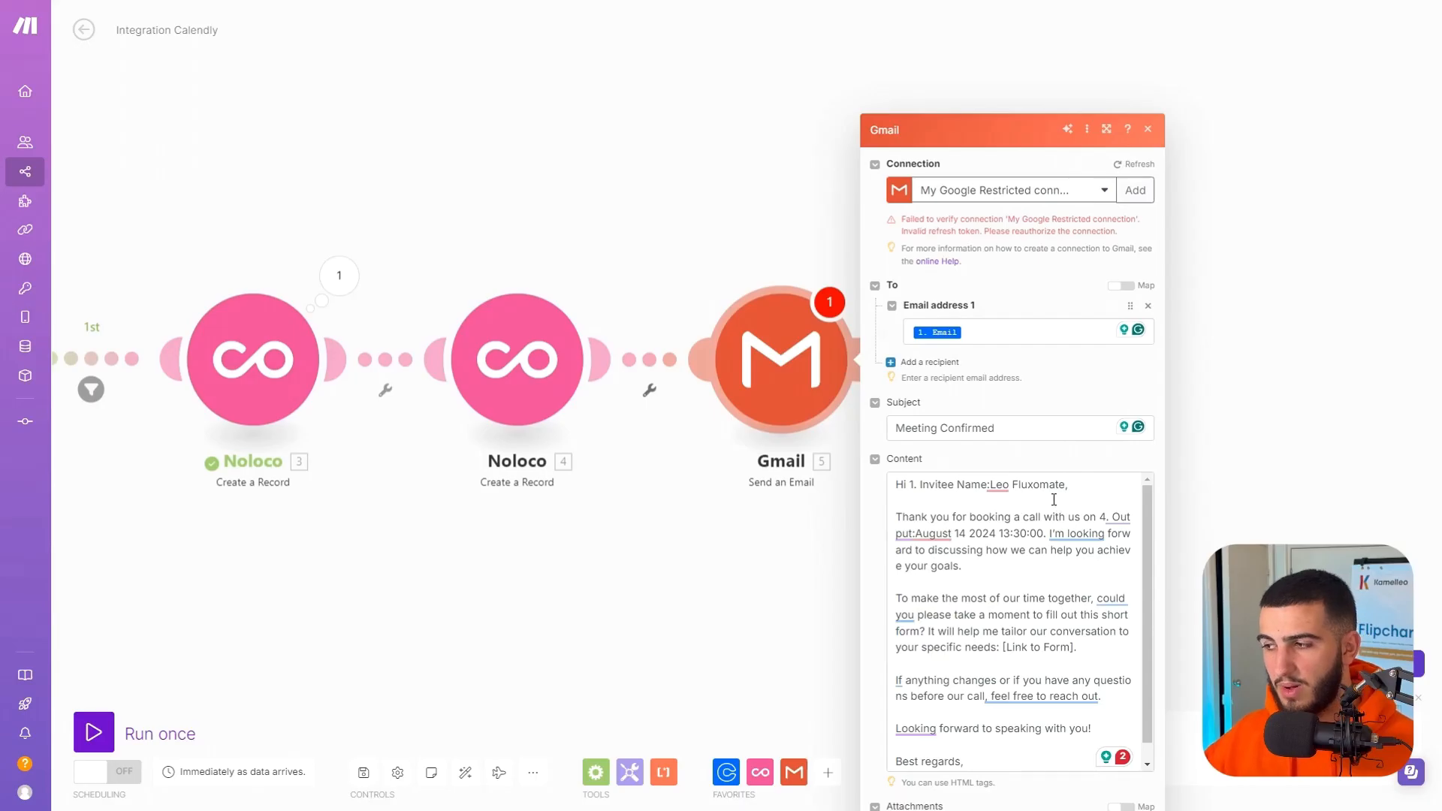
Replace the invitee name placeholder in the email greeting with the Calendly Name value.
left_click_drag(1065, 484, 922, 484)
key("BackSpace")
key("BackSpace")
key("BackSpace")
key("BackSpace")
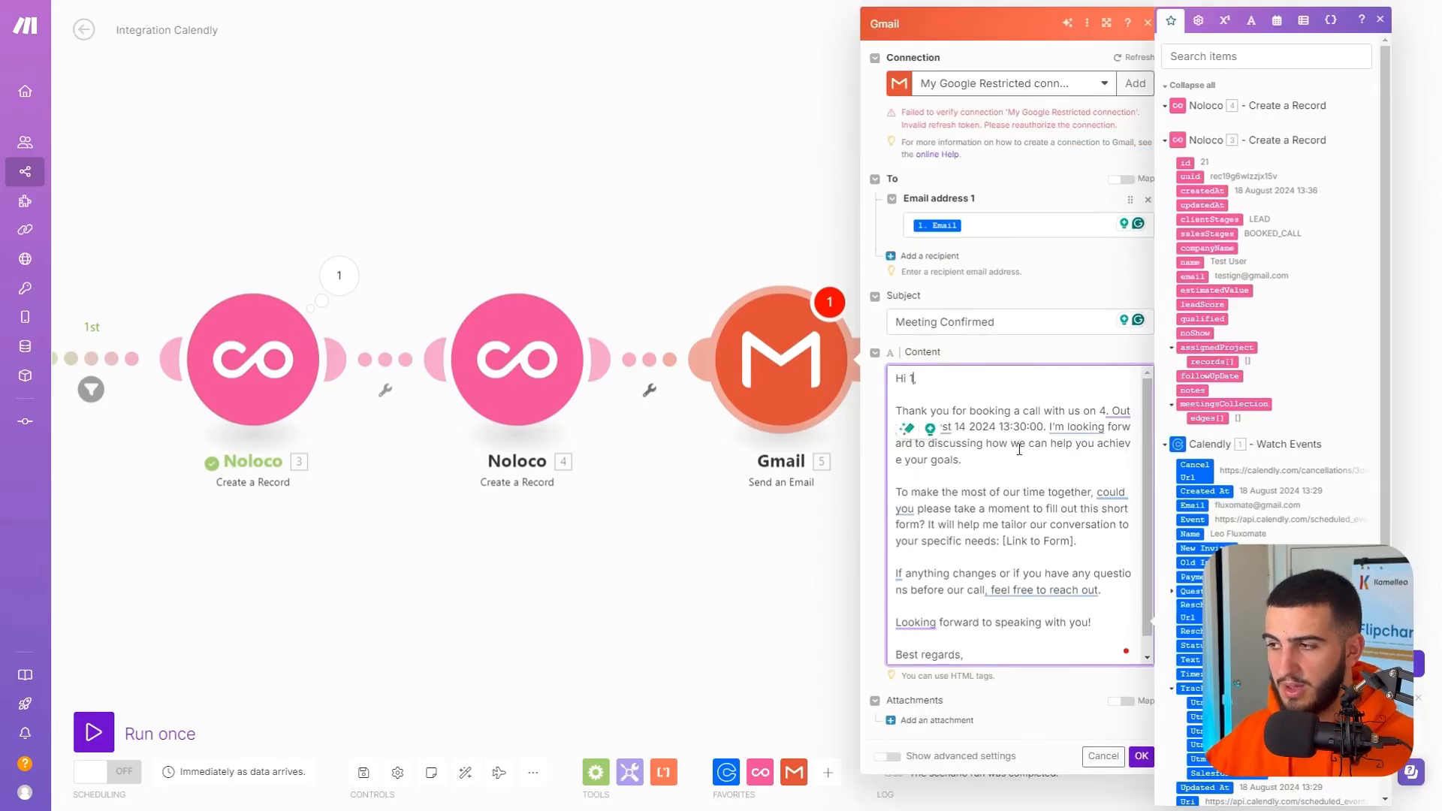
left_click(1192, 534)
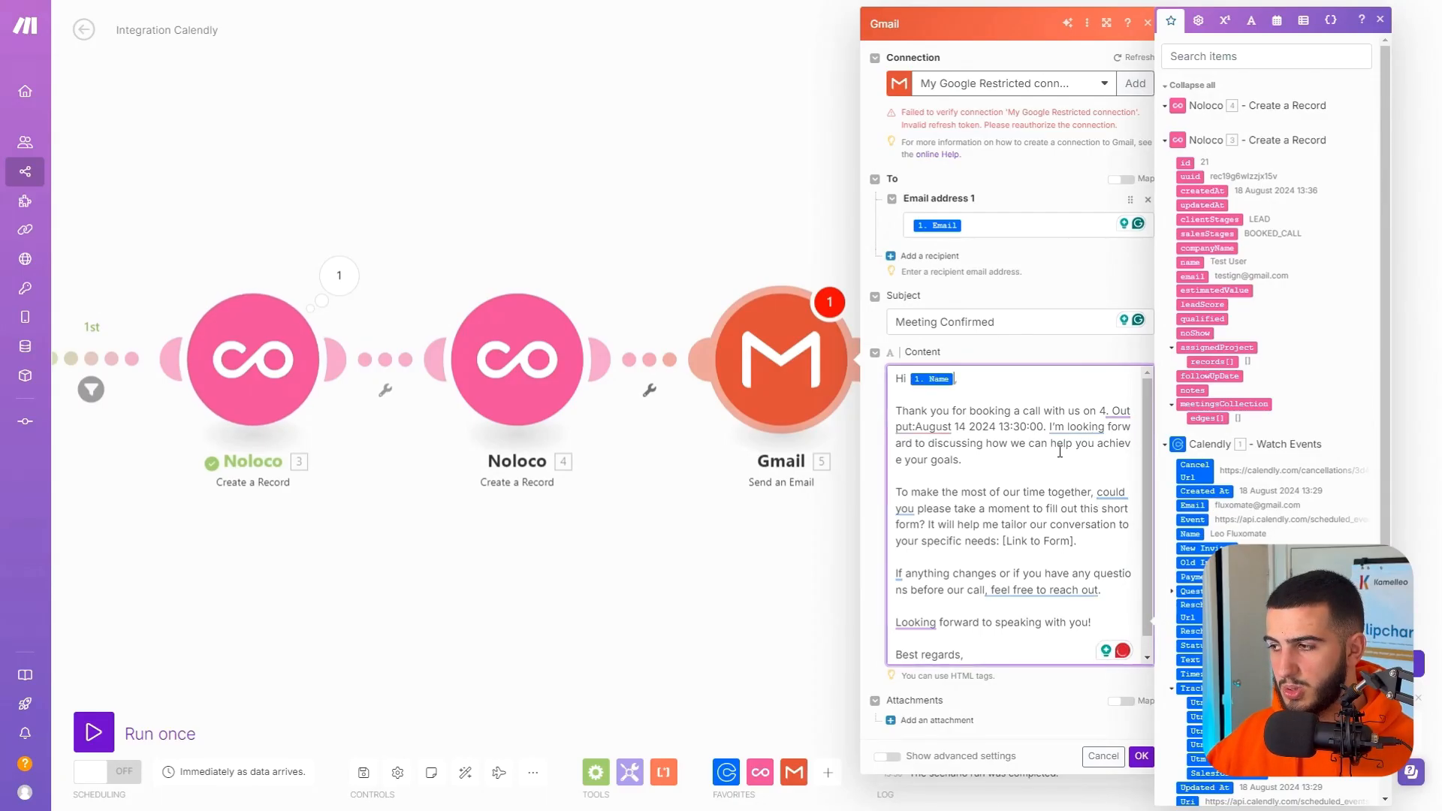
Replace the email's sample booking date with the Calendly scheduled_event start_time and save the Gmail module.
left_click(1096, 411, "shift")
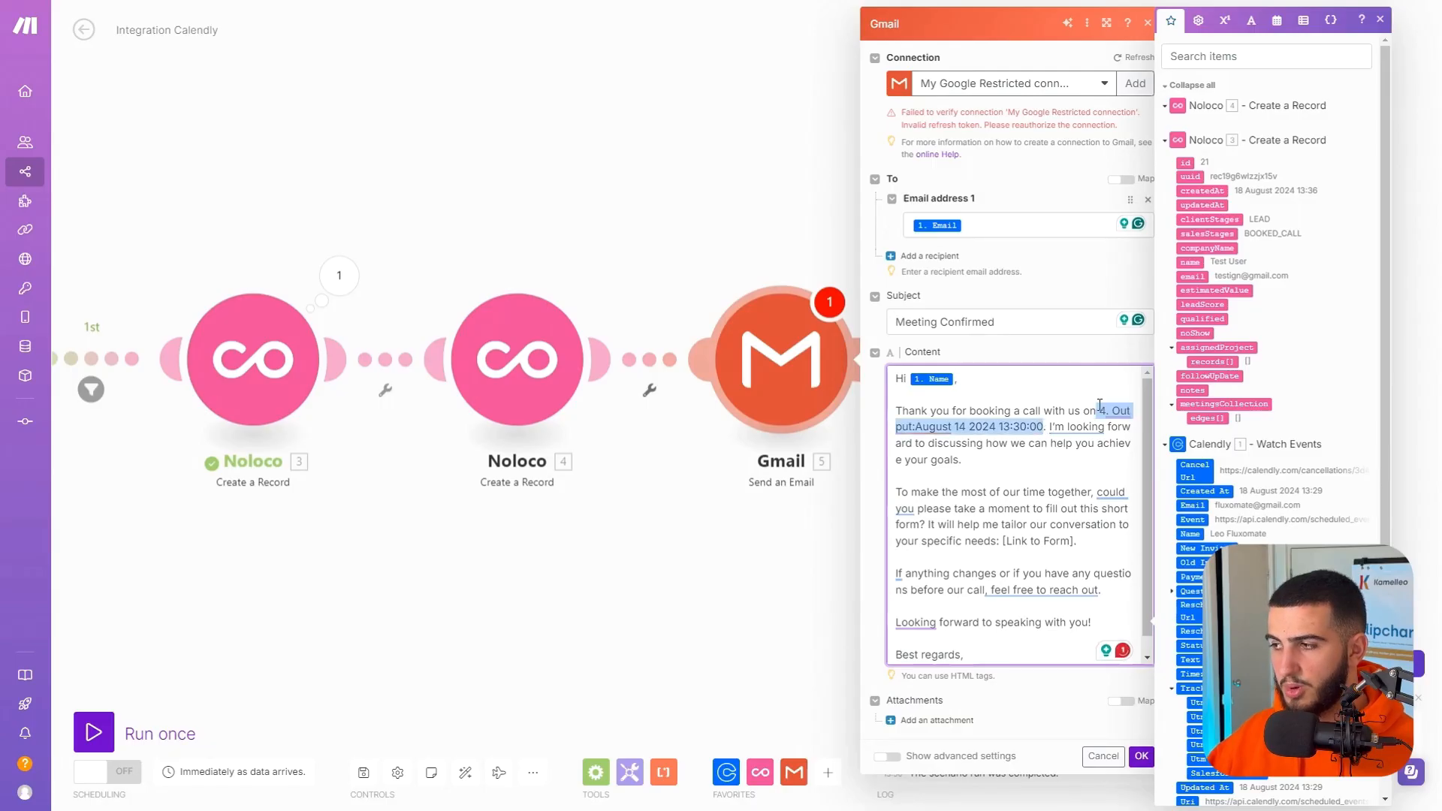
key("BackSpace")
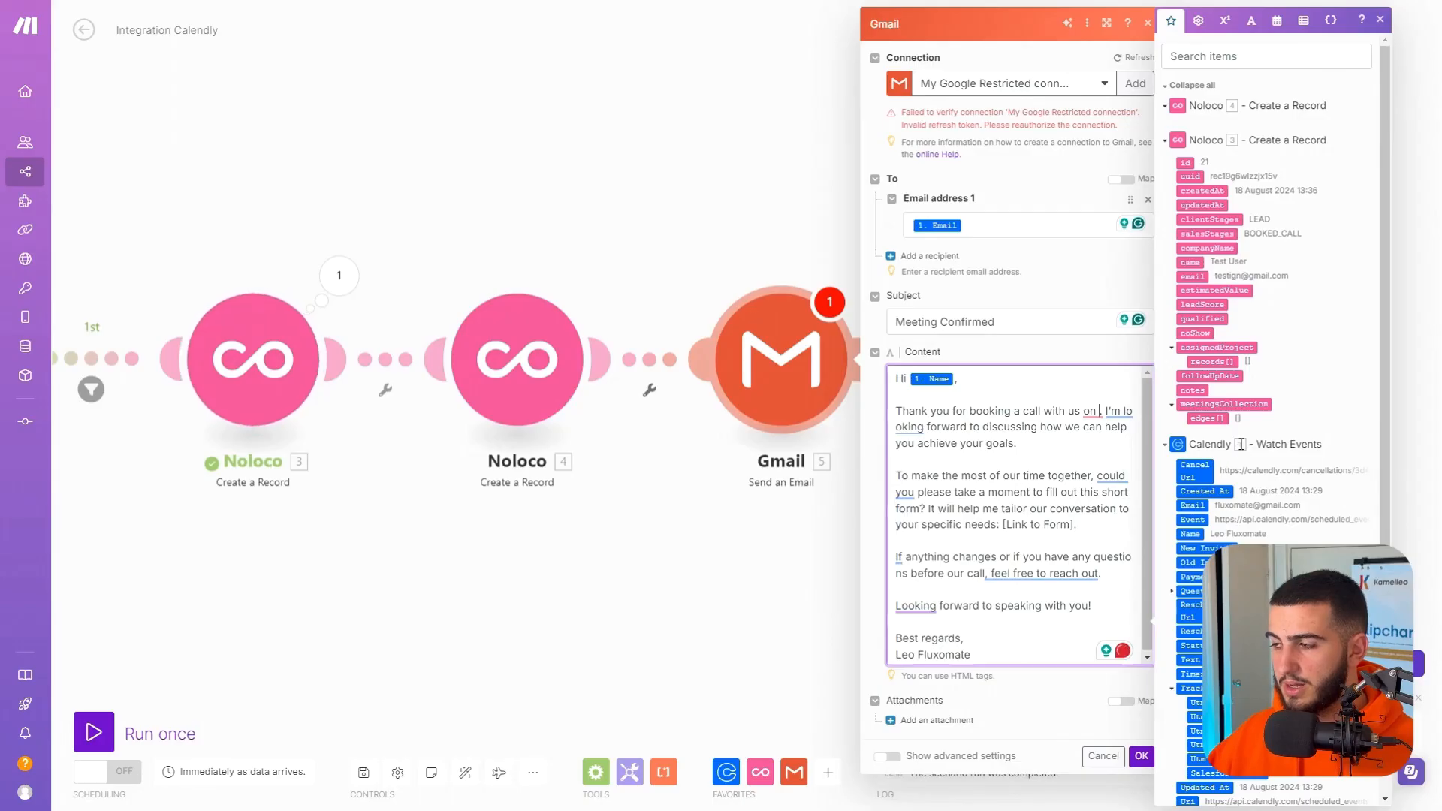
scroll(1243, 466, "down", 3)
scroll(1224, 426, "down", 2)
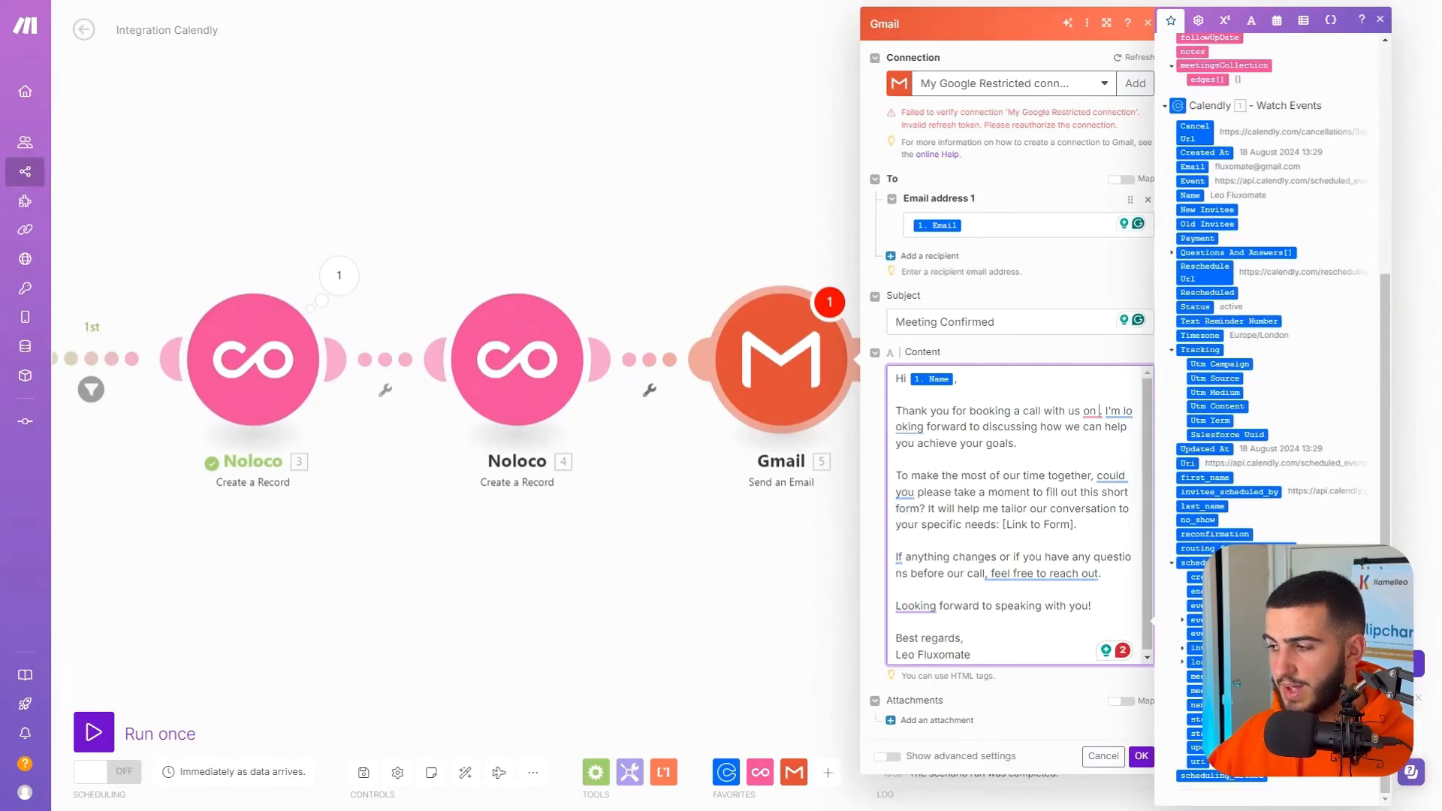
left_click(1211, 719)
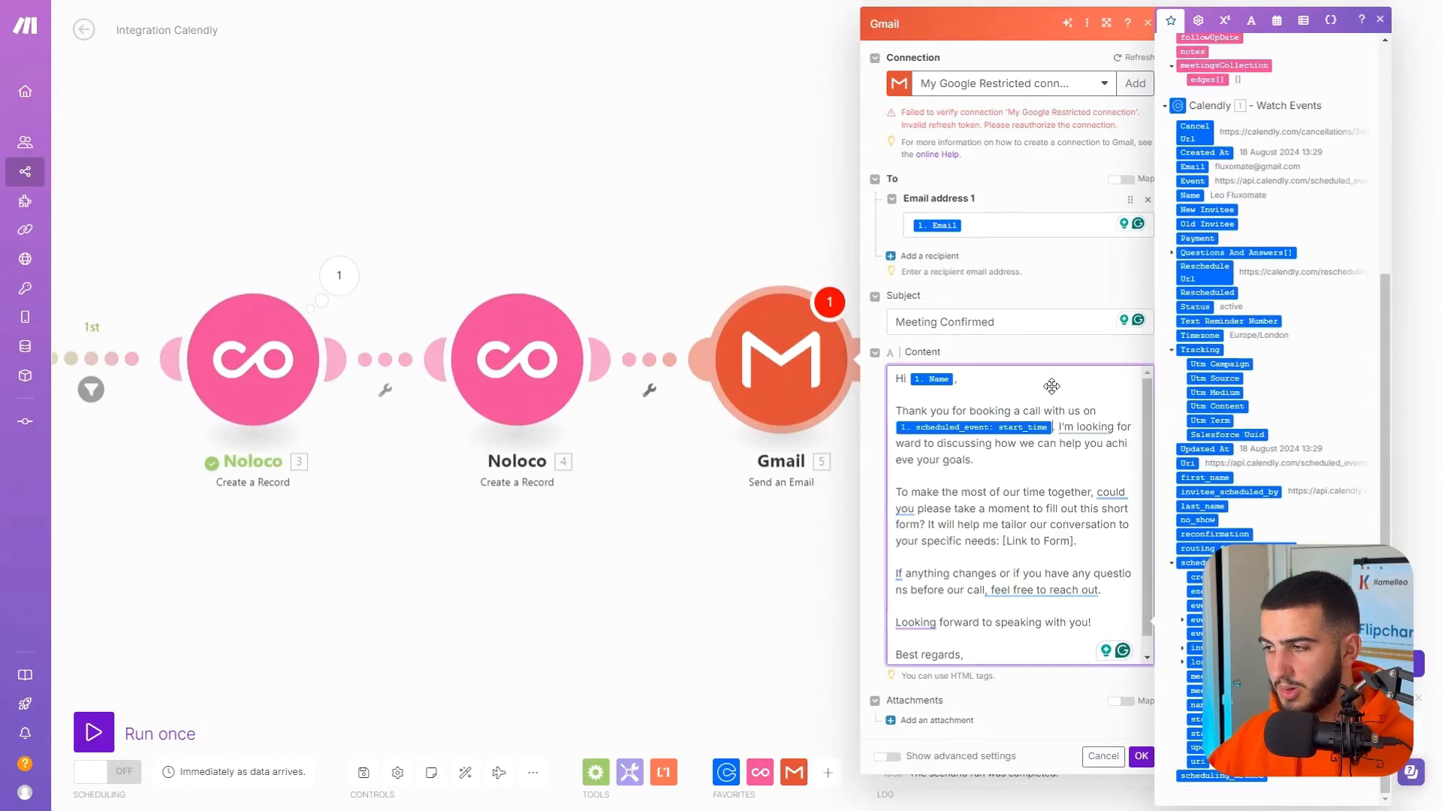
left_click(1050, 362)
left_click(1142, 760)
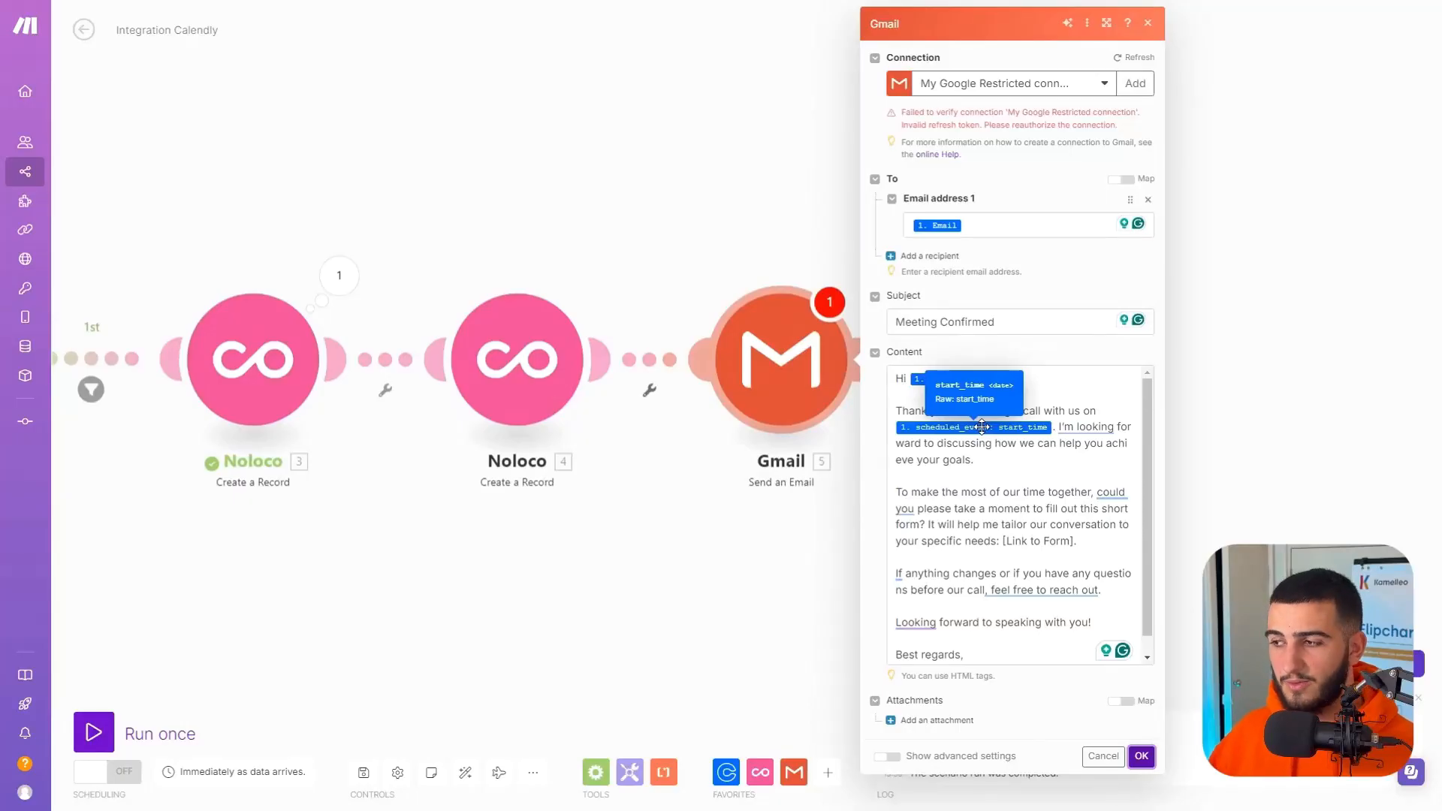
Add a Slack Create a Message module after the Gmail module.
left_click(1425, 271)
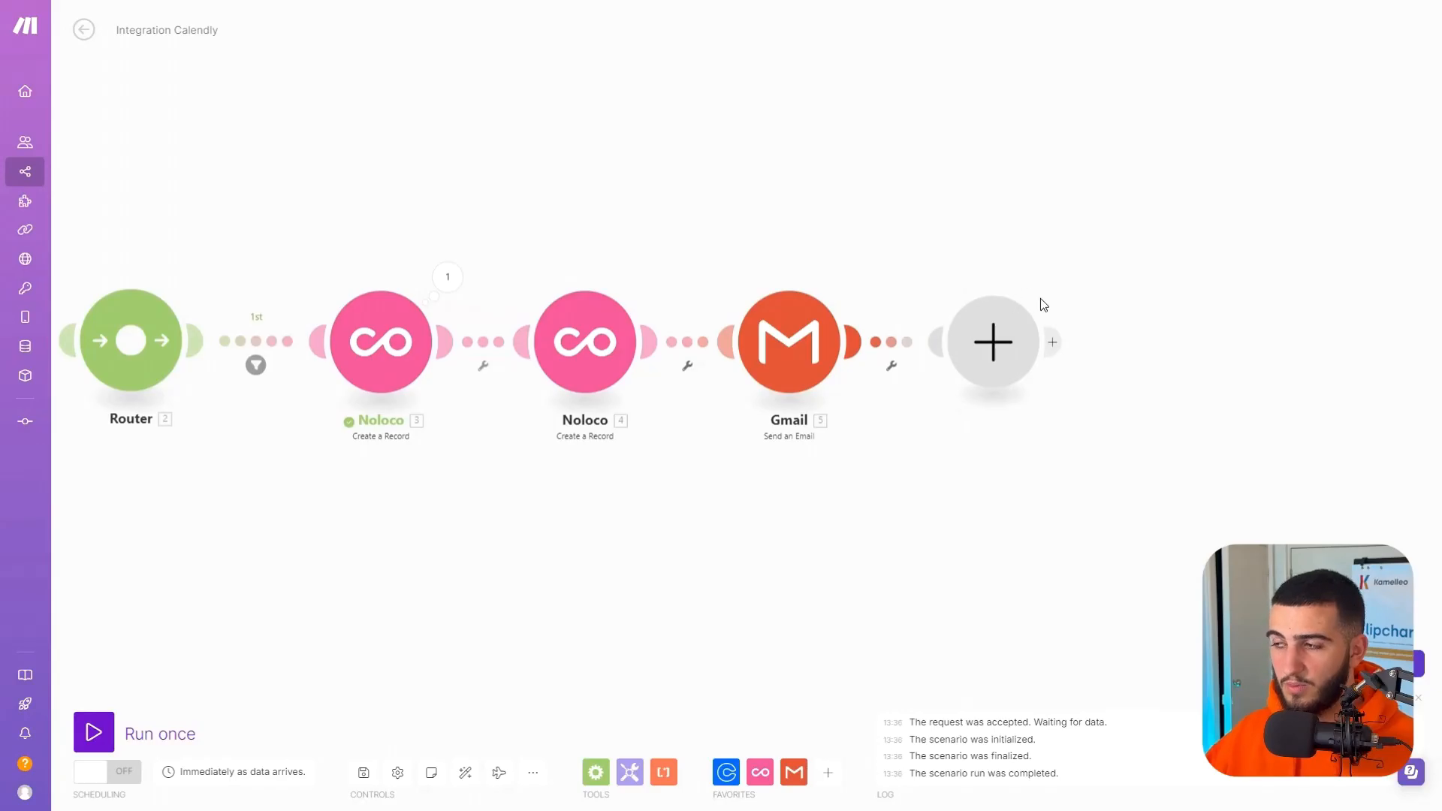
left_click(1042, 301)
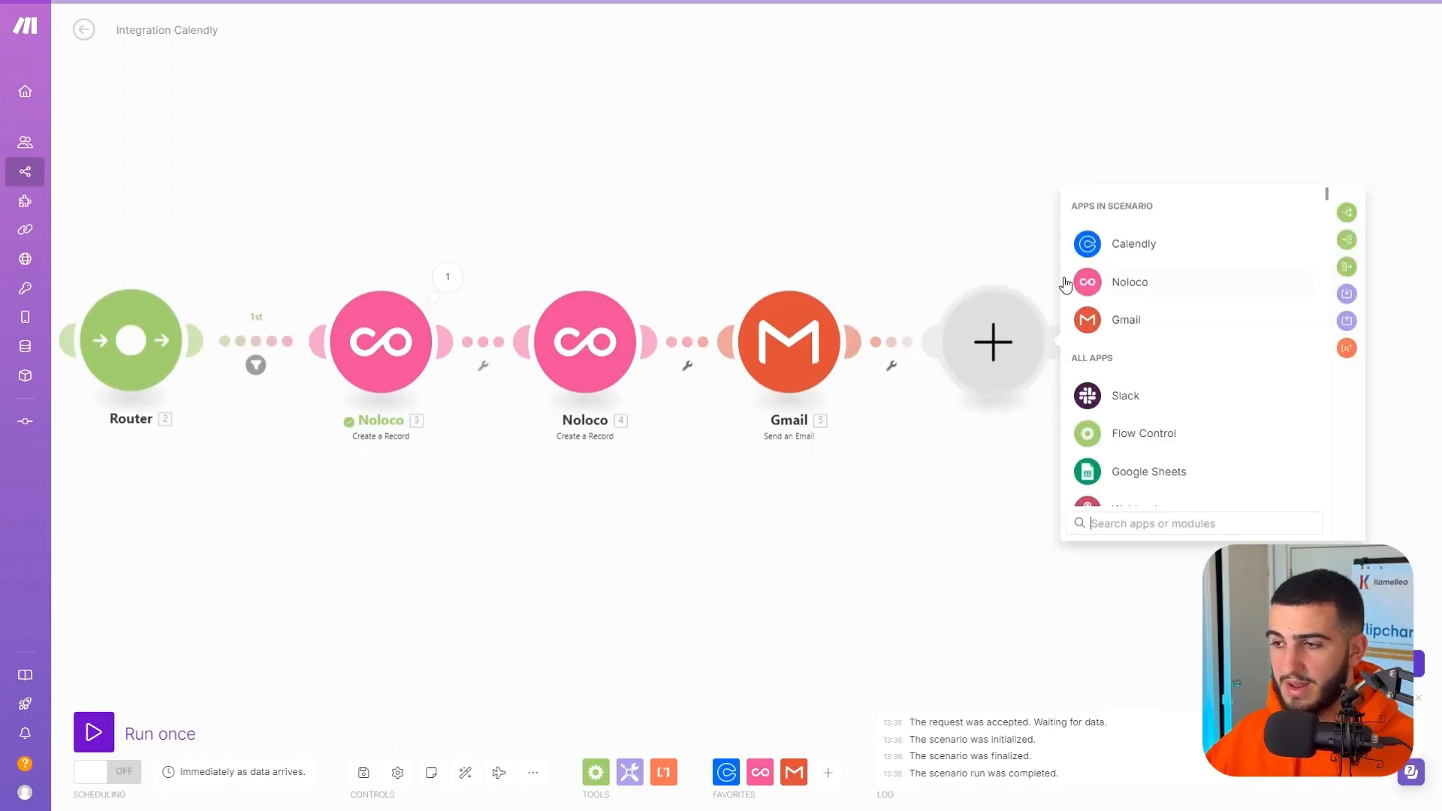
type("slack")
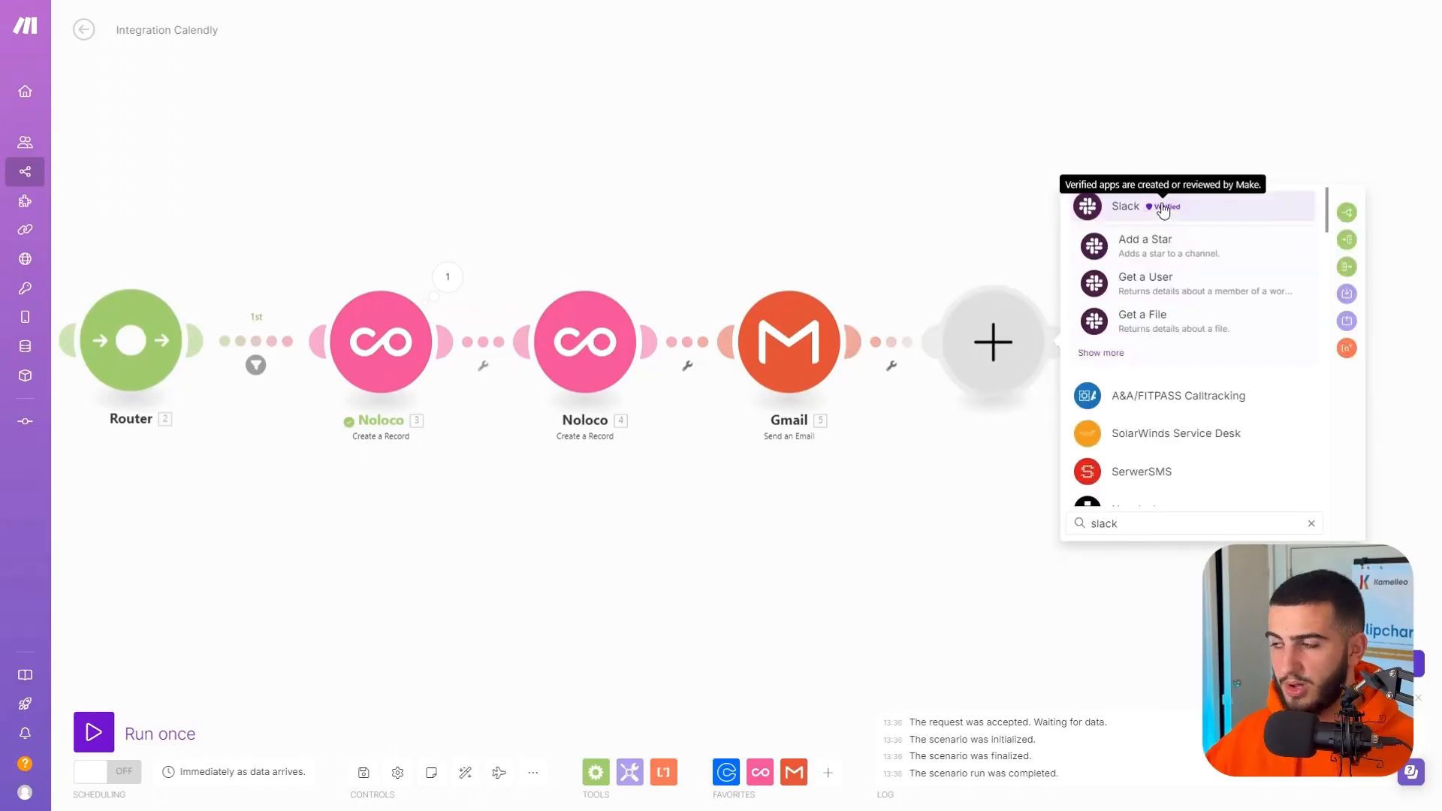
left_click(1124, 210)
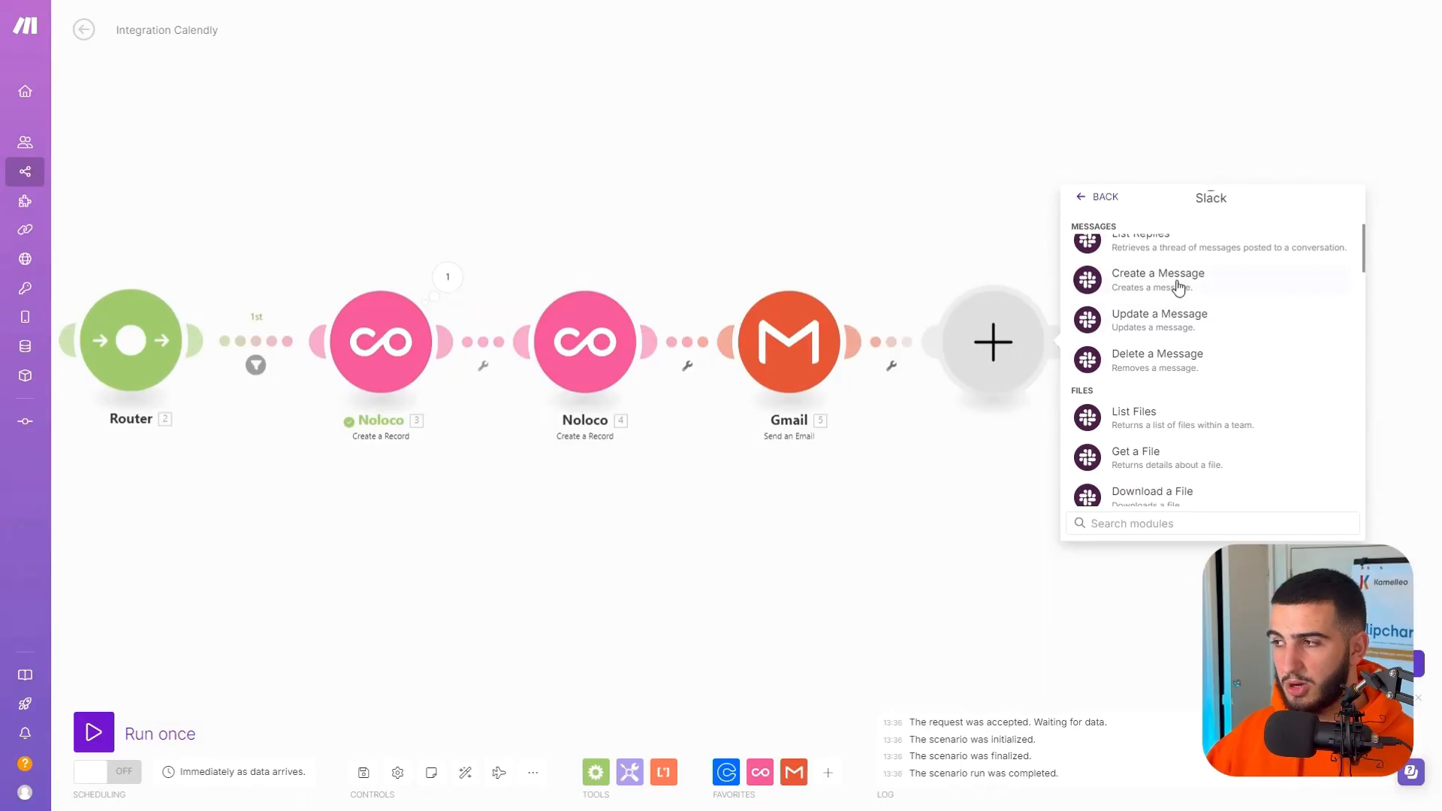
left_click(1178, 292)
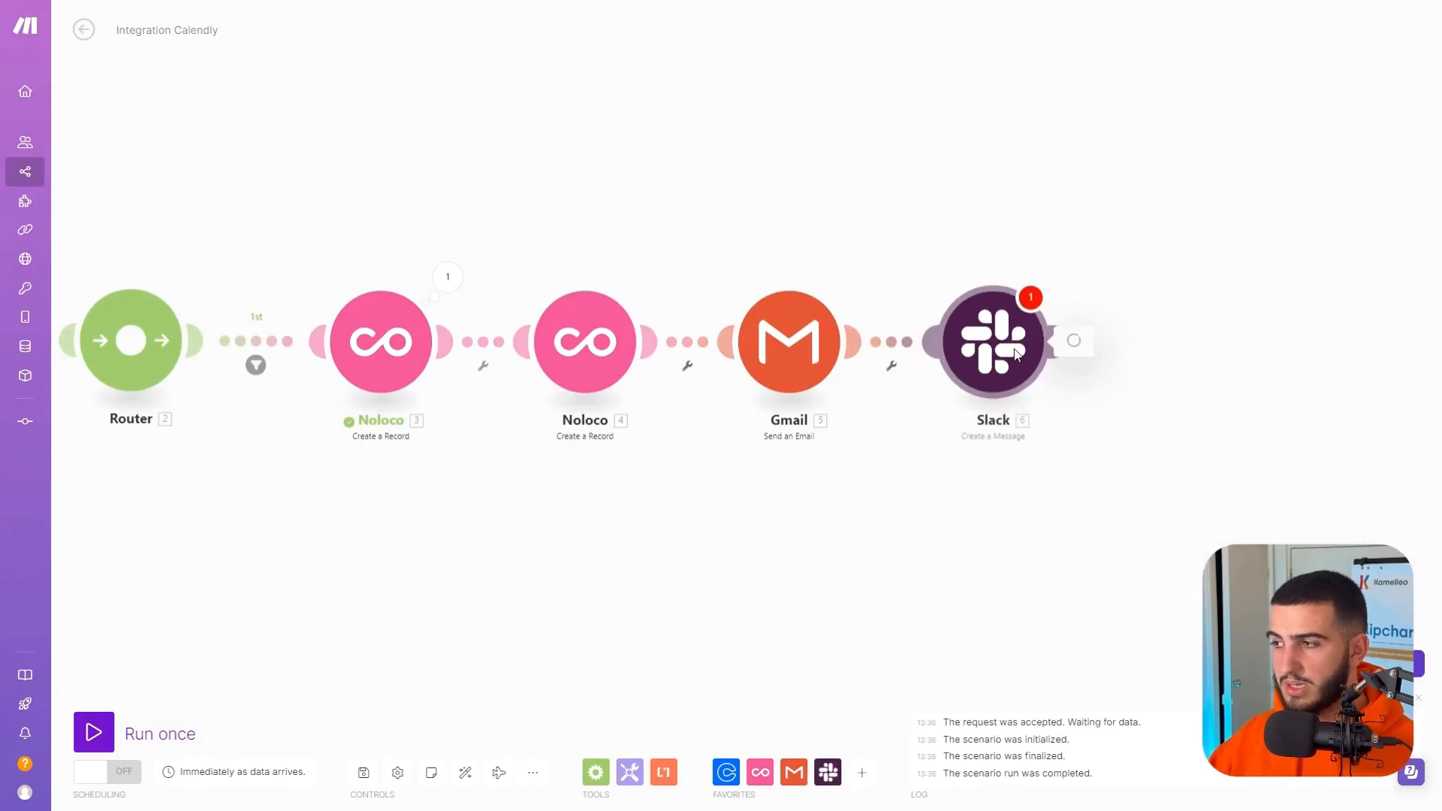
Choose the Slack message's channel from the list and set it to the public channel testing.
left_click(1188, 250)
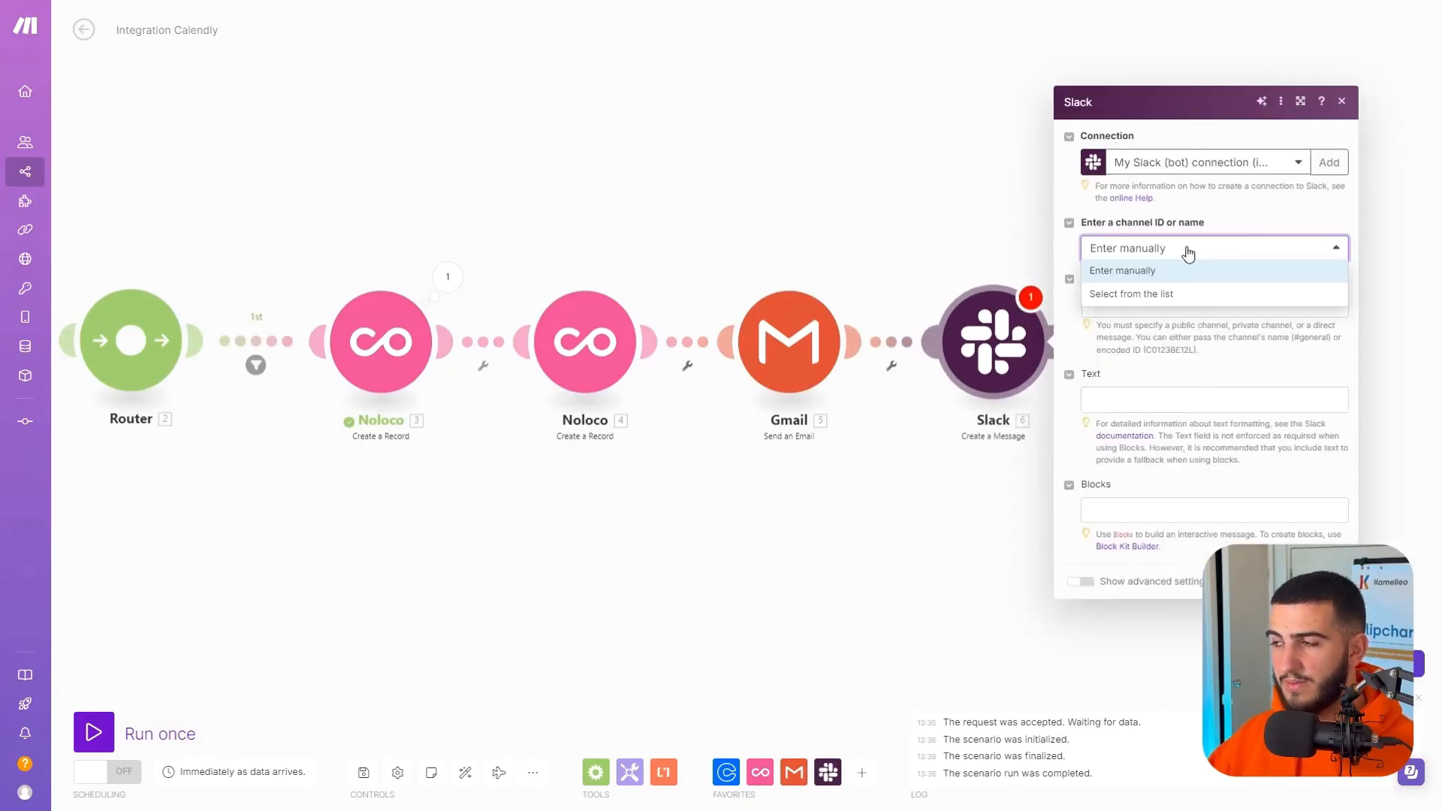
left_click(1173, 293)
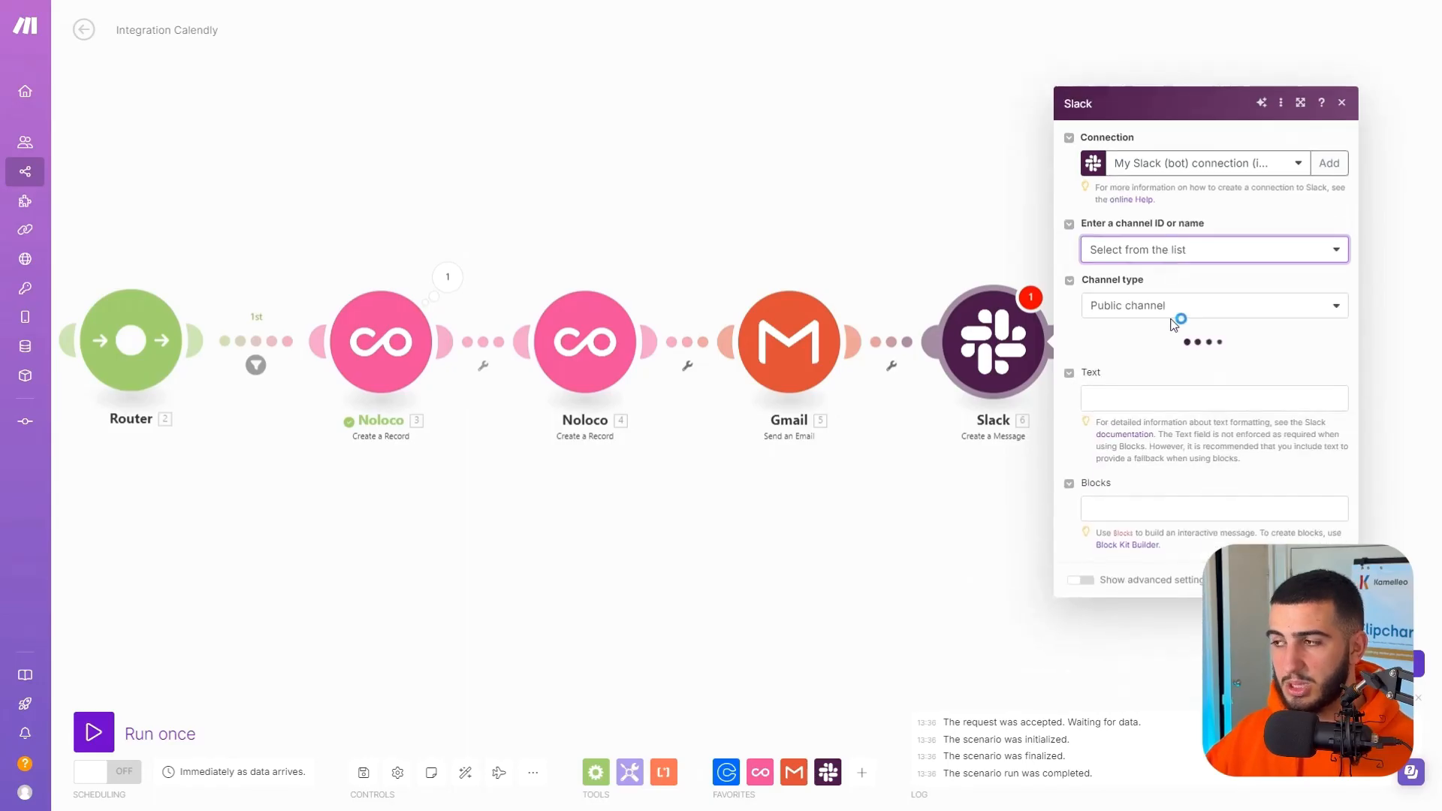
left_click(1166, 351)
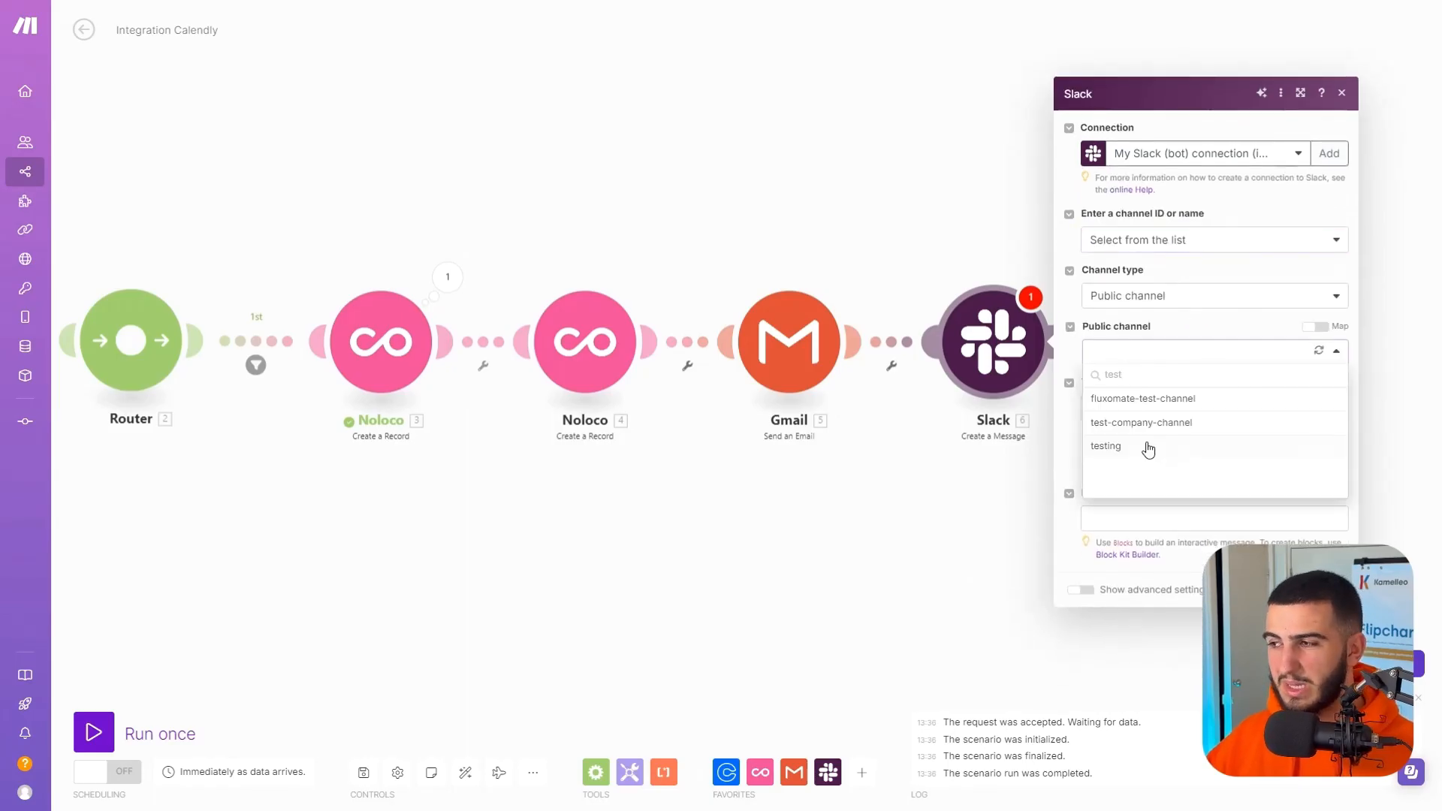
left_click(1142, 445)
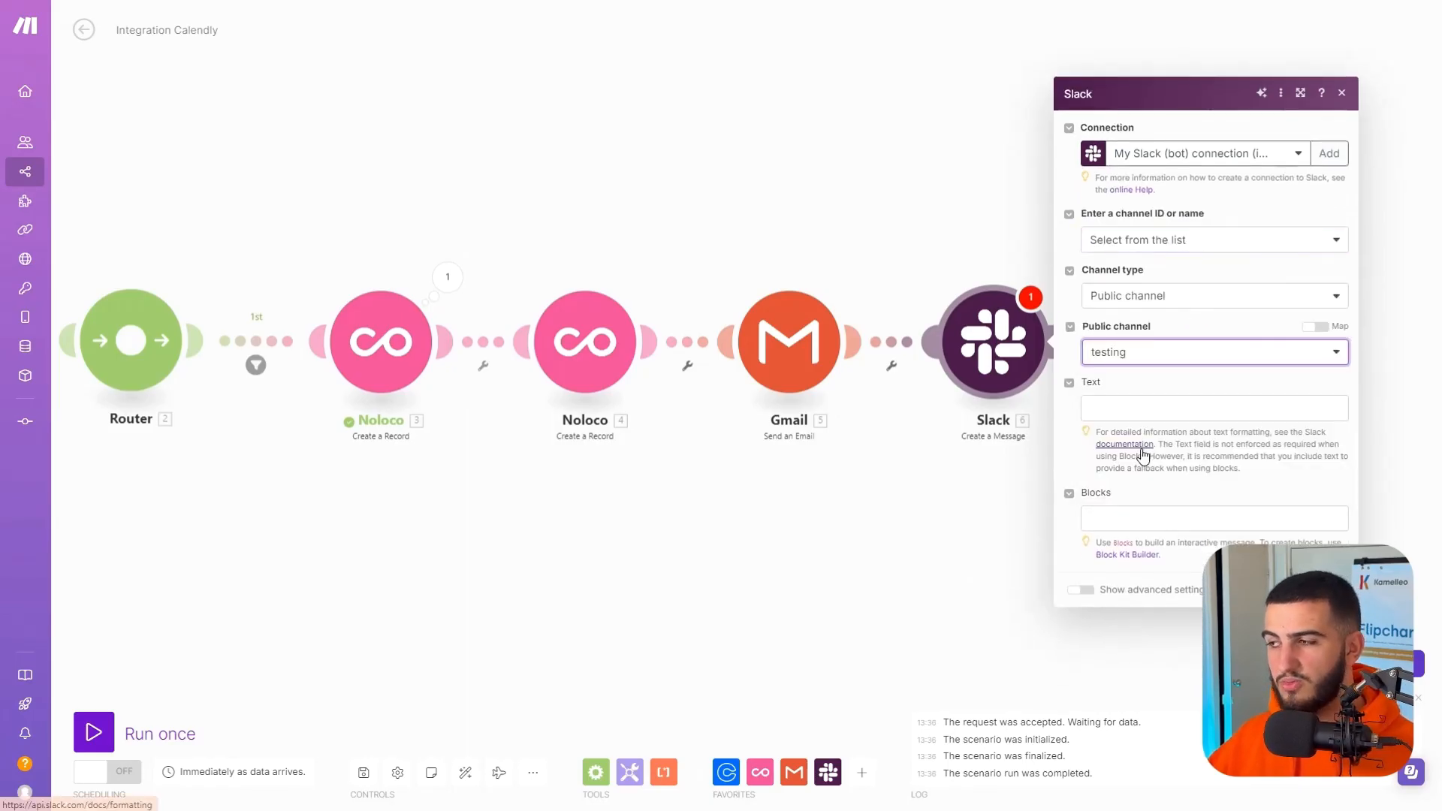
Compose the Slack text "New Sales Call Booked with" plus Calendly Name, start_time and the uuid from the contact's Create a Record module.
left_click(1177, 405)
type("New Sales Call Booked with")
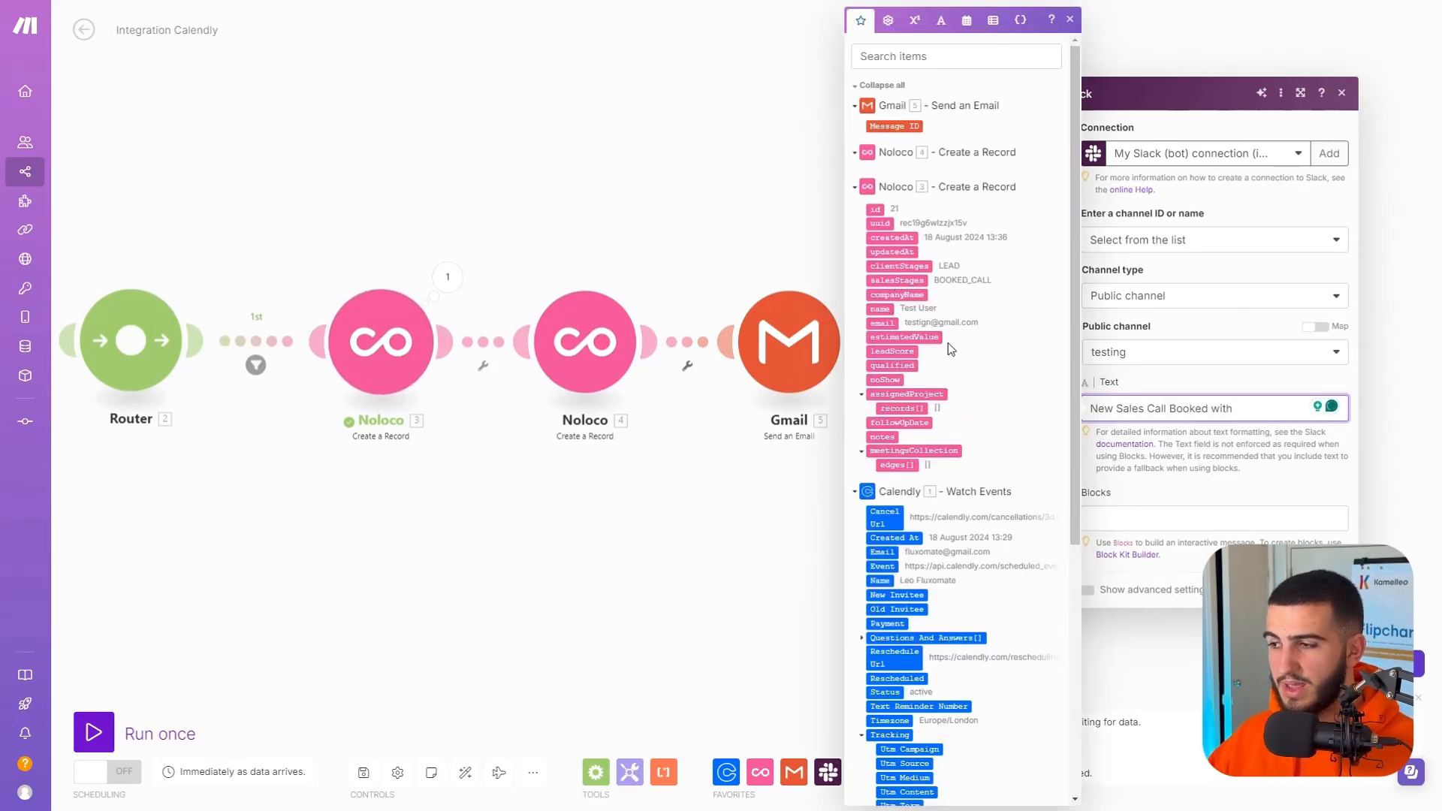
scroll(956, 466, "down", 1)
scroll(956, 465, "down", 2)
left_click(880, 430)
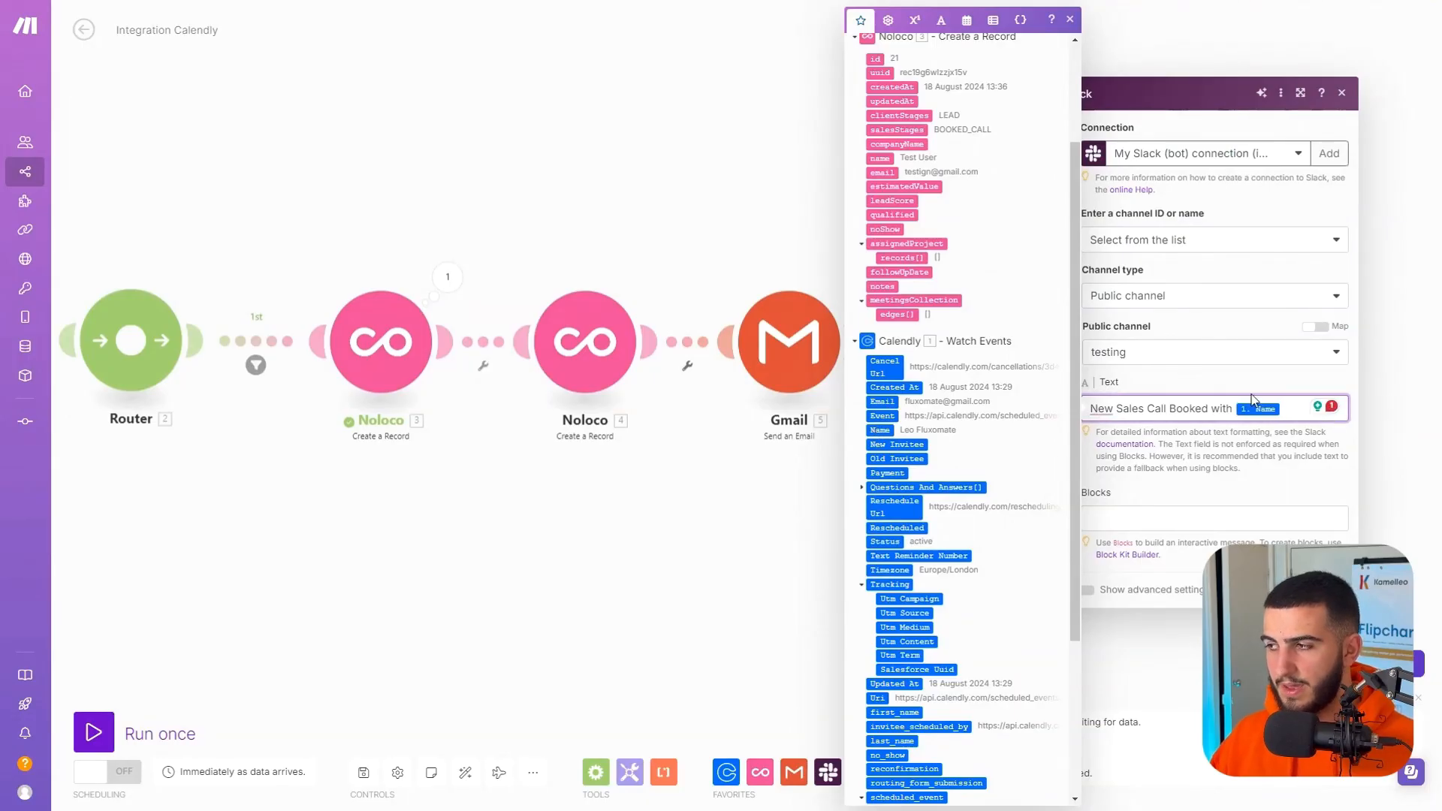
scroll(740, 556, "down", 1)
scroll(892, 719, "down", 4)
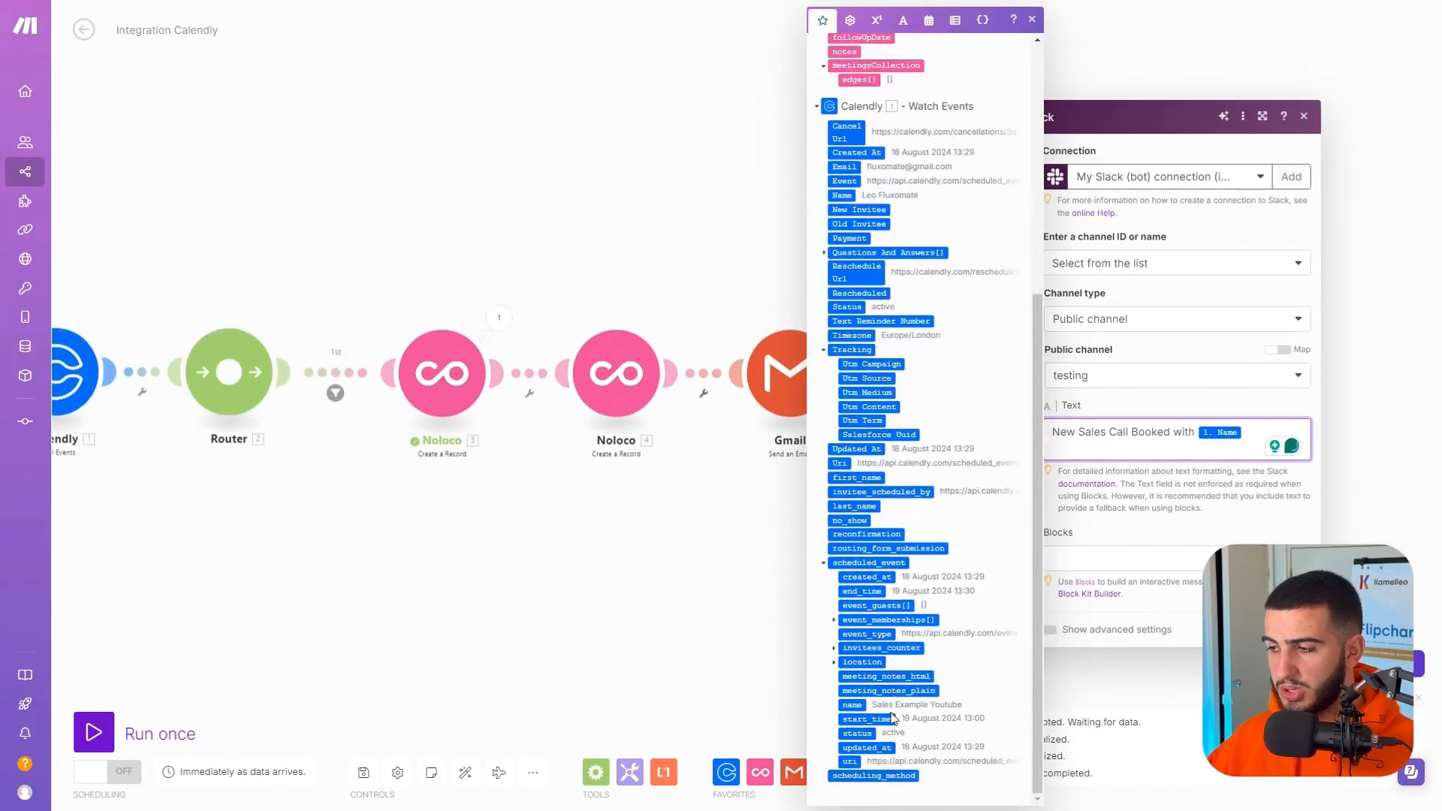
left_click(865, 720)
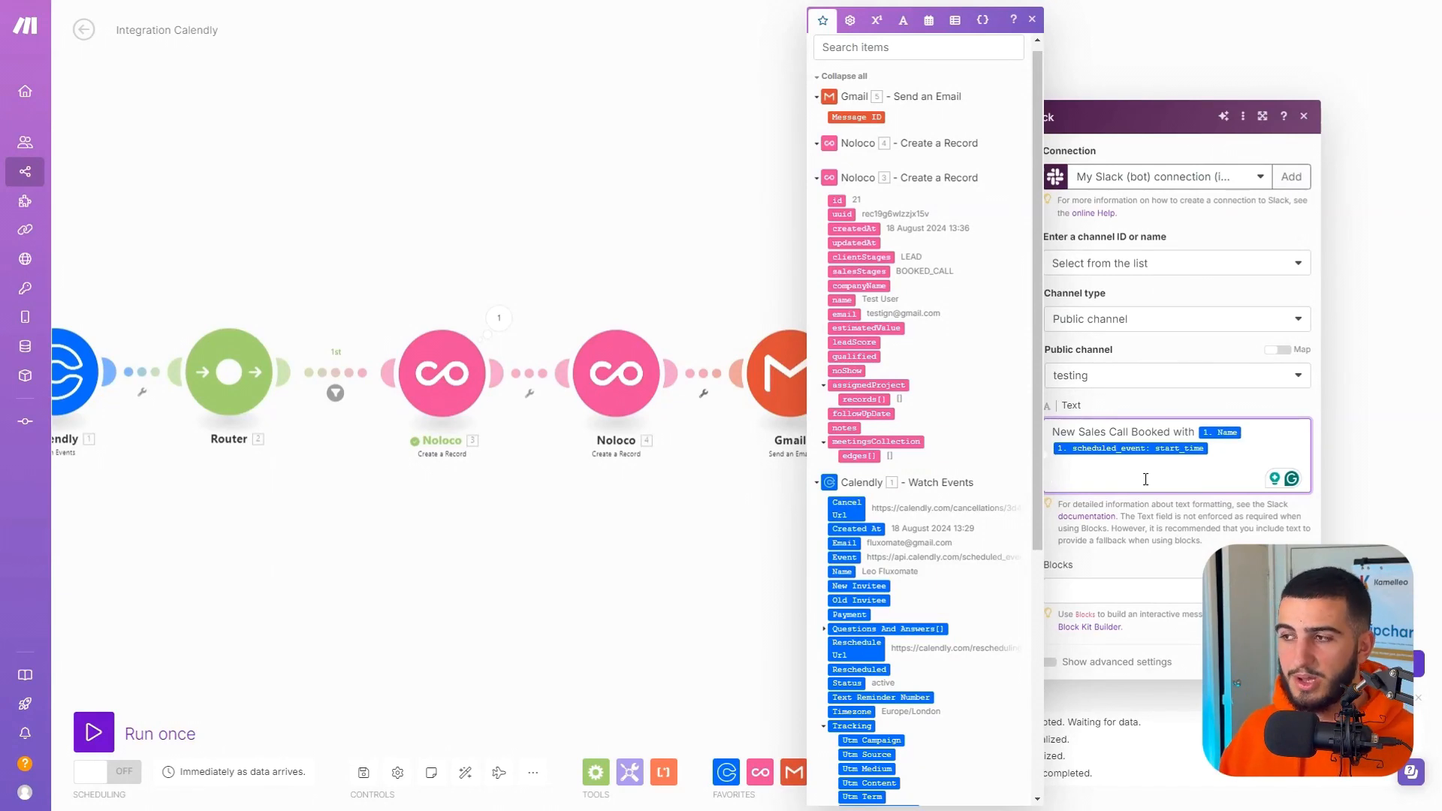
left_click(842, 214)
Switch to the Noloco app, open a contact from the Lead column and copy its details page address.
left_click(726, 51)
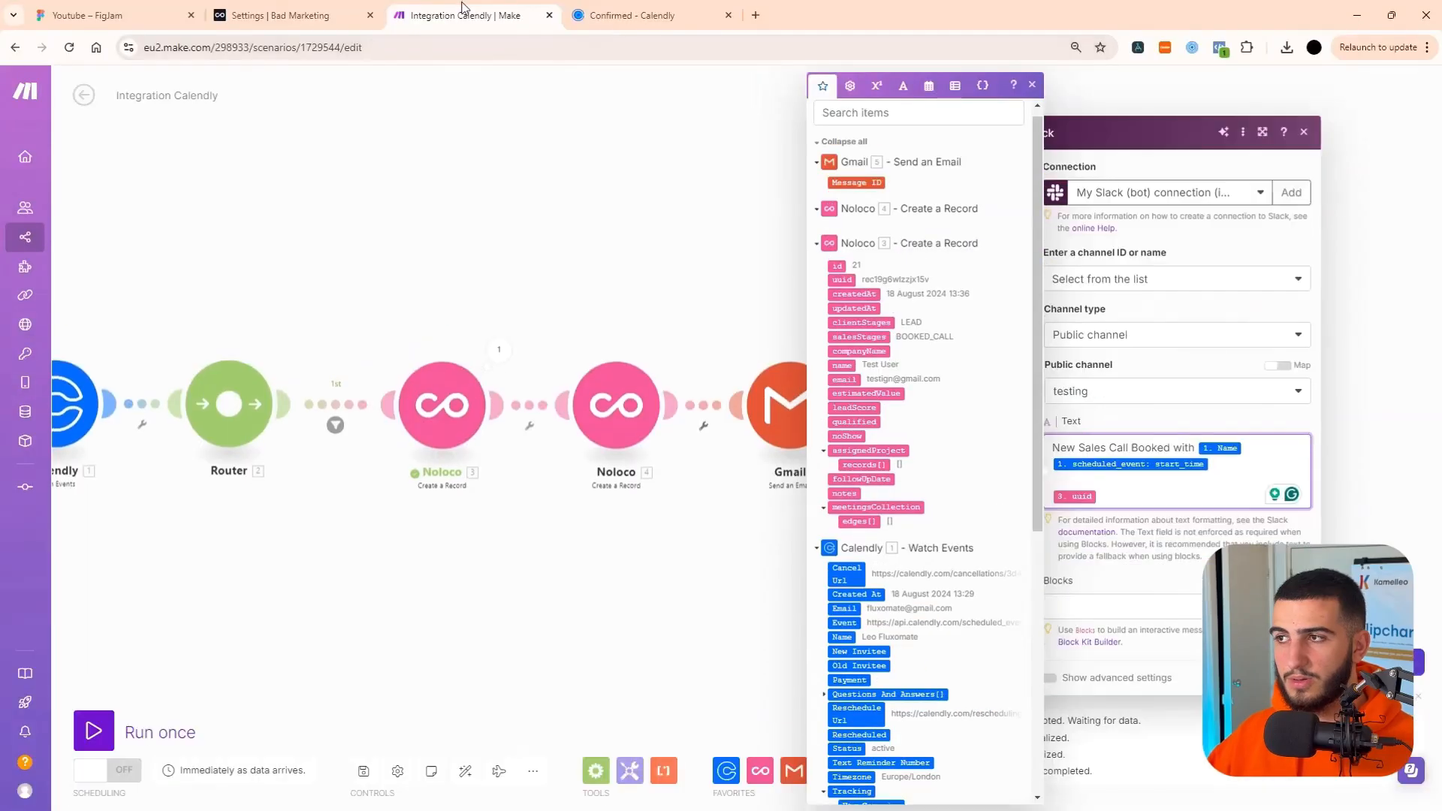
left_click(296, 17)
key("F11")
left_click(26, 68)
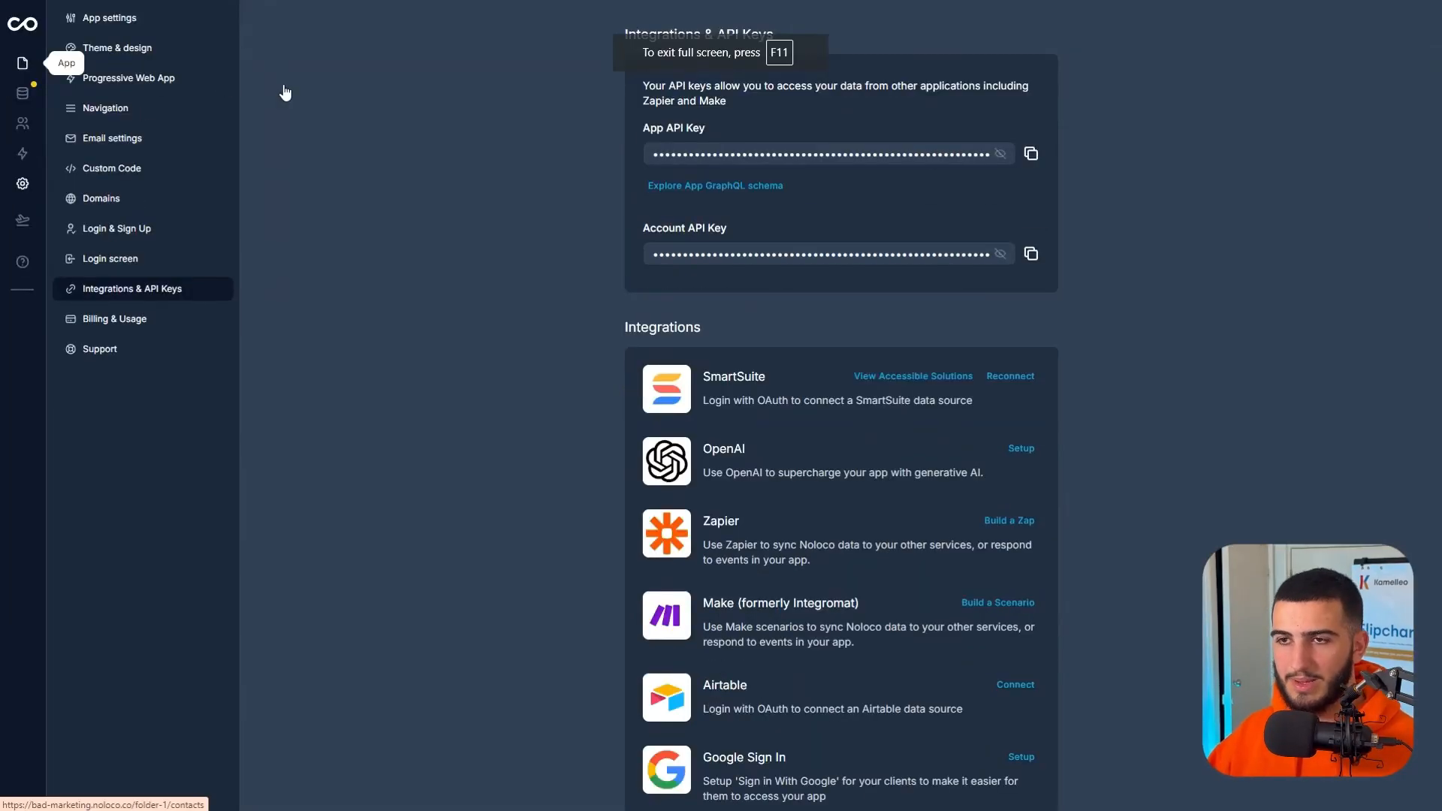
key("F11")
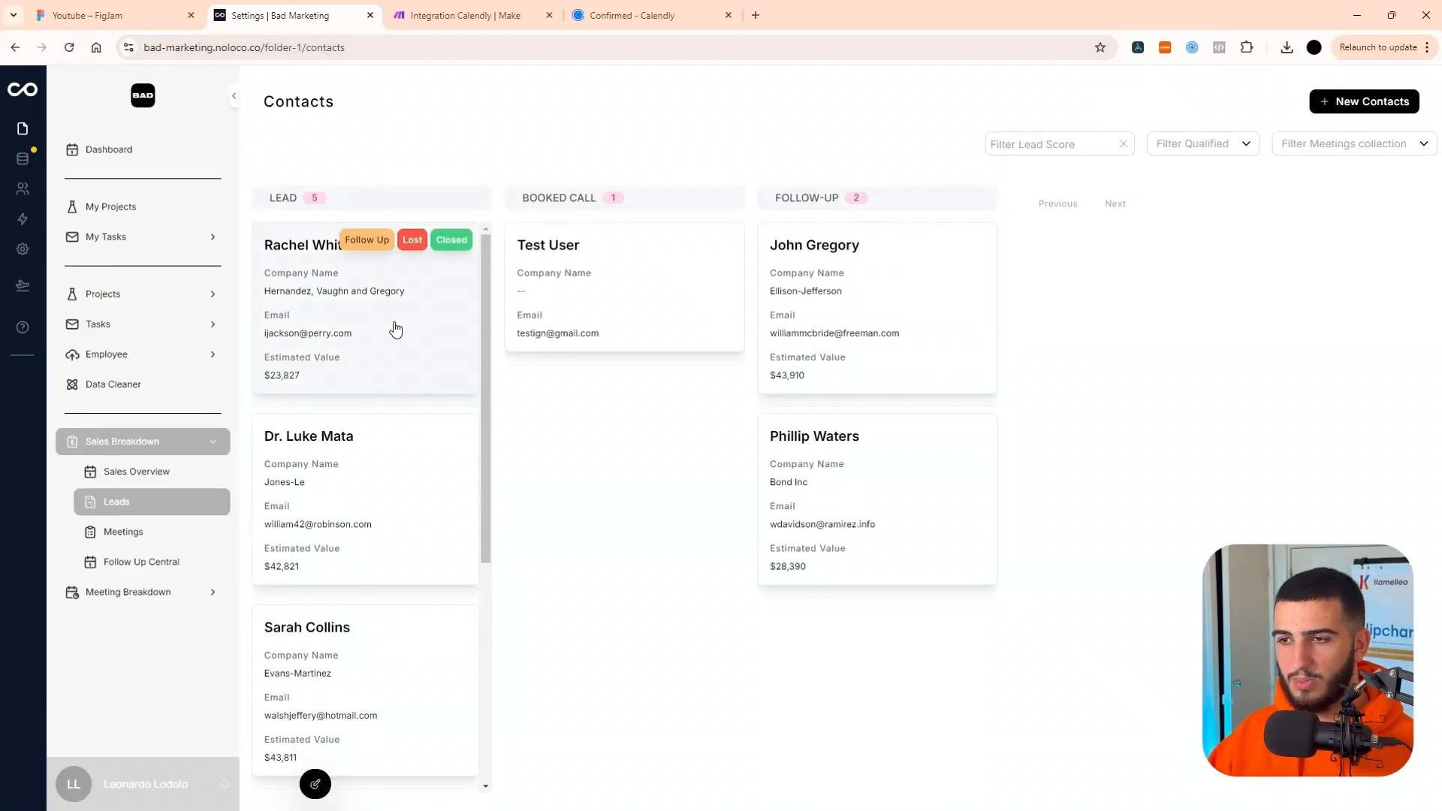
left_click(422, 311)
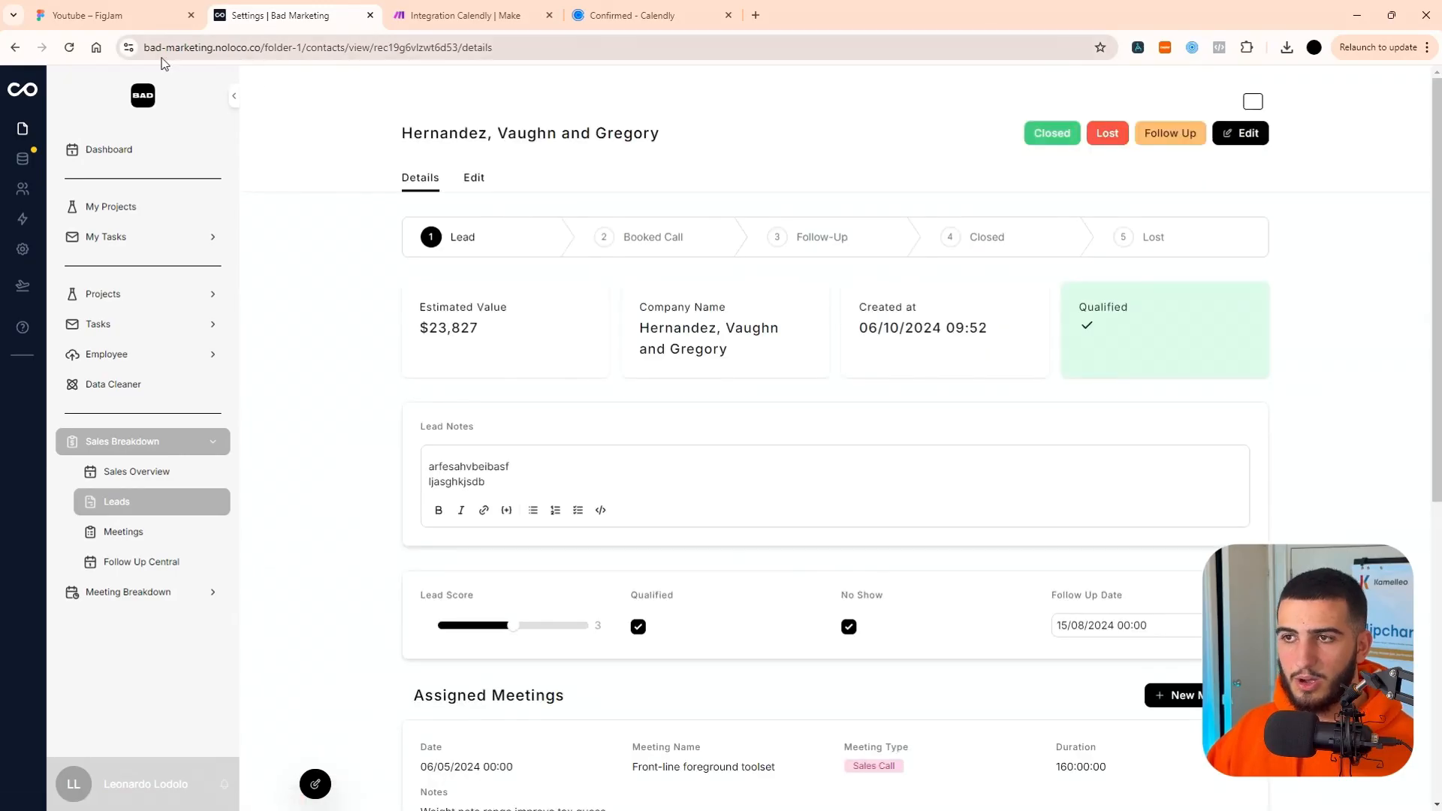
left_click_drag(374, 49, 458, 51)
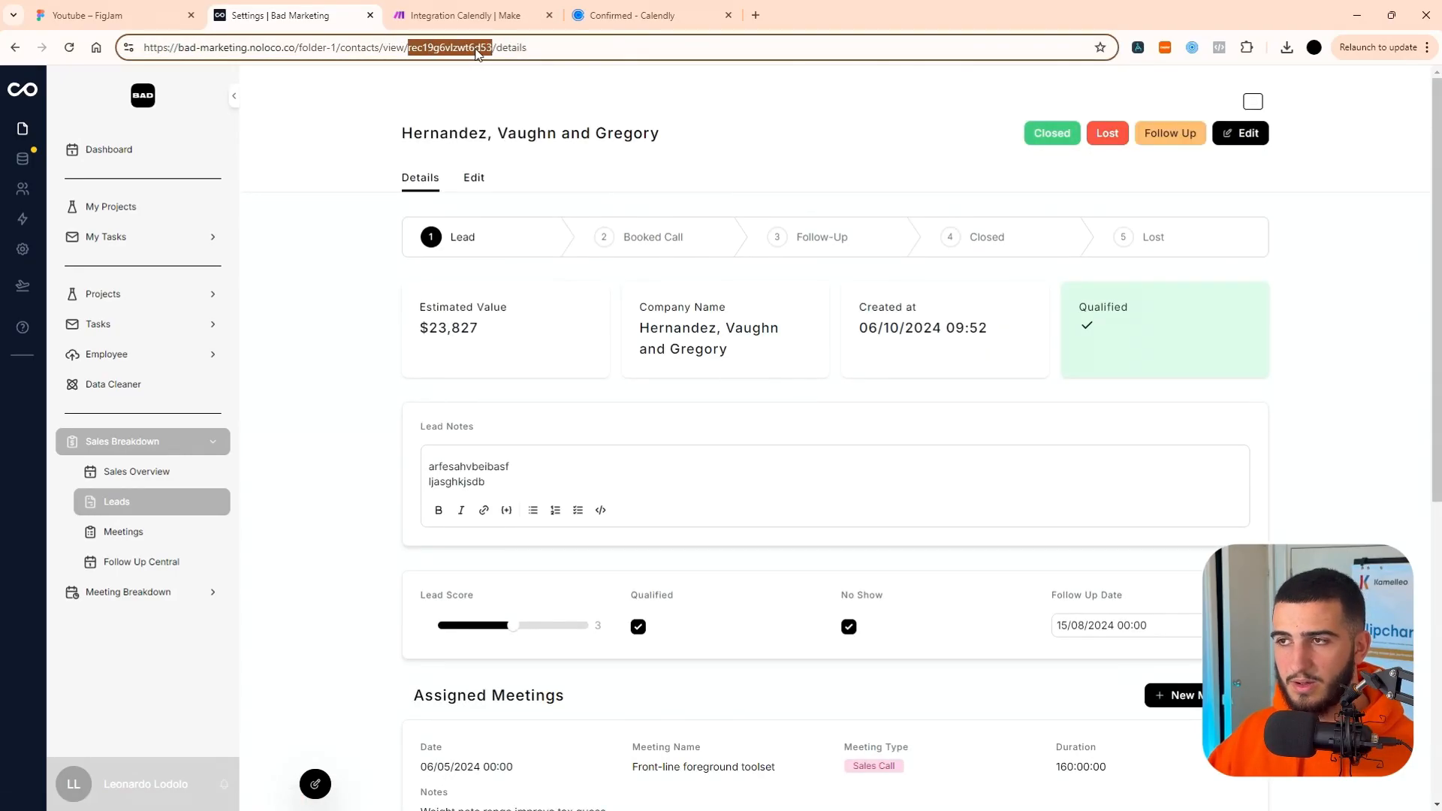
key("ctrl+a")
key("ctrl+c")
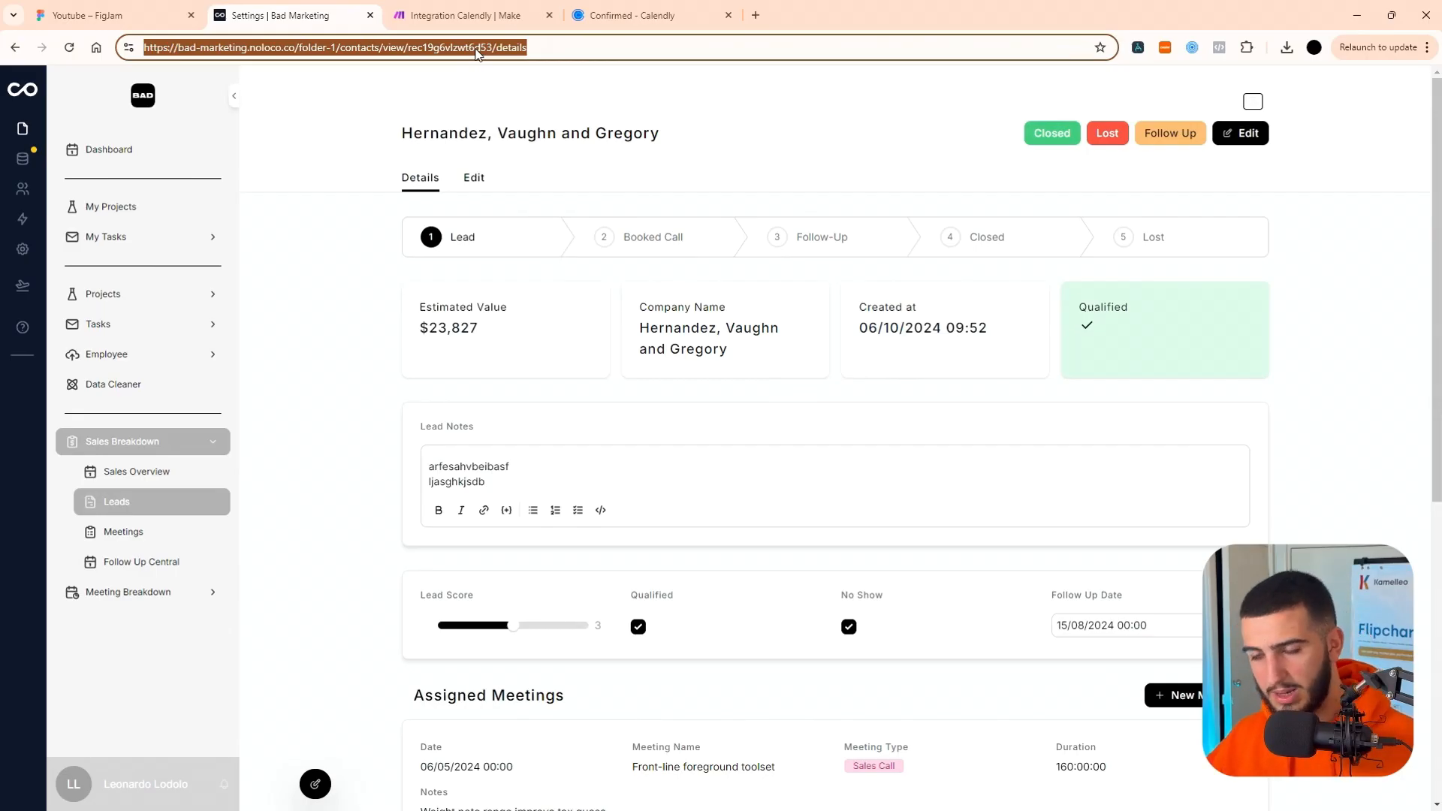
Switch back to Make and replace the Slack text's uuid with the copied contact address, mapping the contact record's uuid between /view/ and /details.
left_click(506, 17)
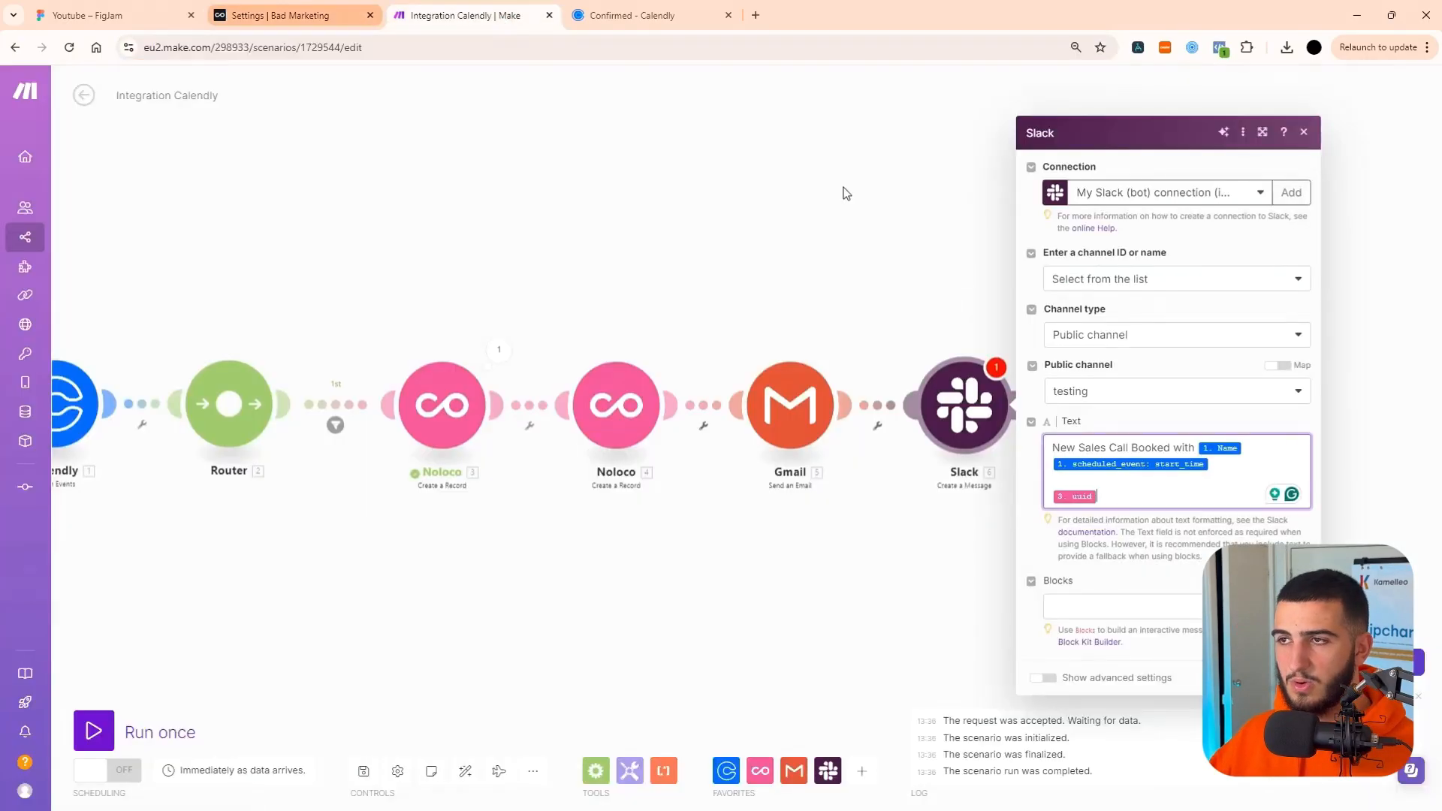
left_click(1105, 497)
key("BackSpace")
key("ctrl+v")
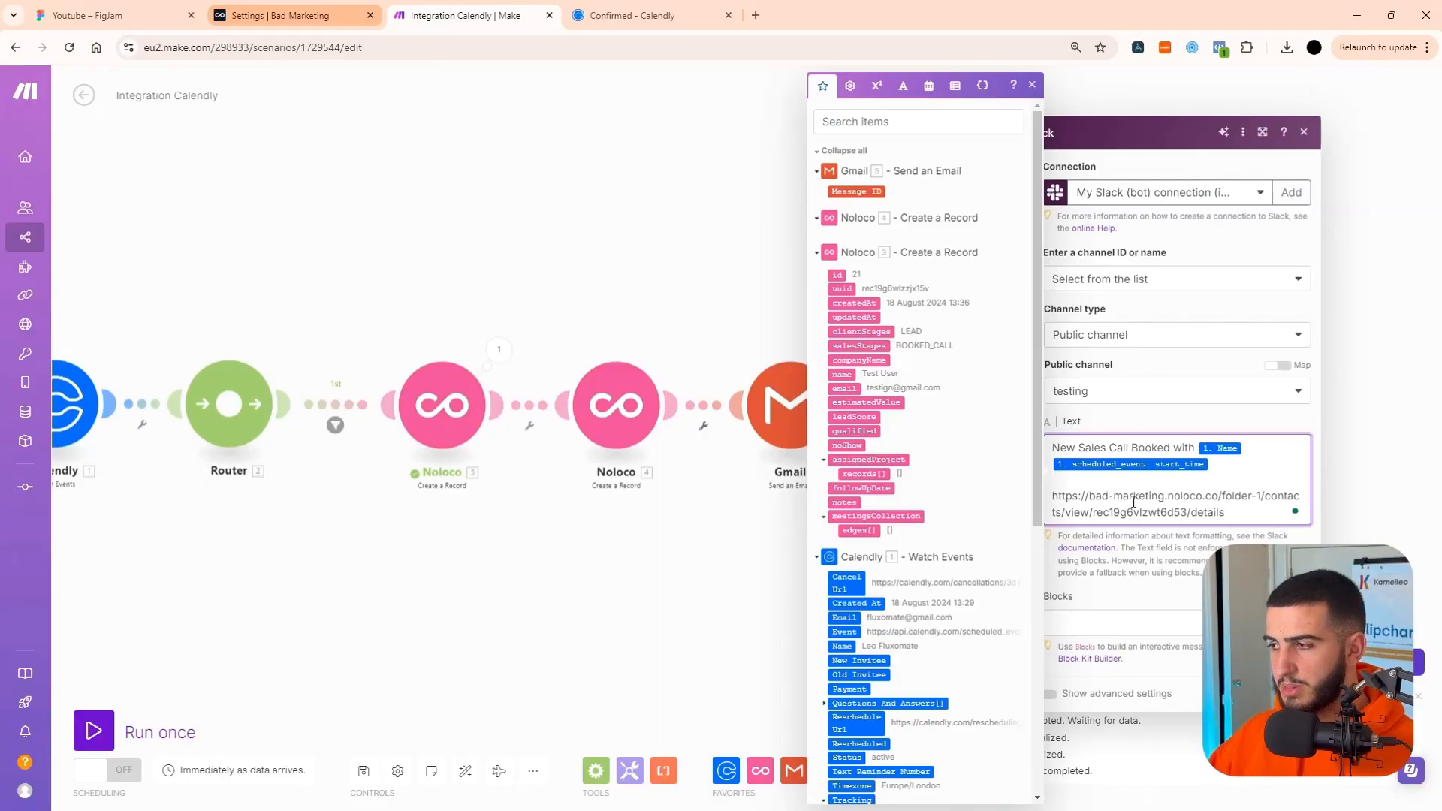
left_click_drag(1096, 512, 1171, 512)
key("BackSpace")
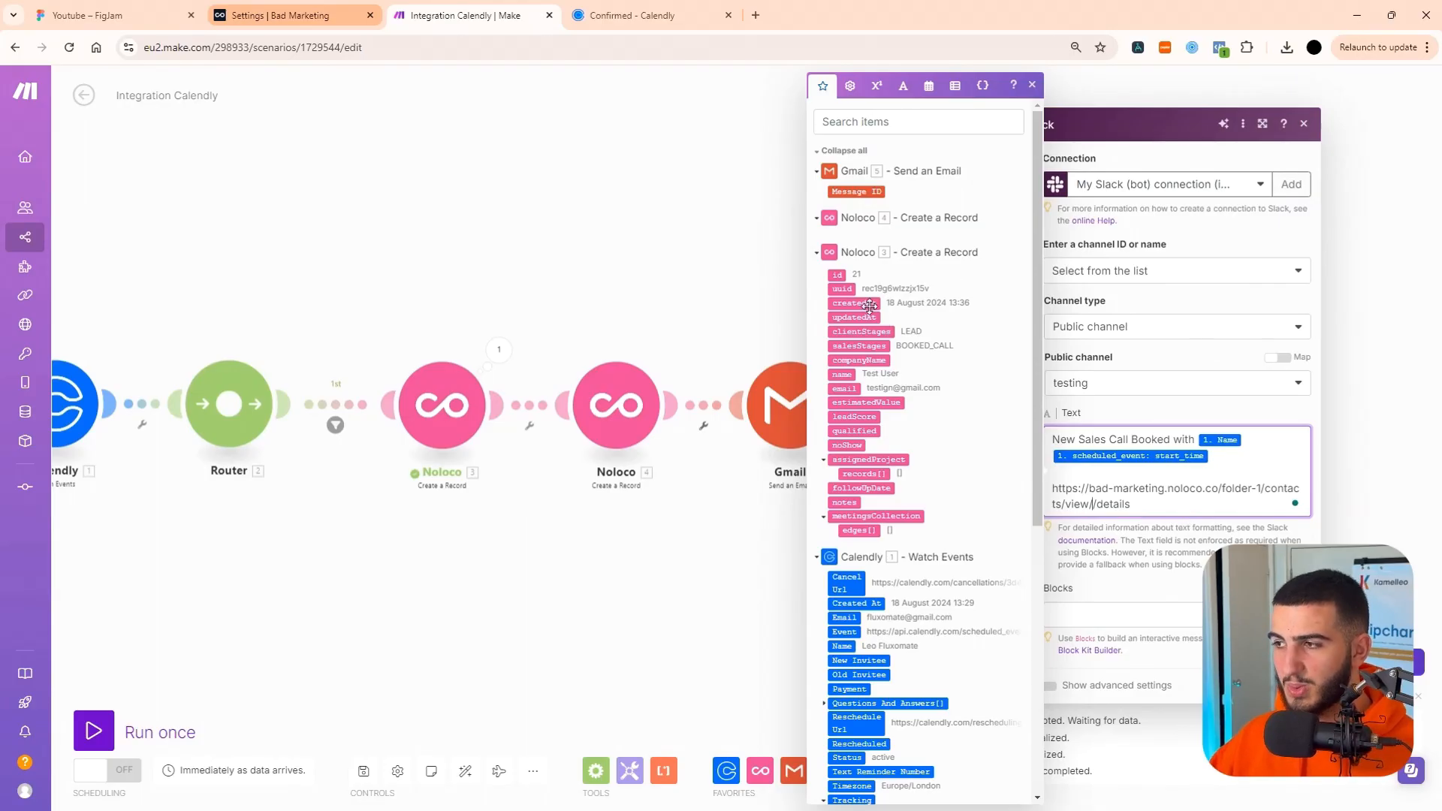
left_click(841, 288)
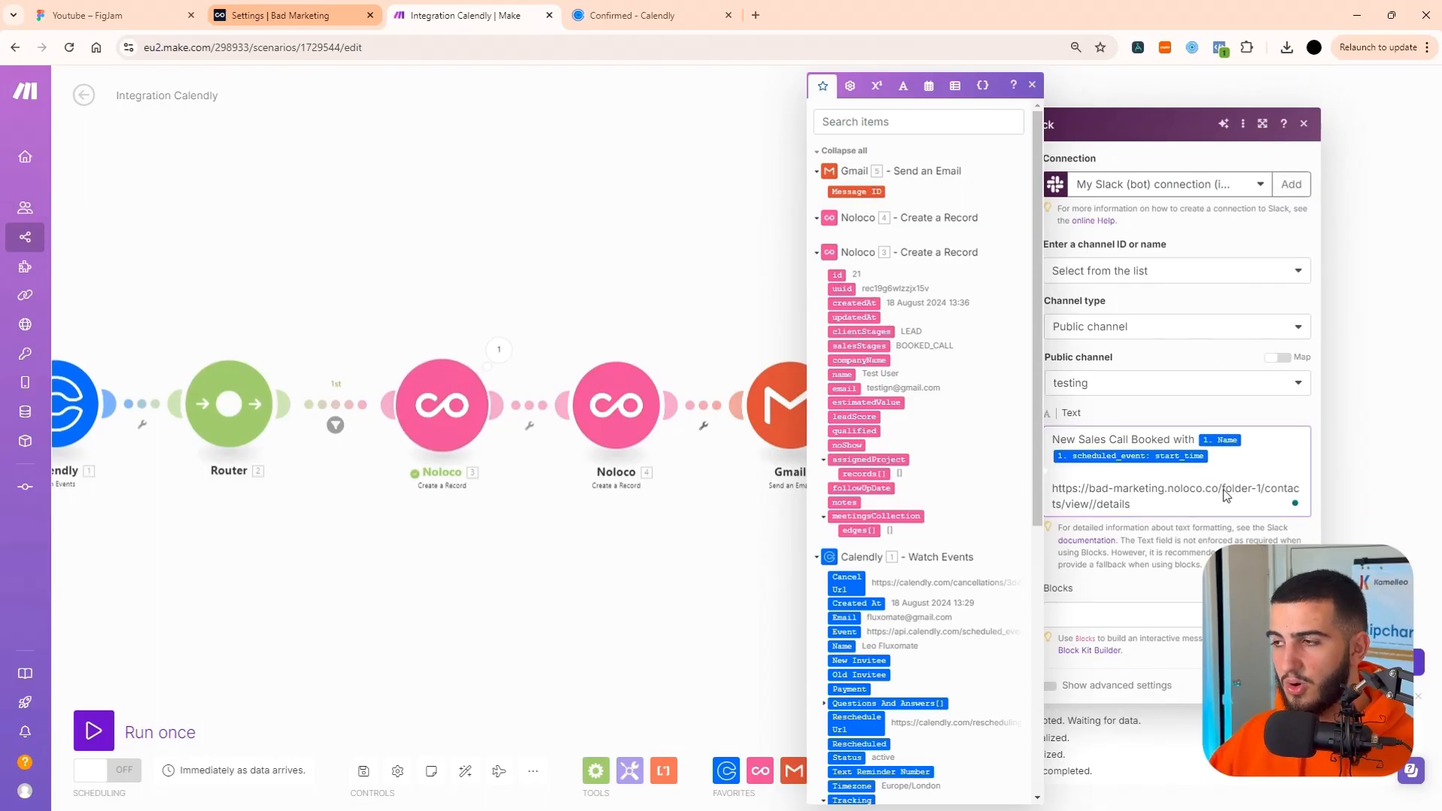
Insert "More information here →" before the contact link and add ":fire:" after start_time in the Slack text.
left_click(1061, 487)
type("More information ")
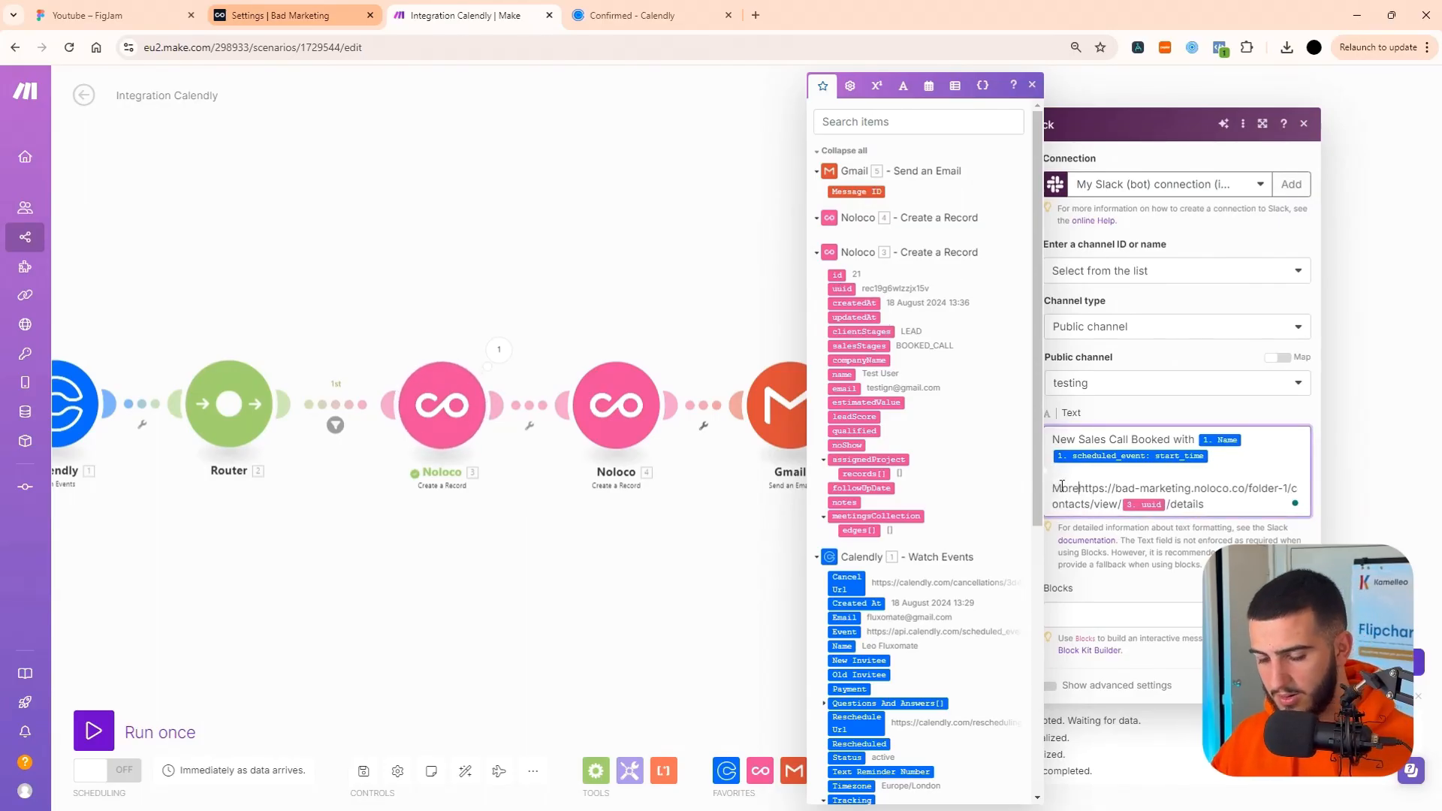
type("here → ")
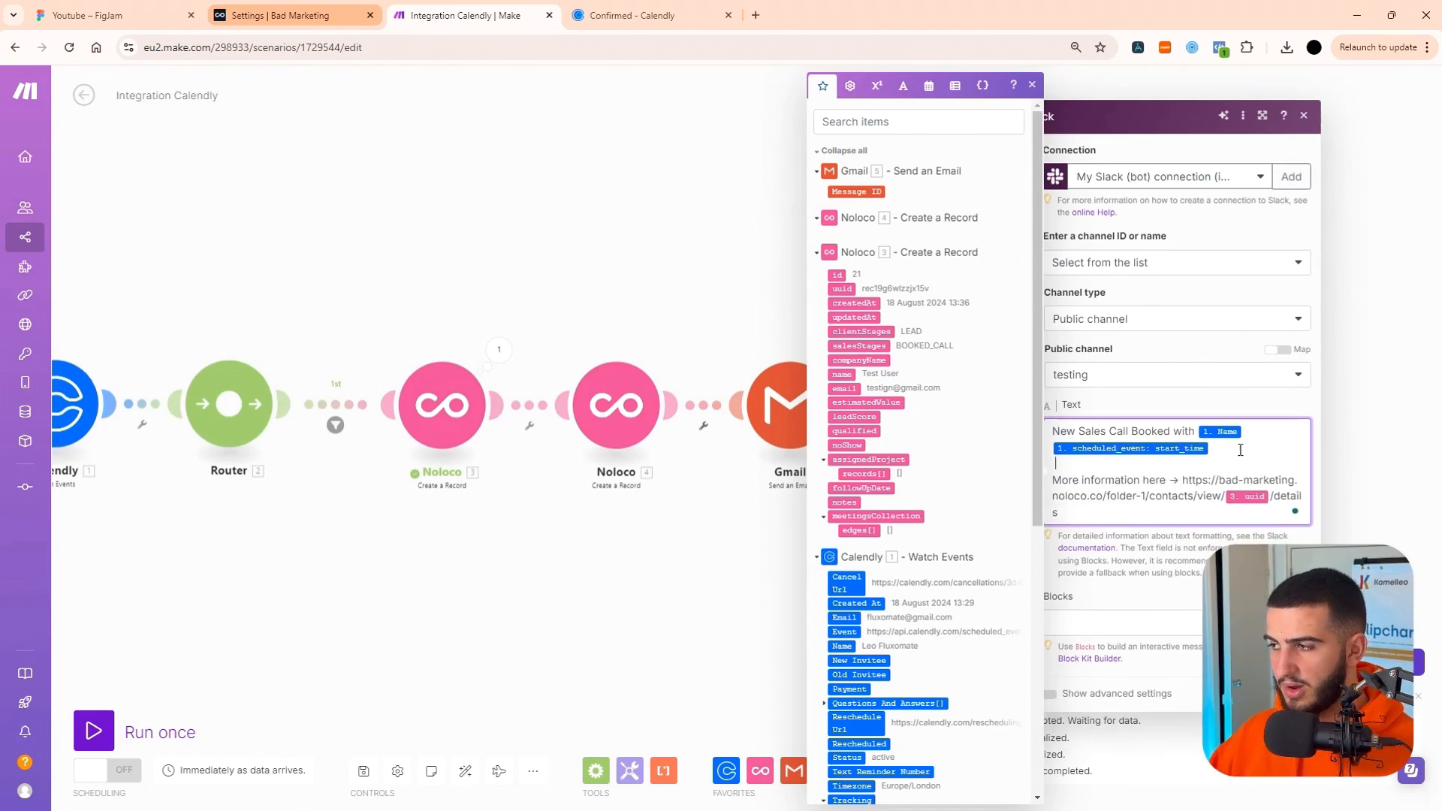
type(" :fire:")
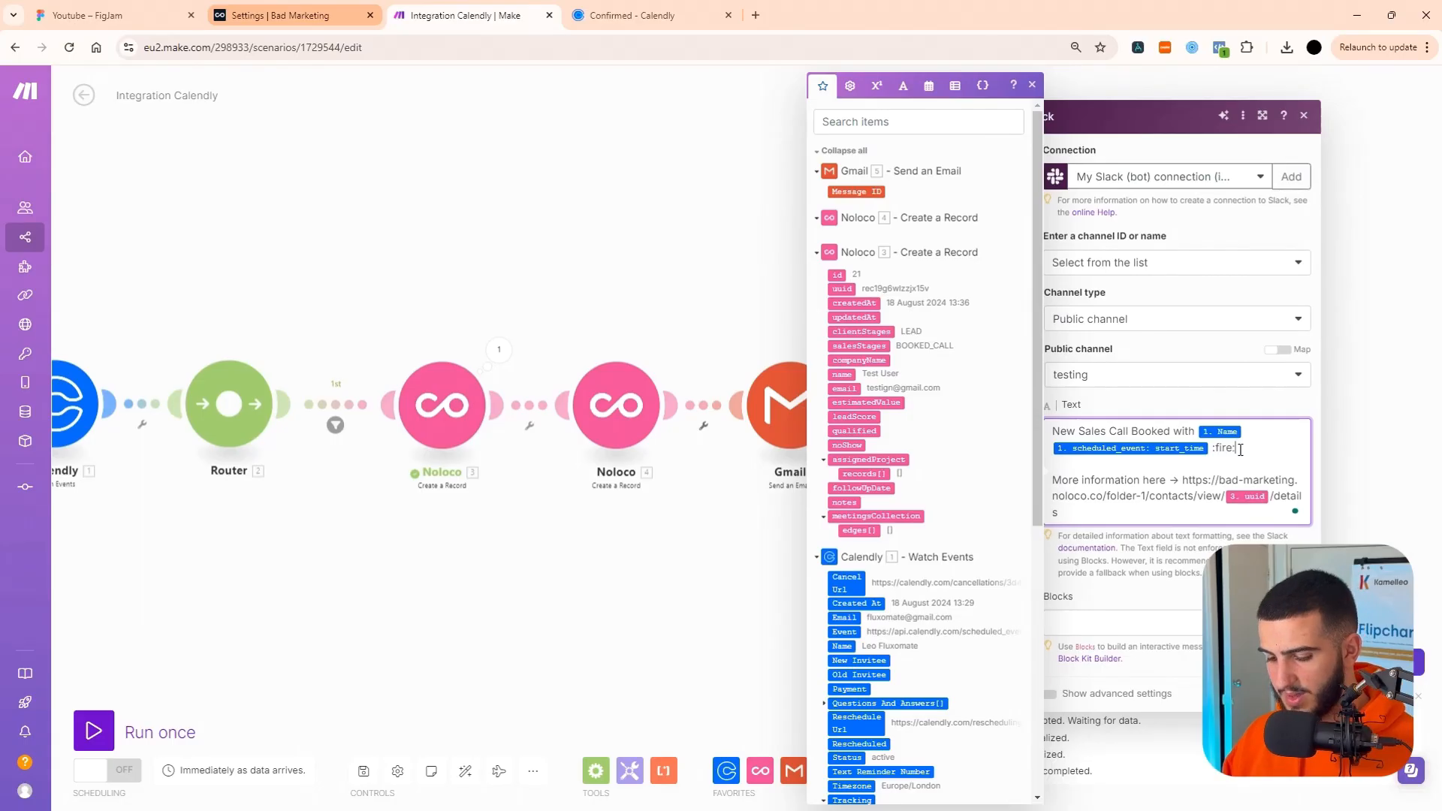
left_click(1238, 411)
Show the Slack module's advanced settings and set the message's user name to Sales Bot.
left_click(1067, 693)
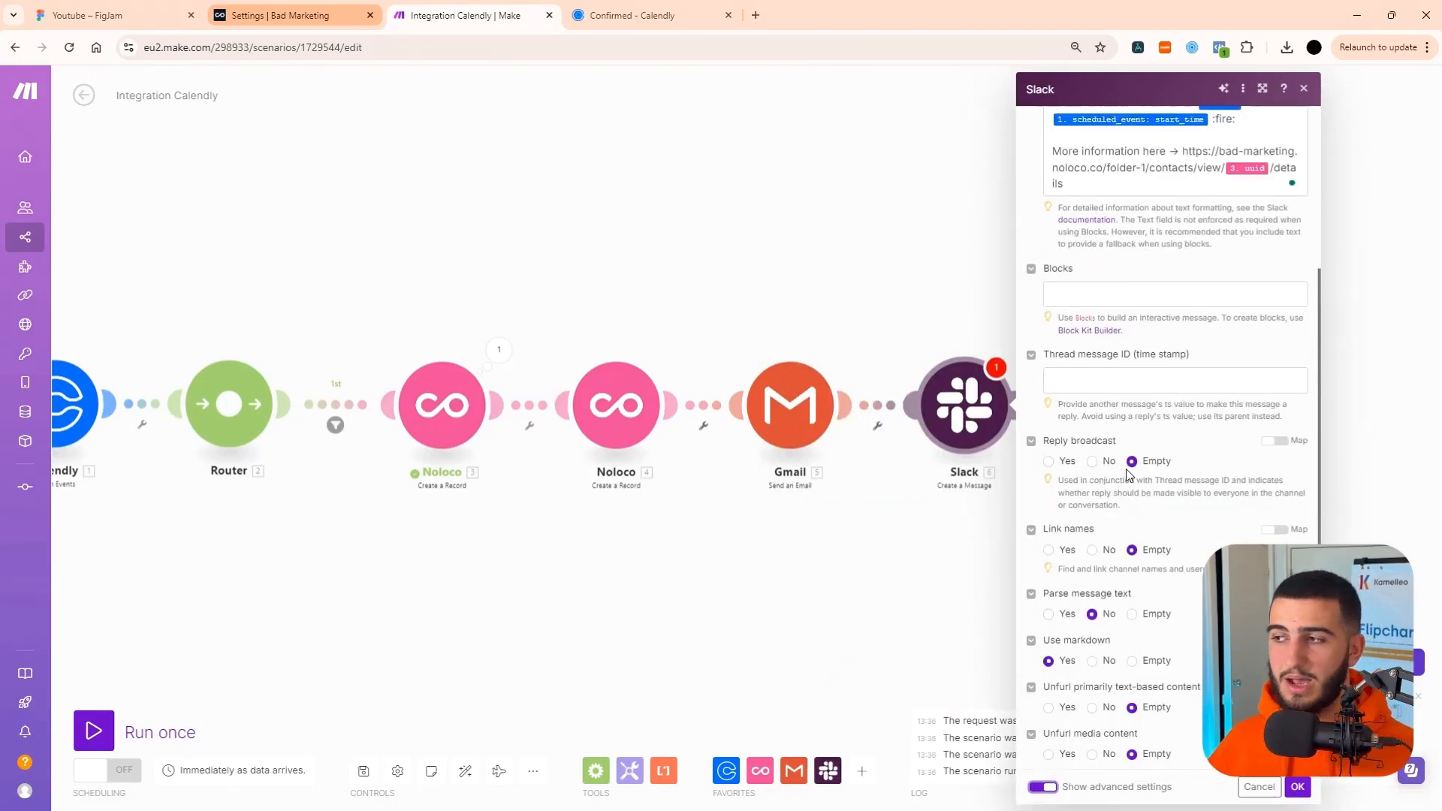
scroll(1125, 478, "up", 4)
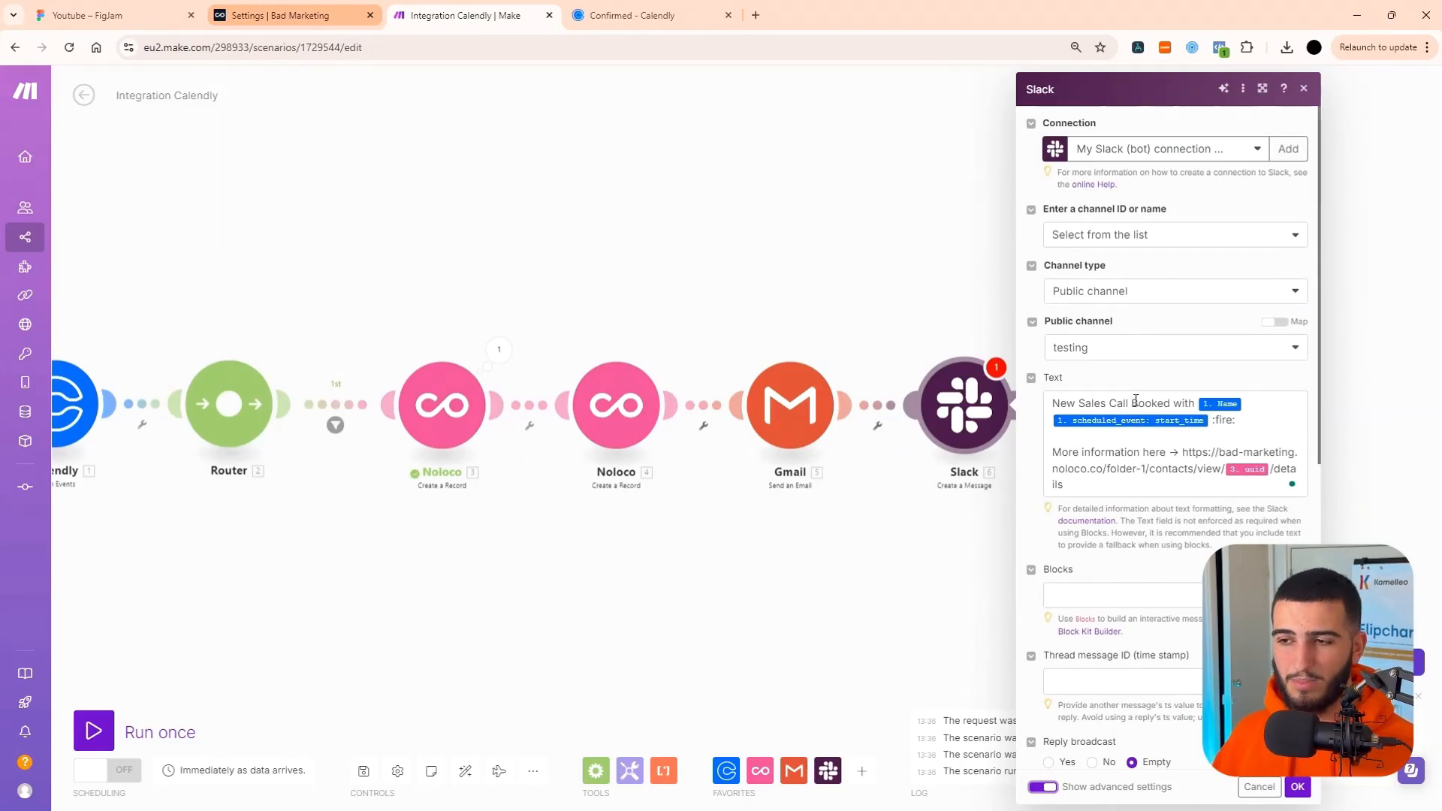
scroll(1106, 471, "down", 2)
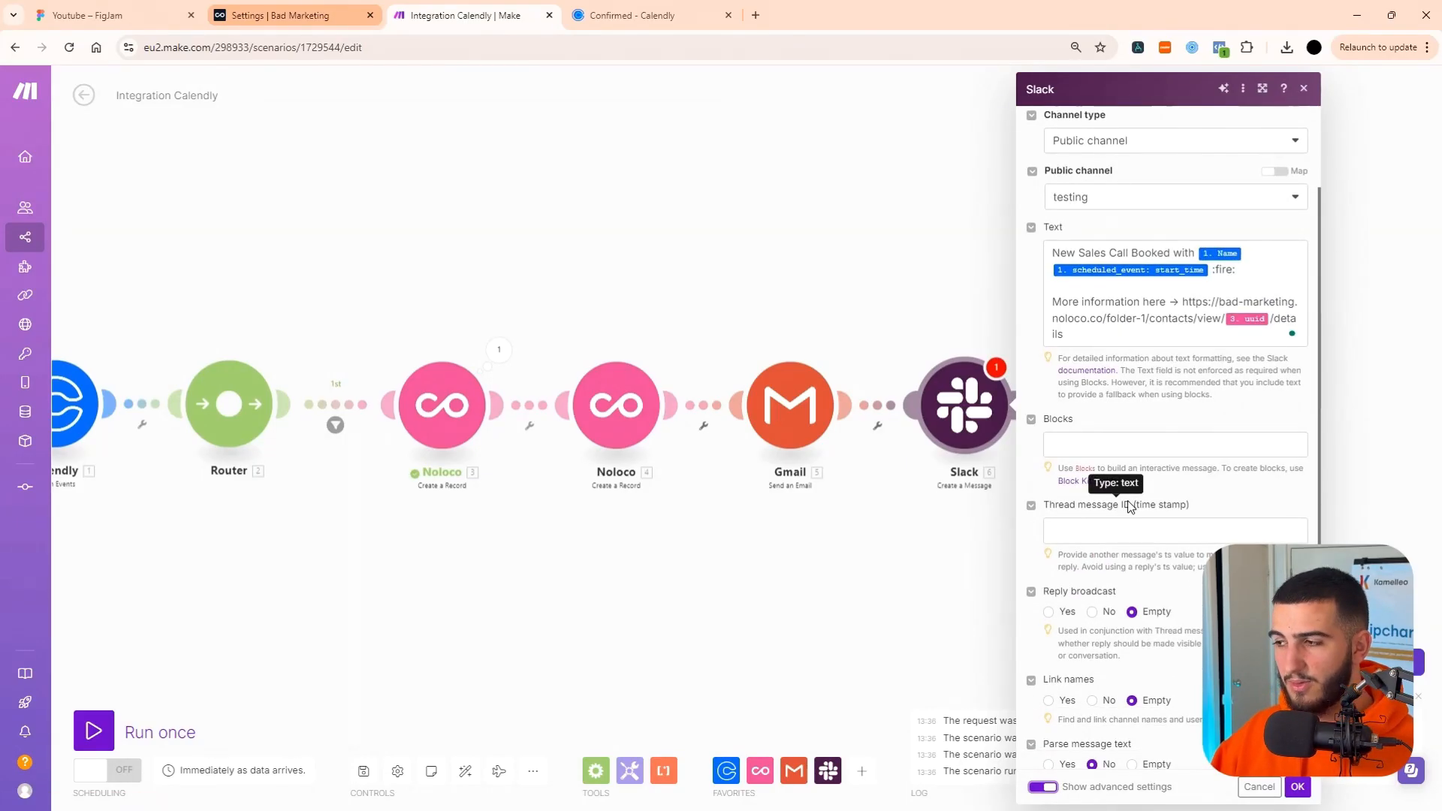
scroll(1131, 507, "down", 3)
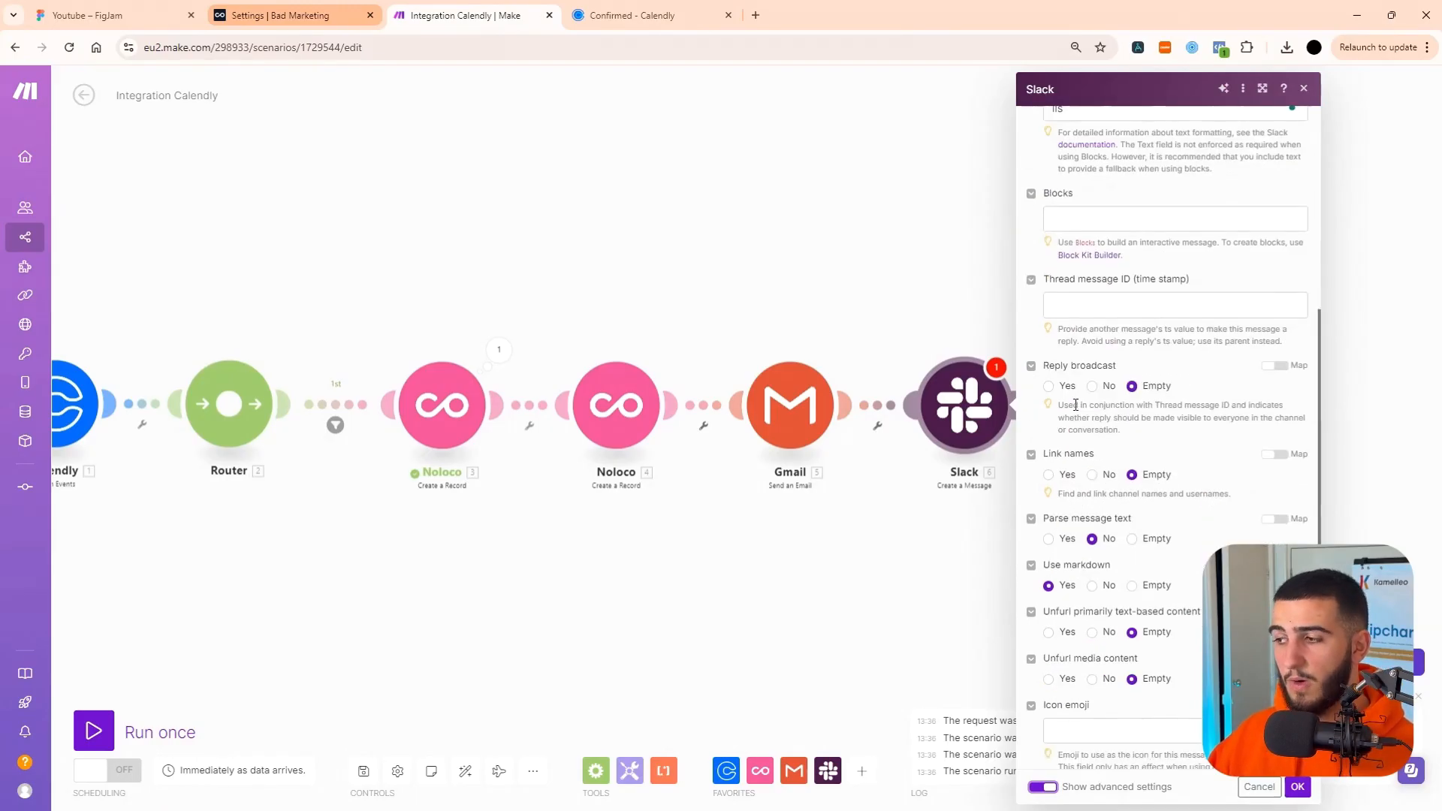
scroll(1094, 571, "down", 2)
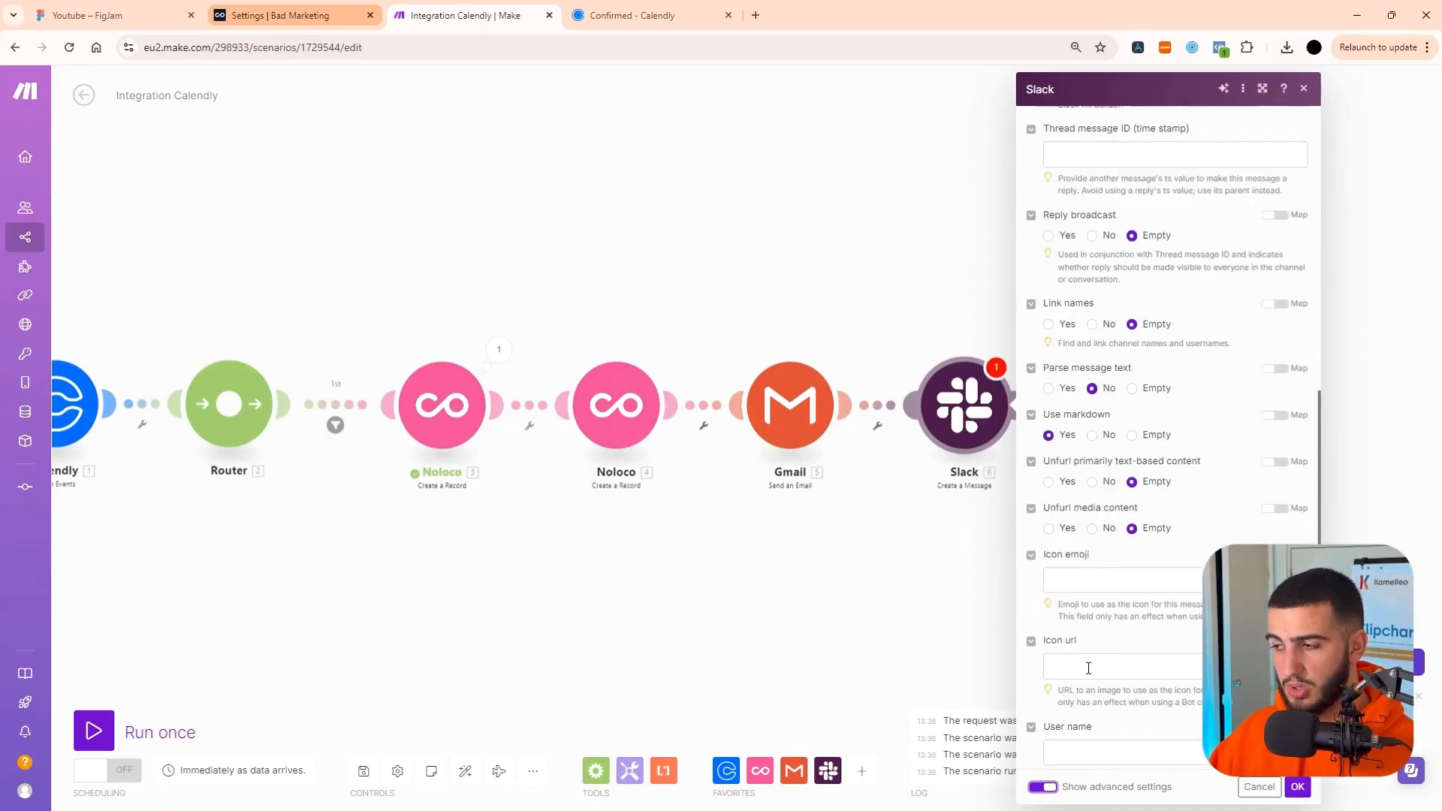
scroll(1101, 702, "down", 1)
left_click(1104, 712)
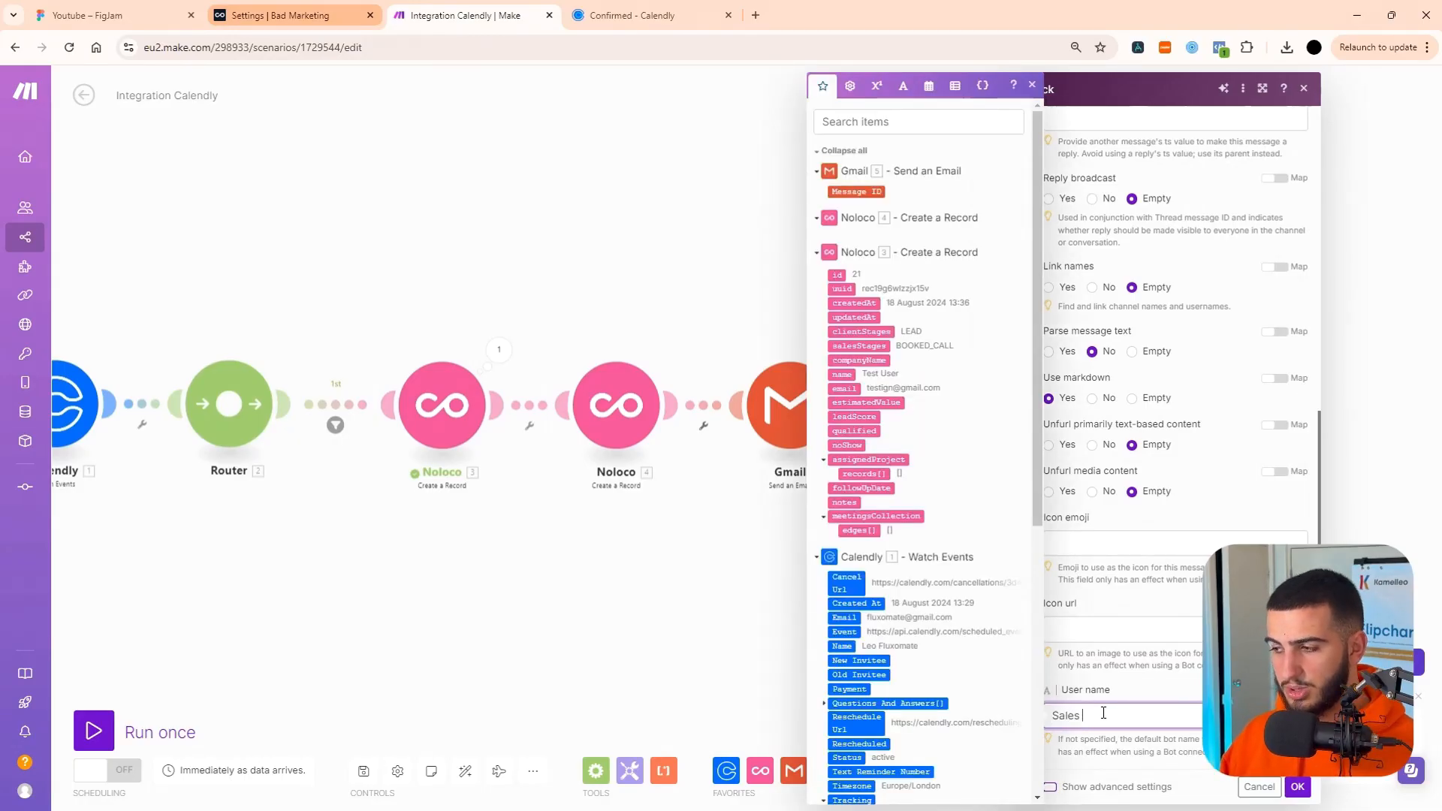
Set the Slack message's icon emoji to :robot_face: and save the module.
left_click(1108, 539)
type(":ro")
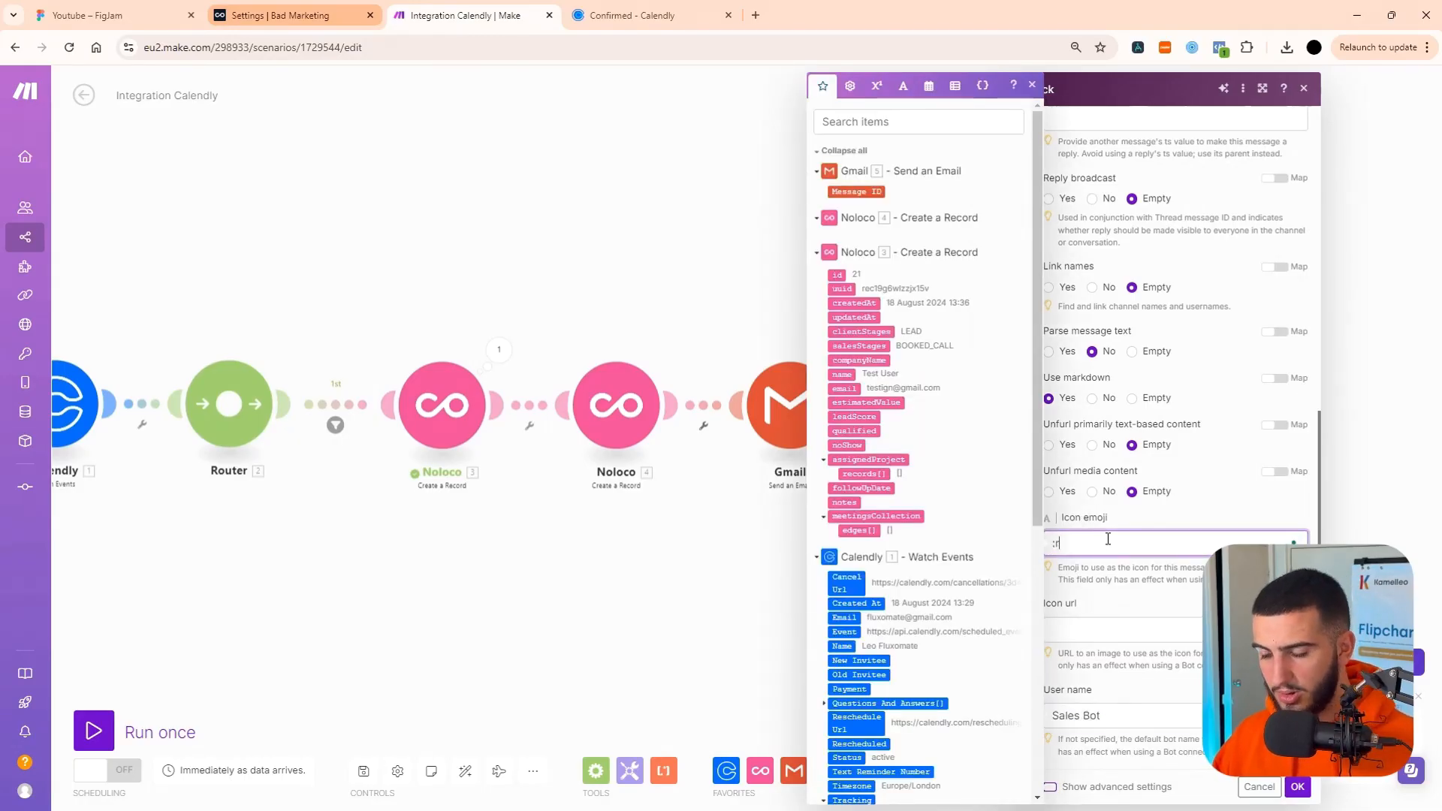
type("bot_fav")
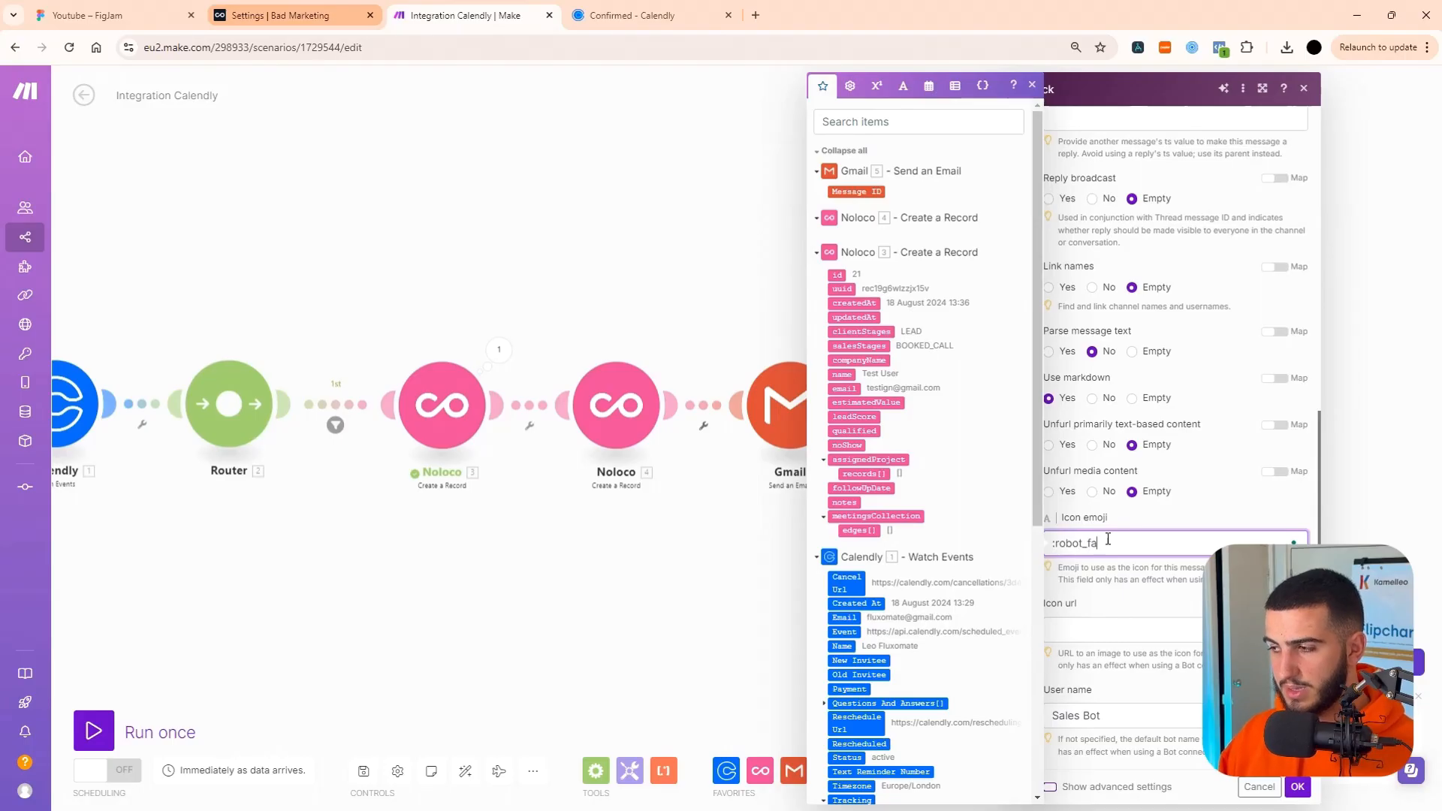
key("BackSpace")
type("ce:")
left_click(1200, 508)
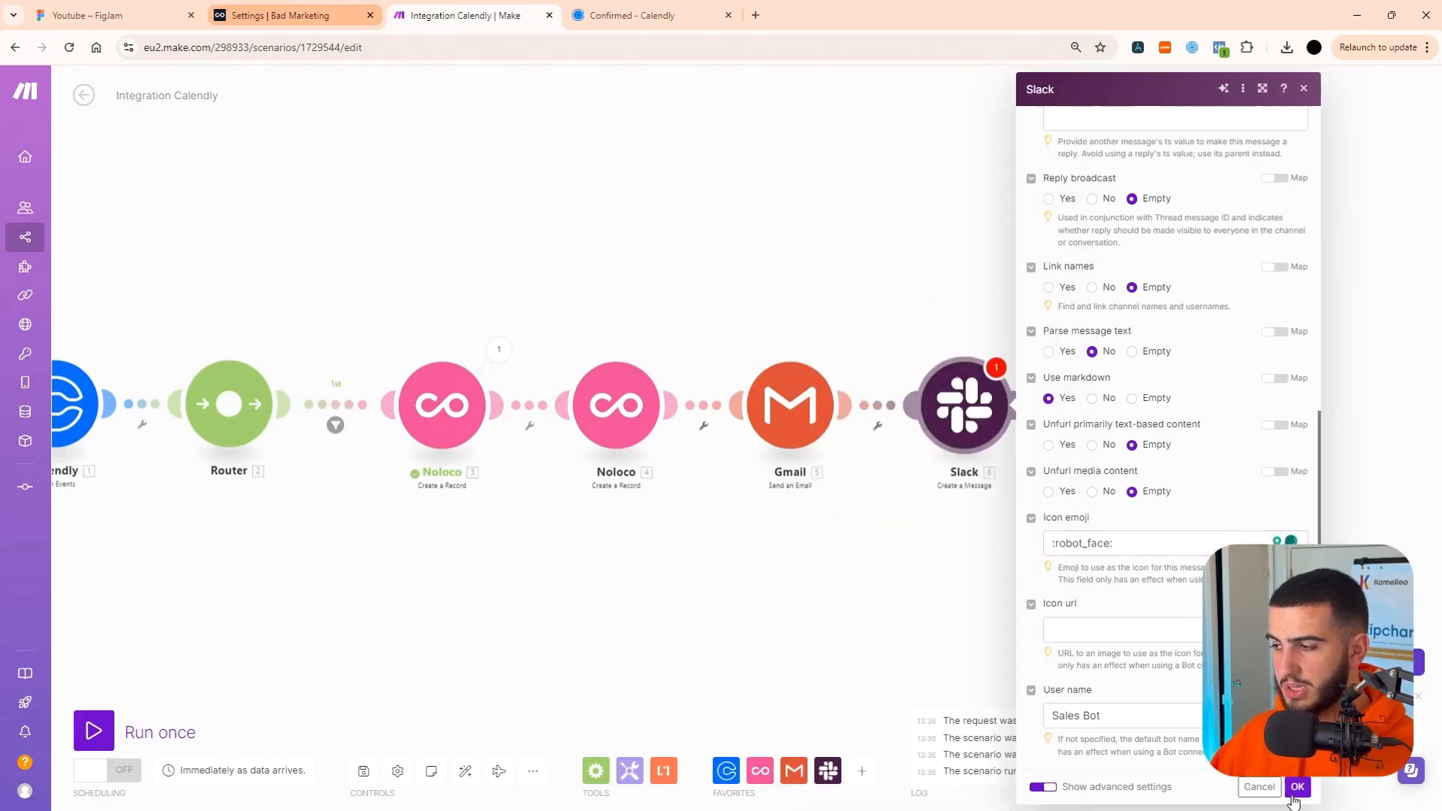
left_click(1296, 788)
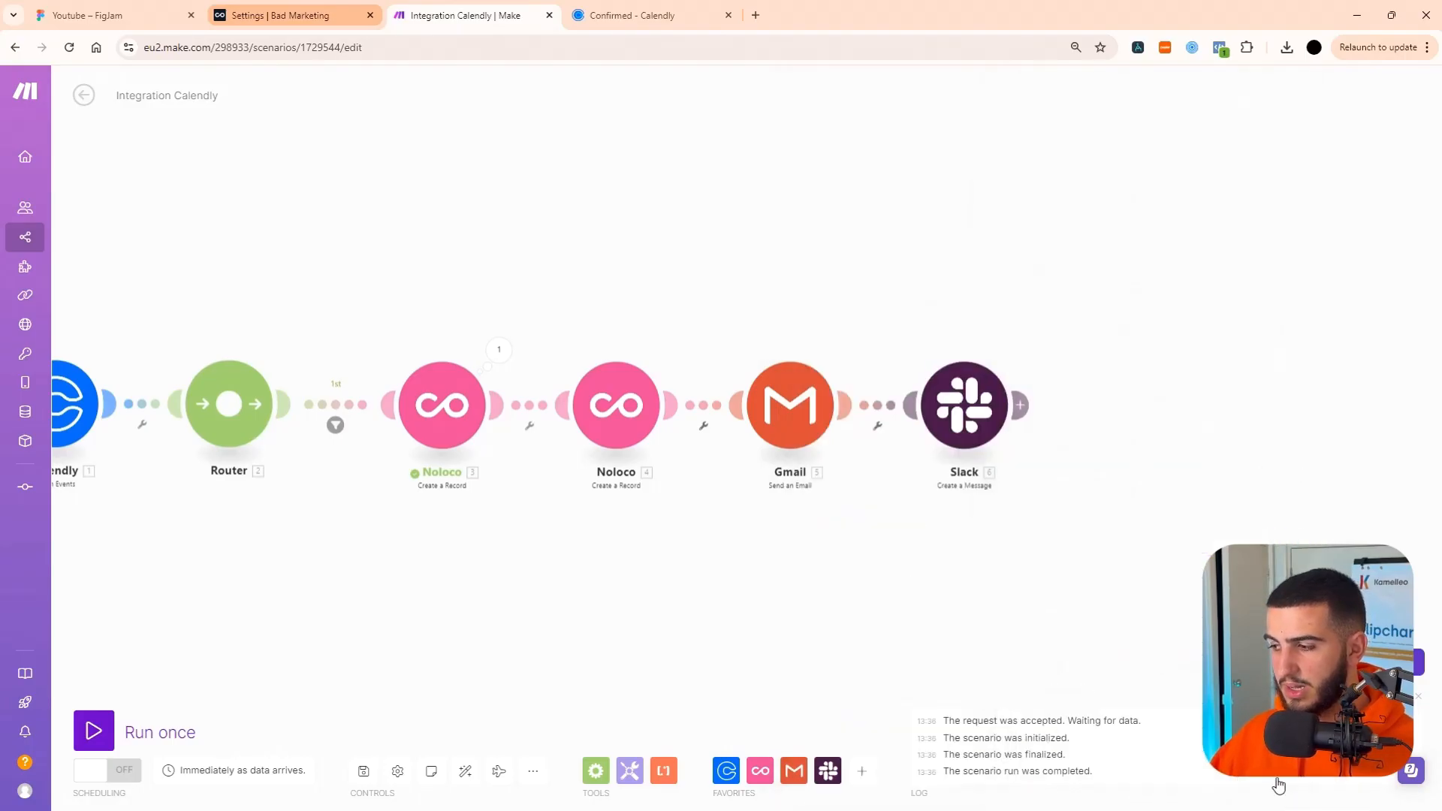
Set up a run of the Slack module only, with a sample invitee name and the start_time 24/08/2024 13:47.
right_click(976, 422)
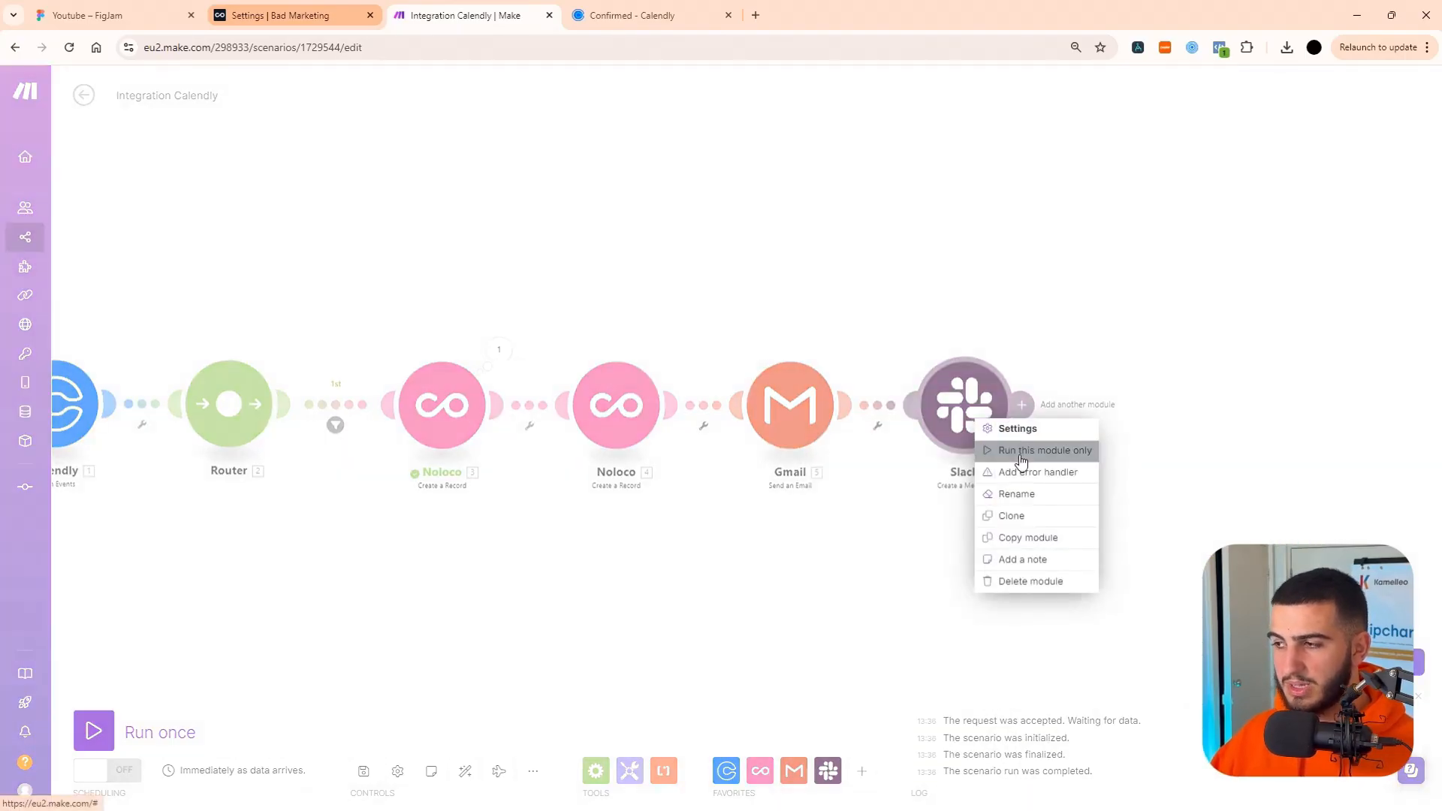
left_click(1021, 451)
left_click(1154, 461)
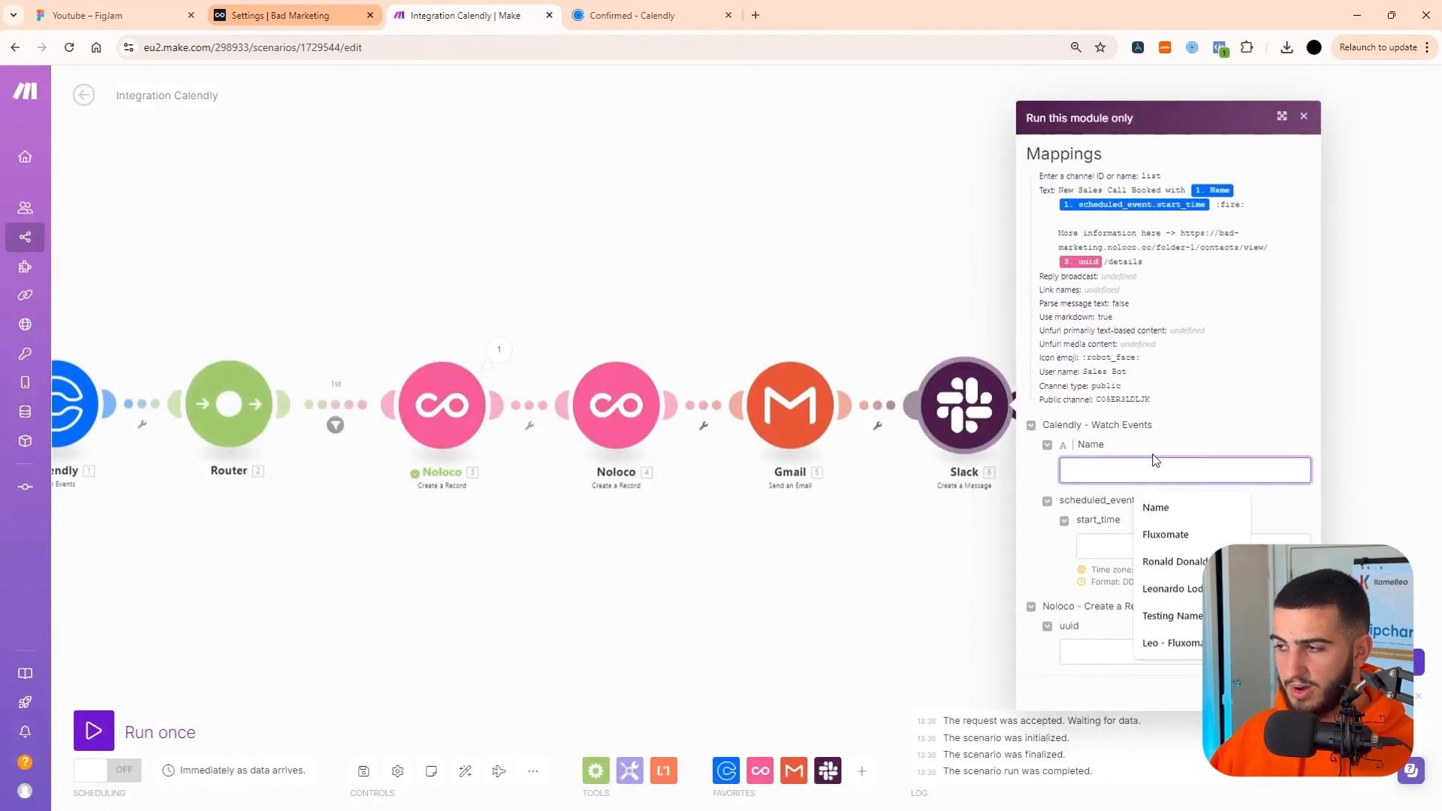
left_click(1173, 561)
left_click(1132, 546)
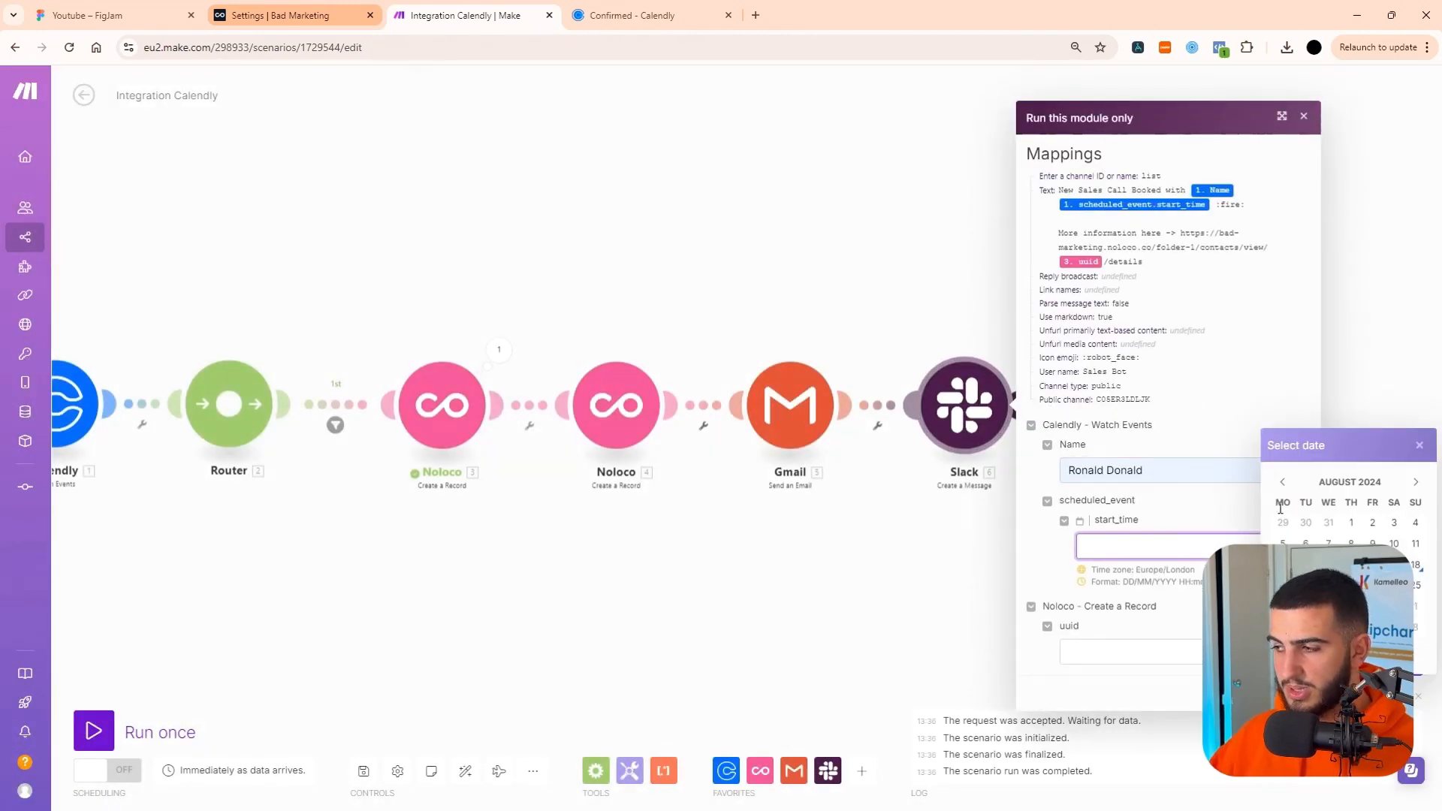
type("24/08/2024 13:47")
Copy the uuid from the first Noloco module's output into the Slack test's uuid field and run the module.
left_click(1141, 646)
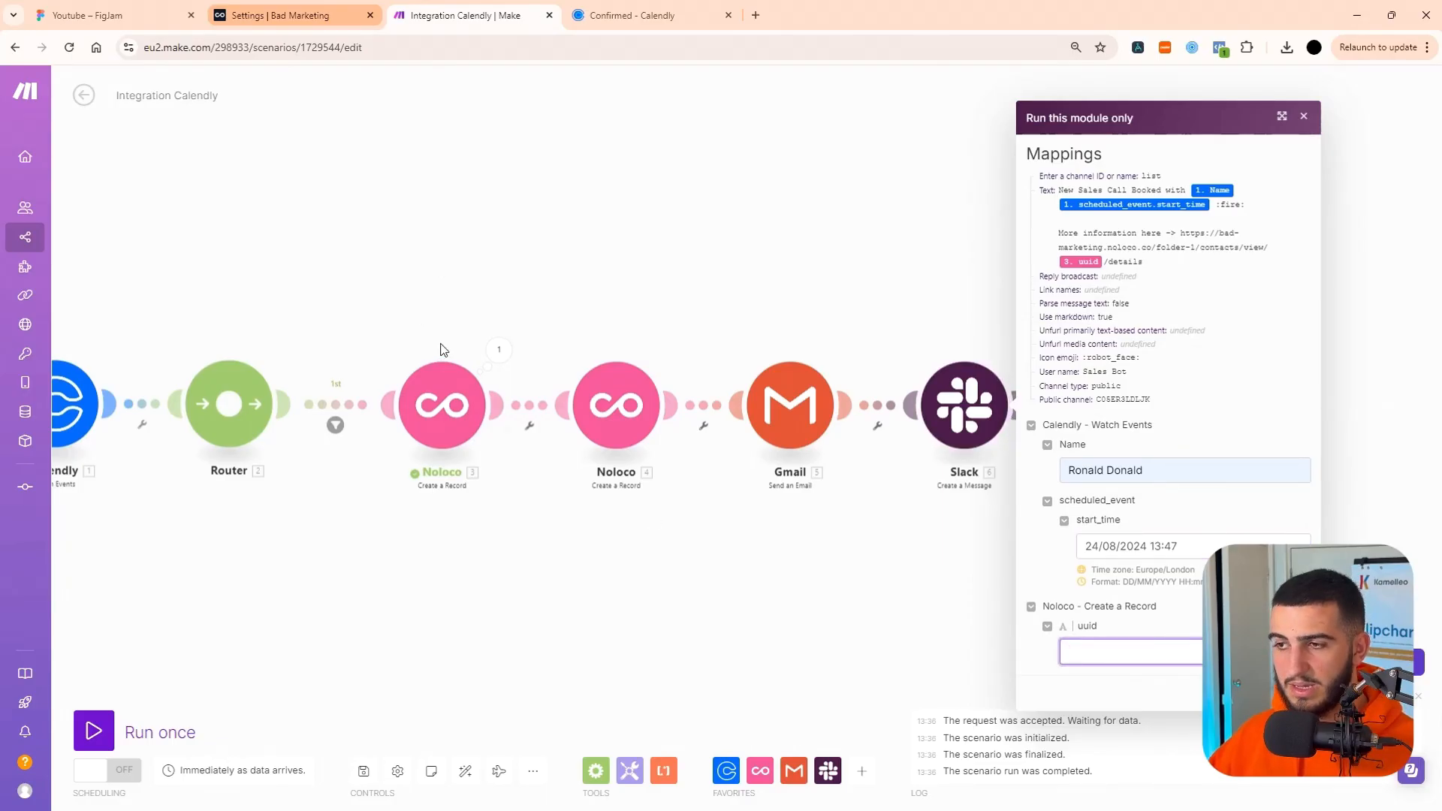
left_click(497, 351)
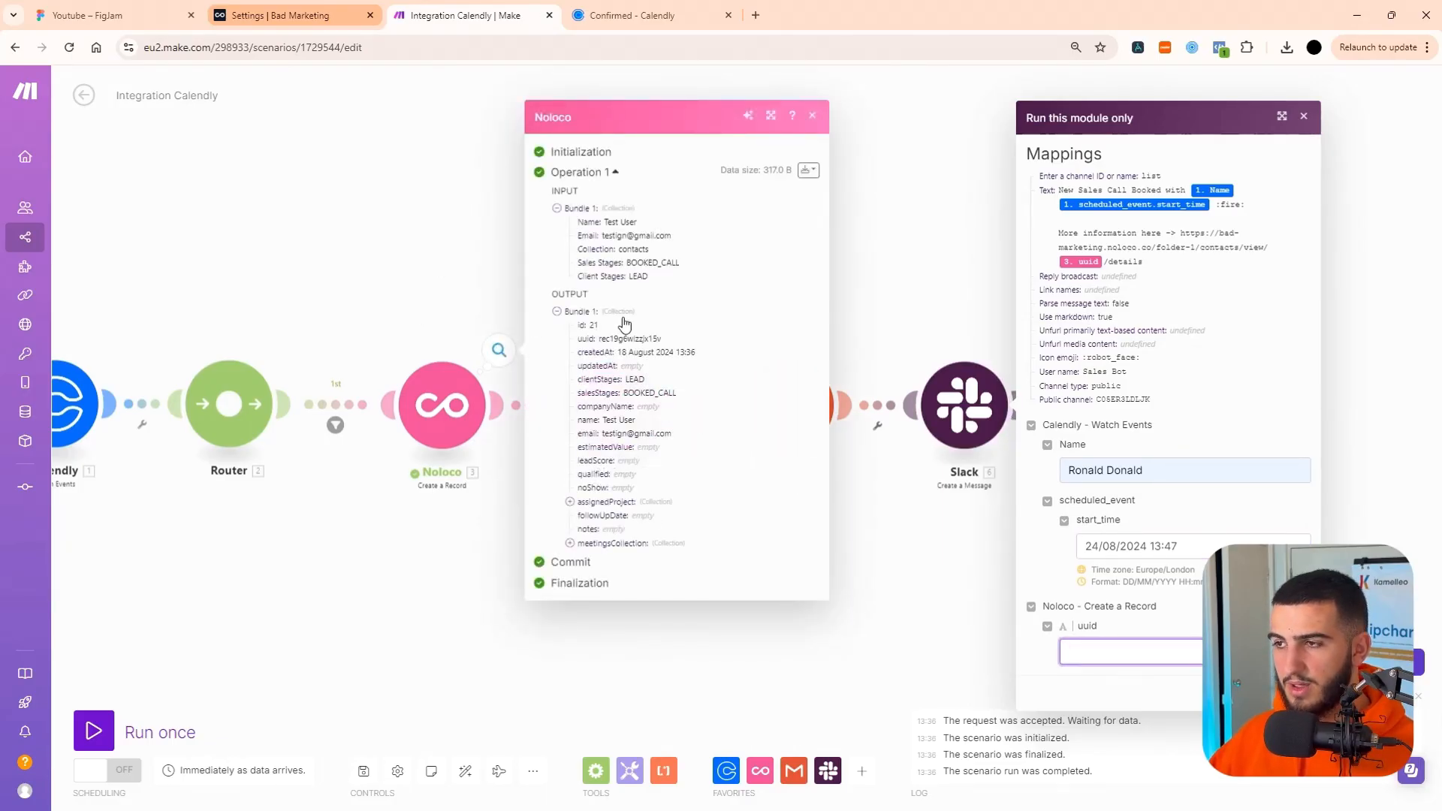
double_click(608, 339)
key("ctrl+c")
key("ctrl+v")
left_click(1293, 692)
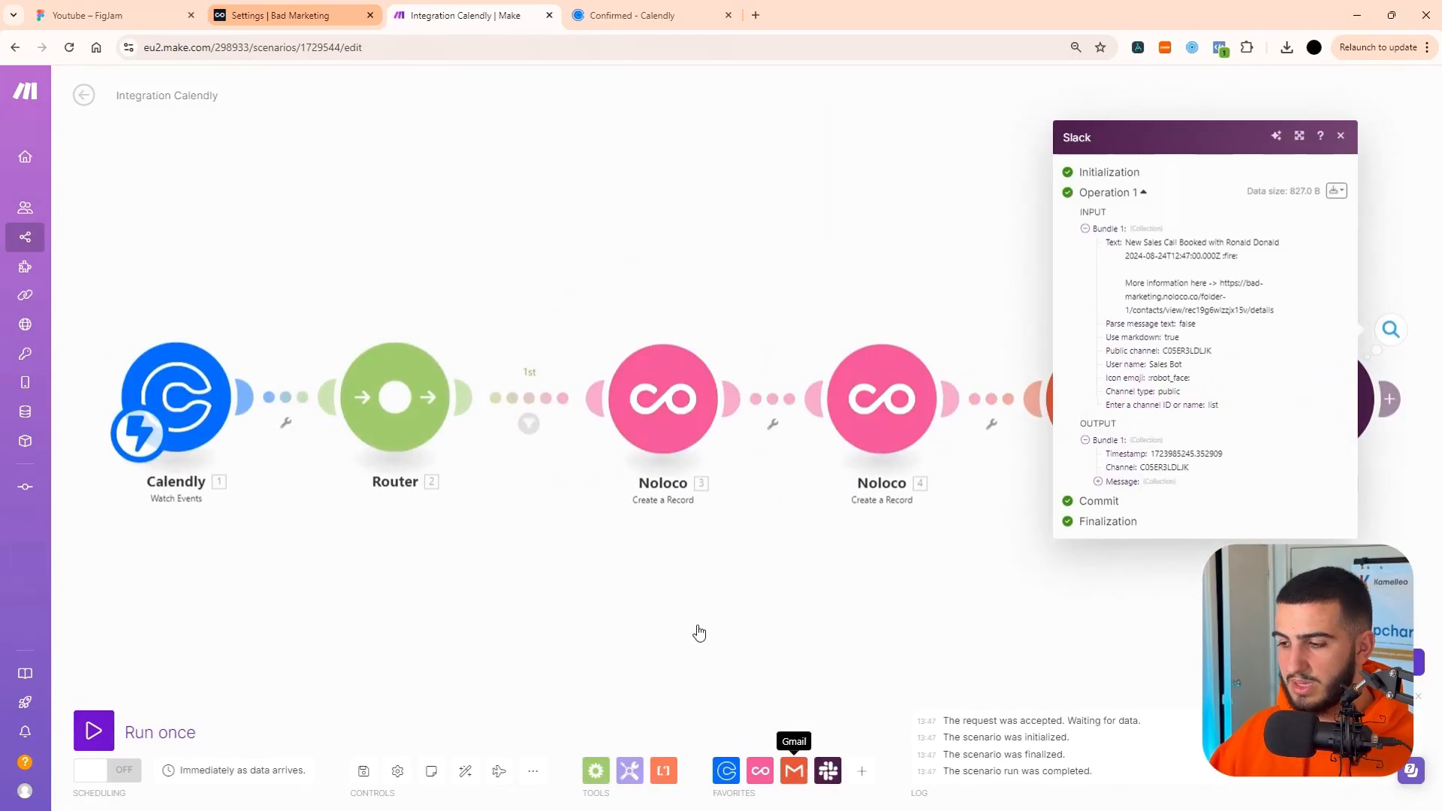
Switch to Slack, check the Sales Bot message in the testing channel and open its contact link, then return to the Make scenario.
key("alt+Tab")
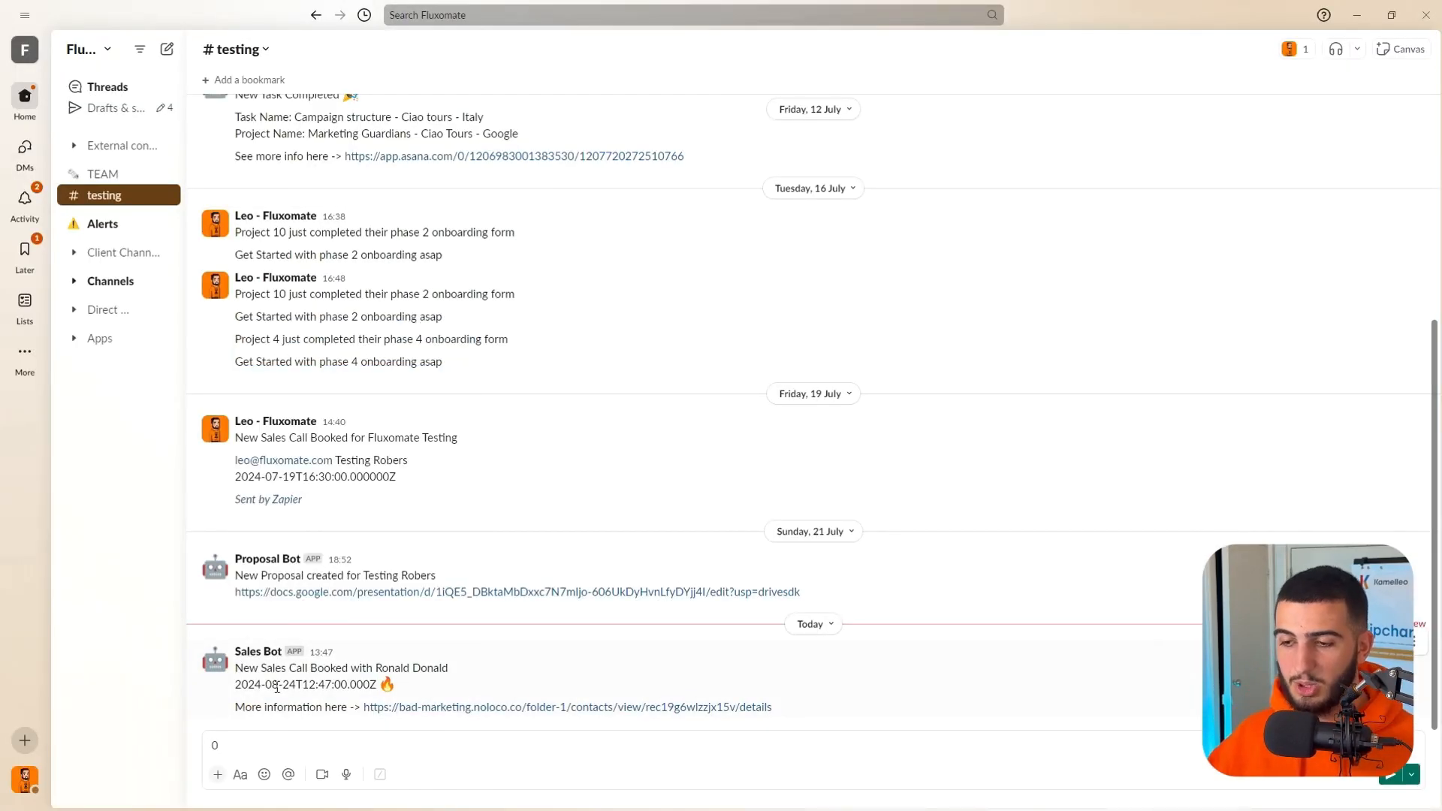
left_click_drag(254, 670, 441, 668)
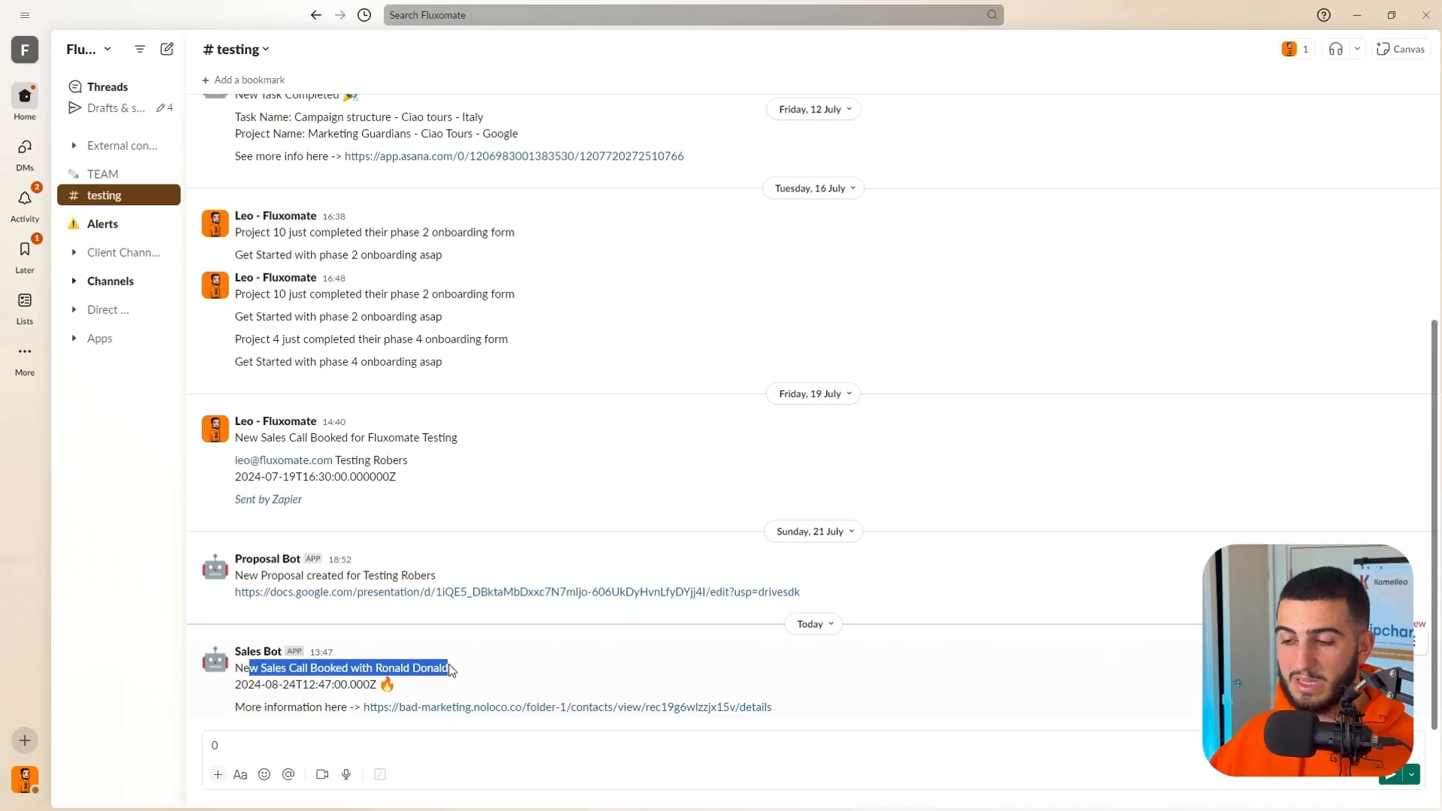
left_click_drag(256, 685, 392, 685)
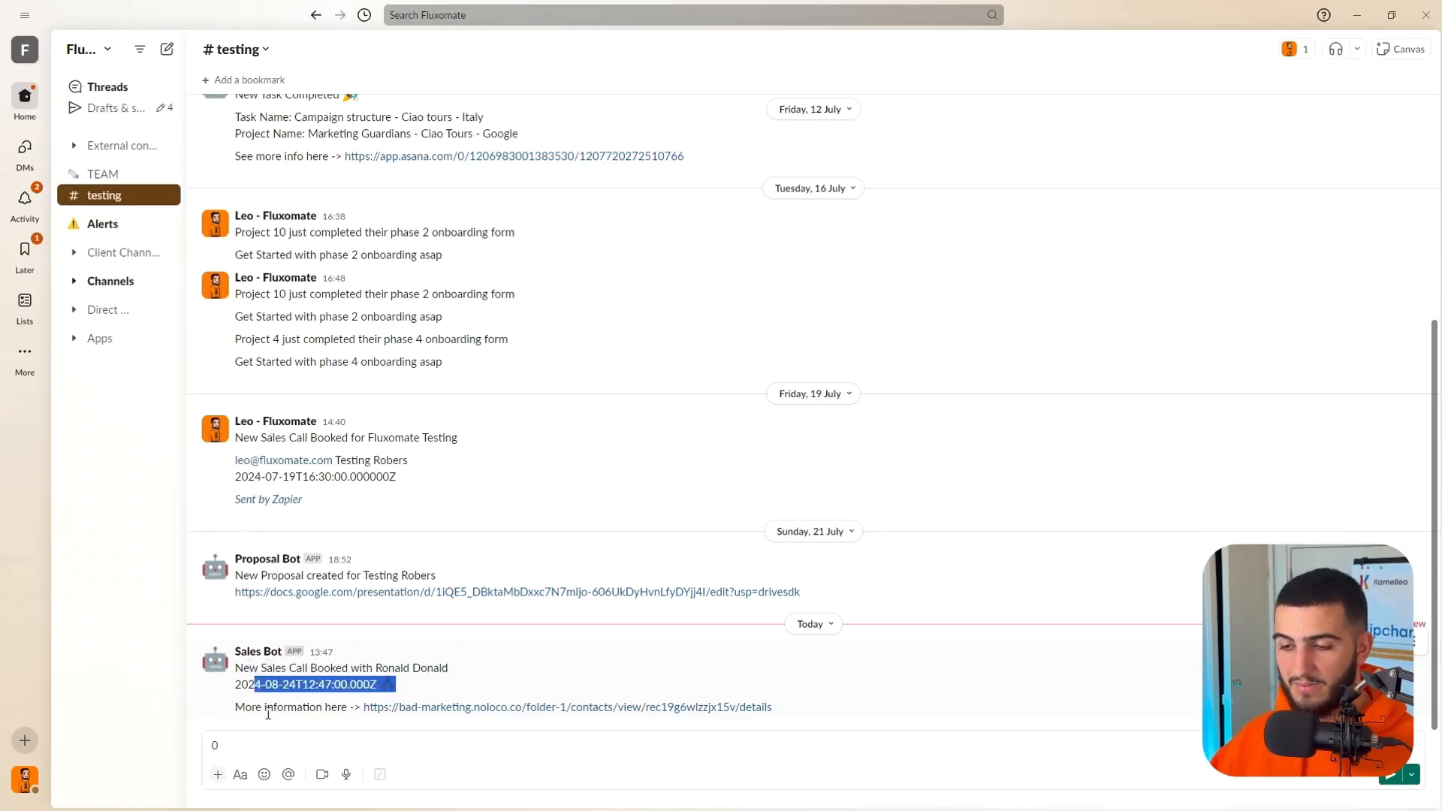
left_click(490, 719)
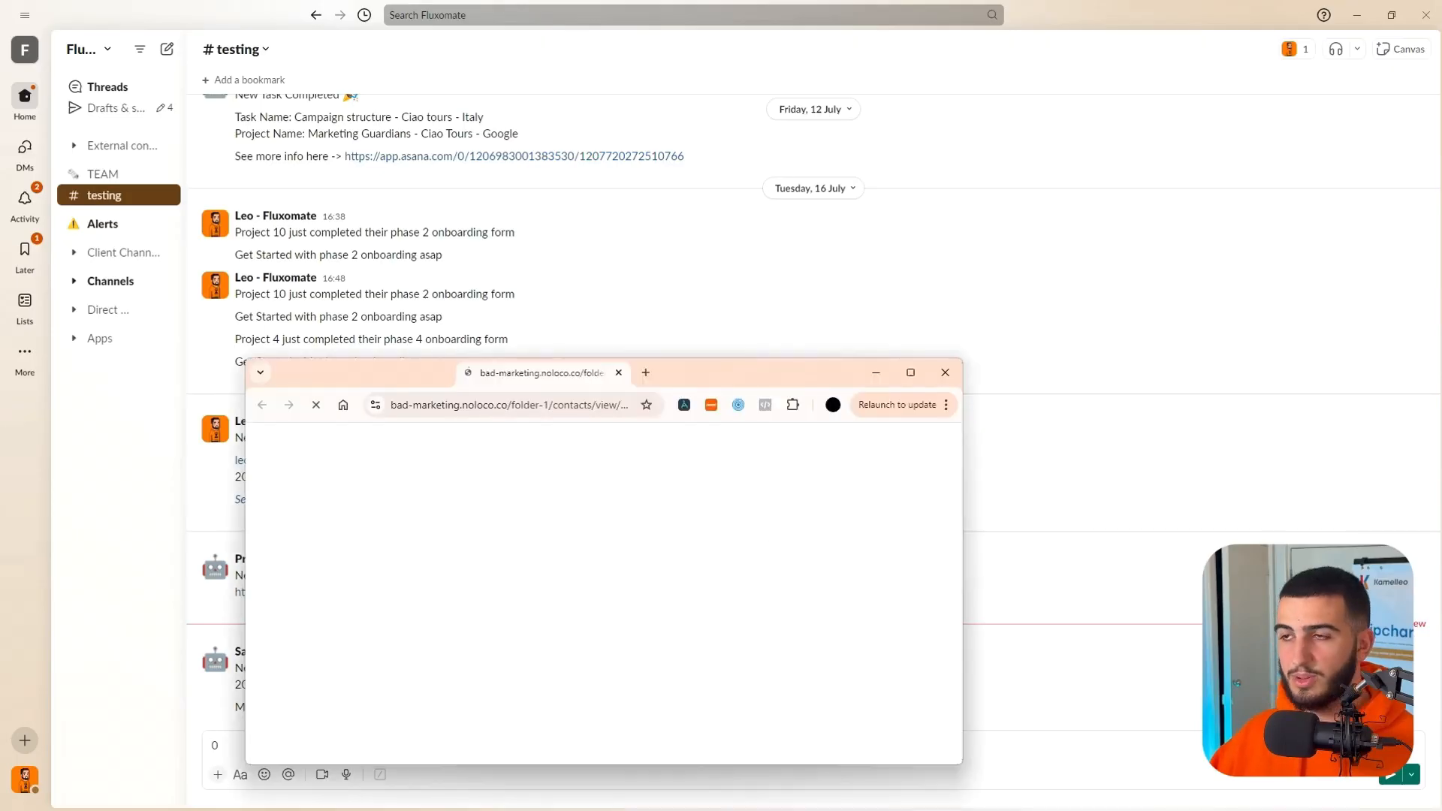
left_click_drag(541, 373, 630, 4)
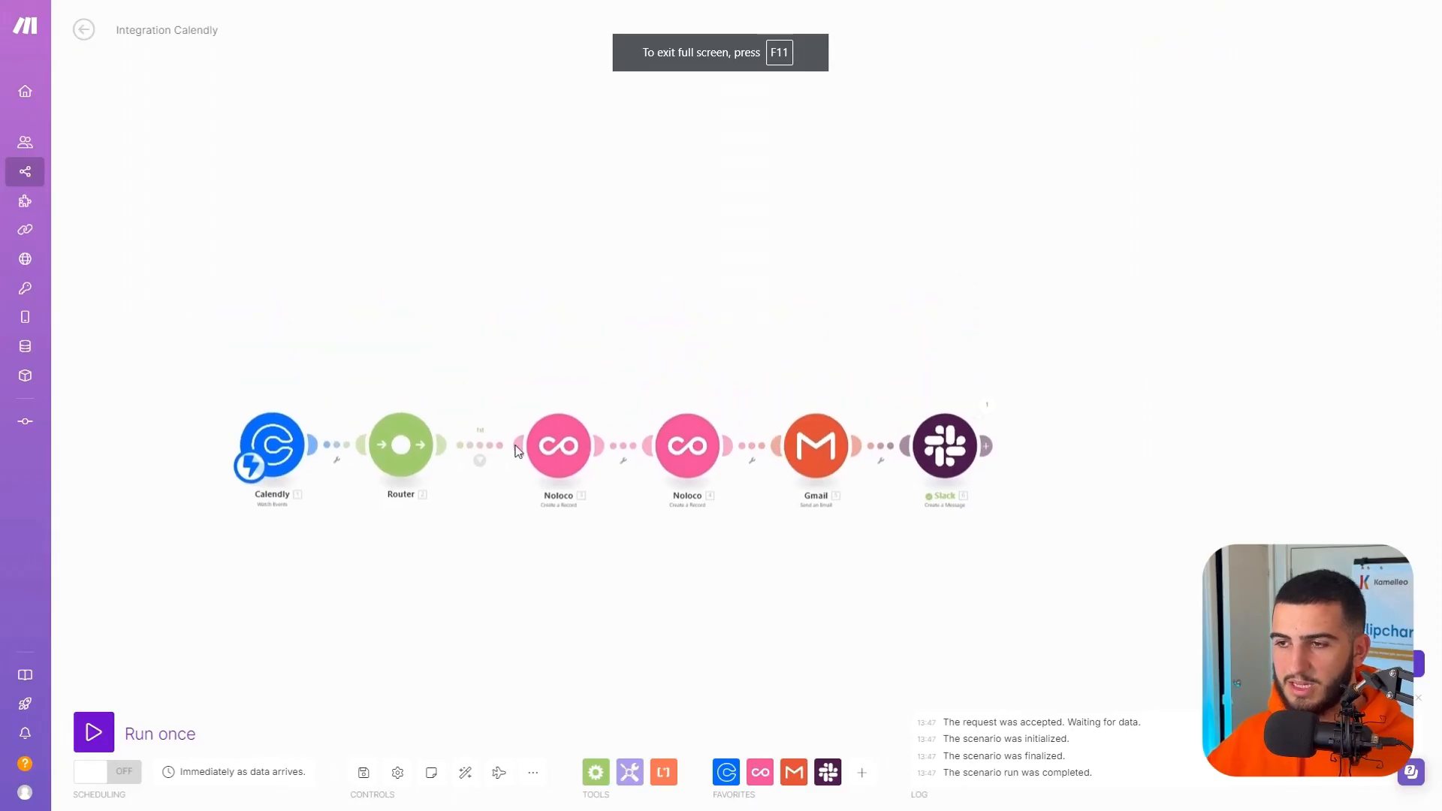
scroll(530, 364, "up", 2)
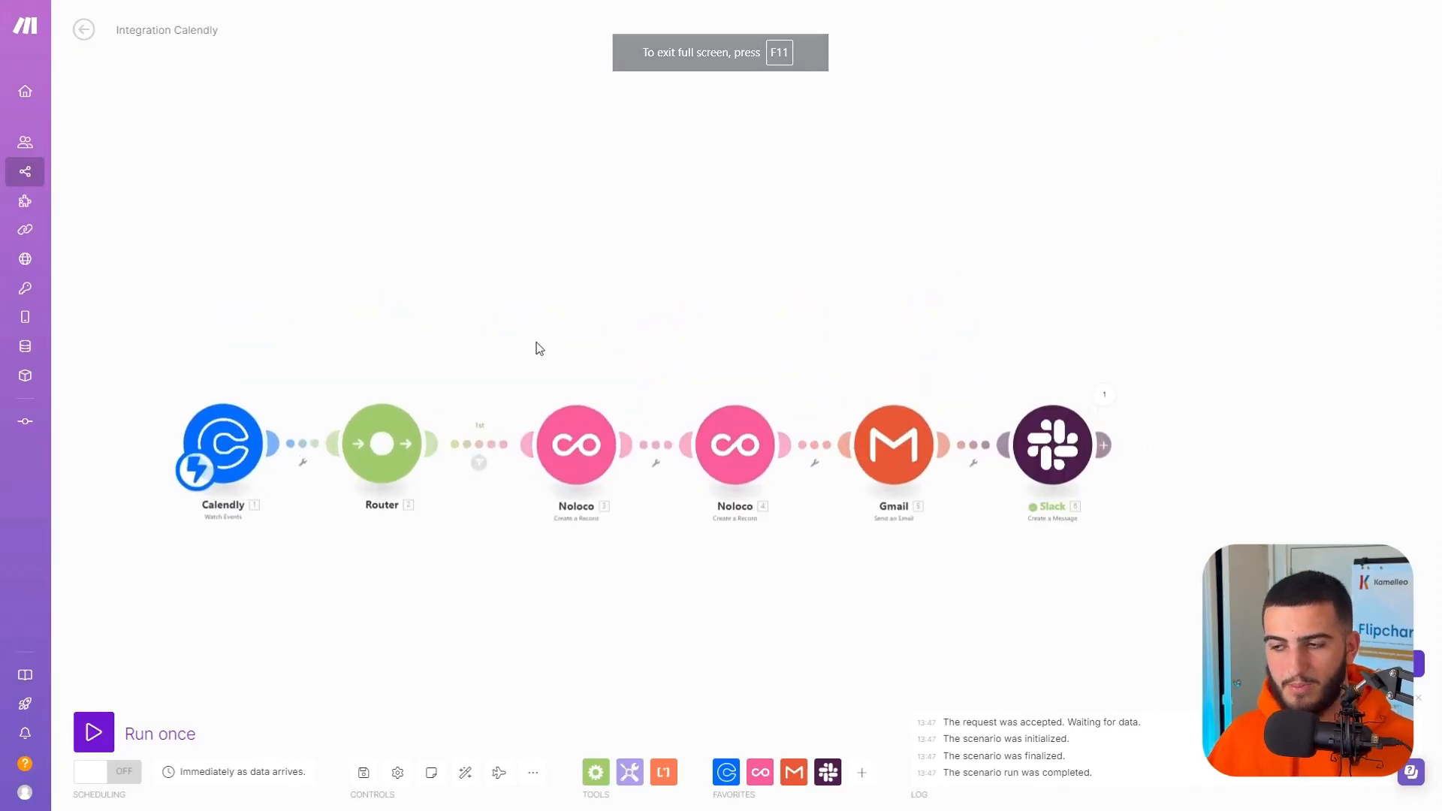
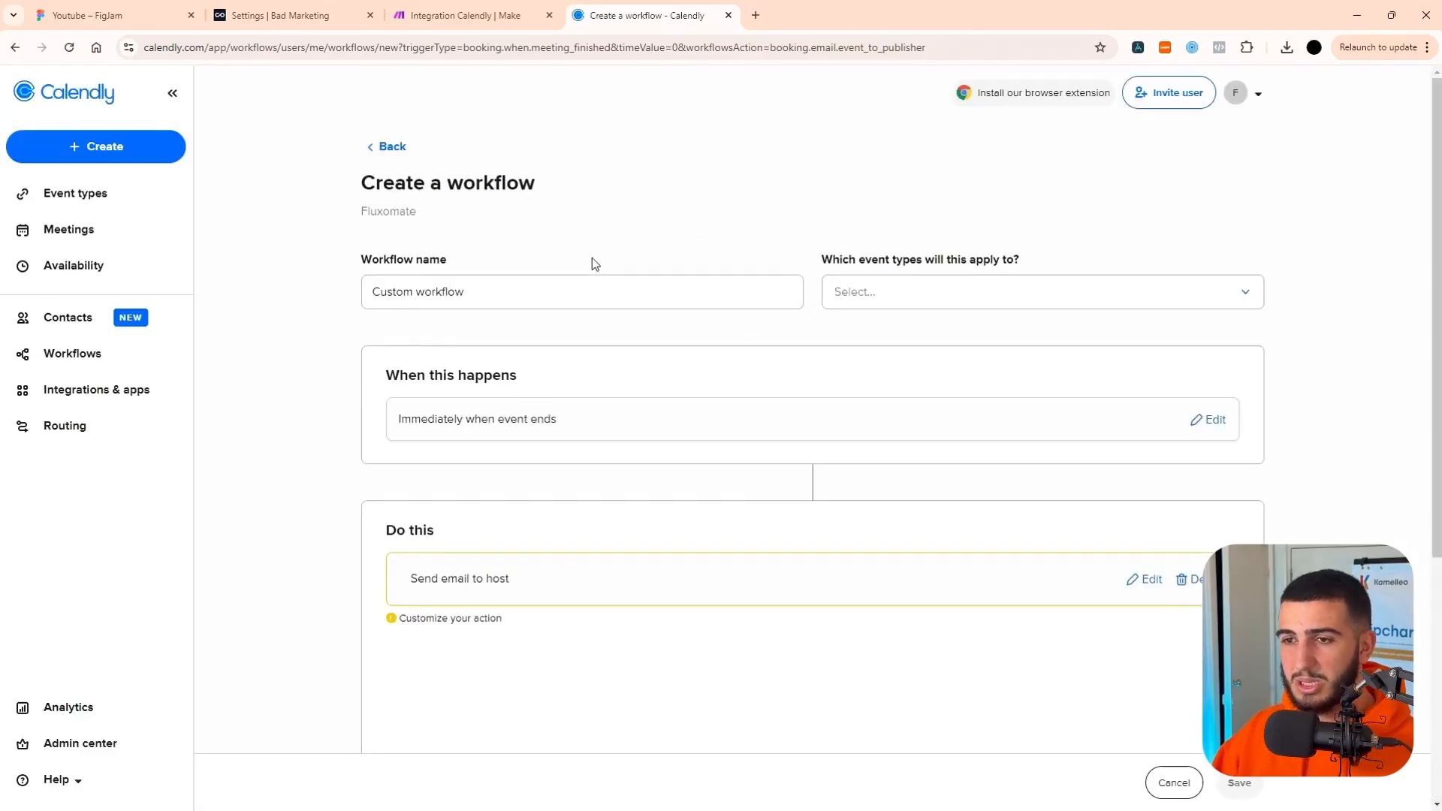
Apply the new Calendly workflow to the Sales Example Youtube event type.
left_click(904, 295)
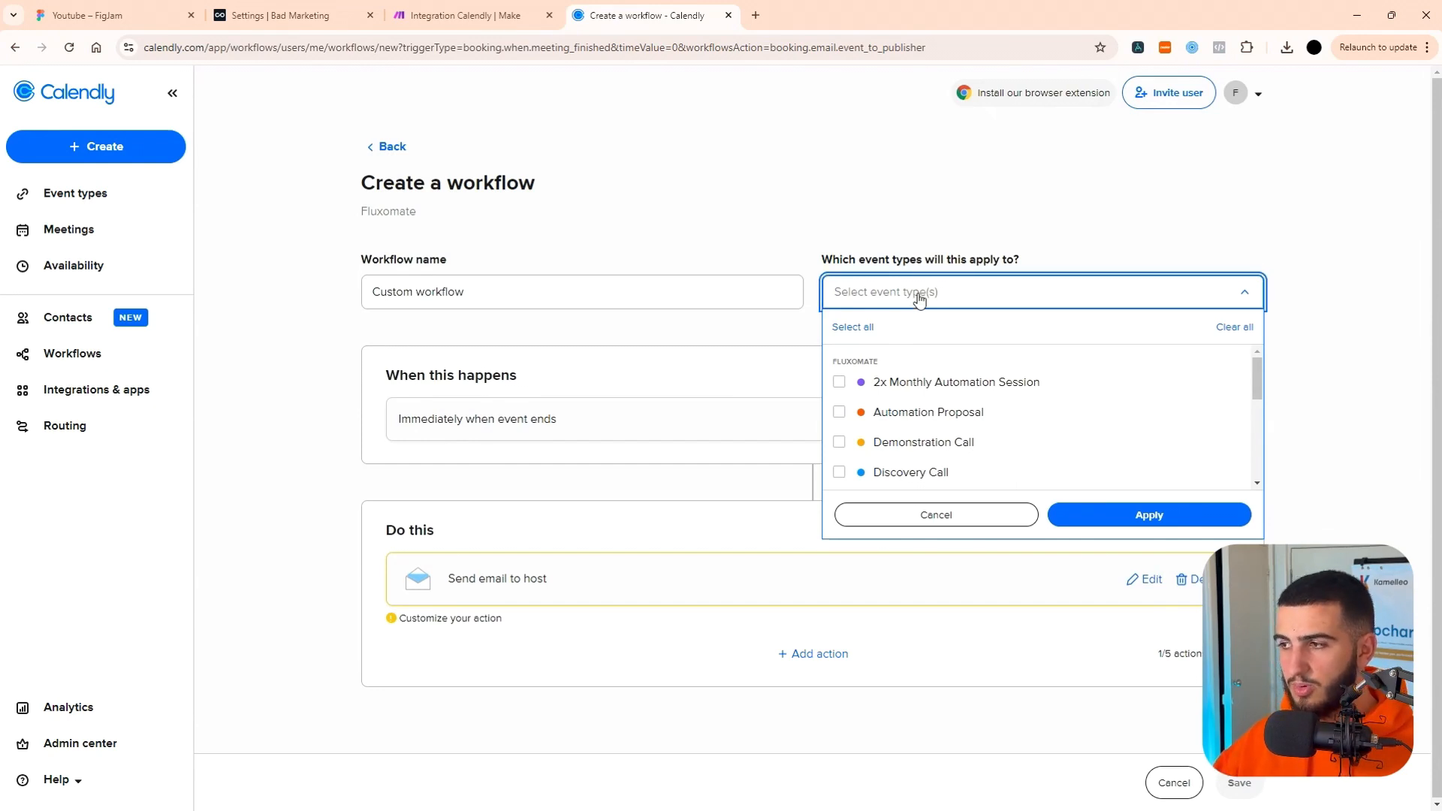
scroll(927, 361, "down", 5)
left_click(938, 361)
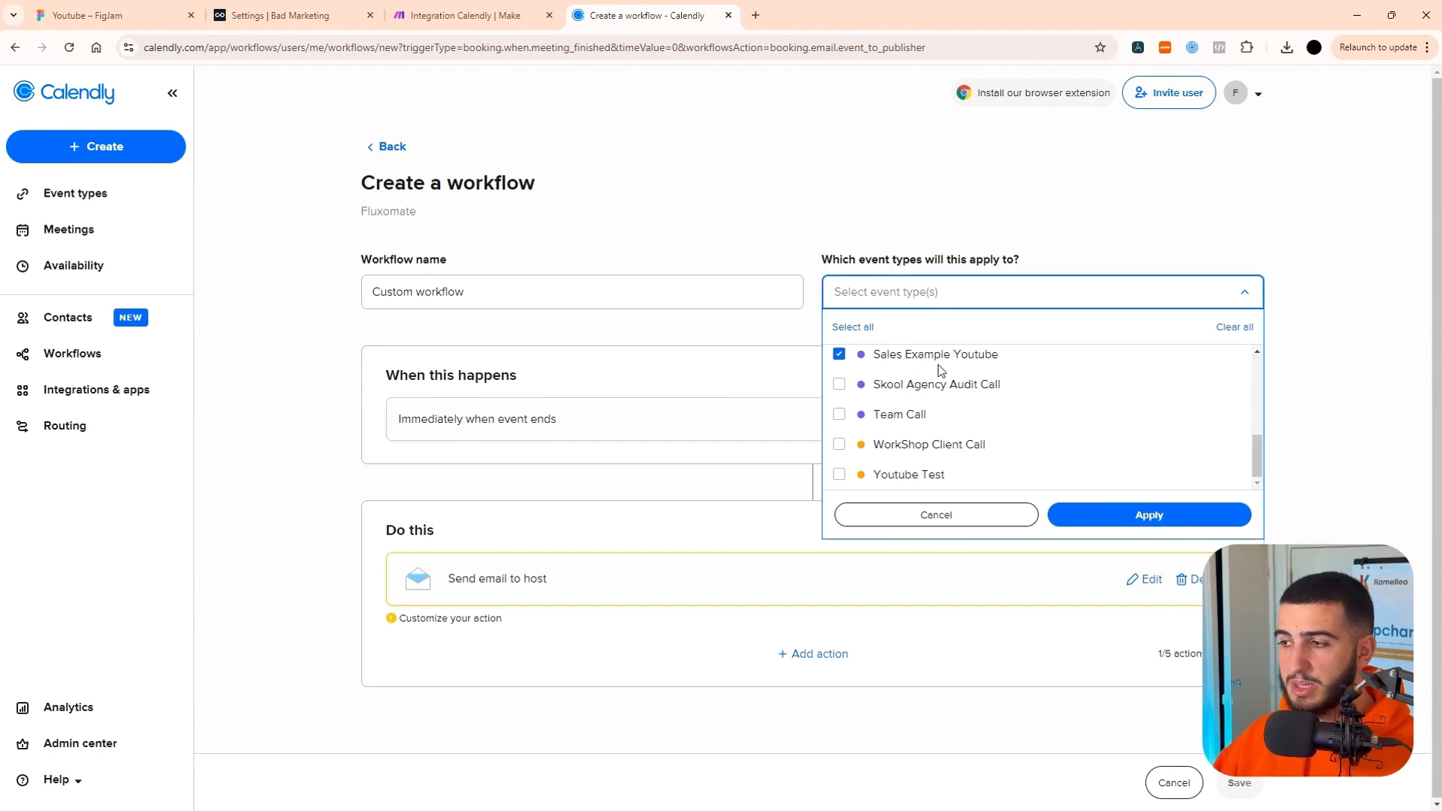
left_click(1138, 512)
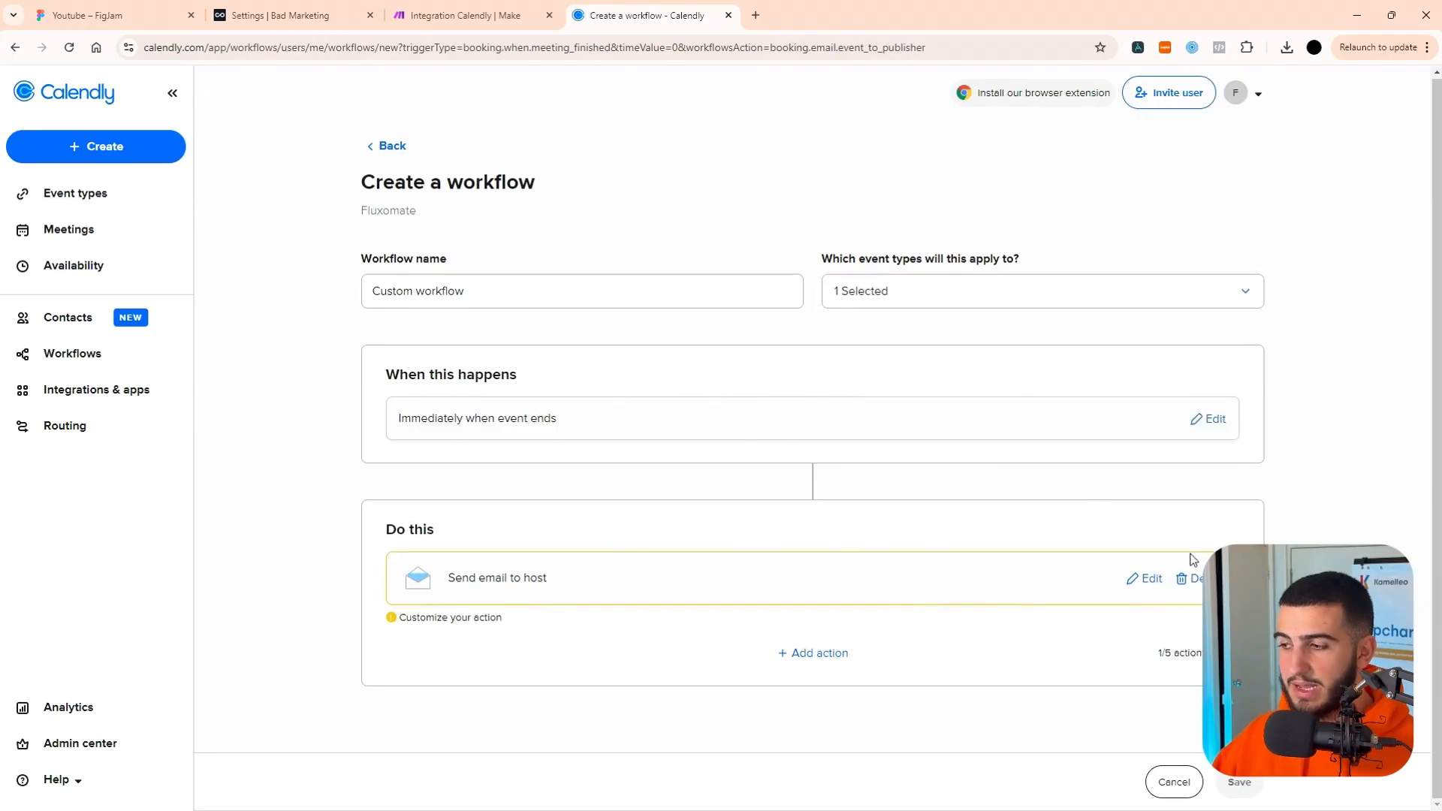
Edit the workflow's email-to-host action and enter "Event Finished" as its subject.
left_click(1143, 580)
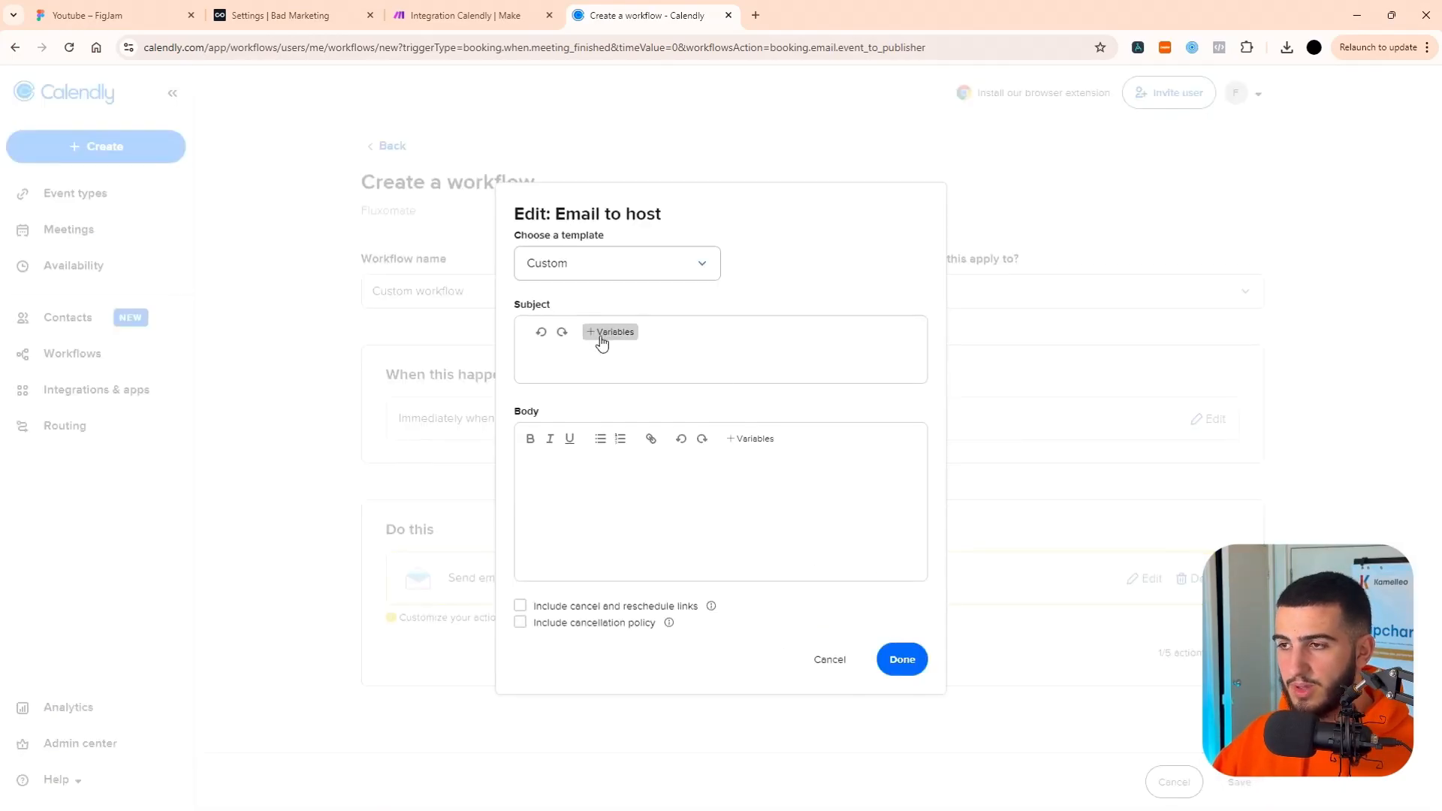
left_click(601, 333)
key("Escape")
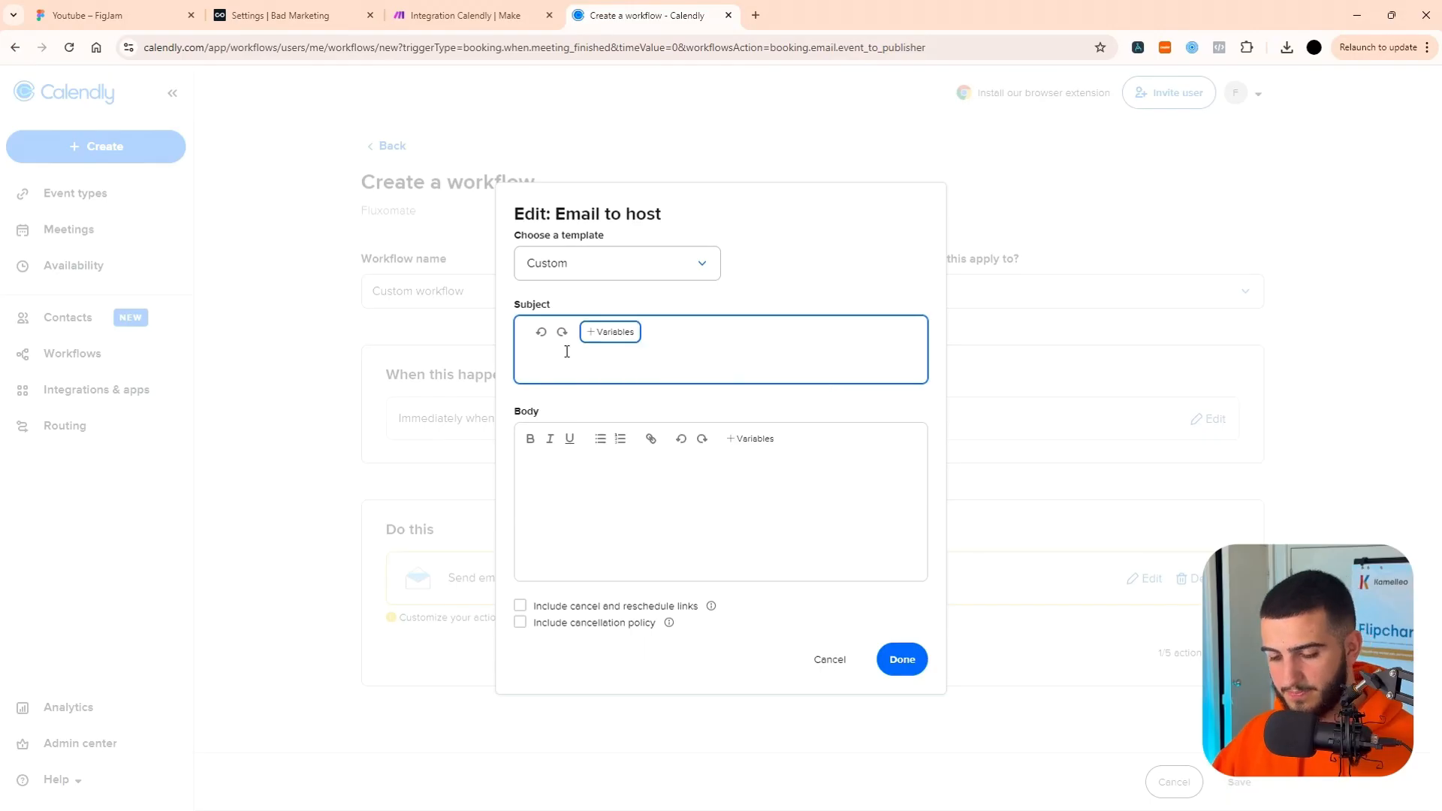
left_click(567, 351)
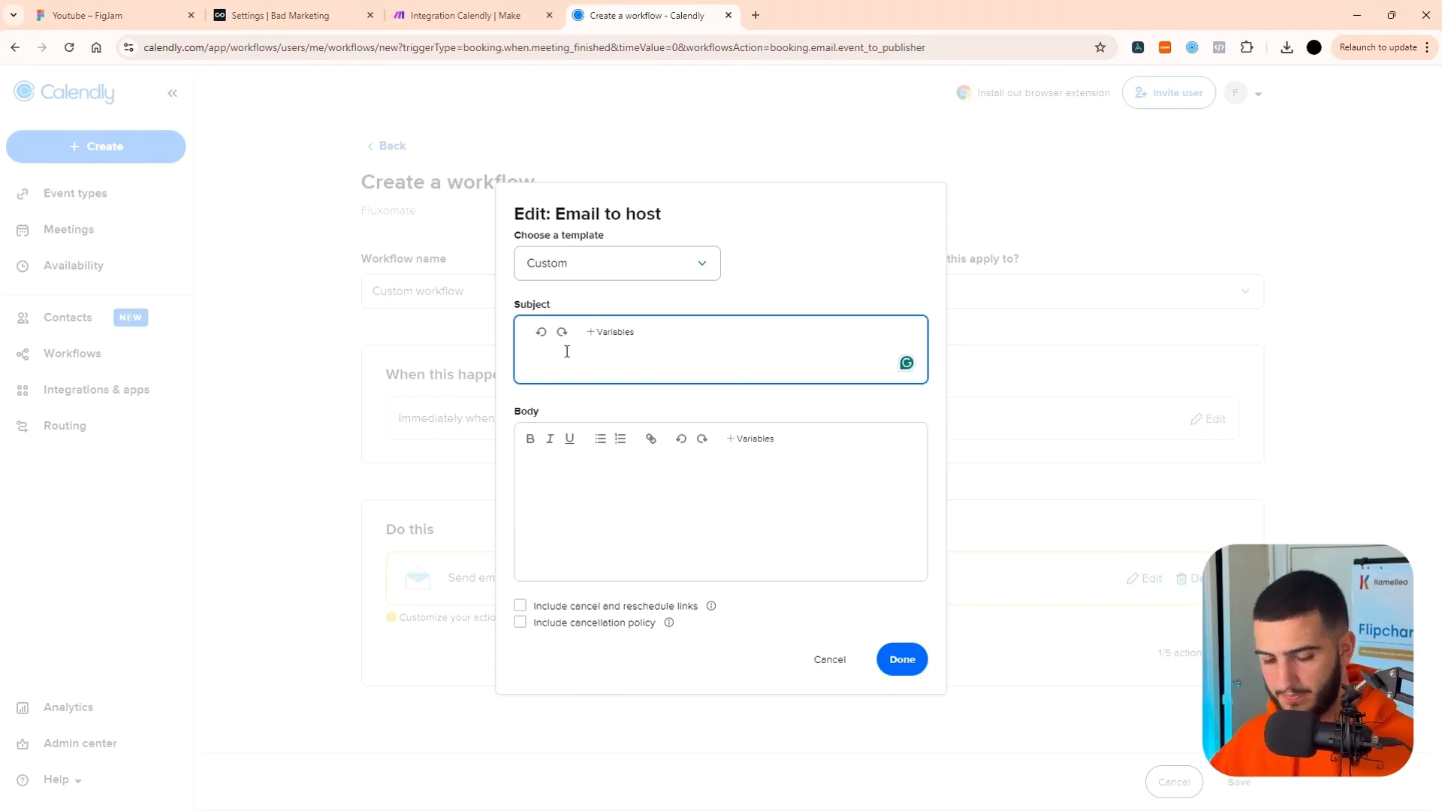
type("Event Finished")
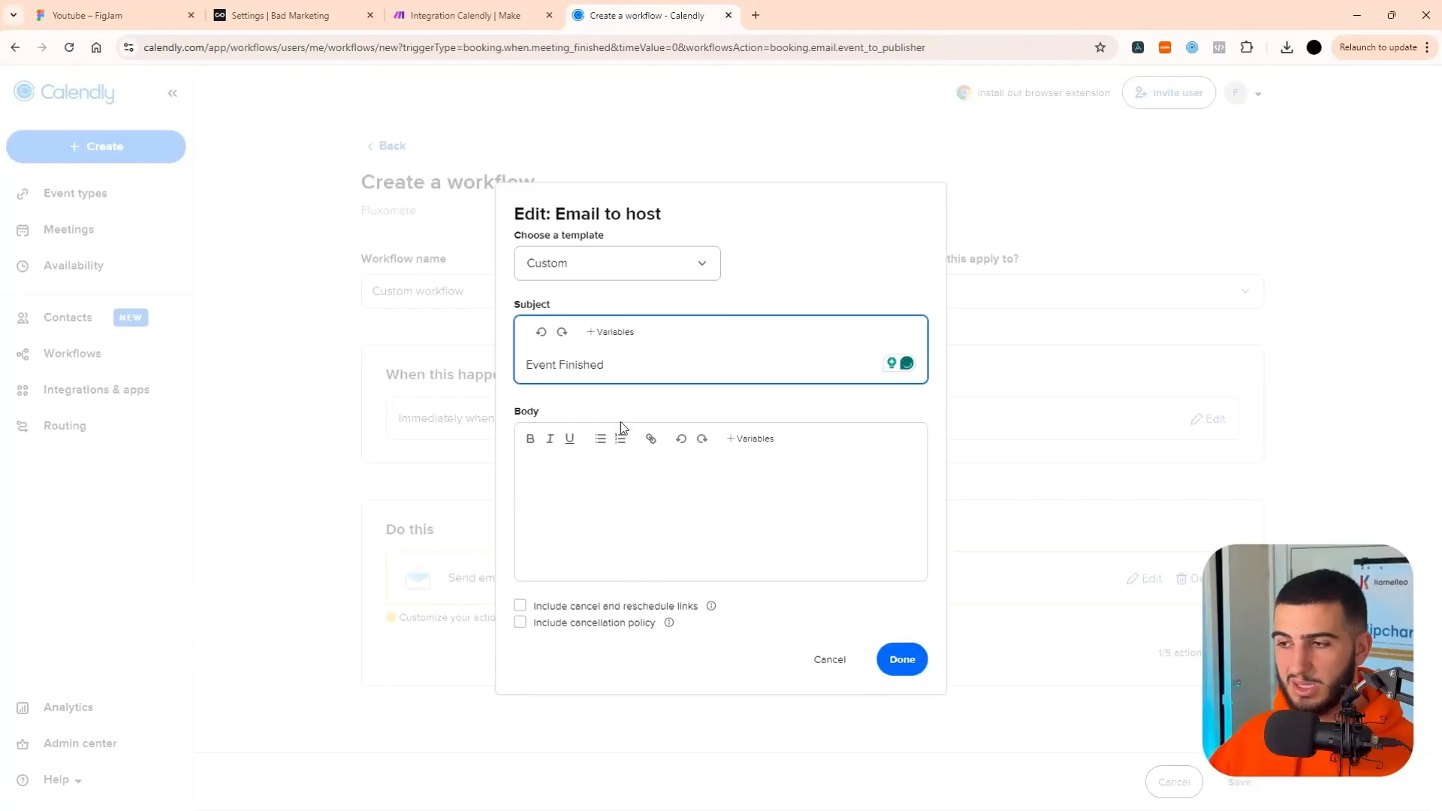
Begin the email body with the line "Lead email:" followed by the Invitee Email variable.
left_click(642, 467)
type("E")
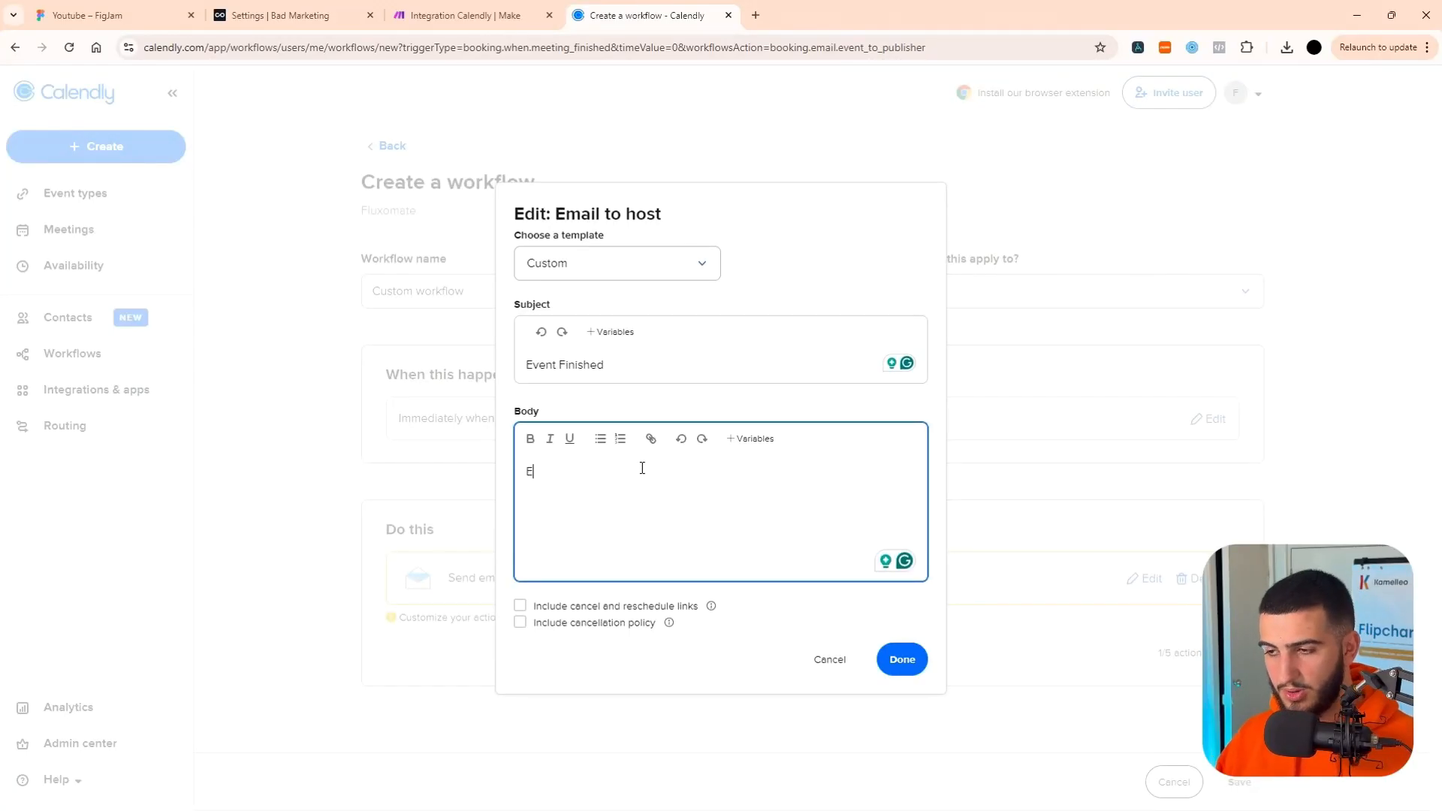
type("ma")
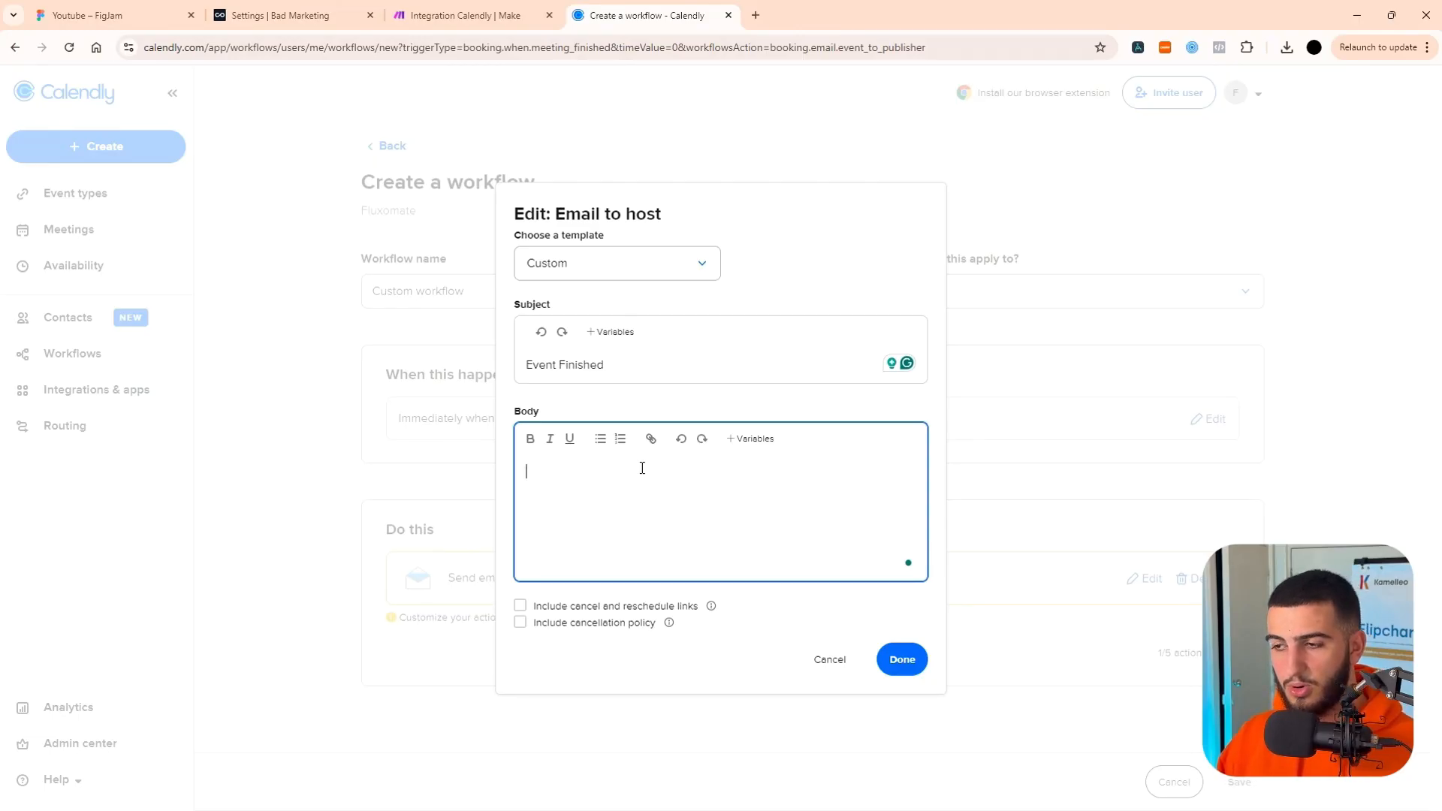
type("ail:")
left_click(744, 440)
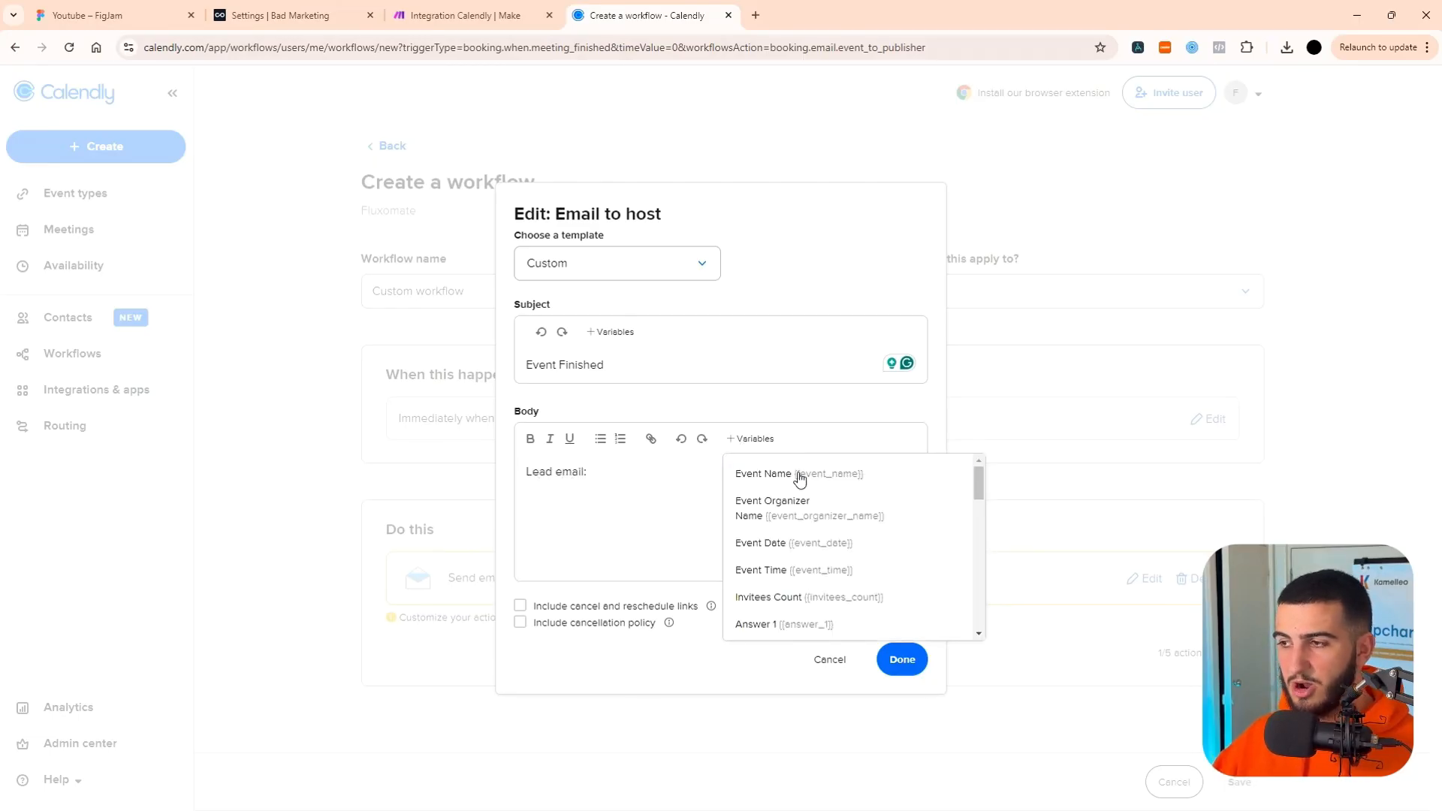
scroll(826, 511, "down", 1)
scroll(826, 525, "down", 5)
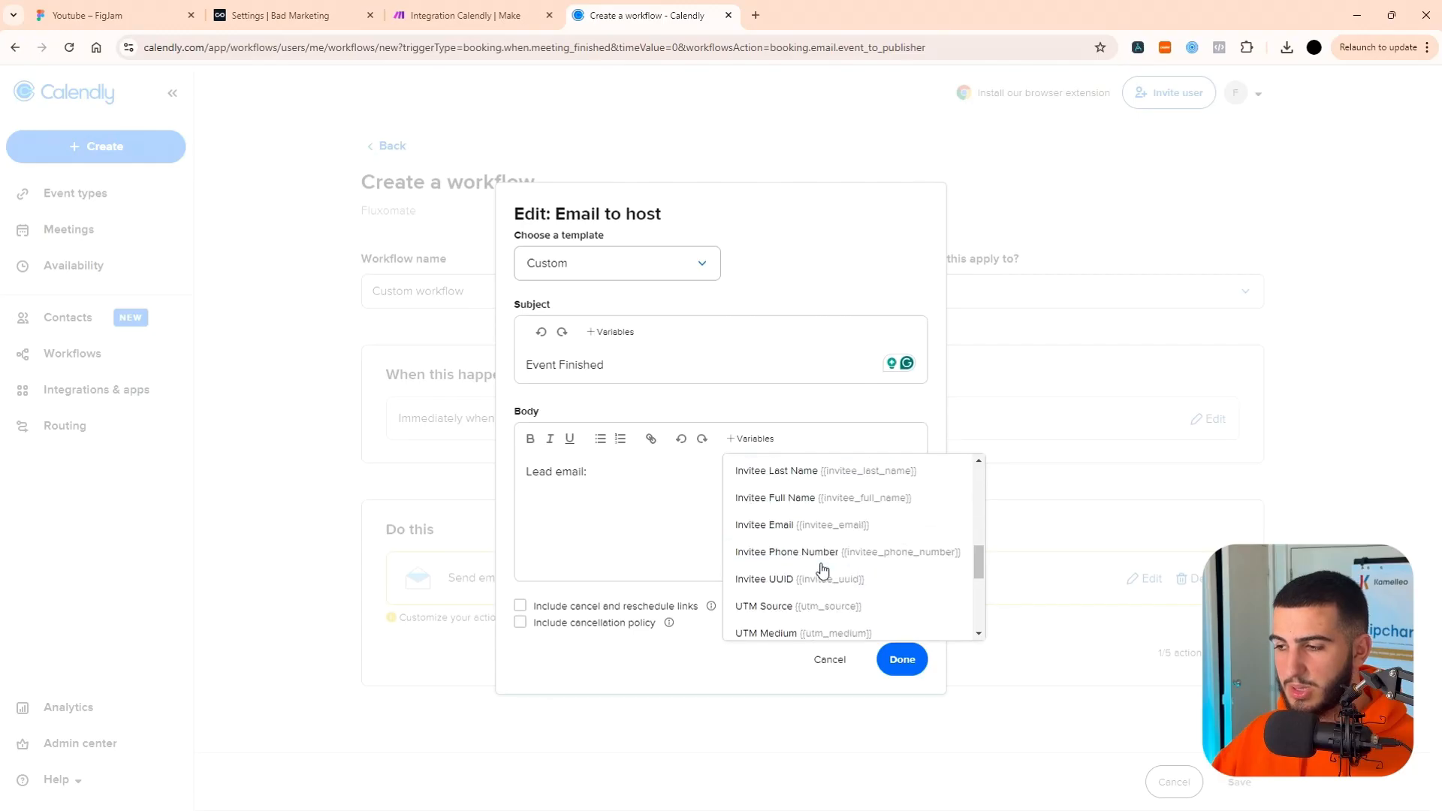
left_click(811, 525)
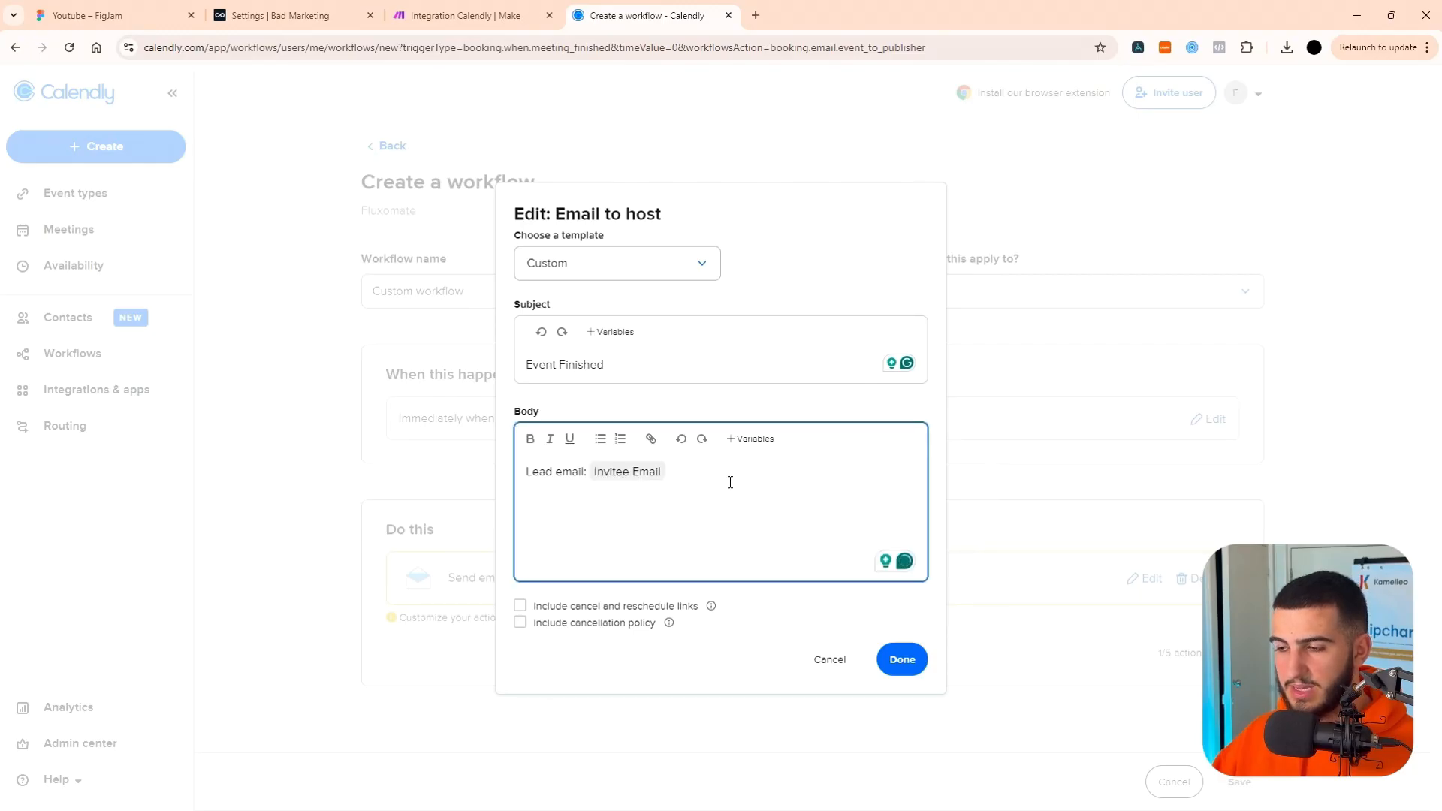
Add a second body line "Event Name:" followed by the Event Name variable.
type("Event")
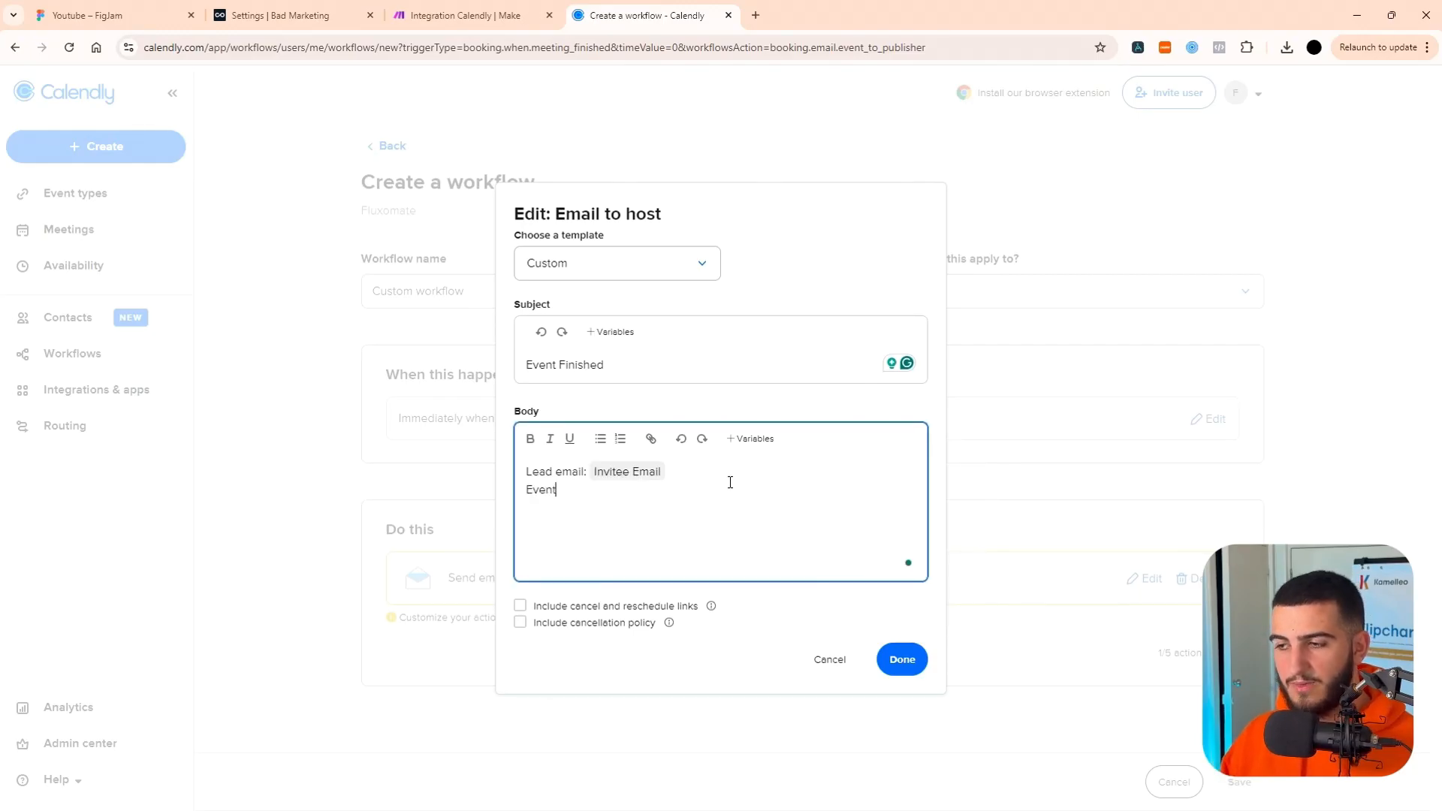
type(" Name:")
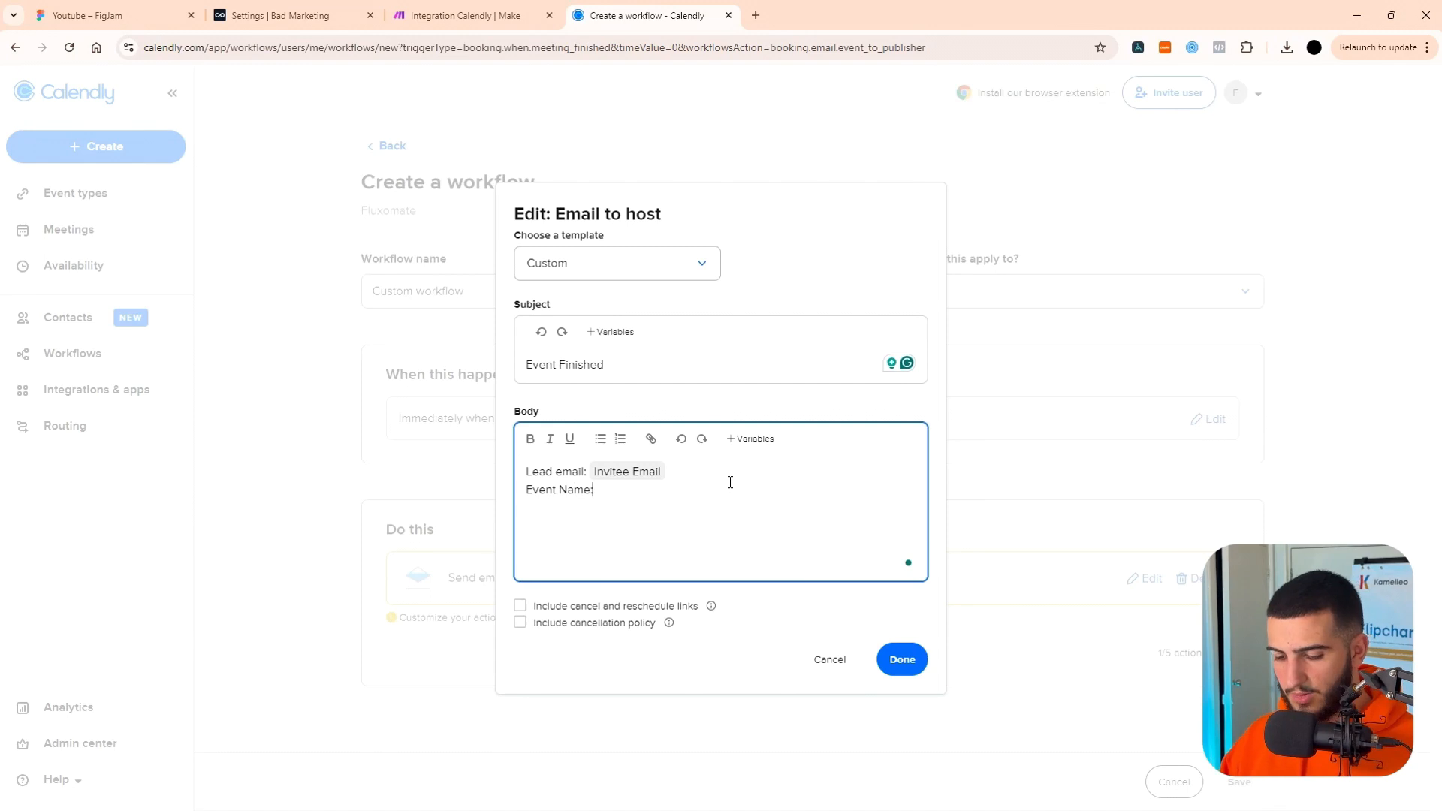
left_click(753, 443)
scroll(779, 499, "down", 2)
scroll(796, 498, "up", 2)
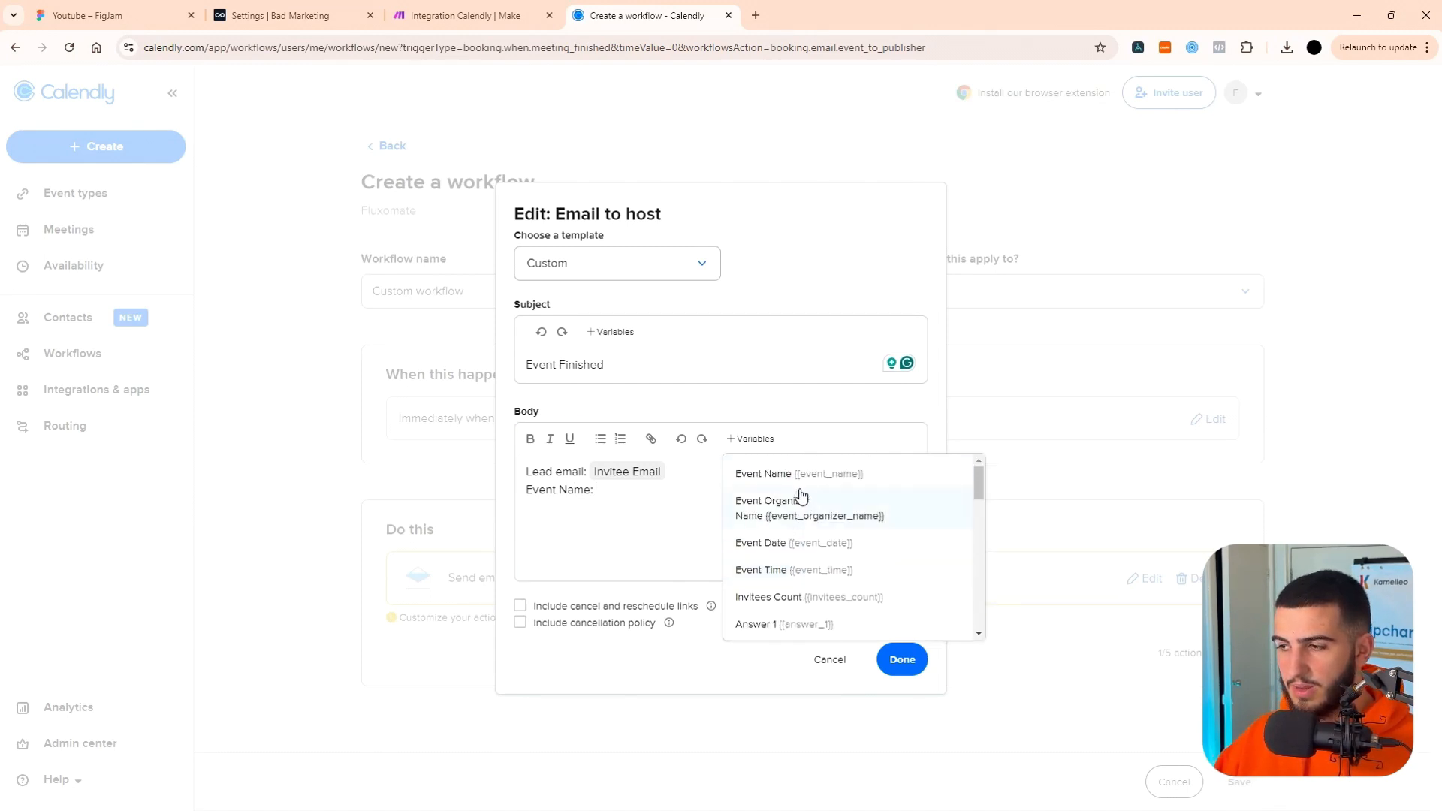
left_click(799, 474)
left_click(621, 677)
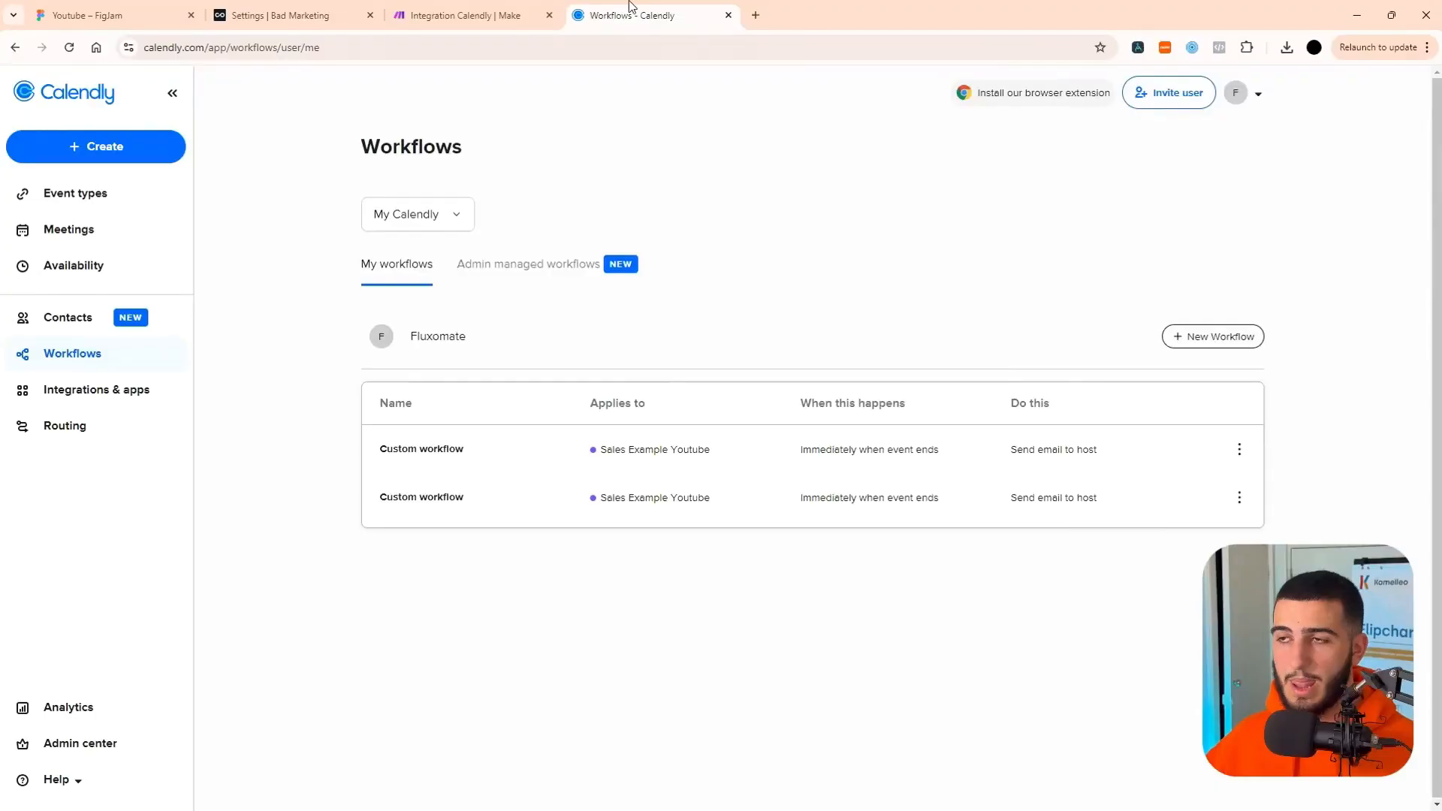
Switch to Make and back to Calendly, and review the saved workflow's trigger and its email action.
left_click(464, 21)
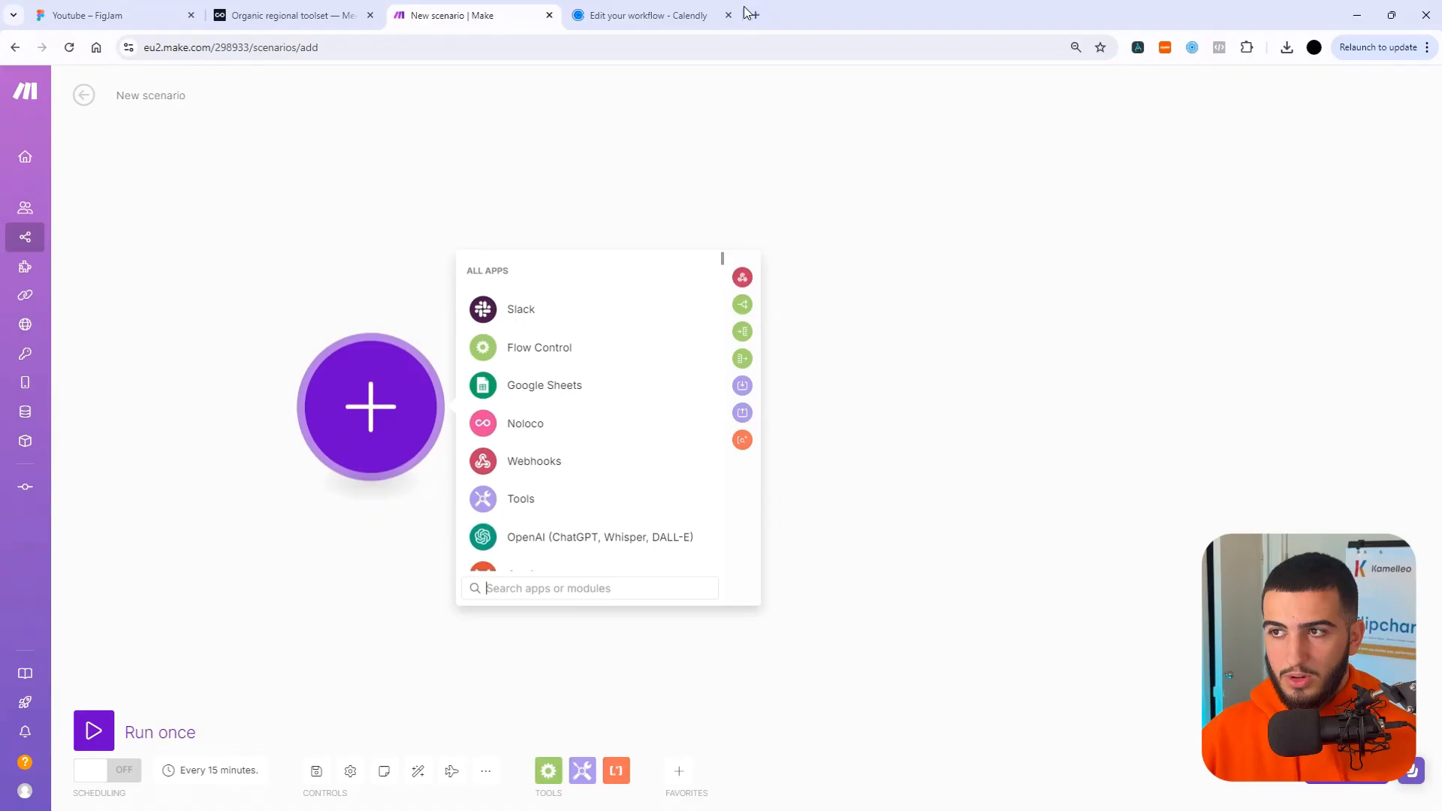
left_click(650, 15)
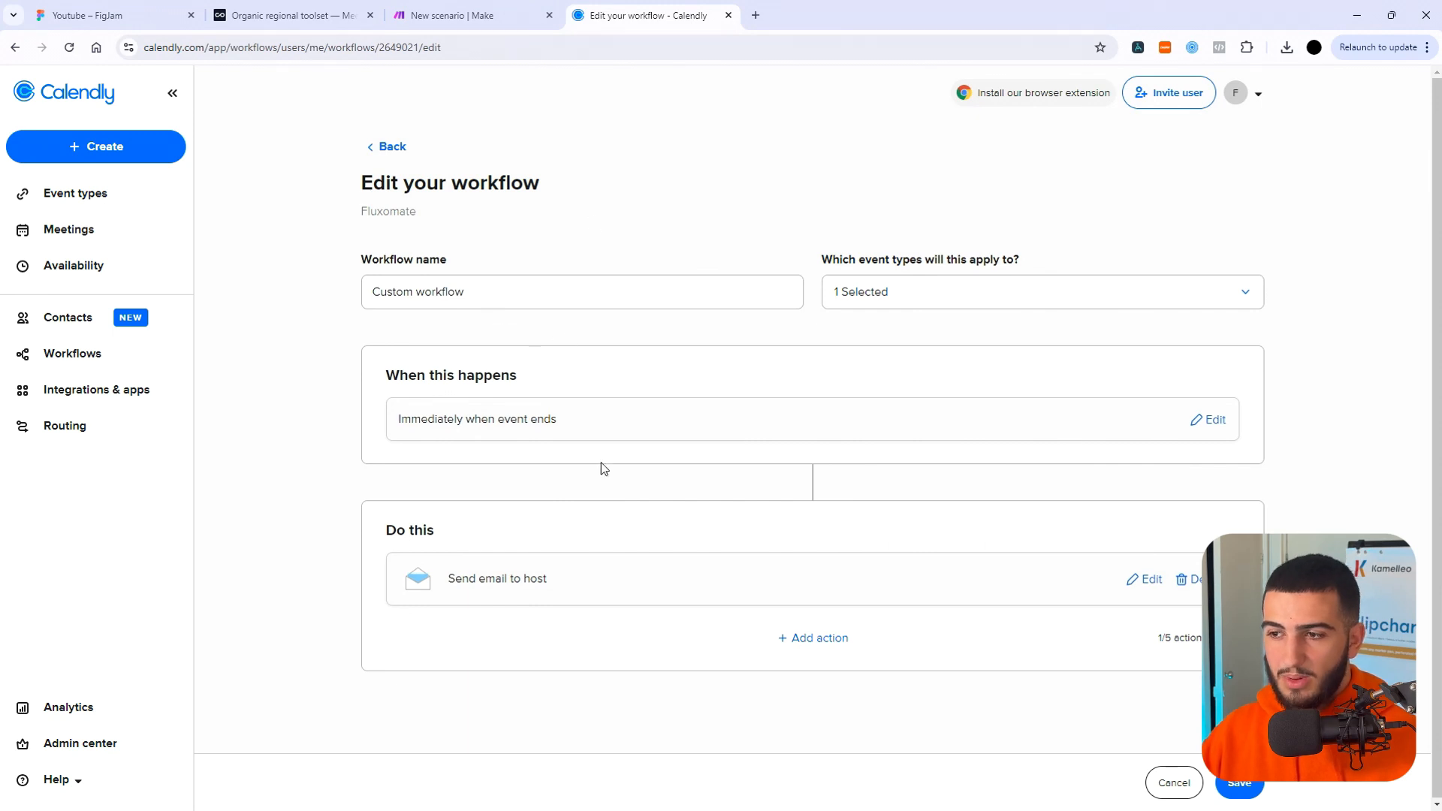
left_click_drag(419, 416, 578, 419)
left_click_drag(455, 578, 548, 577)
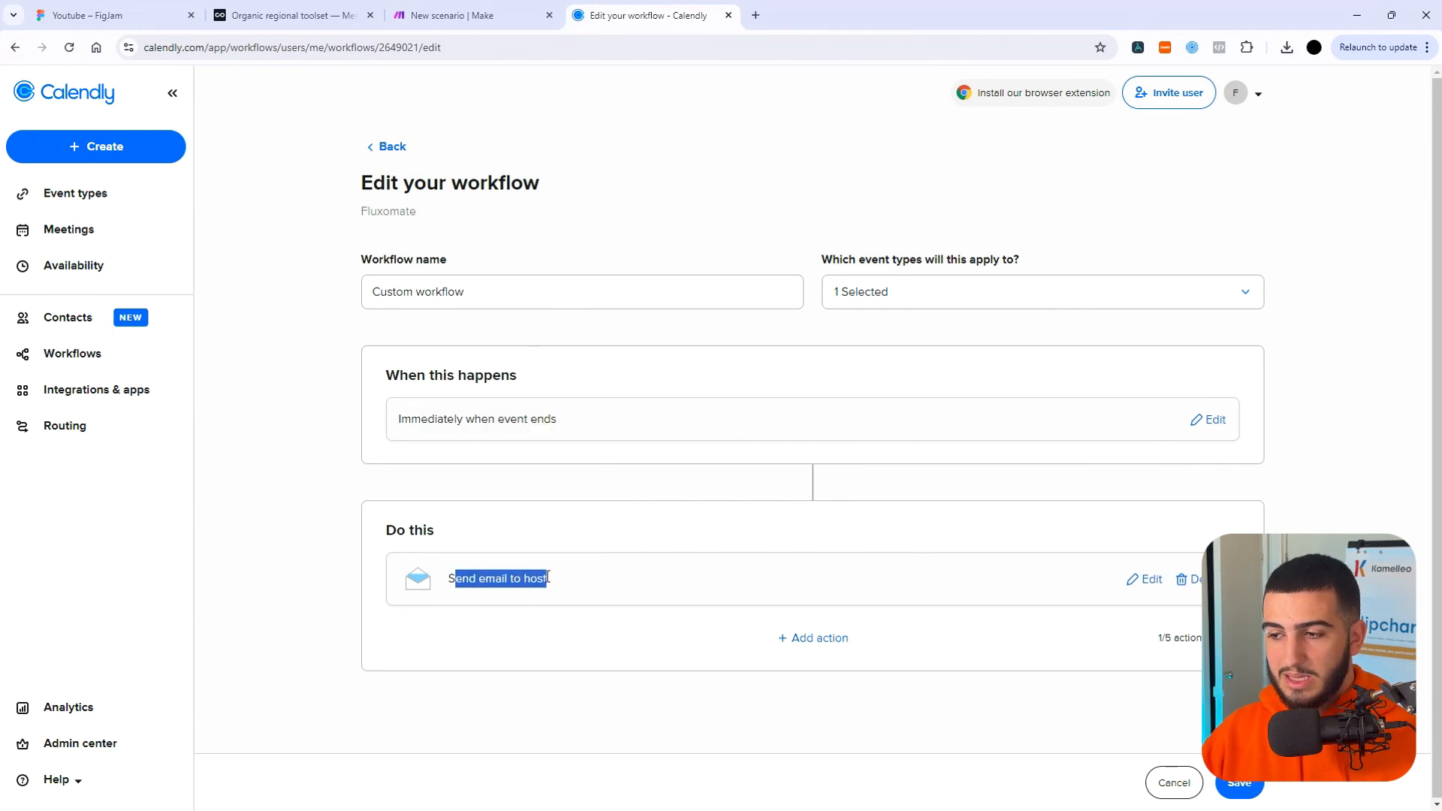
Switch to Make and add the Gmail Watch Emails trigger as the new scenario's first module.
left_click(432, 10)
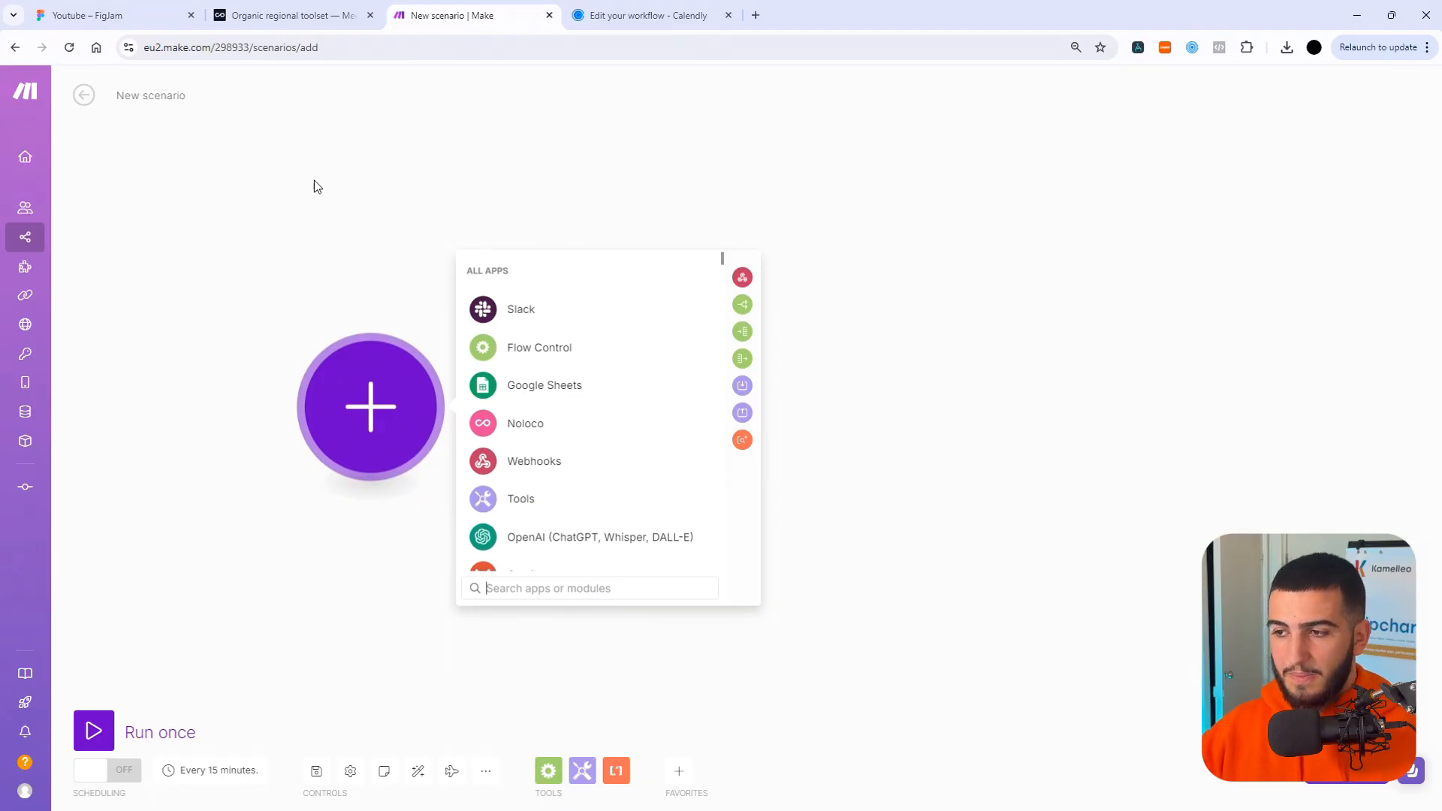
scroll(531, 460, "down", 2)
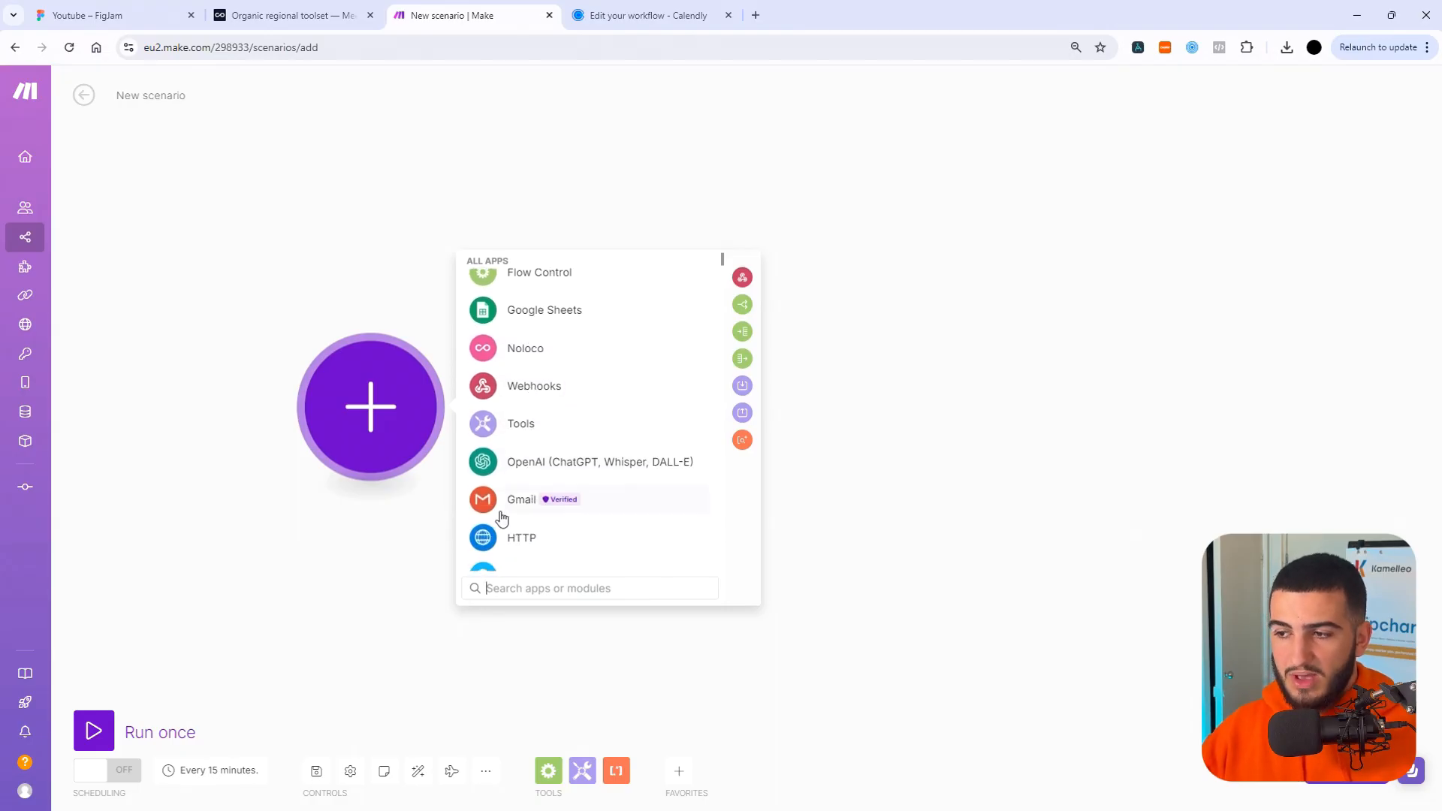
left_click(524, 501)
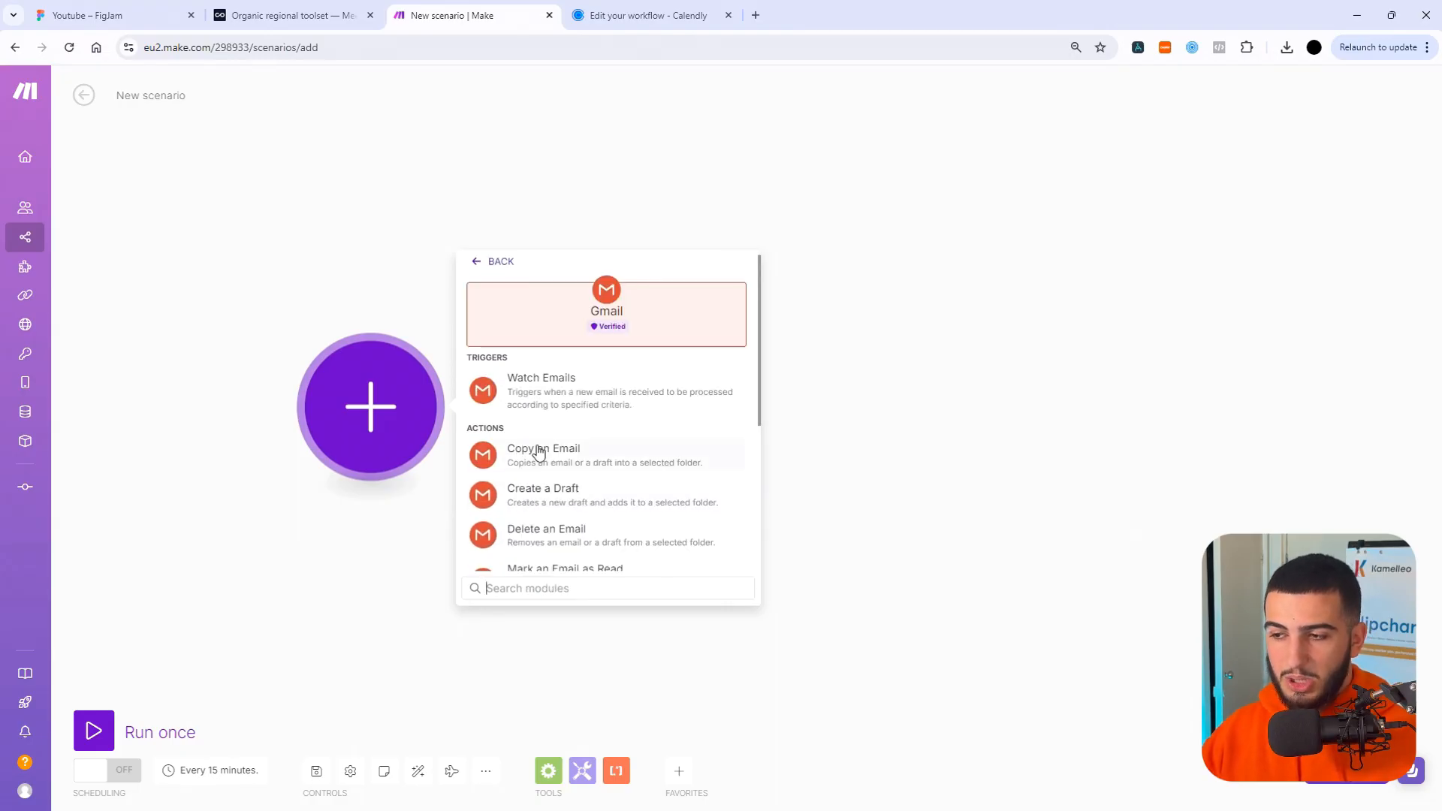
left_click(574, 395)
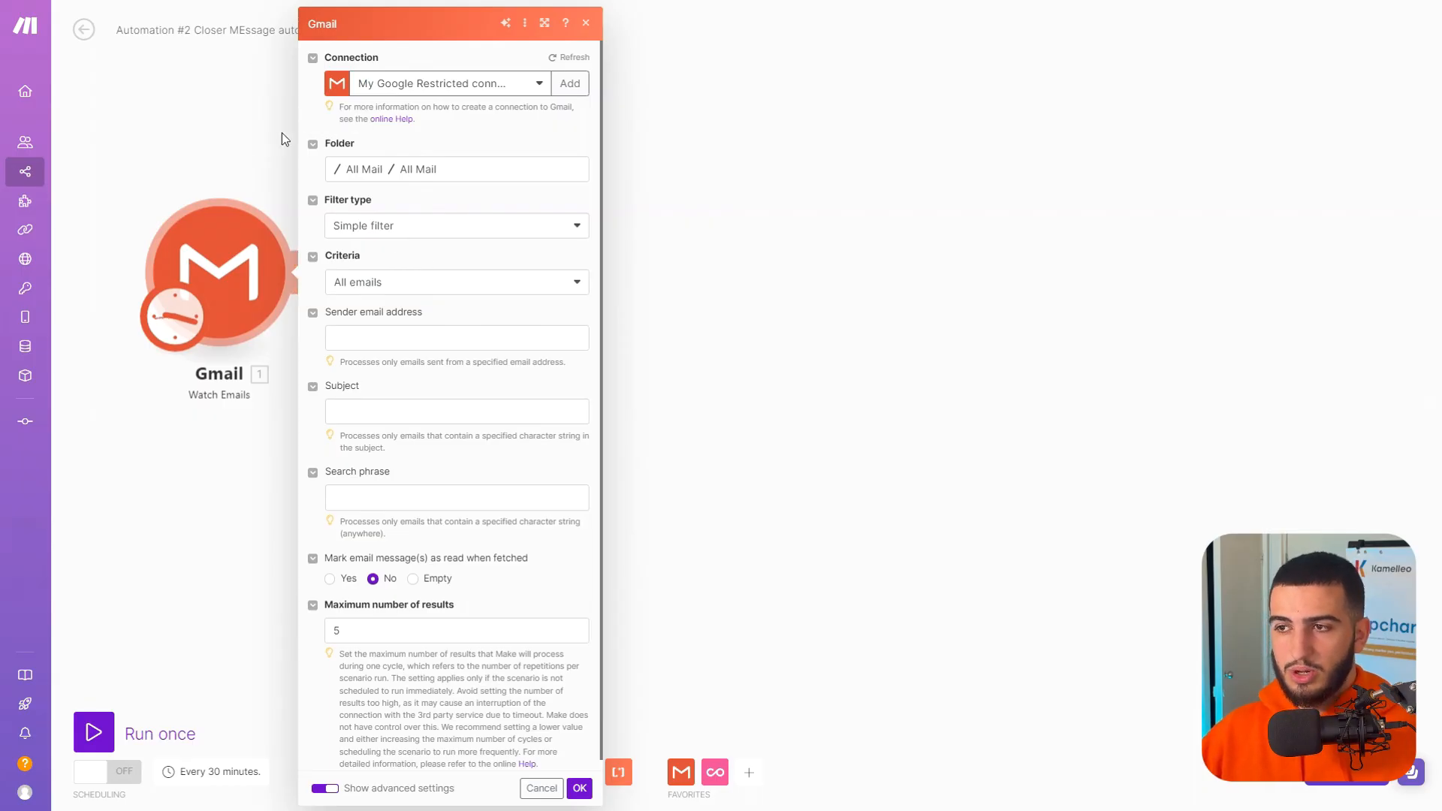
Choose the All Mail folder and the simple filter for the Gmail trigger, keeping the criteria at all emails.
left_click(418, 171)
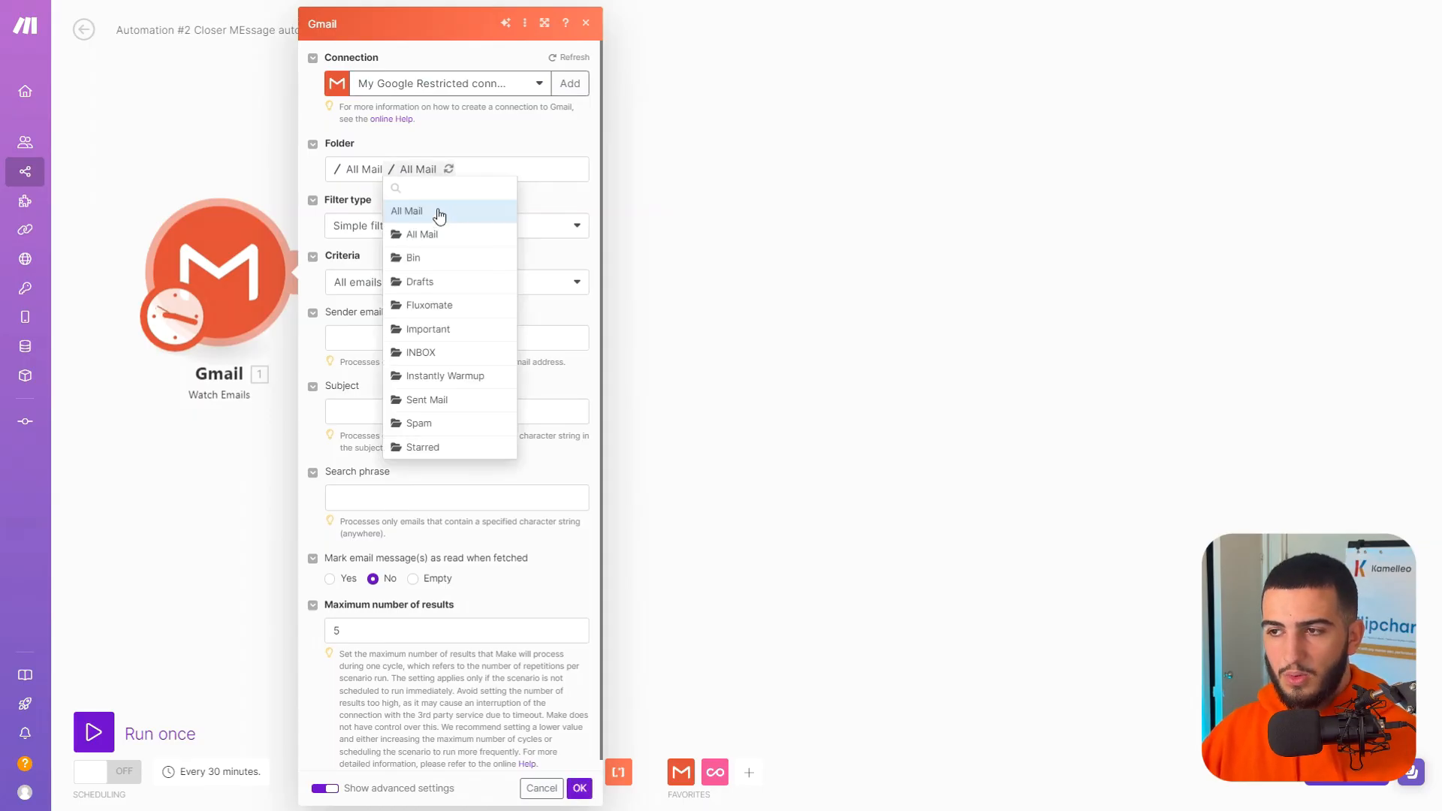
left_click(439, 212)
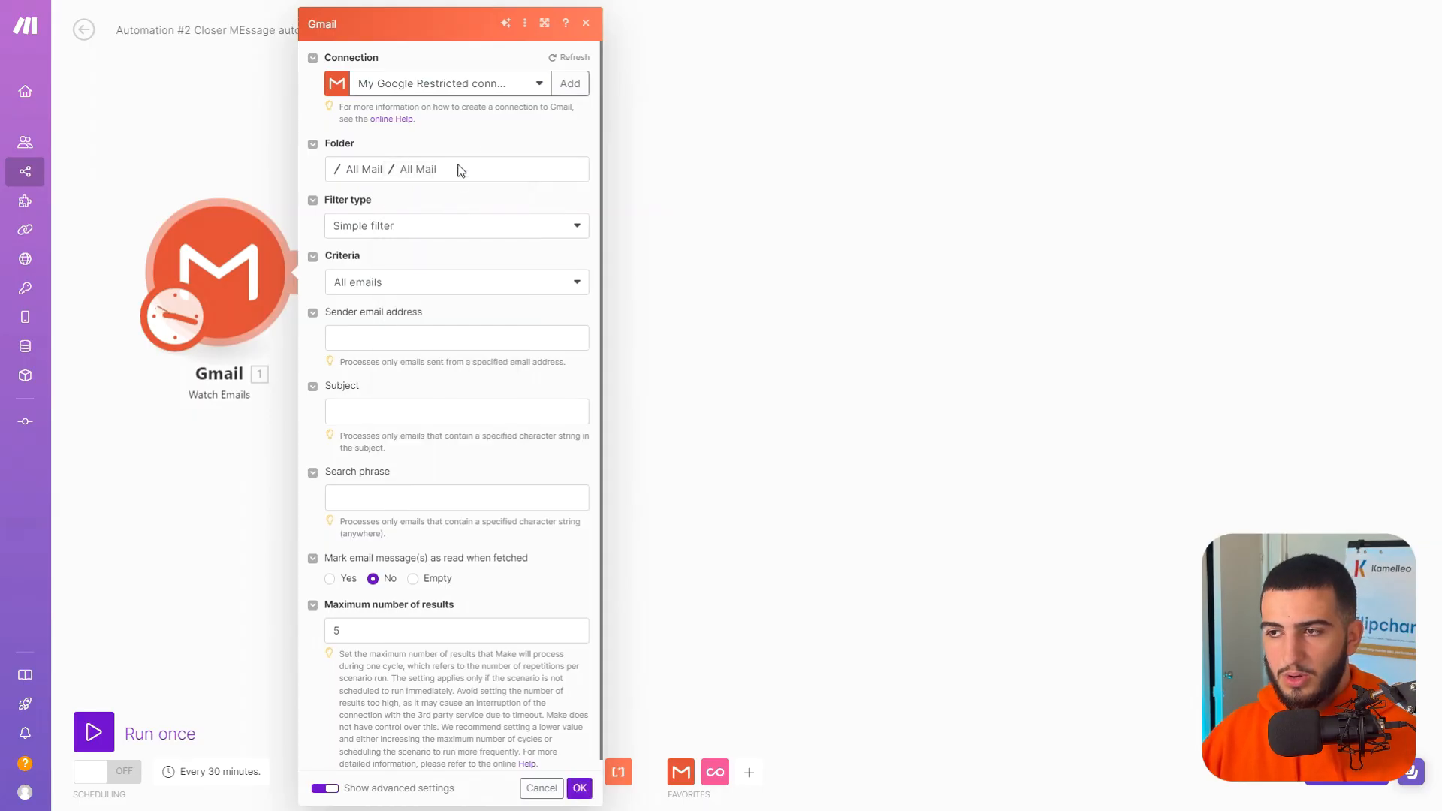
left_click(439, 226)
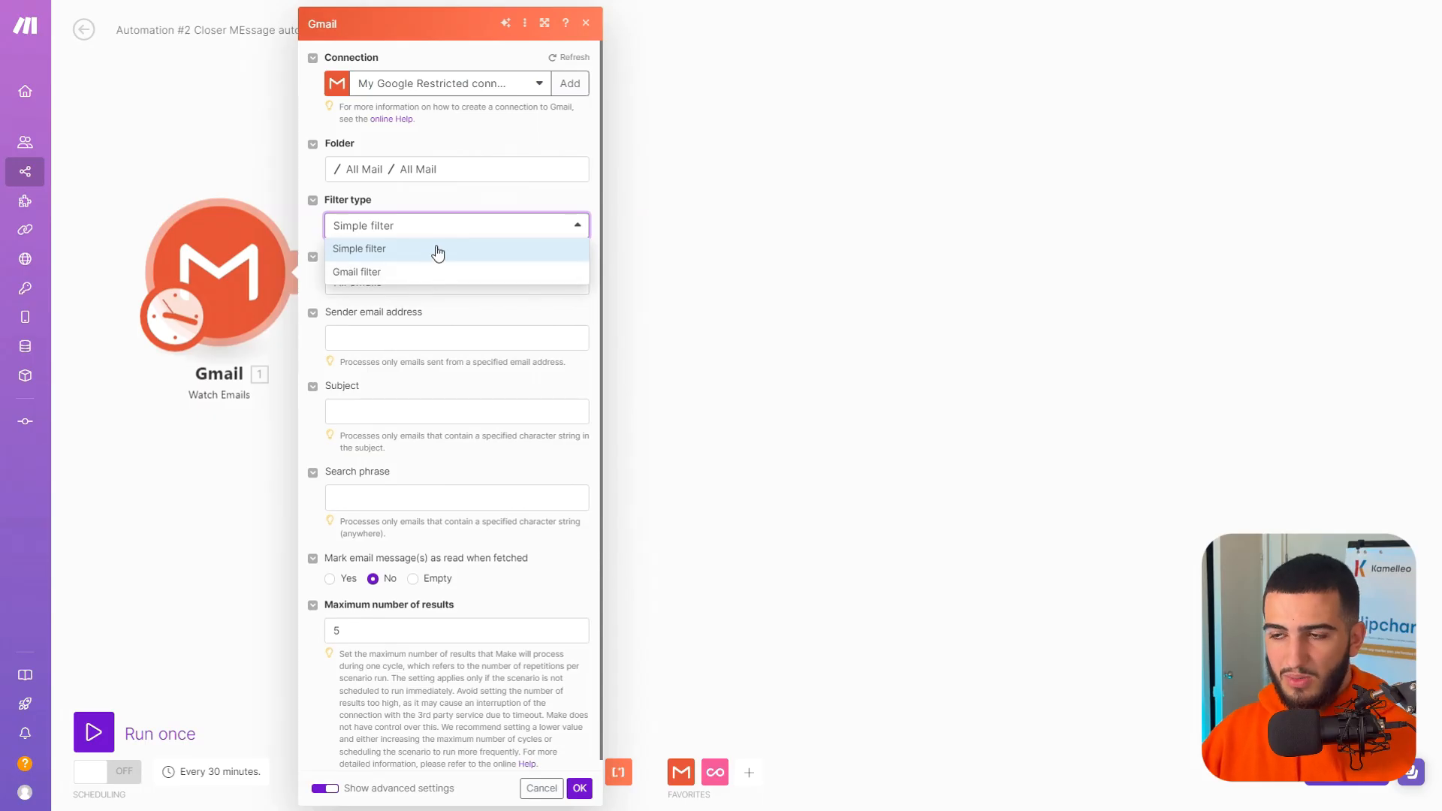
left_click(440, 250)
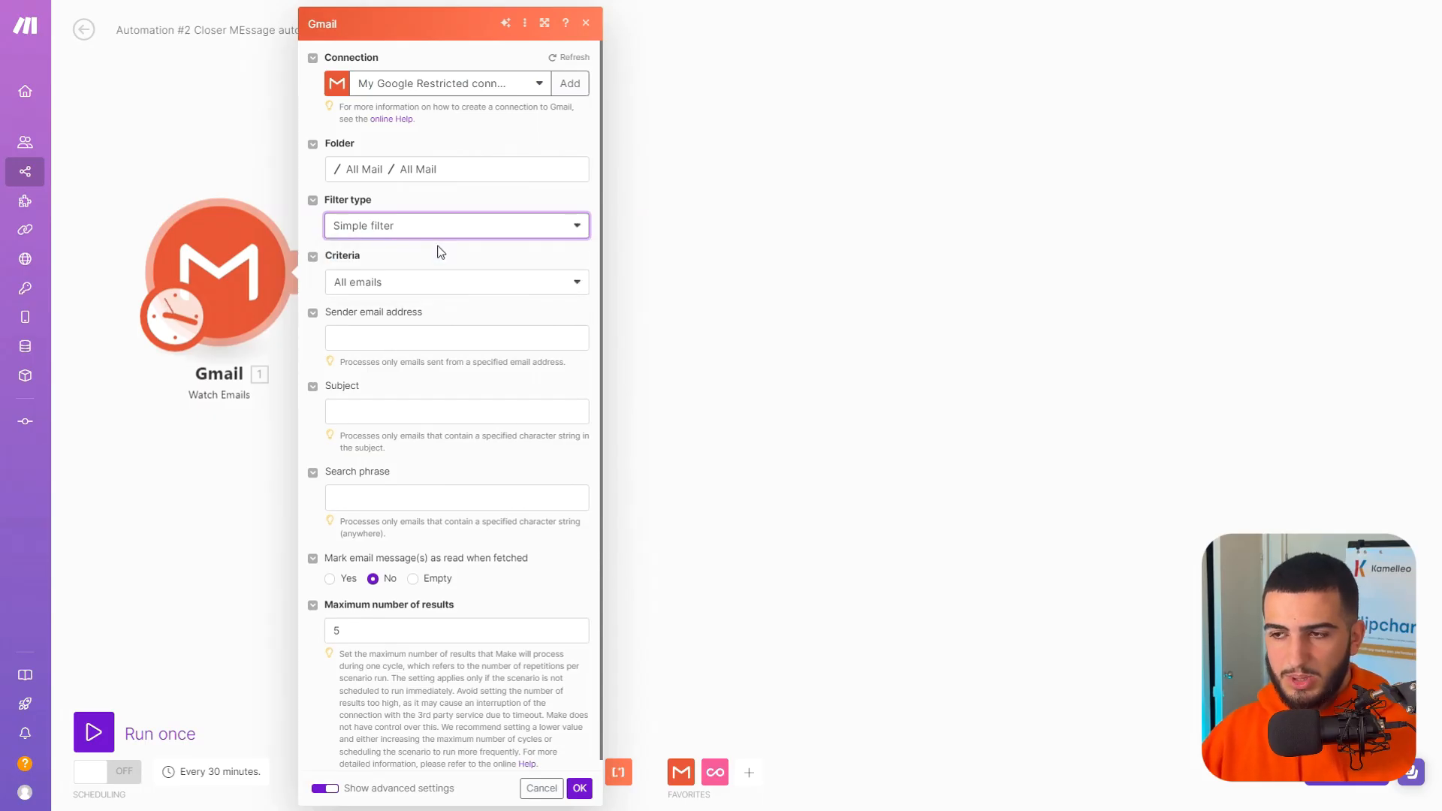
left_click(416, 286)
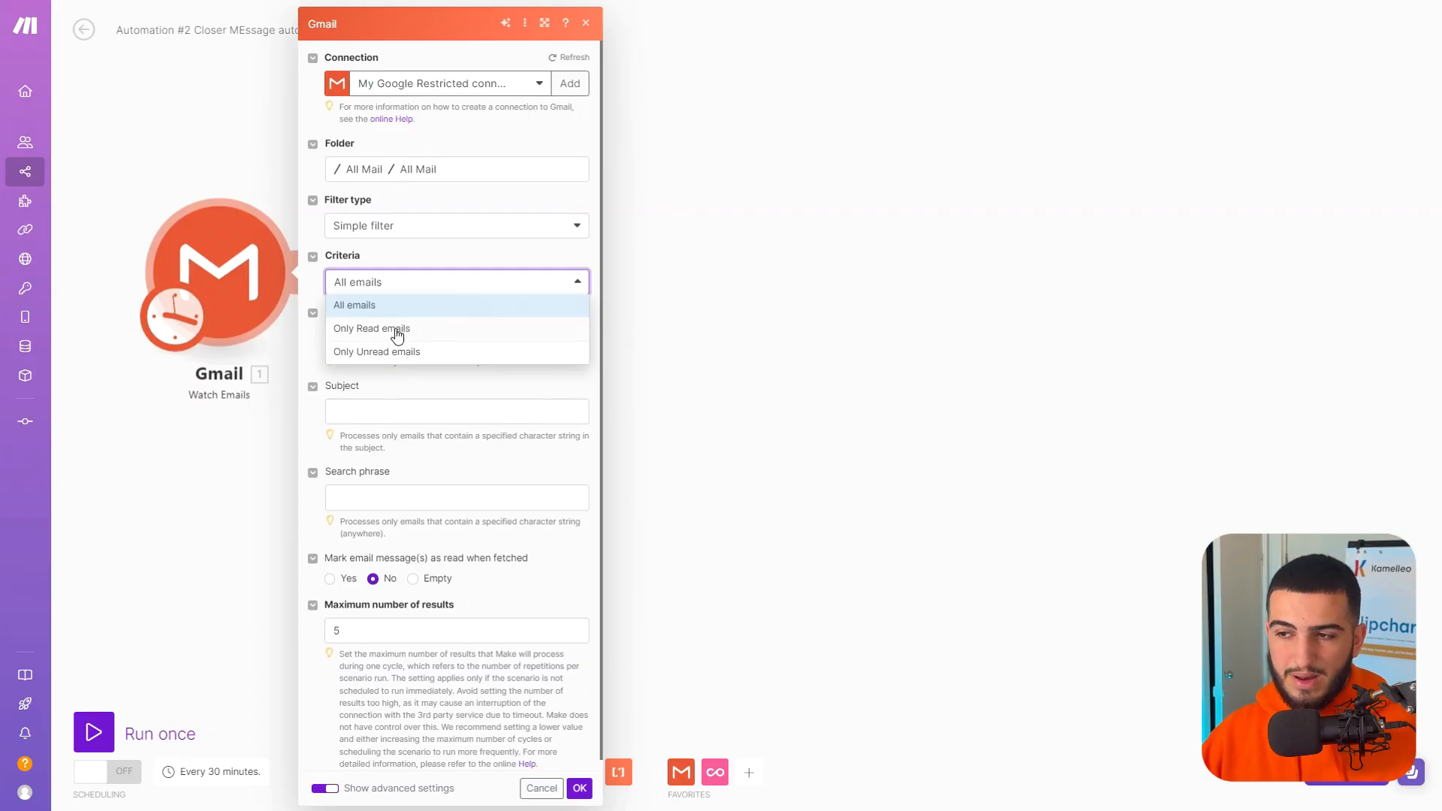
left_click(415, 265)
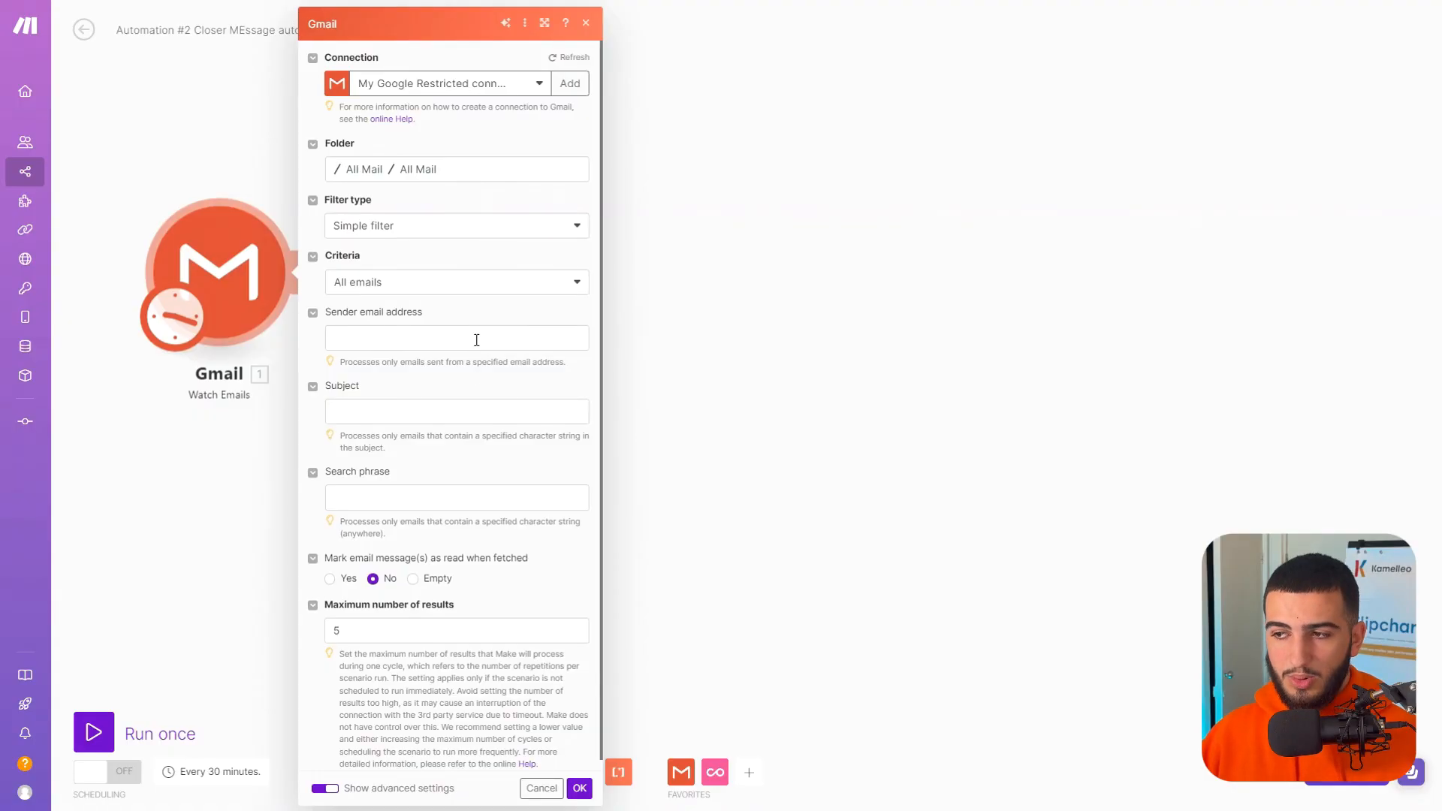
Limit the Gmail trigger to the host's sender email address and the subject "Event Finished", and save the module.
left_click(476, 340)
left_click(465, 398)
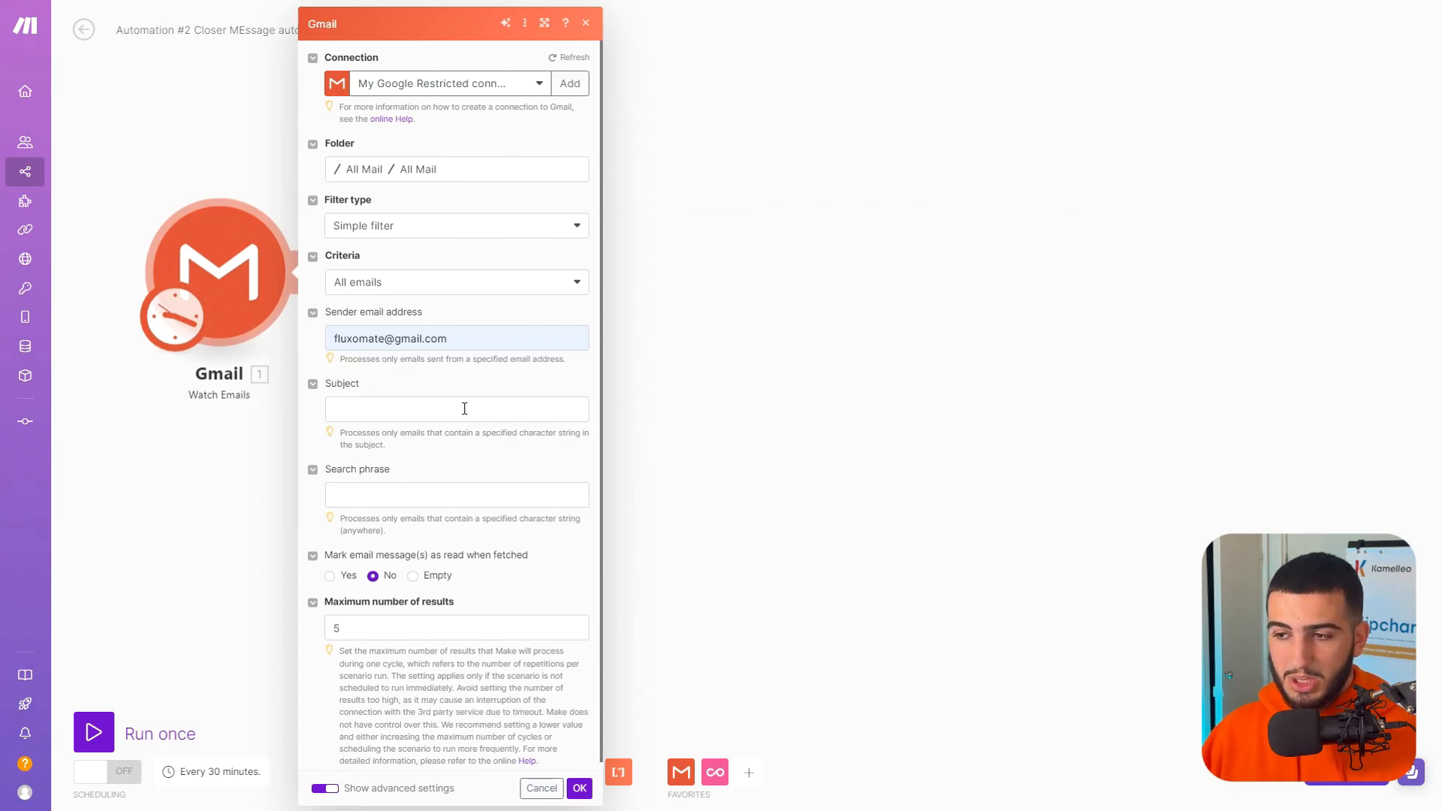
left_click(464, 408)
type("Event Finished")
scroll(448, 489, "down", 1)
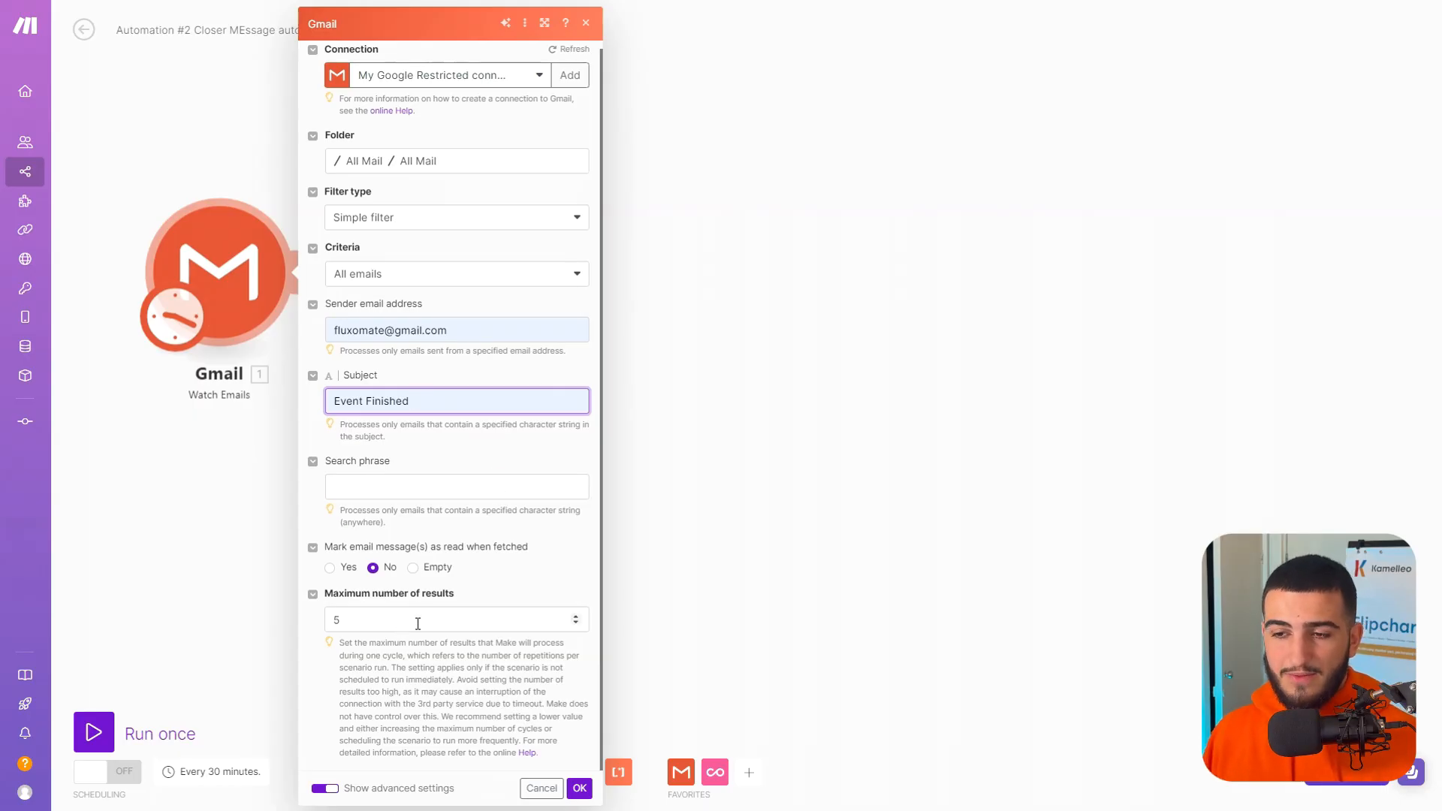
left_click(579, 788)
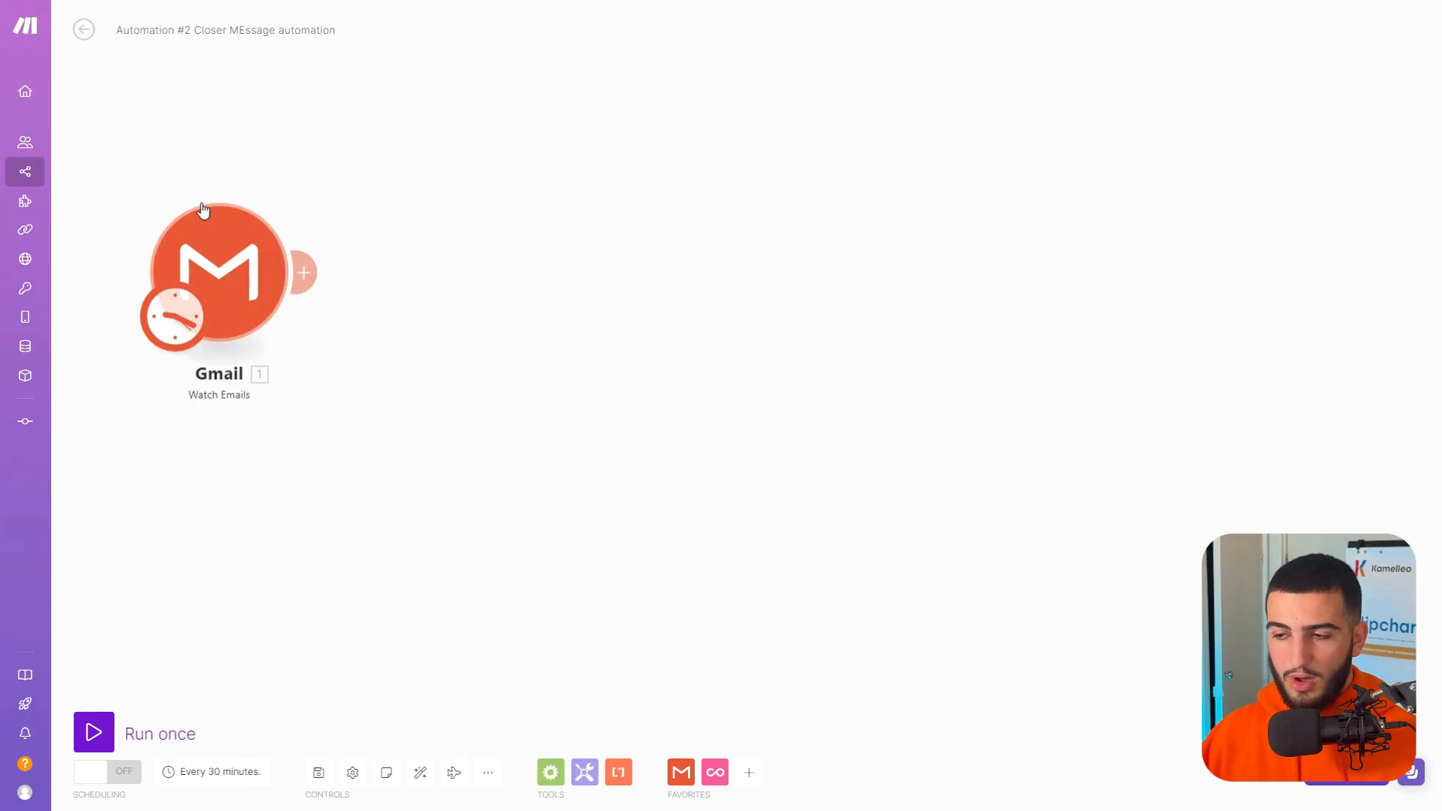
Confirm the Gmail trigger's schedule at regular intervals of 30 minutes and run only that module.
left_click(168, 292)
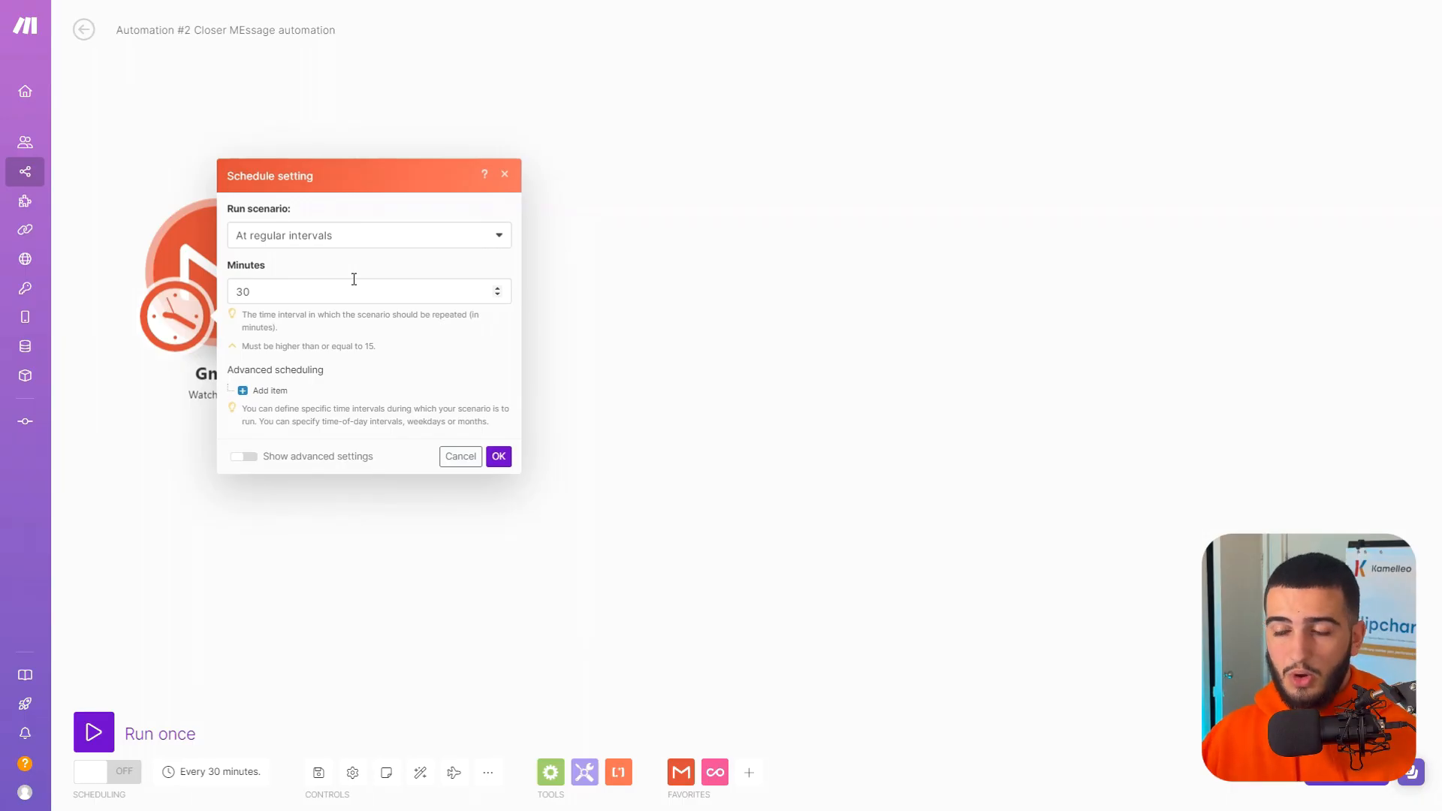
left_click(503, 460)
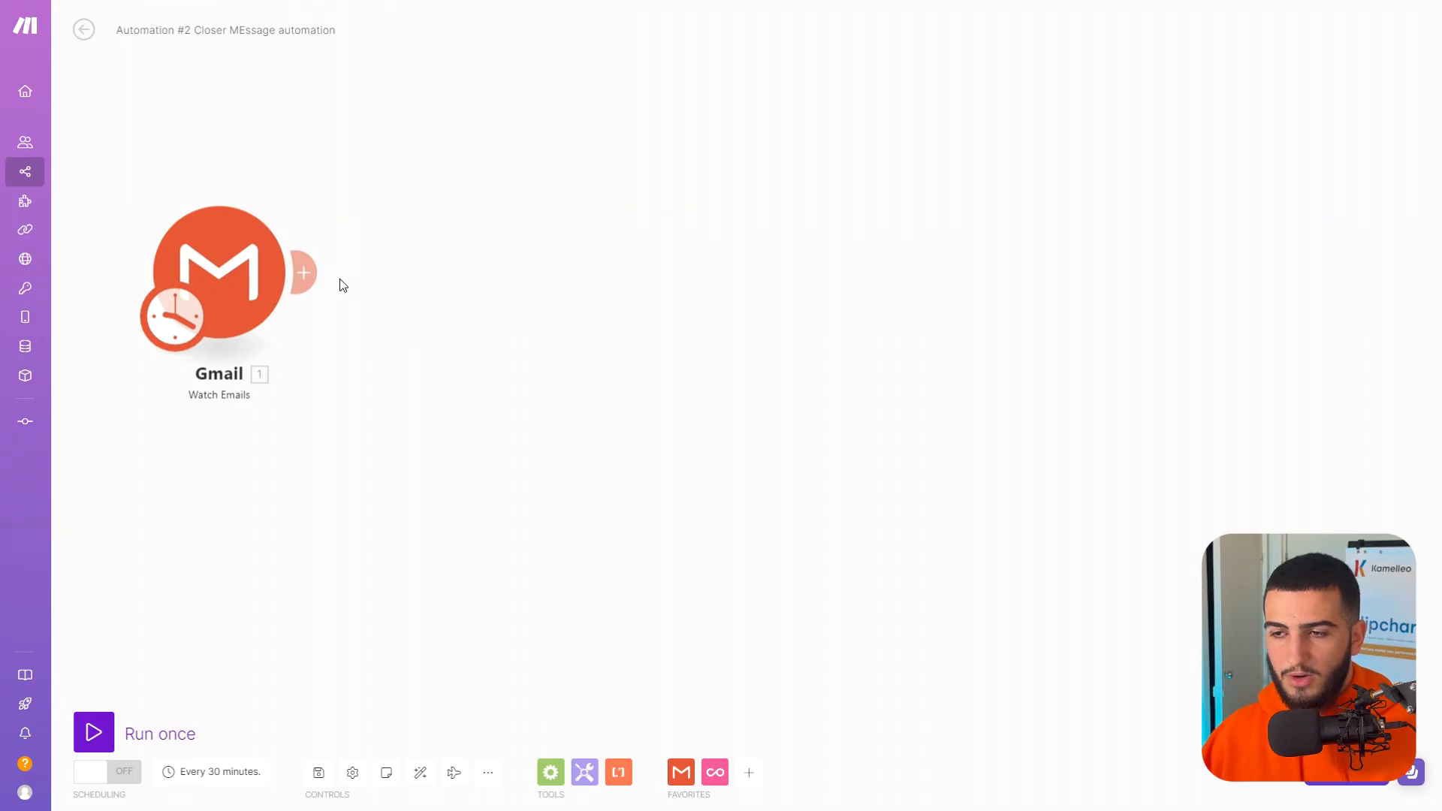
right_click(238, 270)
left_click(289, 299)
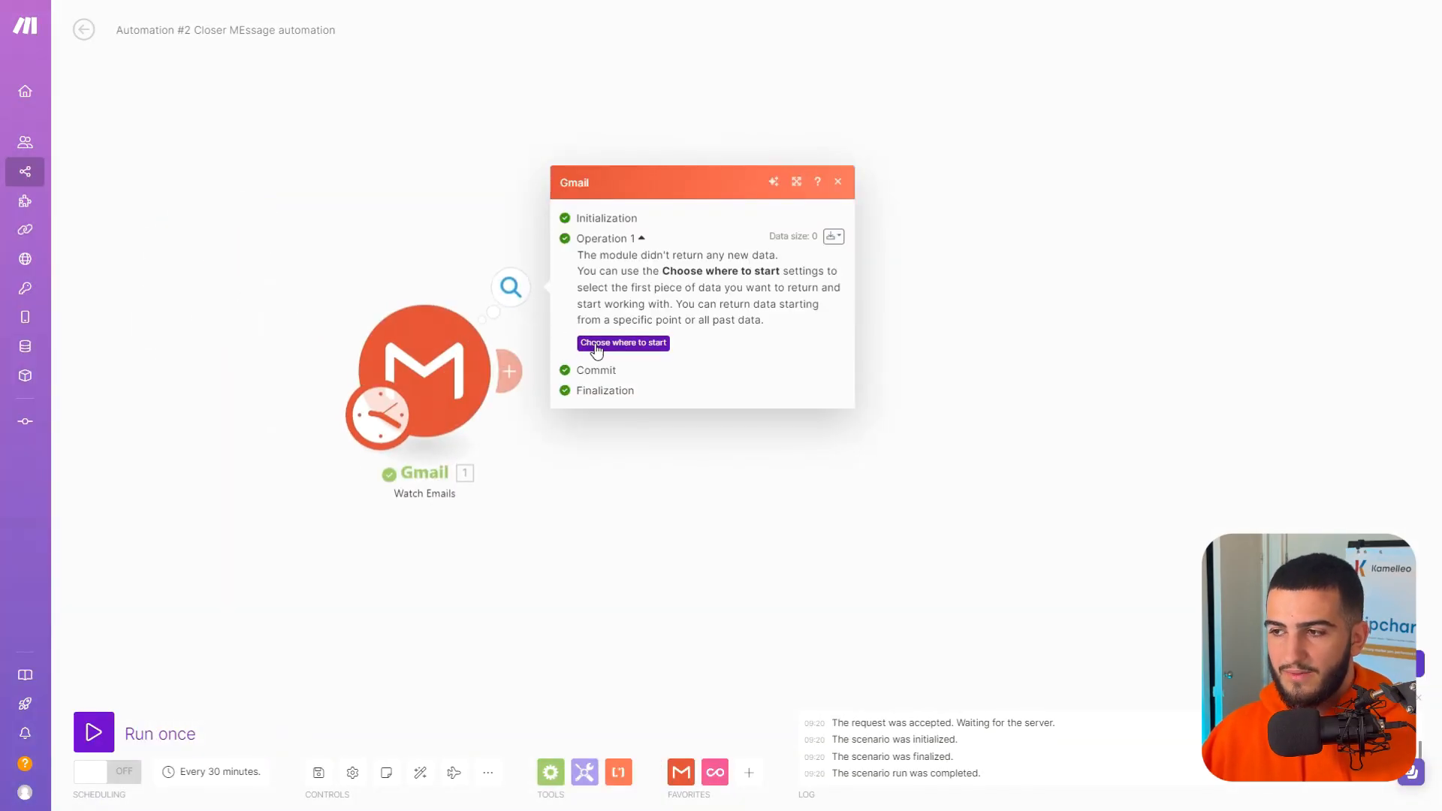
Set the Gmail trigger to start with emails received after 16 August 2024 and run only that module.
left_click(601, 344)
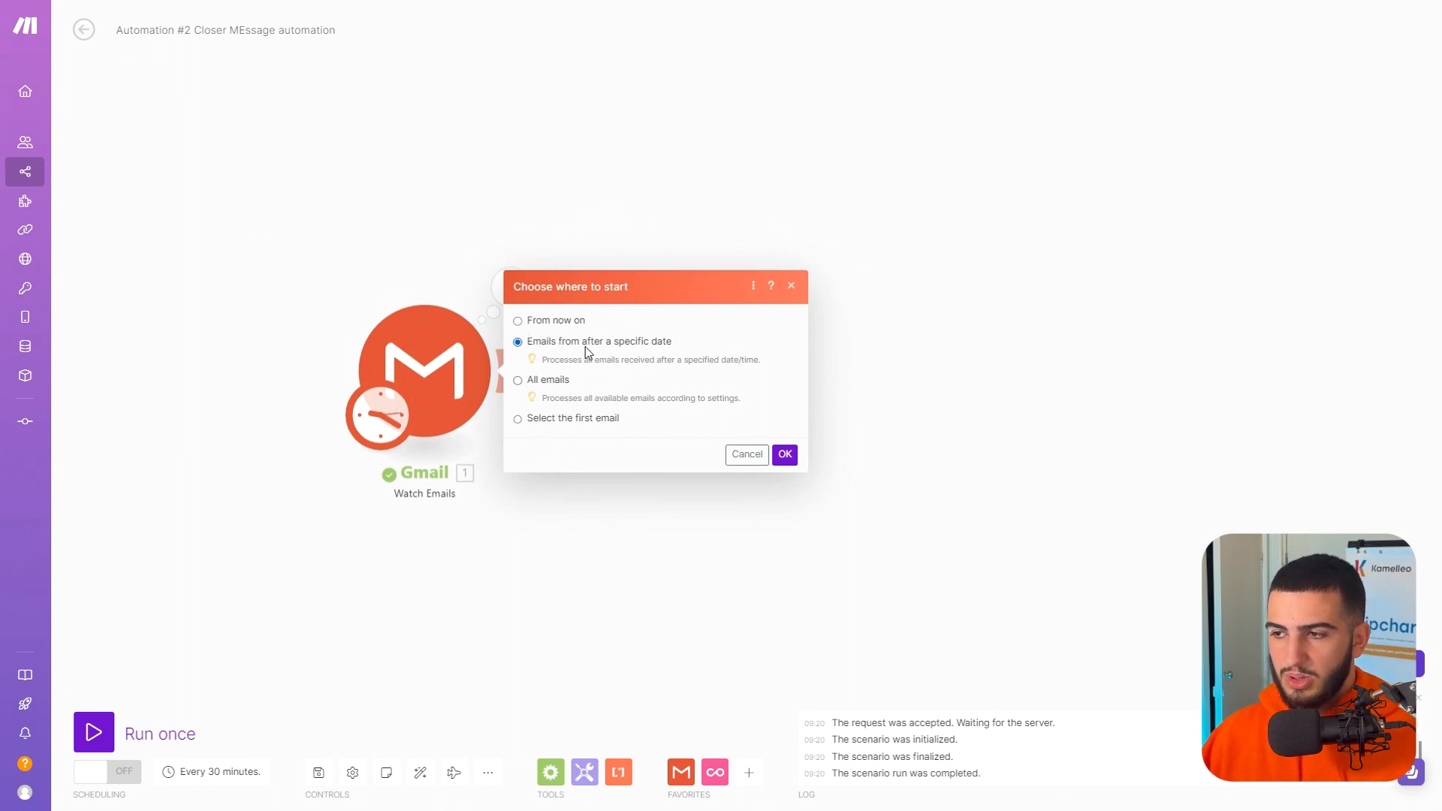
left_click(691, 364)
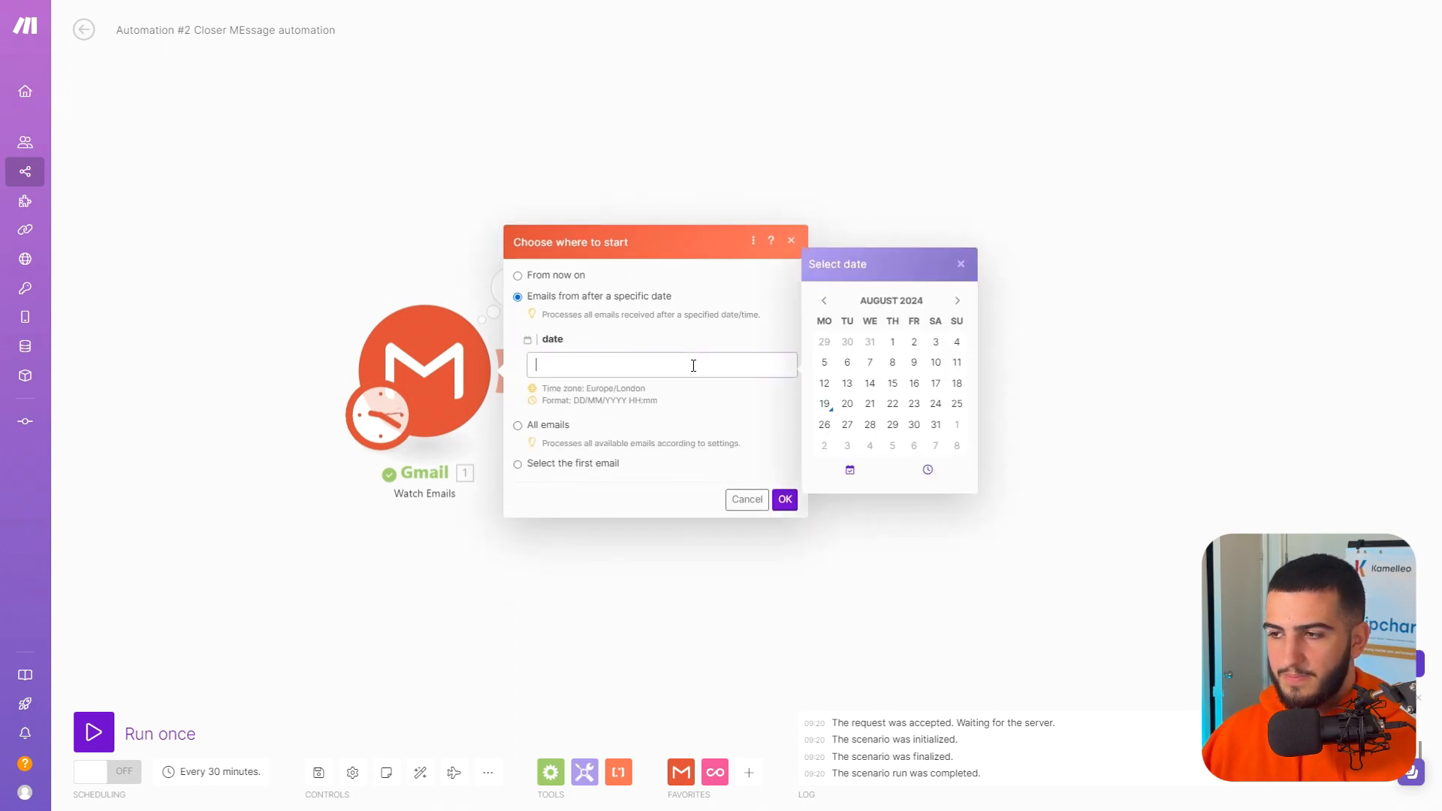
left_click(914, 383)
left_click(784, 500)
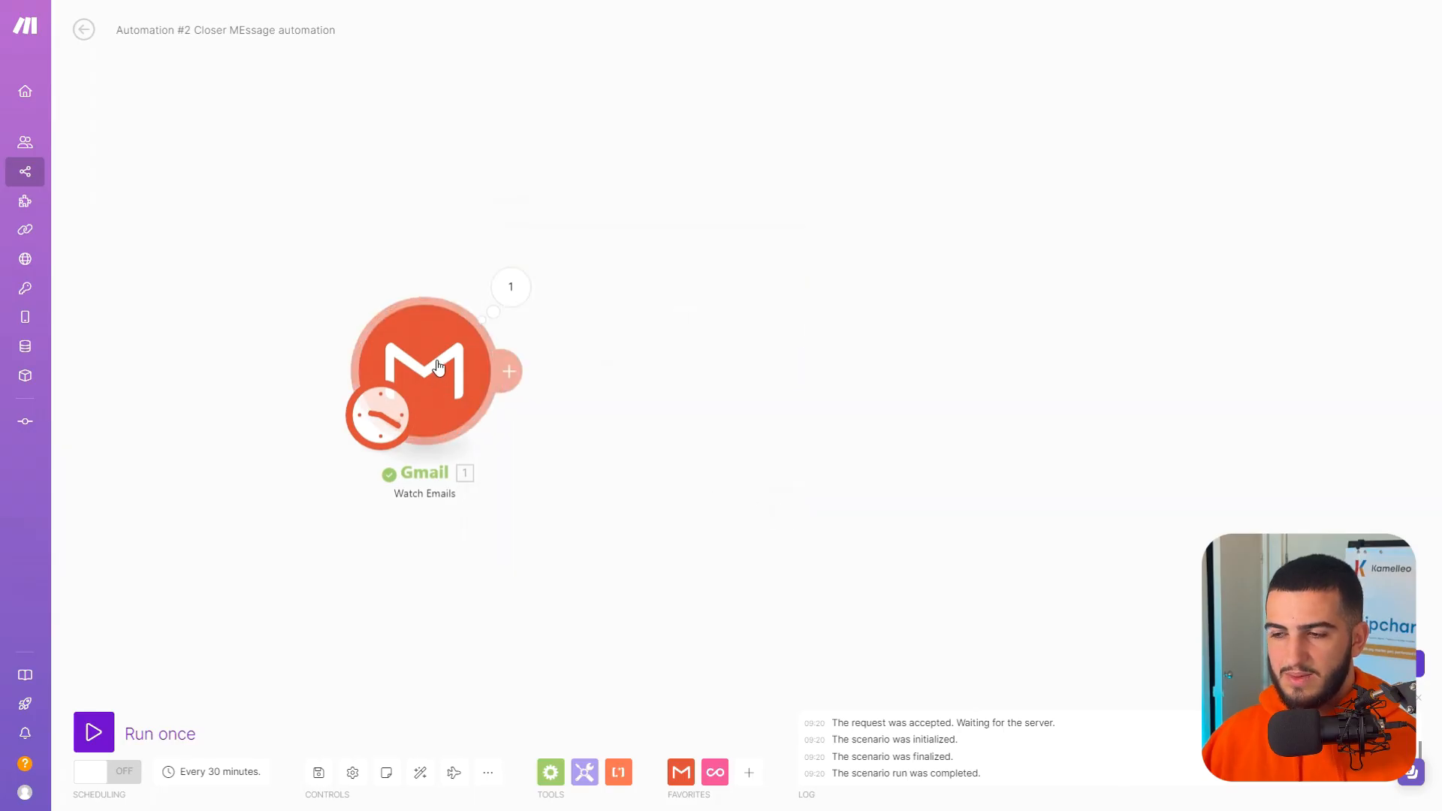
right_click(455, 347)
Examine the Gmail module's output bundle, expanding the text content to read its Email and Event lines.
left_click(511, 287)
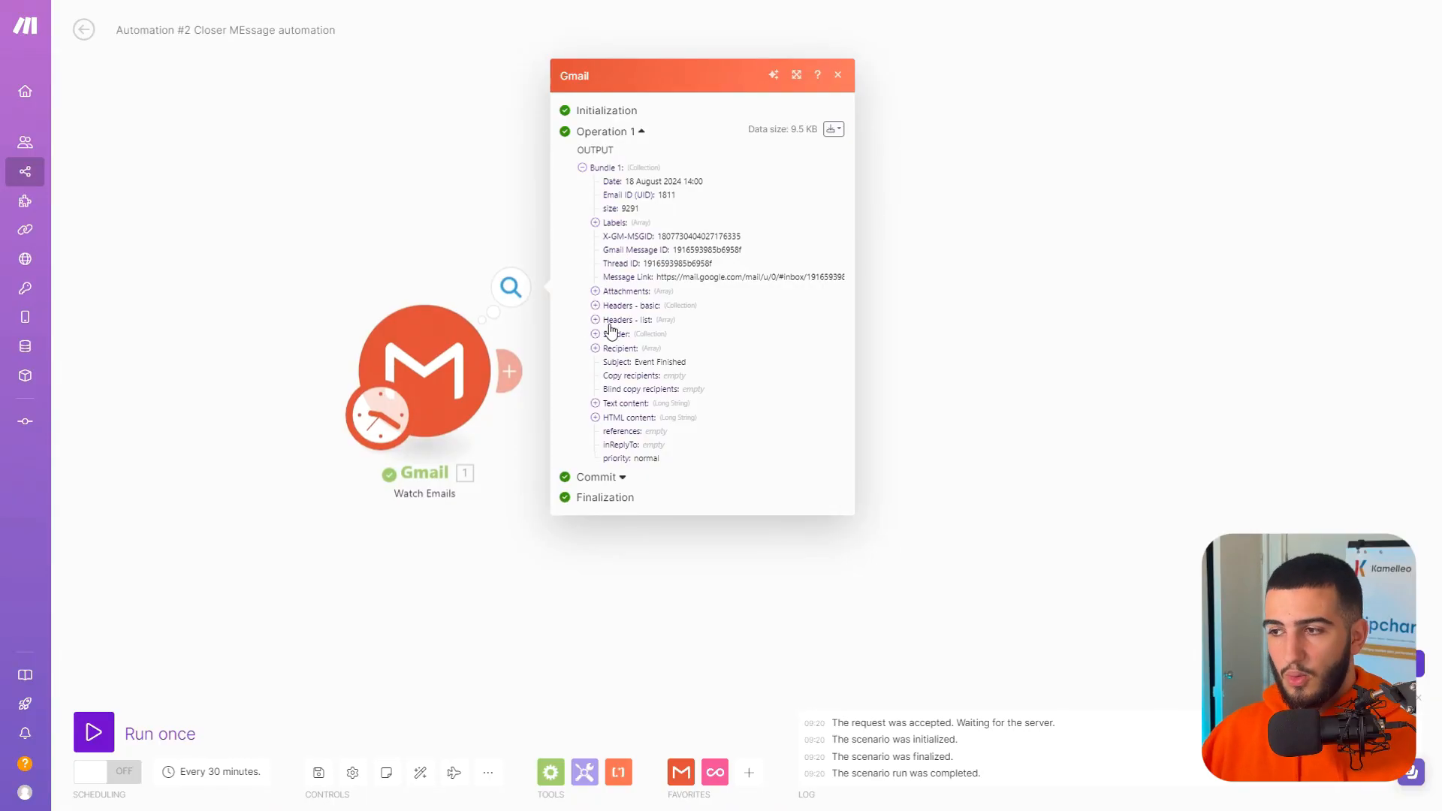
left_click(597, 404)
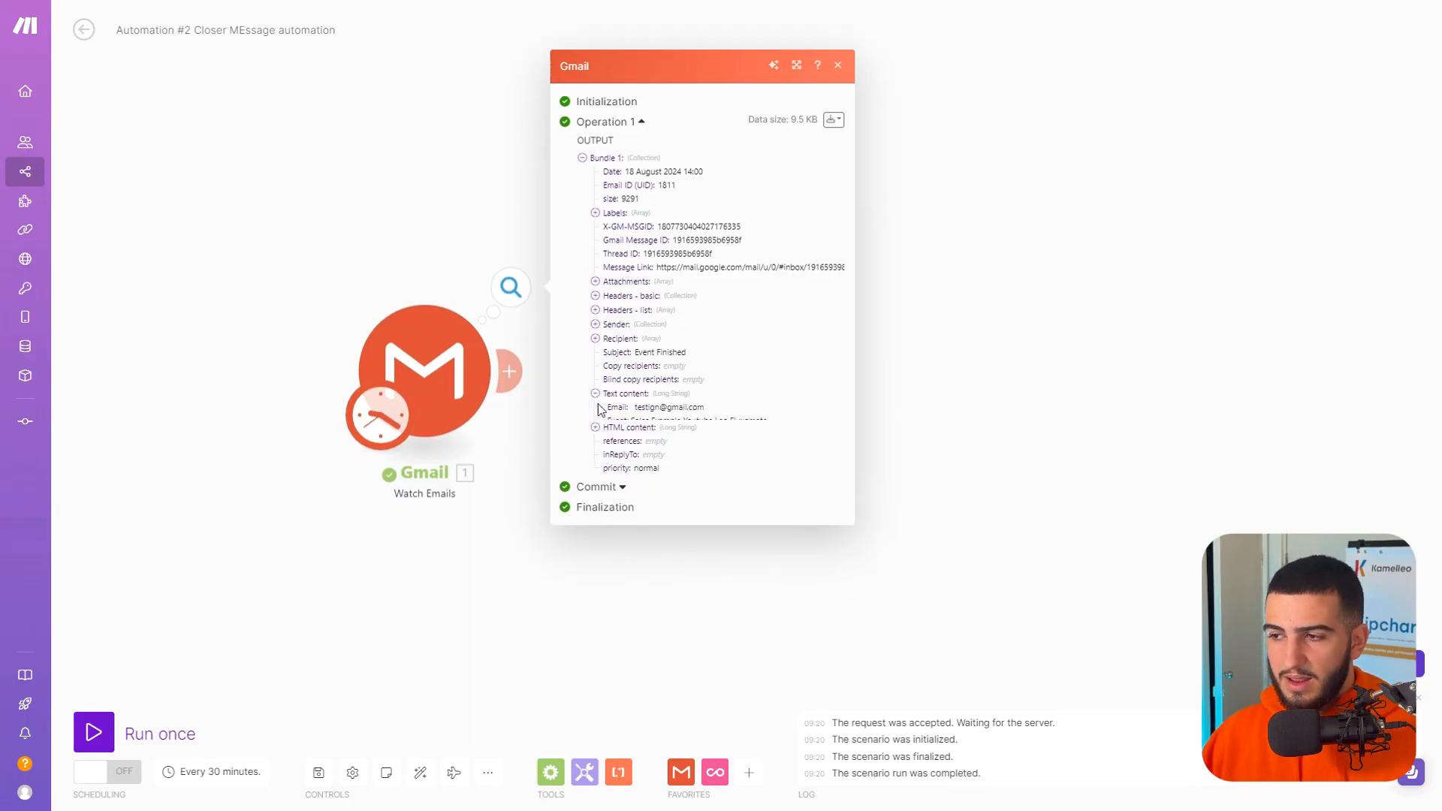
left_click_drag(612, 370, 751, 379)
left_click(631, 382)
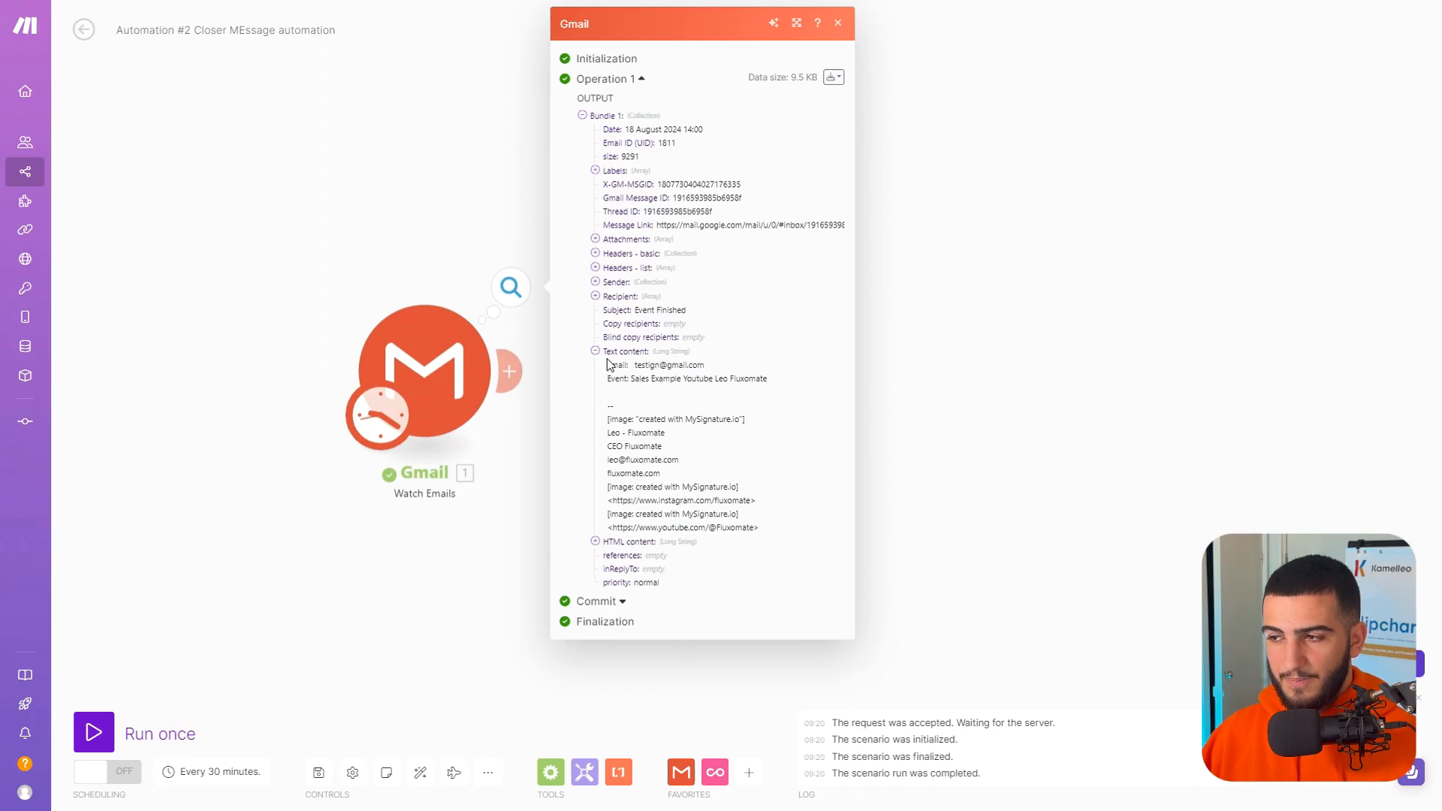
left_click_drag(608, 364, 723, 374)
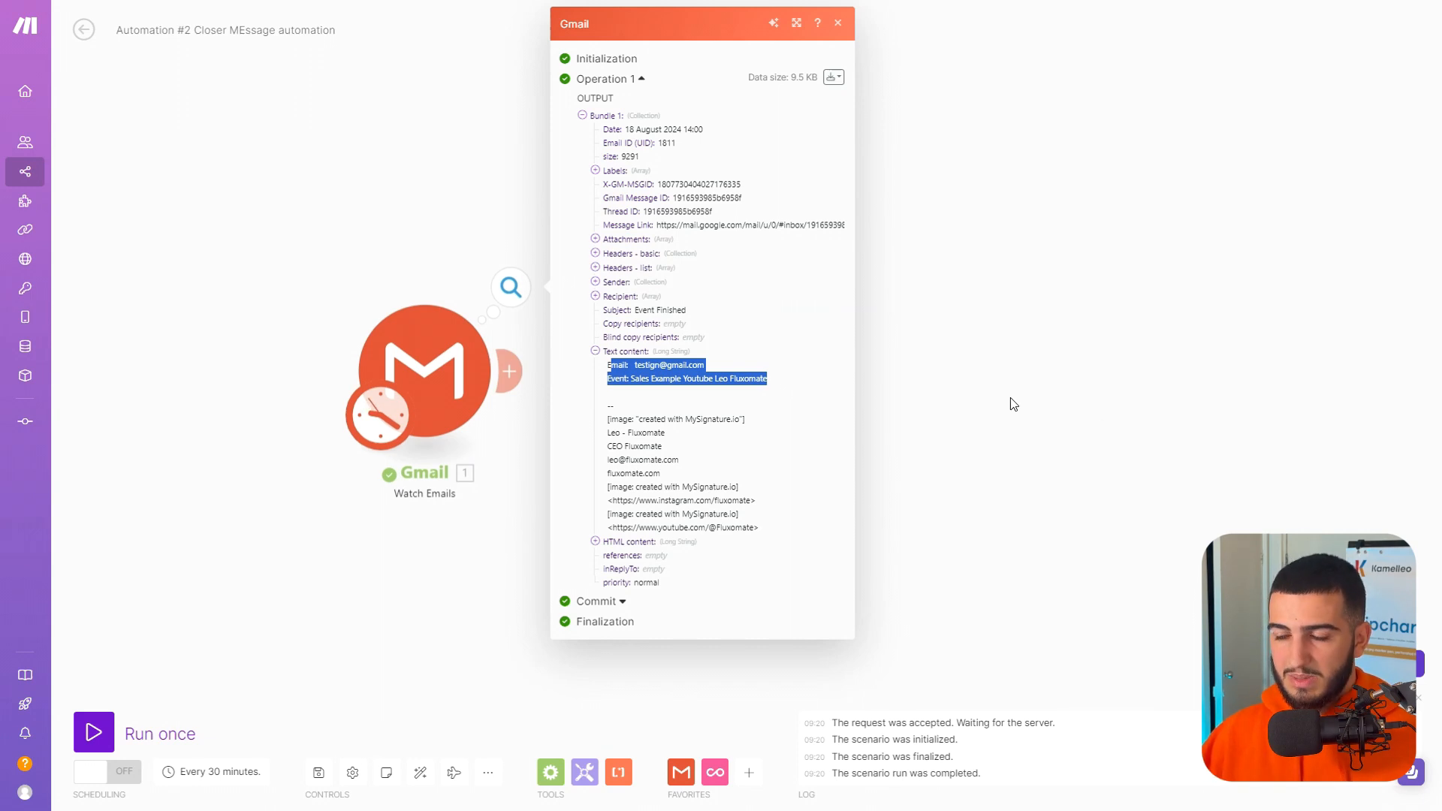
left_click(539, 449)
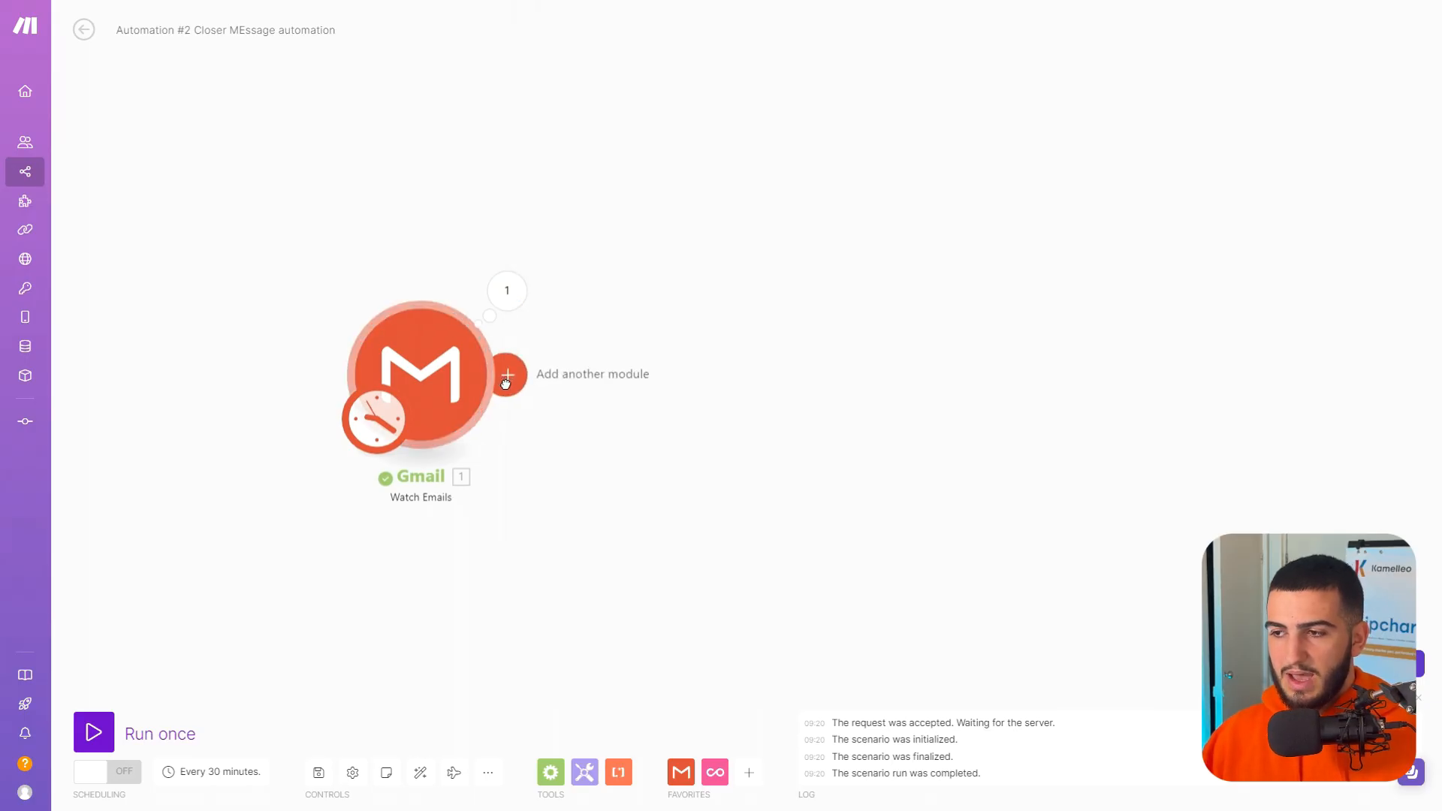
Add a Text parser Match pattern module after the Gmail trigger.
left_click(506, 375)
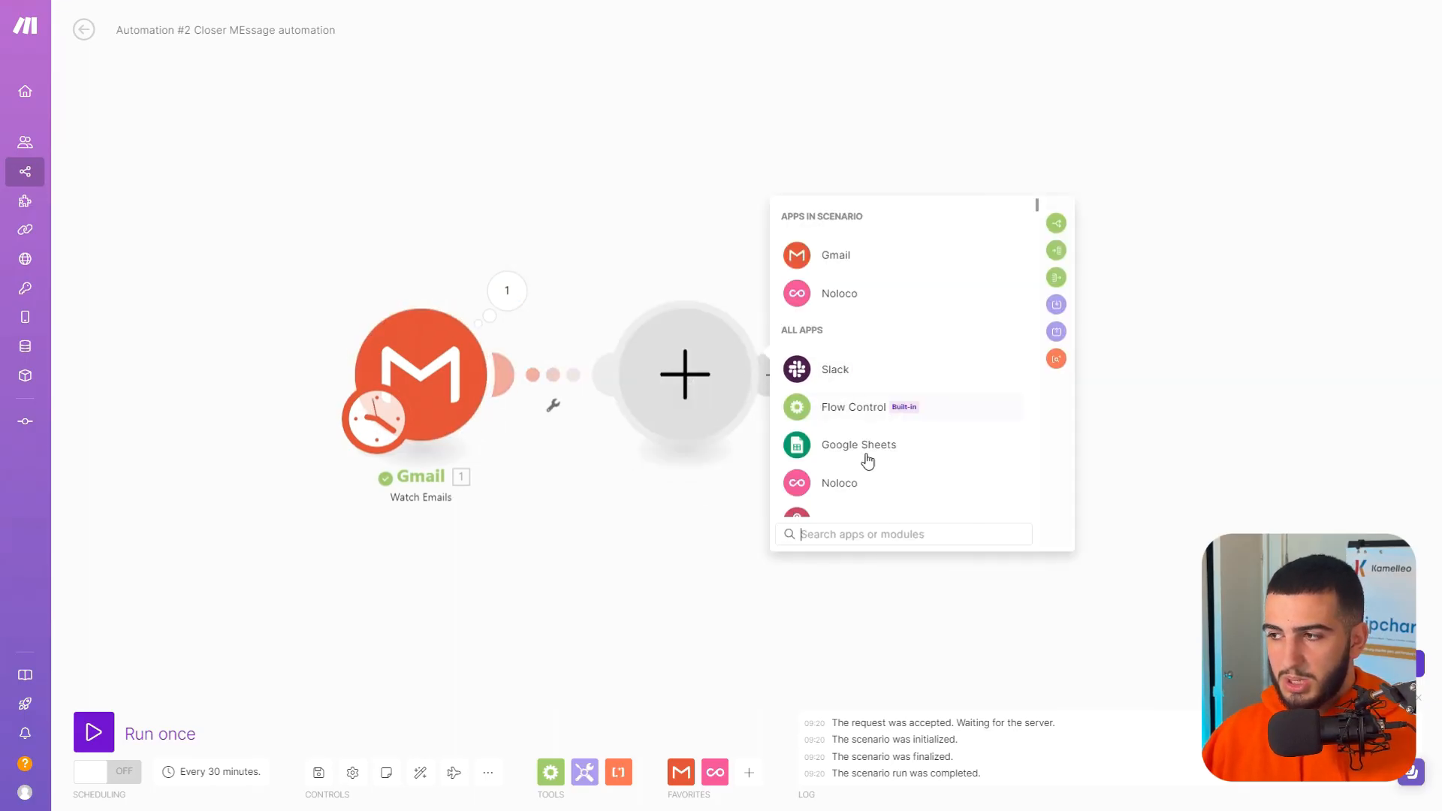
type("to")
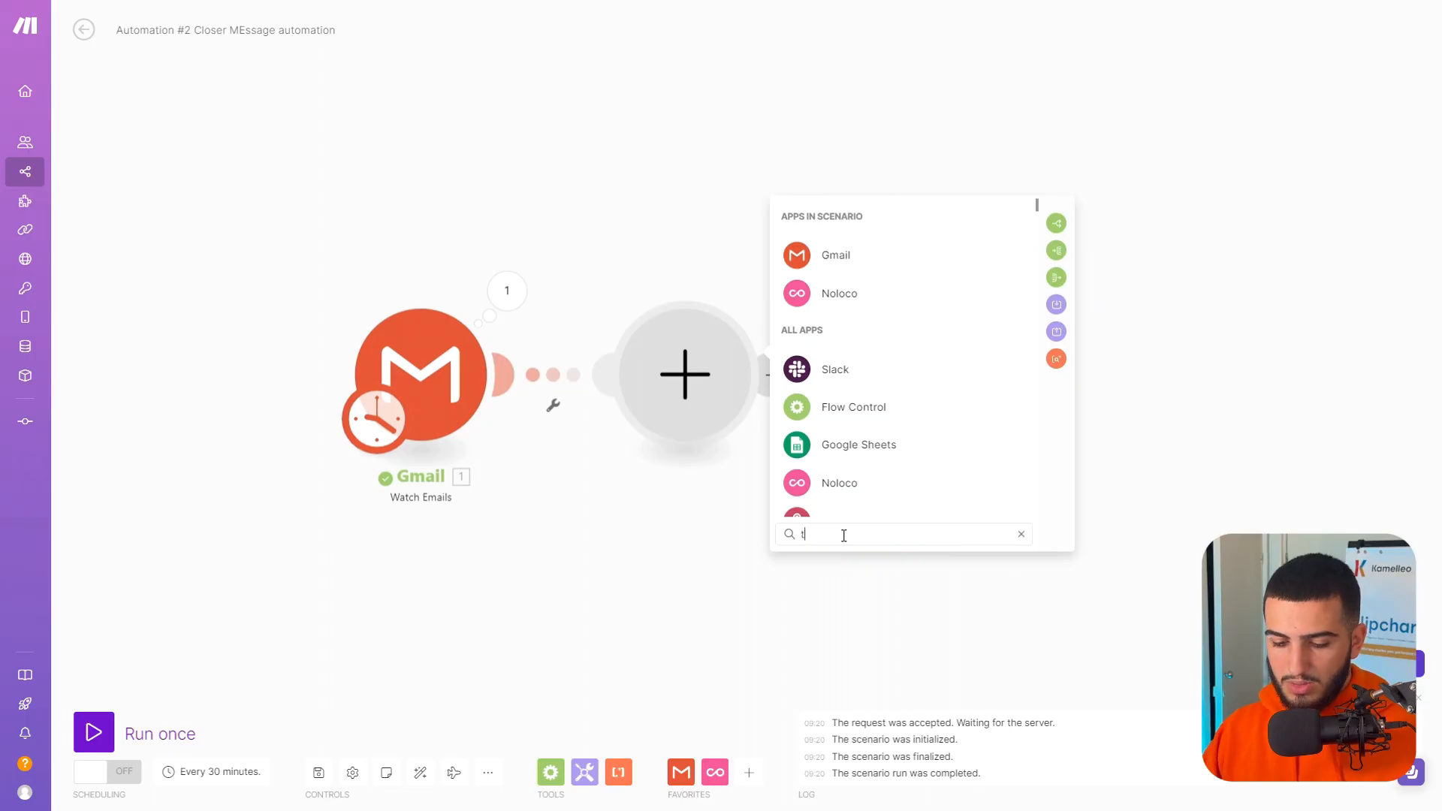
key("BackSpace")
key("BackSpace")
type("text")
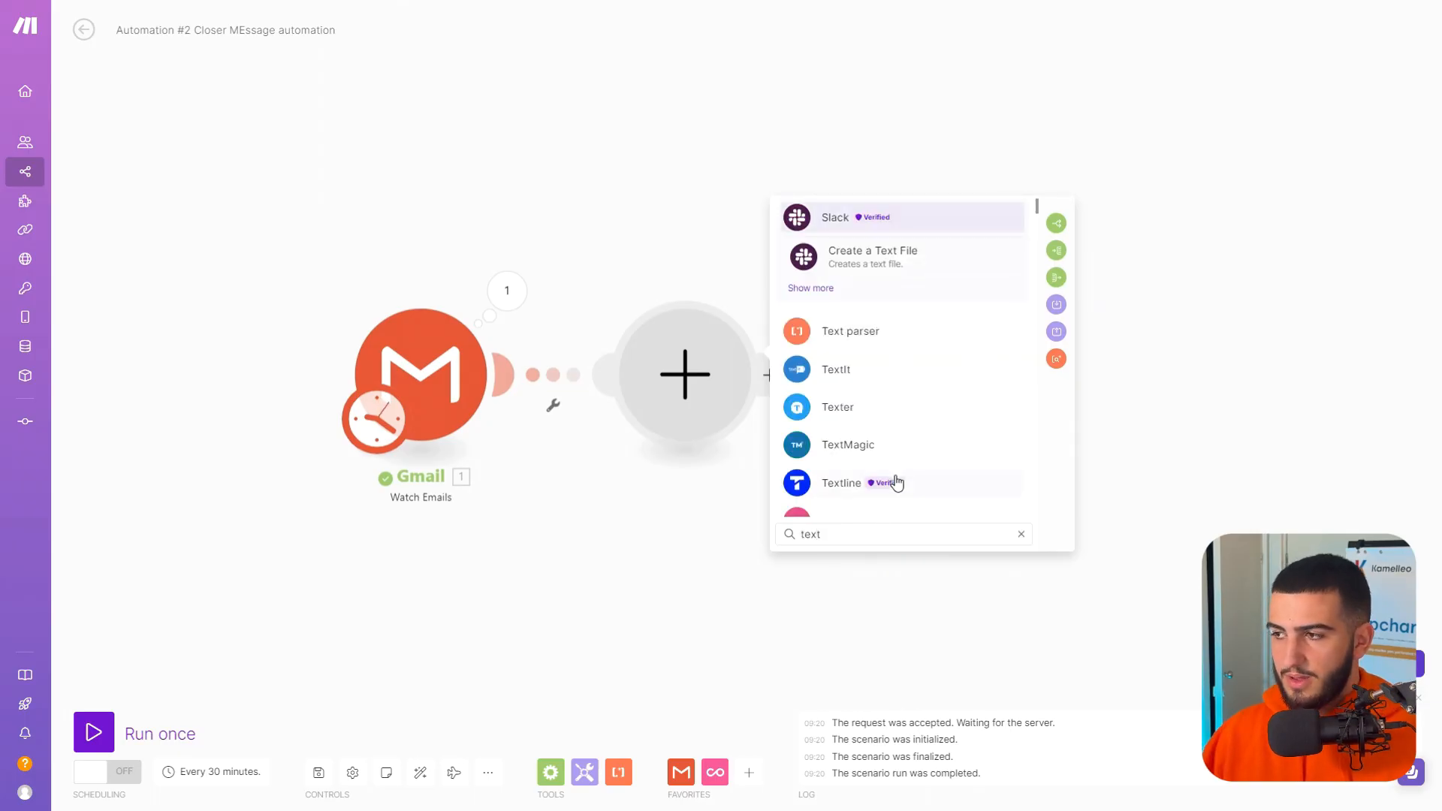
left_click(894, 332)
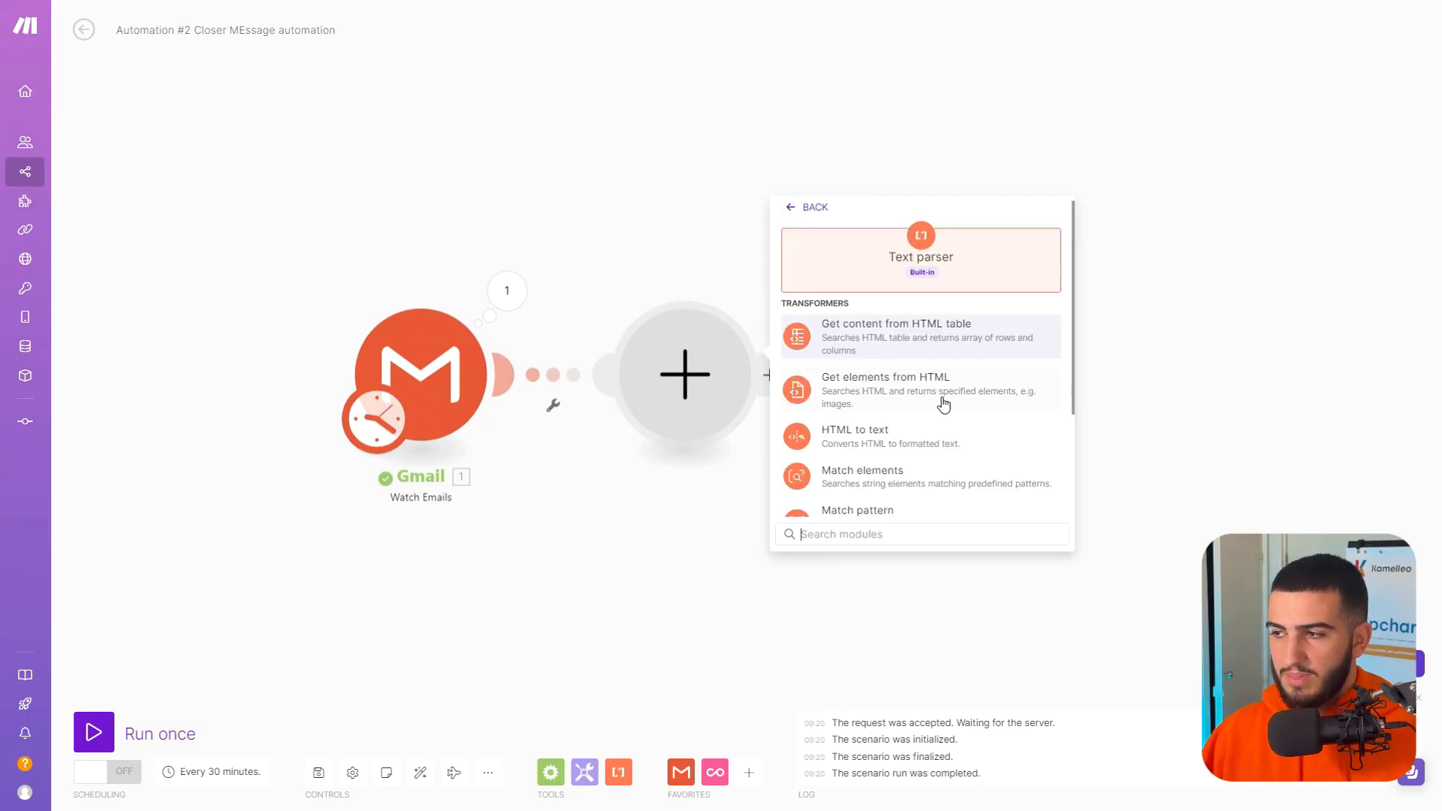
scroll(942, 420, "down", 3)
left_click(908, 381)
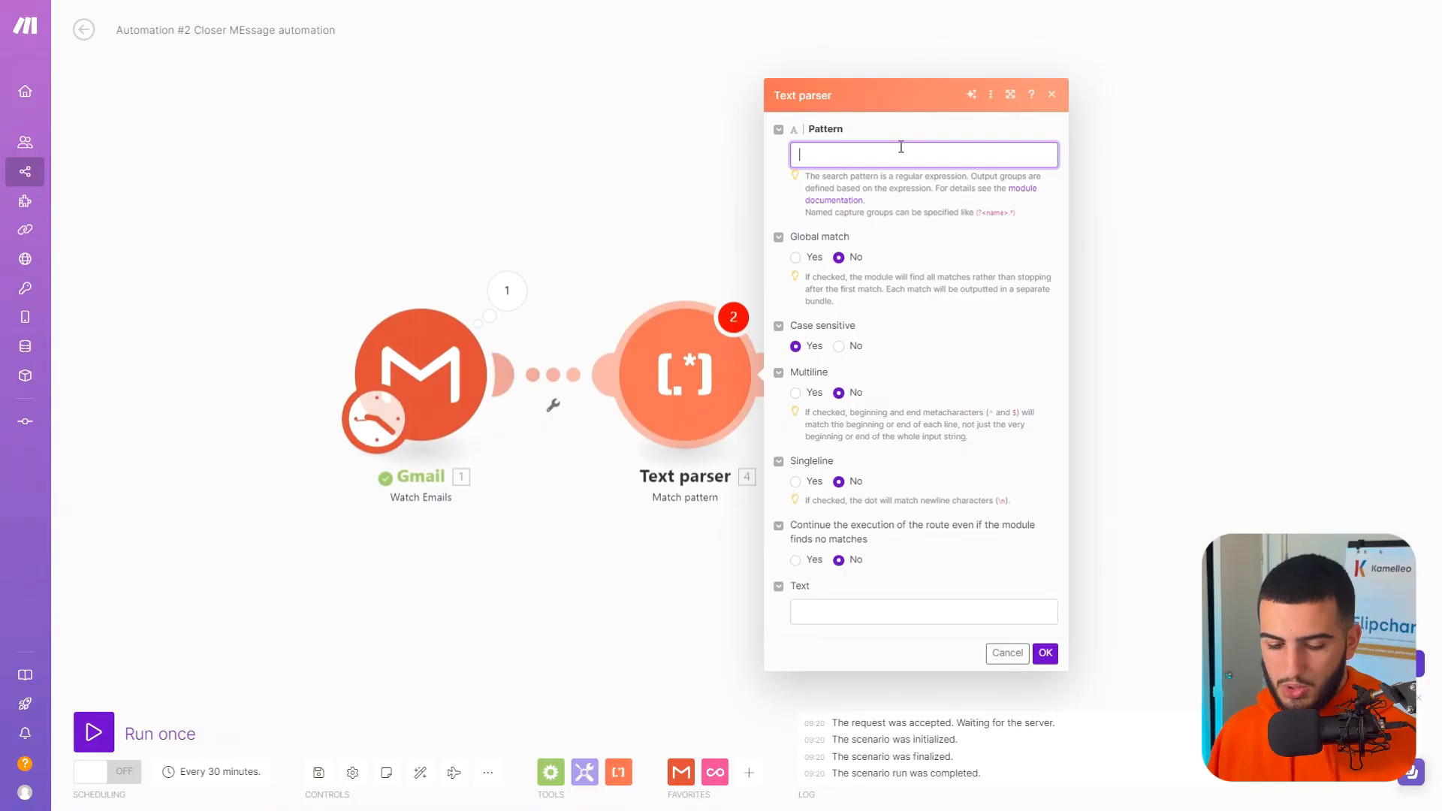
Configure the Text parser with pattern Email:\s*(\S+)\s*Event:\s*(.+), multiline enabled and Gmail's Text content as the text, and save the module.
type("Email:\\s*(\\S+)\\s*Event:\\s*(.+)")
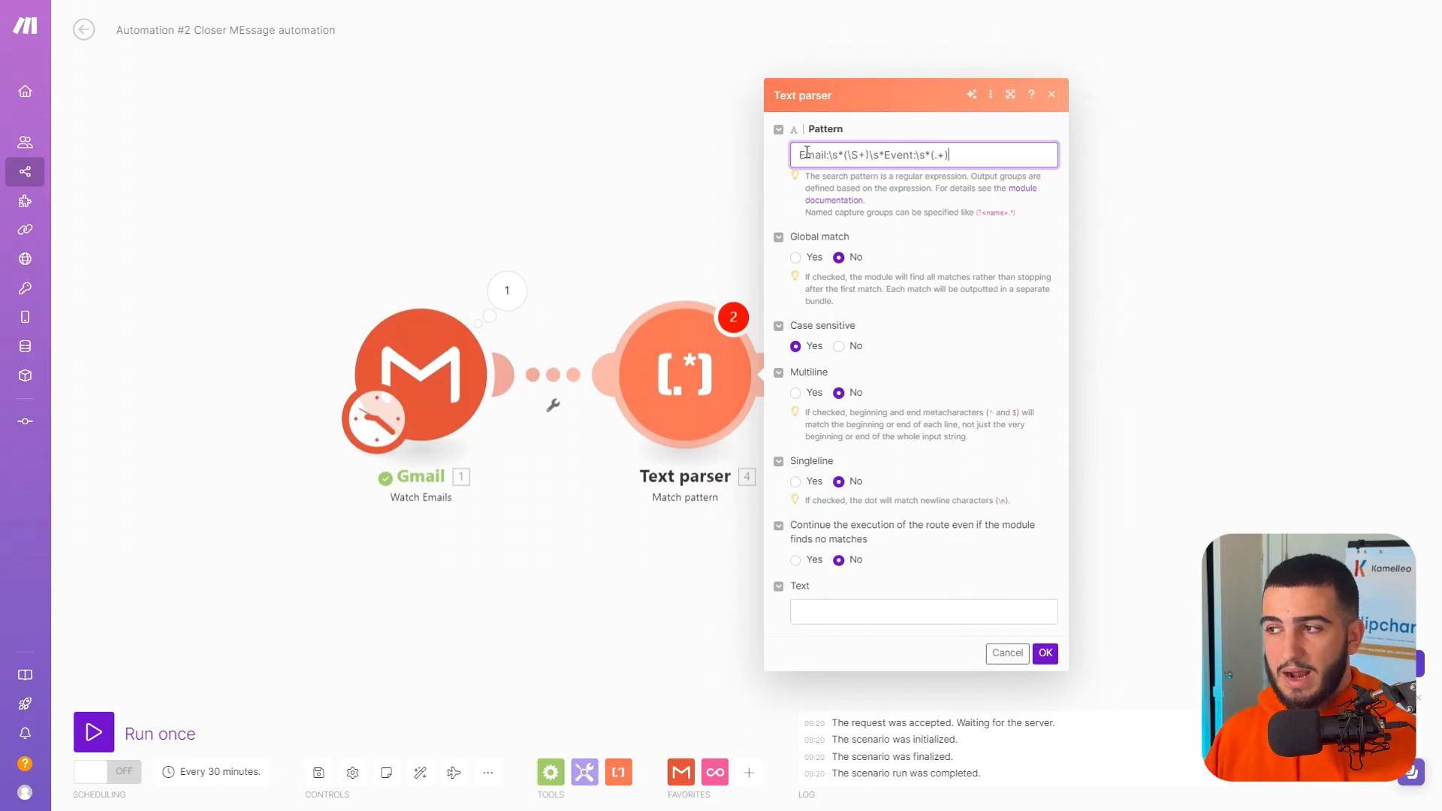
left_click(796, 392)
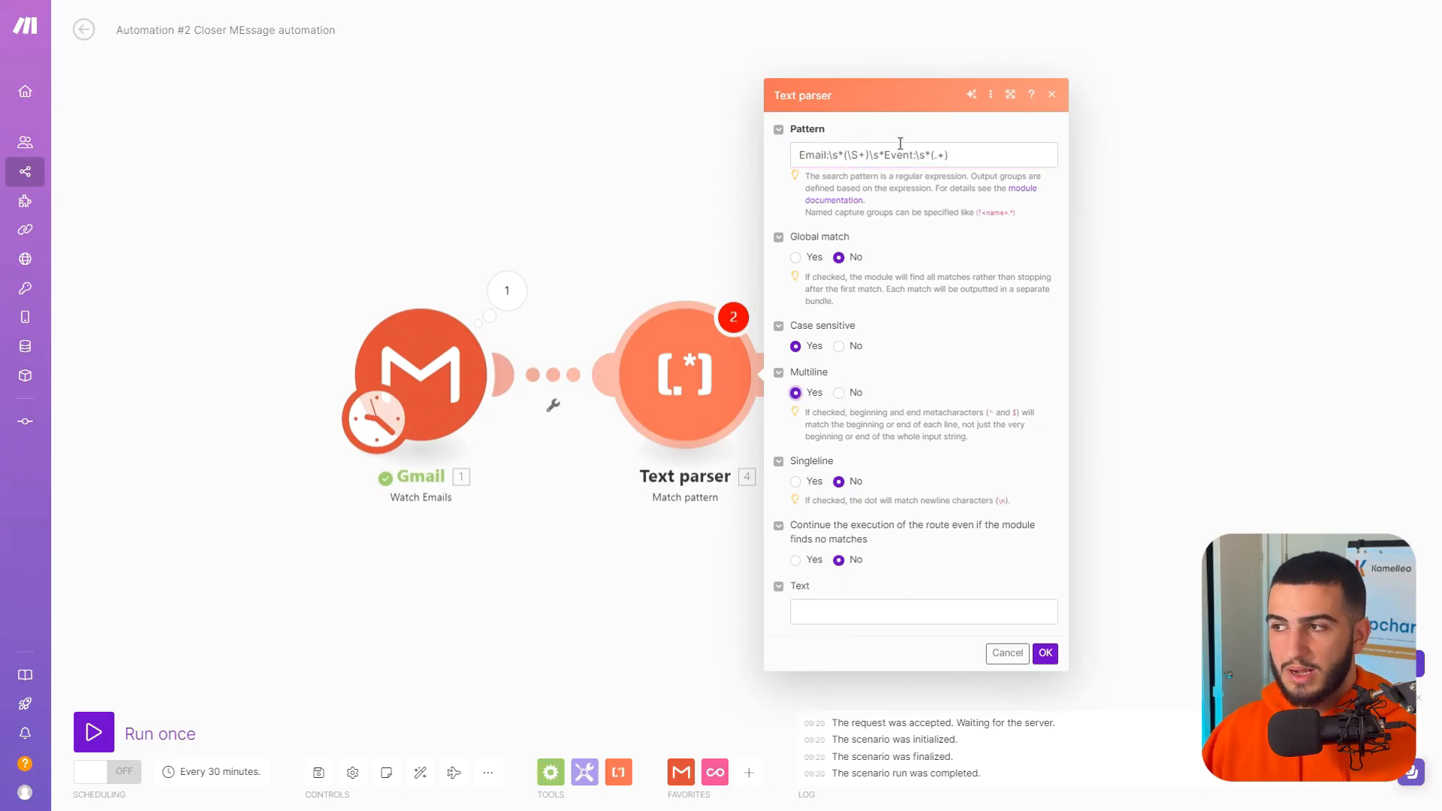
left_click(862, 615)
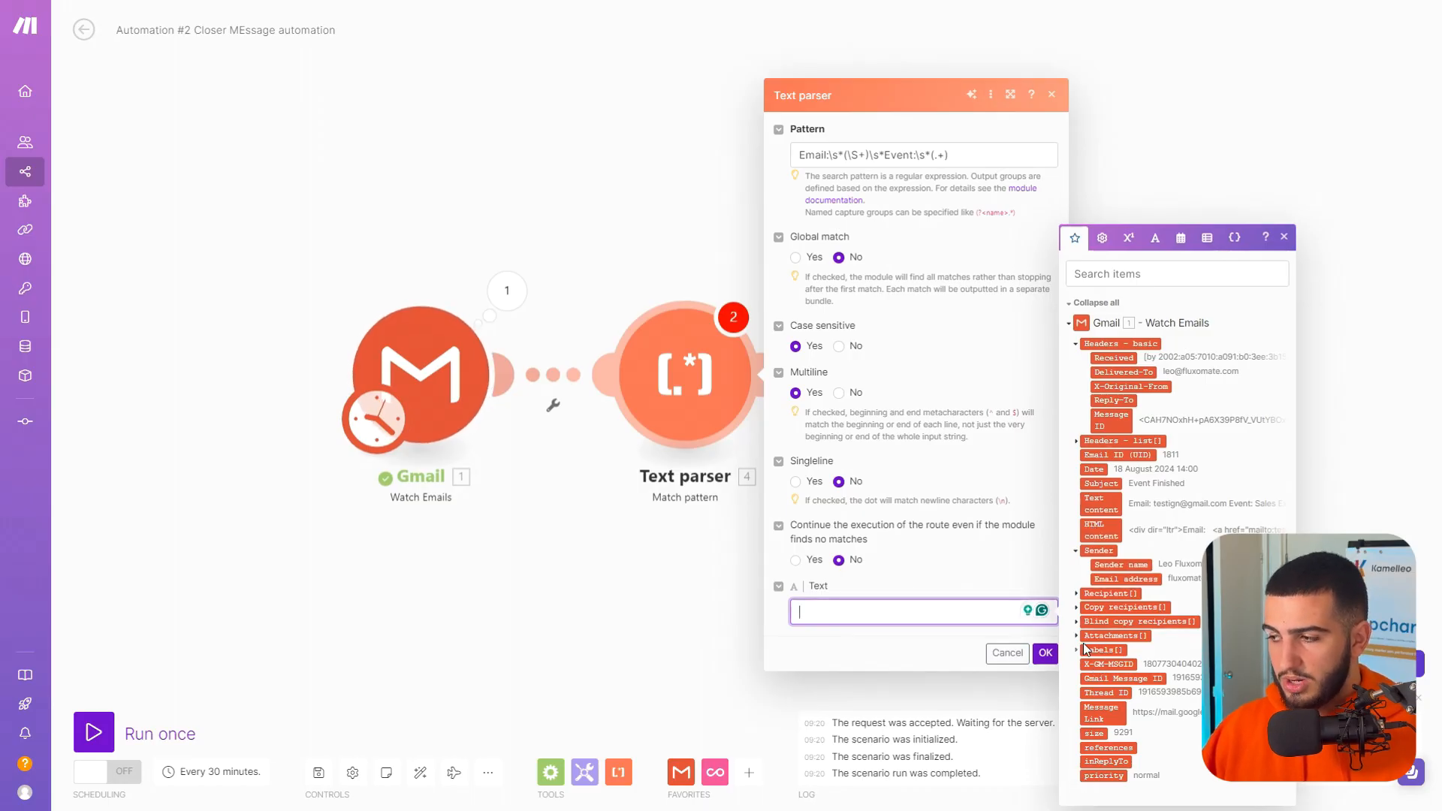
left_click(1098, 503)
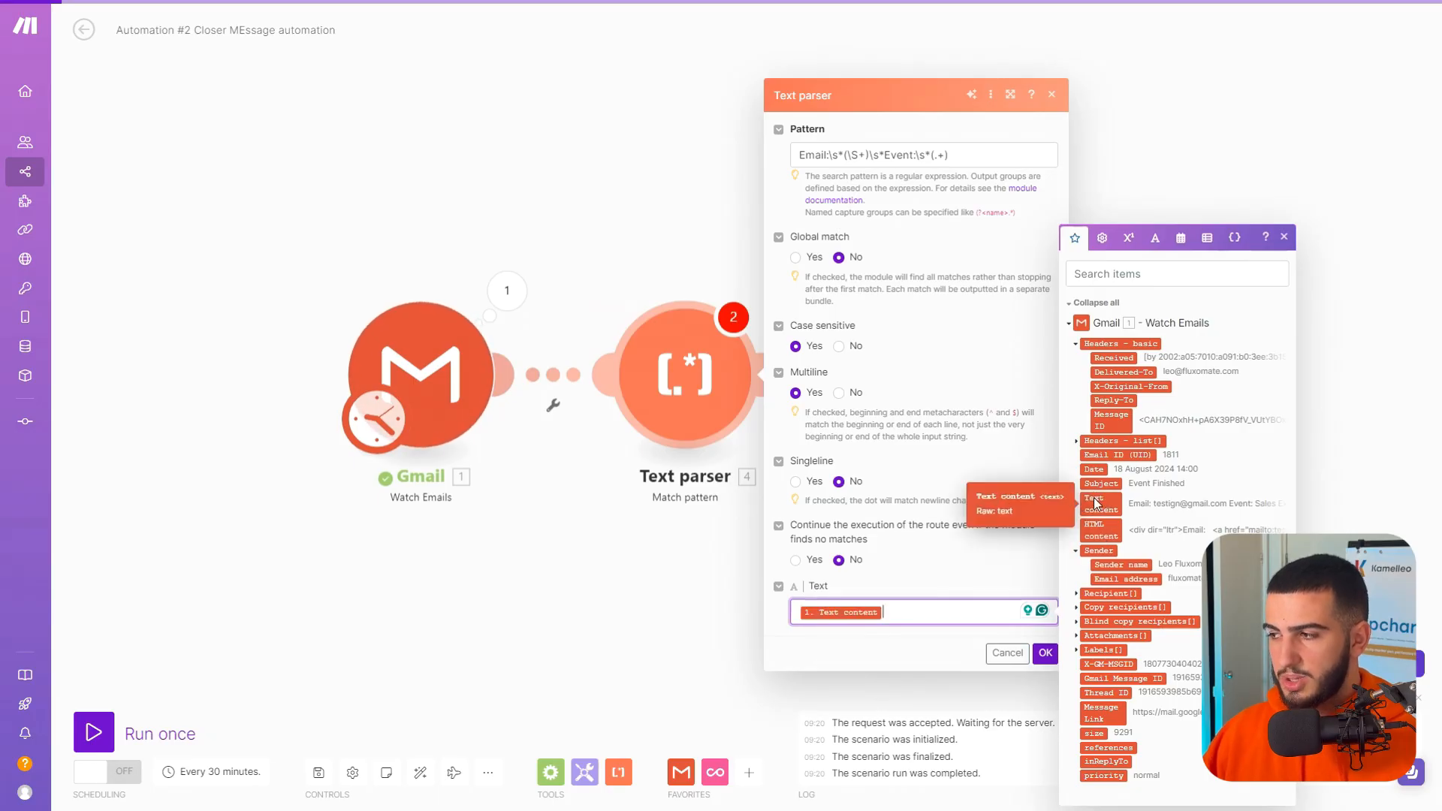
left_click(1051, 659)
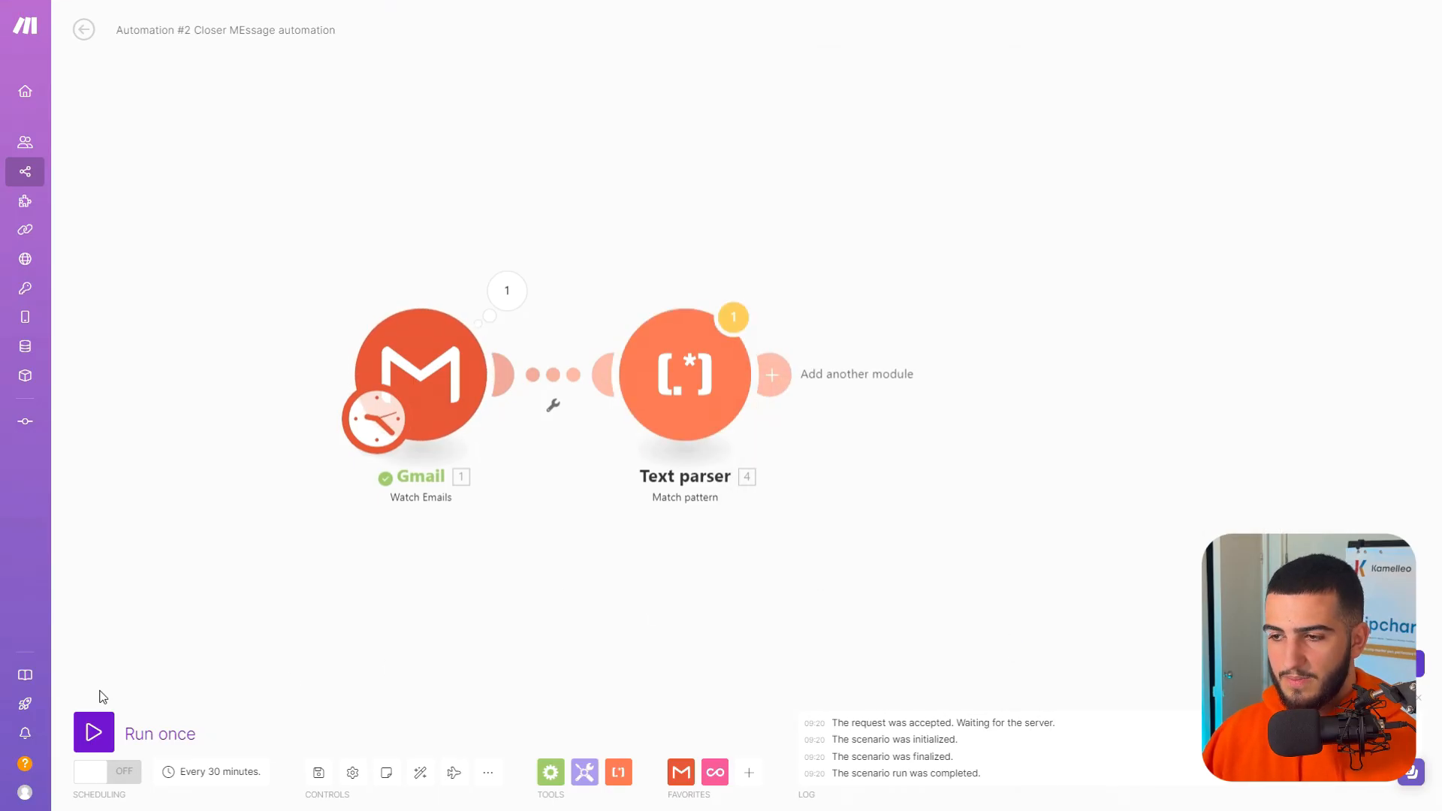
Set the Gmail trigger to start from all emails and run the whole scenario once despite the transformer warning.
right_click(437, 340)
left_click(517, 389)
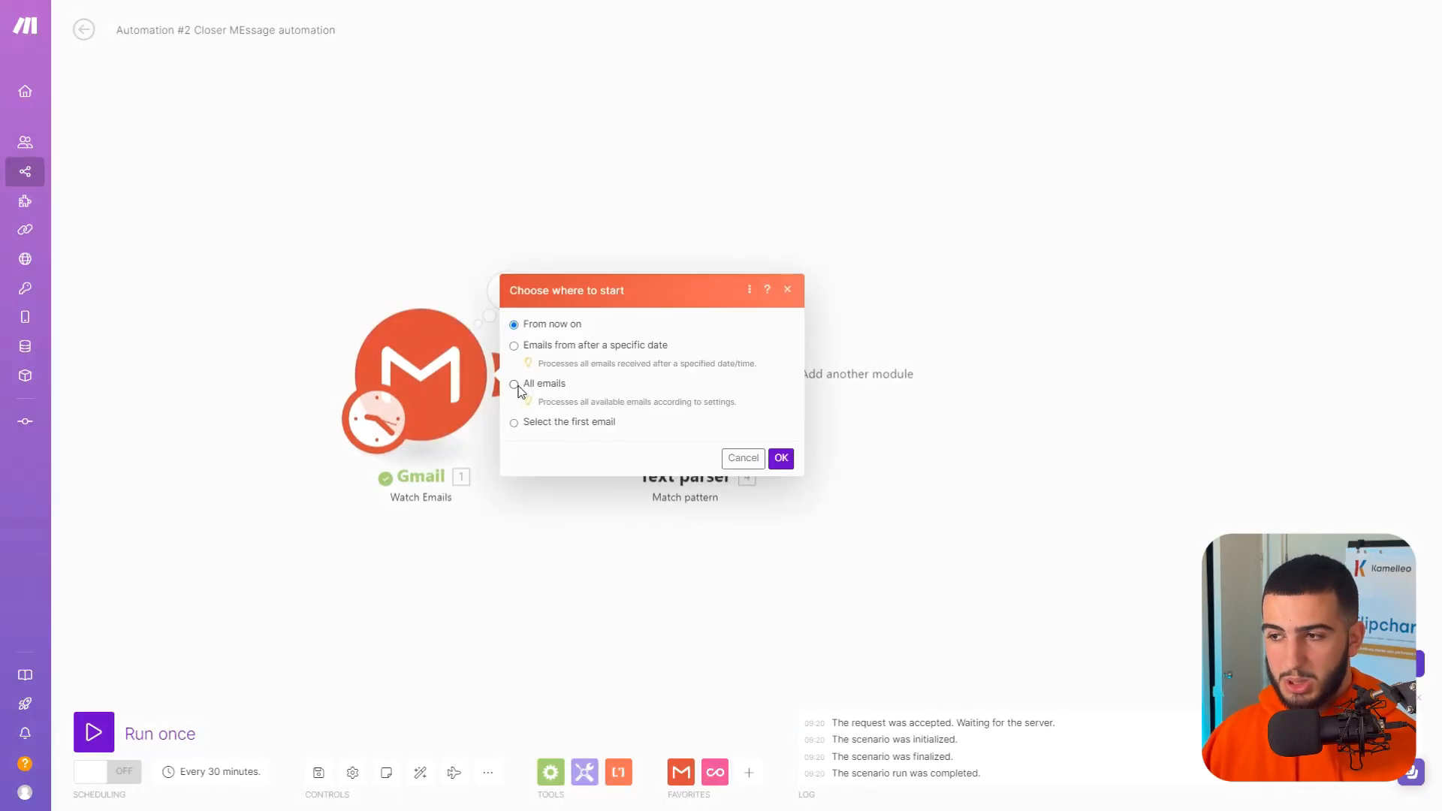
left_click(781, 457)
left_click(94, 732)
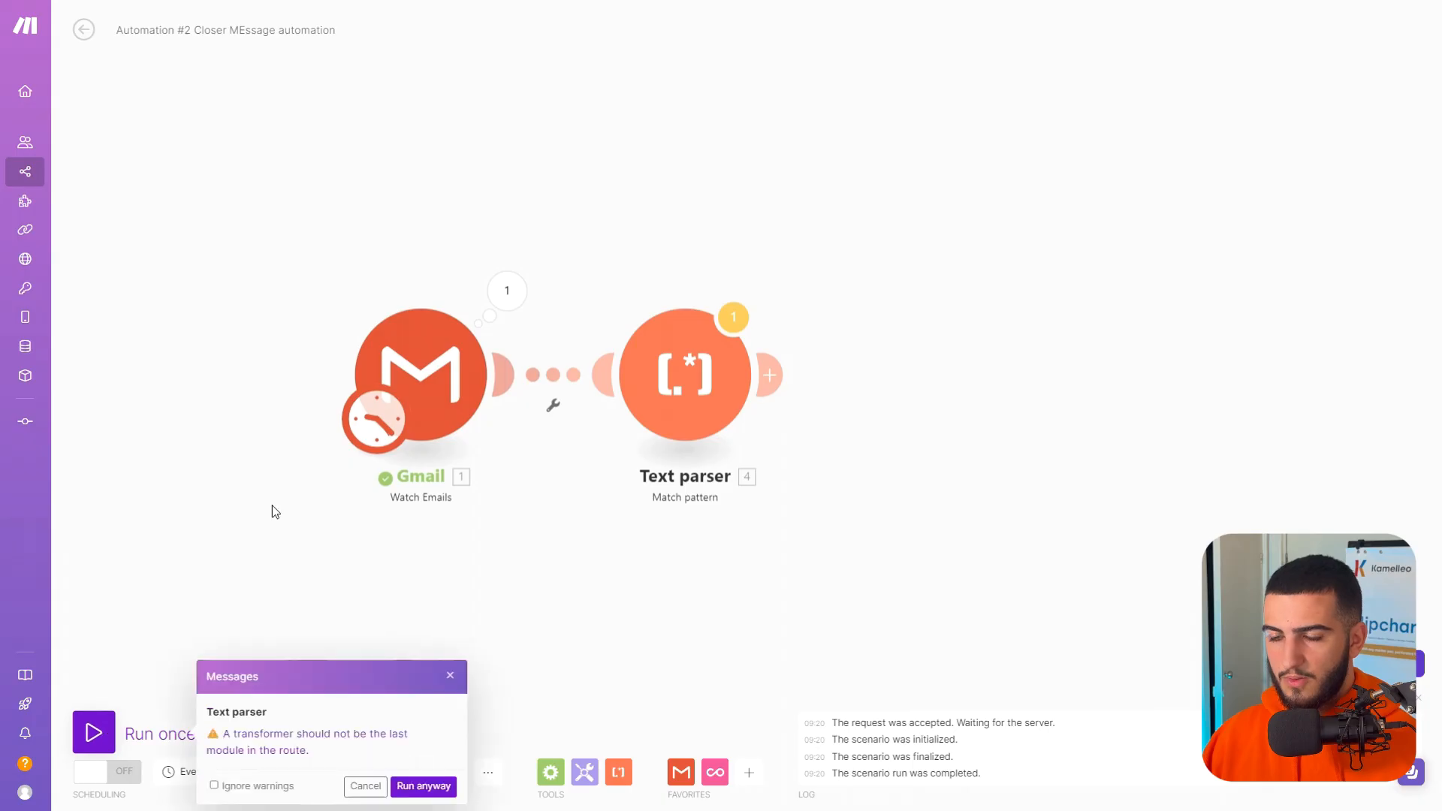
left_click(410, 787)
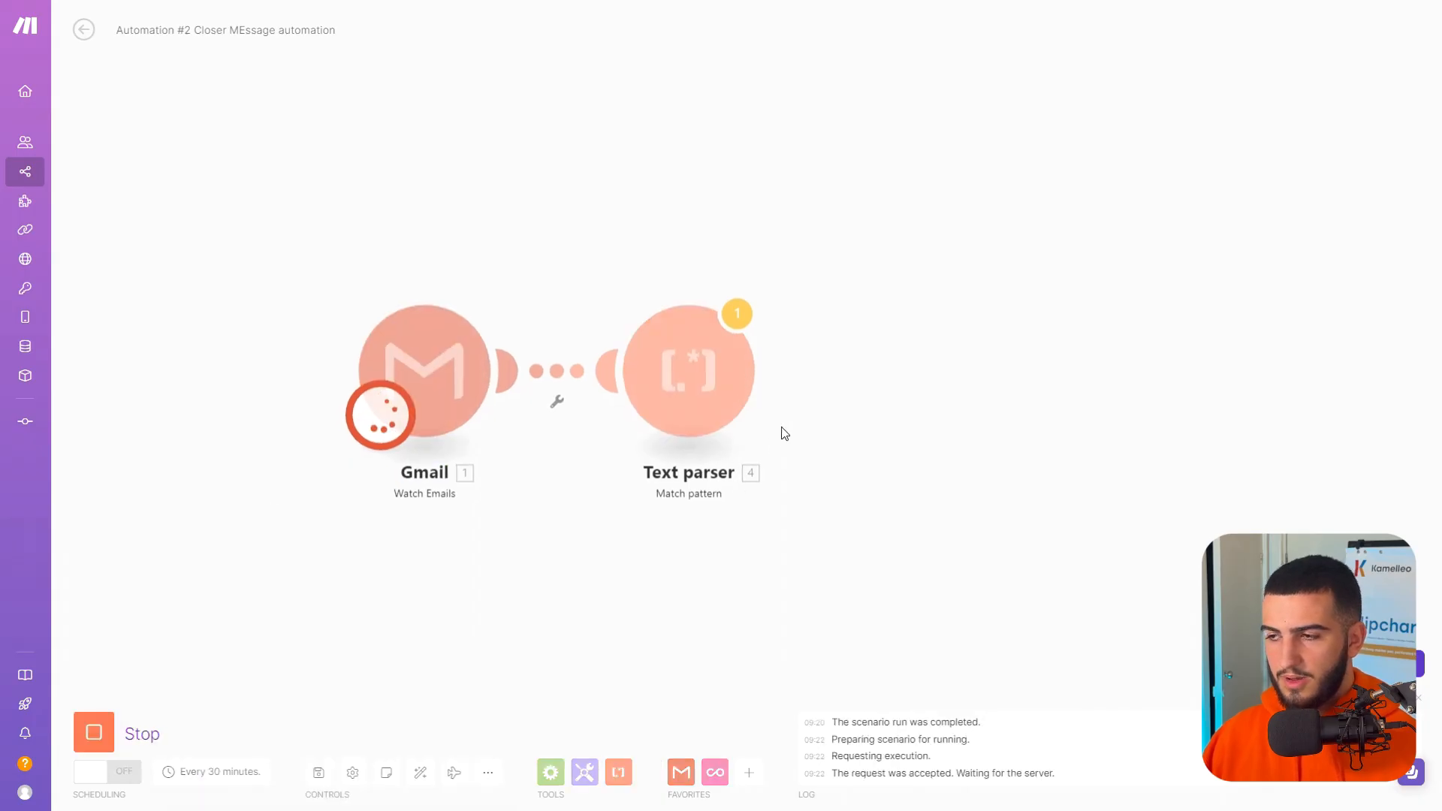
left_click_drag(912, 336, 1005, 346)
left_click(878, 536)
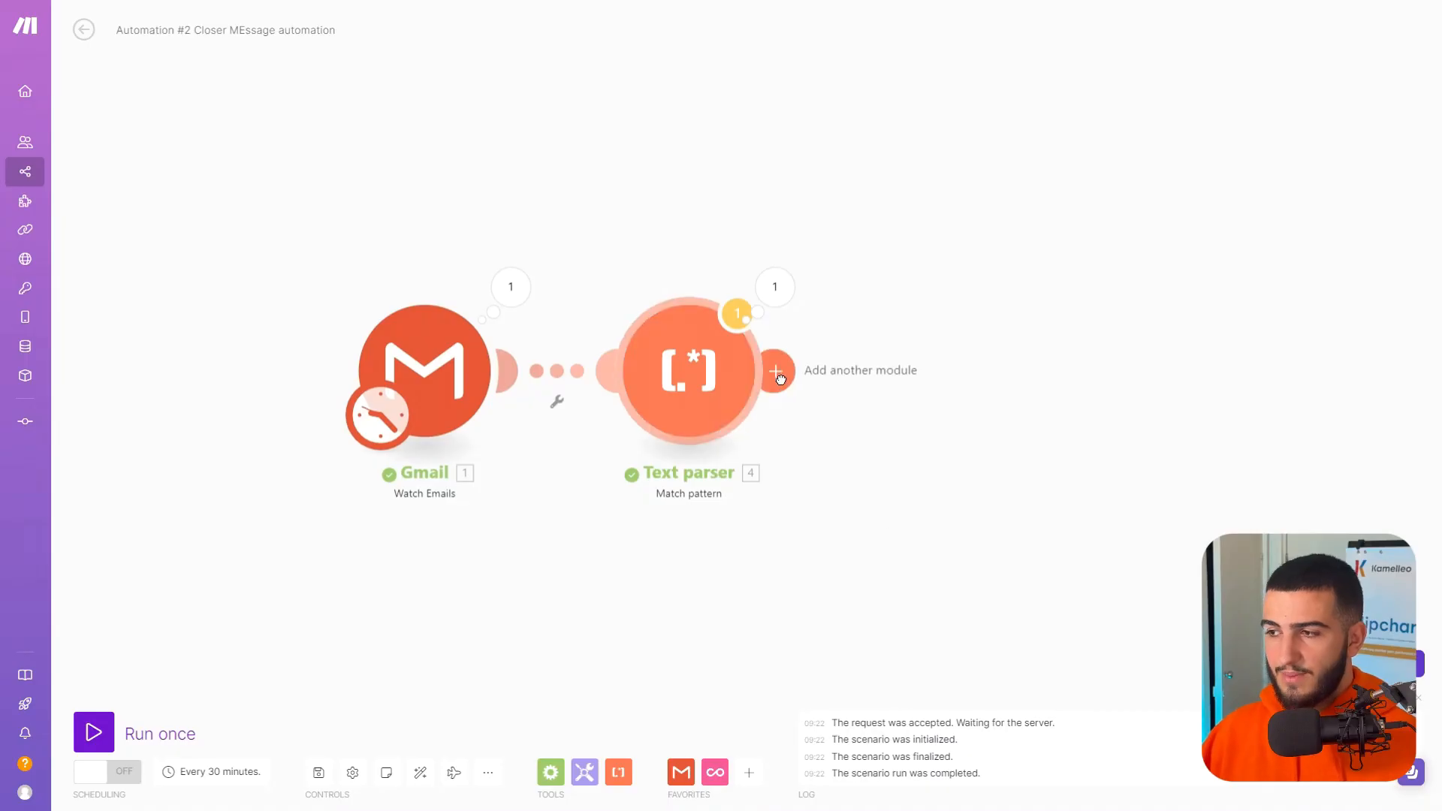
Add a Noloco Search Records module after the Text parser.
left_click(773, 373)
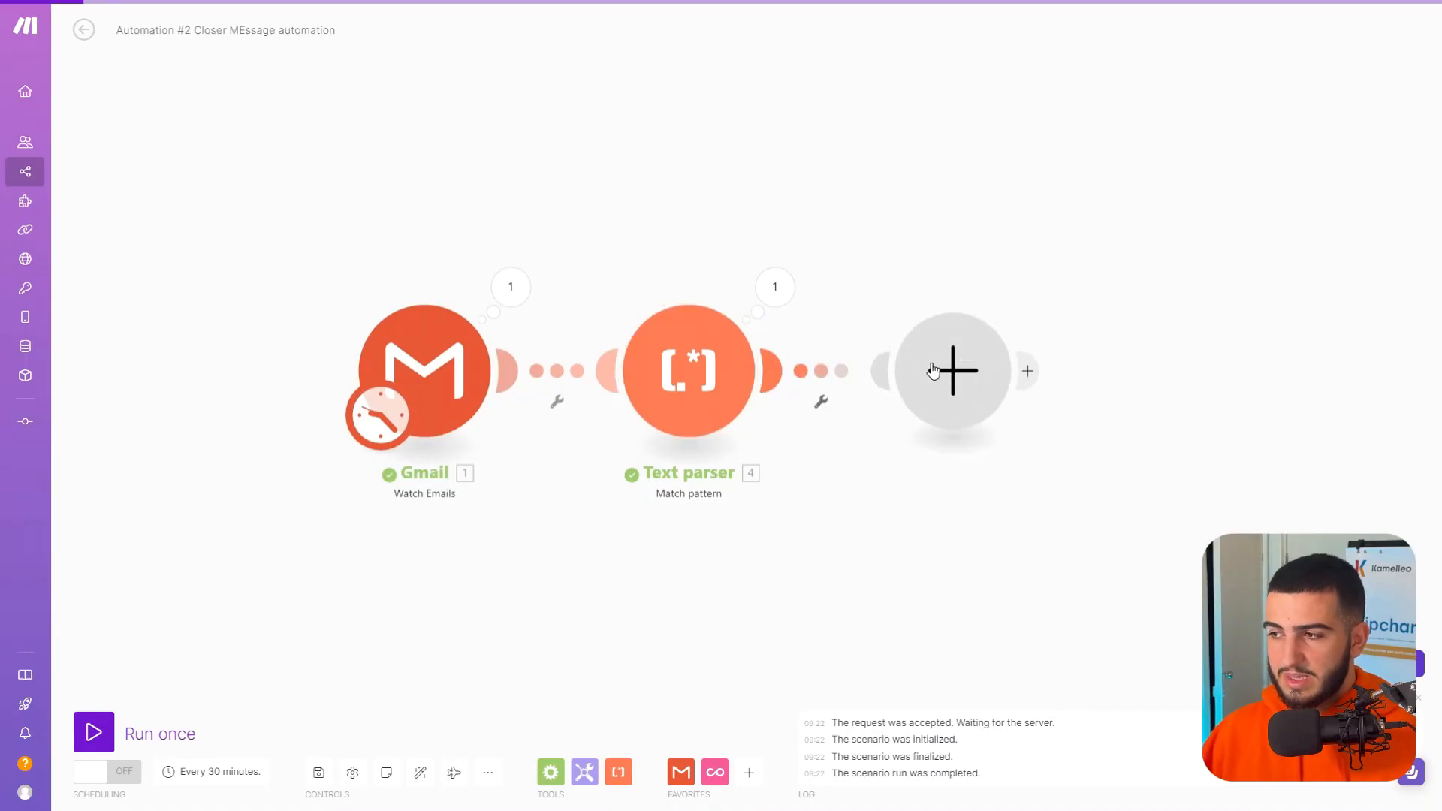
type("nolo")
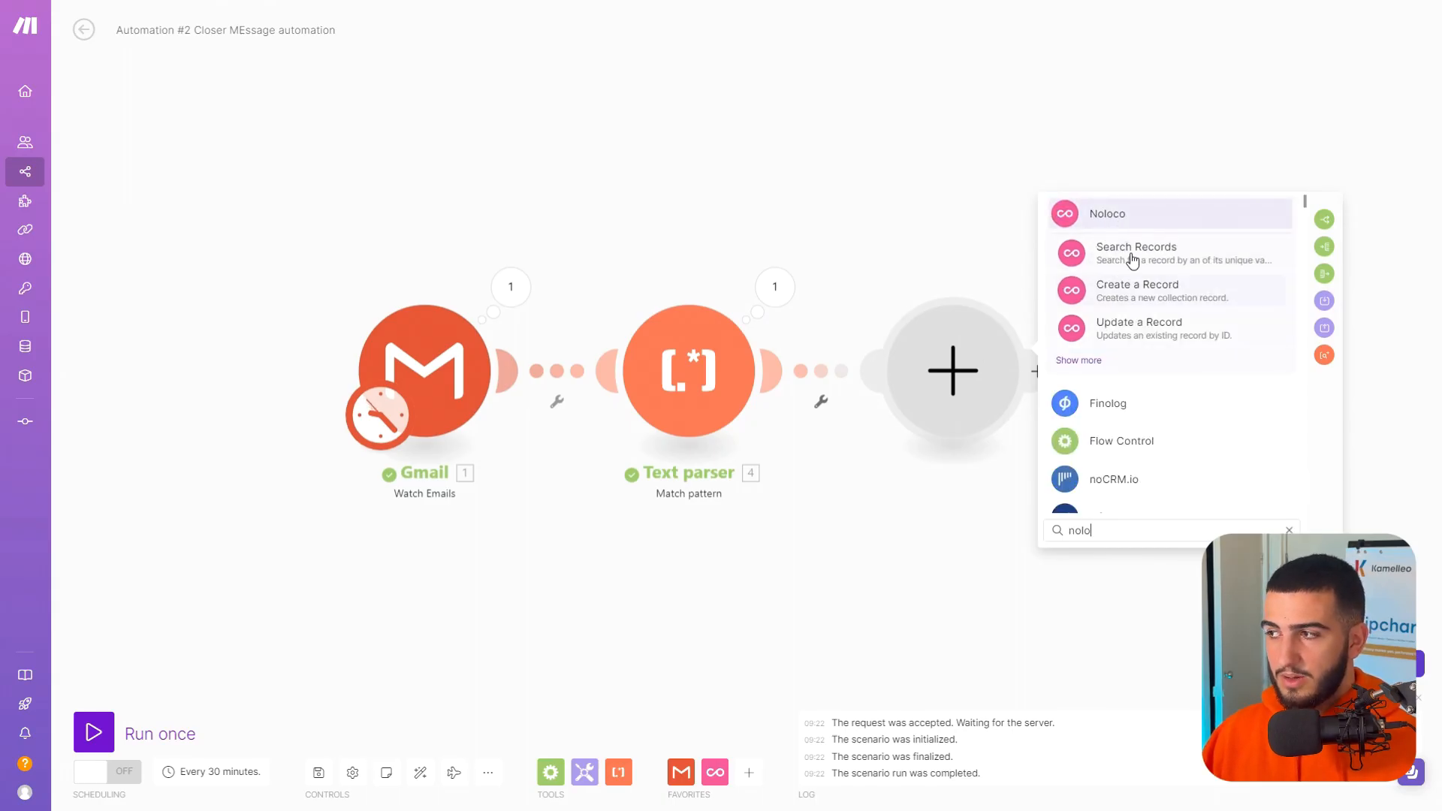
left_click(1126, 216)
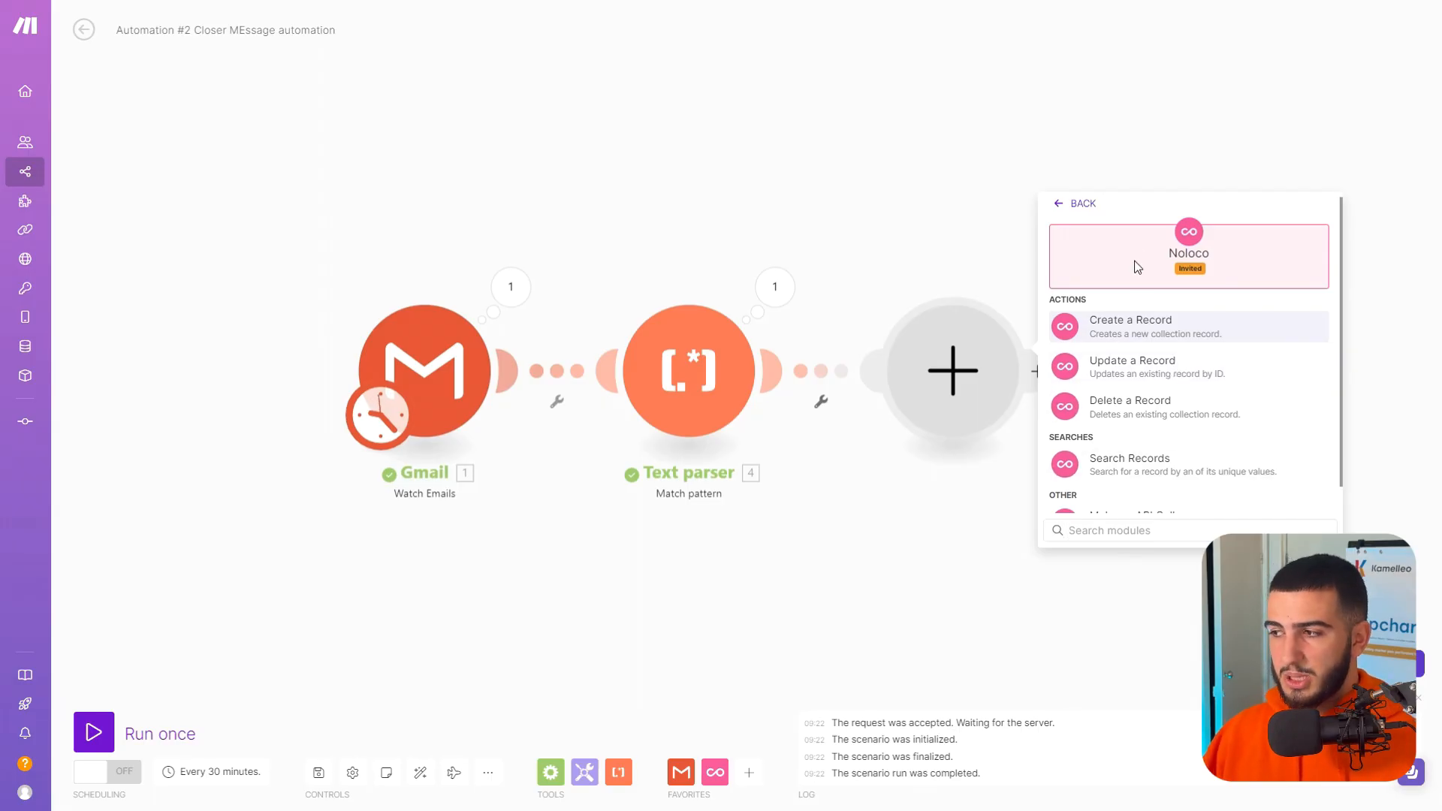
left_click(1149, 465)
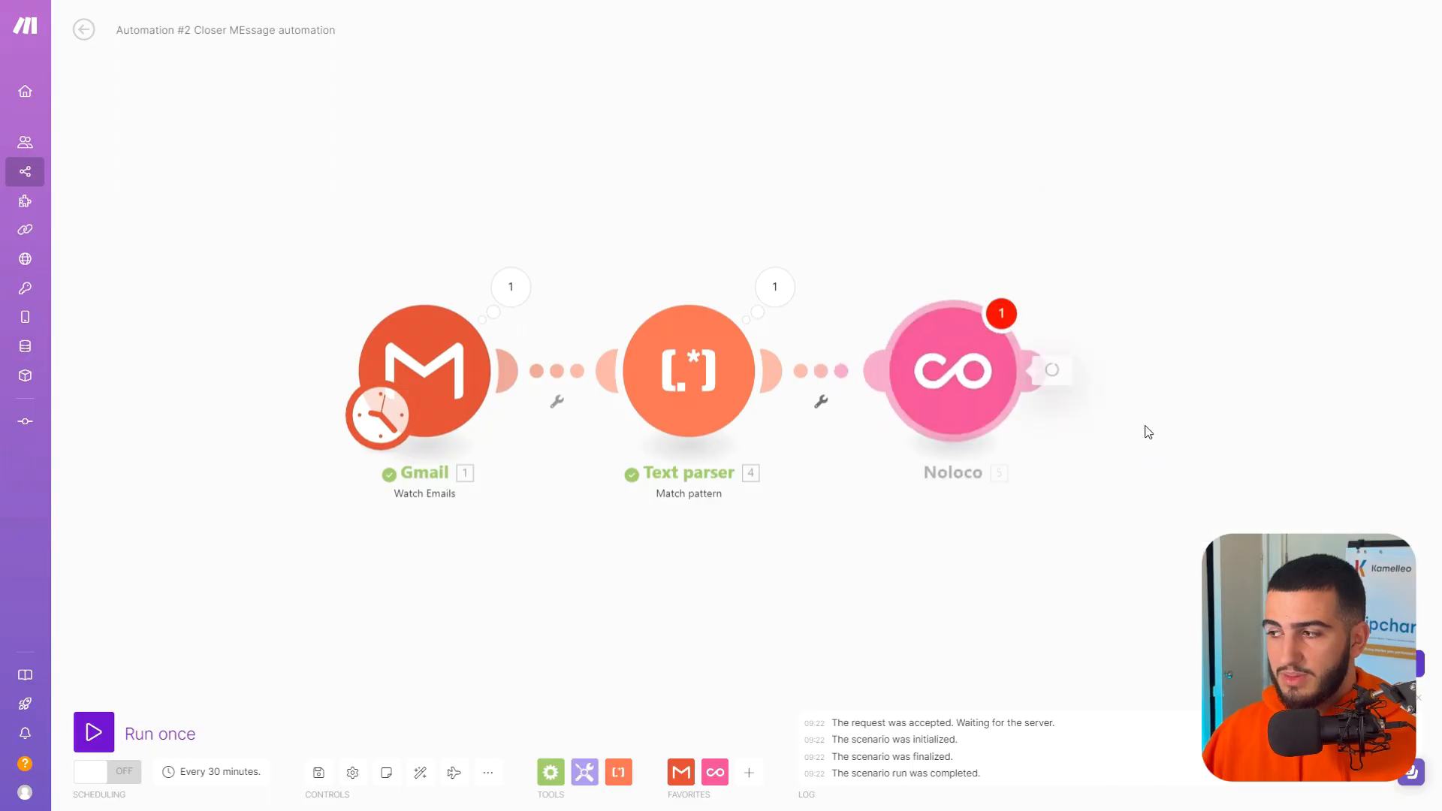